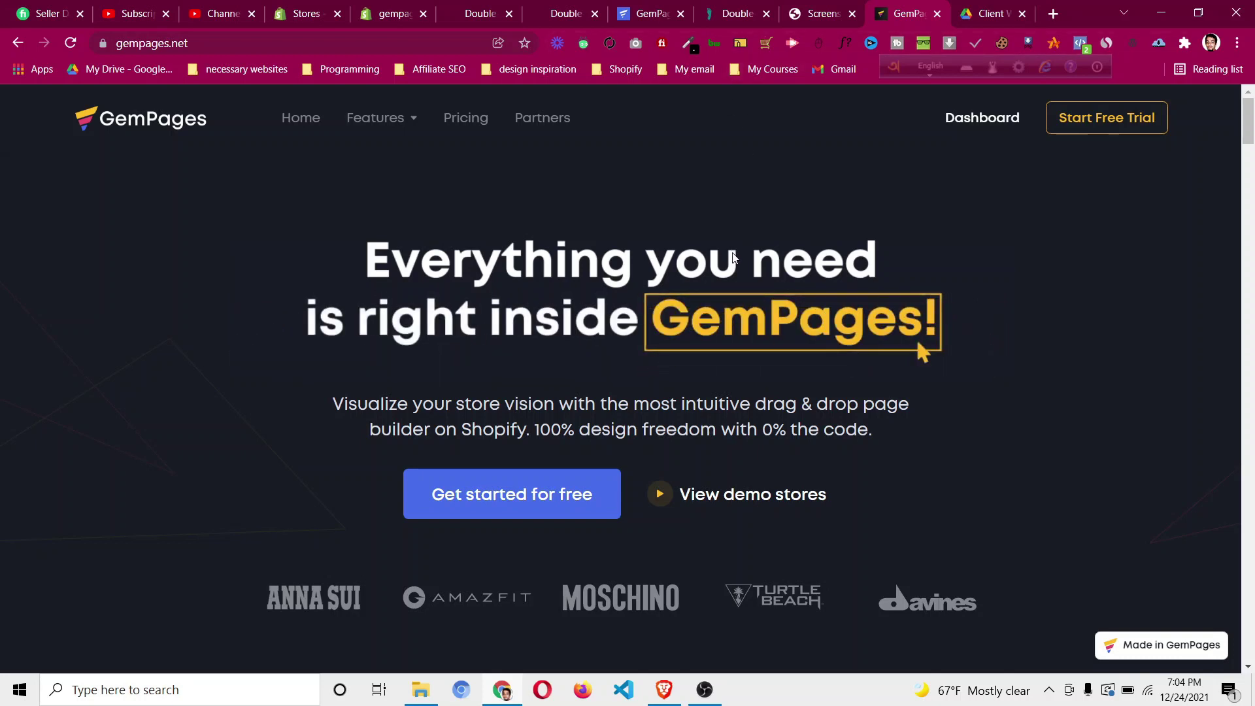
# Examine the Double+ knee support product page on doctorsteps.com, from the hero section down to the bundle offers.
pyautogui.click(727, 17)
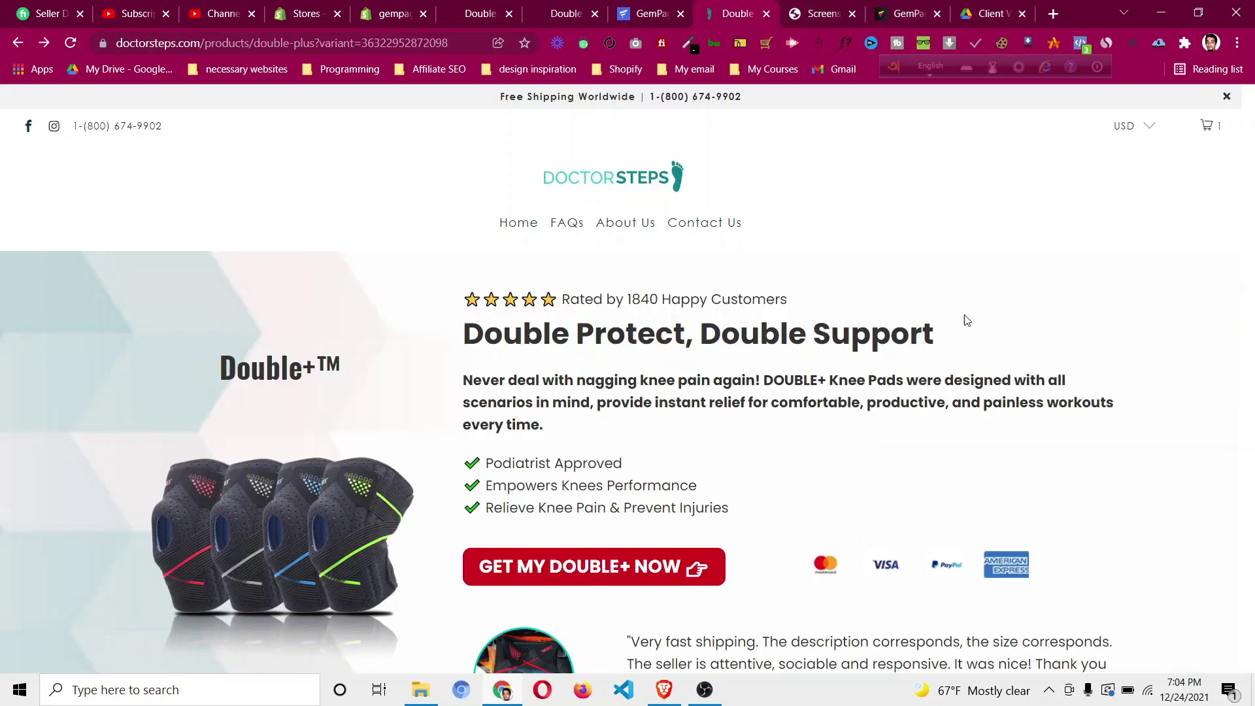
pyautogui.scroll(-2, 1204, 463)
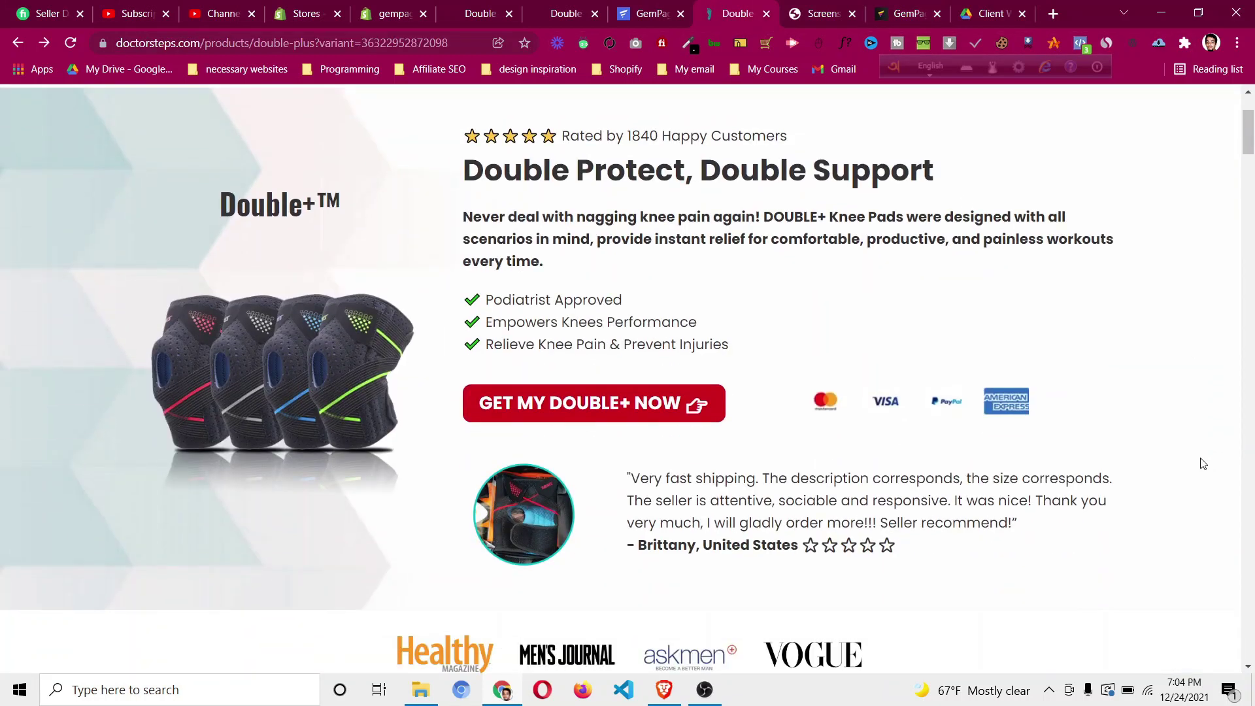
pyautogui.scroll(-2, 1203, 463)
pyautogui.scroll(-6, 1204, 464)
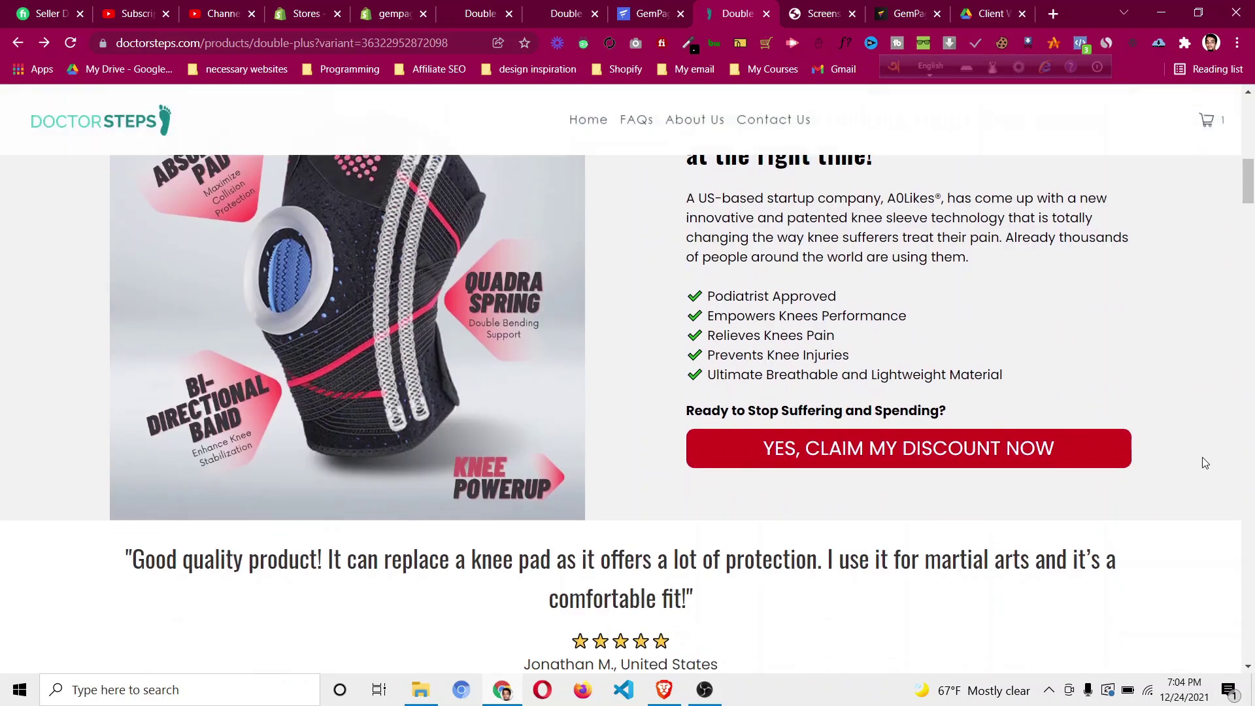
pyautogui.scroll(-5, 1205, 462)
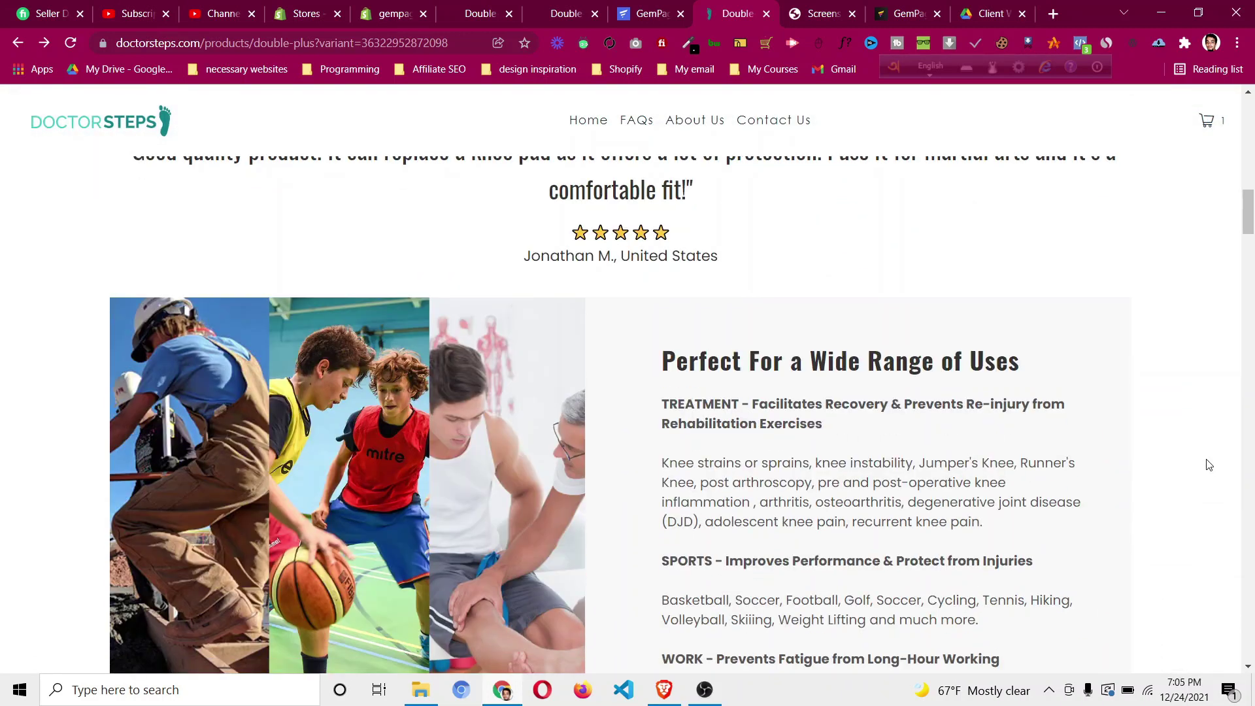
pyautogui.scroll(-5, 1211, 463)
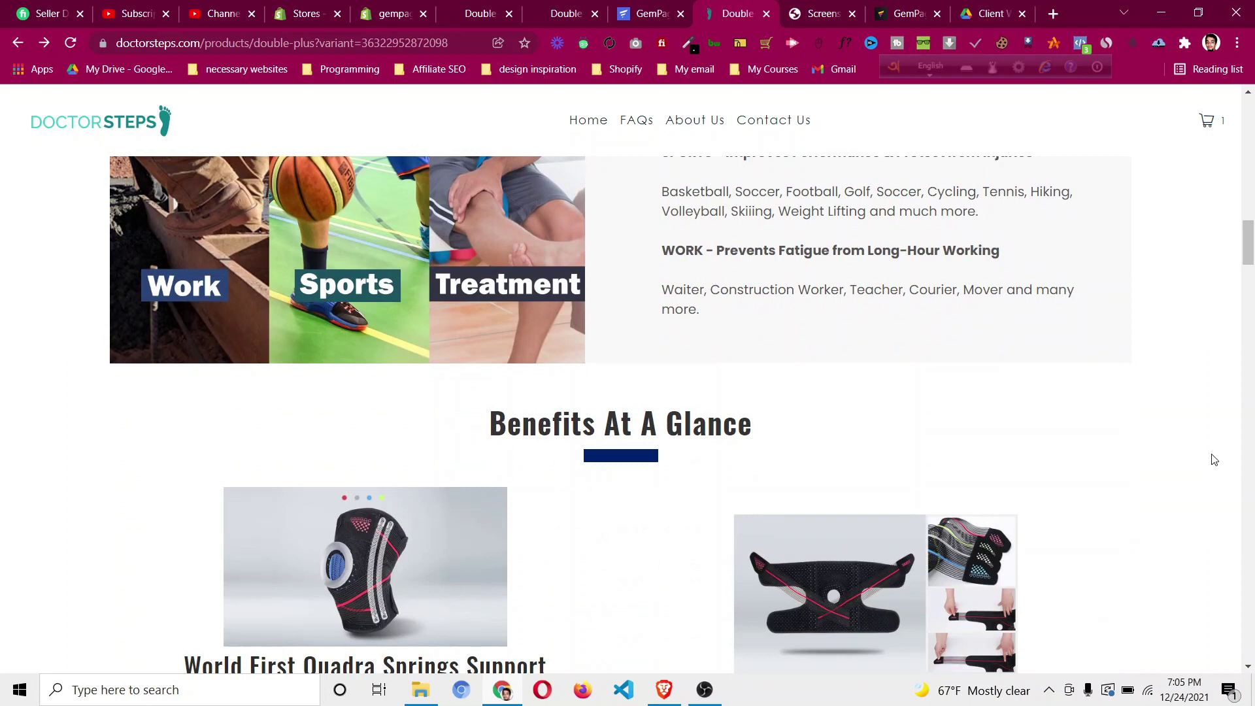
pyautogui.scroll(-1, 1218, 462)
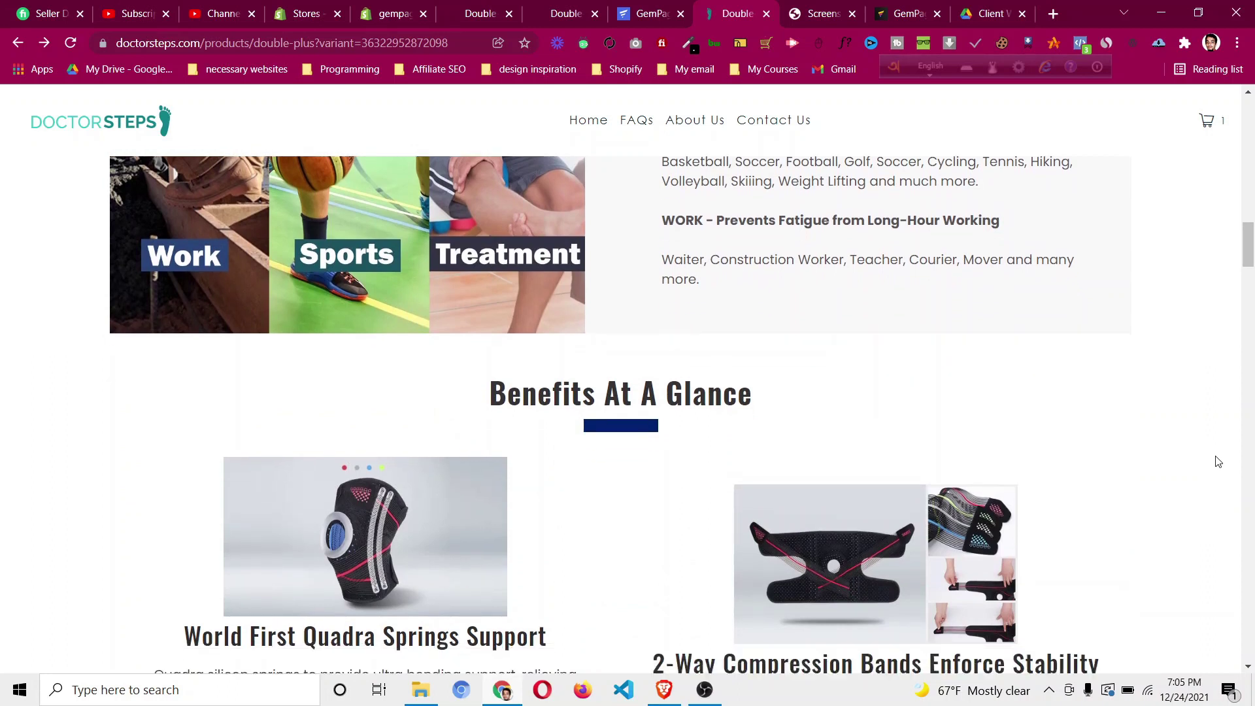
pyautogui.scroll(-3, 1218, 461)
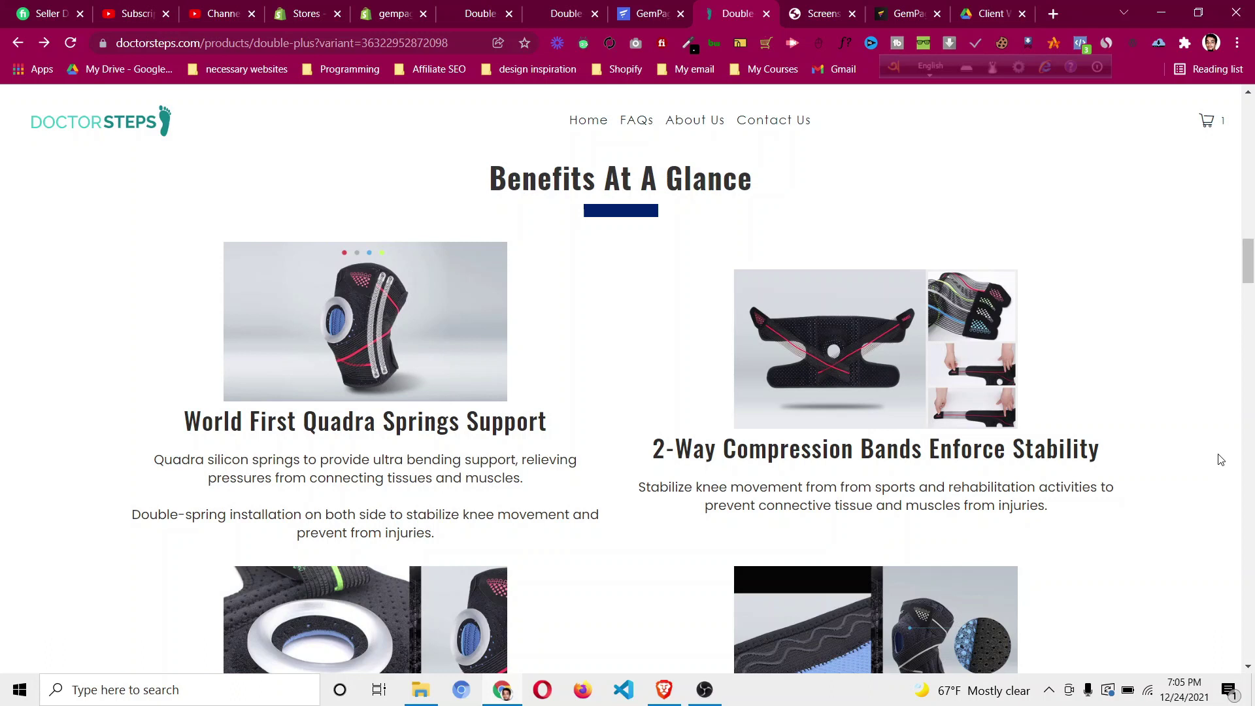
pyautogui.scroll(-15, 1220, 459)
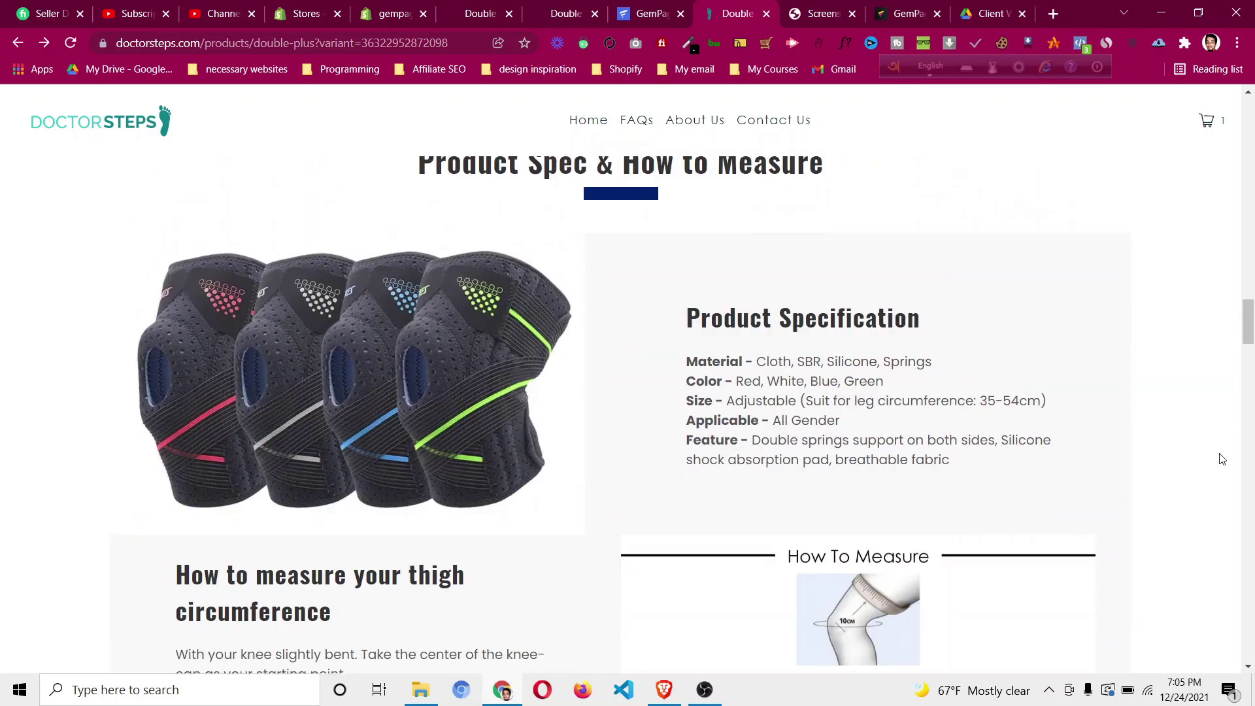
pyautogui.scroll(-2, 1220, 460)
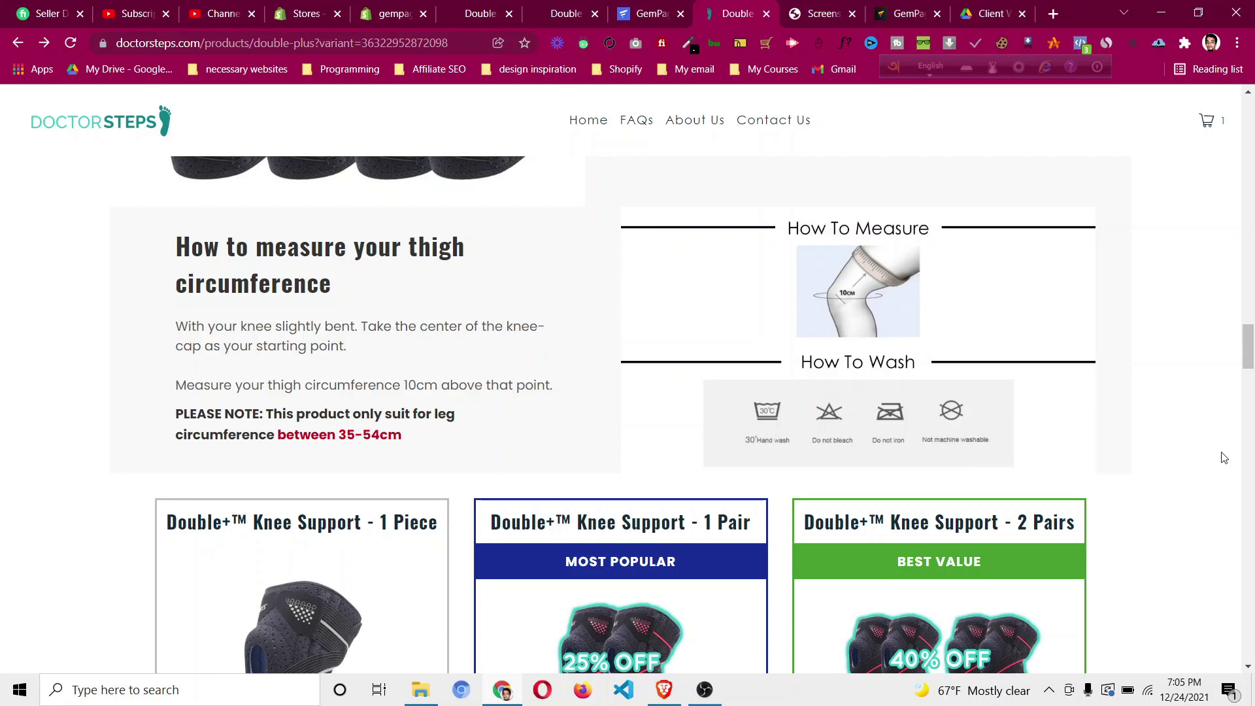
pyautogui.scroll(-1, 1224, 458)
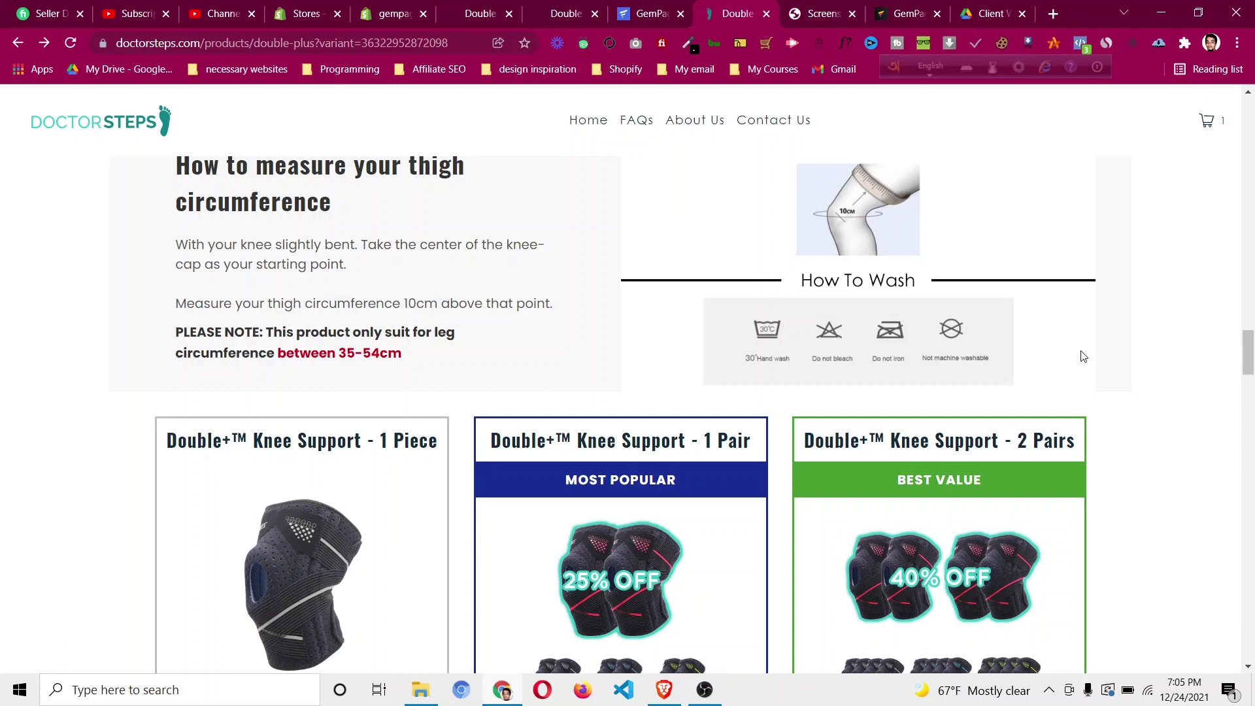
# Check the GemPages Page Builder listing screenshot, and review the layout of the Double+ product page's sections again.
pyautogui.click(806, 22)
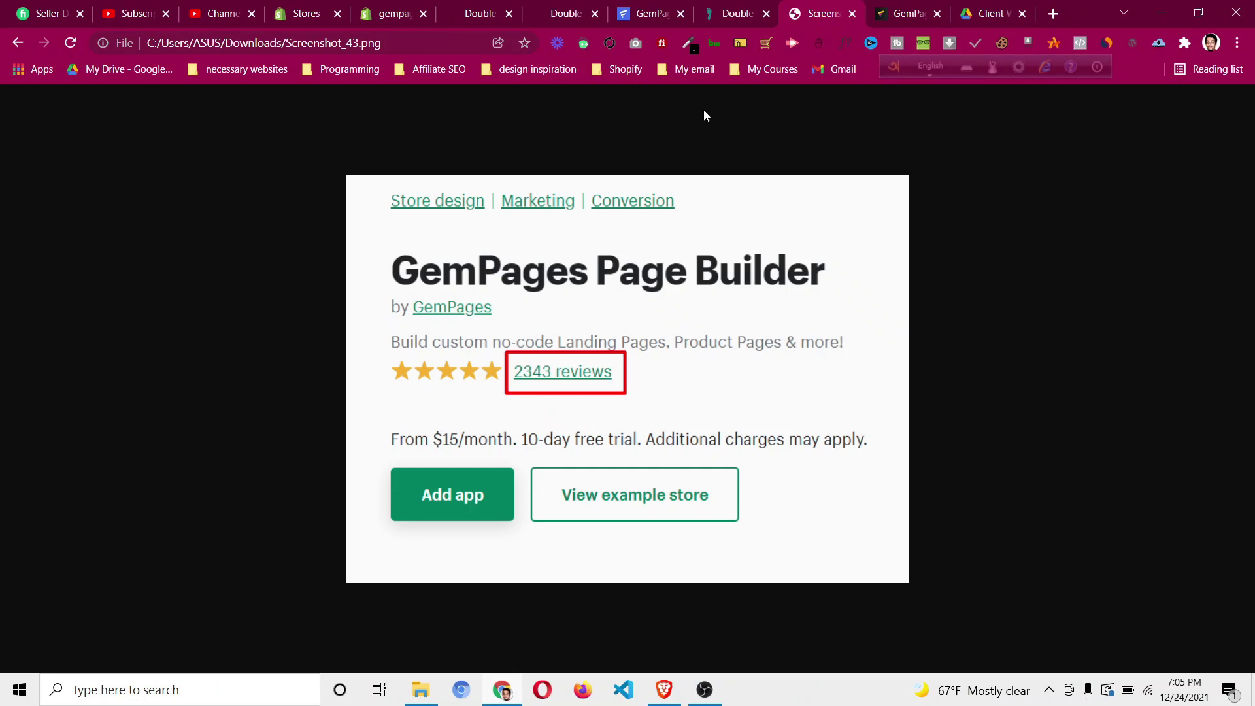
pyautogui.click(729, 21)
pyautogui.scroll(6, 1059, 446)
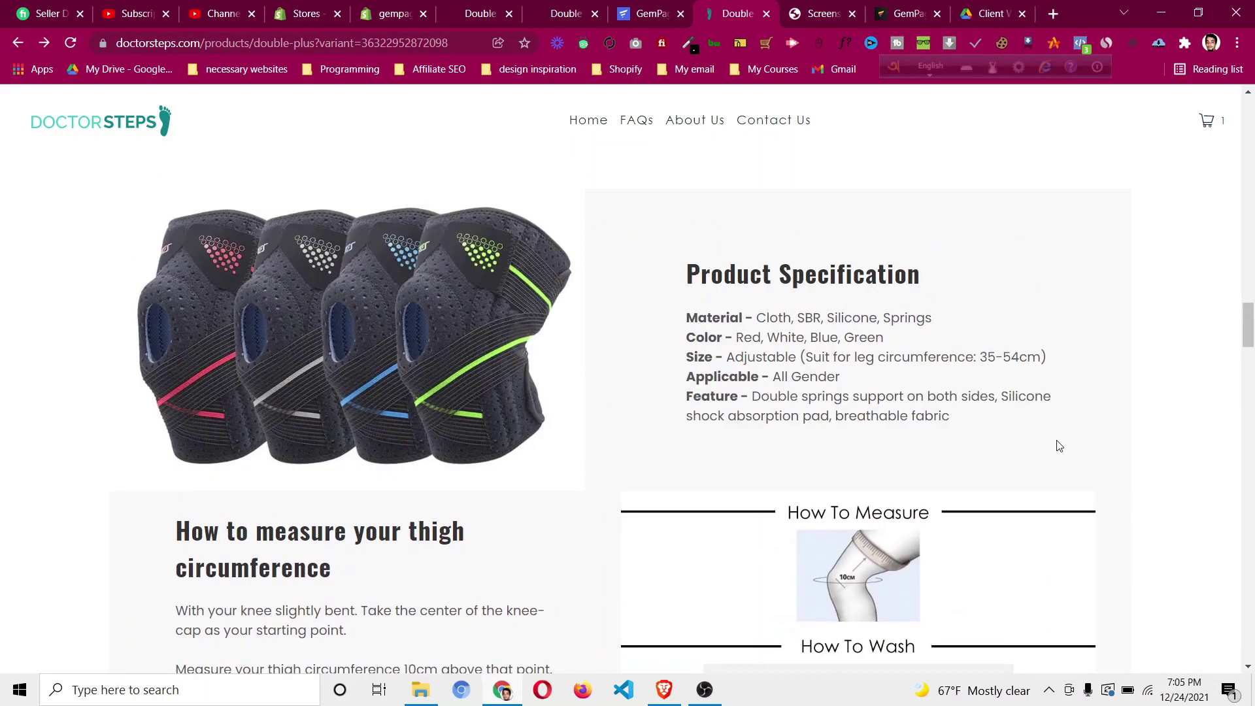
pyautogui.scroll(2, 1059, 446)
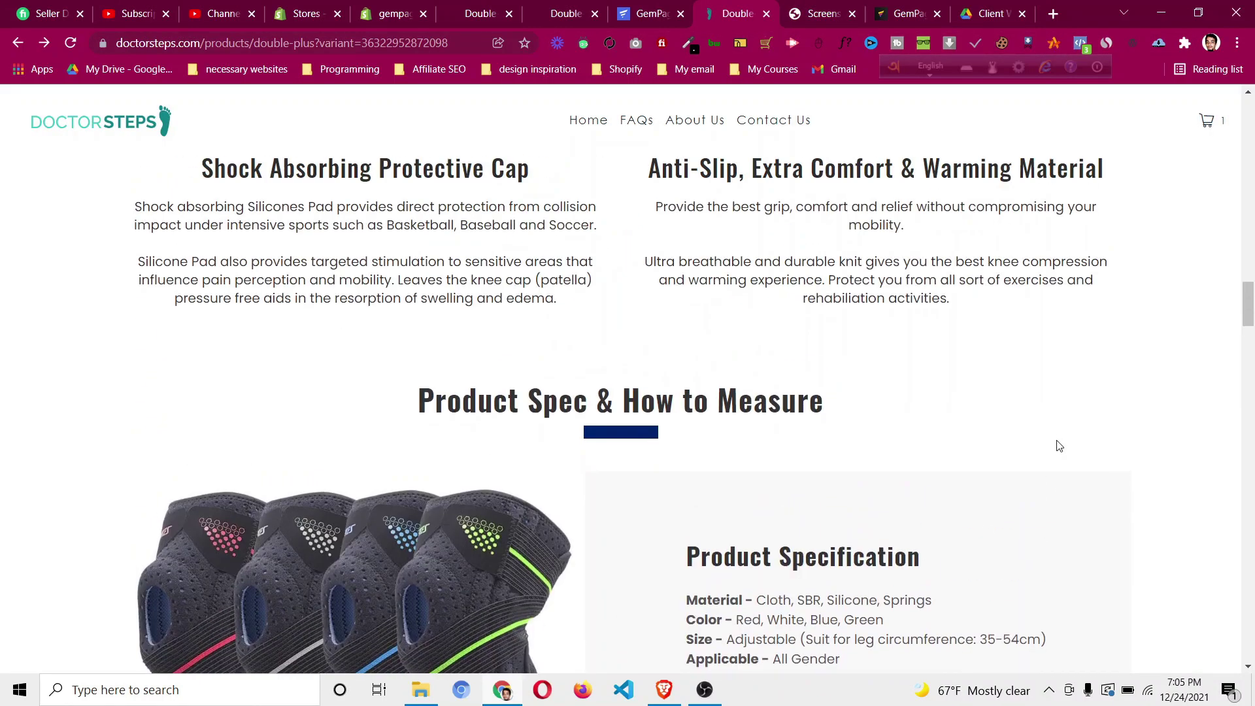
pyautogui.scroll(9, 1060, 446)
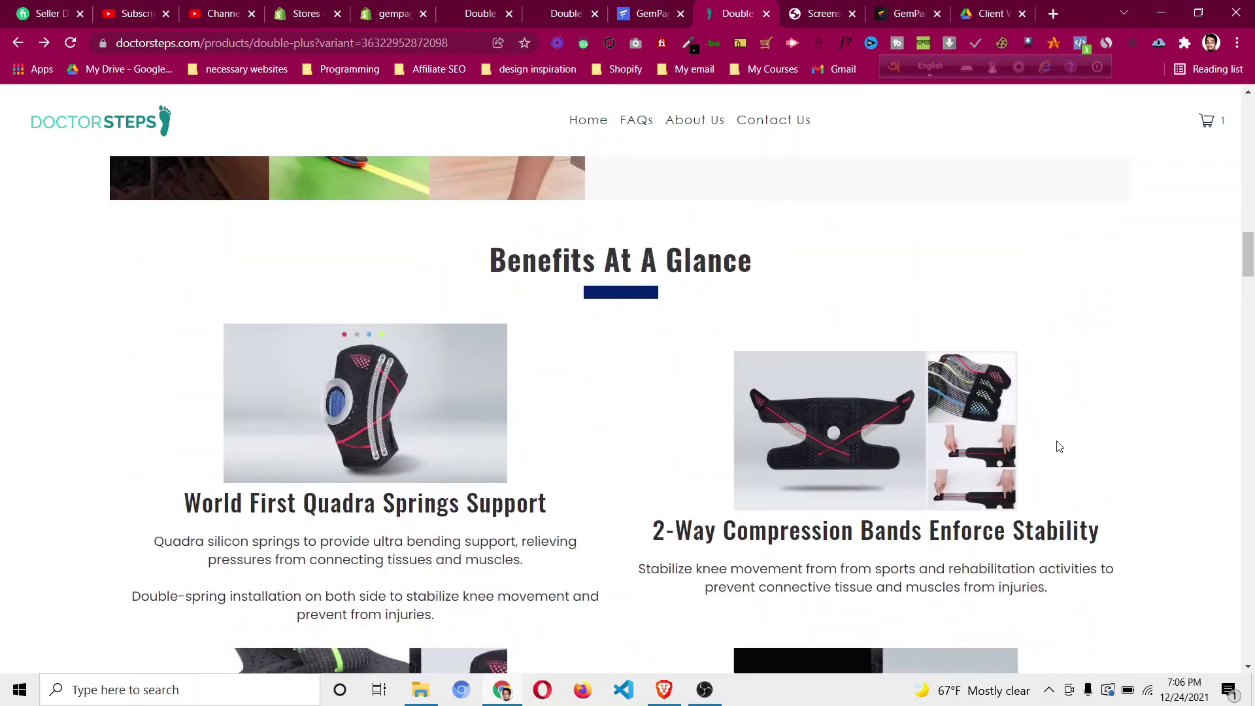
pyautogui.scroll(6, 1059, 446)
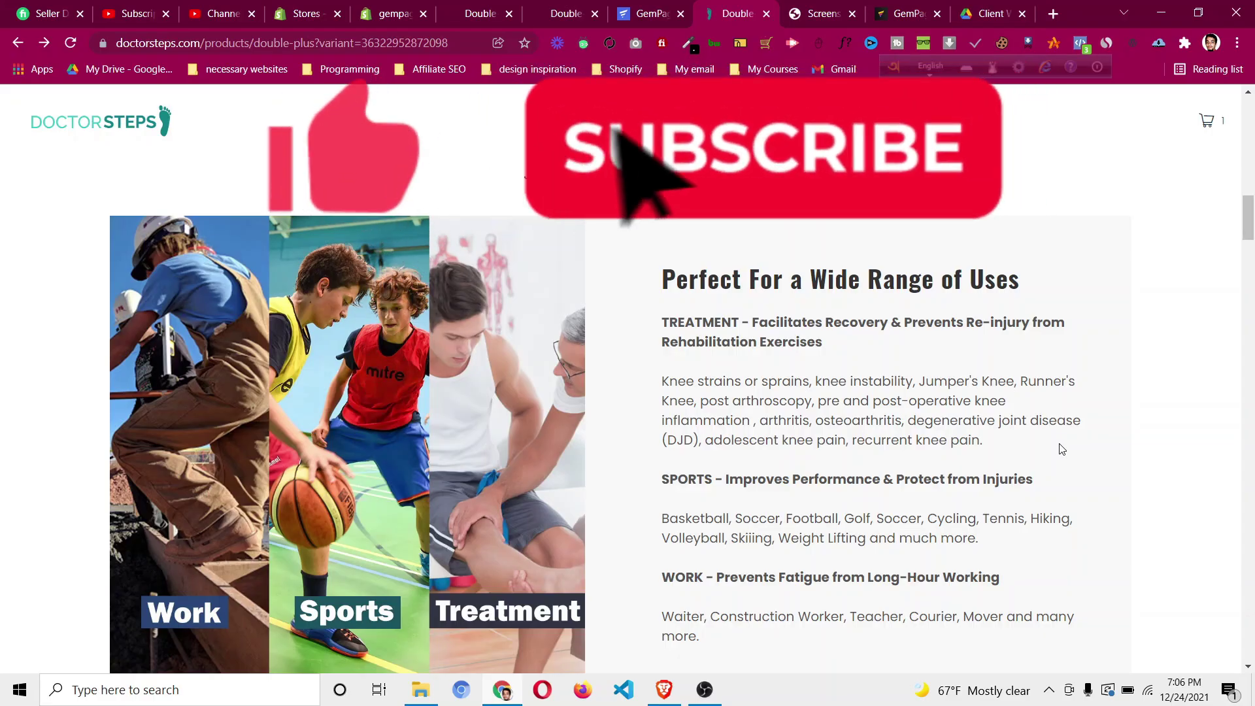
pyautogui.scroll(2, 1062, 448)
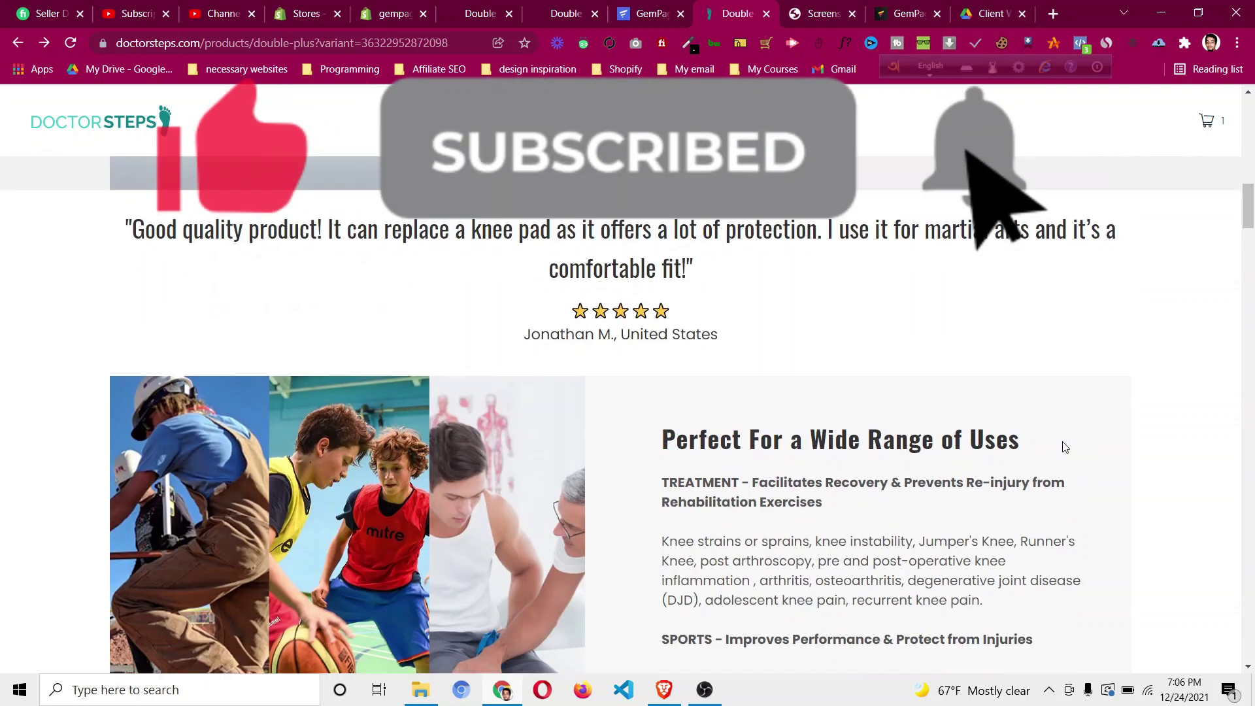
pyautogui.scroll(7, 1065, 444)
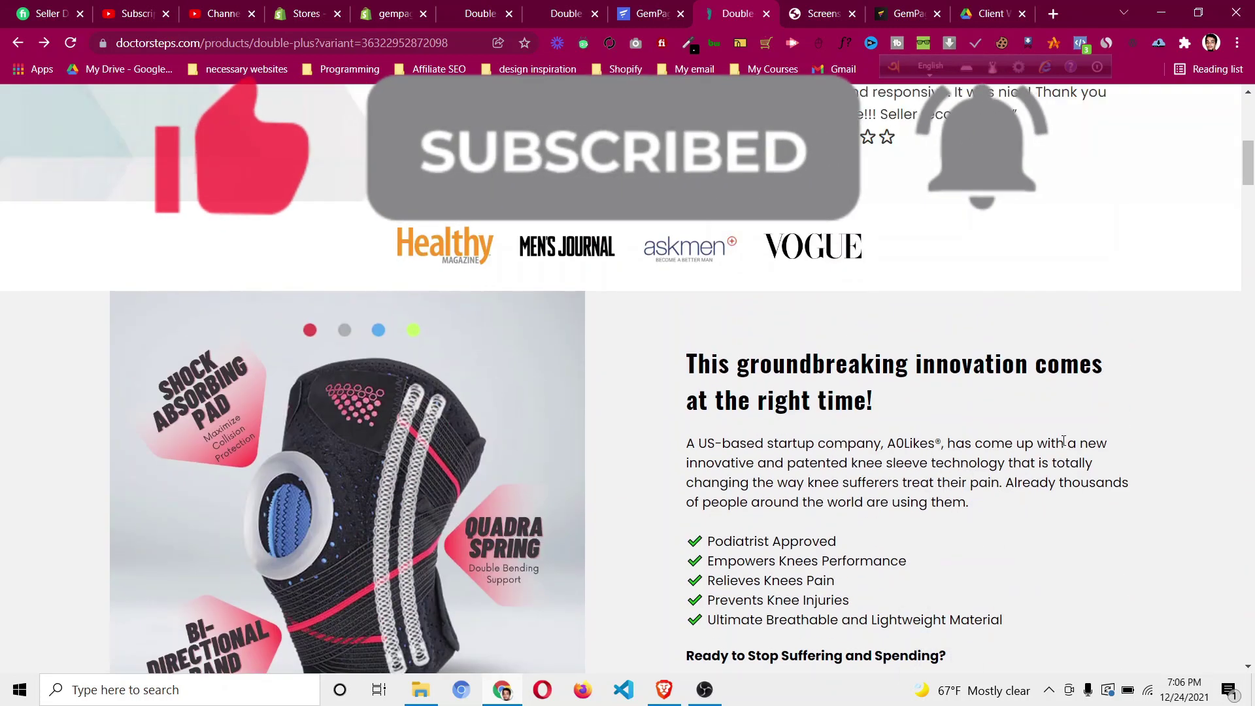
pyautogui.scroll(2, 1064, 442)
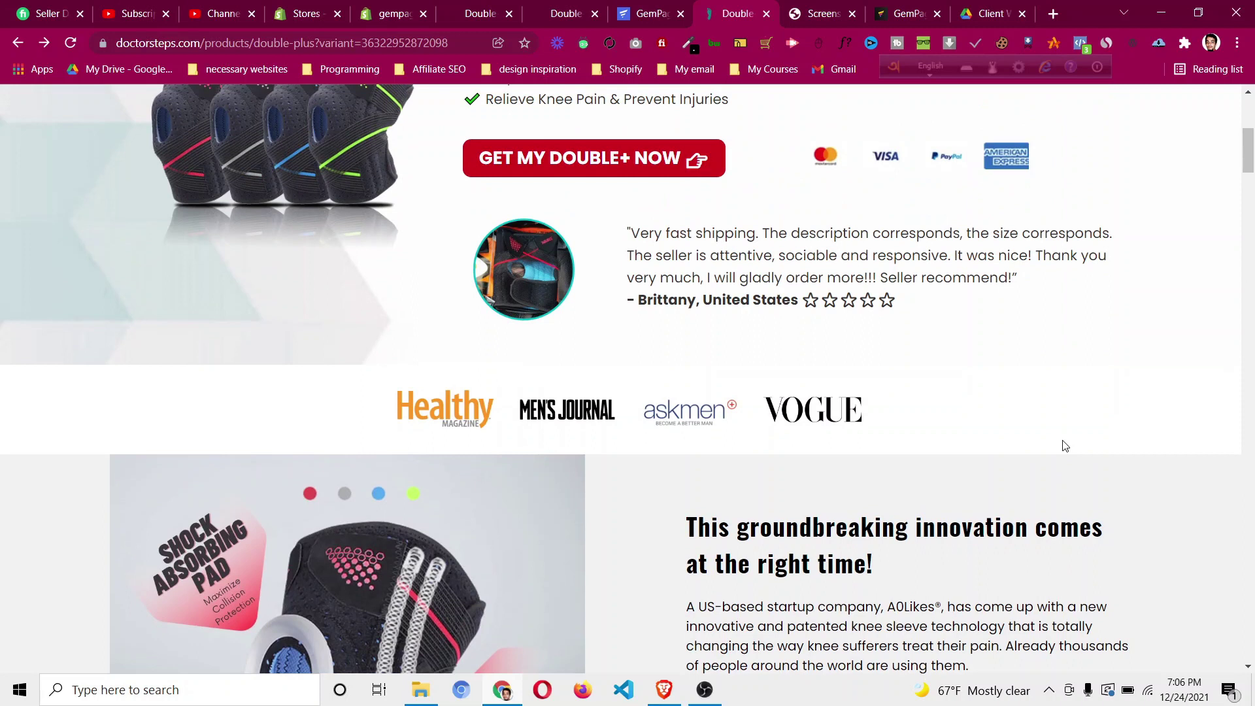
pyautogui.scroll(6, 1065, 446)
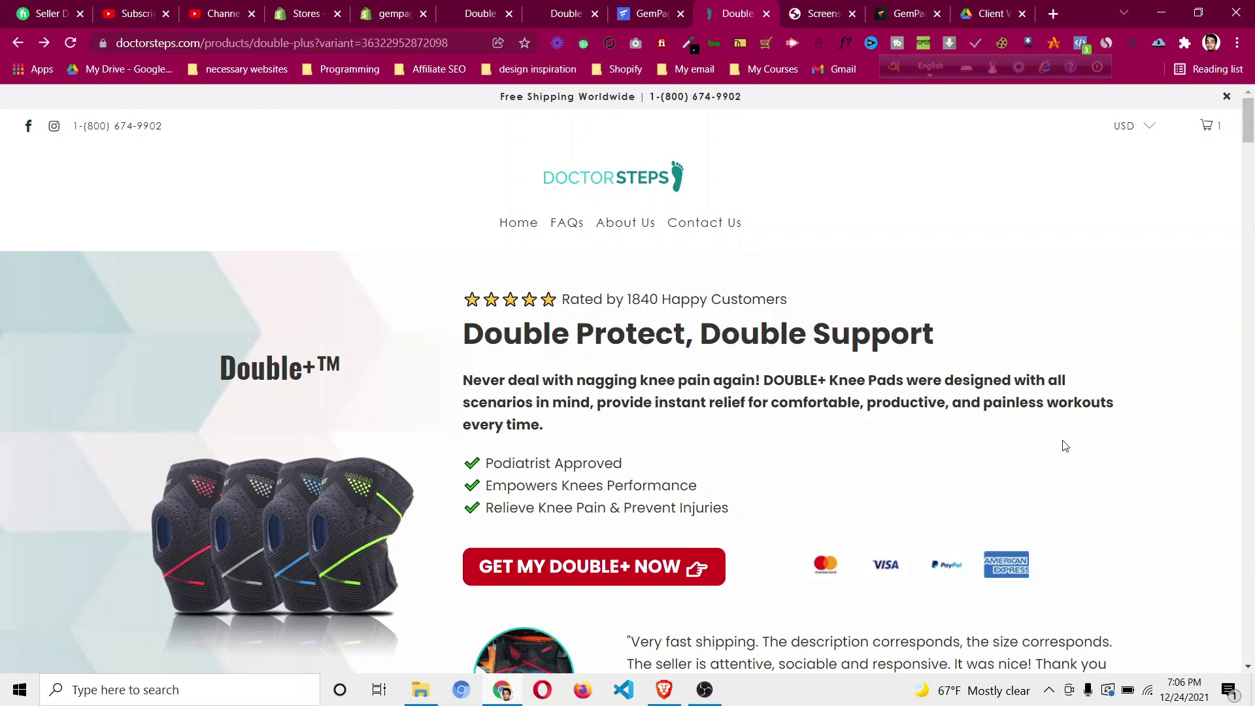
pyautogui.scroll(-13, 1065, 447)
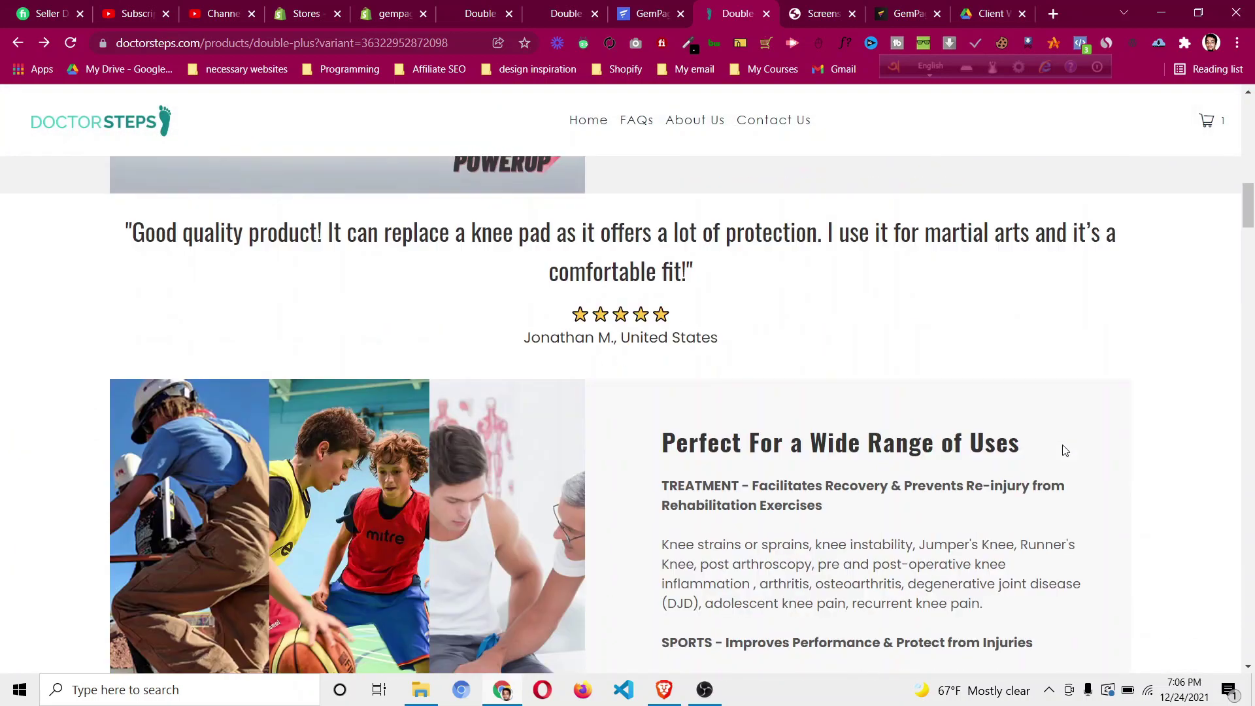
pyautogui.scroll(-5, 1065, 450)
pyautogui.scroll(-4, 1065, 450)
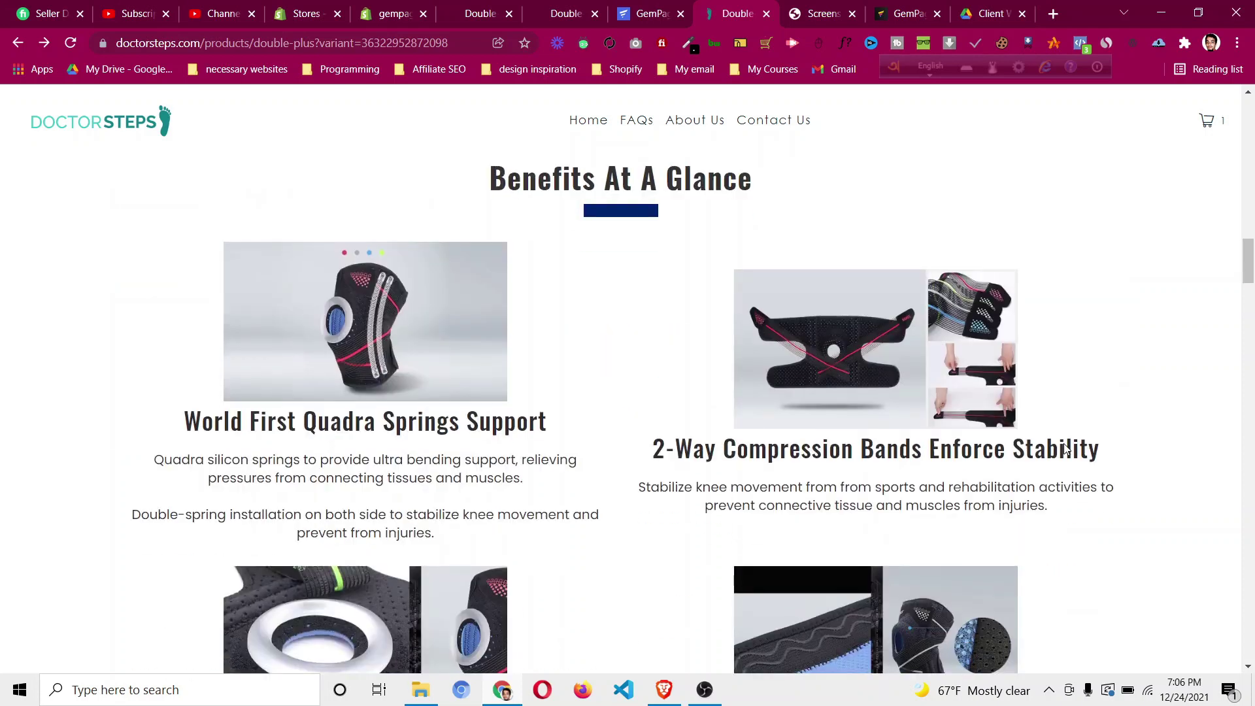
pyautogui.scroll(-12, 1065, 450)
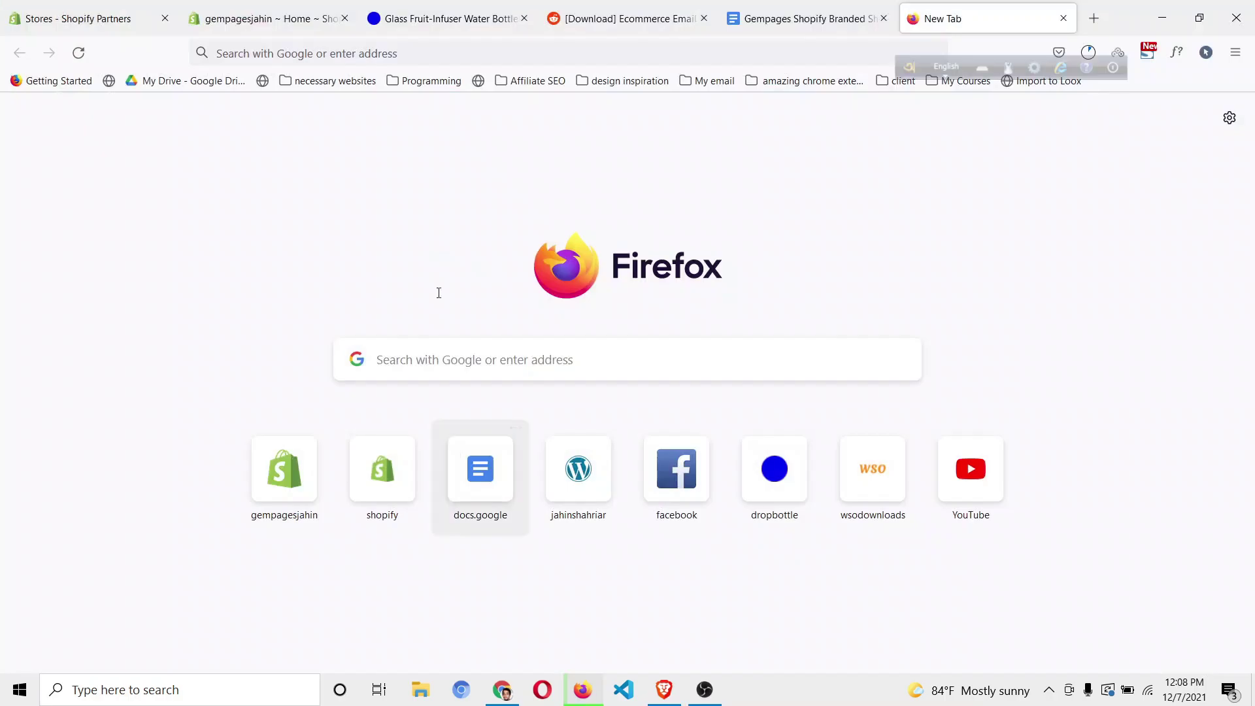
# Place the Gempages Shopify Branded Shopify Store document tab directly after the gempagesjahin store admin tab, and return to the store admin.
pyautogui.click(268, 16)
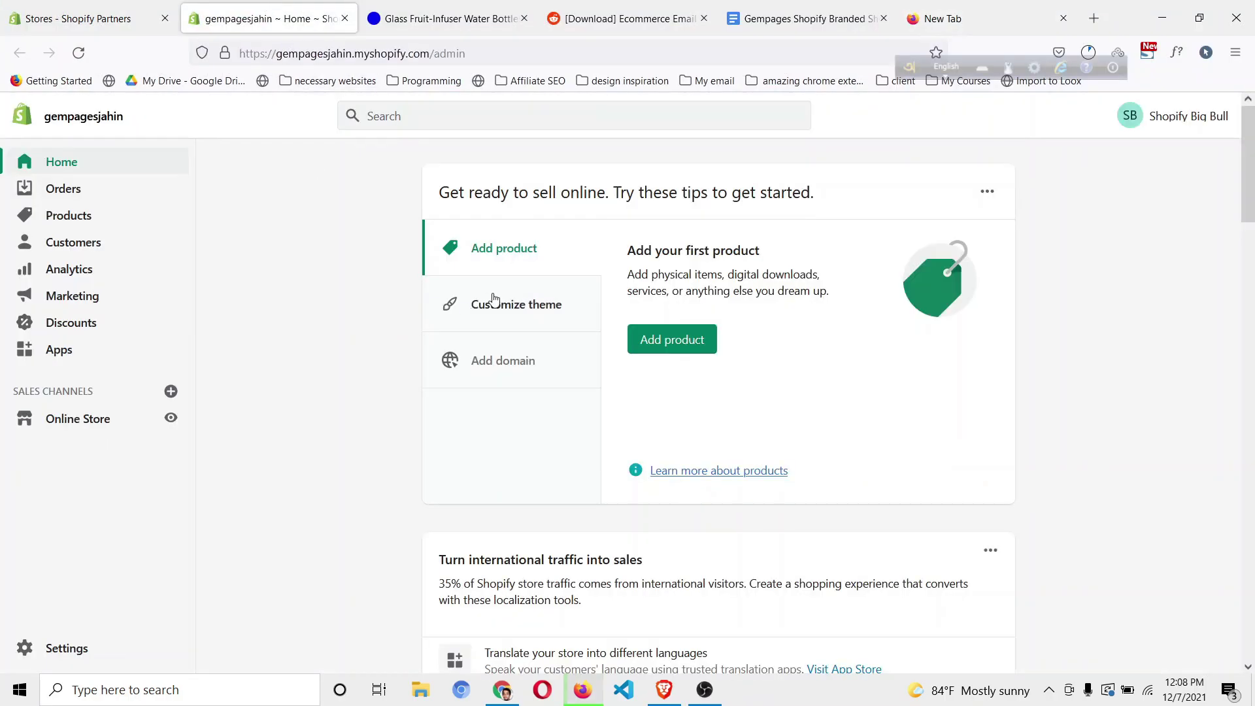
pyautogui.moveTo(804, 15); pyautogui.dragTo(451, 14)
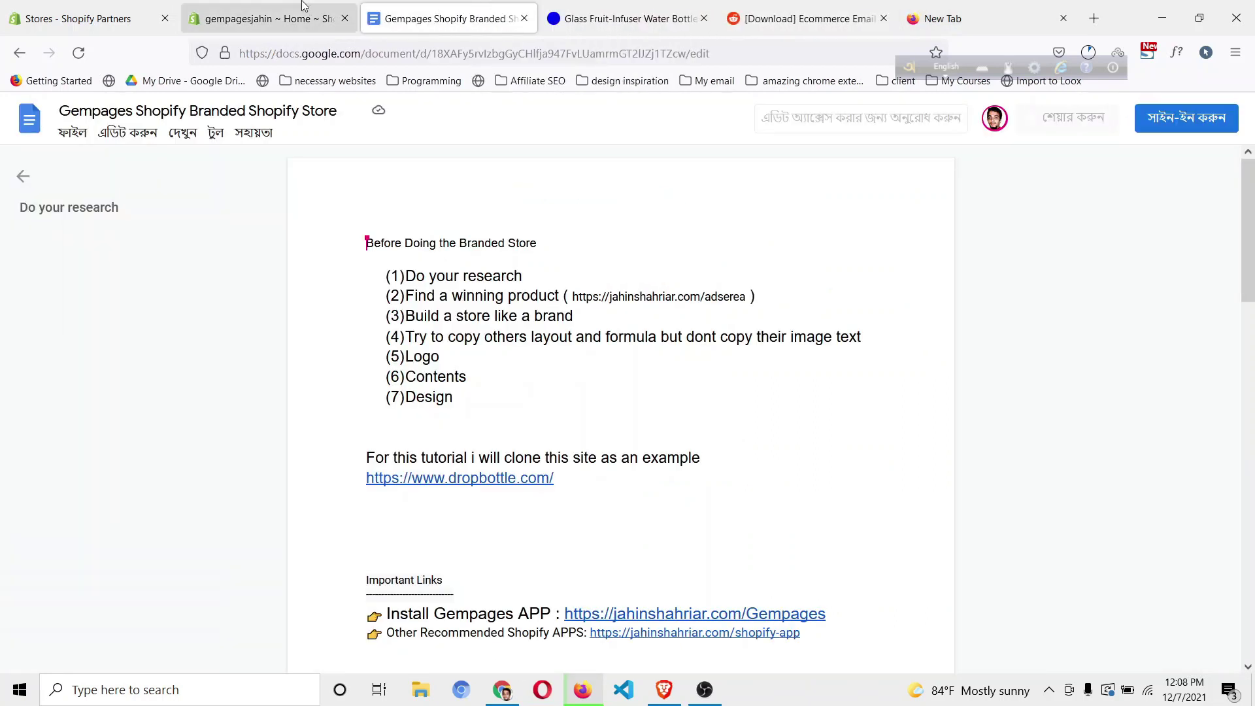
pyautogui.click(303, 5)
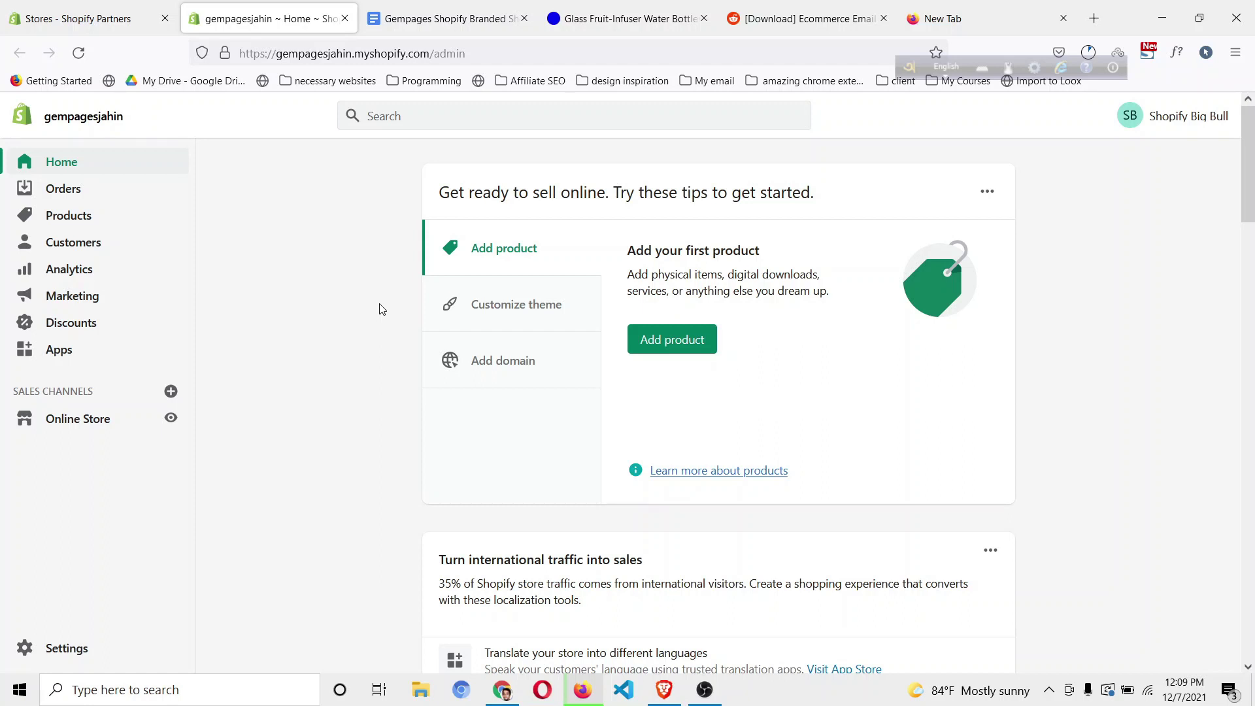
# Load jahinshahriar.com/gempages in the empty browser tab and place that tab directly after the store admin tab.
pyautogui.click(913, 6)
pyautogui.click(348, 54)
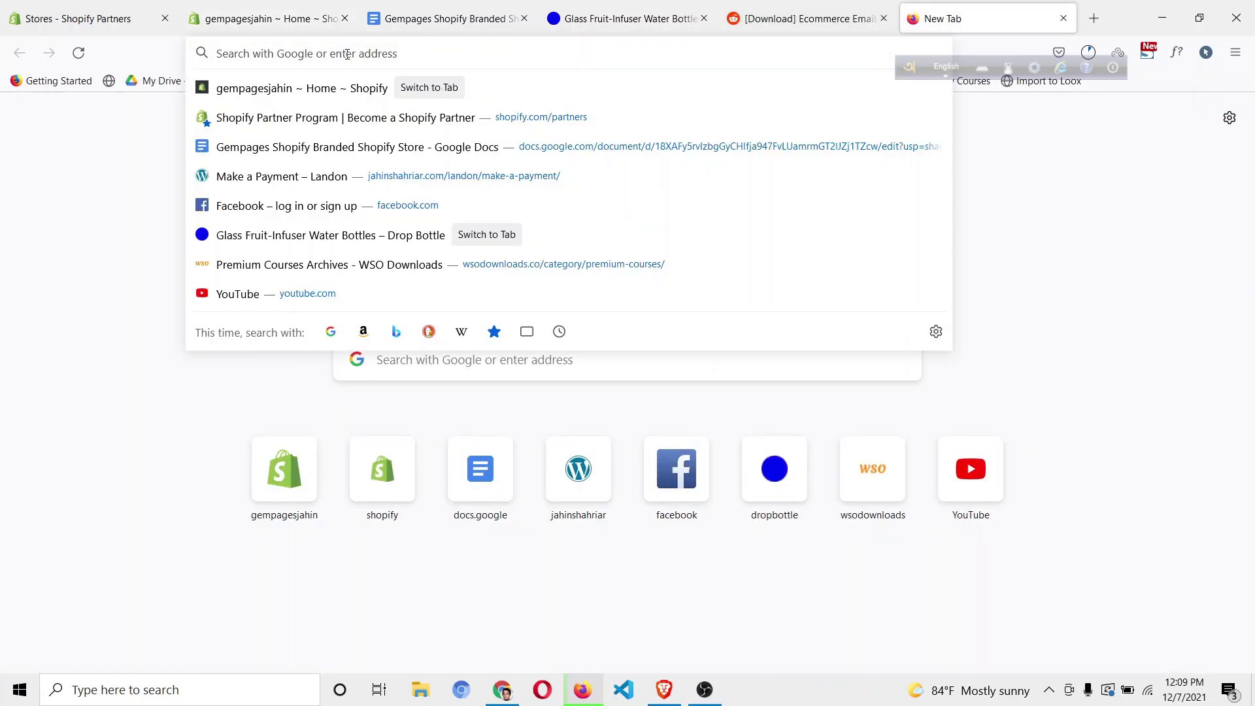
pyautogui.write('jahinshahri')
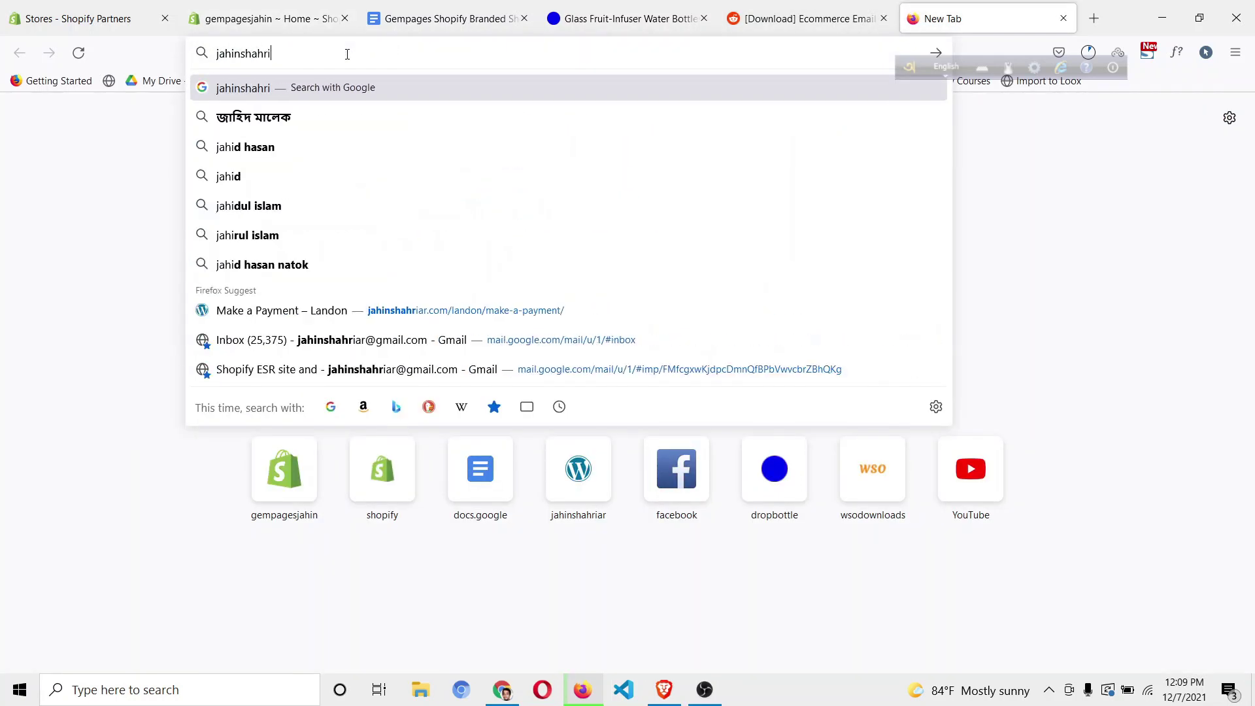
pyautogui.write('ar.com/')
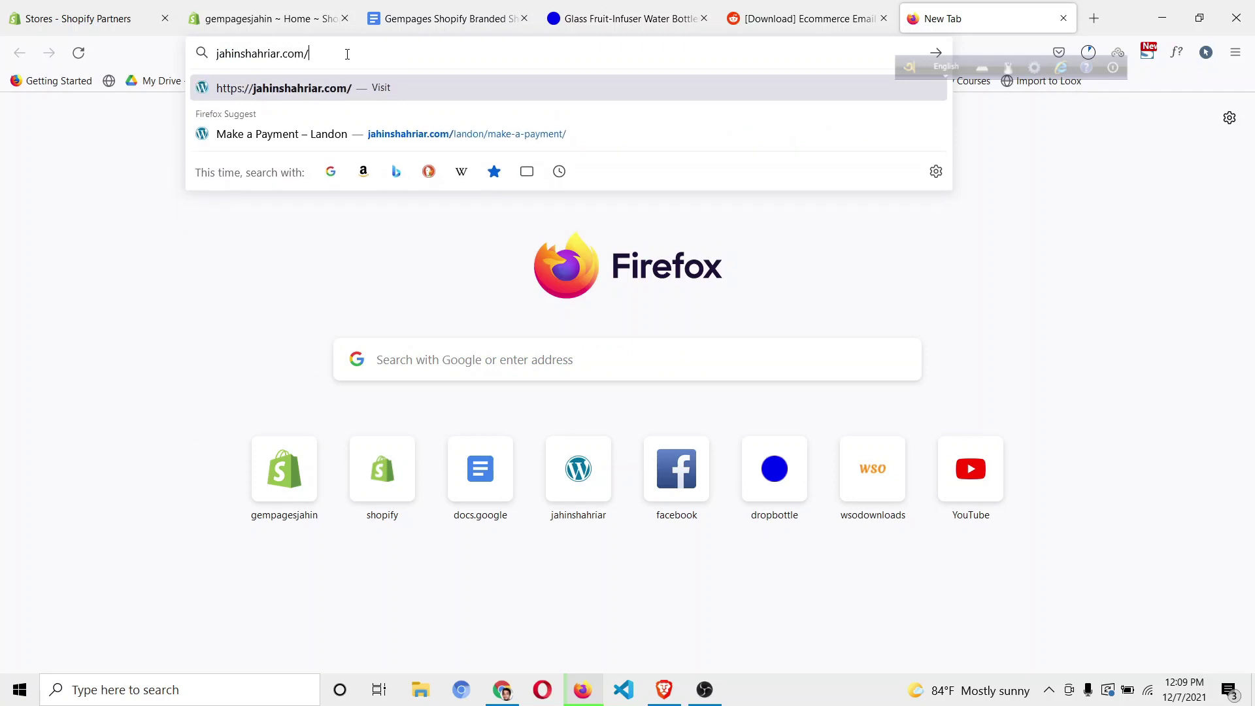
pyautogui.write('gempages')
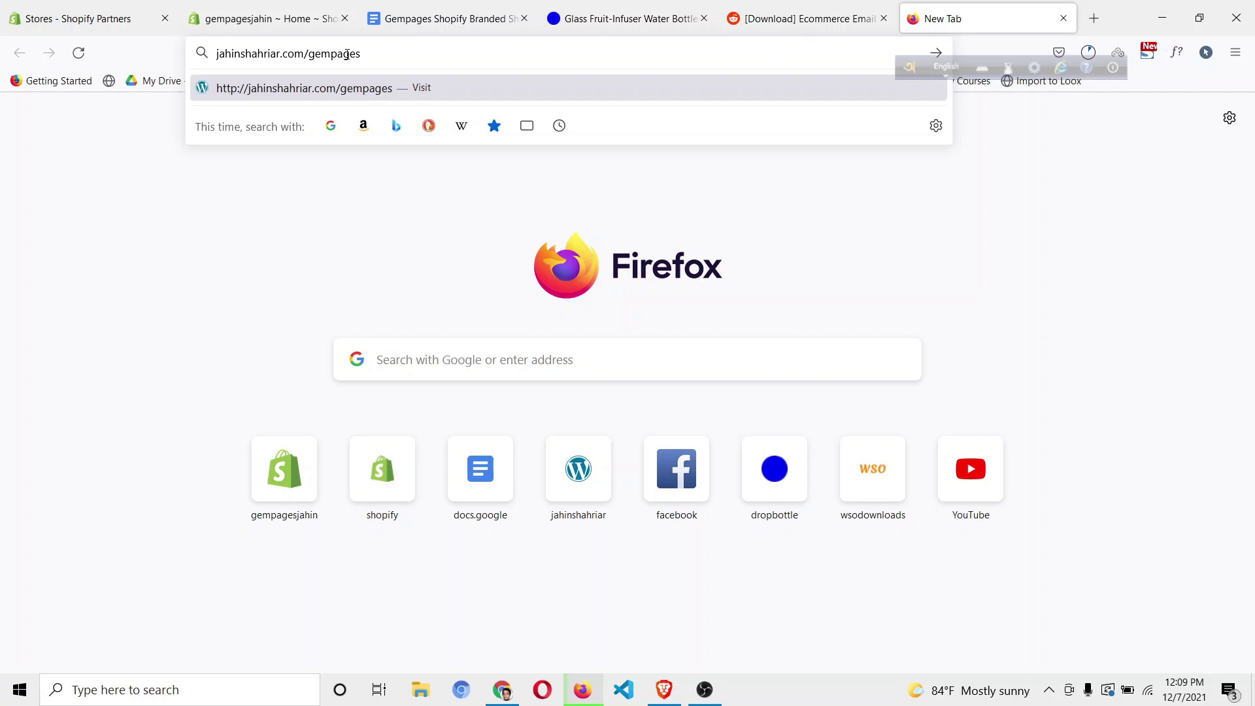
pyautogui.press('Return')
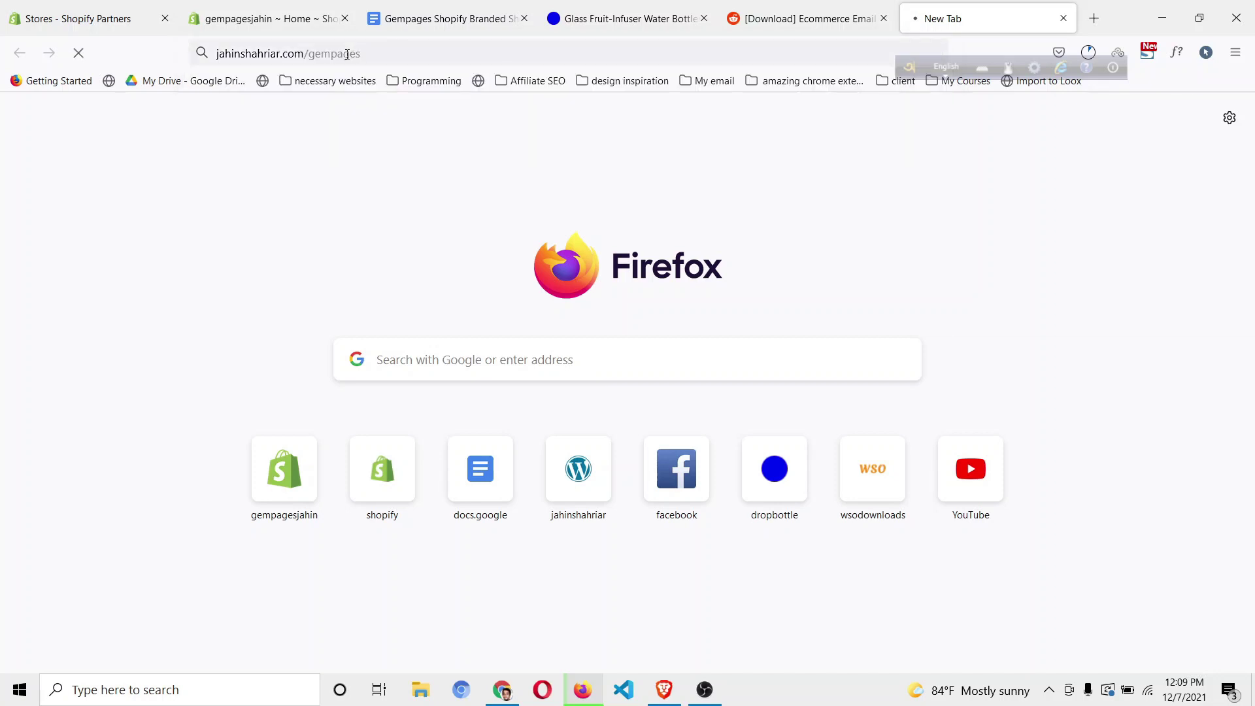
pyautogui.moveTo(946, 20); pyautogui.dragTo(440, 10)
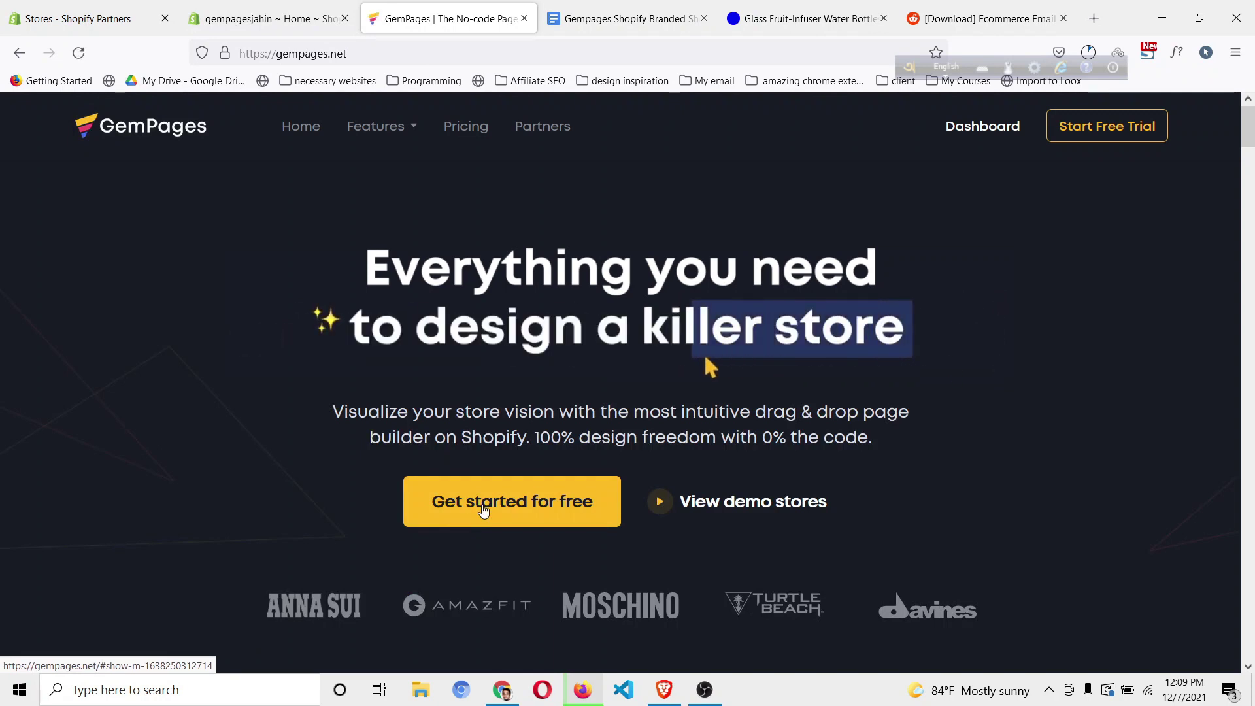
# Open the free GemPages sign-up form and copy the store subdomain gempagesjahin from the Shopify admin address.
pyautogui.click(484, 509)
pyautogui.click(538, 378)
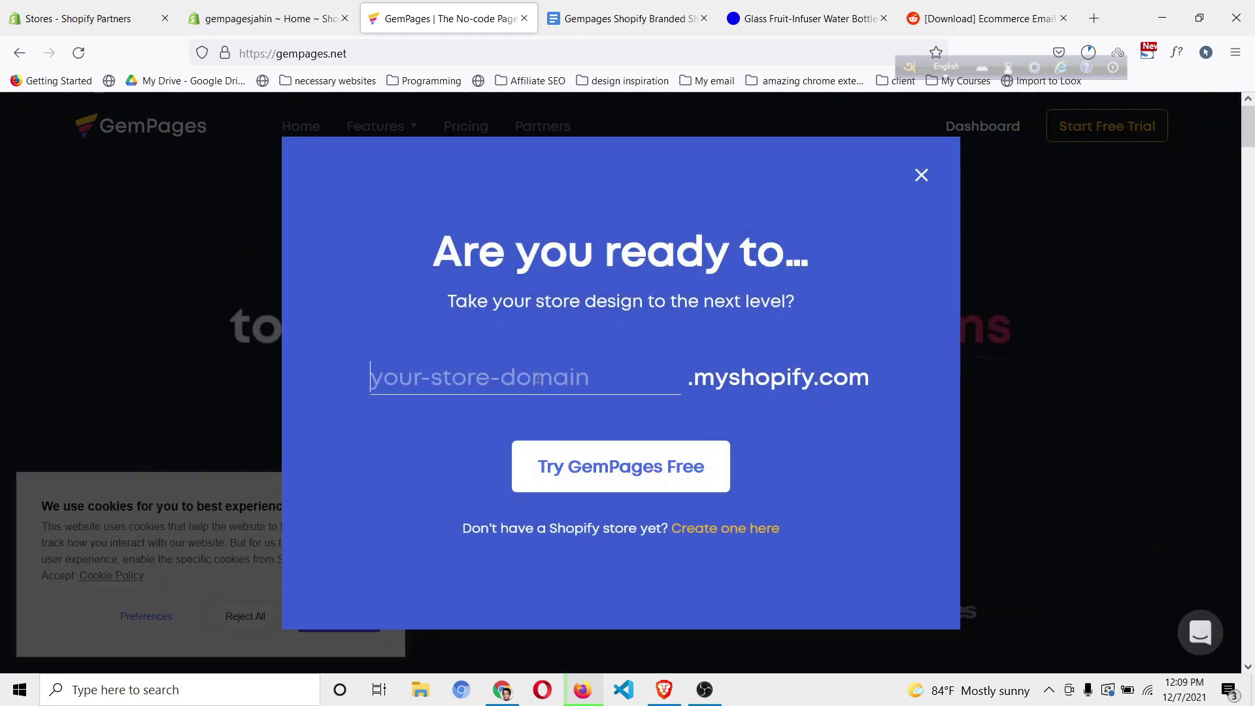
pyautogui.click(297, 4)
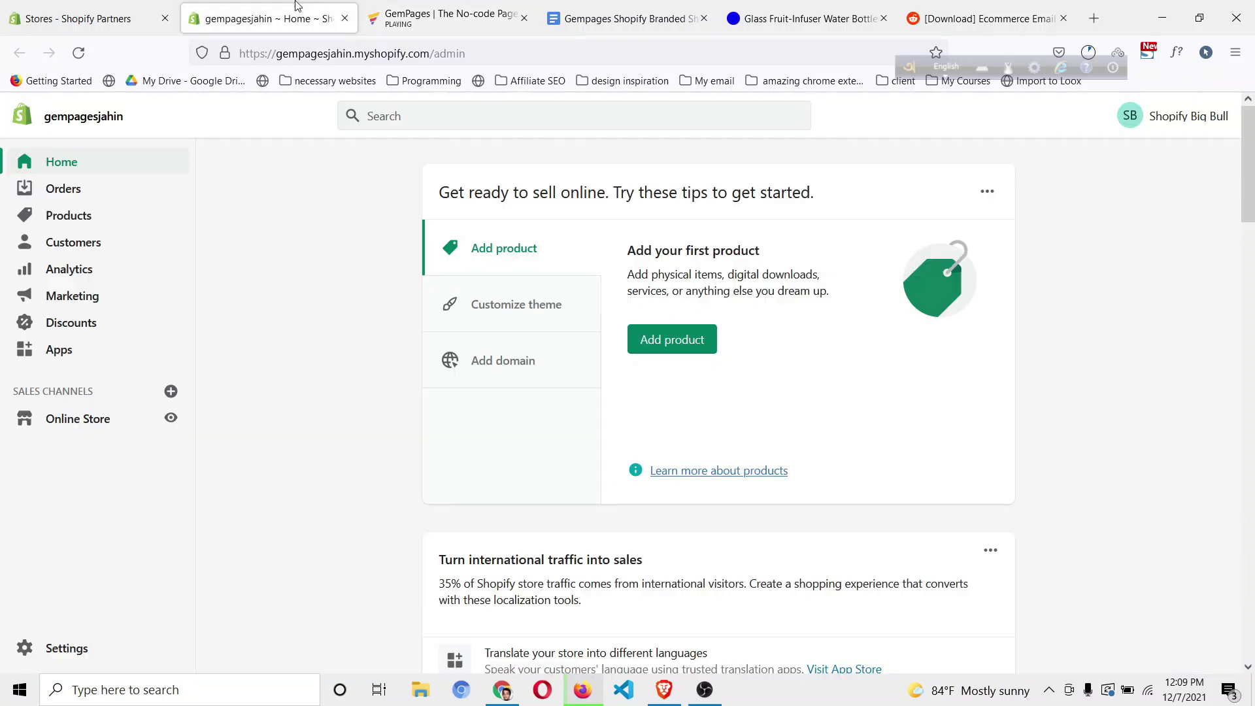
pyautogui.doubleClick(308, 55)
pyautogui.click(289, 53)
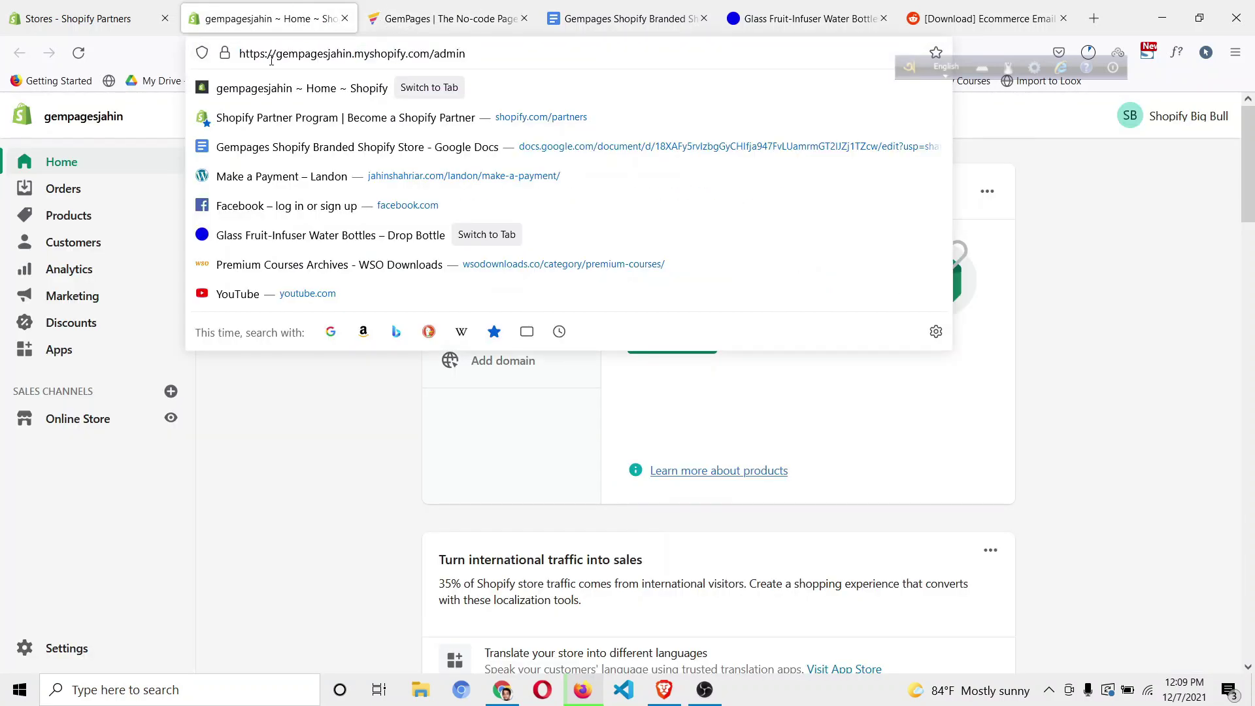
pyautogui.moveTo(276, 55); pyautogui.dragTo(353, 56)
pyautogui.rightClick(334, 60)
pyautogui.click(365, 157)
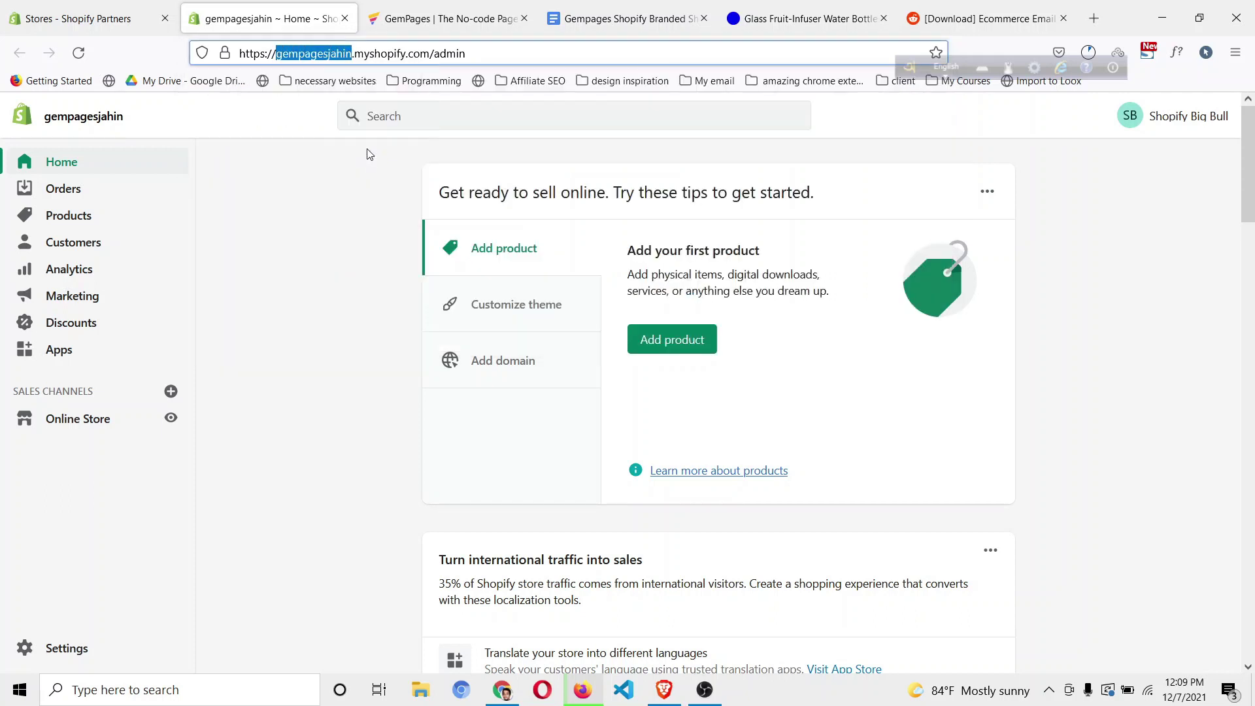
# Submit gempagesjahin as the store domain in the free GemPages sign-up form and install the GemPages Page Builder app on the store.
pyautogui.click(420, 17)
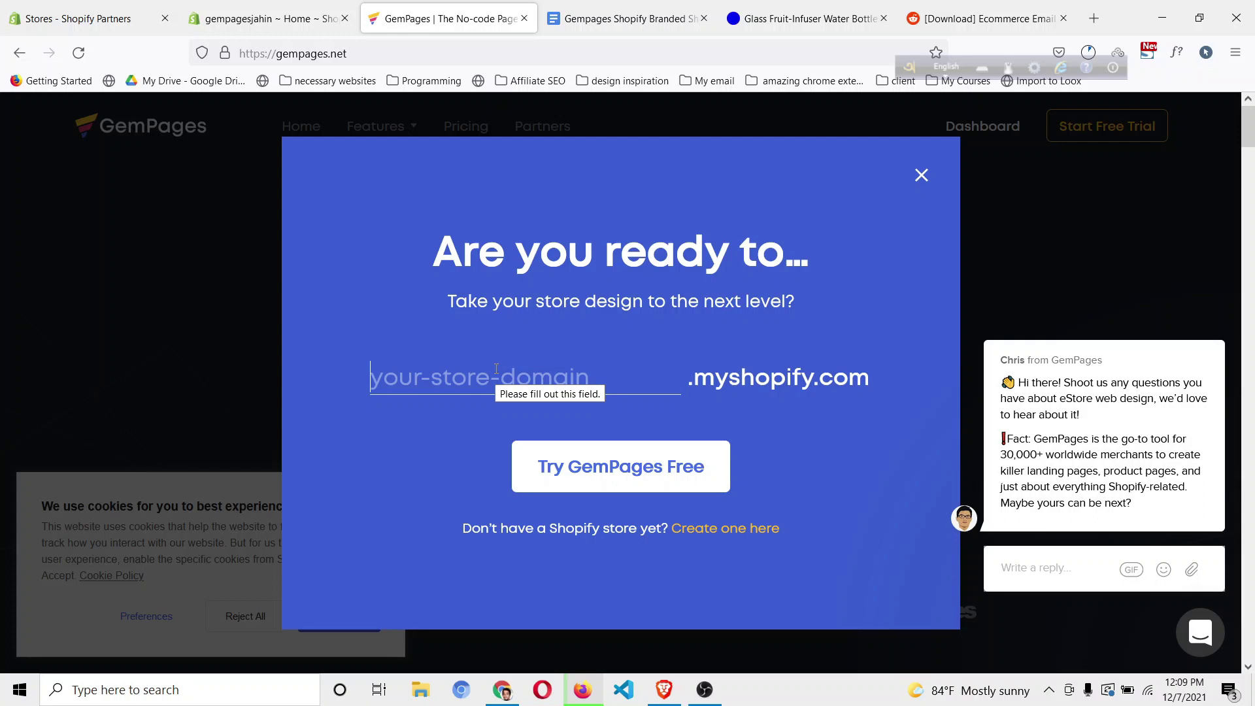
pyautogui.hotkey('ctrl', 'v')
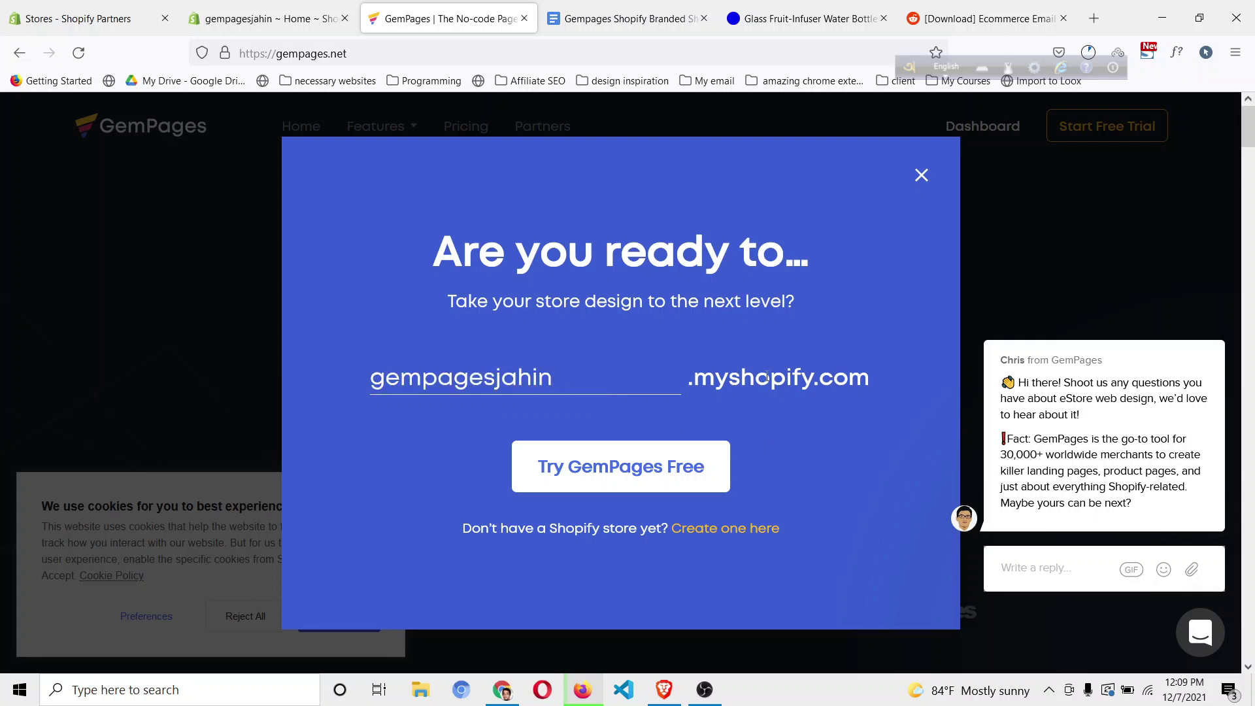
pyautogui.click(644, 479)
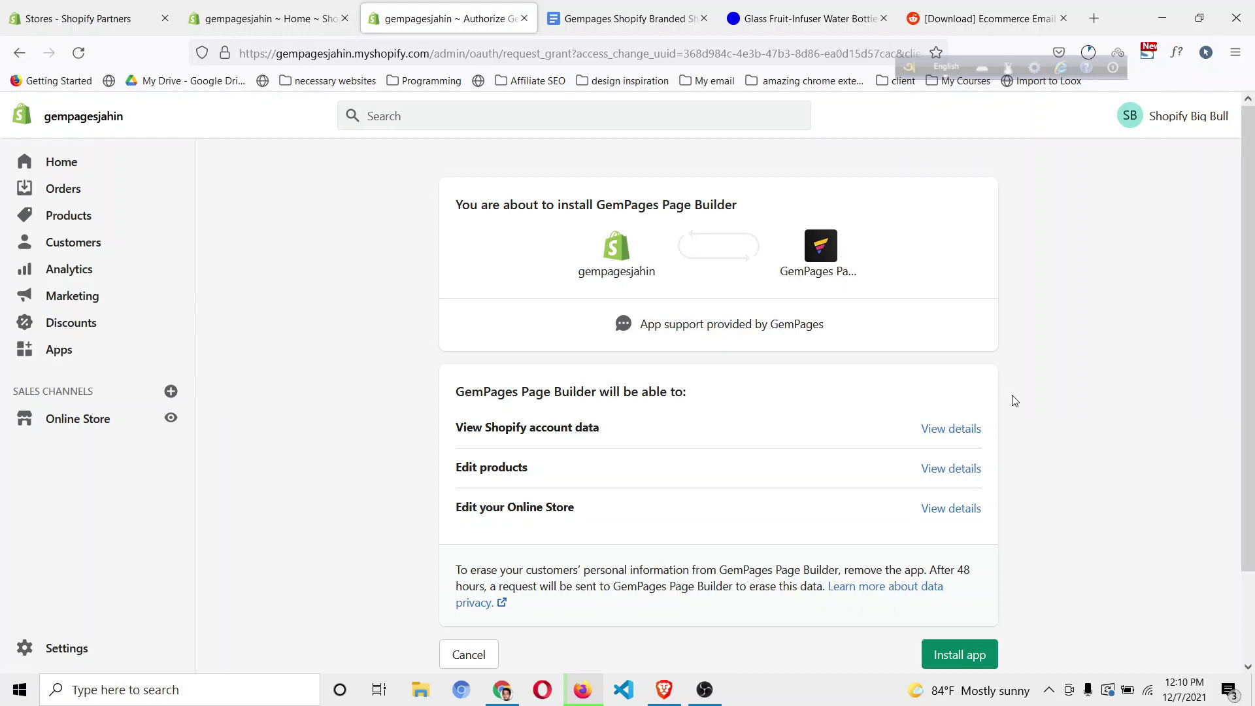
pyautogui.scroll(-2, 941, 399)
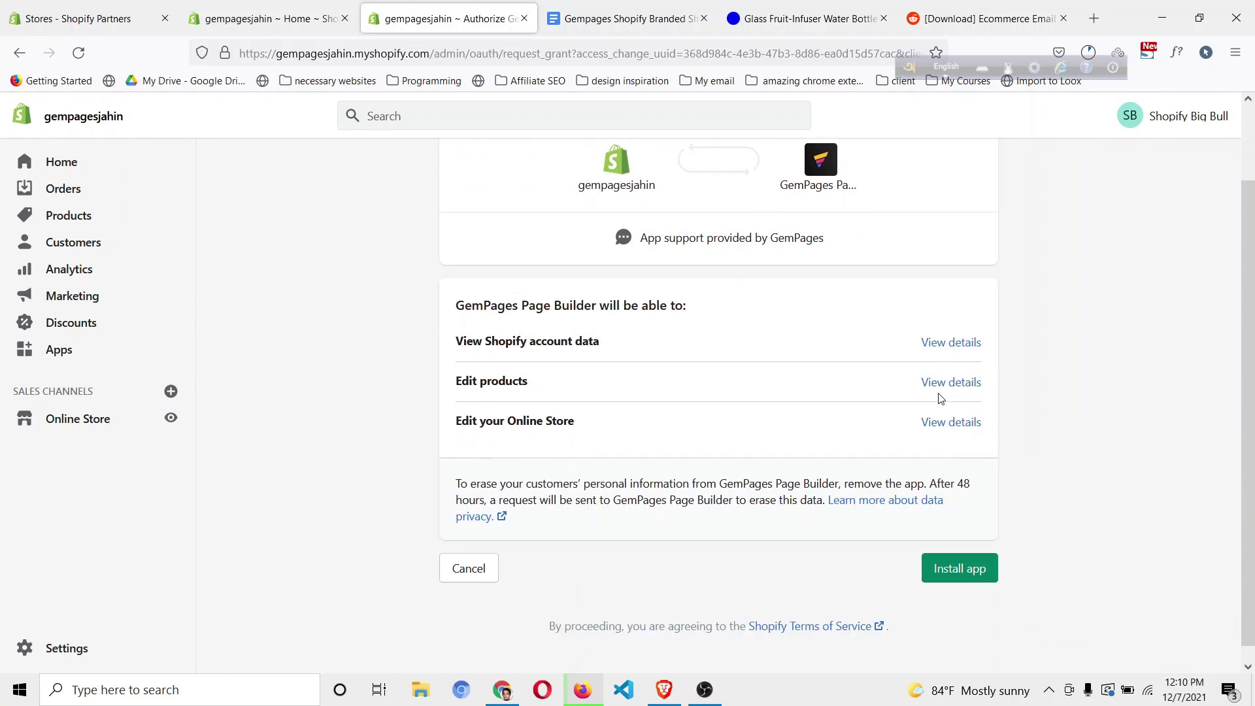
pyautogui.click(961, 572)
pyautogui.scroll(2, 542, 337)
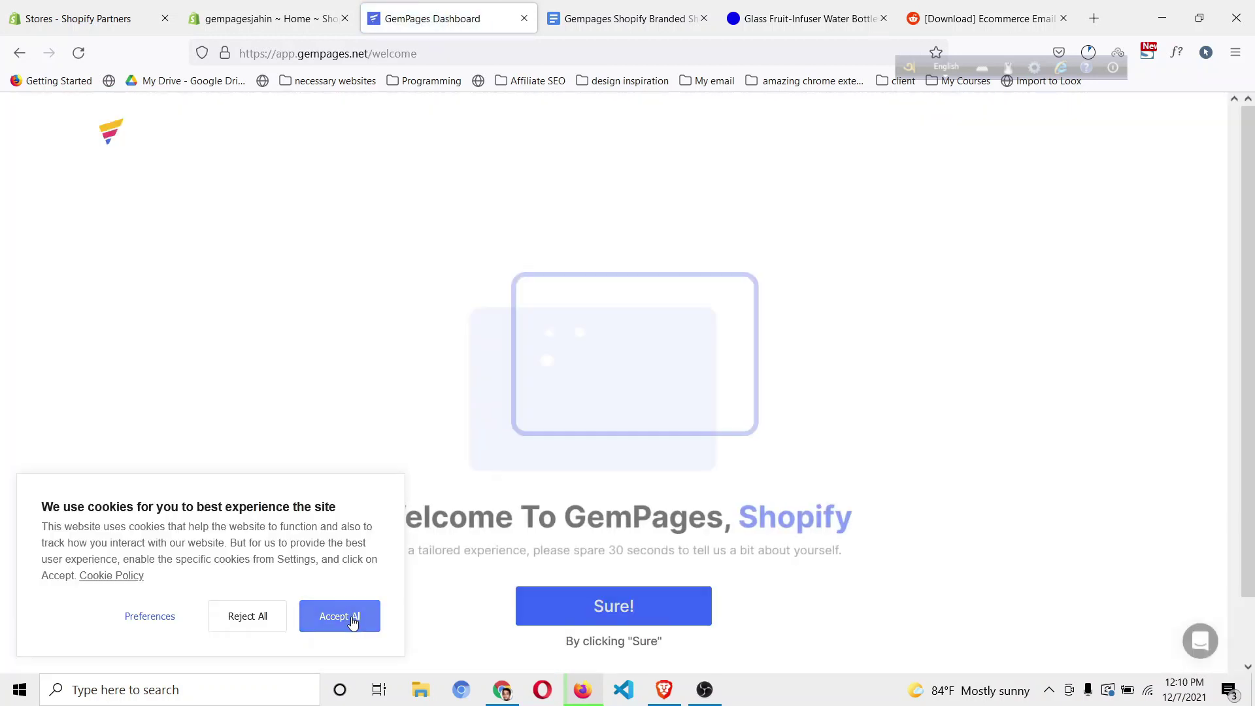
# Accept all cookies, start the GemPages welcome survey and answer the page builder experience question with Beginner.
pyautogui.click(340, 617)
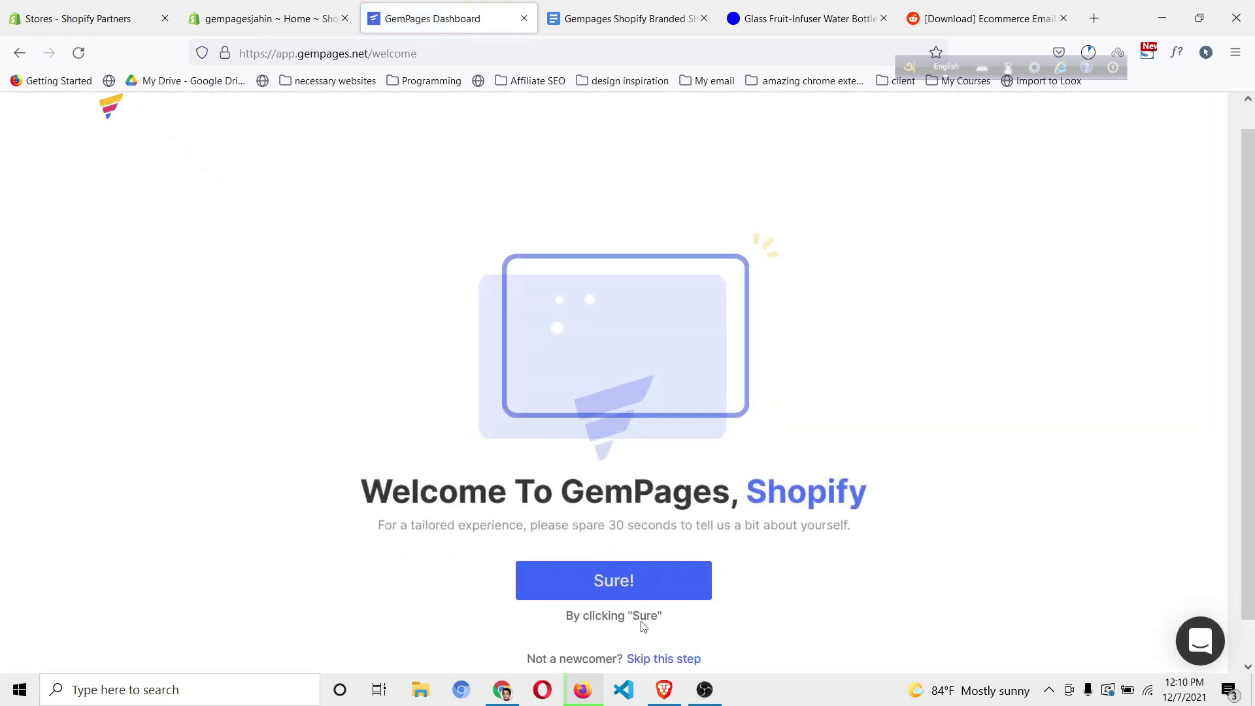
pyautogui.click(628, 541)
pyautogui.scroll(-1, 634, 432)
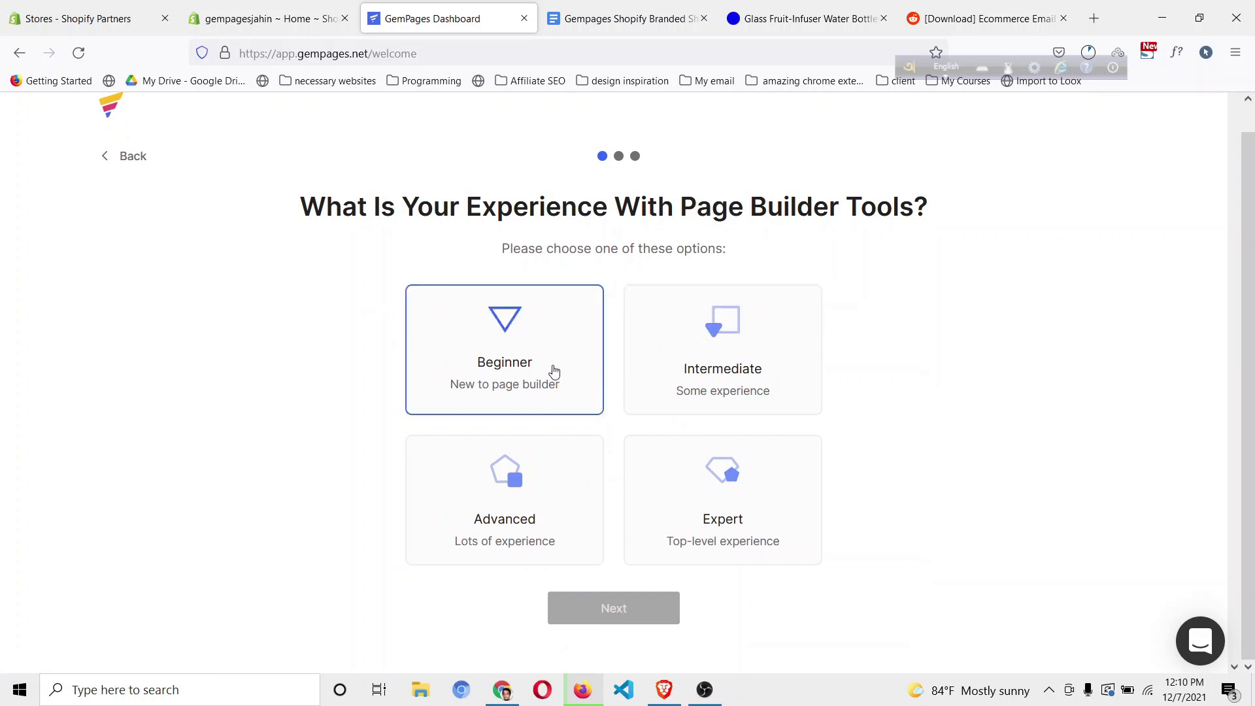
pyautogui.click(554, 371)
pyautogui.click(631, 610)
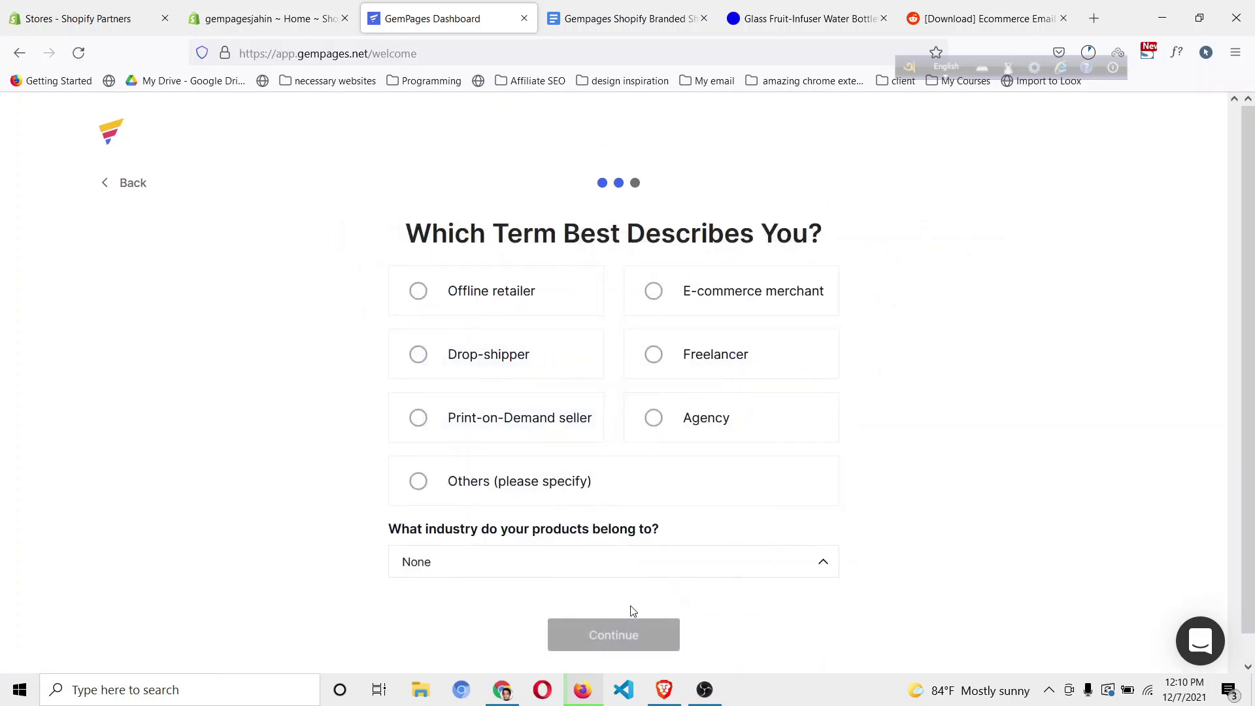
# Describe the account as an E-commerce merchant with Arts, Crafts & Photography as the product industry, and continue the survey.
pyautogui.click(680, 291)
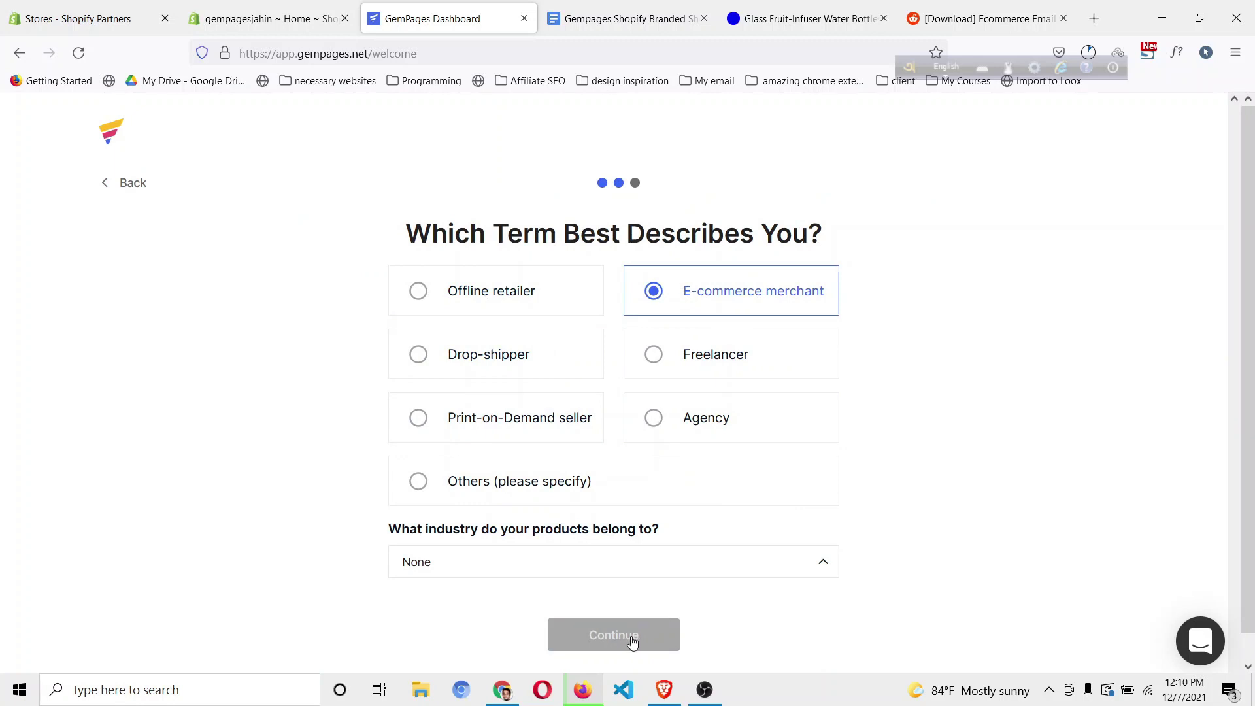
pyautogui.click(504, 571)
pyautogui.click(499, 594)
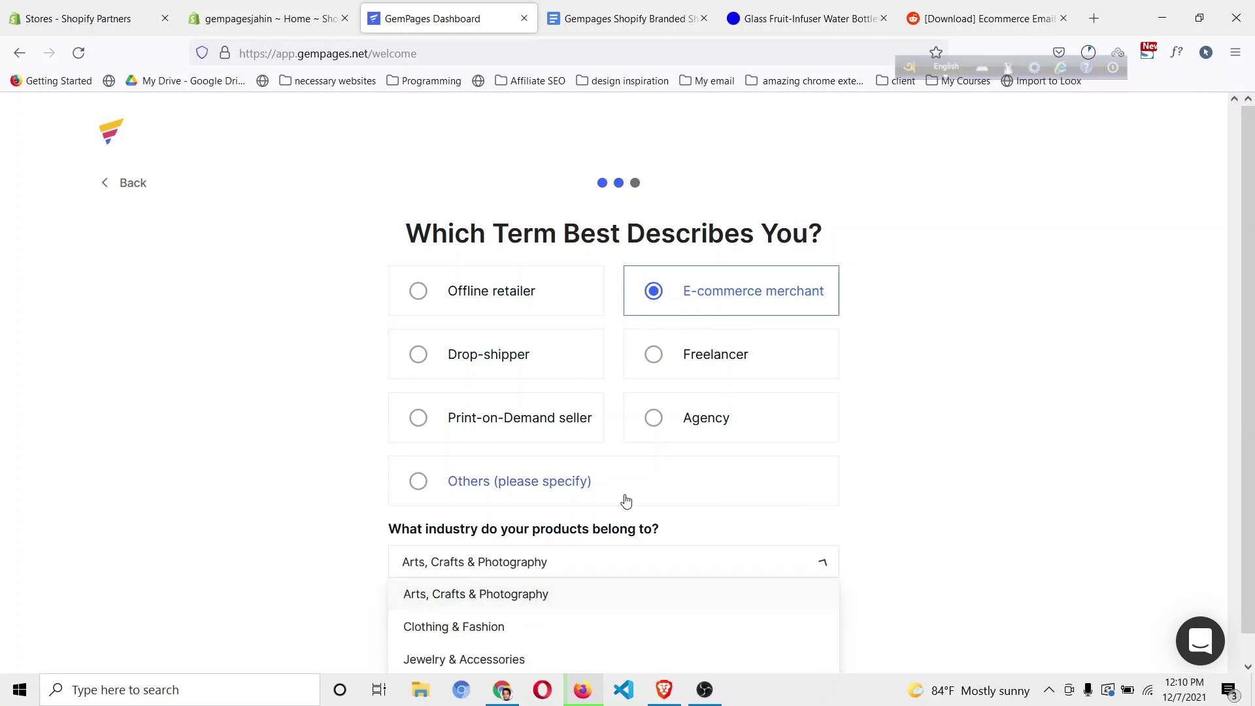
pyautogui.click(631, 606)
# Choose Set up a complete e-commerce website as the primary goal, finish the survey and go to the GemPages dashboard.
pyautogui.click(589, 291)
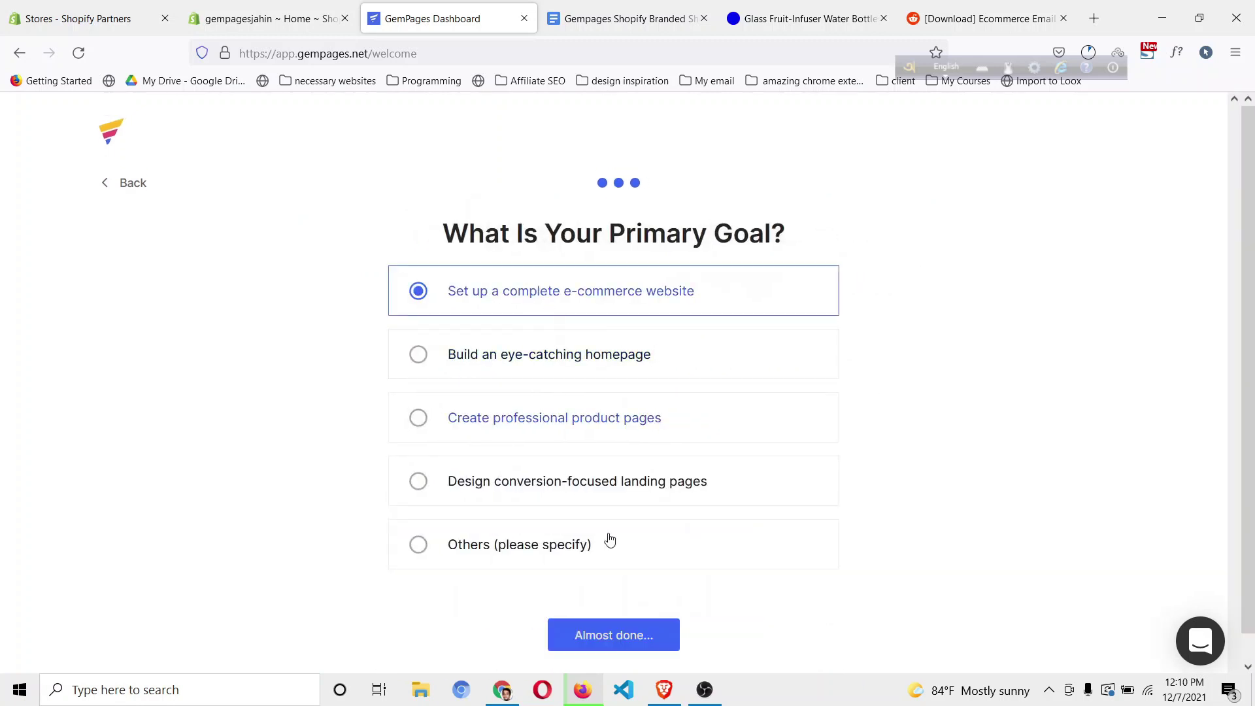
pyautogui.click(588, 636)
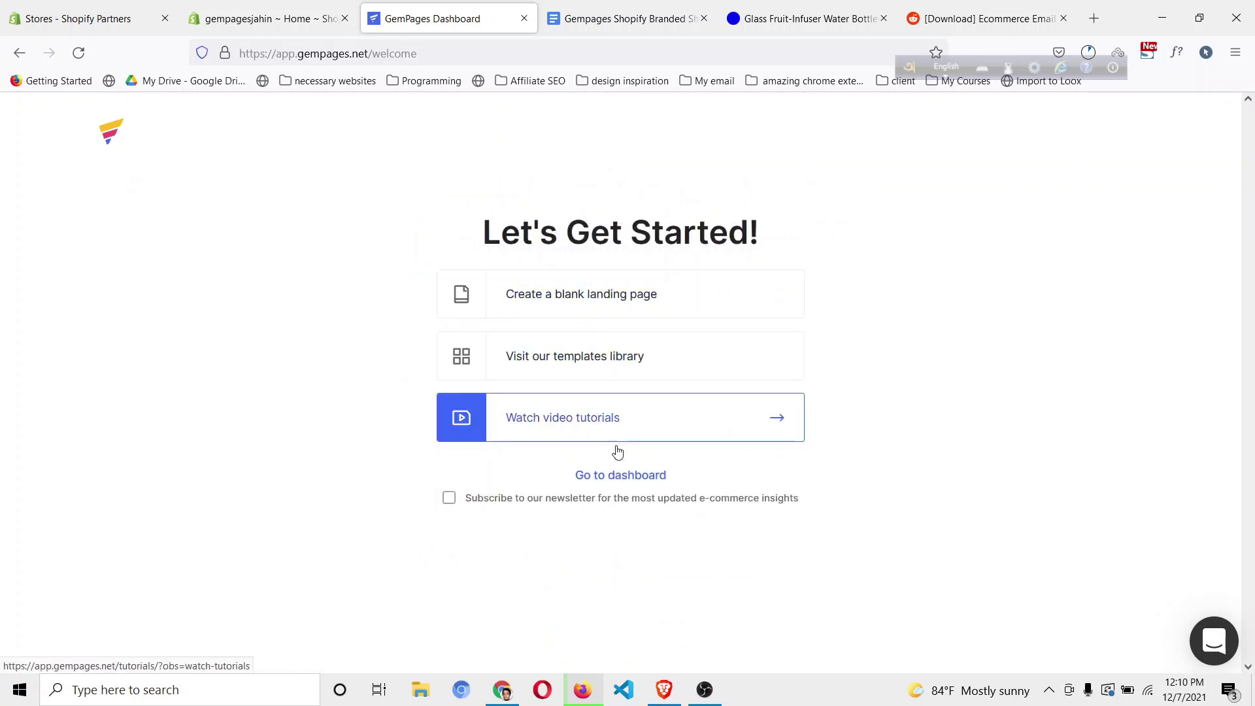
pyautogui.click(622, 476)
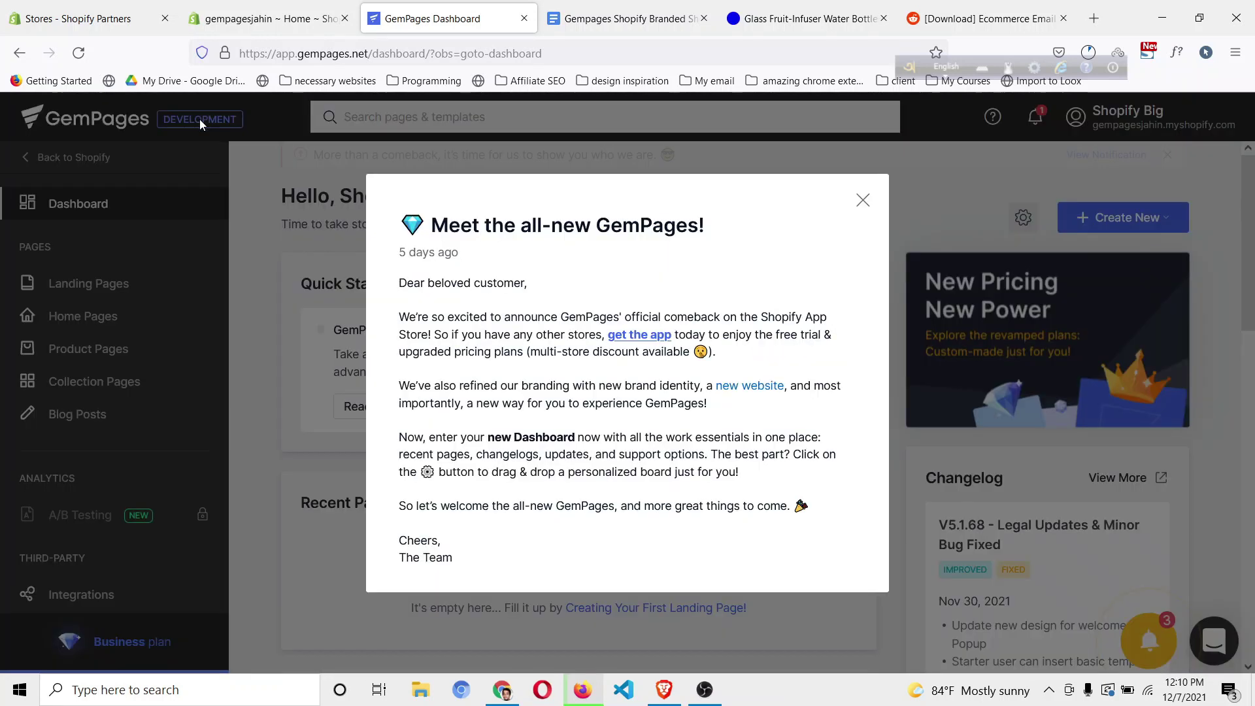
# Read and close the all-new GemPages announcement, and look over the dashboard's sections and page types.
pyautogui.scroll(-3, 604, 391)
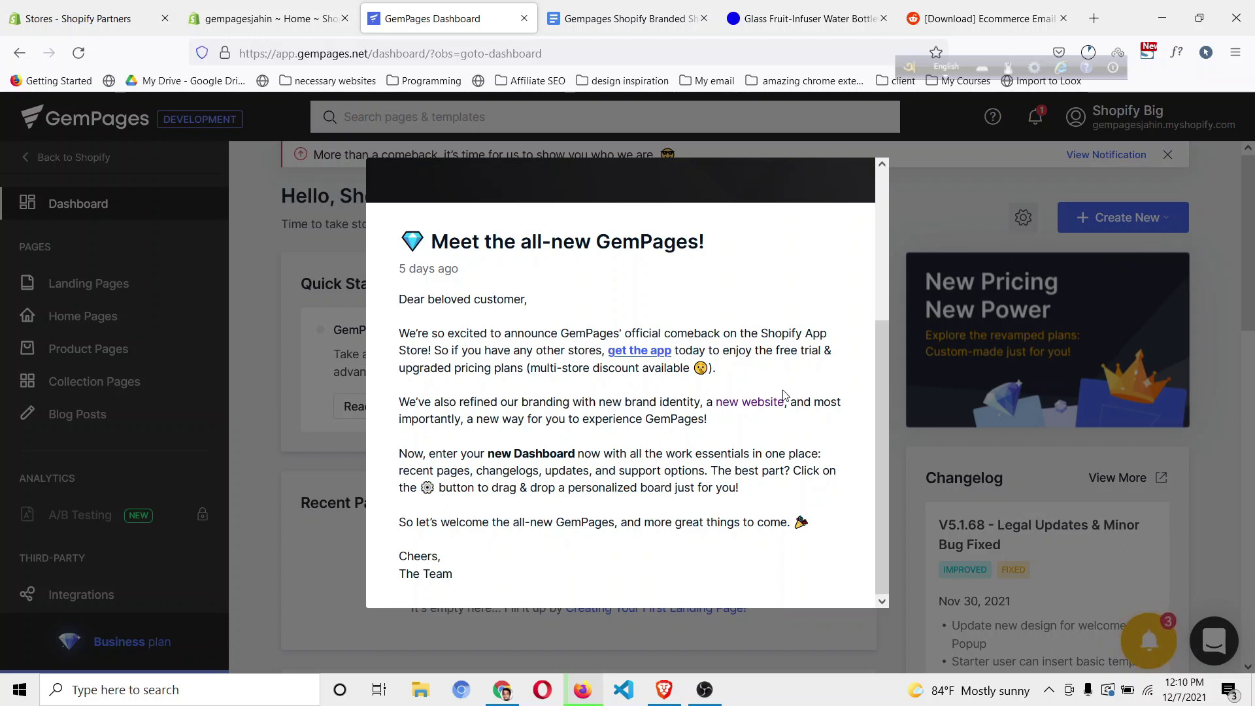
pyautogui.scroll(3, 787, 396)
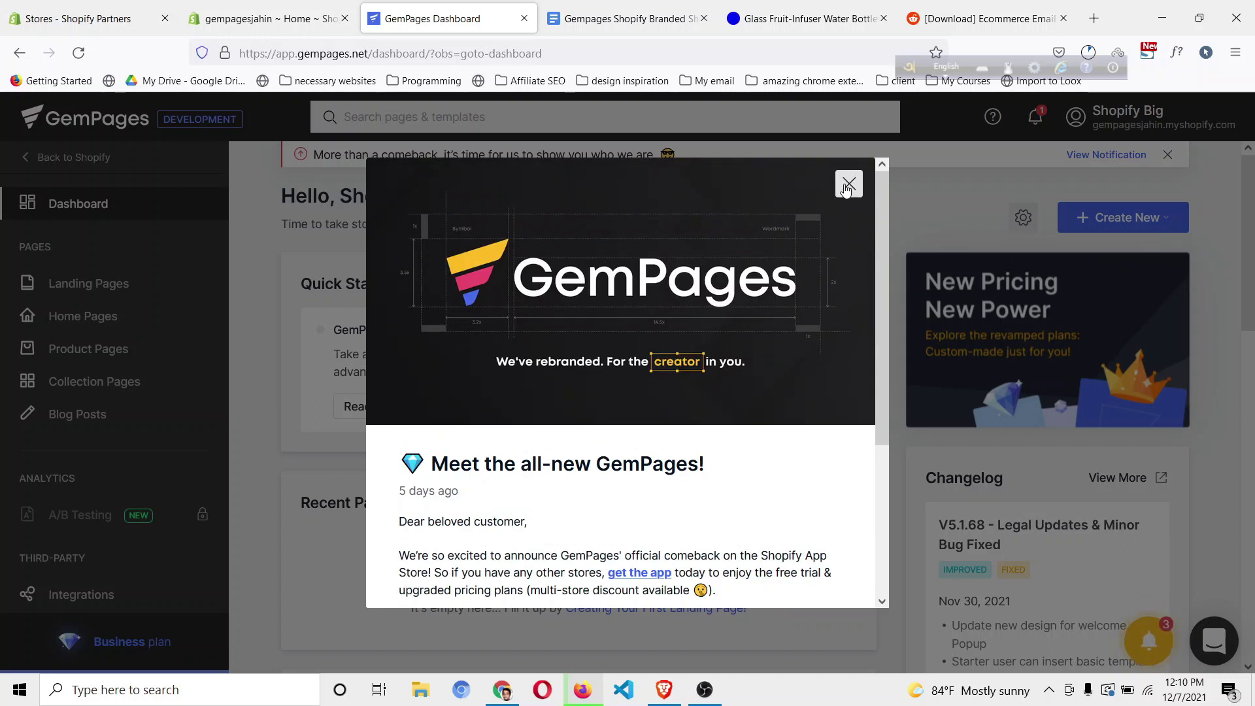
pyautogui.click(848, 185)
pyautogui.scroll(-3, 285, 381)
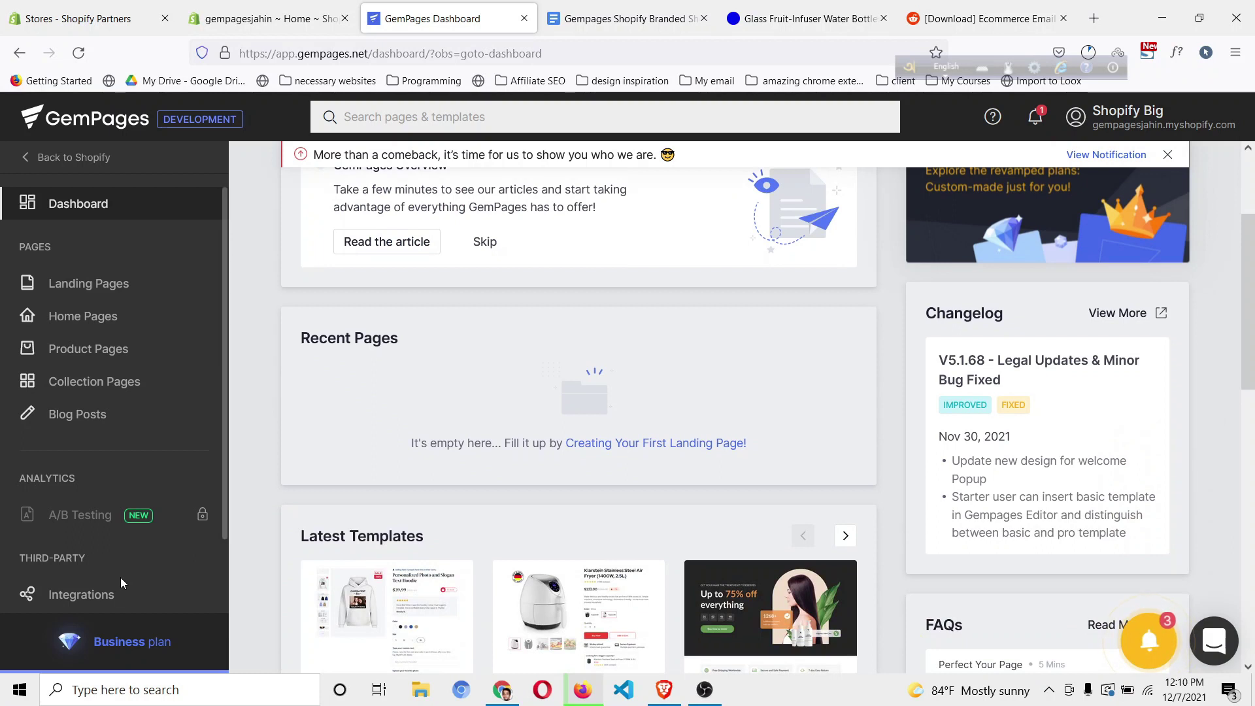
pyautogui.scroll(-2, 112, 620)
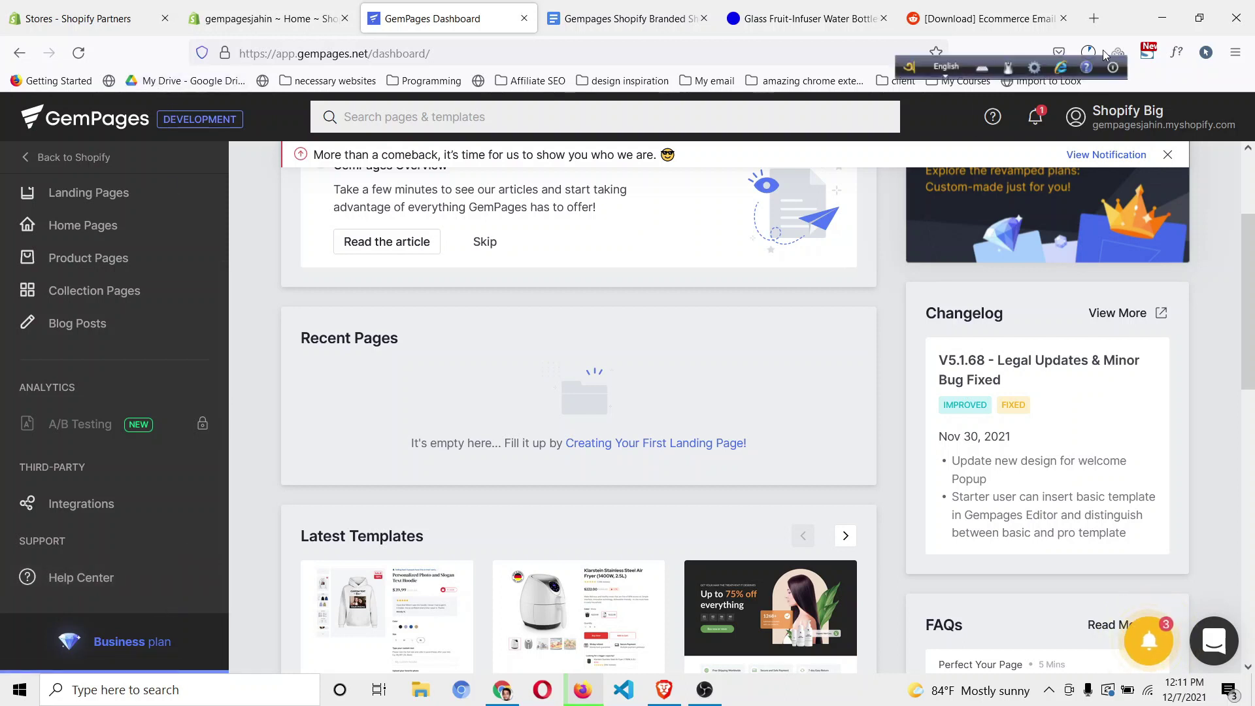
# Load jahinshahriar.com/gempages in a new browser tab and place that tab directly after the GemPages dashboard tab.
pyautogui.click(1098, 14)
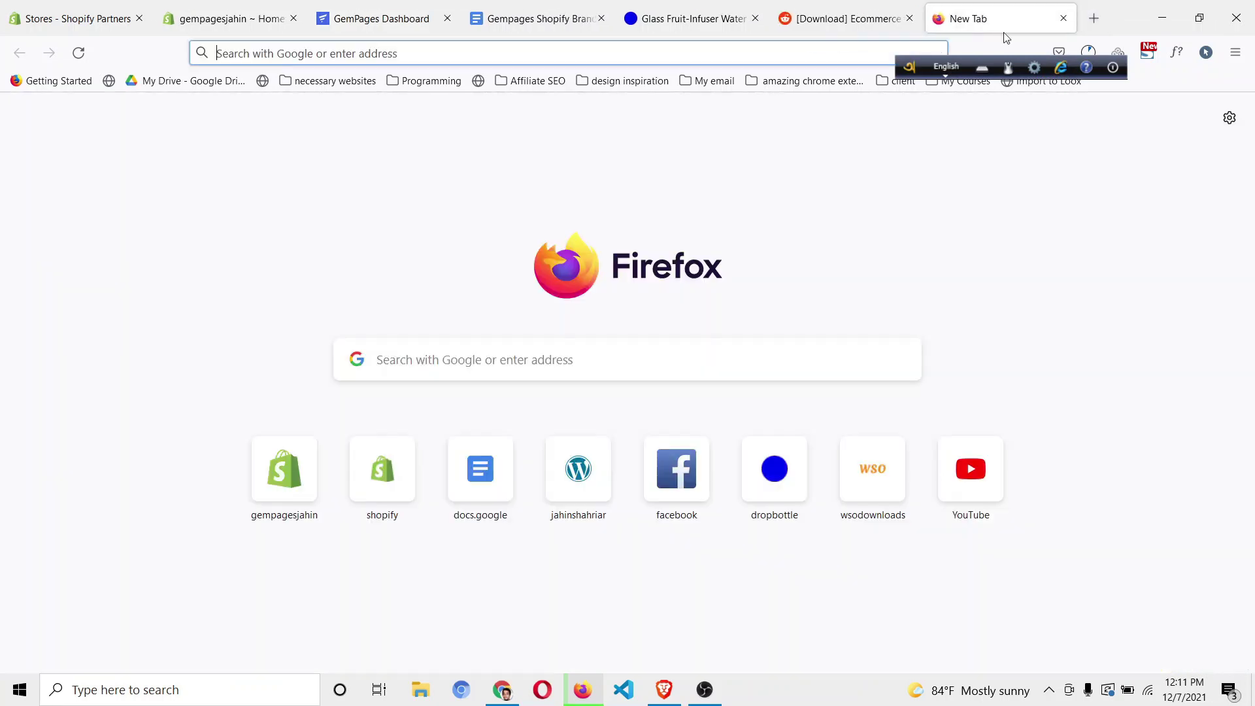
pyautogui.write('jahi')
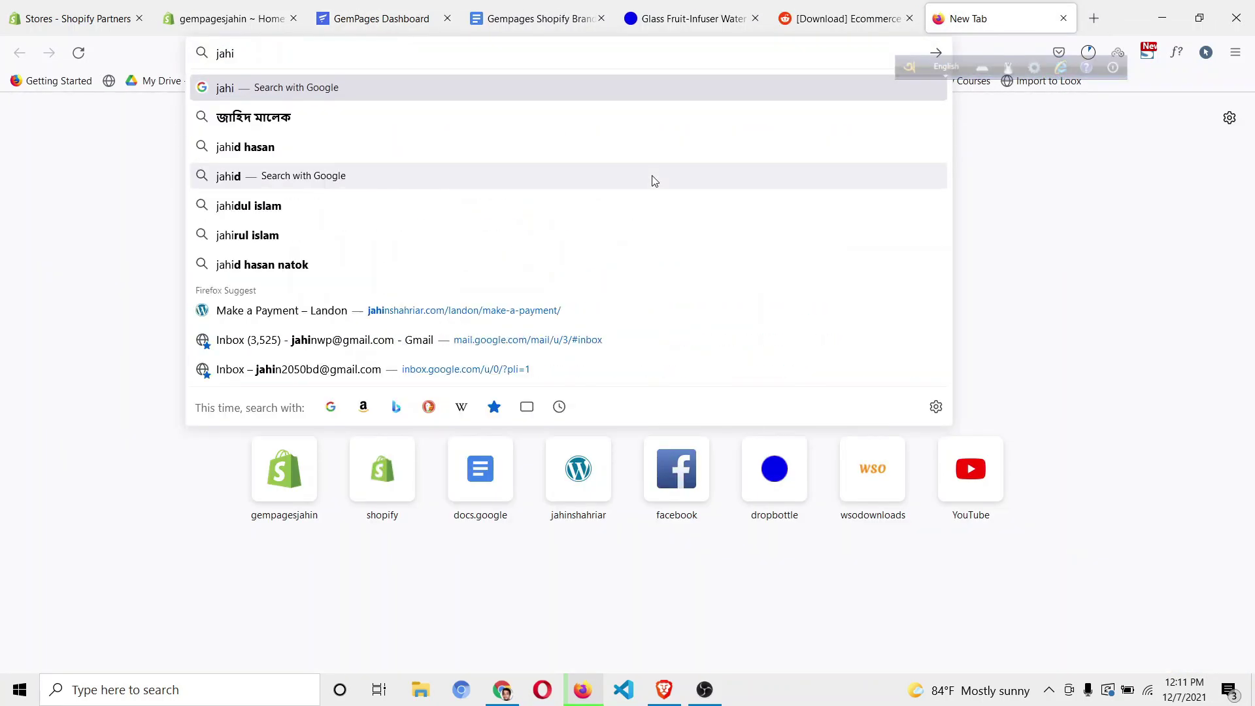
pyautogui.write('nshahriar.c')
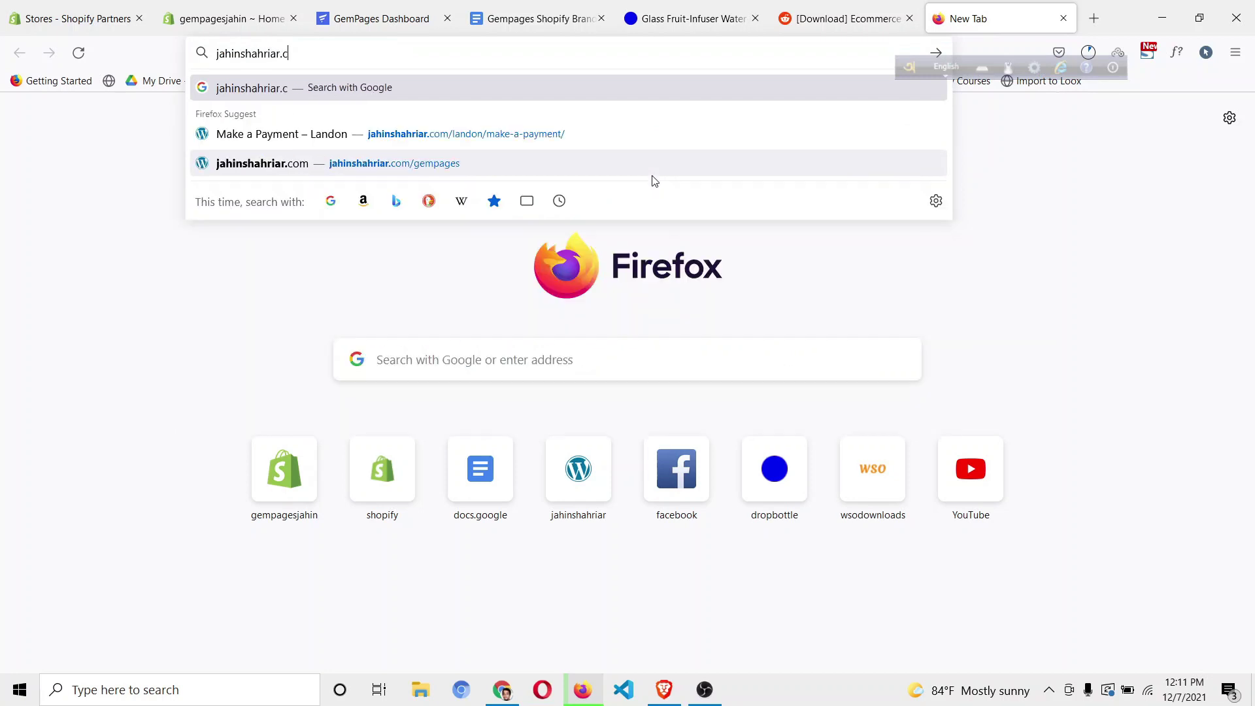
pyautogui.write('om/gempa')
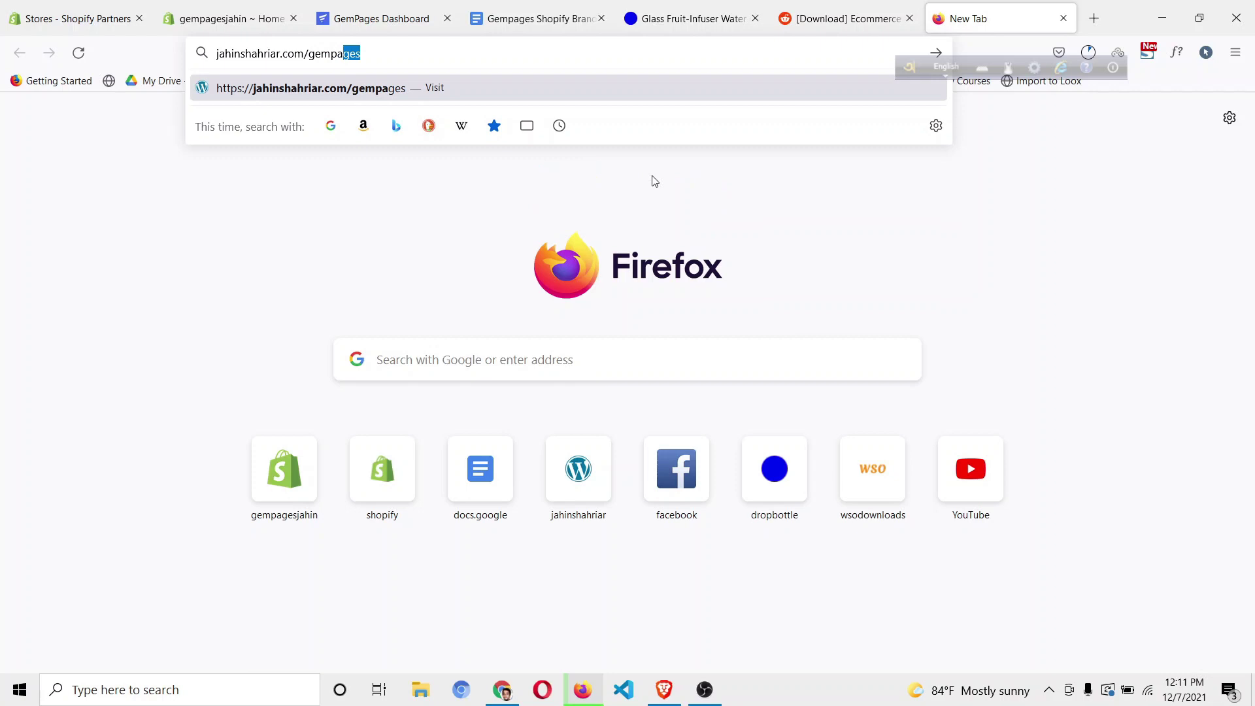
pyautogui.press('Return')
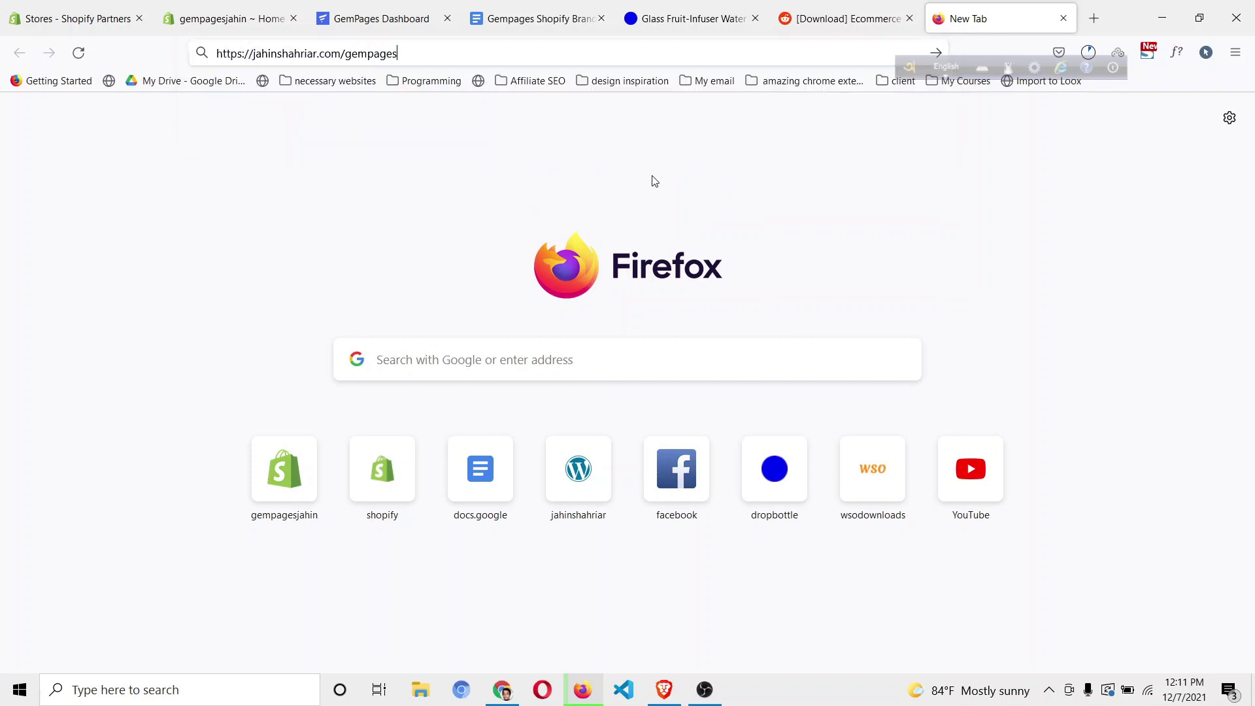
pyautogui.moveTo(997, 8); pyautogui.dragTo(526, 8)
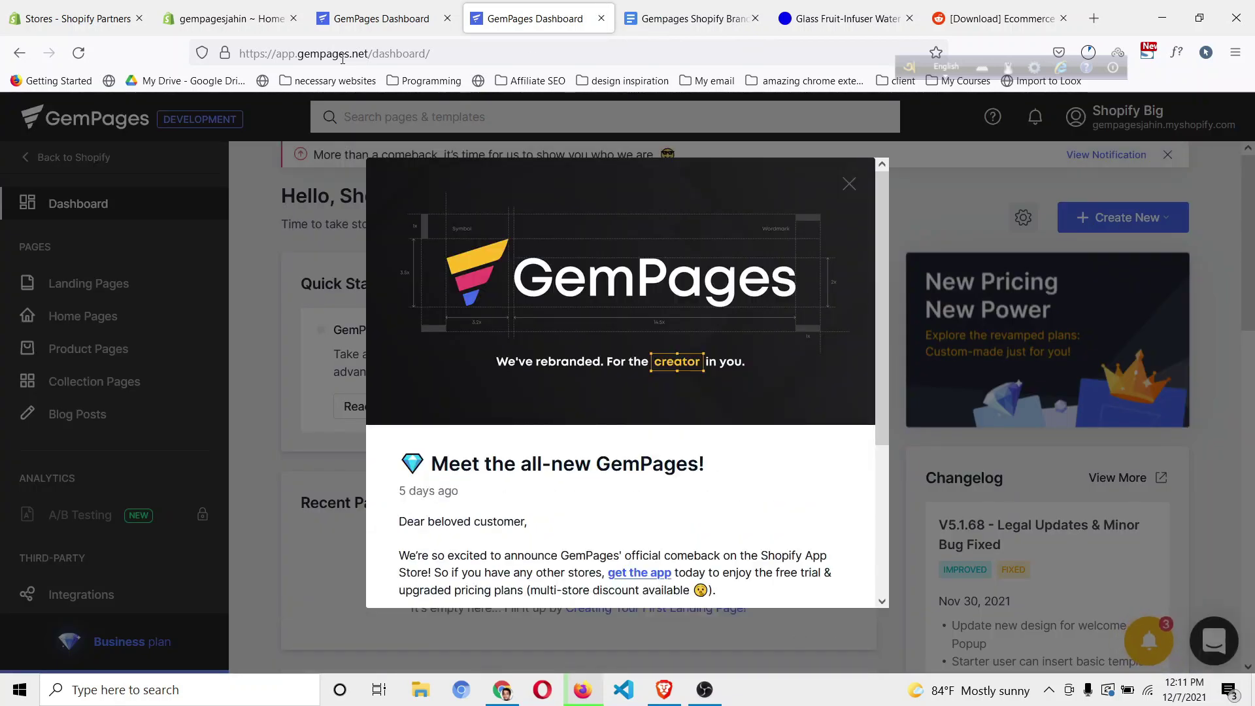
# Search the web for "gempages pricing" in this tab and open the GemPages Pricing plans page.
pyautogui.click(343, 59)
pyautogui.write('gempa')
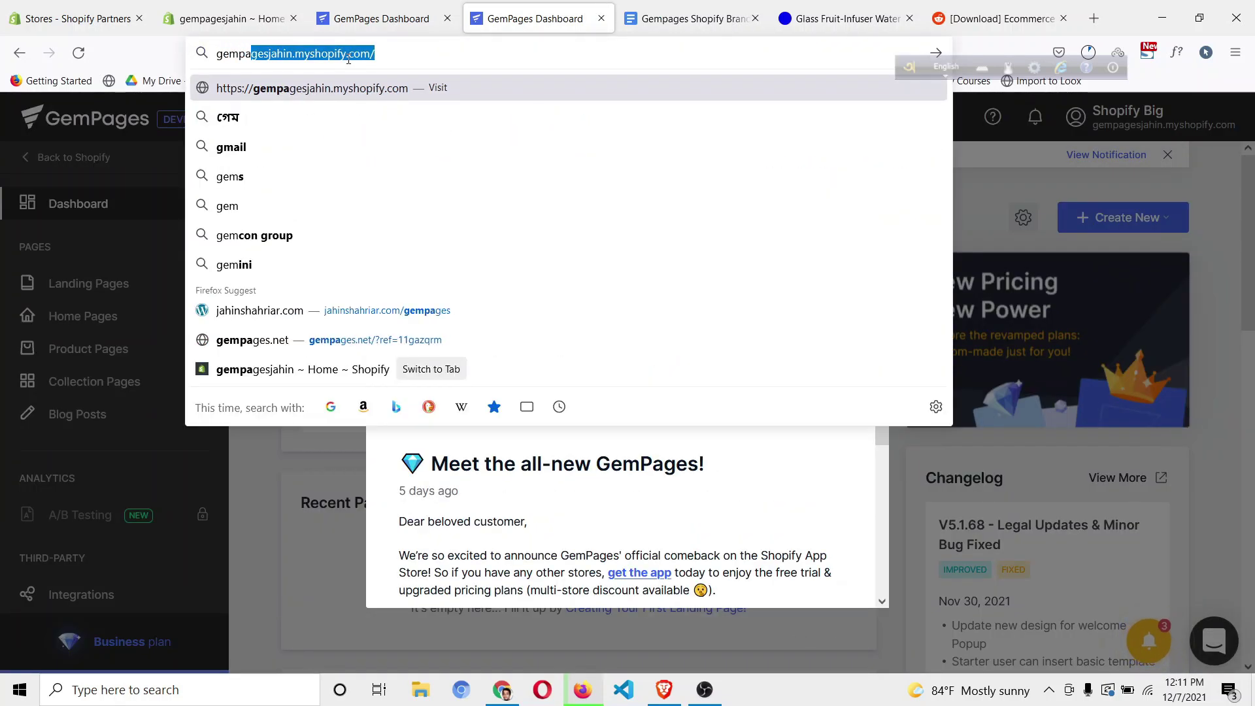
pyautogui.write('ges pricing')
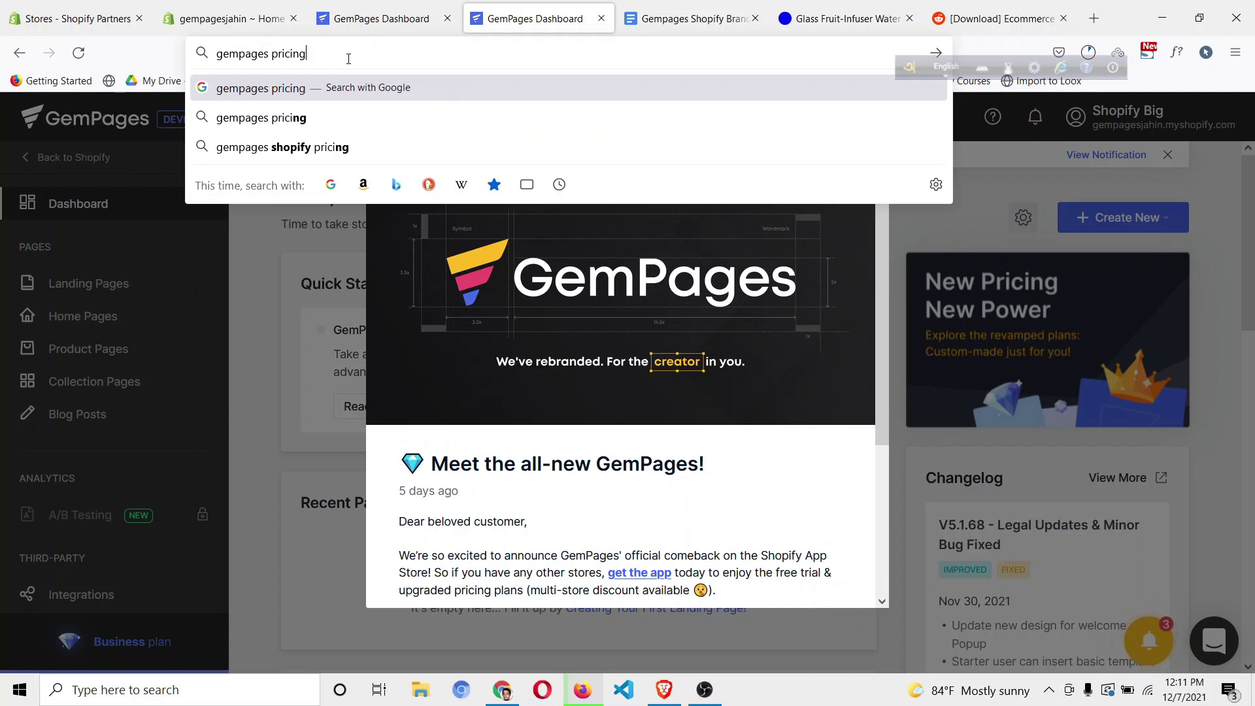
pyautogui.press('Return')
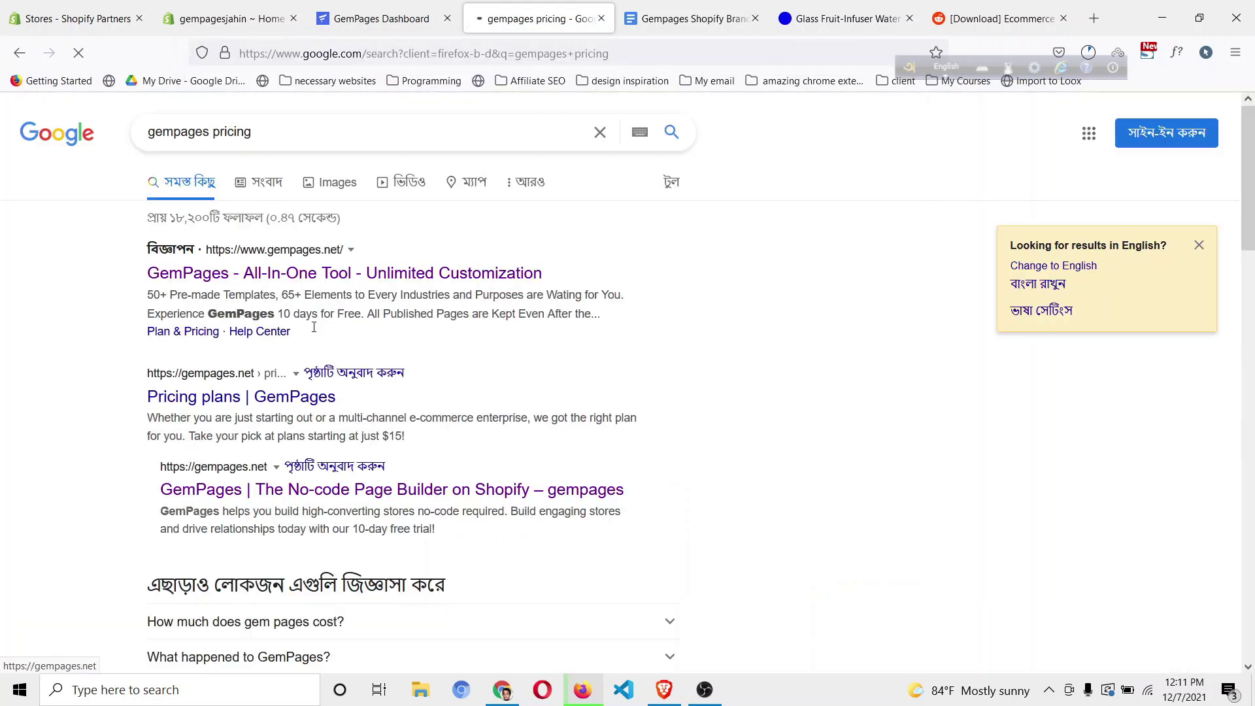
pyautogui.click(287, 398)
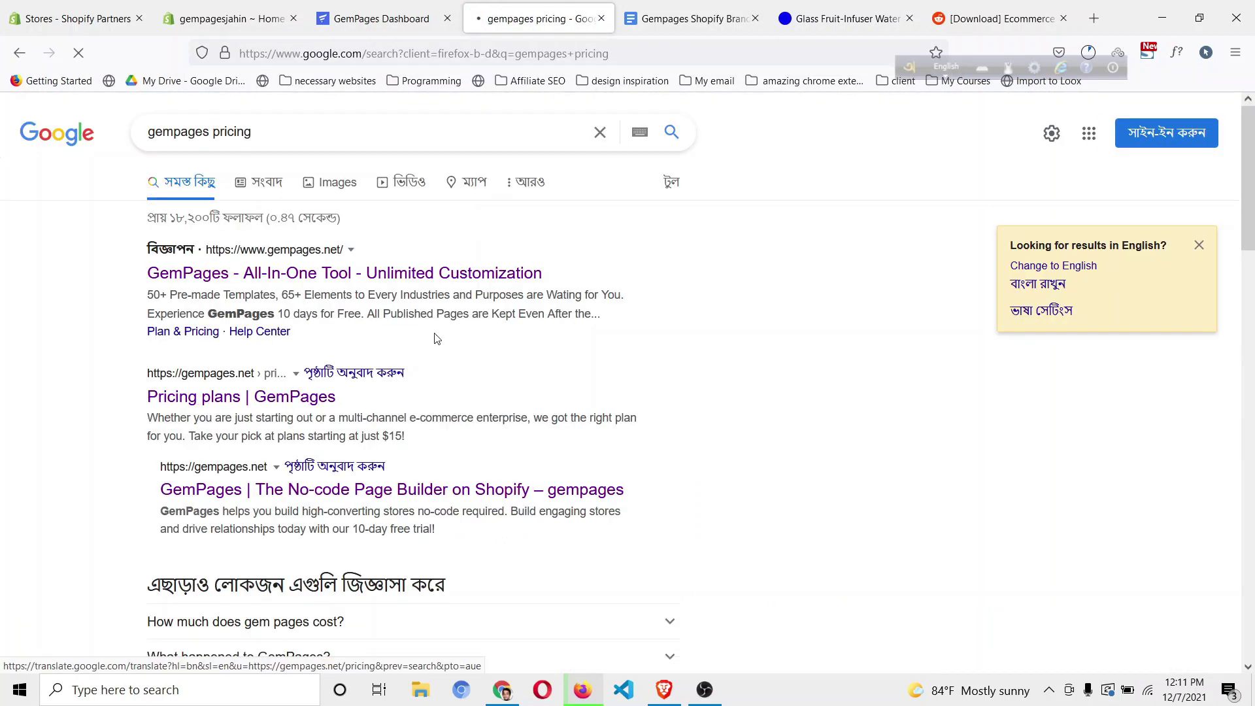
# Compare the prices and feature lists of the Starter, Business and Advanced plans, checking the page types offered in the GemPages dashboard.
pyautogui.scroll(-3, 438, 339)
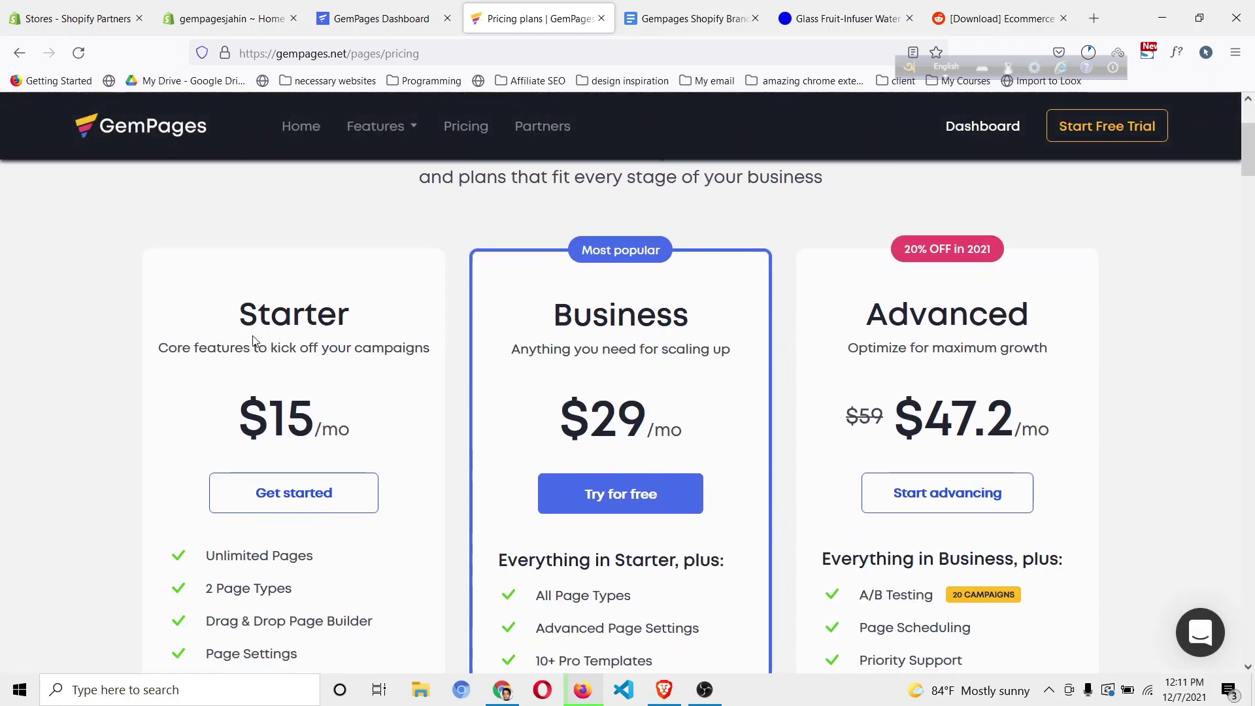
pyautogui.scroll(-1, 378, 381)
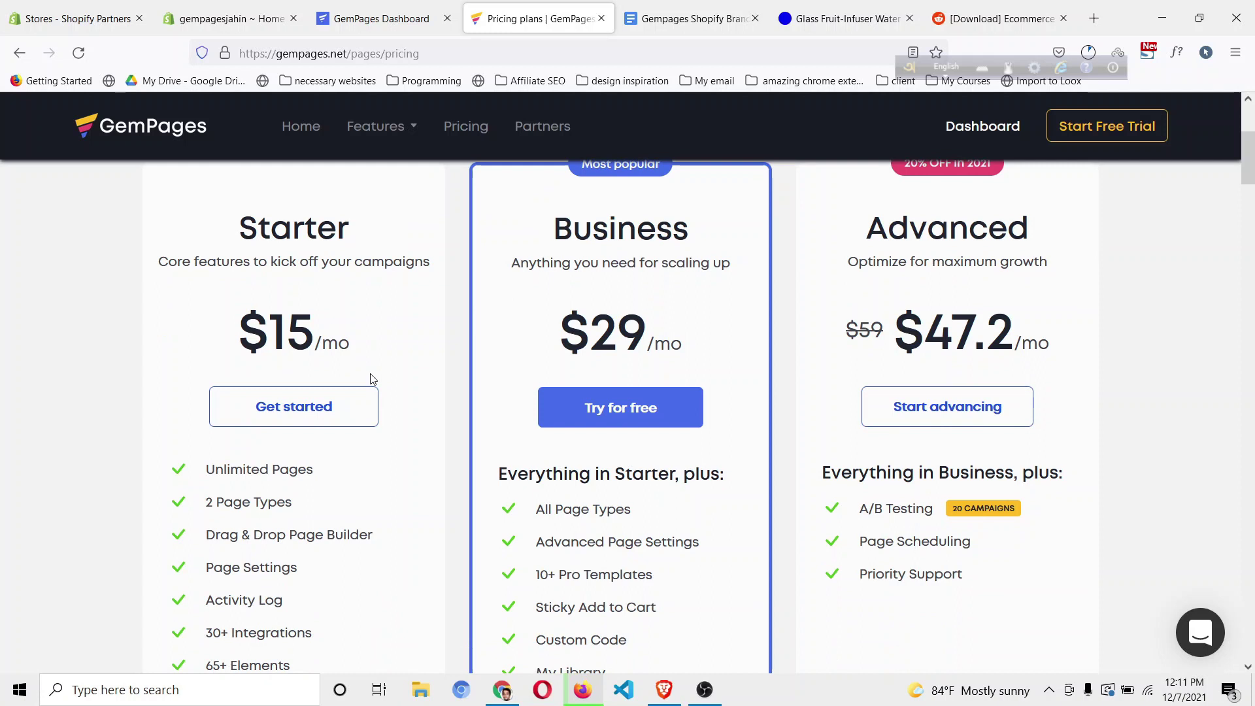
pyautogui.scroll(-1, 267, 468)
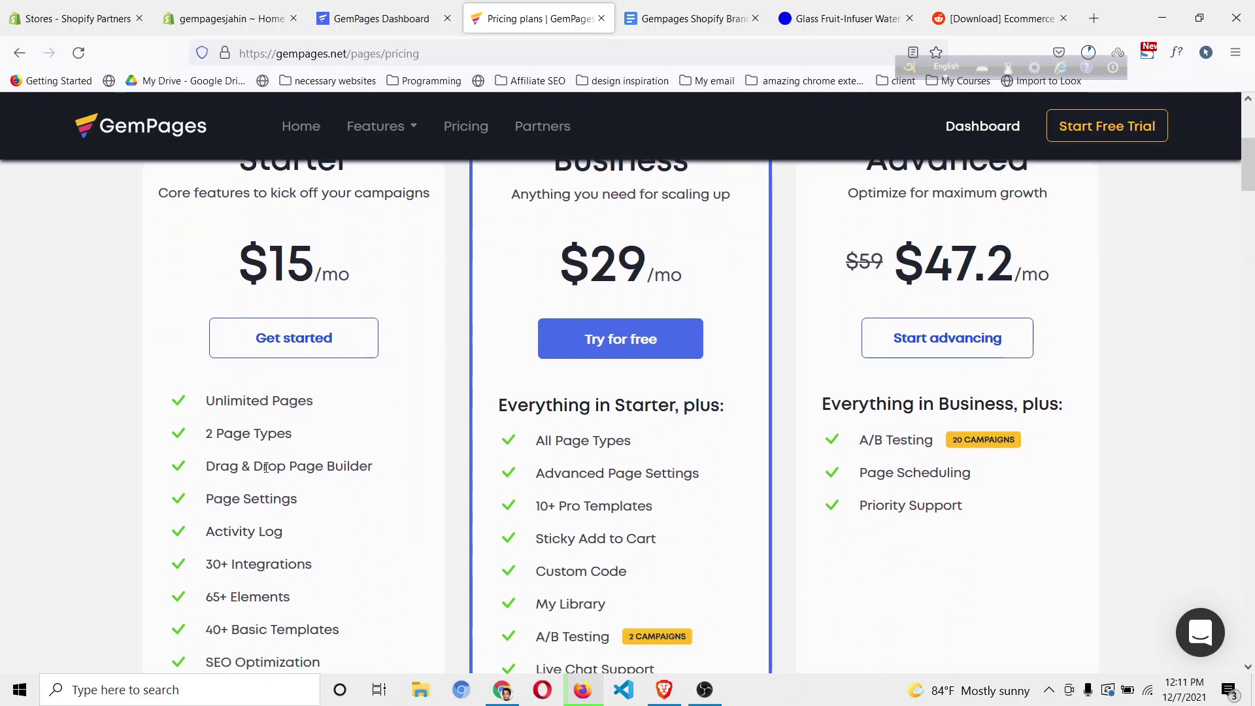
pyautogui.click(376, 18)
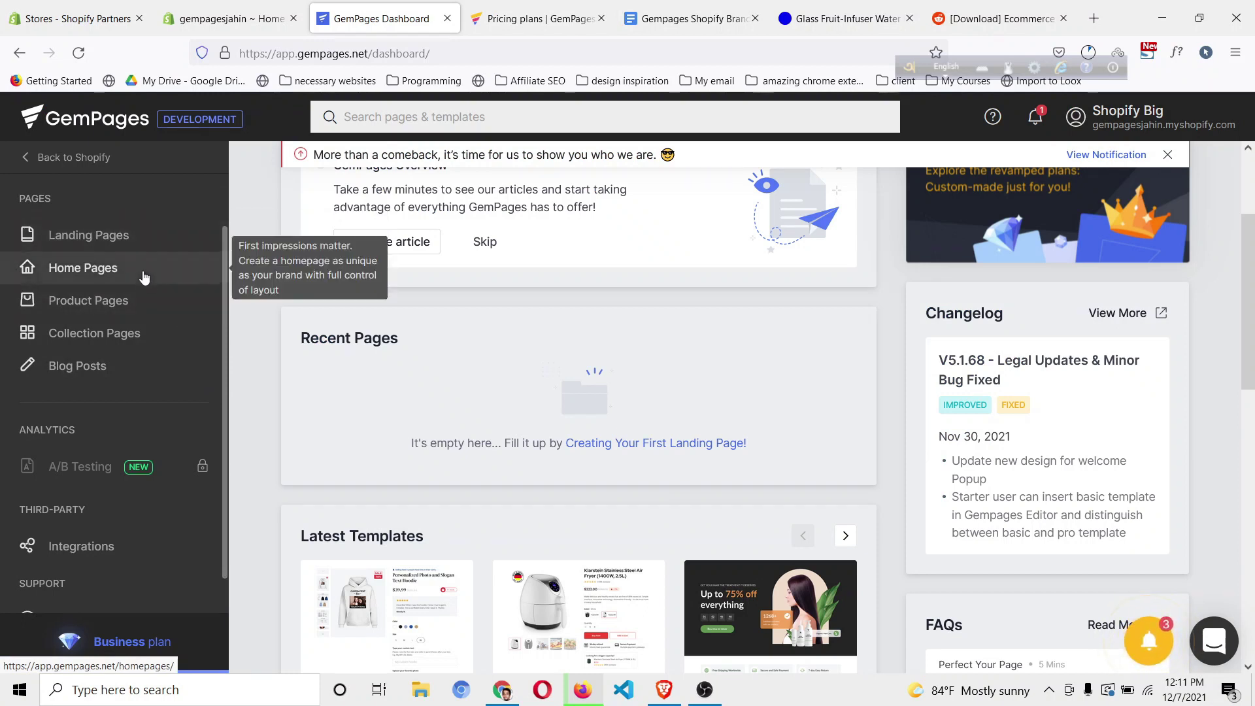
pyautogui.click(523, 20)
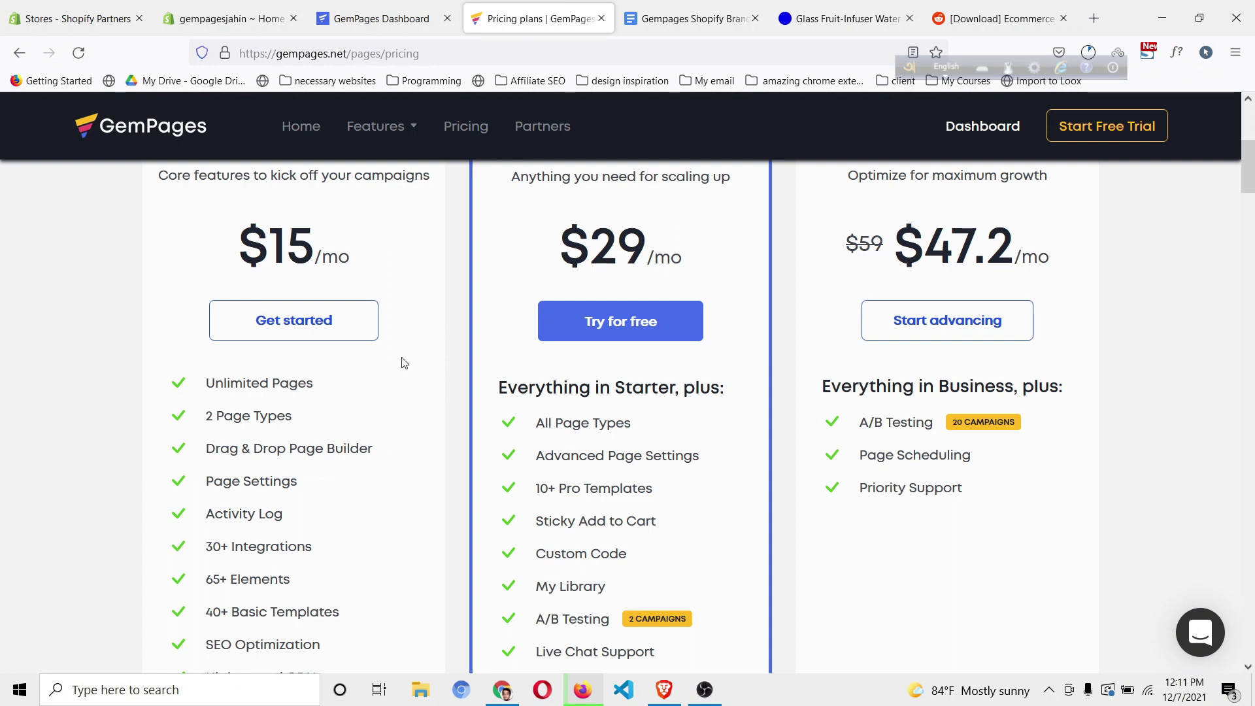
pyautogui.scroll(3, 404, 363)
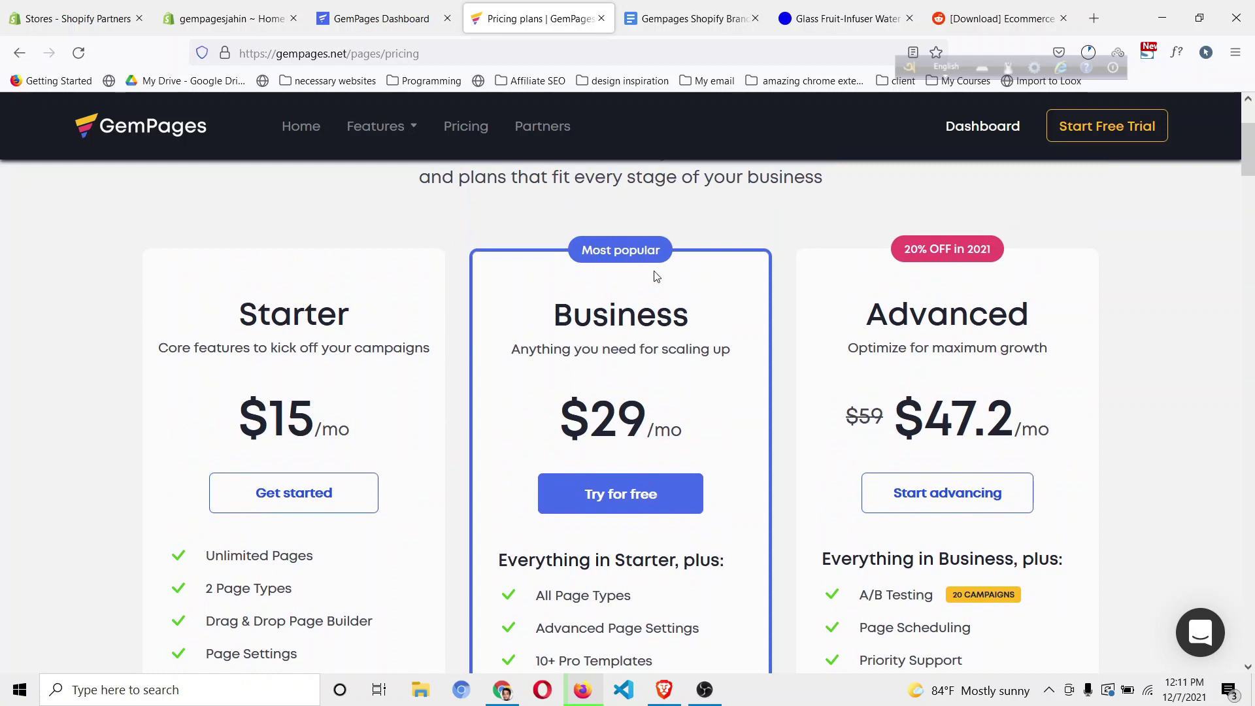
pyautogui.scroll(-6, 658, 307)
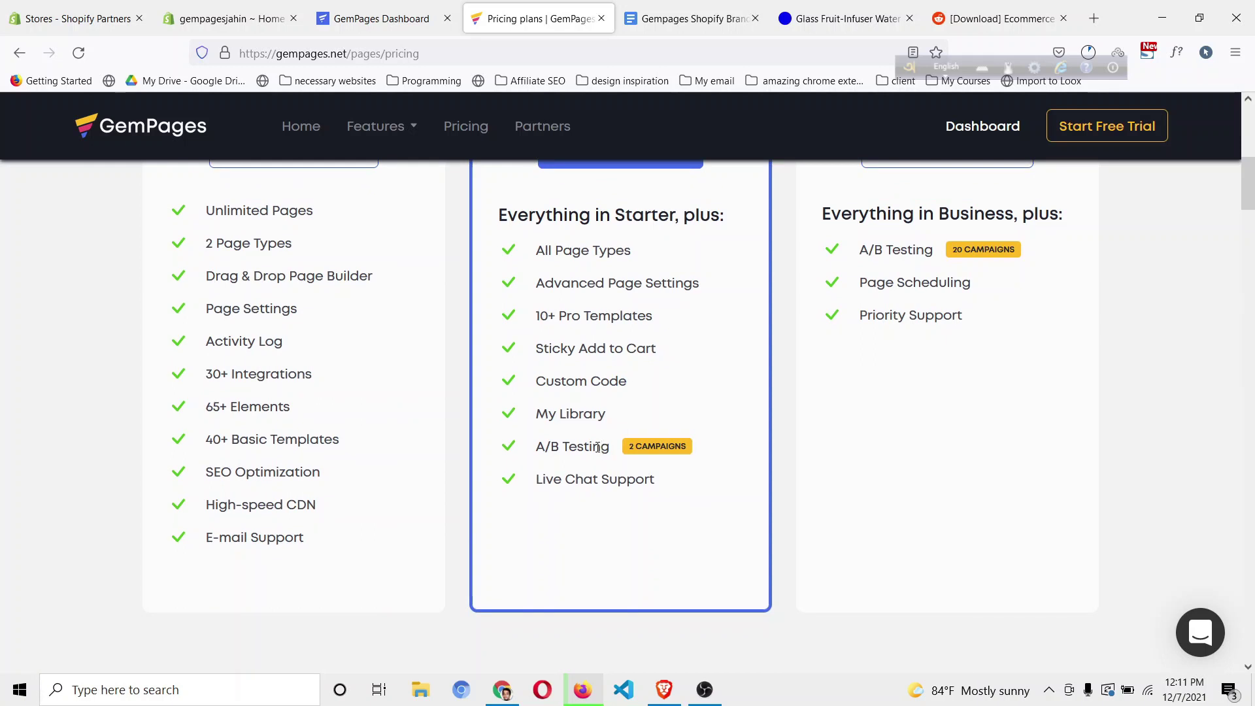
pyautogui.scroll(6, 570, 416)
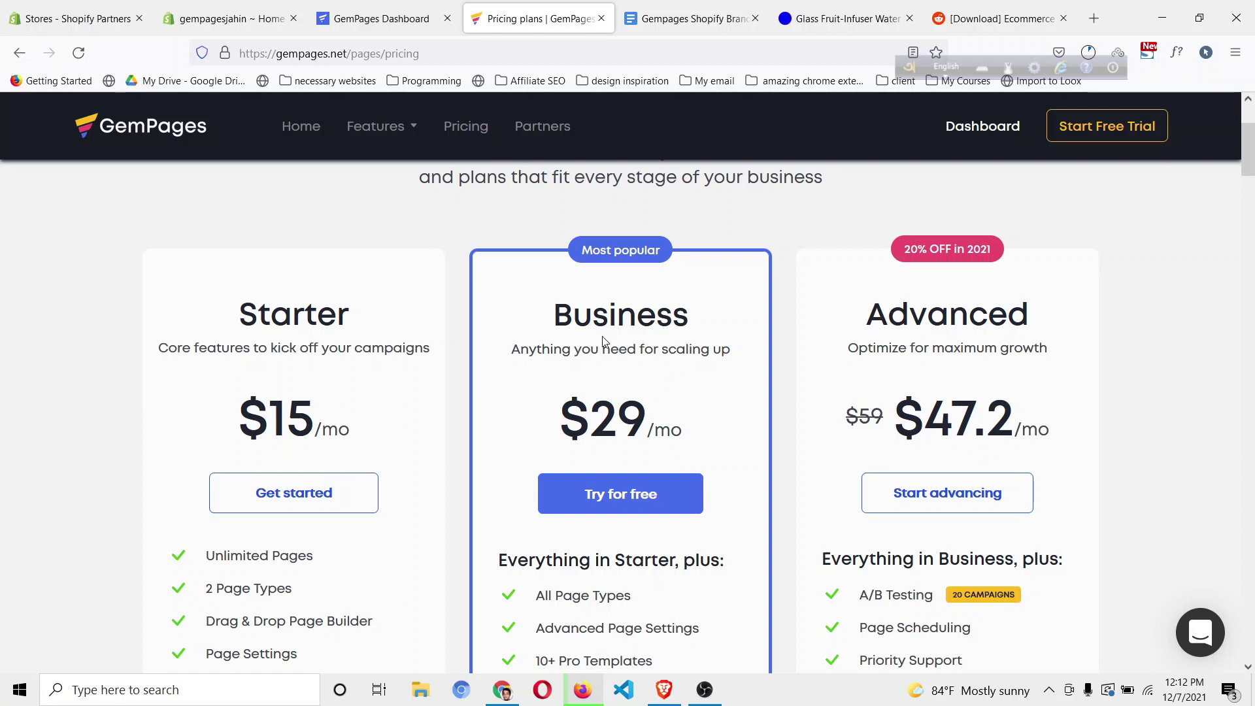
# Review the Starter, Business and Advanced plan features and the multi-store discount offers on the GemPages pricing page.
pyautogui.scroll(-4, 605, 341)
pyautogui.scroll(3, 611, 340)
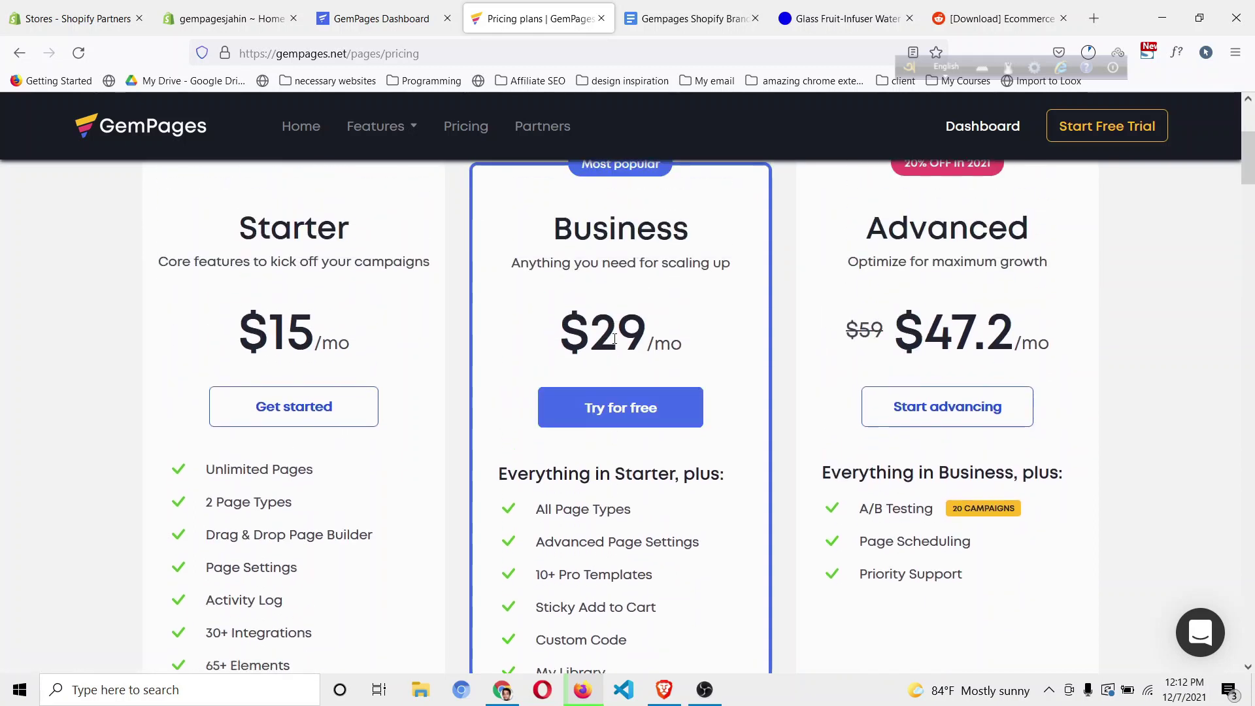
pyautogui.scroll(-2, 615, 336)
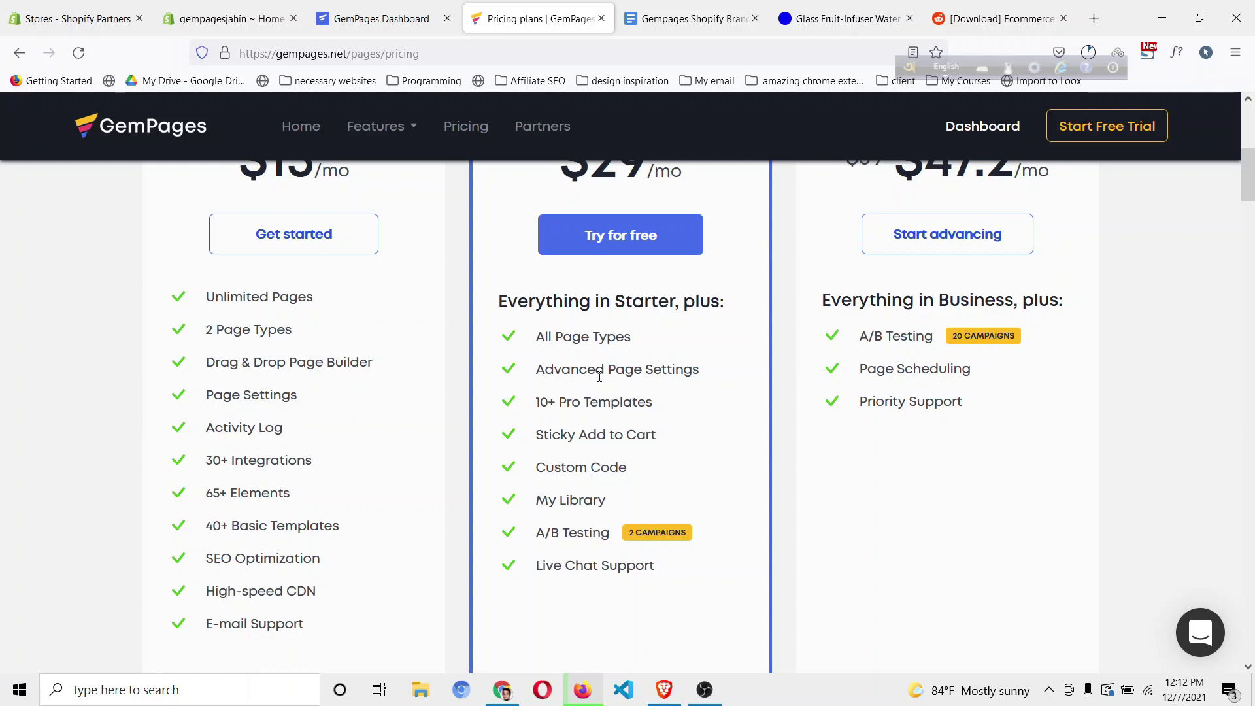
pyautogui.scroll(3, 599, 377)
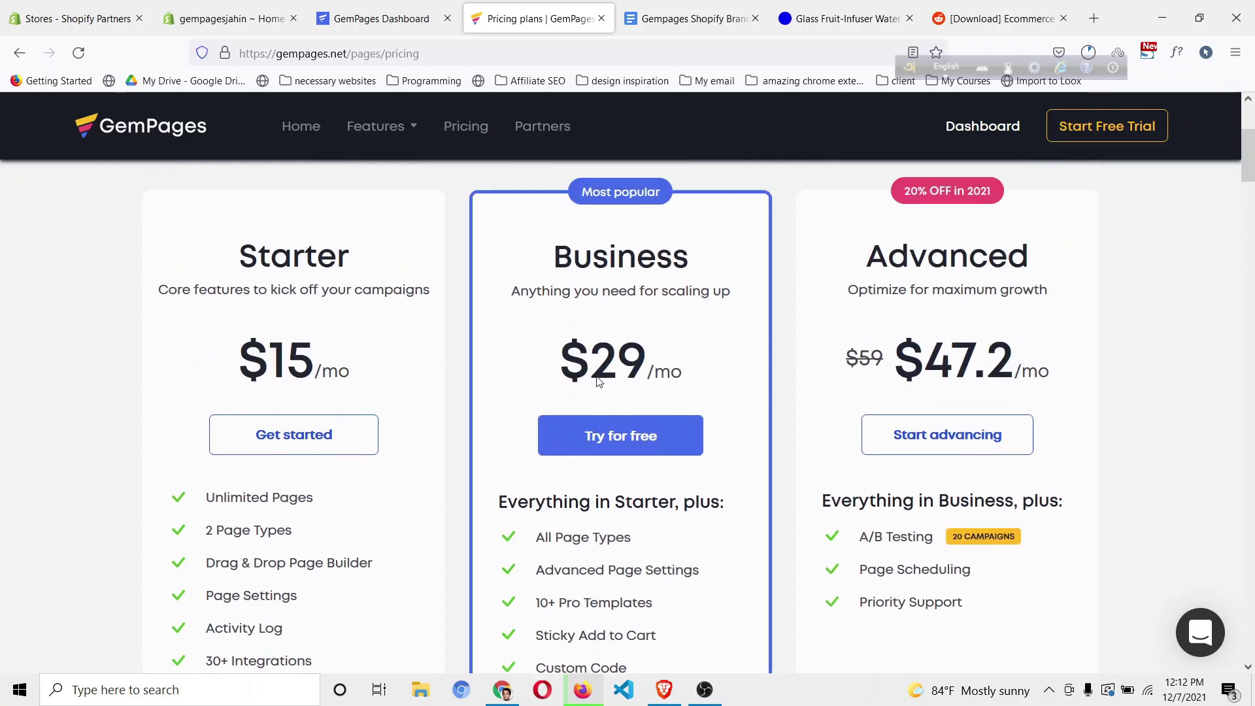
pyautogui.scroll(-4, 598, 378)
pyautogui.scroll(-3, 597, 379)
pyautogui.scroll(8, 598, 381)
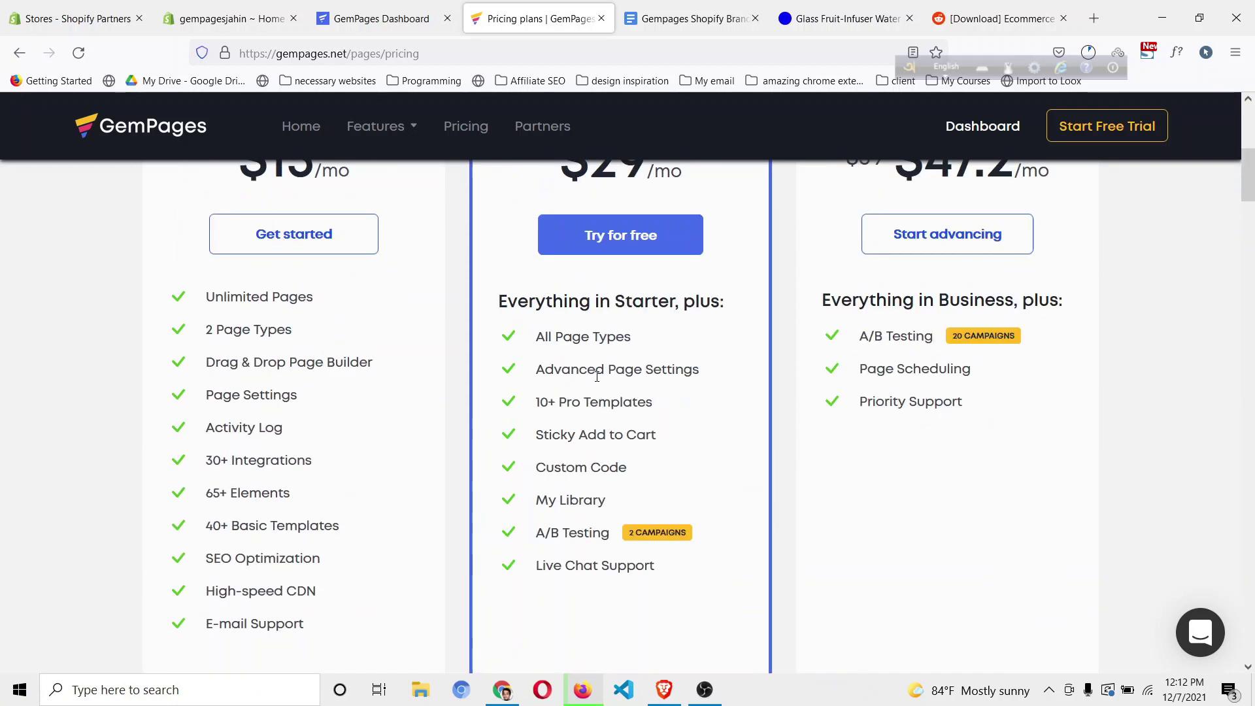
pyautogui.scroll(3, 598, 382)
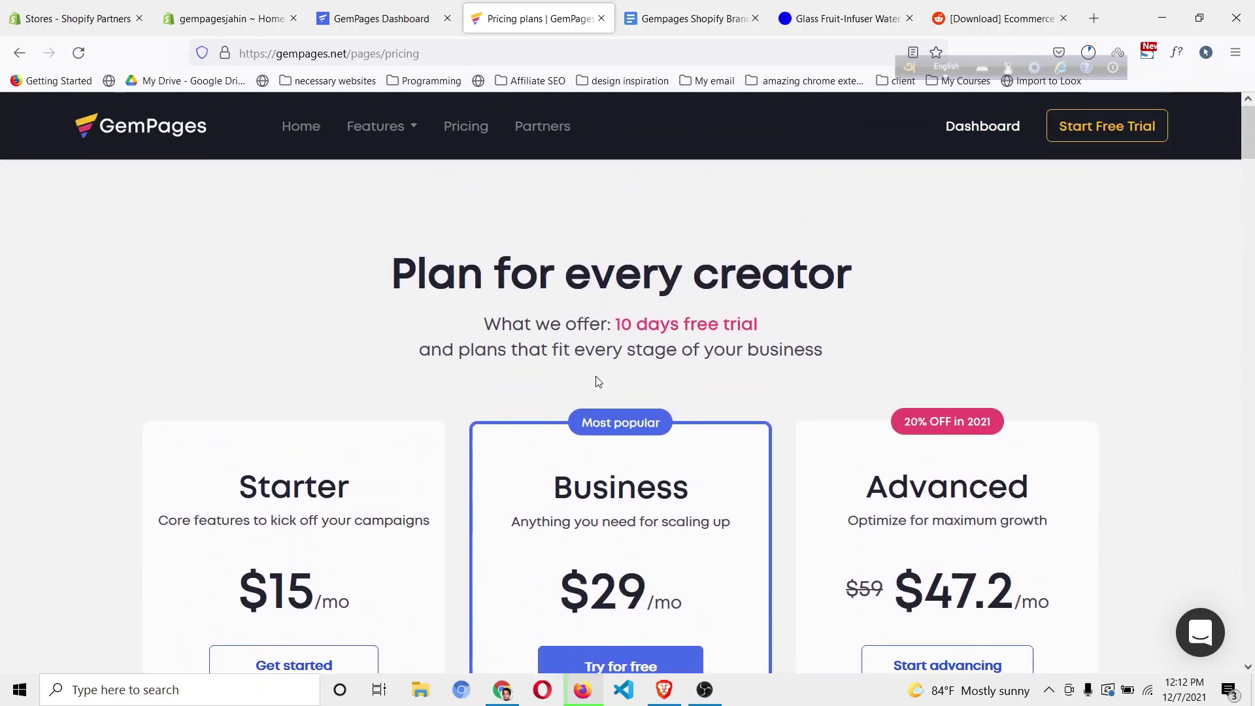
pyautogui.scroll(-3, 597, 382)
pyautogui.scroll(3, 597, 381)
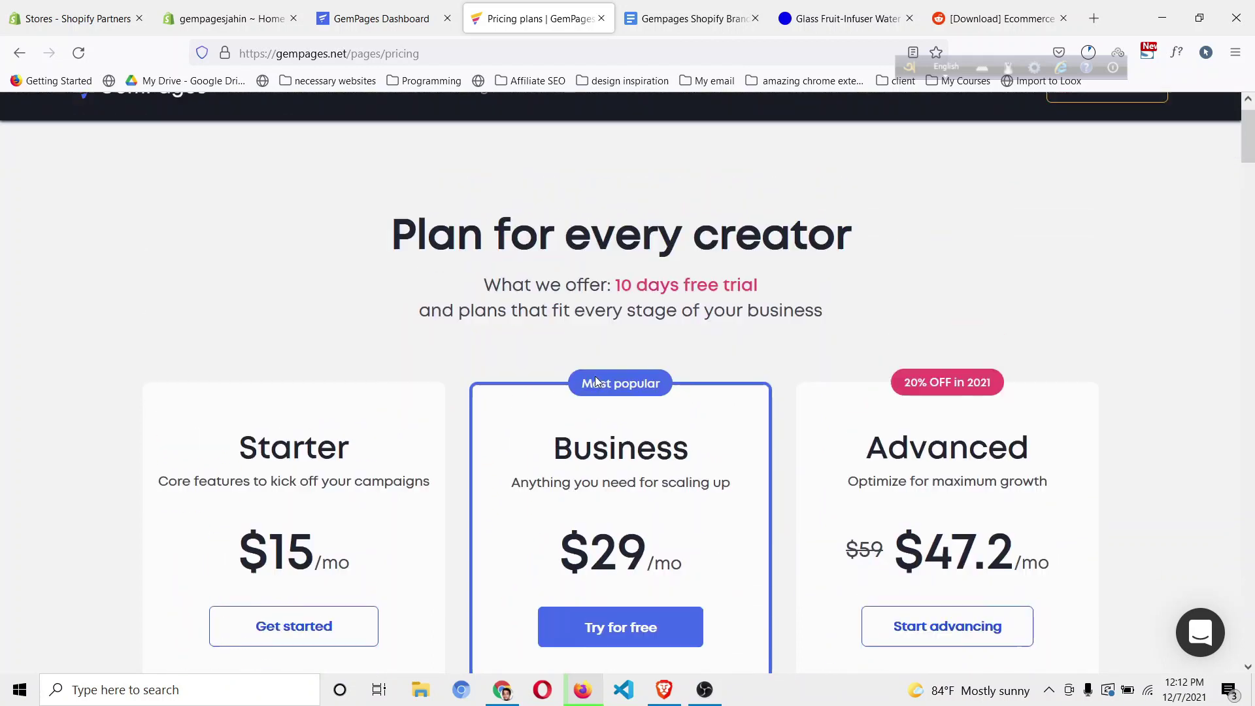
pyautogui.scroll(-15, 598, 382)
pyautogui.scroll(4, 598, 382)
pyautogui.scroll(10, 599, 382)
pyautogui.scroll(-13, 599, 379)
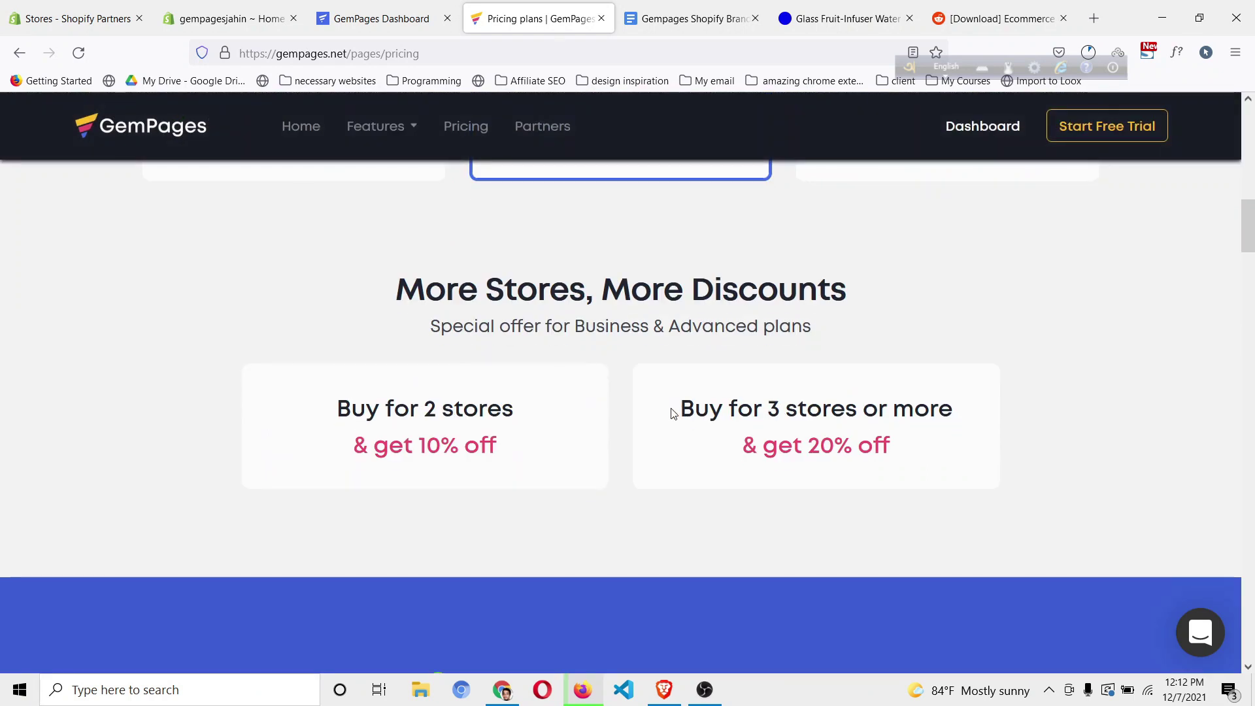
pyautogui.scroll(10, 692, 410)
pyautogui.moveTo(372, 127)
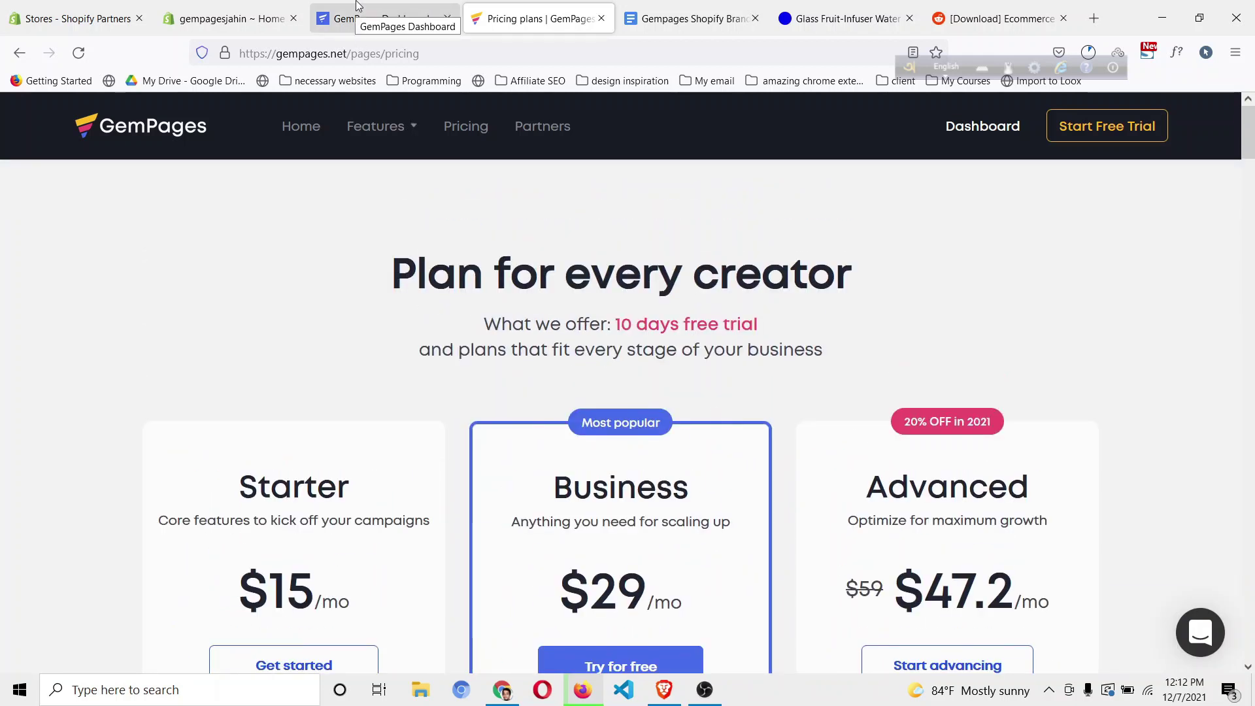
# Revisit the GemPages dashboard, return to the gempagesjahin store admin and open its Online Store section.
pyautogui.click(359, 6)
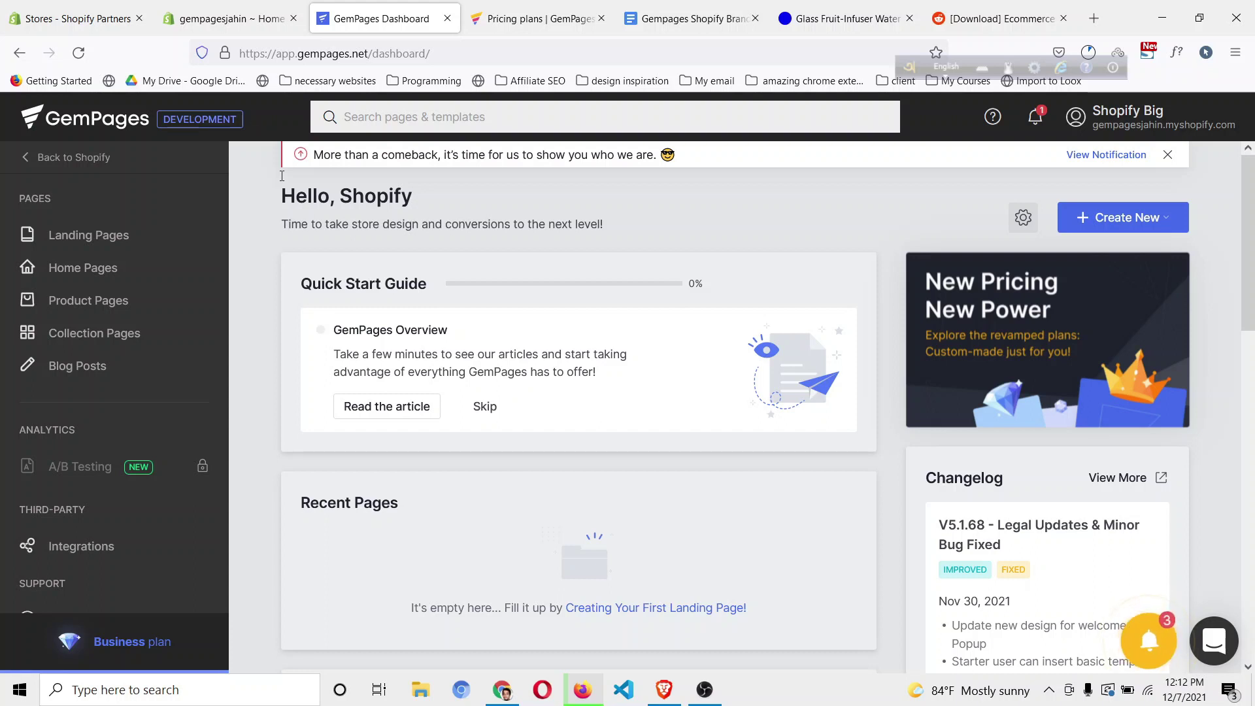
pyautogui.click(190, 6)
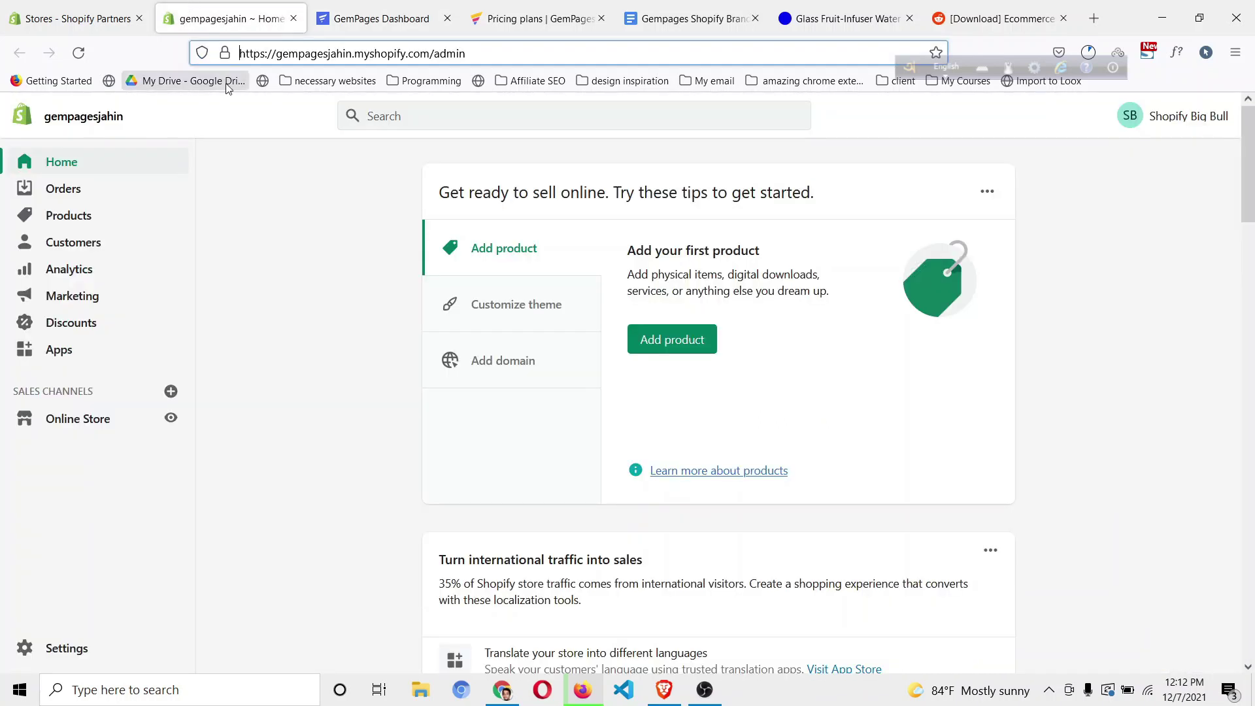
pyautogui.click(75, 423)
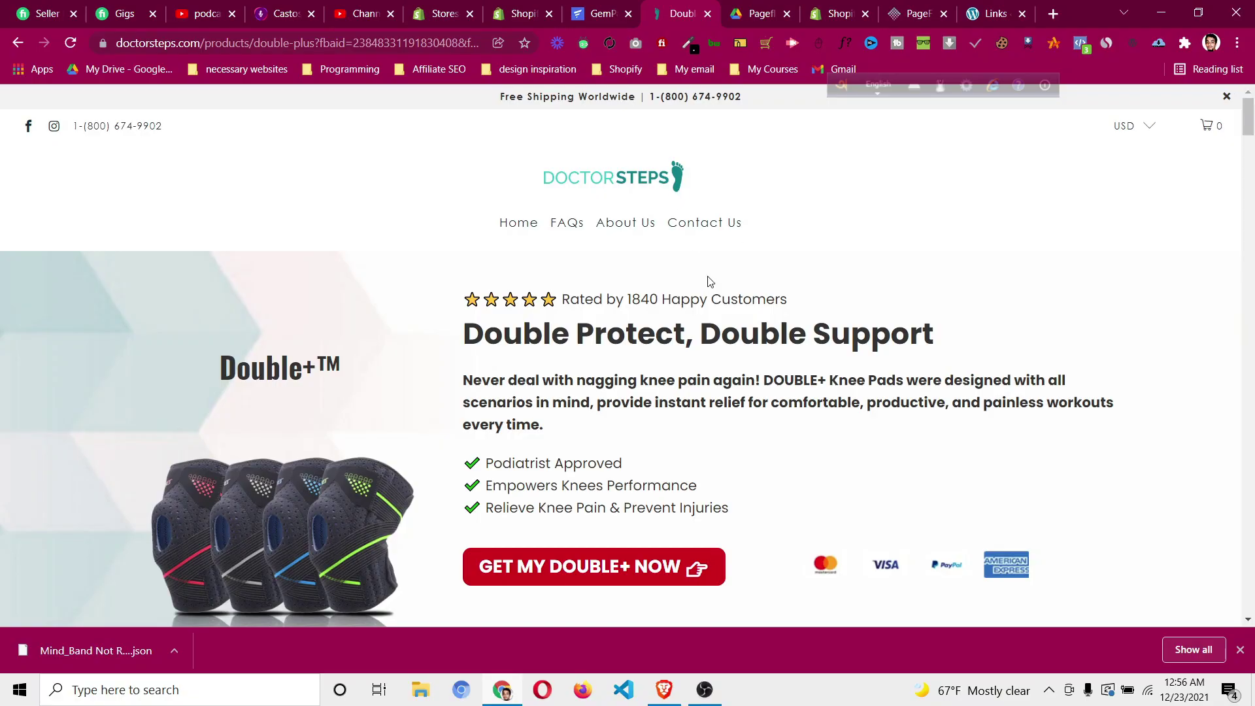
# Look through the DoctorSteps Double+ product page, from its hero section to the benefits and product specification, as a design reference.
pyautogui.scroll(-3, 711, 281)
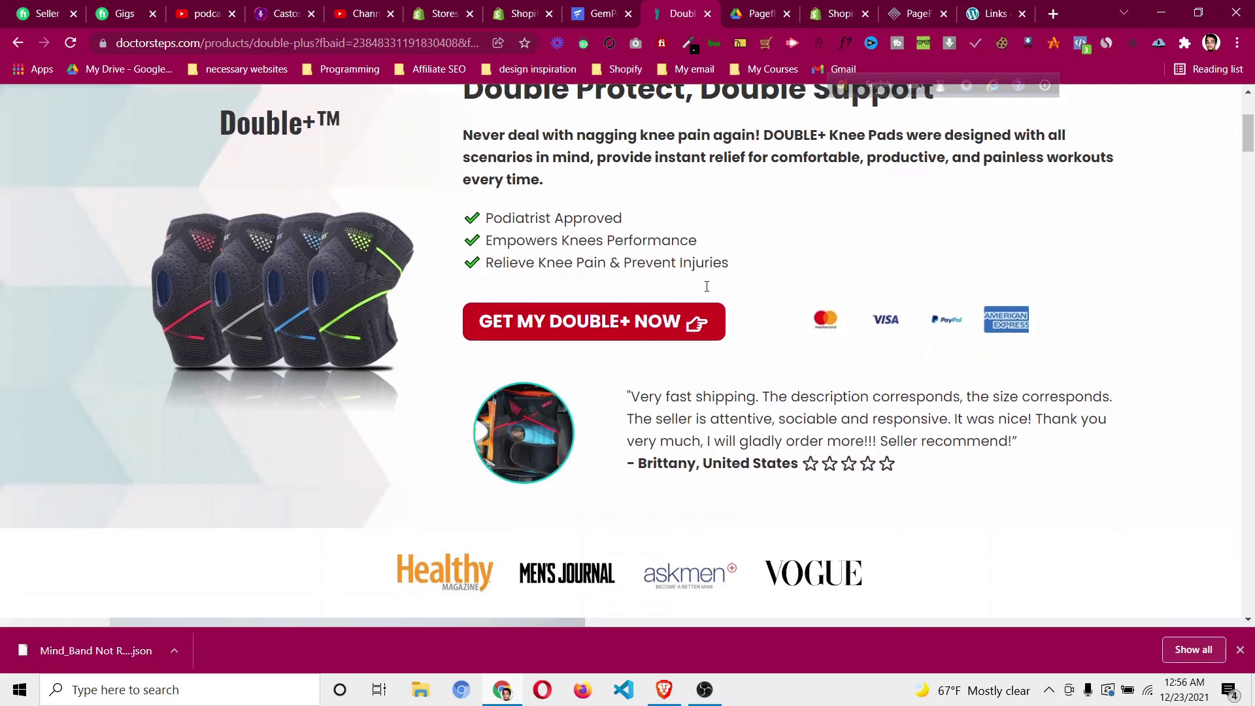
pyautogui.scroll(-8, 707, 286)
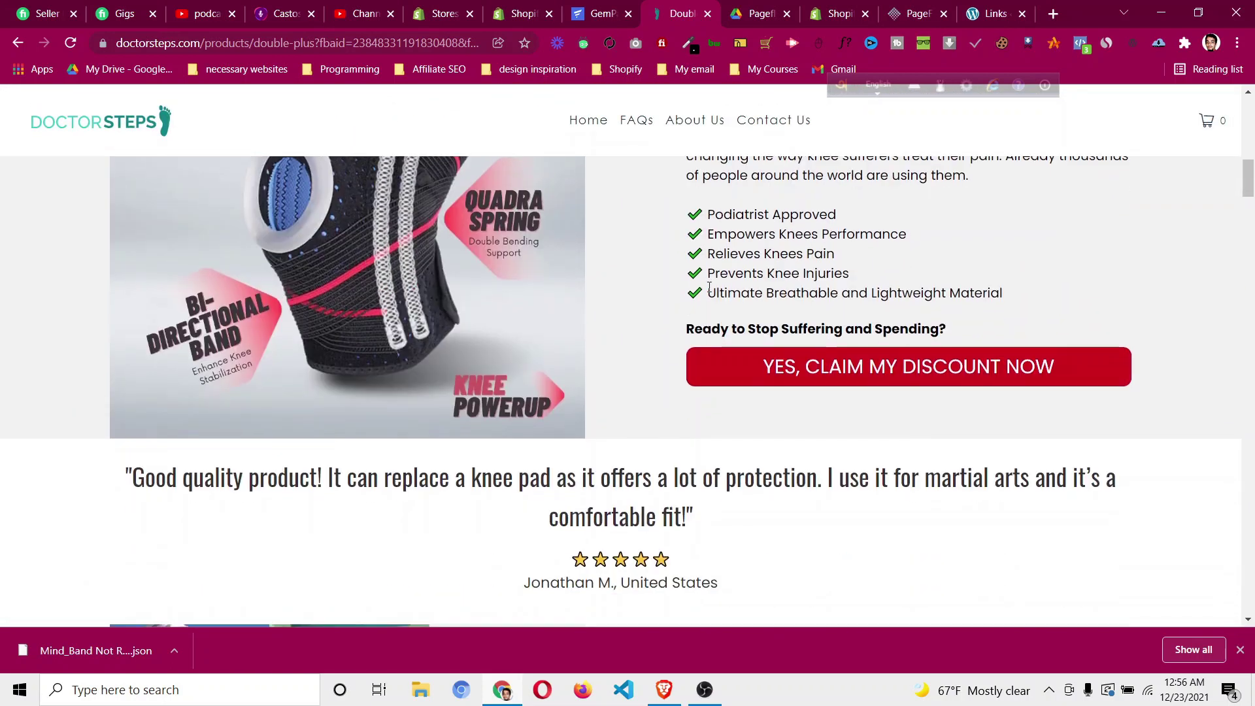
pyautogui.scroll(-8, 709, 288)
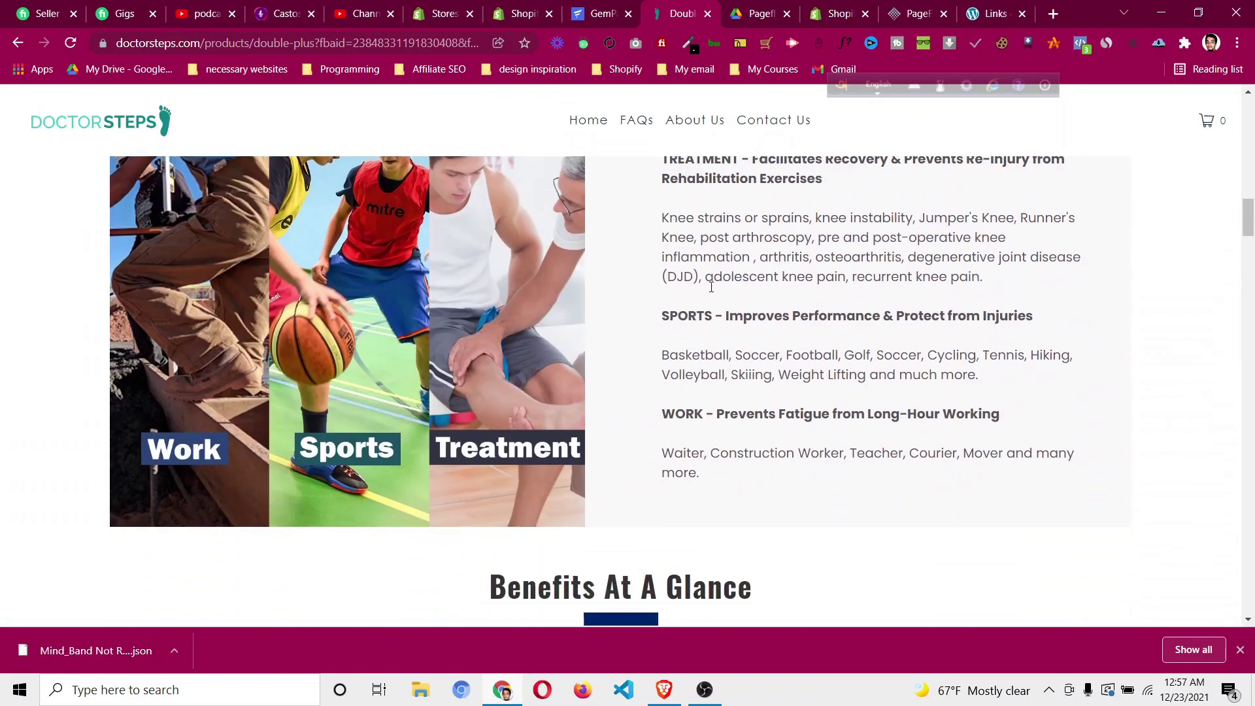
pyautogui.scroll(-3, 711, 288)
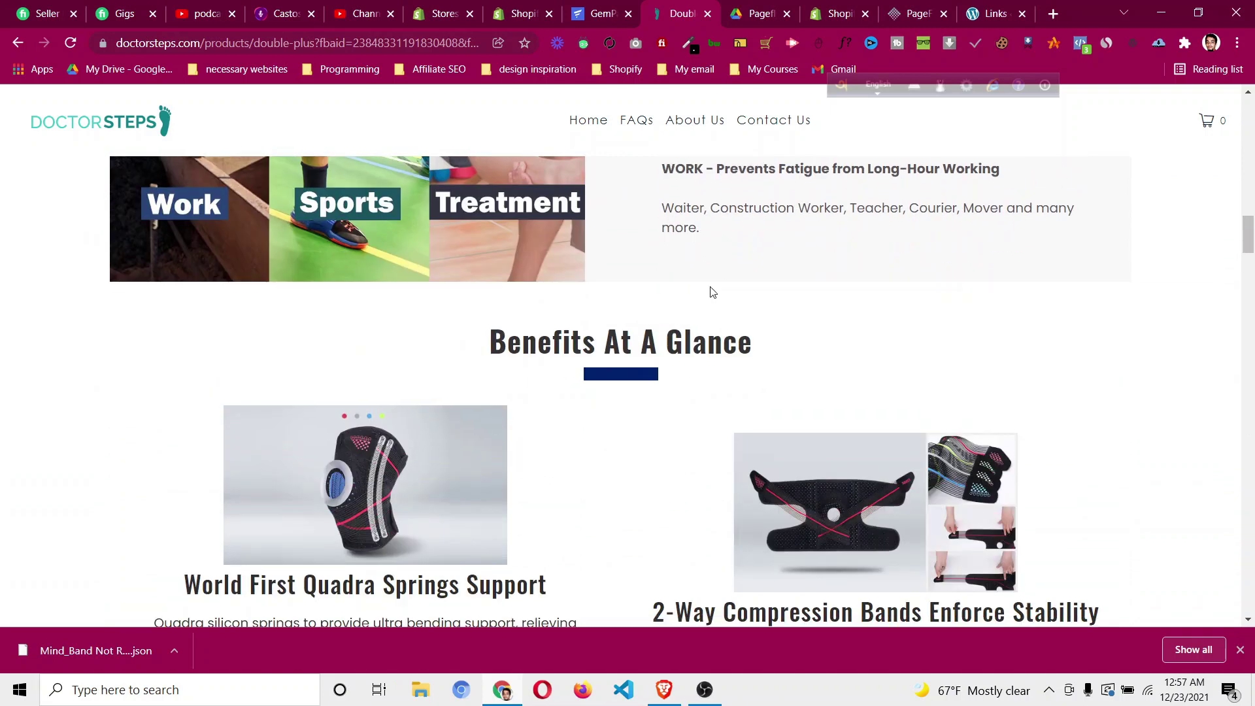
pyautogui.scroll(-3, 714, 290)
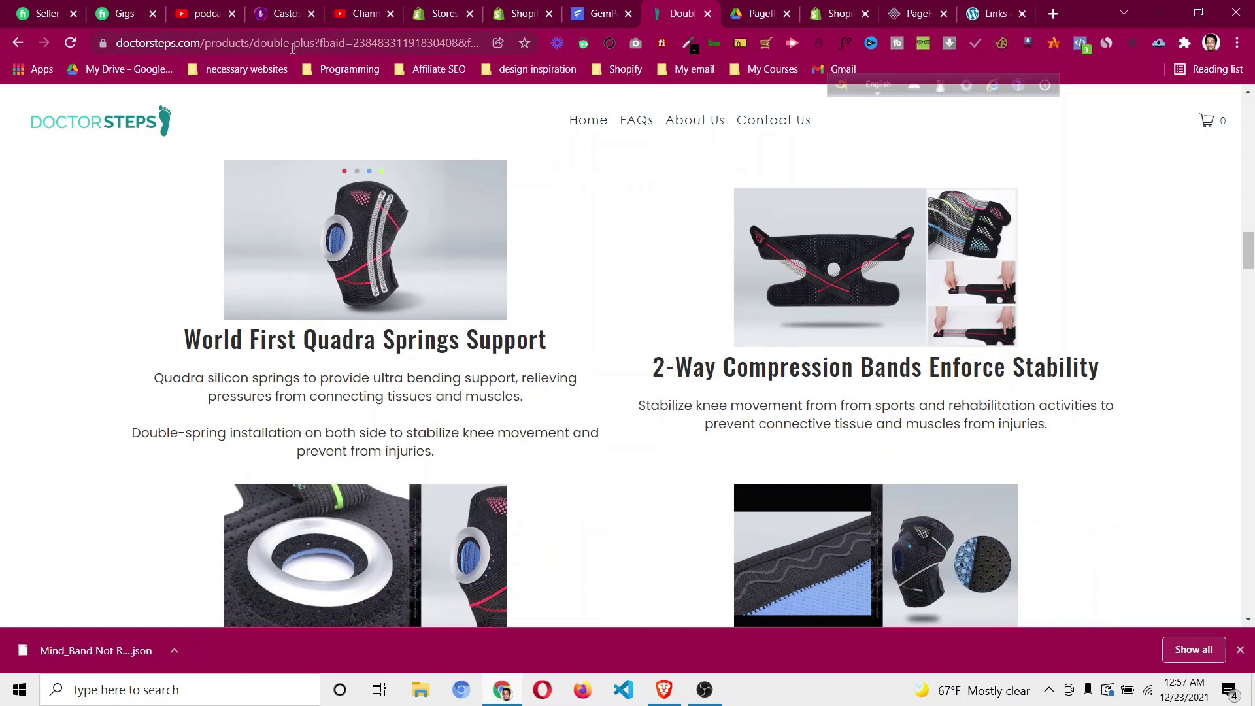
pyautogui.scroll(-4, 617, 361)
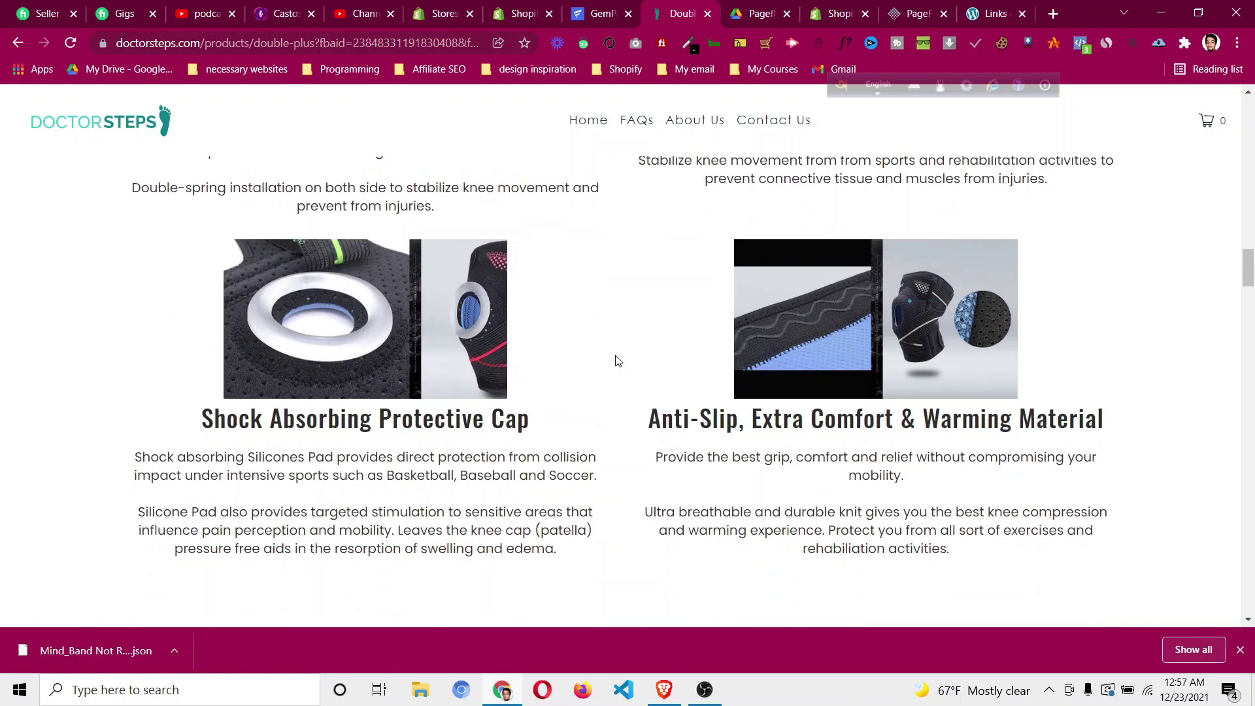
pyautogui.scroll(-6, 1056, 423)
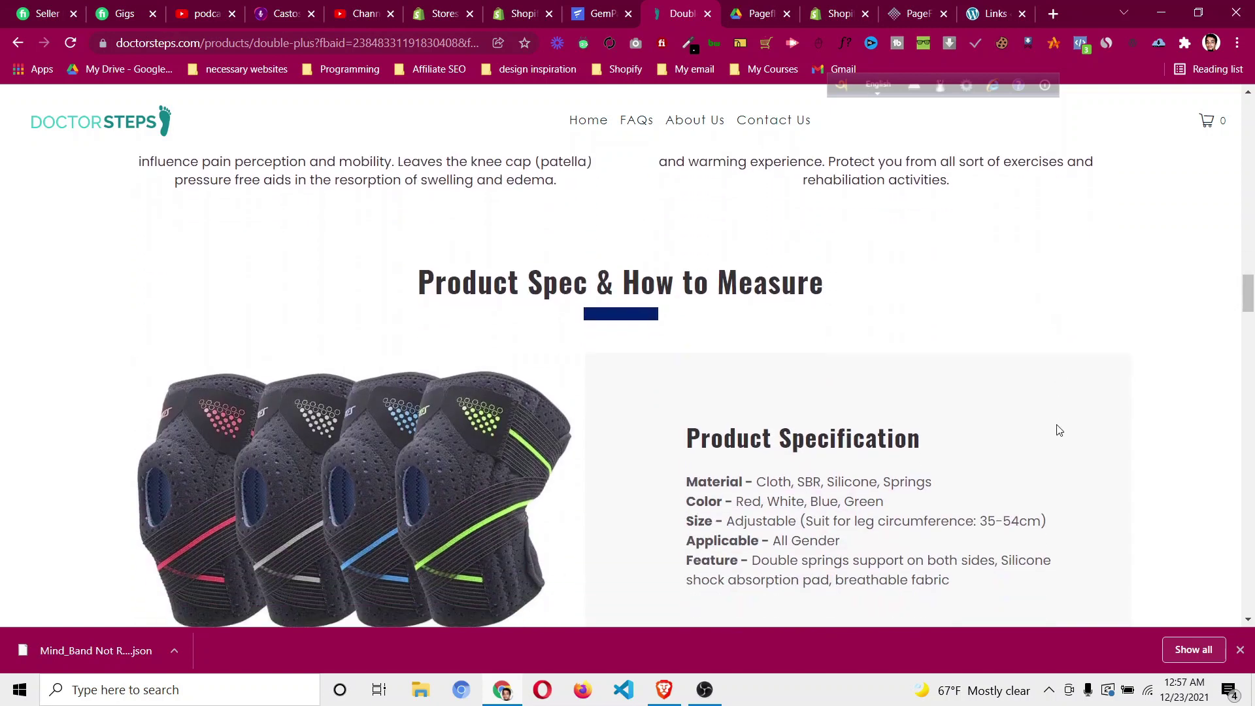
pyautogui.moveTo(1249, 316); pyautogui.dragTo(1232, 111)
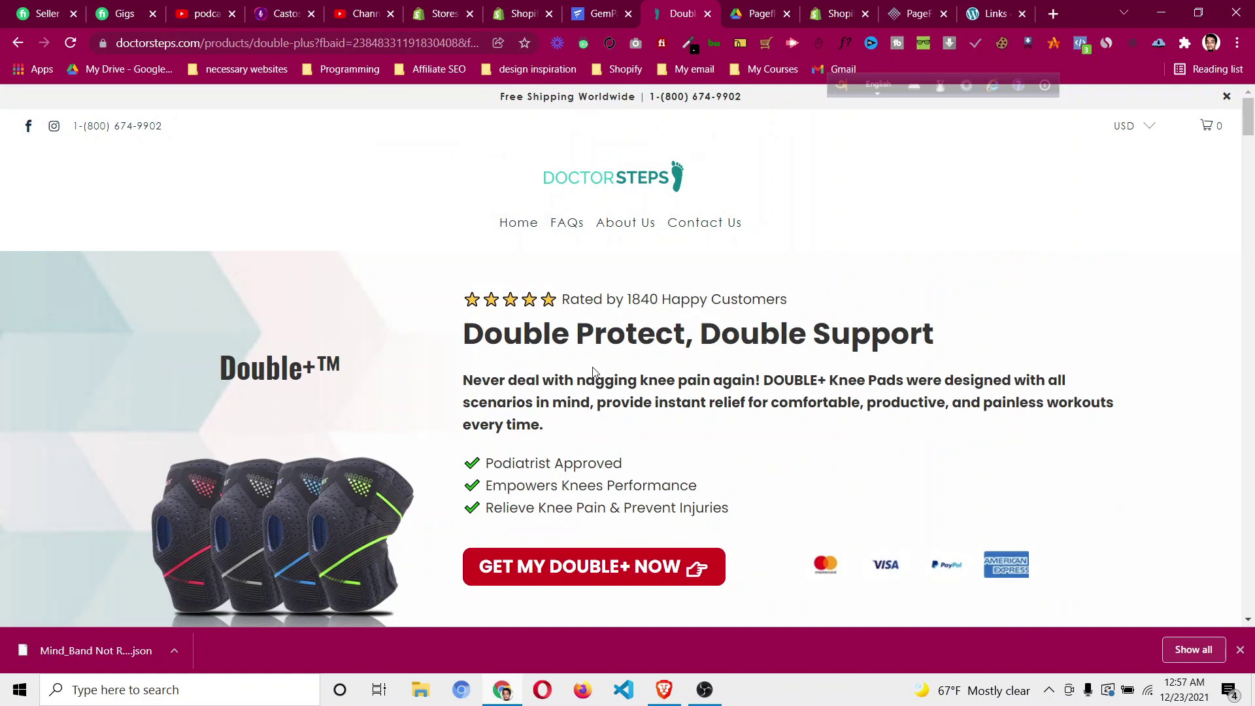
pyautogui.scroll(-1, 421, 425)
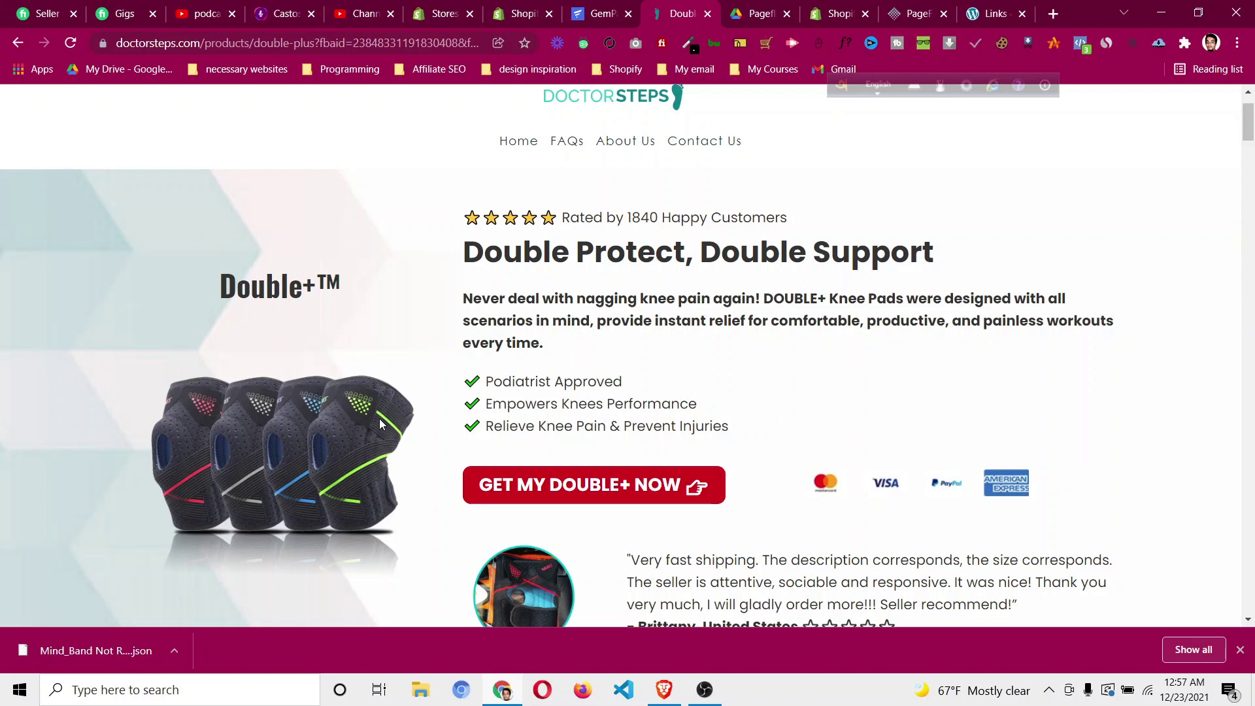
# Look over the Landing Pages, Home Pages and Product Pages sections in GemPages, ending on Landing Pages.
pyautogui.click(595, 14)
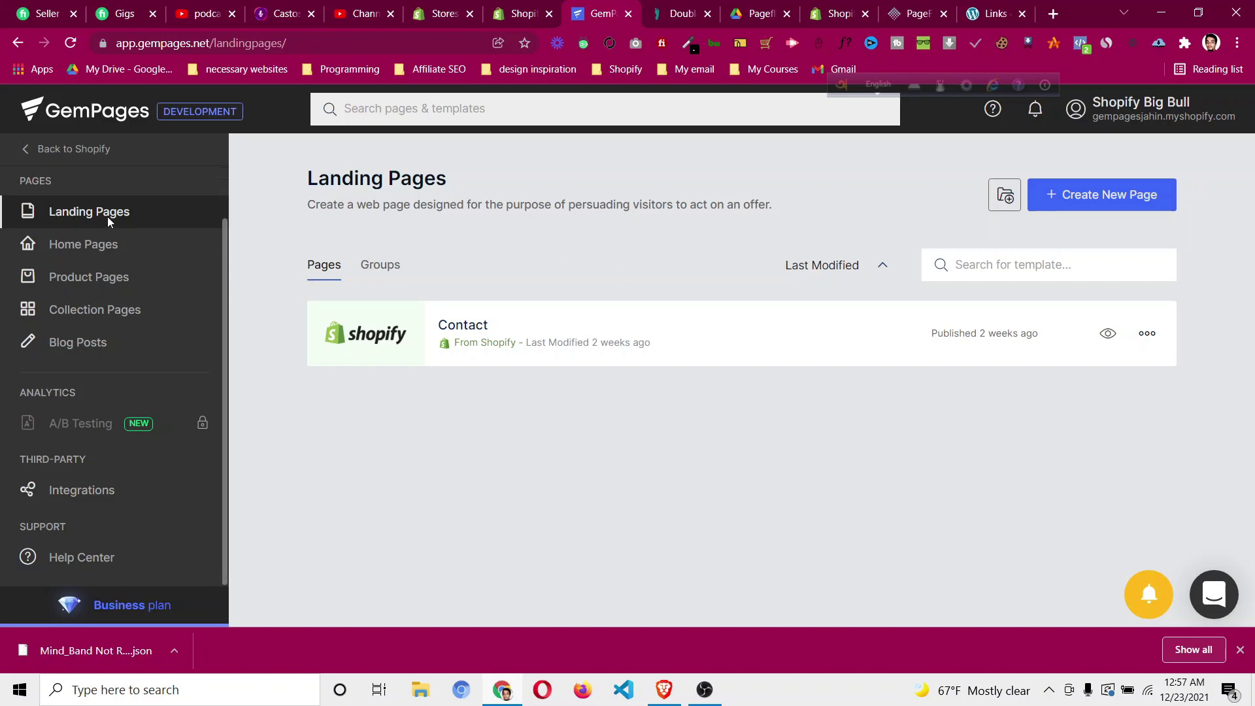
pyautogui.click(103, 252)
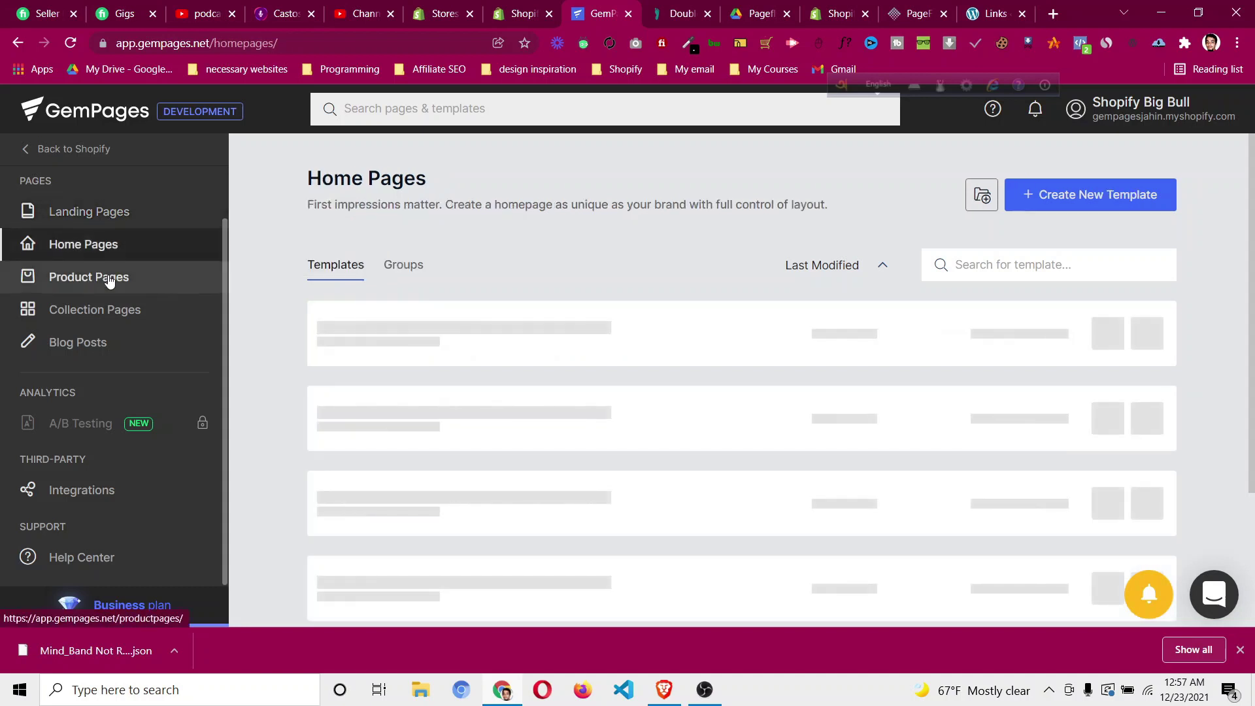
pyautogui.click(108, 277)
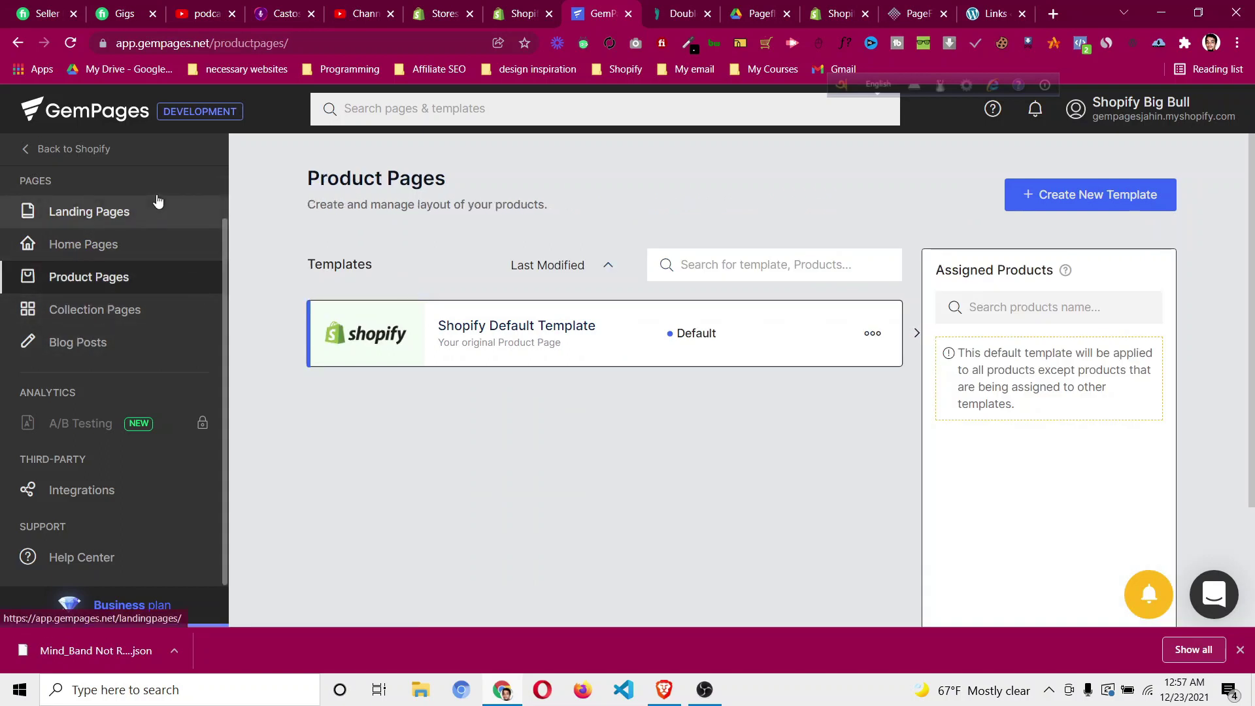
pyautogui.click(203, 229)
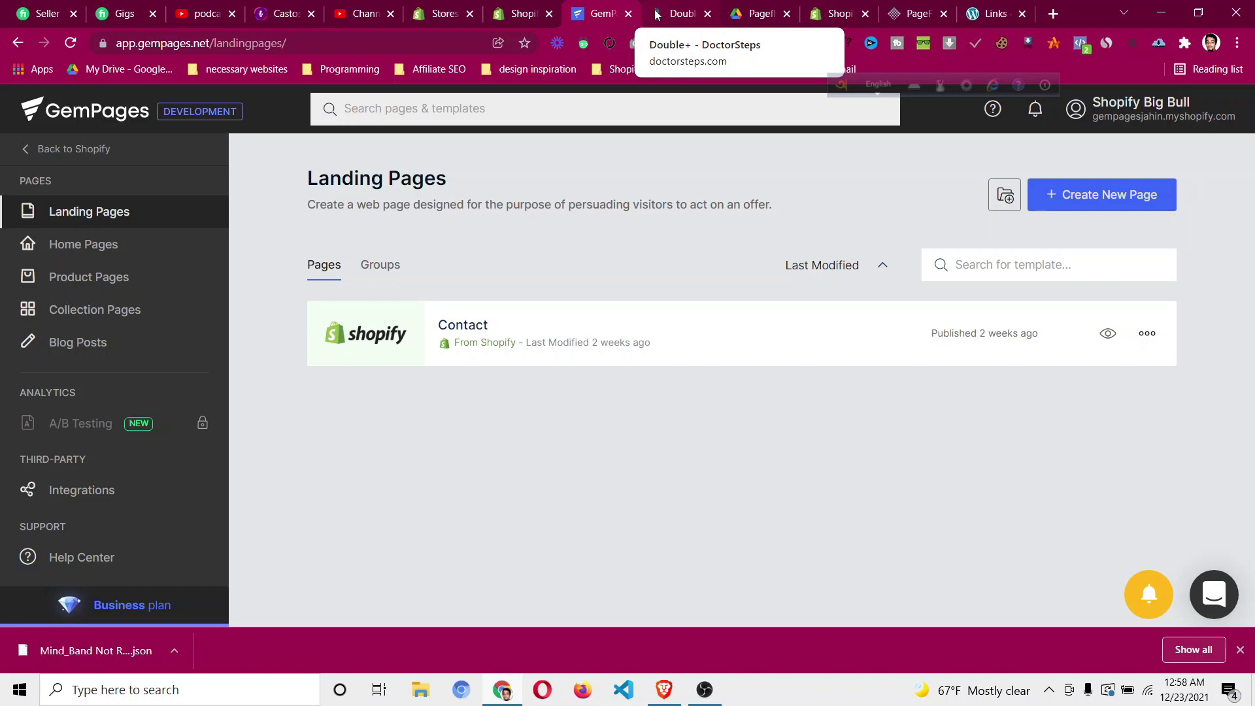
# Examine the products part of the Double+ page's web address to identify which page type it is.
pyautogui.click(692, 14)
pyautogui.click(232, 44)
pyautogui.click(295, 44)
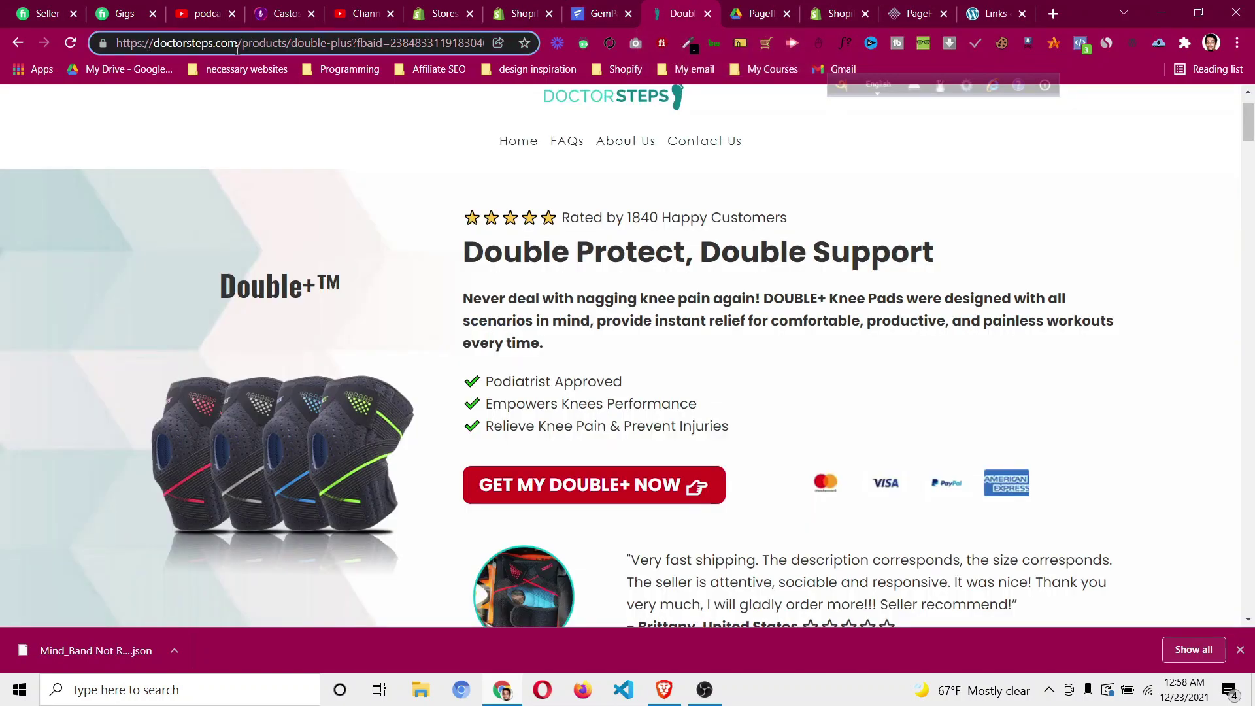
pyautogui.moveTo(239, 47); pyautogui.dragTo(307, 47)
pyautogui.click(327, 45)
pyautogui.click(596, 14)
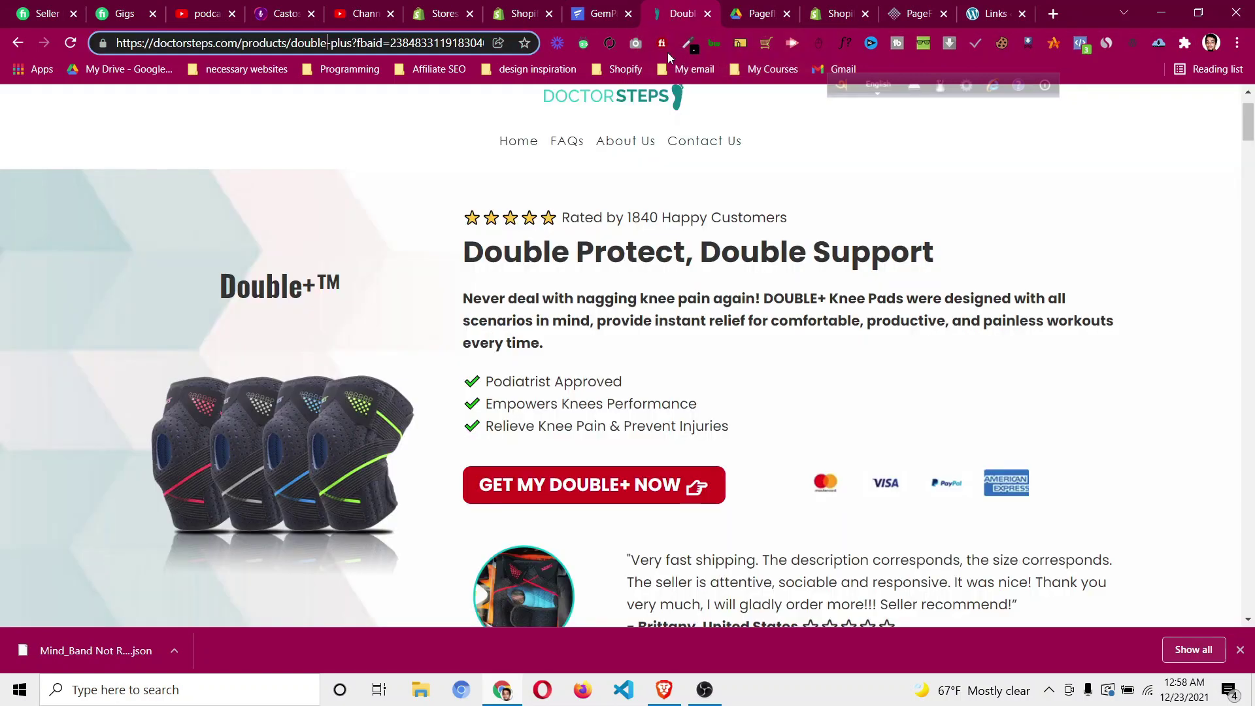
# Open the FAQs page of the DoctorSteps site and examine the pages/faqs part of its web address.
pyautogui.click(683, 16)
pyautogui.scroll(2, 631, 230)
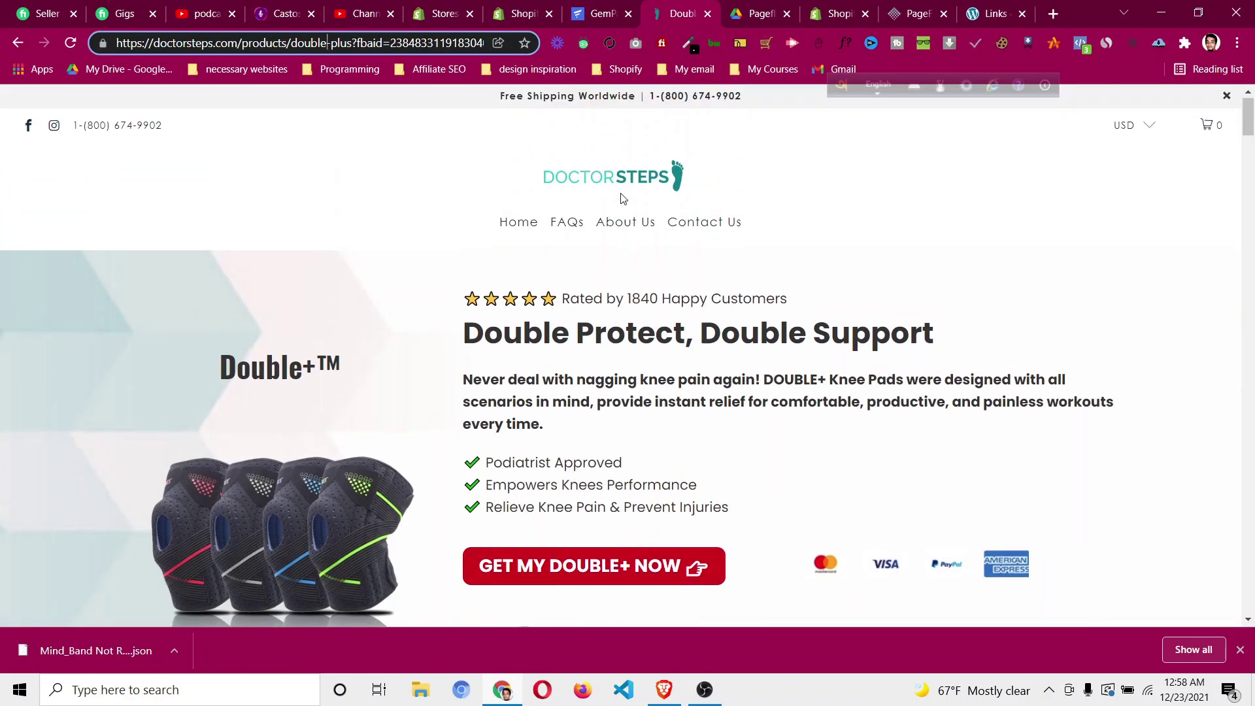
pyautogui.click(567, 224)
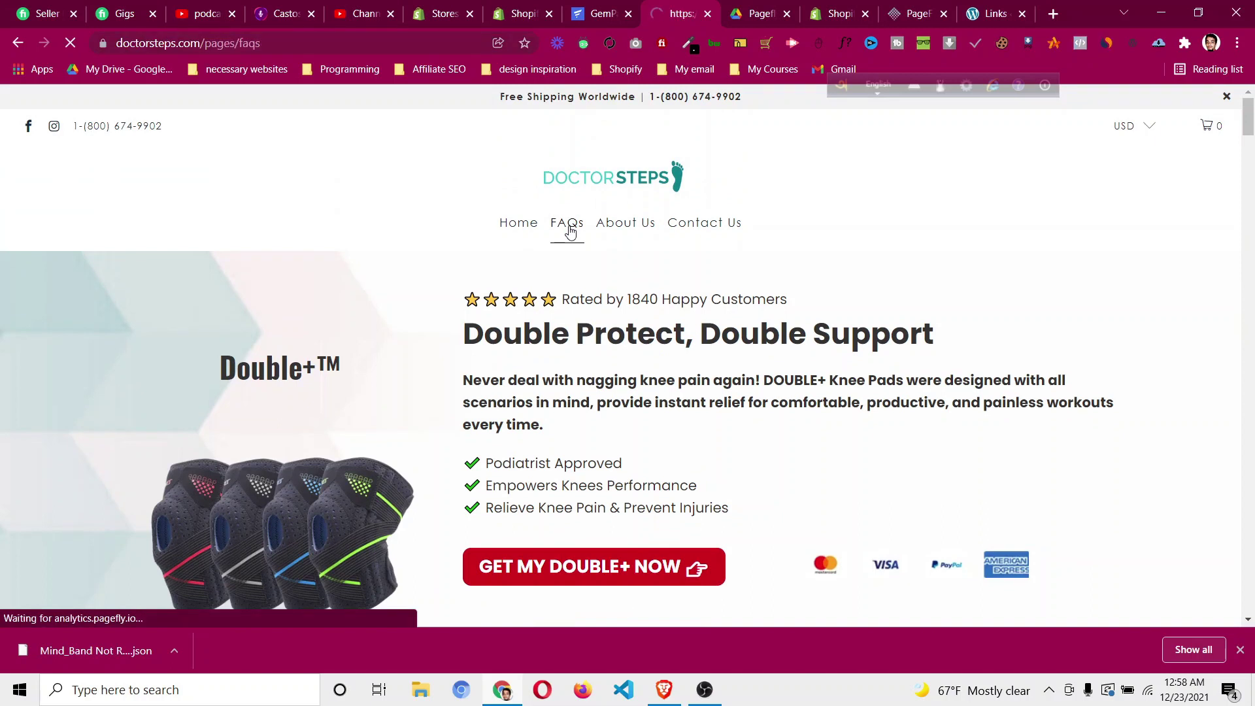
pyautogui.click(209, 42)
pyautogui.doubleClick(242, 45)
pyautogui.click(241, 44)
pyautogui.moveTo(242, 44); pyautogui.dragTo(275, 45)
pyautogui.doubleClick(276, 44)
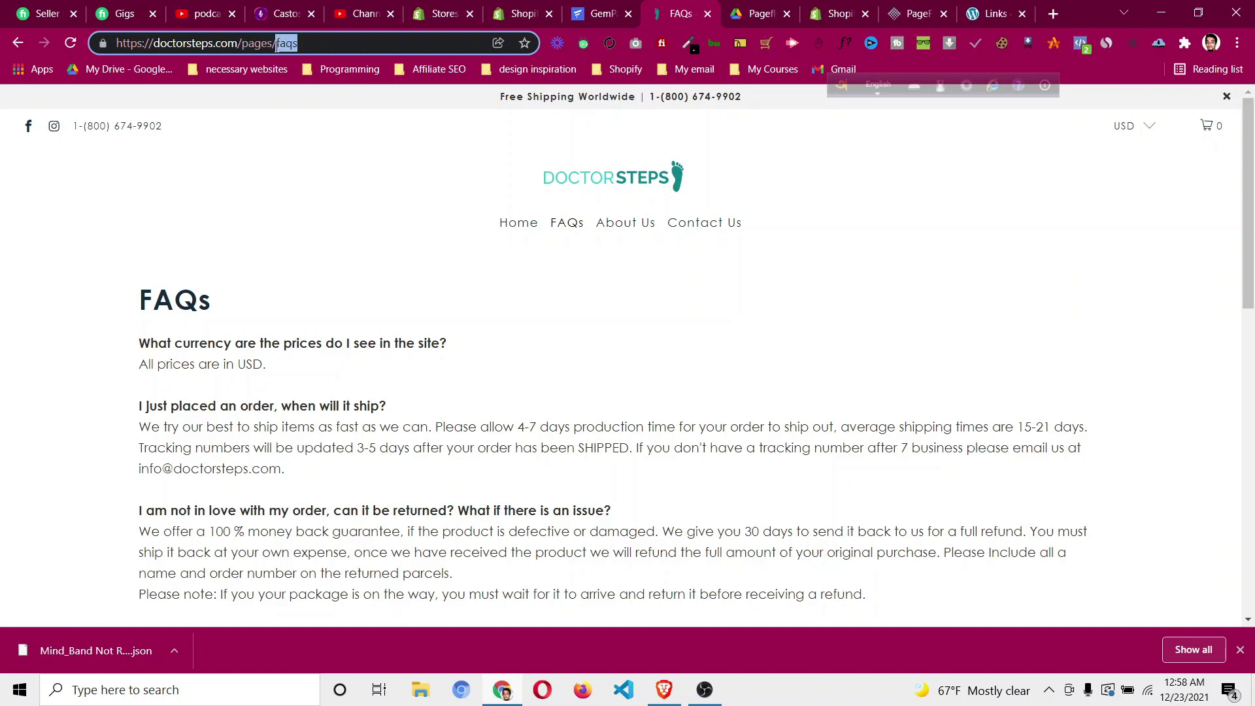
# Compare the Product Pages and Landing Pages sections in GemPages with the two kinds of page address, ending on Product Pages.
pyautogui.click(597, 17)
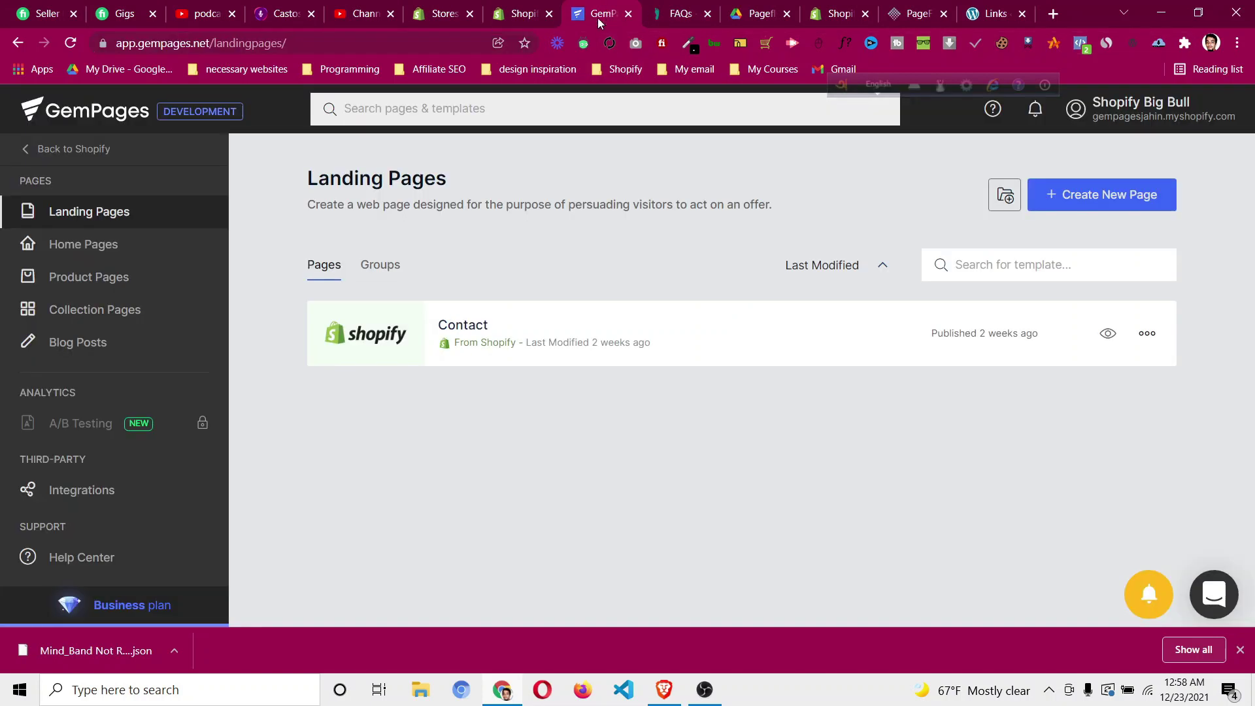
pyautogui.click(182, 279)
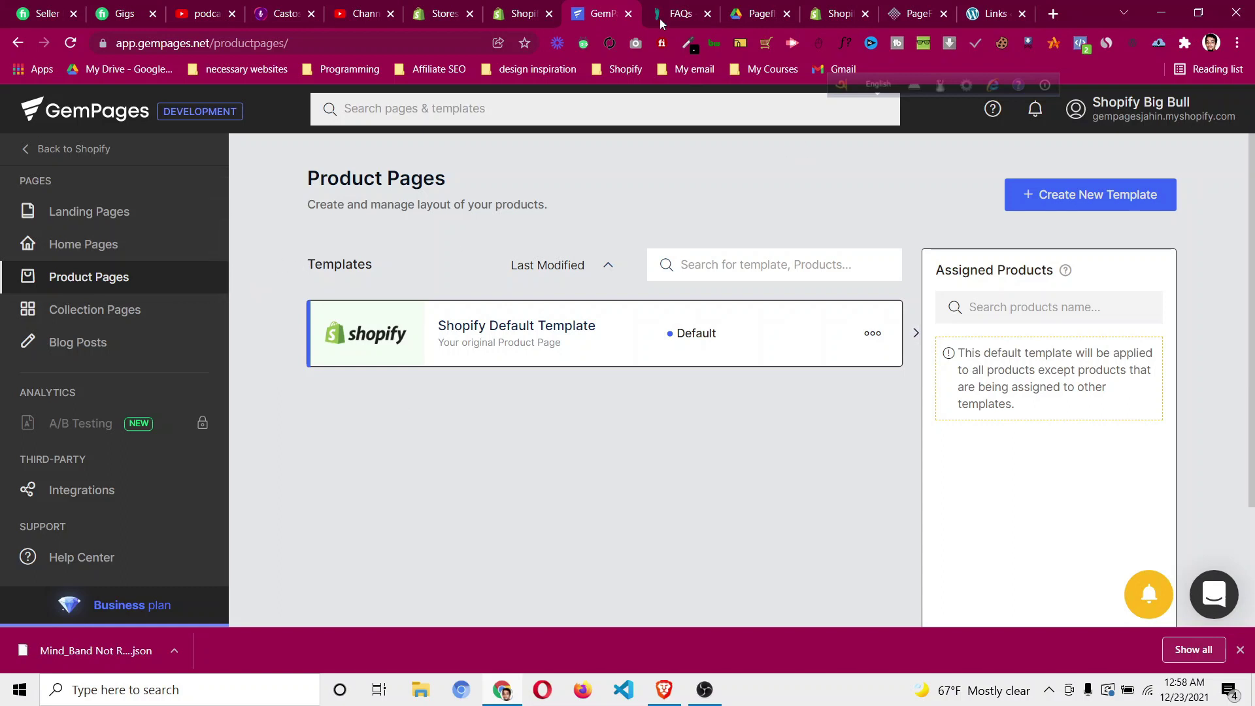
pyautogui.click(181, 223)
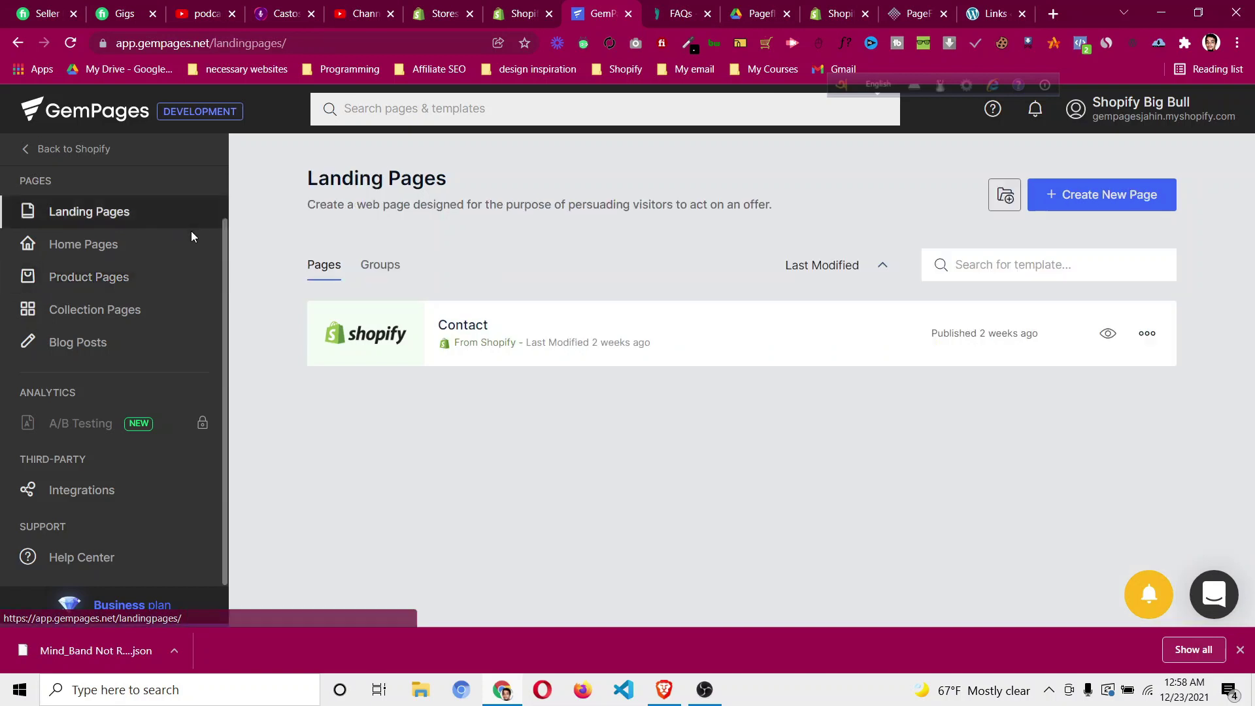
pyautogui.click(178, 293)
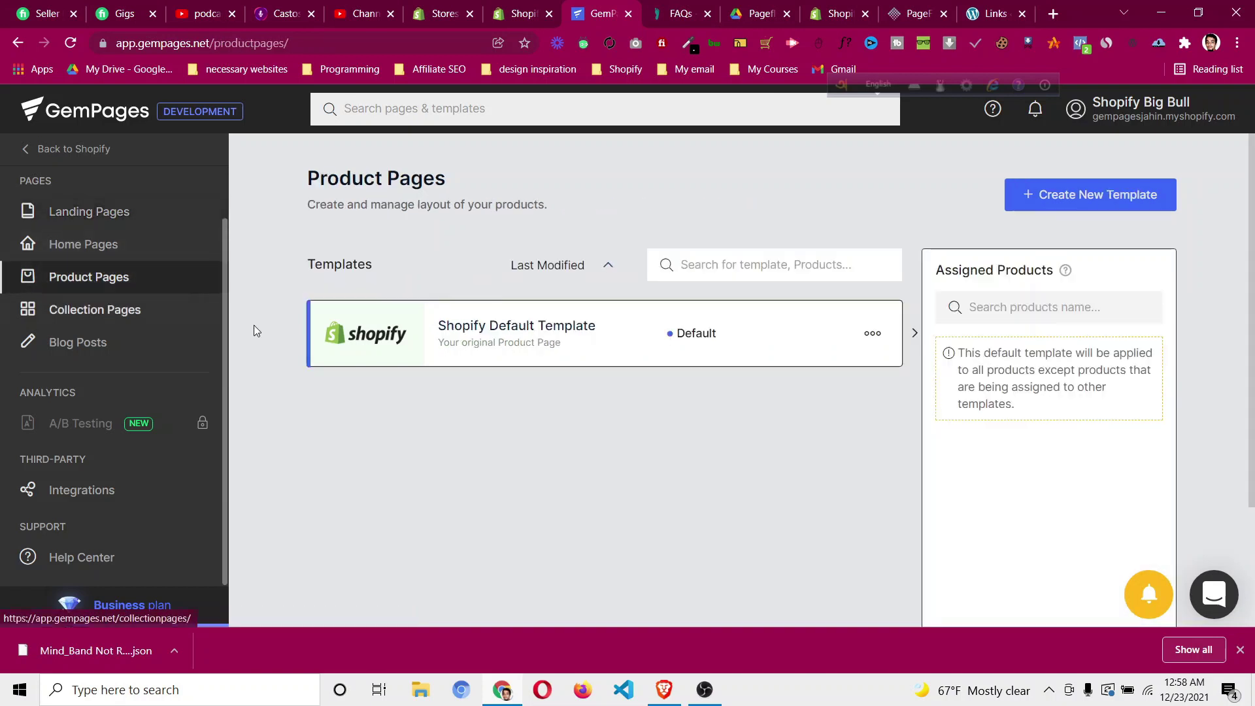
# Bring the reference tab back to the Double+ product page and start creating a new product page template in GemPages.
pyautogui.click(687, 13)
pyautogui.click(598, 13)
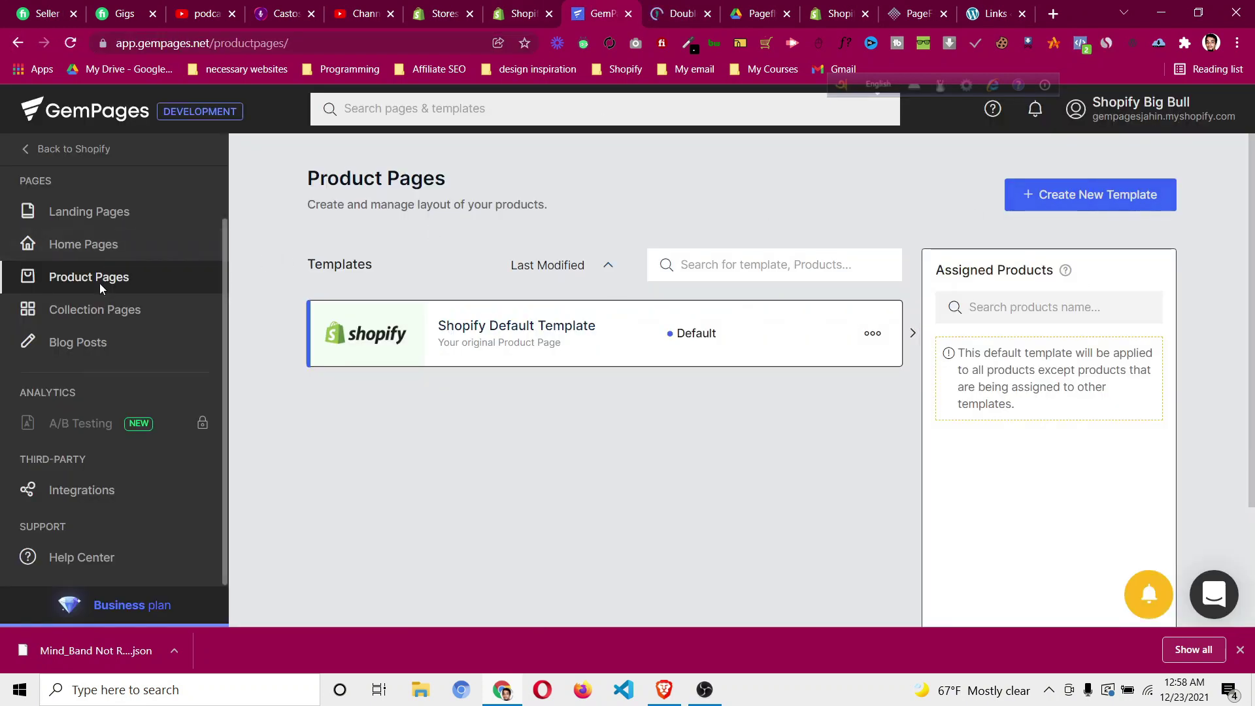
pyautogui.click(1061, 199)
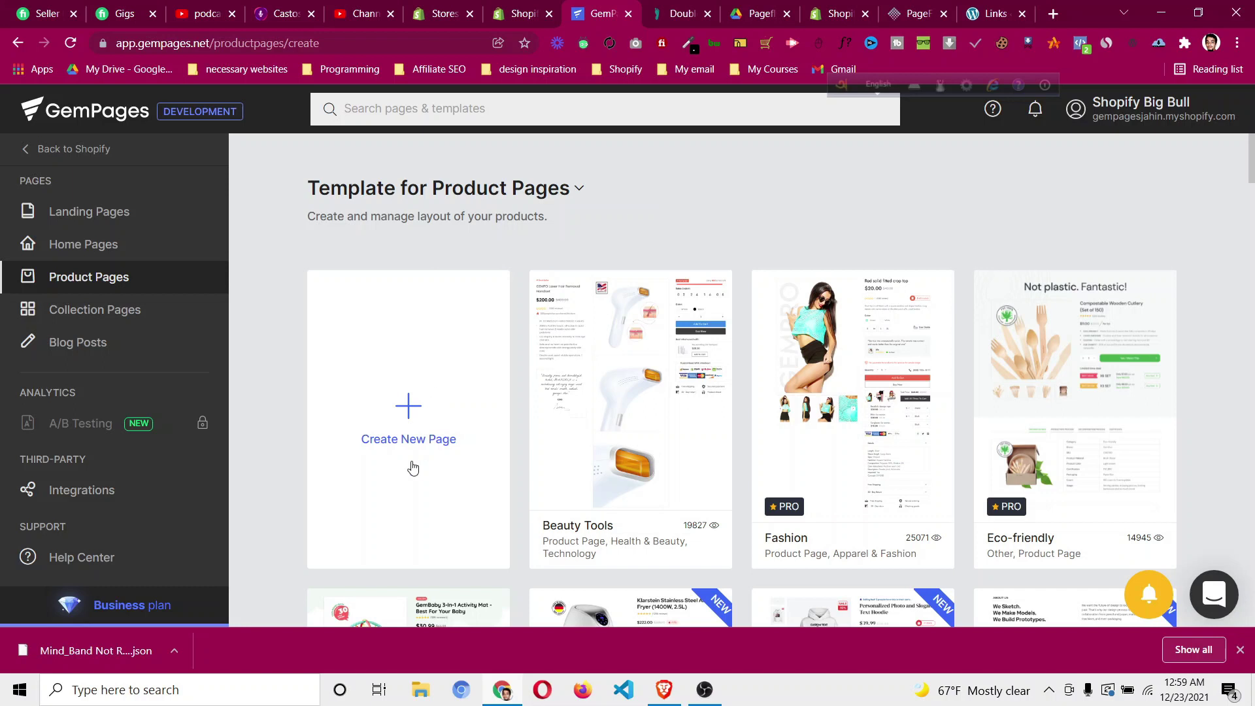
# Create a blank product page named Double Knee, using the DoctorSteps Double+ page as the reference.
pyautogui.click(412, 416)
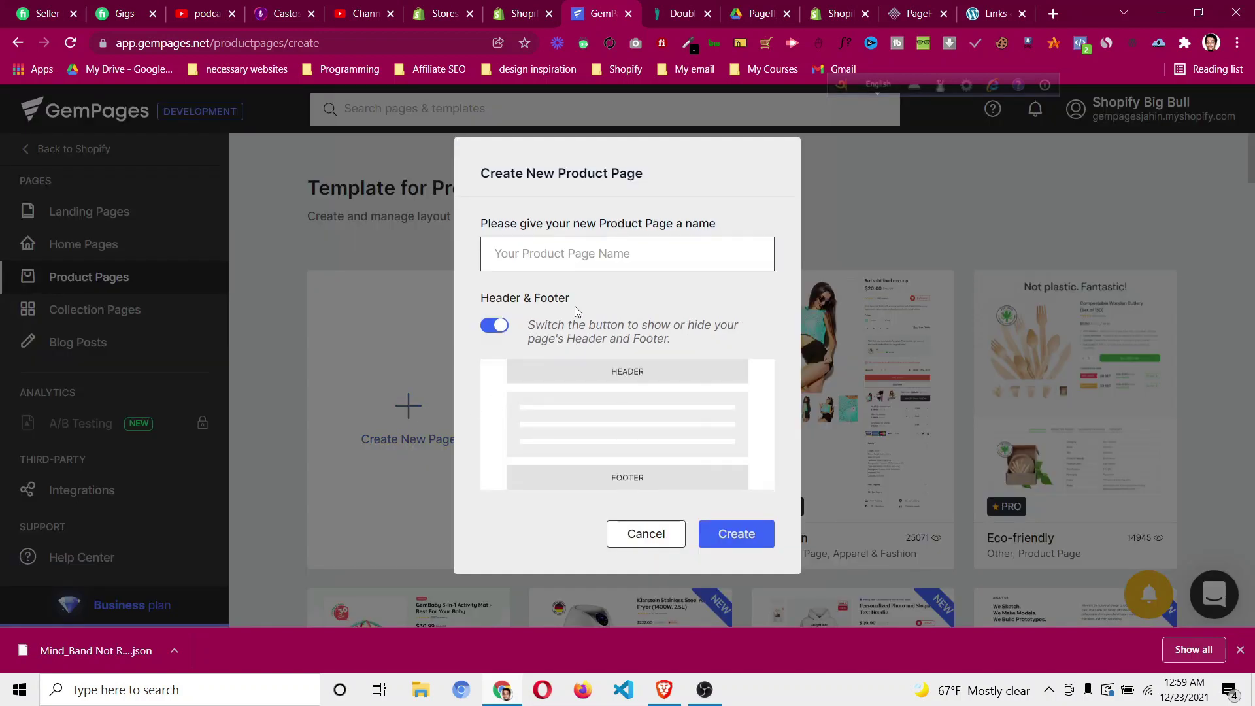
pyautogui.click(680, 14)
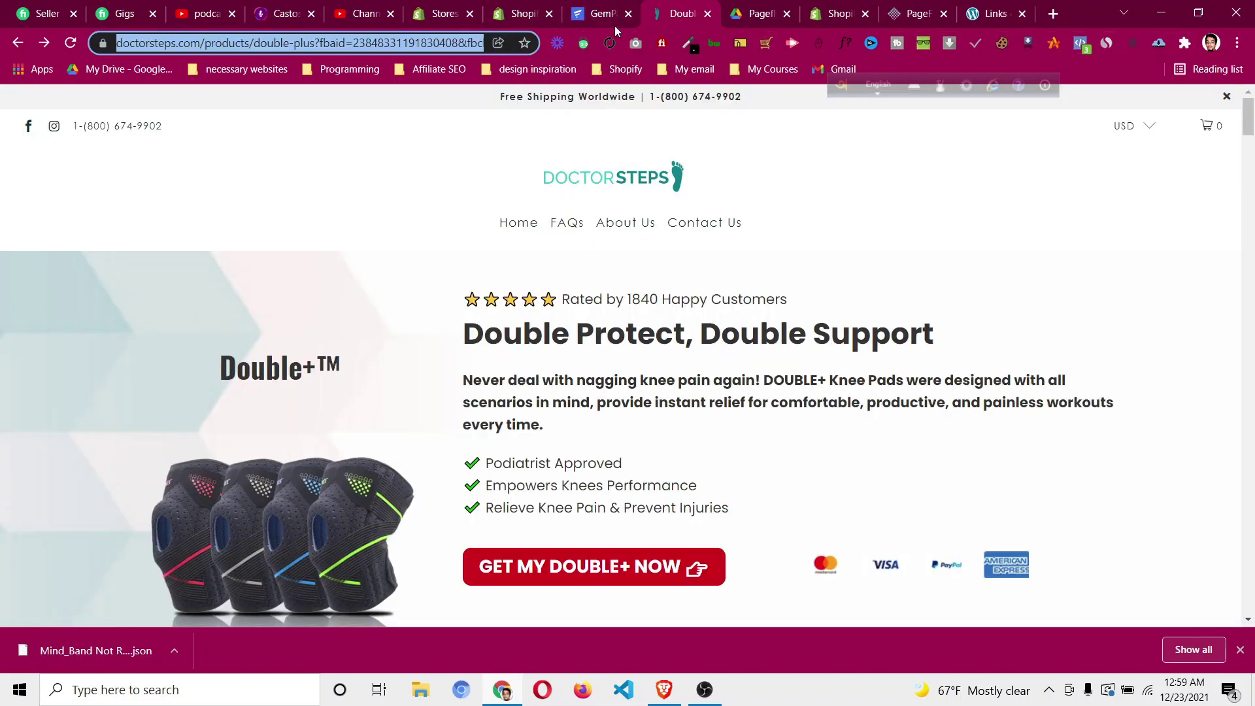
pyautogui.scroll(-5, 725, 428)
pyautogui.scroll(-3, 728, 416)
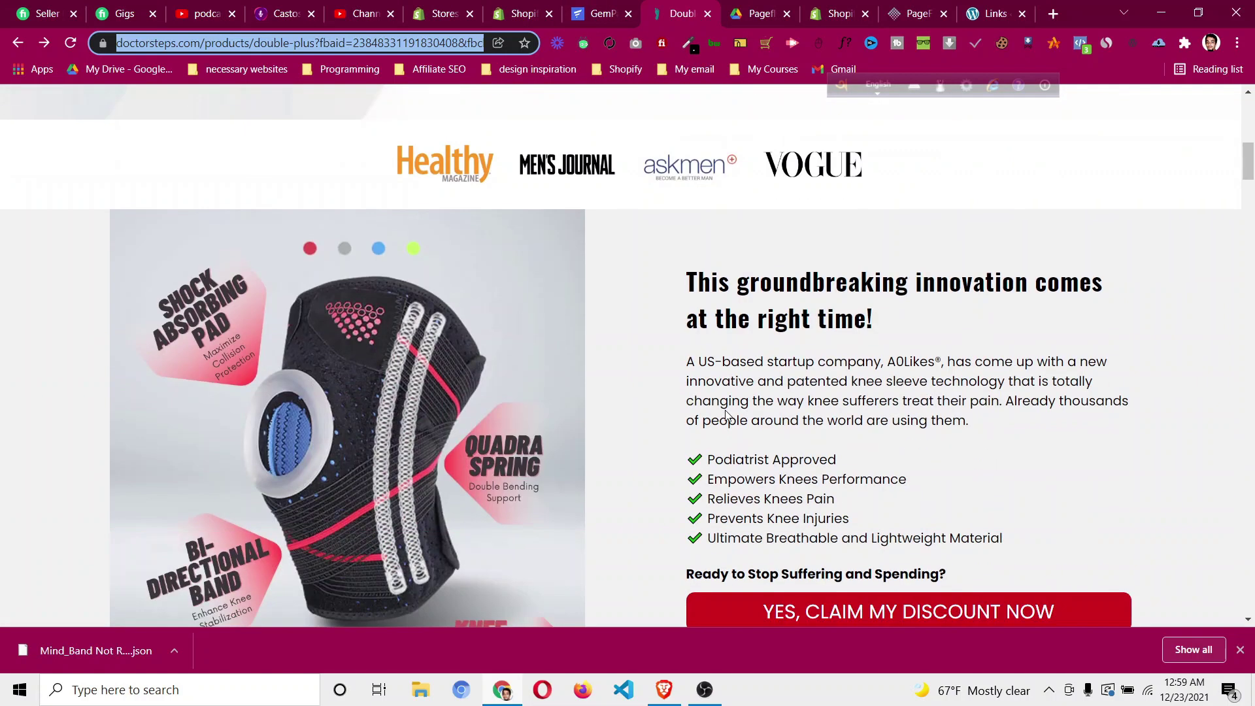
pyautogui.scroll(-2, 679, 378)
pyautogui.scroll(-6, 680, 378)
pyautogui.scroll(15, 680, 378)
pyautogui.click(593, 14)
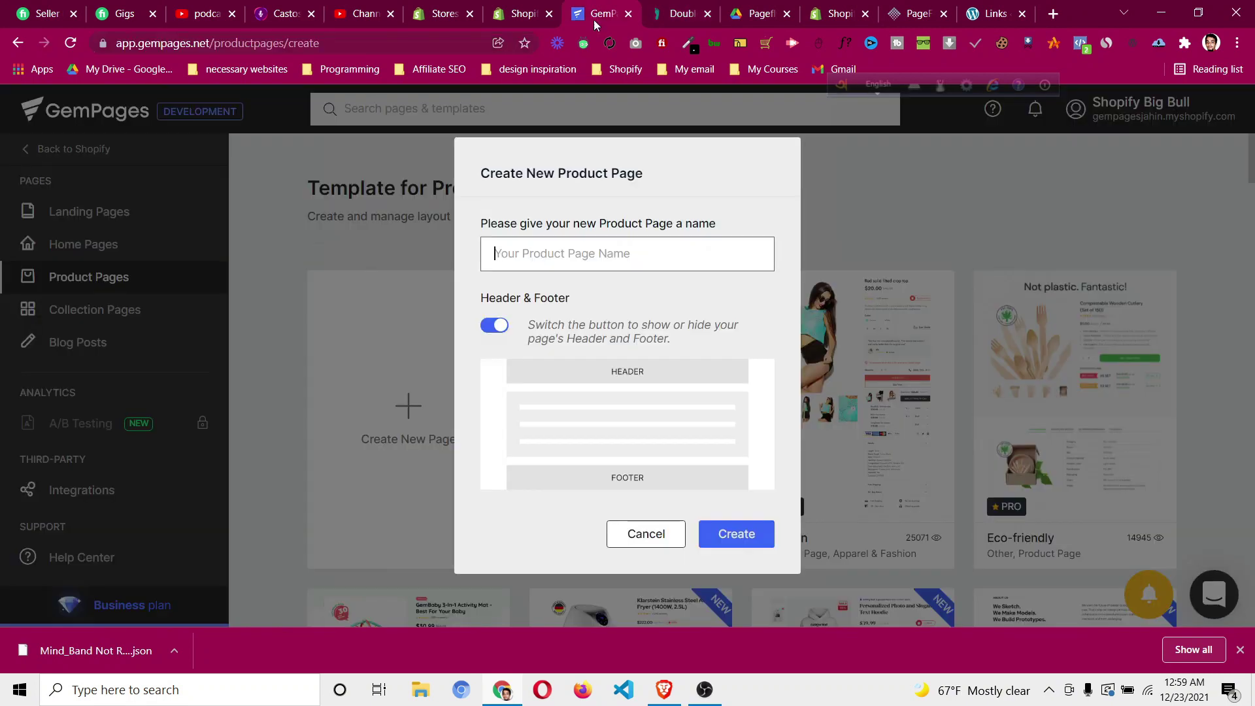
pyautogui.write('Double ')
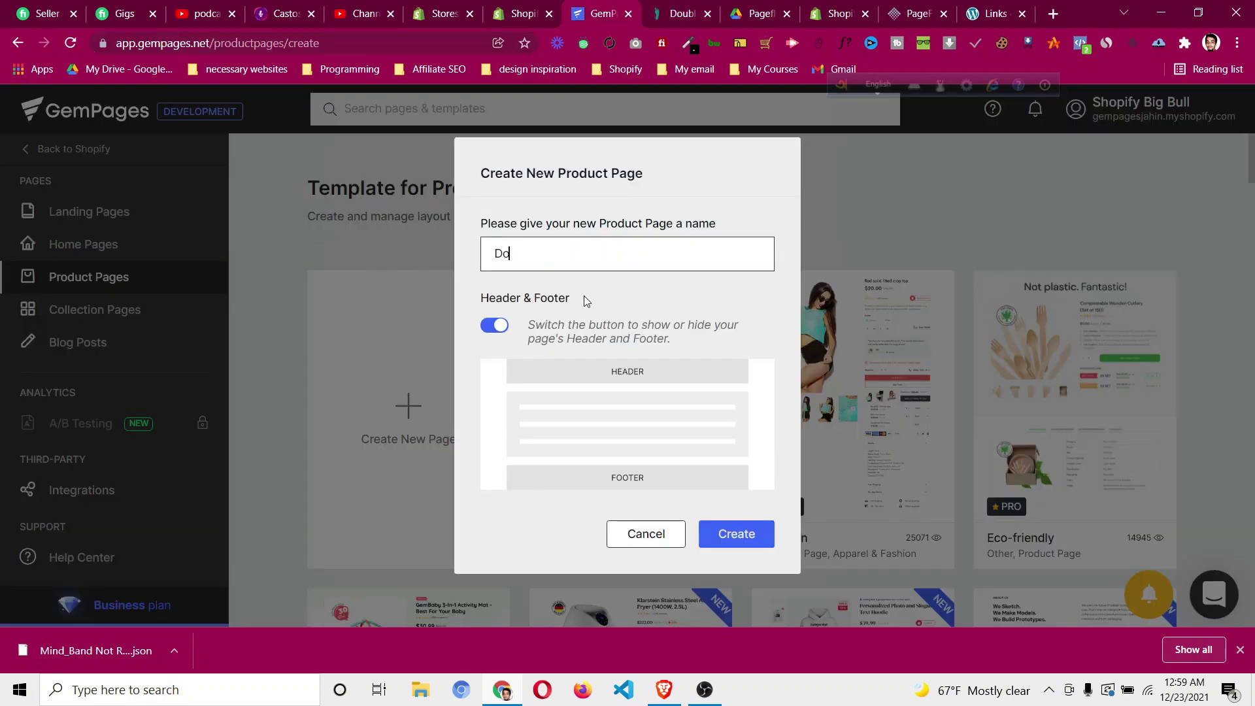
pyautogui.write('Knee')
pyautogui.click(744, 535)
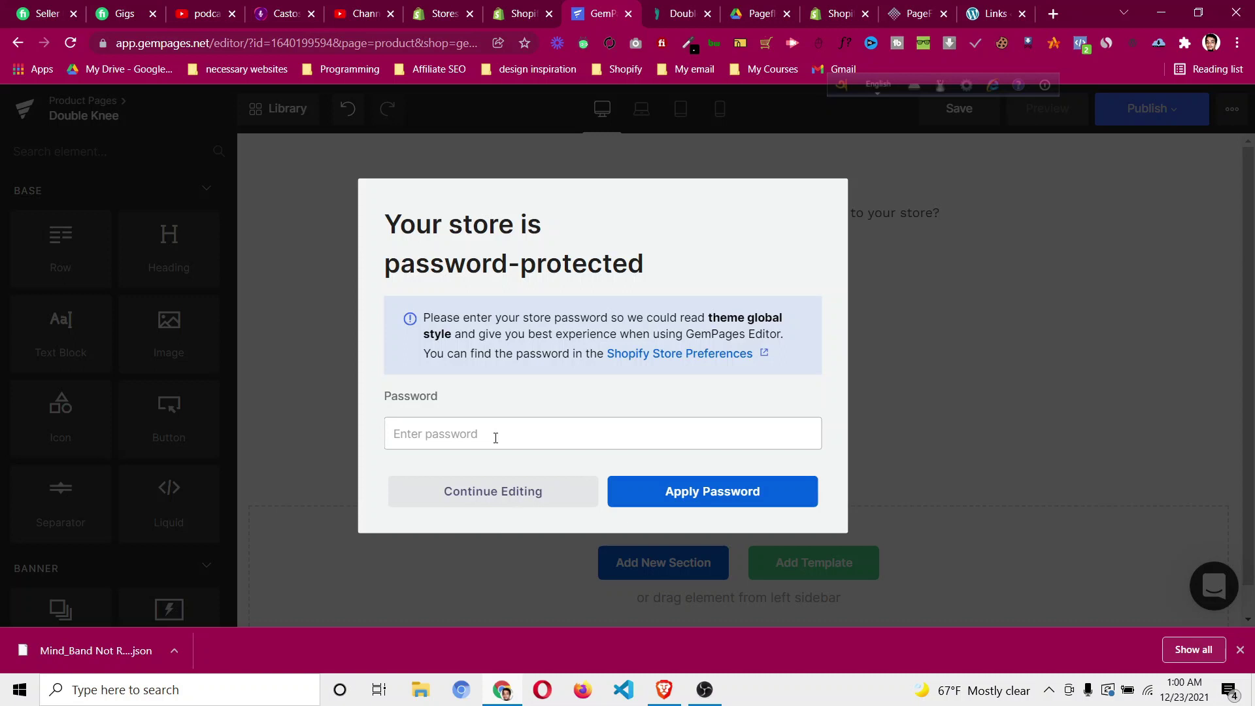
# Continue editing without supplying the store password and delete the default Product element from the page.
pyautogui.click(543, 496)
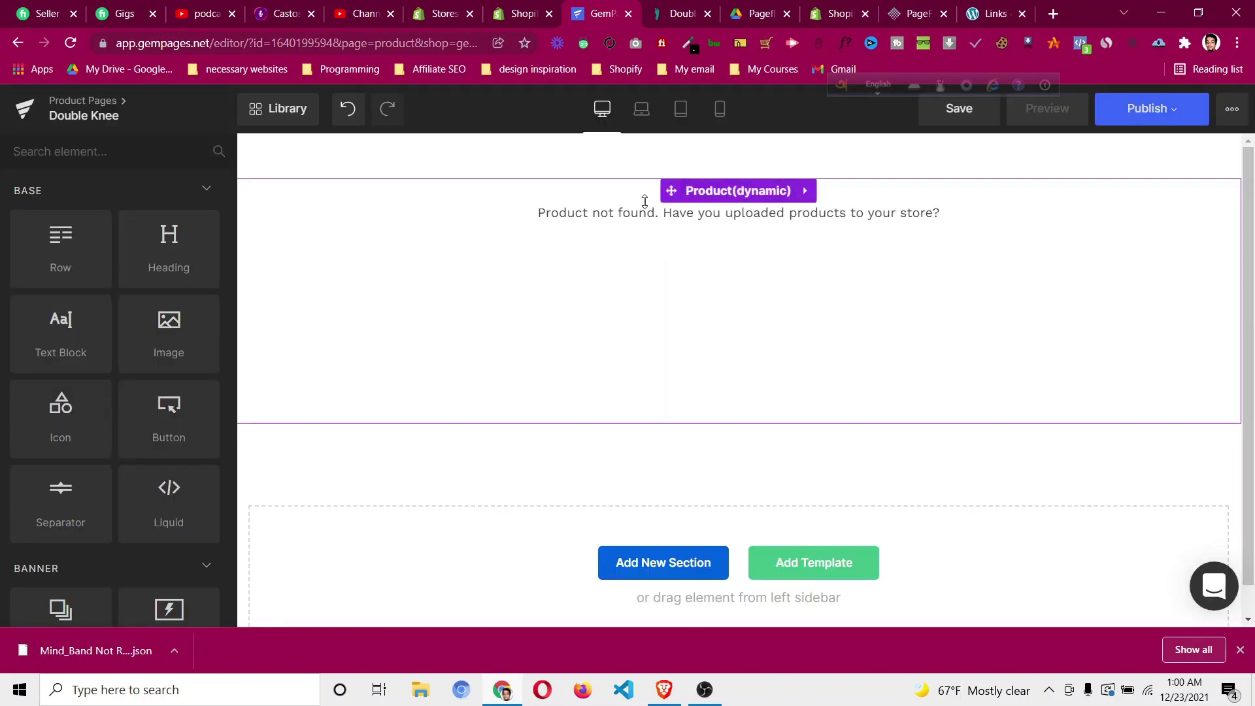
pyautogui.click(738, 191)
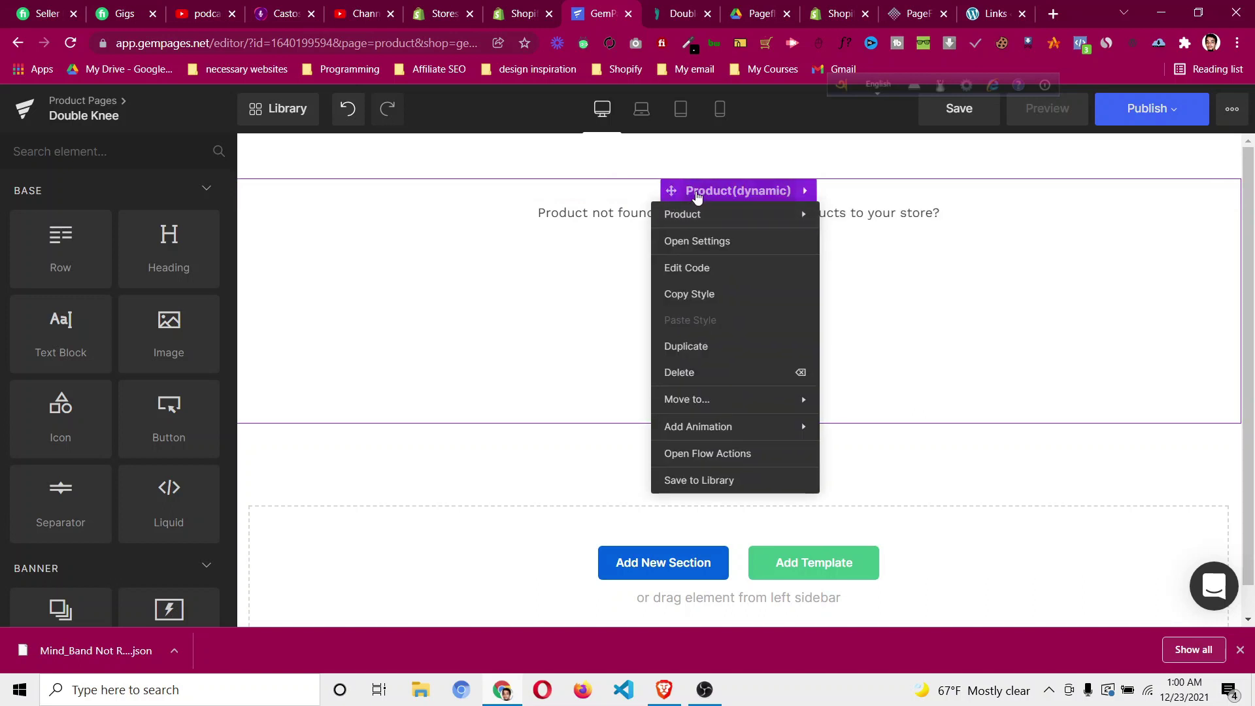
pyautogui.click(711, 372)
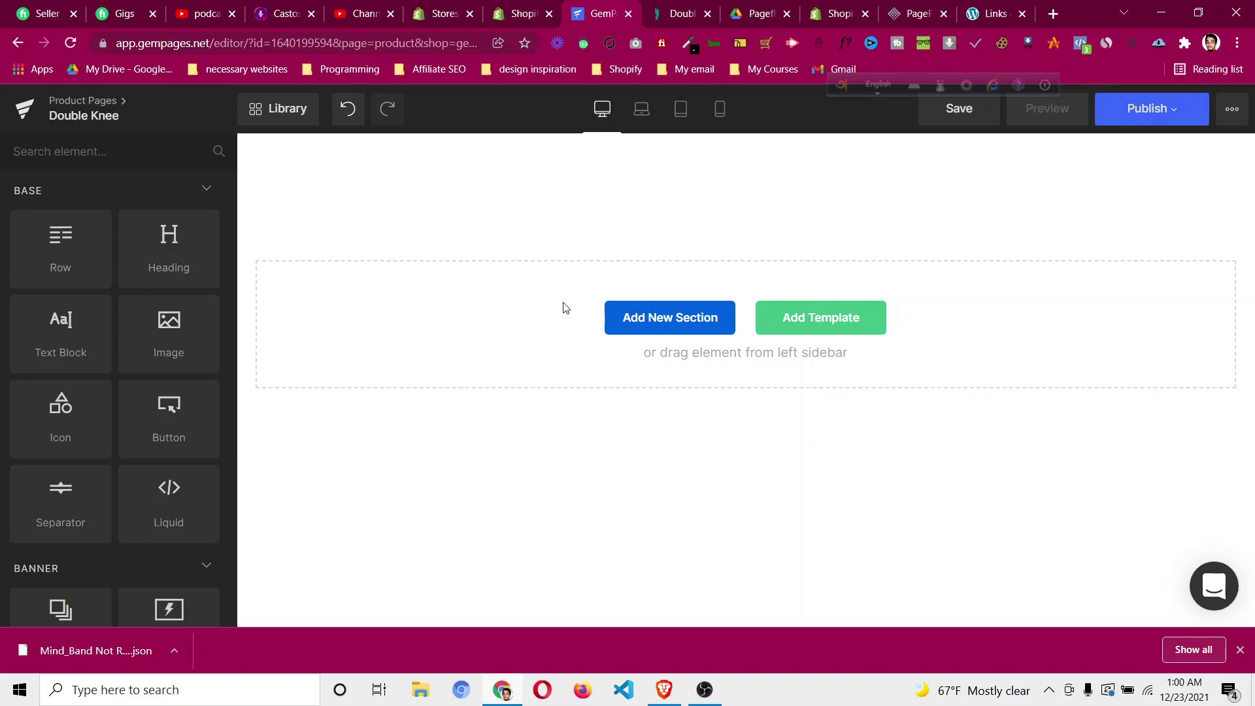
# Examine the product name, star rating line and main headline in the hero section of the Double+ reference page.
pyautogui.click(671, 18)
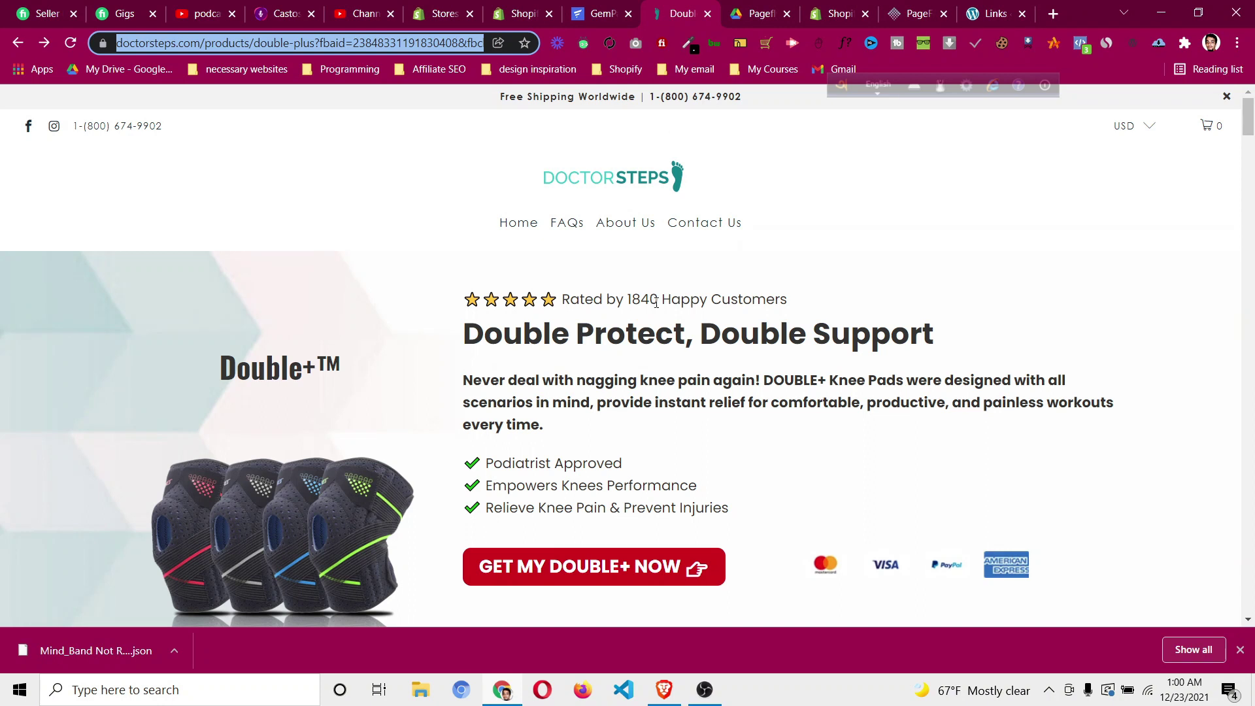
pyautogui.scroll(-1, 656, 302)
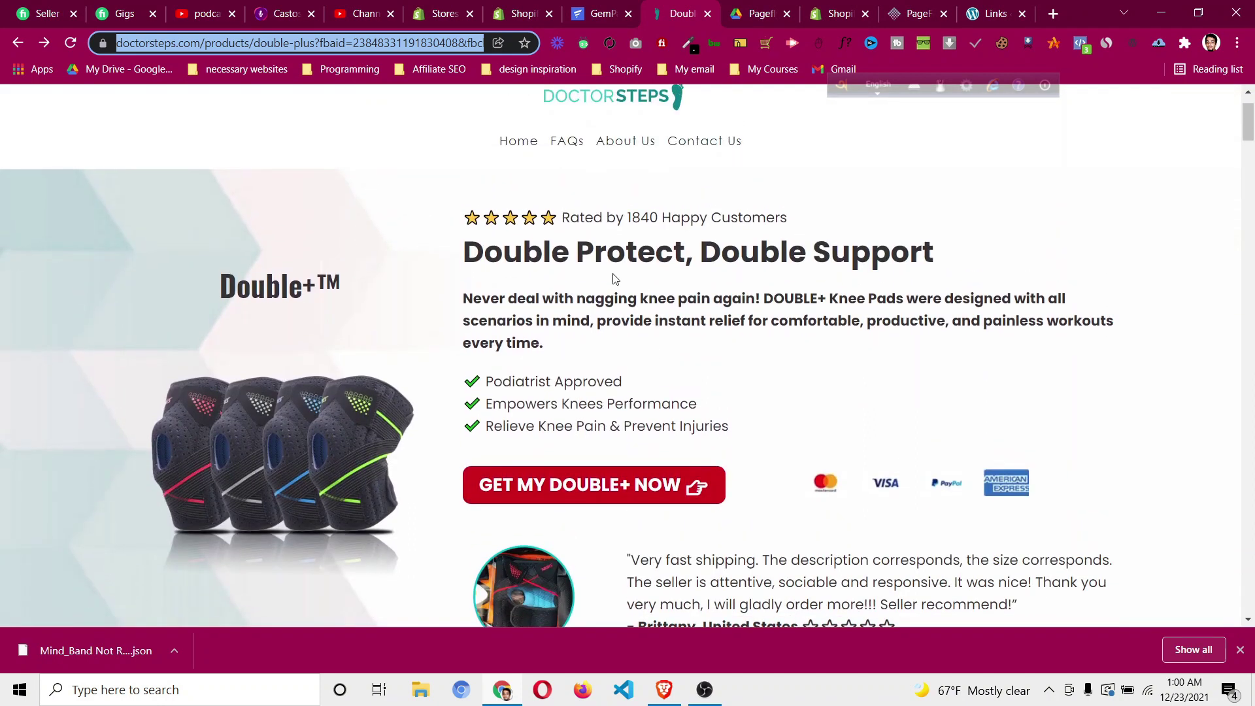
pyautogui.scroll(-1, 1210, 393)
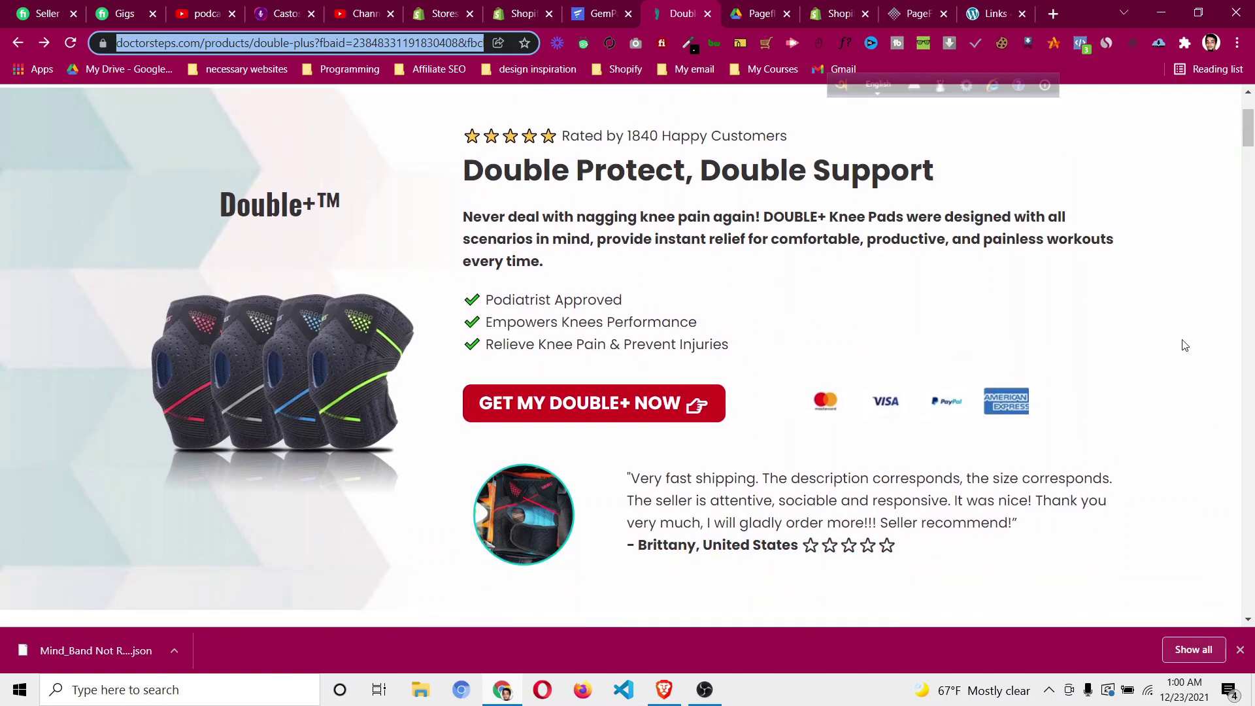
pyautogui.moveTo(222, 205); pyautogui.dragTo(343, 207)
pyautogui.scroll(1, 506, 233)
pyautogui.click(434, 230)
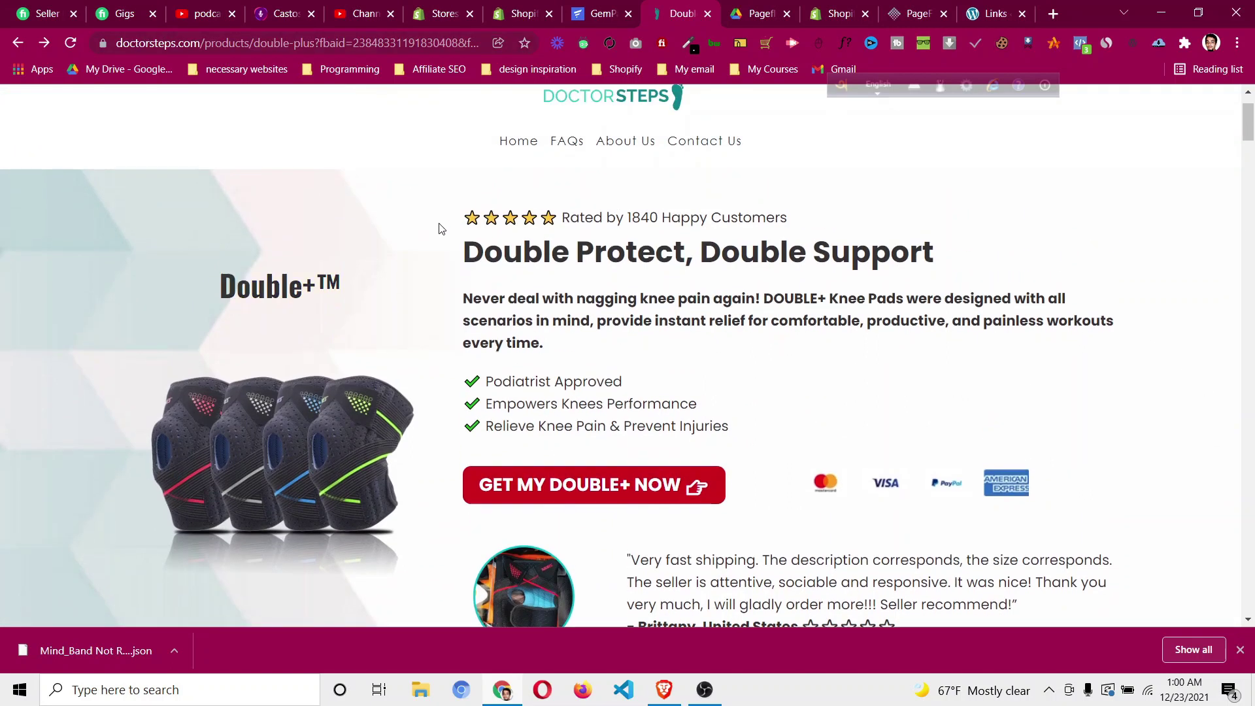
pyautogui.moveTo(462, 218); pyautogui.dragTo(801, 221)
pyautogui.moveTo(552, 253); pyautogui.dragTo(568, 252)
# Examine how the reference page's hero background spans the product image, text and testimonial above the magazine logo strip.
pyautogui.scroll(-1, 575, 346)
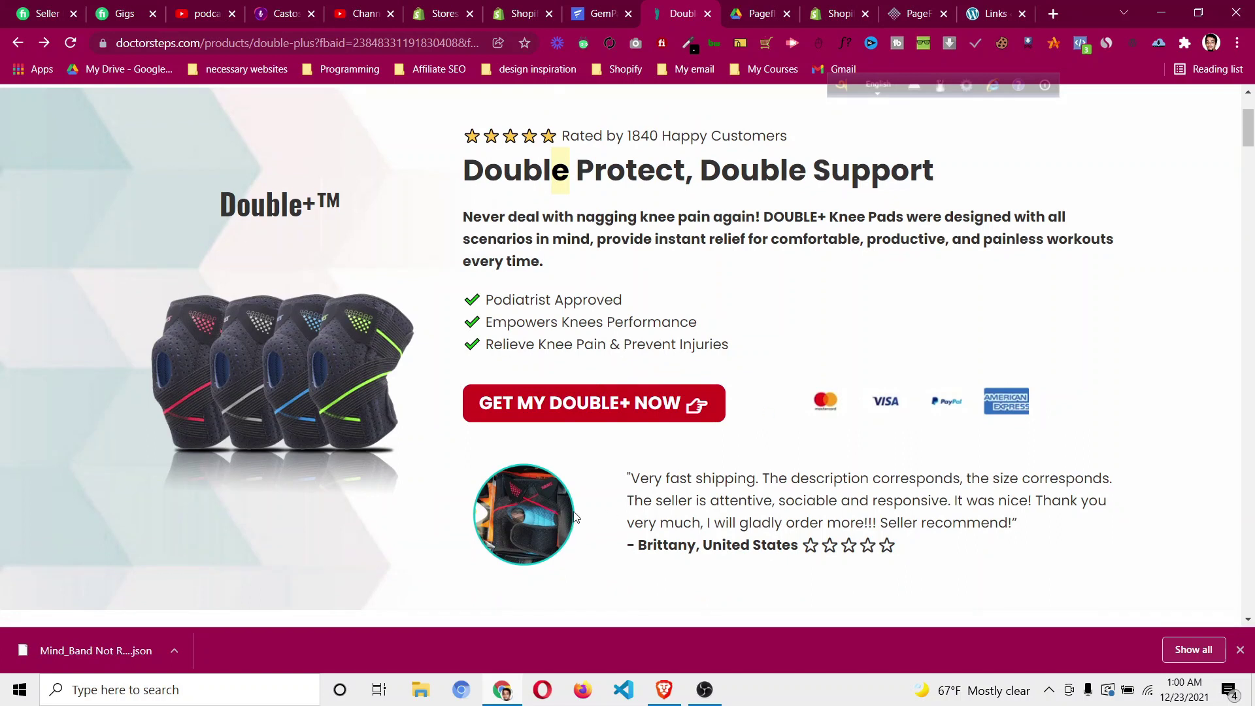
pyautogui.scroll(-2, 582, 514)
pyautogui.scroll(4, 312, 405)
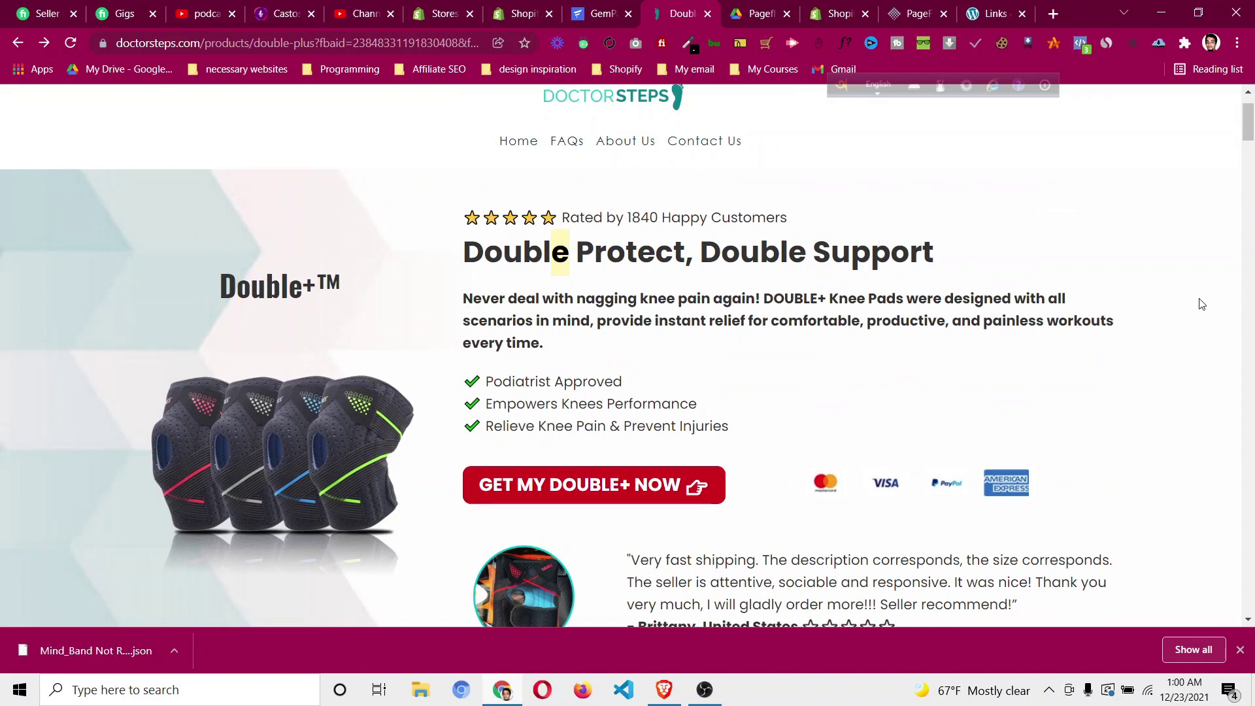
pyautogui.scroll(-5, 57, 292)
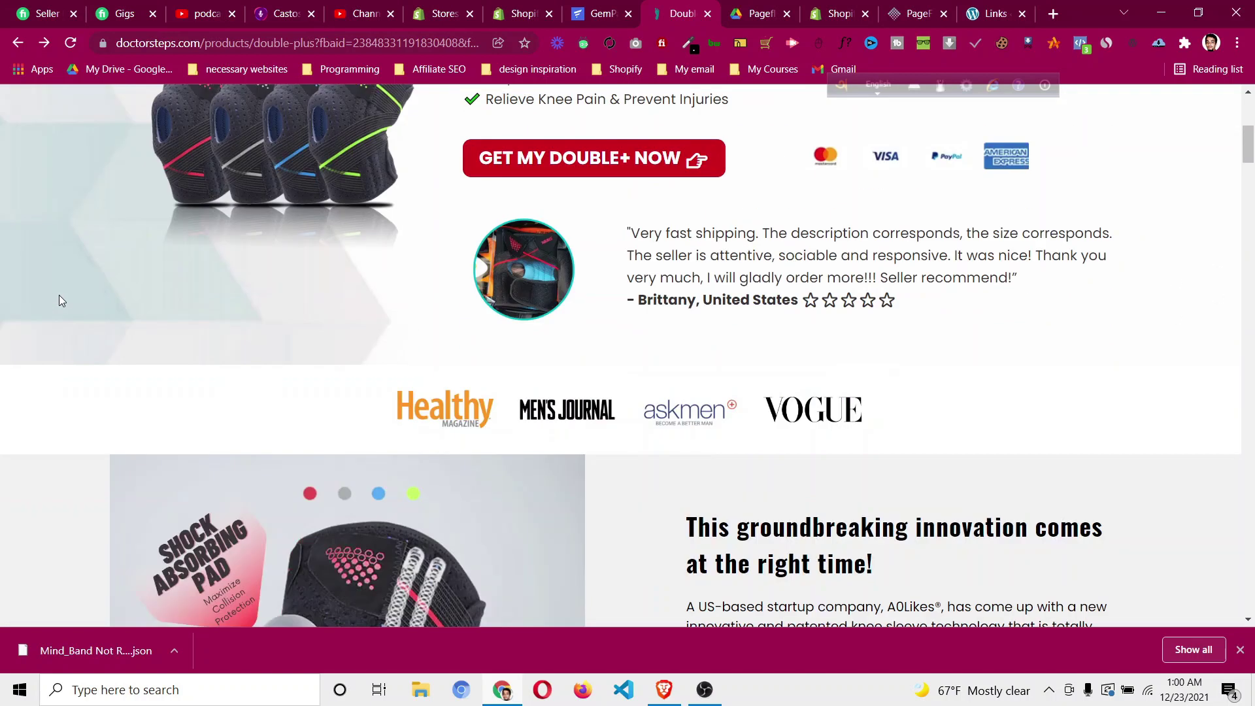
pyautogui.scroll(3, 59, 295)
pyautogui.scroll(3, 97, 225)
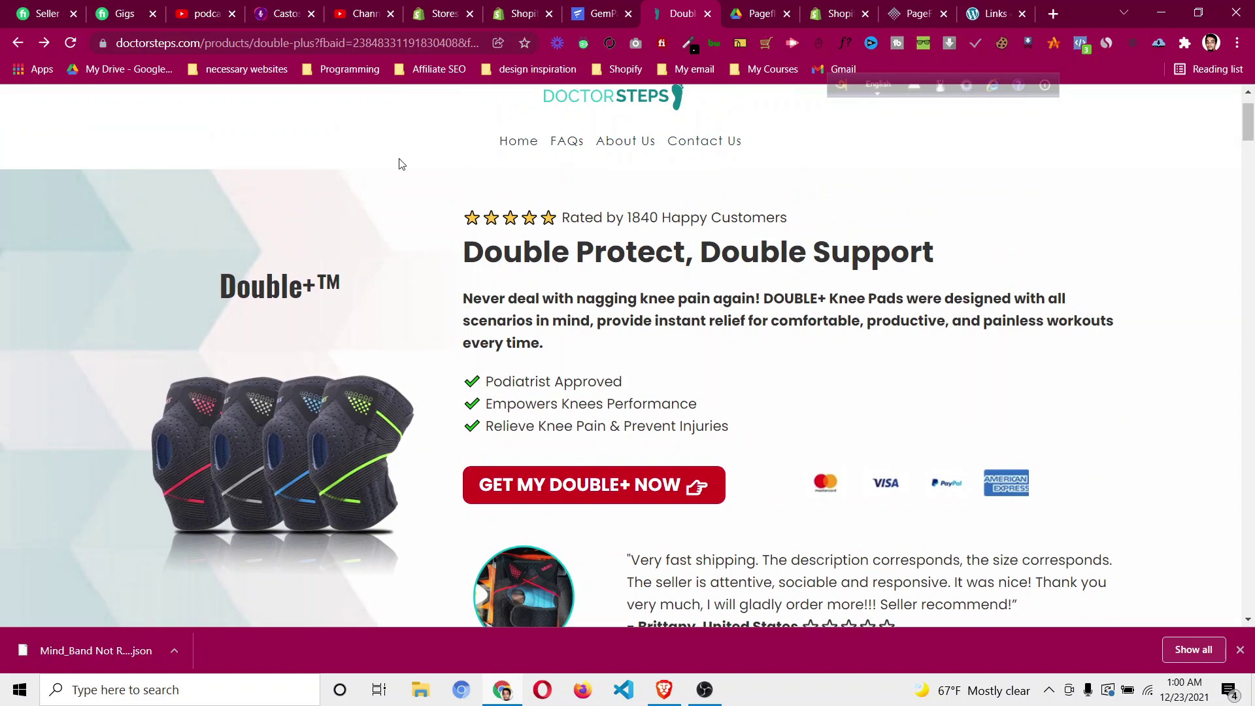
pyautogui.scroll(-1, 601, 329)
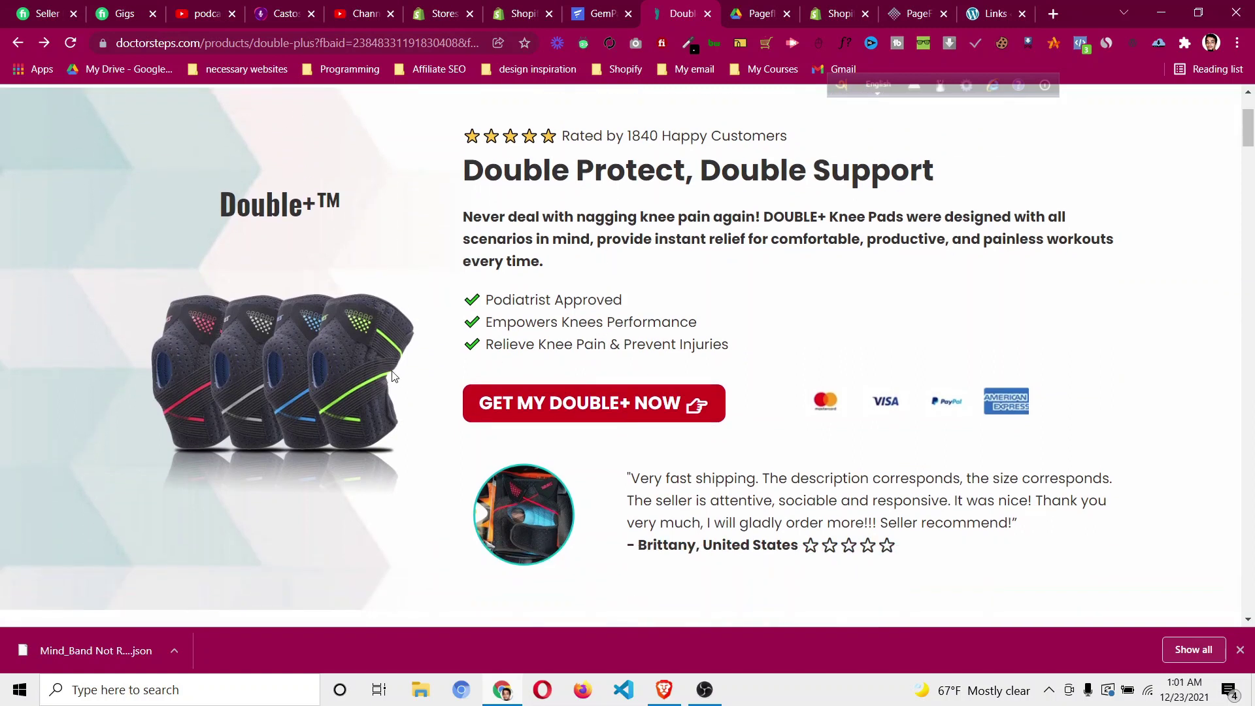
pyautogui.scroll(2, 522, 147)
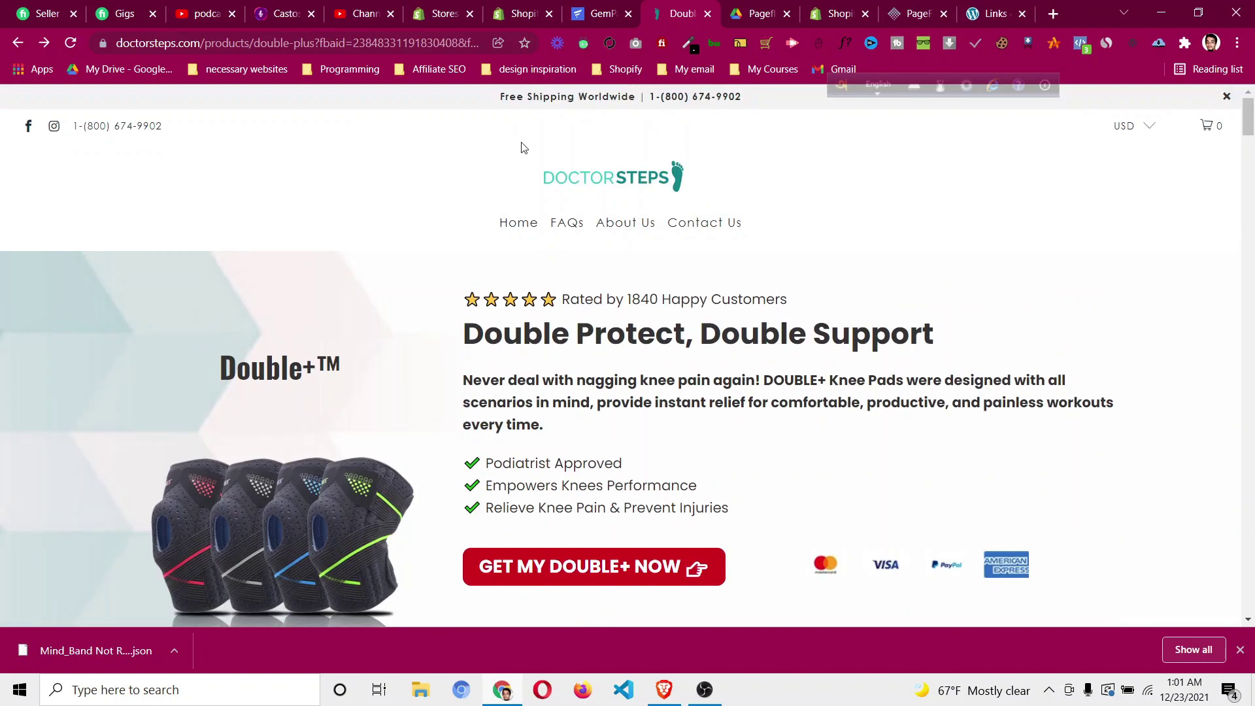
# Add a single-column row to the empty Double Knee page and check its background design options.
pyautogui.click(603, 14)
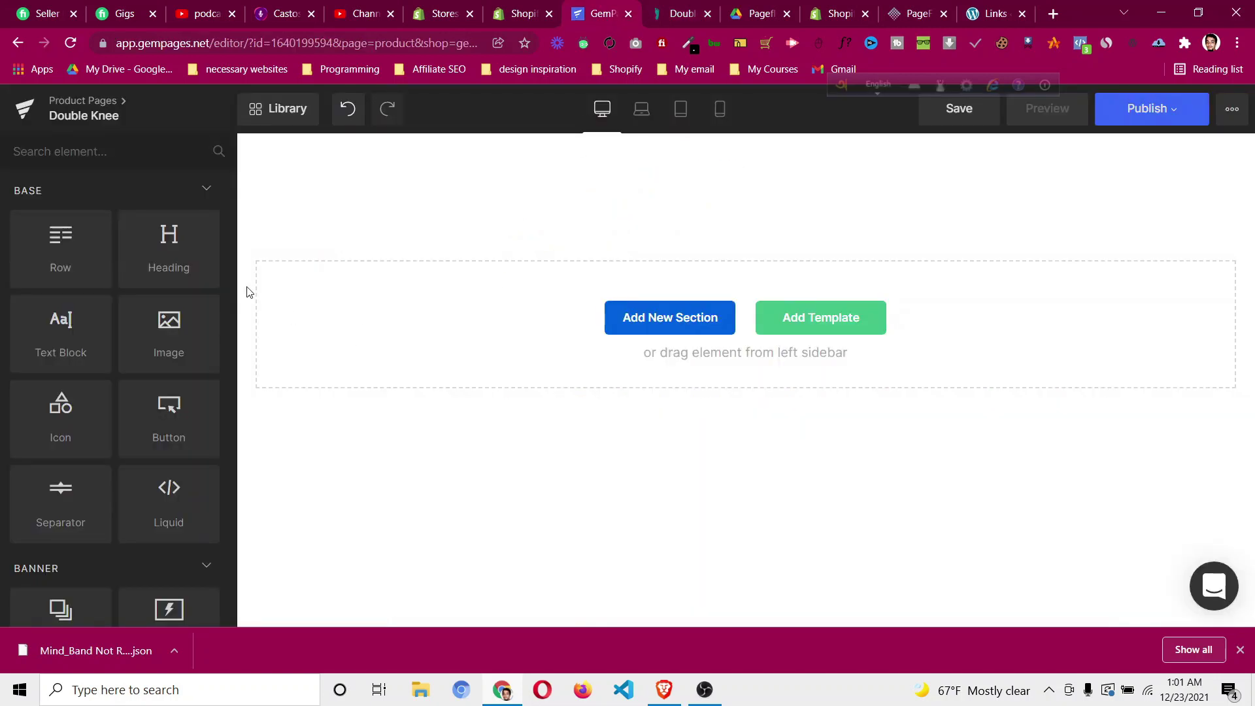
pyautogui.moveTo(36, 245); pyautogui.dragTo(375, 202)
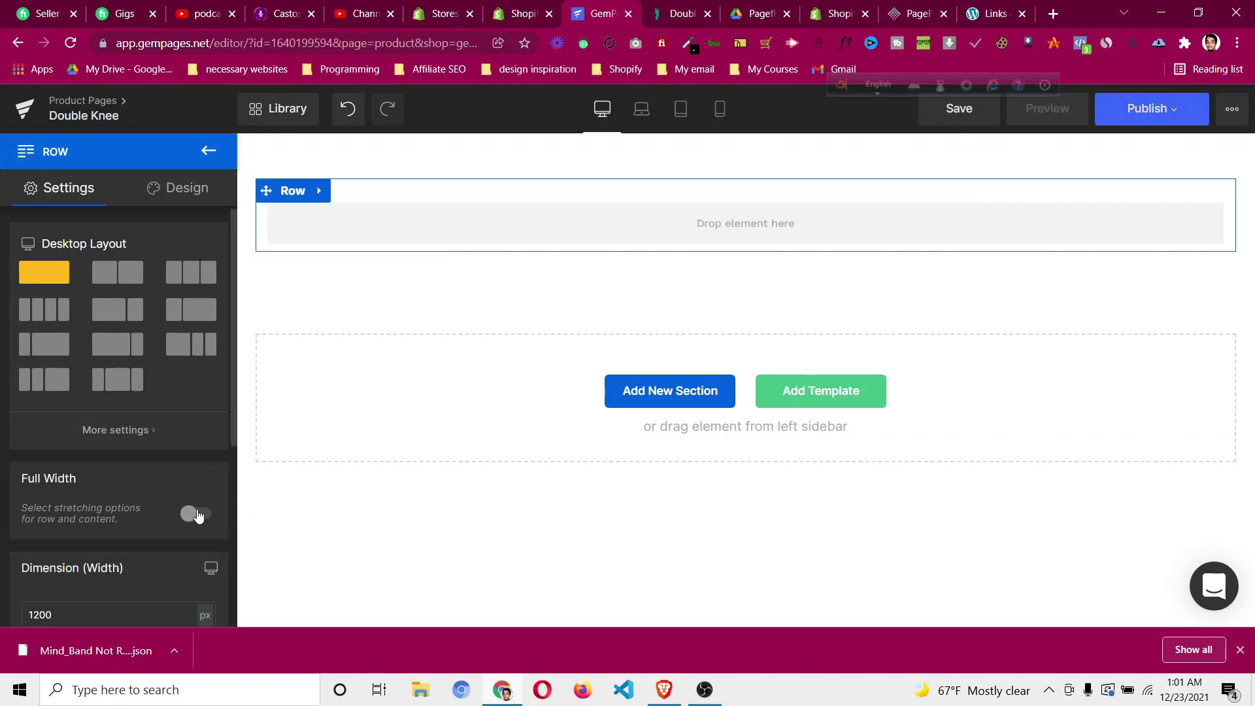
pyautogui.click(196, 190)
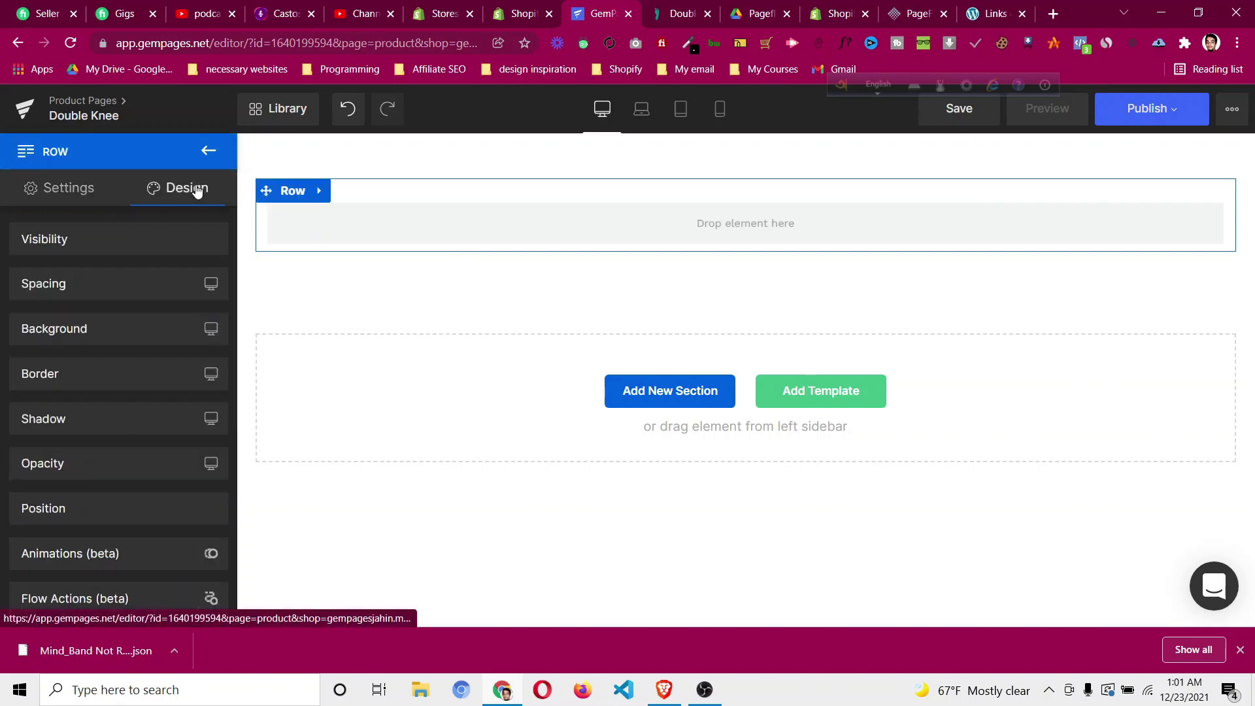
pyautogui.click(143, 330)
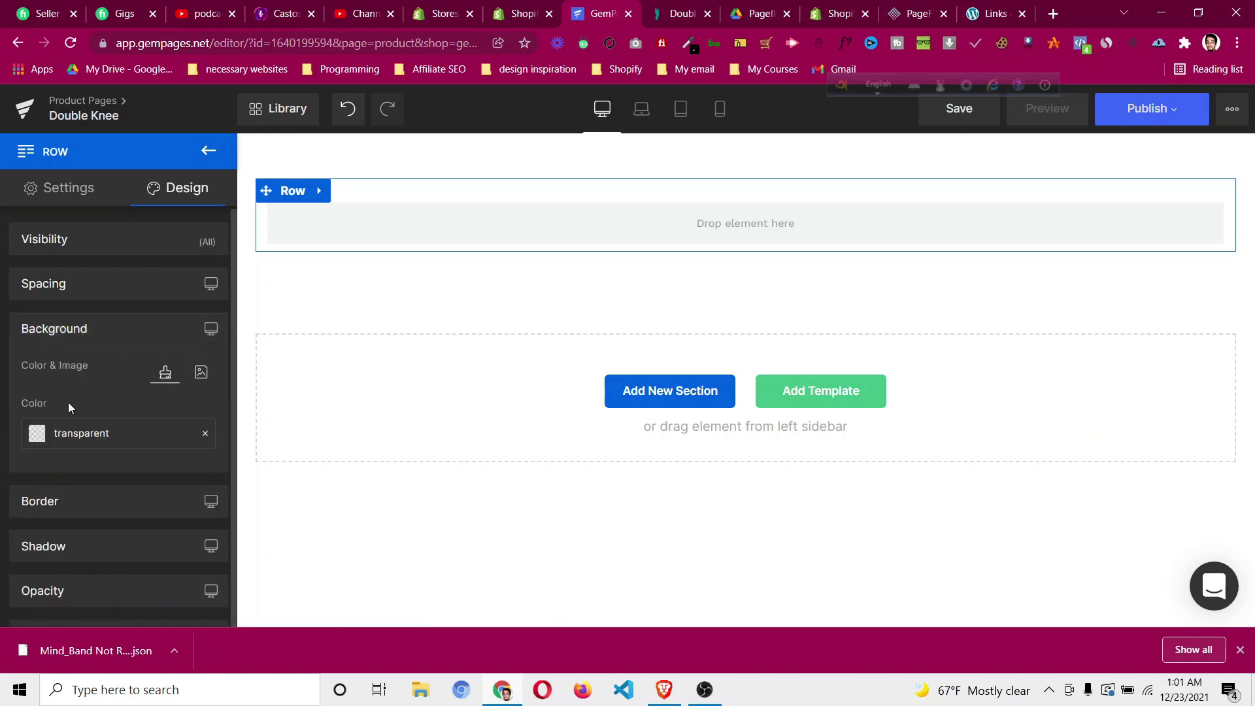
pyautogui.click(75, 328)
pyautogui.click(65, 189)
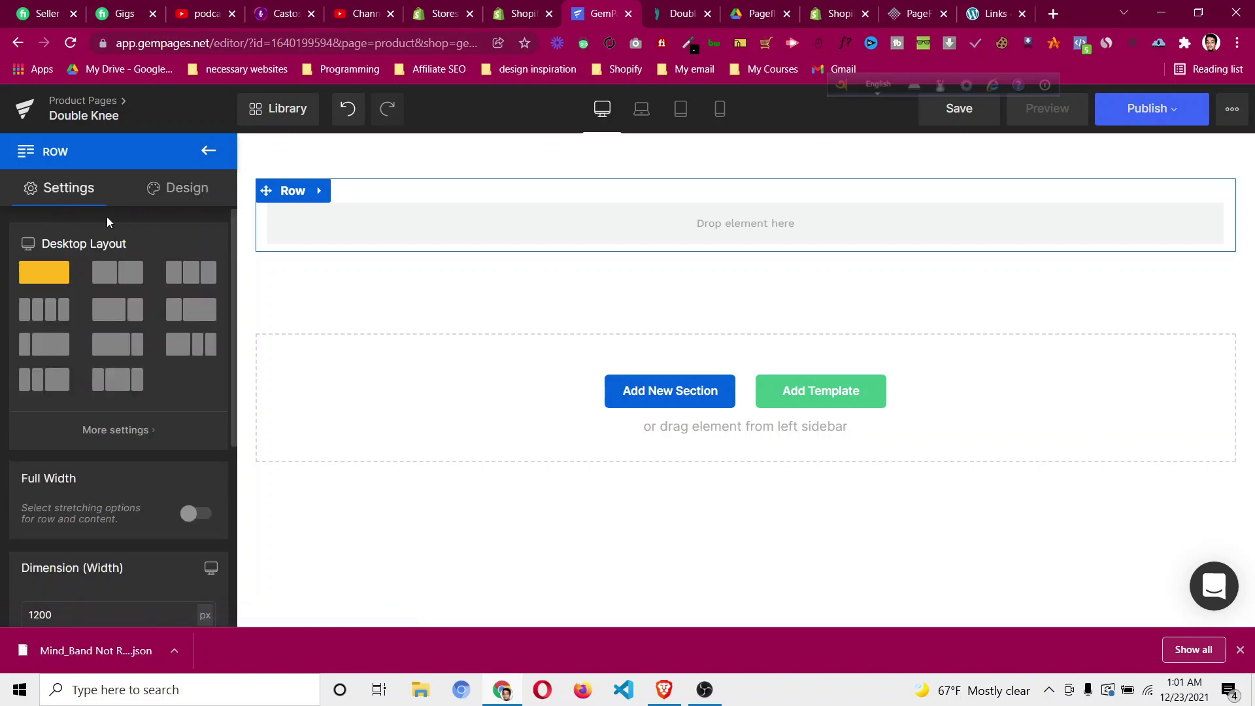
# Add a second row to the page and delete the extra row.
pyautogui.click(208, 151)
pyautogui.moveTo(26, 247); pyautogui.dragTo(351, 247)
pyautogui.click(299, 209)
pyautogui.click(297, 202)
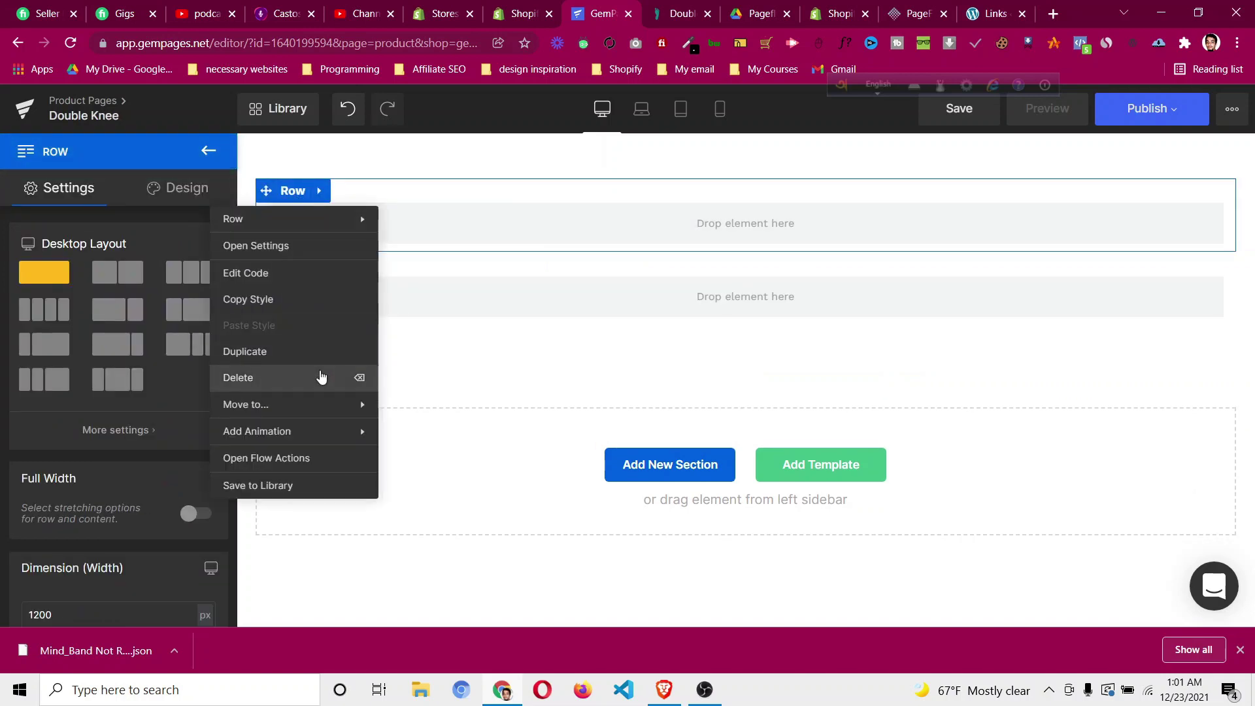
pyautogui.click(319, 378)
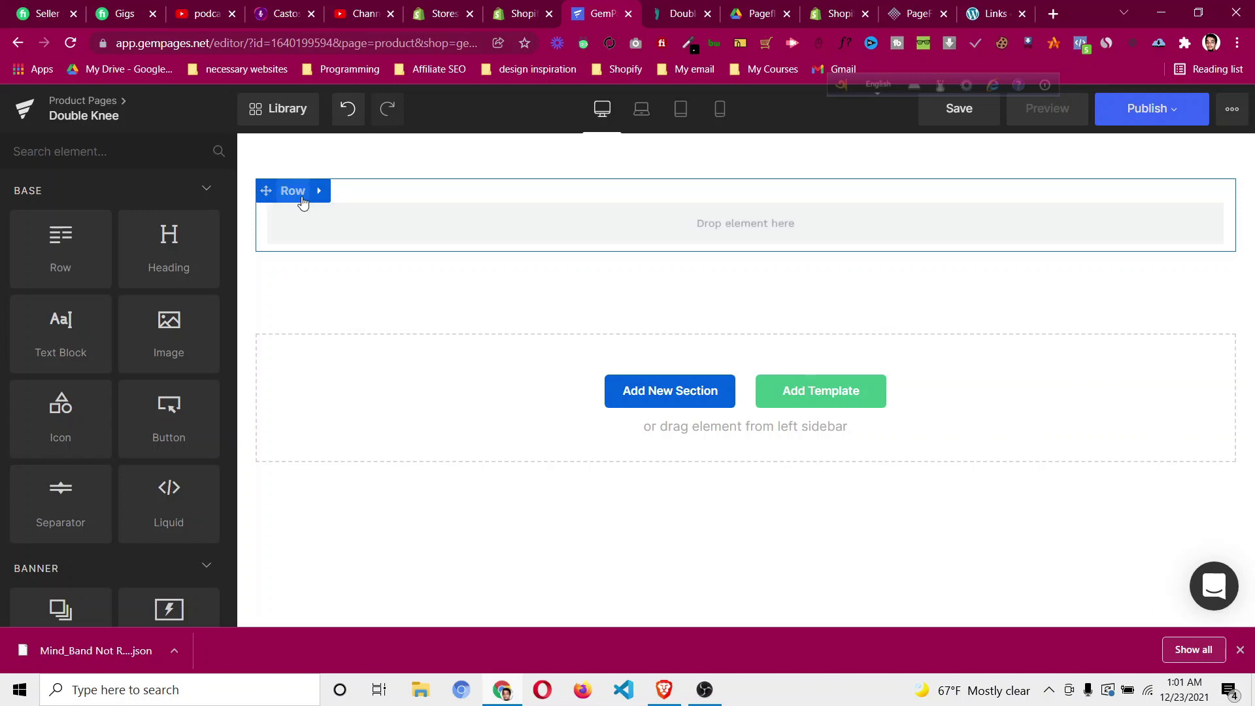
# Review the remaining row's layout and width settings, and set its background colour to red #f40a0a.
pyautogui.click(295, 191)
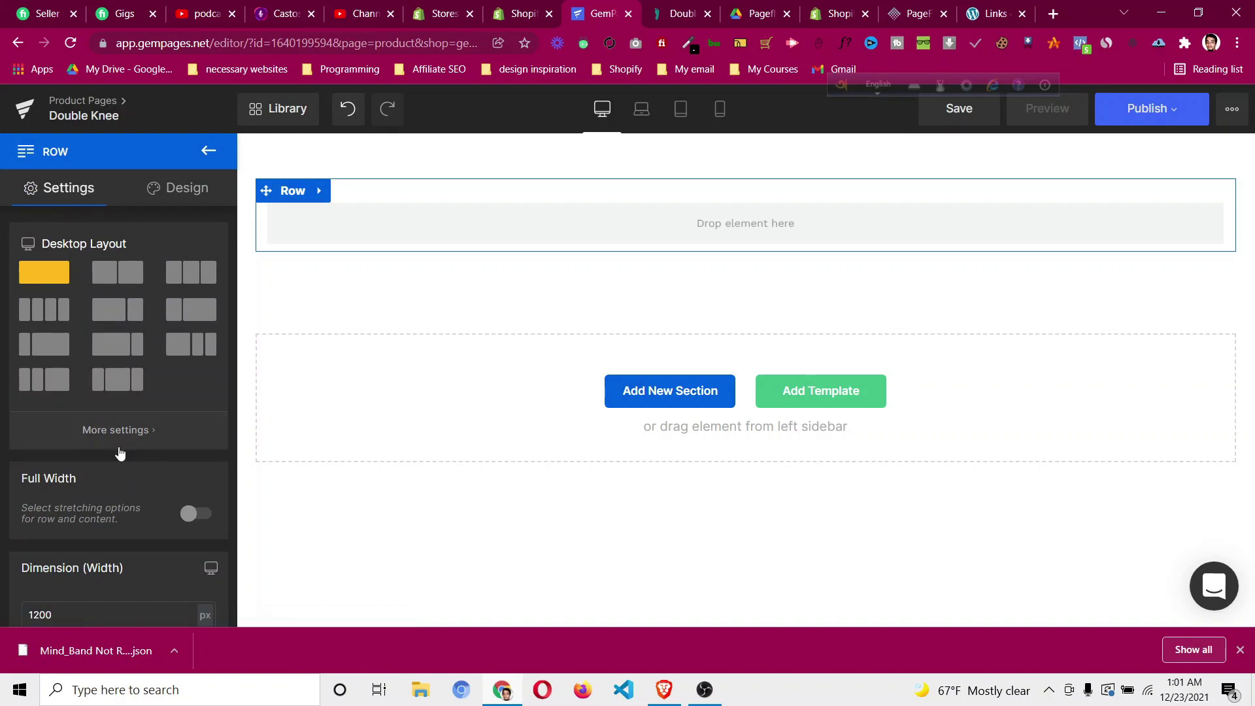
pyautogui.scroll(-3, 117, 451)
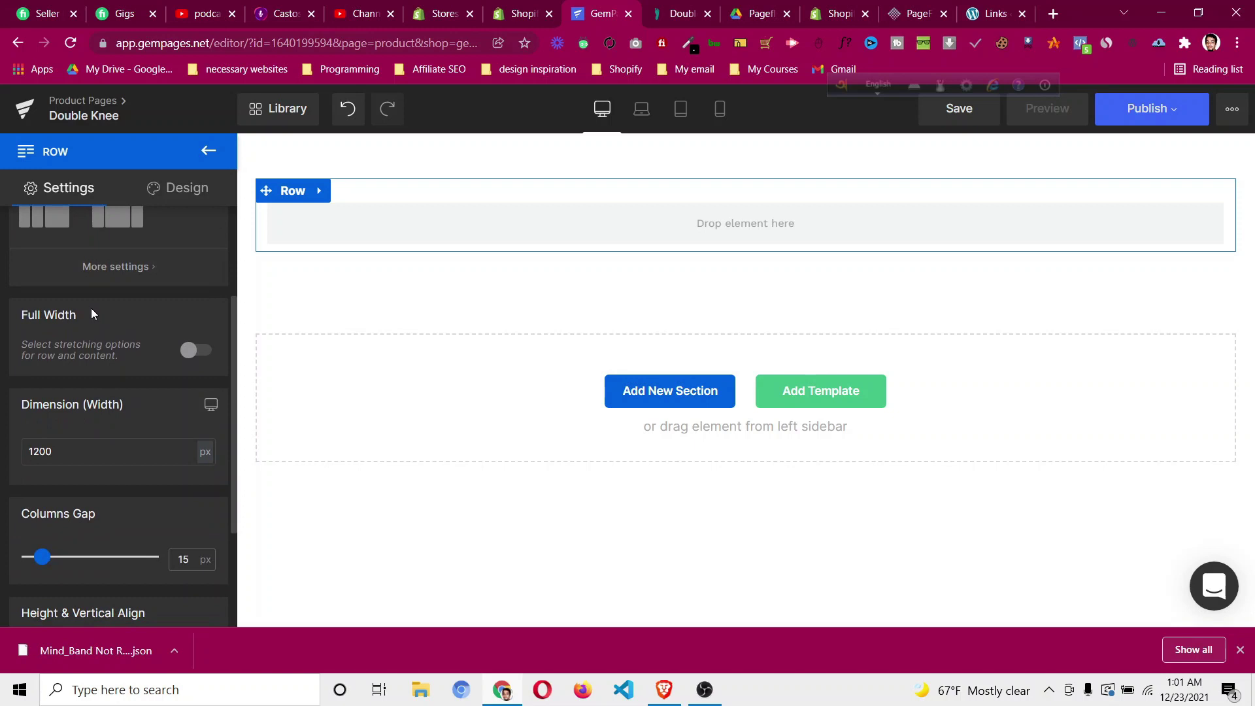
pyautogui.scroll(-4, 118, 451)
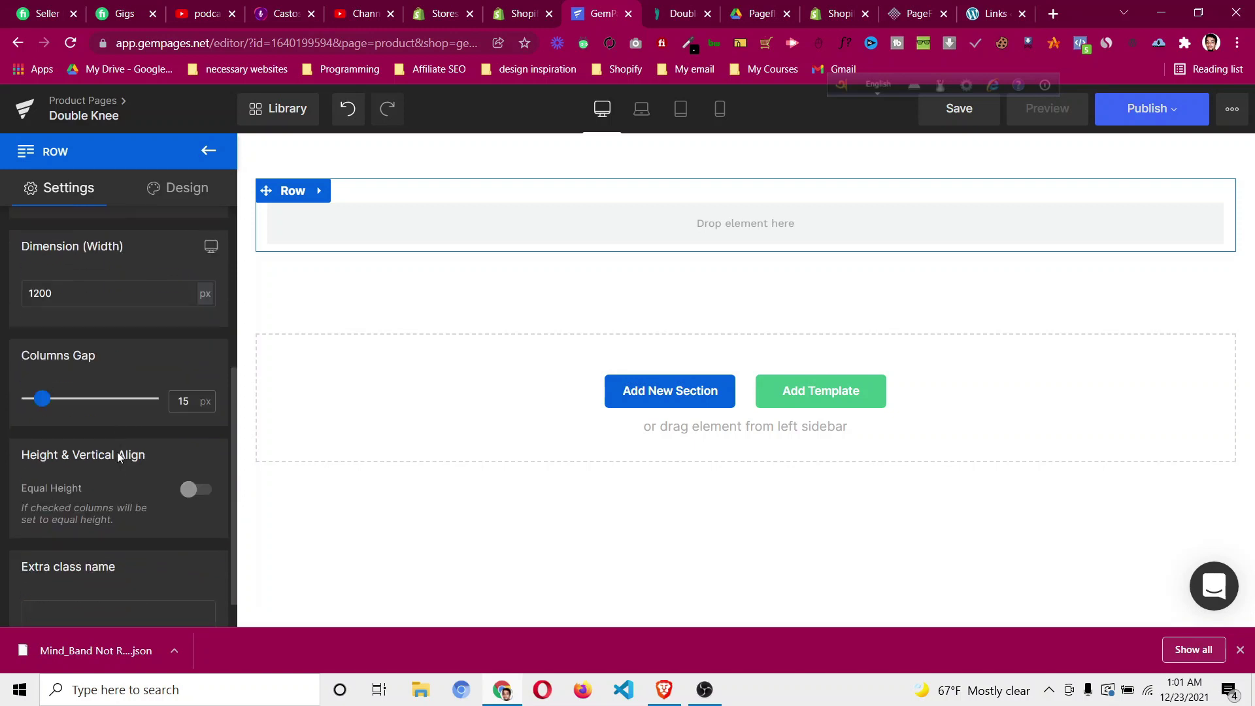
pyautogui.scroll(7, 127, 446)
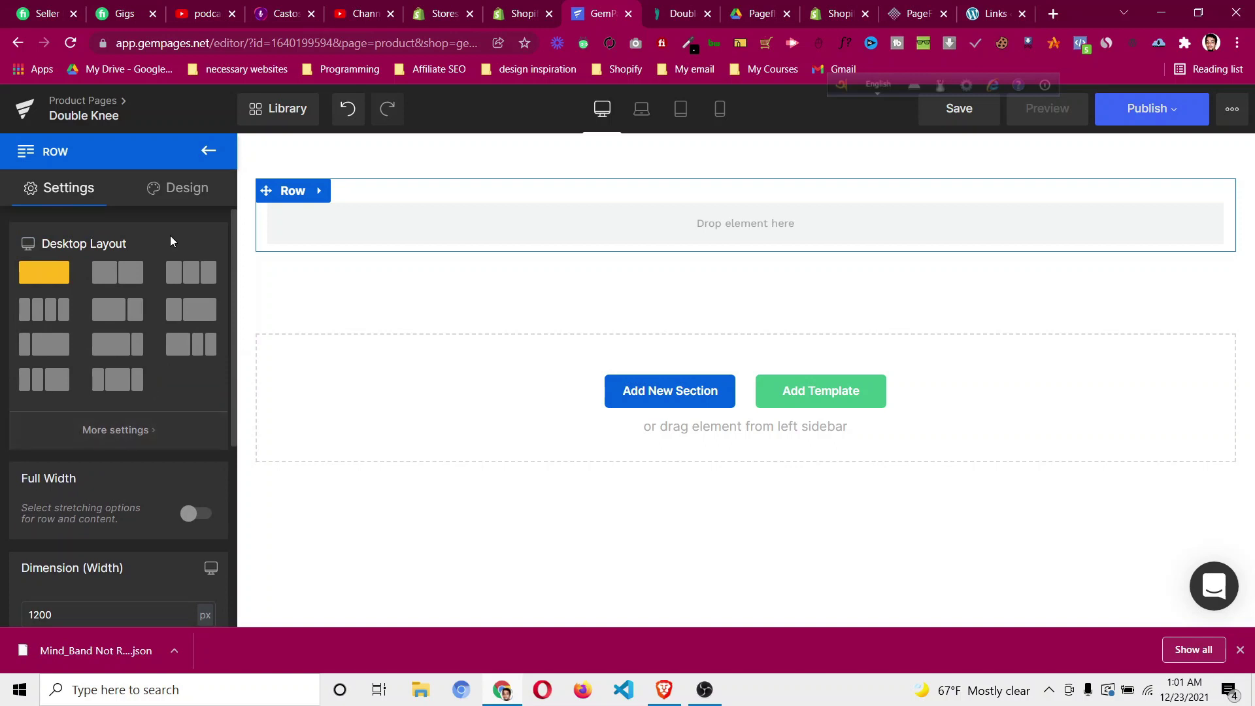
pyautogui.click(172, 195)
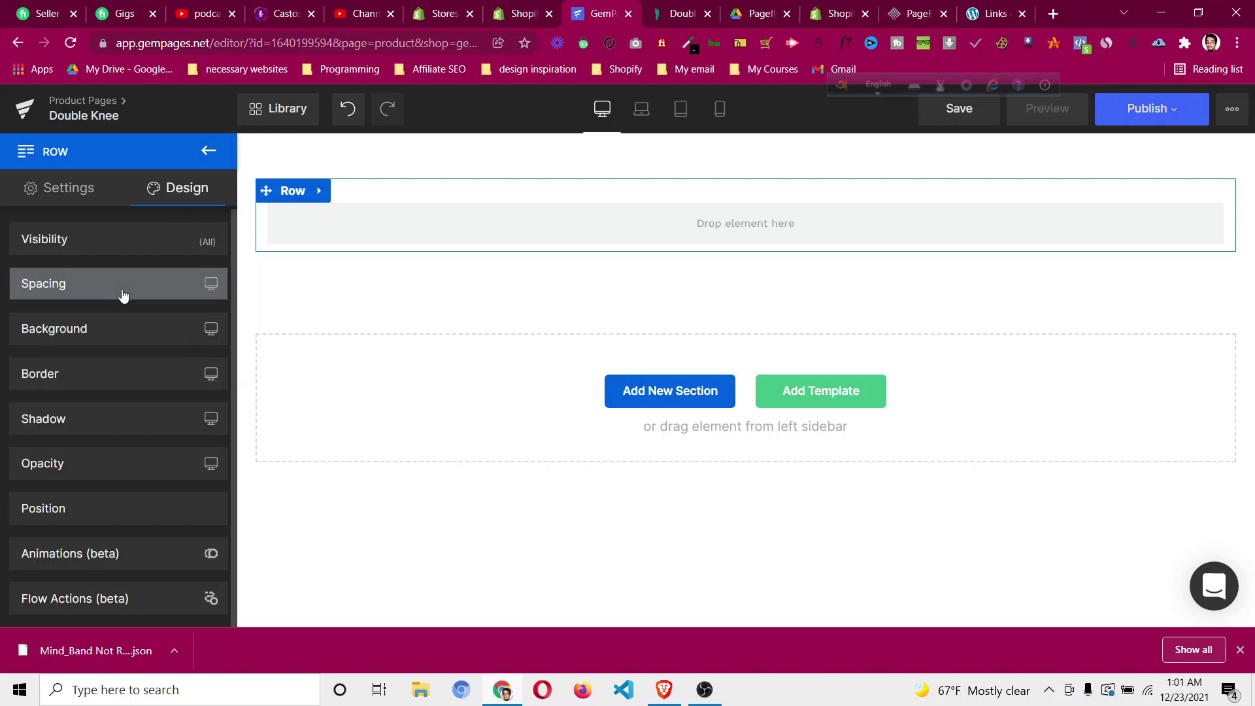
pyautogui.click(109, 332)
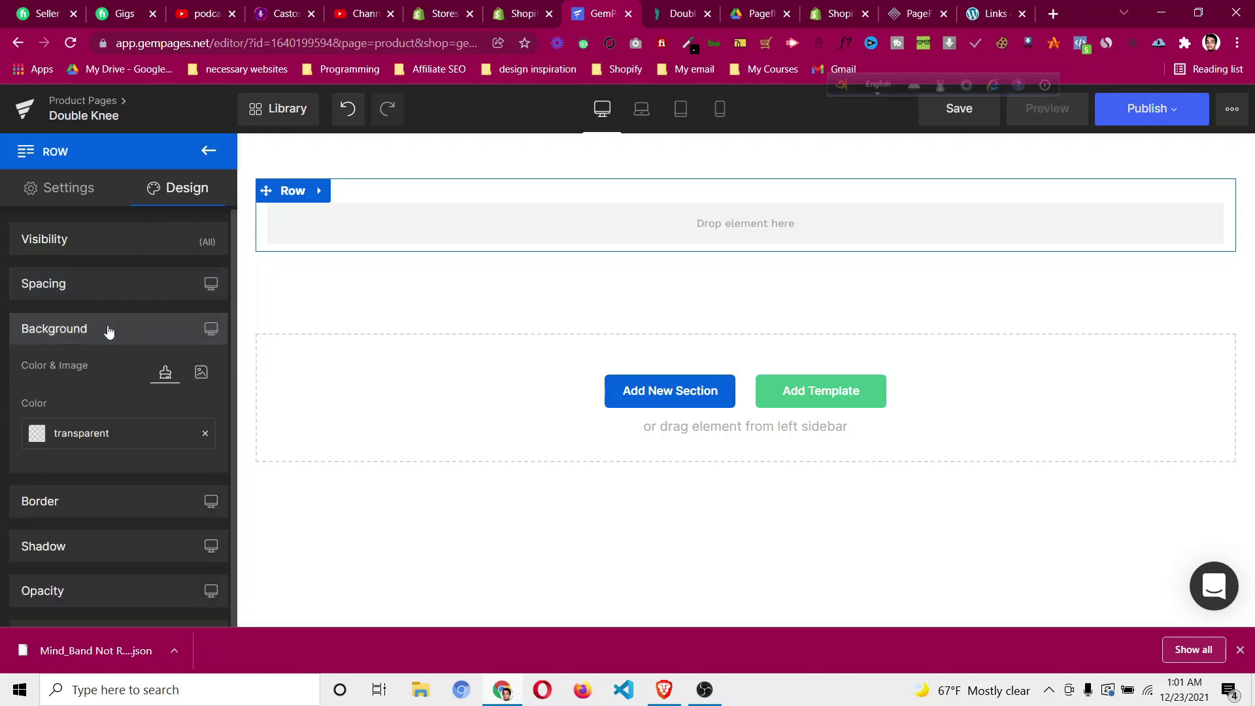
pyautogui.click(38, 440)
pyautogui.click(53, 522)
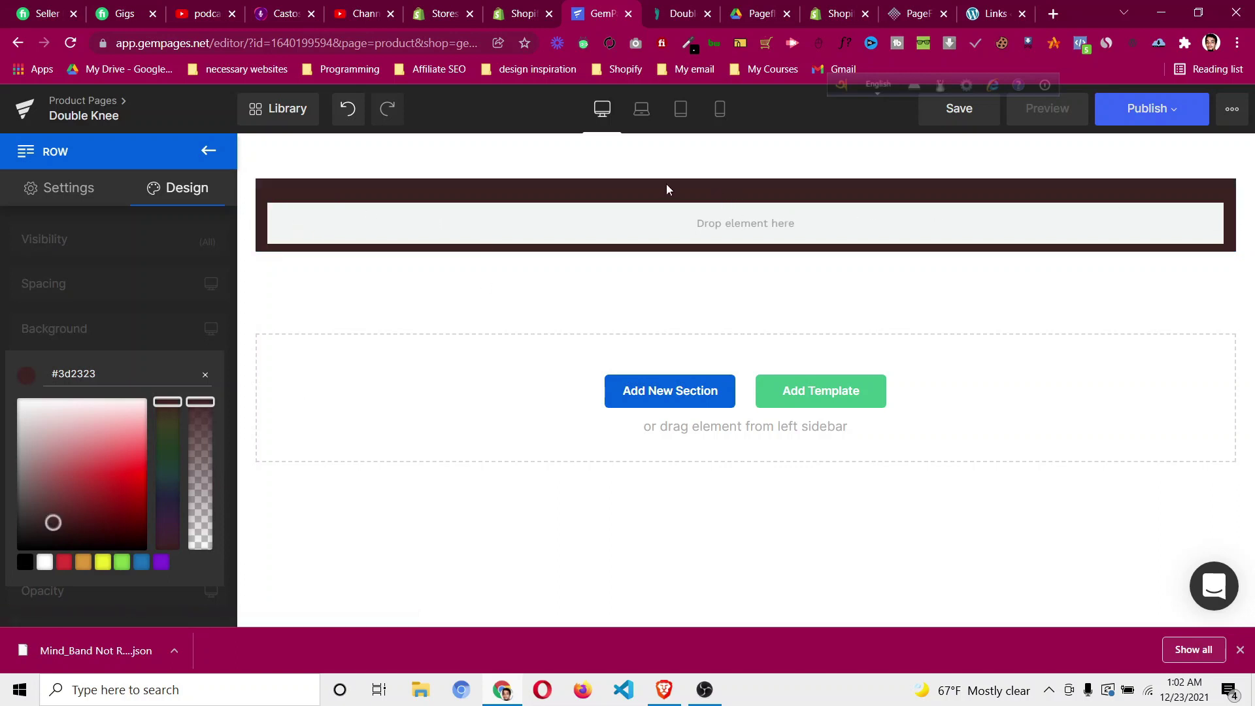
pyautogui.moveTo(53, 523); pyautogui.dragTo(137, 475)
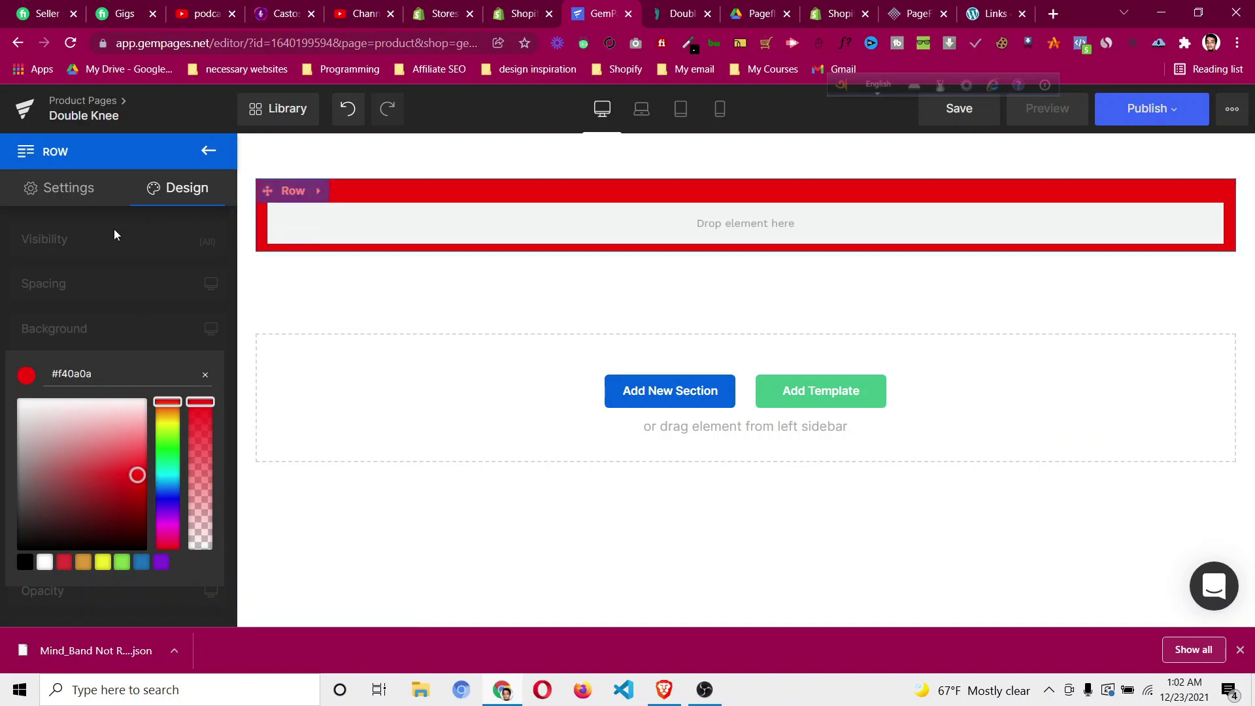
pyautogui.click(72, 189)
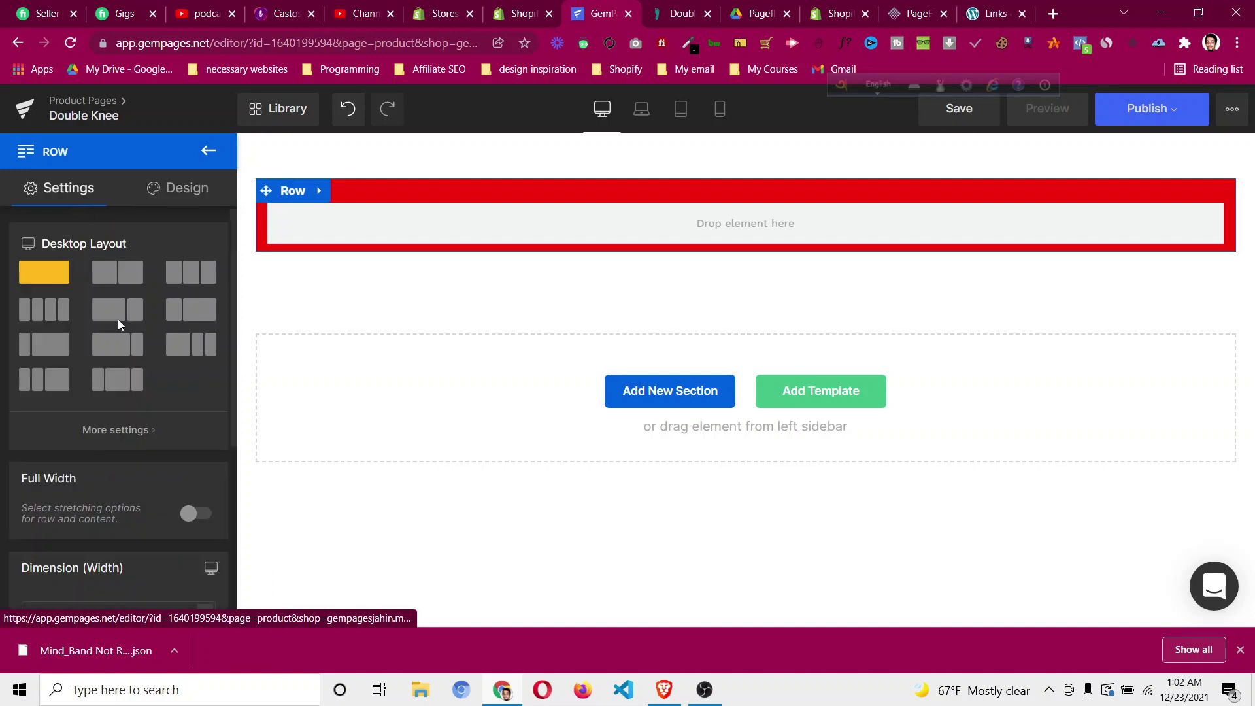
# Stretch the row to full width and remove its red background colour, checking the reference page's hero section for comparison.
pyautogui.click(205, 516)
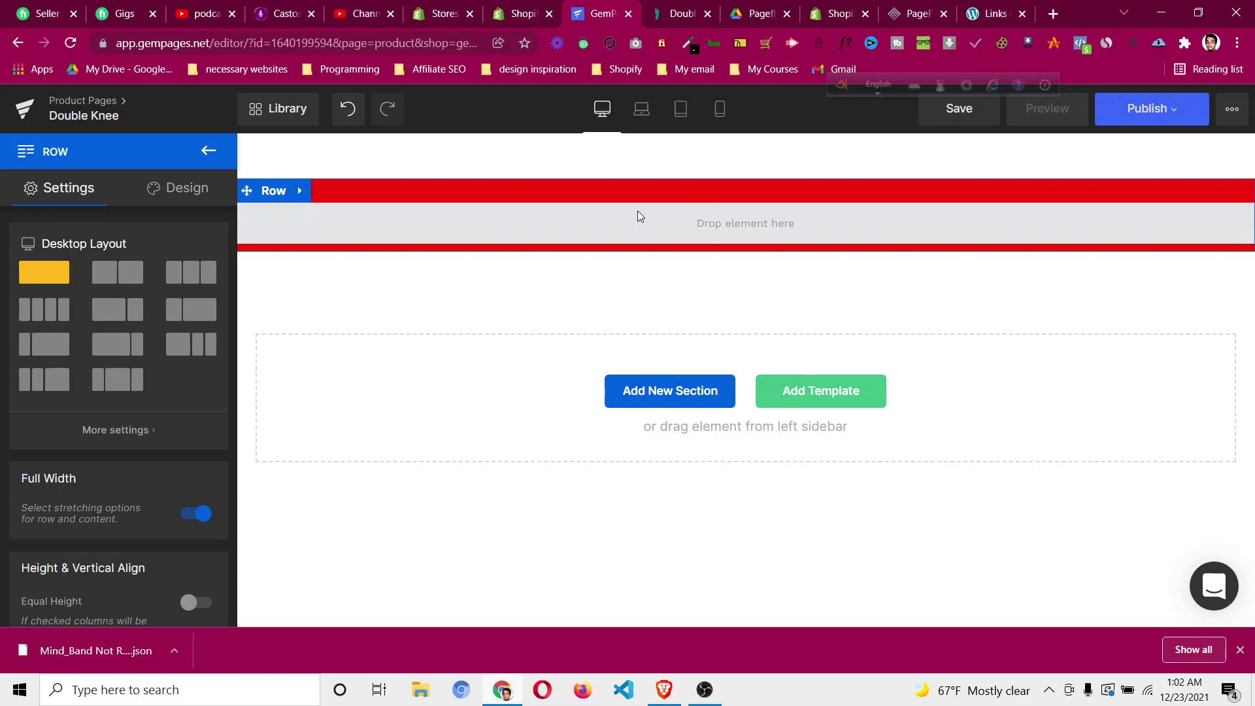
pyautogui.click(679, 12)
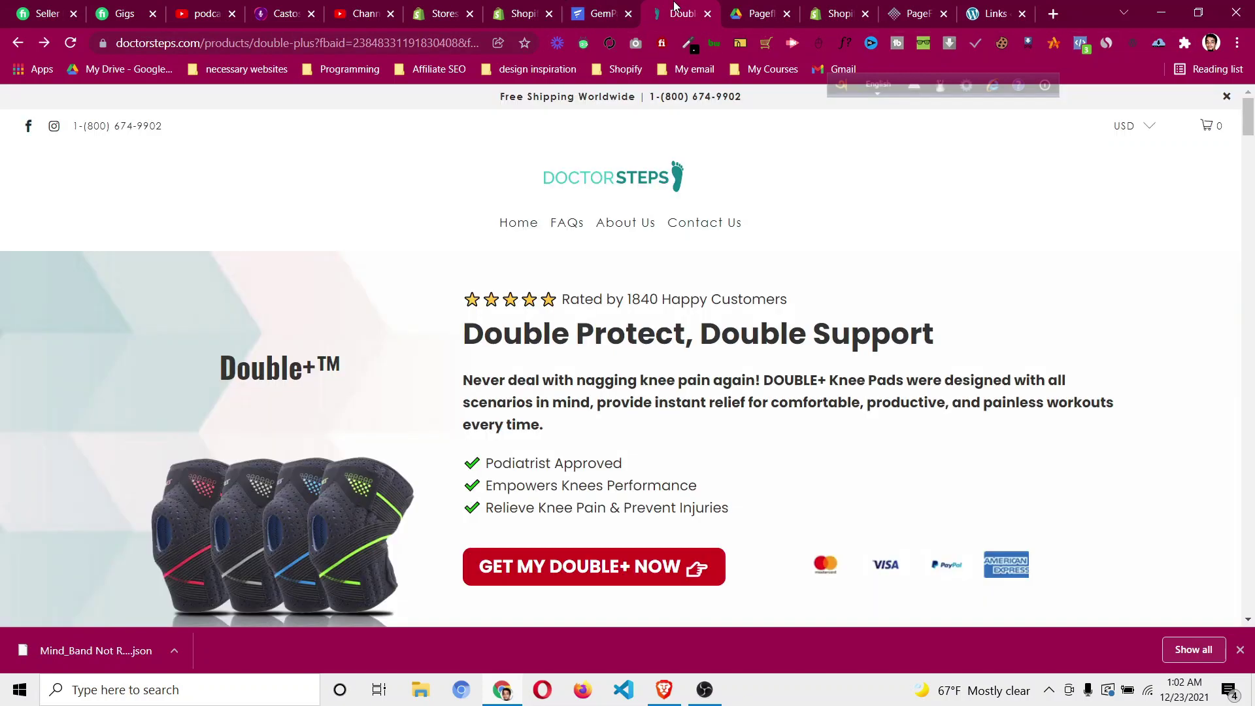
pyautogui.click(593, 15)
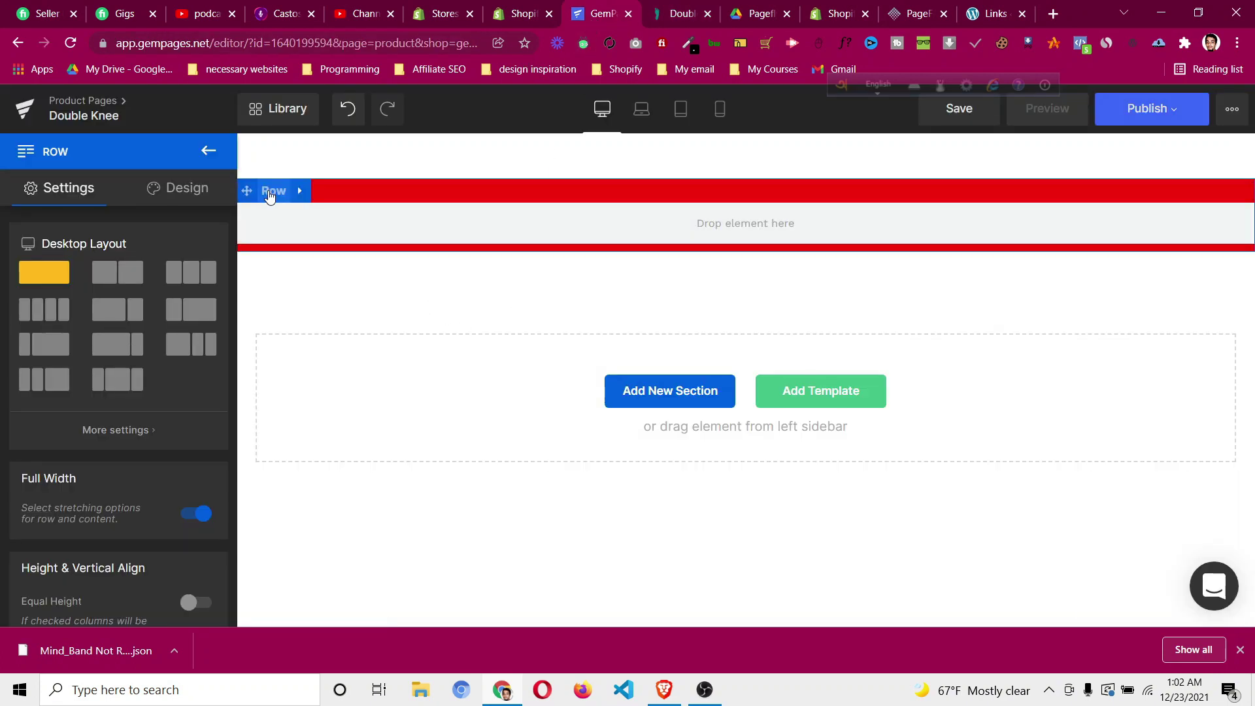
pyautogui.click(185, 190)
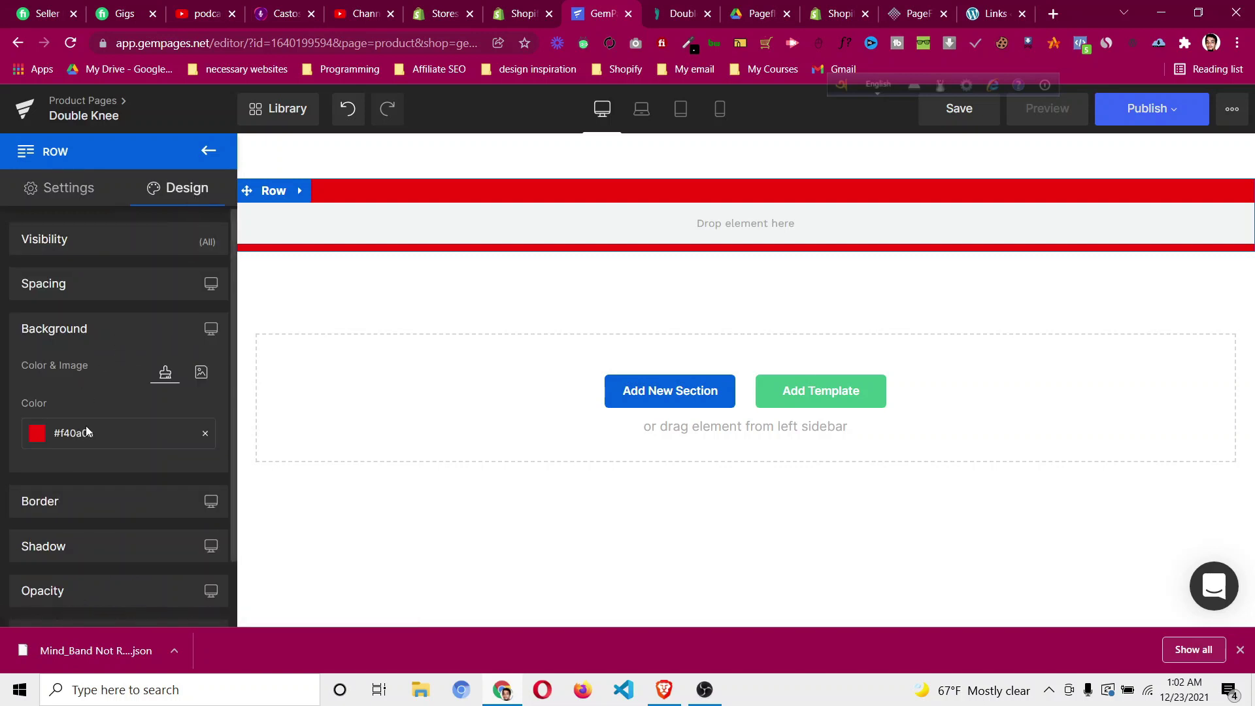
pyautogui.click(205, 433)
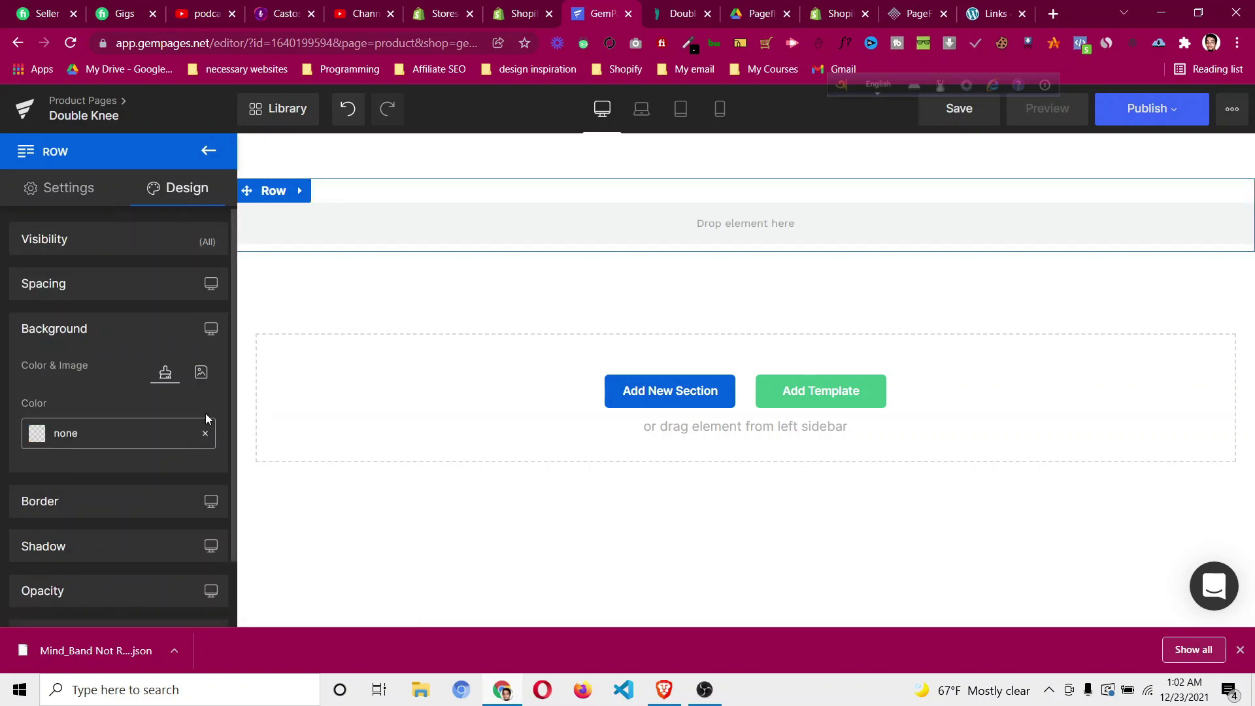
# Upload image (7).png from the Downloads folder as the row's background image.
pyautogui.click(202, 373)
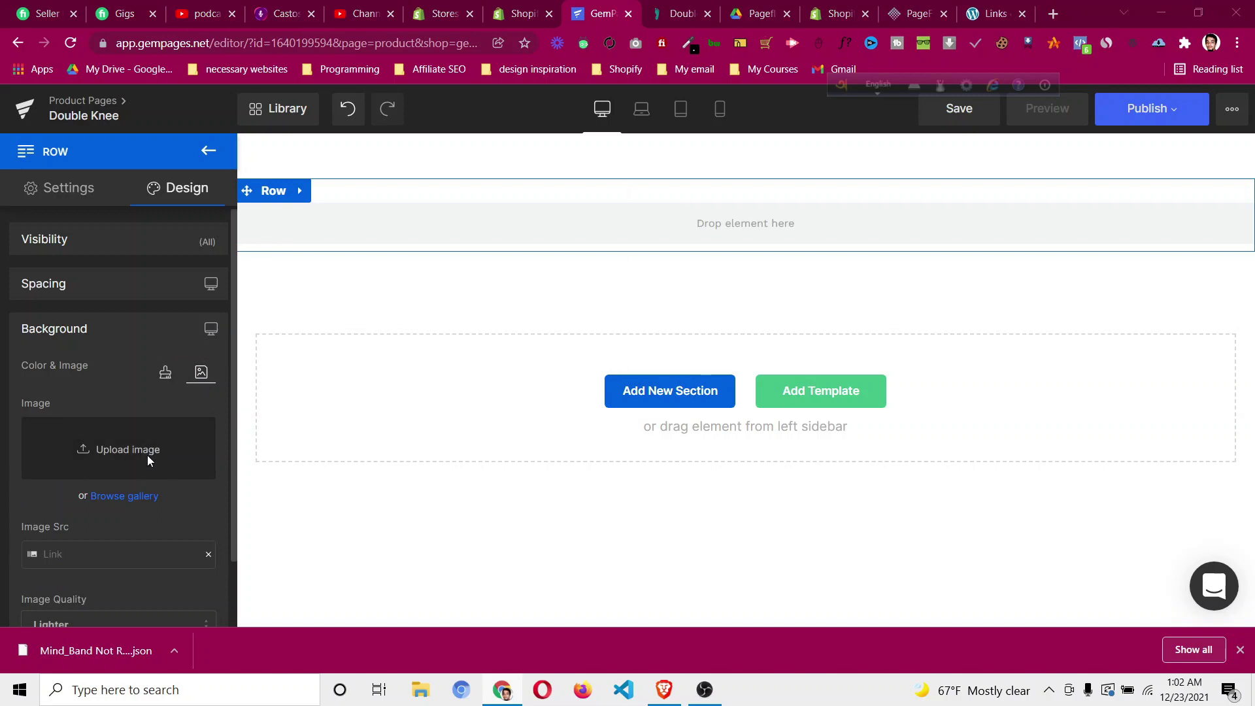
pyautogui.click(147, 455)
pyautogui.scroll(-3, 300, 206)
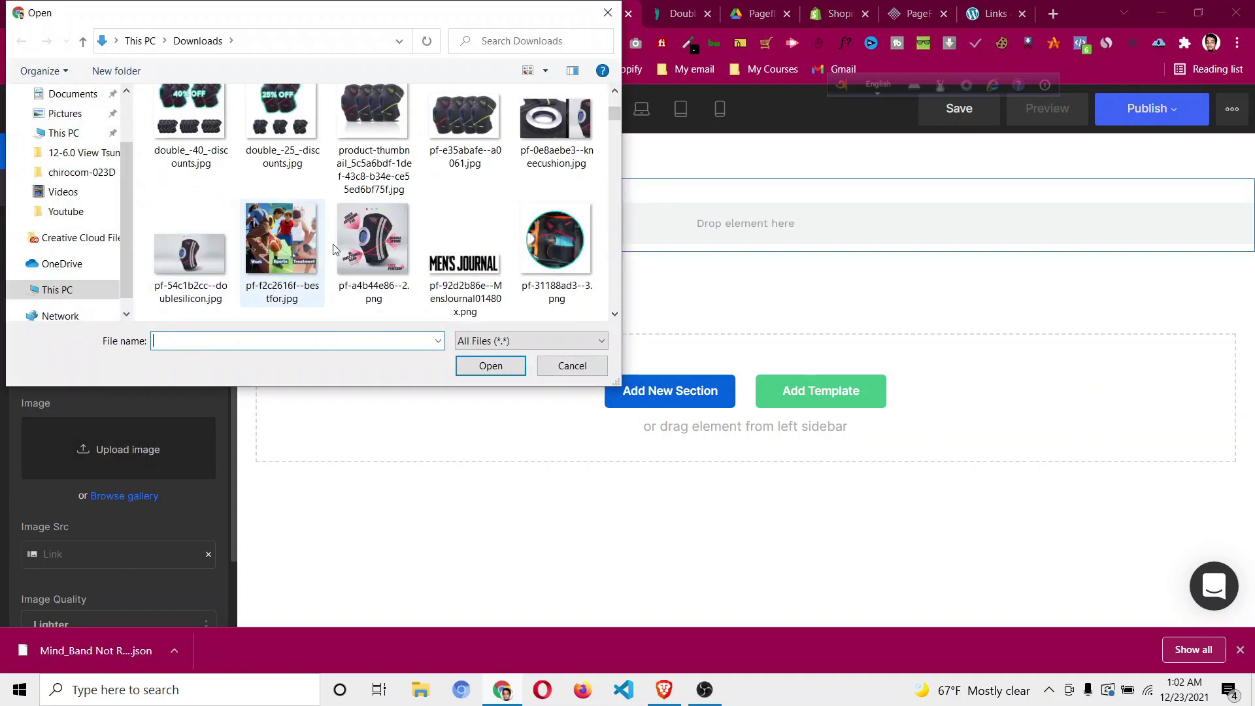
pyautogui.scroll(-1, 332, 245)
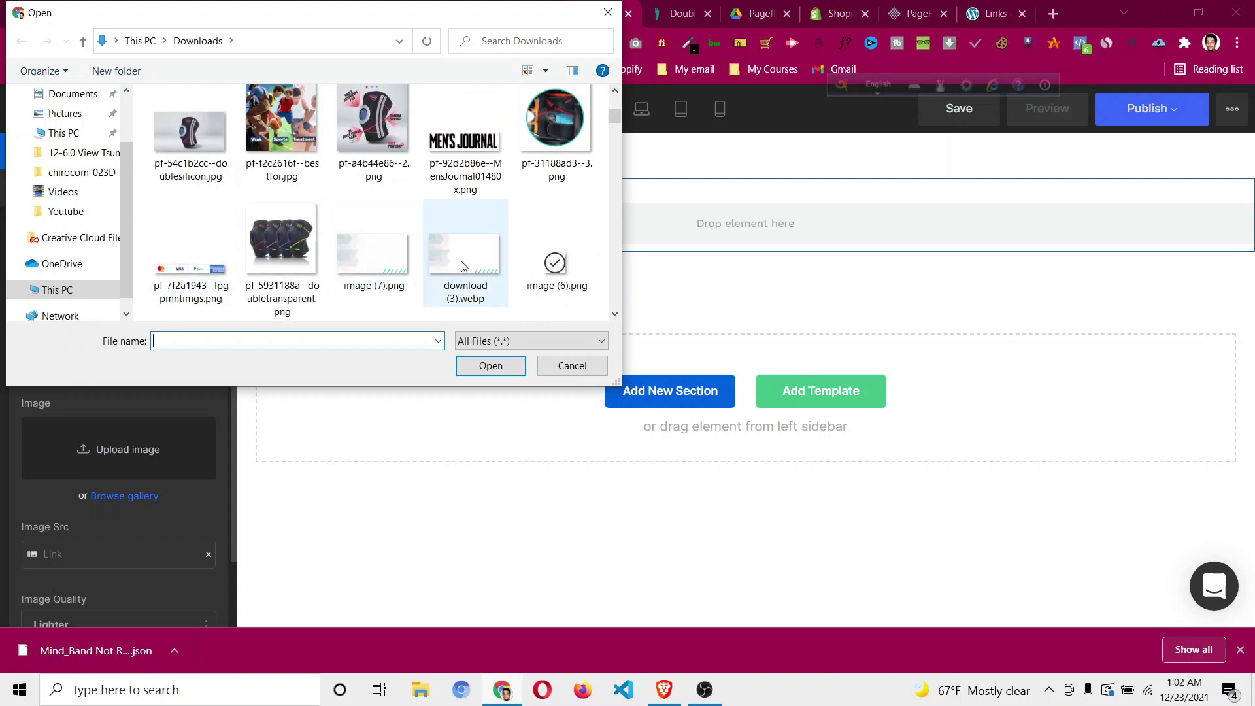
pyautogui.click(376, 255)
pyautogui.click(491, 367)
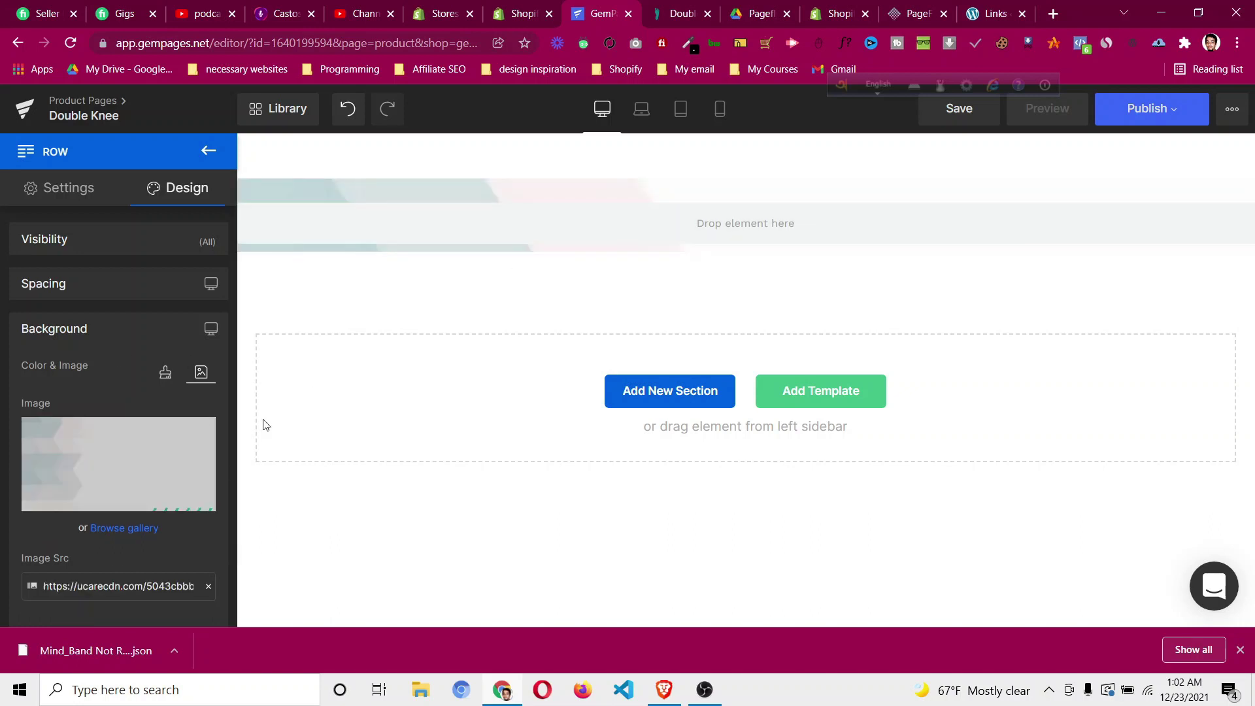
# Set the row's background image to Cover size, centred at 50/50, with no repeat.
pyautogui.scroll(-4, 131, 402)
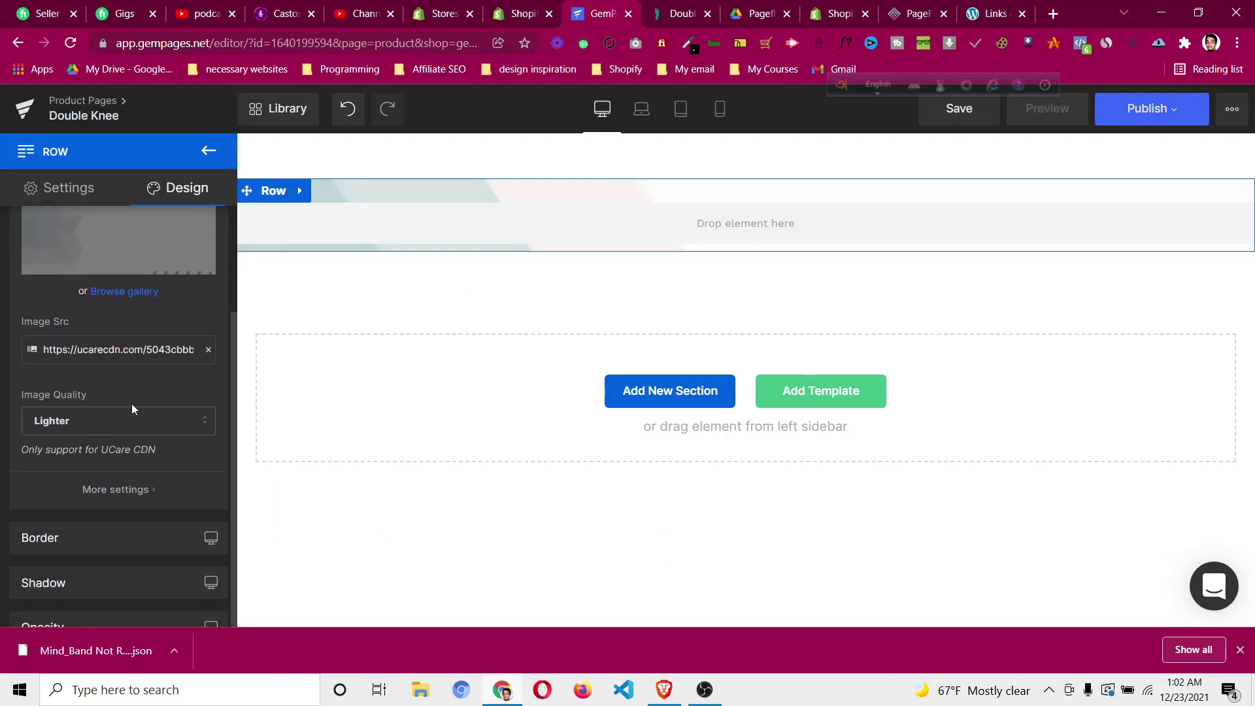
pyautogui.click(100, 484)
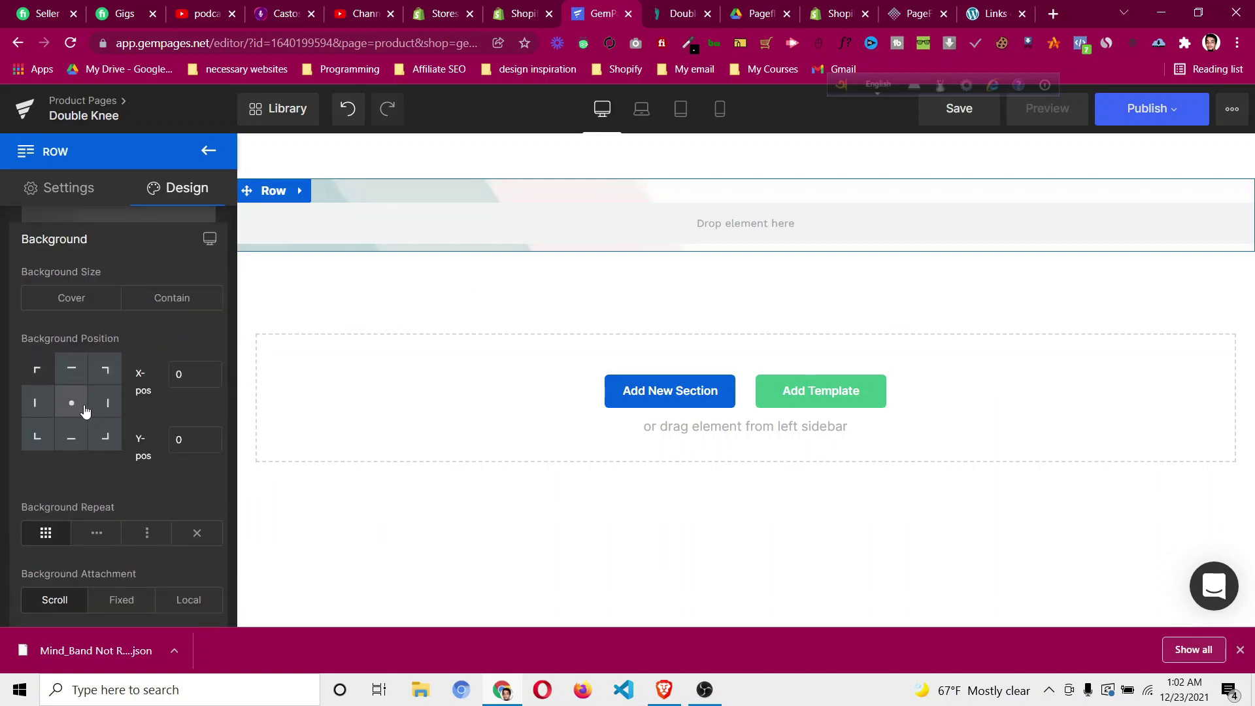
pyautogui.click(104, 298)
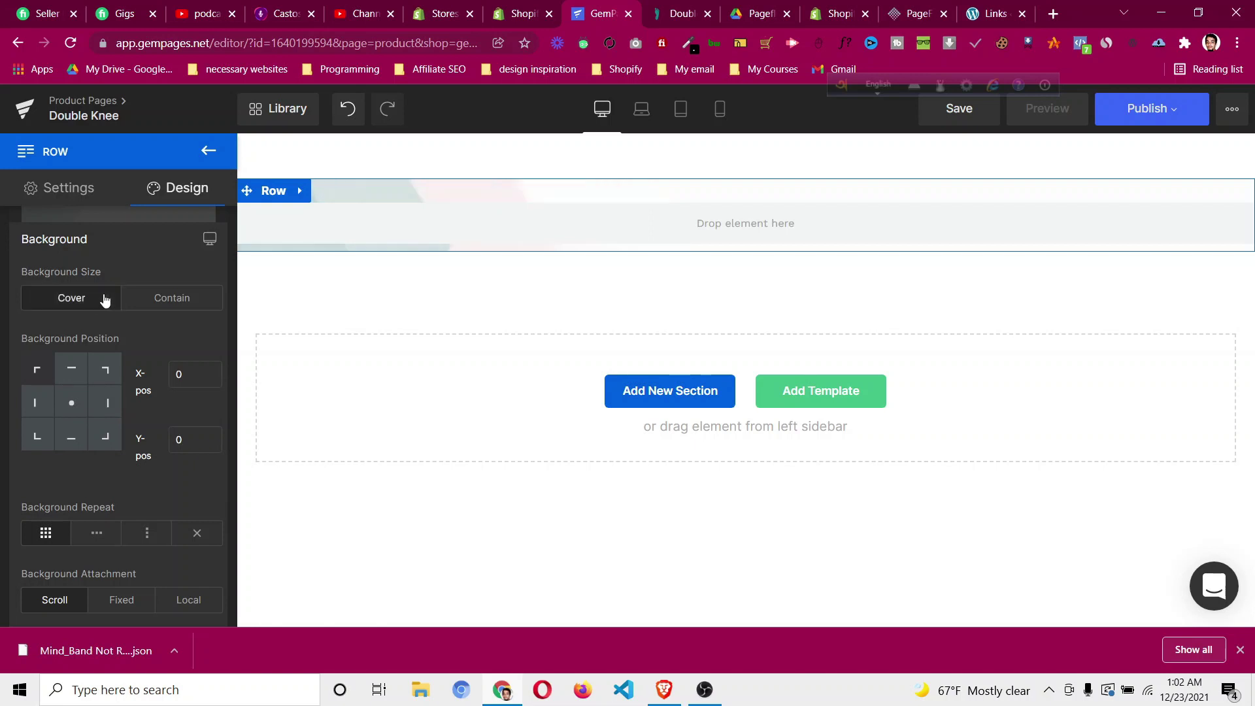
pyautogui.click(73, 406)
pyautogui.click(205, 539)
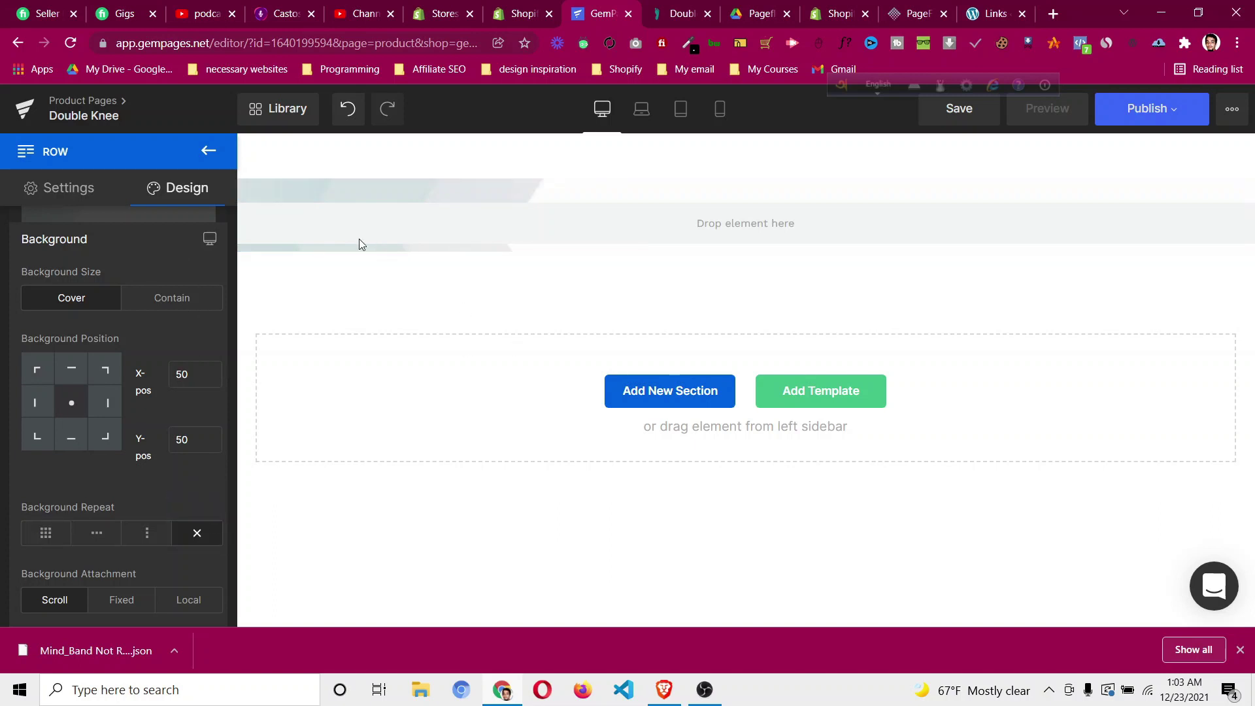
# Set both the top and bottom padding of the background row to 150px.
pyautogui.click(281, 219)
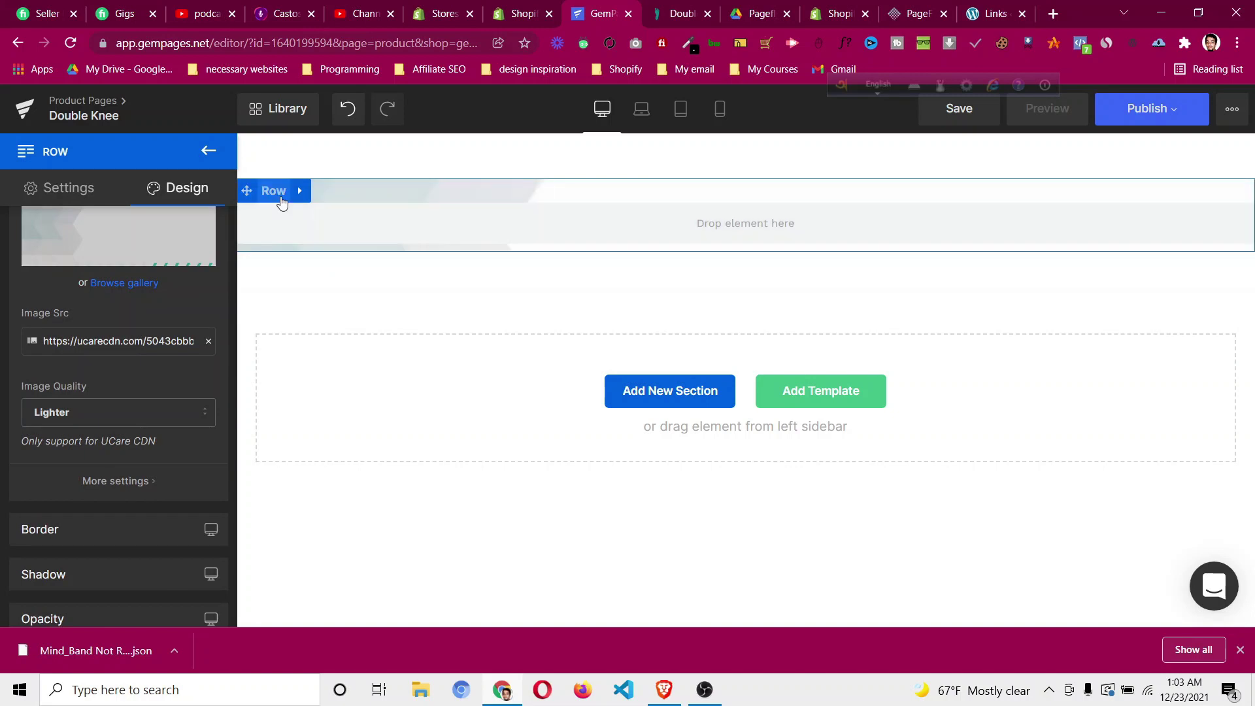
pyautogui.click(279, 196)
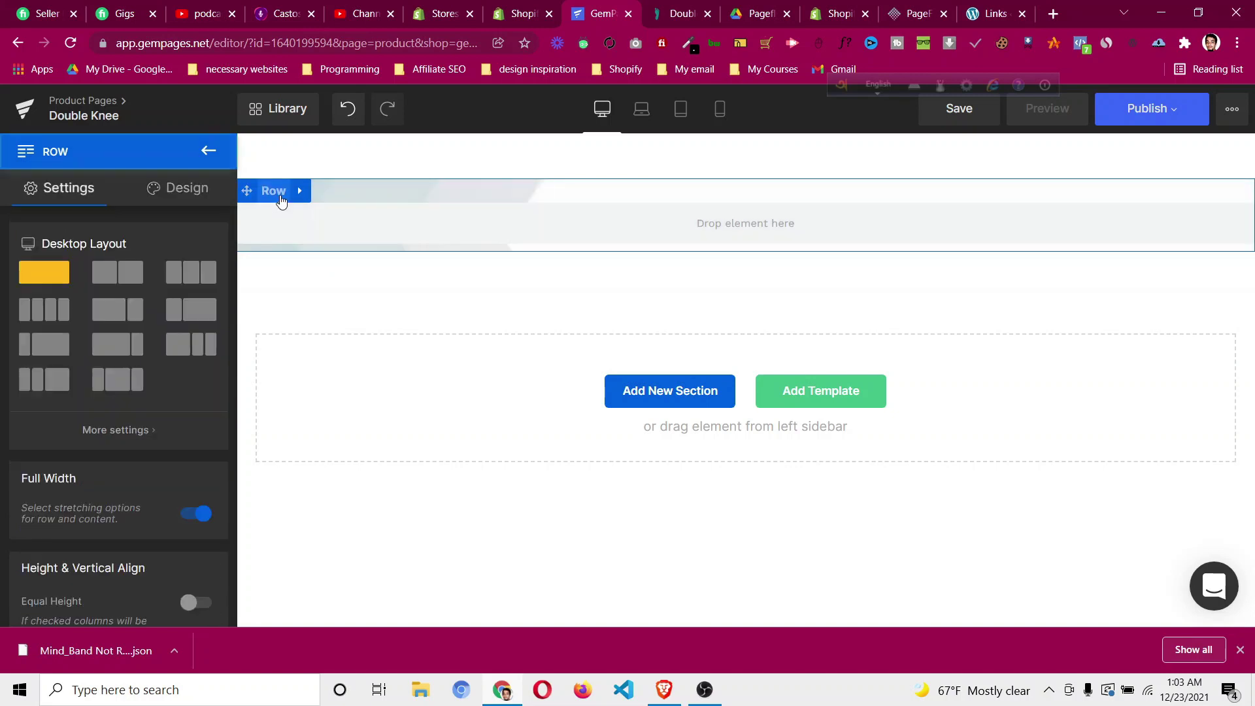
pyautogui.click(190, 189)
pyautogui.click(139, 287)
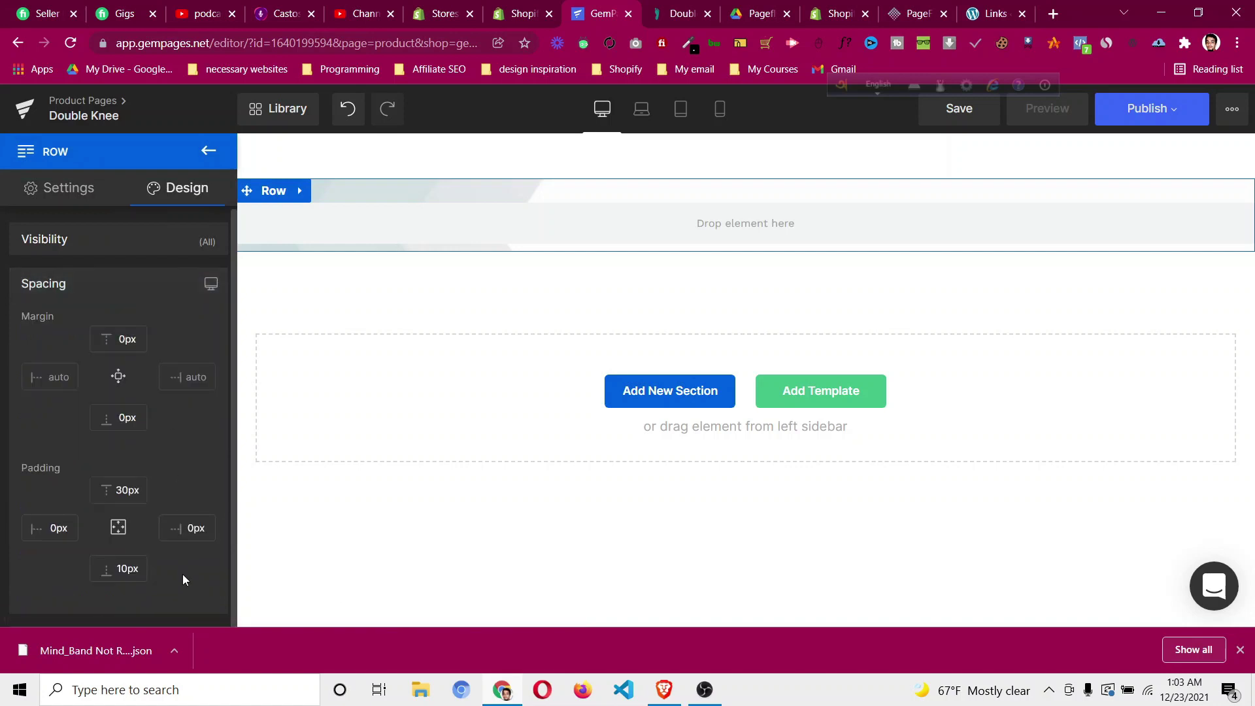
pyautogui.click(117, 494)
pyautogui.write('1')
pyautogui.click(123, 570)
pyautogui.write('5')
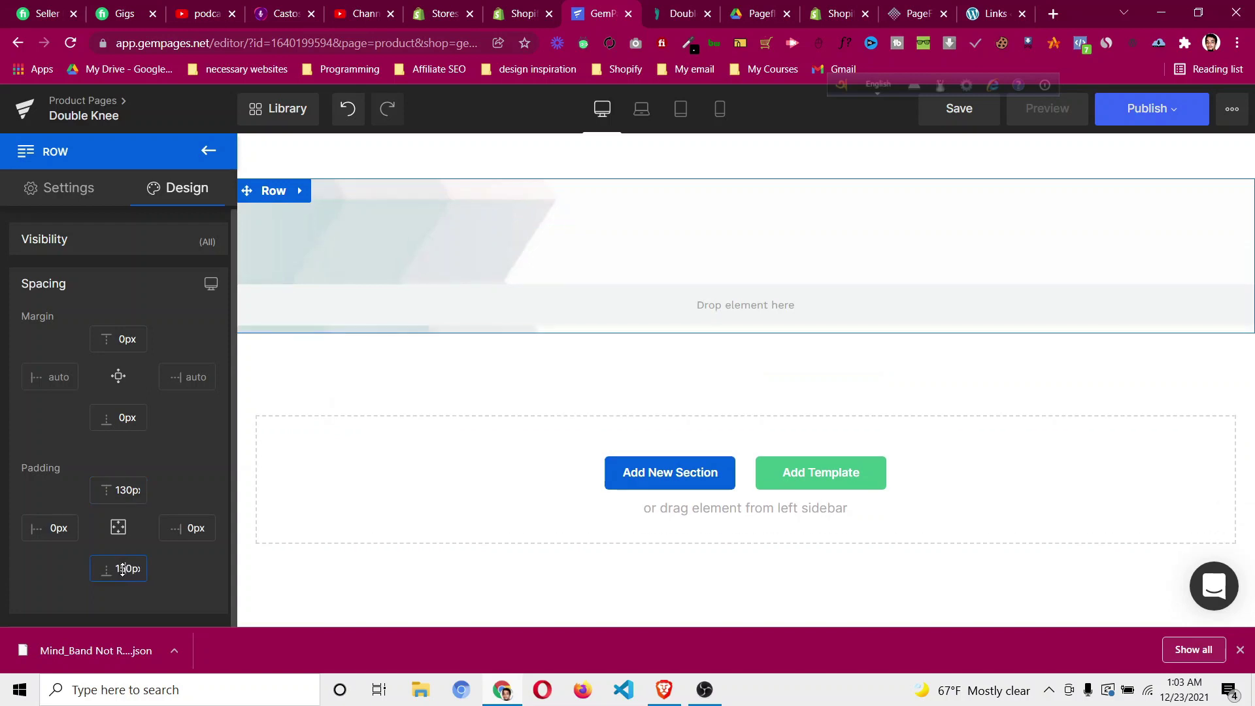
pyautogui.click(128, 494)
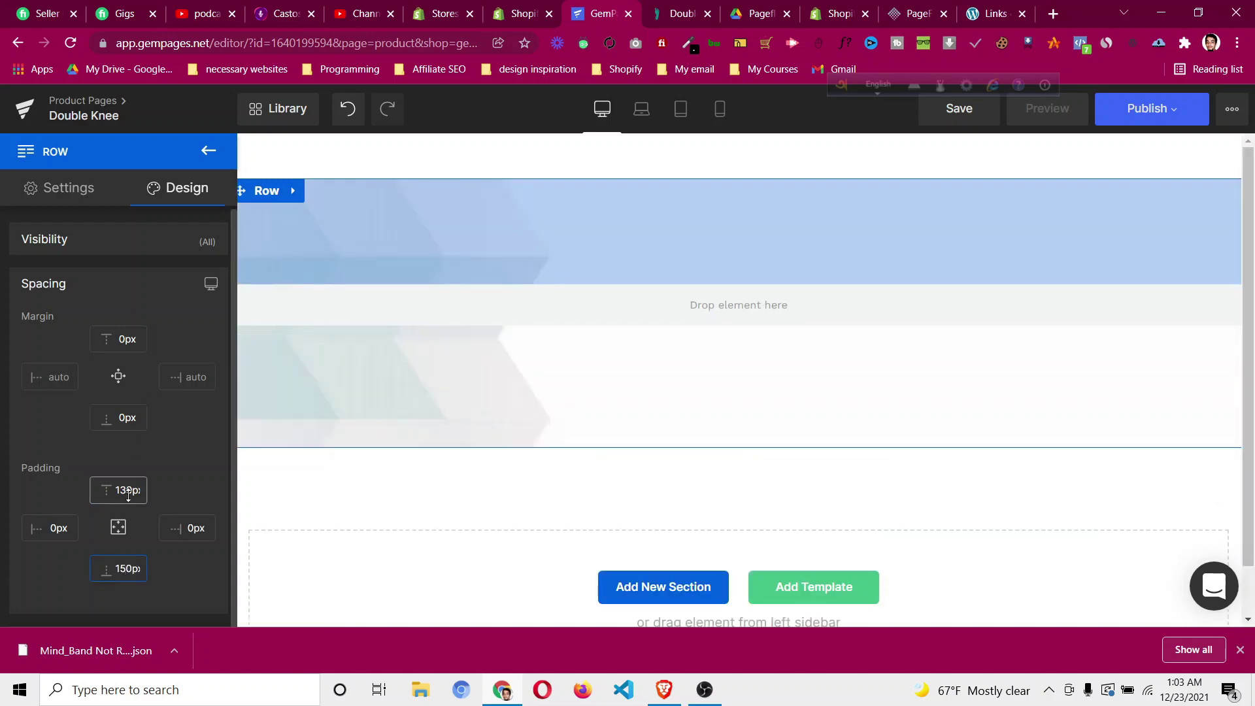
pyautogui.press('BackSpace')
pyautogui.write('5')
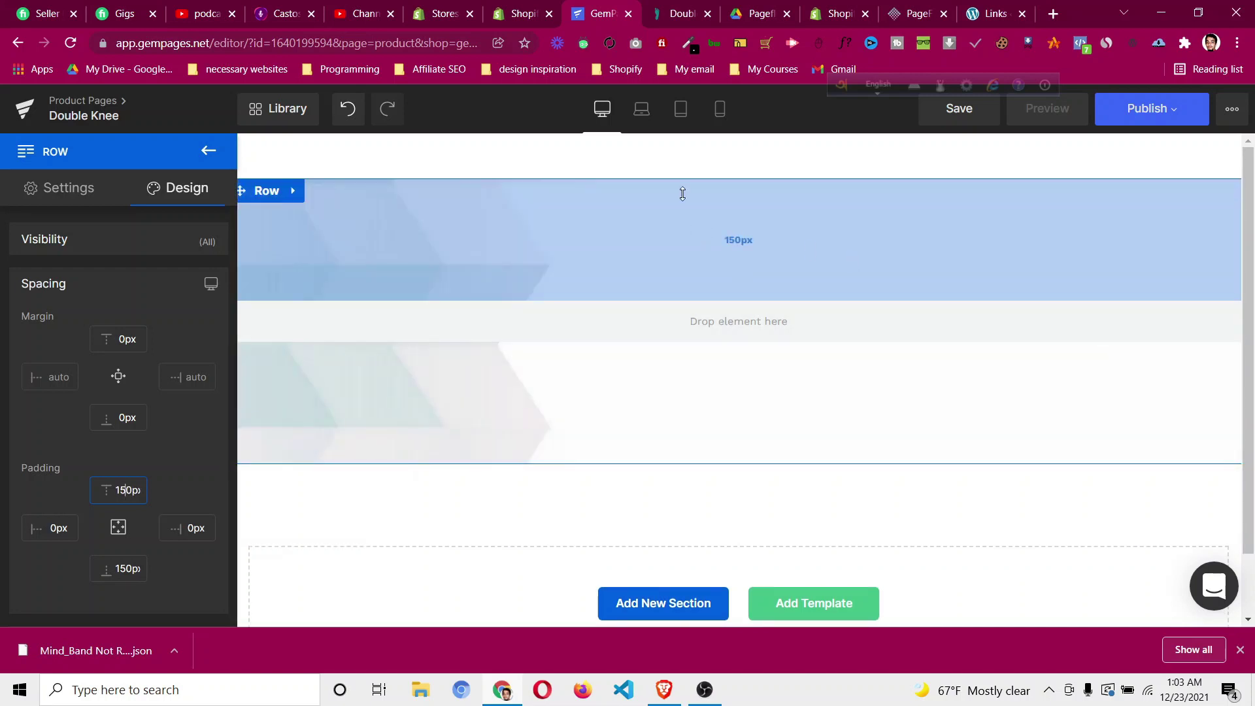
# Check the reference hero's layout, then nest a row inside the background row and split it into two equal columns.
pyautogui.click(671, 14)
pyautogui.scroll(-3, 582, 259)
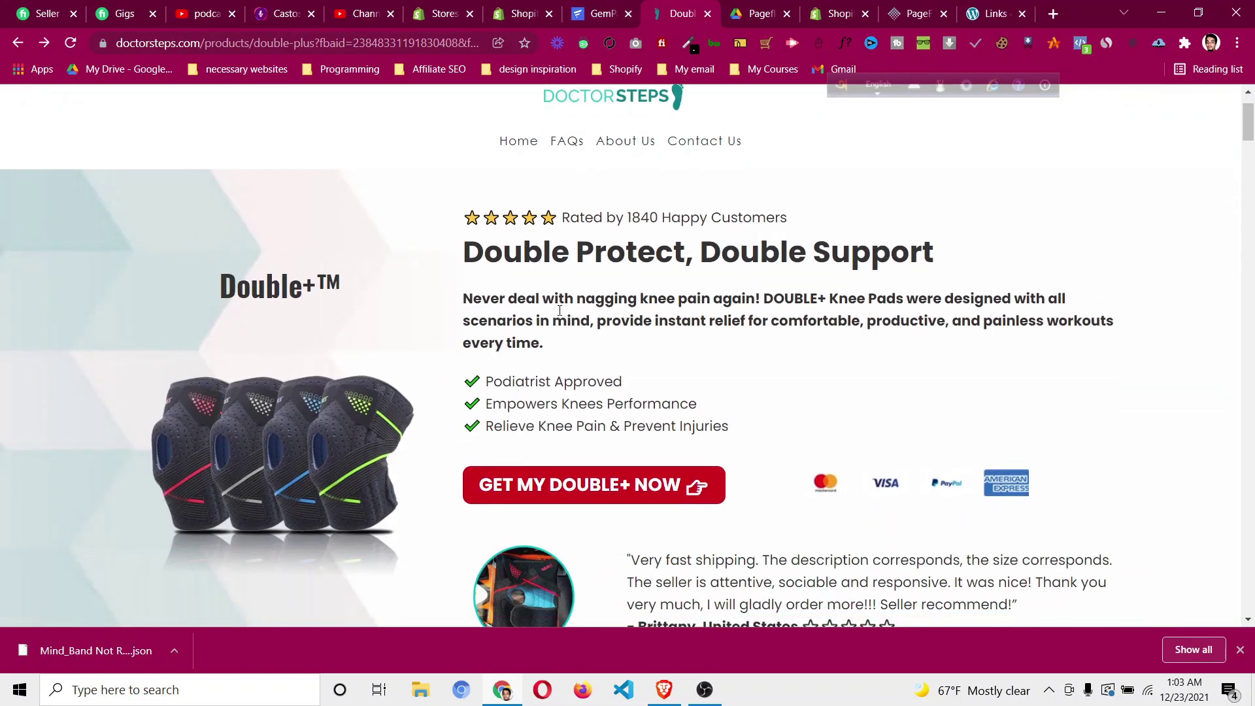
pyautogui.scroll(1, 382, 260)
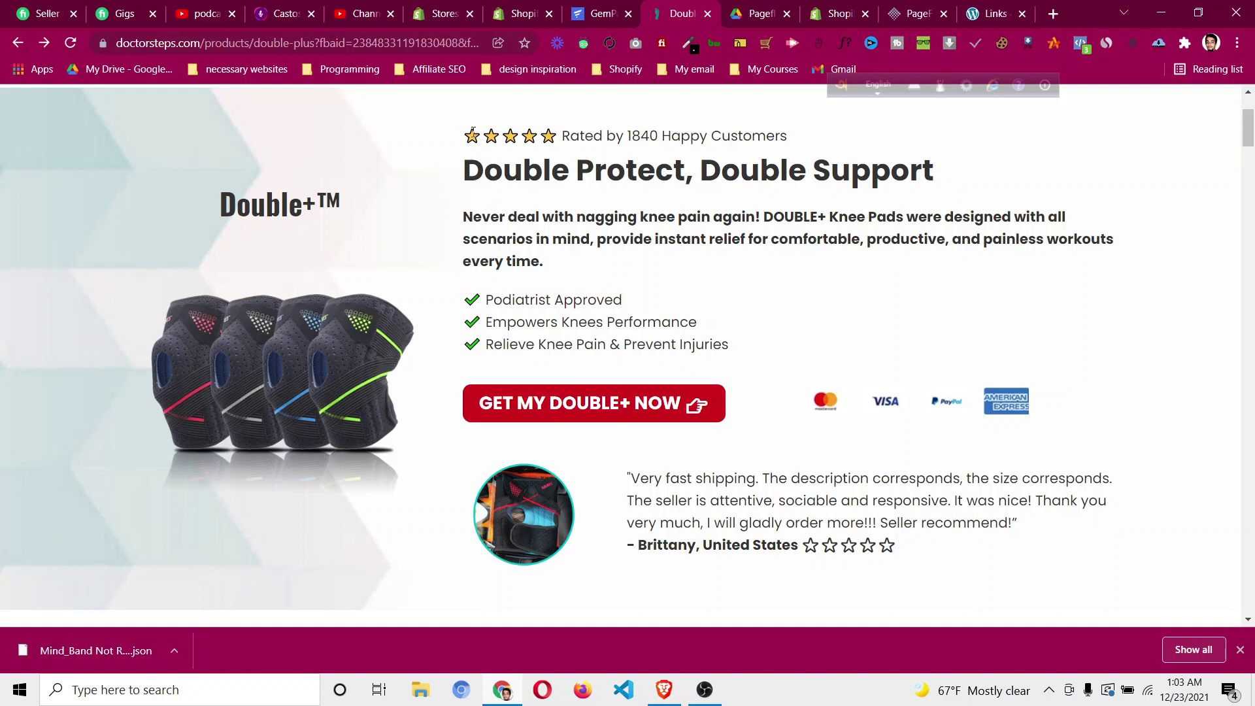
pyautogui.click(596, 13)
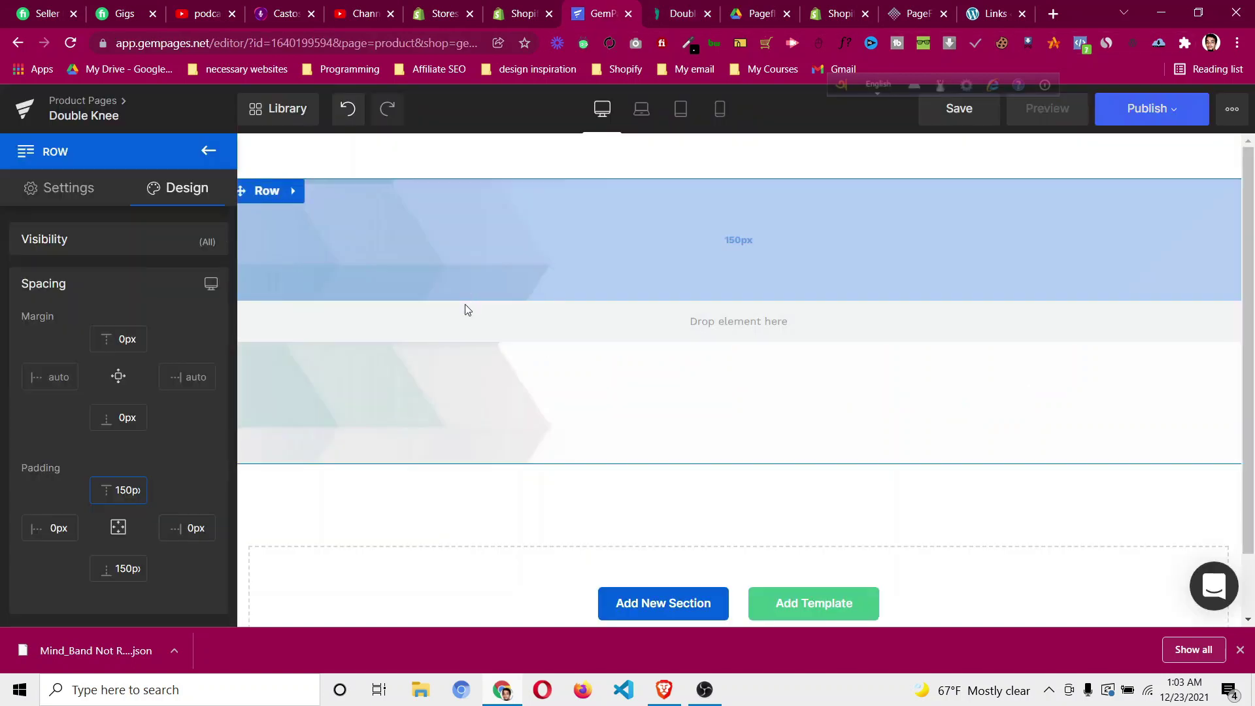
pyautogui.click(209, 153)
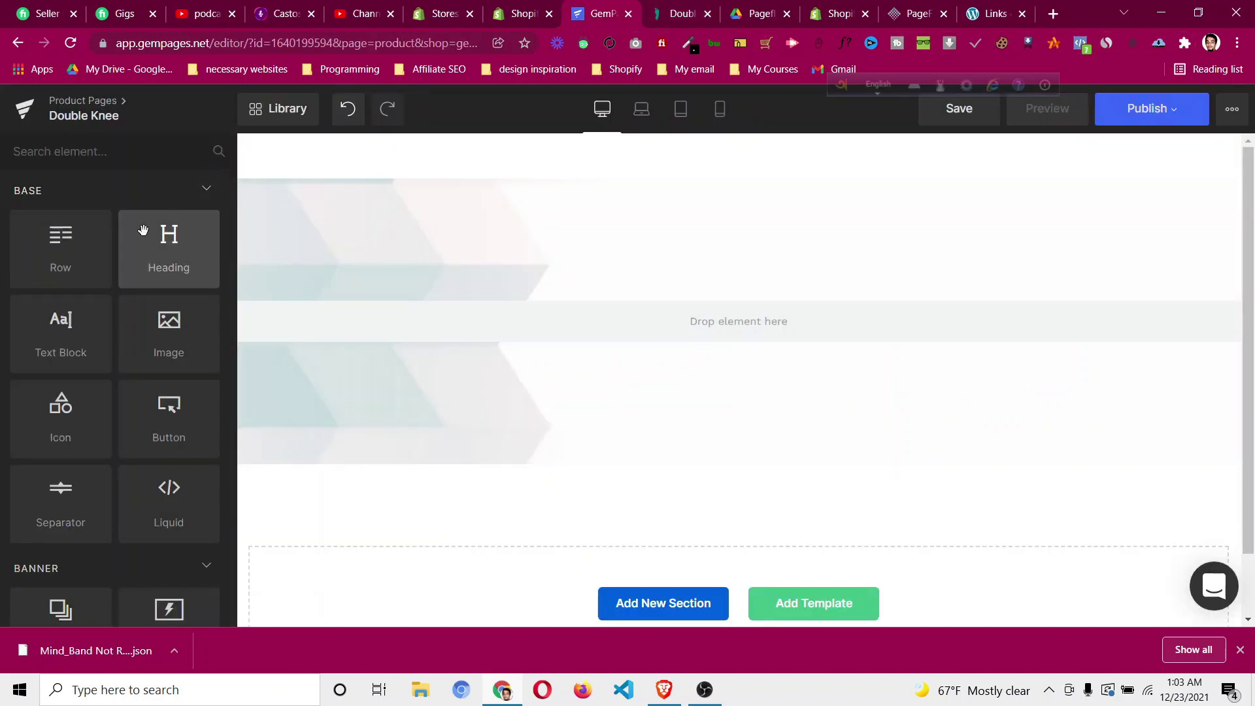
pyautogui.moveTo(84, 236); pyautogui.dragTo(441, 283)
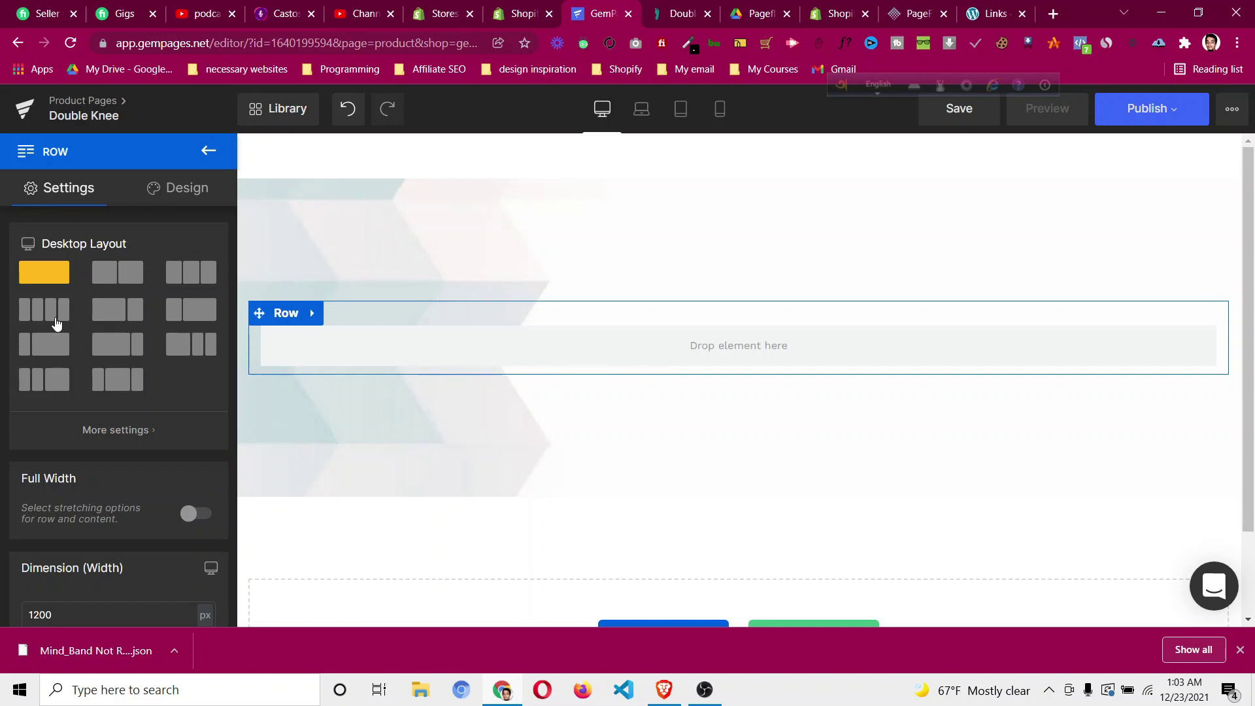
pyautogui.click(130, 276)
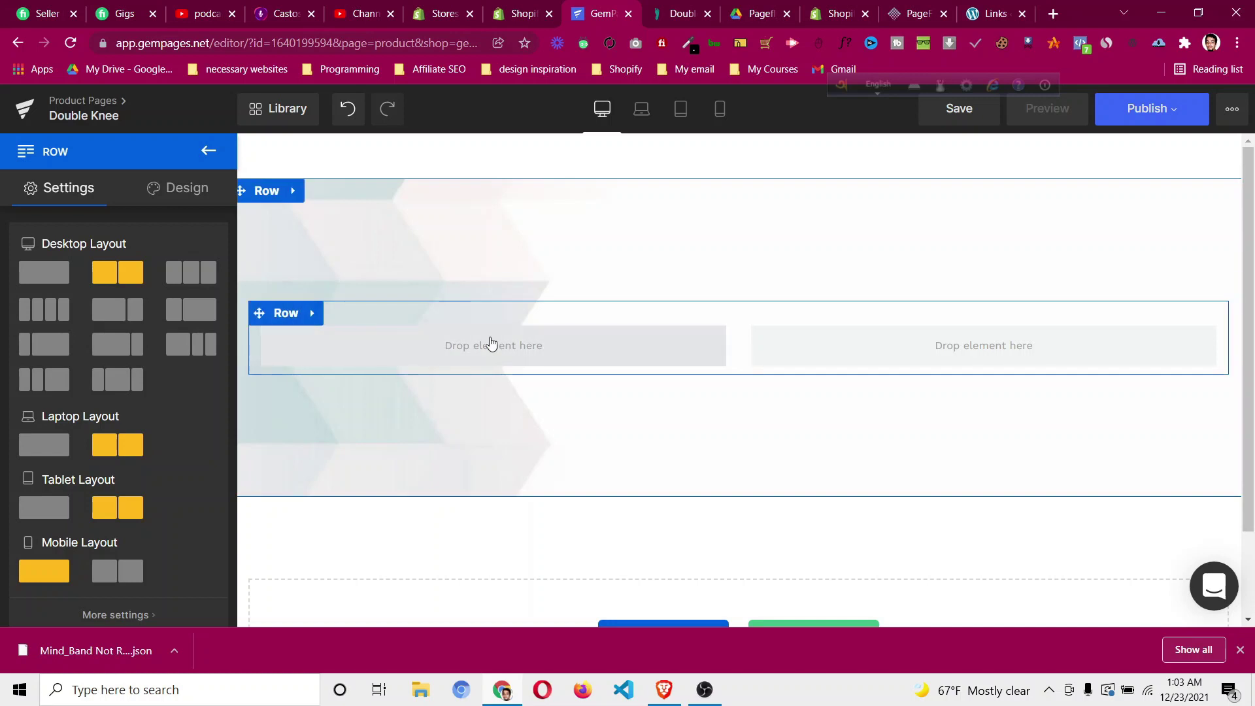
# Change the nested row to a narrow first and wide second column like the reference, and review its laptop, tablet and mobile layouts.
pyautogui.click(681, 15)
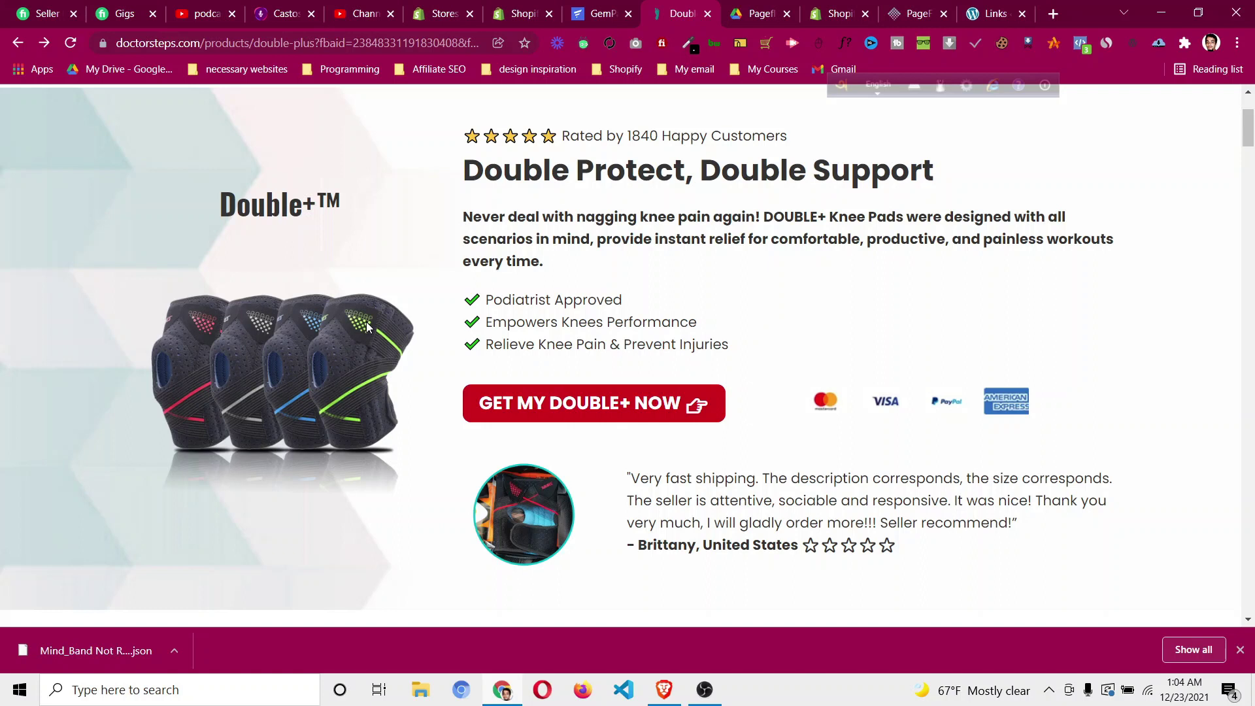
pyautogui.click(608, 13)
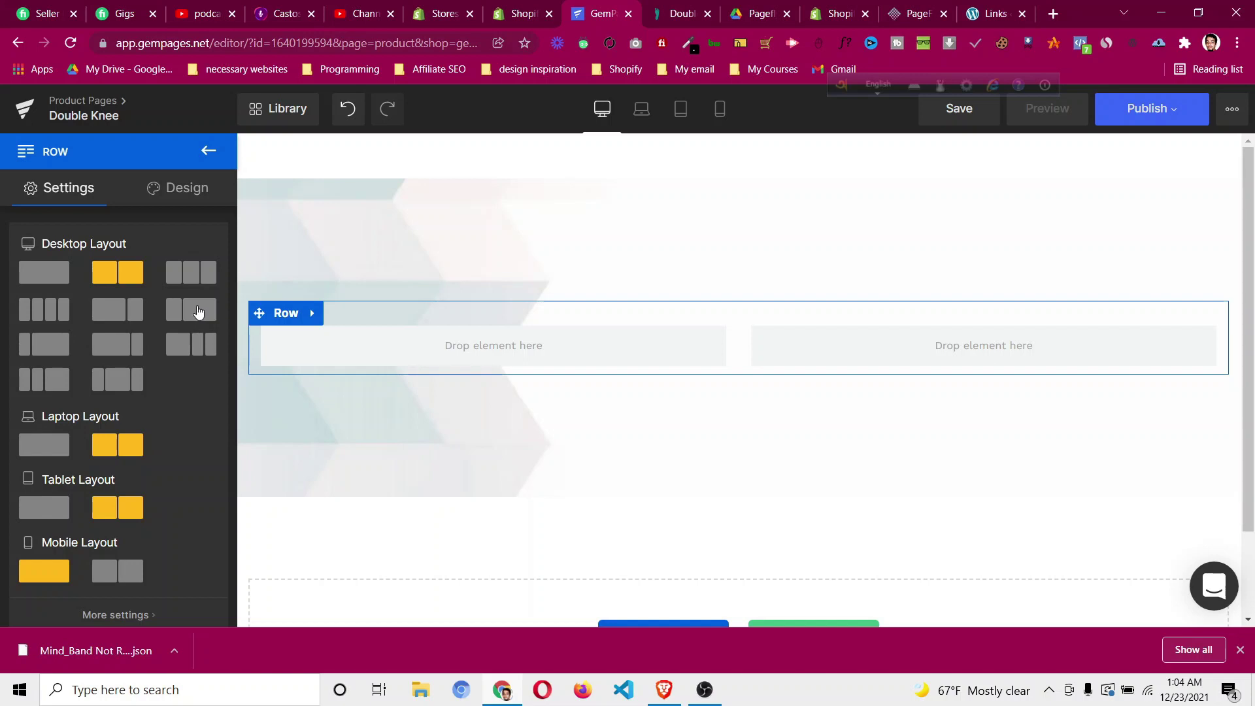
pyautogui.click(199, 311)
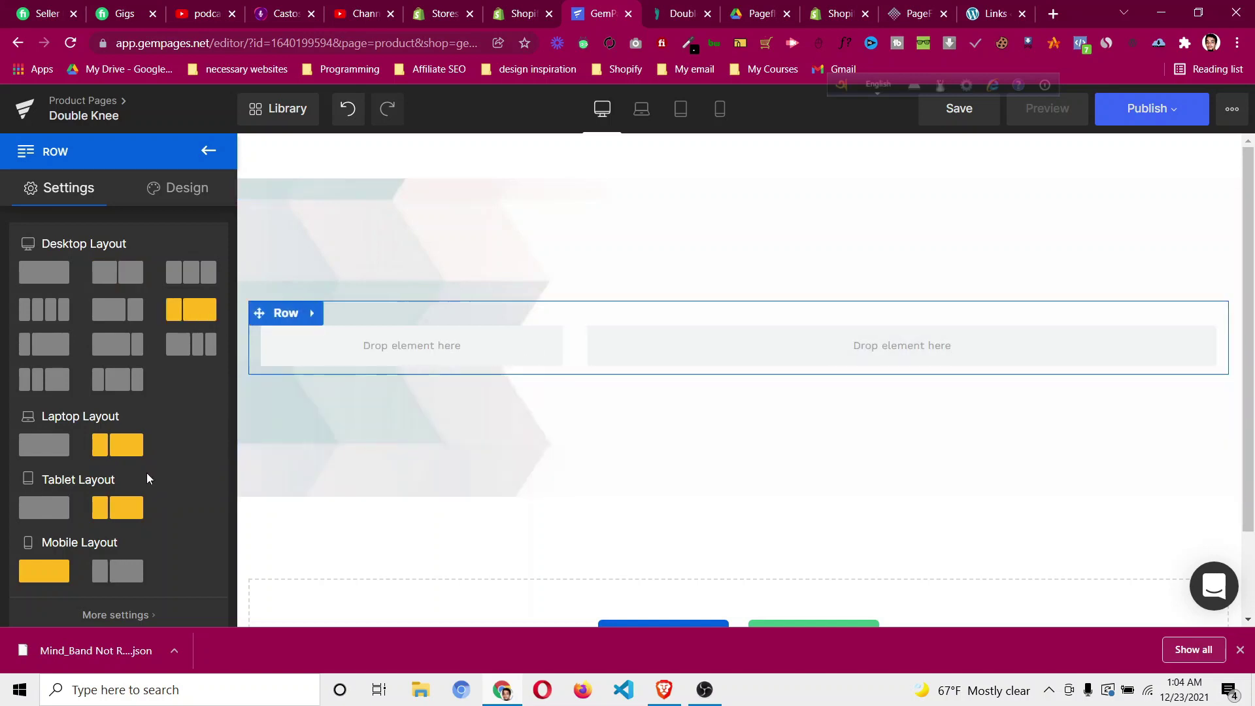
pyautogui.scroll(-1, 166, 470)
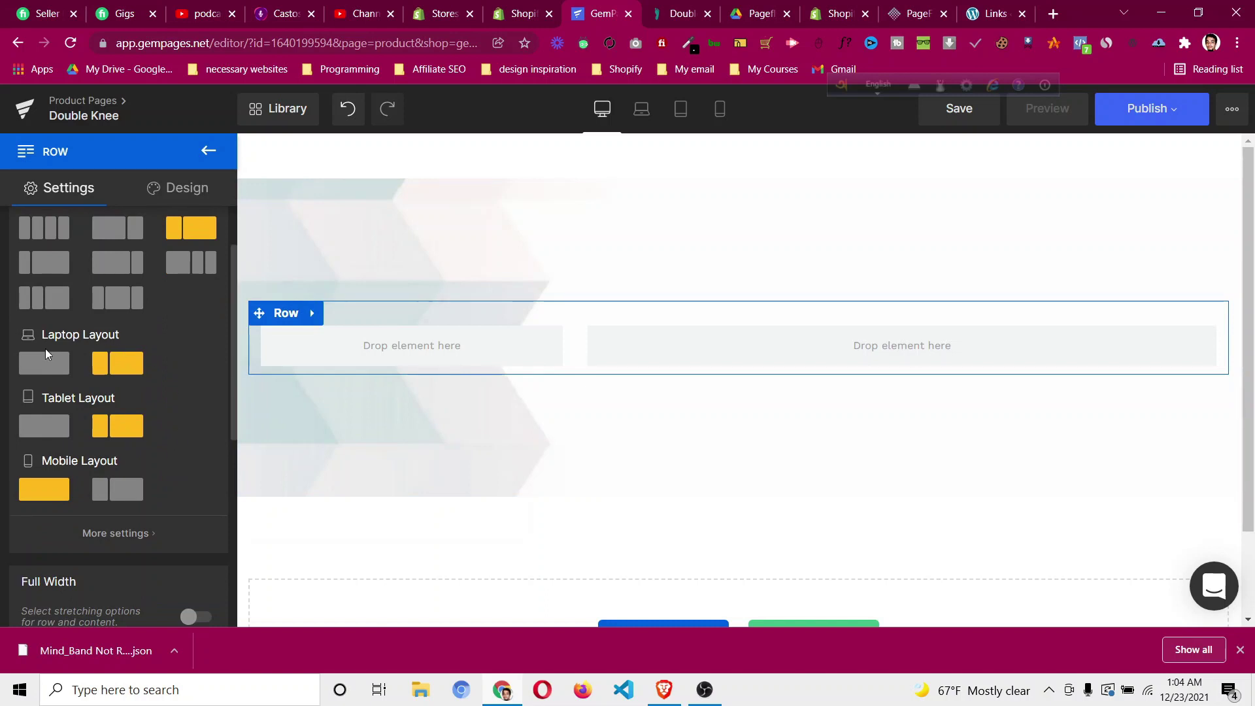
pyautogui.scroll(1, 148, 373)
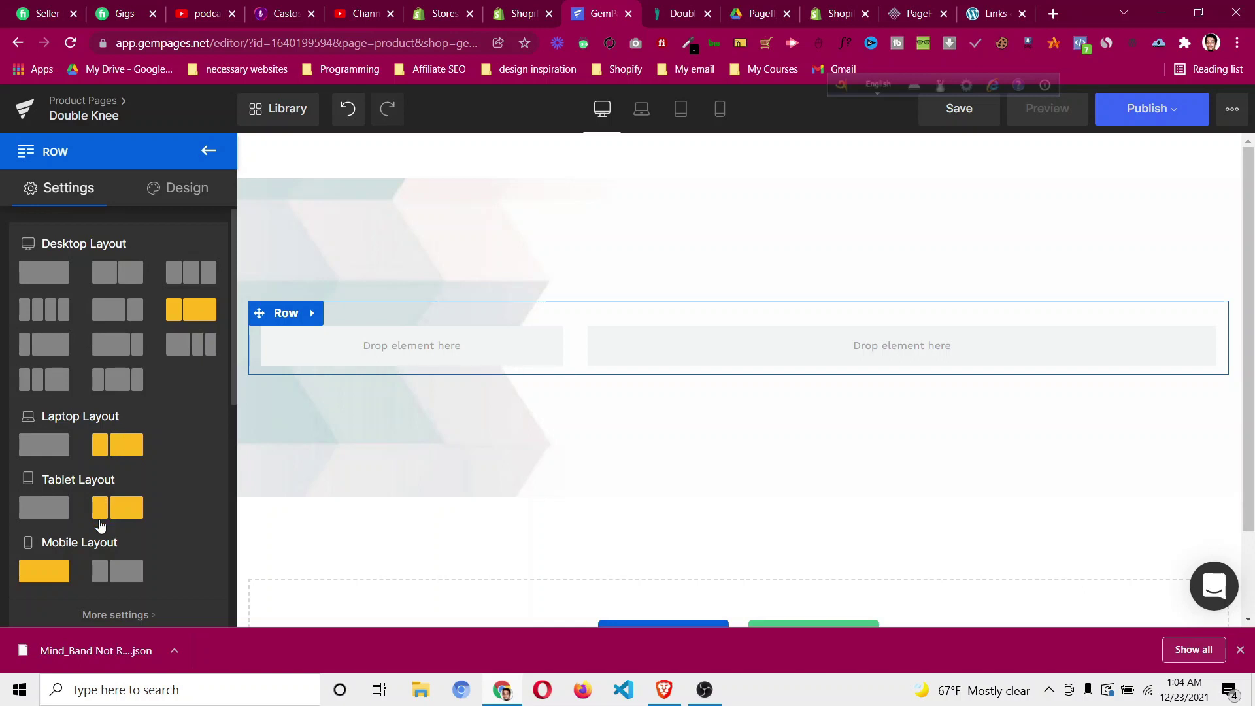
pyautogui.scroll(-1, 175, 523)
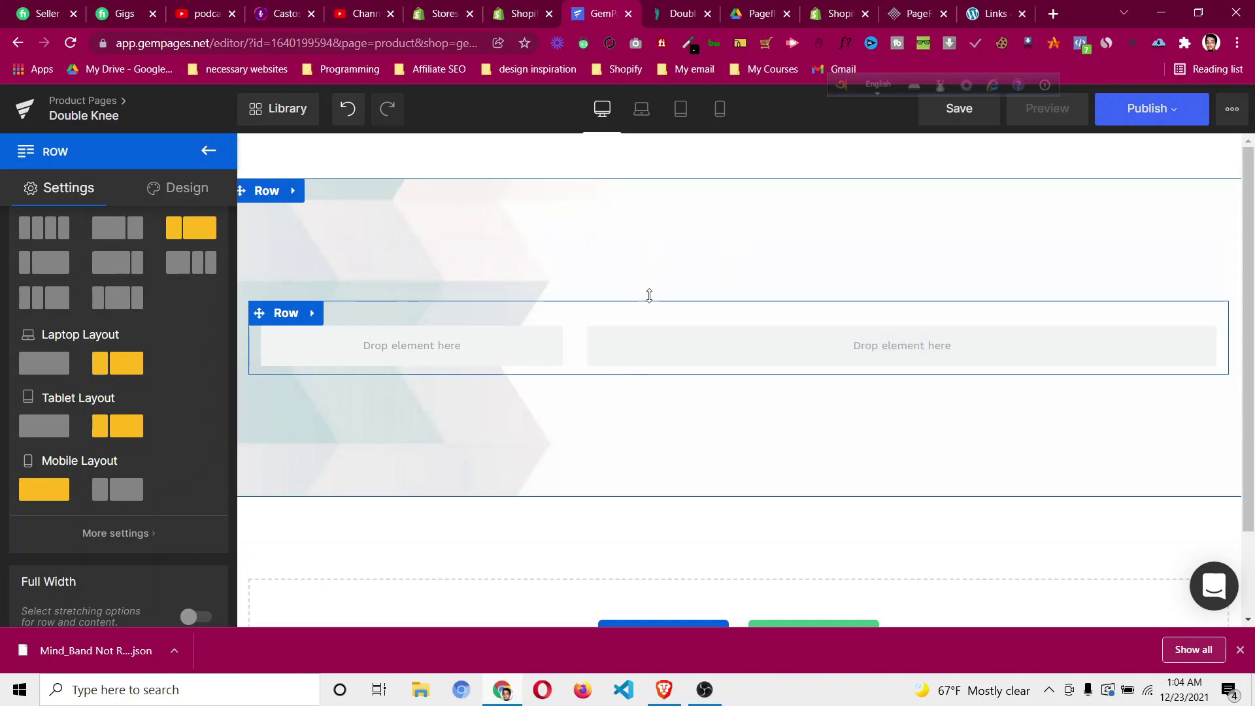
# Copy the "Double+™" title above the knee pads on the DoctorSteps reference page.
pyautogui.click(683, 18)
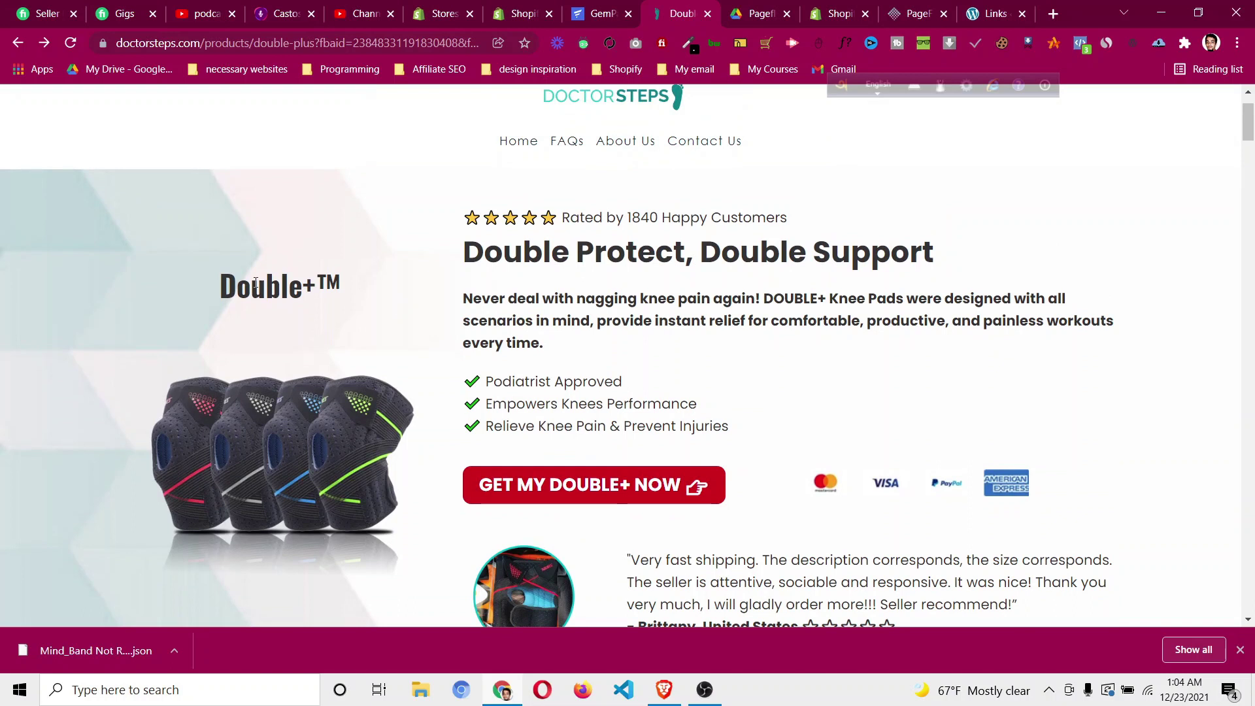
pyautogui.moveTo(230, 282); pyautogui.dragTo(344, 289)
pyautogui.rightClick(306, 287)
pyautogui.click(331, 300)
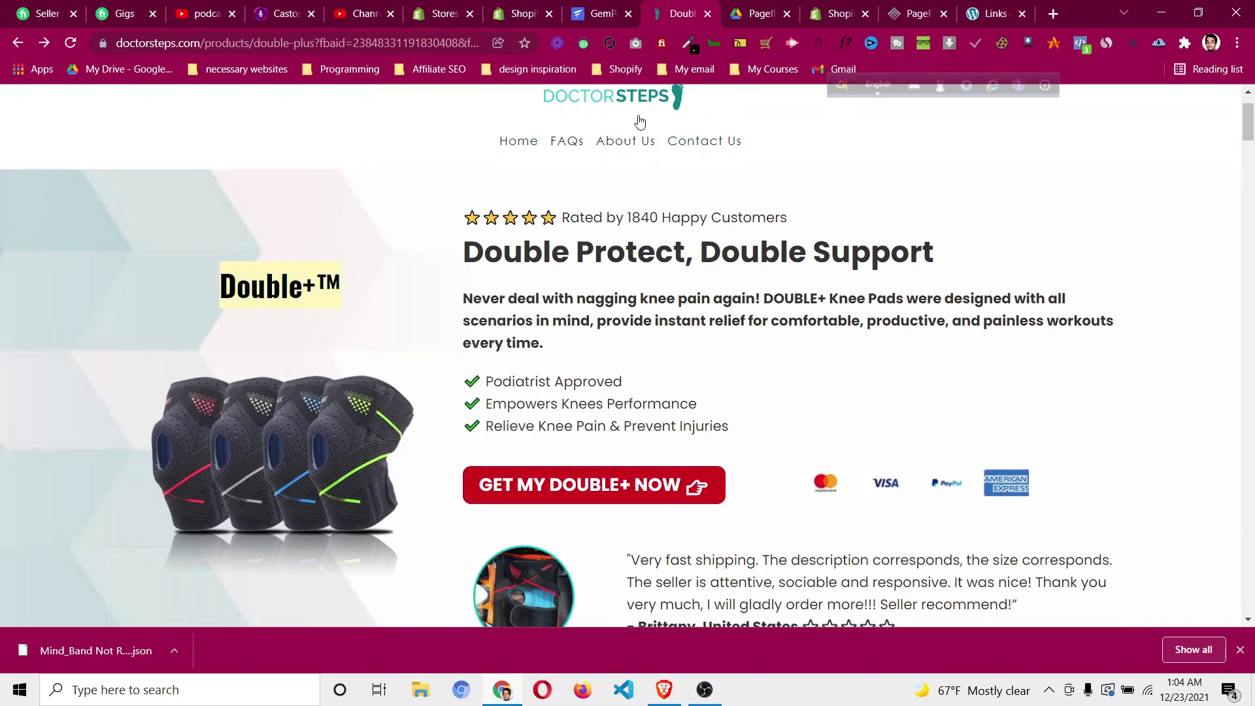
# Add a Heading element to the nested row's narrow first column in the GemPages editor and set its title tag to H2.
pyautogui.click(600, 13)
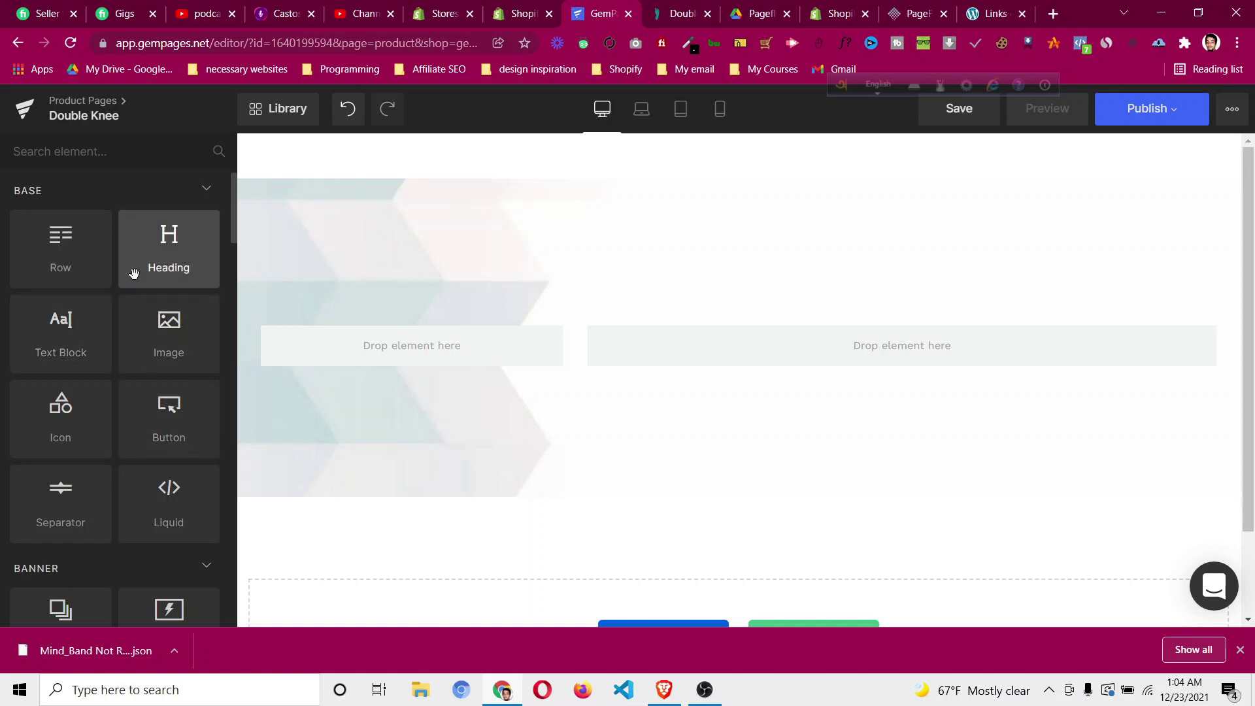
pyautogui.click(680, 18)
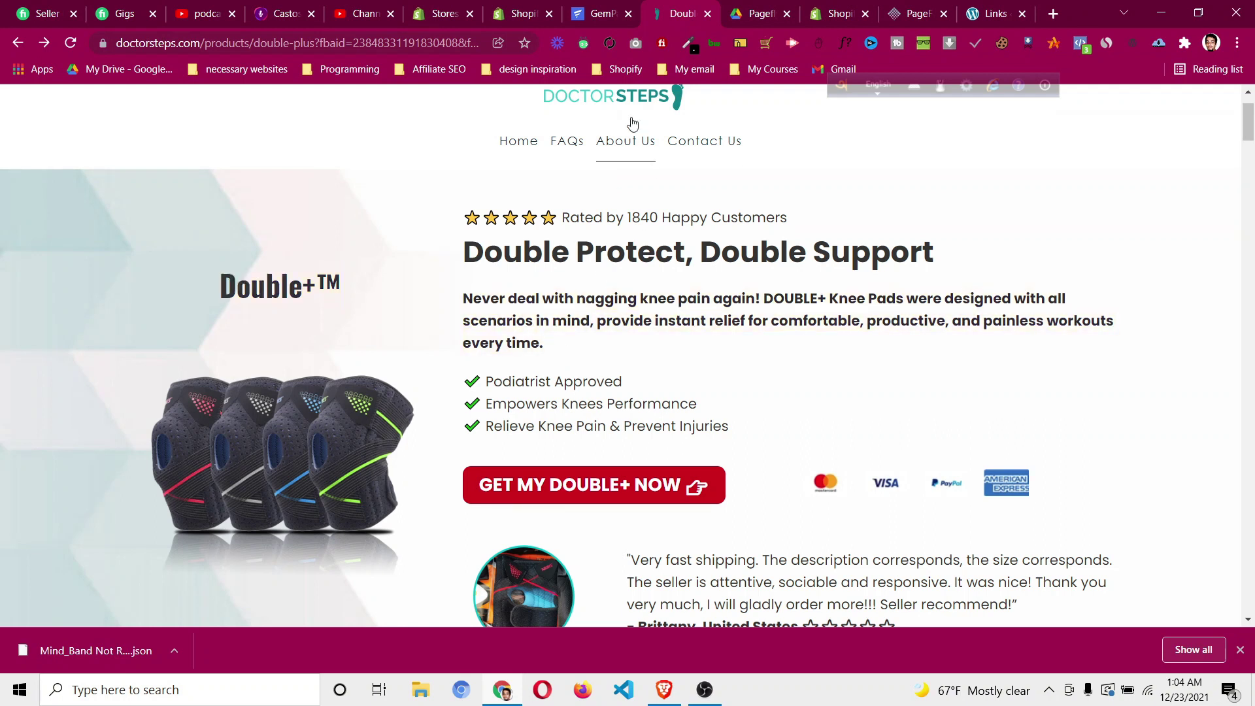
pyautogui.click(599, 19)
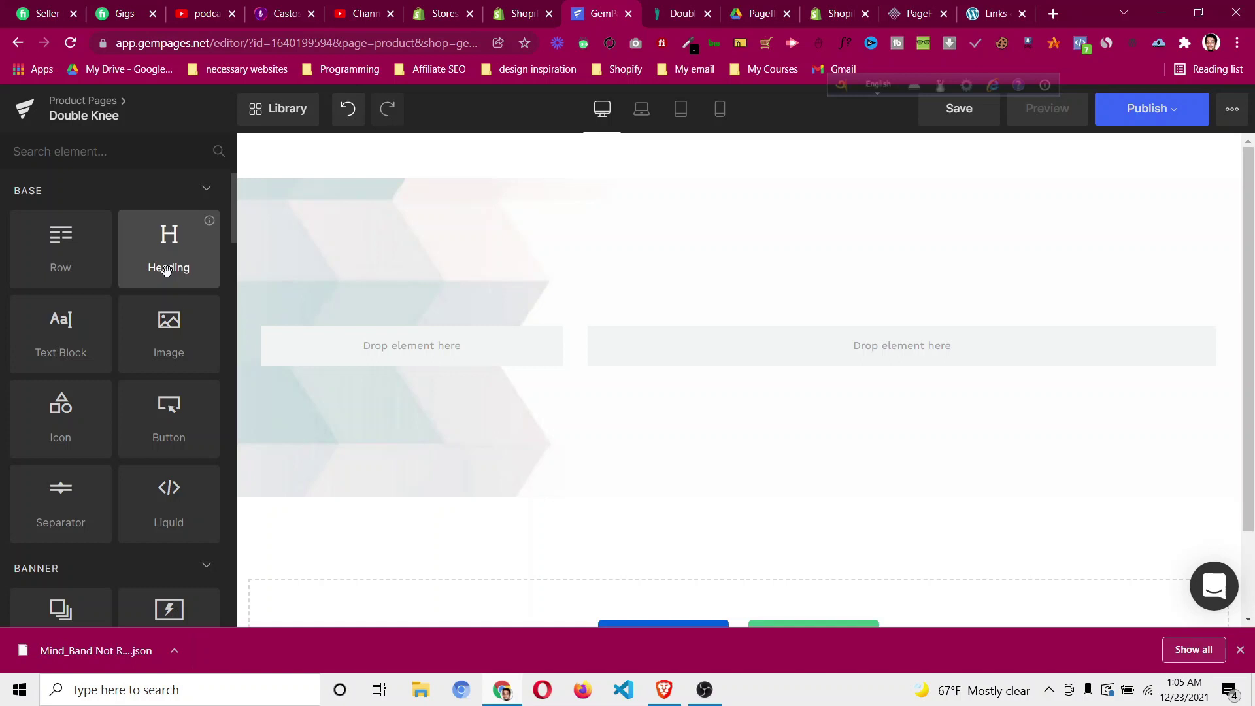
pyautogui.moveTo(166, 270); pyautogui.dragTo(401, 343)
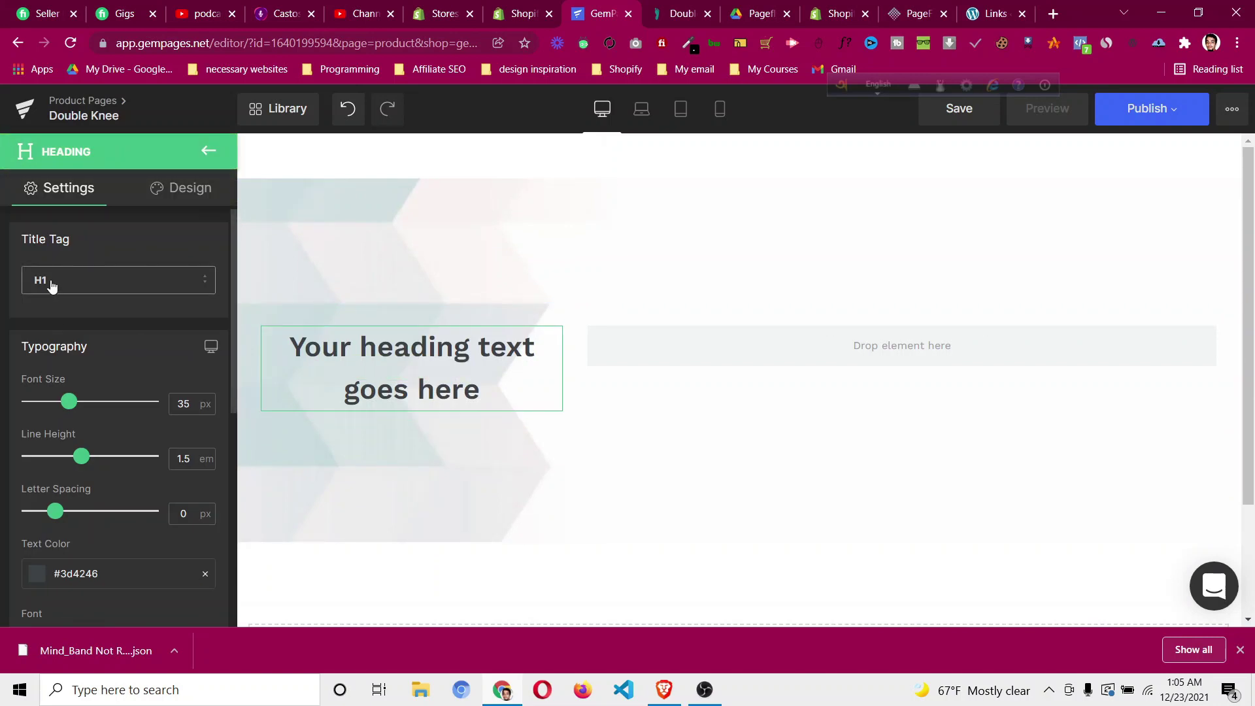
pyautogui.click(52, 284)
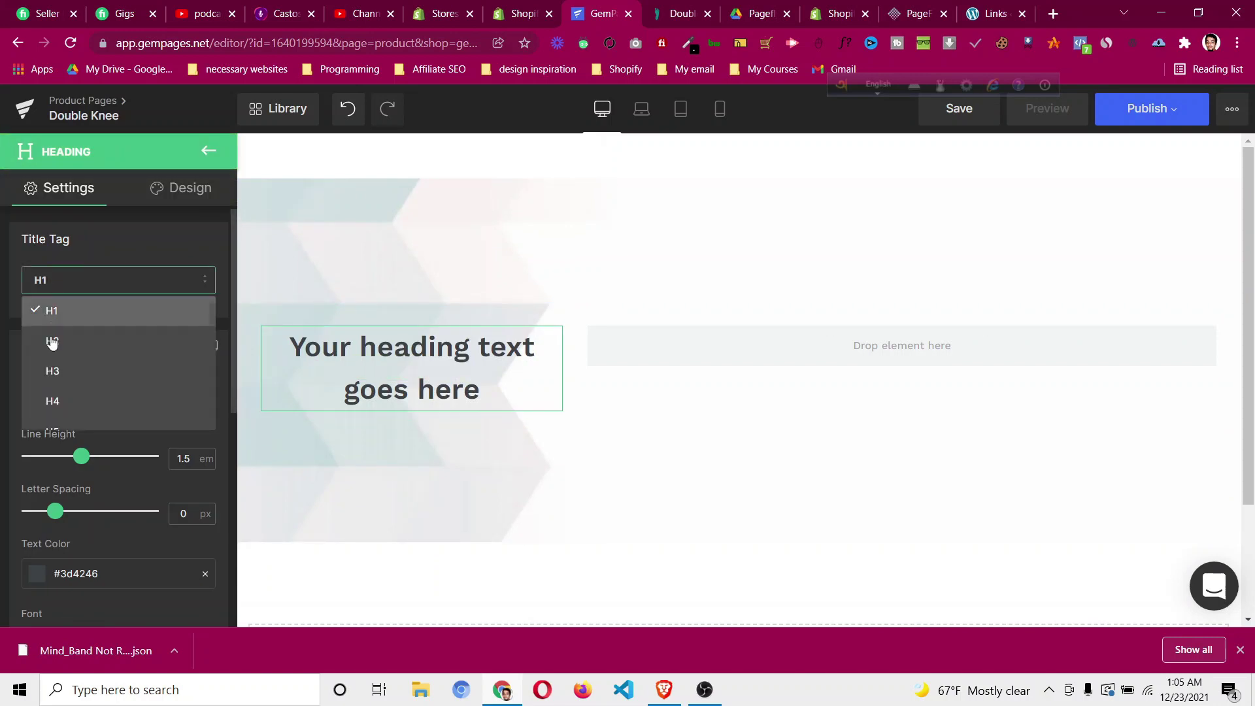
pyautogui.click(99, 342)
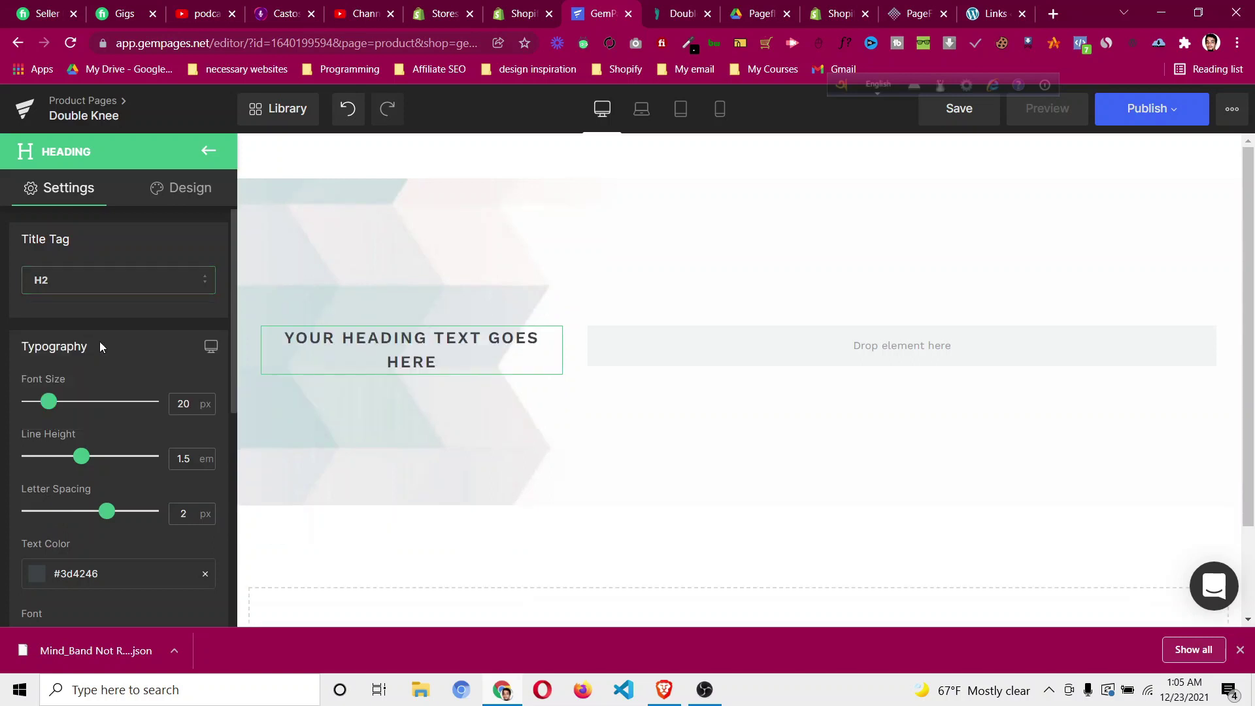
pyautogui.scroll(-1, 88, 353)
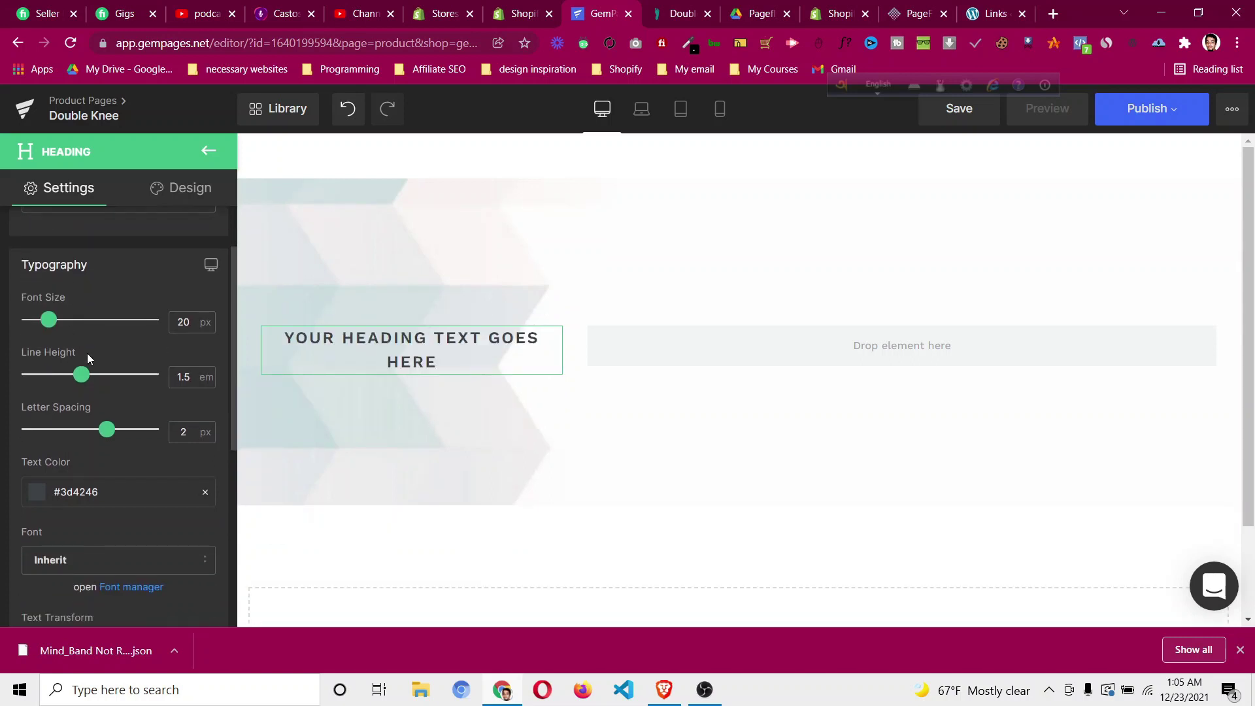
pyautogui.scroll(1, 96, 352)
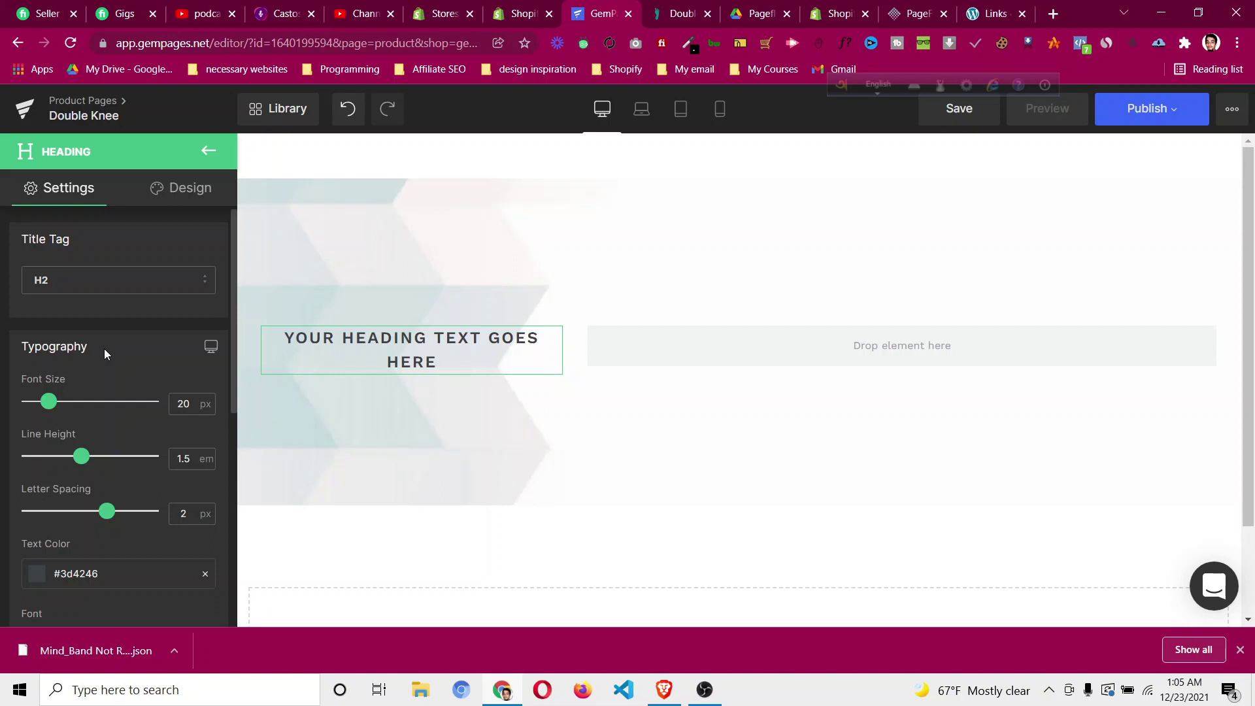
pyautogui.scroll(-1, 106, 354)
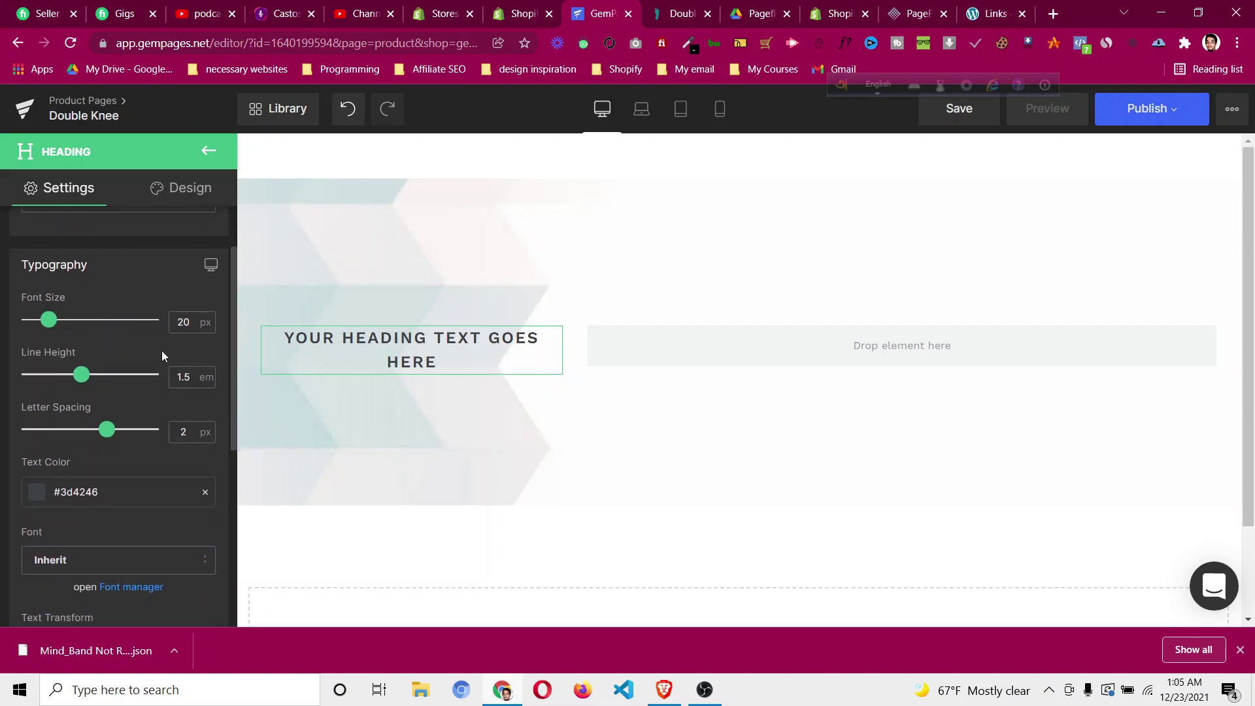
# Inspect the font family, weight, size and colour of the reference page's "Double+™" title with WhatFont.
pyautogui.click(680, 13)
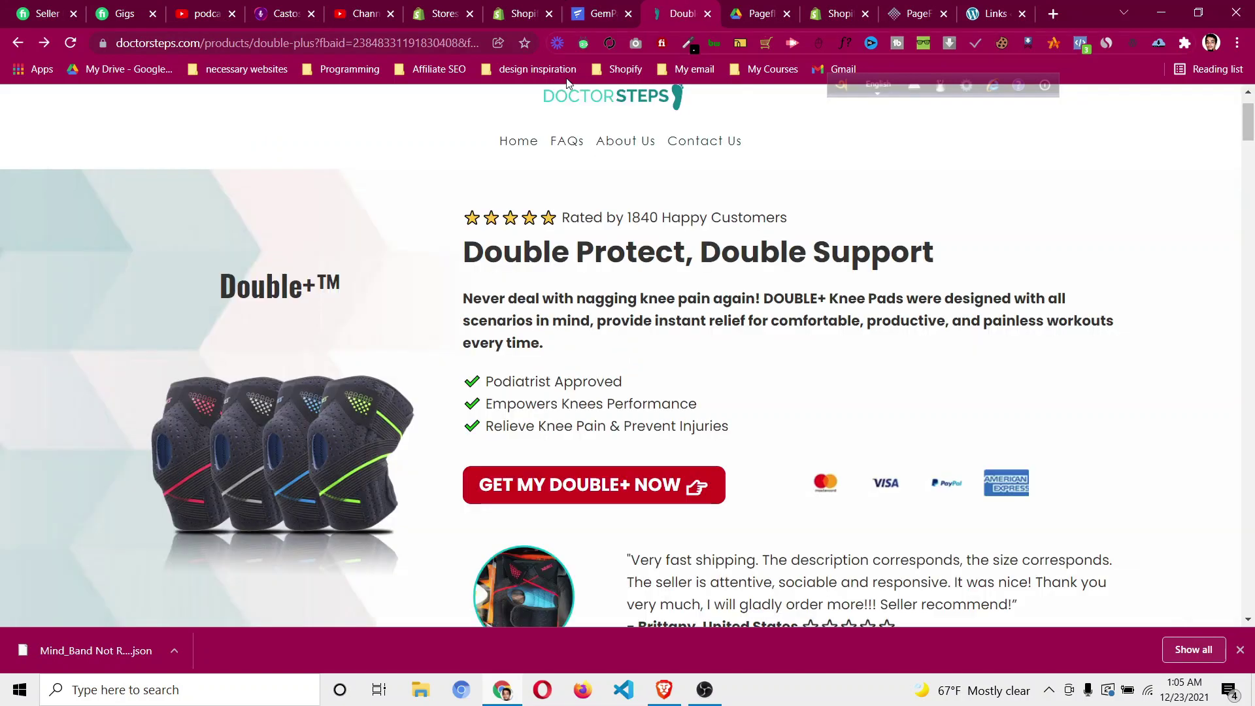
pyautogui.rightClick(259, 288)
pyautogui.click(752, 162)
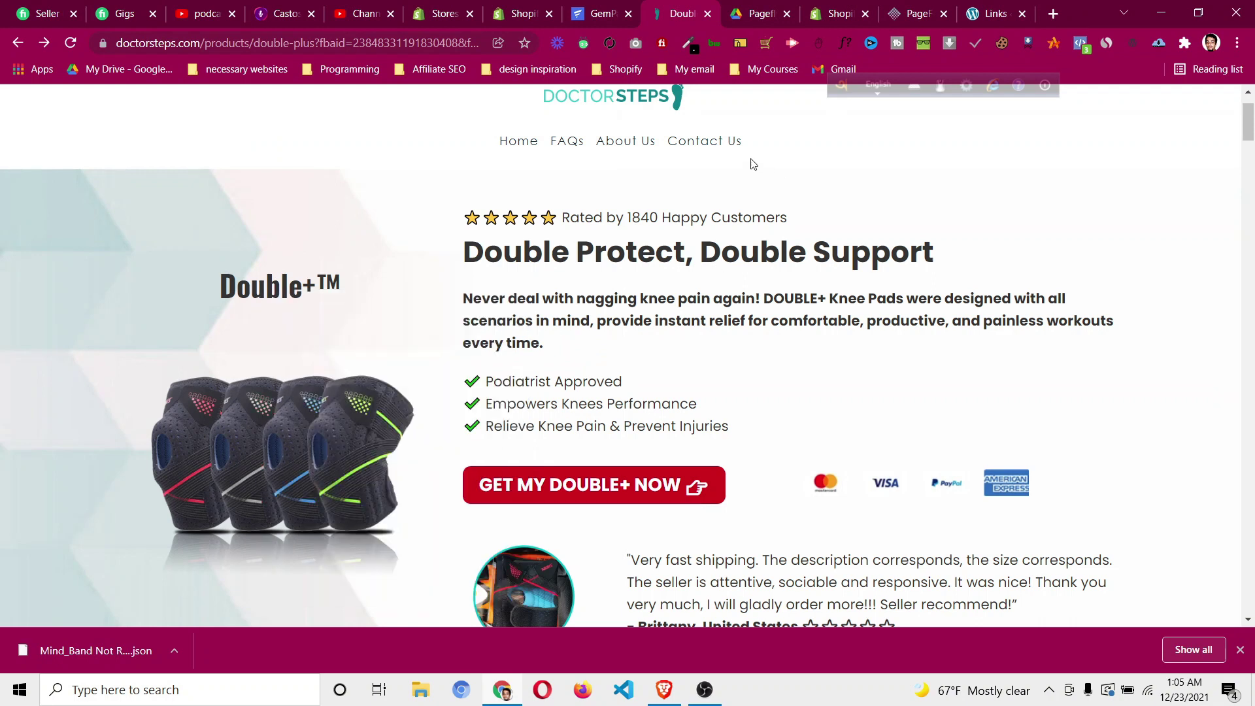
pyautogui.click(845, 42)
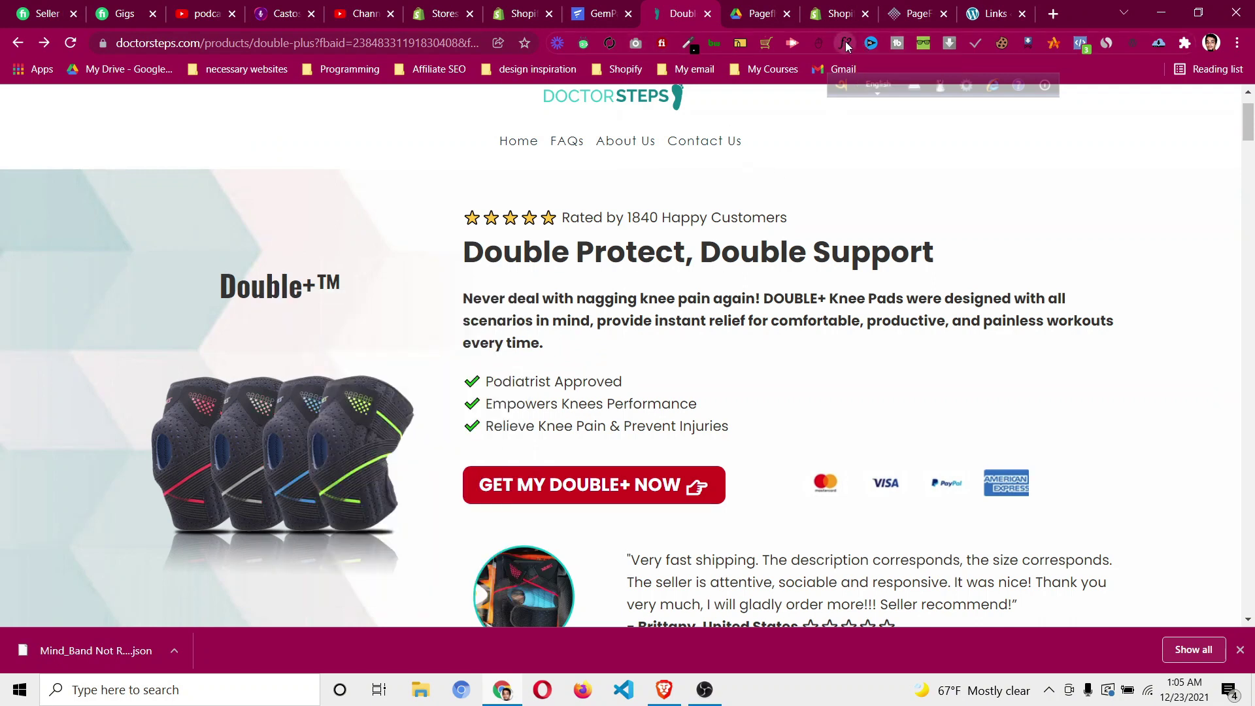
pyautogui.click(285, 291)
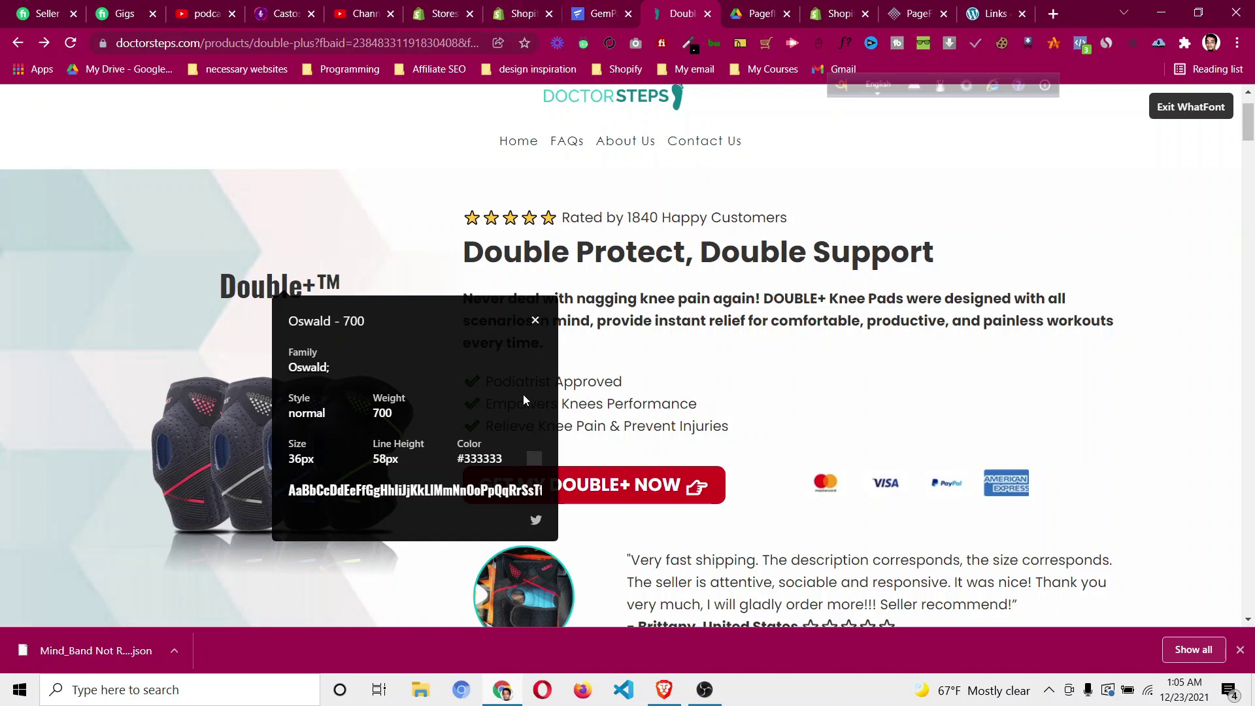
pyautogui.click(536, 323)
# Set the heading's font size to 36 px and its letter spacing to 0 px in the GemPages editor.
pyautogui.click(598, 14)
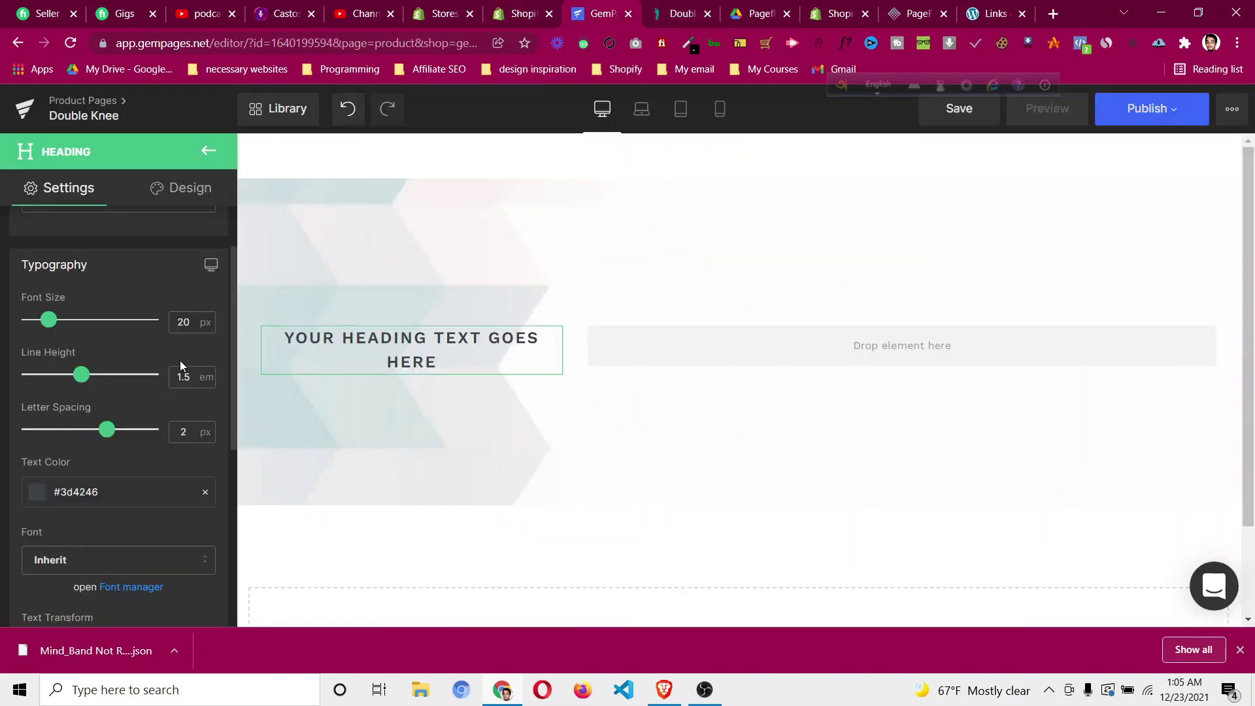
pyautogui.doubleClick(189, 321)
pyautogui.write('36')
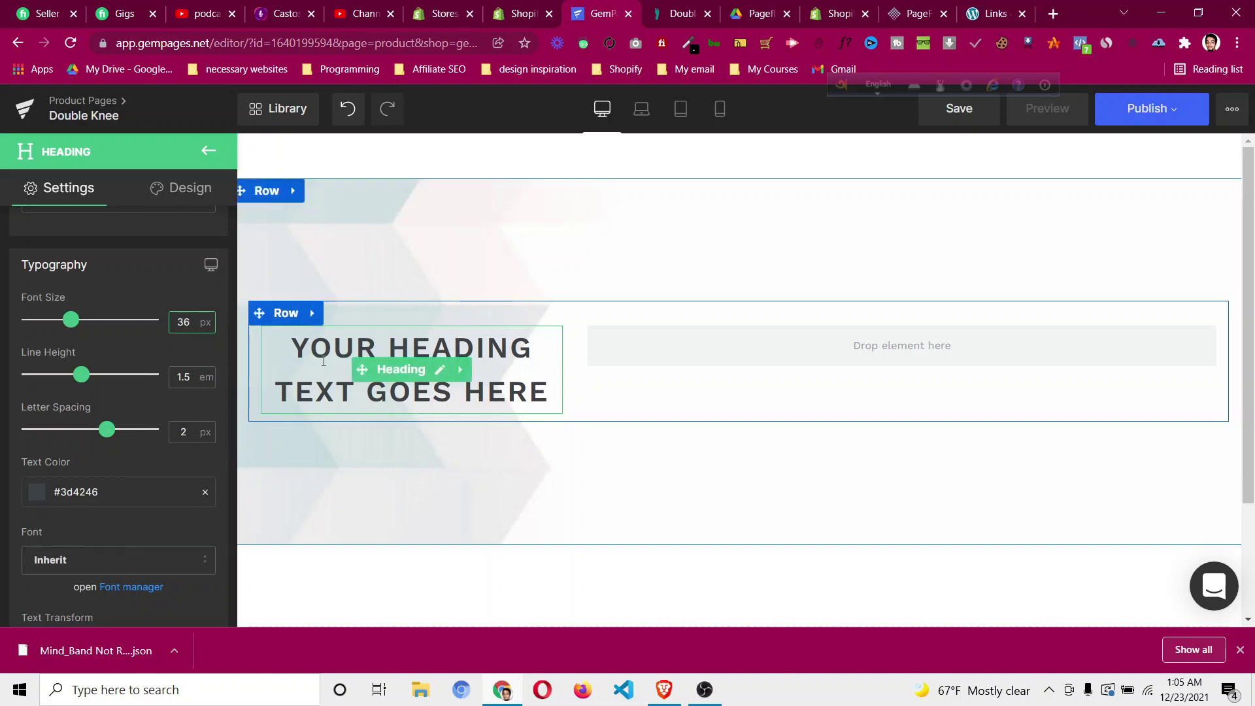
pyautogui.moveTo(107, 430); pyautogui.dragTo(55, 433)
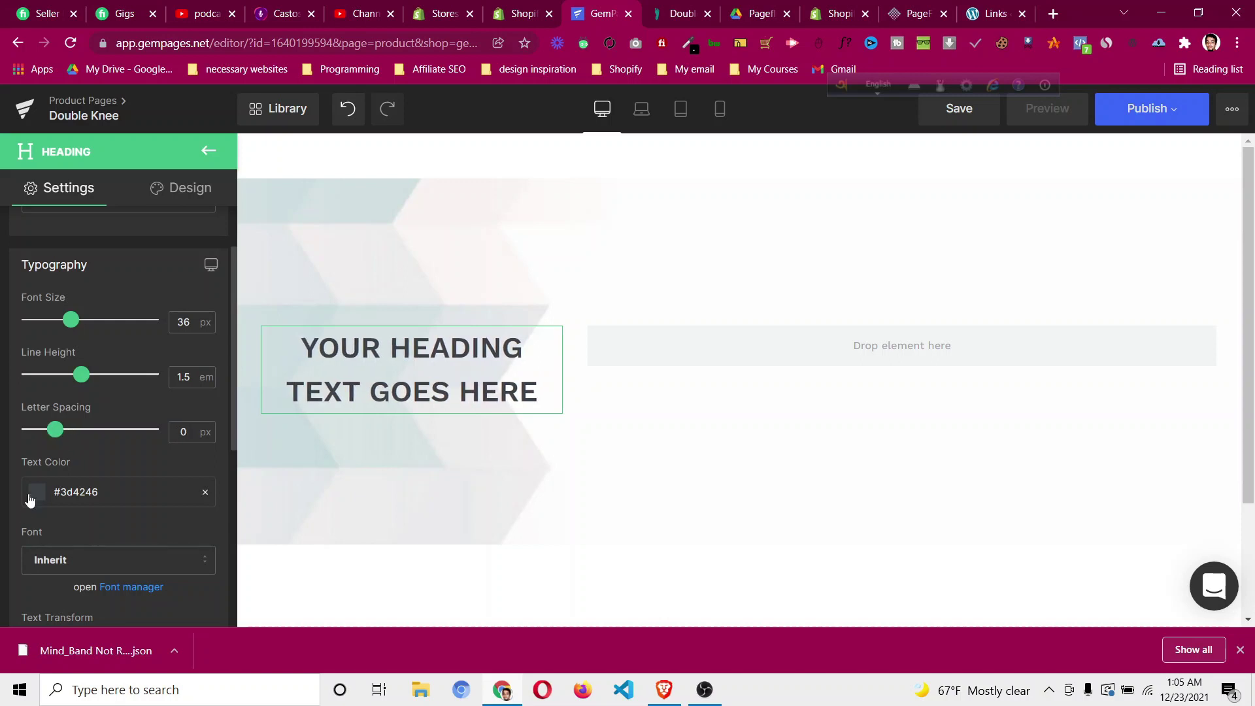
# Compare the reference title's colour and set the heading's text colour to black, #000000.
pyautogui.click(662, 17)
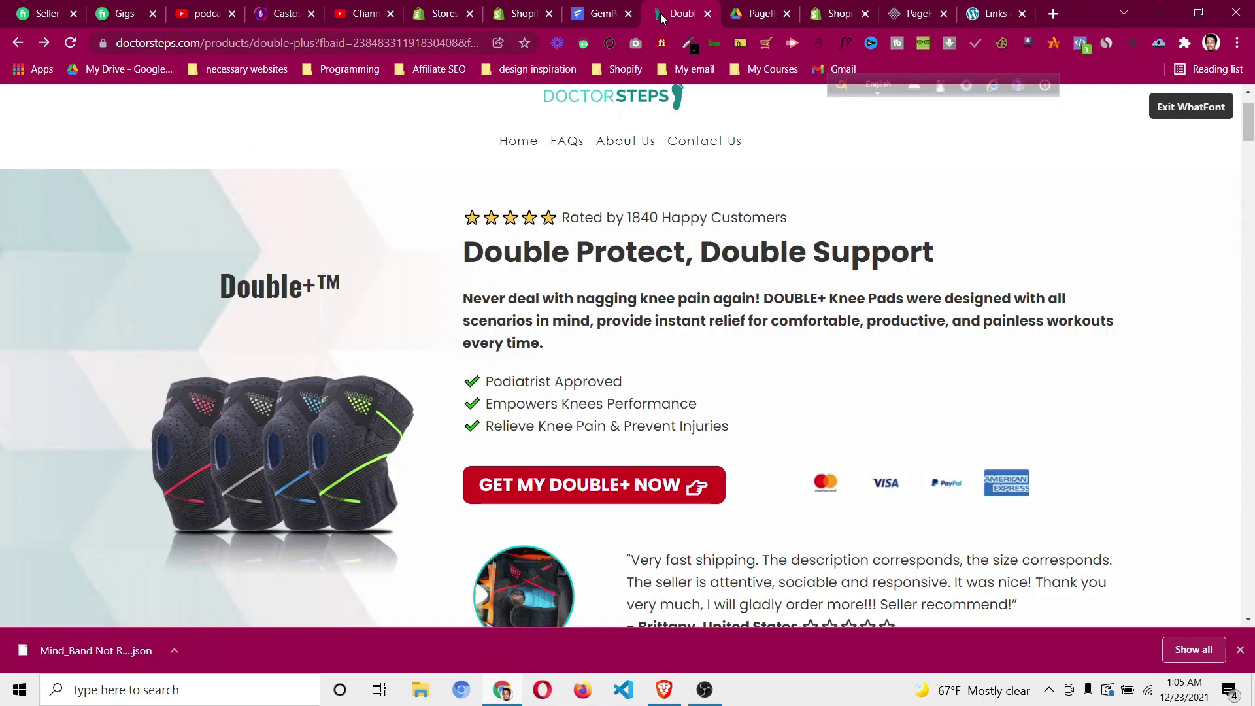
pyautogui.click(601, 19)
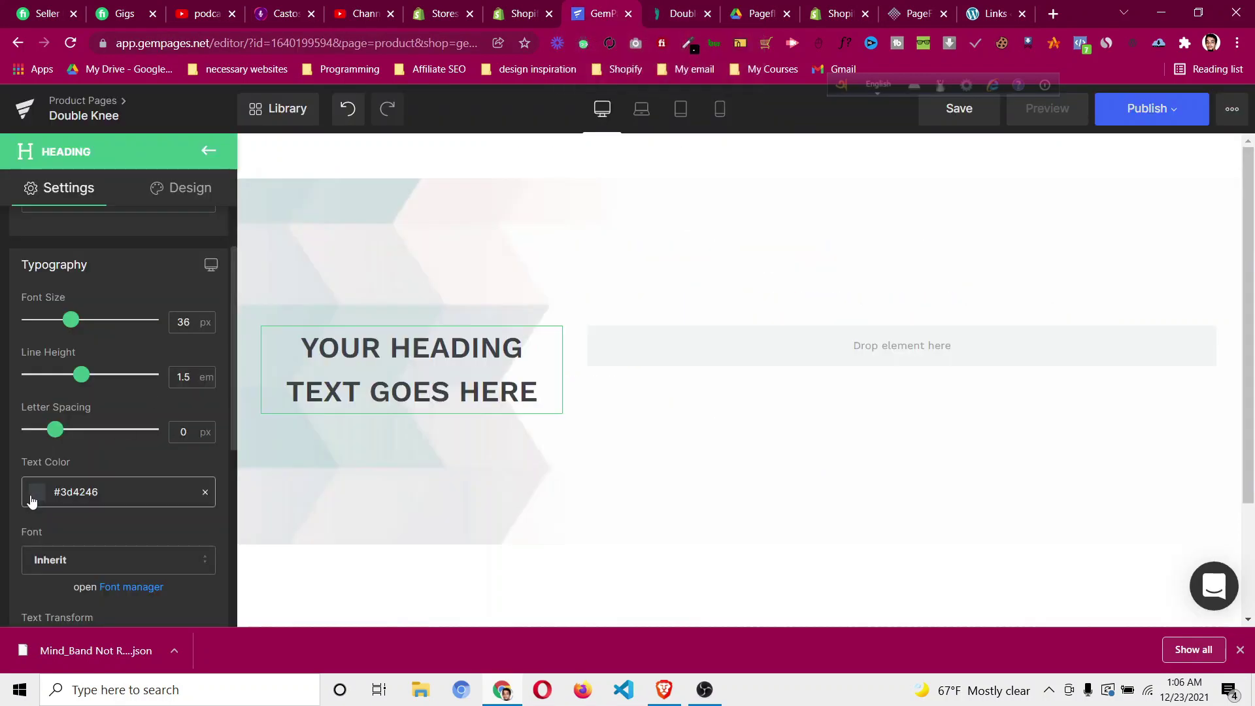
pyautogui.click(32, 494)
pyautogui.click(25, 562)
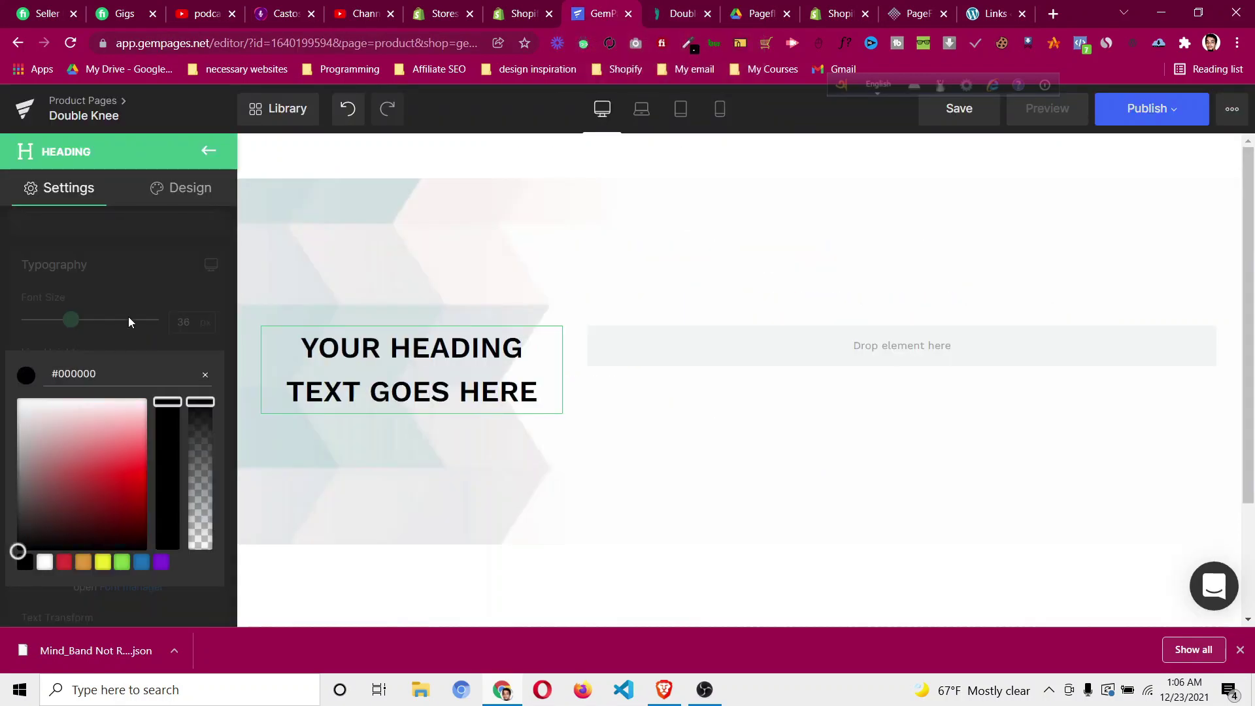
pyautogui.click(128, 317)
# Browse the fonts available for the heading in the font manager and close it without adding one.
pyautogui.scroll(-3, 105, 458)
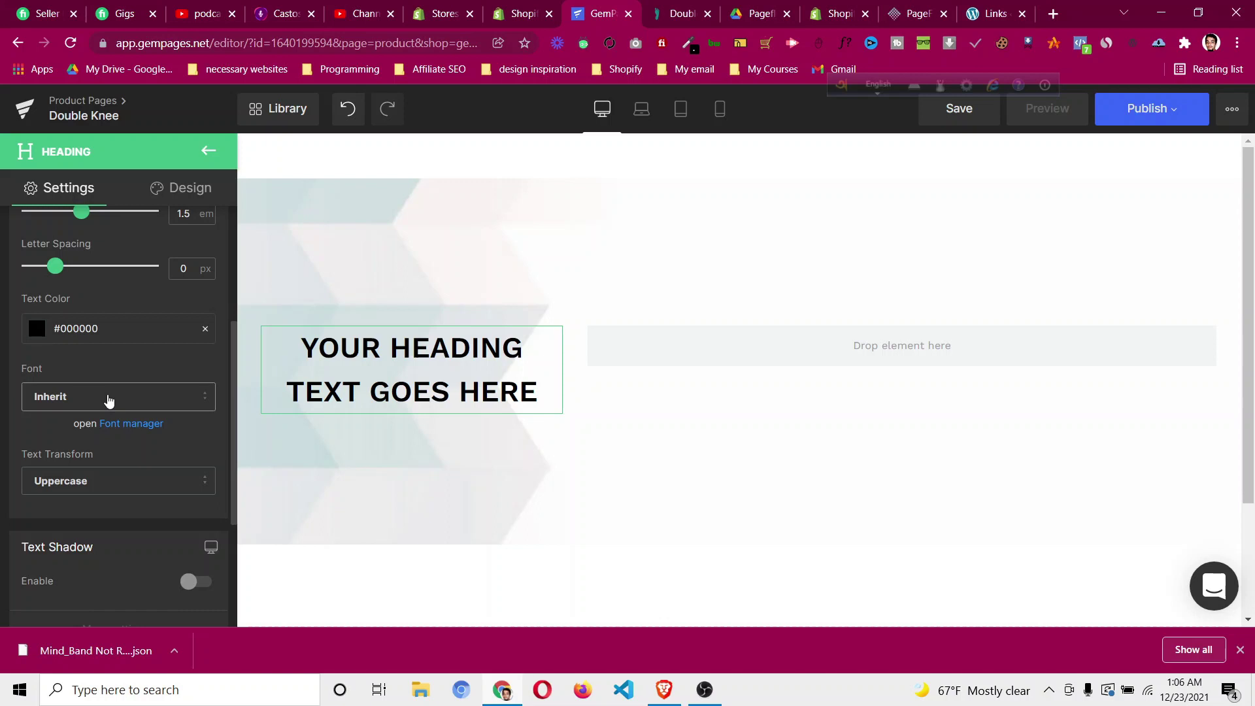
pyautogui.click(147, 426)
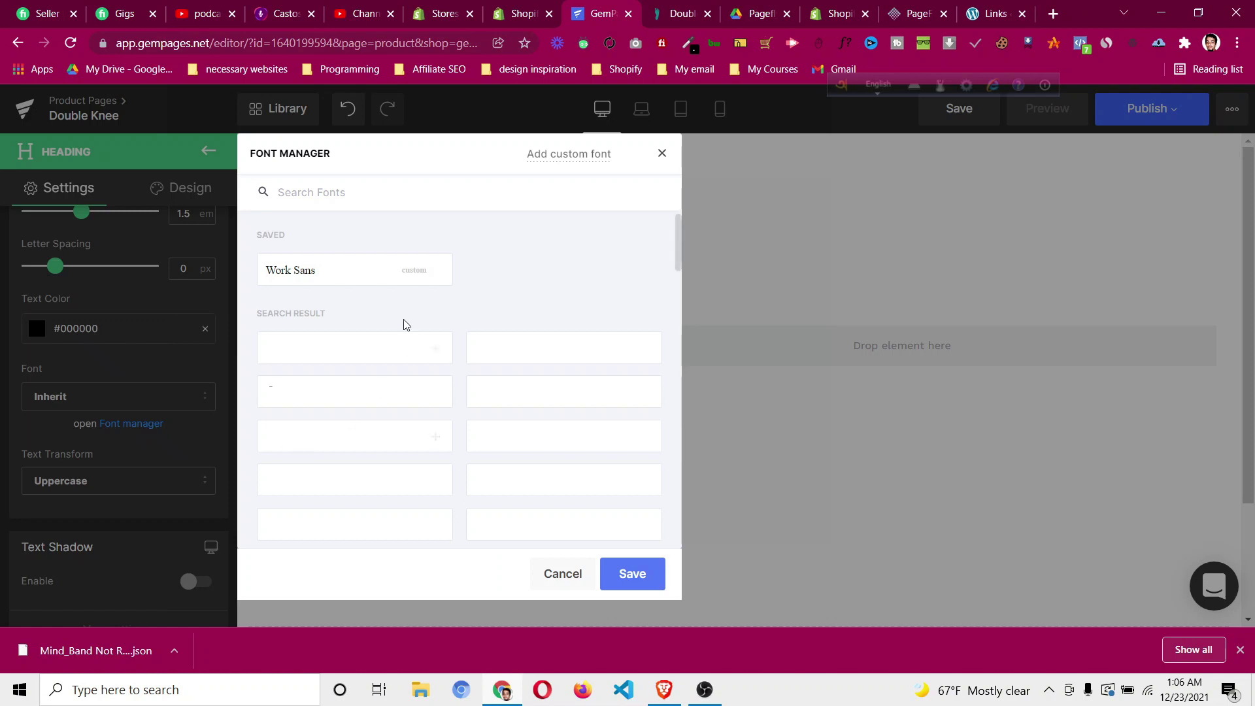
pyautogui.scroll(-15, 389, 363)
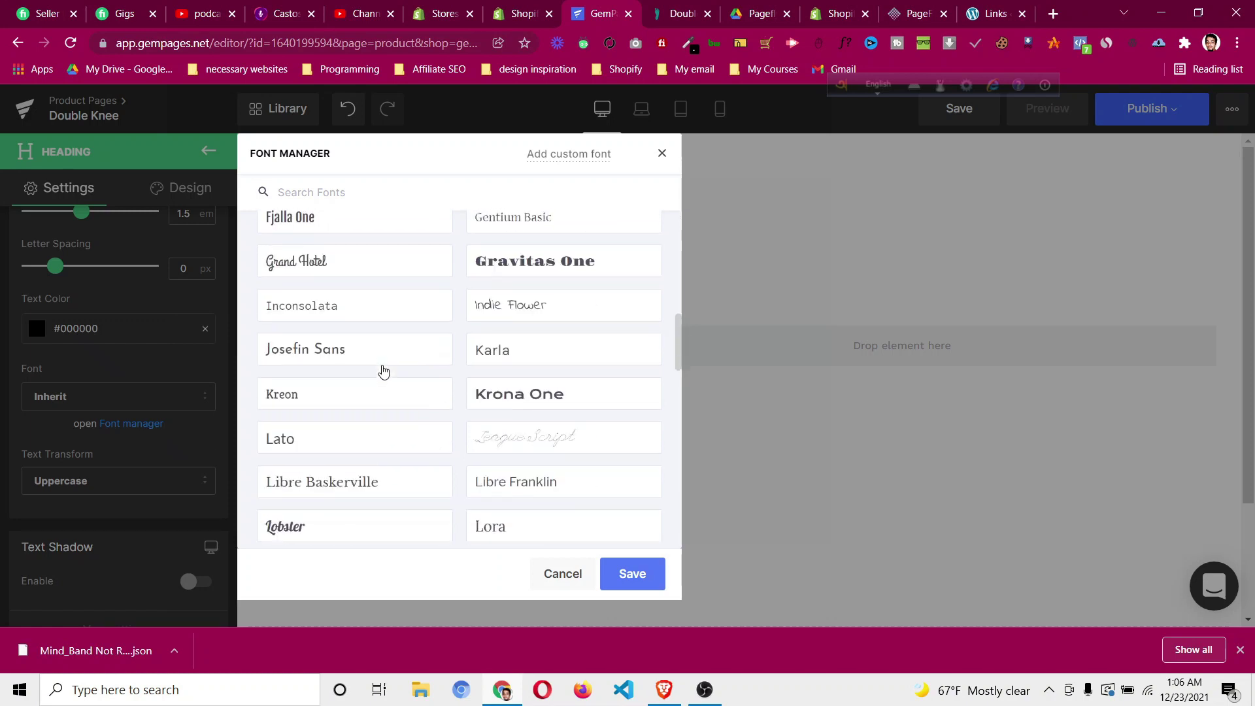
pyautogui.click(631, 574)
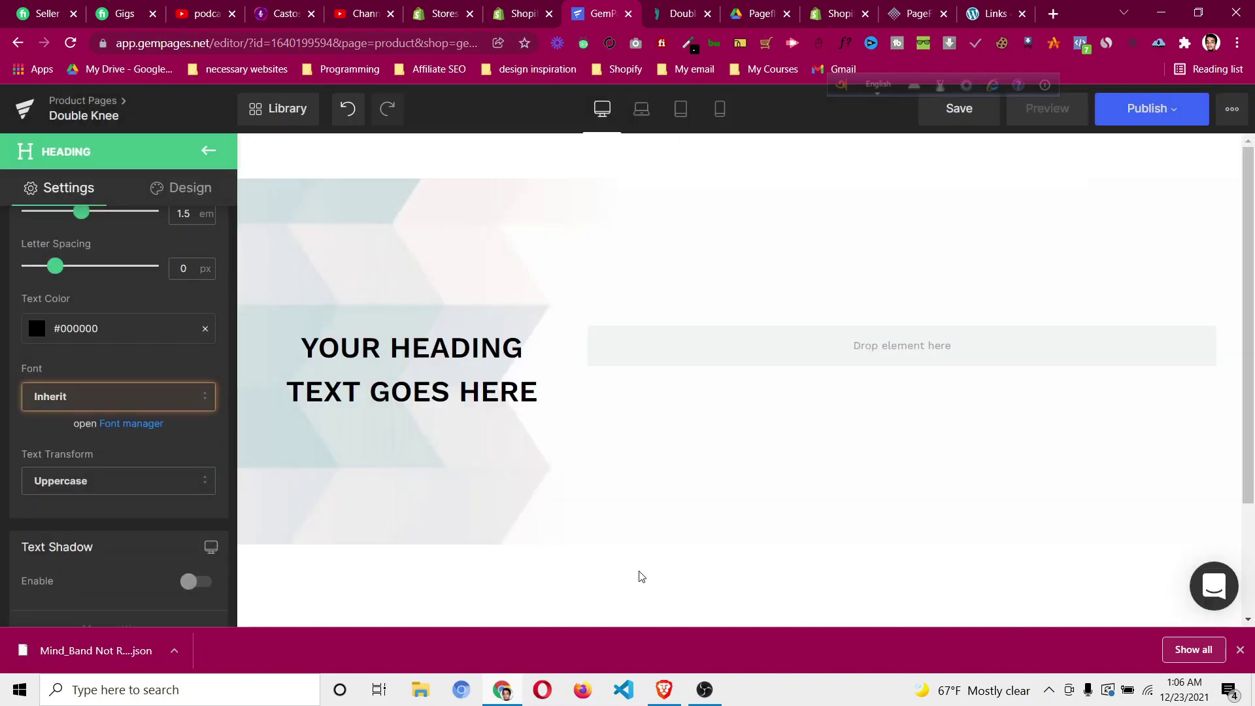
# Try left alignment on the heading and return it to centre alignment.
pyautogui.scroll(-3, 91, 528)
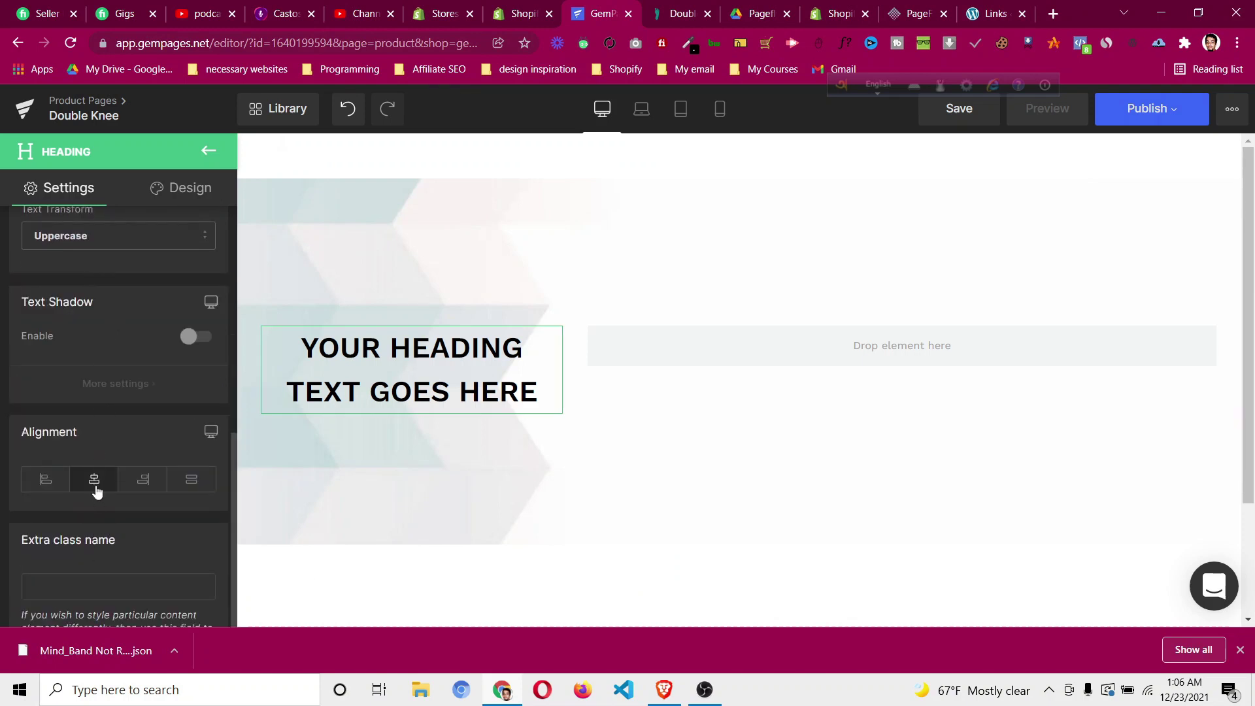
pyautogui.click(46, 486)
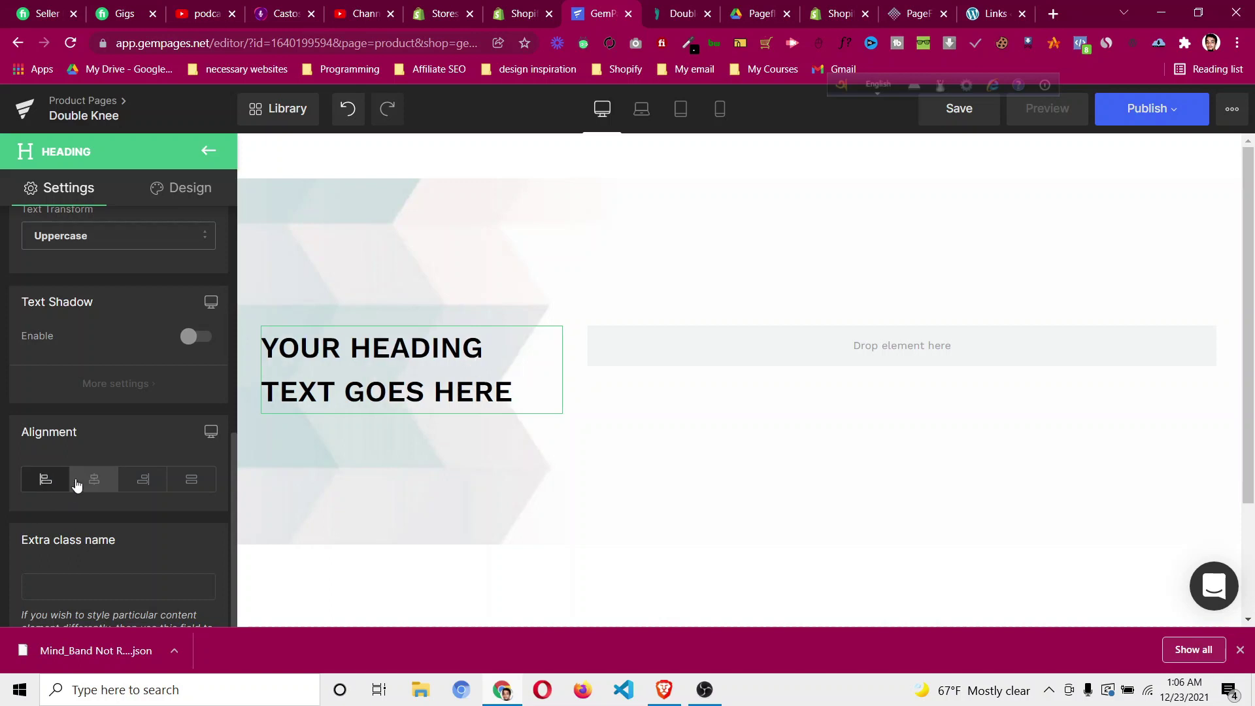
pyautogui.click(93, 484)
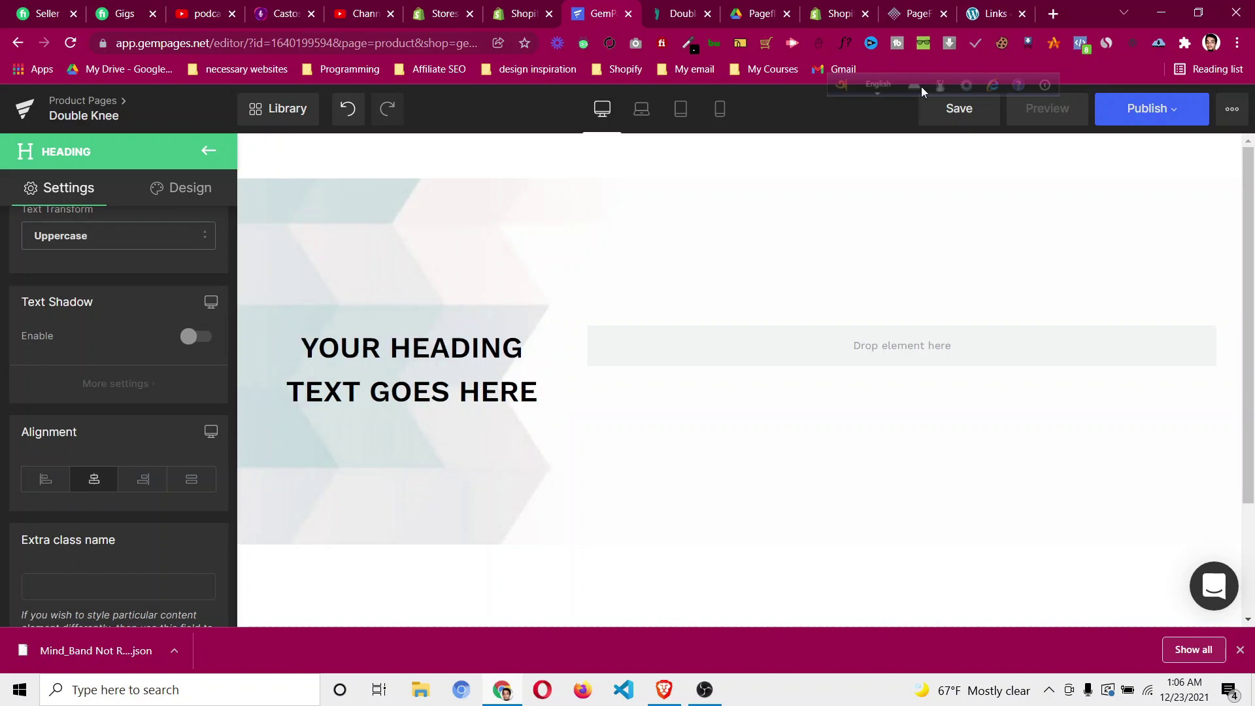
# Copy the reference page's title again and replace the heading's placeholder text with "Double+™".
pyautogui.click(674, 13)
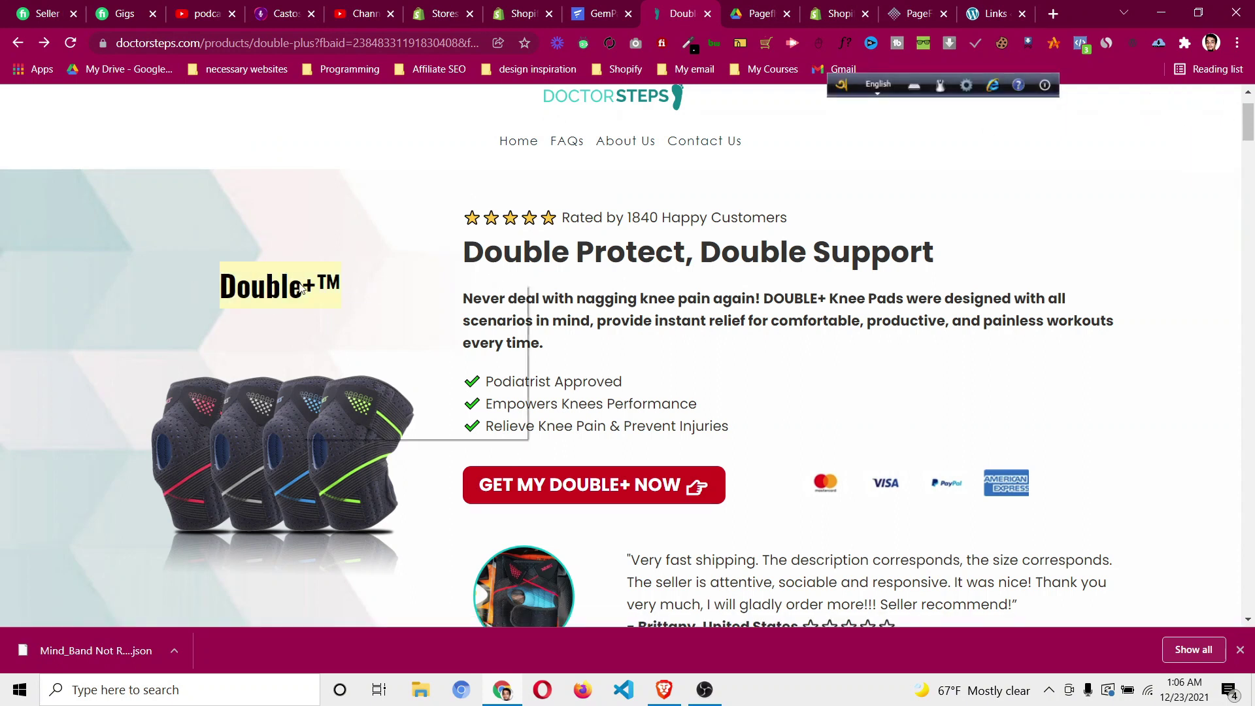
pyautogui.click(604, 11)
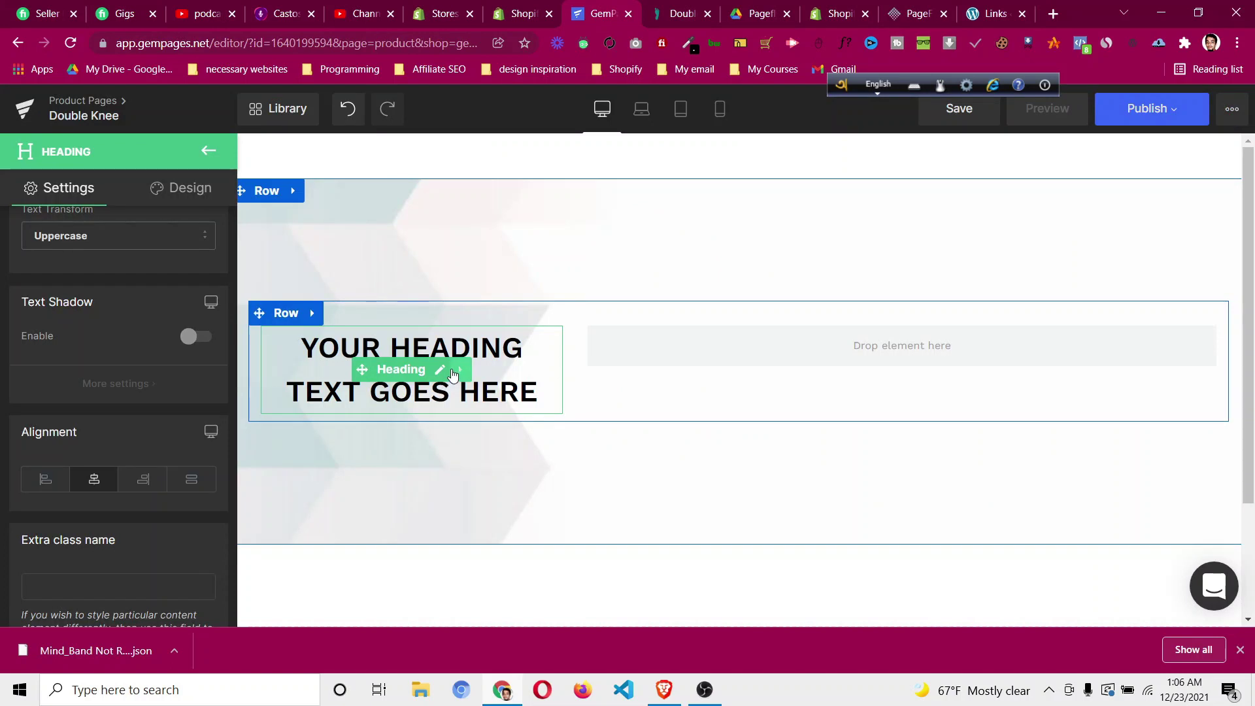
pyautogui.click(442, 378)
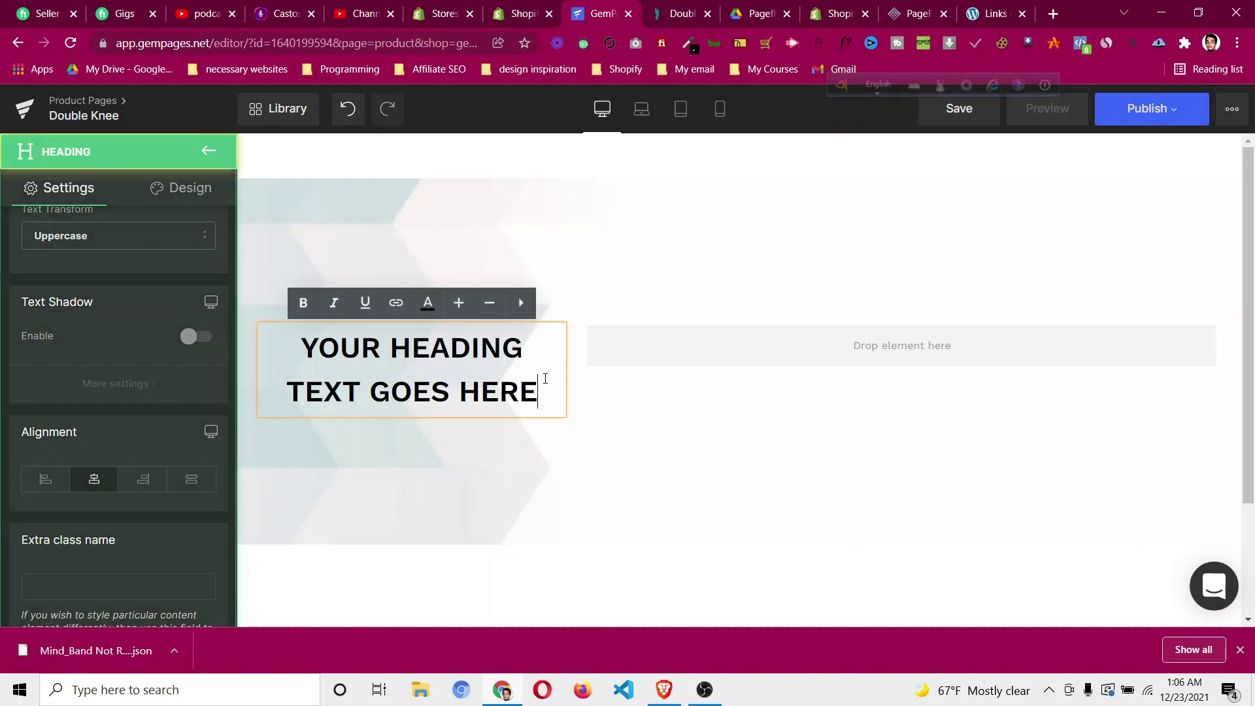
pyautogui.click(541, 388)
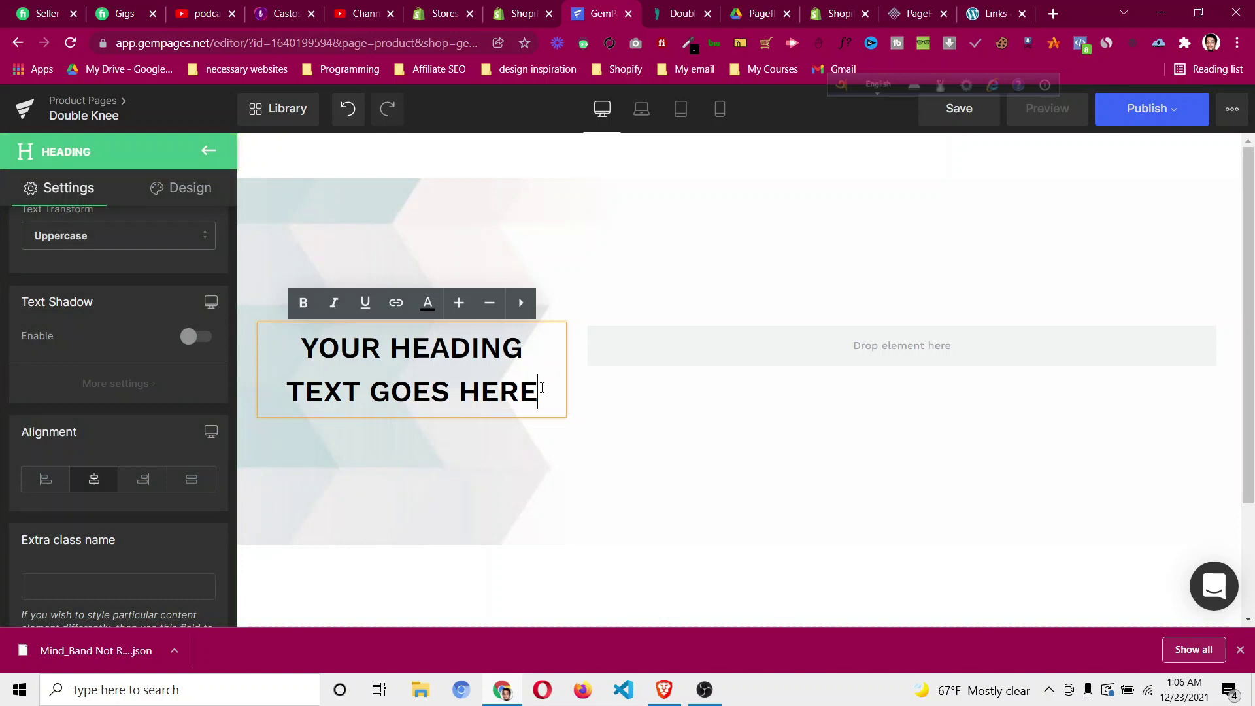
pyautogui.press('BackSpace')
pyautogui.moveTo(531, 392); pyautogui.dragTo(330, 347)
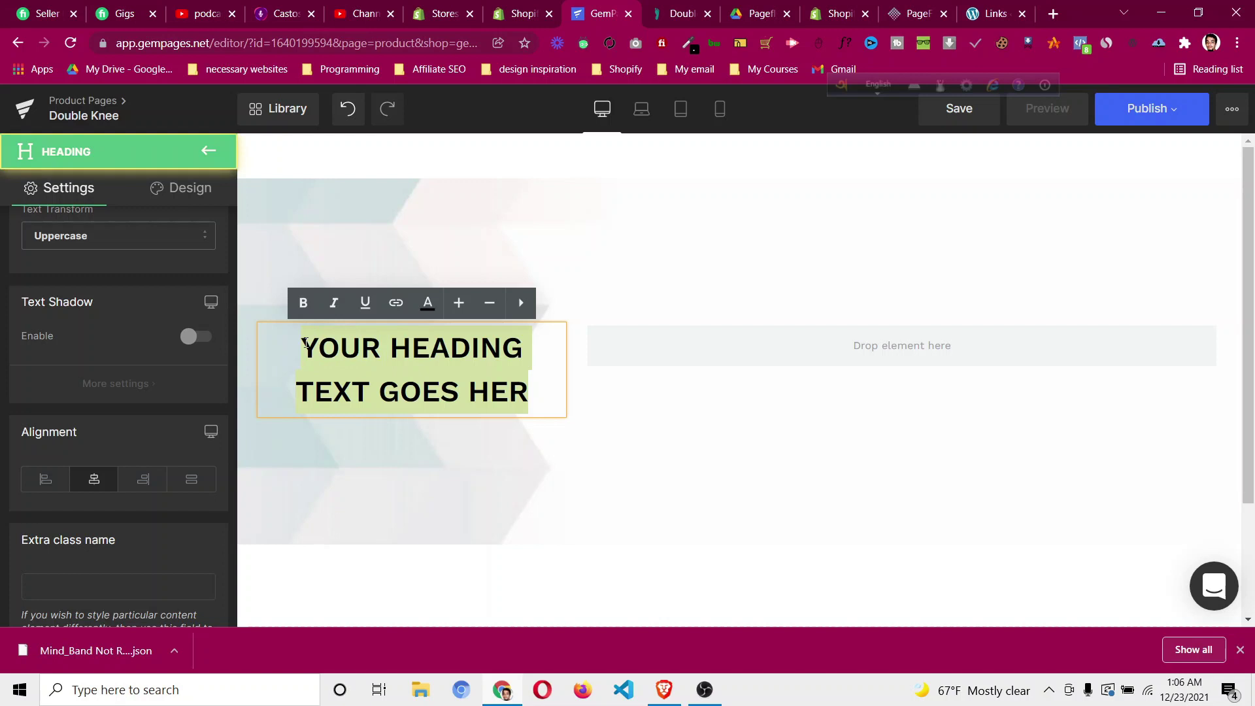
pyautogui.press('BackSpace')
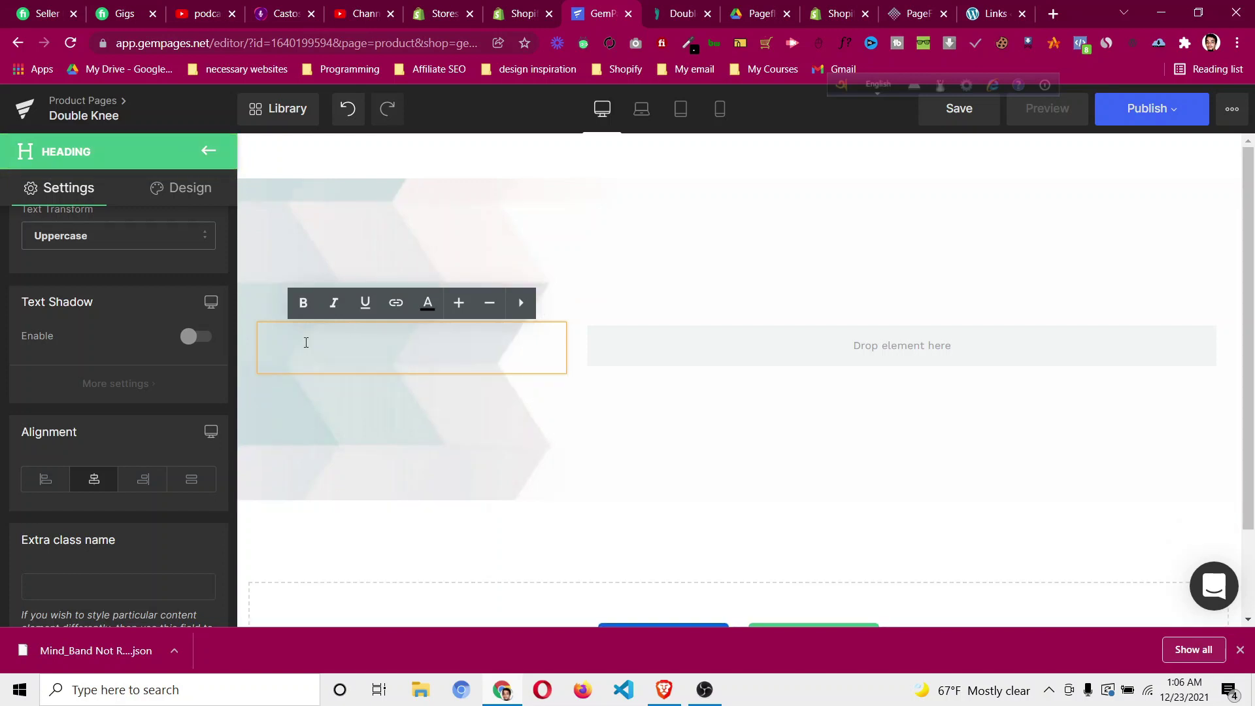
pyautogui.write('DOUBLE+™')
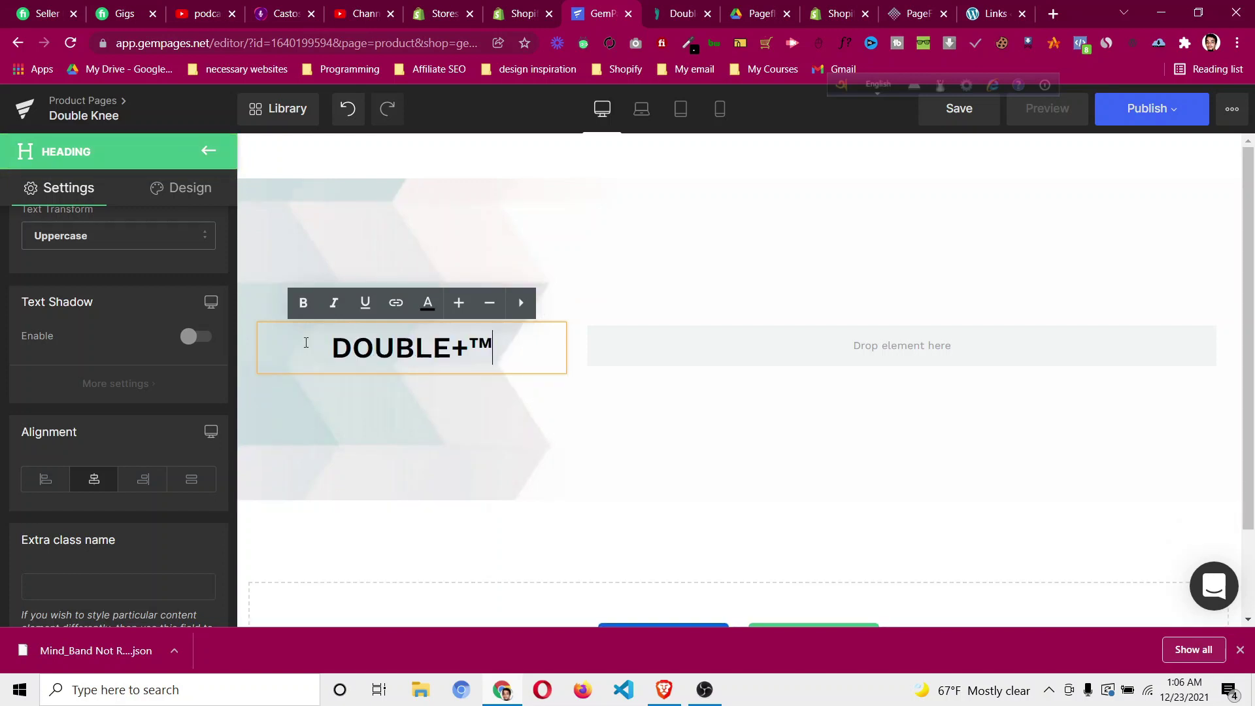
# Try removing the bold formatting from the DOUBLE+™ heading text and restore it.
pyautogui.click(489, 410)
pyautogui.click(497, 353)
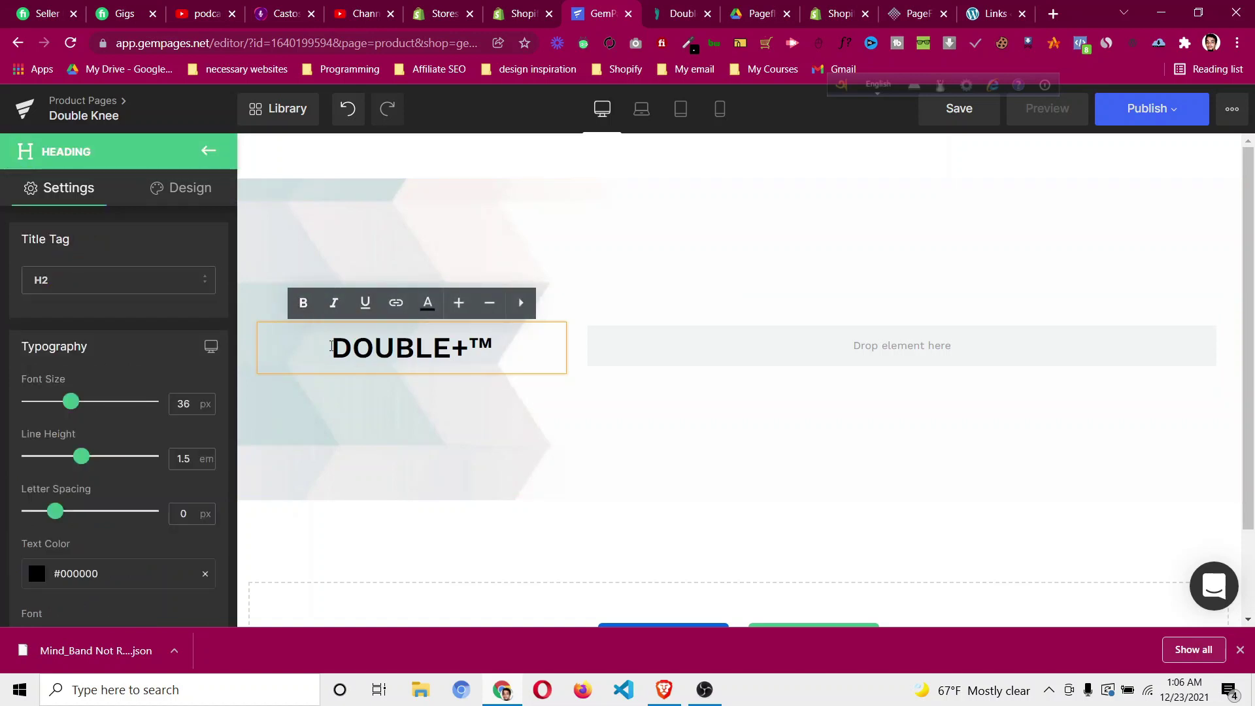
pyautogui.moveTo(332, 347); pyautogui.dragTo(470, 352)
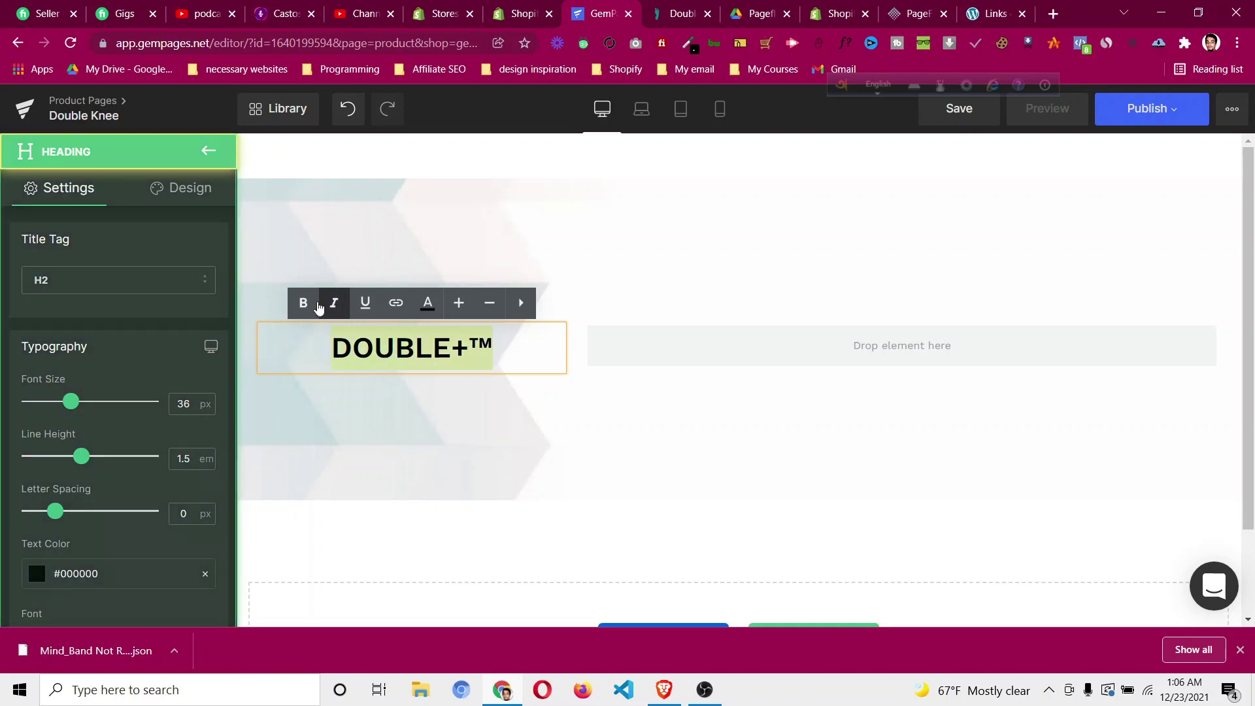
pyautogui.click(304, 302)
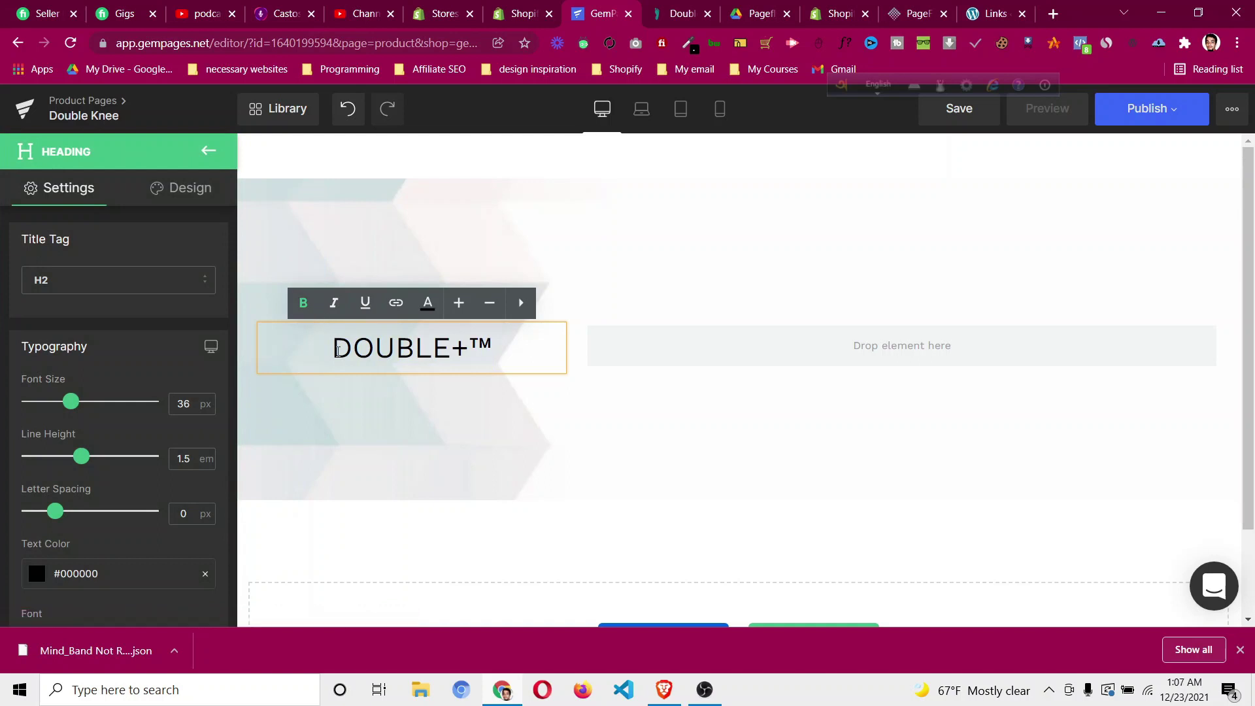
pyautogui.moveTo(335, 349); pyautogui.dragTo(492, 348)
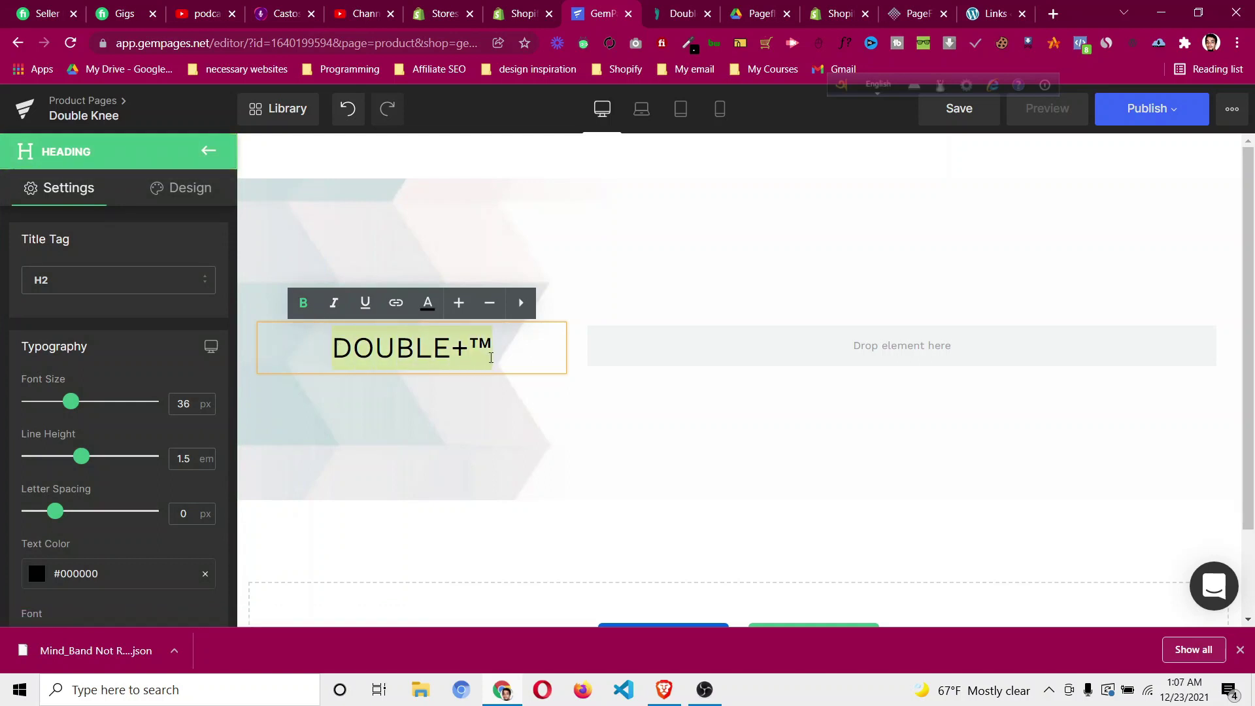
pyautogui.click(301, 305)
pyautogui.moveTo(332, 350); pyautogui.dragTo(486, 351)
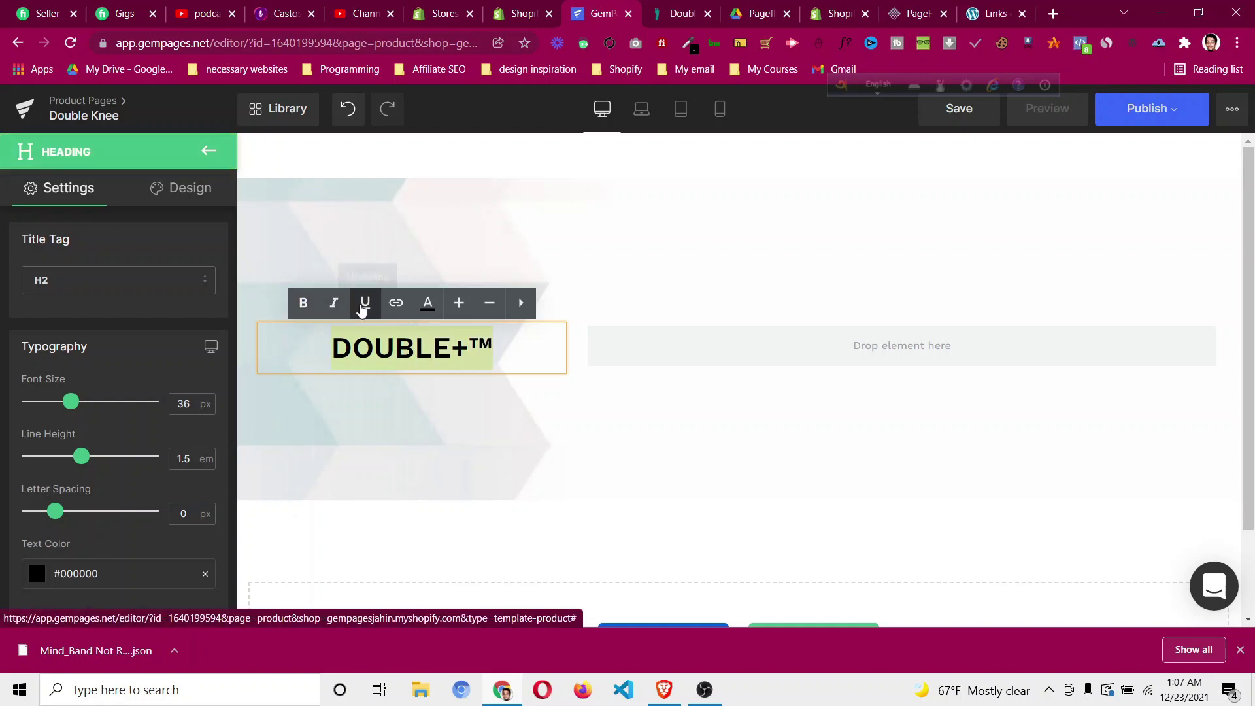
pyautogui.click(408, 361)
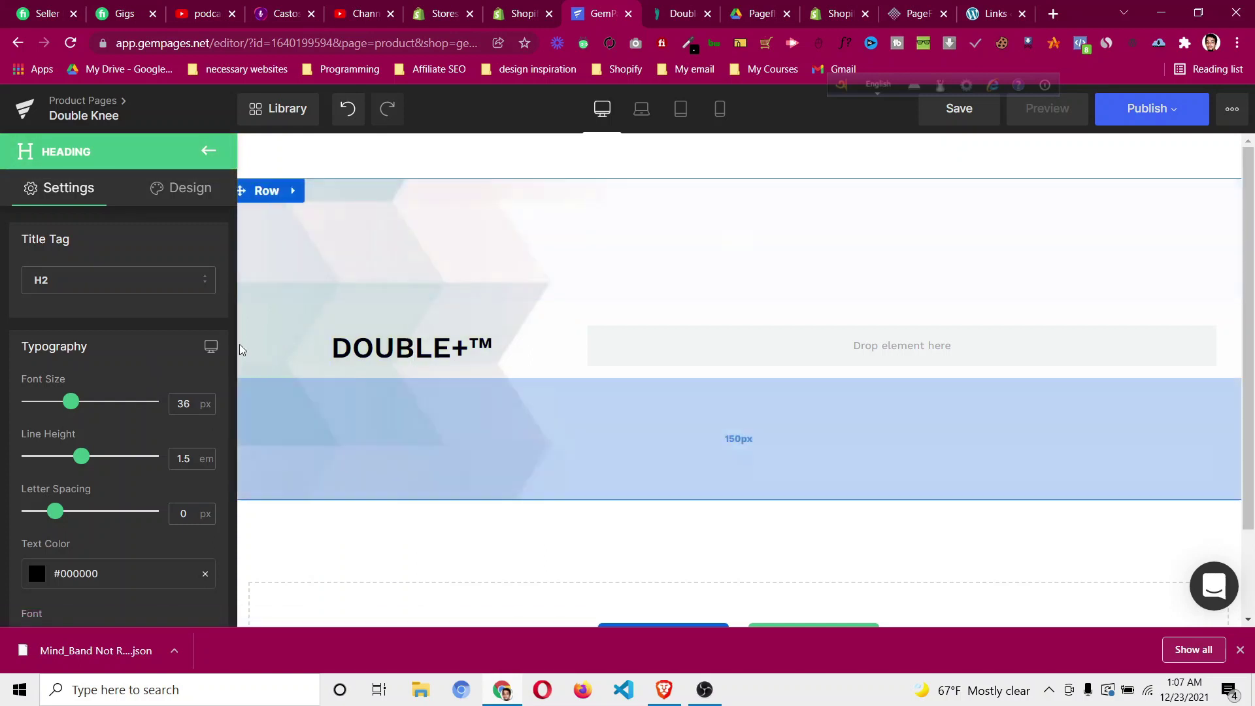
# Check the reference hero section and add an Image element directly below the DOUBLE+™ heading.
pyautogui.click(661, 19)
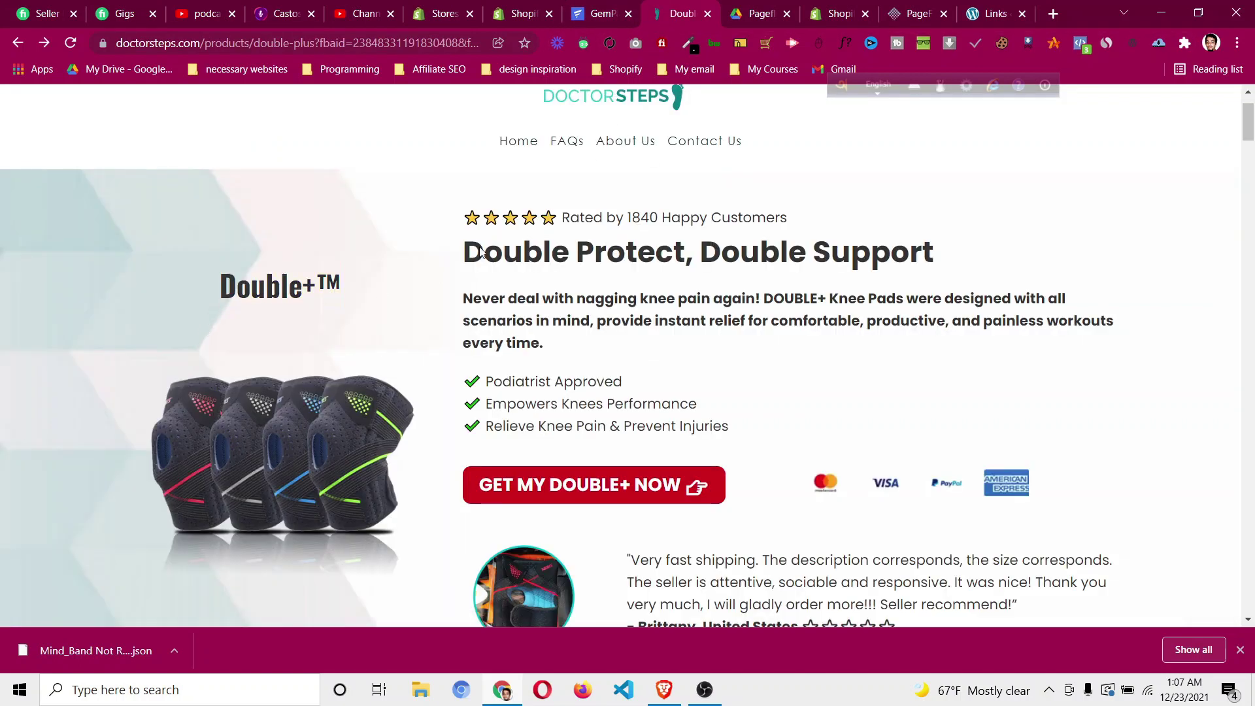
pyautogui.click(593, 23)
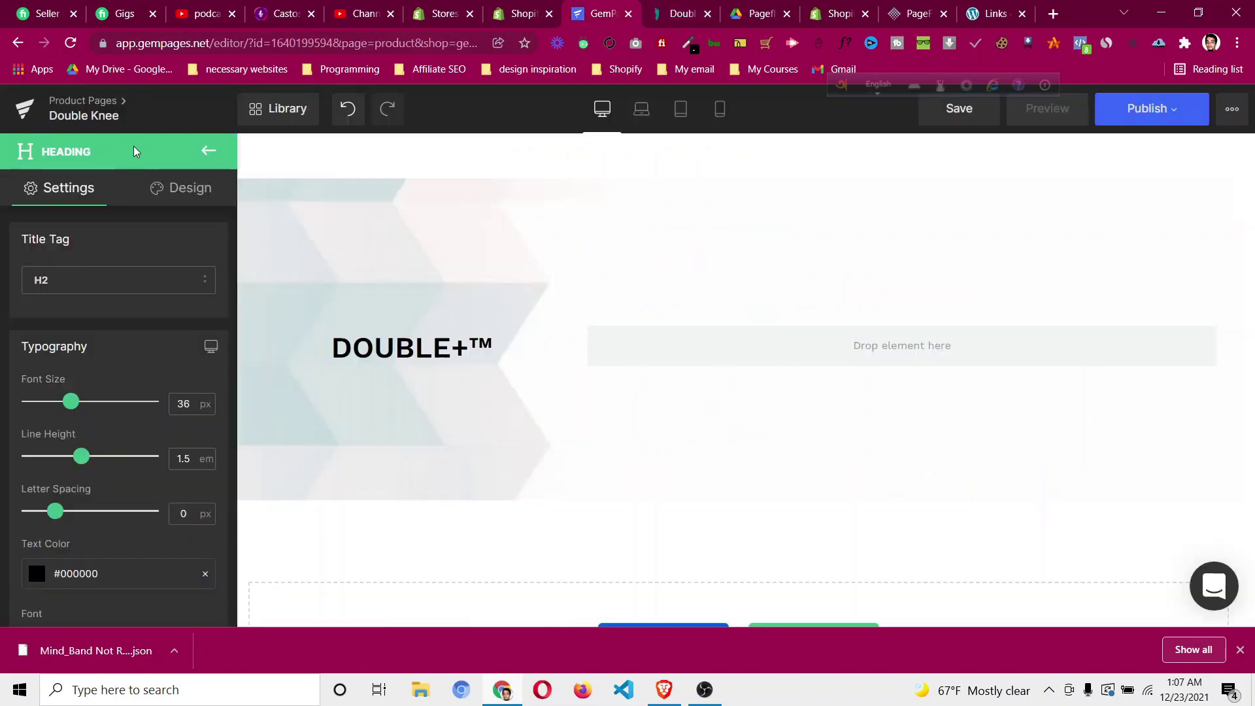
pyautogui.click(208, 154)
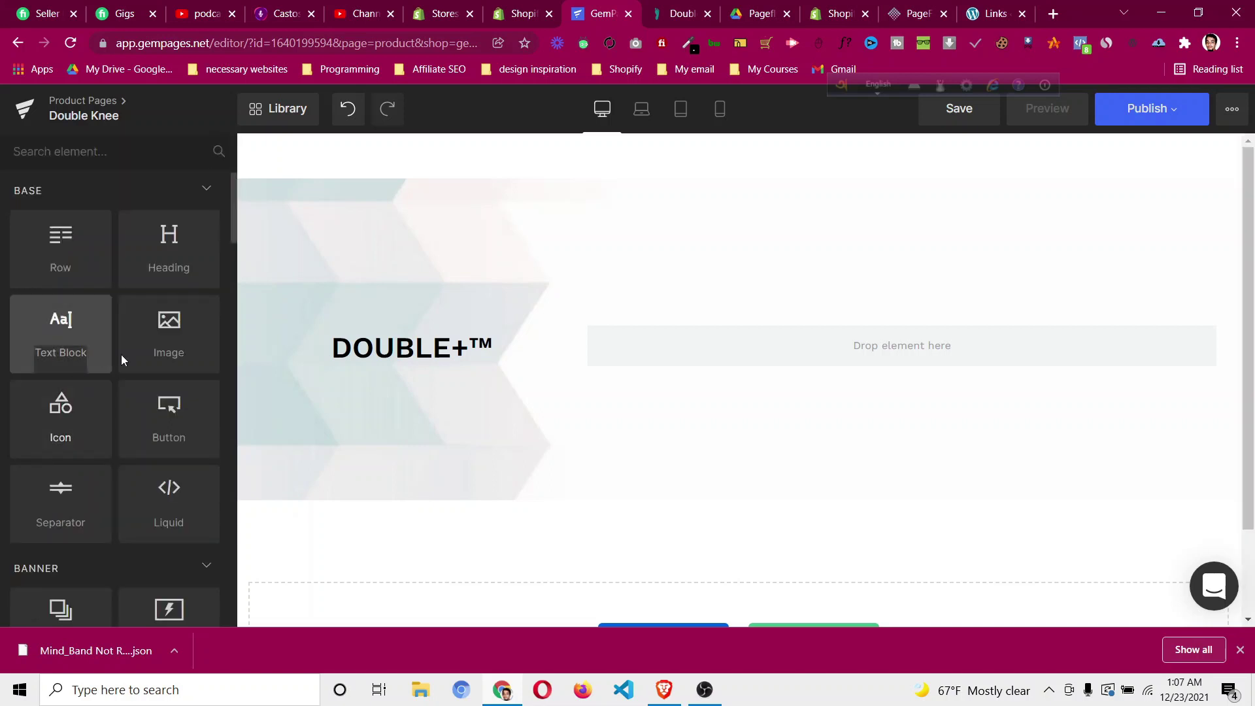
pyautogui.moveTo(170, 334); pyautogui.dragTo(394, 350)
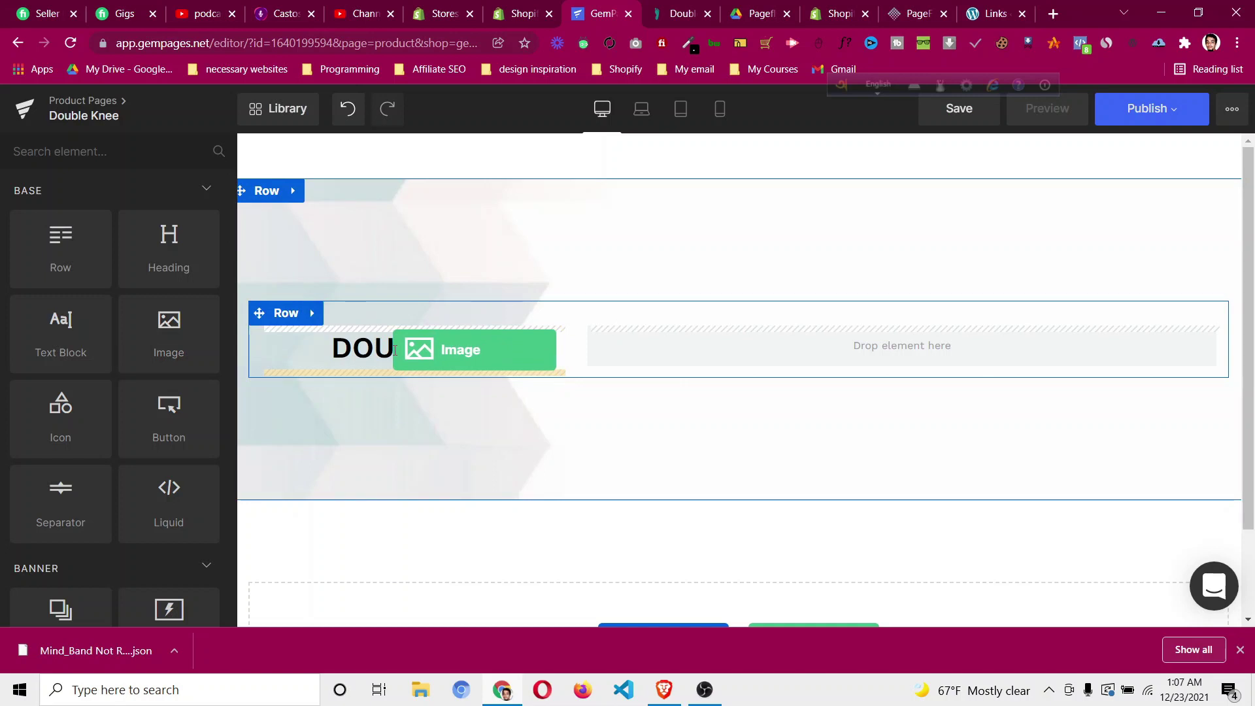
pyautogui.moveTo(395, 349)
pyautogui.mouseDown()
pyautogui.moveTo(385, 340)
pyautogui.moveTo(386, 356)
pyautogui.mouseUp()
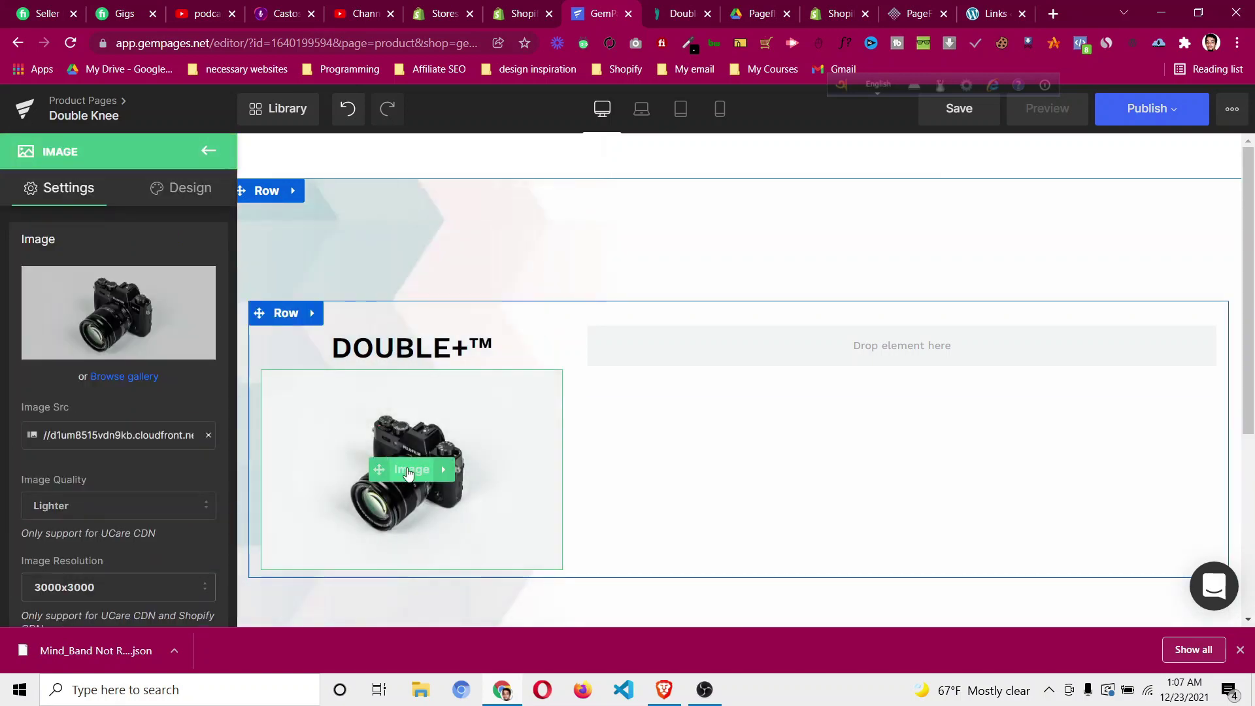
# Replace the placeholder image with pf-5931188a--doubletransparent.png from the Downloads folder.
pyautogui.moveTo(123, 315)
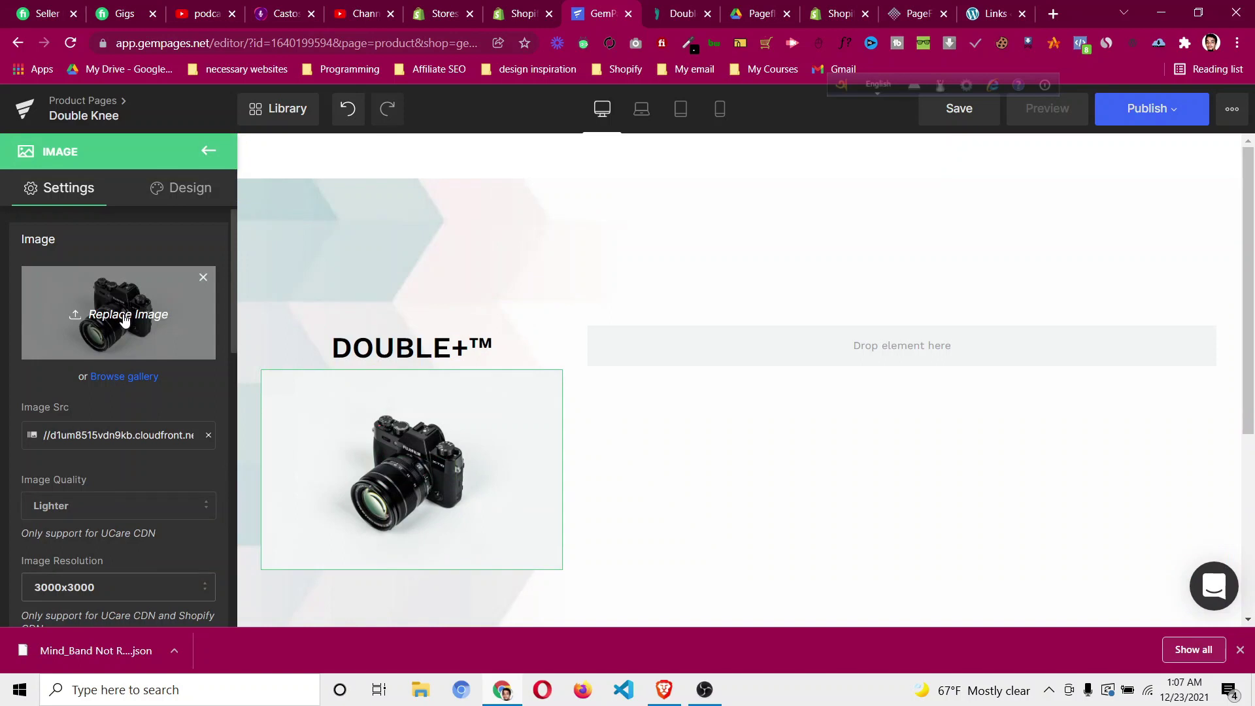
pyautogui.click(124, 318)
pyautogui.scroll(-1, 327, 196)
pyautogui.scroll(-4, 331, 235)
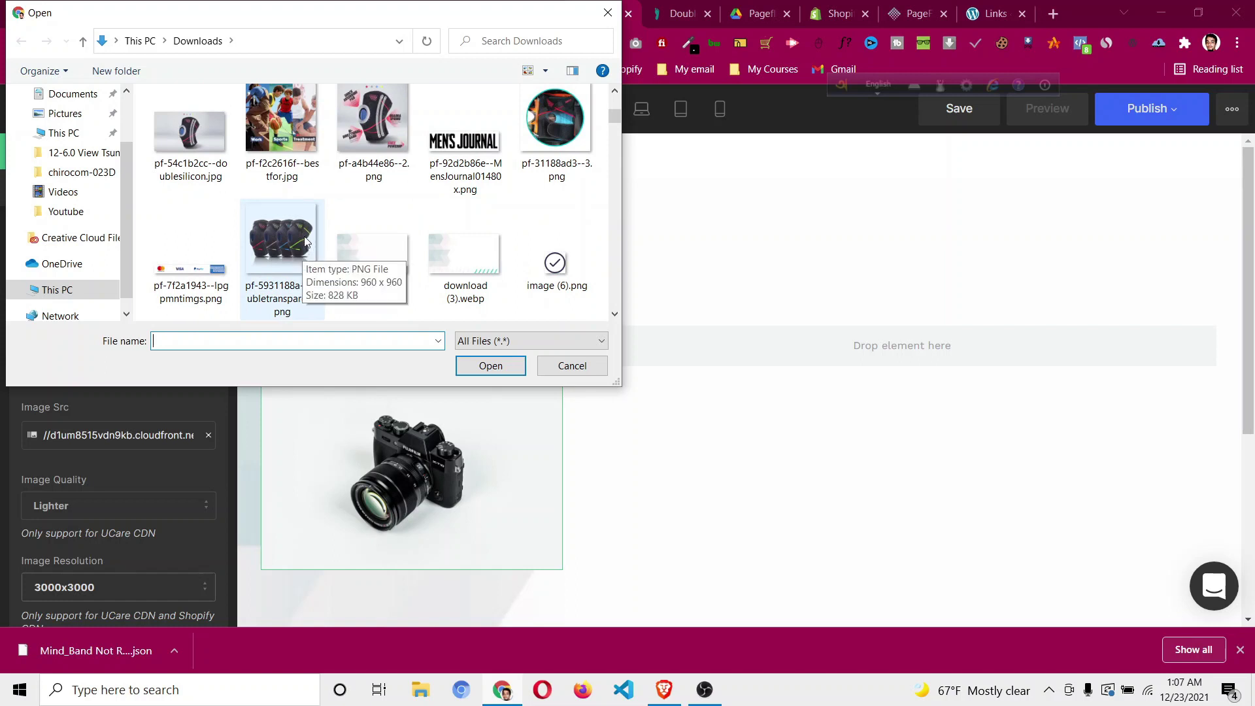
pyautogui.click(278, 239)
pyautogui.click(514, 366)
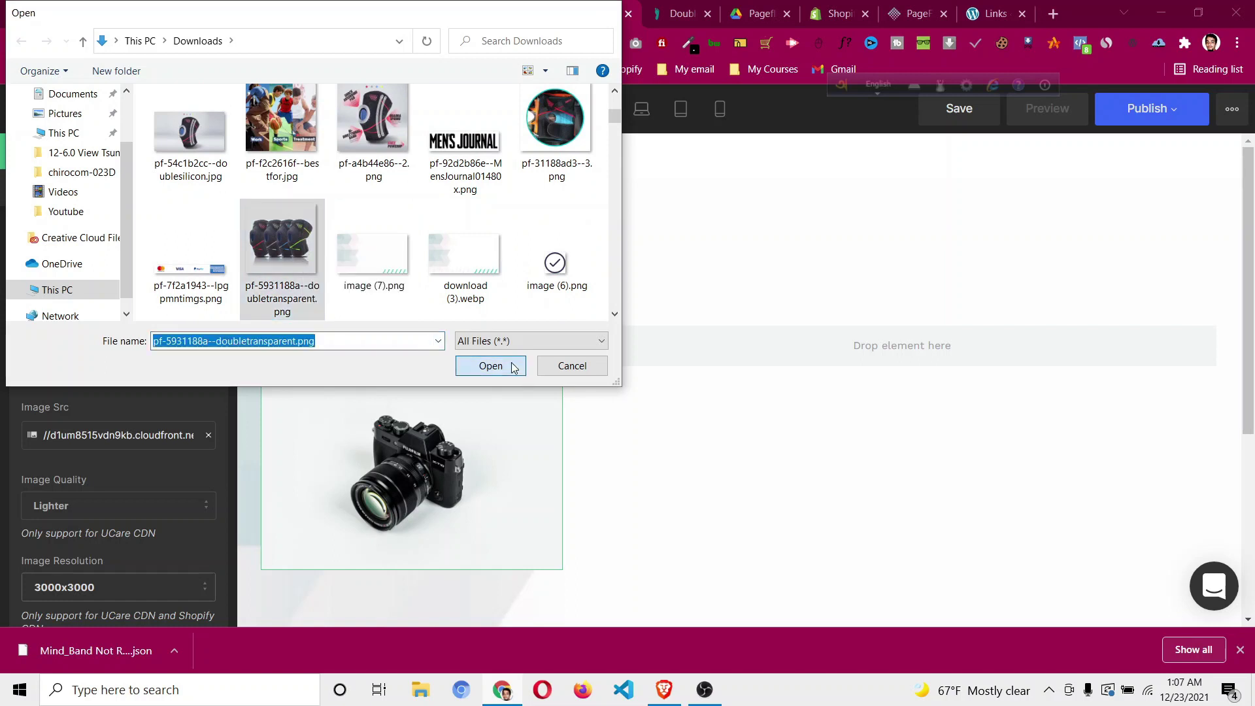
# Compare the product image with the reference page and review its dimension settings and the hero section's layout.
pyautogui.click(673, 16)
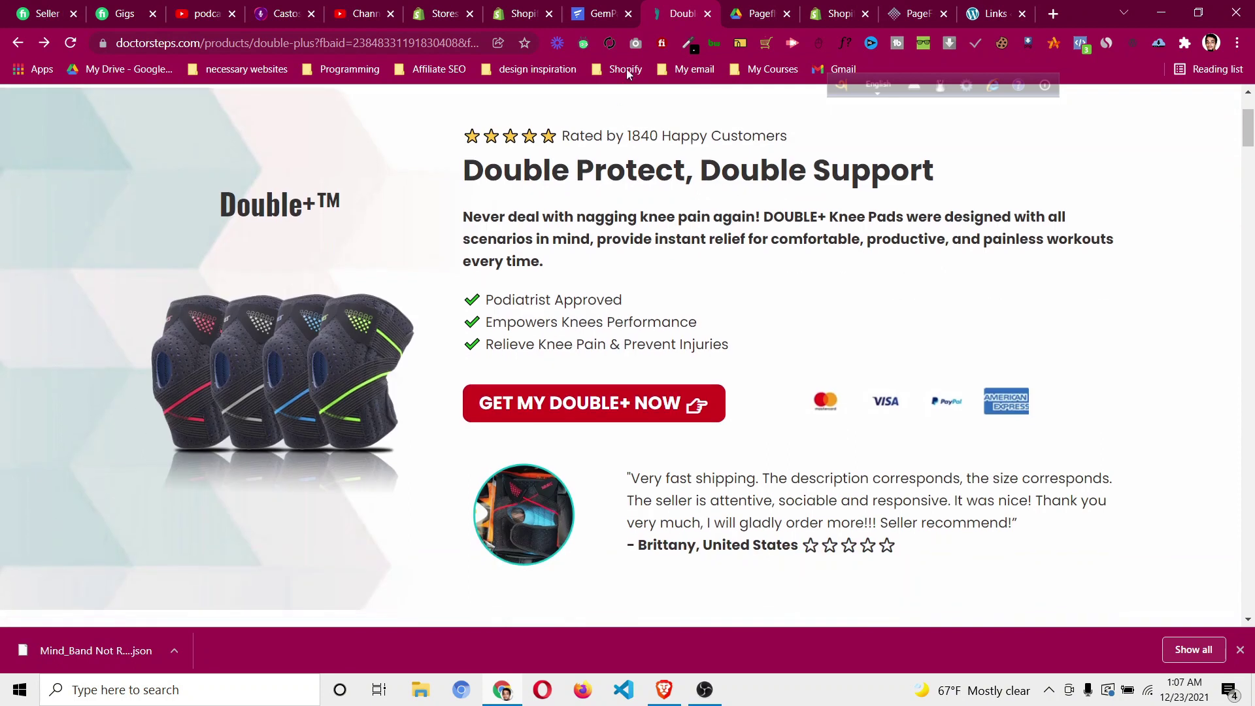
pyautogui.click(596, 12)
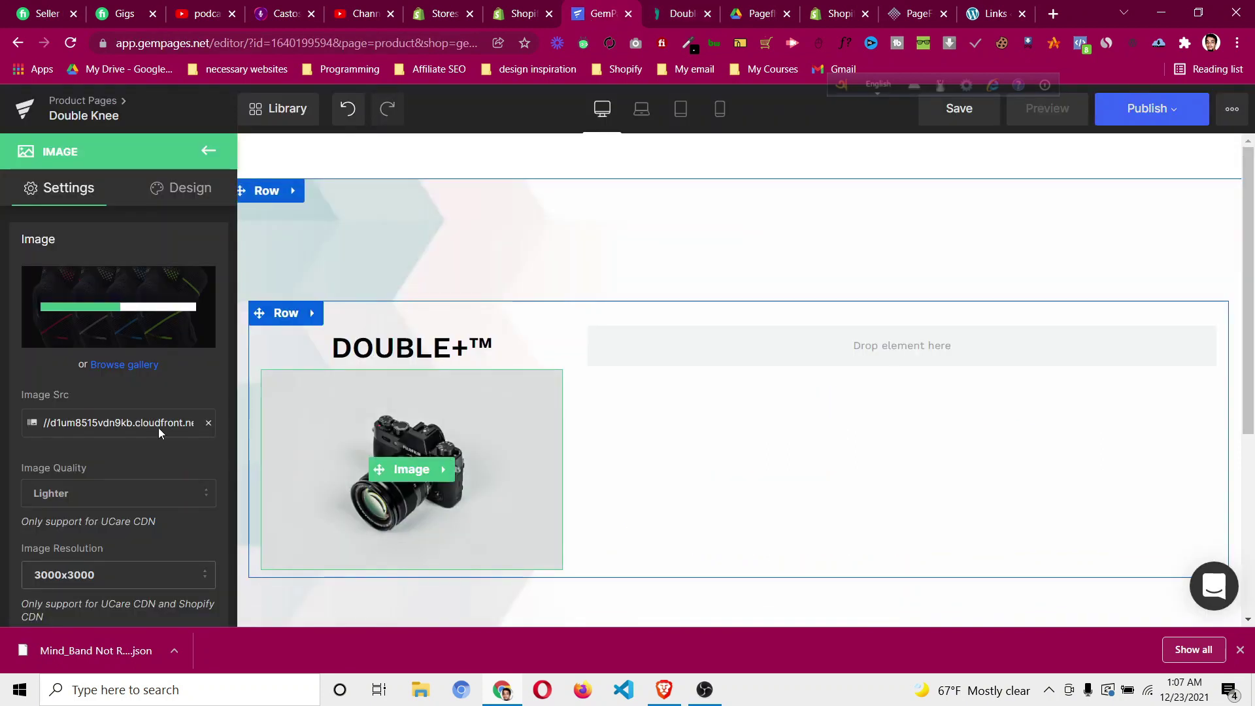
pyautogui.scroll(-2, 64, 460)
pyautogui.scroll(-4, 64, 458)
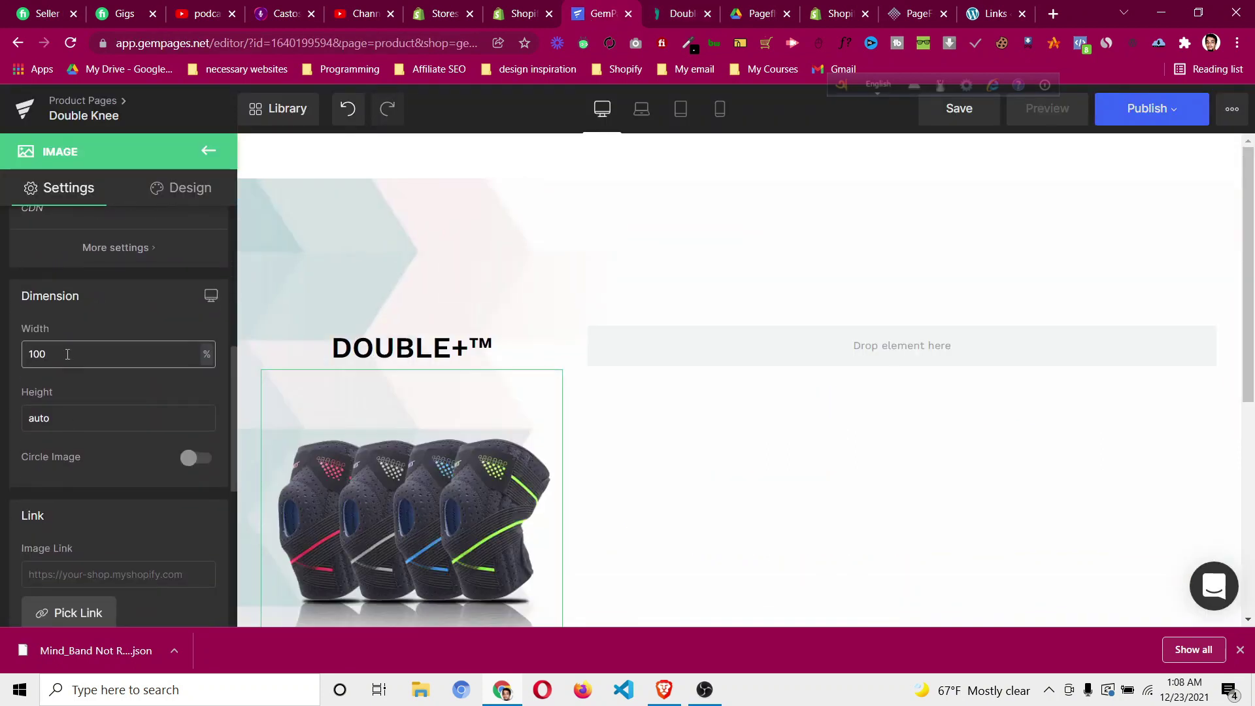
pyautogui.scroll(-3, 614, 464)
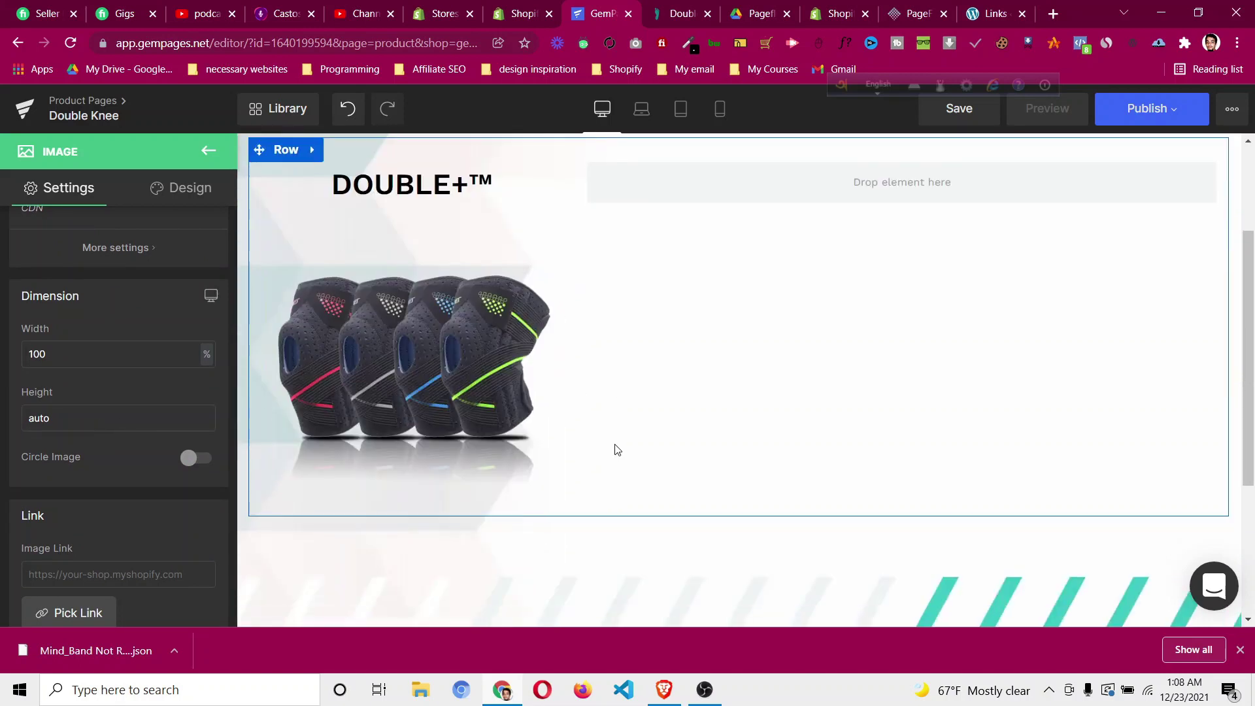
pyautogui.scroll(-3, 664, 527)
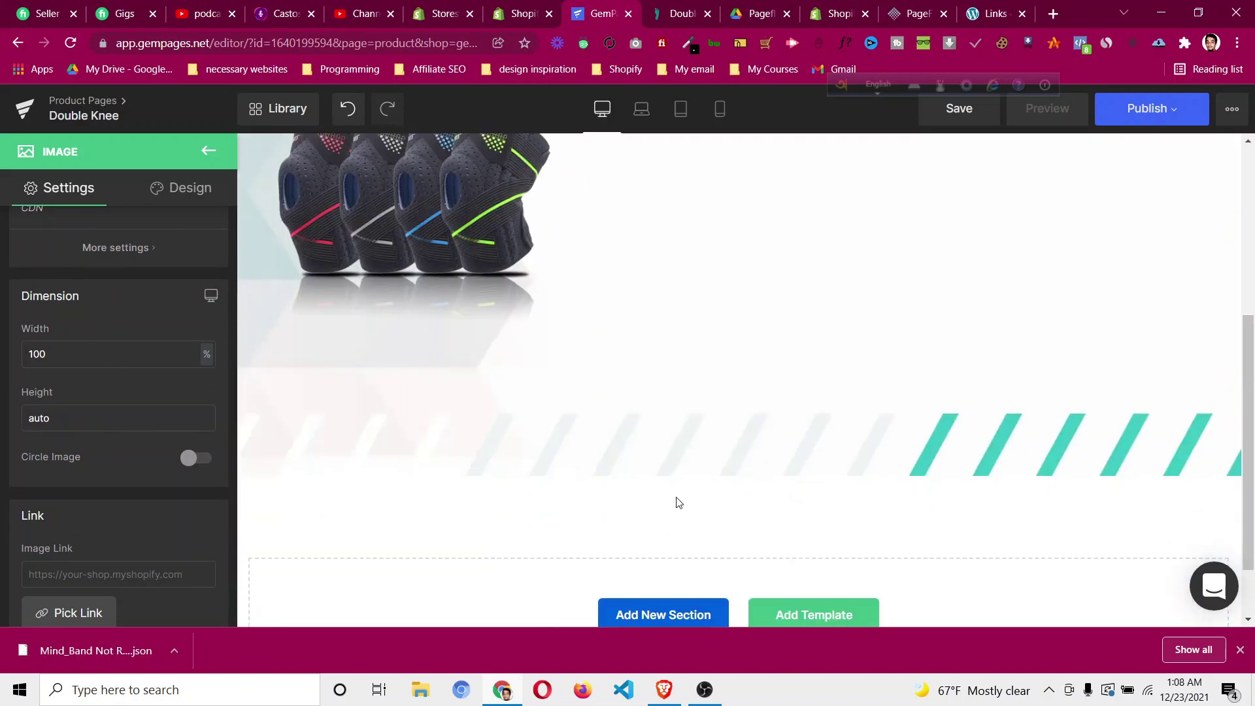
pyautogui.scroll(5, 594, 370)
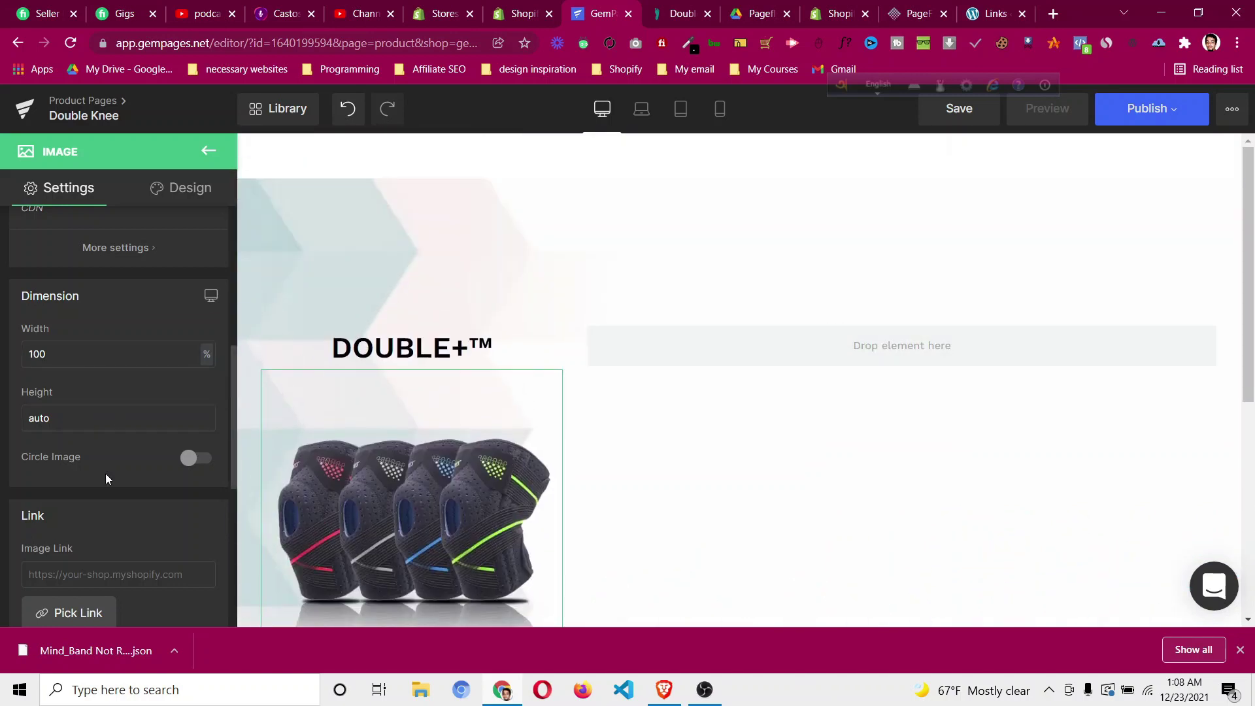
pyautogui.scroll(-3, 108, 487)
pyautogui.scroll(3, 109, 489)
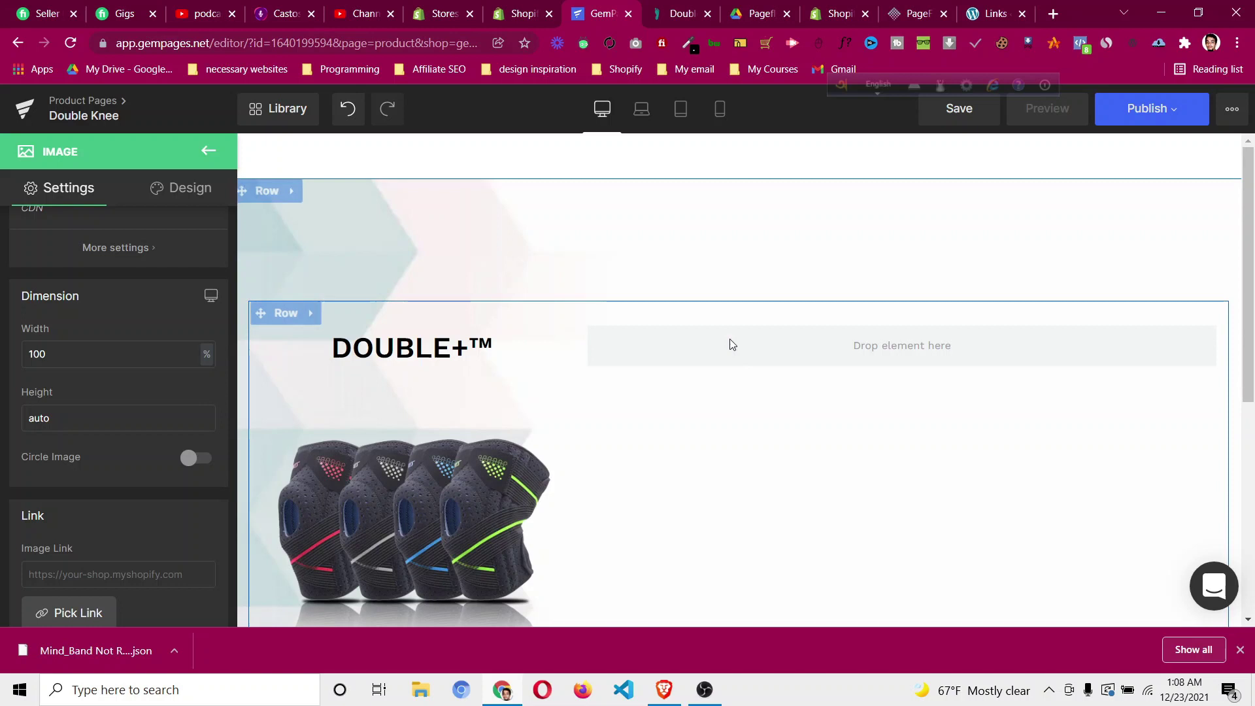
# Copy the five-star "Rated by 1840 Happy Customers" line from the DoctorSteps reference page and return to the GemPages editor.
pyautogui.click(676, 13)
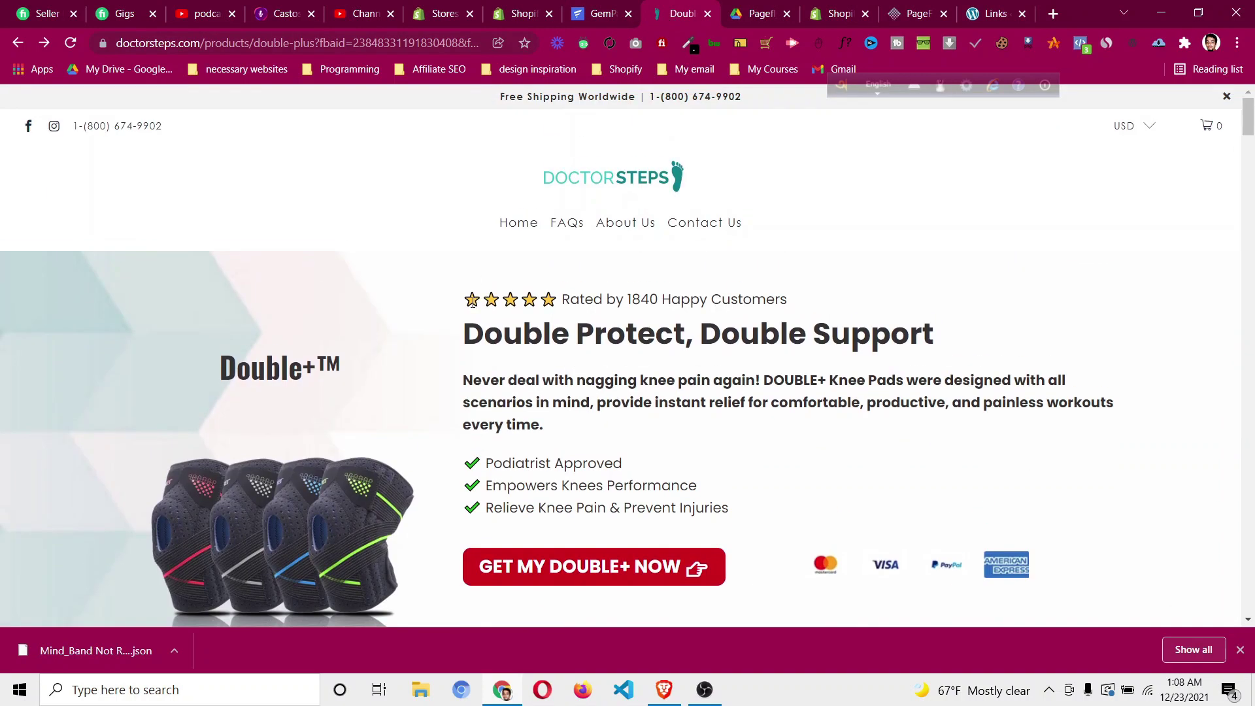
pyautogui.moveTo(466, 300); pyautogui.dragTo(793, 307)
pyautogui.rightClick(763, 300)
pyautogui.click(774, 309)
pyautogui.click(607, 13)
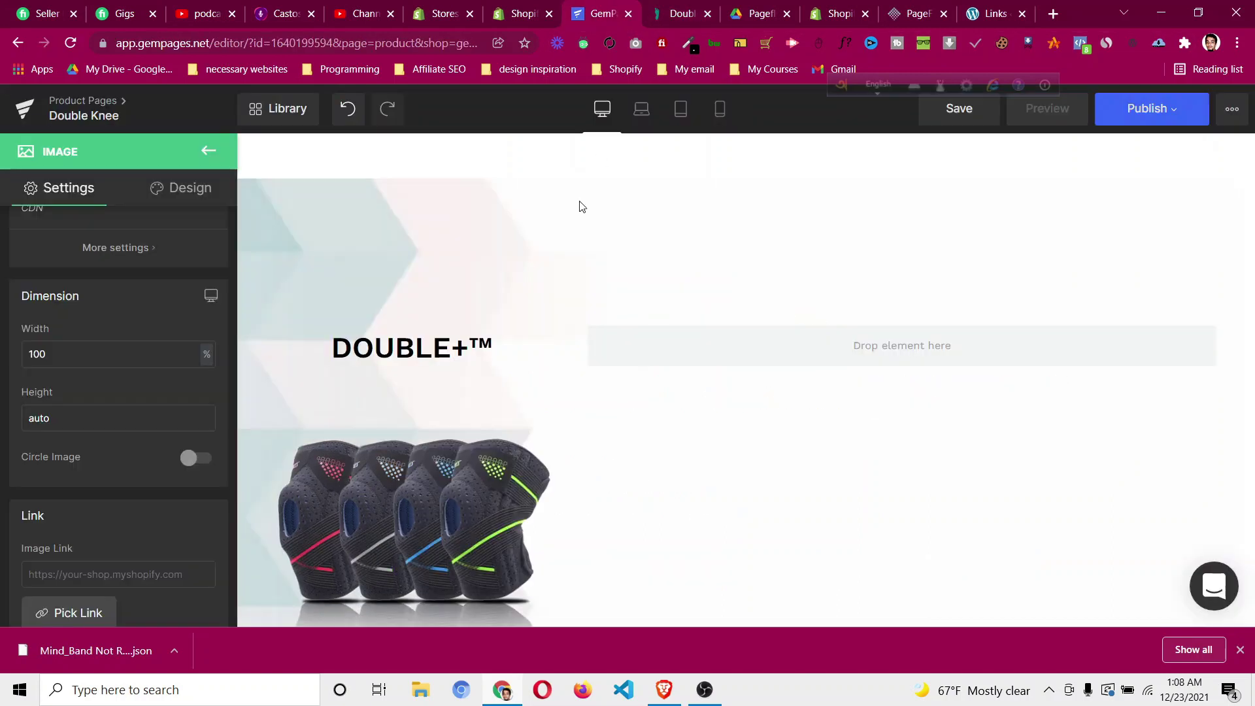
# Add a Text Block to the empty column beside the heading and replace its placeholder with the copied rating line as plain text.
pyautogui.click(209, 151)
pyautogui.moveTo(84, 352); pyautogui.dragTo(679, 347)
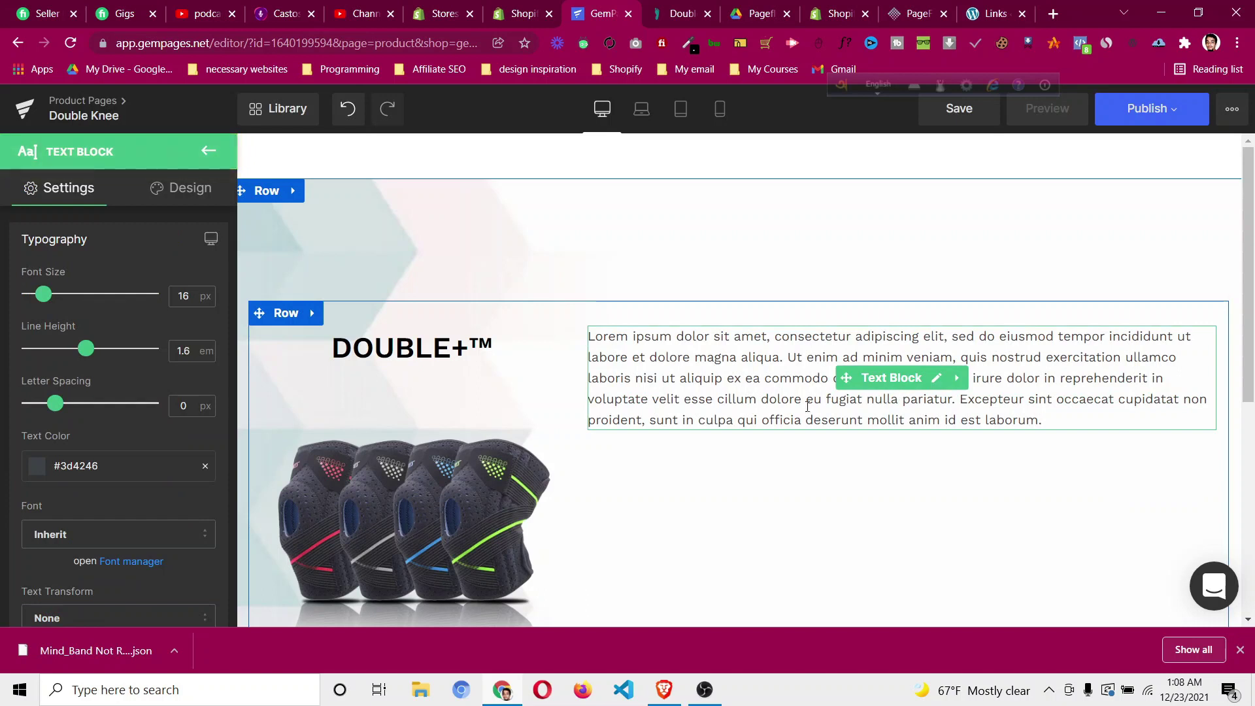
pyautogui.click(716, 386)
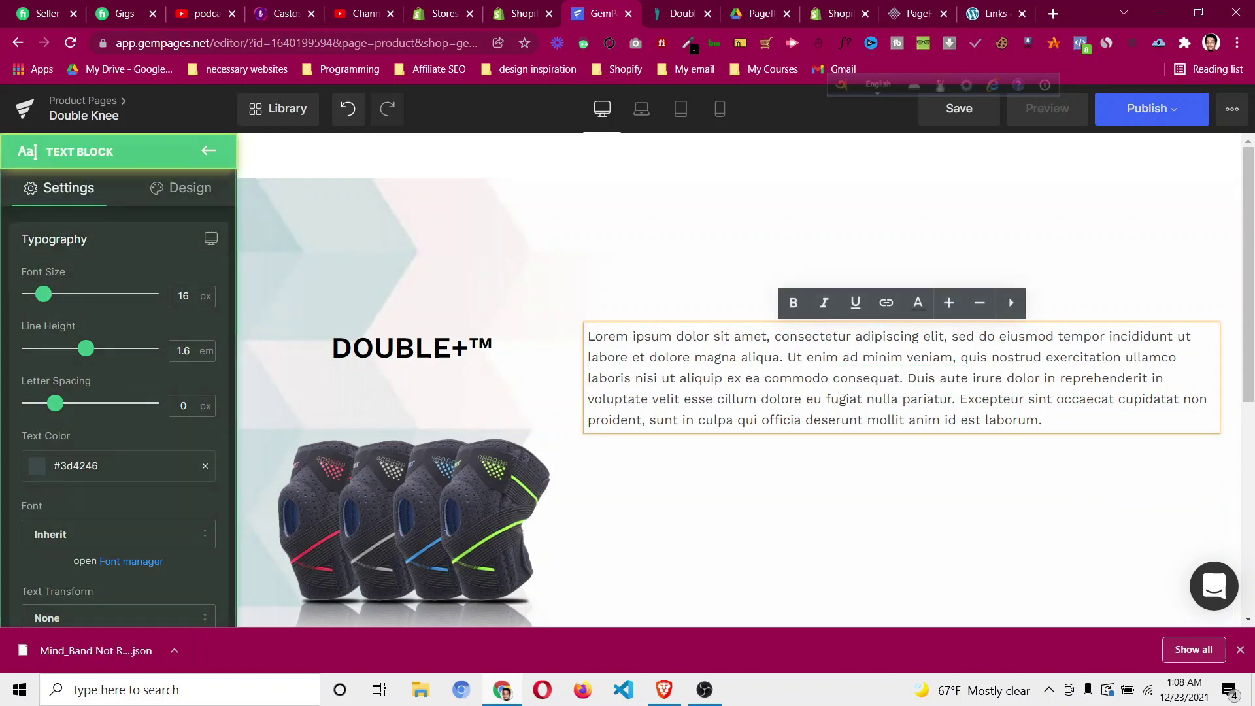
pyautogui.hotkey('ctrl', 'a')
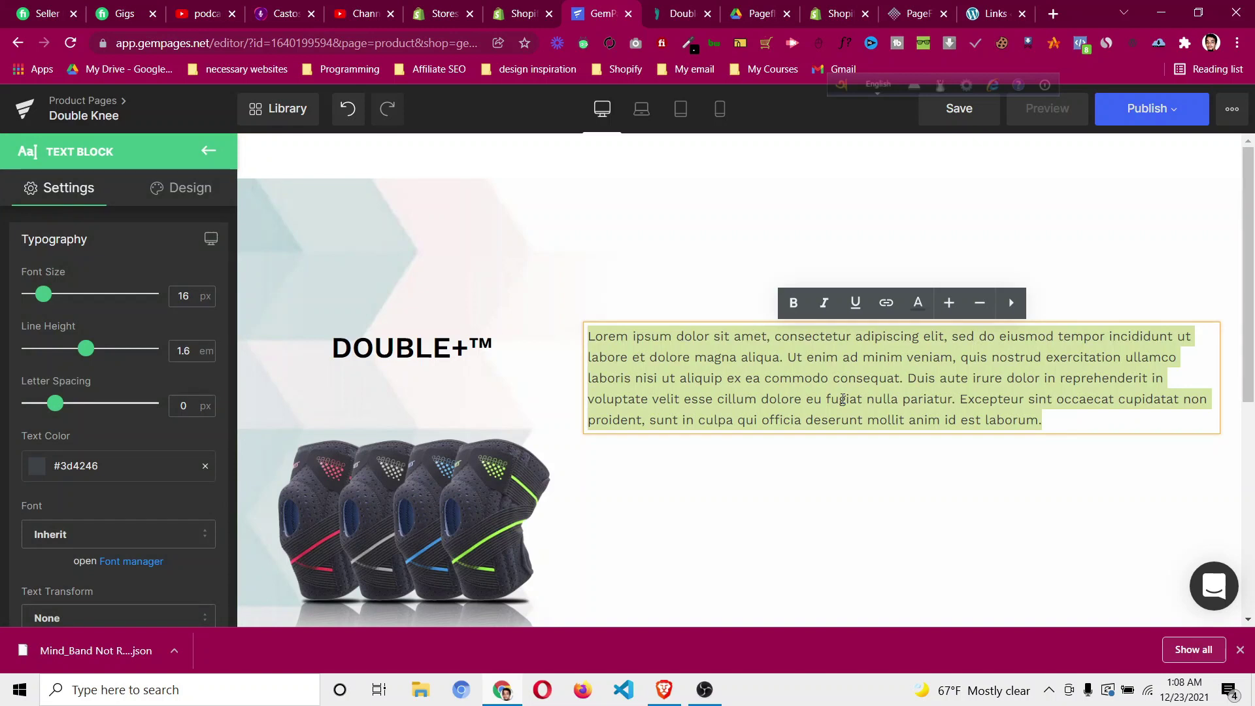
pyautogui.press('BackSpace')
pyautogui.hotkey('ctrl', 'v')
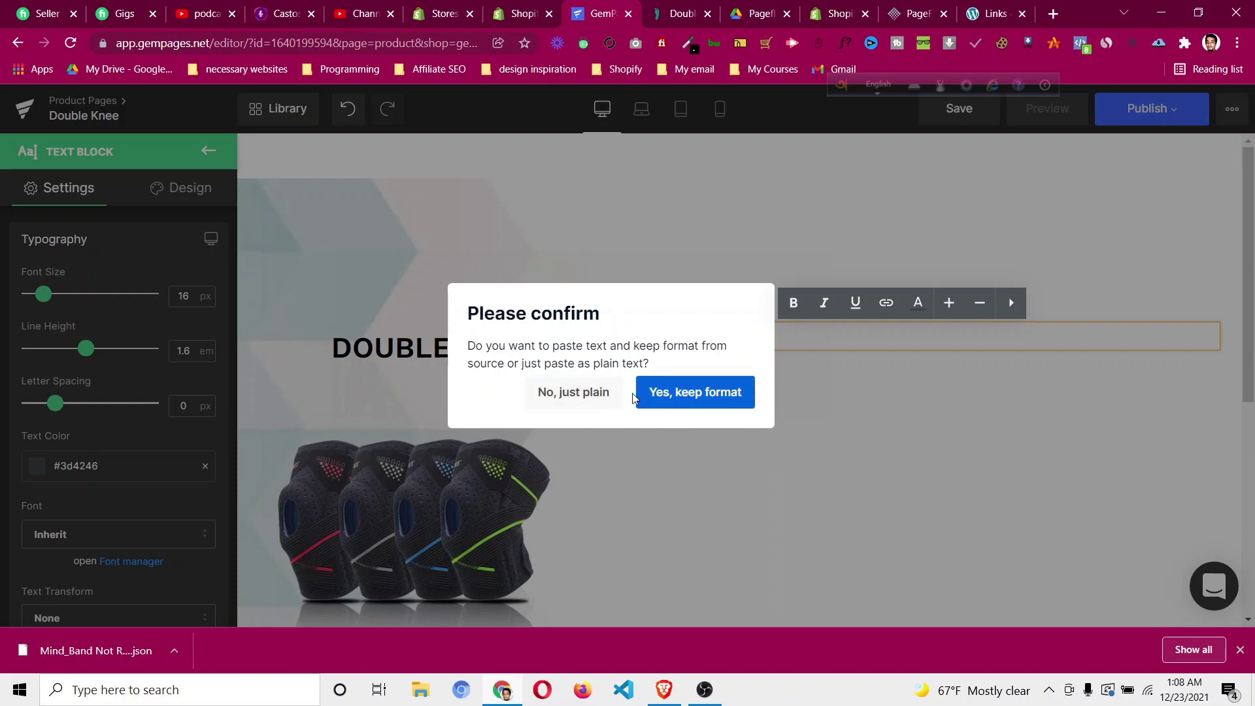
pyautogui.click(566, 397)
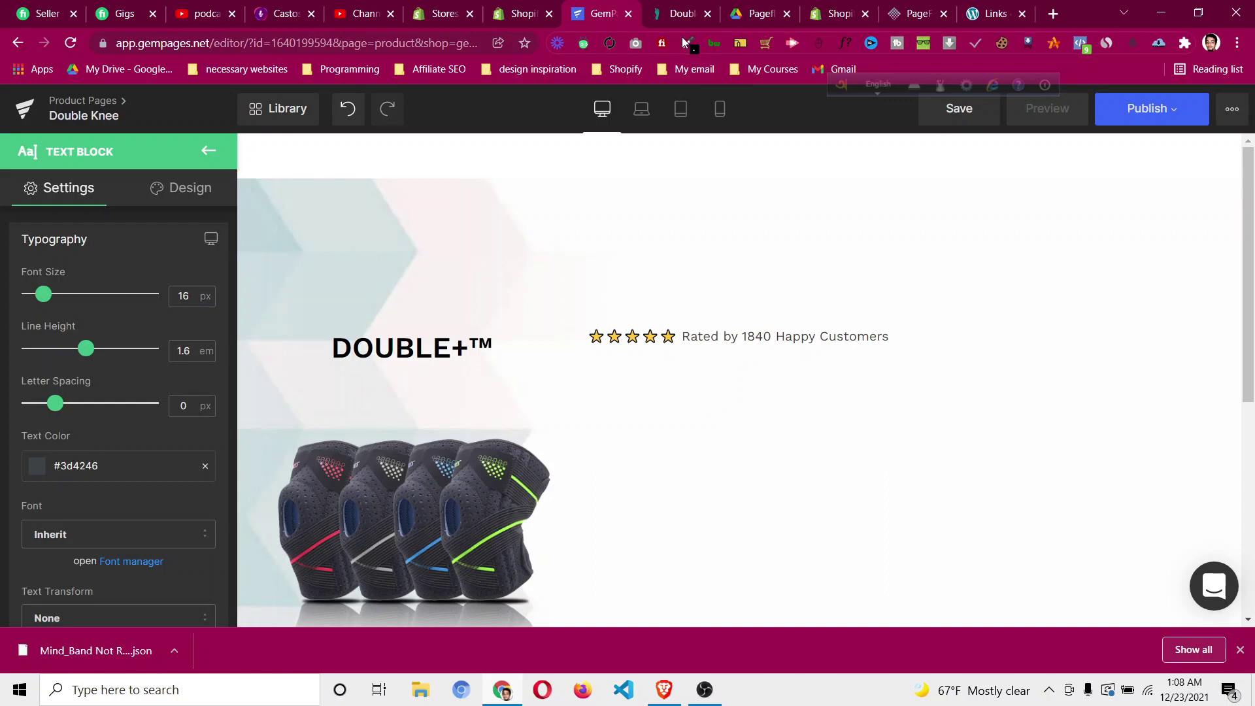
# Set the rating text's font size to 17 px.
pyautogui.click(713, 340)
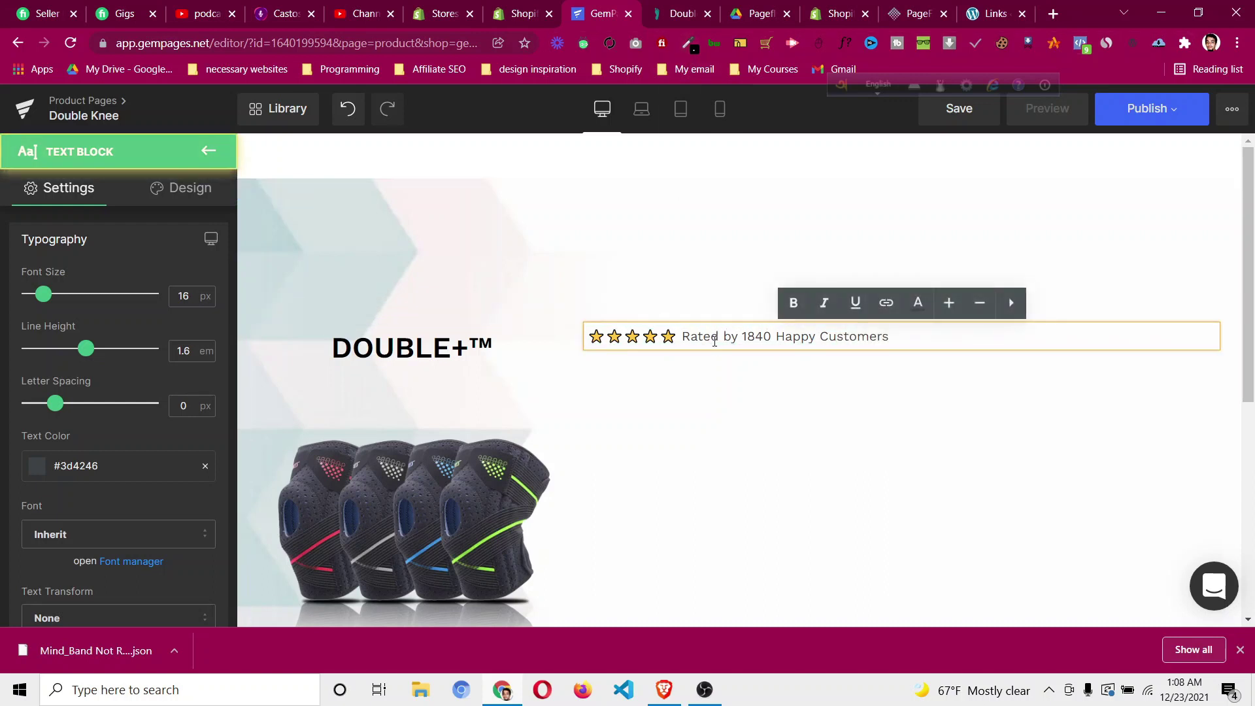
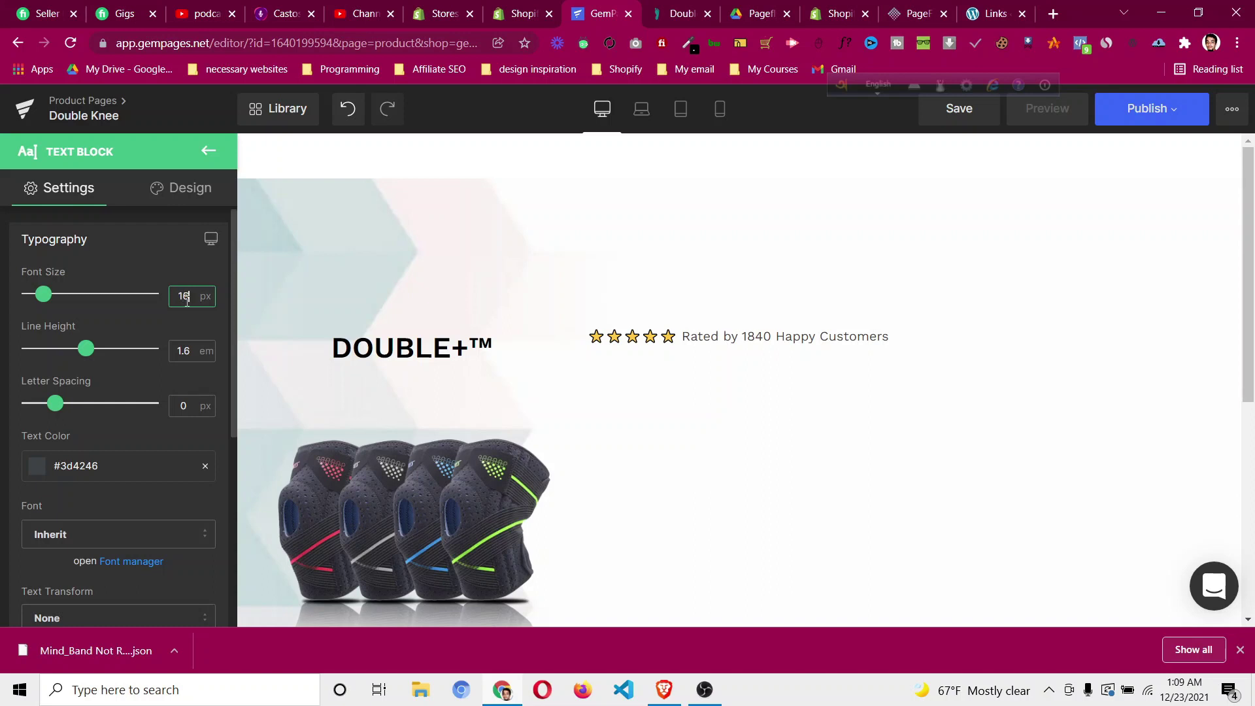
pyautogui.doubleClick(216, 301)
pyautogui.click(184, 298)
pyautogui.write('20')
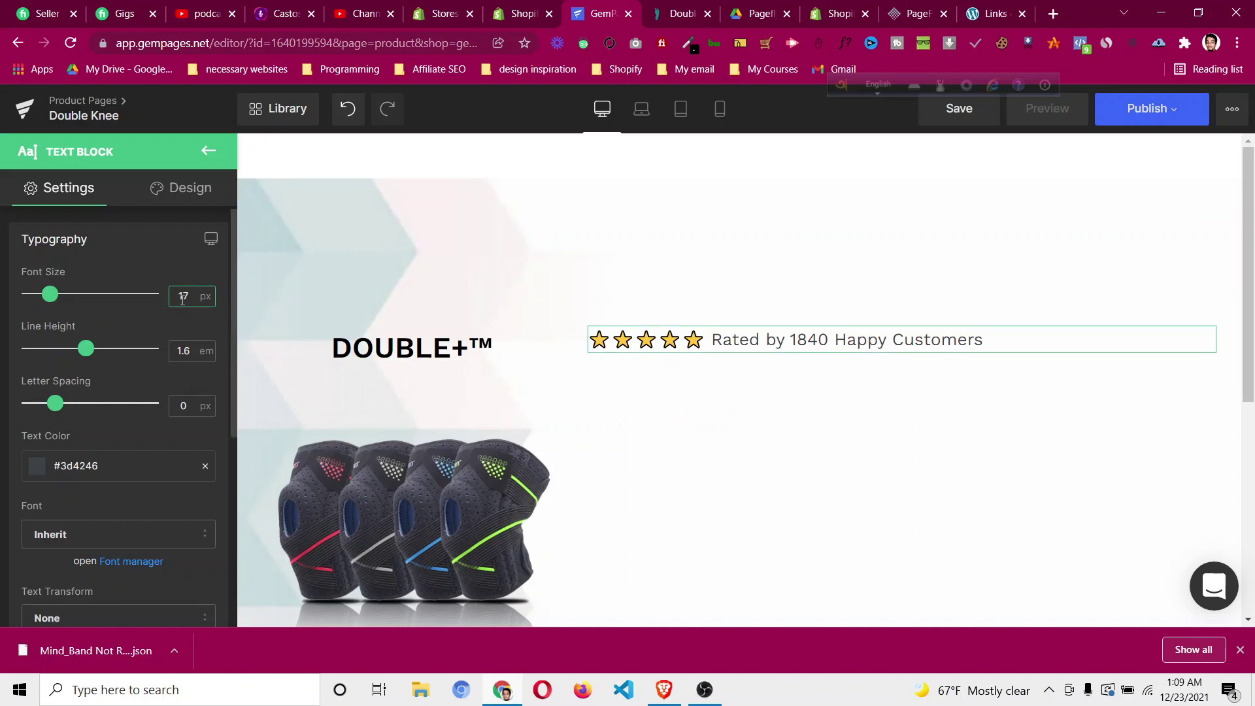
# Set the rating text's colour to near-black, #0a0a0a.
pyautogui.click(35, 466)
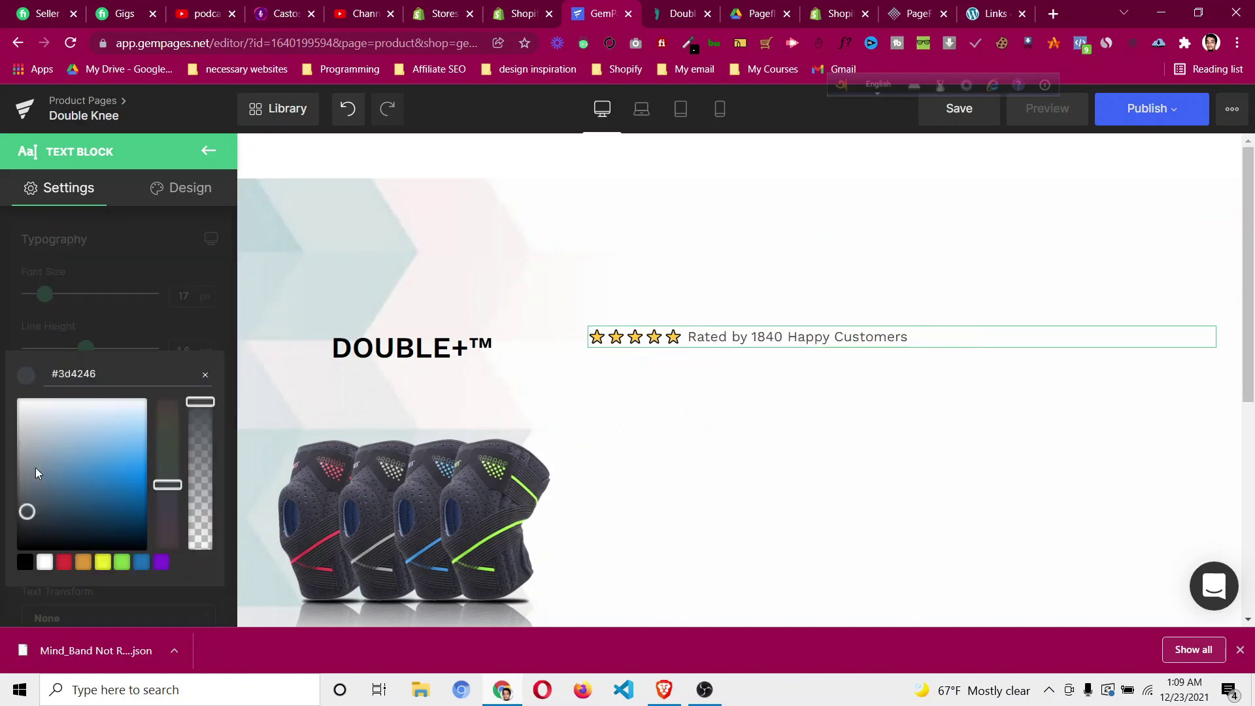
pyautogui.moveTo(51, 465); pyautogui.dragTo(17, 545)
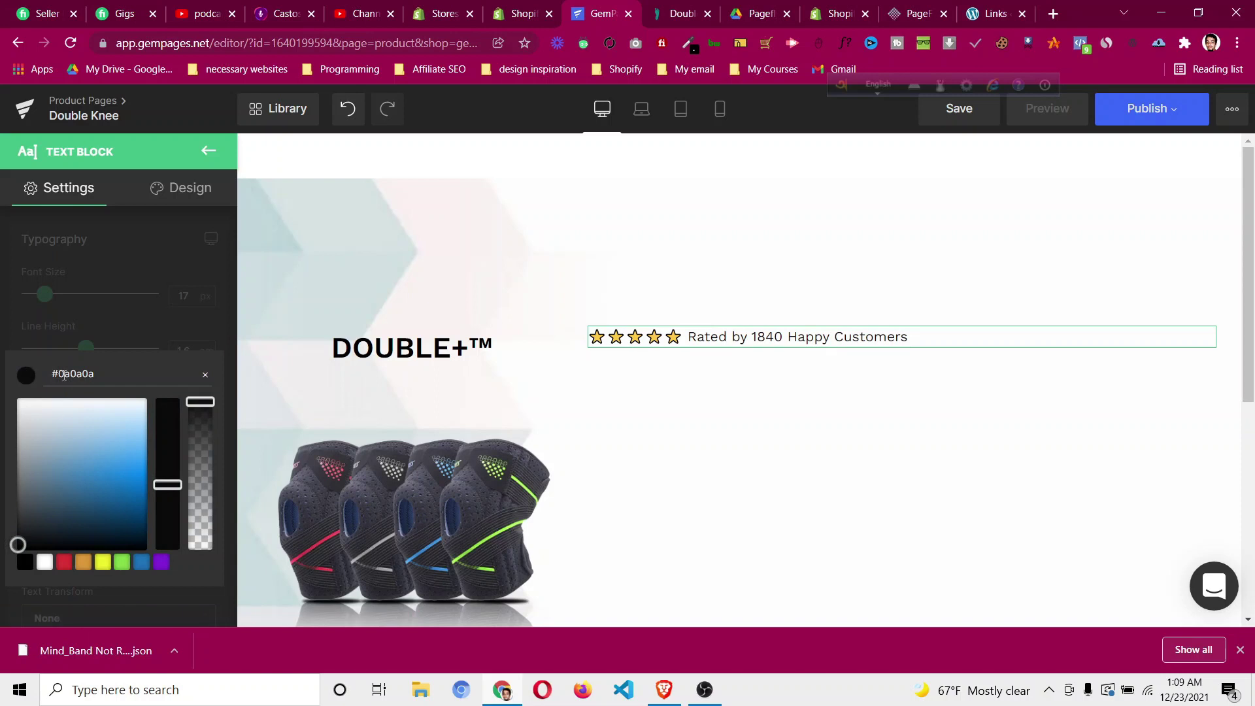
pyautogui.click(107, 326)
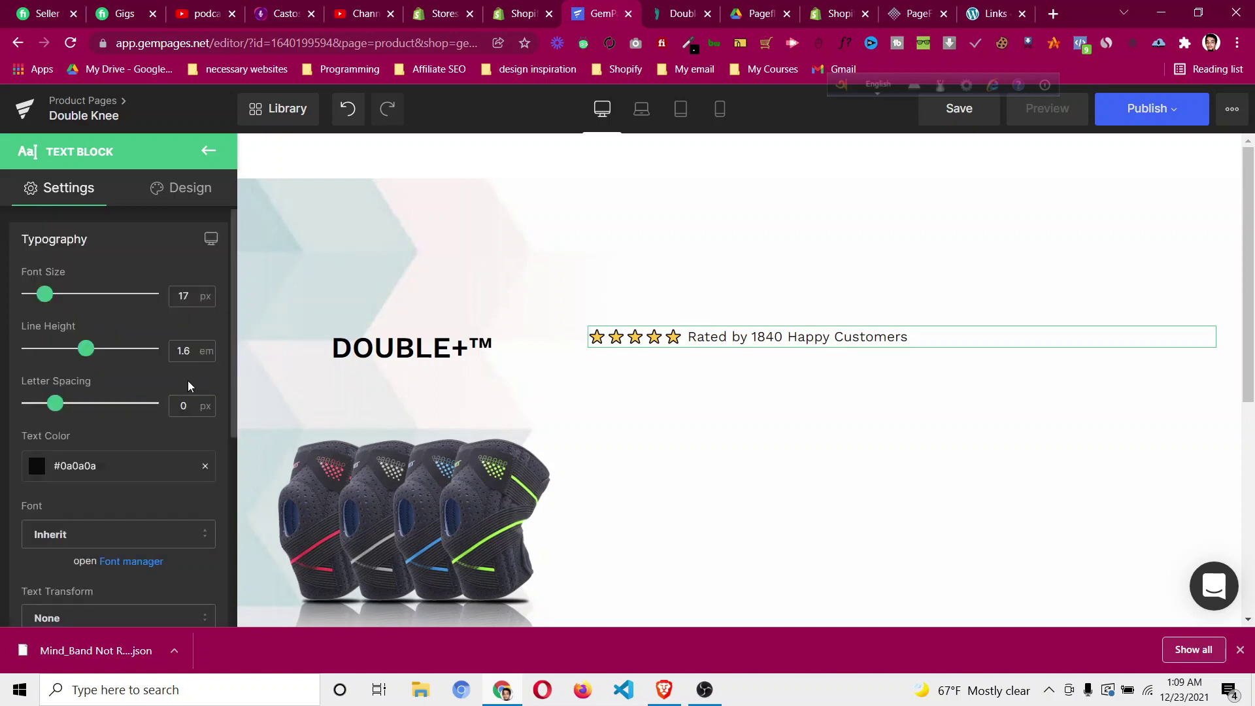
pyautogui.scroll(-2, 911, 420)
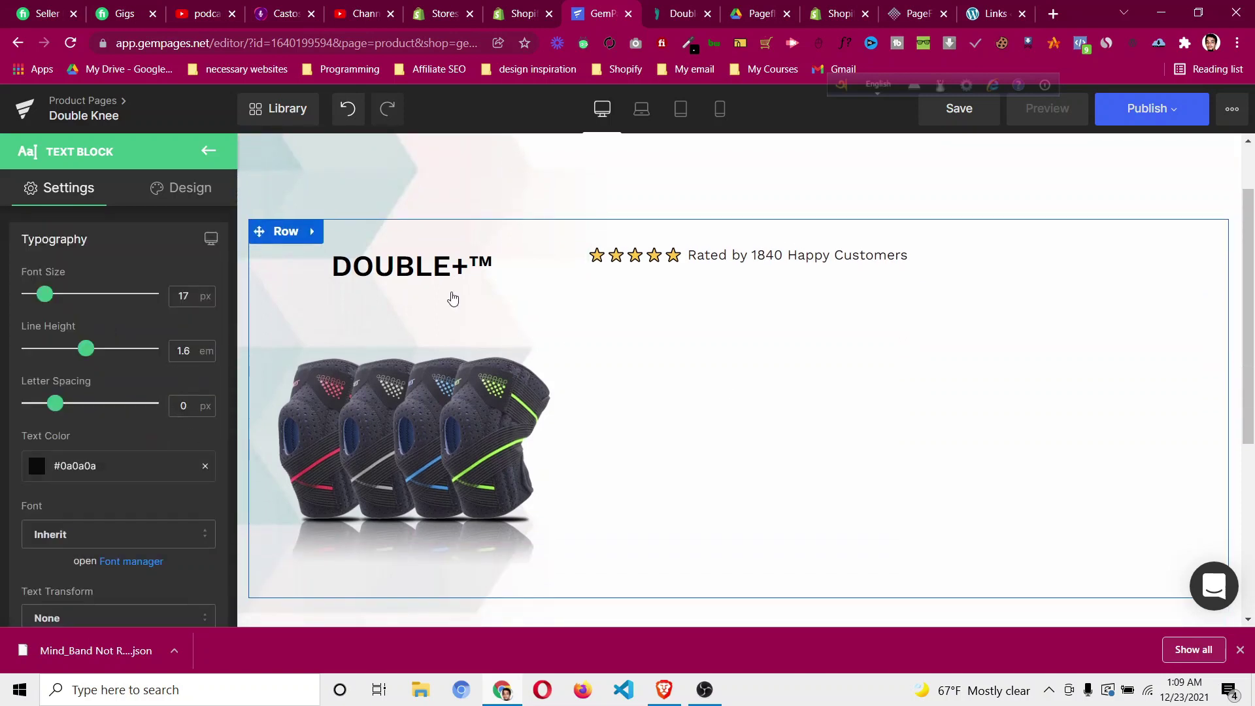
# Reduce the outer hero row's padding to 39 px at the top and 38 px at the bottom, checking against the DoctorSteps reference page.
pyautogui.scroll(2, 491, 312)
pyautogui.click(688, 9)
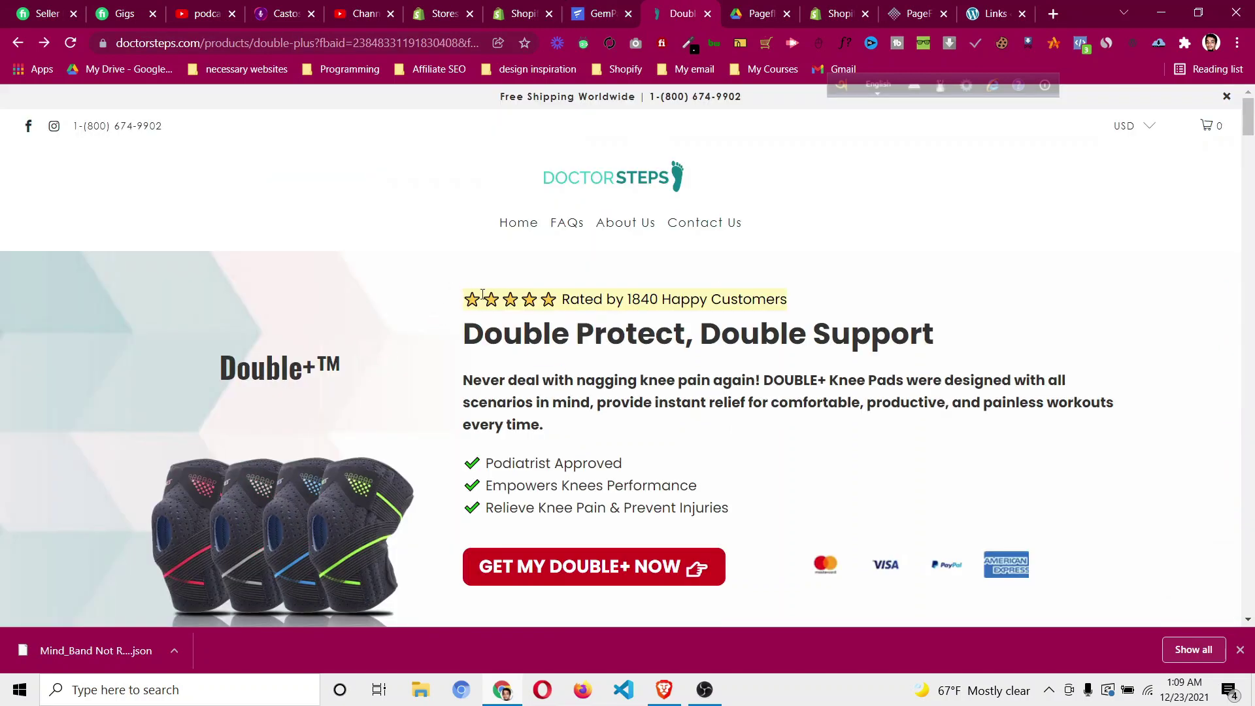
pyautogui.click(602, 14)
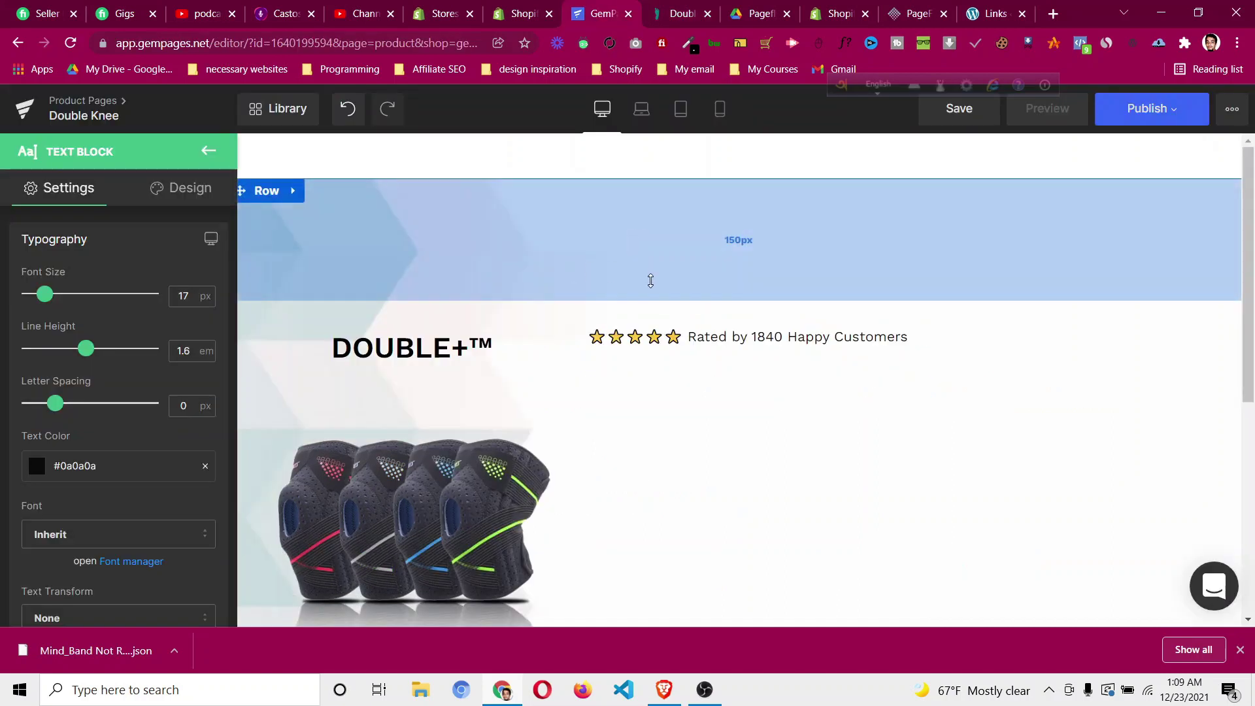
pyautogui.moveTo(664, 277); pyautogui.dragTo(700, 198)
pyautogui.scroll(-1, 695, 509)
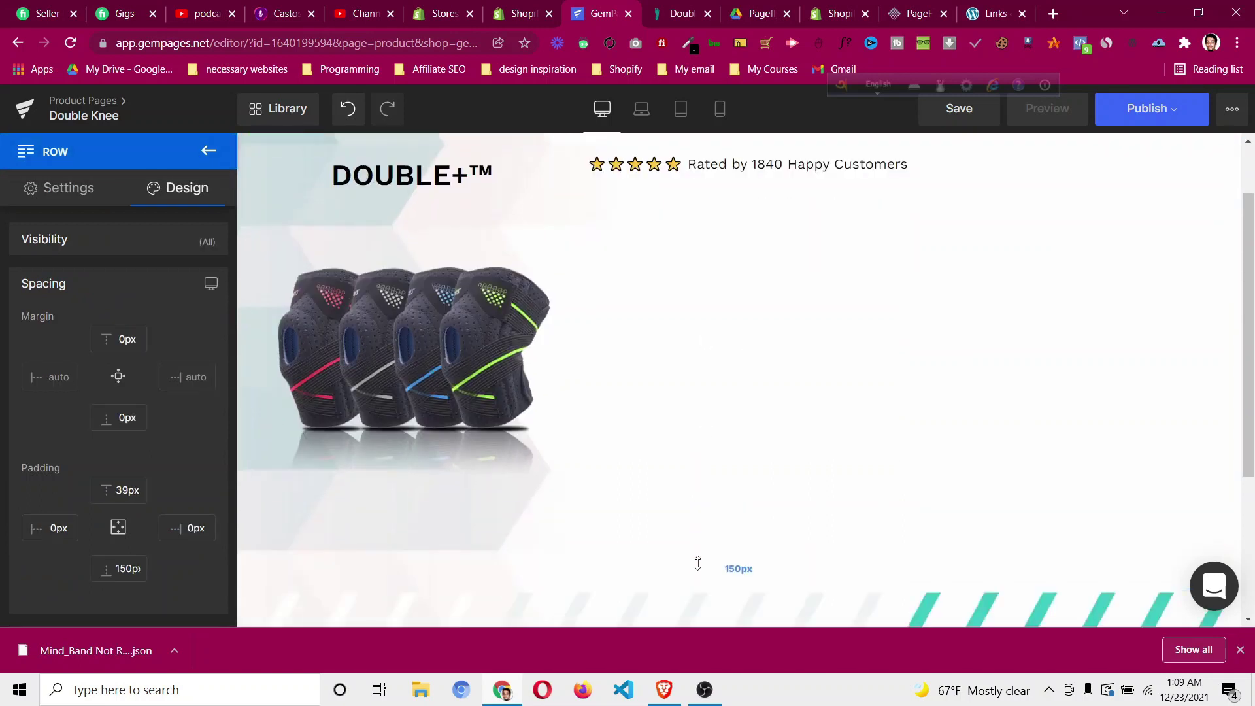
pyautogui.scroll(-1, 698, 563)
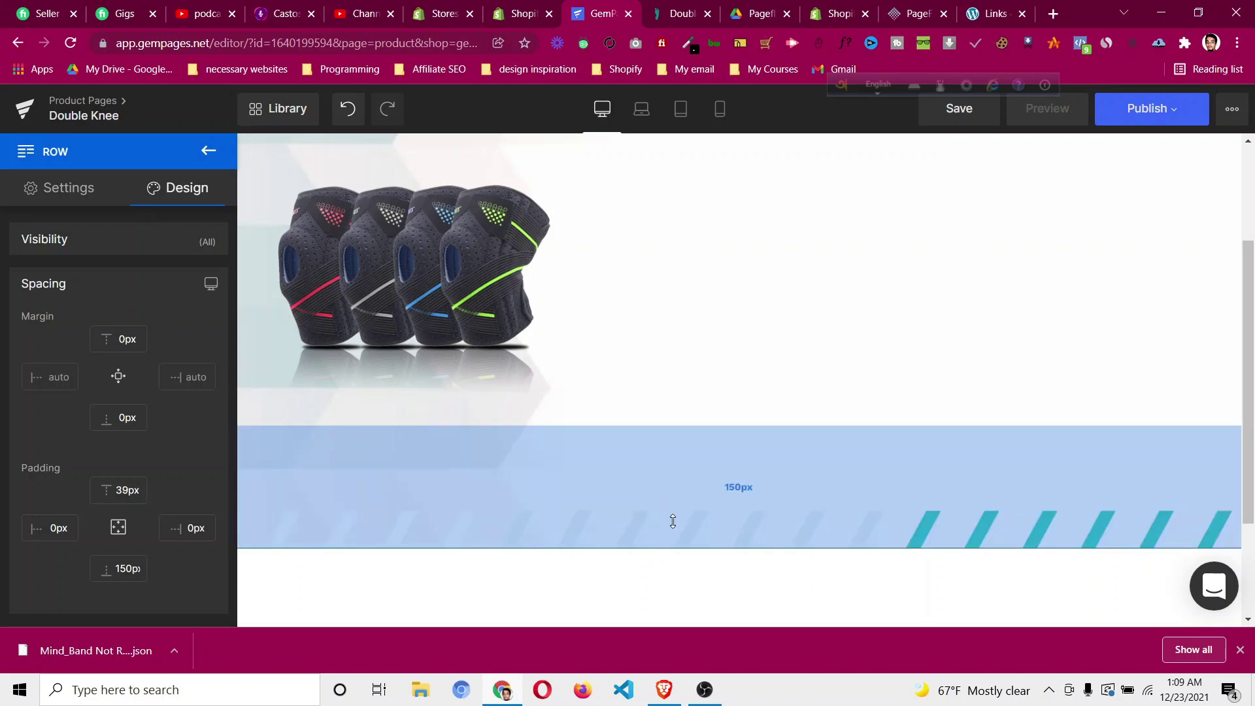
pyautogui.moveTo(676, 528); pyautogui.dragTo(678, 434)
pyautogui.scroll(3, 678, 434)
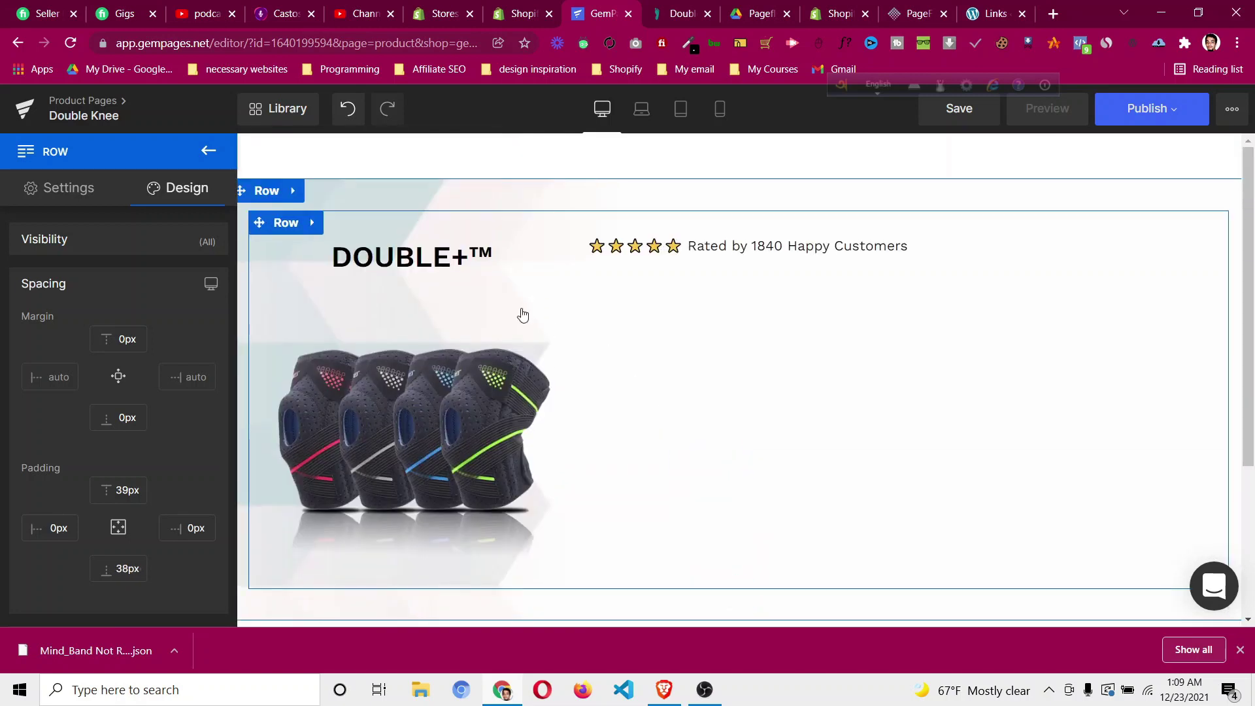
# Copy the "Double Protect, Double Support" heading from the DoctorSteps reference page and return to the GemPages editor.
pyautogui.click(680, 14)
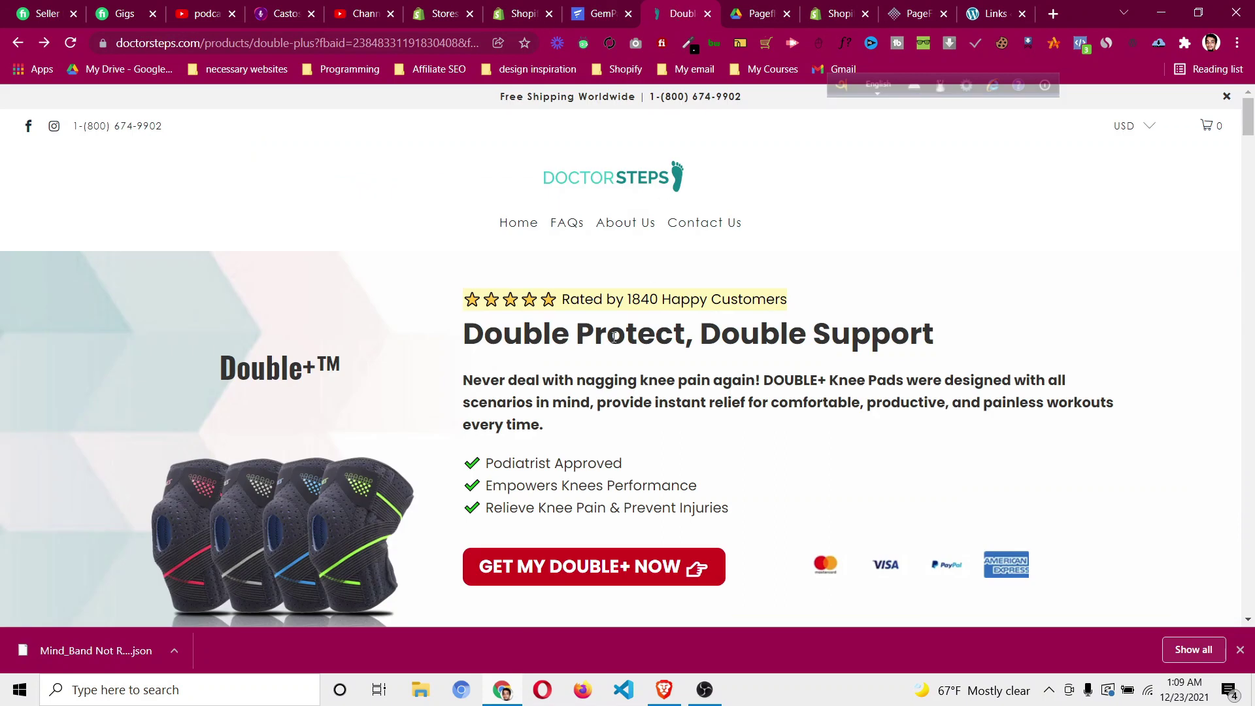
pyautogui.moveTo(465, 335); pyautogui.dragTo(979, 336)
pyautogui.rightClick(877, 328)
pyautogui.click(915, 339)
pyautogui.click(587, 9)
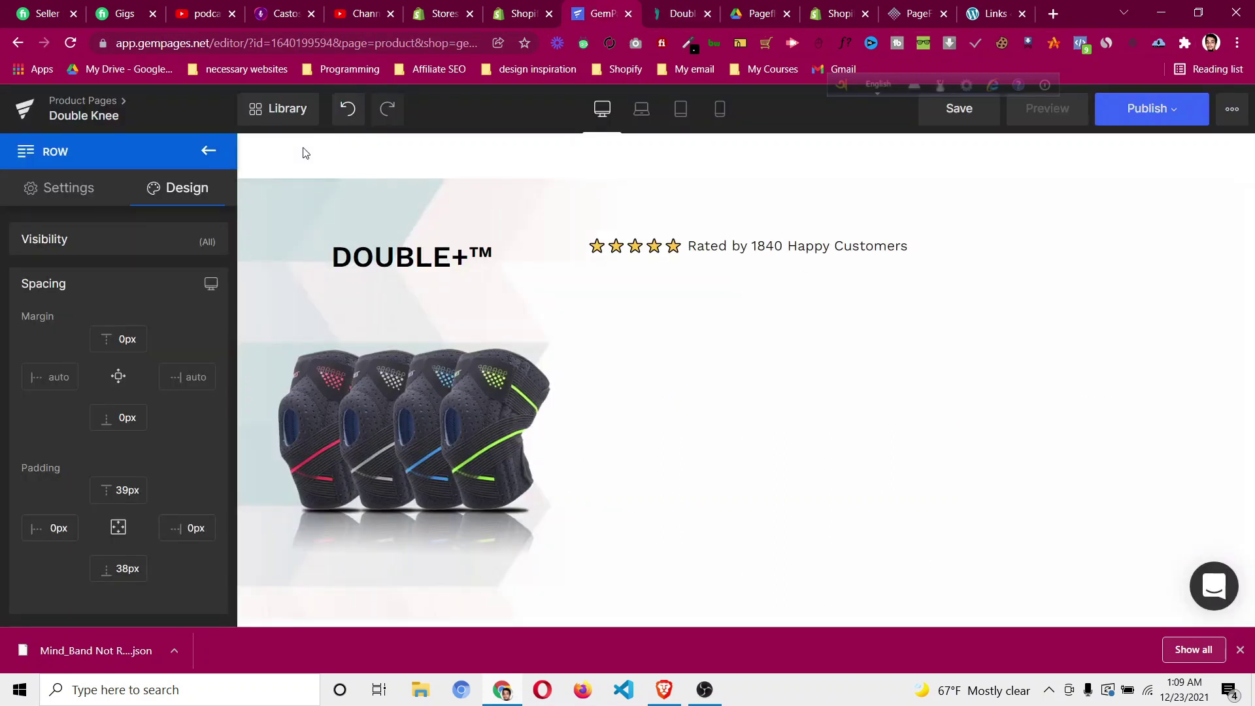
# Add a Heading below the rating text, with its title tag set to H3 and its alignment to left.
pyautogui.click(213, 150)
pyautogui.moveTo(145, 217); pyautogui.dragTo(679, 249)
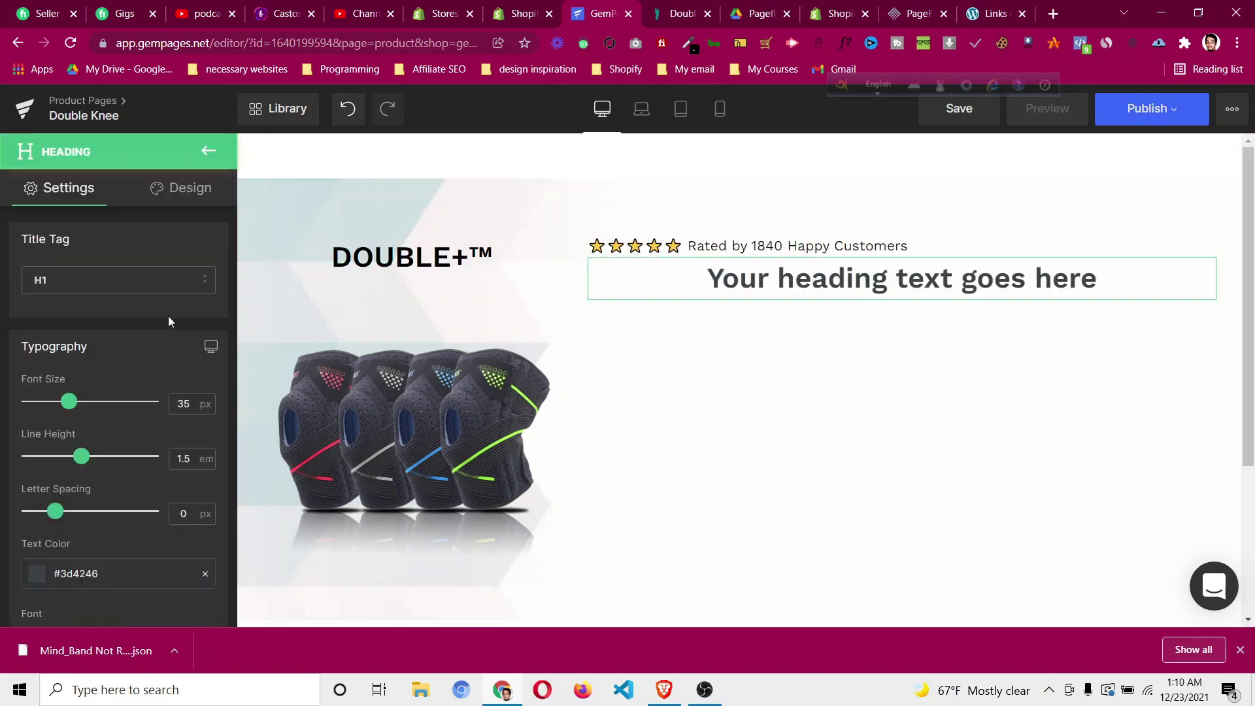
pyautogui.click(69, 279)
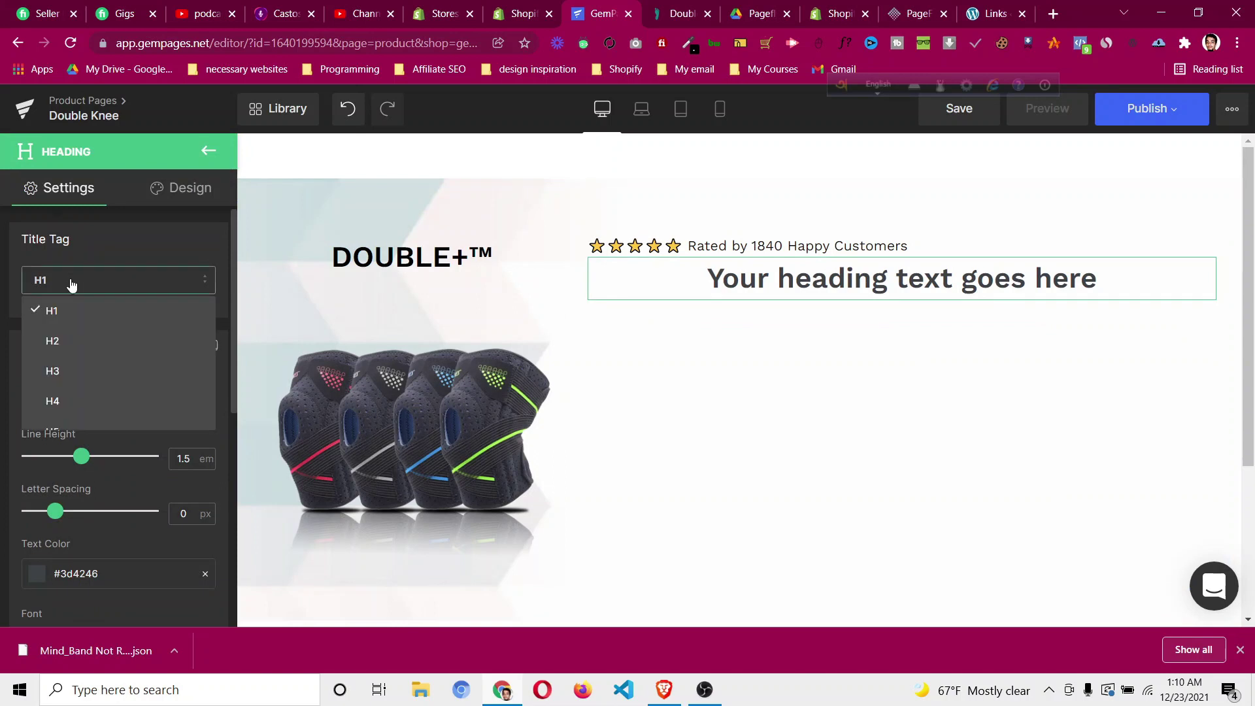
pyautogui.click(70, 373)
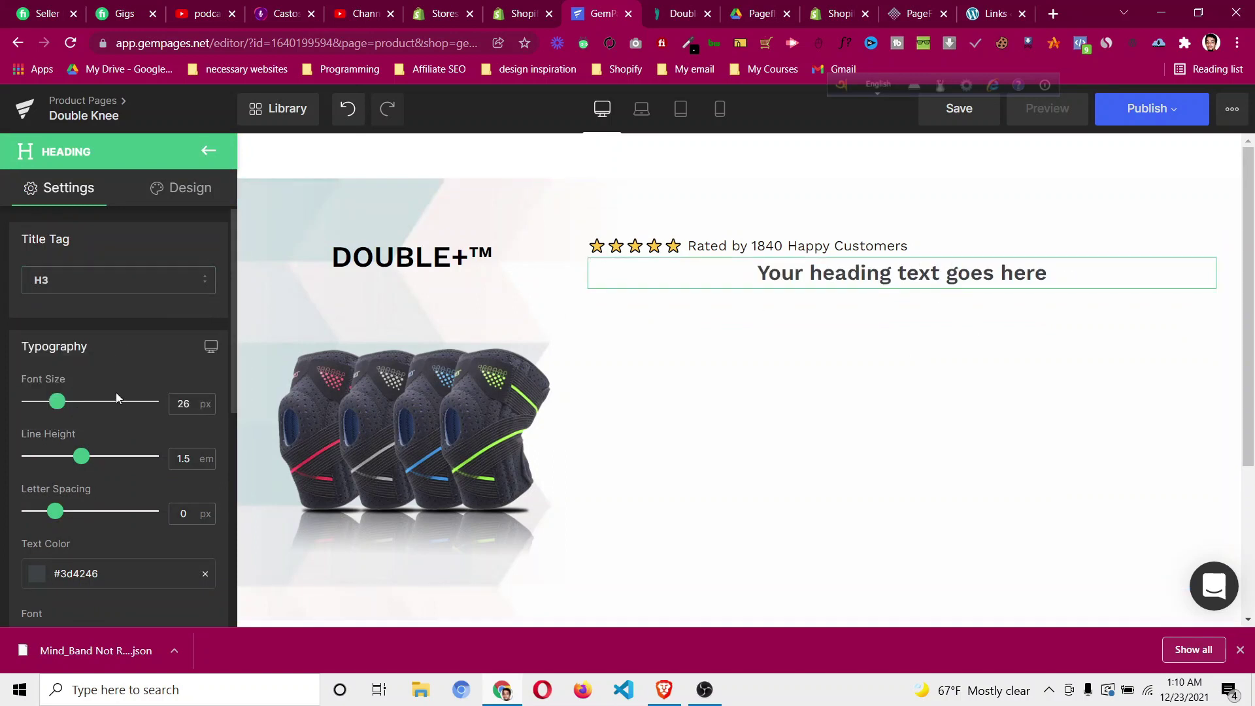
pyautogui.scroll(-6, 116, 395)
pyautogui.scroll(-2, 117, 401)
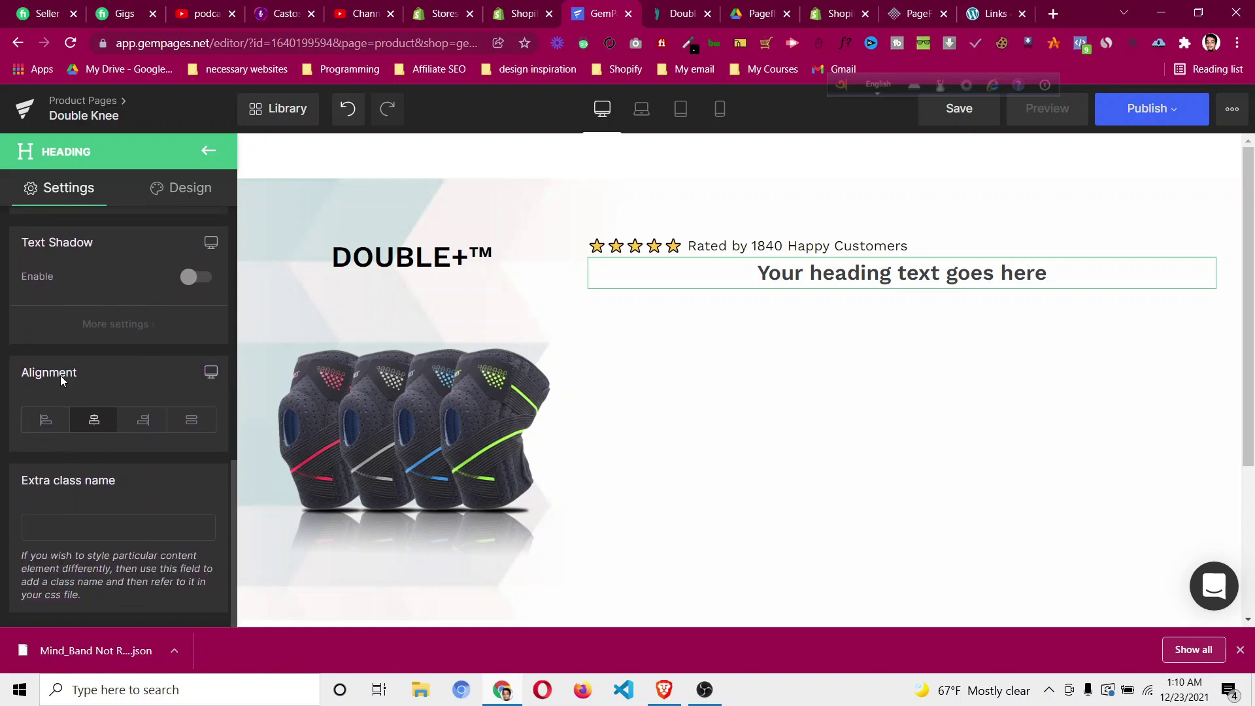
pyautogui.click(45, 425)
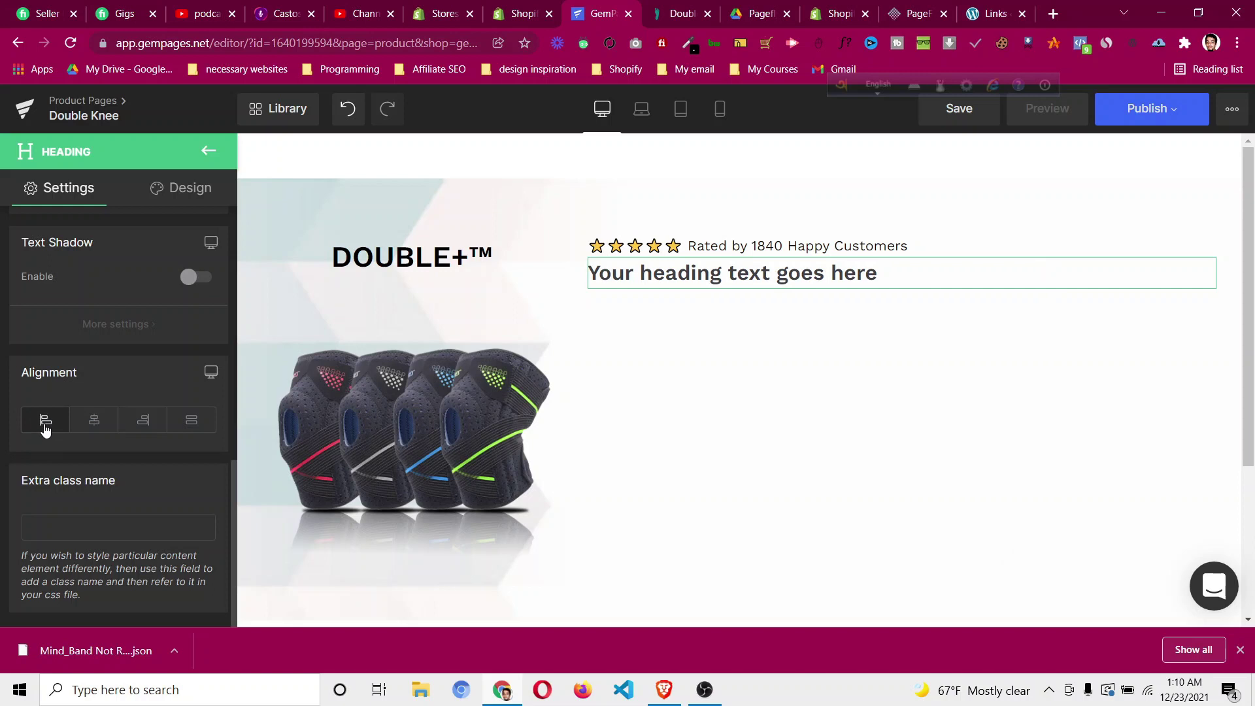
pyautogui.scroll(8, 141, 368)
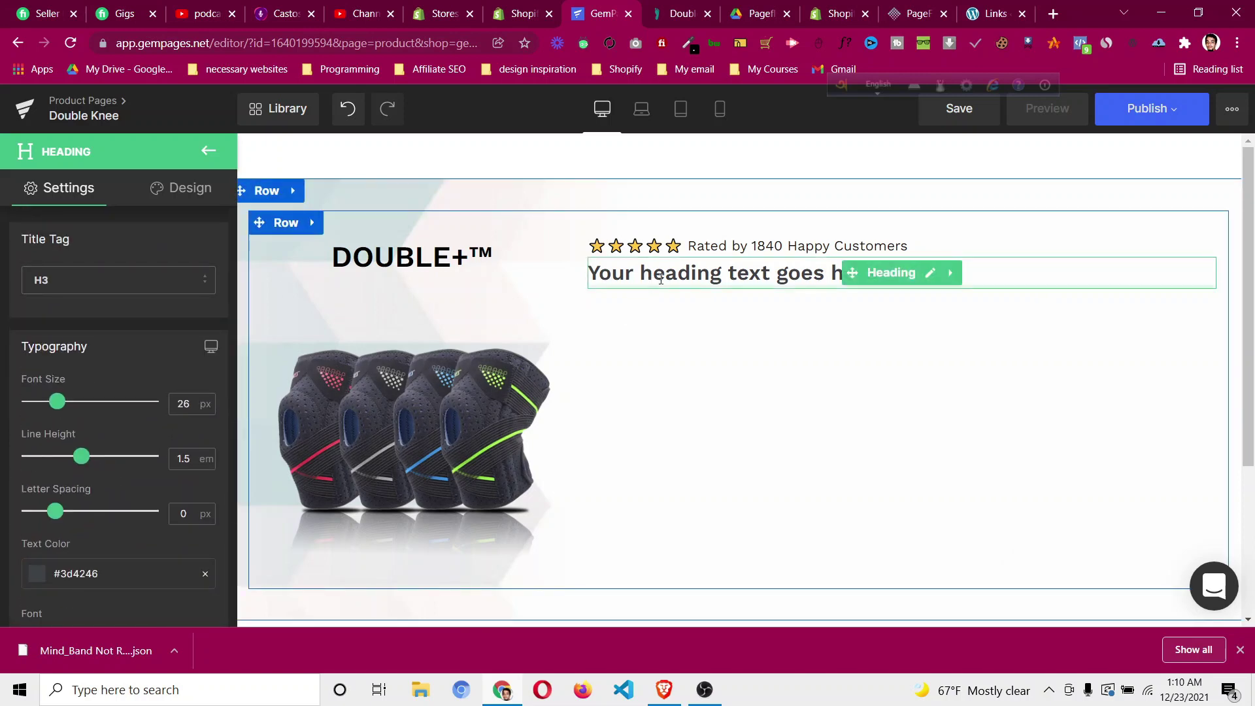
# Replace the new heading's placeholder with the copied text "Double Protect, Double Support".
pyautogui.click(728, 273)
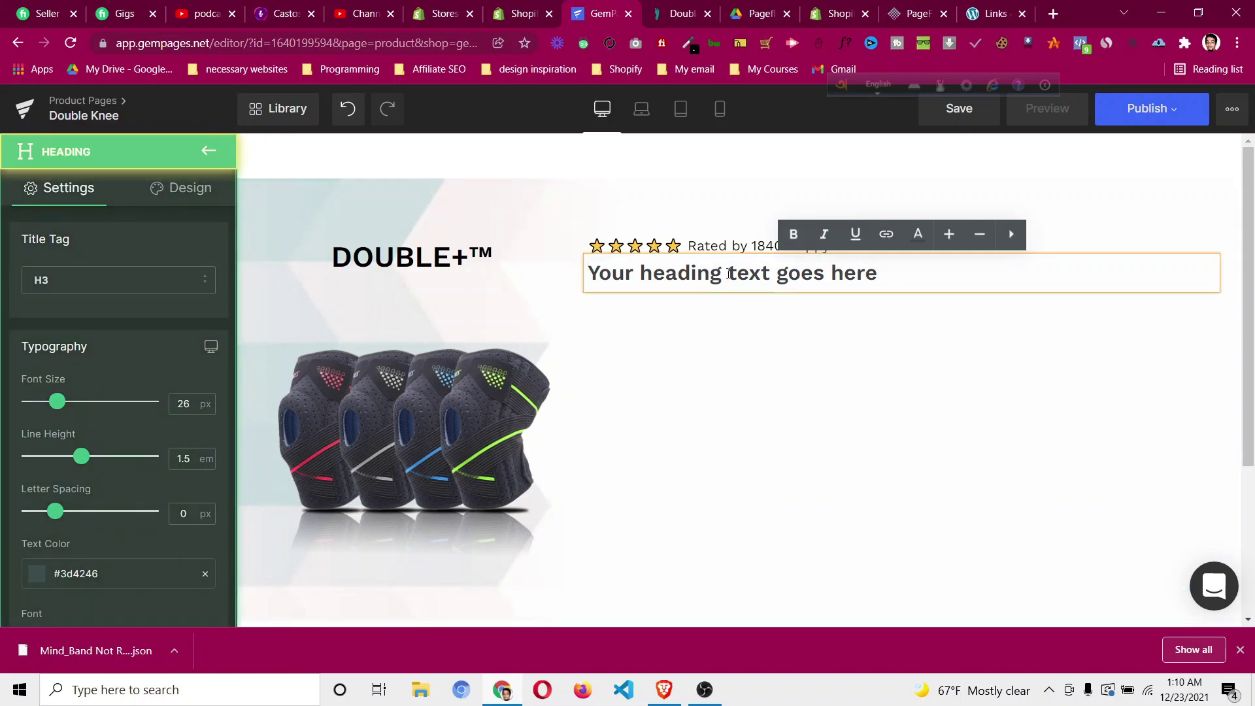
pyautogui.hotkey('ctrl', 'a')
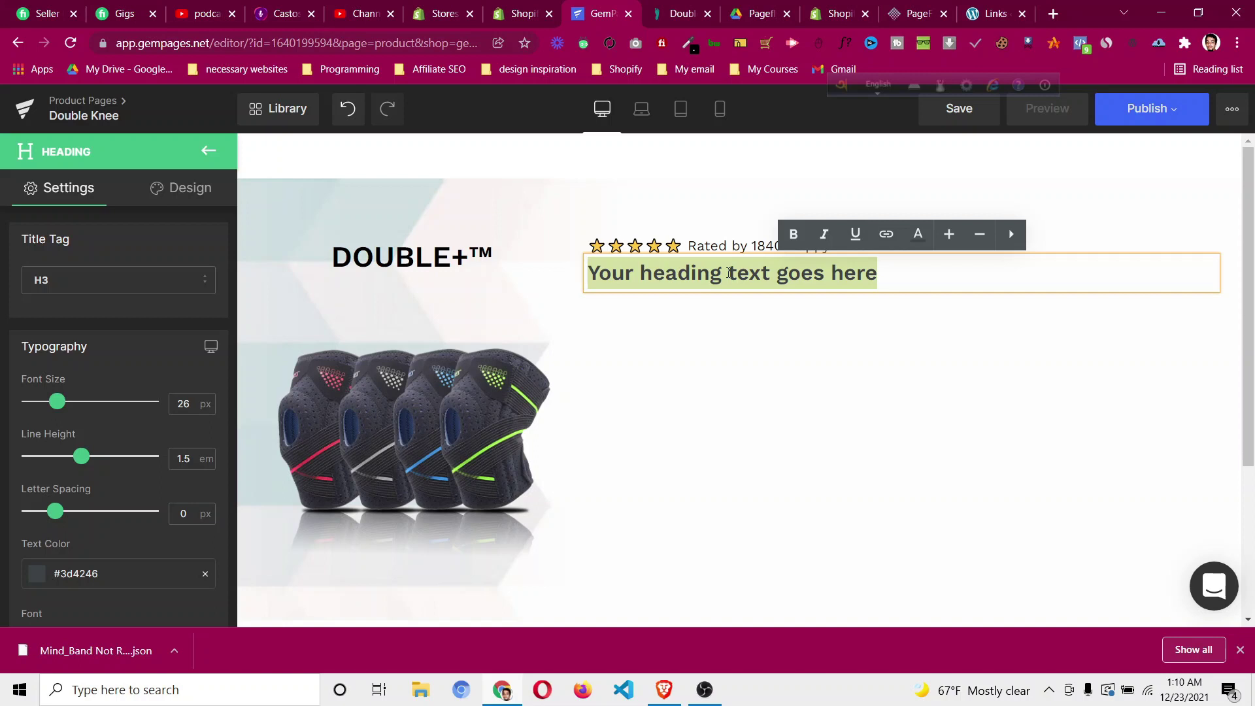
pyautogui.press('BackSpace')
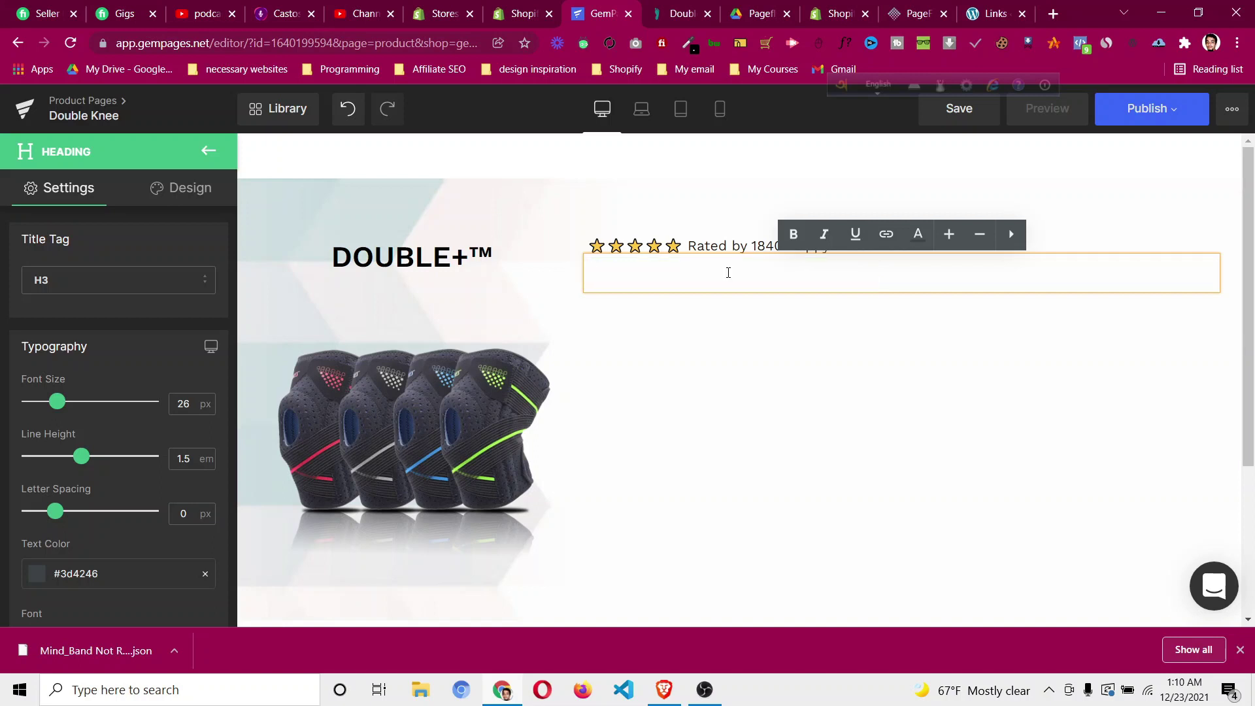
pyautogui.hotkey('ctrl', 'v')
pyautogui.write('Aaa')
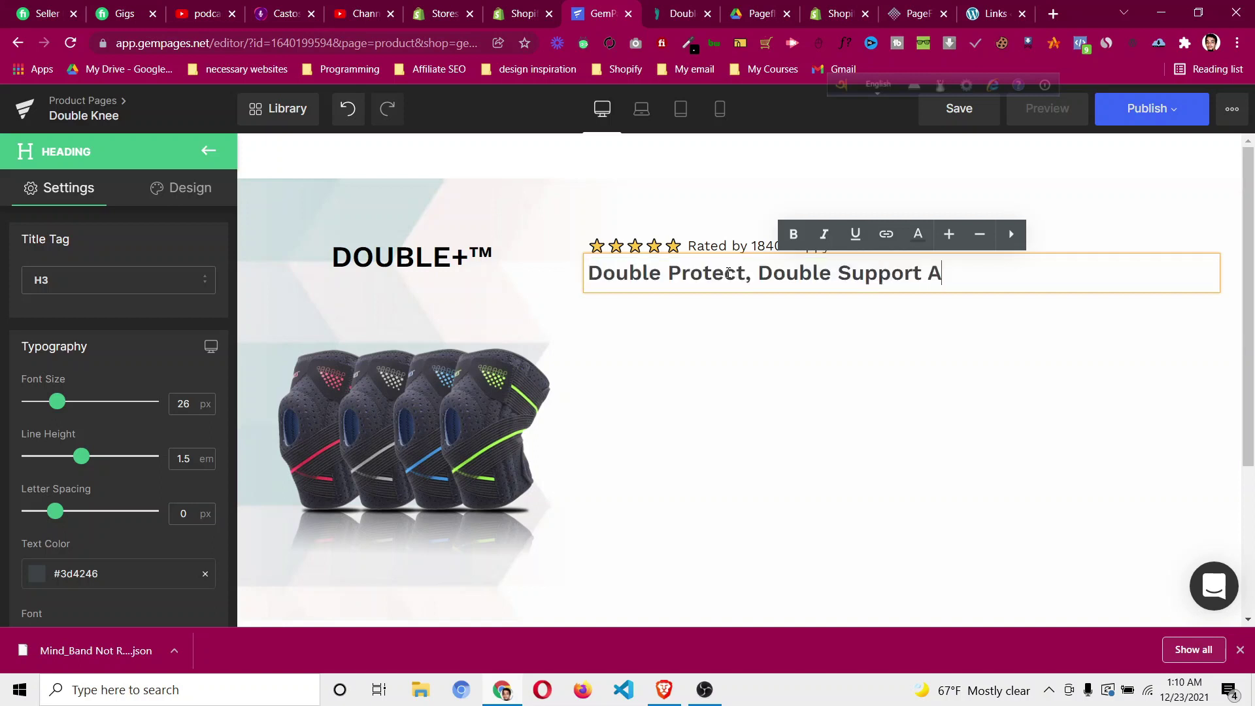
pyautogui.press('BackSpace')
pyautogui.press('BackSpace')
pyautogui.press('BackSpace')
pyautogui.press('BackSpace')
# Set the "Double Protect, Double Support" heading's font size to 32 px and its text colour to black, #000000.
pyautogui.click(190, 403)
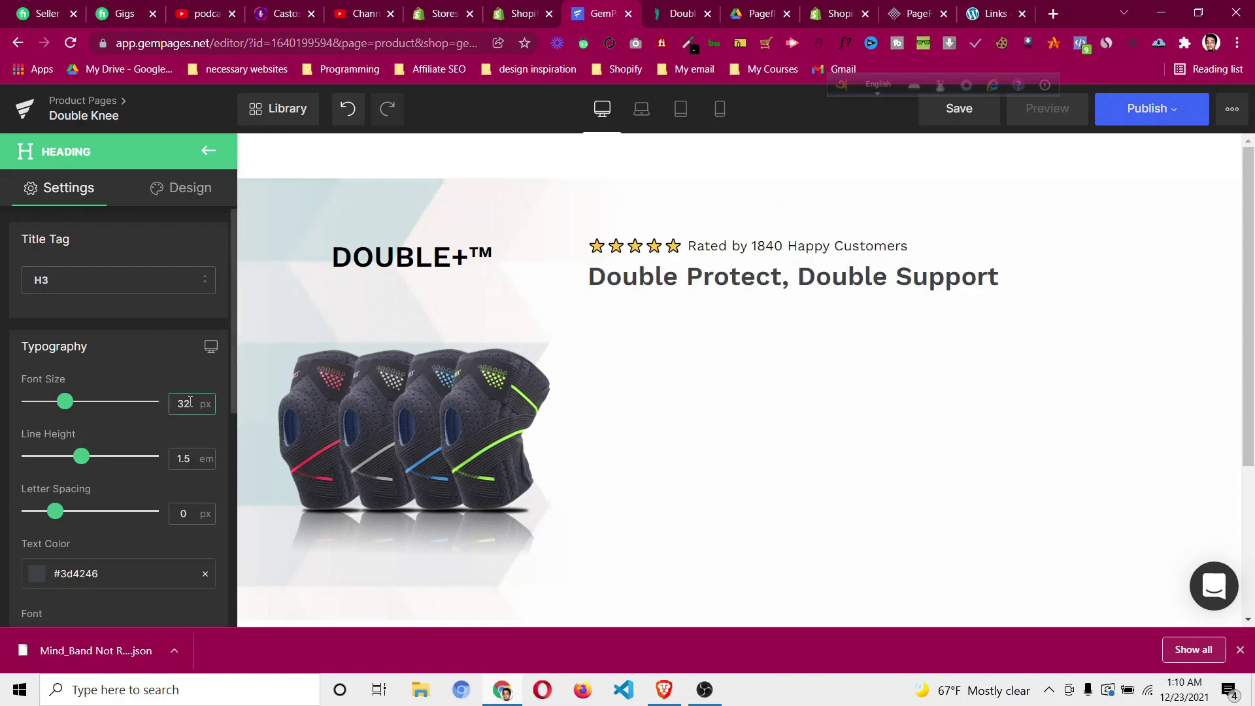
pyautogui.scroll(-1, 65, 539)
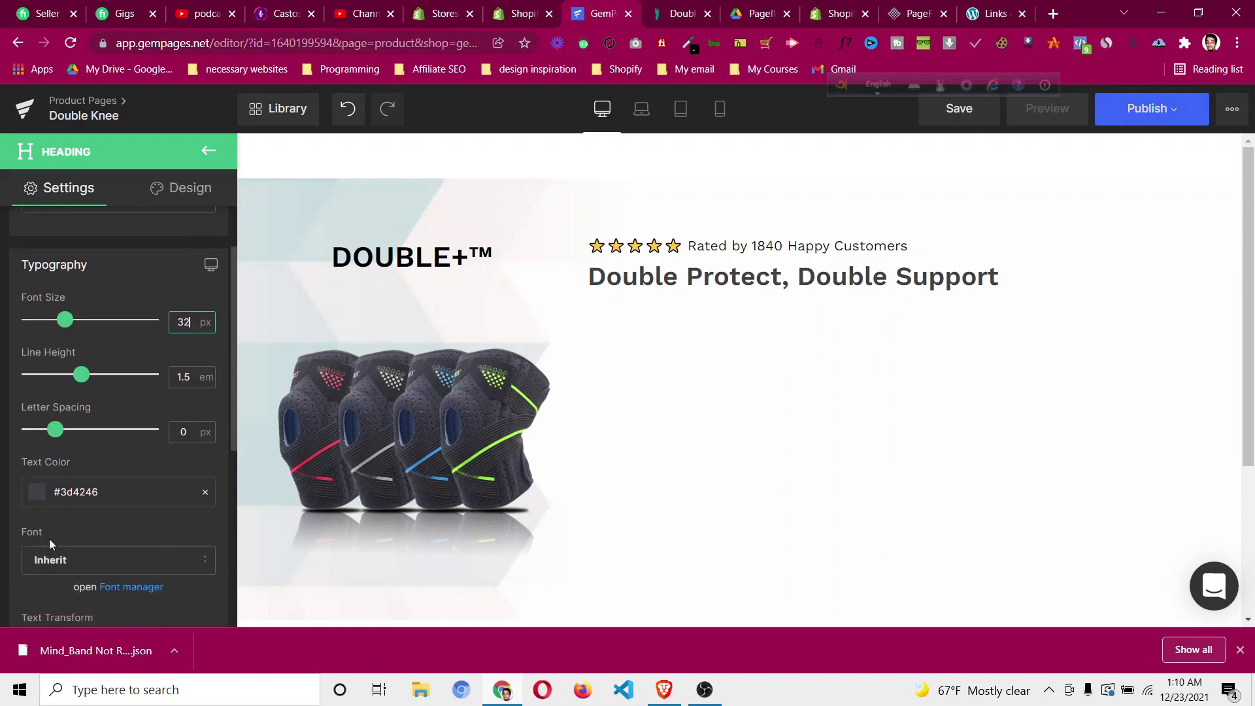
pyautogui.click(41, 496)
pyautogui.click(25, 563)
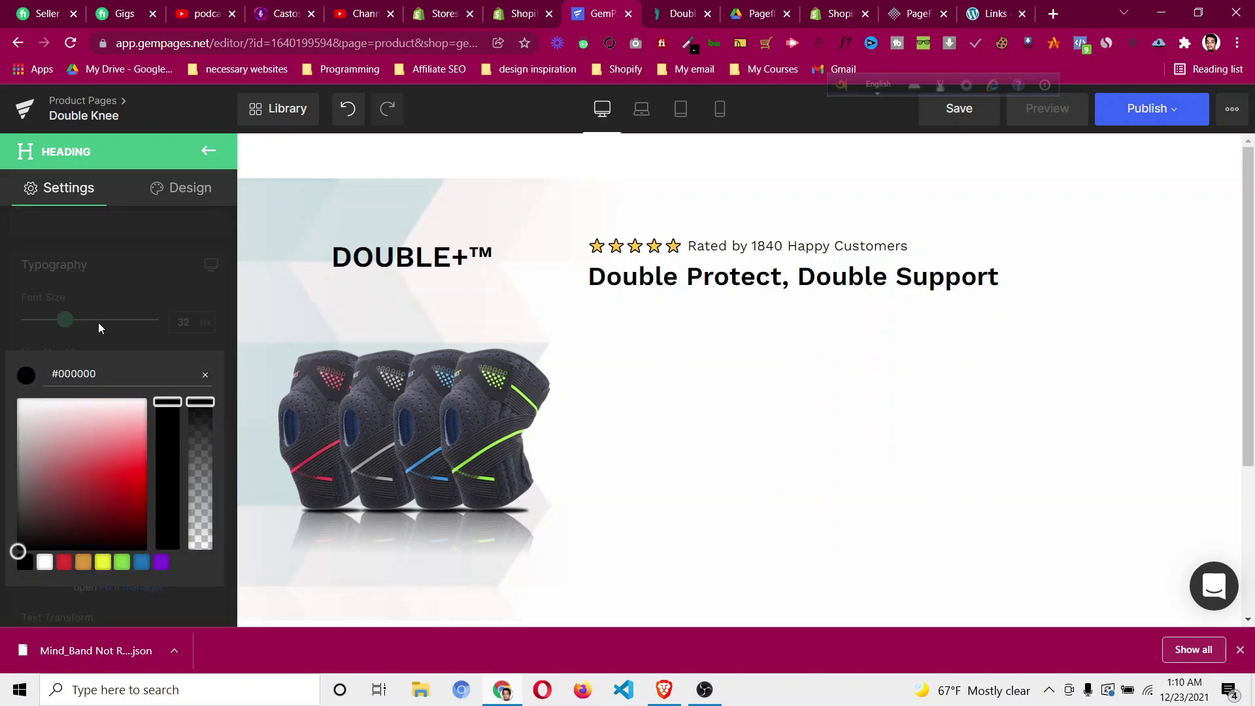
# Check the DoctorSteps reference page, return to GemPages and add a Text Block below the "Double Protect, Double Support" heading.
pyautogui.click(674, 16)
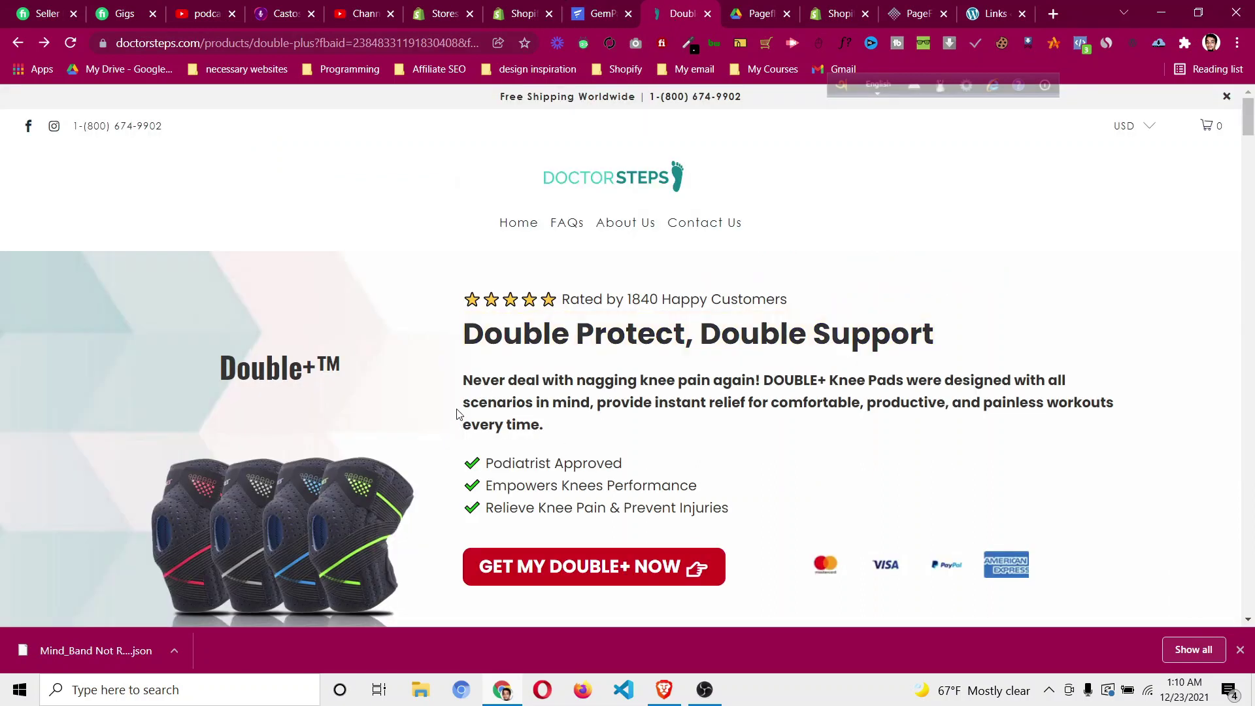
pyautogui.click(600, 15)
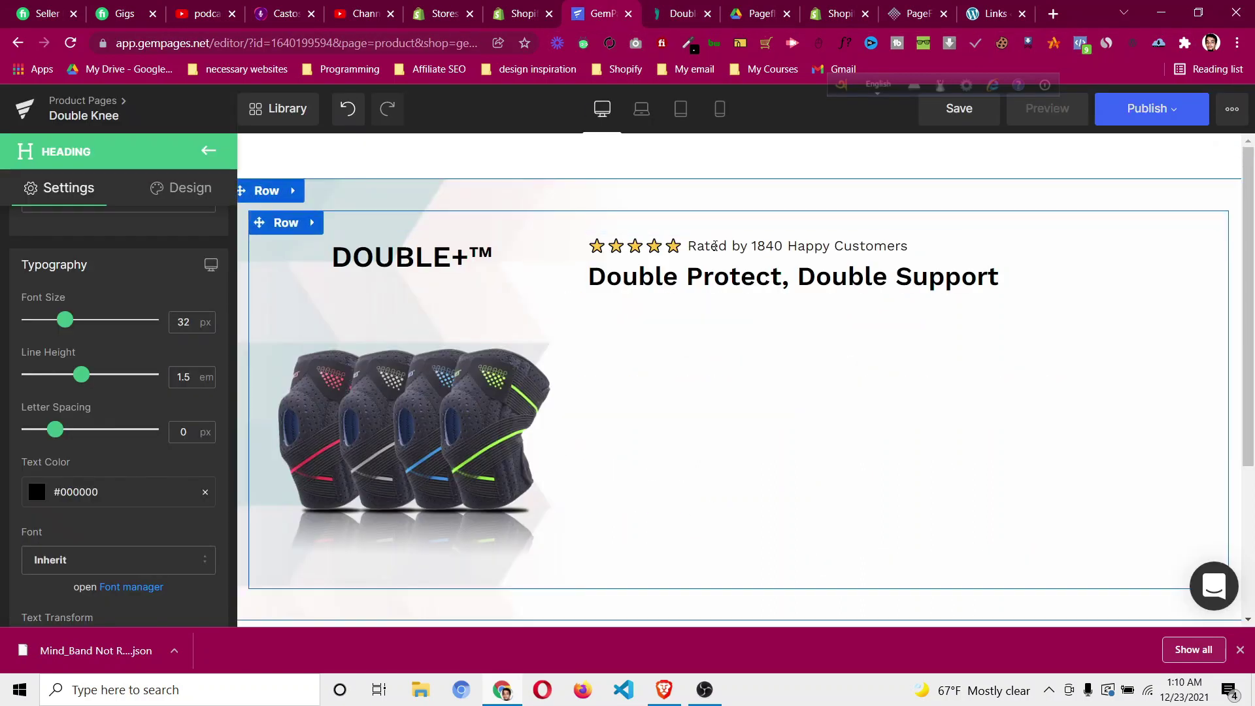
pyautogui.click(209, 151)
pyautogui.moveTo(60, 330); pyautogui.dragTo(662, 304)
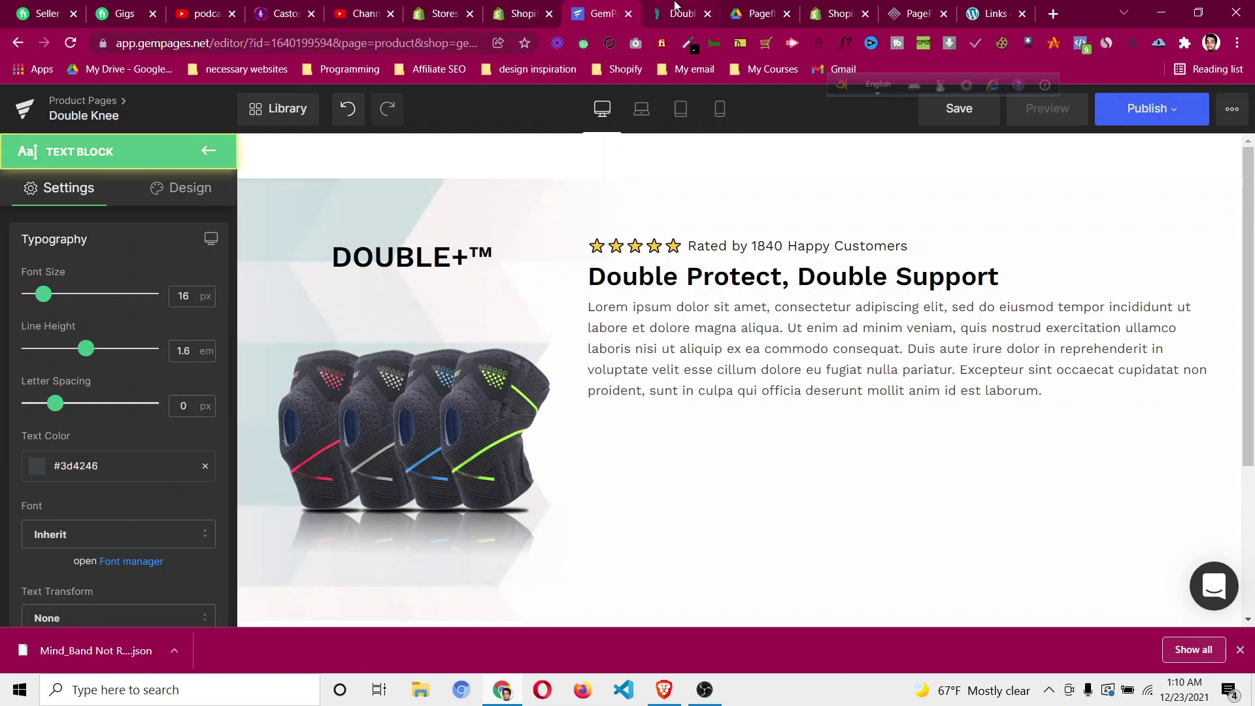
# Copy the "Never deal with nagging knee pain again!" paragraph from the DoctorSteps reference page and return to the GemPages editor.
pyautogui.click(673, 12)
pyautogui.moveTo(465, 380); pyautogui.dragTo(558, 422)
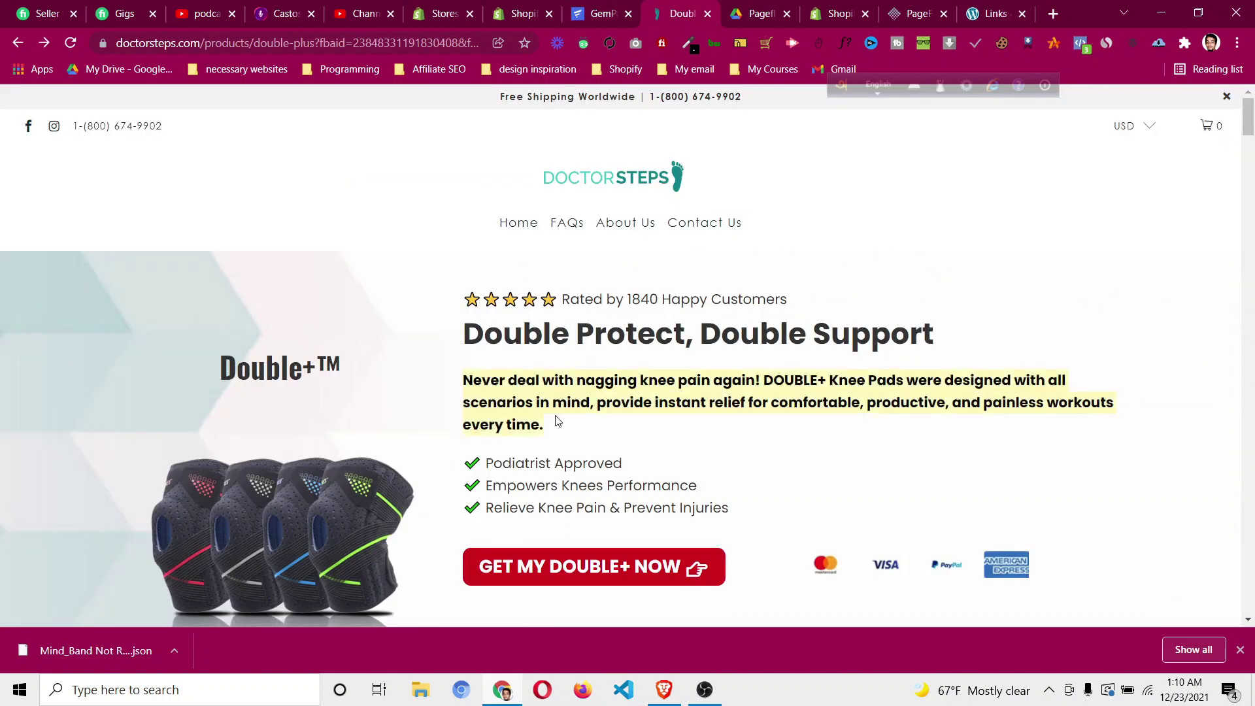
pyautogui.rightClick(531, 396)
pyautogui.click(556, 403)
pyautogui.click(595, 13)
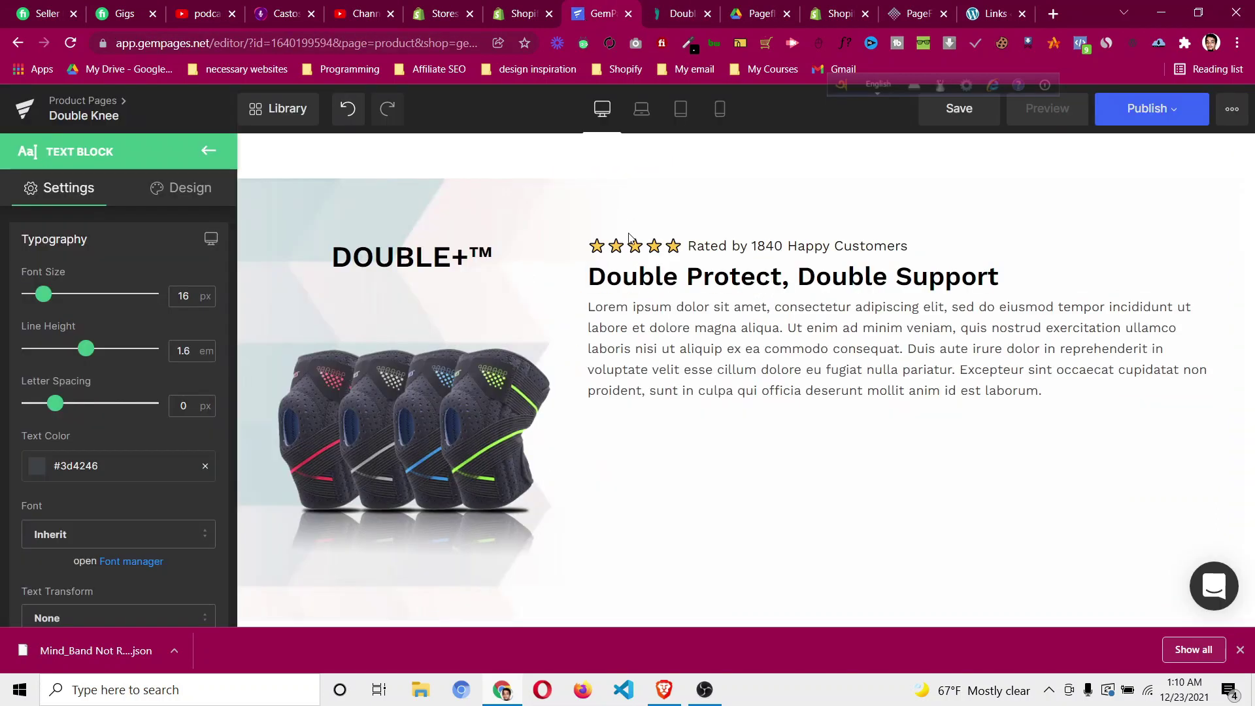
# Replace the new text block's lorem ipsum placeholder with the copied knee pain paragraph as plain text.
pyautogui.click(653, 348)
pyautogui.hotkey('ctrl', 'a')
pyautogui.hotkey('ctrl', 'v')
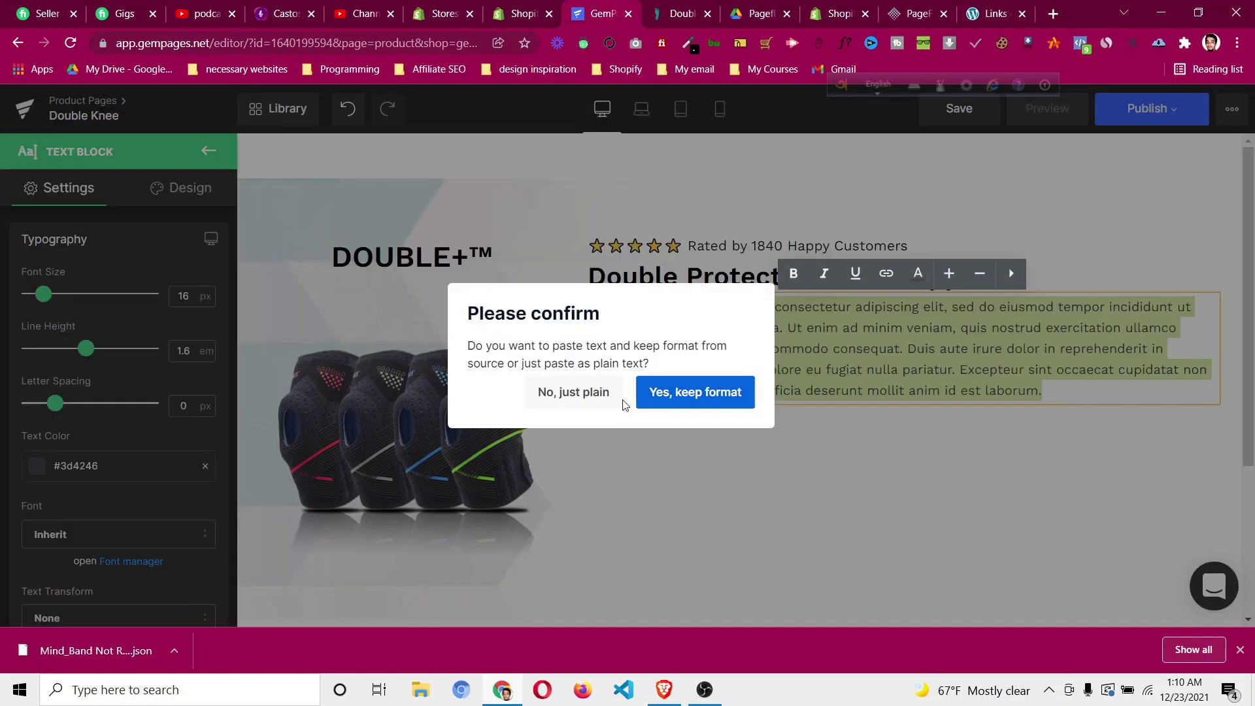
pyautogui.click(573, 392)
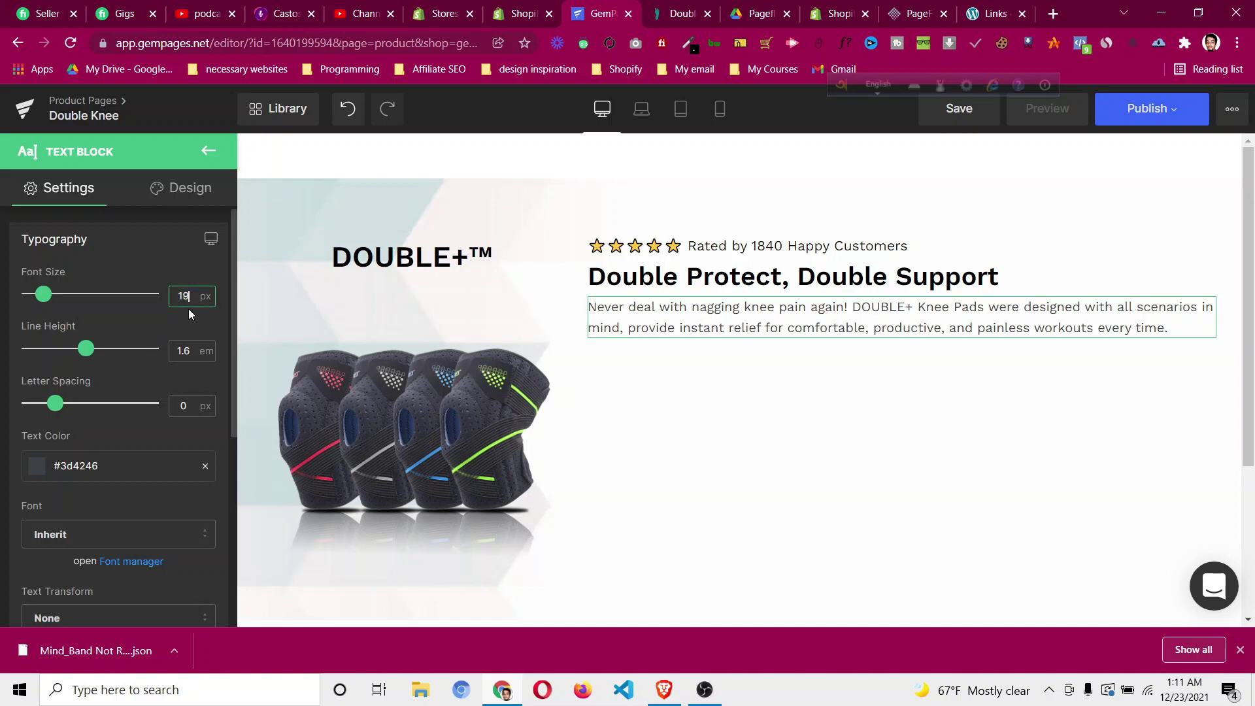
# Set the knee pain paragraph's text colour to black, #000000, and its font size to 18 px.
pyautogui.press('Up')
pyautogui.click(41, 471)
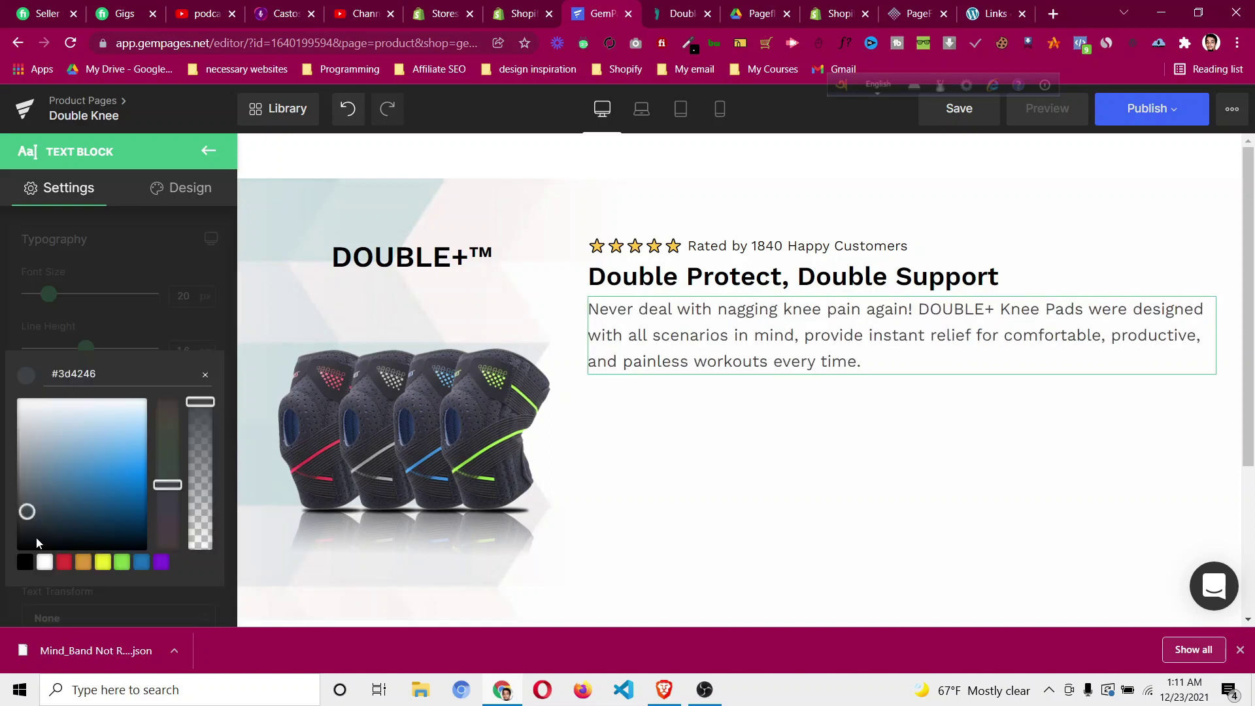
pyautogui.click(24, 563)
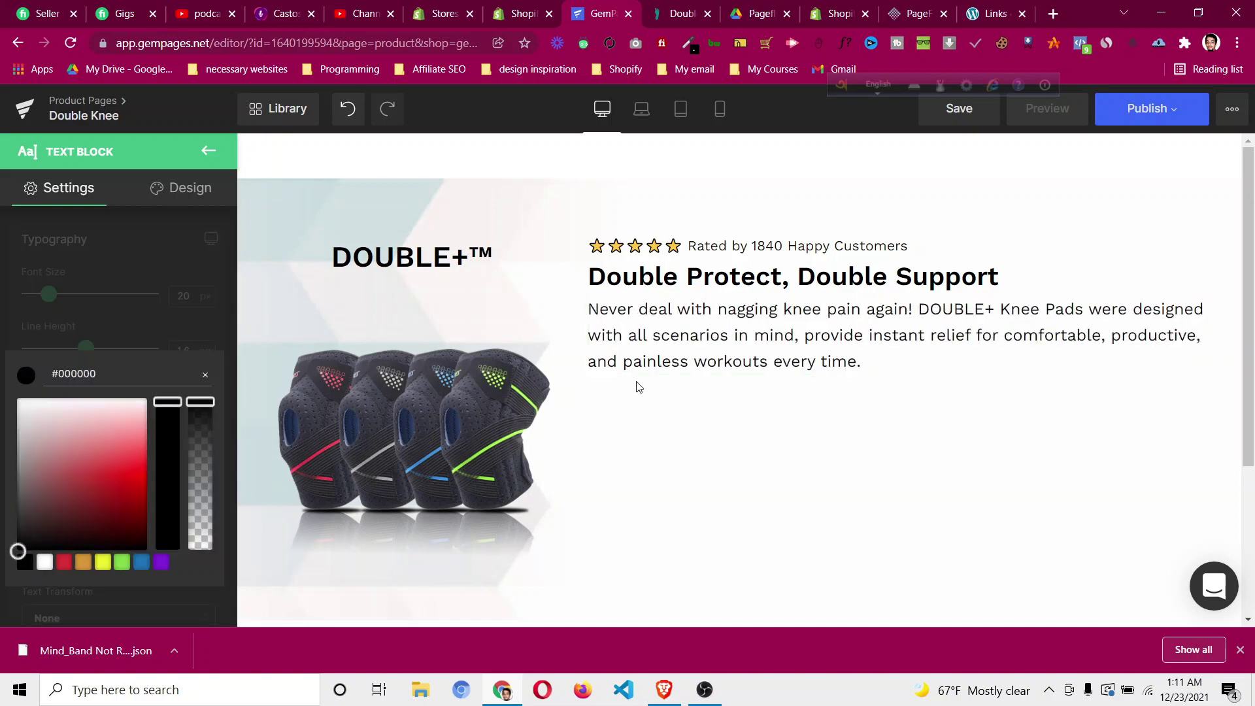
pyautogui.click(116, 320)
pyautogui.click(183, 298)
pyautogui.press('Down')
pyautogui.press('Down')
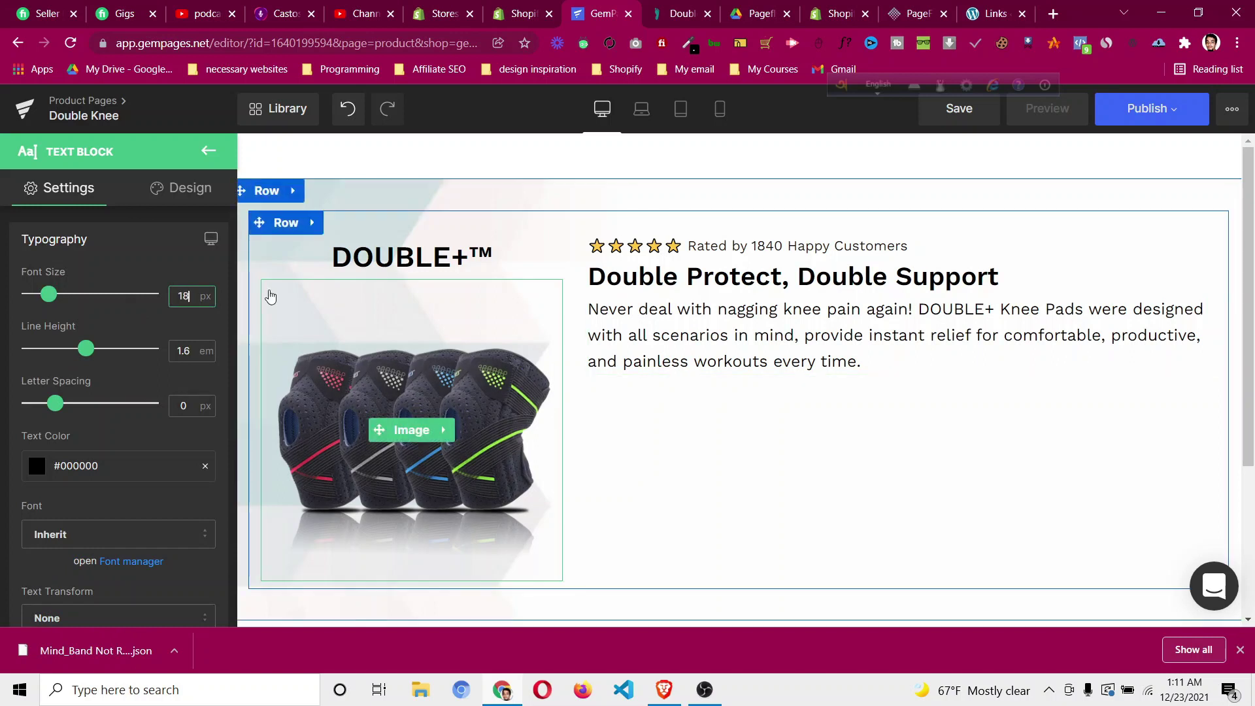
# Make the whole knee pain paragraph bold and compare it with the DoctorSteps reference page.
pyautogui.click(722, 347)
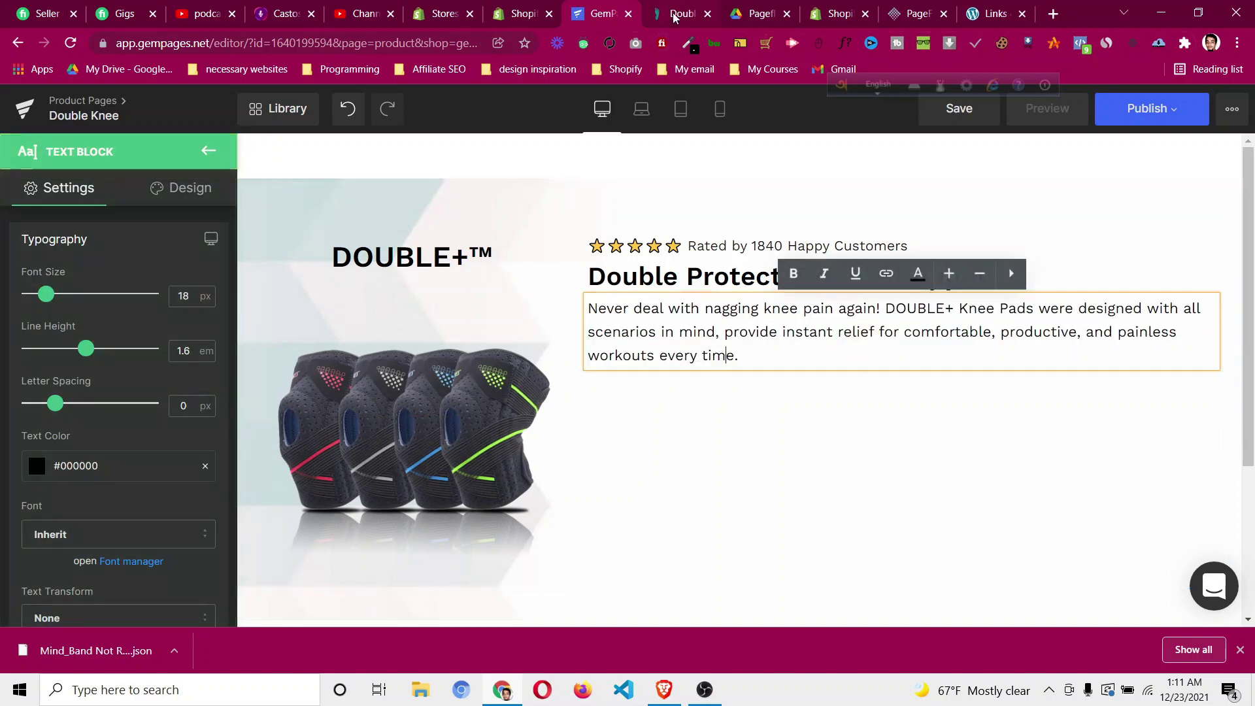
pyautogui.hotkey('ctrl', 'Tab')
pyautogui.click(606, 14)
pyautogui.moveTo(745, 356); pyautogui.dragTo(596, 308)
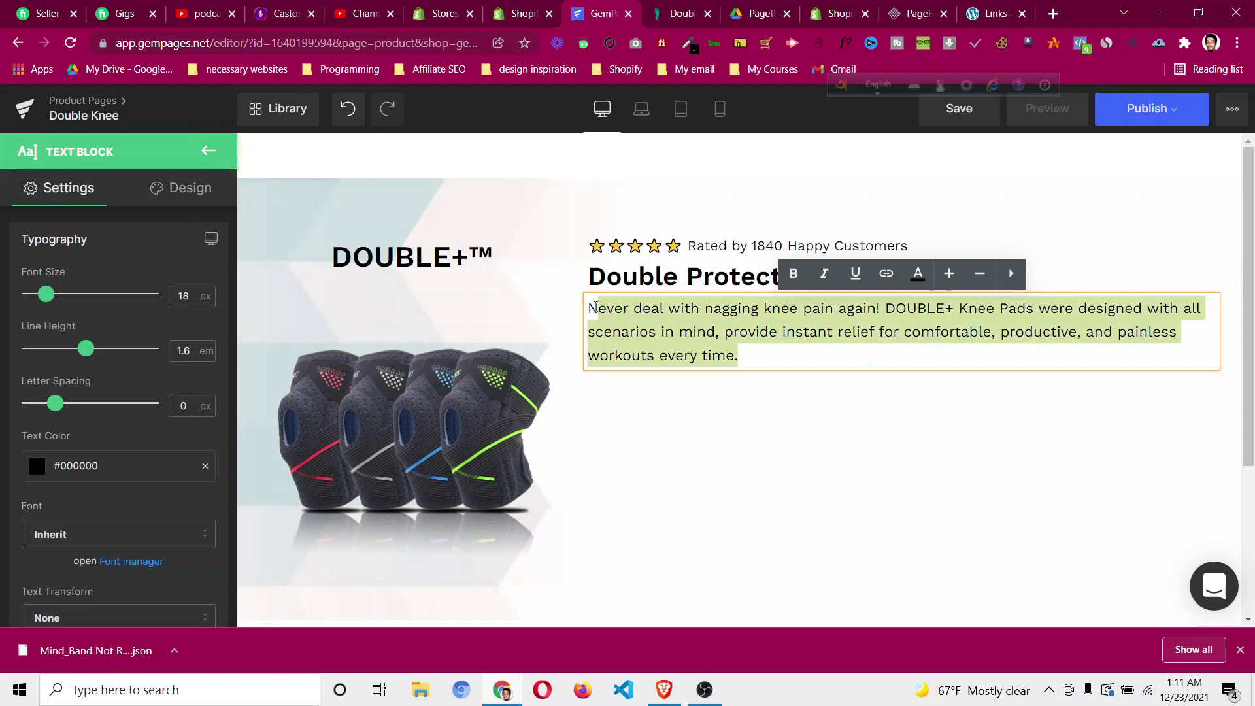
pyautogui.click(793, 273)
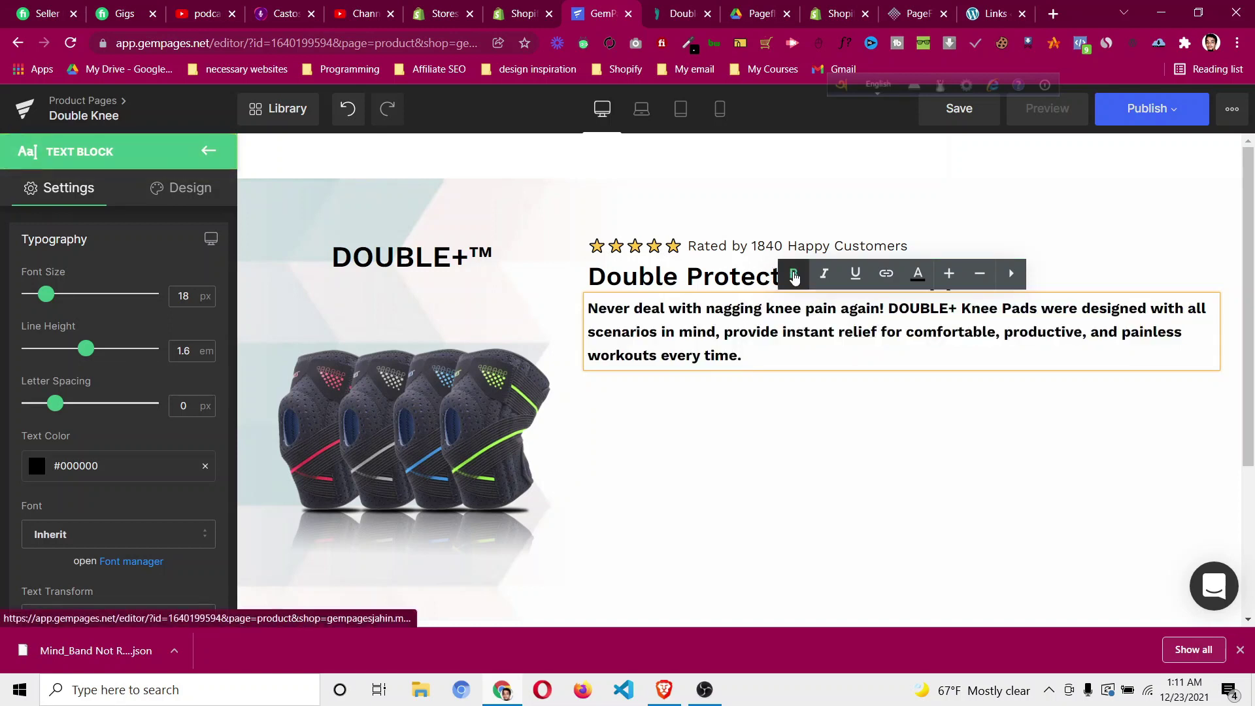
pyautogui.click(674, 15)
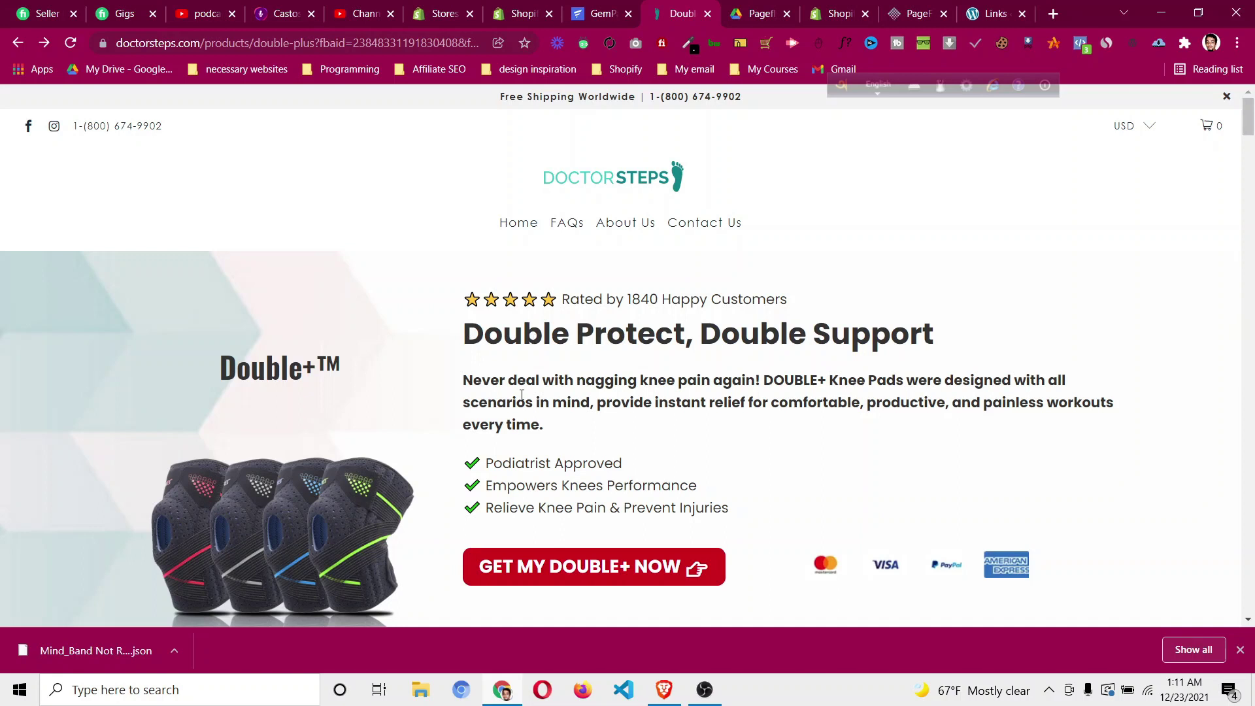
pyautogui.click(594, 14)
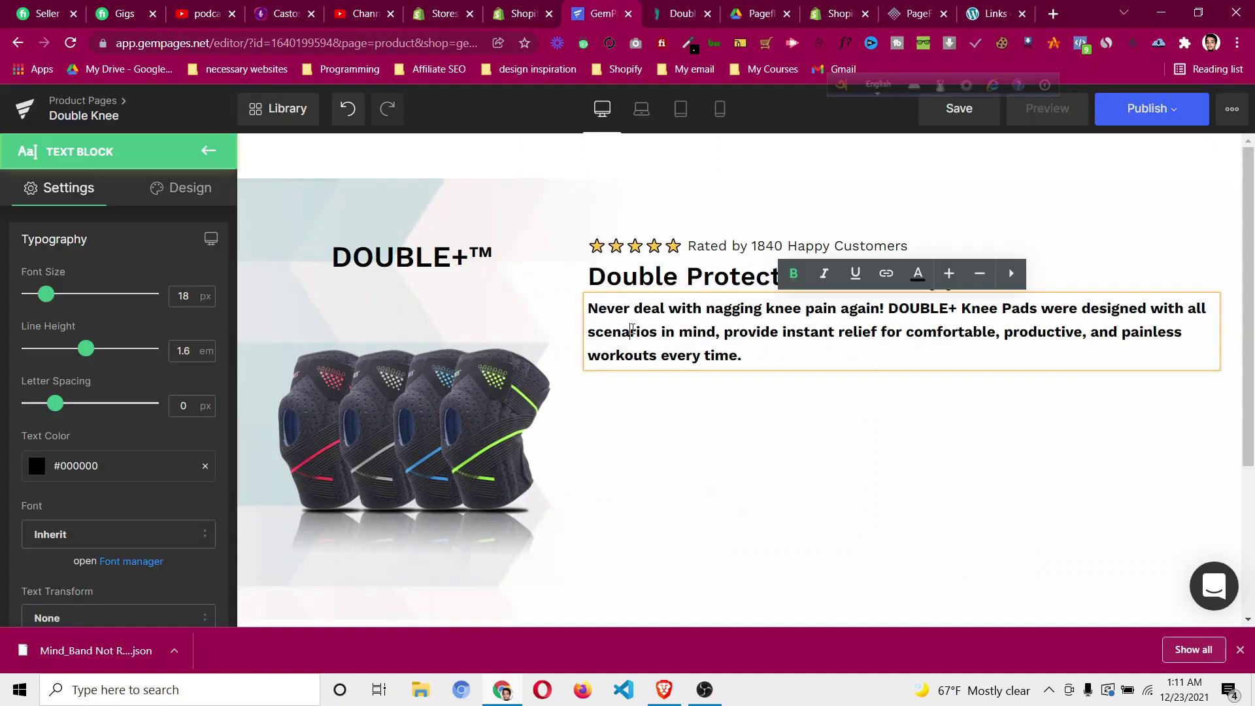
# Set the knee pain paragraph's top margin to 15 px.
pyautogui.click(196, 189)
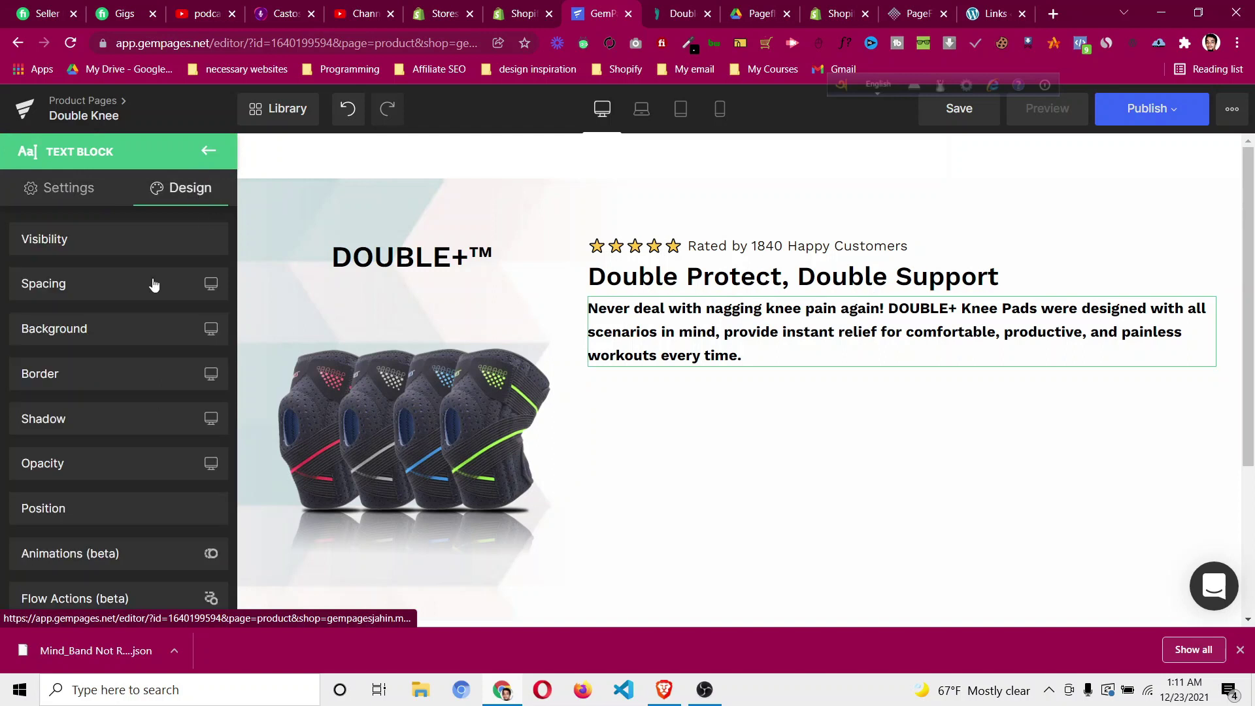
pyautogui.click(154, 283)
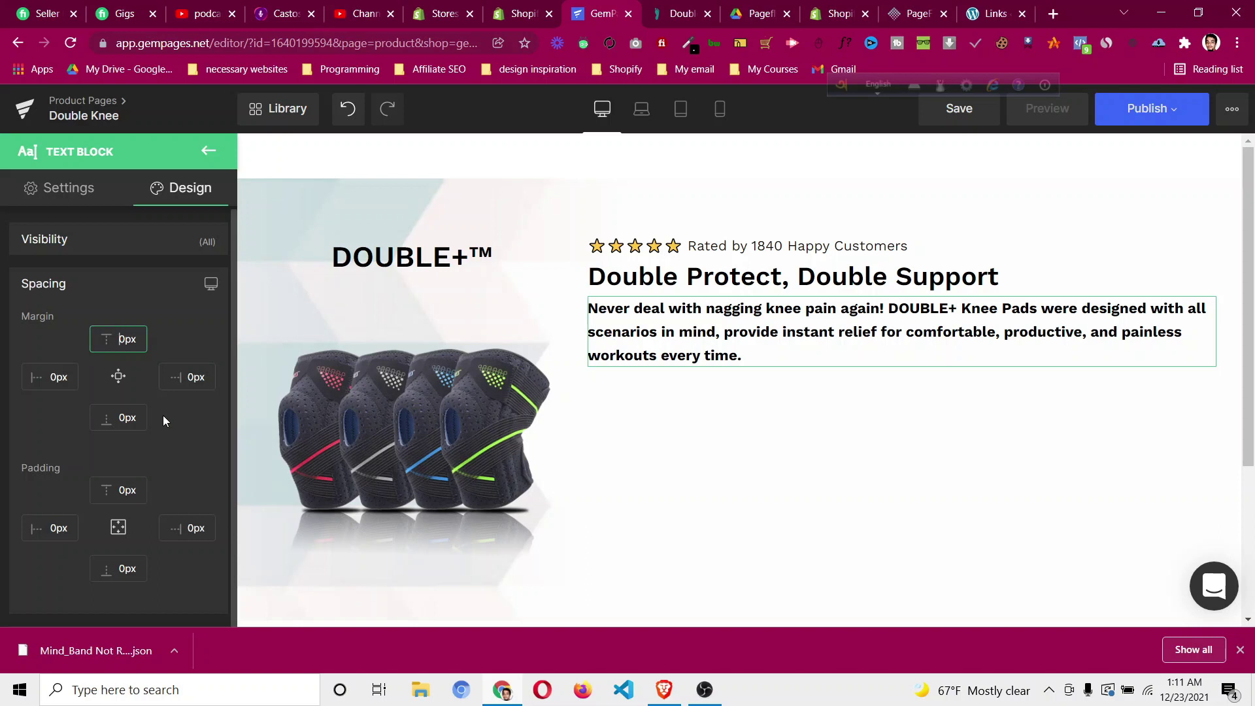
pyautogui.write('2')
pyautogui.press('Down')
pyautogui.press('Down')
pyautogui.press('Down')
pyautogui.press('Down')
pyautogui.press('Down')
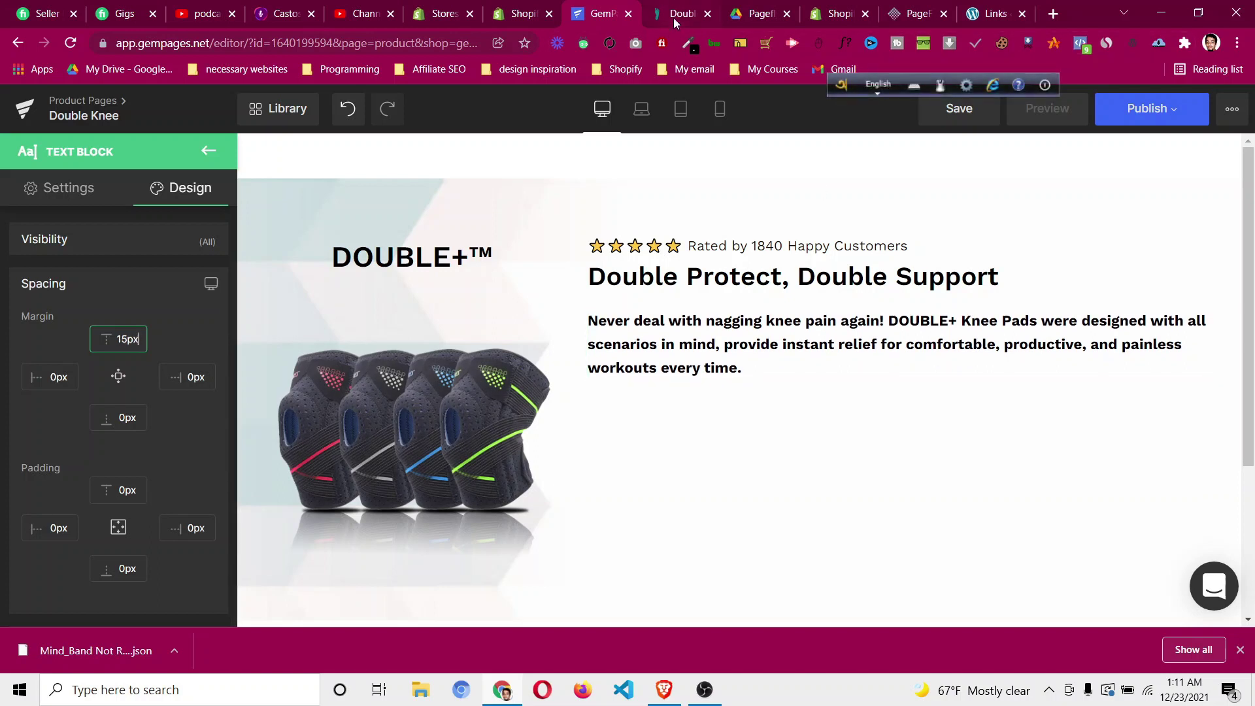
# Examine the check-mark benefit list under the paragraph on the DoctorSteps reference page and return to the GemPages editor.
pyautogui.hotkey('ctrl', 'Tab')
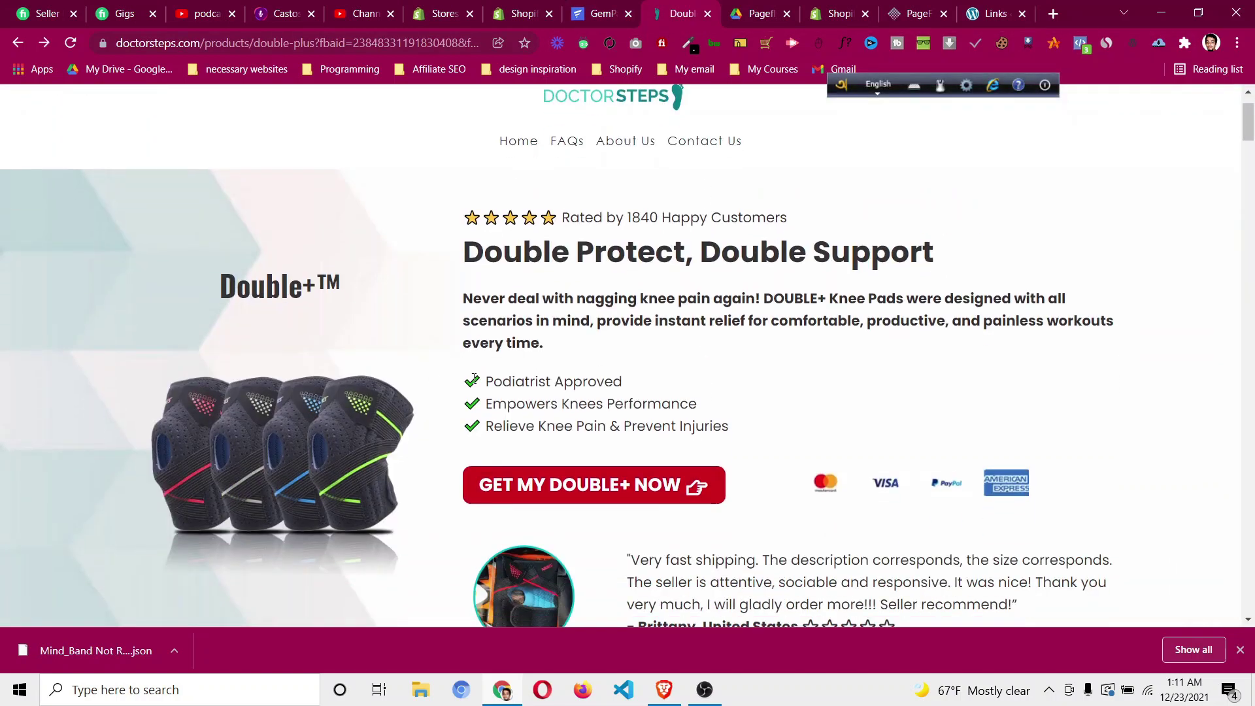
pyautogui.moveTo(468, 380); pyautogui.dragTo(634, 384)
pyautogui.click(578, 343)
pyautogui.moveTo(471, 379); pyautogui.dragTo(617, 384)
pyautogui.click(475, 382)
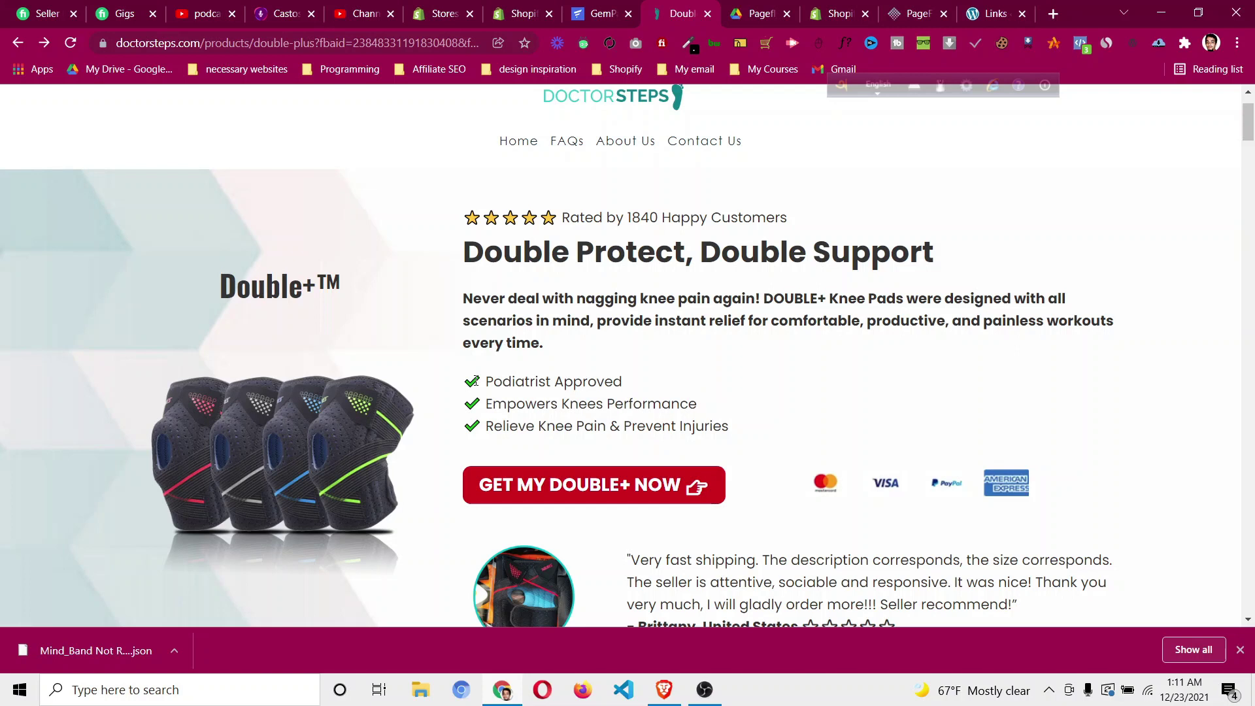
pyautogui.click(585, 16)
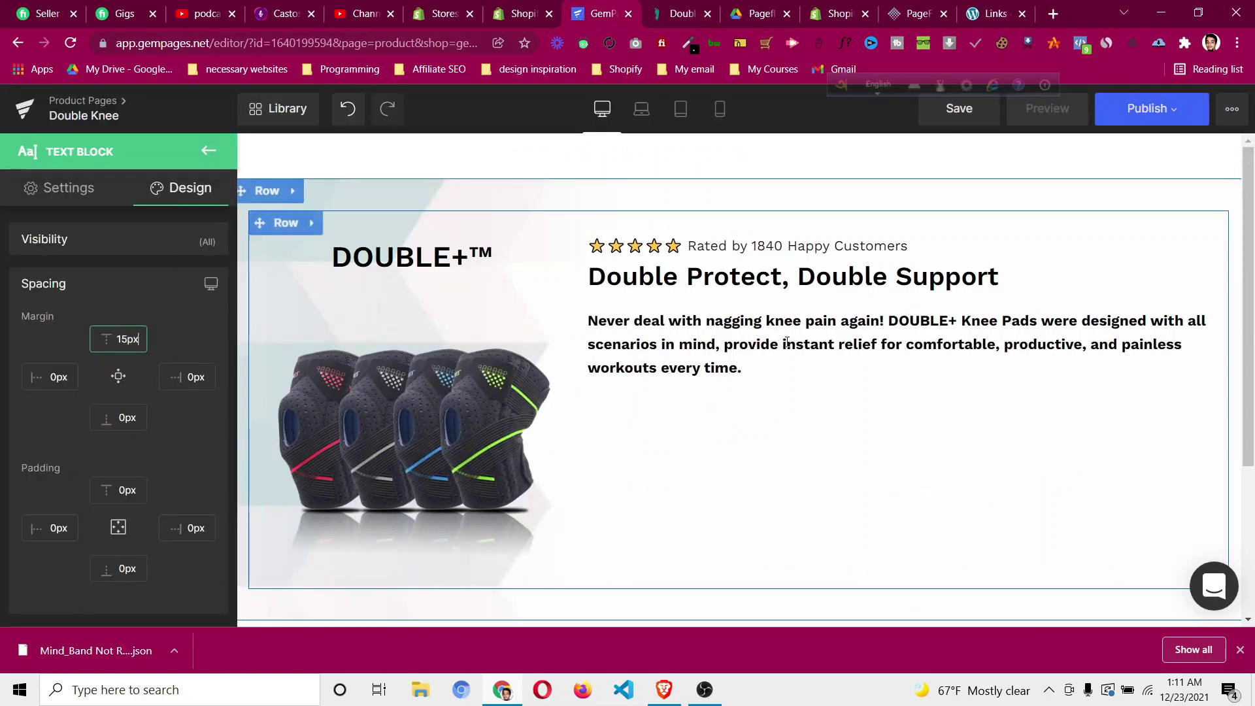
# Add an Icon List element directly below the knee pain paragraph and align it to the left.
pyautogui.click(209, 151)
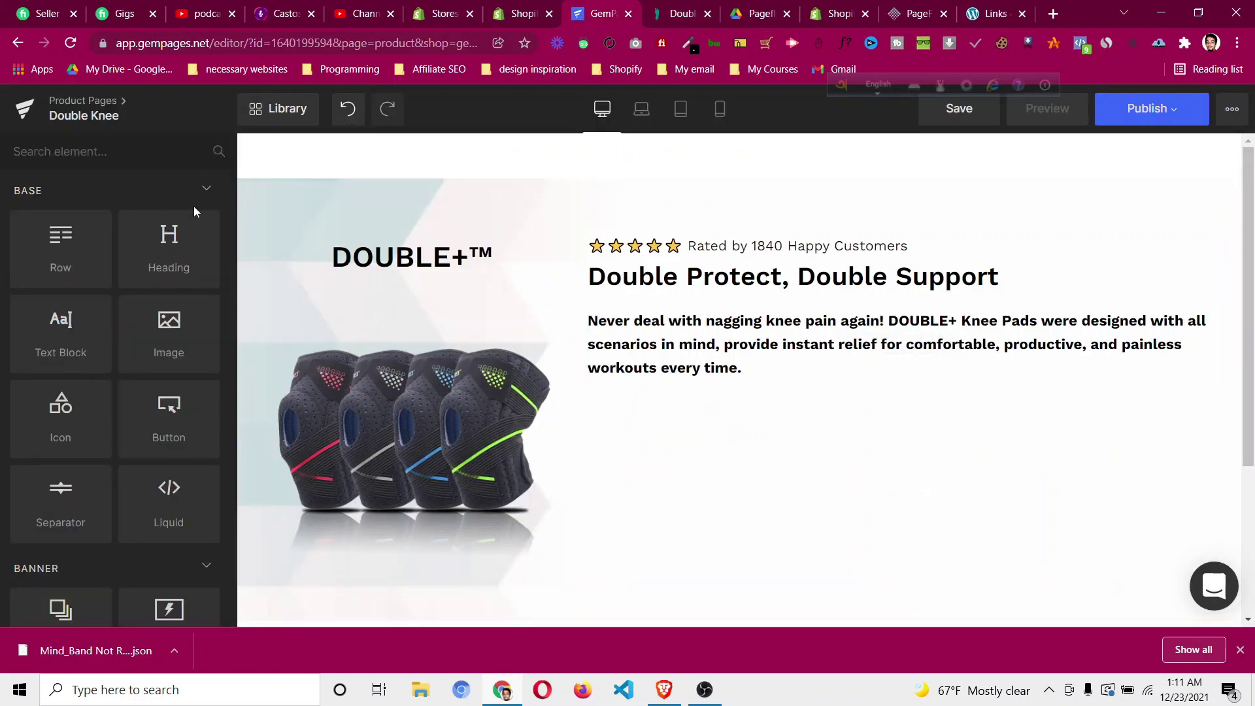
pyautogui.scroll(-8, 226, 296)
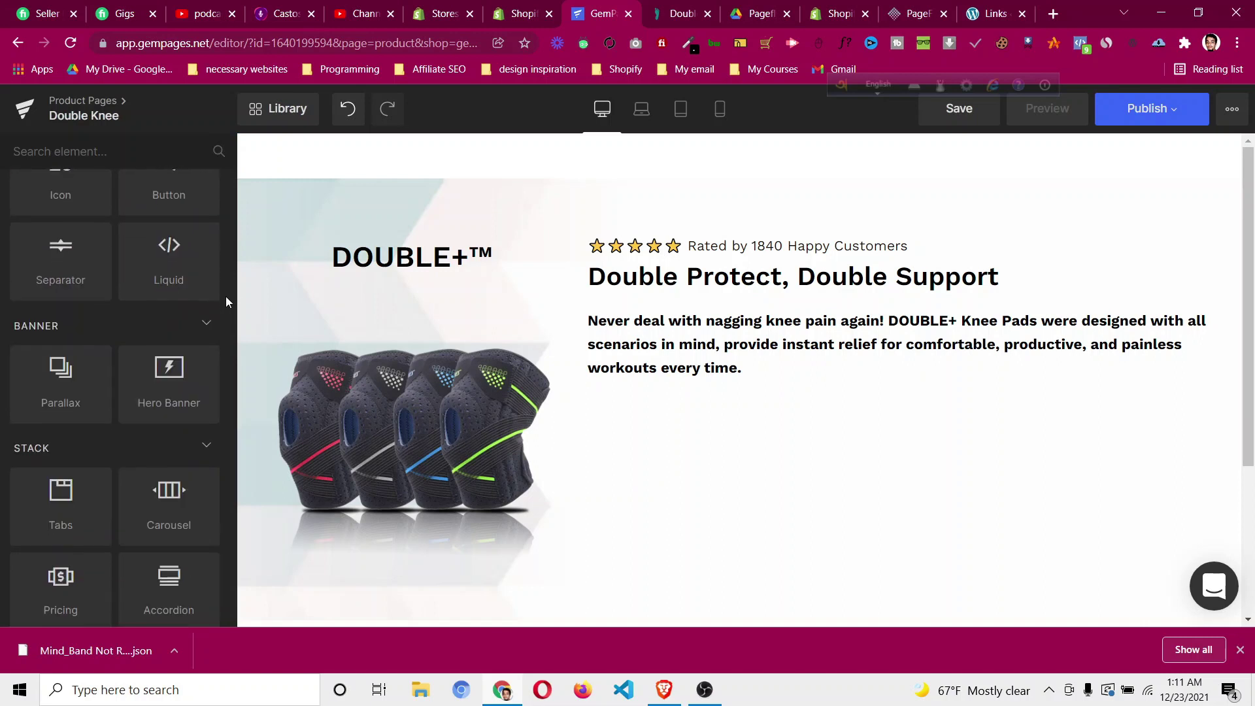
pyautogui.scroll(-1, 225, 297)
pyautogui.moveTo(173, 389); pyautogui.dragTo(621, 386)
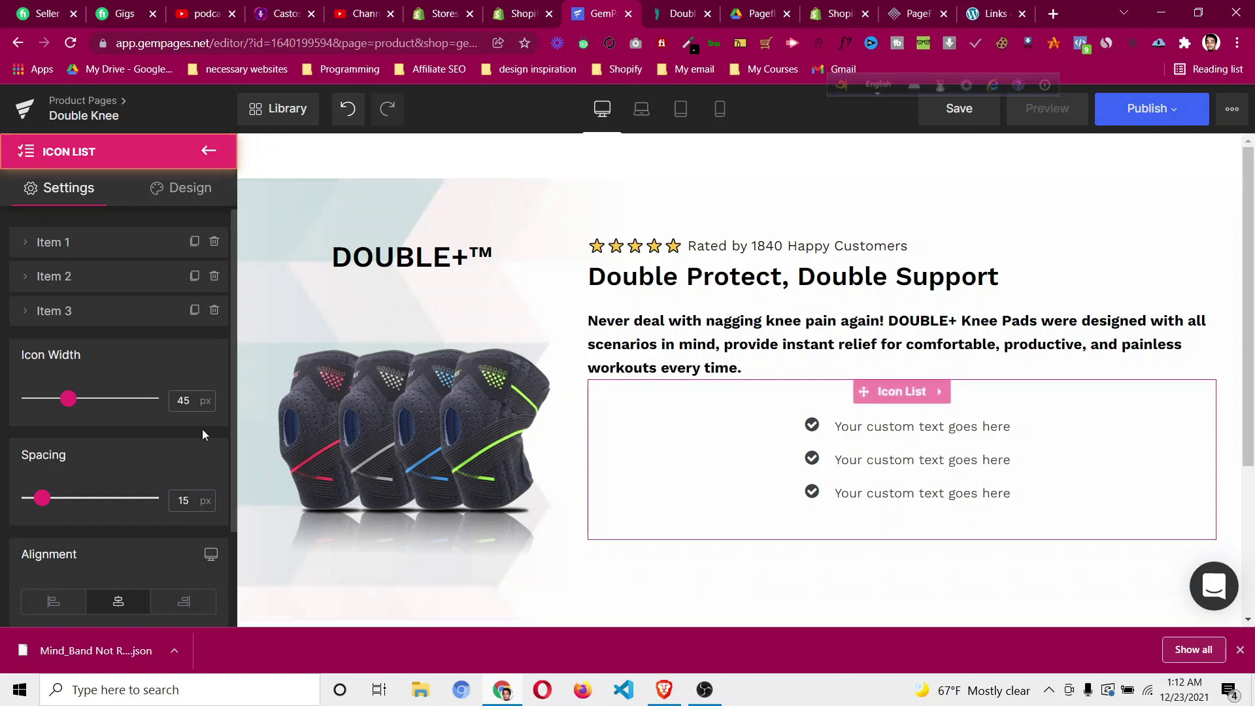
pyautogui.click(50, 602)
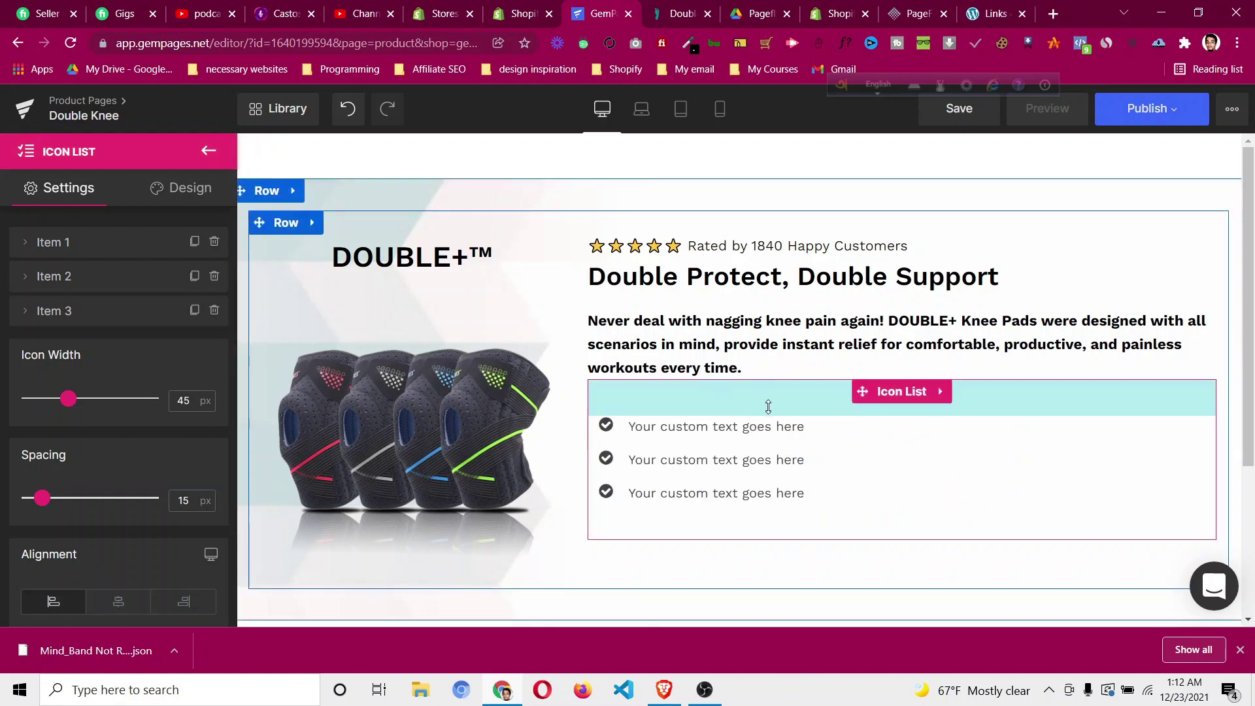
# Reduce the icon list's top padding to 13 px and check its spacing settings.
pyautogui.moveTo(756, 410); pyautogui.dragTo(757, 383)
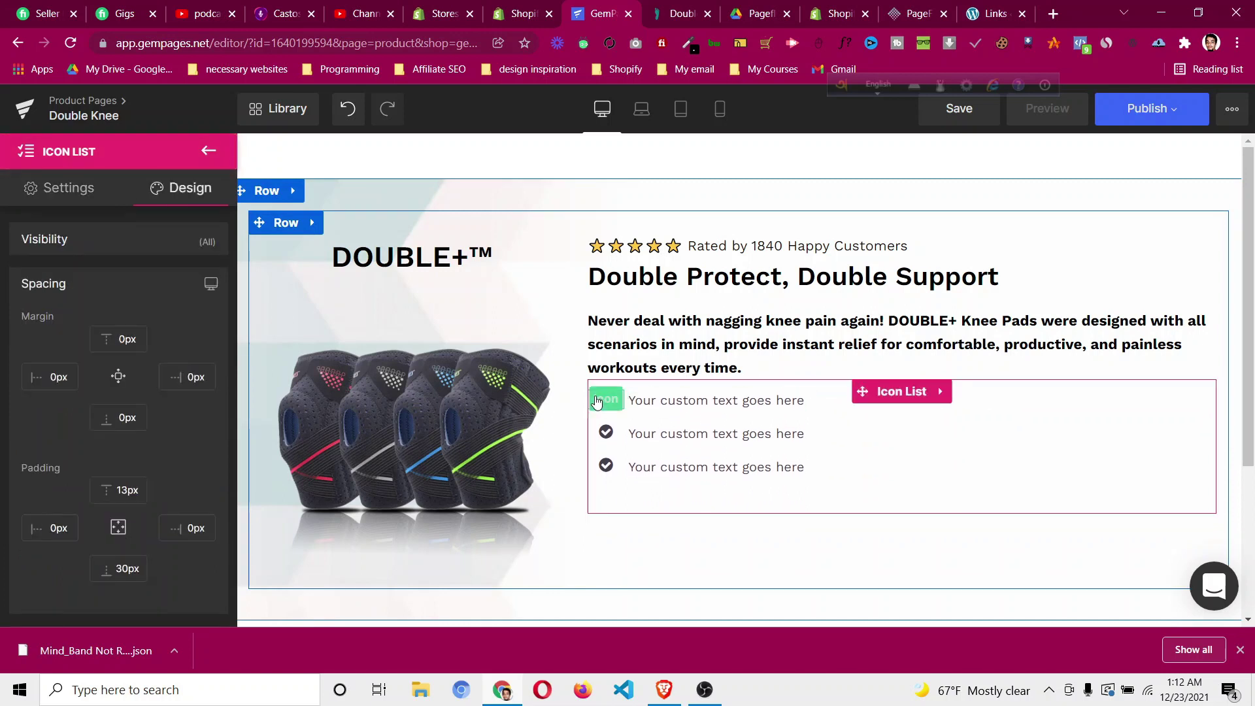
pyautogui.click(900, 394)
pyautogui.click(168, 205)
pyautogui.click(92, 291)
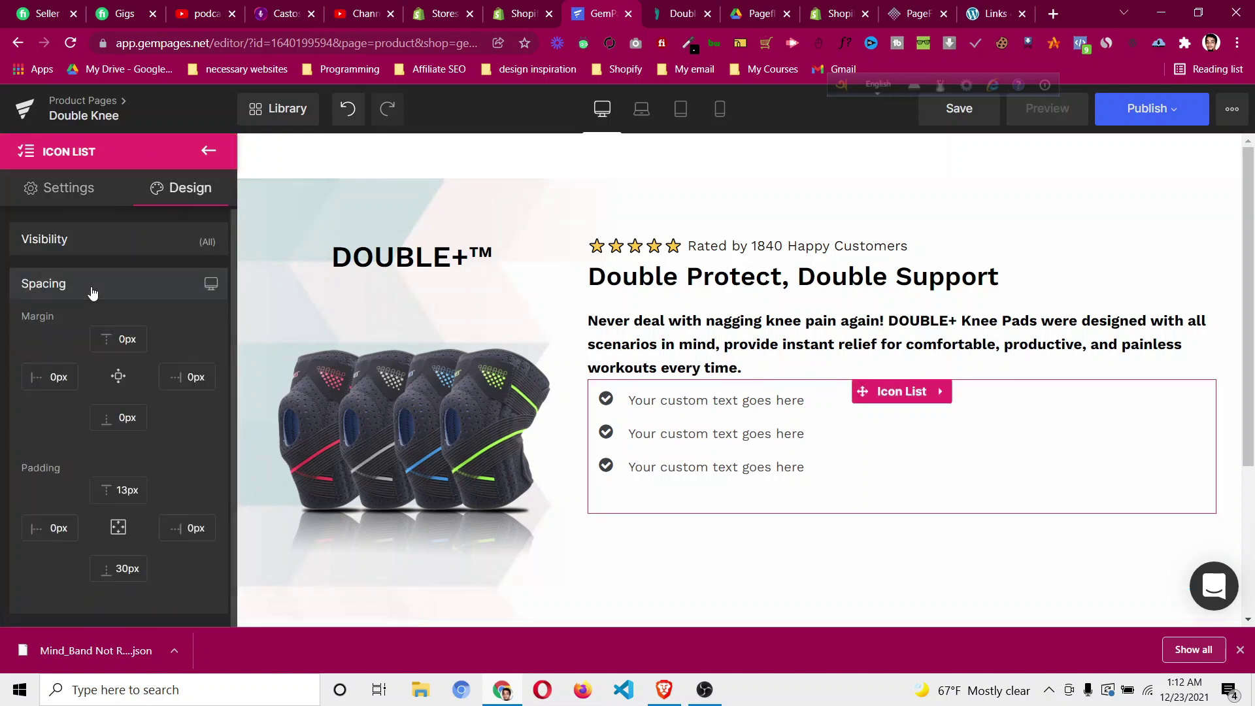
pyautogui.click(66, 191)
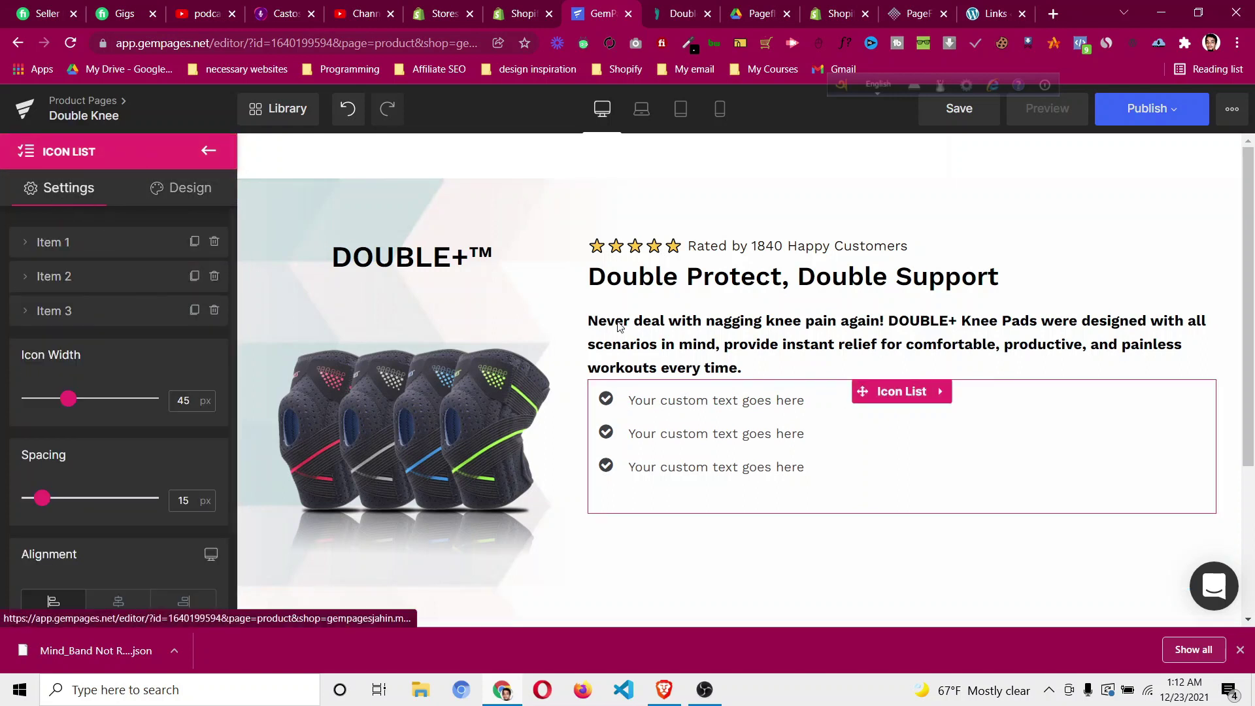
# Keep the first list icon centre-aligned, set its size to 23 px and compare it with the DoctorSteps reference page.
pyautogui.click(606, 402)
pyautogui.scroll(-5, 59, 356)
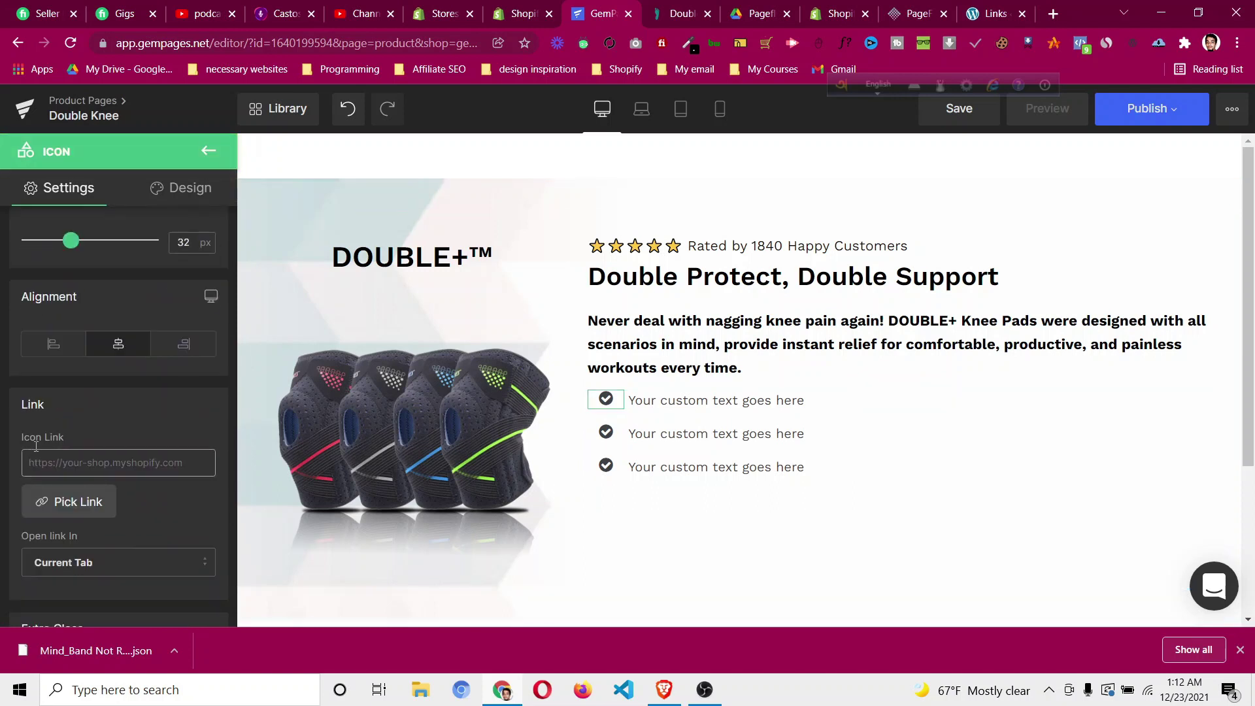
pyautogui.click(53, 344)
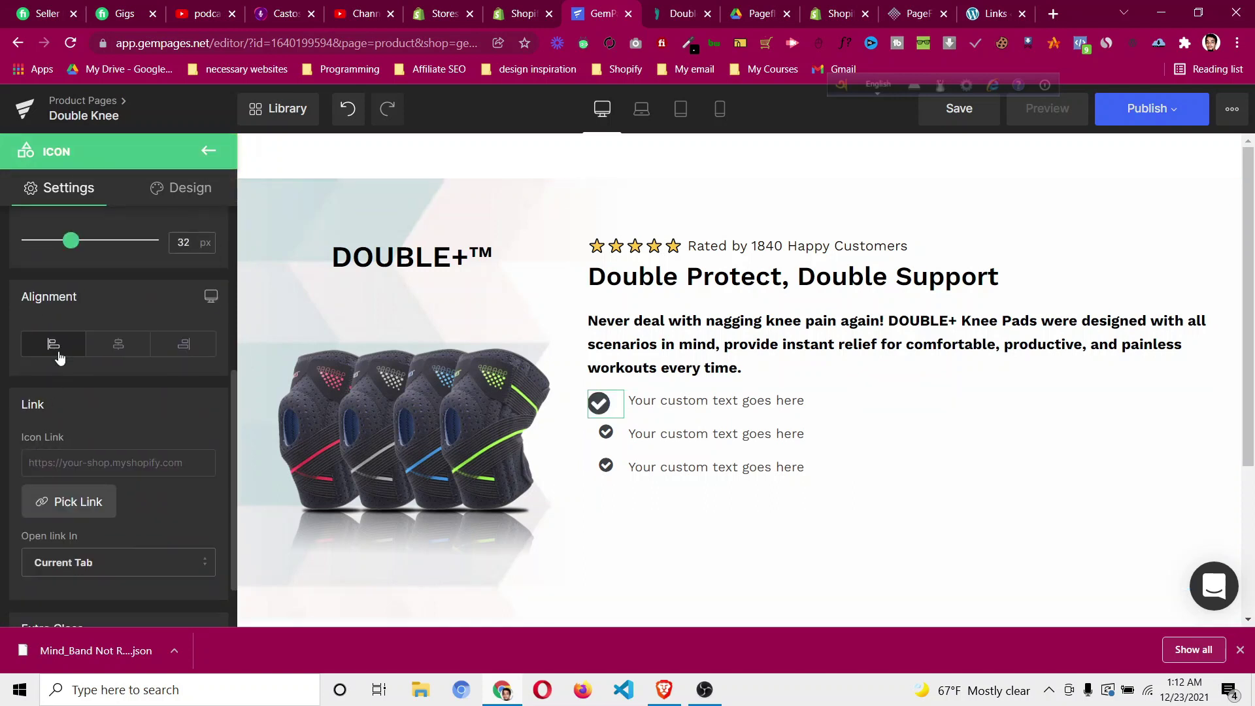
pyautogui.click(119, 351)
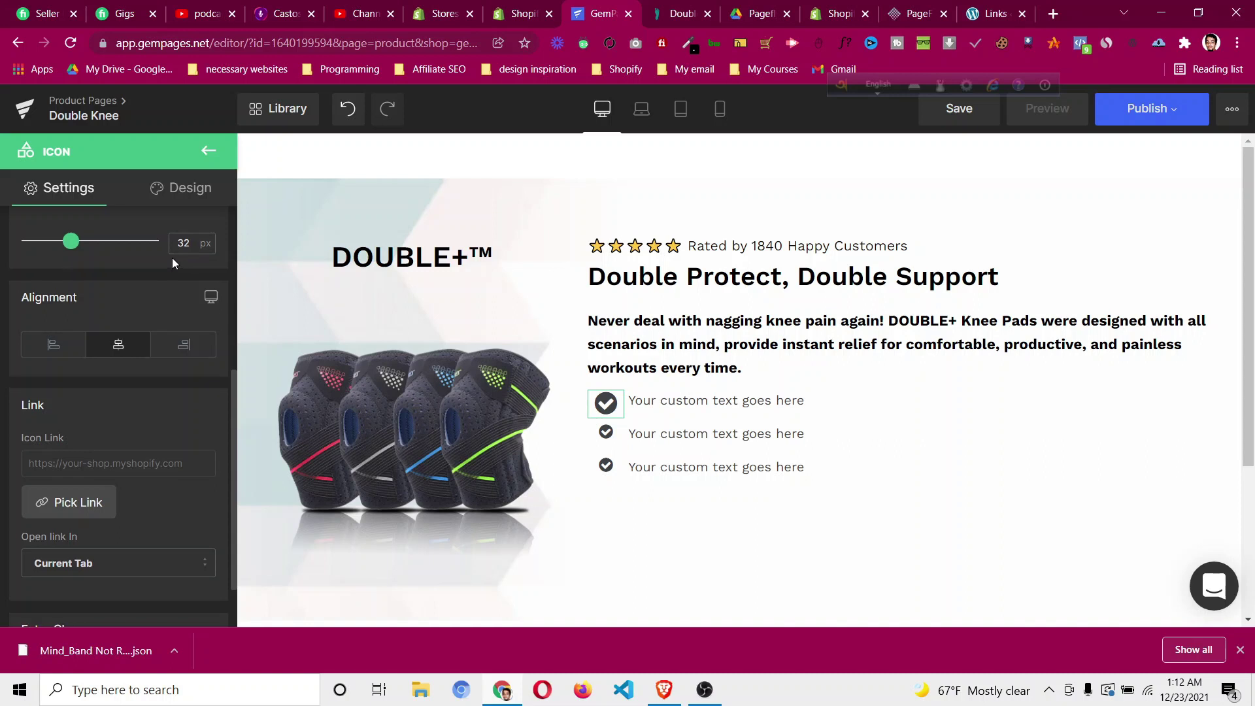
pyautogui.scroll(3, 172, 258)
pyautogui.click(193, 406)
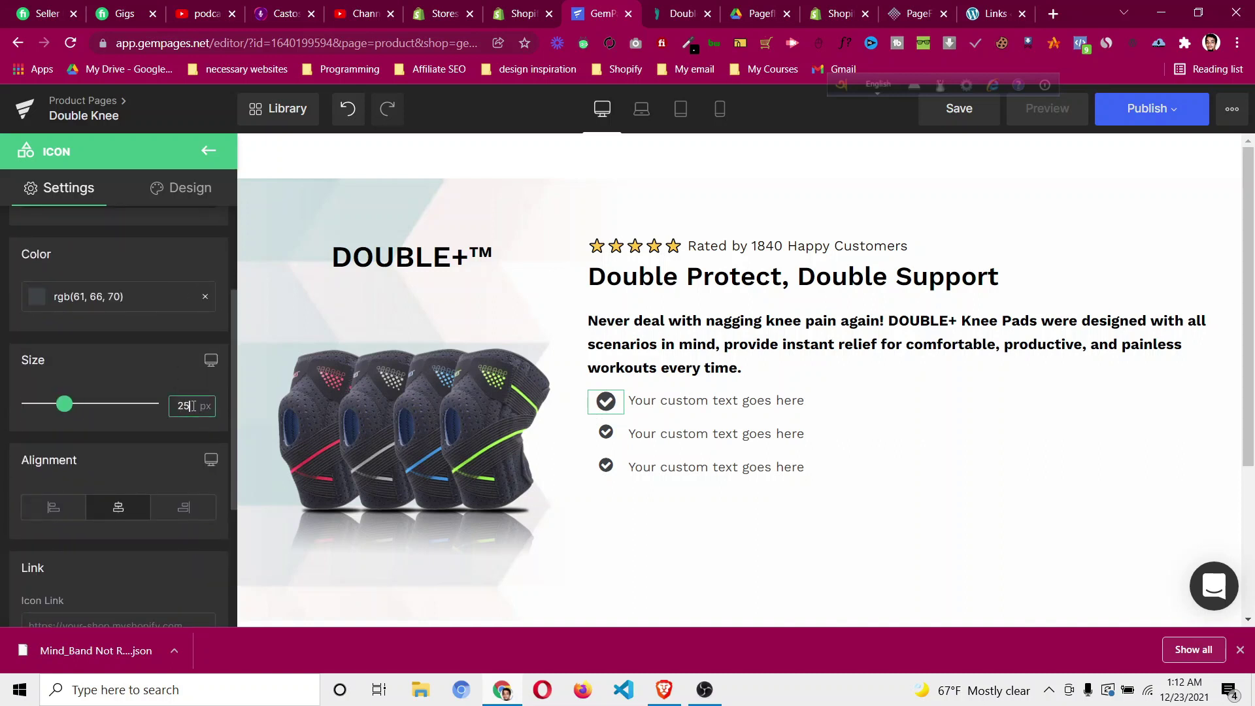
pyautogui.press('BackSpace')
pyautogui.write('0')
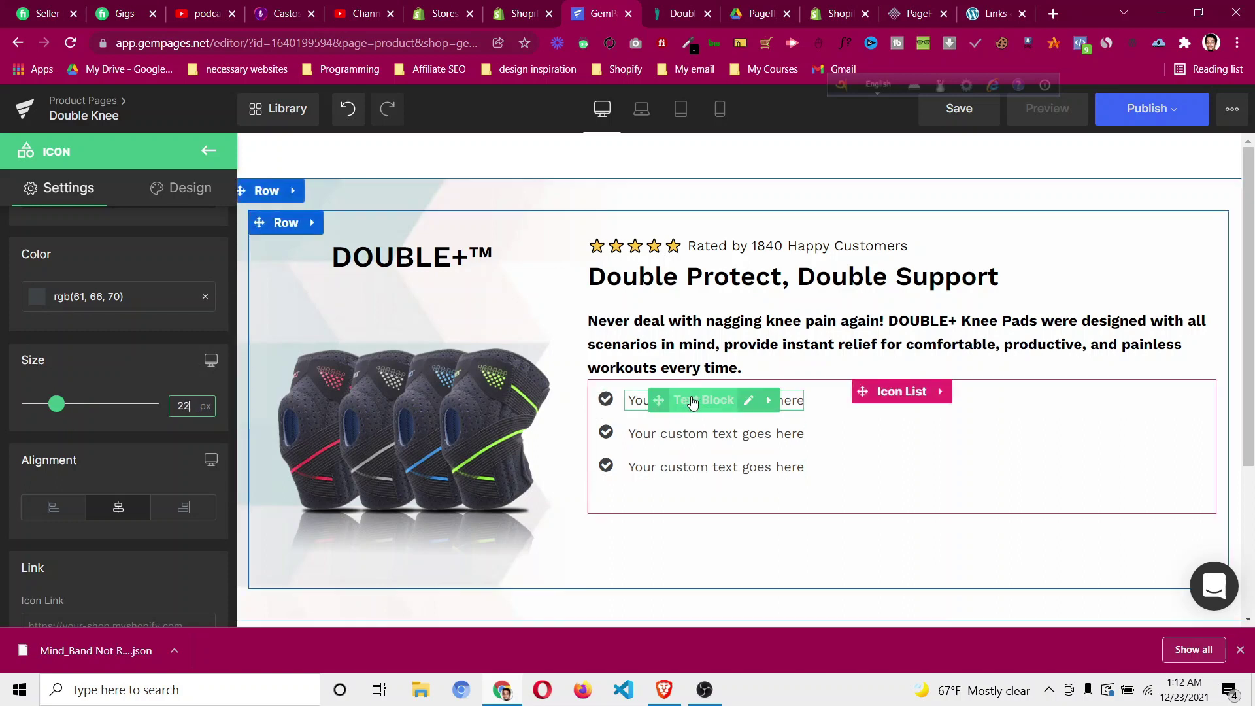
pyautogui.click(693, 16)
pyautogui.click(602, 15)
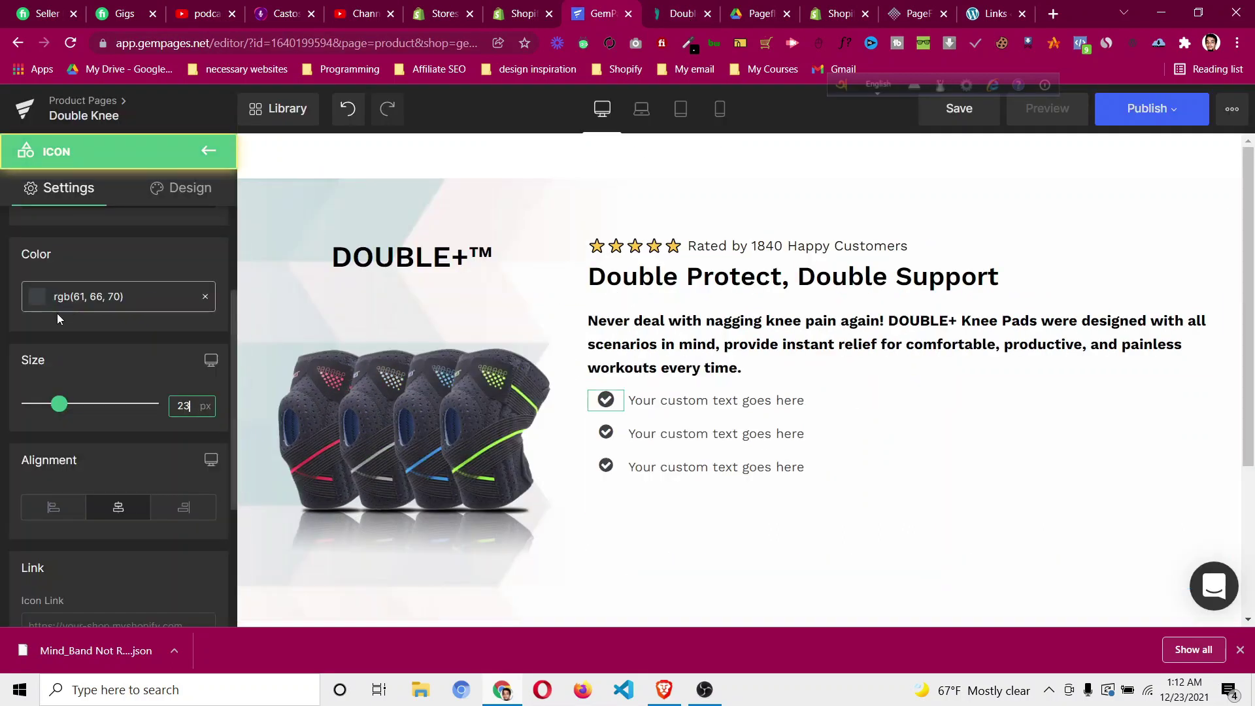
# Replace the first list item's icon with the plain check mark found by searching the icons for "check".
pyautogui.scroll(3, 101, 394)
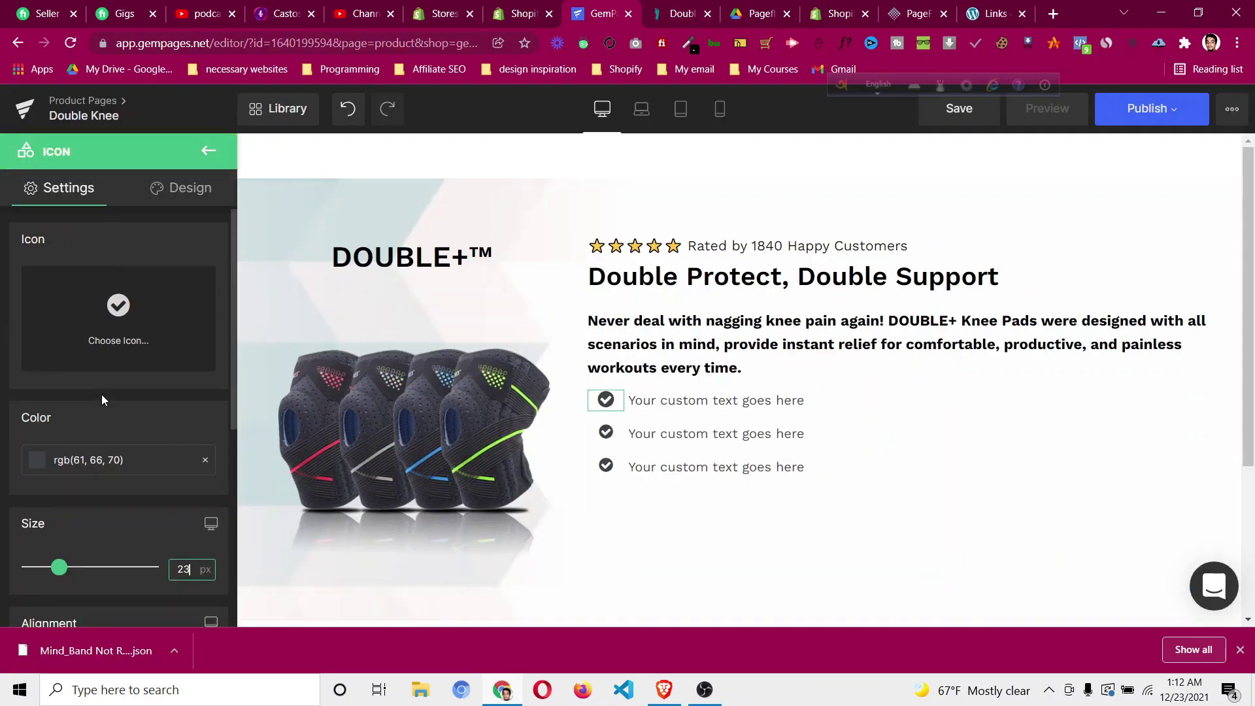
pyautogui.click(131, 323)
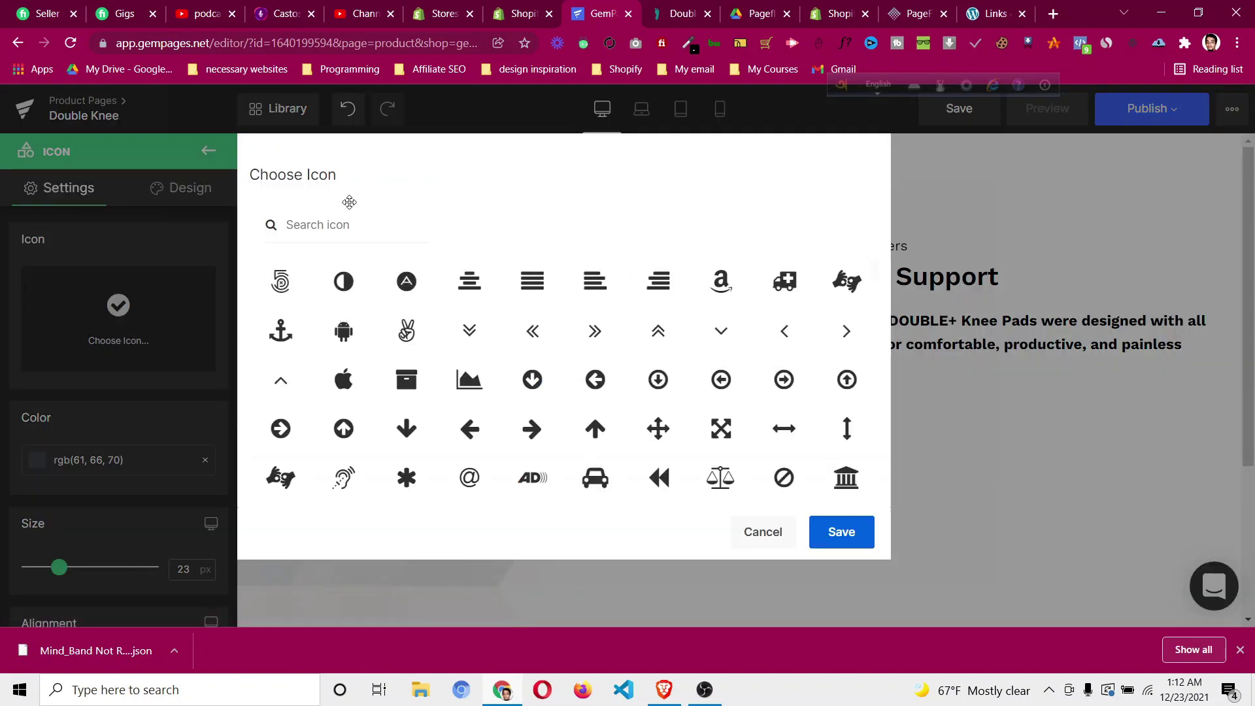
pyautogui.click(340, 222)
pyautogui.write('check')
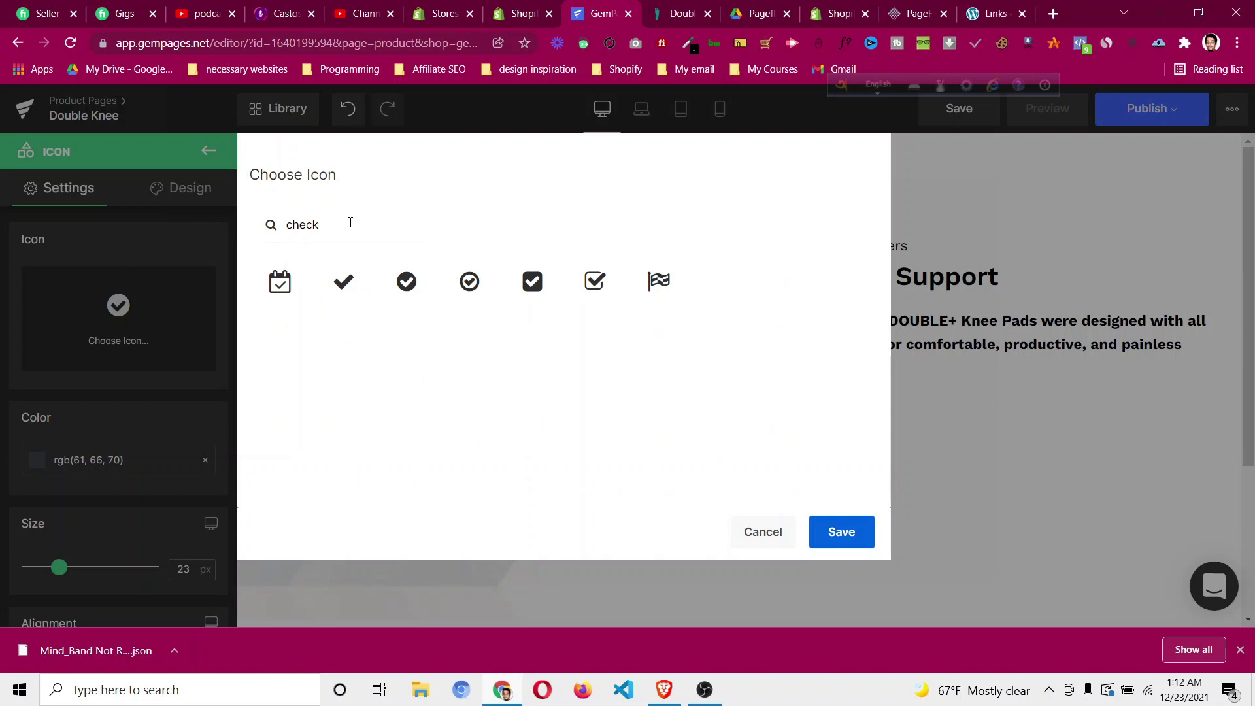
pyautogui.click(350, 283)
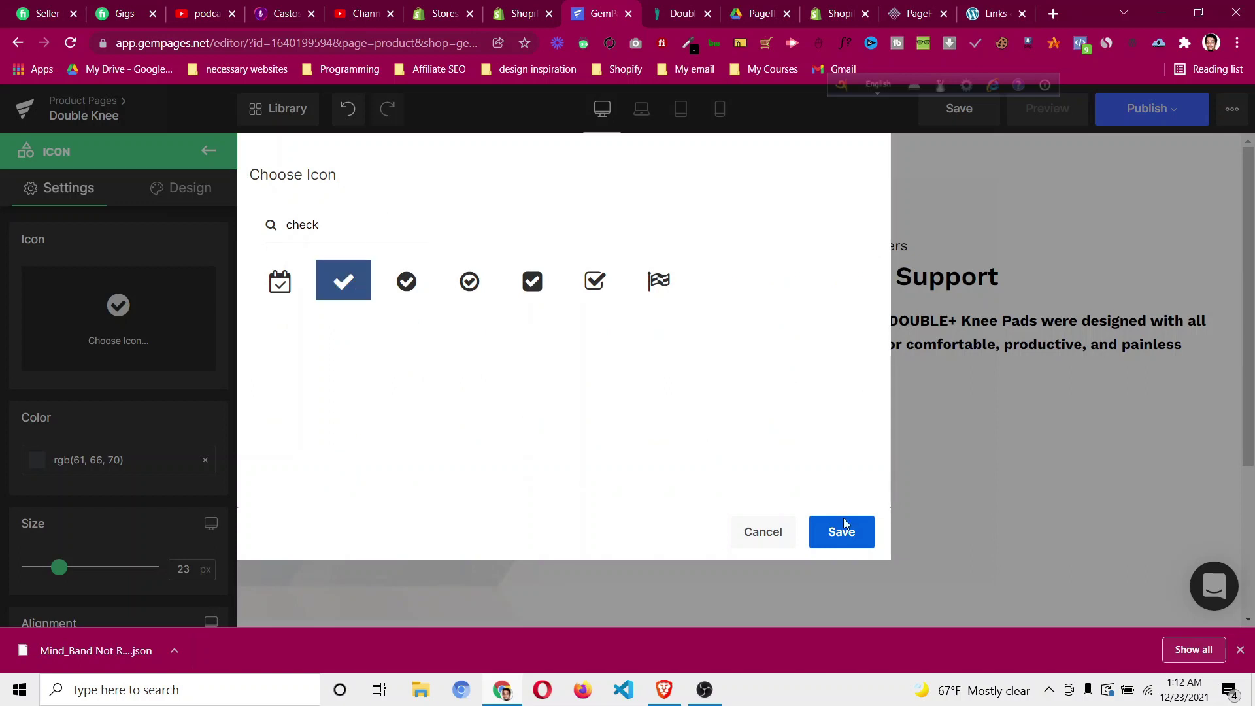
pyautogui.click(855, 540)
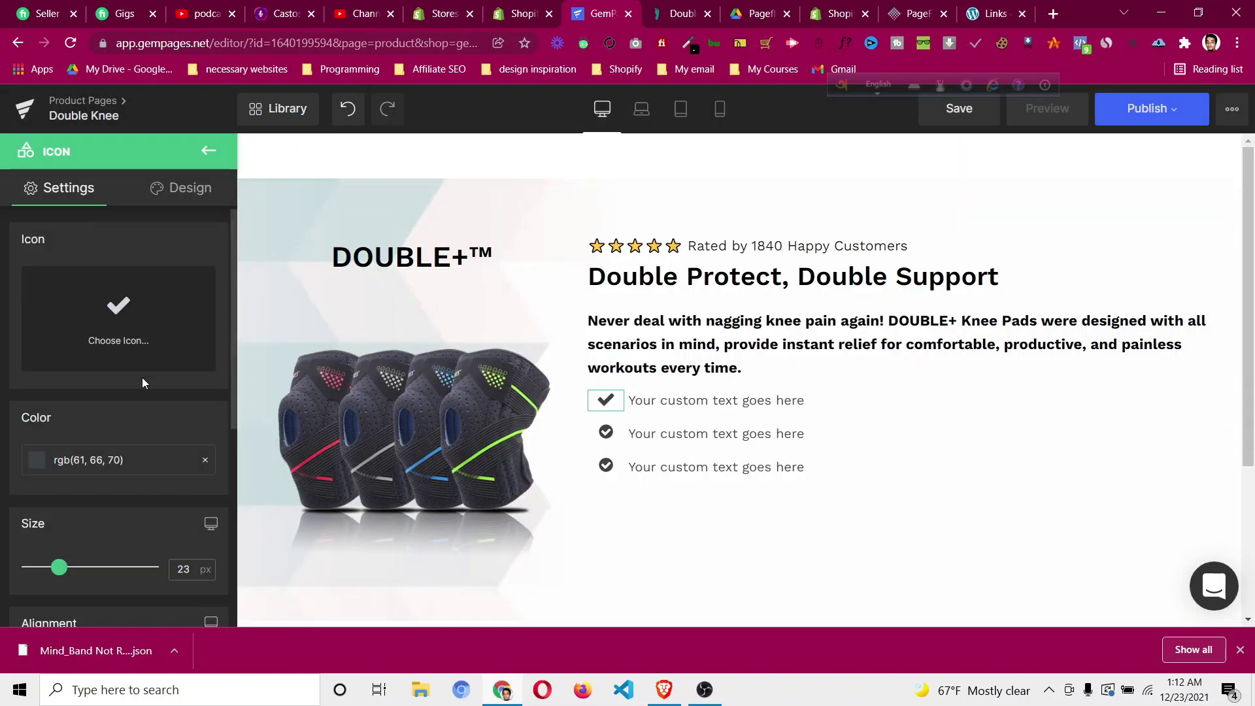
# Set the first check mark's colour to green, #478f13, and its size to 22 px.
pyautogui.click(38, 465)
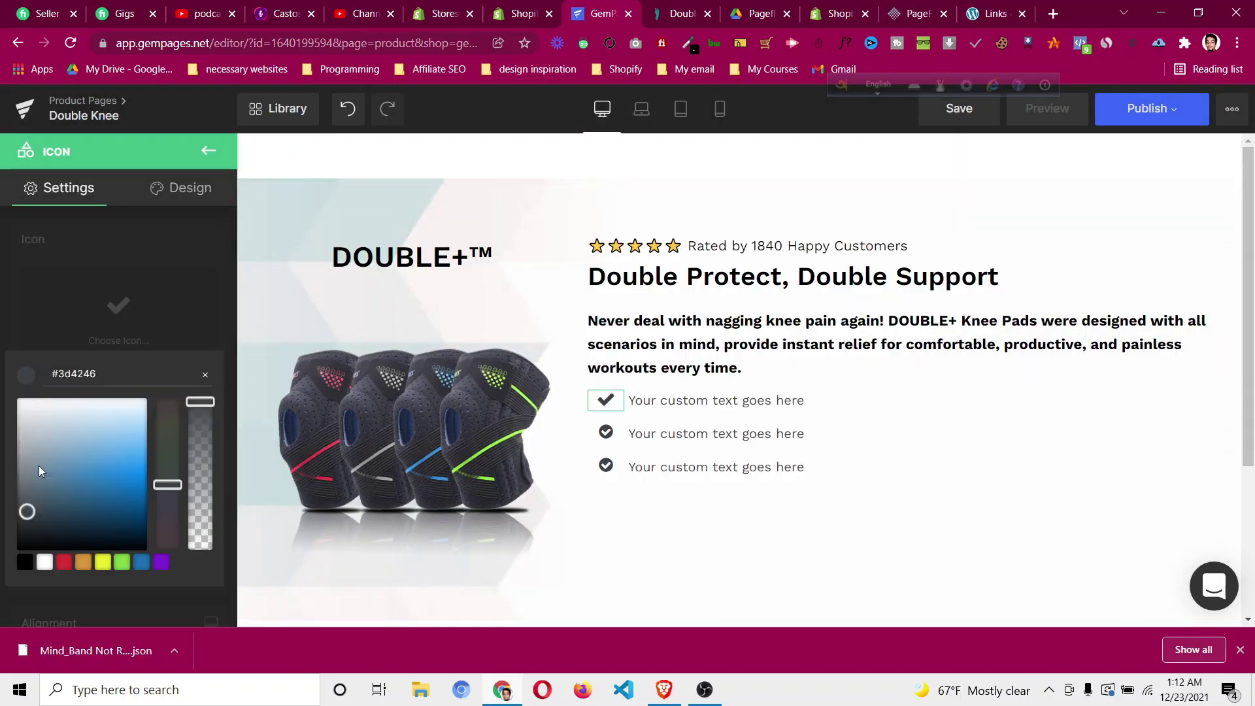
pyautogui.click(125, 564)
pyautogui.moveTo(102, 468); pyautogui.dragTo(115, 500)
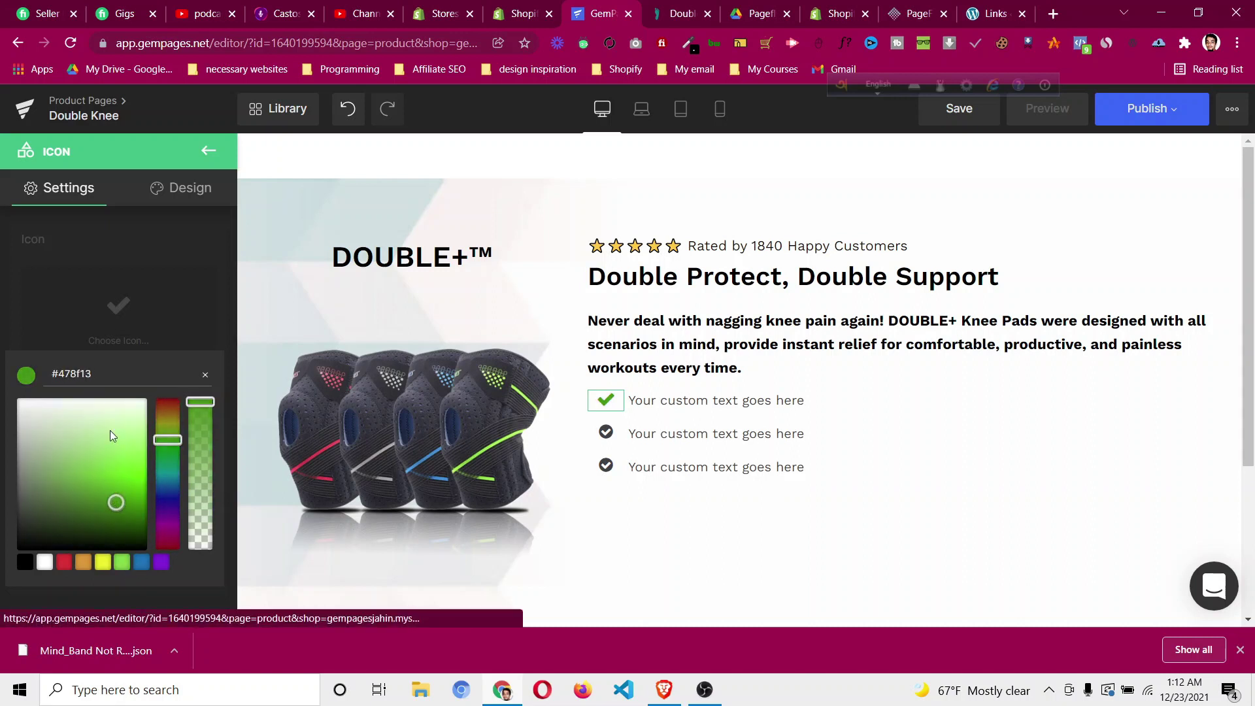
pyautogui.click(170, 320)
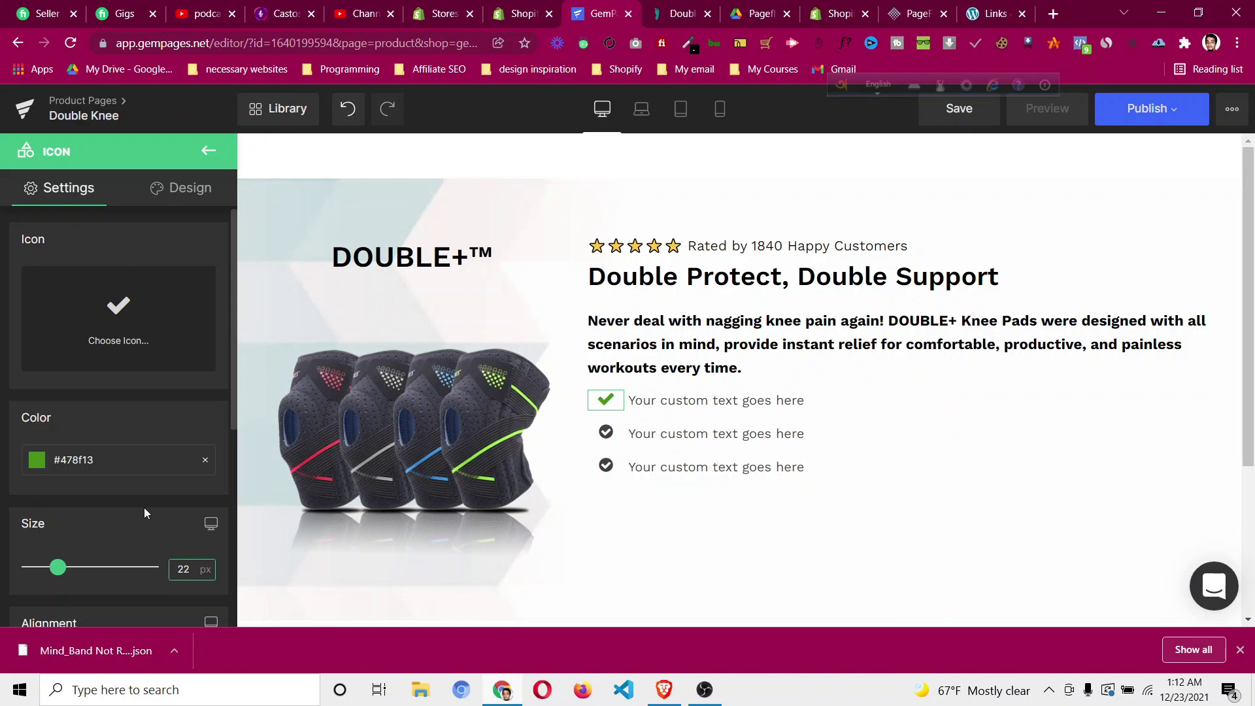
pyautogui.scroll(-7, 144, 507)
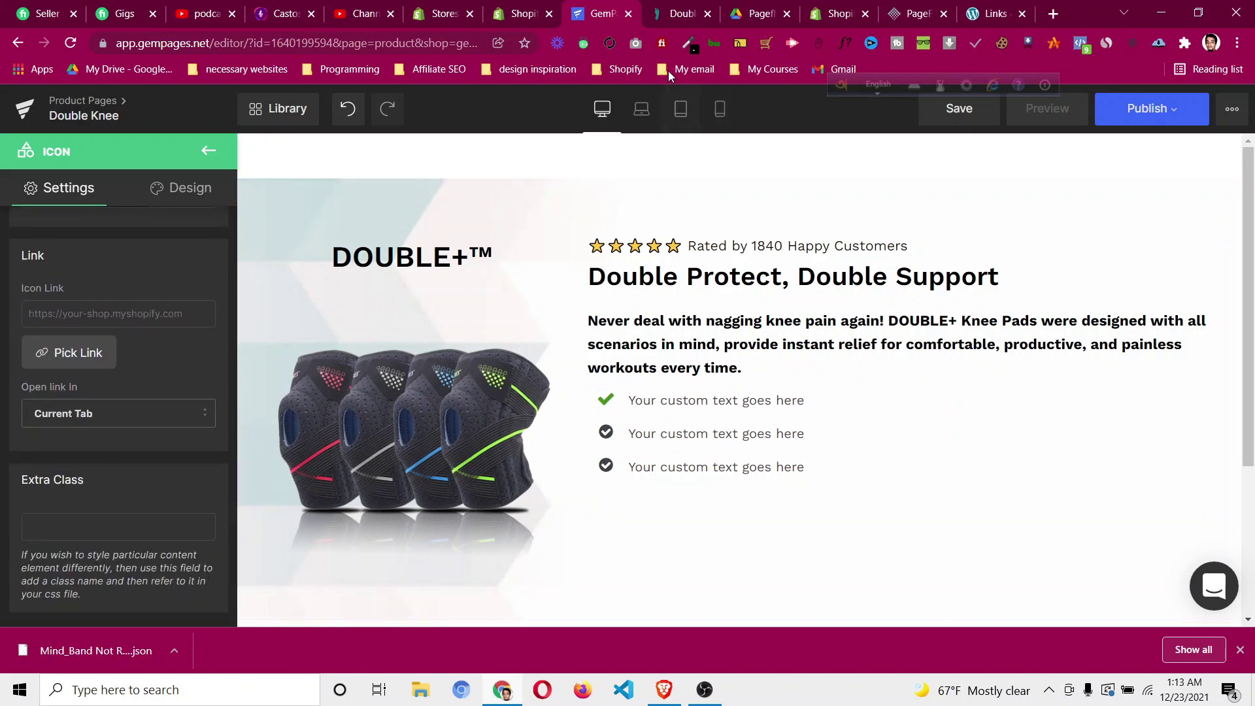
# Copy the "Podiatrist Approved" text from the DoctorSteps reference page and return to the GemPages editor.
pyautogui.click(673, 13)
pyautogui.moveTo(489, 378); pyautogui.dragTo(624, 382)
pyautogui.rightClick(628, 385)
pyautogui.click(654, 395)
pyautogui.click(596, 13)
# Replace the first list item's placeholder with the copied "Podiatrist Approved" as plain text.
pyautogui.click(752, 400)
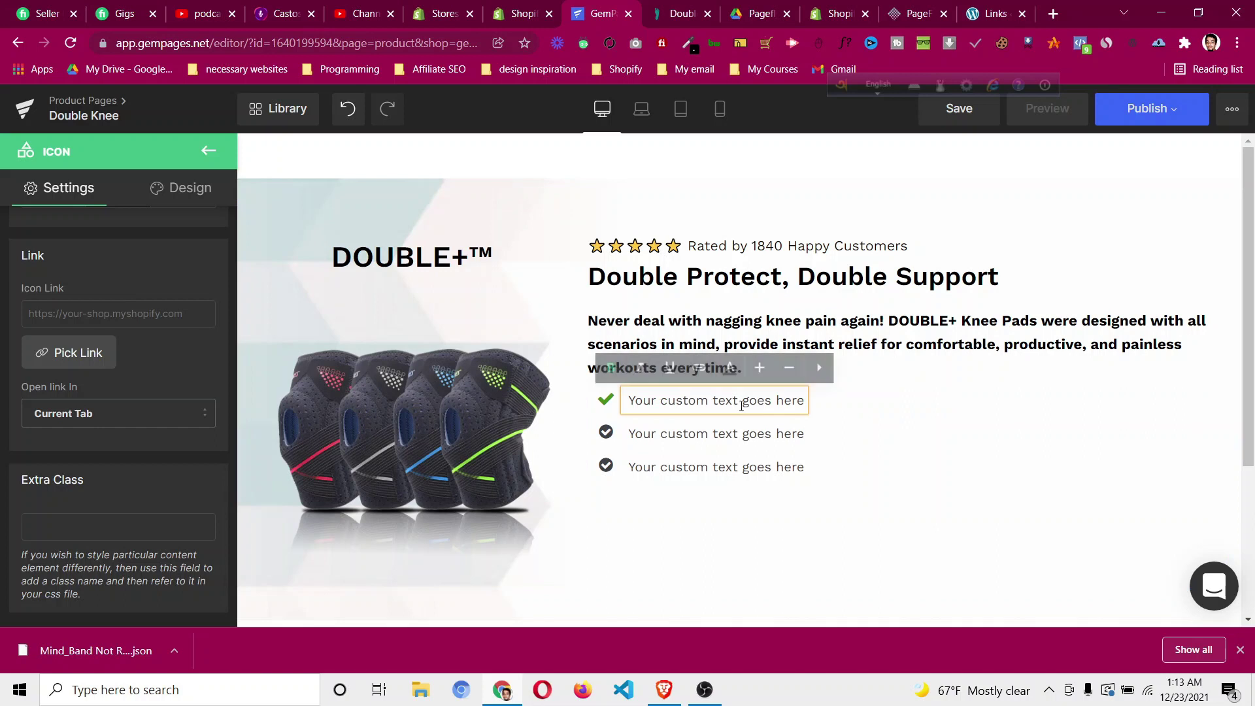
pyautogui.hotkey('ctrl', 'a')
pyautogui.hotkey('ctrl', 'v')
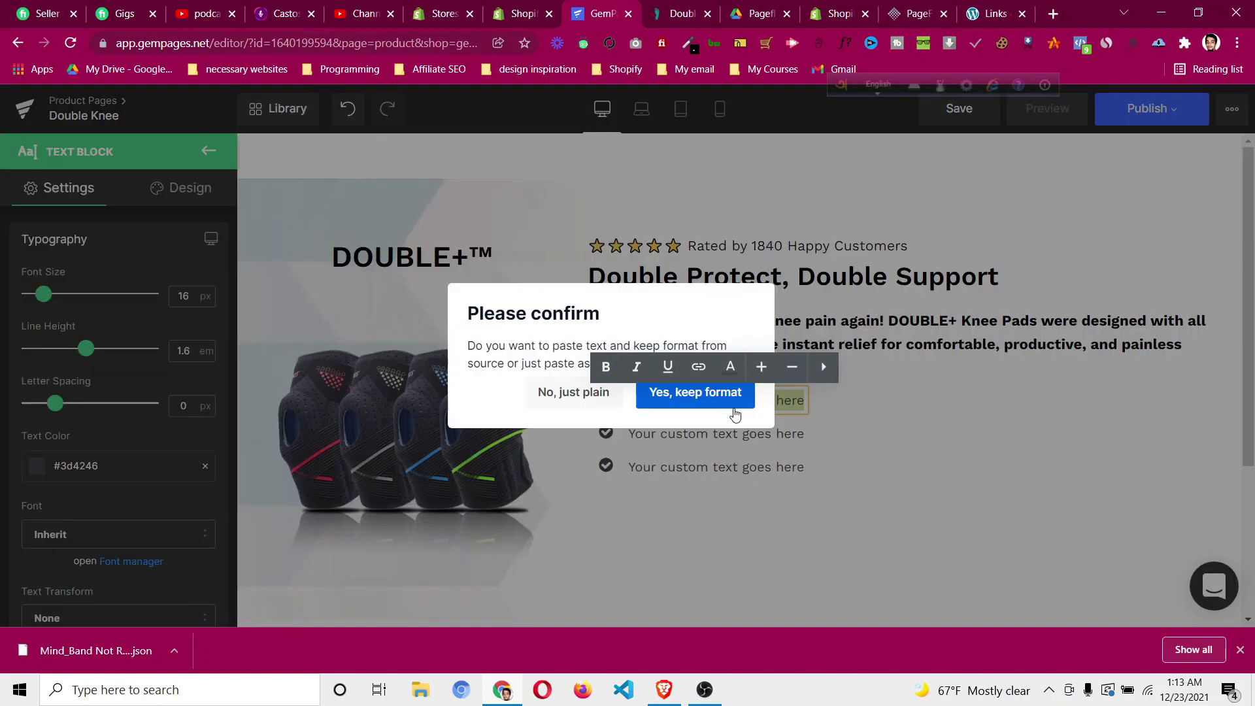
pyautogui.click(561, 398)
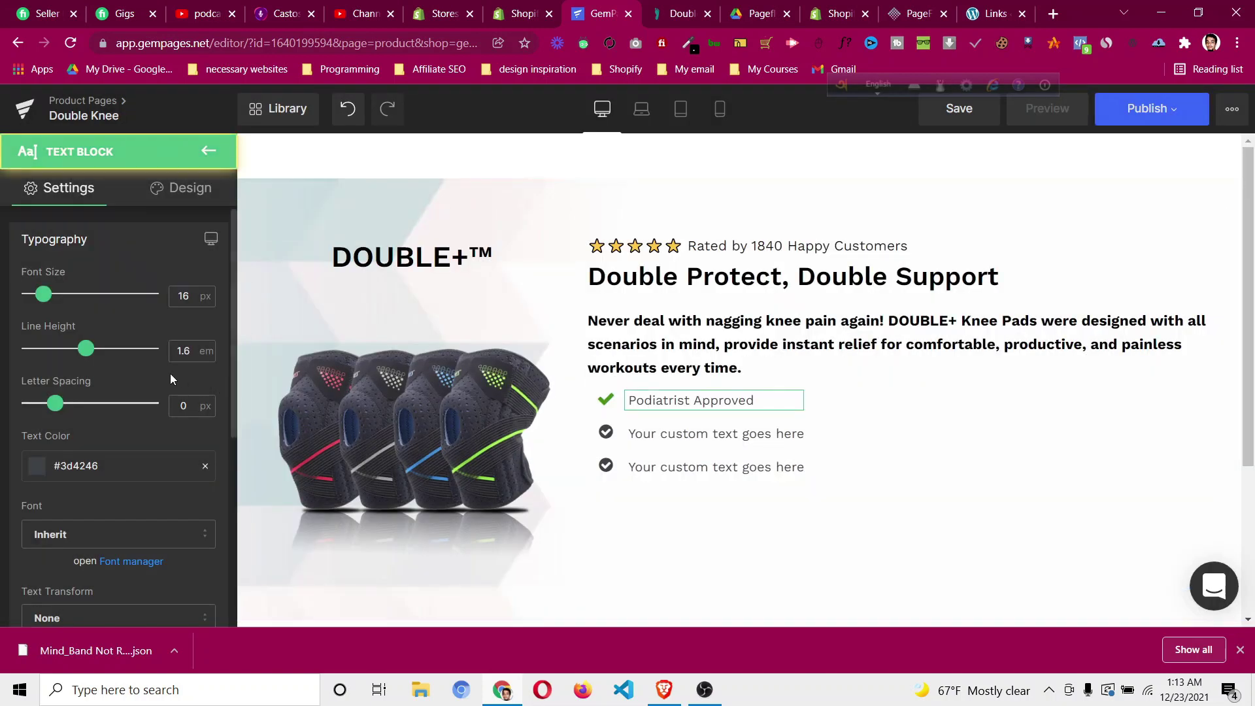
# Set the "Podiatrist Approved" text colour to black, #000000.
pyautogui.click(28, 469)
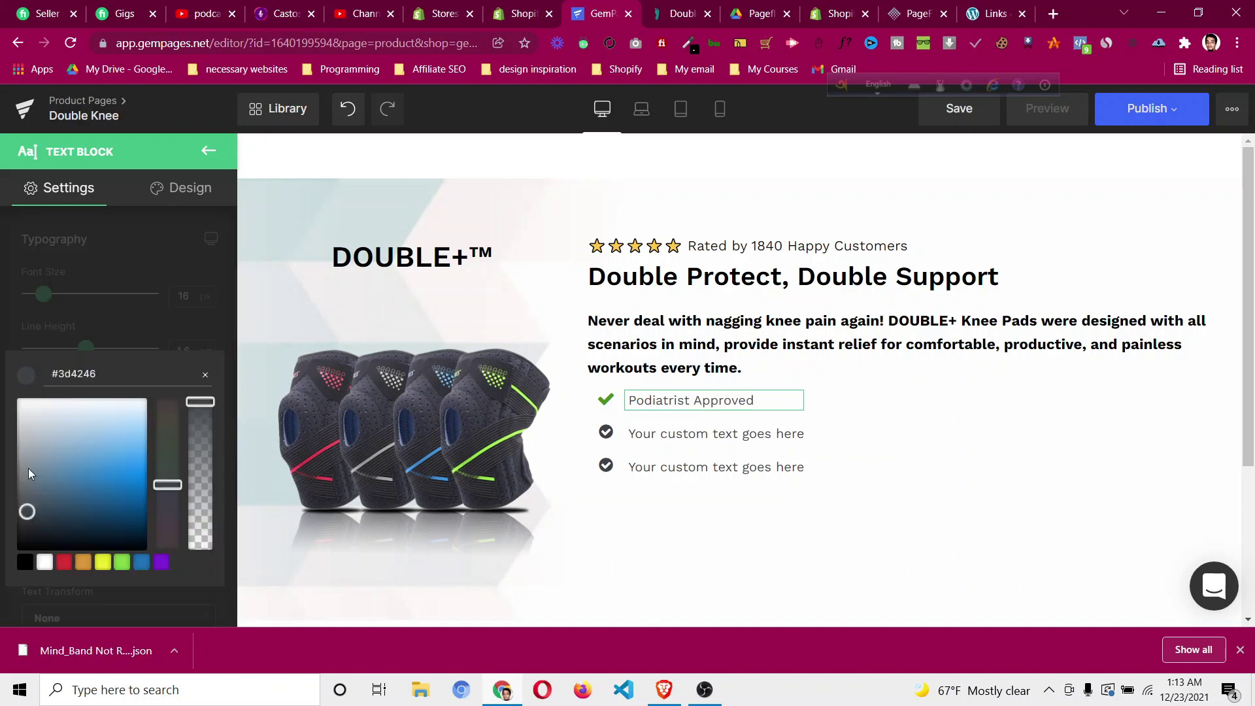
pyautogui.click(26, 562)
pyautogui.click(146, 301)
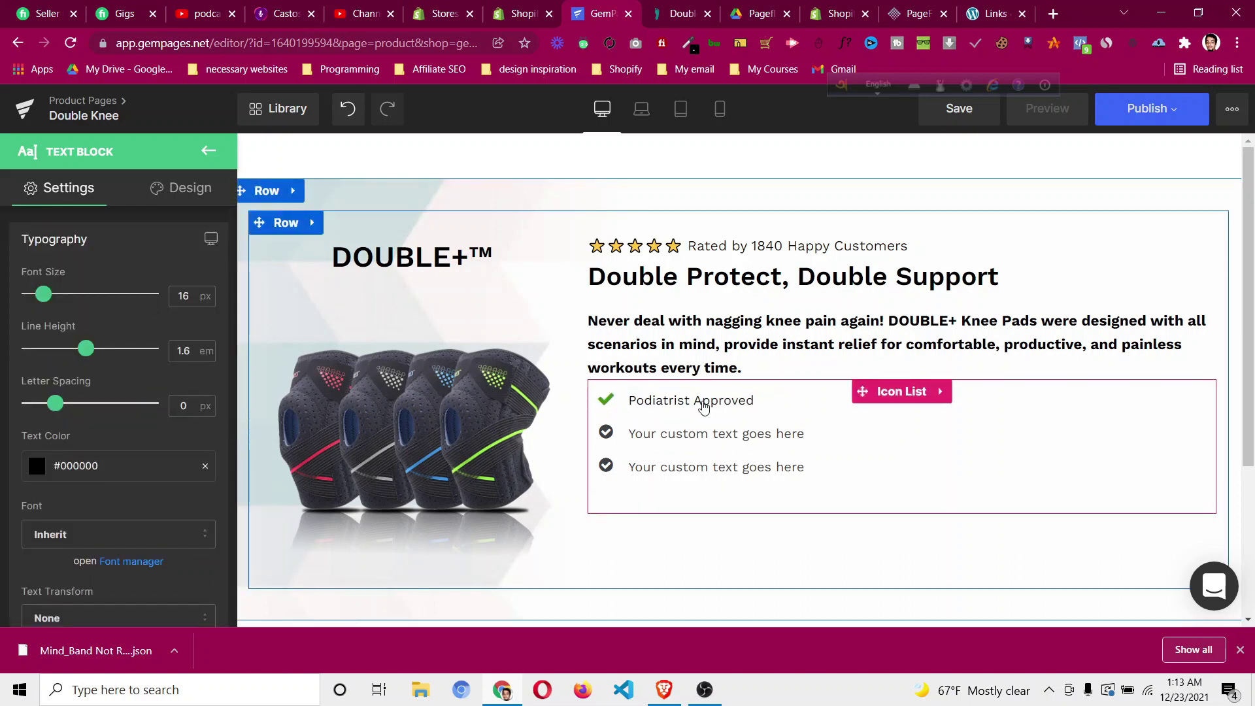
# Set the left padding of the "Podiatrist Approved" text block to 0 px.
pyautogui.click(164, 204)
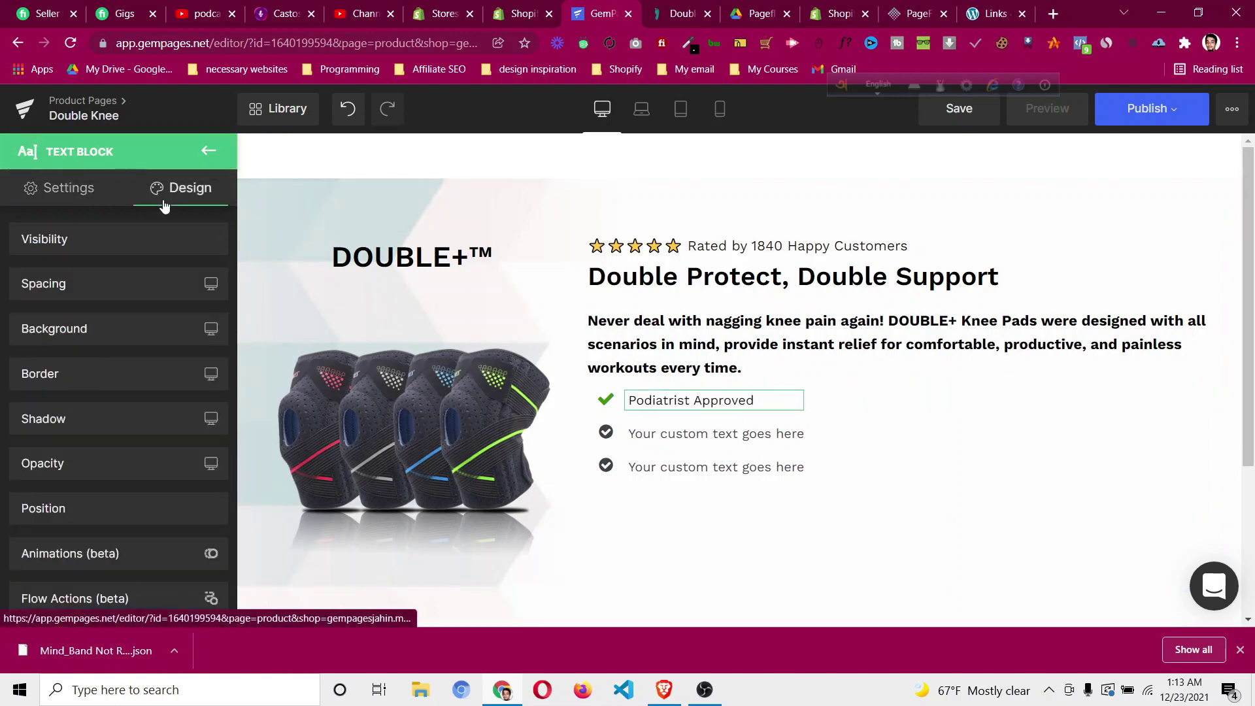
pyautogui.click(98, 289)
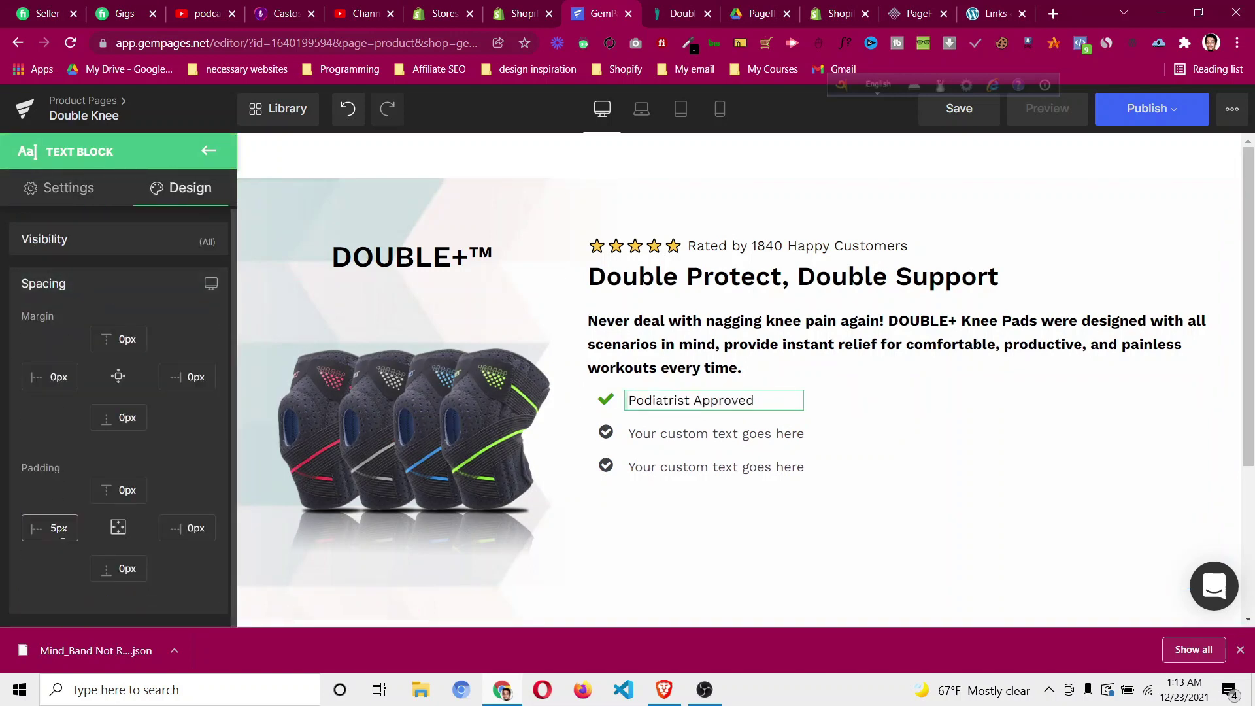
pyautogui.press('Down')
pyautogui.press('Down')
pyautogui.press('Down')
pyautogui.press('Down')
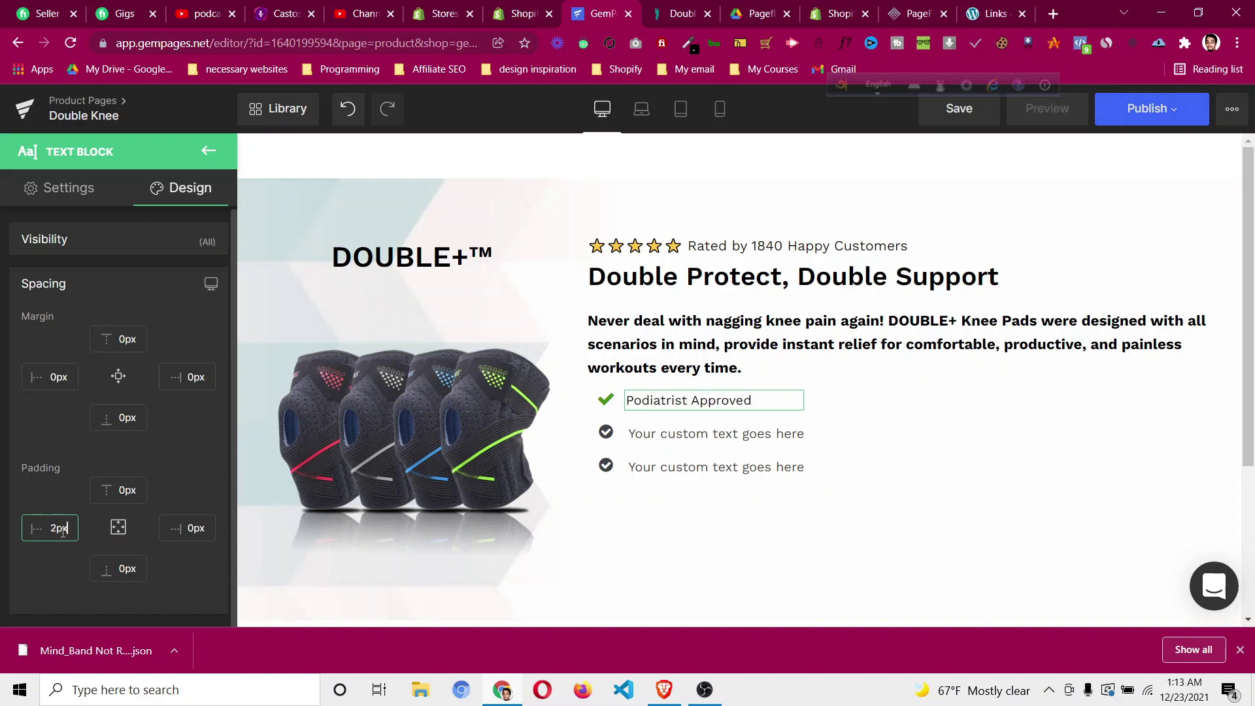
pyautogui.press('Down')
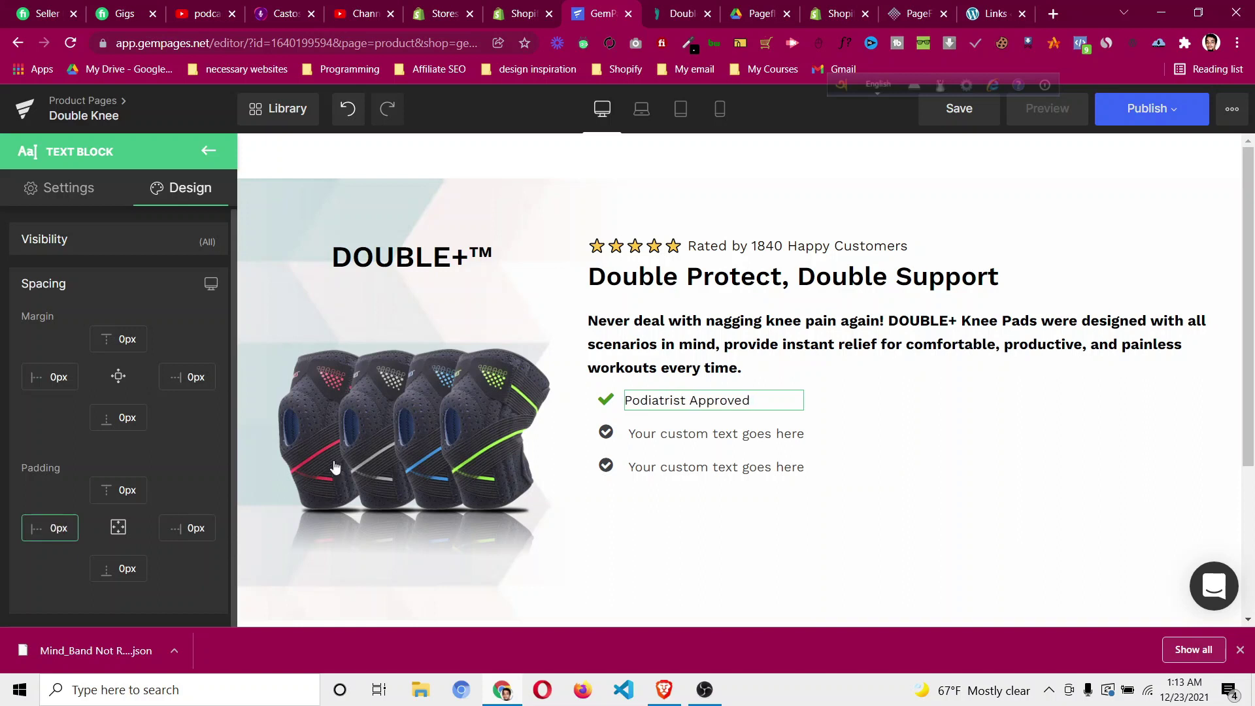
# Set the size of the check mark beside "Podiatrist Approved" to 20 px.
pyautogui.click(610, 404)
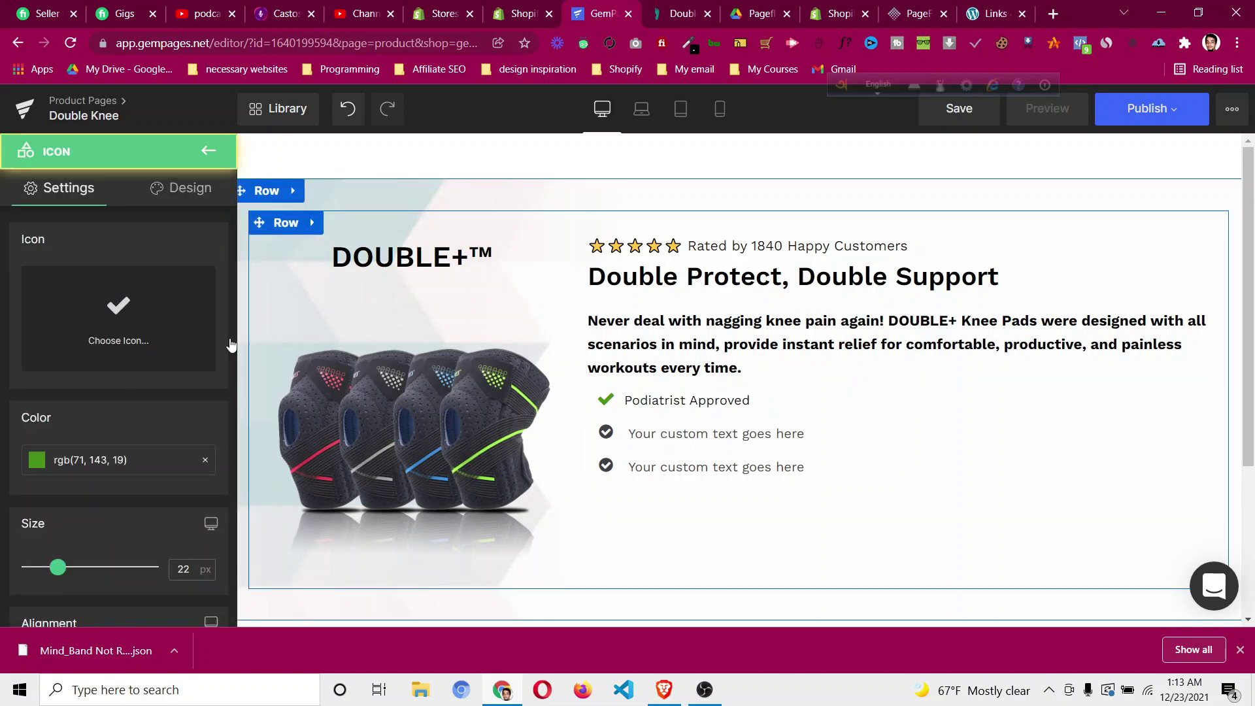
pyautogui.click(183, 196)
pyautogui.click(104, 295)
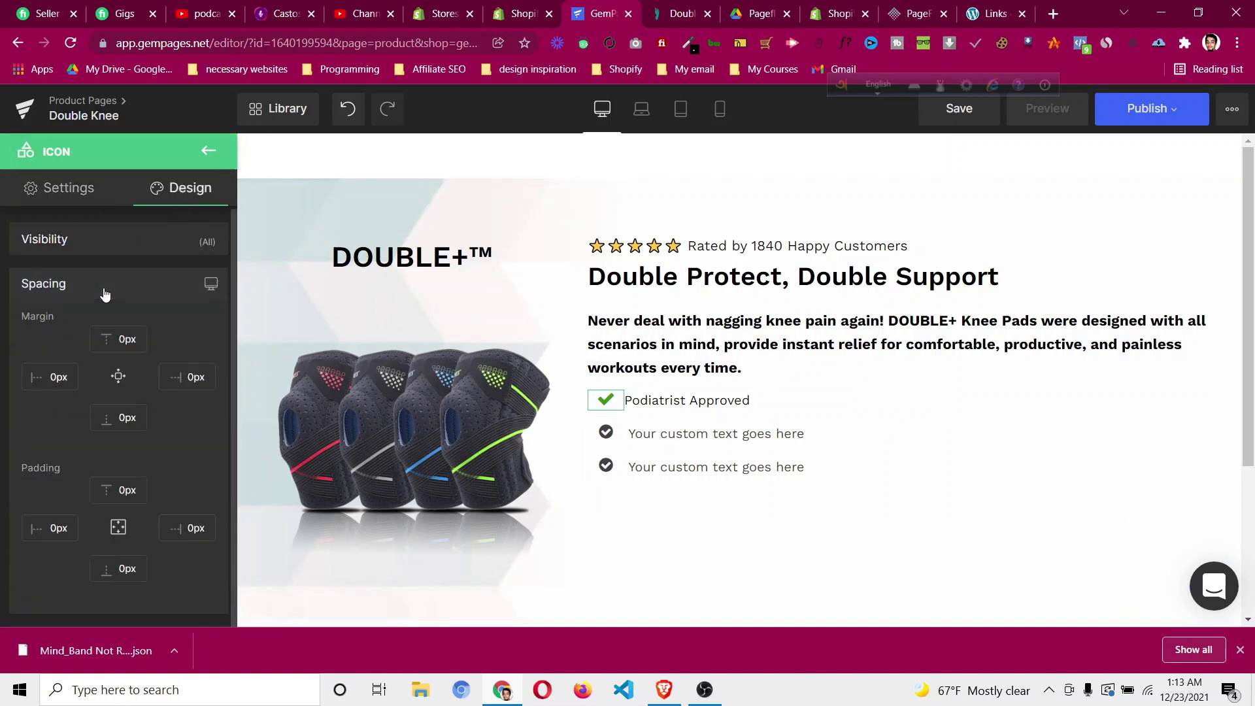
pyautogui.click(46, 188)
pyautogui.scroll(-4, 135, 390)
pyautogui.scroll(-4, 134, 390)
pyautogui.scroll(8, 135, 390)
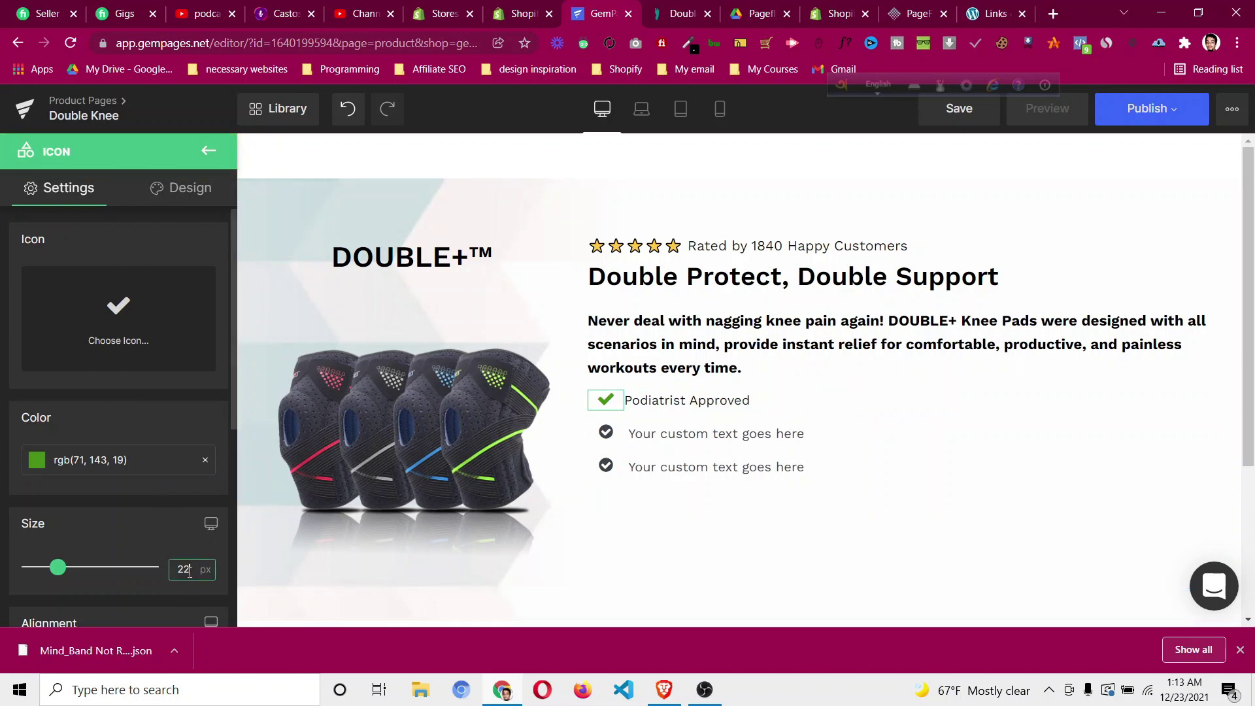
pyautogui.press('Down')
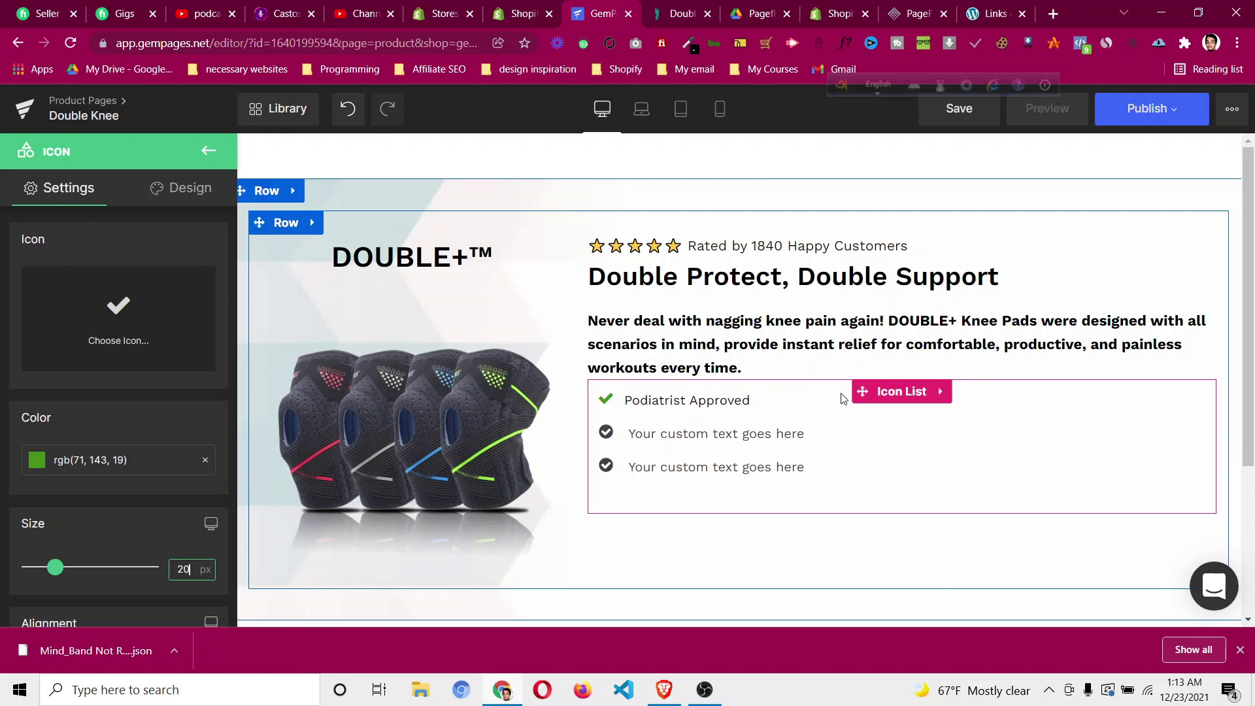
# Set the icon list's icon width to 20 px and its item spacing to 10 px.
pyautogui.click(900, 398)
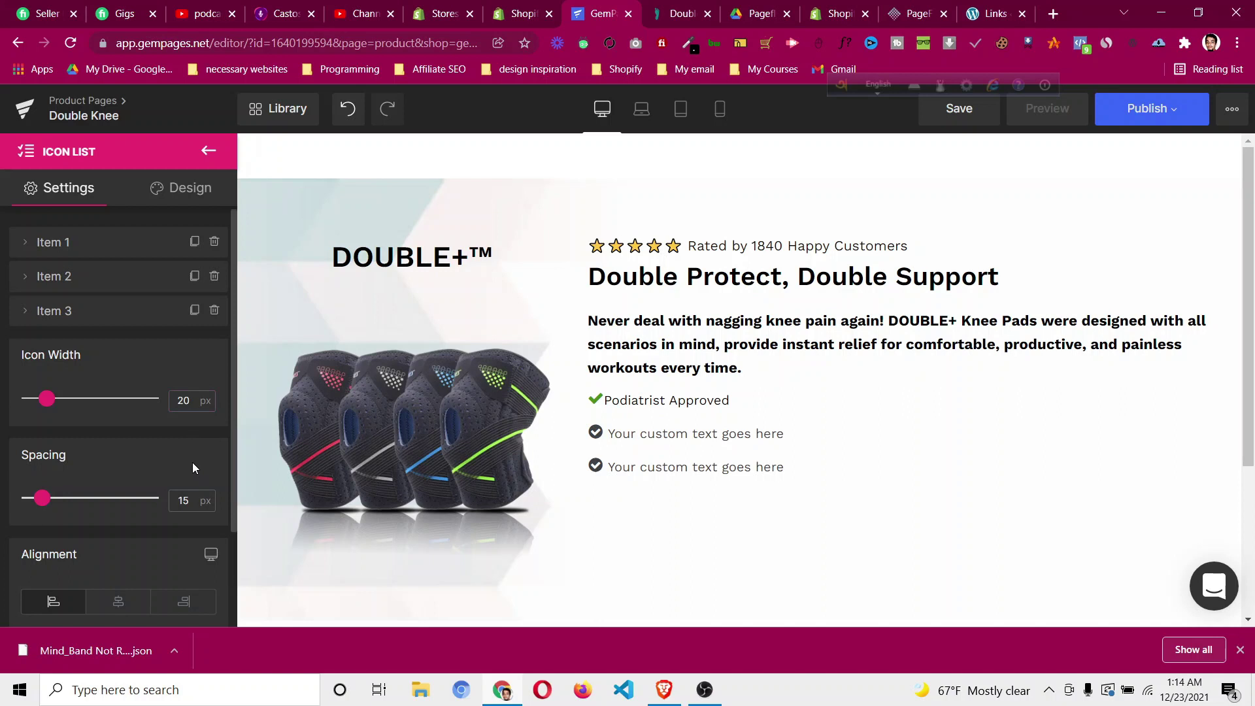
pyautogui.click(188, 500)
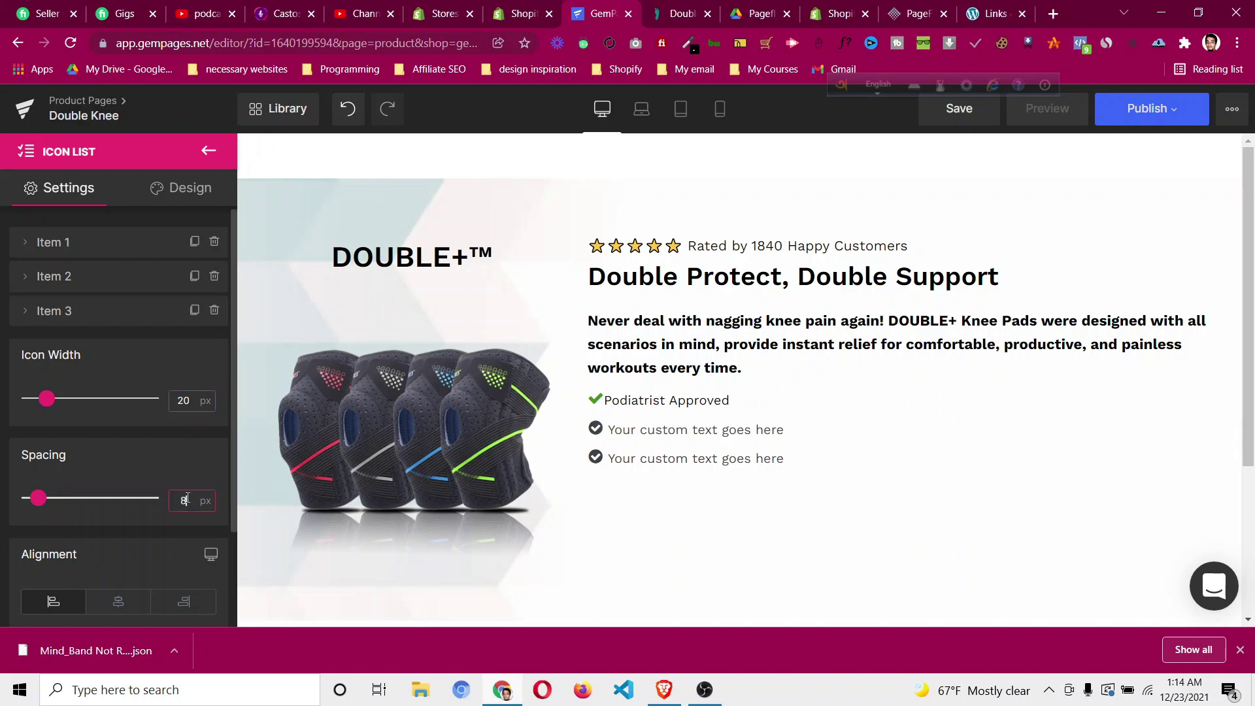
pyautogui.press('Up')
pyautogui.press('Up')
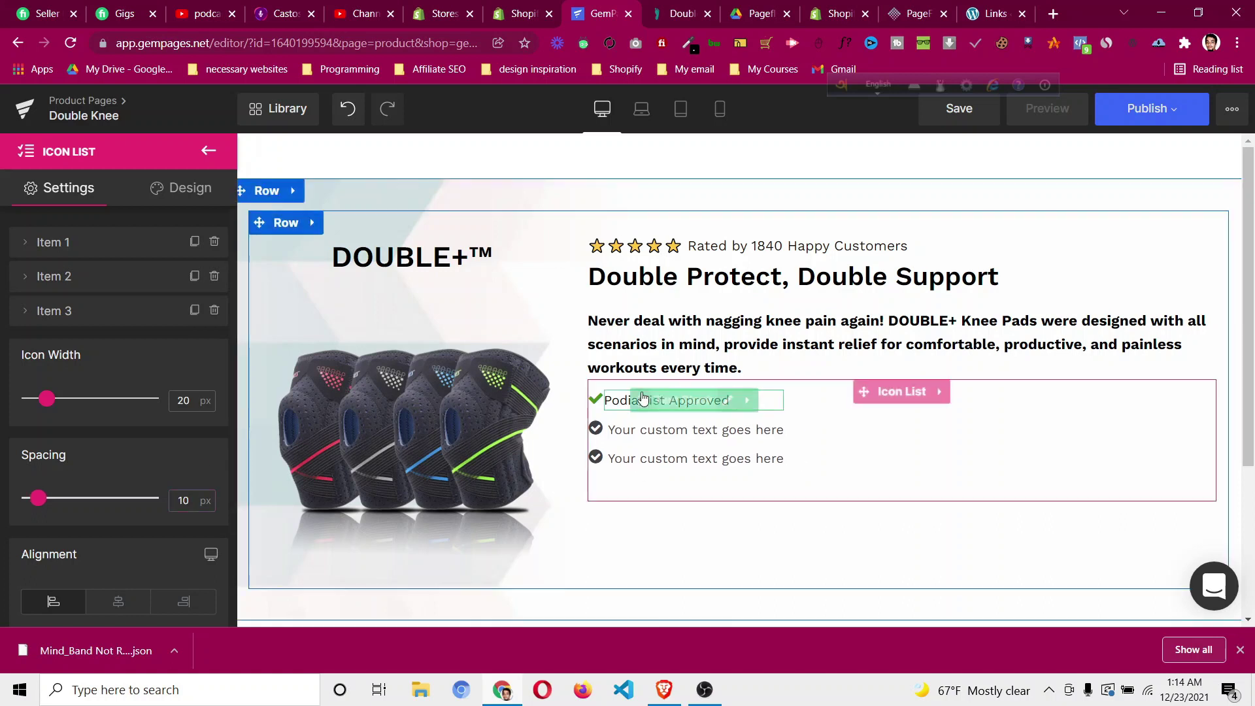
# Set the left margin of the "Podiatrist Approved" text block to 5 px.
pyautogui.click(699, 408)
pyautogui.click(157, 189)
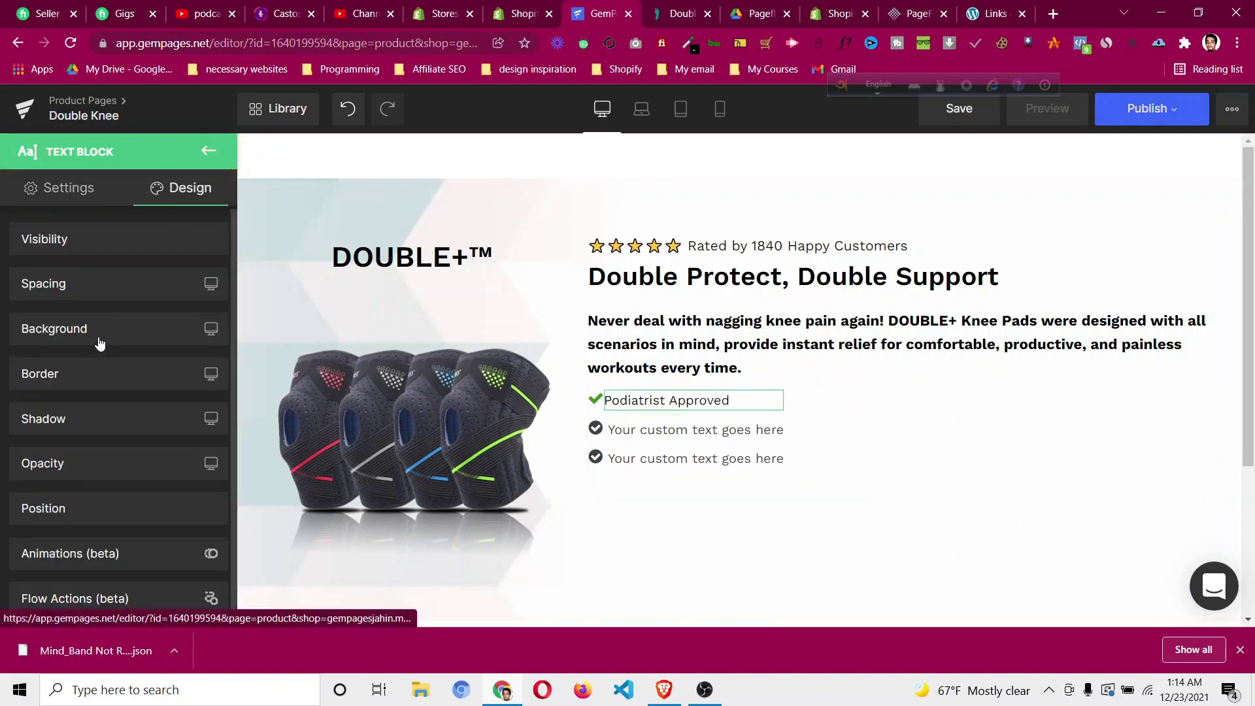
pyautogui.click(101, 294)
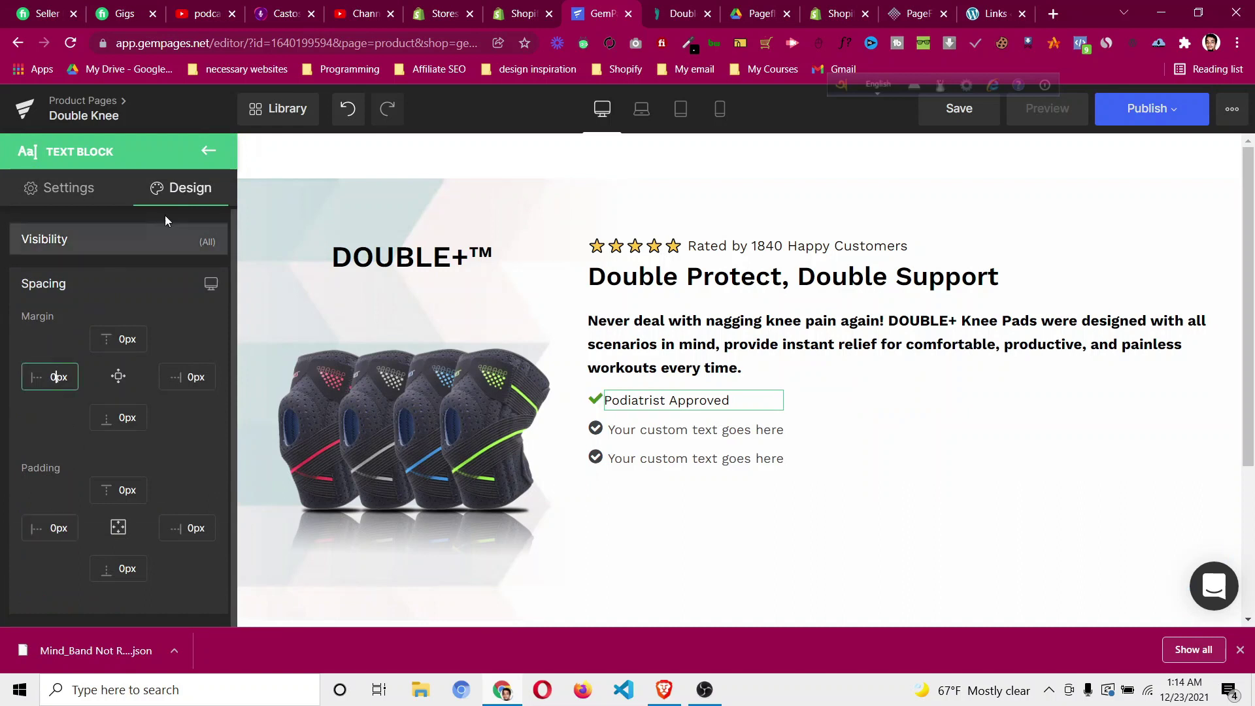
pyautogui.press('Up')
pyautogui.press('Up')
pyautogui.press('Up')
pyautogui.press('Up')
pyautogui.press('Up')
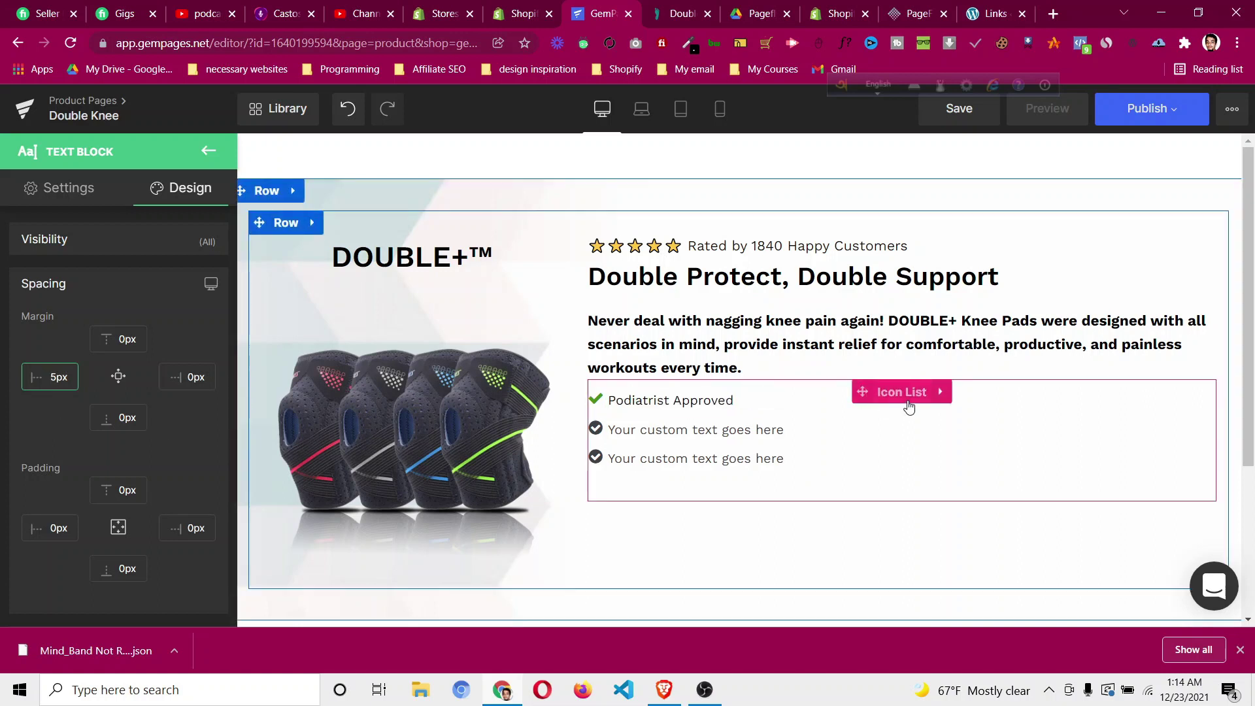
# Delete the two placeholder items, Item 2 and Item 3, from the icon list.
pyautogui.click(909, 404)
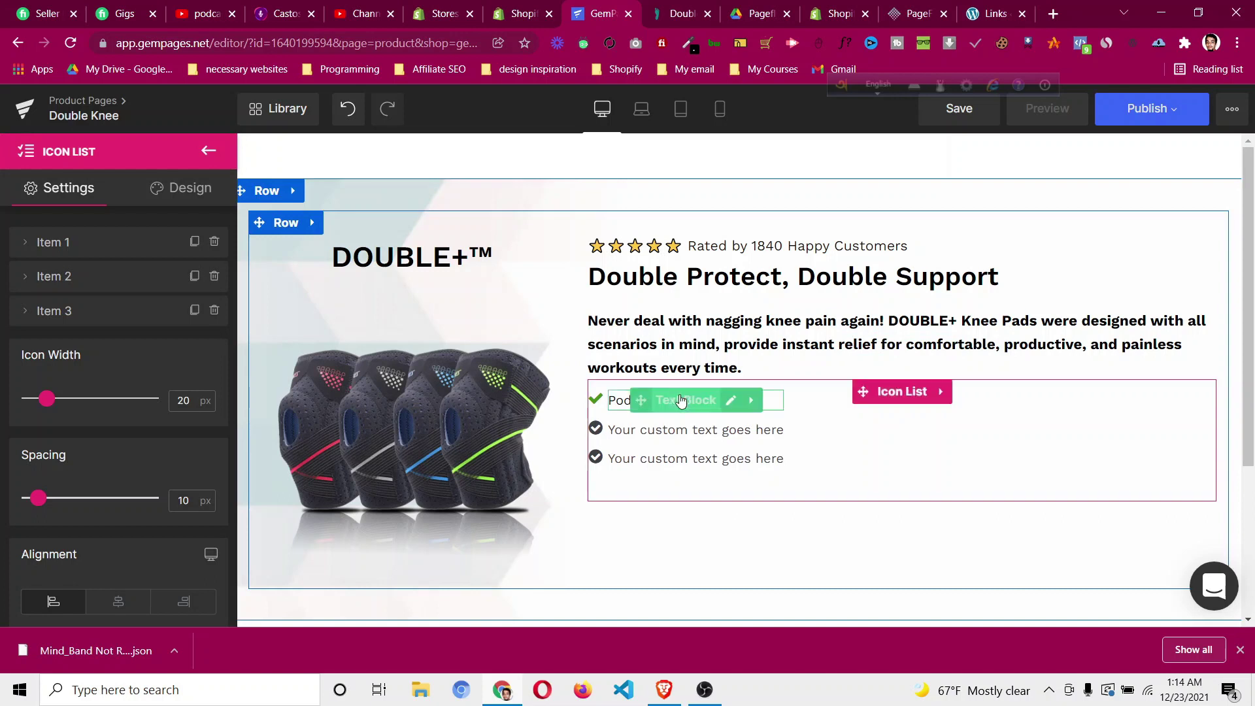
pyautogui.click(215, 277)
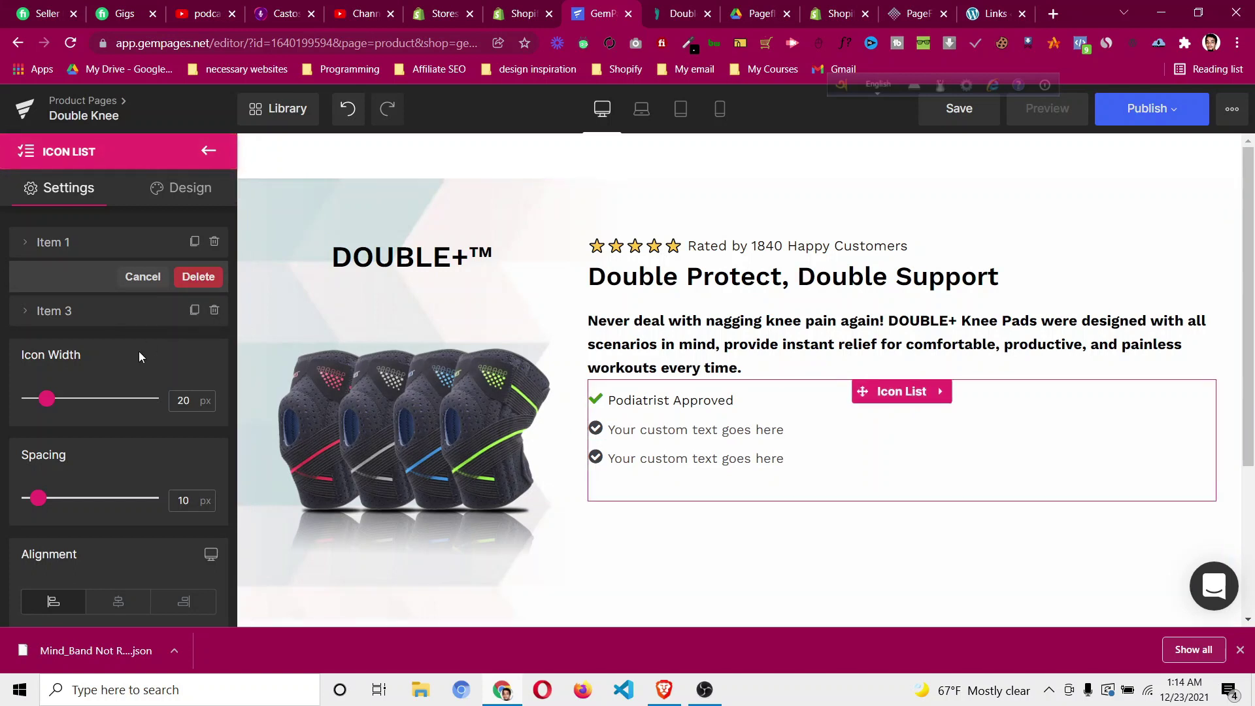
pyautogui.click(215, 312)
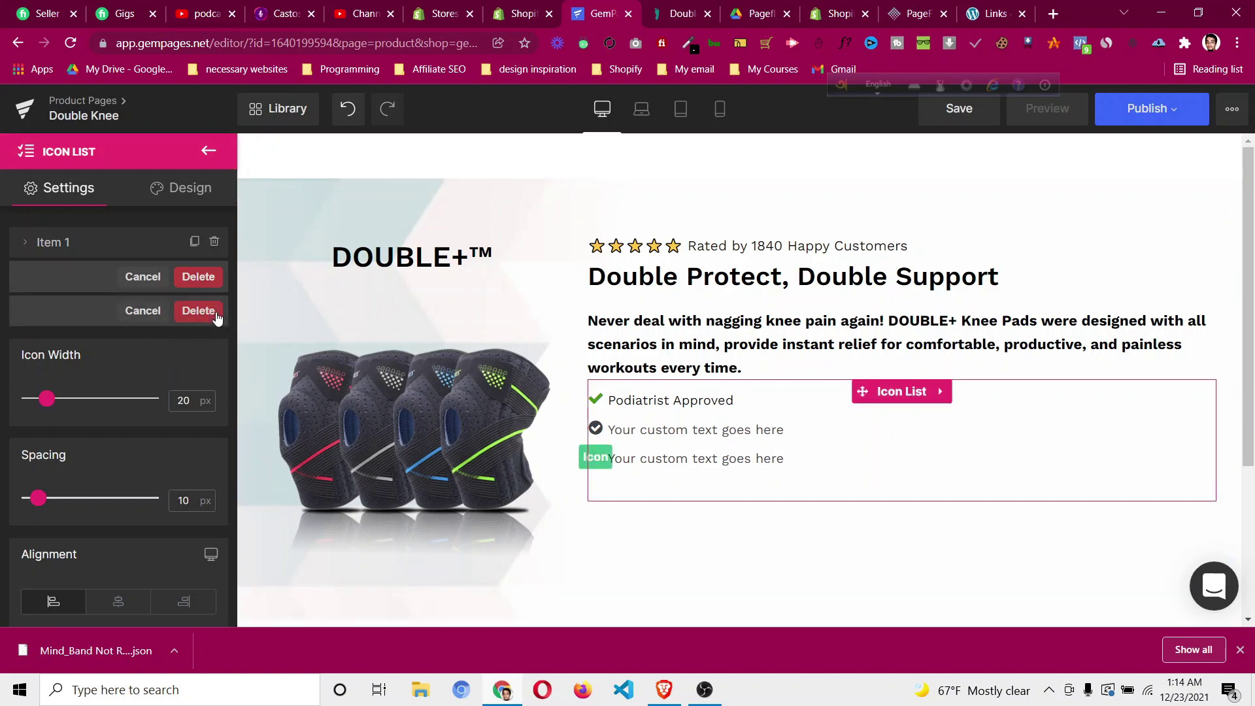
pyautogui.click(217, 317)
pyautogui.click(214, 277)
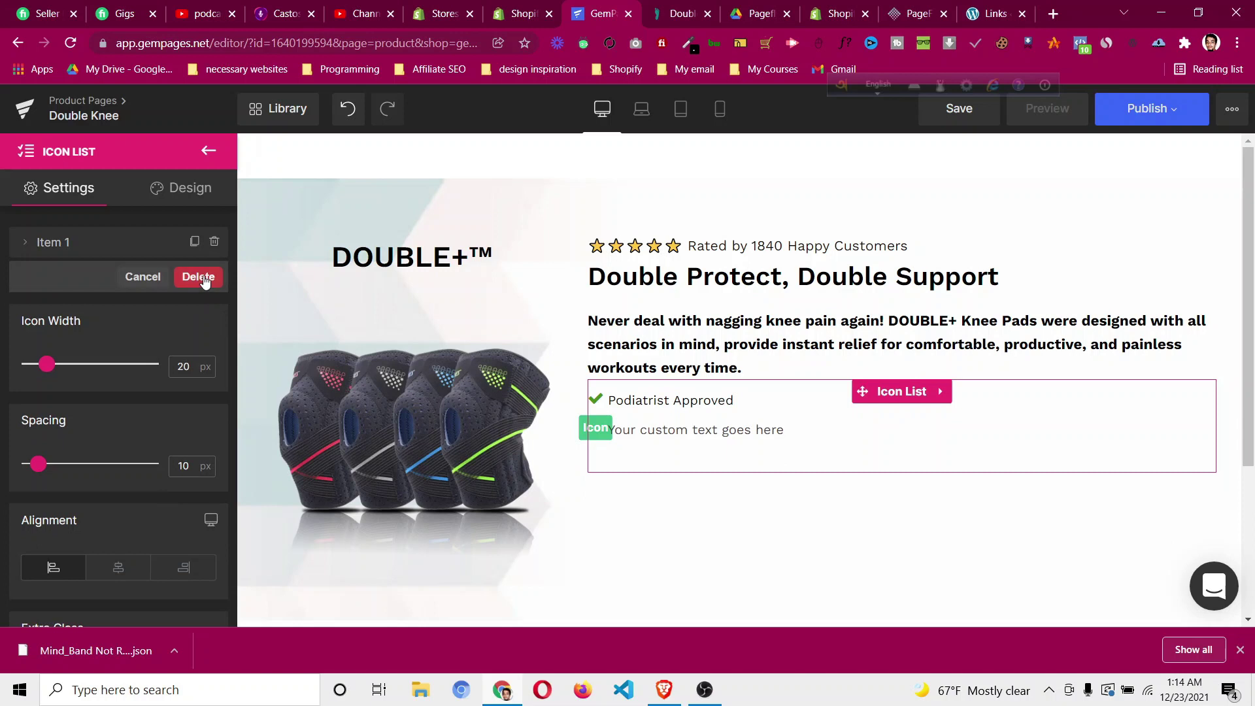
pyautogui.click(199, 277)
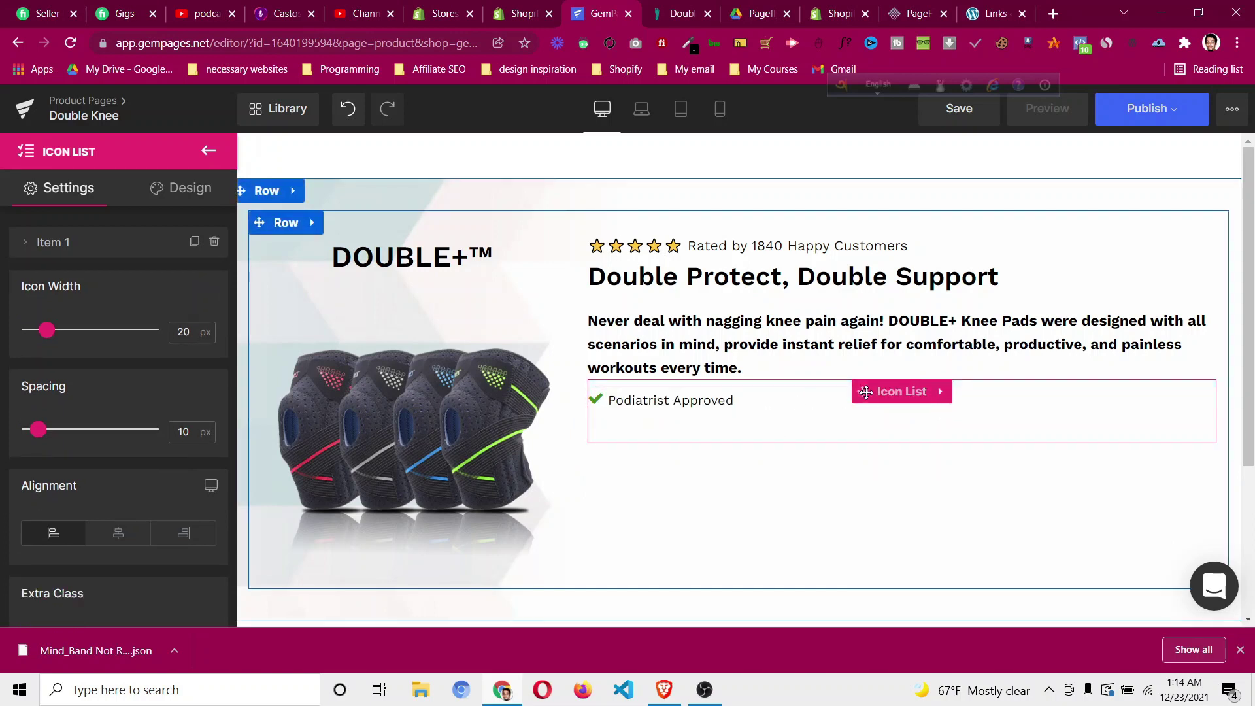
# Duplicate the "Podiatrist Approved" item twice and set the icon list's spacing to 7 px.
pyautogui.click(195, 243)
pyautogui.click(194, 277)
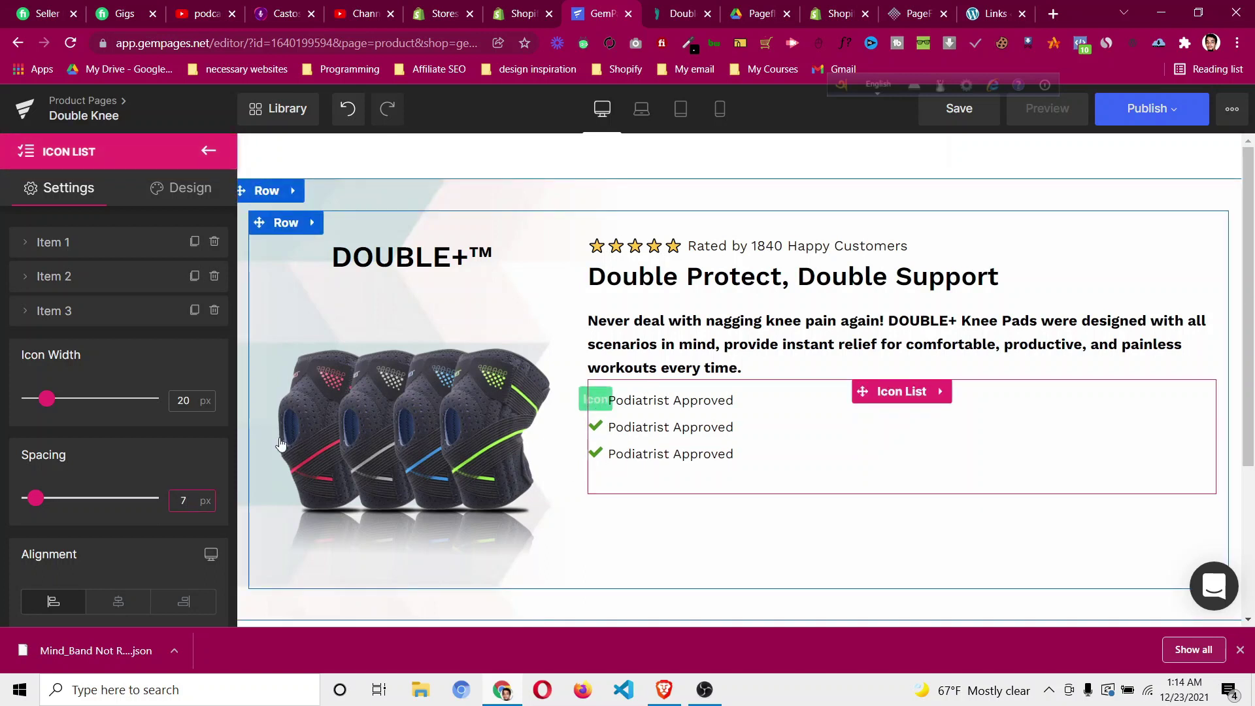
# Set the size of all three check marks in the icon list to 18 px.
pyautogui.click(595, 399)
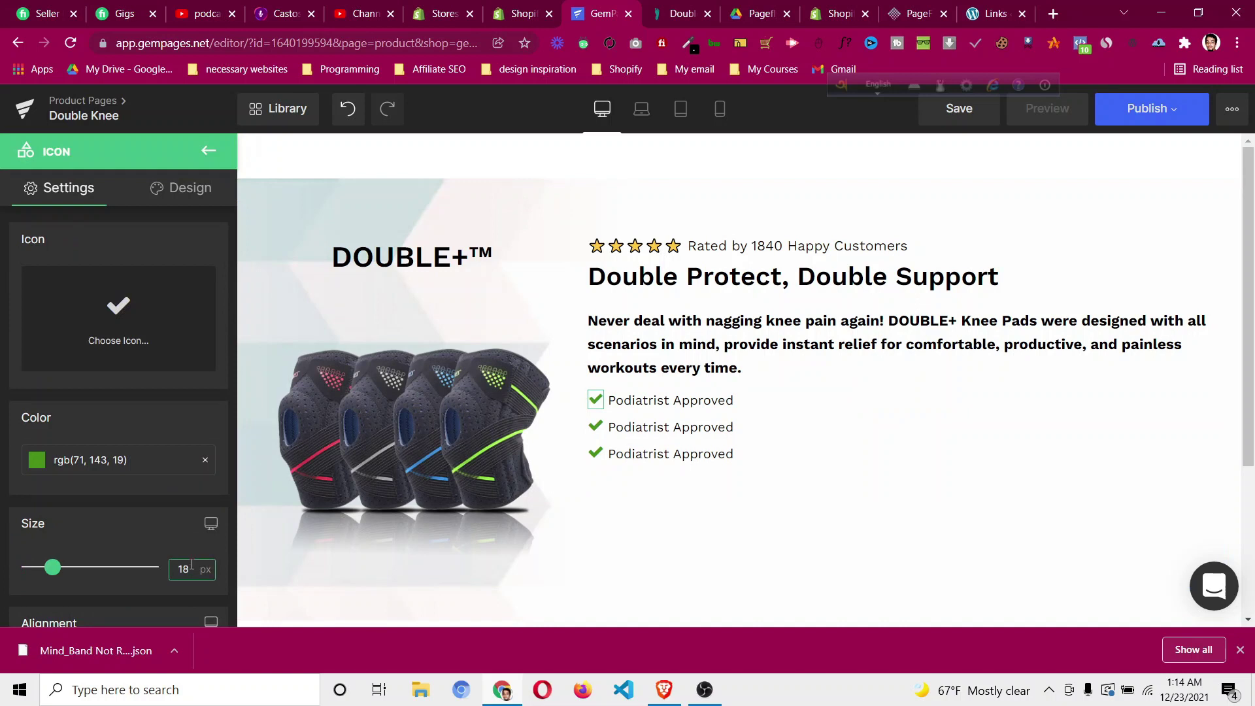
pyautogui.click(595, 427)
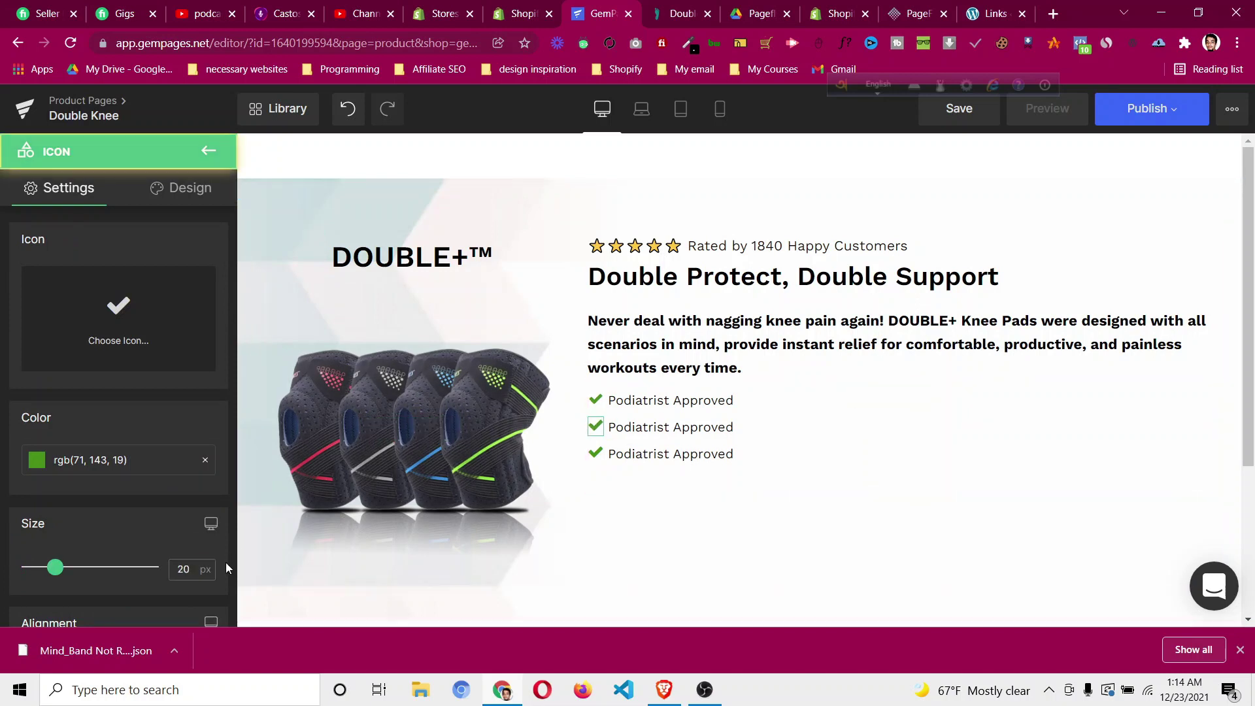
pyautogui.doubleClick(185, 570)
pyautogui.write('18')
pyautogui.click(596, 455)
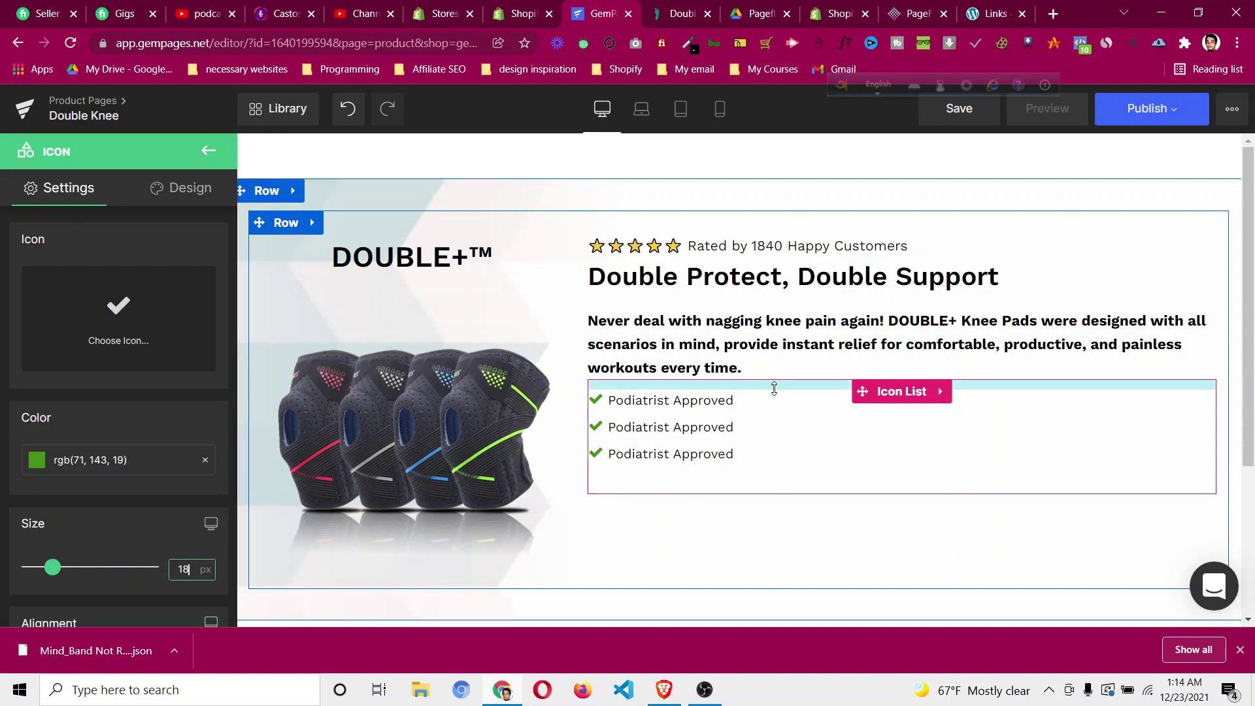
# Add a text block below the icon list and reduce the list's bottom padding to 0 px.
pyautogui.click(208, 151)
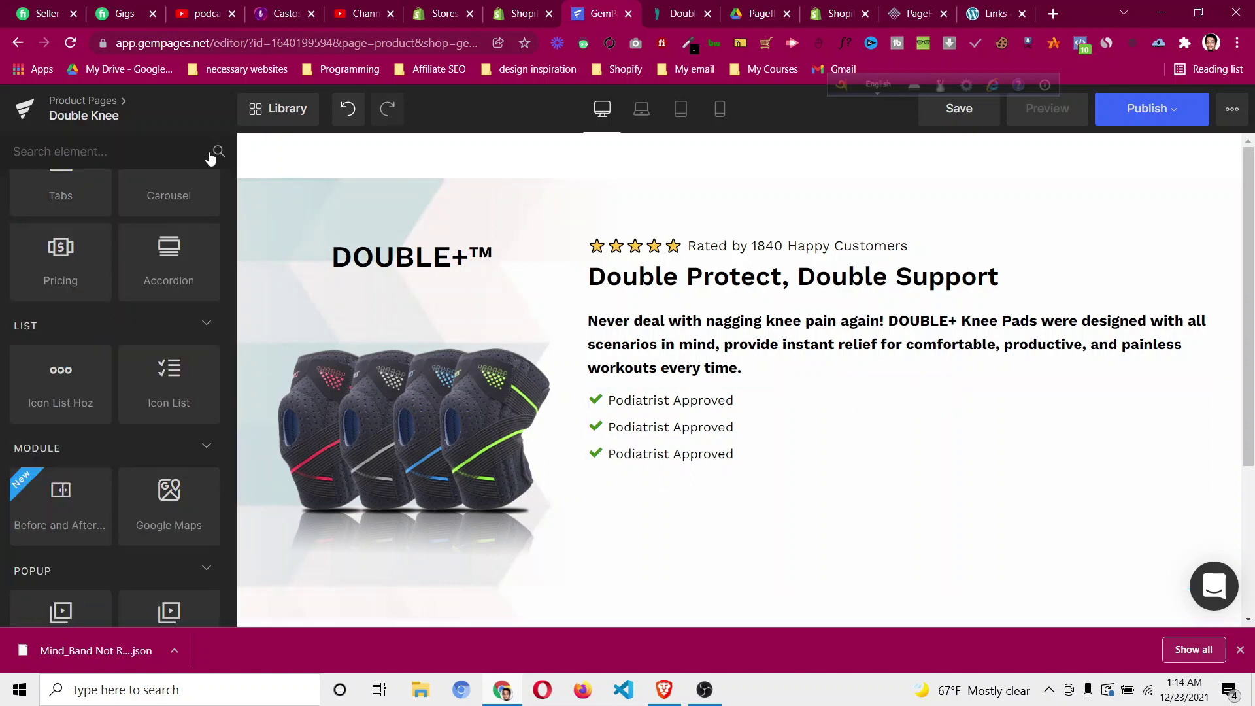
pyautogui.scroll(5, 150, 274)
pyautogui.scroll(4, 145, 285)
pyautogui.moveTo(61, 333); pyautogui.dragTo(803, 455)
pyautogui.scroll(-2, 784, 441)
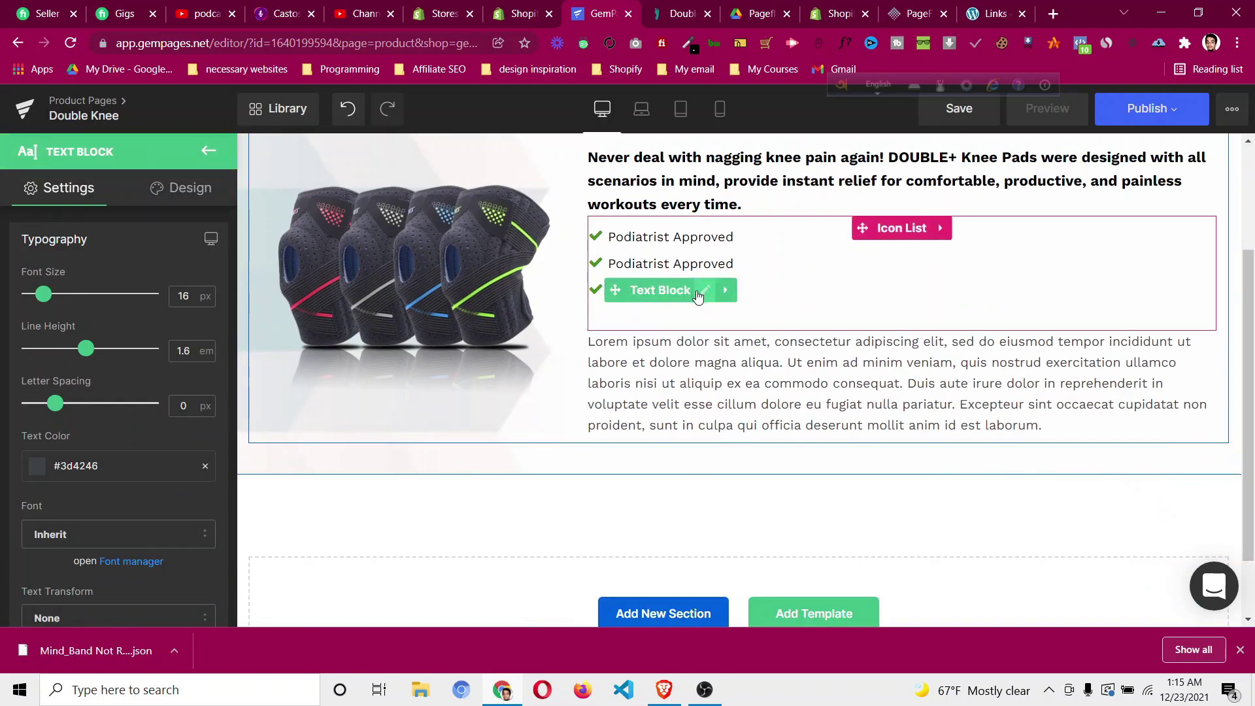
pyautogui.moveTo(664, 311); pyautogui.dragTo(666, 281)
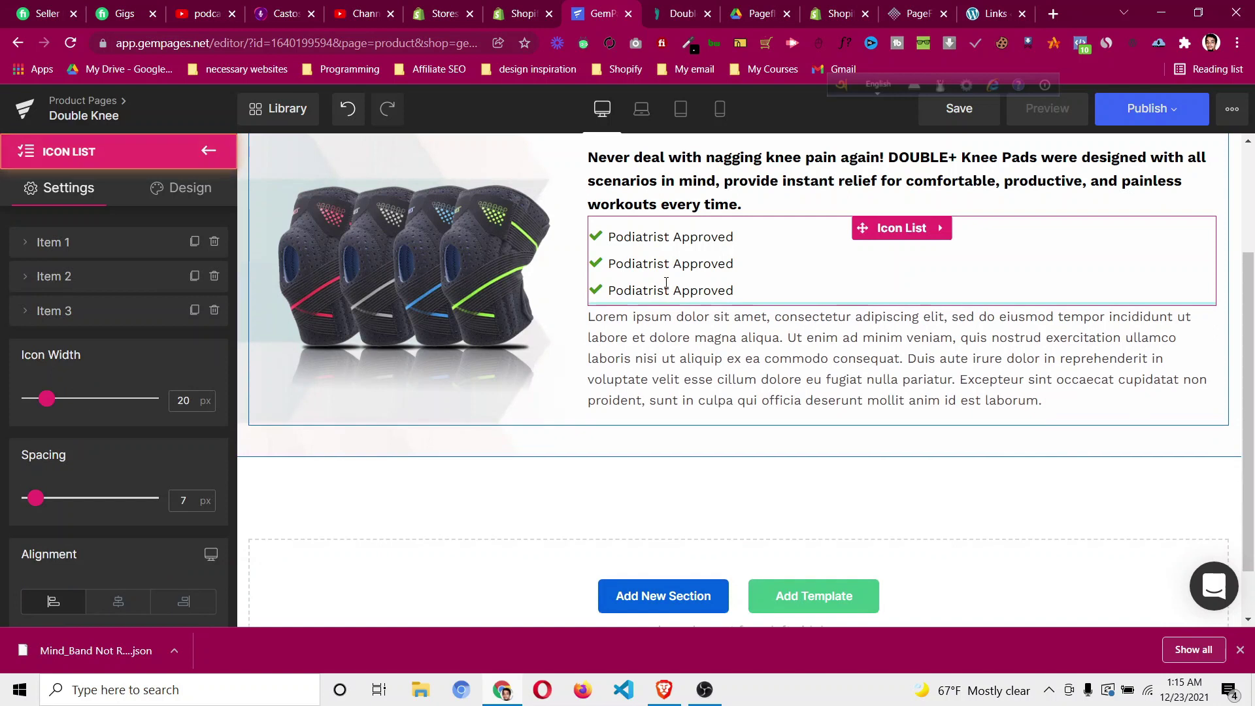
# Copy the "Podiatrist Approved" line with its check mark from the DoctorSteps reference page and return to the GemPages editor.
pyautogui.click(688, 20)
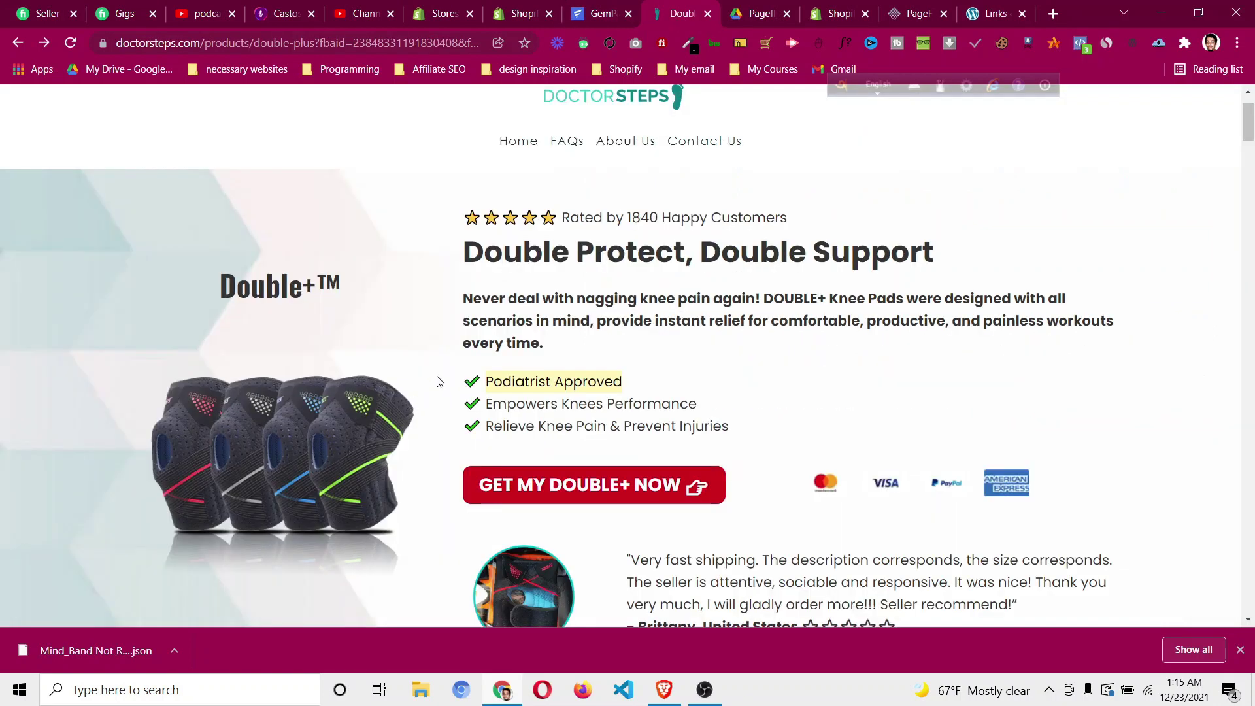
pyautogui.moveTo(468, 378); pyautogui.dragTo(618, 379)
pyautogui.rightClick(624, 382)
pyautogui.click(654, 390)
pyautogui.click(598, 14)
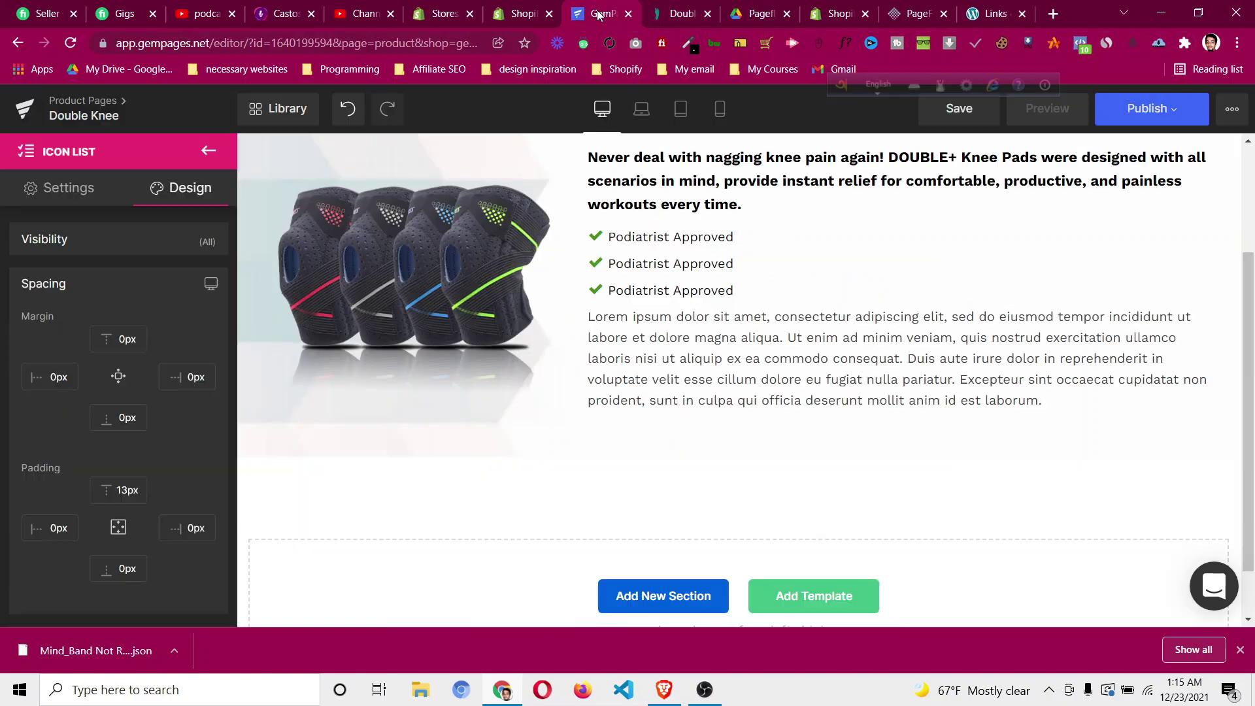
# Replace the new text block's placeholder with the copied check-mark line, and delete the icon list above it.
pyautogui.click(680, 379)
pyautogui.hotkey('ctrl', 'a')
pyautogui.hotkey('ctrl', 'v')
pyautogui.click(573, 391)
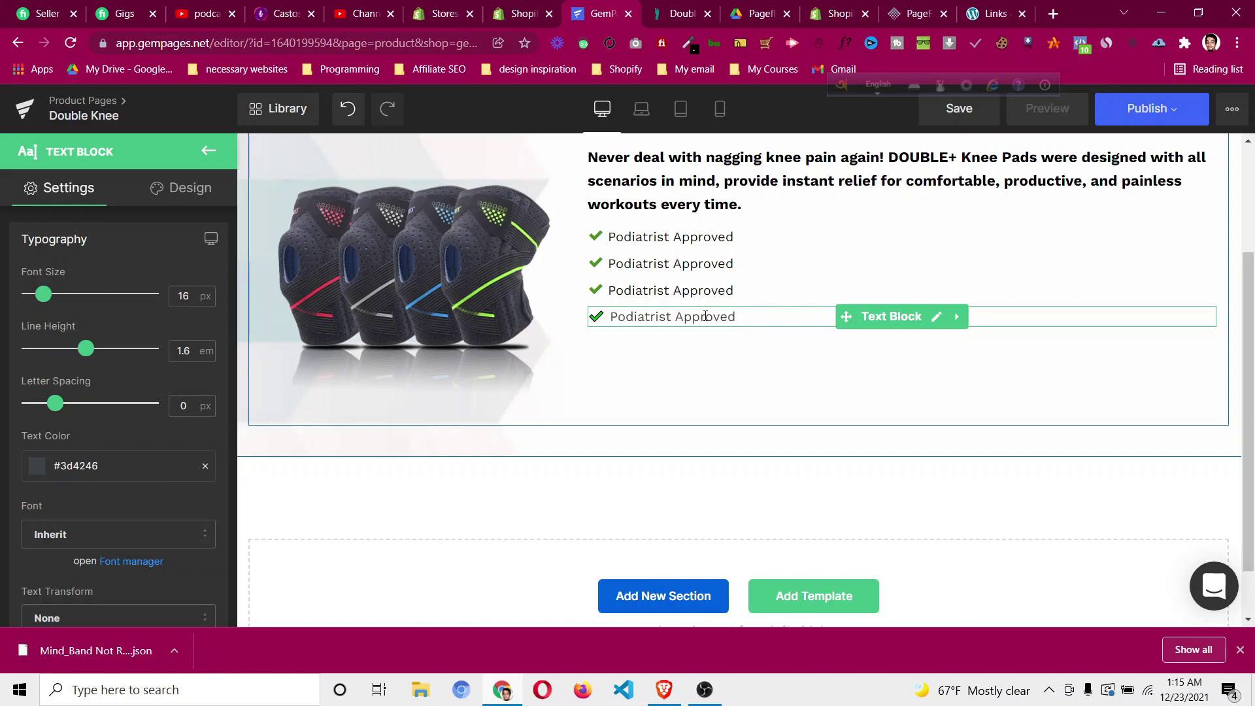
pyautogui.rightClick(808, 243)
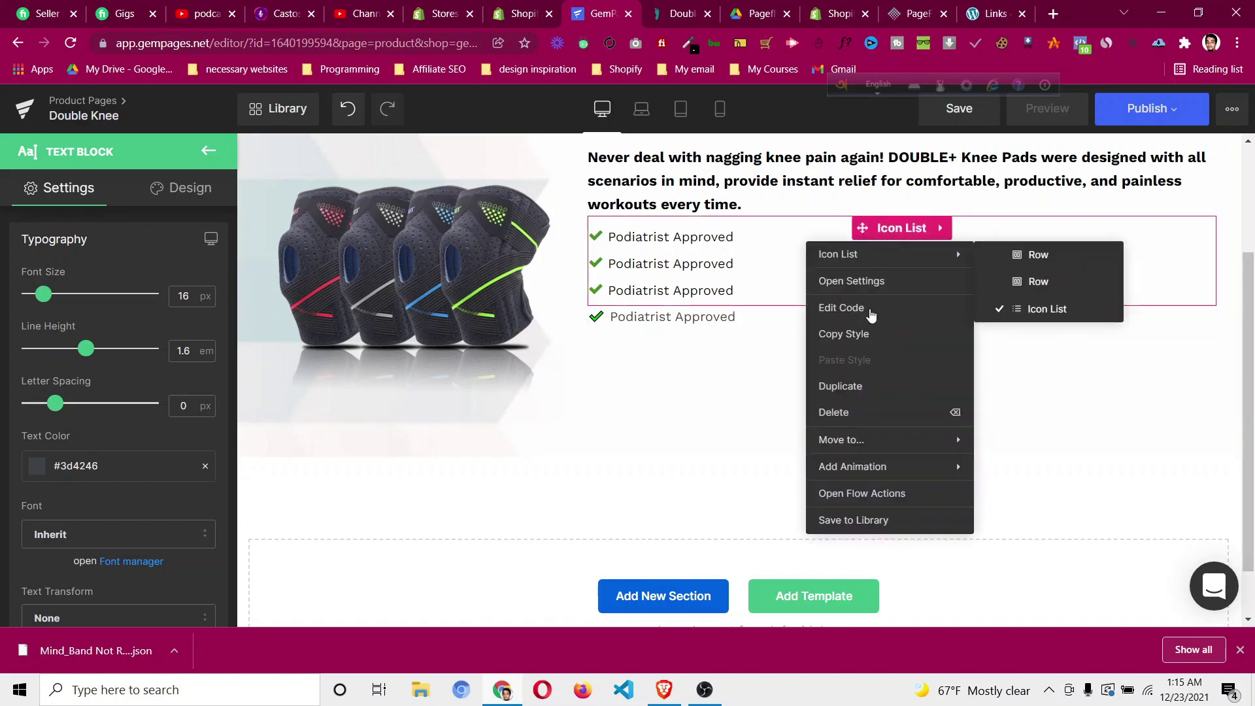
pyautogui.click(845, 413)
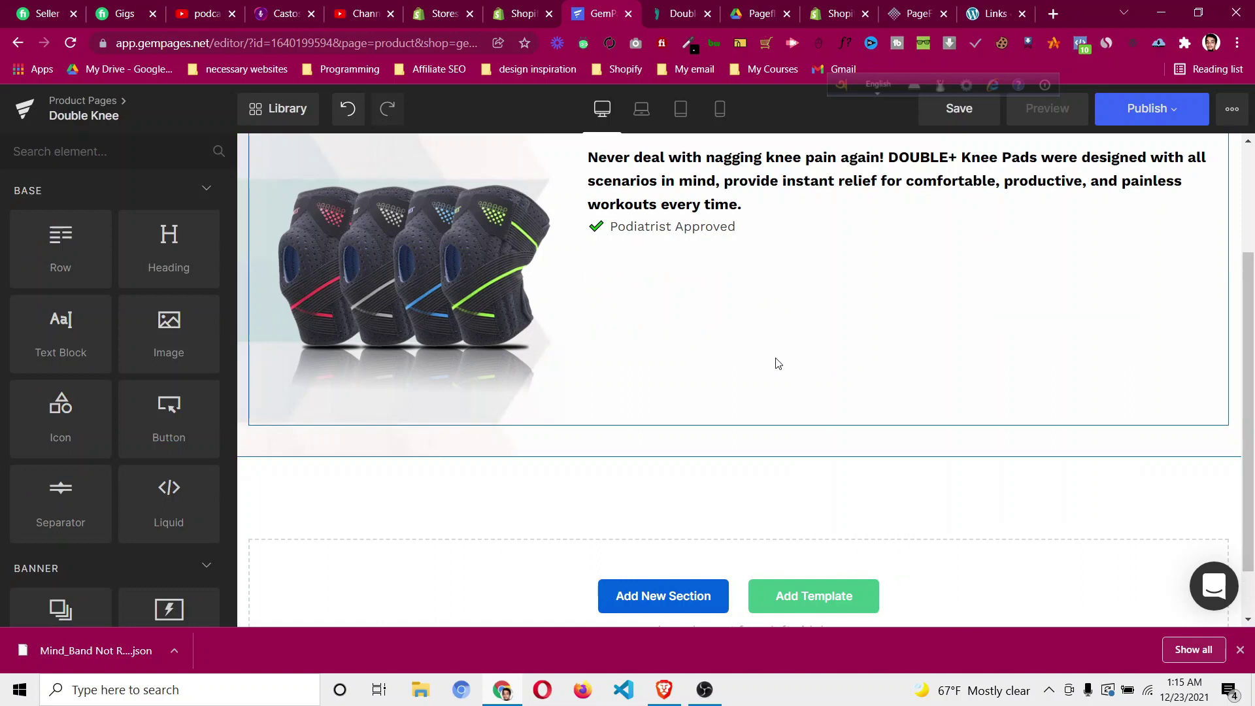
# Add two more "Podiatrist Approved" check-mark lines below the first by pasting the copied line as plain text.
pyautogui.click(767, 230)
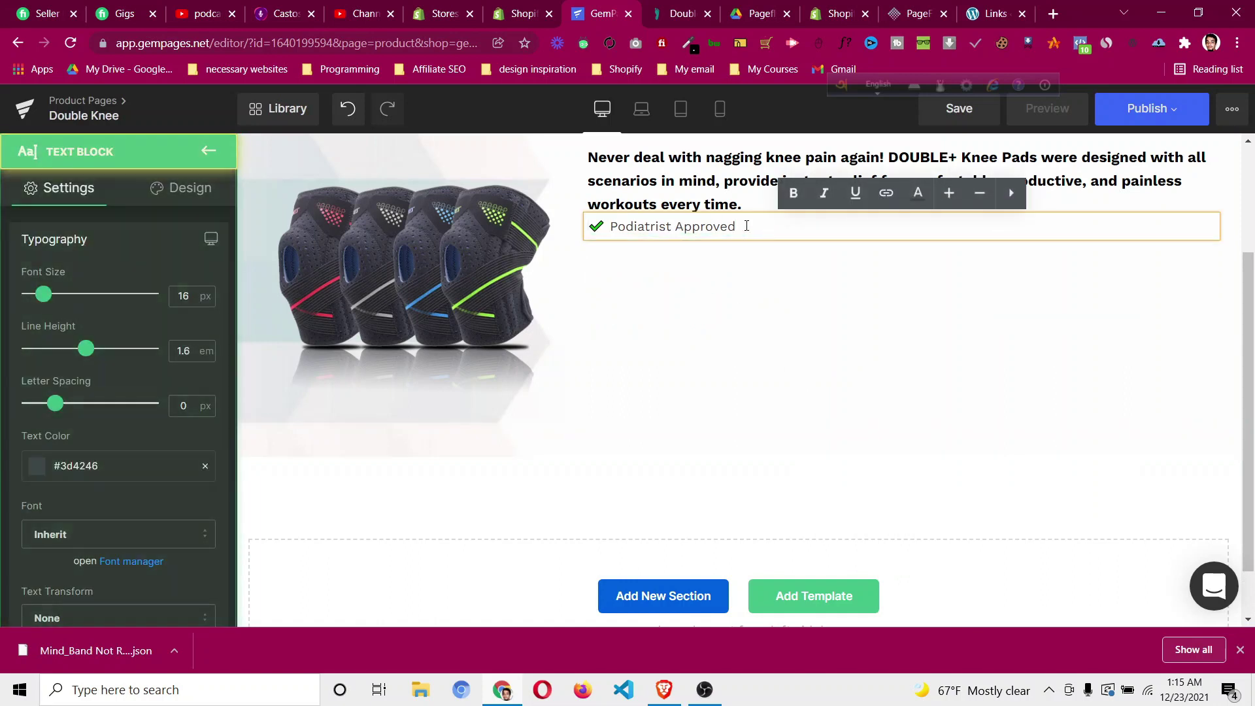
pyautogui.moveTo(745, 227); pyautogui.dragTo(607, 228)
pyautogui.rightClick(597, 228)
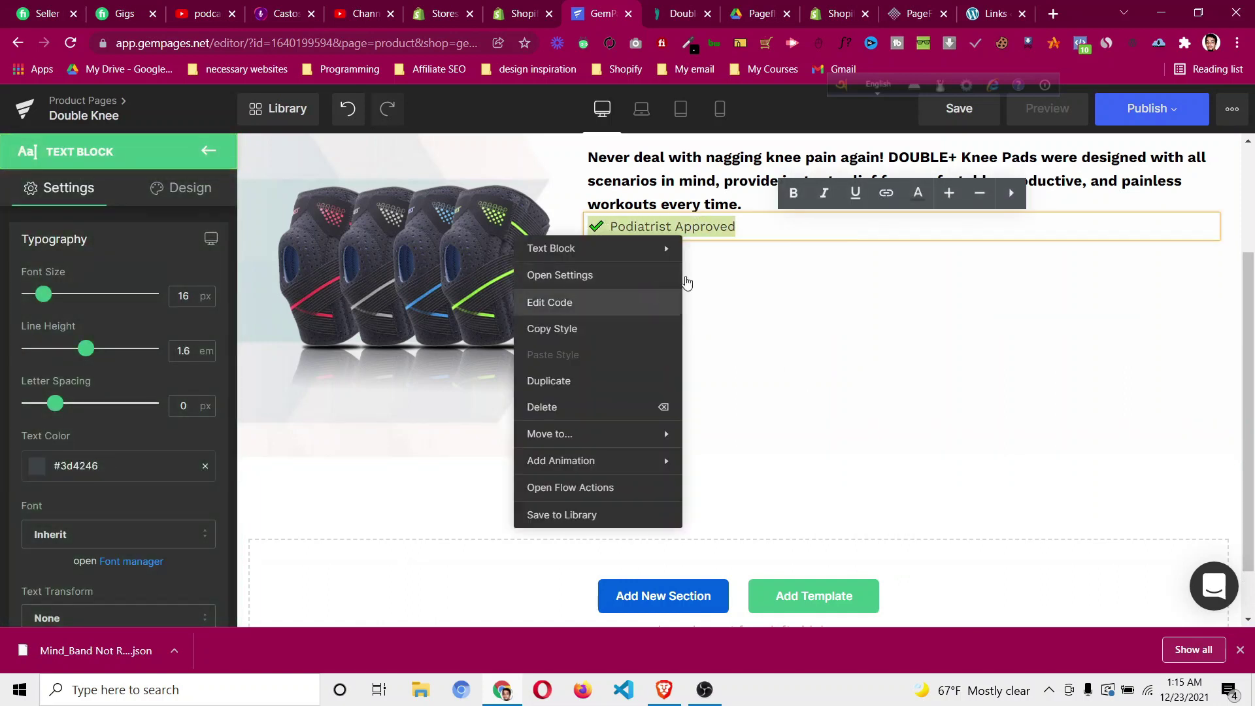
pyautogui.click(759, 227)
pyautogui.moveTo(759, 226); pyautogui.dragTo(605, 228)
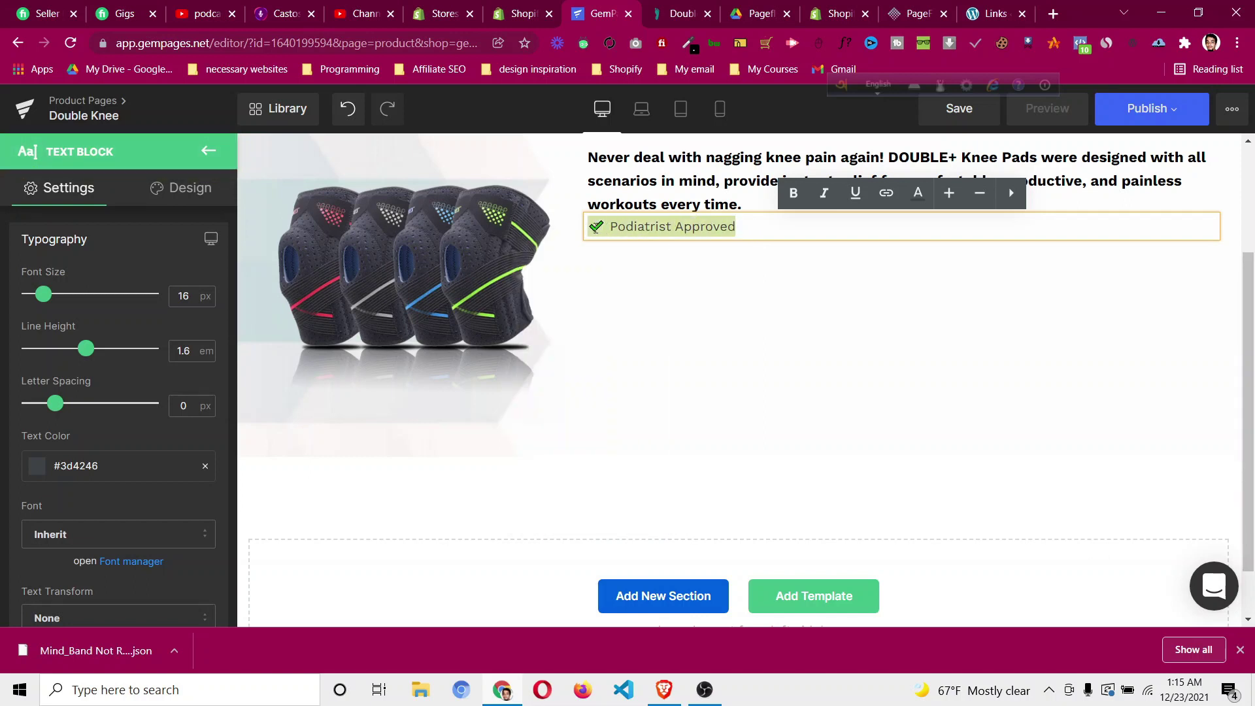
pyautogui.click(760, 226)
pyautogui.press('Return')
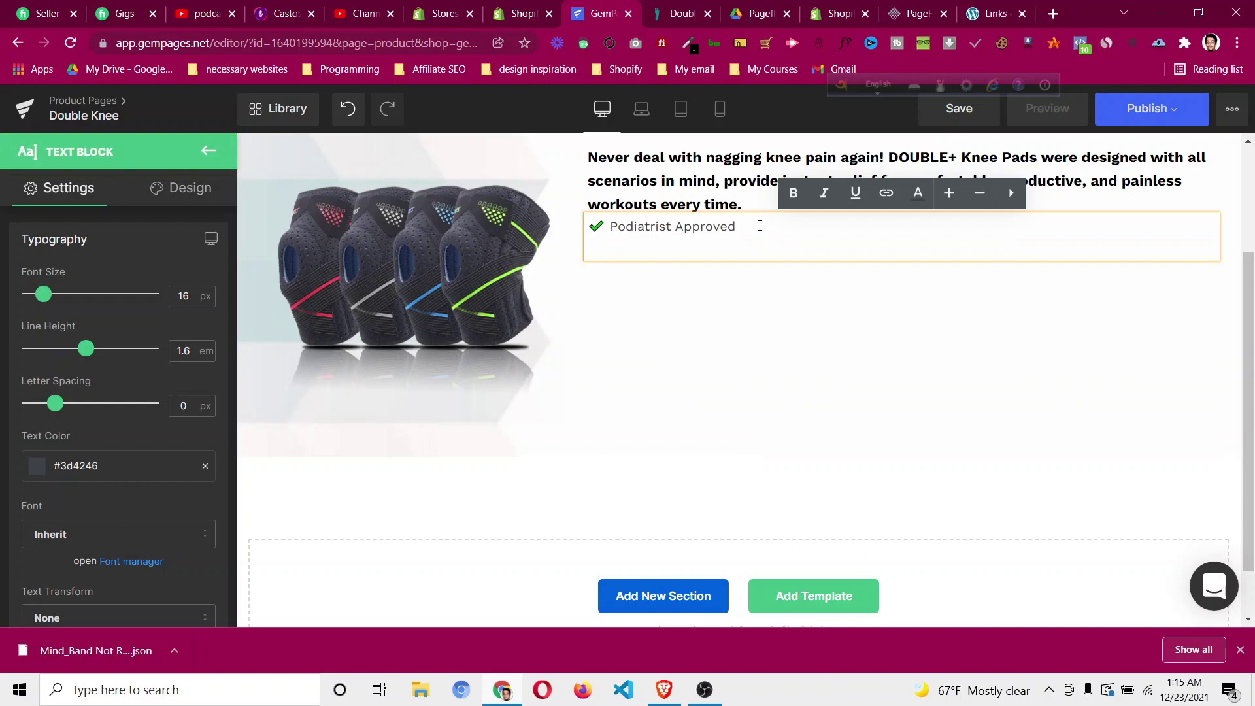
pyautogui.hotkey('ctrl', 'v')
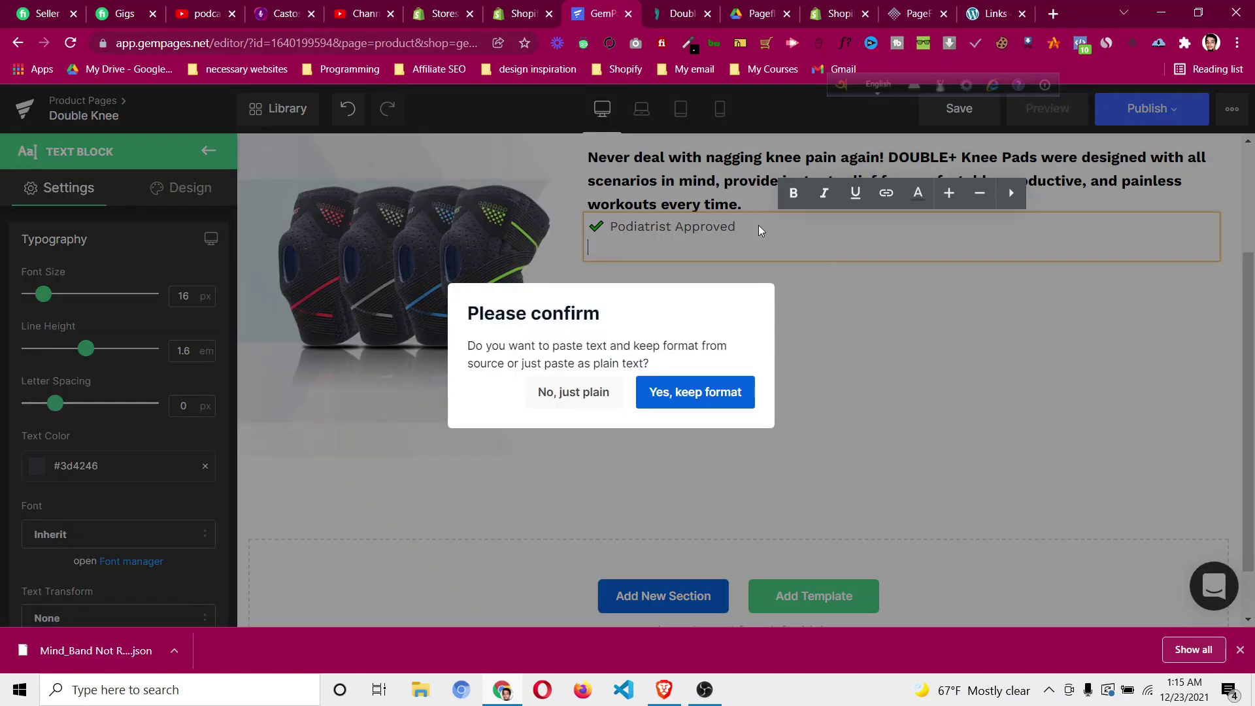
pyautogui.click(573, 392)
pyautogui.press('Return')
pyautogui.hotkey('ctrl', 'v')
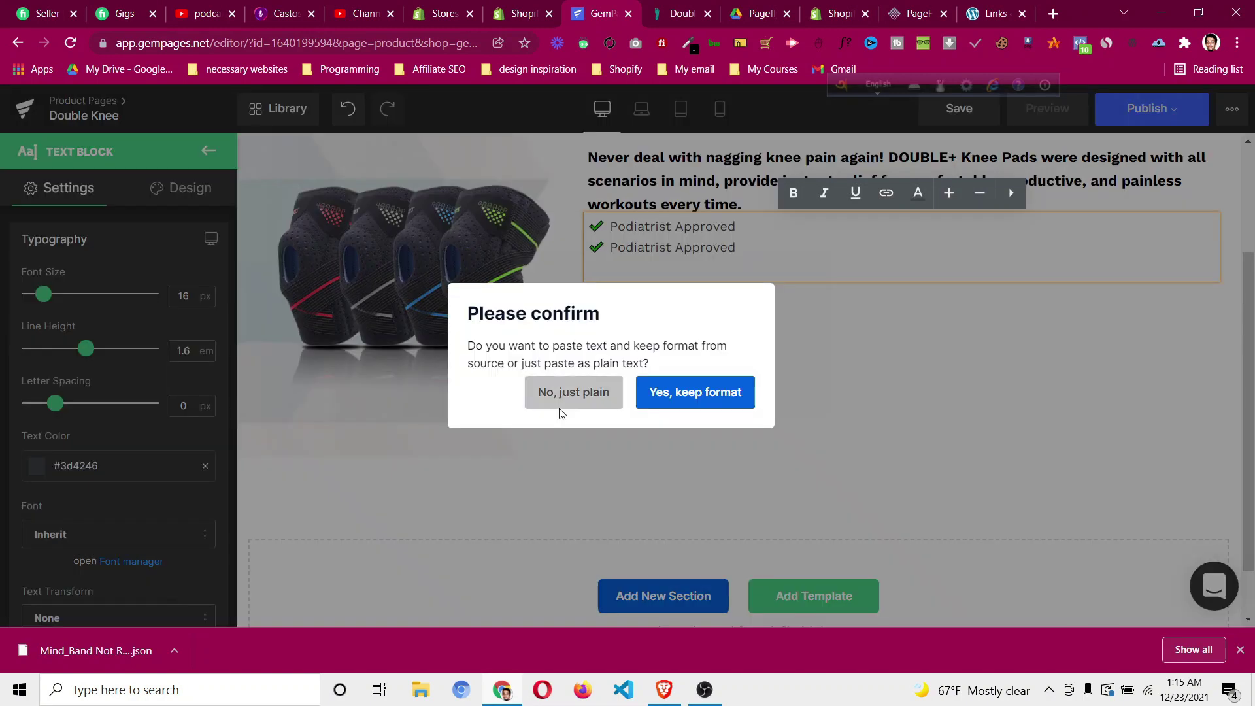
pyautogui.click(574, 392)
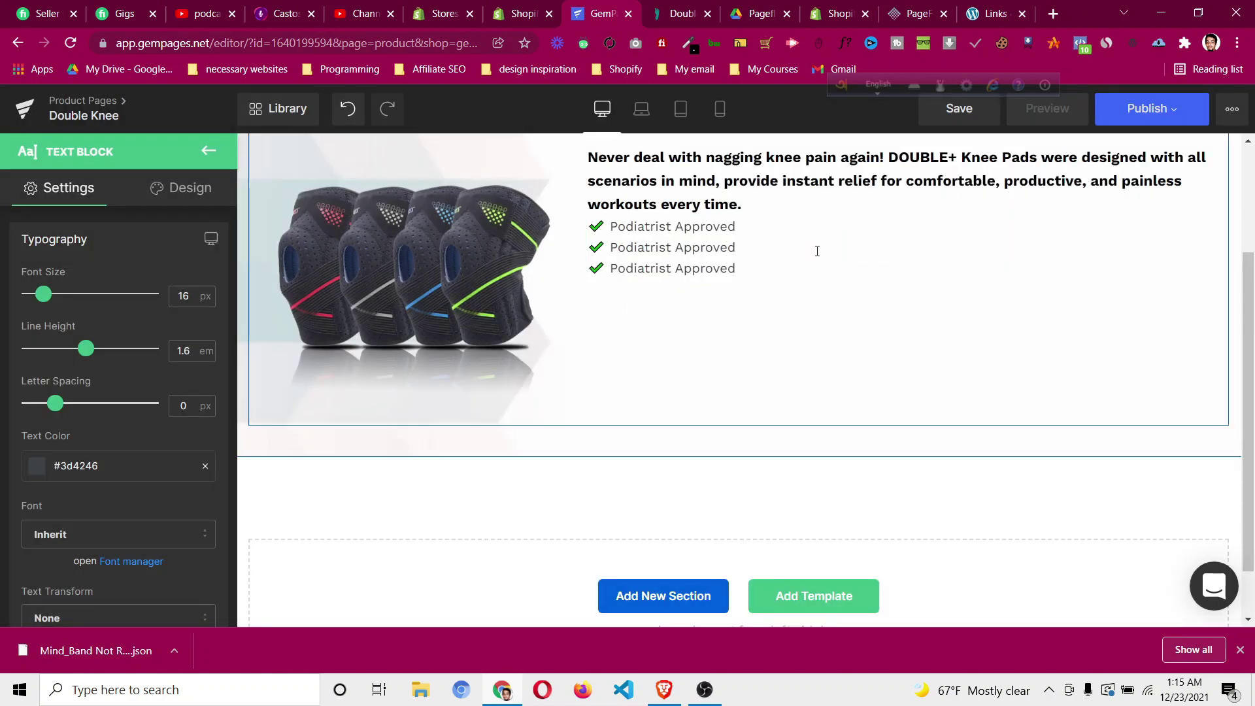
# Set the check-mark text block's top margin to 10 px and compare the spacing with the DoctorSteps reference page.
pyautogui.click(882, 249)
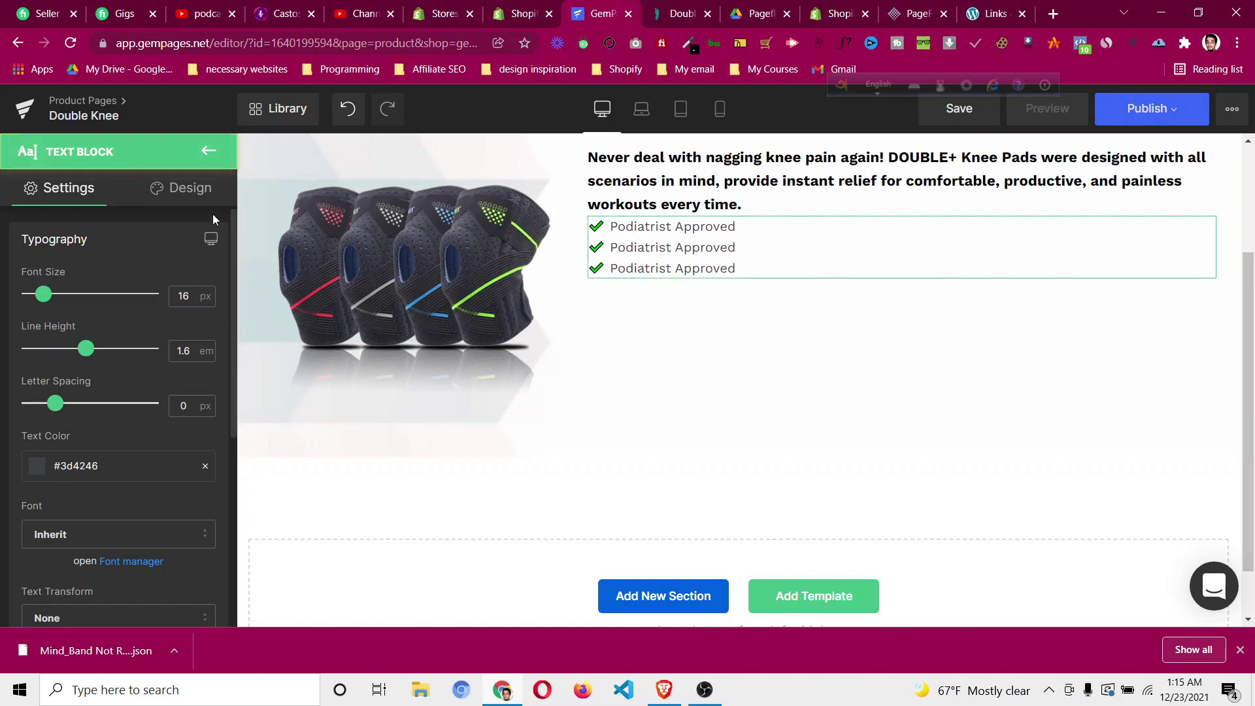
pyautogui.click(171, 189)
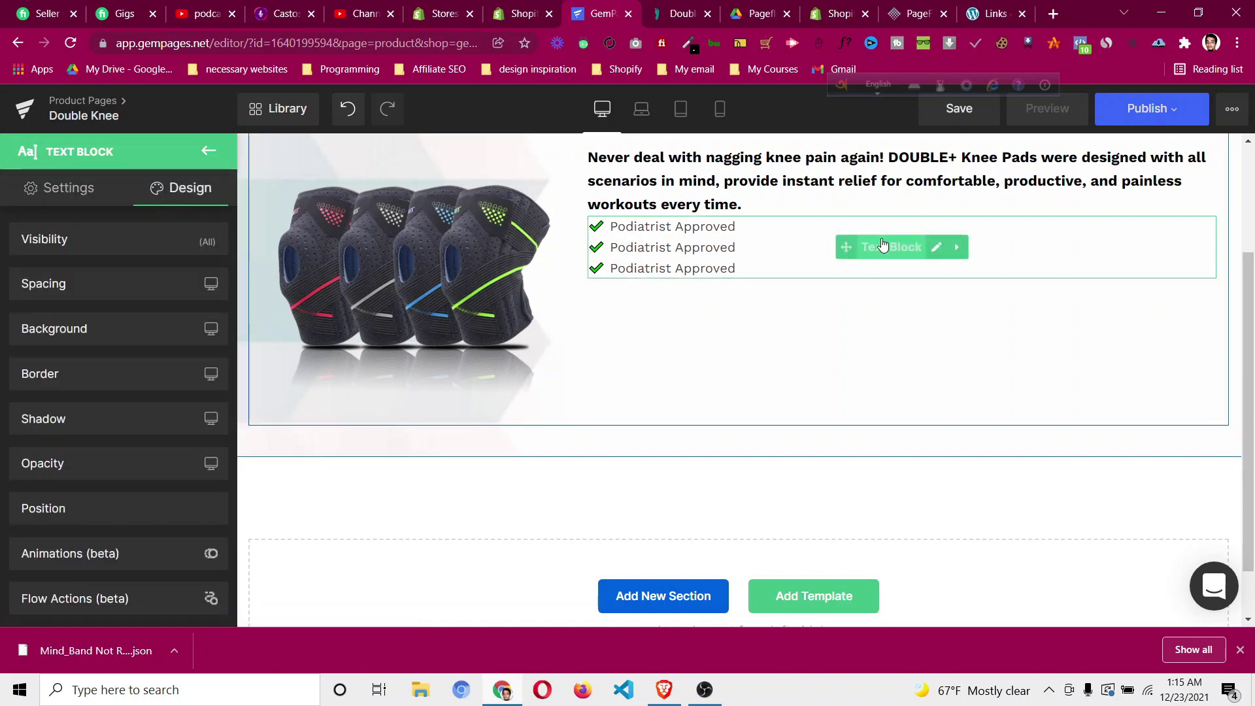
pyautogui.click(877, 247)
pyautogui.click(179, 195)
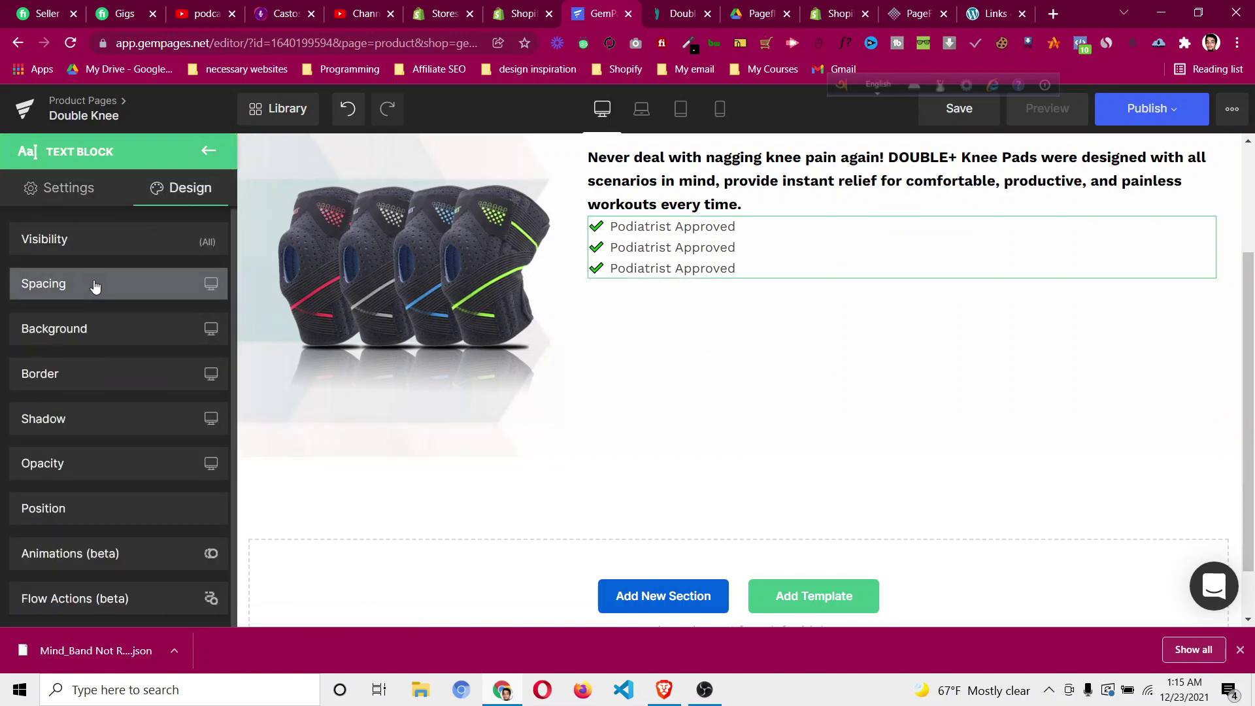
pyautogui.click(92, 283)
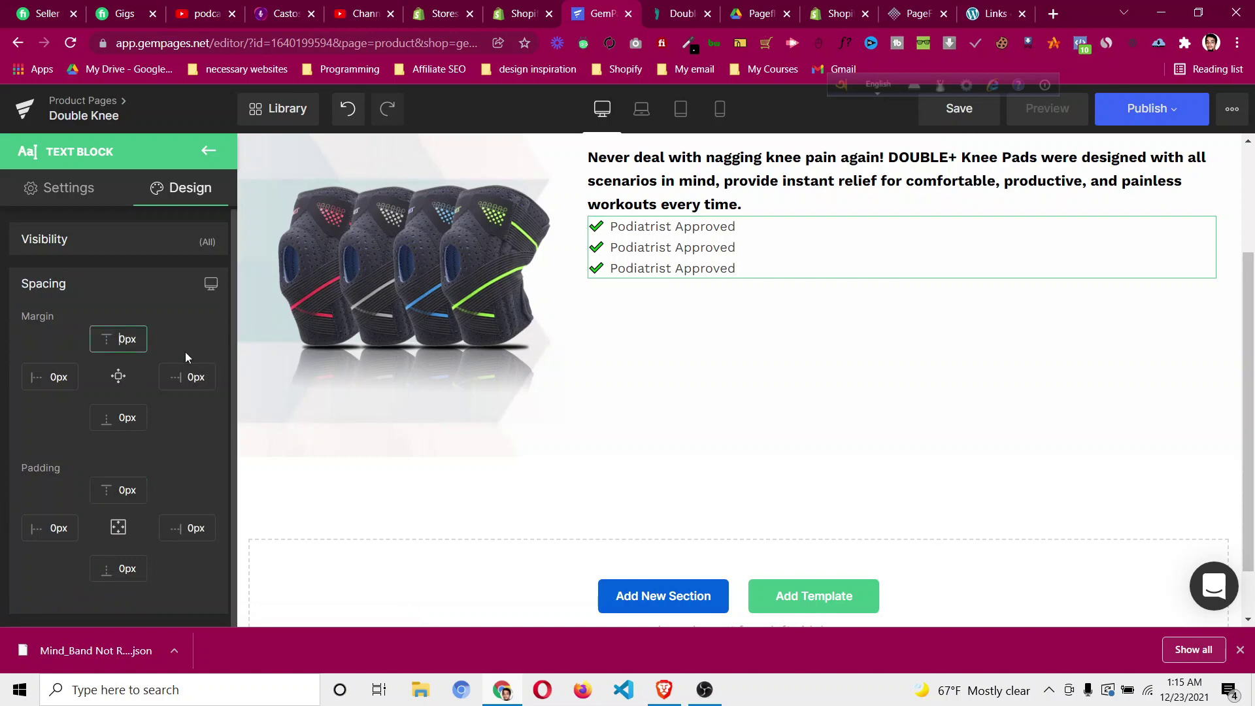
pyautogui.write('1')
pyautogui.click(665, 18)
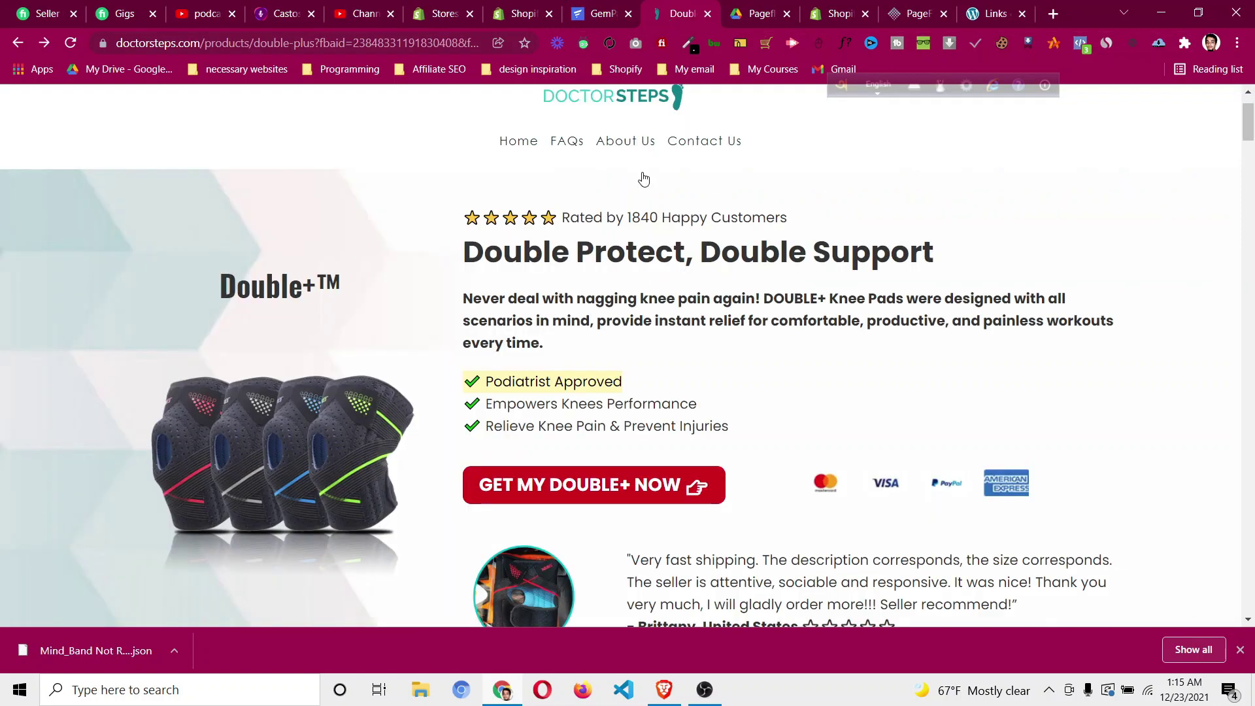
pyautogui.click(613, 9)
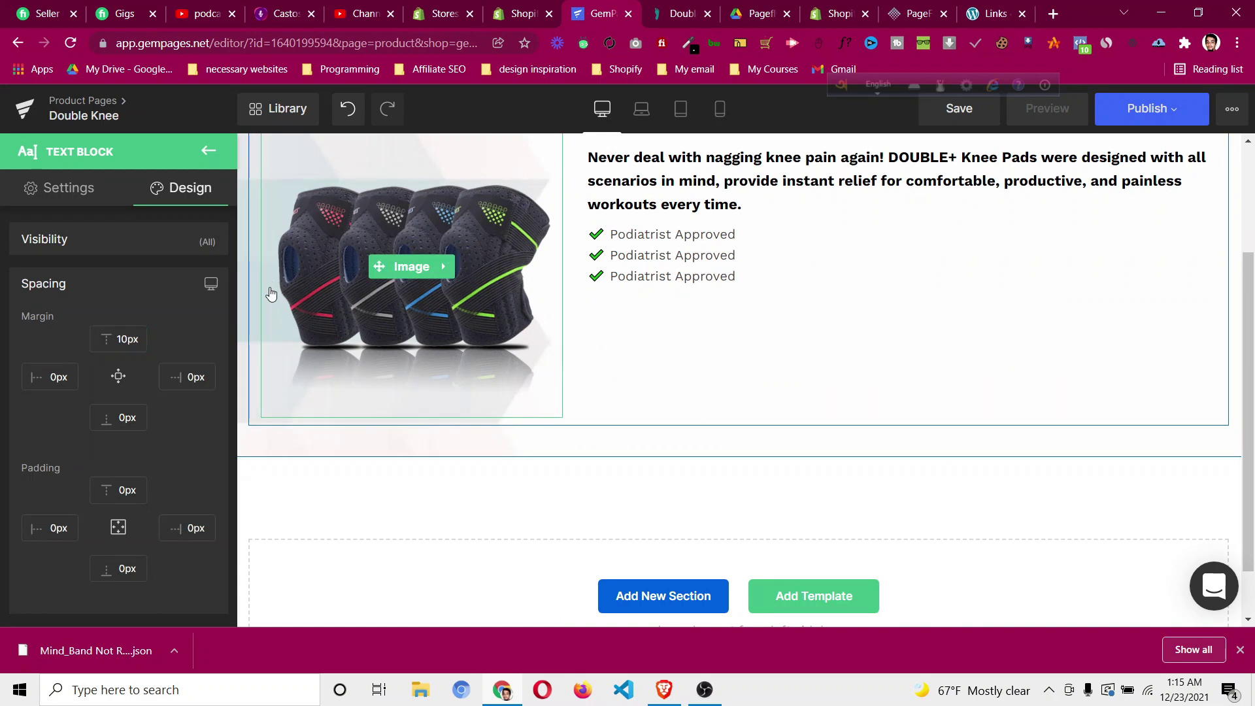
# Increase the check-mark text block's top margin to 15 px.
pyautogui.click(250, 297)
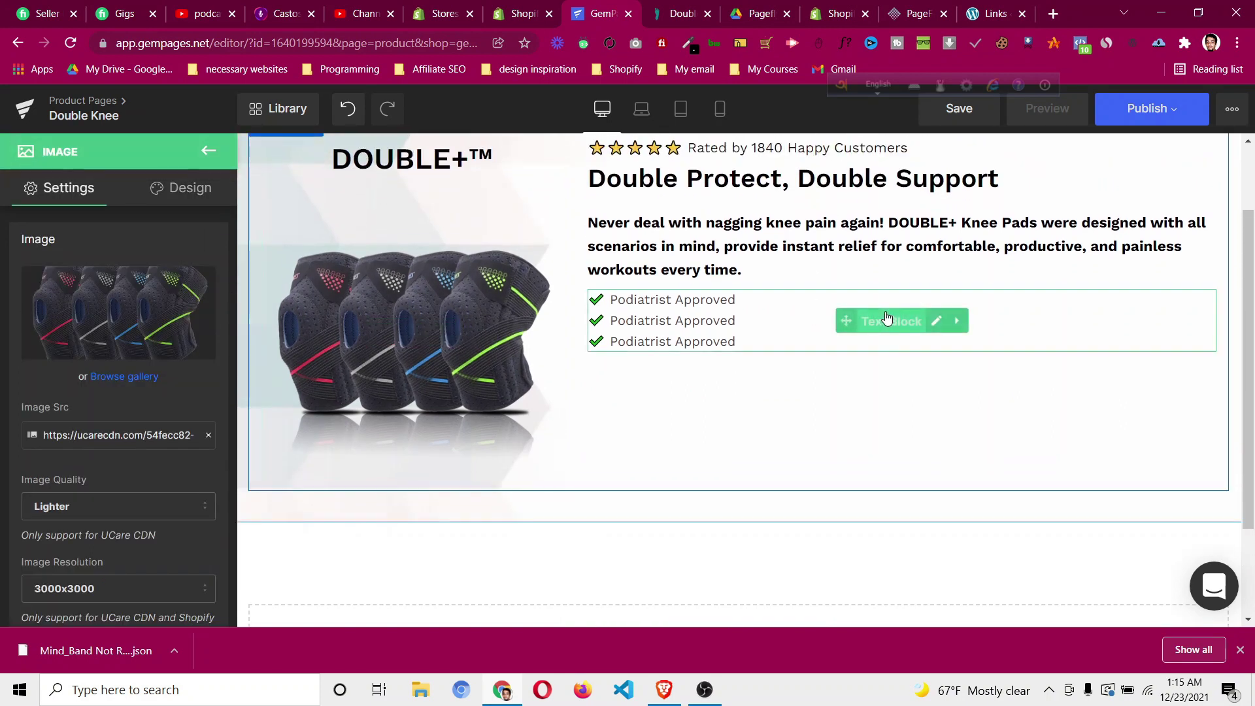
pyautogui.click(889, 319)
pyautogui.click(187, 190)
pyautogui.click(135, 288)
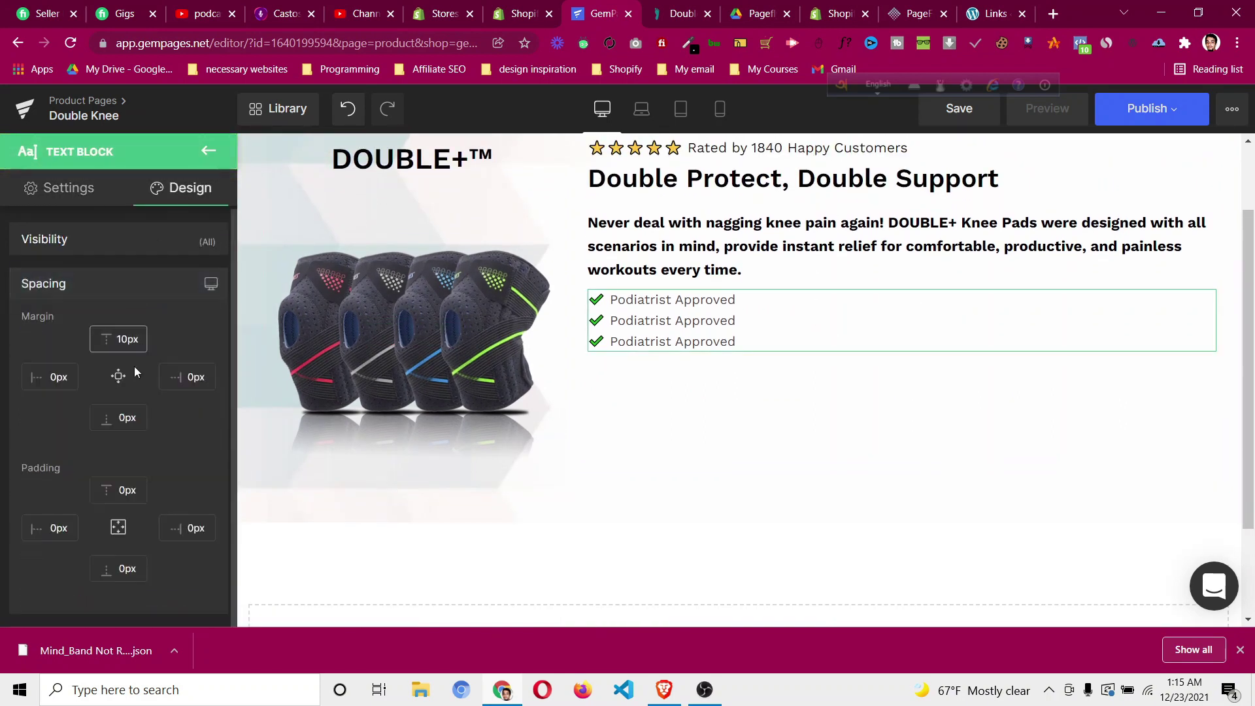
pyautogui.click(126, 332)
pyautogui.press('Up')
pyautogui.press('Up')
pyautogui.press('Up')
pyautogui.press('Up')
pyautogui.press('Up')
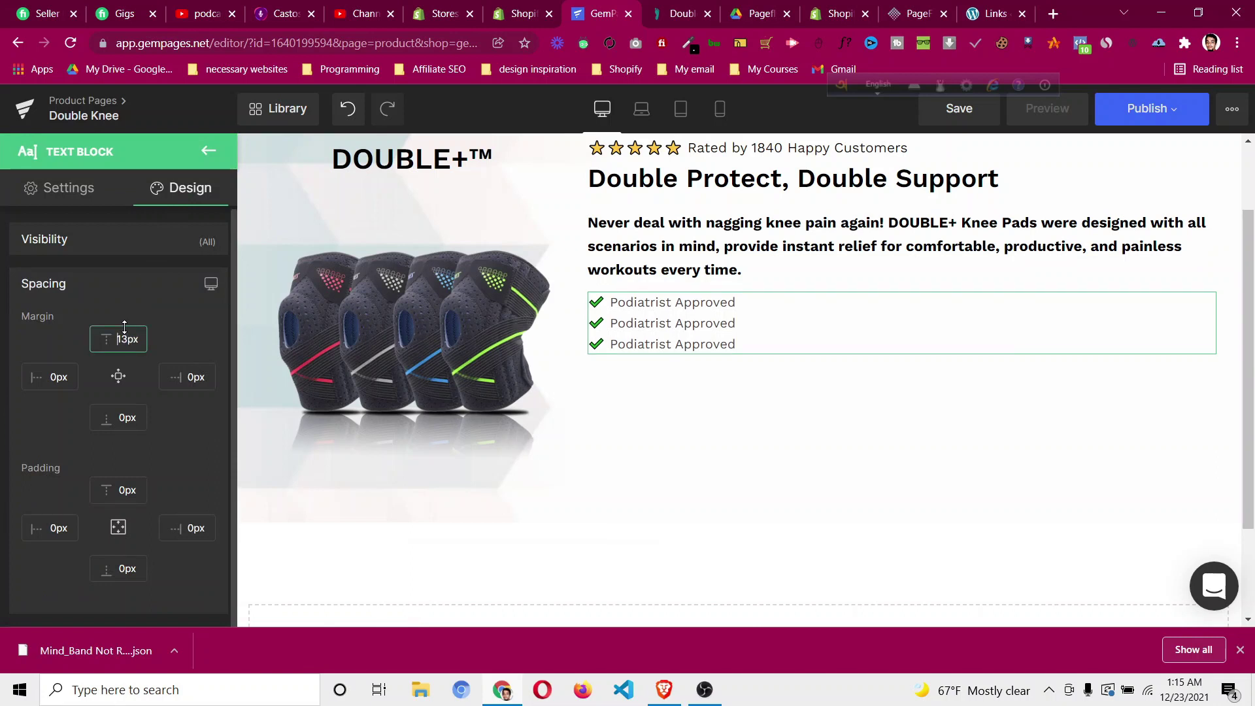
# Reduce the inner row's top padding to 1 px and its bottom padding to 0 px, and save the page.
pyautogui.scroll(2, 852, 389)
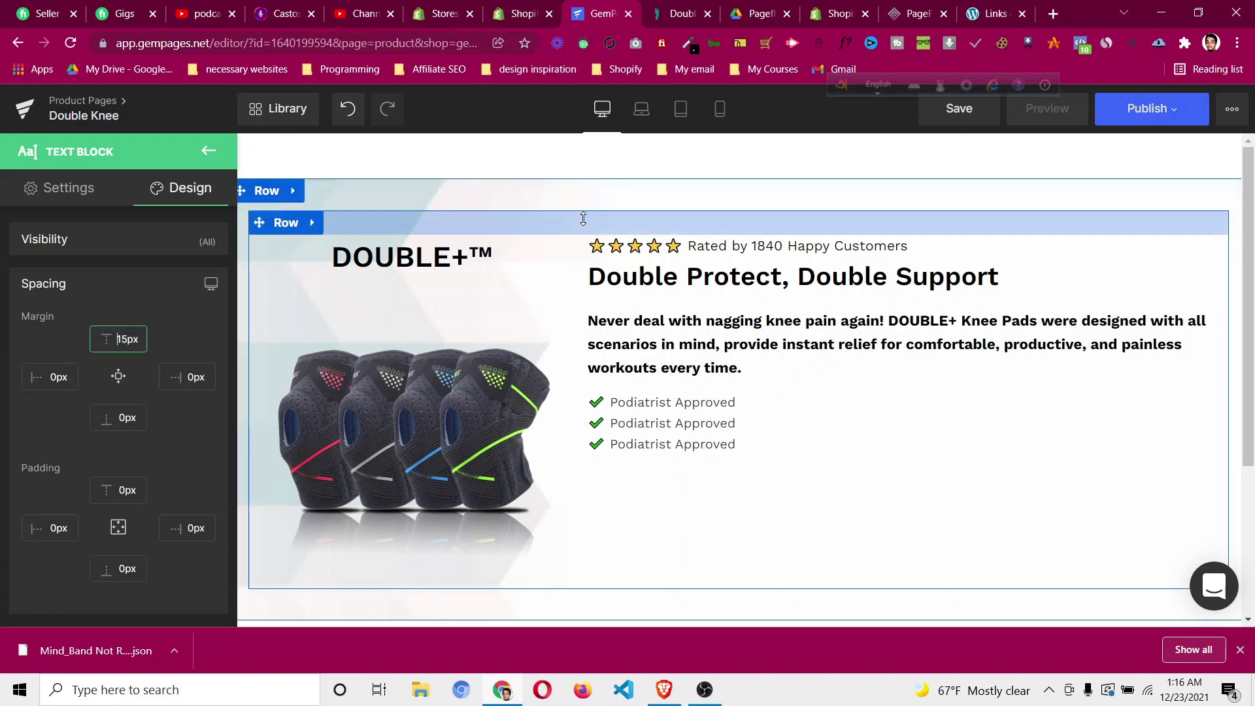
pyautogui.moveTo(583, 225); pyautogui.dragTo(581, 202)
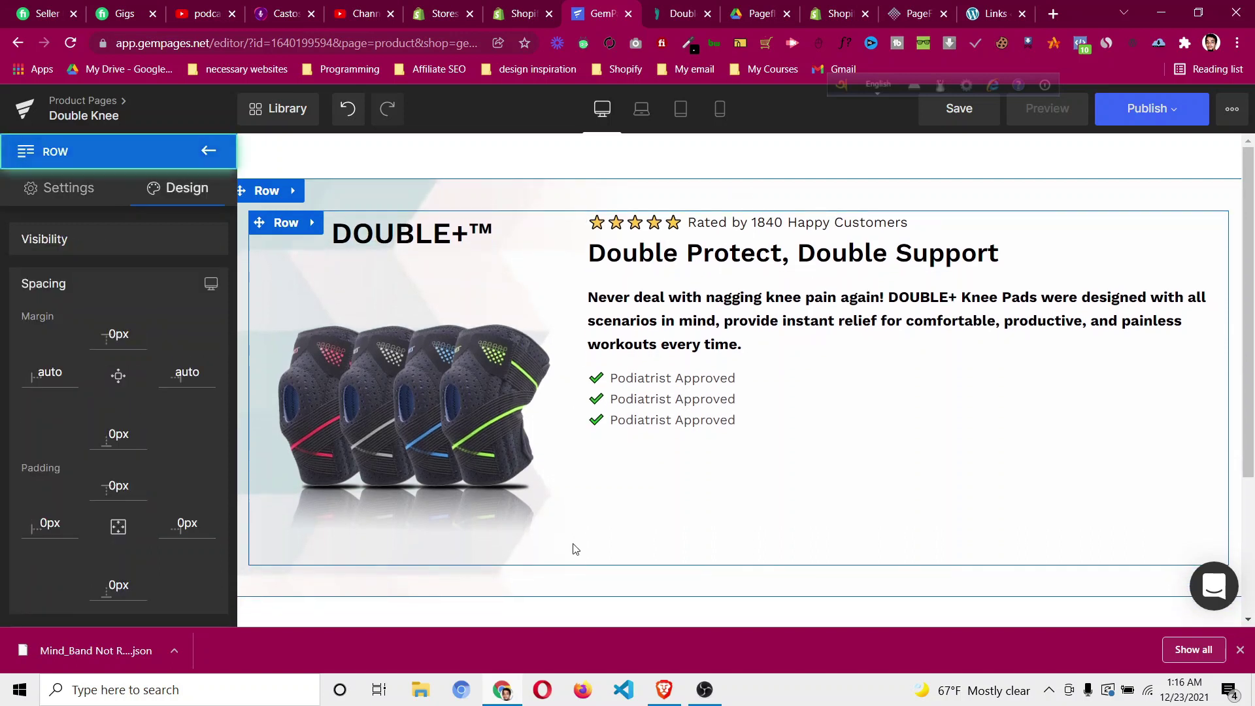
pyautogui.moveTo(610, 560); pyautogui.dragTo(611, 552)
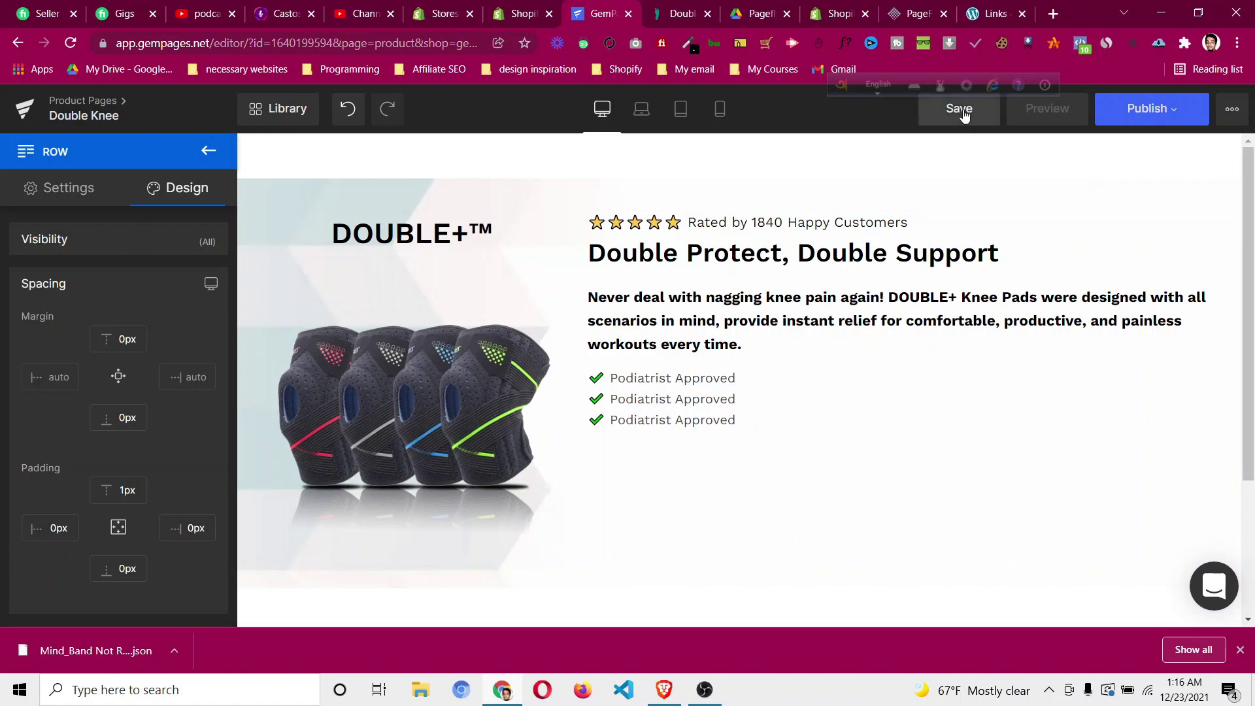
pyautogui.click(982, 121)
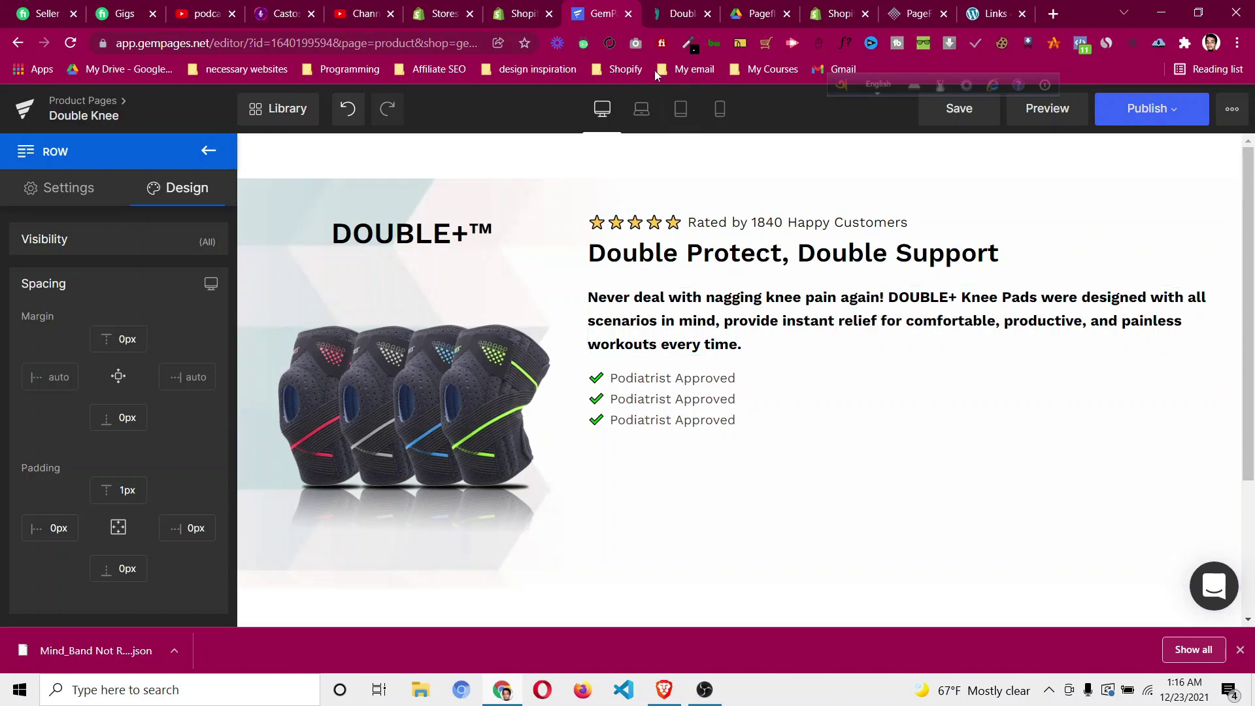
# Check the reference page's layout below the benefit list, and add a row with two equal columns below the check-mark lines in GemPages.
pyautogui.click(673, 25)
pyautogui.scroll(-3, 731, 281)
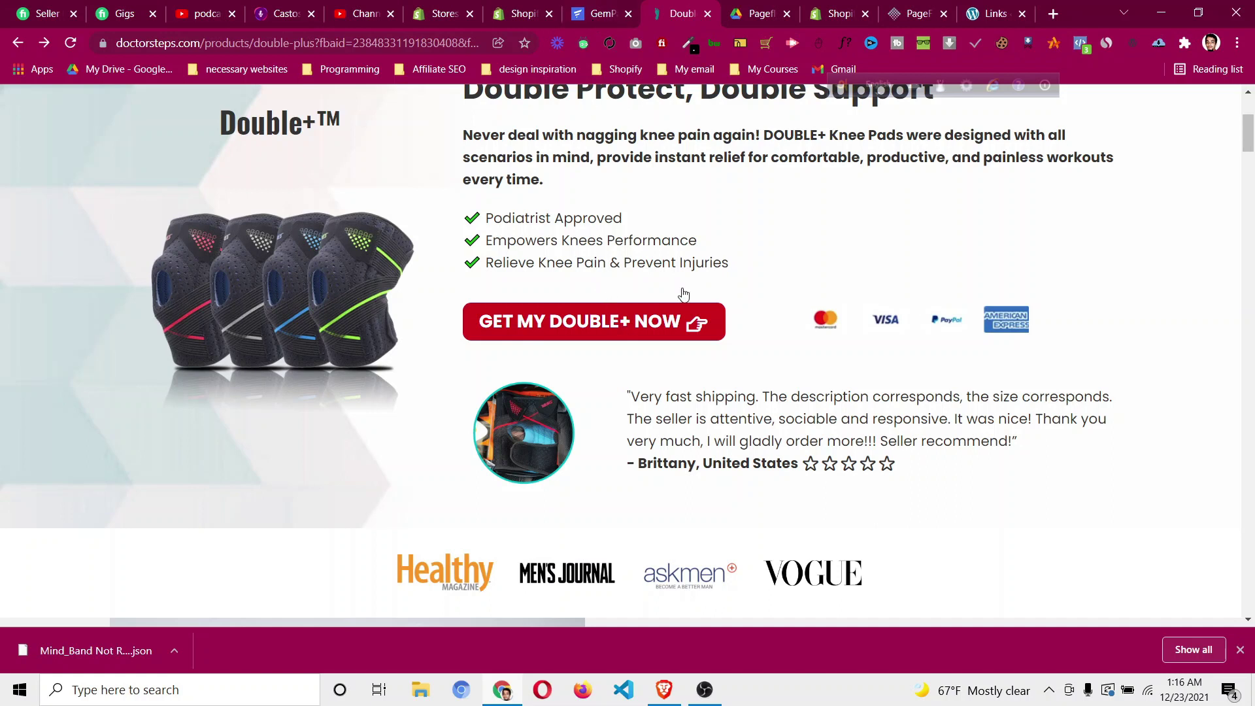
pyautogui.click(599, 16)
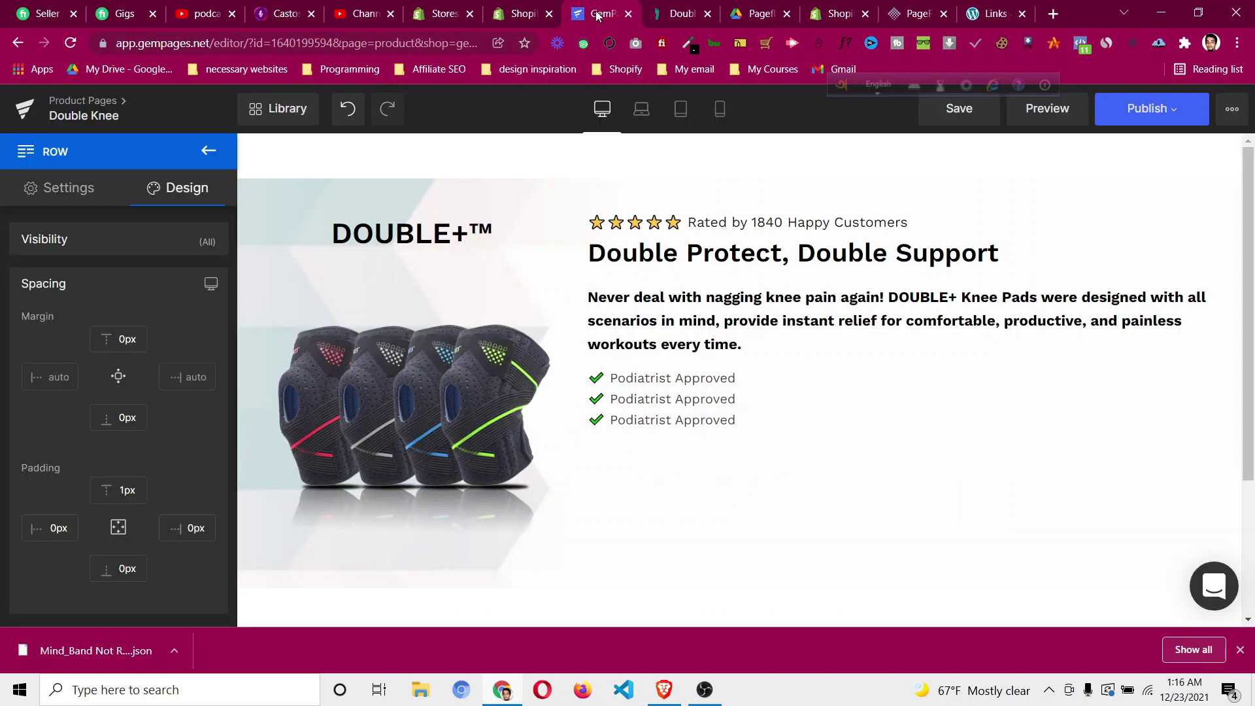
pyautogui.click(206, 152)
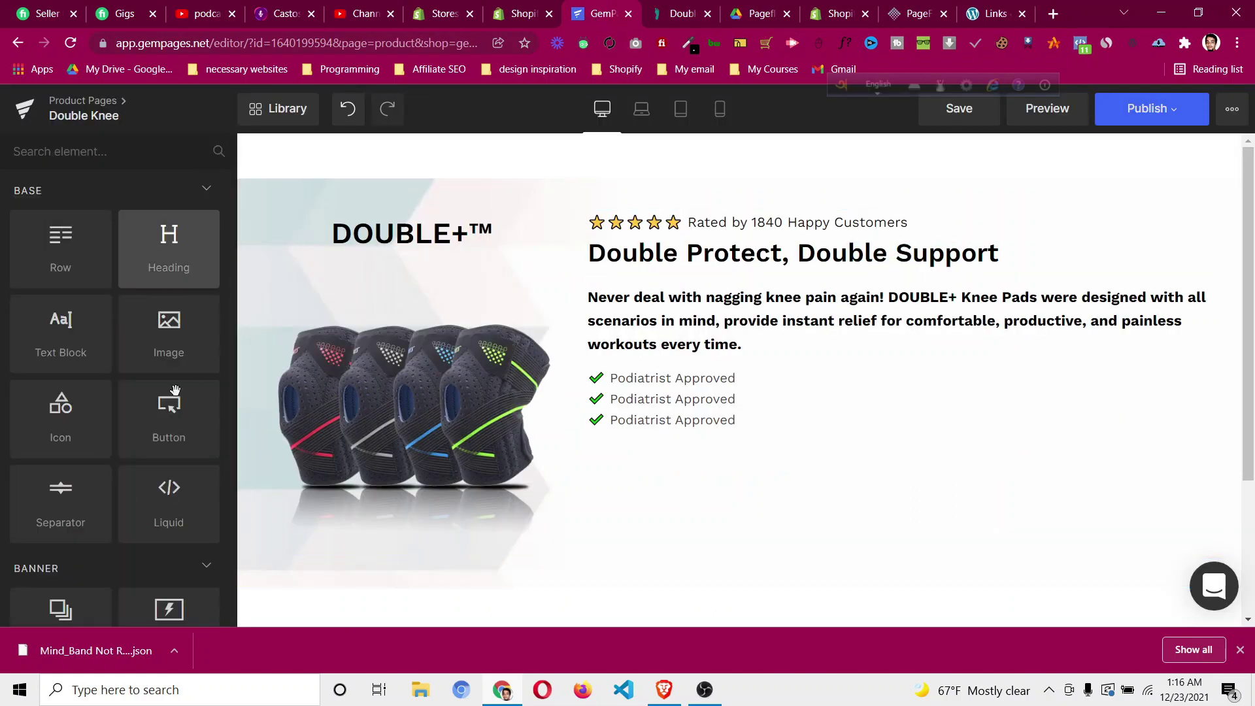
pyautogui.moveTo(59, 251); pyautogui.dragTo(644, 420)
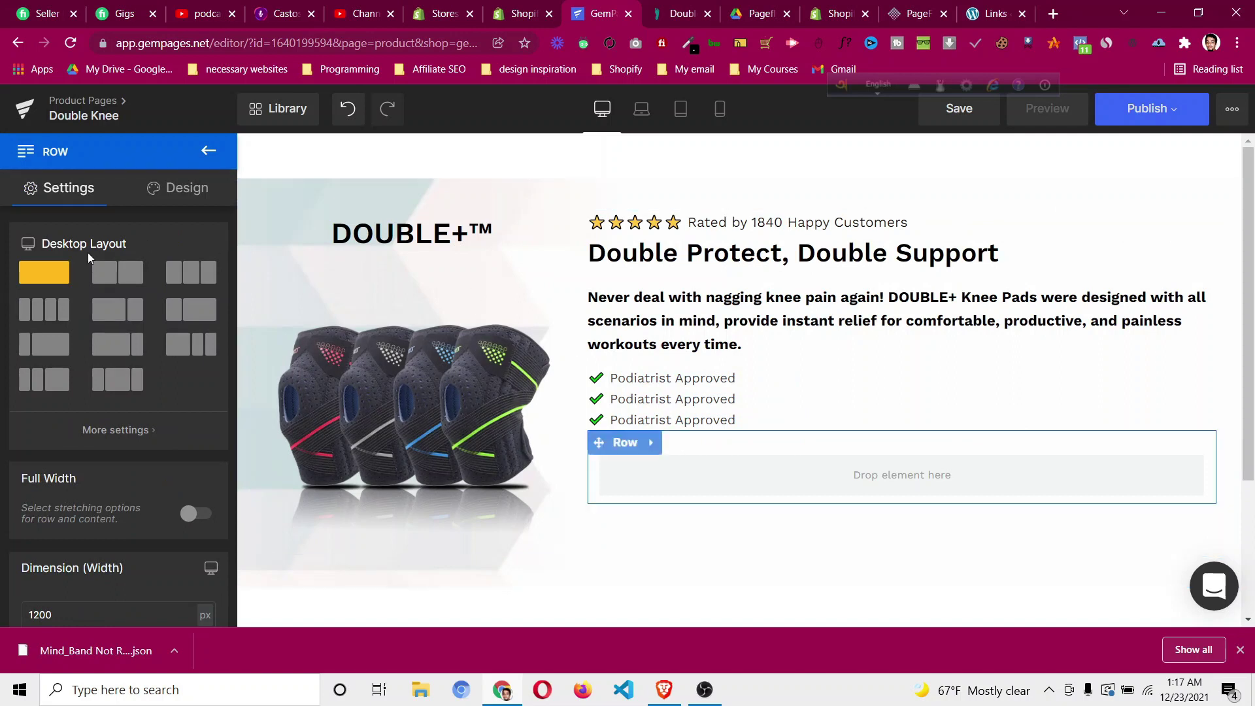
pyautogui.click(129, 278)
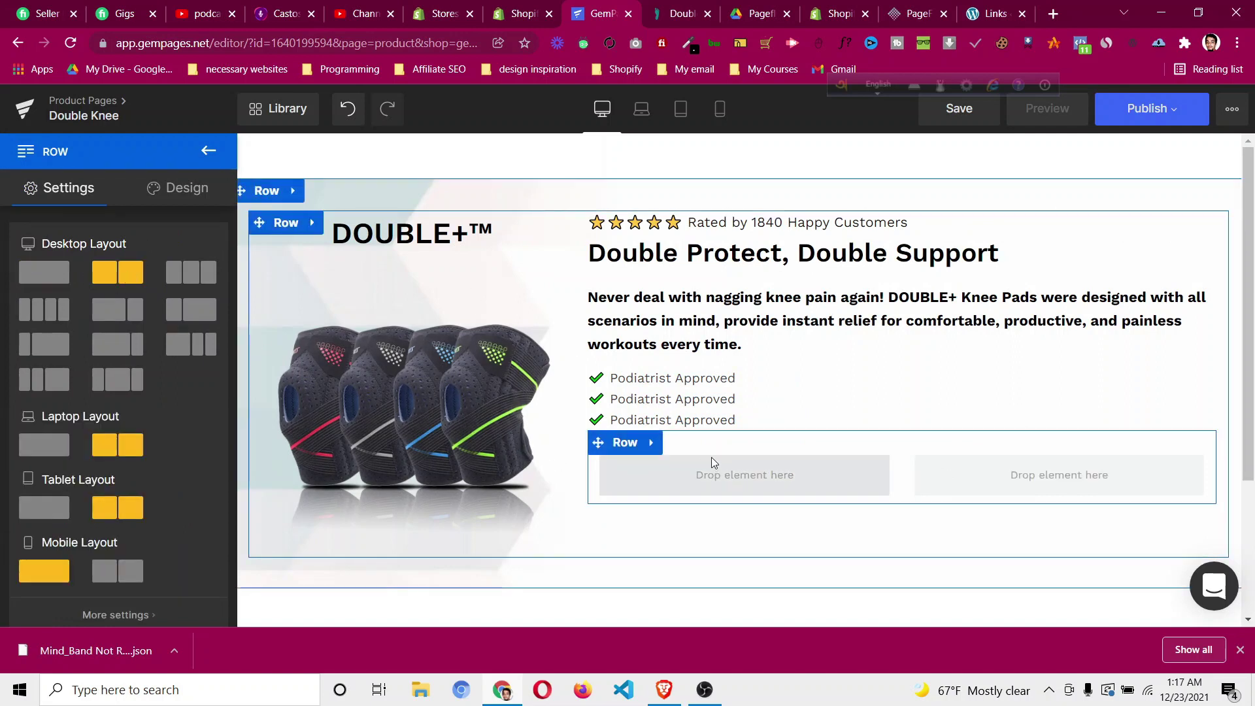
# Add a button element to the first column of the new row and select it.
pyautogui.click(210, 152)
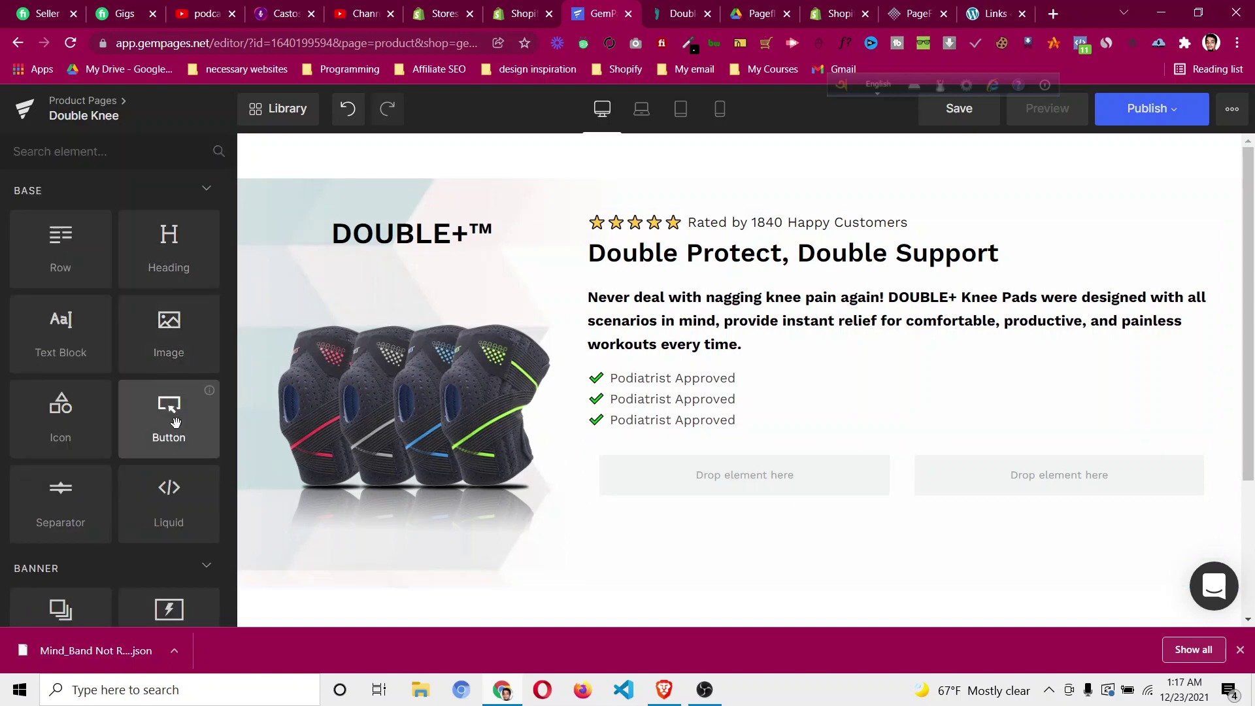
pyautogui.moveTo(162, 424); pyautogui.dragTo(635, 475)
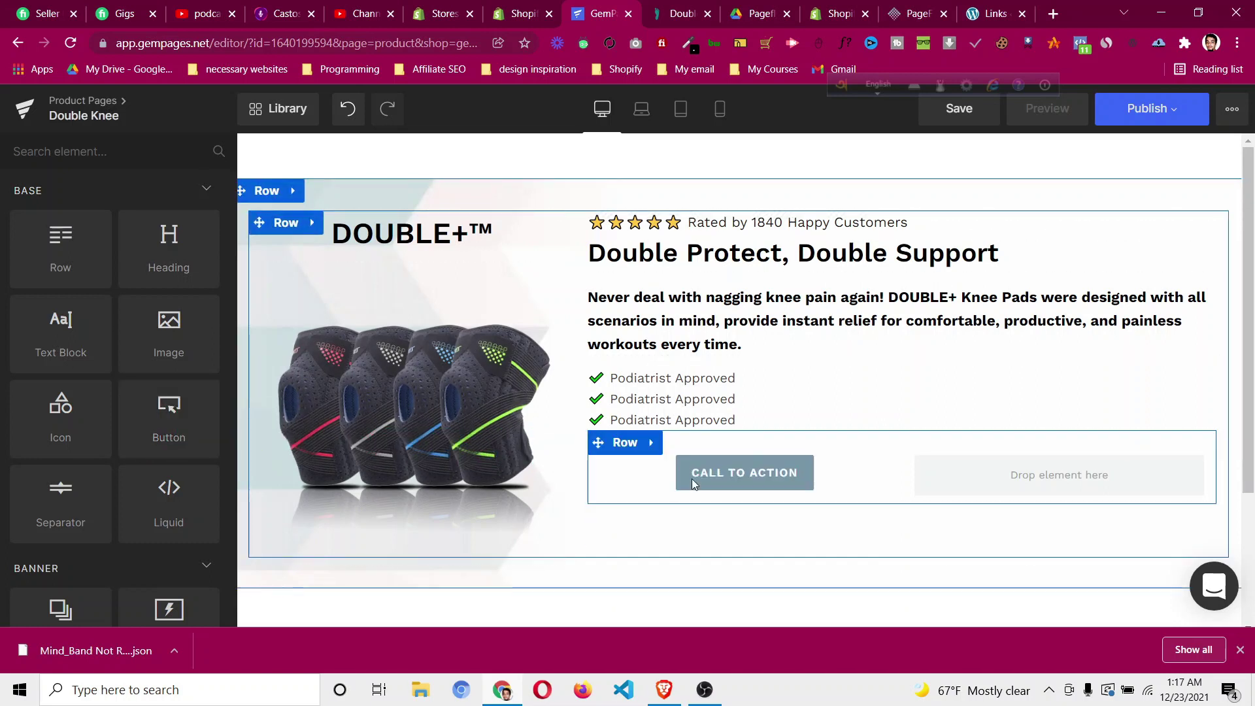
pyautogui.click(692, 478)
# Inspect the "GET MY DOUBLE+ NOW" button on the DoctorSteps page, copy its background colour #d0021b and review its other styles.
pyautogui.click(685, 18)
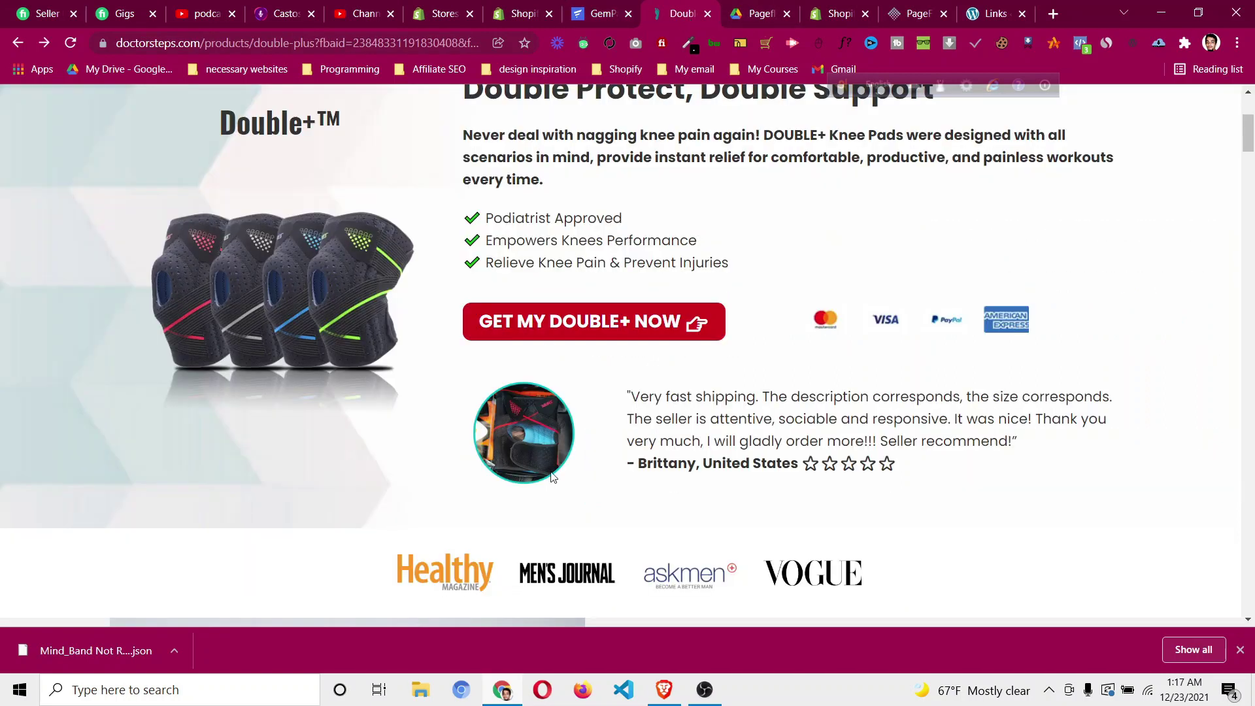
pyautogui.rightClick(496, 329)
pyautogui.click(553, 531)
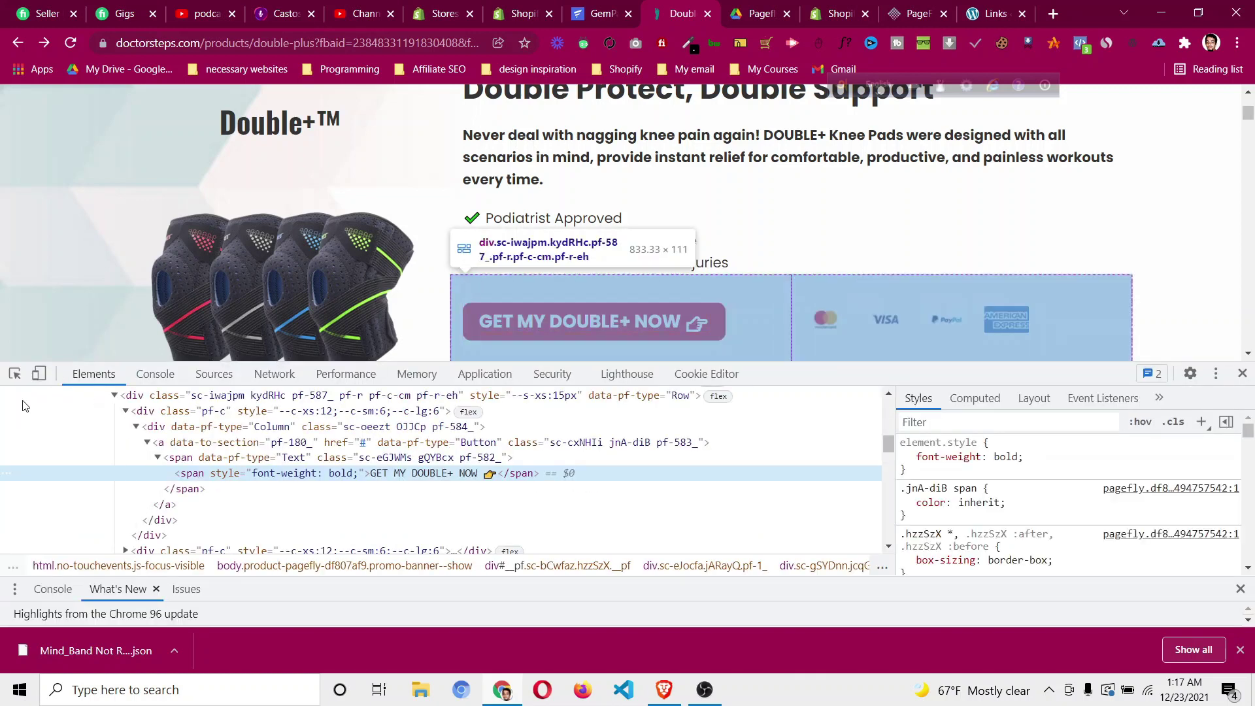
pyautogui.click(16, 378)
pyautogui.click(470, 315)
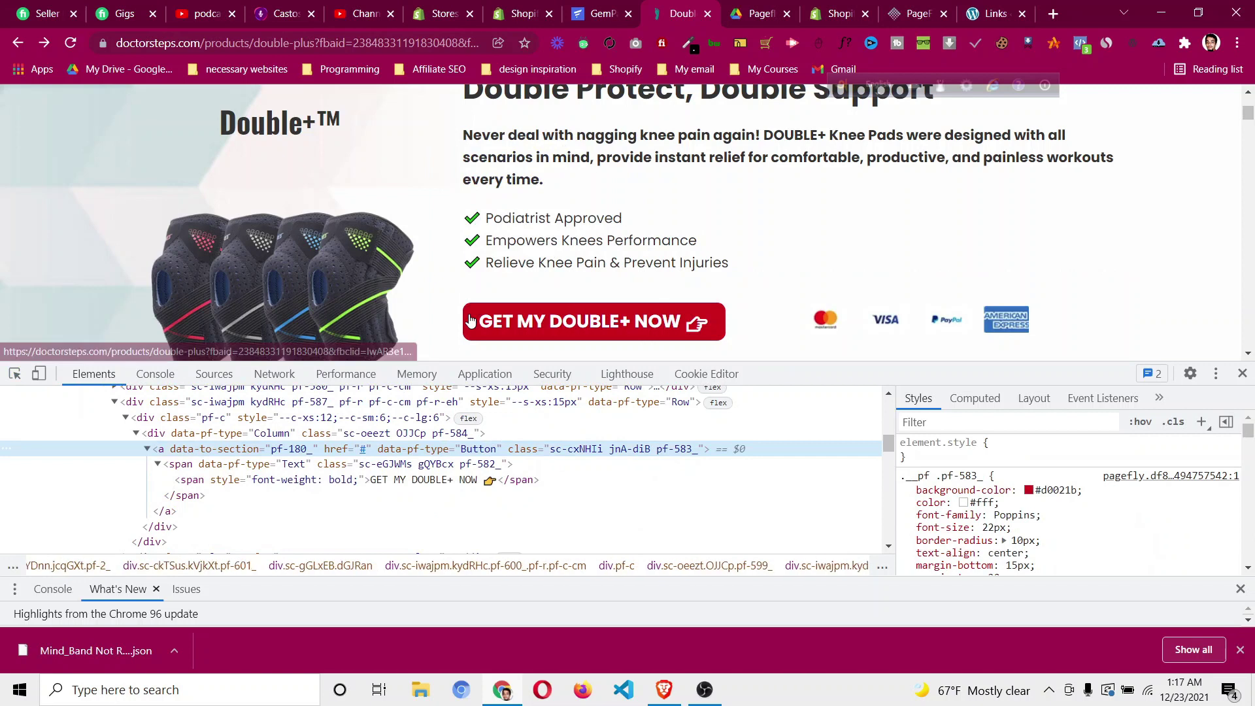
pyautogui.click(1050, 491)
pyautogui.rightClick(1050, 490)
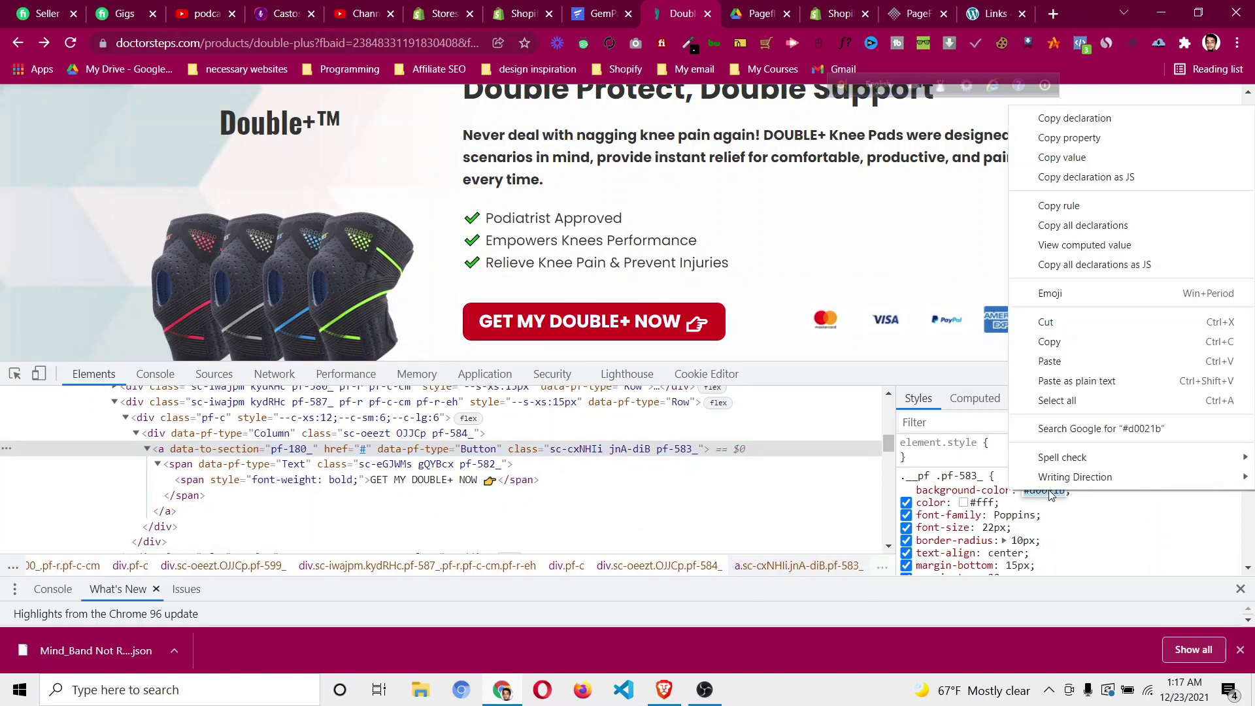
pyautogui.click(1054, 341)
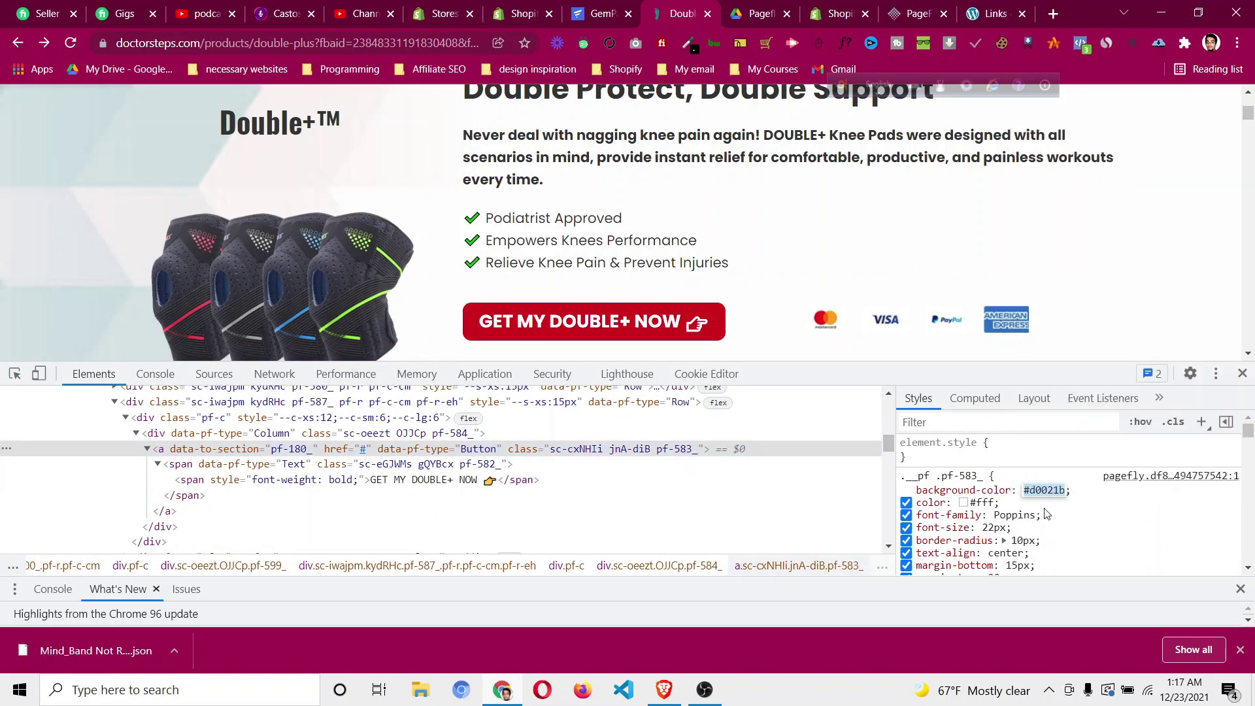
pyautogui.scroll(-2, 1045, 503)
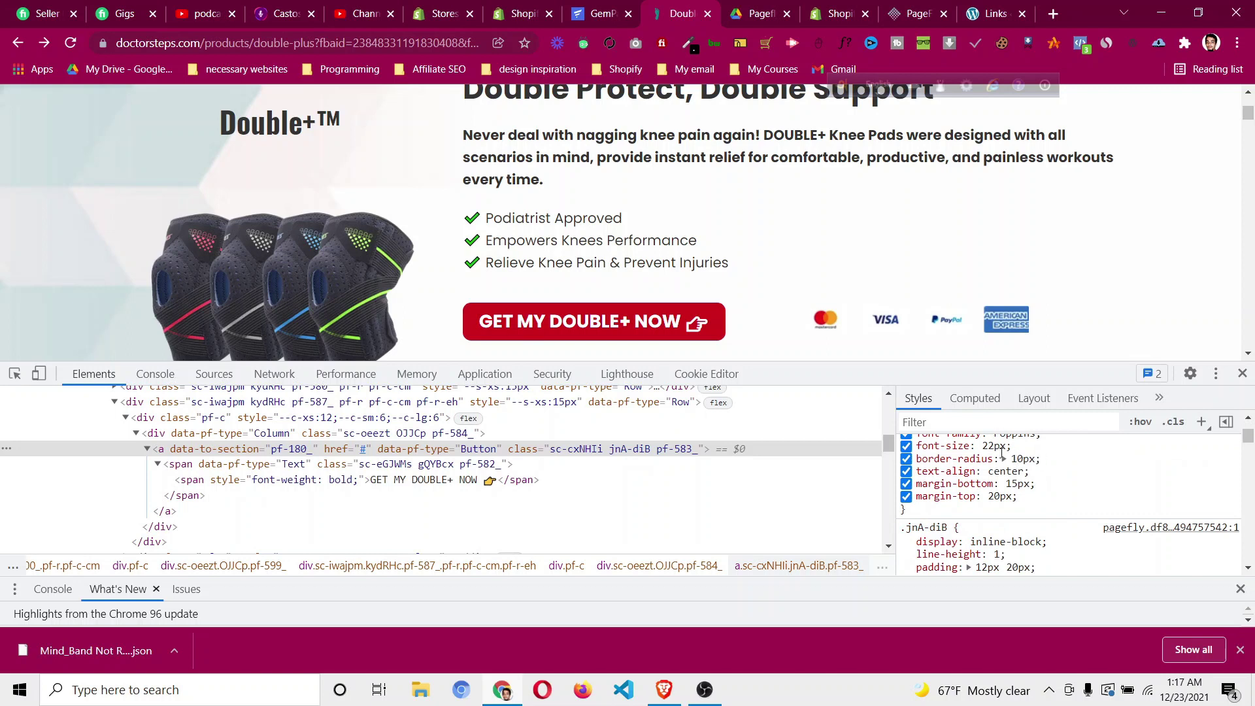
# Return to the GemPages editor and set the Call To Action button's font size to 20 px.
pyautogui.click(587, 20)
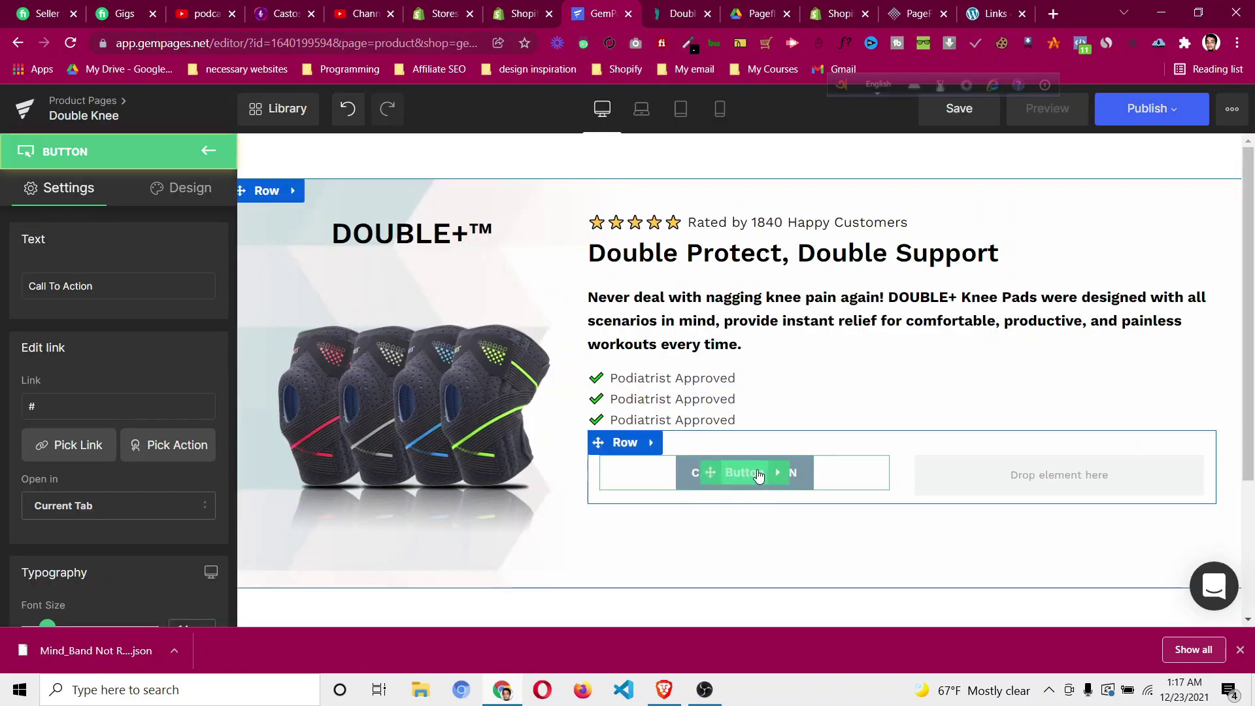
pyautogui.scroll(-1, 77, 417)
pyautogui.scroll(-3, 76, 417)
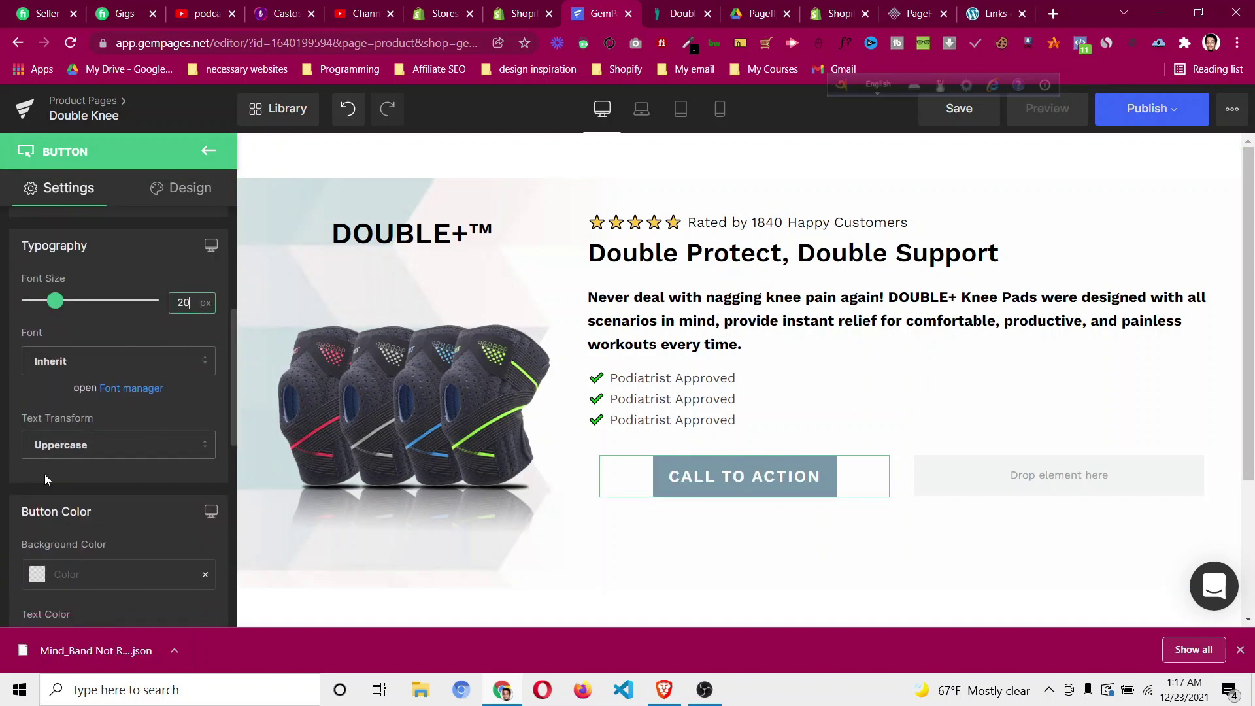
# Set the Call To Action button's background colour to #d0021b and text colour to #ffffff, and stretch it across its column.
pyautogui.scroll(-2, 44, 473)
pyautogui.click(39, 412)
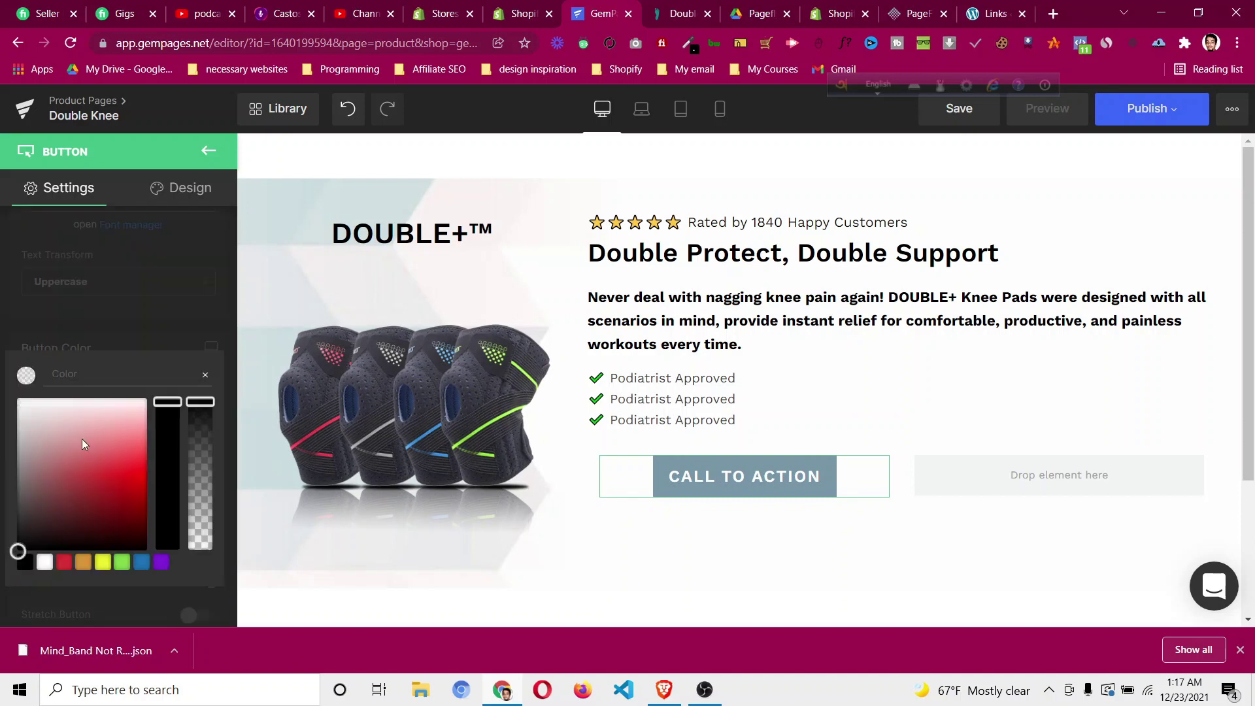
pyautogui.click(122, 340)
pyautogui.click(32, 484)
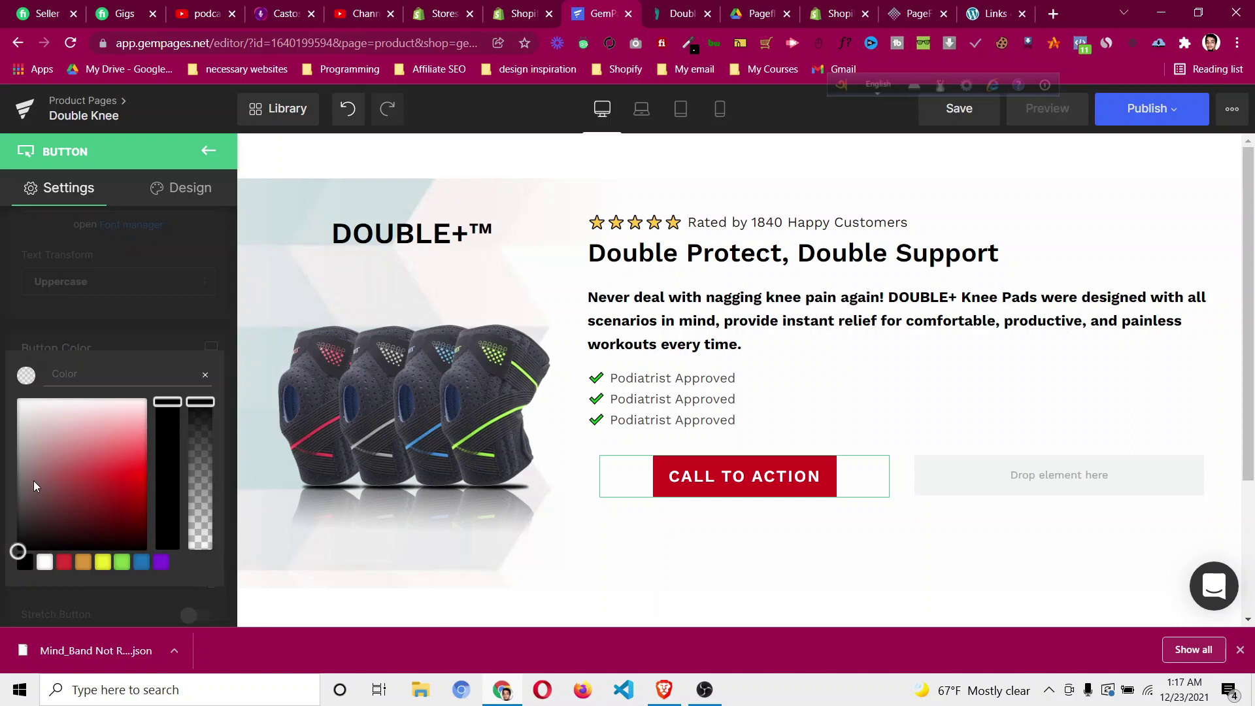
pyautogui.click(45, 561)
pyautogui.click(113, 347)
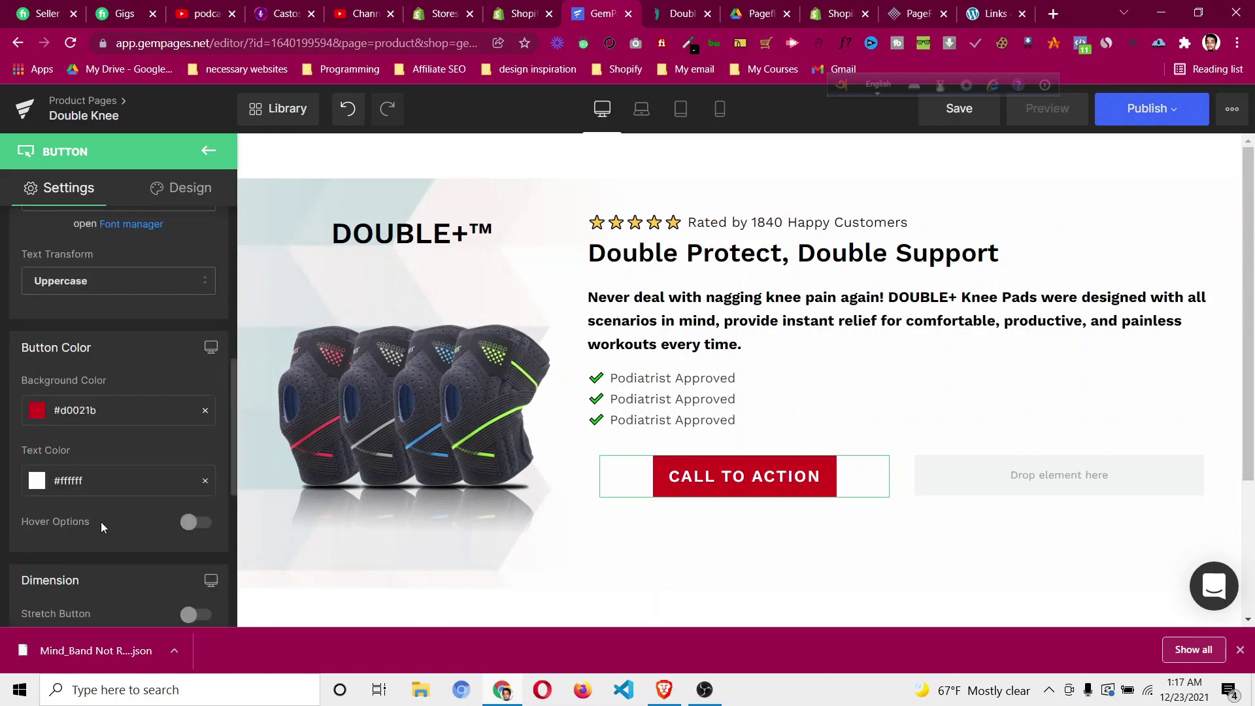
pyautogui.scroll(-1, 100, 522)
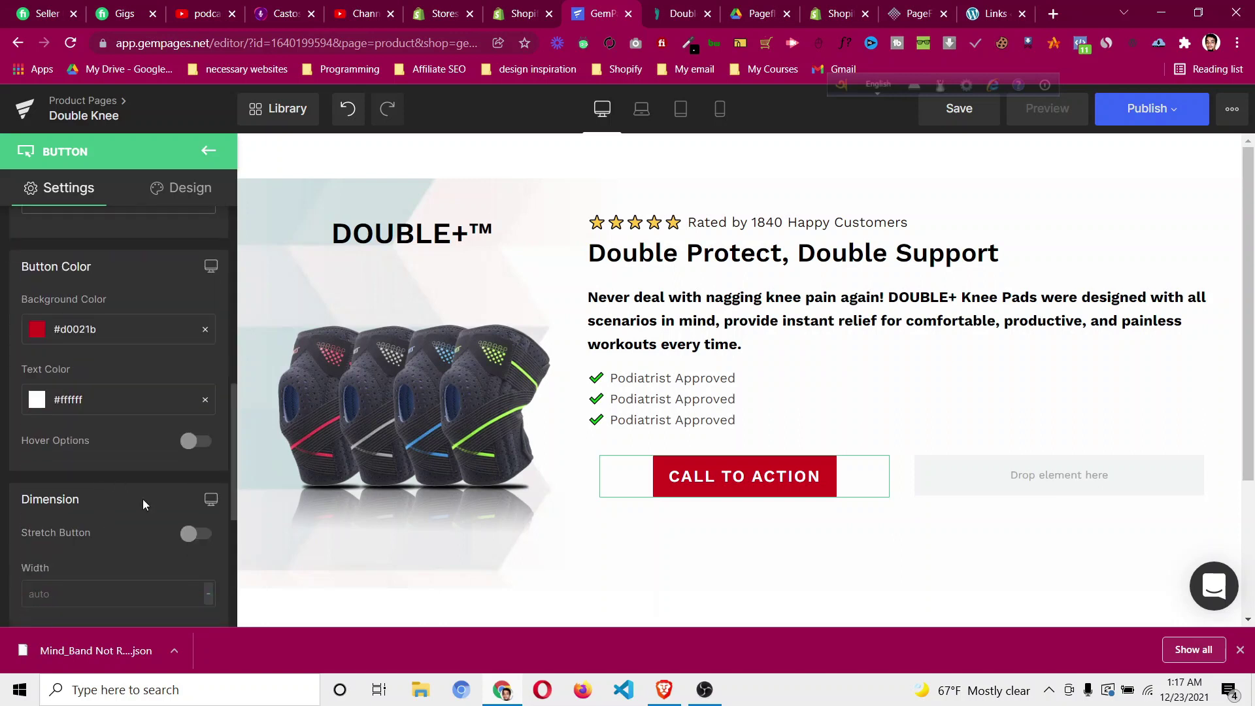
pyautogui.click(195, 535)
# Copy the label "GET MY DOUBLE+ NOW 👉" from the DoctorSteps page's button code and make it the GemPages button's text.
pyautogui.click(662, 7)
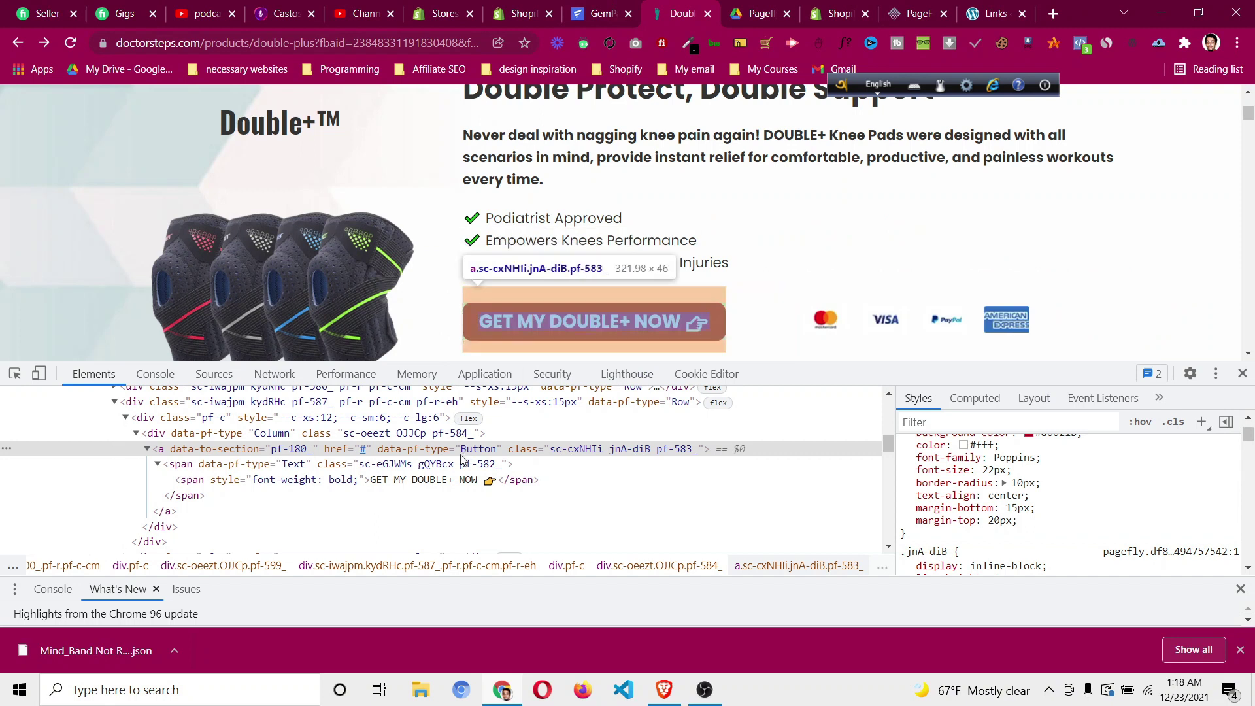
pyautogui.doubleClick(441, 478)
pyautogui.rightClick(441, 478)
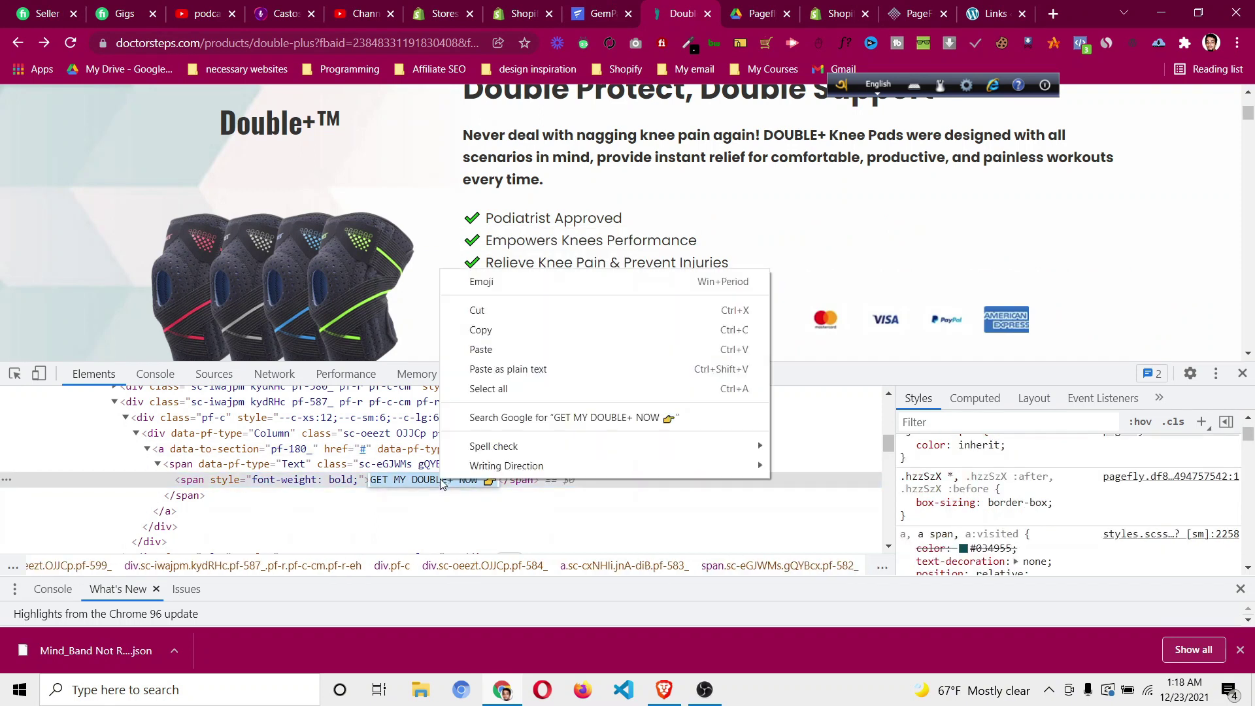
pyautogui.click(497, 330)
pyautogui.click(594, 13)
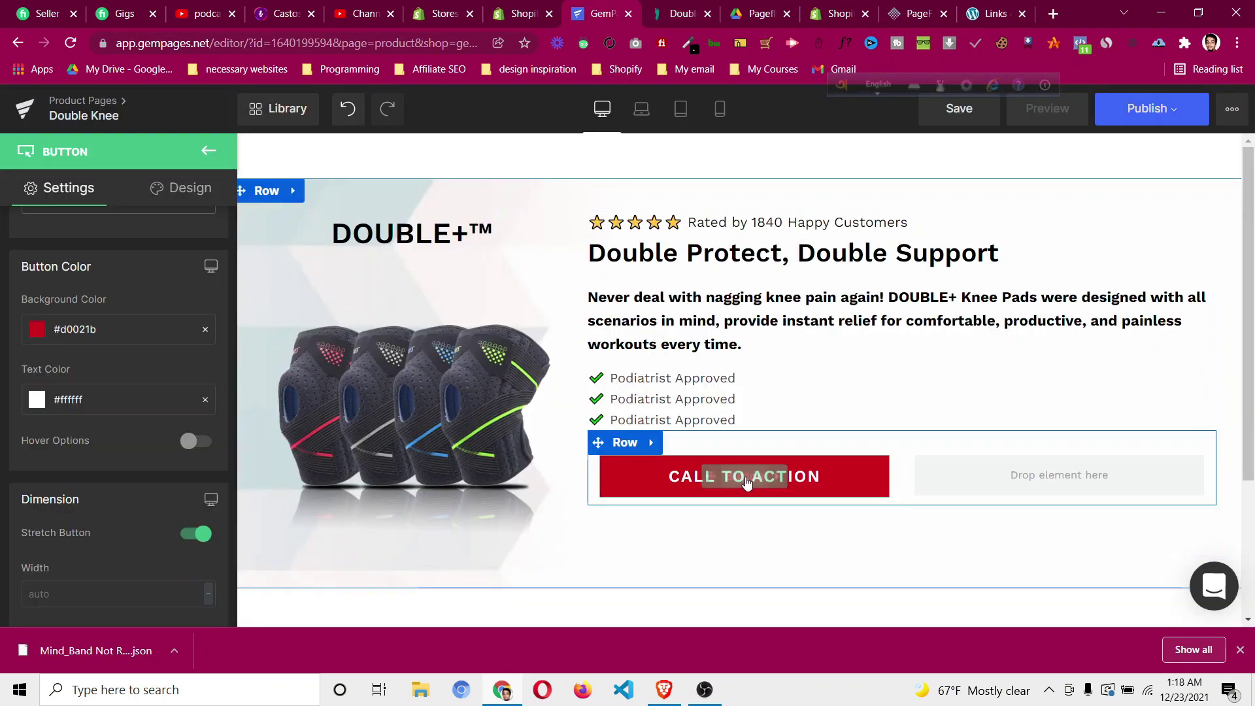
pyautogui.scroll(10, 132, 401)
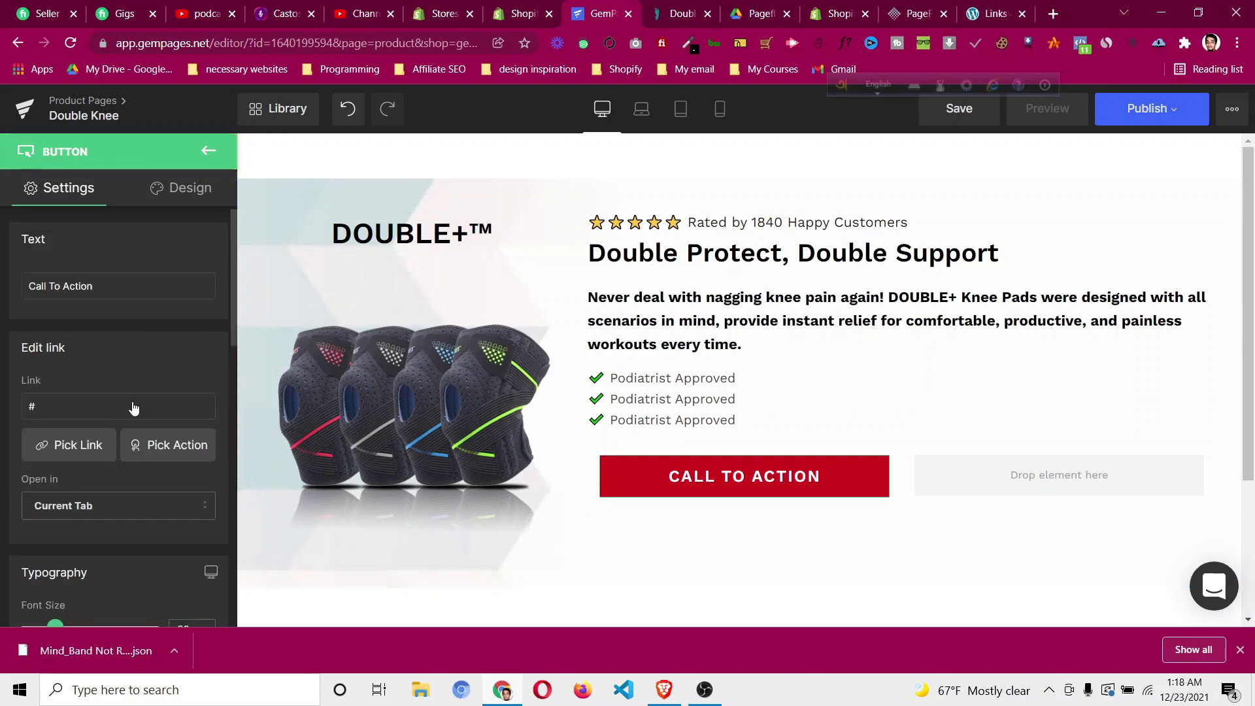
pyautogui.click(110, 287)
pyautogui.hotkey('ctrl', 'a')
pyautogui.hotkey('ctrl', 'v')
pyautogui.click(134, 251)
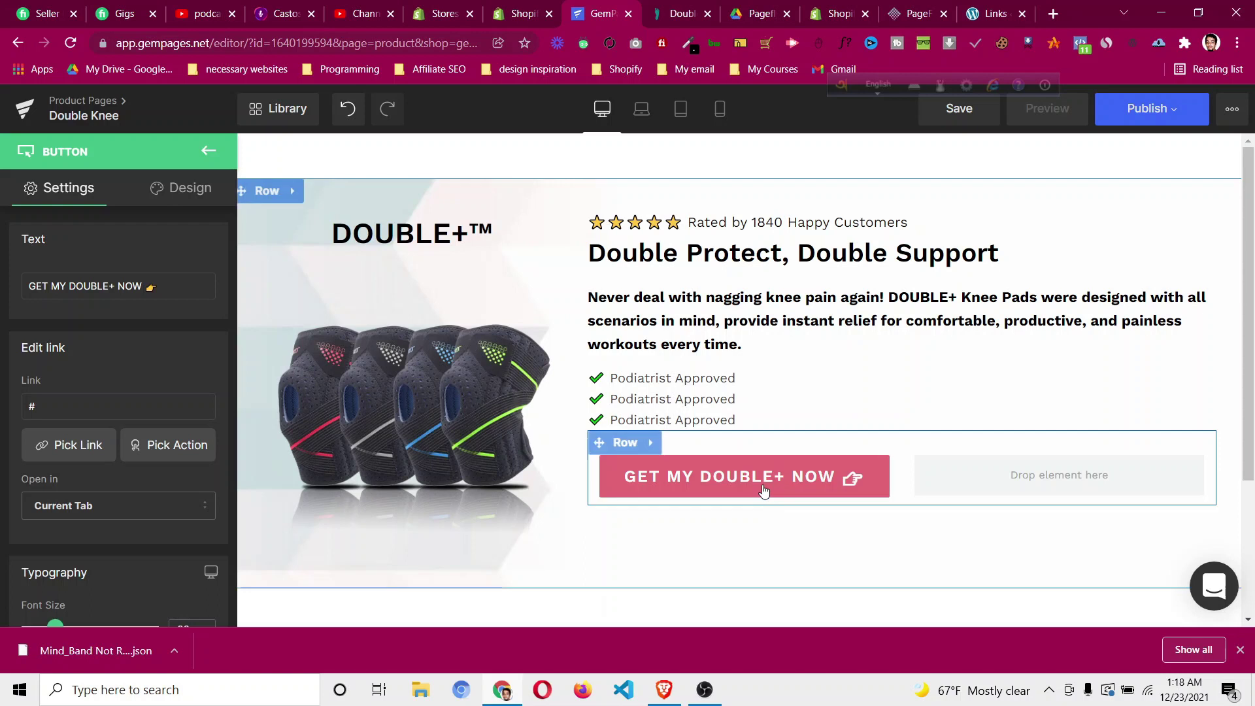
# Check the corner shape of the DoctorSteps button, set the GemPages button's border radius to 20 px and return to the element list.
pyautogui.click(185, 188)
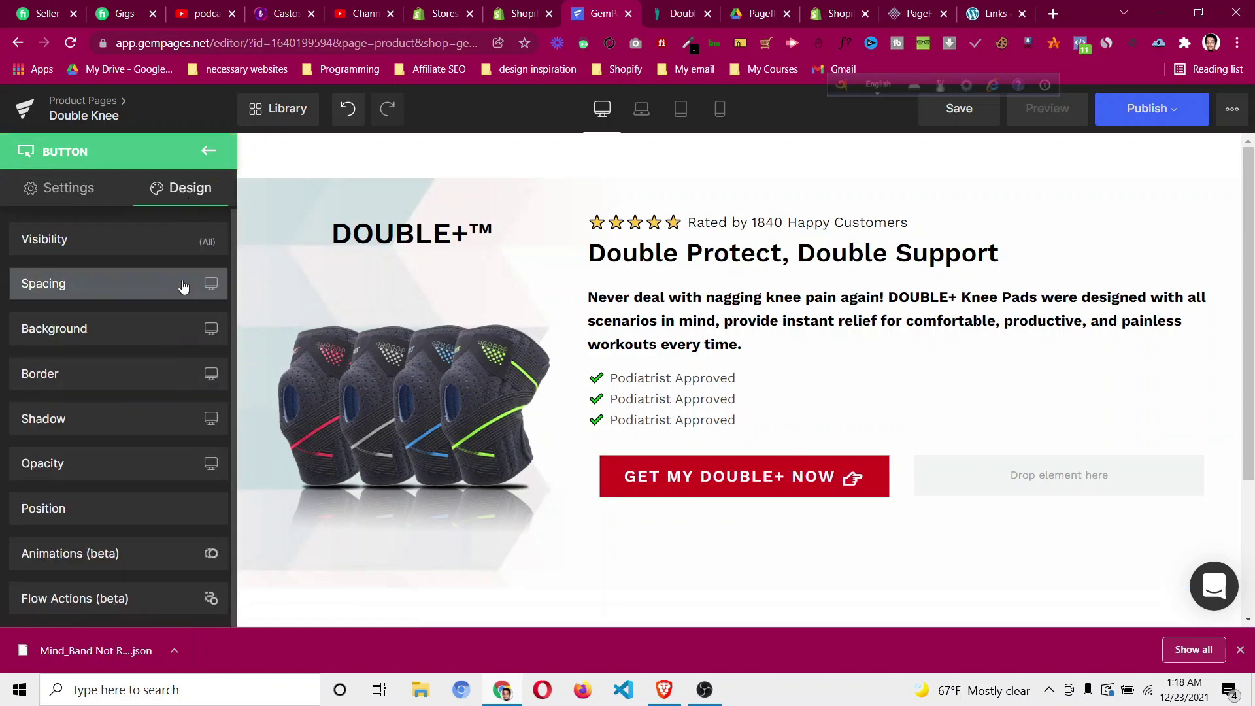
pyautogui.click(679, 14)
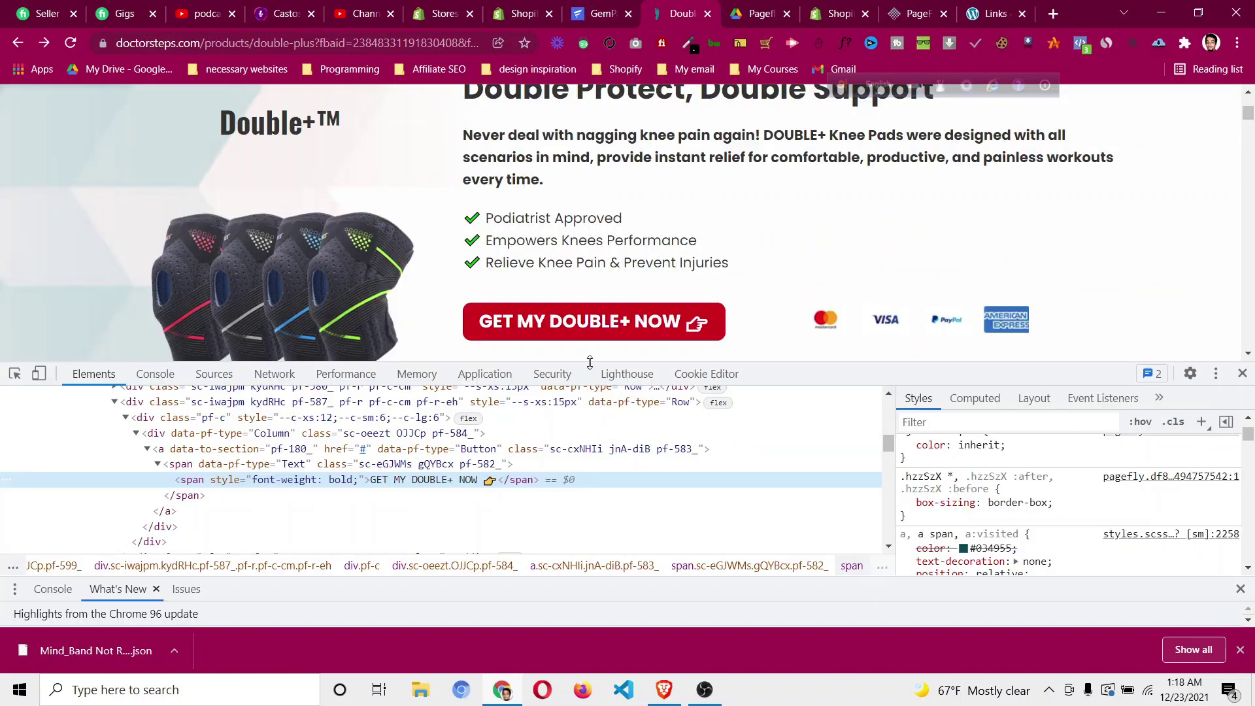
pyautogui.click(601, 16)
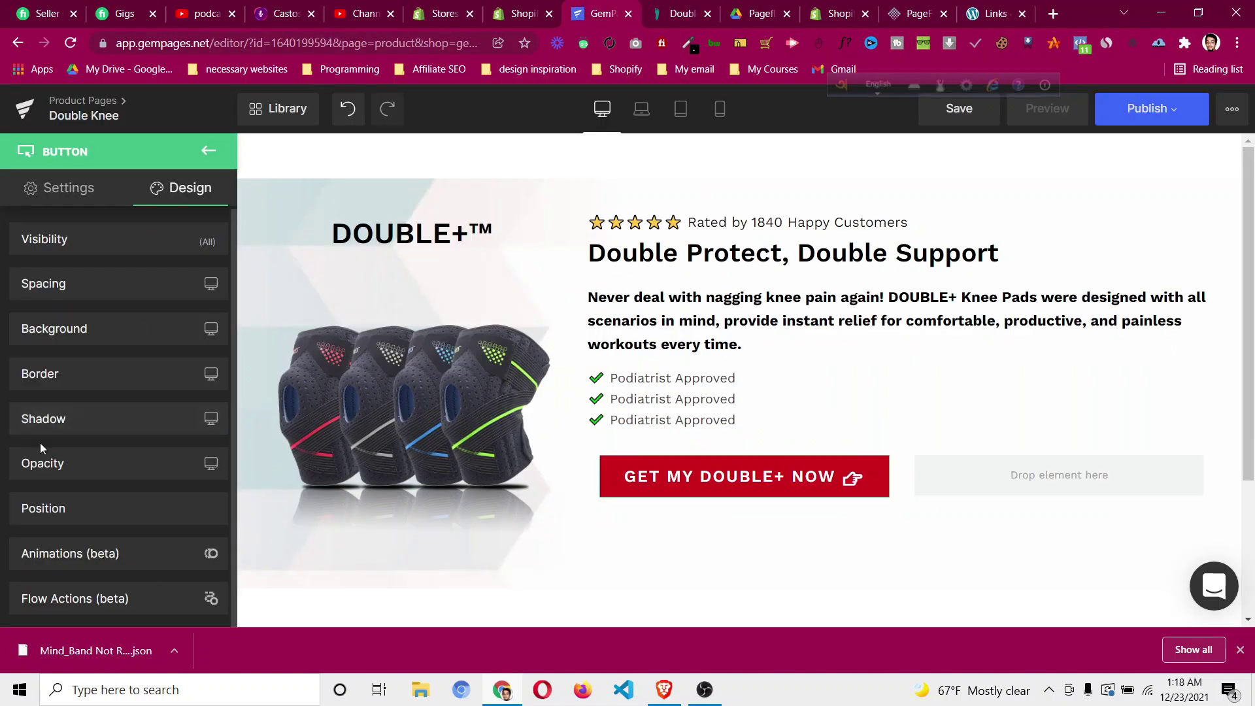
pyautogui.click(115, 378)
pyautogui.scroll(-3, 114, 467)
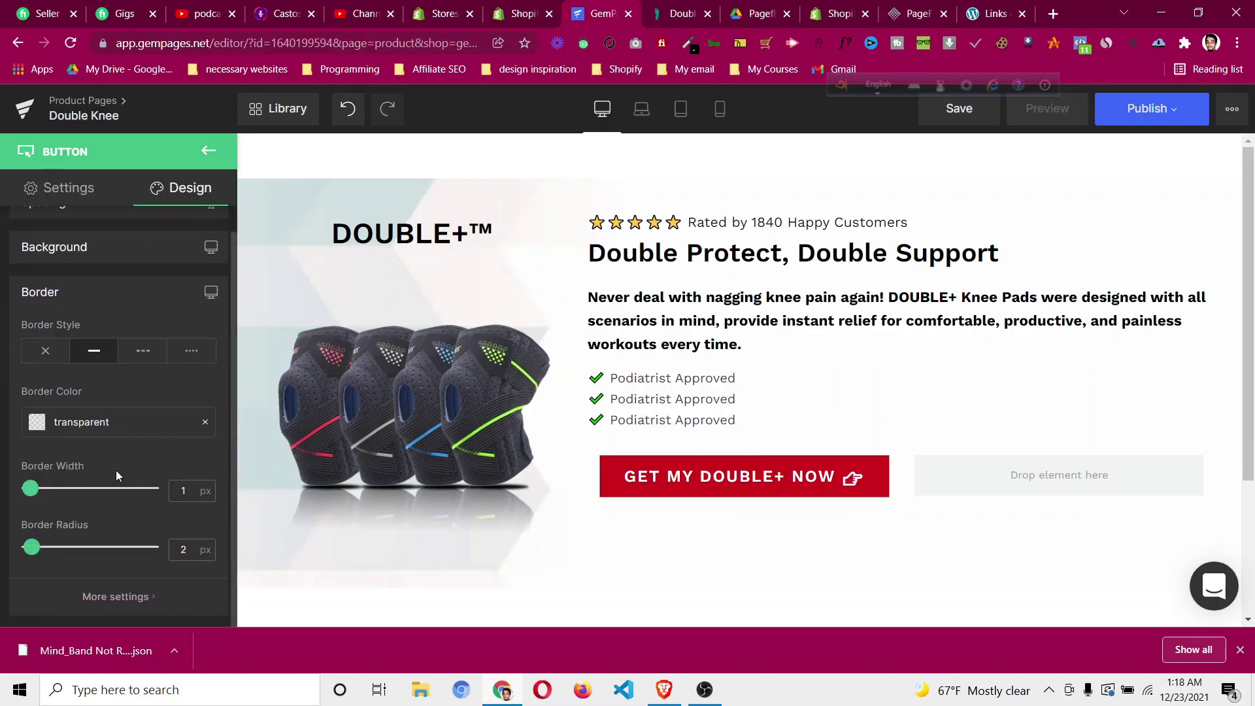
pyautogui.click(181, 469)
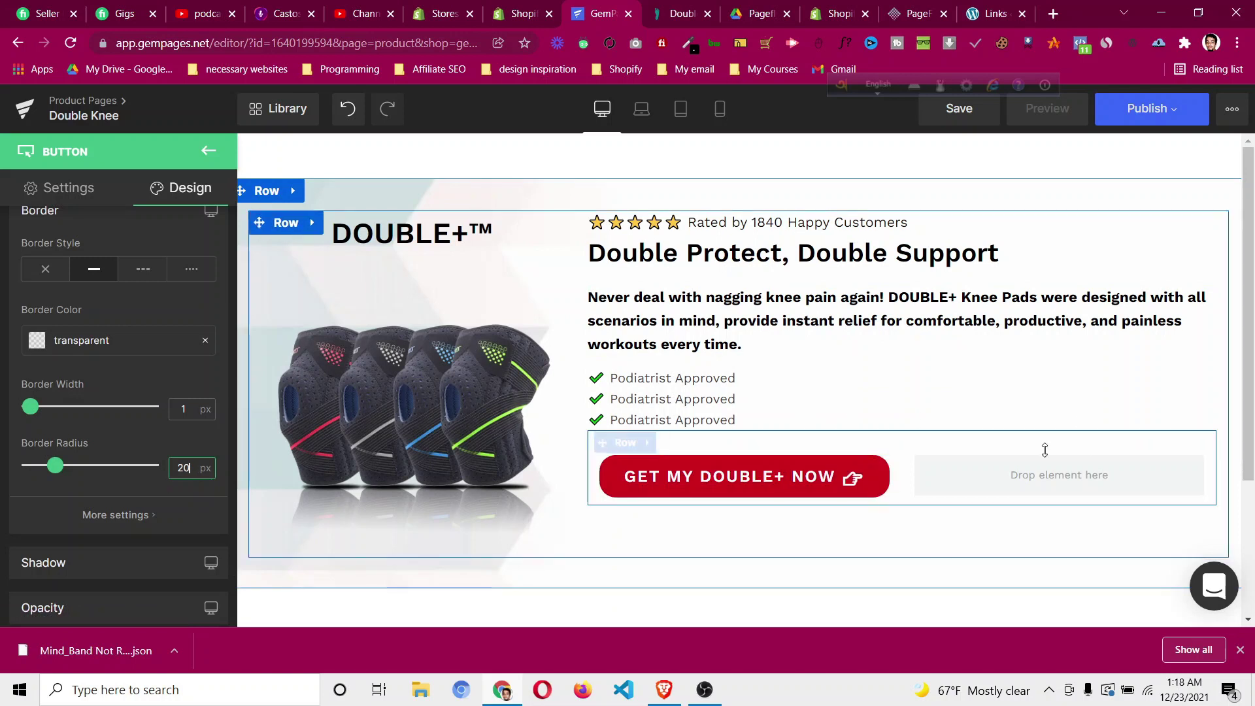
pyautogui.click(208, 150)
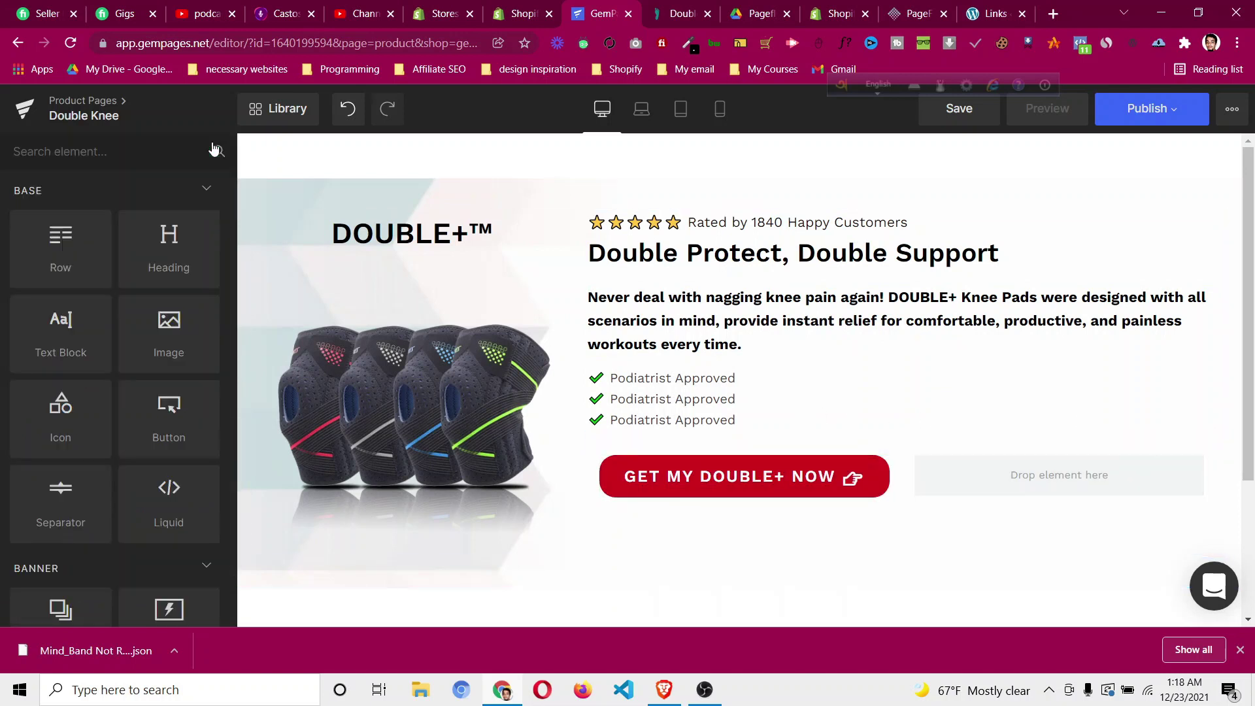
# Add an Image element in the empty column beside the GET MY DOUBLE+ NOW button and upload pf-7f2a1943--lpgpmntimgs.png into it.
pyautogui.moveTo(176, 333); pyautogui.dragTo(1020, 474)
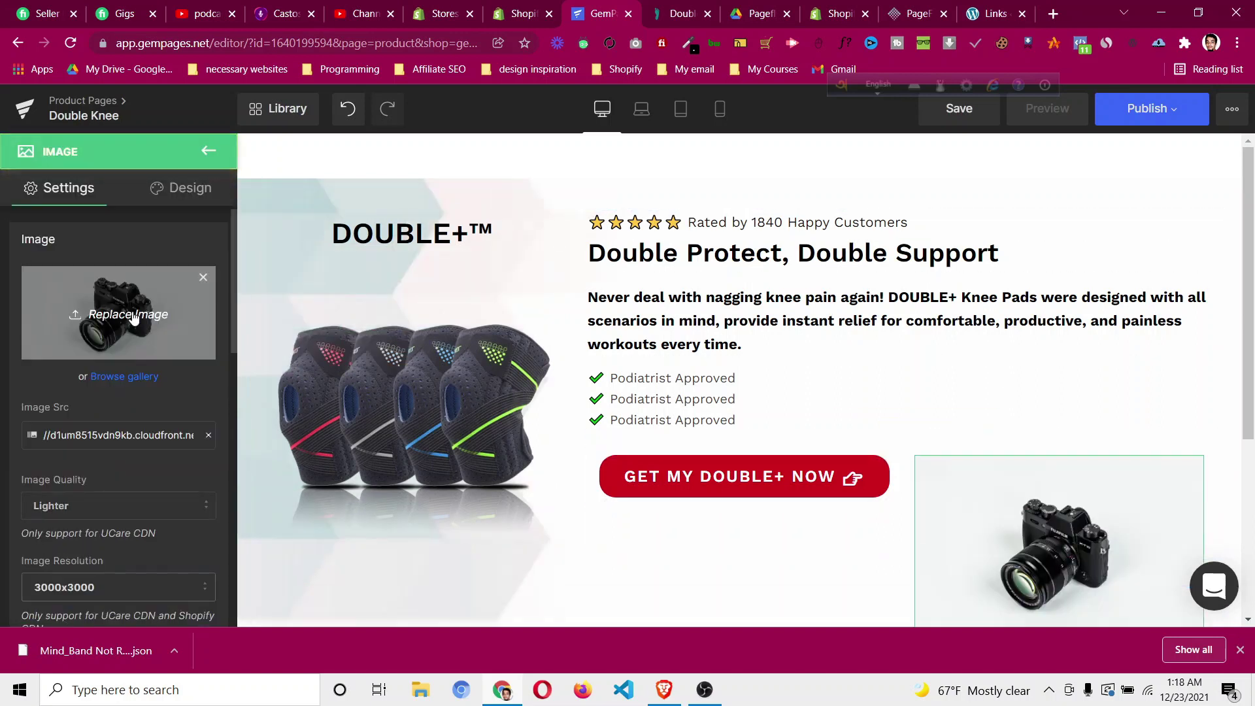
pyautogui.click(148, 330)
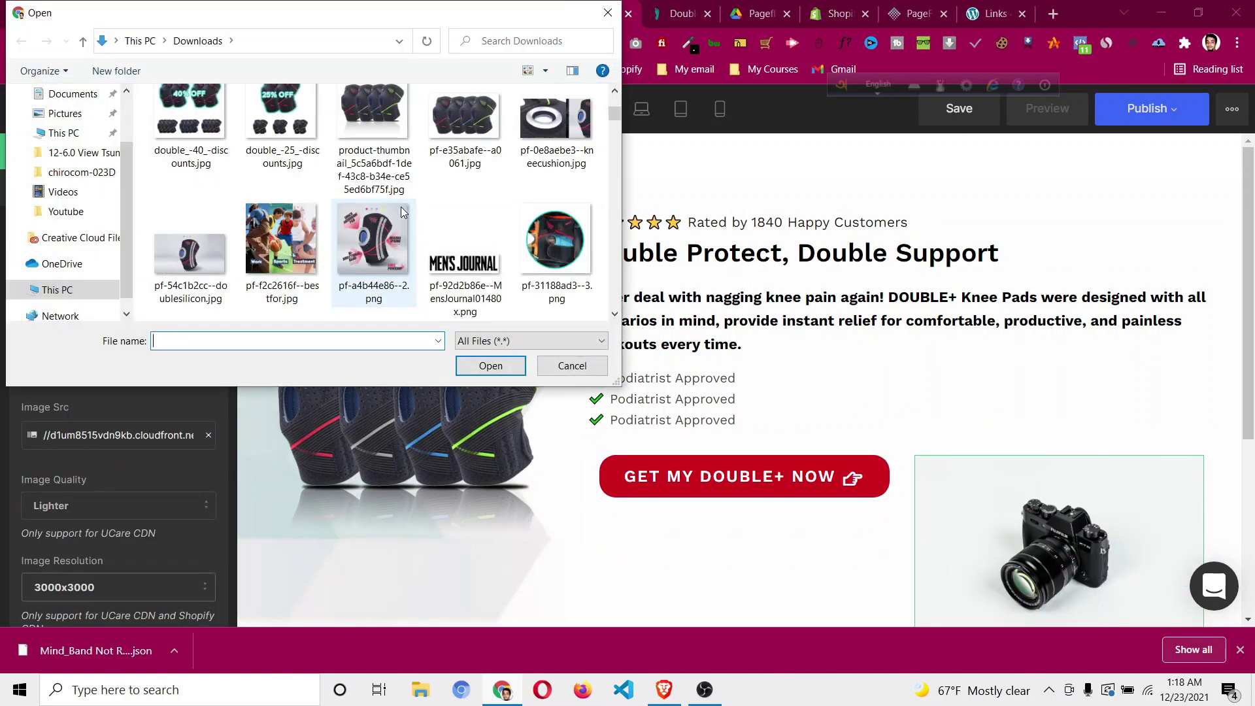
pyautogui.scroll(-1, 402, 207)
pyautogui.click(190, 252)
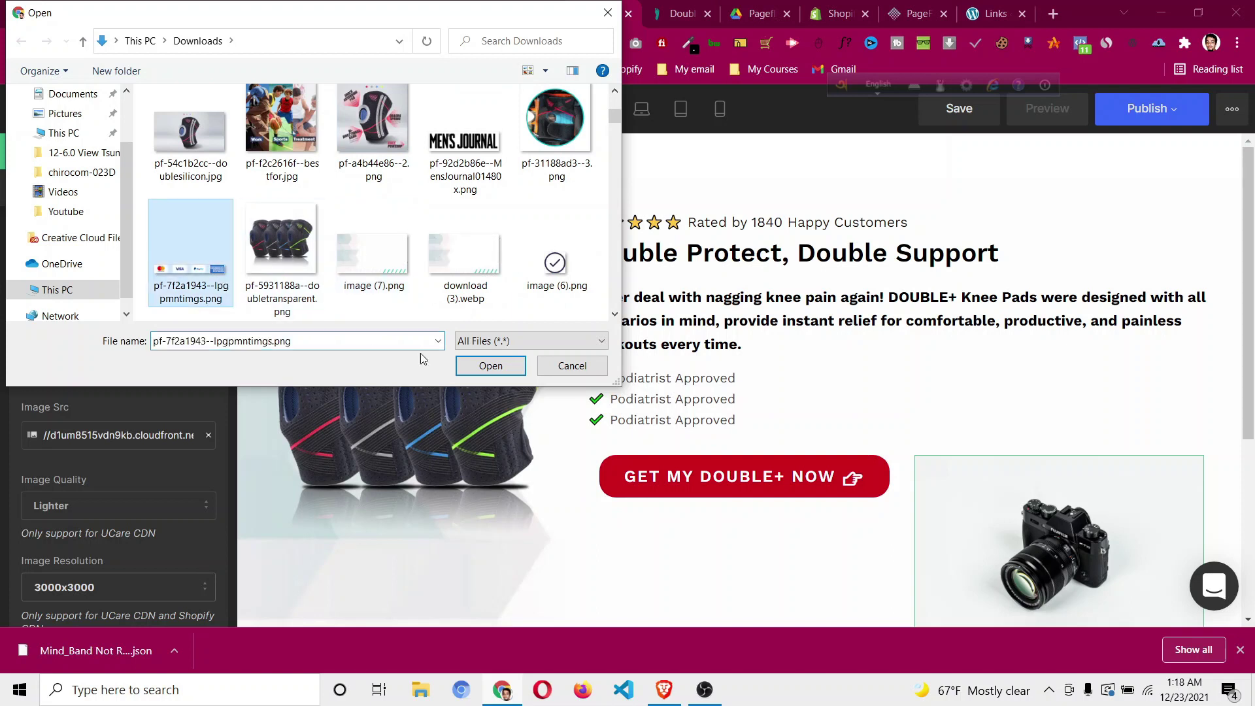
pyautogui.click(484, 364)
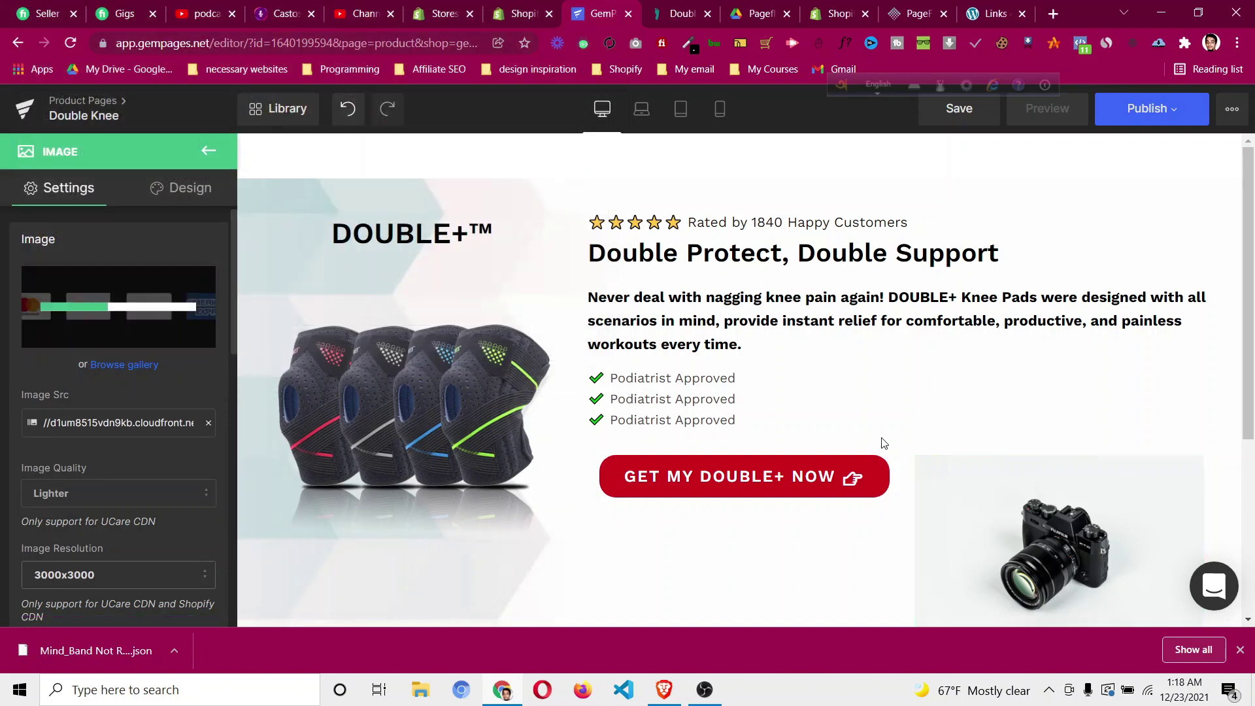
# Close the developer tools on the doctorsteps.com reference page and examine the layout of the testimonial section below the button.
pyautogui.click(680, 13)
pyautogui.scroll(-1, 670, 214)
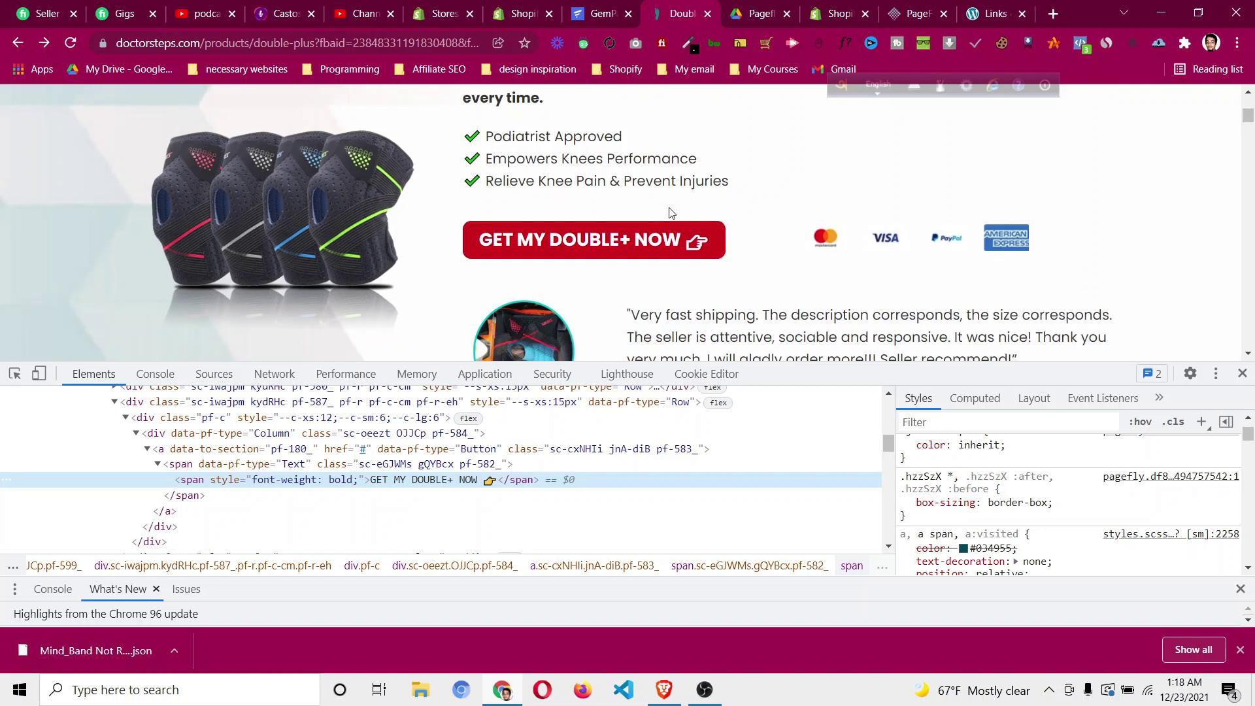
pyautogui.click(1241, 374)
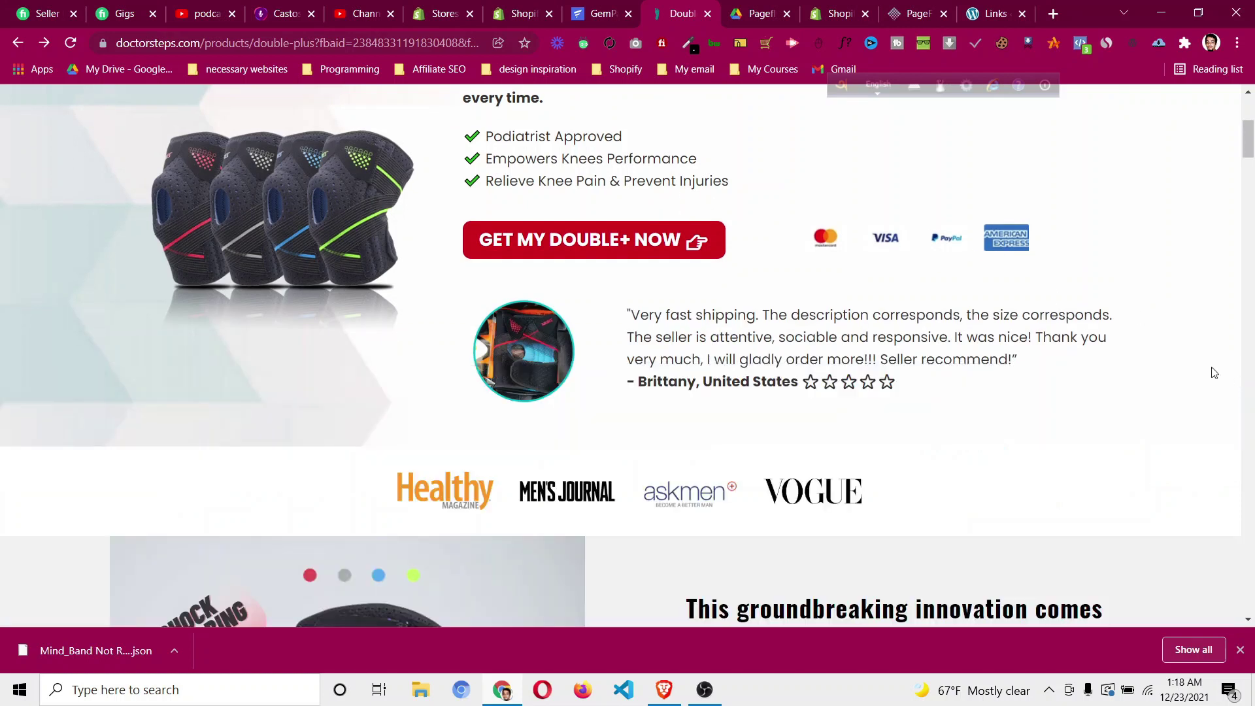
pyautogui.click(644, 243)
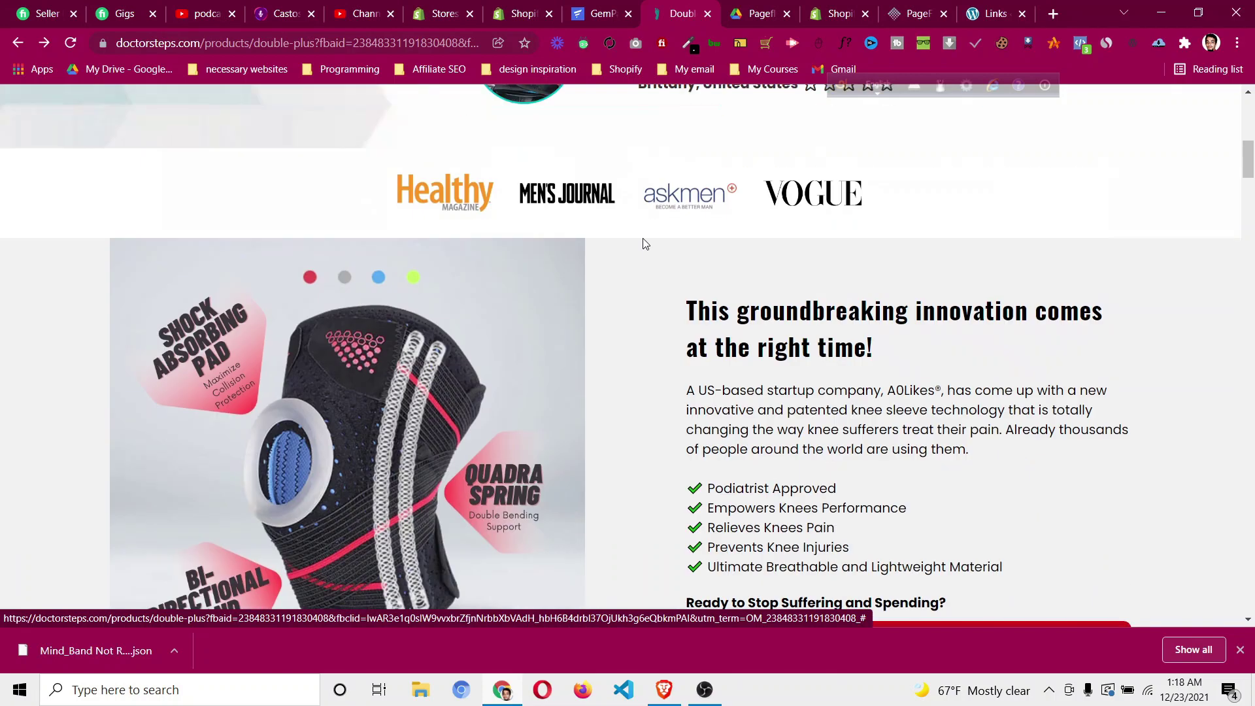
pyautogui.moveTo(1251, 358); pyautogui.dragTo(1251, 133)
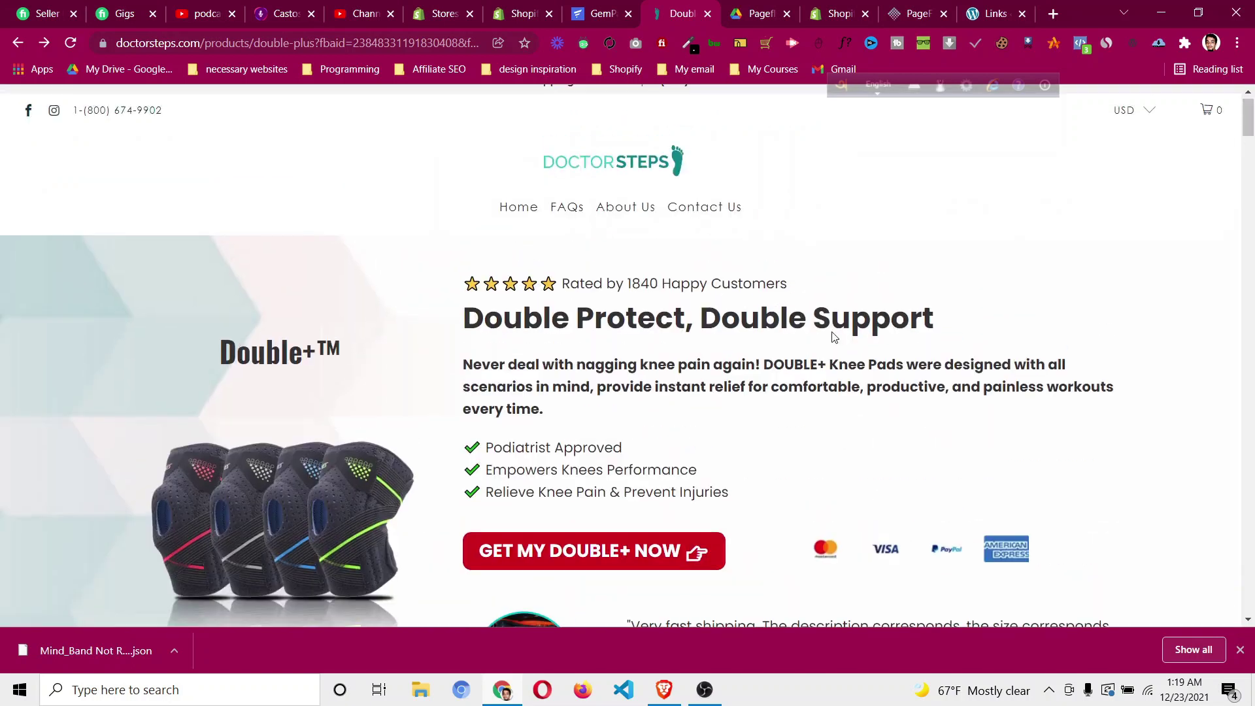
pyautogui.scroll(-2, 779, 378)
pyautogui.scroll(-1, 781, 379)
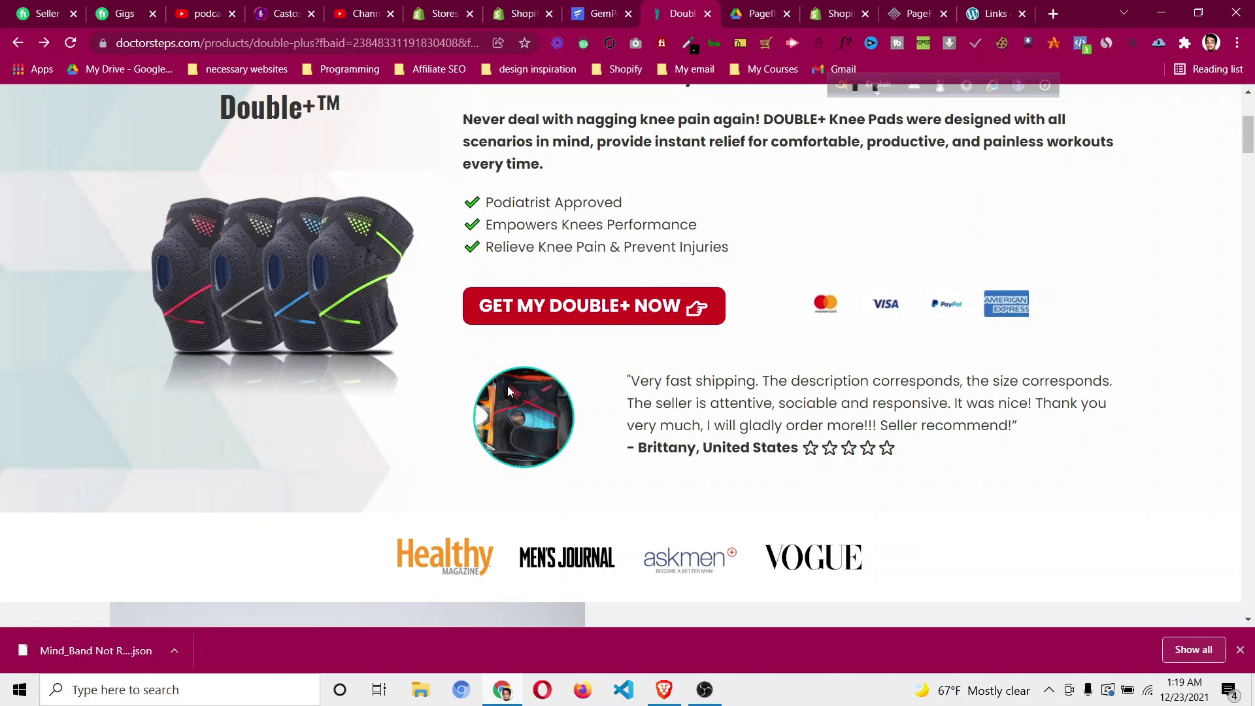
pyautogui.moveTo(507, 386); pyautogui.dragTo(625, 418)
# In the GemPages editor, add a Row below the button and payment logos with a narrow first column and a wide second column.
pyautogui.click(585, 20)
pyautogui.click(207, 155)
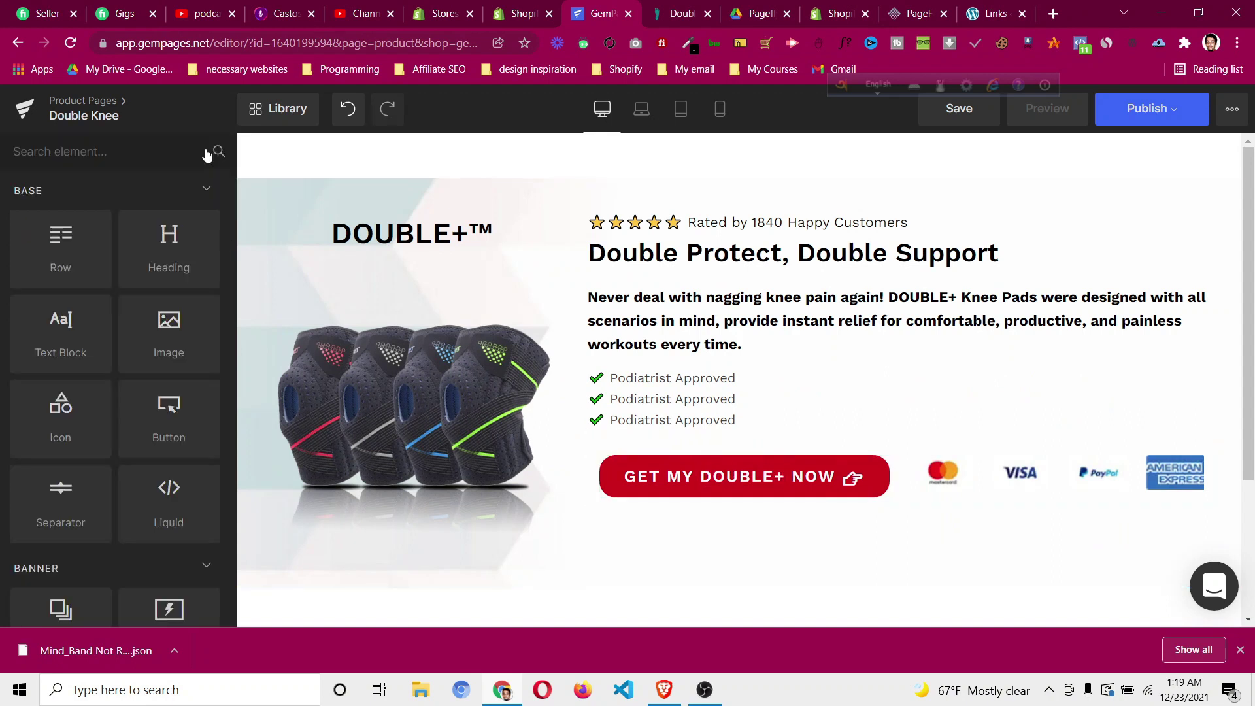
pyautogui.moveTo(66, 249); pyautogui.dragTo(654, 516)
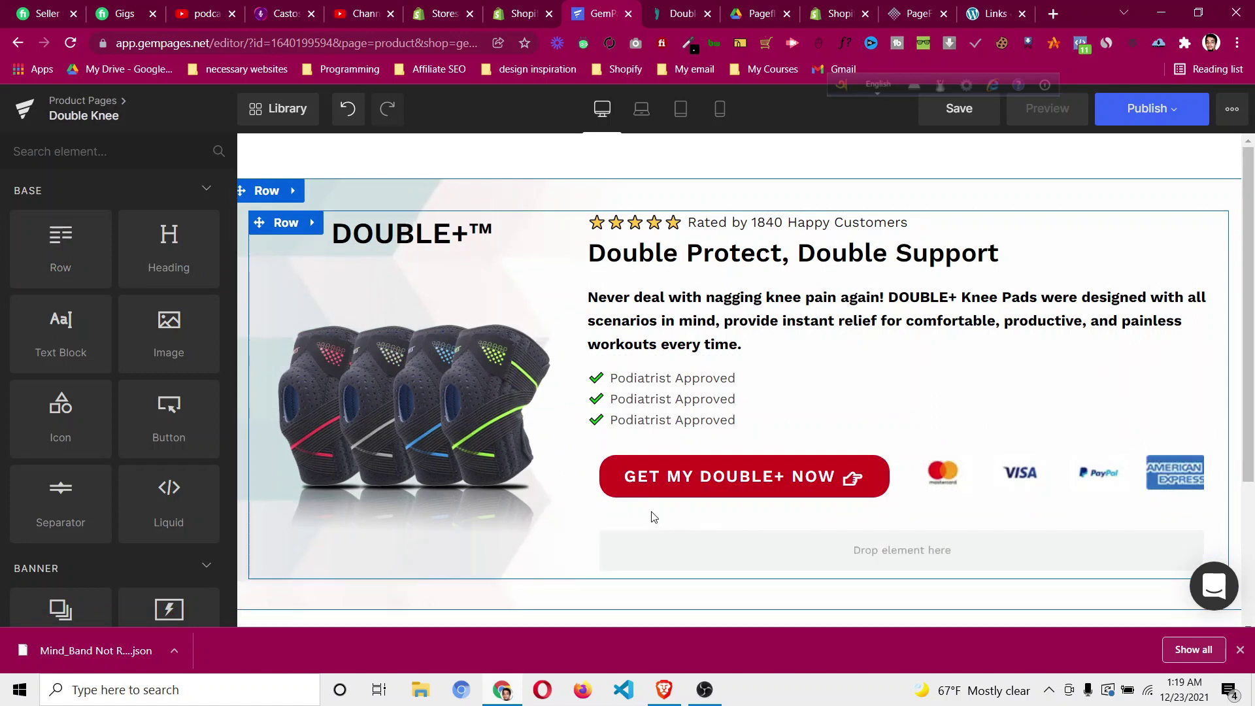
pyautogui.click(680, 15)
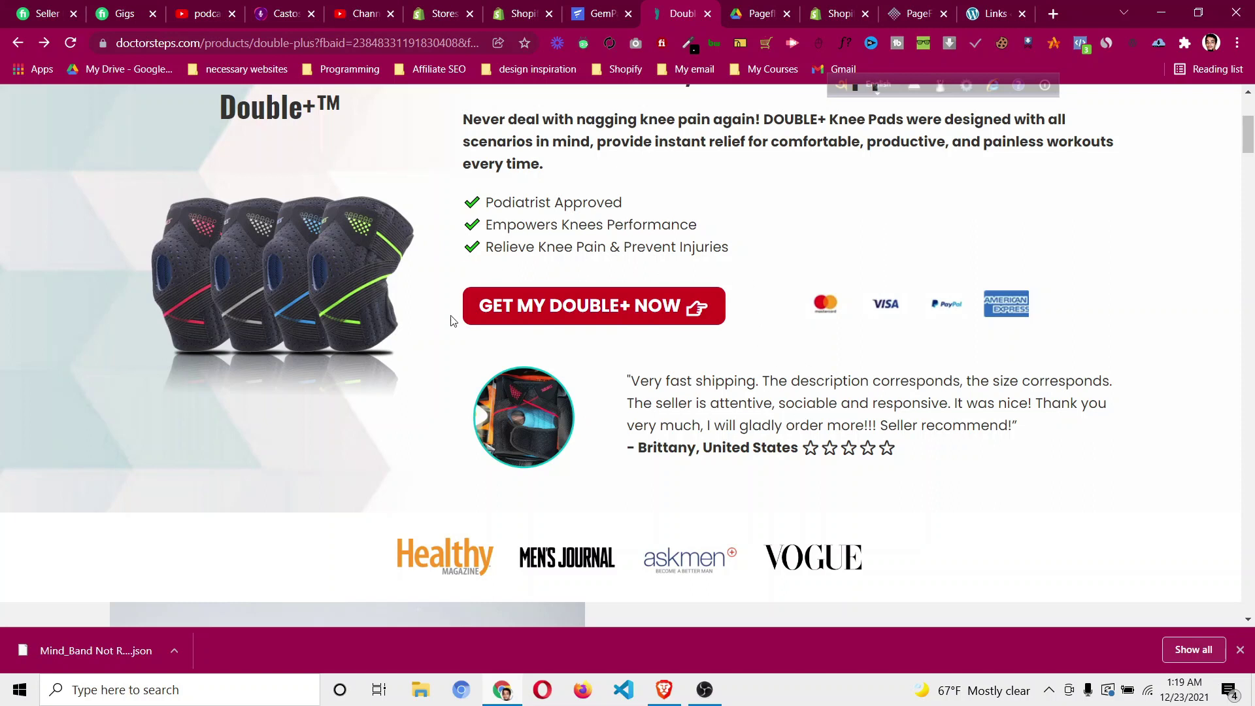
pyautogui.click(583, 17)
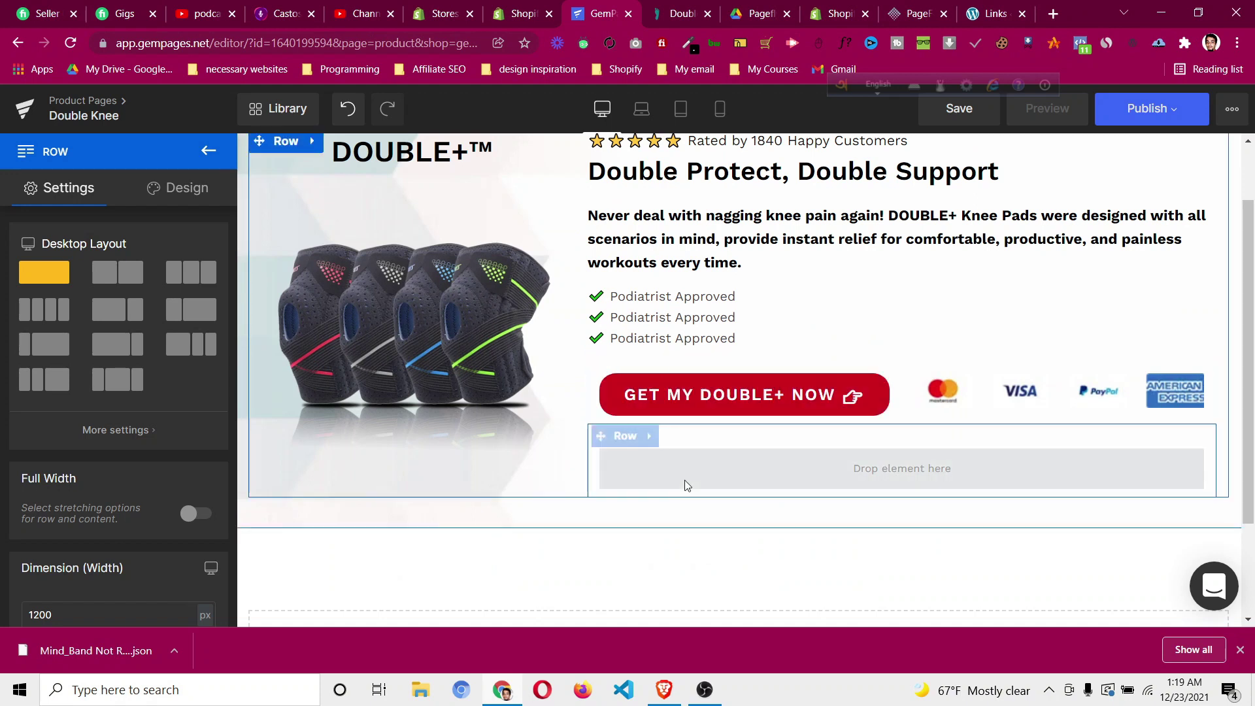
pyautogui.click(621, 445)
pyautogui.click(184, 318)
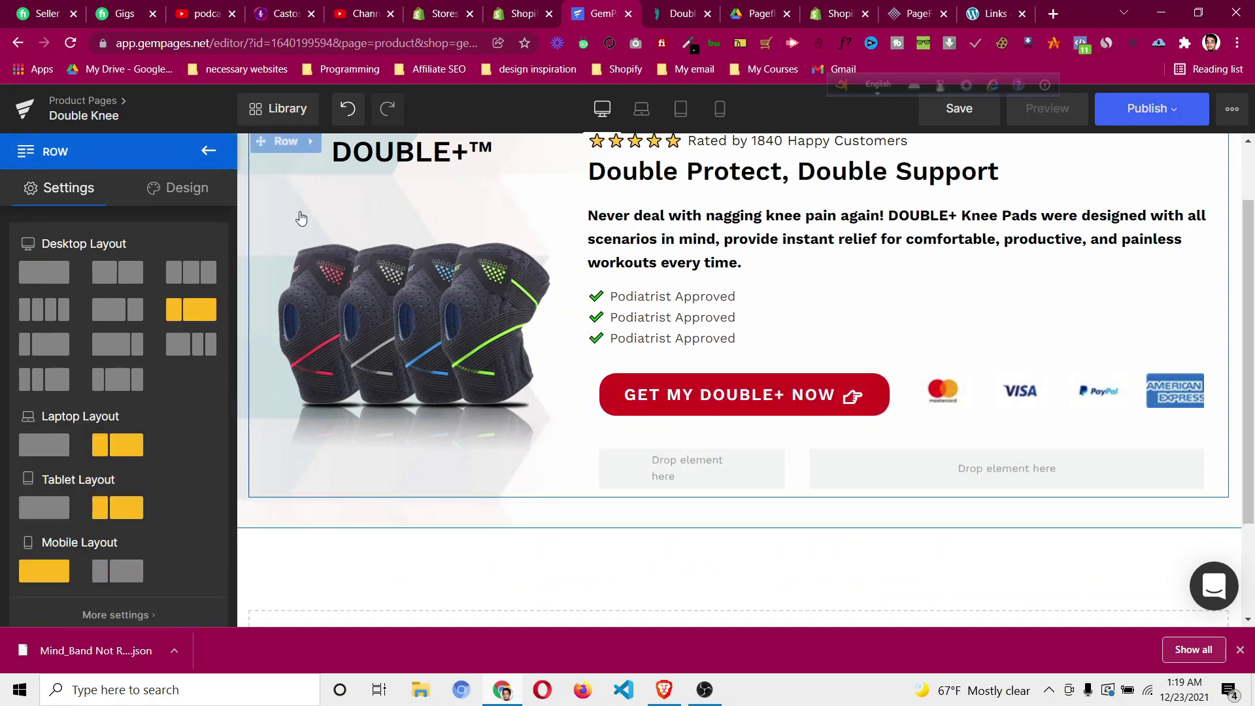
# Add an Image element in the new row's narrow column and upload pf-31188ad3--3.png into it.
pyautogui.click(207, 154)
pyautogui.moveTo(165, 349); pyautogui.dragTo(662, 465)
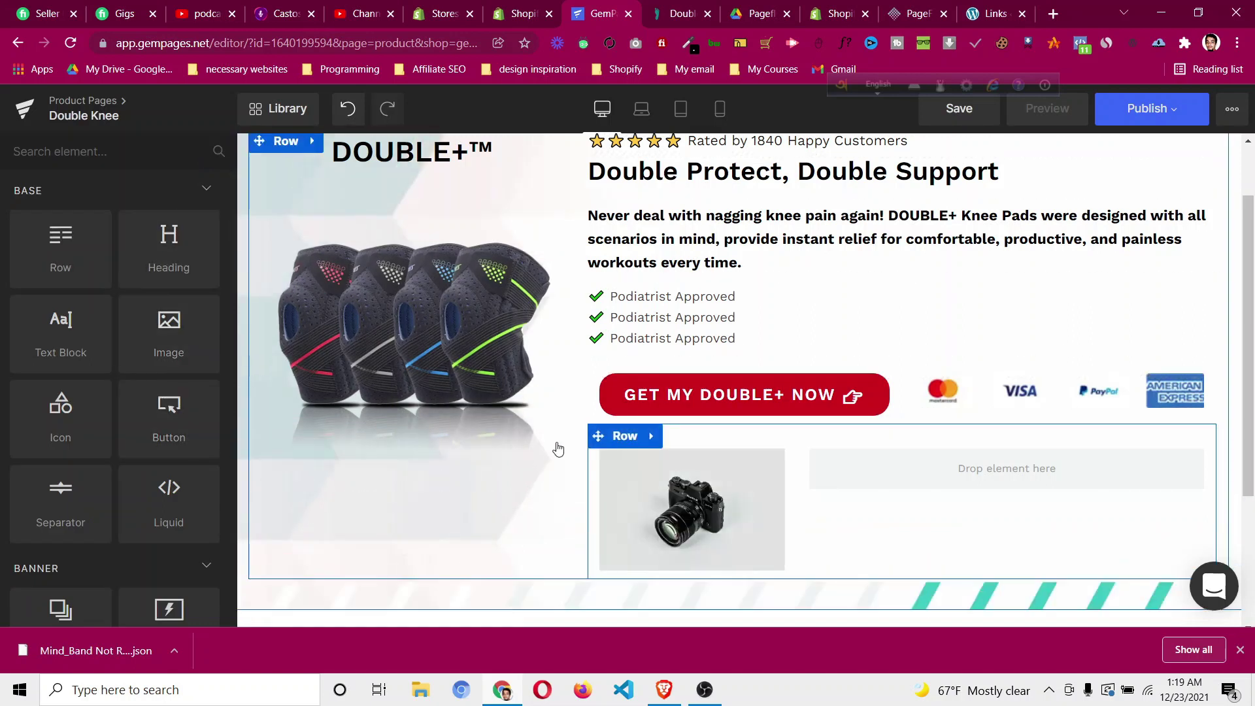
pyautogui.click(155, 319)
pyautogui.scroll(-5, 437, 190)
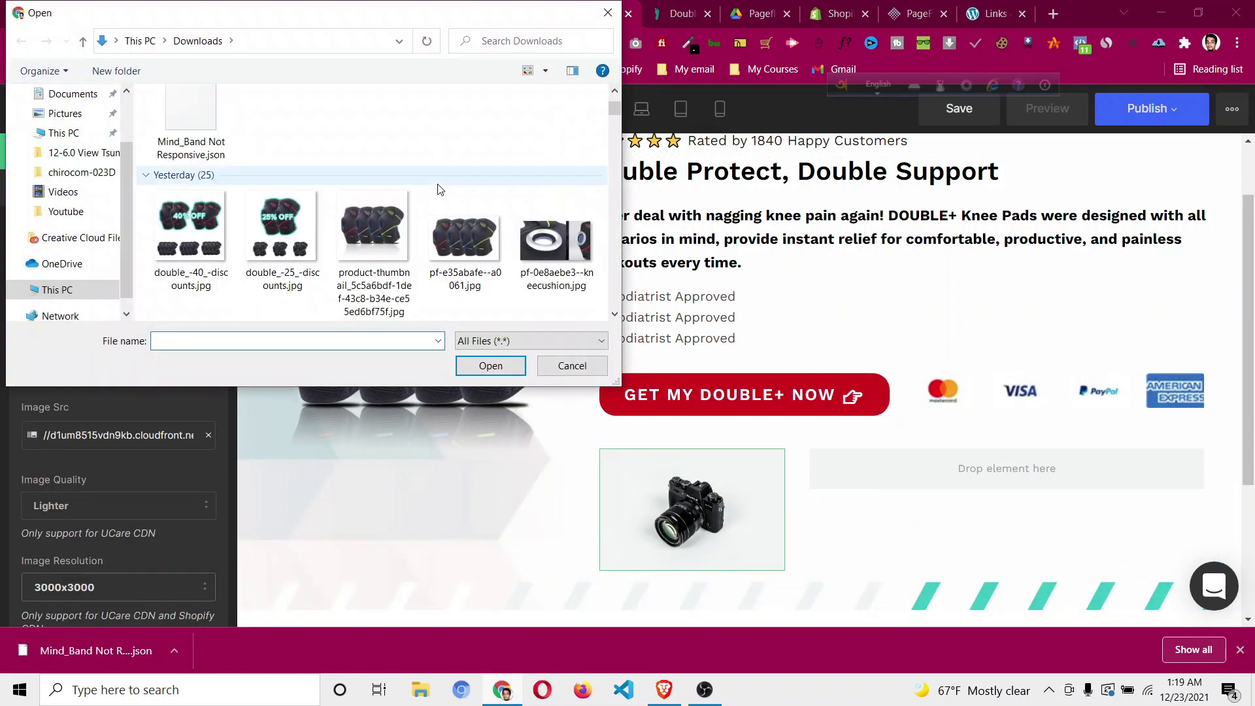
pyautogui.click(542, 136)
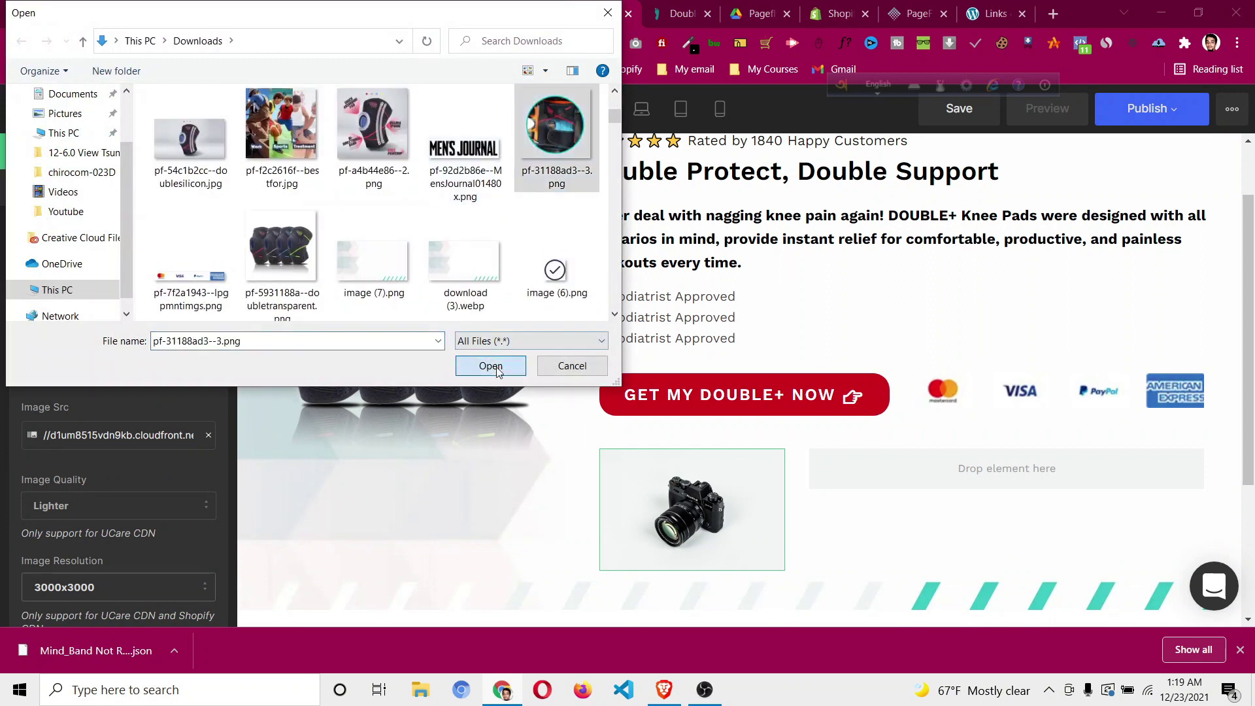
pyautogui.click(490, 366)
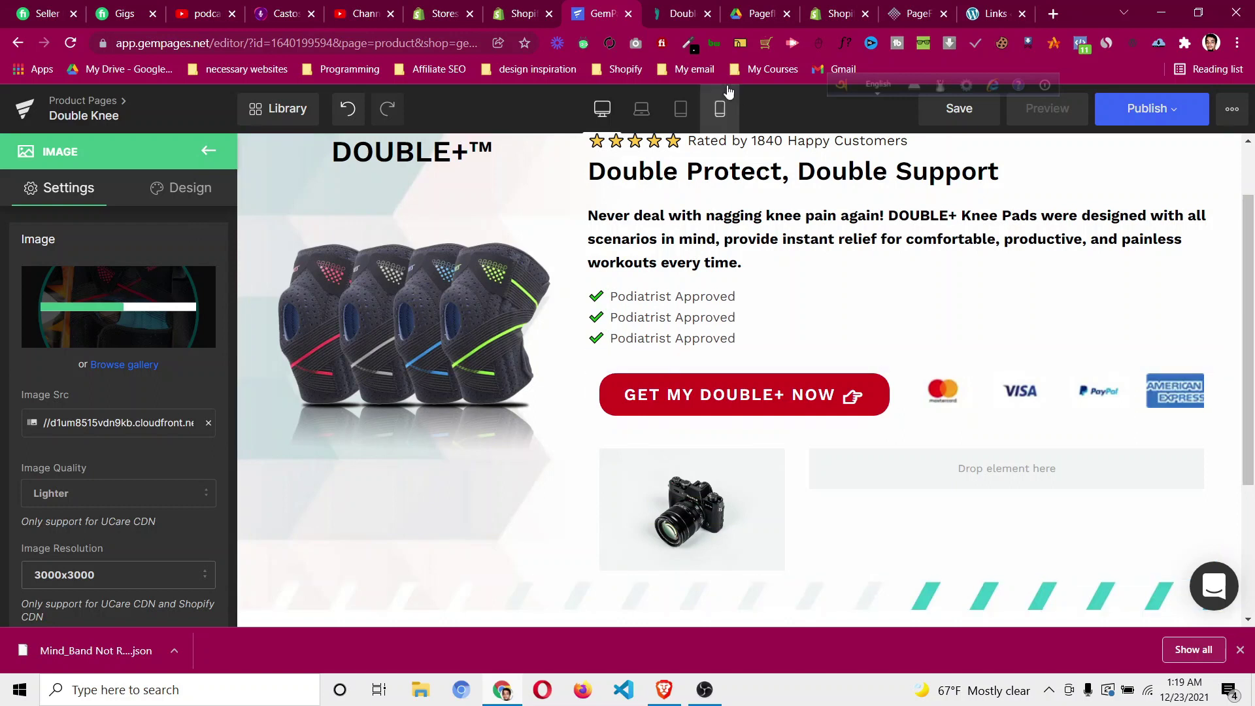
# Copy the whole testimonial, including the reviewer line and stars, from the doctorsteps.com reference page.
pyautogui.click(671, 17)
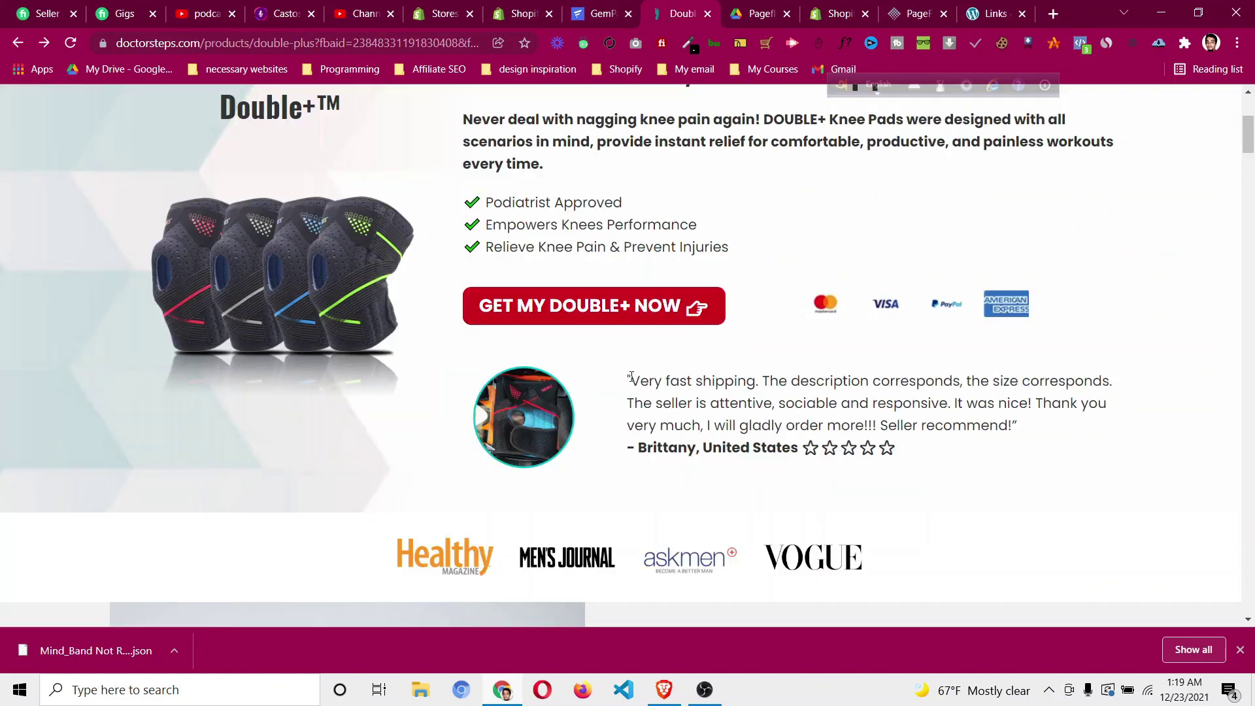
pyautogui.moveTo(629, 378); pyautogui.dragTo(897, 451)
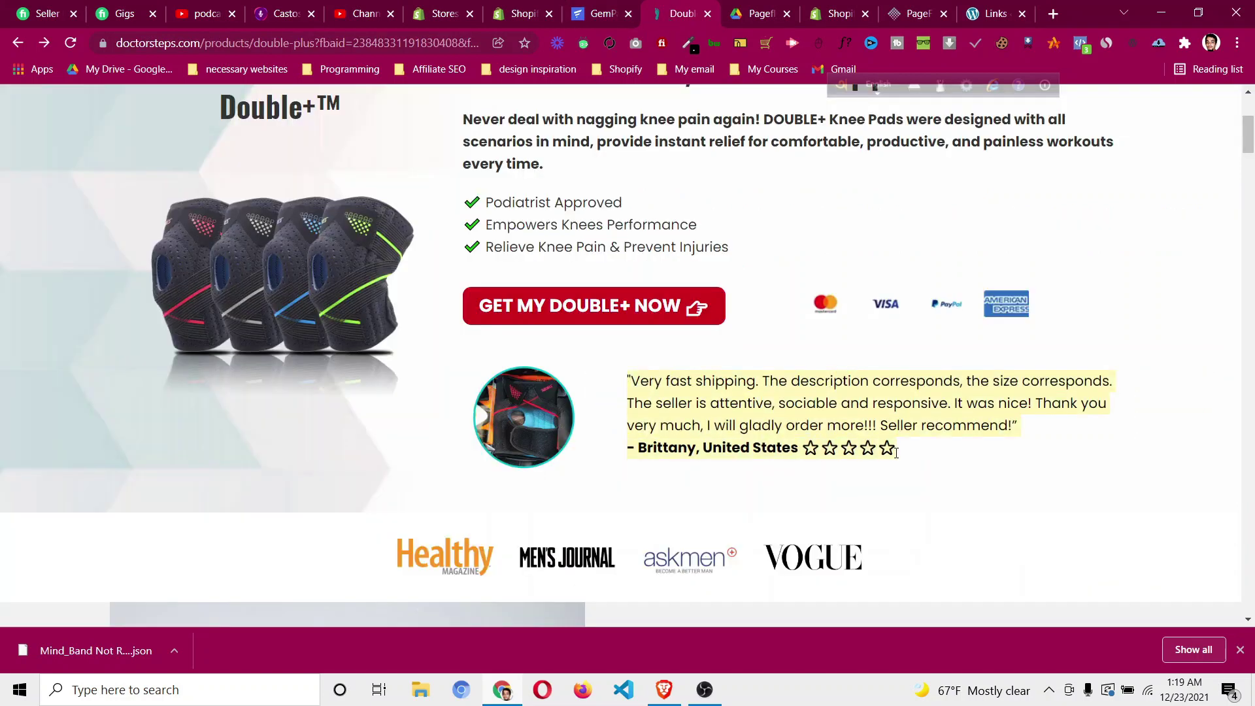
pyautogui.rightClick(818, 435)
pyautogui.click(760, 388)
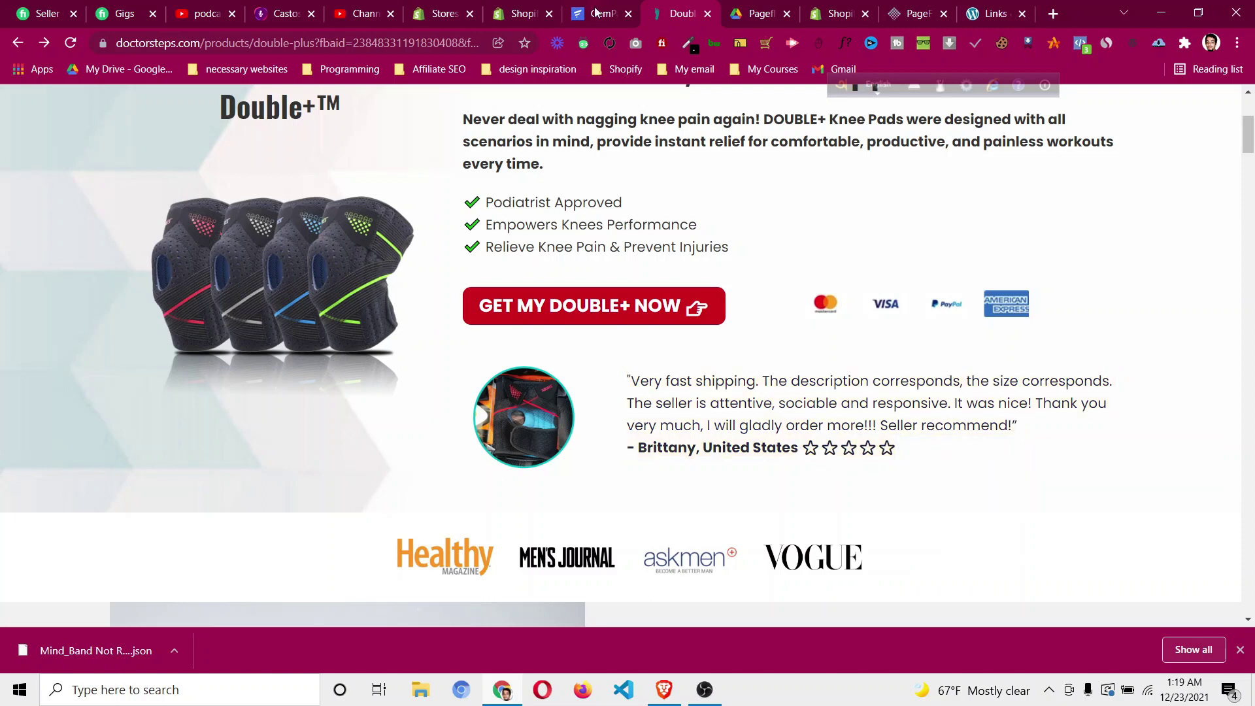
# Back in the GemPages editor, set the round testimonial image's width to 60%.
pyautogui.click(595, 12)
pyautogui.scroll(-1, 692, 334)
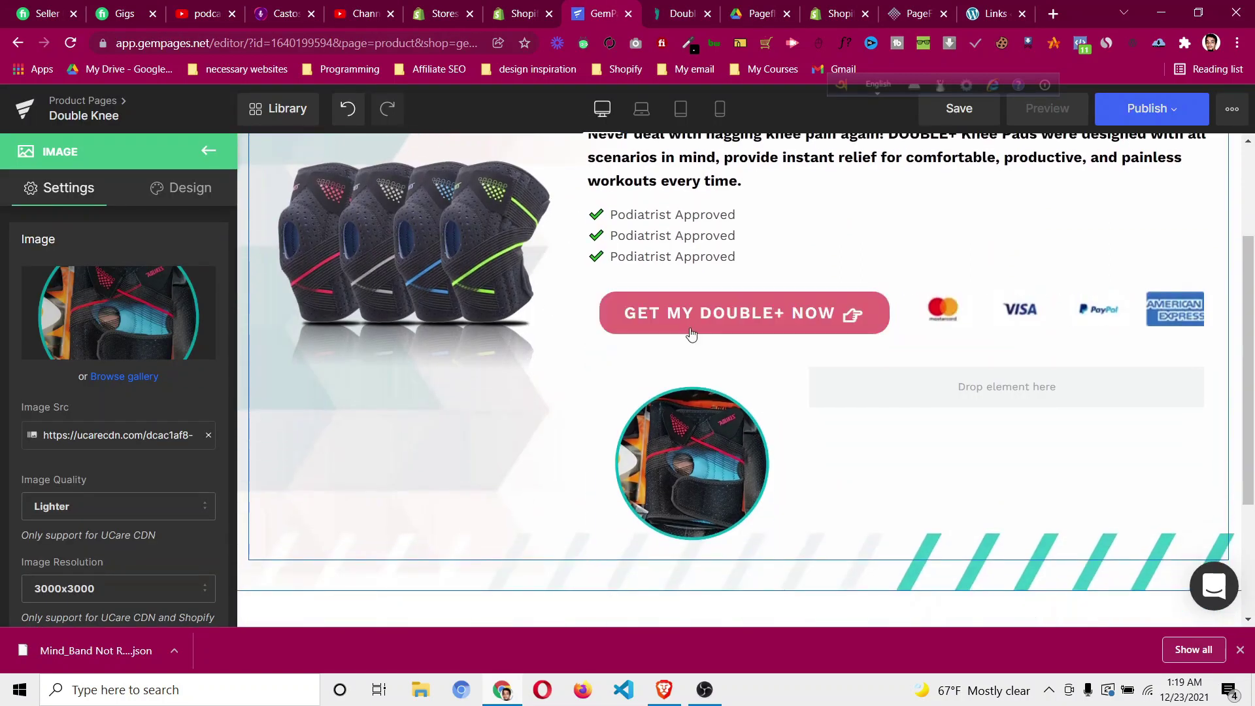
pyautogui.click(689, 471)
pyautogui.click(668, 14)
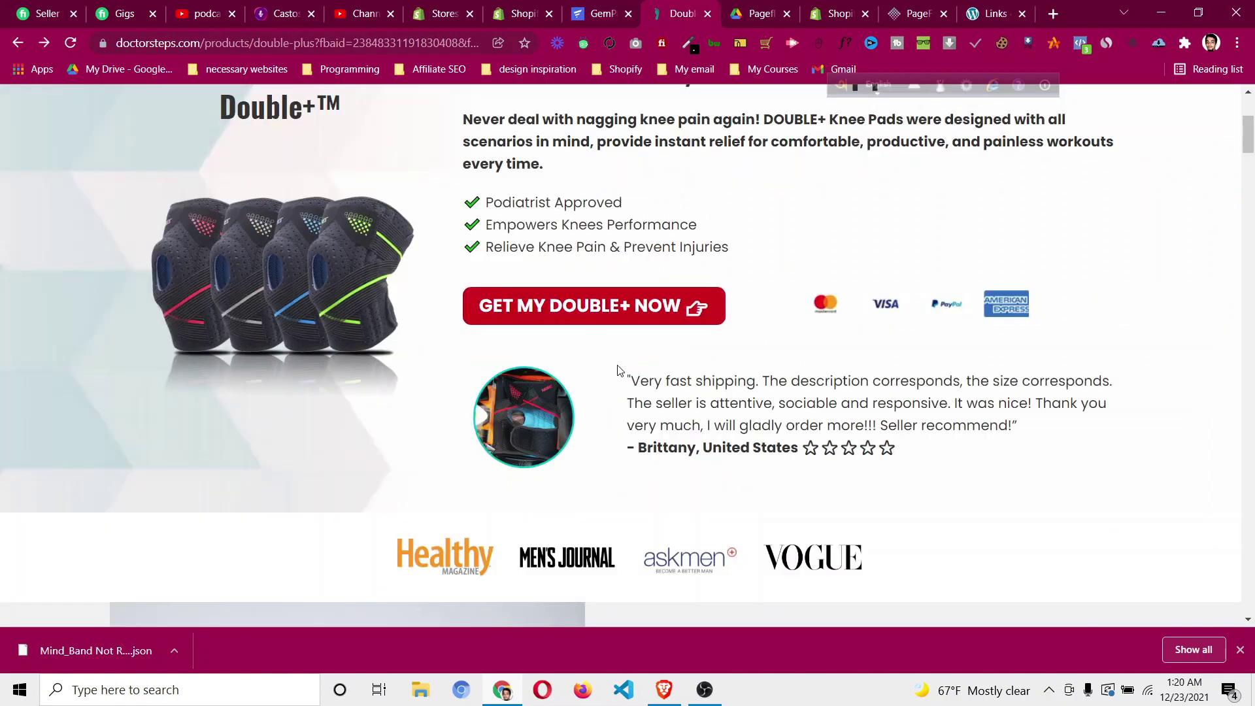
pyautogui.click(605, 21)
pyautogui.scroll(-5, 85, 450)
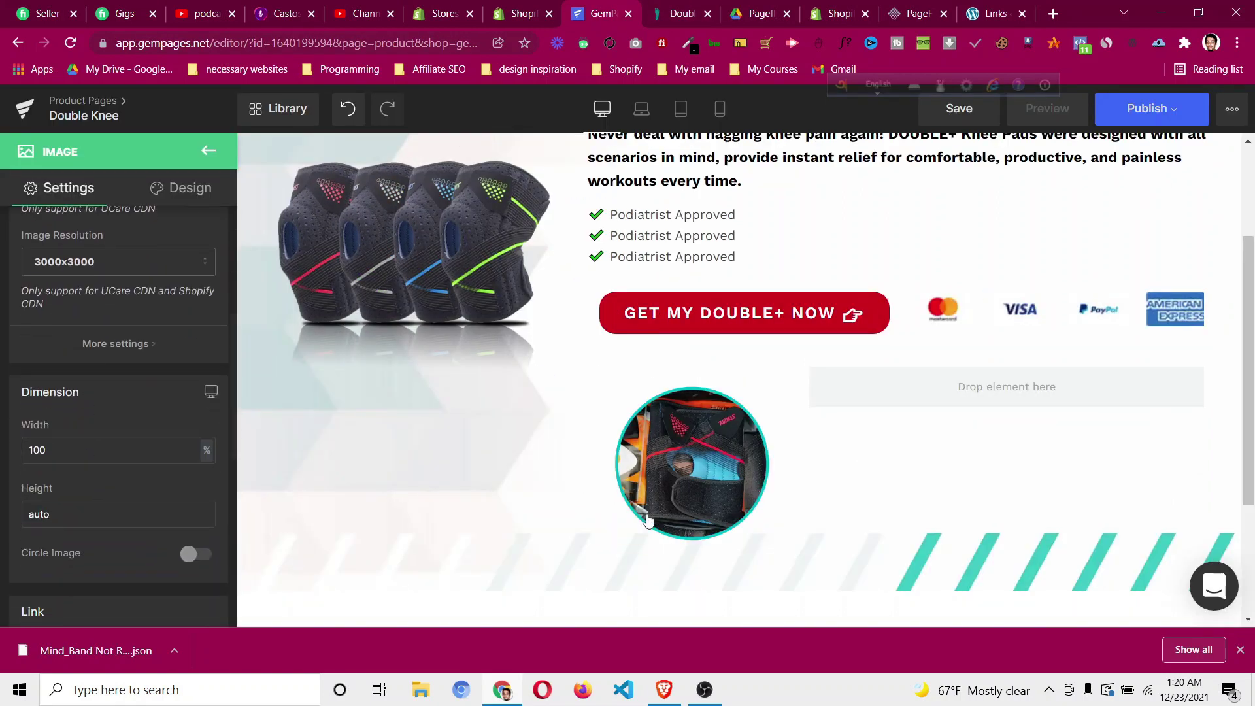
pyautogui.click(124, 459)
pyautogui.press('BackSpace')
pyautogui.press('BackSpace')
pyautogui.write('60')
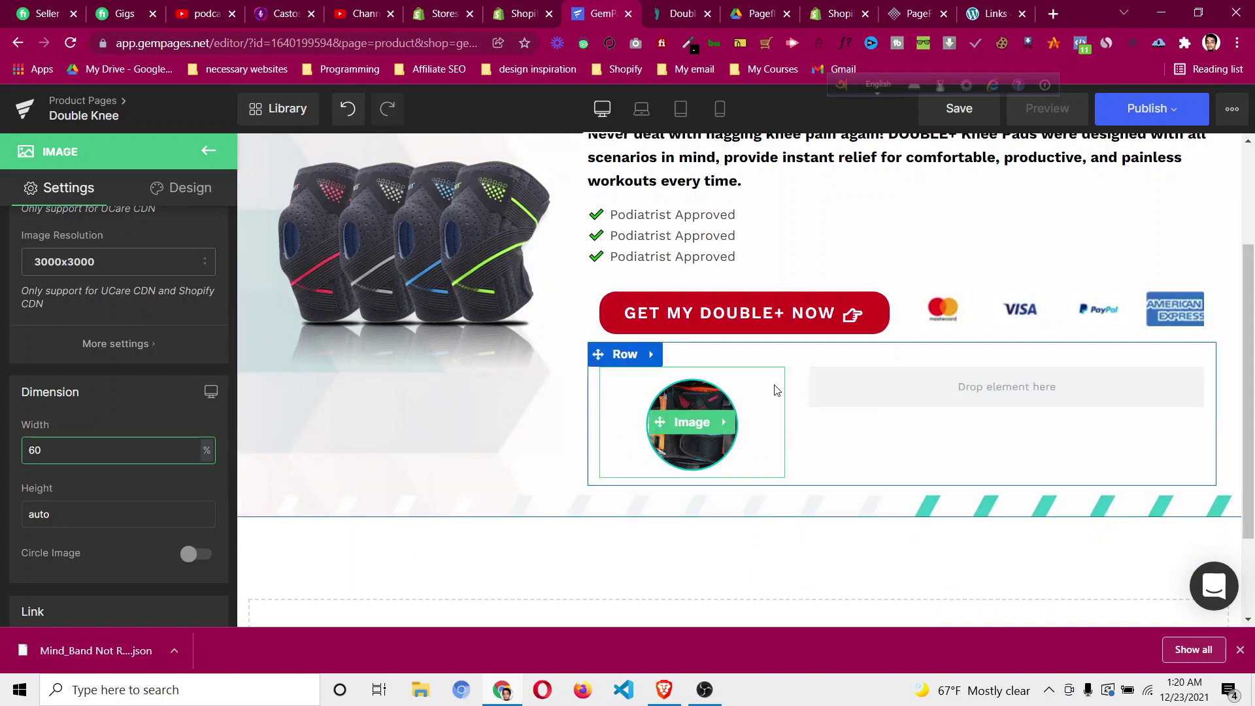
# Add a Text Block in the wide column beside the round image and replace its placeholder text with the copied testimonial.
pyautogui.click(208, 152)
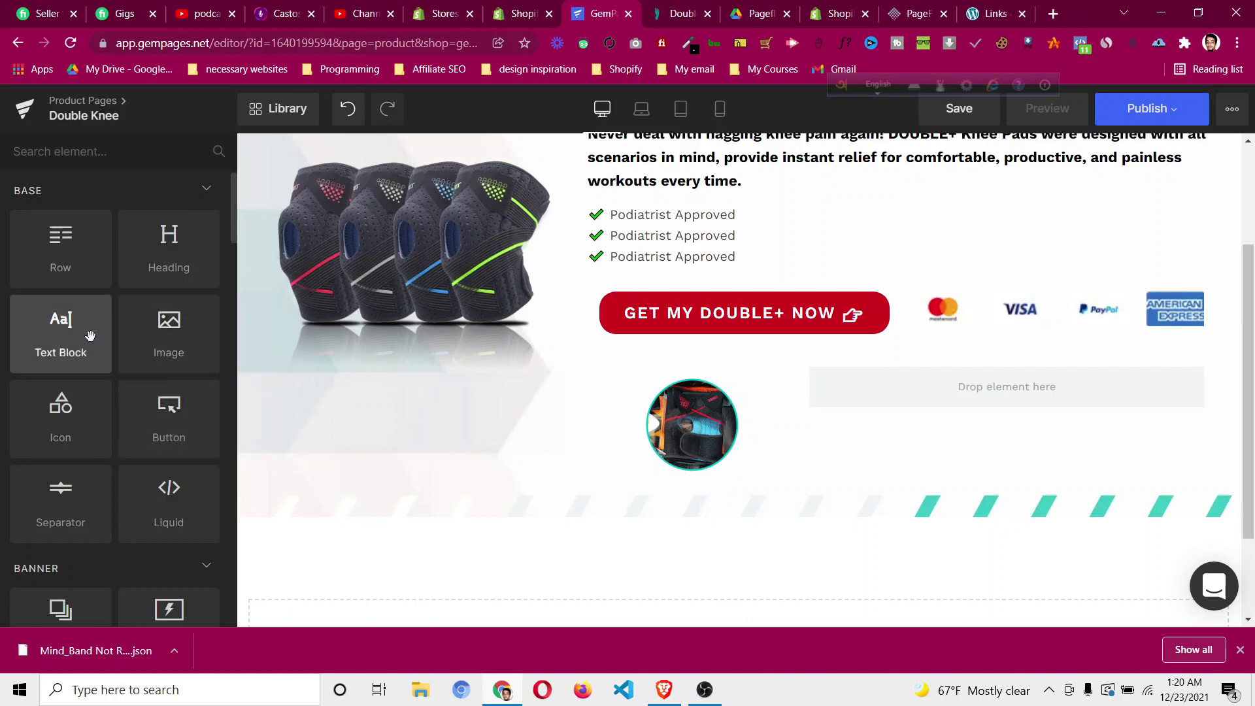
pyautogui.moveTo(364, 335); pyautogui.dragTo(897, 380)
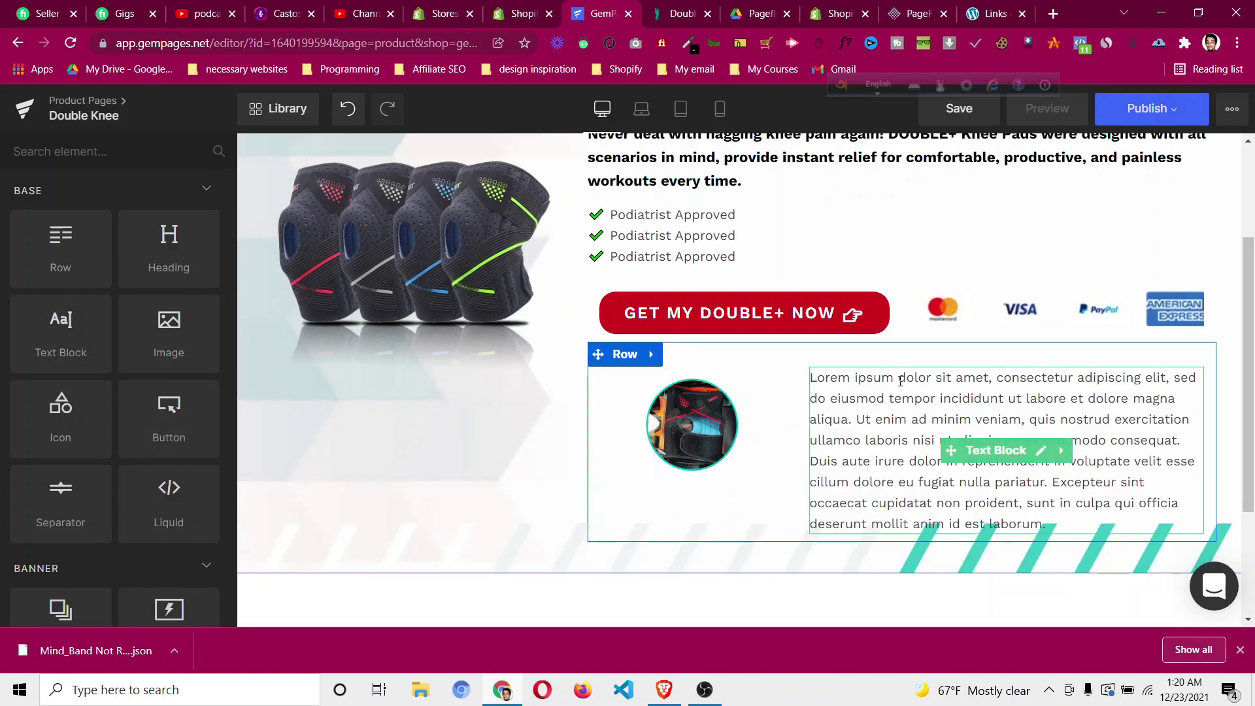
pyautogui.click(856, 443)
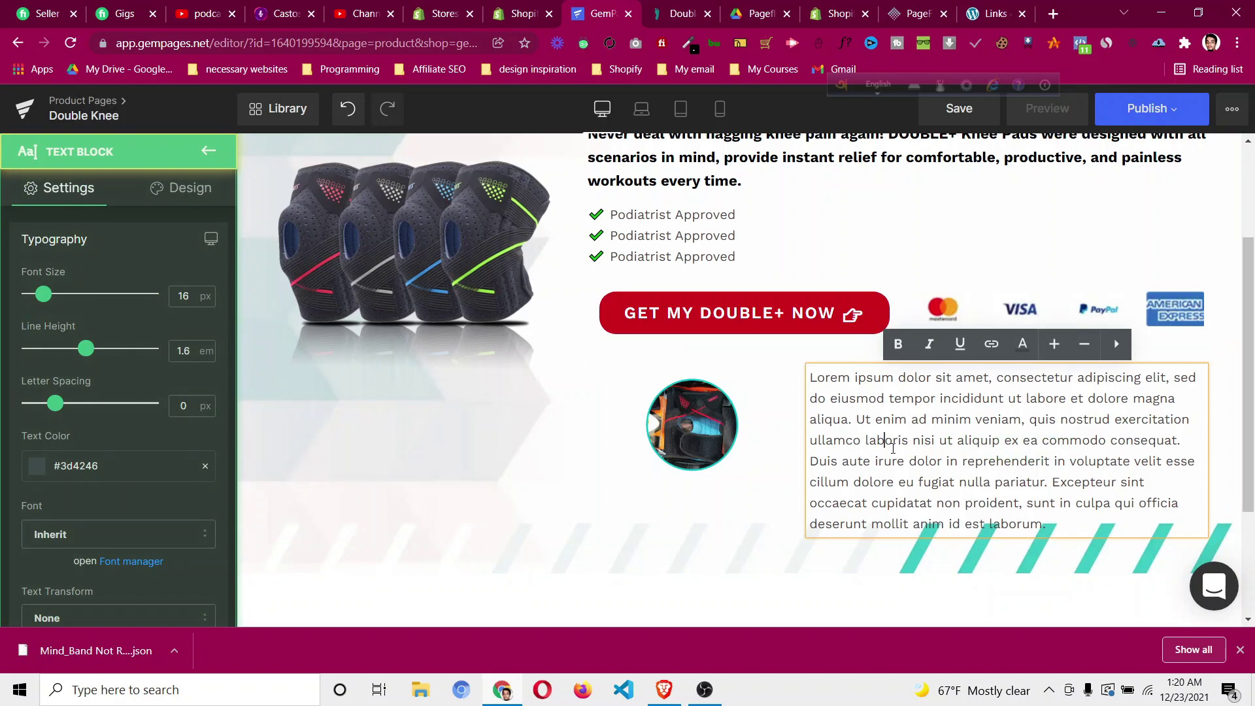
pyautogui.hotkey('ctrl', 'a')
pyautogui.hotkey('ctrl', 'v')
pyautogui.click(616, 411)
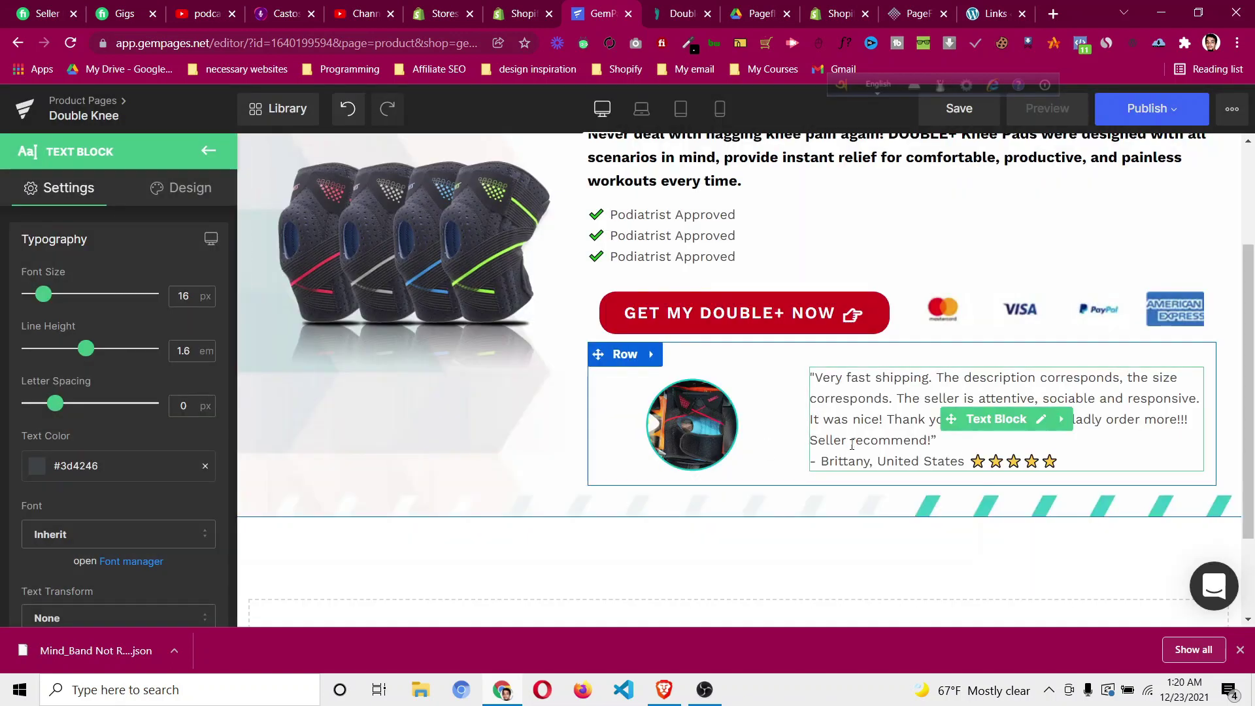
# Make the reviewer's name and country bold in the testimonial's last line, matching the reference page.
pyautogui.click(683, 15)
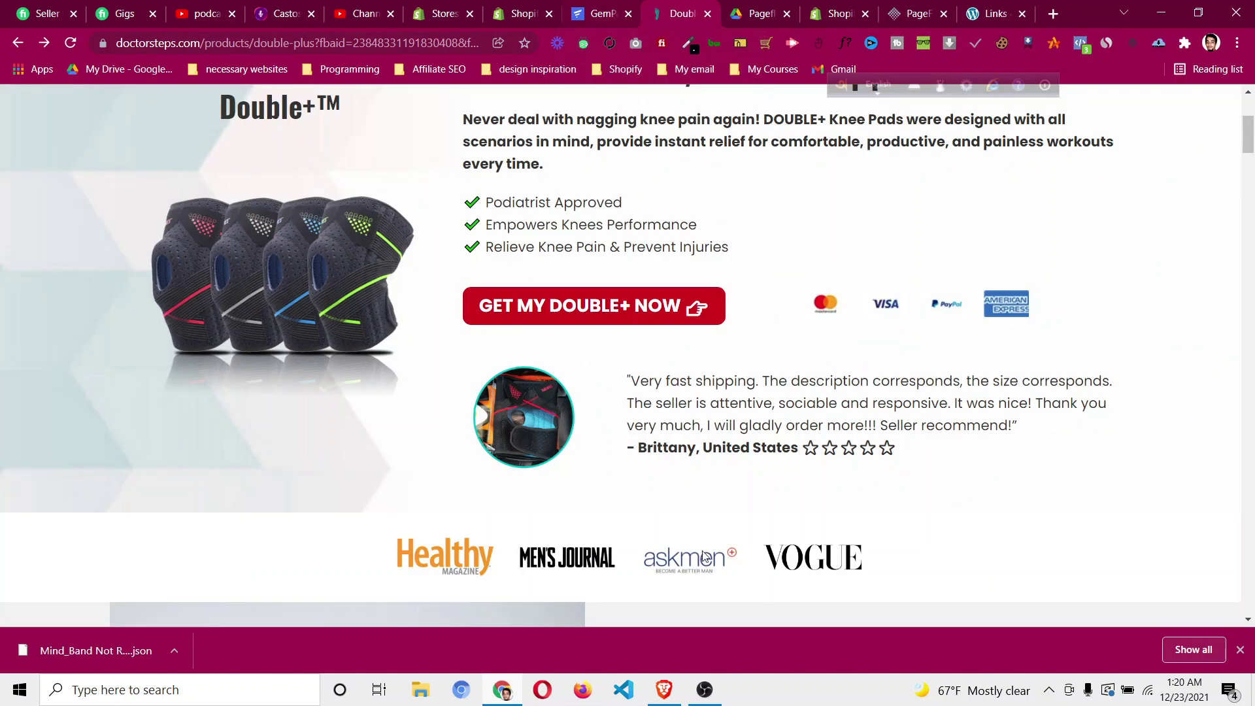
pyautogui.click(586, 18)
pyautogui.click(934, 461)
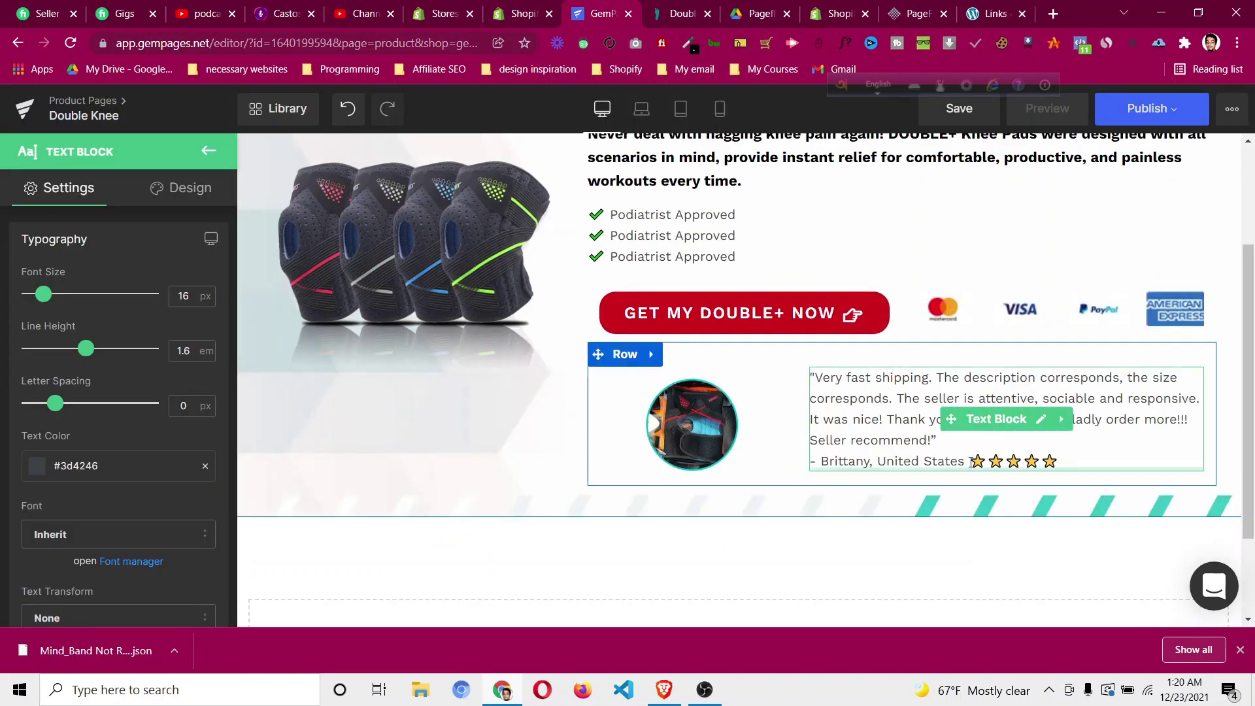
pyautogui.click(934, 461)
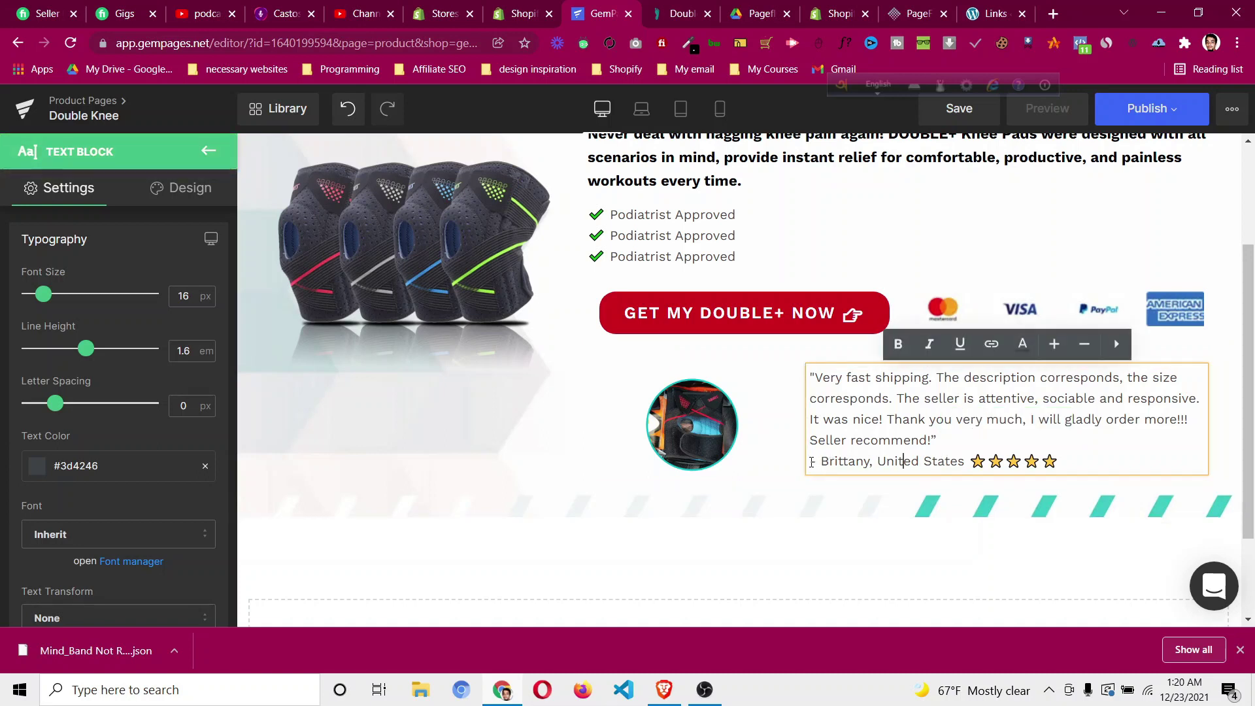
pyautogui.moveTo(810, 463); pyautogui.dragTo(830, 462)
pyautogui.click(907, 462)
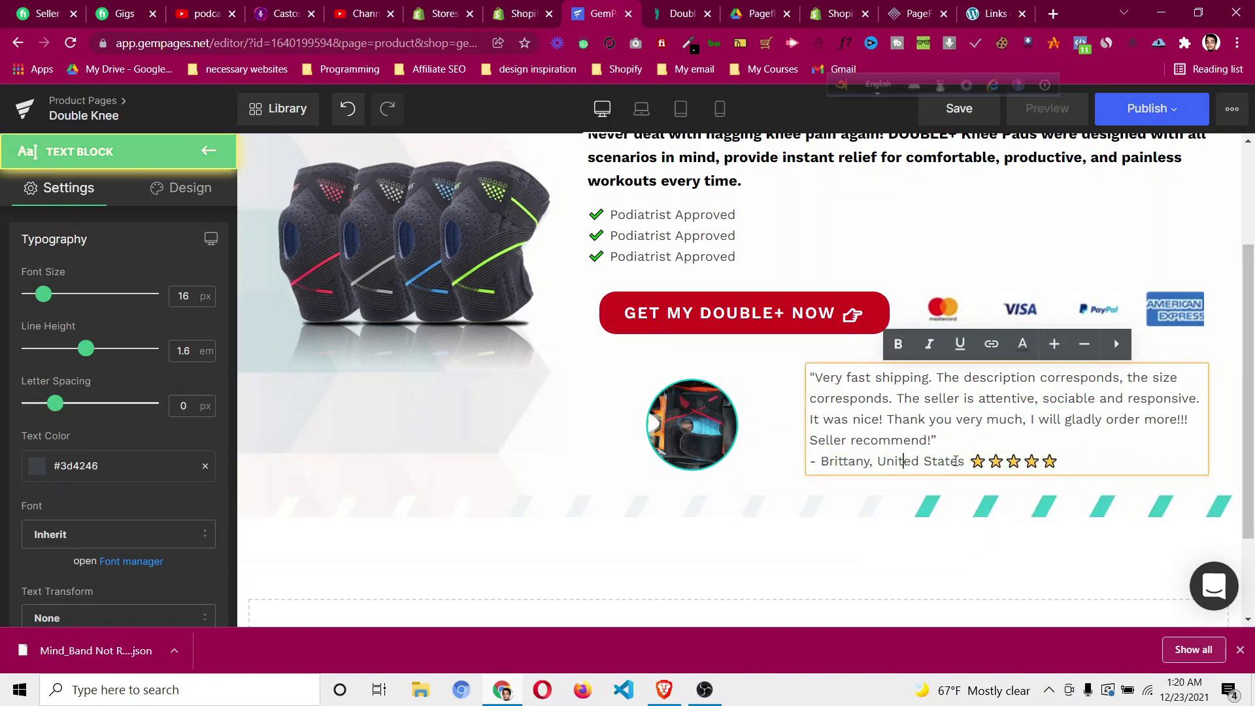
pyautogui.moveTo(968, 461); pyautogui.dragTo(817, 460)
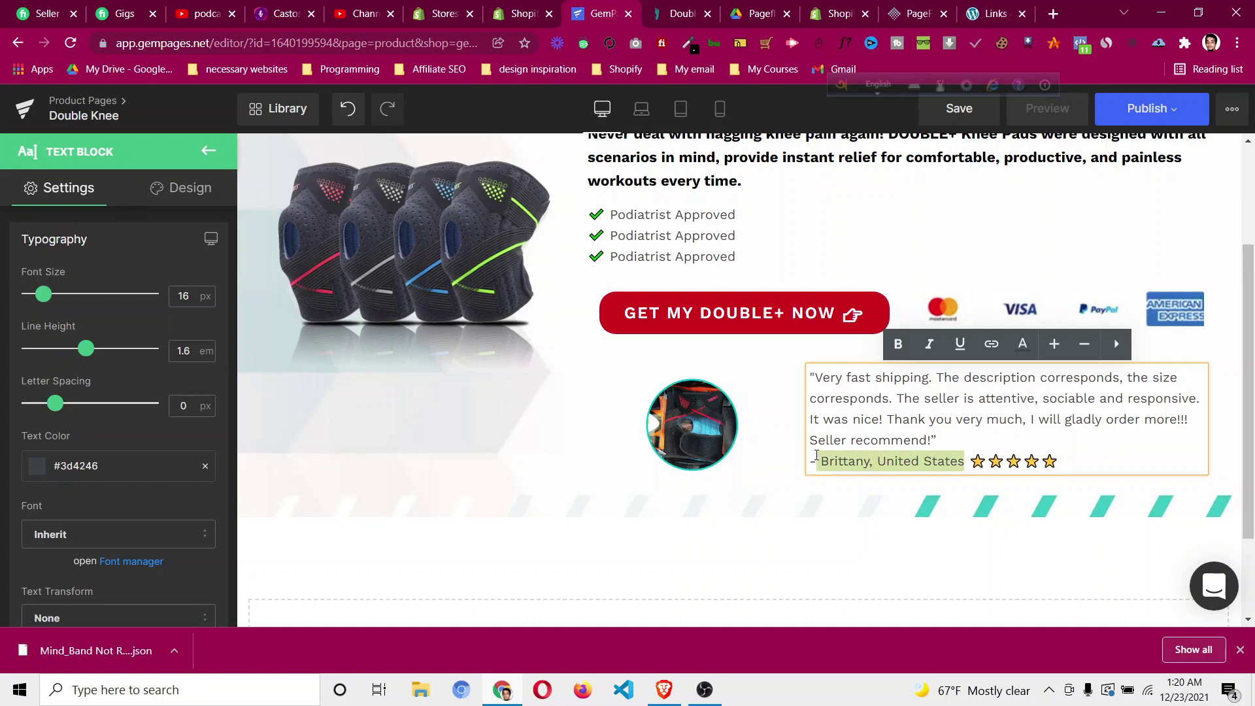
pyautogui.click(898, 344)
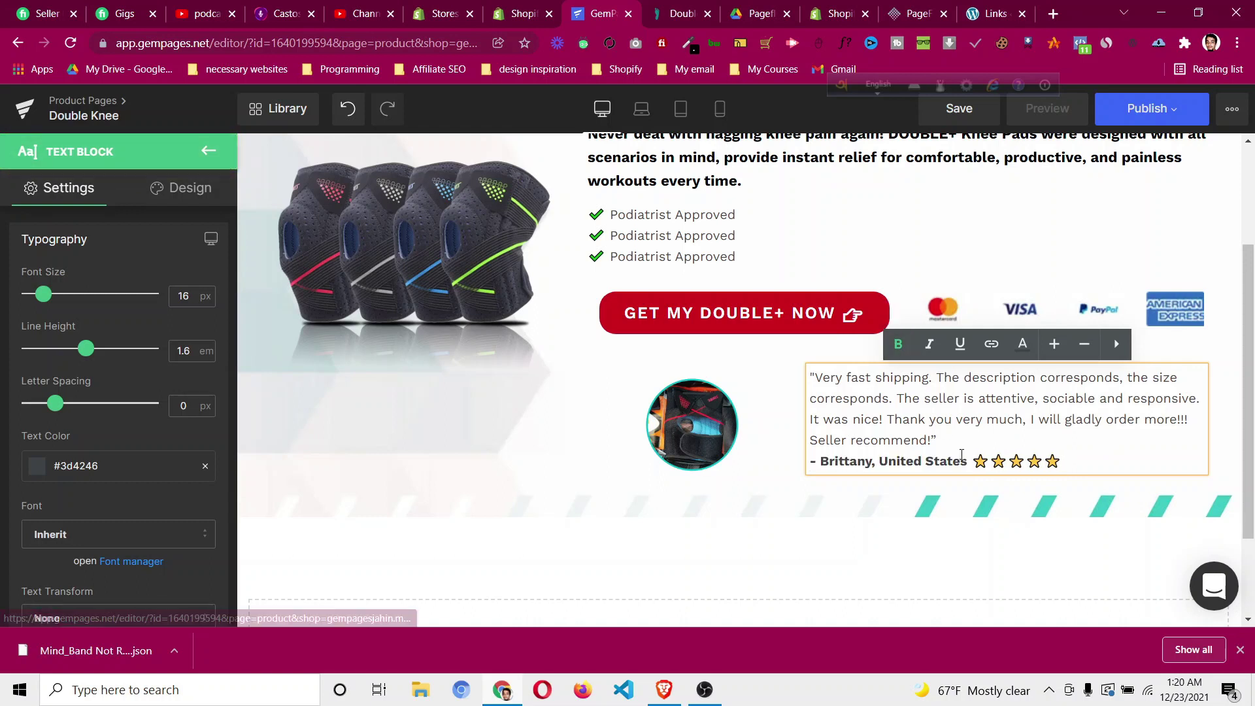
# Compare the testimonial's stars with the reference page and try to recolour the five stars near-white.
pyautogui.click(684, 12)
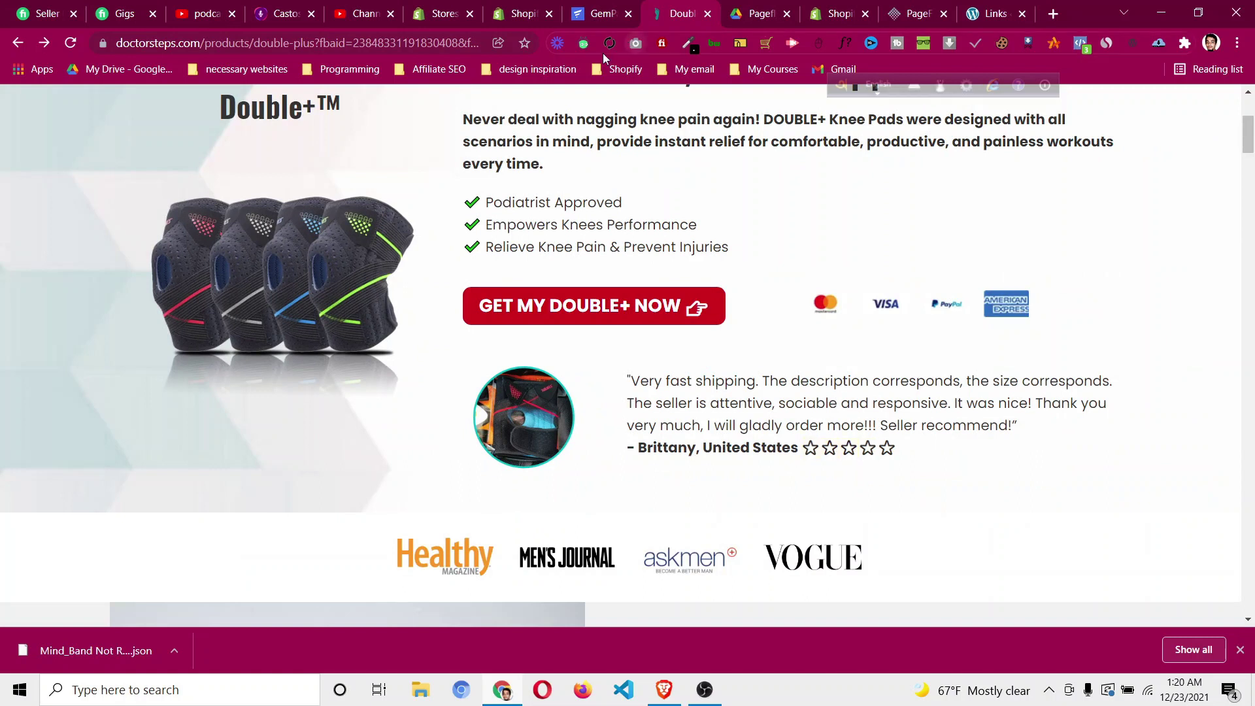
pyautogui.click(595, 13)
pyautogui.moveTo(976, 461); pyautogui.dragTo(1056, 462)
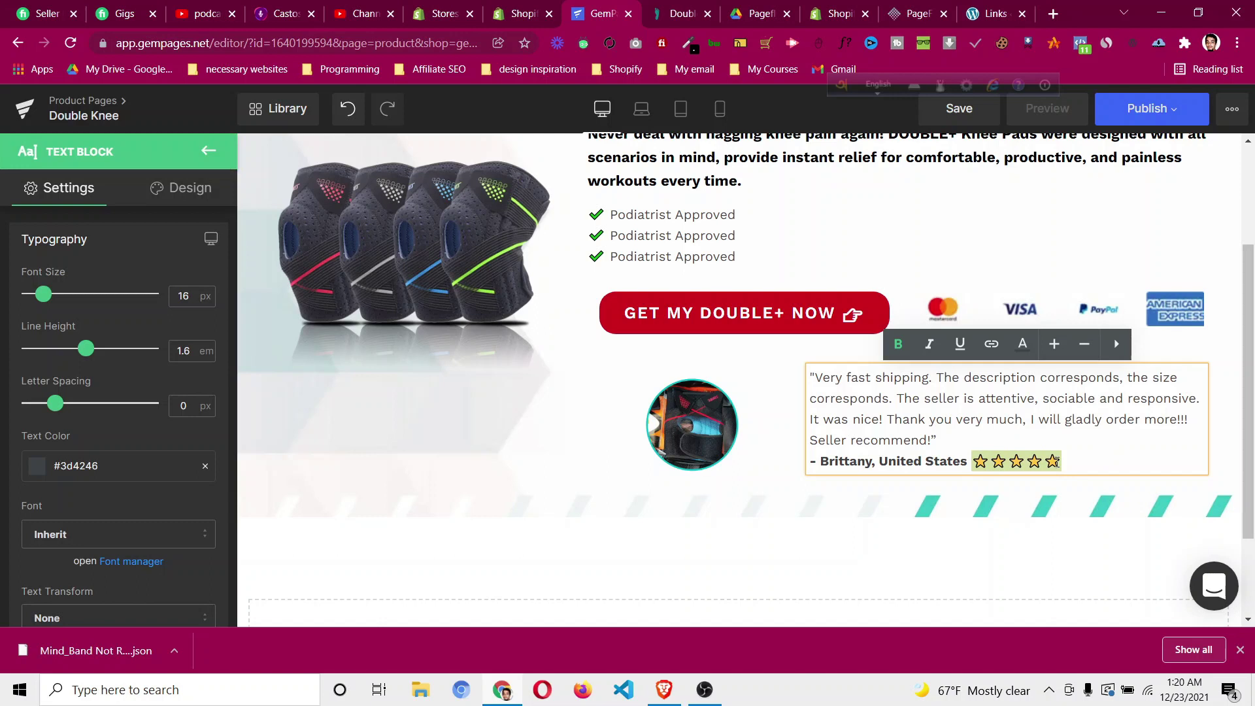
pyautogui.click(1023, 344)
pyautogui.click(964, 490)
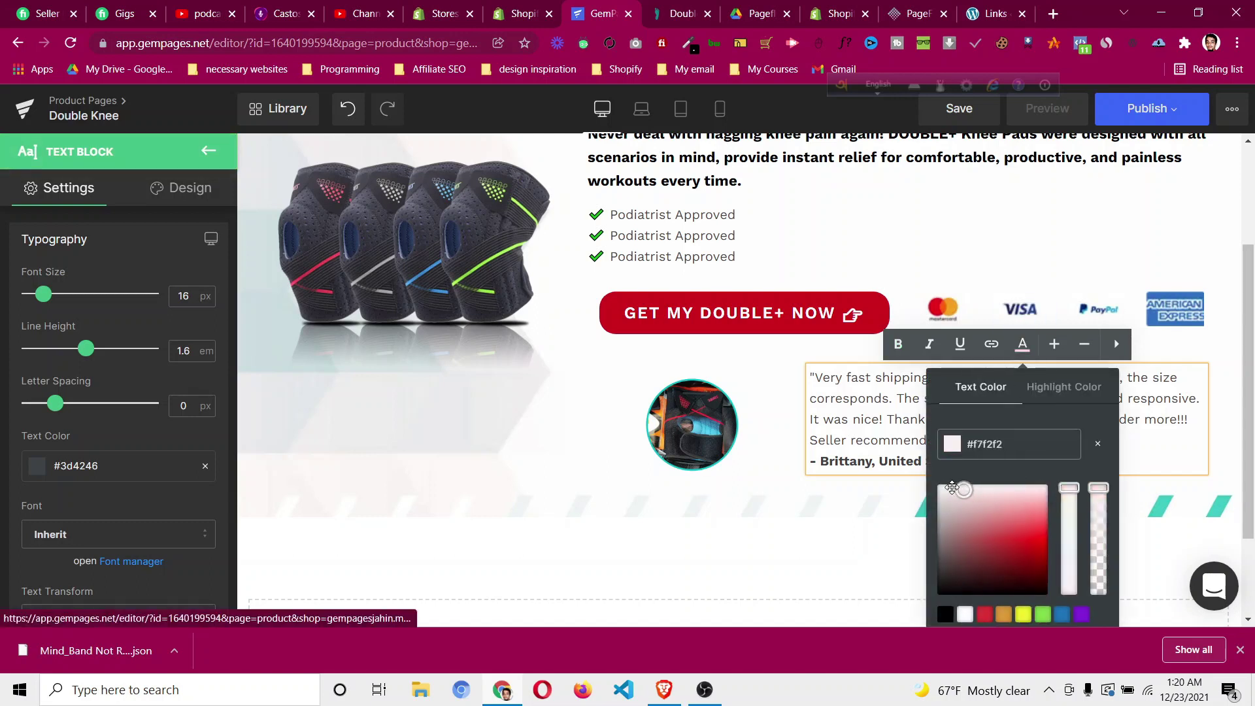
pyautogui.click(893, 434)
pyautogui.click(997, 459)
pyautogui.moveTo(1059, 461); pyautogui.dragTo(973, 462)
pyautogui.click(948, 420)
pyautogui.click(973, 462)
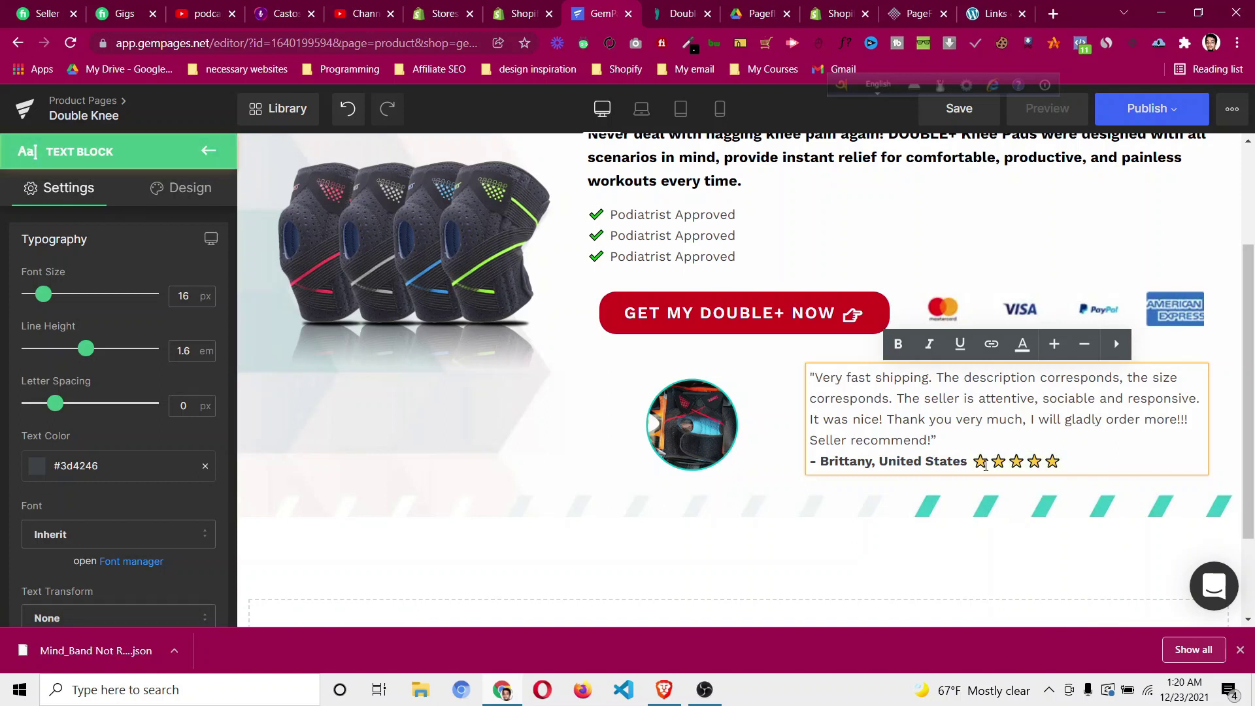
pyautogui.click(1088, 464)
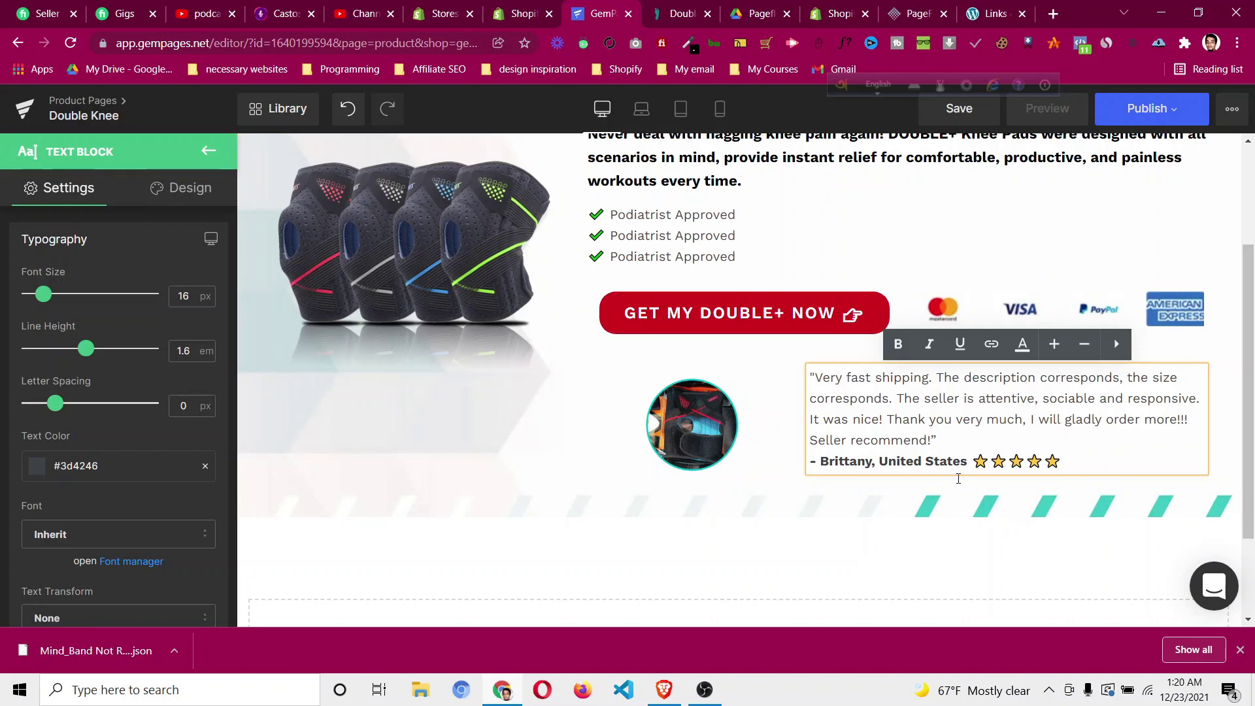
# Set the columns gap of the testimonial row to 0 px.
pyautogui.click(506, 459)
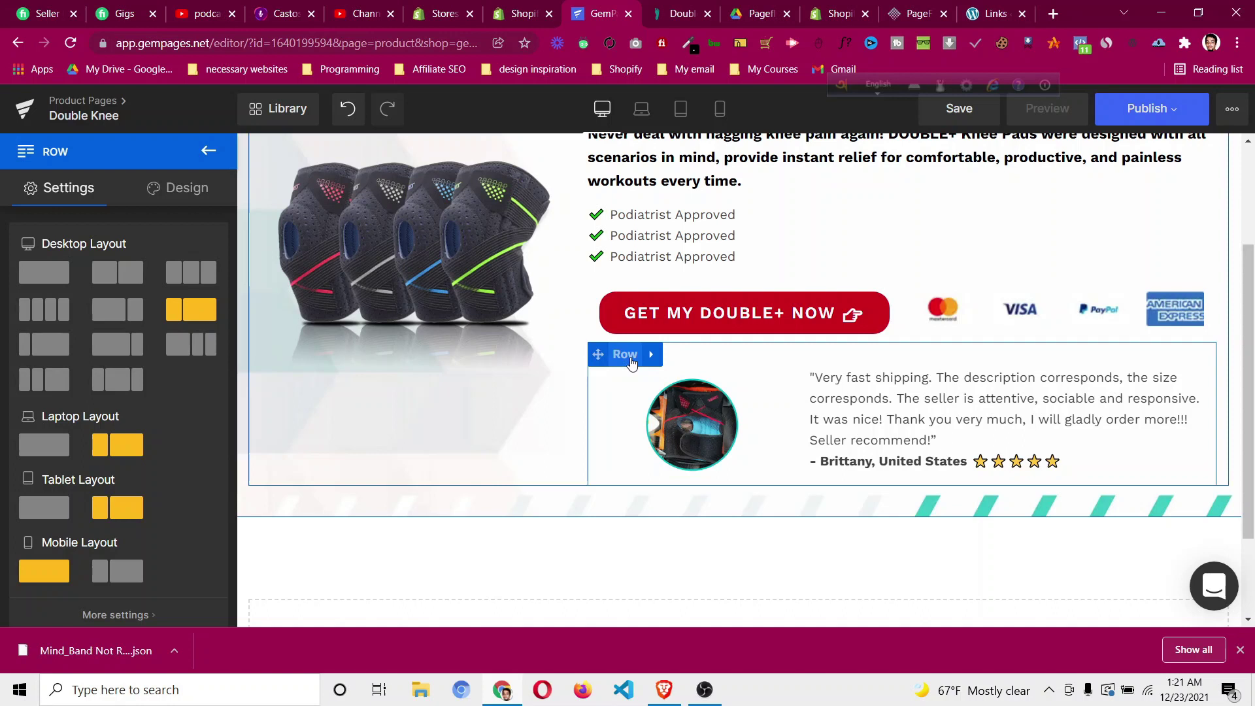
pyautogui.scroll(-5, 133, 390)
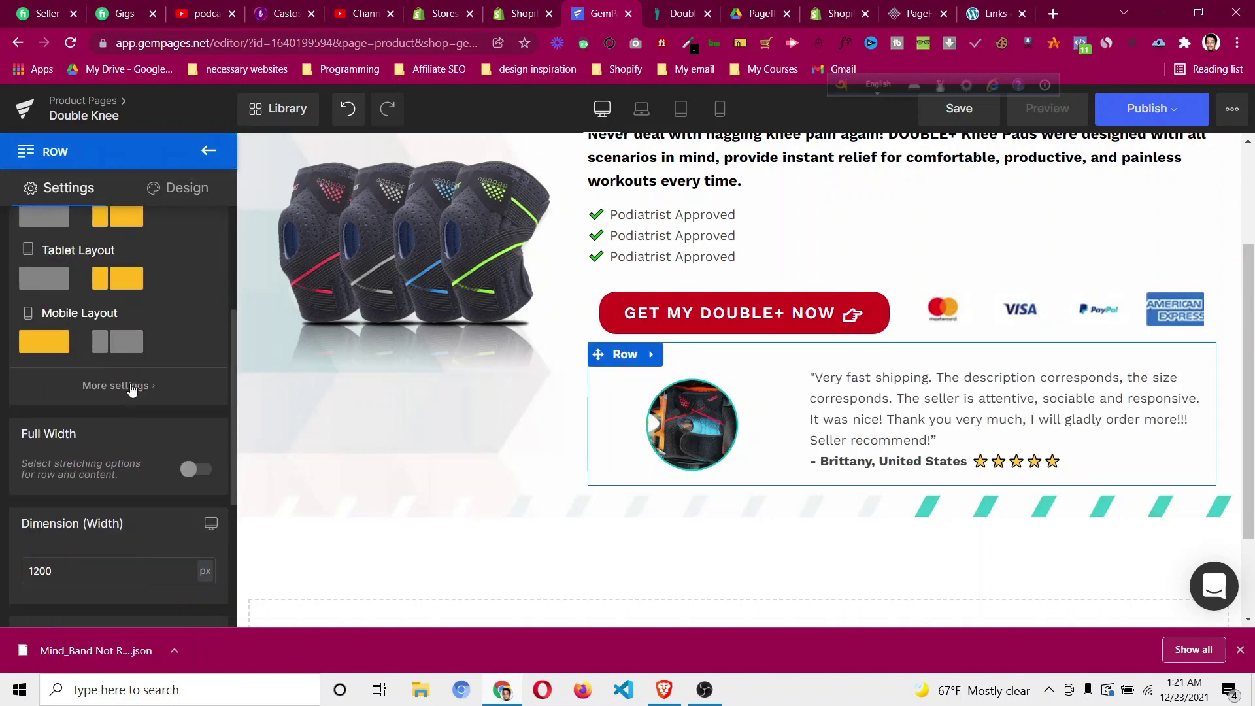
pyautogui.scroll(-2, 133, 391)
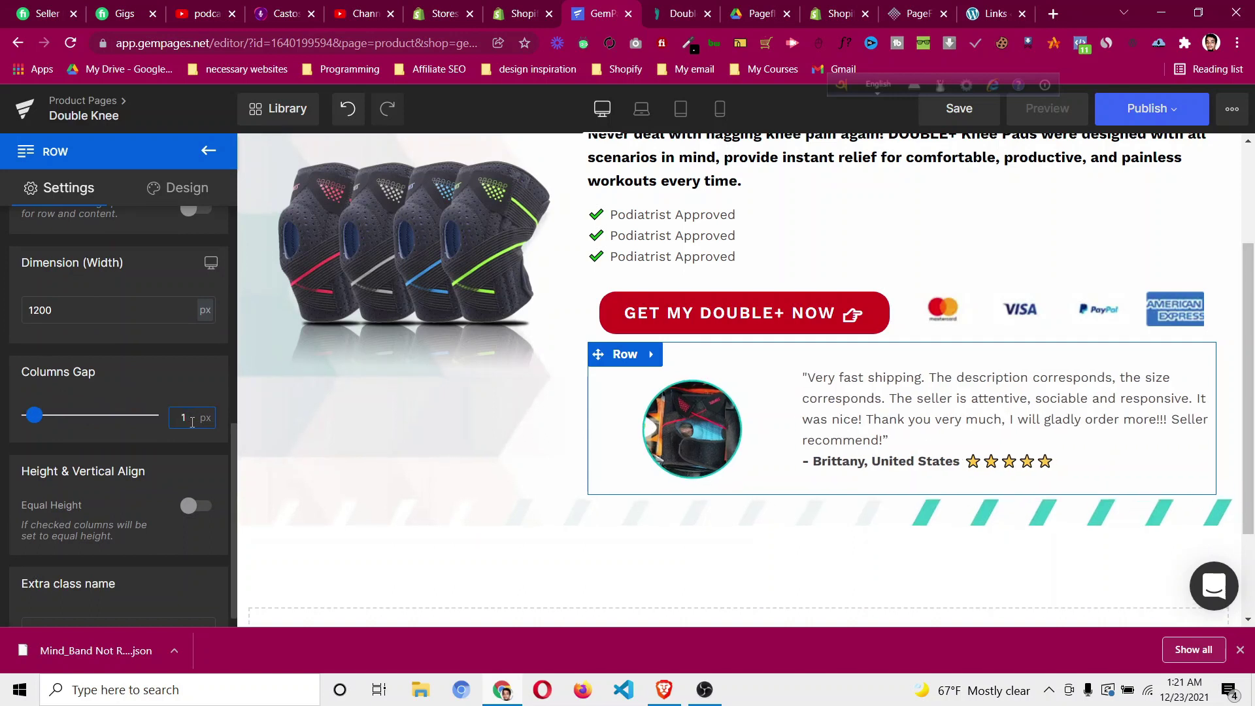
pyautogui.press('BackSpace')
pyautogui.write('0')
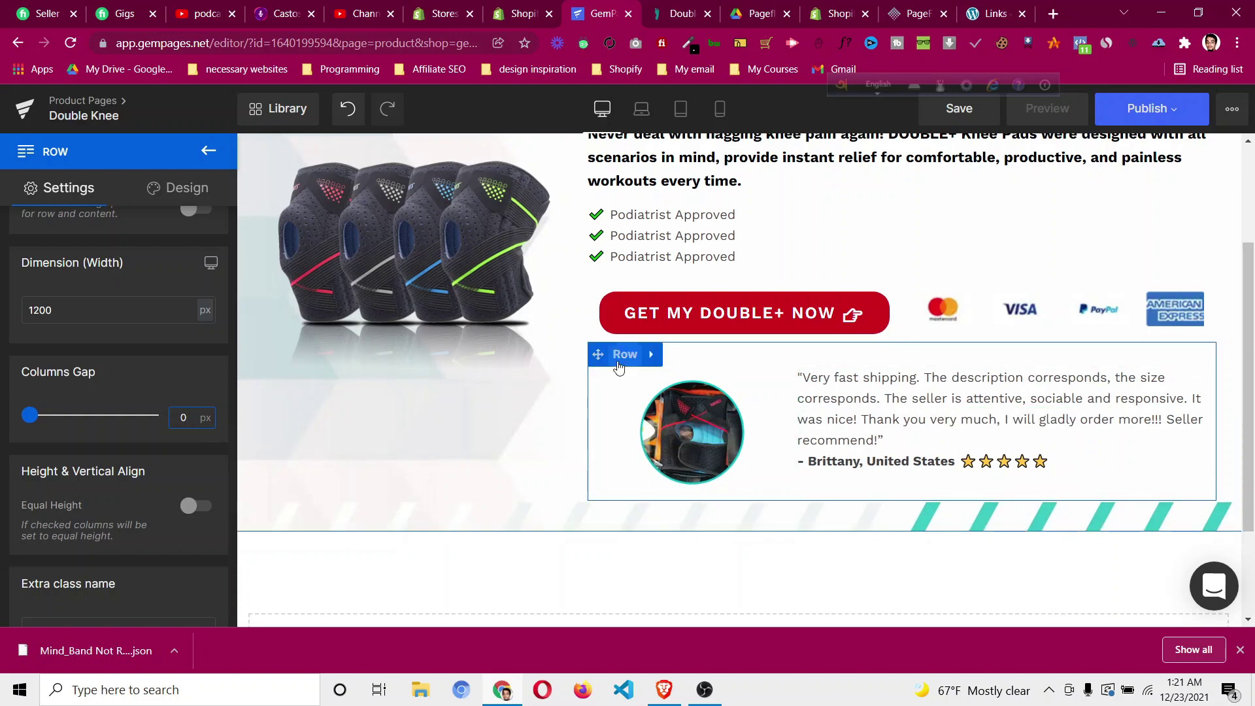
# Change the testimonial row's desktop layout to two columns with a narrower image column and a wider text column.
pyautogui.click(620, 356)
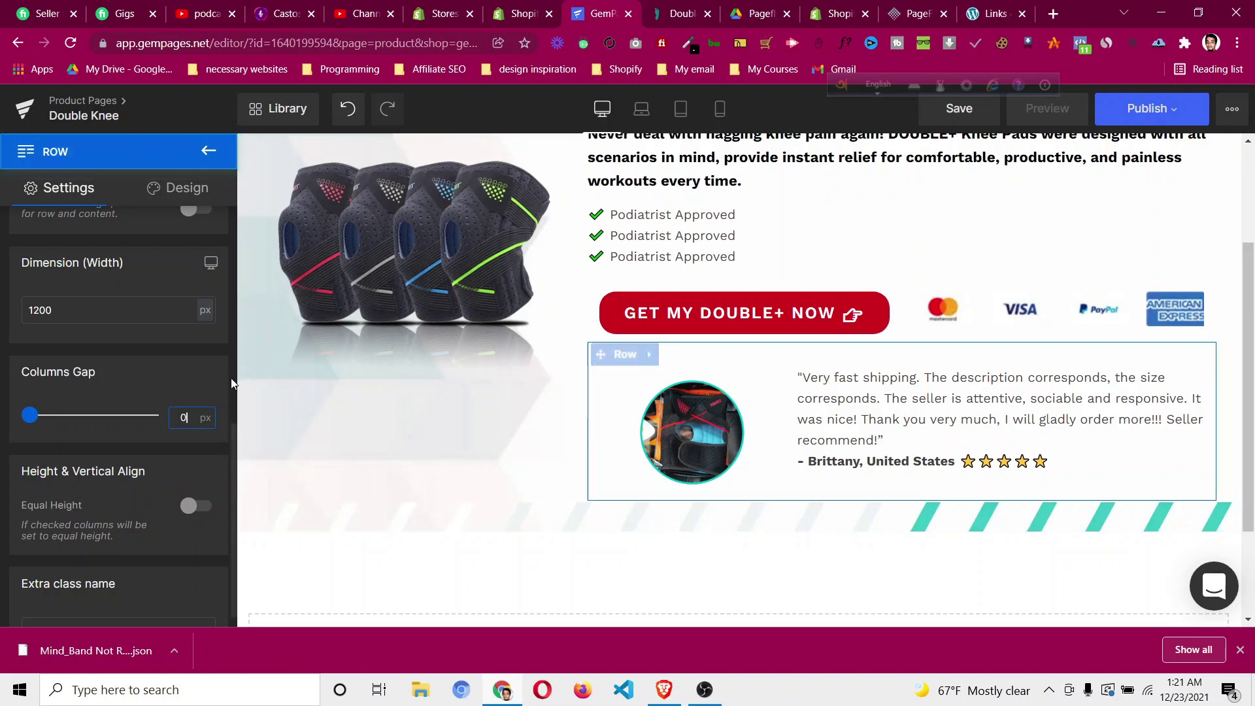
pyautogui.scroll(7, 173, 370)
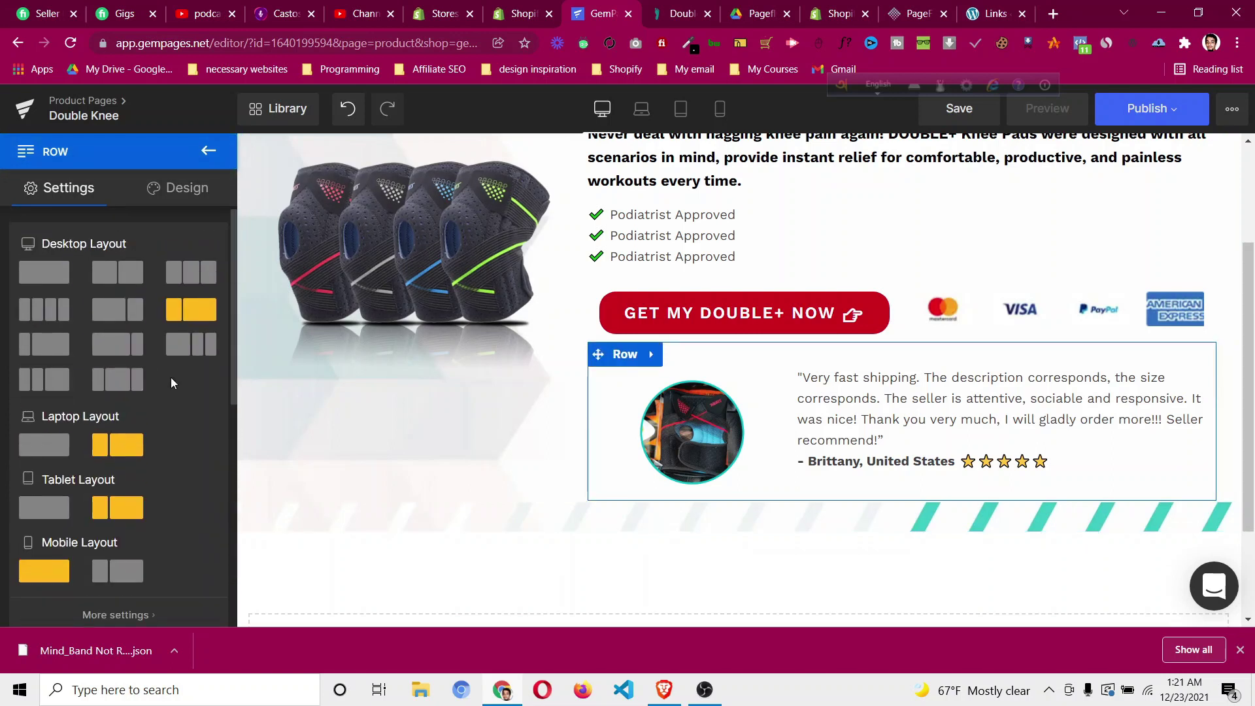
pyautogui.click(55, 353)
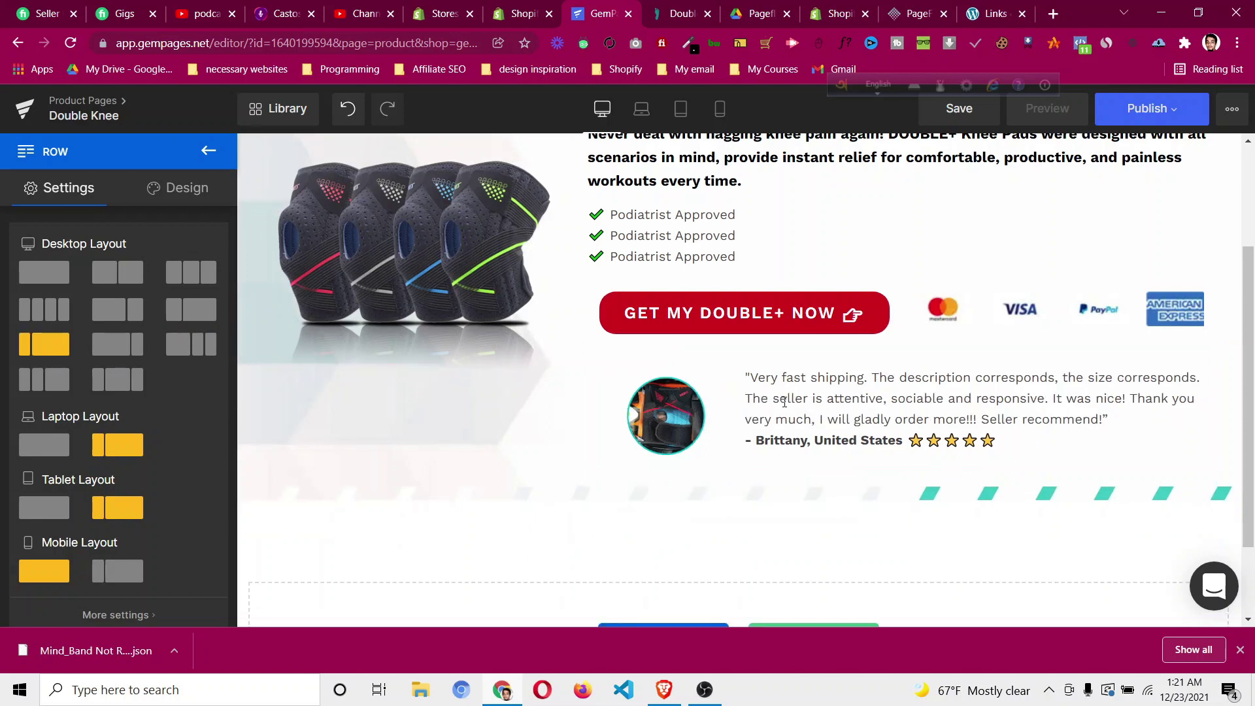
# Set the round testimonial image's width to 80%, checking its size against the reference page.
pyautogui.click(670, 419)
pyautogui.scroll(-5, 90, 425)
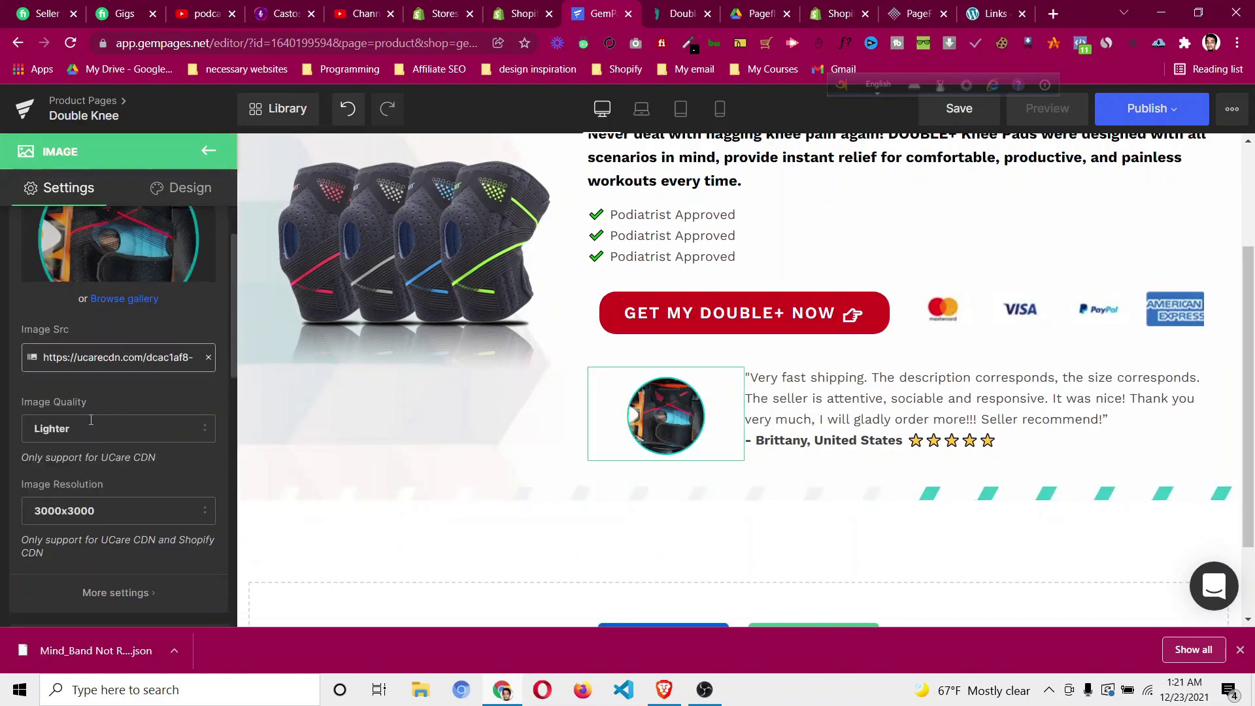
pyautogui.press('Up')
pyautogui.press('Up')
pyautogui.press('Up')
pyautogui.press('Up')
pyautogui.press('Up')
pyautogui.press('Up')
pyautogui.press('Up')
pyautogui.press('Up')
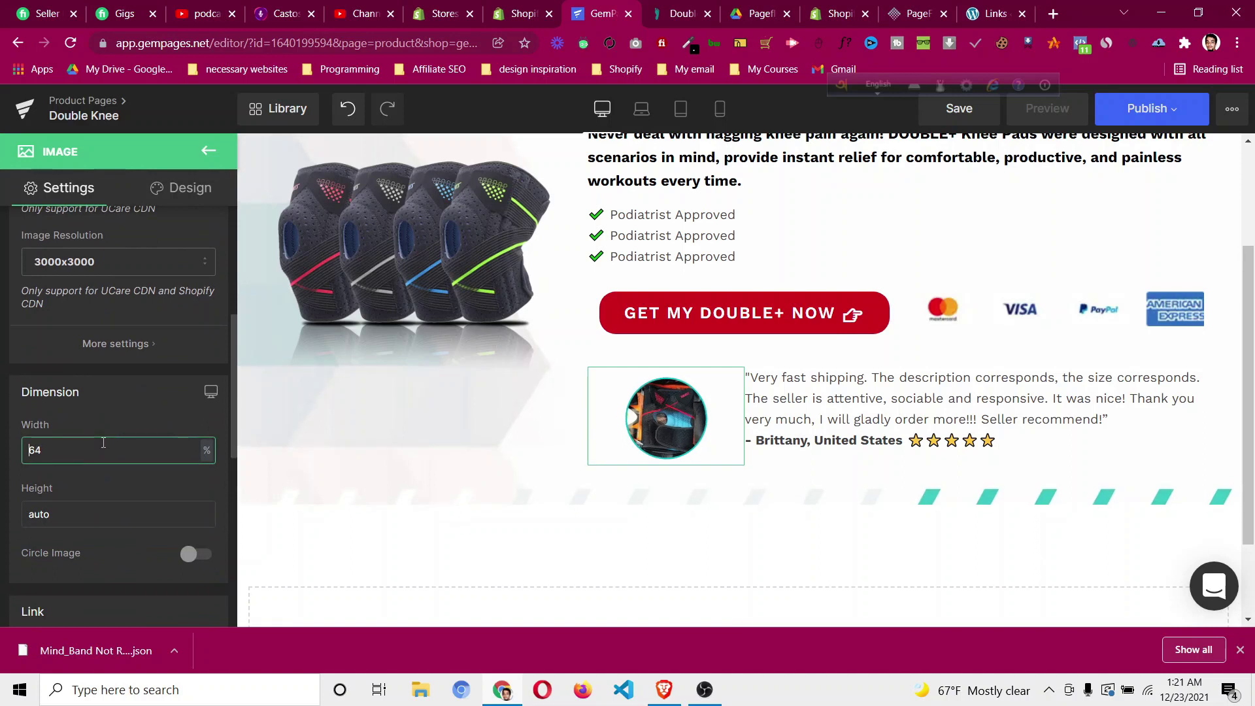
pyautogui.click(682, 11)
pyautogui.click(598, 18)
pyautogui.press('Up')
pyautogui.press('Up')
pyautogui.press('Up')
pyautogui.press('Up')
pyautogui.press('Up')
pyautogui.press('Up')
pyautogui.press('Up')
pyautogui.press('Up')
pyautogui.press('Up')
pyautogui.press('Up')
pyautogui.press('Up')
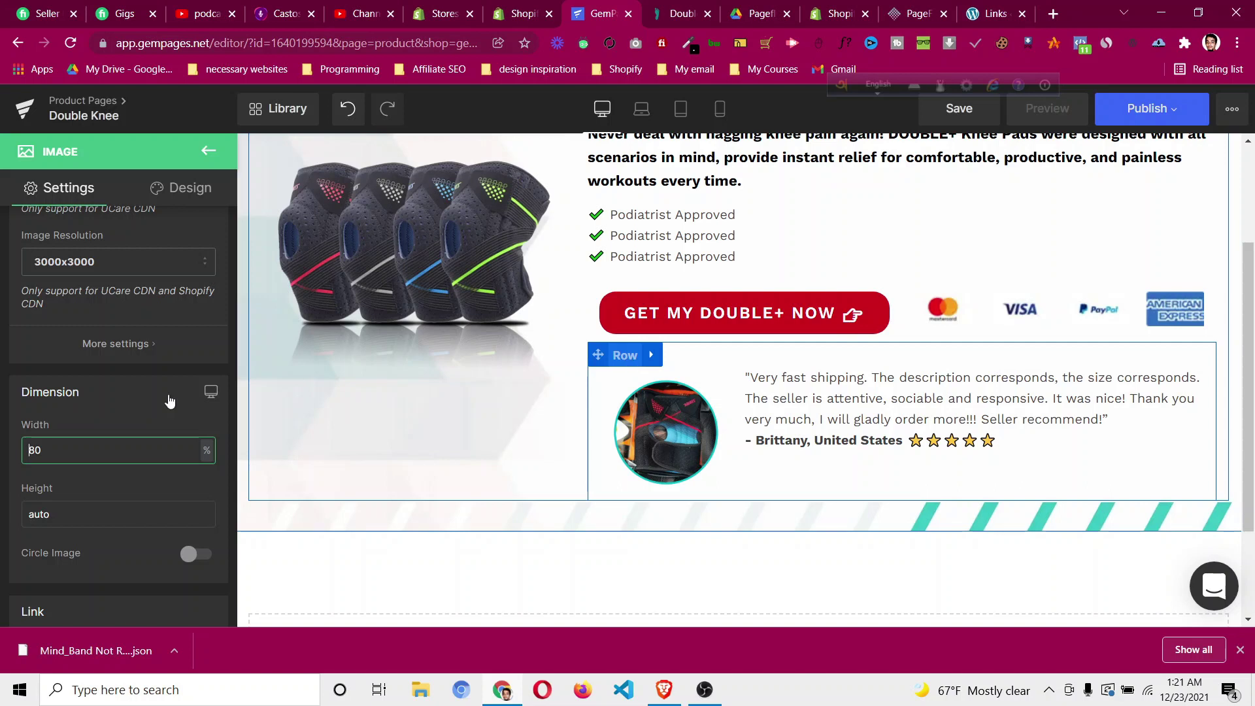
# Enable equal height for the testimonial row's columns and align its items vertically to Middle.
pyautogui.scroll(-5, 127, 401)
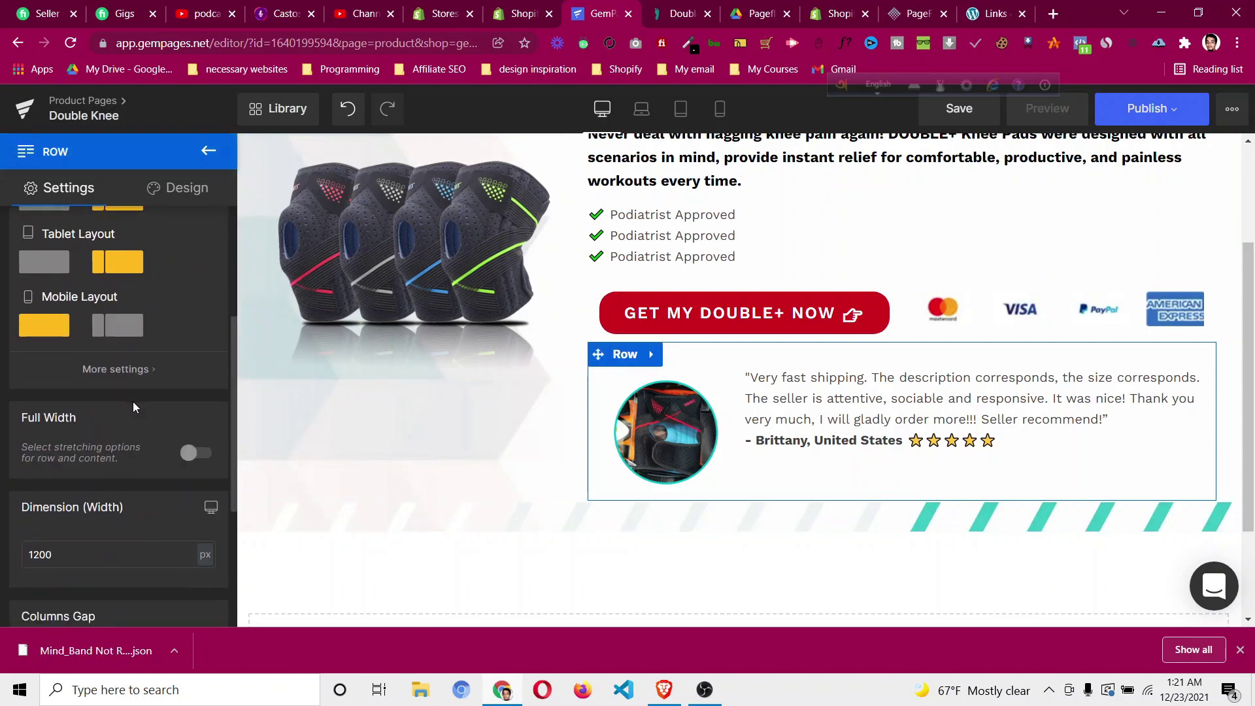
pyautogui.scroll(-5, 132, 401)
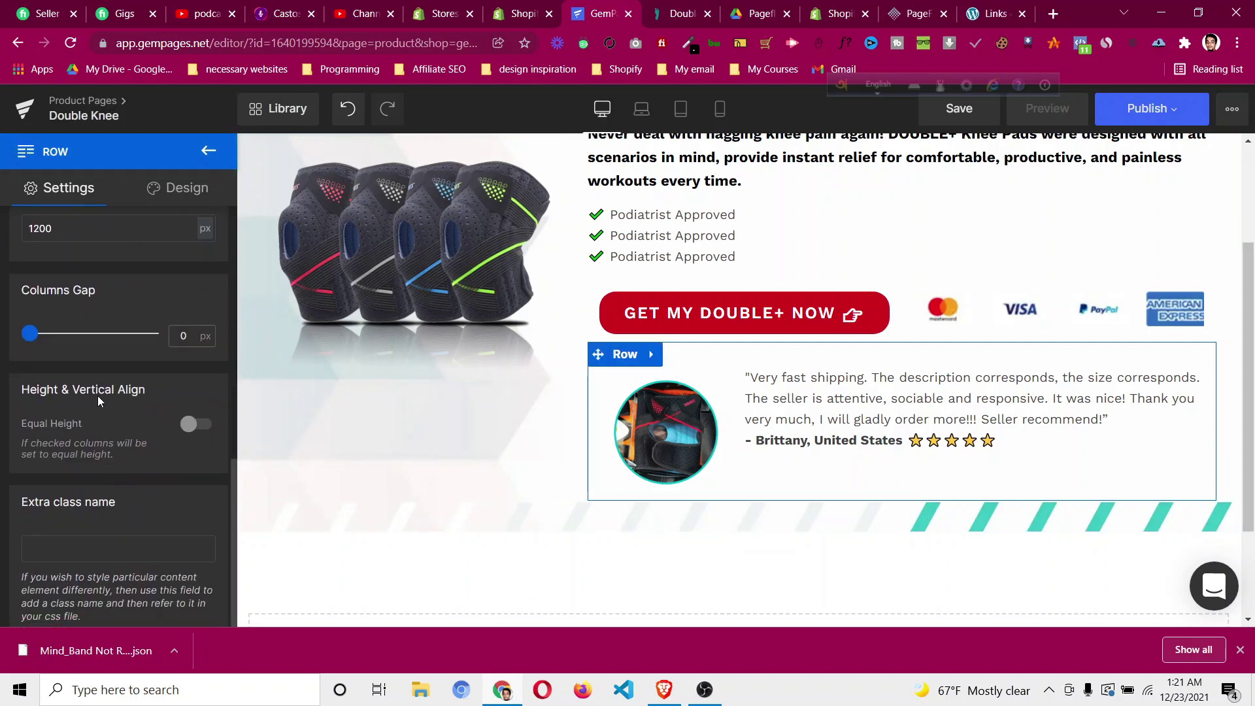
pyautogui.click(210, 429)
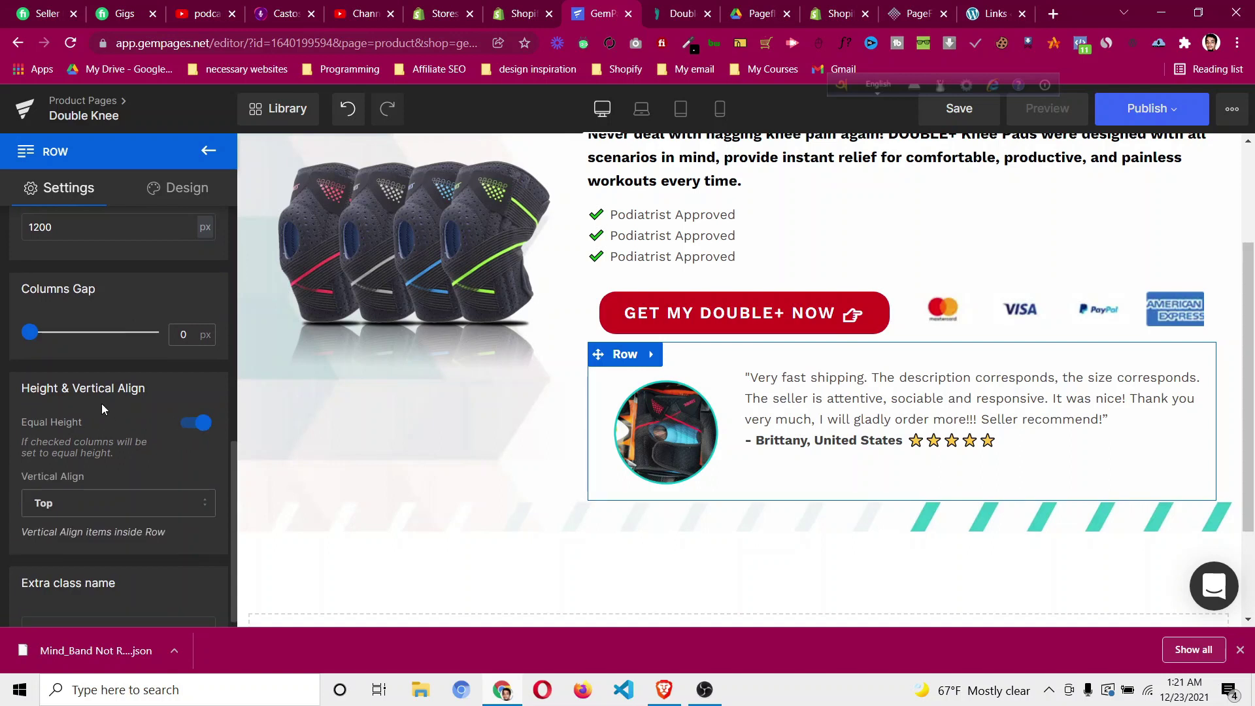
pyautogui.scroll(-1, 105, 422)
pyautogui.click(96, 428)
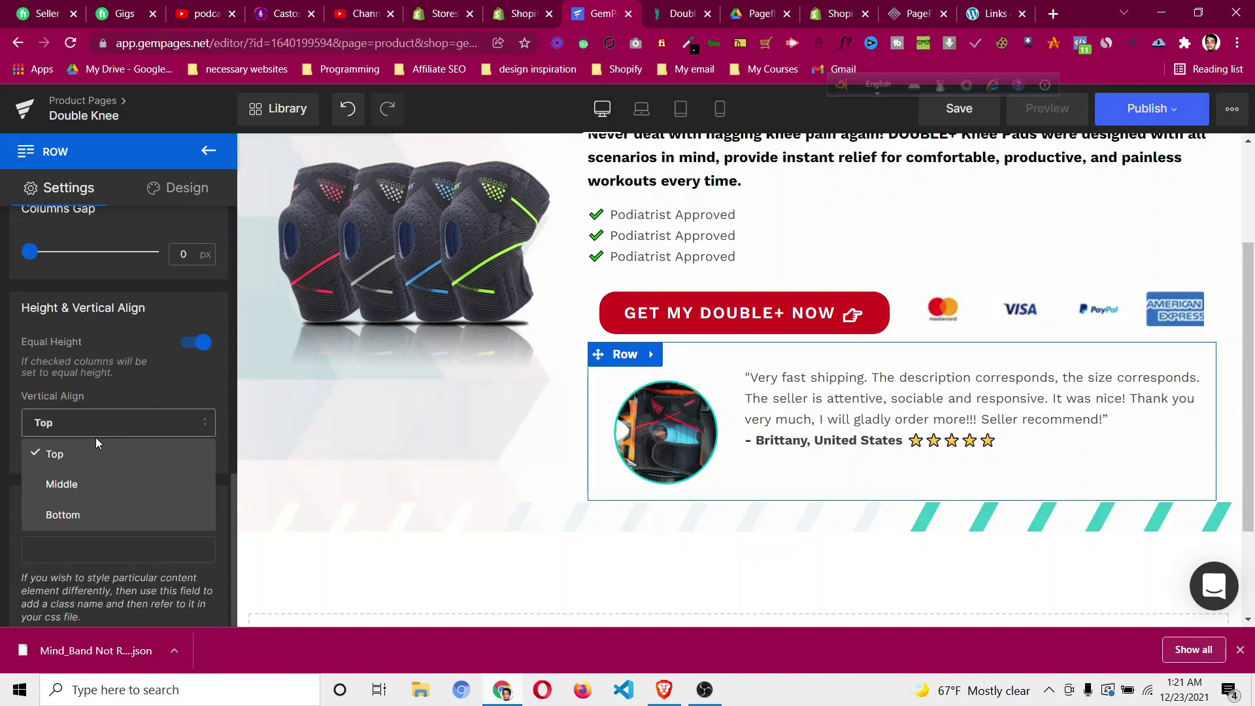
pyautogui.click(103, 481)
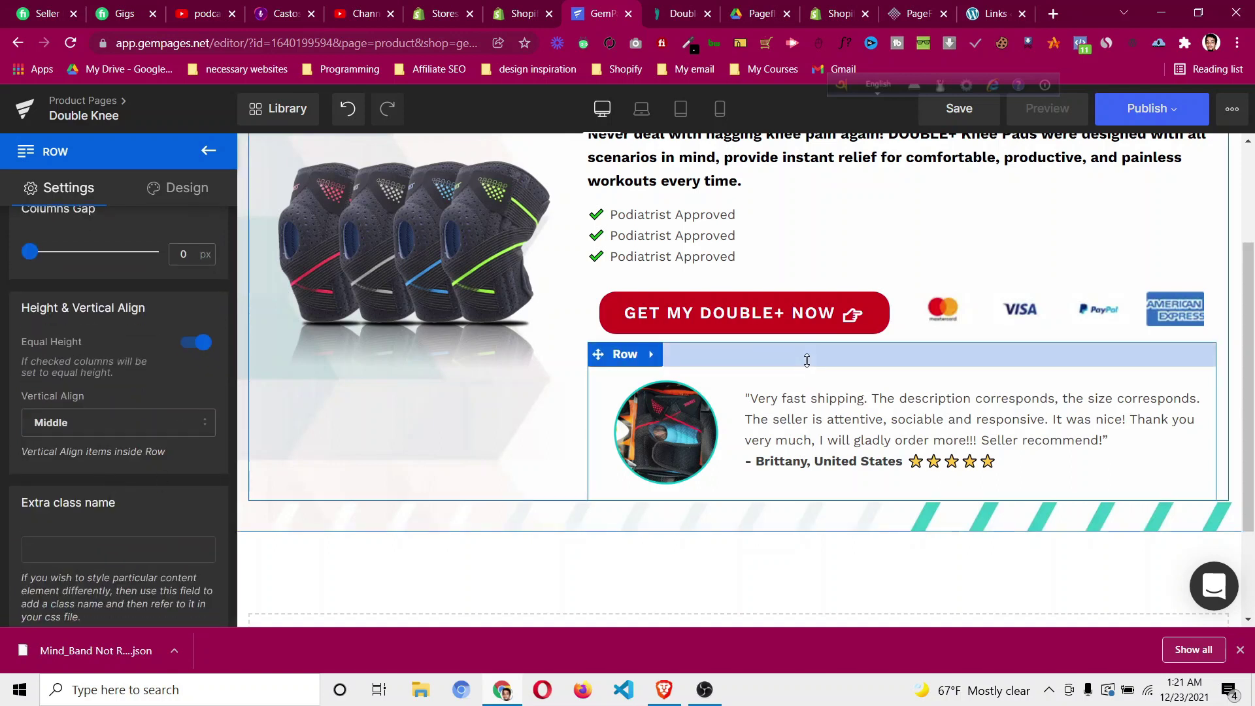
# Check the spacing on the reference page and reduce the testimonial row's top padding to 12 px.
pyautogui.click(686, 13)
pyautogui.click(599, 13)
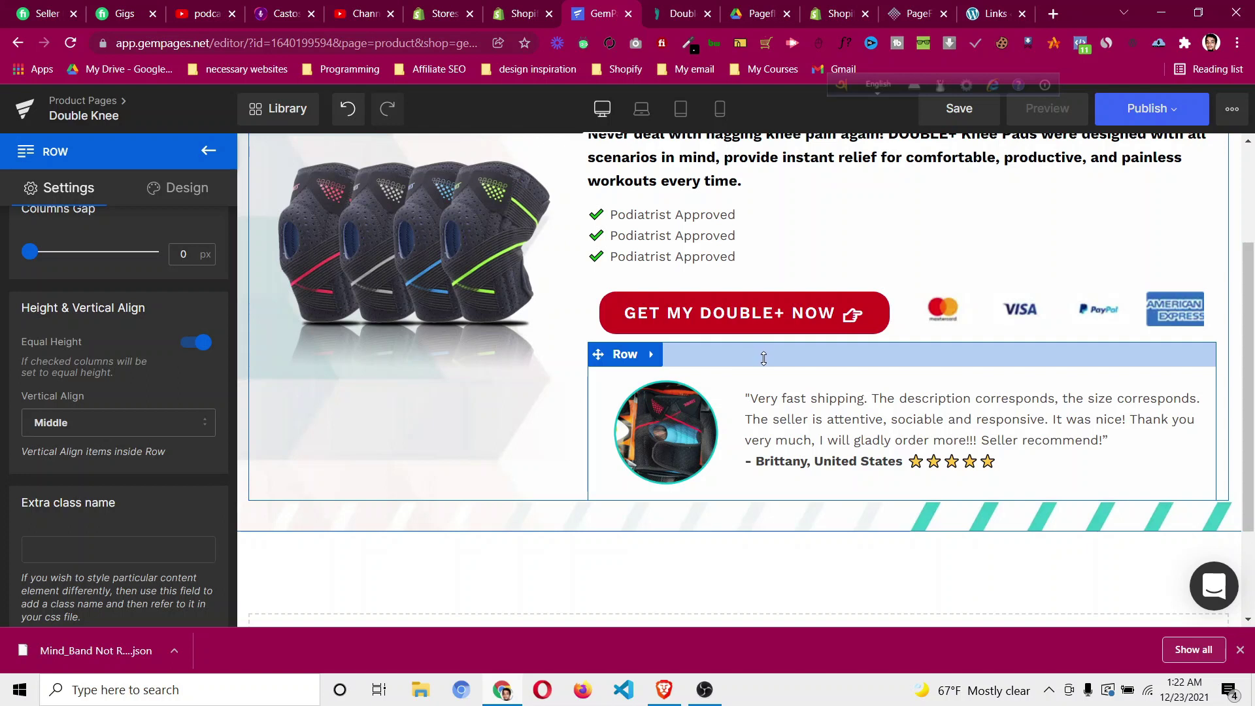
pyautogui.moveTo(764, 361); pyautogui.dragTo(767, 339)
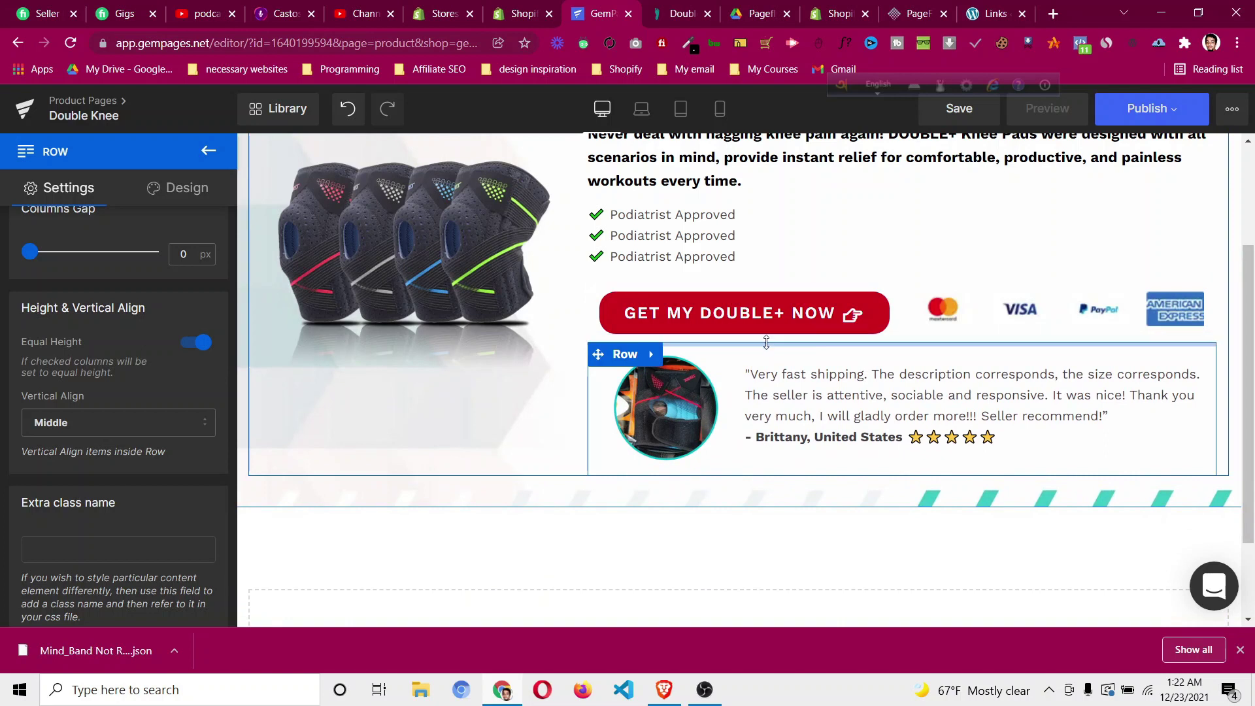
pyautogui.click(768, 357)
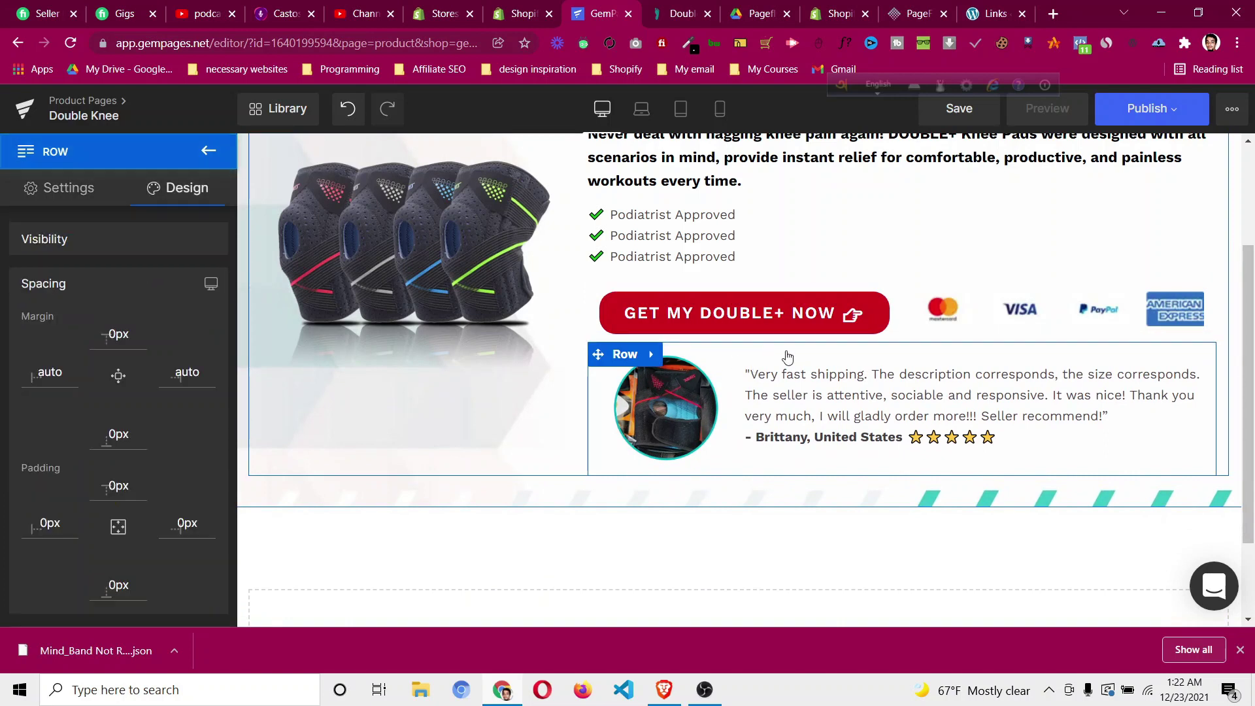
pyautogui.moveTo(783, 341); pyautogui.dragTo(788, 360)
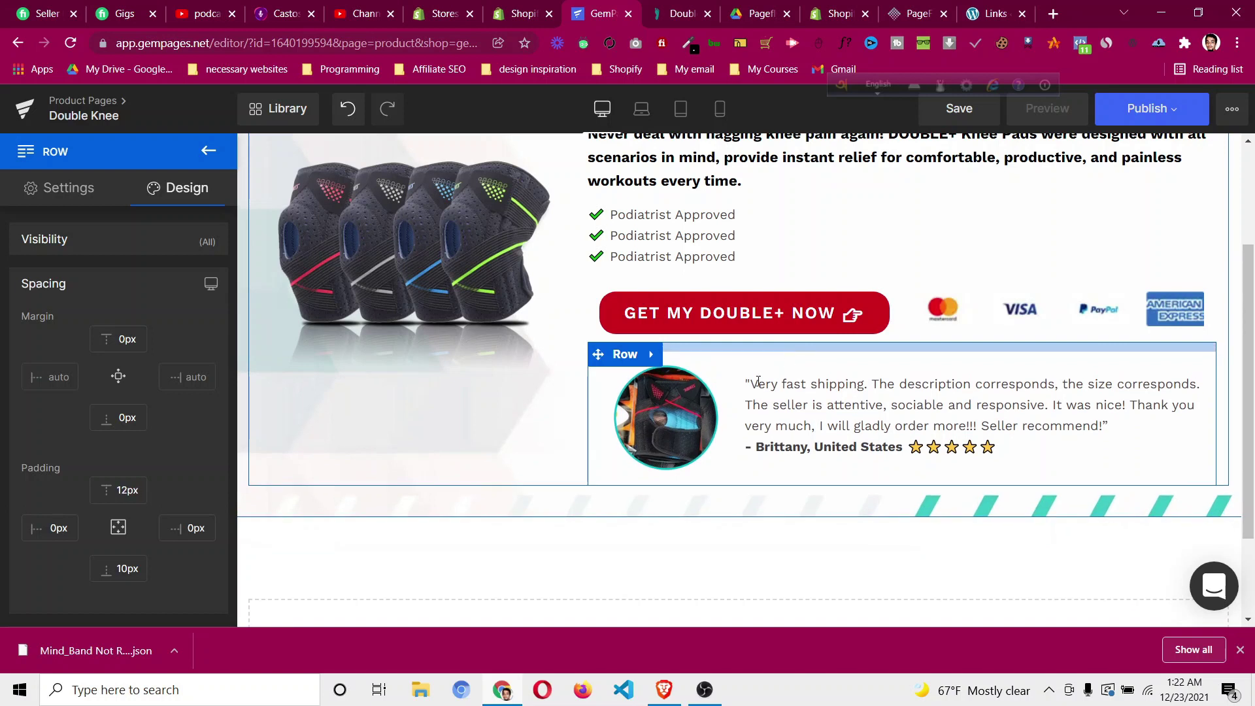
# Compare the hero section with the reference page and set the outer row's background image position to X 0, Y 0.
pyautogui.scroll(3, 926, 544)
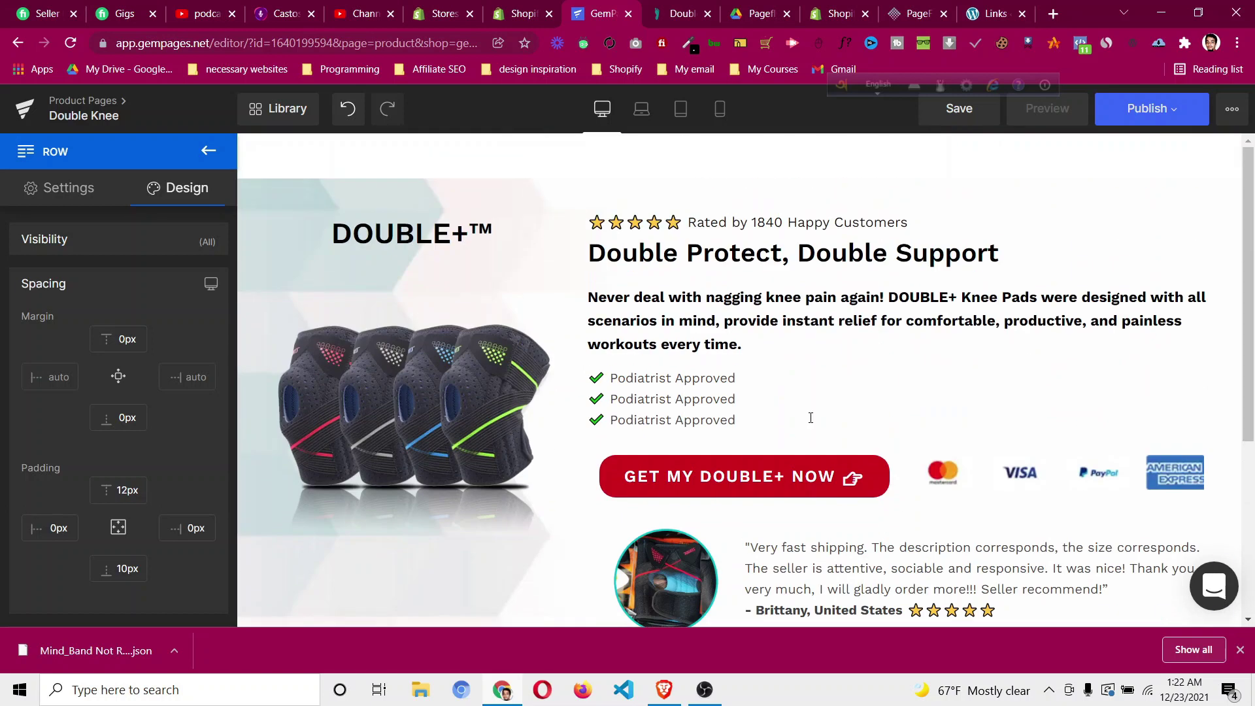
pyautogui.click(680, 13)
pyautogui.scroll(-3, 688, 321)
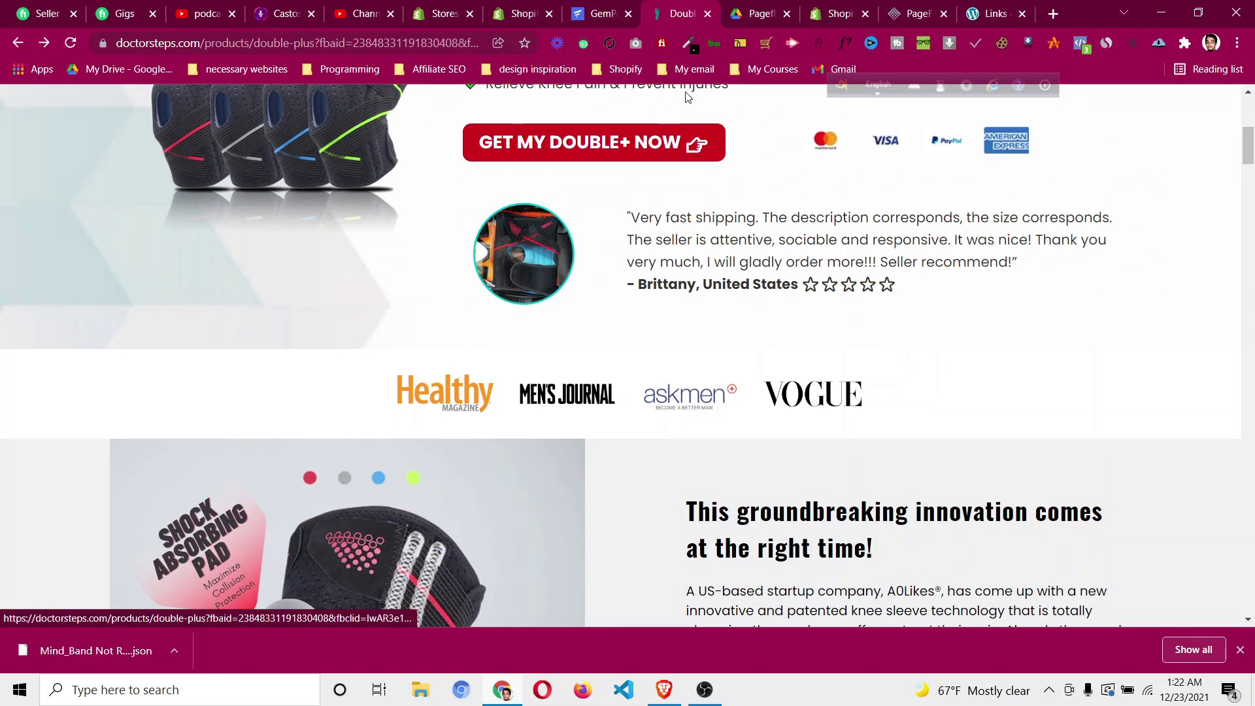
pyautogui.click(598, 14)
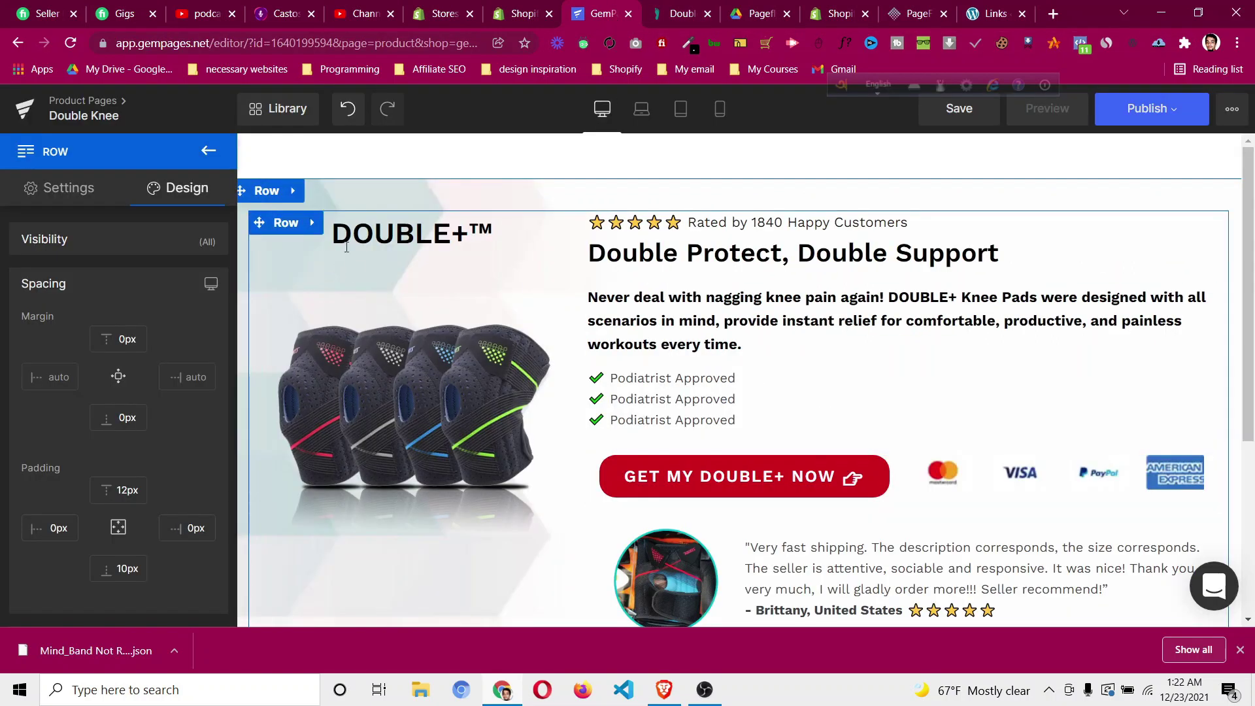
pyautogui.scroll(-3, 419, 327)
pyautogui.scroll(3, 630, 395)
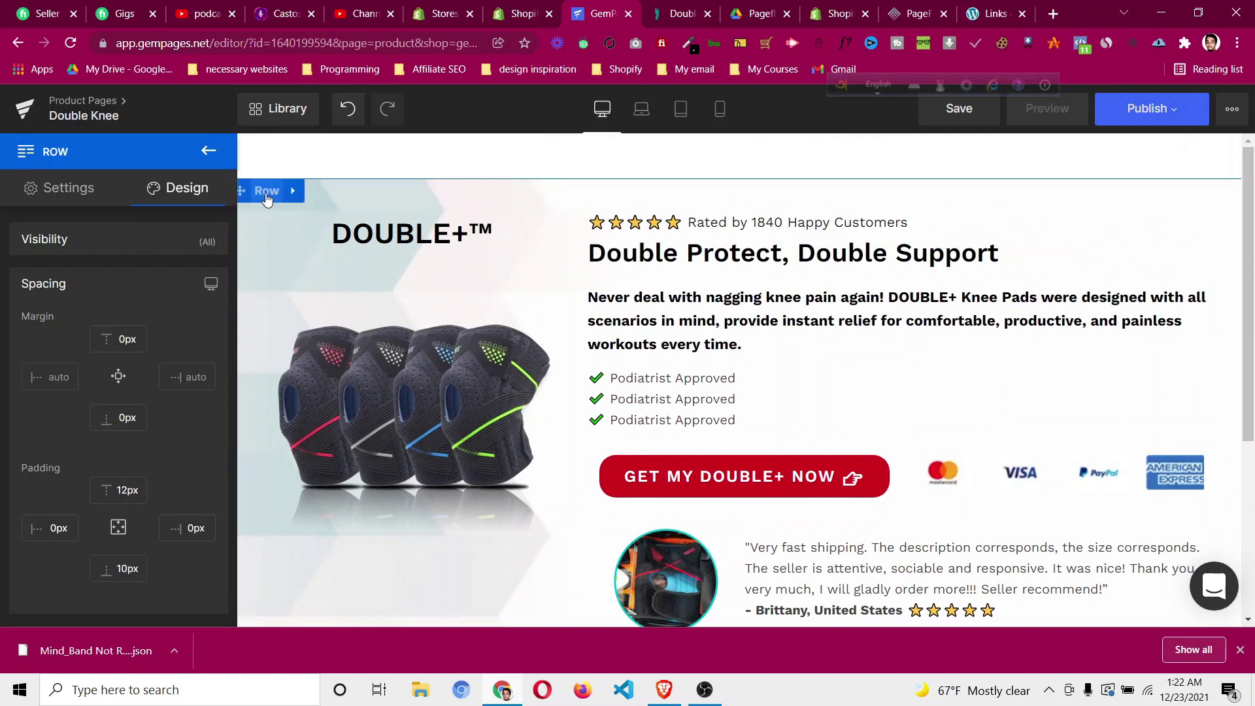
pyautogui.click(267, 192)
pyautogui.click(178, 196)
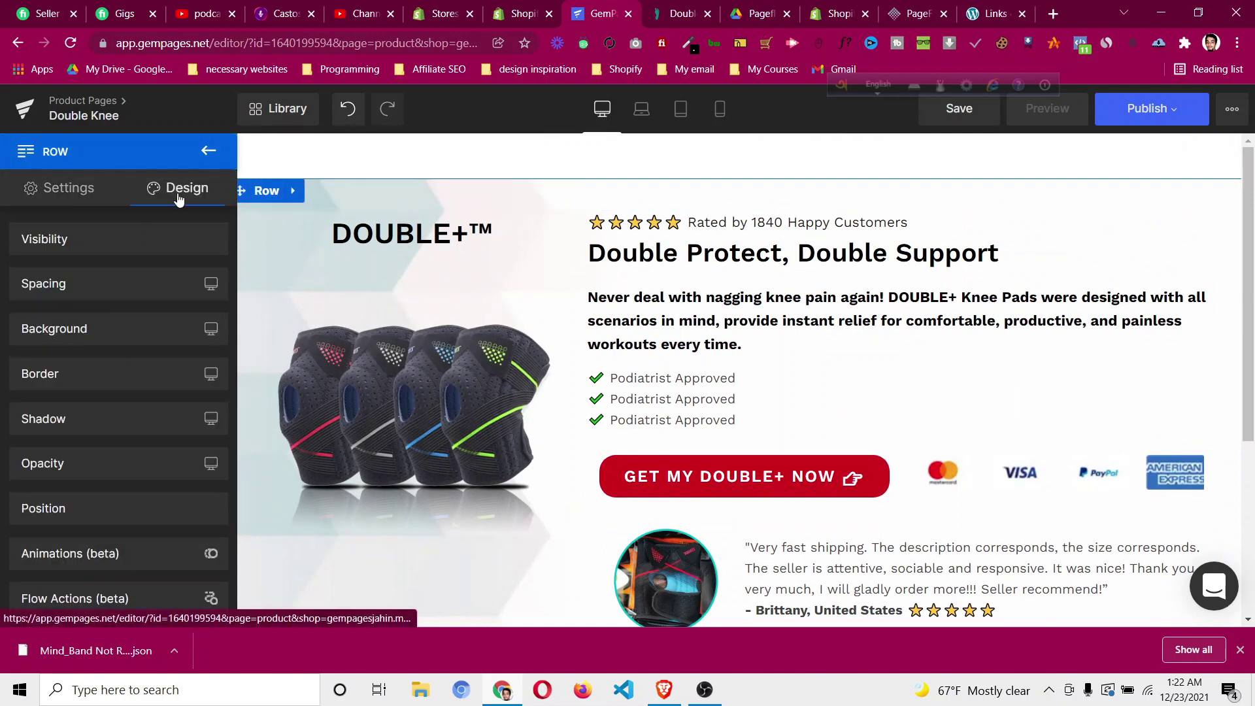
pyautogui.click(121, 329)
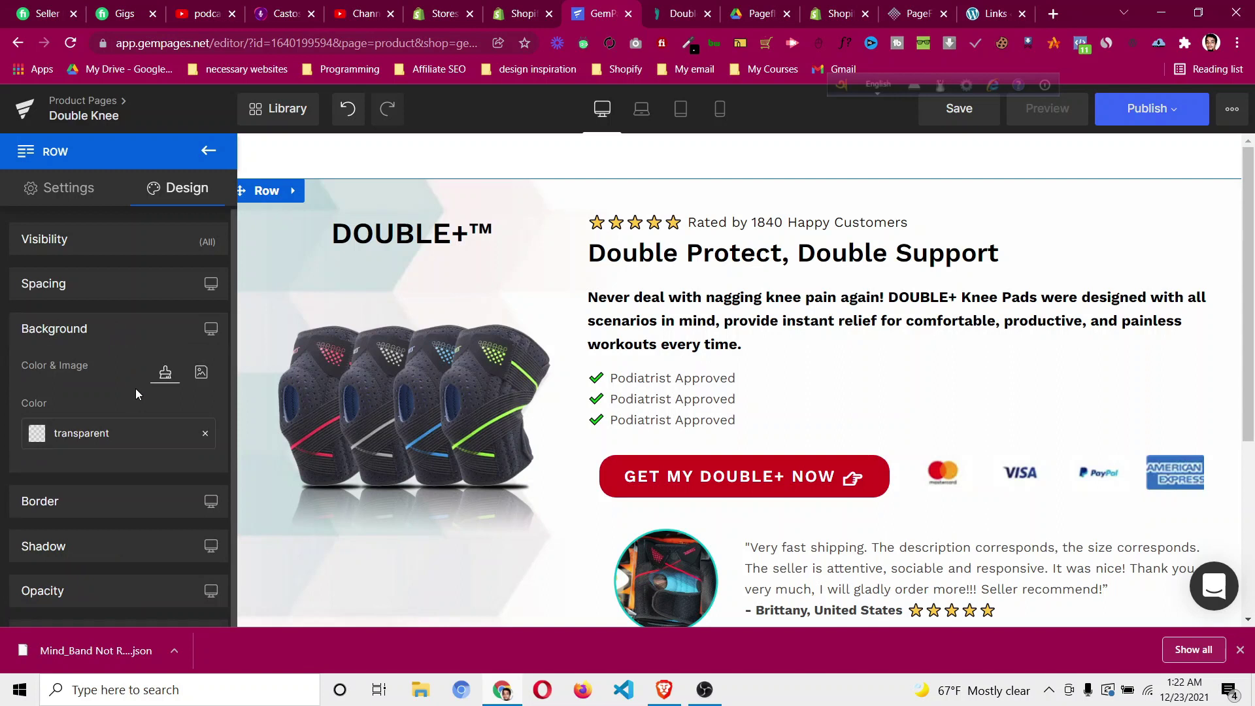
pyautogui.click(202, 372)
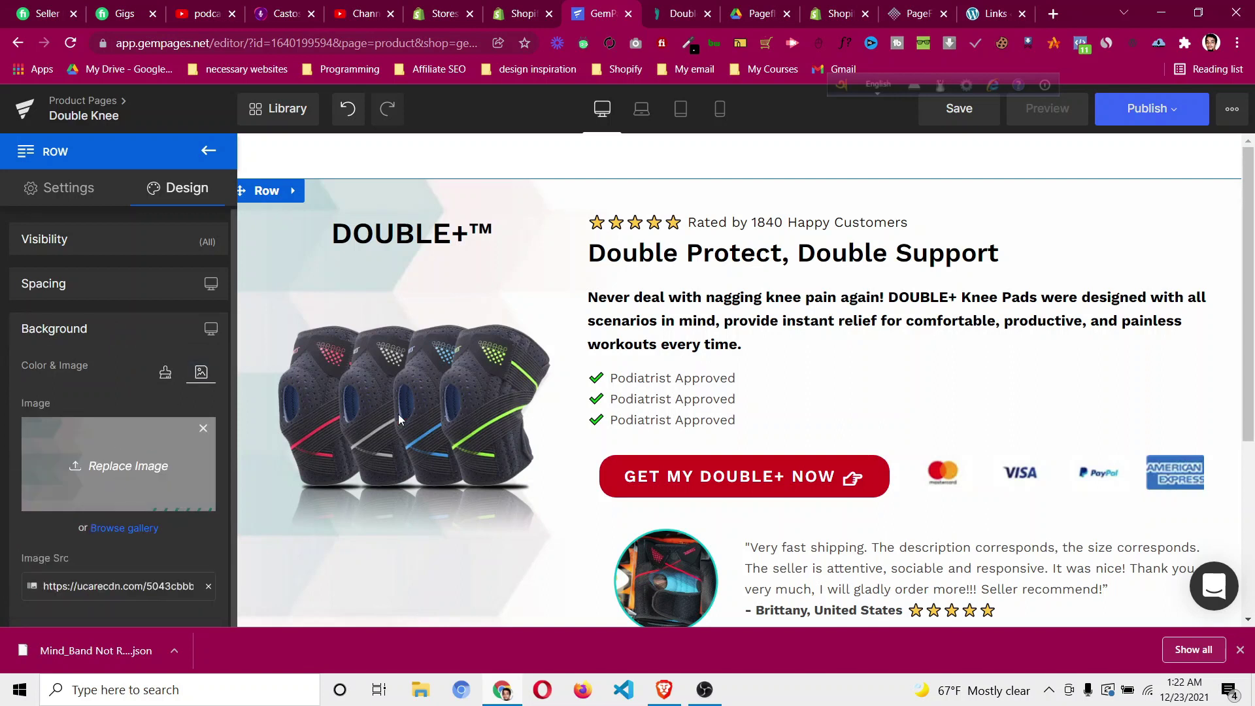
pyautogui.scroll(-4, 398, 414)
pyautogui.scroll(-3, 123, 546)
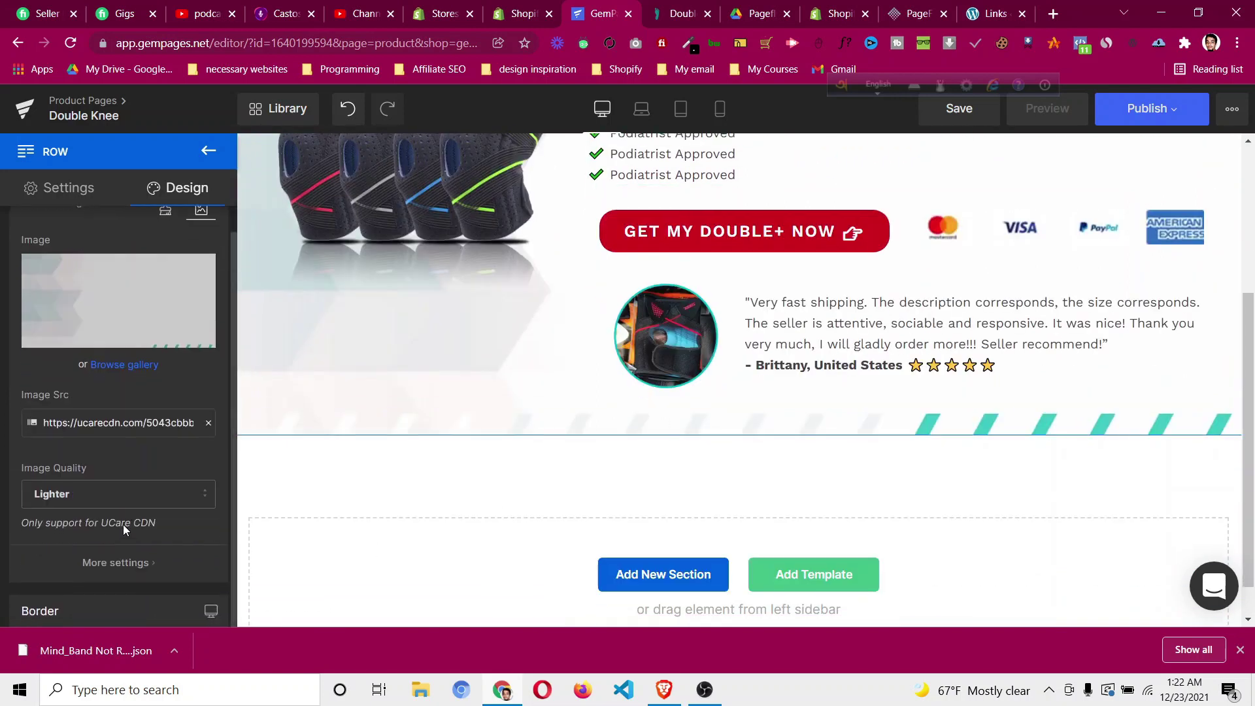
pyautogui.scroll(-1, 123, 525)
pyautogui.click(127, 485)
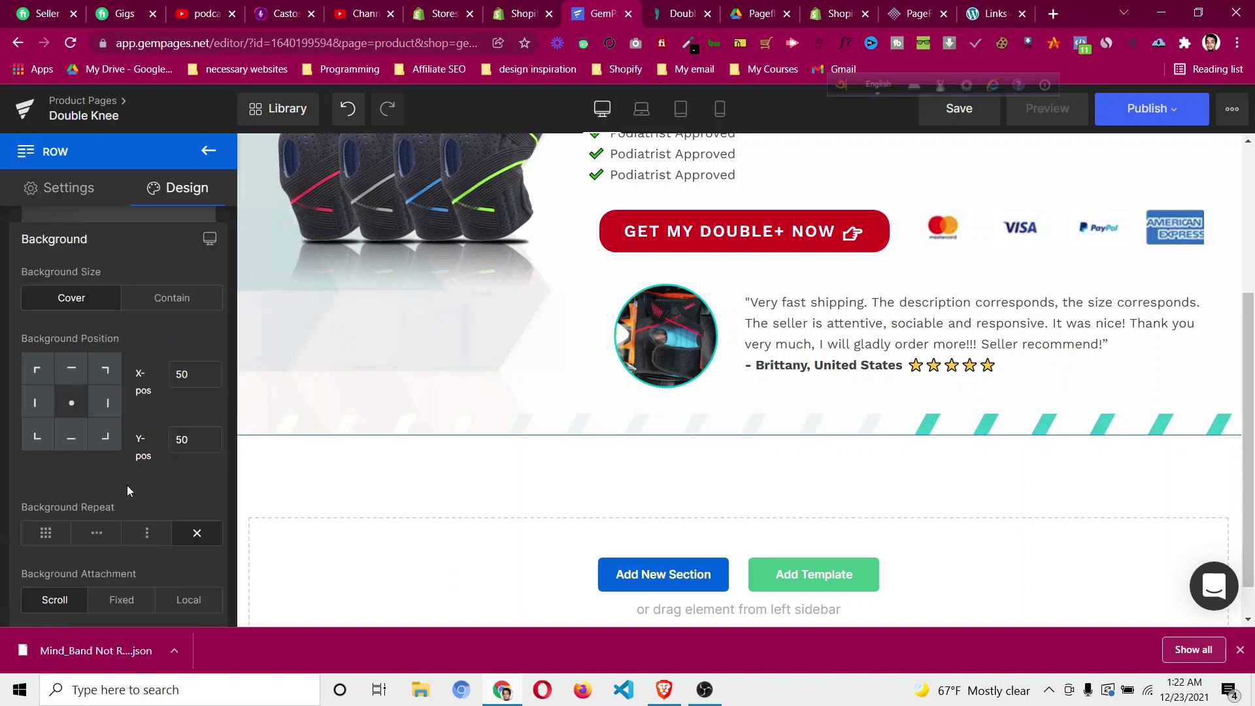
pyautogui.click(37, 370)
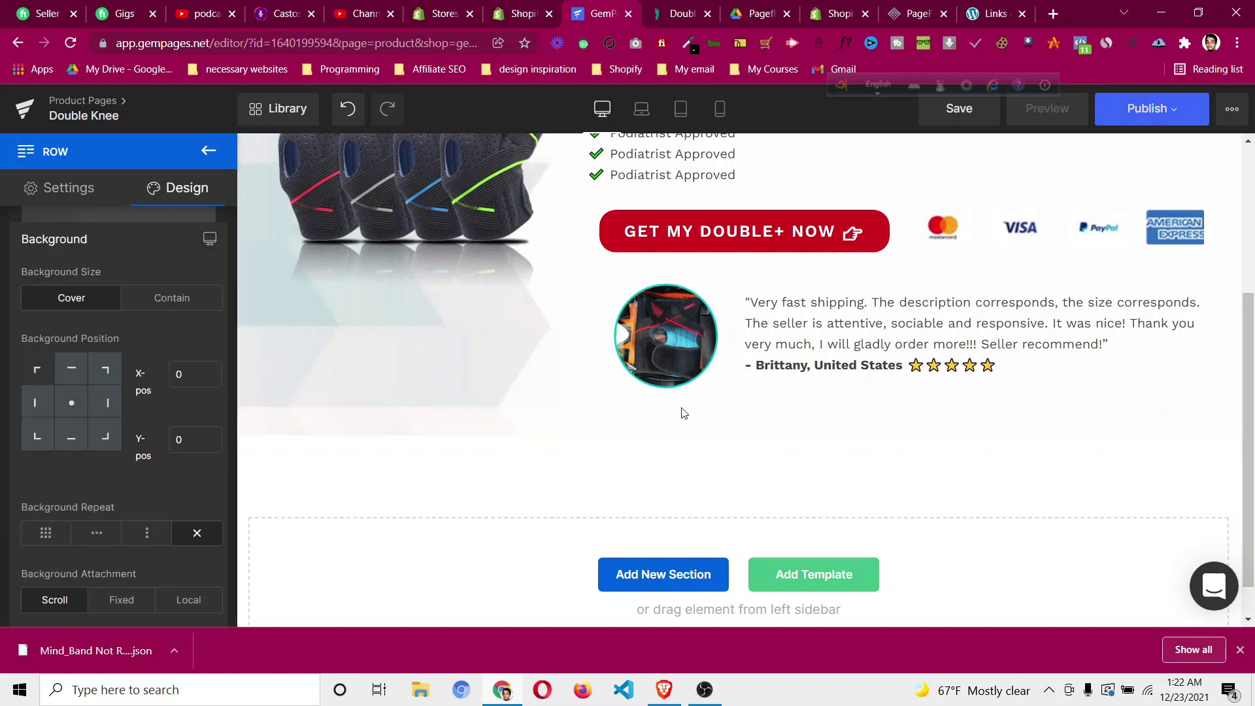
pyautogui.scroll(4, 682, 413)
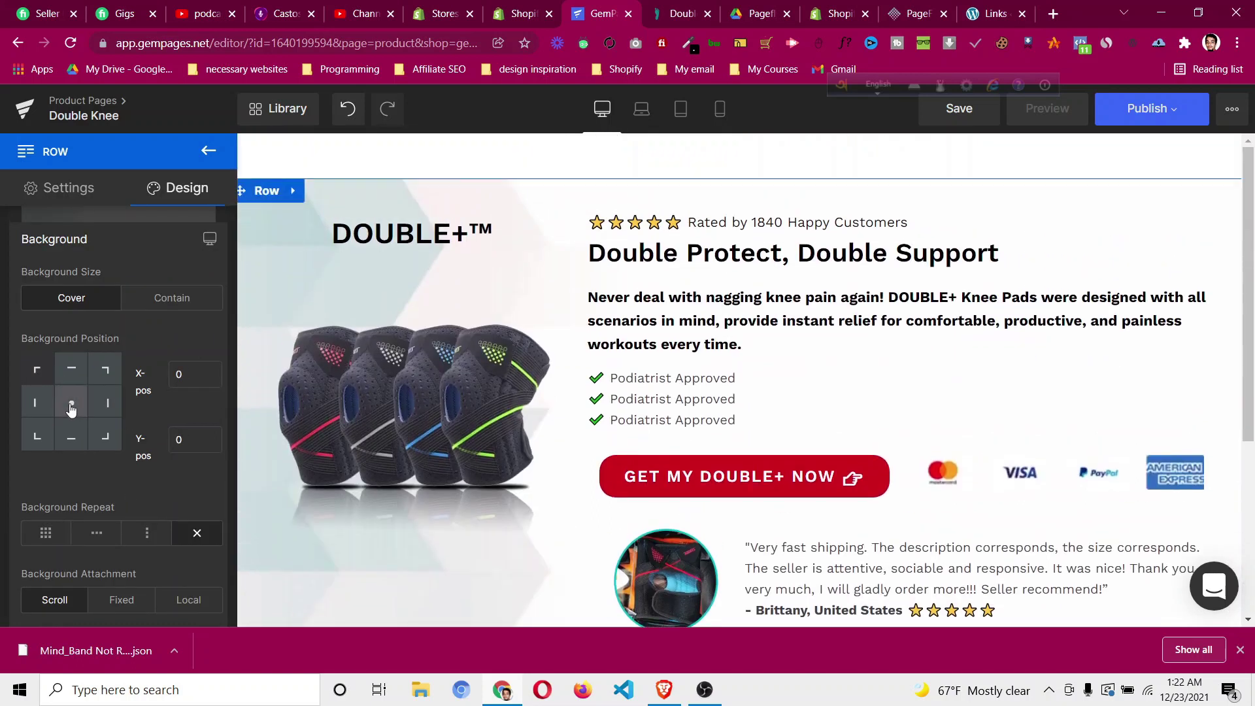
# Try centring the outer row's background image at X 50, Y 50, compare with the reference page, and restore X 0, Y 0.
pyautogui.click(71, 404)
pyautogui.scroll(-3, 644, 487)
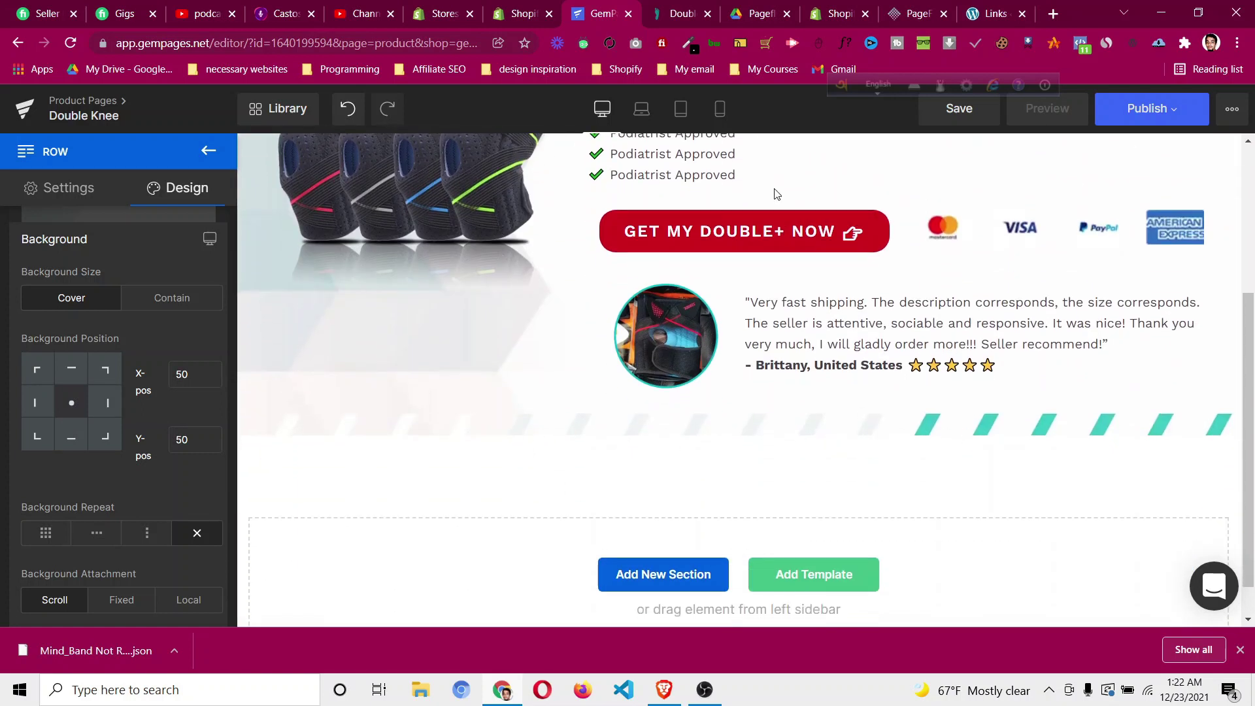
pyautogui.click(684, 23)
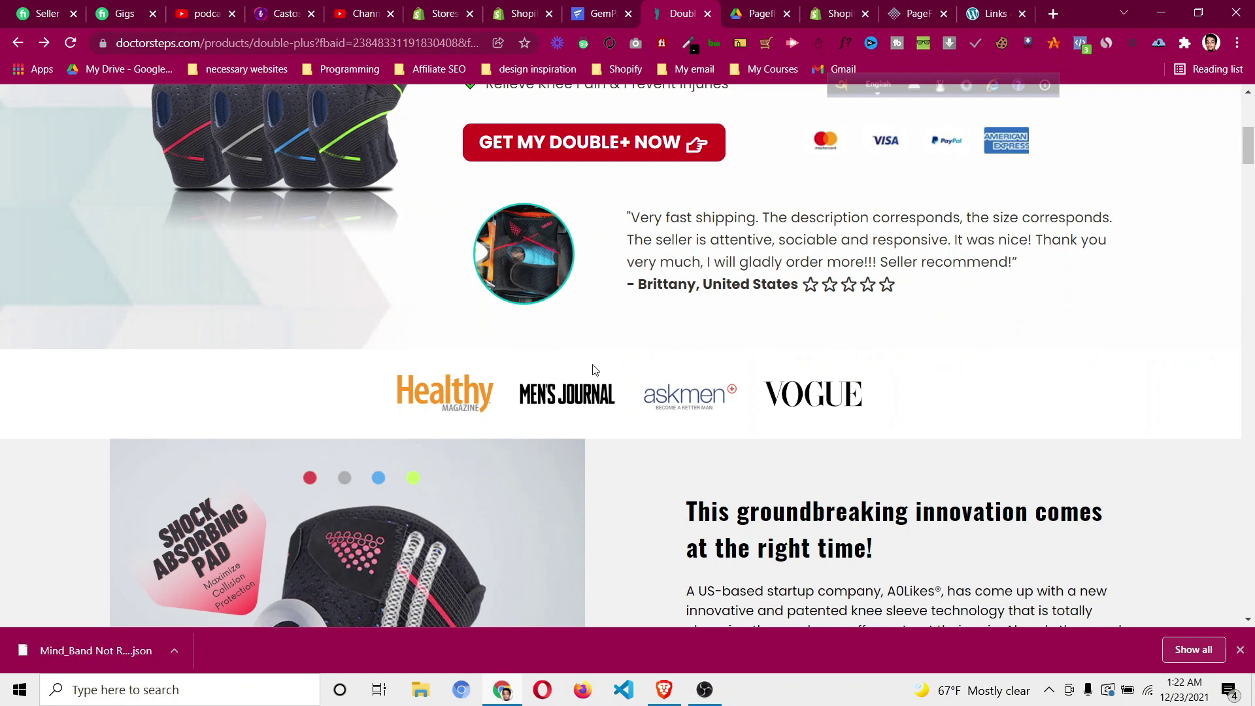
pyautogui.click(604, 25)
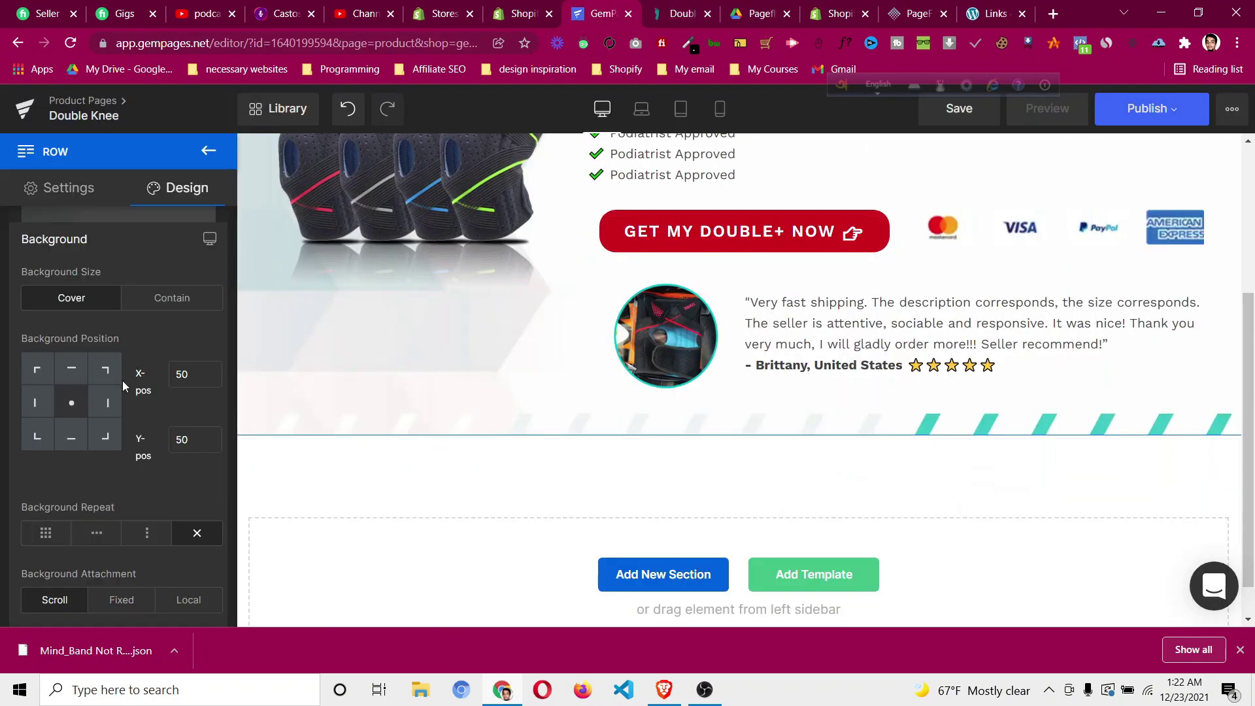
pyautogui.click(38, 371)
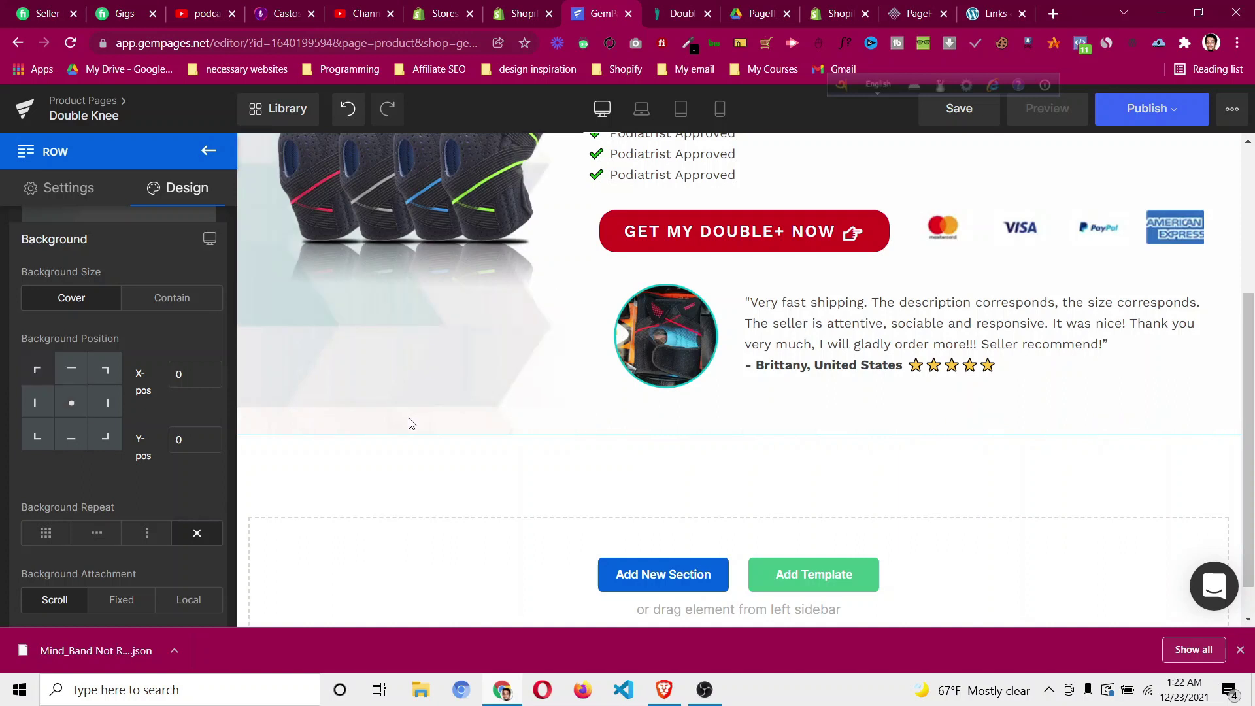
# Try left and right alignment on the round testimonial image and return it to centre alignment.
pyautogui.scroll(3, 411, 423)
pyautogui.click(702, 465)
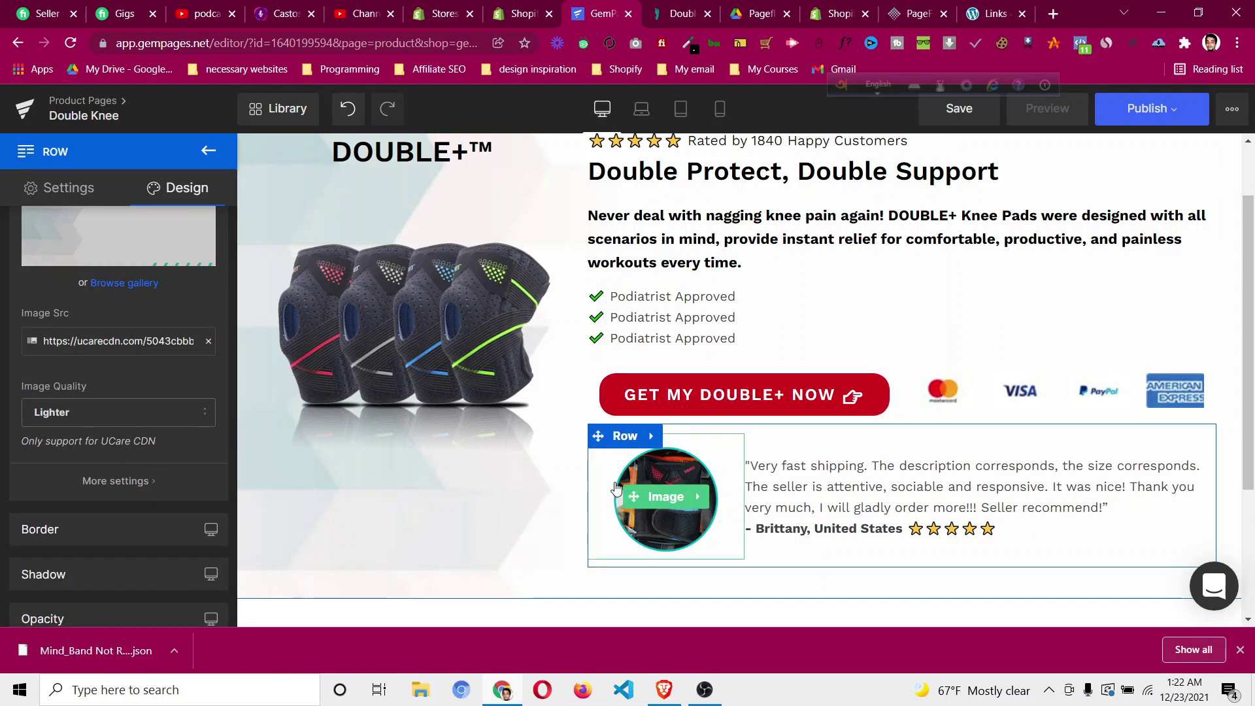
pyautogui.click(660, 501)
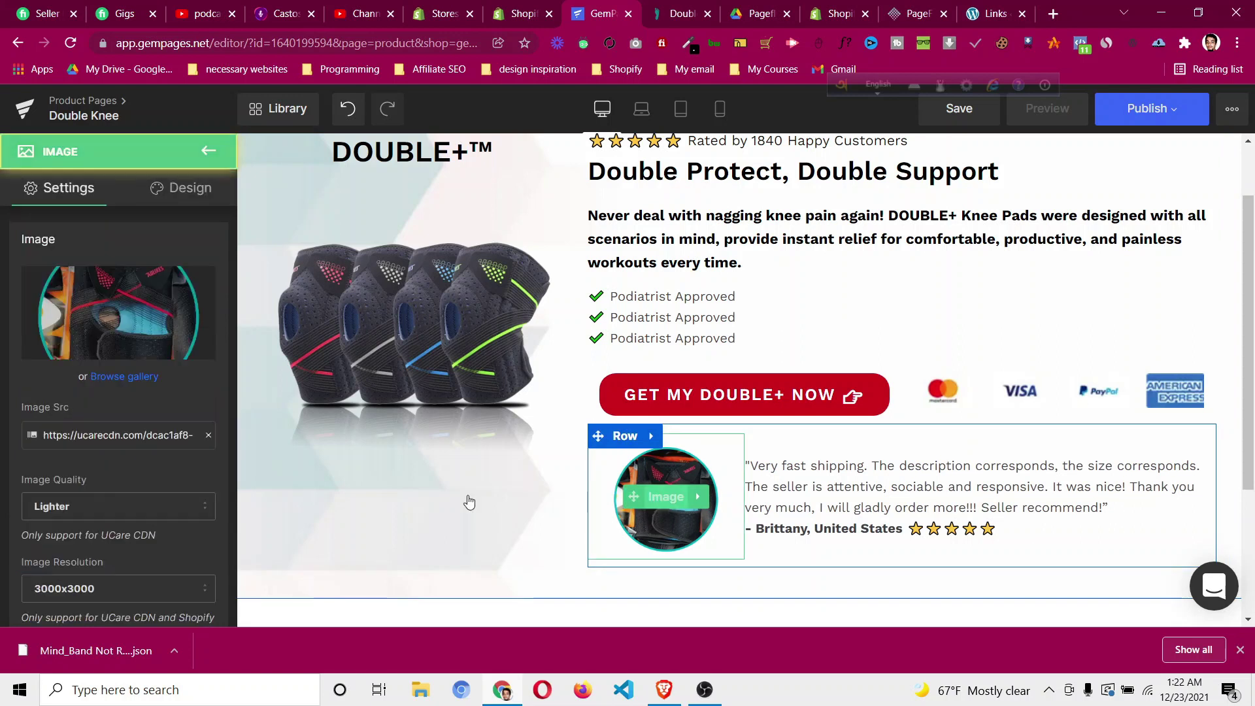
pyautogui.scroll(-8, 146, 489)
pyautogui.scroll(-1, 146, 489)
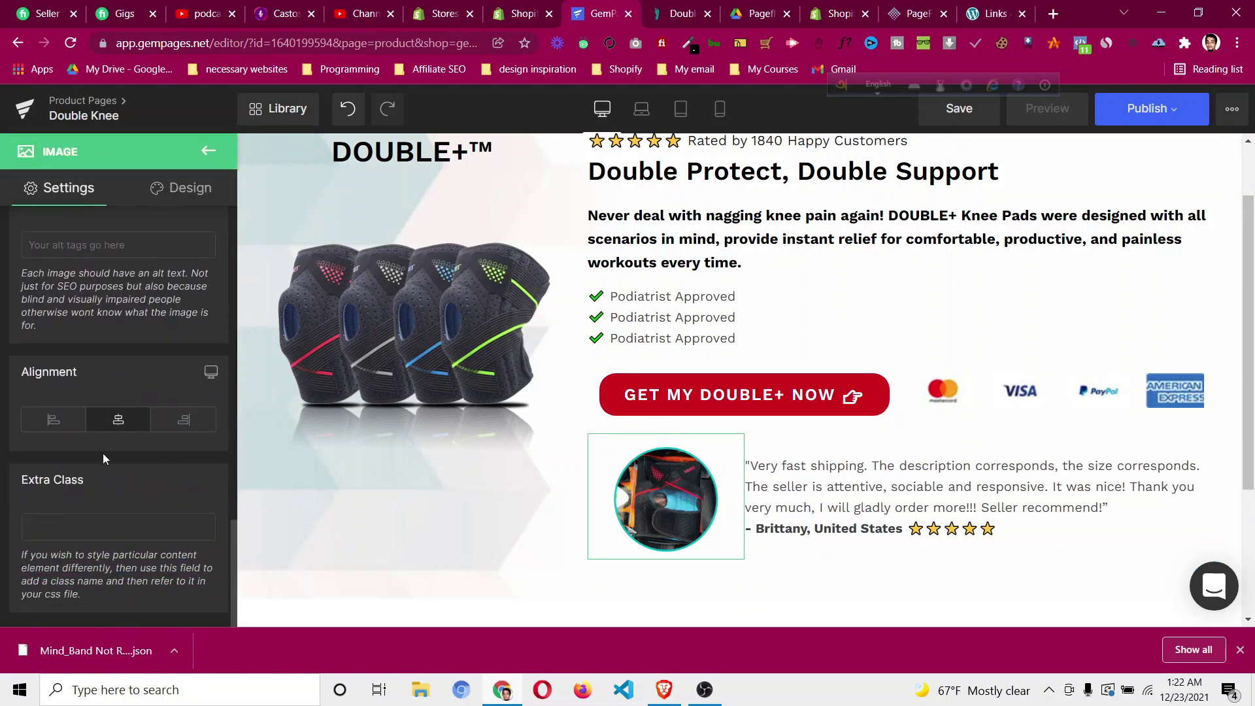
pyautogui.click(57, 424)
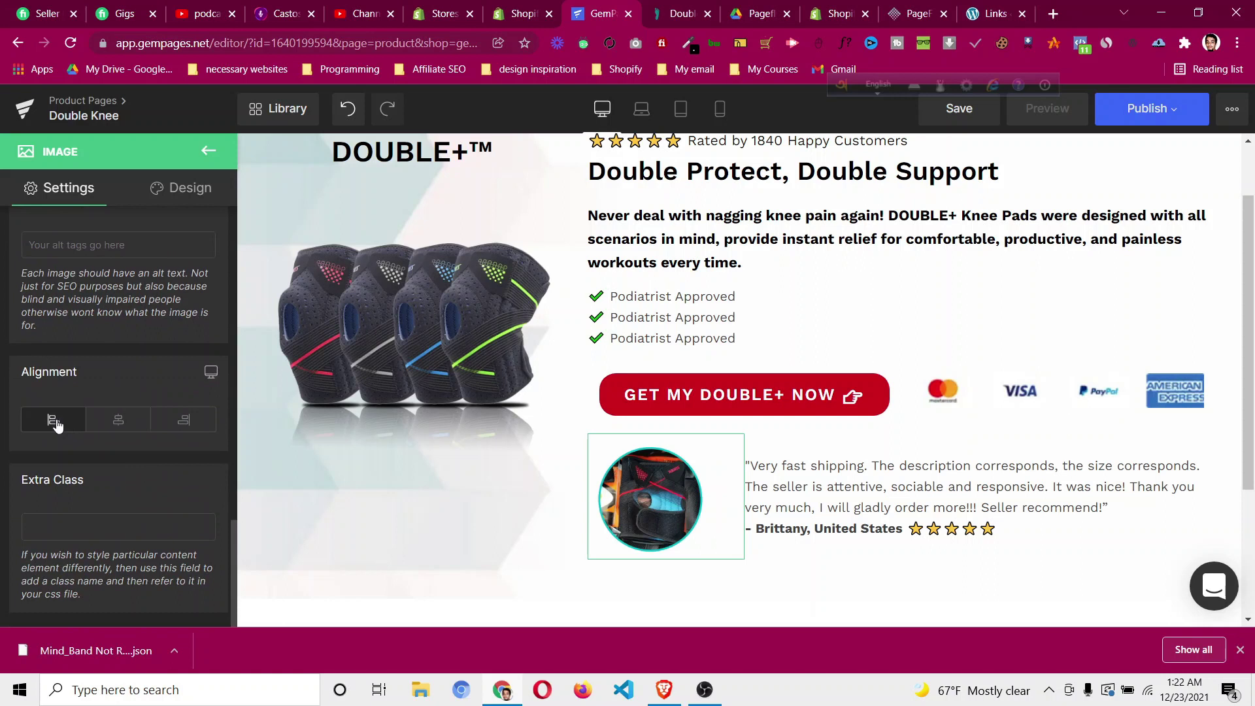
pyautogui.click(111, 422)
pyautogui.click(185, 422)
pyautogui.click(117, 425)
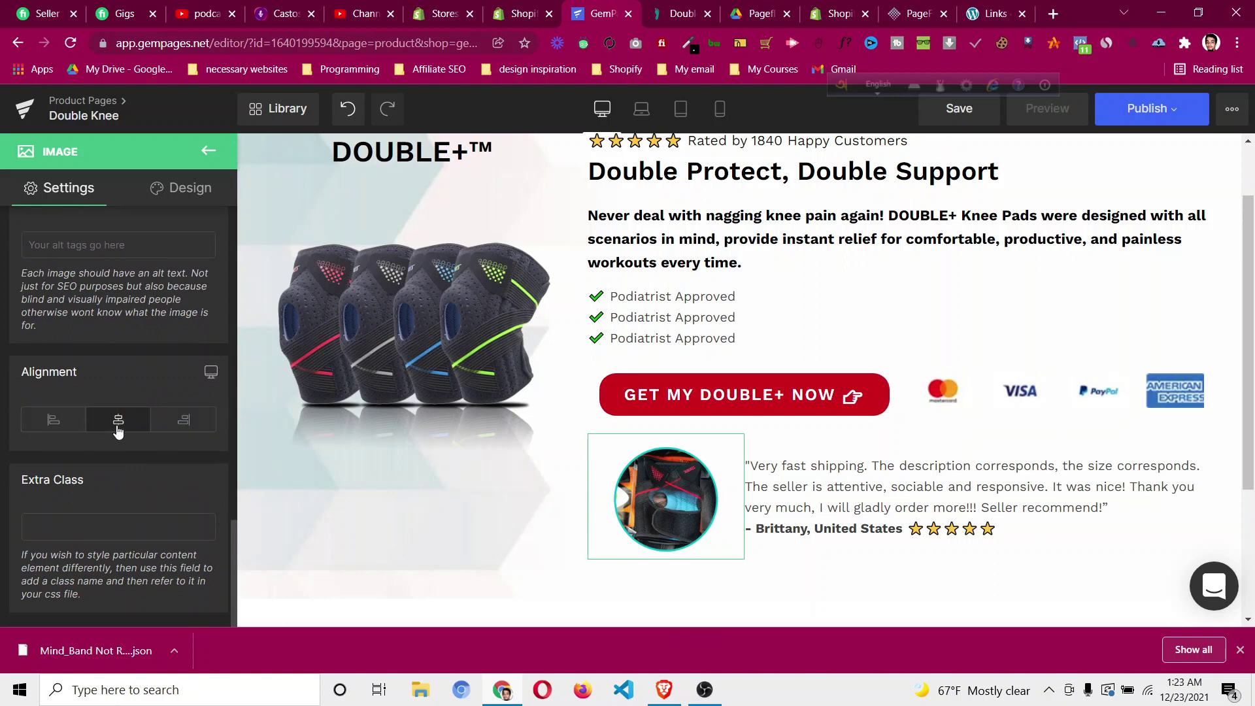
# Review the whole hero section and compare it with the top of the doctorsteps.com reference page.
pyautogui.scroll(-1, 854, 532)
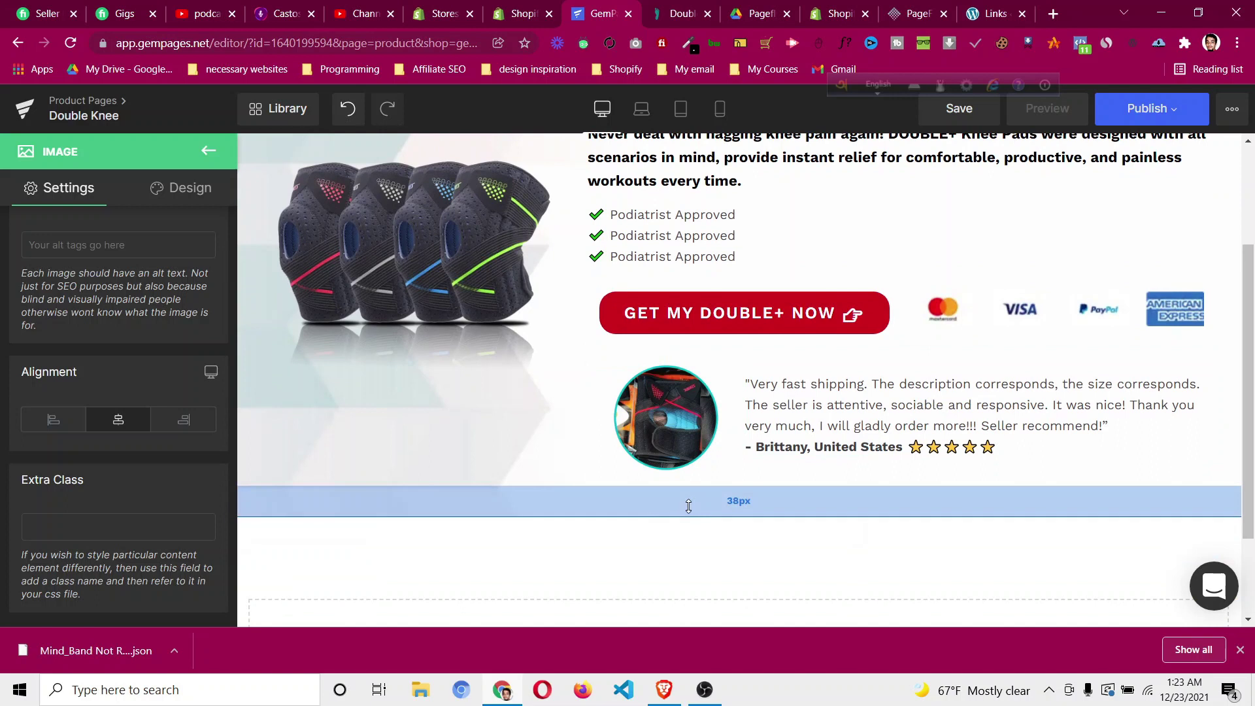
pyautogui.scroll(2, 961, 415)
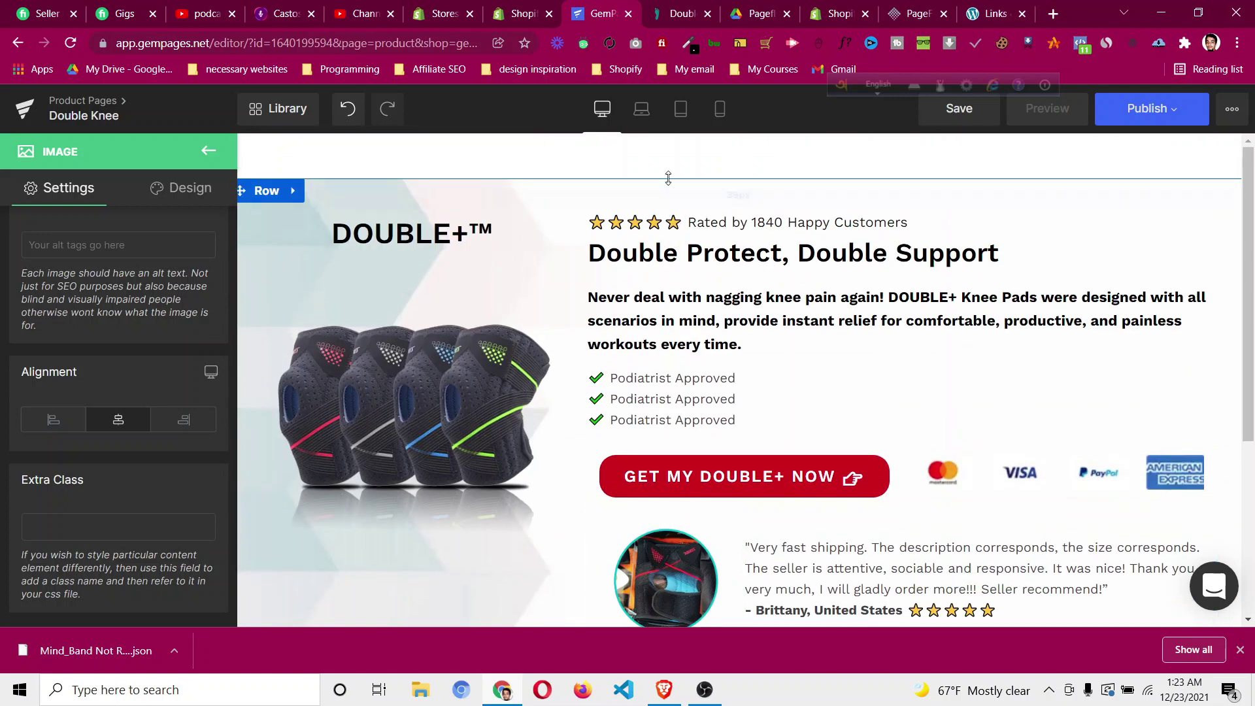
pyautogui.scroll(-3, 568, 311)
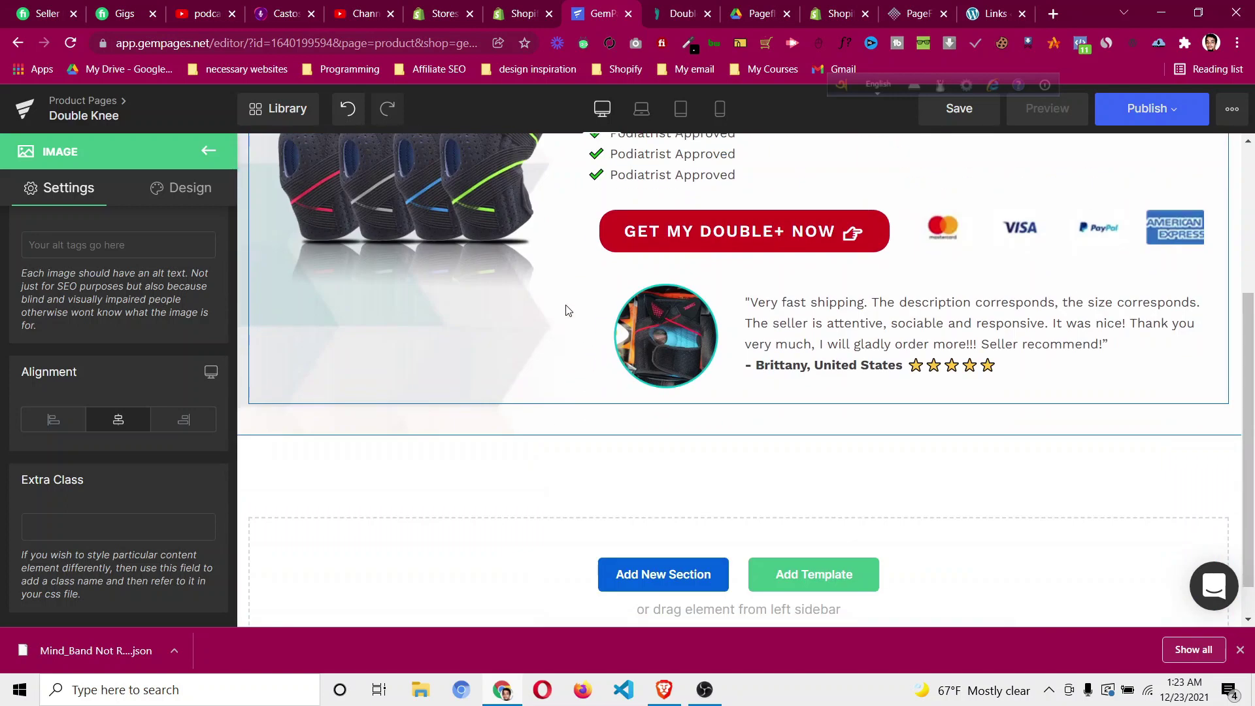
pyautogui.scroll(2, 568, 310)
pyautogui.click(684, 15)
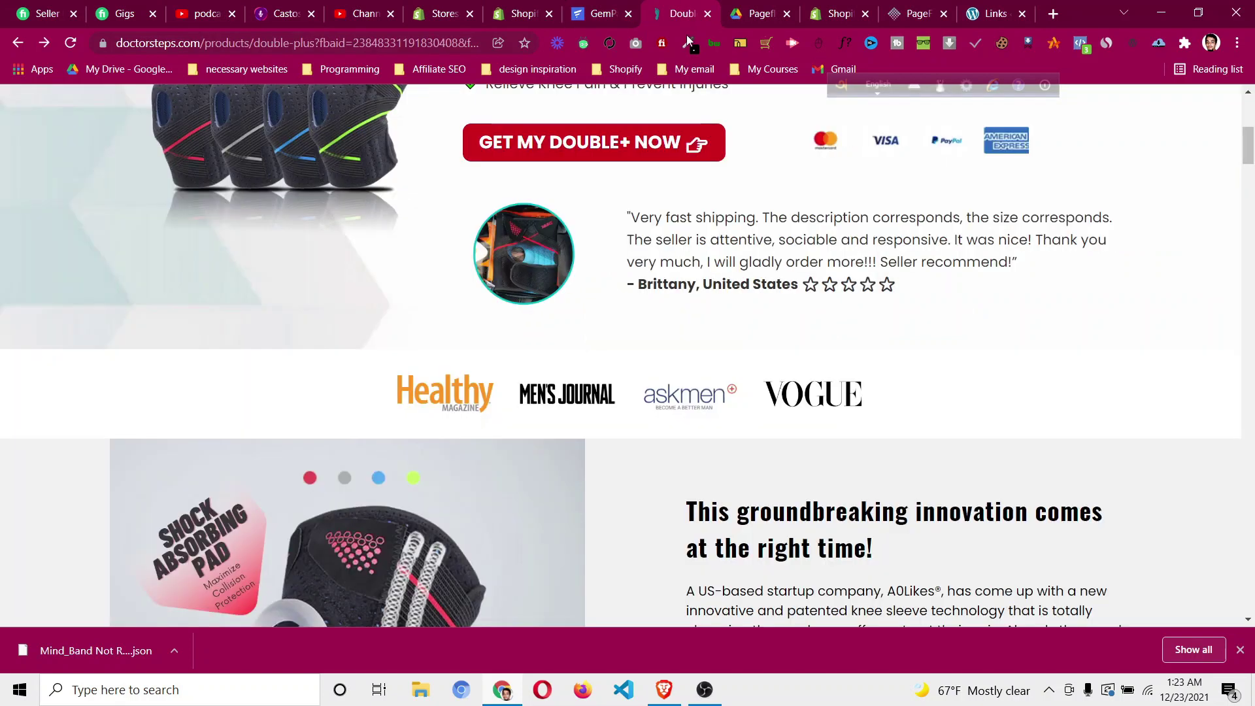
pyautogui.scroll(6, 738, 315)
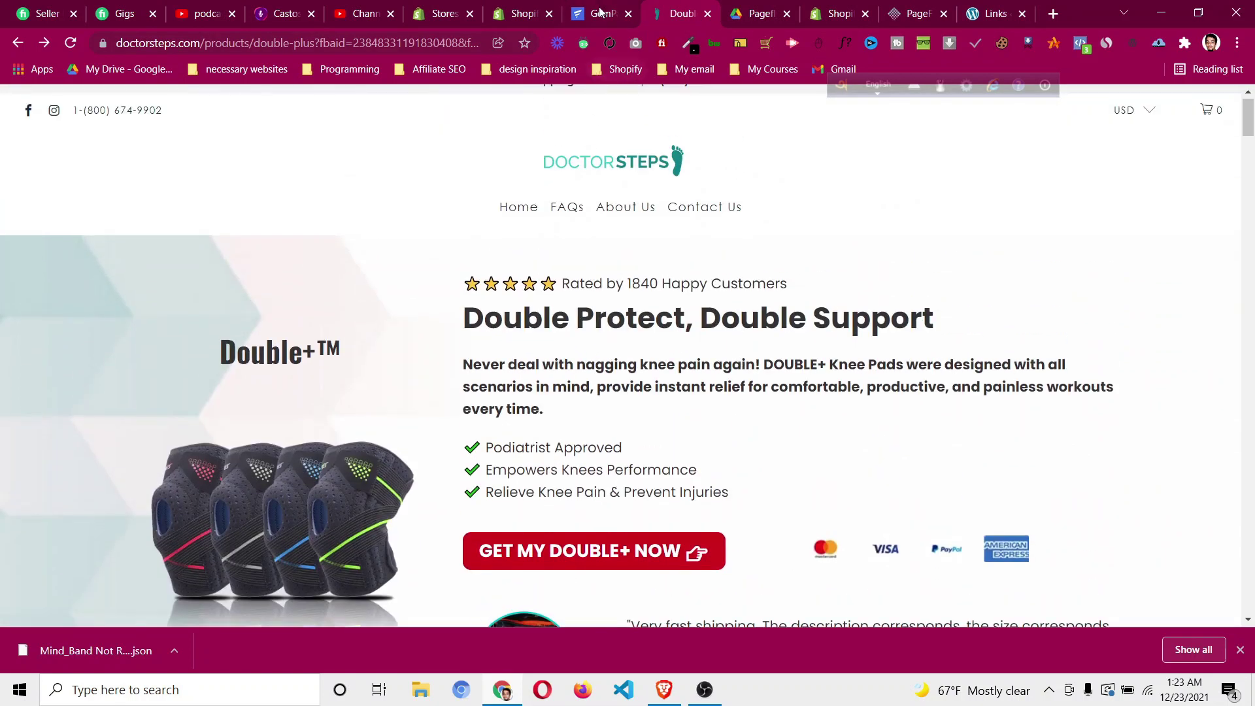
# Return to the GemPages editor and set the font size of the "Podiatrist Approved" checklist to 18 px.
pyautogui.click(600, 13)
pyautogui.click(739, 307)
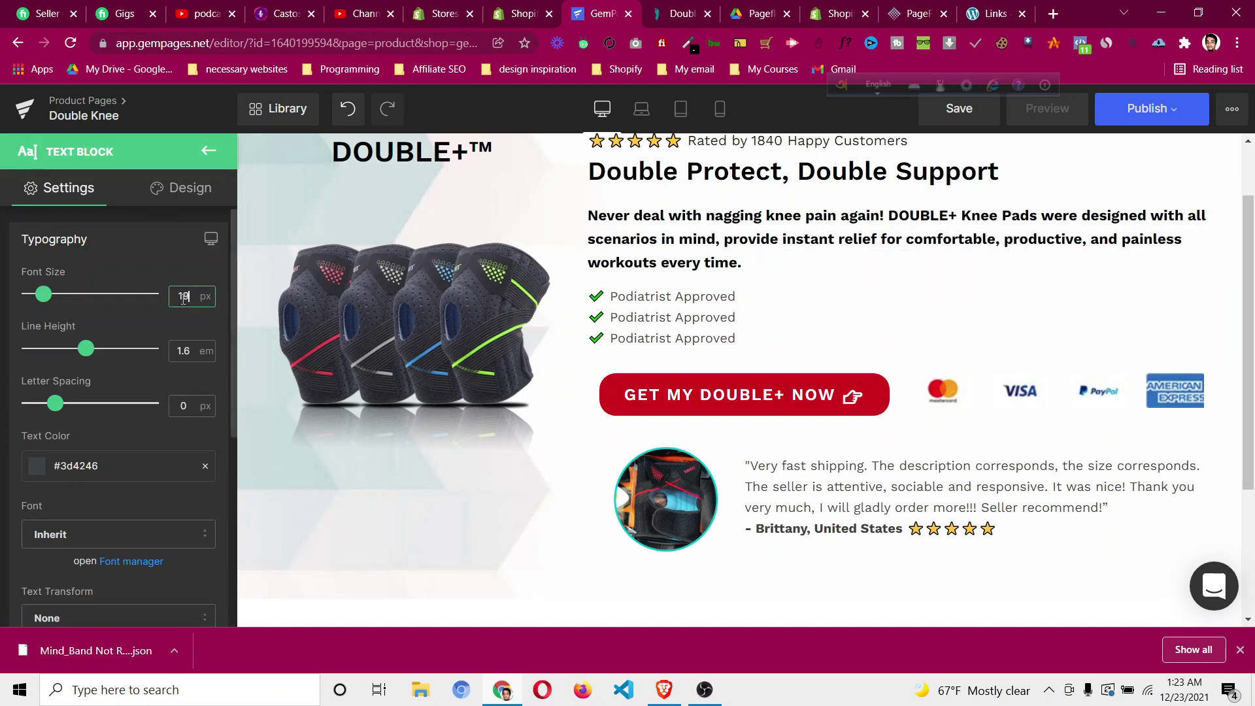
pyautogui.write('9')
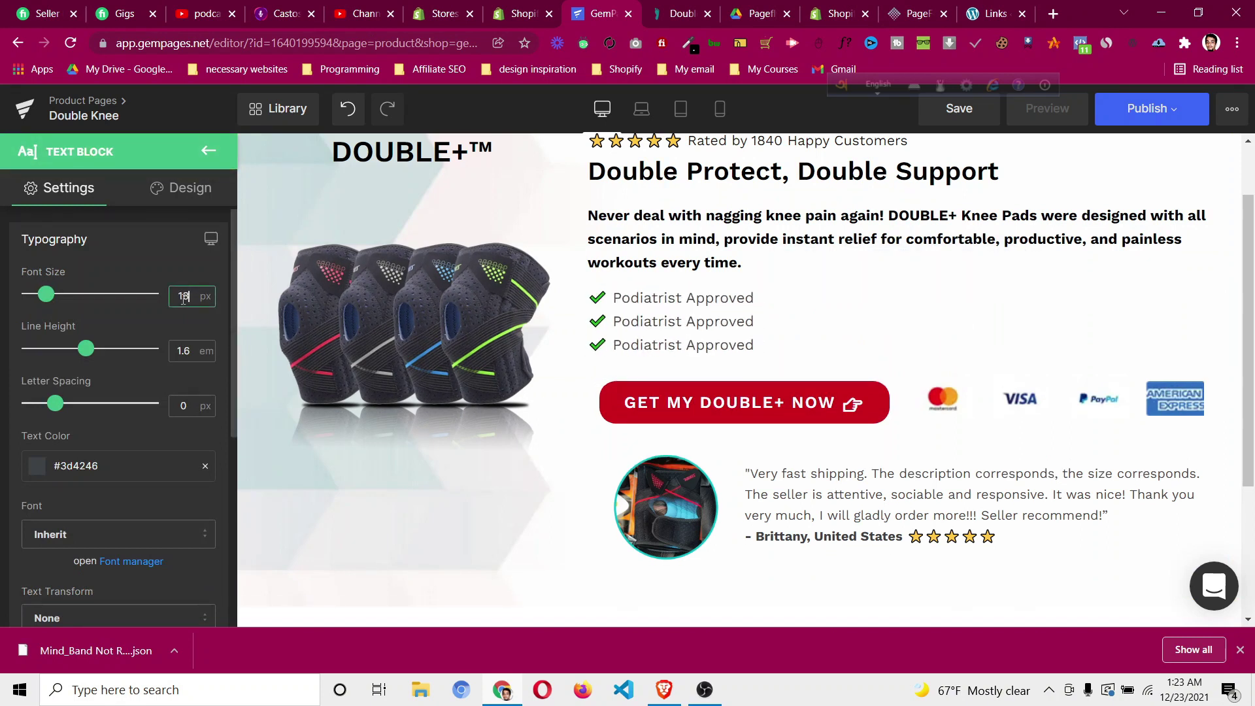
pyautogui.scroll(-1, 665, 351)
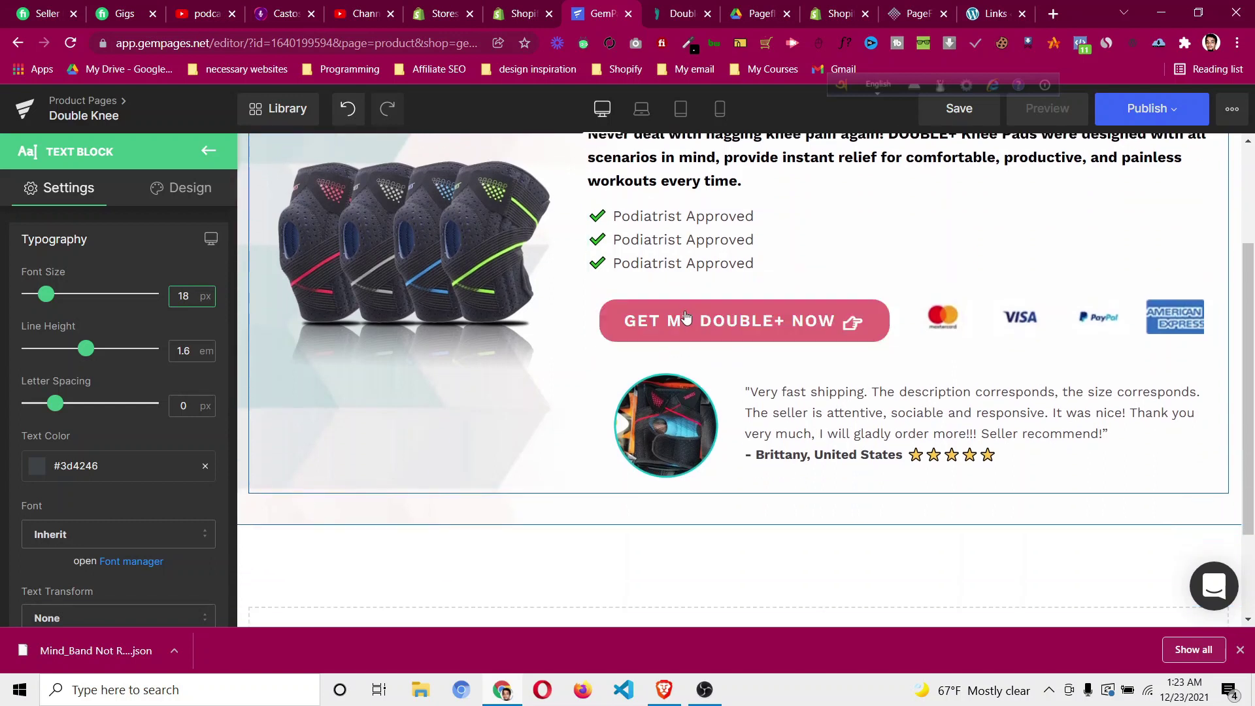
pyautogui.scroll(1, 608, 268)
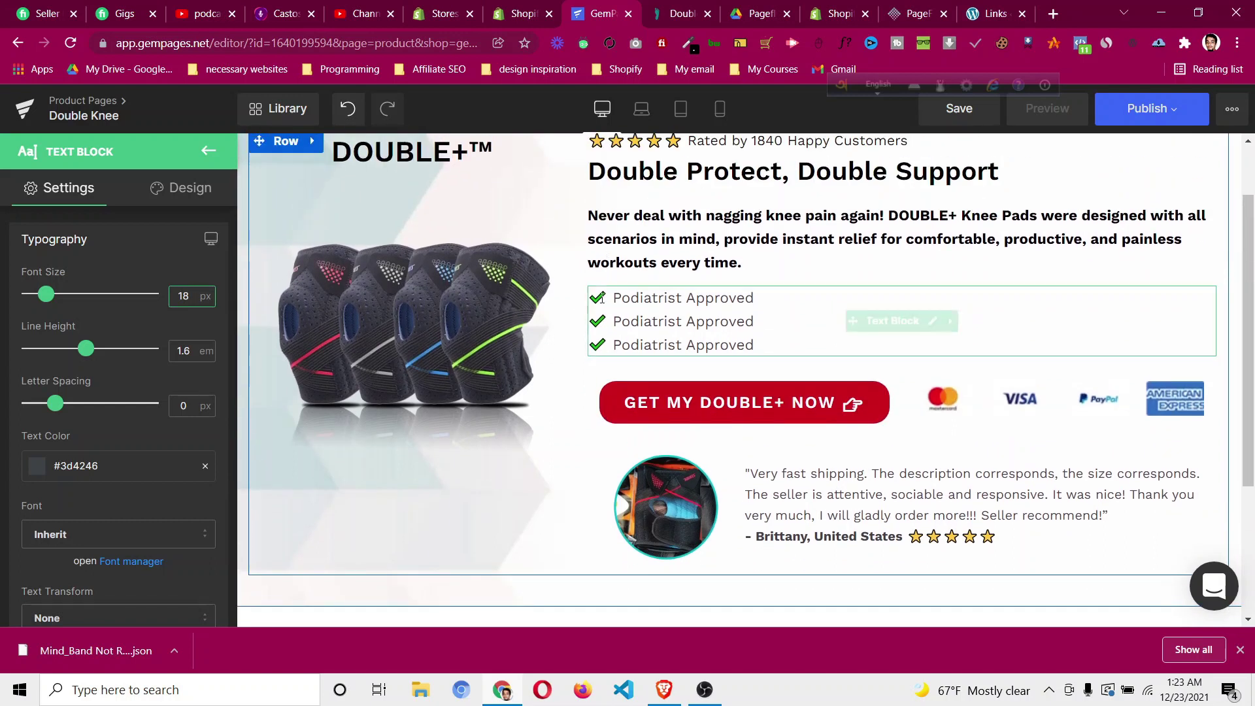
# Search Google in a new tab for "check symbol" and open the fsymbols.com tick symbol page to examine the copyable check marks.
pyautogui.click(606, 298)
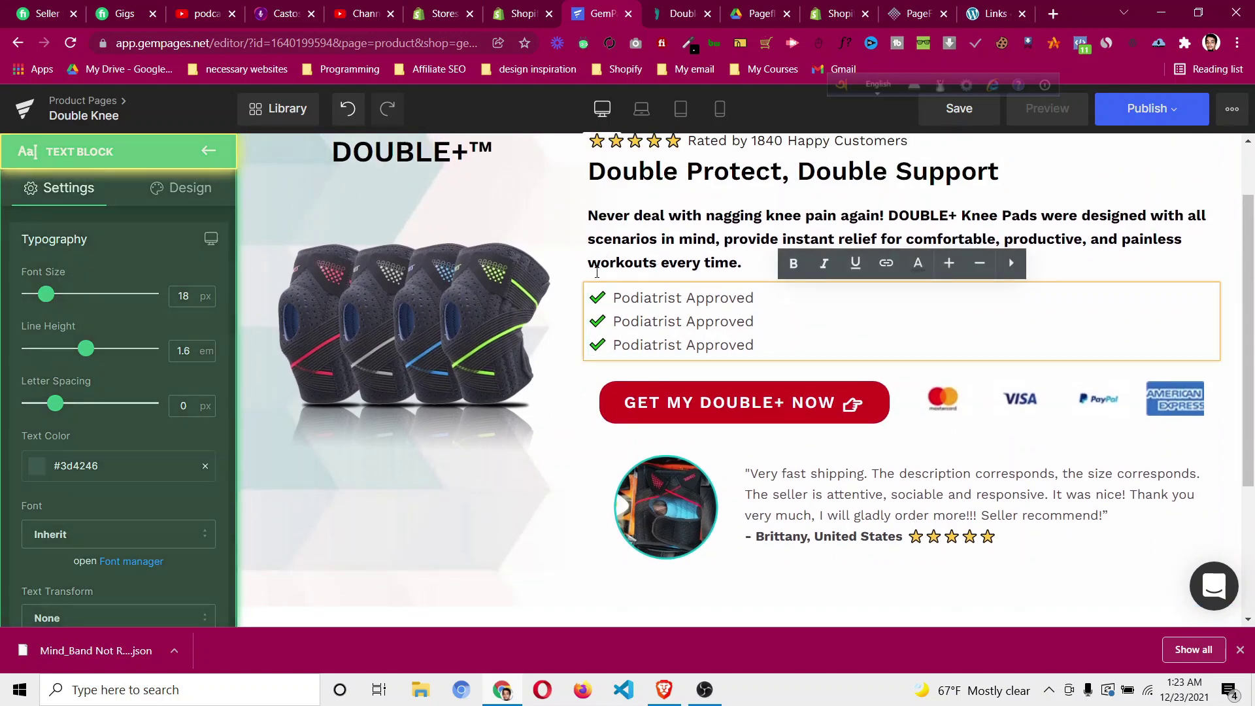
pyautogui.click(1053, 14)
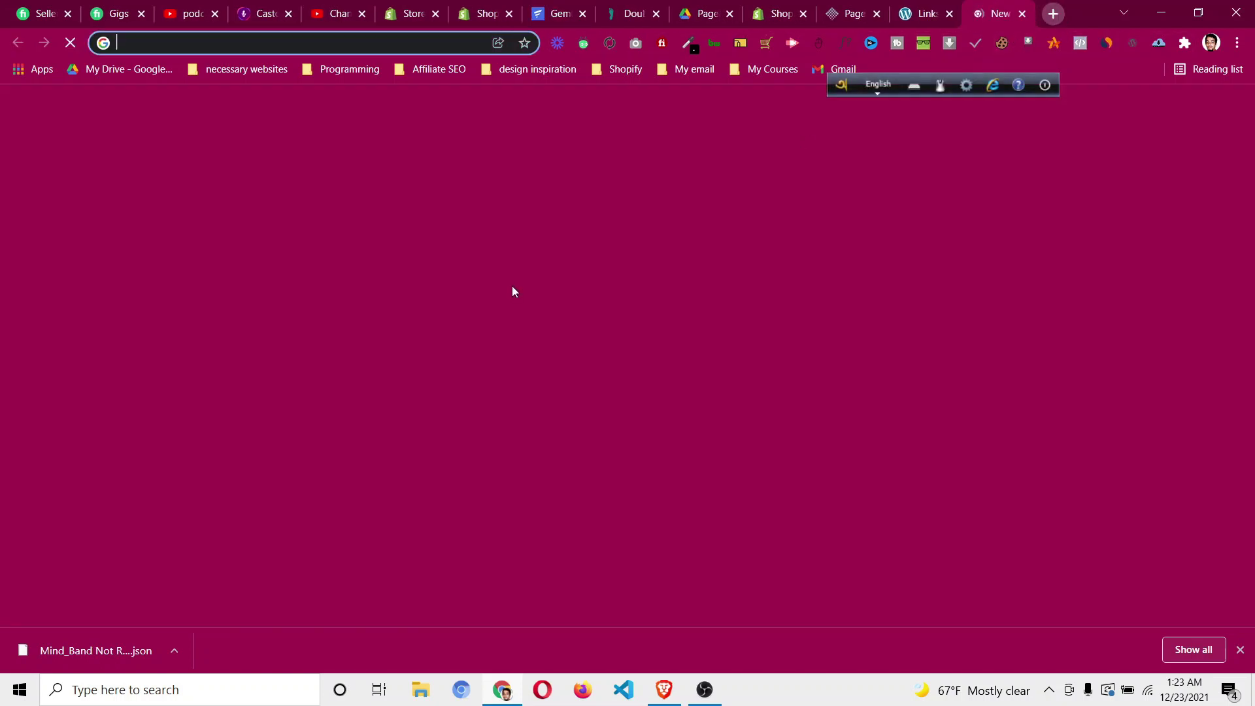
pyautogui.write('check symbi')
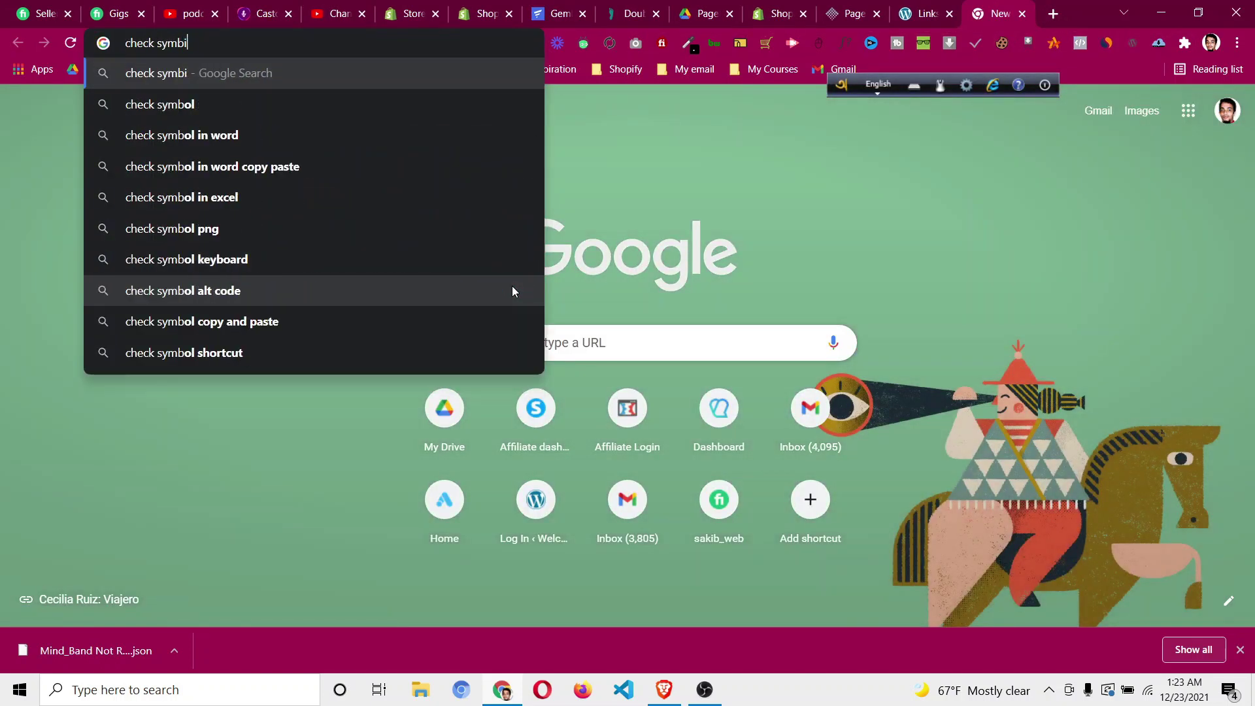
pyautogui.press('BackSpace')
pyautogui.write('ol')
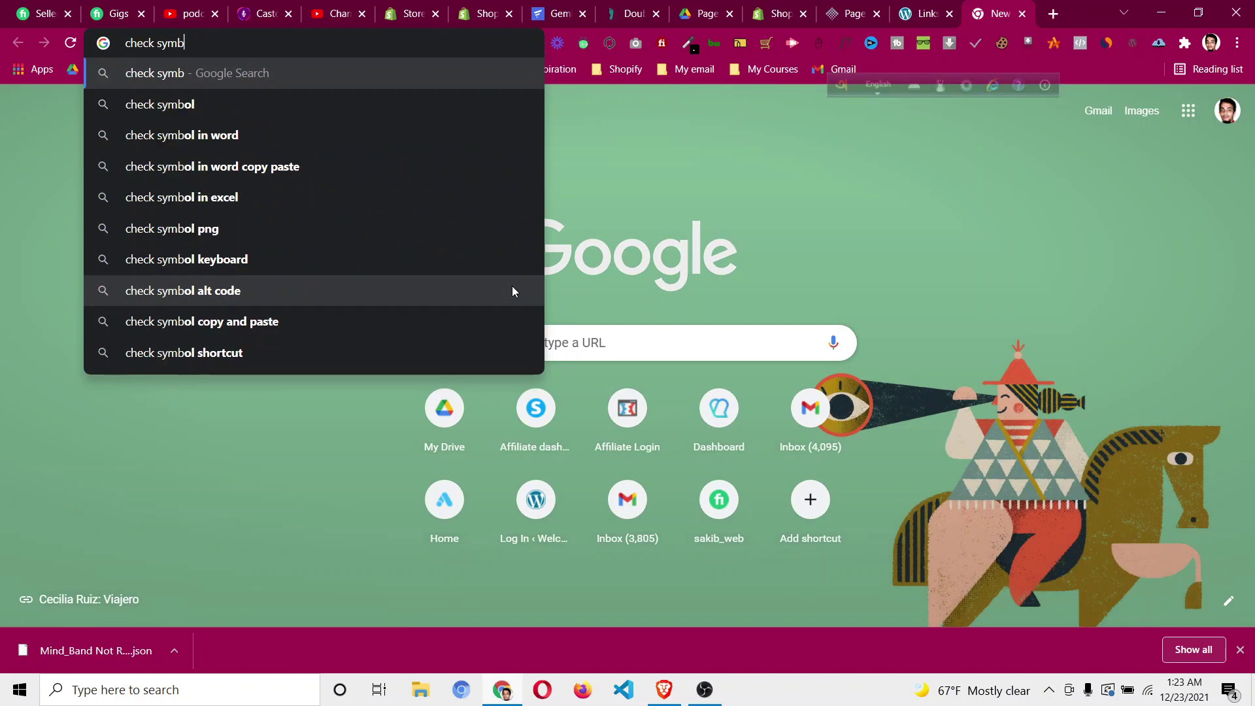
pyautogui.press('Return')
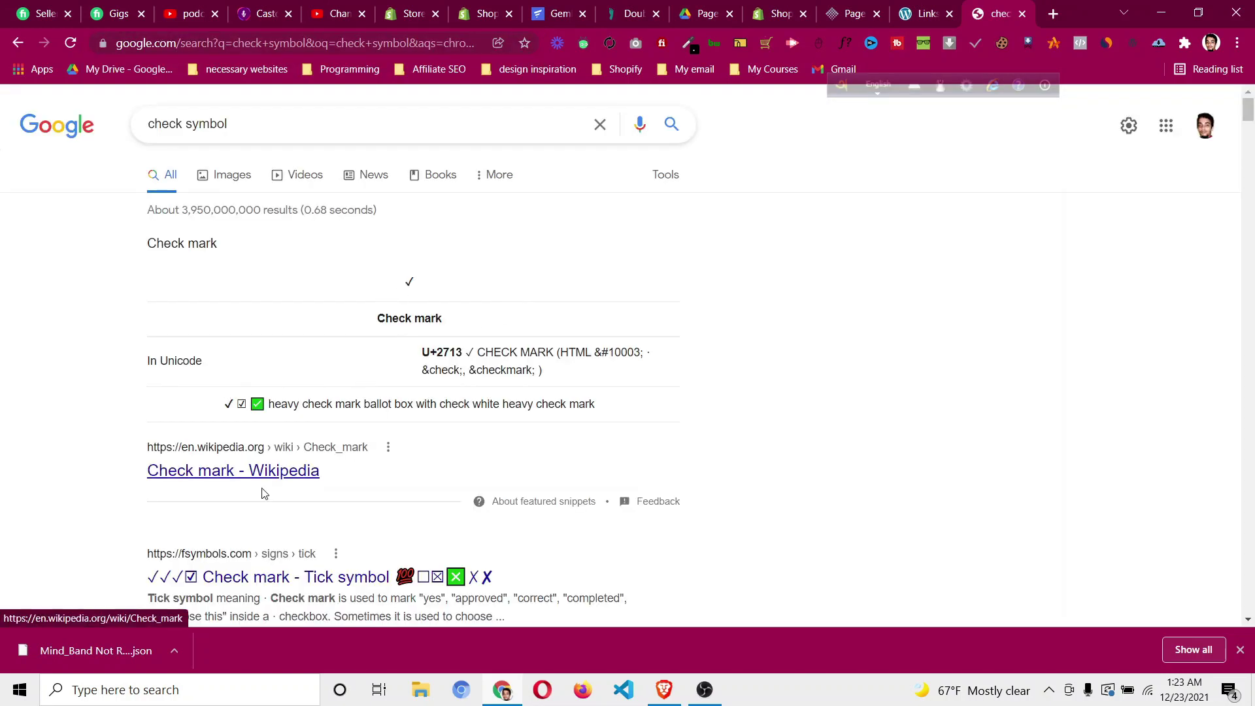
pyautogui.scroll(-4, 455, 410)
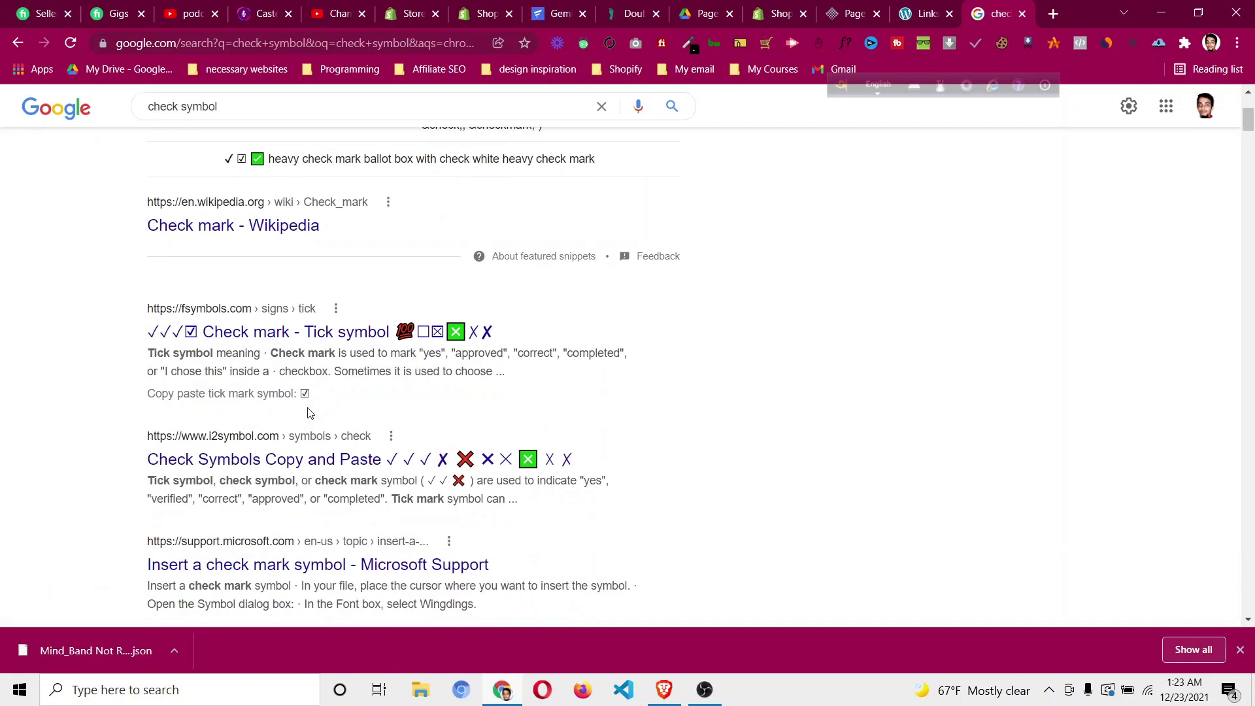
pyautogui.click(302, 336)
pyautogui.scroll(-1, 425, 362)
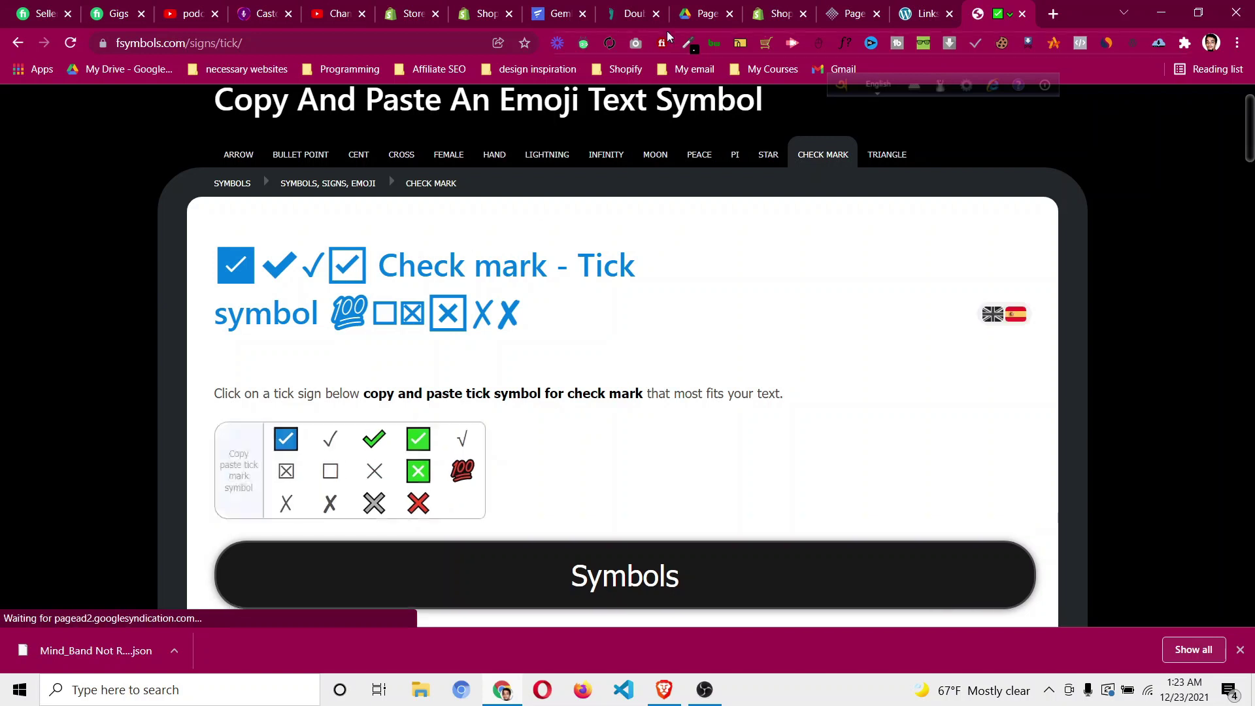
# Return to the GemPages editor, look through the element library's list elements, and review the finished hero section.
pyautogui.click(574, 12)
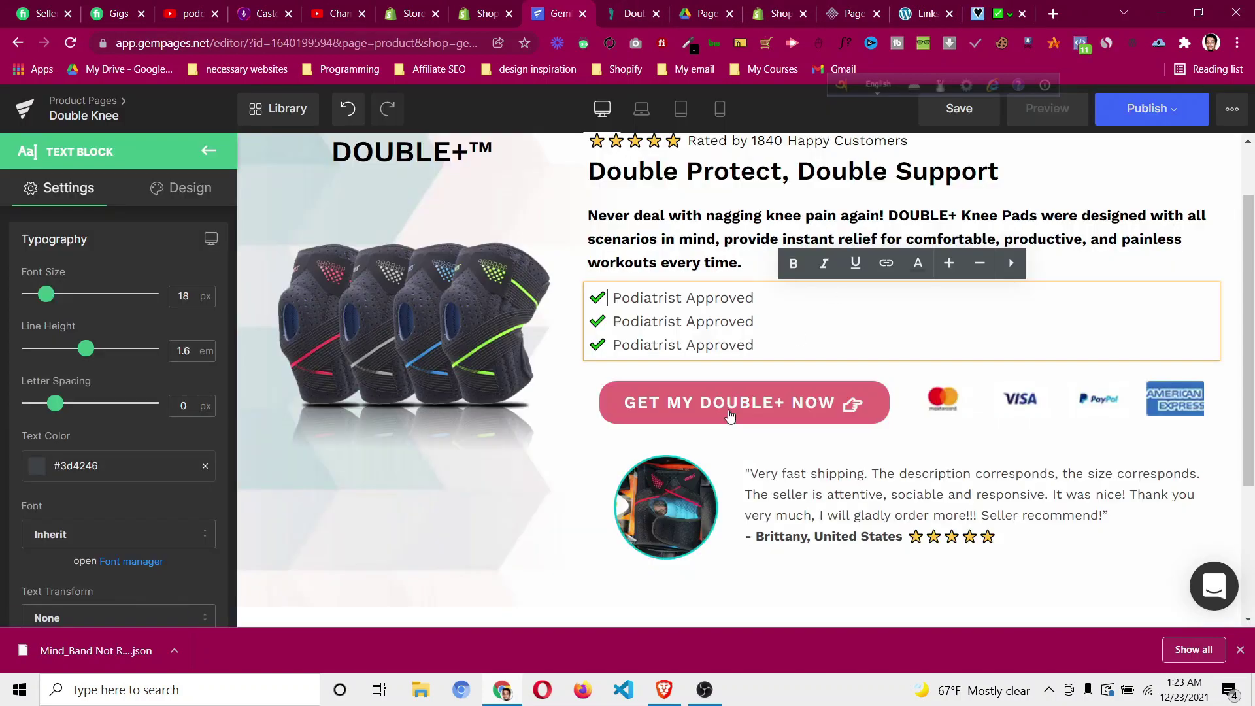
pyautogui.click(569, 496)
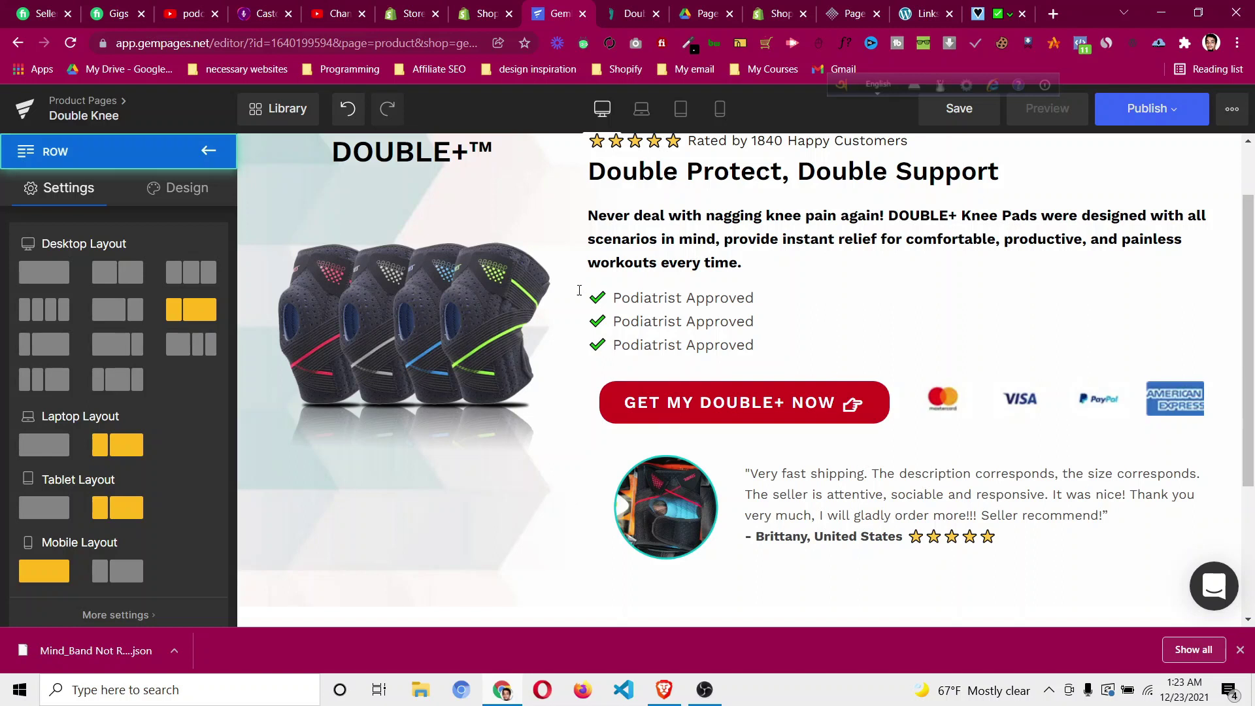
pyautogui.click(207, 152)
pyautogui.scroll(-9, 169, 514)
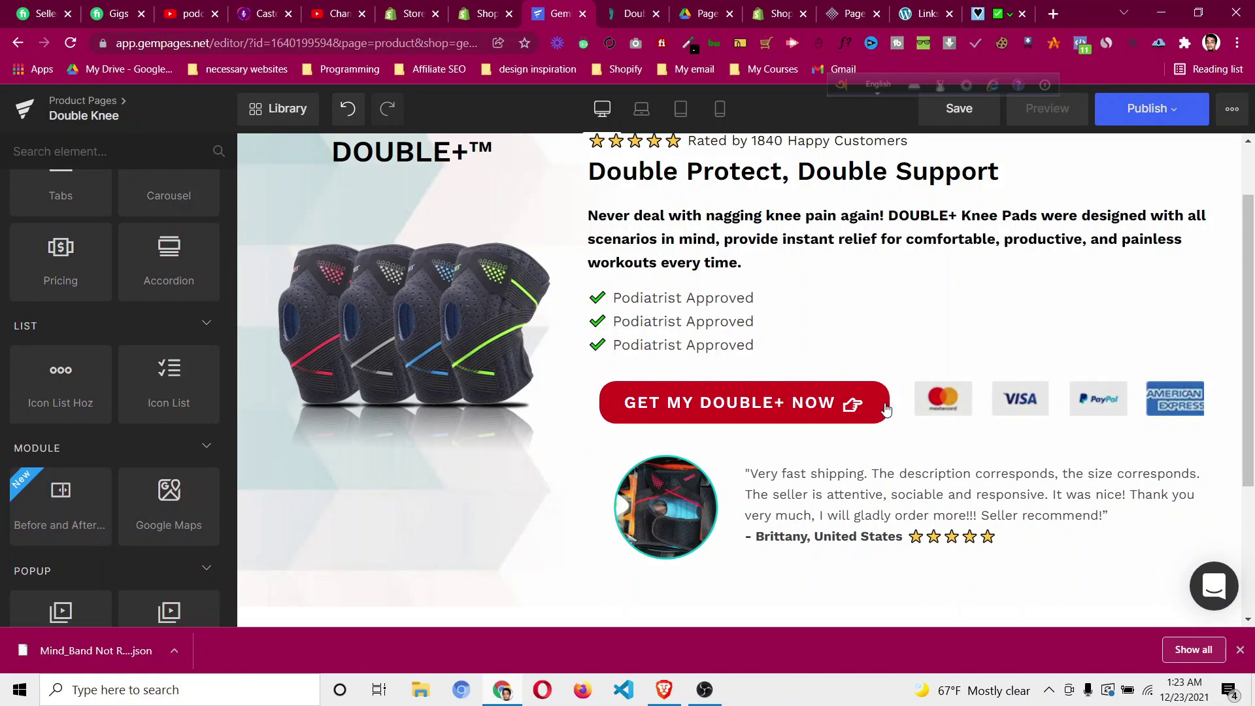
pyautogui.scroll(-3, 865, 423)
pyautogui.scroll(4, 533, 425)
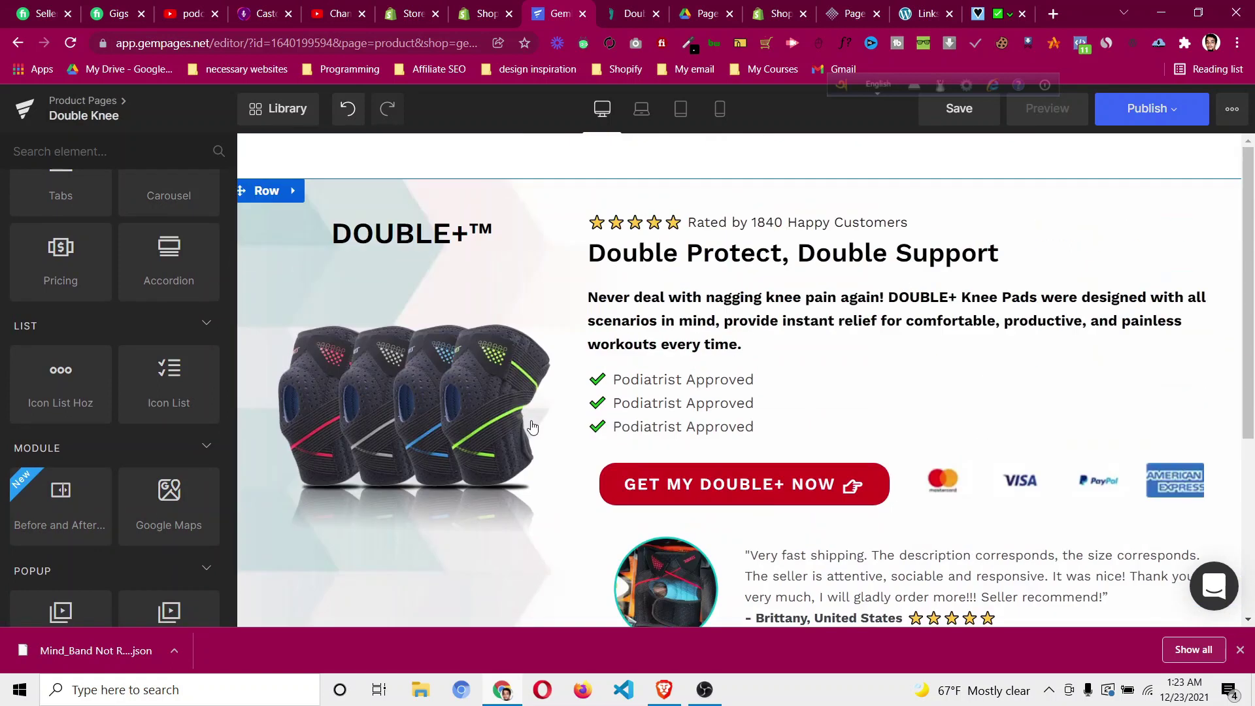
pyautogui.scroll(-4, 566, 347)
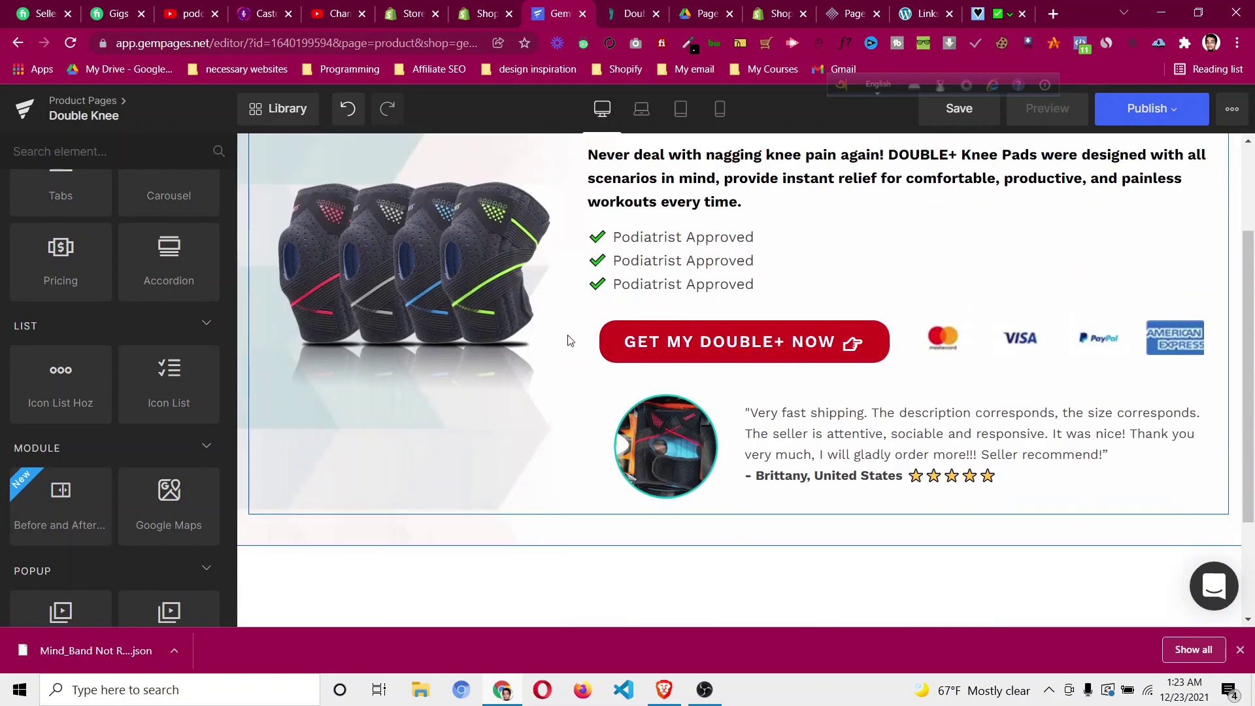
pyautogui.scroll(4, 567, 348)
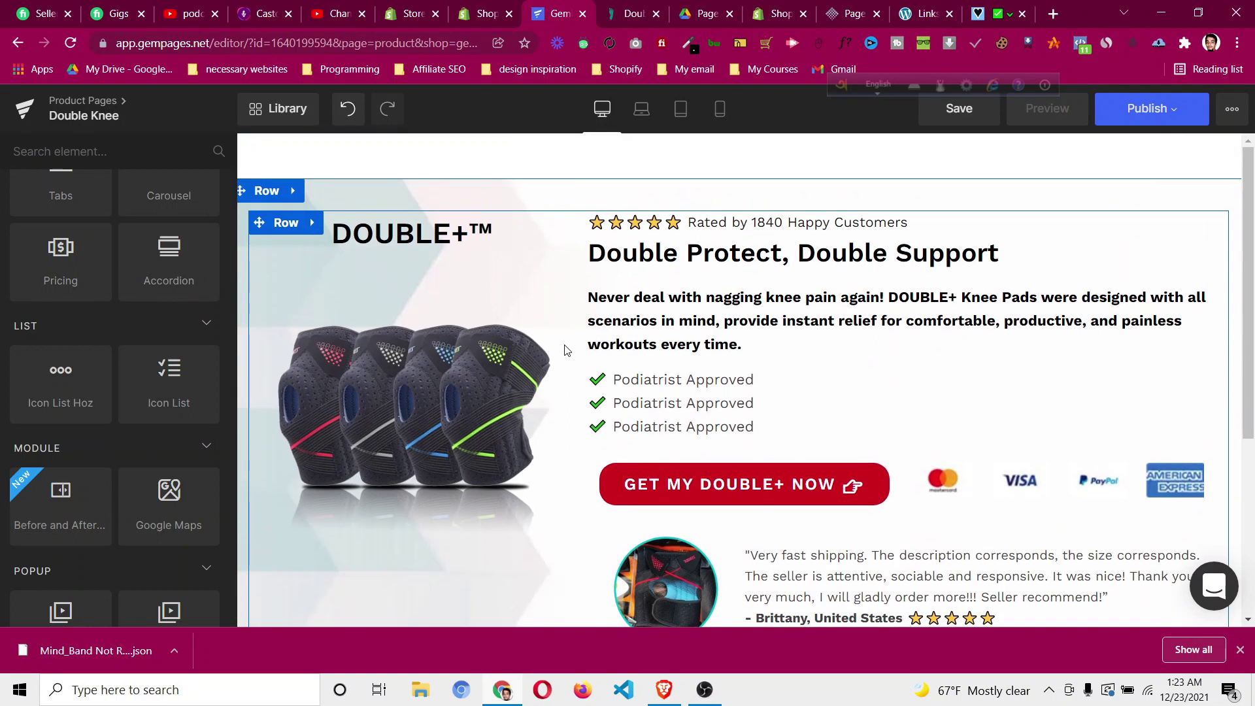
# Open the inner hero row's settings and examine its desktop, laptop, tablet and mobile column layouts.
pyautogui.click(286, 224)
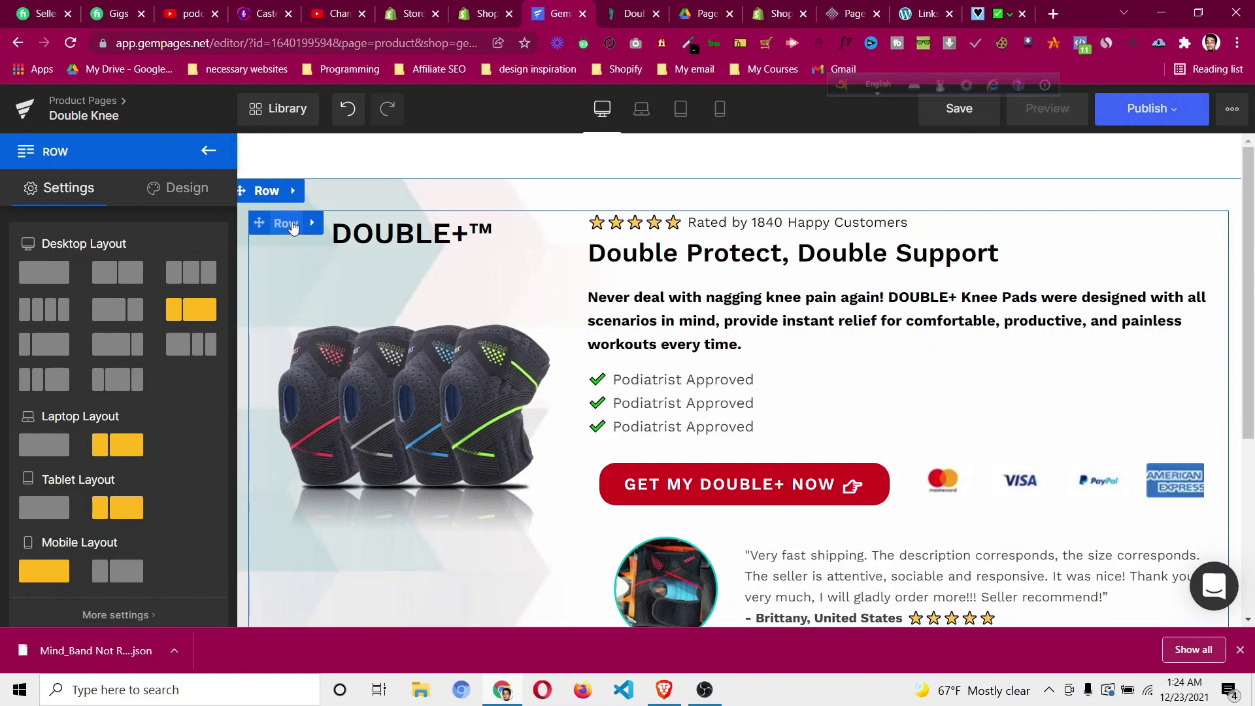
pyautogui.click(293, 228)
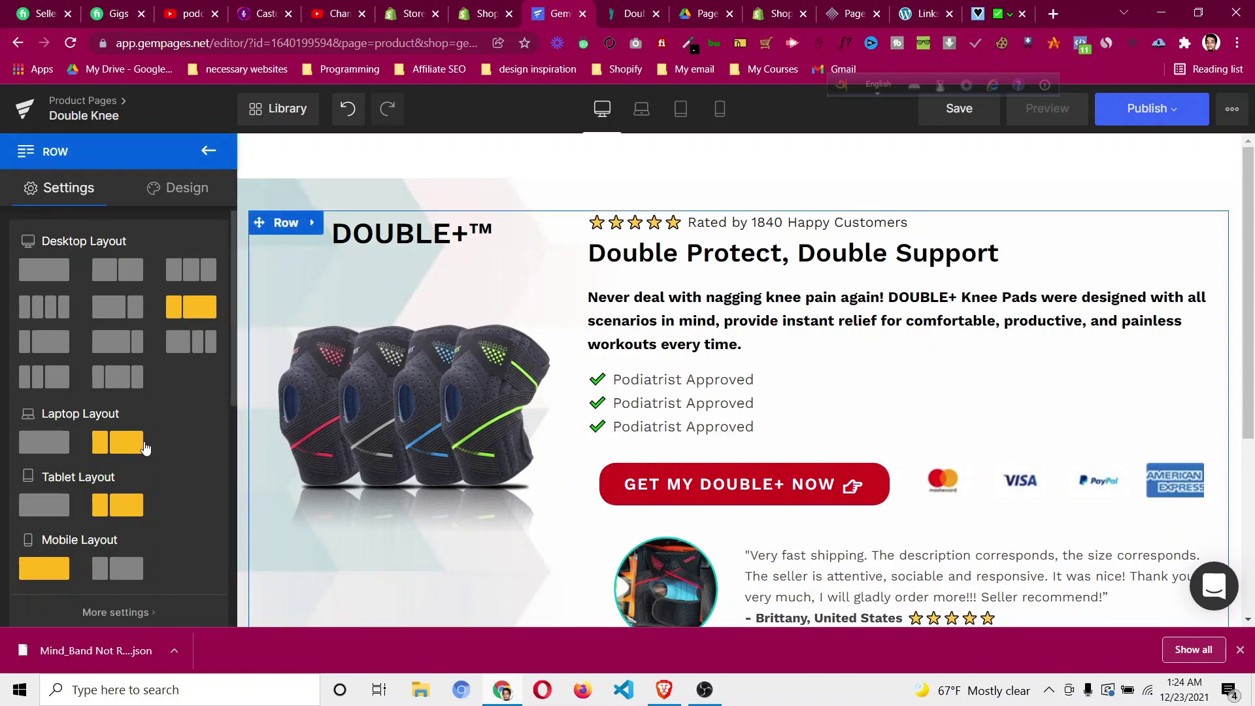
pyautogui.scroll(-1, 53, 505)
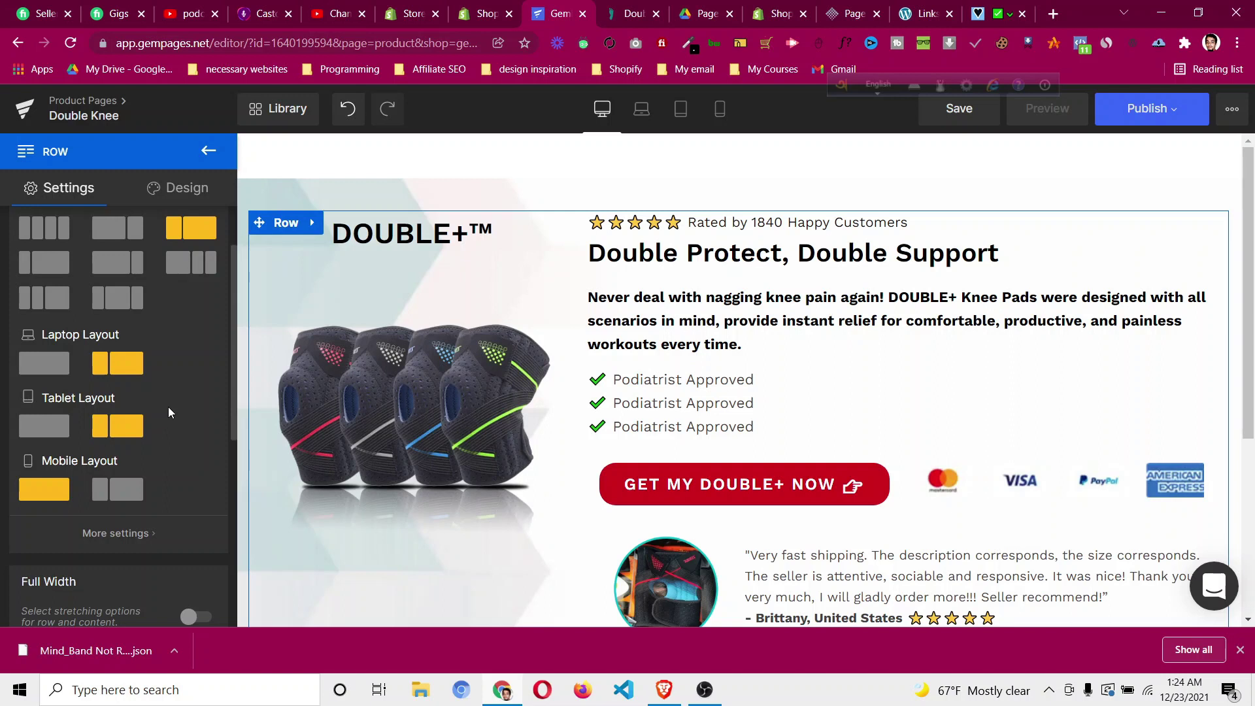
pyautogui.scroll(1, 167, 406)
pyautogui.scroll(-1, 168, 410)
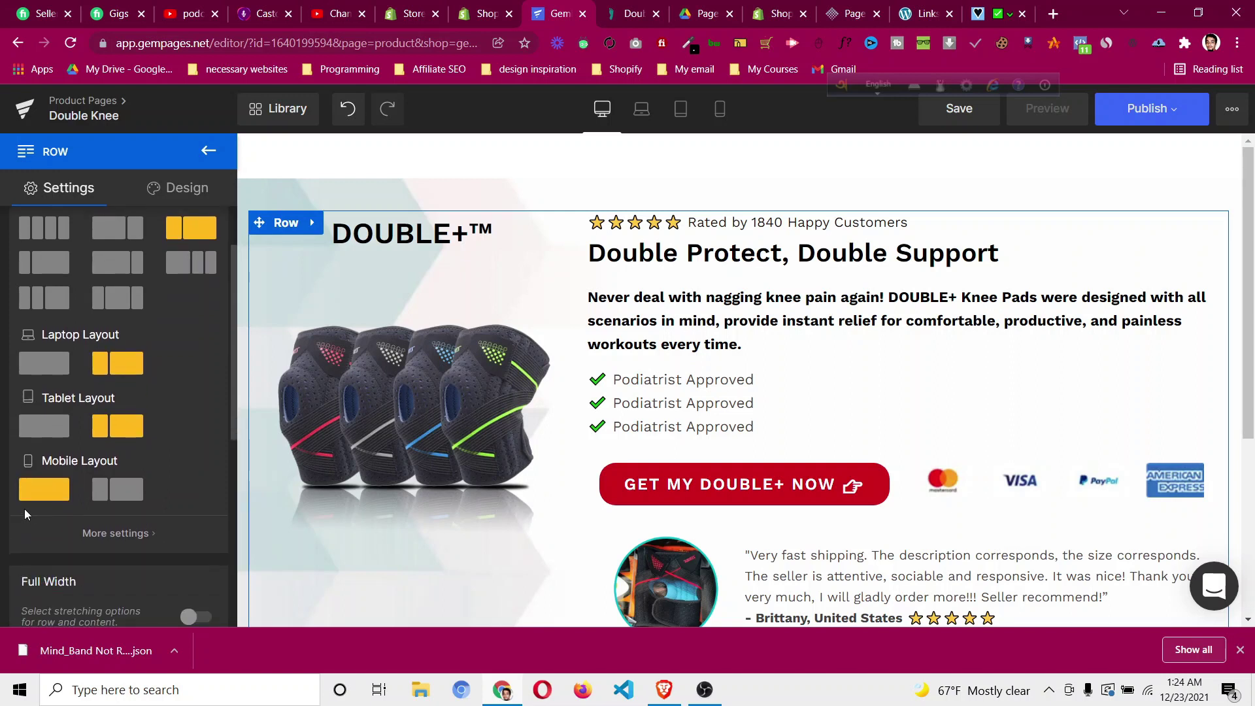
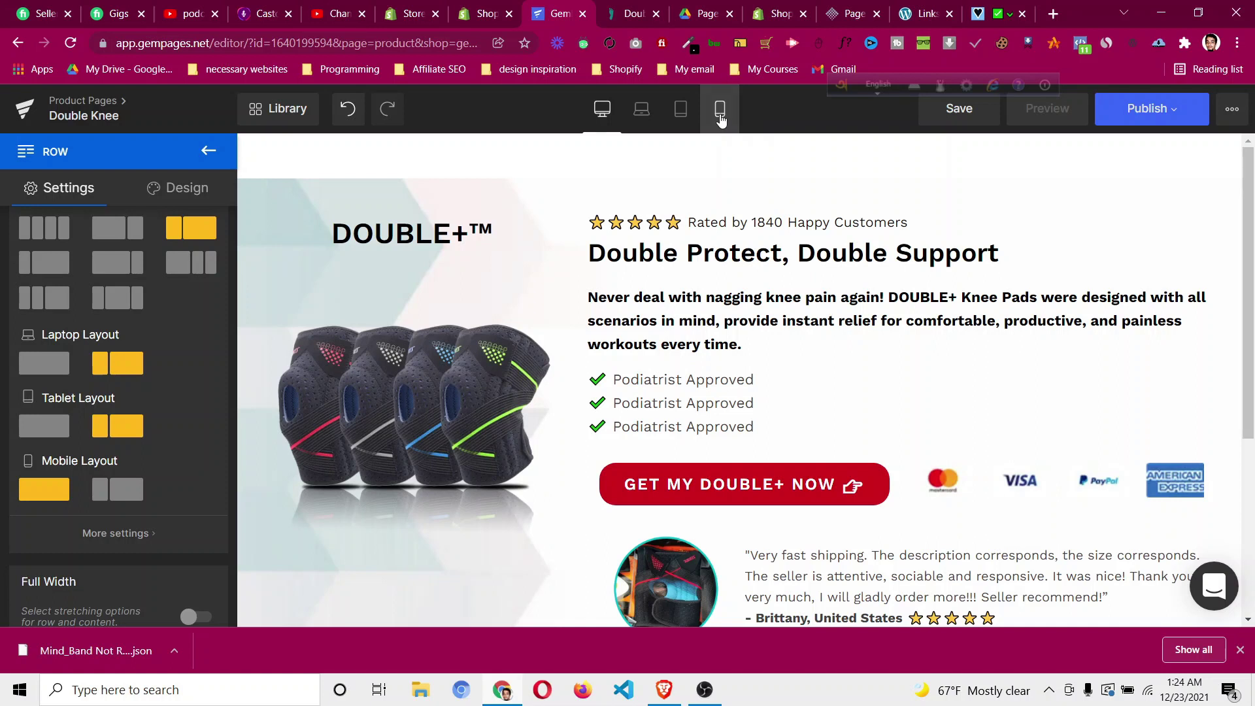
# Switch the editor to the mobile view and examine the hero section from the product title down to the customer testimonial.
pyautogui.click(720, 111)
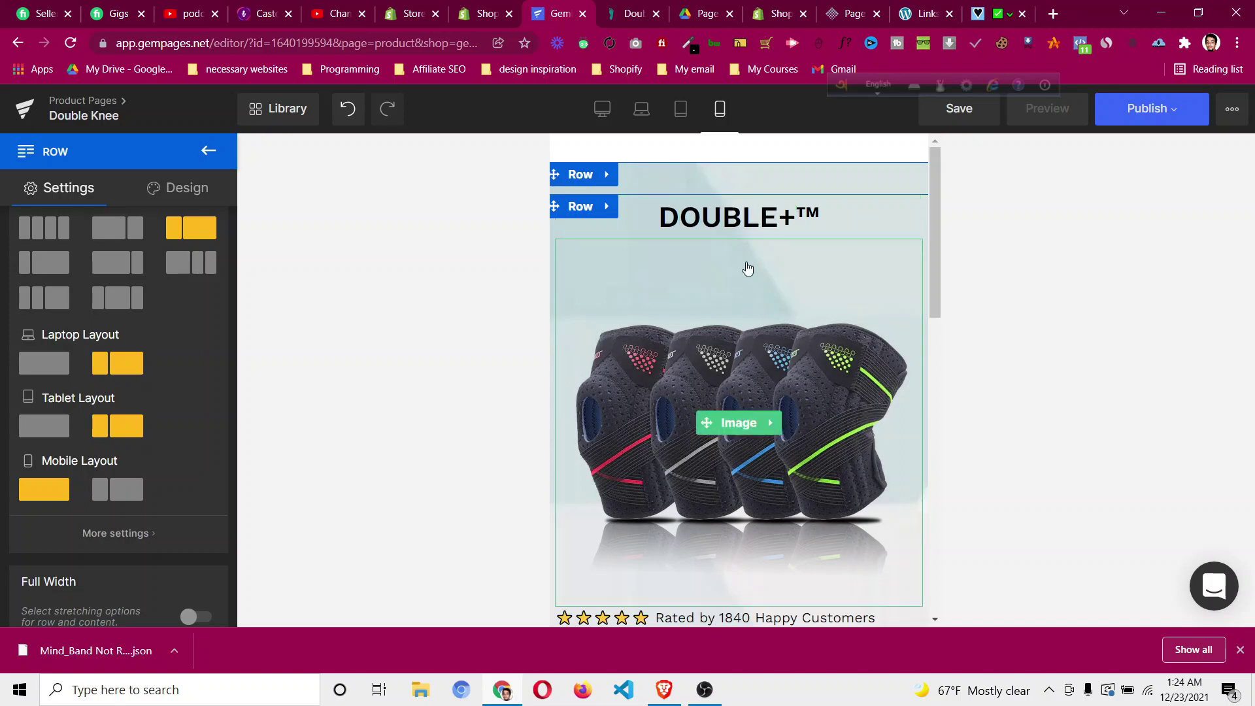
pyautogui.scroll(-5, 710, 359)
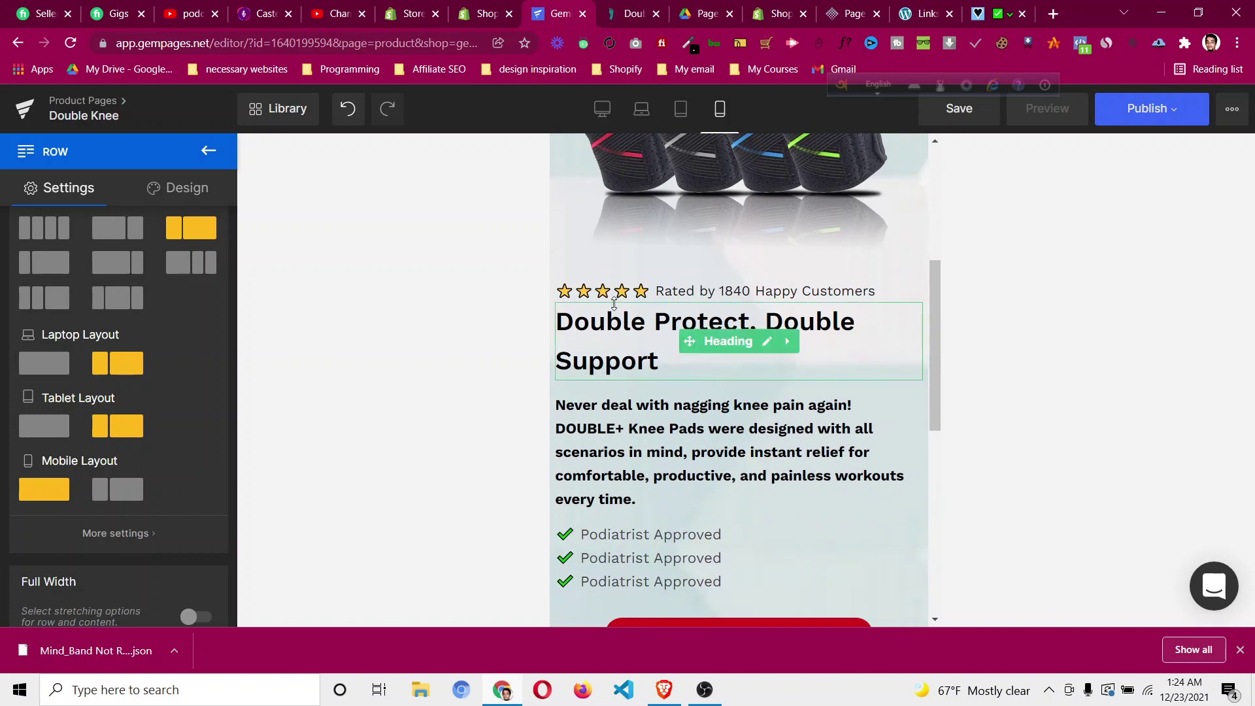
pyautogui.scroll(-5, 621, 358)
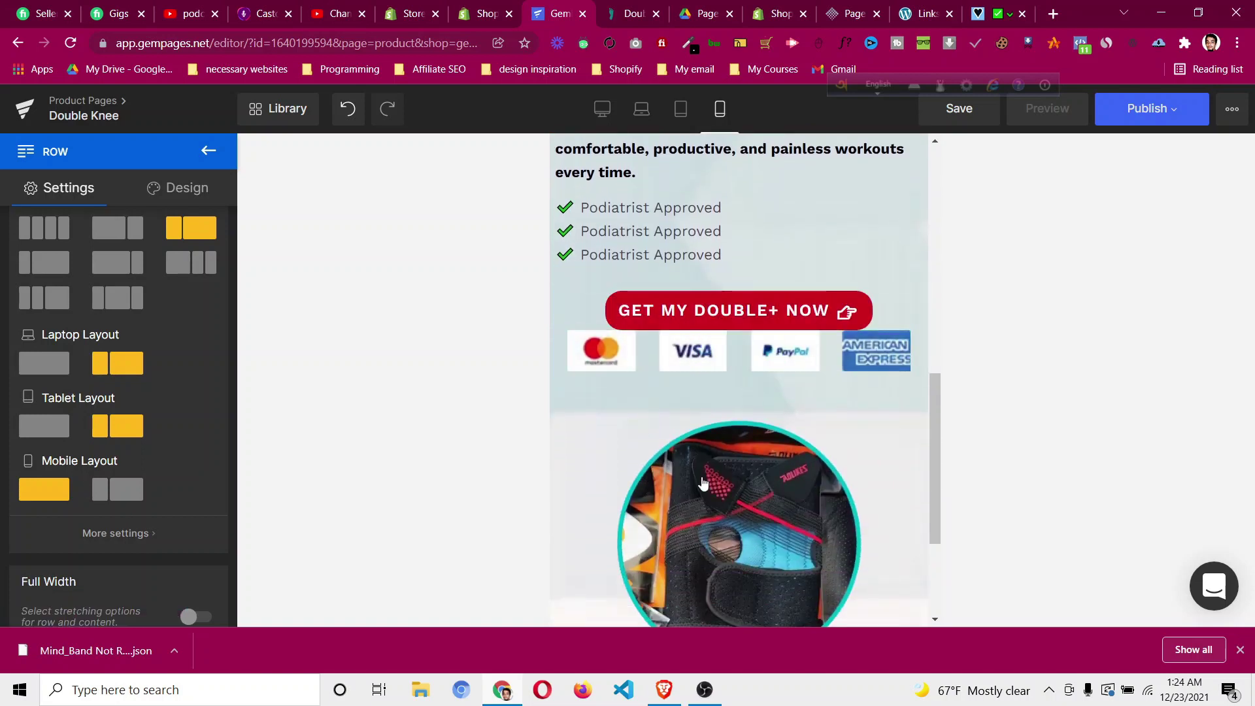
pyautogui.scroll(-3, 703, 474)
pyautogui.scroll(1, 722, 450)
pyautogui.scroll(-1, 722, 449)
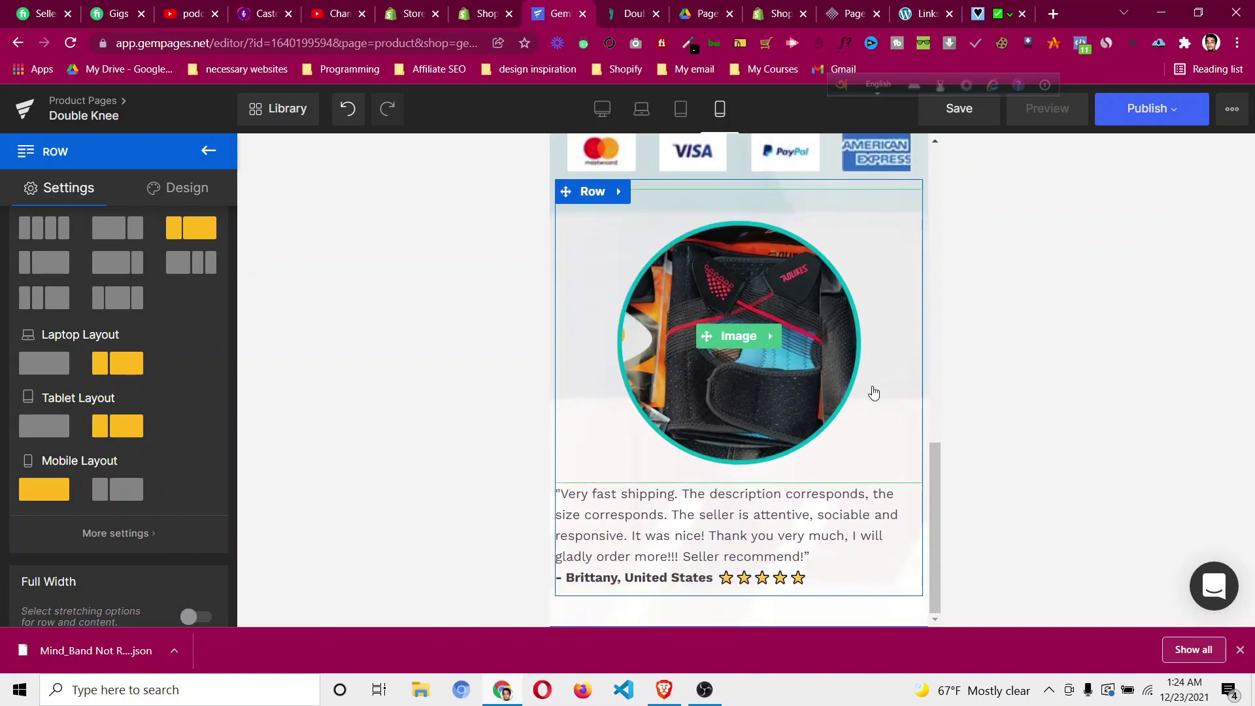
pyautogui.scroll(10, 872, 392)
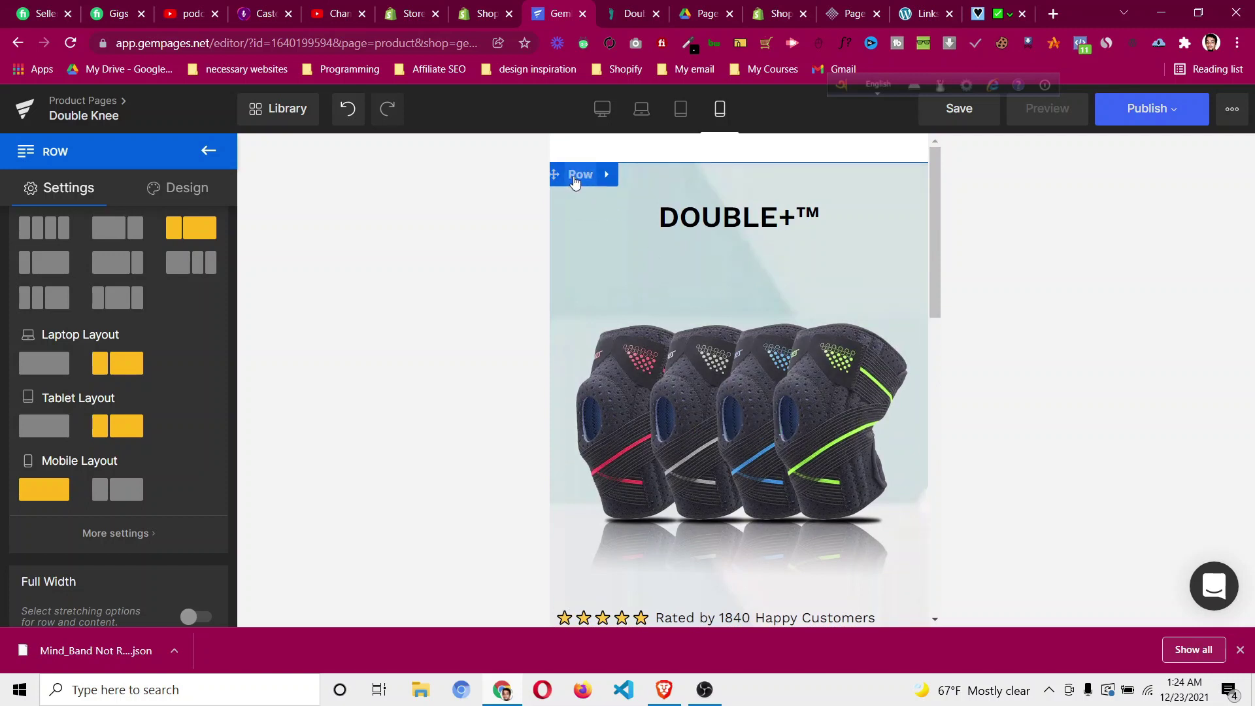
pyautogui.scroll(-10, 592, 229)
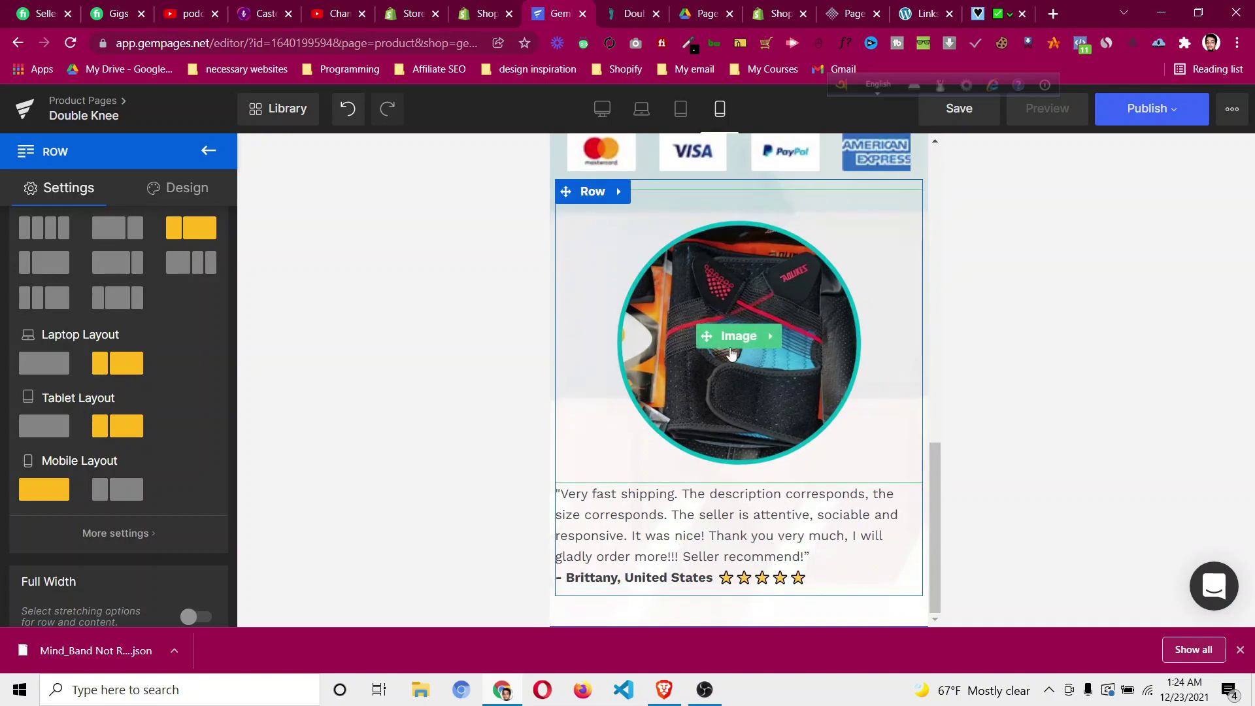
# Switch to the doctorsteps.com reference page, shrink the browser window to phone width, examine its mobile hero layout, and maximize the window again.
pyautogui.click(635, 13)
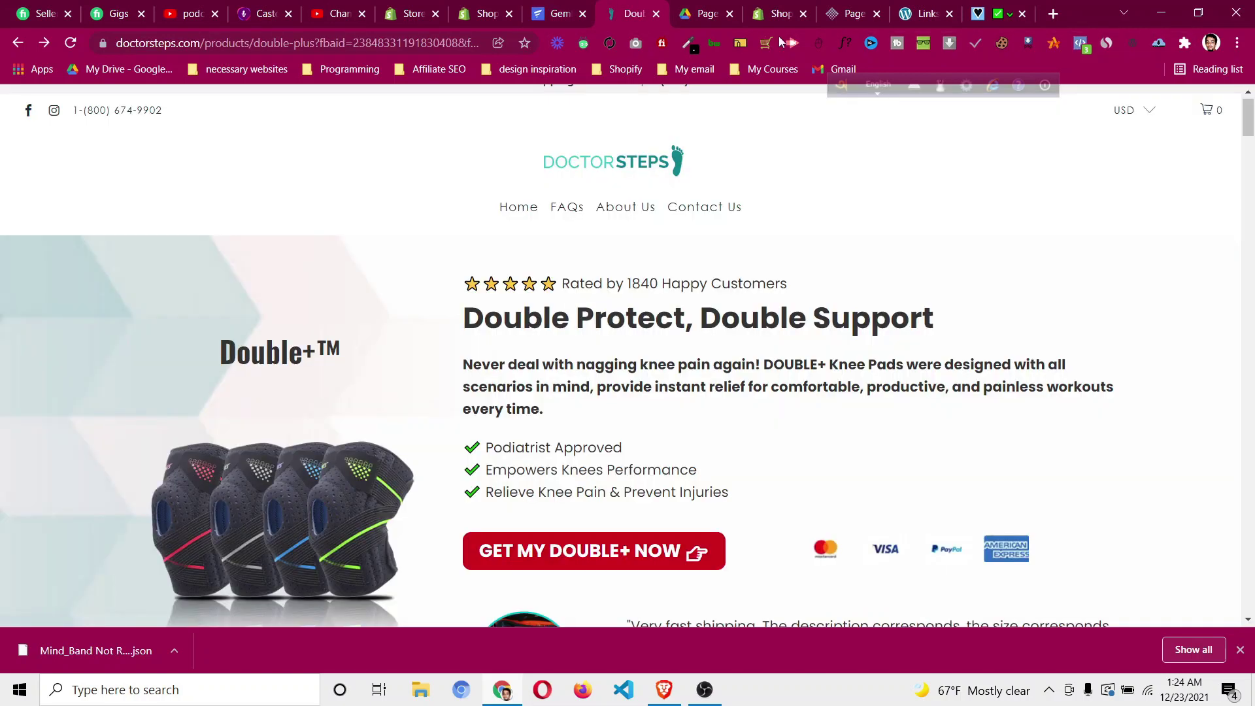
pyautogui.click(1197, 13)
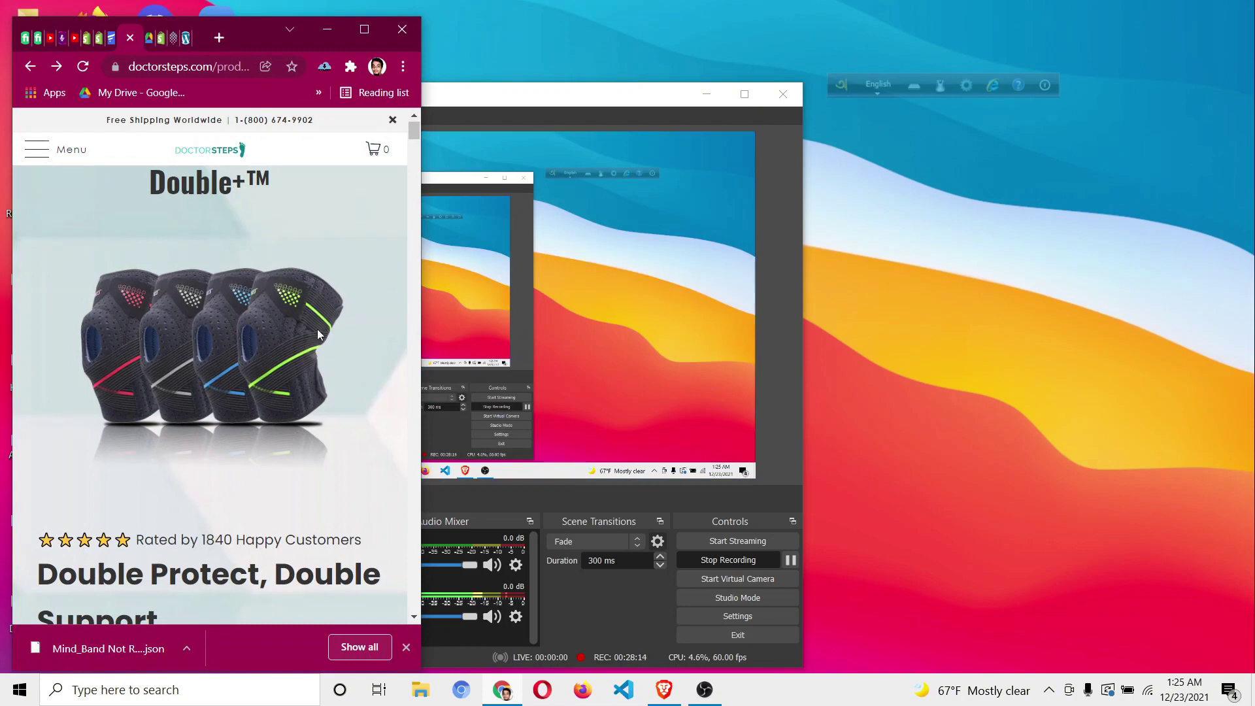
pyautogui.click(711, 92)
pyautogui.scroll(-10, 183, 335)
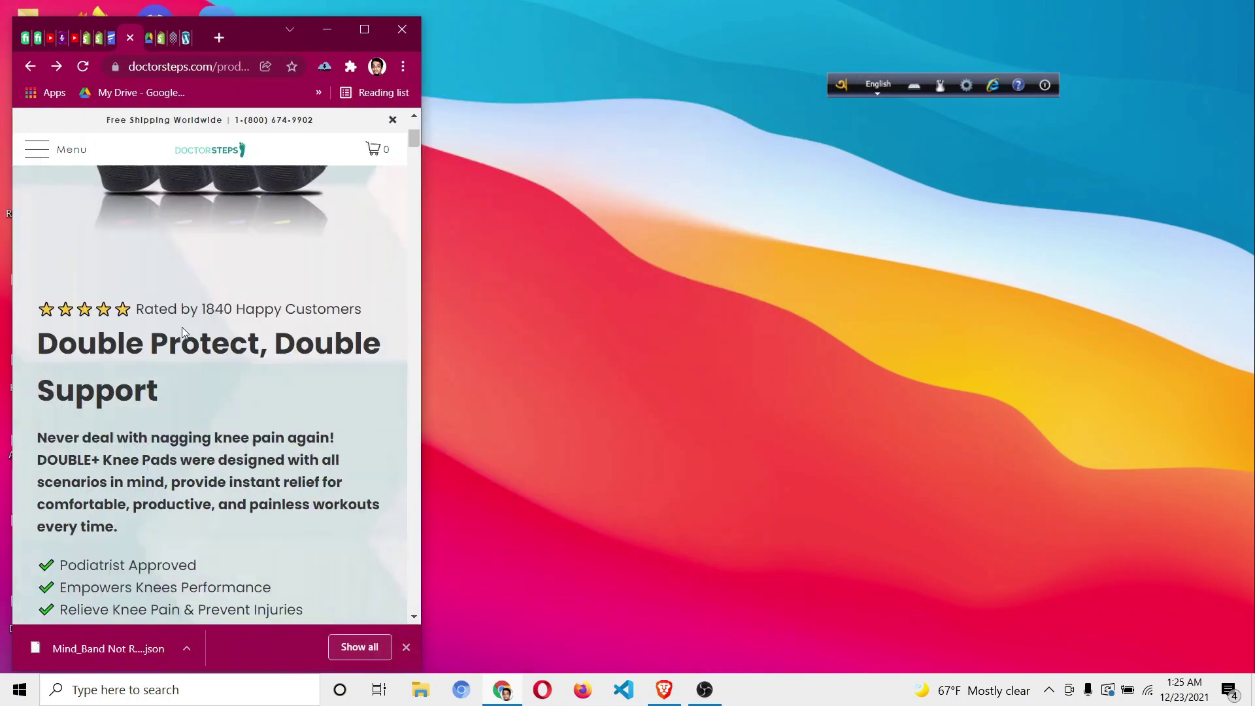
pyautogui.scroll(-3, 210, 401)
pyautogui.scroll(2, 211, 400)
pyautogui.scroll(-2, 211, 401)
pyautogui.scroll(2, 180, 311)
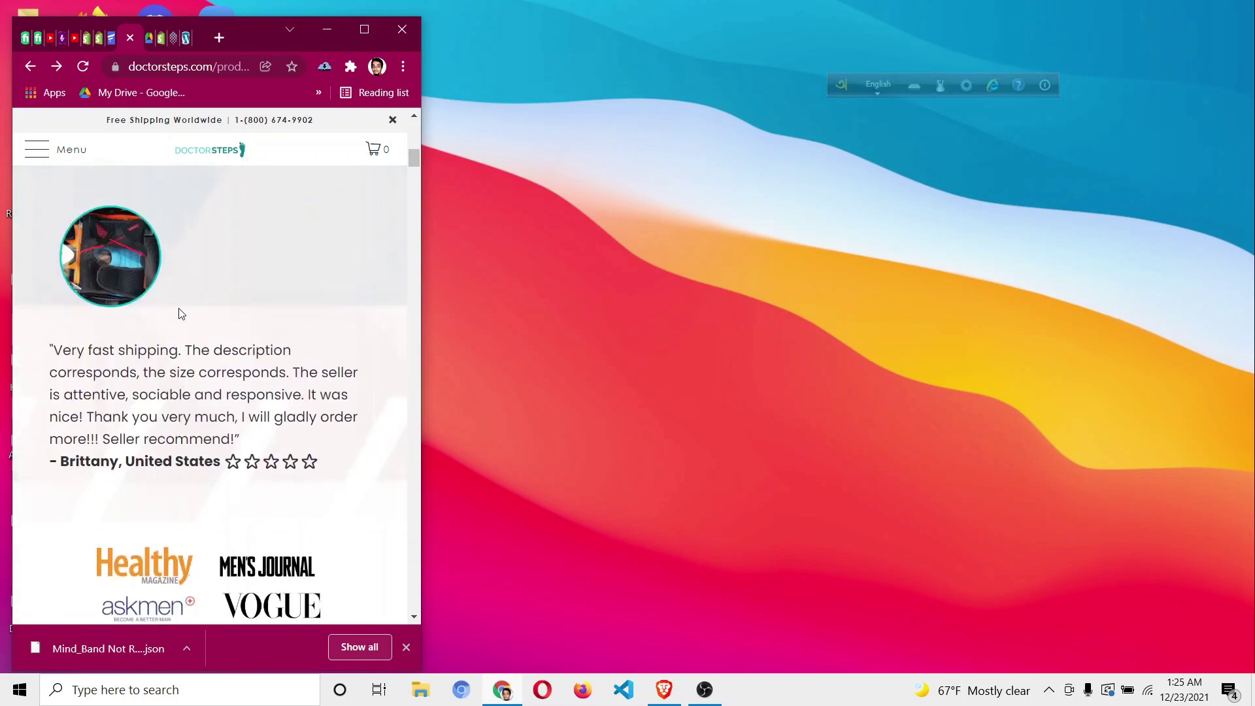
pyautogui.click(364, 29)
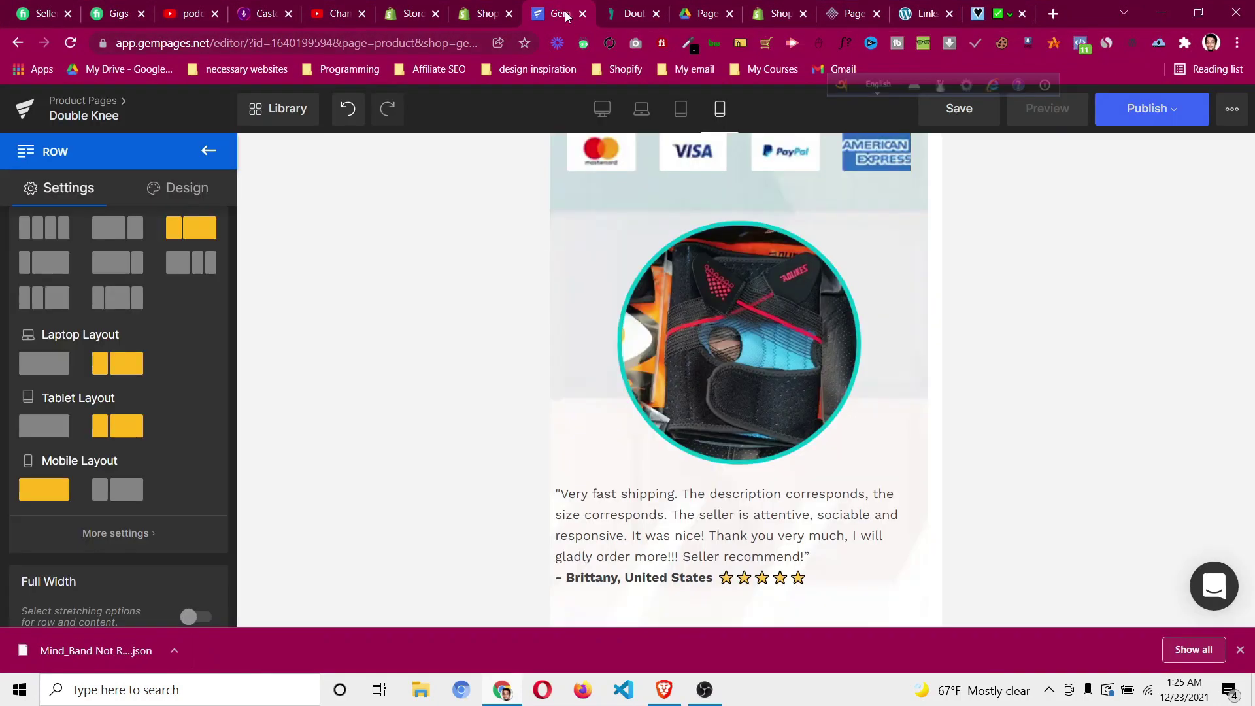
# Return to the GemPages editor and open the mobile spacing settings of the outer hero row.
pyautogui.click(561, 12)
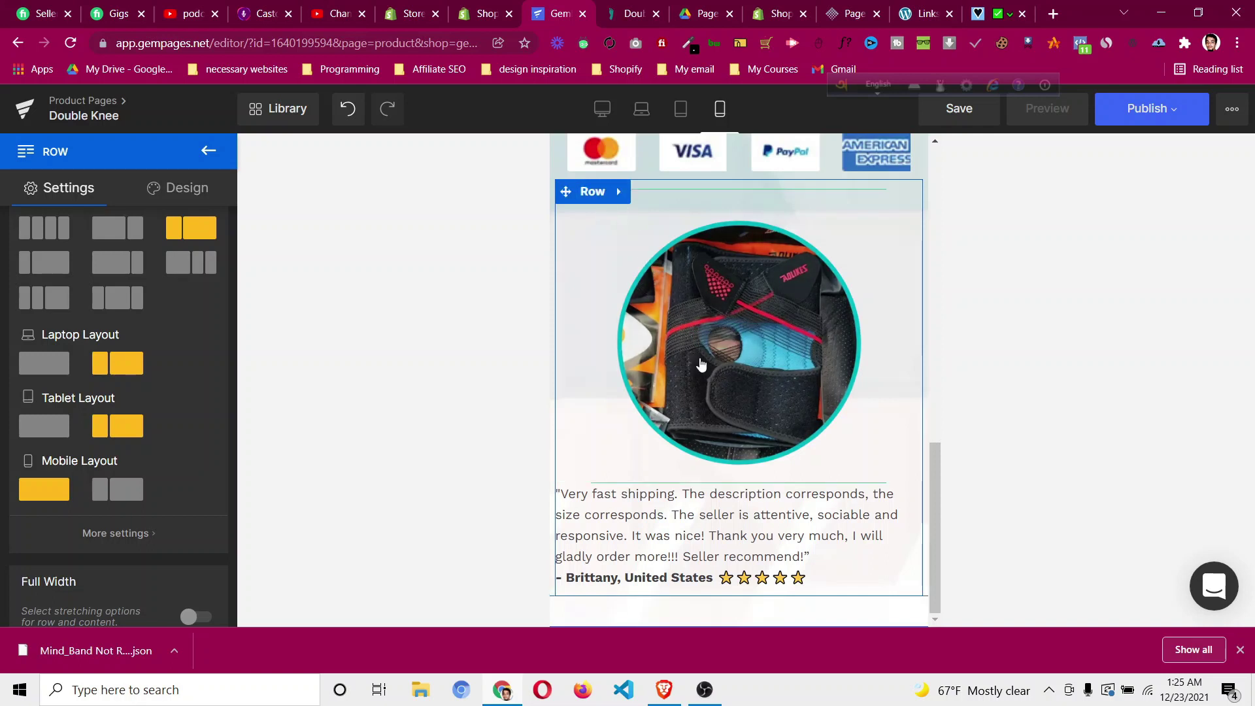
pyautogui.scroll(10, 700, 369)
pyautogui.scroll(1, 700, 370)
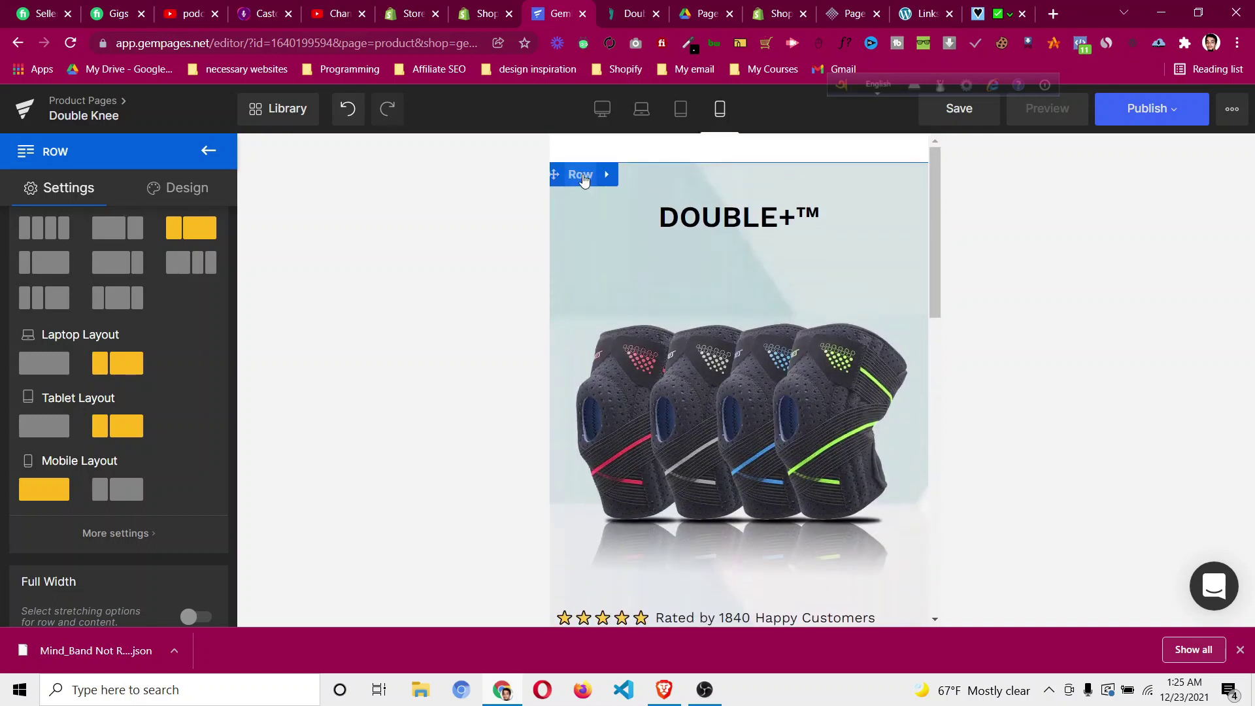
pyautogui.click(581, 175)
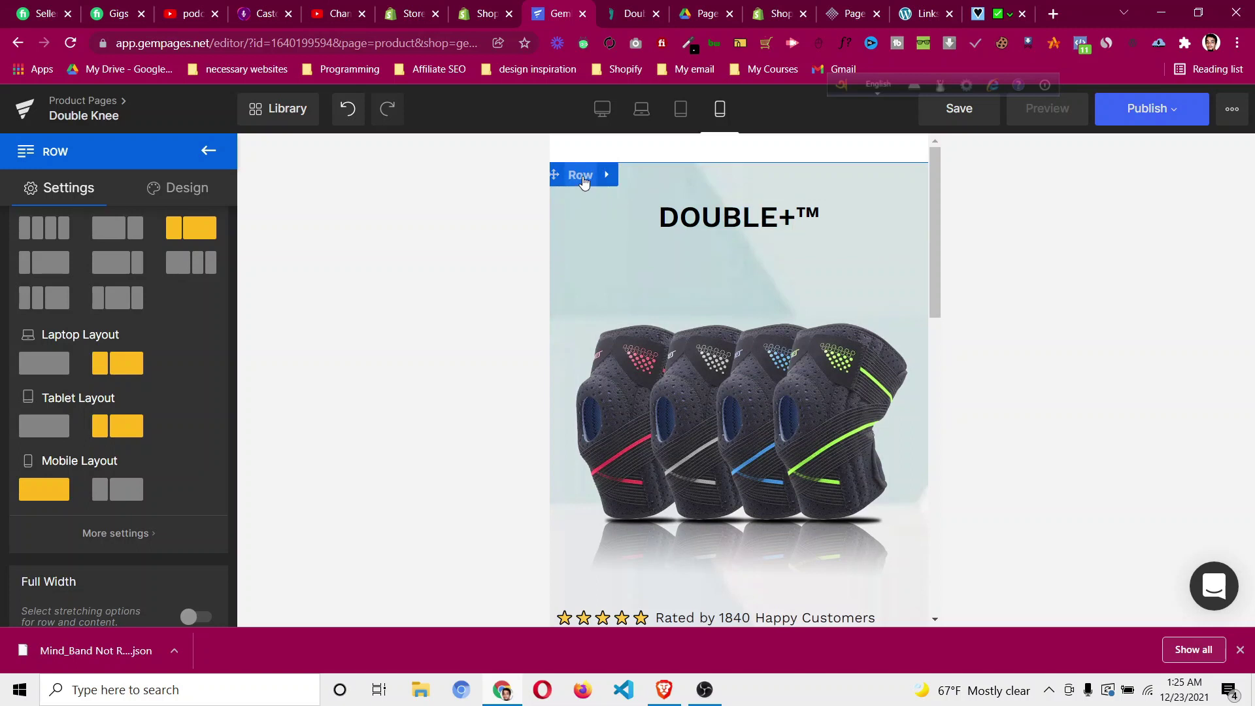
pyautogui.click(168, 196)
pyautogui.click(112, 285)
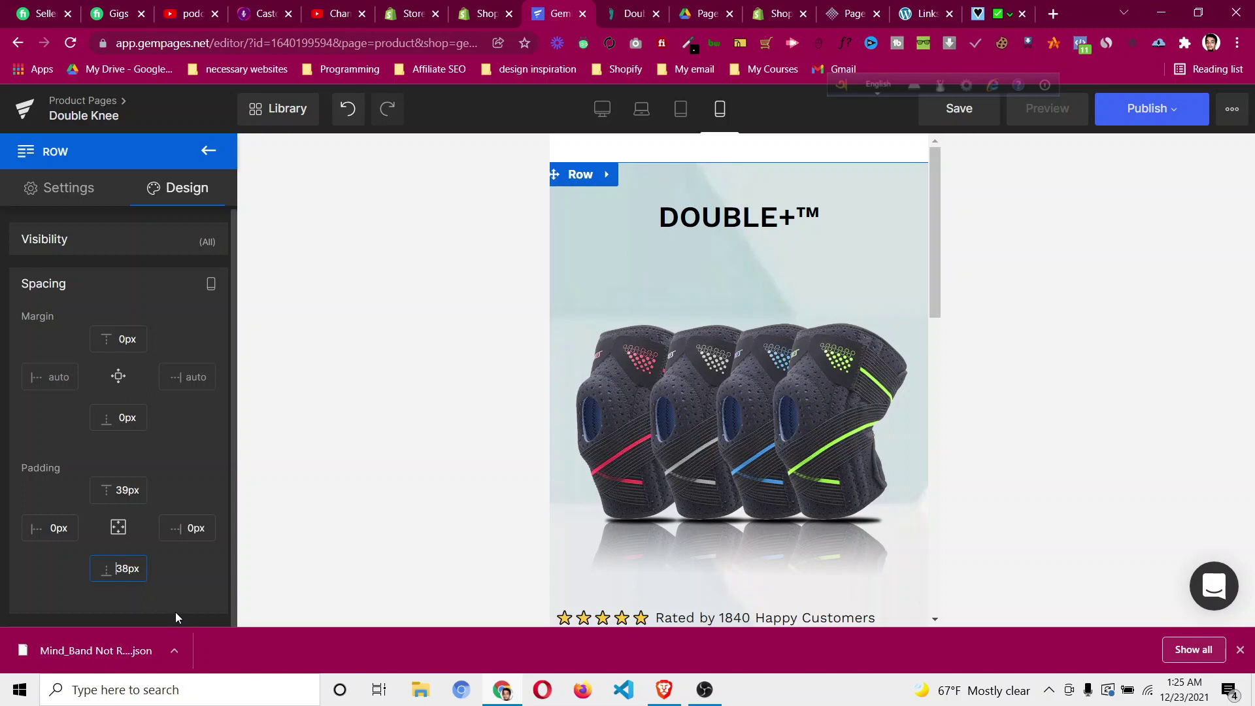
# Try raising the outer hero row's mobile bottom padding to 161 px.
pyautogui.write('1')
pyautogui.scroll(-11, 772, 491)
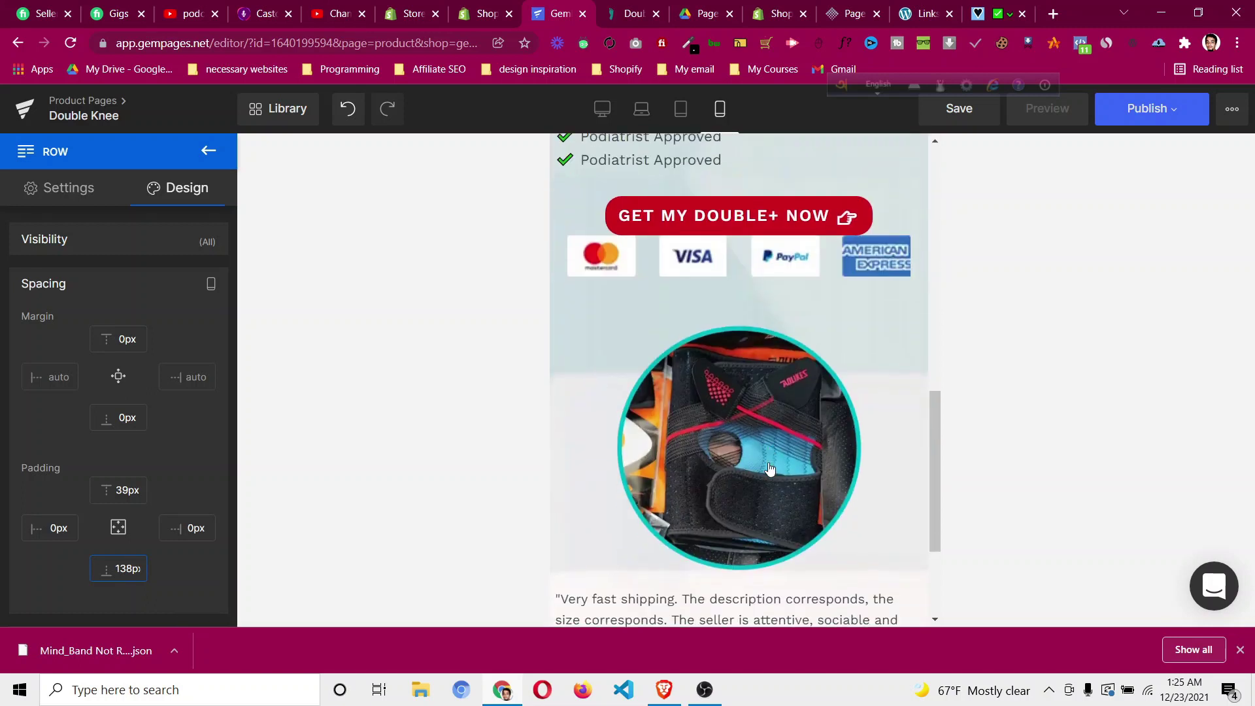
pyautogui.press('Up')
pyautogui.press('Up')
pyautogui.press('Up')
pyautogui.press('Up')
pyautogui.press('Up')
pyautogui.press('Up')
pyautogui.press('Up')
pyautogui.press('Up')
pyautogui.press('Up')
pyautogui.press('Up')
pyautogui.press('Up')
pyautogui.press('Up')
pyautogui.press('Up')
pyautogui.press('Up')
pyautogui.press('Up')
pyautogui.press('Up')
pyautogui.press('Up')
pyautogui.press('Up')
pyautogui.press('Up')
pyautogui.press('Up')
pyautogui.press('Up')
pyautogui.press('Up')
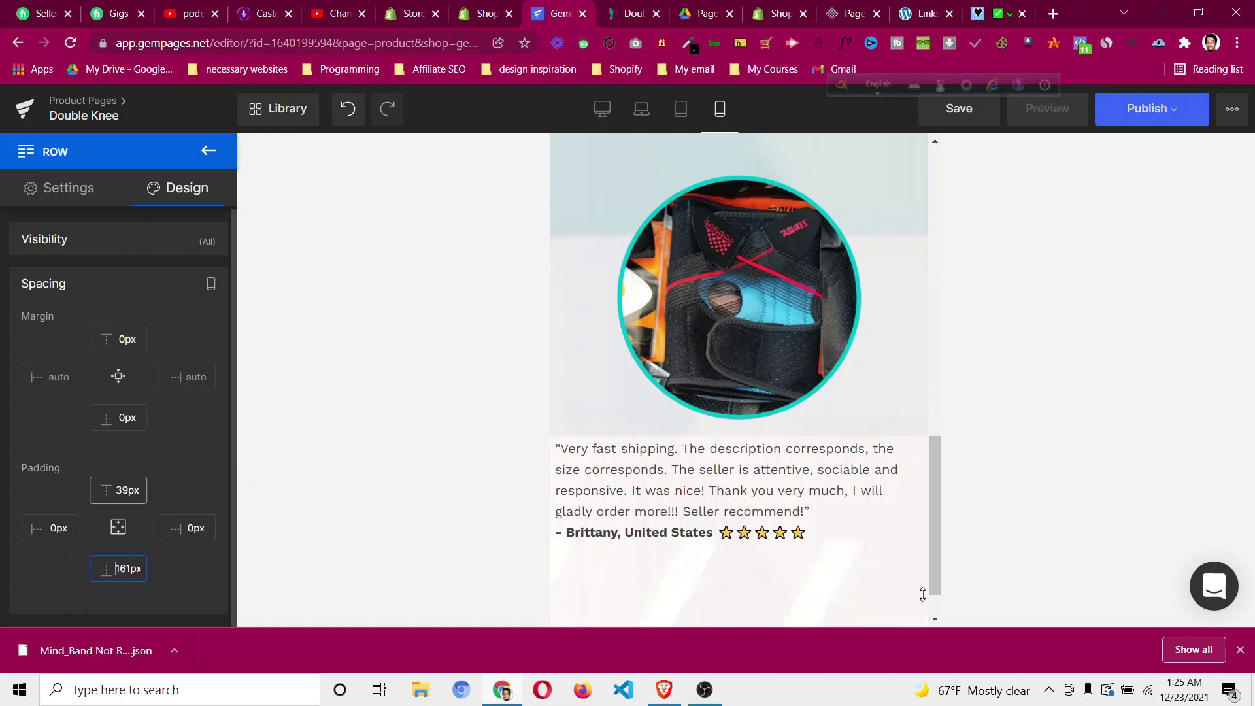
pyautogui.scroll(-1, 901, 564)
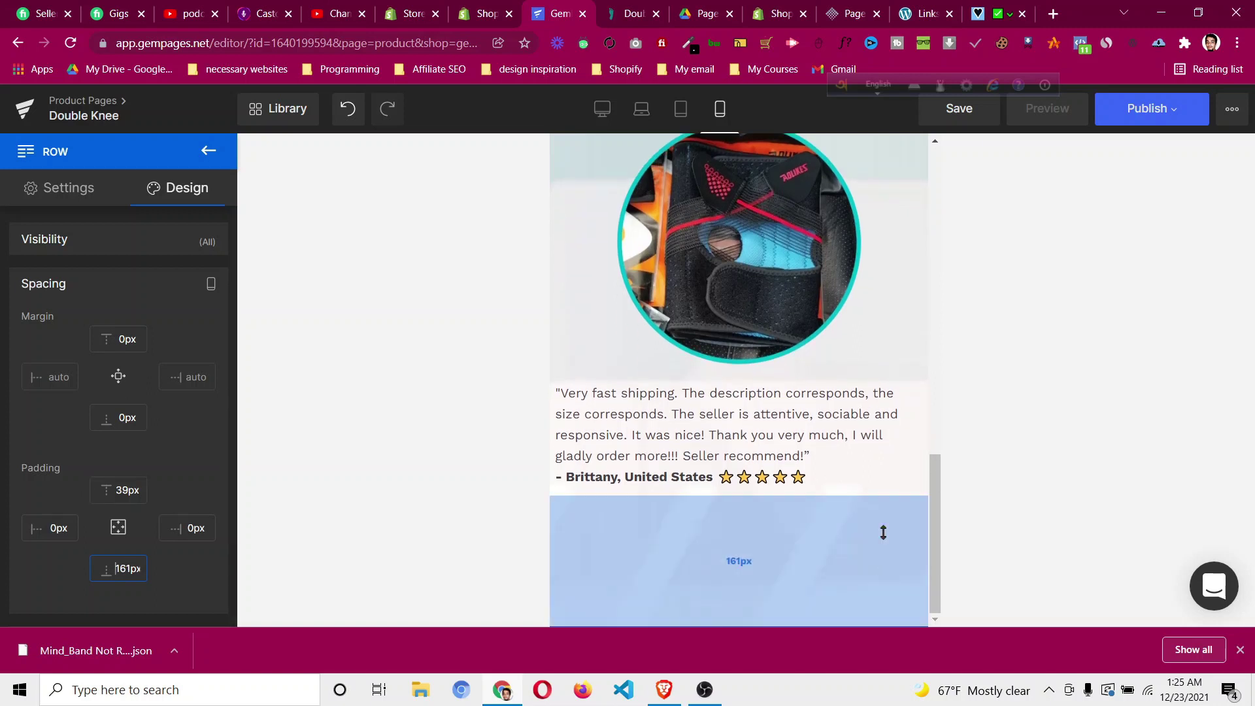
# Reduce the outer hero row's mobile bottom padding to 0 px and raise it gradually to about 17 px.
pyautogui.moveTo(882, 532); pyautogui.dragTo(885, 516)
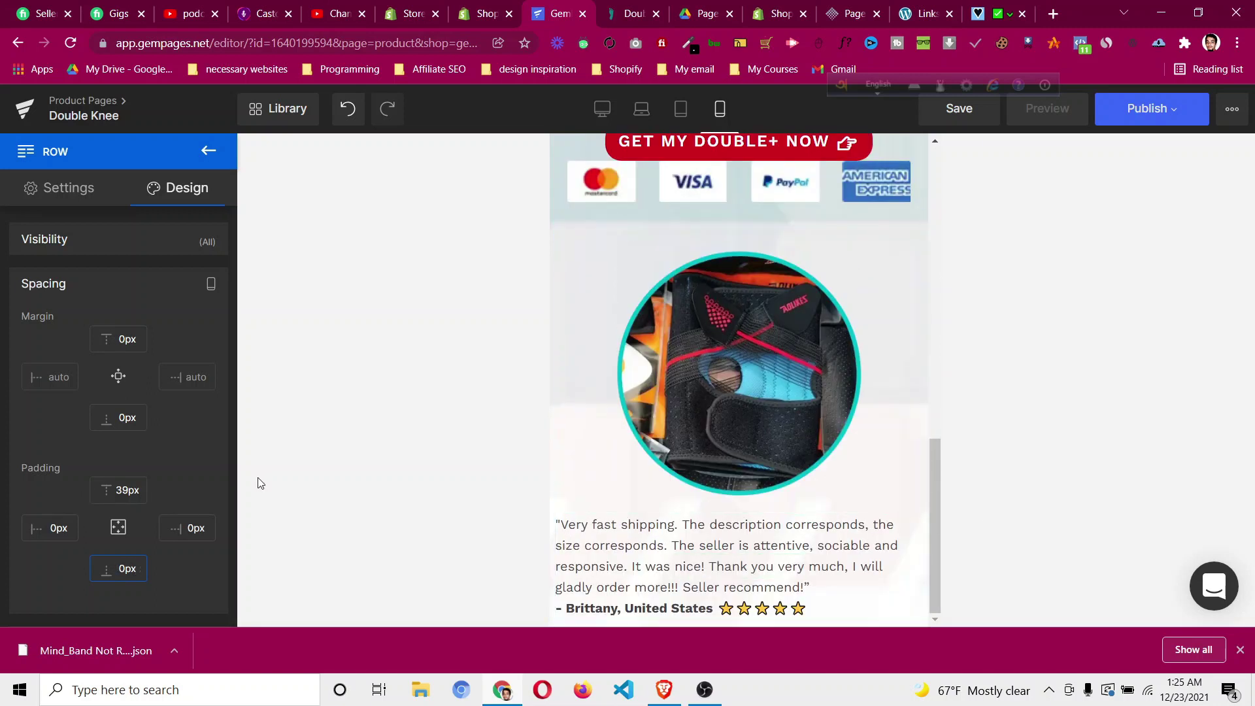
pyautogui.press('Up')
pyautogui.press('Up')
pyautogui.press('Up')
pyautogui.press('Up')
pyautogui.press('Up')
pyautogui.press('Up')
pyautogui.press('Up')
pyautogui.press('Up')
pyautogui.press('Up')
pyautogui.press('Up')
pyautogui.press('Up')
pyautogui.press('Up')
pyautogui.press('Up')
pyautogui.press('Up')
pyautogui.press('Up')
pyautogui.press('Up')
pyautogui.press('Up')
pyautogui.press('Up')
pyautogui.press('Up')
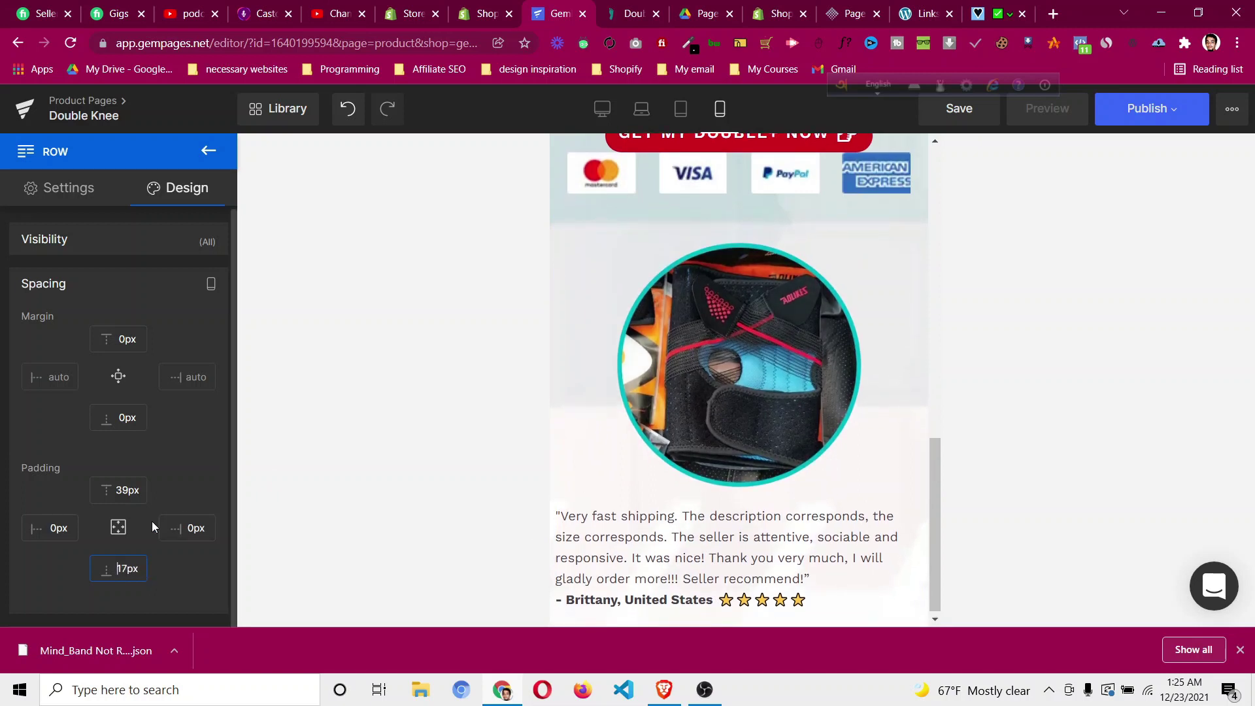
# Center the outer hero row's mobile background image after trying the bottom positions, and shrink the row's top padding to a thin strip.
pyautogui.click(164, 297)
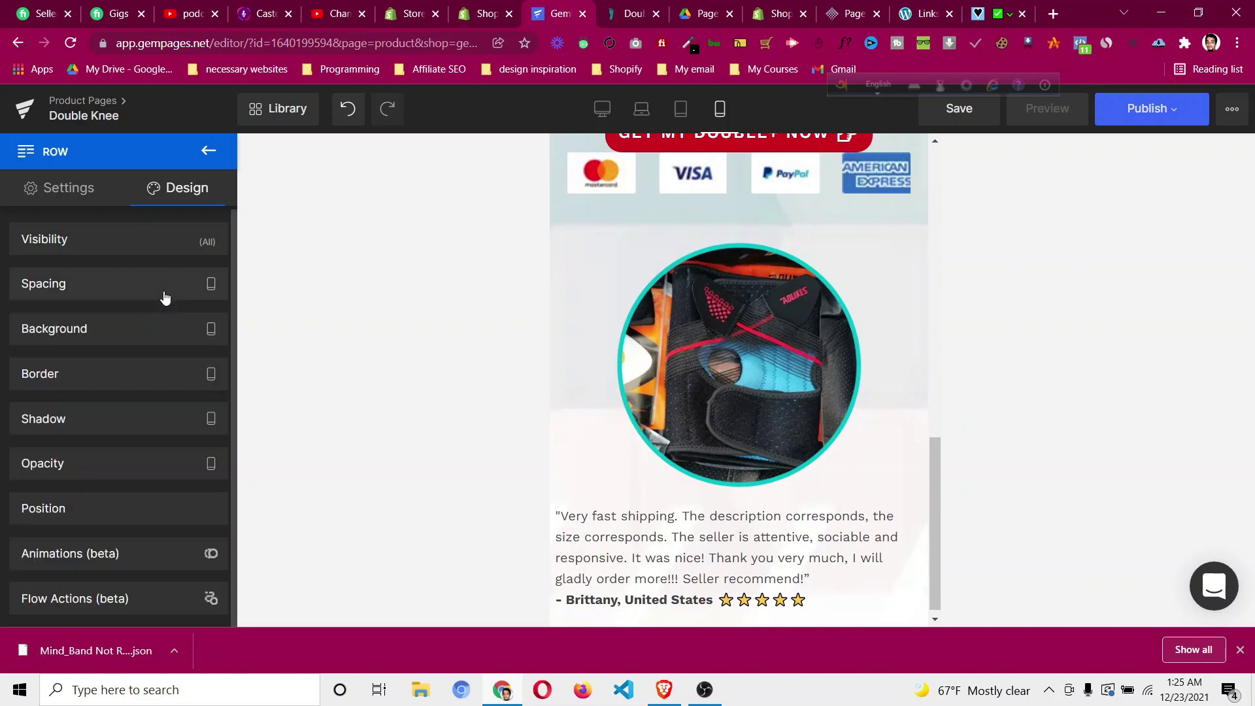
pyautogui.click(174, 334)
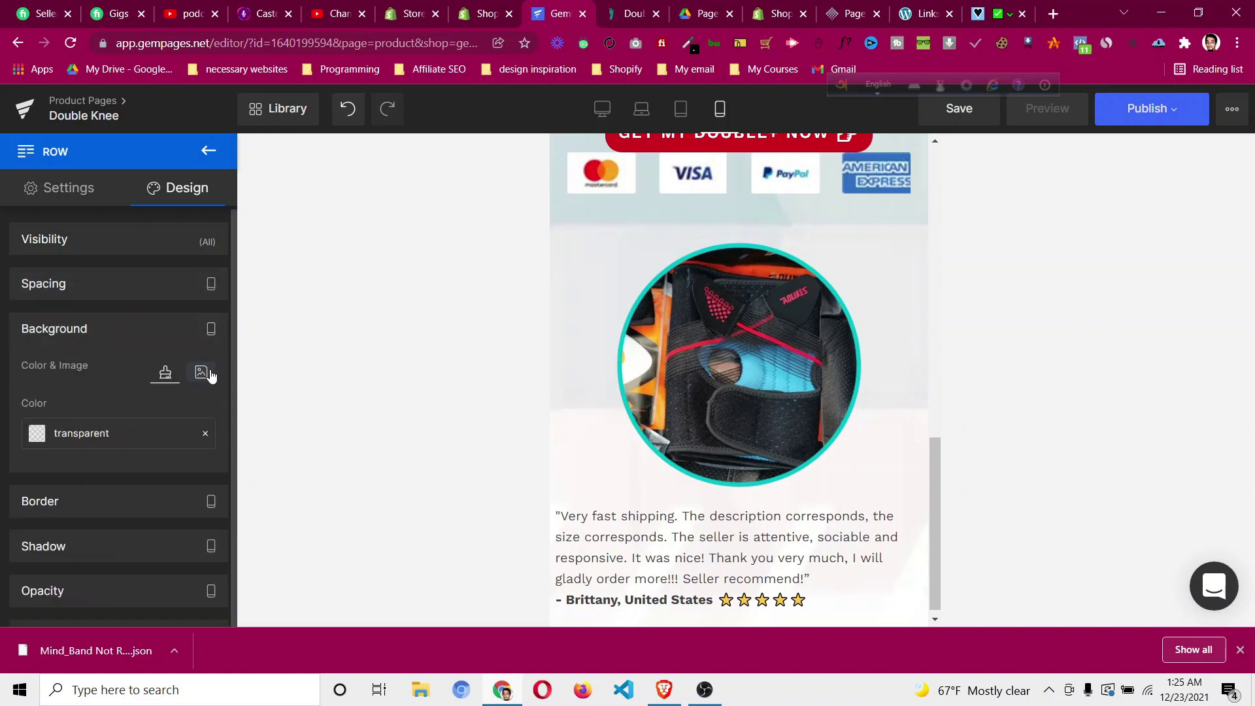
pyautogui.click(203, 373)
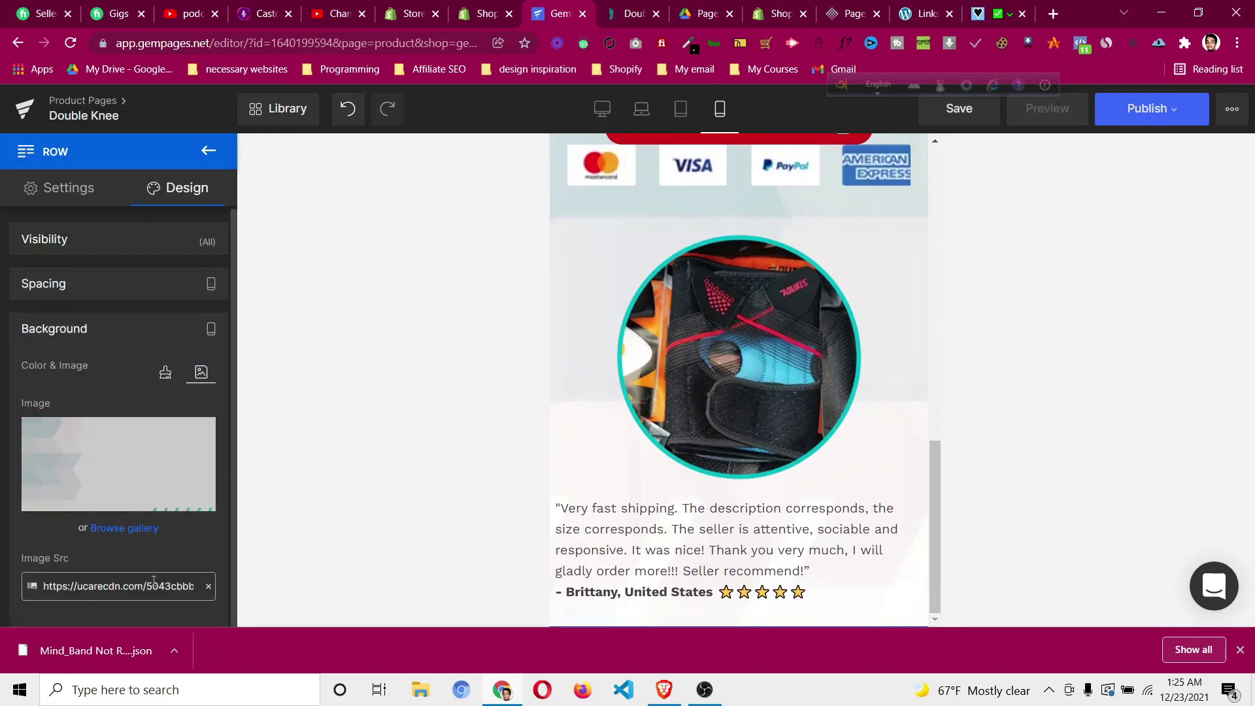
pyautogui.scroll(-3, 150, 562)
pyautogui.click(141, 561)
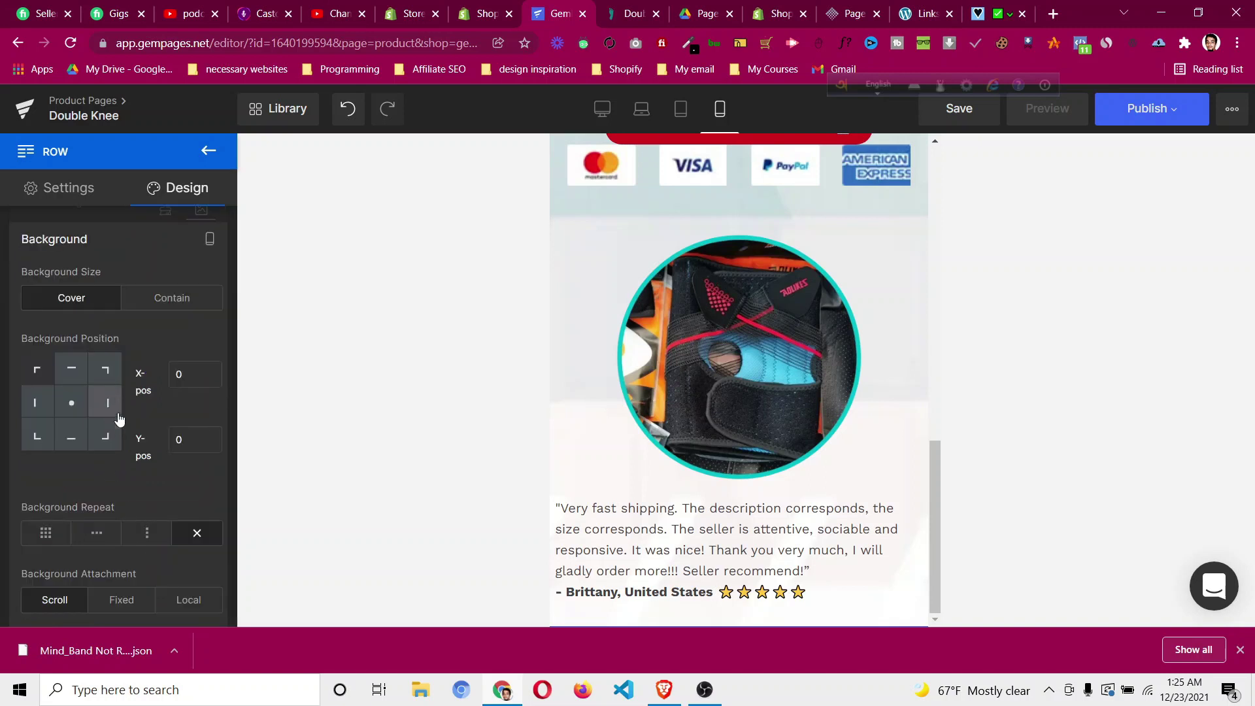
pyautogui.click(72, 404)
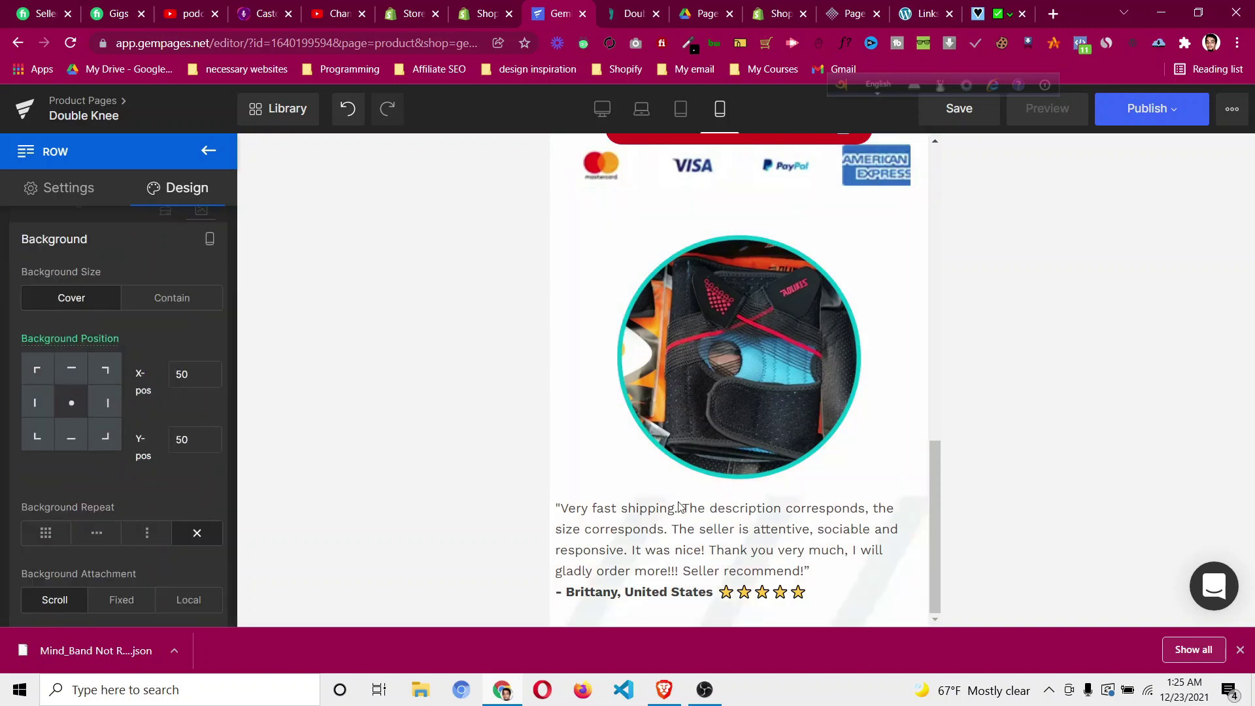
pyautogui.click(102, 439)
pyautogui.click(73, 436)
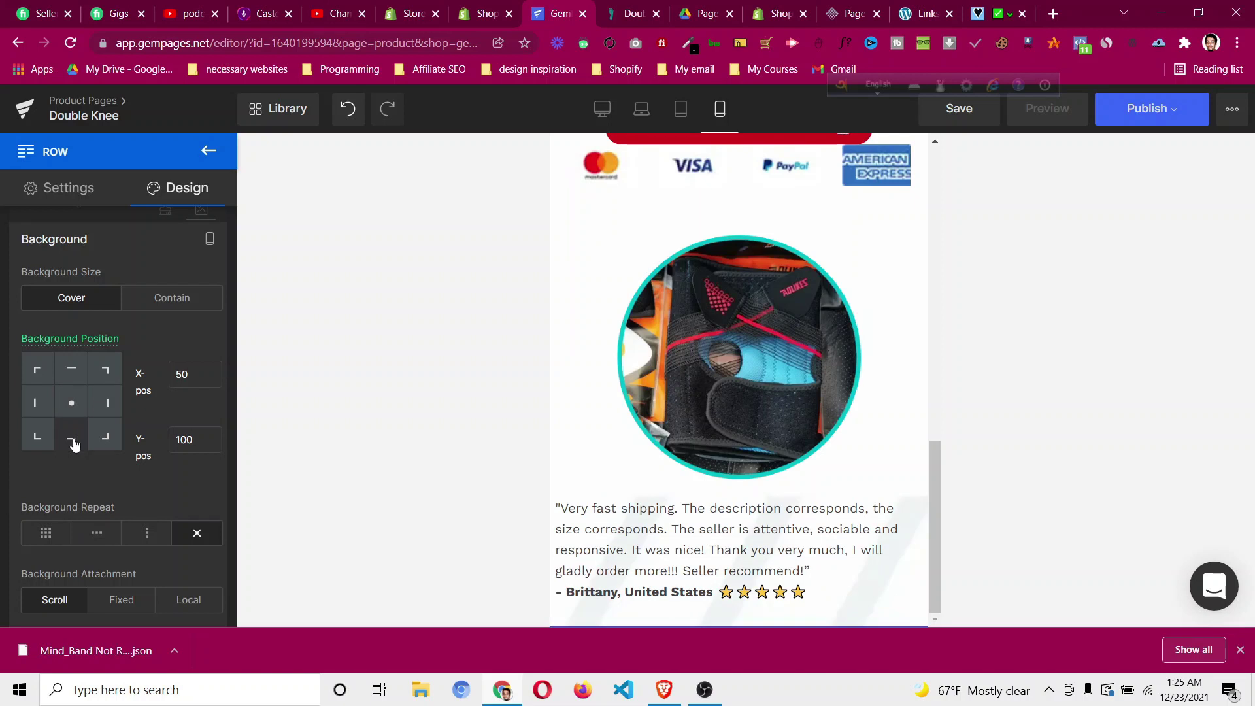
pyautogui.click(39, 438)
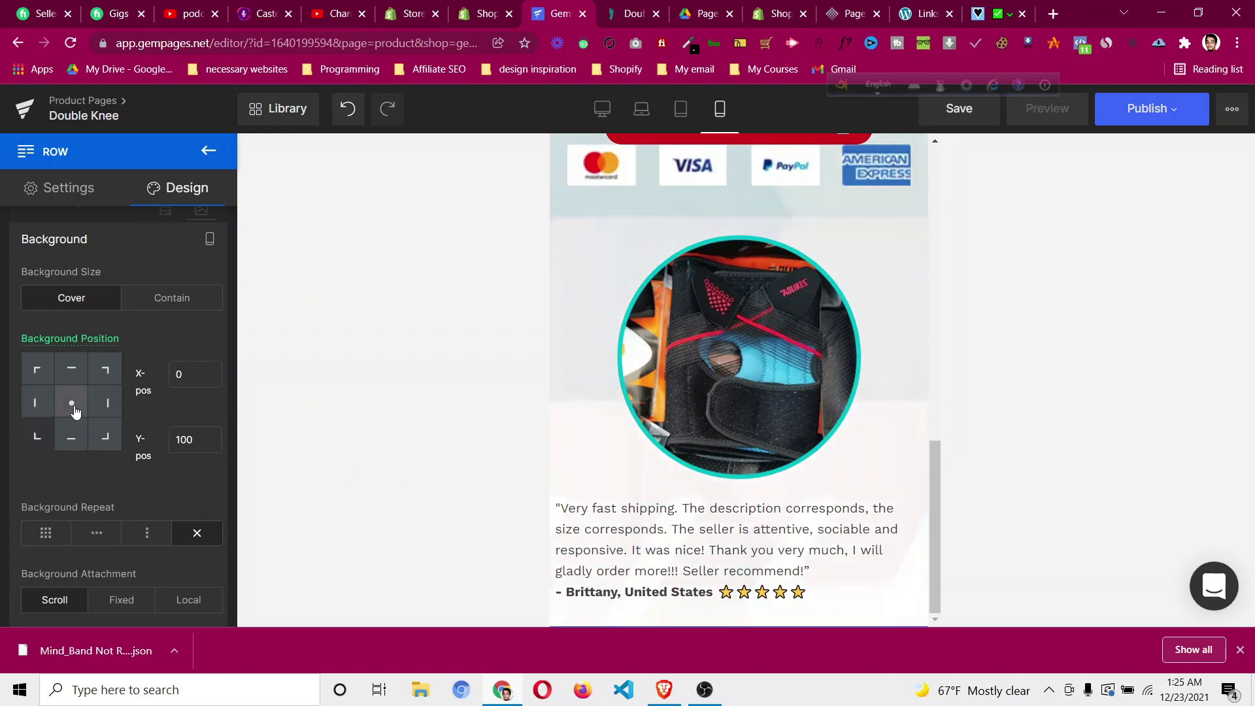
pyautogui.click(72, 404)
pyautogui.scroll(10, 830, 519)
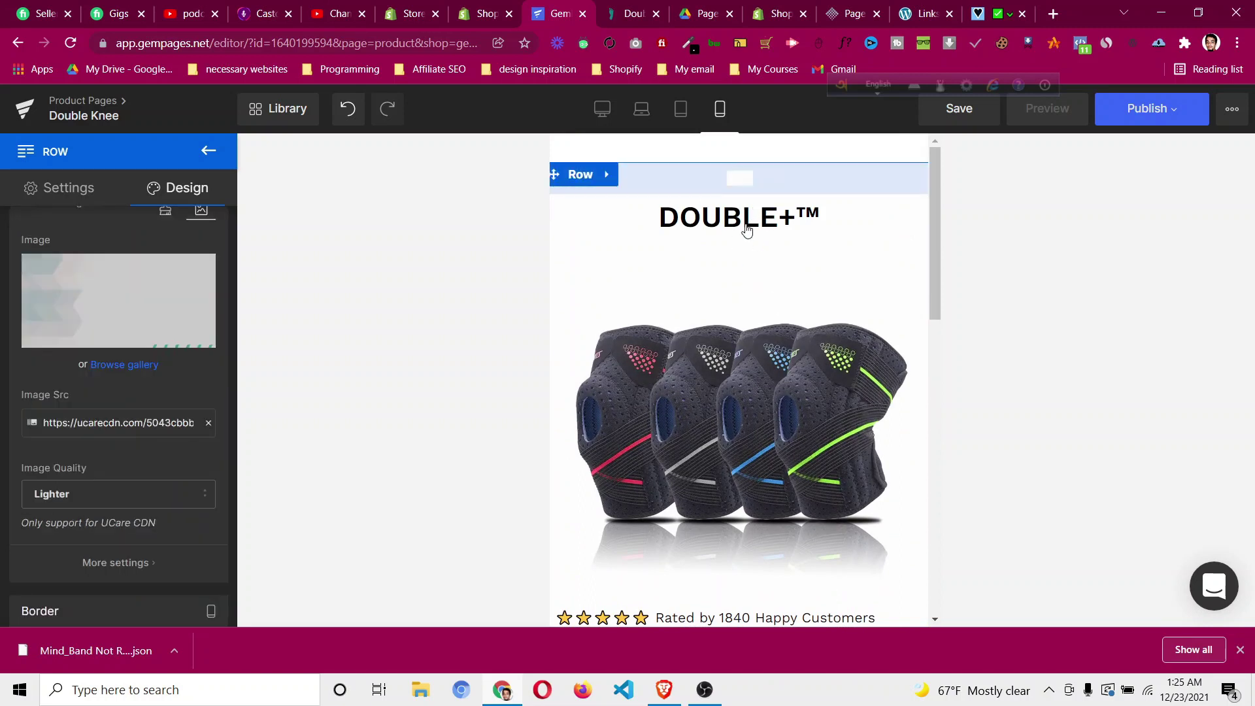
pyautogui.moveTo(742, 186); pyautogui.dragTo(743, 163)
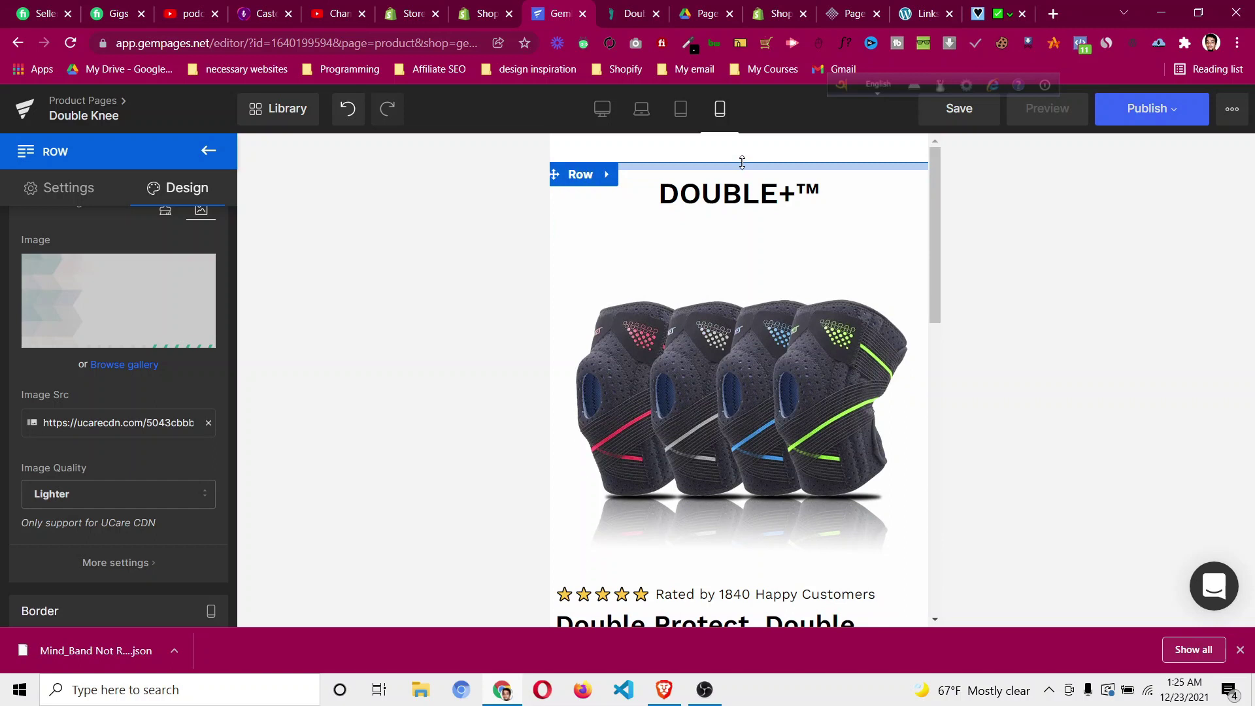
# Set the mobile font size of the "Double Protect, Double Support" heading to 25 px.
pyautogui.scroll(-5, 1092, 398)
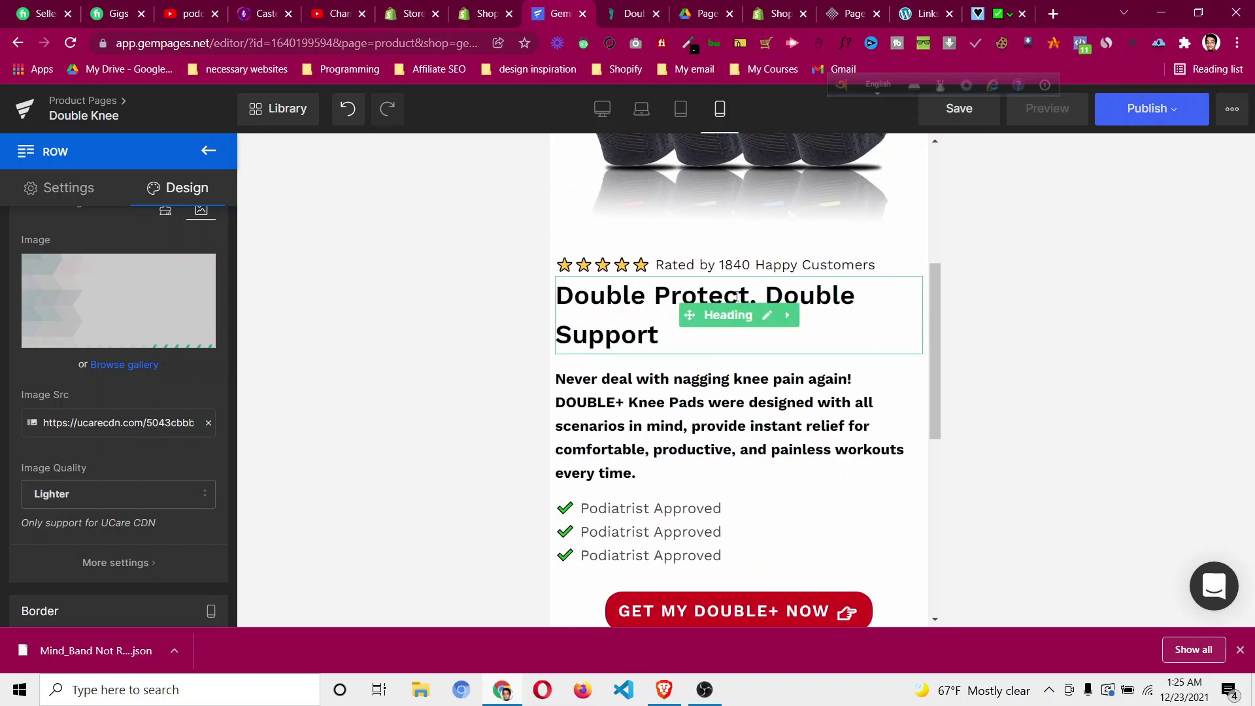
pyautogui.click(710, 322)
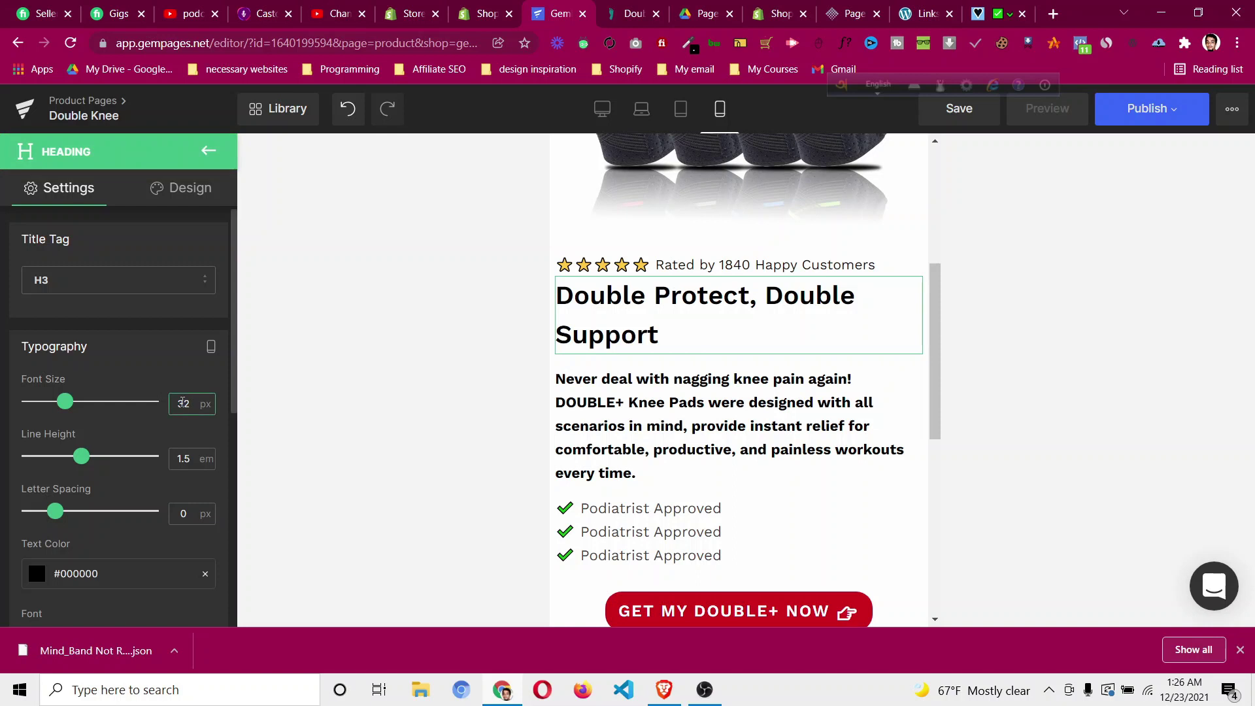
pyautogui.press('Return')
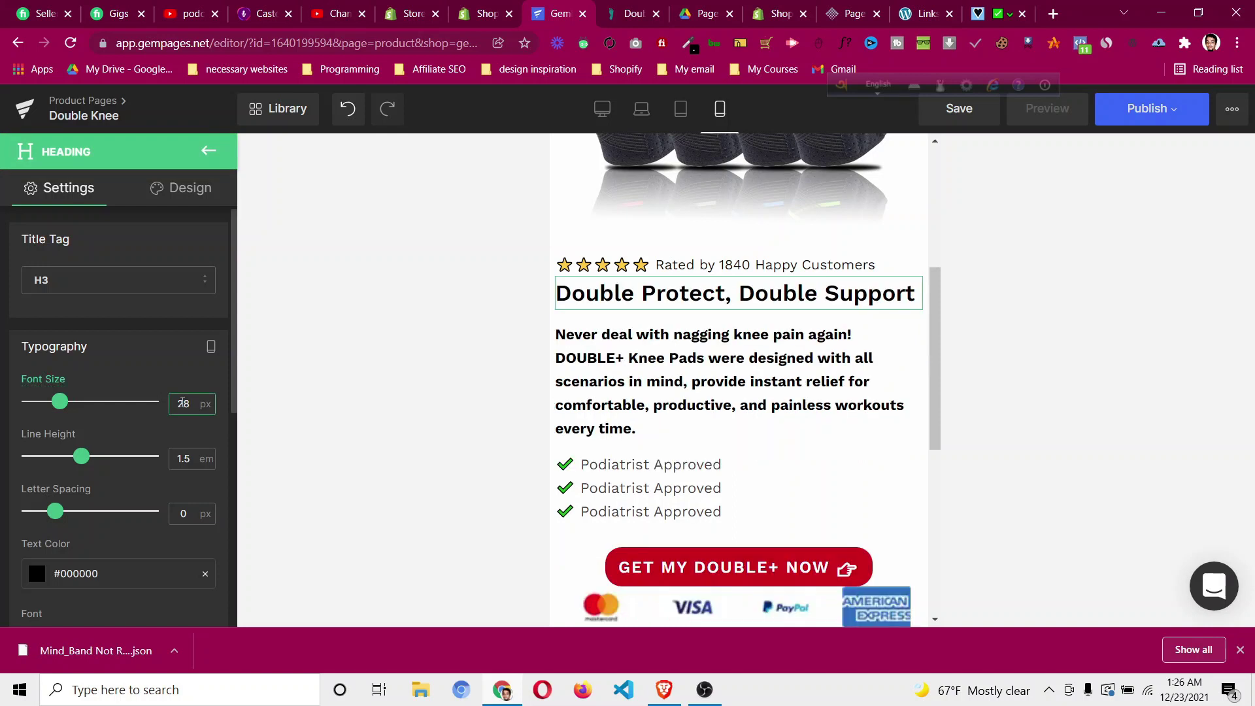
pyautogui.press('Return')
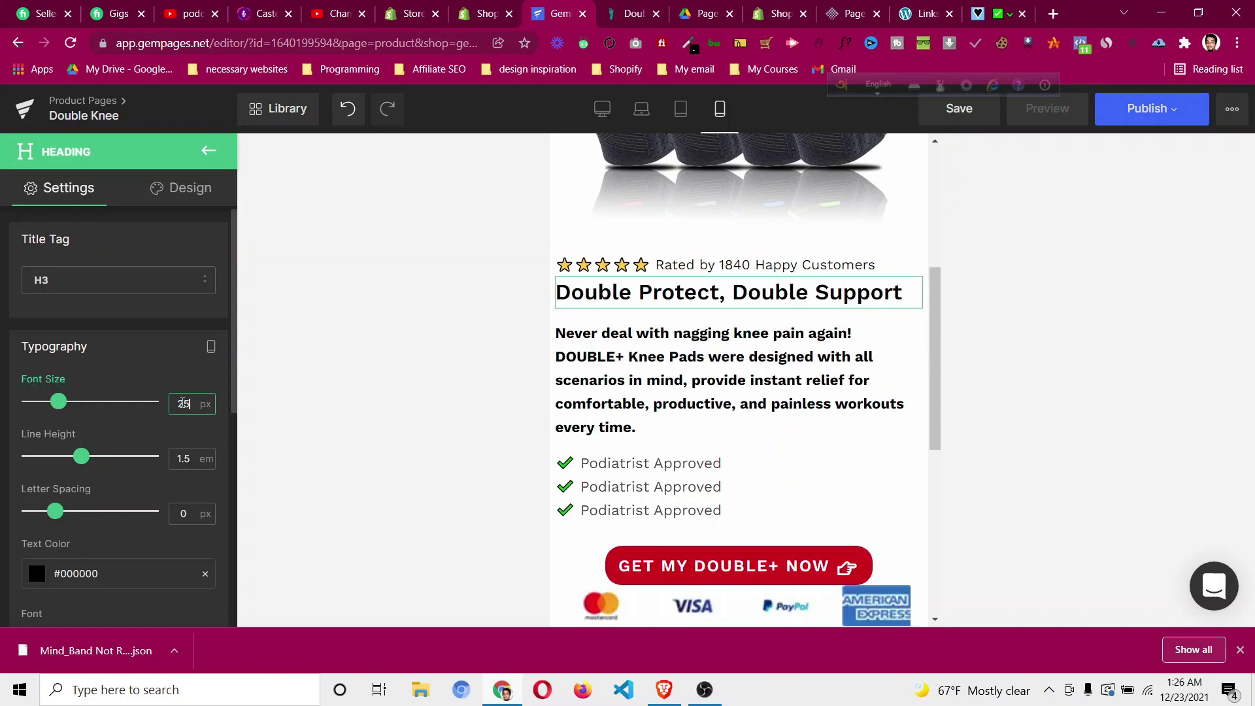
pyautogui.press('Return')
pyautogui.scroll(-7, 128, 378)
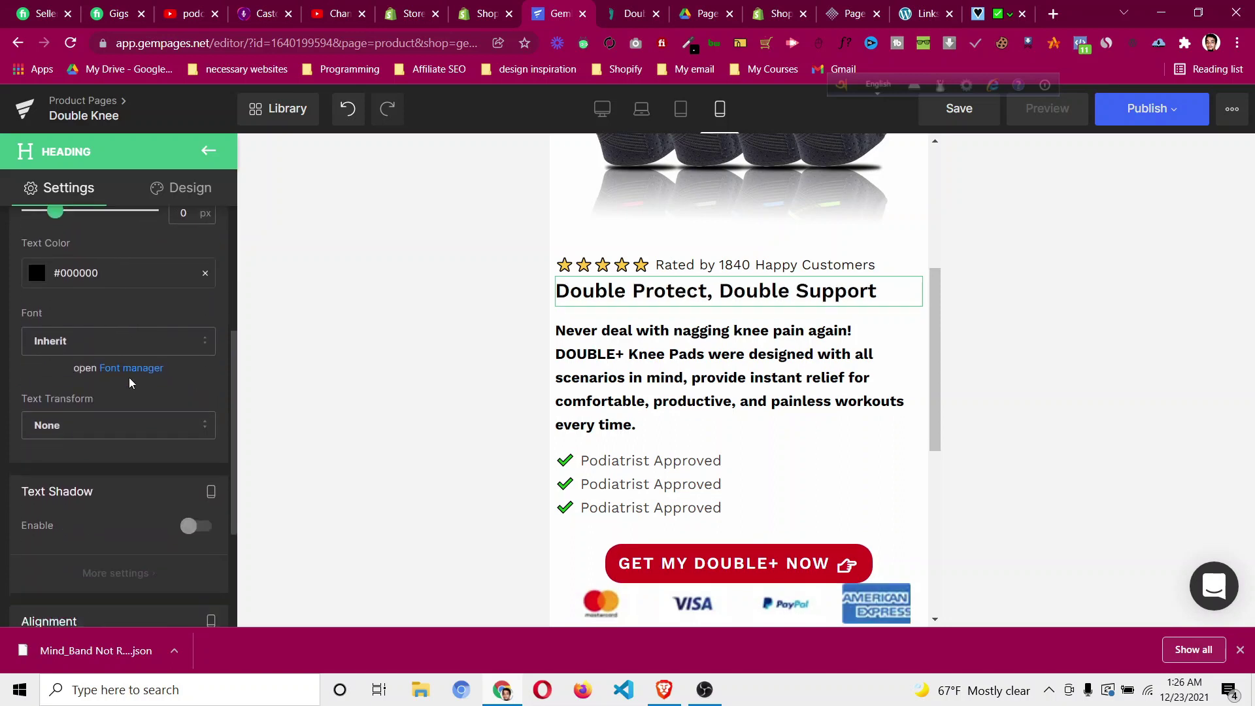
# Center-align the "Double Protect, Double Support" heading and the description paragraph below it in the mobile layout.
pyautogui.scroll(-1, 128, 378)
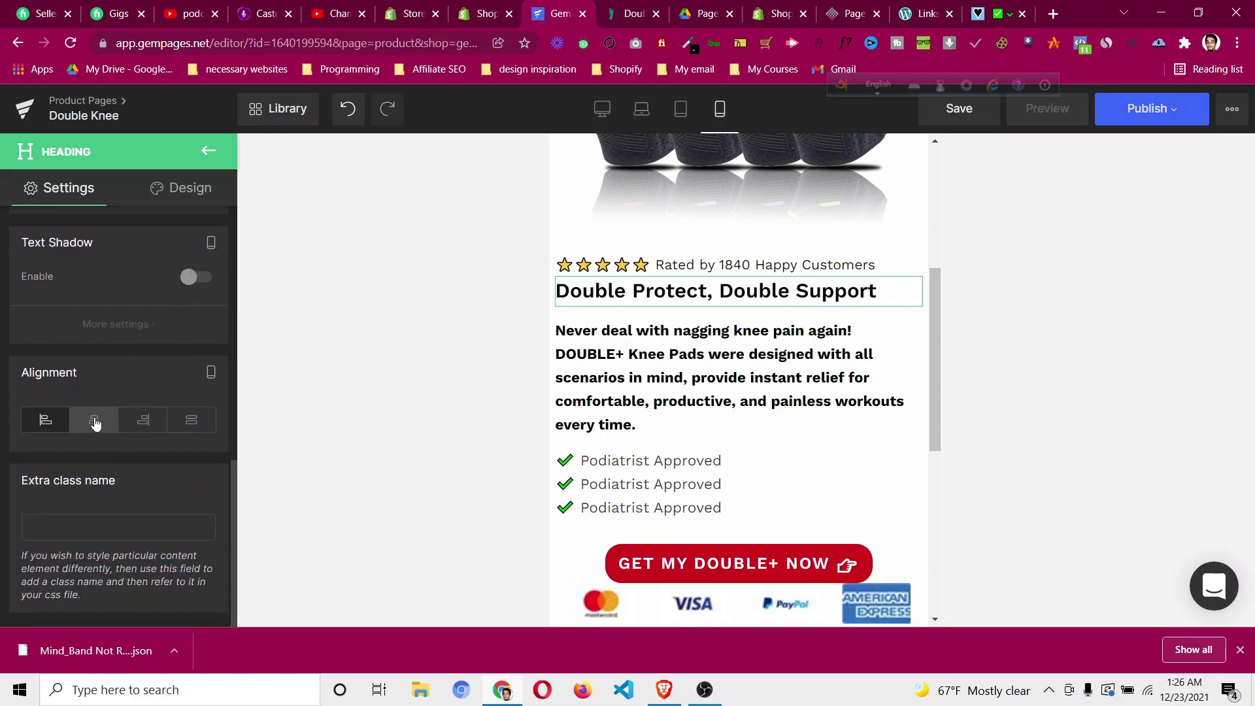
pyautogui.click(96, 424)
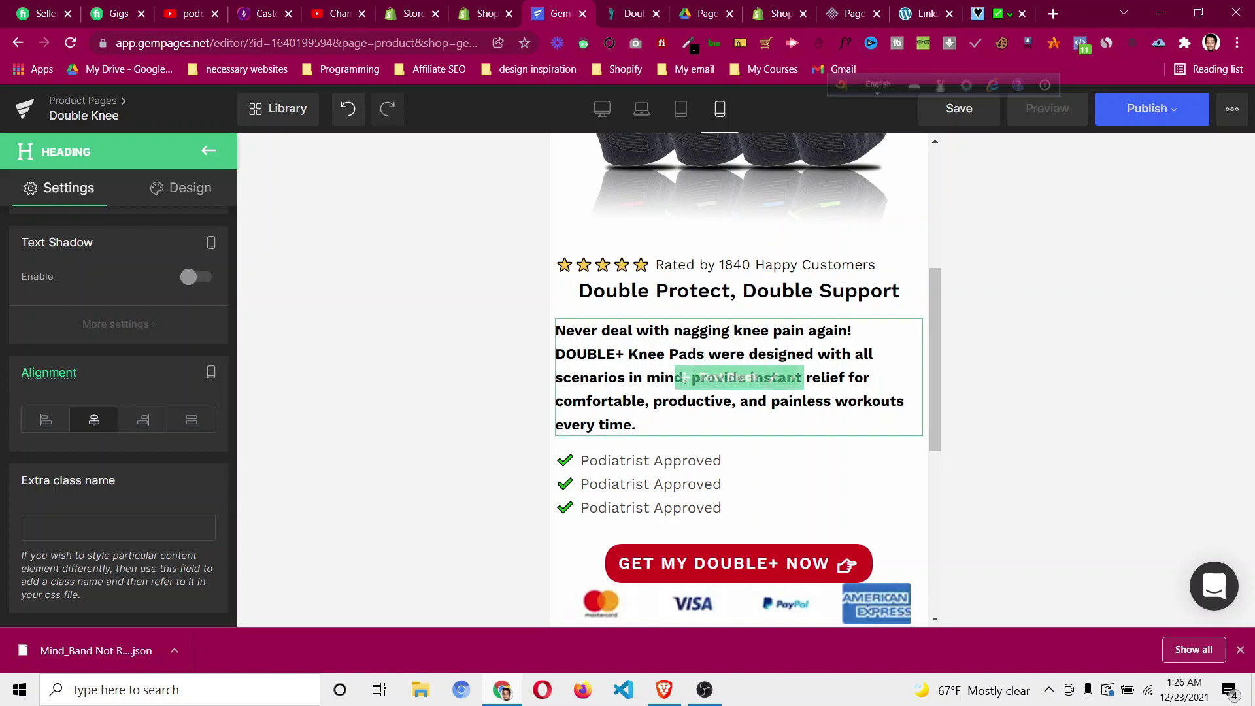
pyautogui.click(720, 379)
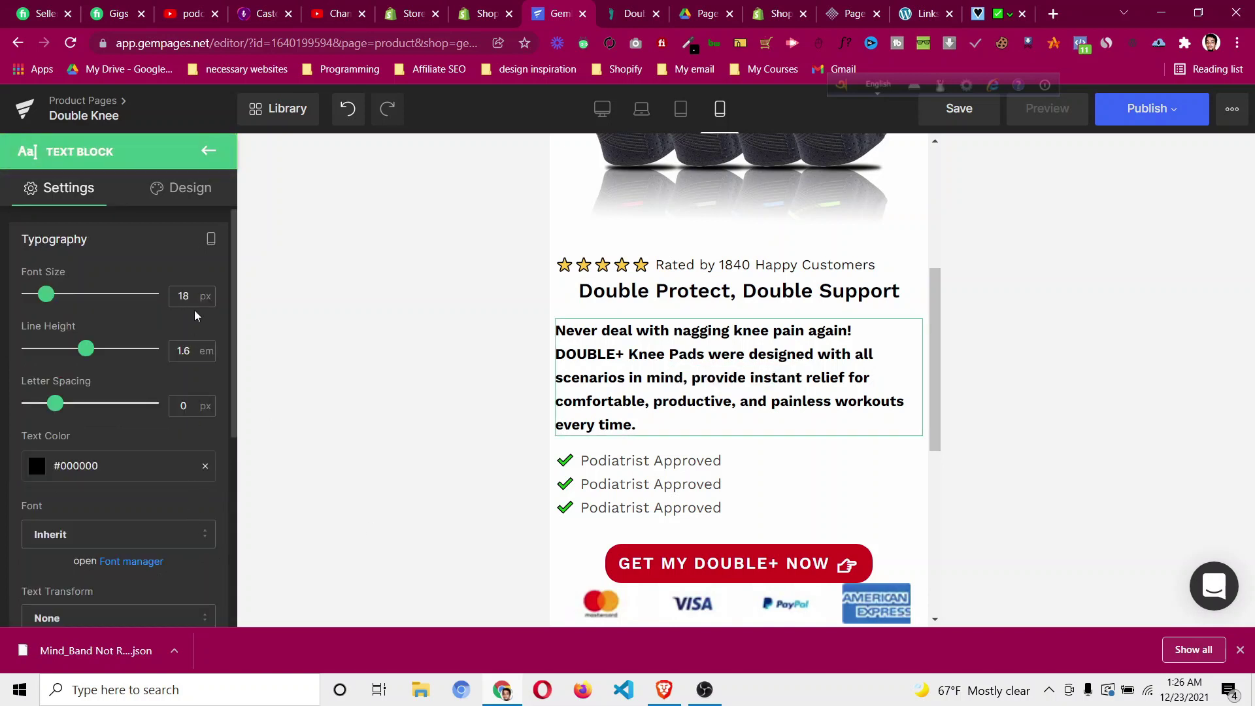
pyautogui.scroll(-5, 107, 462)
pyautogui.click(97, 456)
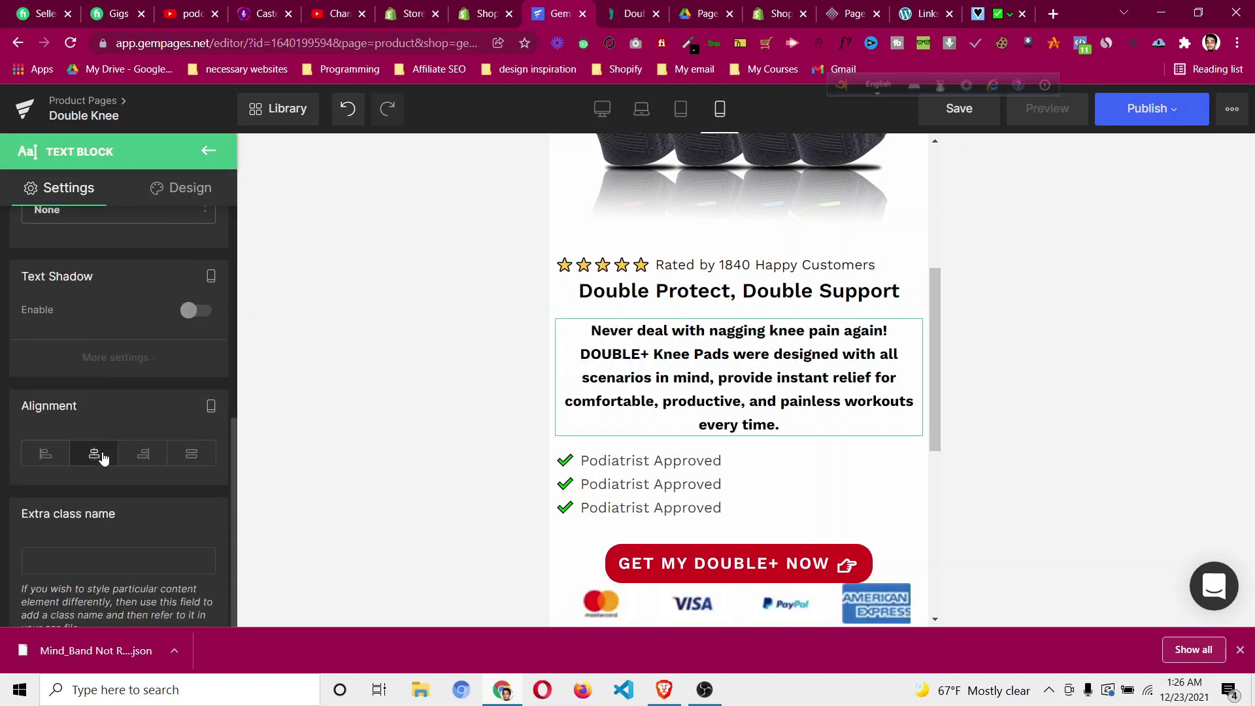
# Center-align the "Podiatrist Approved" checklist text block in the mobile layout.
pyautogui.click(736, 484)
pyautogui.scroll(-5, 99, 442)
pyautogui.click(103, 453)
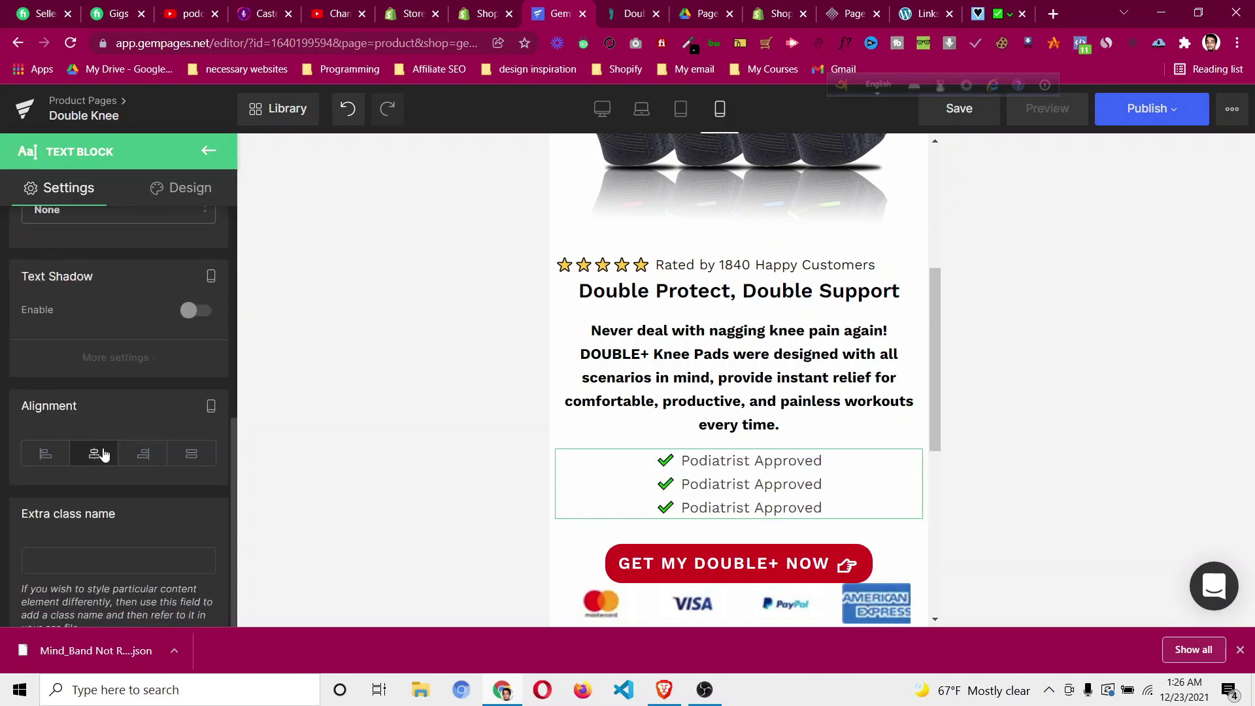
# Set the mobile top margin of the payment logos image under the "GET MY DOUBLE+ NOW" button to 10 px.
pyautogui.scroll(-3, 772, 452)
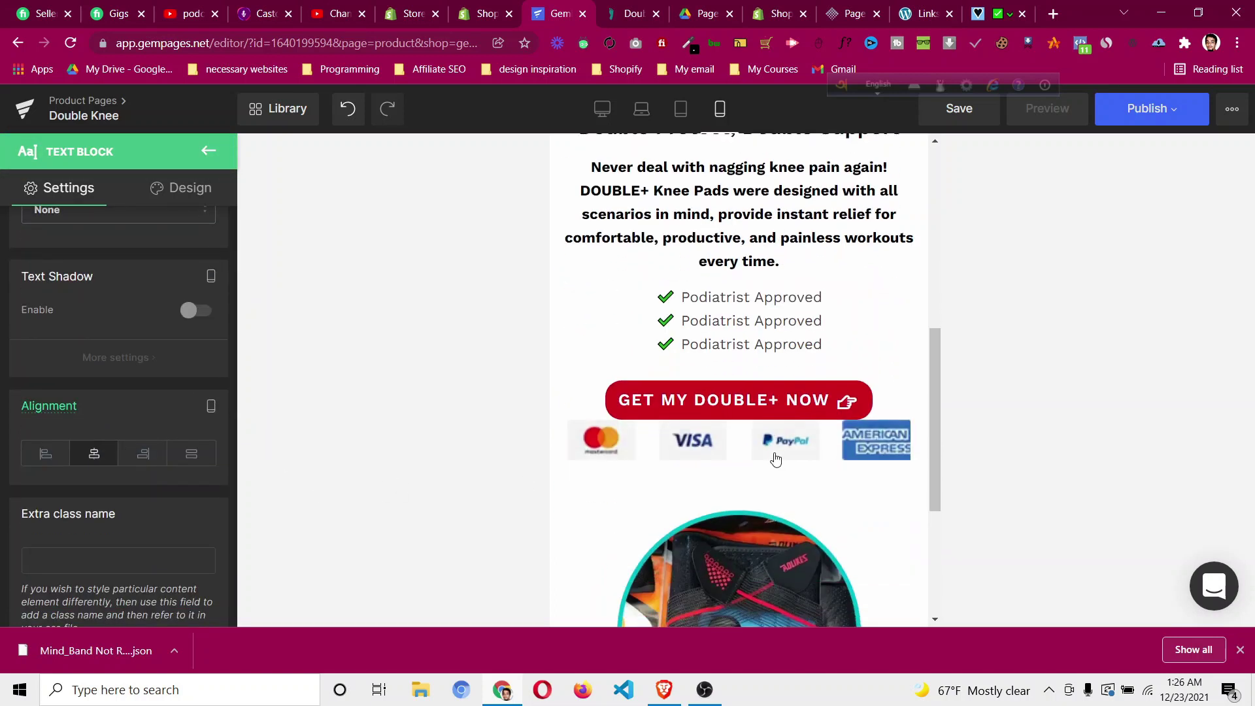
pyautogui.click(739, 447)
pyautogui.click(182, 188)
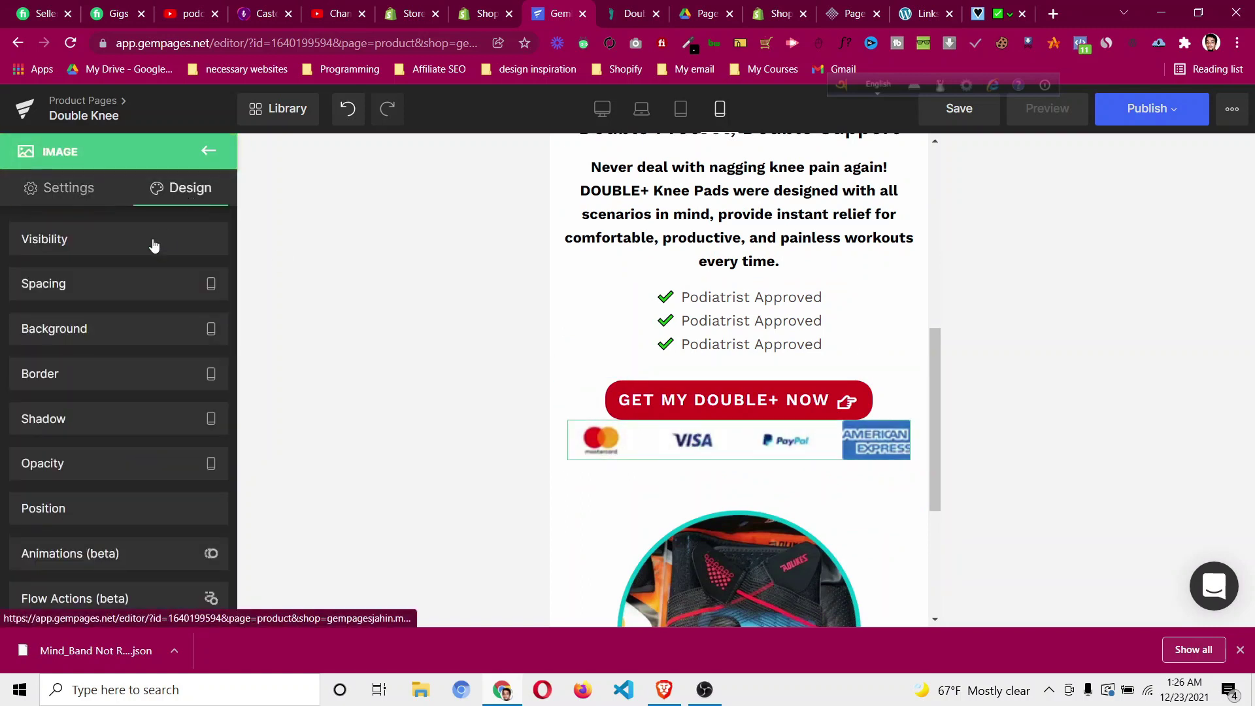
pyautogui.click(115, 294)
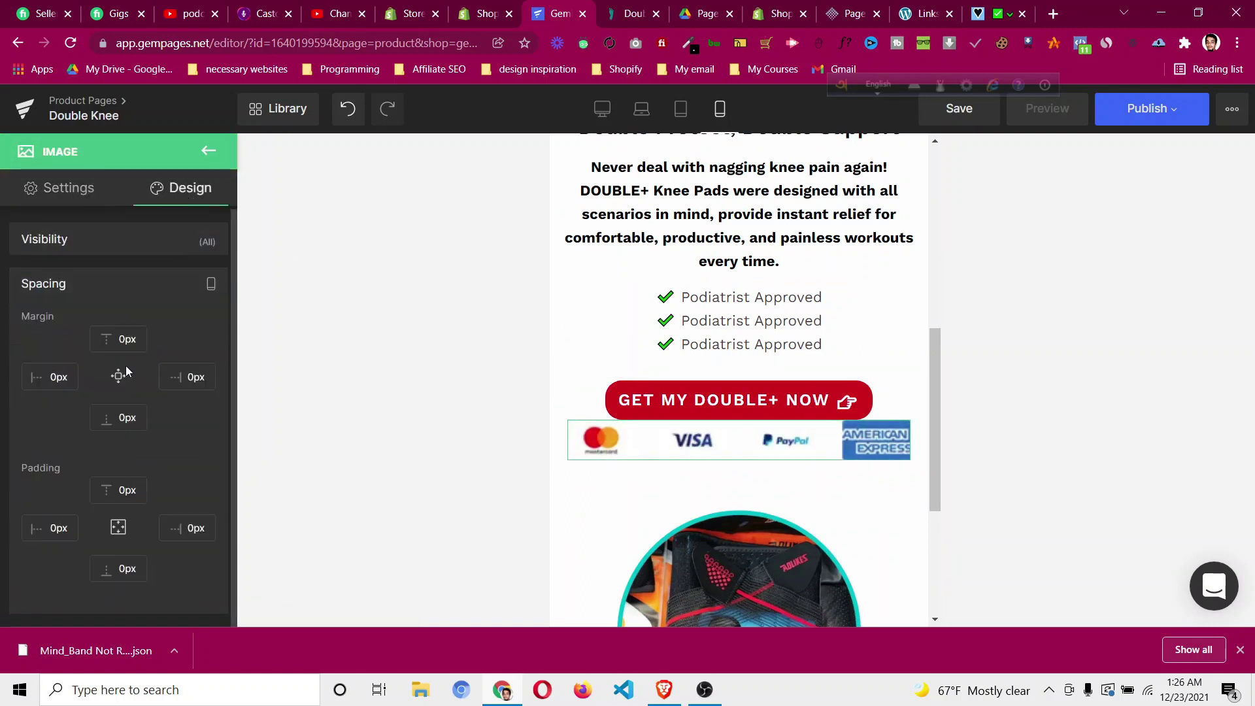
pyautogui.click(119, 339)
pyautogui.press('Up')
pyautogui.press('Up')
pyautogui.press('Up')
pyautogui.press('Up')
pyautogui.press('Up')
pyautogui.press('Up')
pyautogui.press('Up')
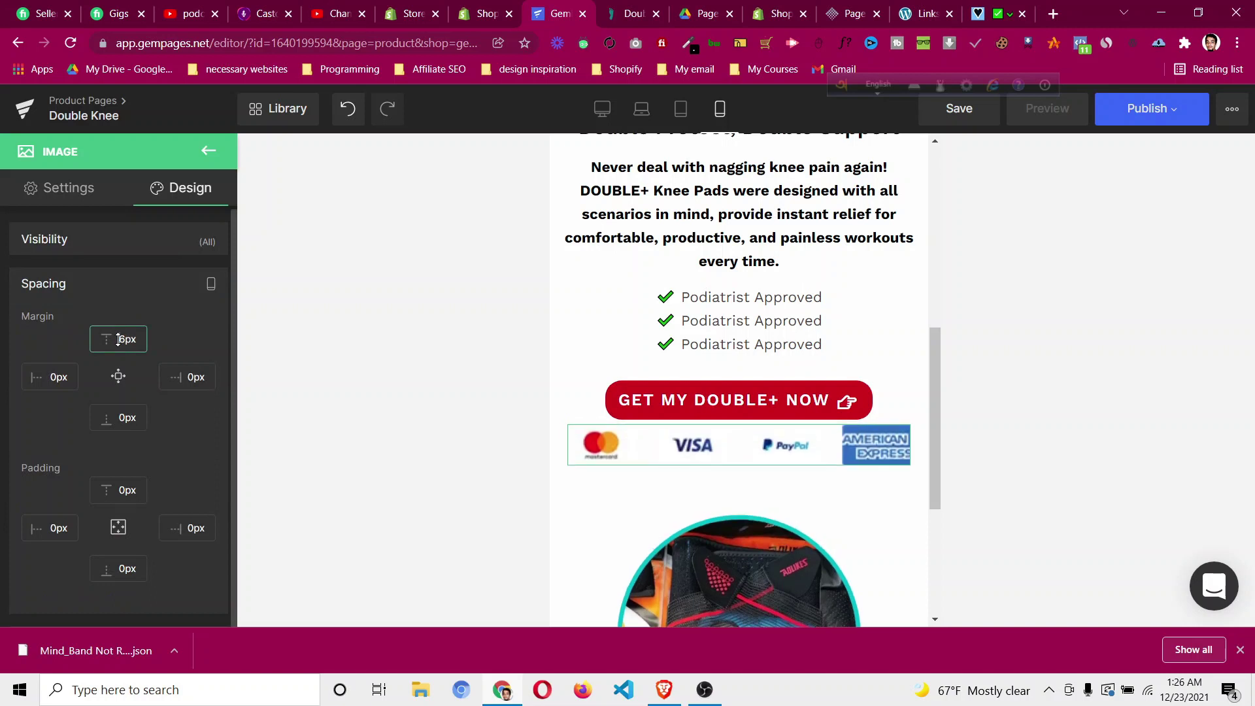
pyautogui.press('Up')
pyautogui.press('Up')
pyautogui.press('Up')
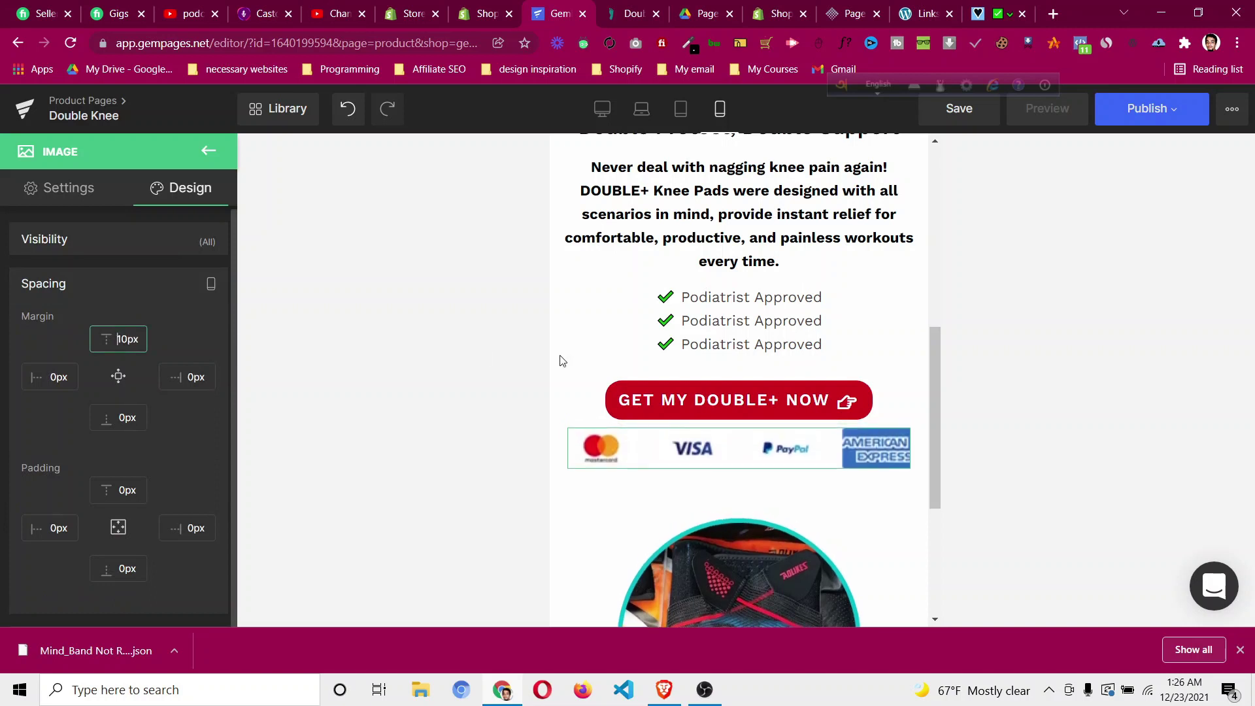
# Set the mobile width of the circular testimonial image to 40%.
pyautogui.scroll(-4, 686, 376)
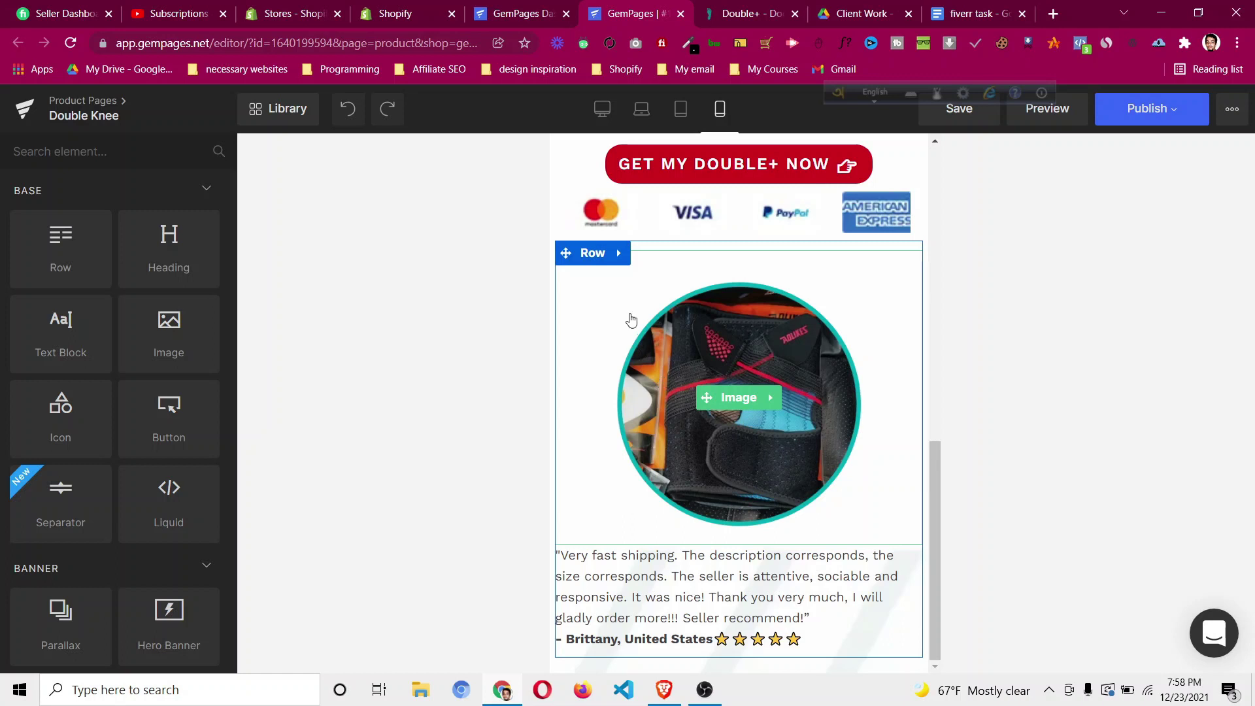
pyautogui.click(739, 400)
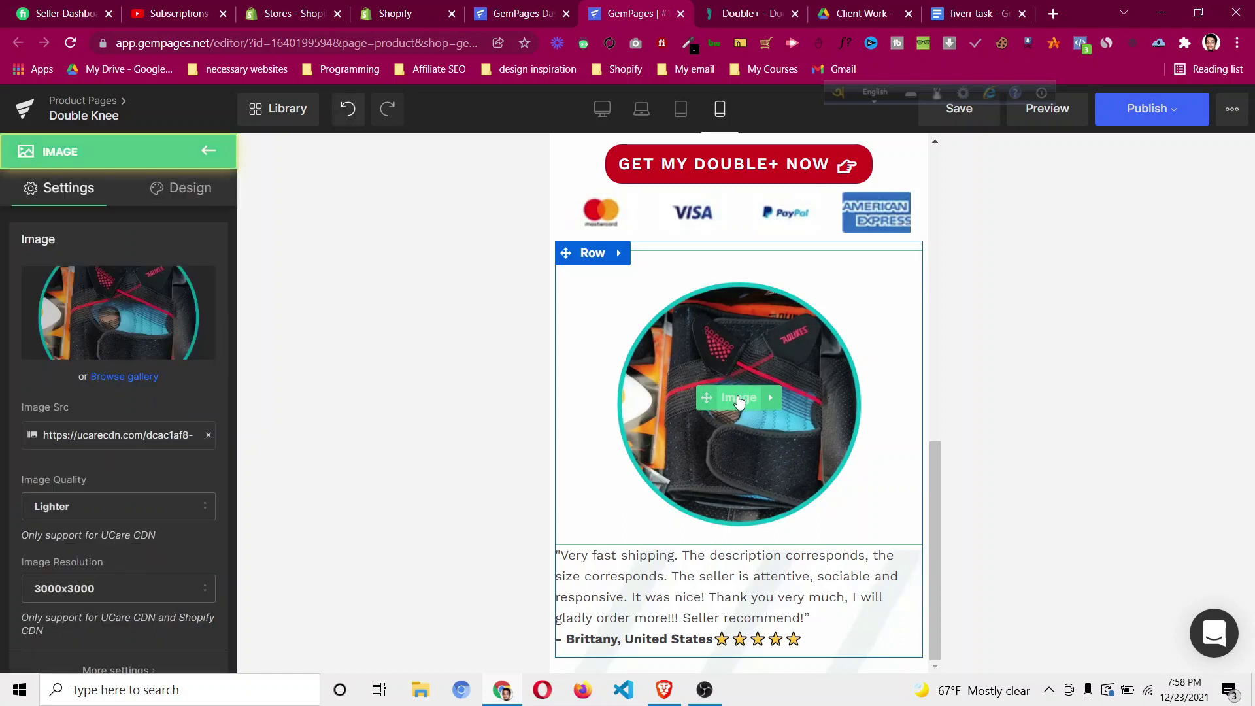
pyautogui.scroll(-5, 53, 375)
pyautogui.scroll(-1, 60, 377)
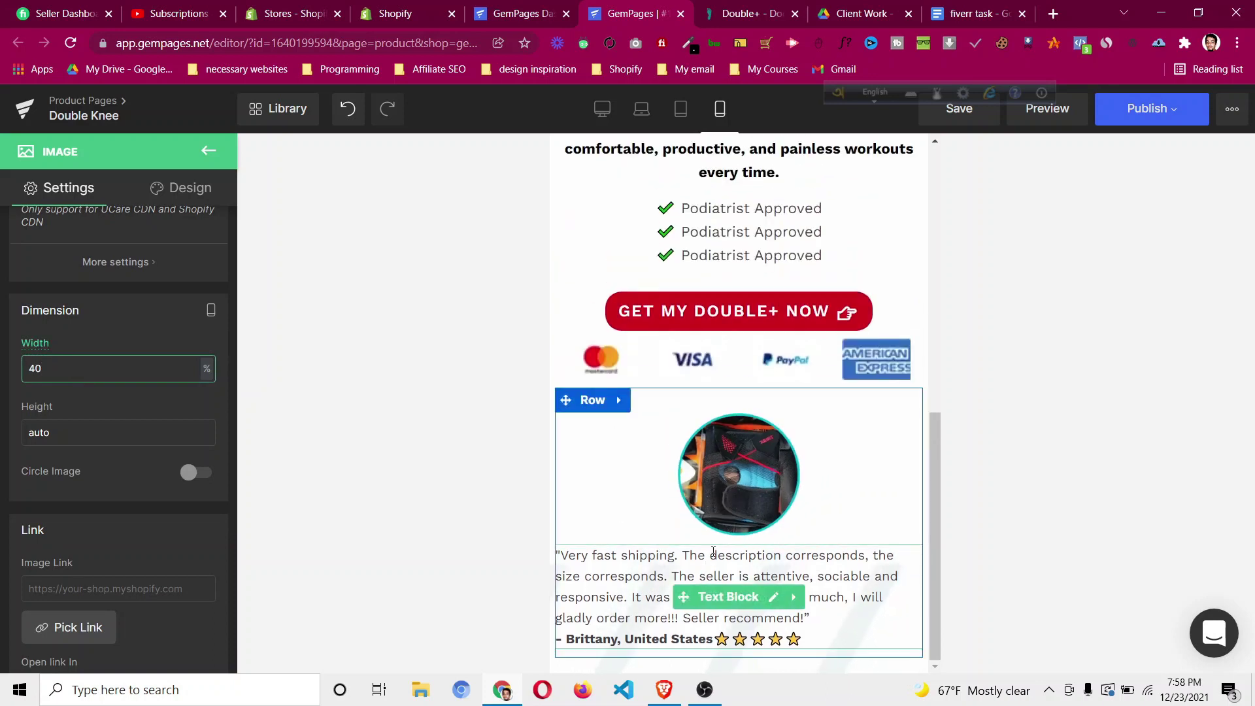
# Center-align the customer testimonial text below the circular image in the mobile layout.
pyautogui.click(737, 600)
pyautogui.scroll(-5, 14, 460)
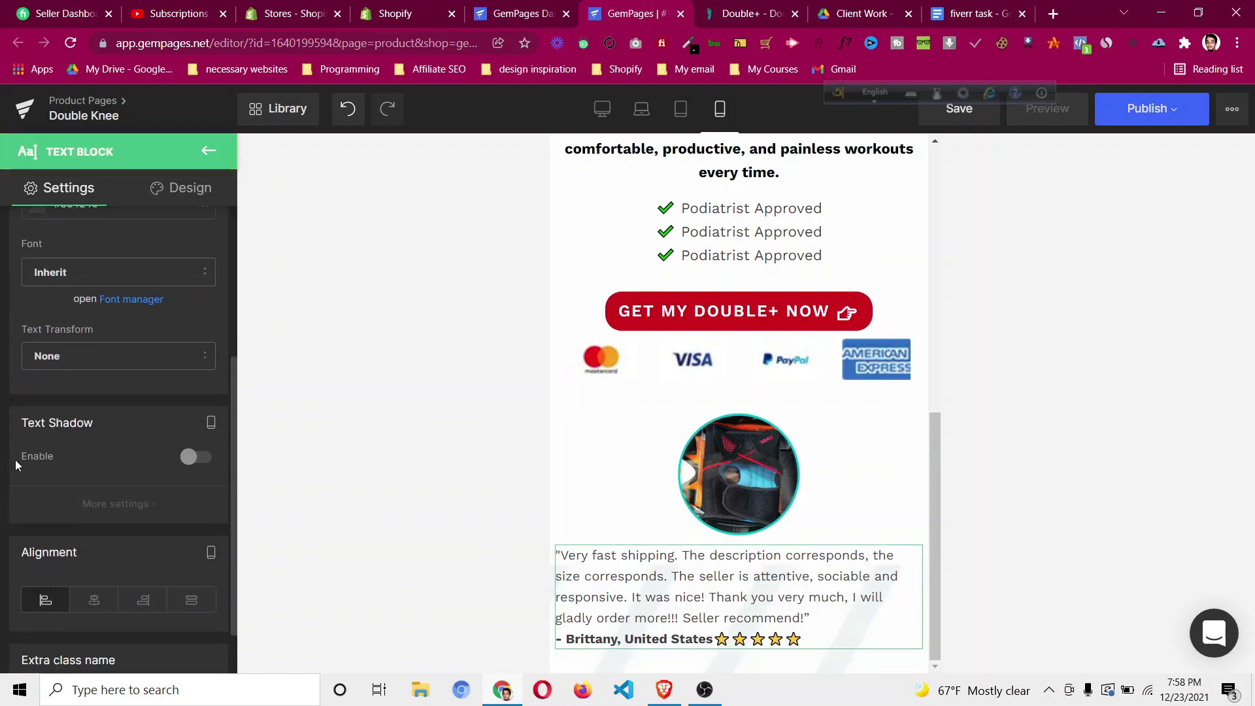
pyautogui.click(96, 537)
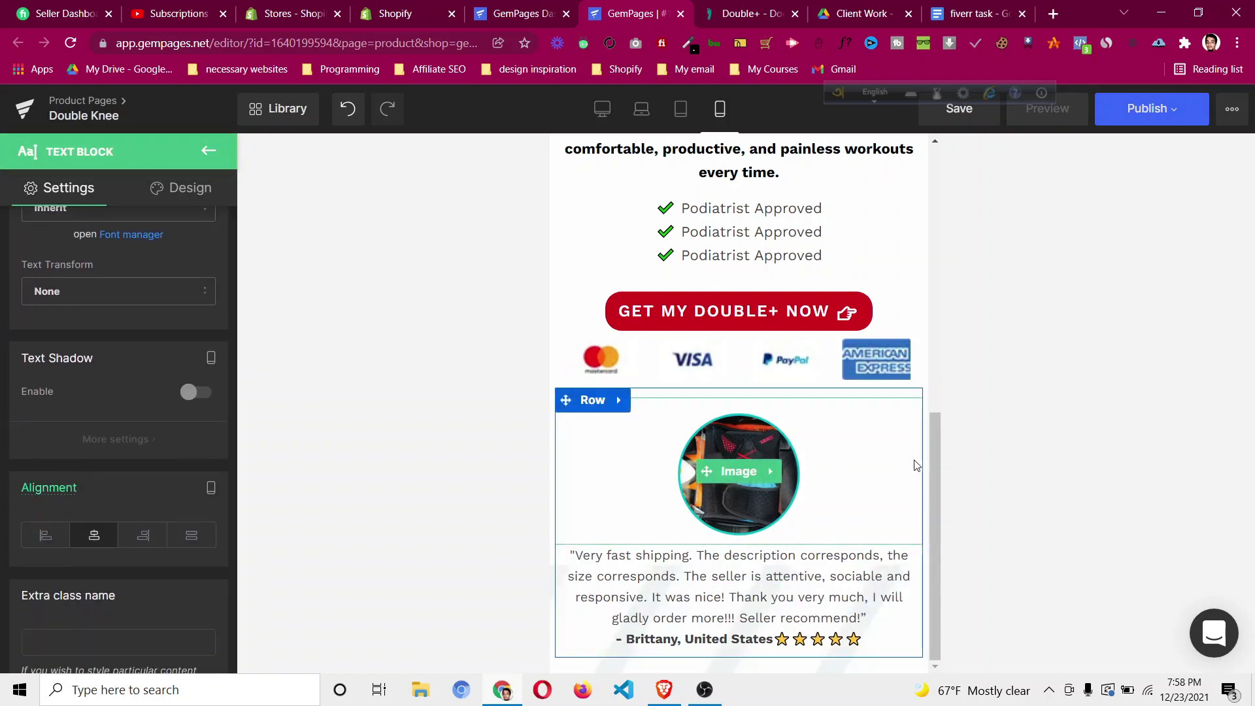
# Set the mobile width of the payment logos image to 70%, trying 60% and nearby values first.
pyautogui.scroll(3, 916, 465)
pyautogui.scroll(-3, 916, 465)
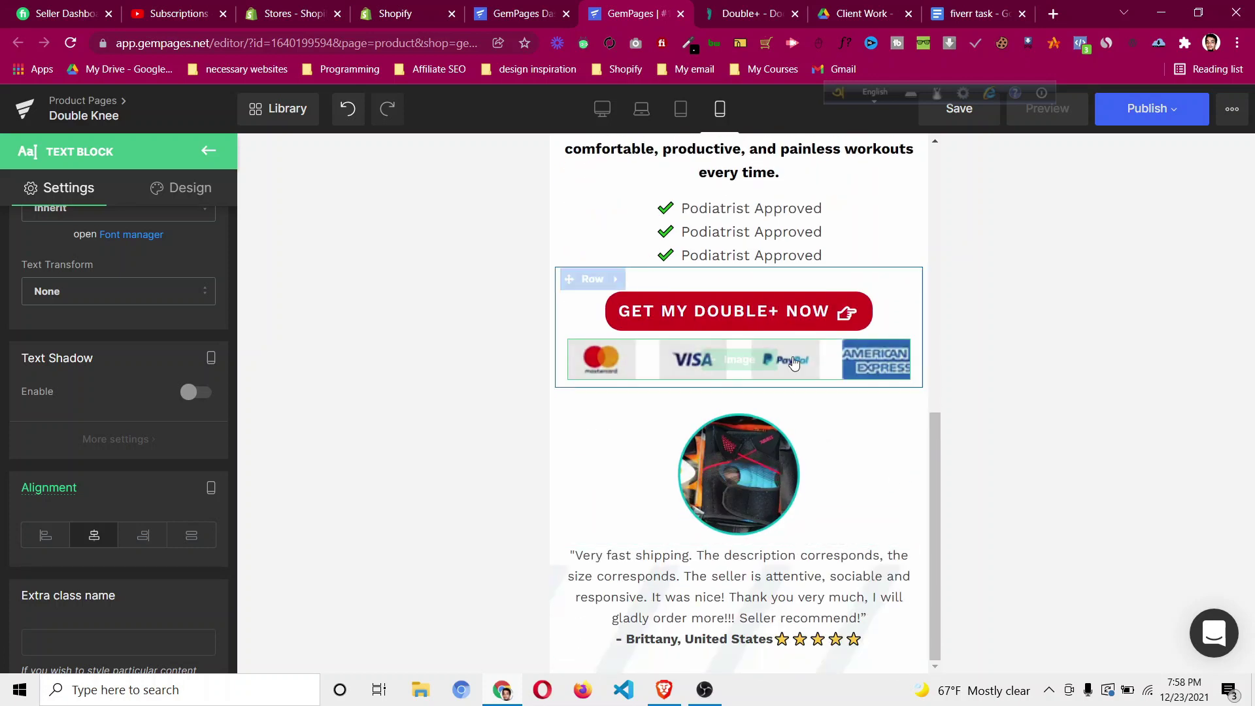
pyautogui.click(730, 371)
pyautogui.scroll(-5, 99, 490)
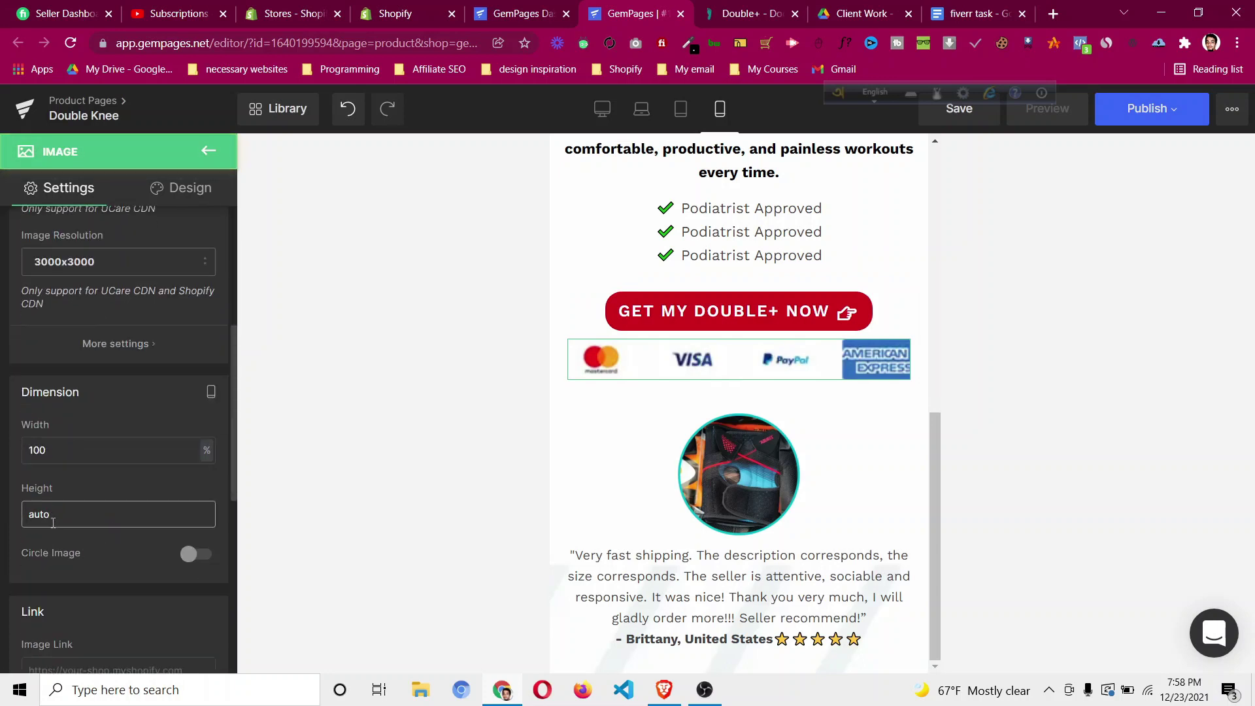
pyautogui.press('BackSpace')
pyautogui.press('BackSpace')
pyautogui.press('BackSpace')
pyautogui.write('60')
pyautogui.press('Up')
pyautogui.press('Up')
pyautogui.press('Up')
pyautogui.press('Up')
pyautogui.press('Up')
pyautogui.press('Up')
pyautogui.press('Up')
pyautogui.press('Up')
pyautogui.press('Up')
pyautogui.press('Up')
pyautogui.press('Up')
pyautogui.press('Up')
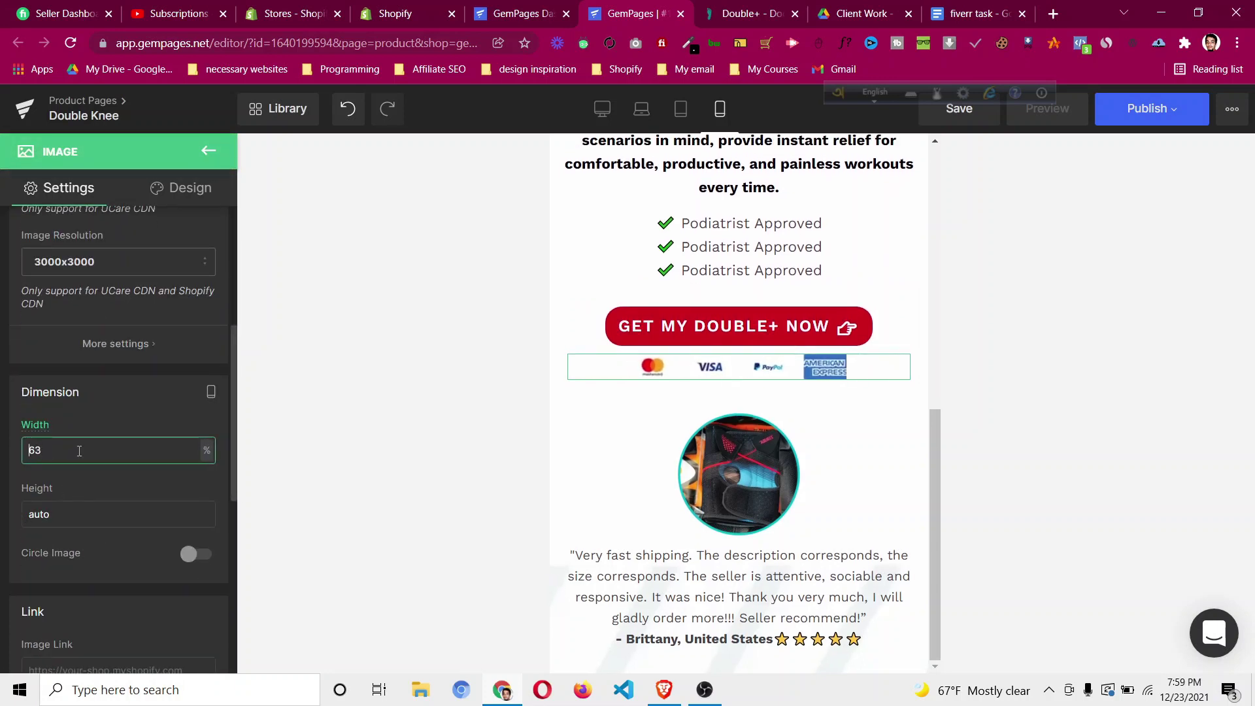
pyautogui.press('Down')
pyautogui.press('Down')
pyautogui.press('Down')
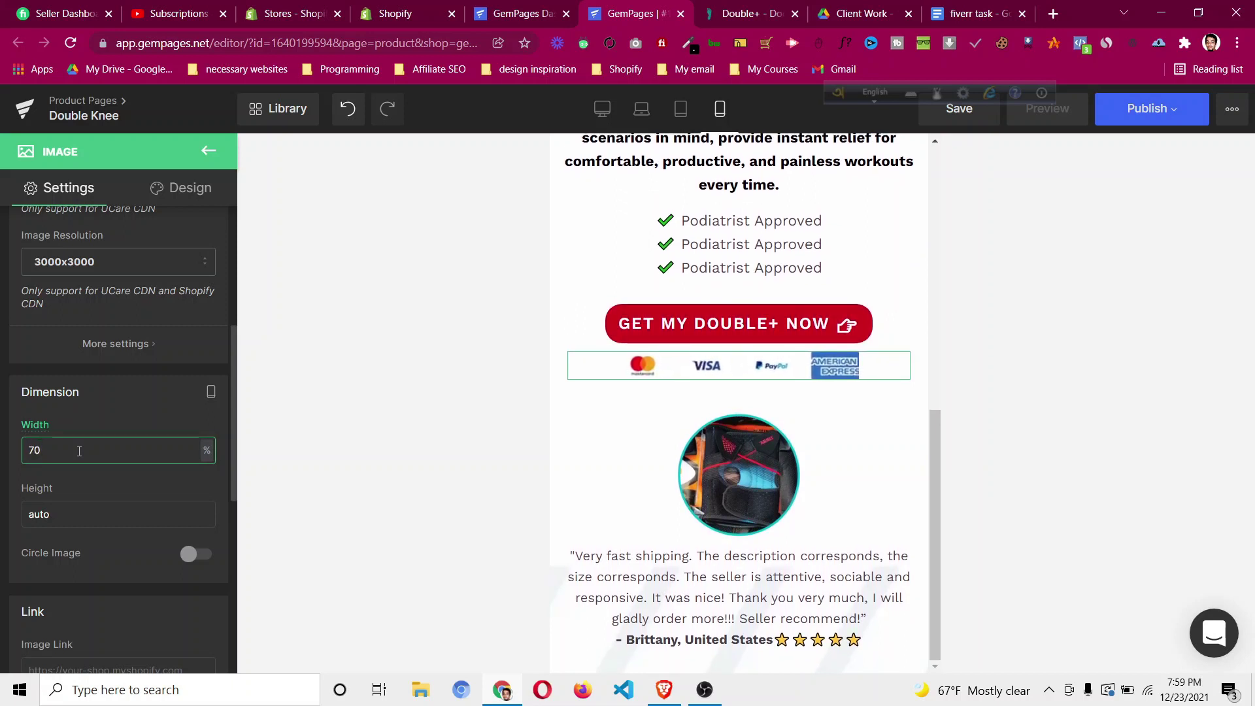
# Try the stretch option on the "GET MY DOUBLE+ NOW" button in the mobile layout and switch it back off.
pyautogui.click(749, 326)
pyautogui.scroll(-3, 133, 445)
pyautogui.scroll(-5, 134, 443)
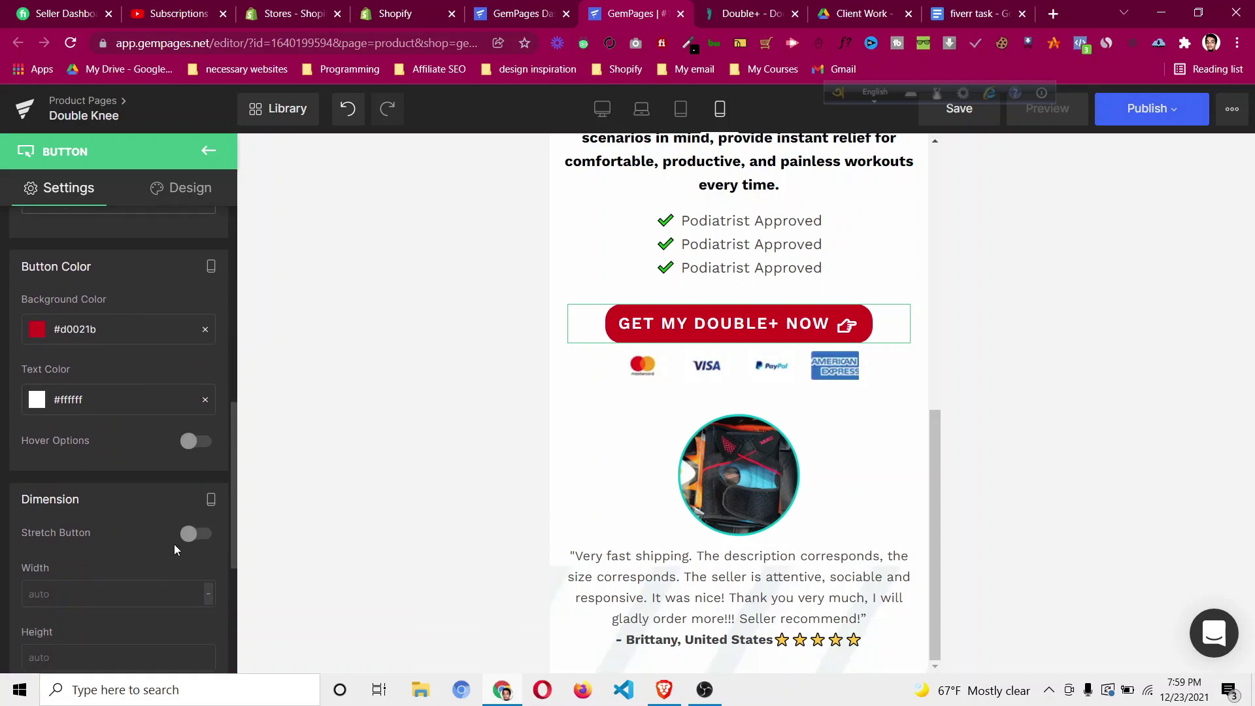
pyautogui.click(194, 534)
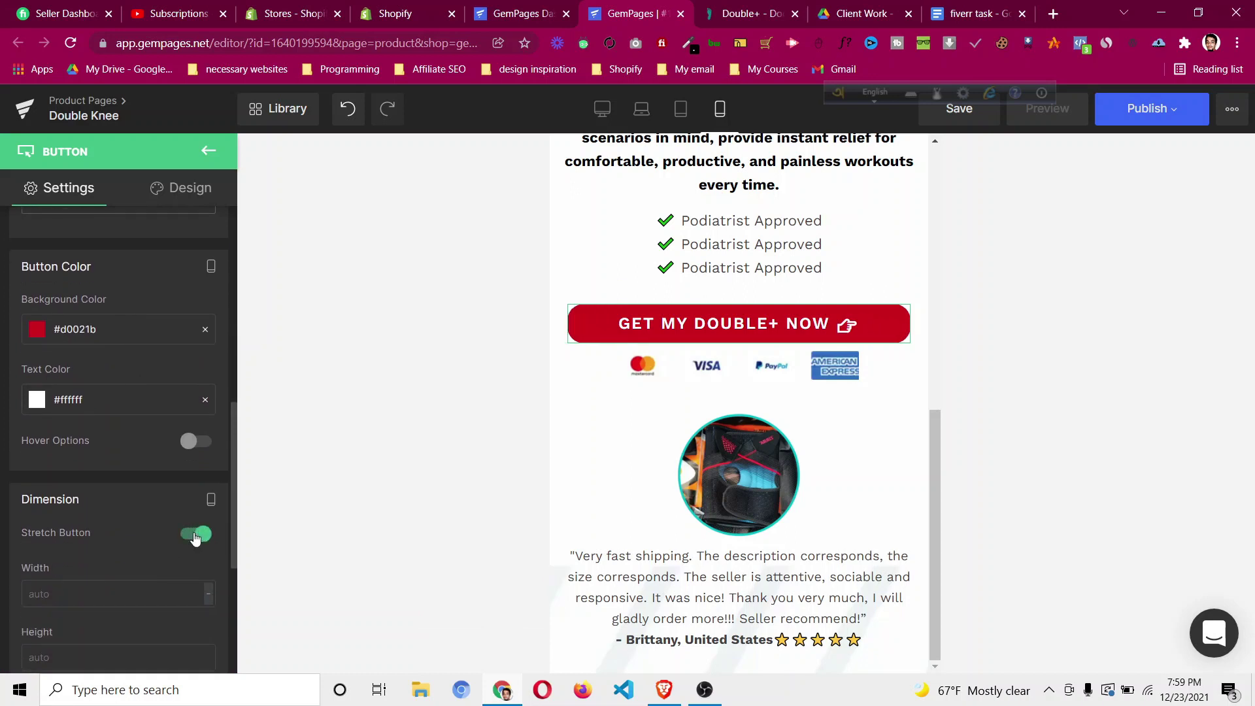
pyautogui.click(194, 535)
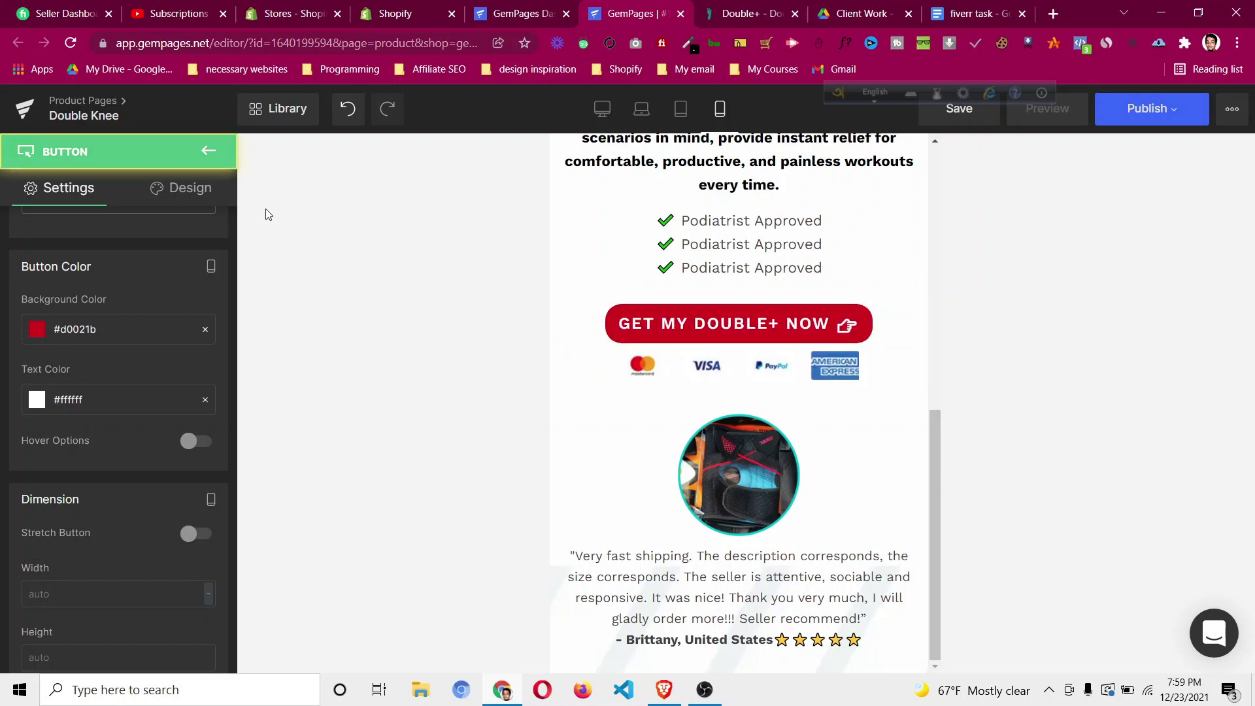
# Add a Mouse Hover animation with the Zoom effect to the "GET MY DOUBLE+ NOW" button and preview it.
pyautogui.click(171, 187)
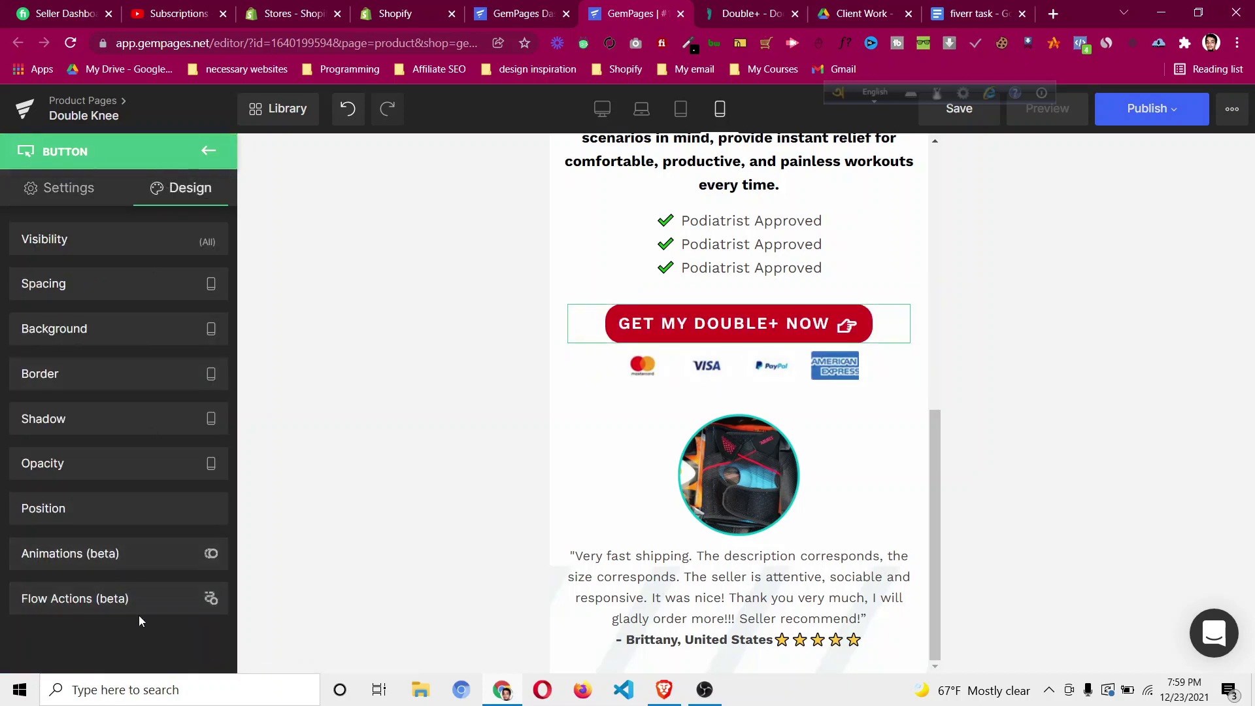
pyautogui.click(137, 554)
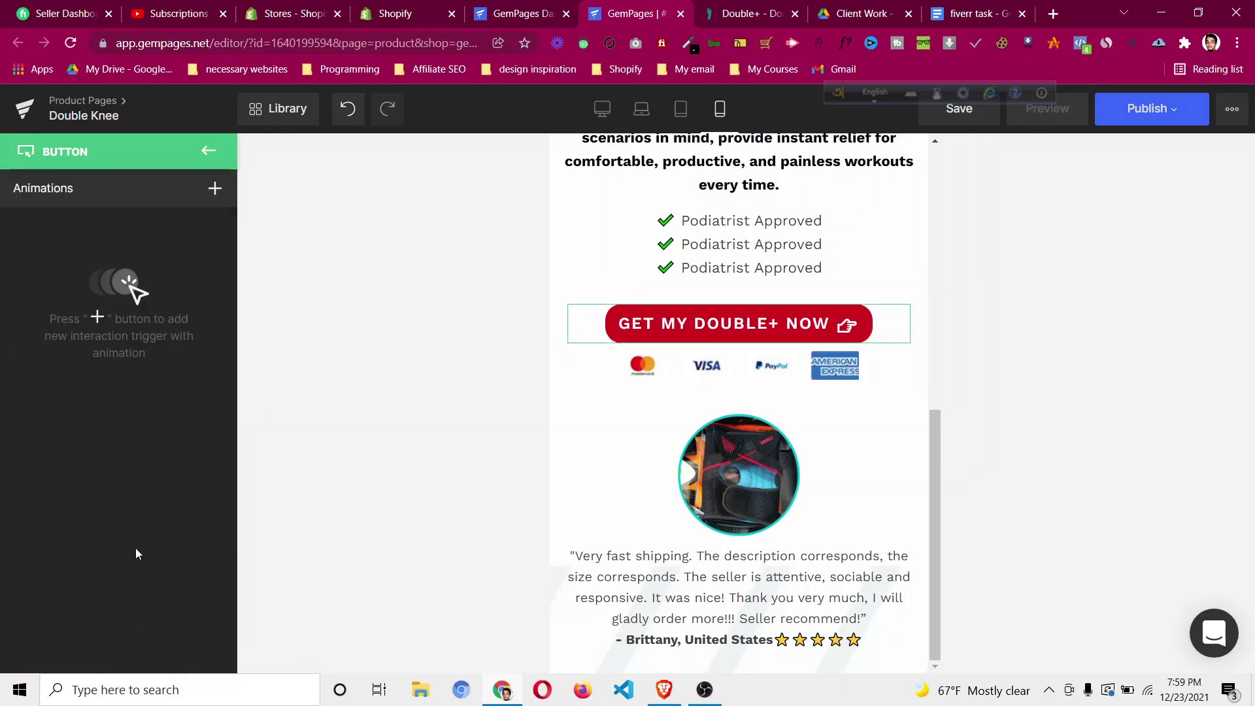
pyautogui.click(210, 205)
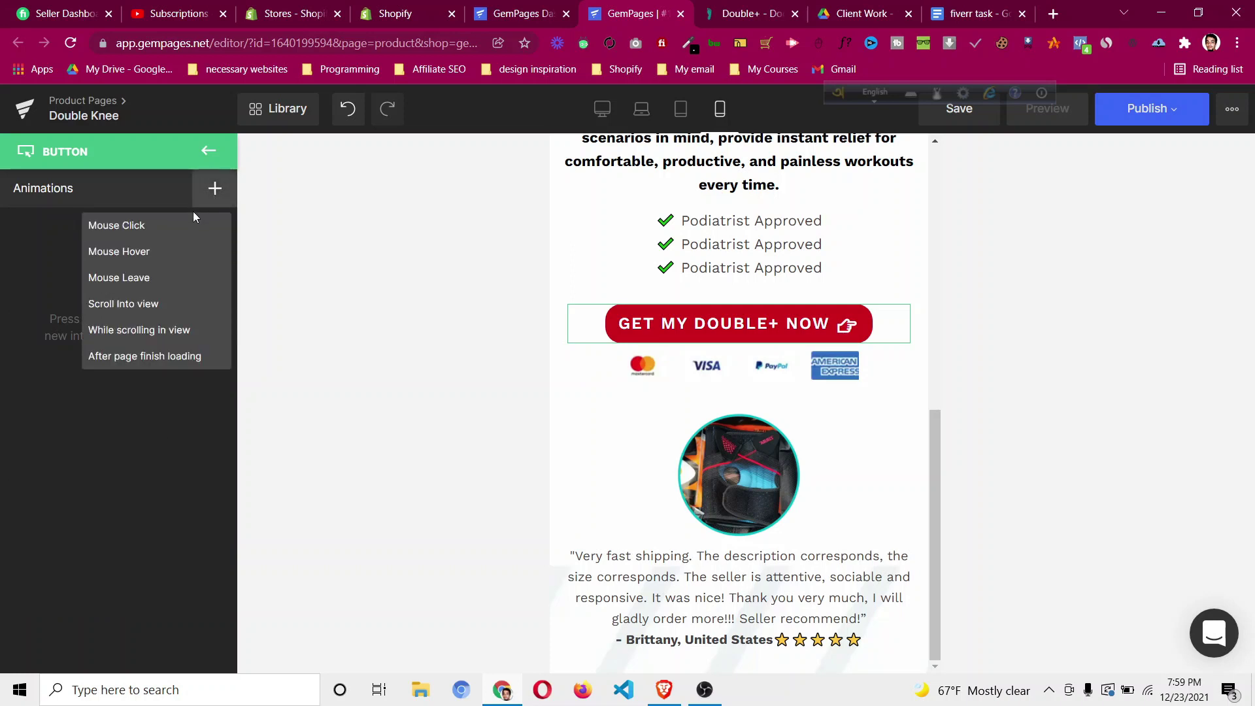
pyautogui.click(157, 255)
pyautogui.click(89, 307)
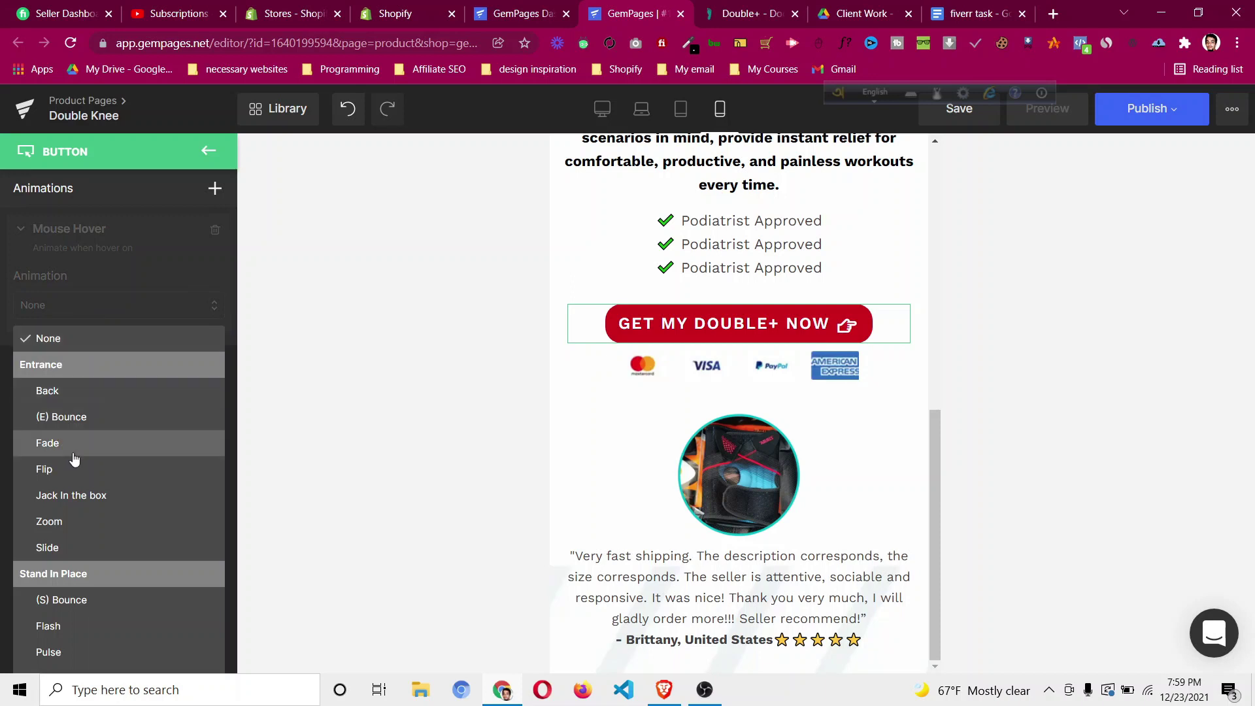
pyautogui.click(78, 523)
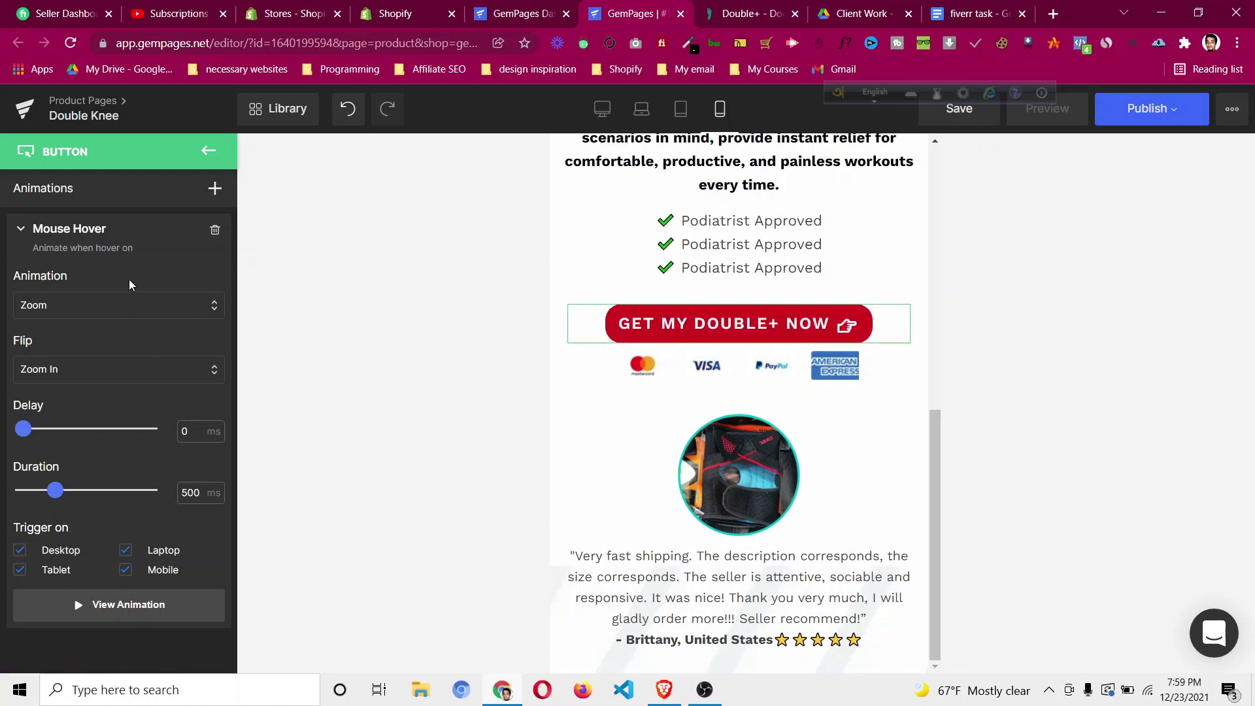
pyautogui.scroll(-1, 111, 450)
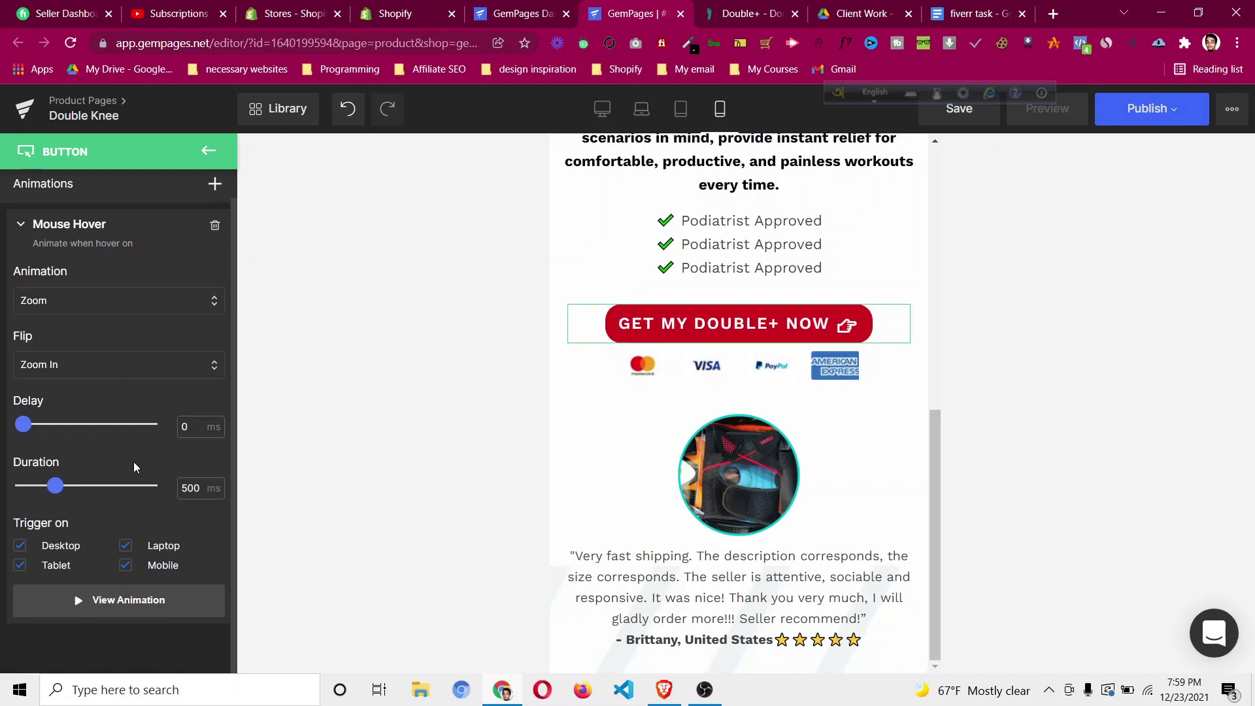
pyautogui.click(140, 608)
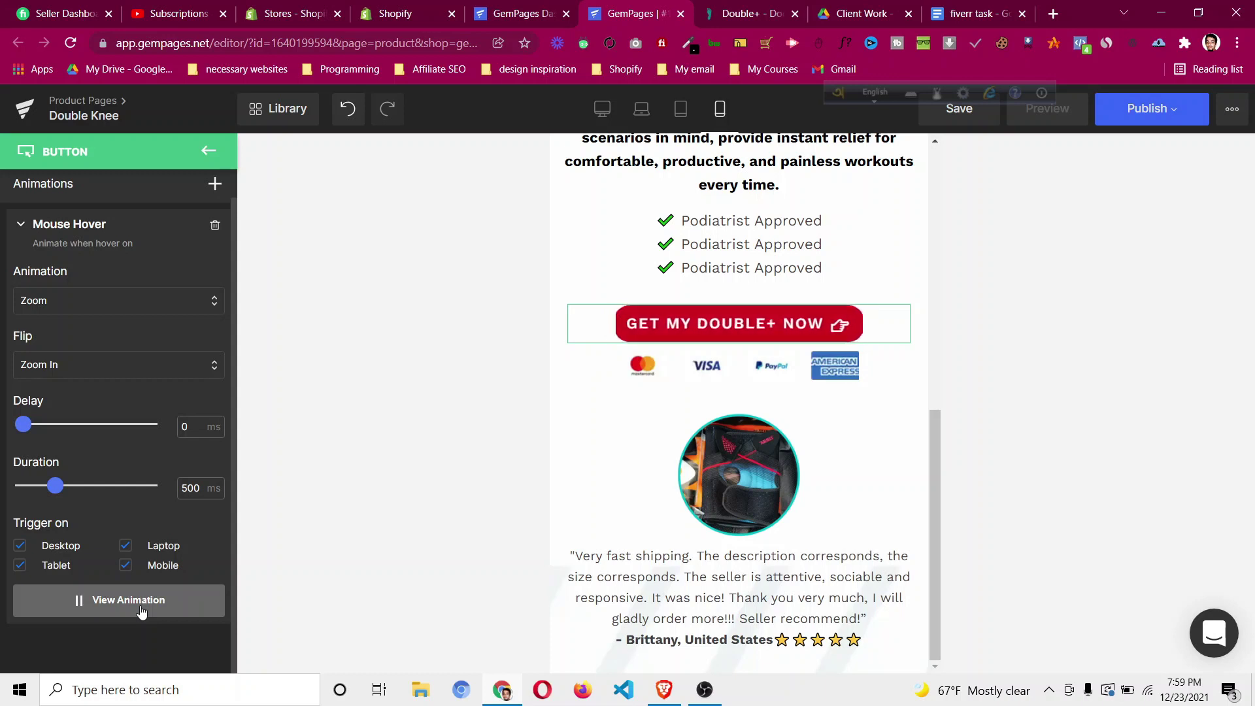
pyautogui.click(140, 610)
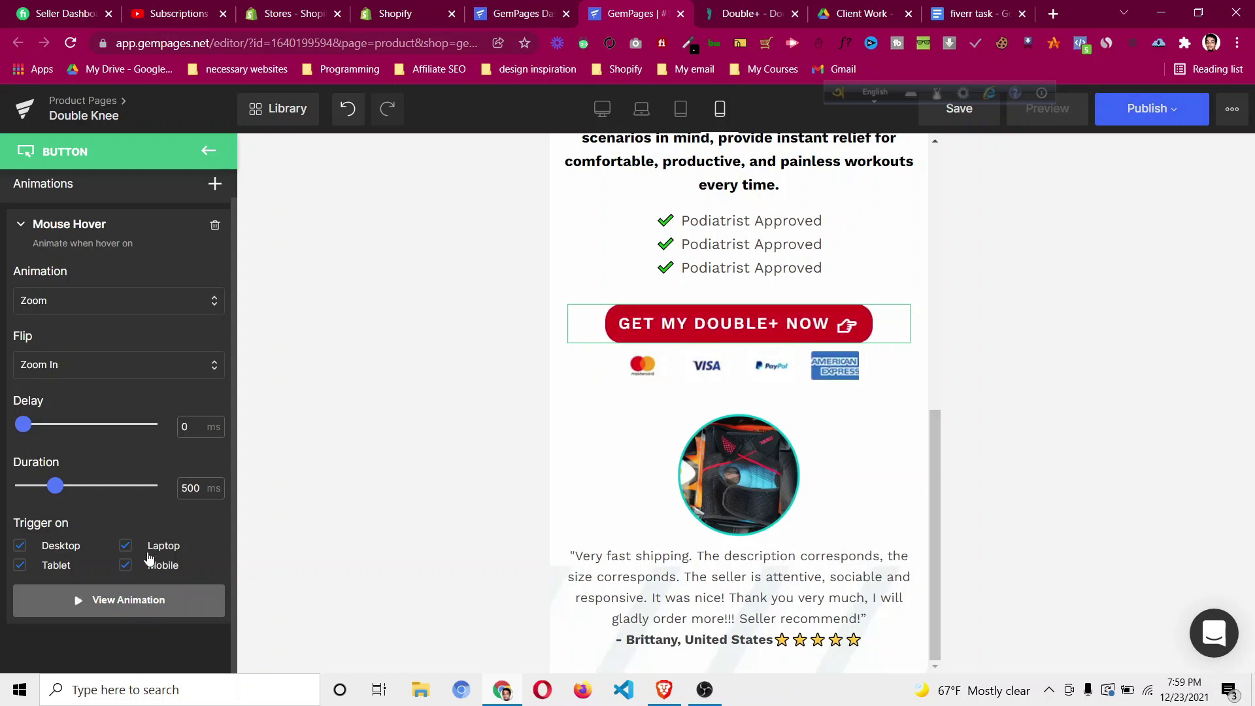
# Delete the button's Mouse Hover animation and leave the button's settings.
pyautogui.click(214, 227)
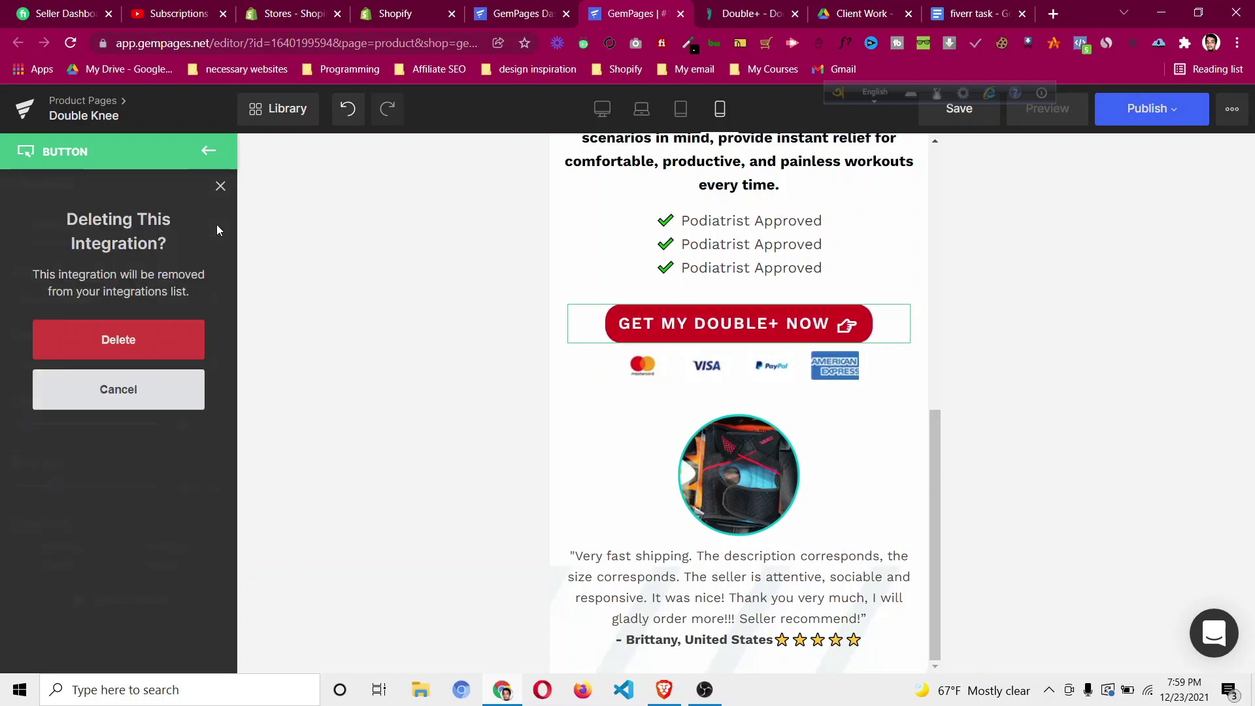
pyautogui.click(160, 335)
pyautogui.click(209, 151)
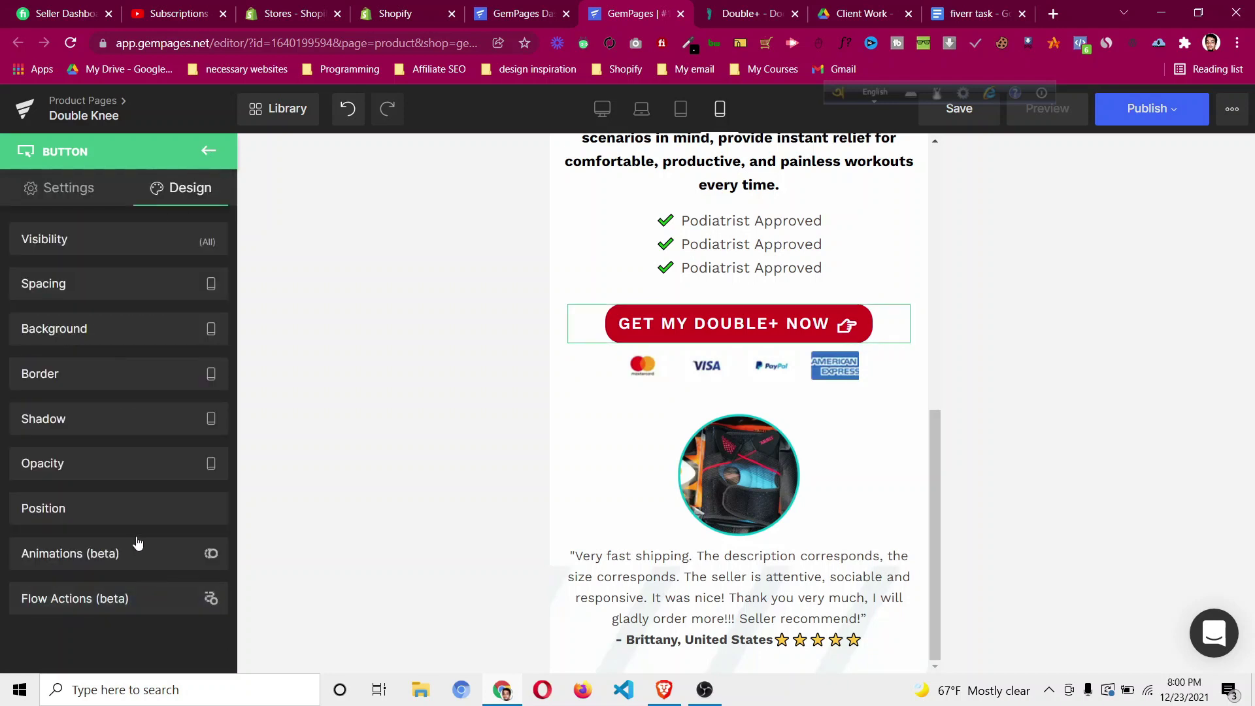
pyautogui.click(208, 151)
# Review the hero section's mobile layout from top to bottom and switch to the desktop view.
pyautogui.scroll(9, 832, 421)
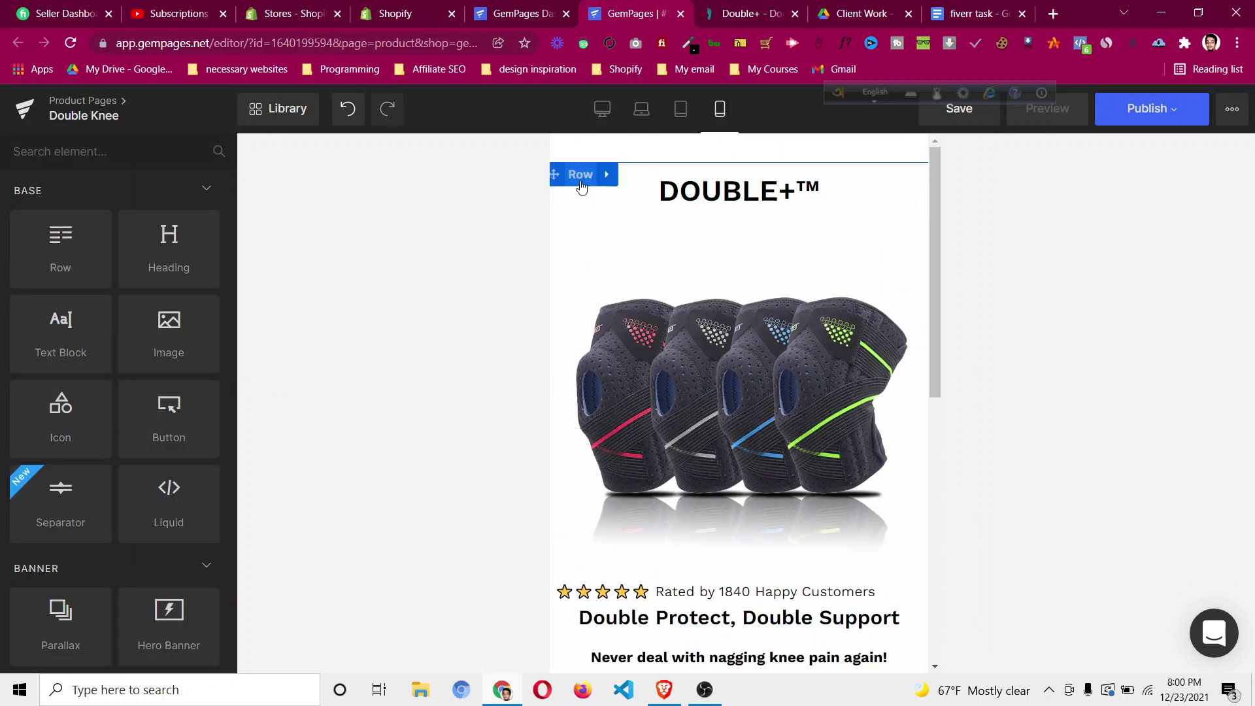
pyautogui.scroll(-8, 700, 451)
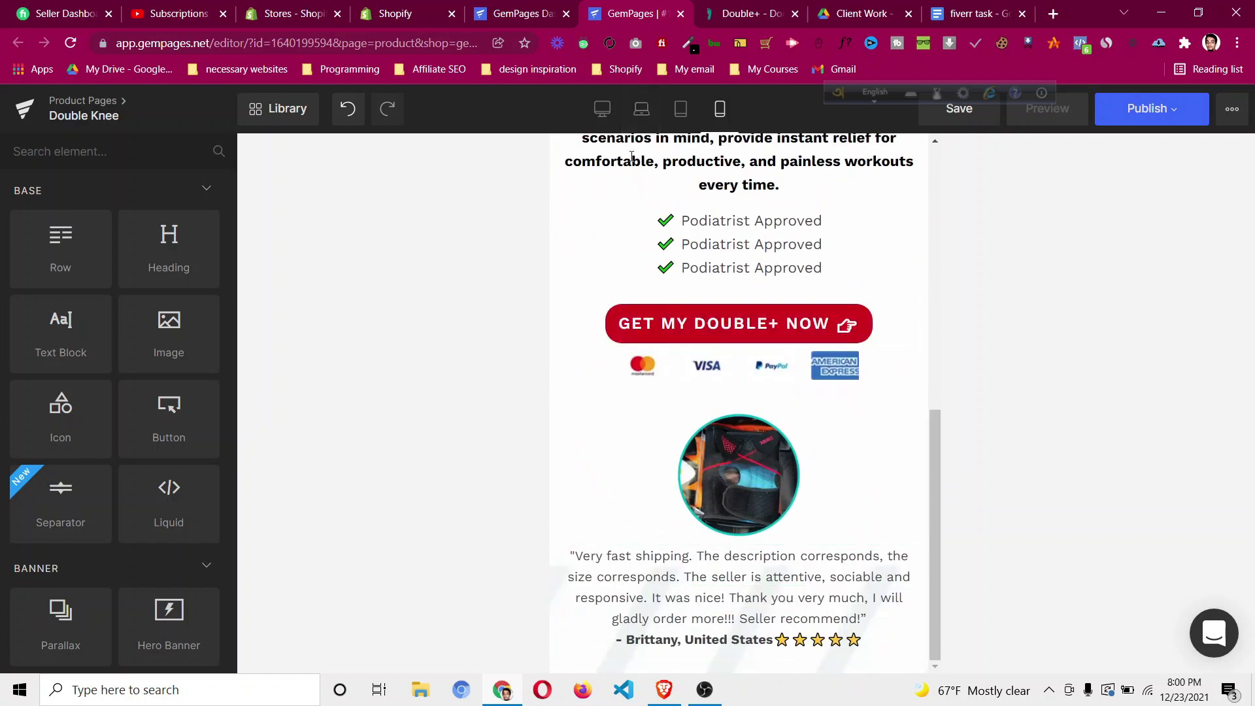
pyautogui.click(602, 111)
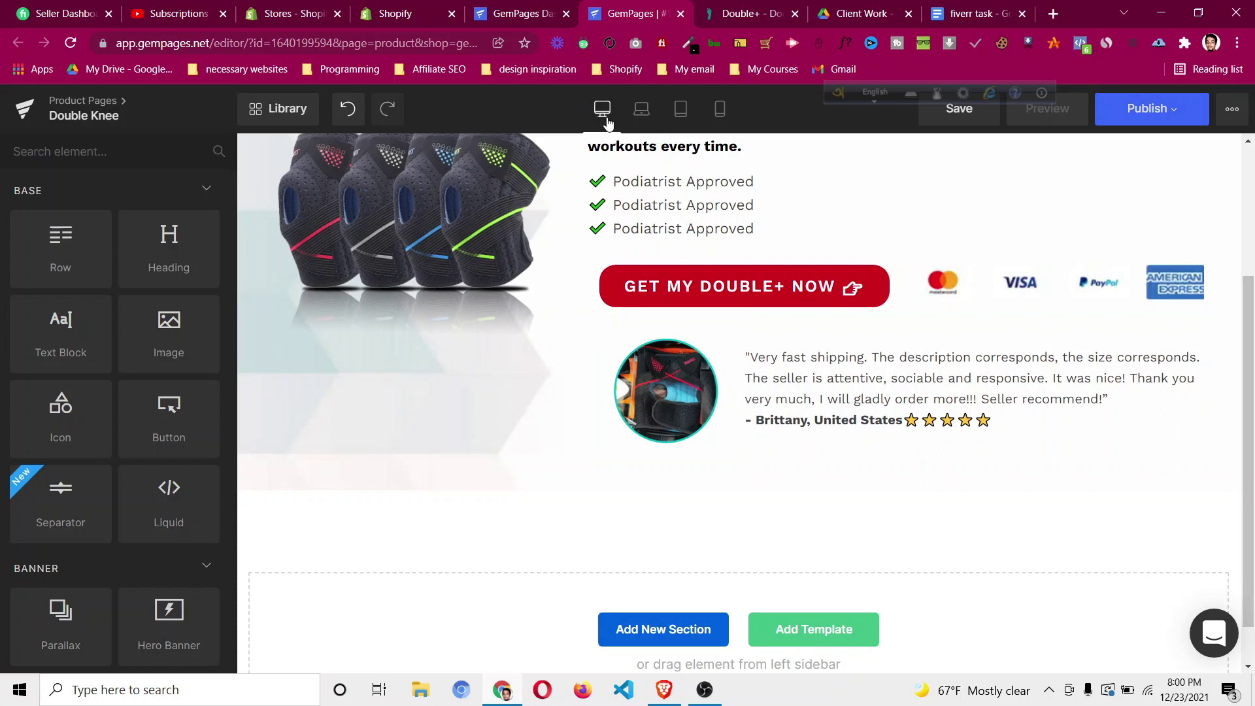
# Switch to the tablet view and set the hero content row's tablet layout to a single column.
pyautogui.click(683, 123)
pyautogui.scroll(5, 746, 366)
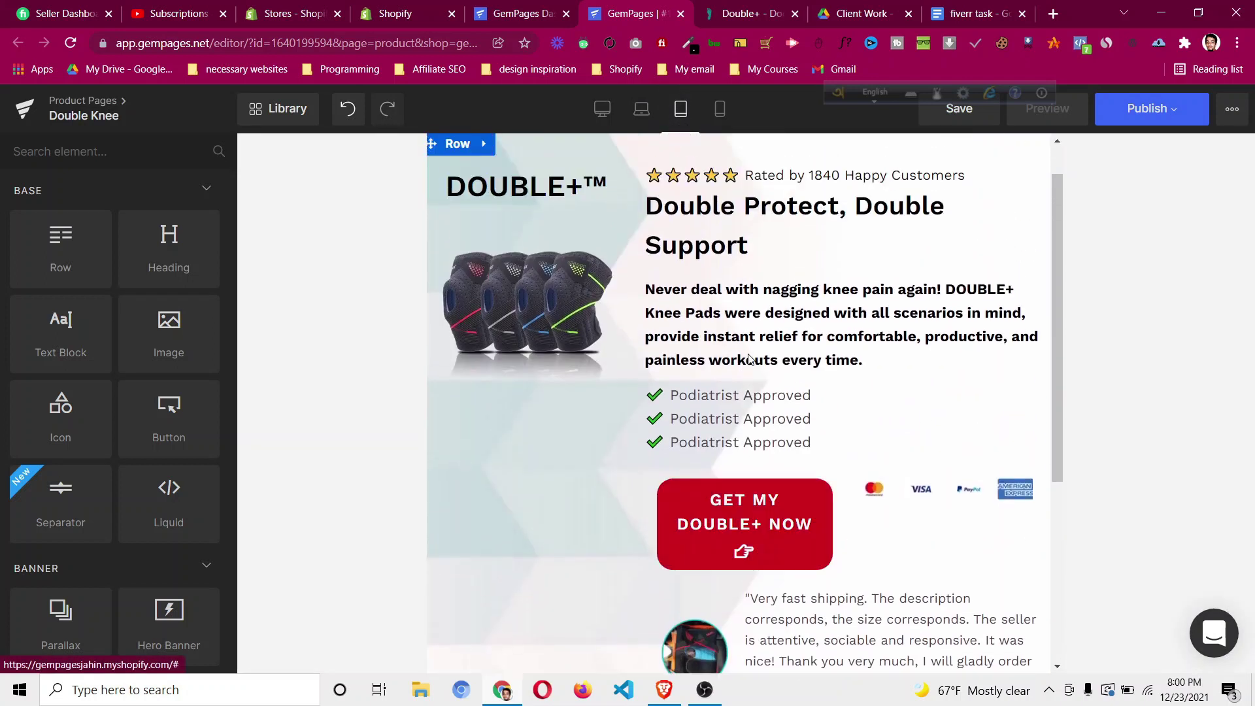
pyautogui.scroll(2, 750, 358)
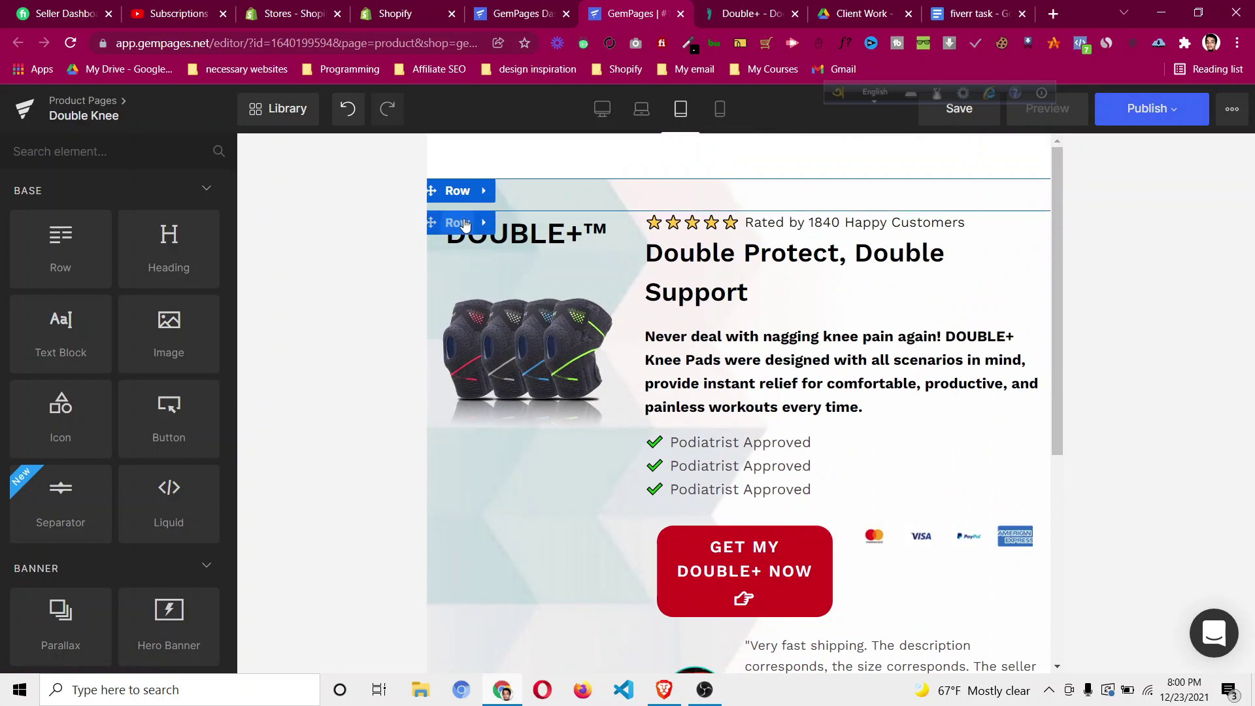
pyautogui.click(461, 224)
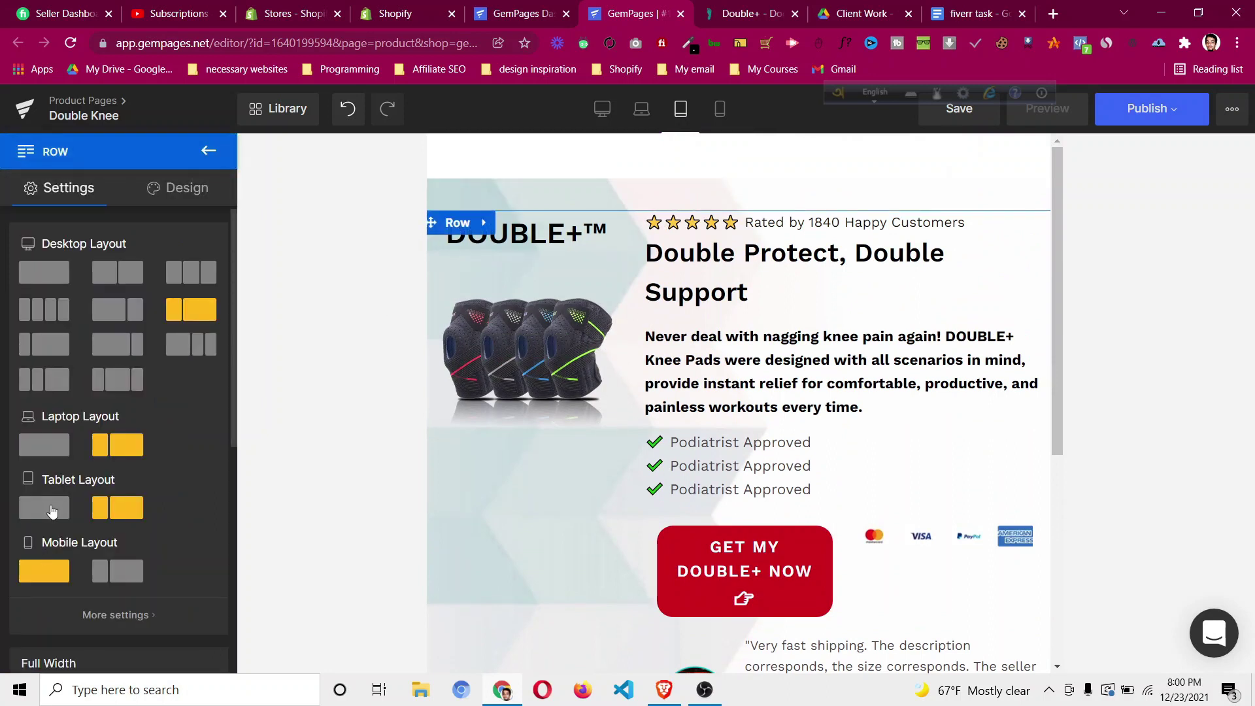
pyautogui.click(52, 510)
pyautogui.scroll(-8, 635, 412)
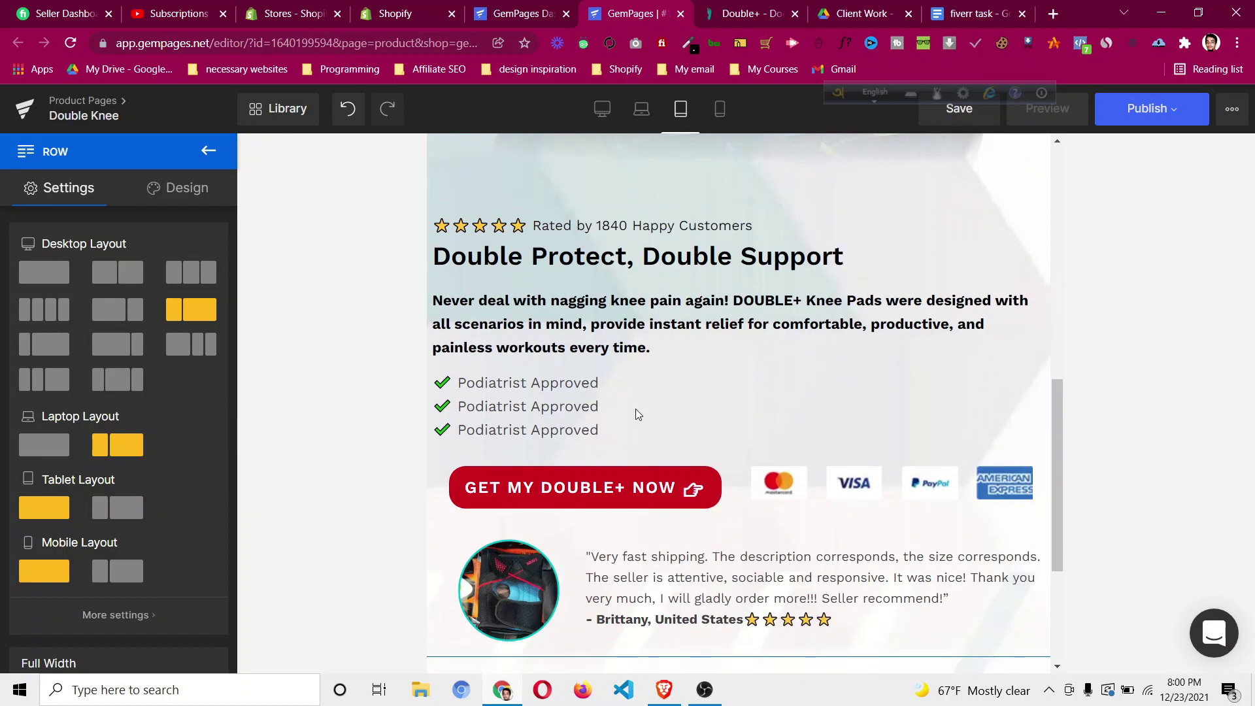
pyautogui.scroll(-2, 637, 412)
pyautogui.scroll(2, 765, 336)
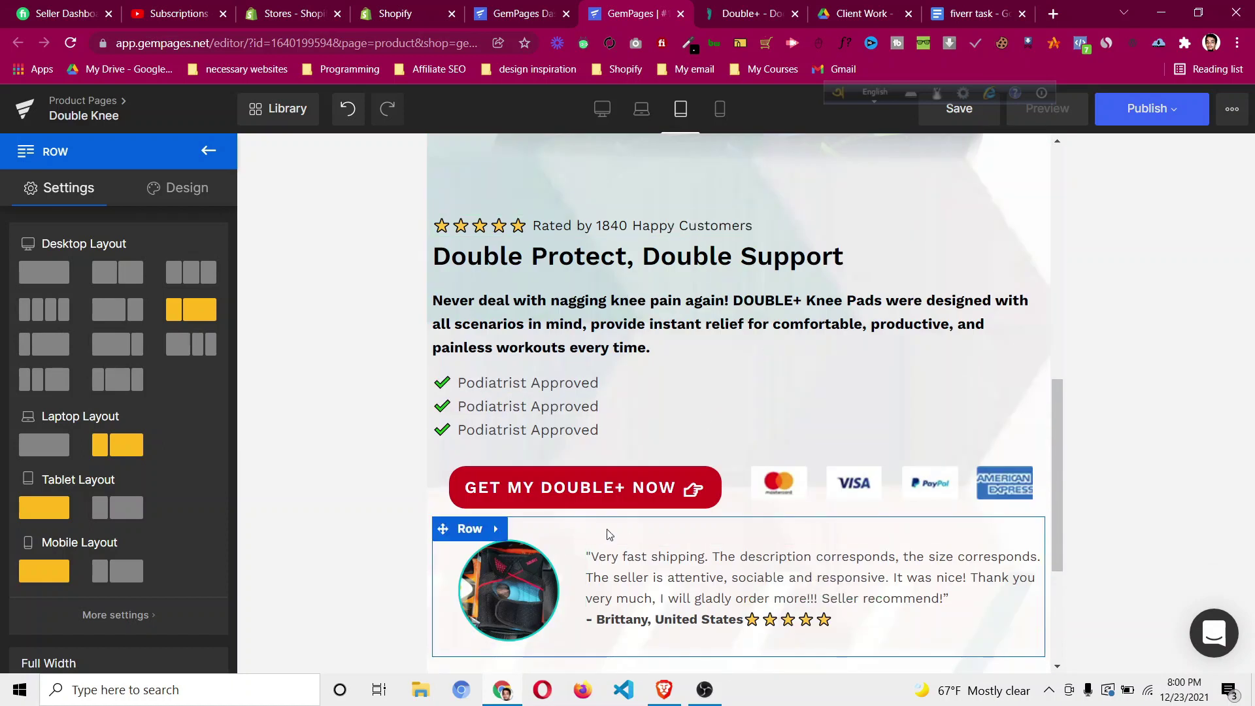
# Review the hero section from top to bottom in the mobile view and in the desktop view.
pyautogui.click(720, 109)
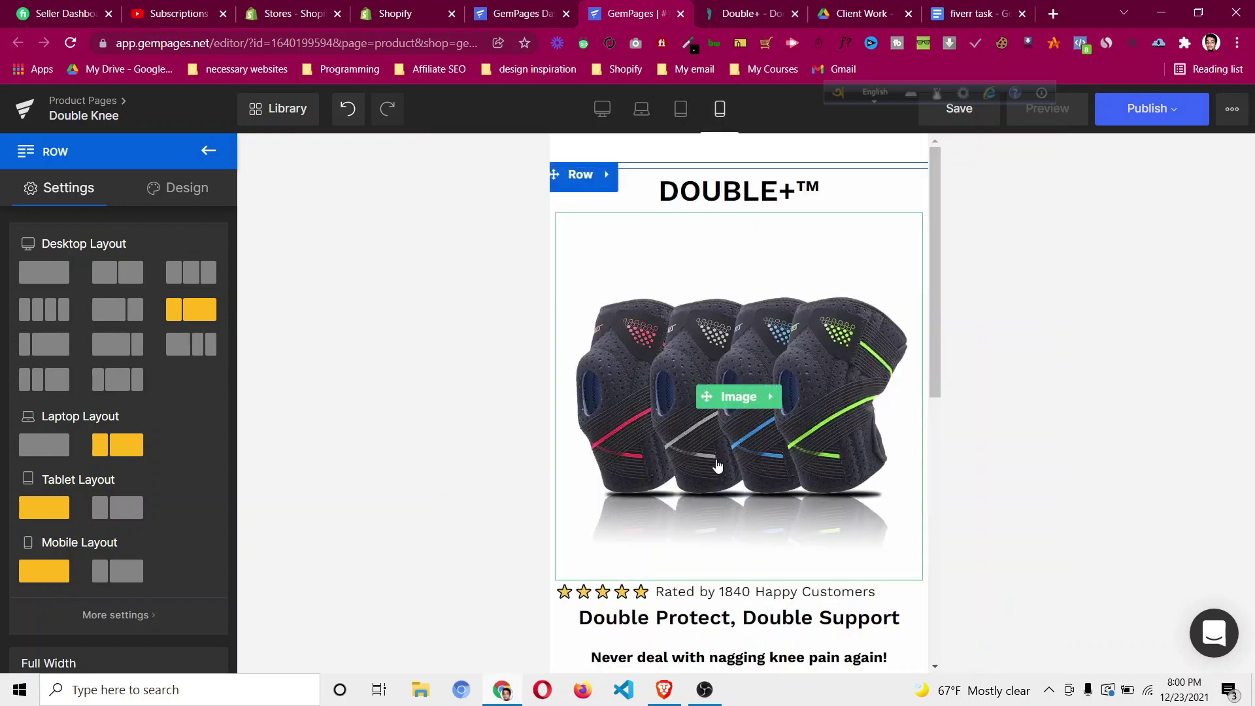
pyautogui.scroll(-1, 717, 271)
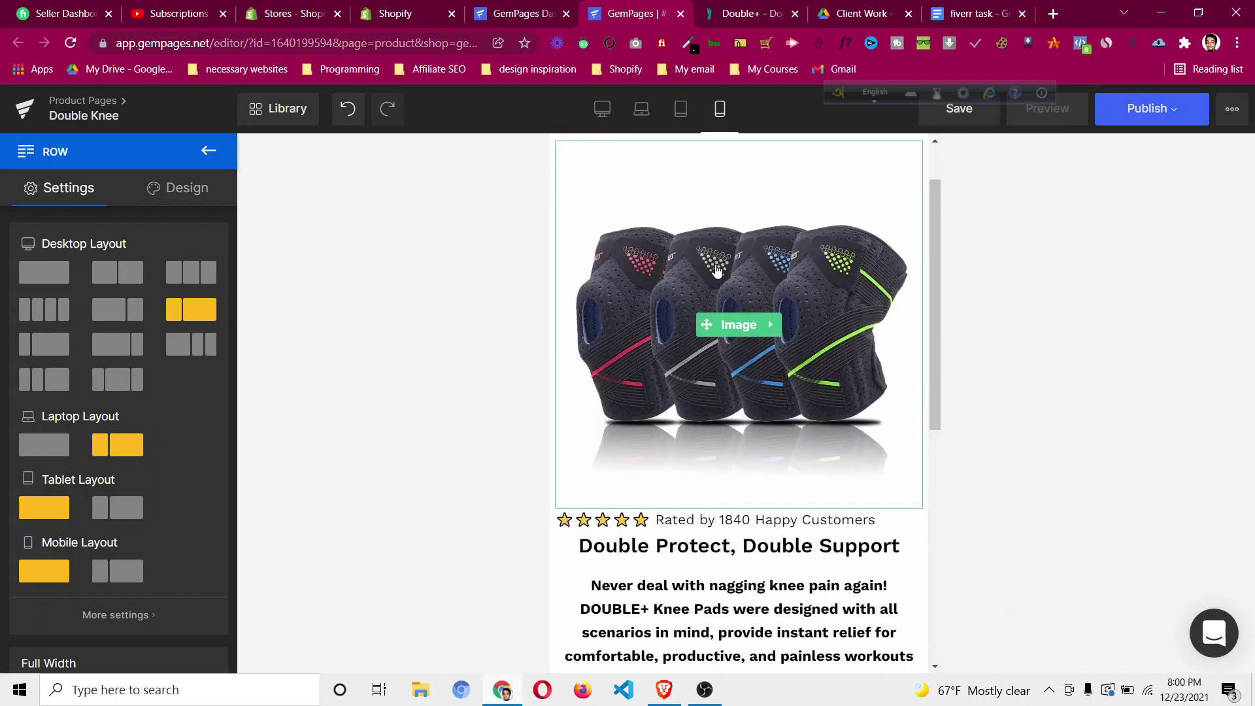
pyautogui.scroll(-7, 717, 272)
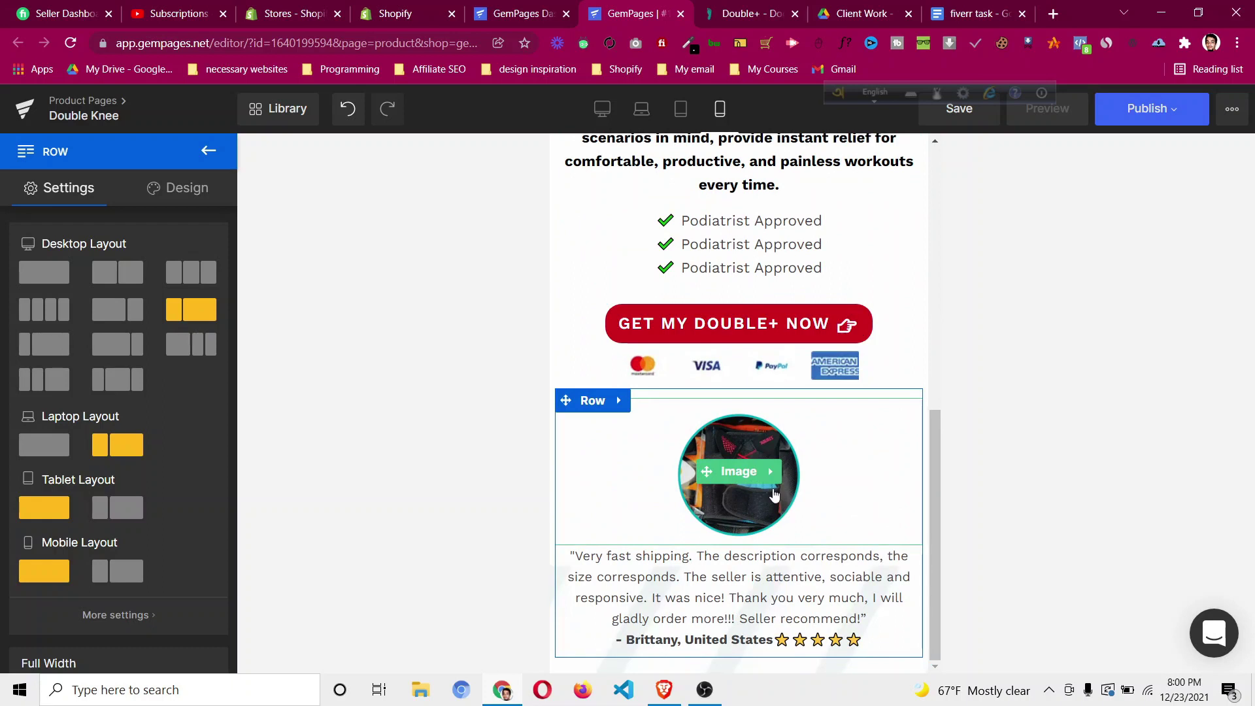
pyautogui.click(603, 111)
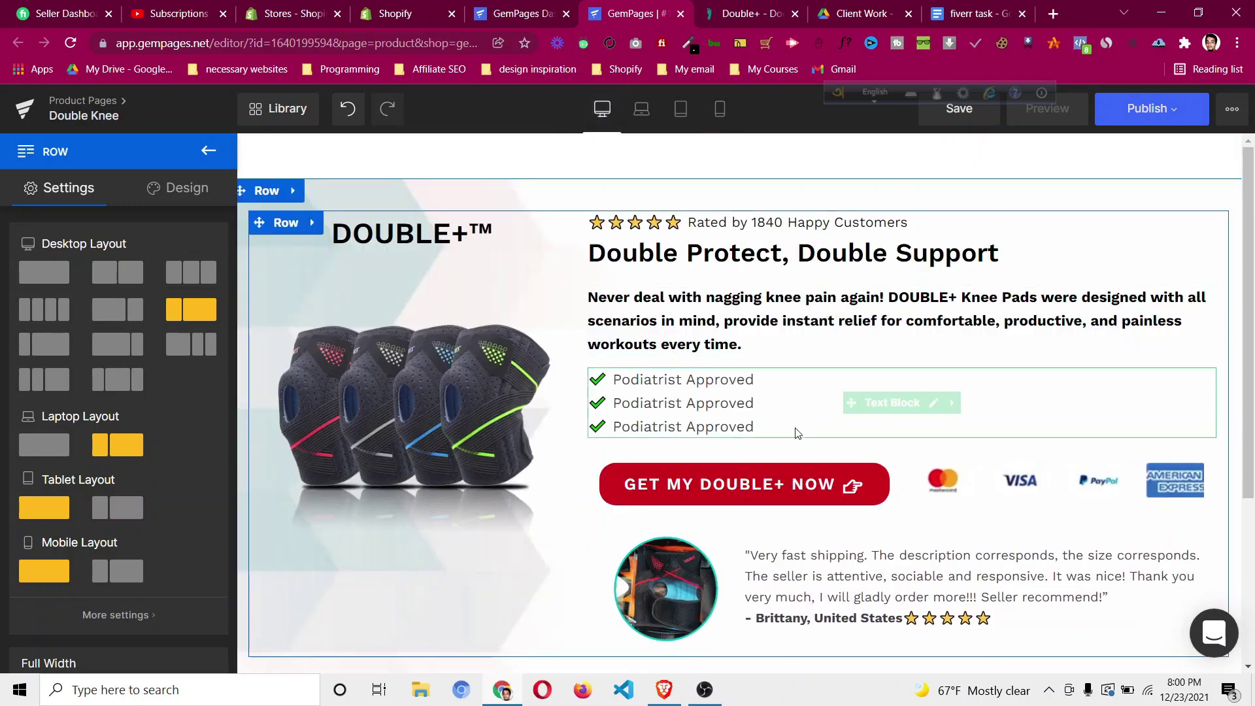
pyautogui.scroll(-4, 796, 432)
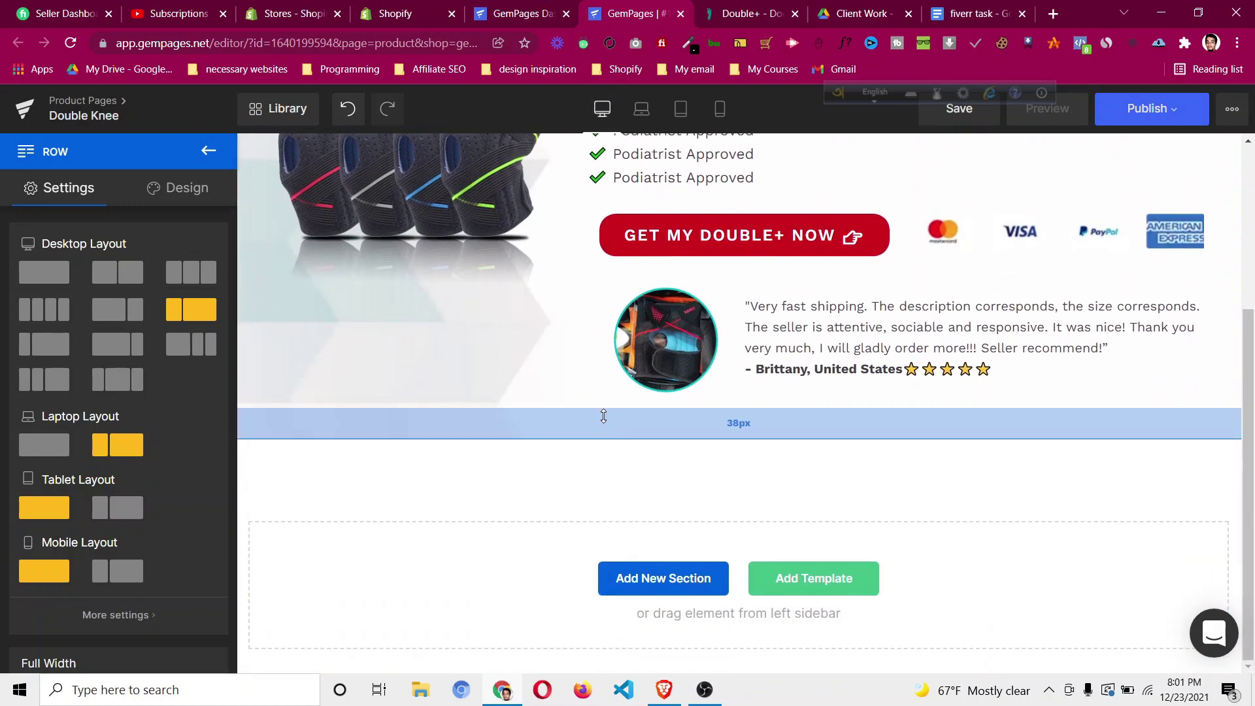
pyautogui.scroll(4, 604, 416)
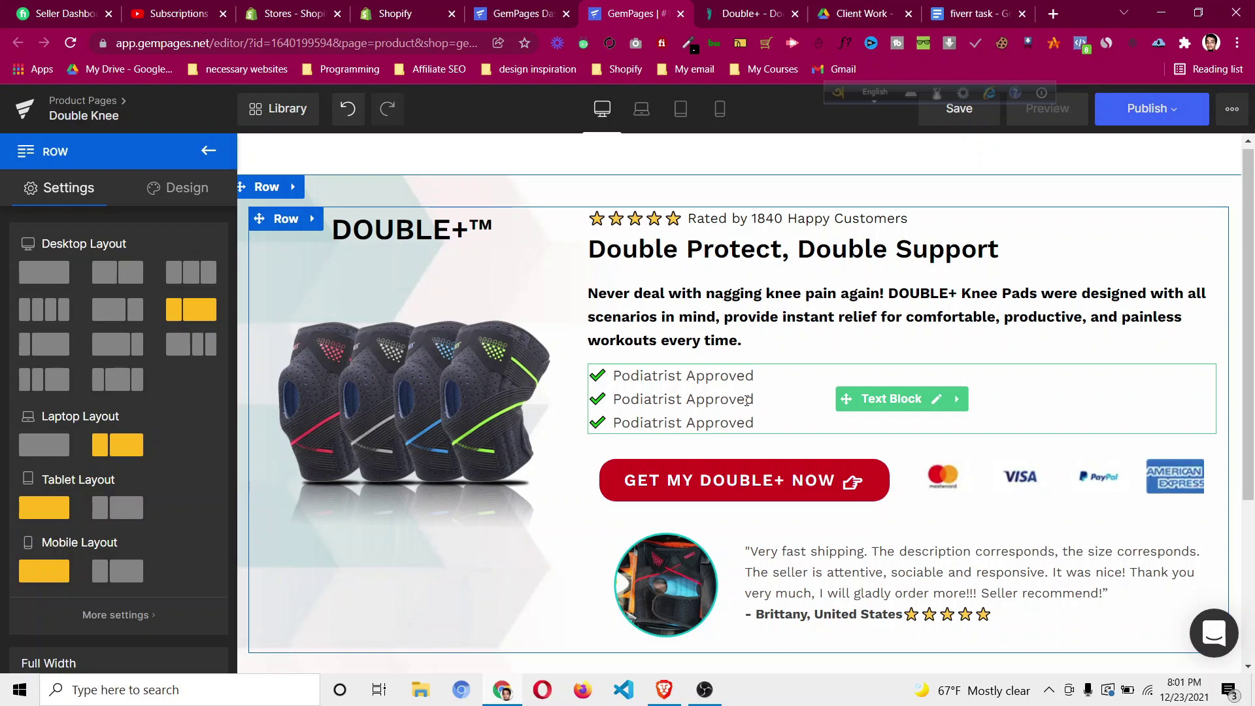
pyautogui.scroll(-4, 745, 406)
pyautogui.scroll(2, 743, 412)
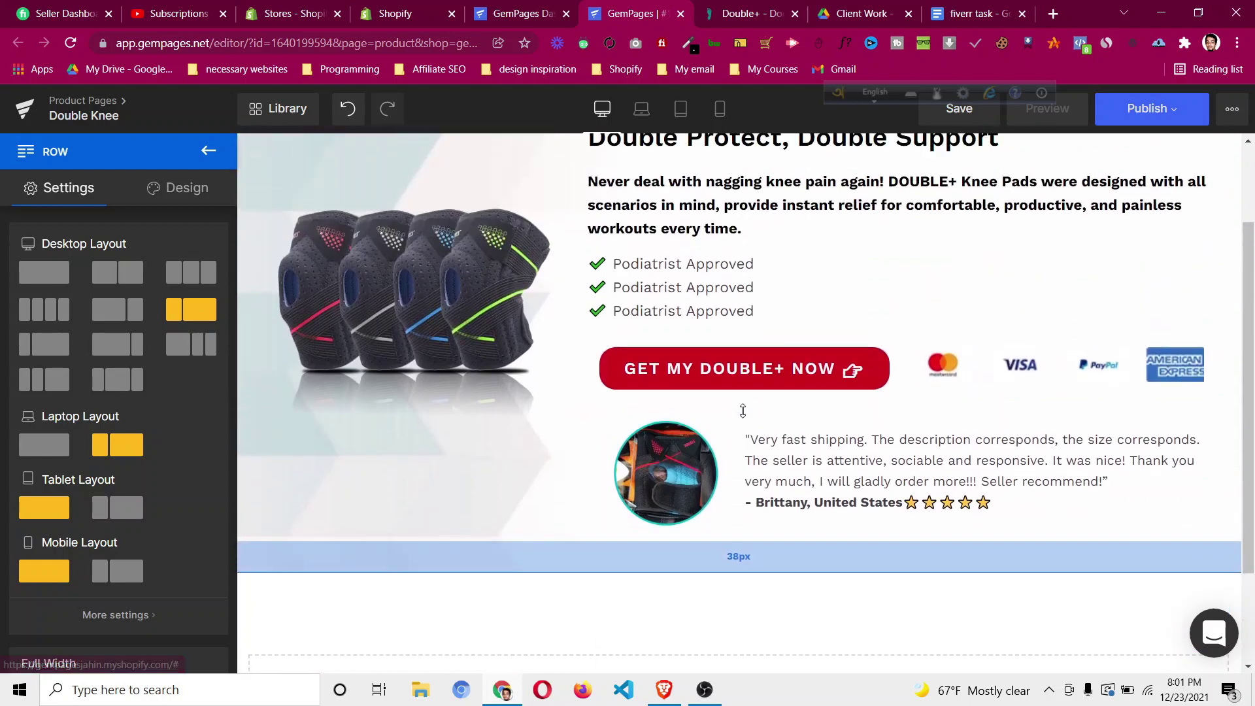
# Check the magazine logo strip on the doctorsteps.com reference page and add a new row below the hero section.
pyautogui.click(752, 13)
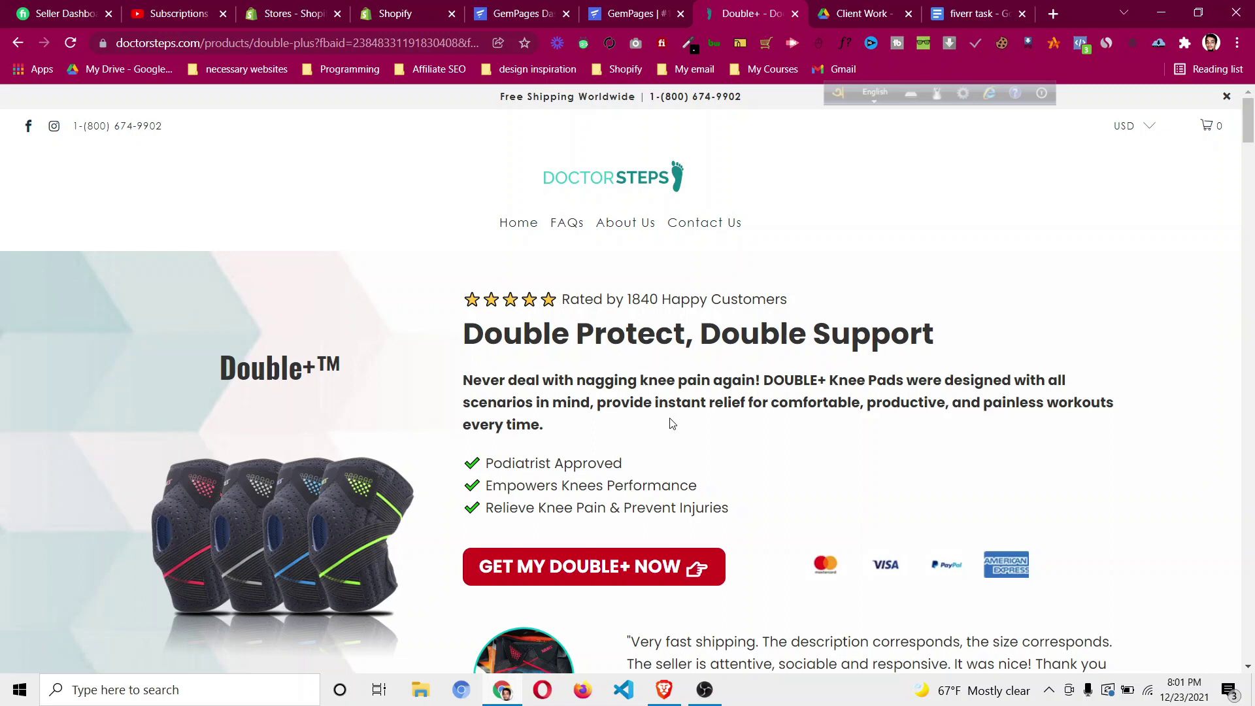
pyautogui.scroll(-7, 667, 412)
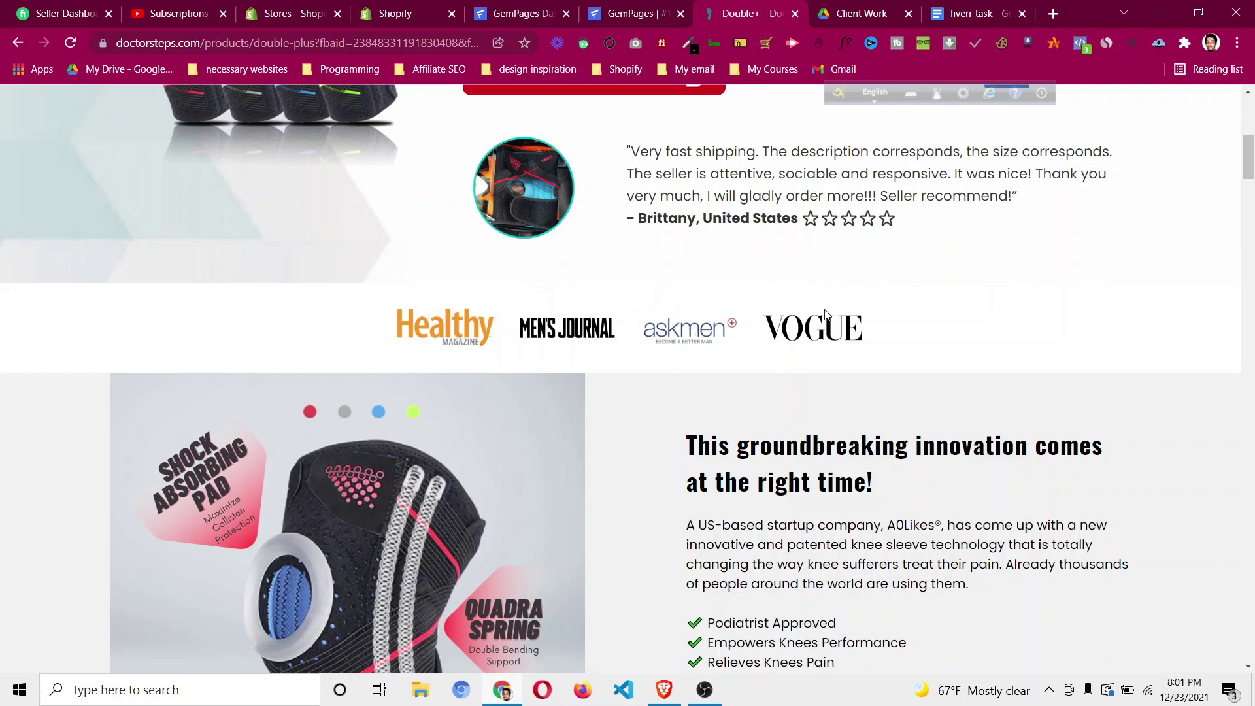
pyautogui.click(614, 20)
pyautogui.scroll(-3, 663, 405)
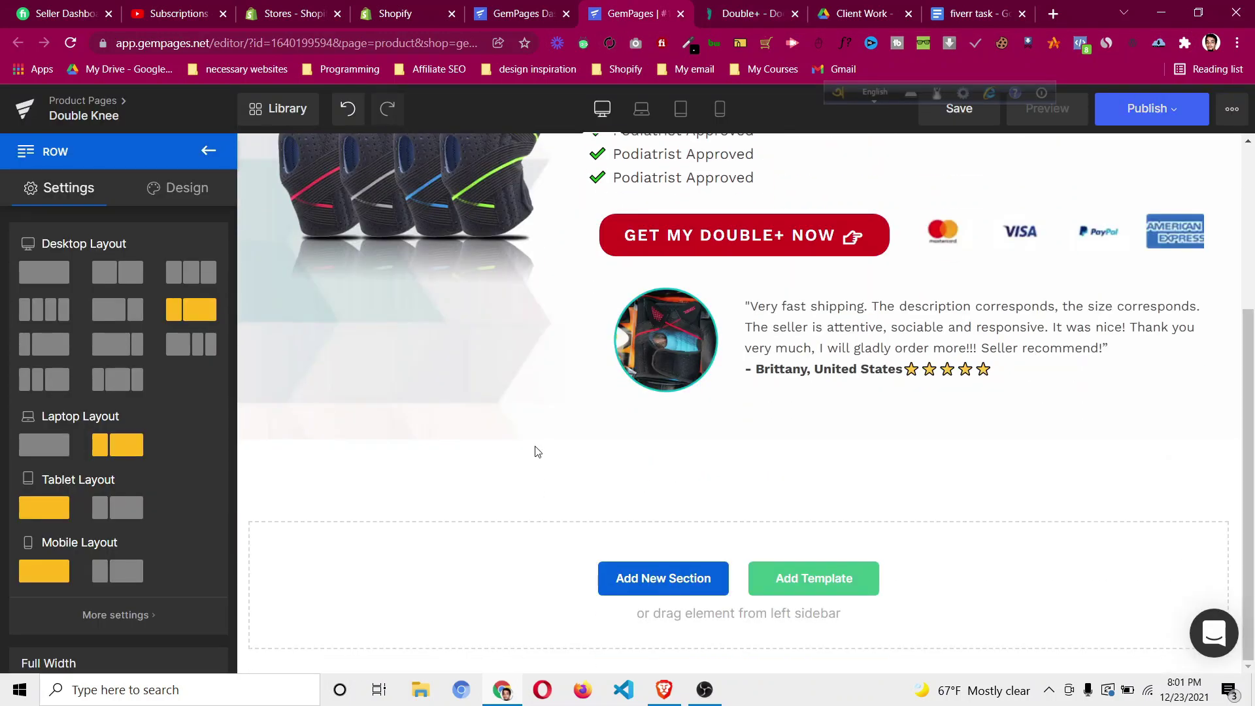
pyautogui.click(205, 148)
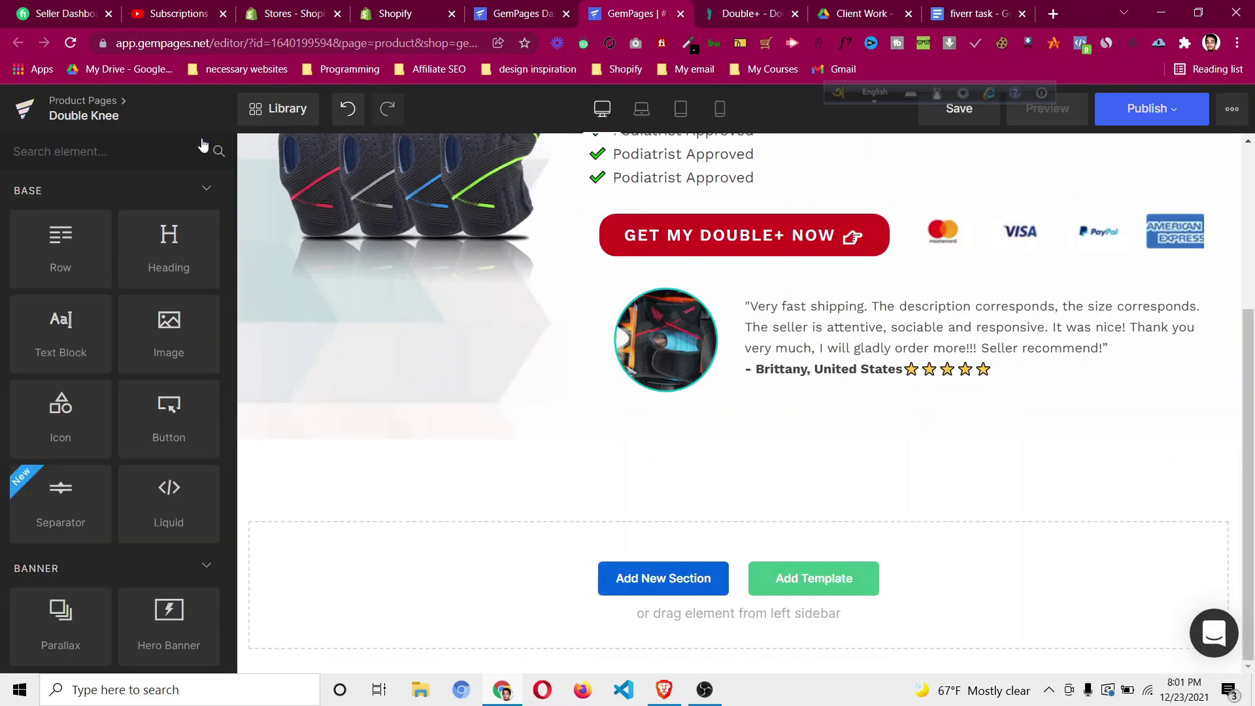
pyautogui.moveTo(76, 250); pyautogui.dragTo(468, 447)
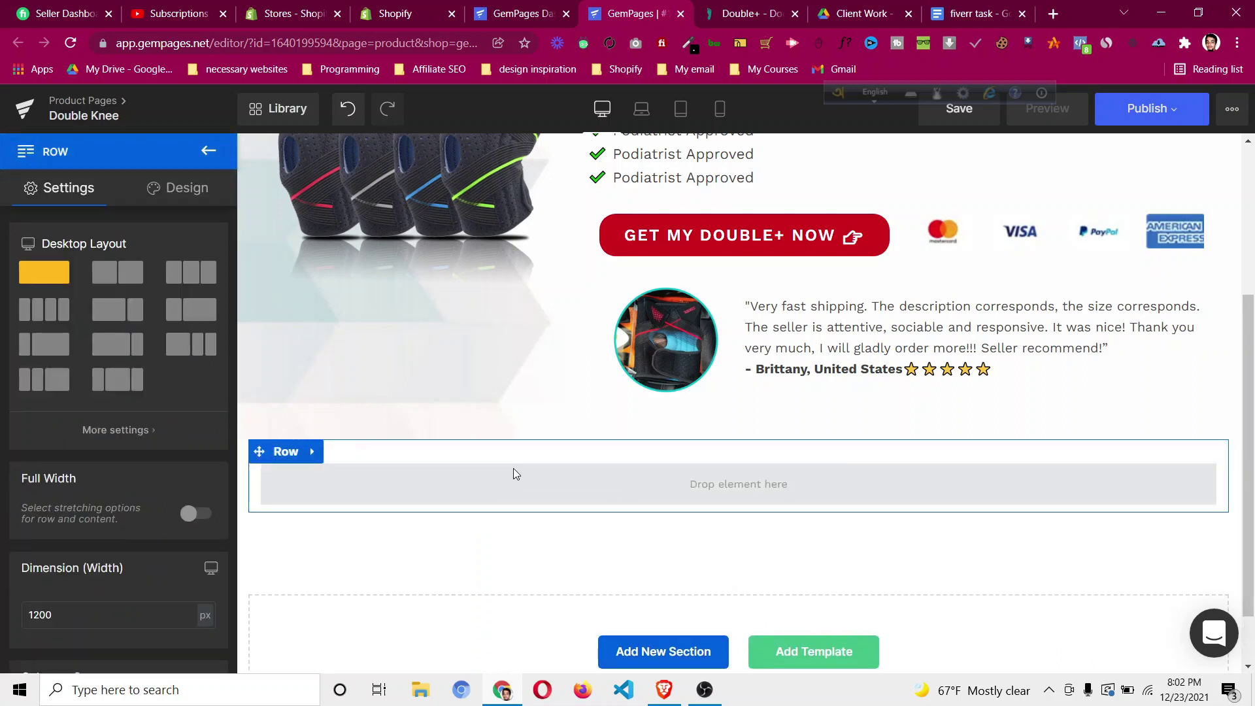
# Compare with the reference logo strip and set the new row's desktop layout to four equal columns.
pyautogui.click(724, 18)
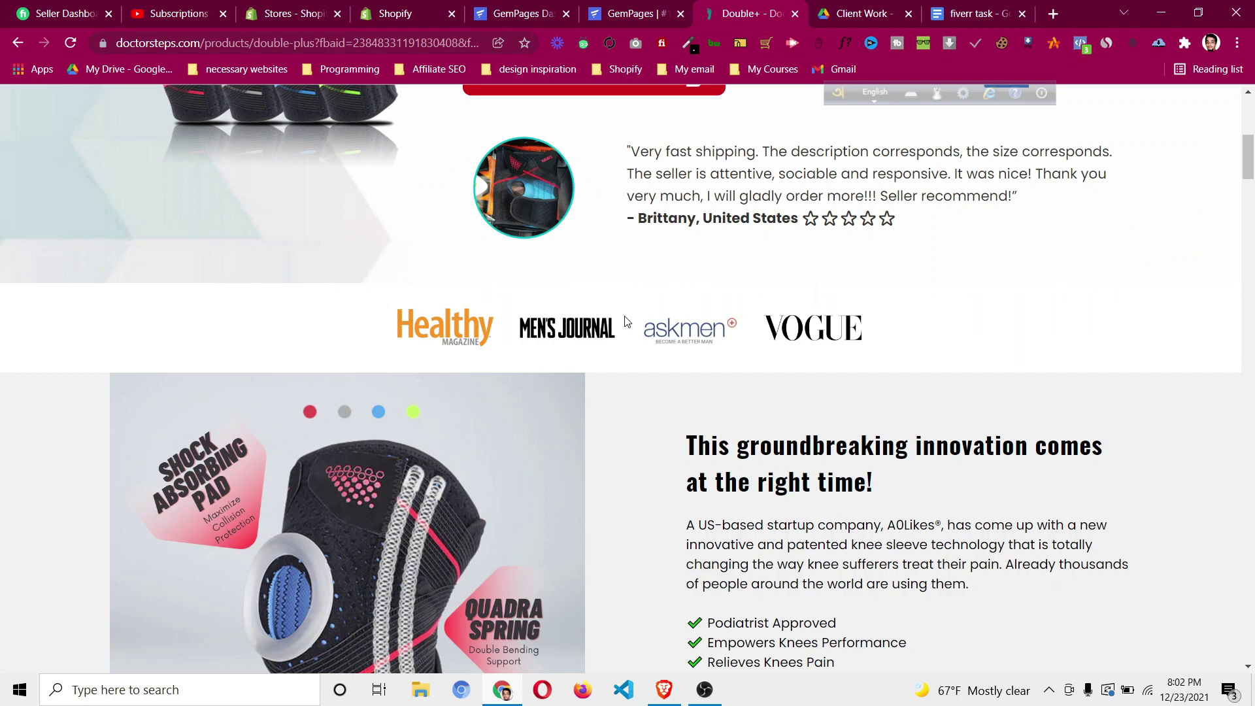
pyautogui.click(639, 18)
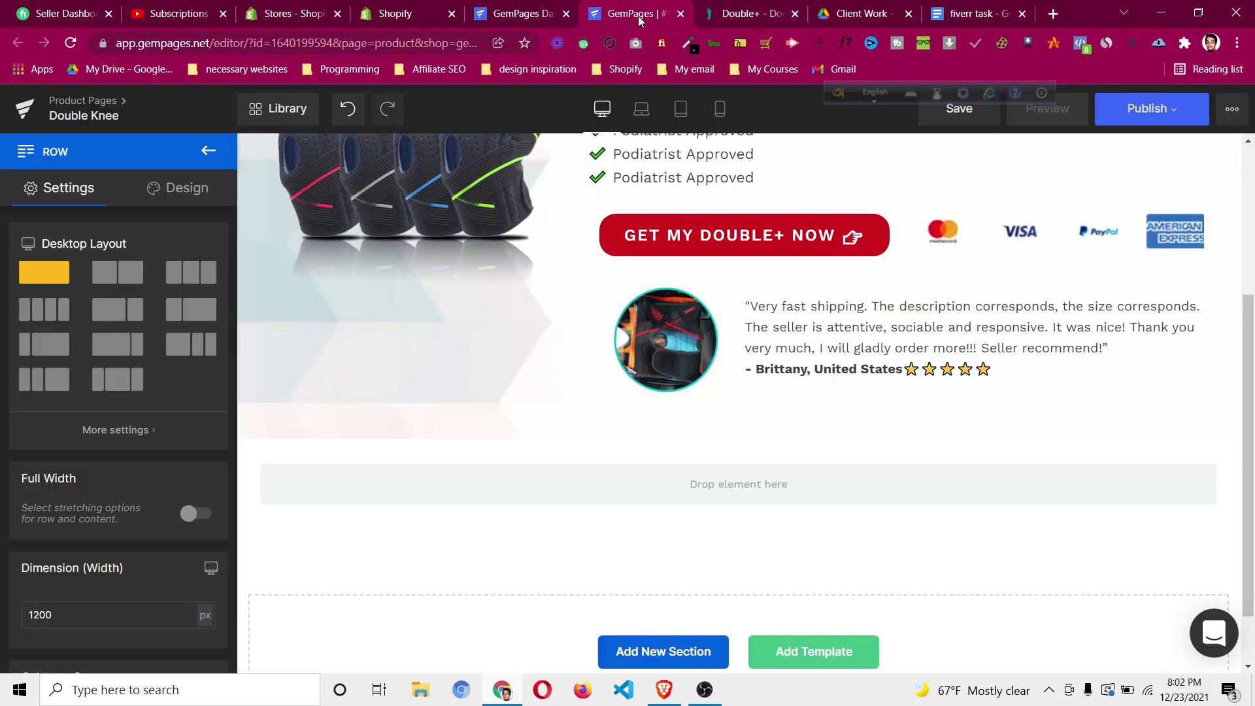
pyautogui.click(42, 315)
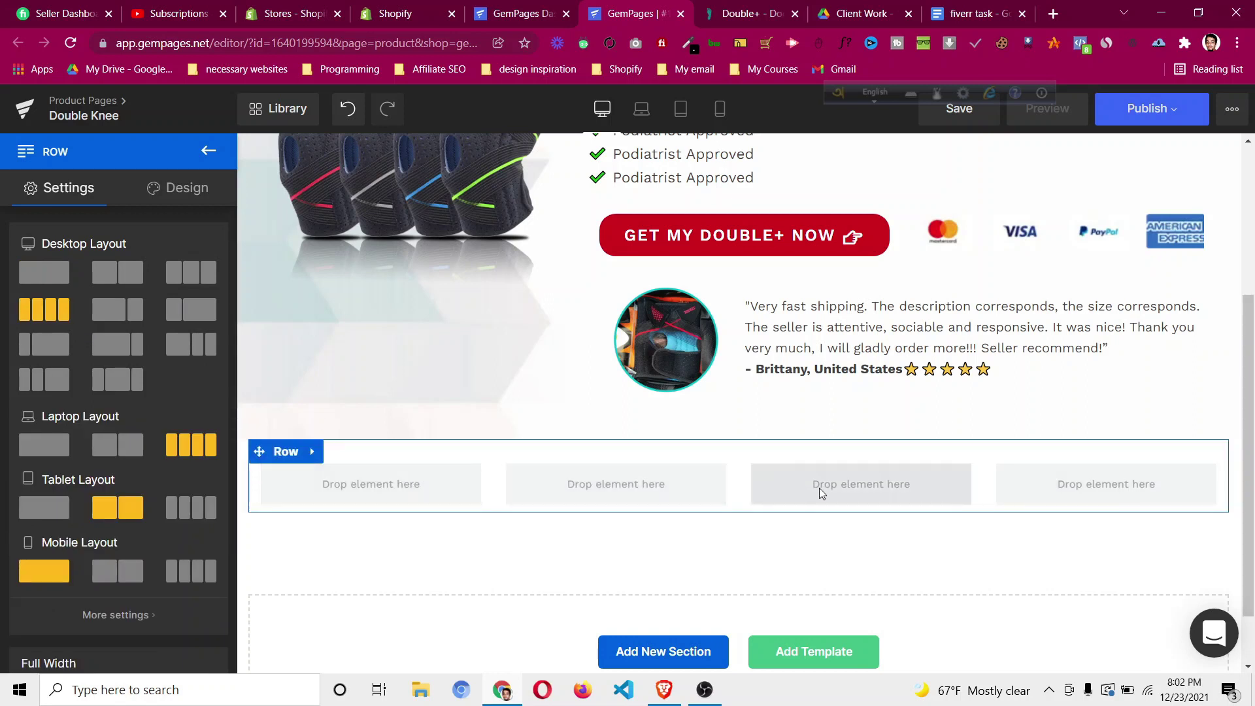
# Add an image element to the new row's first column and replace its placeholder with the Men's Journal logo PNG from Downloads.
pyautogui.click(208, 150)
pyautogui.moveTo(169, 335); pyautogui.dragTo(378, 476)
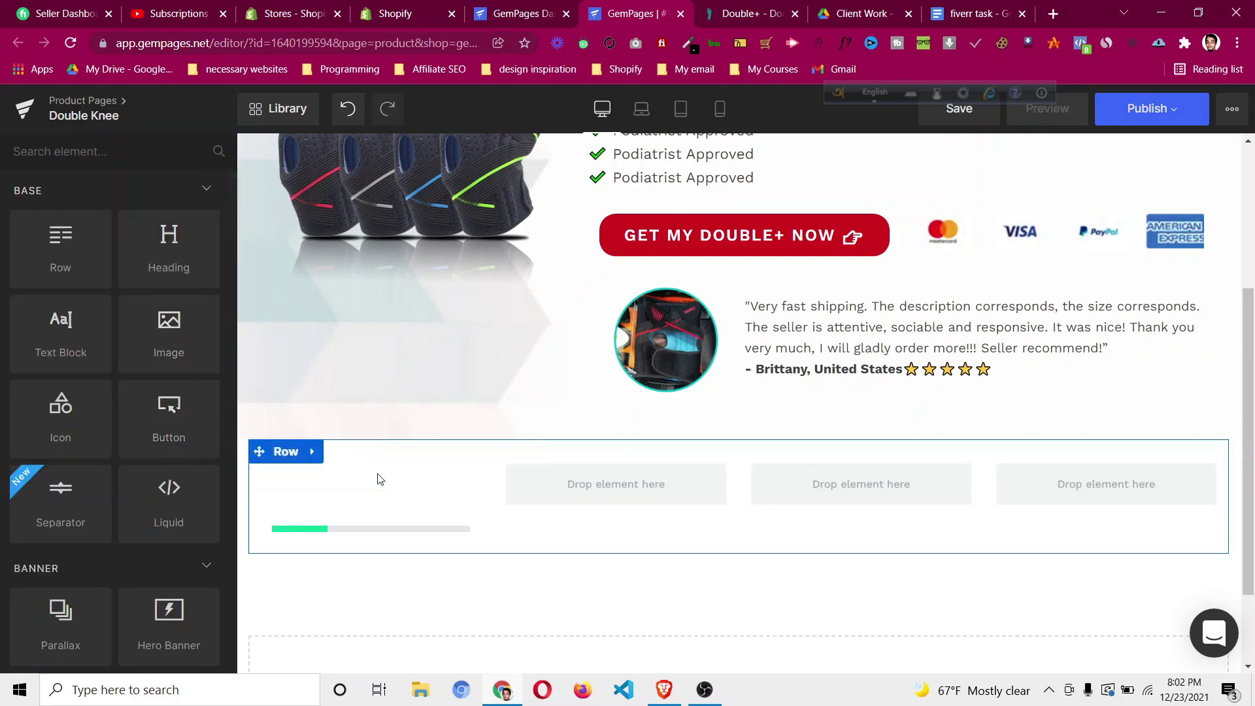
pyautogui.click(145, 324)
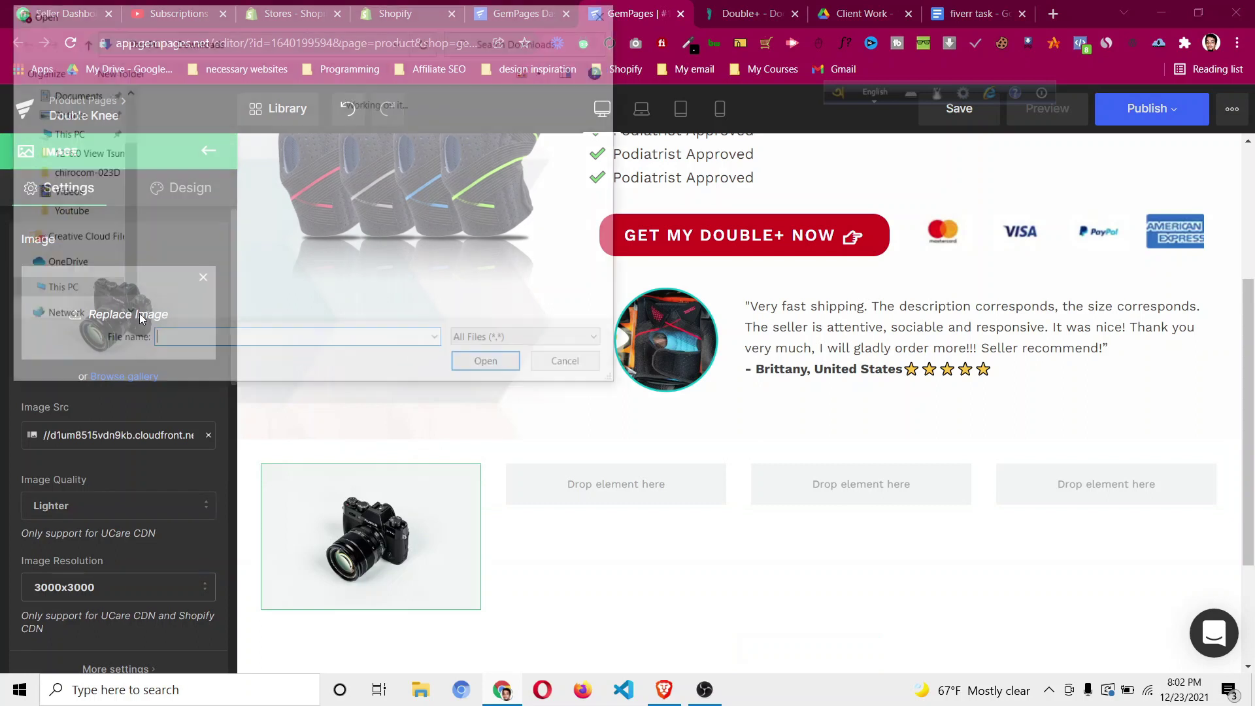
pyautogui.scroll(-1, 392, 222)
pyautogui.scroll(3, 406, 215)
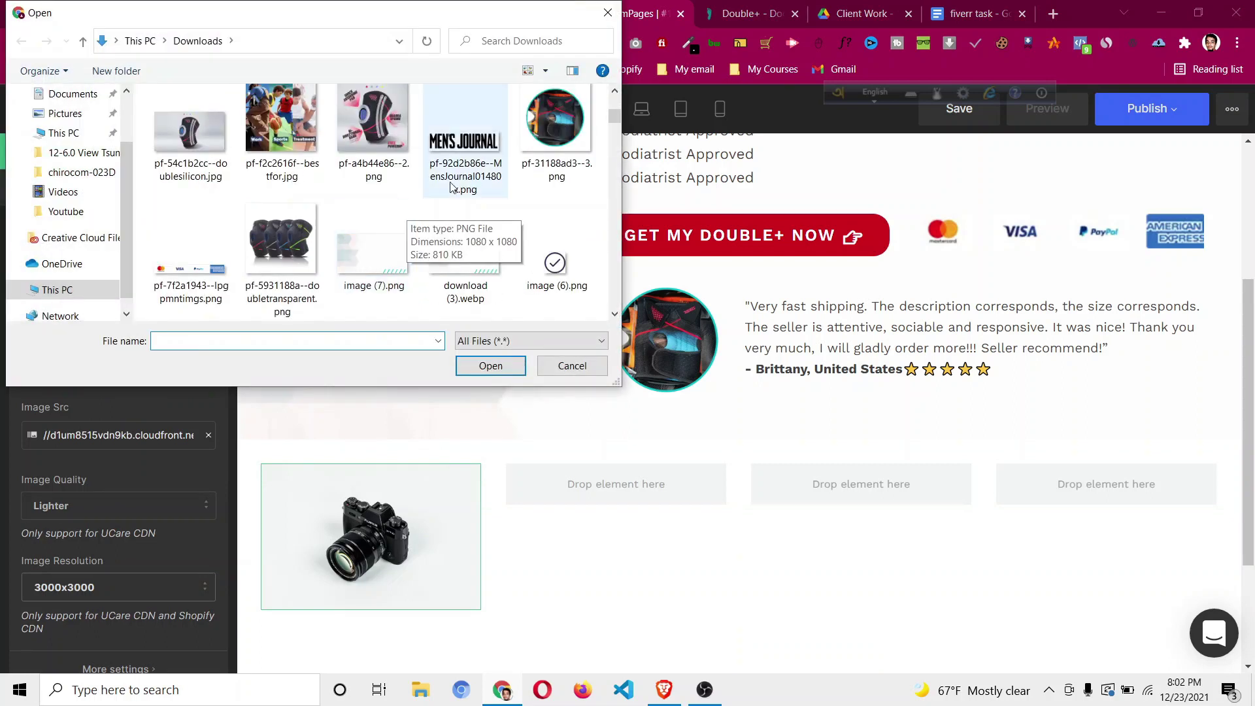
pyautogui.click(465, 144)
pyautogui.click(492, 366)
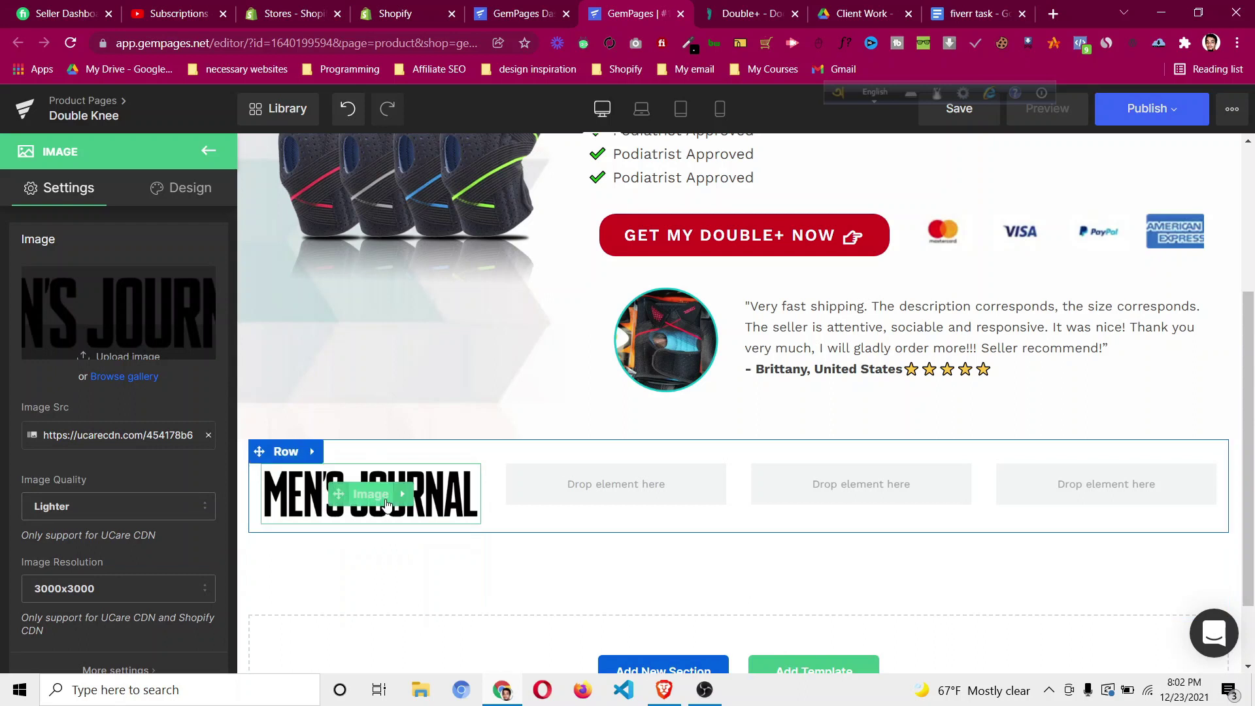
# Duplicate the Men's Journal logo three times and place one copy in each of the row's remaining columns.
pyautogui.rightClick(384, 502)
pyautogui.click(549, 551)
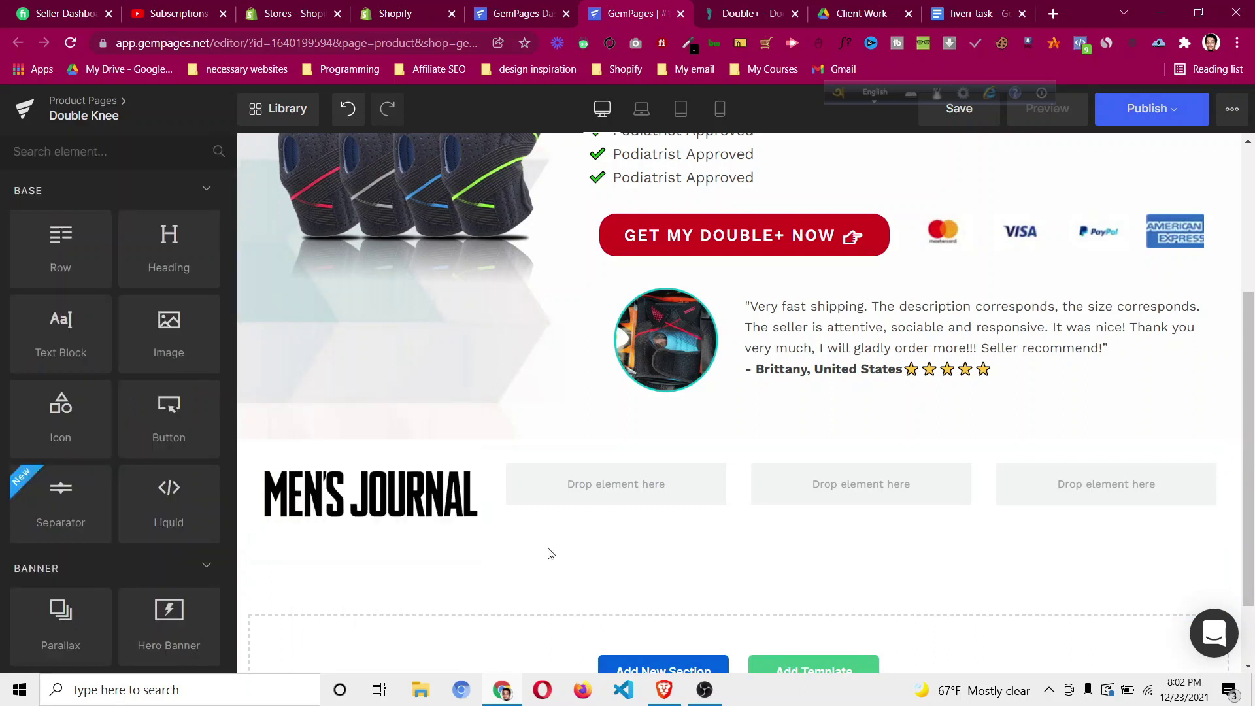
pyautogui.rightClick(373, 497)
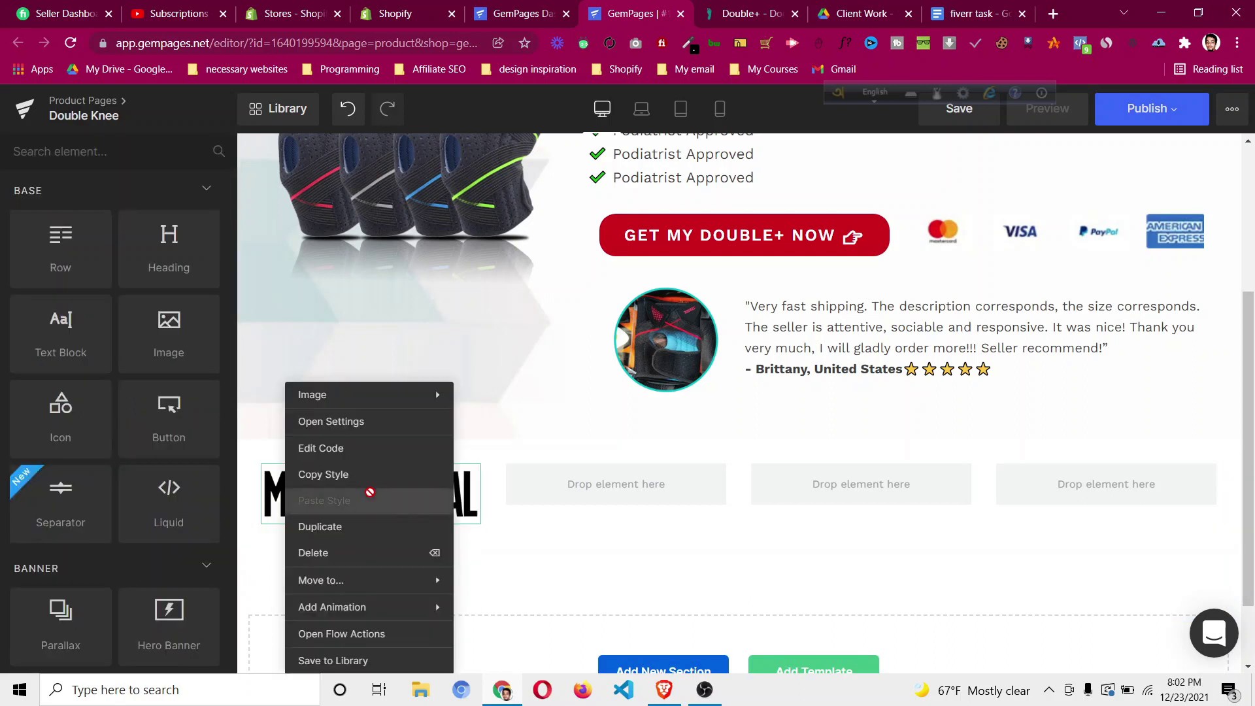
pyautogui.click(369, 533)
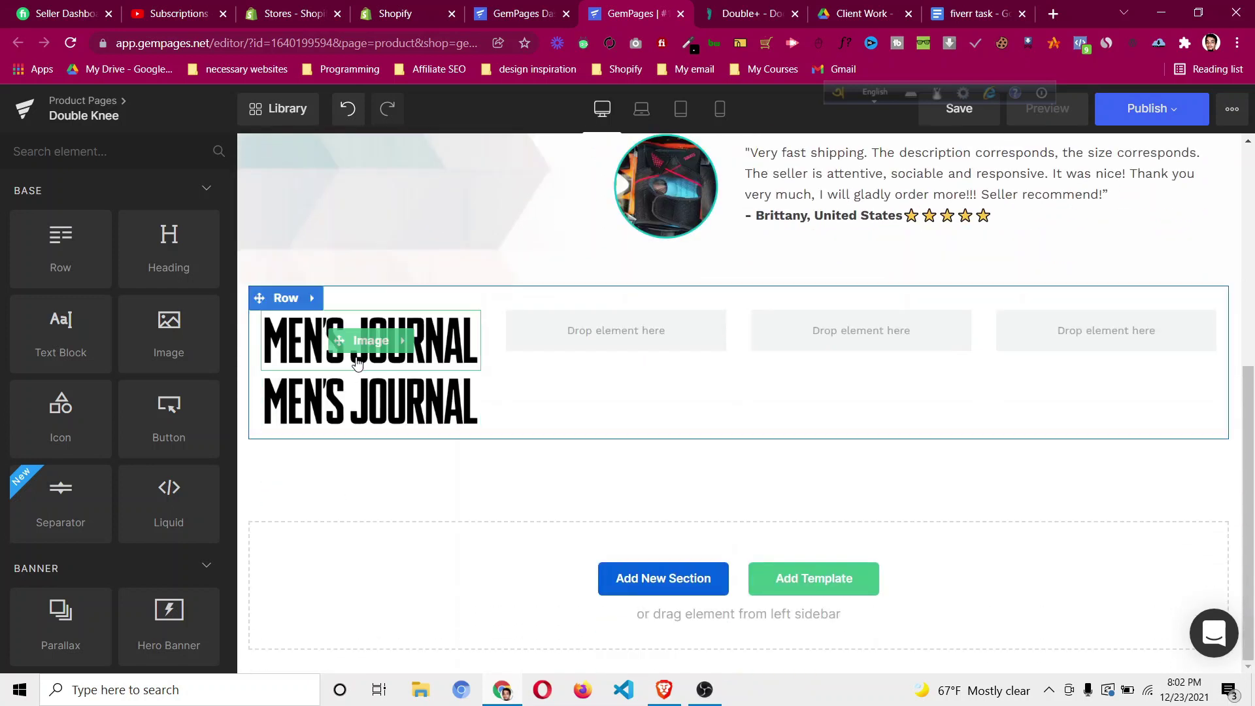
pyautogui.moveTo(312, 398); pyautogui.dragTo(535, 350)
pyautogui.rightClick(604, 417)
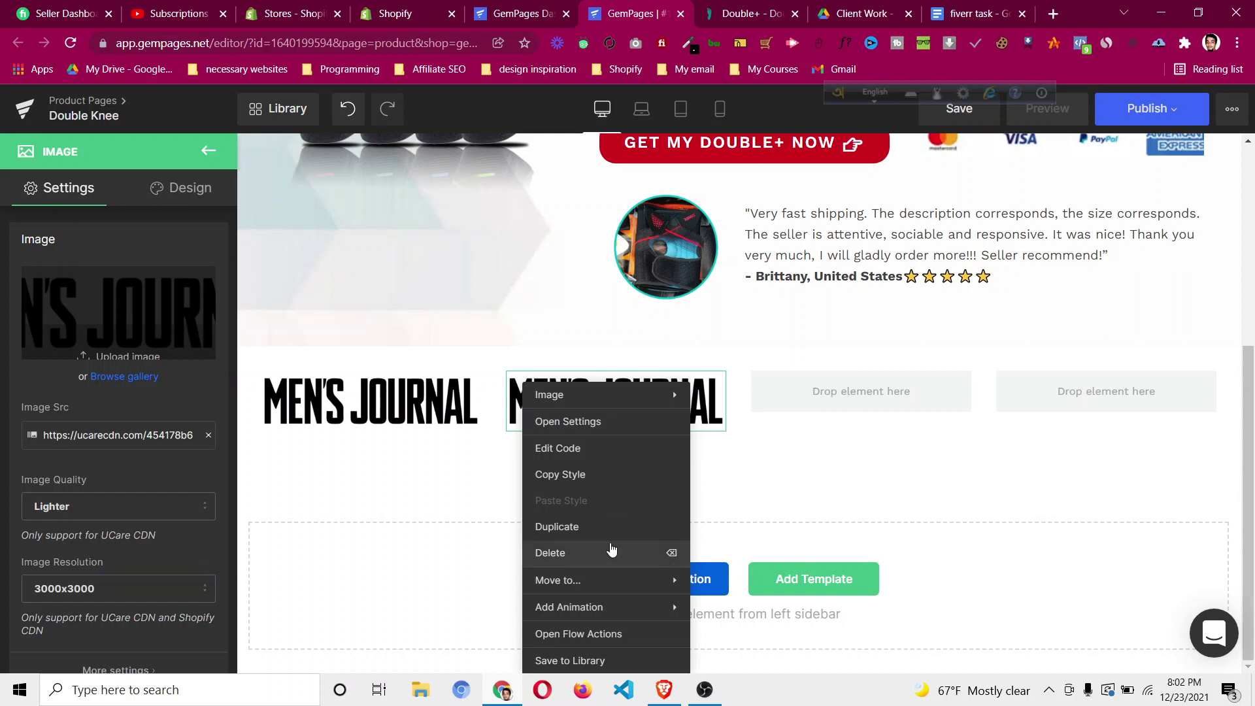
pyautogui.click(611, 525)
pyautogui.moveTo(608, 461); pyautogui.dragTo(799, 390)
pyautogui.rightClick(835, 400)
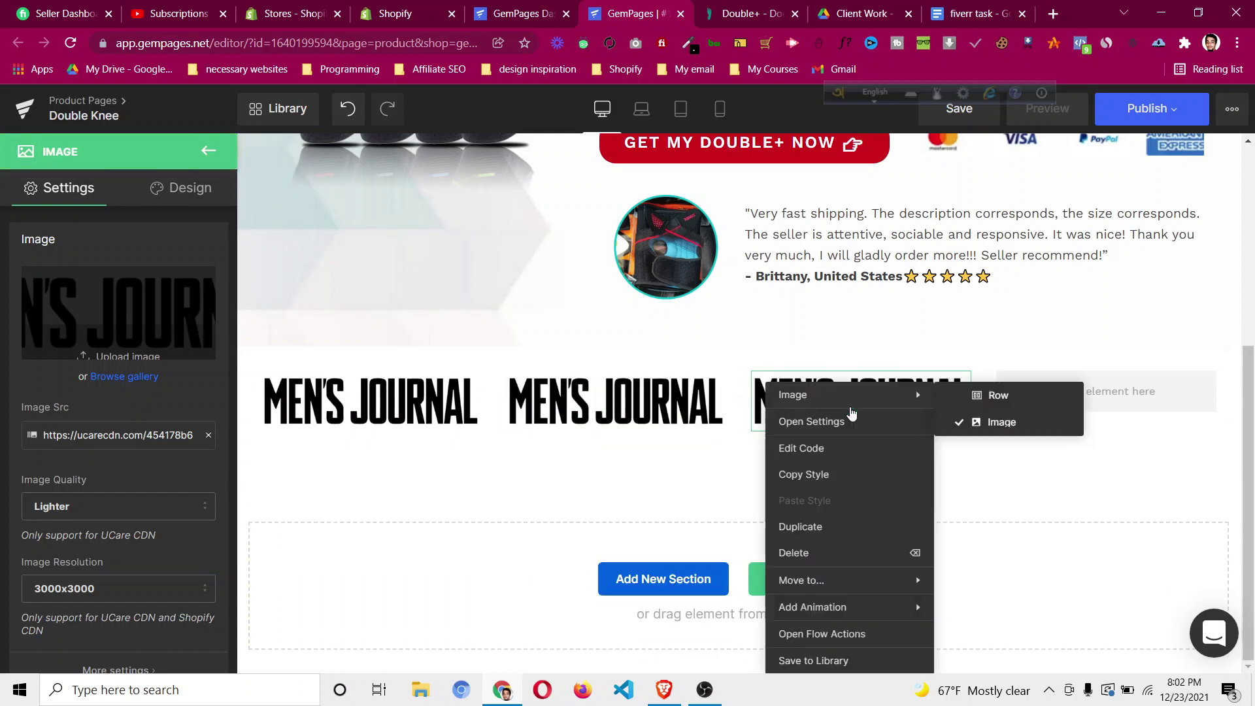
pyautogui.click(849, 525)
pyautogui.moveTo(853, 412); pyautogui.dragTo(1105, 392)
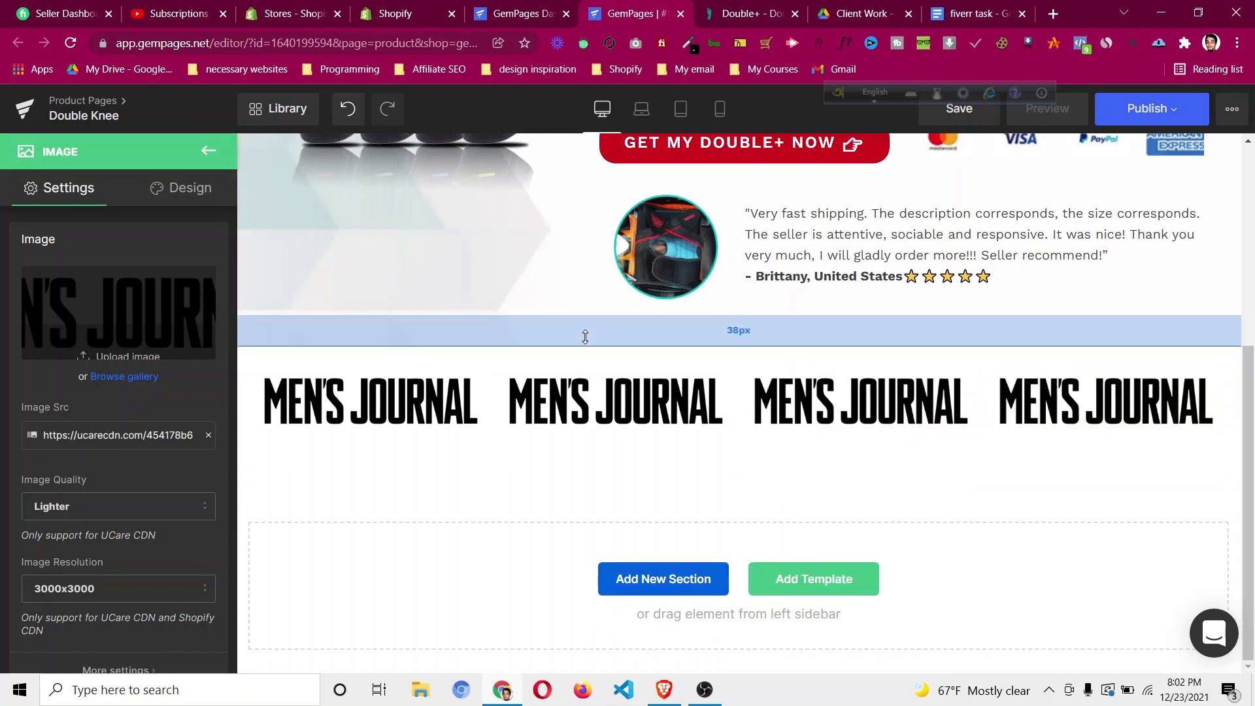
# Set the magazine logo row's desktop width to 600 px and compare it with the logo strip on the doctorsteps.com reference page.
pyautogui.click(740, 16)
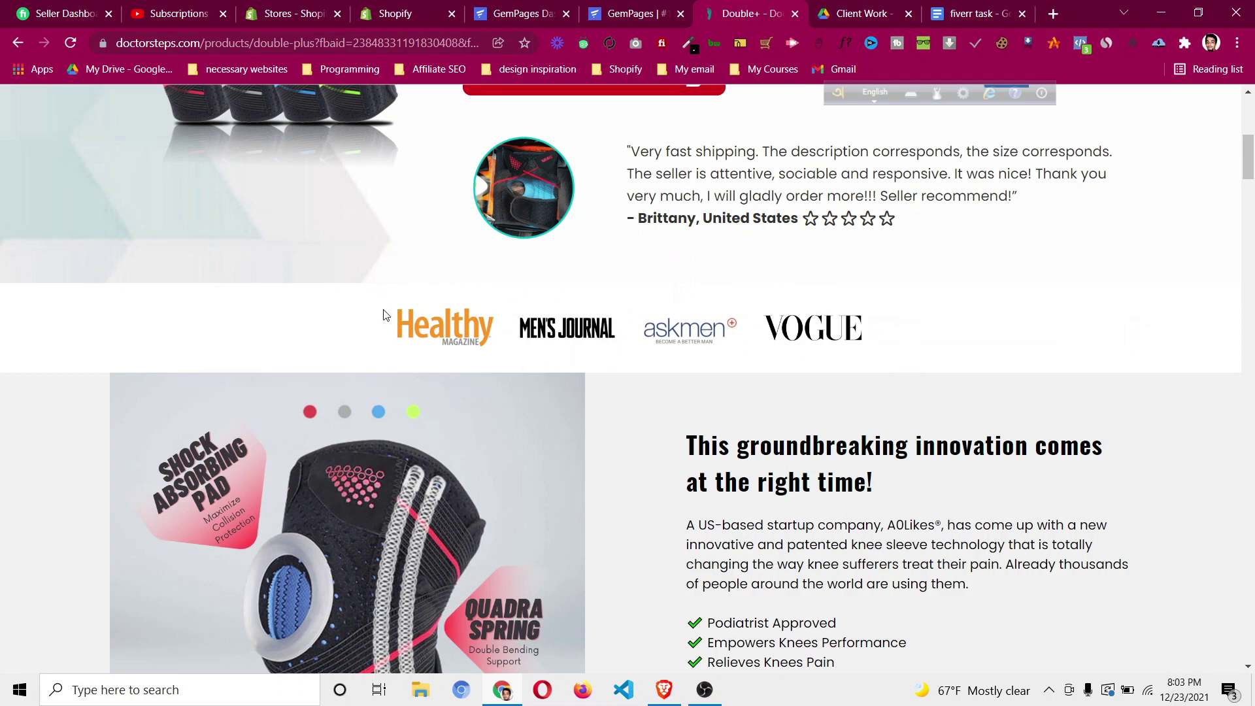
pyautogui.click(614, 17)
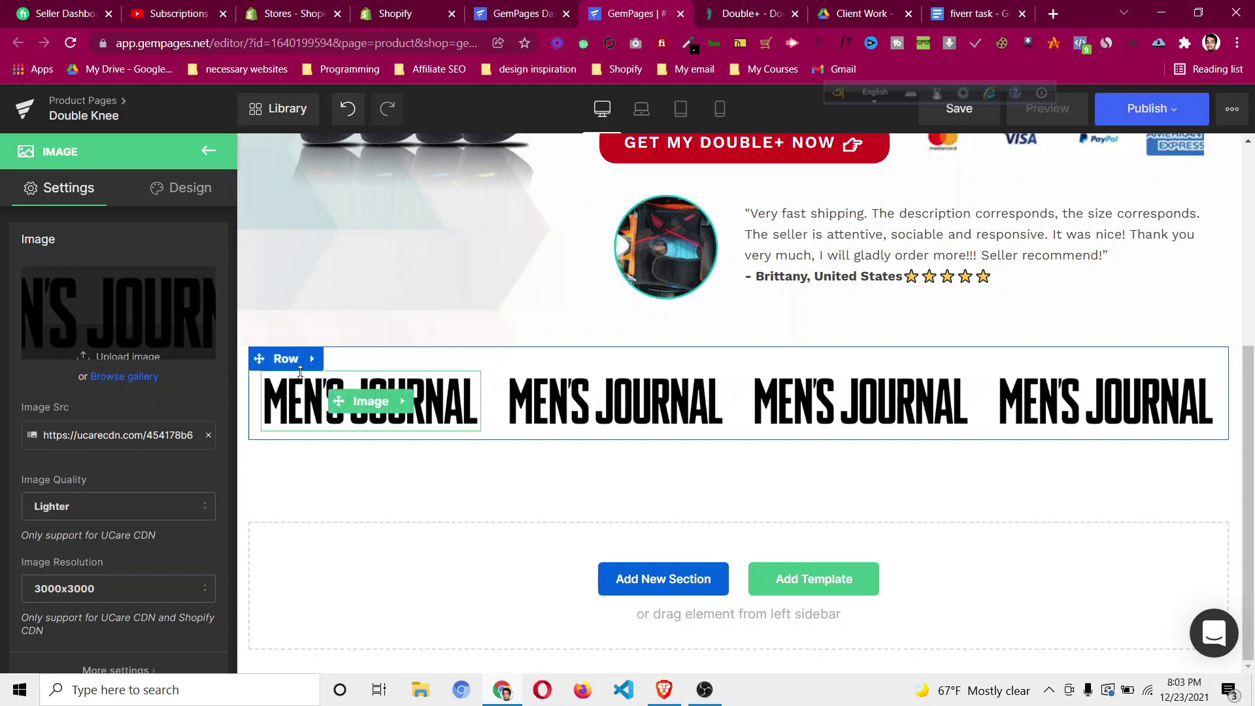
pyautogui.click(286, 359)
pyautogui.scroll(-3, 131, 412)
pyautogui.scroll(-3, 125, 410)
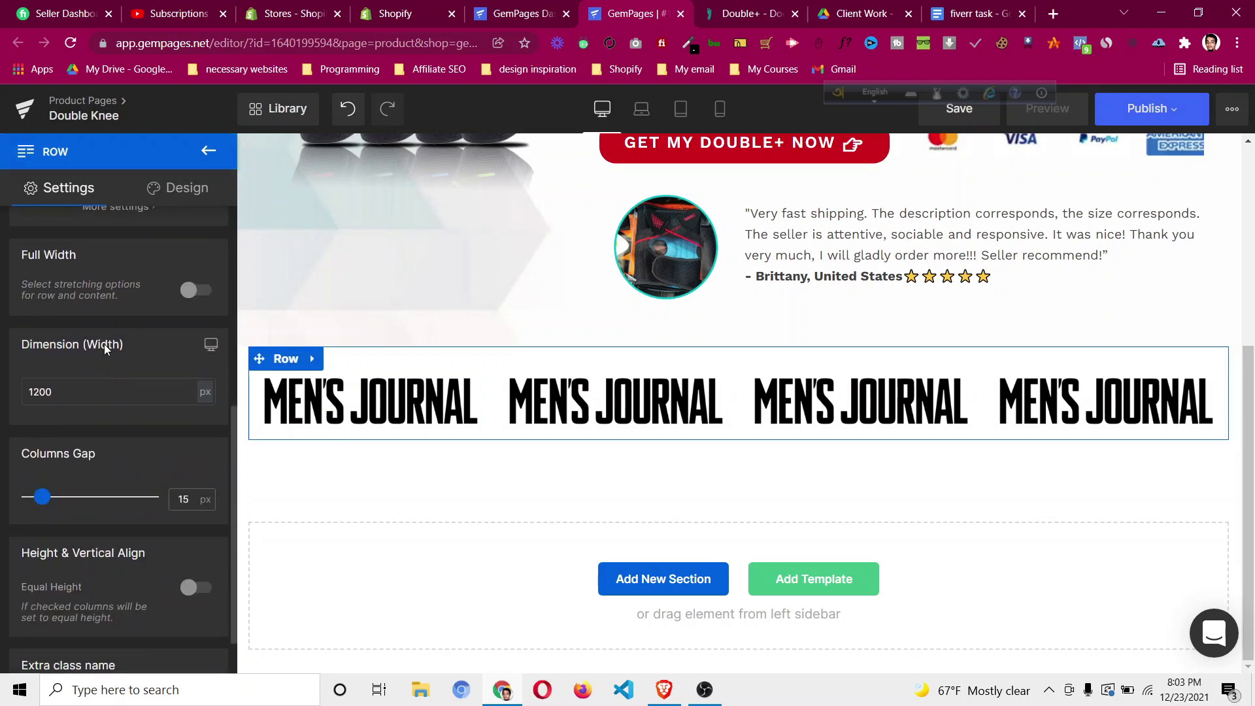
pyautogui.click(36, 392)
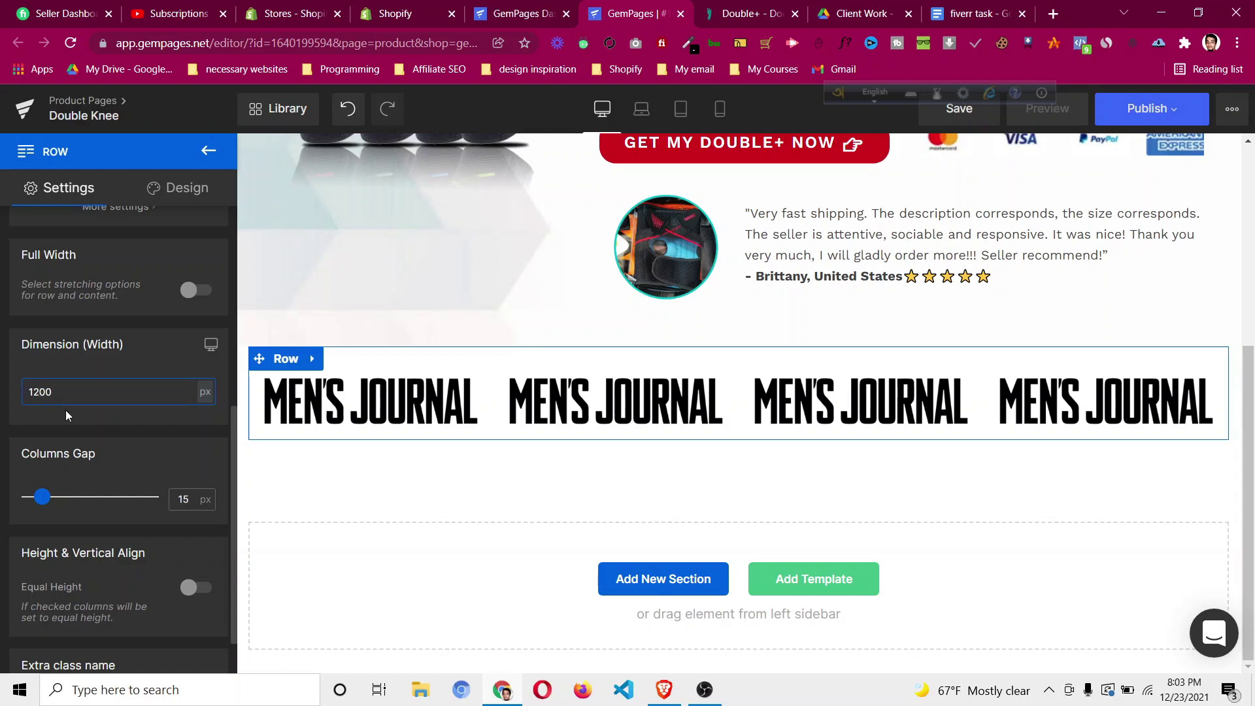
pyautogui.press('BackSpace')
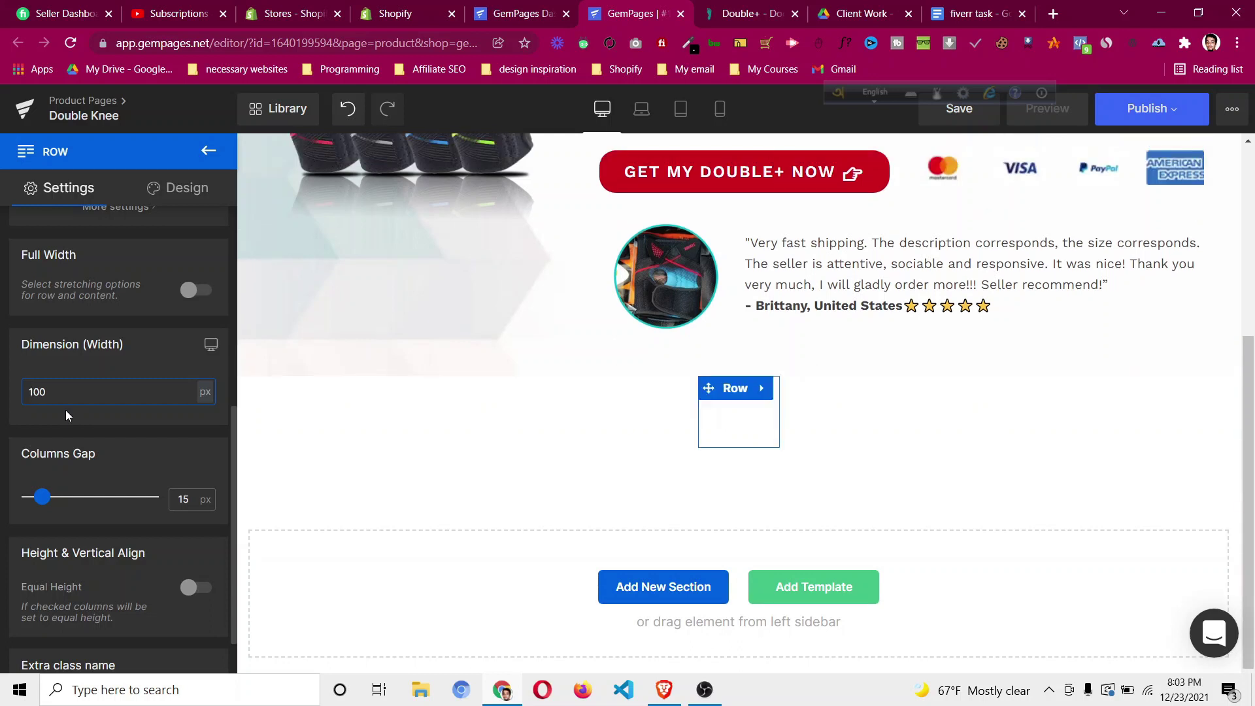
pyautogui.press('BackSpace')
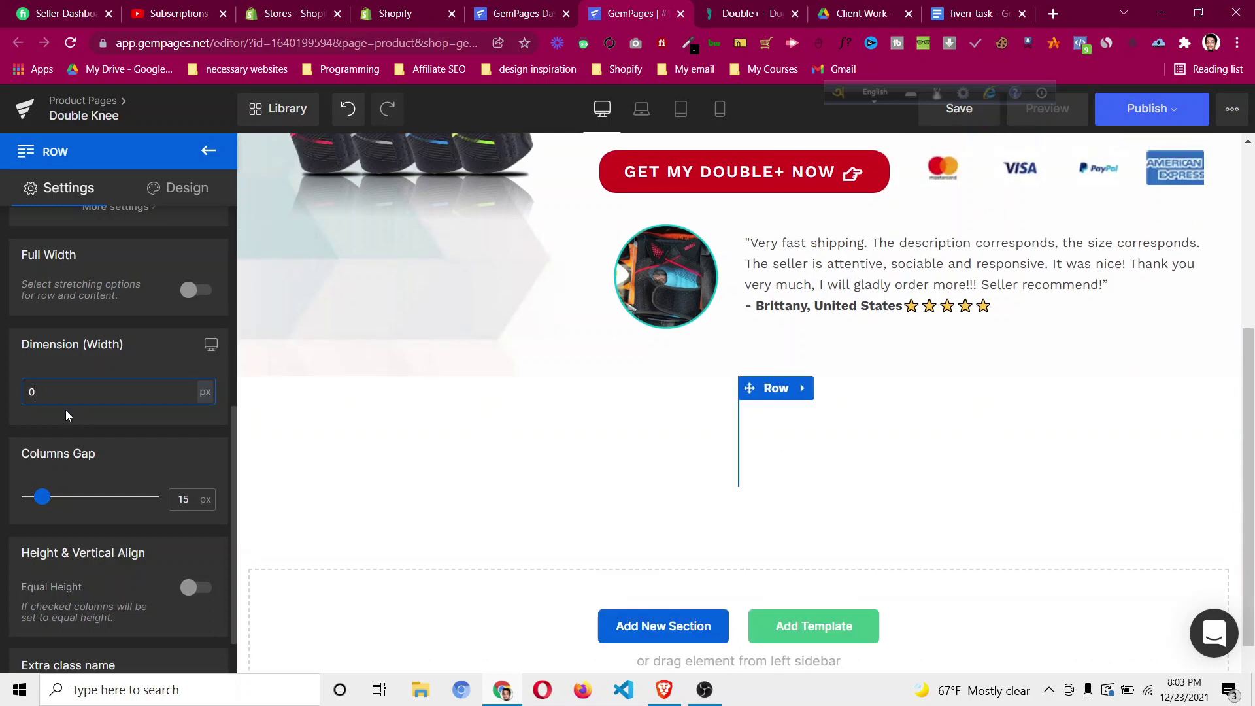
pyautogui.press('Delete')
pyautogui.press('Delete')
pyautogui.write('600')
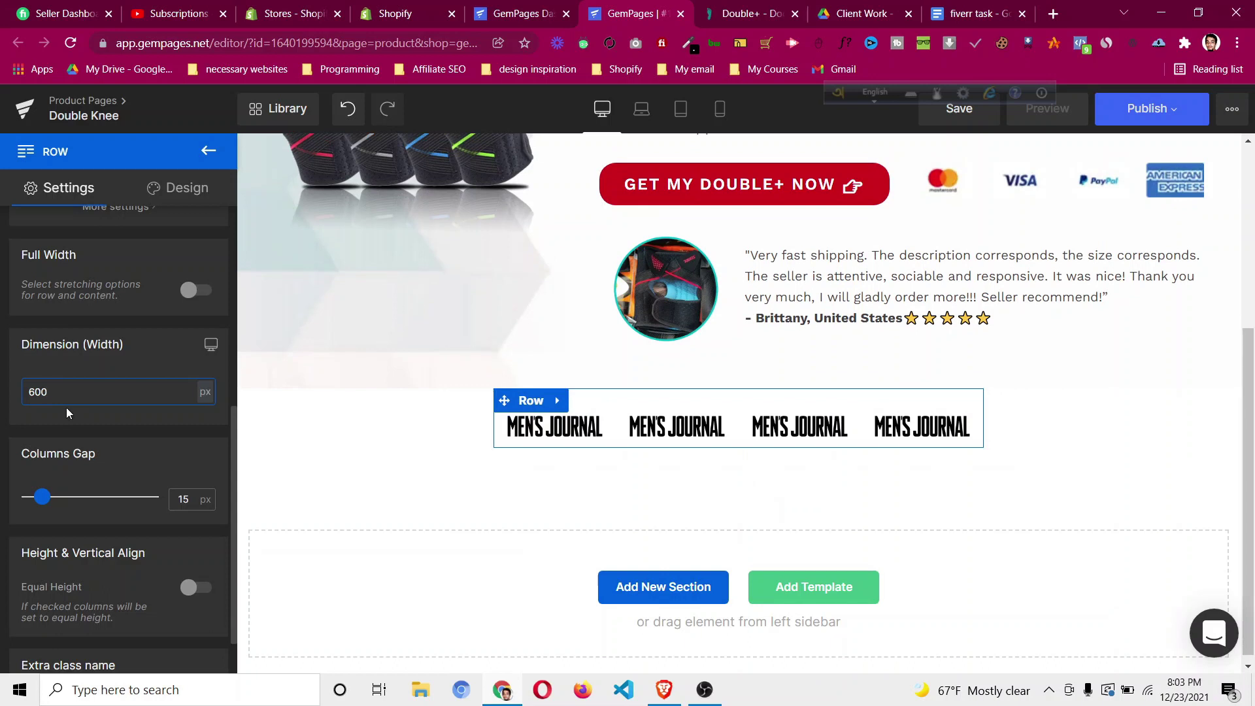
pyautogui.click(735, 13)
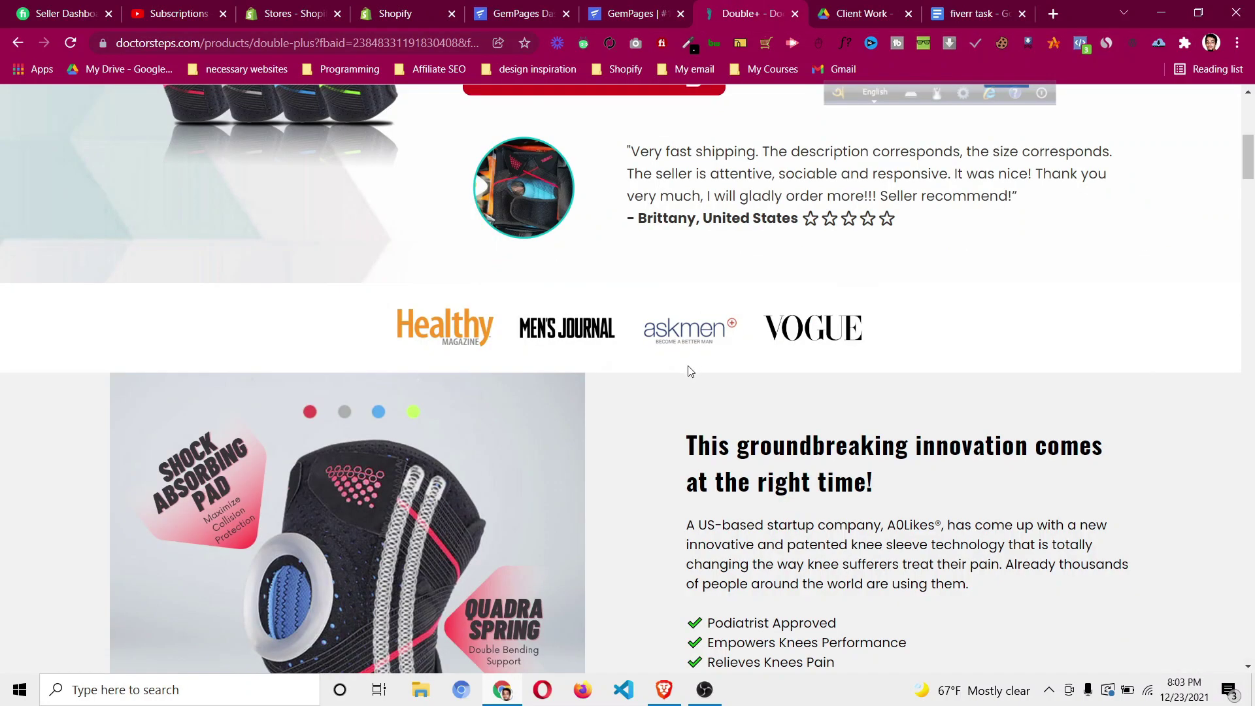
pyautogui.click(628, 15)
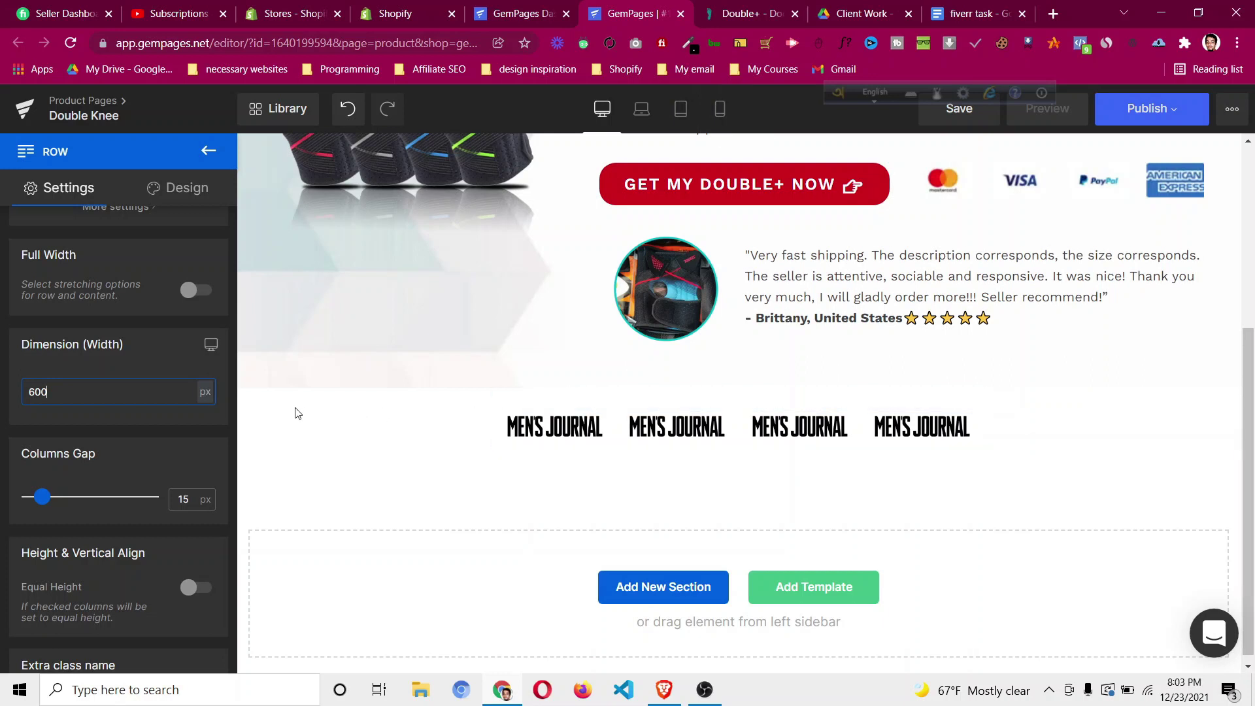
# Preview the page on mobile and set the logo row's mobile layout to two equal columns.
pyautogui.click(720, 108)
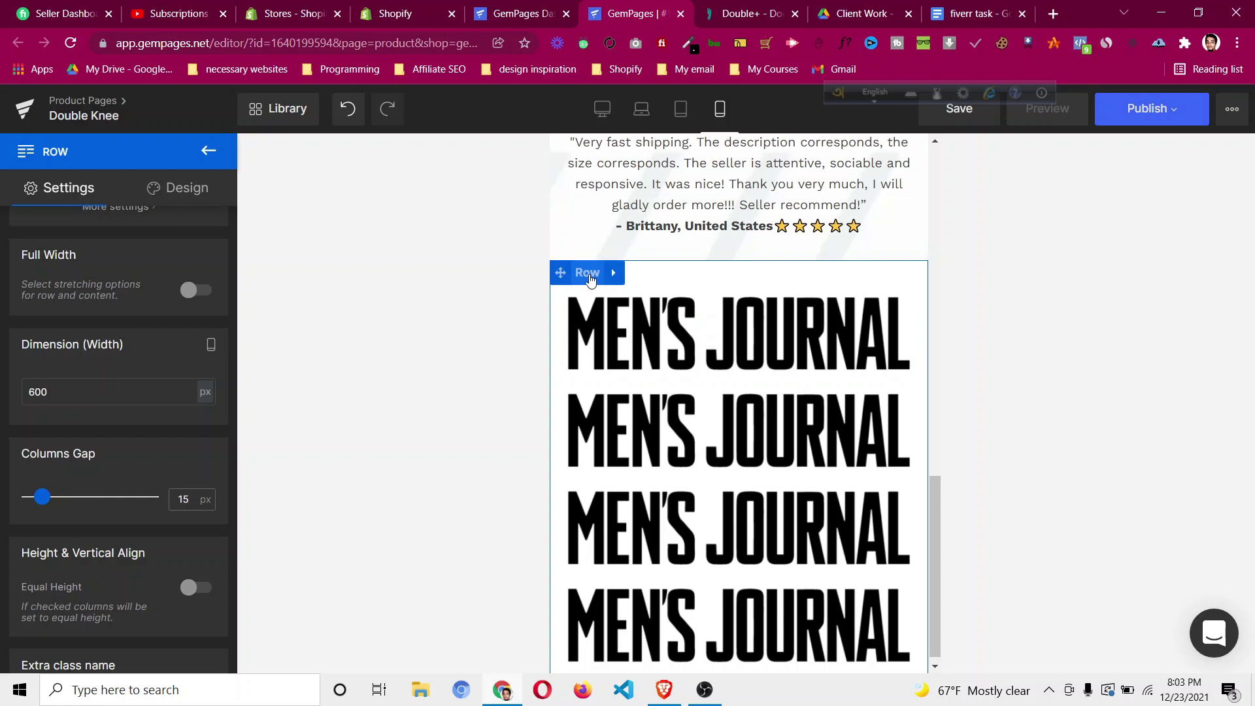
pyautogui.scroll(6, 150, 289)
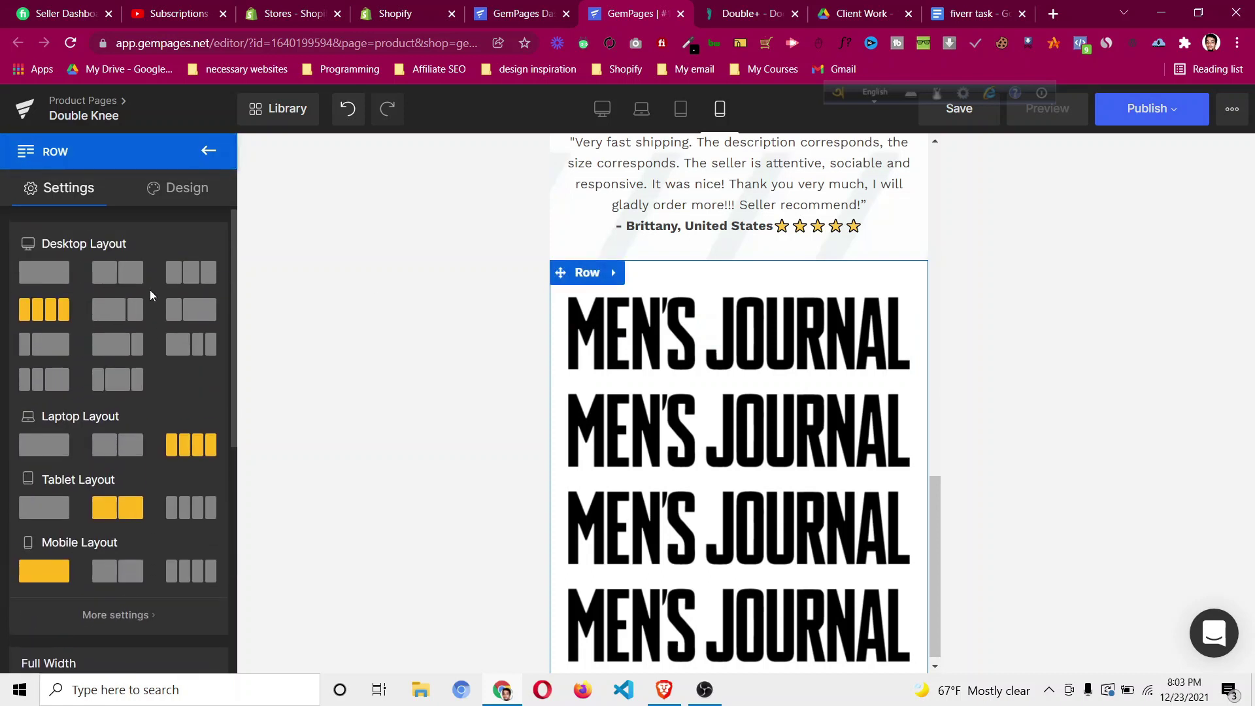
pyautogui.scroll(-3, 100, 351)
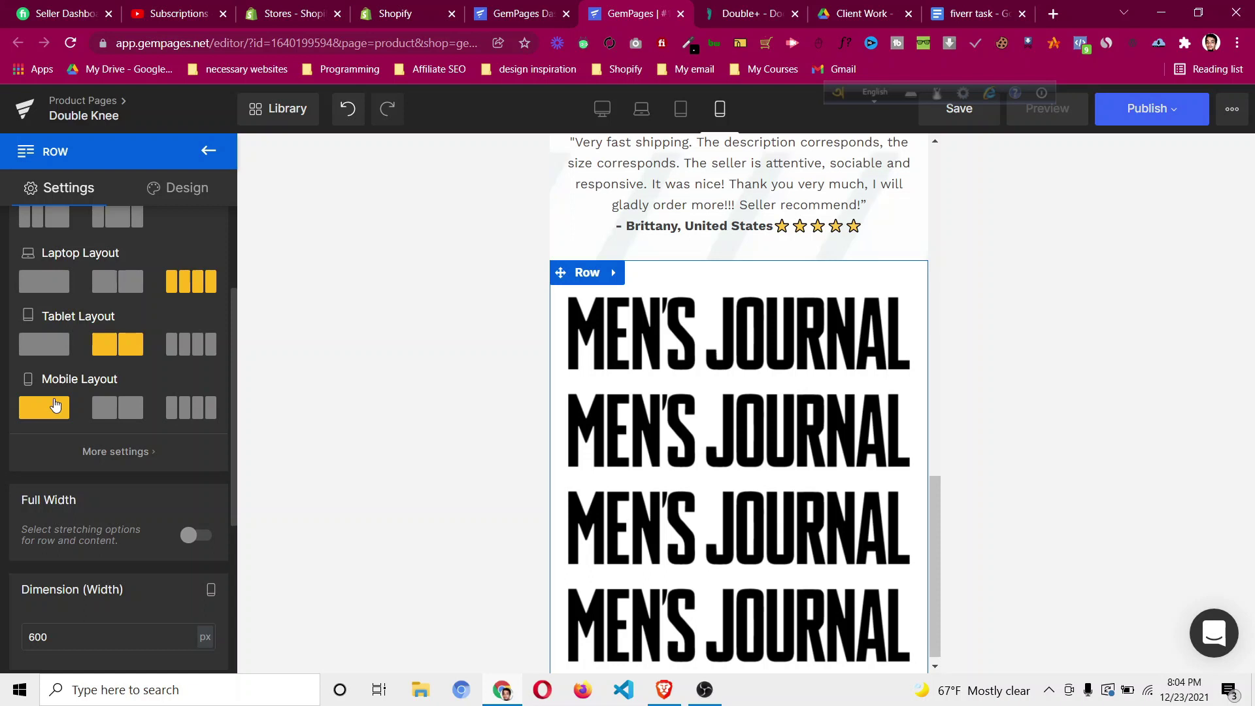
pyautogui.scroll(2, 55, 405)
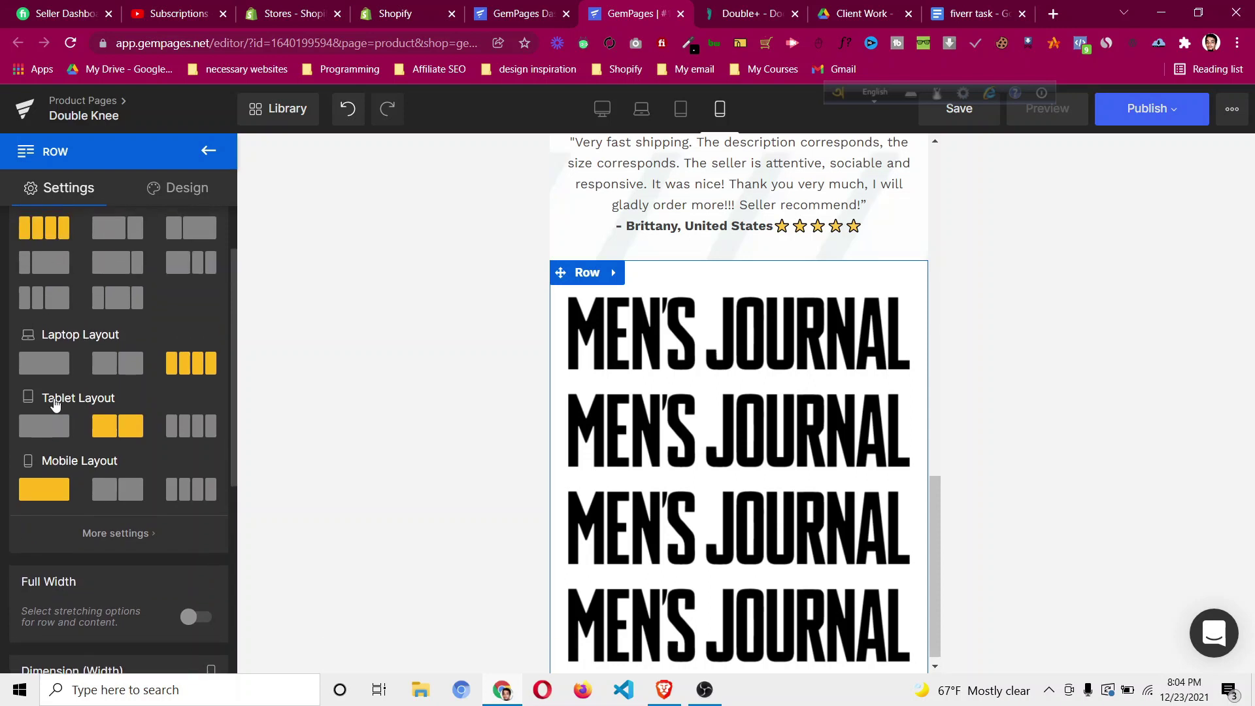
pyautogui.click(120, 495)
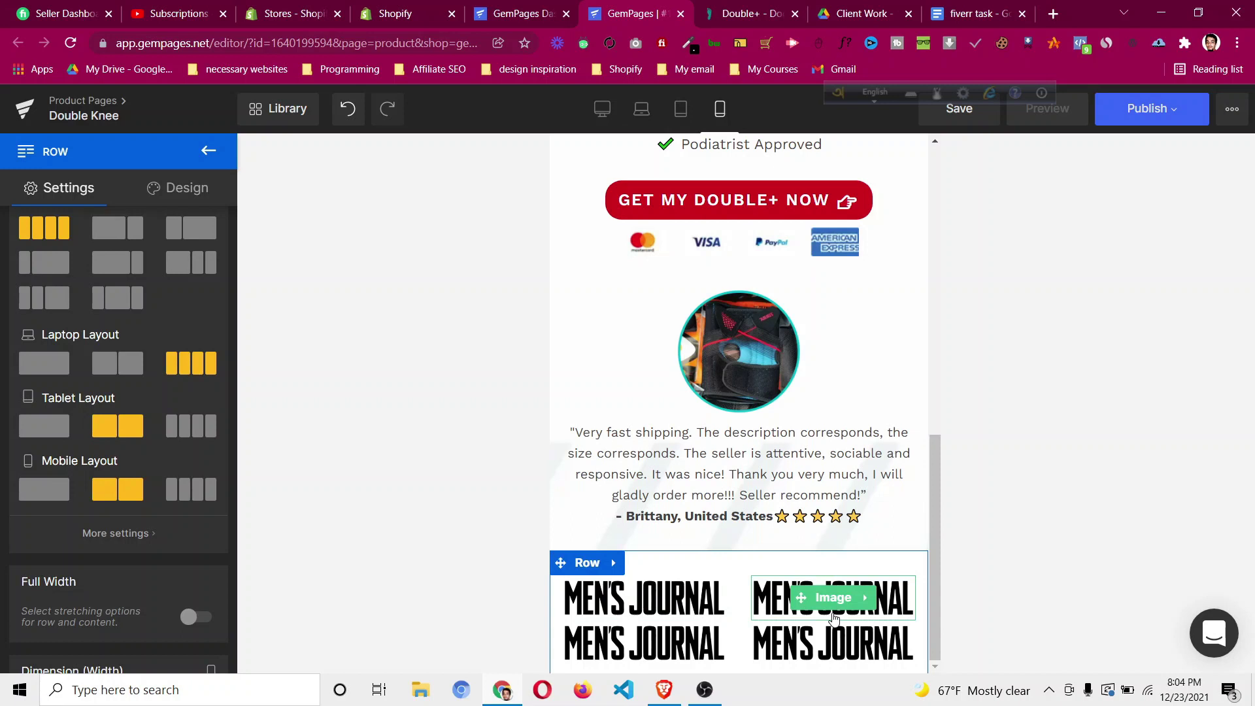
pyautogui.click(175, 497)
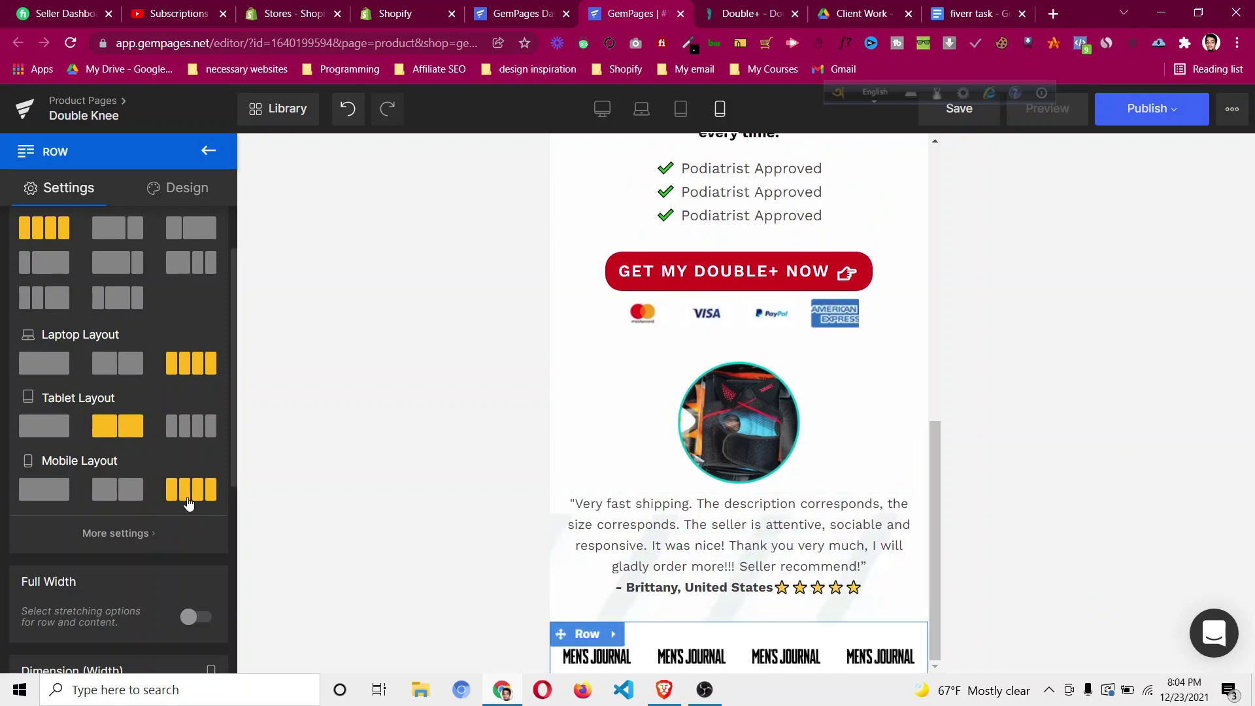
pyautogui.click(135, 496)
pyautogui.scroll(-1, 654, 405)
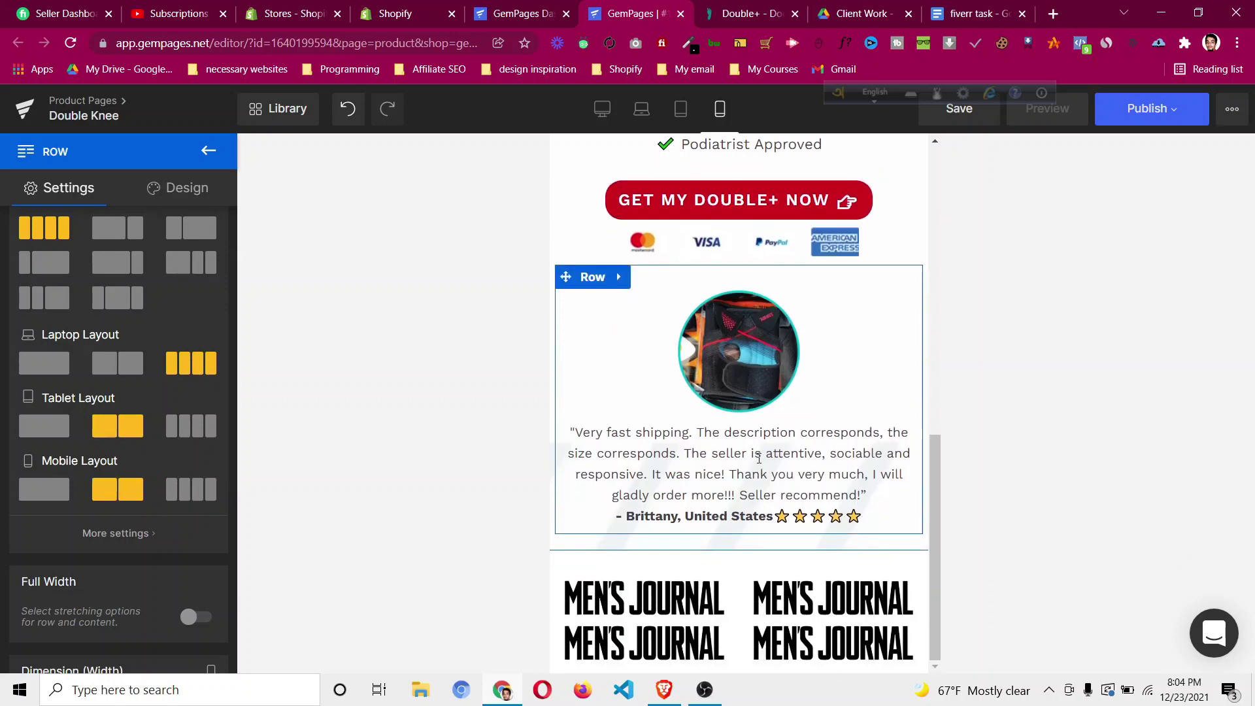
# Return to the desktop view and set the logo row's bottom padding to 30 px.
pyautogui.click(602, 110)
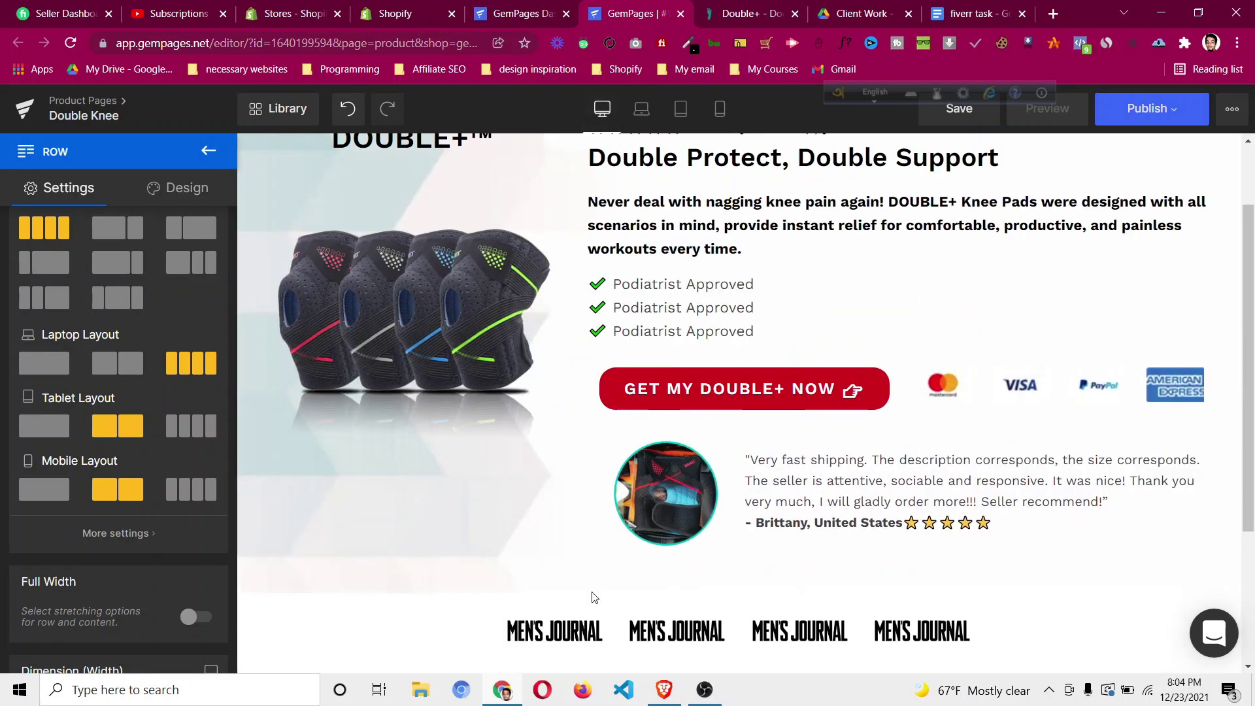
pyautogui.scroll(-2, 593, 575)
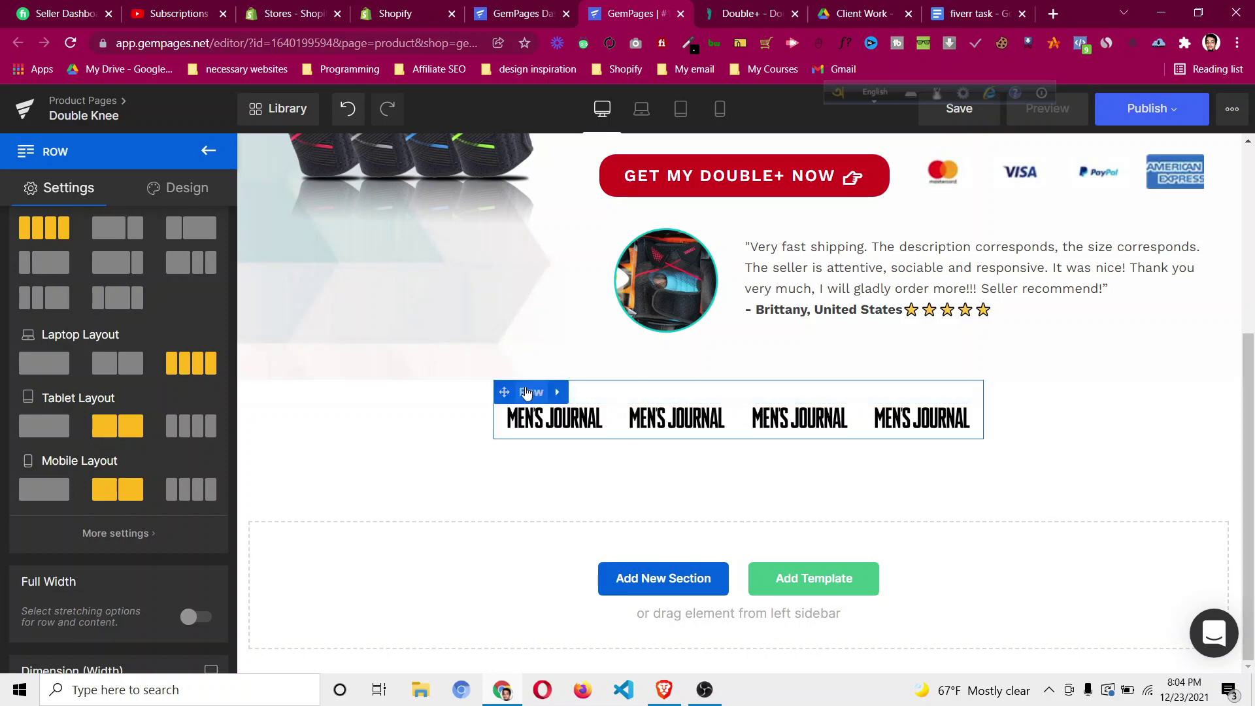
pyautogui.click(186, 188)
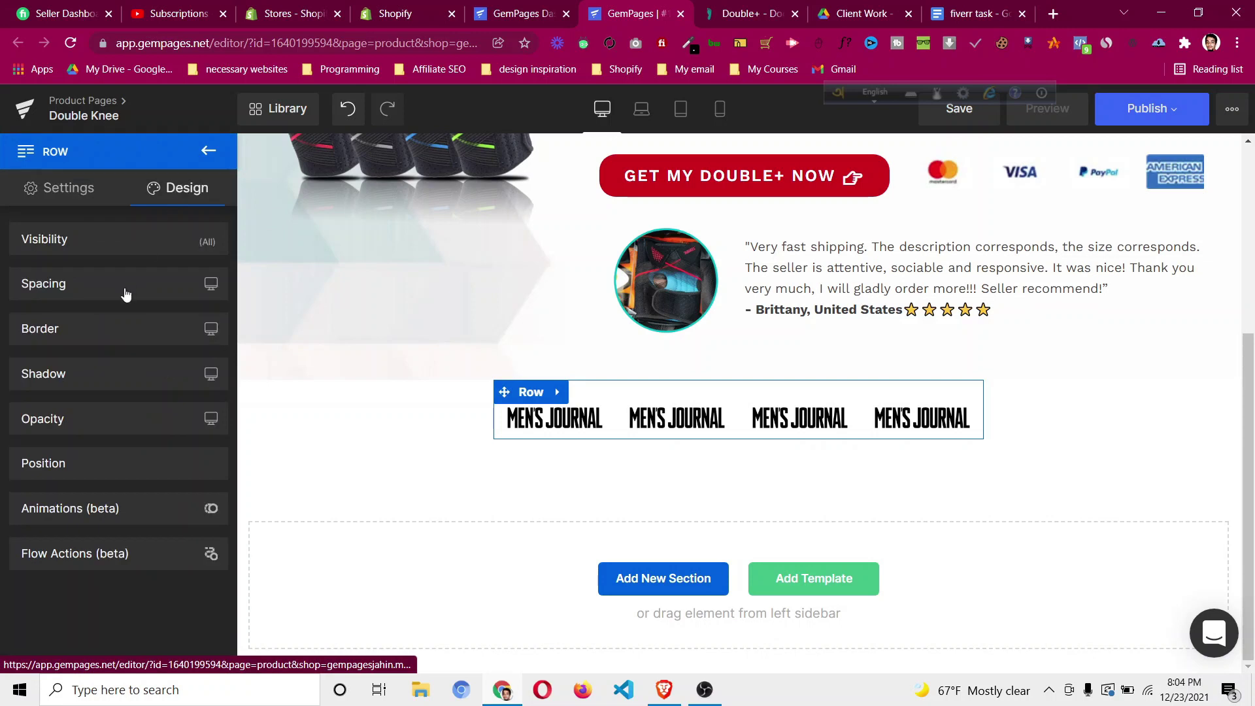
pyautogui.click(189, 283)
pyautogui.click(130, 569)
pyautogui.press('Up')
pyautogui.press('Up')
pyautogui.press('Up')
pyautogui.press('Up')
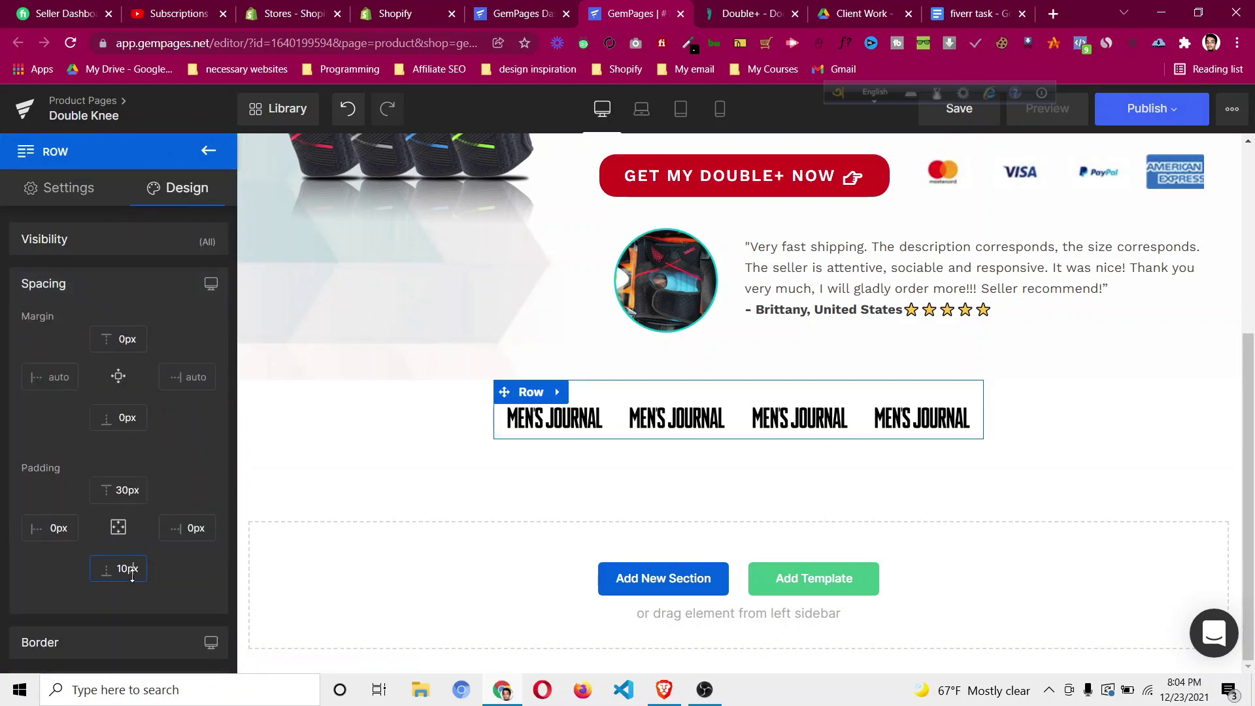
pyautogui.press('Up')
pyautogui.press('Up')
pyautogui.press('Up')
pyautogui.press('Up')
pyautogui.press('Up')
pyautogui.press('Up')
pyautogui.press('Up')
pyautogui.press('Up')
pyautogui.press('Up')
pyautogui.press('Up')
pyautogui.press('Up')
pyautogui.press('Up')
pyautogui.press('Up')
pyautogui.press('Up')
pyautogui.press('Up')
pyautogui.press('Up')
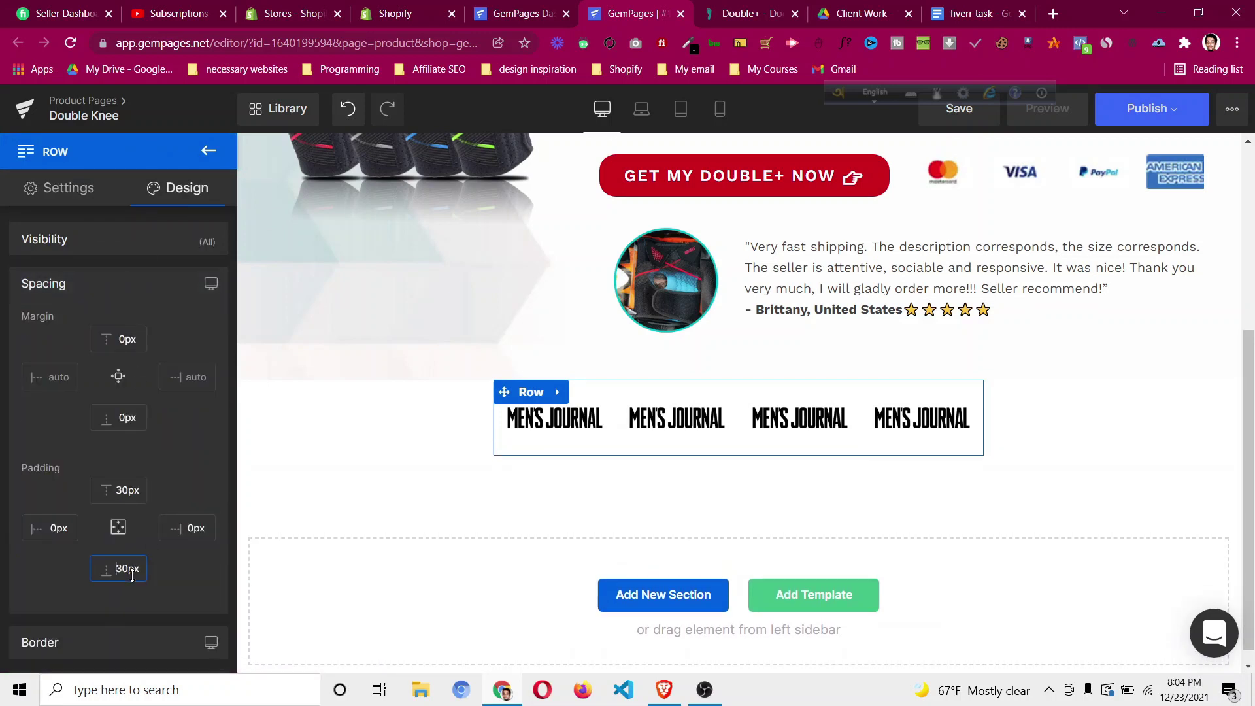
# Check the logo row's spacing and padding values in the mobile view, and review the row in the desktop view.
pyautogui.click(720, 111)
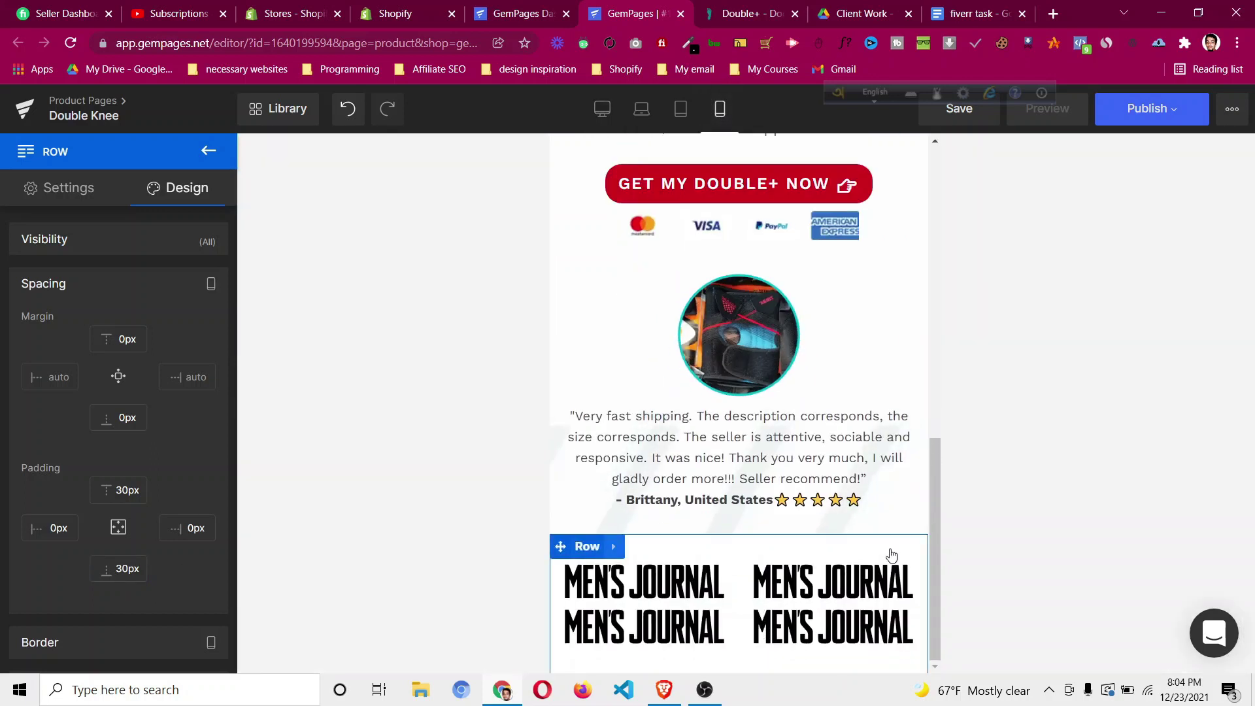
pyautogui.click(587, 548)
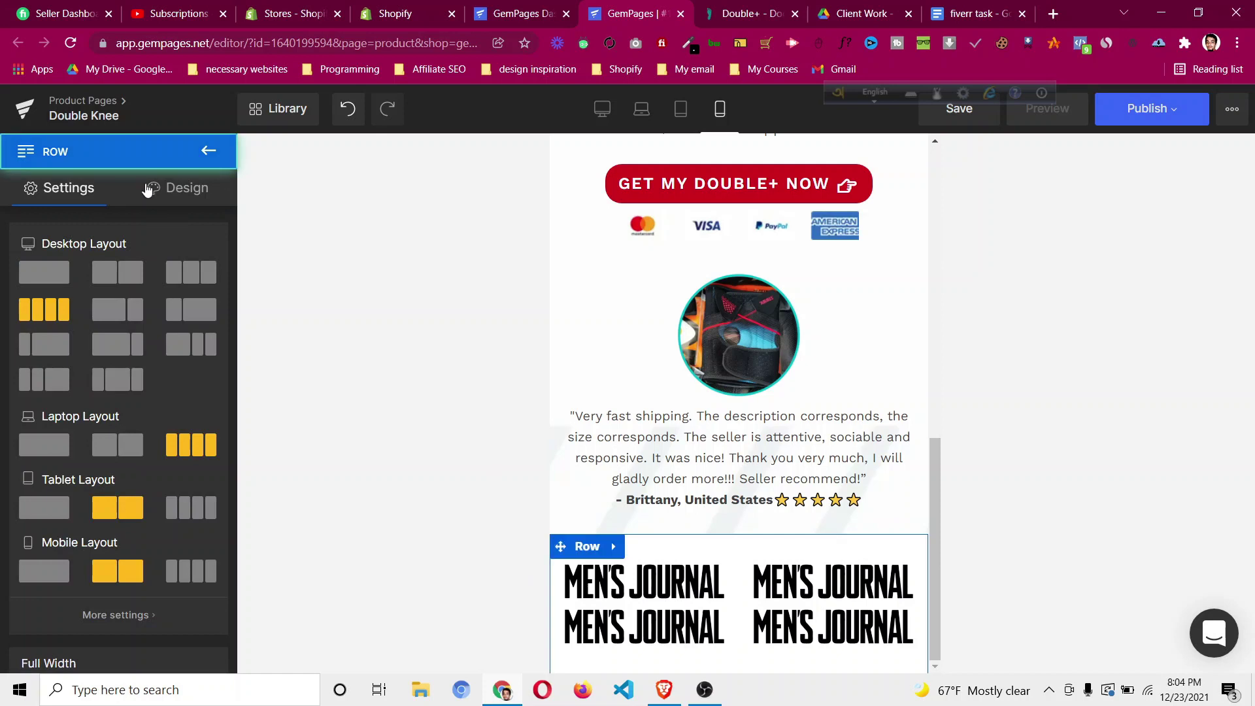
pyautogui.click(148, 190)
pyautogui.click(148, 291)
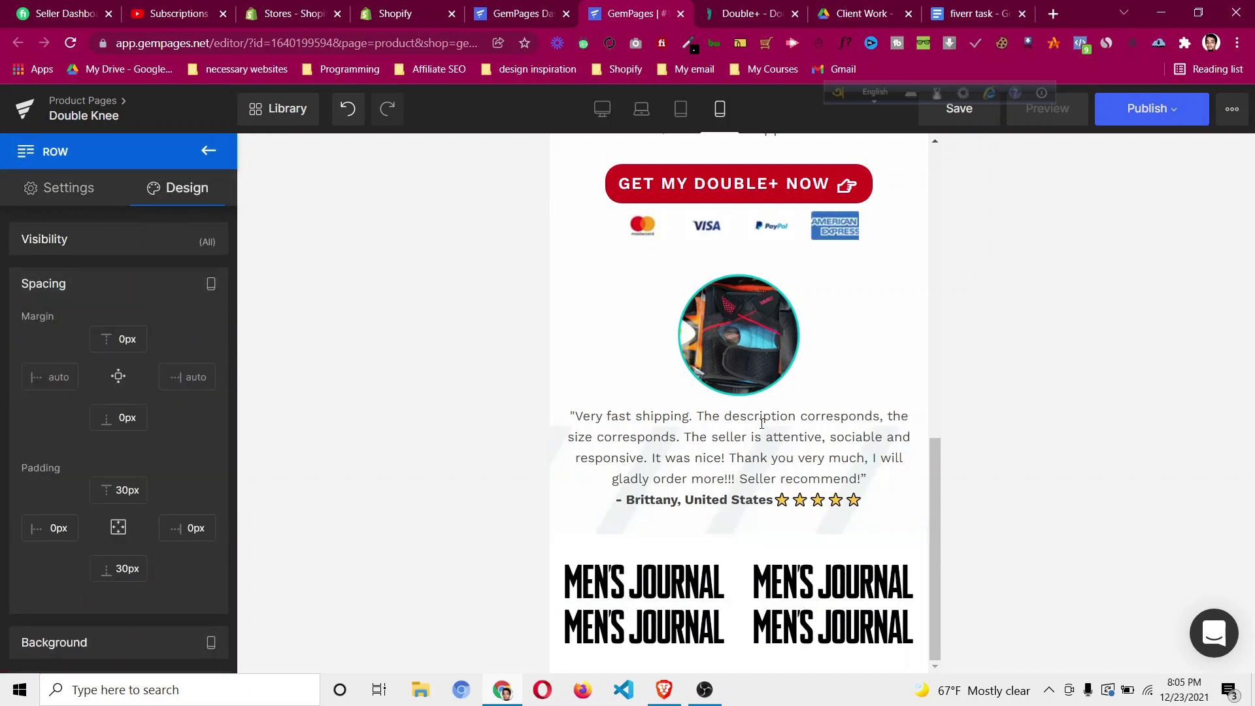
pyautogui.click(602, 110)
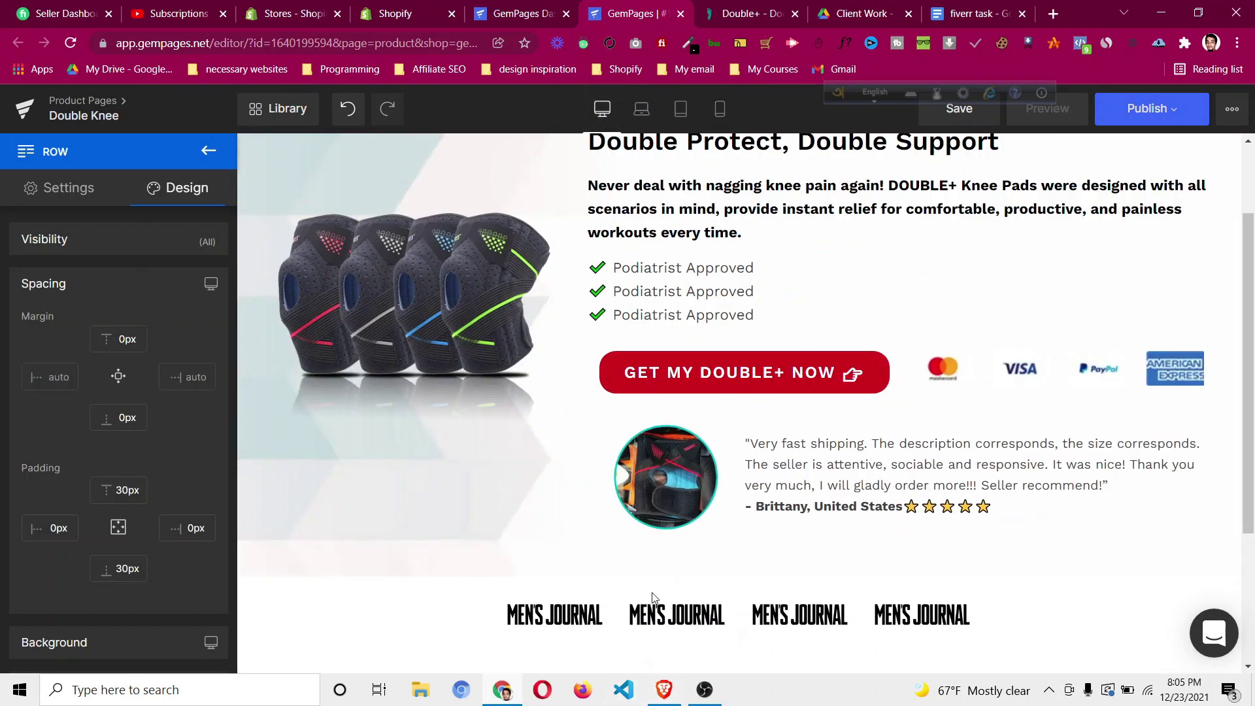
pyautogui.scroll(-3, 654, 597)
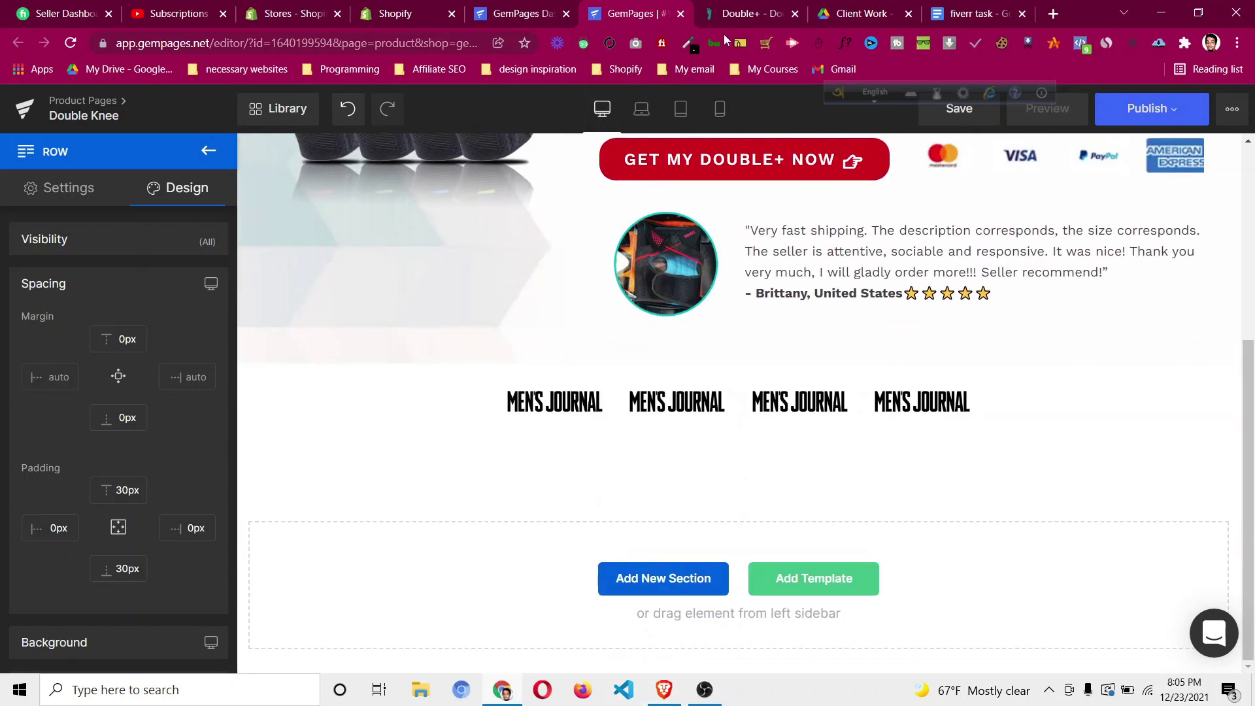
# Examine the "This groundbreaking innovation comes at the right time!" section below the logo strip on the doctorsteps.com reference page.
pyautogui.click(731, 13)
pyautogui.scroll(-2, 564, 357)
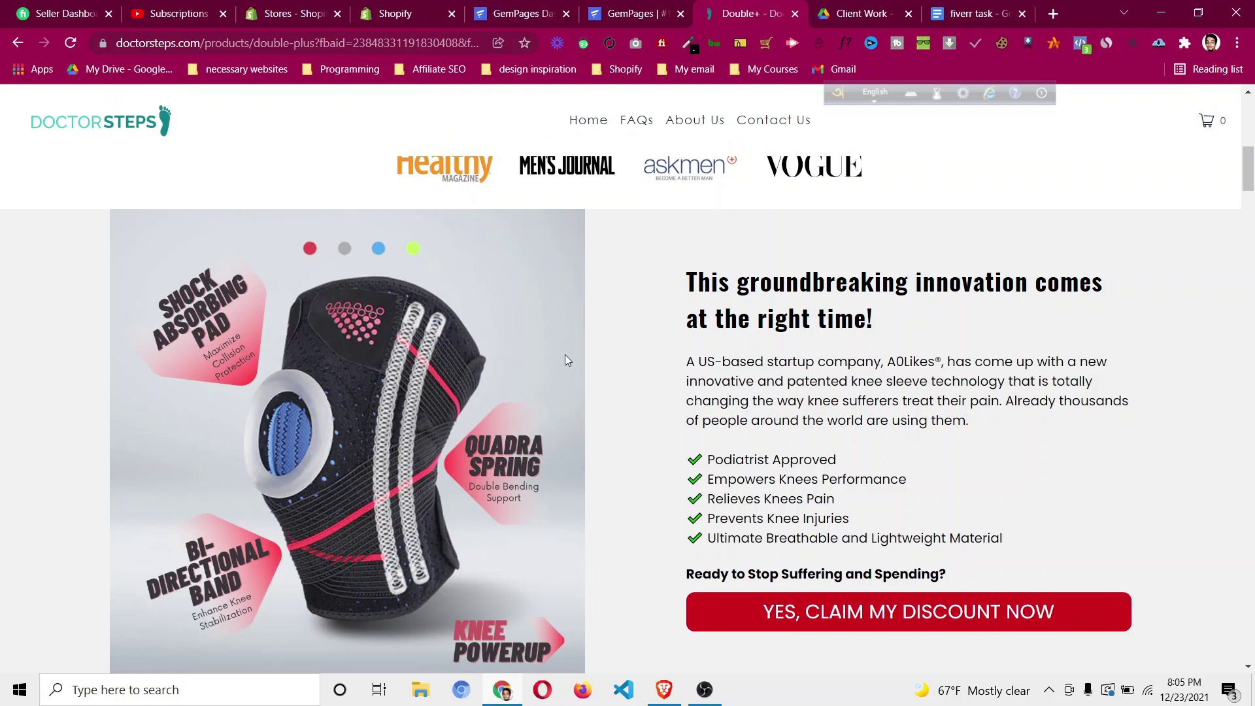
pyautogui.scroll(-5, 565, 355)
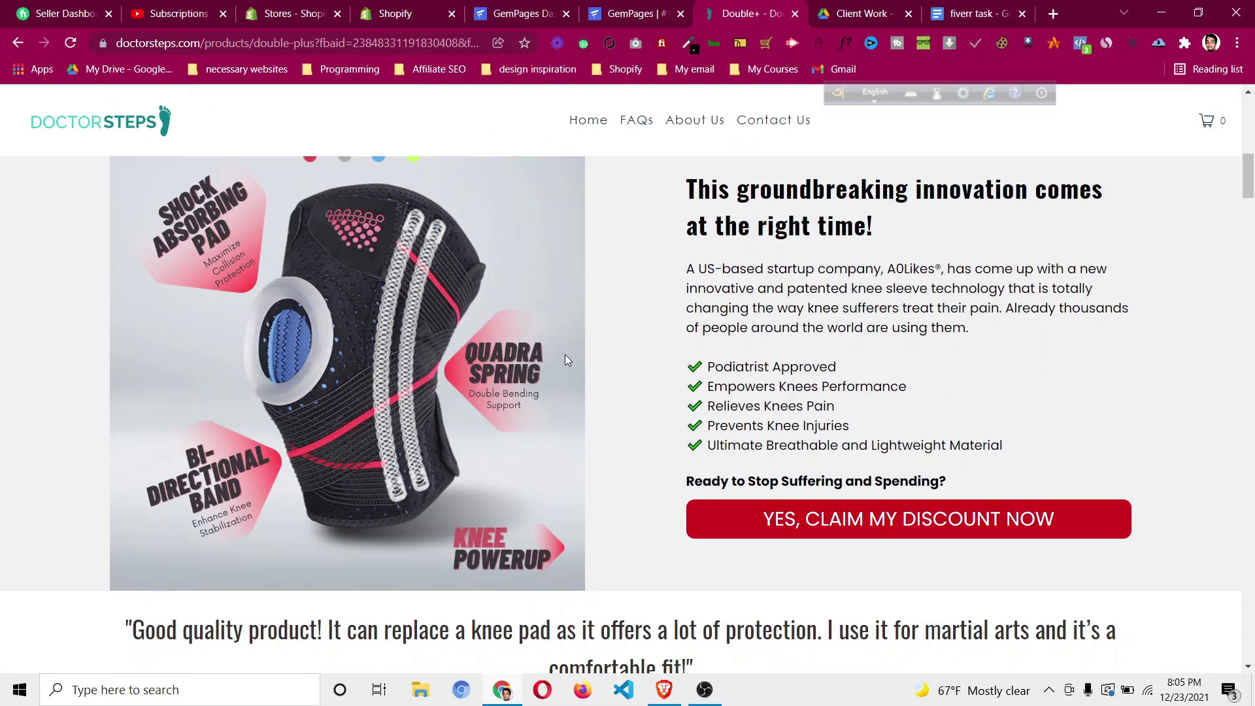
pyautogui.scroll(5, 565, 359)
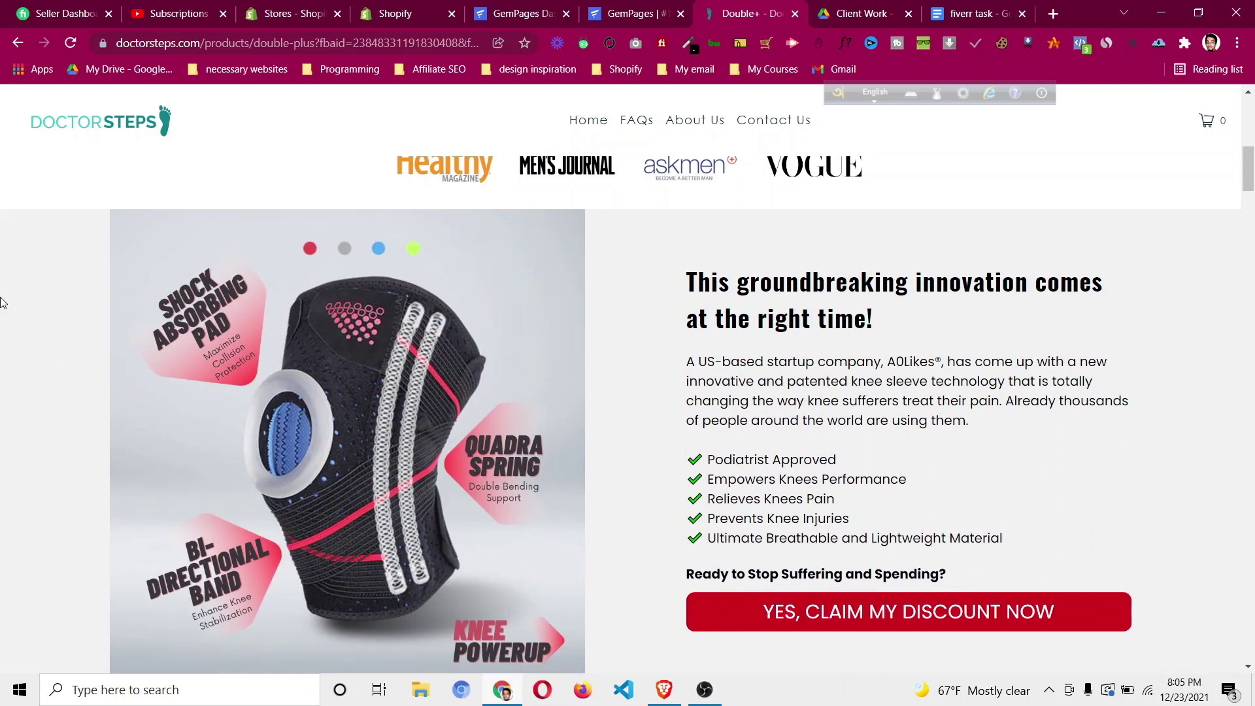
pyautogui.scroll(-1, 63, 304)
pyautogui.scroll(5, 426, 301)
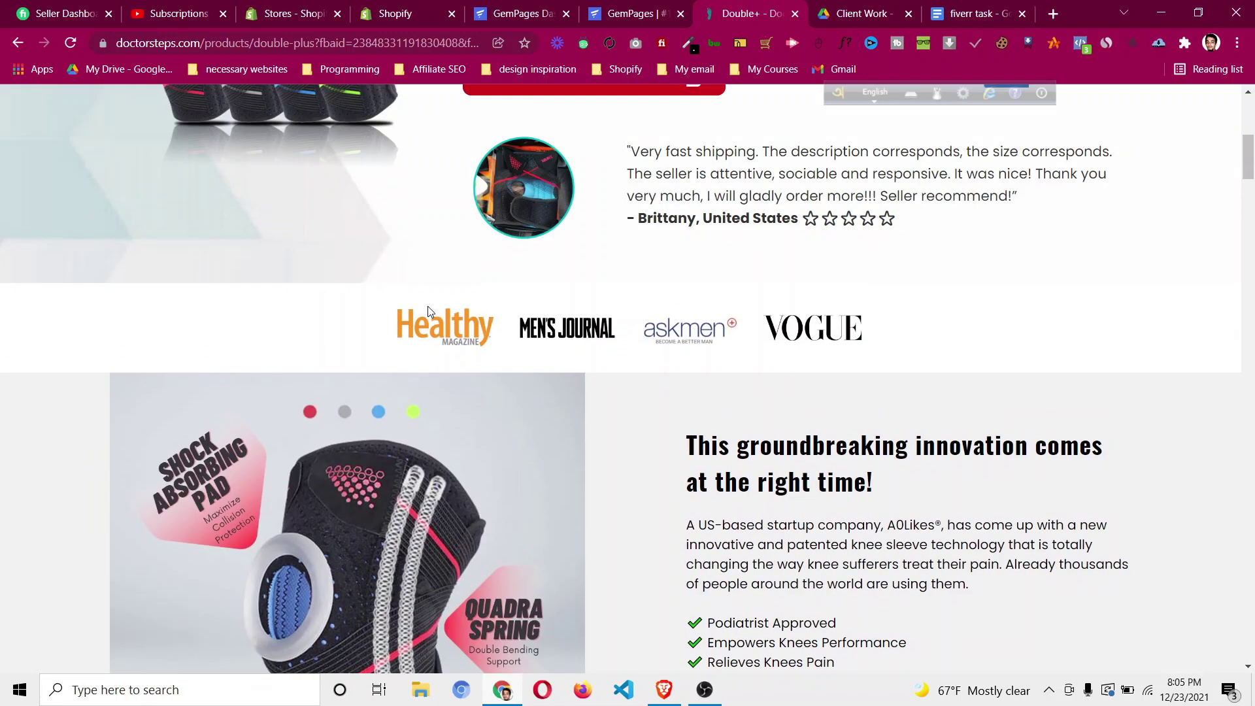
pyautogui.scroll(3, 469, 493)
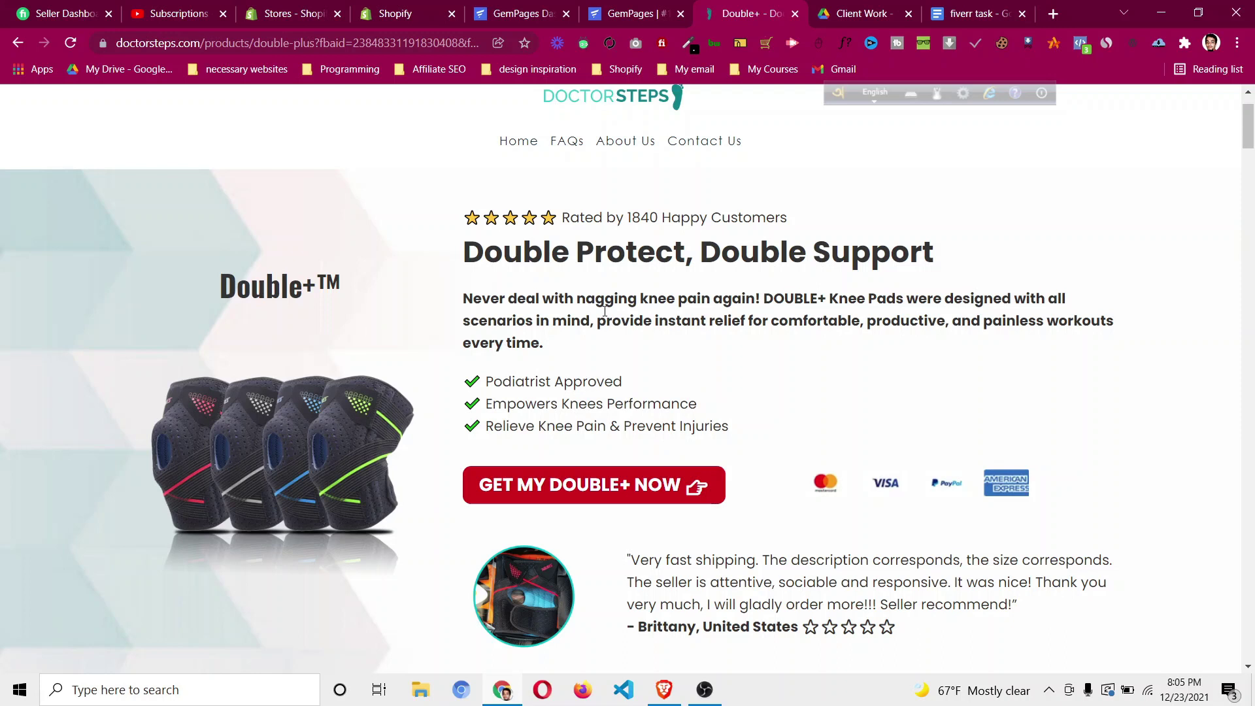
pyautogui.scroll(-10, 469, 337)
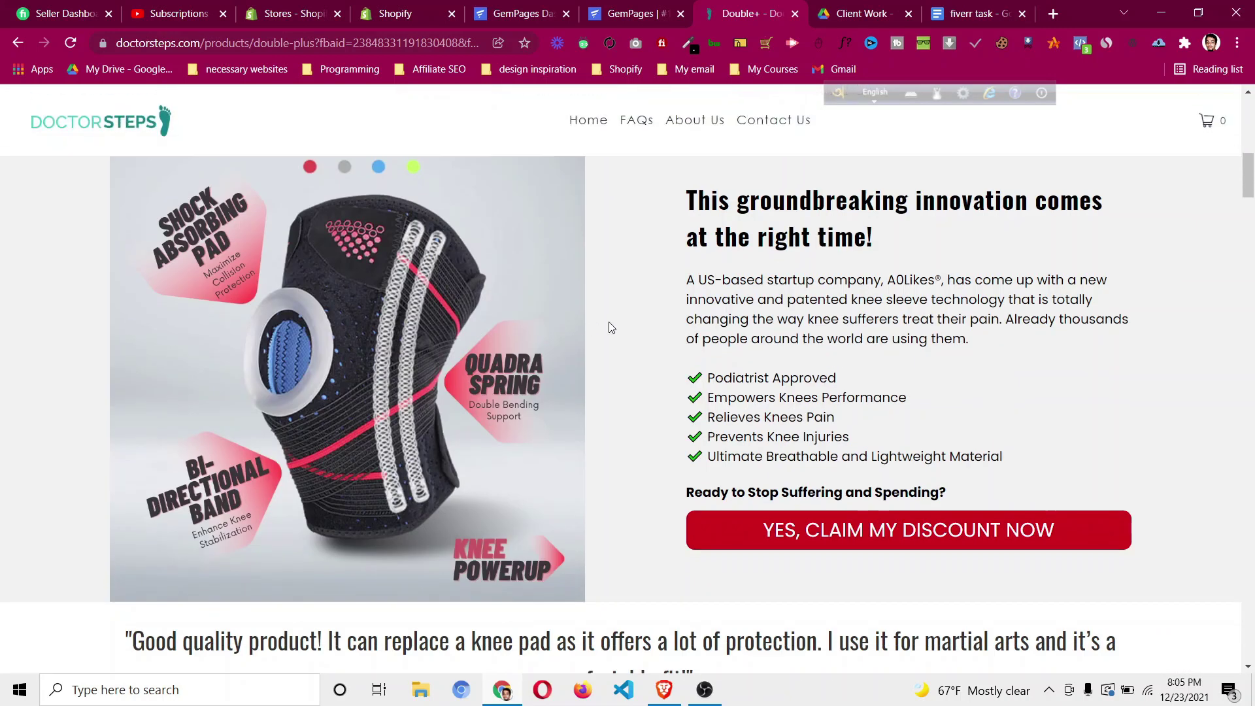
pyautogui.scroll(1, 383, 386)
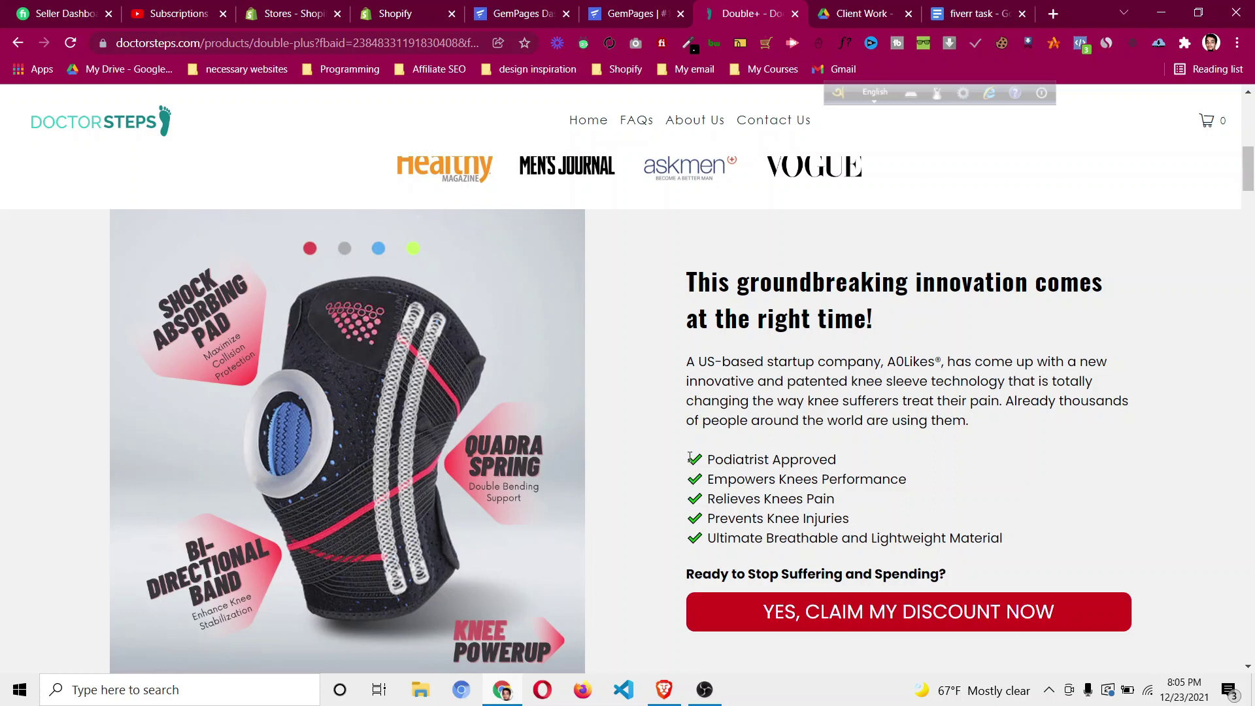
pyautogui.scroll(-1, 690, 457)
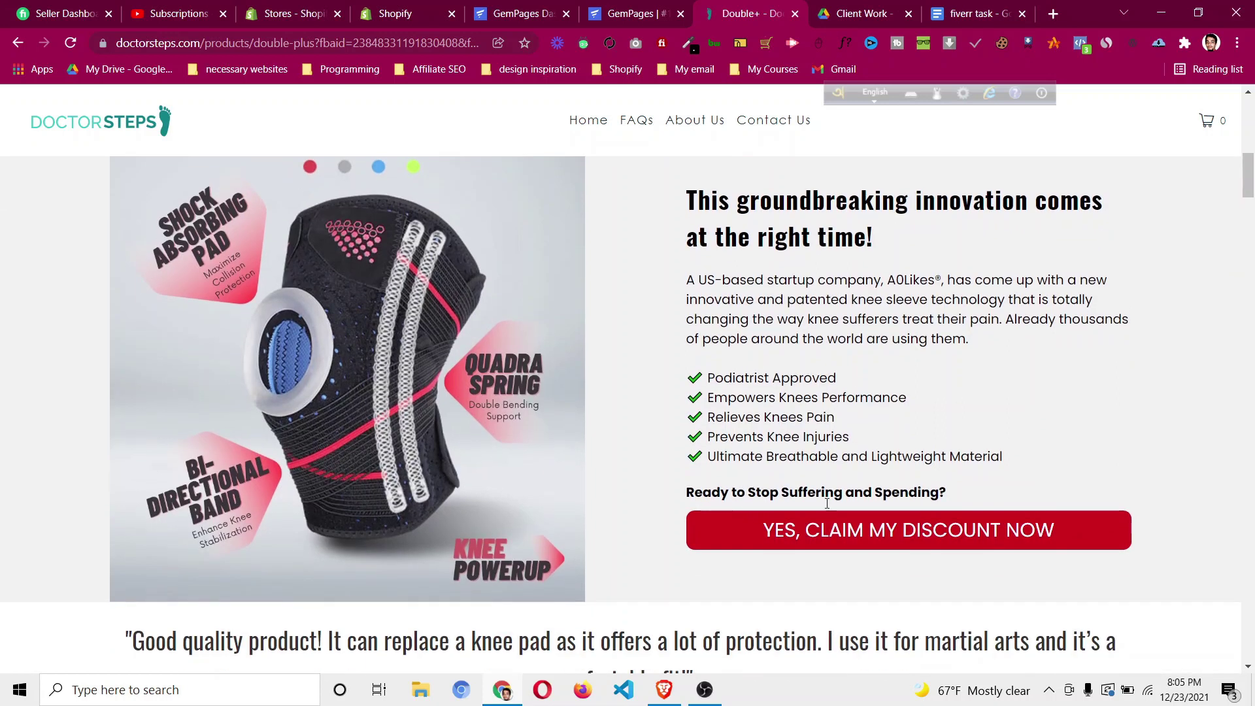
pyautogui.scroll(-1, 814, 412)
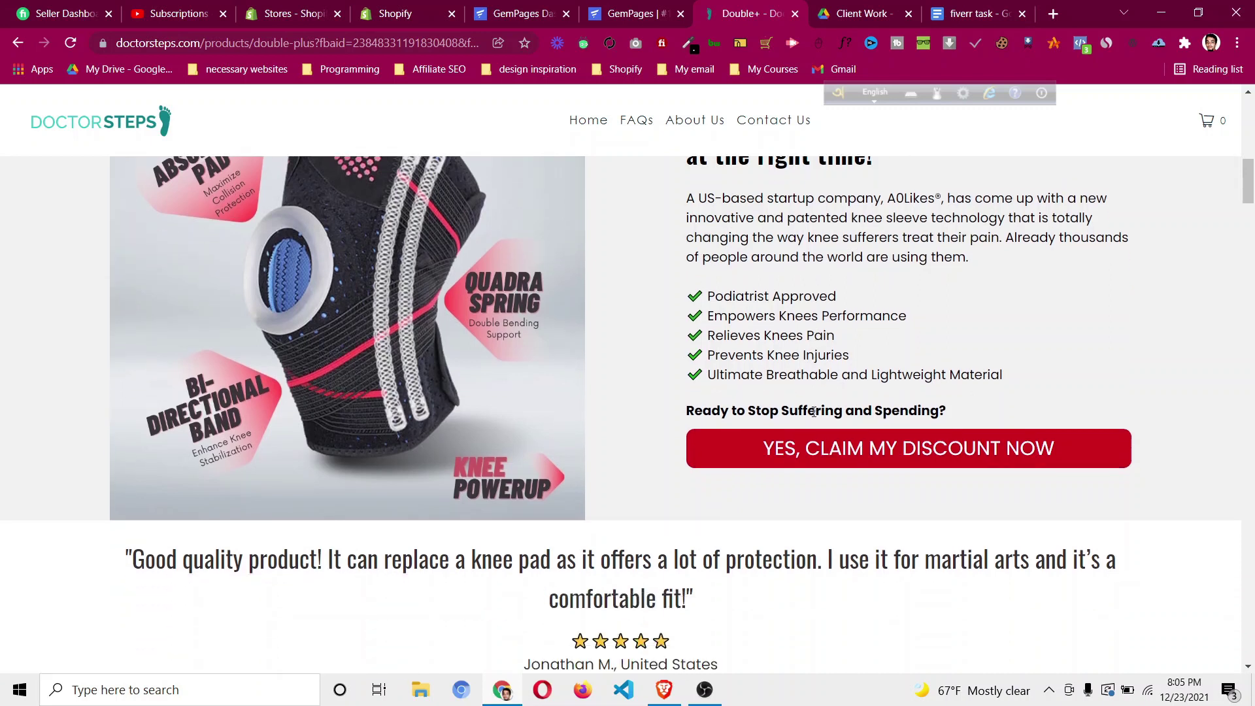
# Inspect the innovation section's styles on the reference page and copy its background color code #f1f1f1.
pyautogui.scroll(-2, 815, 412)
pyautogui.scroll(6, 770, 401)
pyautogui.scroll(-3, 110, 490)
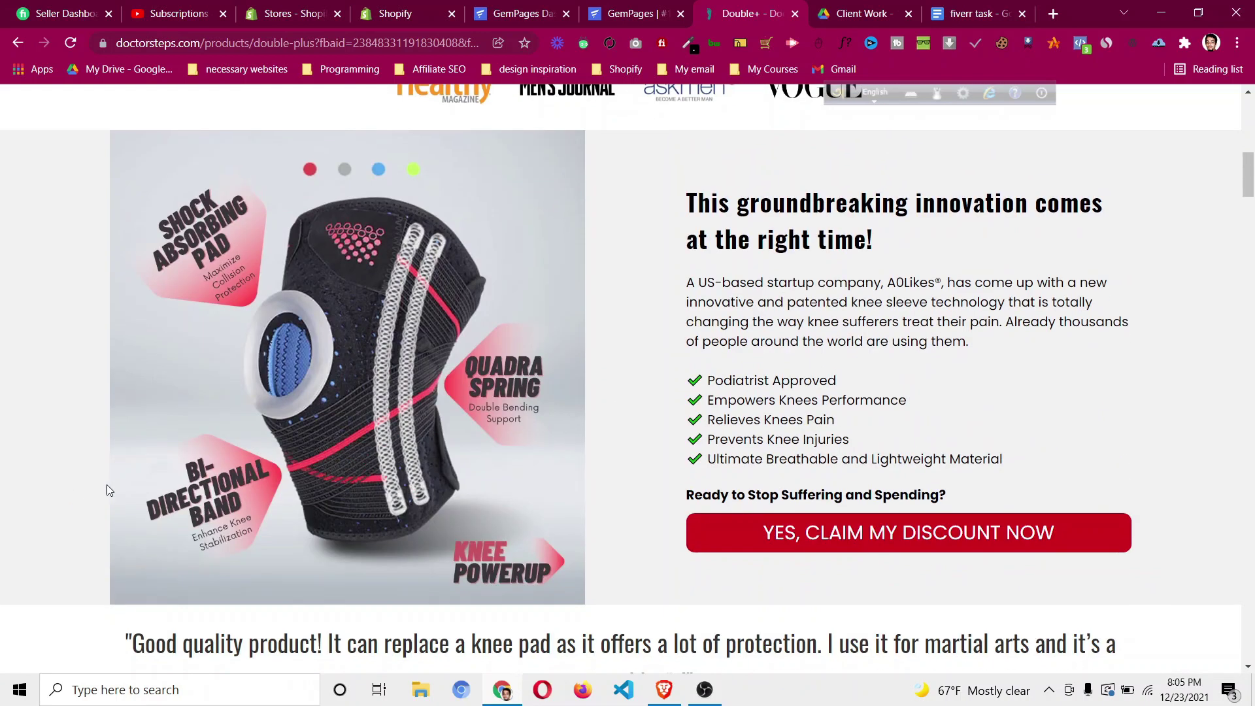
pyautogui.rightClick(71, 488)
pyautogui.click(103, 477)
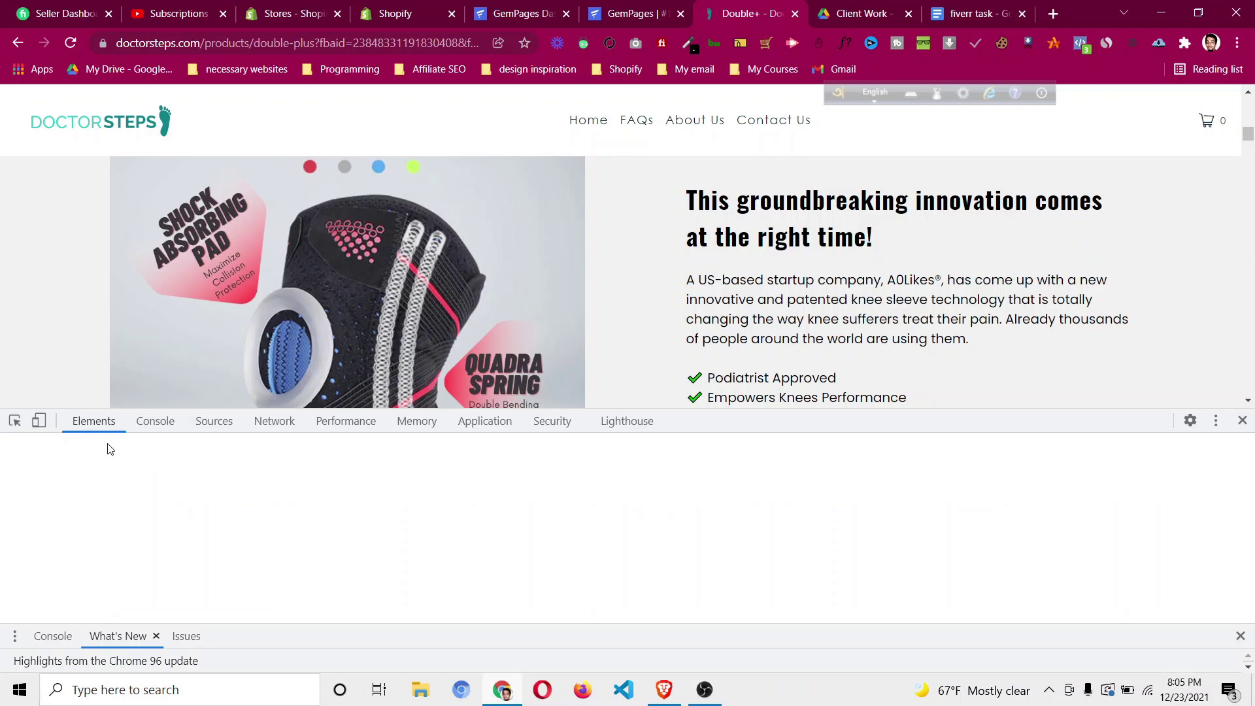
pyautogui.scroll(2, 106, 317)
pyautogui.click(15, 421)
pyautogui.click(15, 335)
pyautogui.click(1059, 560)
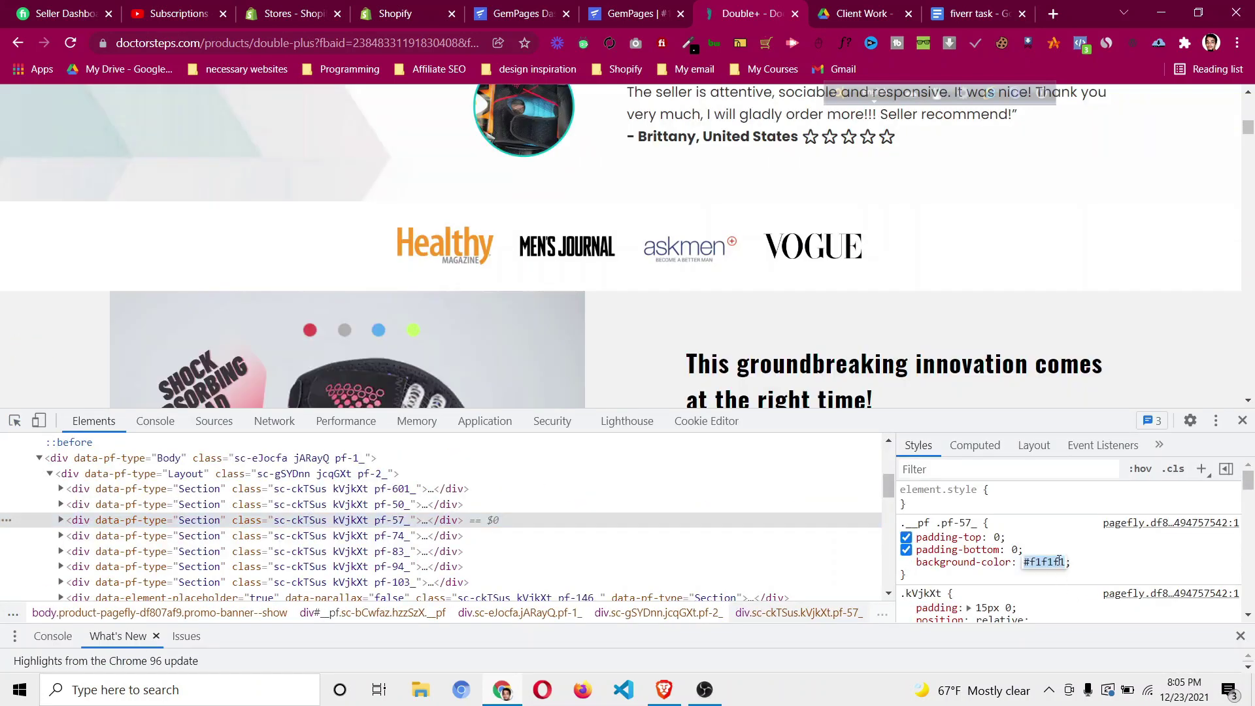
pyautogui.rightClick(1060, 561)
pyautogui.click(1093, 420)
pyautogui.click(1243, 421)
# Switch to the GemPages editor, add a row below the magazine logo row and make it full width.
pyautogui.click(637, 15)
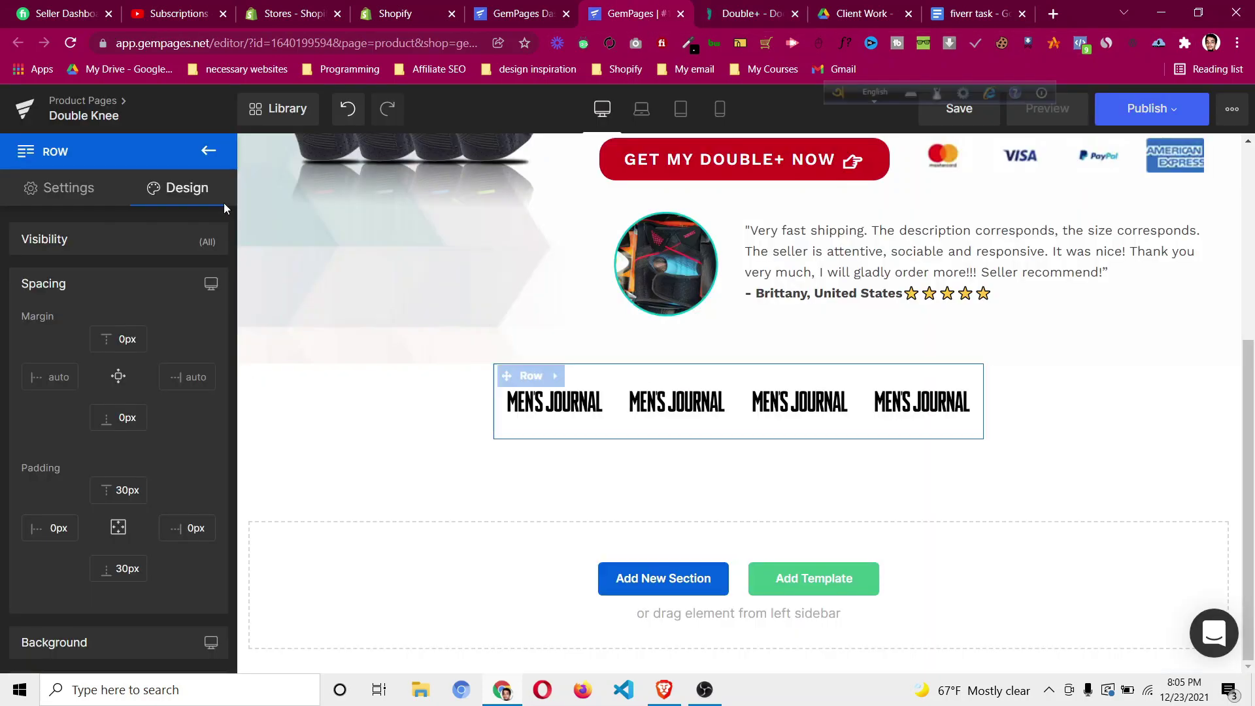
pyautogui.click(209, 151)
pyautogui.moveTo(61, 281); pyautogui.dragTo(480, 447)
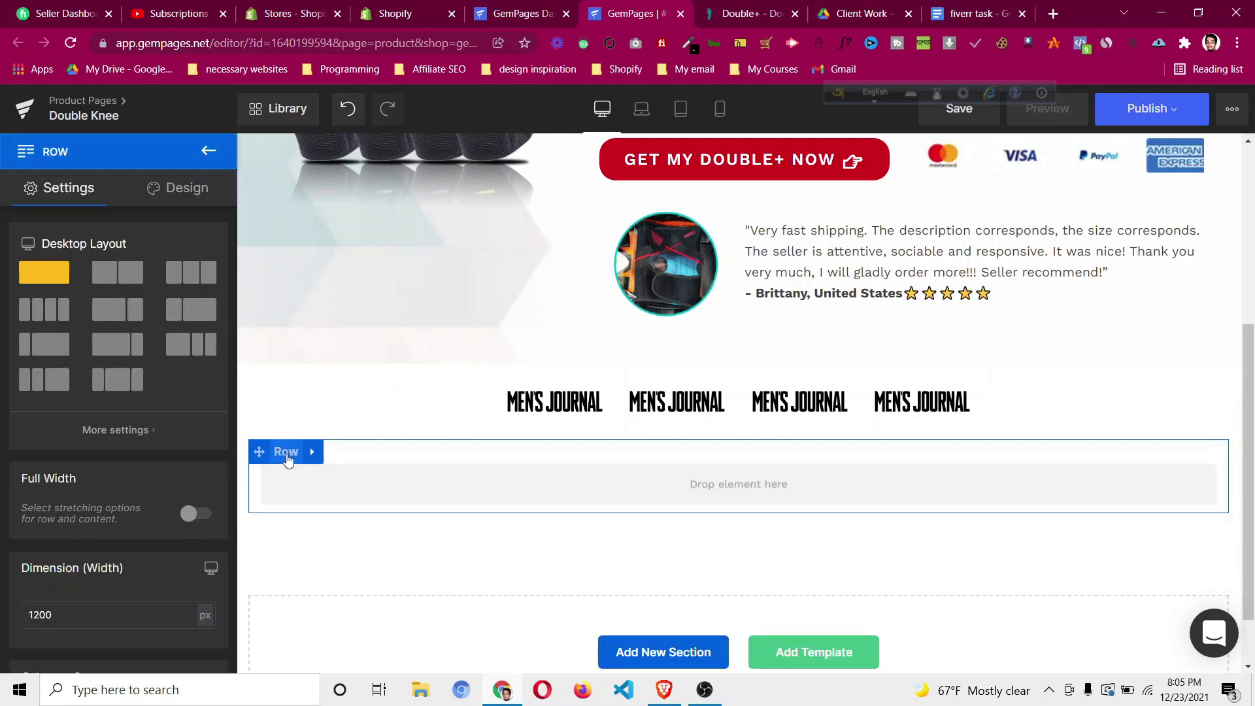
pyautogui.click(751, 14)
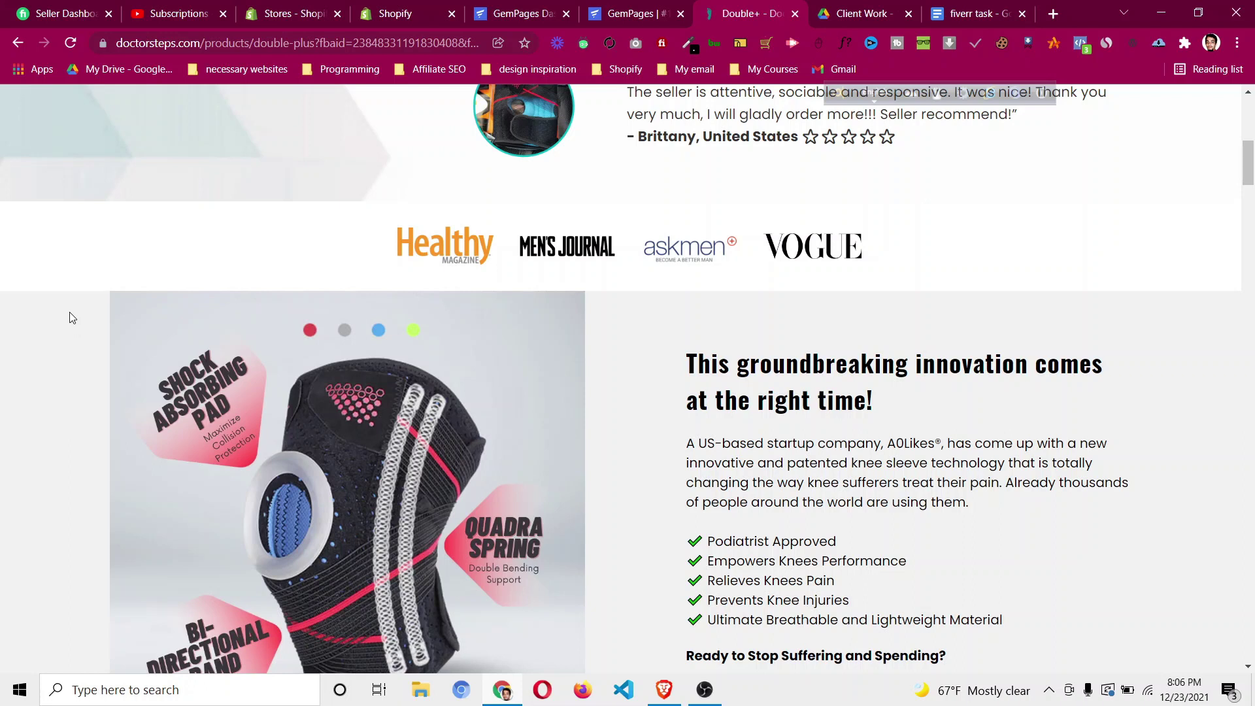
pyautogui.click(649, 11)
pyautogui.moveTo(287, 476)
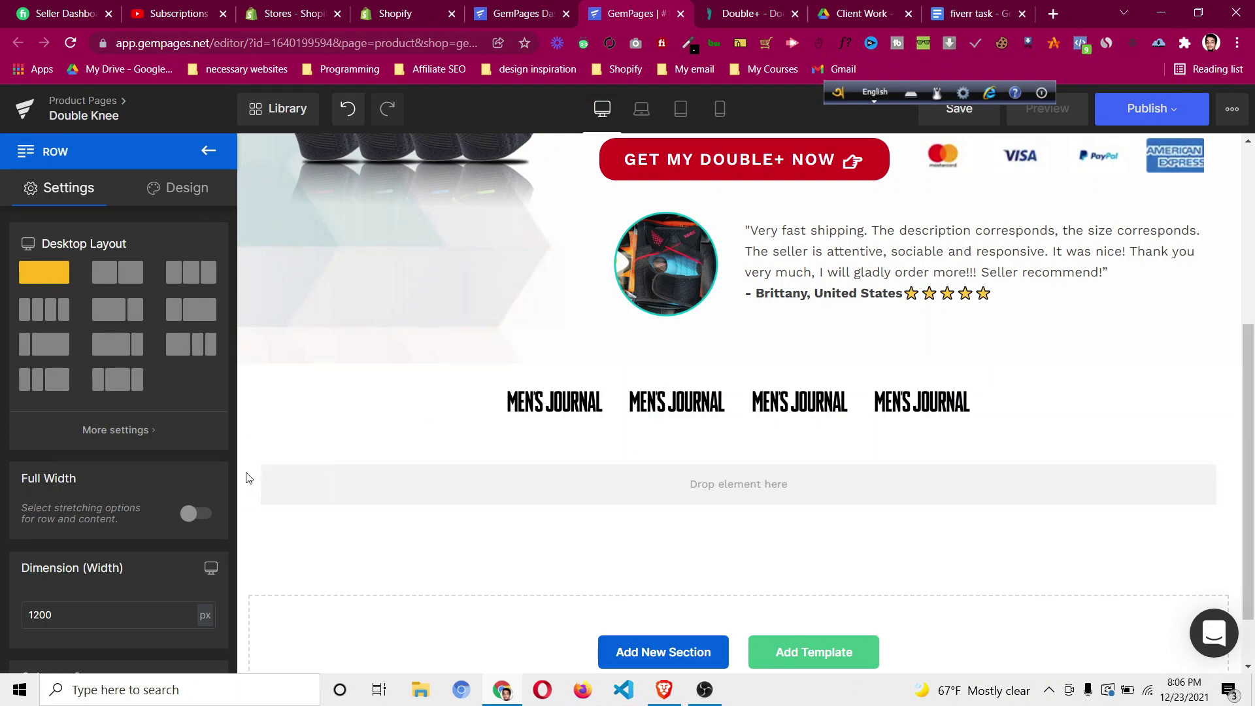
pyautogui.click(295, 454)
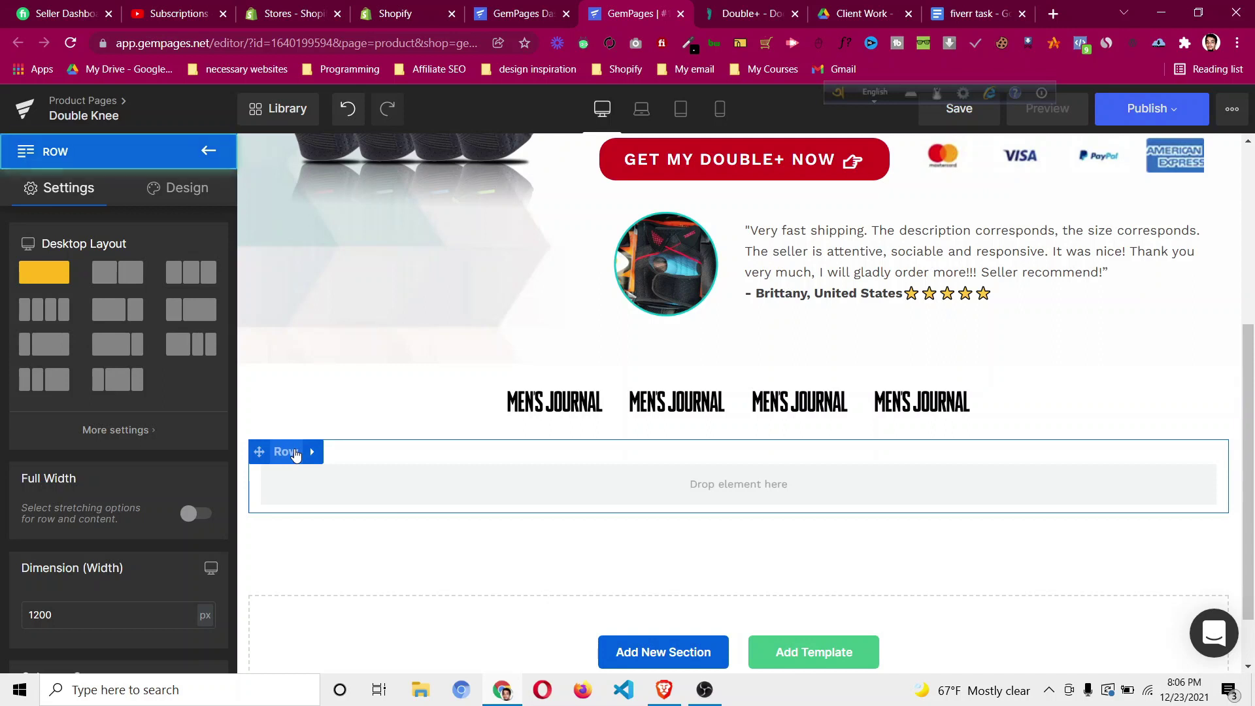
pyautogui.click(196, 514)
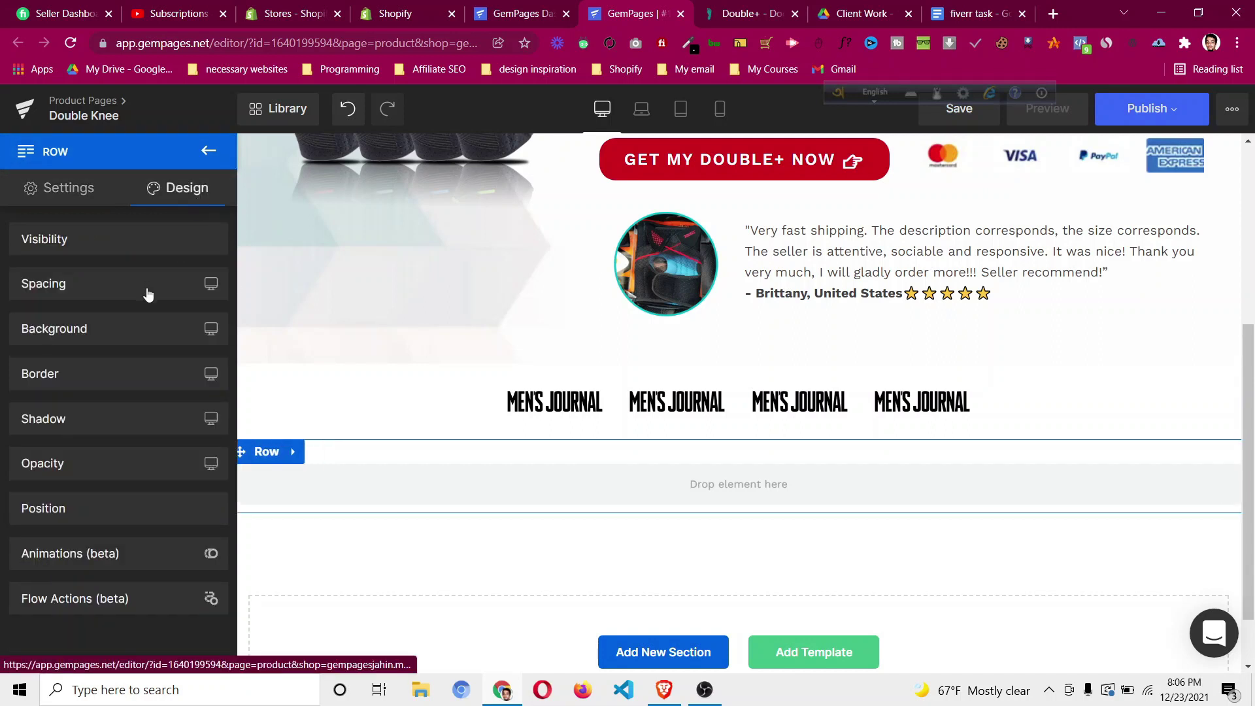
# Set the new full-width row's bottom padding to 30 px and its background color to #f1f1f1.
pyautogui.click(149, 292)
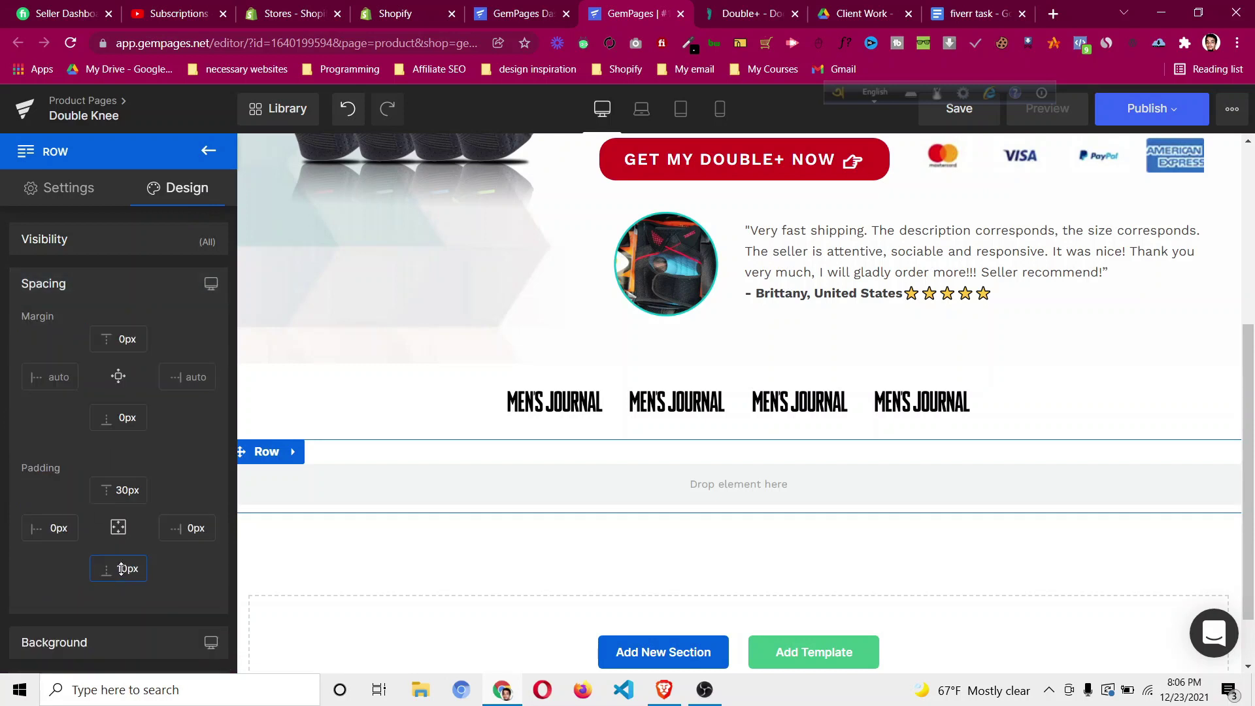
pyautogui.write('3')
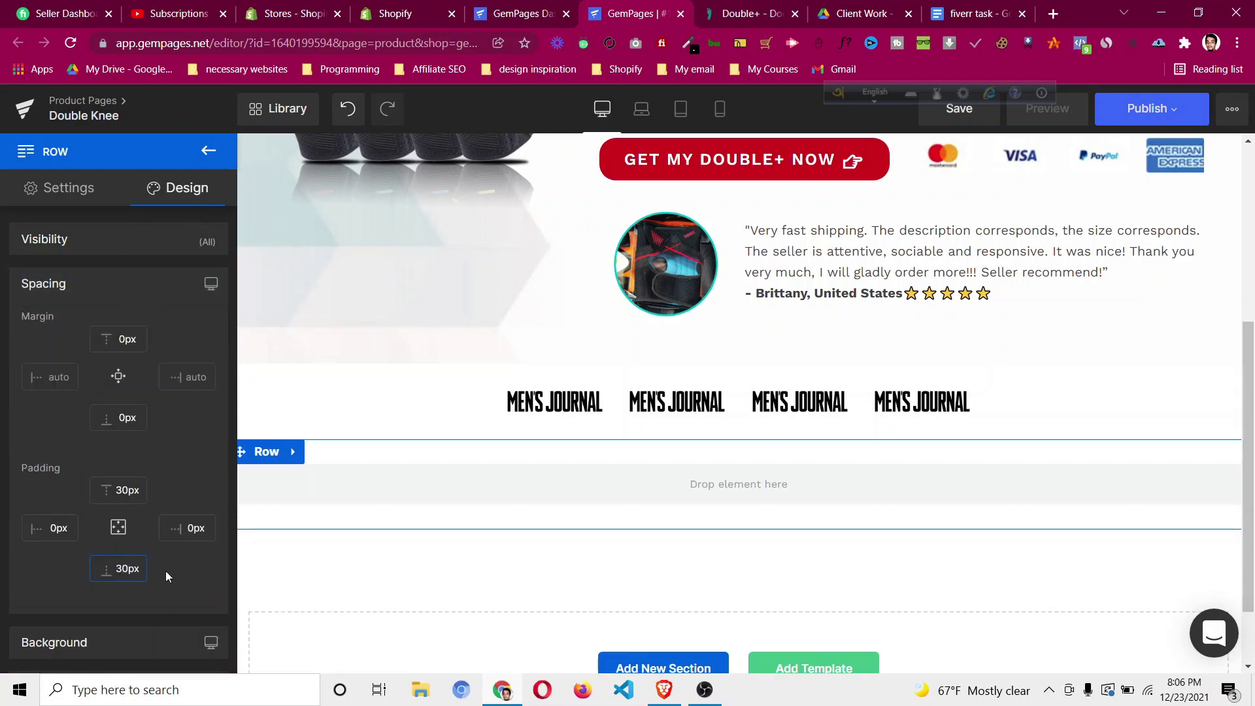
pyautogui.click(278, 454)
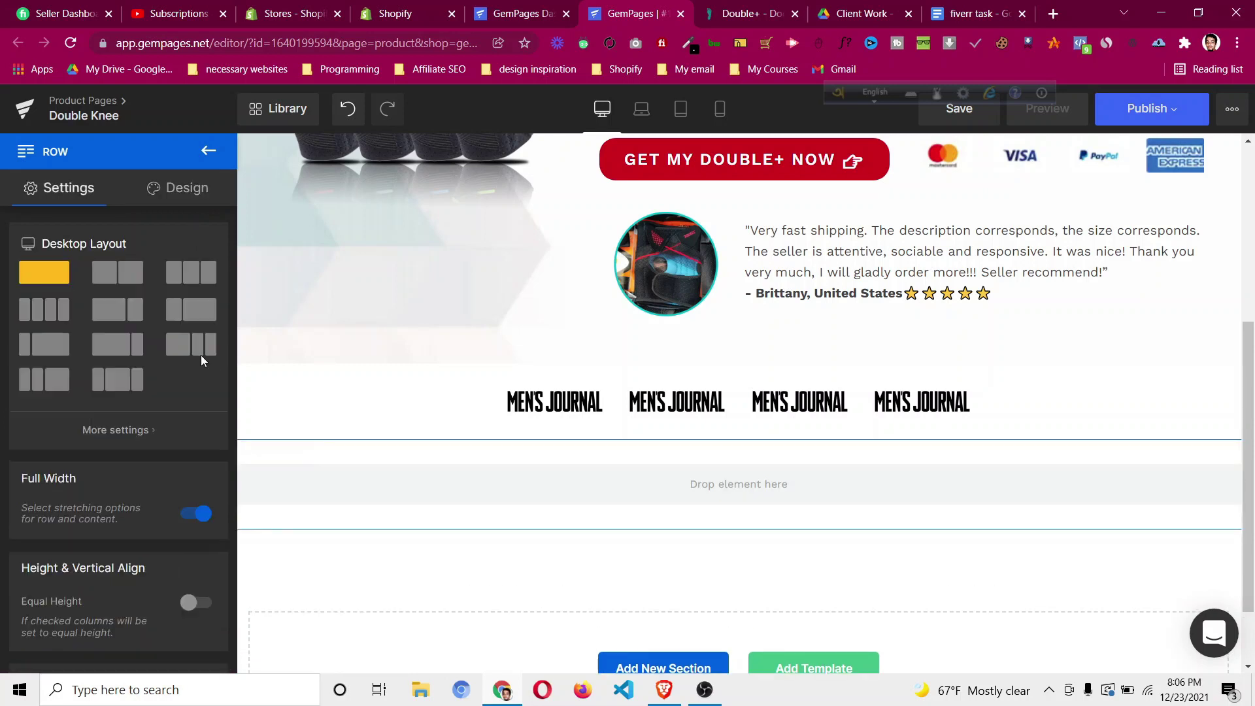
pyautogui.click(177, 196)
pyautogui.click(110, 329)
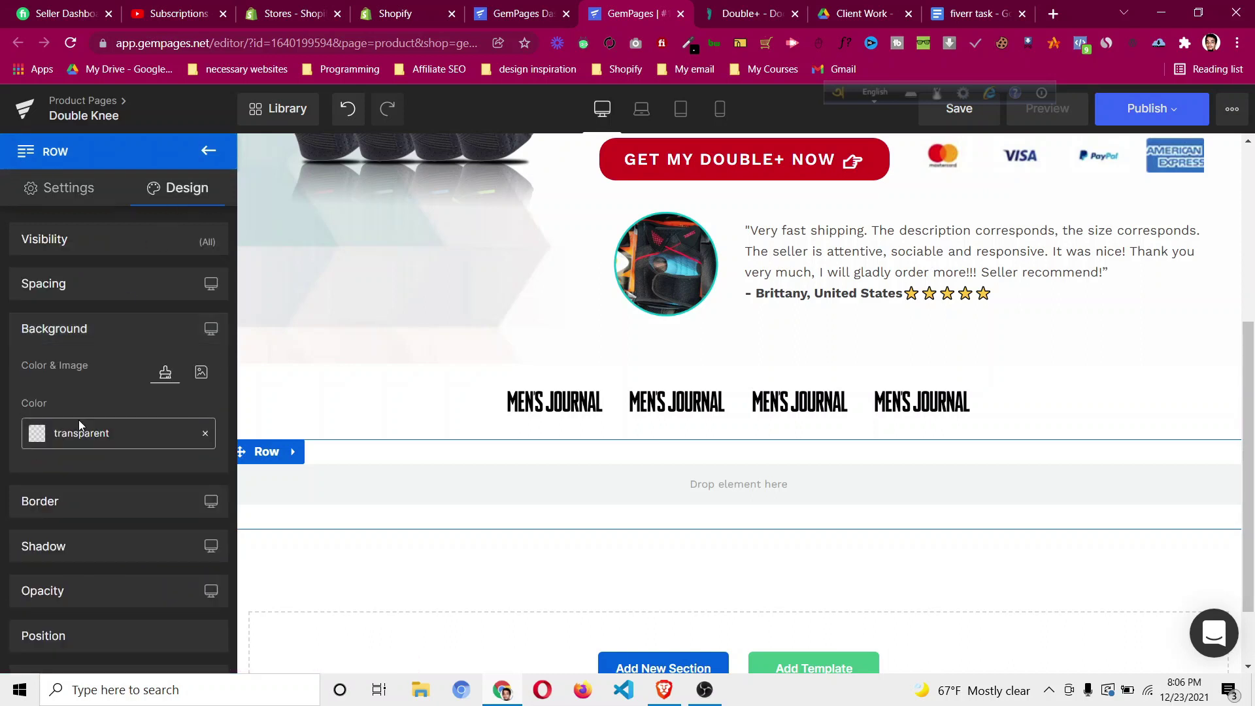
pyautogui.click(51, 439)
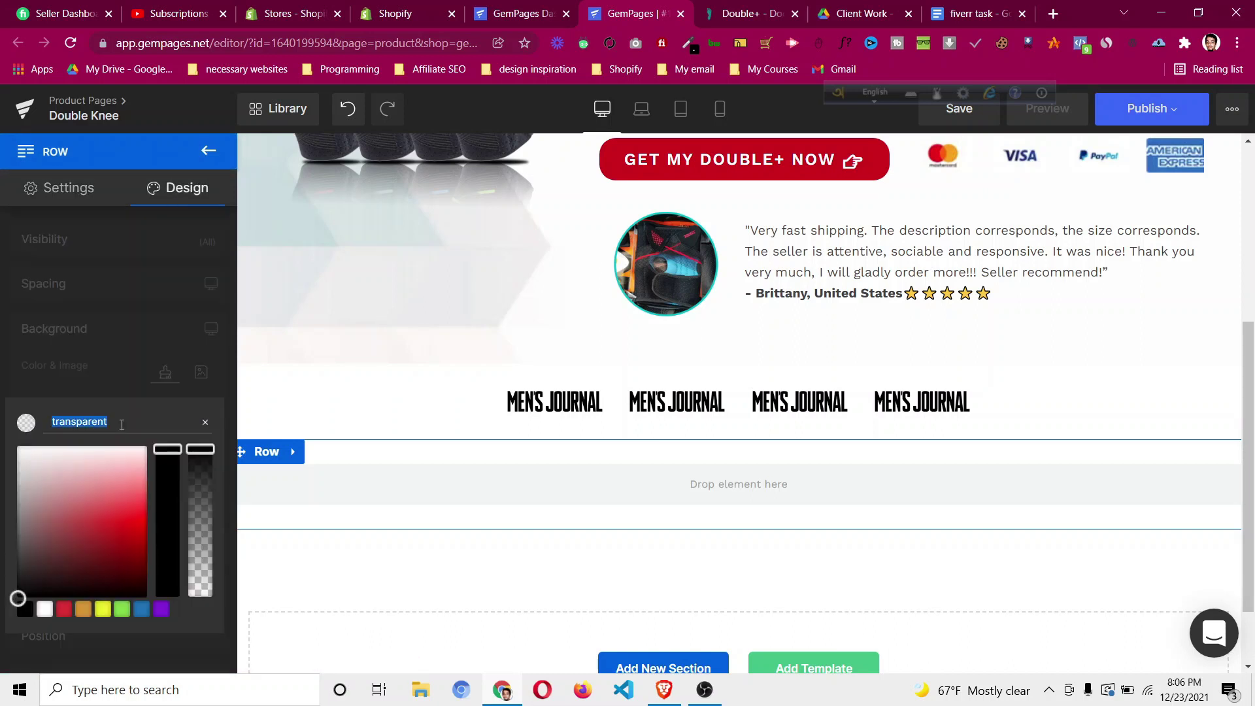
pyautogui.click(126, 360)
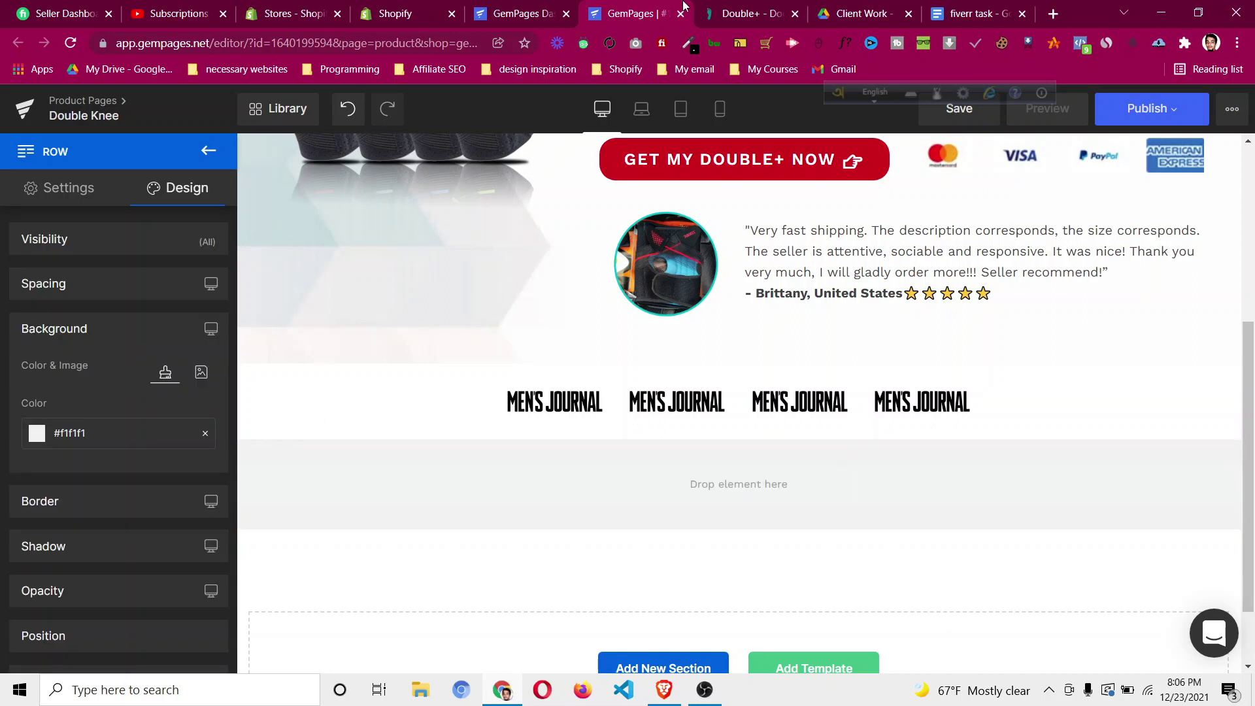
# Nest a row with two equal columns inside the grey row and reduce its padding to 2 px above and 0 px below.
pyautogui.click(741, 16)
pyautogui.click(633, 15)
pyautogui.click(208, 154)
pyautogui.moveTo(85, 265); pyautogui.dragTo(453, 469)
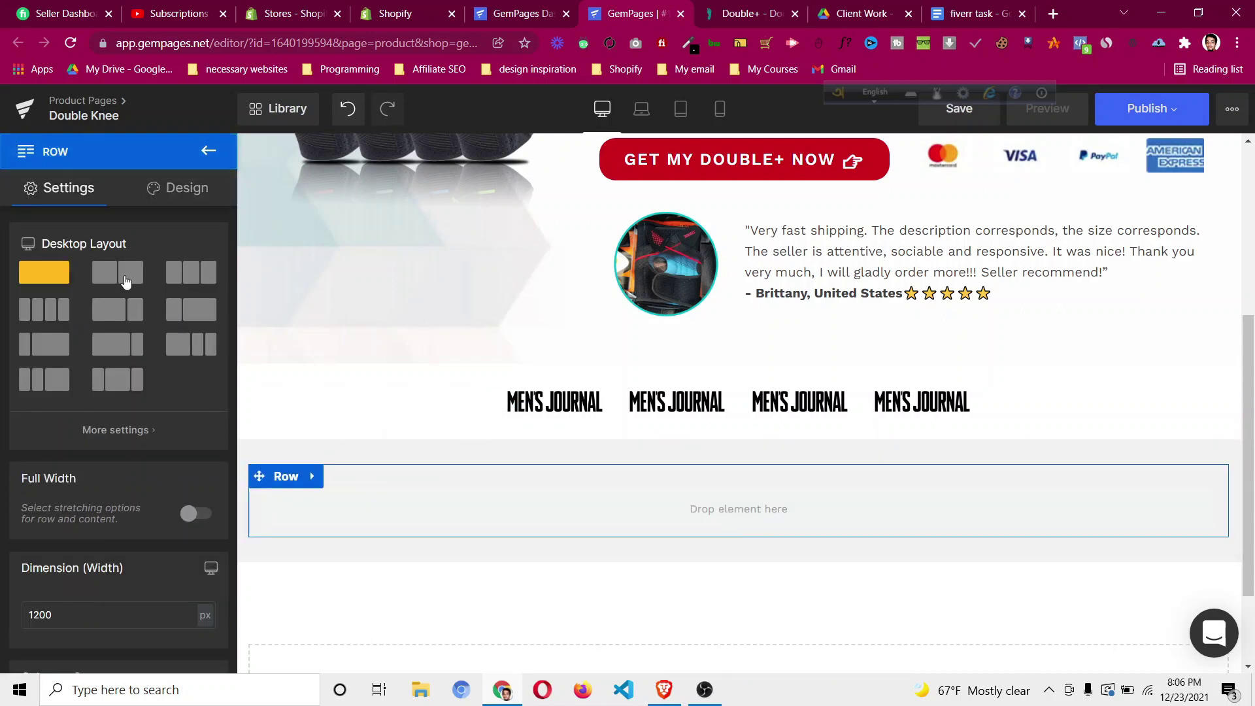
pyautogui.click(126, 281)
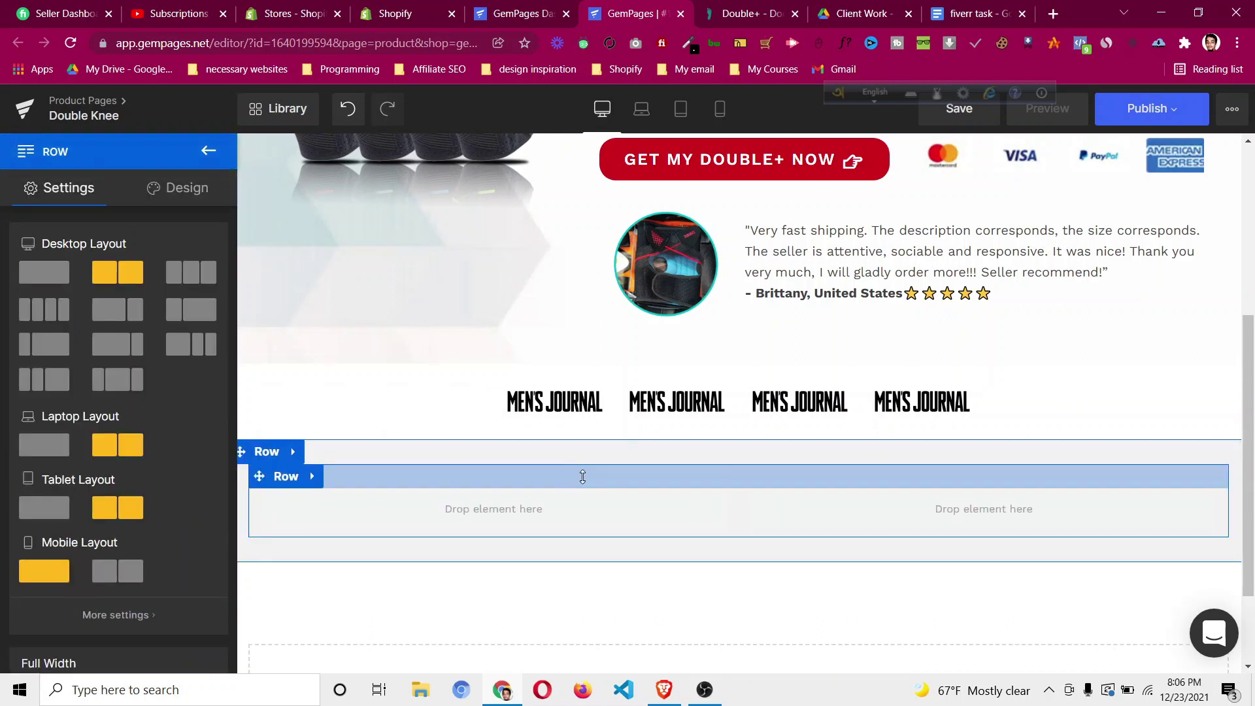
pyautogui.moveTo(582, 477); pyautogui.dragTo(585, 451)
pyautogui.moveTo(661, 513); pyautogui.dragTo(664, 502)
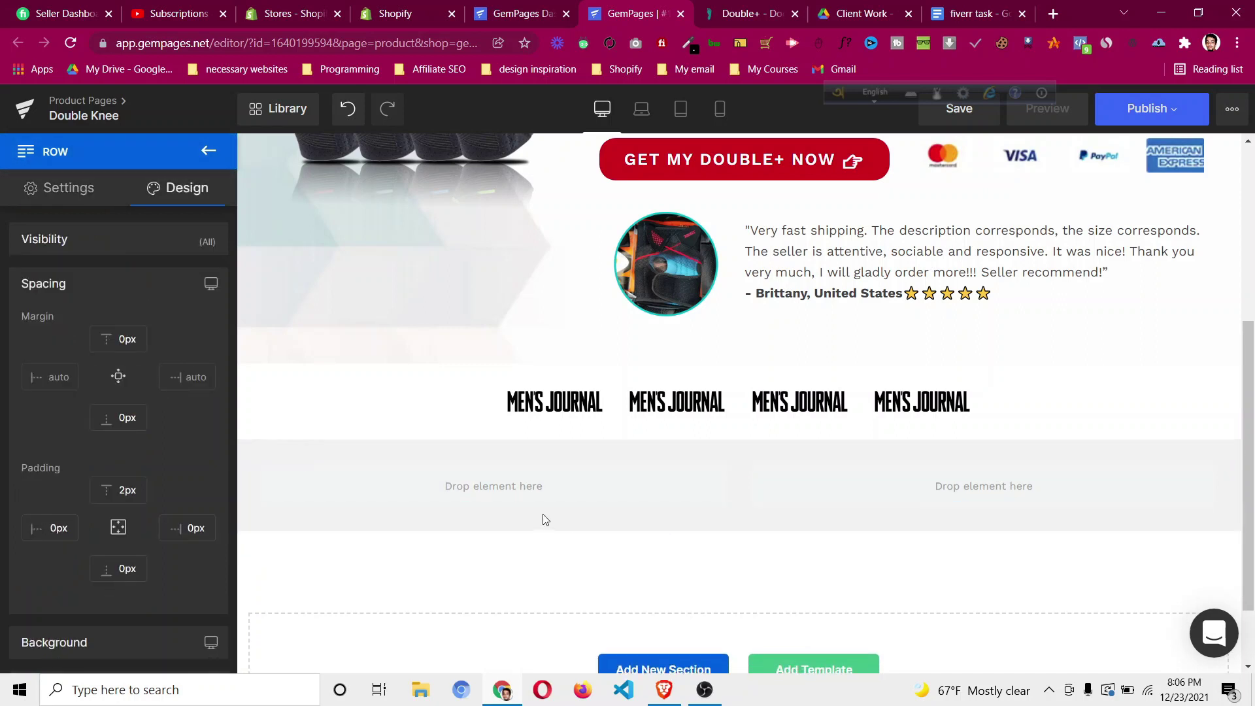
# Place an image in the nested row's first column and replace its placeholder with pf-a4b44e86--2.png from Downloads.
pyautogui.click(211, 150)
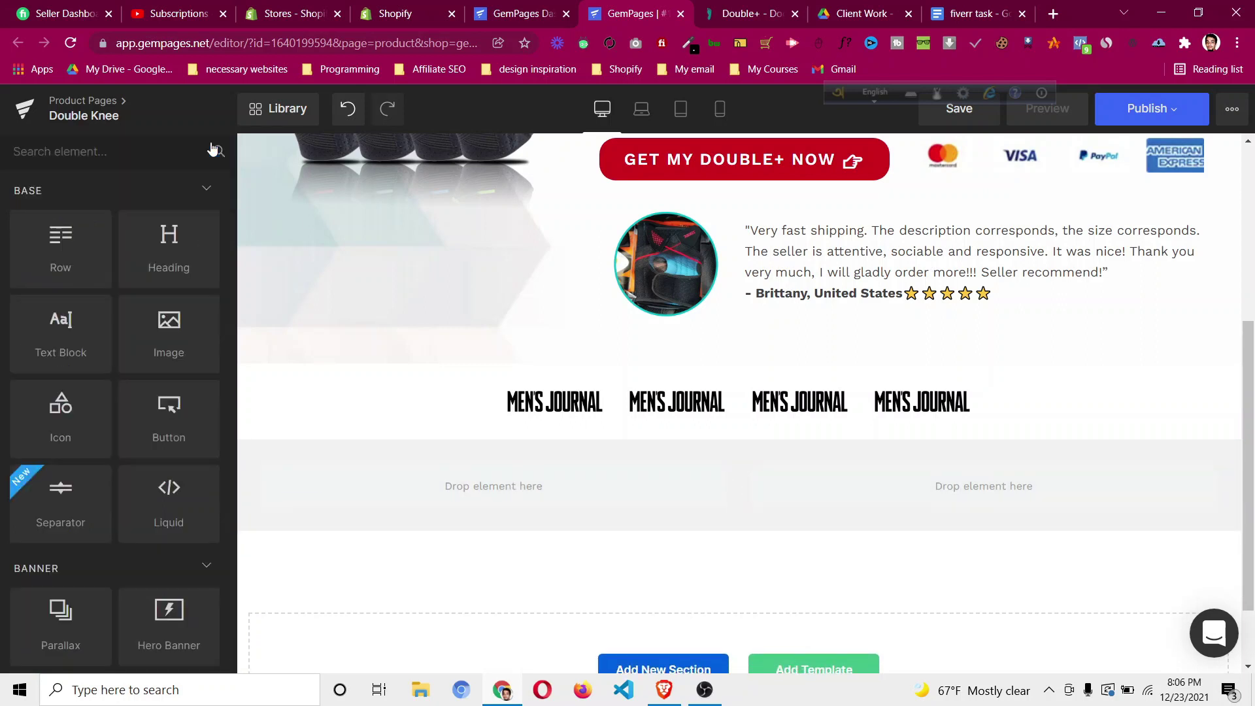
pyautogui.moveTo(169, 336); pyautogui.dragTo(501, 481)
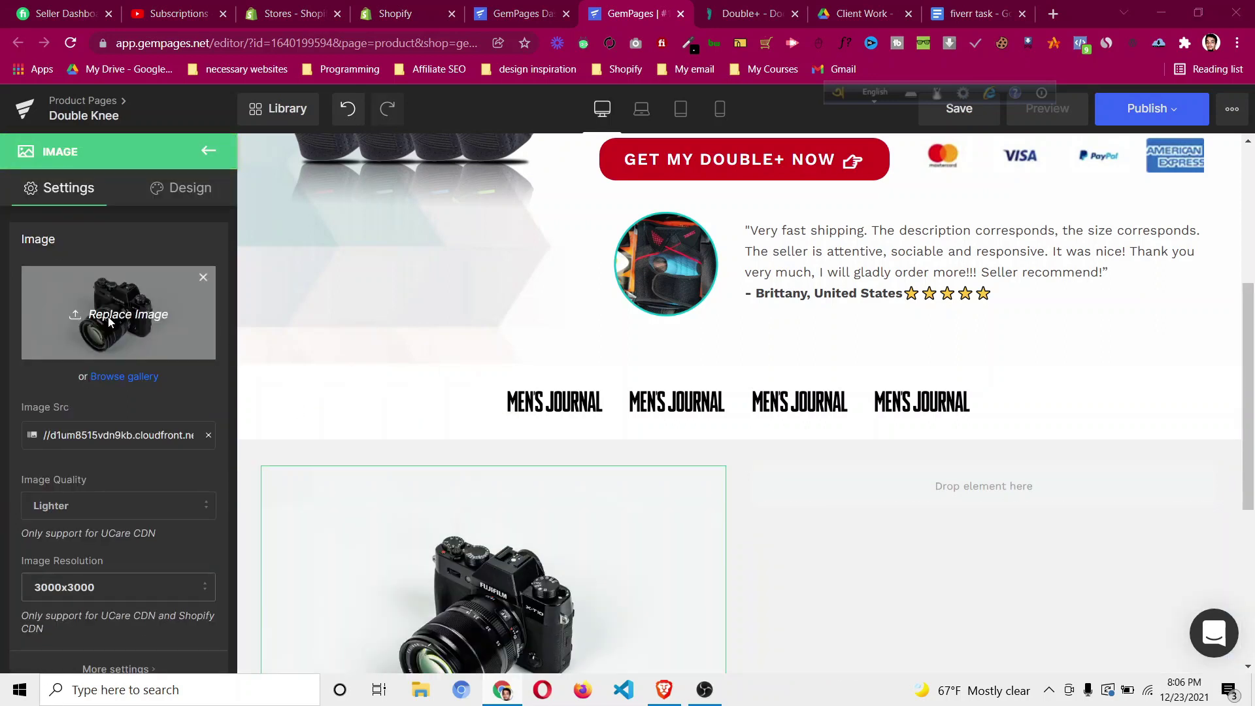
pyautogui.click(109, 320)
pyautogui.scroll(-3, 331, 233)
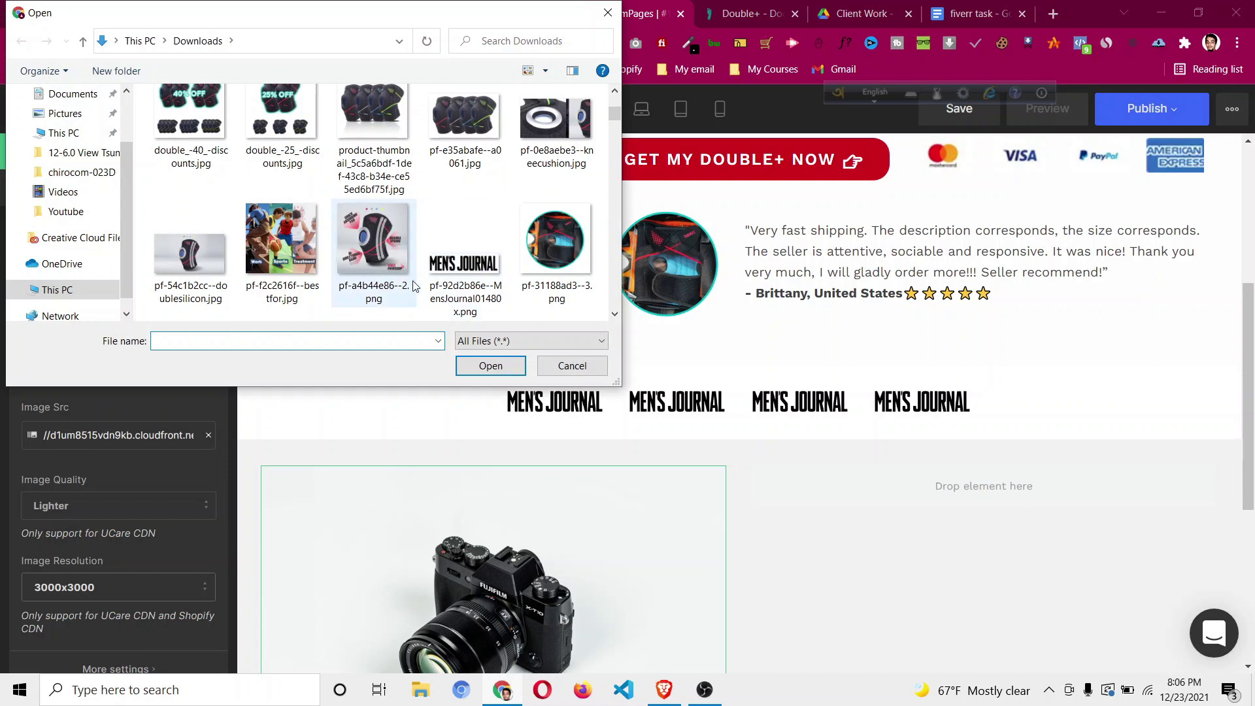
pyautogui.click(408, 262)
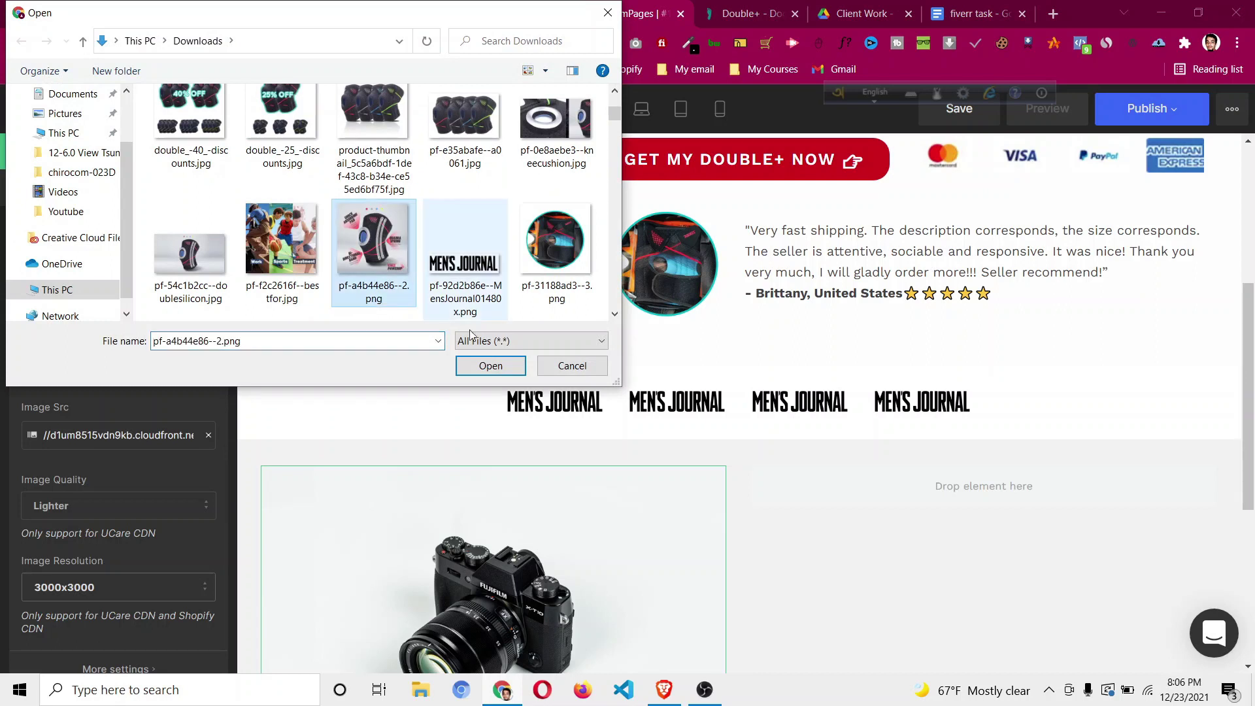
pyautogui.click(498, 368)
pyautogui.scroll(-3, 852, 500)
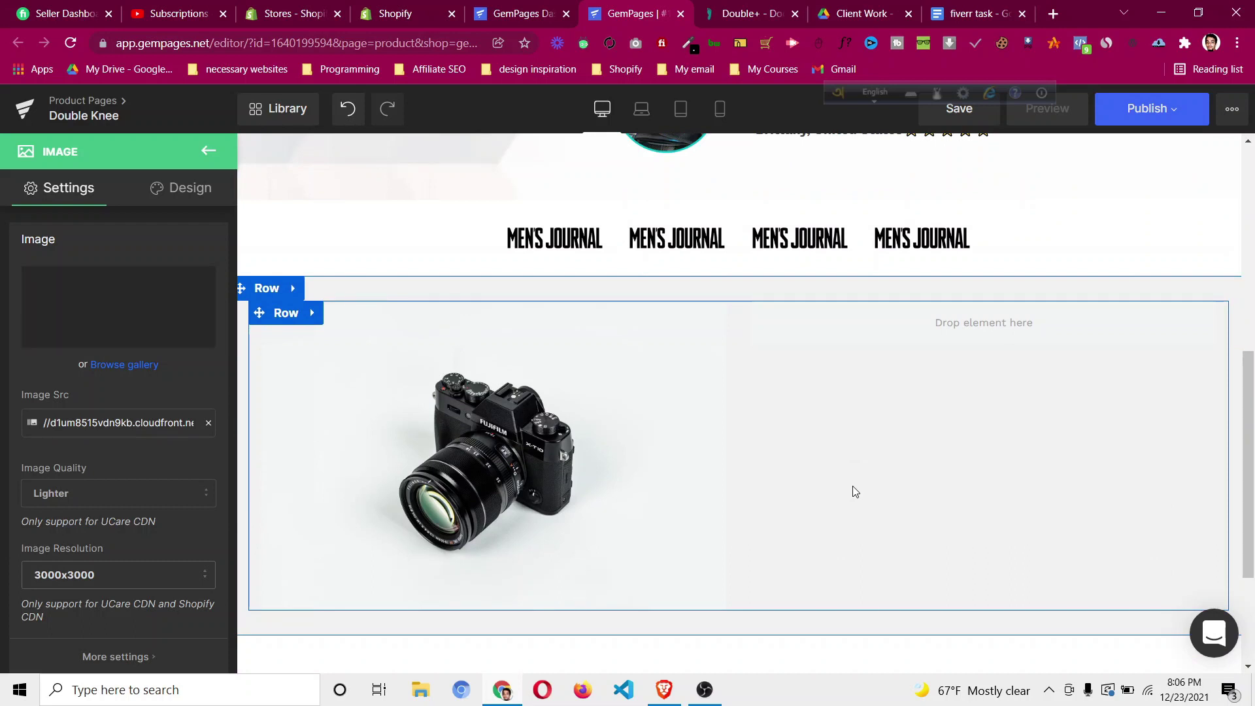
pyautogui.scroll(-2, 706, 428)
pyautogui.scroll(3, 809, 429)
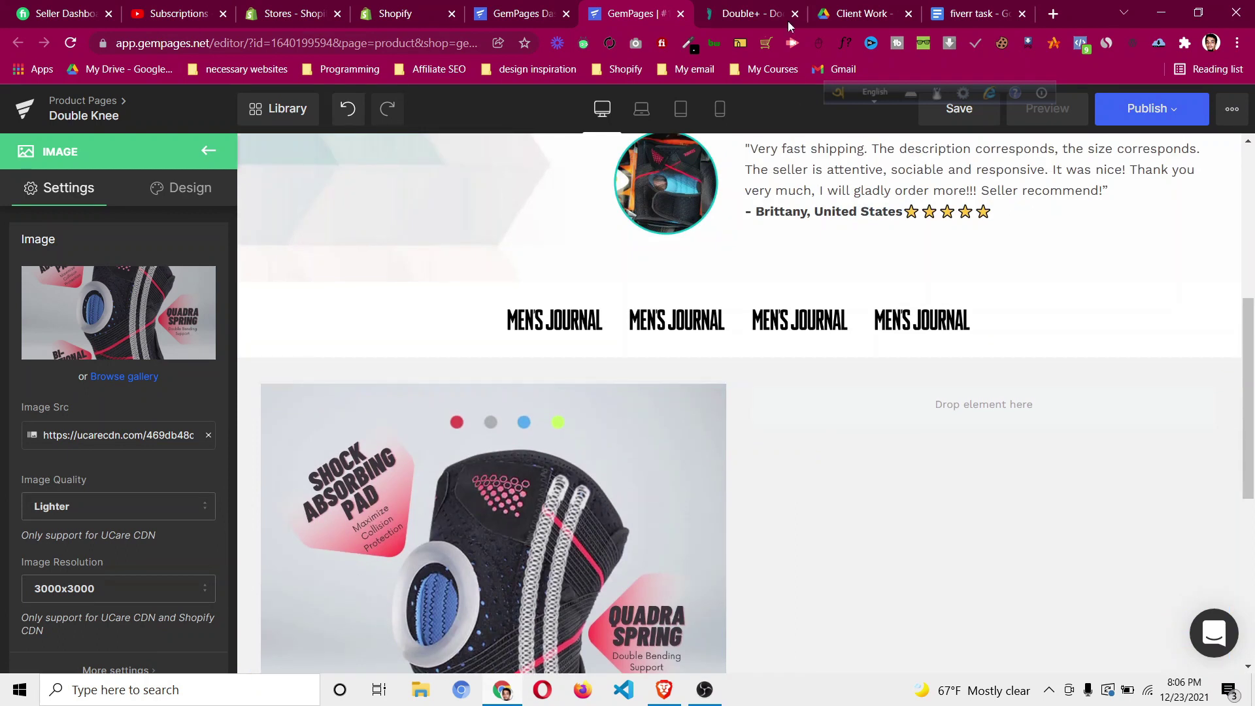
# Compare the spacing above and below the knee pad image on the doctorsteps.com reference page with the GemPages section.
pyautogui.click(743, 14)
pyautogui.scroll(-3, 714, 369)
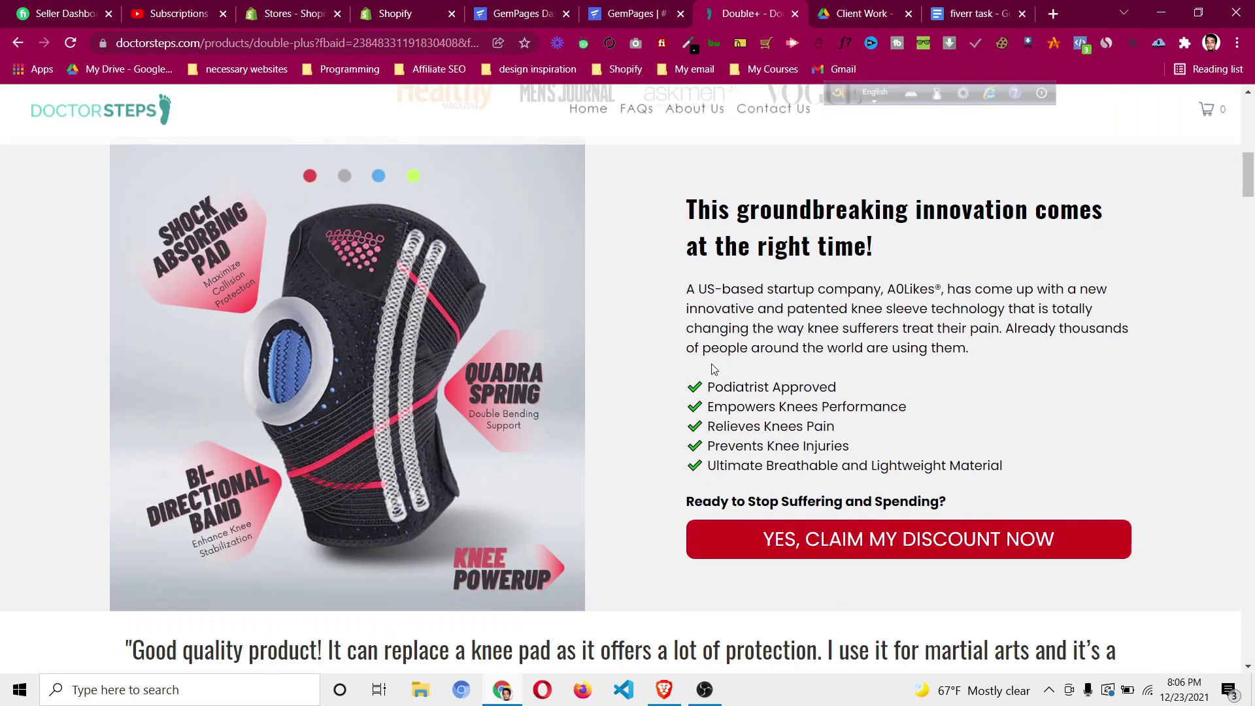
pyautogui.scroll(2, 711, 360)
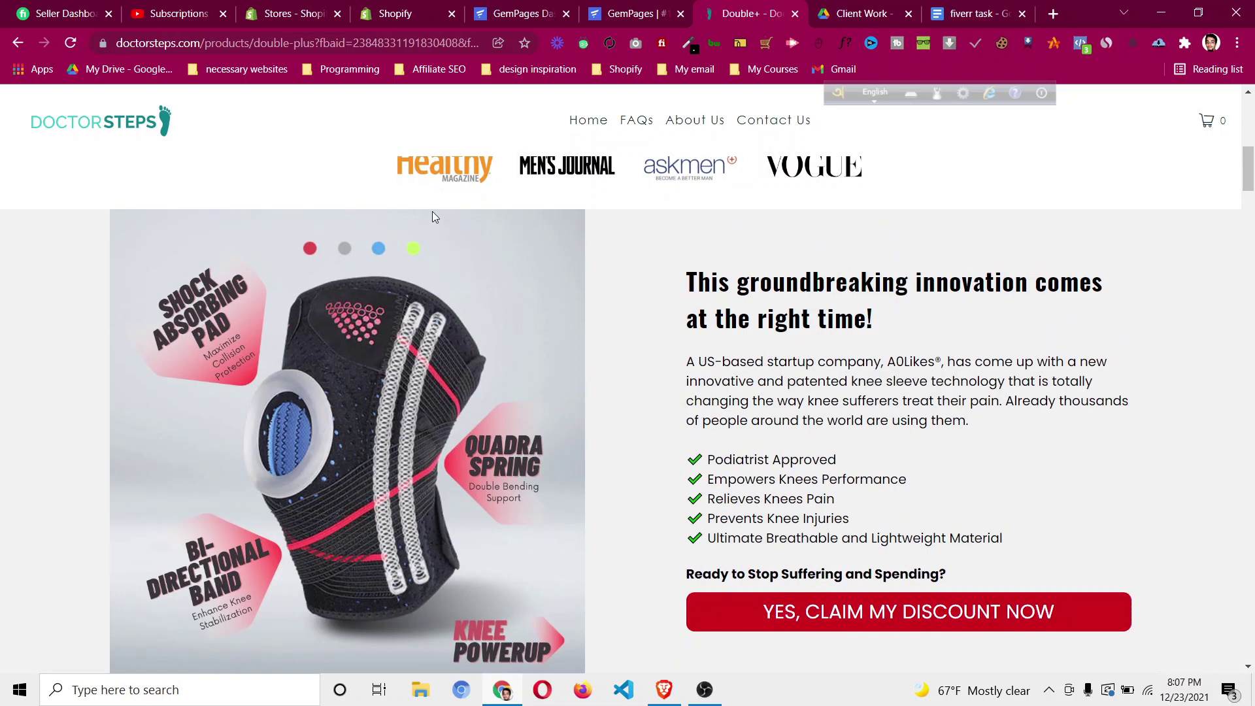
pyautogui.scroll(-1, 411, 212)
pyautogui.scroll(1, 414, 234)
pyautogui.scroll(-1, 384, 576)
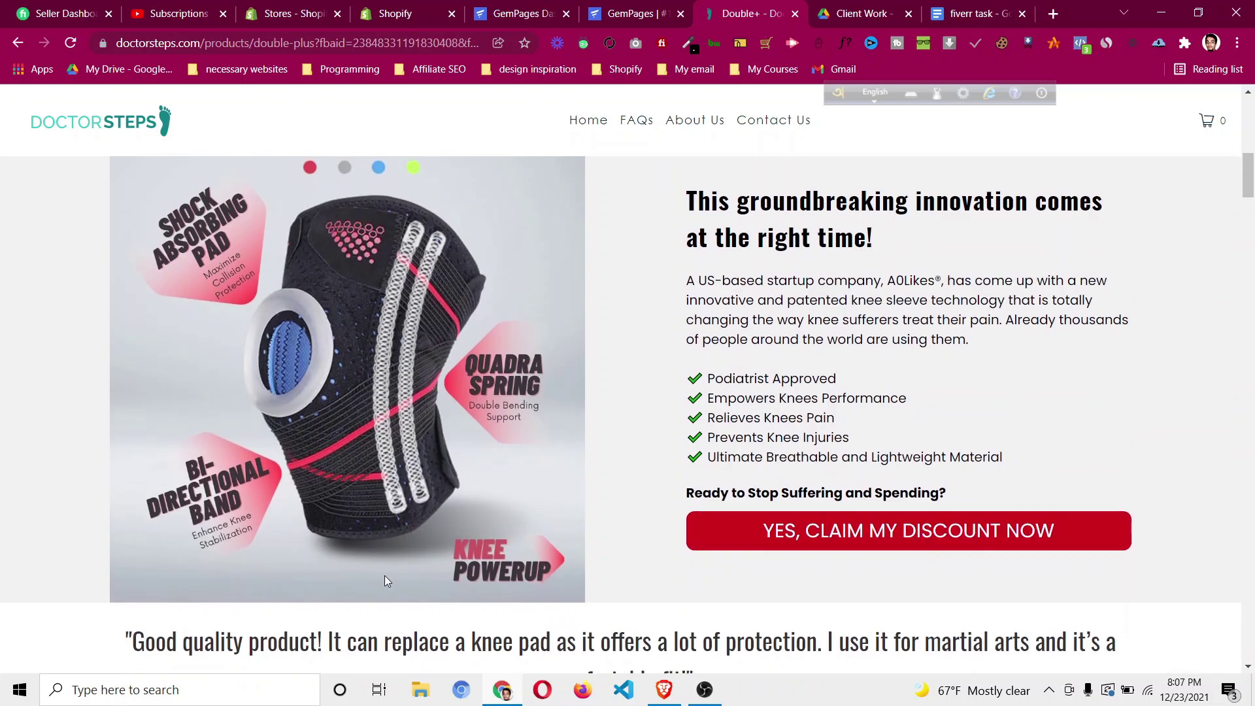
pyautogui.click(612, 15)
pyautogui.scroll(-4, 512, 388)
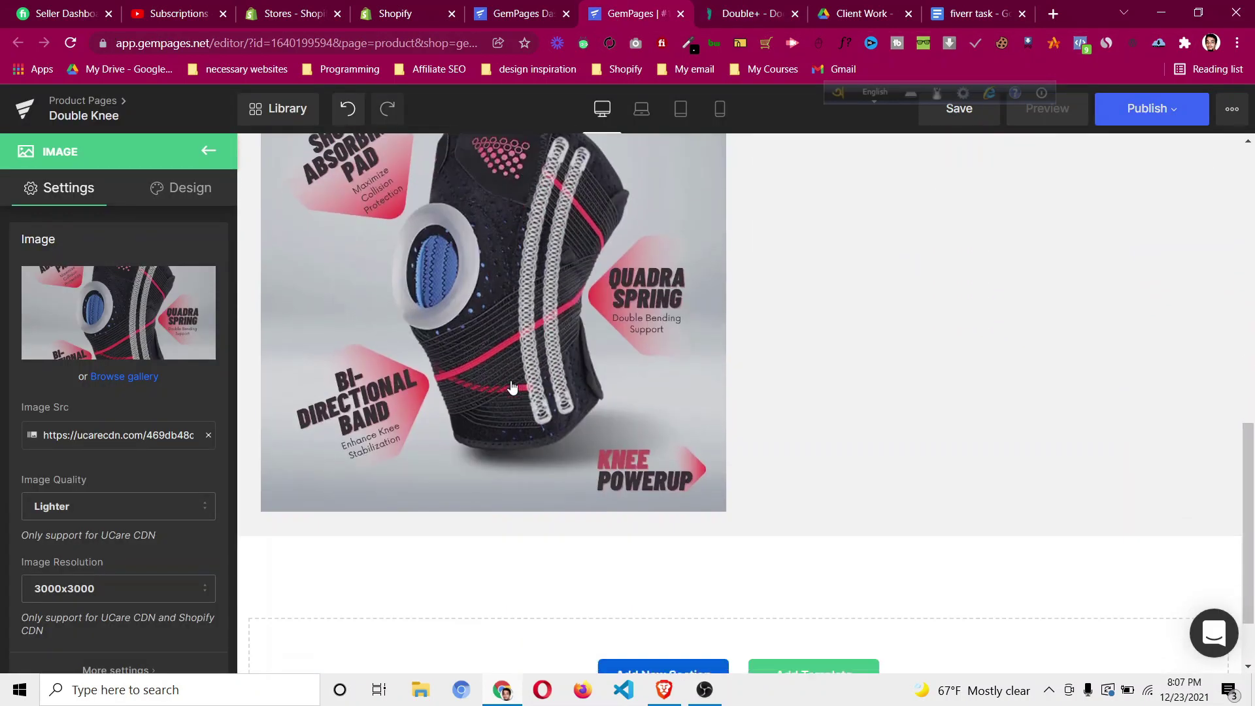
pyautogui.scroll(5, 514, 205)
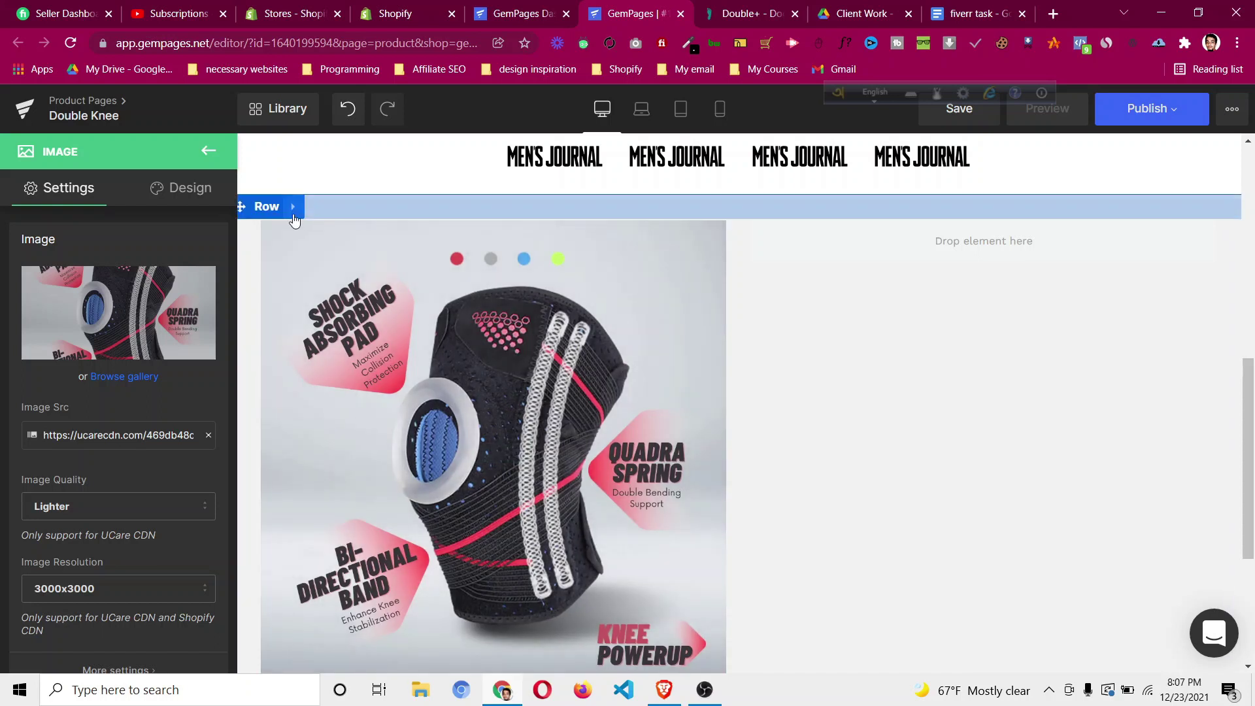
# Set the grey full-width row's top and bottom padding to 0 px and review the page around it.
pyautogui.click(268, 208)
pyautogui.click(181, 187)
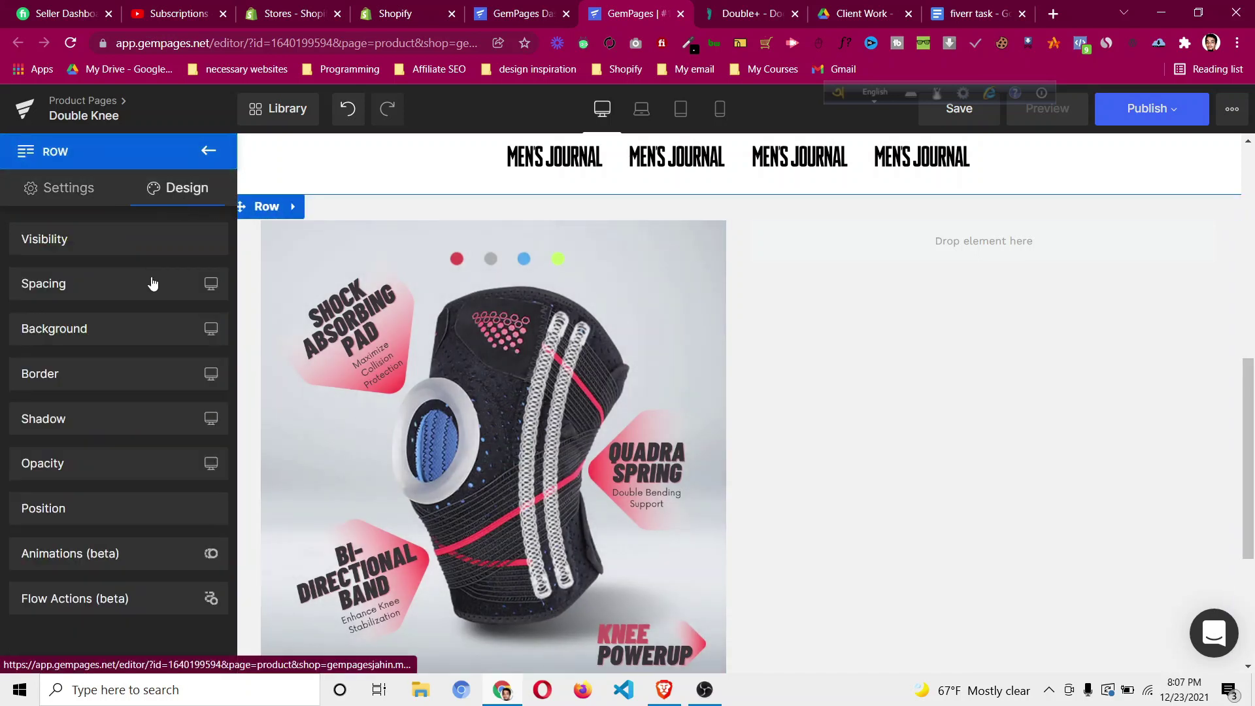
pyautogui.click(151, 283)
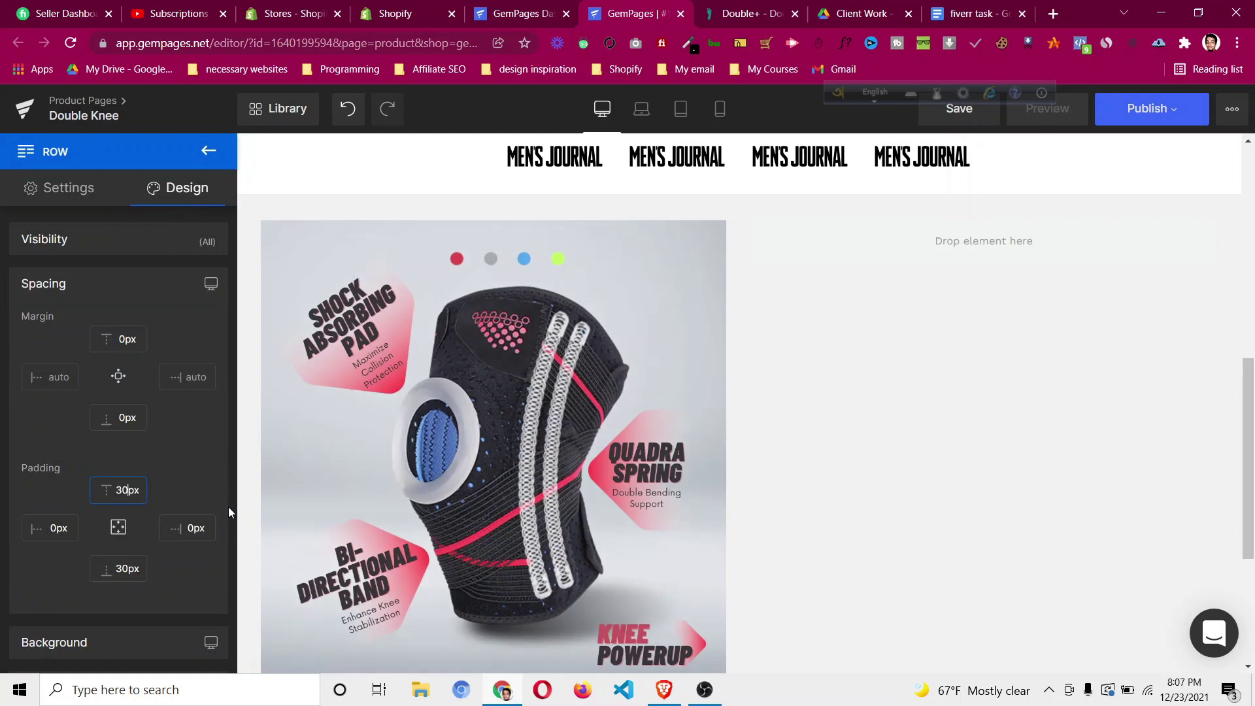
pyautogui.click(123, 491)
pyautogui.press('BackSpace')
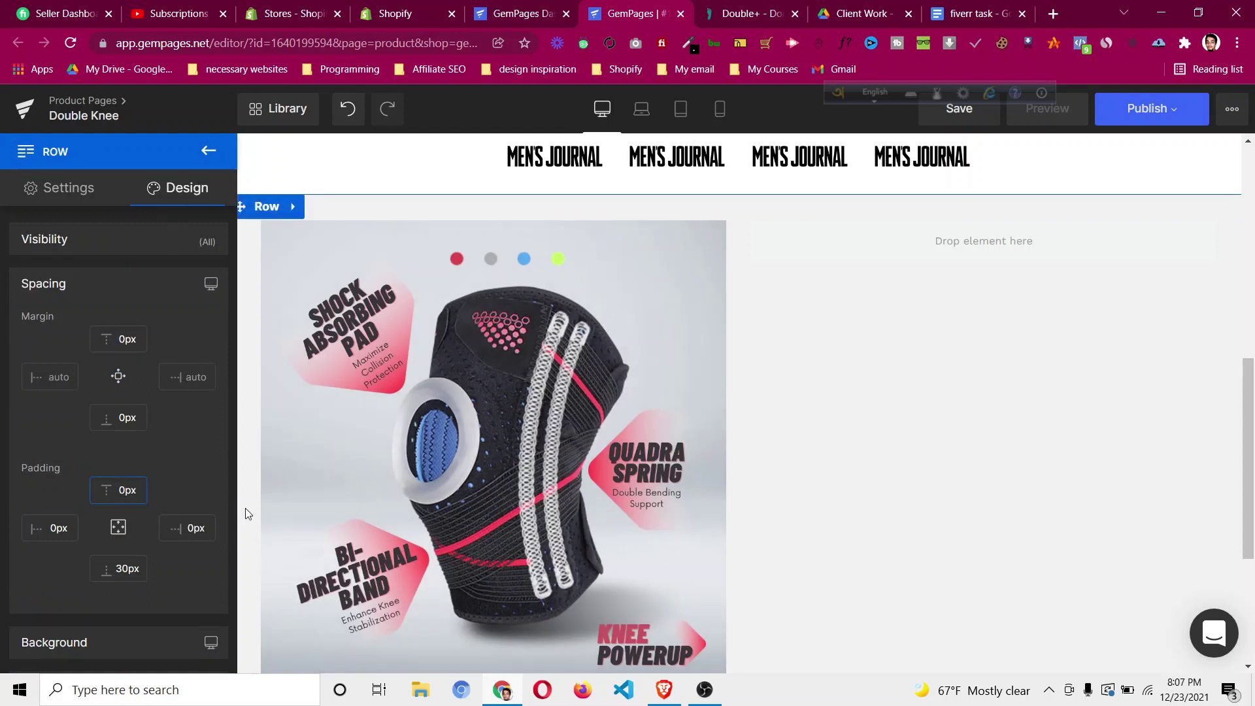
pyautogui.click(125, 568)
pyautogui.press('BackSpace')
pyautogui.press('BackSpace')
pyautogui.write('0')
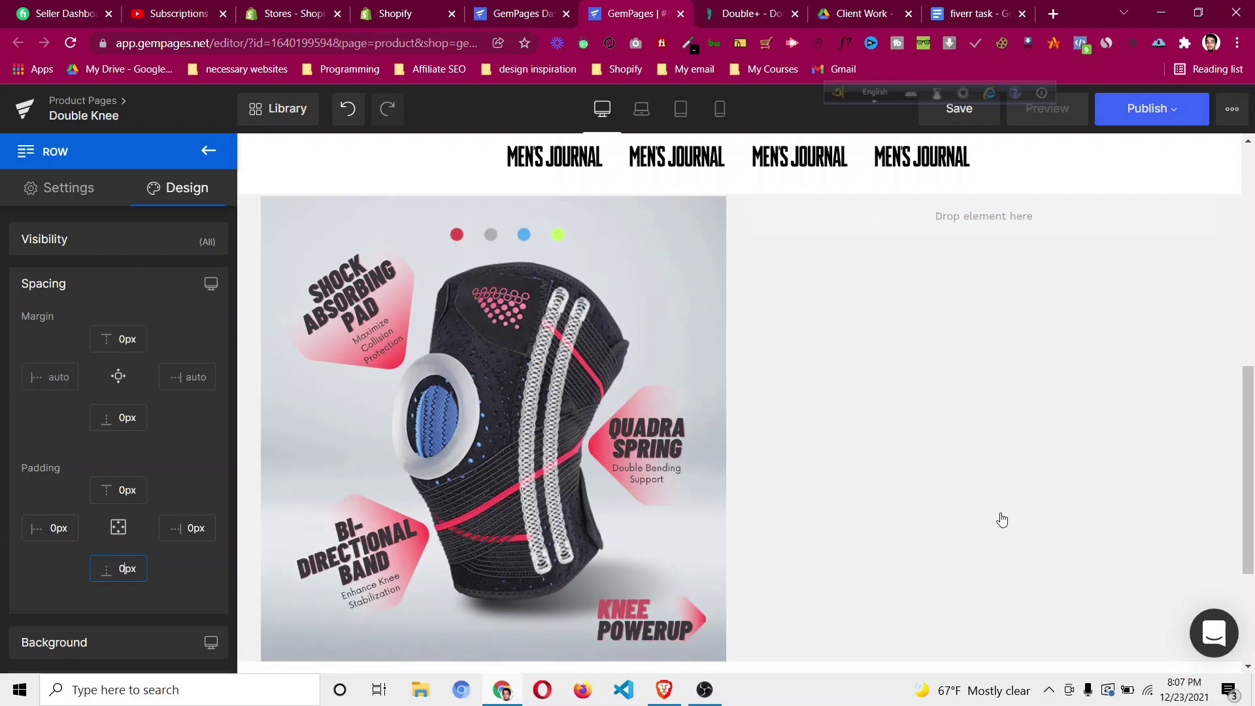
pyautogui.scroll(-1, 983, 485)
pyautogui.scroll(2, 700, 292)
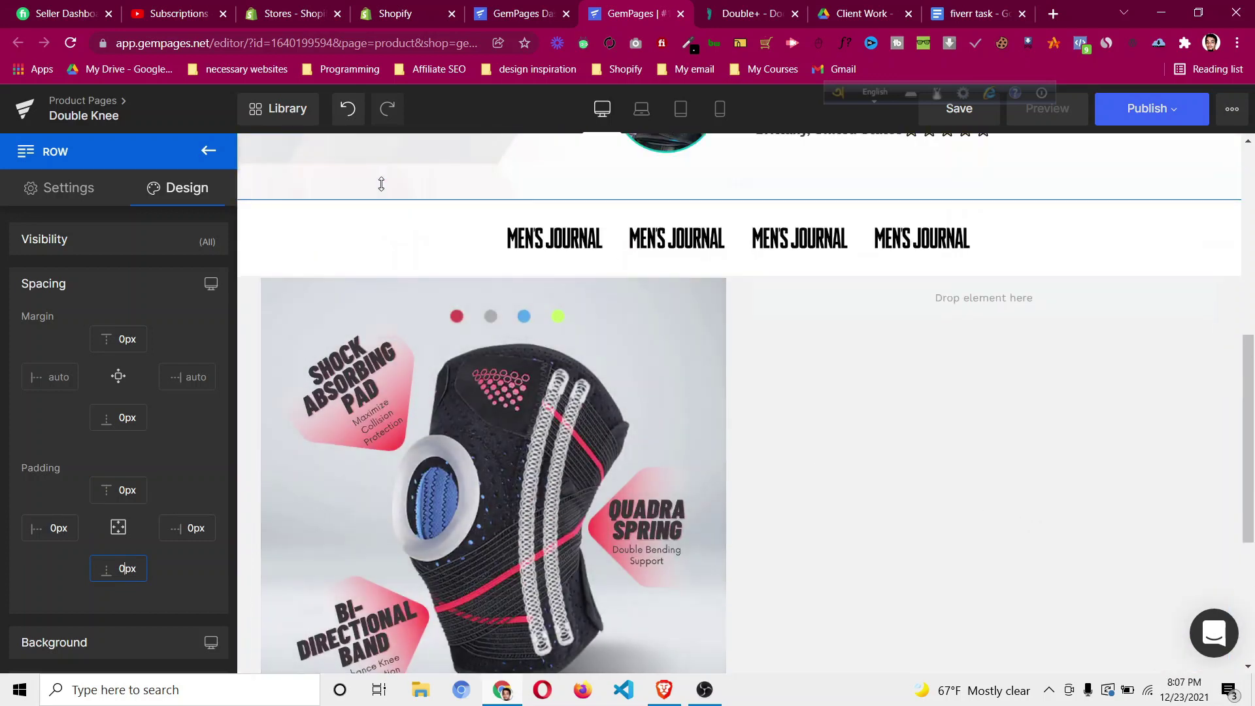
pyautogui.scroll(1, 918, 429)
pyautogui.scroll(8, 917, 429)
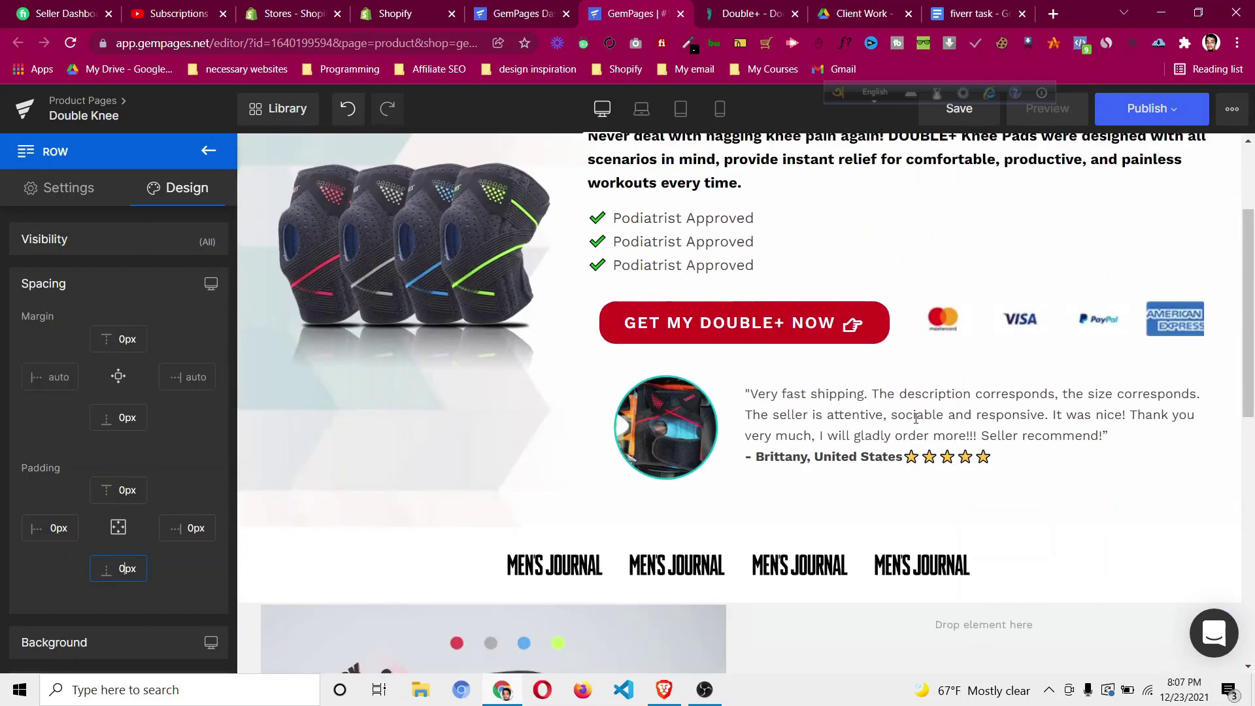
# Inspect the fonts of the innovation heading and the "Double Protect, Double Support" heading on the doctorsteps.com page with WhatFont.
pyautogui.click(746, 10)
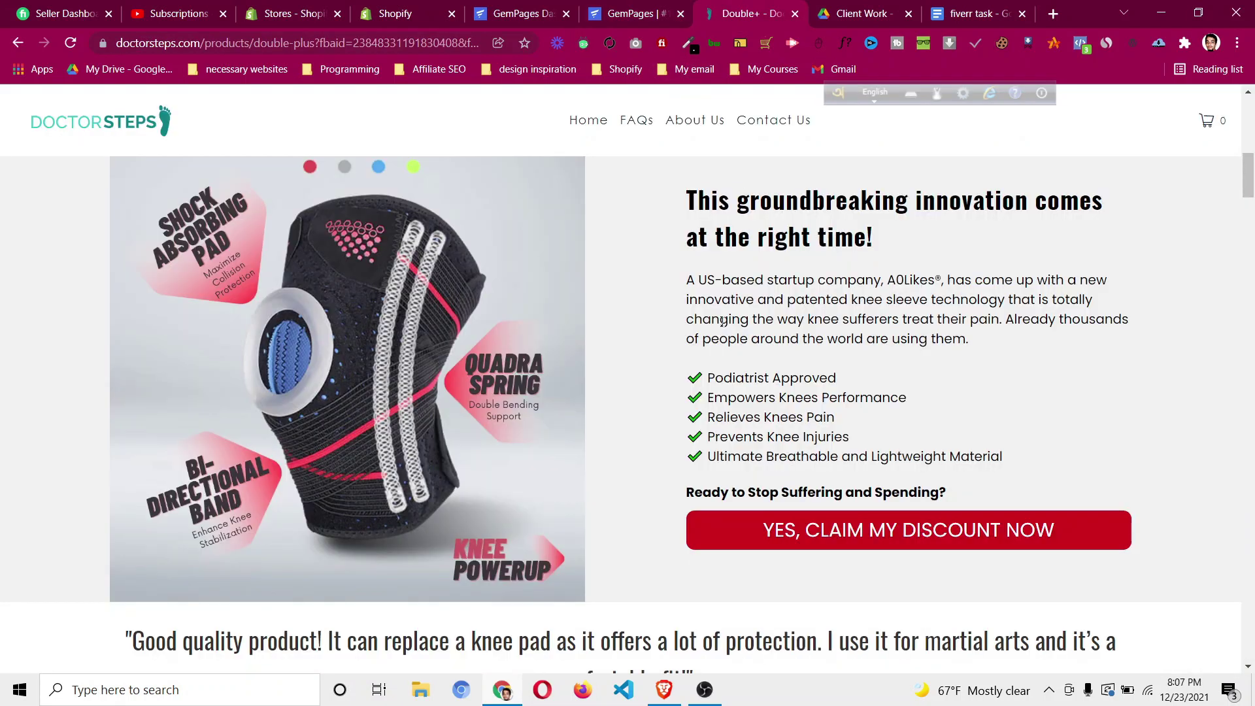
pyautogui.scroll(3, 723, 321)
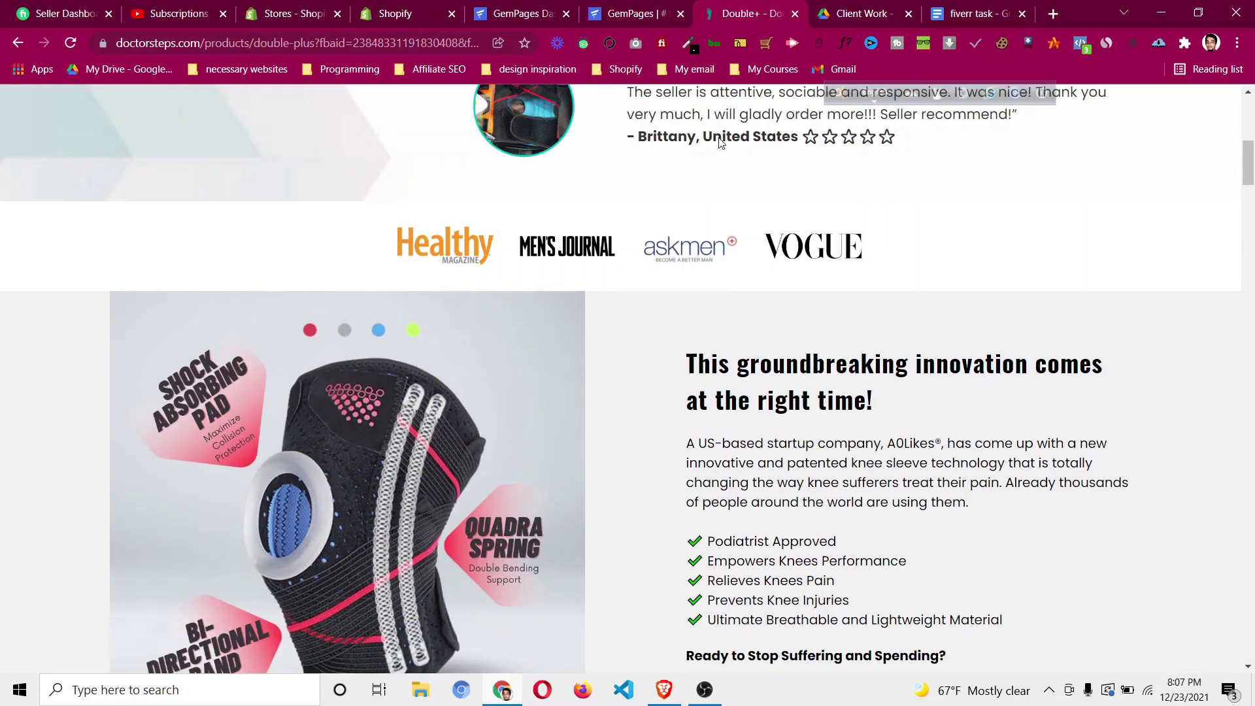
pyautogui.click(845, 44)
pyautogui.click(785, 369)
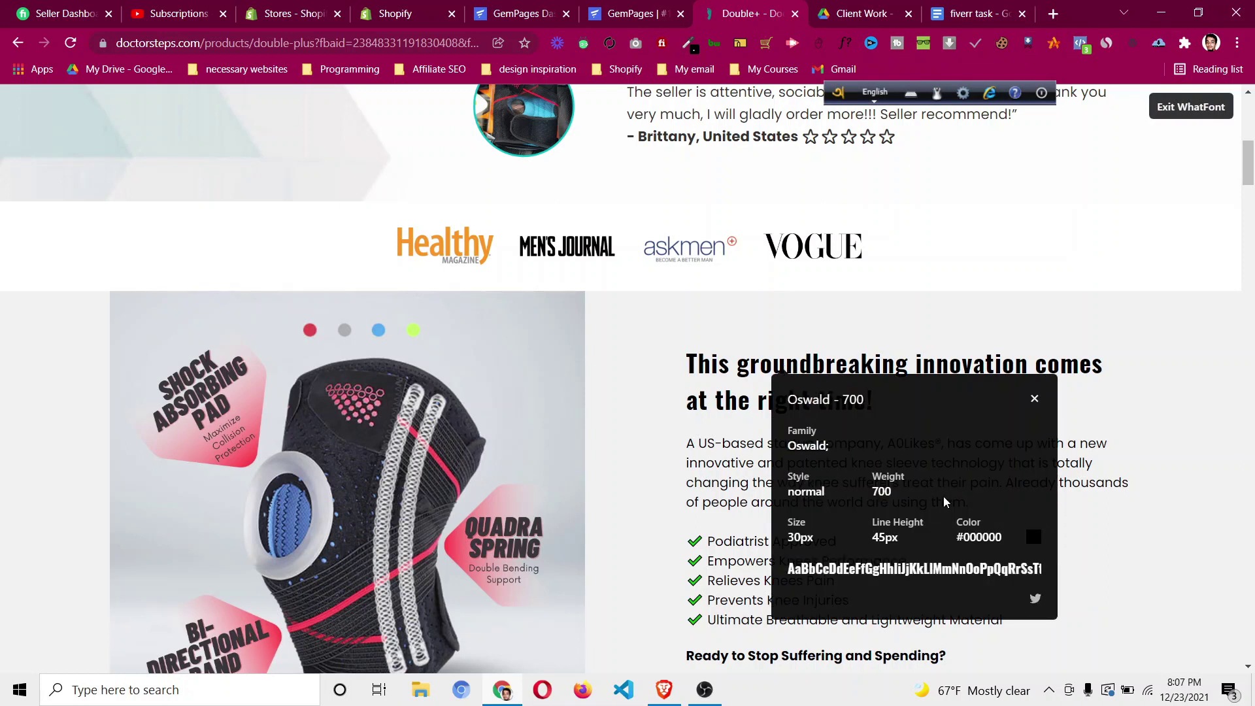
pyautogui.click(1033, 400)
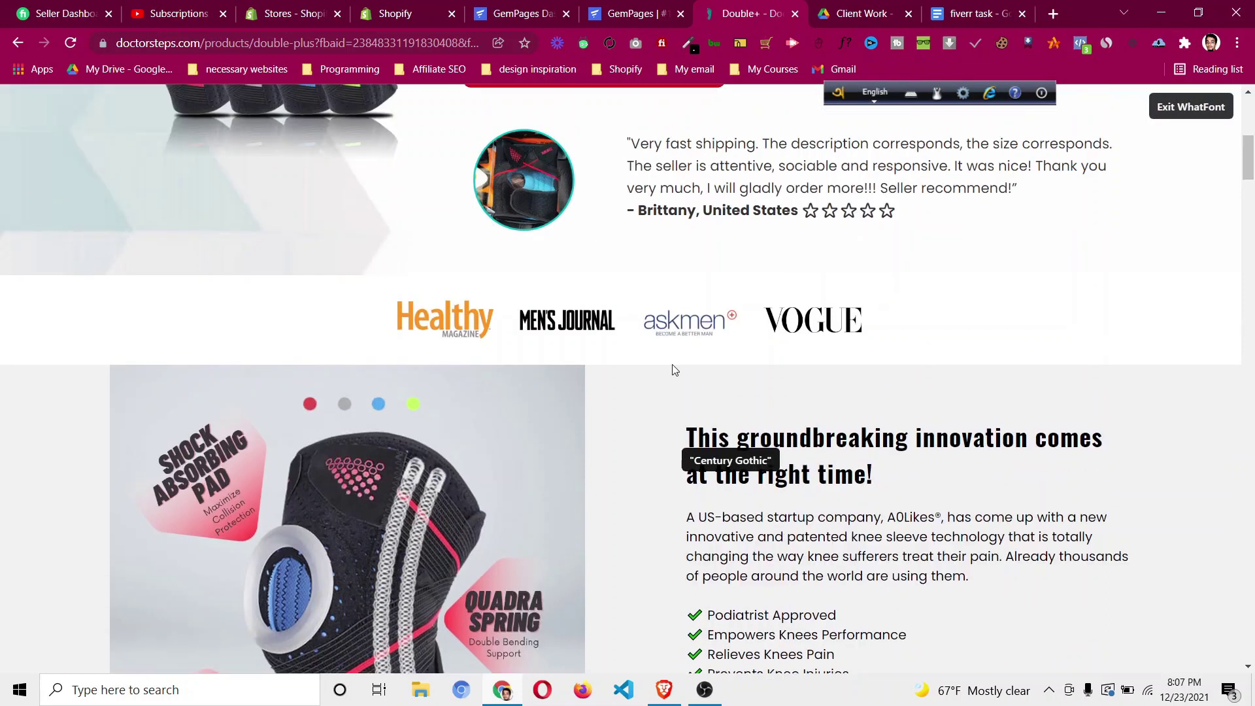
pyautogui.scroll(6, 672, 367)
pyautogui.click(643, 173)
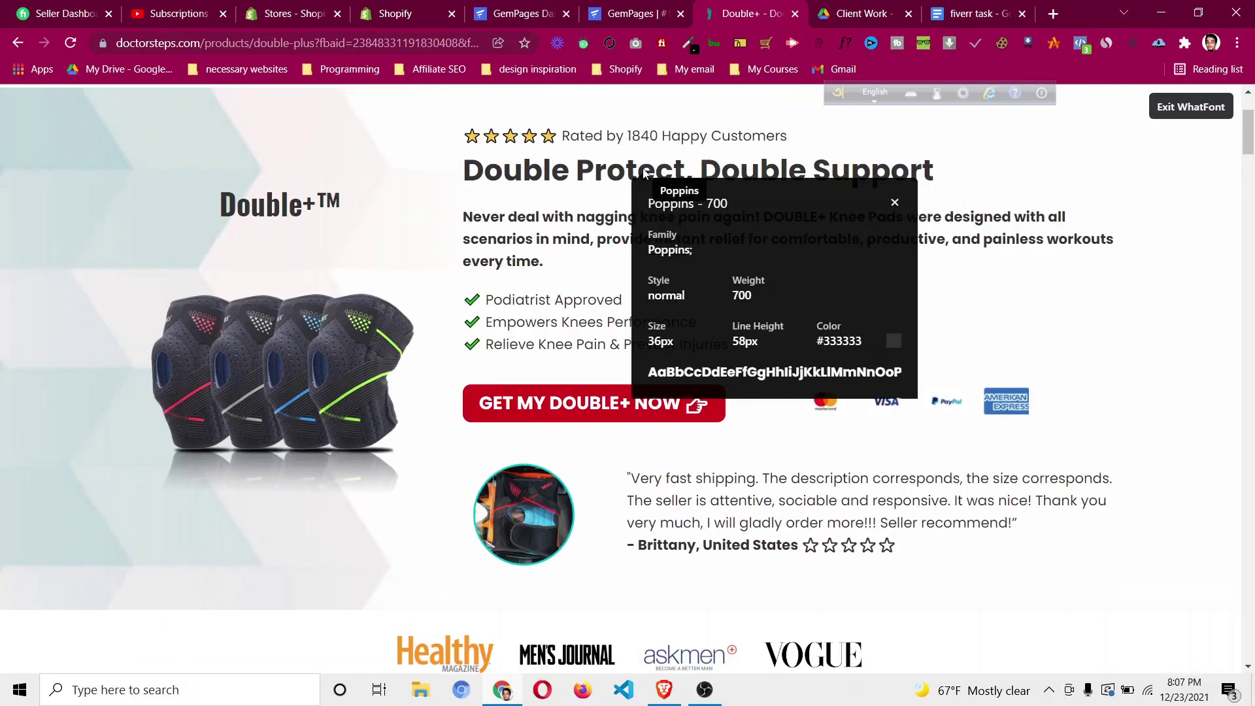
pyautogui.click(895, 204)
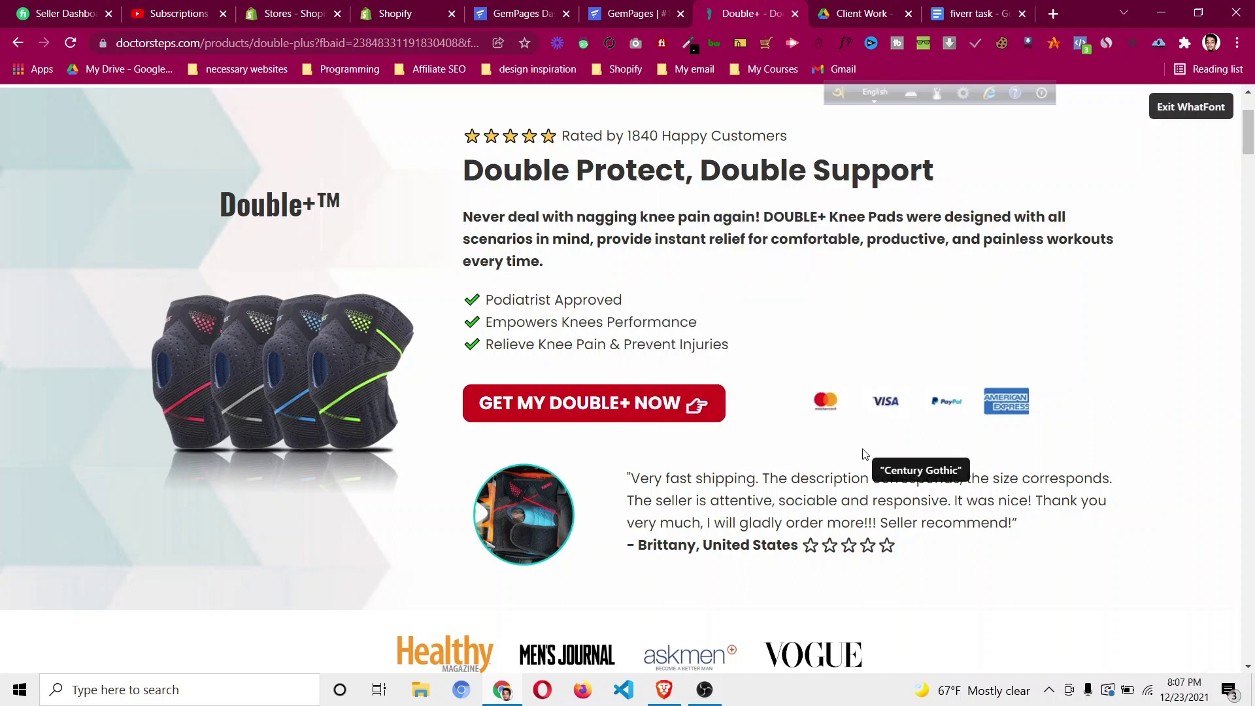
pyautogui.scroll(-6, 863, 461)
pyautogui.scroll(5, 809, 381)
pyautogui.scroll(2, 757, 346)
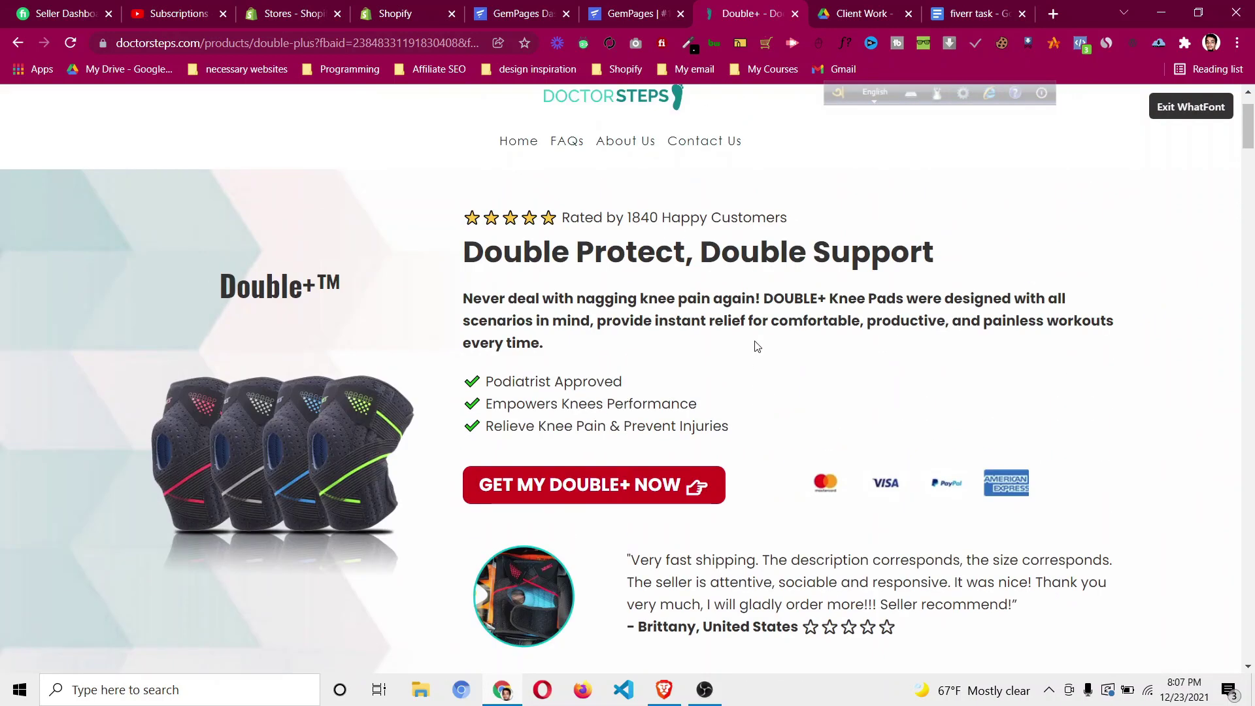
pyautogui.scroll(-7, 752, 344)
# In GemPages, duplicate the "Double Protect, Double Support" heading and move the copy into the grey section's empty second column.
pyautogui.click(636, 21)
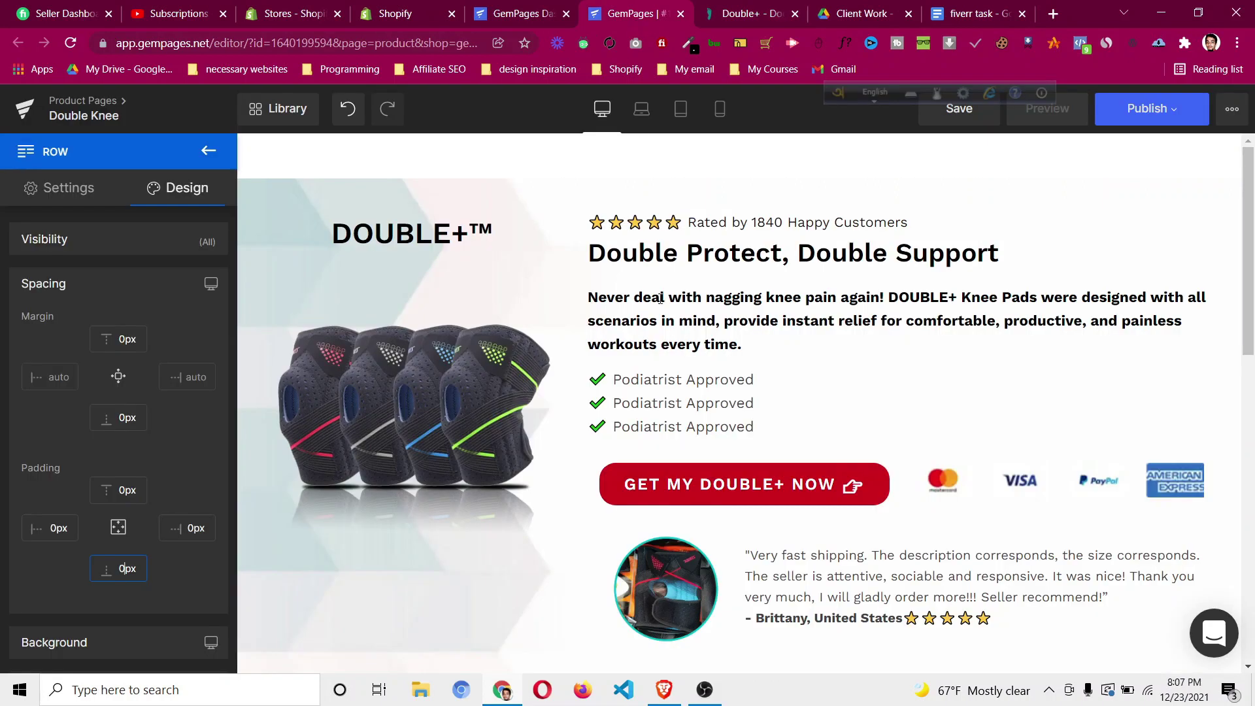
pyautogui.scroll(-3, 716, 381)
pyautogui.scroll(3, 804, 390)
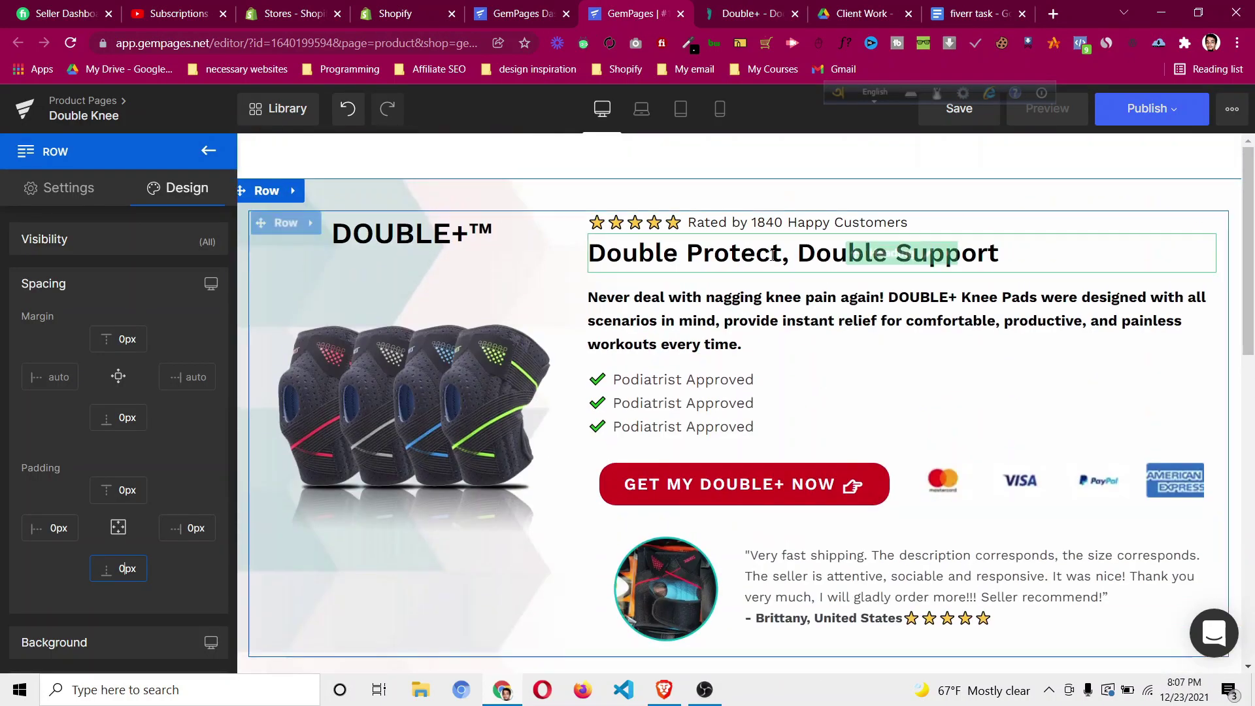
pyautogui.scroll(-6, 810, 366)
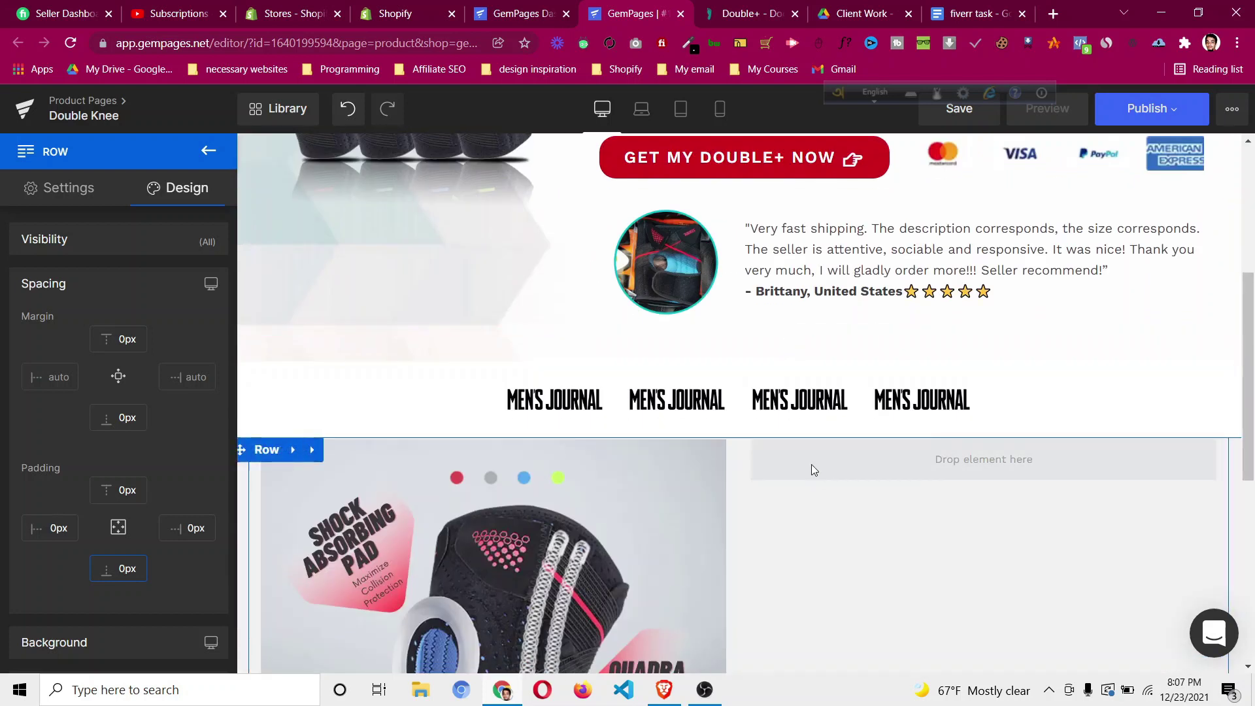
pyautogui.scroll(4, 809, 457)
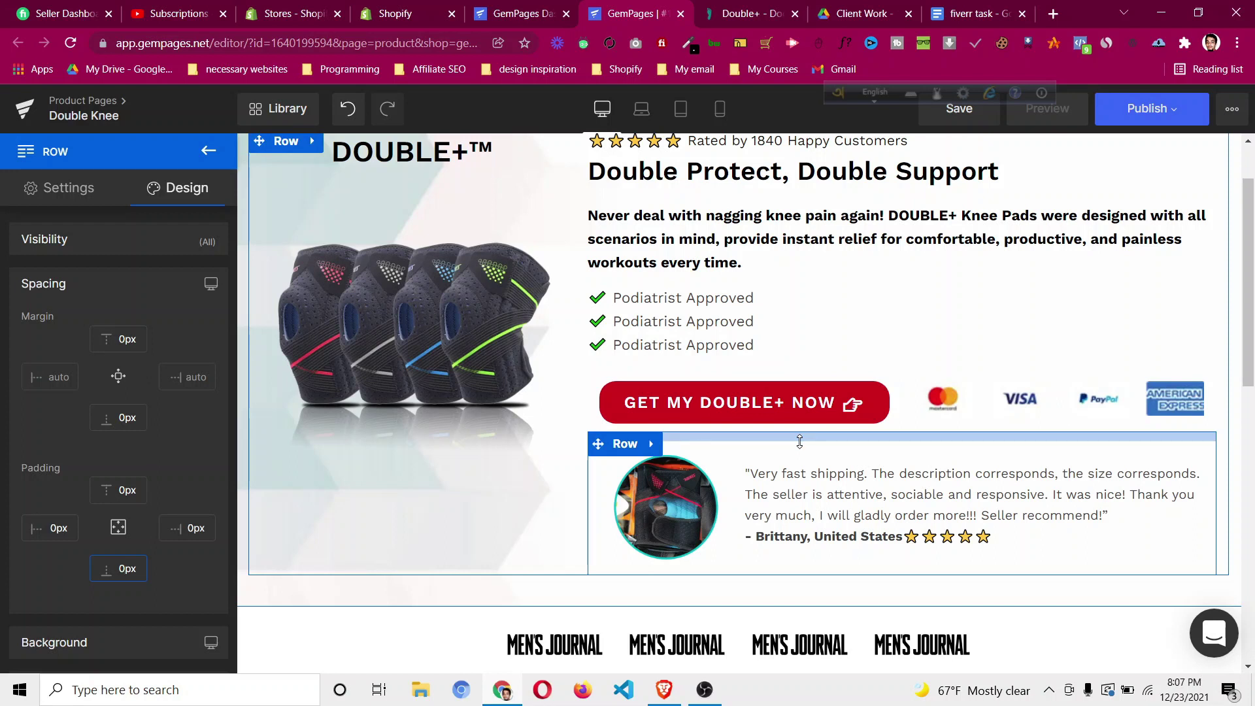
pyautogui.scroll(1, 800, 442)
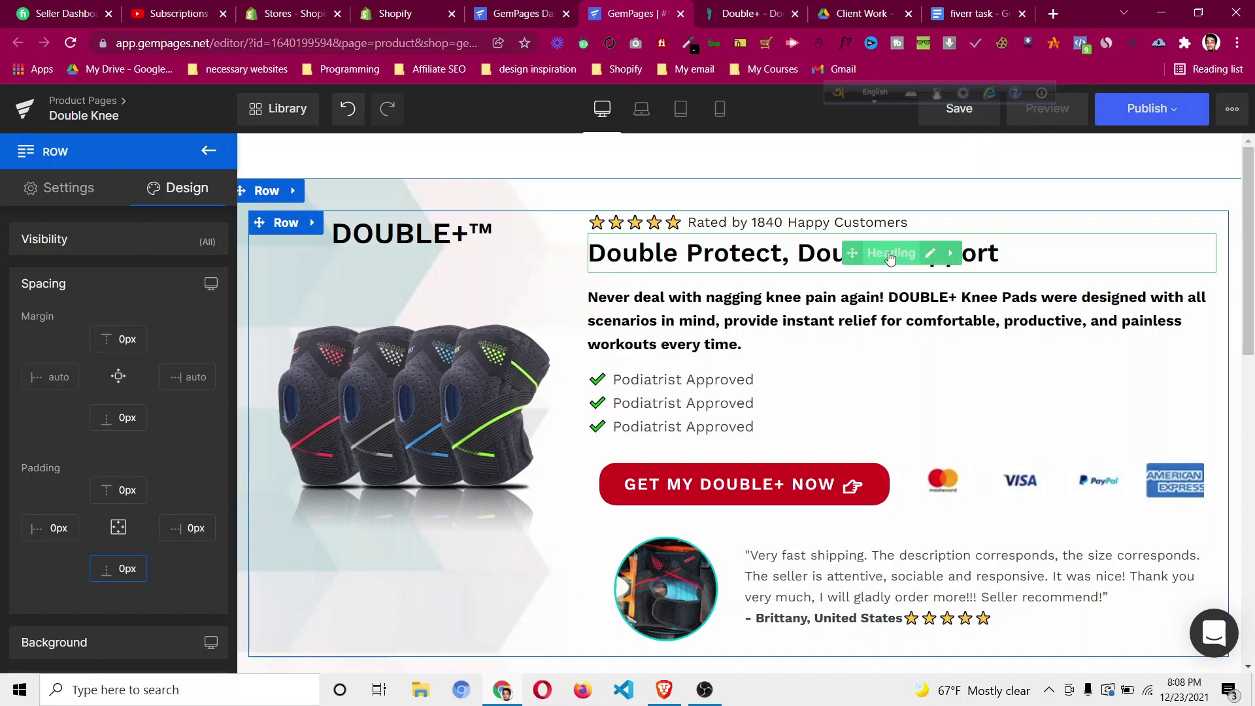
pyautogui.rightClick(890, 257)
pyautogui.click(897, 412)
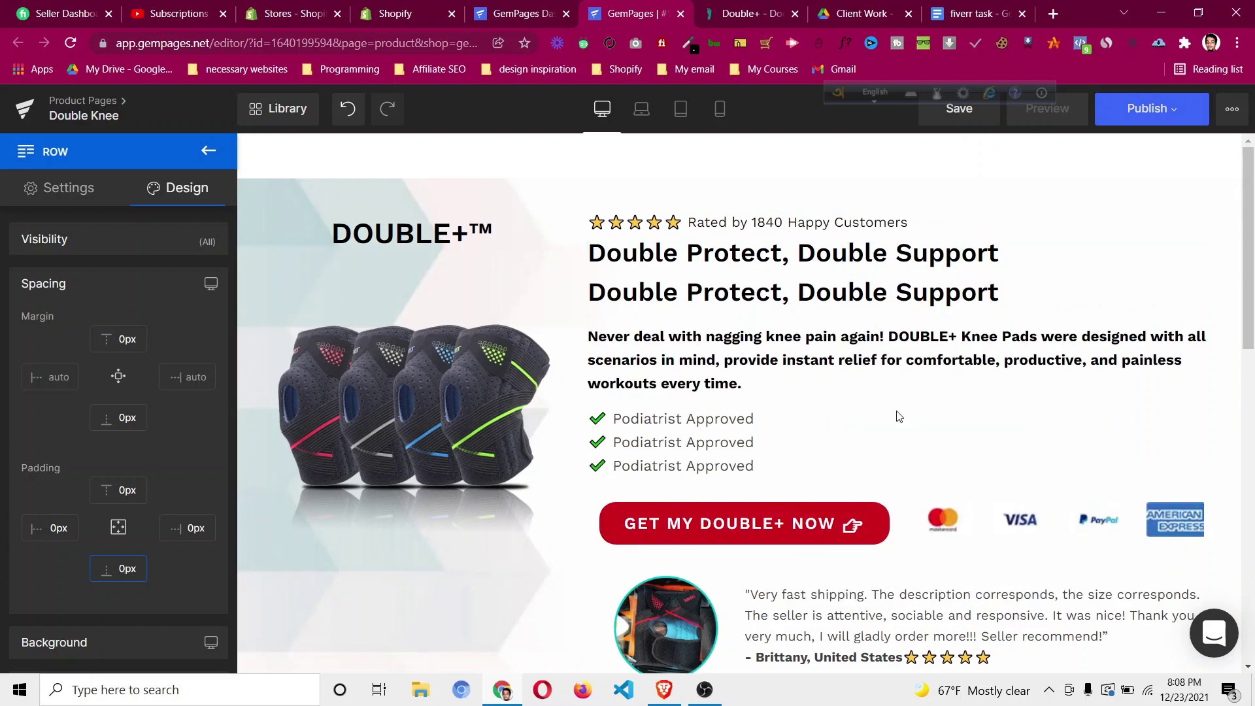
pyautogui.click(853, 296)
pyautogui.moveTo(855, 500); pyautogui.dragTo(900, 461)
pyautogui.click(208, 151)
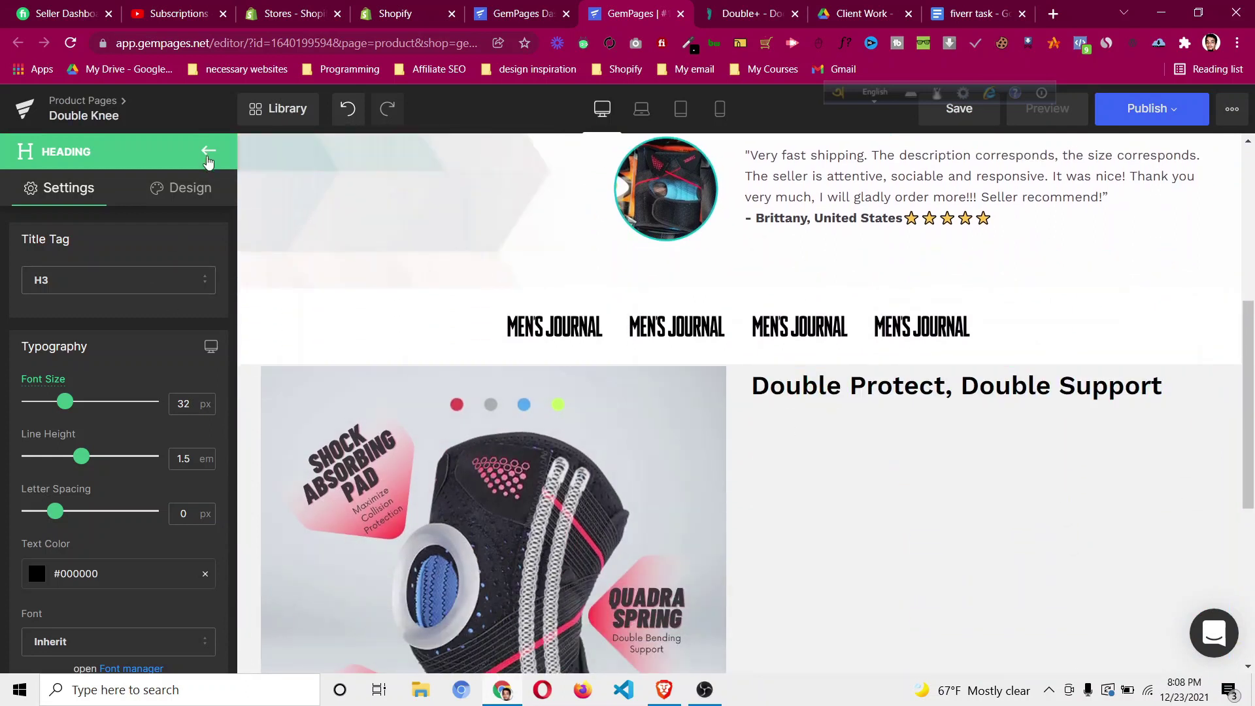
pyautogui.moveTo(182, 258); pyautogui.dragTo(966, 459)
pyautogui.click(917, 429)
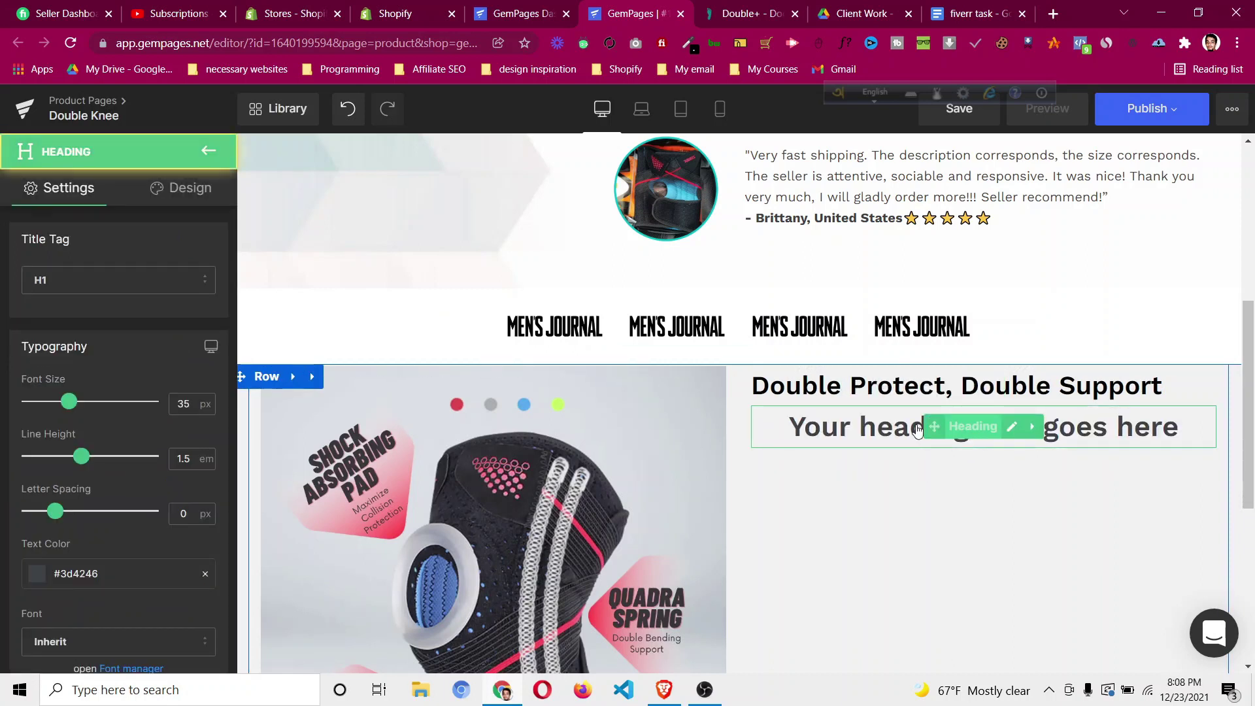
pyautogui.click(166, 296)
pyautogui.click(151, 256)
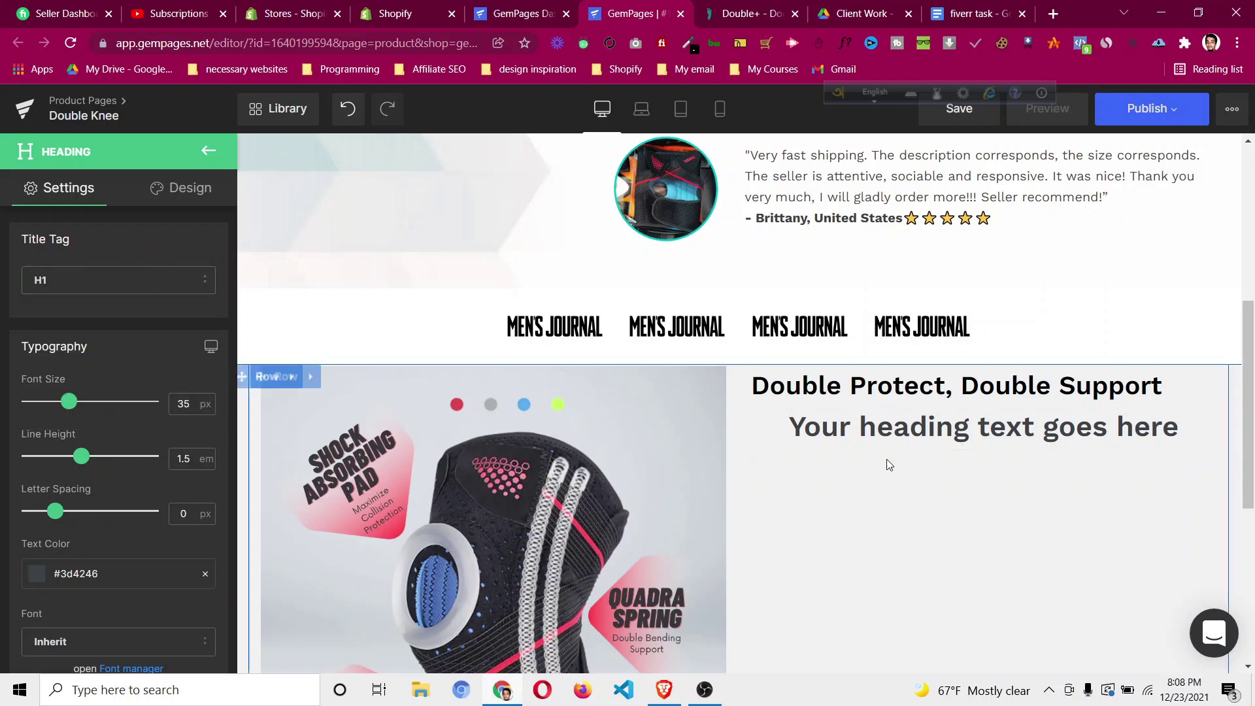
pyautogui.rightClick(962, 437)
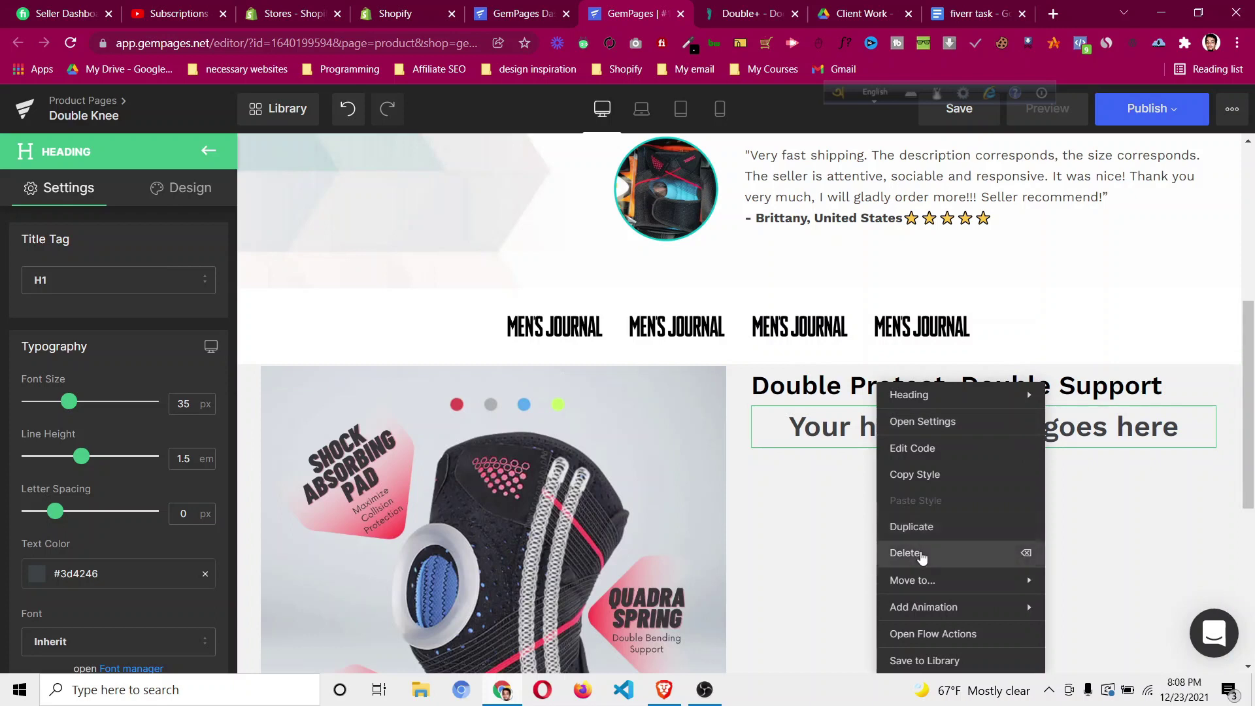
pyautogui.click(922, 554)
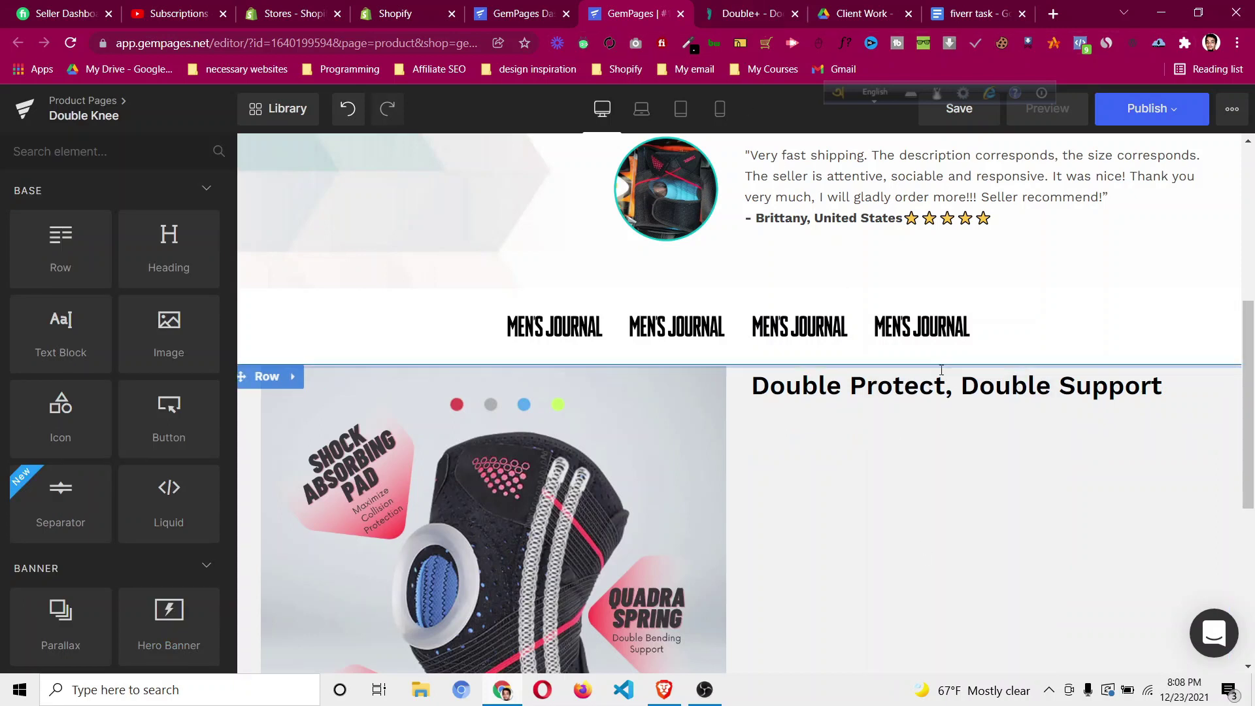
# Set the font size of the copied heading in the grey section to 30 px.
pyautogui.click(970, 392)
pyautogui.click(185, 406)
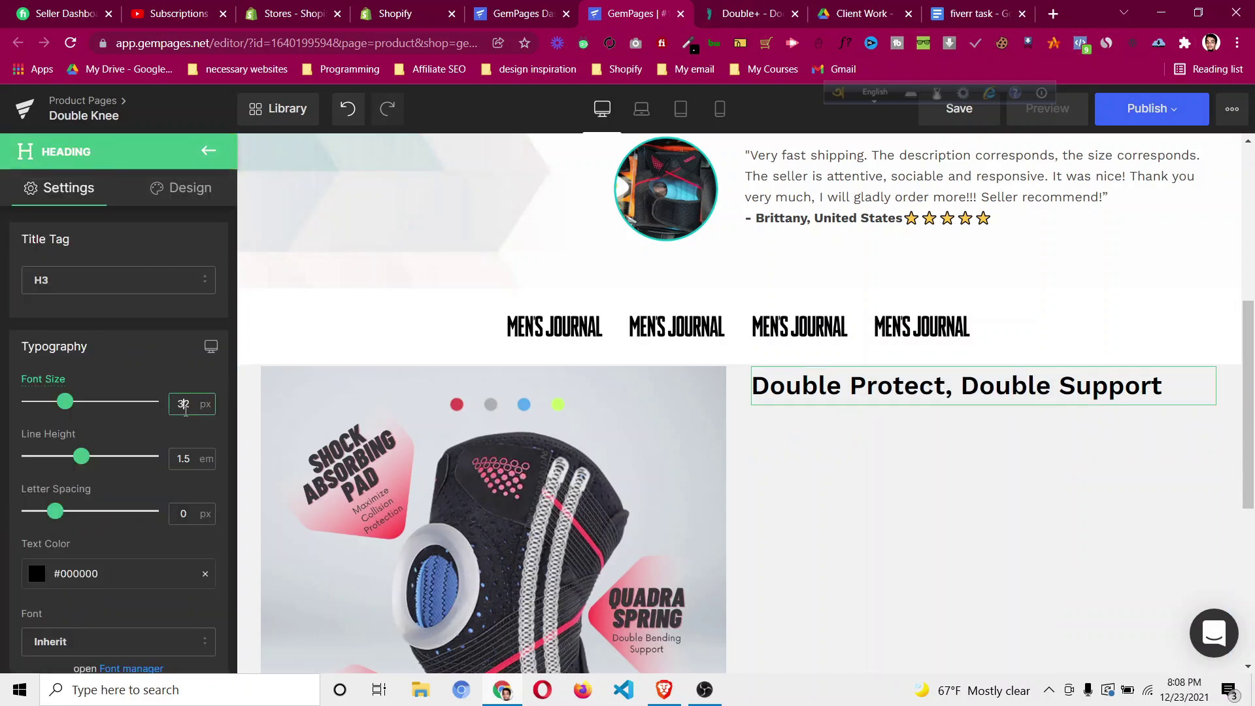
pyautogui.press('Down')
# Copy the innovation heading from doctorsteps.com and replace the grey section's heading text with "This groundbreaking innovation comes at the right time!".
pyautogui.click(746, 13)
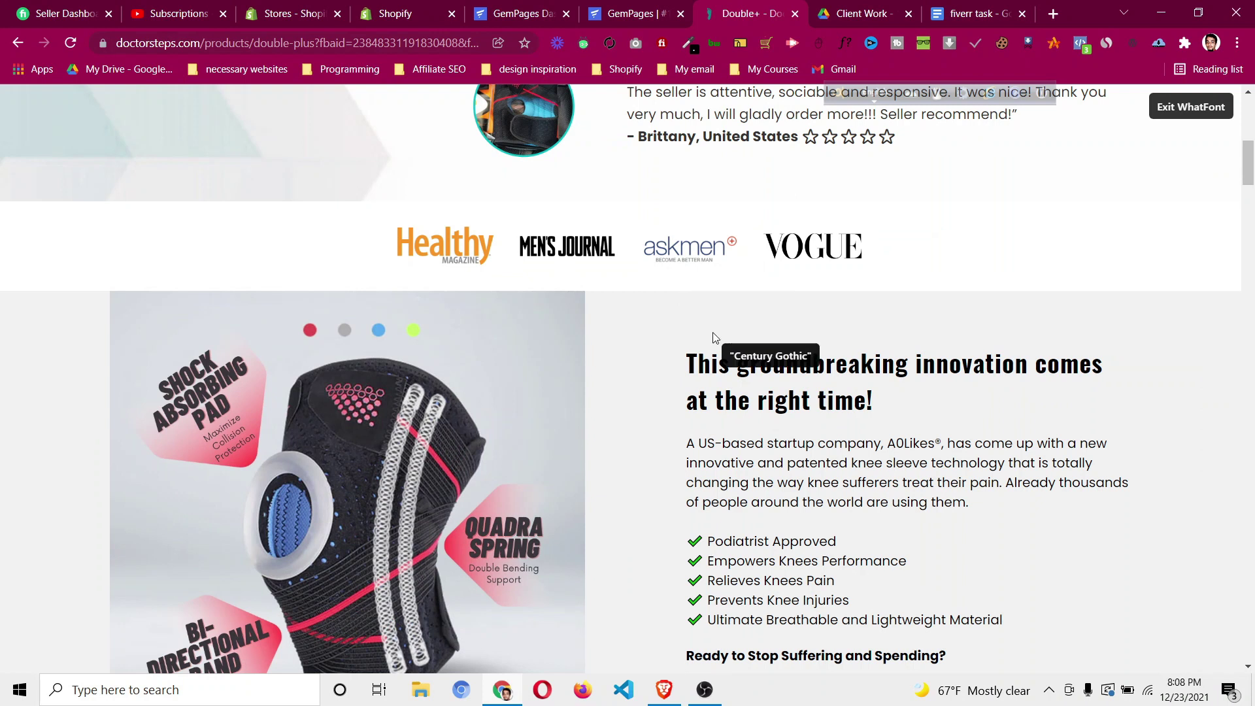
pyautogui.click(1191, 107)
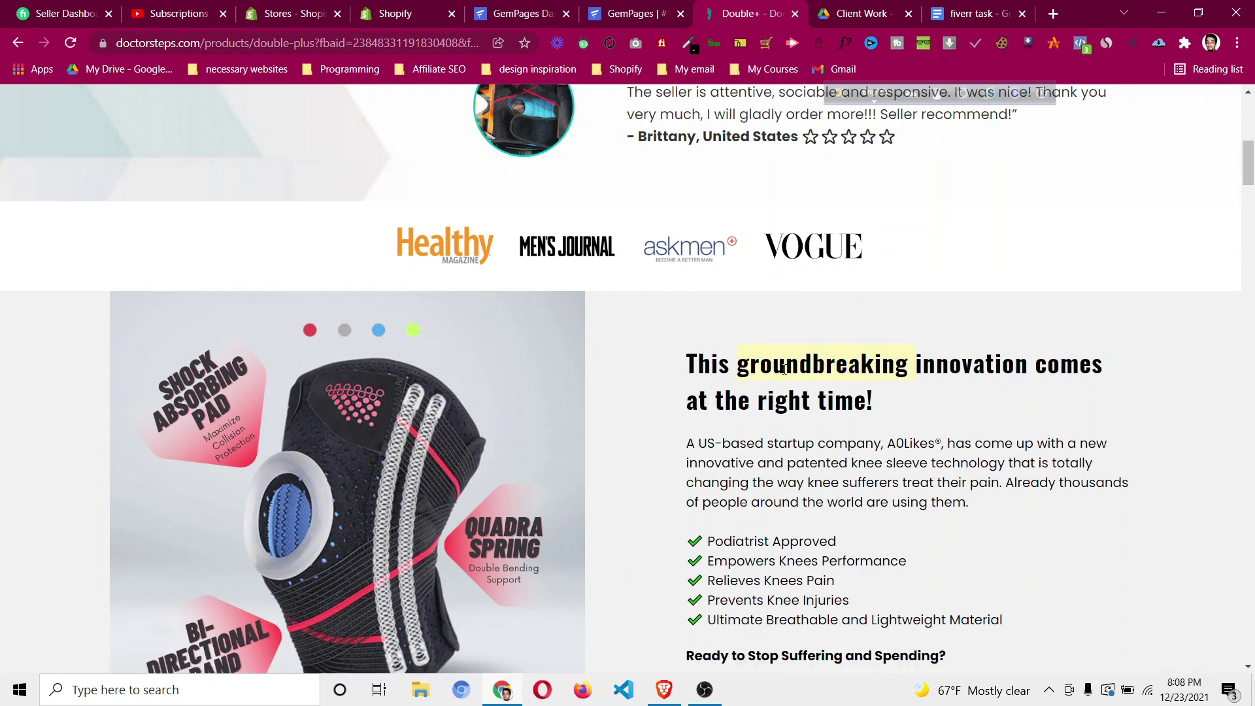
pyautogui.rightClick(784, 369)
pyautogui.click(811, 375)
pyautogui.click(627, 13)
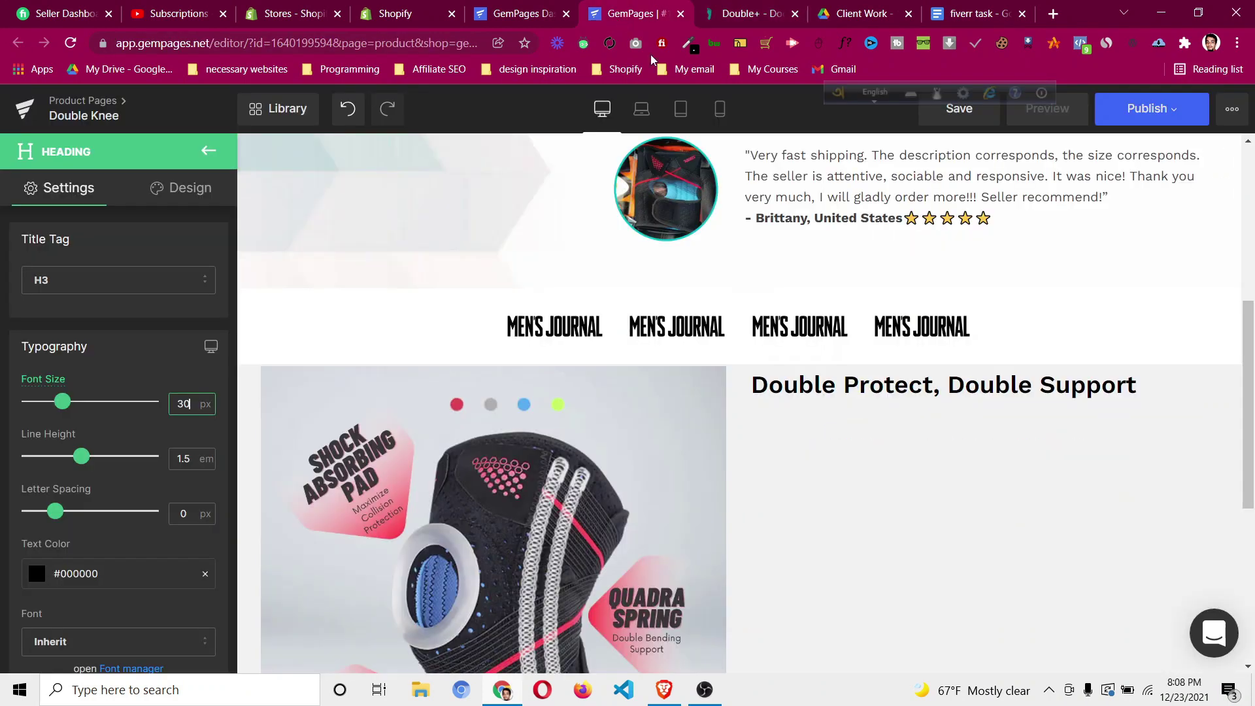
pyautogui.click(1122, 391)
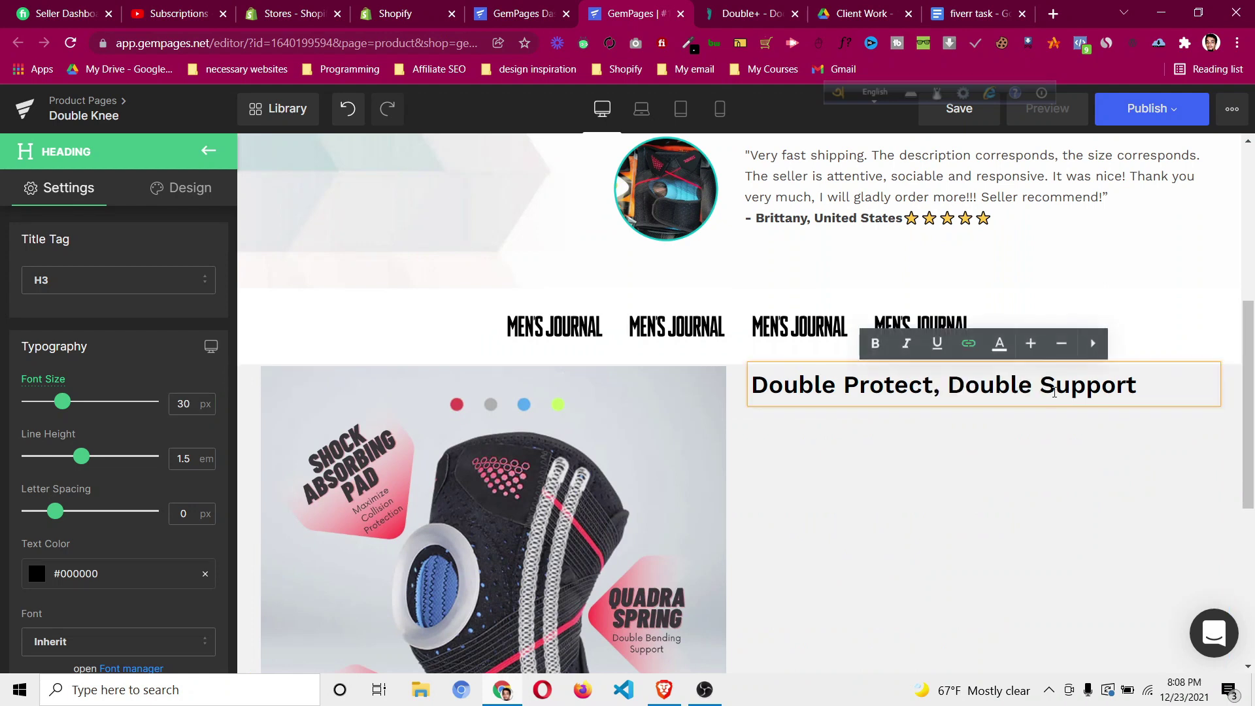
pyautogui.tripleClick(1122, 391)
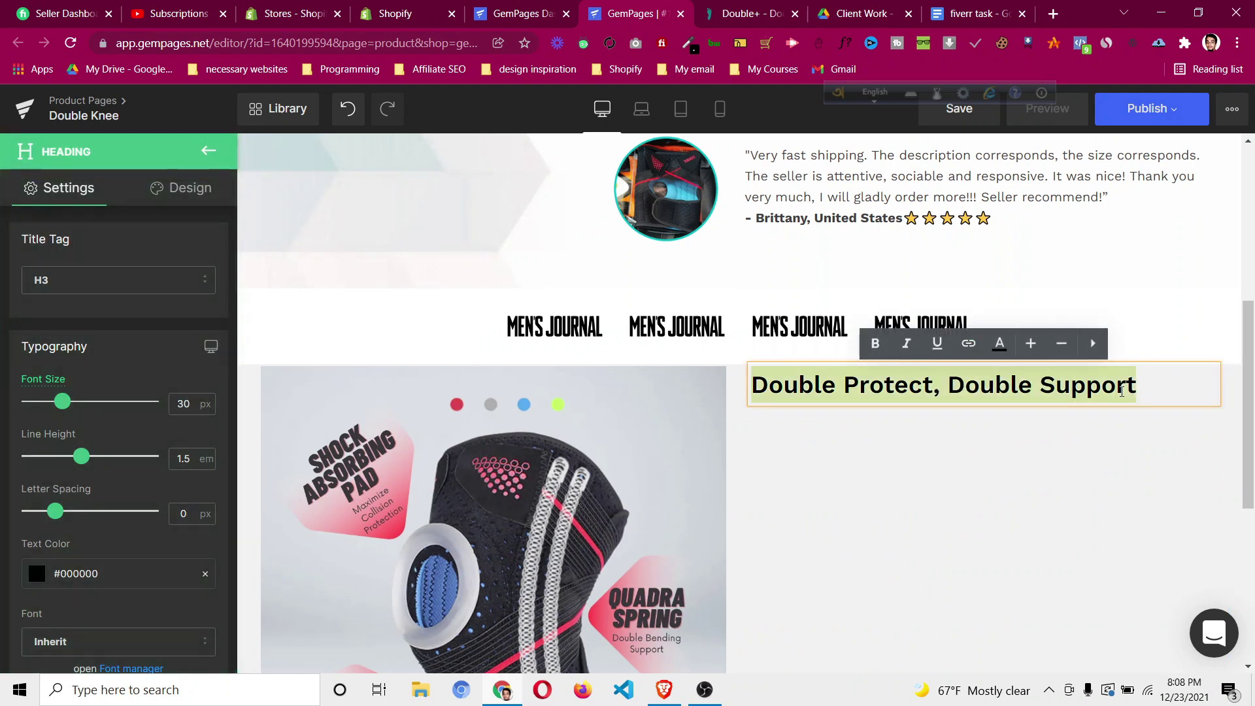
pyautogui.press('BackSpace')
pyautogui.write('This groundbreaking innovation comes at the right time!')
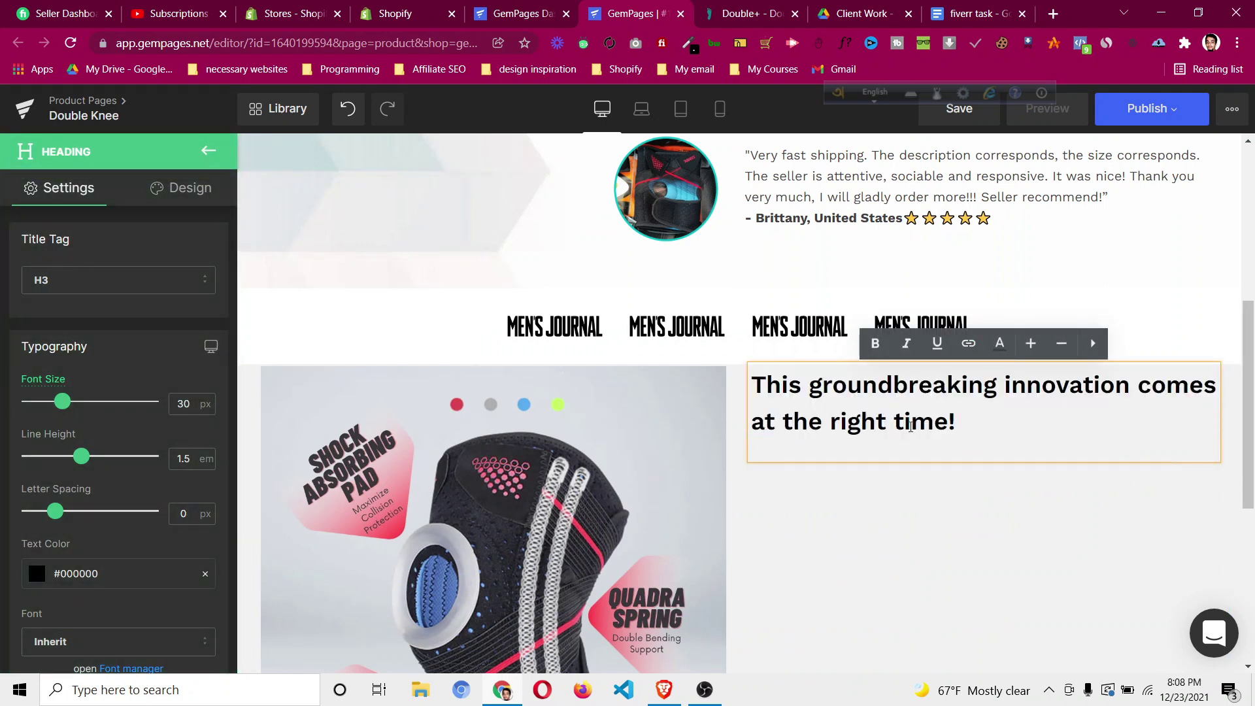
pyautogui.press('BackSpace')
# Duplicate the hero's bold "Never deal with nagging knee pain again!" text block and move the copy below the innovation heading.
pyautogui.scroll(-3, 817, 505)
pyautogui.scroll(2, 836, 458)
pyautogui.hotkey('ctrl', 'Tab')
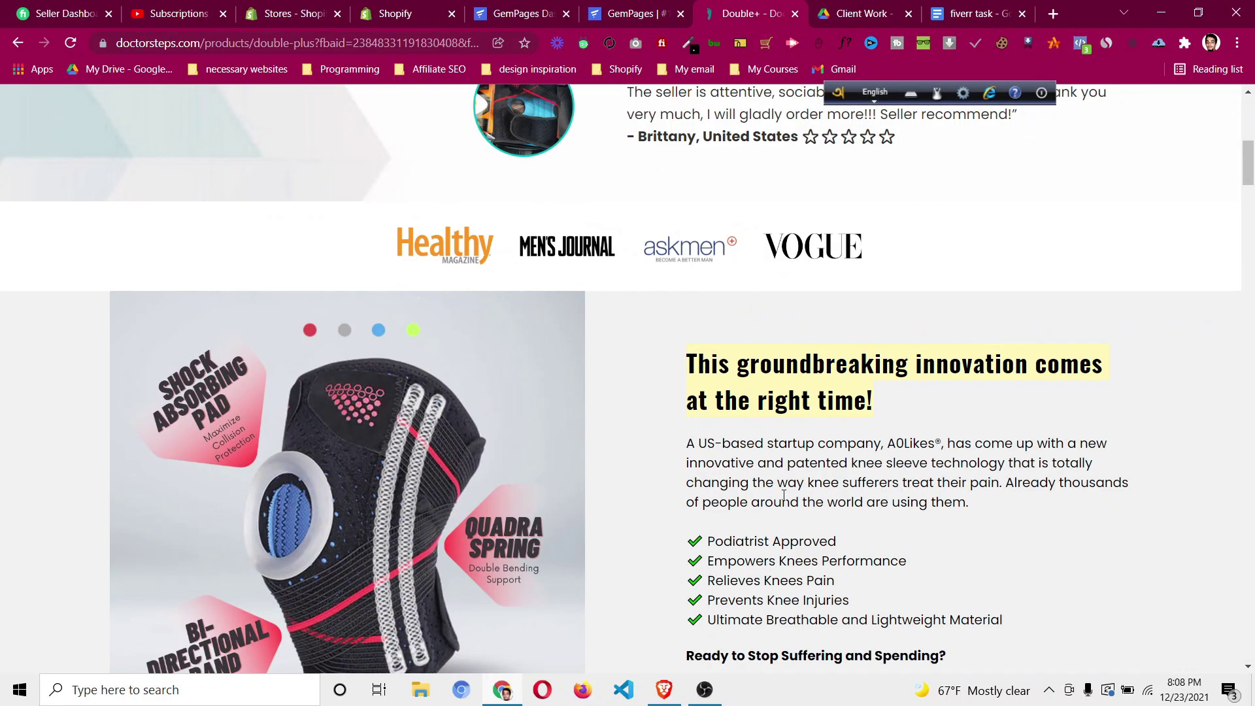
pyautogui.click(658, 19)
pyautogui.scroll(8, 753, 365)
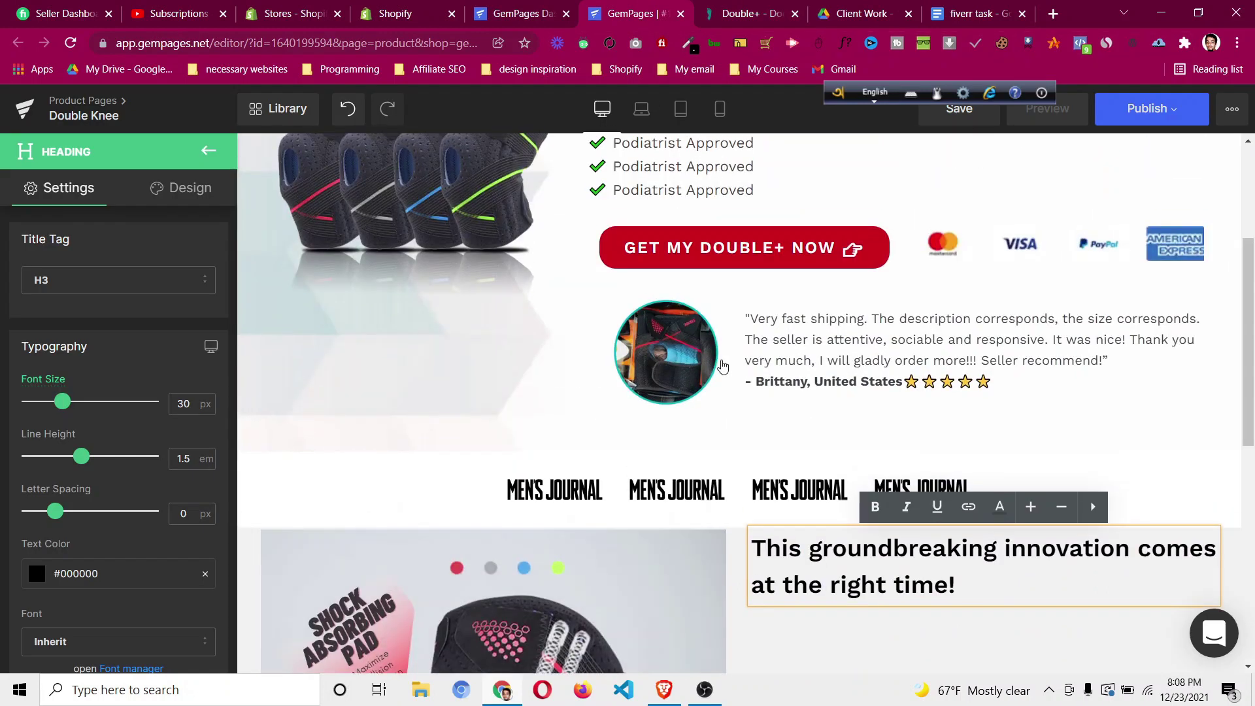
pyautogui.rightClick(894, 322)
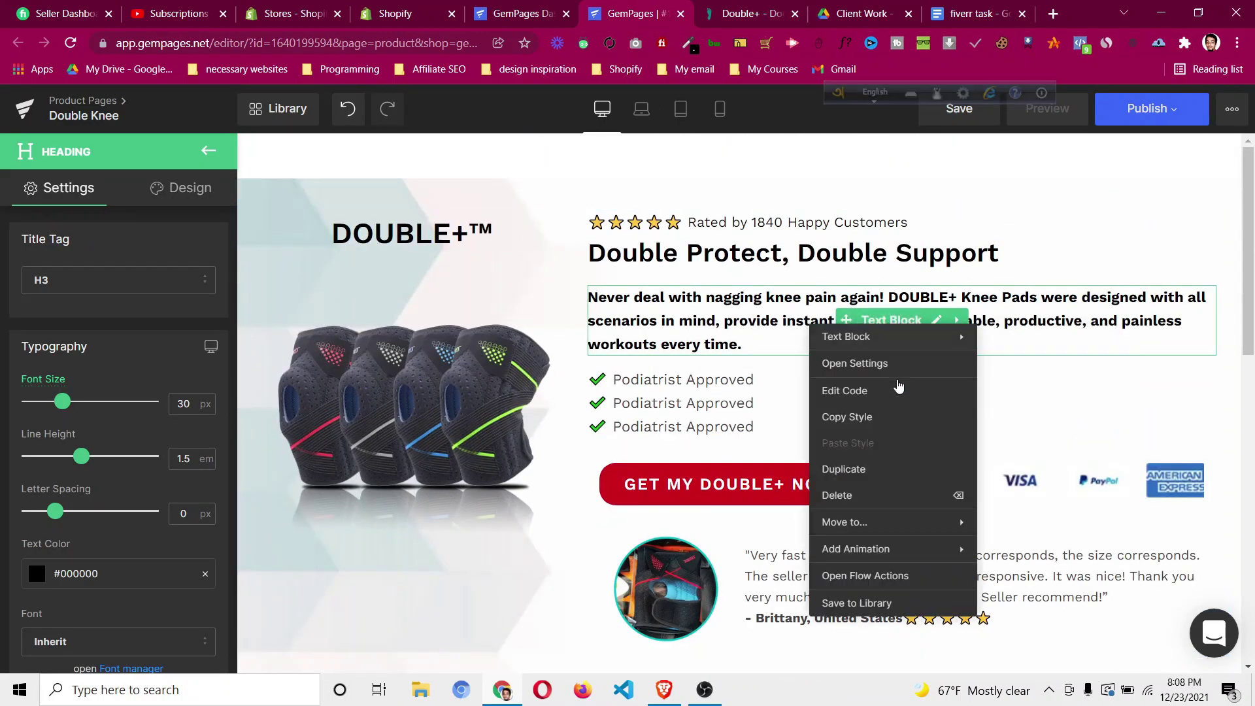
pyautogui.moveTo(905, 336)
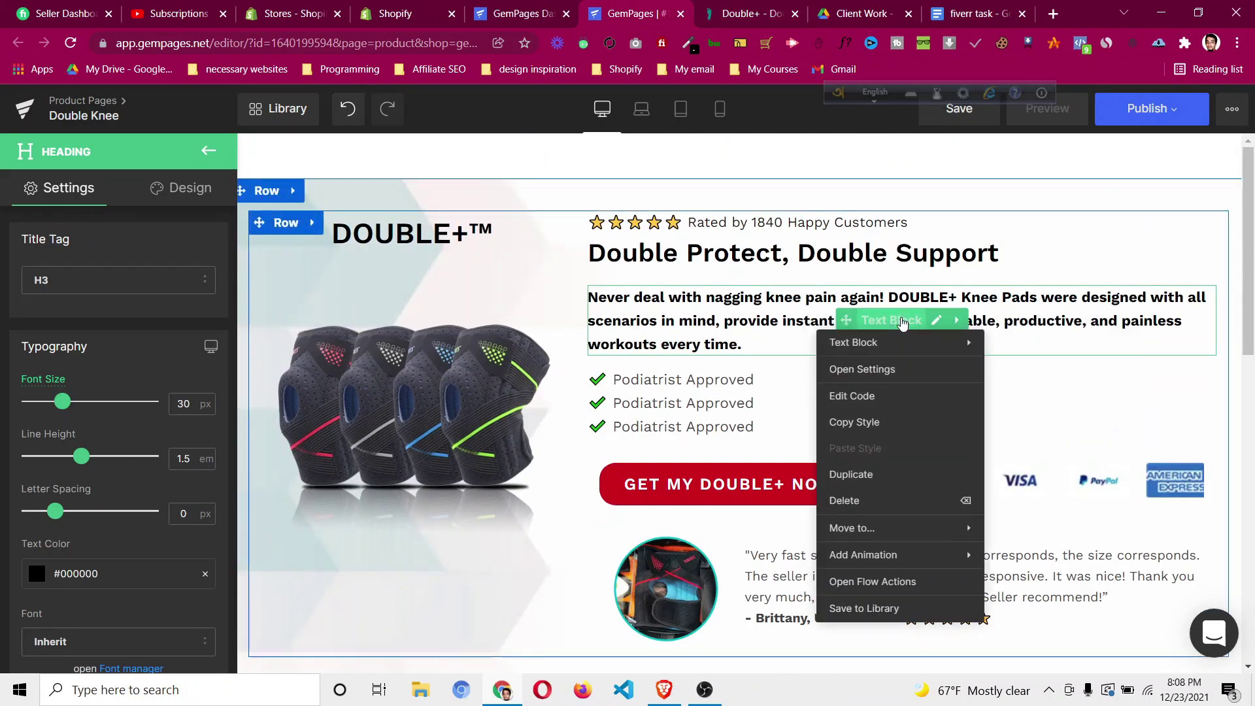
pyautogui.click(897, 472)
pyautogui.moveTo(850, 397); pyautogui.dragTo(948, 582)
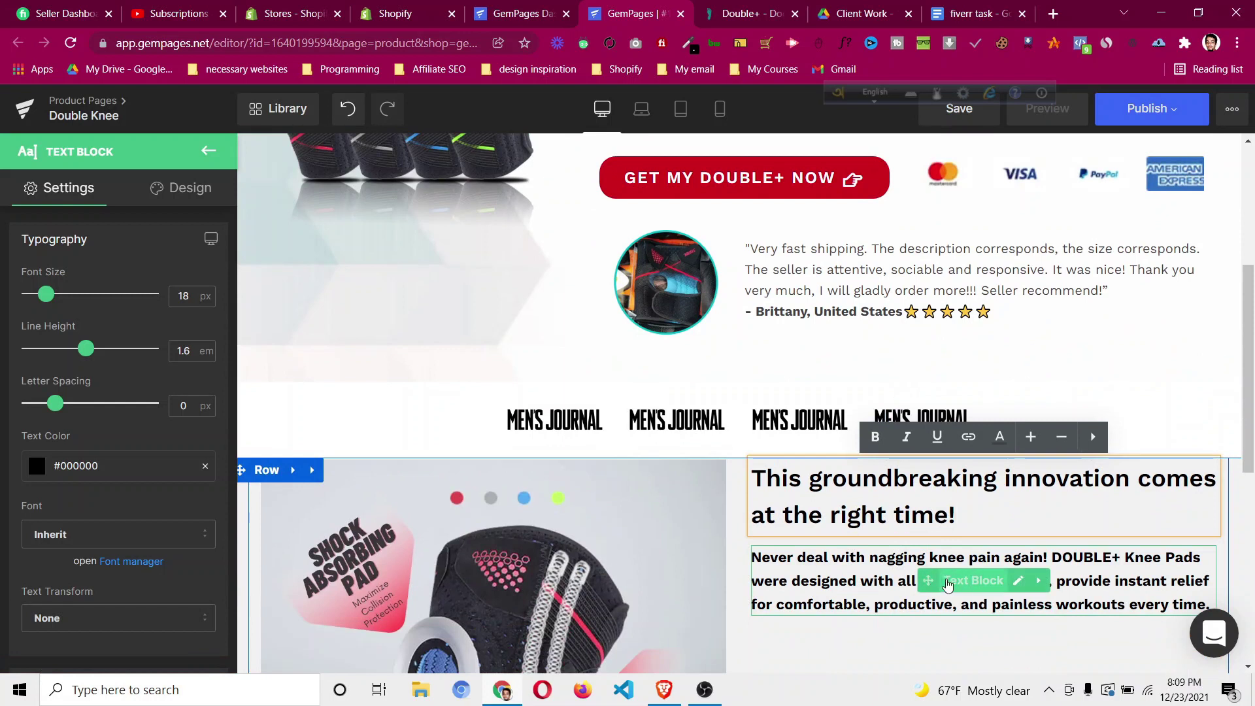
# Remove the bold formatting from all text in the copied text block below the innovation heading.
pyautogui.click(1018, 584)
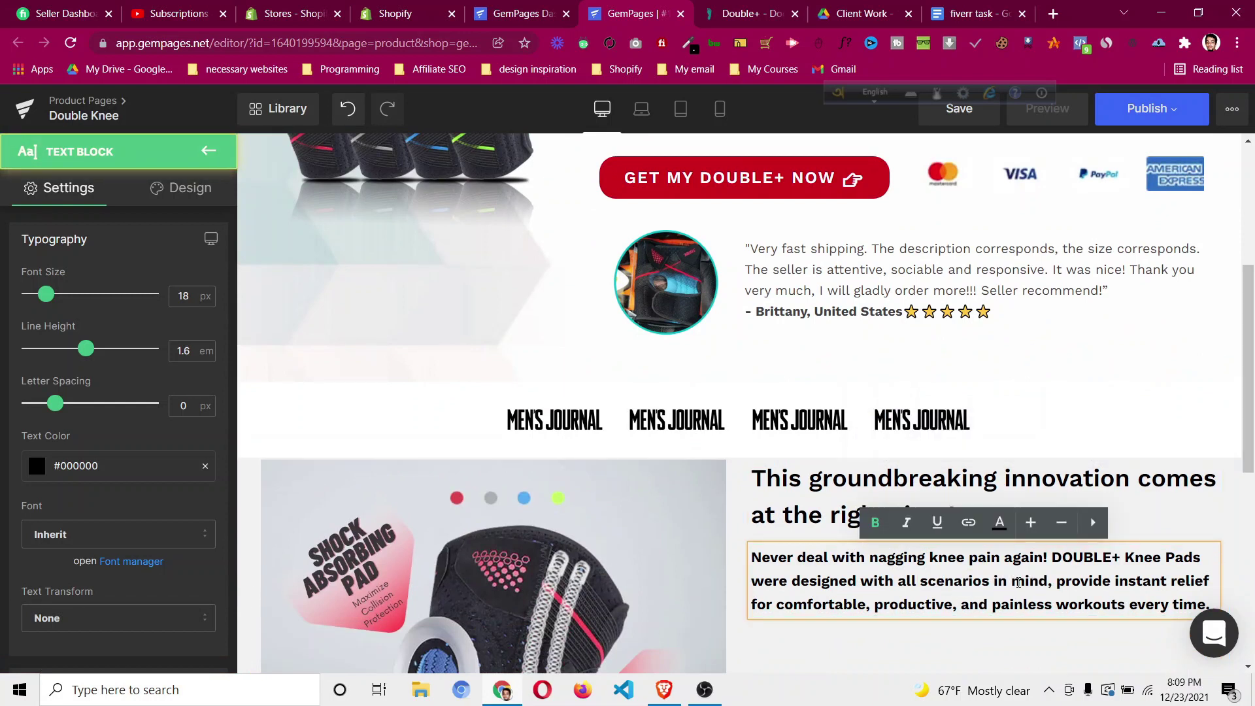
pyautogui.hotkey('ctrl', 'a')
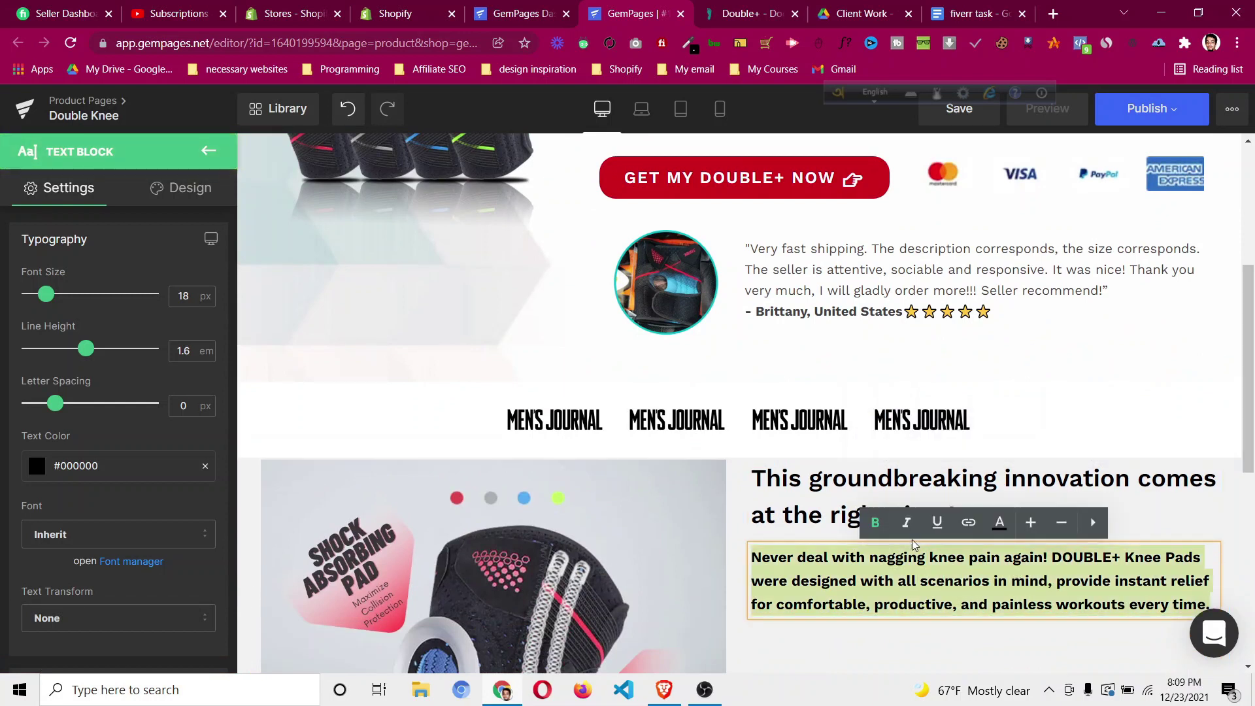
pyautogui.click(874, 523)
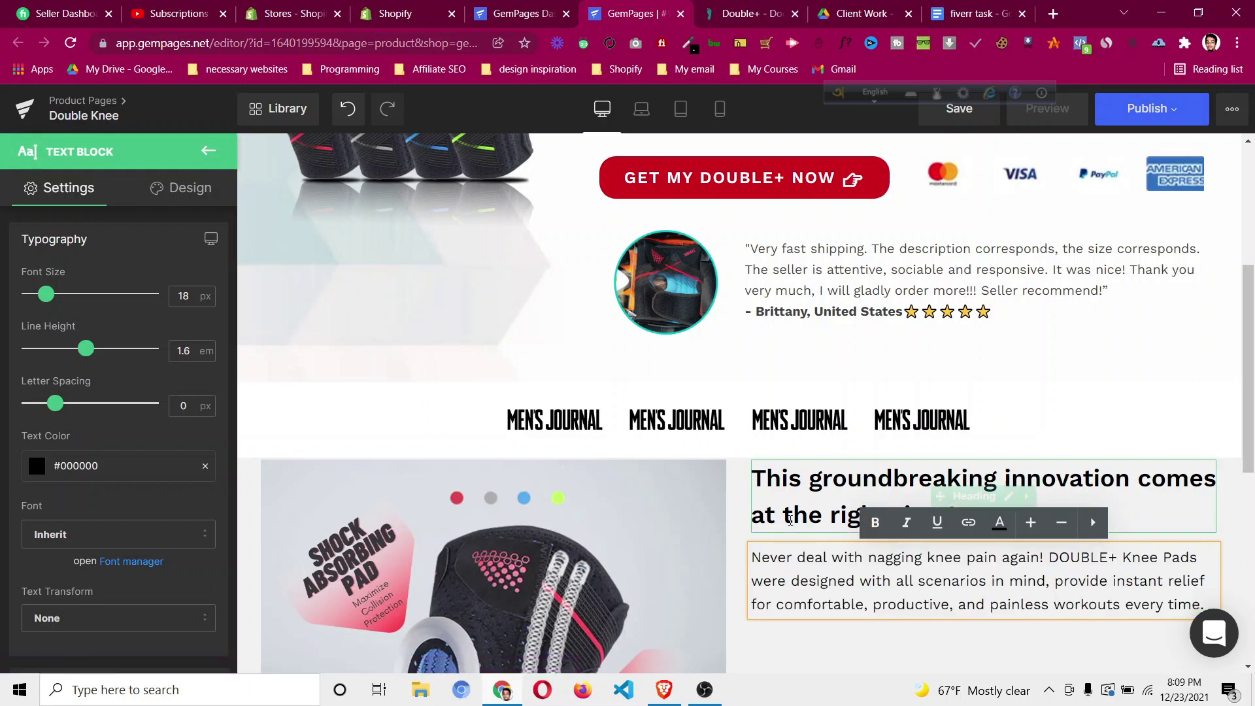
pyautogui.click(737, 513)
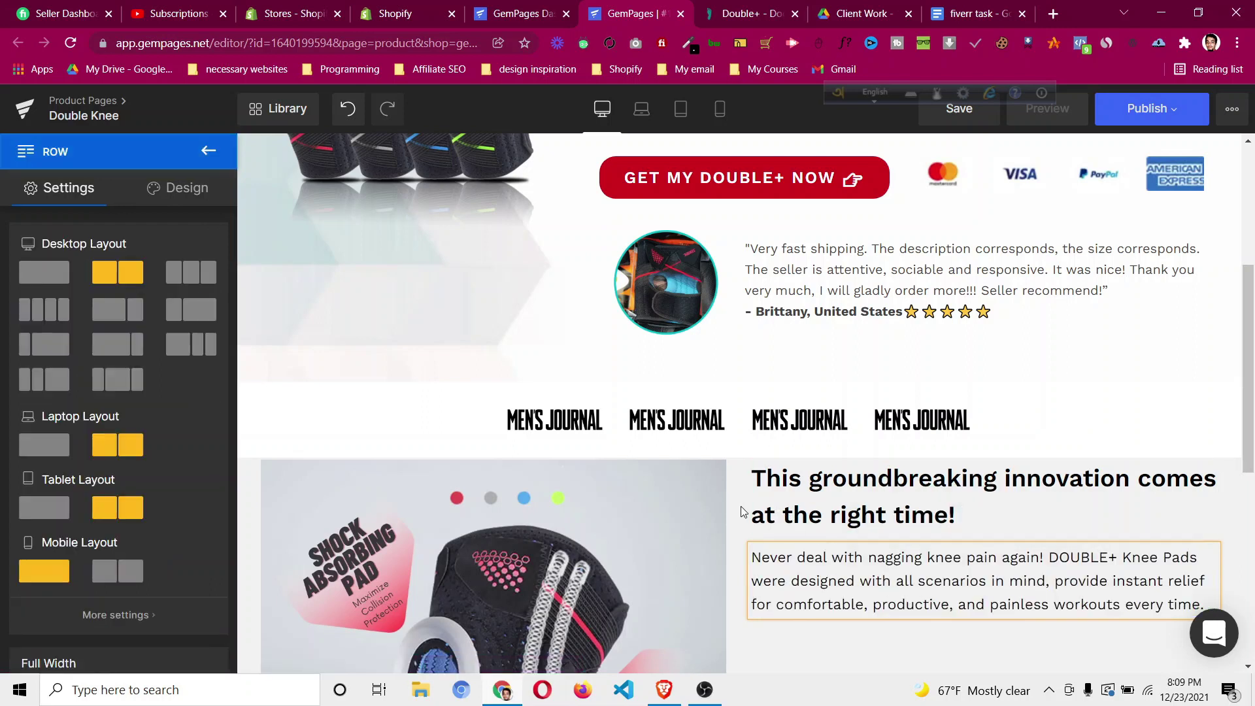
# Duplicate the hero's "Podiatrist Approved" checklist text block and move the copy below the paragraph in the grey section.
pyautogui.click(740, 13)
pyautogui.scroll(-5, 734, 383)
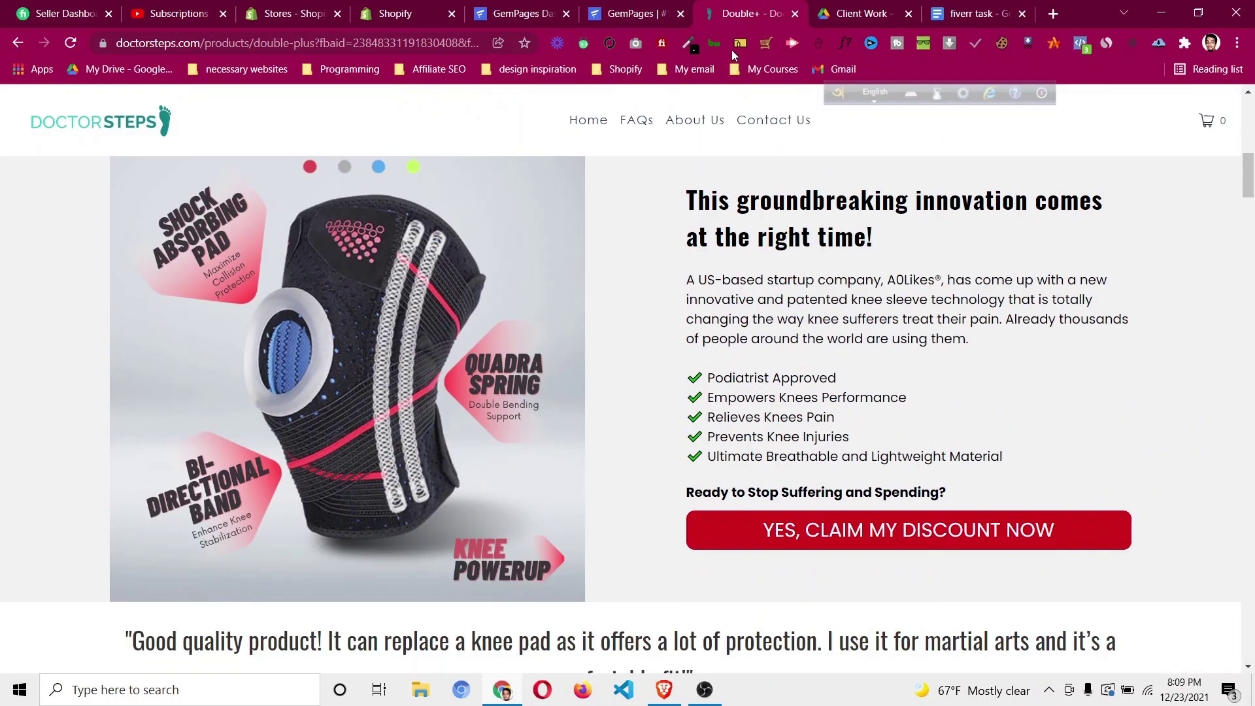
pyautogui.click(625, 13)
pyautogui.scroll(5, 850, 392)
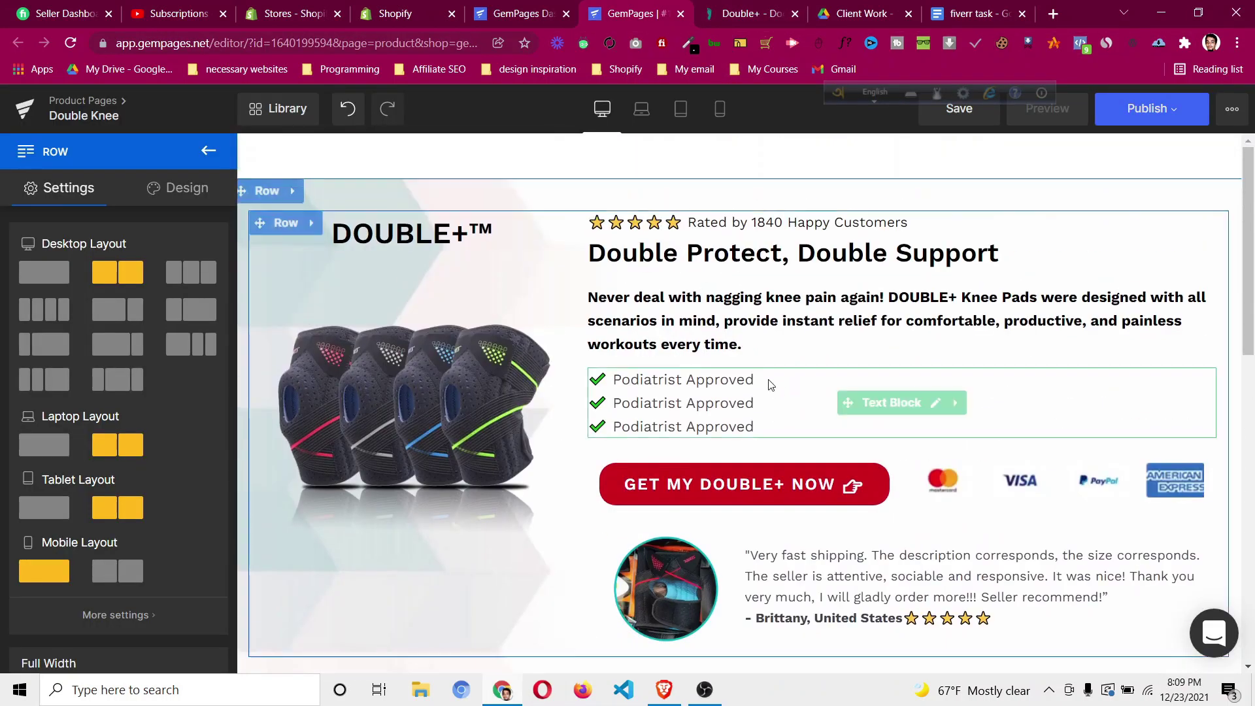
pyautogui.rightClick(876, 399)
pyautogui.click(865, 523)
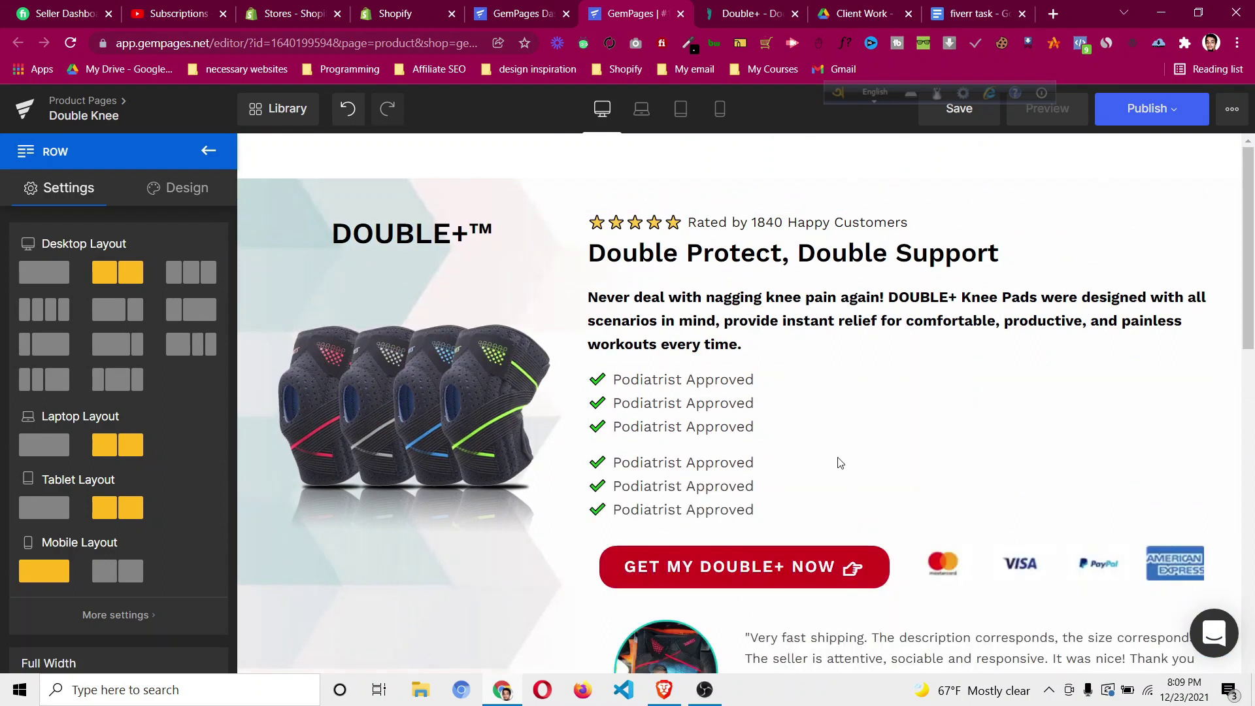
pyautogui.moveTo(842, 518); pyautogui.dragTo(901, 621)
pyautogui.scroll(-3, 897, 540)
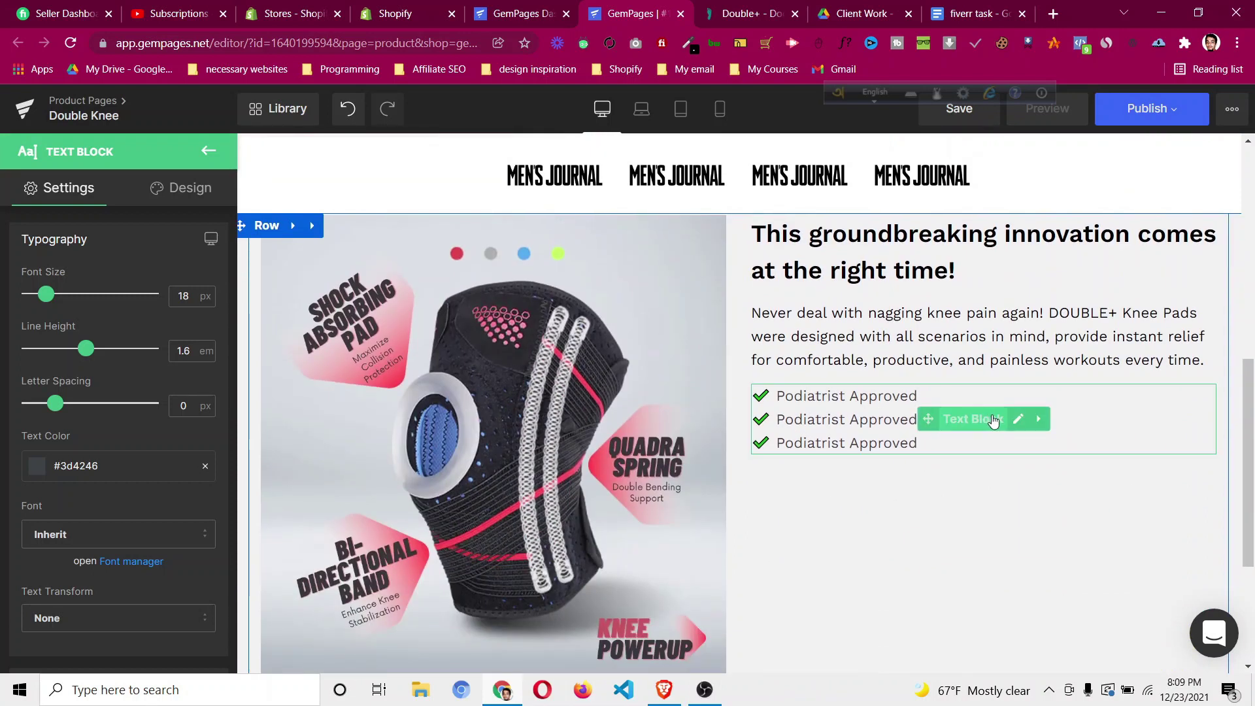
# Add a fourth "Podiatrist Approved" checkmark line to the grey section's checklist, pasted as plain text.
pyautogui.click(965, 413)
pyautogui.press('BackSpace')
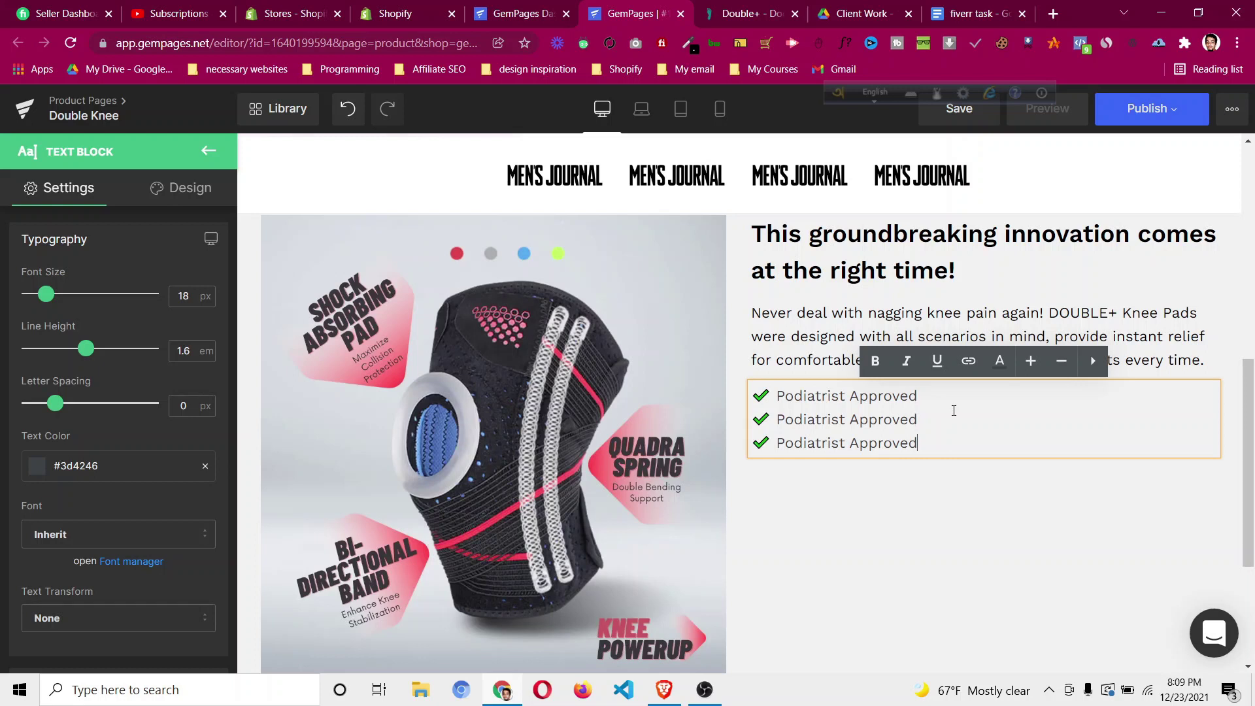
pyautogui.press('Return')
pyautogui.moveTo(934, 444); pyautogui.dragTo(755, 444)
pyautogui.hotkey('ctrl', 'c')
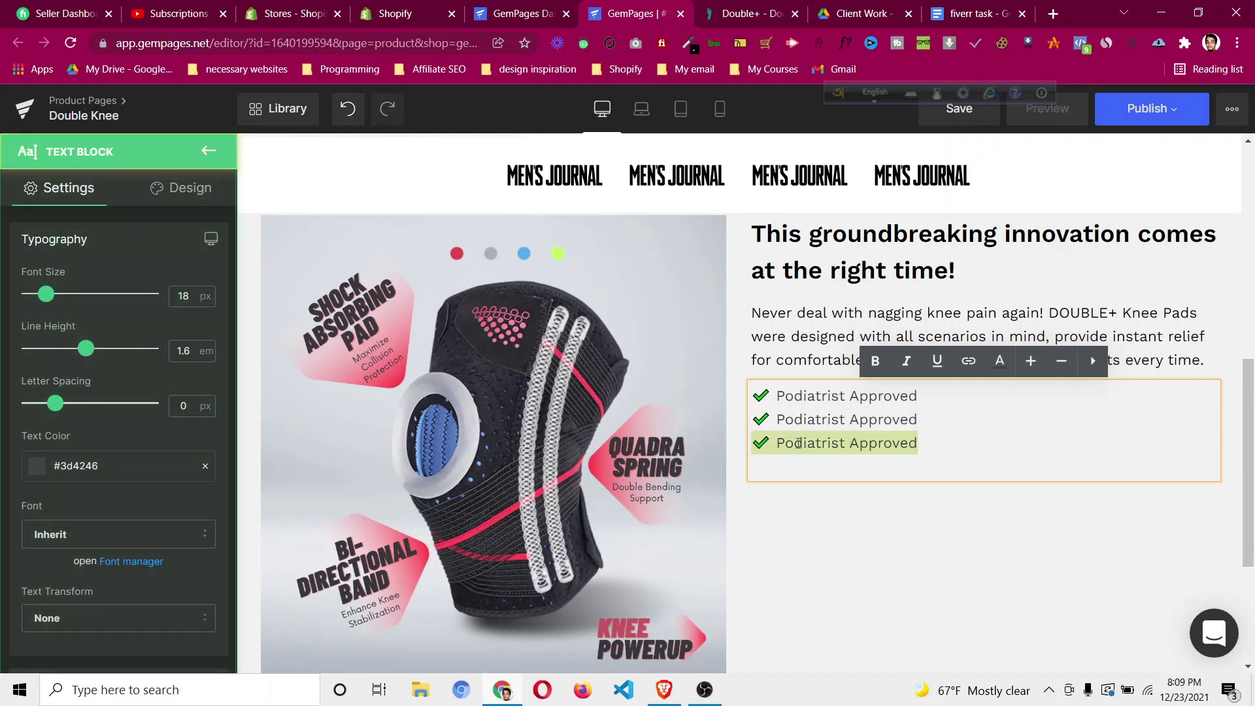
pyautogui.click(941, 442)
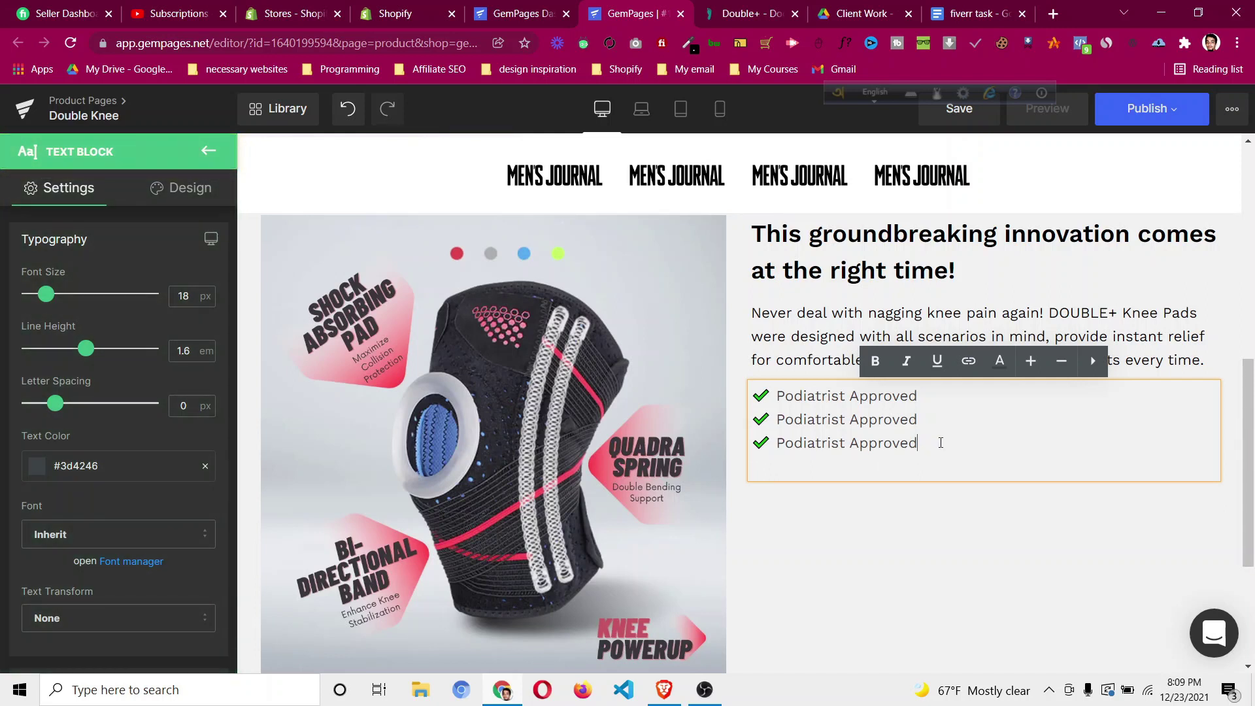
pyautogui.hotkey('ctrl', 'v')
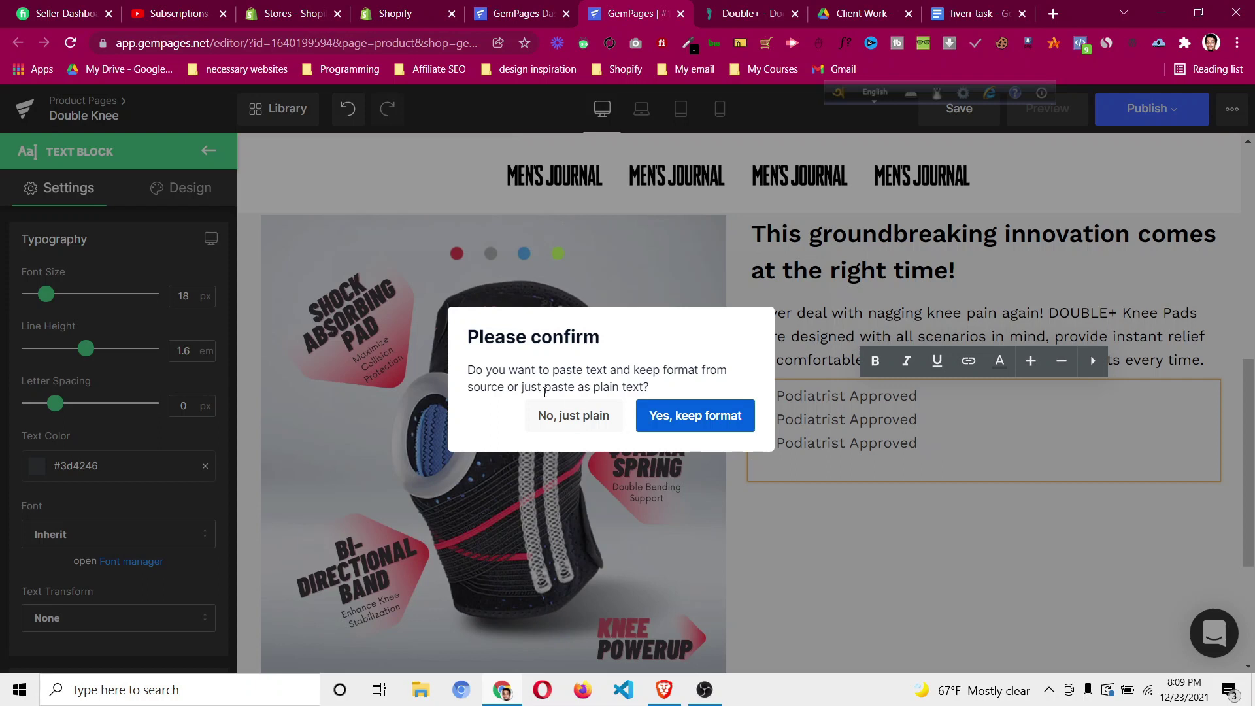
pyautogui.click(574, 416)
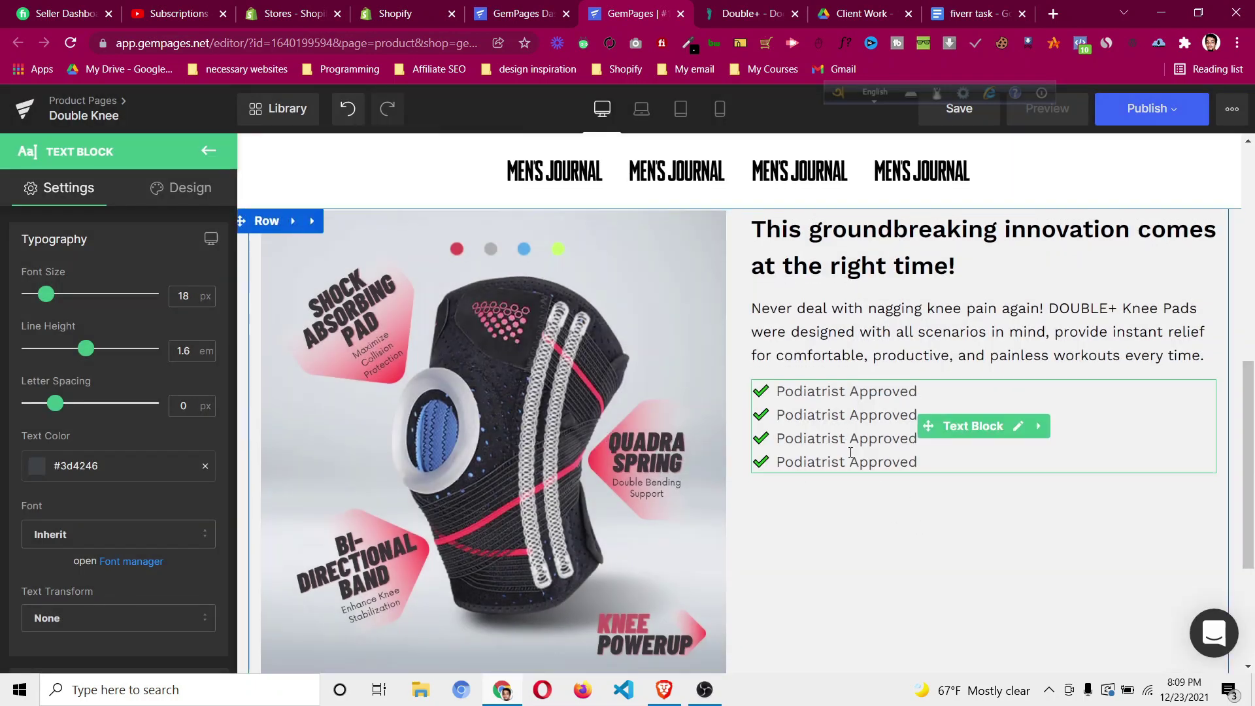
# Duplicate the grey section's "Never deal with nagging knee pain again!" paragraph and move the copy below the checklist.
pyautogui.scroll(-3, 851, 453)
pyautogui.click(731, 20)
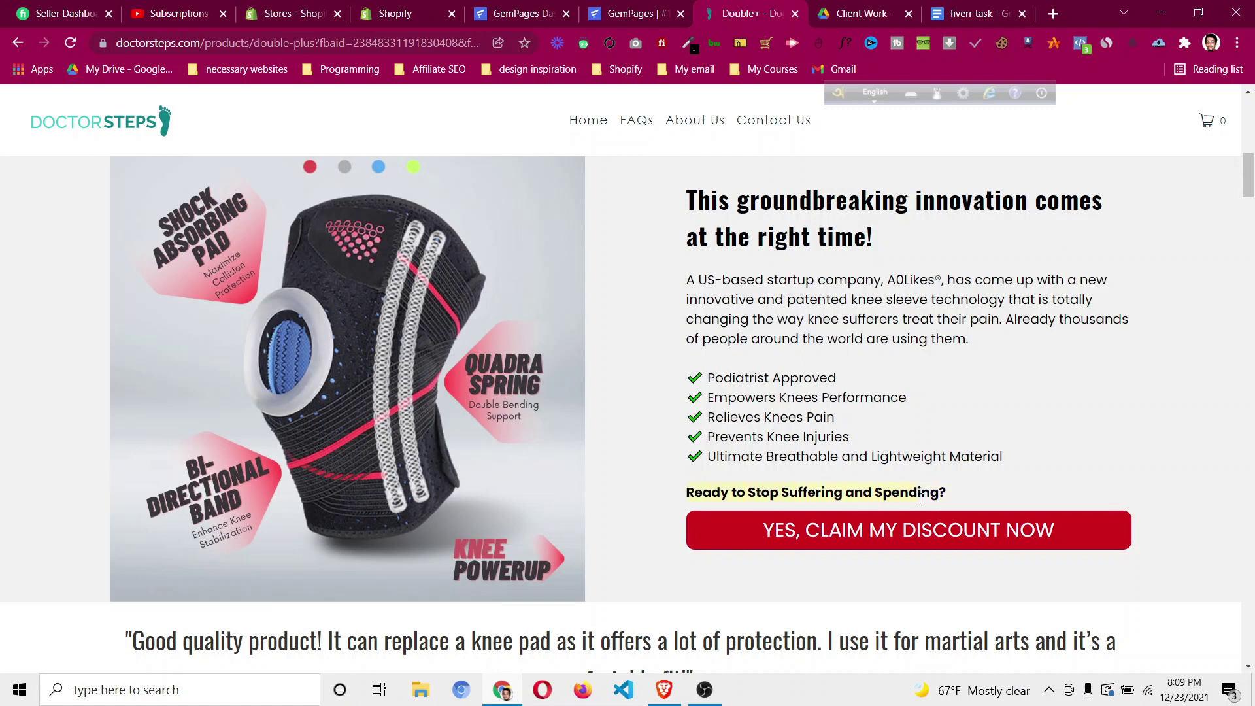
pyautogui.rightClick(796, 488)
pyautogui.click(628, 13)
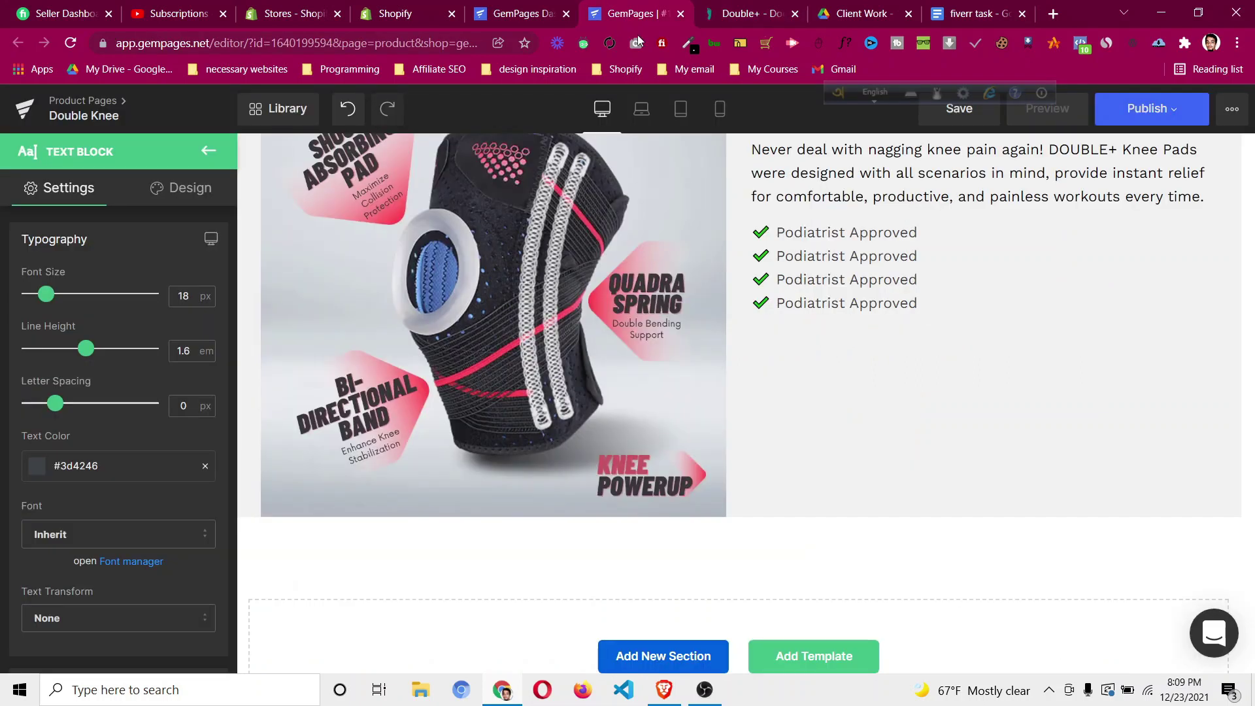
pyautogui.scroll(3, 922, 314)
pyautogui.rightClick(897, 353)
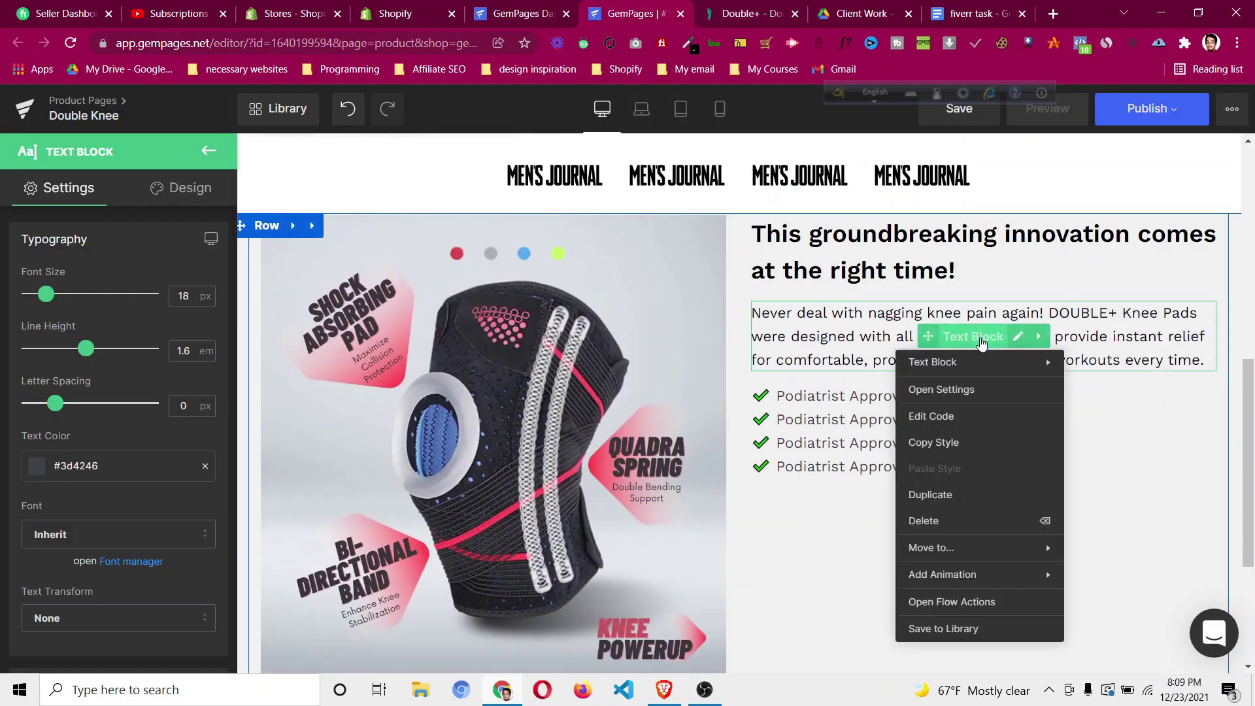
pyautogui.click(977, 497)
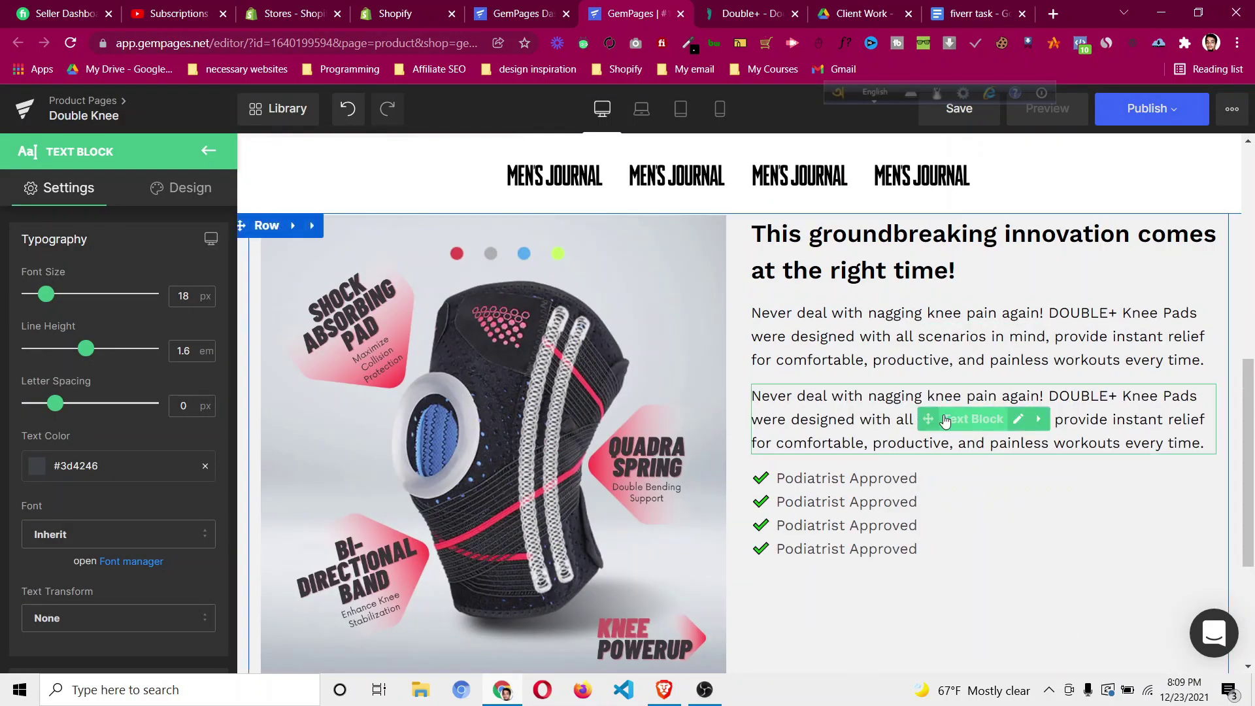
pyautogui.moveTo(932, 410); pyautogui.dragTo(915, 542)
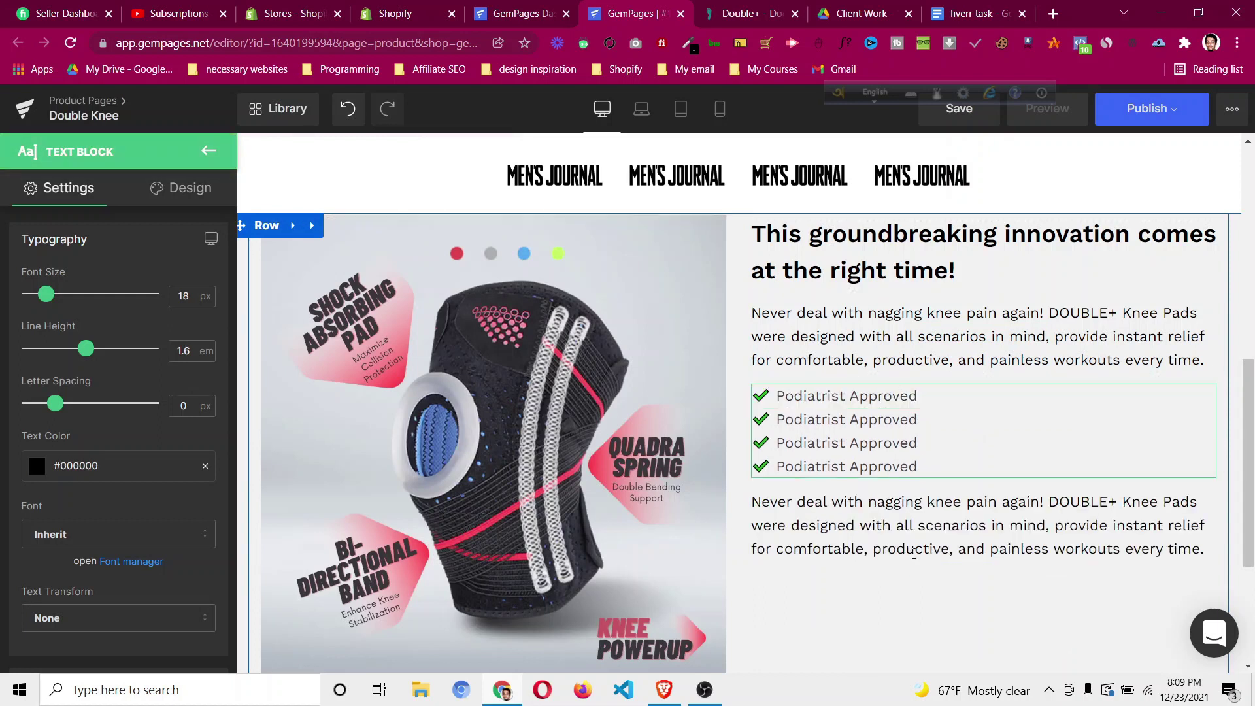
# Try to replace the duplicated paragraph's text below the checklist with the doctorsteps.com closing line as plain text.
pyautogui.click(1015, 538)
pyautogui.hotkey('ctrl', 'a')
pyautogui.hotkey('ctrl', 'v')
pyautogui.click(573, 416)
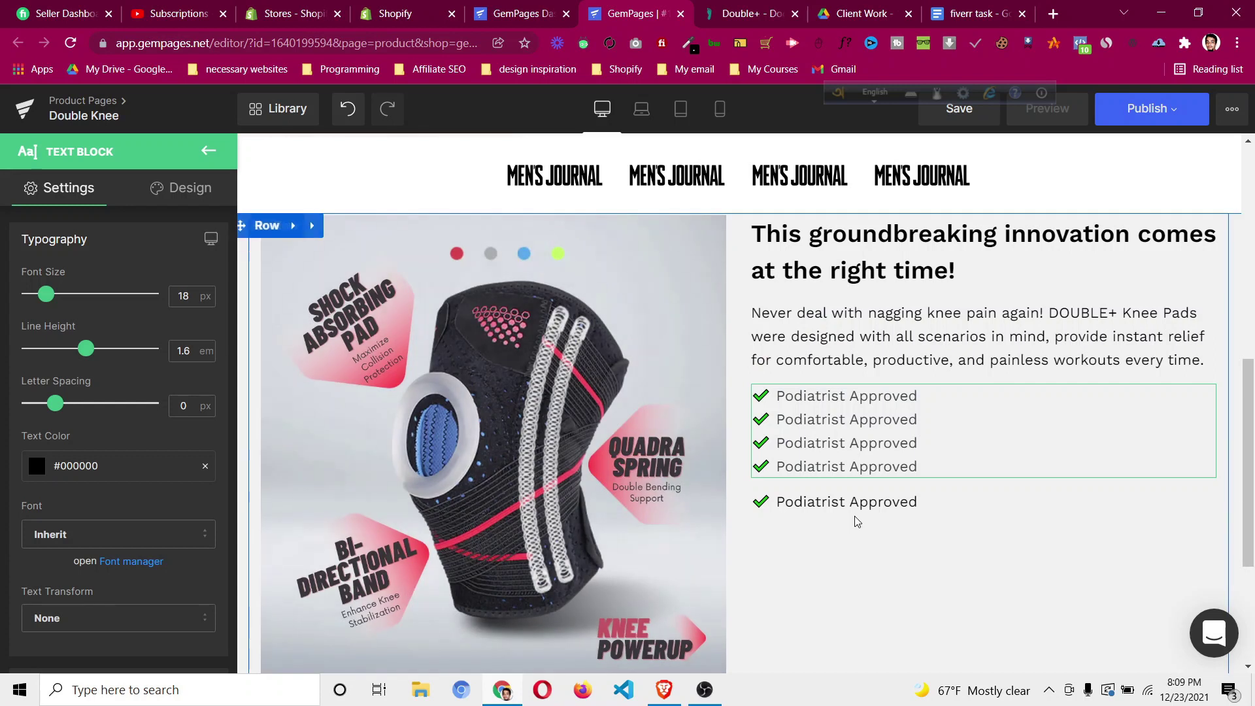
# Copy "Ready to Stop Suffering and Spending?" from doctorsteps.com into the text block below the checklist as plain text, without a trailing blank line.
pyautogui.click(734, 9)
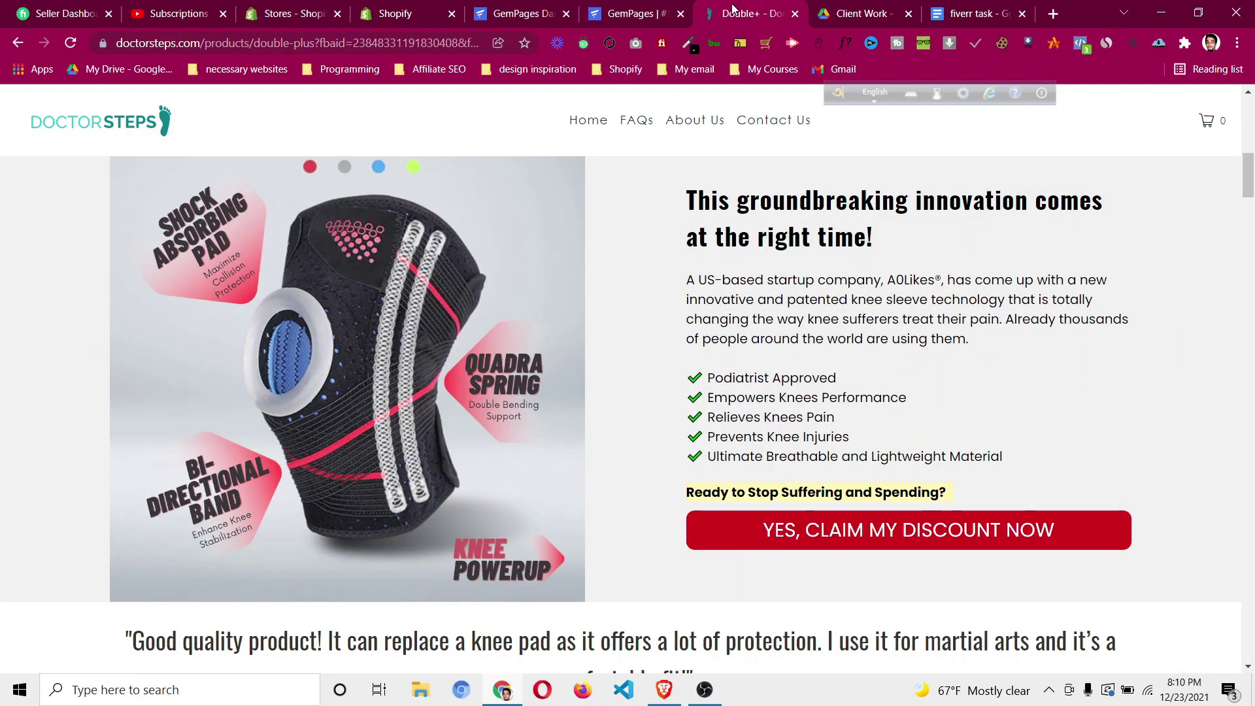
pyautogui.tripleClick(814, 495)
pyautogui.rightClick(814, 495)
pyautogui.click(843, 507)
pyautogui.click(627, 17)
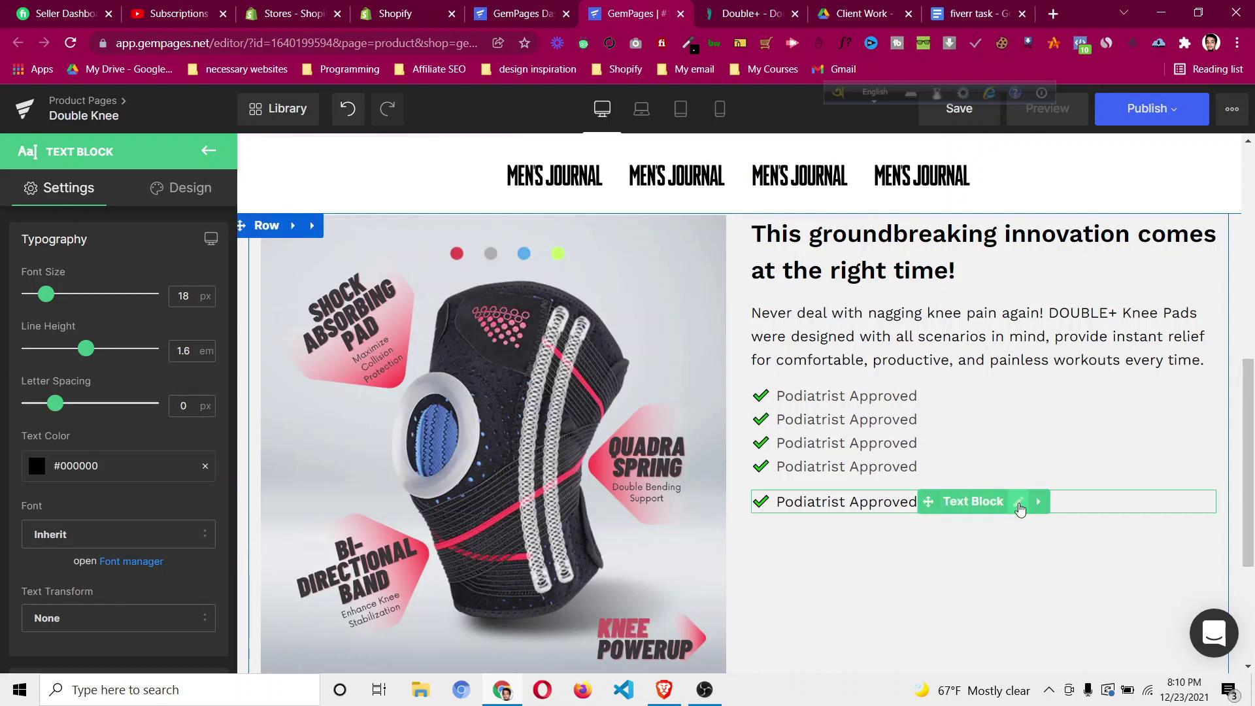
pyautogui.click(983, 503)
pyautogui.hotkey('ctrl', 'a')
pyautogui.hotkey('ctrl', 'v')
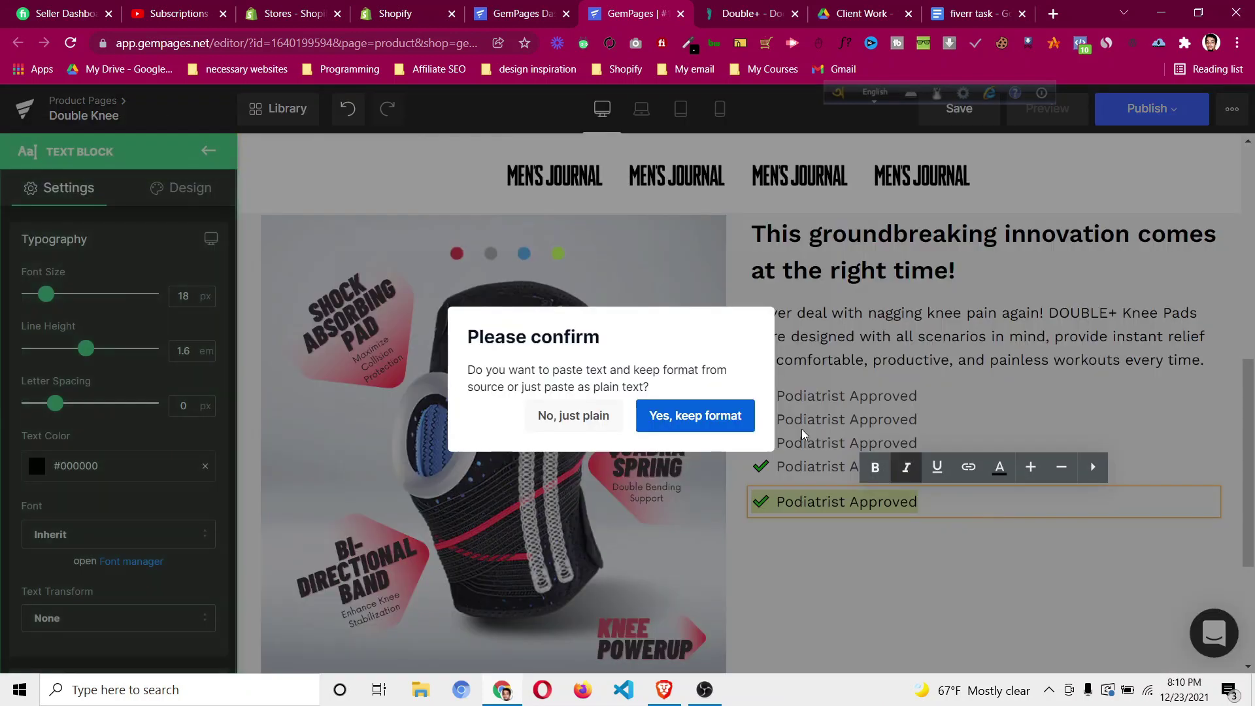
pyautogui.click(555, 419)
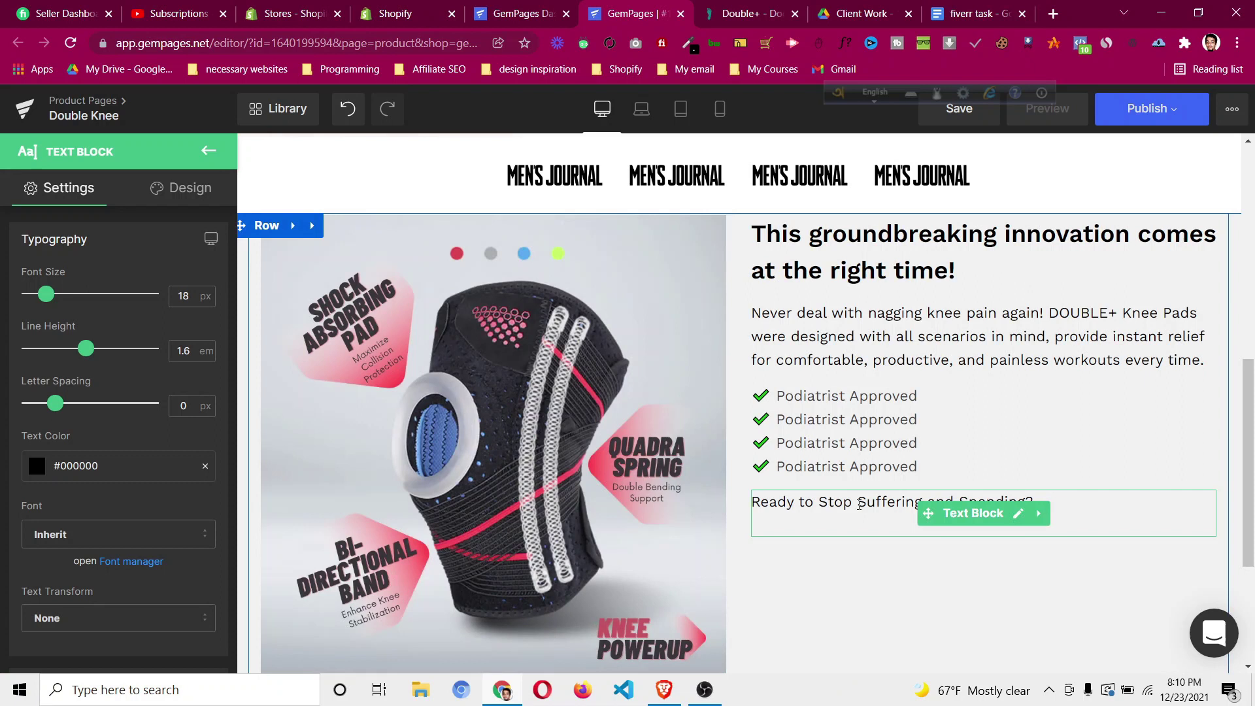
pyautogui.click(839, 523)
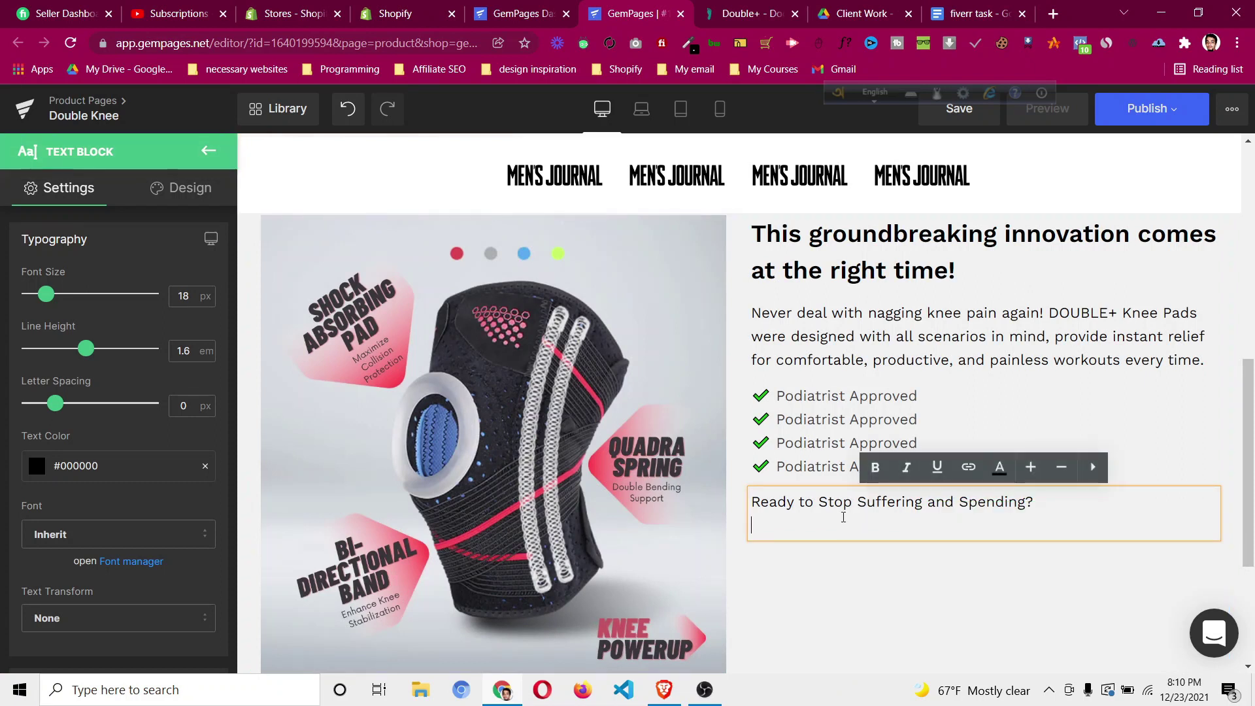
pyautogui.press('BackSpace')
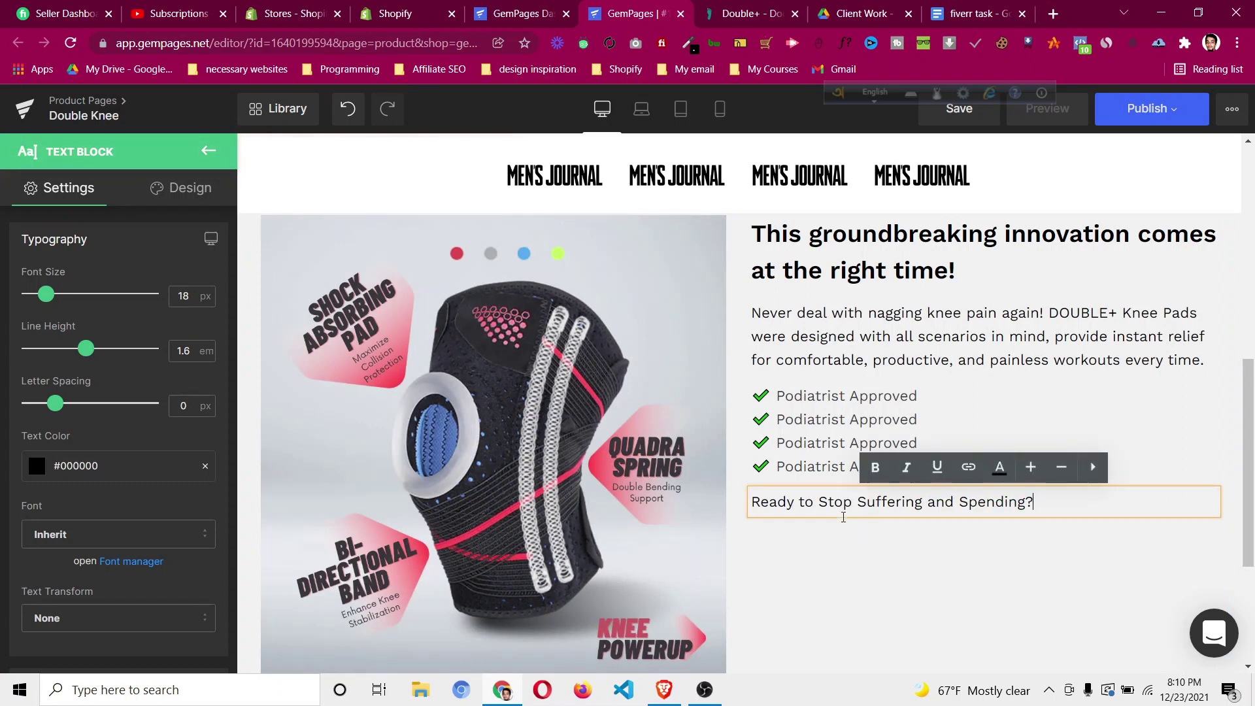
# Make the "Ready to Stop Suffering and Spending?" line bold.
pyautogui.tripleClick(842, 516)
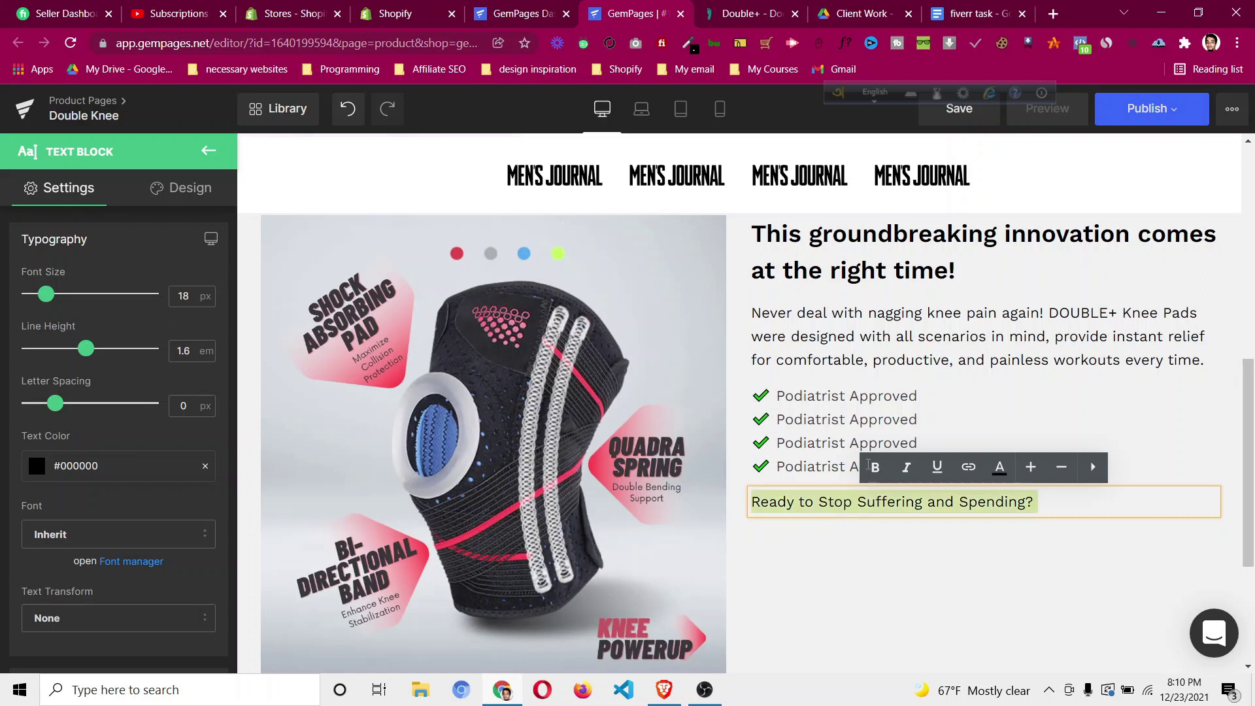
pyautogui.click(875, 467)
pyautogui.click(868, 546)
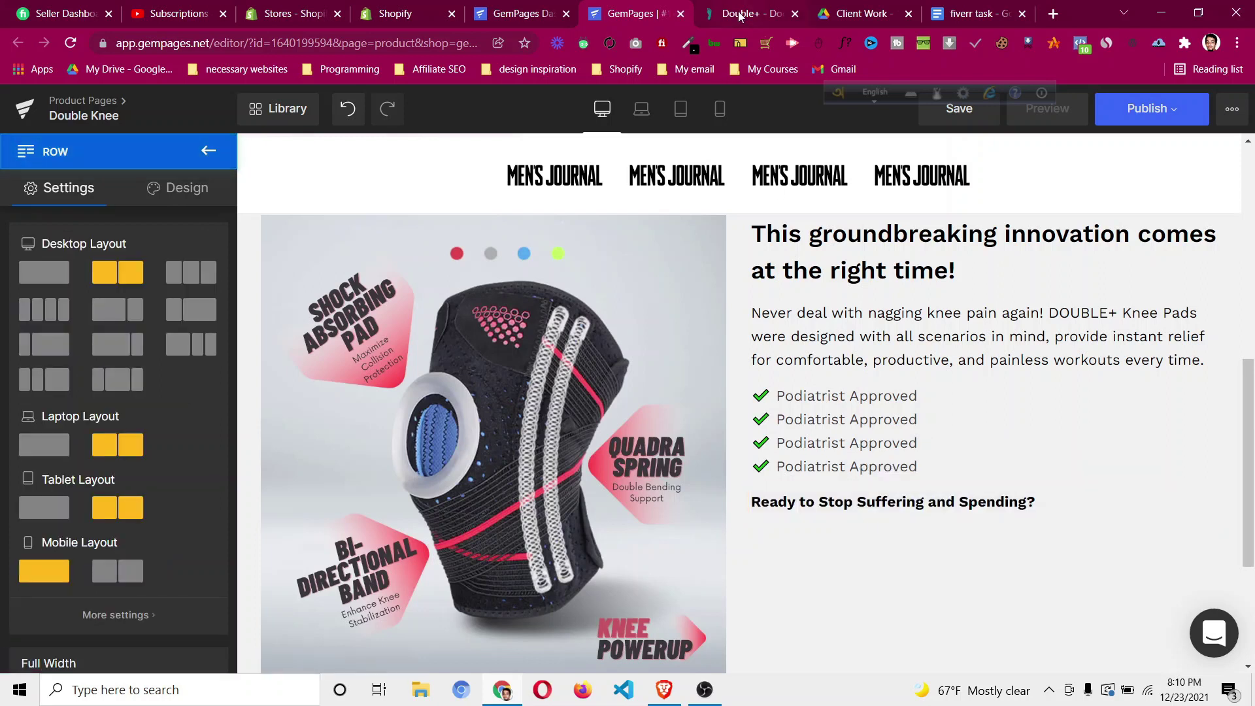
# Duplicate the hero's red "GET MY DOUBLE+ NOW" button and move the copy below the "Ready to Stop Suffering and Spending?" line.
pyautogui.hotkey('ctrl', 'Tab')
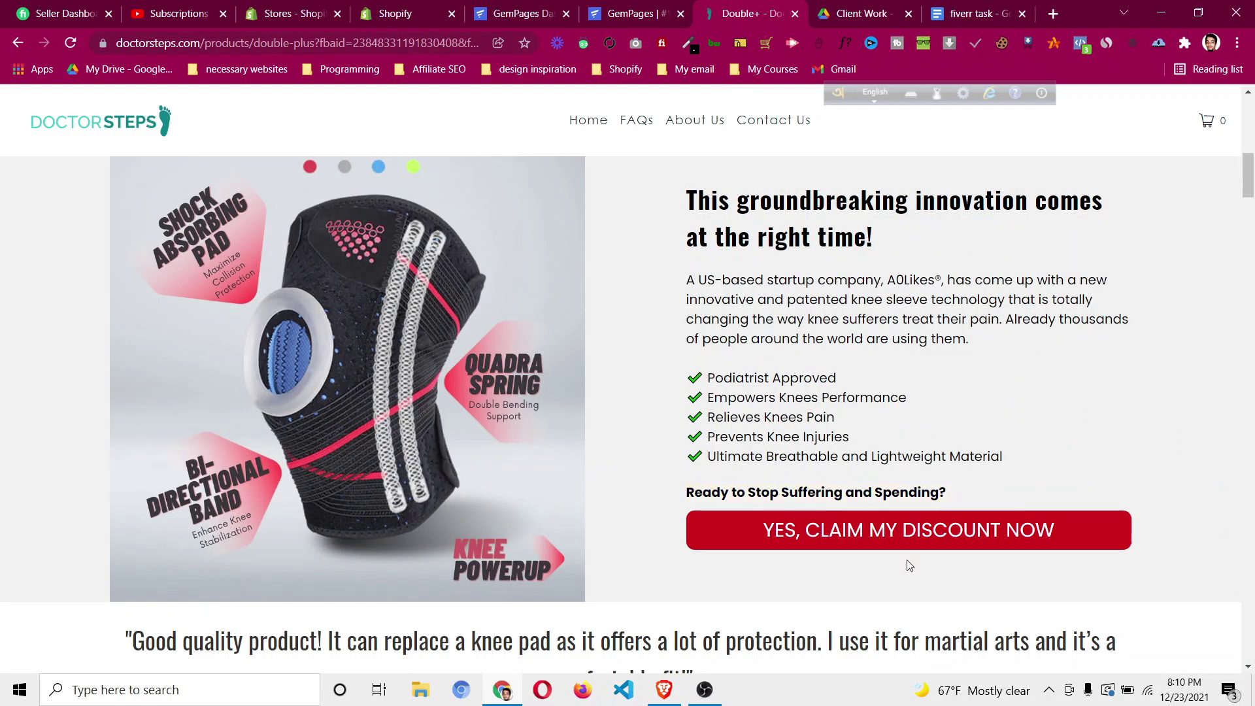
pyautogui.click(641, 17)
pyautogui.scroll(6, 657, 481)
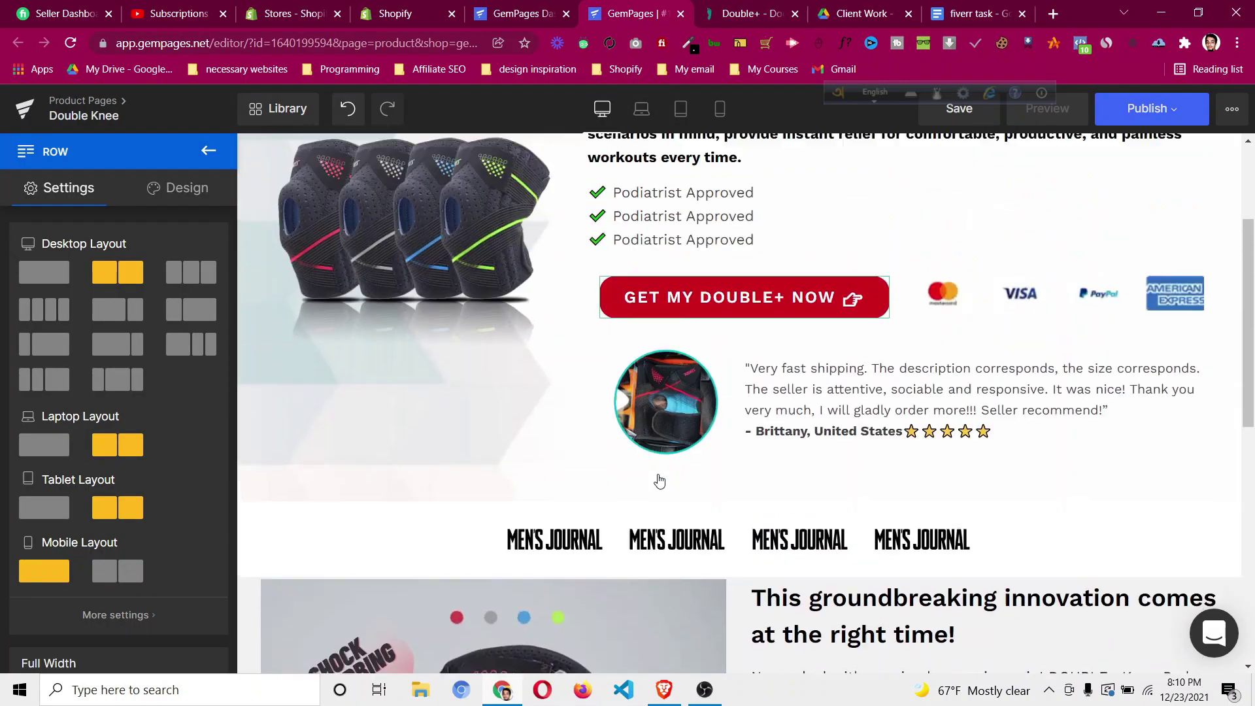
pyautogui.rightClick(725, 347)
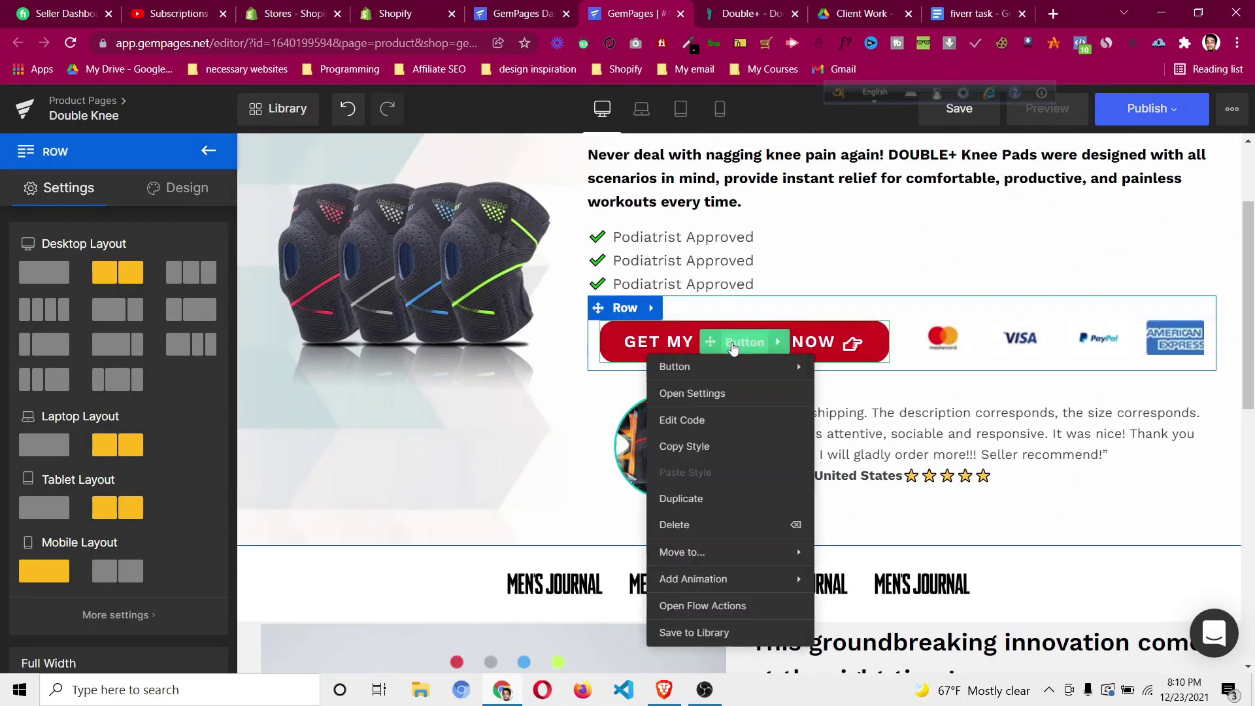
pyautogui.click(736, 503)
pyautogui.moveTo(685, 386); pyautogui.dragTo(864, 627)
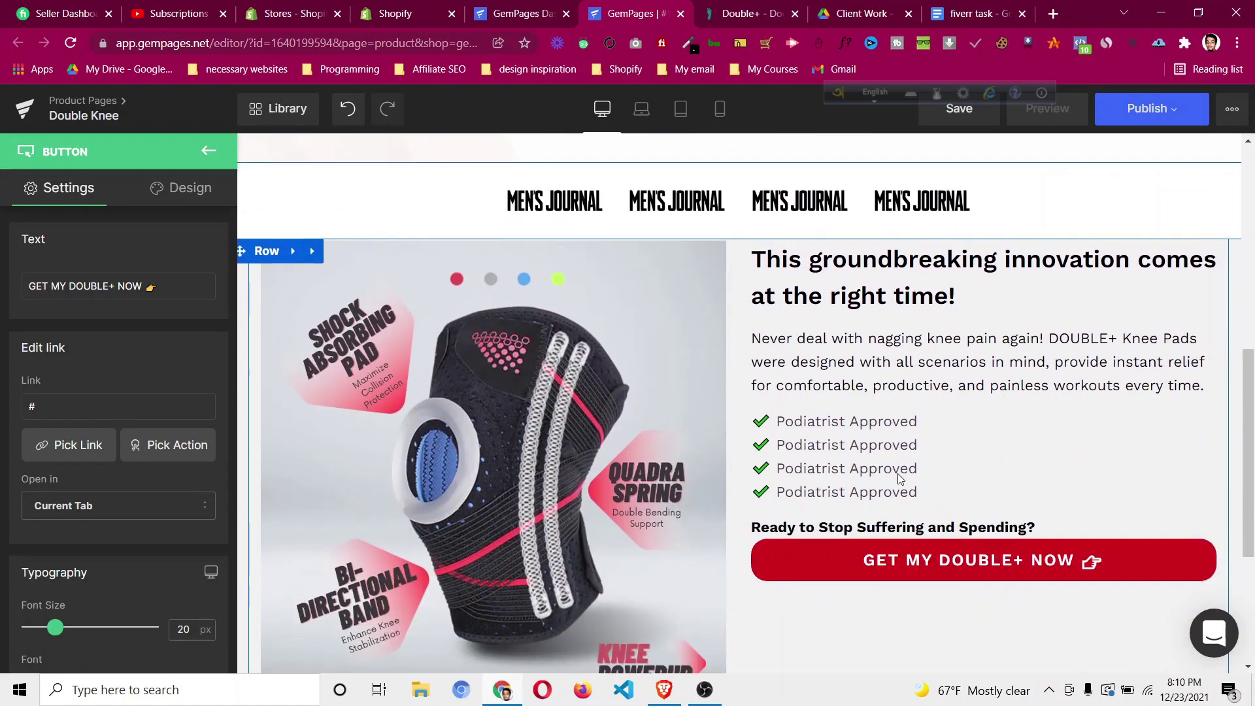
# Set the top margin of the grey section's "GET MY DOUBLE+ NOW" button to 15 px, using the doctorsteps.com layout as reference.
pyautogui.click(750, 14)
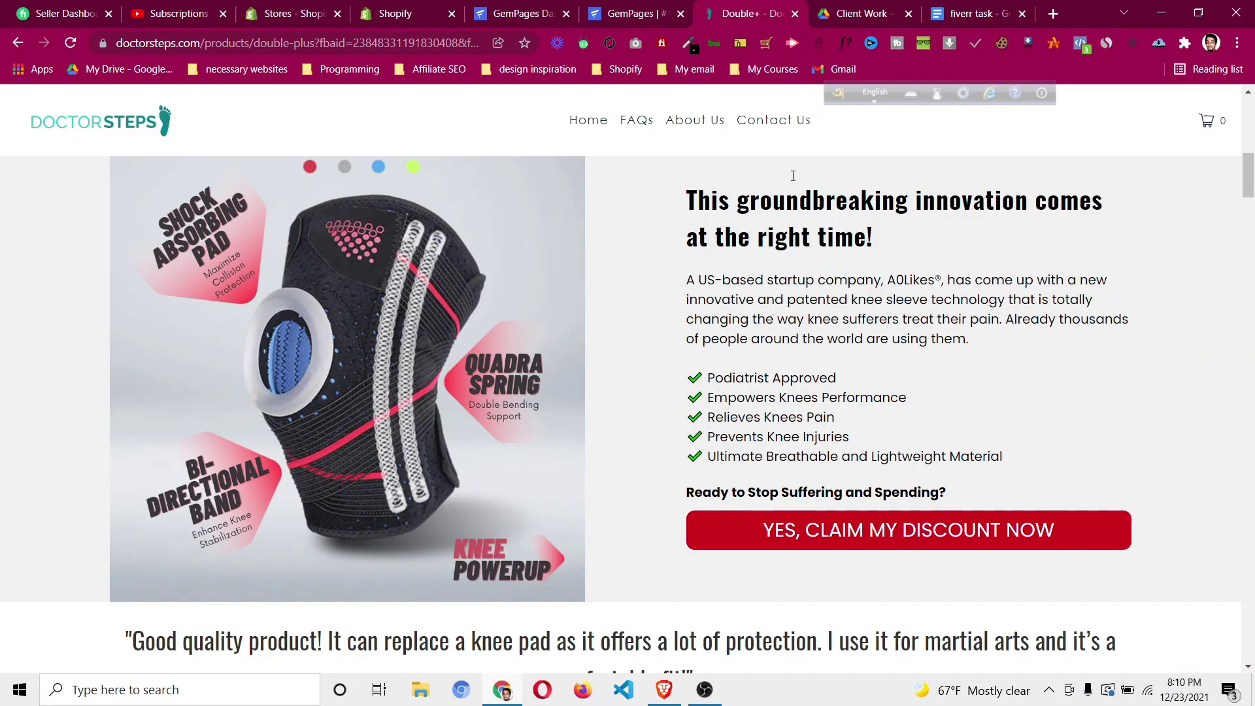
pyautogui.click(608, 15)
pyautogui.scroll(3, 1174, 421)
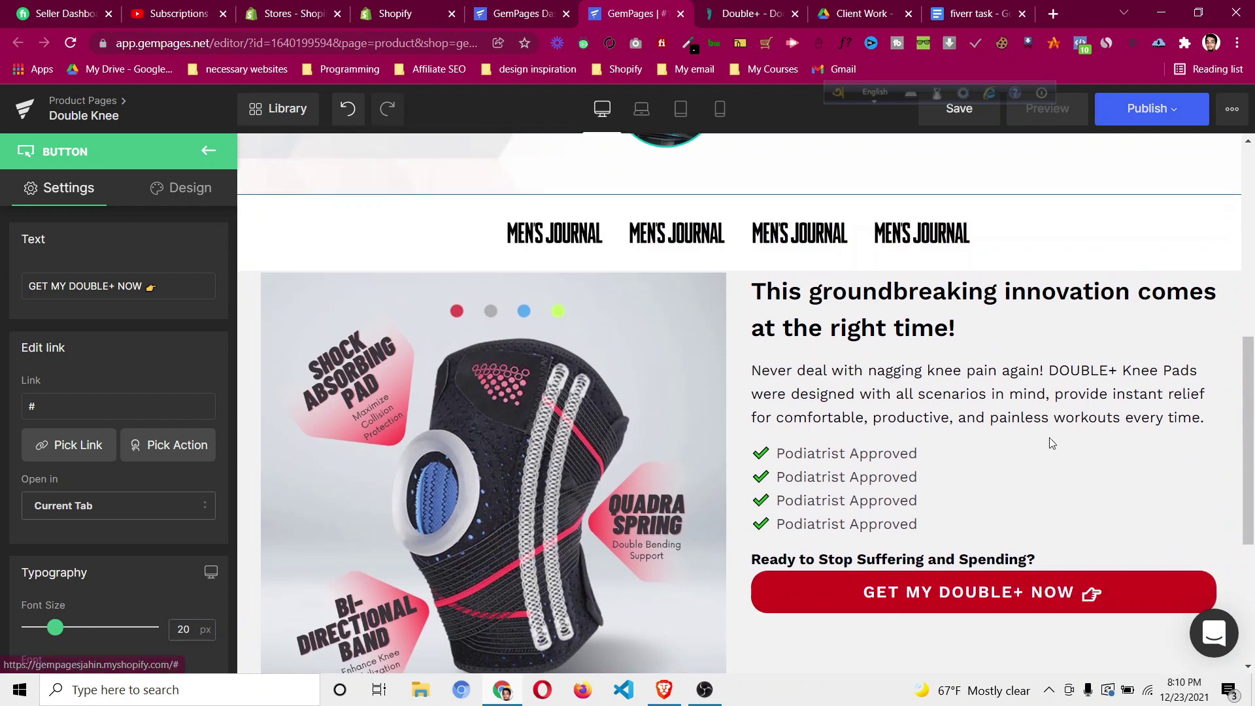
pyautogui.click(985, 513)
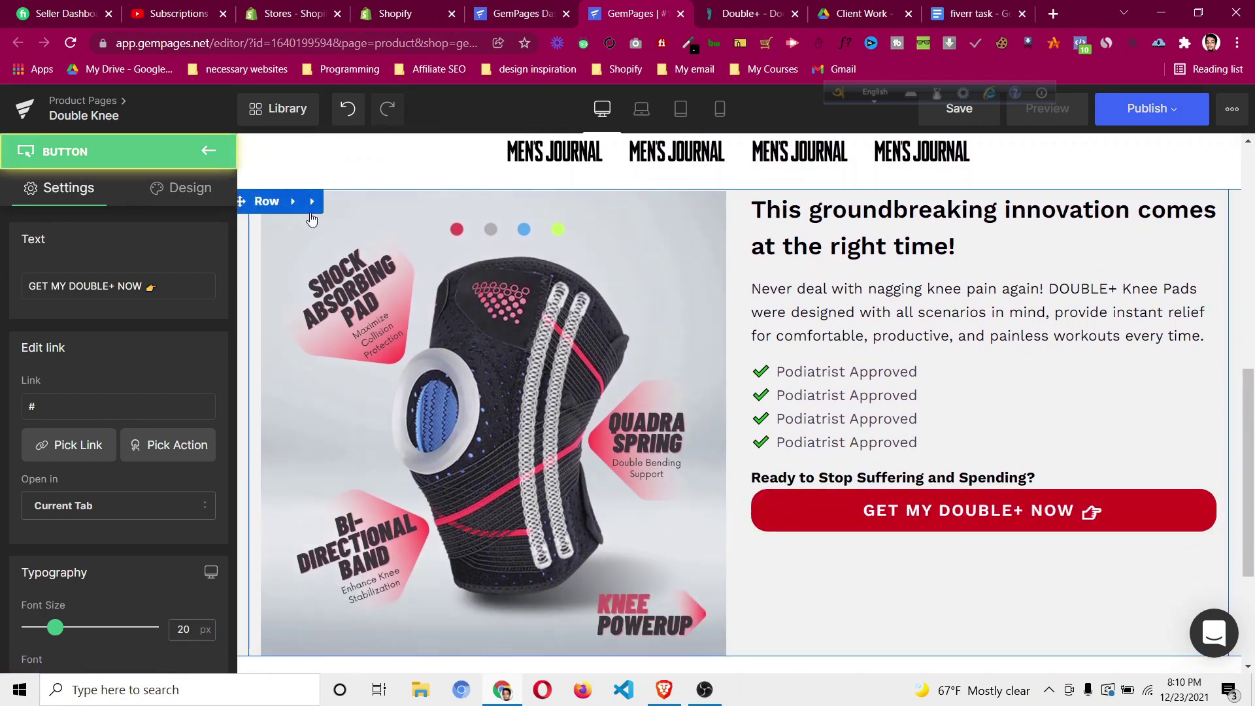
pyautogui.click(165, 196)
pyautogui.click(104, 288)
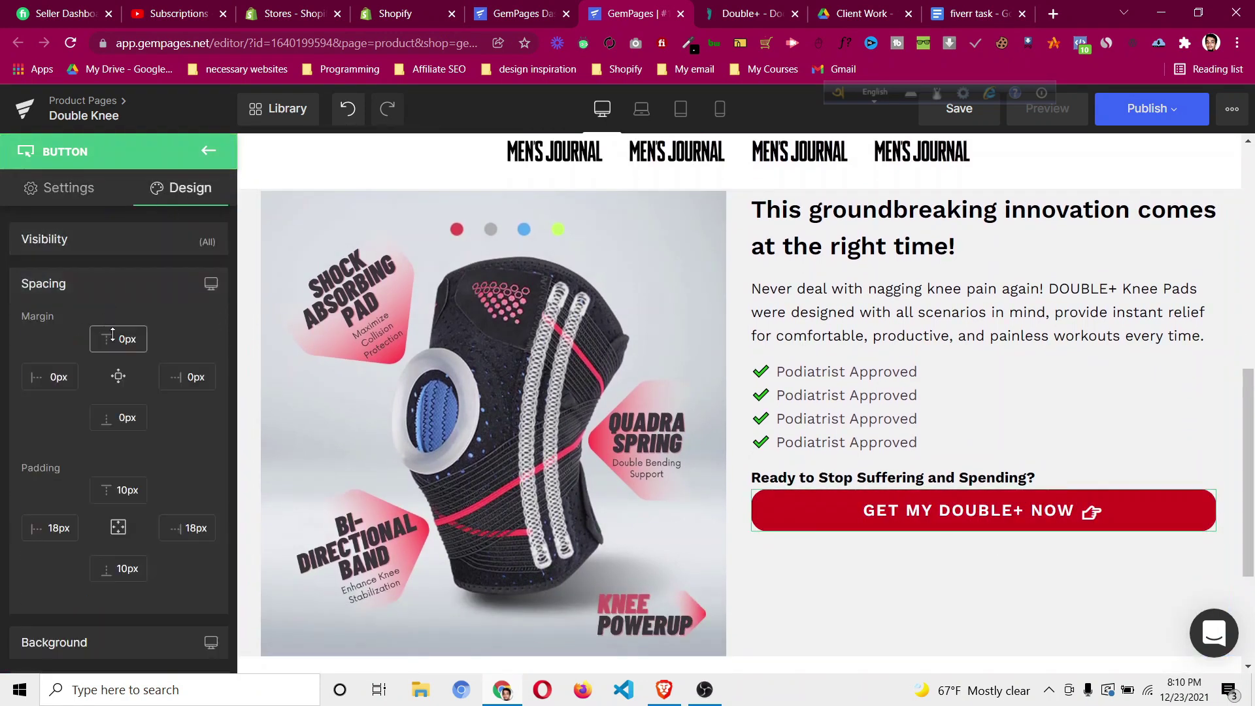
pyautogui.click(126, 346)
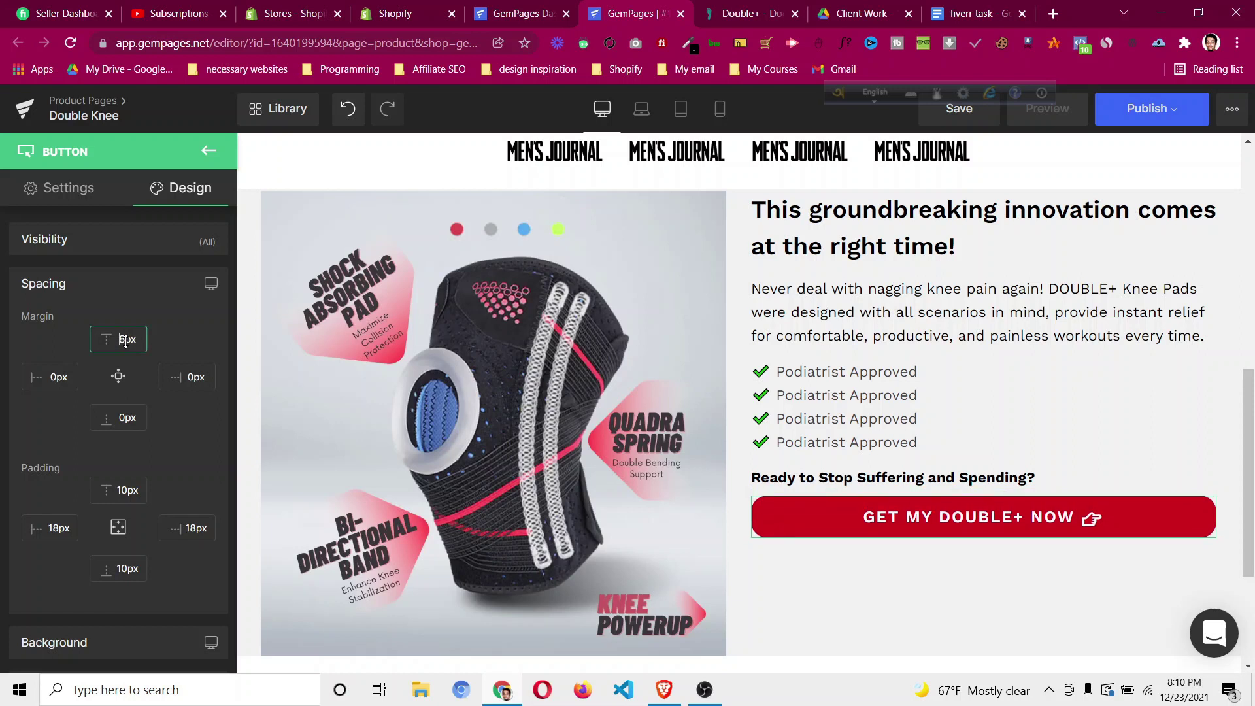
pyautogui.press('Up')
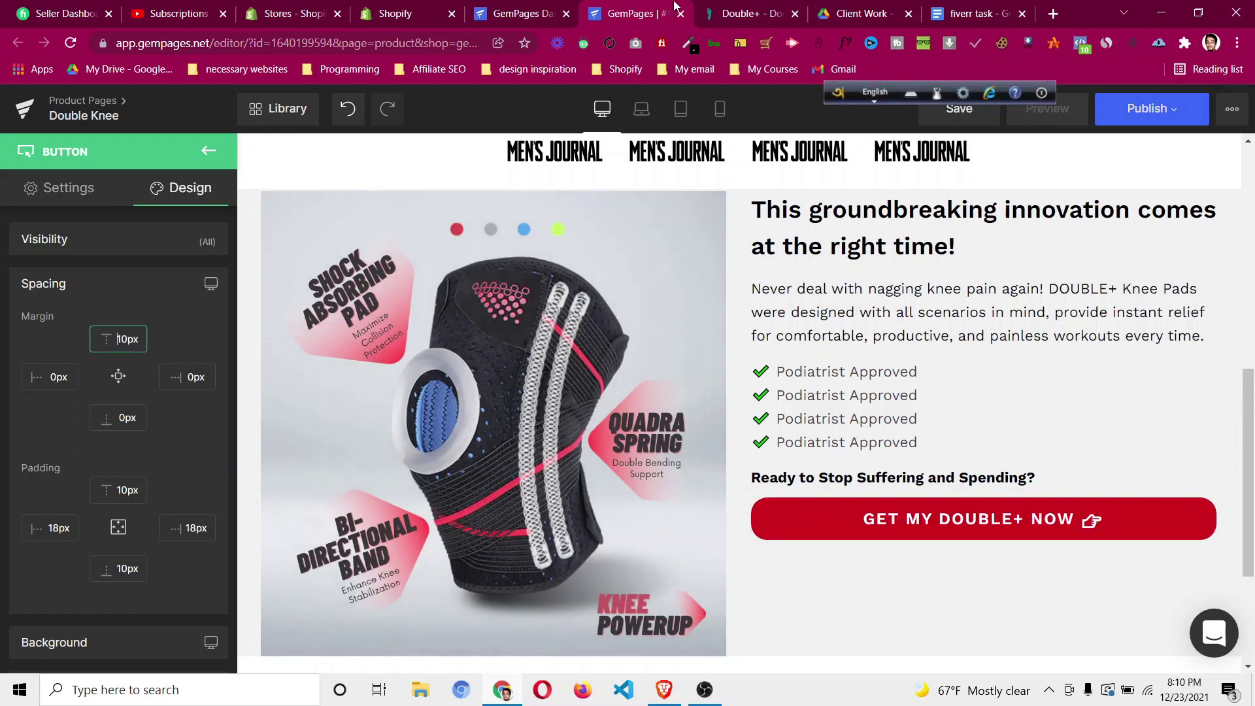
pyautogui.click(713, 16)
pyautogui.click(608, 16)
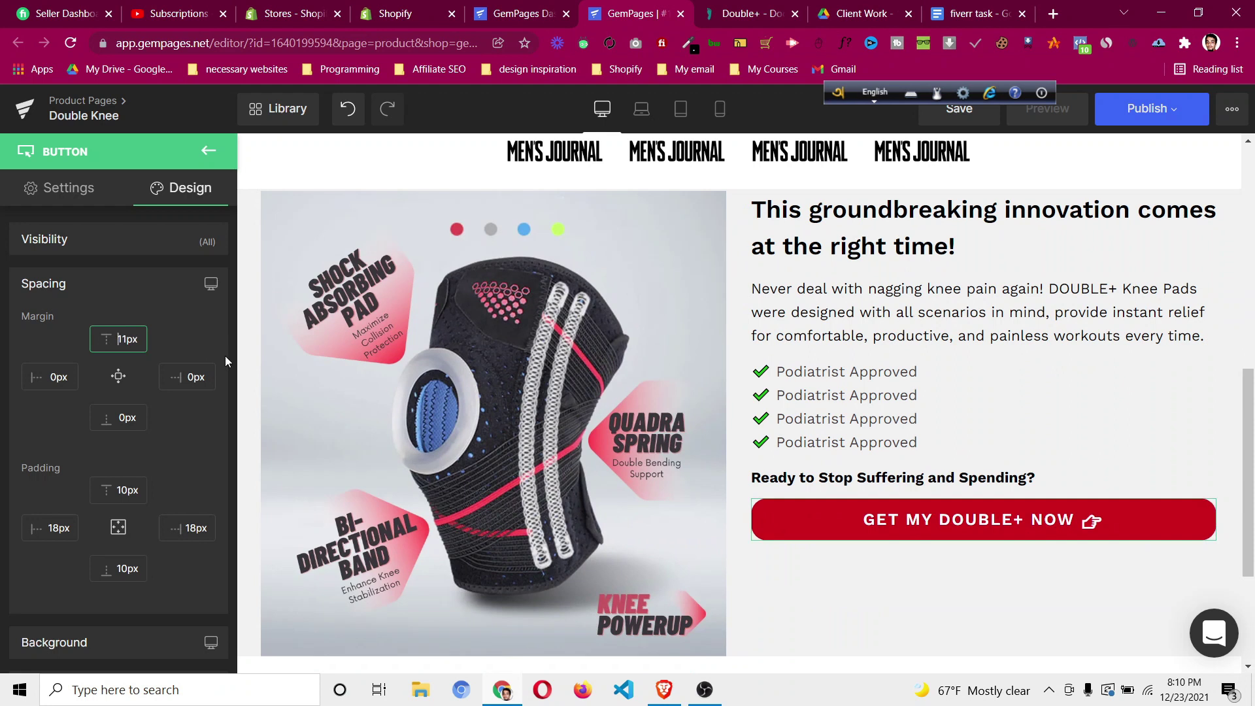
pyautogui.scroll(1, 691, 325)
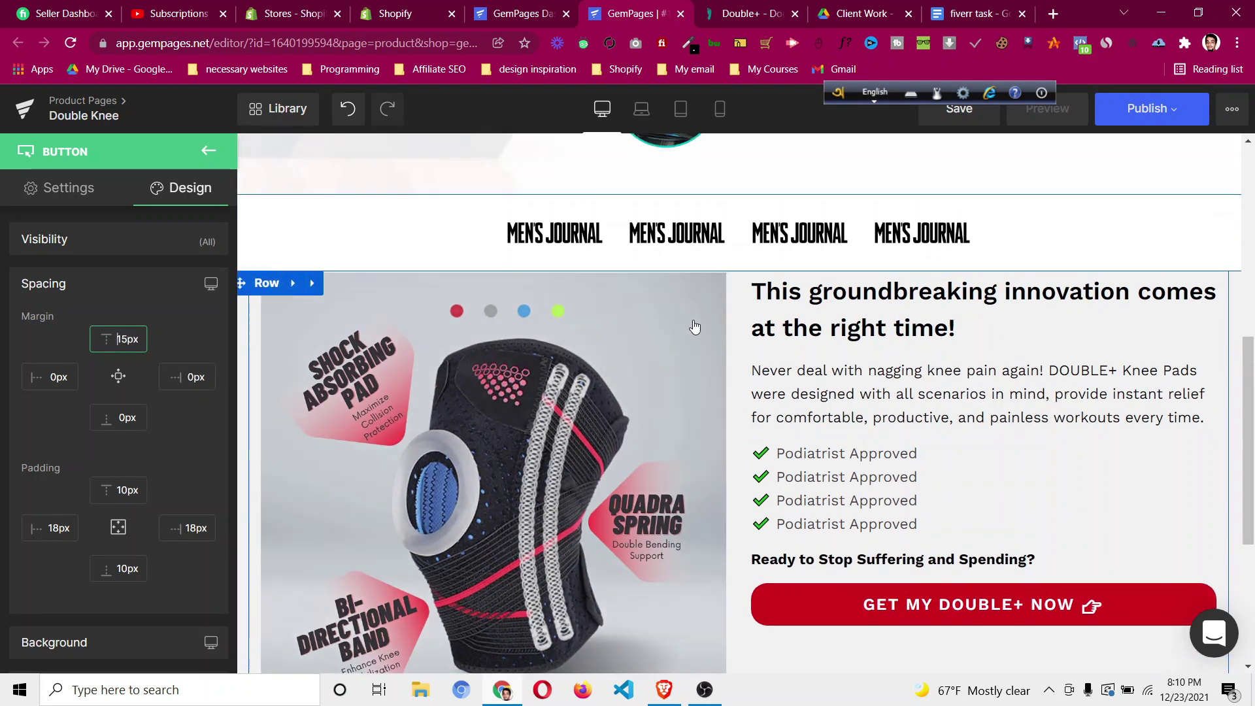
# Enable equal height on the grey innovation section's two-column row and set its vertical alignment to Middle.
pyautogui.scroll(-2, 698, 328)
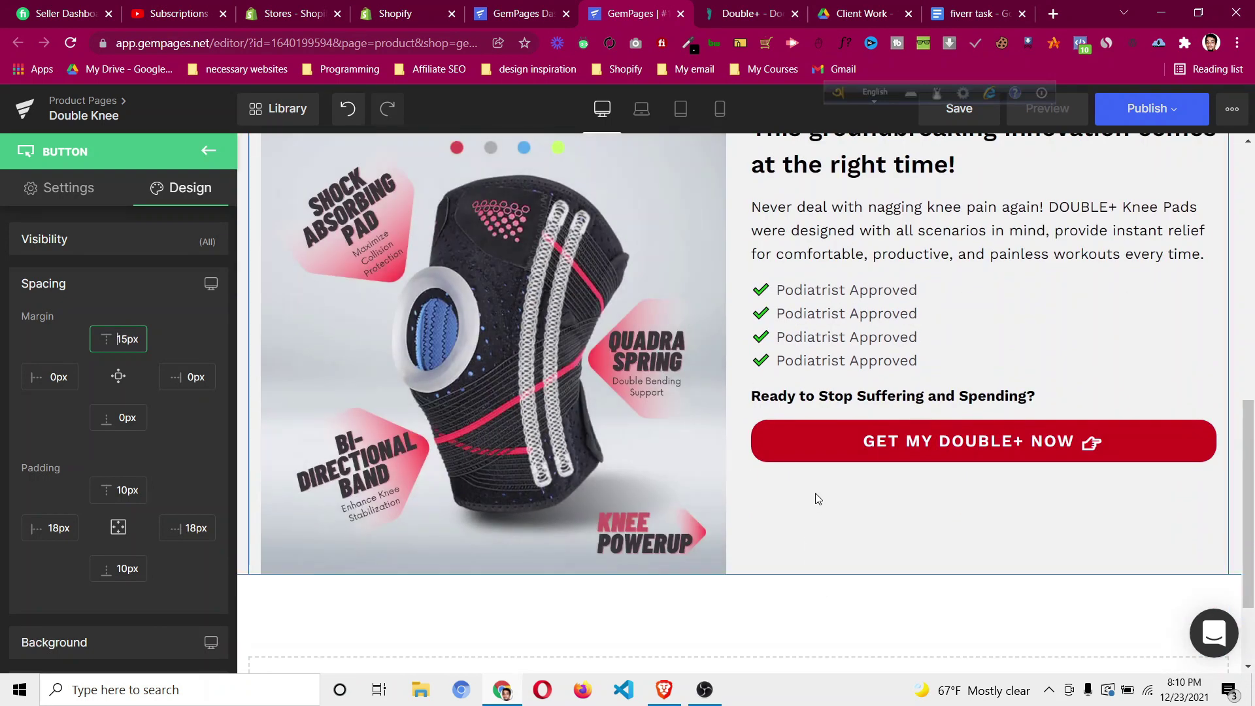
pyautogui.scroll(2, 826, 533)
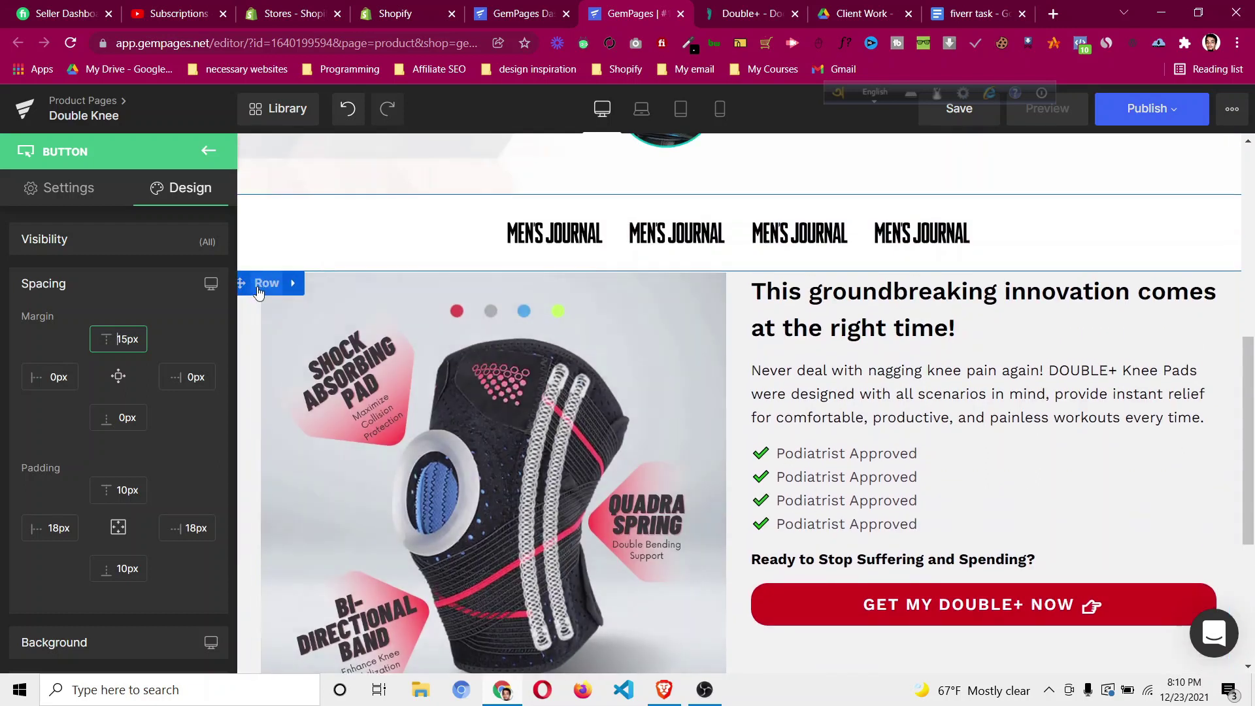
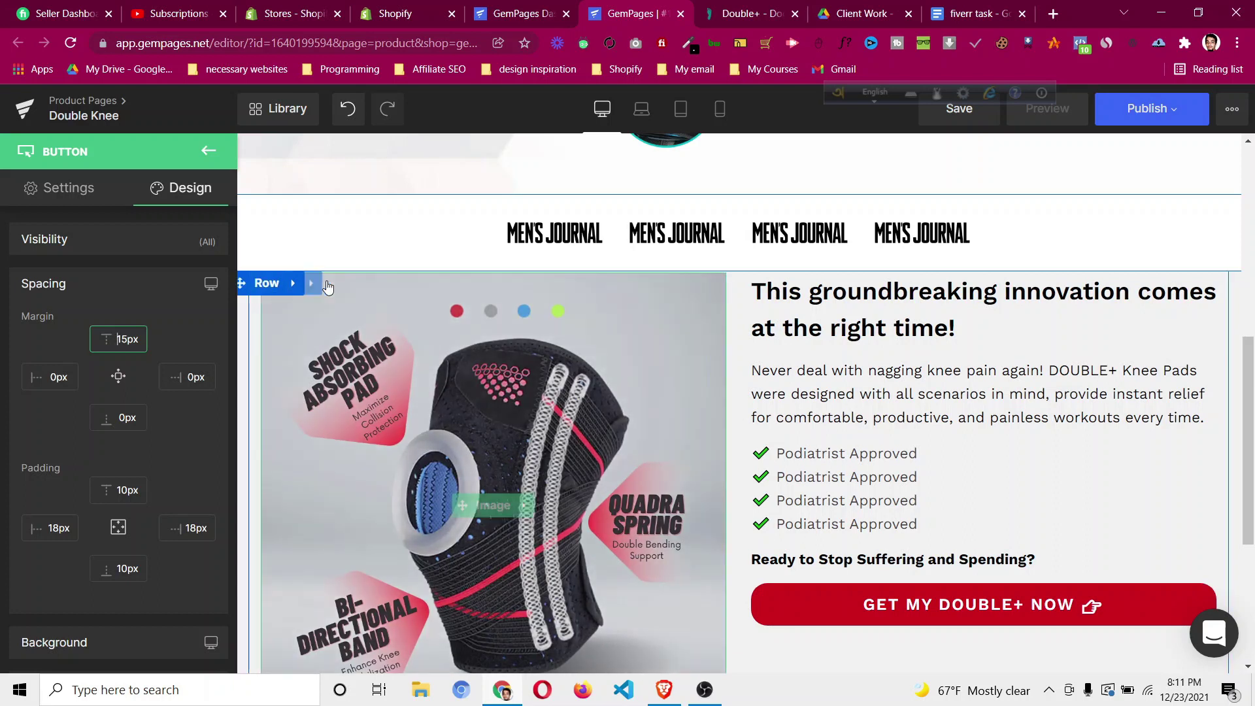
pyautogui.click(314, 288)
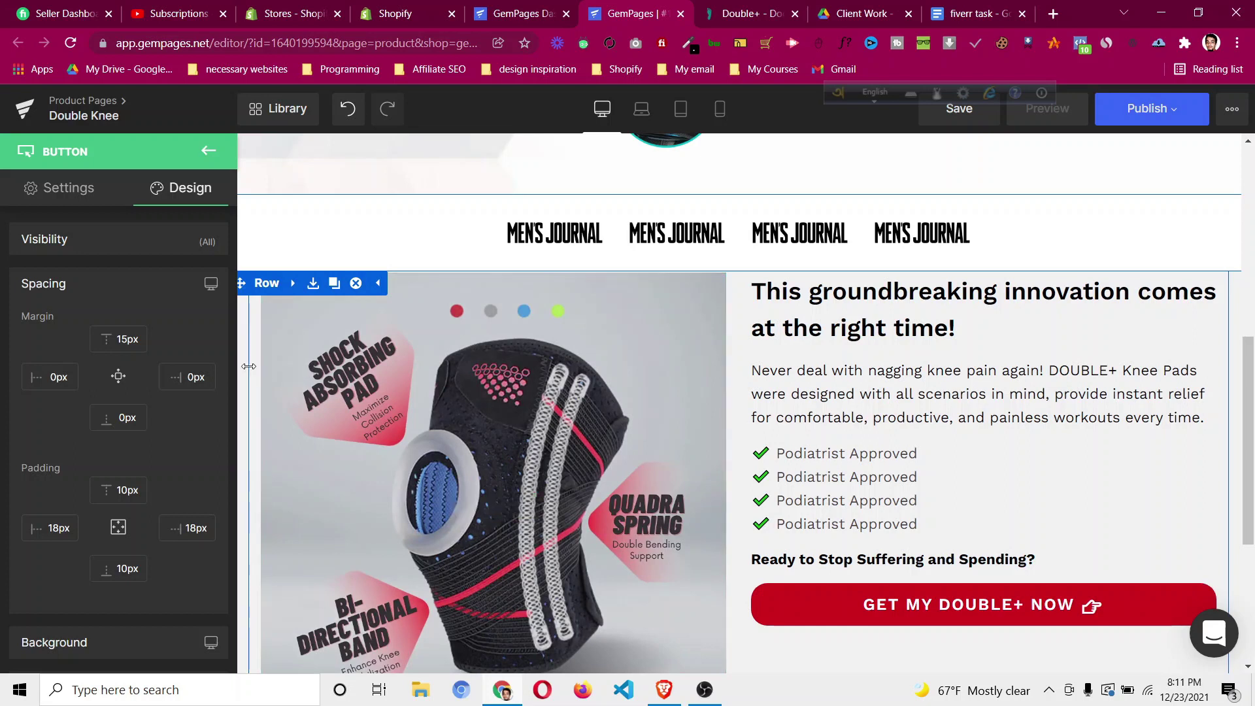
pyautogui.click(370, 234)
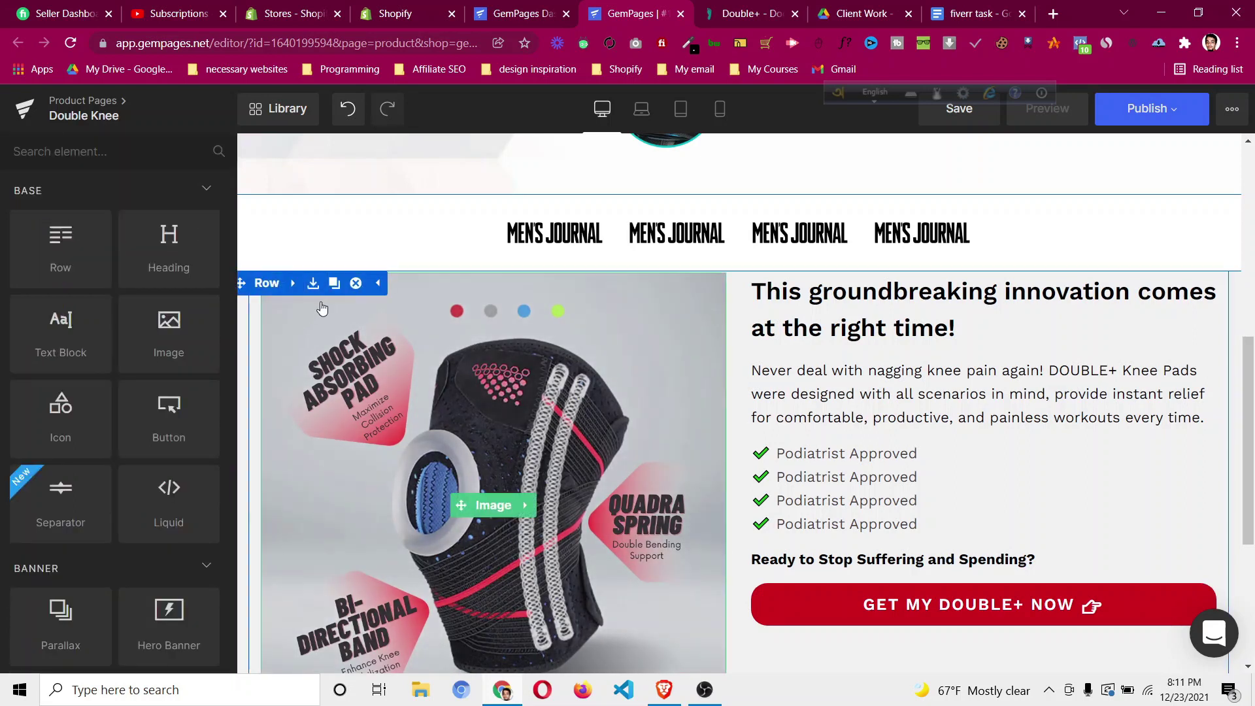
pyautogui.rightClick(376, 288)
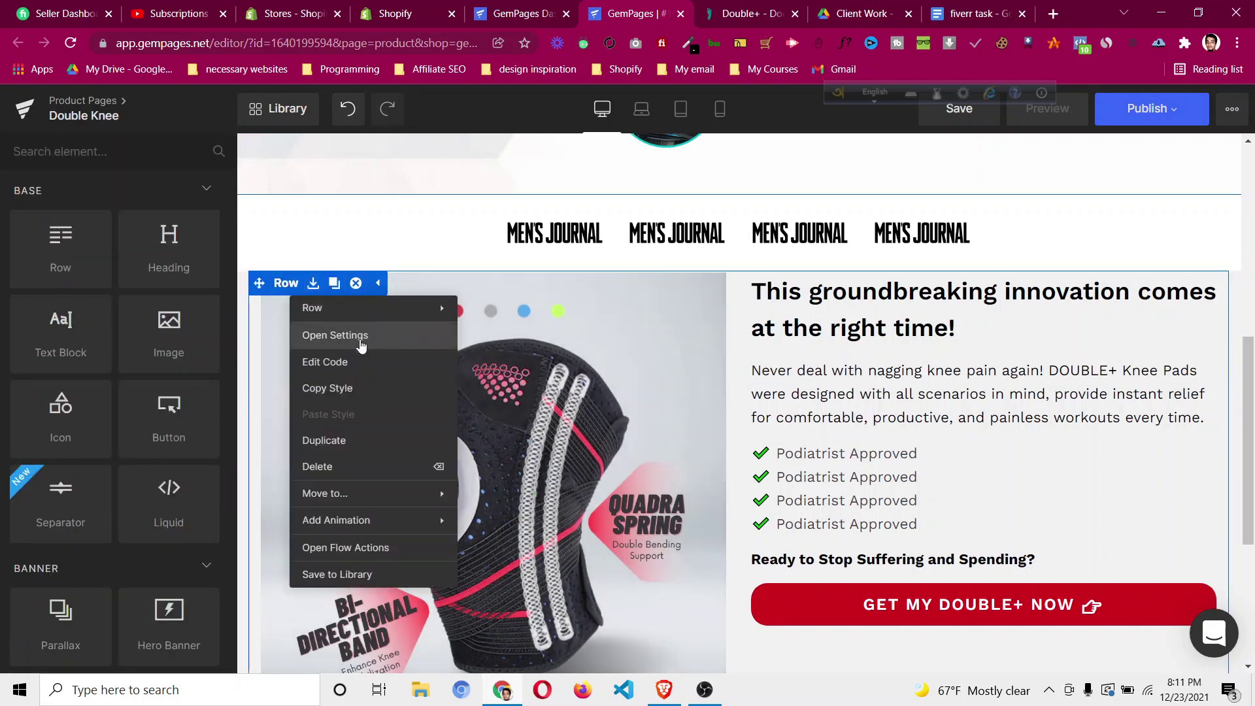
pyautogui.click(356, 335)
pyautogui.scroll(-5, 111, 398)
pyautogui.click(194, 449)
pyautogui.click(131, 533)
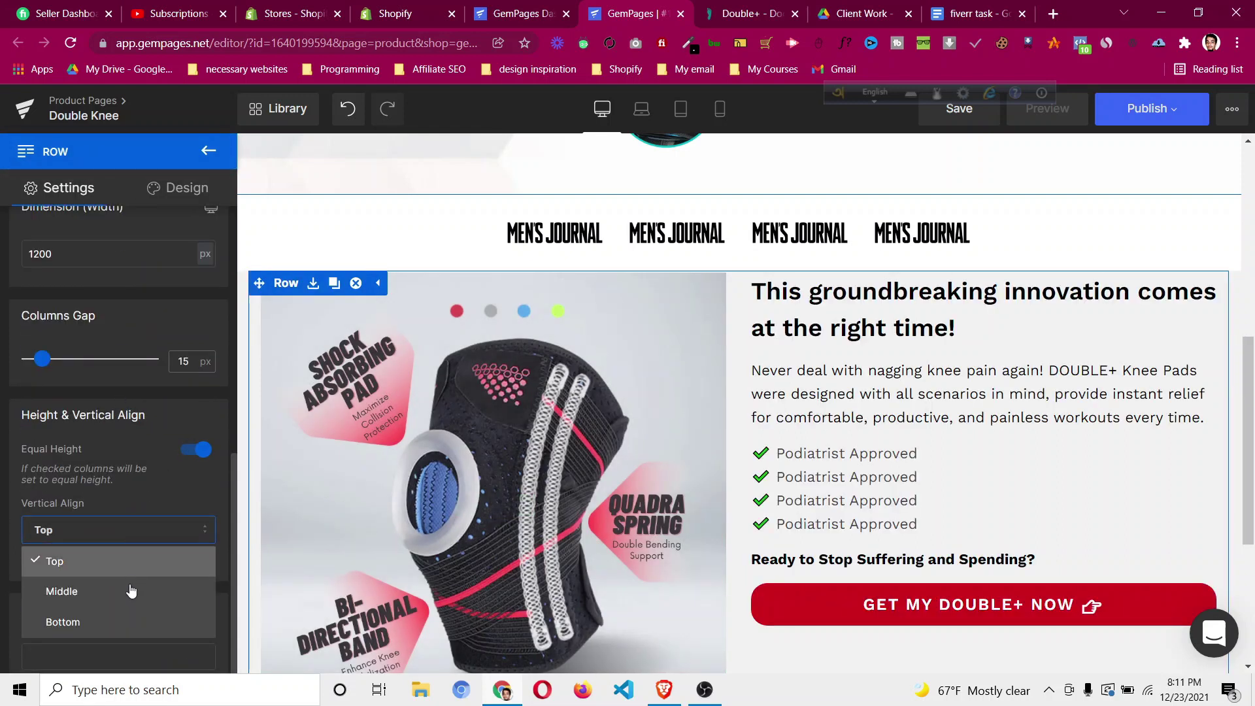
pyautogui.click(132, 590)
pyautogui.scroll(-4, 886, 510)
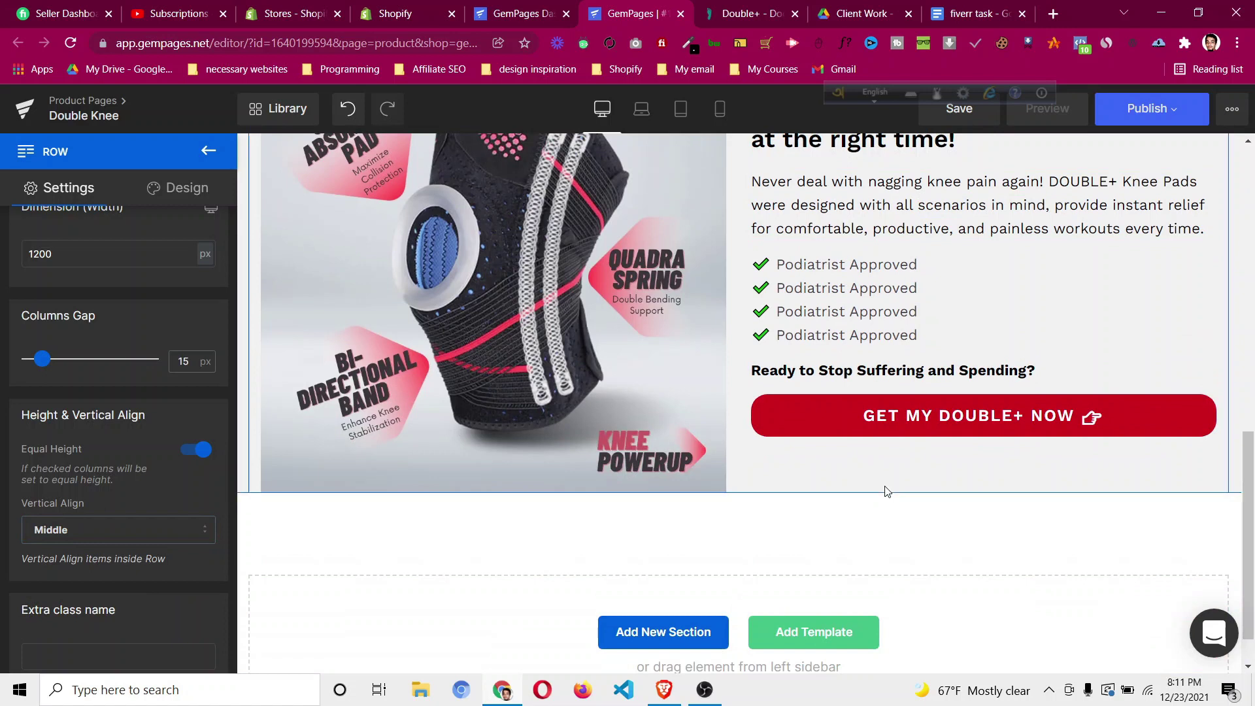
pyautogui.scroll(3, 888, 497)
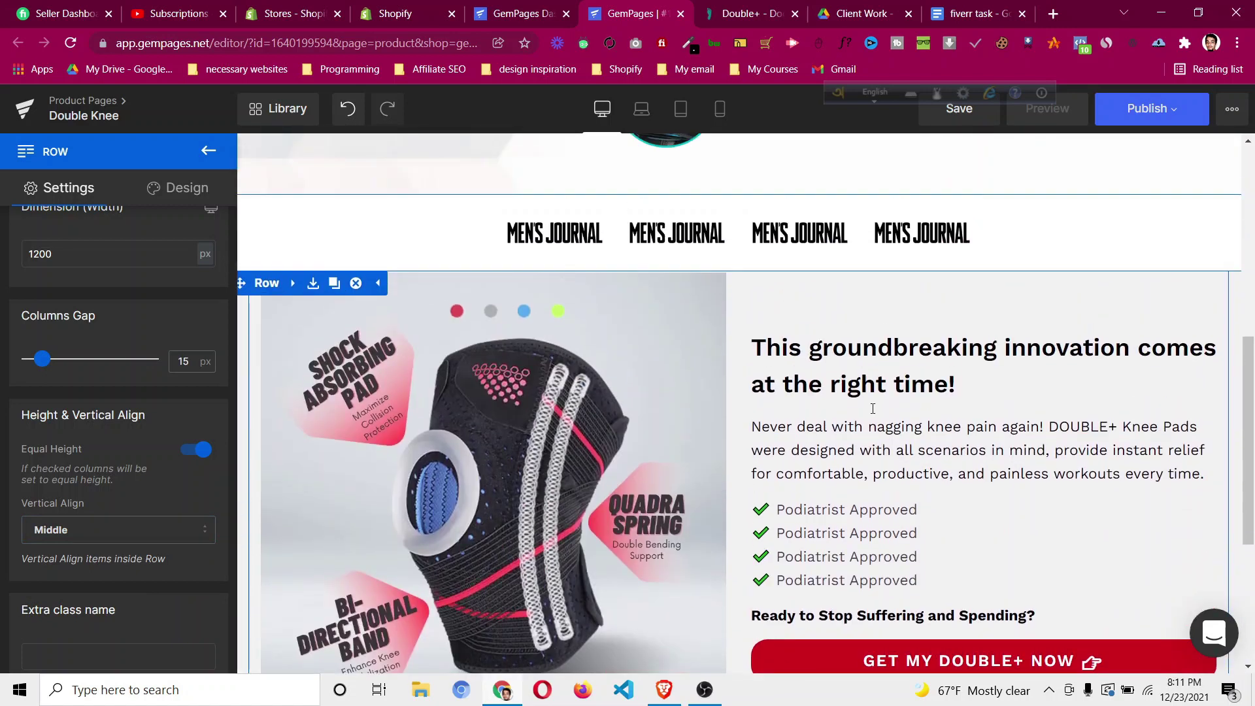
# In the mobile layout, center the "This groundbreaking innovation comes at the right time!" heading.
pyautogui.click(720, 108)
pyautogui.scroll(-4, 719, 366)
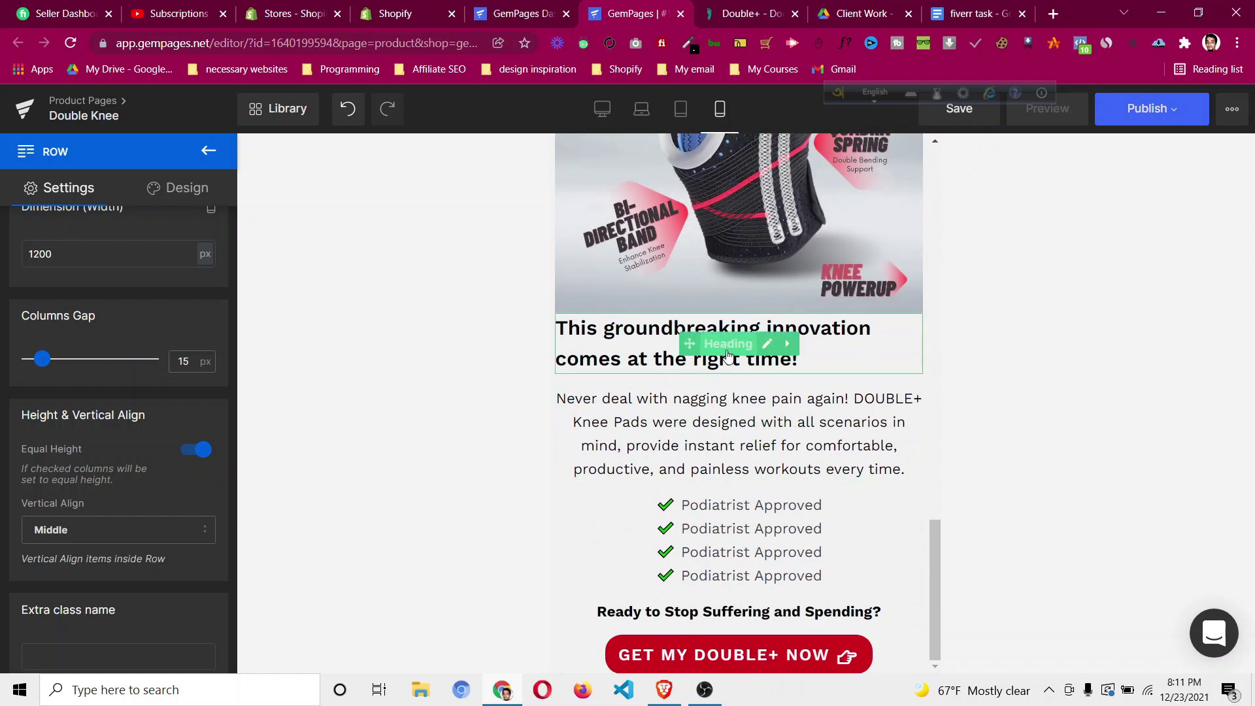
pyautogui.scroll(17, 735, 321)
pyautogui.scroll(-10, 738, 328)
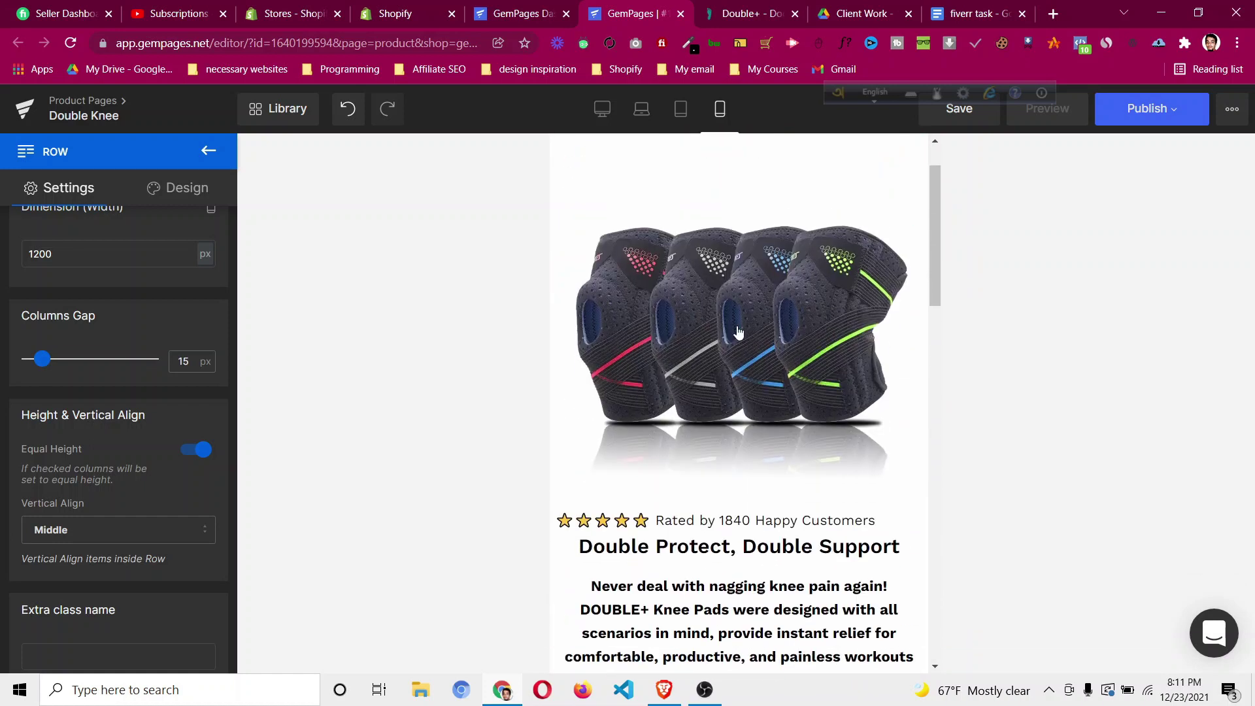
pyautogui.scroll(-7, 738, 328)
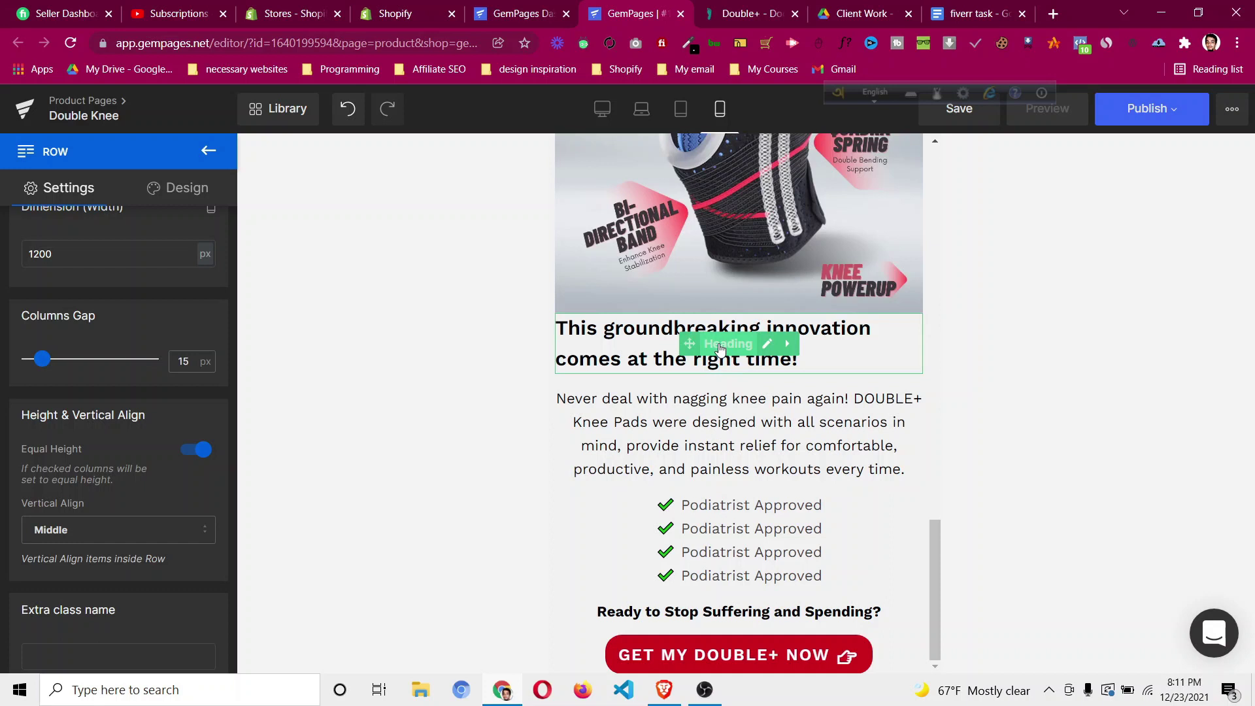
pyautogui.scroll(-5, 85, 452)
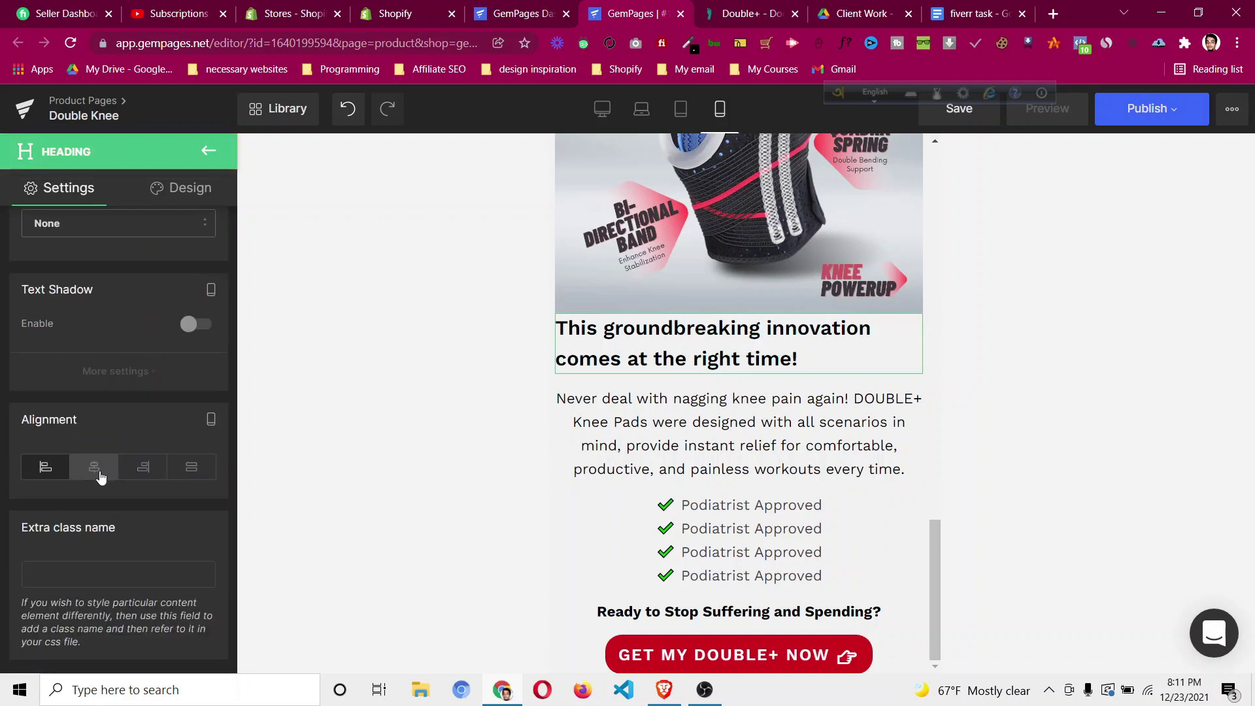
pyautogui.click(100, 476)
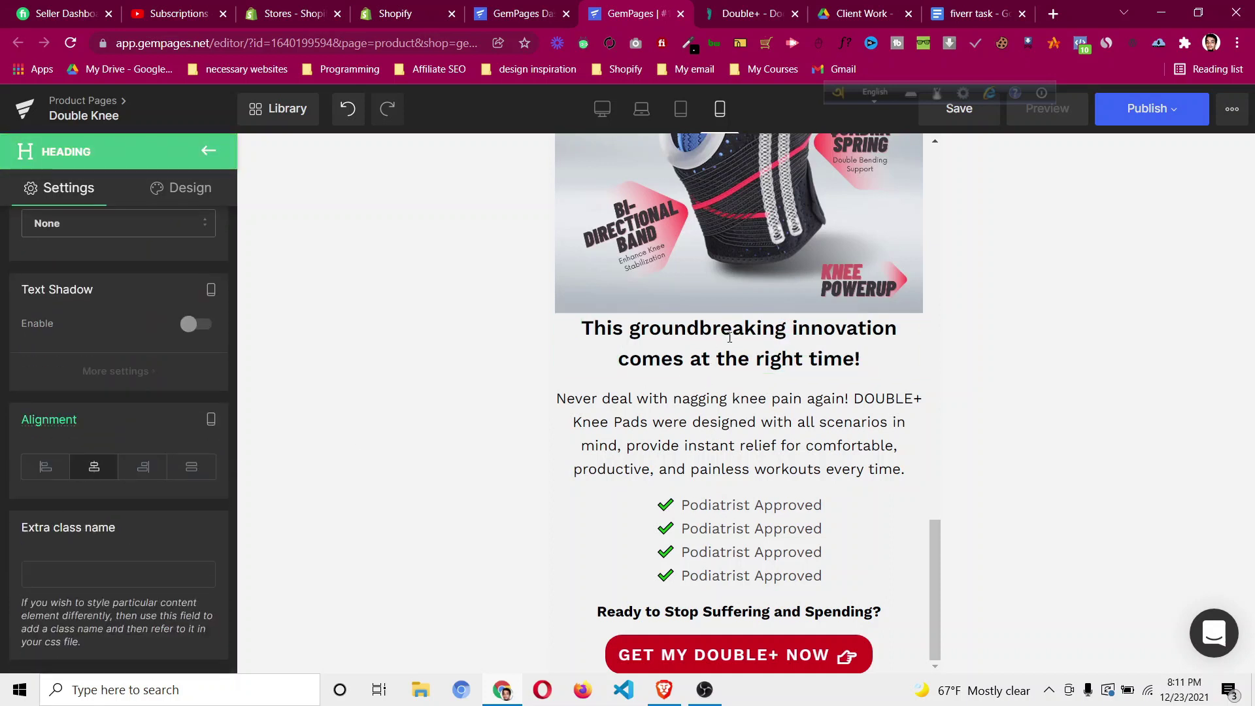
# Set the innovation heading's top margin to 15 px for mobile, then return to the desktop layout.
pyautogui.click(186, 190)
pyautogui.click(127, 288)
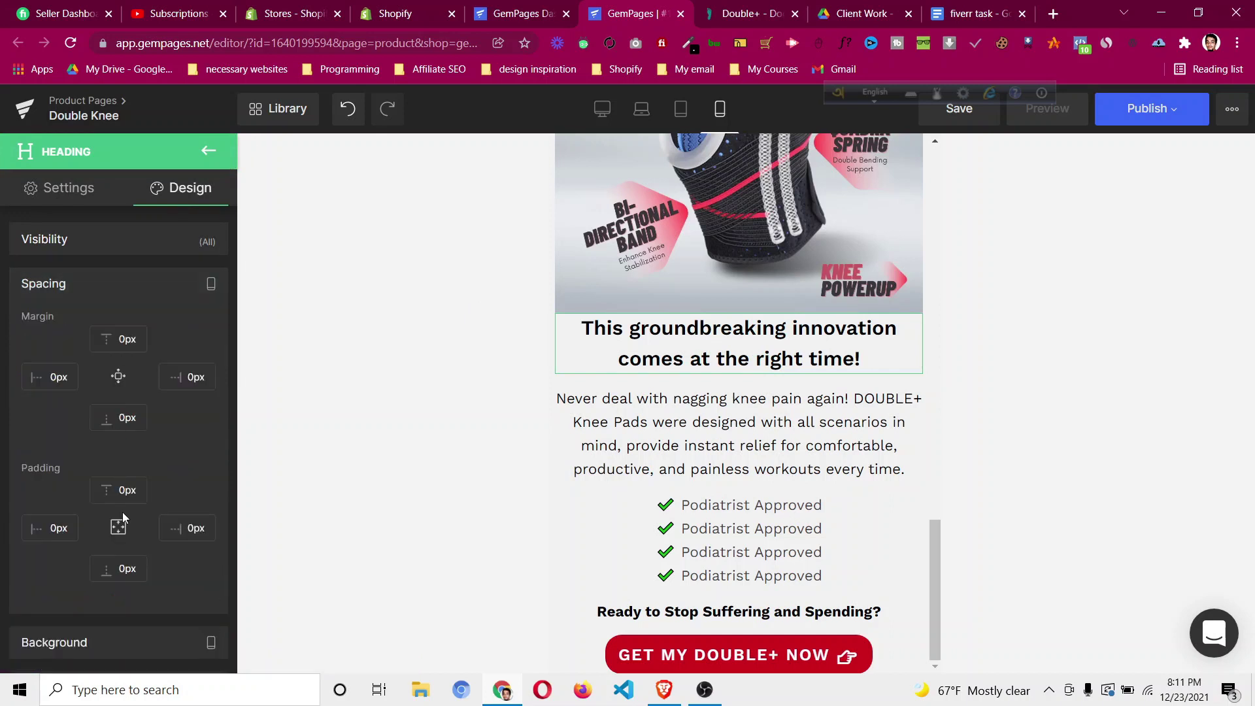
pyautogui.moveTo(124, 333); pyautogui.dragTo(136, 319)
pyautogui.press('Up')
pyautogui.press('Up')
pyautogui.press('Up')
pyautogui.press('Up')
pyautogui.scroll(-1, 726, 510)
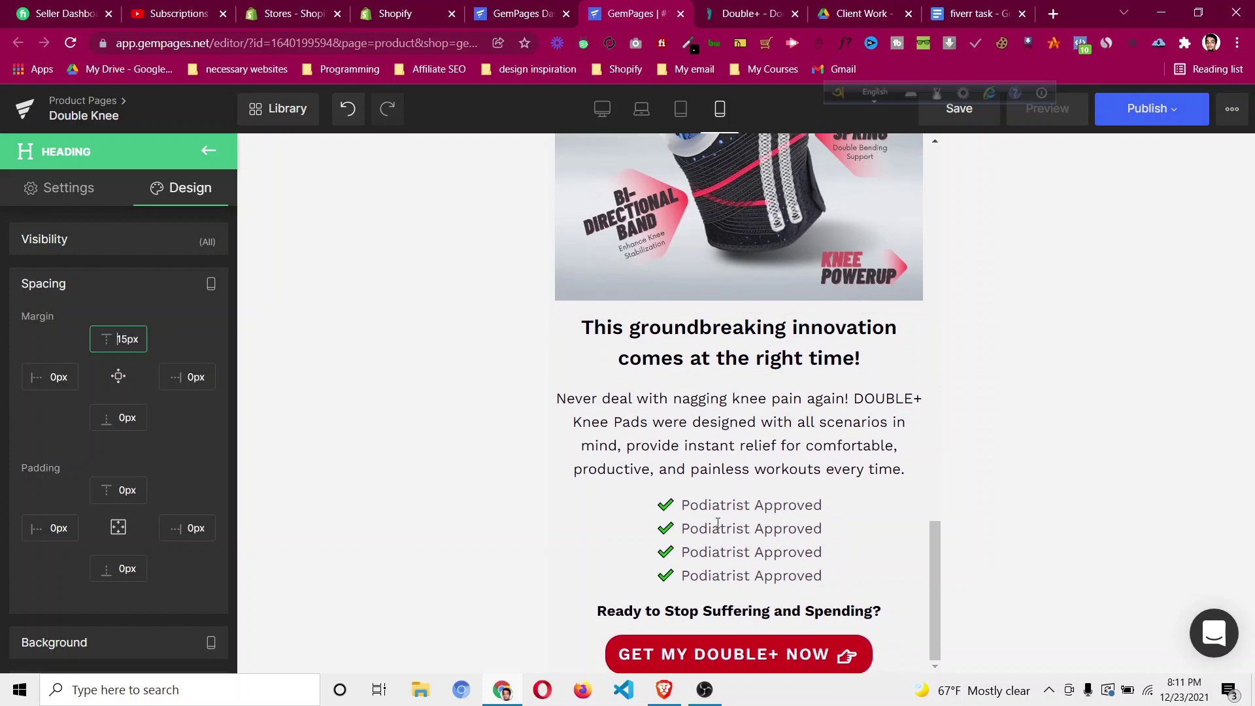
pyautogui.click(602, 109)
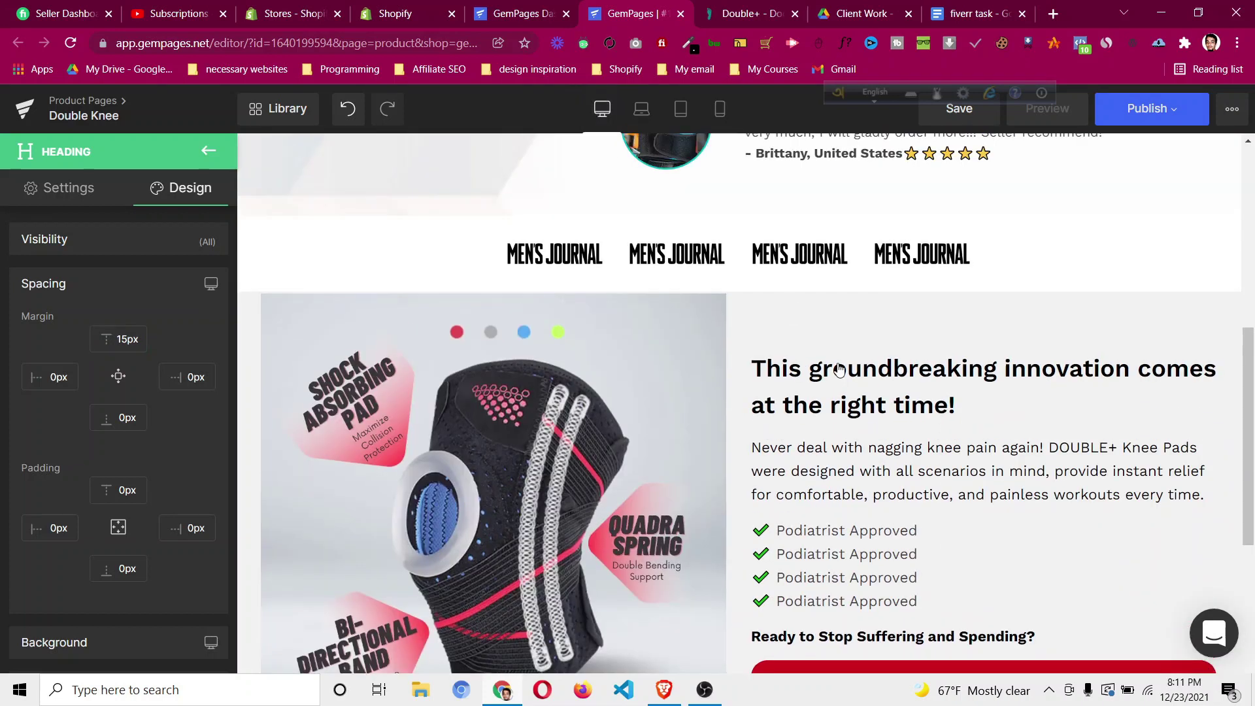
# Check the font of the "Good quality product!" testimonial quote on doctorsteps.com with WhatFont.
pyautogui.click(726, 20)
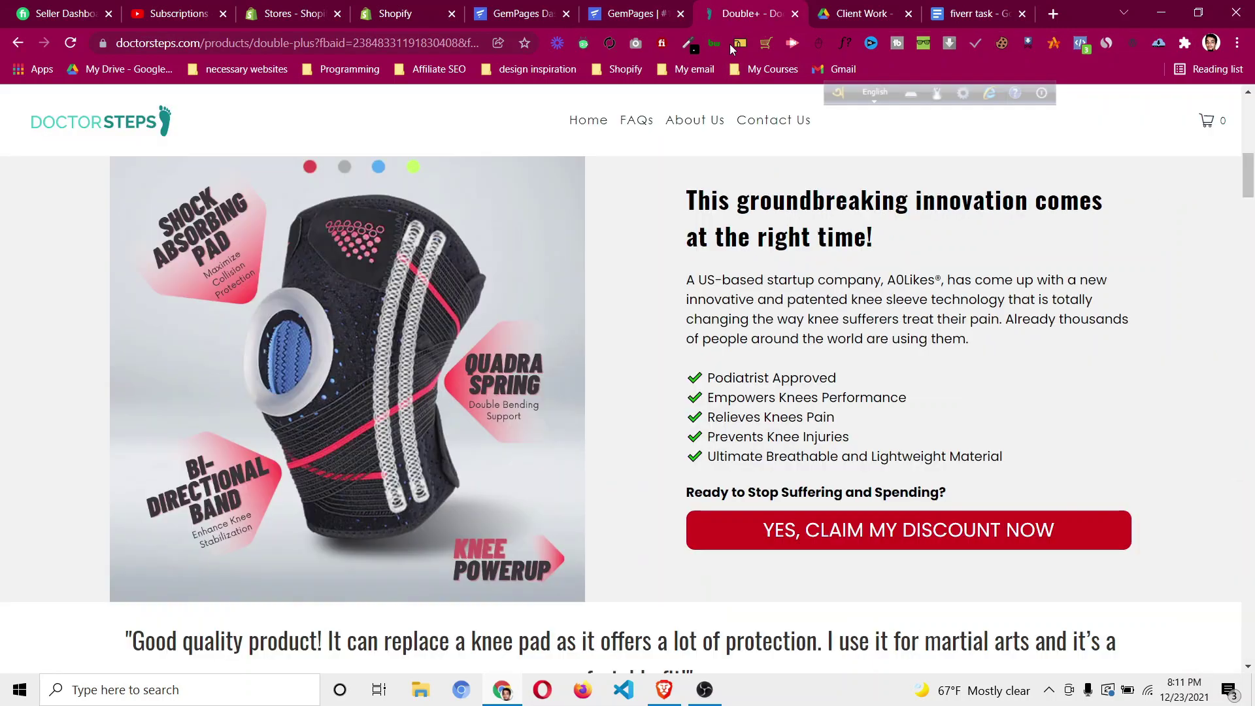
pyautogui.scroll(-5, 750, 264)
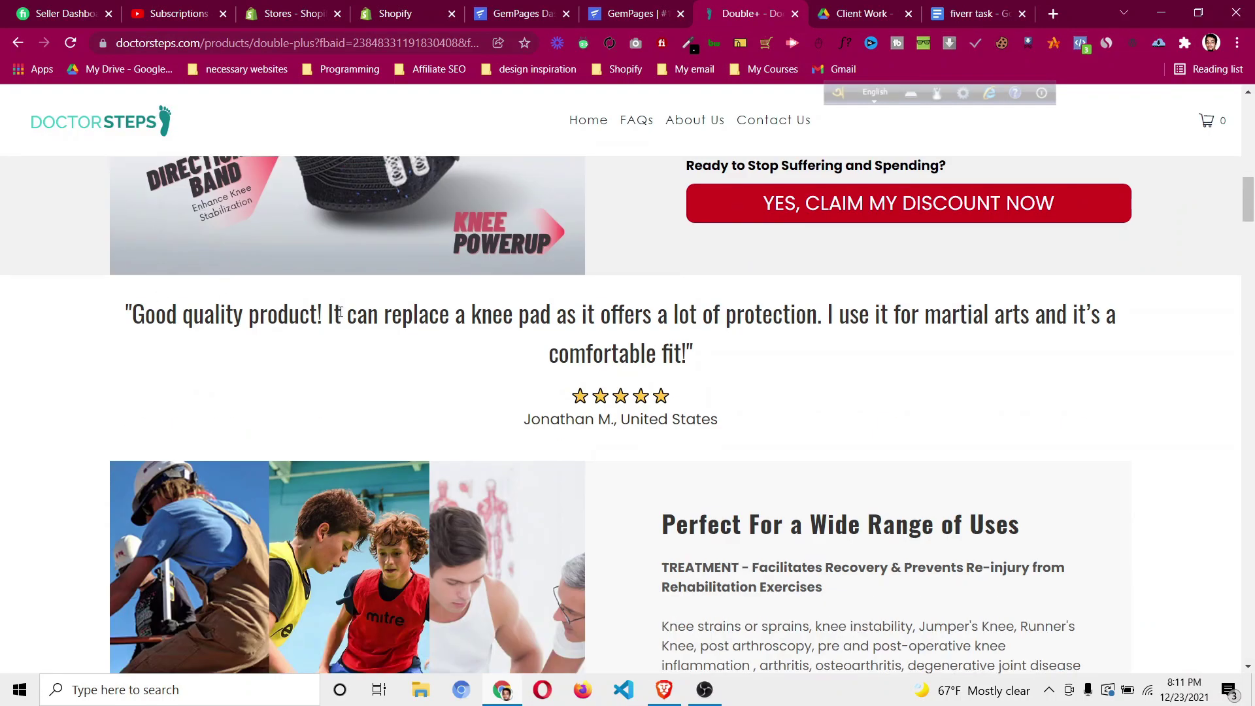
pyautogui.click(846, 44)
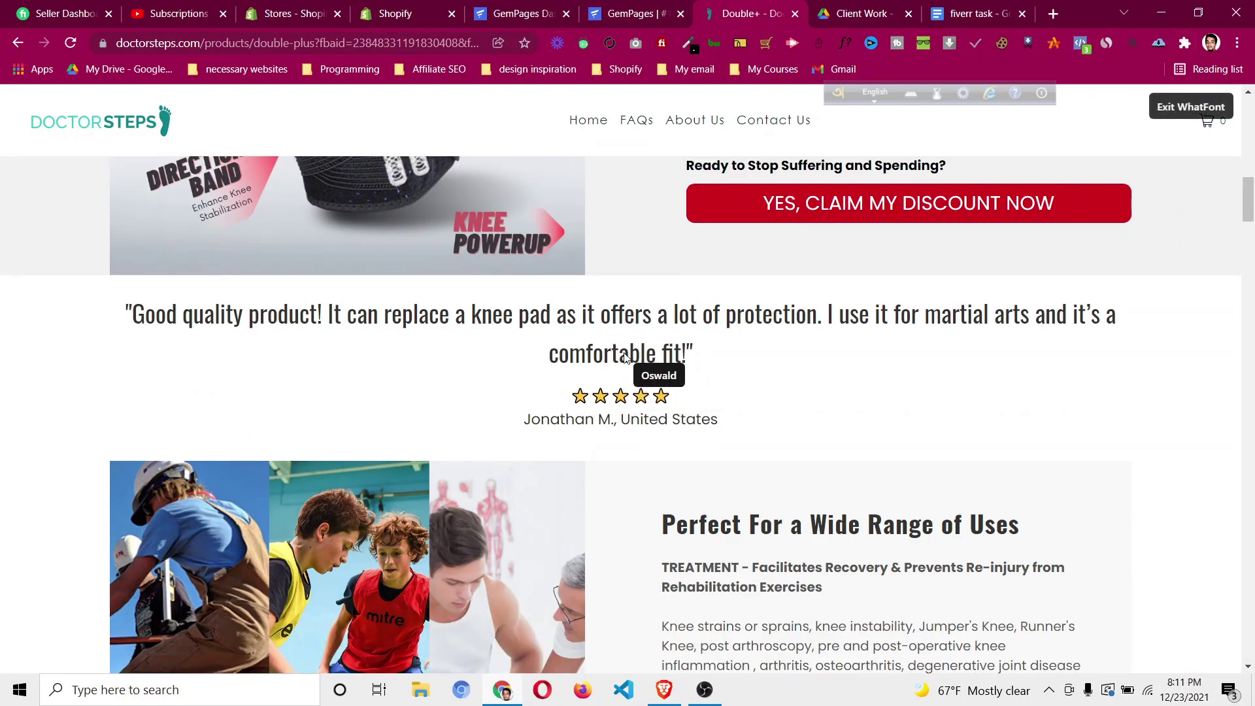
pyautogui.click(626, 358)
pyautogui.click(875, 387)
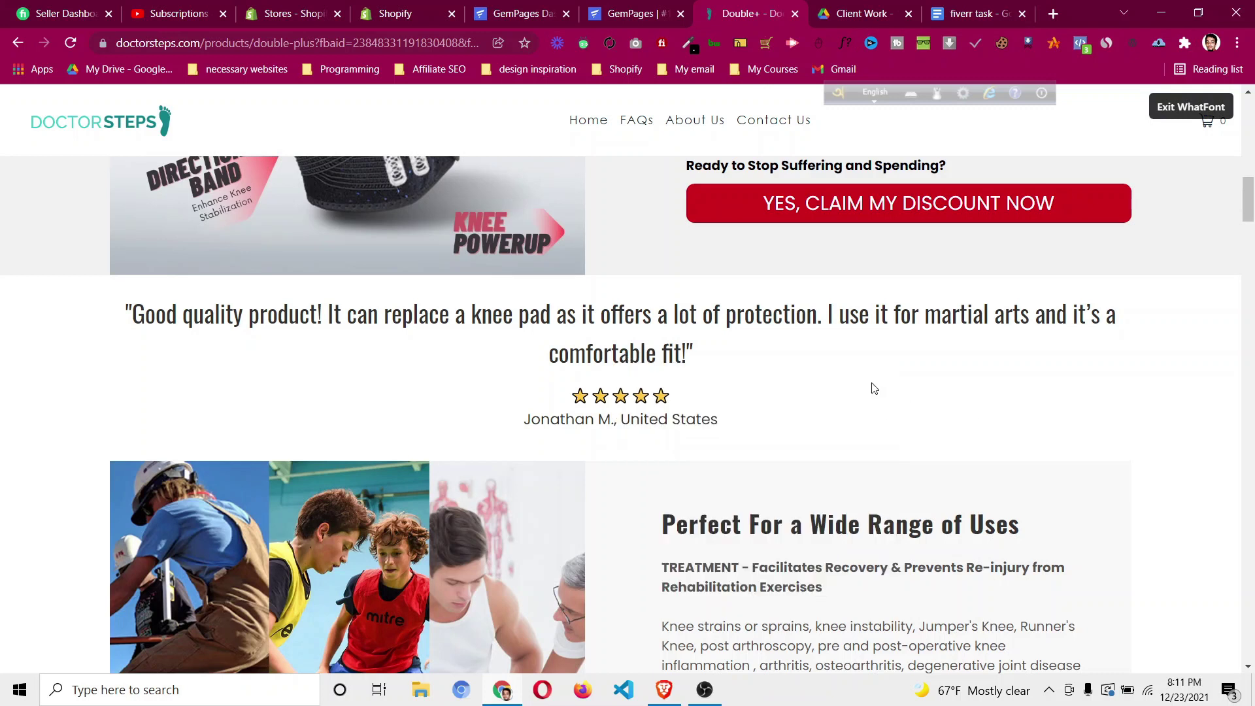
pyautogui.click(1194, 114)
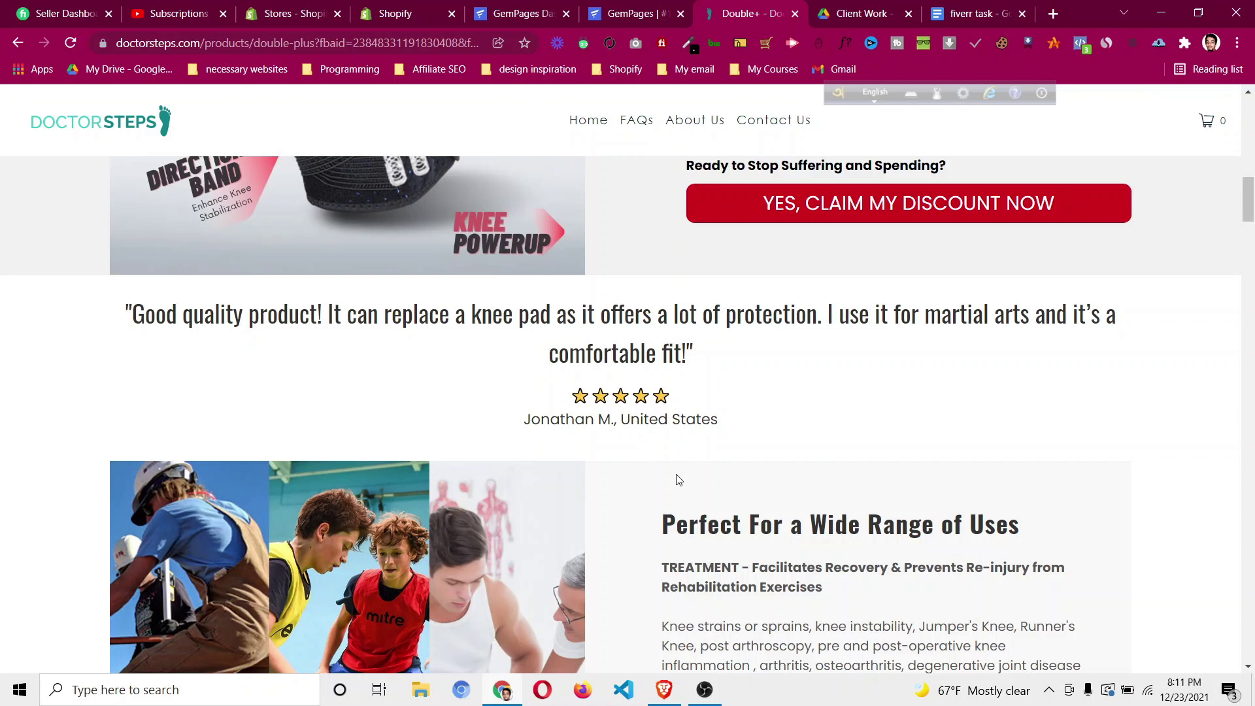
# Compare the testimonial and "Perfect For a Wide Range of Uses" sections on doctorsteps.com with the end of the GemPages page.
pyautogui.scroll(5, 678, 481)
pyautogui.scroll(-3, 750, 292)
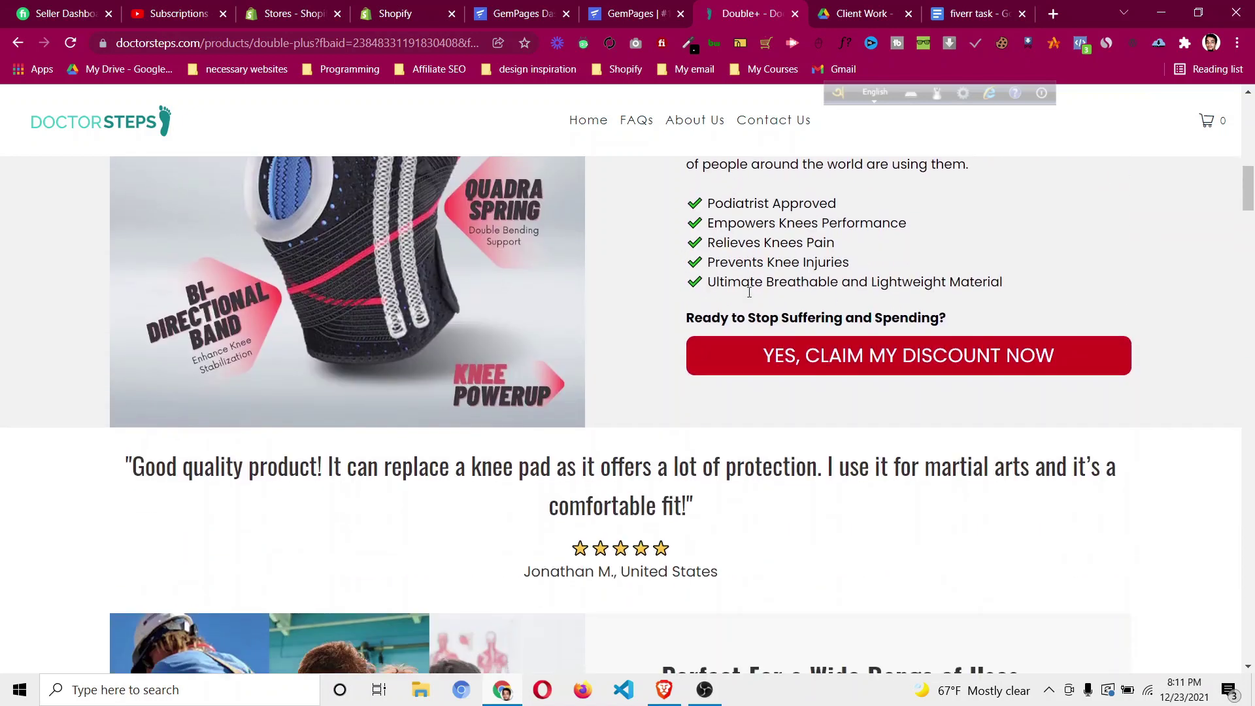
pyautogui.scroll(-2, 750, 292)
pyautogui.click(634, 6)
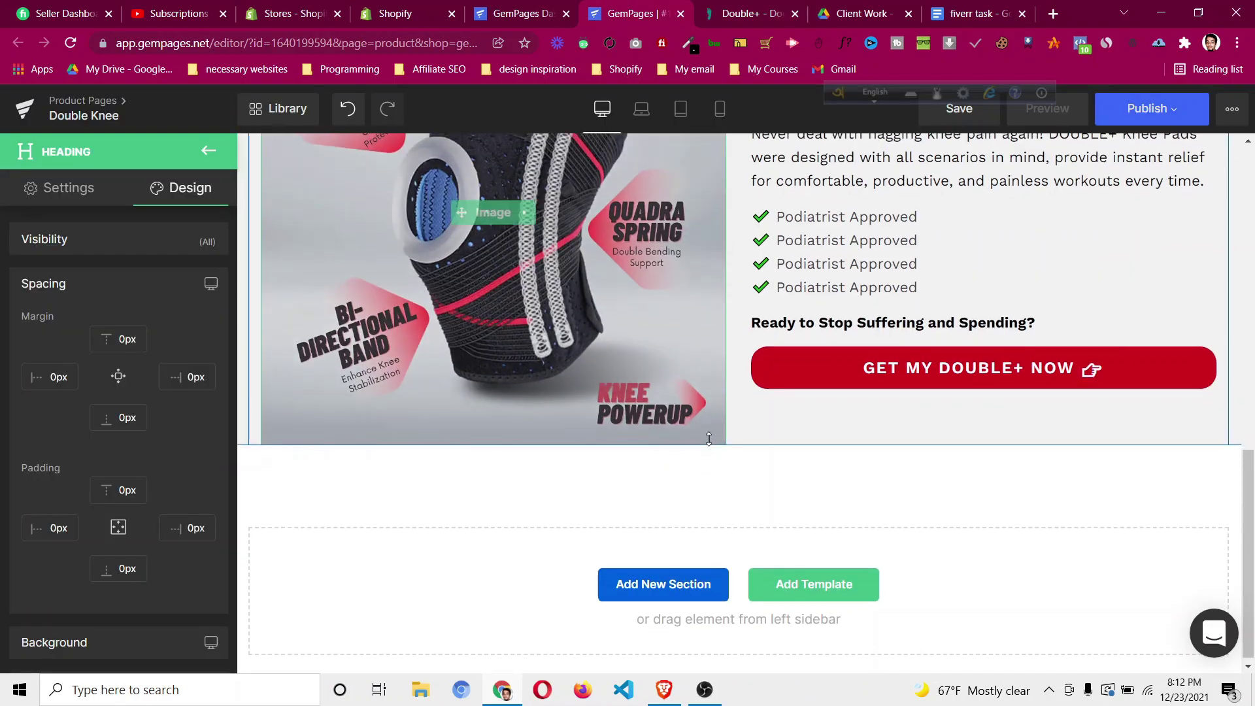
pyautogui.click(751, 17)
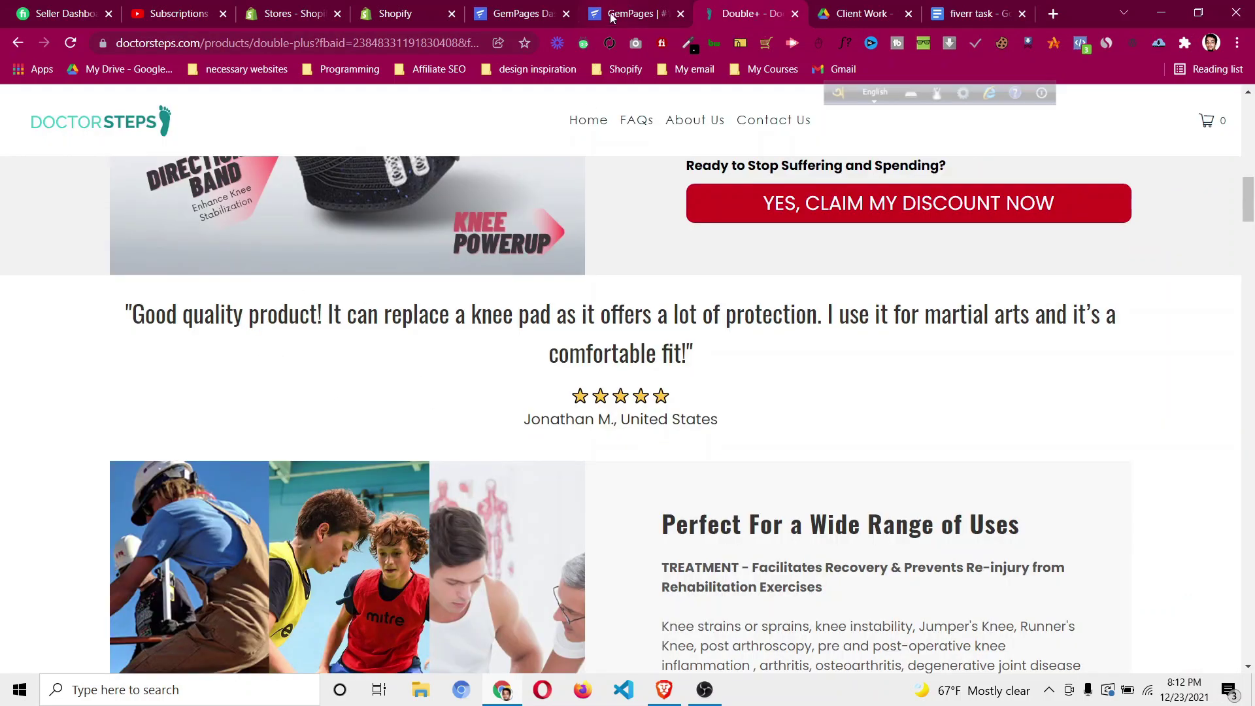
pyautogui.scroll(-5, 673, 489)
pyautogui.scroll(2, 674, 458)
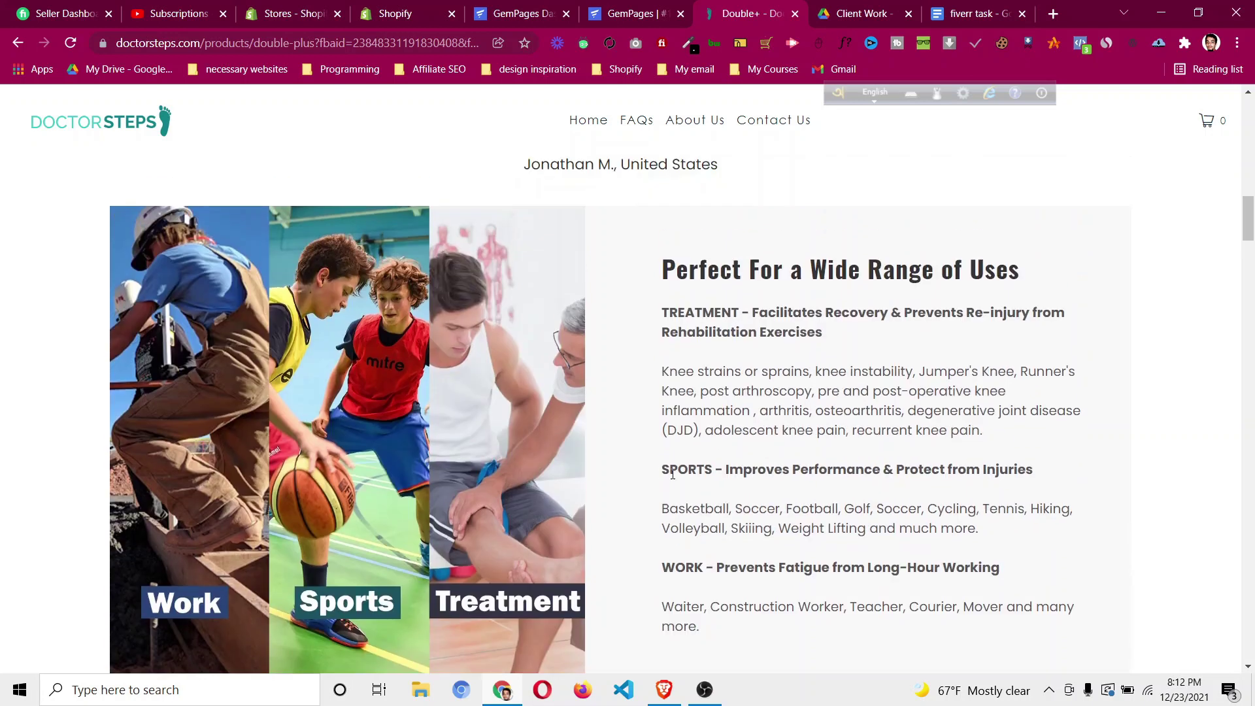
# Back in GemPages, add a new single-column row directly below the grey innovation section.
pyautogui.click(632, 16)
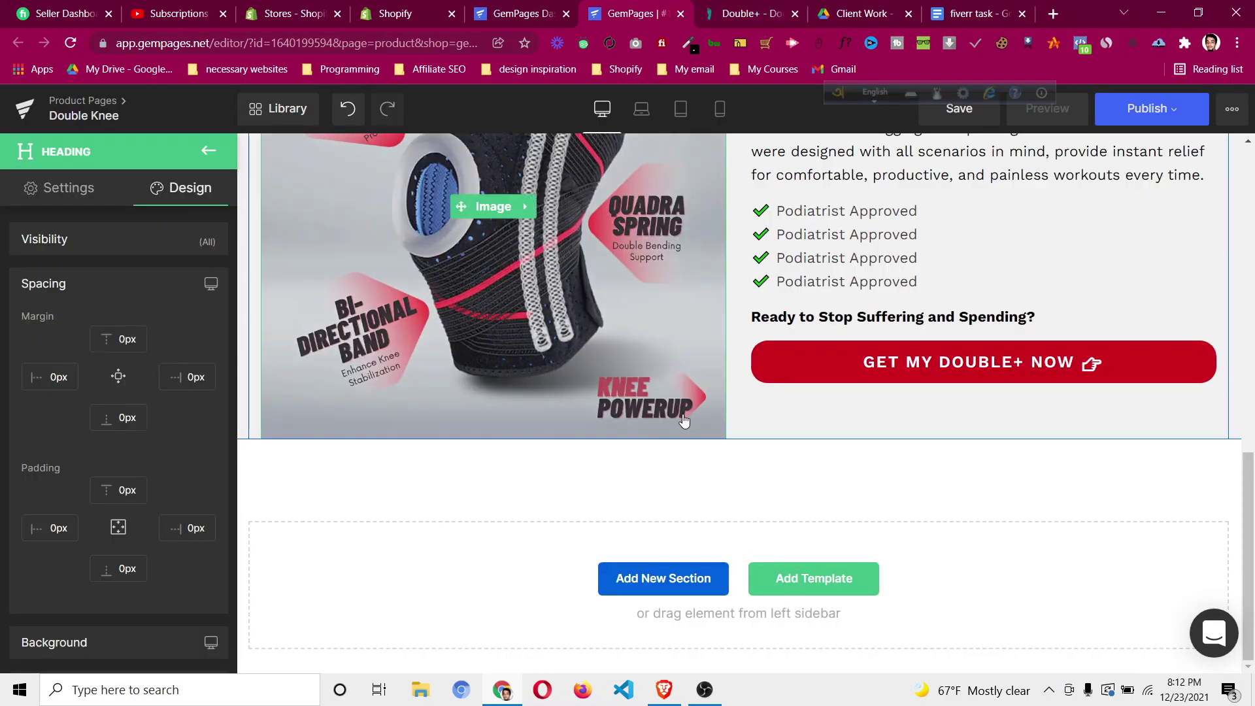
pyautogui.click(207, 152)
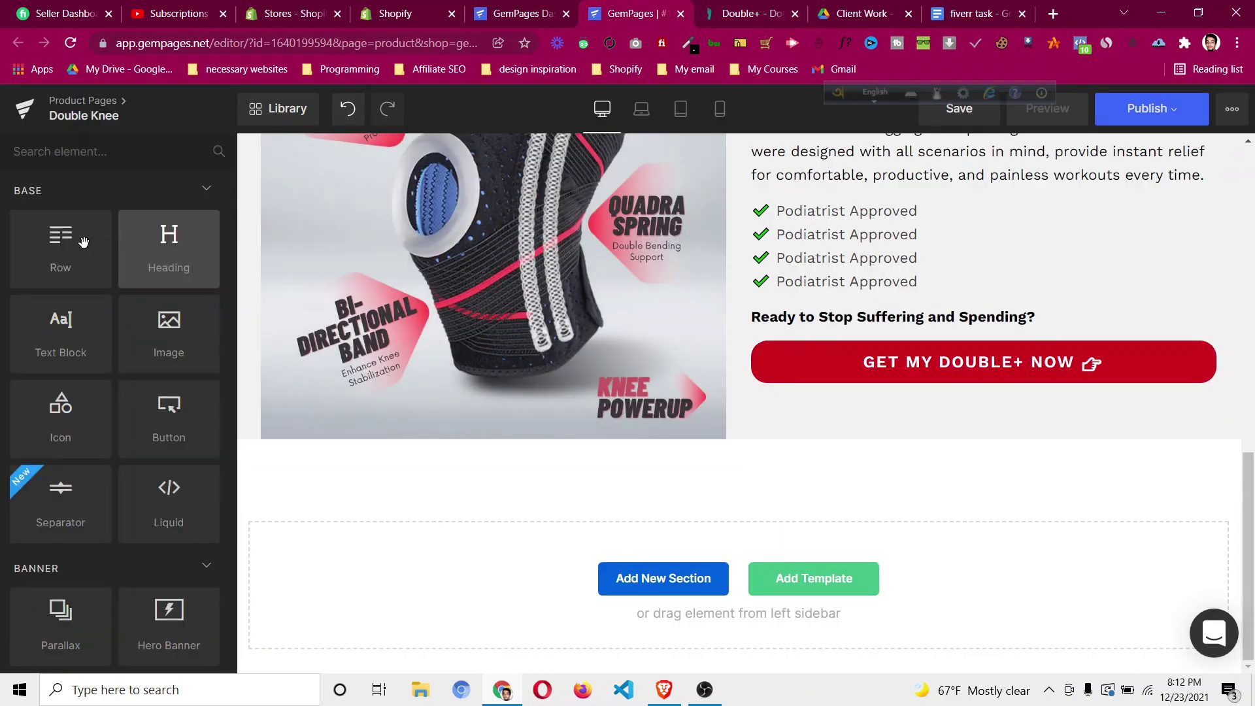
pyautogui.moveTo(60, 248); pyautogui.dragTo(684, 472)
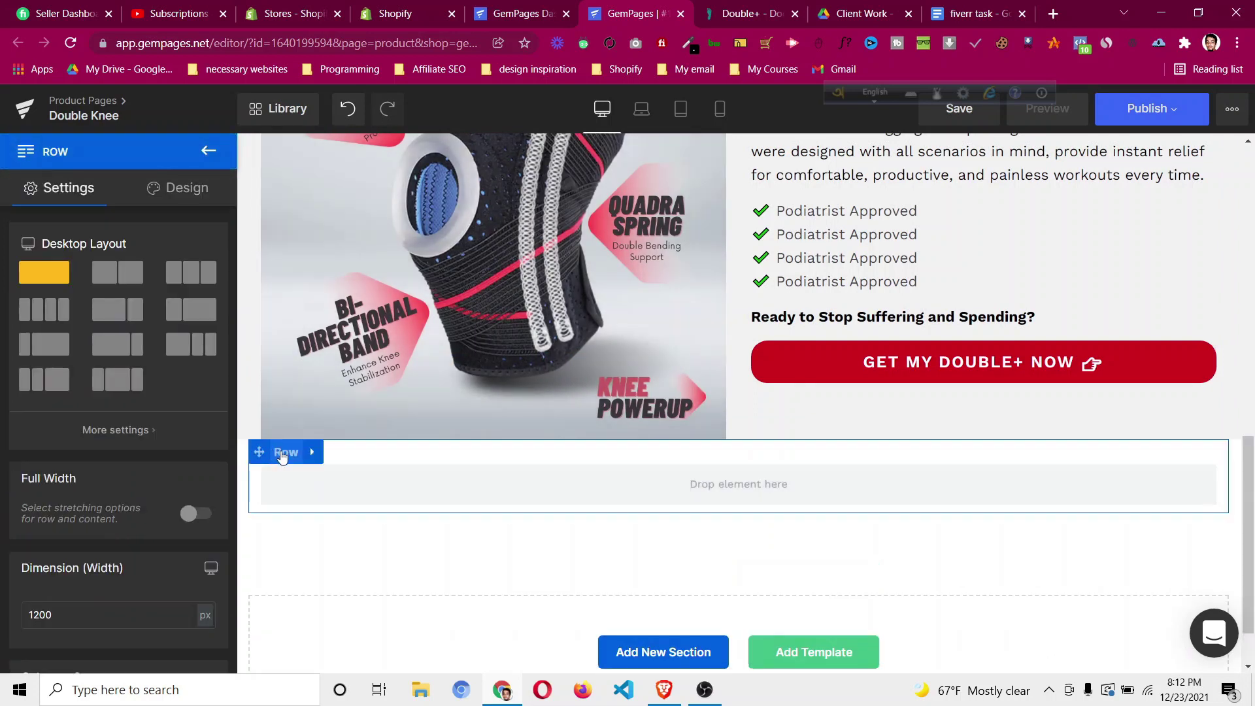
# Set the new empty row's bottom padding to 30 px.
pyautogui.click(183, 188)
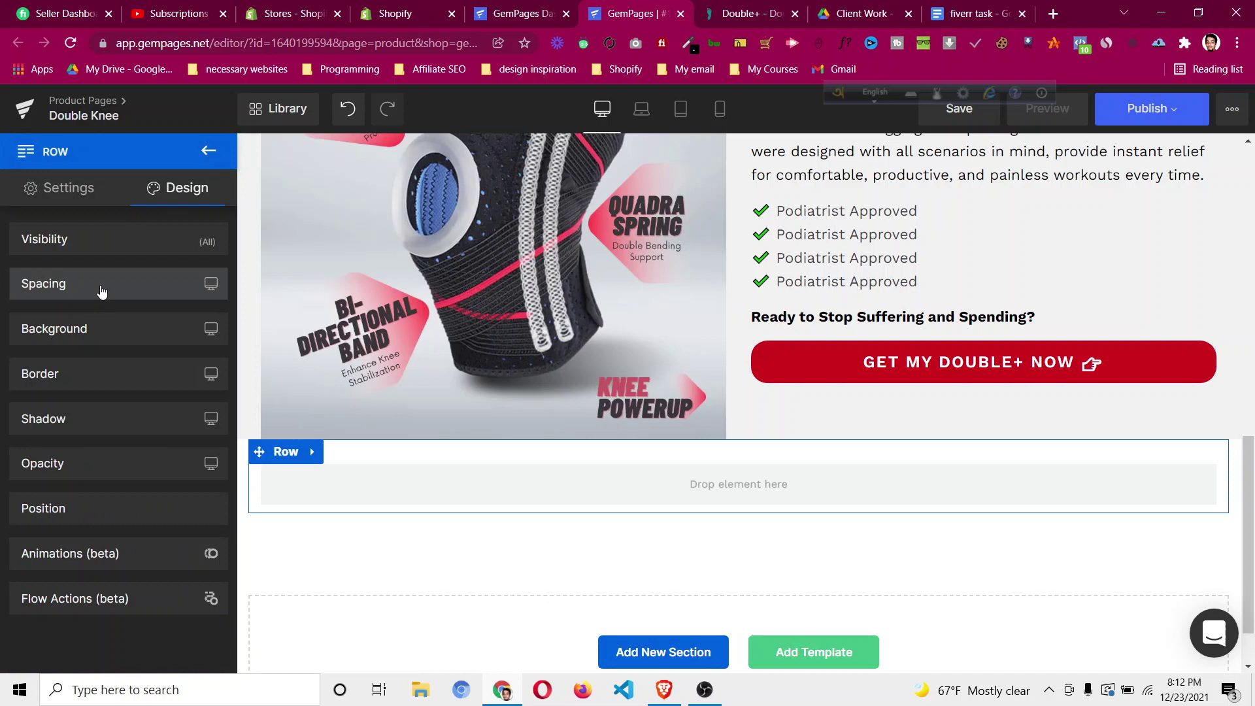
pyautogui.click(99, 287)
pyautogui.click(118, 564)
pyautogui.write('10')
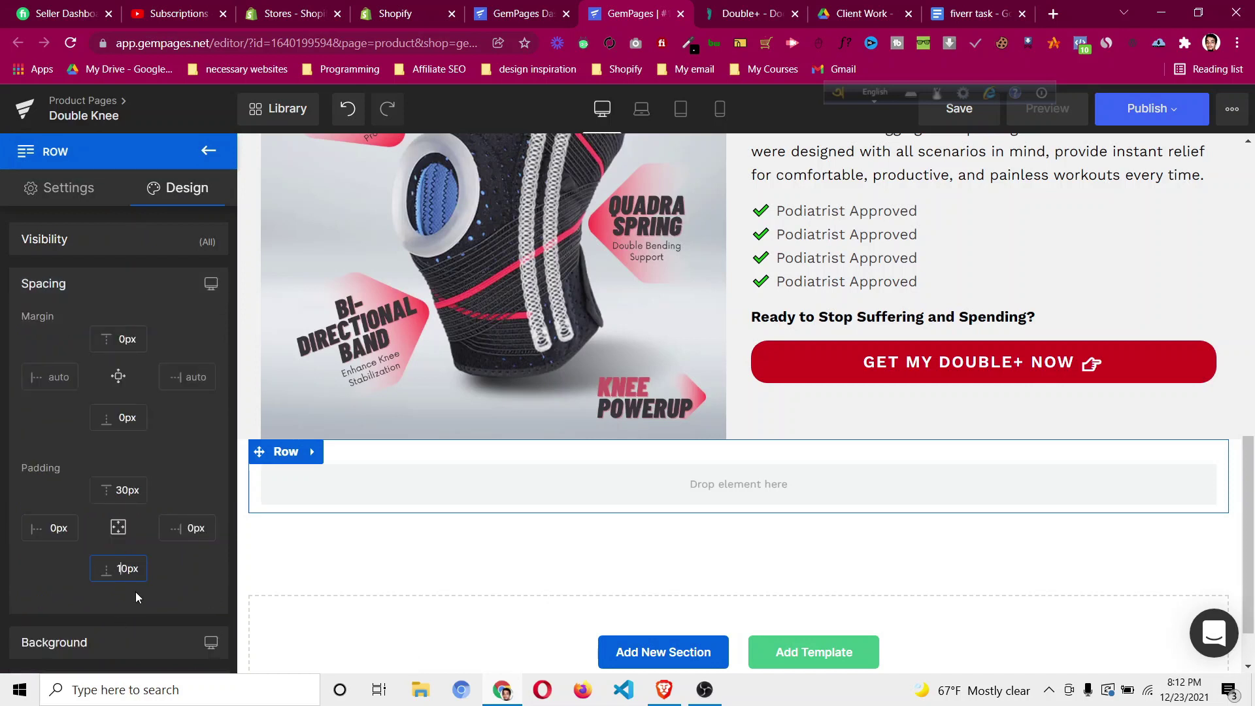
pyautogui.press('BackSpace')
pyautogui.write('3')
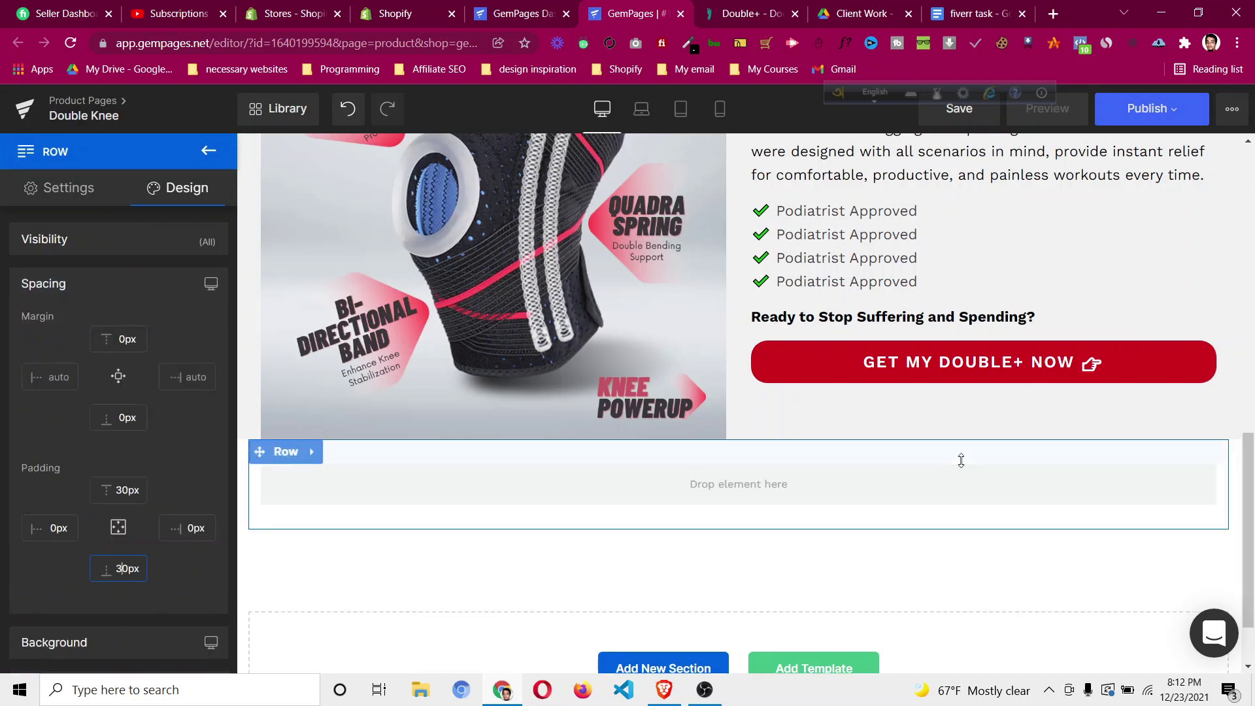
# Duplicate the "This groundbreaking innovation comes at the right time!" heading and move the copy into the new row below the grey section.
pyautogui.scroll(3, 963, 458)
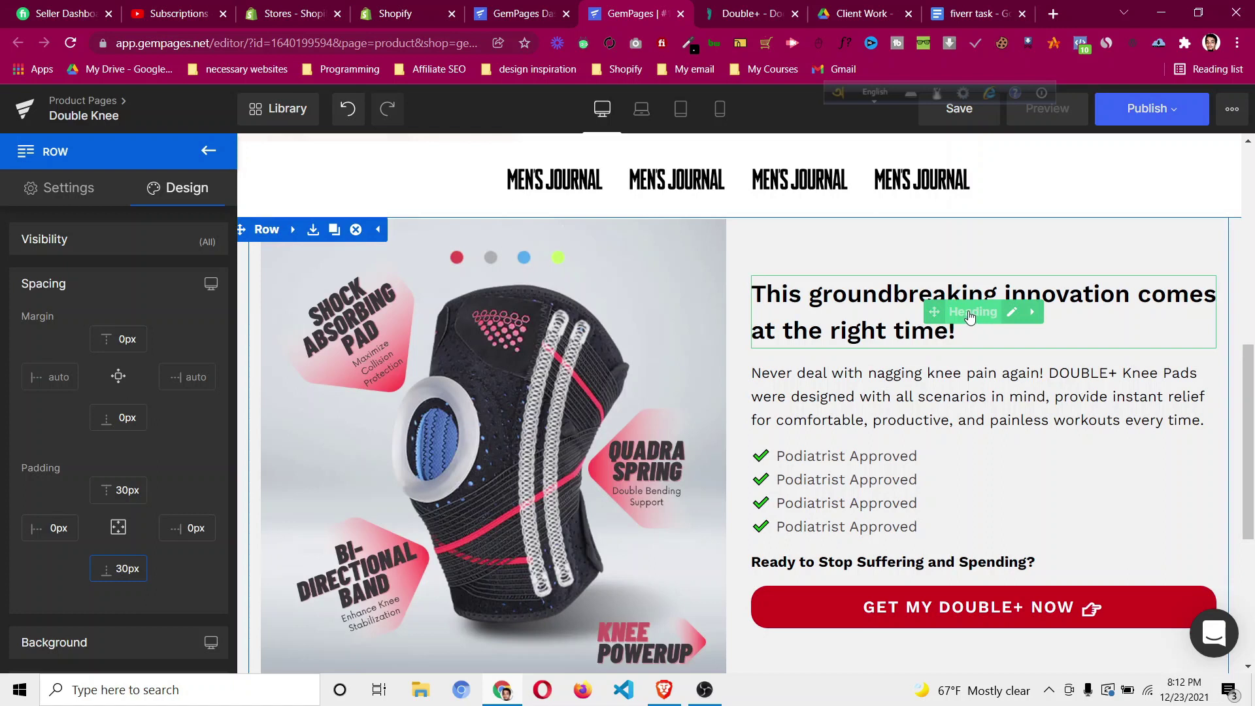
pyautogui.rightClick(970, 315)
pyautogui.click(955, 468)
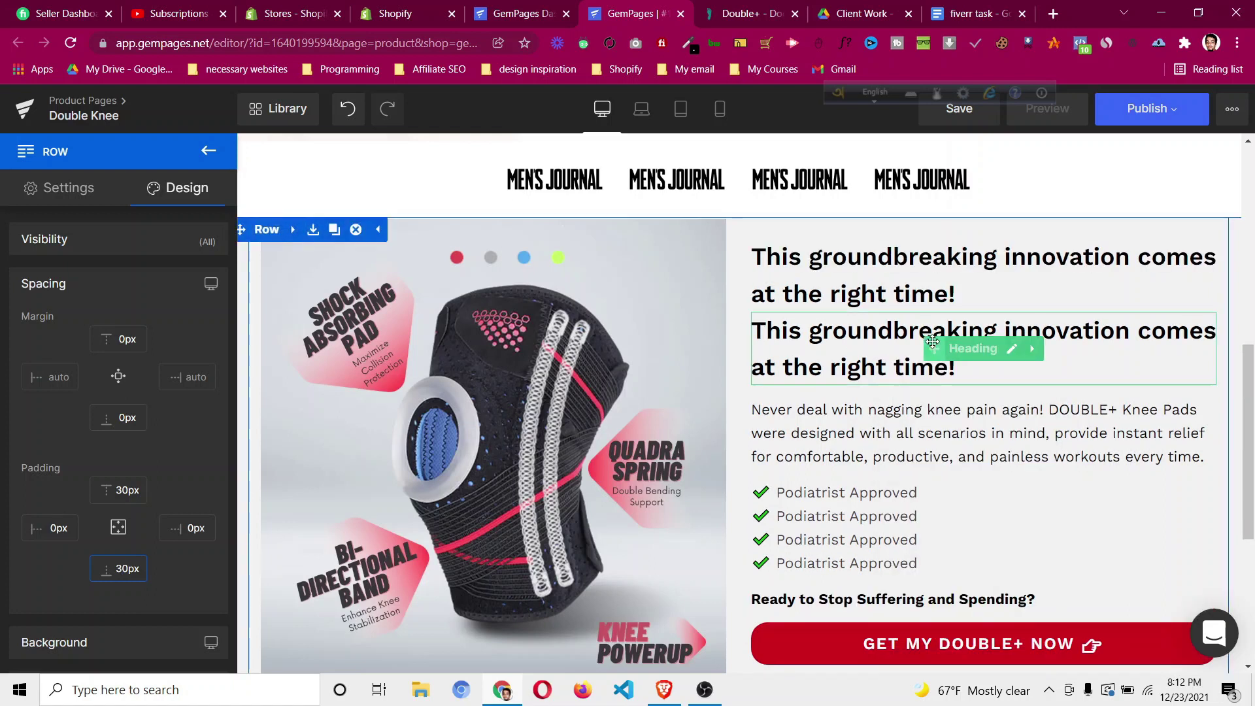
pyautogui.moveTo(923, 372); pyautogui.dragTo(805, 560)
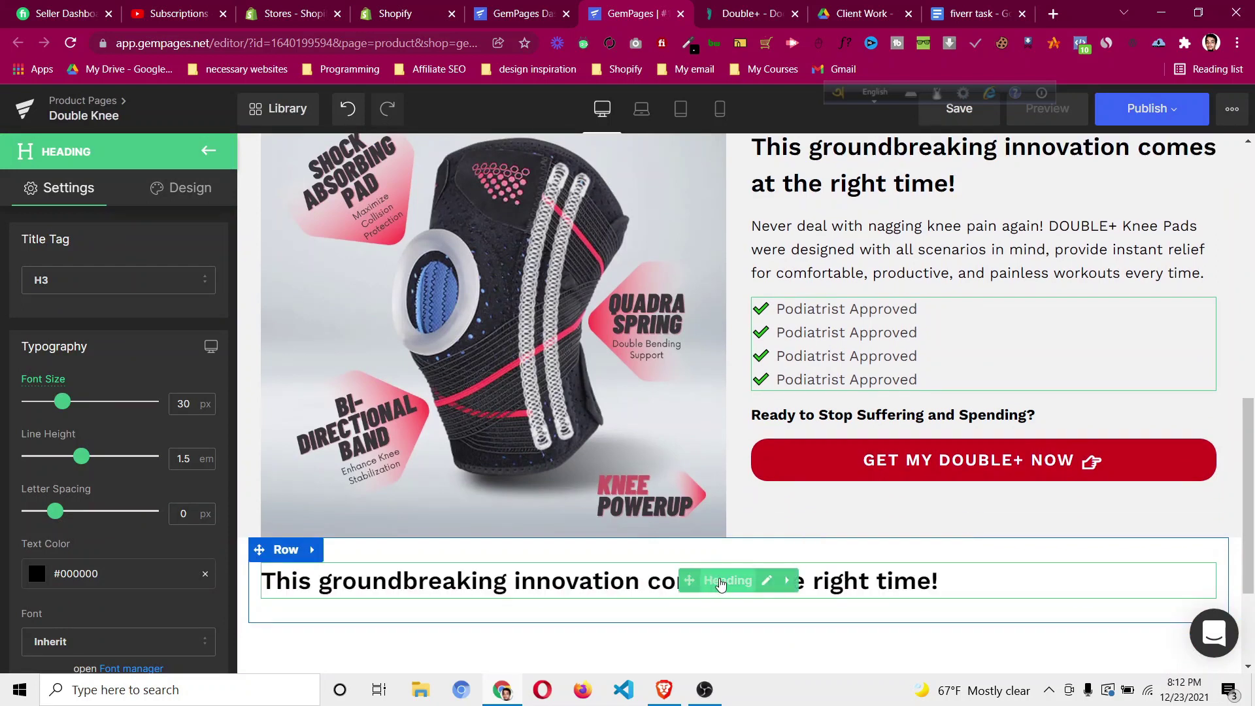
# Center-align the new row's heading and copy the "Good quality product!" testimonial quote from the doctorsteps.com product page.
pyautogui.scroll(-6, 72, 456)
pyautogui.click(100, 573)
pyautogui.click(731, 11)
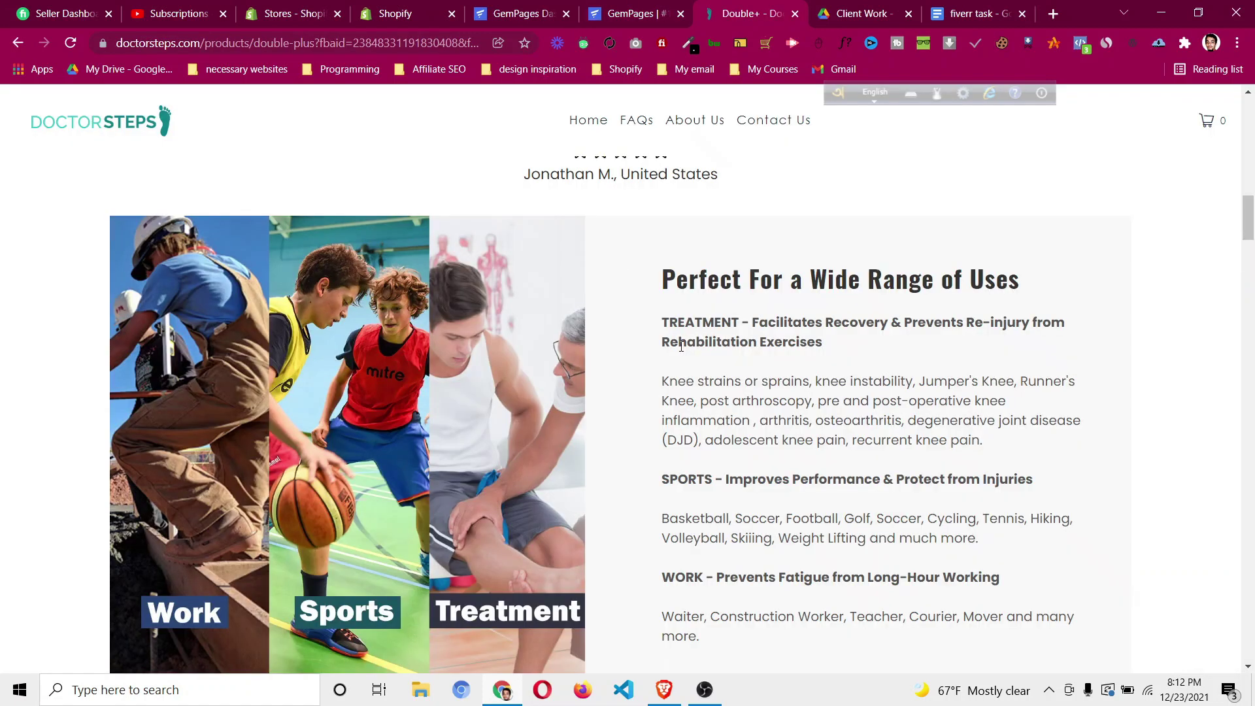
pyautogui.scroll(2, 623, 270)
pyautogui.tripleClick(649, 248)
pyautogui.hotkey('ctrl', 'c')
pyautogui.rightClick(650, 250)
pyautogui.click(671, 258)
pyautogui.hotkey('ctrl', 'shift', 'Tab')
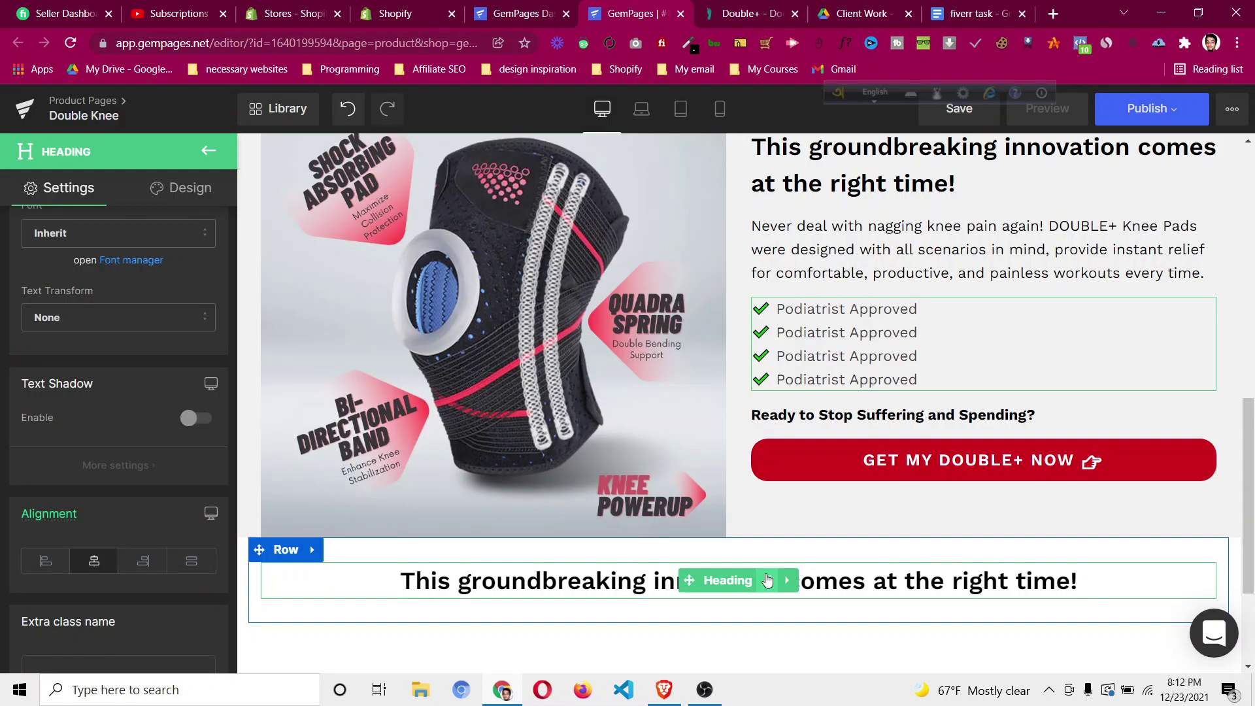
# Replace the centered heading's text in GemPages with the copied testimonial quote and remove the empty line after it.
pyautogui.click(767, 581)
pyautogui.hotkey('ctrl', 'a')
pyautogui.hotkey('ctrl', 'v')
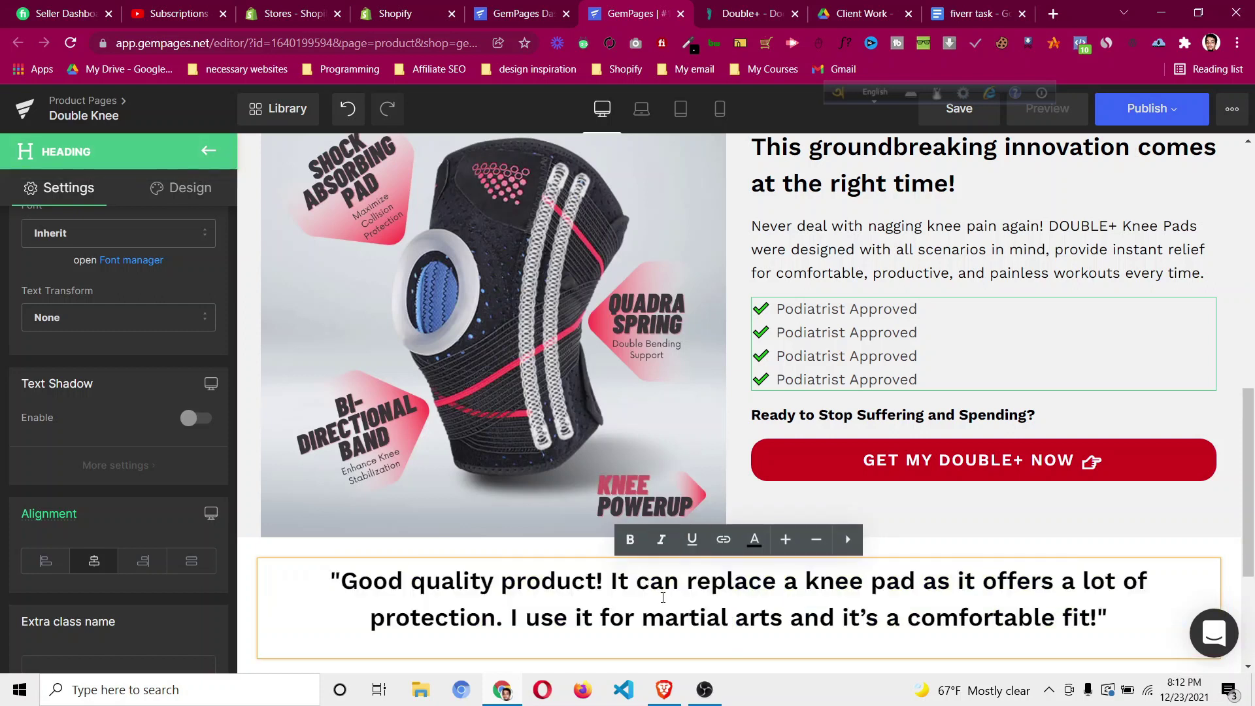
pyautogui.press('BackSpace')
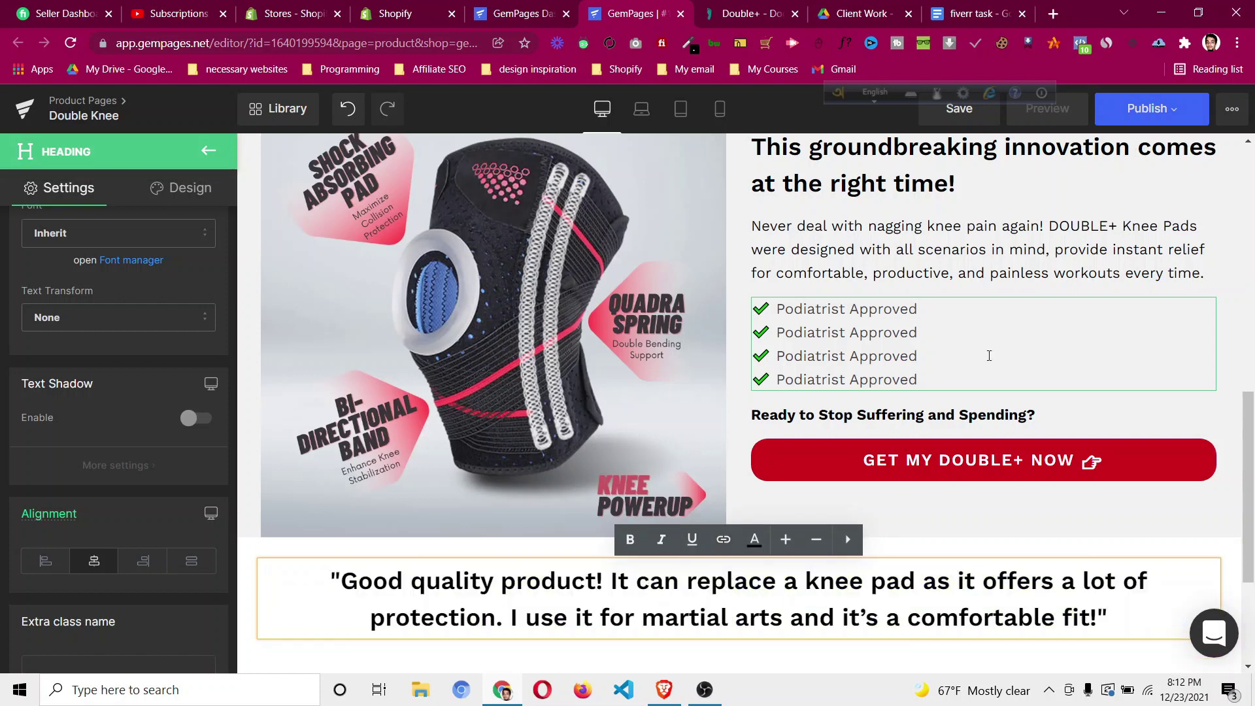
# Copy the five-star rating and reviewer line below the quote on doctorsteps.com and return to the GemPages editor.
pyautogui.click(738, 14)
pyautogui.click(603, 337)
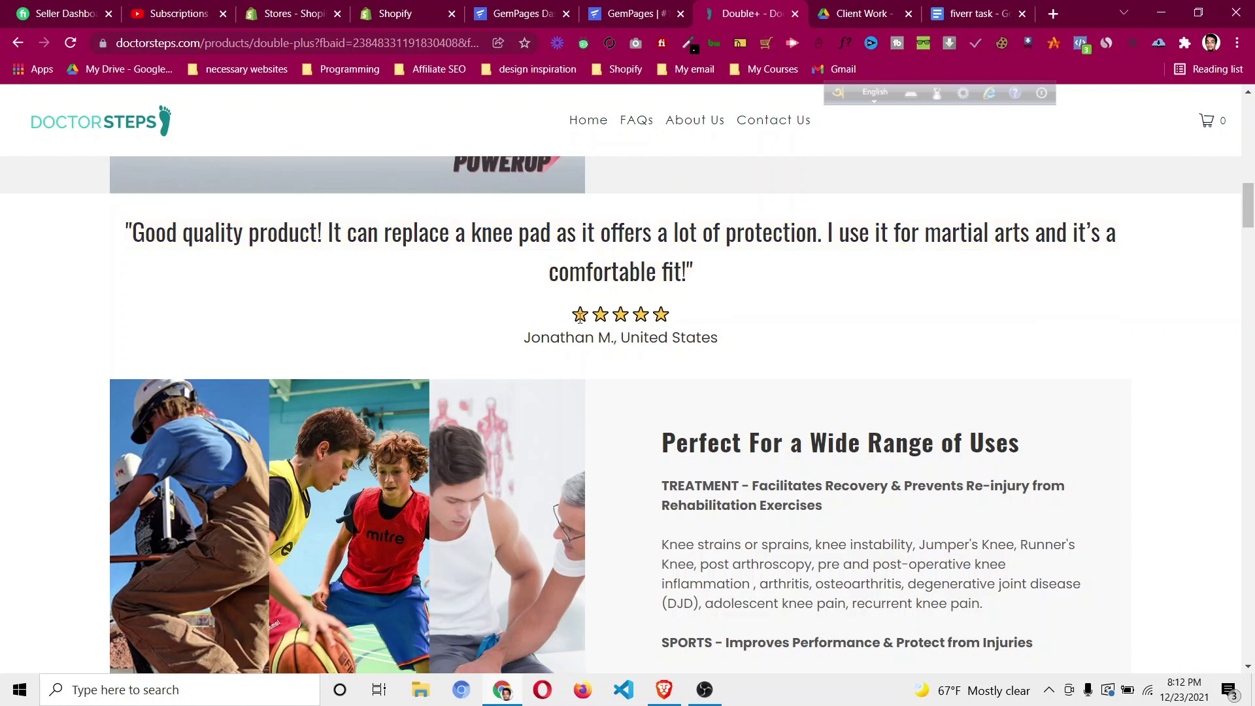
pyautogui.moveTo(676, 331); pyautogui.dragTo(725, 341)
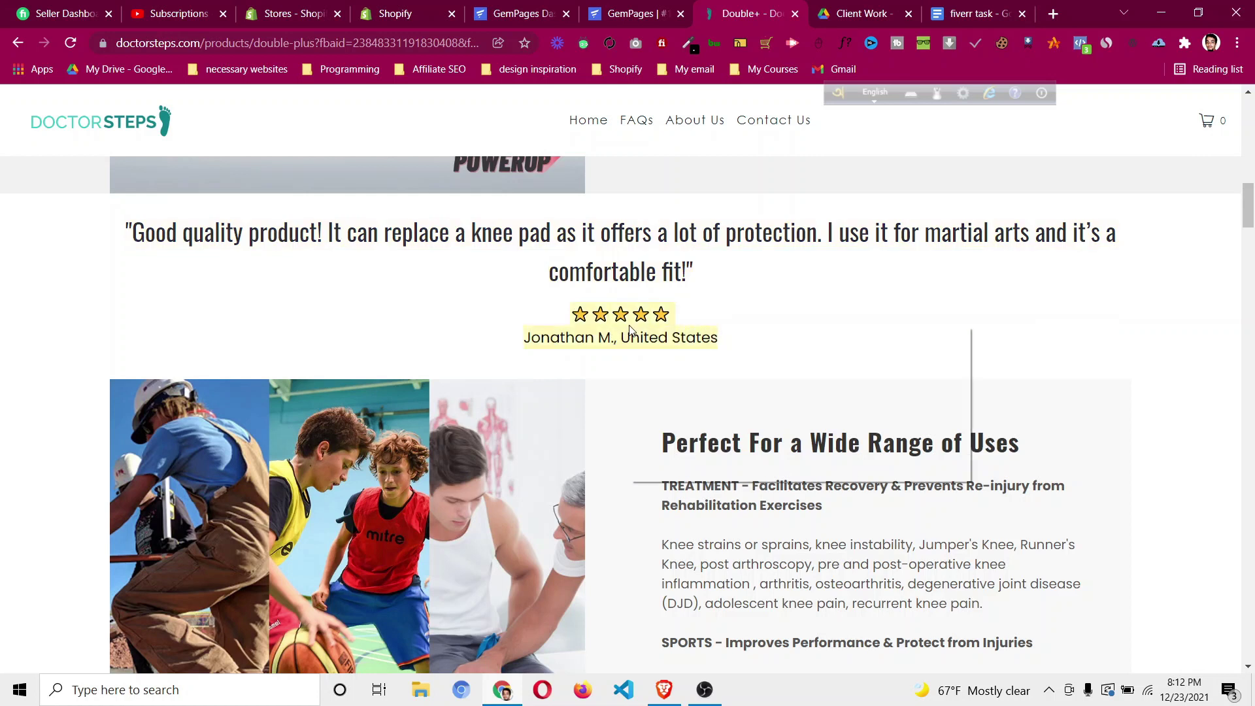
pyautogui.click(628, 13)
pyautogui.scroll(-3, 744, 484)
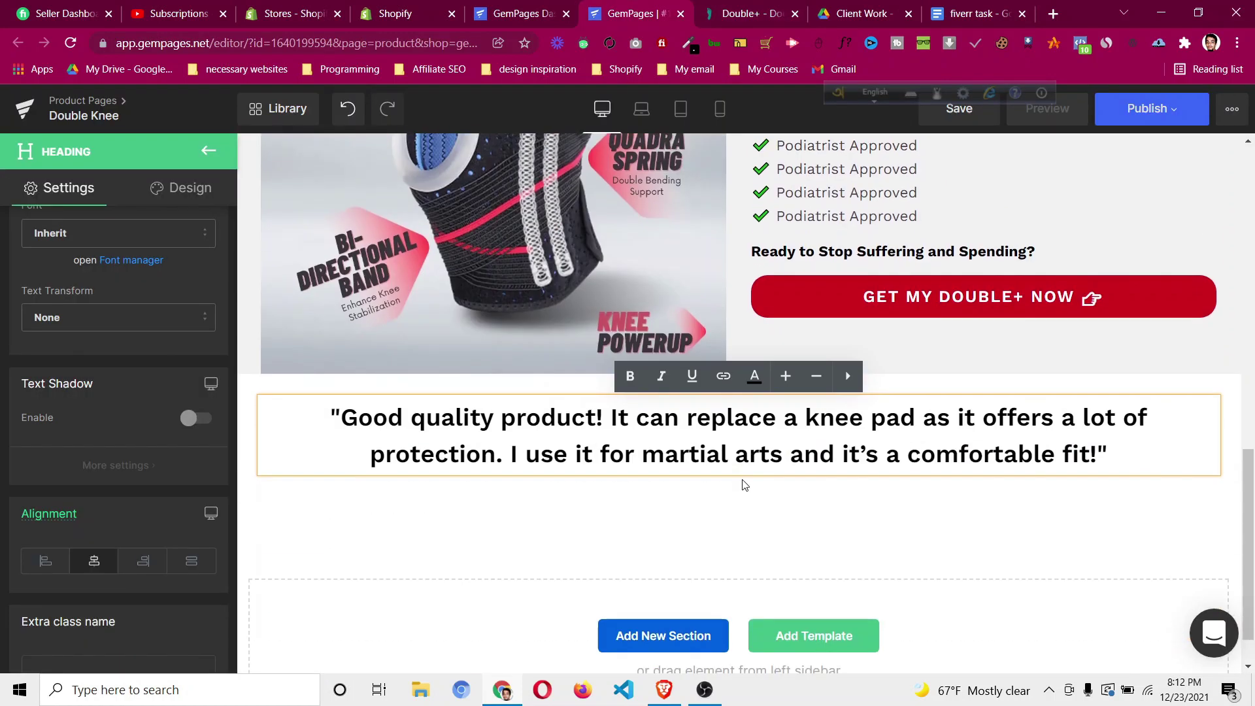
pyautogui.scroll(3, 973, 419)
pyautogui.scroll(6, 961, 319)
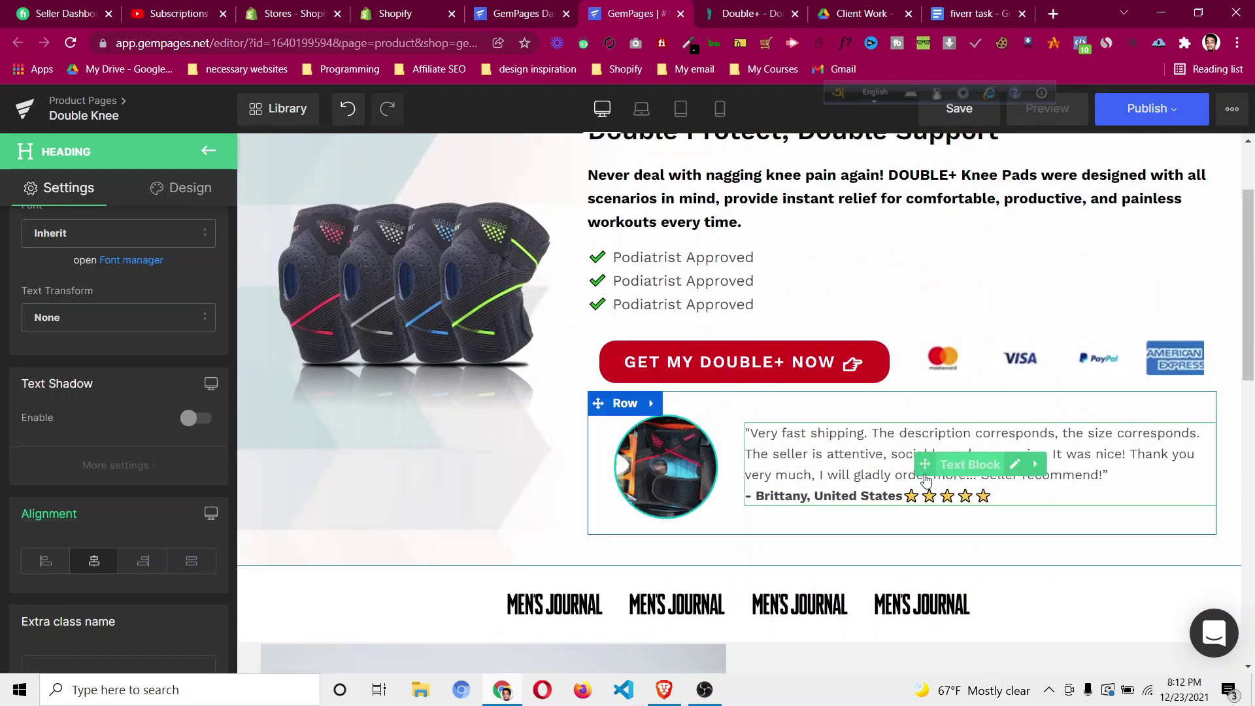
pyautogui.click(926, 479)
pyautogui.scroll(-5, 1023, 476)
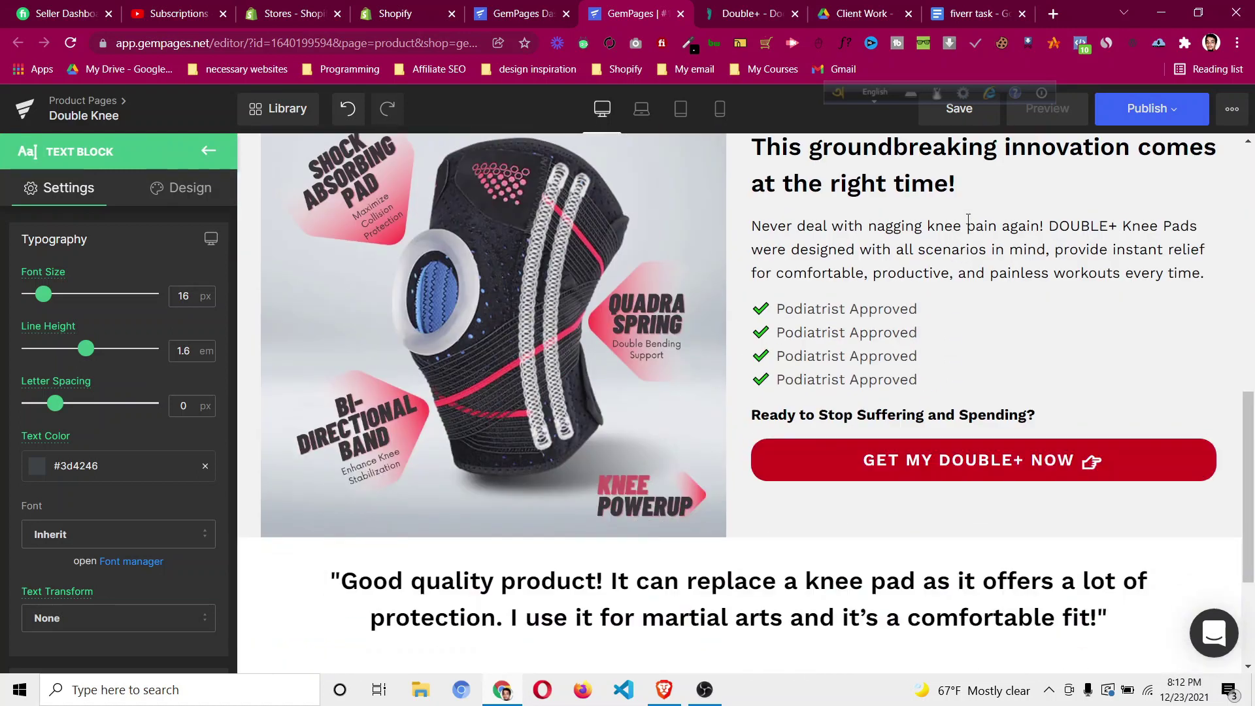
pyautogui.click(986, 254)
pyautogui.rightClick(986, 254)
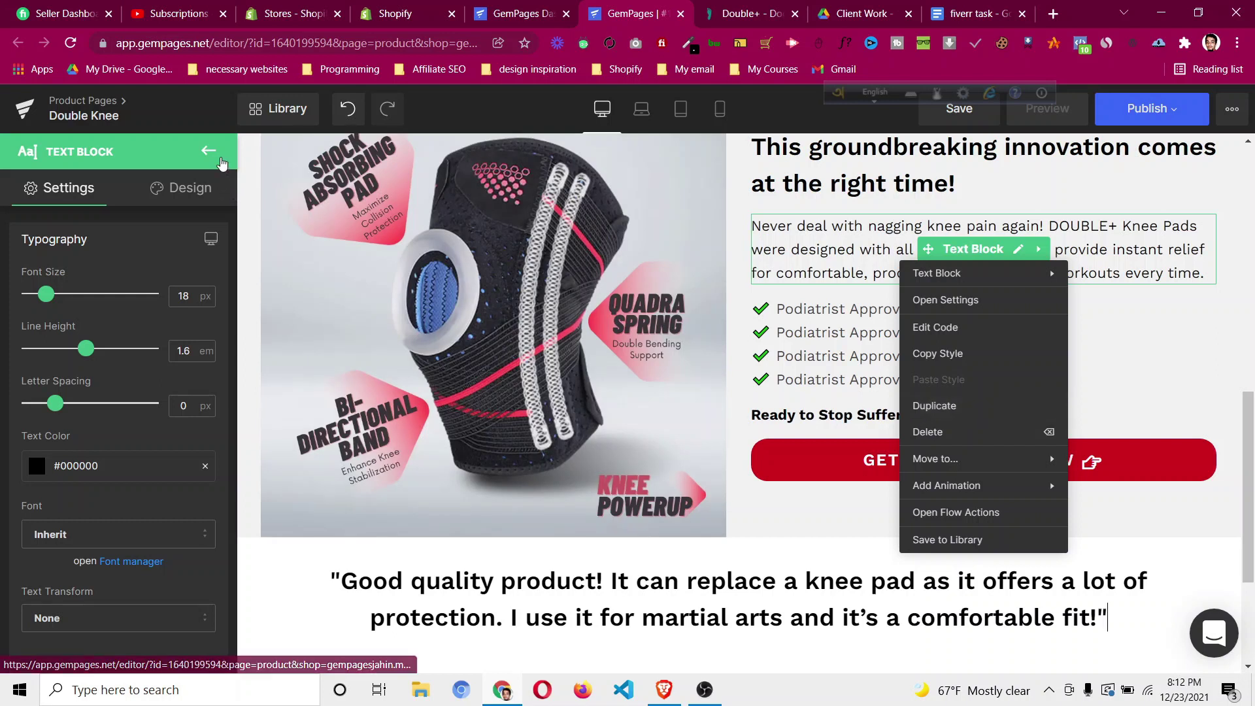
# Add a new Text Block element directly below the testimonial quote heading in the same row.
pyautogui.scroll(-3, 862, 579)
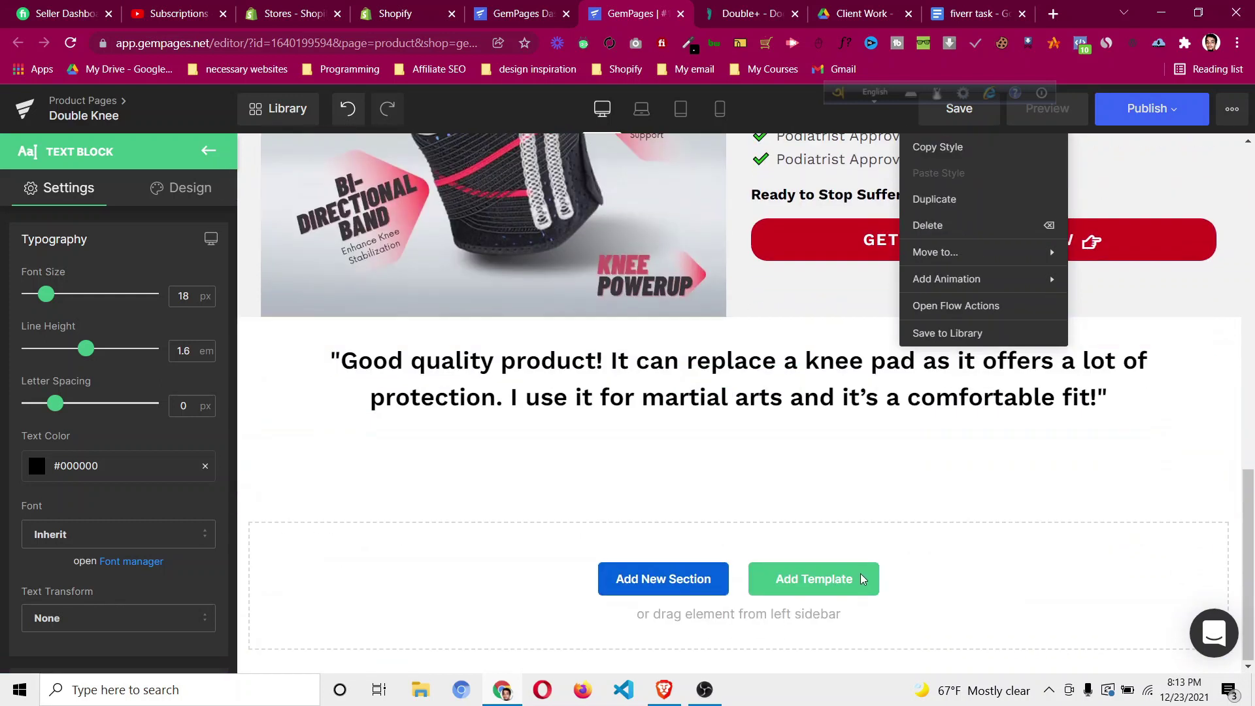
pyautogui.click(209, 151)
pyautogui.moveTo(61, 333); pyautogui.dragTo(706, 392)
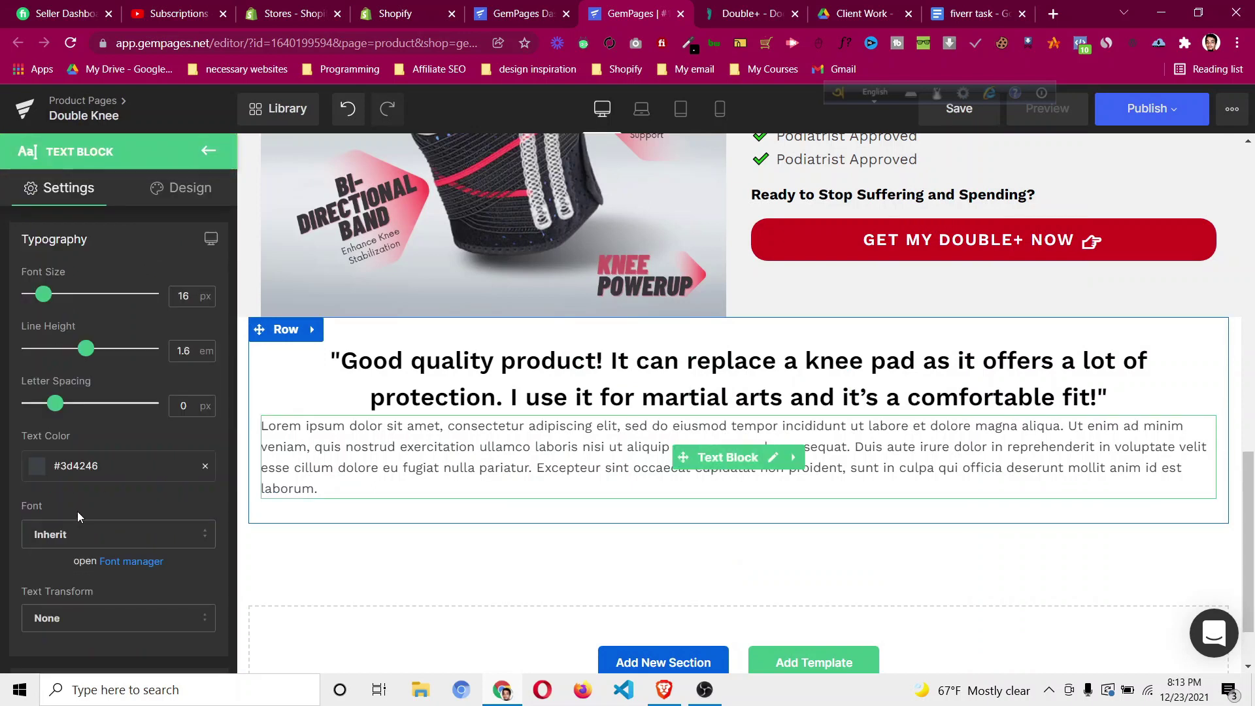
# Center-align the placeholder text block below the quote heading and set its text color to black (#000000).
pyautogui.scroll(-5, 65, 571)
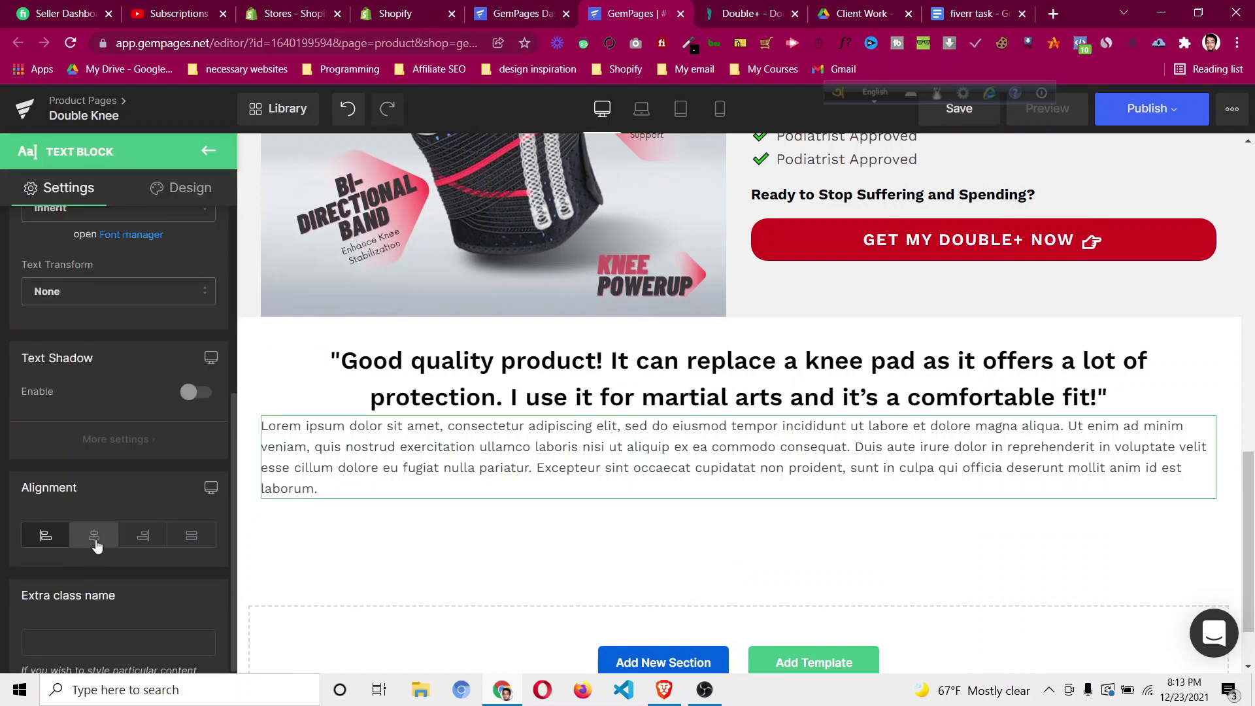
pyautogui.click(94, 536)
pyautogui.scroll(3, 52, 393)
pyautogui.click(32, 302)
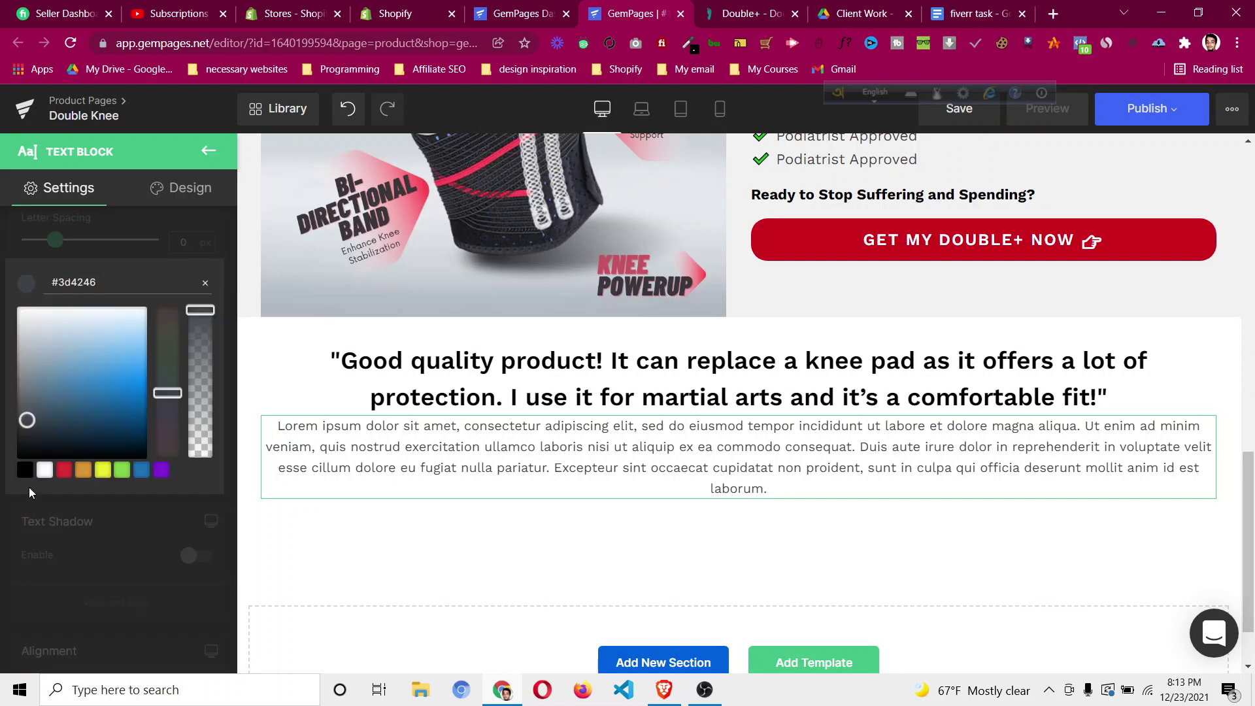
pyautogui.click(27, 470)
# Replace the placeholder paragraph with the copied five-star rating and reviewer line as plain text, and check it against the reference page.
pyautogui.click(773, 487)
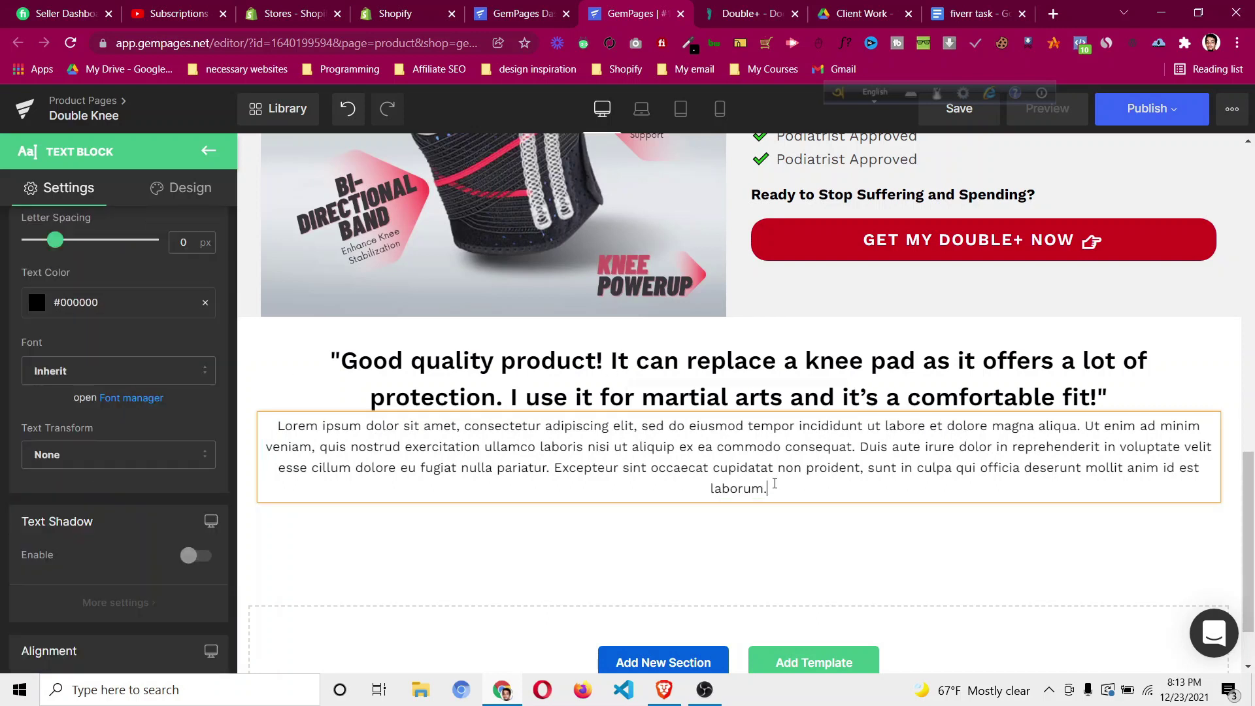
pyautogui.hotkey('ctrl', 'a')
pyautogui.hotkey('ctrl', 'v')
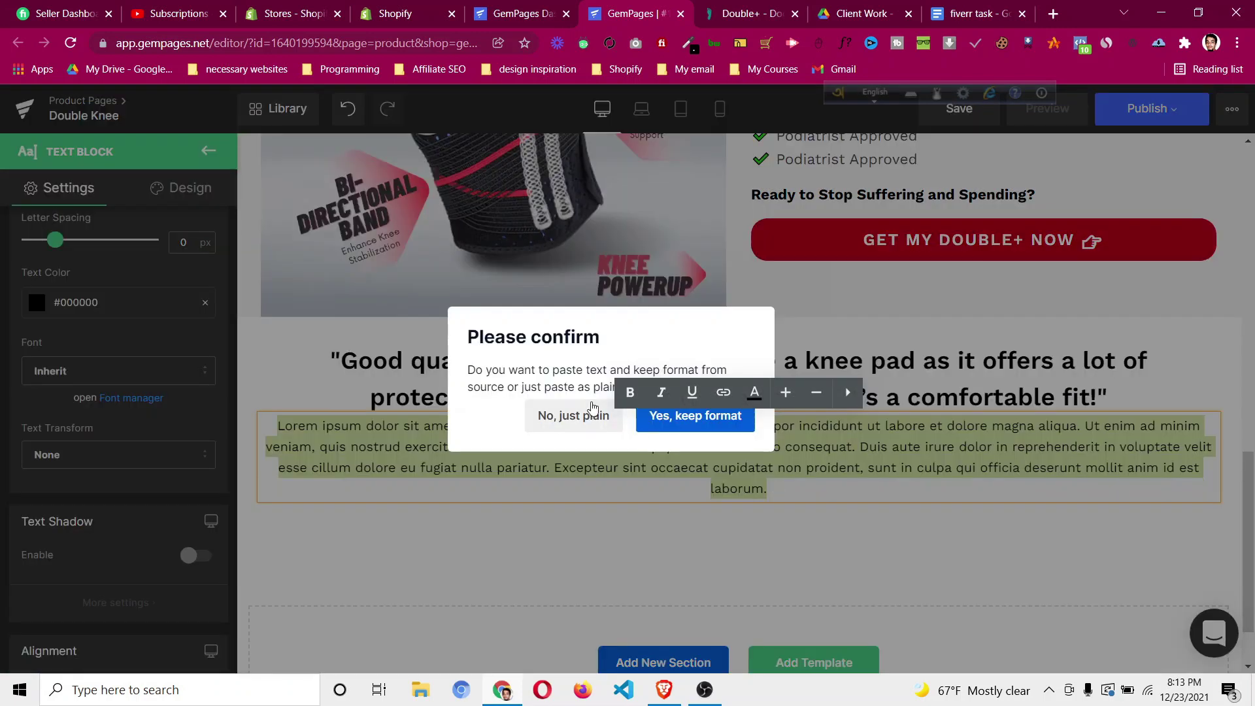
pyautogui.click(586, 410)
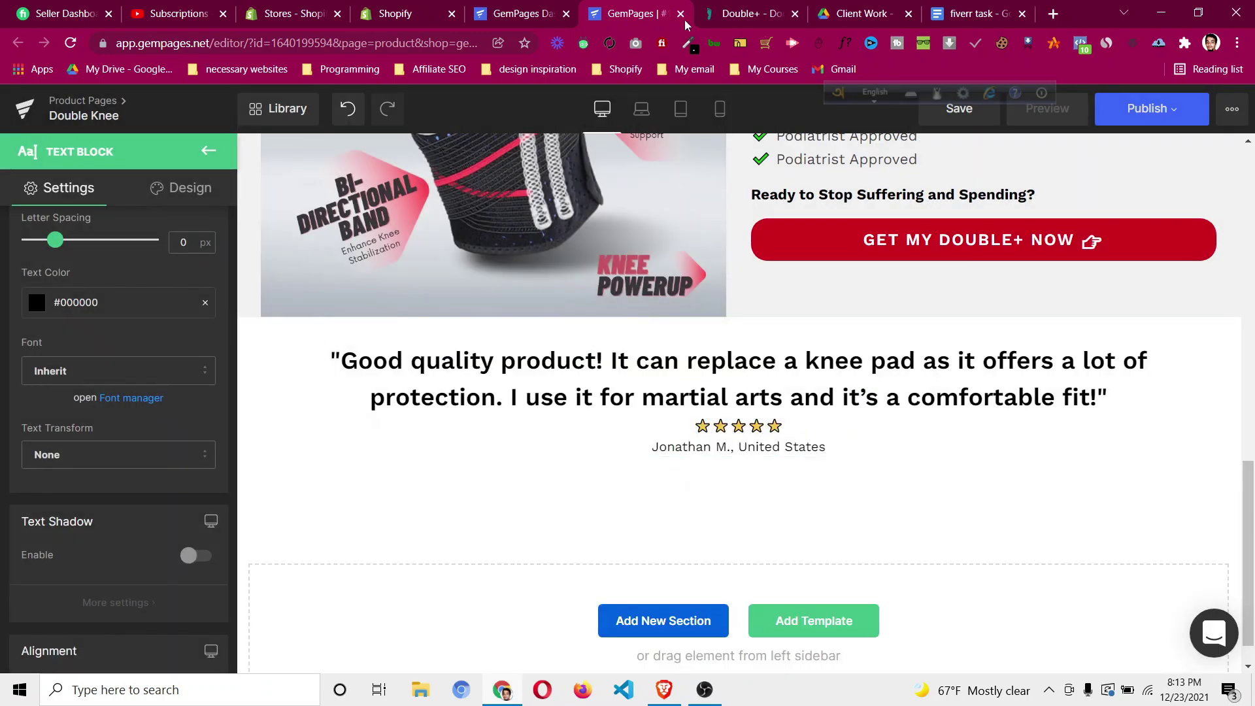
pyautogui.click(719, 15)
pyautogui.click(644, 14)
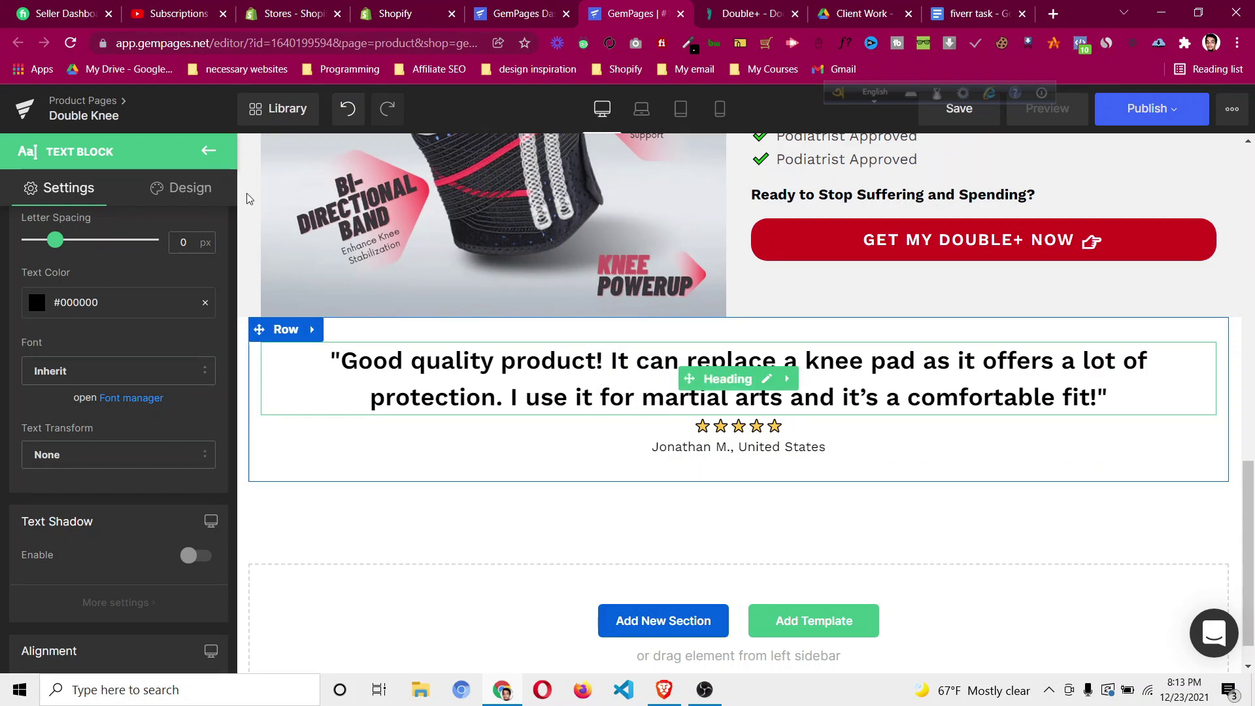
# Try a 7 px top margin on the quote heading, and return it to 0 px.
pyautogui.click(188, 187)
pyautogui.click(118, 284)
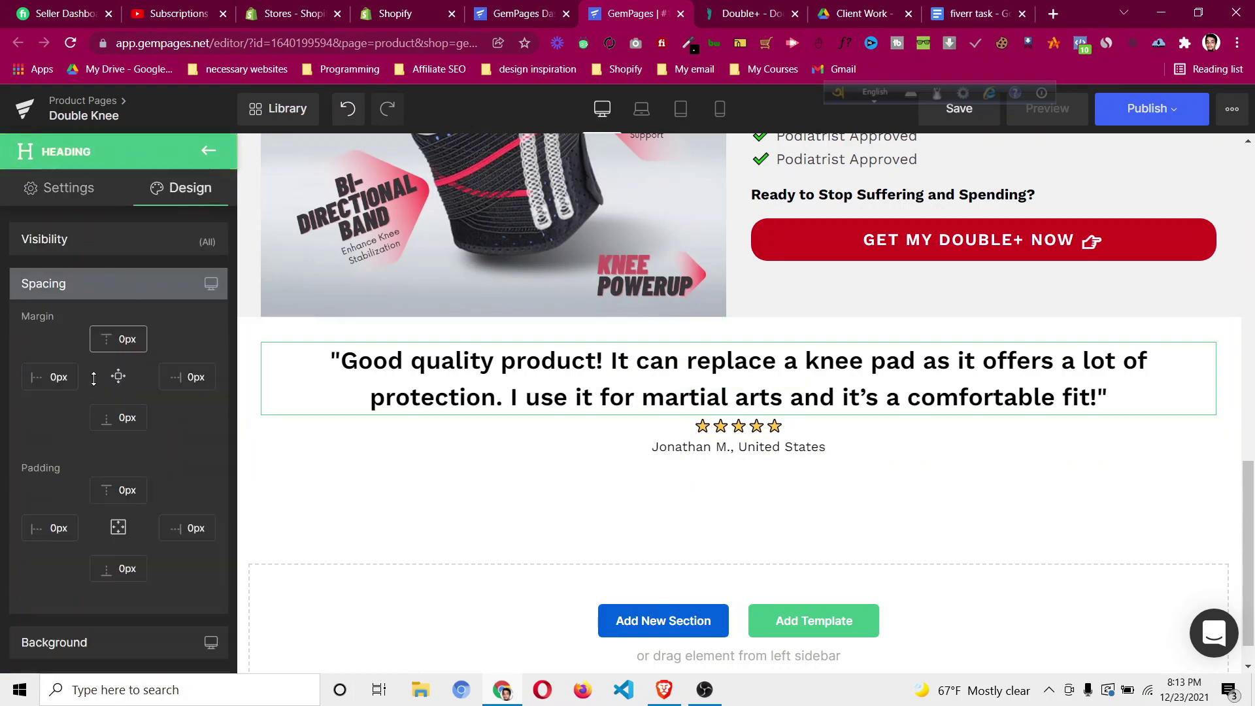
pyautogui.click(125, 335)
pyautogui.write('7')
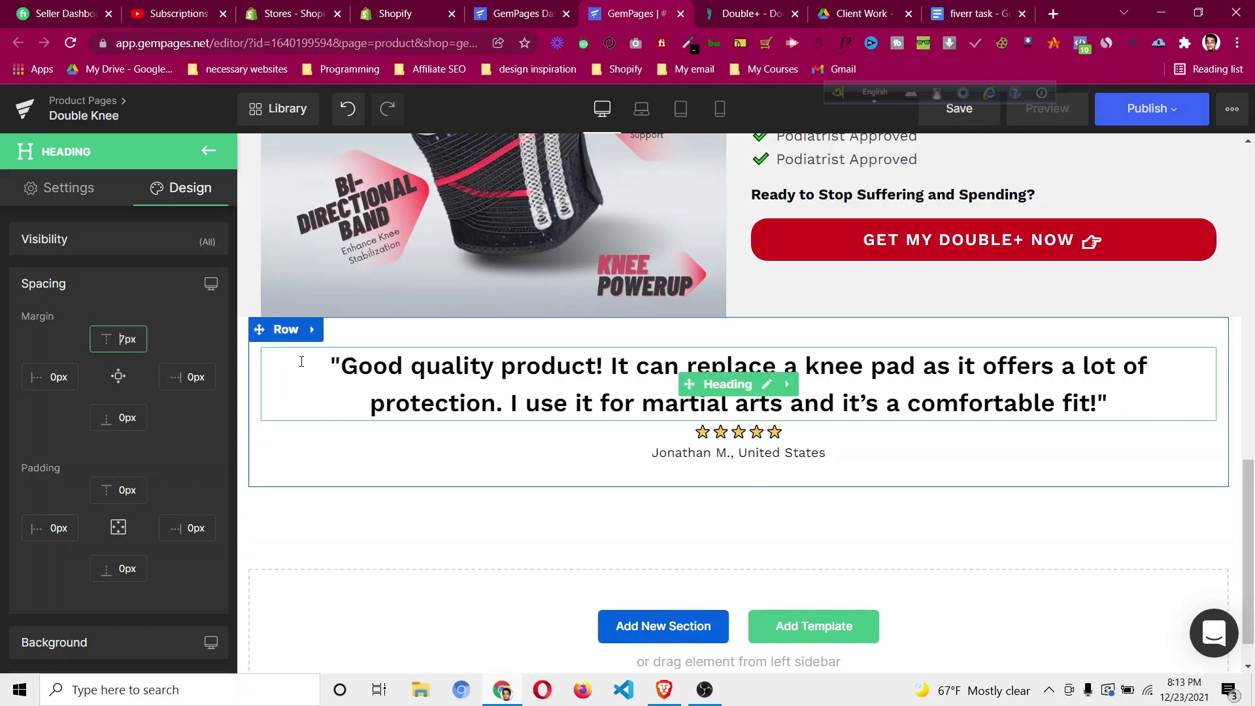
pyautogui.press('Down')
pyautogui.press('Down')
pyautogui.press('Down')
pyautogui.press('Down')
pyautogui.press('Down')
pyautogui.press('Down')
pyautogui.press('Down')
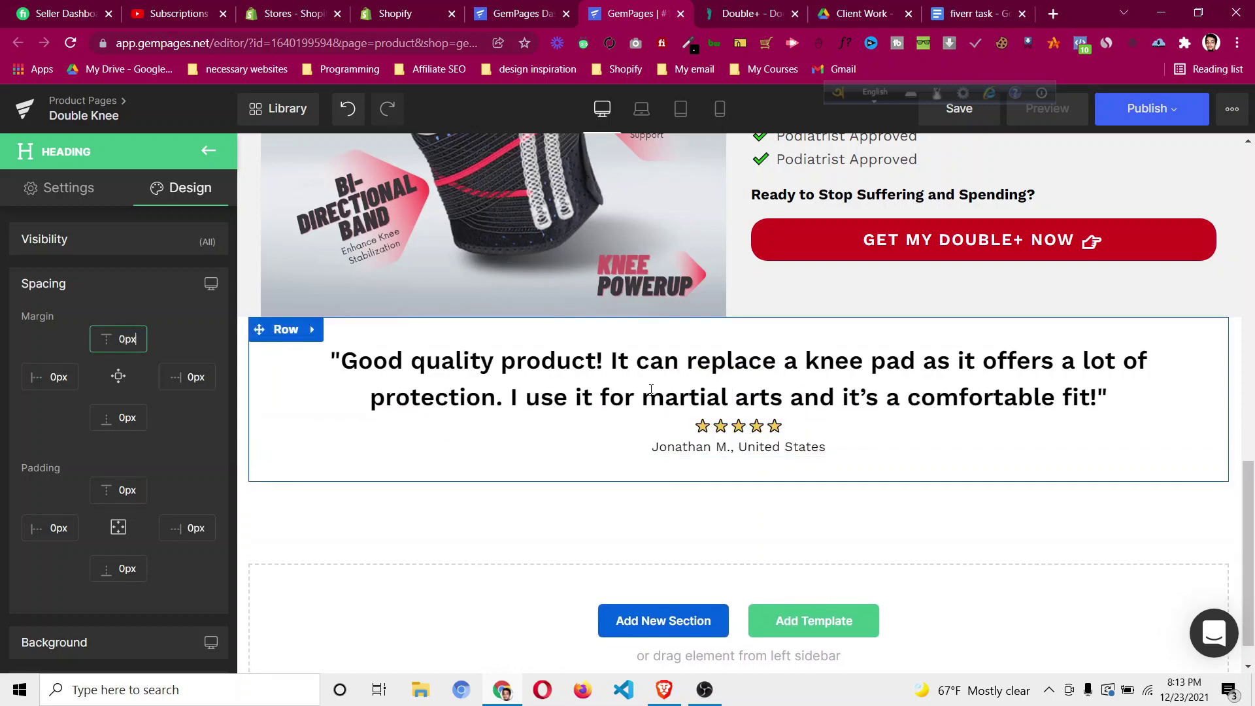
# Set the top margin of the star rating and reviewer text block to 10 px.
pyautogui.click(731, 439)
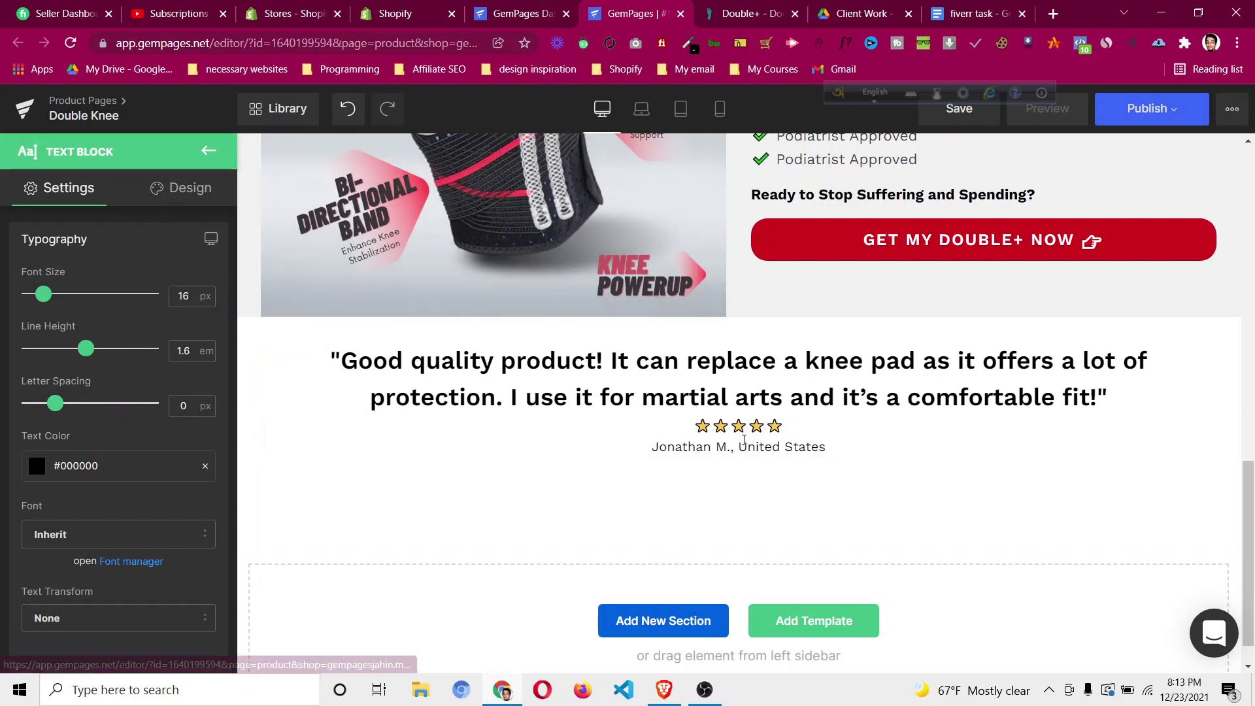
pyautogui.click(166, 193)
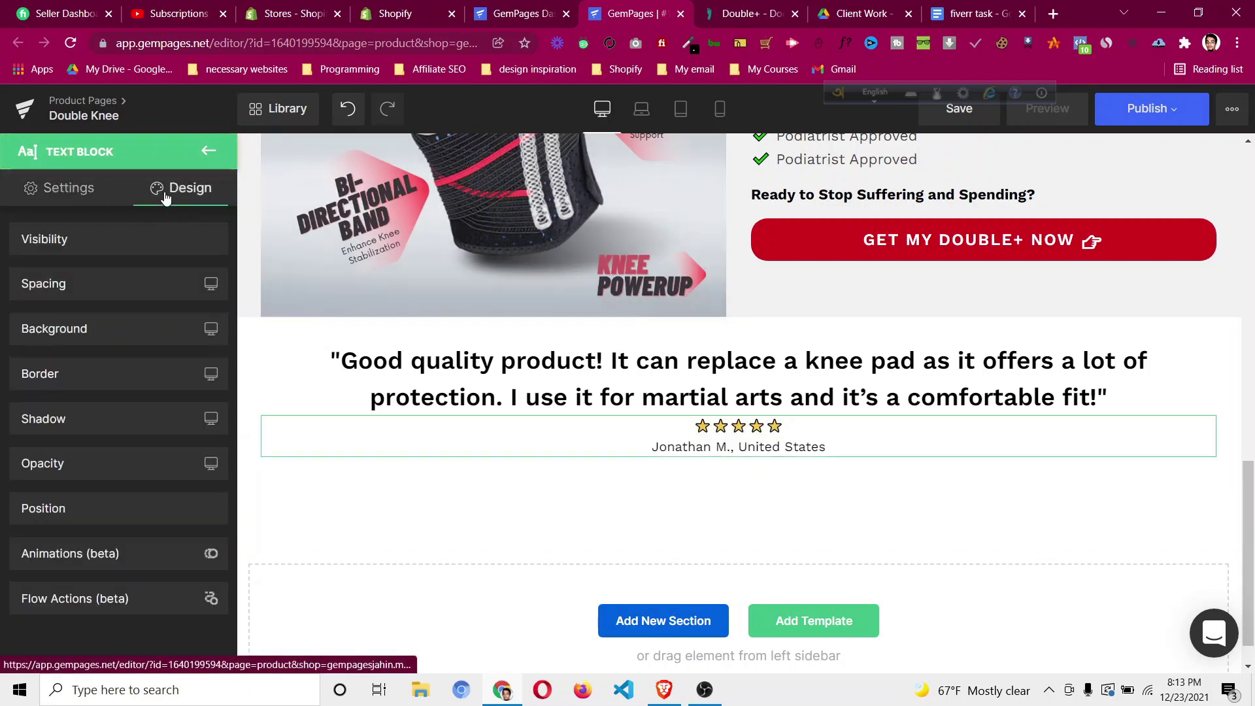
pyautogui.click(100, 298)
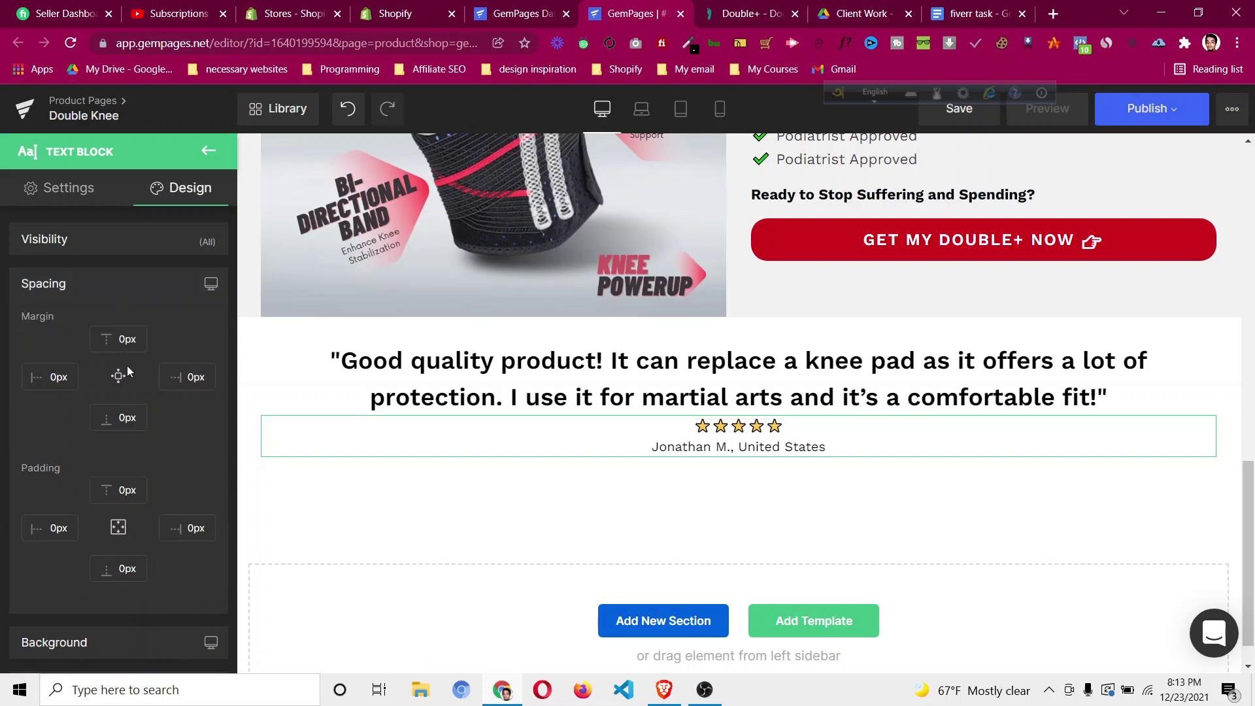
pyautogui.press('Up')
pyautogui.press('Up')
pyautogui.press('Up')
pyautogui.press('Up')
pyautogui.press('Up')
pyautogui.press('Up')
pyautogui.press('Up')
pyautogui.press('Up')
pyautogui.press('Up')
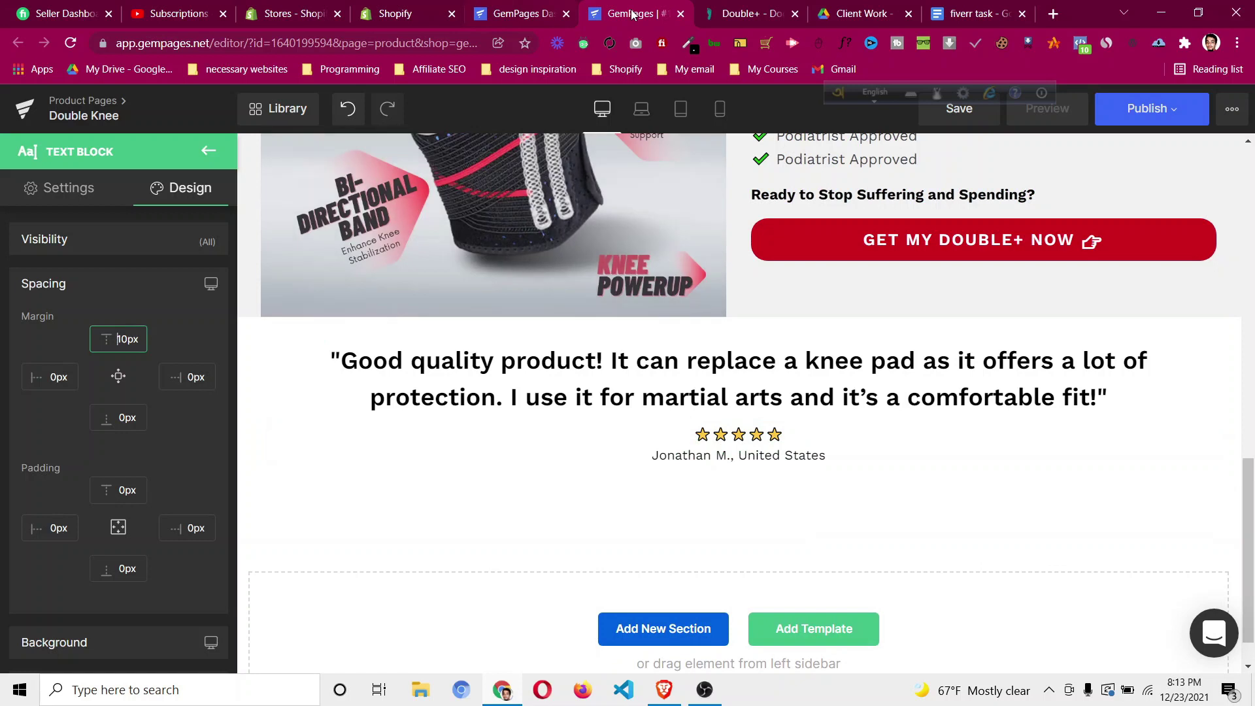
# Inspect the font properties of the quote heading on the DoctorSteps reference page with WhatFont, and return to the GemPages editor.
pyautogui.click(735, 13)
pyautogui.scroll(1, 573, 271)
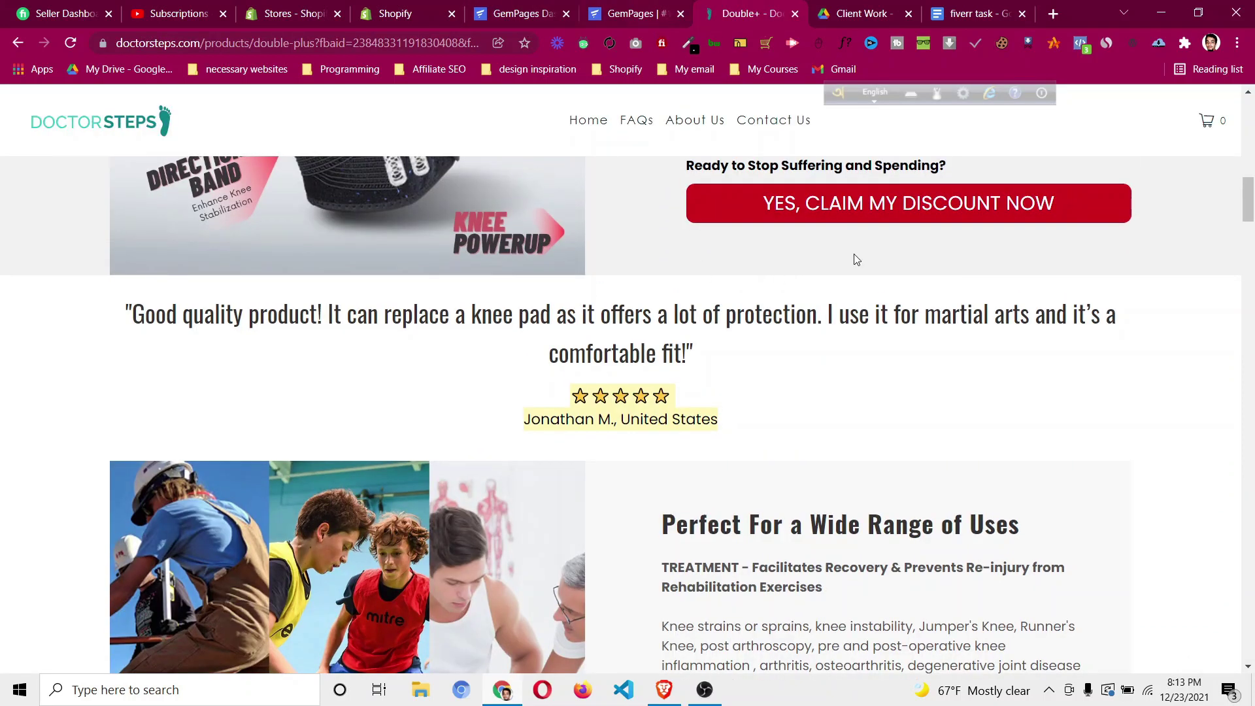
pyautogui.click(845, 44)
pyautogui.click(626, 353)
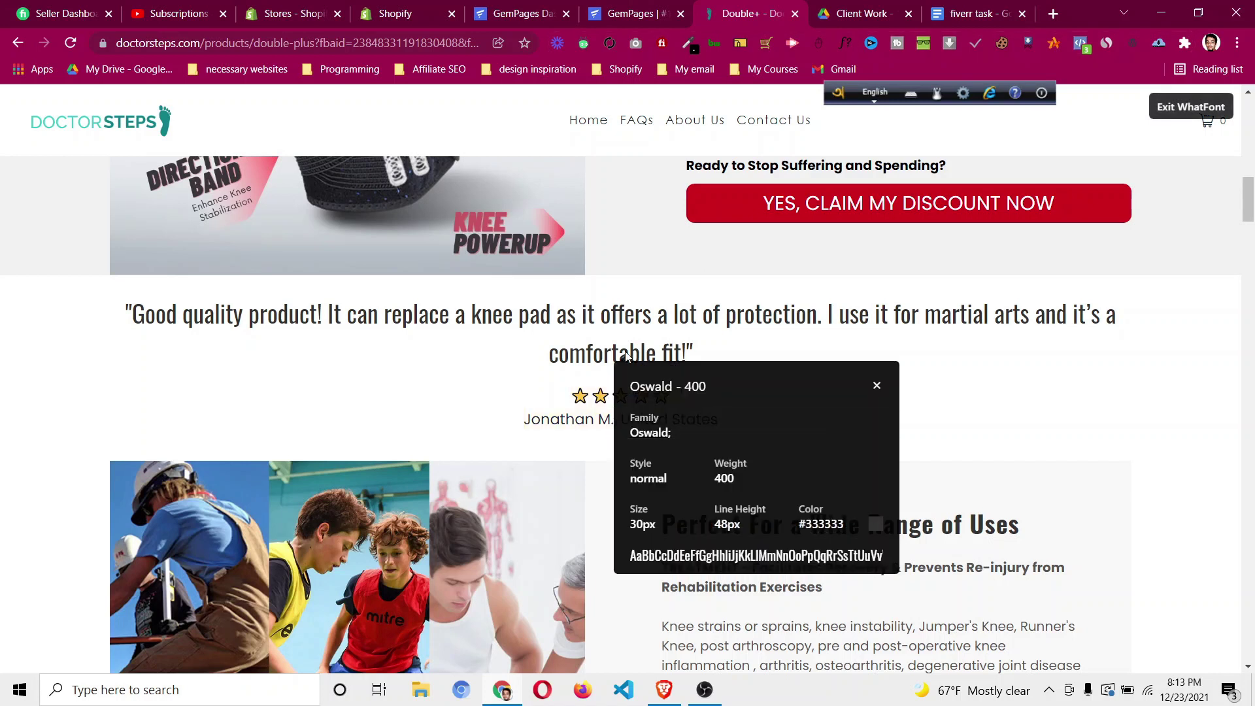
pyautogui.click(877, 387)
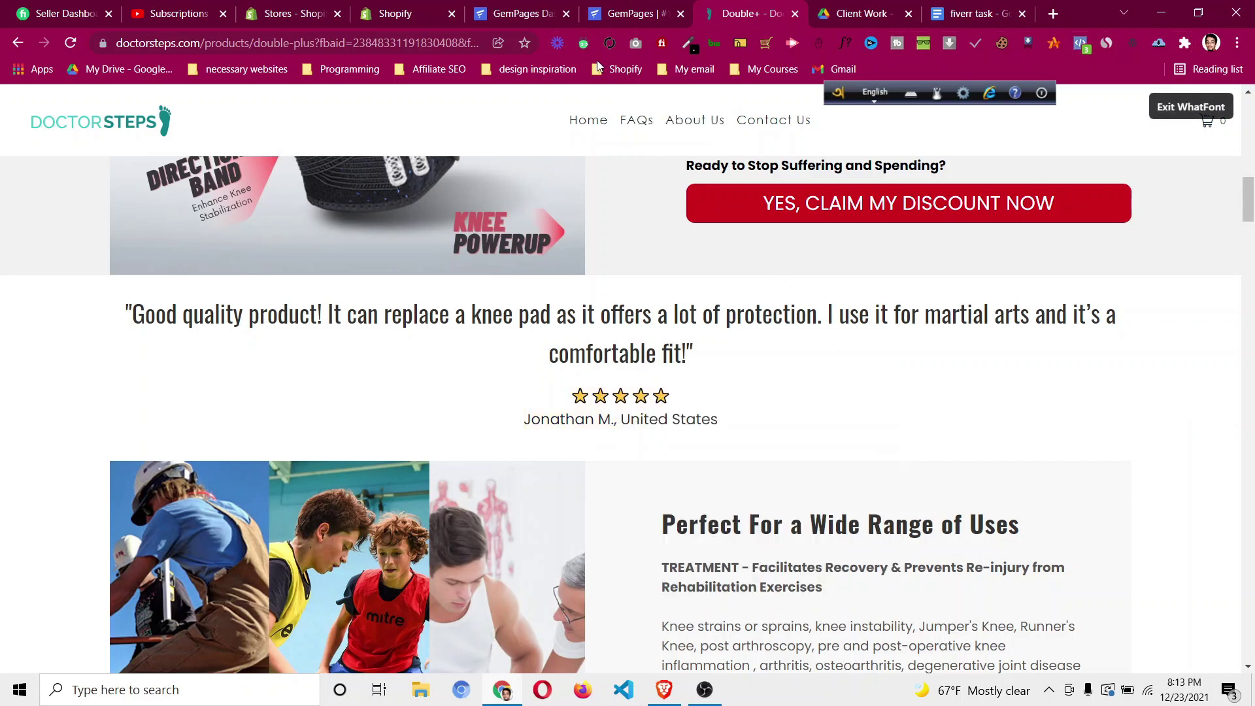
pyautogui.click(627, 22)
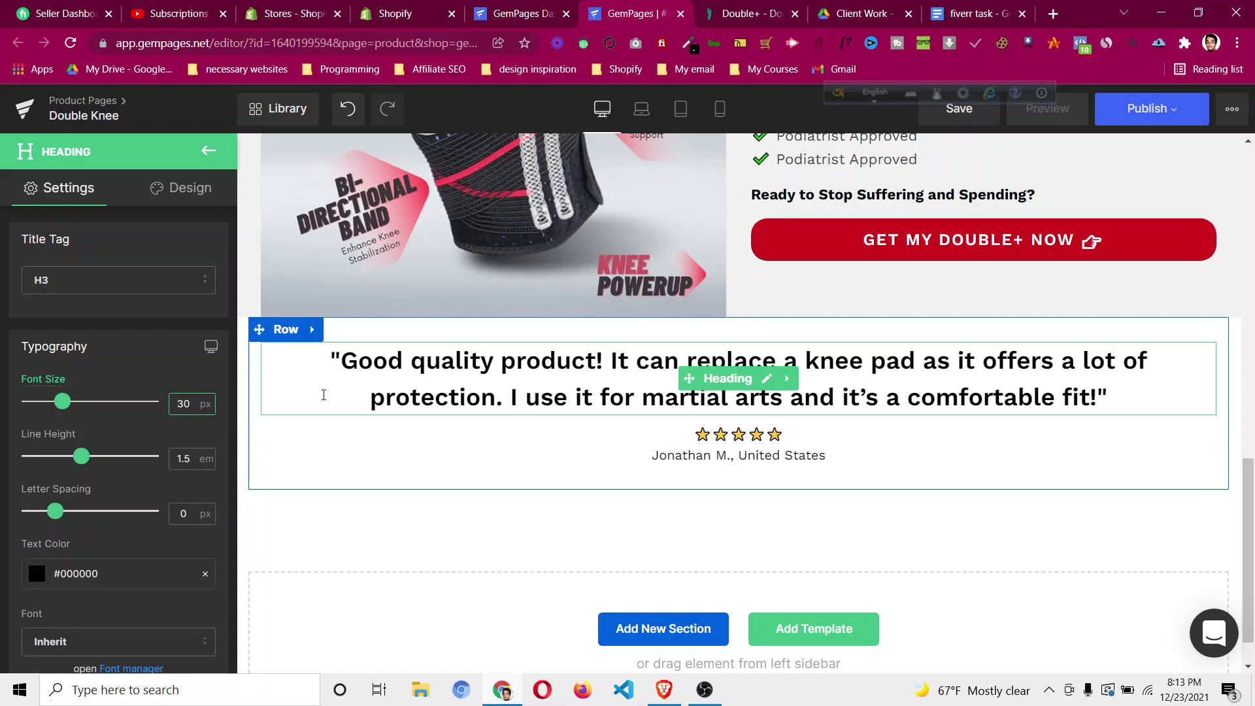
# Try a 25 px font size on the quote heading, compare it with the reference page, and restore 30 px.
pyautogui.click(374, 407)
pyautogui.press('BackSpace')
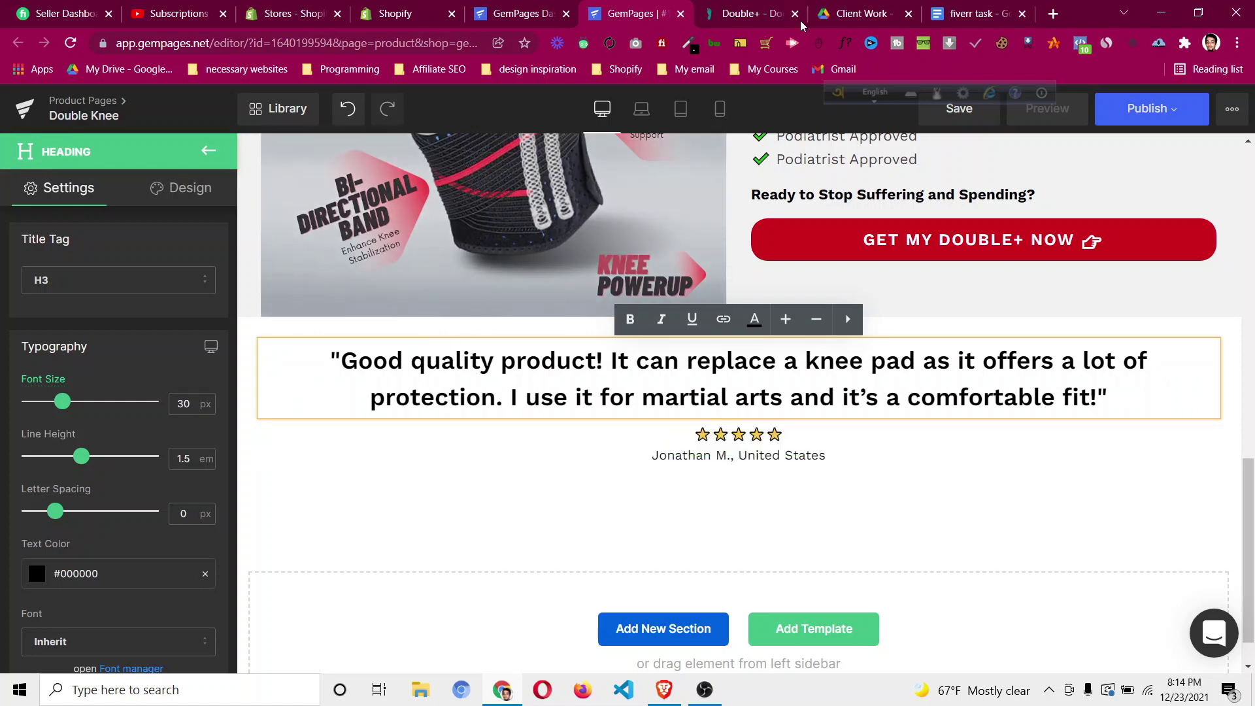
pyautogui.hotkey('ctrl', 'Tab')
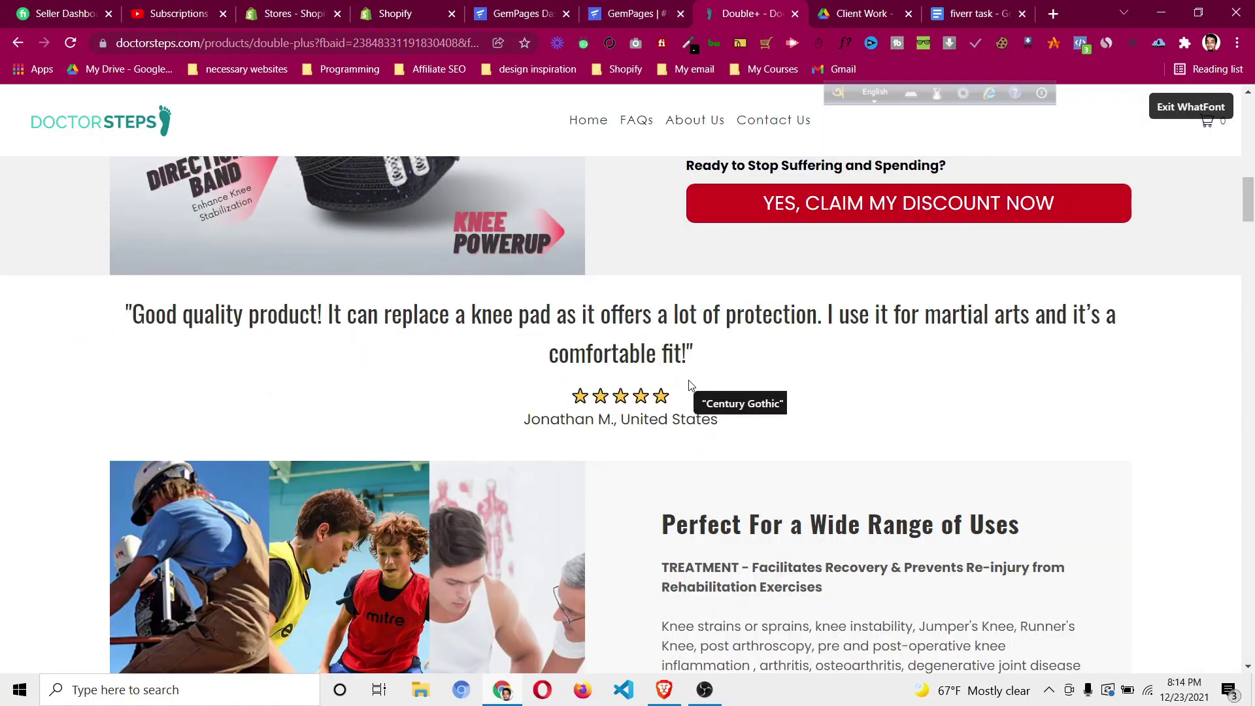
pyautogui.click(641, 9)
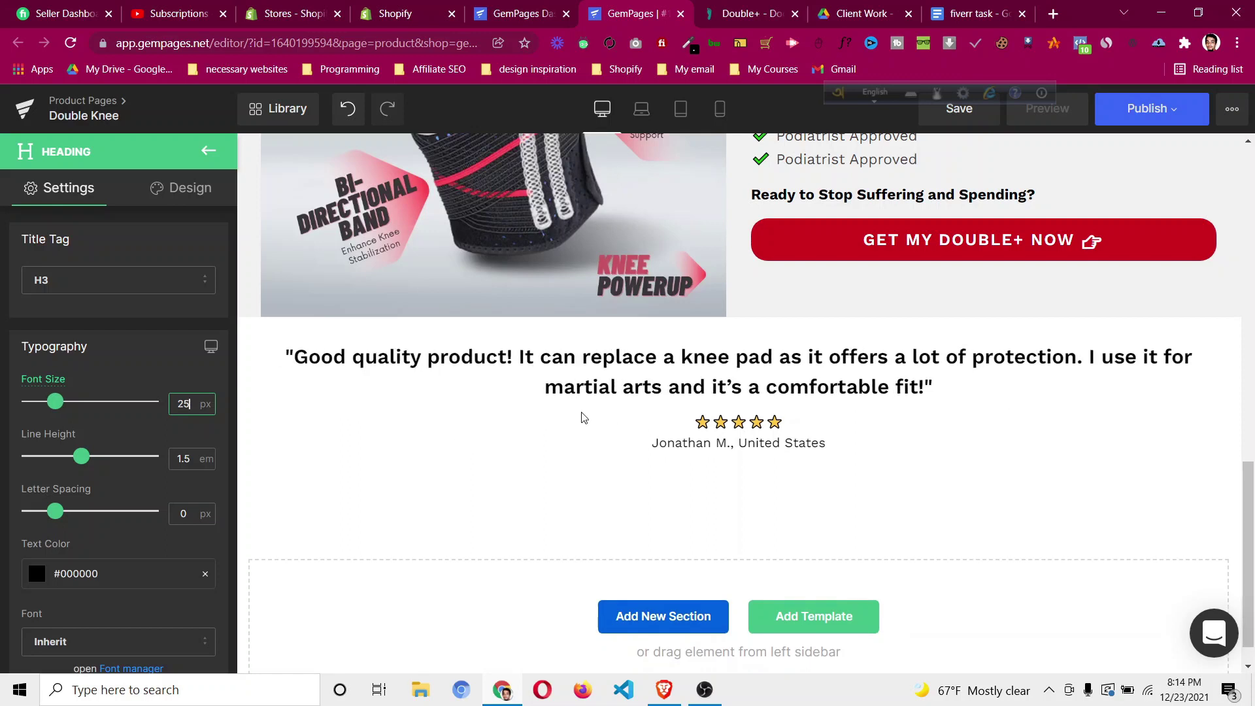
pyautogui.hotkey('ctrl', 'Tab')
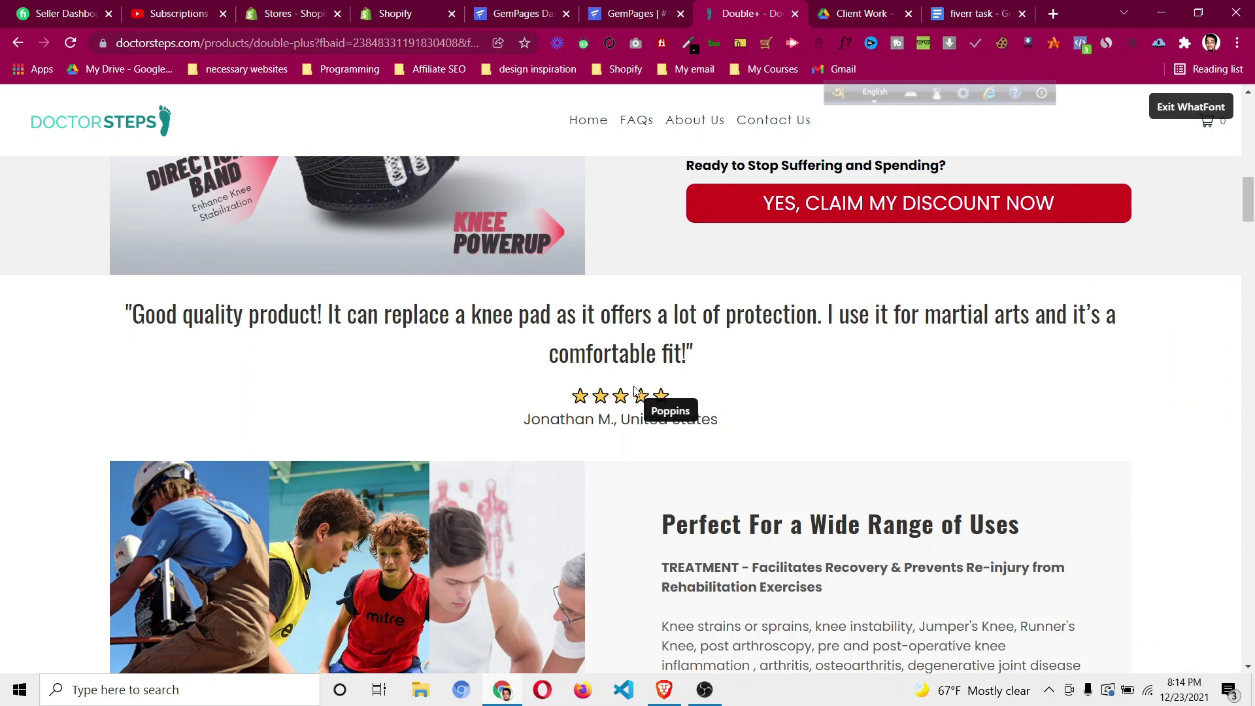
pyautogui.click(659, 22)
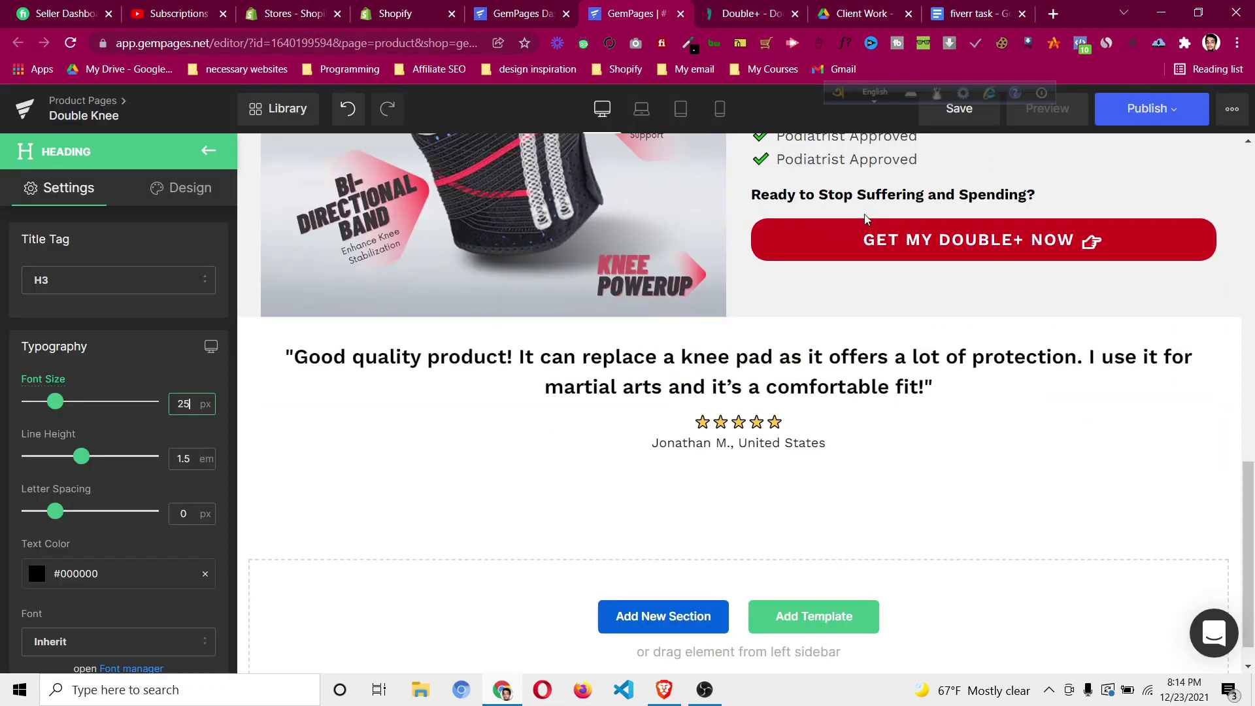
pyautogui.hotkey('ctrl', 'Tab')
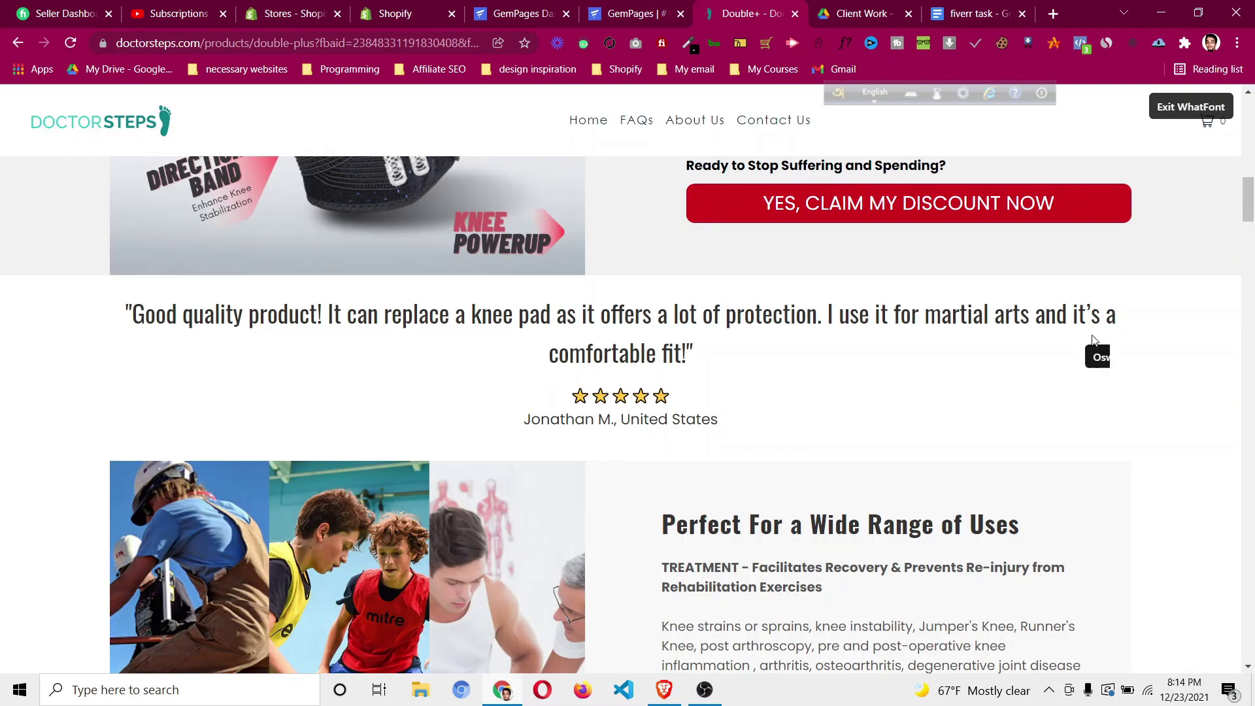
pyautogui.click(643, 9)
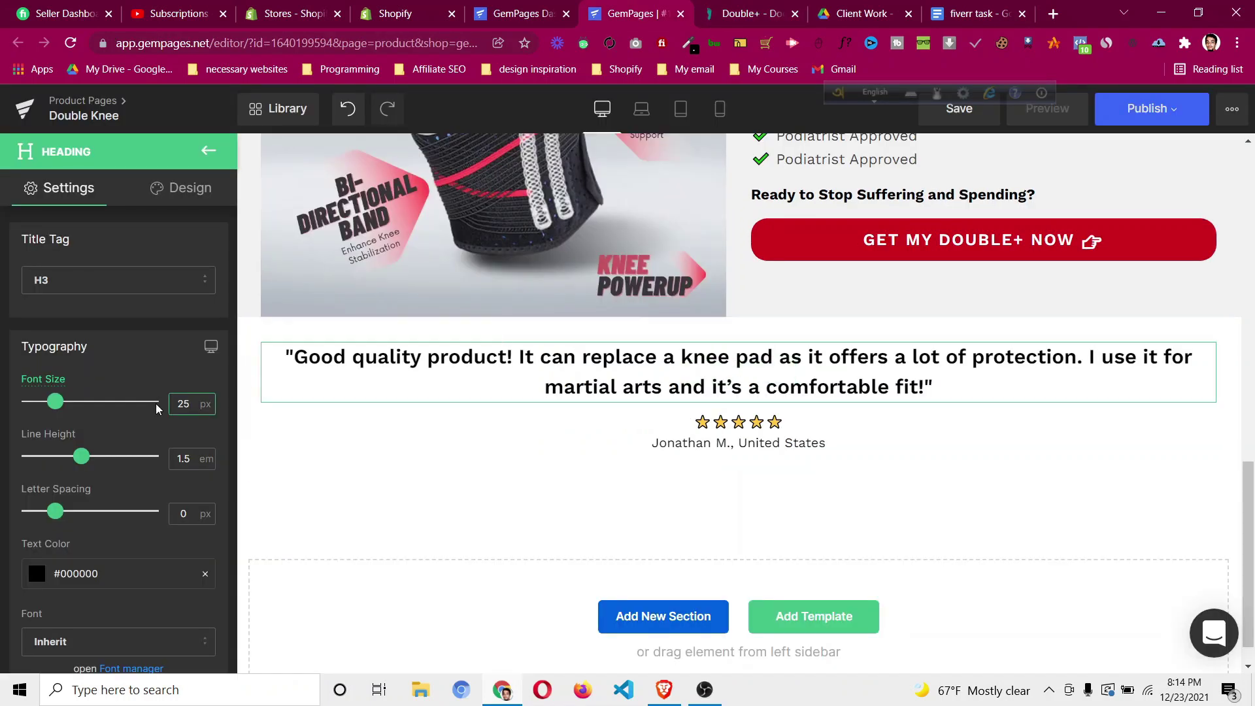
pyautogui.press('Return')
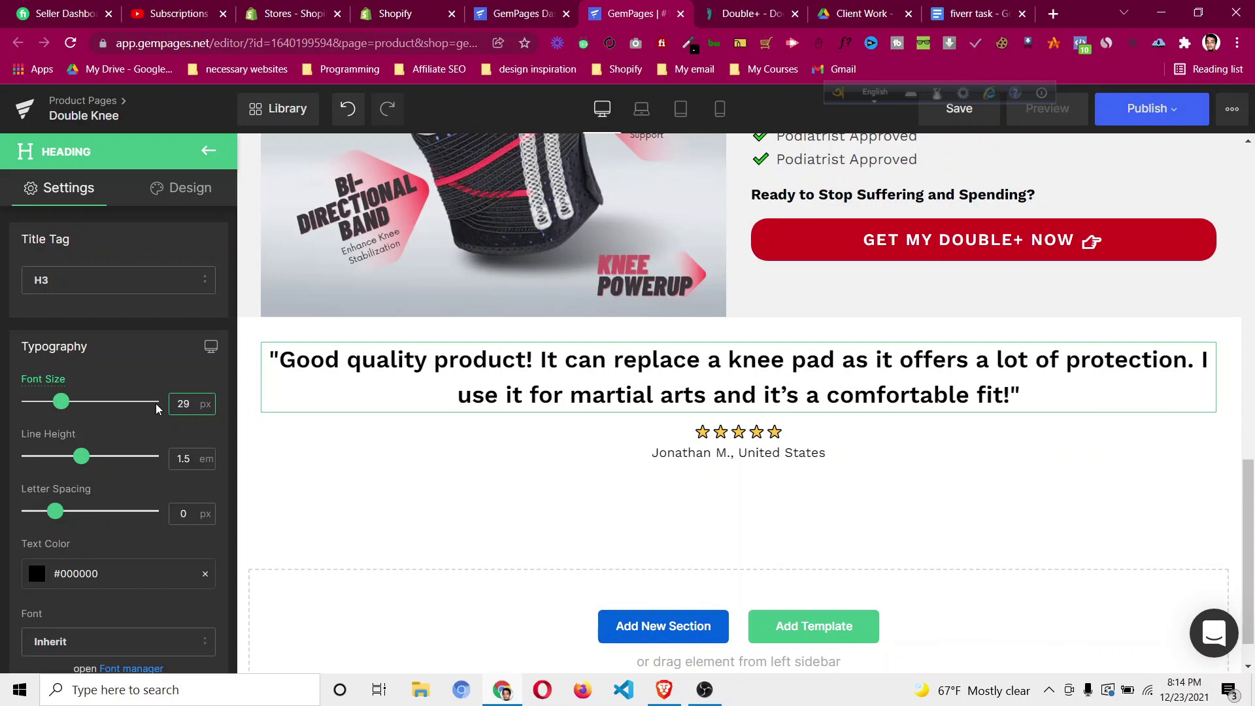
pyautogui.press('Return')
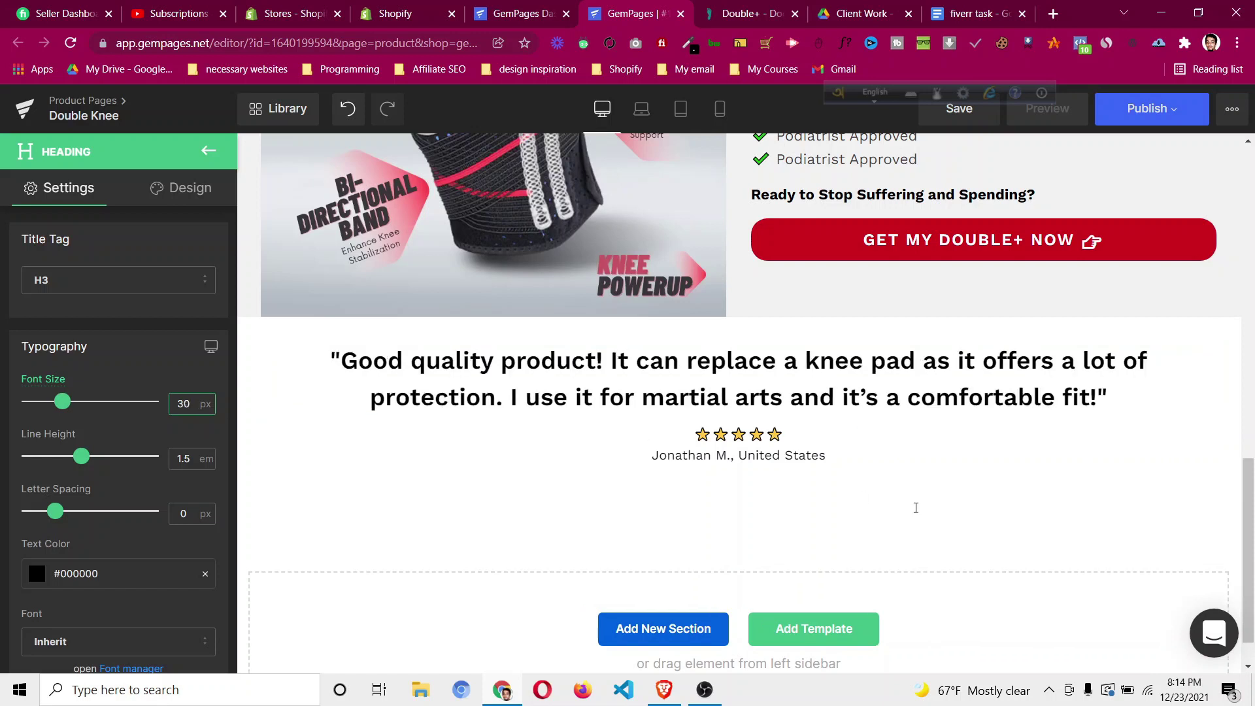
# Switch to the DoctorSteps reference page, exit WhatFont, and examine the layout and text of the "Perfect For a Wide Range of Uses" section.
pyautogui.scroll(-1, 912, 518)
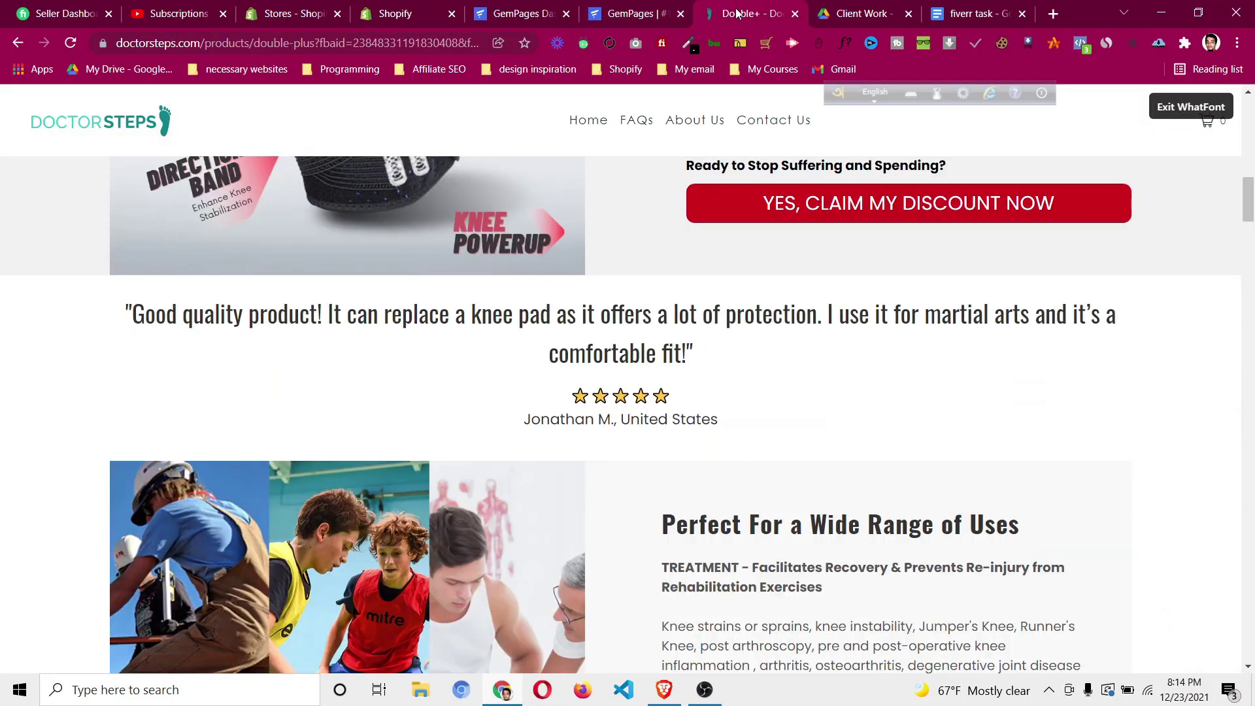
pyautogui.click(737, 13)
pyautogui.scroll(-9, 710, 353)
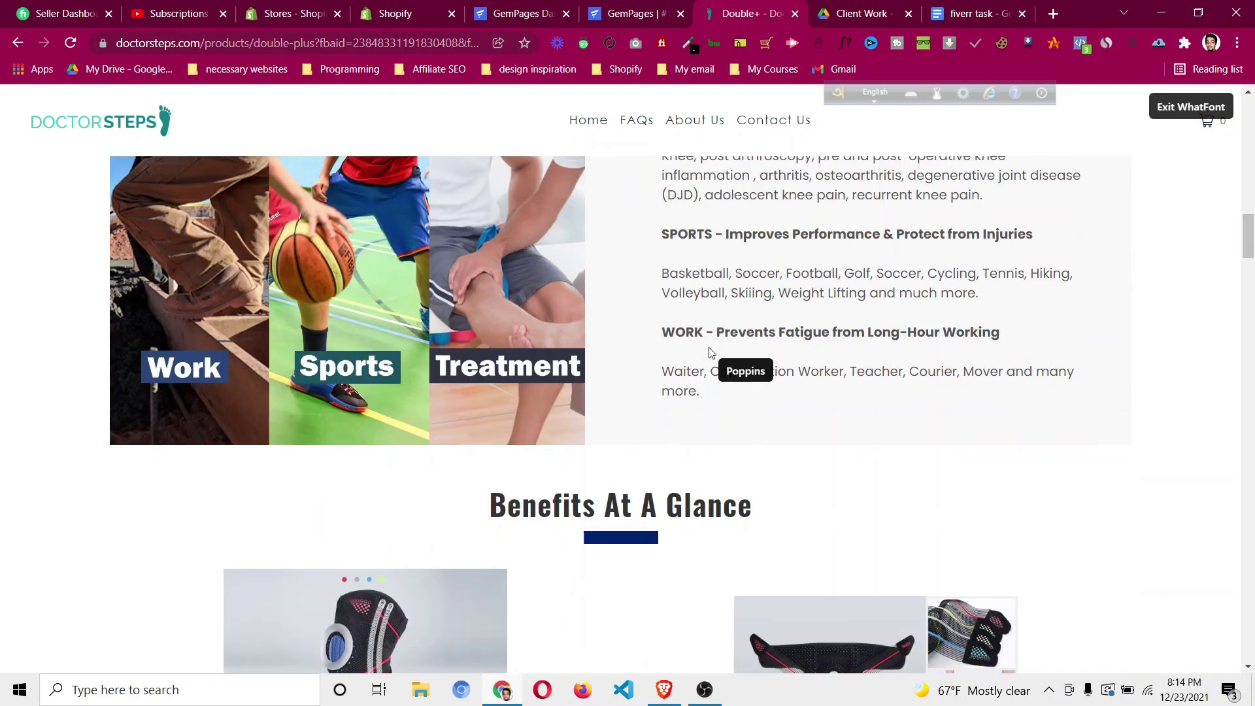
pyautogui.scroll(5, 660, 353)
pyautogui.scroll(1, 645, 354)
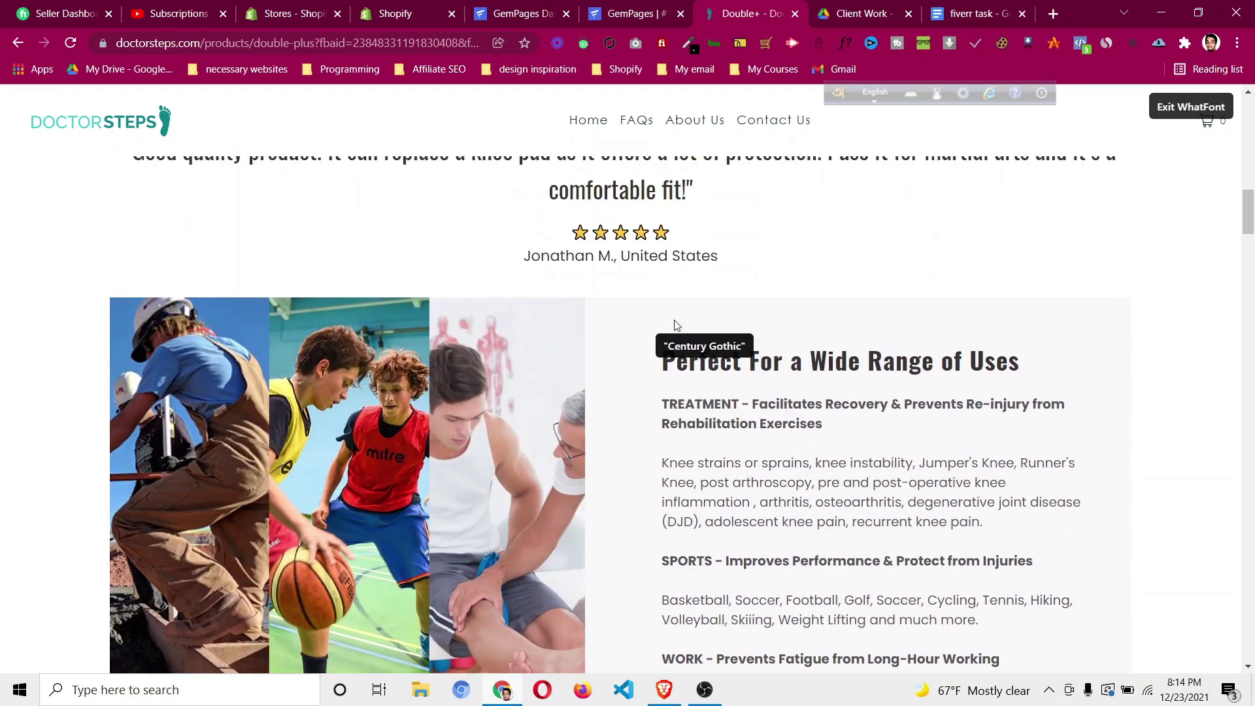
pyautogui.click(1191, 107)
pyautogui.scroll(-4, 513, 496)
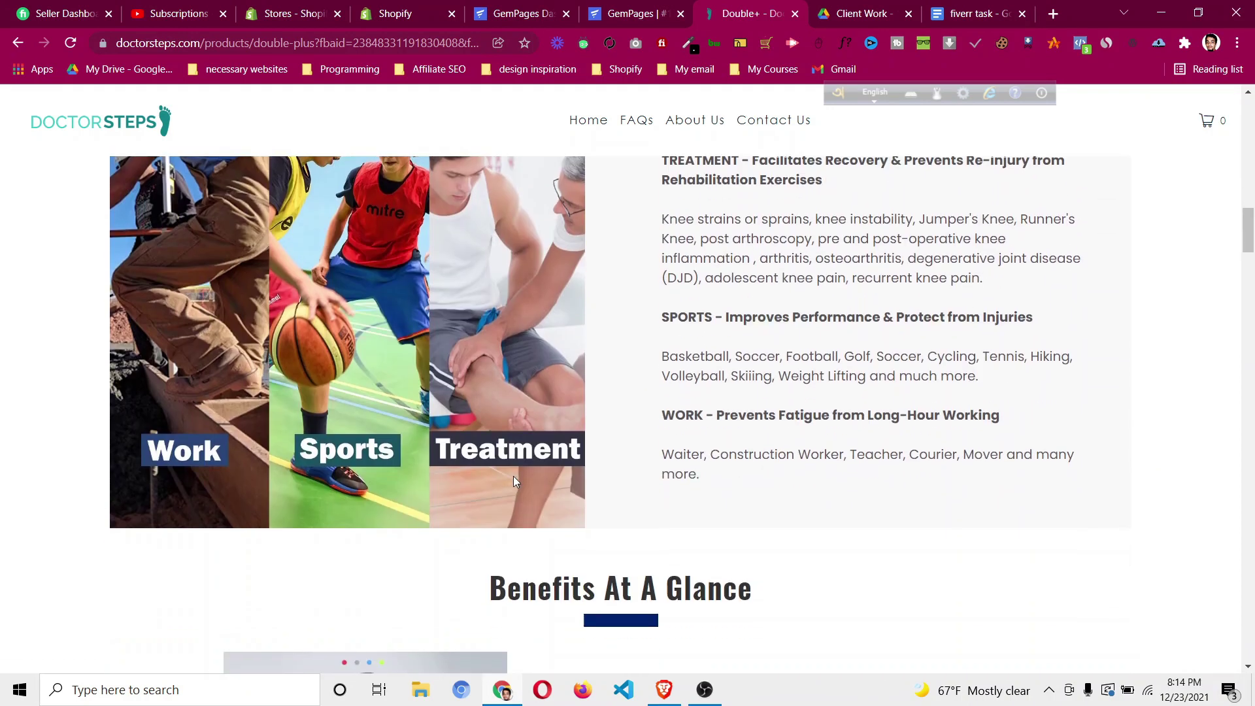
pyautogui.scroll(1, 508, 476)
pyautogui.scroll(1, 508, 481)
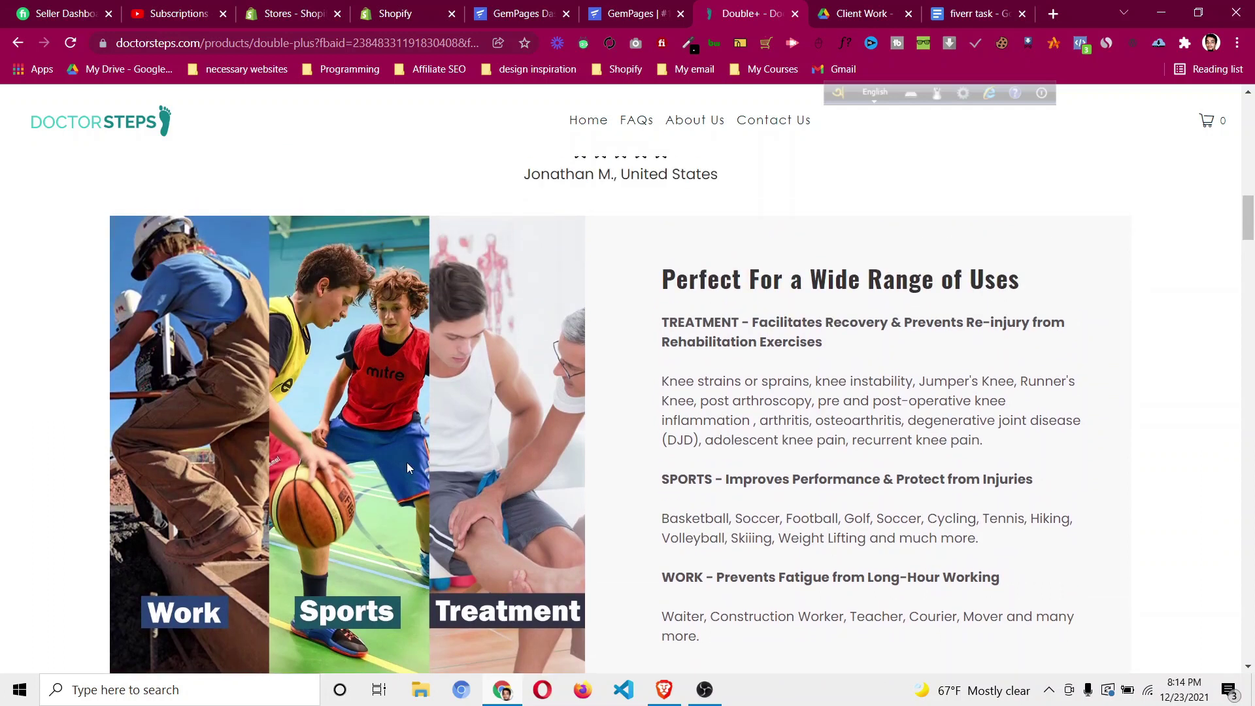
pyautogui.scroll(1, 408, 468)
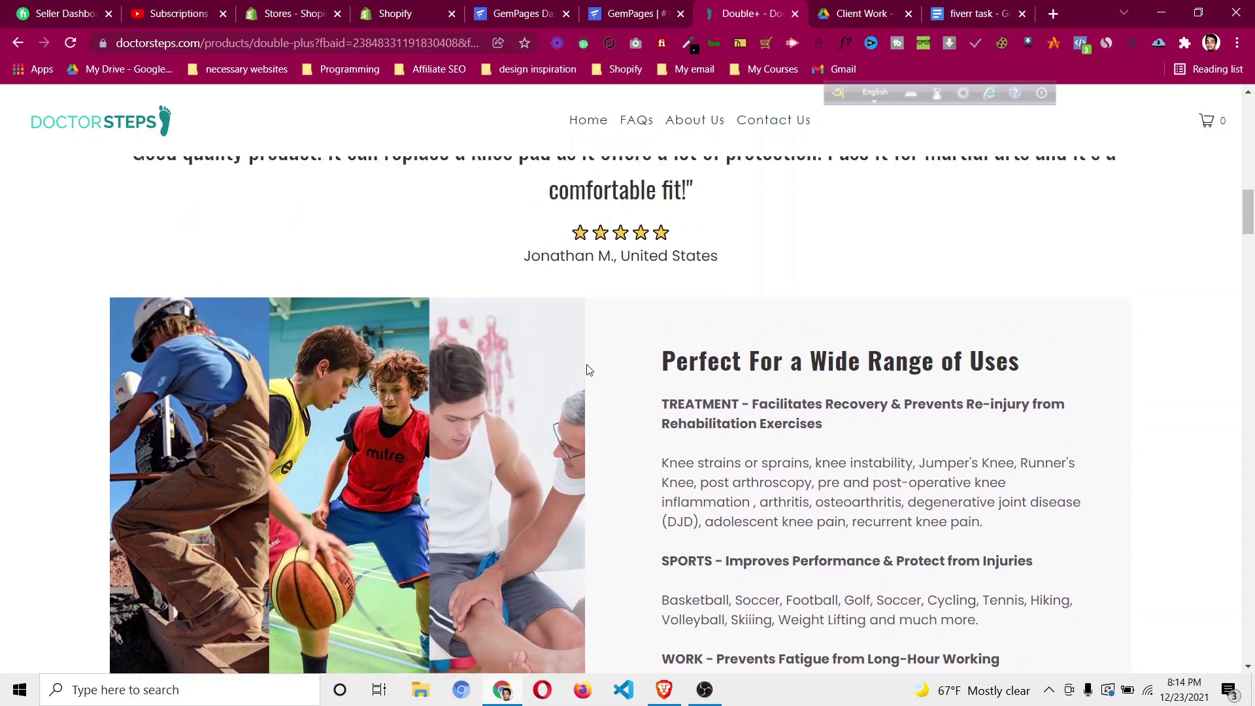
pyautogui.scroll(-5, 591, 371)
pyautogui.scroll(4, 595, 373)
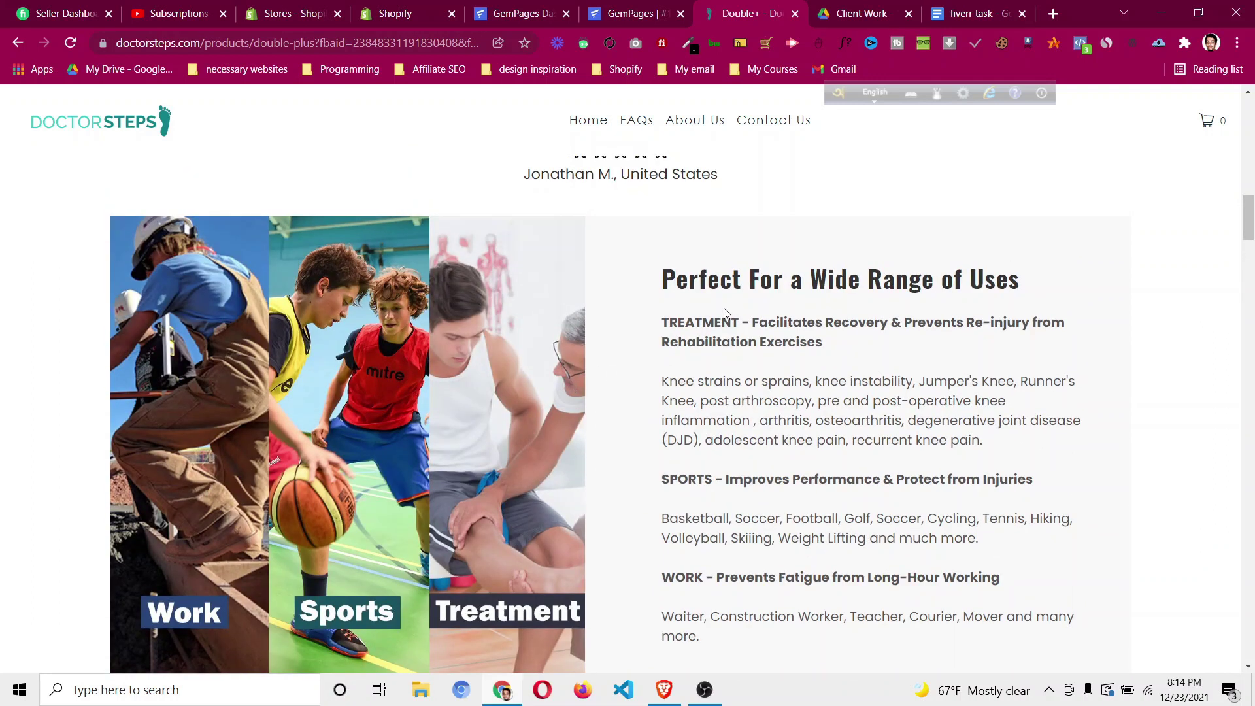
pyautogui.scroll(-4, 729, 410)
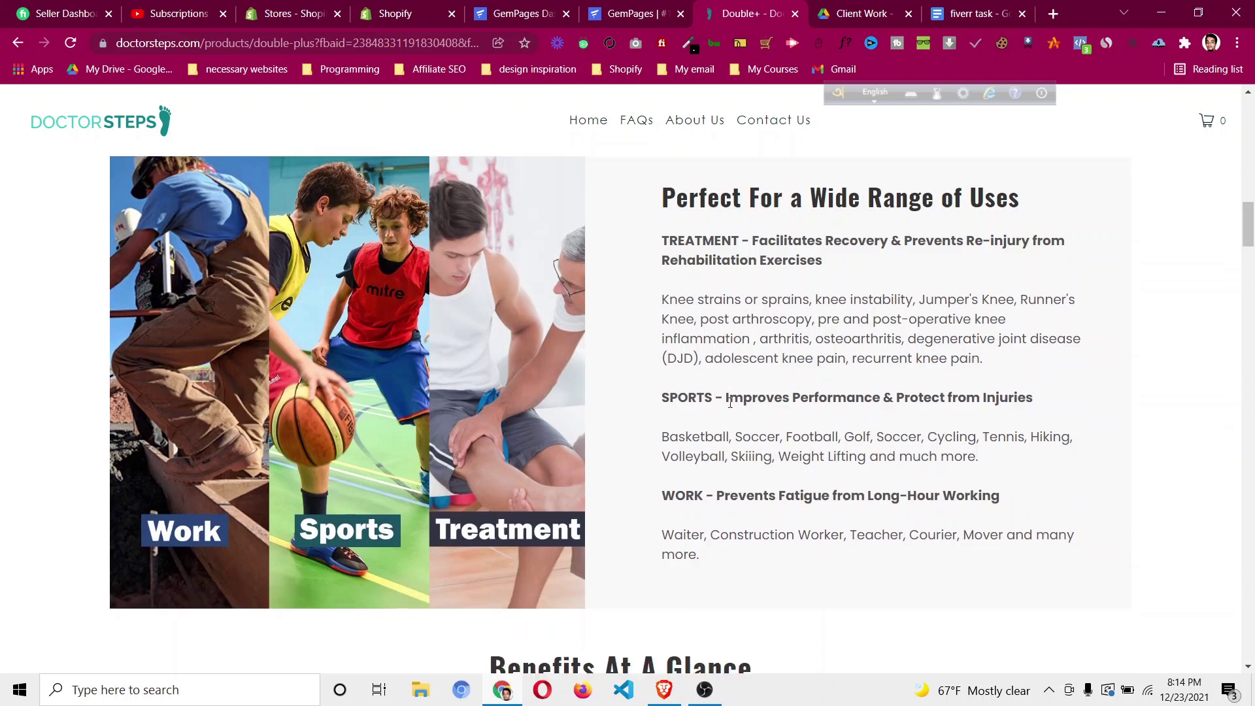
pyautogui.scroll(3, 730, 412)
pyautogui.scroll(2, 727, 417)
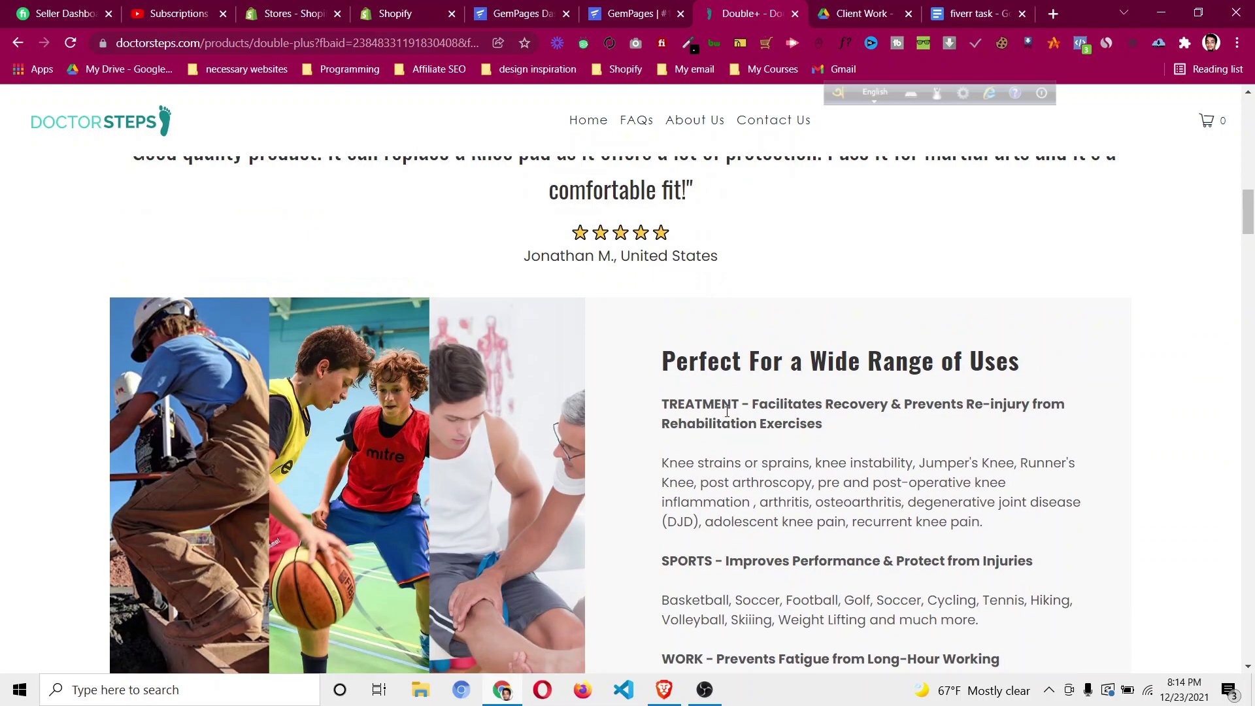
# Return to the GemPages editor and add a row with a two-column desktop layout below the customer quote section.
pyautogui.click(643, 21)
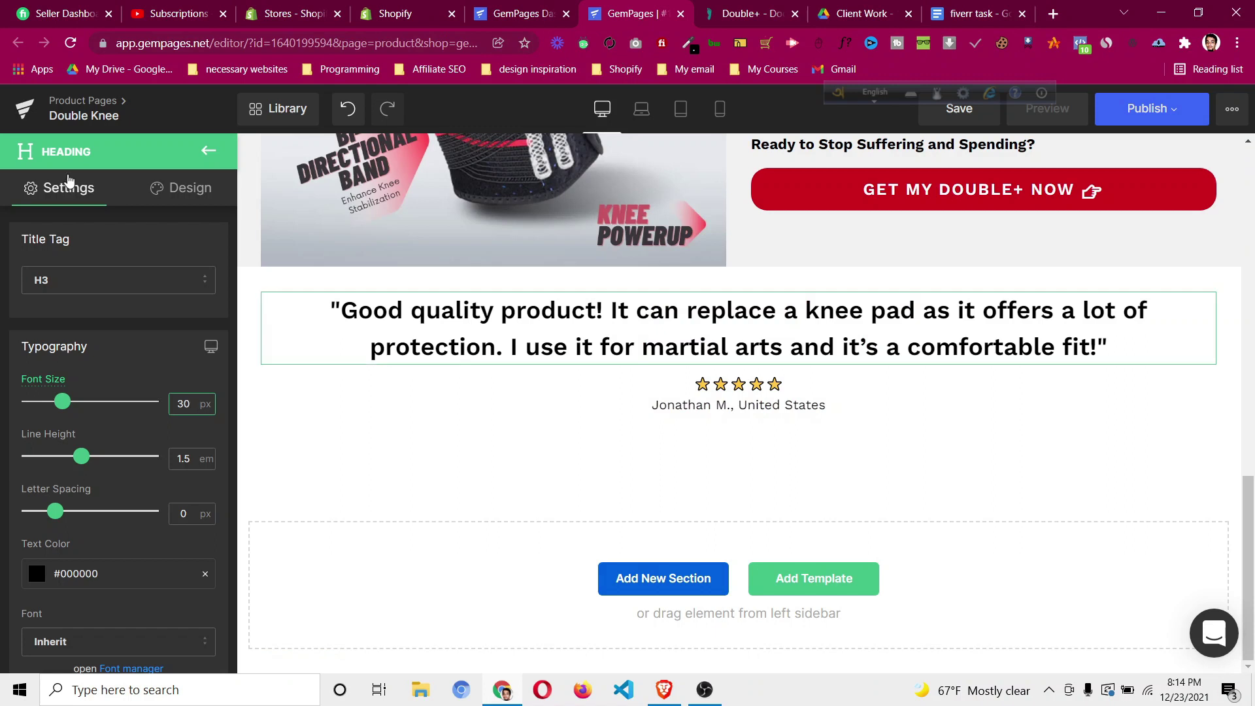
pyautogui.click(210, 152)
pyautogui.moveTo(68, 260); pyautogui.dragTo(593, 456)
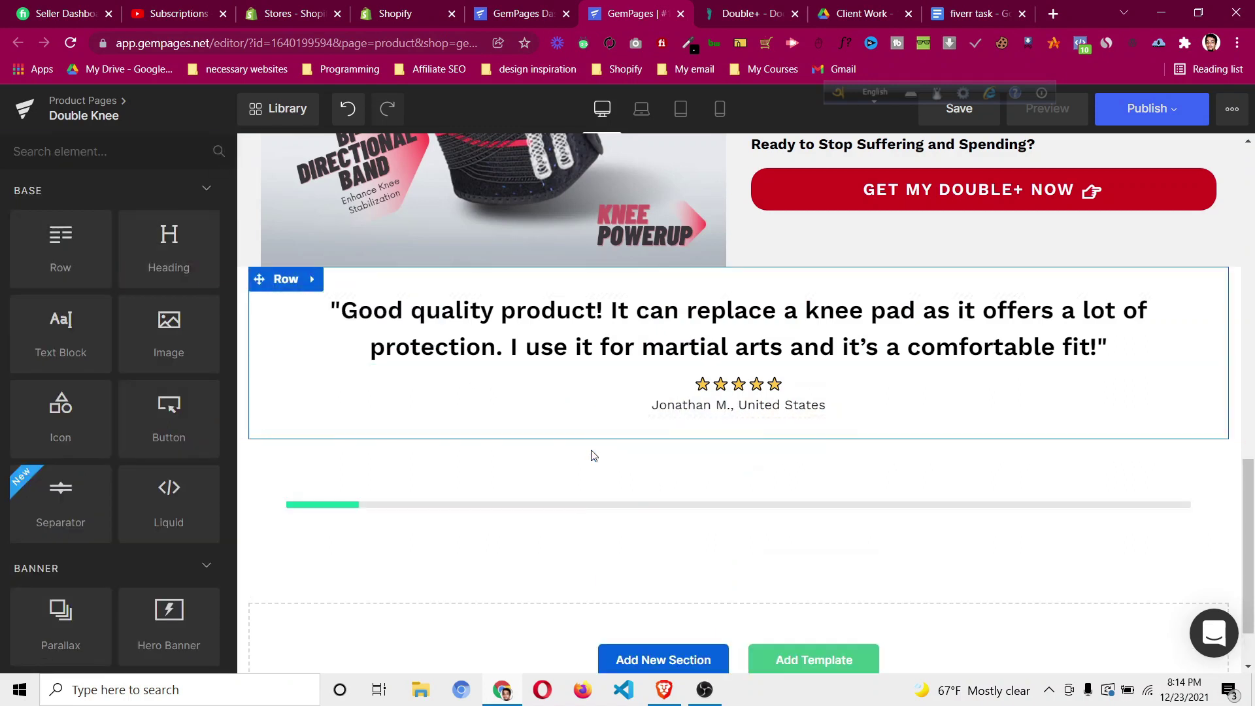
pyautogui.click(122, 278)
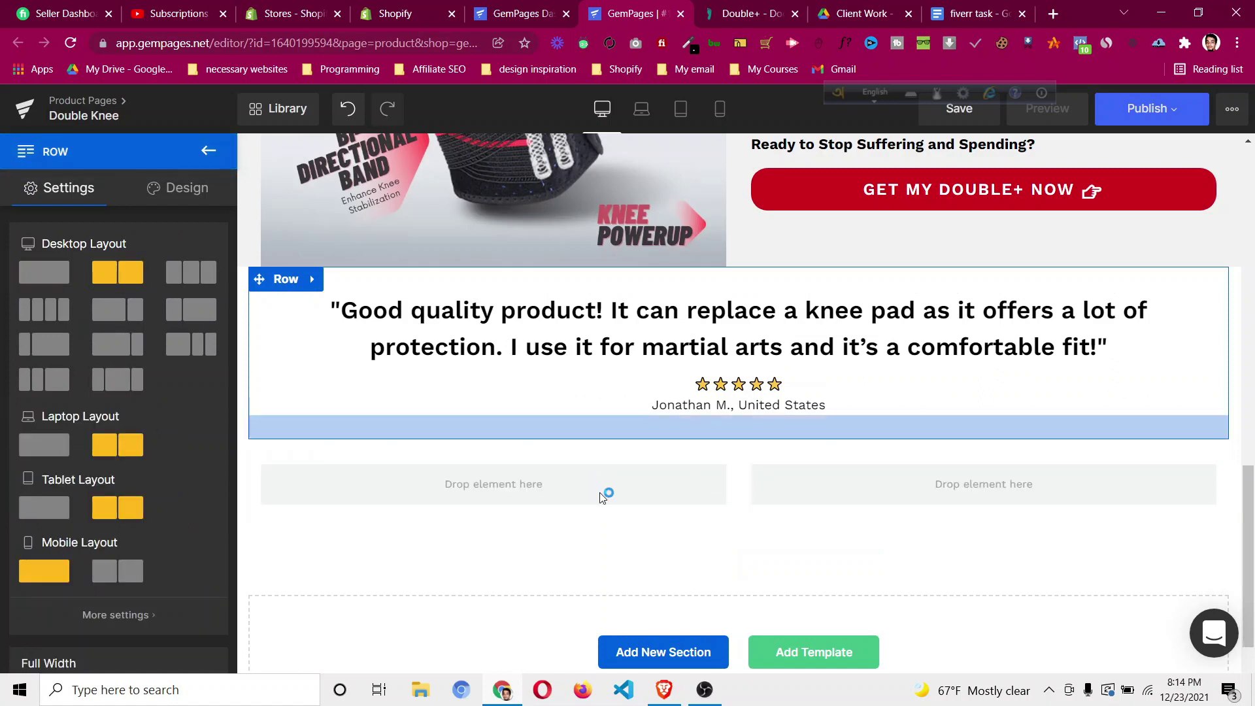
# Add an image element to the first column of the new two-column row.
pyautogui.click(206, 151)
pyautogui.moveTo(413, 451); pyautogui.dragTo(477, 487)
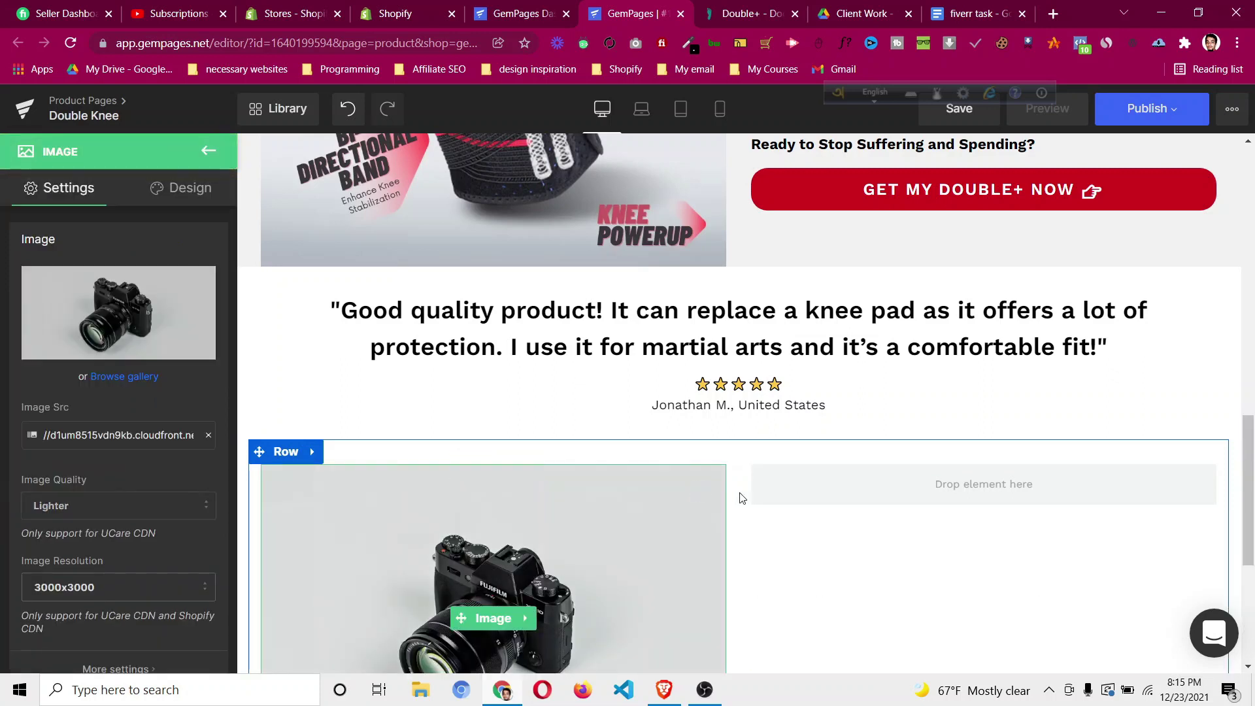
pyautogui.scroll(-2, 759, 497)
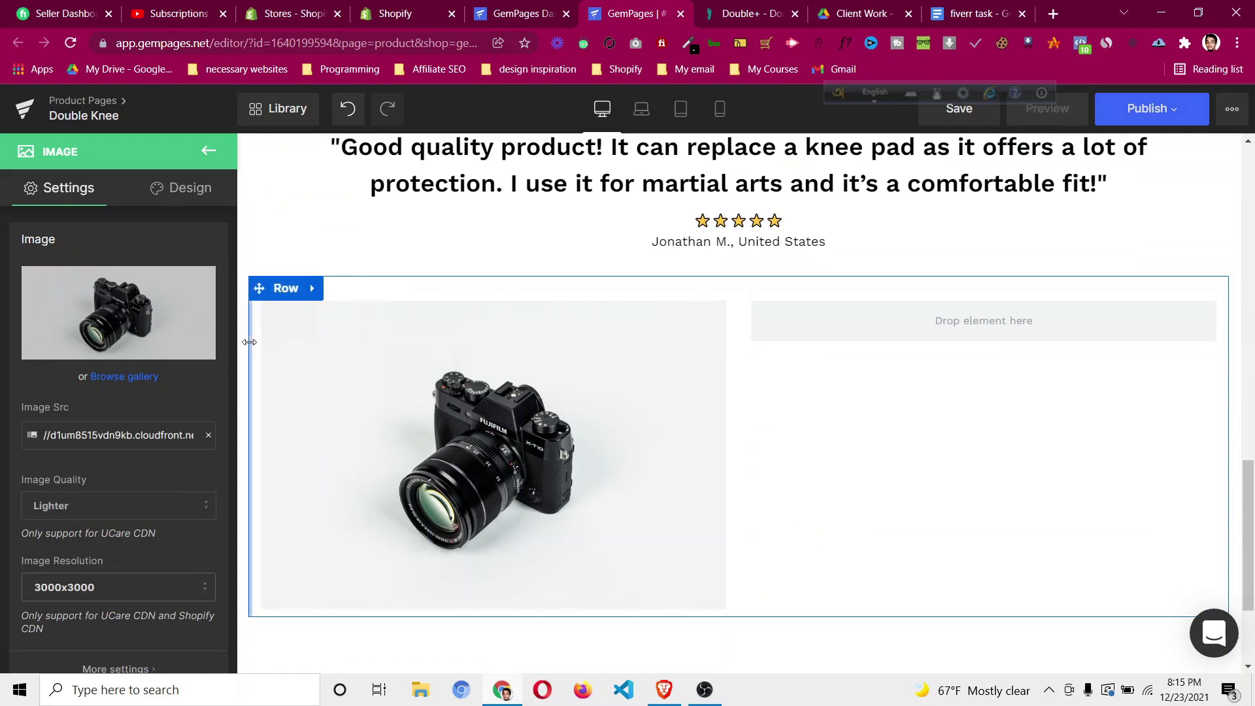
# Check the two-column row's margin and padding, and examine the "Perfect For a Wide Range of Uses" section on the DoctorSteps reference page.
pyautogui.click(281, 289)
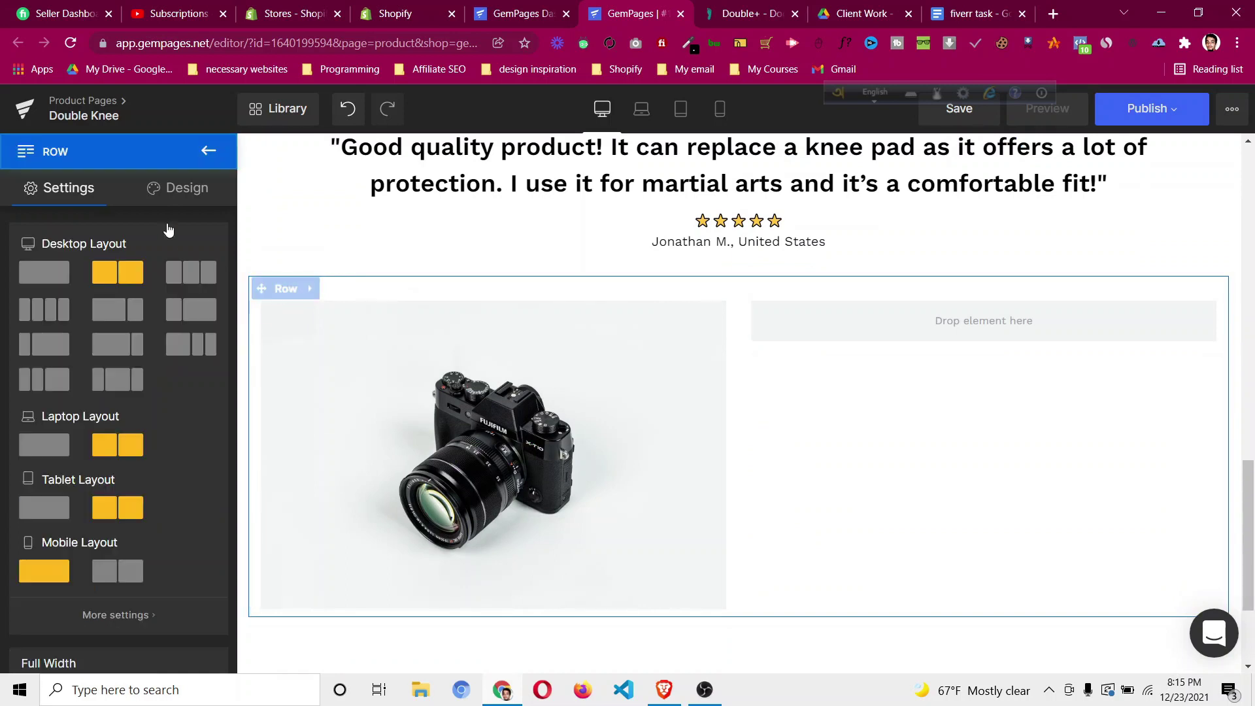
pyautogui.click(178, 188)
pyautogui.click(121, 284)
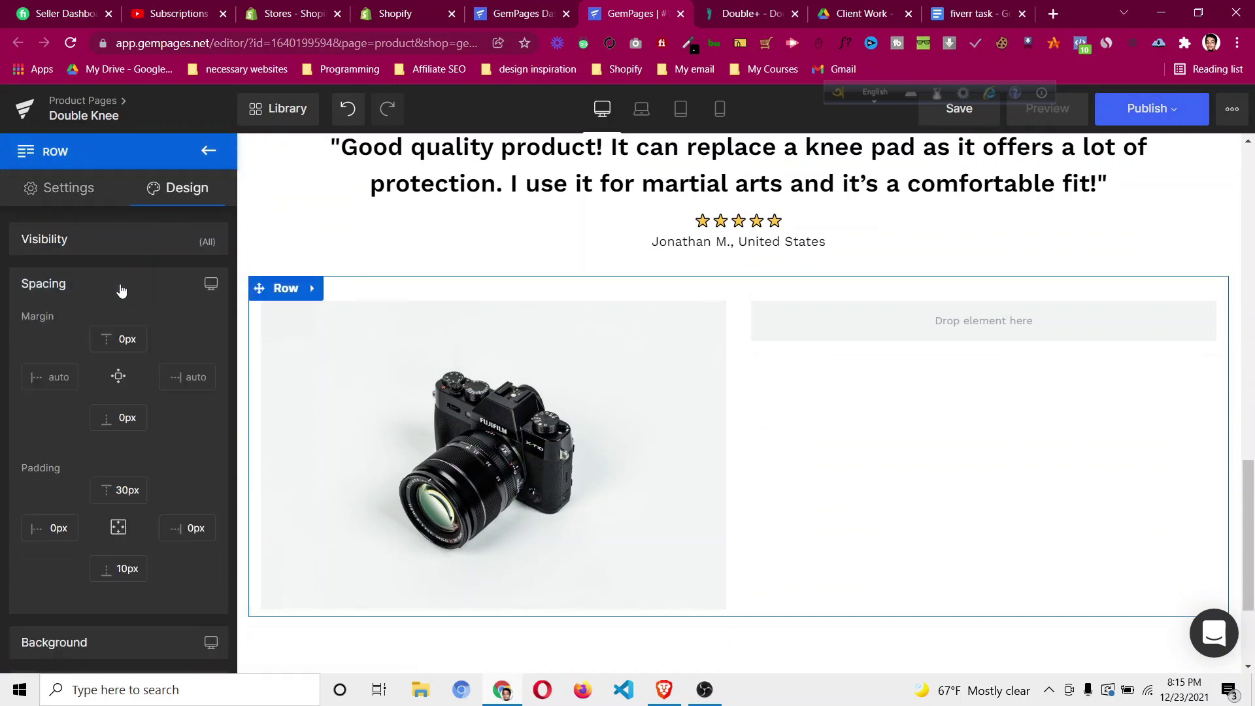
pyautogui.click(220, 157)
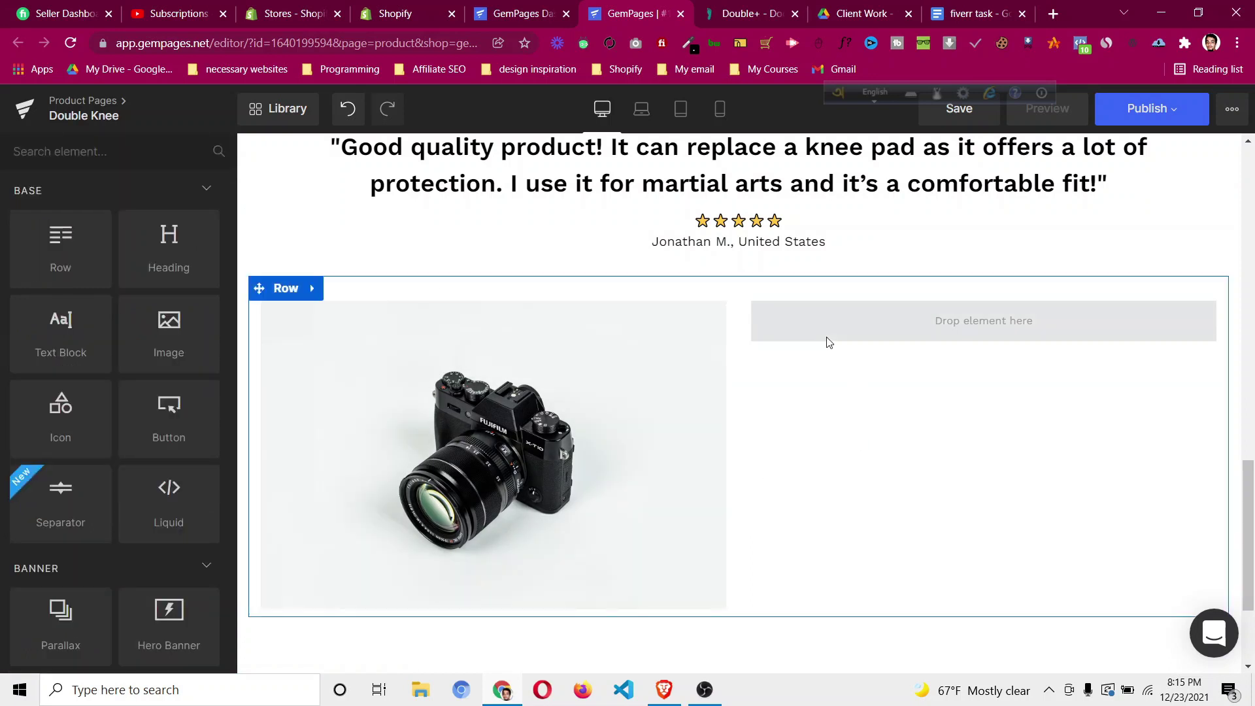
pyautogui.click(752, 14)
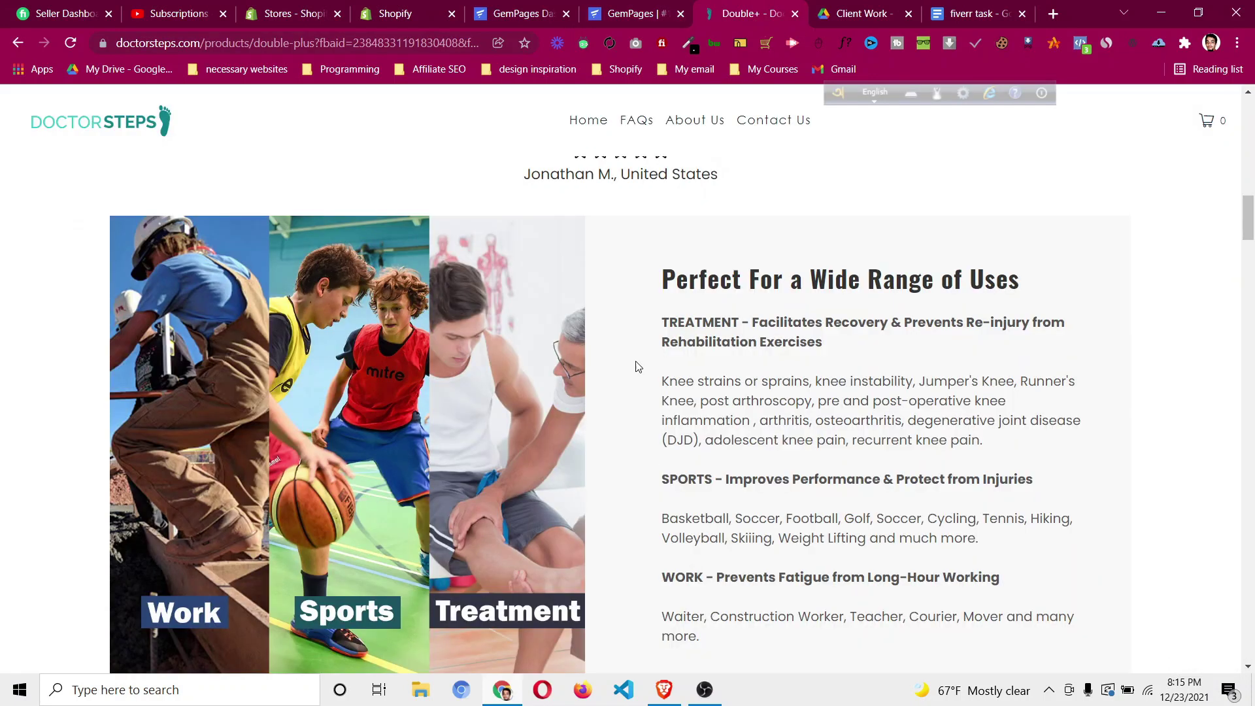
pyautogui.scroll(-4, 630, 281)
pyautogui.scroll(4, 693, 362)
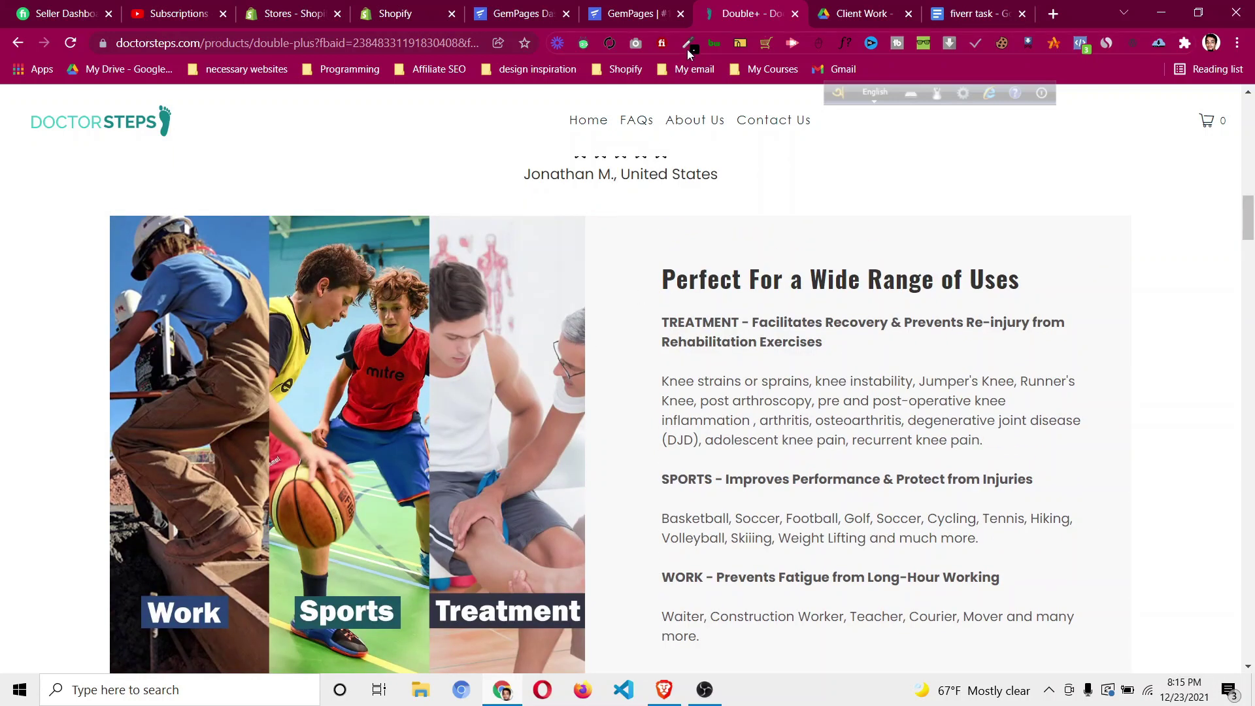
# Return to the GemPages editor and replace the placeholder camera image with pf-f2c2616f--bestfor.jpg from the Downloads folder.
pyautogui.click(608, 16)
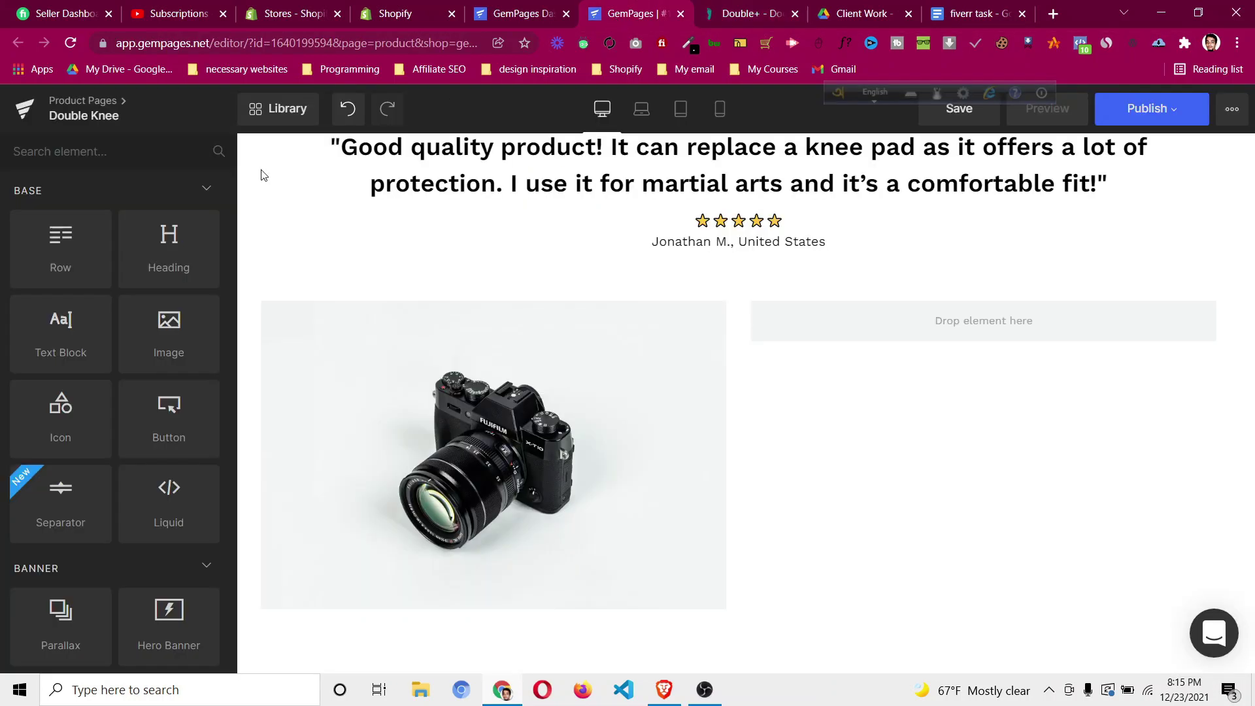
pyautogui.click(492, 458)
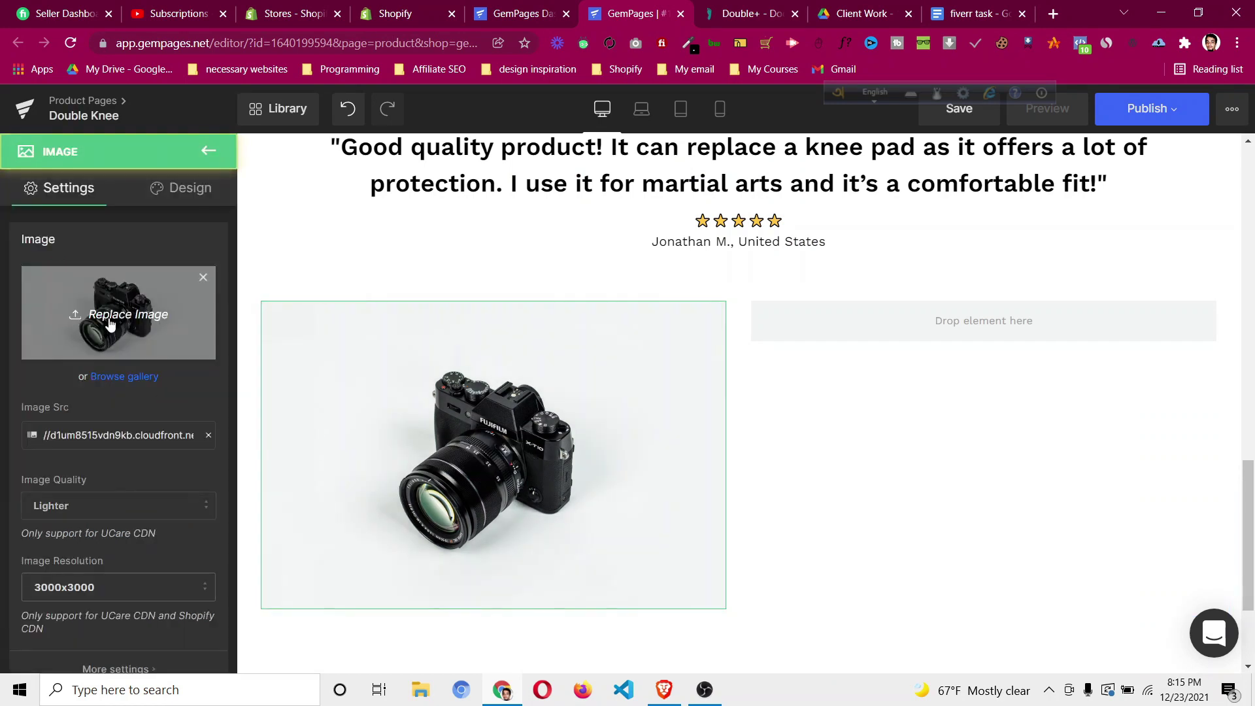
pyautogui.click(162, 334)
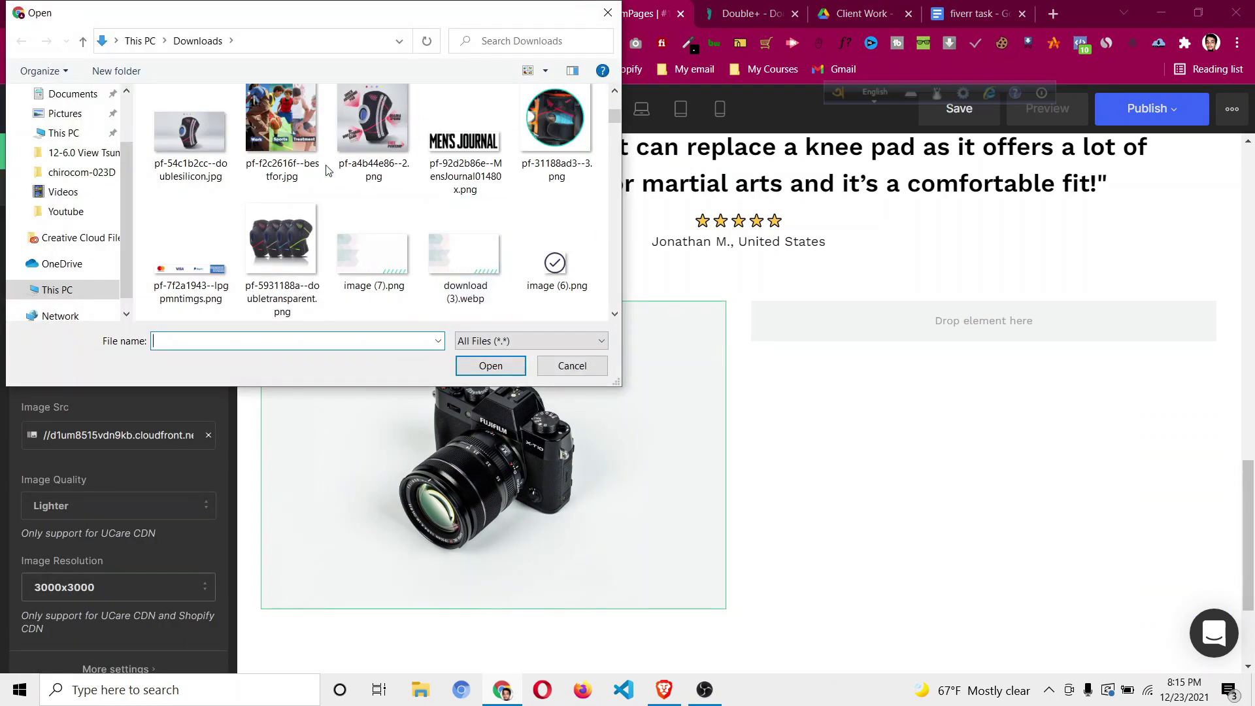
pyautogui.click(282, 124)
pyautogui.click(491, 366)
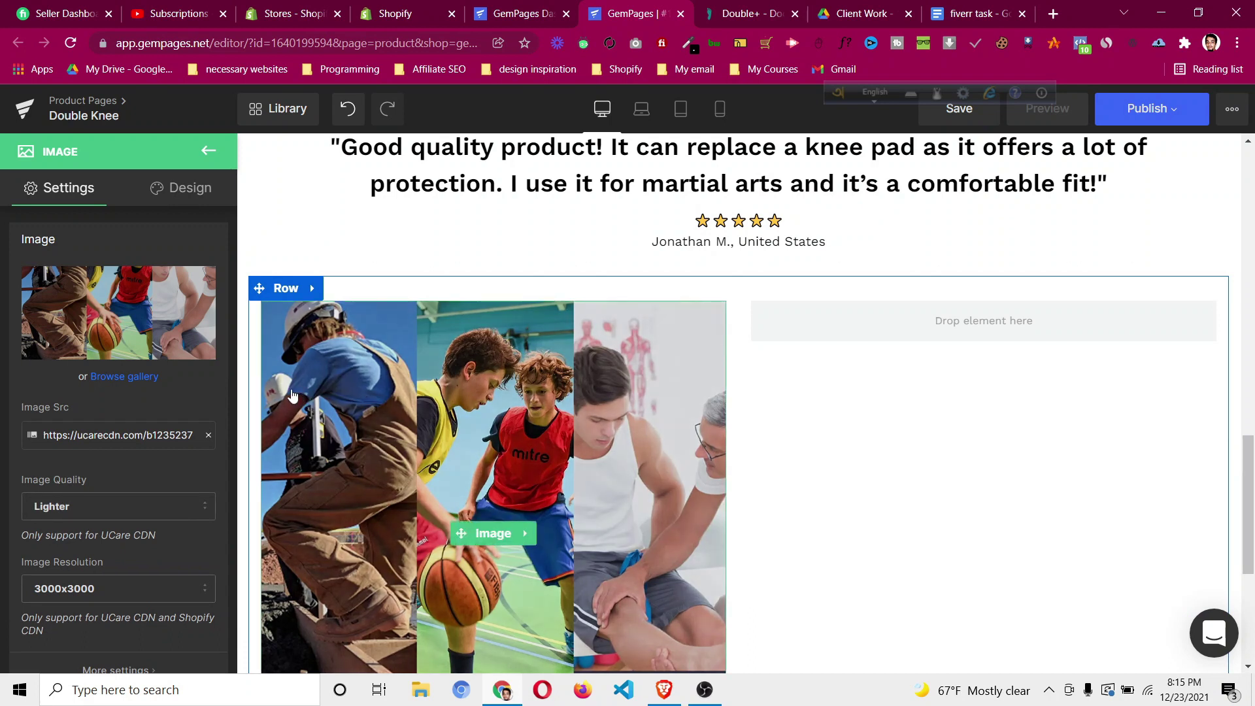
pyautogui.scroll(-3, 292, 386)
pyautogui.scroll(1, 310, 370)
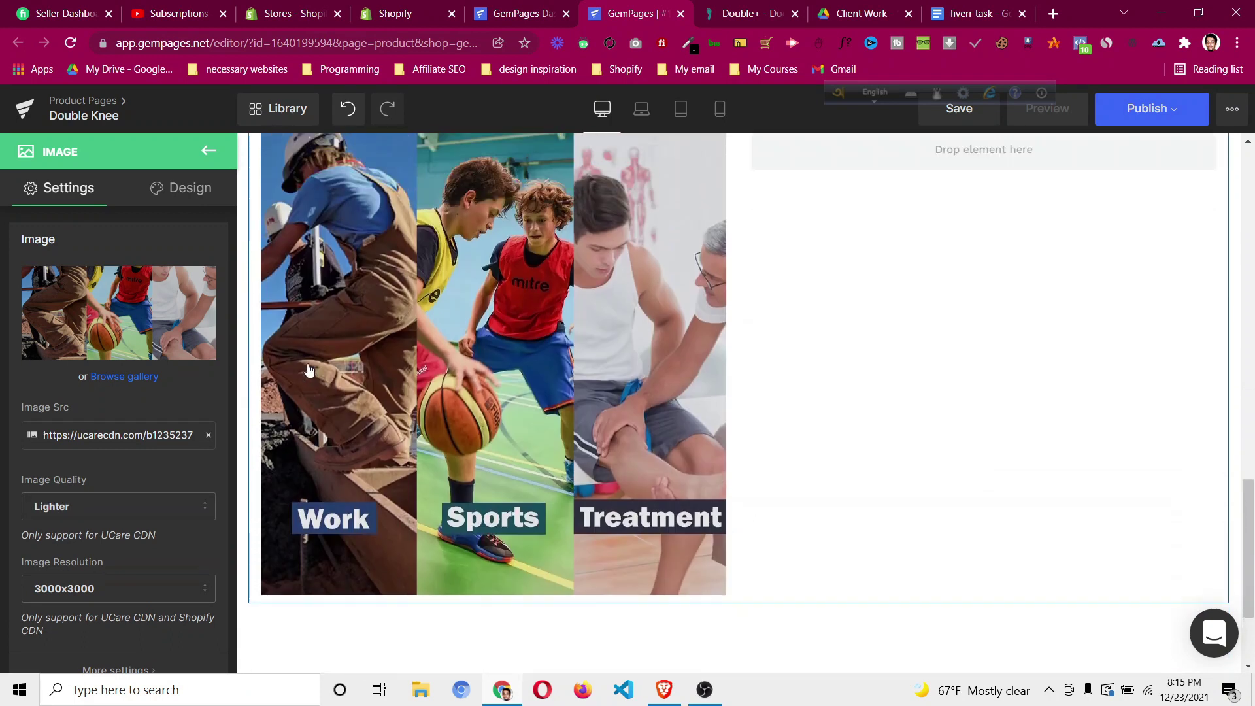
pyautogui.scroll(1, 309, 370)
# Compare the section with the DoctorSteps reference page, and nest a single-column row with 0 px top padding in the empty GemPages column.
pyautogui.hotkey('ctrl', 'Tab')
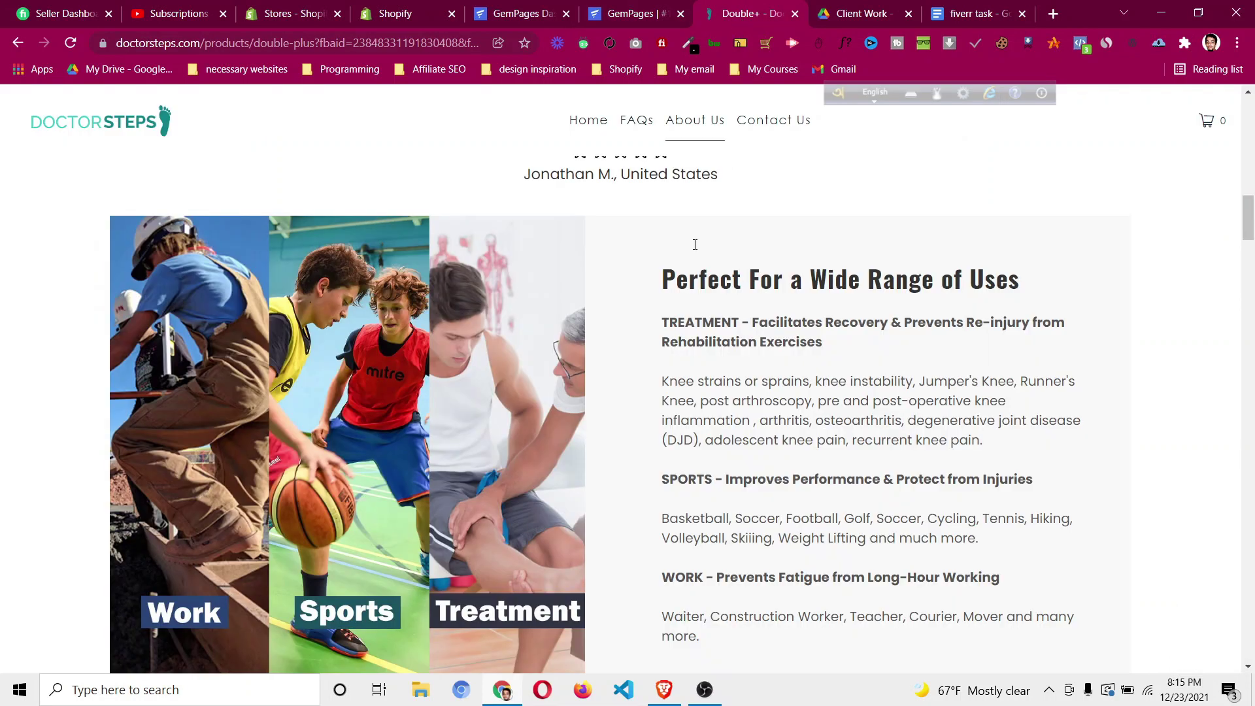
pyautogui.scroll(-1, 540, 458)
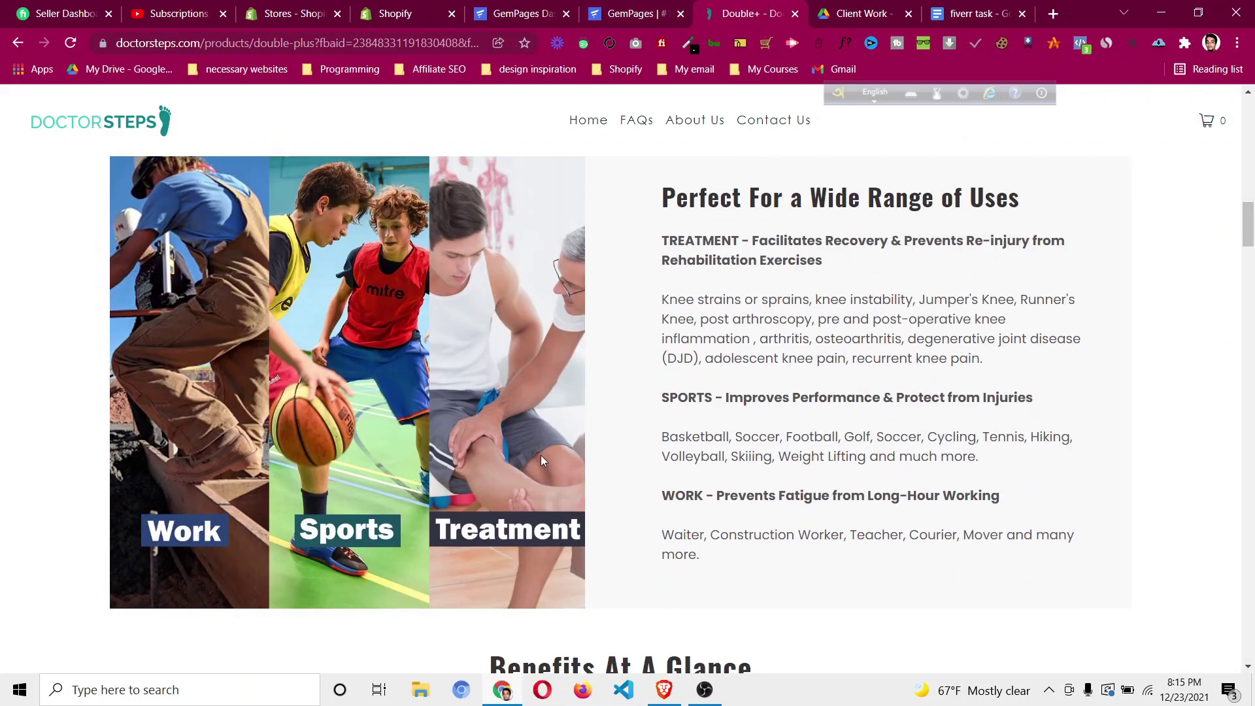
pyautogui.scroll(1, 517, 474)
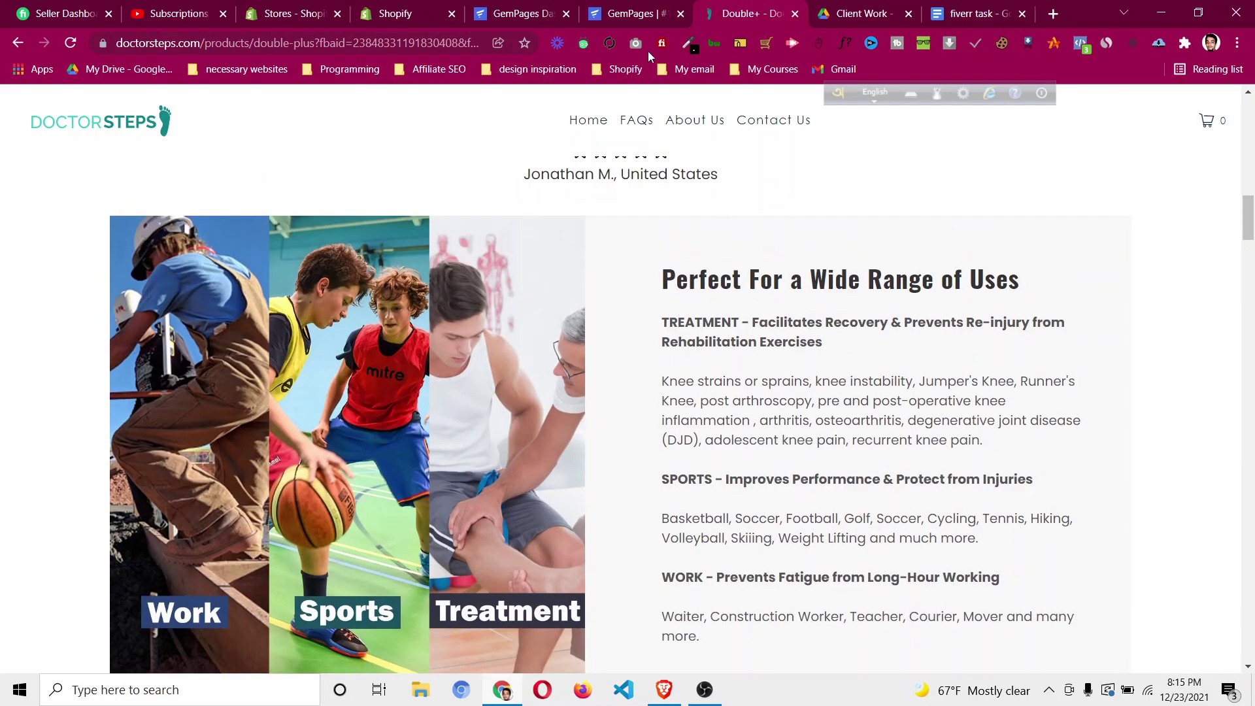
pyautogui.click(645, 22)
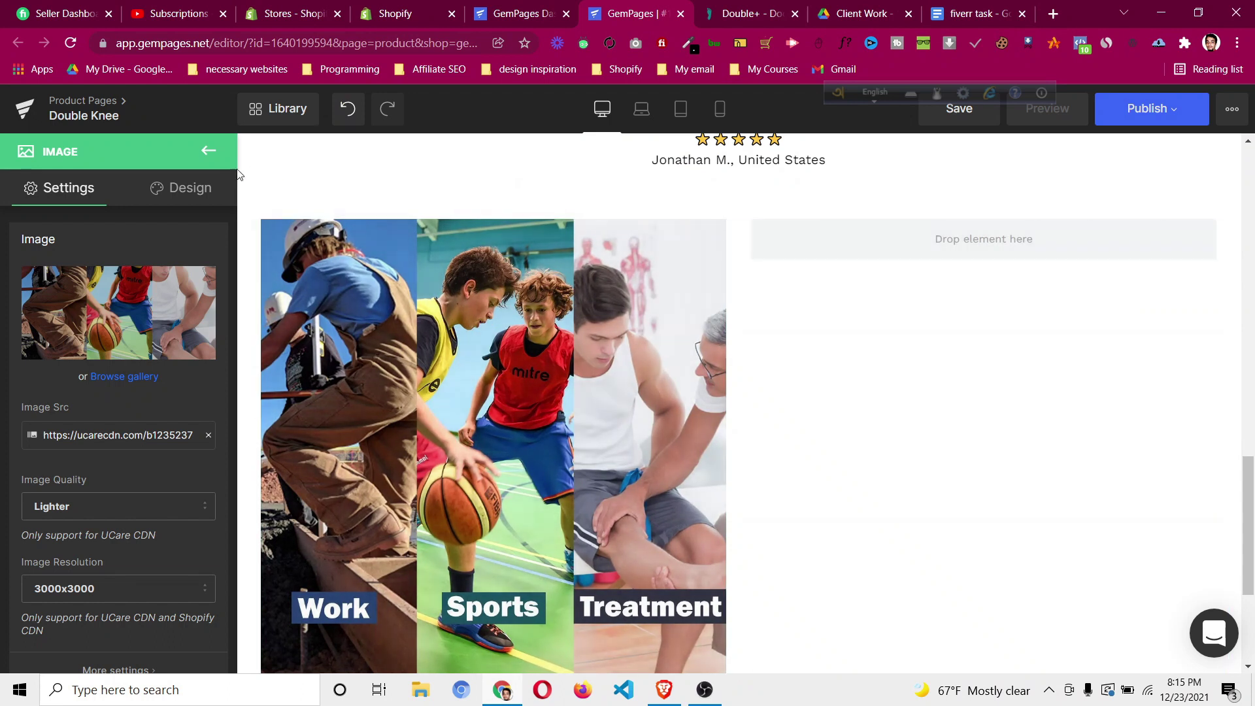
pyautogui.click(212, 156)
pyautogui.moveTo(73, 248); pyautogui.dragTo(810, 255)
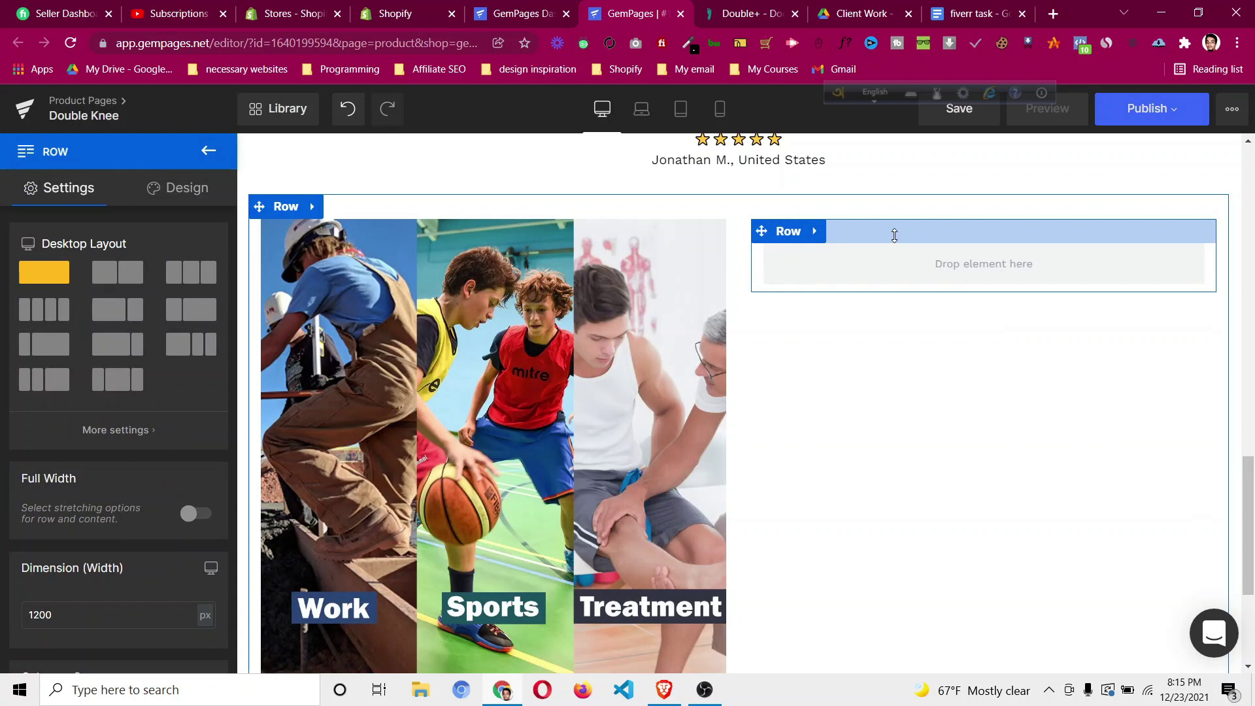
pyautogui.moveTo(893, 236); pyautogui.dragTo(891, 211)
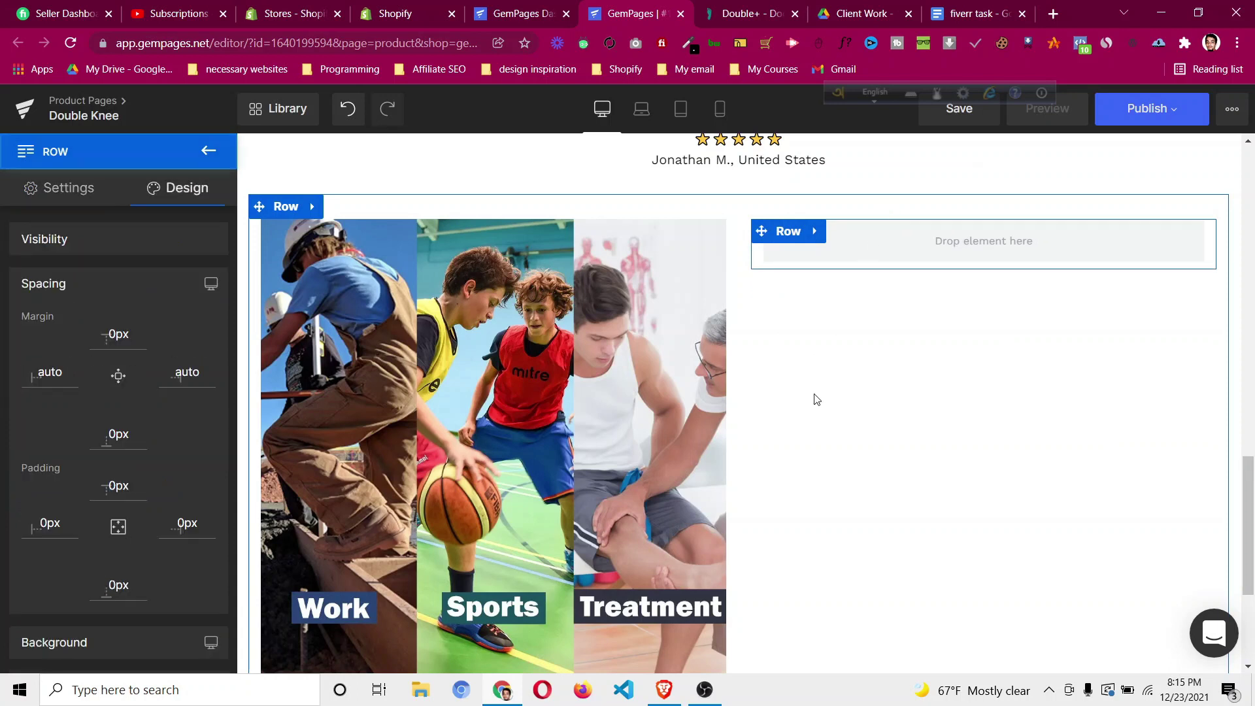
# Set the background color of the nested row beside the image to #f1f1f1.
pyautogui.click(744, 19)
pyautogui.click(634, 18)
pyautogui.click(807, 230)
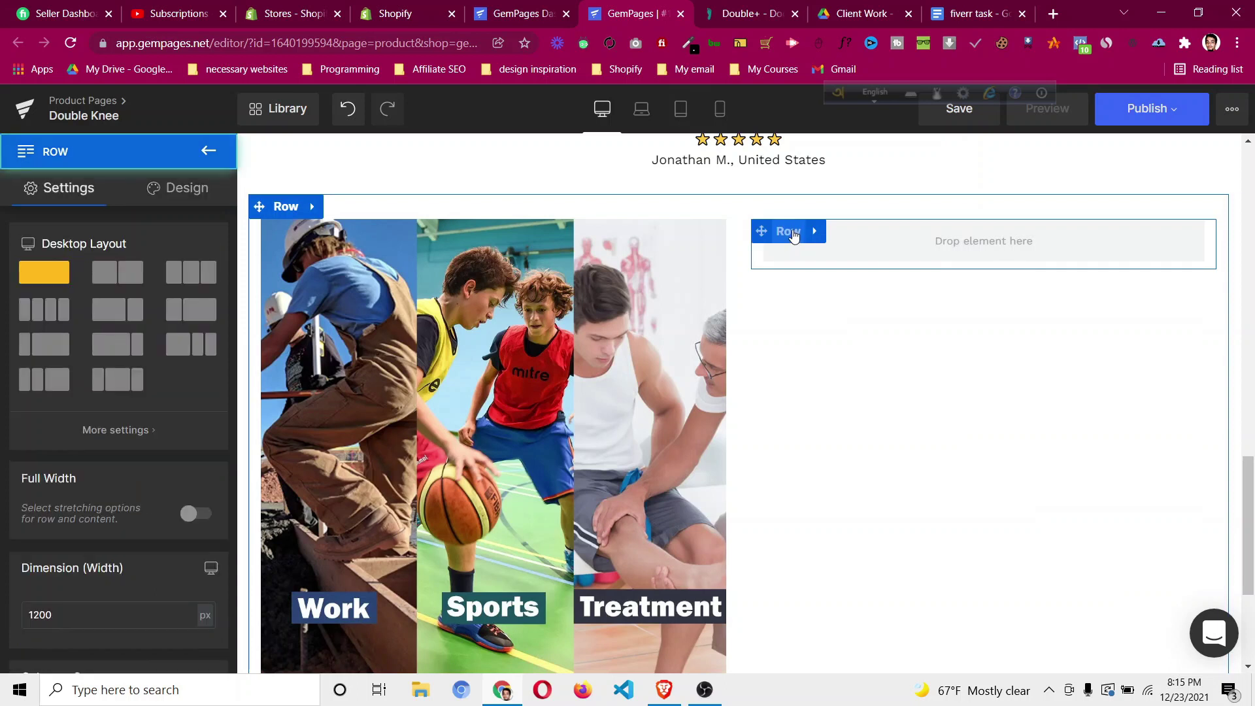
pyautogui.click(176, 188)
pyautogui.click(104, 330)
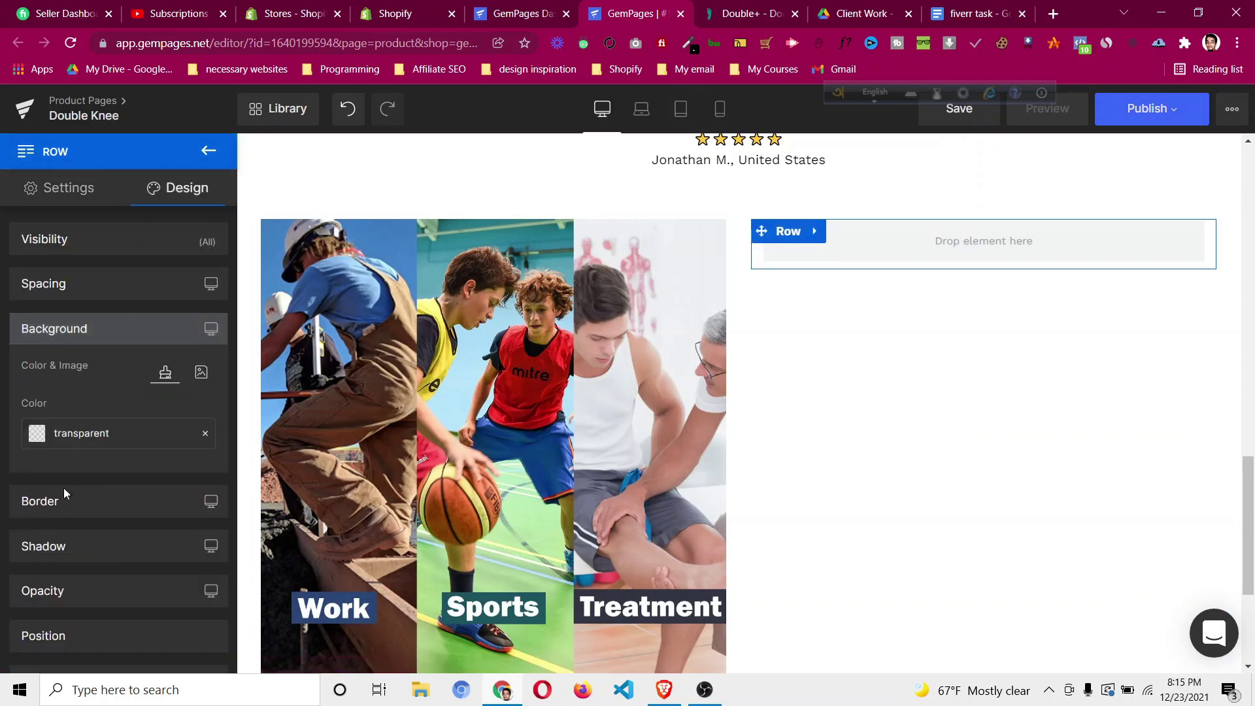
pyautogui.click(37, 435)
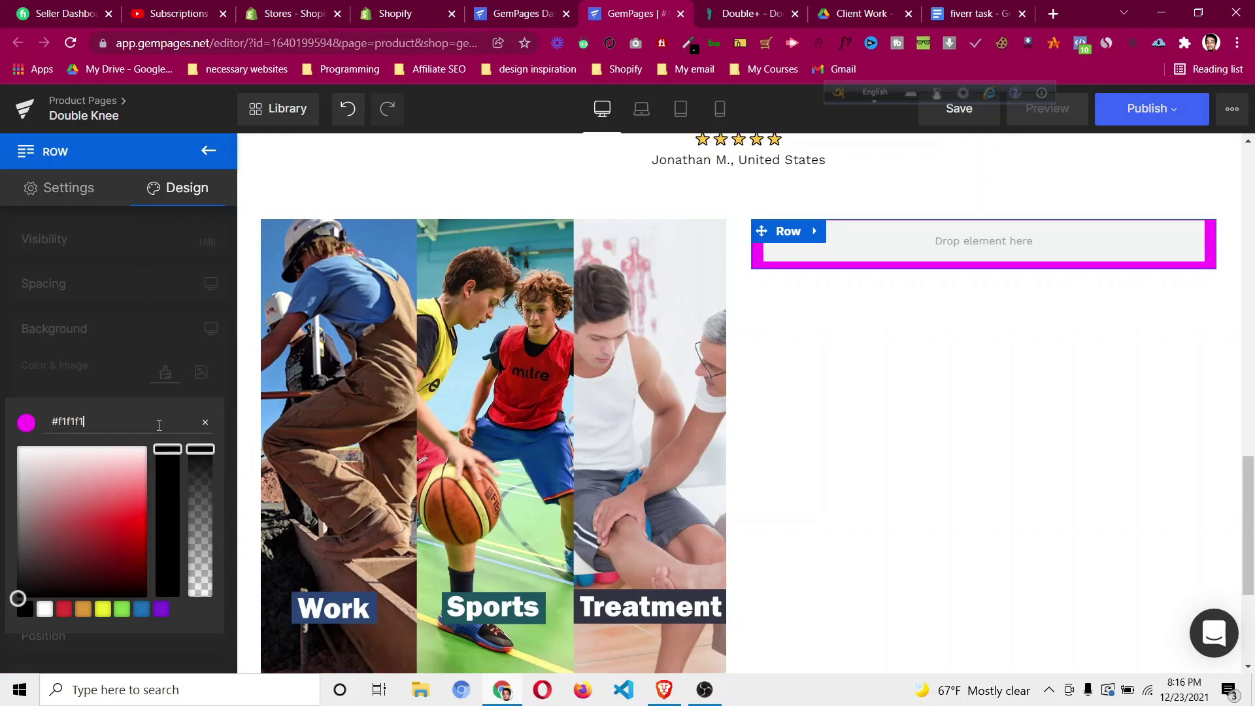
pyautogui.click(131, 378)
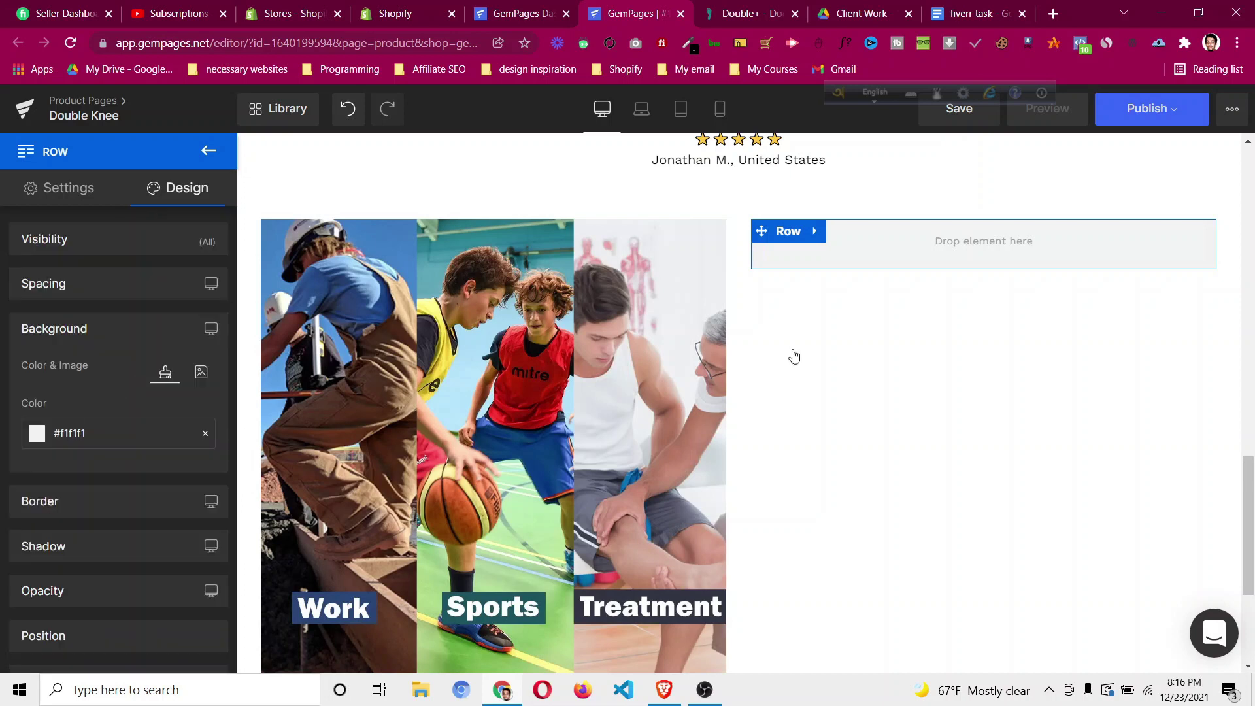
# Check the text area on the reference page, then duplicate the quote heading in GemPages and move the copy into the nested gray row.
pyautogui.click(743, 9)
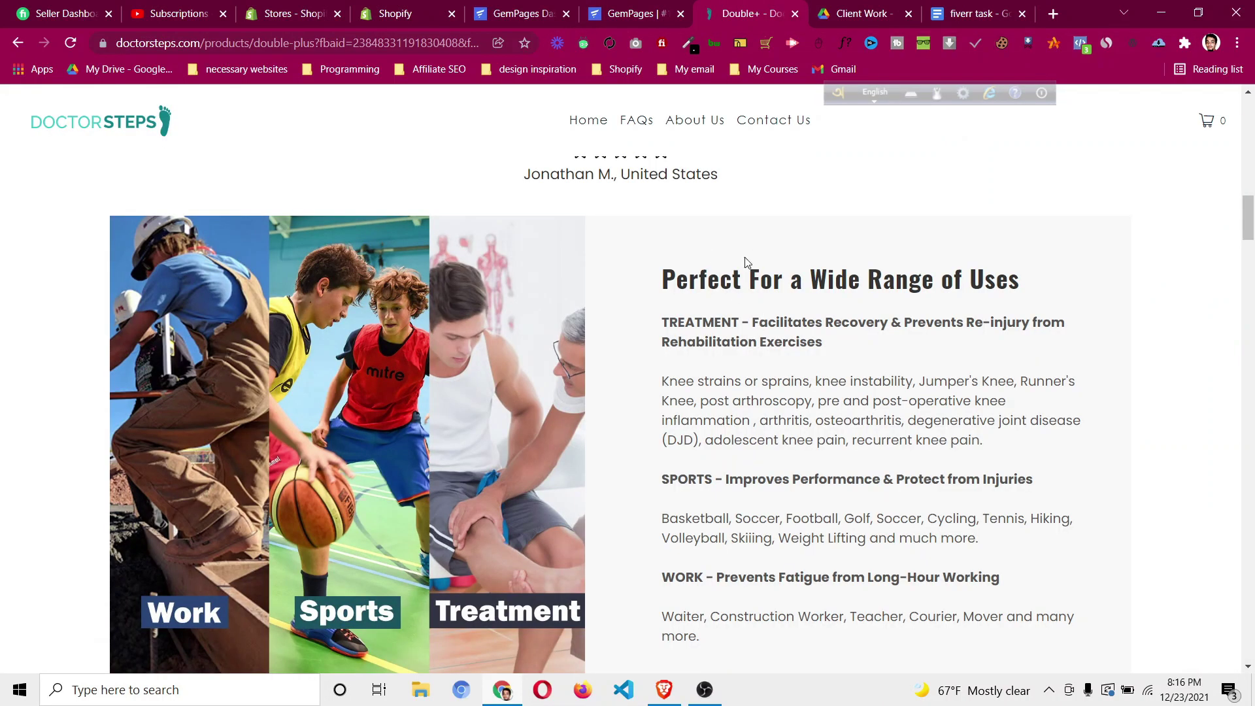
pyautogui.click(638, 11)
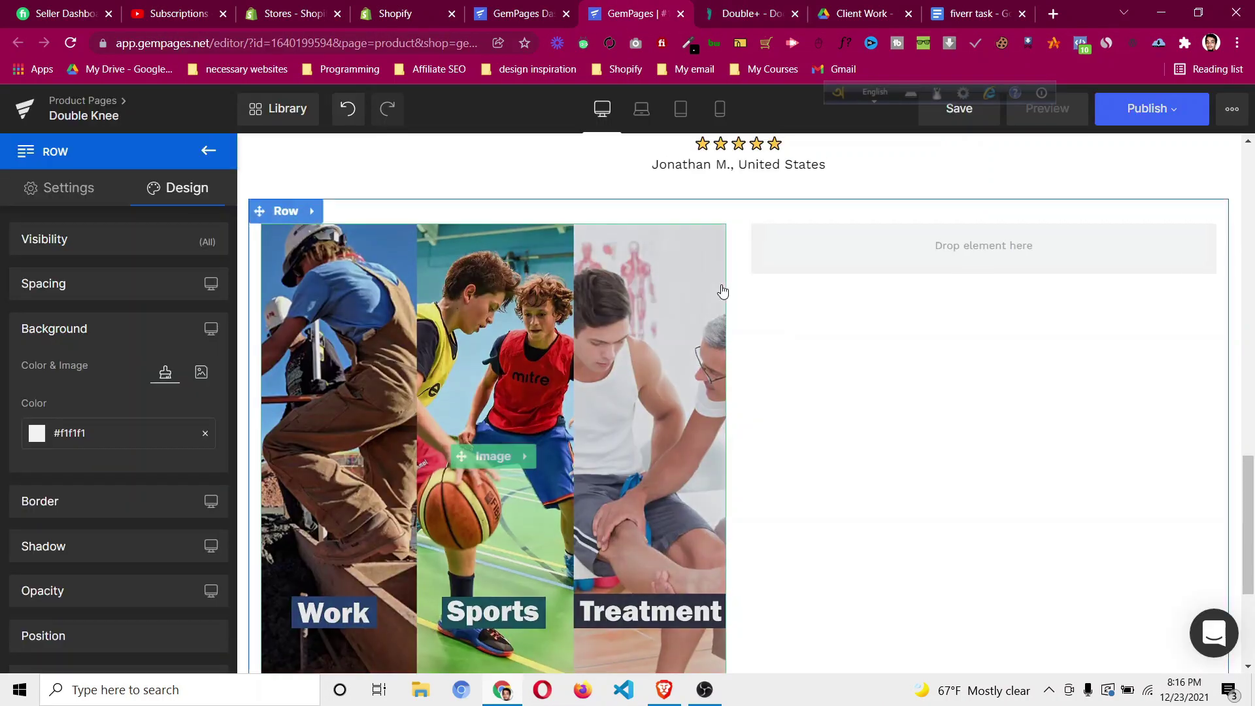
pyautogui.scroll(2, 745, 261)
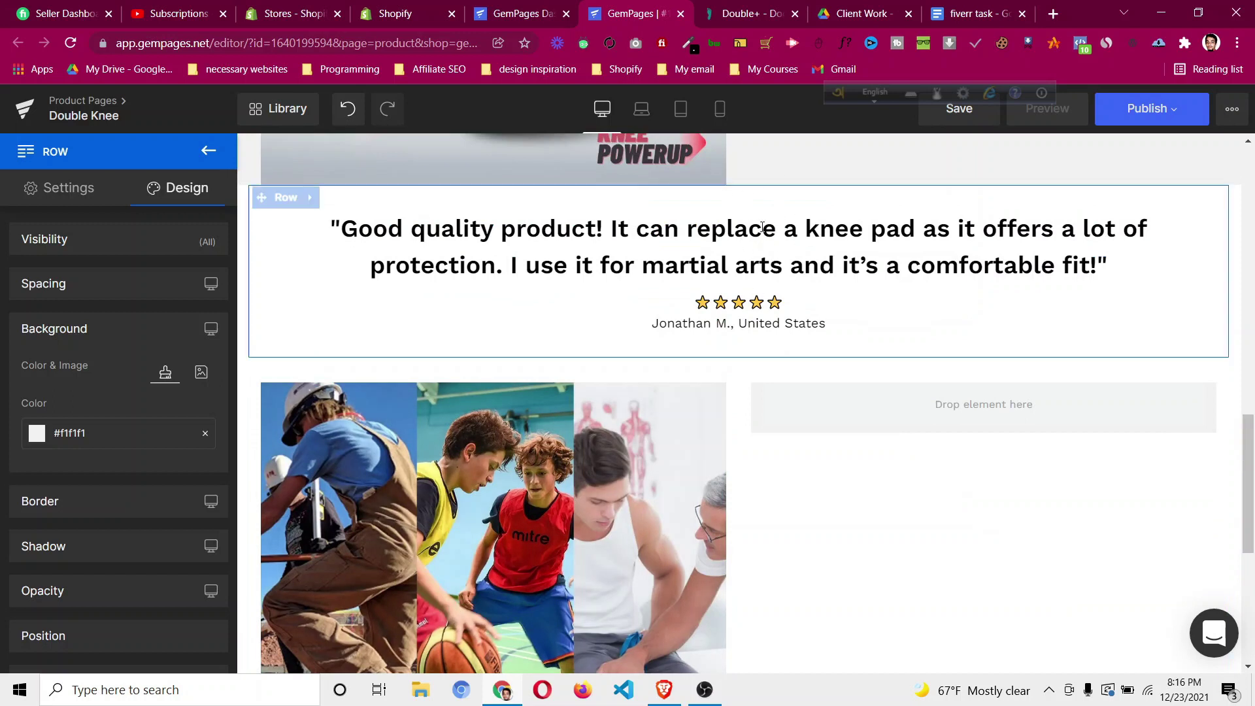
pyautogui.rightClick(742, 253)
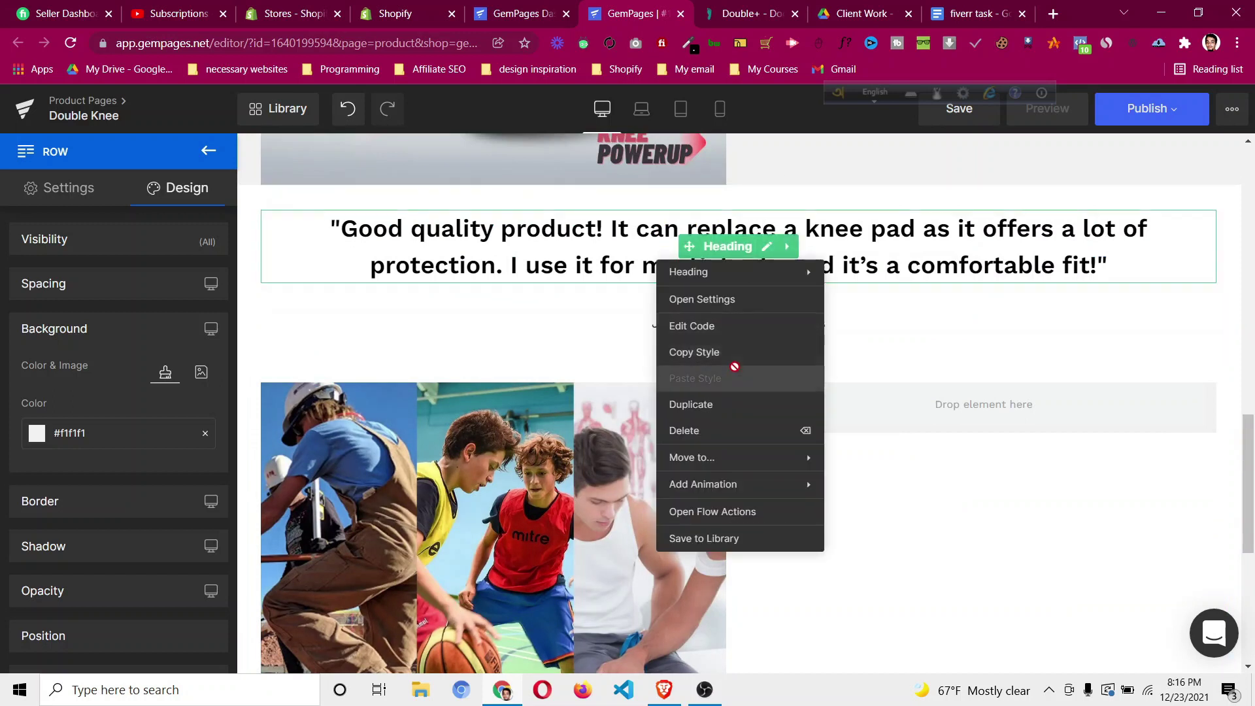
pyautogui.click(739, 406)
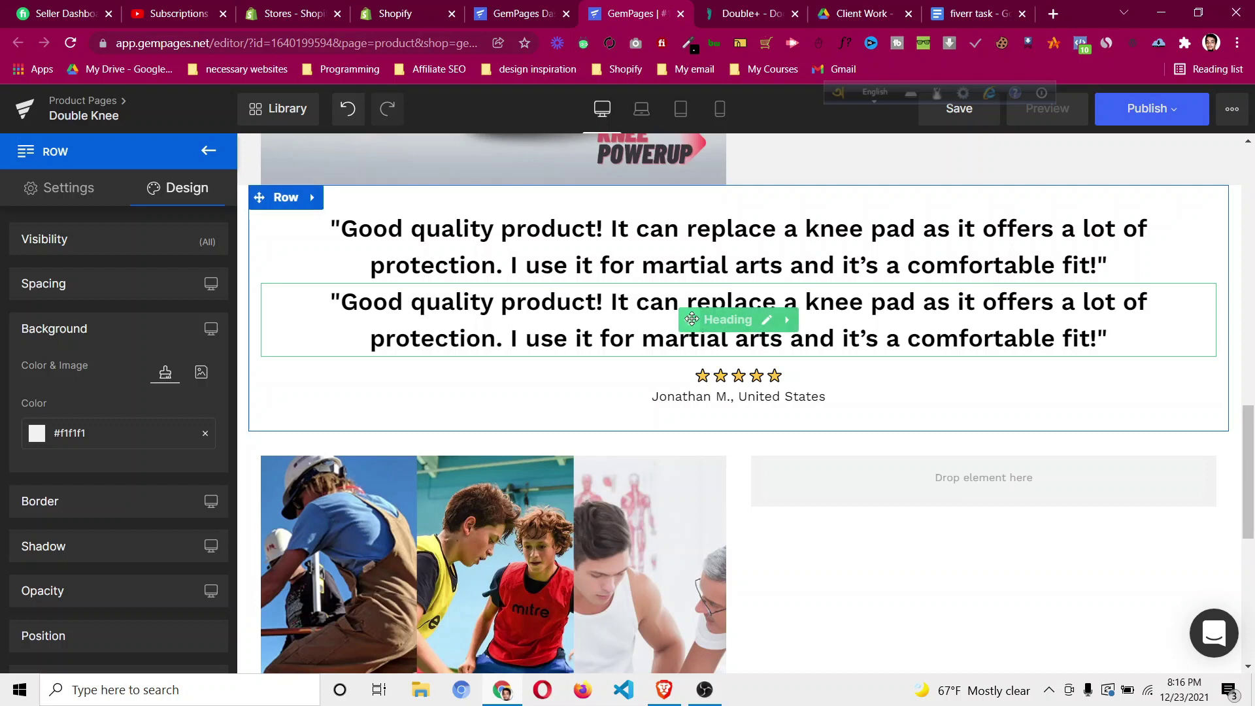
pyautogui.moveTo(837, 496); pyautogui.dragTo(842, 443)
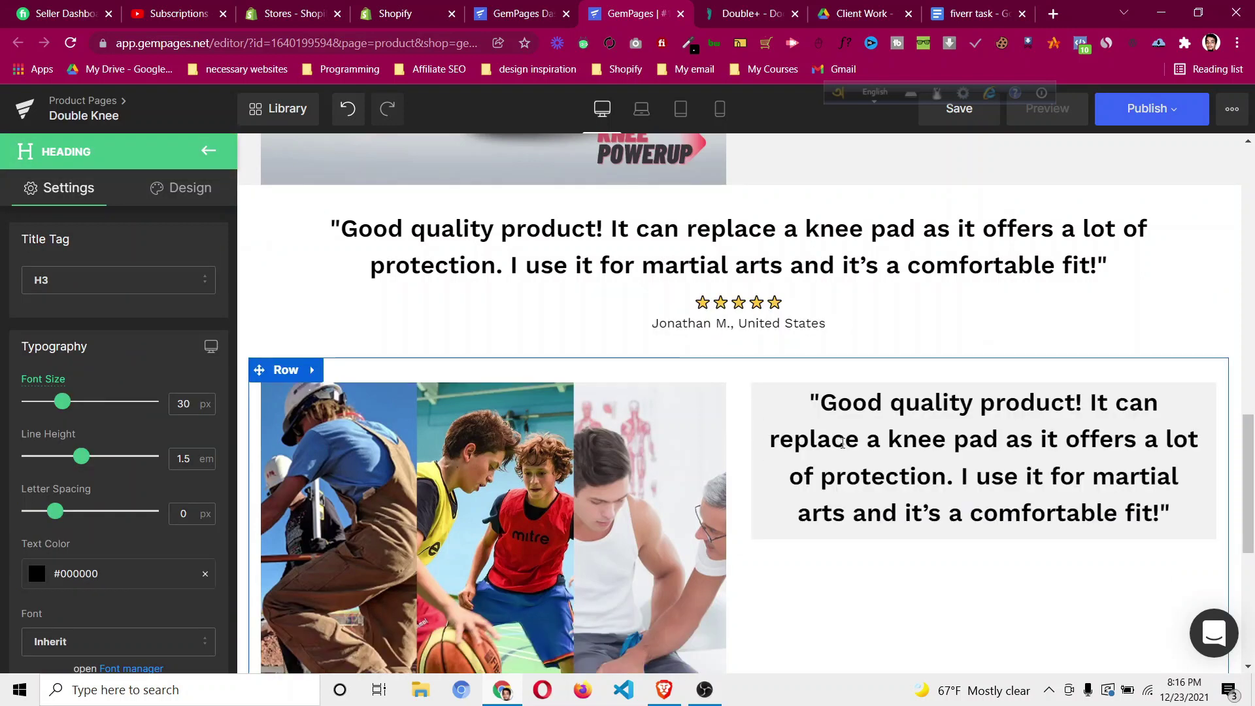
# Copy the title "Perfect For a Wide Range of Uses" from the reference page and replace the duplicated heading's text with it.
pyautogui.click(742, 16)
pyautogui.tripleClick(788, 284)
pyautogui.rightClick(787, 283)
pyautogui.click(811, 292)
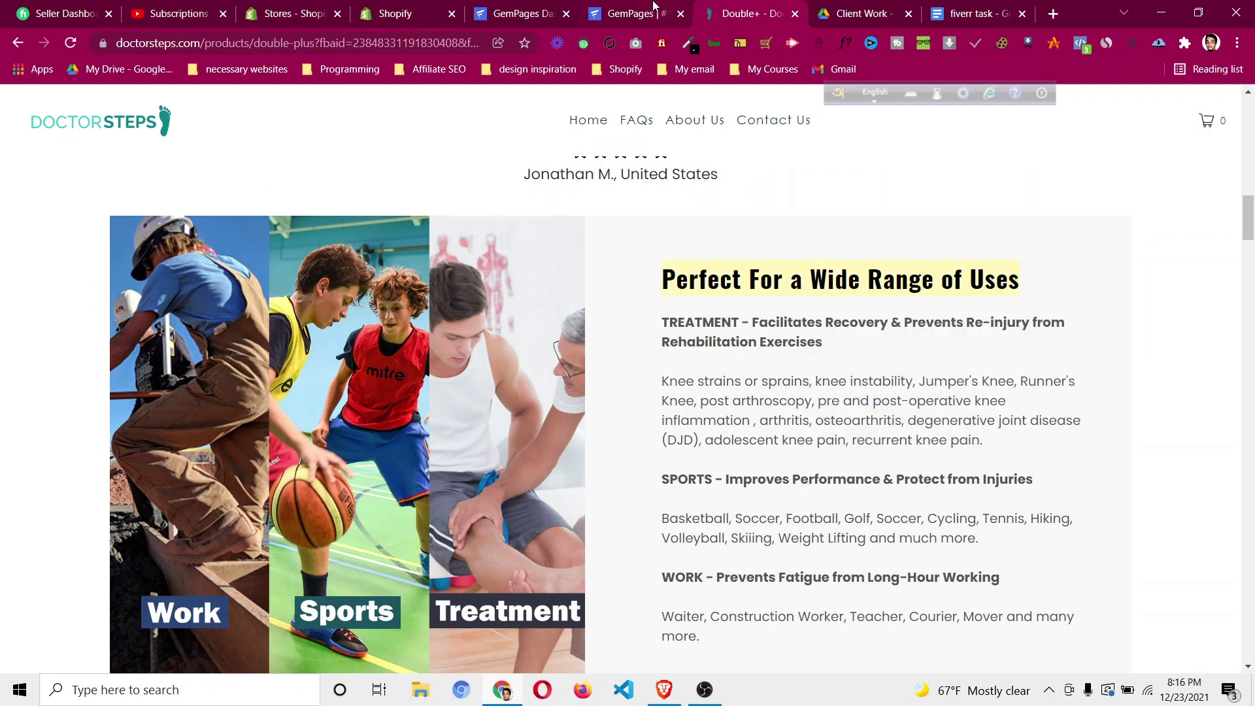
pyautogui.click(654, 13)
pyautogui.doubleClick(993, 463)
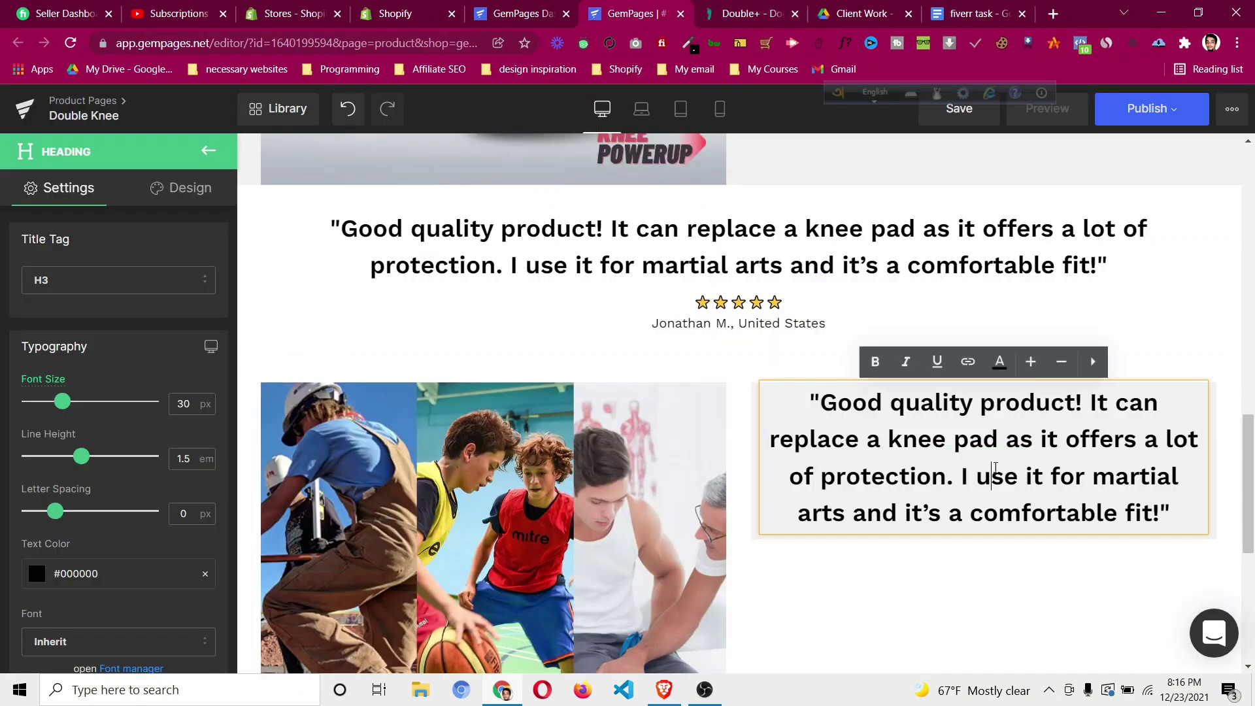
pyautogui.hotkey('ctrl', 'a')
pyautogui.hotkey('ctrl', 'v')
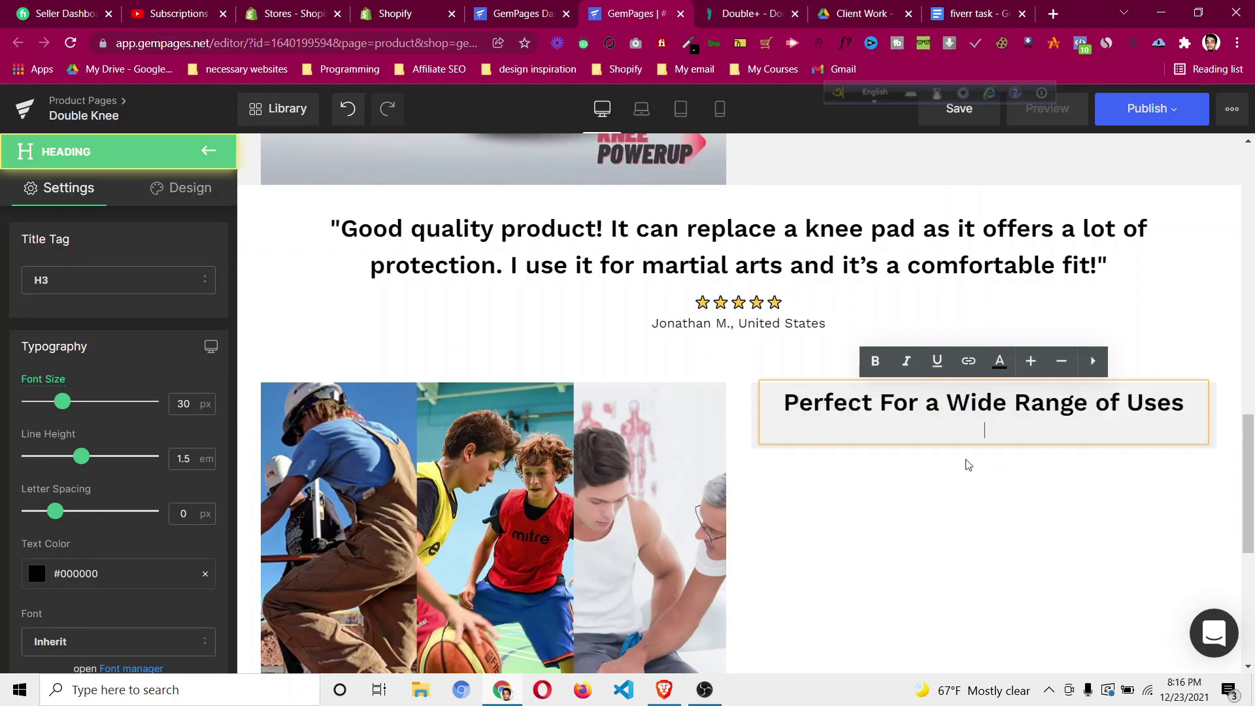
pyautogui.press('BackSpace')
pyautogui.click(903, 542)
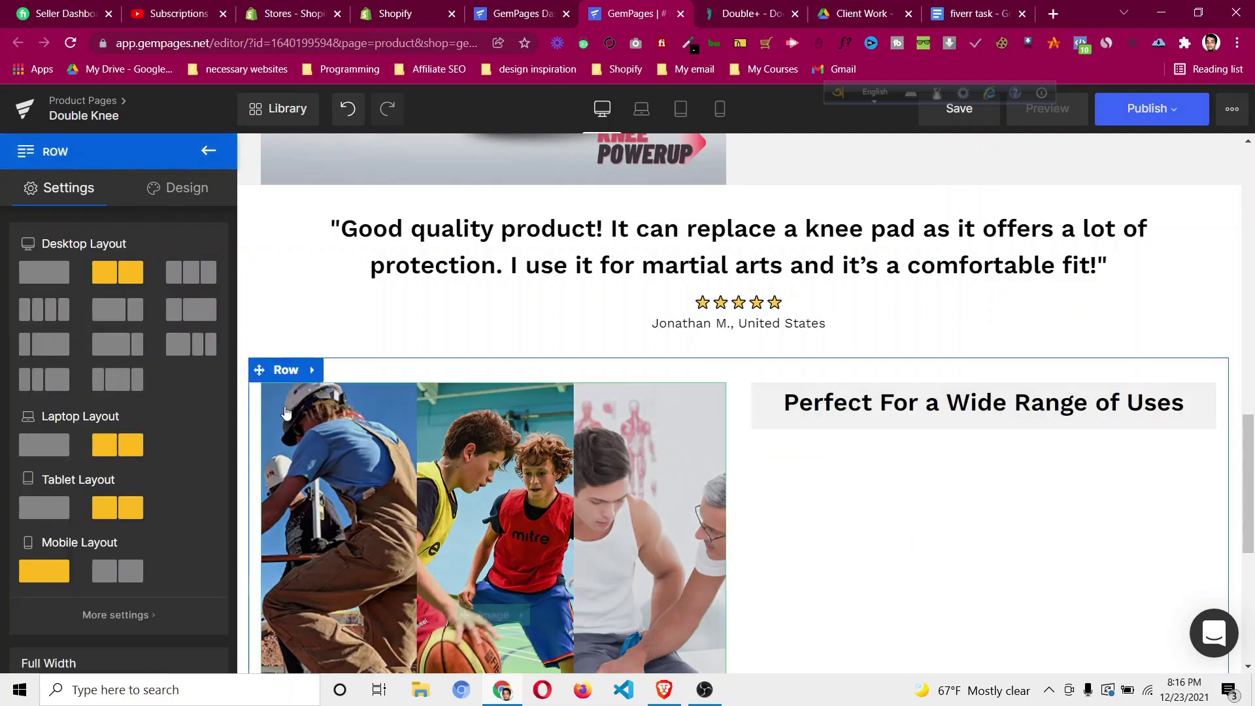
# Reduce the top and bottom padding of the row holding the three-part image and heading to 0 px.
pyautogui.moveTo(449, 378); pyautogui.dragTo(452, 351)
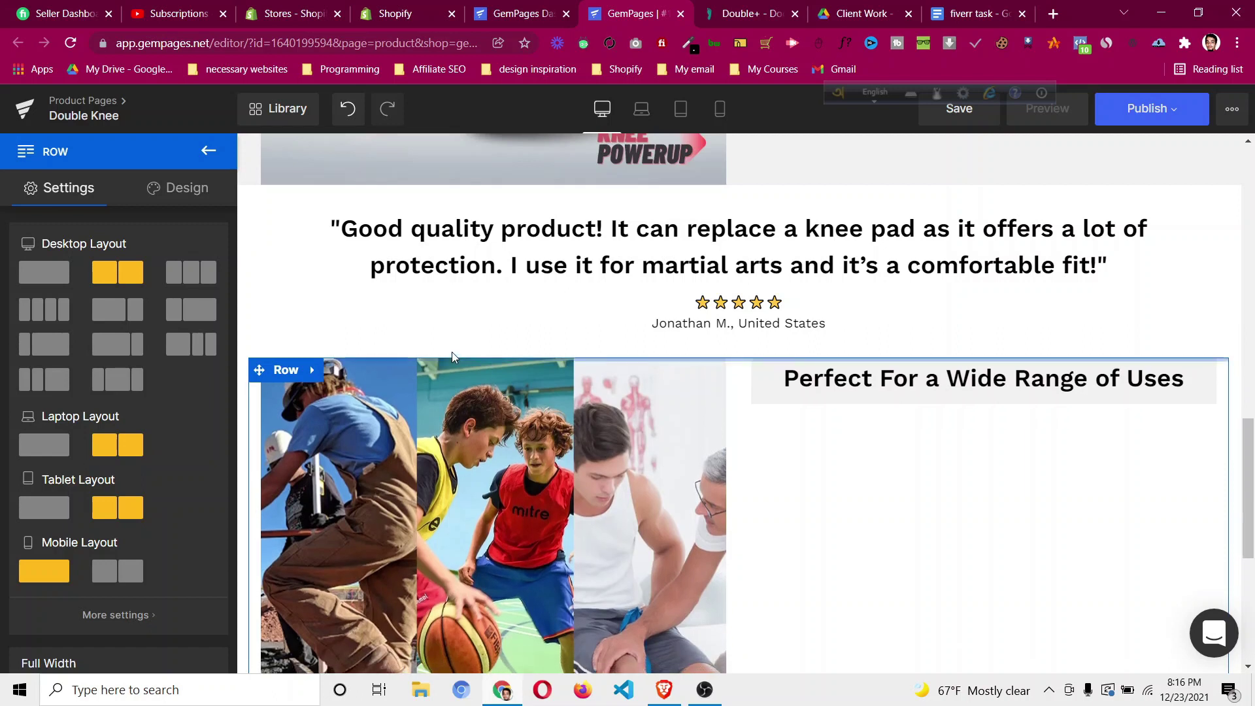
pyautogui.scroll(-5, 719, 471)
pyautogui.moveTo(706, 500); pyautogui.dragTo(706, 493)
pyautogui.scroll(3, 797, 445)
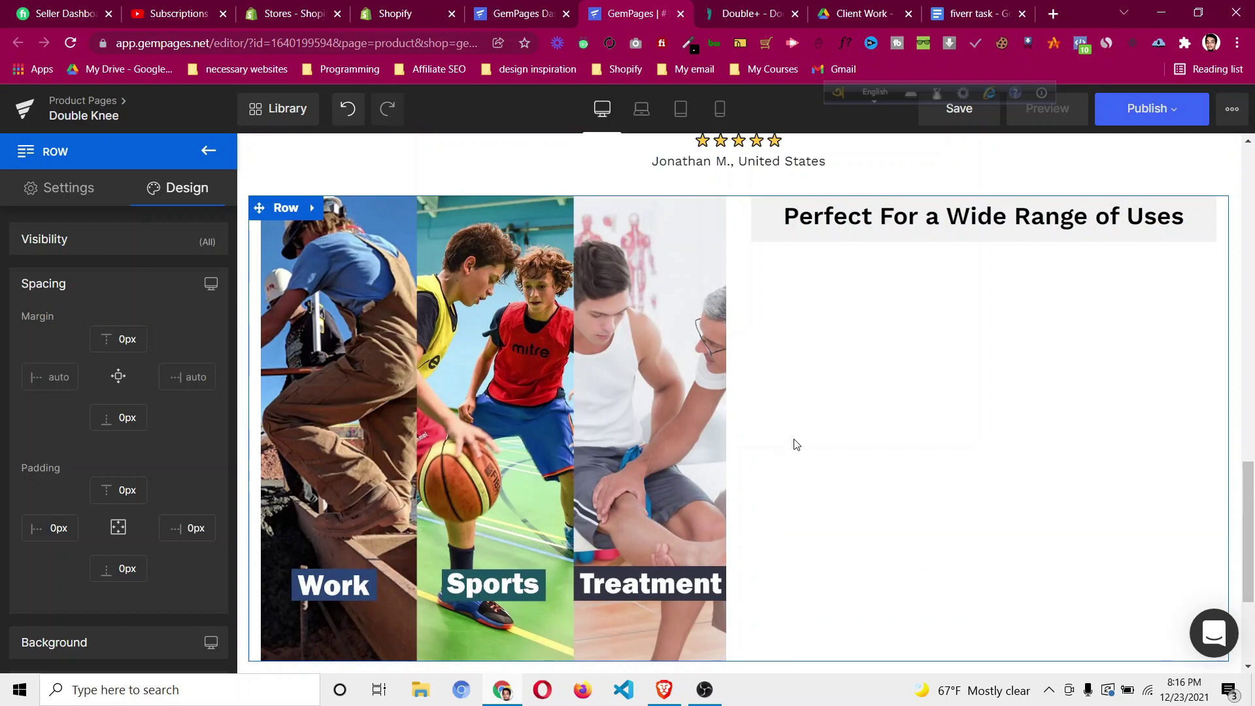
pyautogui.scroll(3, 796, 445)
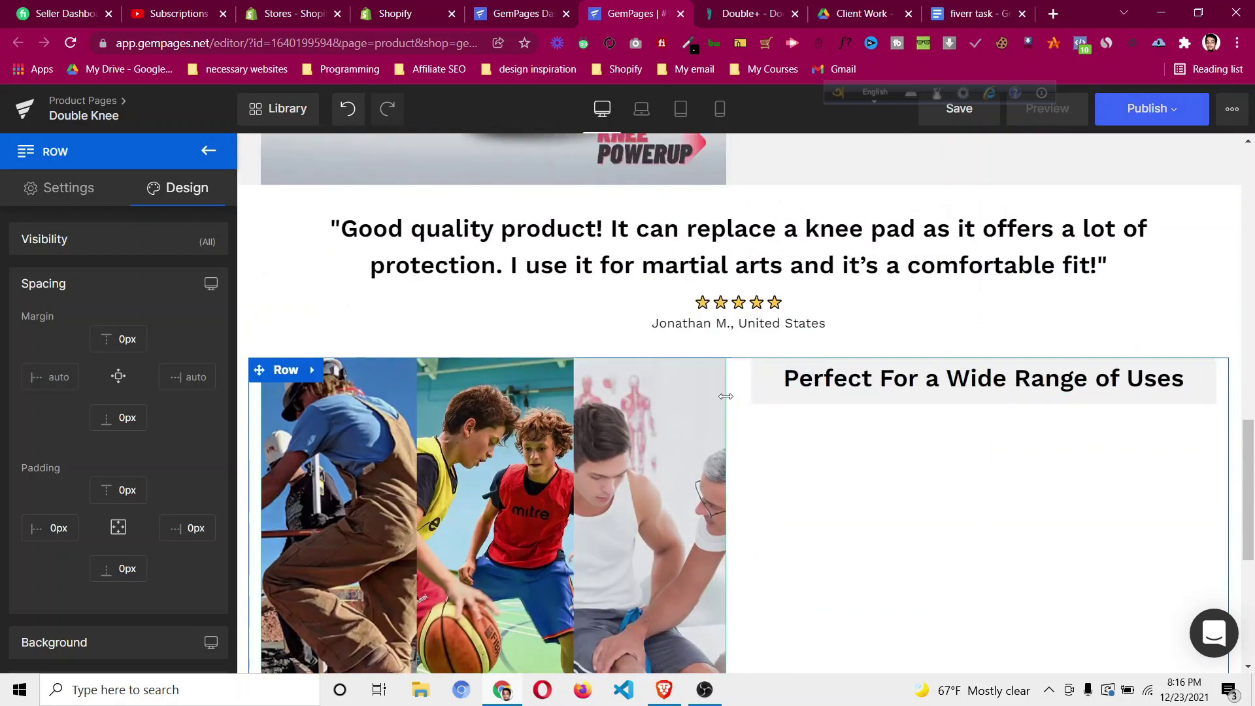
# Check the section on the reference page, then set the GemPages image row's columns gap to 0 px.
pyautogui.click(750, 8)
pyautogui.click(634, 19)
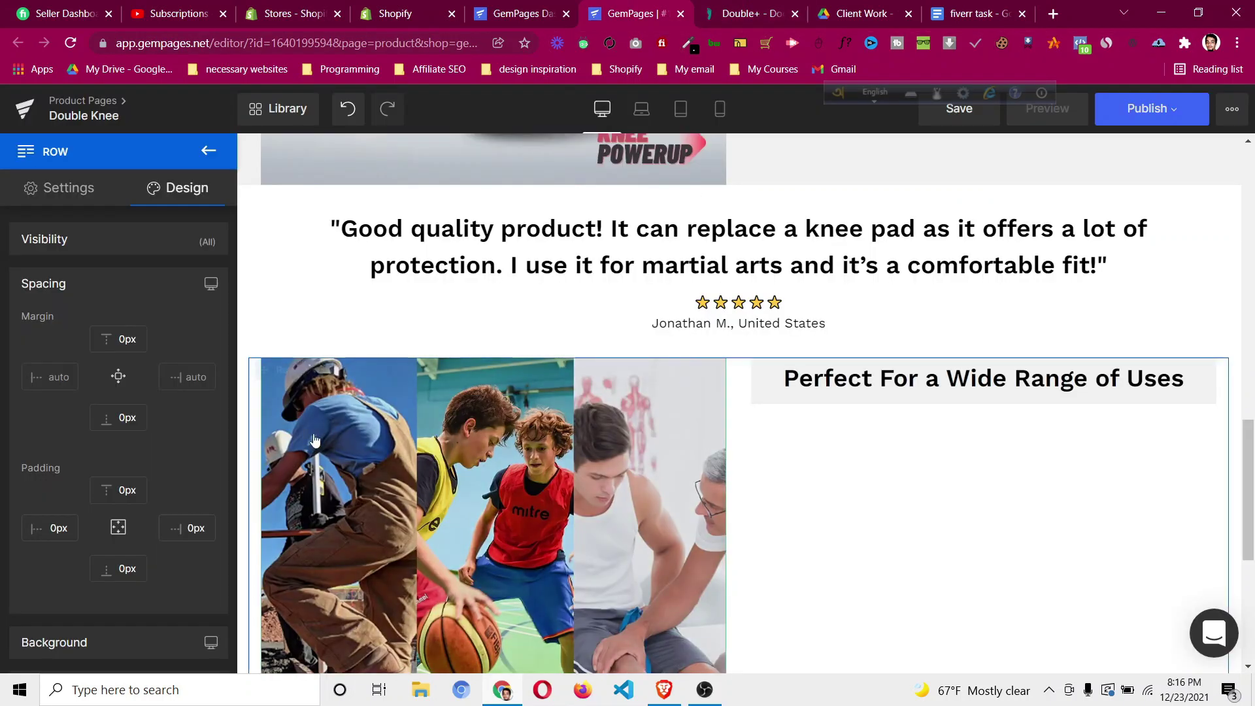
pyautogui.click(273, 383)
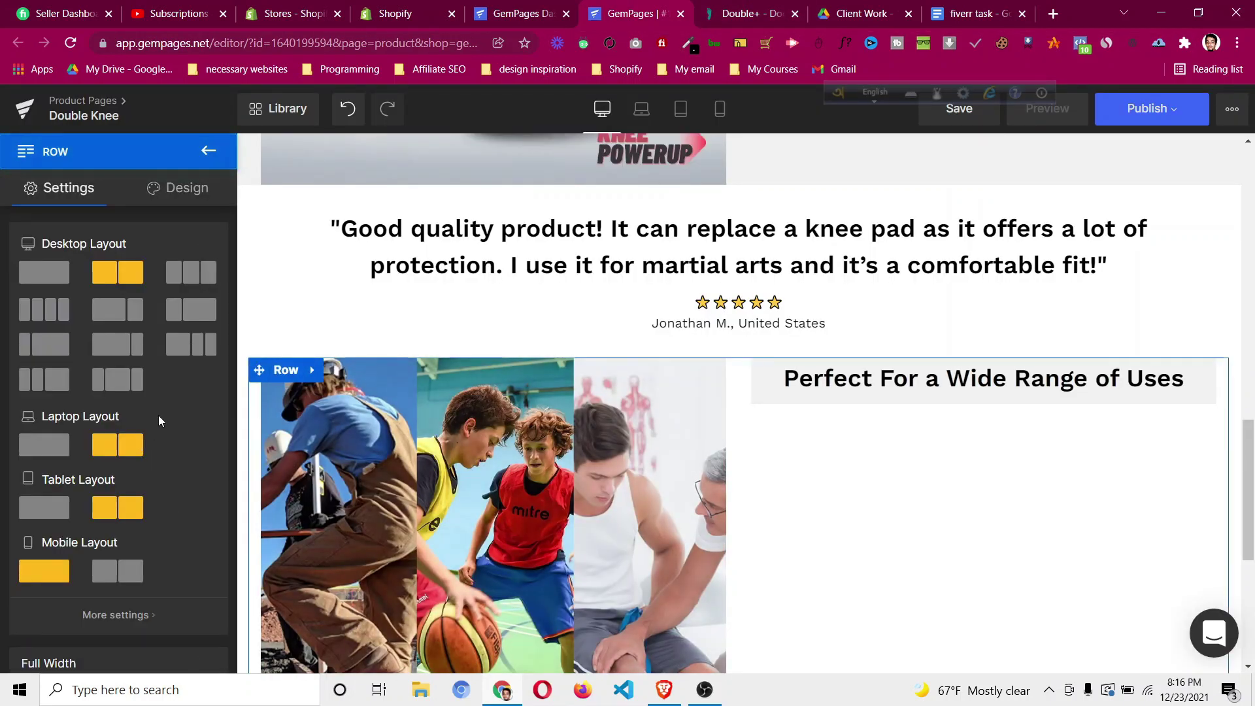
pyautogui.scroll(-7, 160, 418)
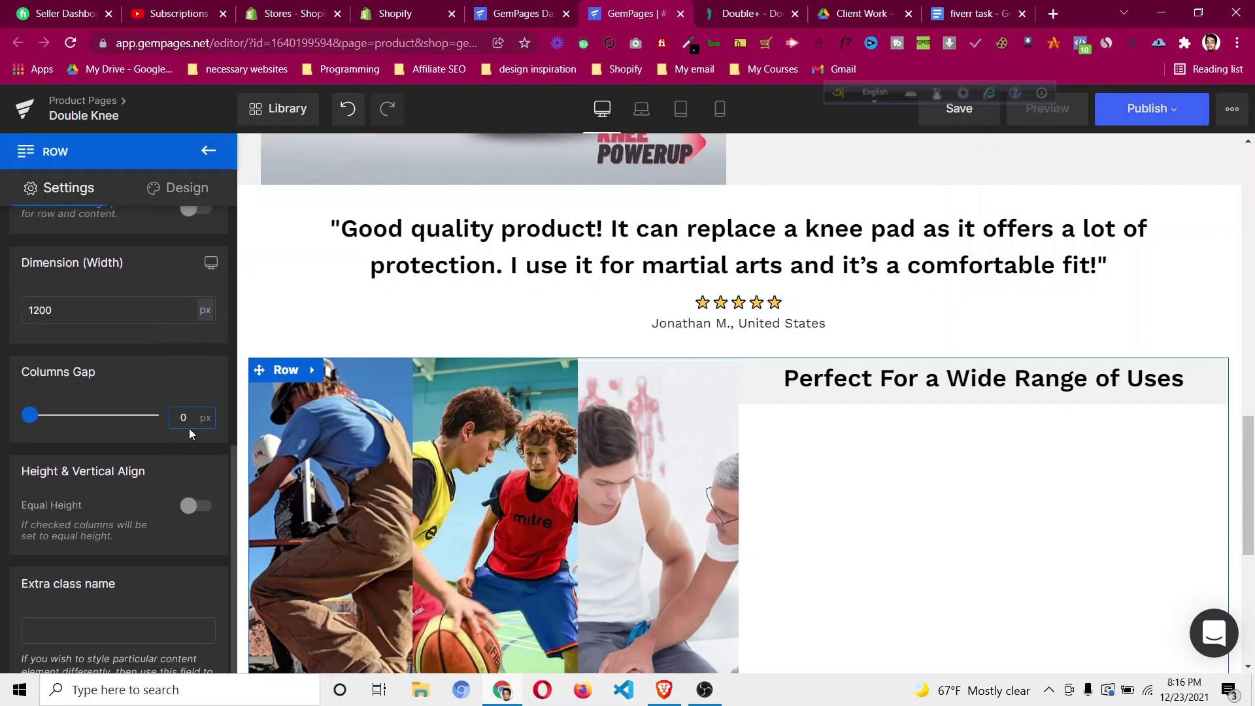
pyautogui.scroll(-4, 854, 451)
pyautogui.scroll(3, 915, 301)
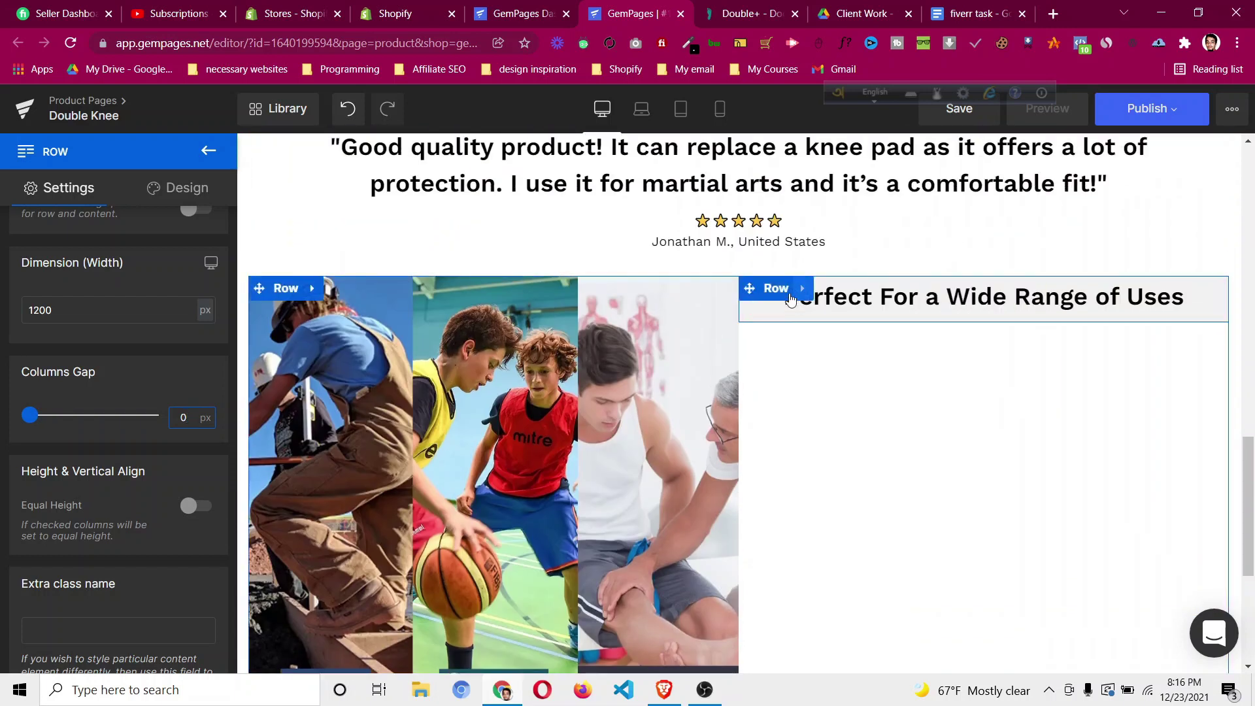
# Check the text layout on the reference page, then add a text block under the "Perfect For a Wide Range of Uses" heading in GemPages.
pyautogui.click(728, 18)
pyautogui.scroll(-2, 811, 364)
pyautogui.scroll(2, 811, 364)
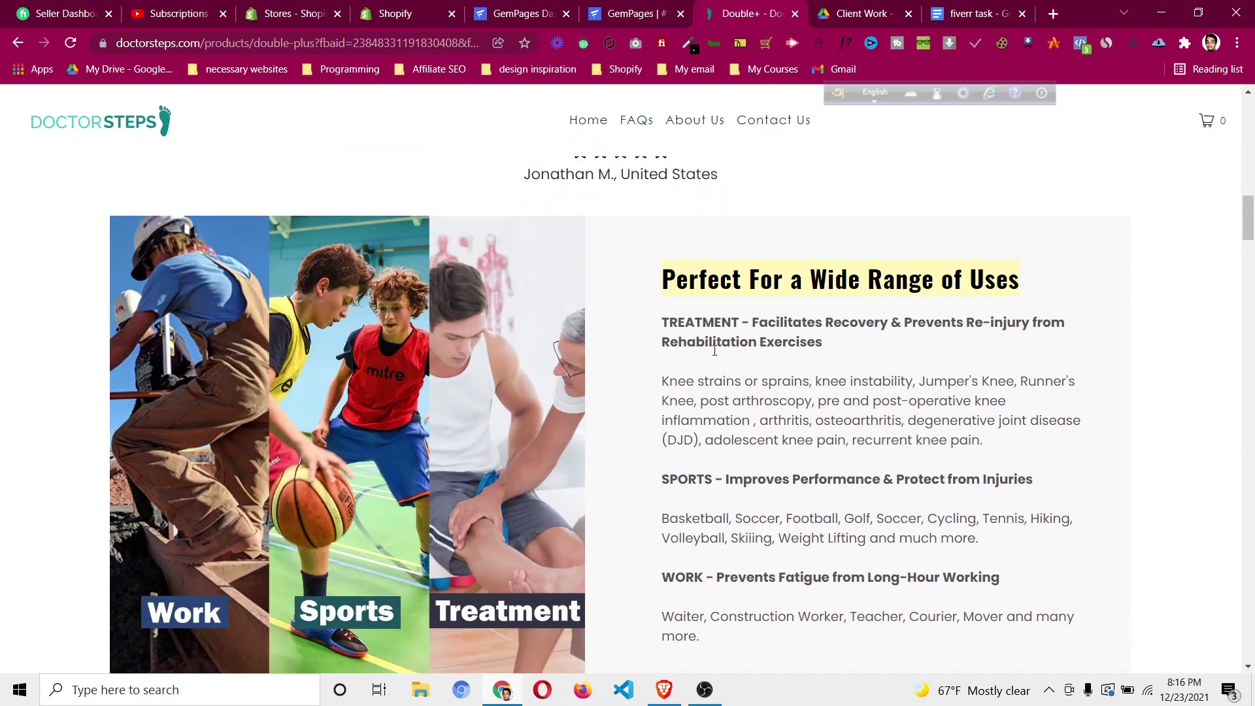
pyautogui.click(628, 16)
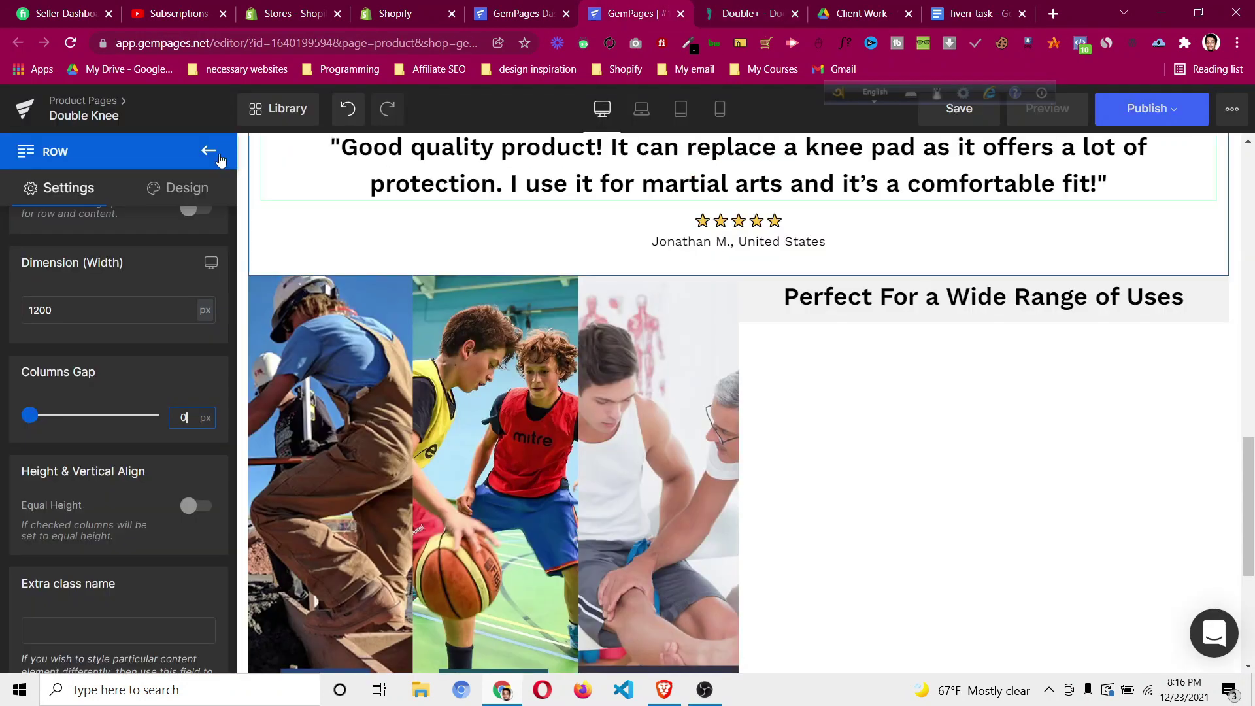
pyautogui.click(208, 150)
pyautogui.moveTo(74, 342); pyautogui.dragTo(937, 317)
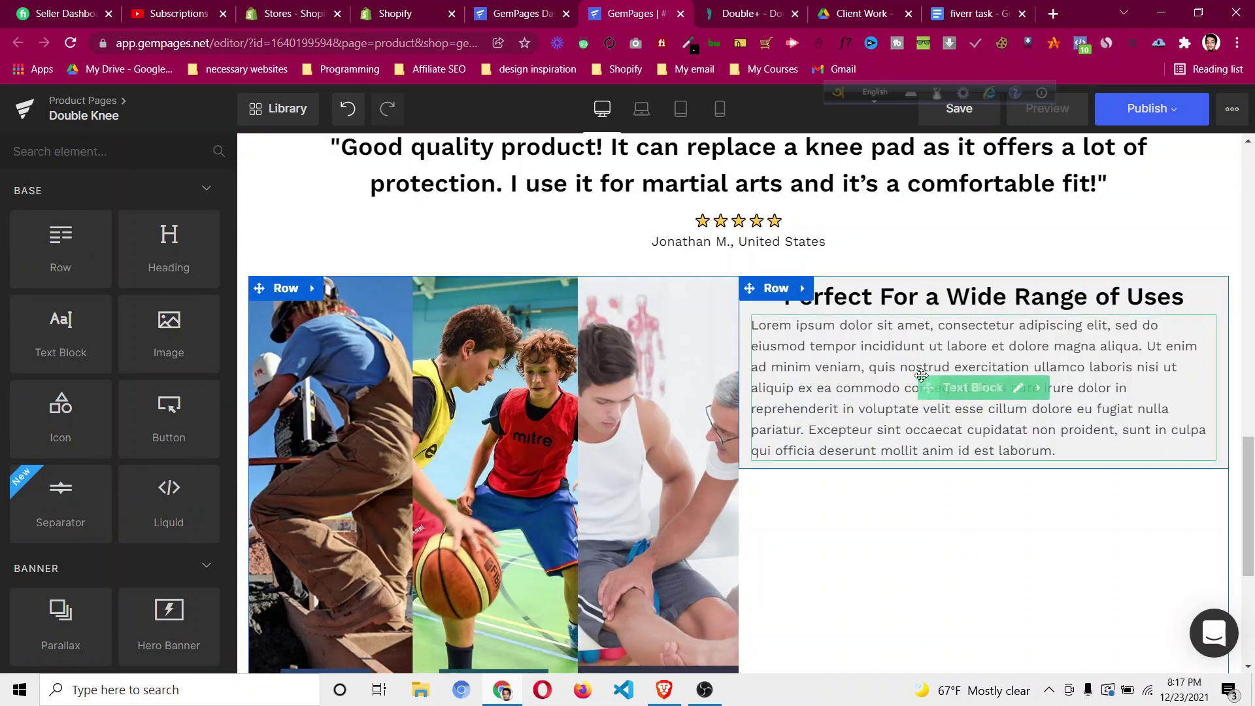
# Copy the line "TREATMENT - Facilitates Recovery & Prevents Re-injury from Rehabilitation Exercises" from the reference page and return to GemPages.
pyautogui.hotkey('ctrl', 'Tab')
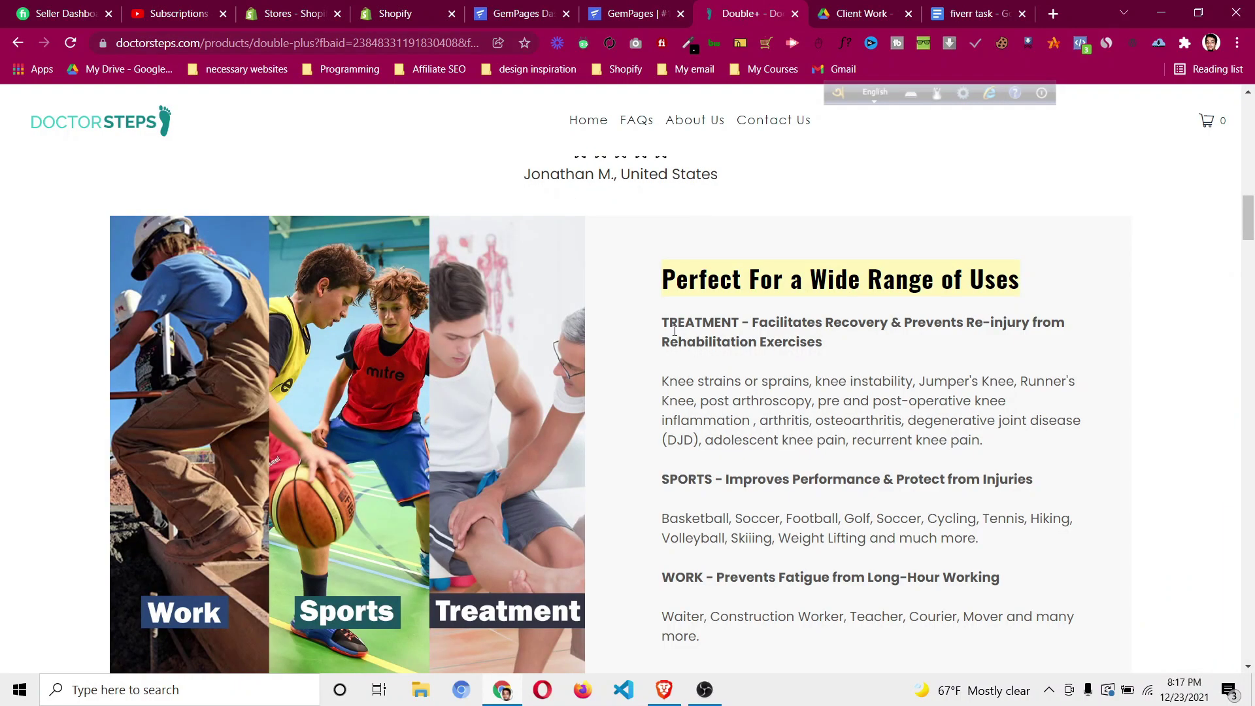
pyautogui.moveTo(822, 342); pyautogui.dragTo(662, 321)
pyautogui.rightClick(796, 354)
pyautogui.click(795, 354)
pyautogui.hotkey('ctrl', 'shift', 'Tab')
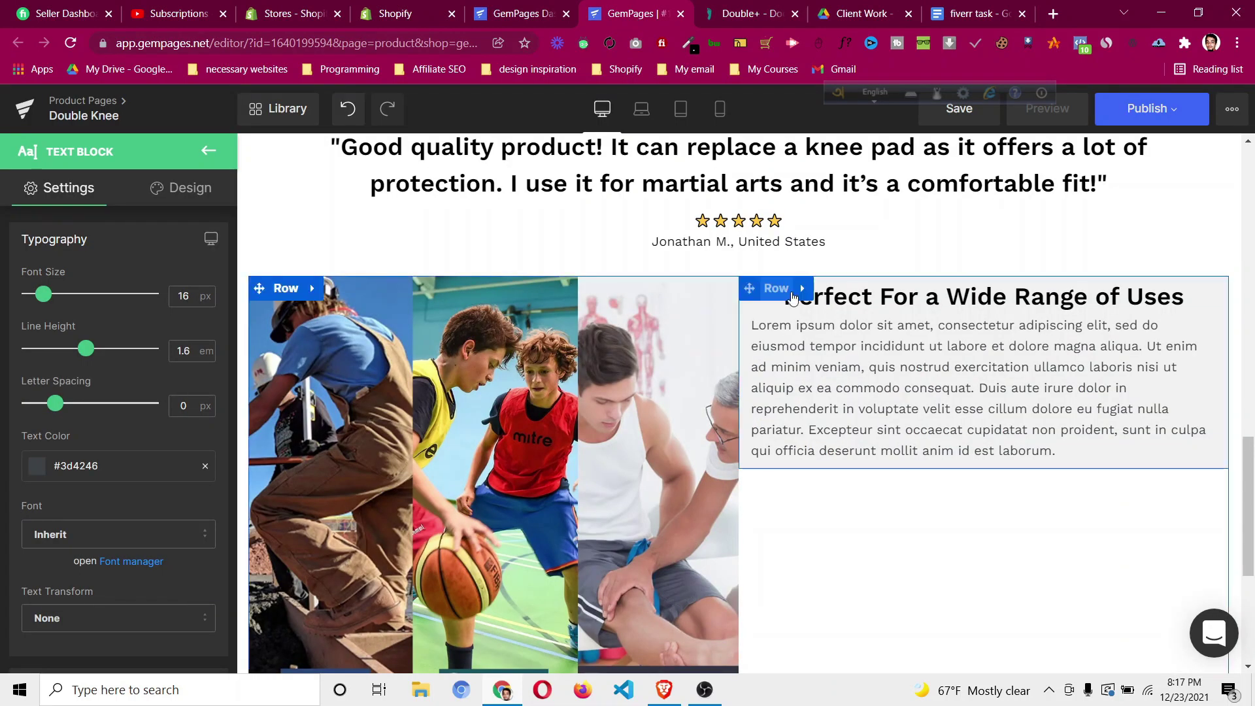
# Left-align the "Perfect For a Wide Range of Uses" heading.
pyautogui.click(986, 307)
pyautogui.scroll(-5, 111, 417)
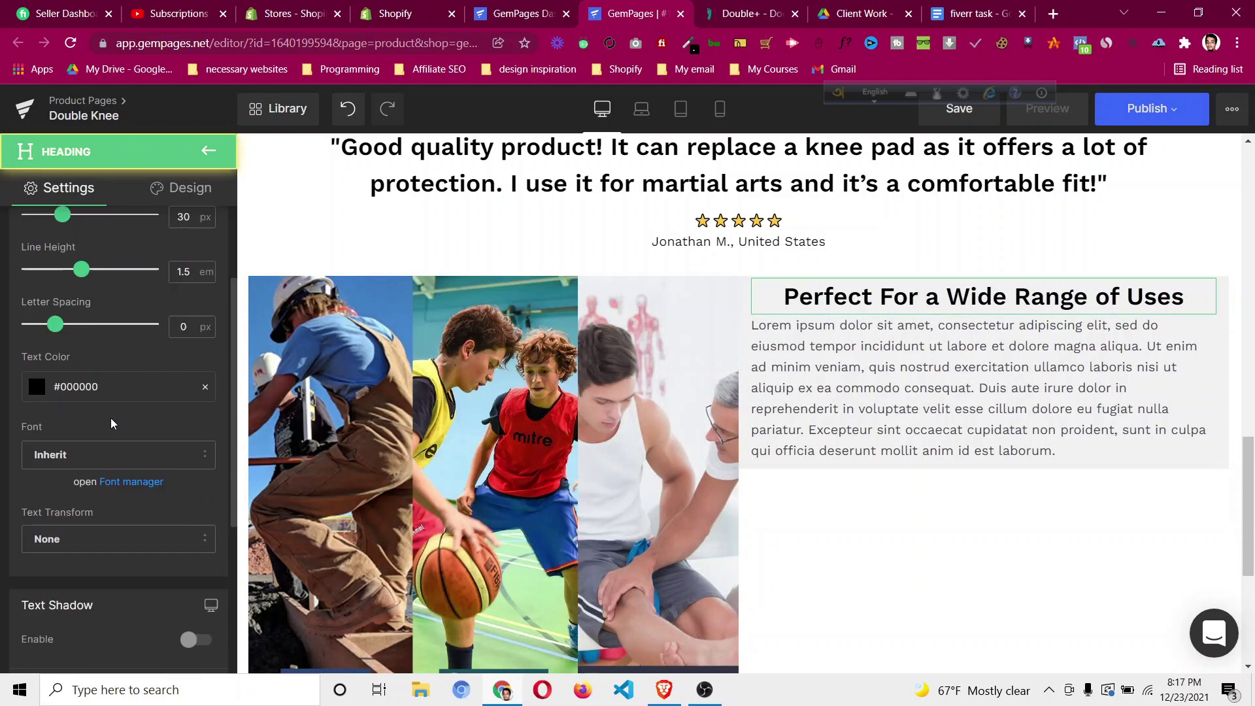
pyautogui.click(59, 560)
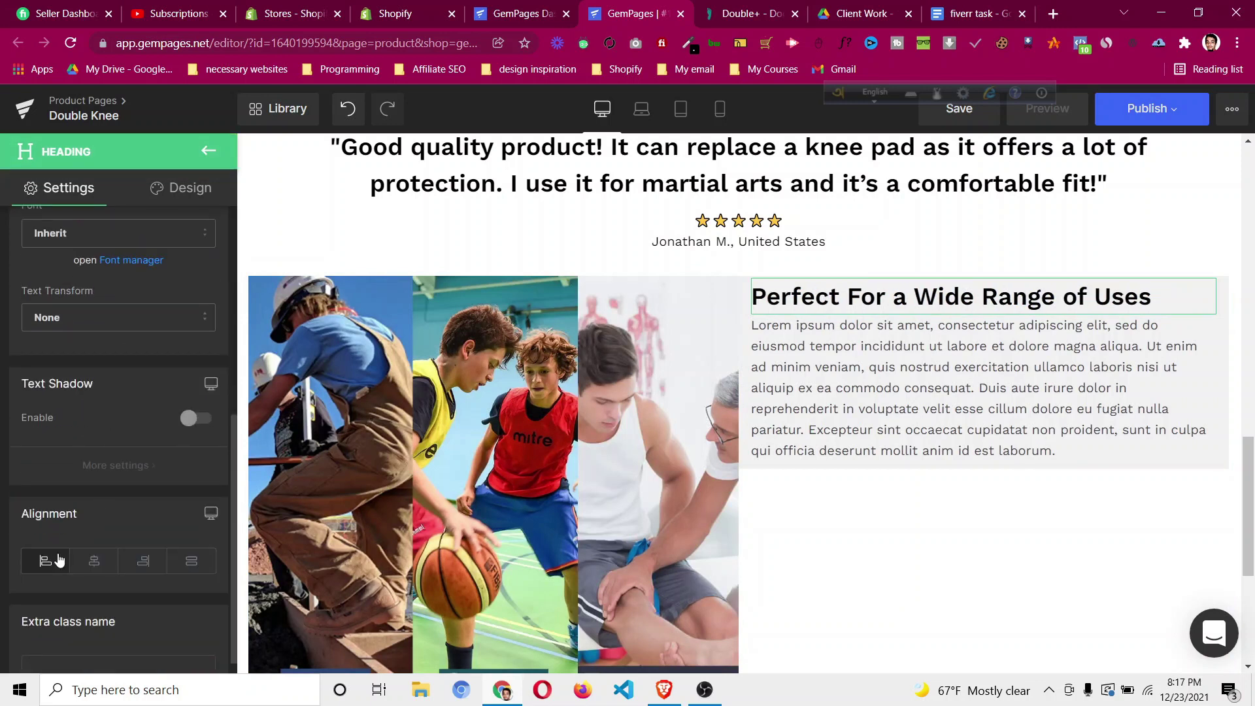
# Replace the placeholder text under the heading with the copied TREATMENT line as plain text.
pyautogui.click(1015, 393)
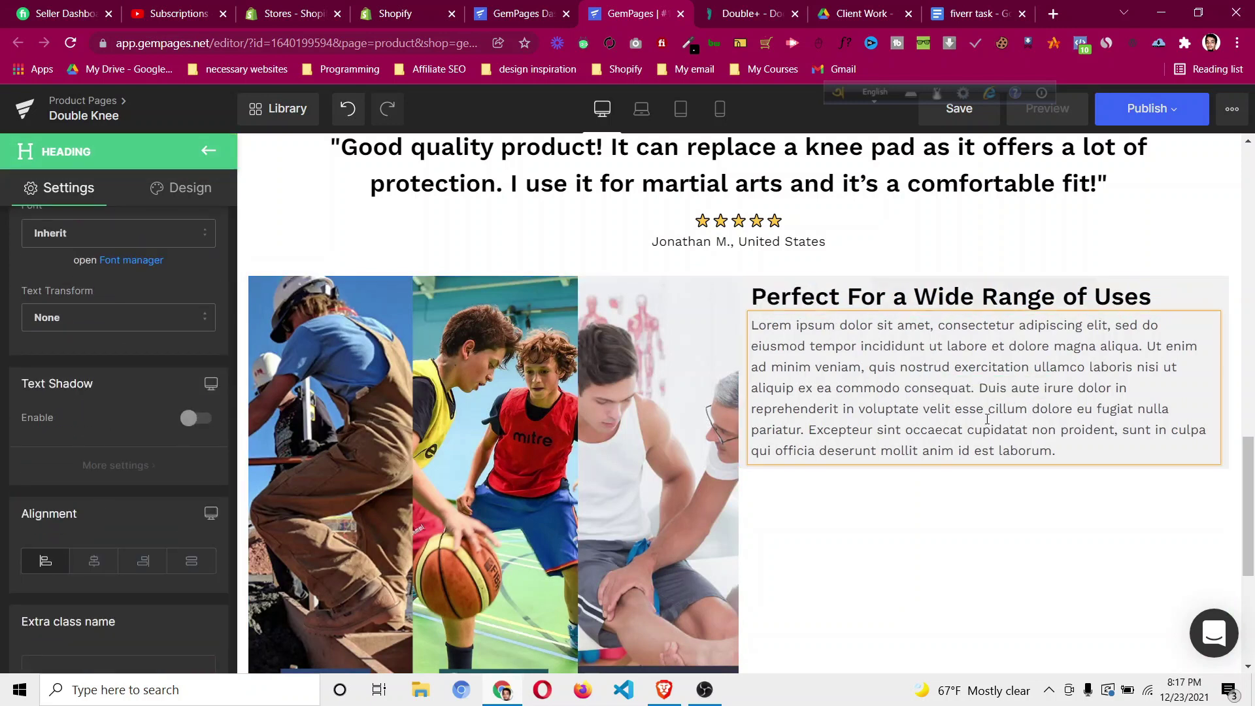
pyautogui.hotkey('ctrl', 'a')
pyautogui.hotkey('ctrl', 'v')
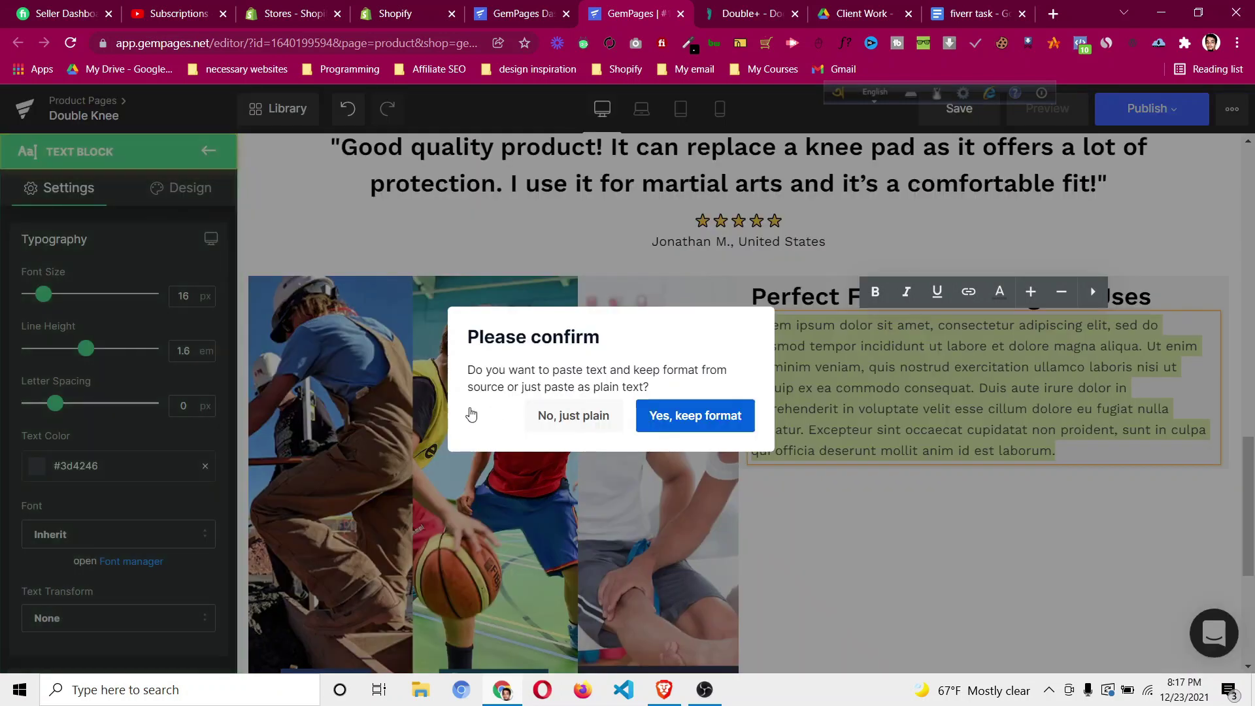
pyautogui.click(605, 421)
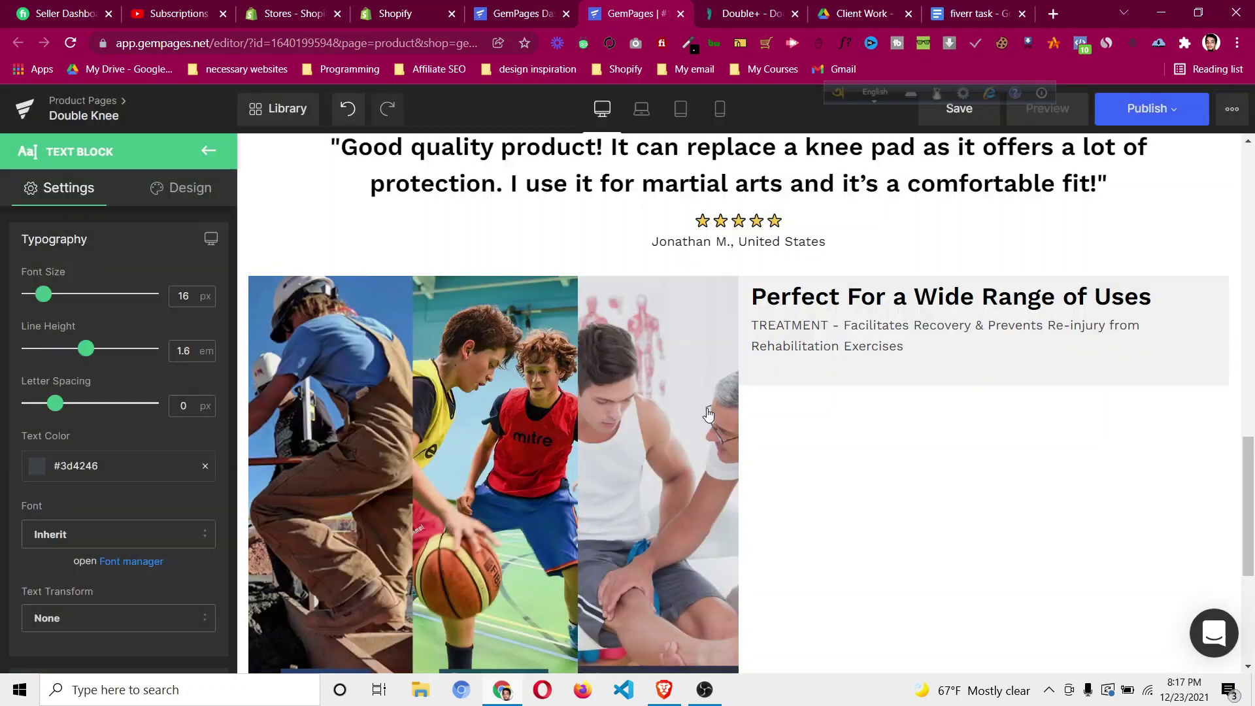
# Check the TREATMENT line's style on the reference page, then remove the trailing blank space and make that line bold in GemPages.
pyautogui.click(729, 20)
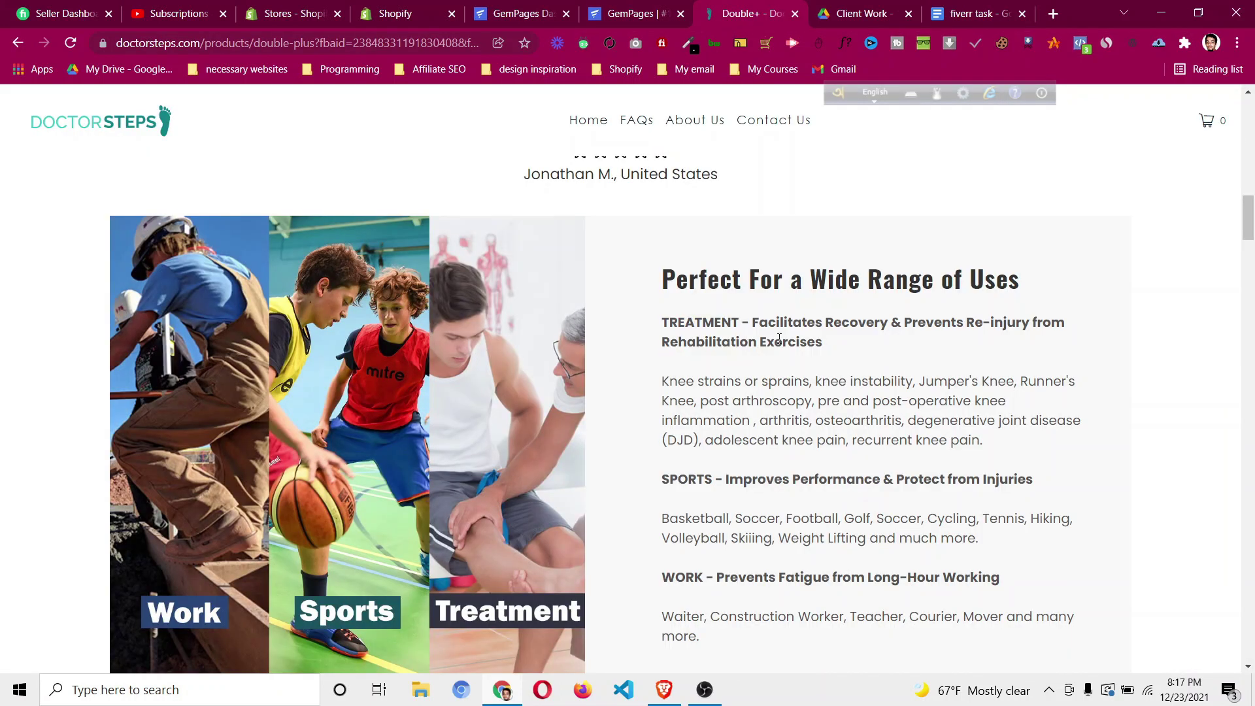
pyautogui.moveTo(822, 341); pyautogui.dragTo(720, 325)
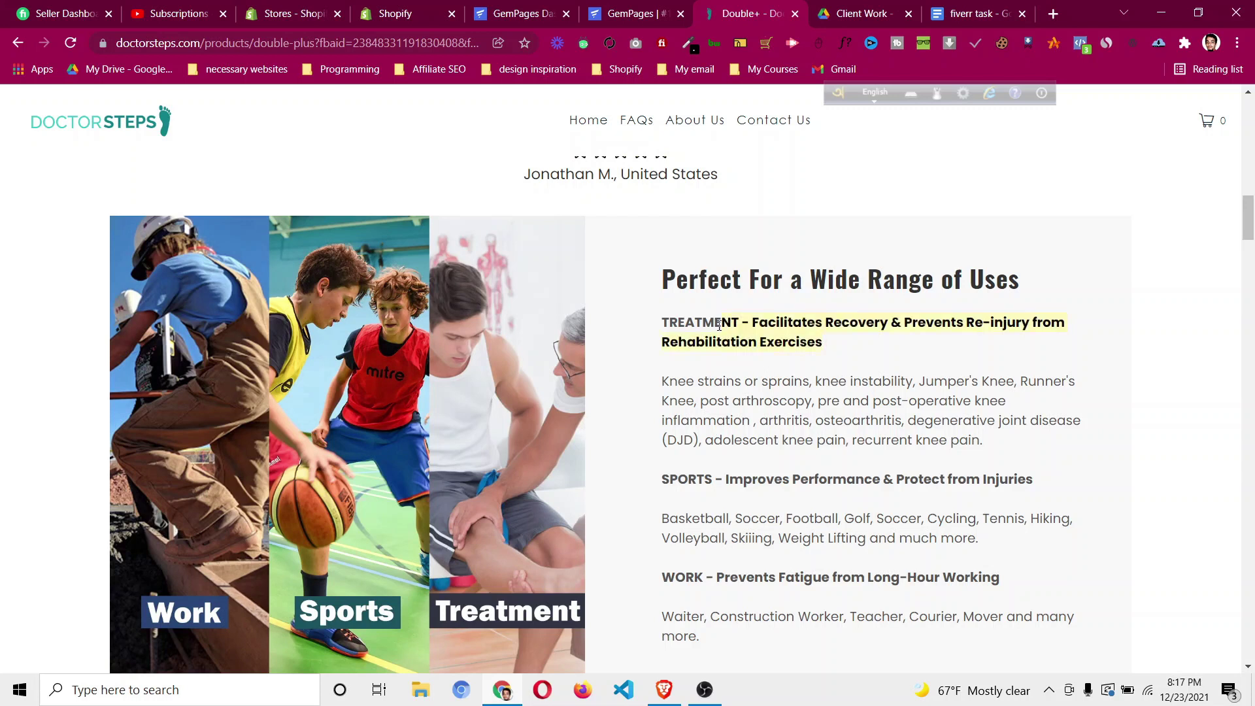
pyautogui.click(673, 14)
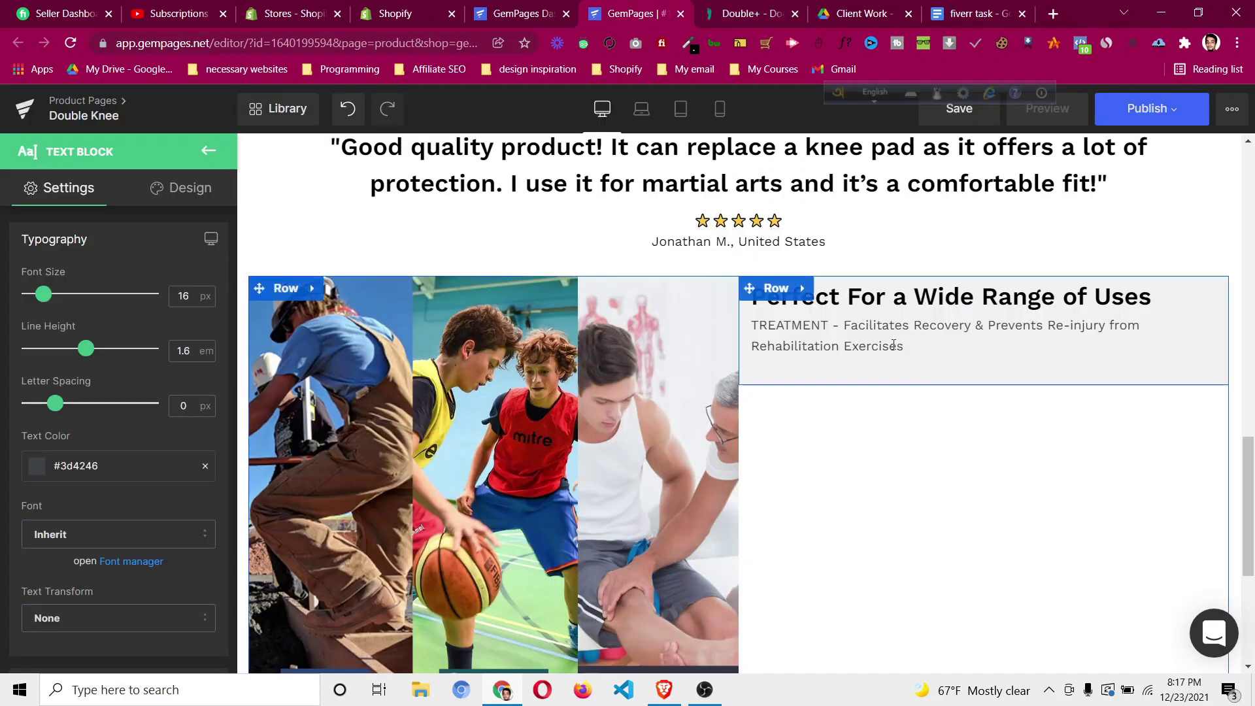
pyautogui.click(886, 367)
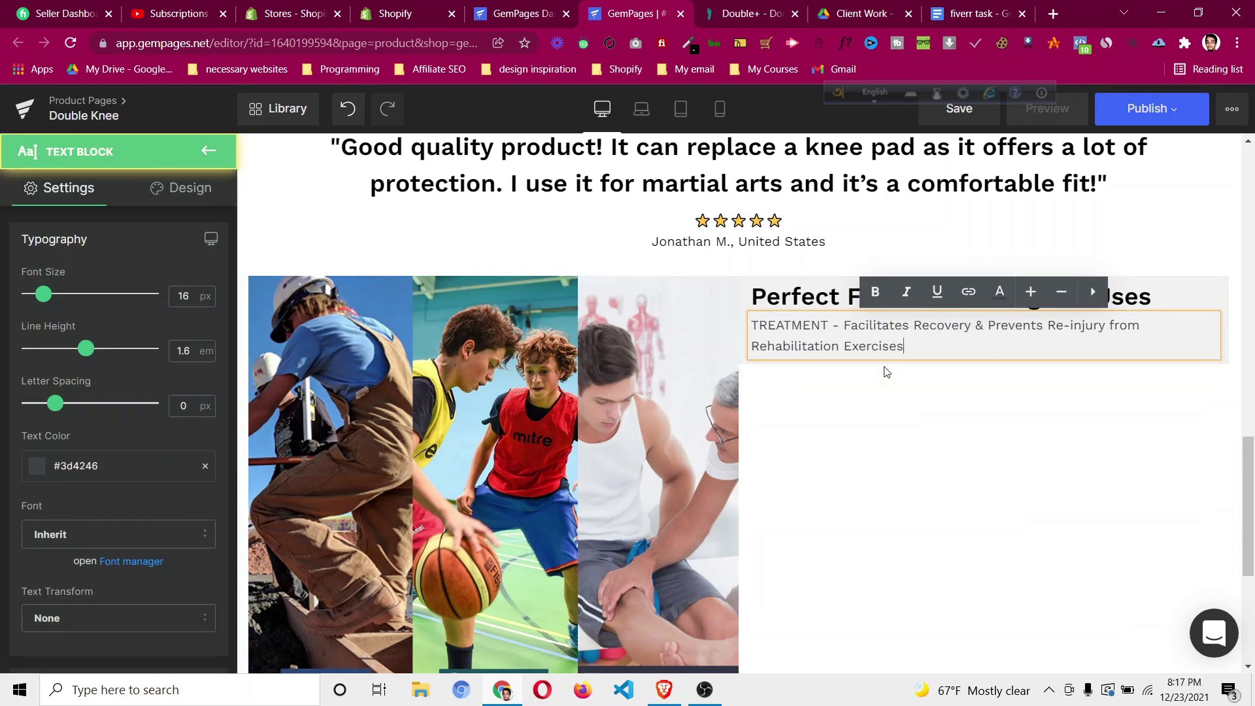
pyautogui.hotkey('ctrl', 'a')
pyautogui.click(875, 291)
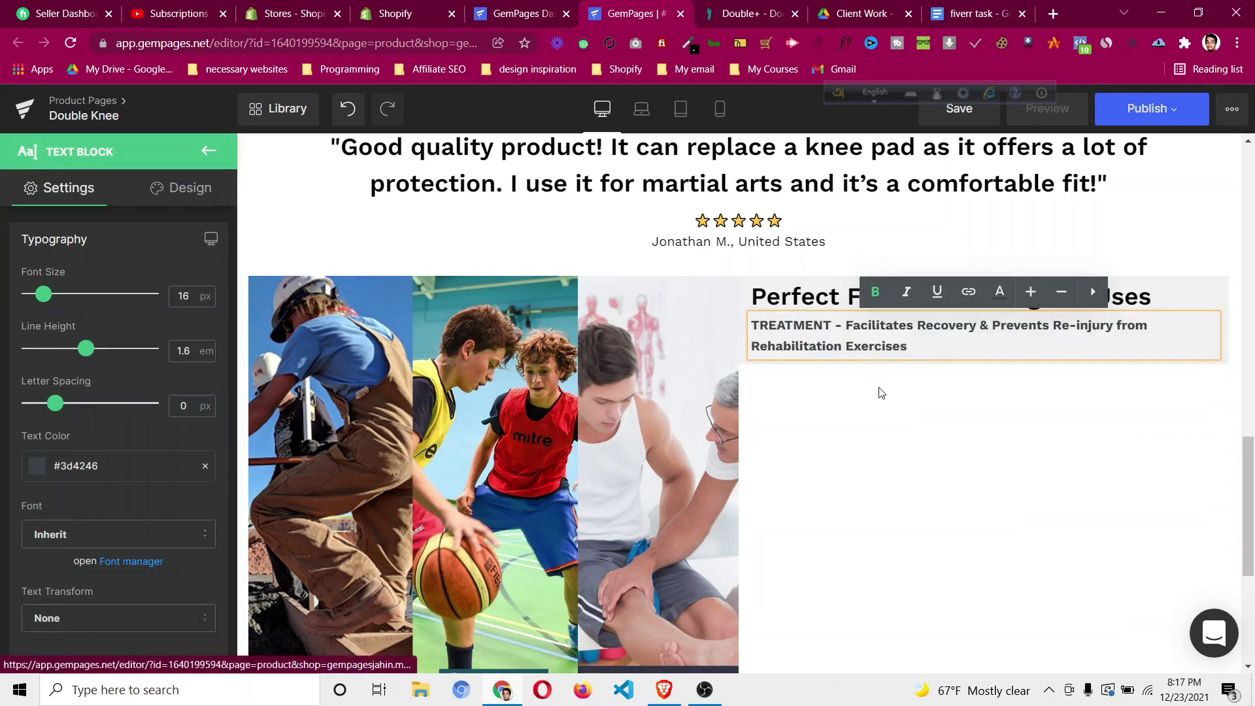
pyautogui.click(873, 426)
pyautogui.click(209, 151)
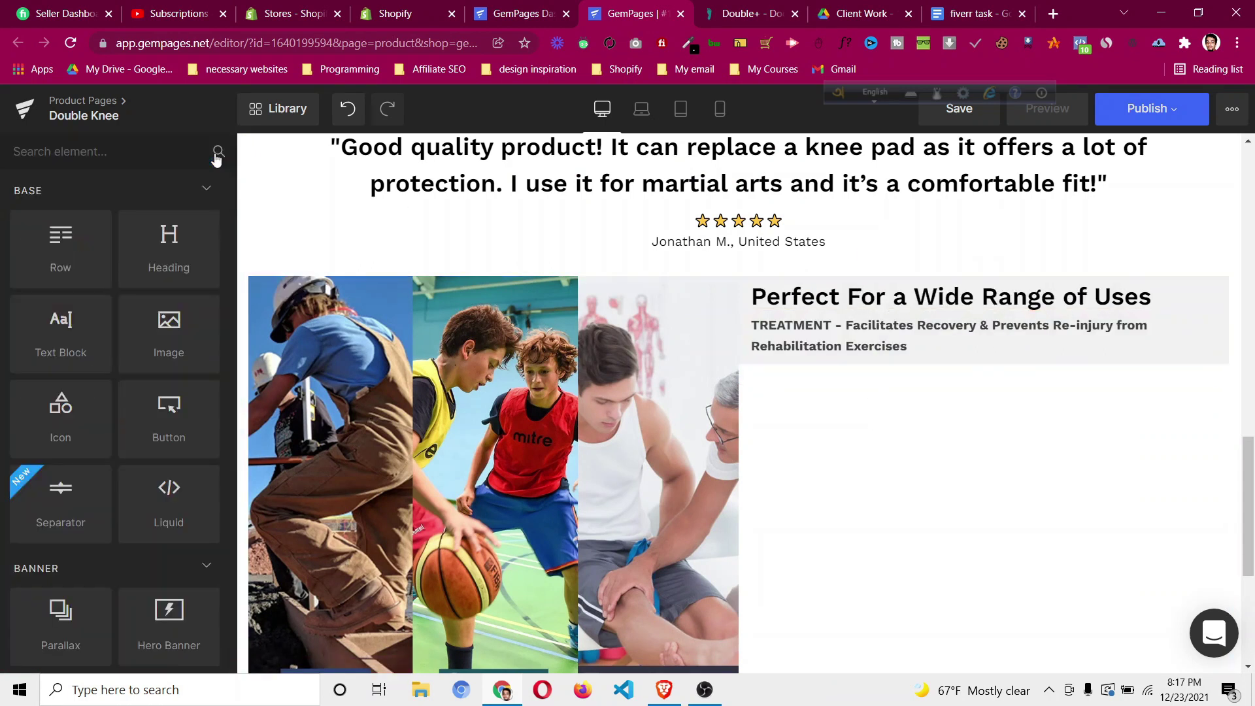
# Duplicate the "Never deal with nagging knee pain again!" text block and move the copy below the TREATMENT line.
pyautogui.scroll(7, 912, 415)
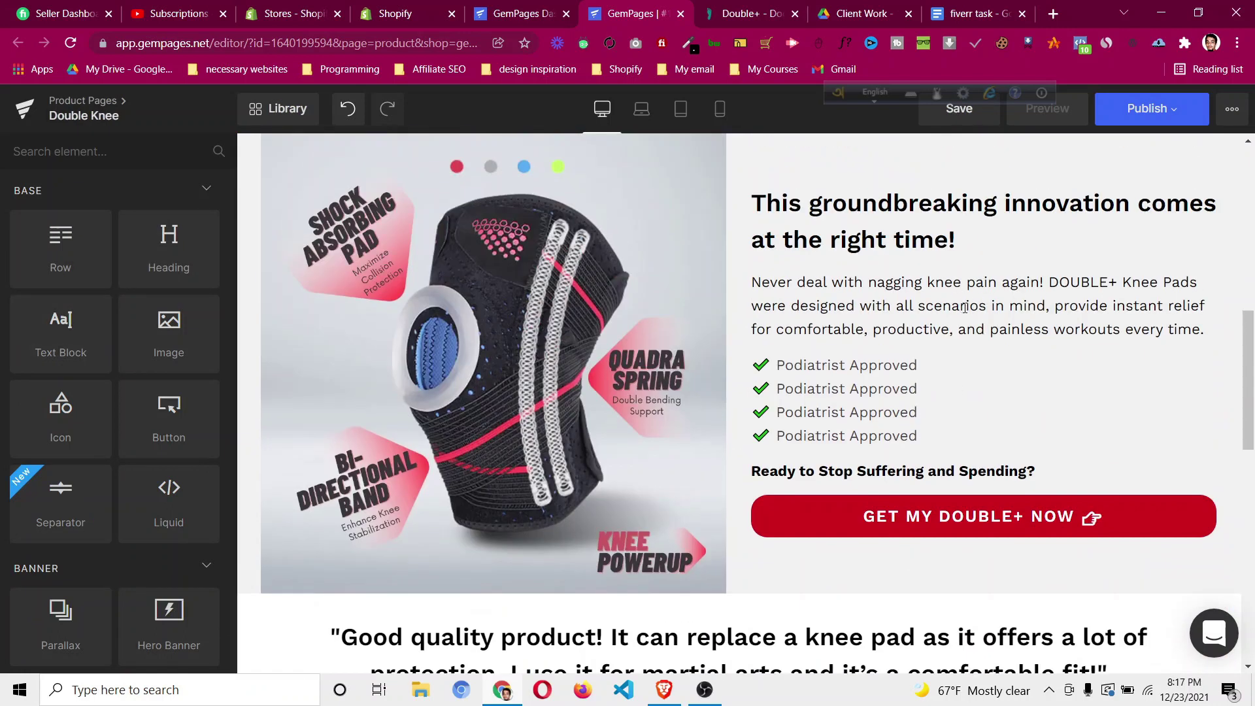
pyautogui.rightClick(942, 317)
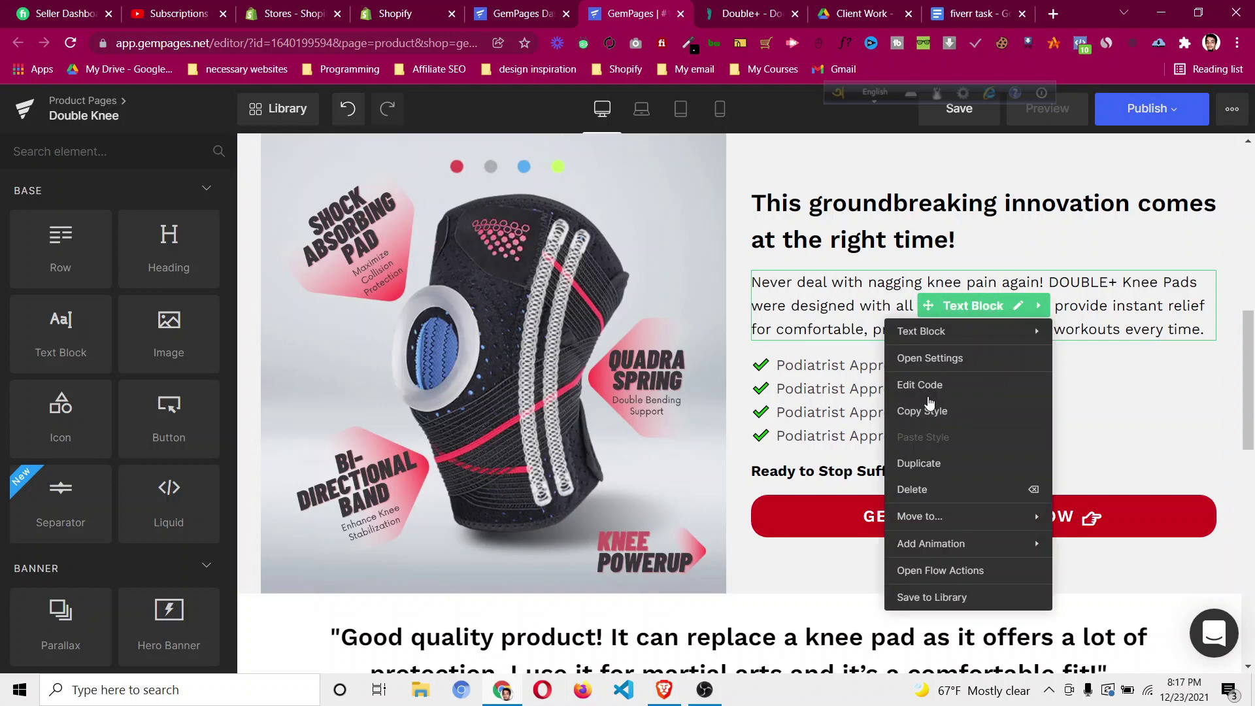
pyautogui.click(919, 464)
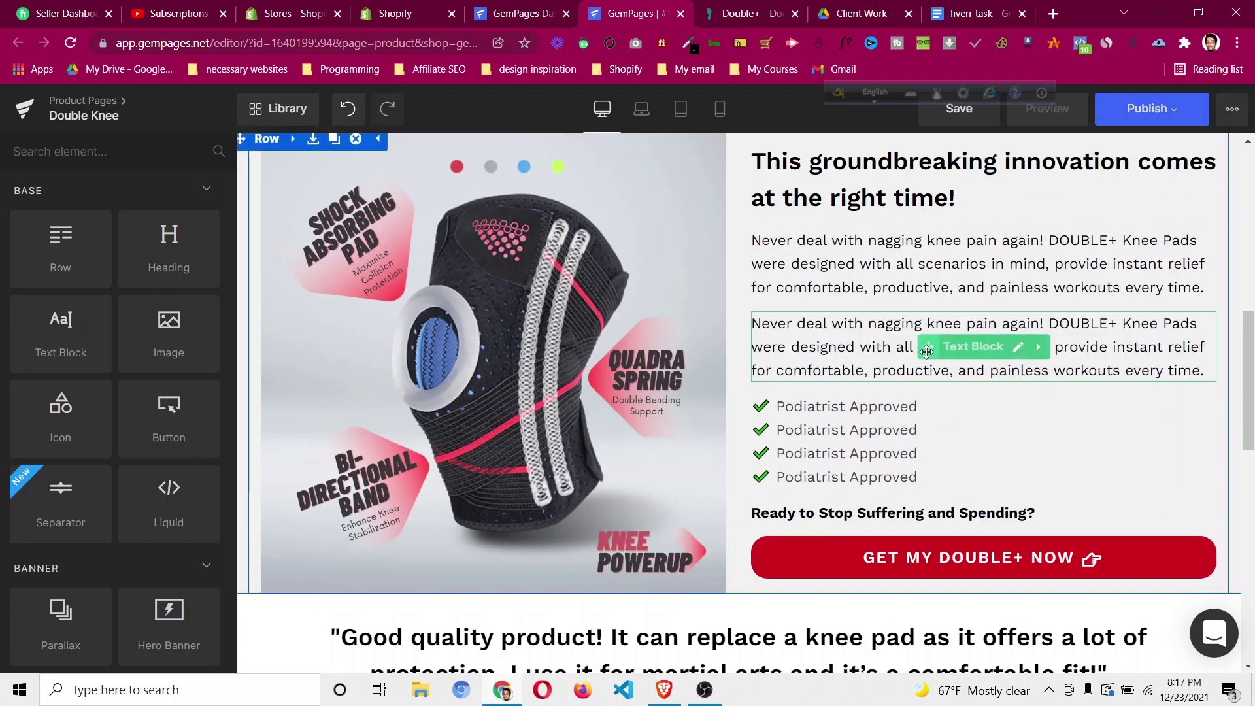
pyautogui.moveTo(891, 460); pyautogui.dragTo(870, 588)
pyautogui.scroll(-3, 980, 360)
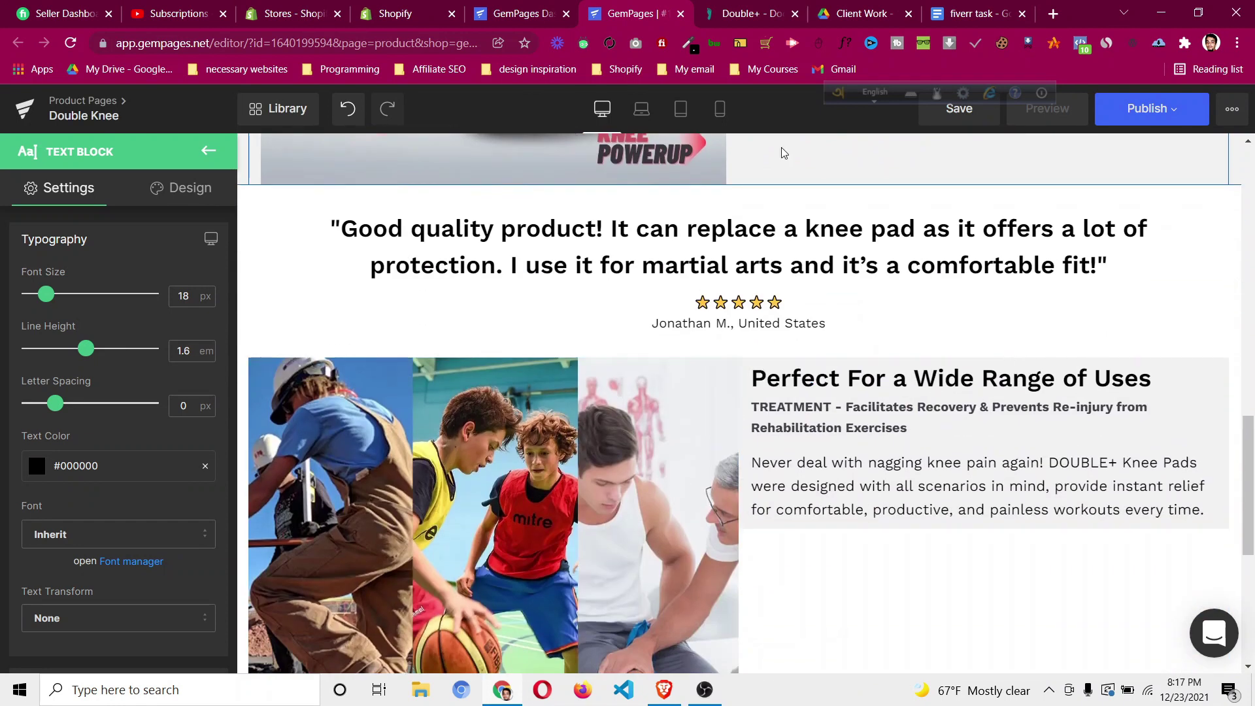
# Compare the text spacing with the reference page, then set the TREATMENT text block's top margin to 10 px in GemPages.
pyautogui.click(752, 9)
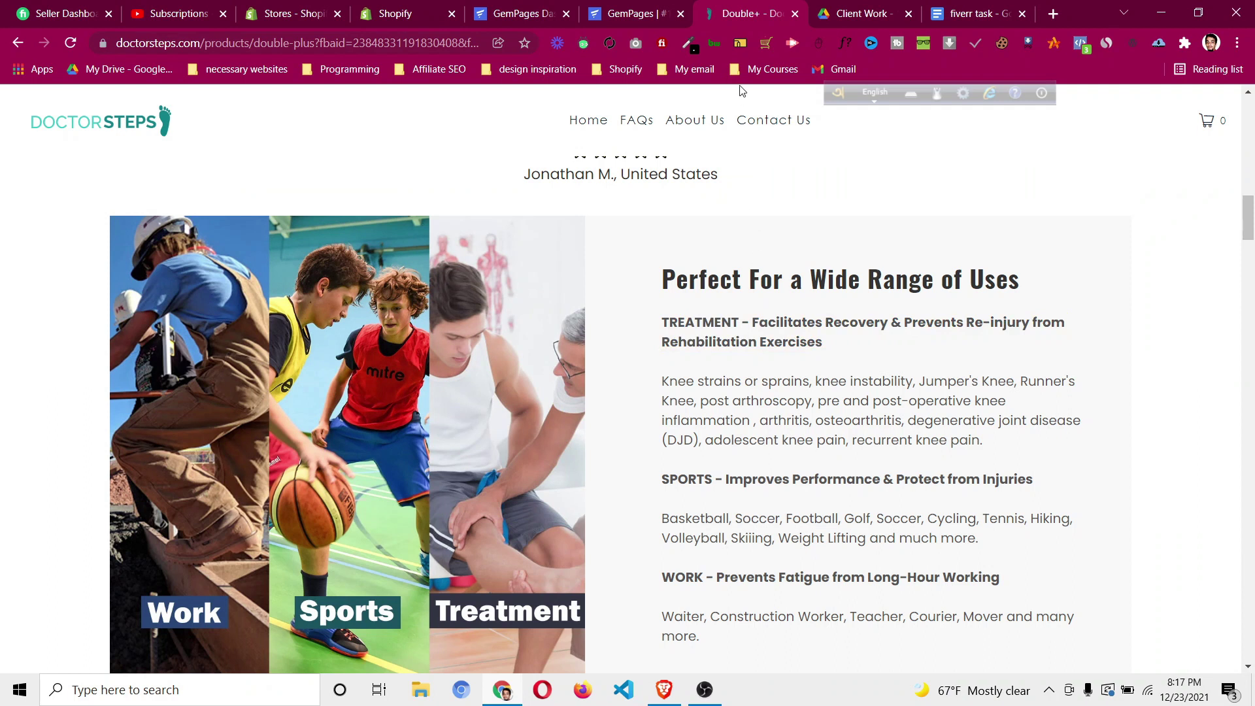
pyautogui.click(657, 16)
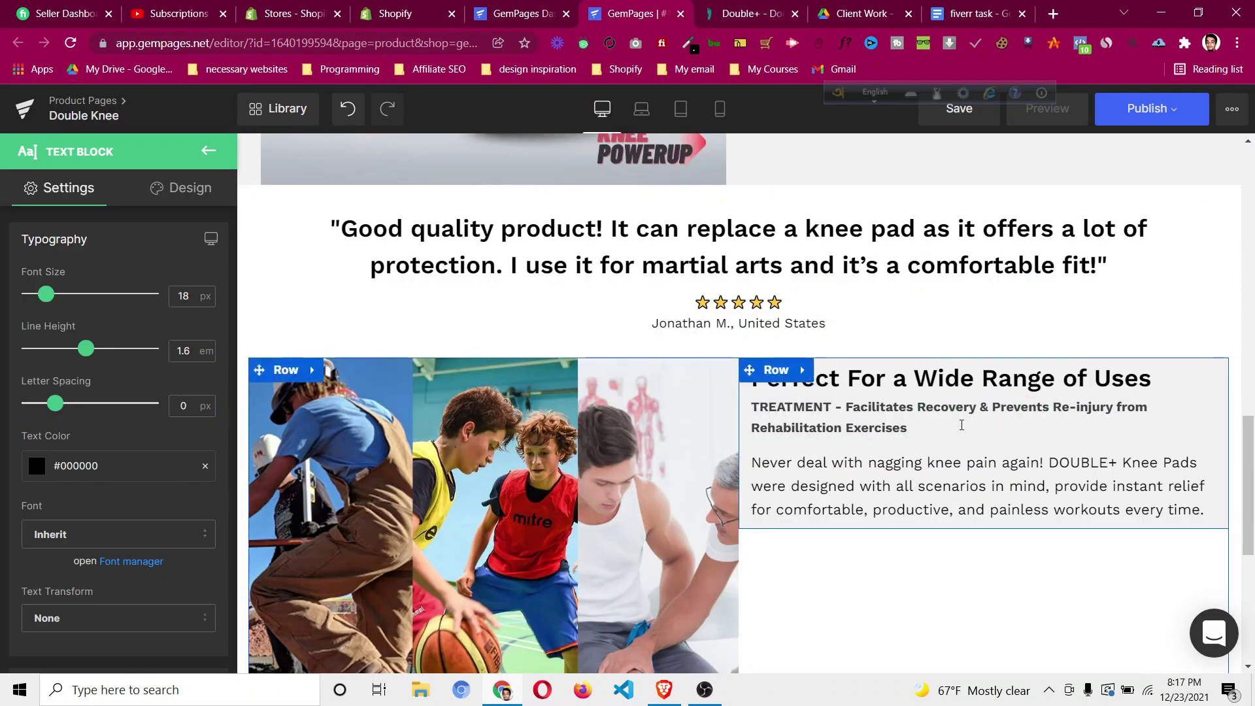
pyautogui.click(183, 188)
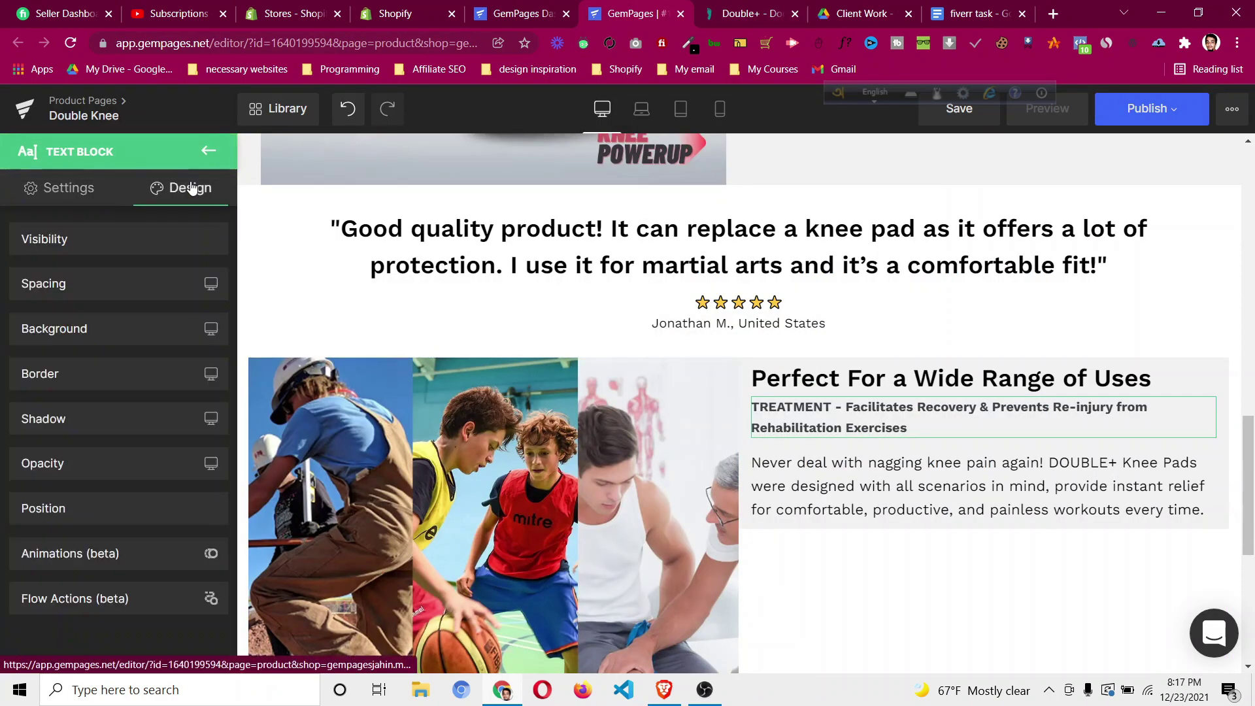
pyautogui.click(104, 287)
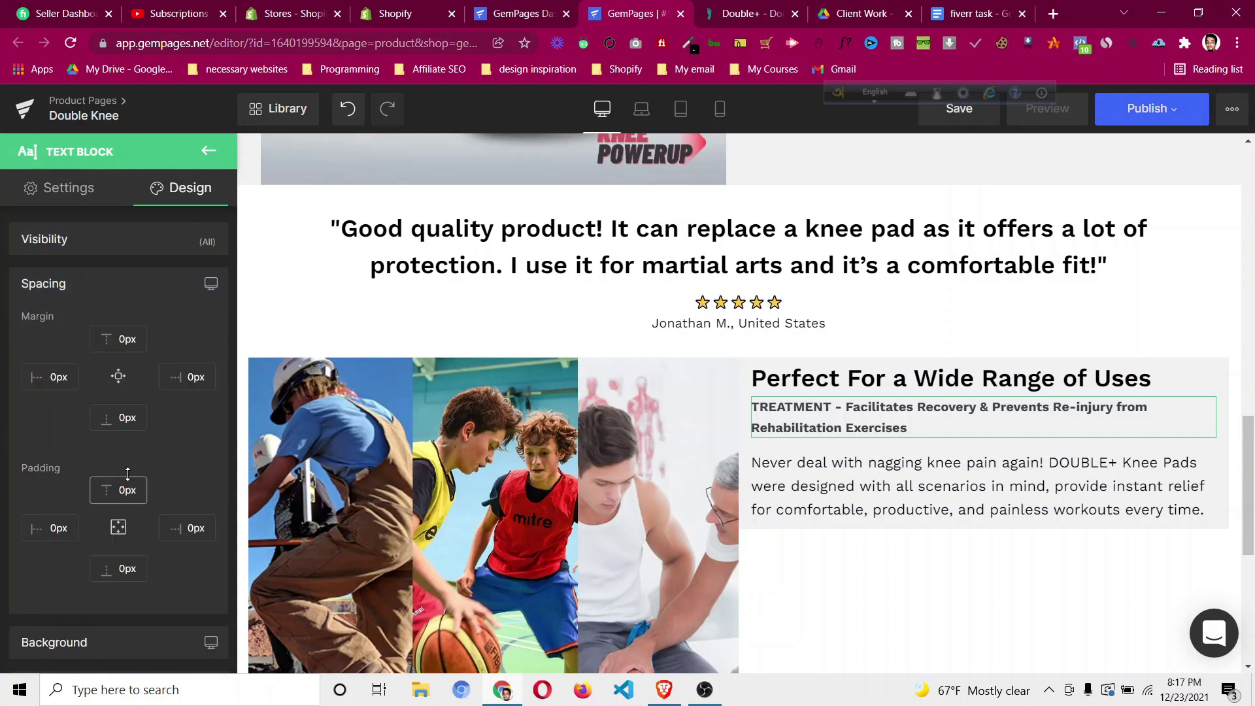
pyautogui.moveTo(116, 341); pyautogui.dragTo(149, 298)
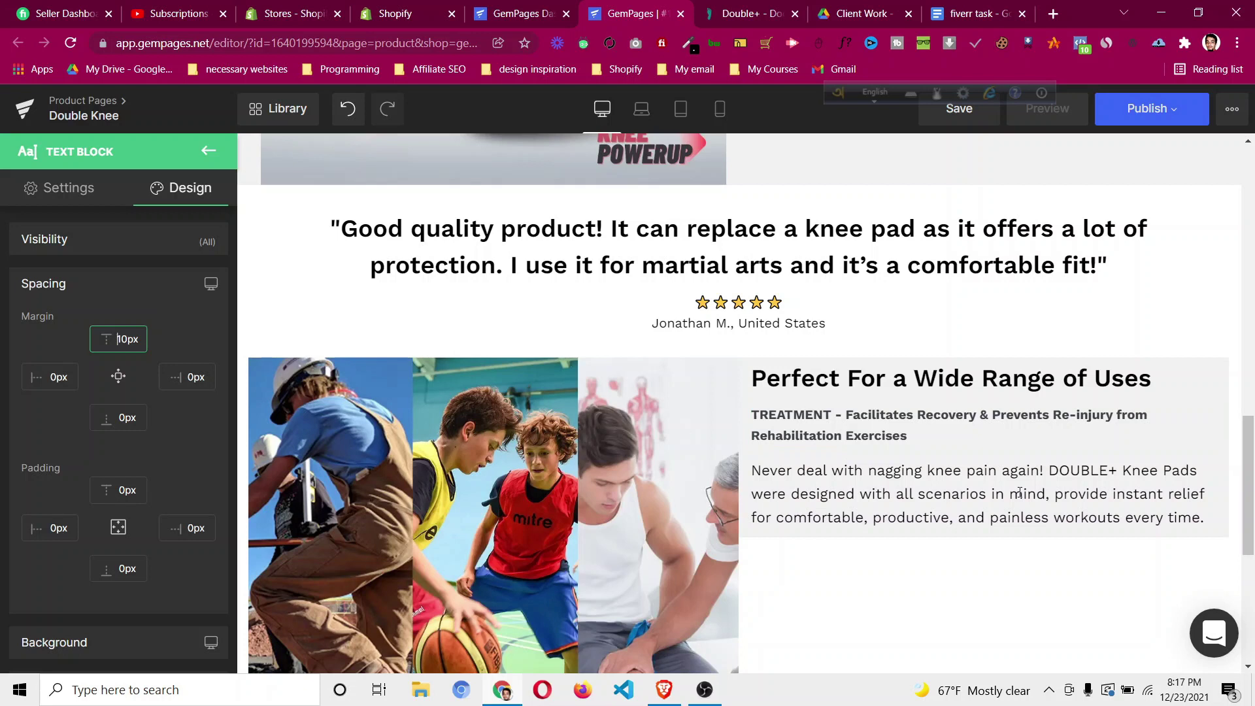
# Duplicate the bold TREATMENT text block and move the copy below the paragraph in the gray row.
pyautogui.rightClick(954, 410)
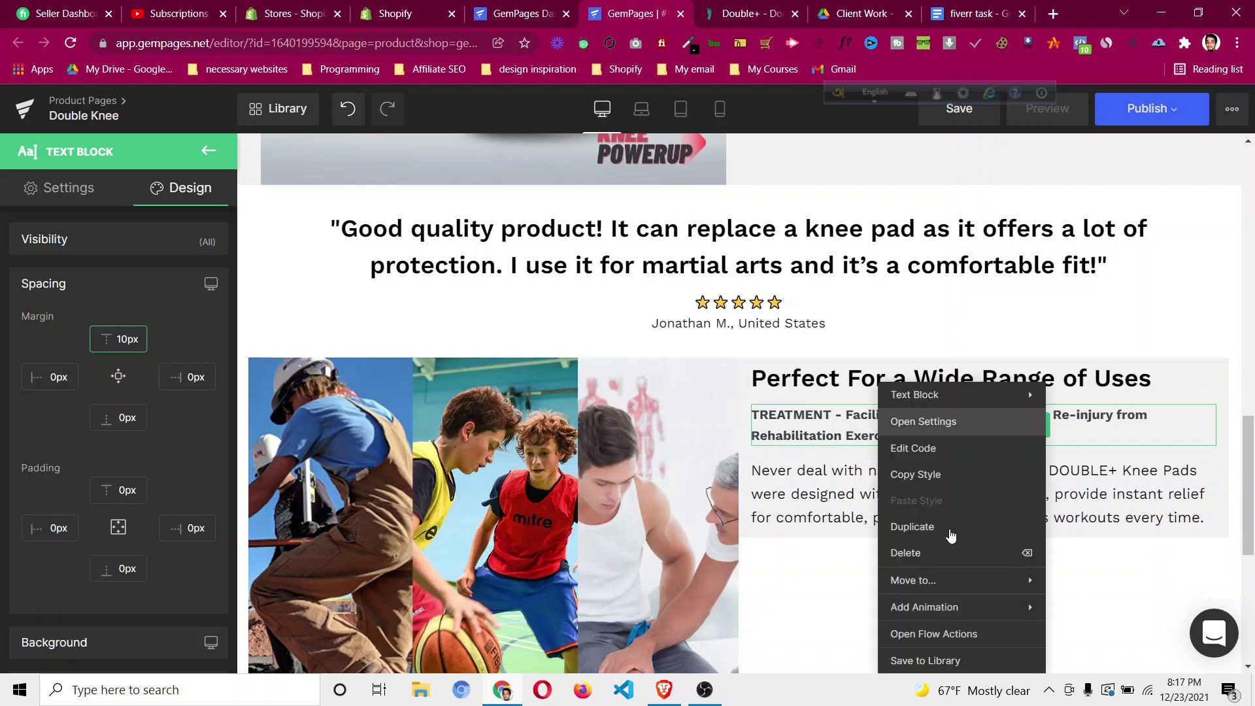
pyautogui.click(951, 528)
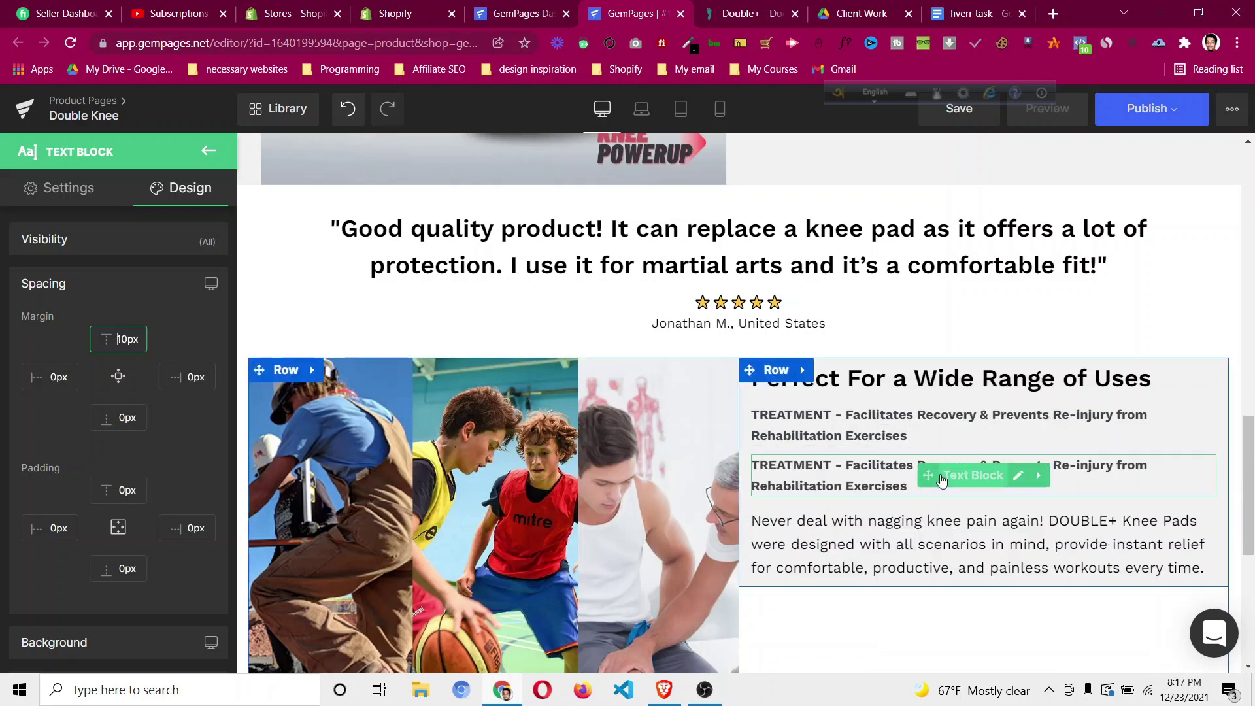
pyautogui.moveTo(941, 480); pyautogui.dragTo(905, 561)
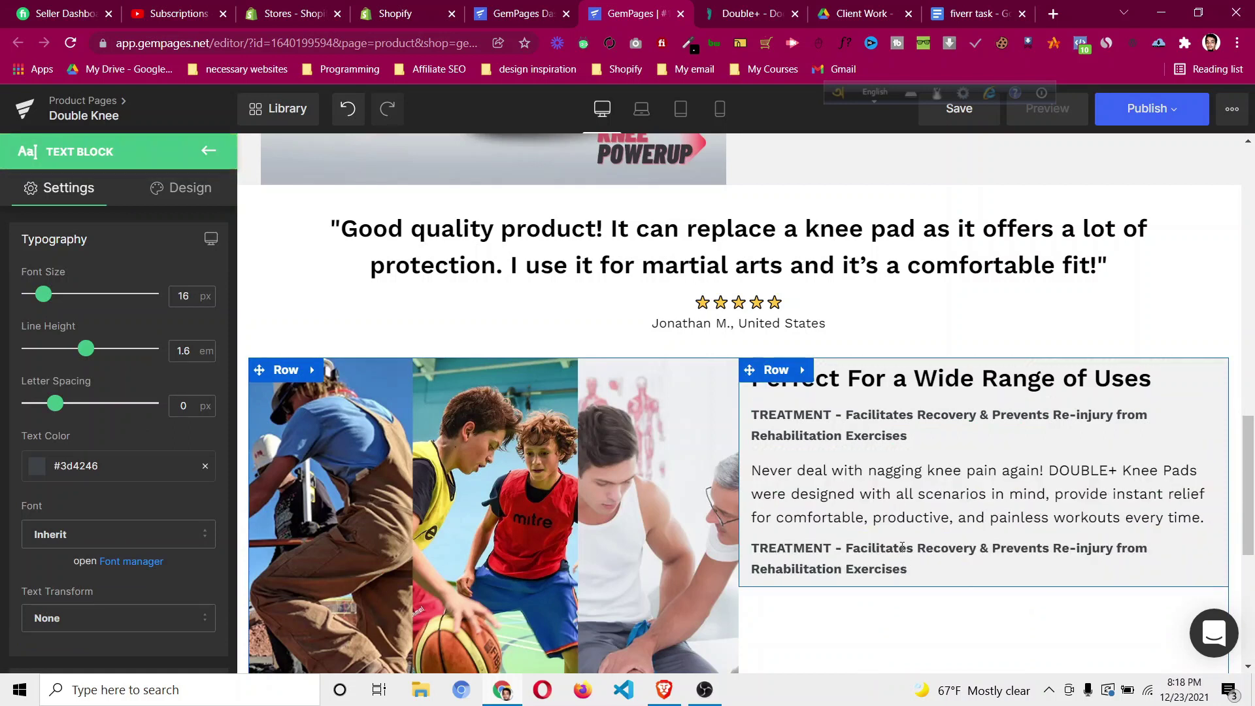
# Duplicate the "Never deal with nagging knee pain again!" paragraph and move the copy below the second TREATMENT line.
pyautogui.rightClick(974, 497)
pyautogui.click(968, 532)
pyautogui.scroll(-2, 931, 481)
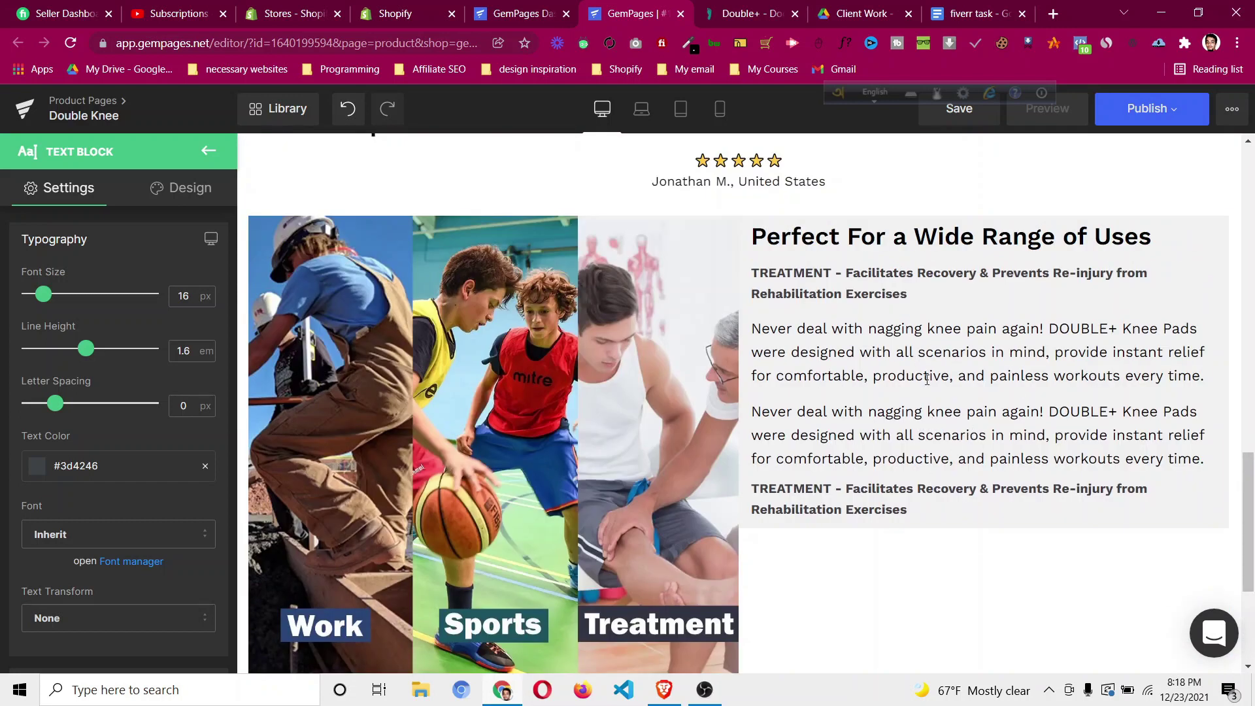
pyautogui.moveTo(931, 435)
pyautogui.moveTo(919, 476); pyautogui.dragTo(834, 479)
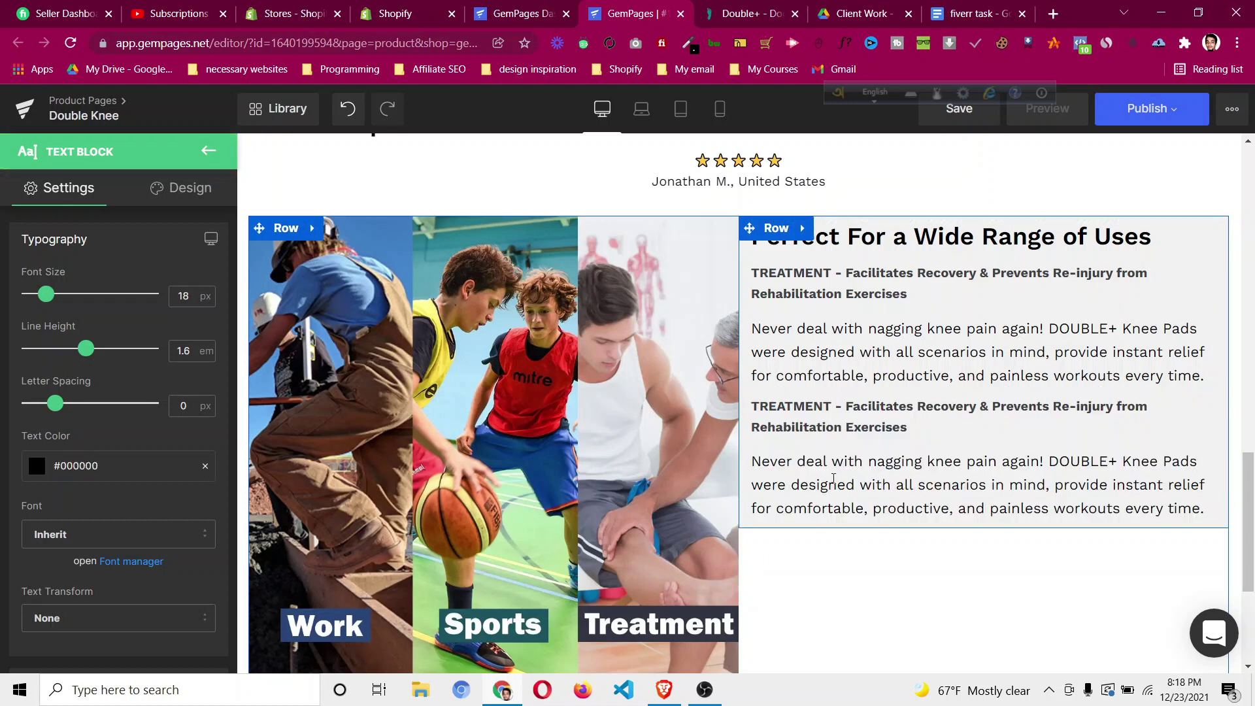
pyautogui.scroll(-3, 901, 537)
pyautogui.scroll(3, 972, 532)
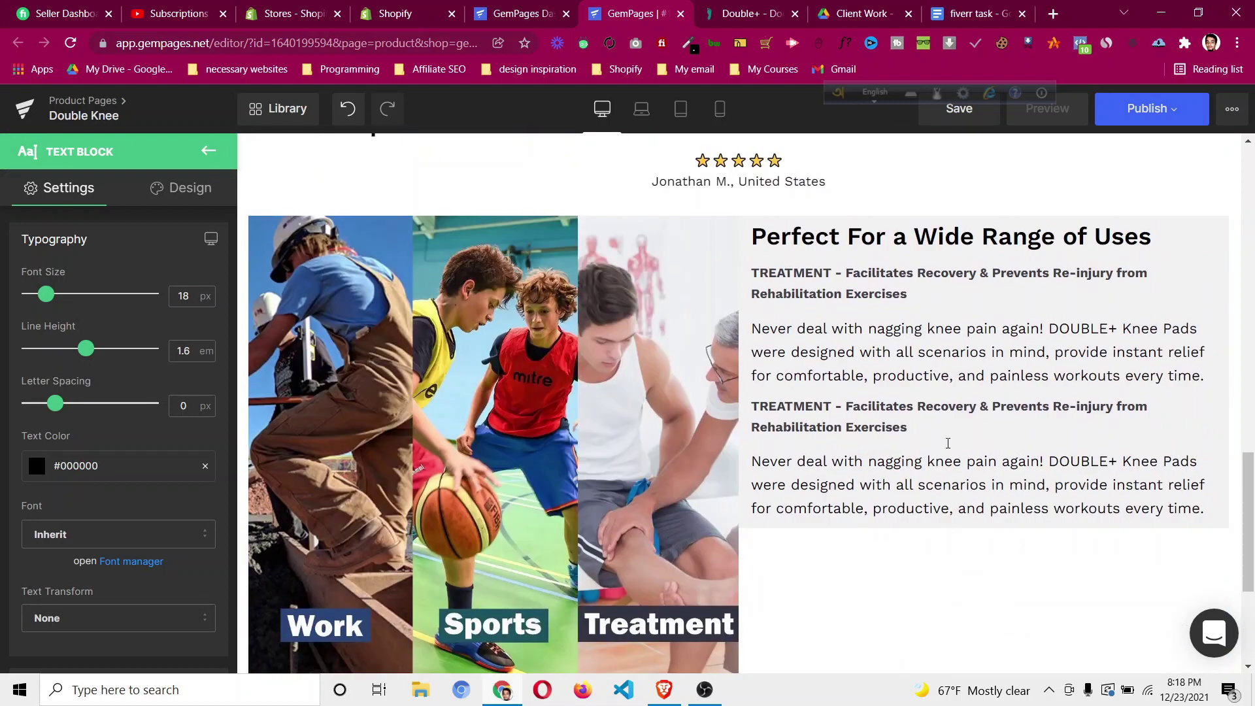
# Check the section on the reference page, then enable Equal Height on the outer two-column row in GemPages with vertical alignment set to Middle.
pyautogui.click(754, 7)
pyautogui.scroll(-3, 850, 379)
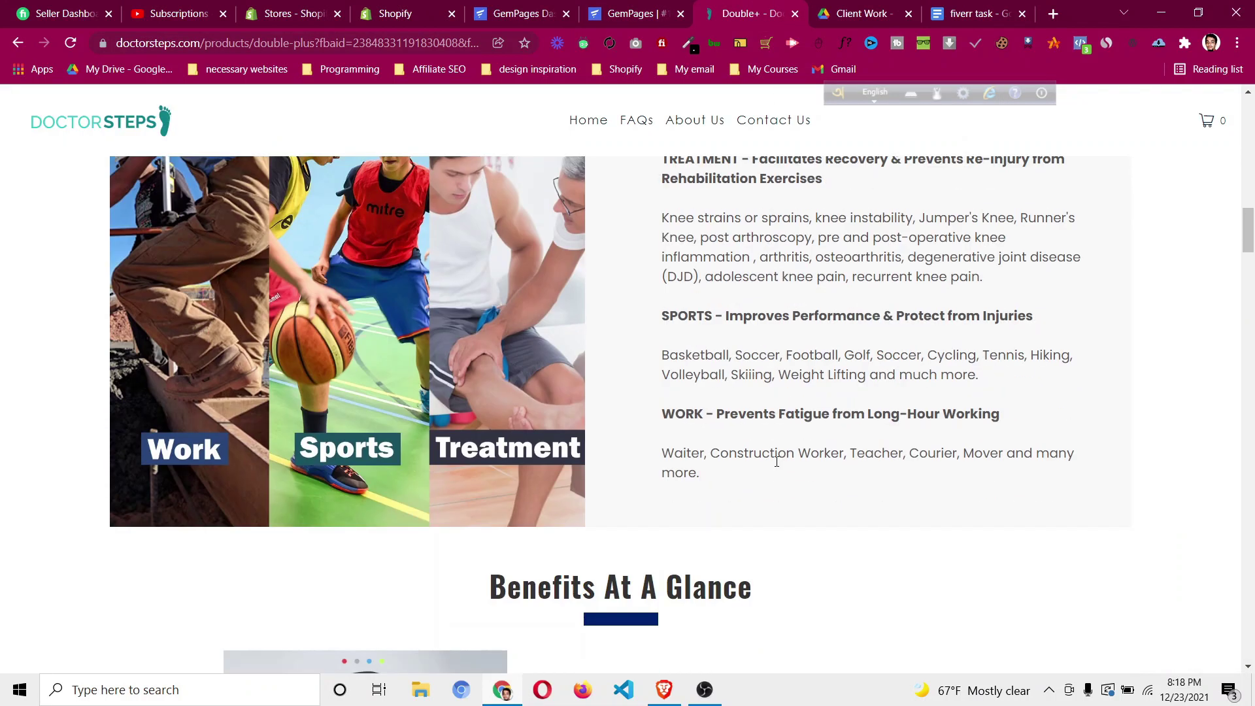
pyautogui.scroll(3, 719, 326)
pyautogui.click(632, 17)
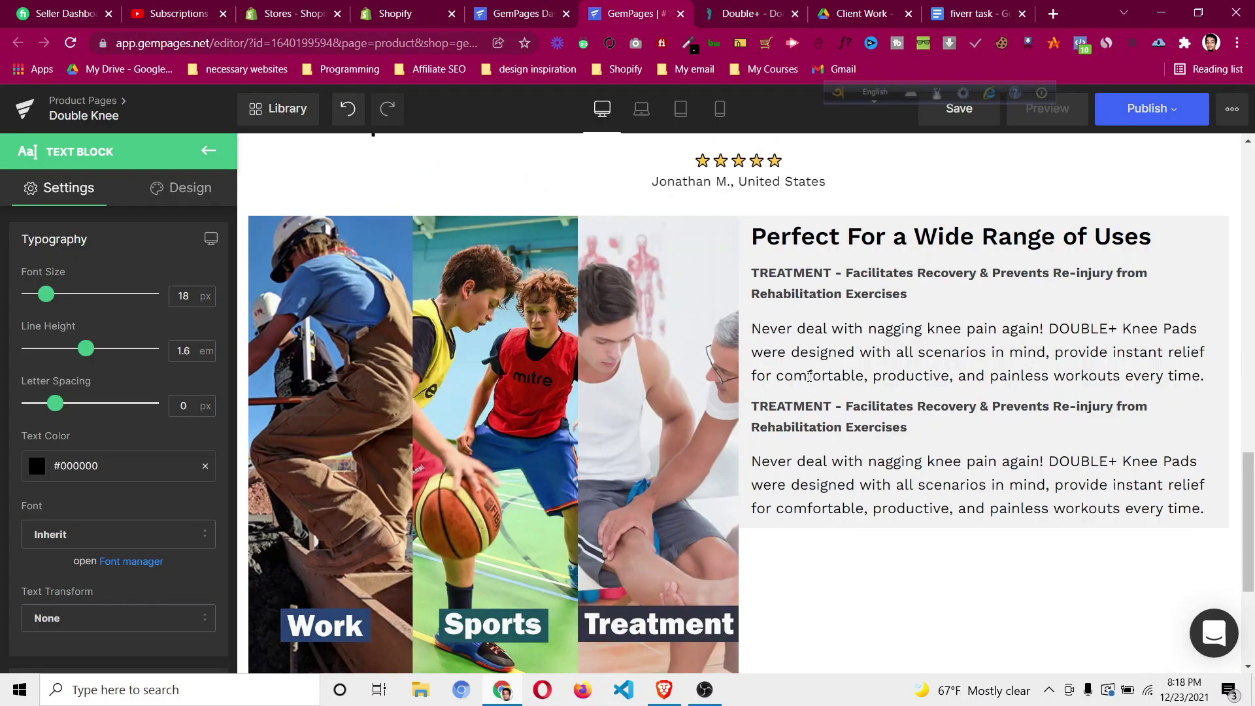
pyautogui.click(286, 229)
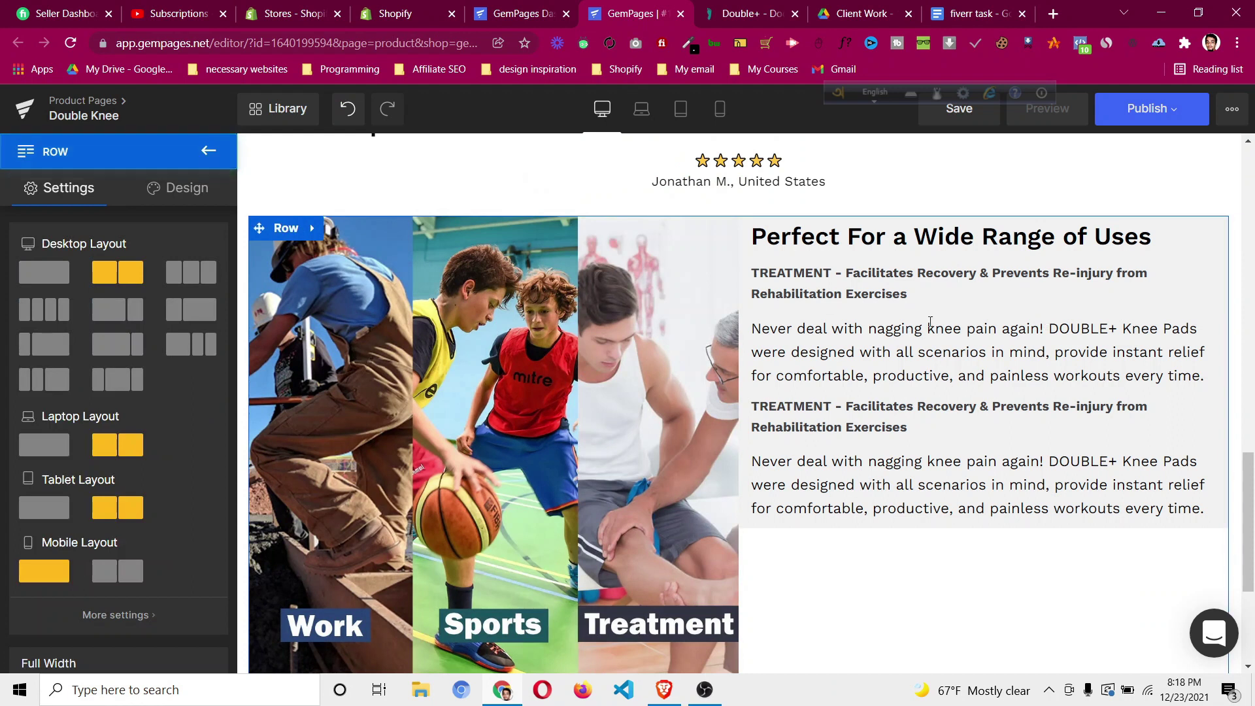
pyautogui.scroll(-1, 878, 599)
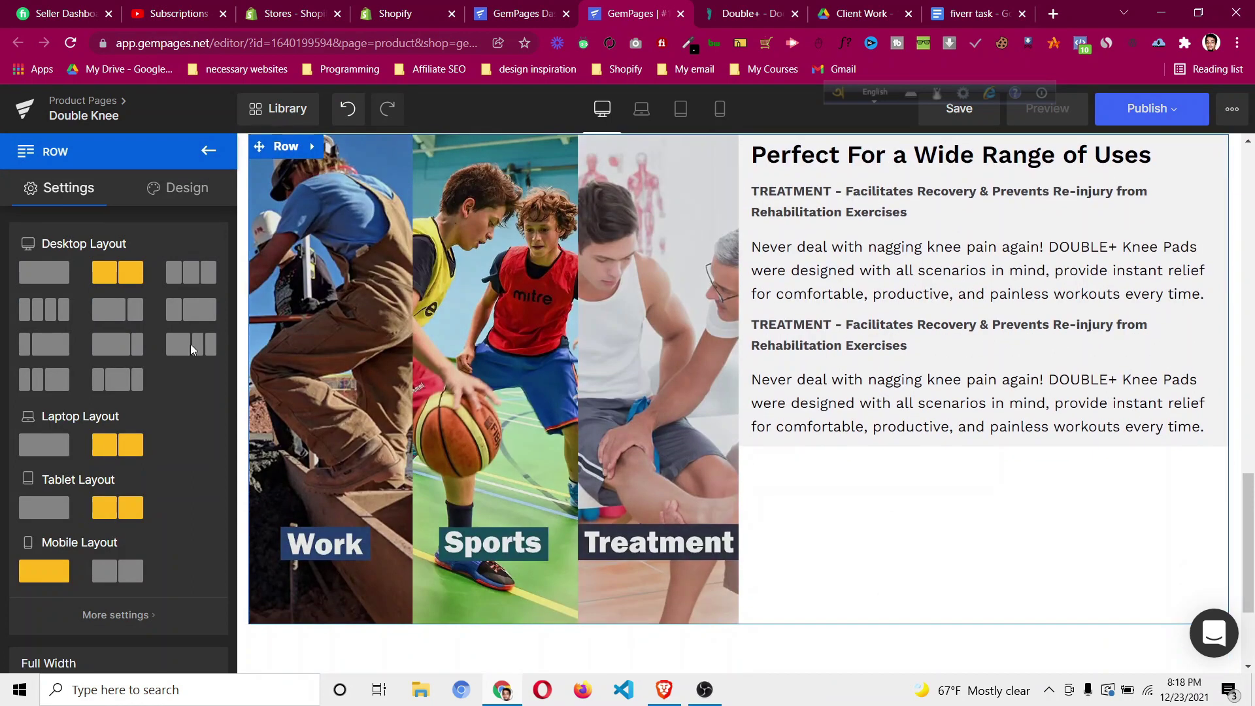
pyautogui.scroll(-5, 125, 464)
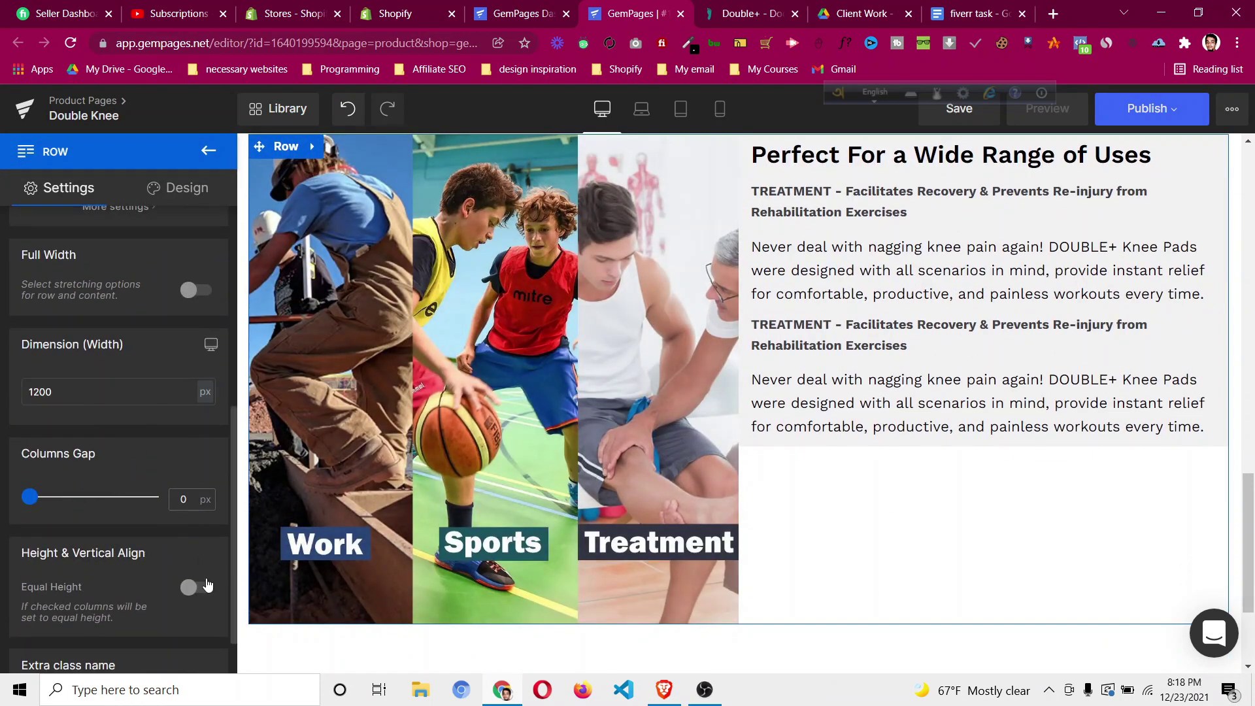
pyautogui.click(195, 587)
pyautogui.scroll(-2, 118, 523)
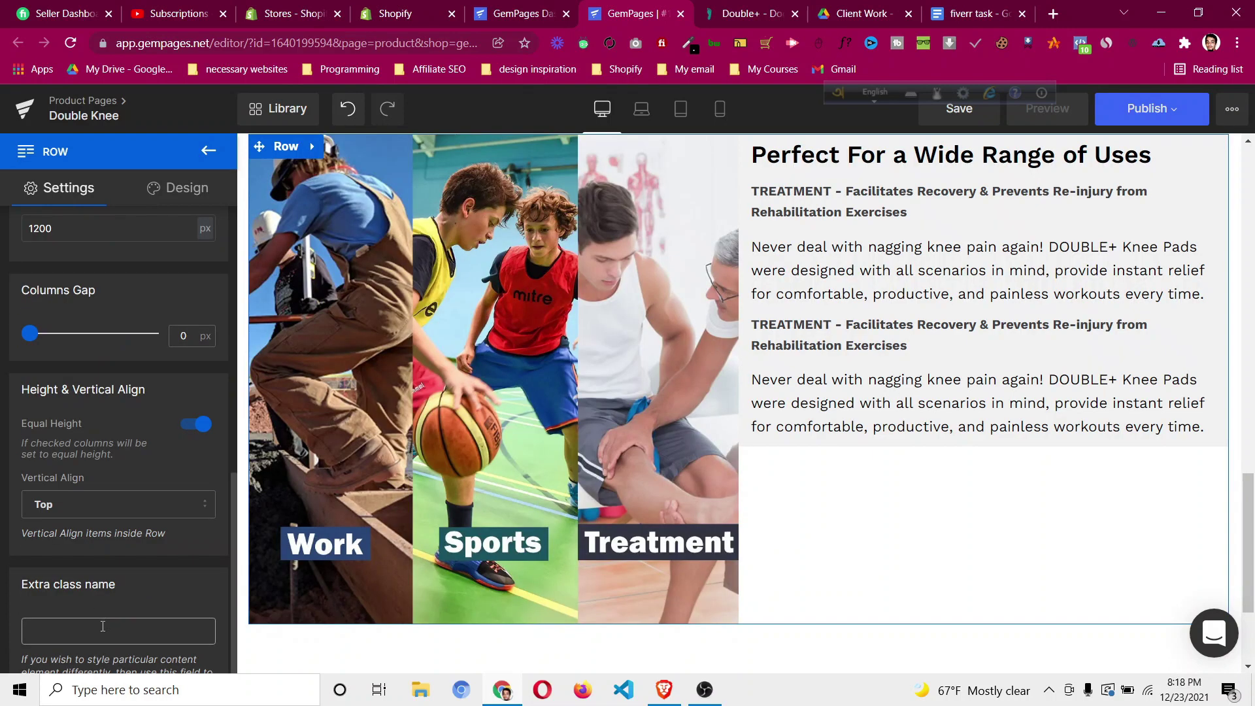
pyautogui.click(114, 505)
pyautogui.click(66, 566)
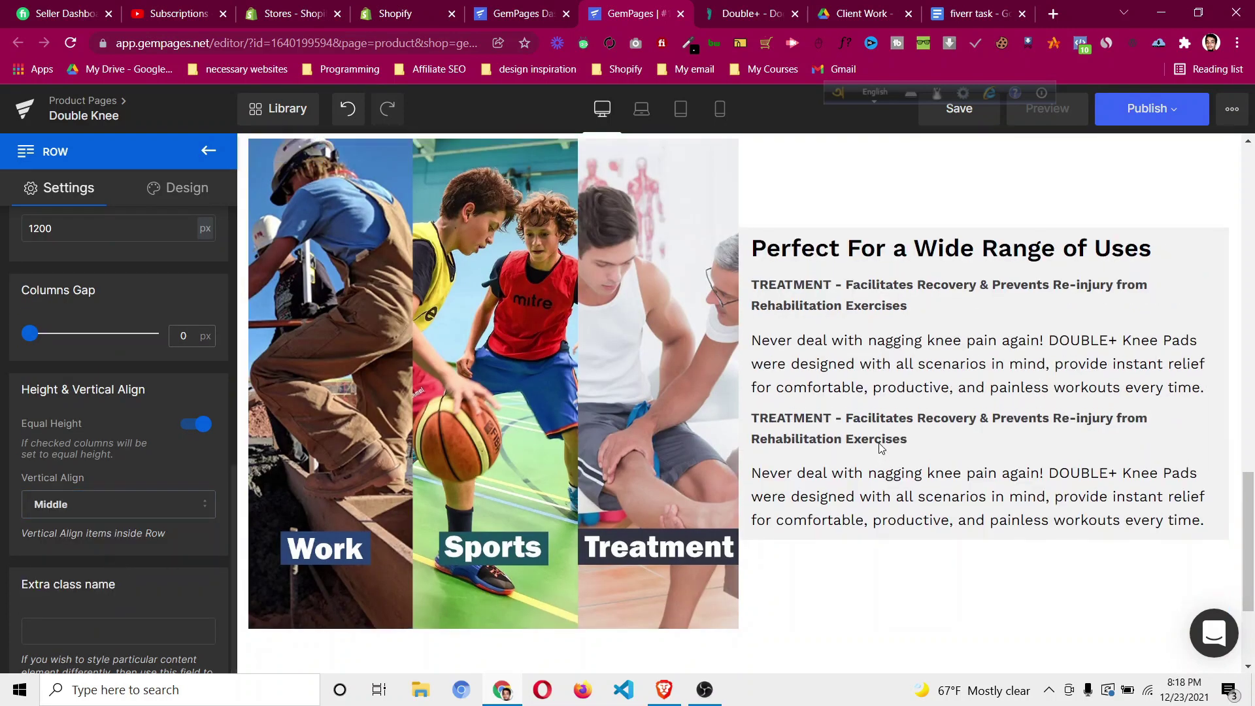
# Set the background color of the outer two-column row to #f1f1f1.
pyautogui.scroll(2, 880, 448)
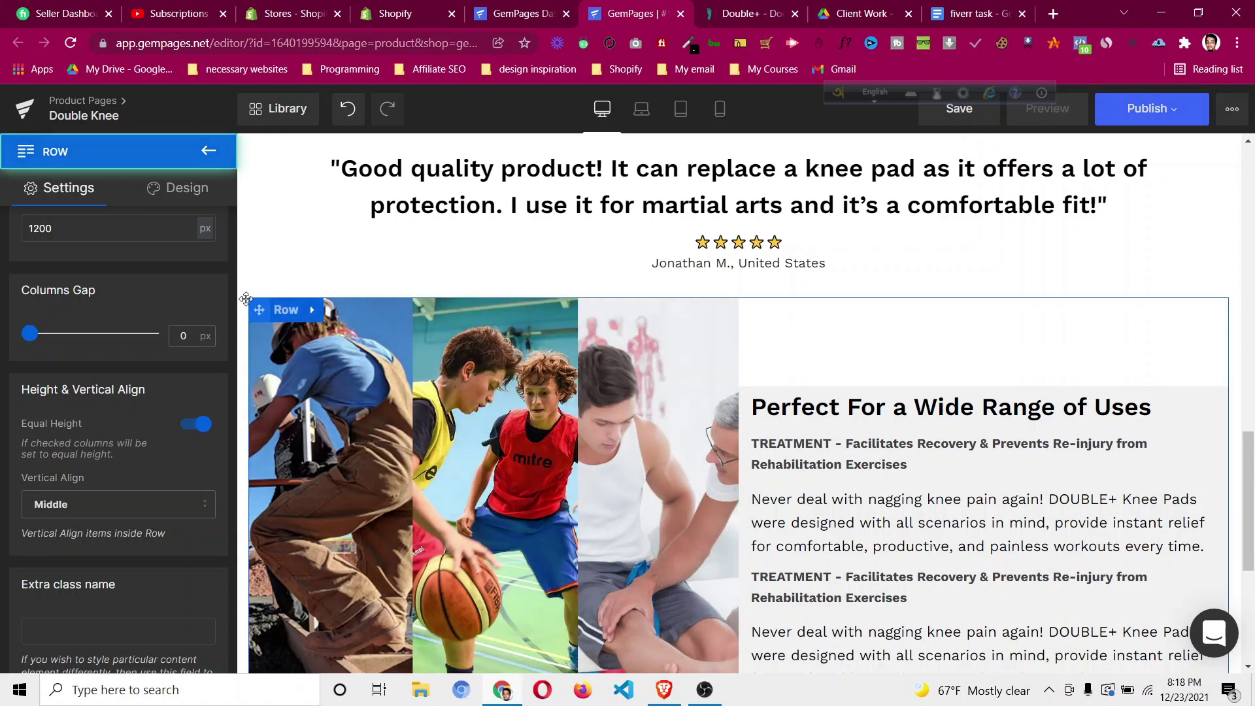
pyautogui.click(189, 192)
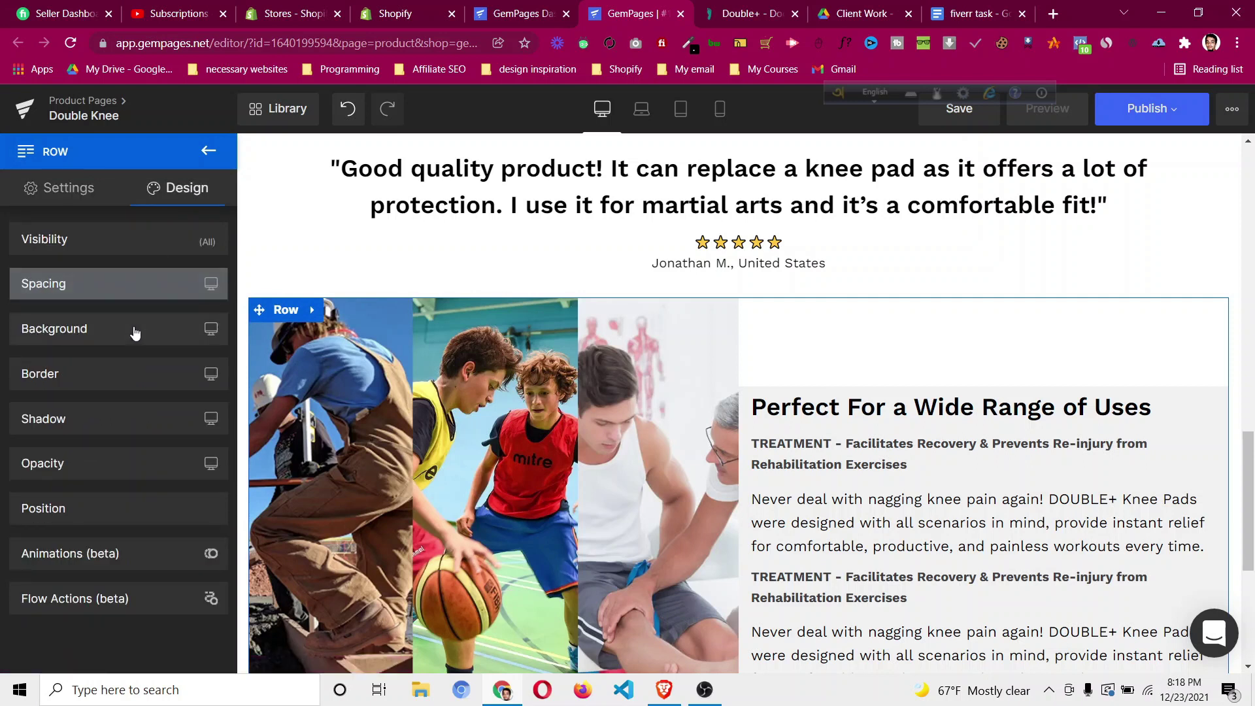
pyautogui.click(136, 329)
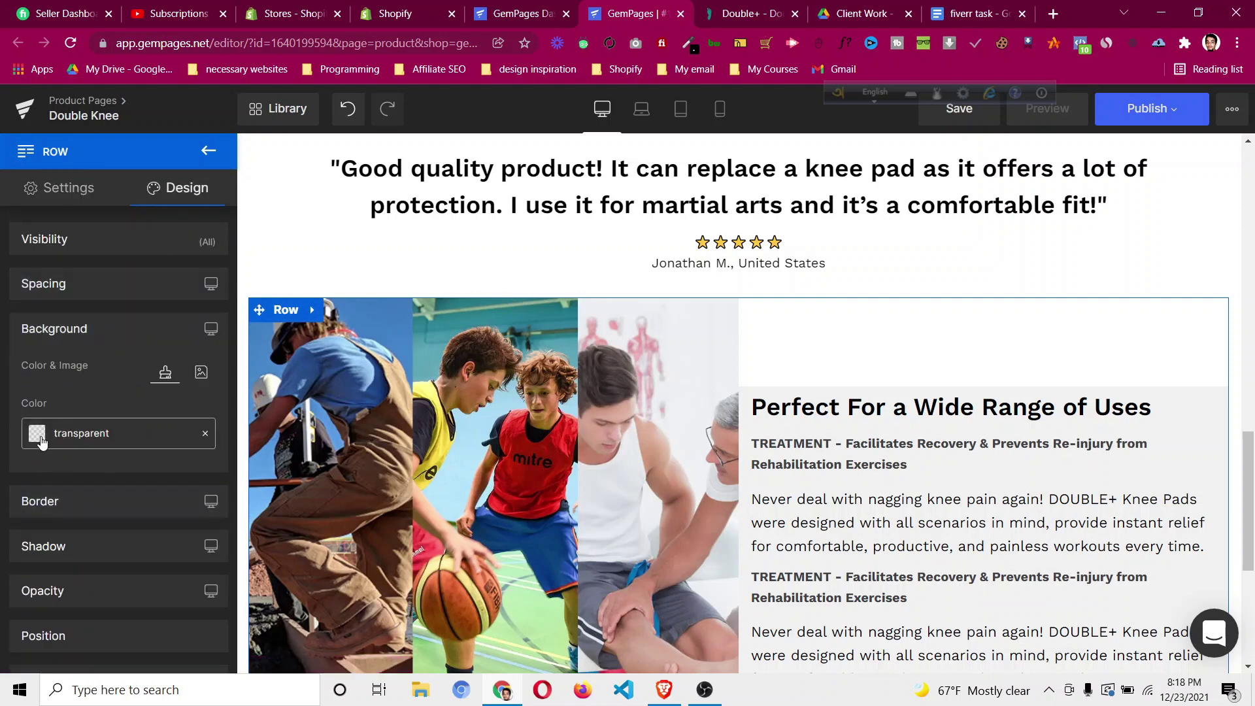
pyautogui.click(37, 434)
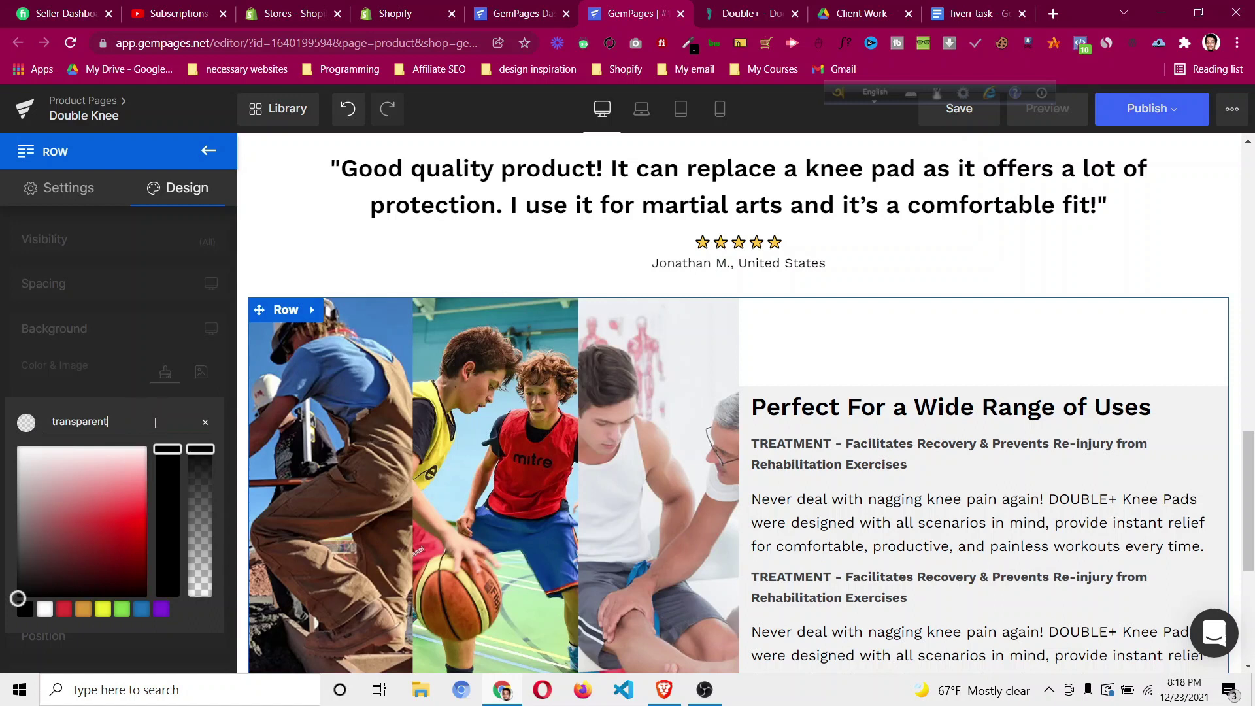
pyautogui.click(155, 423)
pyautogui.write('#f1f1f1')
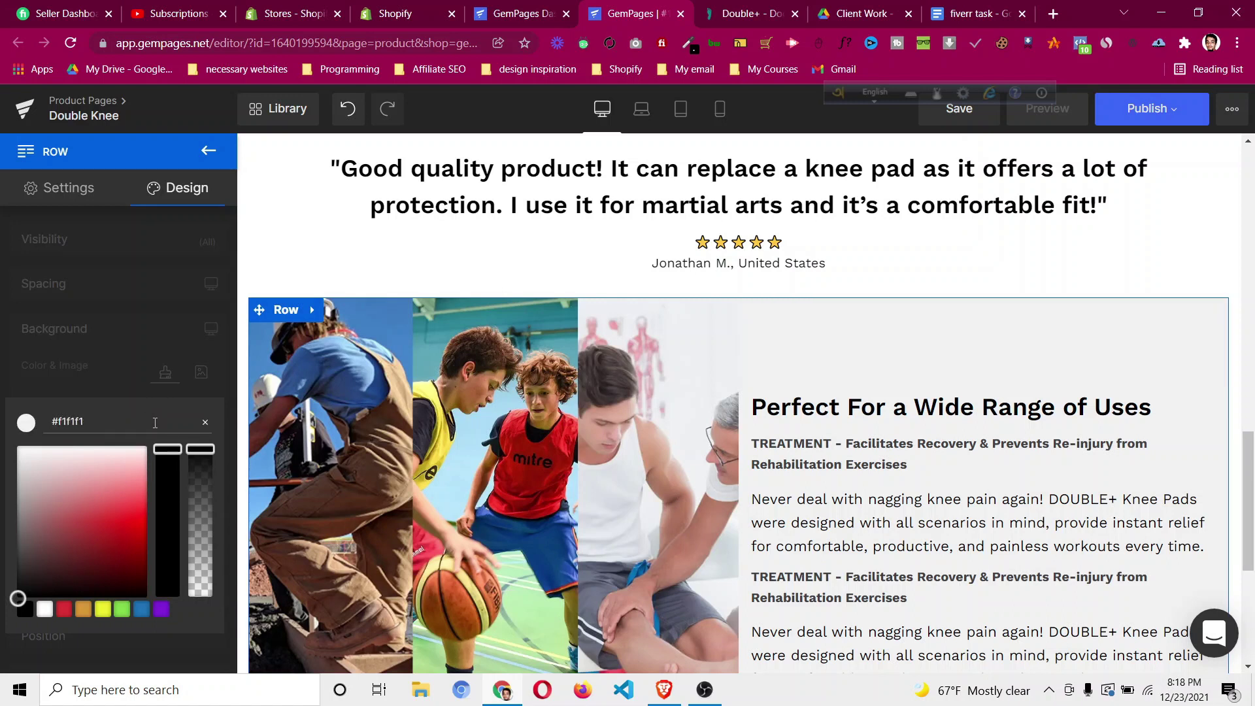
pyautogui.scroll(-5, 1157, 331)
pyautogui.scroll(4, 968, 314)
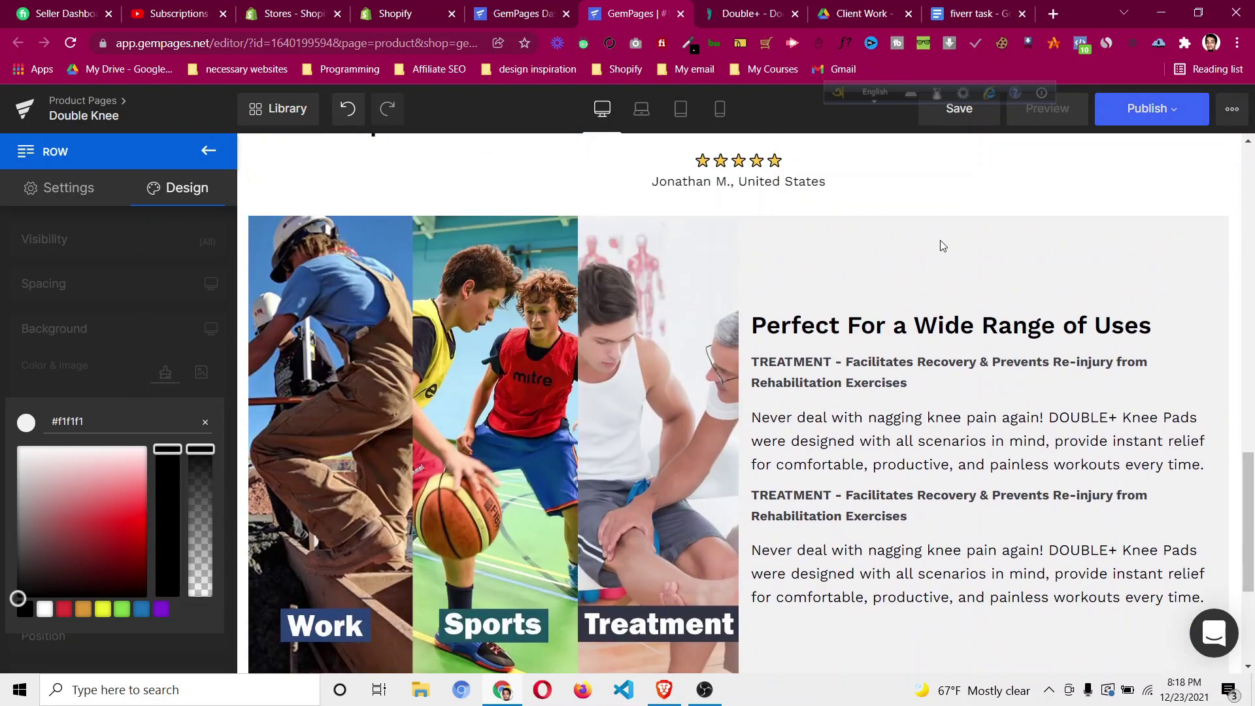
# Compare the text column with the reference page, then set the inner text row's left and right padding to 20 px in GemPages.
pyautogui.click(744, 15)
pyautogui.scroll(-3, 766, 371)
pyautogui.scroll(3, 766, 371)
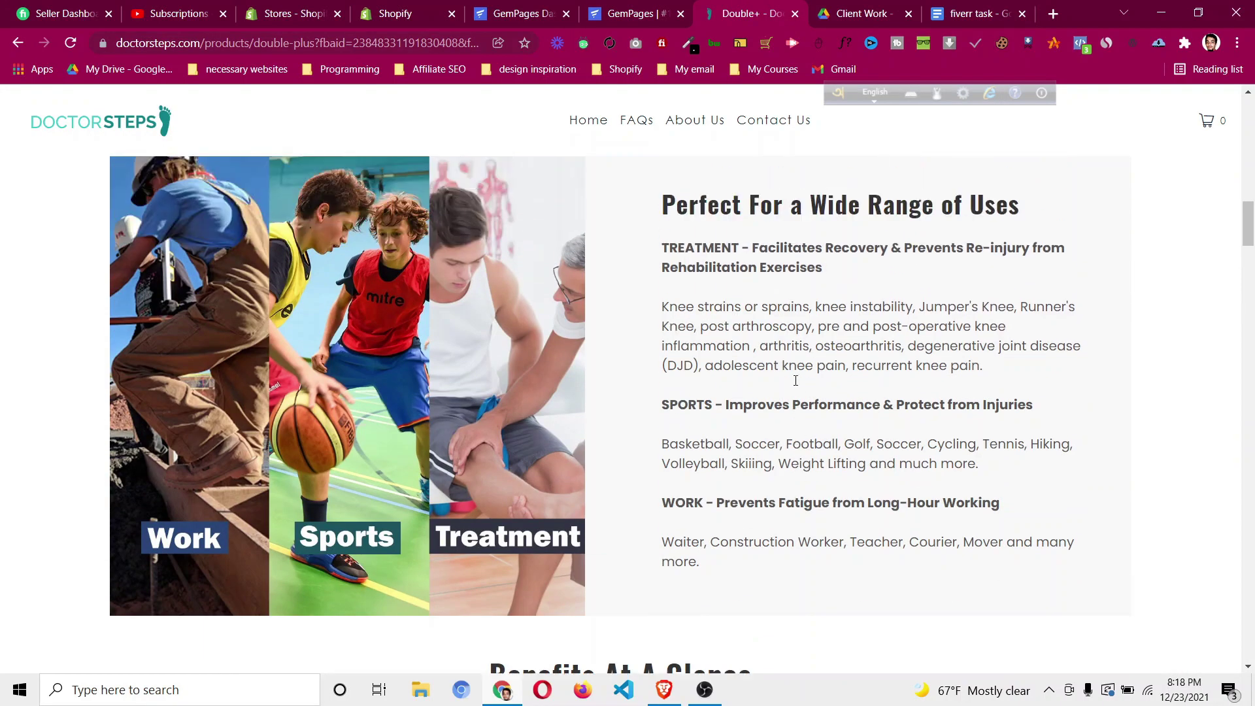
pyautogui.scroll(-1, 766, 370)
pyautogui.scroll(1, 739, 377)
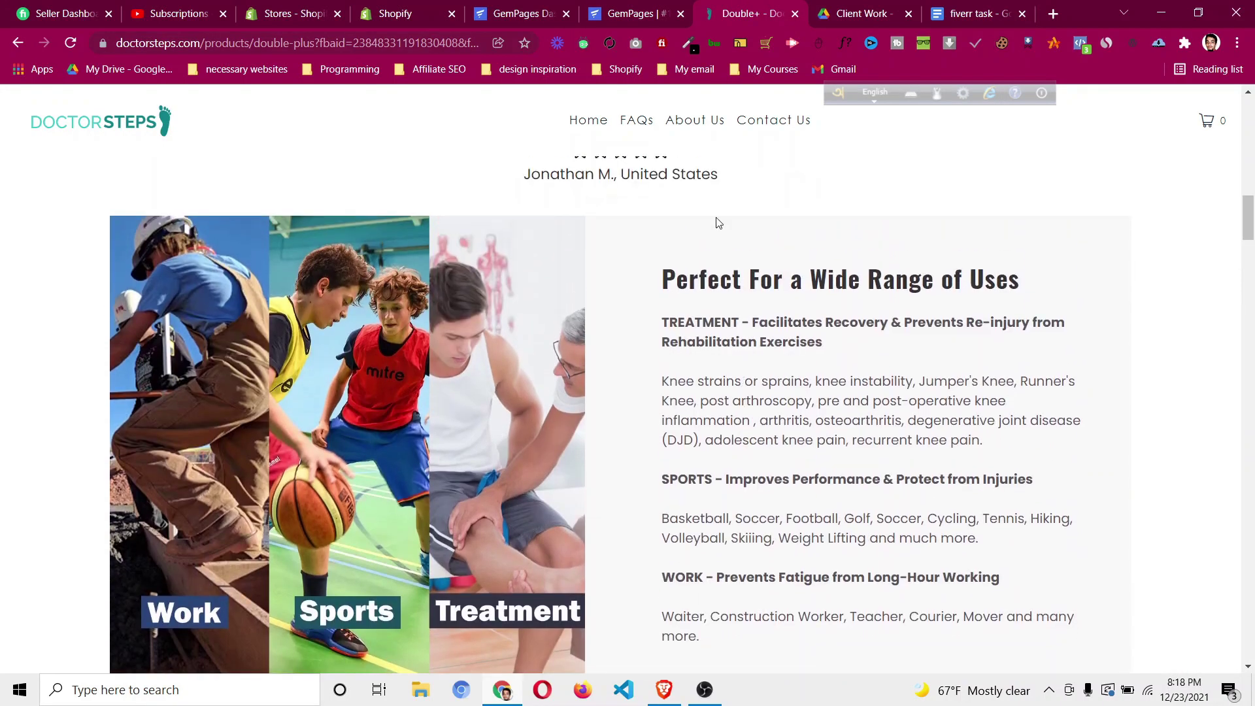
pyautogui.click(631, 14)
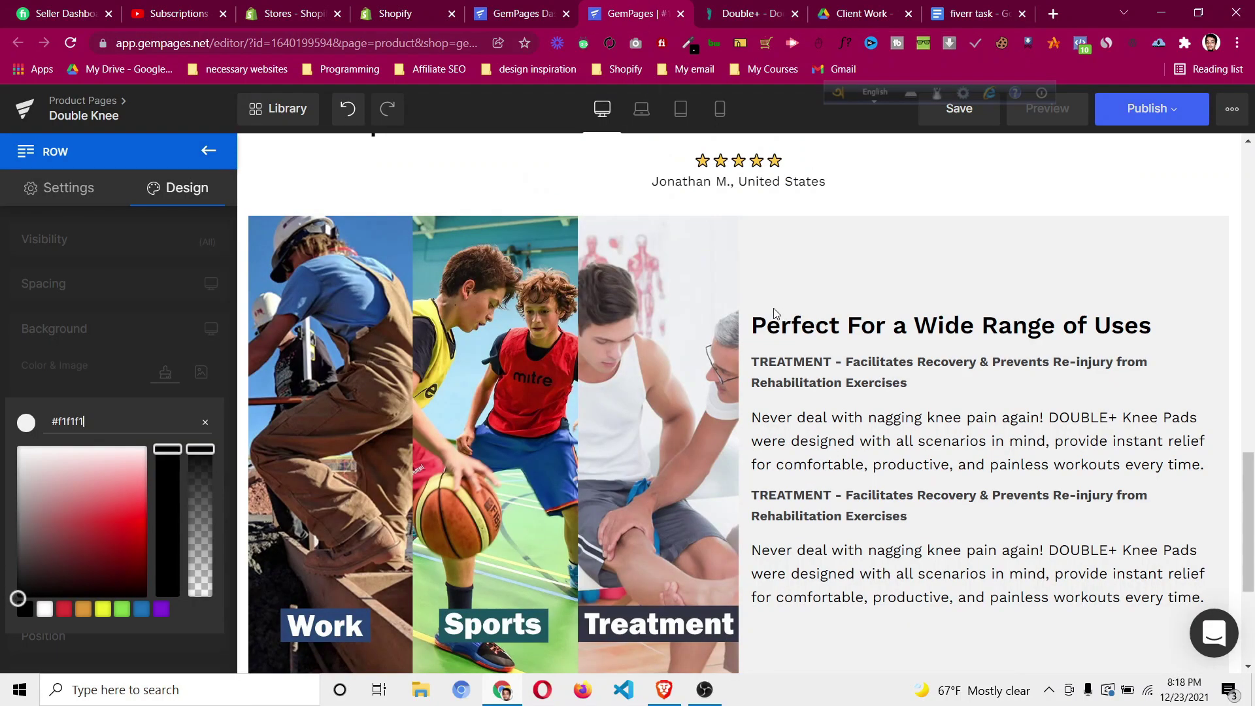
pyautogui.click(853, 381)
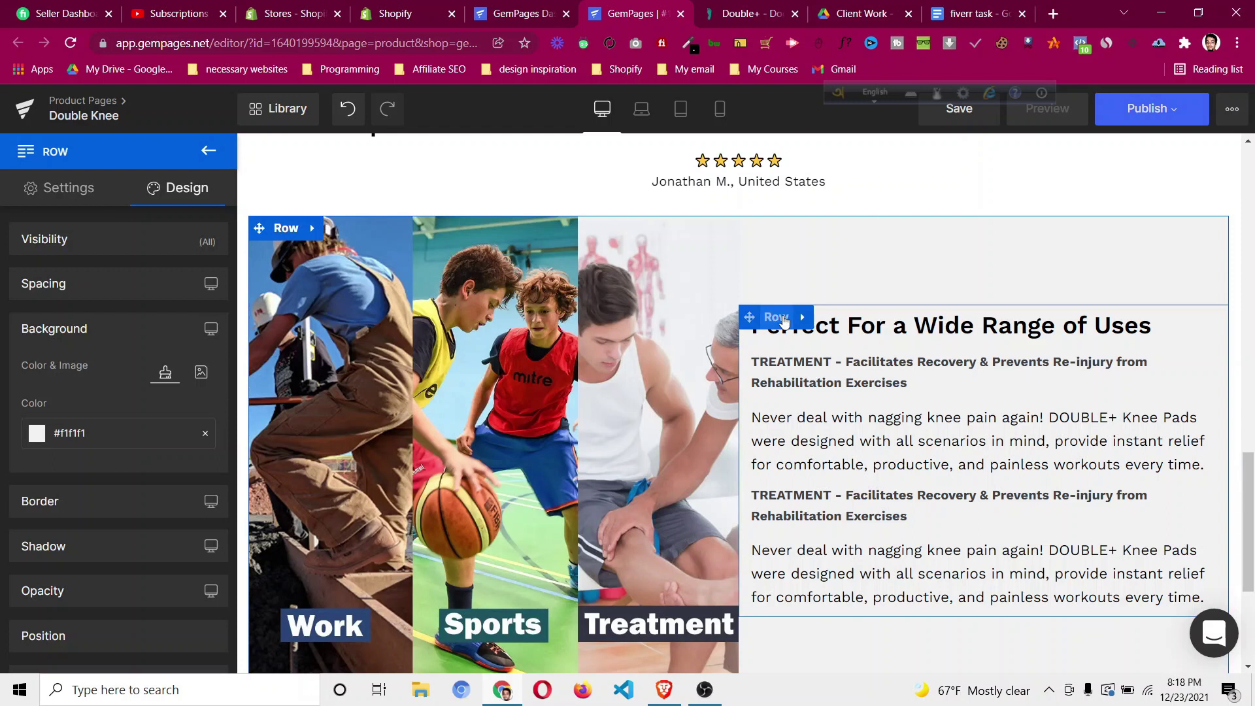
pyautogui.click(783, 318)
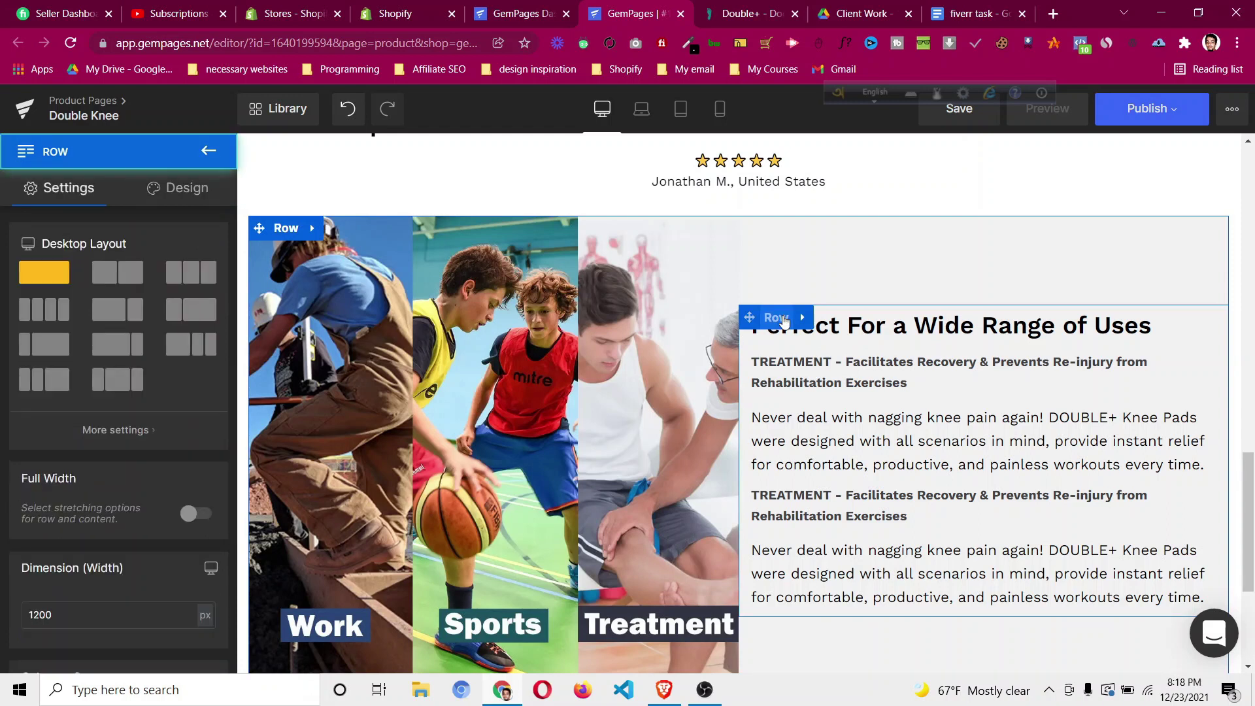
pyautogui.click(194, 190)
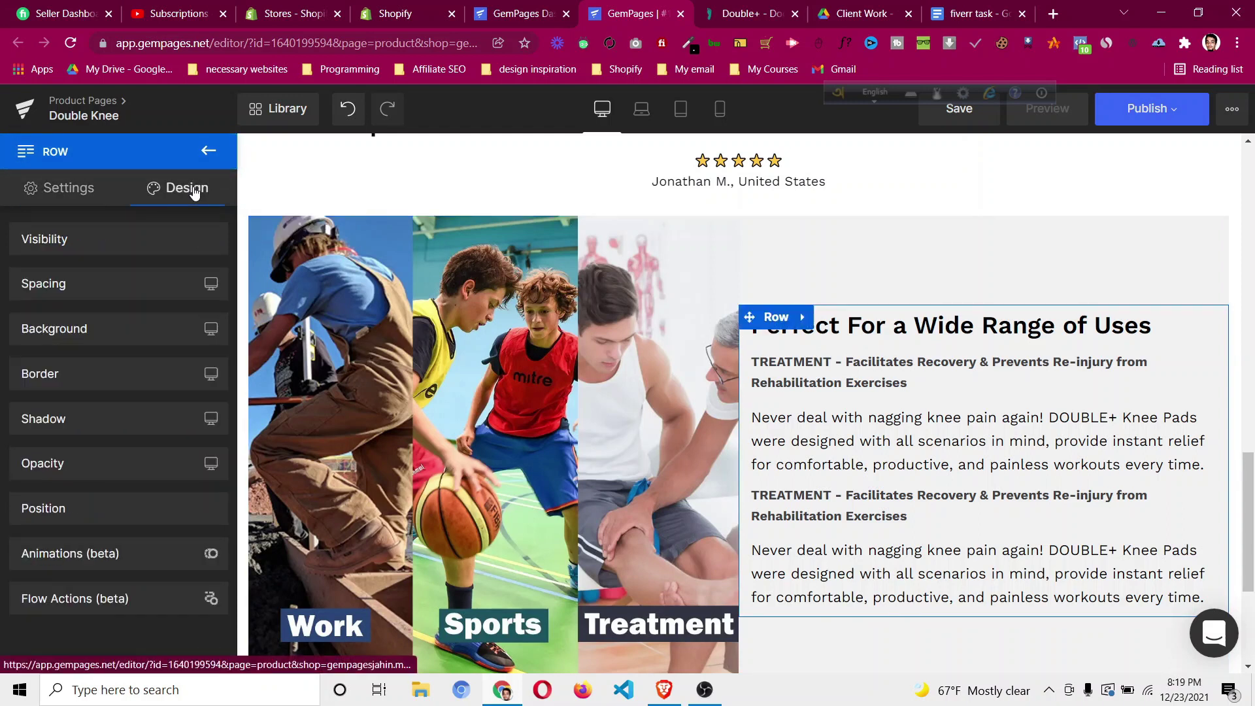
pyautogui.click(126, 290)
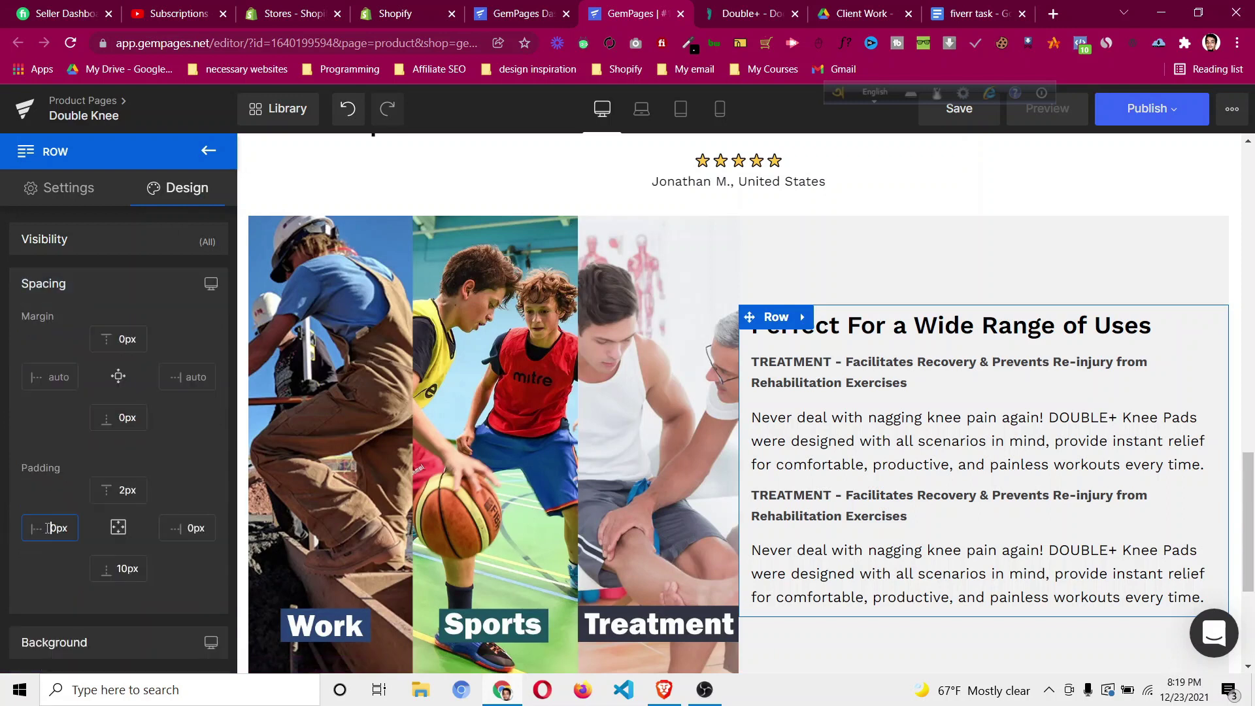
pyautogui.press('Up')
pyautogui.press('Up')
pyautogui.press('Up')
pyautogui.press('Up')
pyautogui.press('Up')
pyautogui.press('Up')
pyautogui.press('Up')
pyautogui.press('Up')
pyautogui.press('Up')
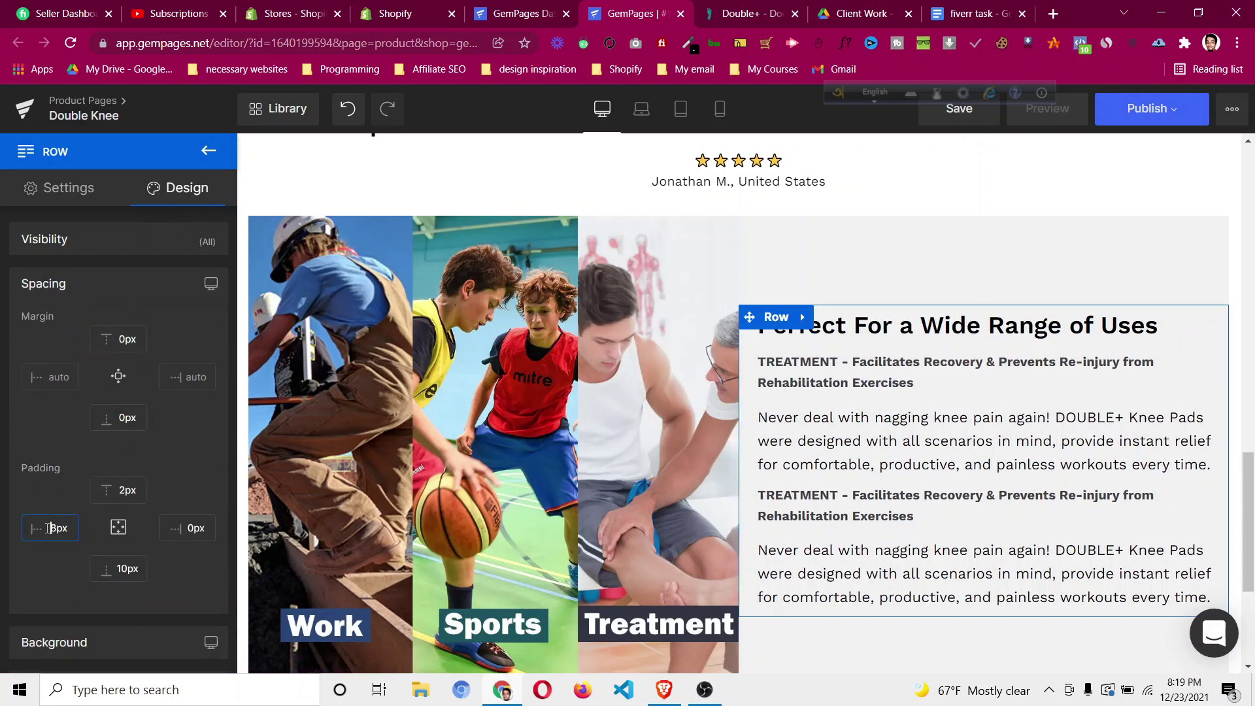
pyautogui.press('Up')
pyautogui.press('Up')
pyautogui.press('Up')
pyautogui.press('Up')
pyautogui.press('Up')
pyautogui.press('Up')
pyautogui.press('Up')
pyautogui.press('Up')
pyautogui.press('Up')
pyautogui.press('Up')
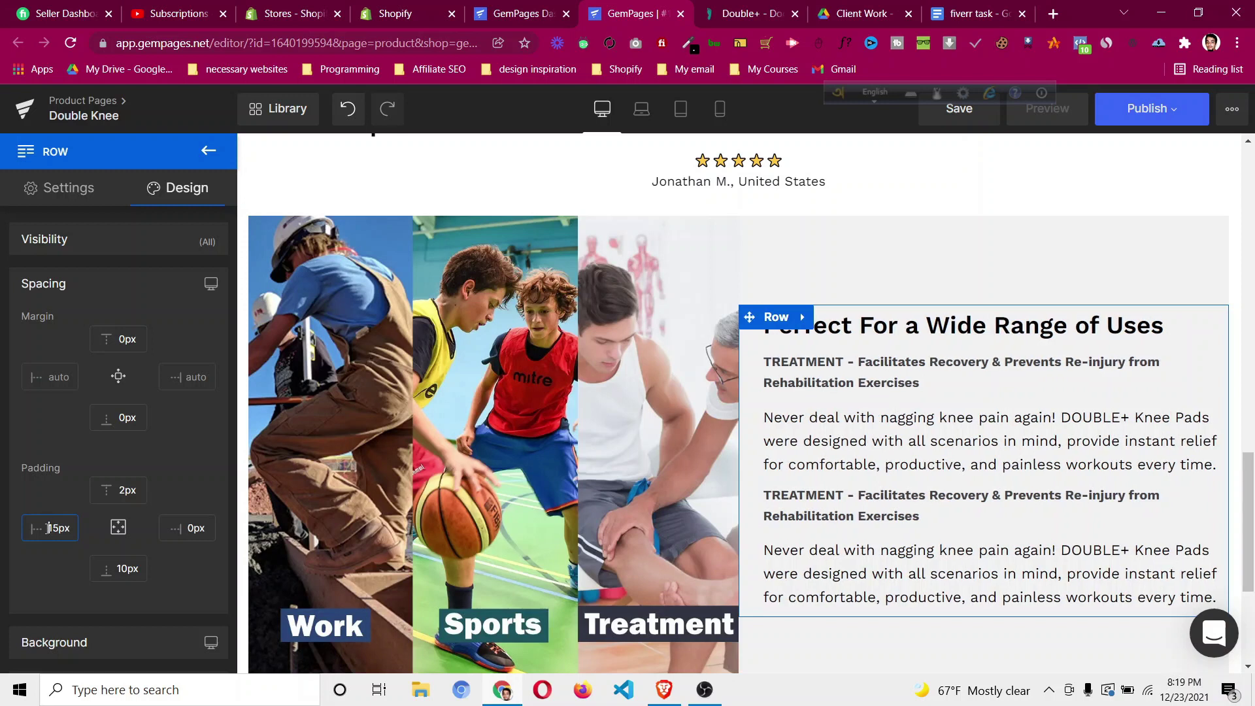
pyautogui.press('Up')
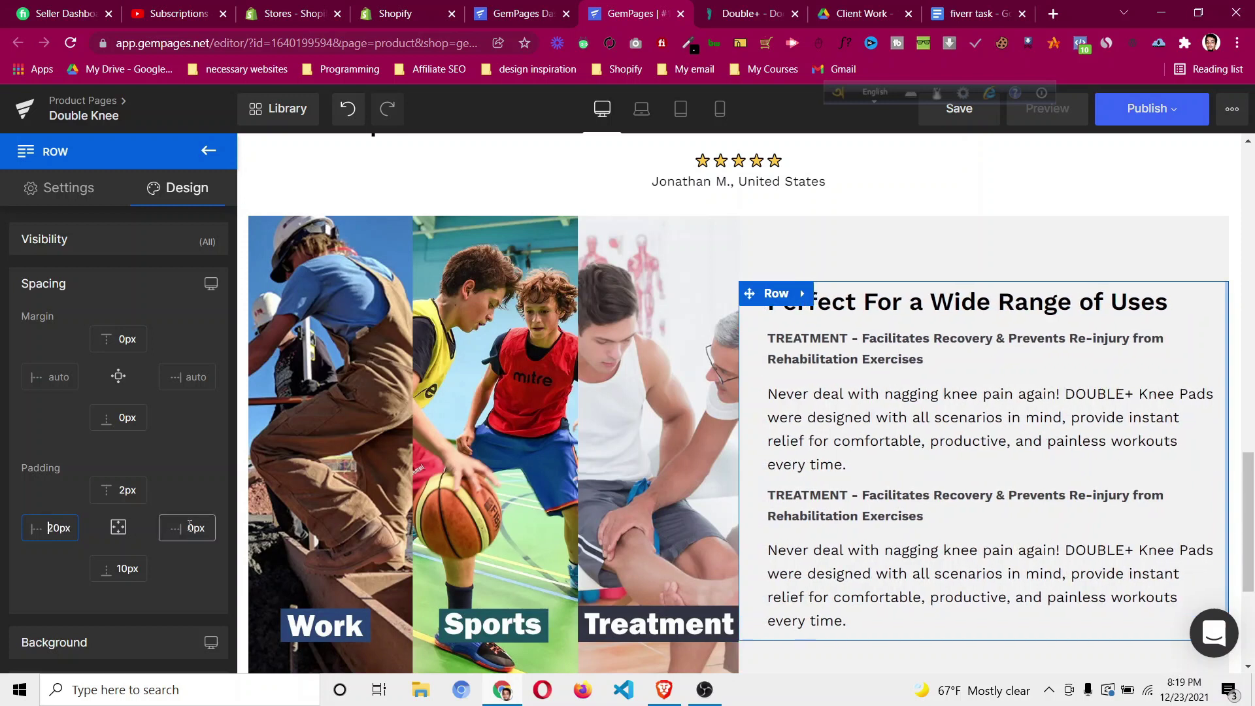
pyautogui.click(189, 530)
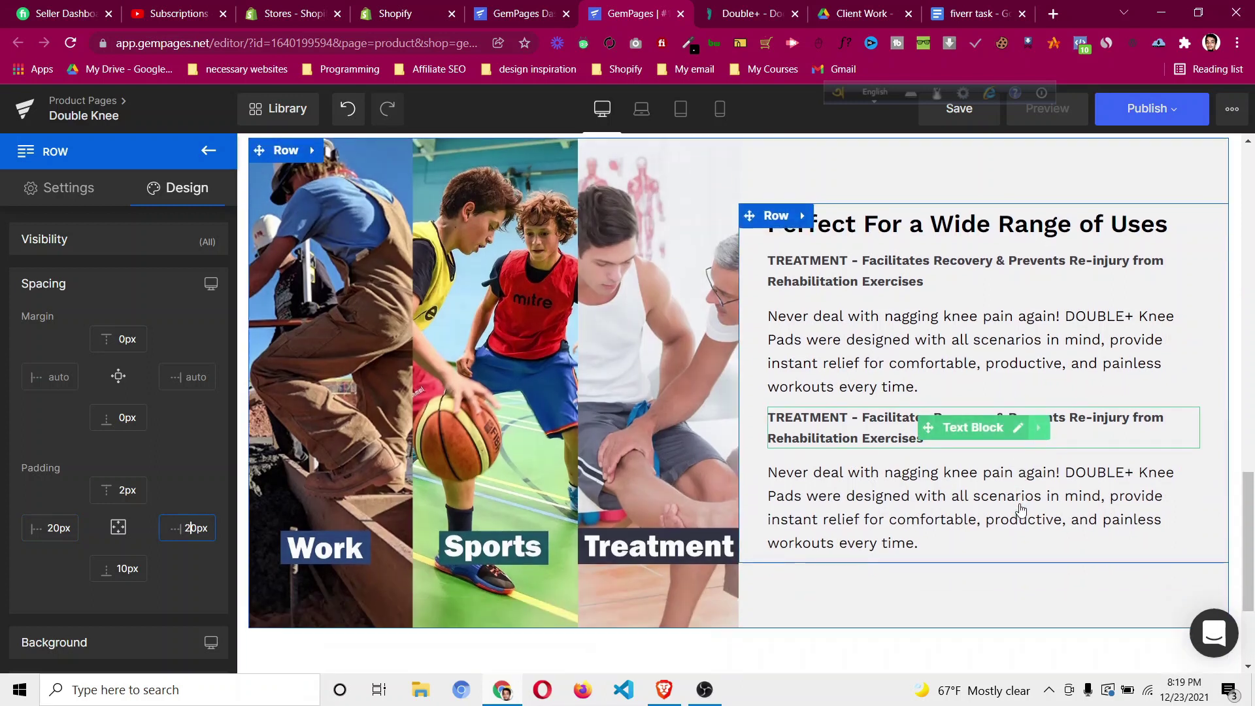
# Check the remaining subheadings on the reference page, then duplicate the second TREATMENT text block in GemPages.
pyautogui.scroll(-3, 951, 443)
pyautogui.hotkey('ctrl', 'Tab')
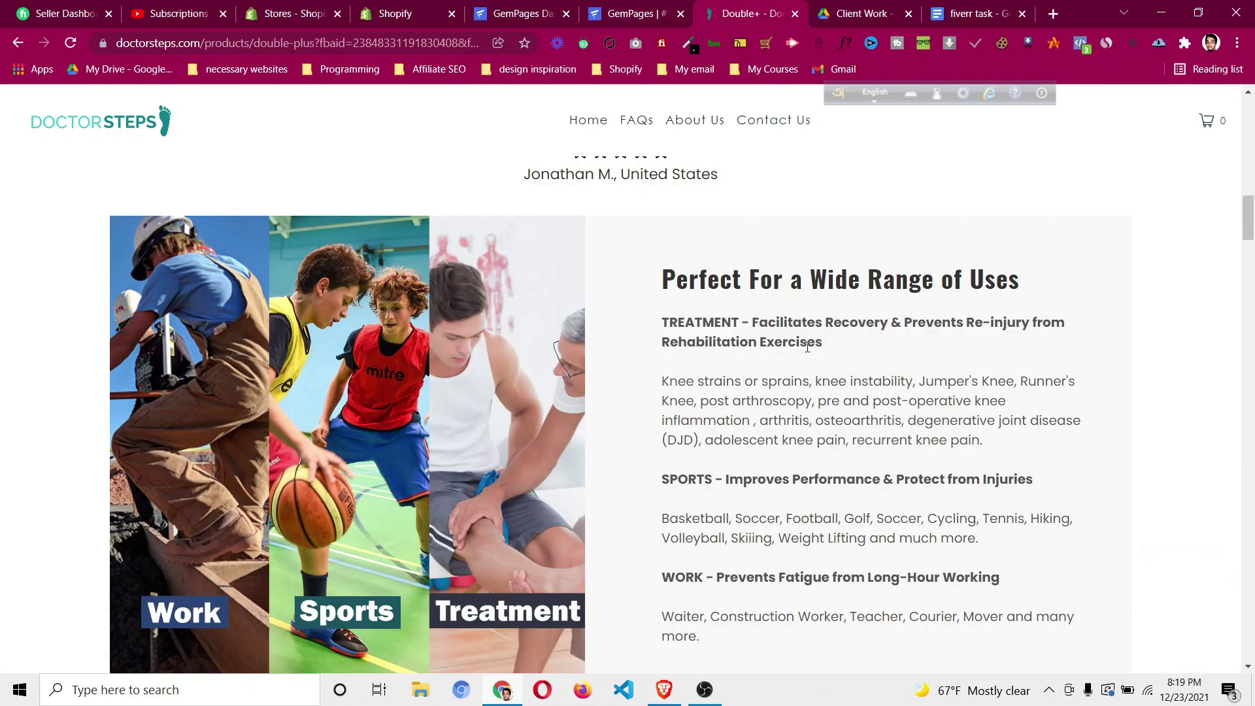
pyautogui.scroll(-3, 714, 496)
pyautogui.click(649, 8)
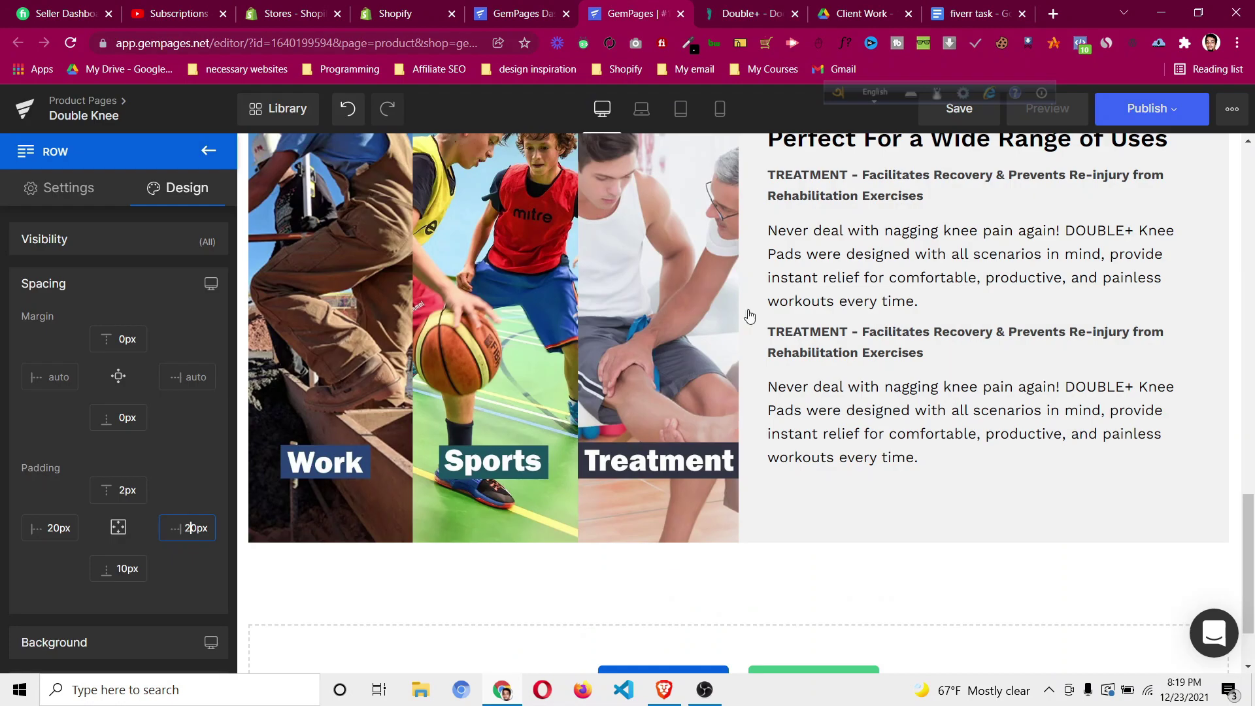
pyautogui.rightClick(915, 352)
pyautogui.click(954, 495)
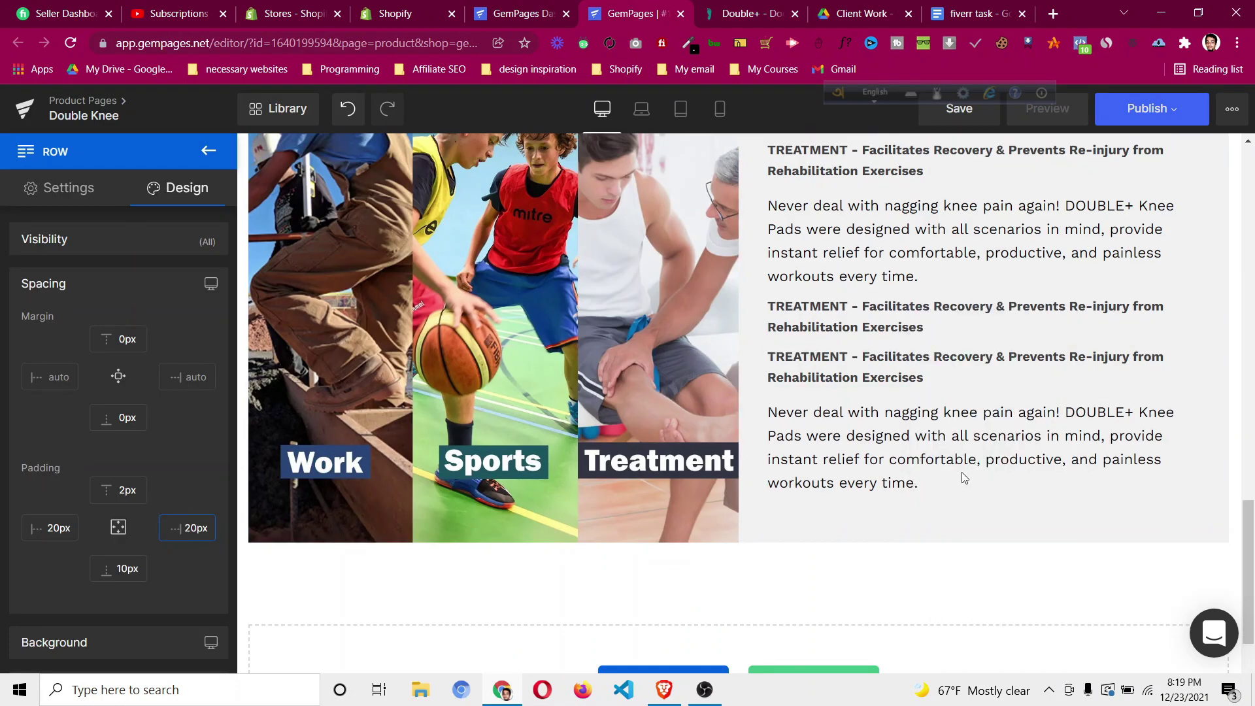
# Try moving a TREATMENT copy below the last paragraph and duplicating that paragraph, then undo both changes.
pyautogui.moveTo(932, 364); pyautogui.dragTo(891, 496)
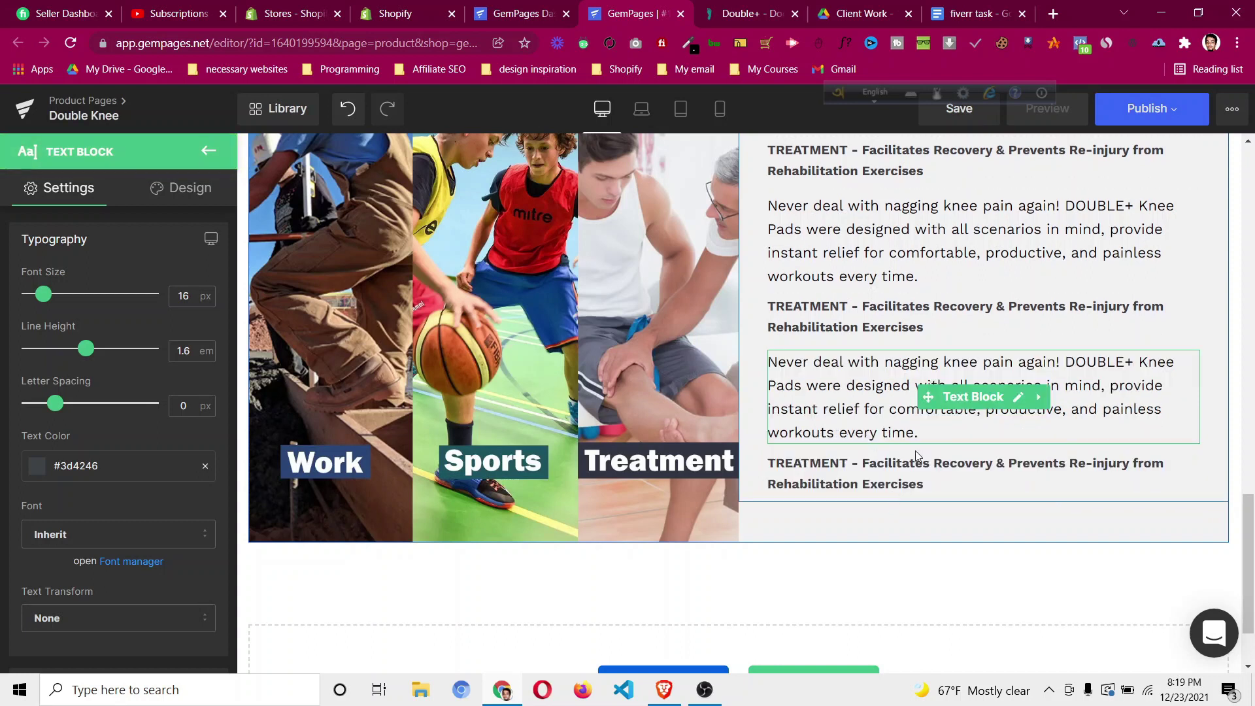
pyautogui.rightClick(903, 387)
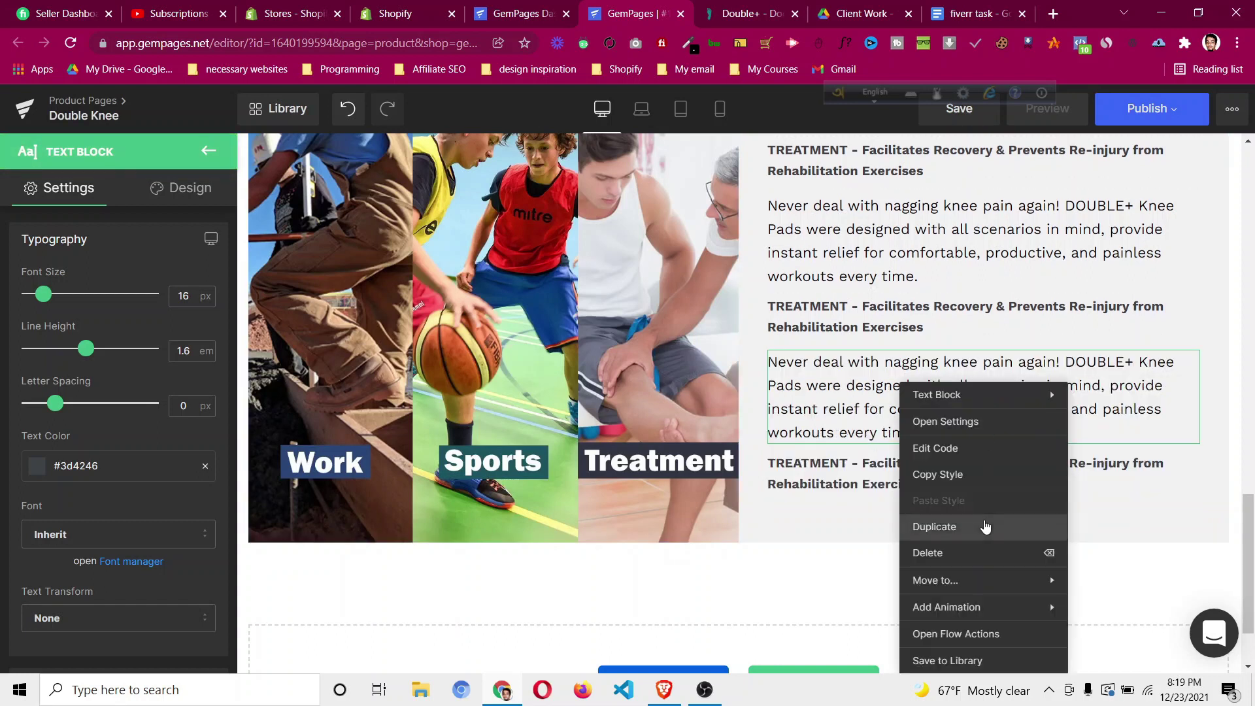
pyautogui.click(979, 523)
pyautogui.scroll(2, 874, 364)
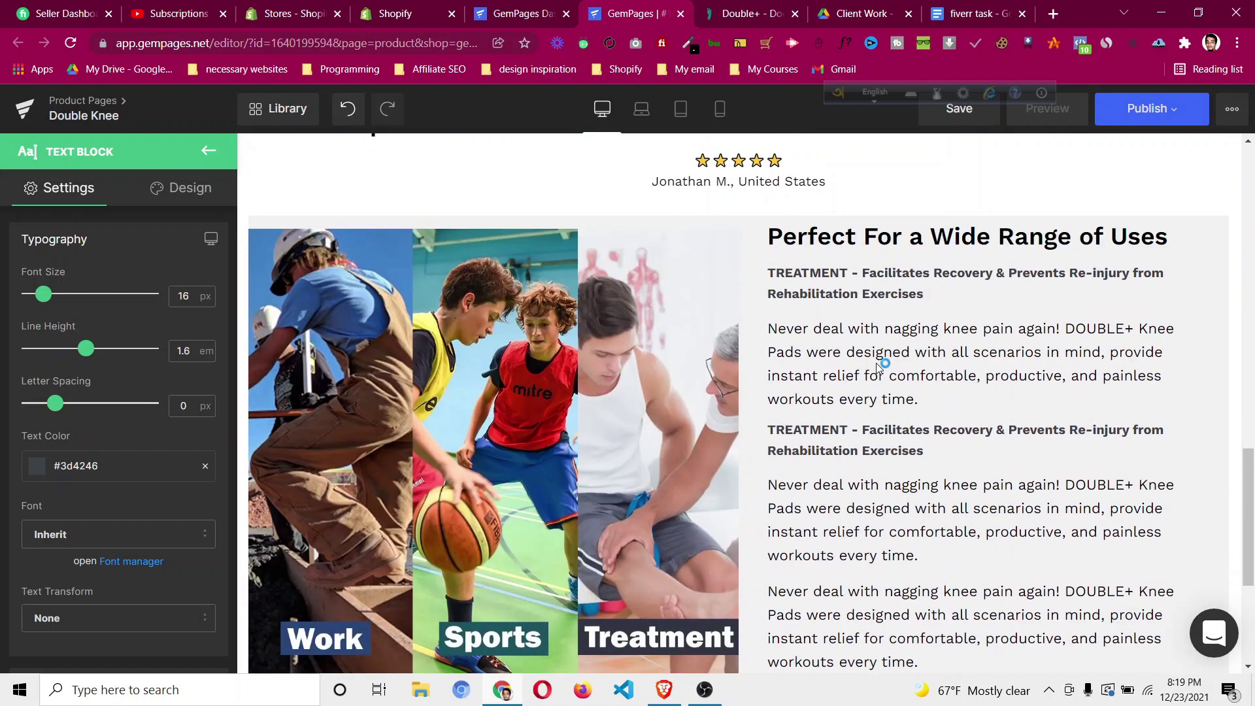
pyautogui.hotkey('ctrl', 'z')
pyautogui.scroll(-2, 888, 368)
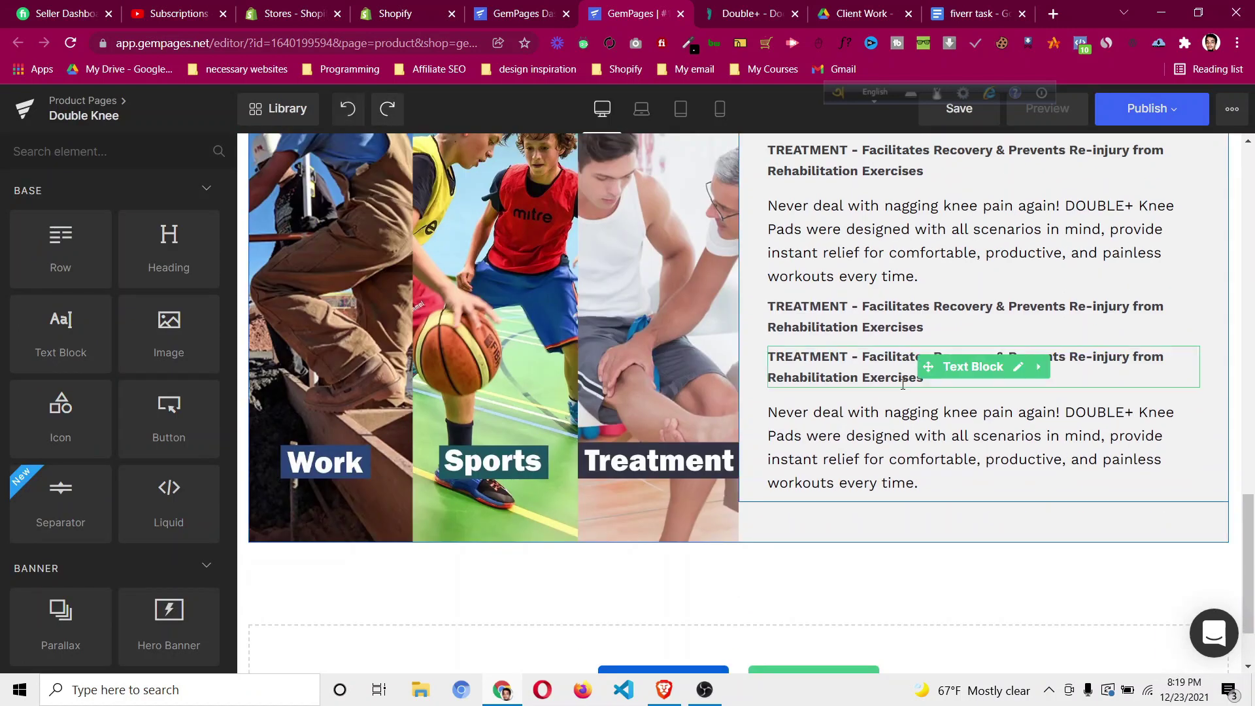
pyautogui.scroll(2, 916, 366)
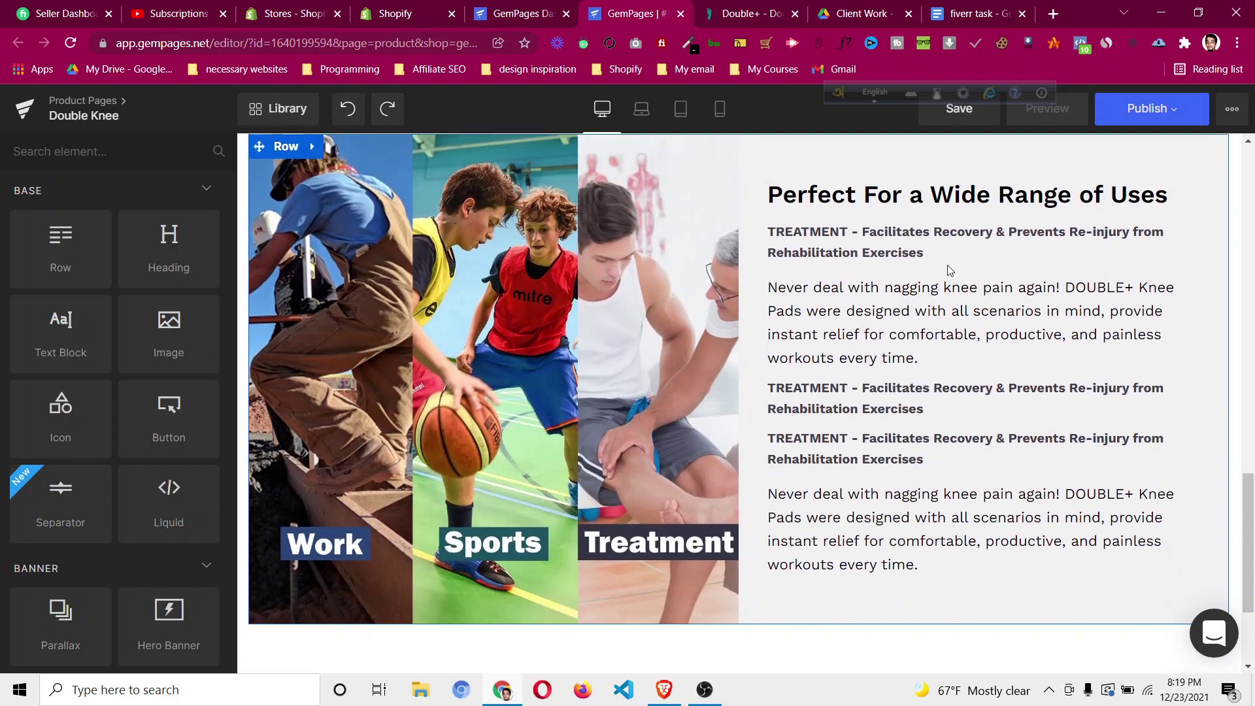
# Check how the "Perfect For a Wide Range of Uses" section is laid out in the mobile view.
pyautogui.scroll(-3, 950, 270)
pyautogui.scroll(4, 945, 281)
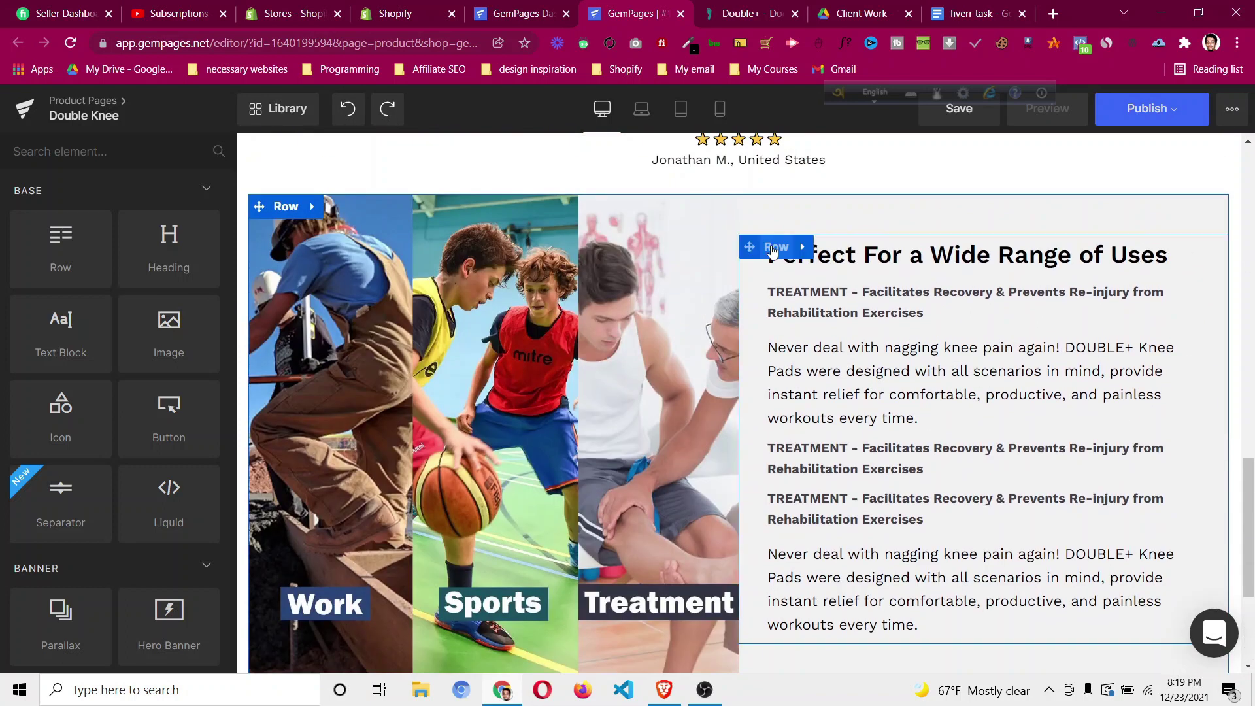
pyautogui.click(776, 252)
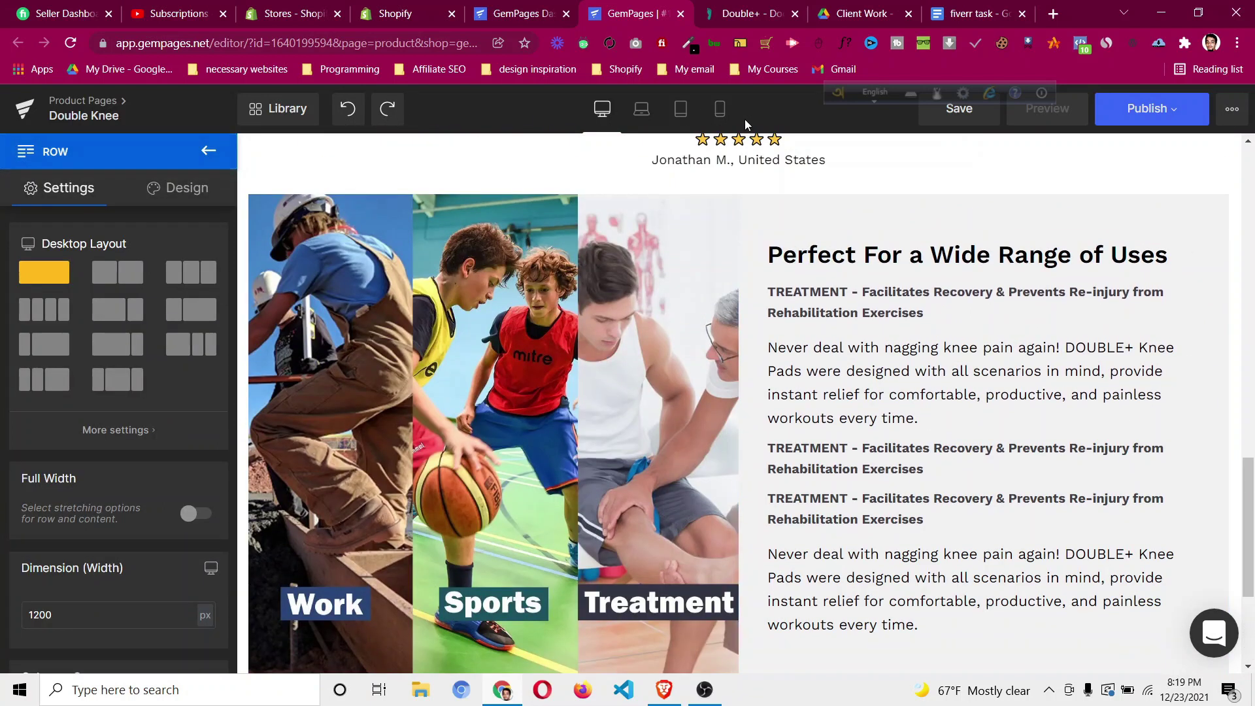
pyautogui.click(720, 110)
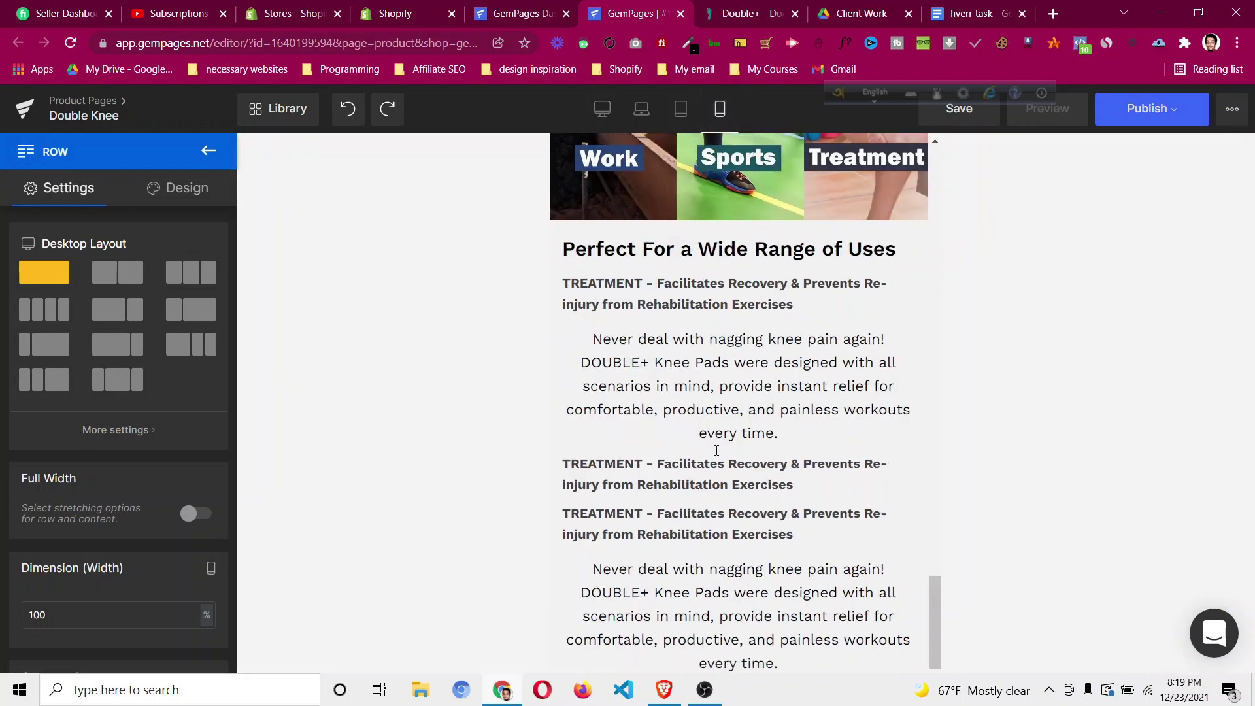
pyautogui.scroll(8, 875, 486)
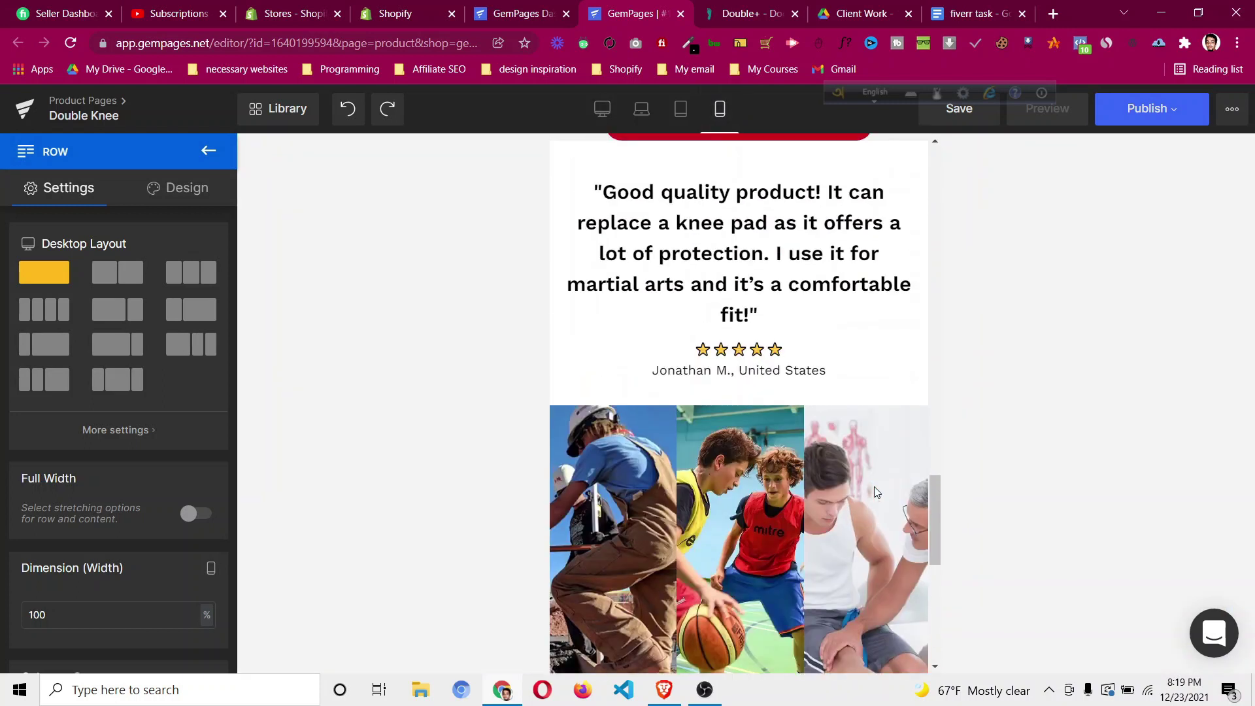
pyautogui.scroll(-7, 673, 392)
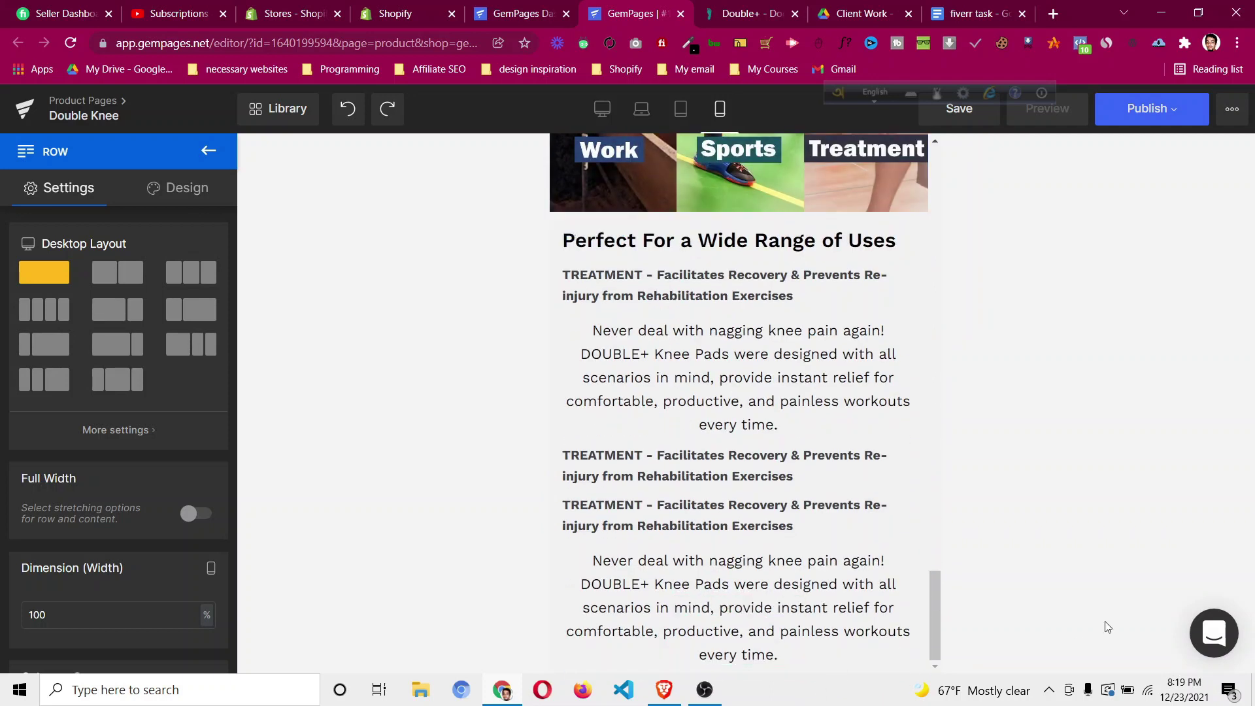
pyautogui.scroll(5, 739, 366)
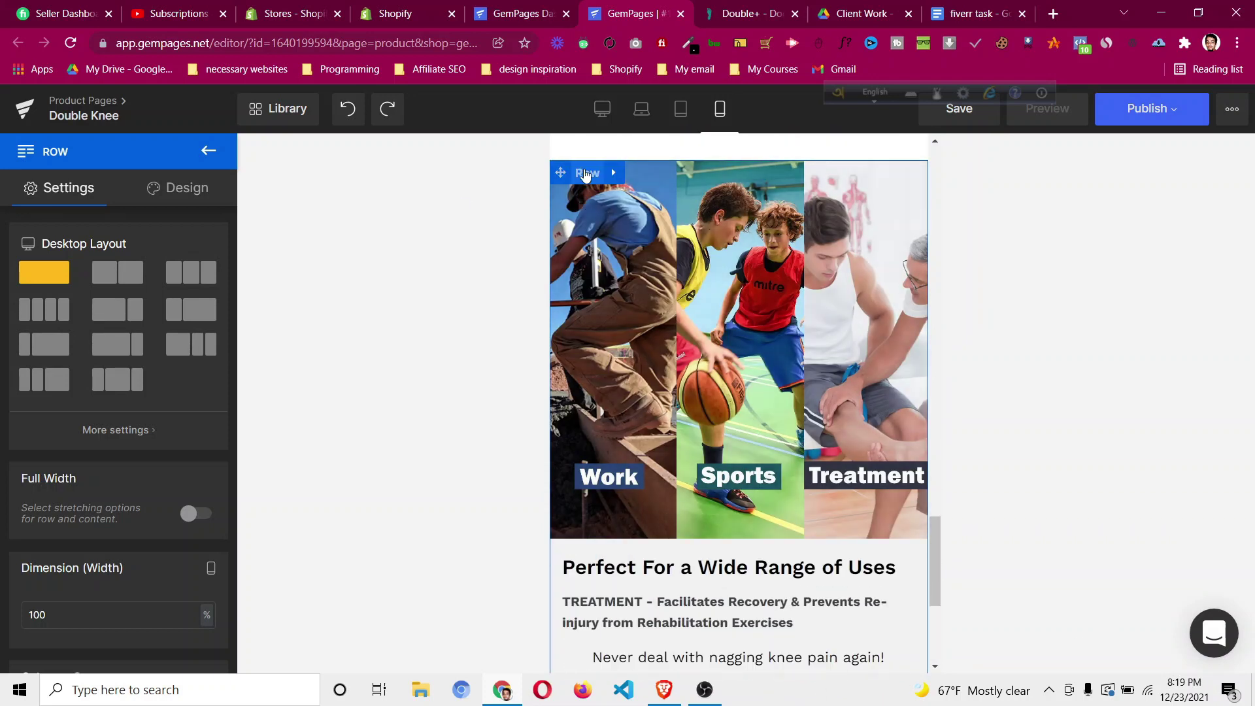
# Set the bottom padding of the outer image-and-text row to 20 px for mobile, and return to the desktop view.
pyautogui.click(585, 174)
pyautogui.click(208, 189)
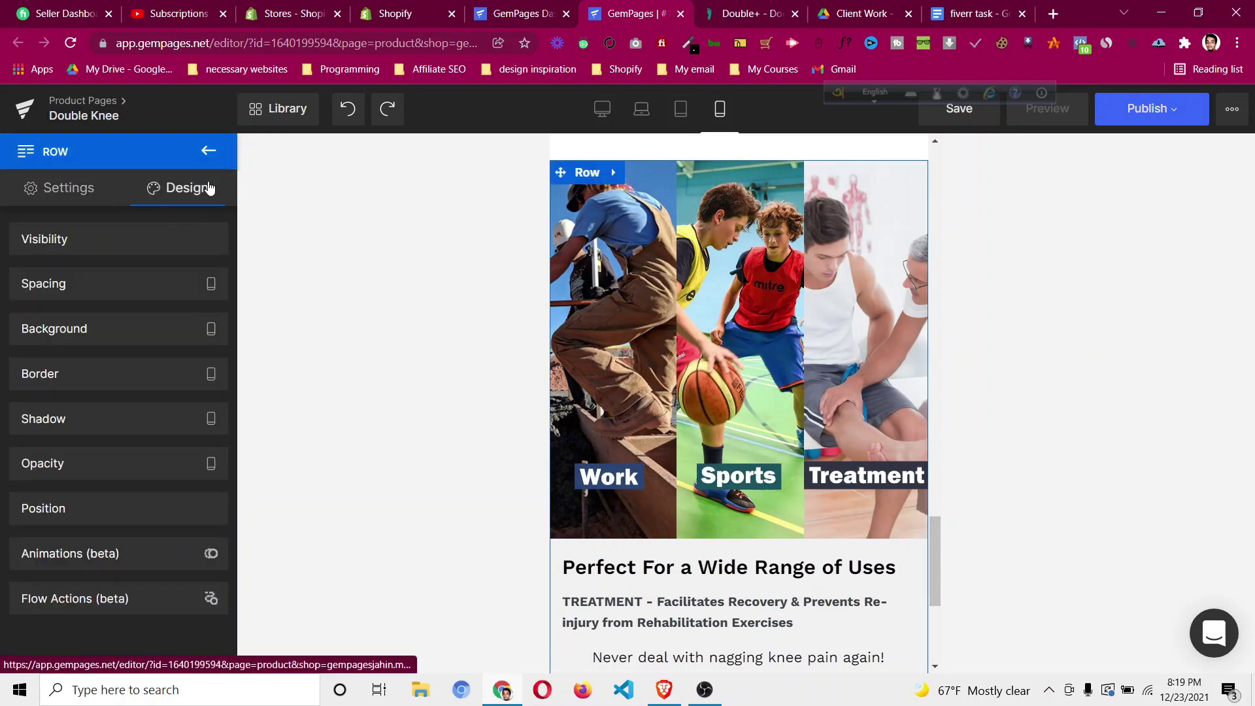
pyautogui.click(129, 296)
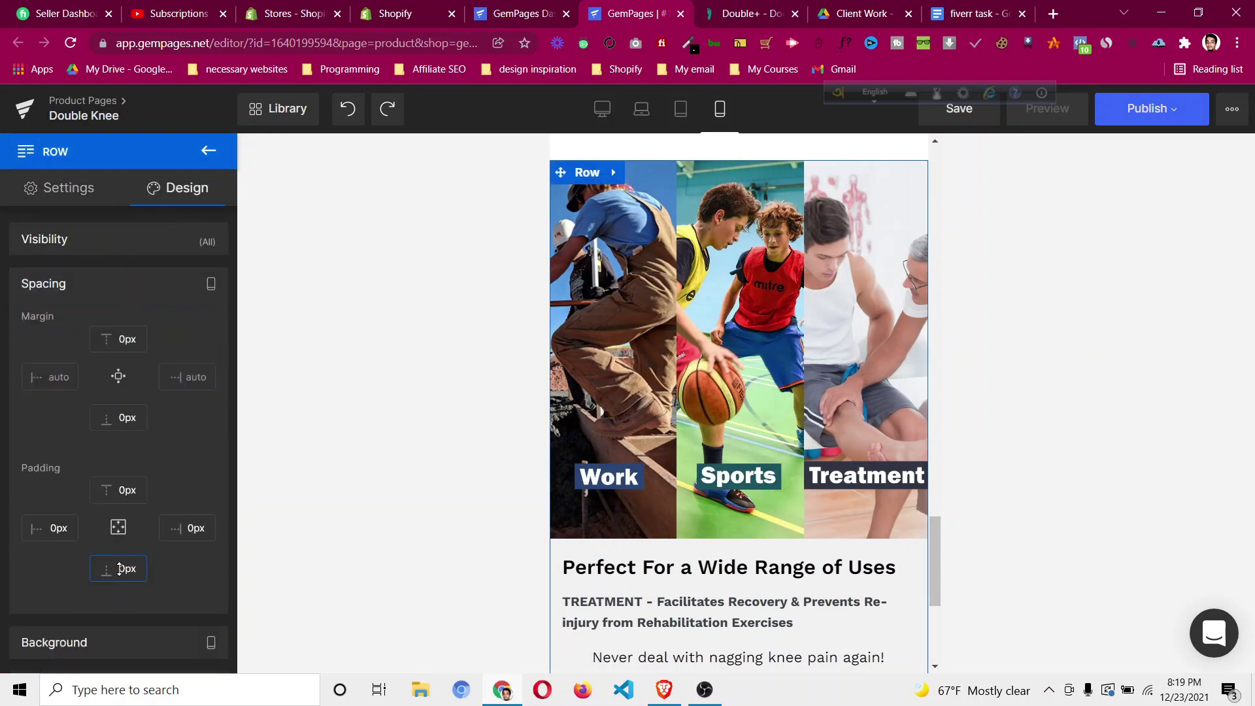
pyautogui.press('Up')
pyautogui.press('Up')
pyautogui.press('Up')
pyautogui.press('Up')
pyautogui.press('Up')
pyautogui.press('Up')
pyautogui.press('Up')
pyautogui.press('Up')
pyautogui.press('Up')
pyautogui.press('Up')
pyautogui.press('Up')
pyautogui.scroll(-5, 533, 527)
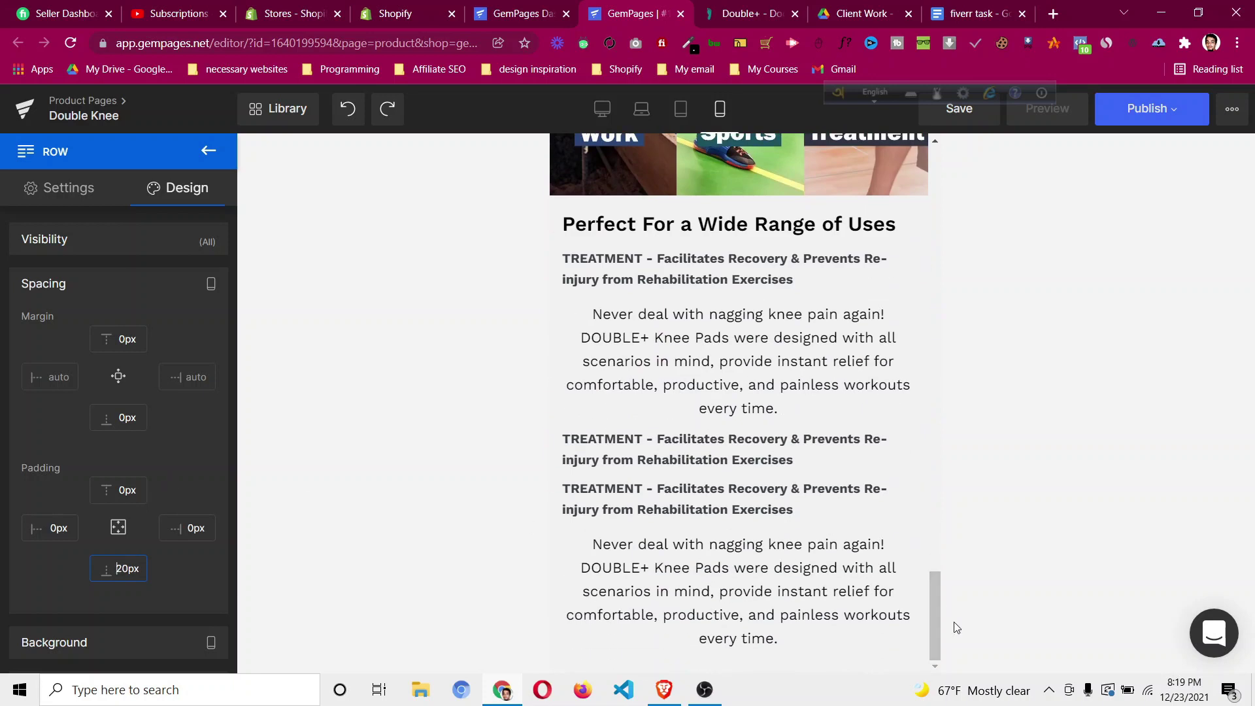
pyautogui.click(602, 109)
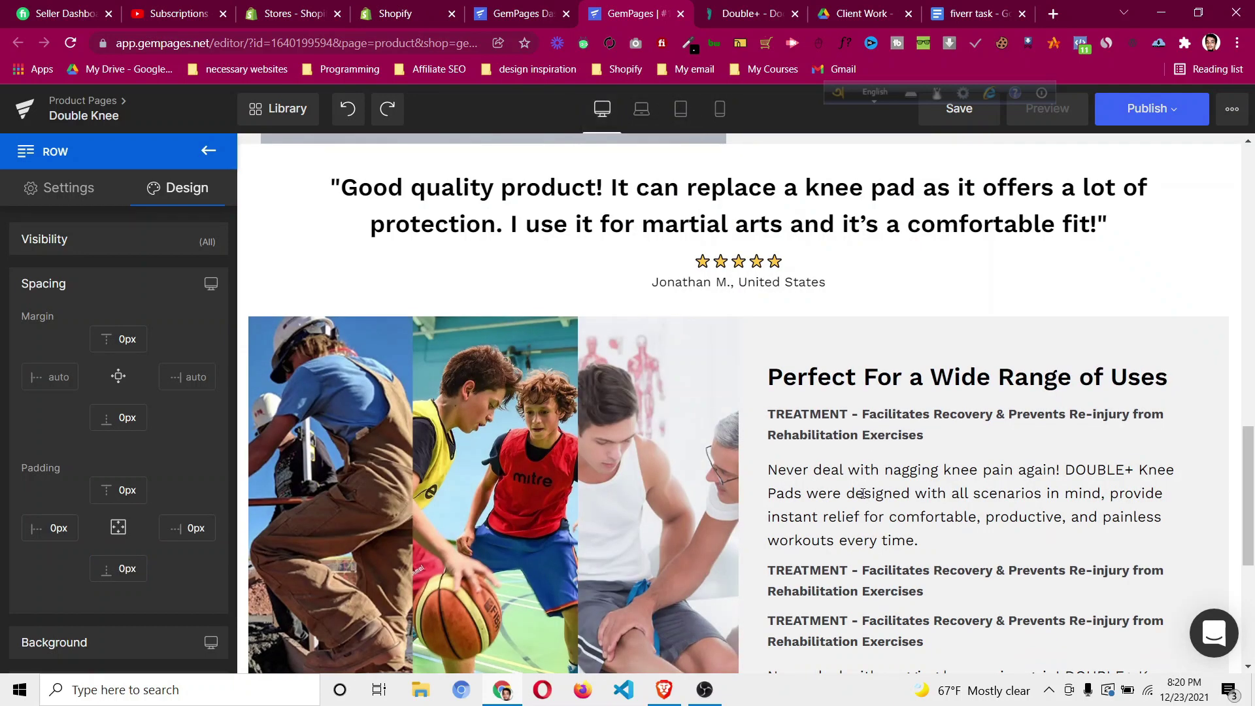
pyautogui.scroll(-5, 841, 464)
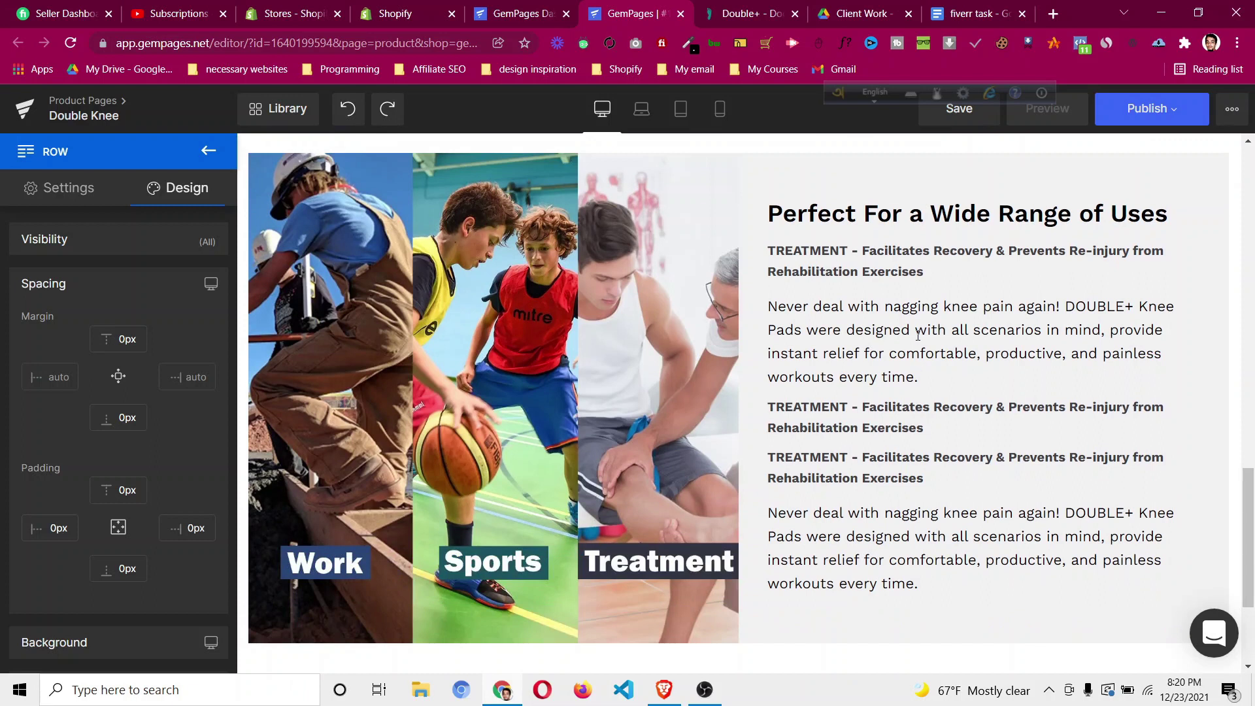
# Examine the reference page's remaining sections, from Benefits At A Glance down to Frequently Asked Question.
pyautogui.click(754, 15)
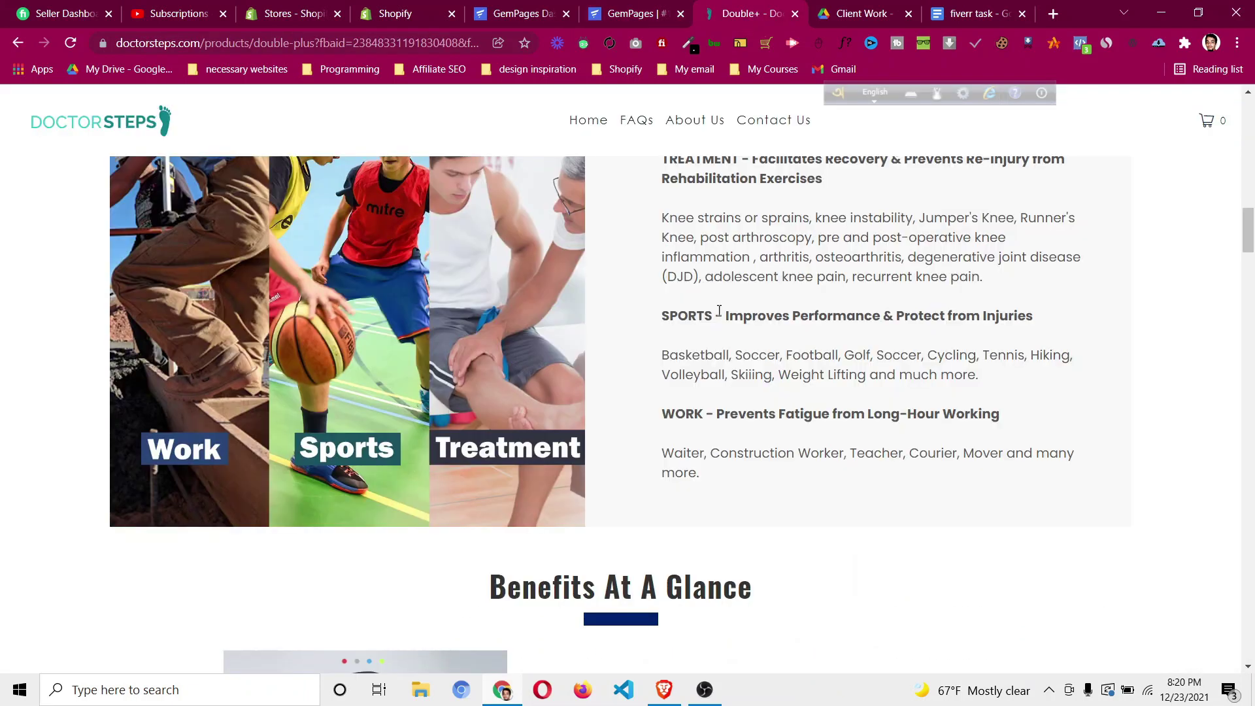
pyautogui.scroll(-6, 721, 314)
pyautogui.scroll(1, 706, 335)
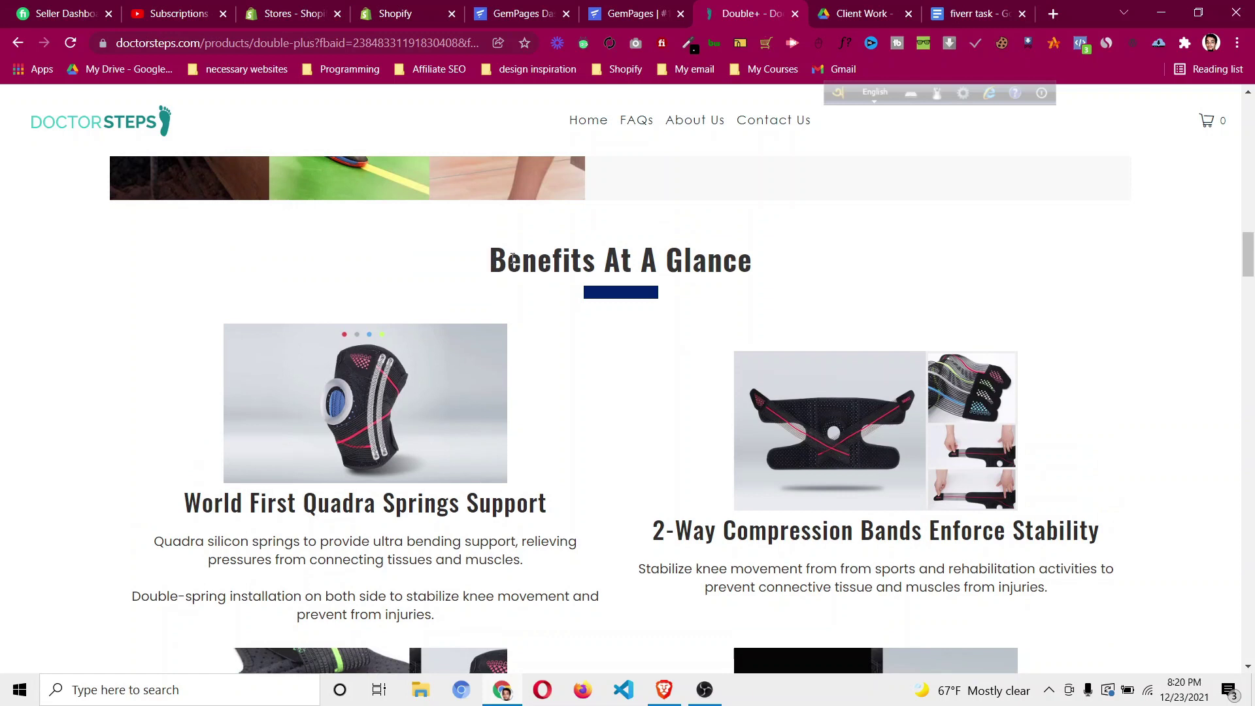
pyautogui.moveTo(513, 257); pyautogui.dragTo(765, 256)
pyautogui.click(687, 265)
pyautogui.scroll(-8, 665, 385)
pyautogui.scroll(6, 668, 383)
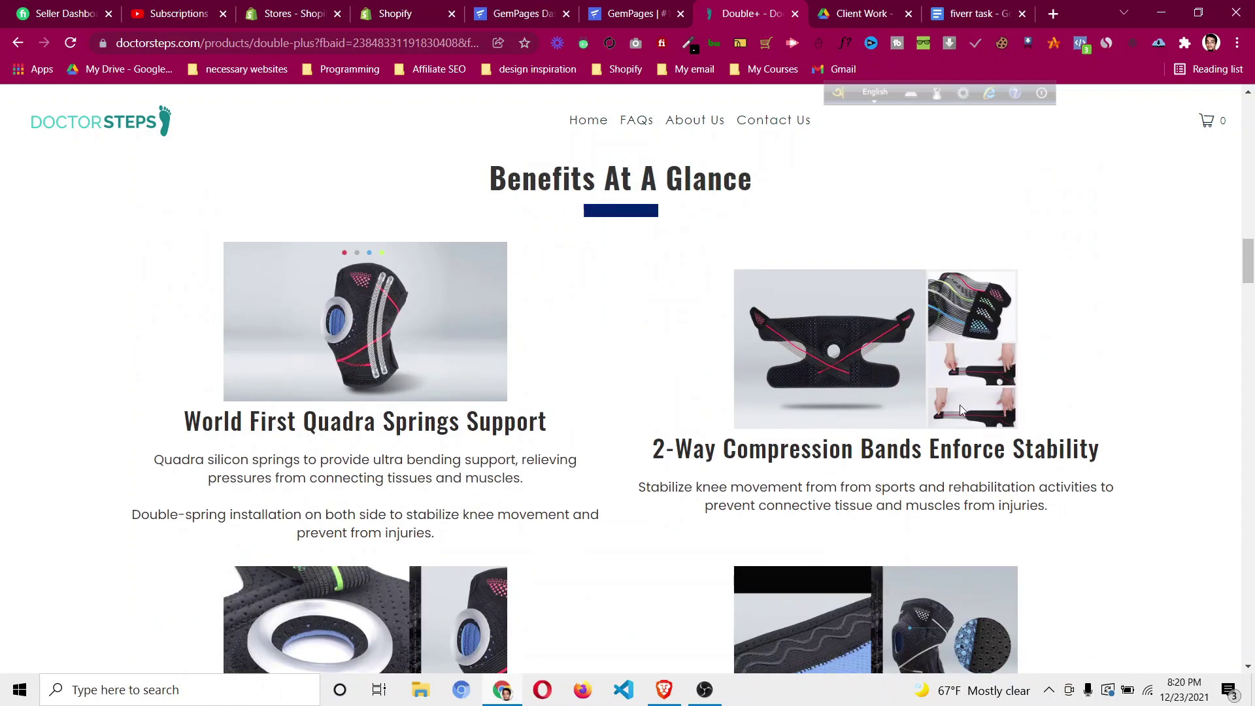
pyautogui.scroll(-2, 961, 409)
pyautogui.scroll(-8, 941, 373)
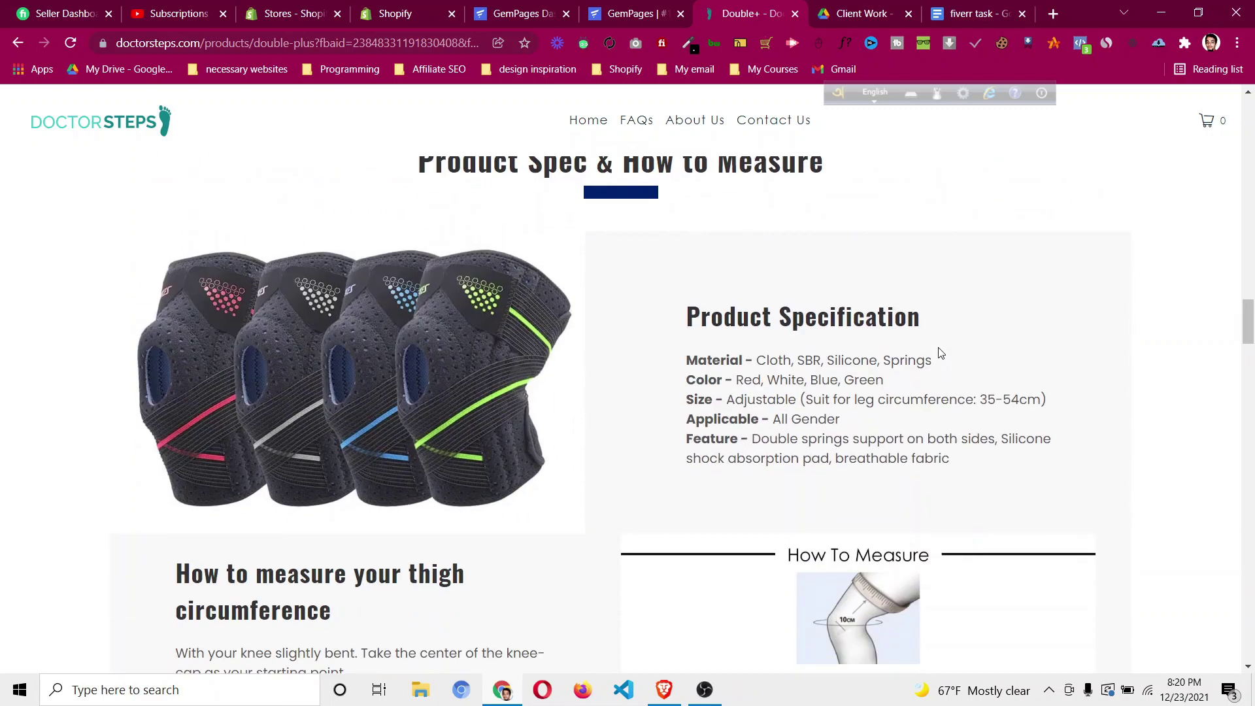
pyautogui.scroll(-3, 941, 353)
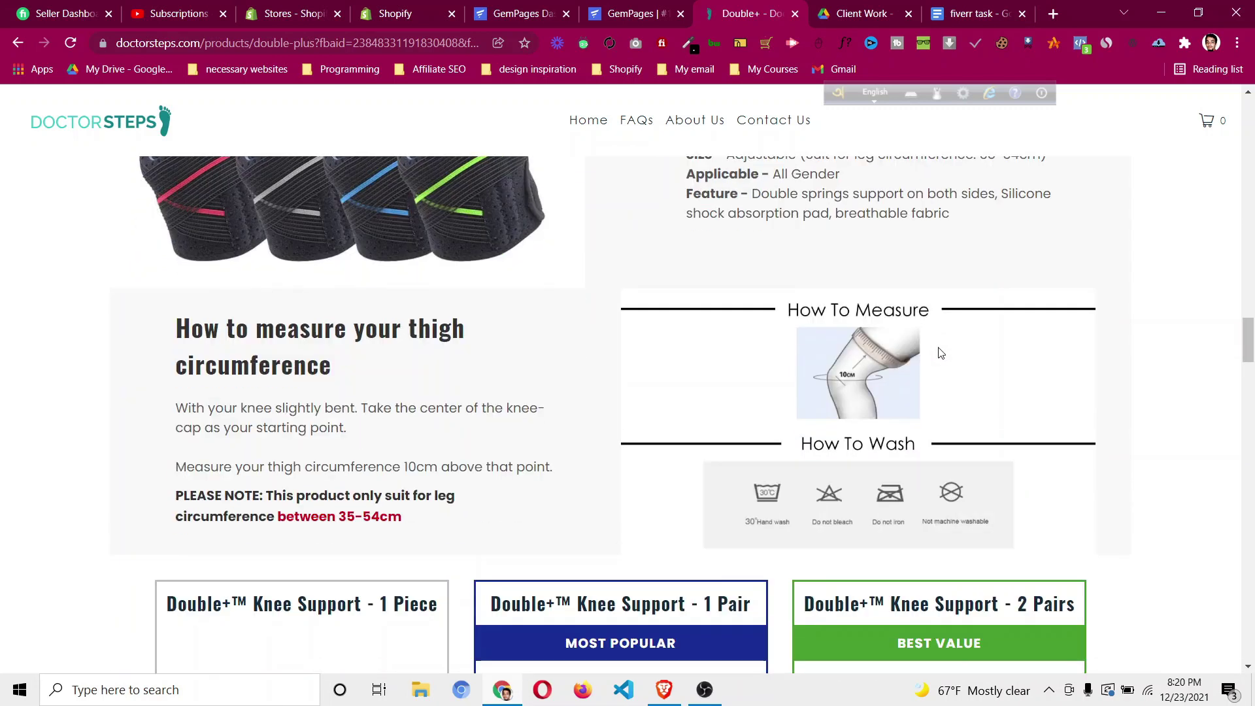
pyautogui.scroll(-9, 940, 353)
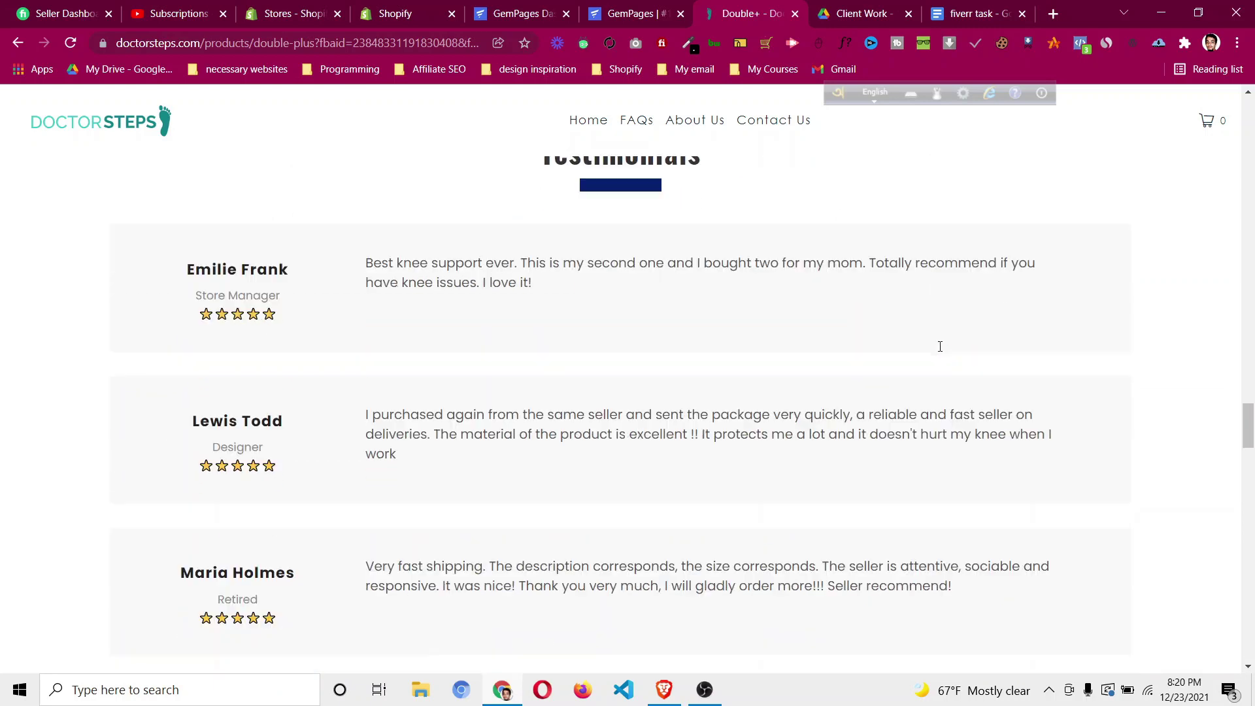
pyautogui.scroll(-5, 940, 349)
pyautogui.scroll(-15, 942, 351)
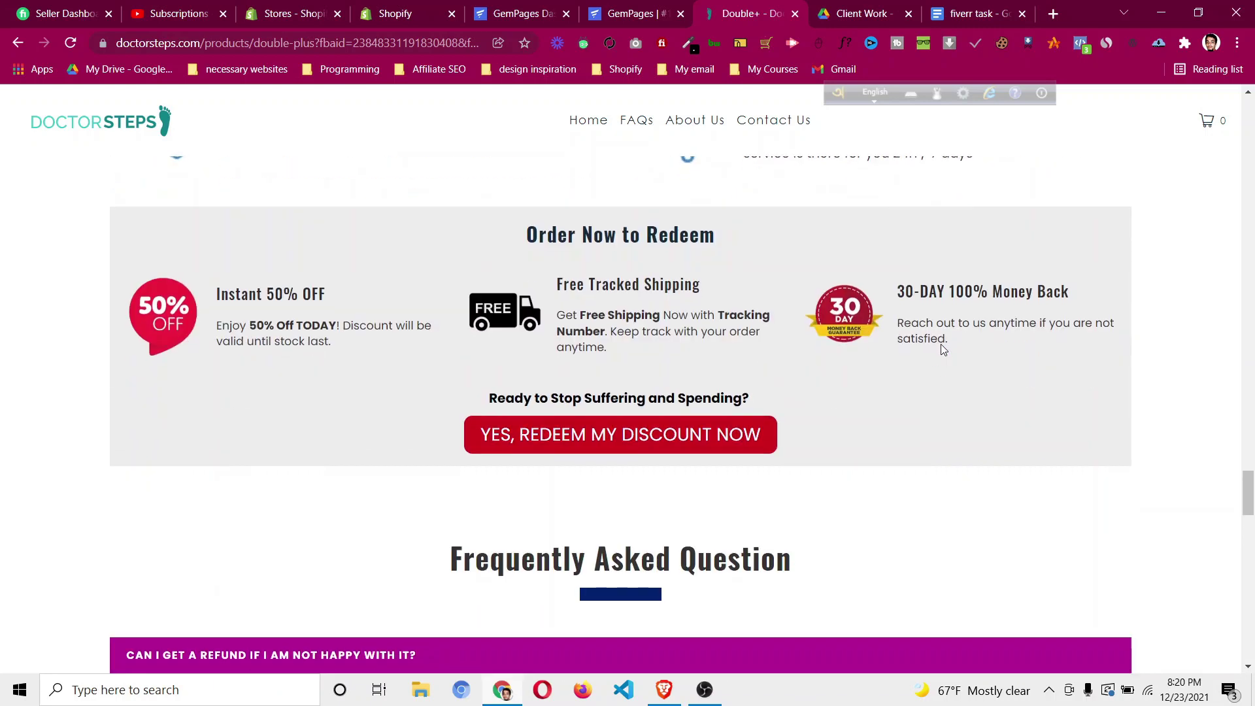
pyautogui.moveTo(1249, 523); pyautogui.dragTo(1250, 353)
pyautogui.scroll(10, 897, 400)
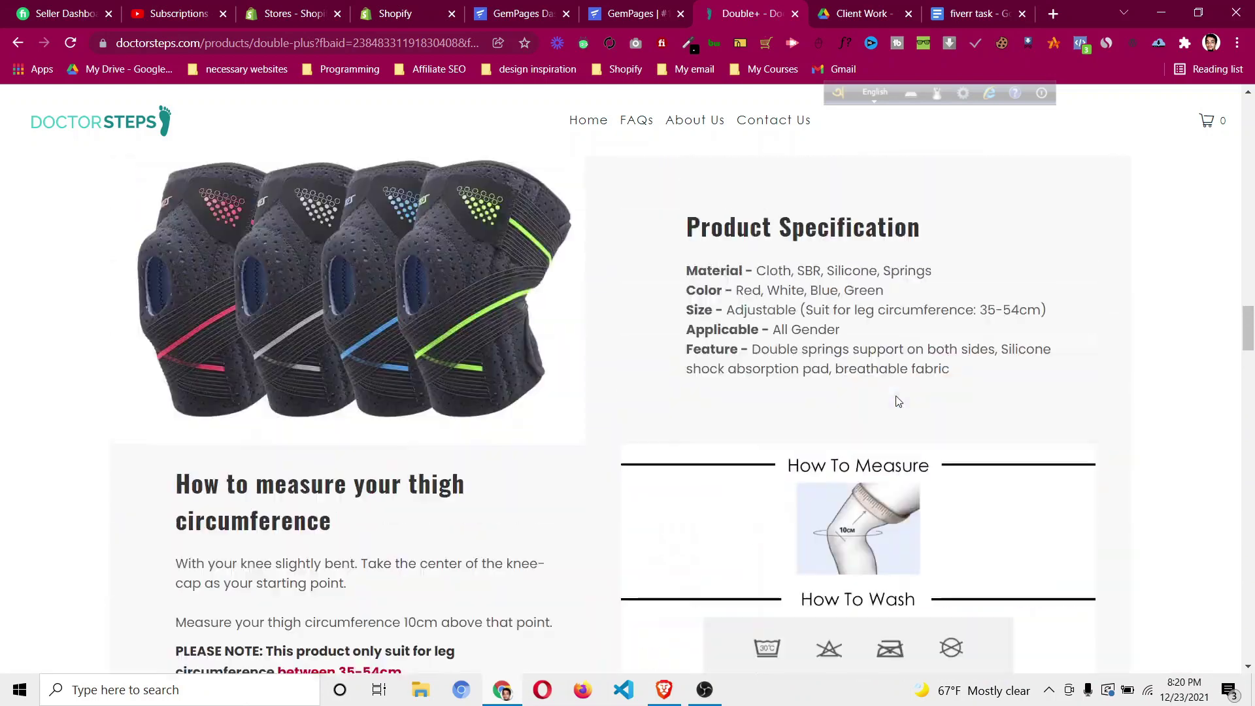
pyautogui.scroll(5, 897, 400)
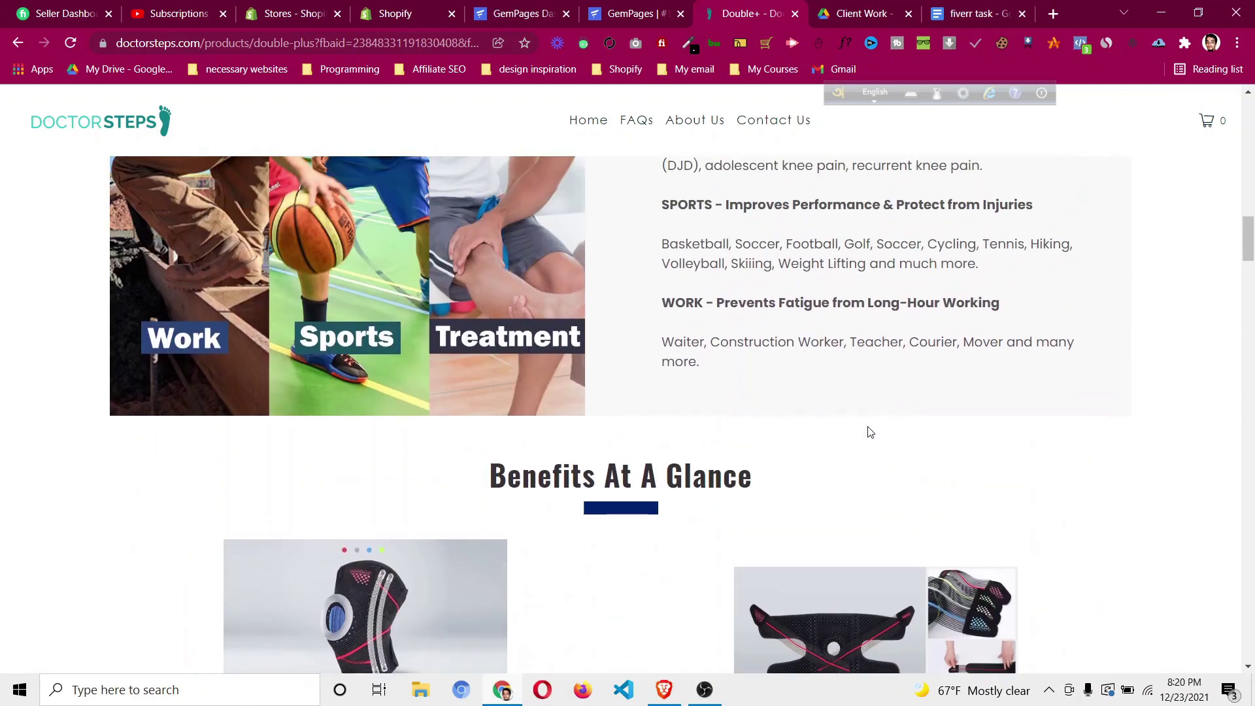
pyautogui.scroll(-4, 868, 432)
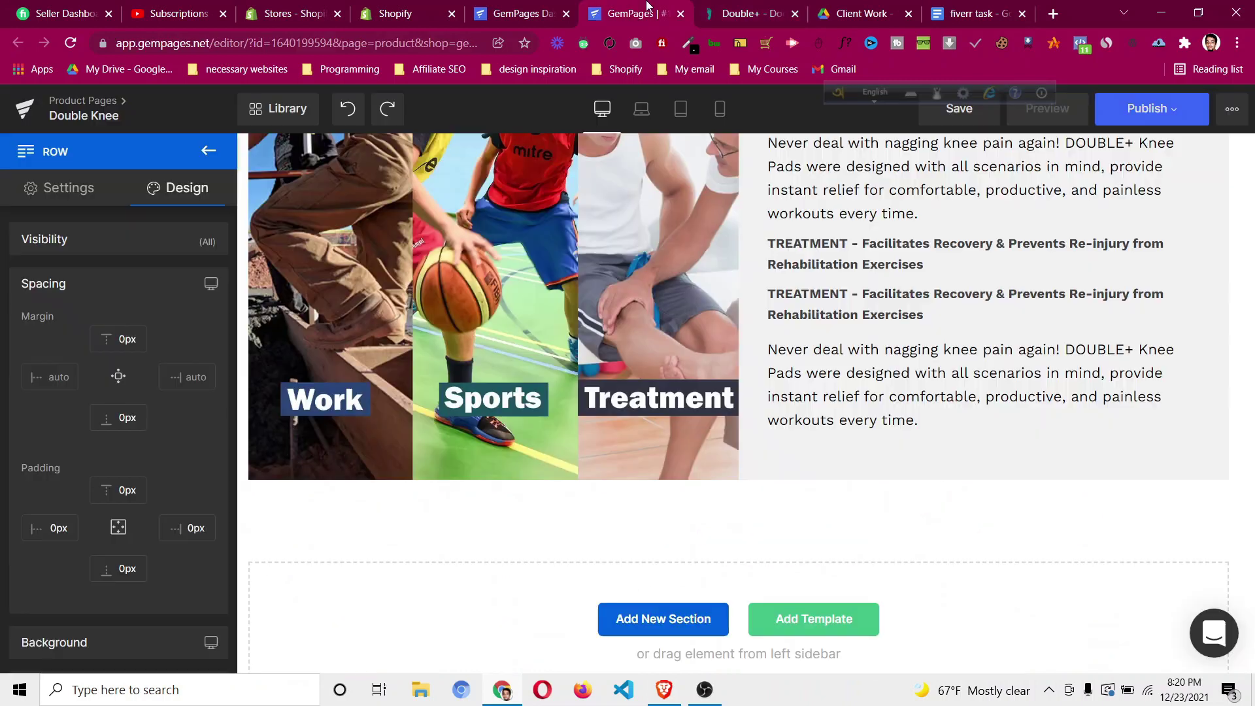
# In the GemPages editor, add a single-column row below the "Perfect For a Wide Range of Uses" section with 30 px bottom padding.
pyautogui.click(641, 13)
pyautogui.click(208, 151)
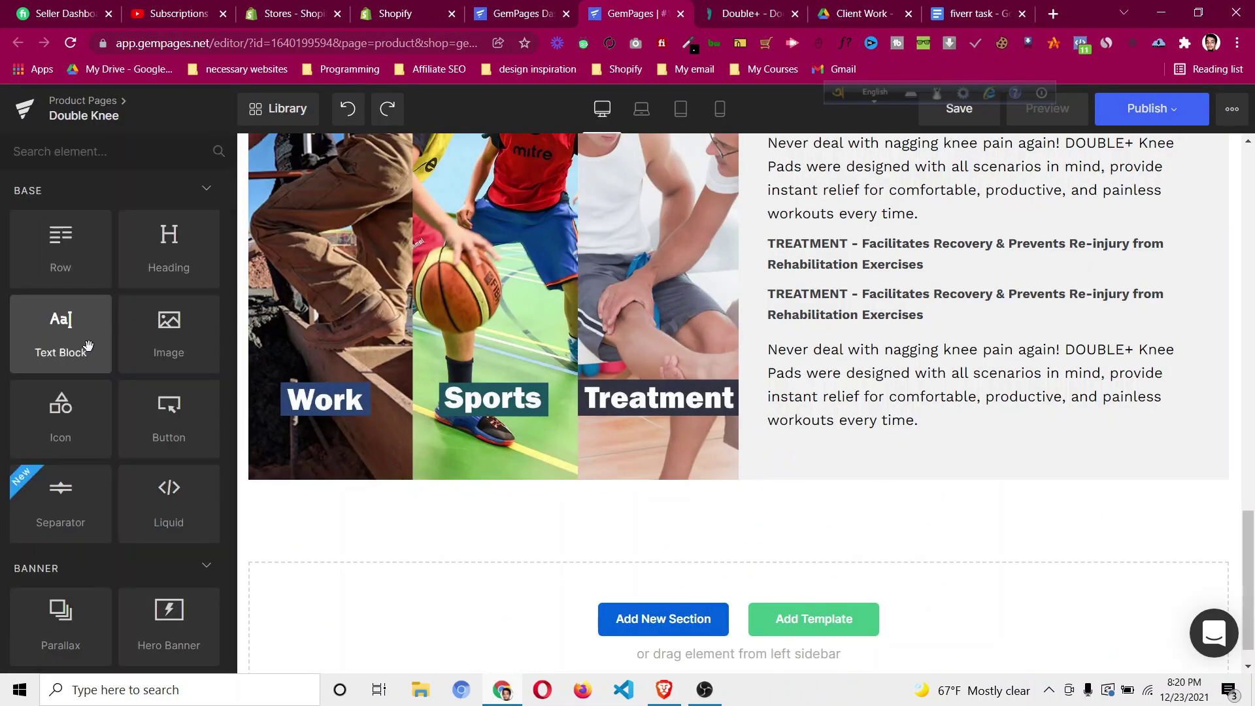
pyautogui.moveTo(72, 265); pyautogui.dragTo(685, 492)
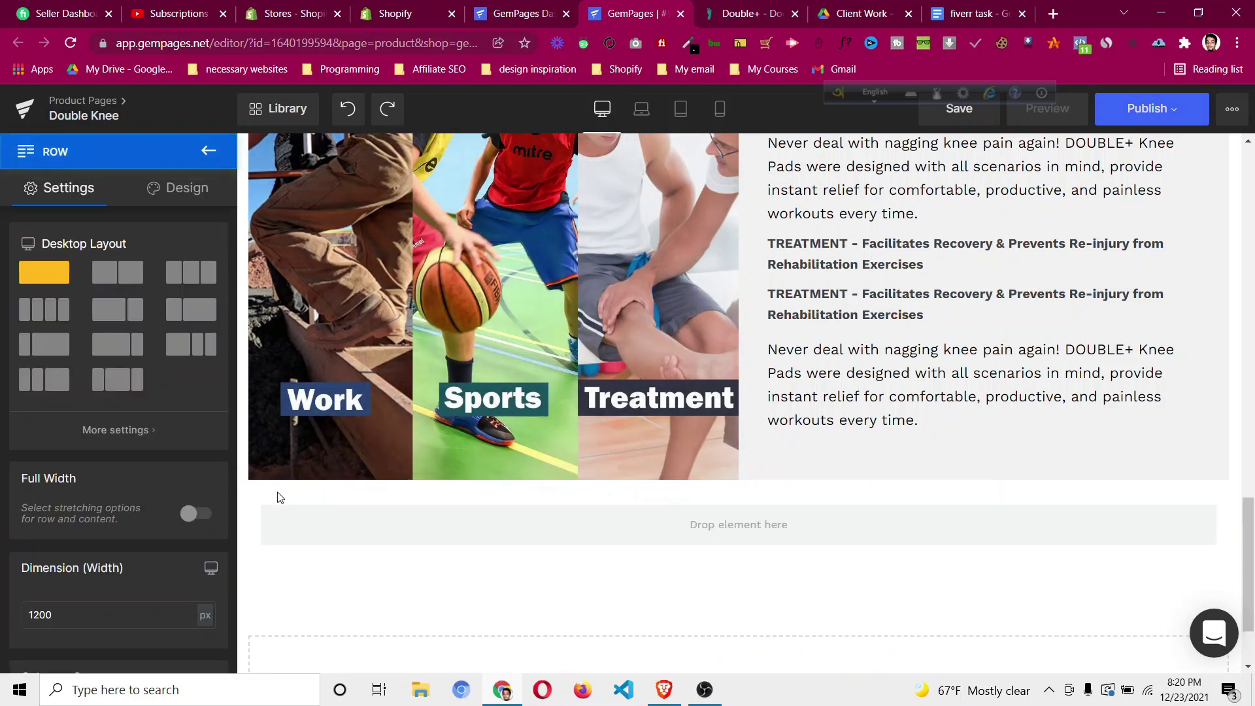
pyautogui.click(169, 191)
pyautogui.click(77, 283)
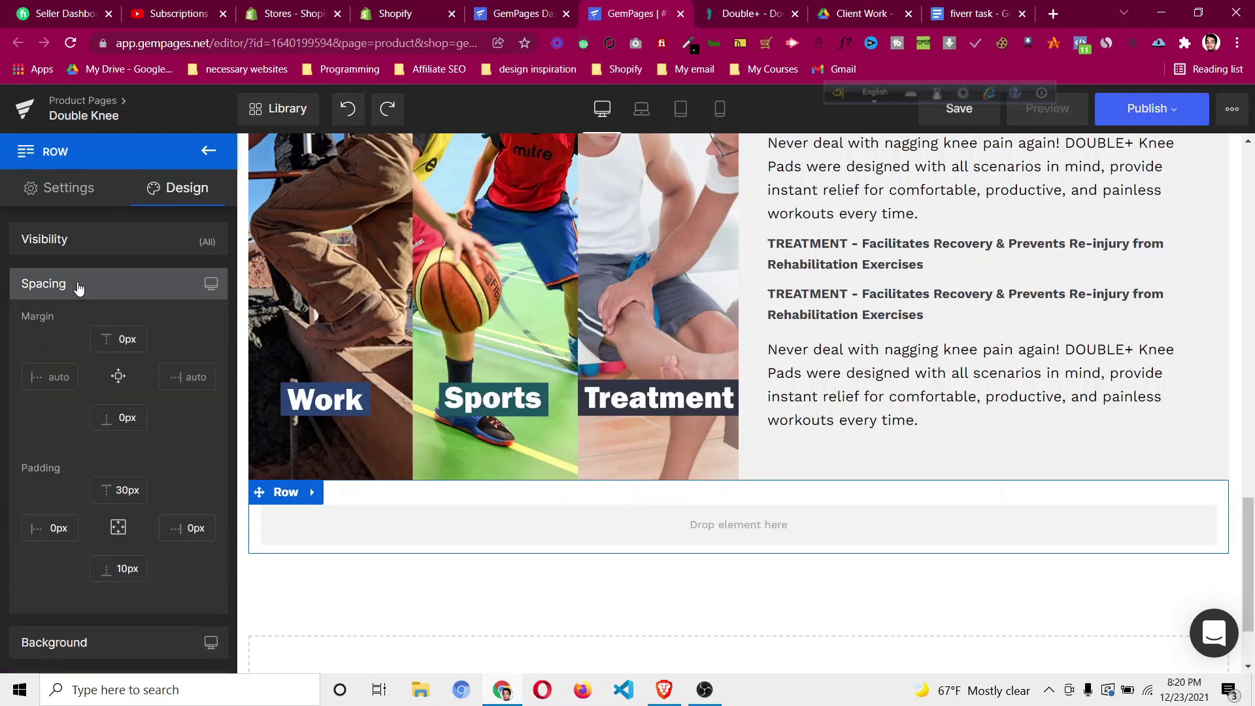
pyautogui.click(130, 566)
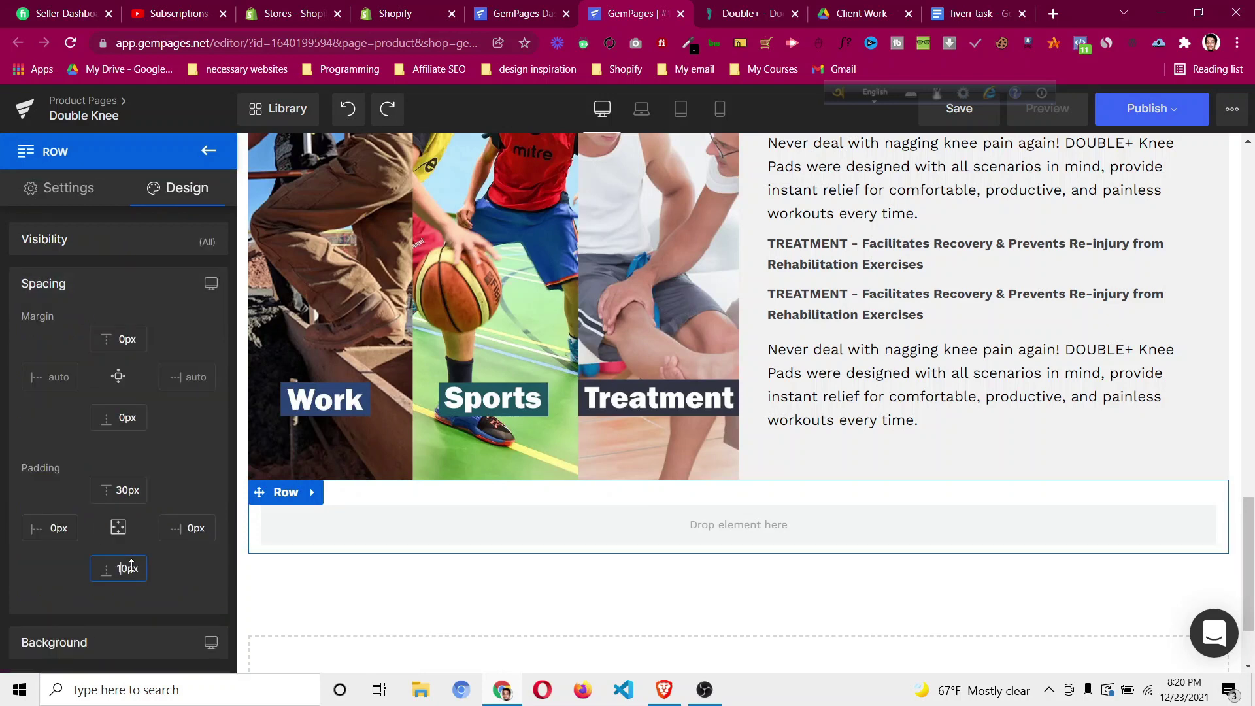
# Duplicate the "Good quality product!" review heading and move the copy into the new empty row.
pyautogui.scroll(5, 795, 531)
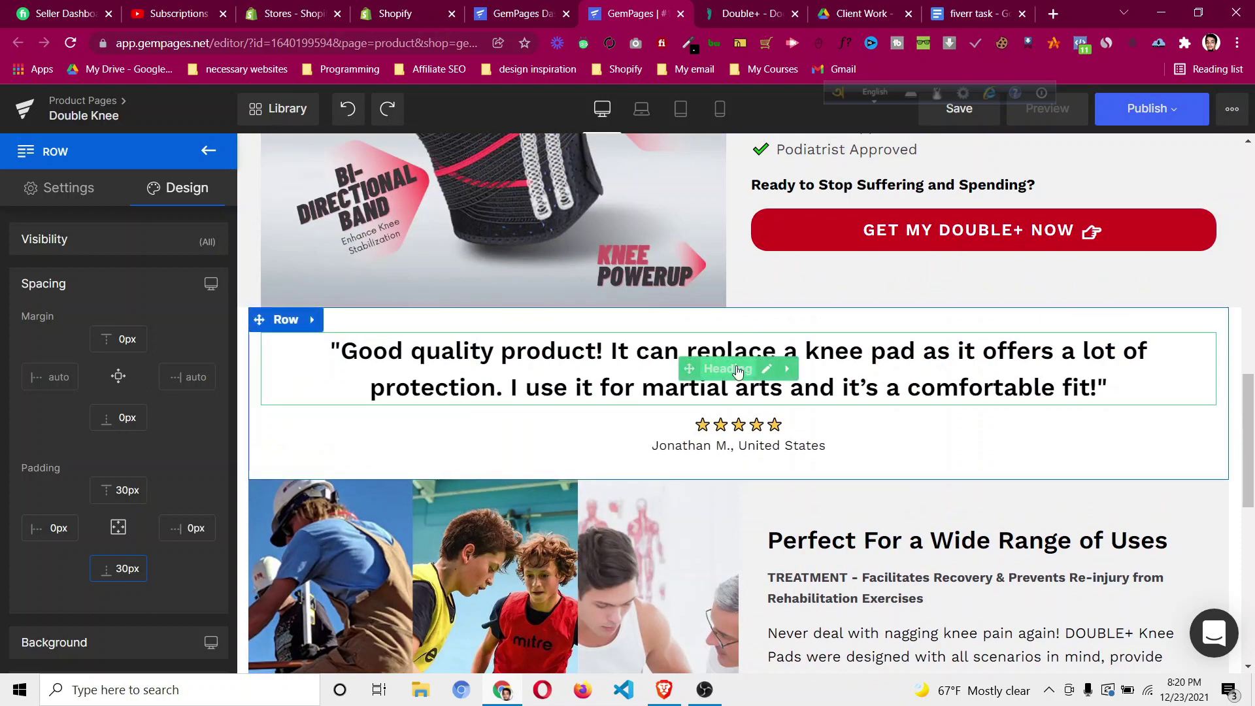
pyautogui.rightClick(745, 368)
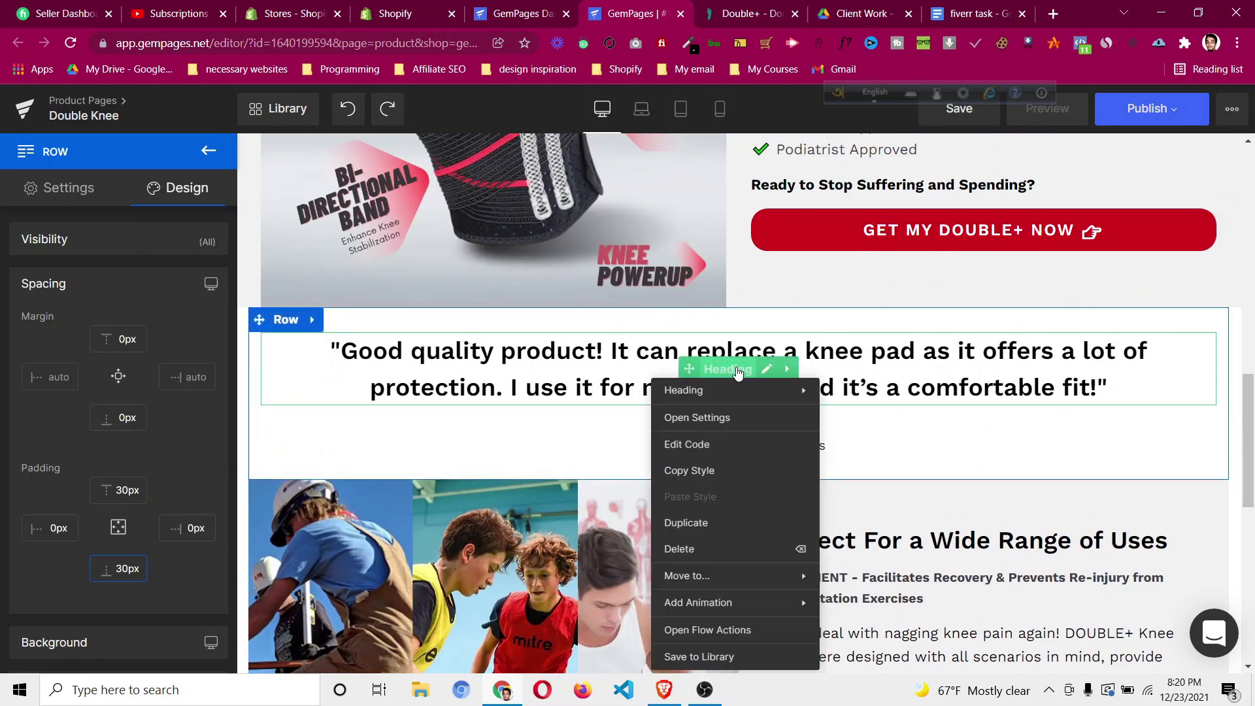
pyautogui.click(721, 523)
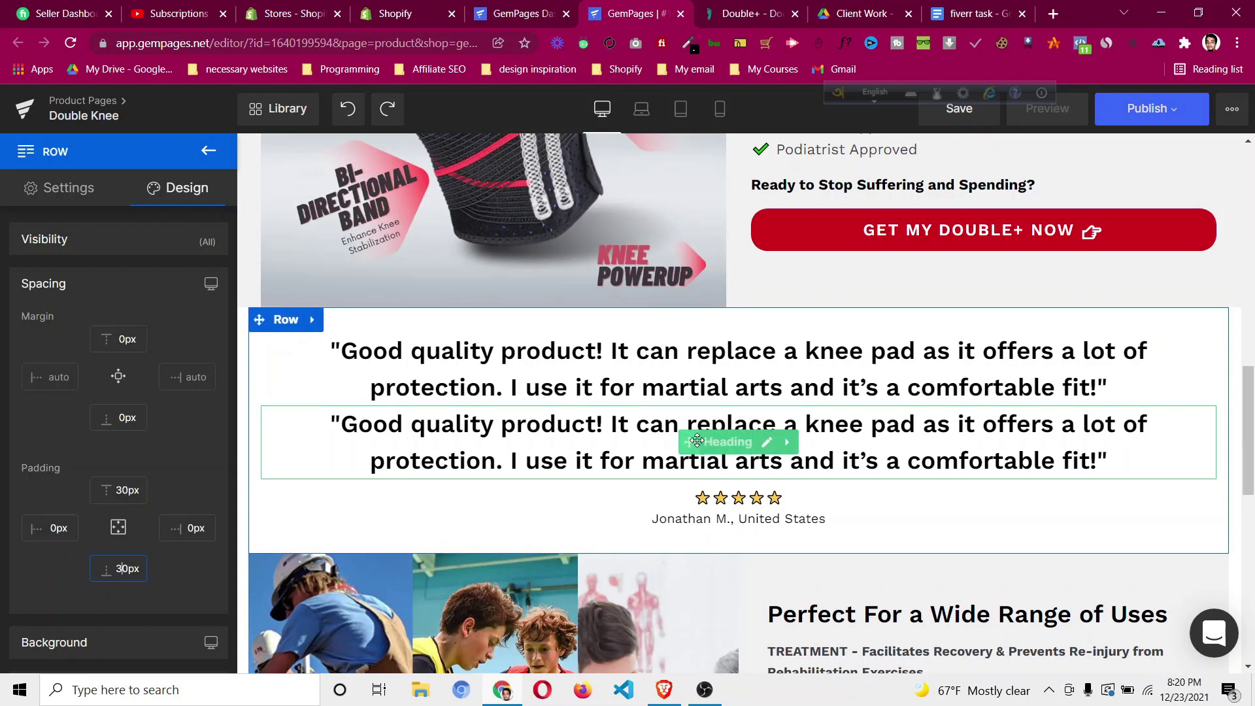
pyautogui.moveTo(689, 442); pyautogui.dragTo(786, 387)
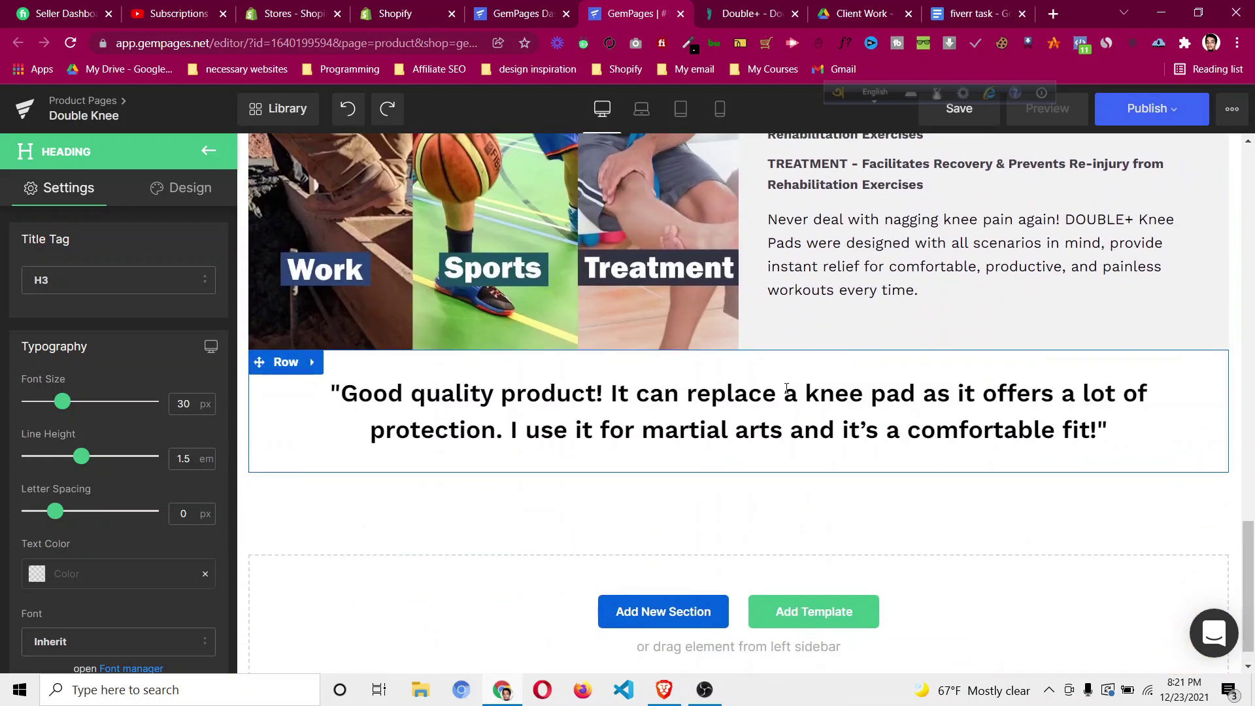
# Replace the copied heading's text with "Benefits At A Glance" from the reference page, without the extra blank line.
pyautogui.click(752, 13)
pyautogui.tripleClick(594, 222)
pyautogui.rightClick(608, 224)
pyautogui.click(630, 235)
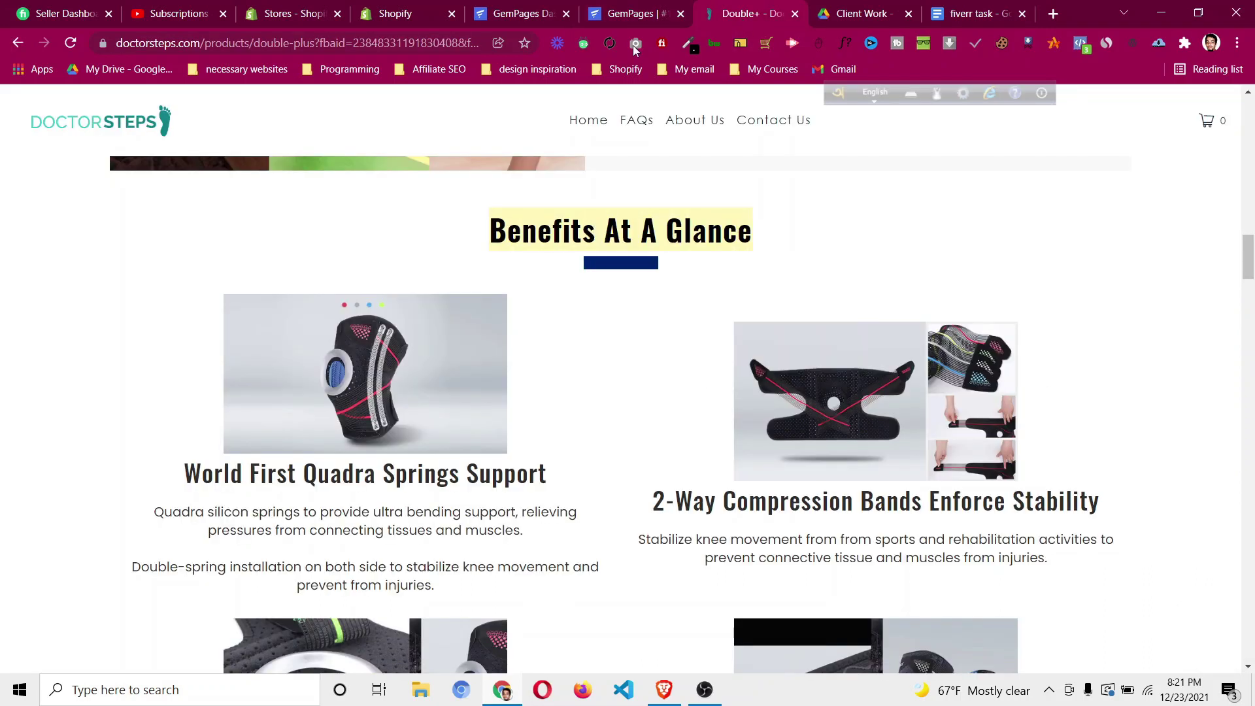
pyautogui.click(631, 13)
pyautogui.click(750, 384)
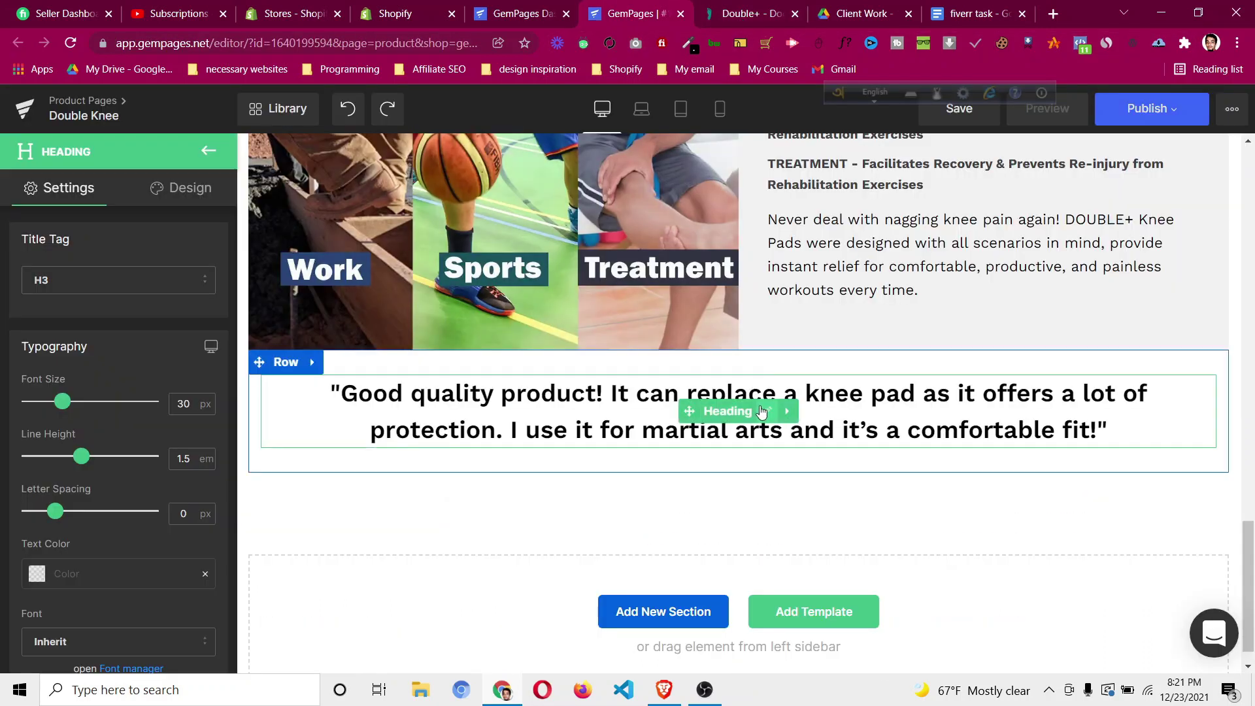
pyautogui.click(793, 425)
pyautogui.tripleClick(793, 426)
pyautogui.hotkey('ctrl', 'v')
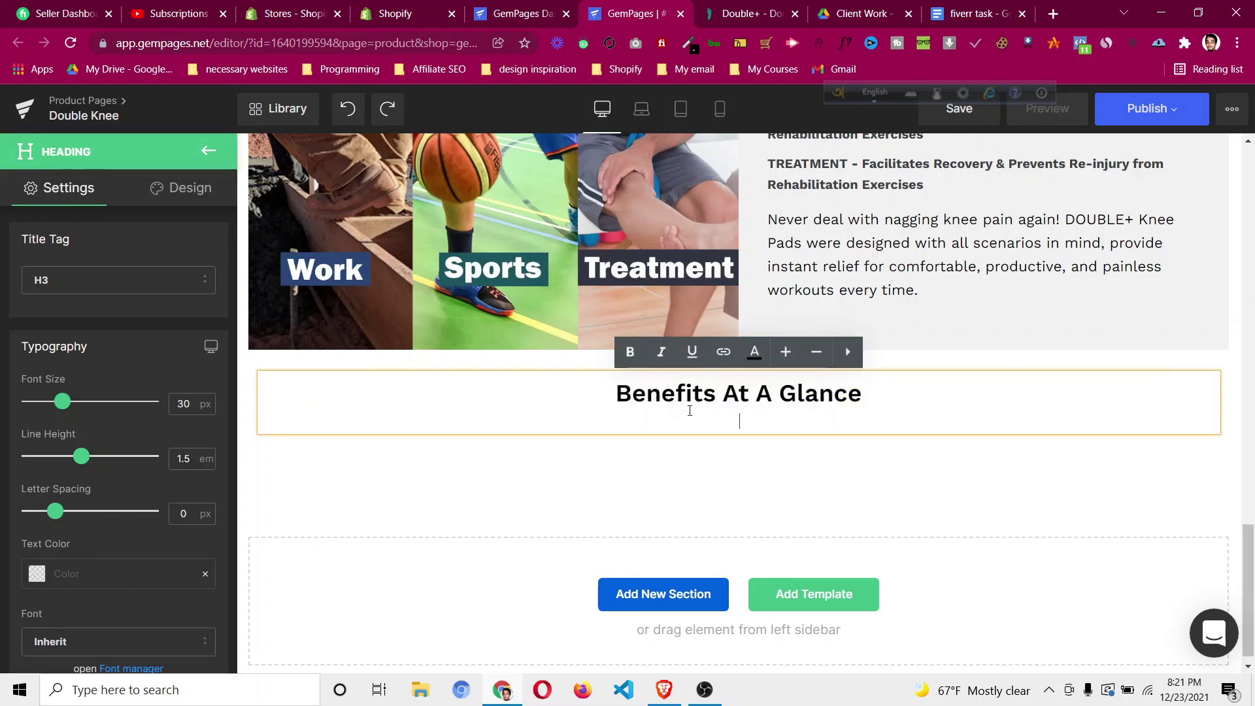
pyautogui.press('BackSpace')
# Set the "Benefits At A Glance" heading's font size to 32 px, checking against the reference page, and return to the element list.
pyautogui.click(168, 400)
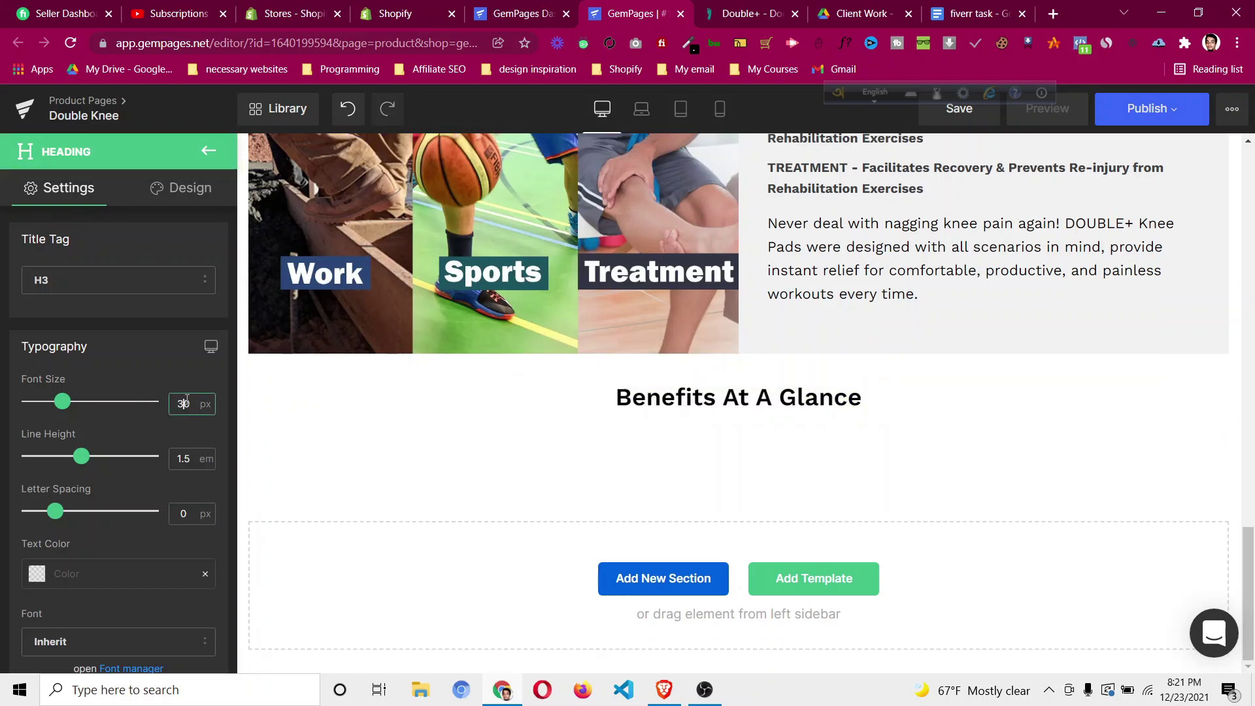
pyautogui.click(729, 14)
pyautogui.click(637, 15)
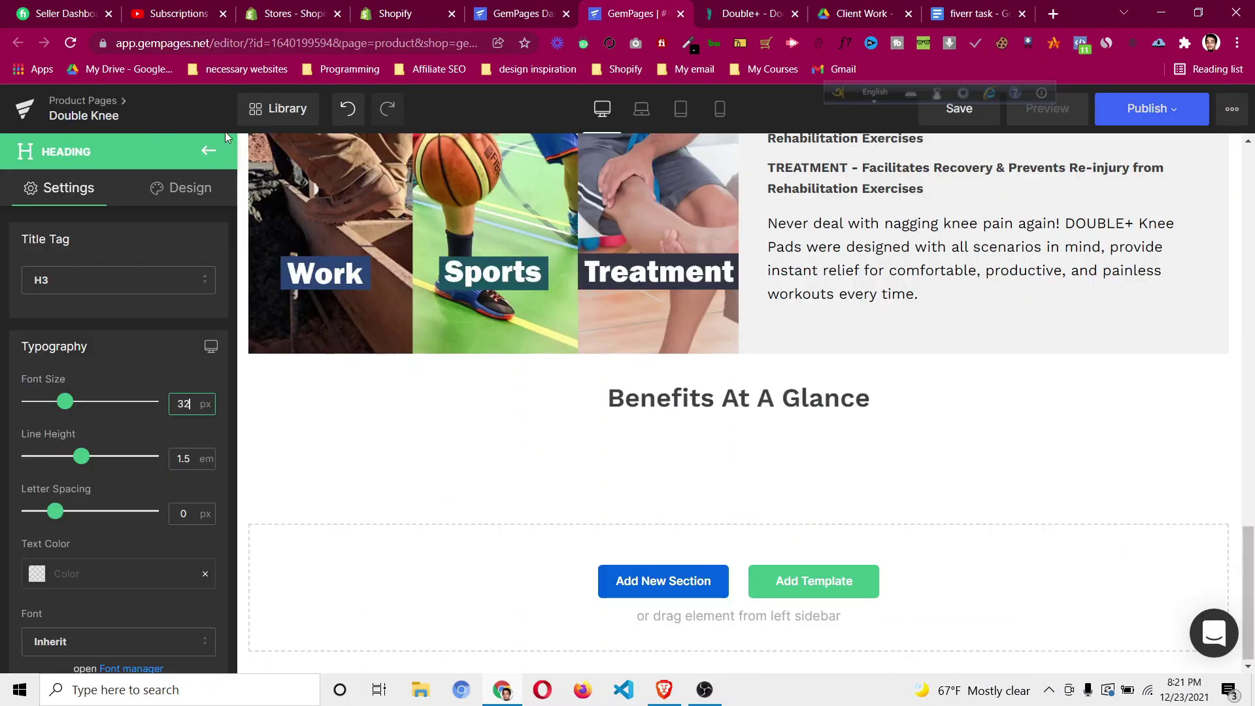
pyautogui.click(219, 153)
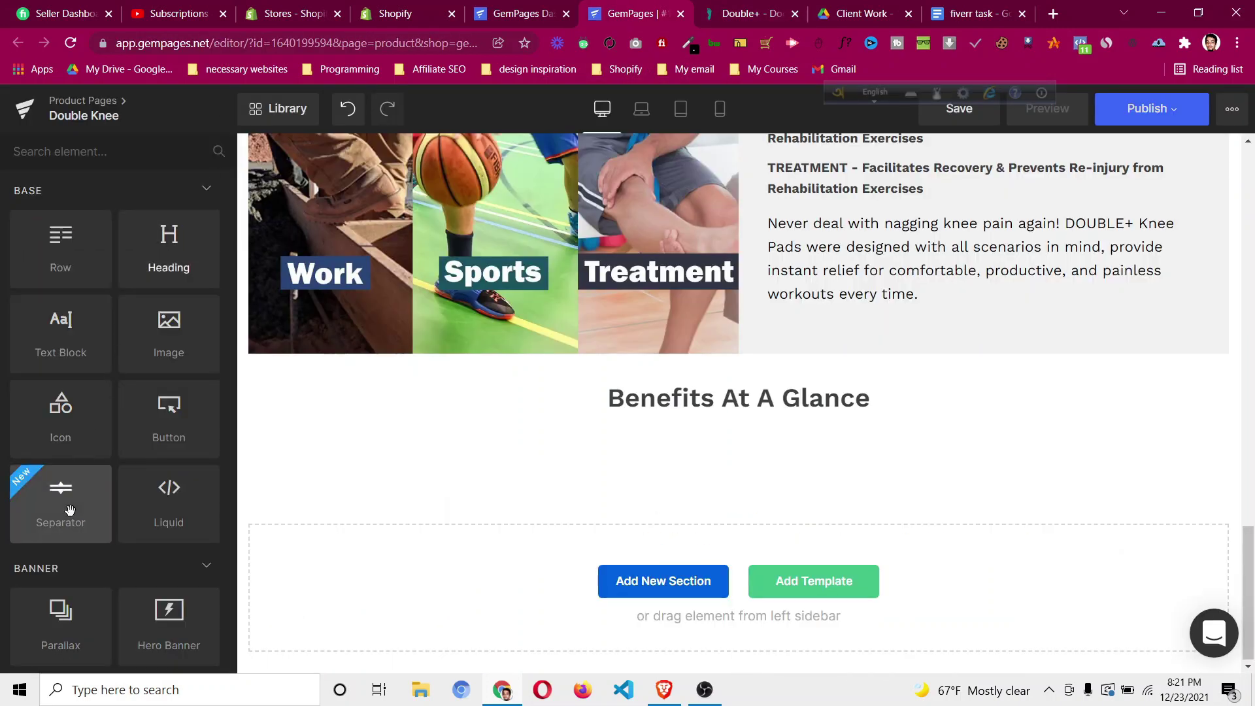
# Add a solid separator directly beneath the "Benefits At A Glance" heading and set its height to 3.
pyautogui.moveTo(63, 497); pyautogui.dragTo(706, 404)
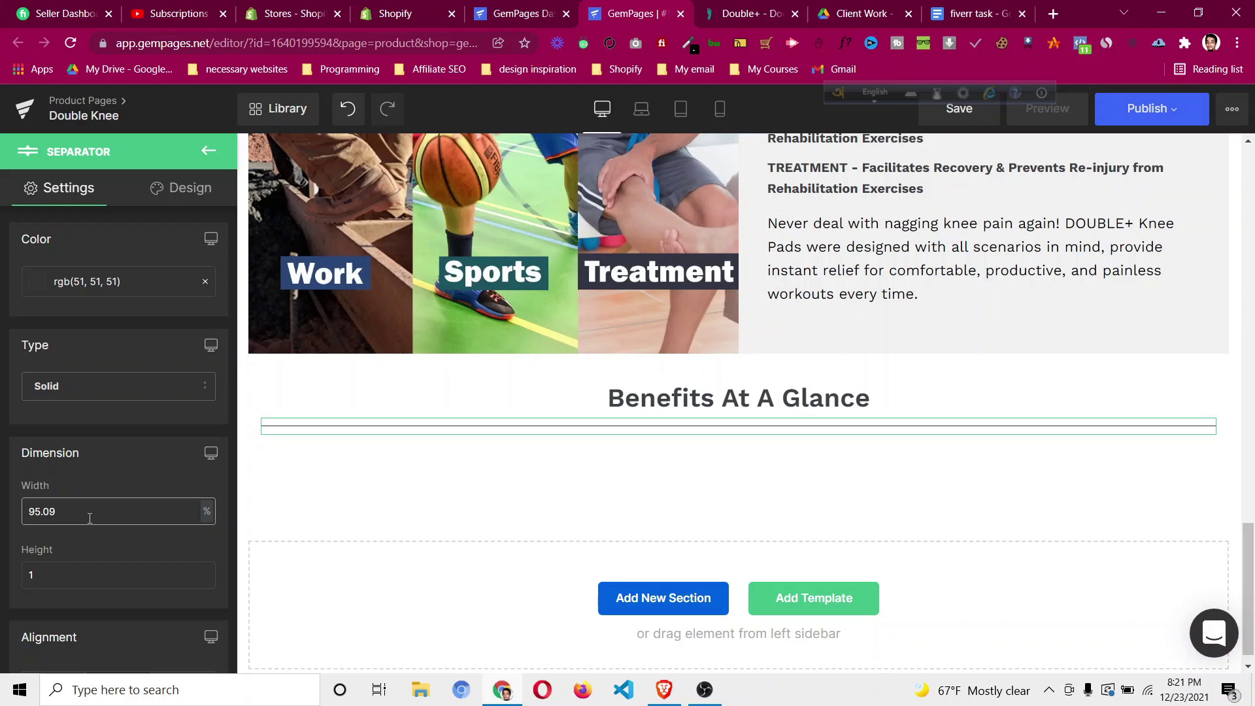
pyautogui.scroll(-3, 90, 514)
pyautogui.scroll(3, 93, 493)
pyautogui.click(76, 571)
pyautogui.press('Up')
pyautogui.press('Up')
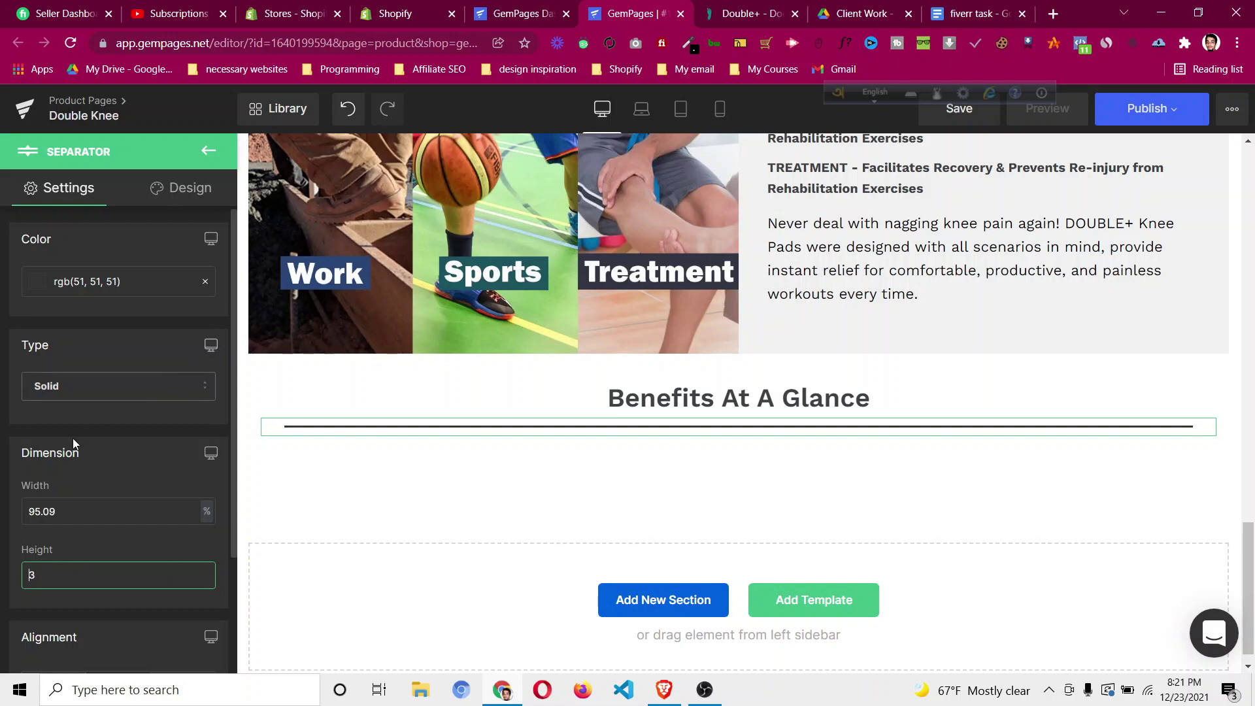
# Color the separator blue (#1e73be) and set its width to 30%.
pyautogui.click(46, 283)
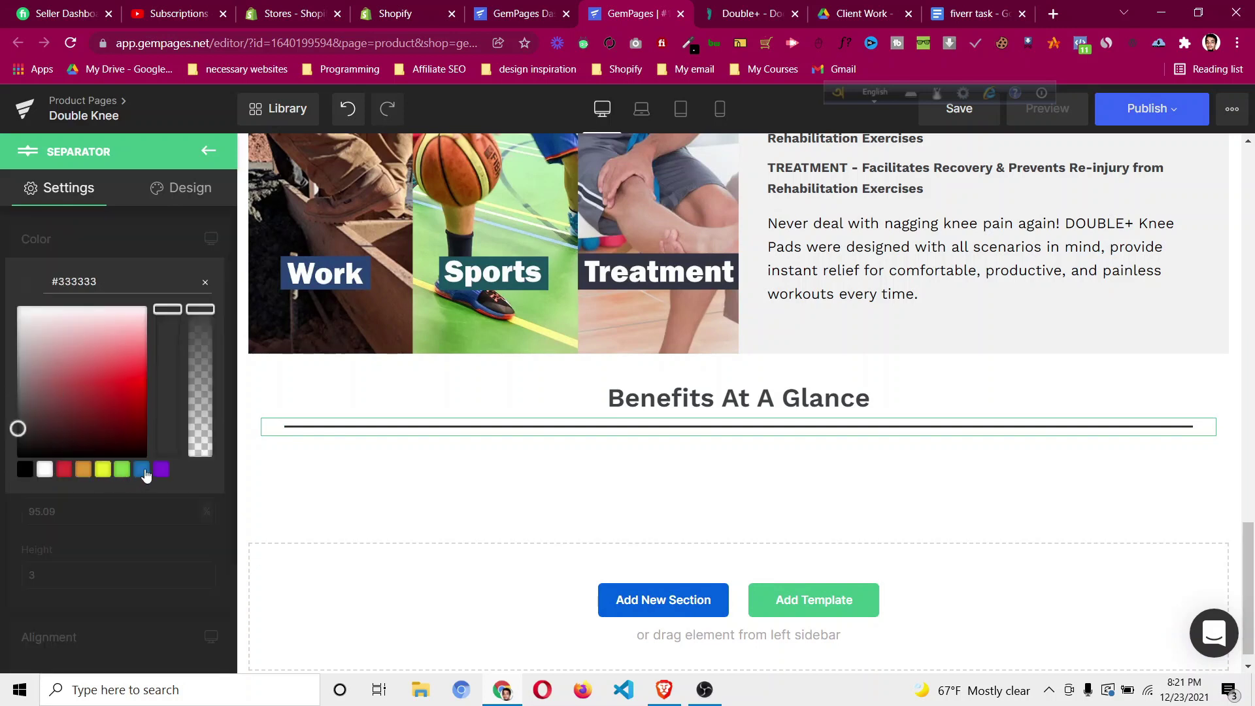
pyautogui.click(142, 471)
pyautogui.click(135, 245)
pyautogui.click(86, 511)
pyautogui.doubleClick(86, 511)
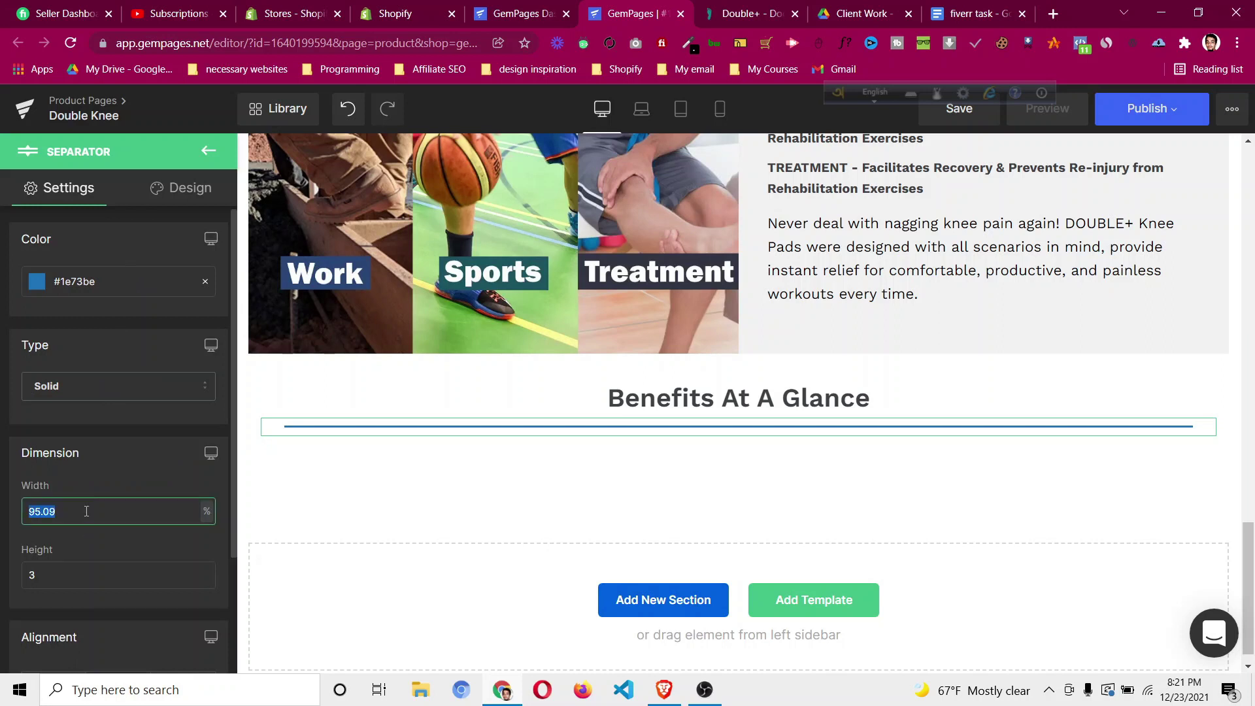
pyautogui.write('30')
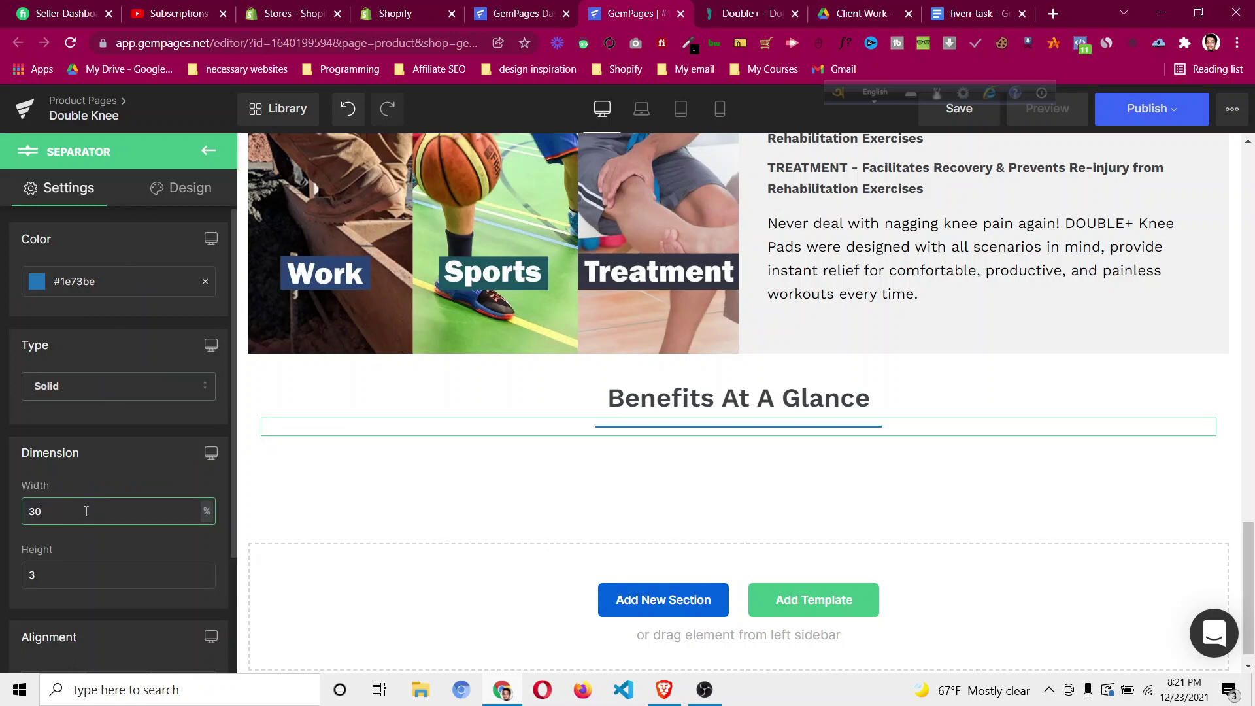
# Compare the separator with the reference page, then set its width to 15% and its height to 7.
pyautogui.click(732, 20)
pyautogui.click(625, 11)
pyautogui.press('BackSpace')
pyautogui.write('1')
pyautogui.click(145, 573)
pyautogui.press('Up')
pyautogui.press('Up')
pyautogui.press('Up')
pyautogui.press('Up')
pyautogui.press('Up')
pyautogui.press('Up')
pyautogui.press('Up')
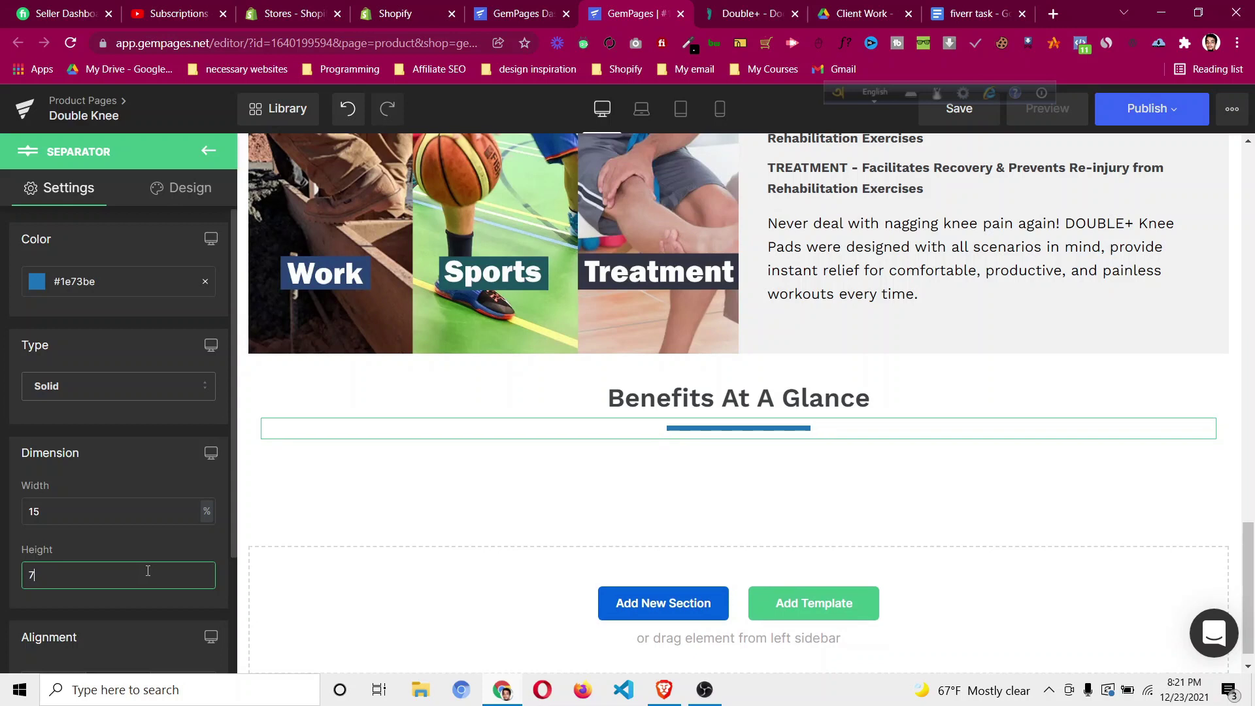
# Set the separator's height to 5, checking its look against the "Benefits At A Glance" section on the reference page.
pyautogui.click(722, 14)
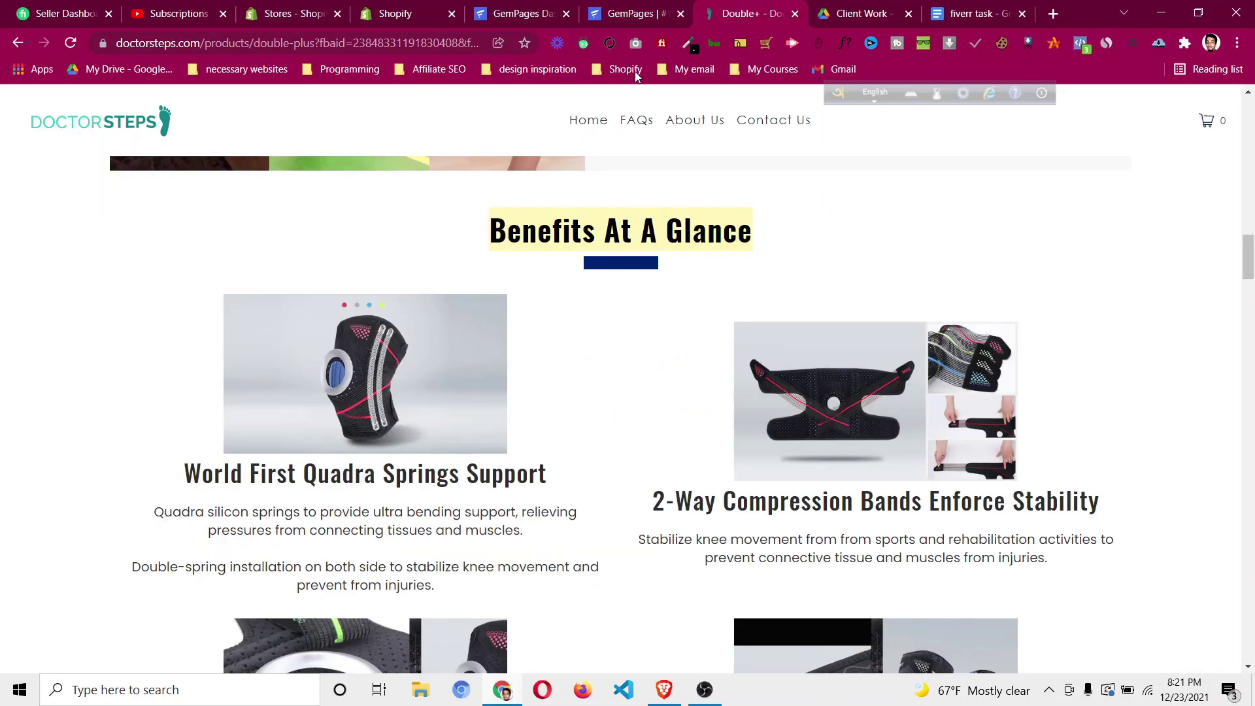
pyautogui.click(631, 15)
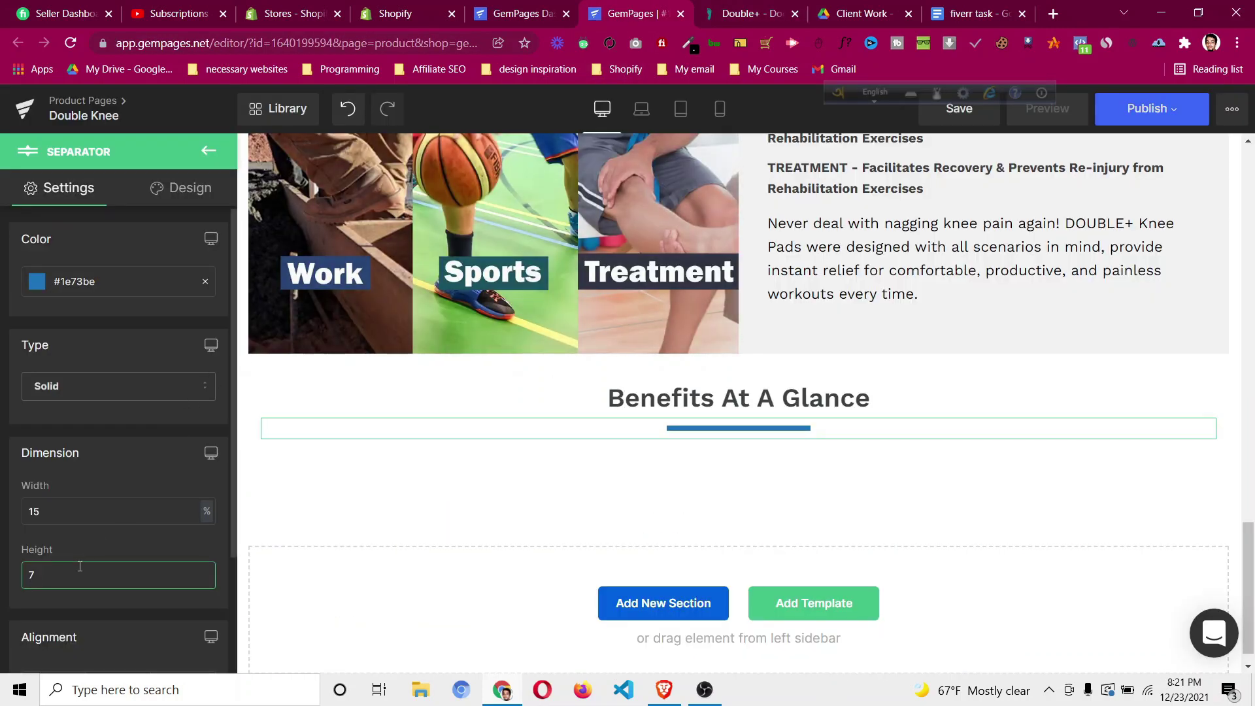
pyautogui.press('BackSpace')
pyautogui.write('5')
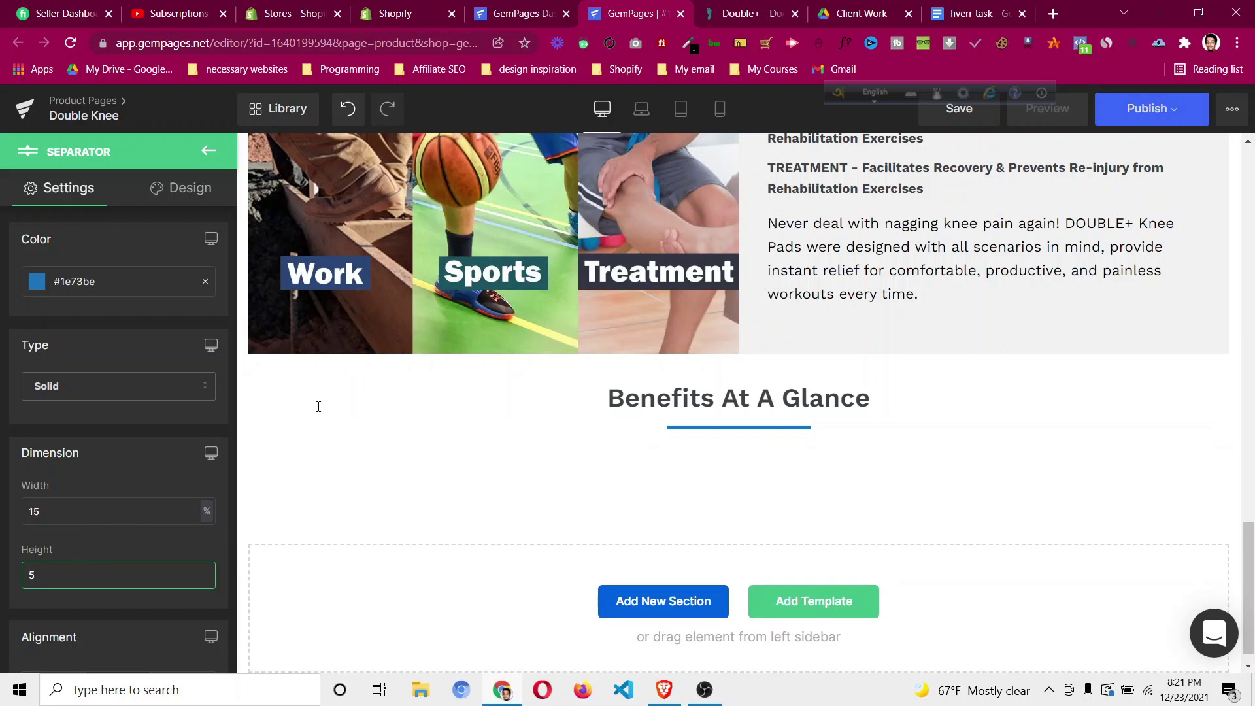
pyautogui.click(730, 17)
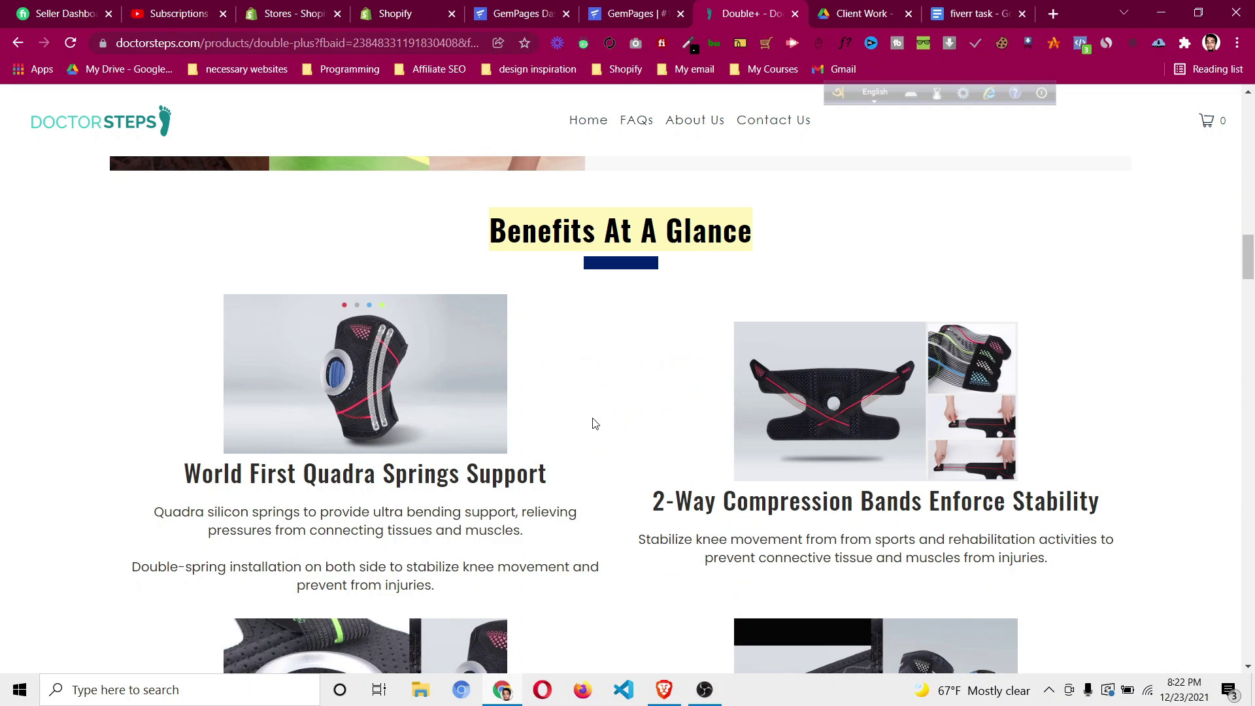
pyautogui.scroll(-2, 592, 424)
pyautogui.click(638, 14)
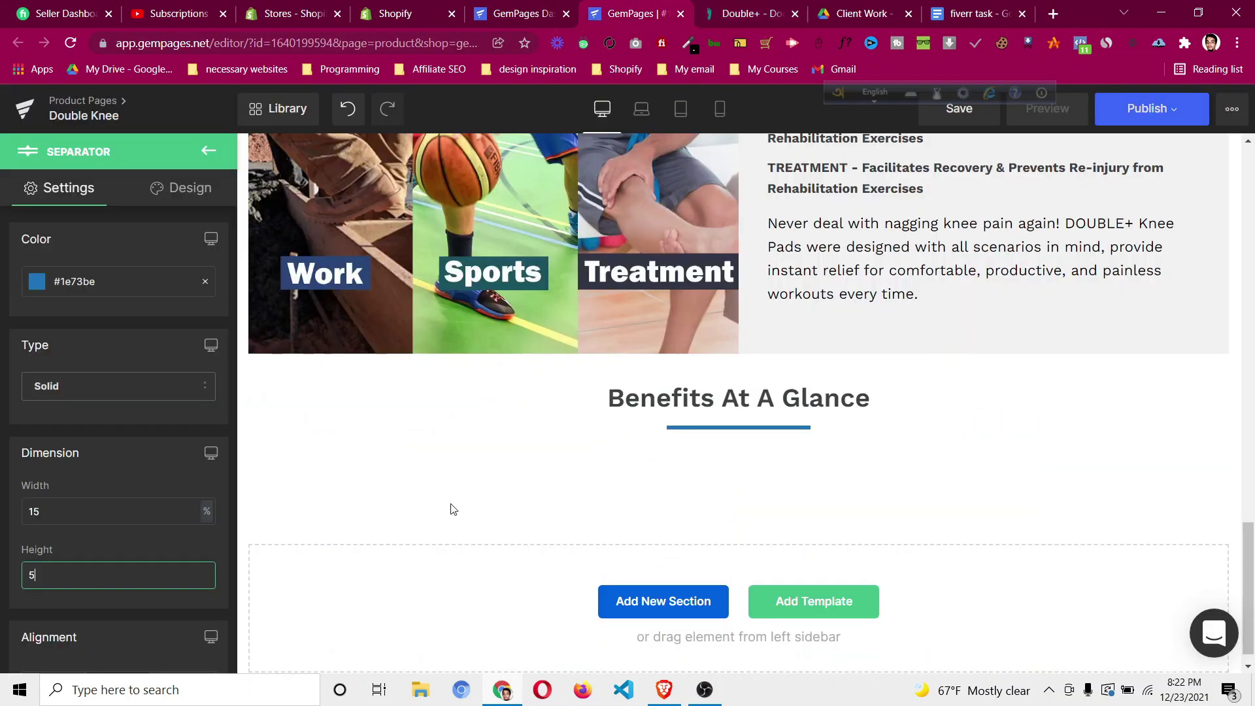
# Add a row with two equal columns below the separator and return to the element list.
pyautogui.click(208, 155)
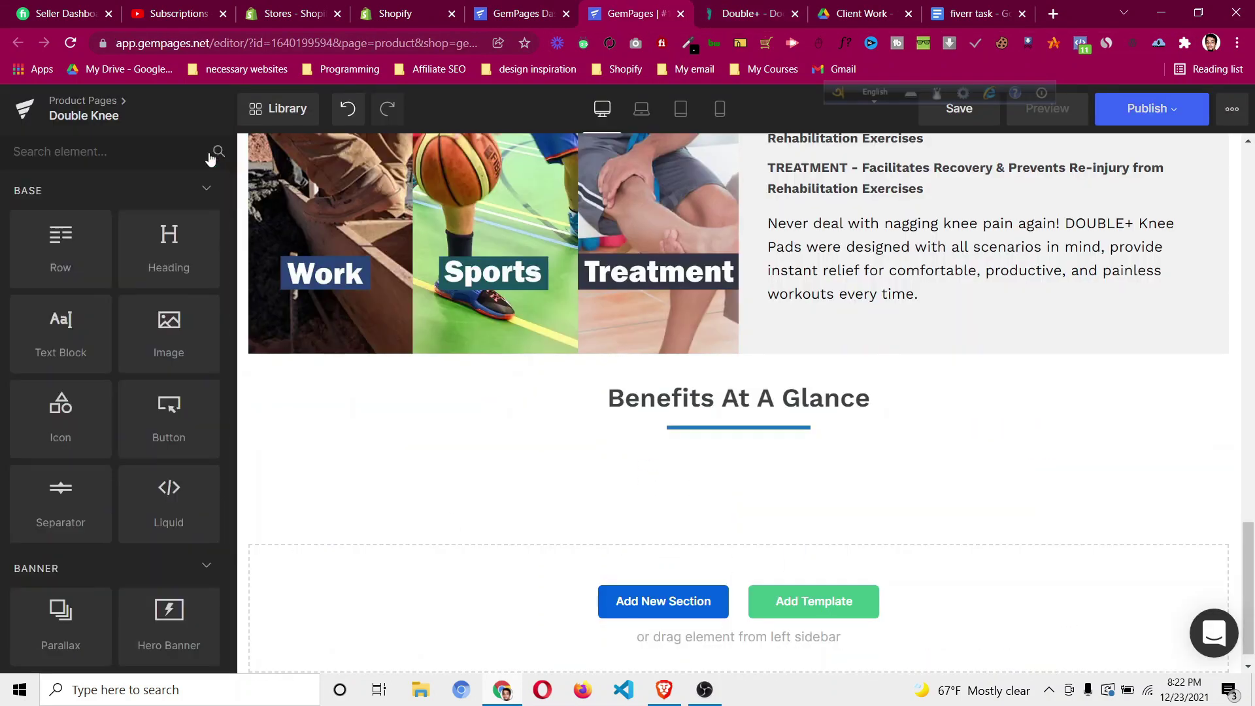
pyautogui.moveTo(60, 245); pyautogui.dragTo(642, 443)
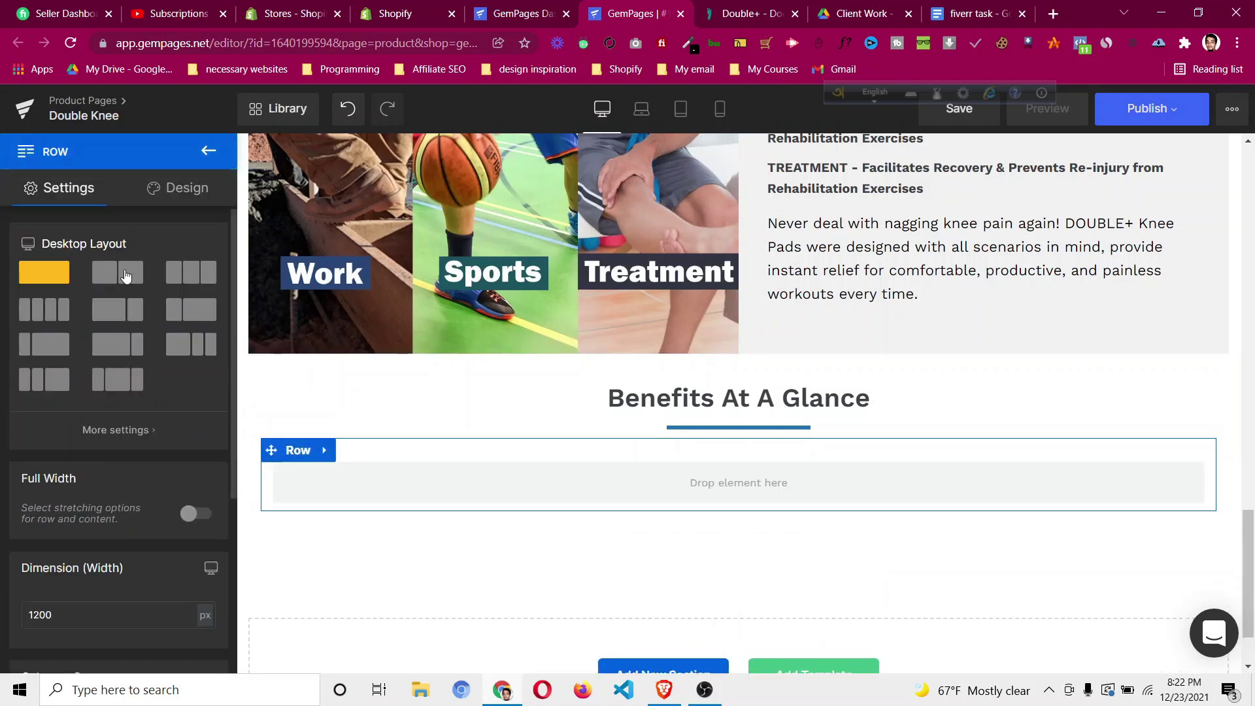
pyautogui.click(127, 275)
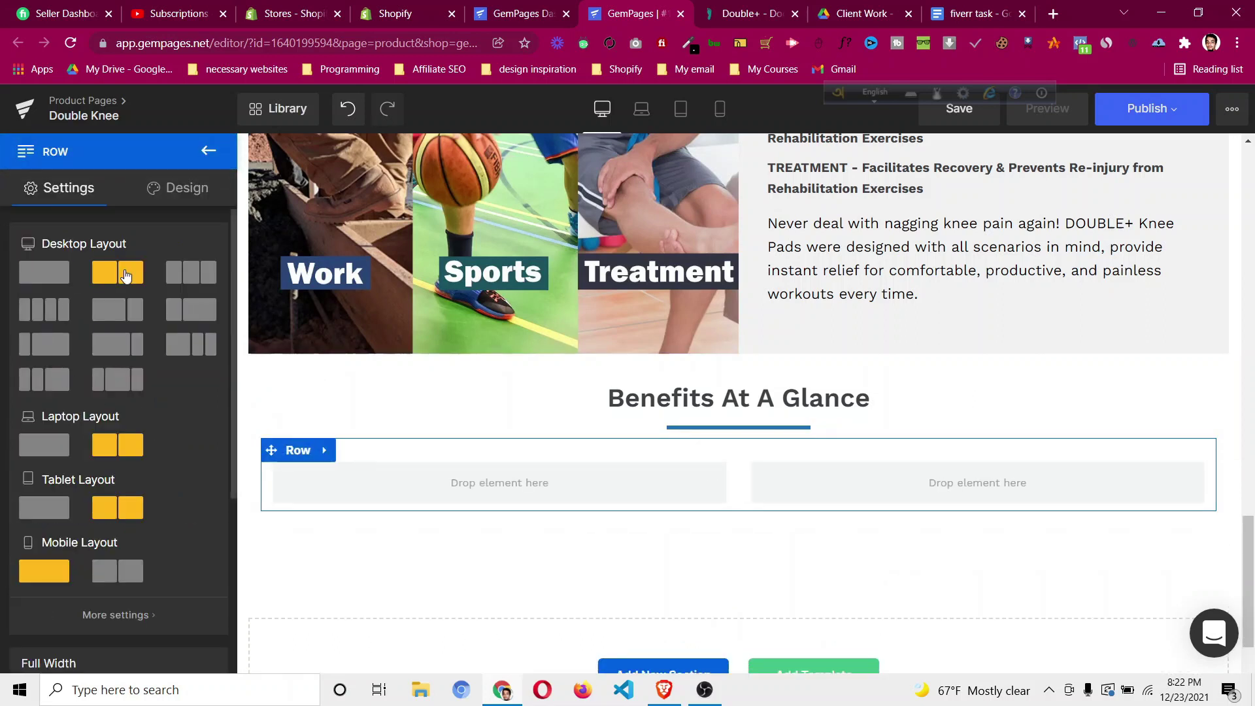
pyautogui.click(209, 153)
# Place an image in the new row's first column and upload the kneecushion.jpg file from Downloads to it.
pyautogui.moveTo(170, 344); pyautogui.dragTo(452, 472)
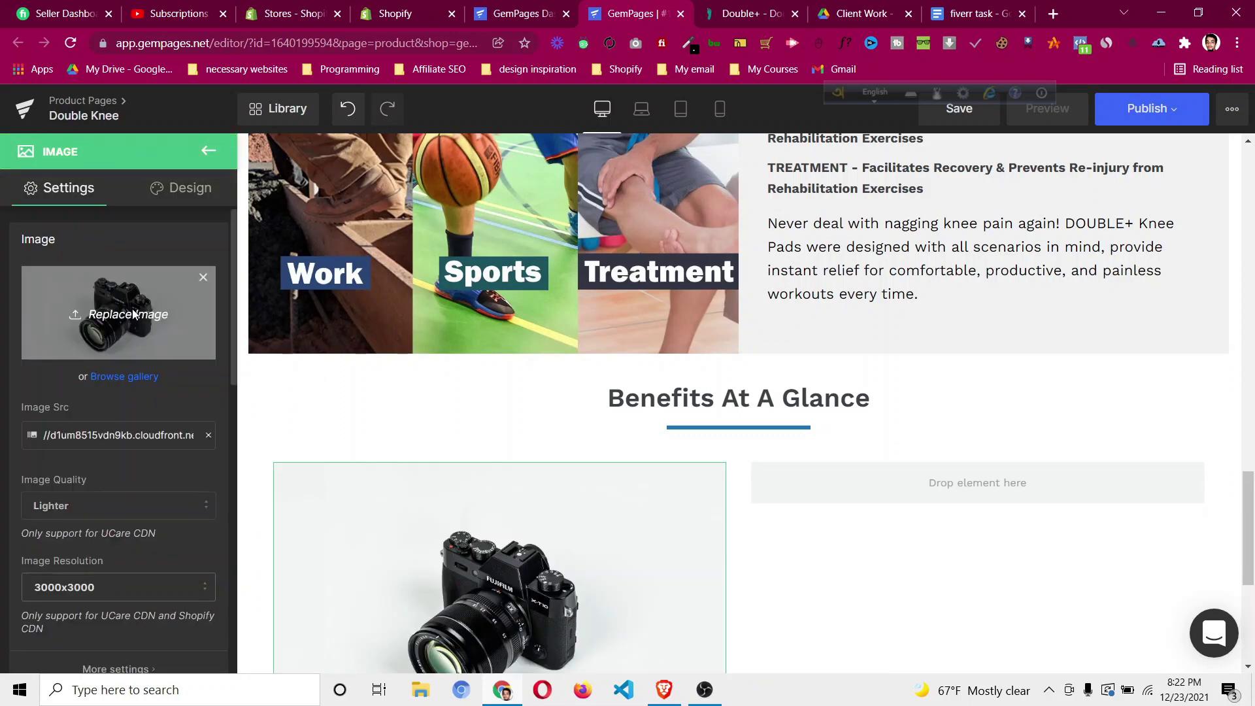
pyautogui.click(133, 315)
pyautogui.scroll(-3, 398, 197)
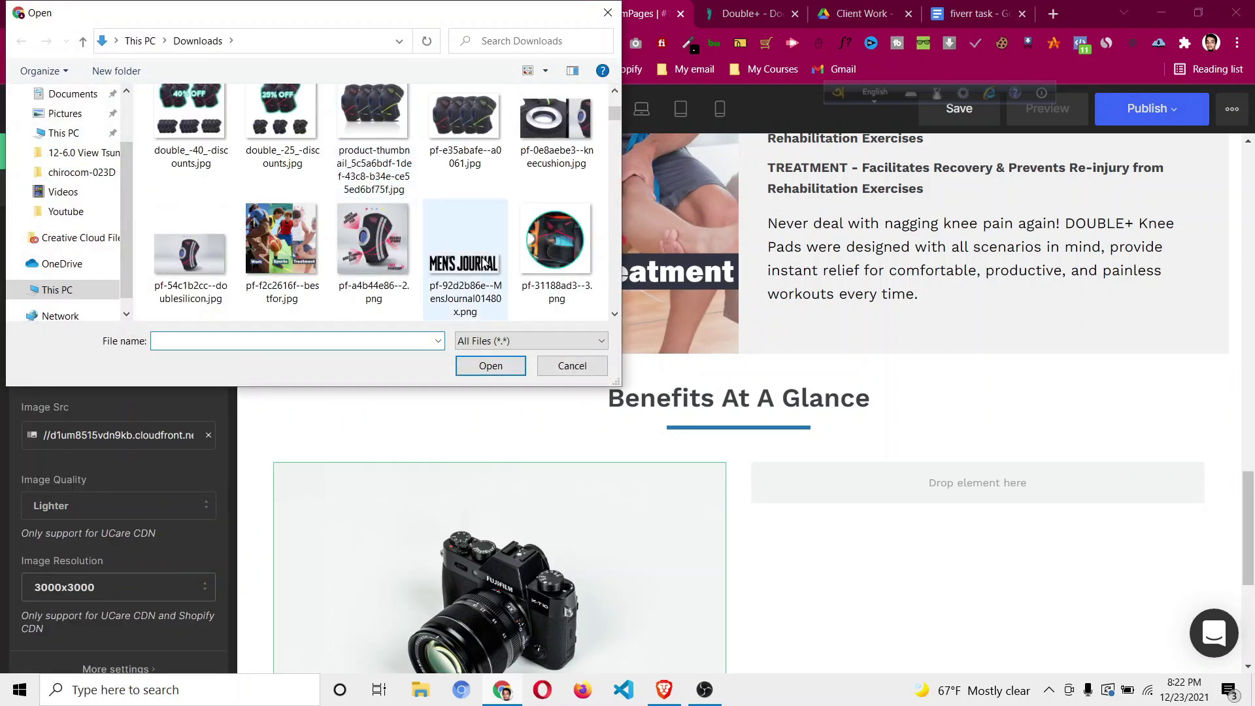
pyautogui.click(590, 163)
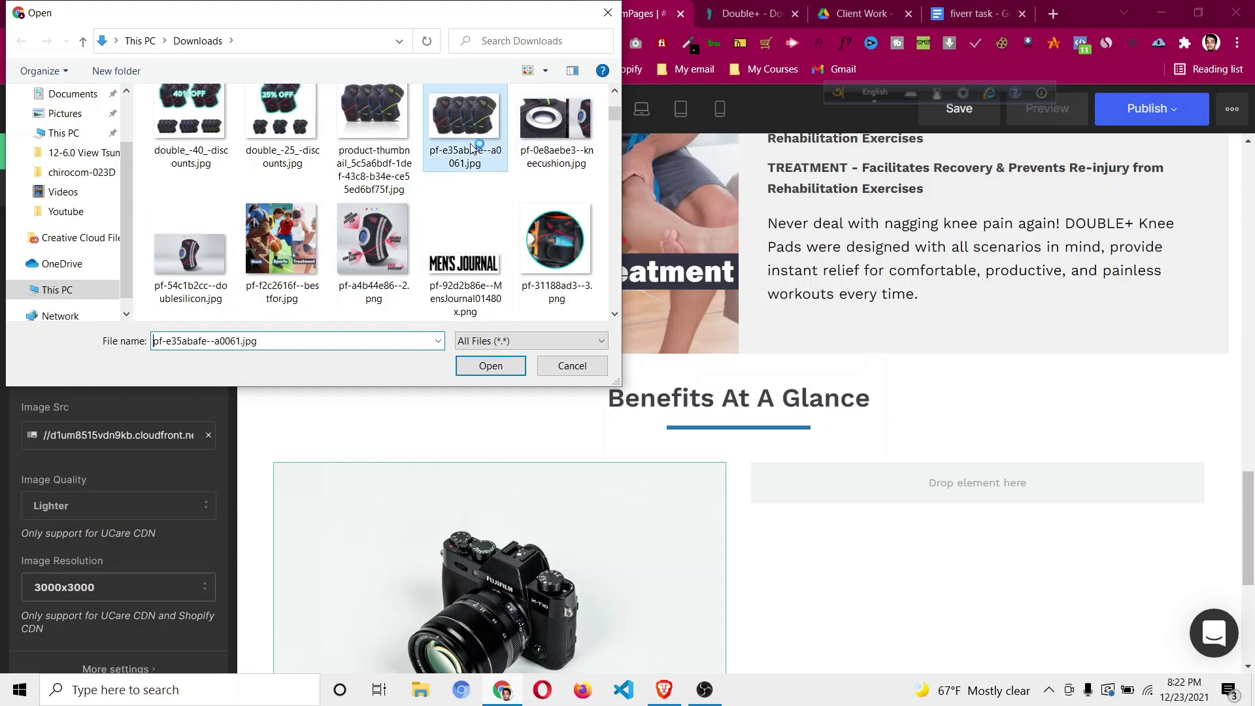
pyautogui.click(490, 366)
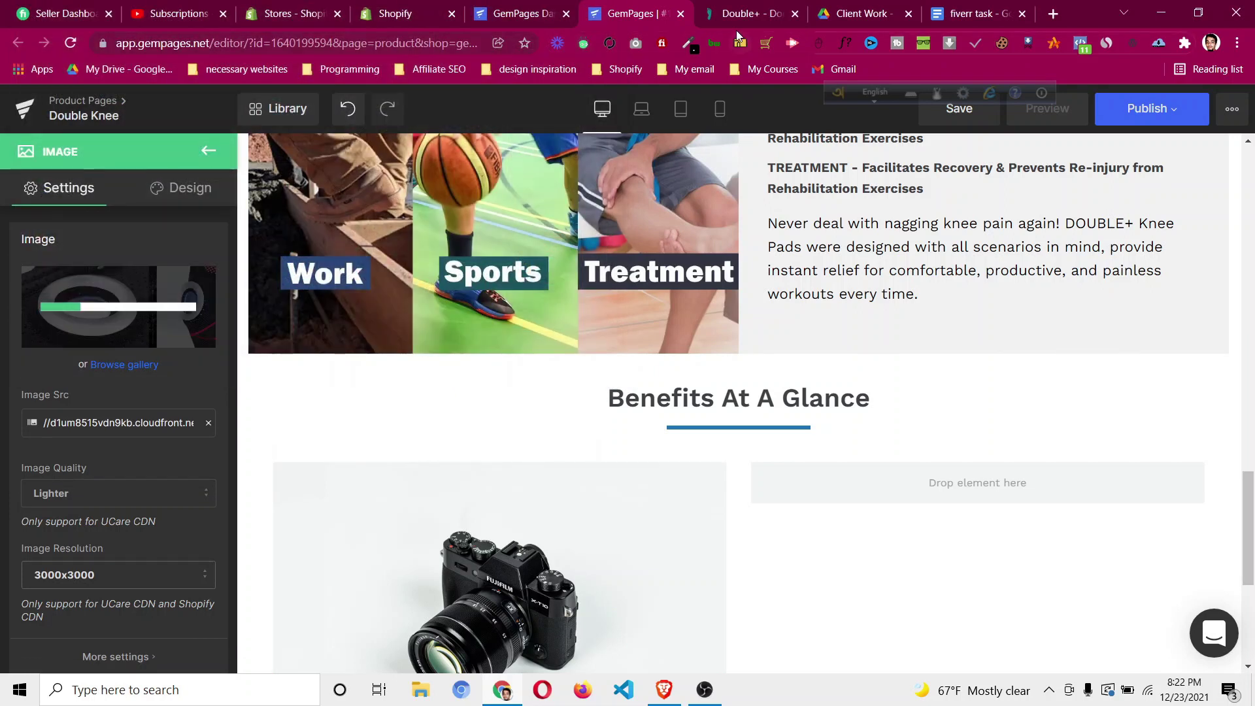
# Examine the layout of benefit images, headings and descriptions on the reference page.
pyautogui.click(734, 18)
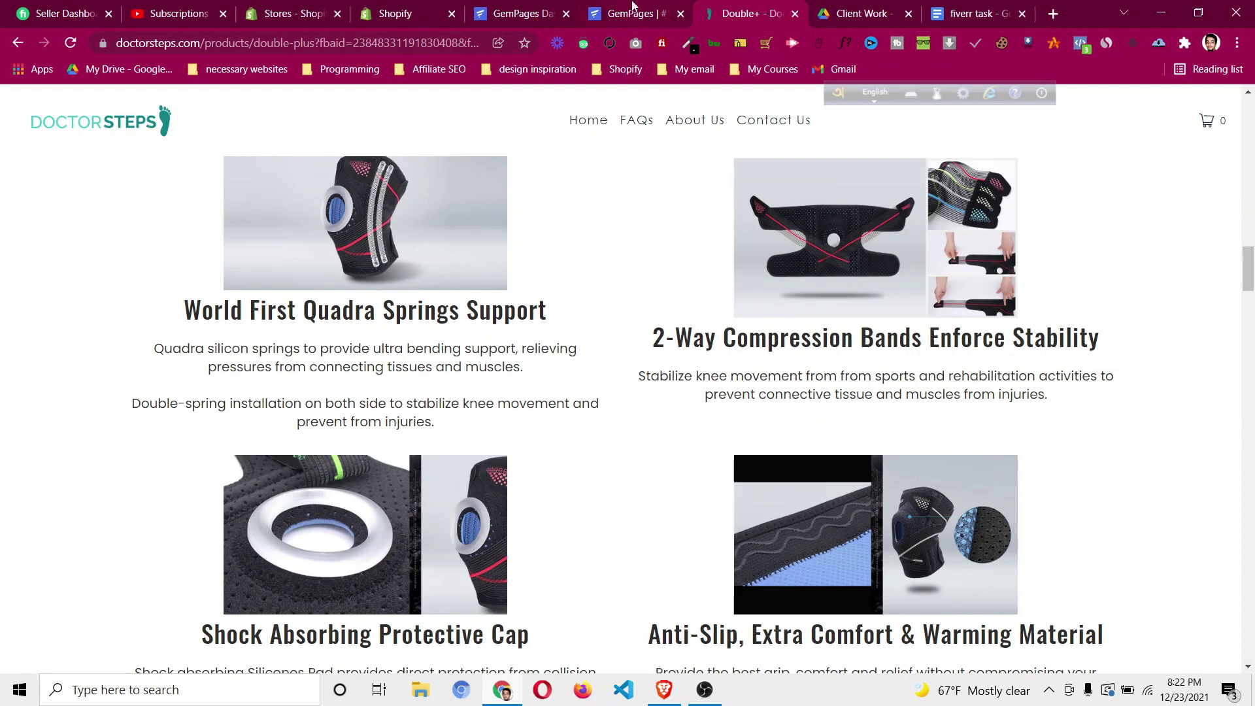
pyautogui.click(633, 10)
pyautogui.scroll(-3, 345, 513)
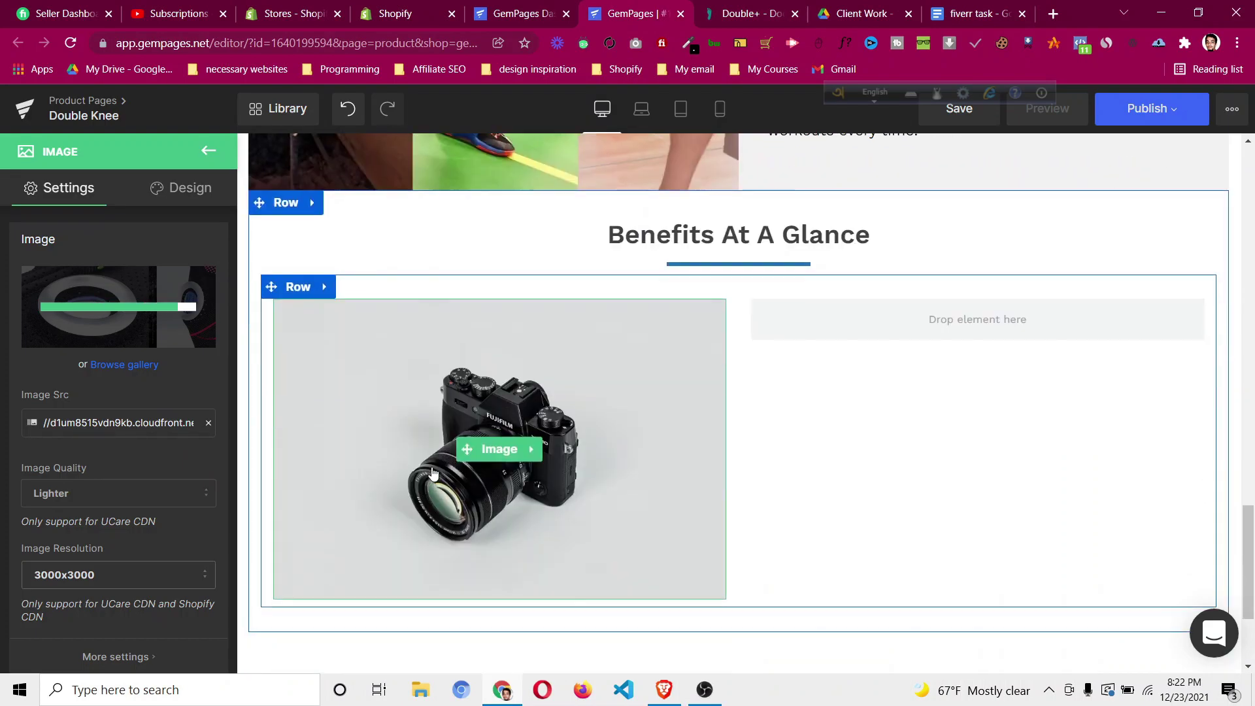
pyautogui.click(733, 15)
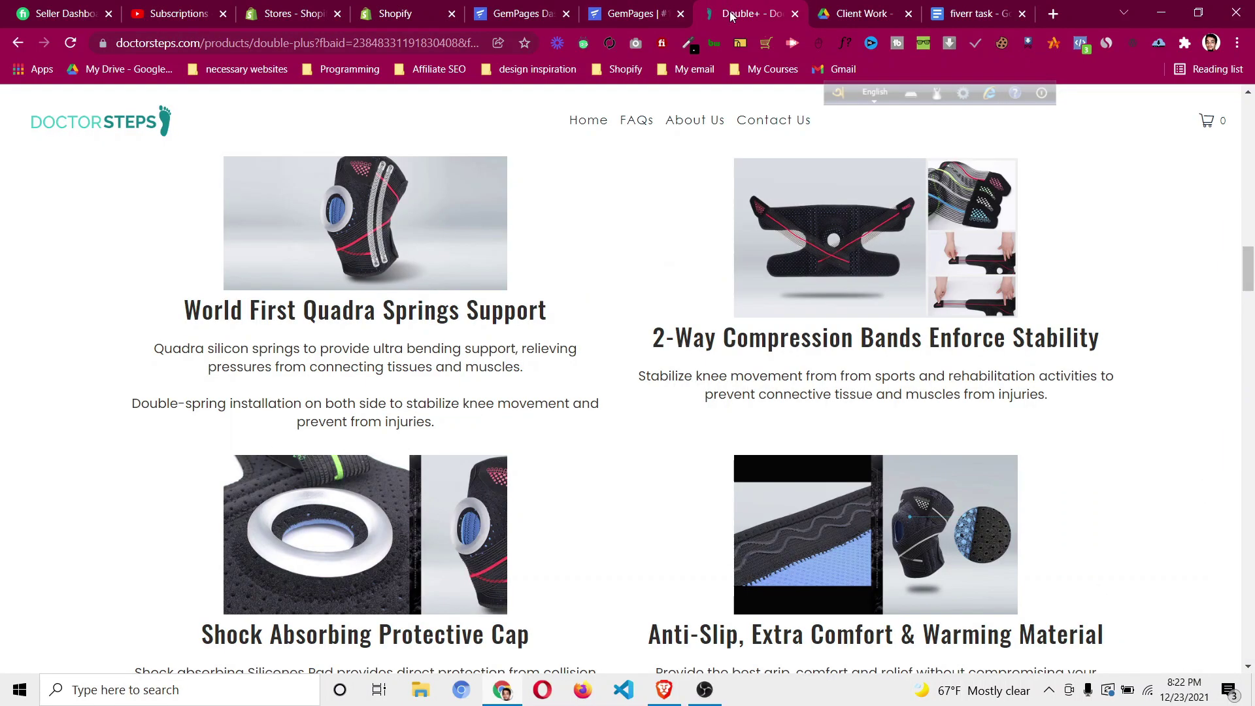
pyautogui.scroll(-1, 686, 162)
pyautogui.scroll(2, 661, 129)
pyautogui.scroll(1, 401, 387)
pyautogui.scroll(-1, 400, 387)
# In the GemPages editor, duplicate the "Perfect For a Wide Range of Uses" heading and move the copy beneath the knee cushion image.
pyautogui.click(649, 15)
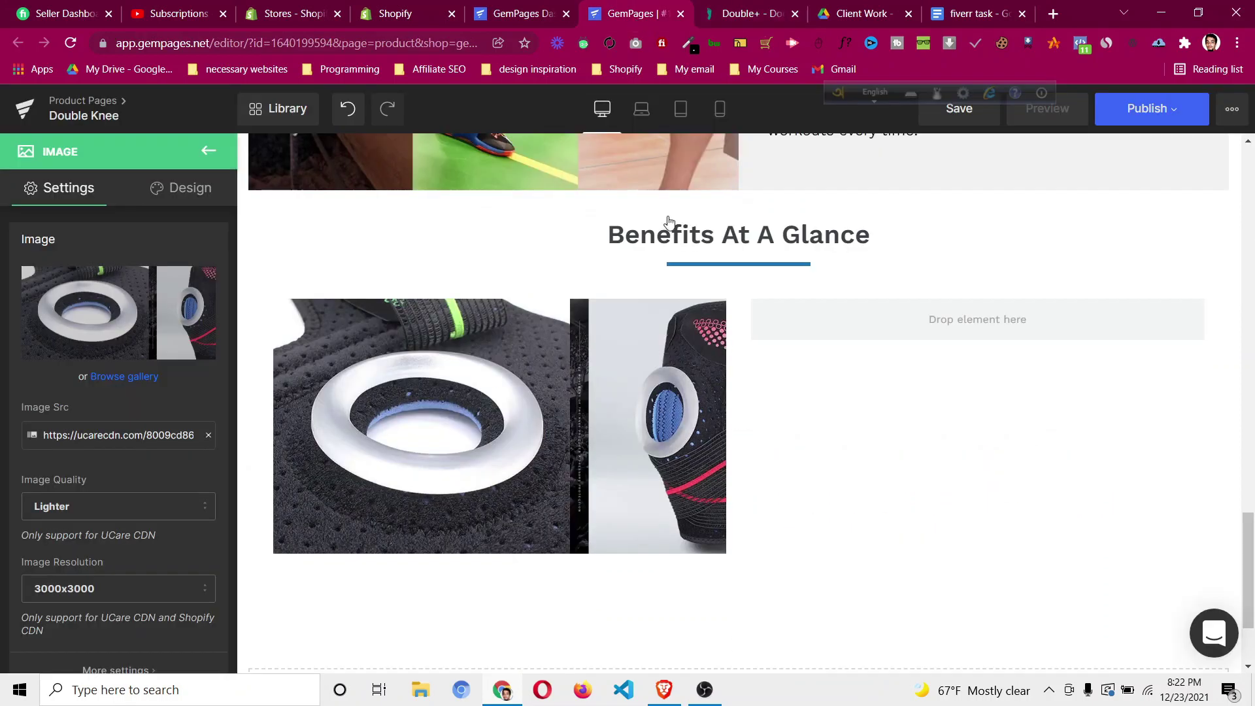
pyautogui.scroll(6, 695, 291)
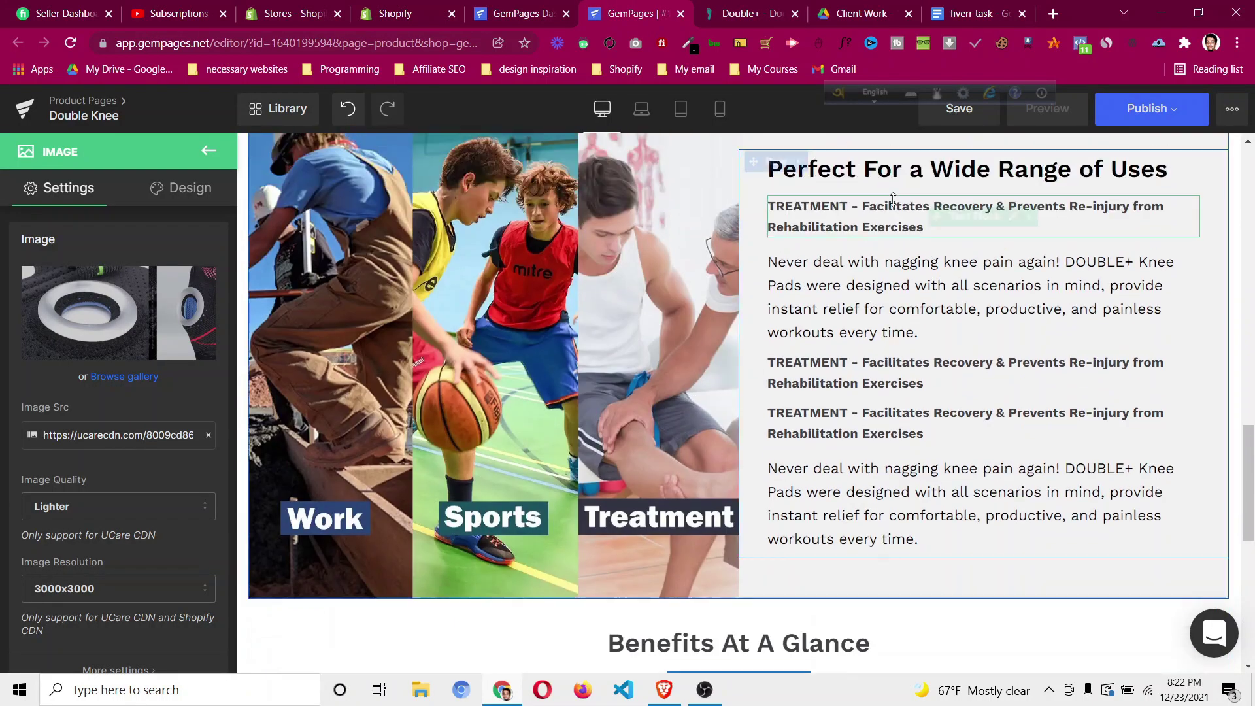
pyautogui.scroll(-3, 760, 419)
pyautogui.scroll(5, 761, 419)
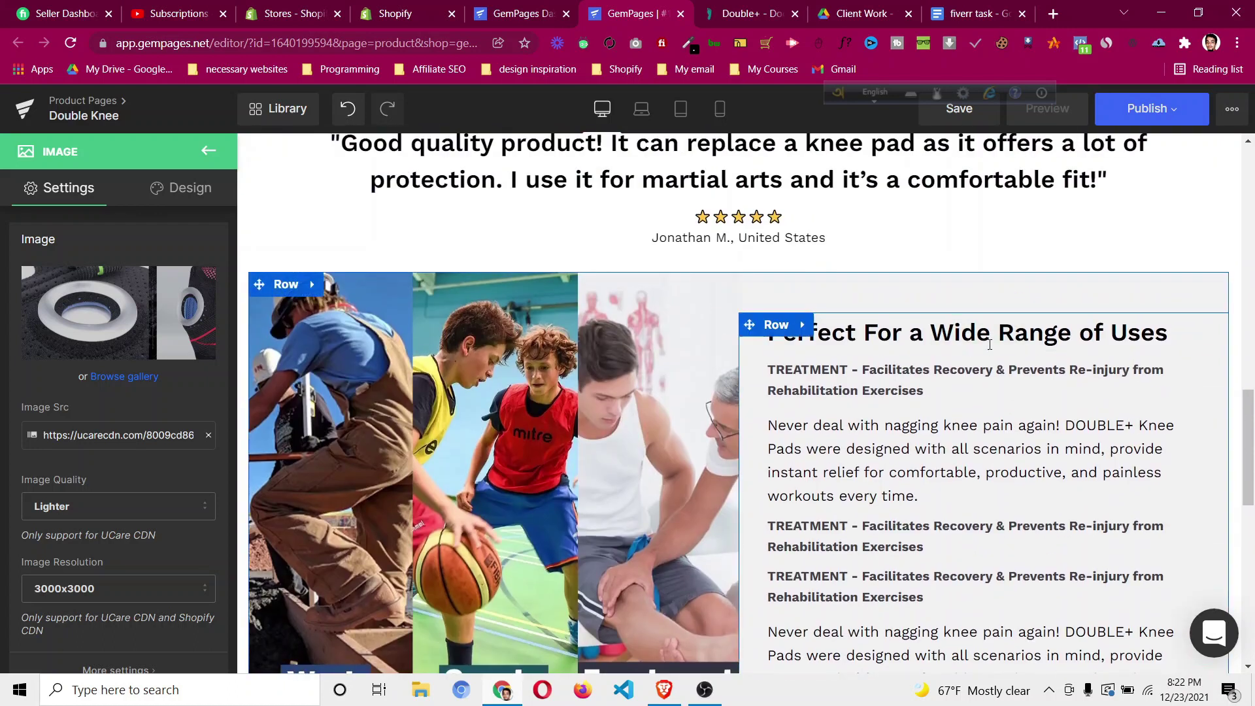
pyautogui.rightClick(991, 342)
pyautogui.click(964, 499)
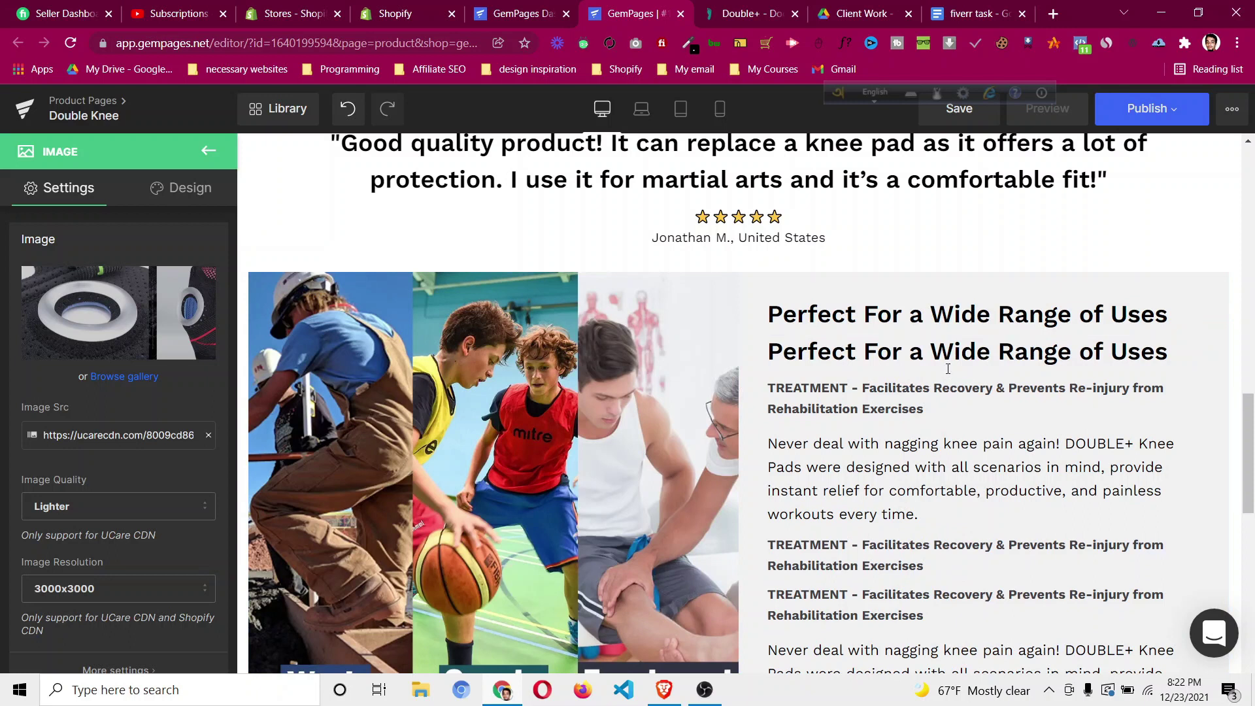
pyautogui.moveTo(820, 556); pyautogui.dragTo(655, 654)
pyautogui.moveTo(778, 616); pyautogui.dragTo(512, 527)
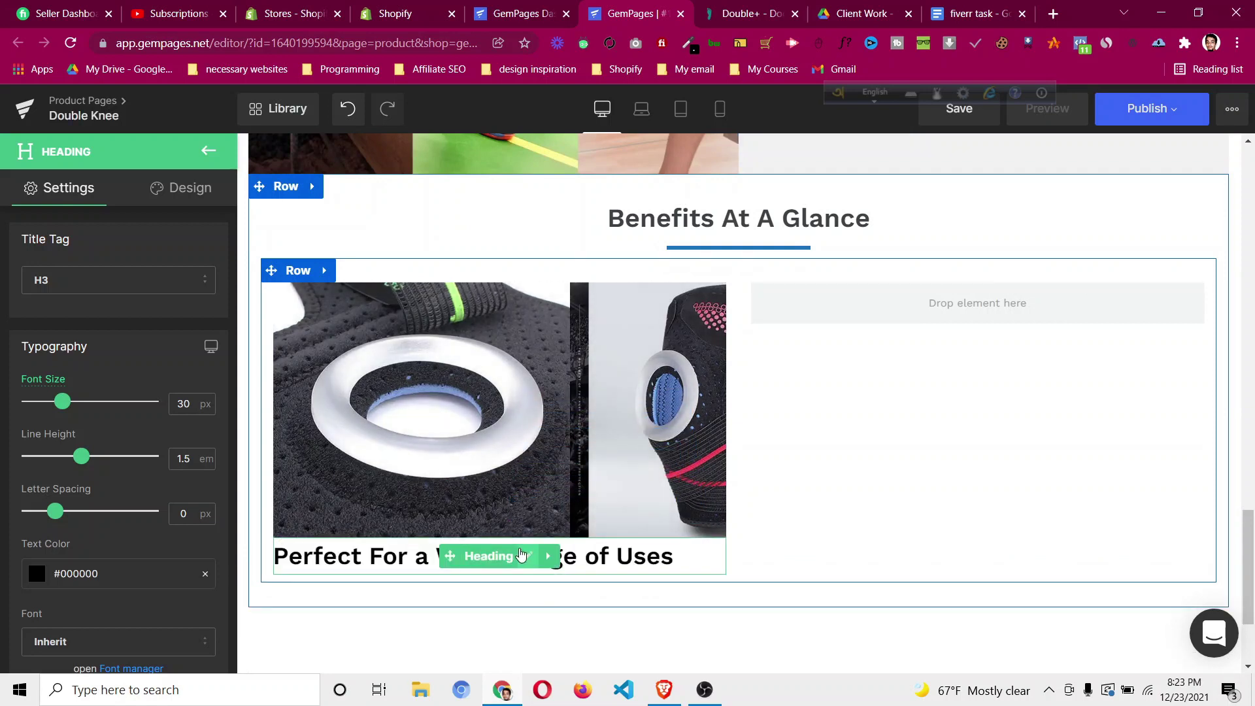
# Center-align the copied heading under the knee cushion image, matching the benefit headings on the reference page.
pyautogui.scroll(-6, 28, 504)
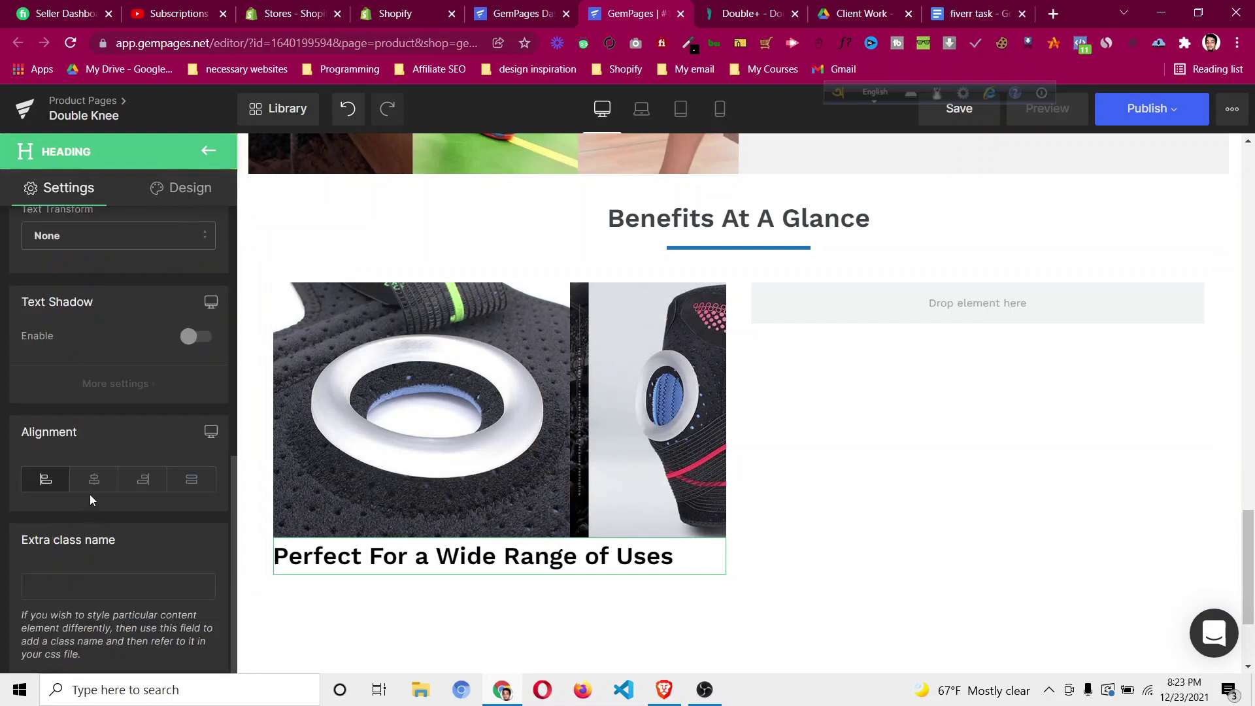
pyautogui.click(724, 17)
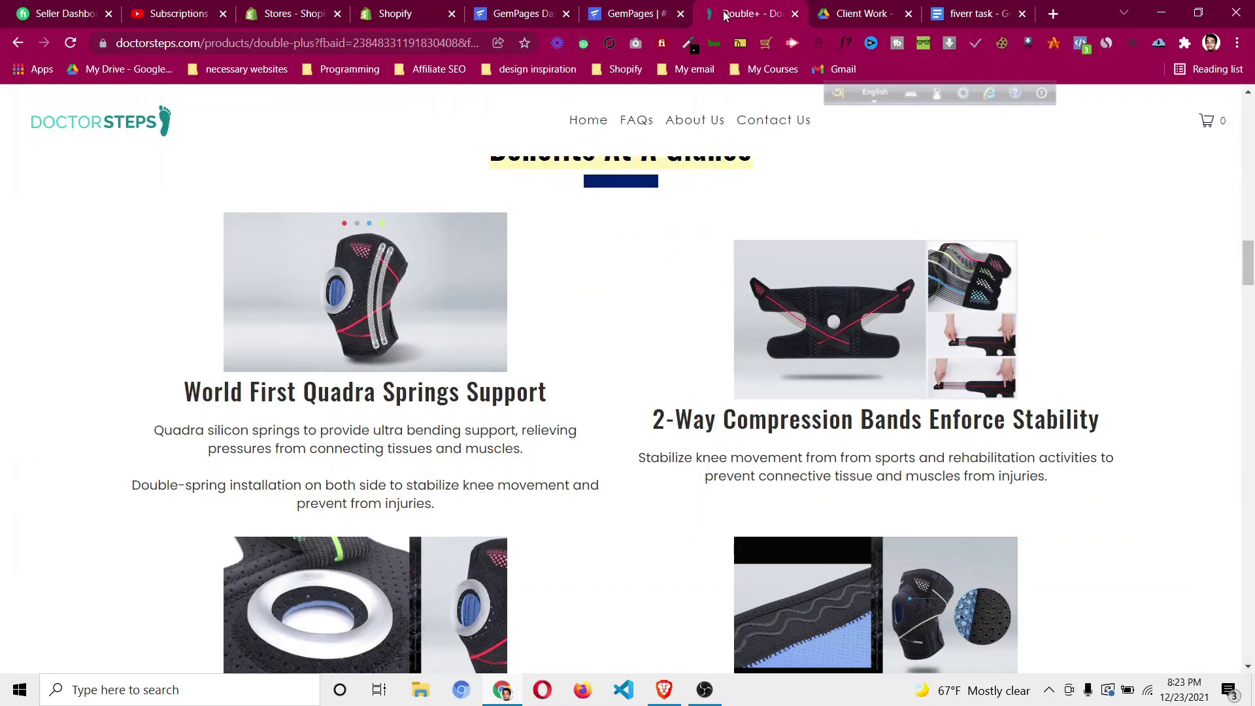
pyautogui.click(640, 13)
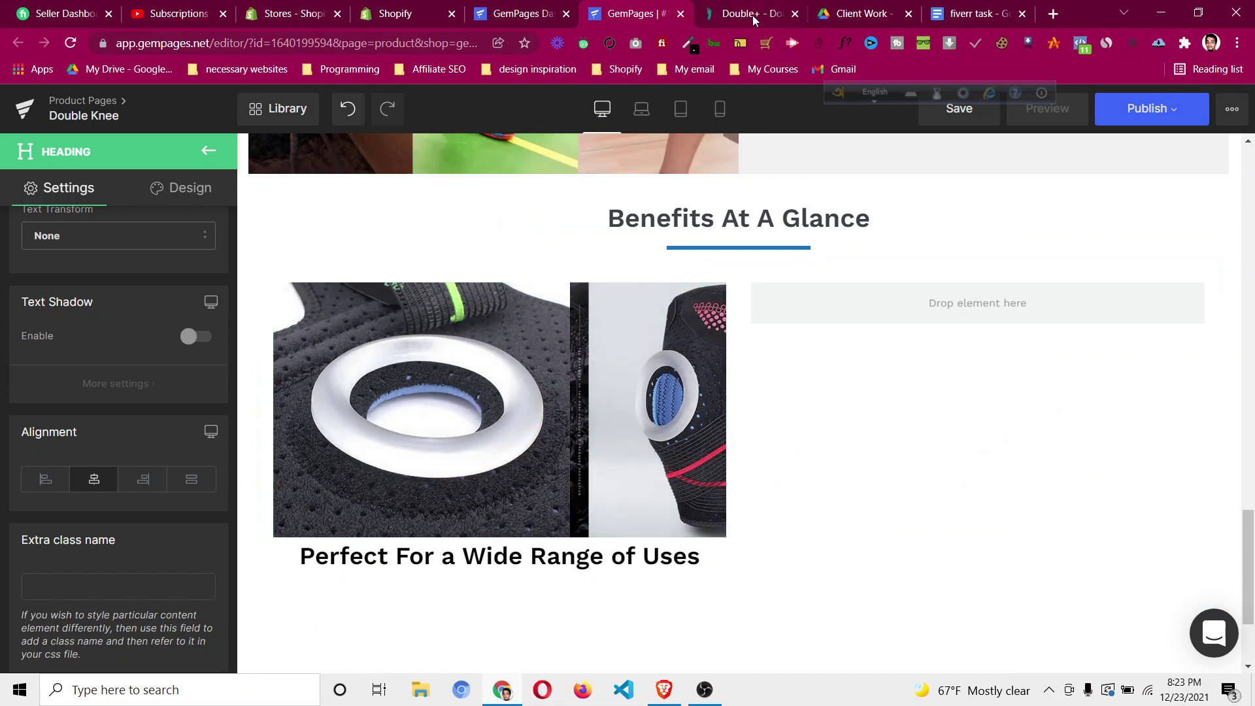
pyautogui.hotkey('ctrl', 'Tab')
pyautogui.scroll(-3, 448, 366)
pyautogui.click(656, 13)
# Set the knee cushion image's width to 80%, keeping its height on auto.
pyautogui.click(512, 418)
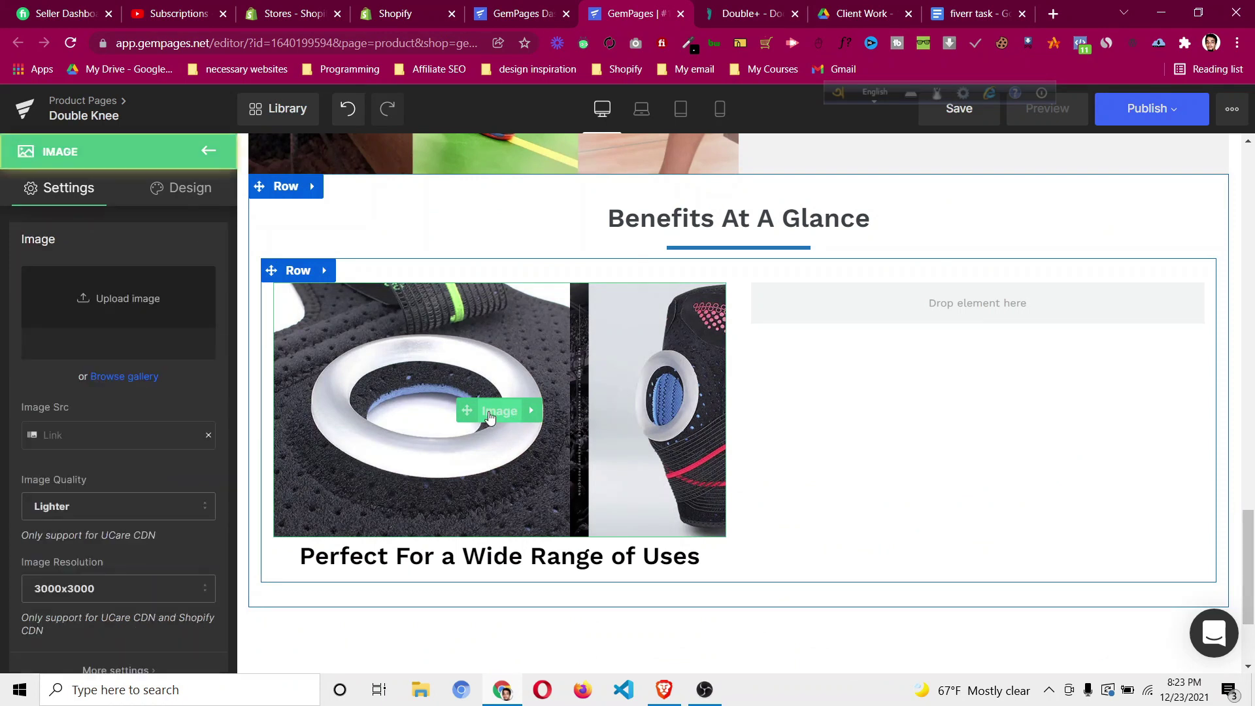
pyautogui.scroll(-5, 163, 387)
pyautogui.click(59, 368)
pyautogui.press('Down')
pyautogui.press('Down')
pyautogui.press('Down')
pyautogui.press('Down')
pyautogui.press('Down')
pyautogui.press('Down')
pyautogui.press('Down')
pyautogui.press('Down')
pyautogui.press('Down')
pyautogui.press('Down')
pyautogui.press('Down')
pyautogui.press('Down')
pyautogui.press('Down')
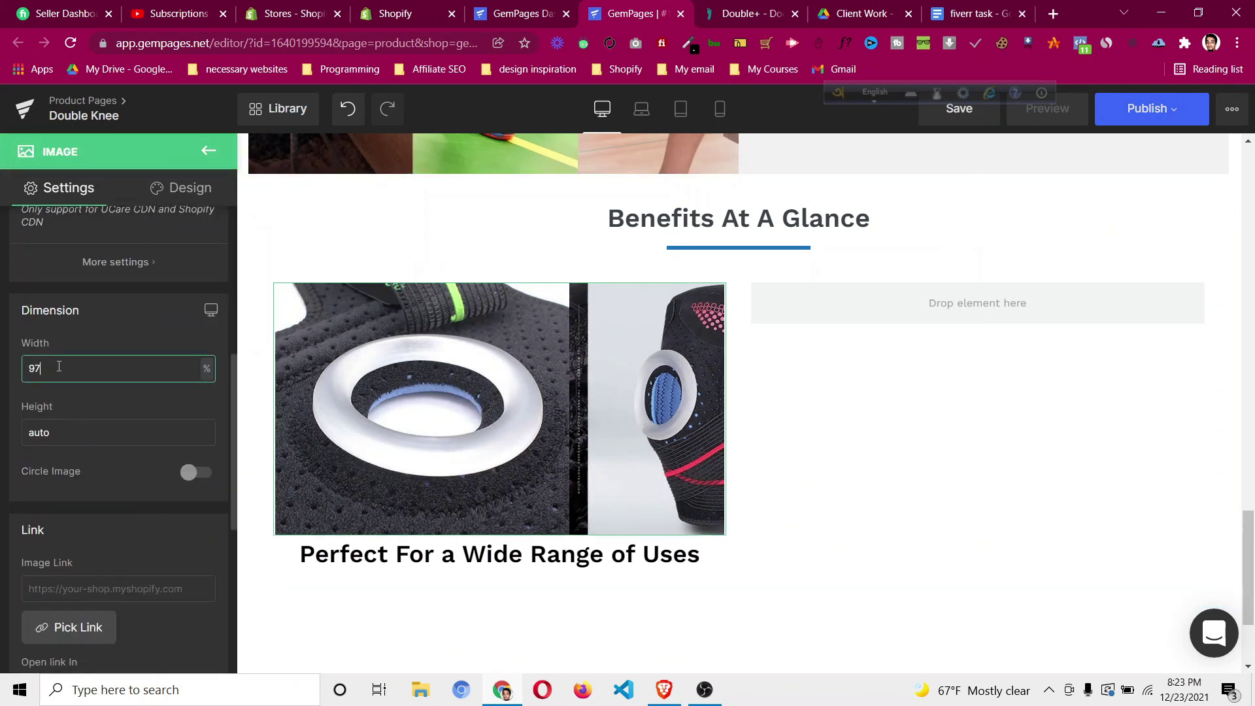
pyautogui.press('Down')
pyautogui.press('Down')
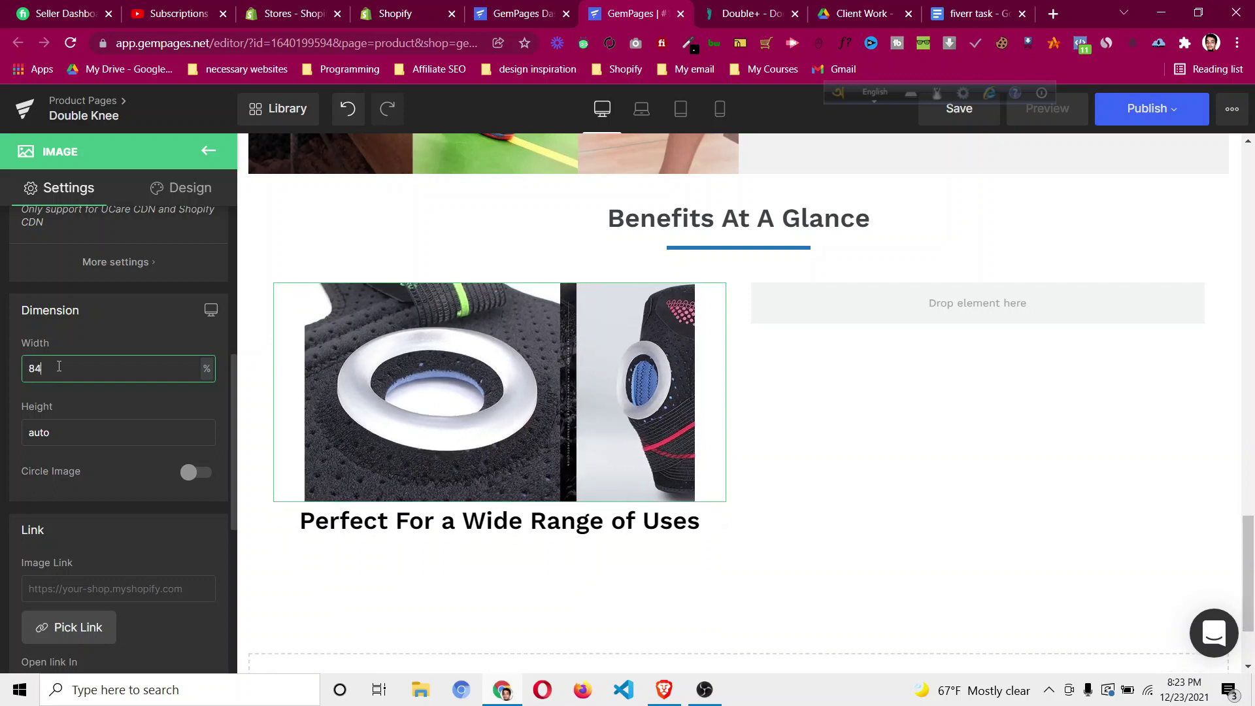
pyautogui.press('Down')
pyautogui.press('Down')
pyautogui.press('Down')
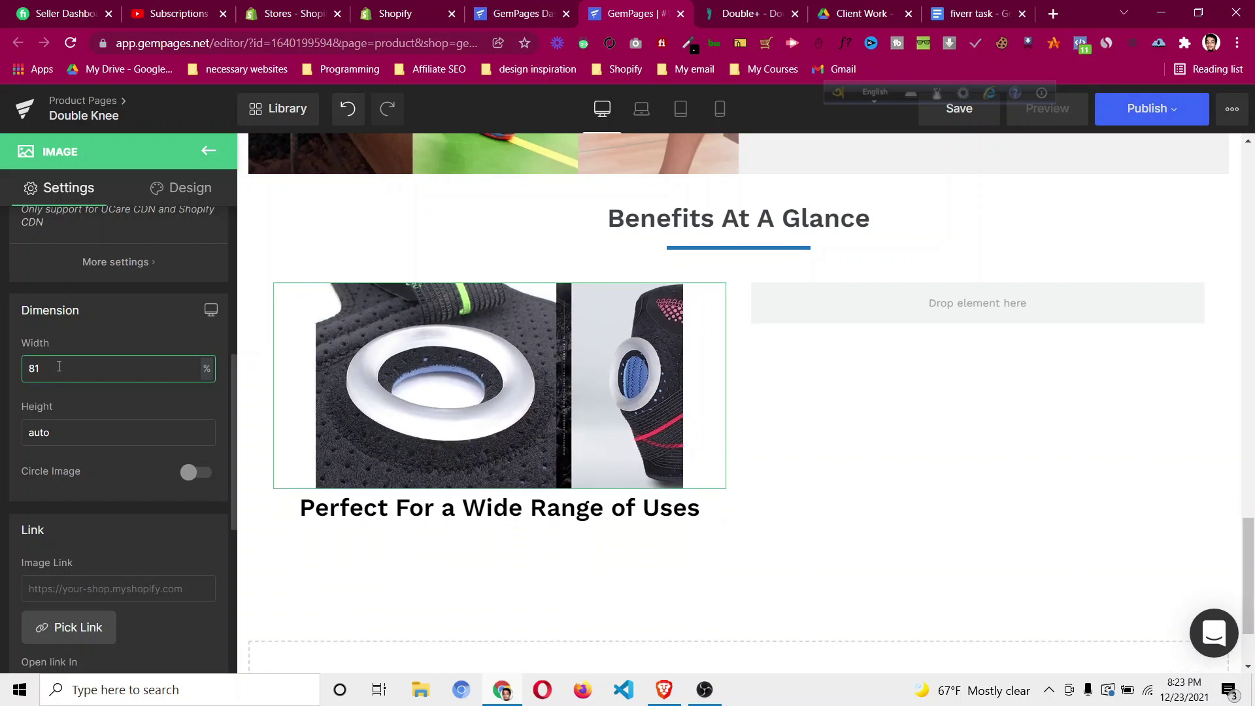
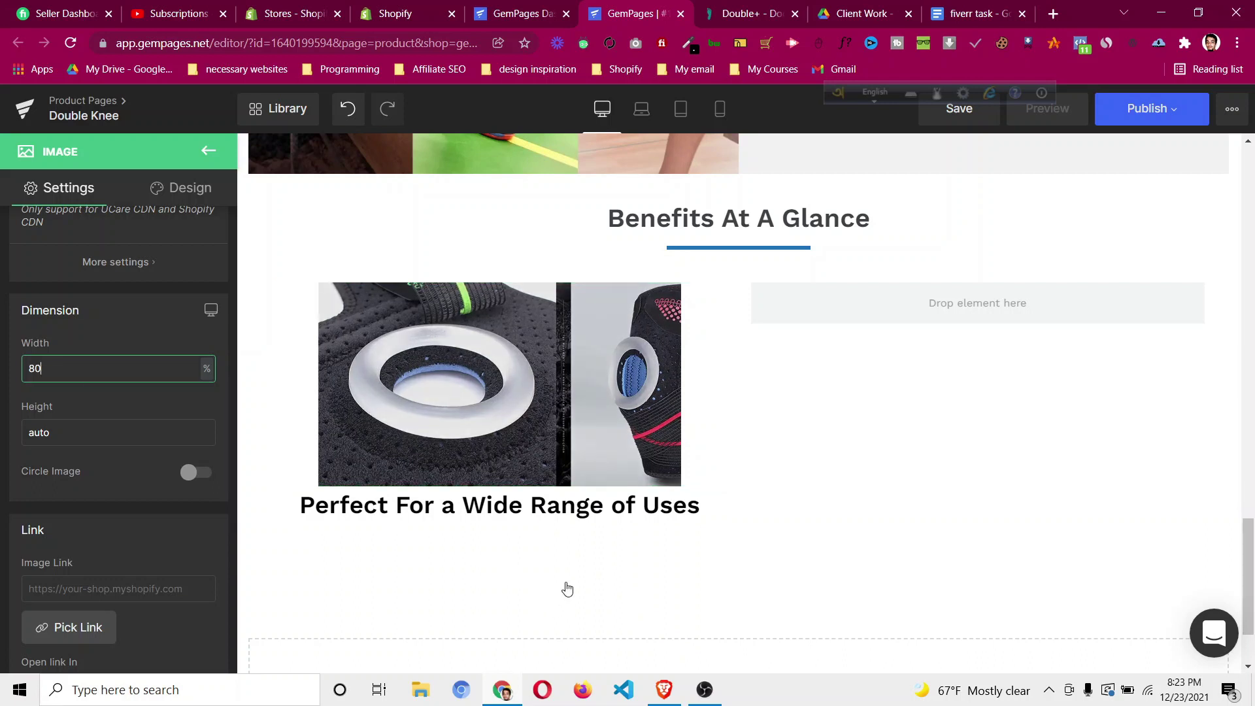
pyautogui.scroll(6, 818, 228)
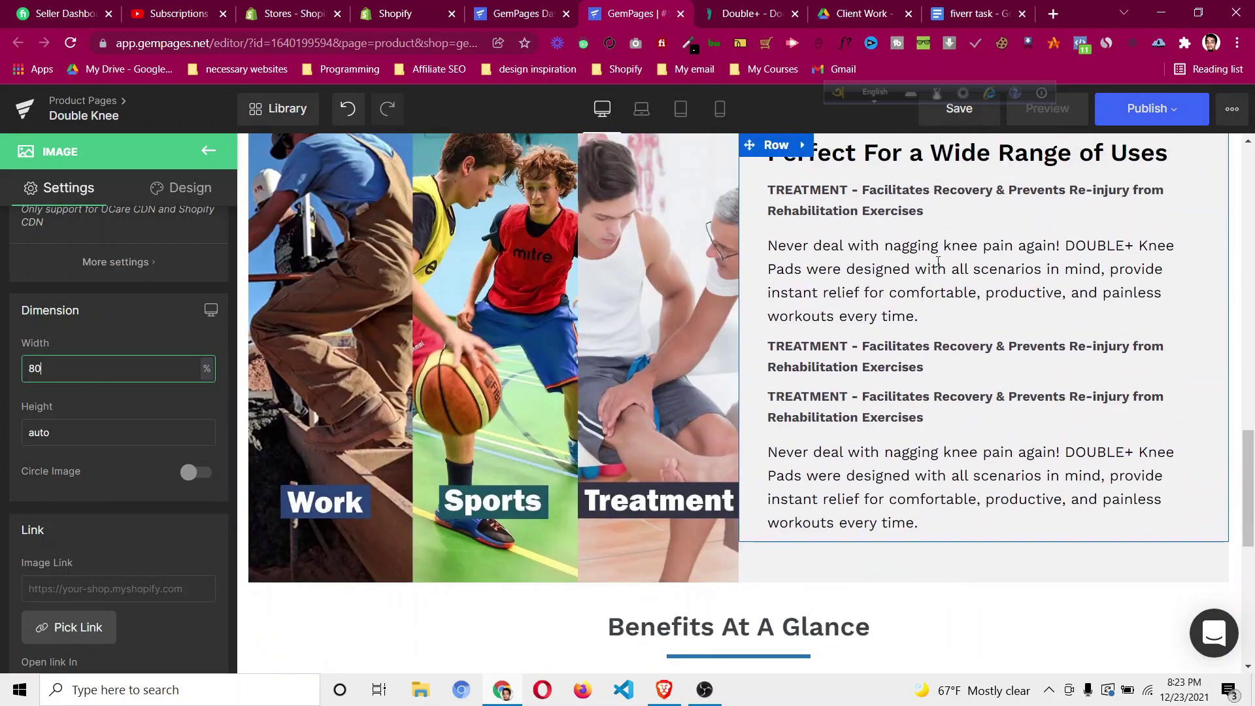
# Duplicate the "Never deal with nagging knee pain again!" text block and move the copy beneath the heading under the knee cushion image.
pyautogui.rightClick(947, 282)
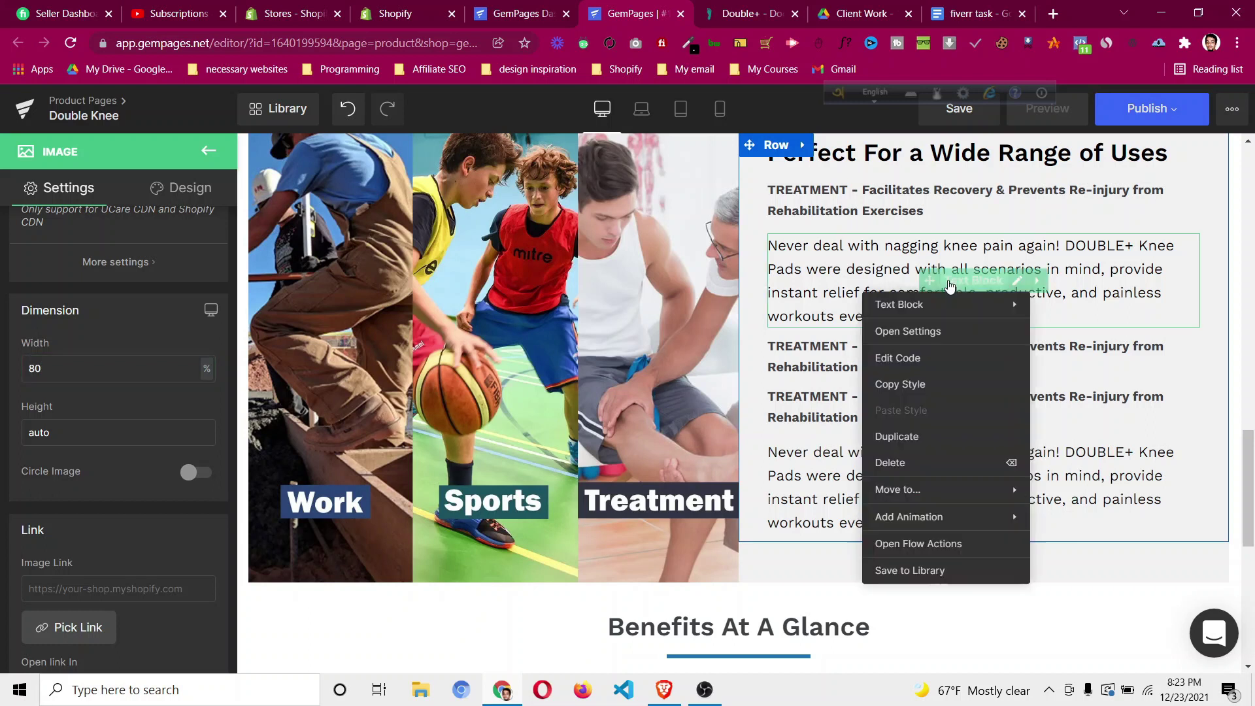
pyautogui.click(928, 439)
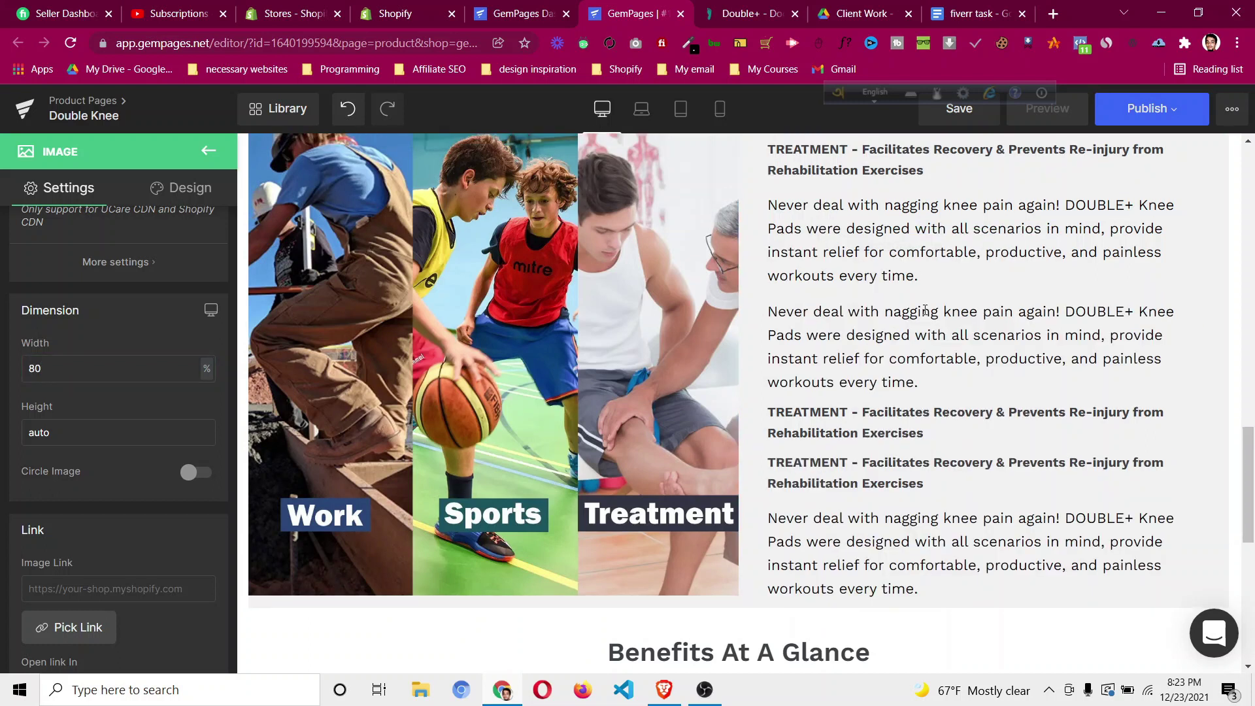
pyautogui.moveTo(848, 471); pyautogui.dragTo(492, 442)
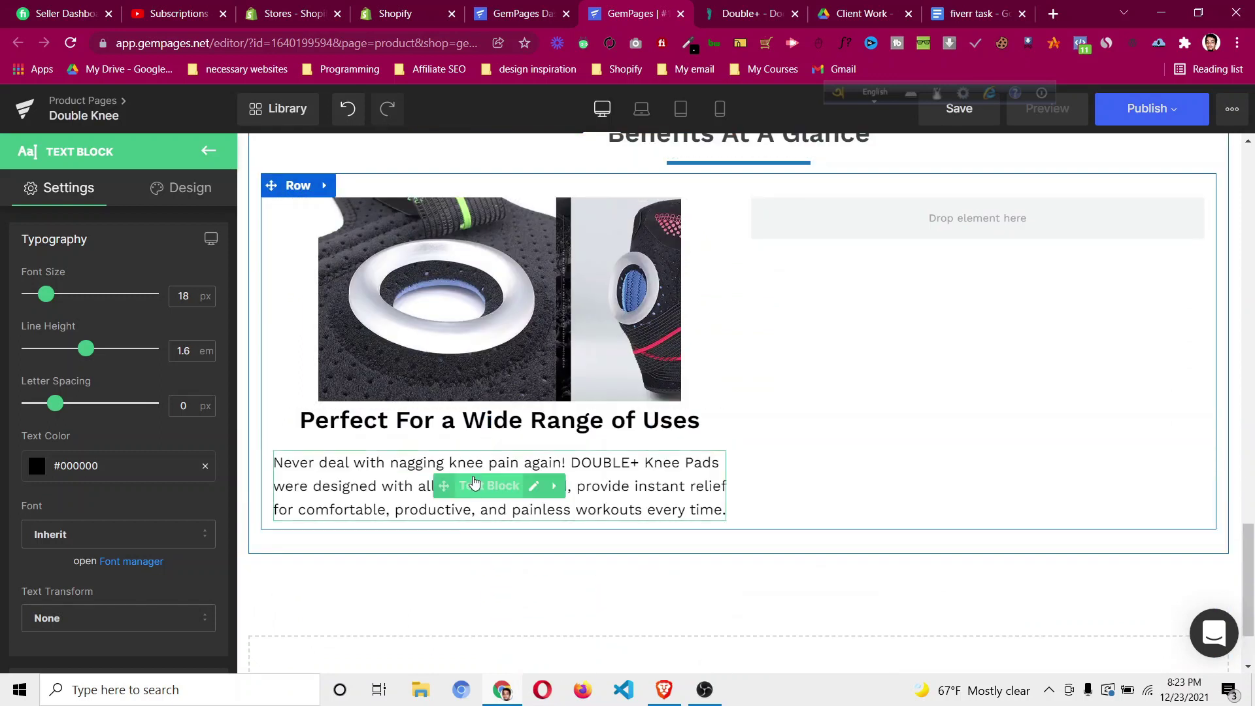
# Compare with the reference page's benefit descriptions and set the copied description's font size to 16 px.
pyautogui.click(736, 16)
pyautogui.scroll(-3, 332, 546)
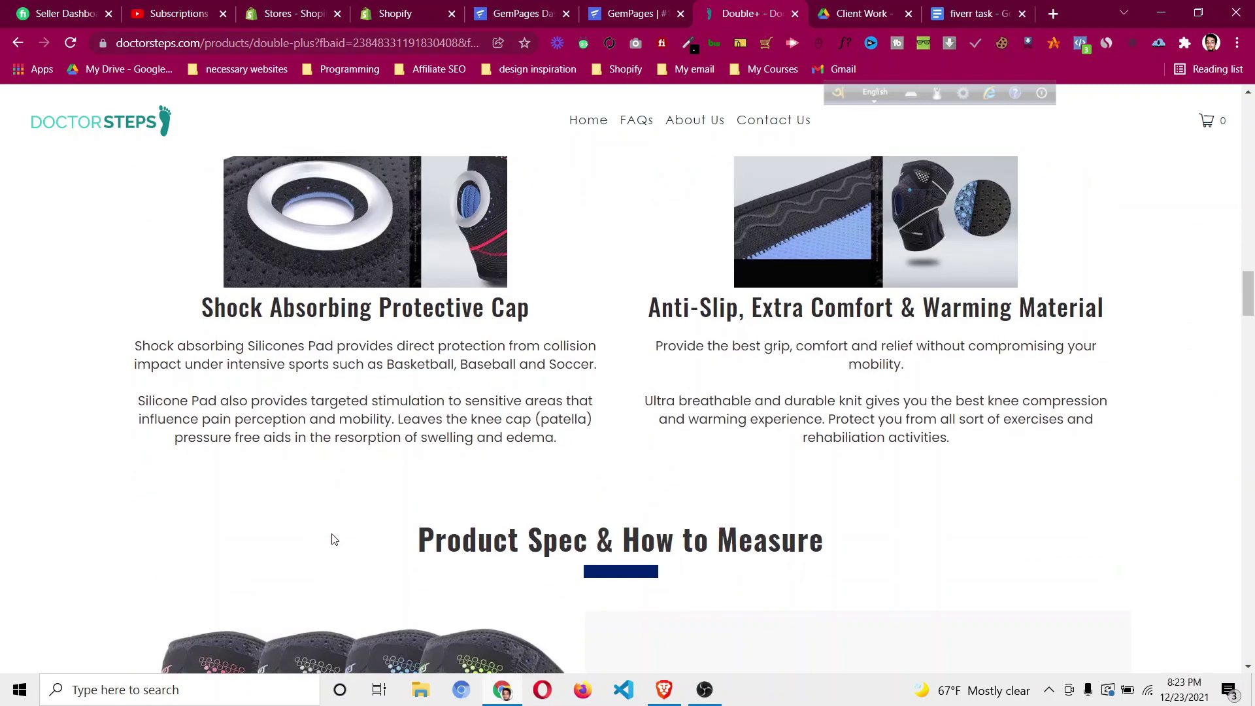
pyautogui.click(640, 21)
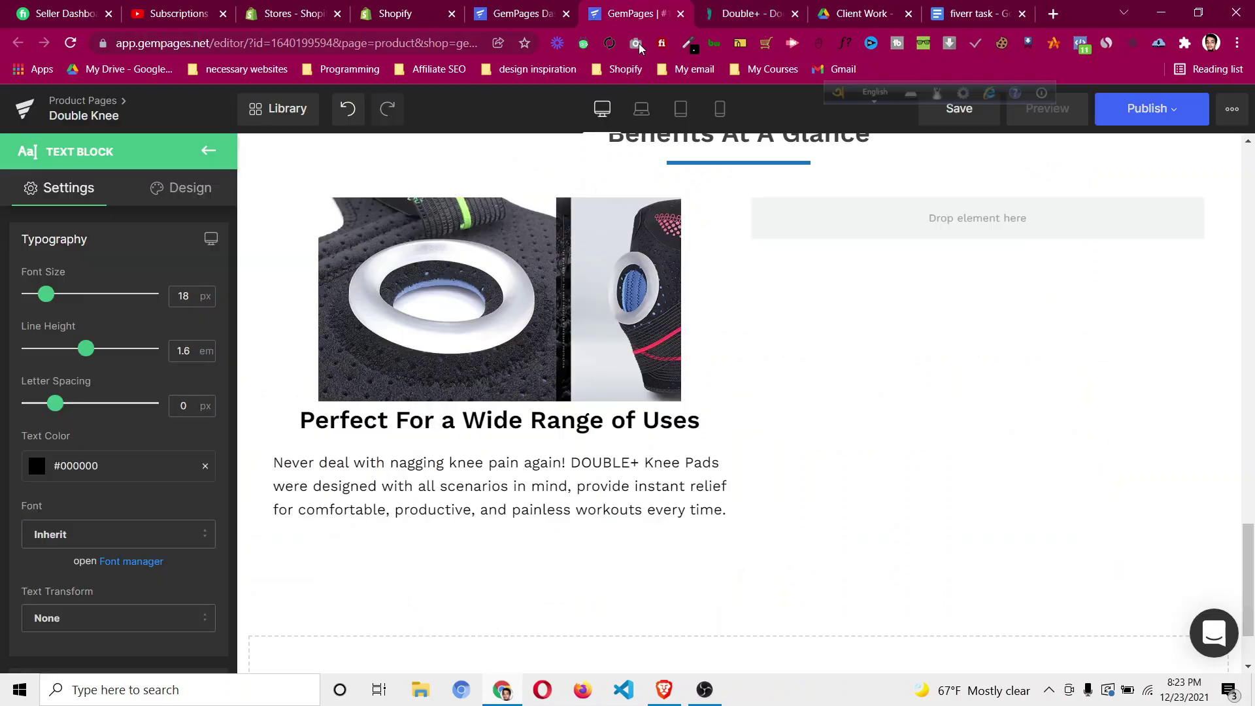
pyautogui.click(184, 296)
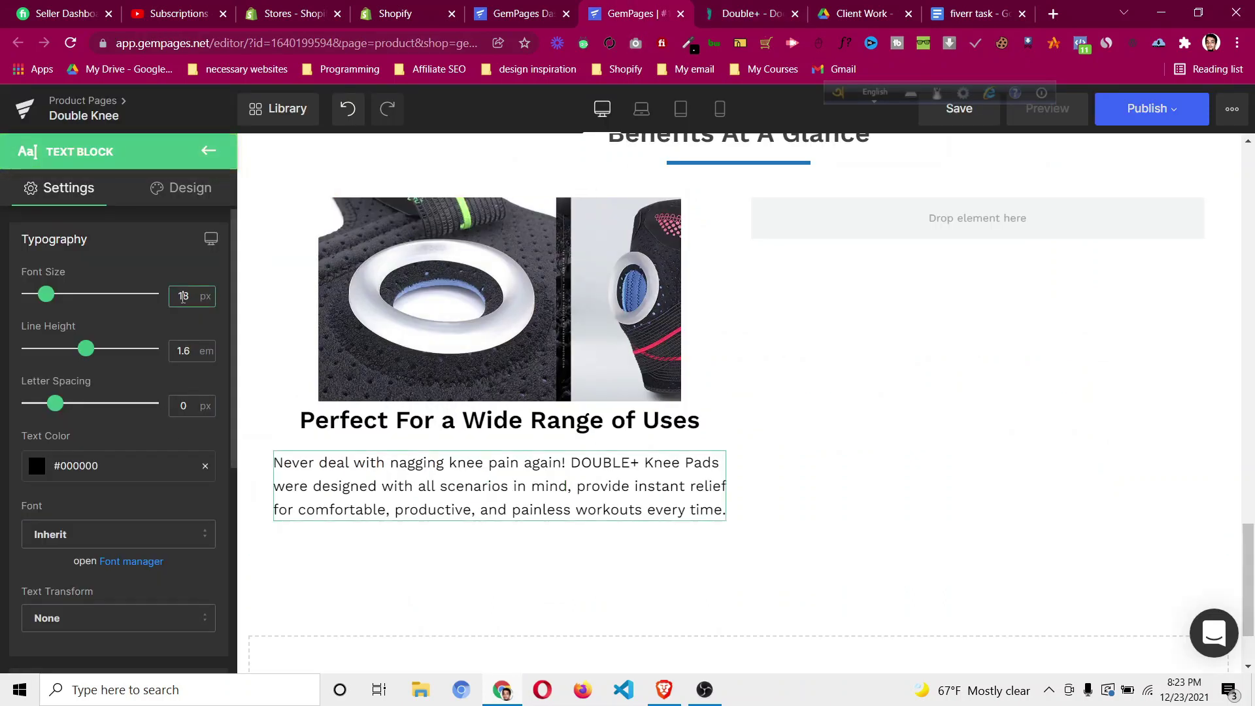
# Set the top margin of the description under the knee cushion heading to 5 px.
pyautogui.click(194, 191)
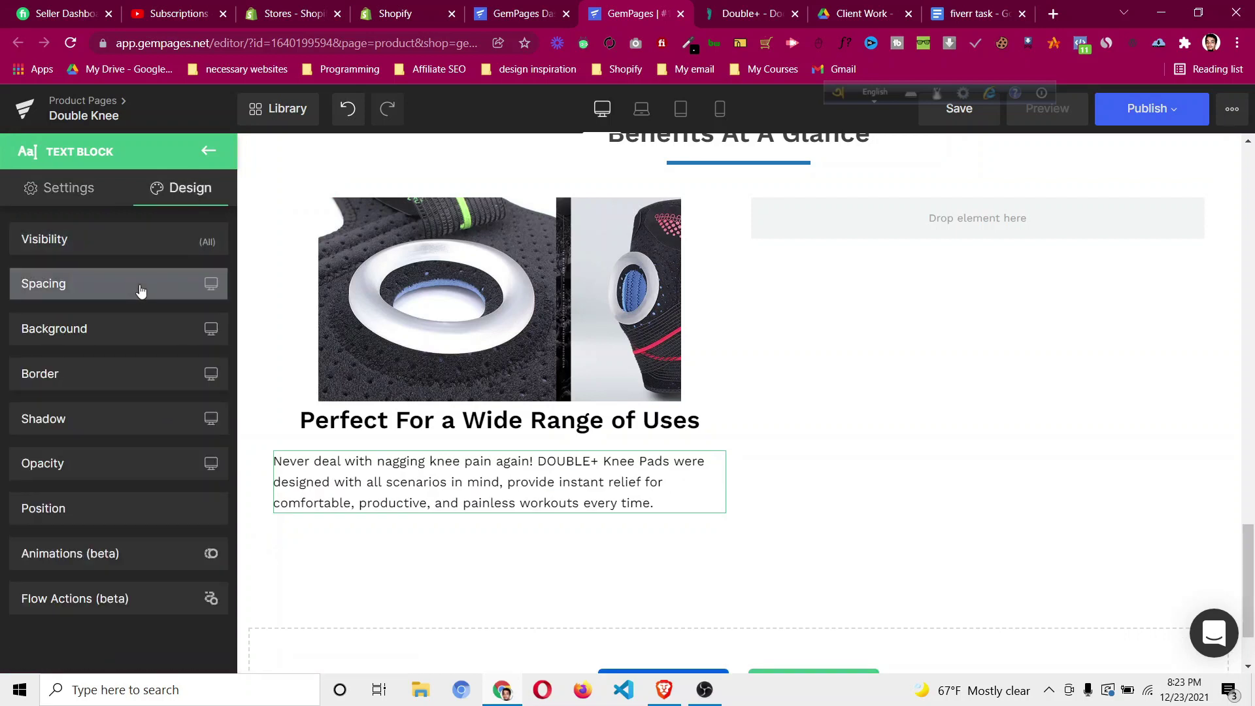
pyautogui.click(142, 289)
pyautogui.click(126, 340)
pyautogui.press('Down')
pyautogui.press('Down')
pyautogui.press('Down')
pyautogui.press('Down')
pyautogui.press('Down')
pyautogui.press('Down')
pyautogui.press('Down')
pyautogui.press('Down')
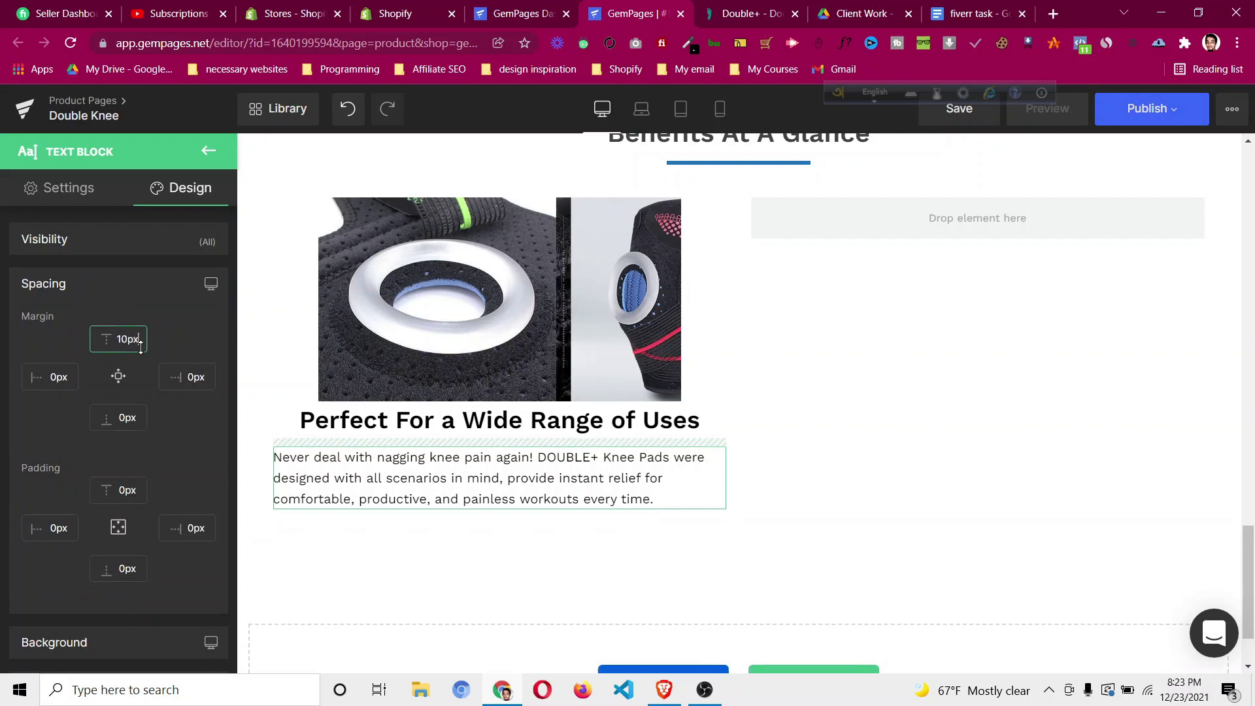
pyautogui.press('Down')
pyautogui.press('Down')
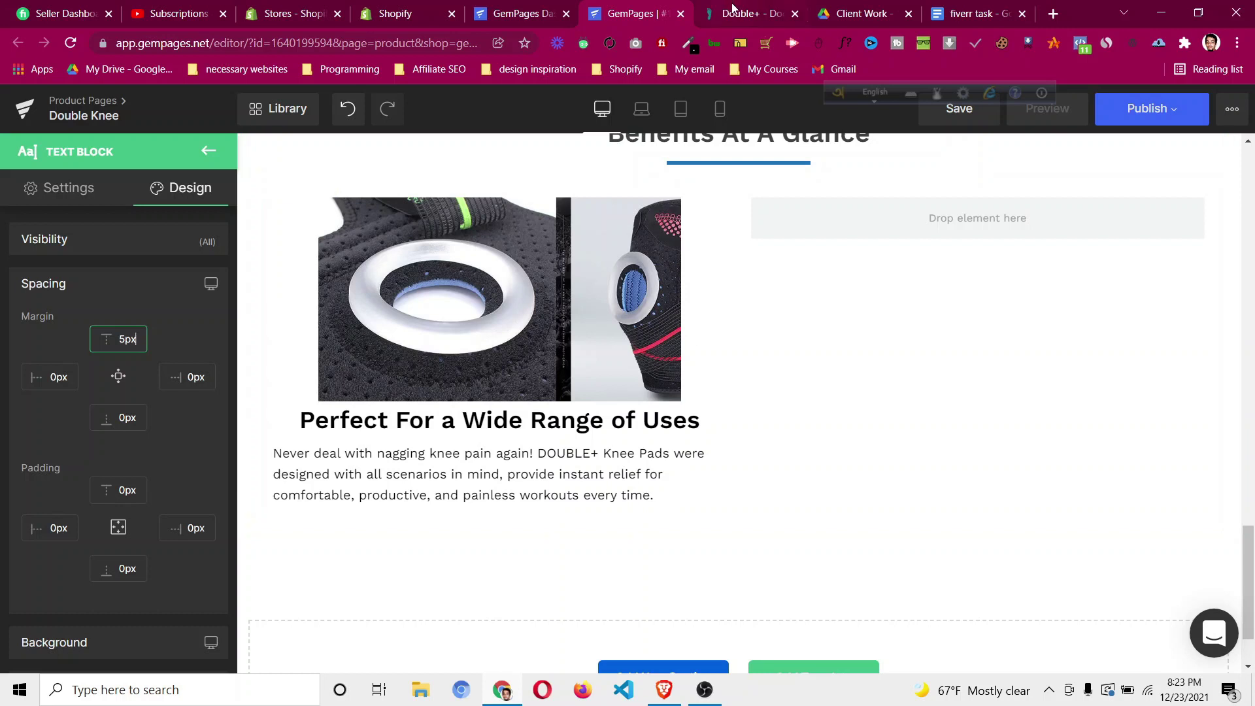
# Copy the "Silicone Pad also provides targeted stimulation" paragraph from the reference page and paste it as plain text below the description, separated by a blank line.
pyautogui.hotkey('ctrl', 'Tab')
pyautogui.moveTo(139, 400); pyautogui.dragTo(602, 462)
pyautogui.rightClick(501, 428)
pyautogui.click(523, 439)
pyautogui.hotkey('ctrl', 'shift', 'Tab')
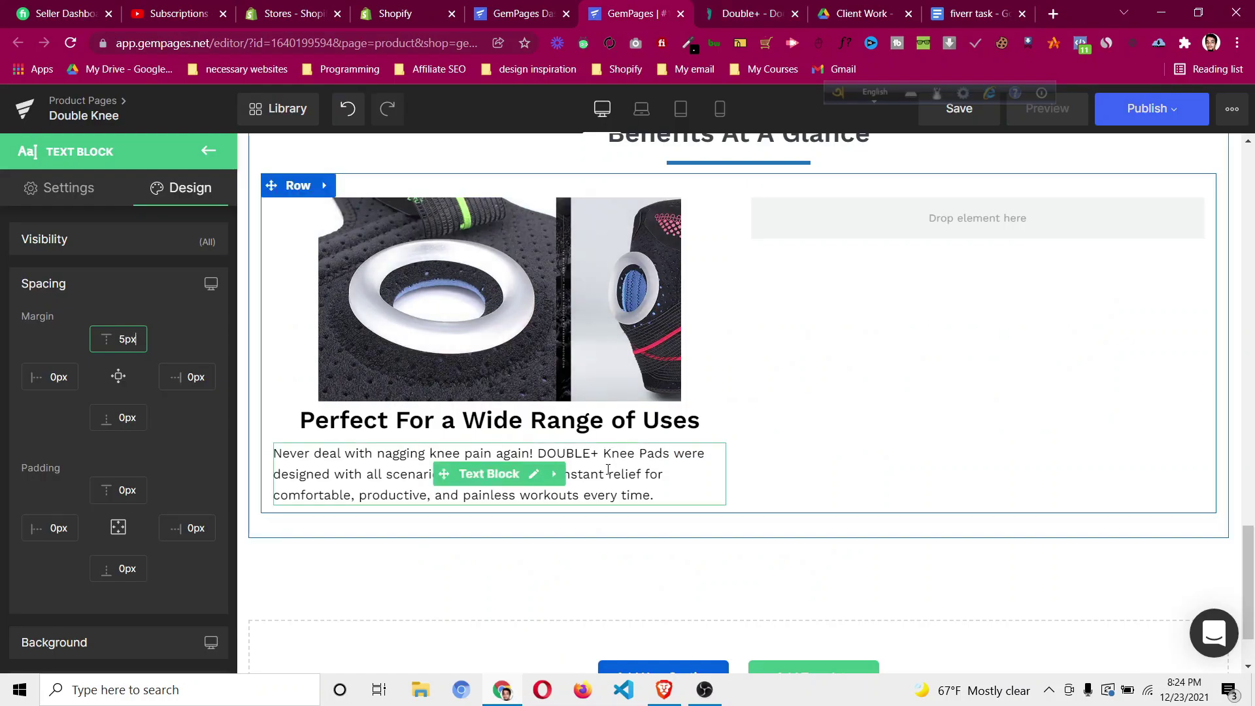
pyautogui.click(667, 496)
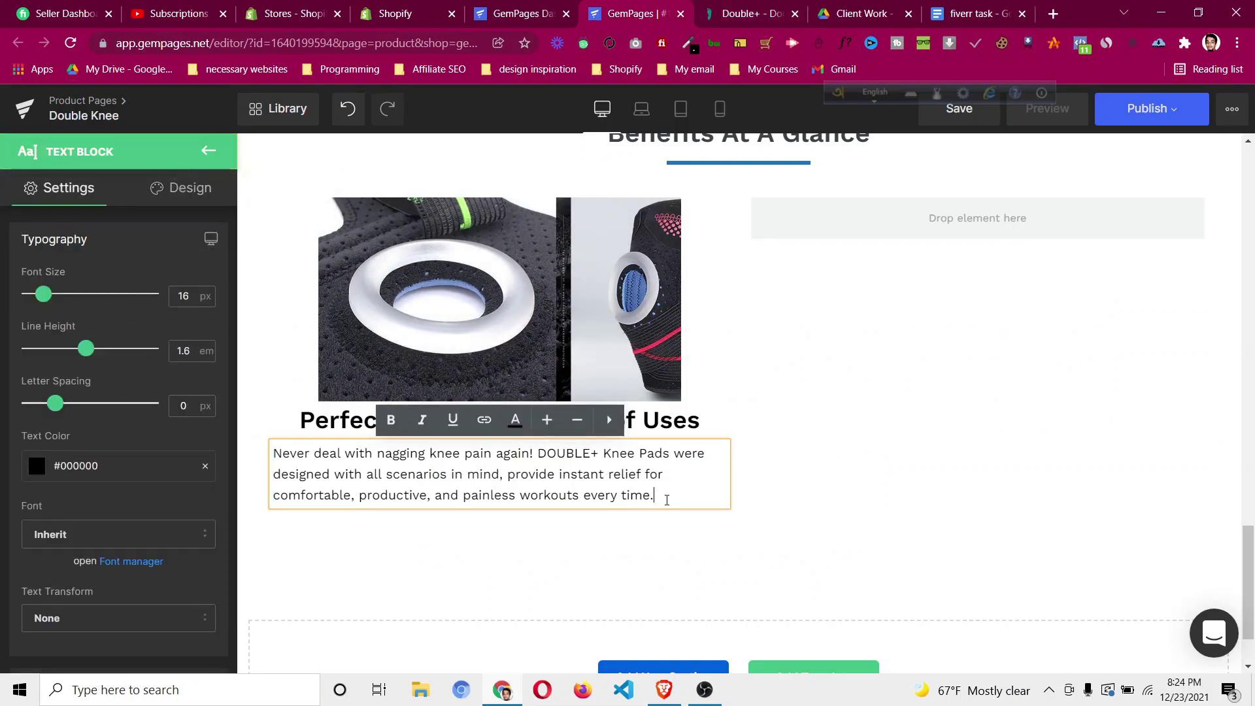
pyautogui.press('Return')
pyautogui.press('Return')
pyautogui.hotkey('ctrl', 'v')
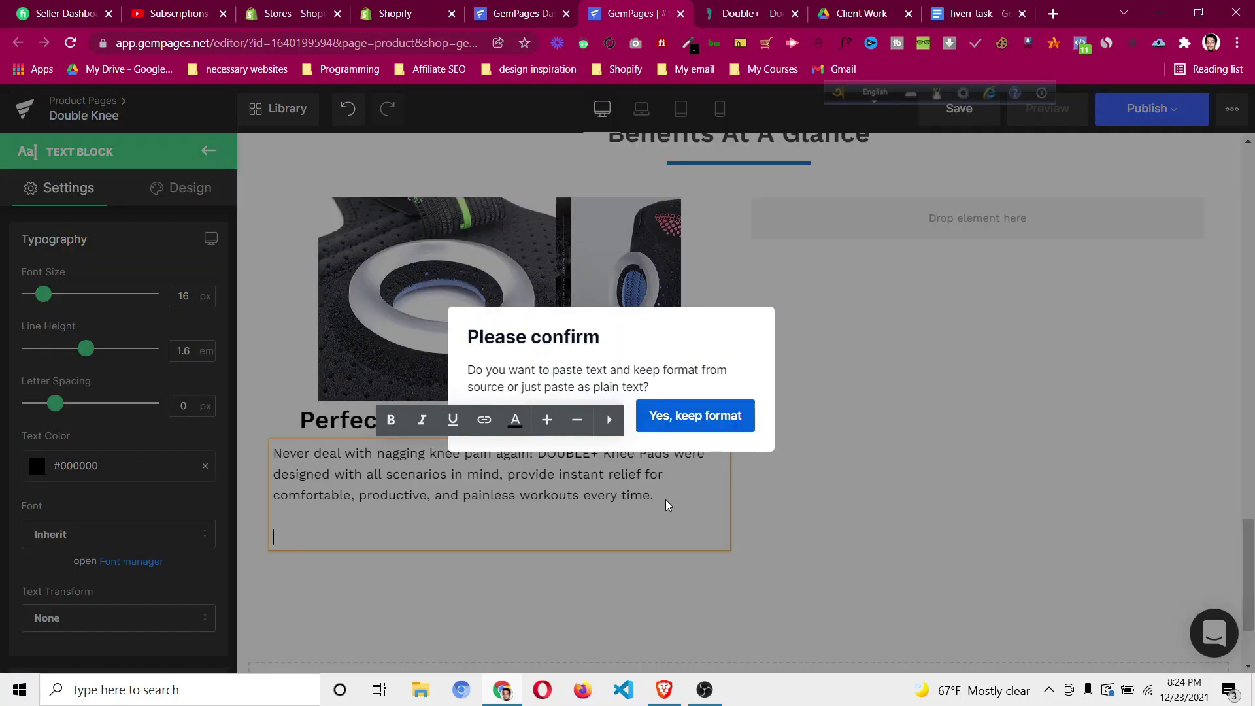
pyautogui.click(595, 408)
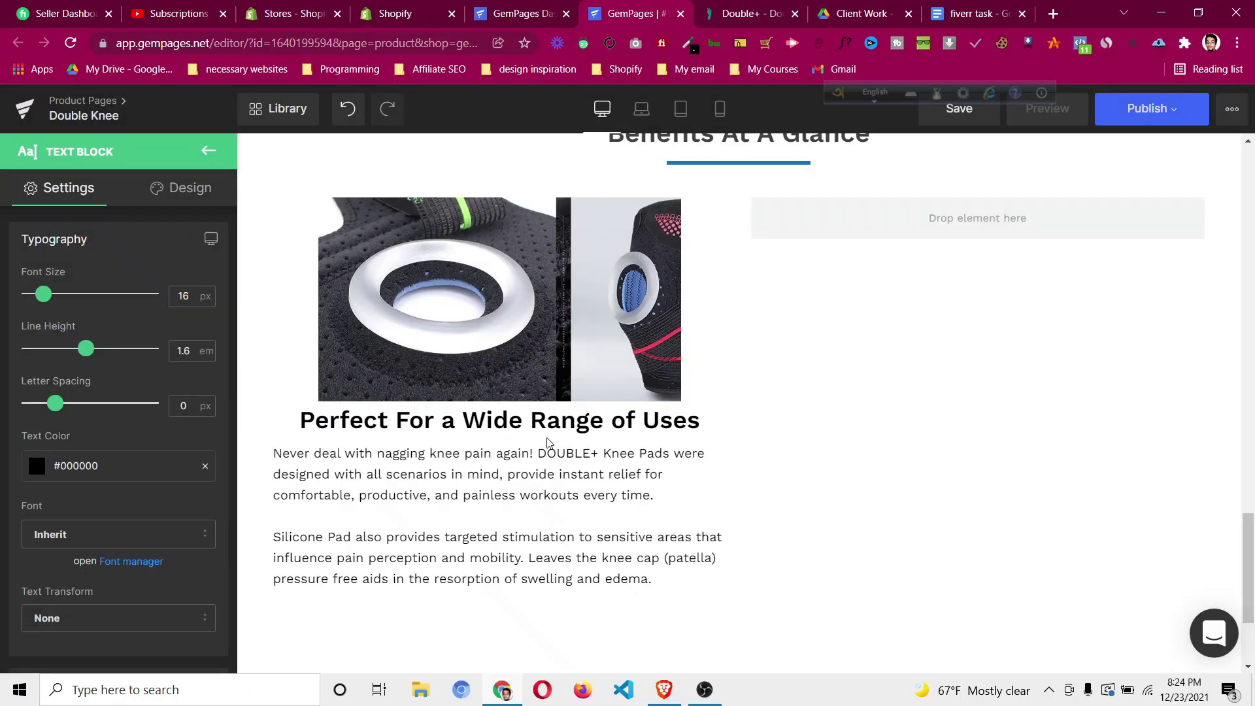
# Center-align the two-paragraph description under the knee cushion image, matching the reference page.
pyautogui.click(733, 20)
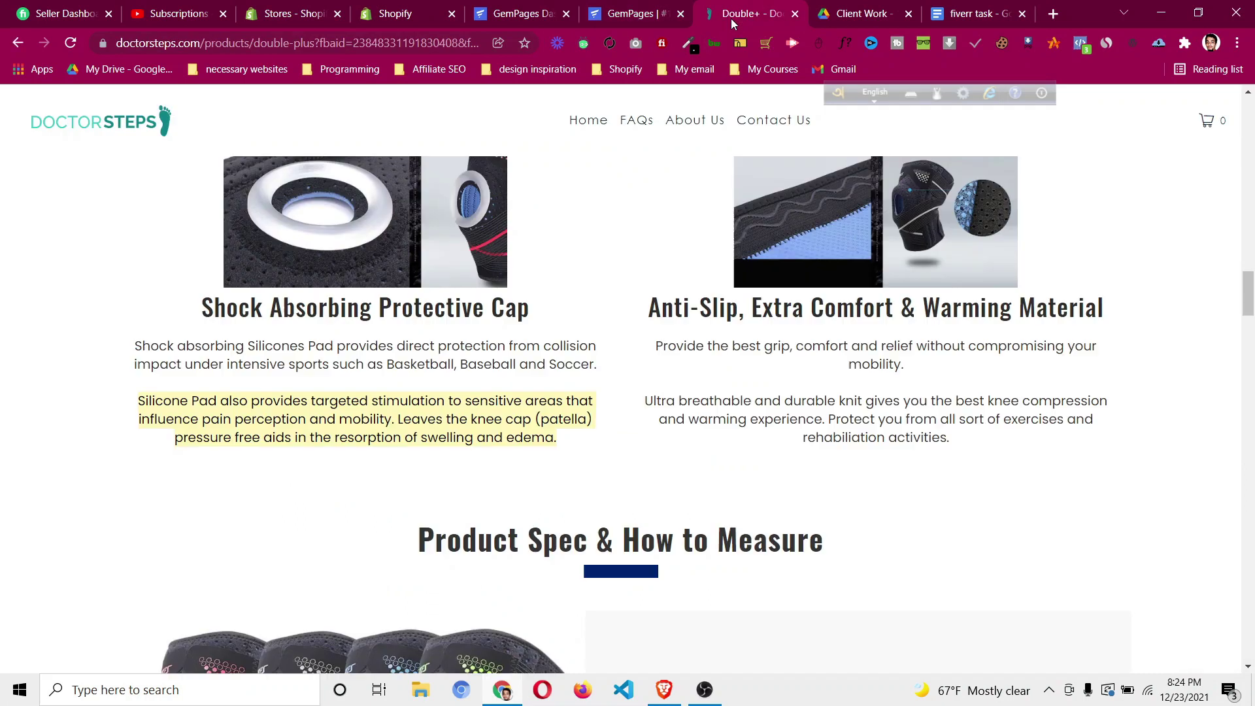
pyautogui.click(653, 17)
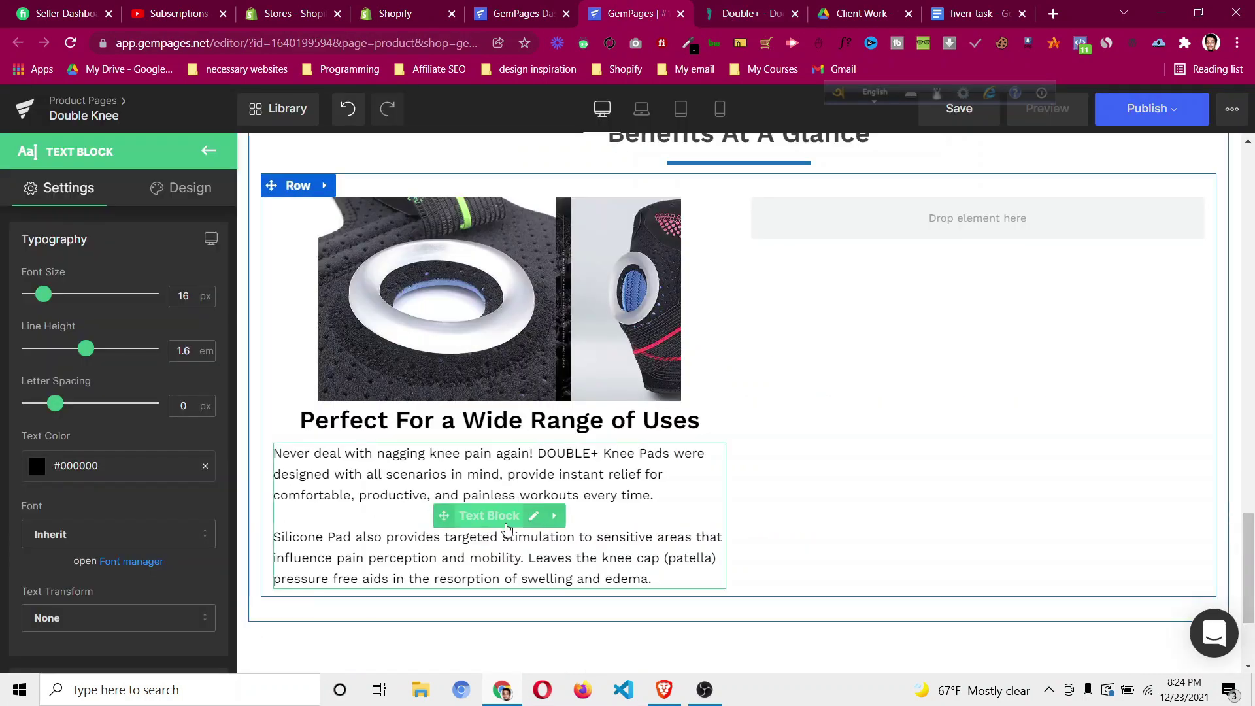
pyautogui.scroll(-6, 110, 471)
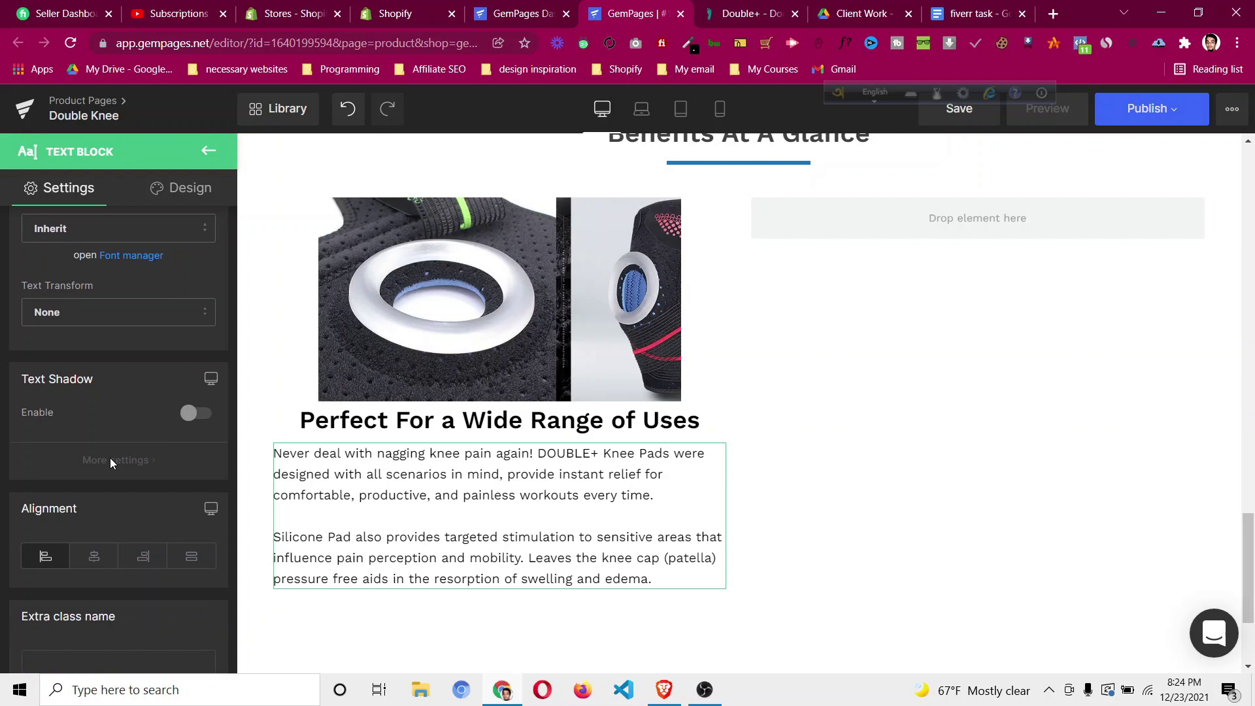
pyautogui.click(95, 467)
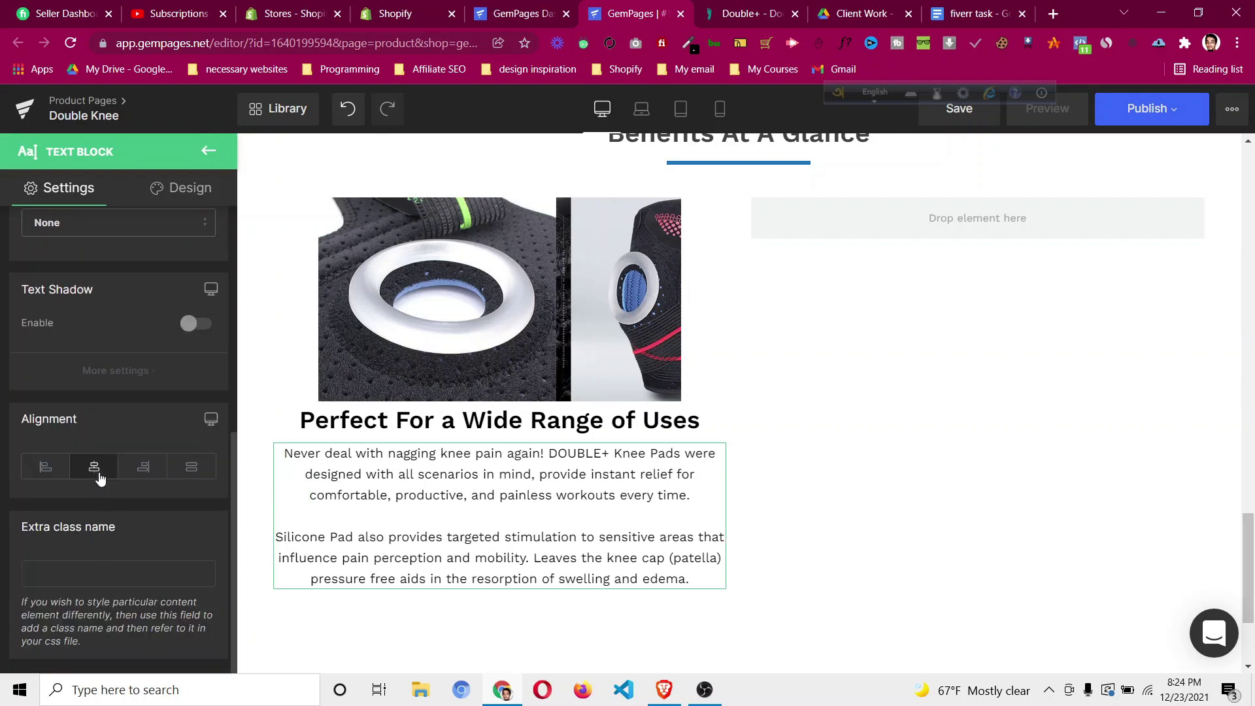
# Duplicate the knee cushion image and move the copy into the row's empty second column.
pyautogui.click(742, 9)
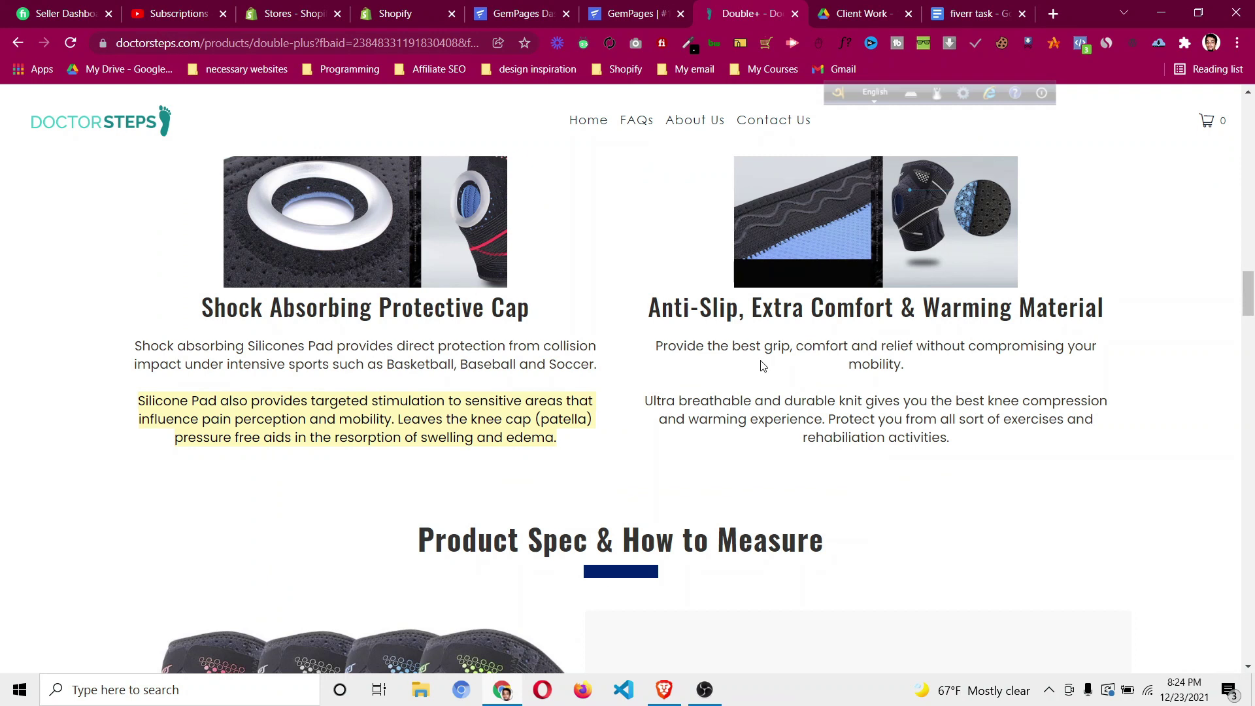
pyautogui.click(641, 15)
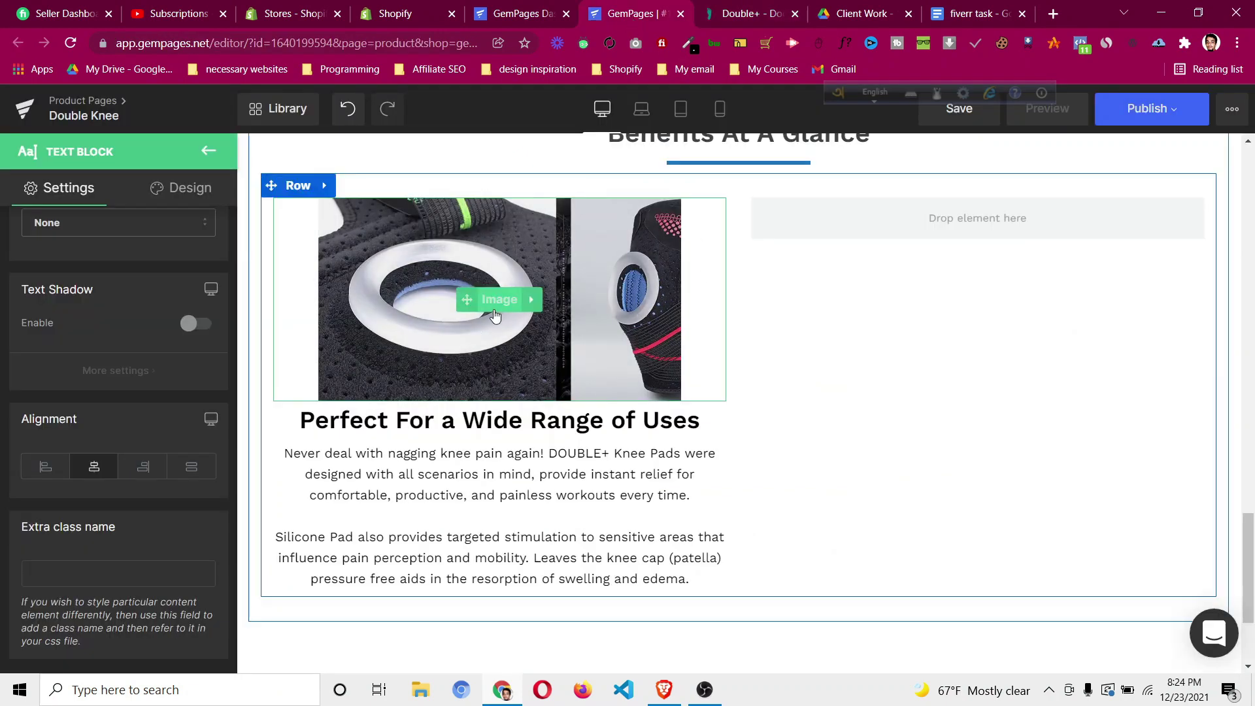
pyautogui.rightClick(500, 312)
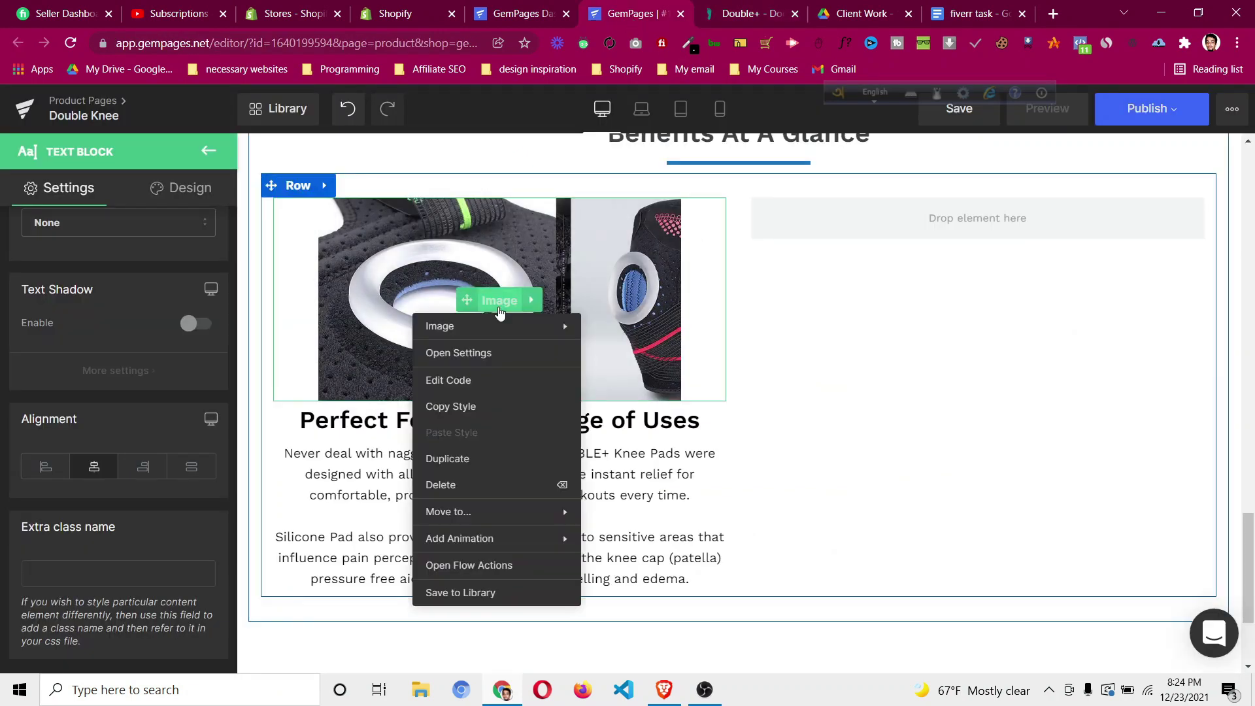
pyautogui.click(499, 460)
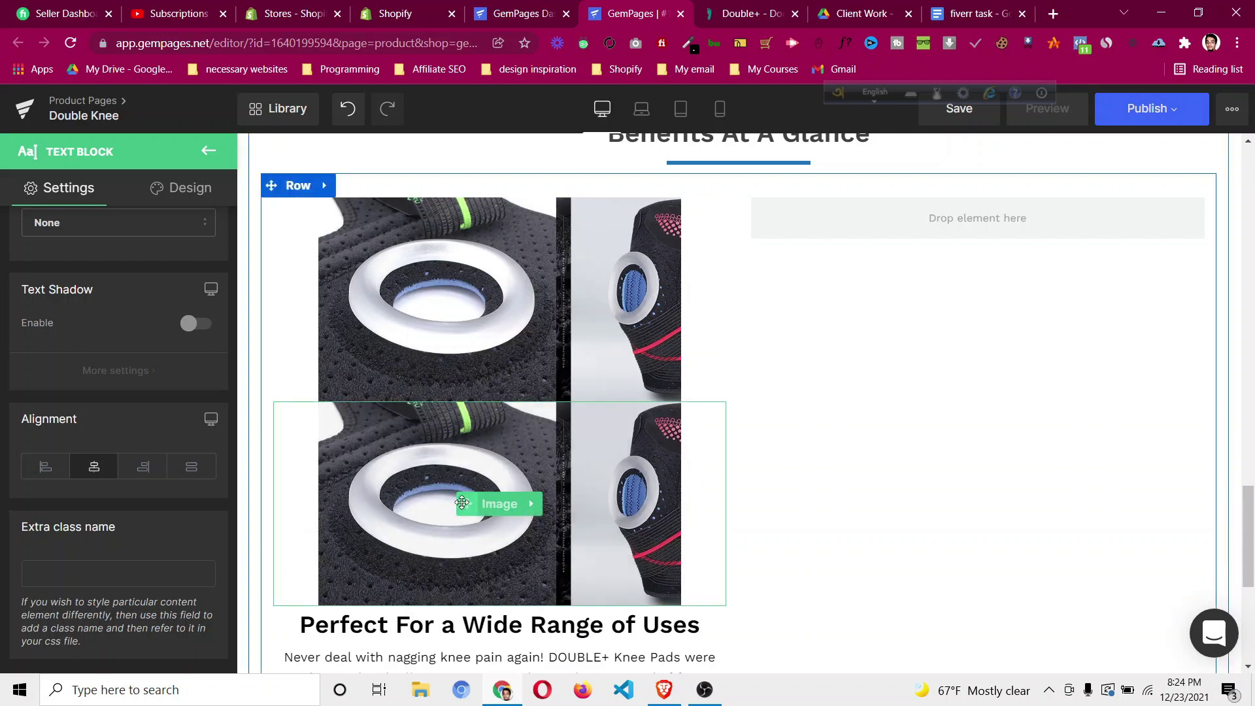
pyautogui.moveTo(880, 233); pyautogui.dragTo(896, 226)
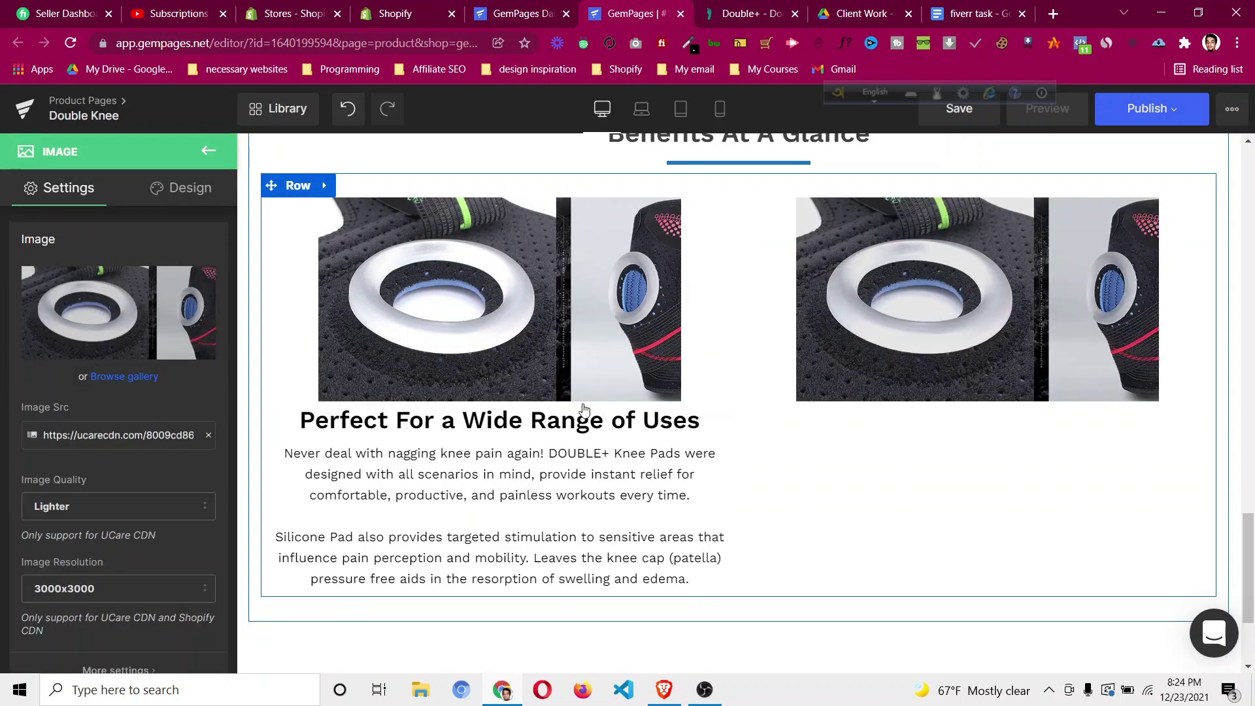
# Duplicate the "Perfect For a Wide Range of Uses" heading and move the copy beneath the second column's image.
pyautogui.rightClick(510, 421)
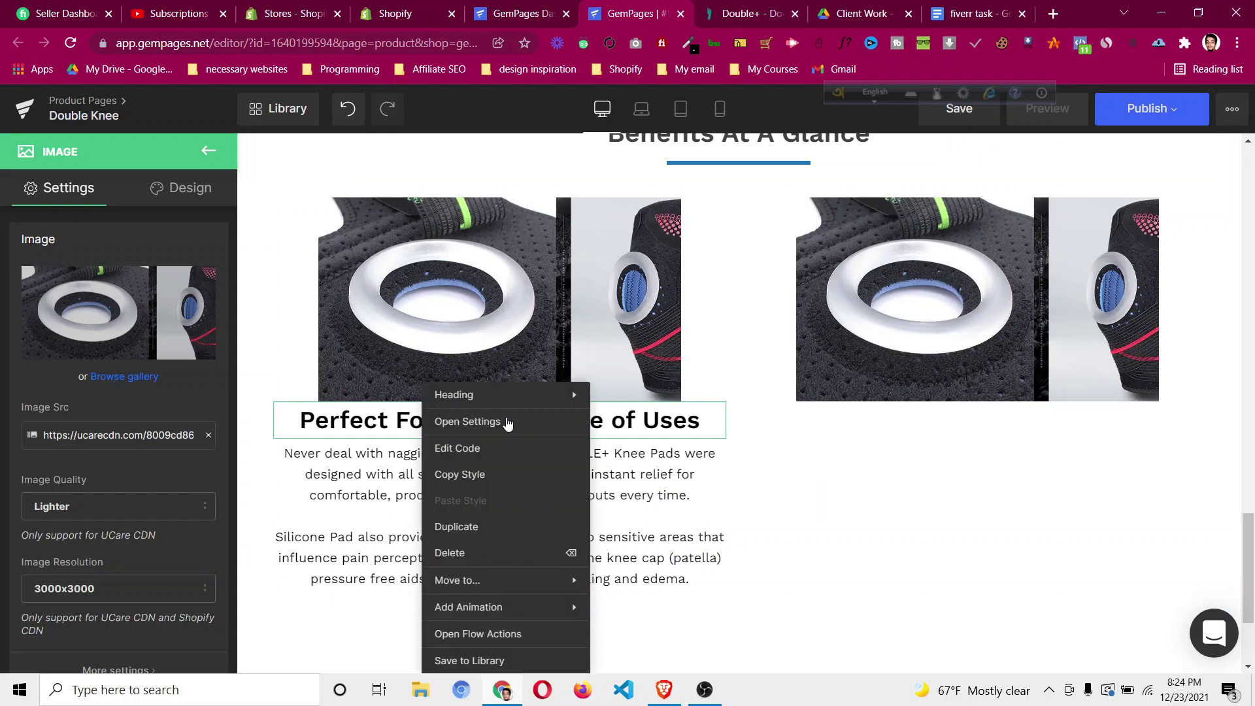
pyautogui.click(506, 529)
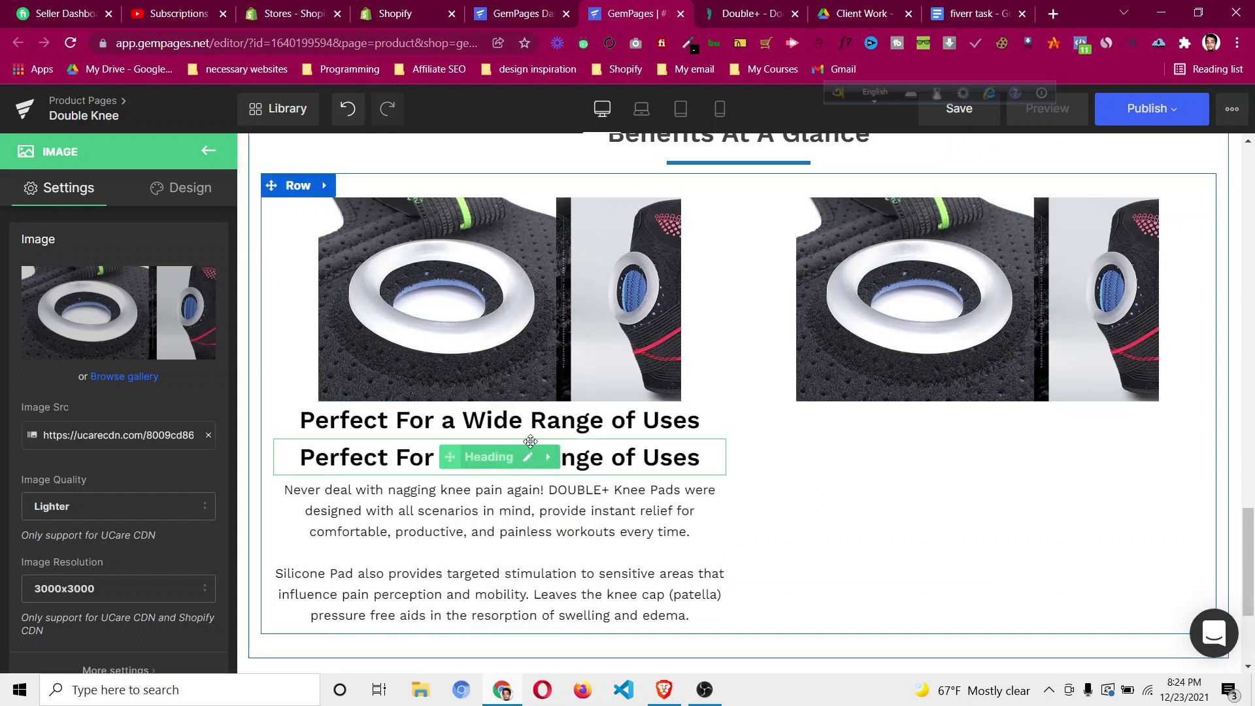
pyautogui.moveTo(880, 409); pyautogui.dragTo(889, 403)
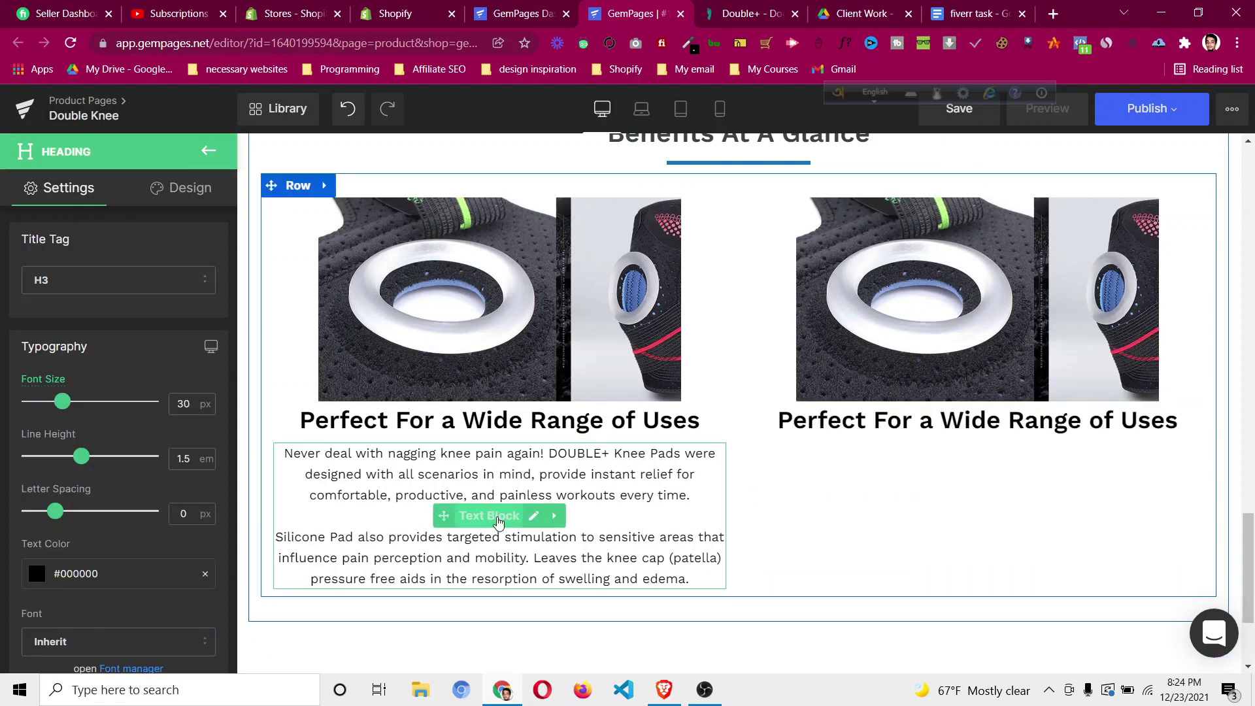
# Duplicate the centered description text block and move the copy beneath the second column's heading.
pyautogui.rightClick(497, 526)
pyautogui.click(496, 526)
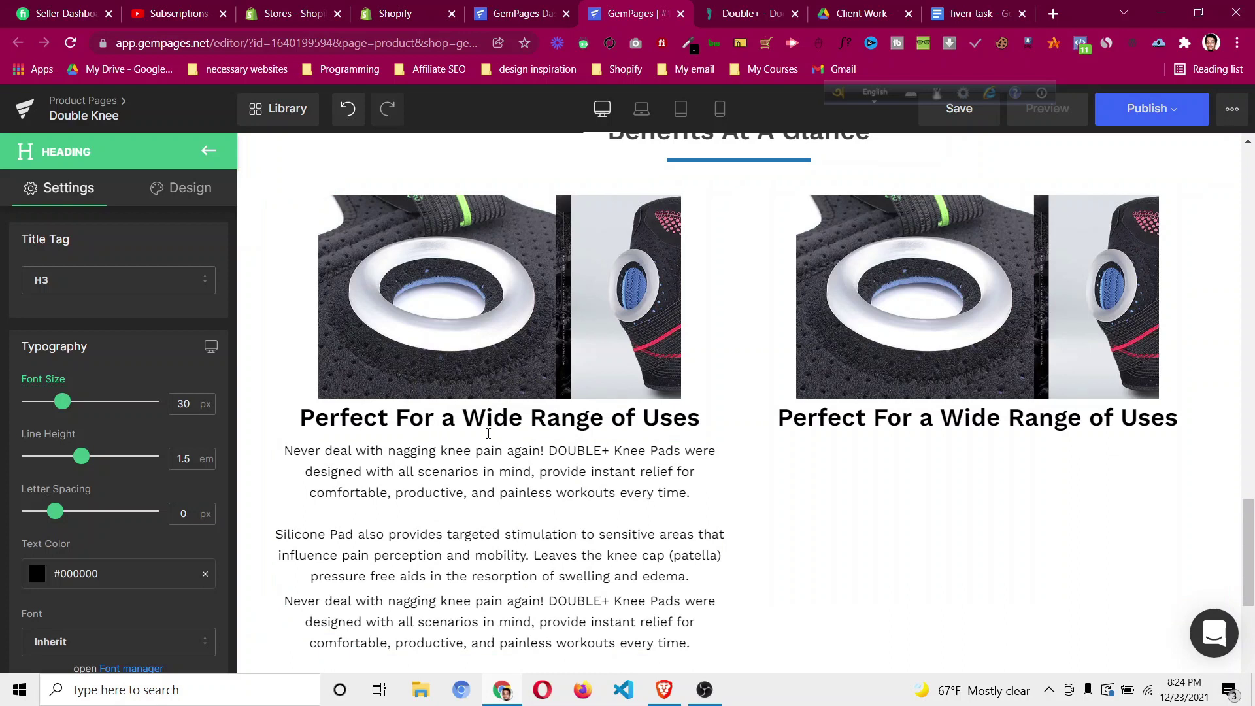
pyautogui.scroll(-5, 511, 476)
pyautogui.scroll(2, 507, 429)
pyautogui.scroll(3, 507, 428)
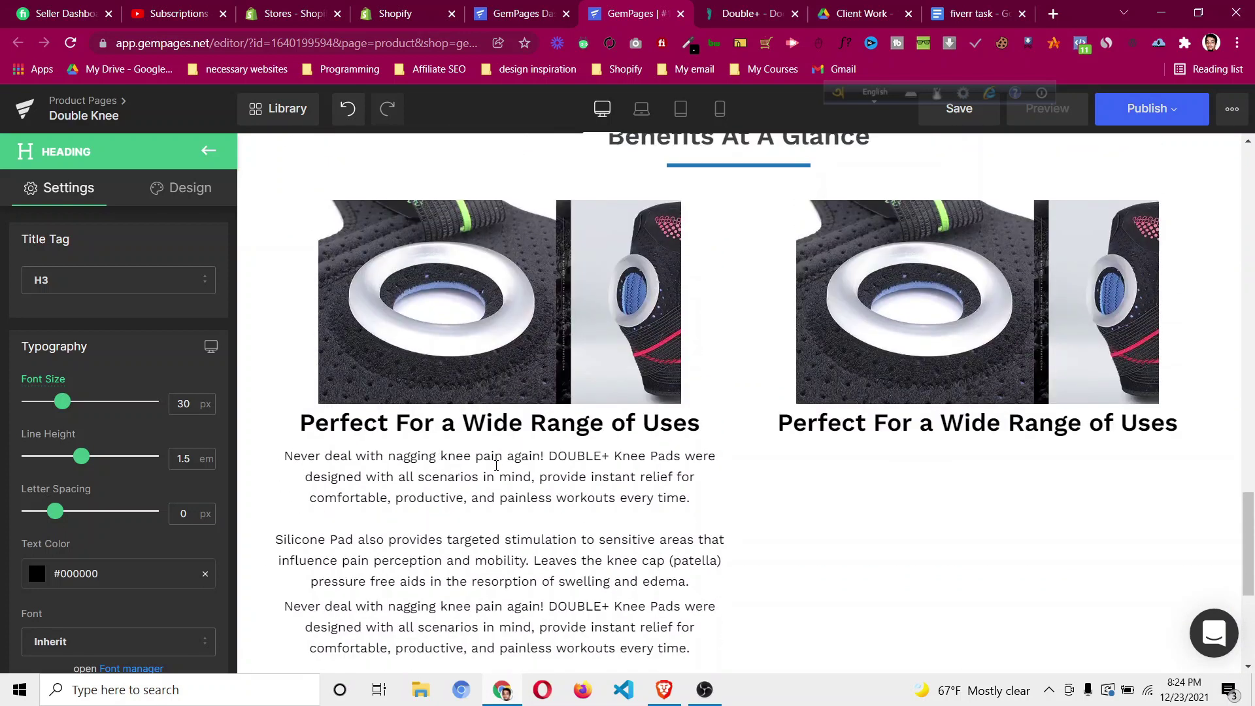
pyautogui.moveTo(441, 517); pyautogui.dragTo(908, 458)
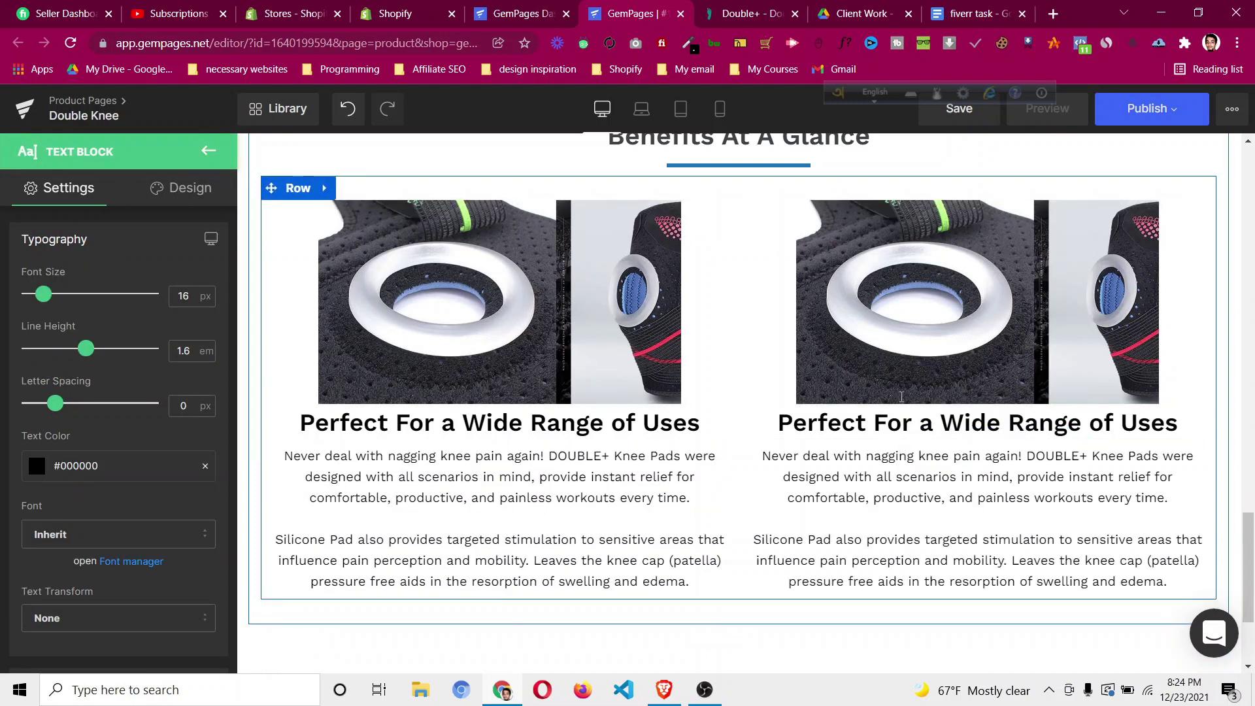
# Check the benefits grid on the reference page, then duplicate the whole two-column benefits row in the GemPages editor to add a second row.
pyautogui.click(752, 13)
pyautogui.scroll(-1, 656, 210)
pyautogui.scroll(8, 654, 208)
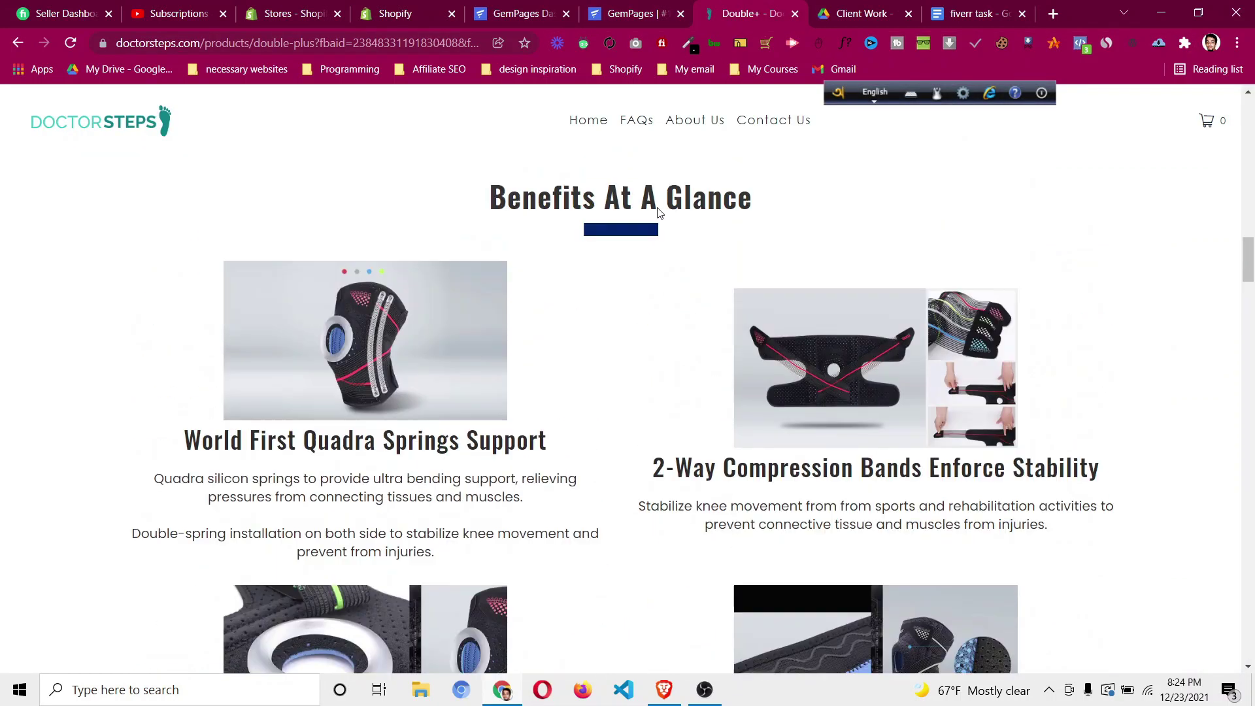
pyautogui.scroll(-1, 222, 378)
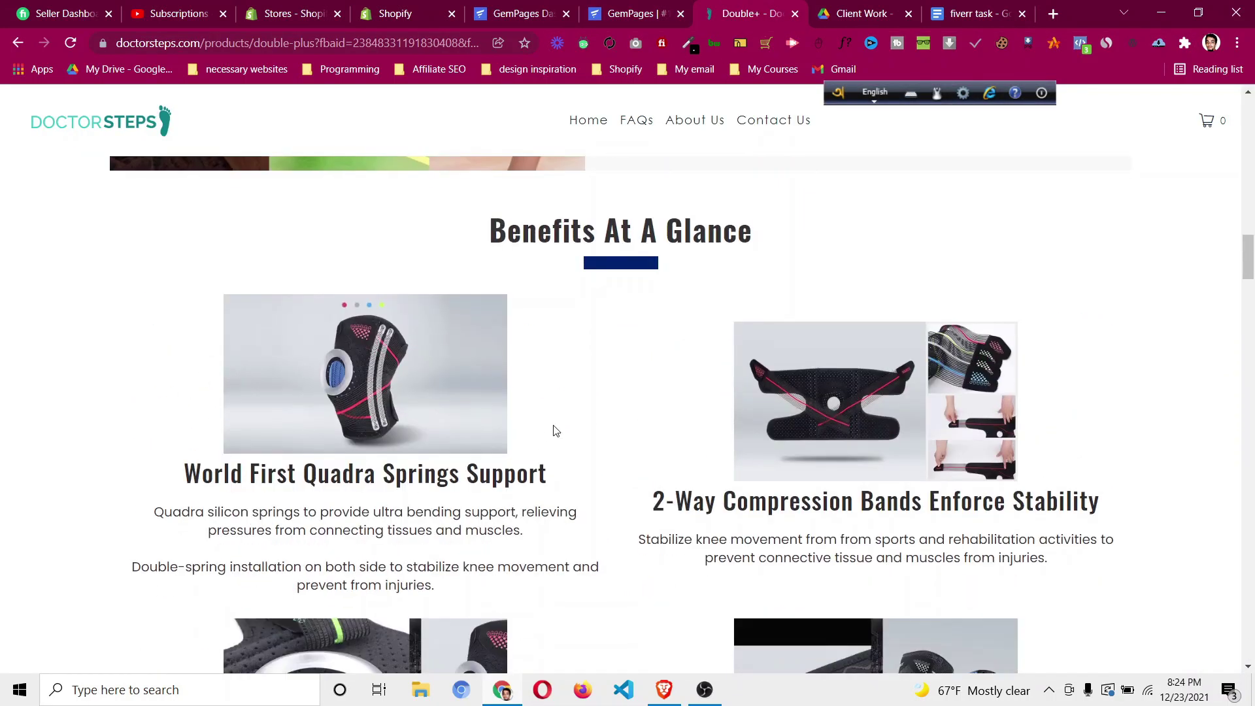
pyautogui.scroll(-4, 555, 432)
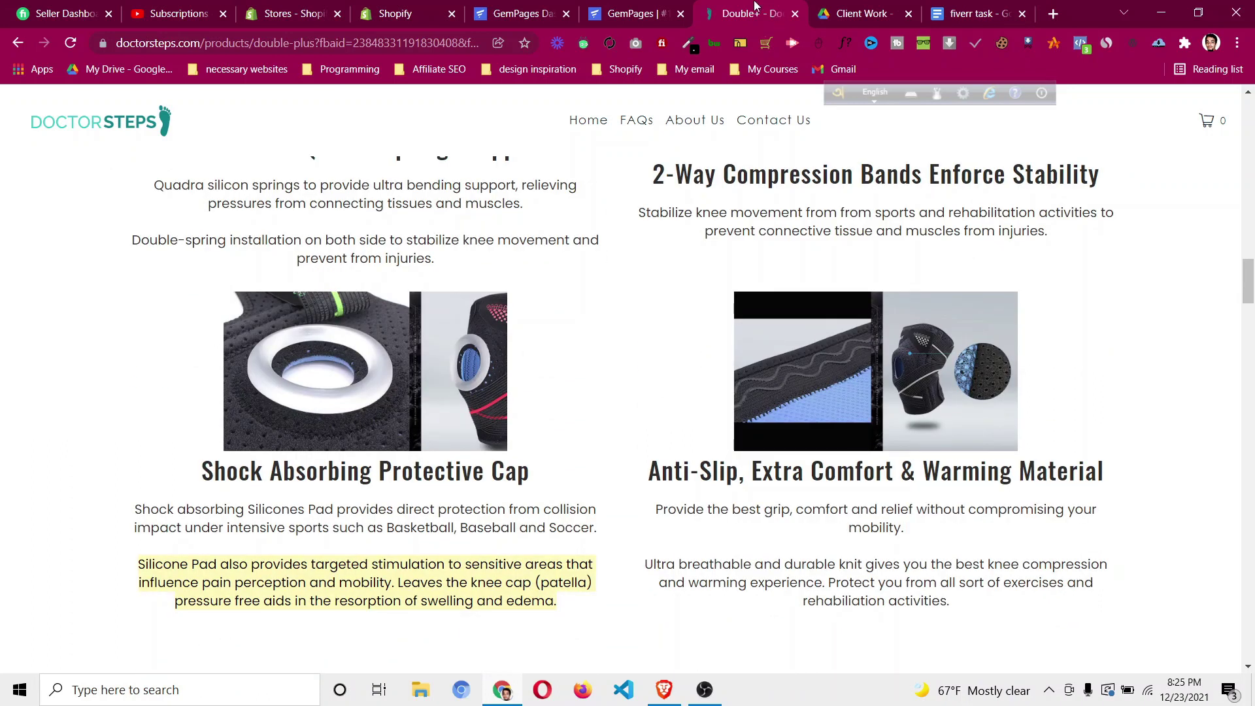
pyautogui.click(636, 14)
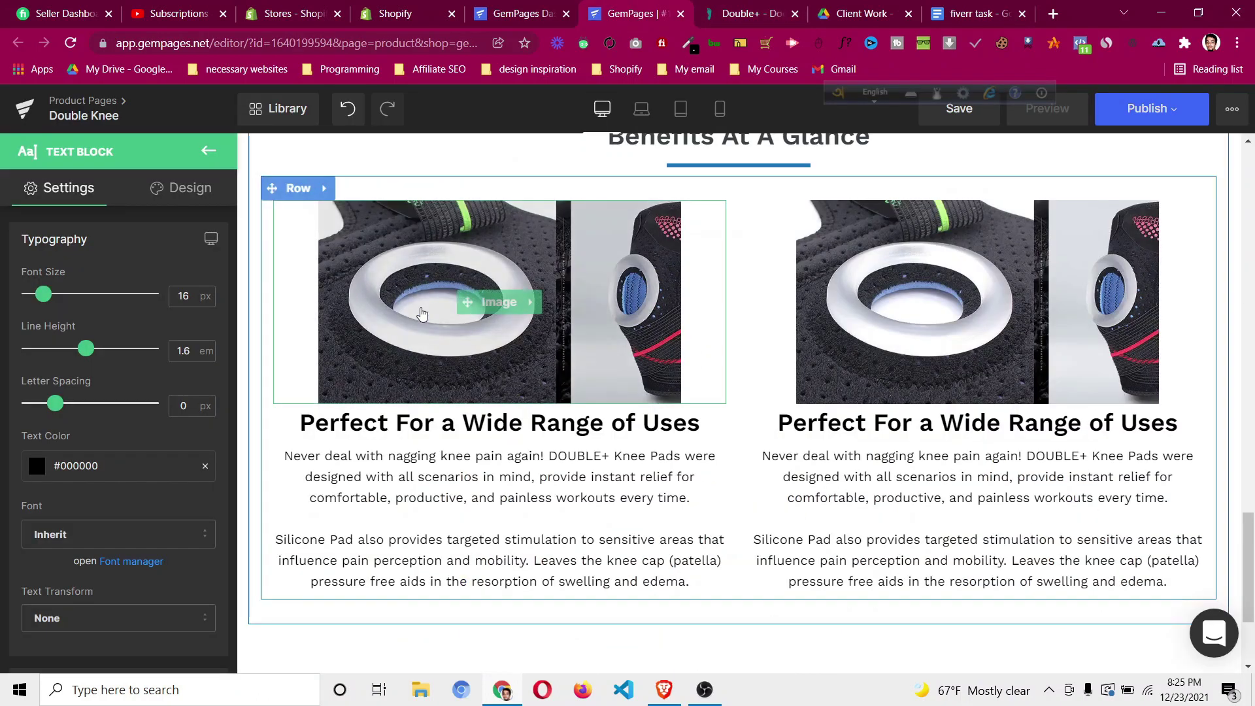
pyautogui.click(296, 189)
pyautogui.click(302, 341)
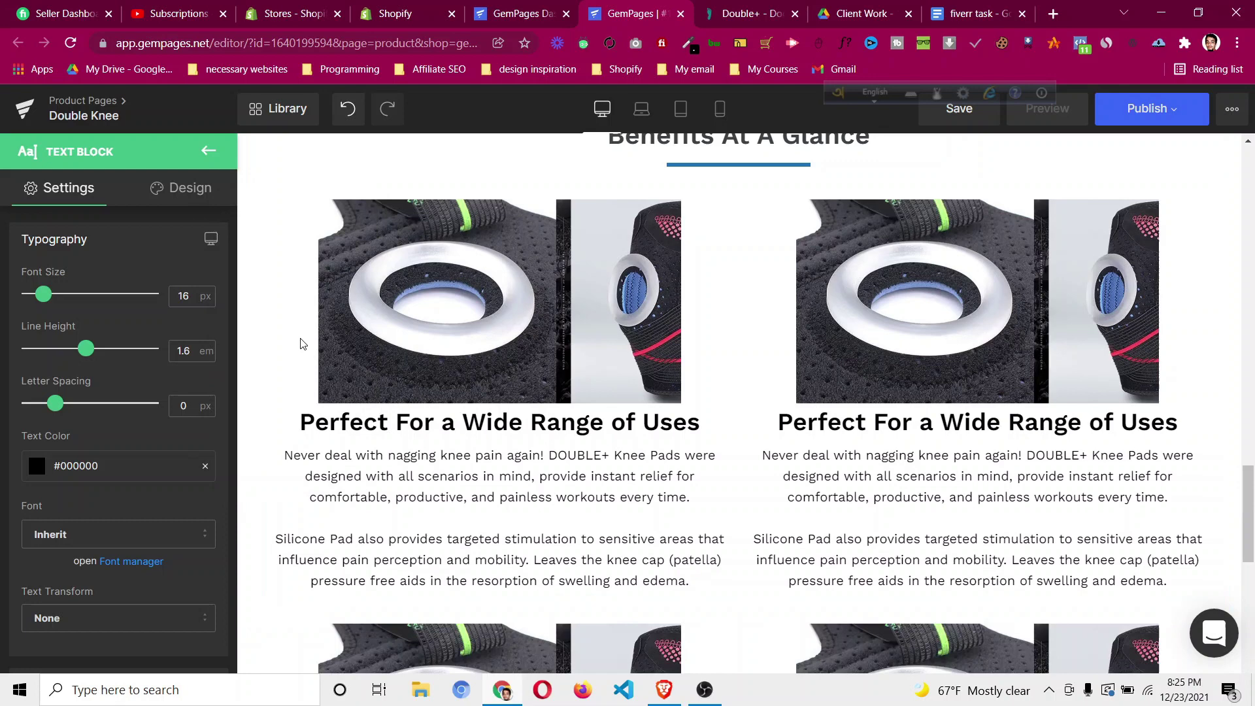
pyautogui.scroll(-10, 706, 322)
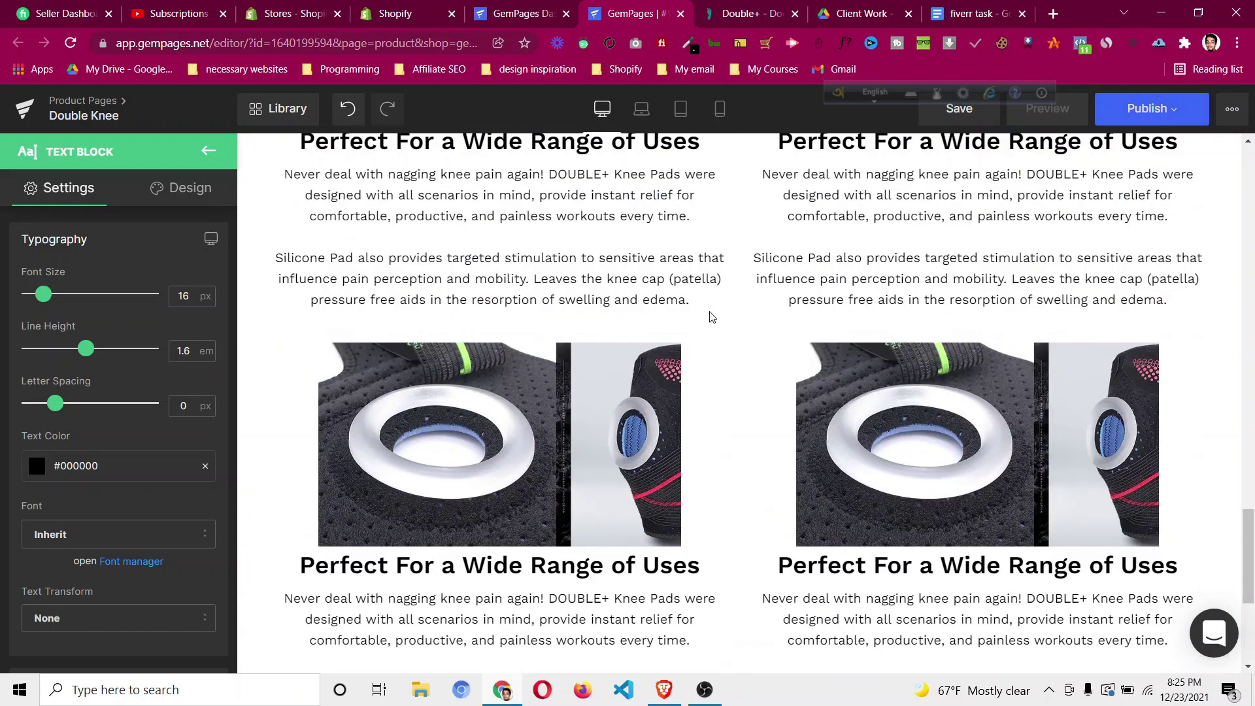
pyautogui.scroll(-4, 713, 317)
pyautogui.scroll(-1, 718, 314)
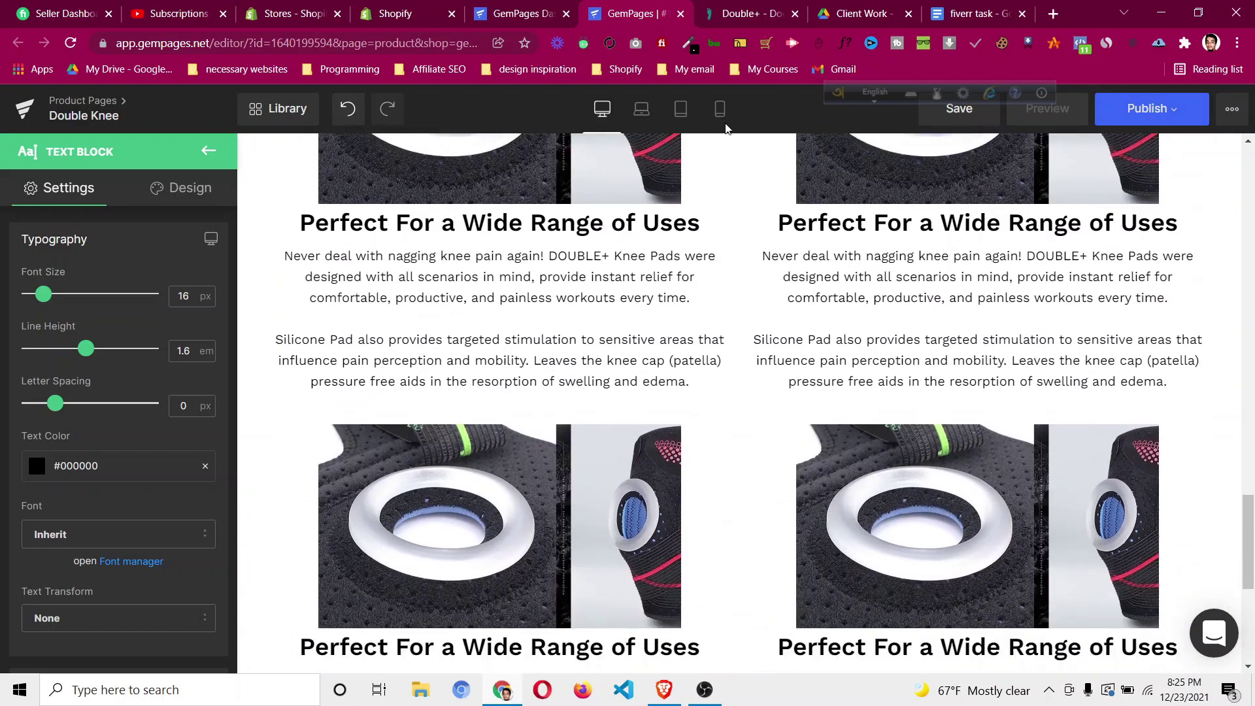
# Review the duplicated benefits grid, then examine the benefits, Product Spec & How to Measure, and thigh measurement sections on the DoctorSteps reference page.
pyautogui.scroll(4, 778, 442)
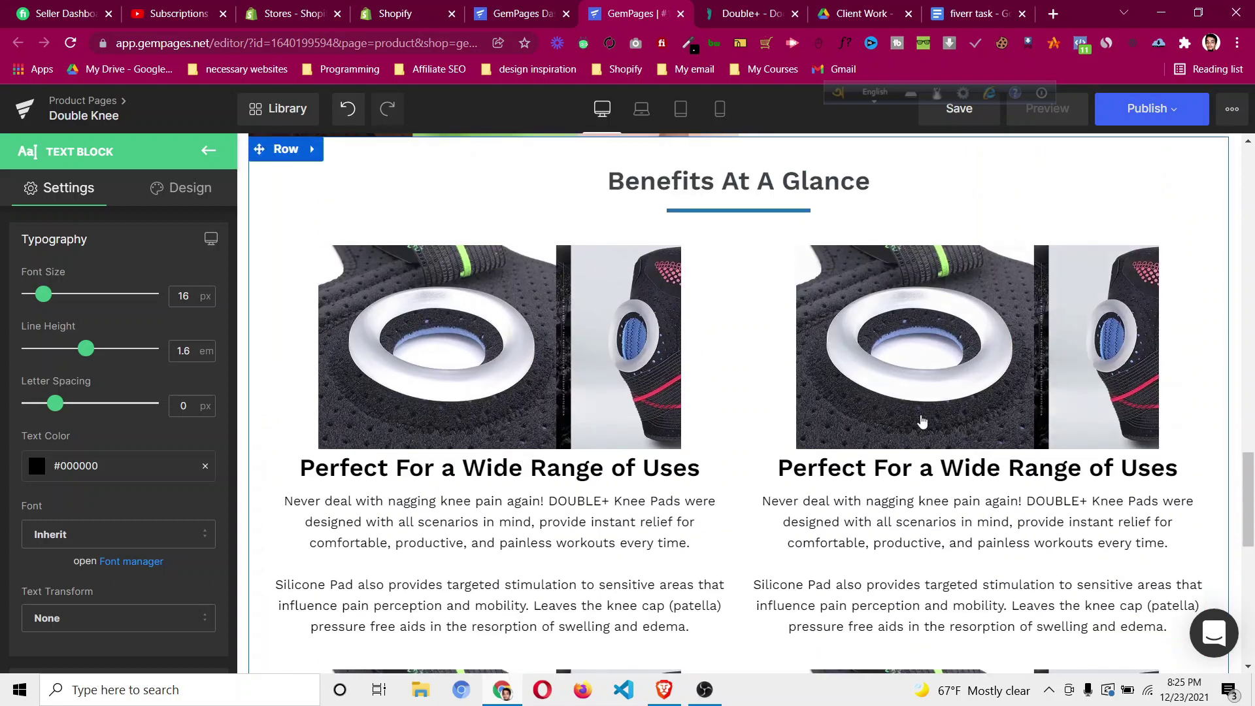
pyautogui.scroll(-3, 922, 264)
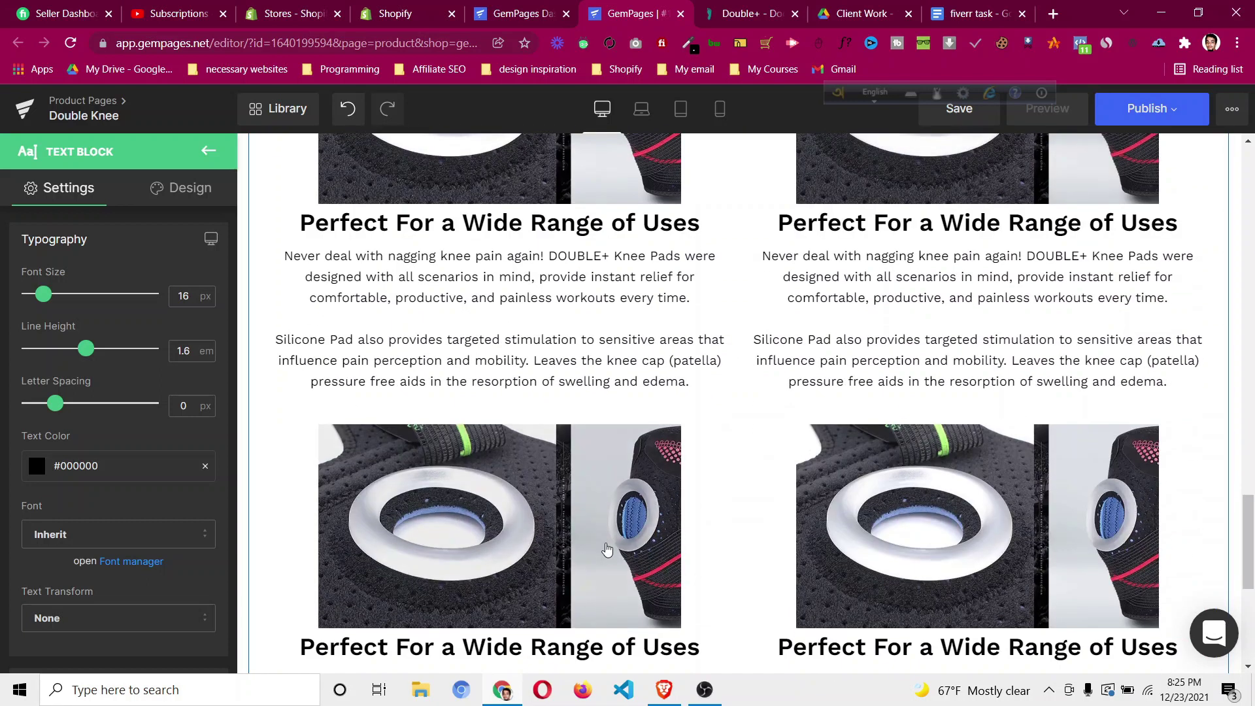
pyautogui.click(497, 529)
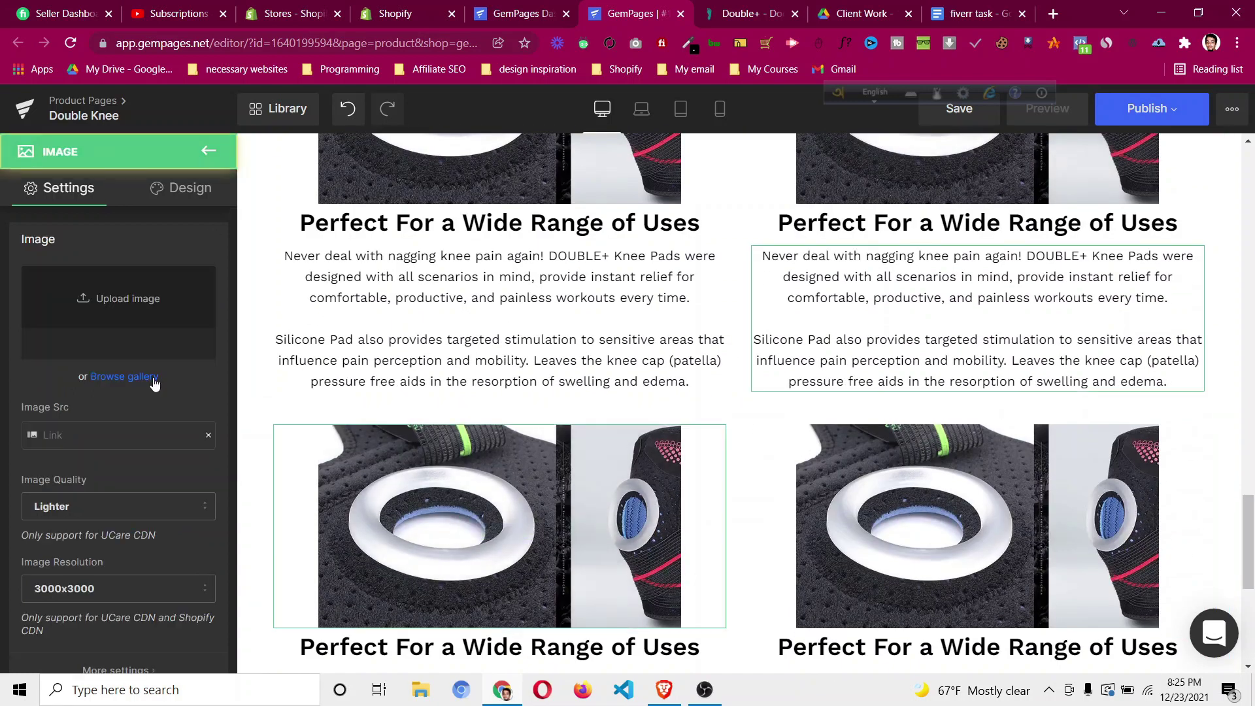
pyautogui.click(739, 15)
pyautogui.scroll(-6, 718, 353)
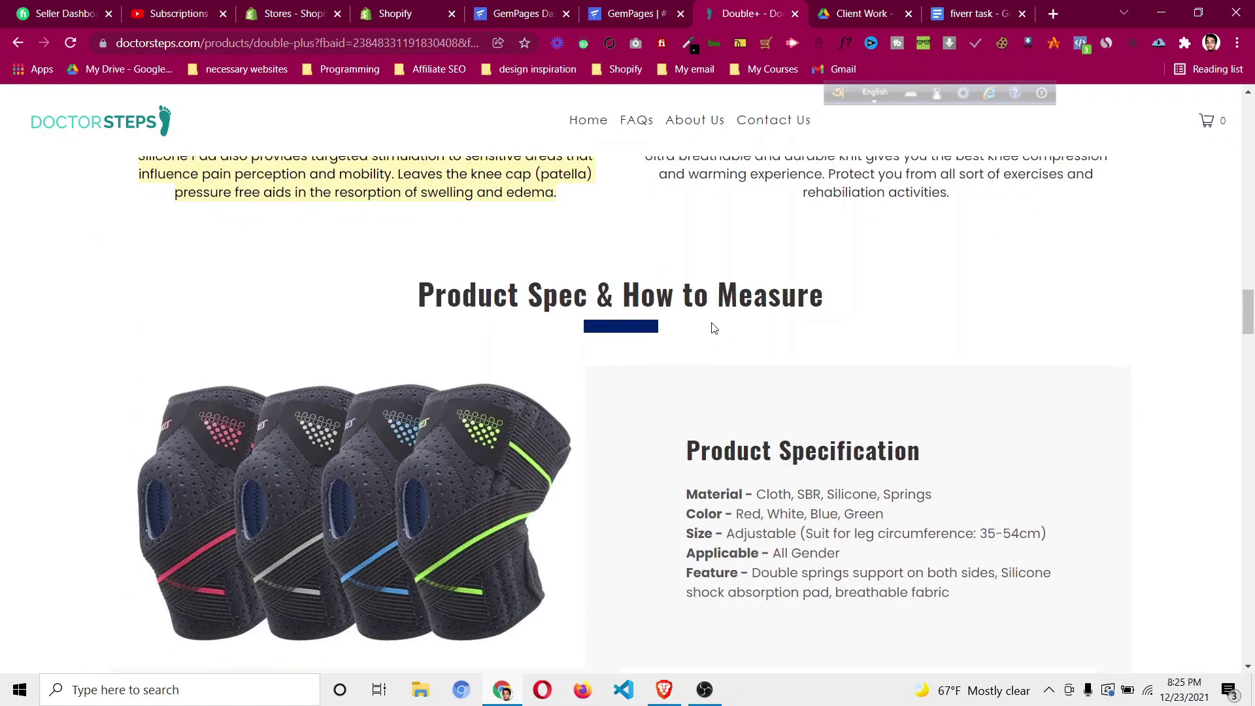
pyautogui.scroll(-5, 676, 342)
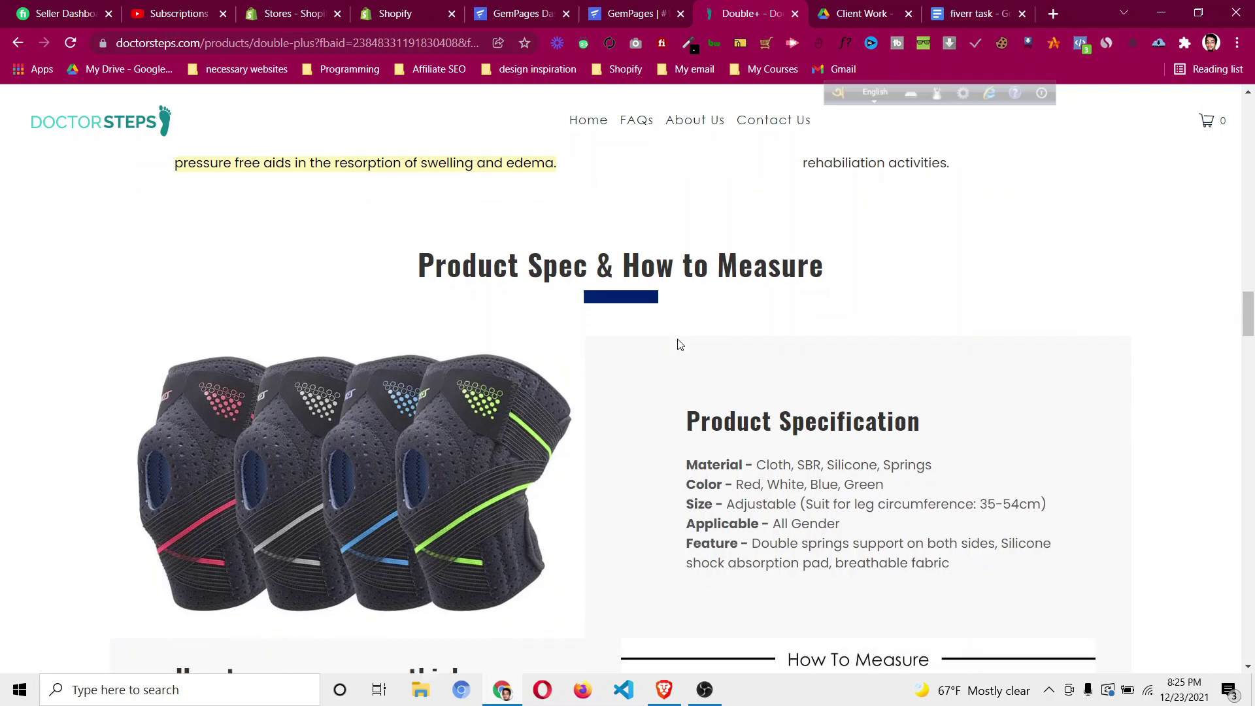
pyautogui.scroll(-1, 680, 339)
pyautogui.scroll(3, 682, 337)
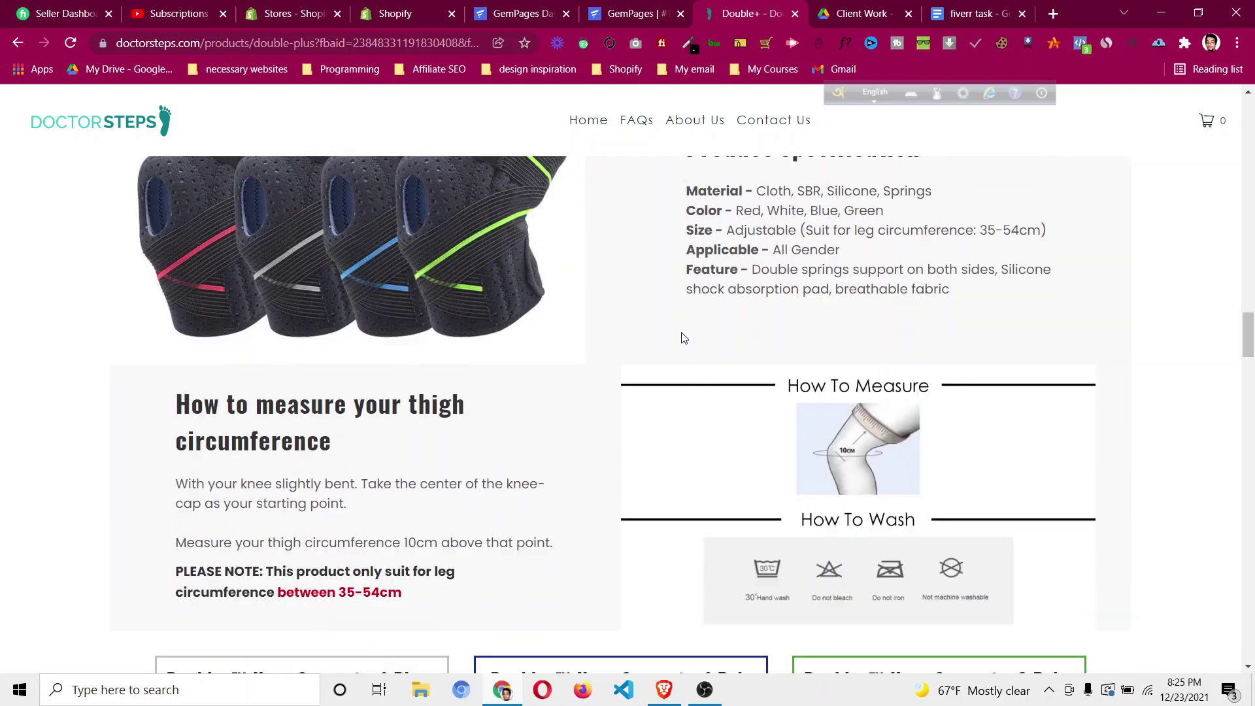
pyautogui.scroll(-5, 684, 334)
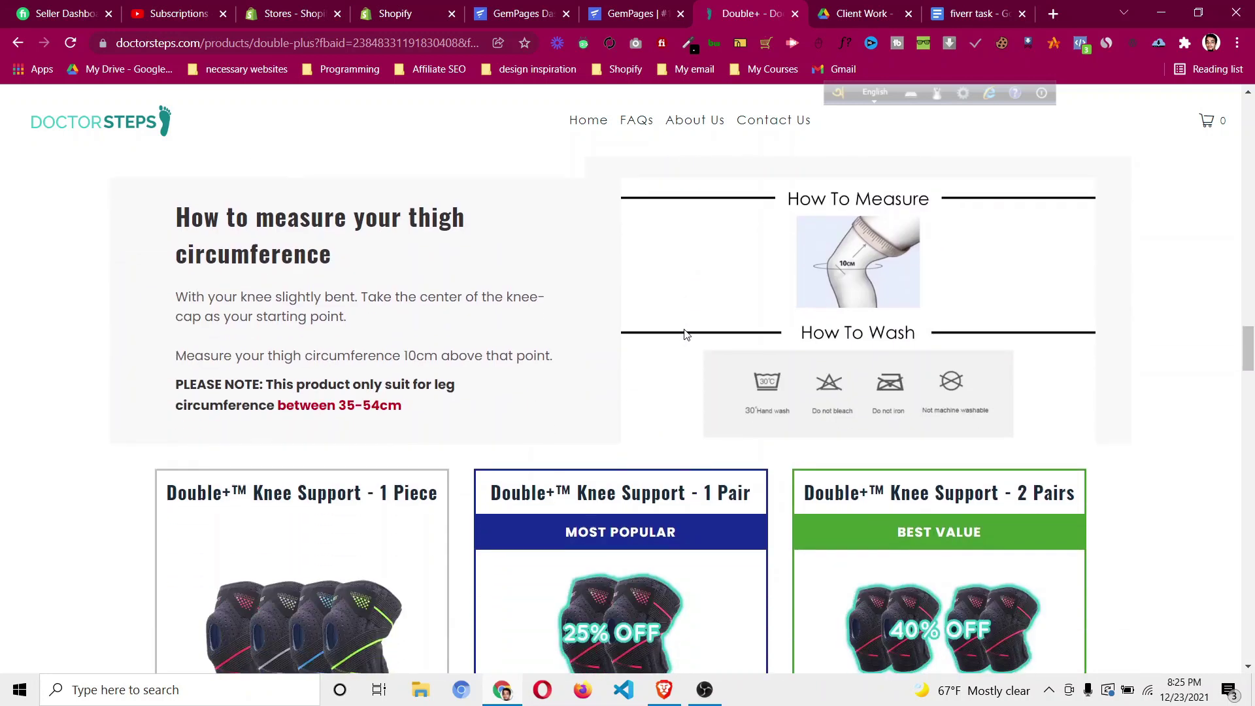
pyautogui.scroll(6, 685, 335)
pyautogui.scroll(8, 686, 335)
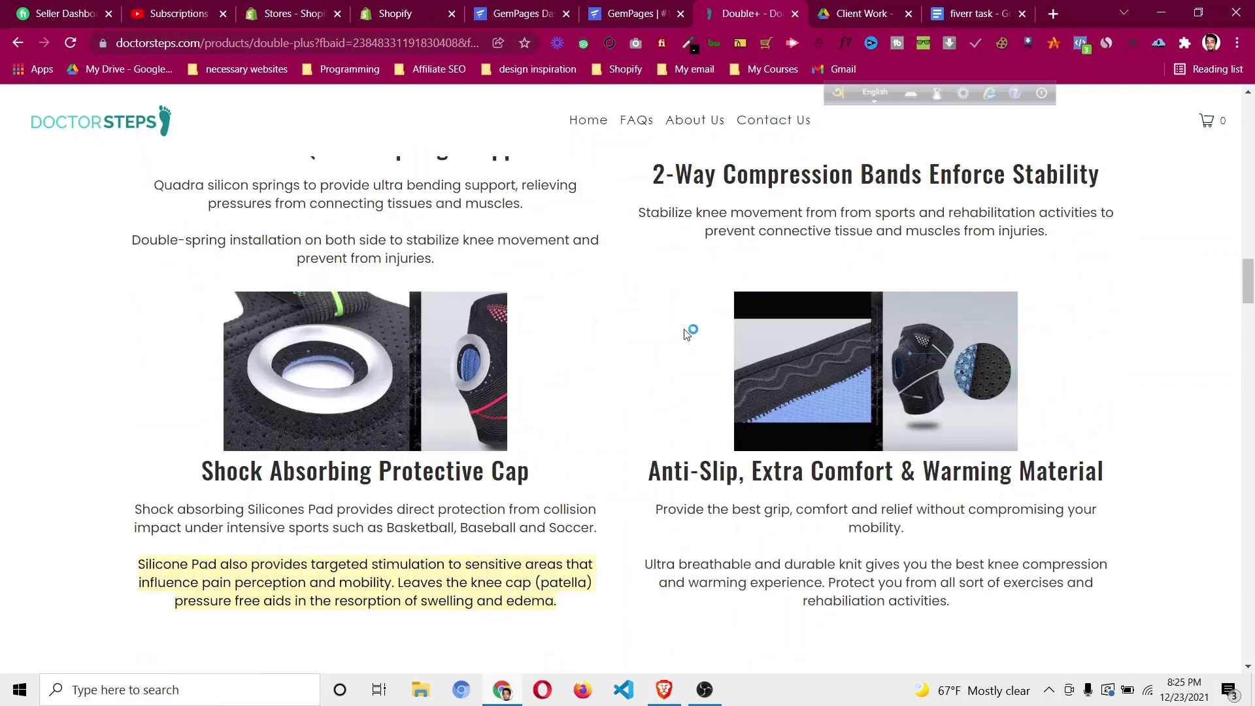
pyautogui.scroll(6, 686, 334)
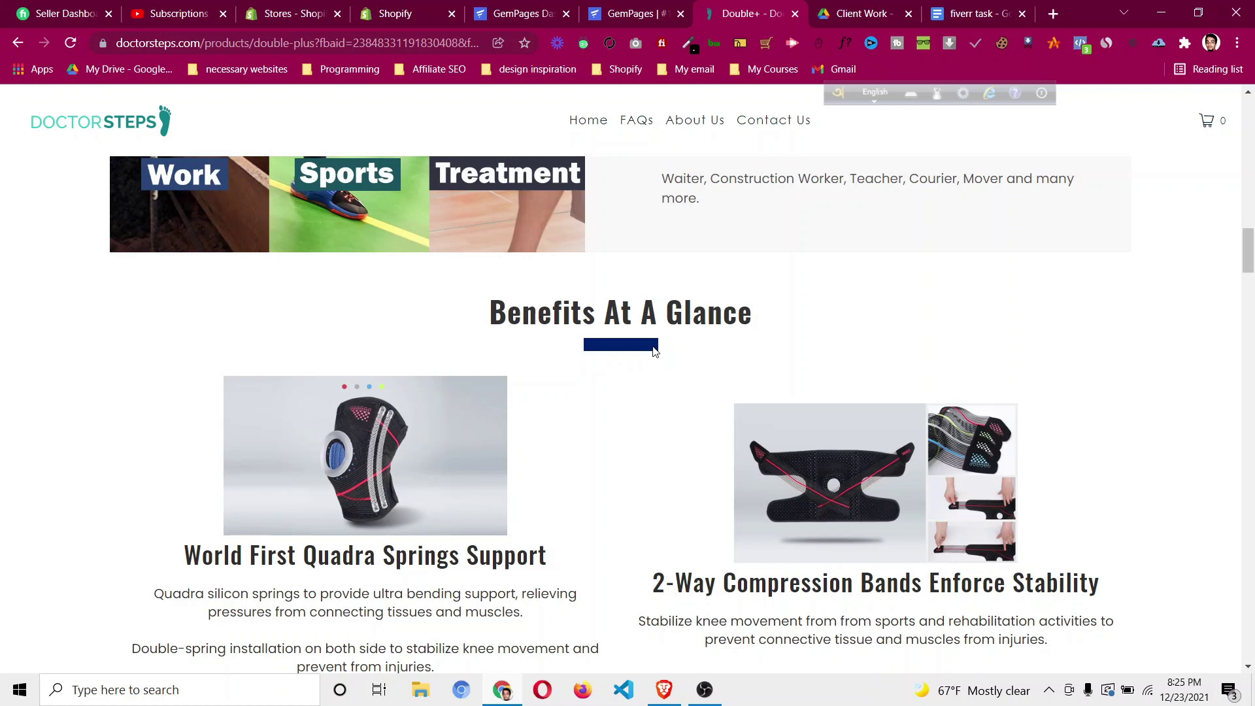
pyautogui.scroll(-3, 656, 349)
pyautogui.scroll(-10, 657, 343)
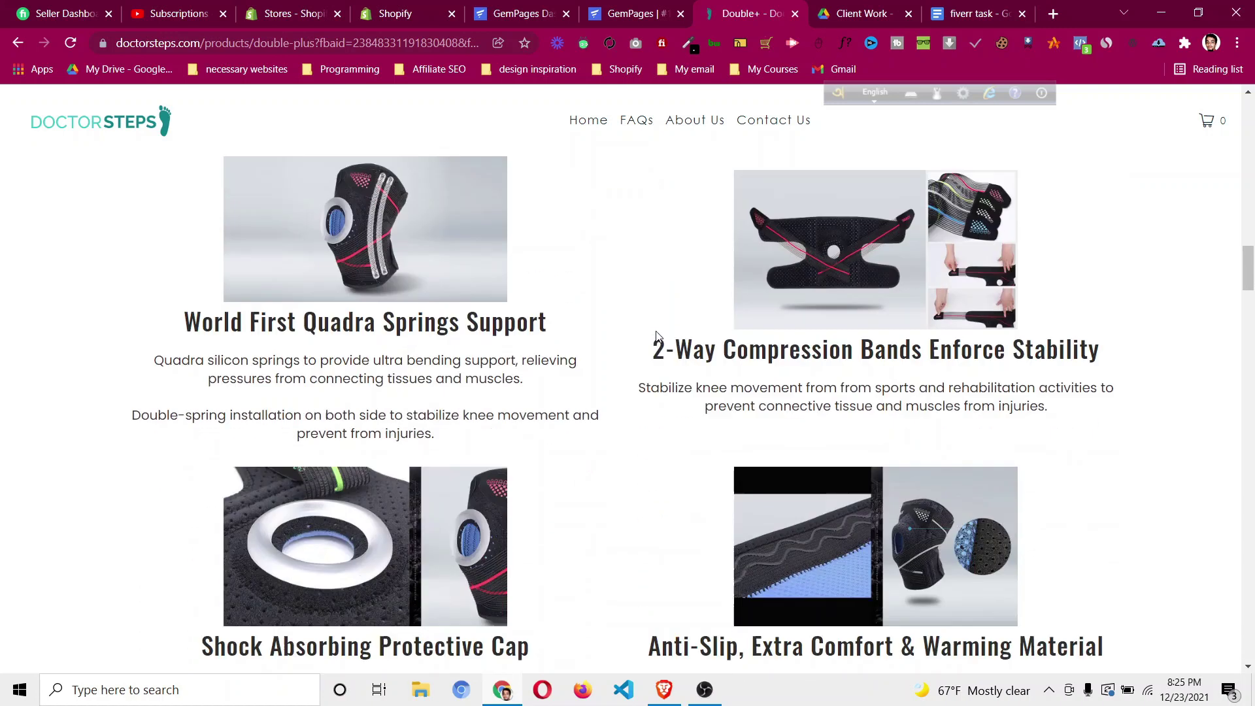
pyautogui.scroll(-1, 476, 415)
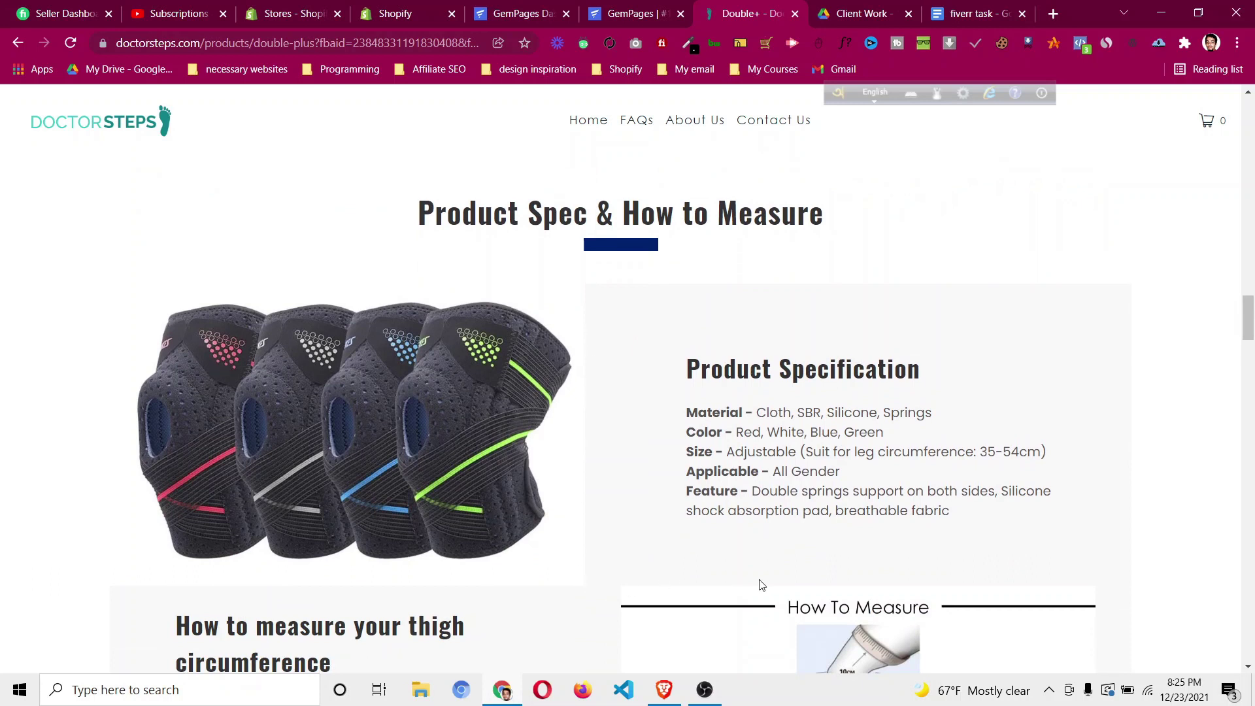
pyautogui.scroll(-2, 1060, 445)
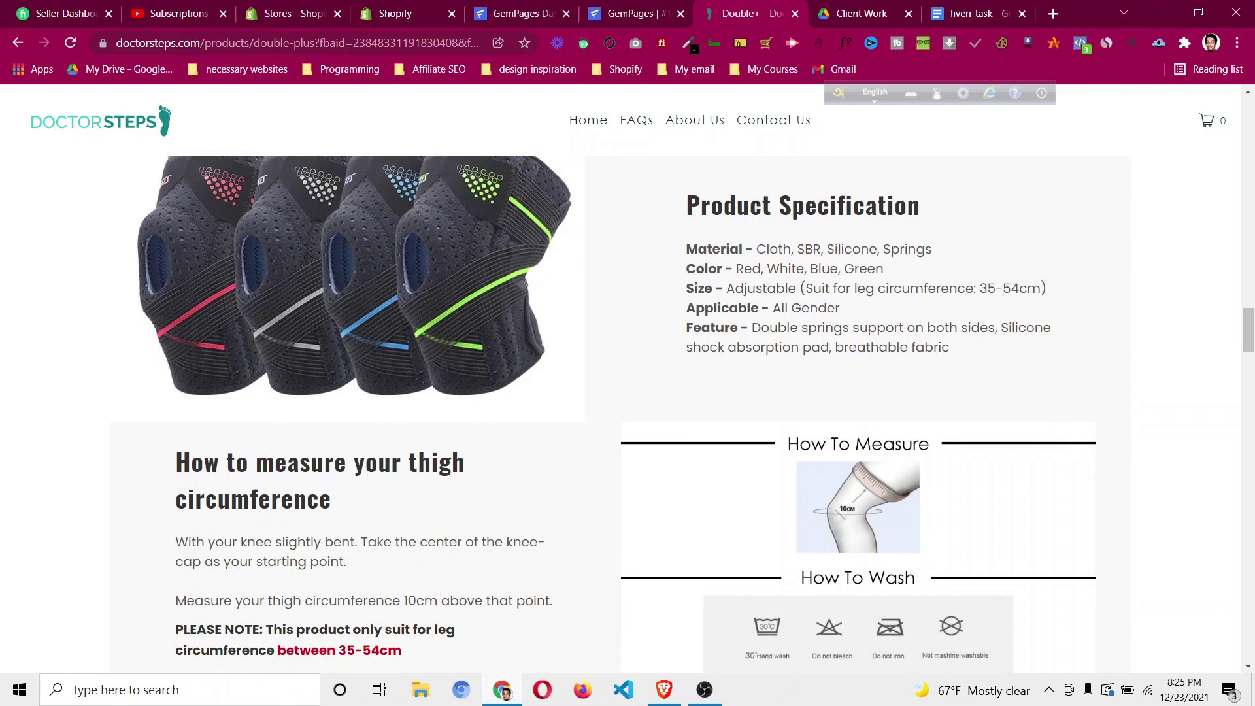
pyautogui.scroll(-2, 271, 453)
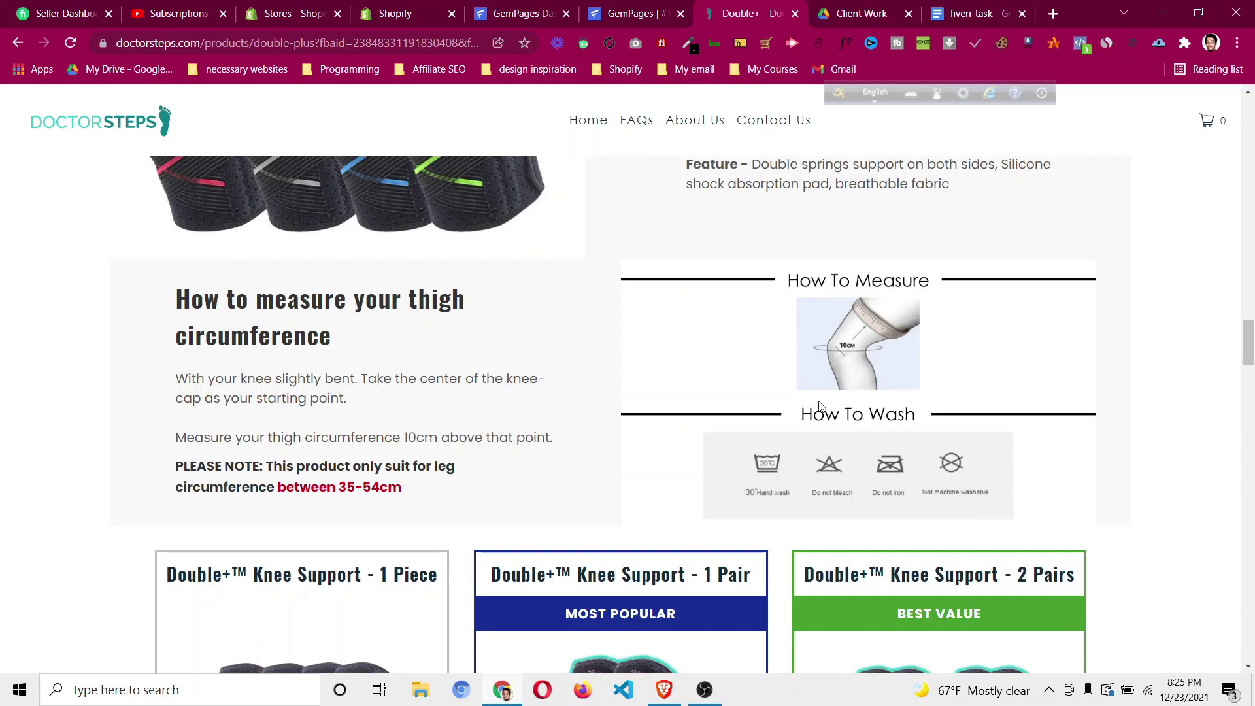
pyautogui.scroll(9, 821, 406)
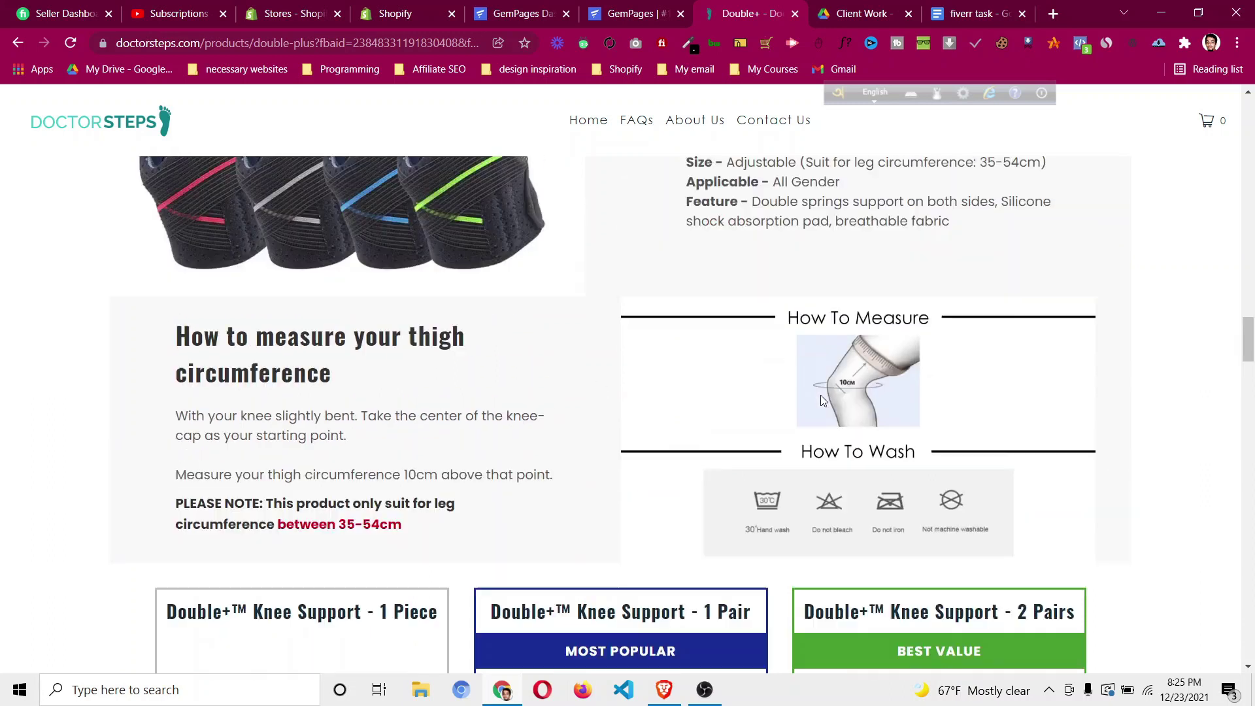
pyautogui.scroll(12, 822, 399)
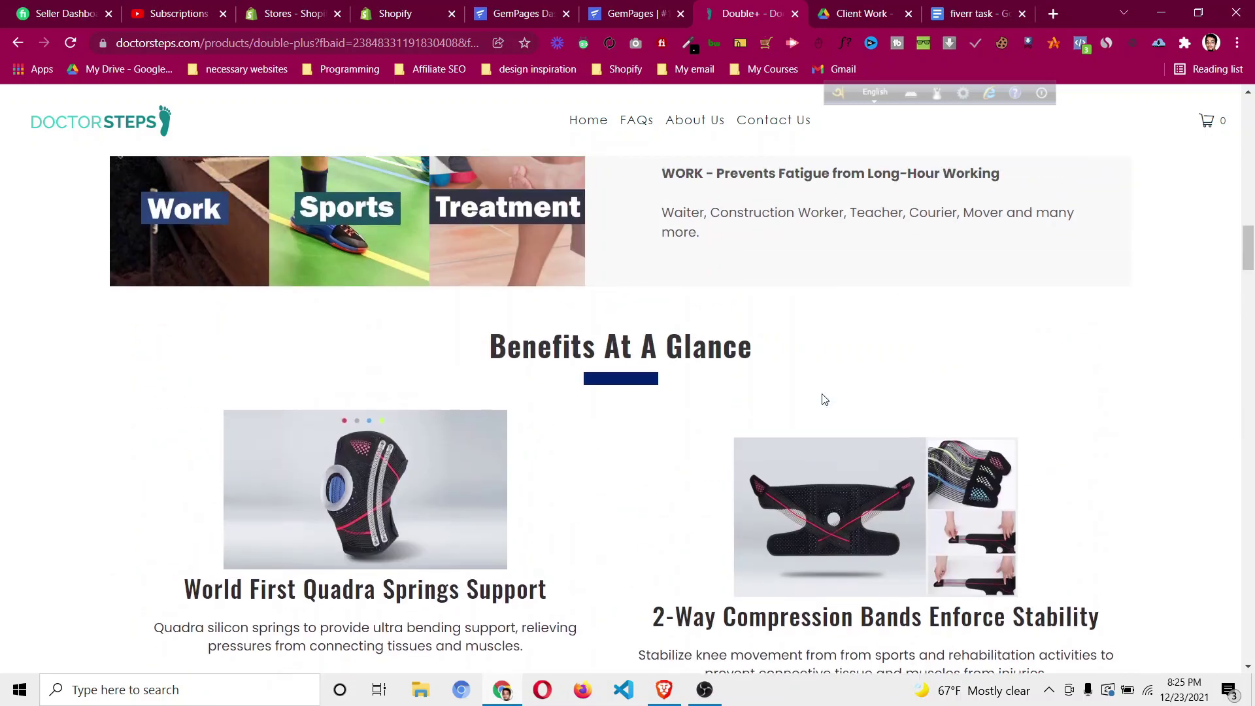
# Switch back to the GemPages editor and save the Double Knee page.
pyautogui.click(613, 20)
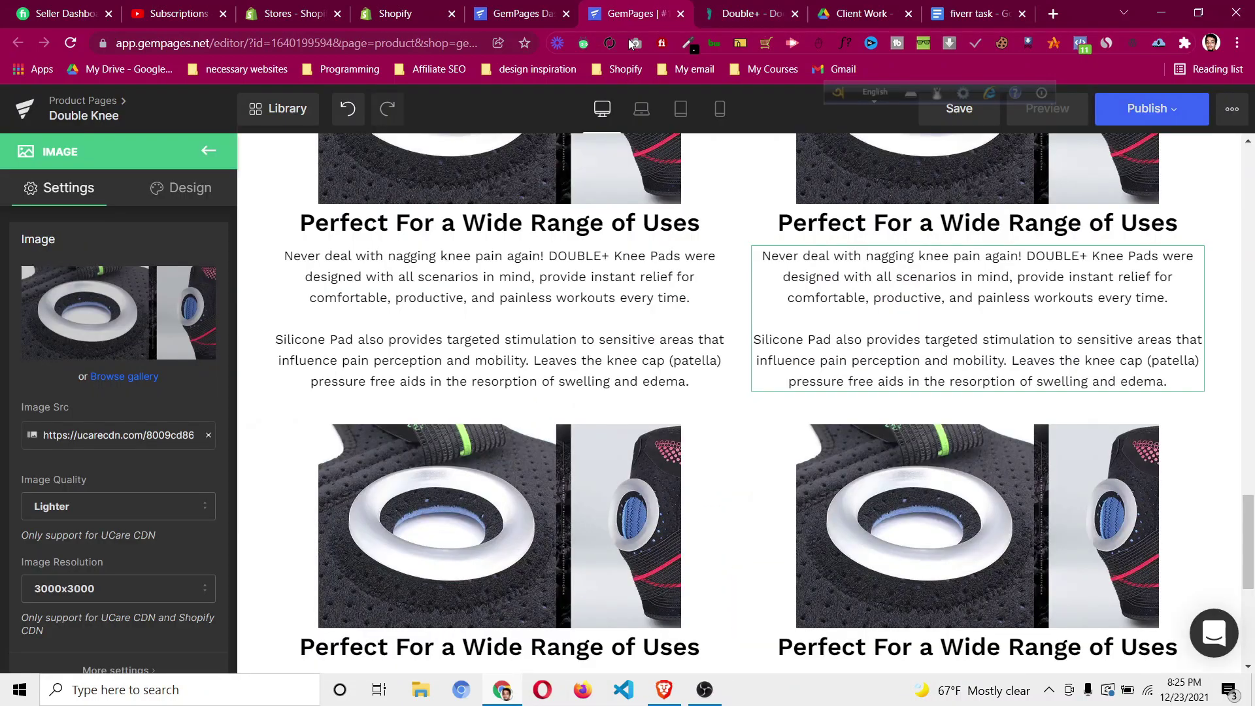
pyautogui.click(961, 113)
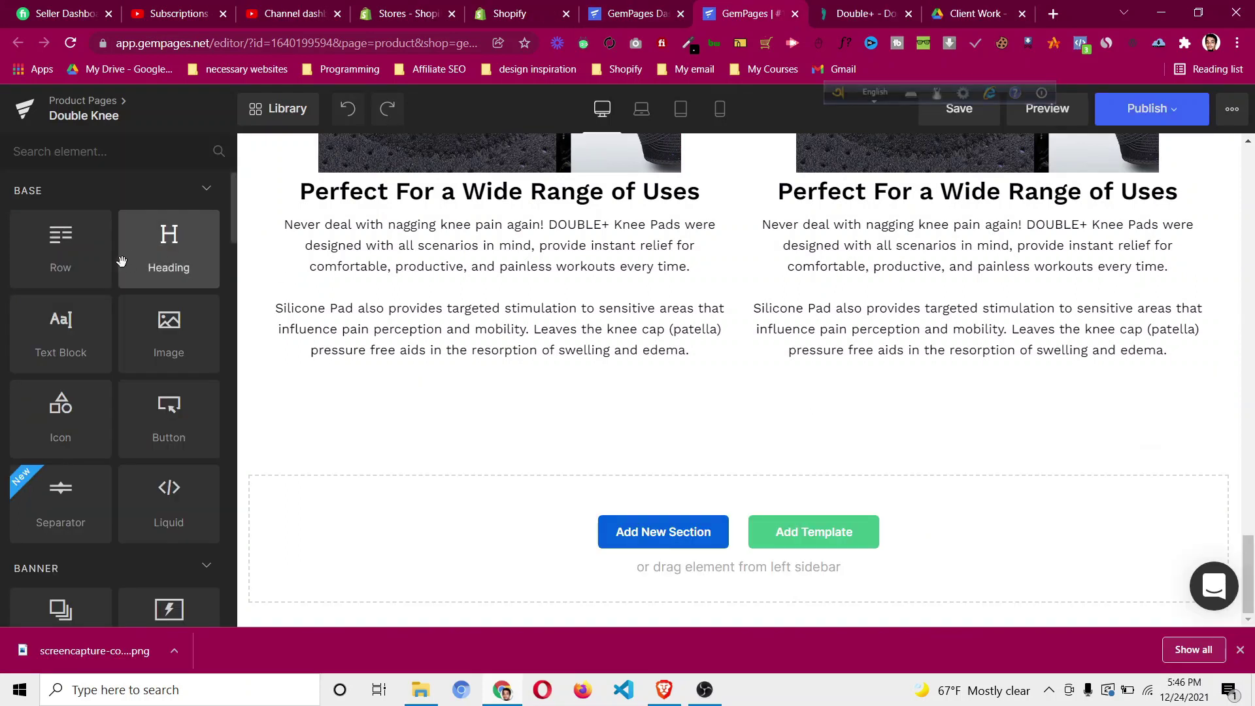
# Add a new single-column row beneath the benefits grid and set its bottom padding to 30 px.
pyautogui.moveTo(69, 265); pyautogui.dragTo(342, 408)
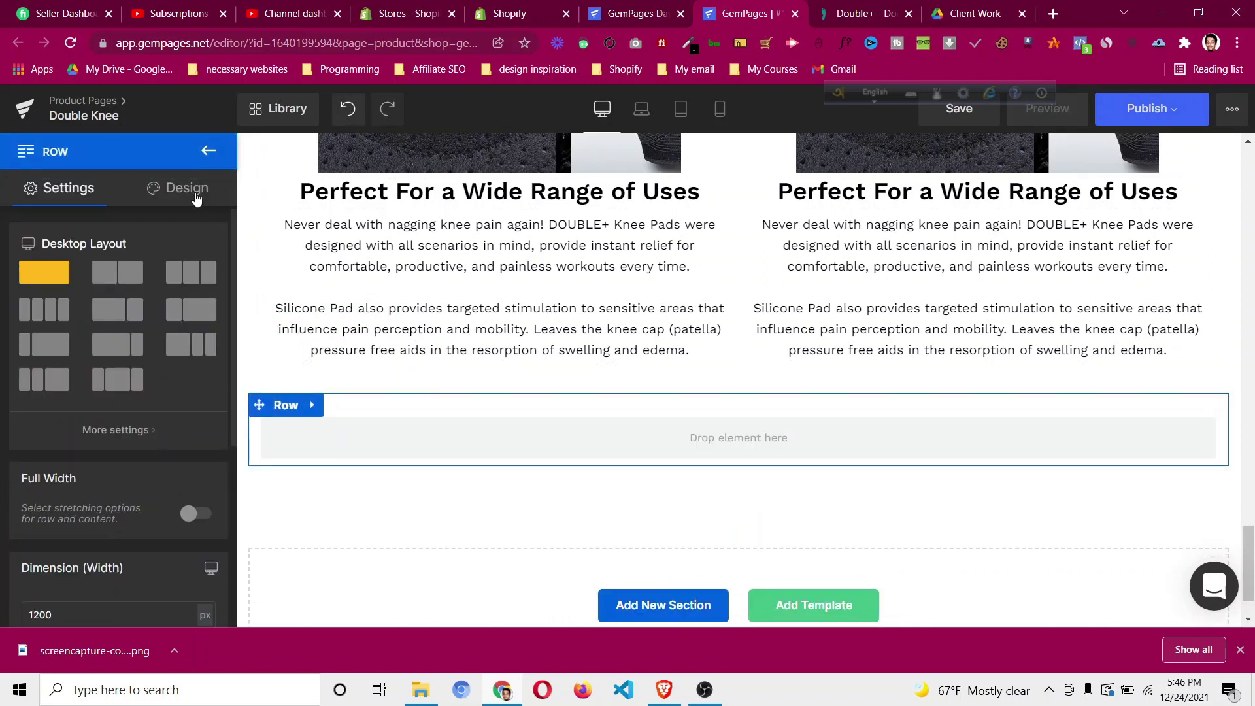
pyautogui.click(177, 188)
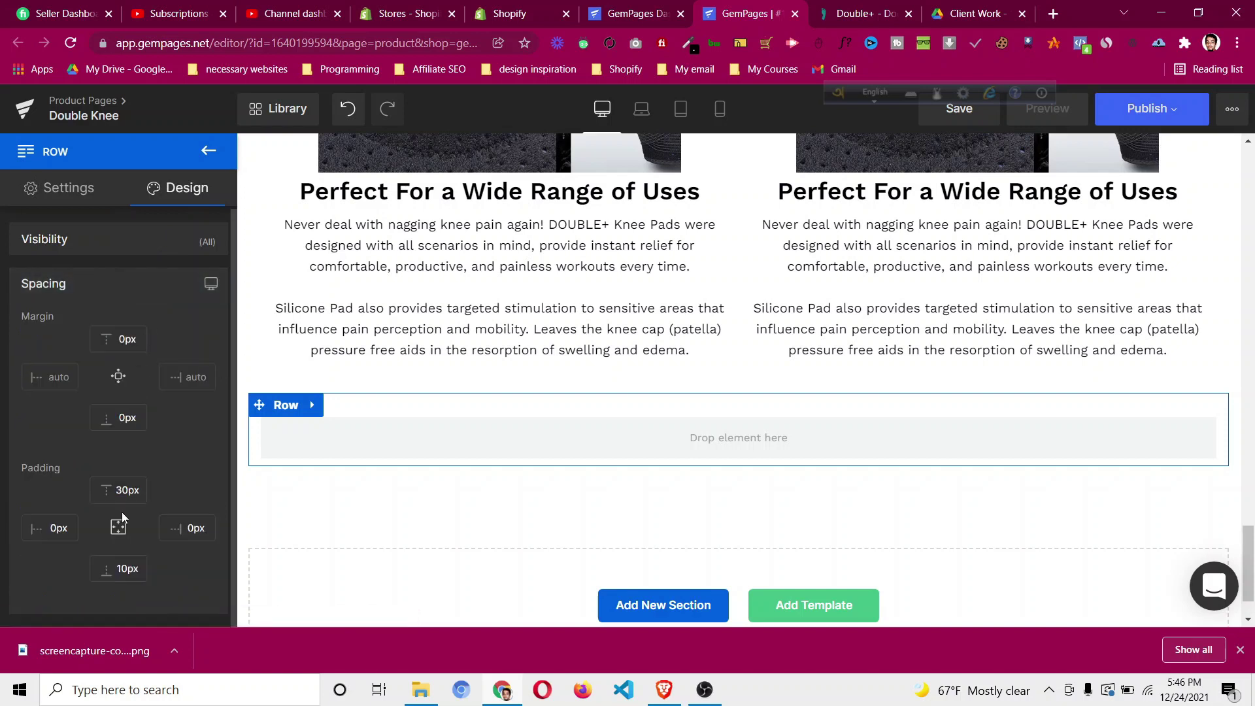
pyautogui.click(121, 570)
pyautogui.press('BackSpace')
pyautogui.write('3')
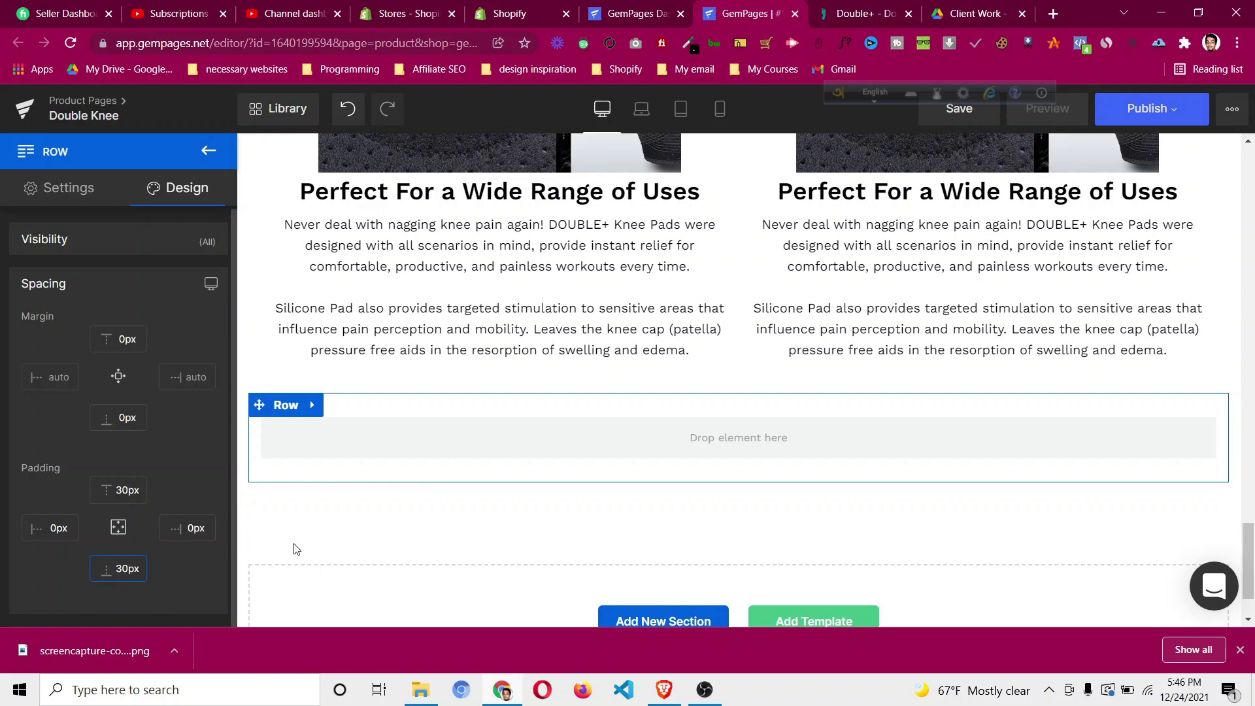
# Check the next section title on the reference page, then duplicate the "Benefits At A Glance" heading in GemPages and move the copy into the new row.
pyautogui.click(843, 20)
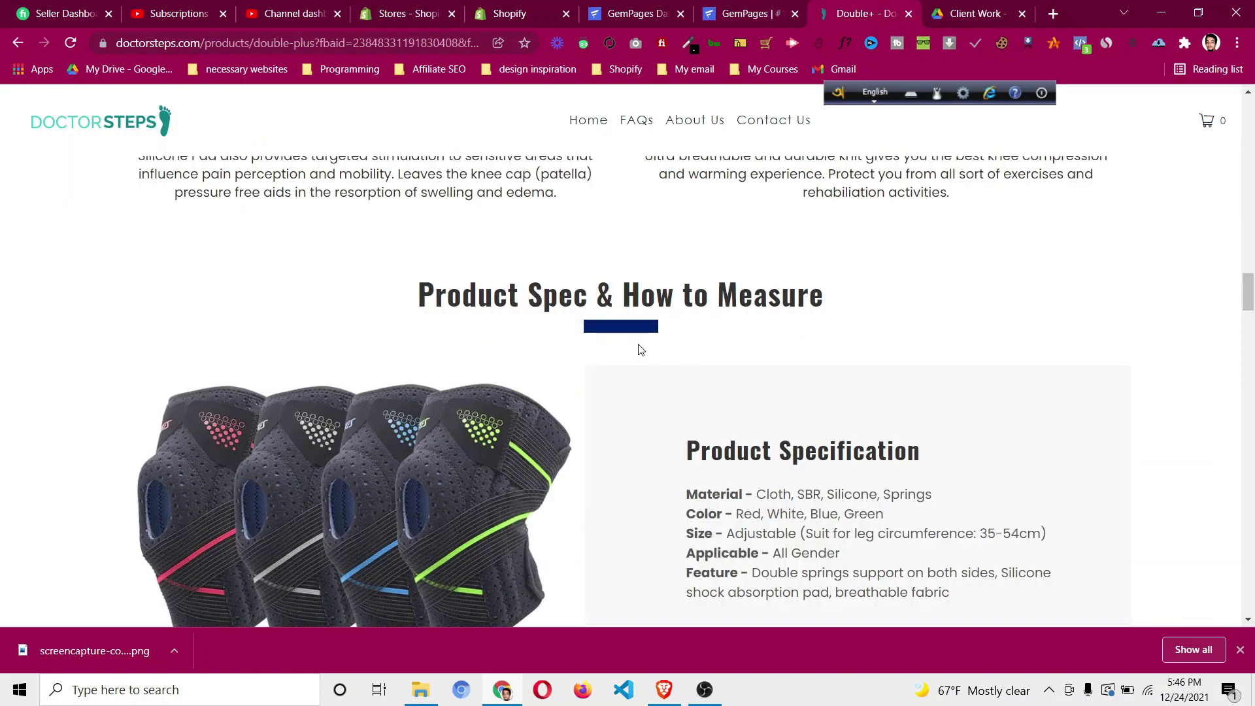
pyautogui.click(754, 14)
pyautogui.scroll(10, 728, 314)
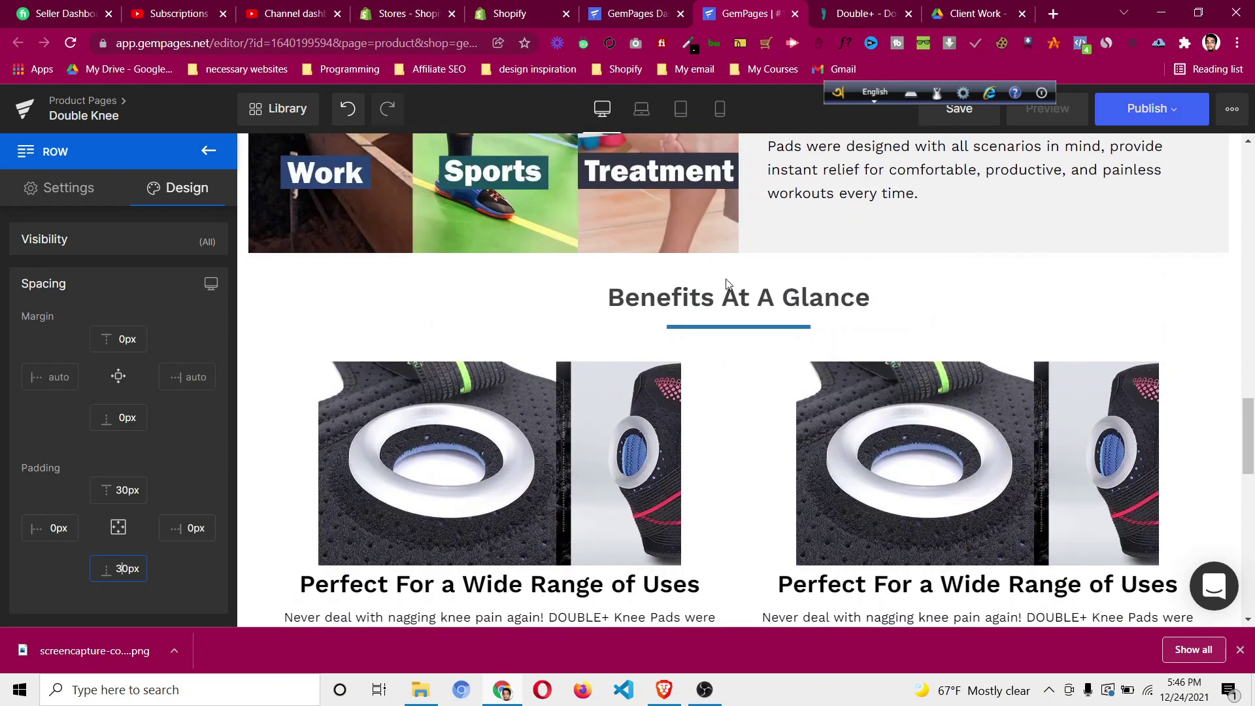
pyautogui.rightClick(726, 296)
pyautogui.click(734, 450)
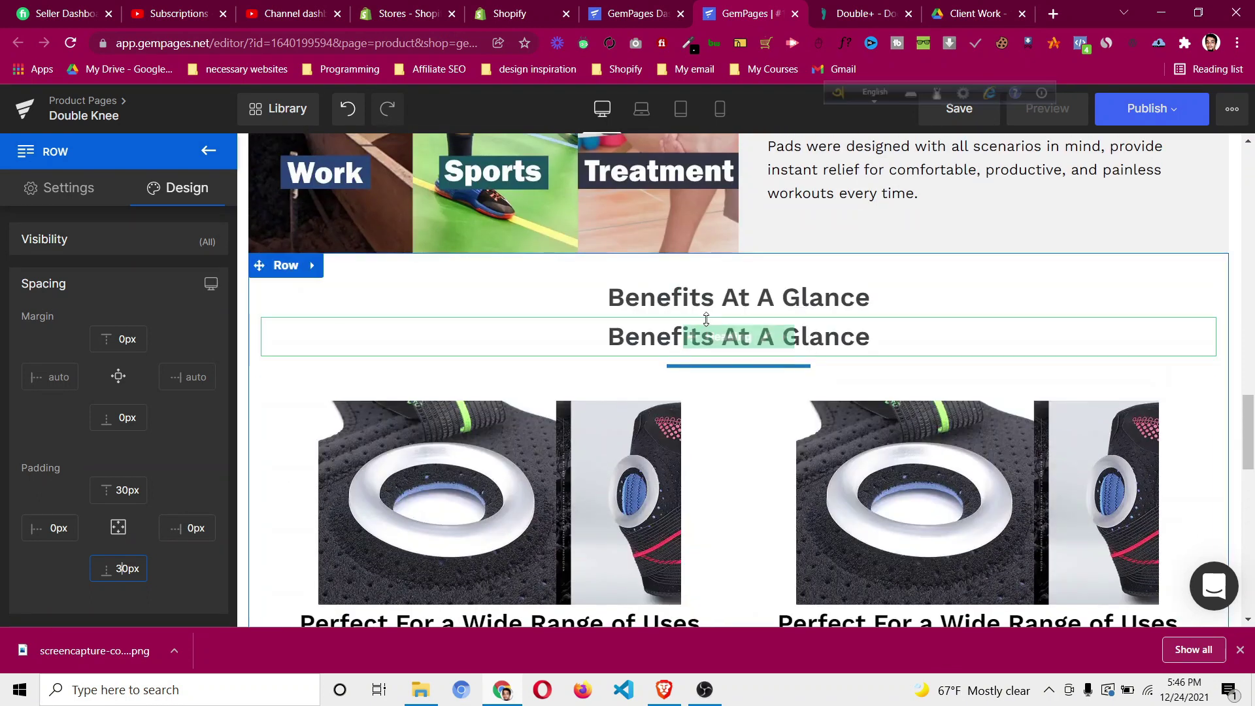
pyautogui.moveTo(690, 337); pyautogui.dragTo(745, 546)
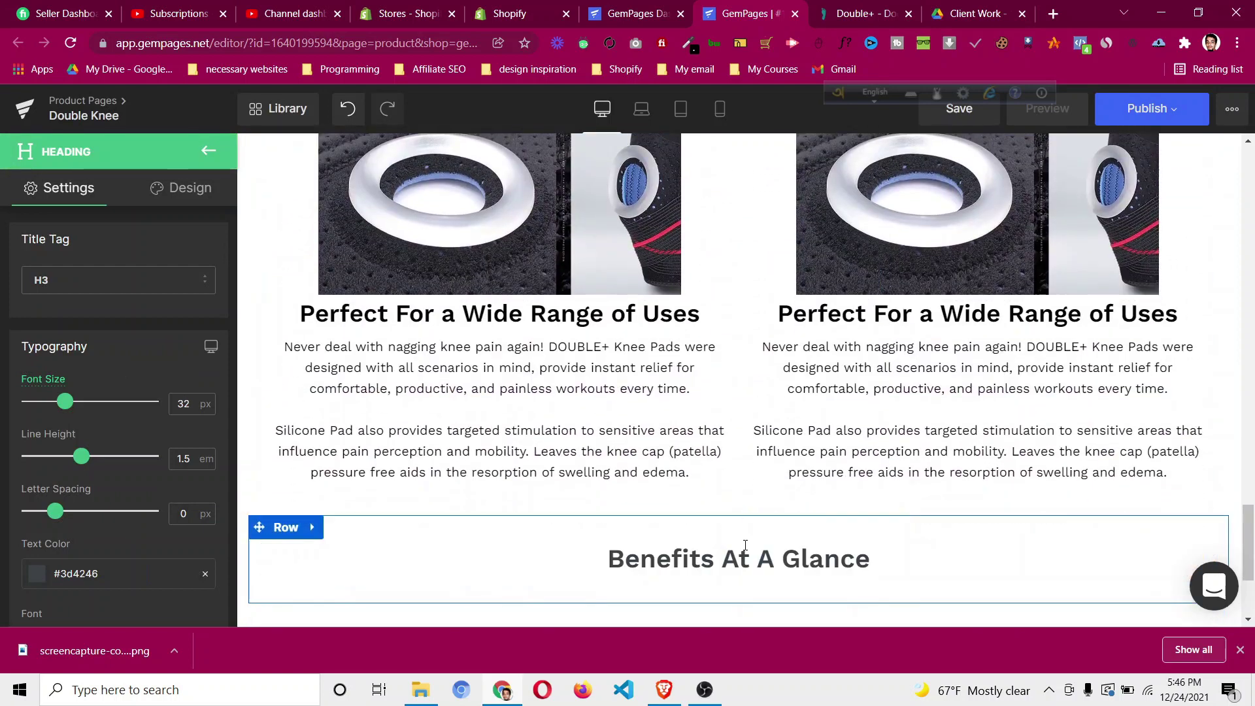
# Set the text color of the original "Benefits At A Glance" heading above the image grid to black, #000000.
pyautogui.scroll(8, 738, 399)
pyautogui.scroll(3, 738, 396)
pyautogui.scroll(-2, 739, 375)
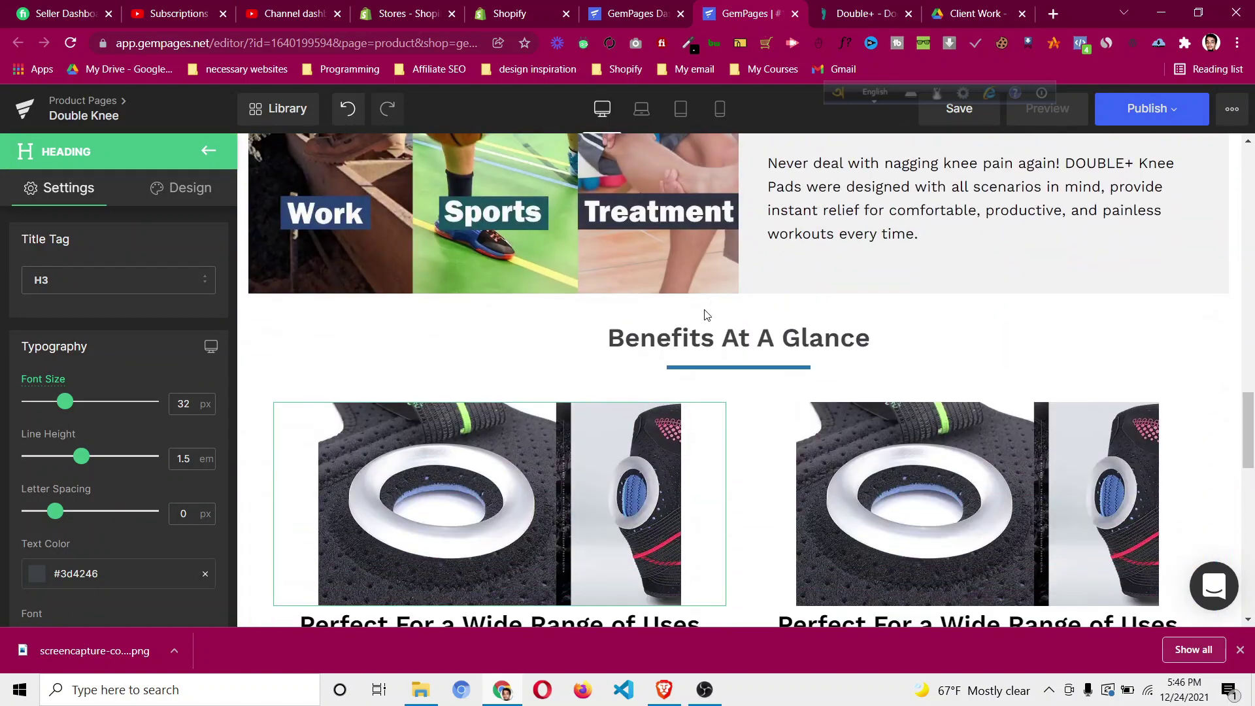
pyautogui.click(31, 574)
pyautogui.click(29, 565)
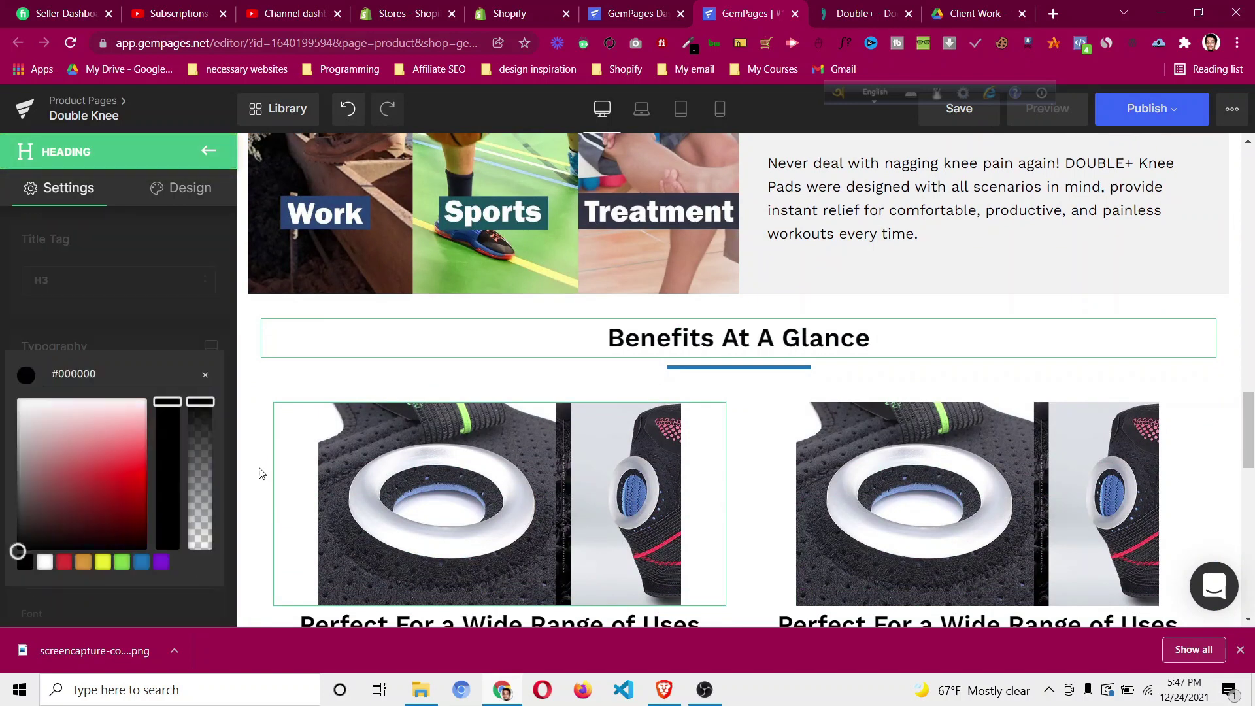
# Duplicate the blue separator under the original benefits heading and move the copy beneath the copied heading in the new row.
pyautogui.rightClick(723, 376)
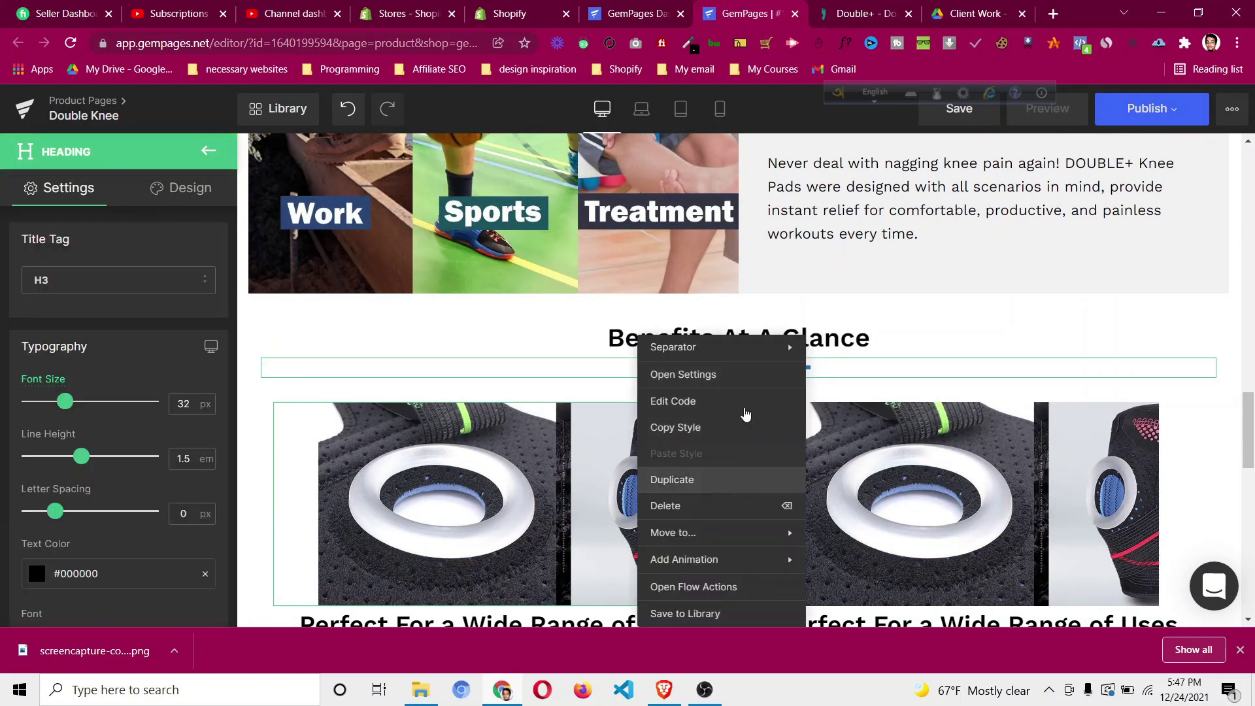
pyautogui.click(713, 495)
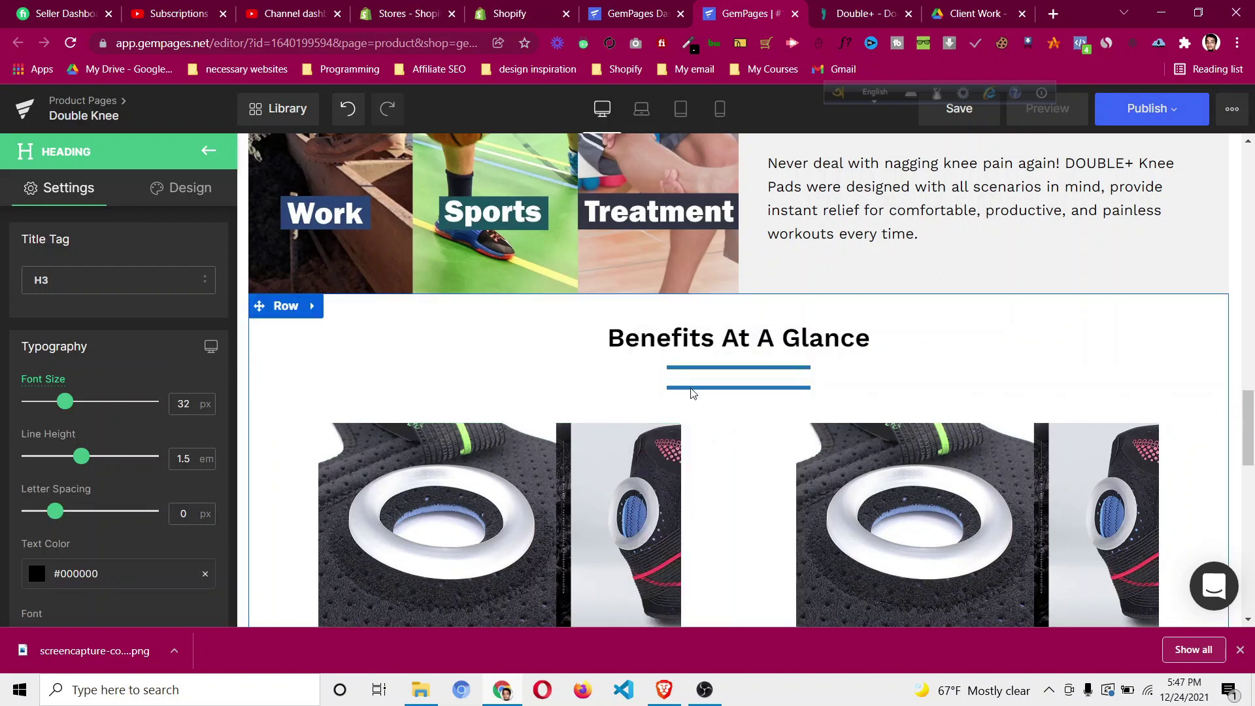
pyautogui.moveTo(693, 396); pyautogui.dragTo(789, 460)
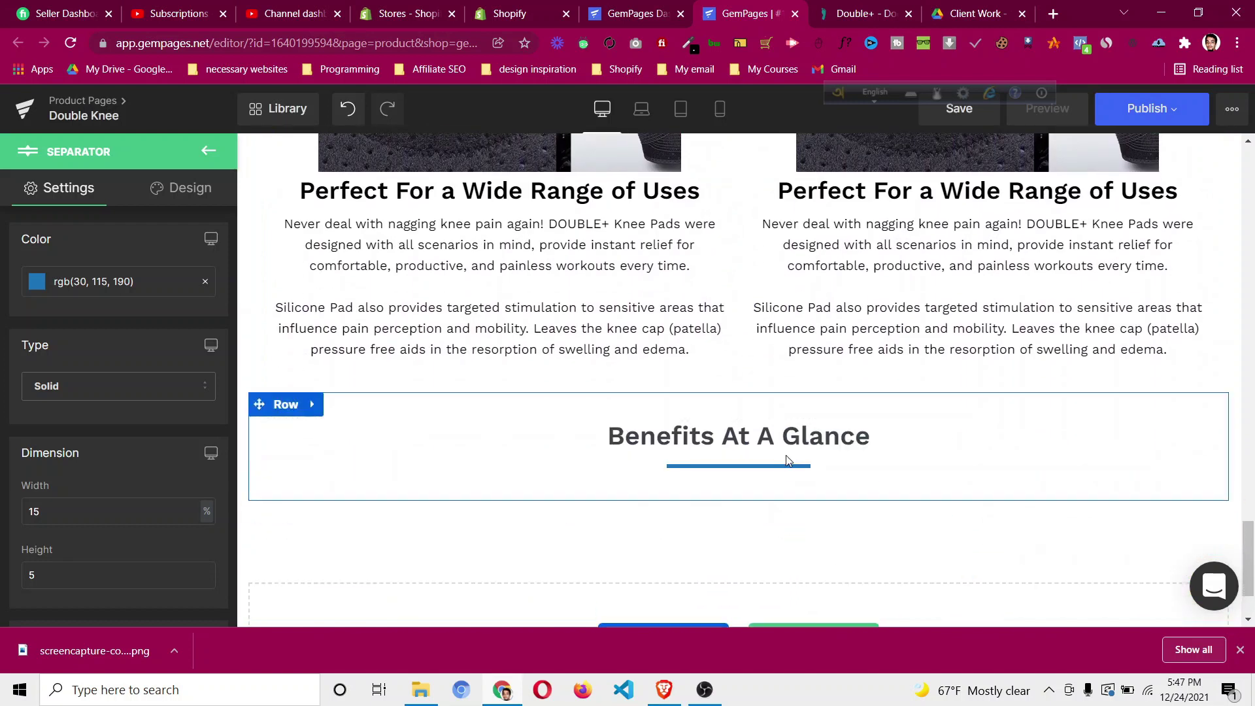
# Set the text color of the copied heading in the new bottom row to black, #000000.
pyautogui.click(595, 433)
pyautogui.click(39, 570)
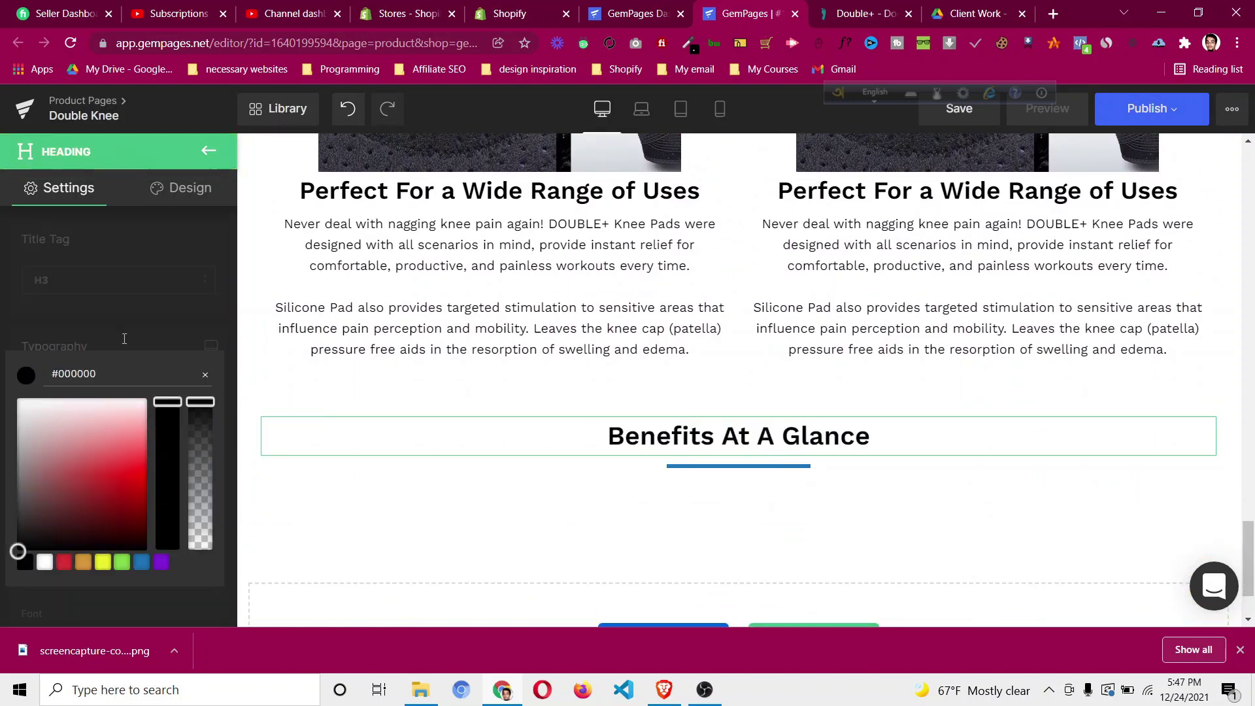
pyautogui.click(140, 309)
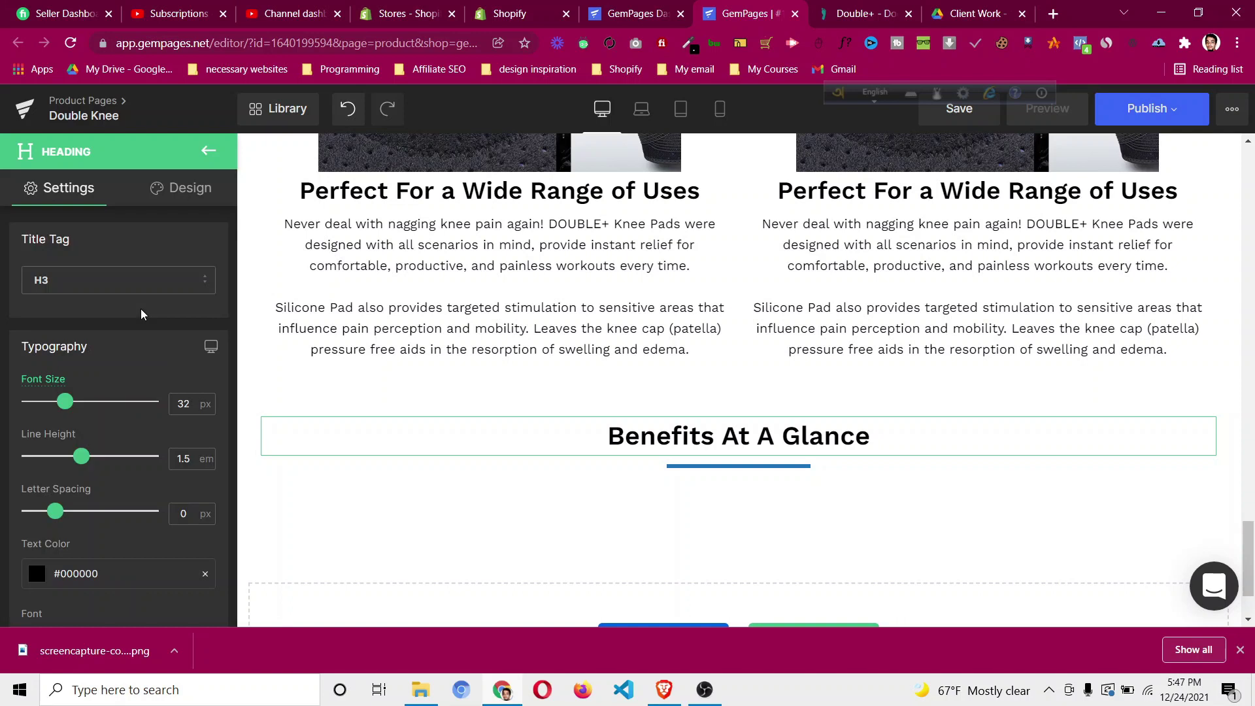
# Switch to the DoctorSteps reference page and examine the title, image and text layout of its Product Spec & How to Measure section.
pyautogui.click(838, 16)
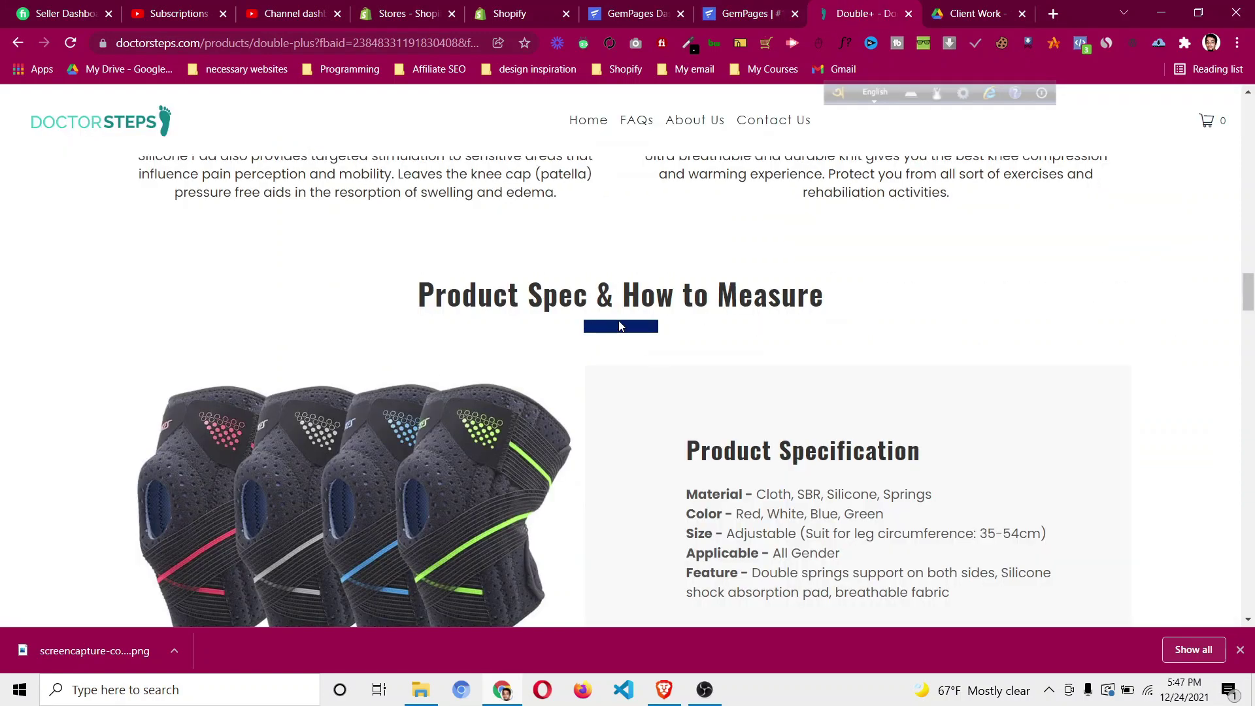
pyautogui.scroll(-2, 667, 301)
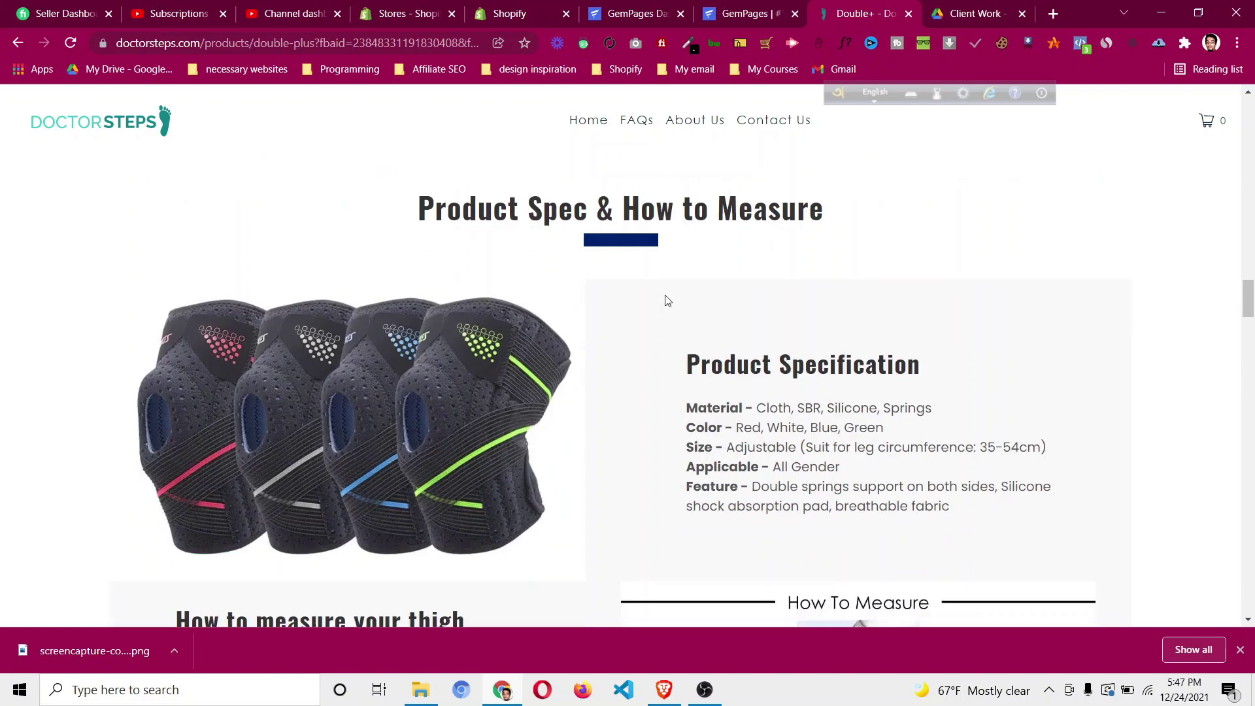
pyautogui.scroll(10, 667, 301)
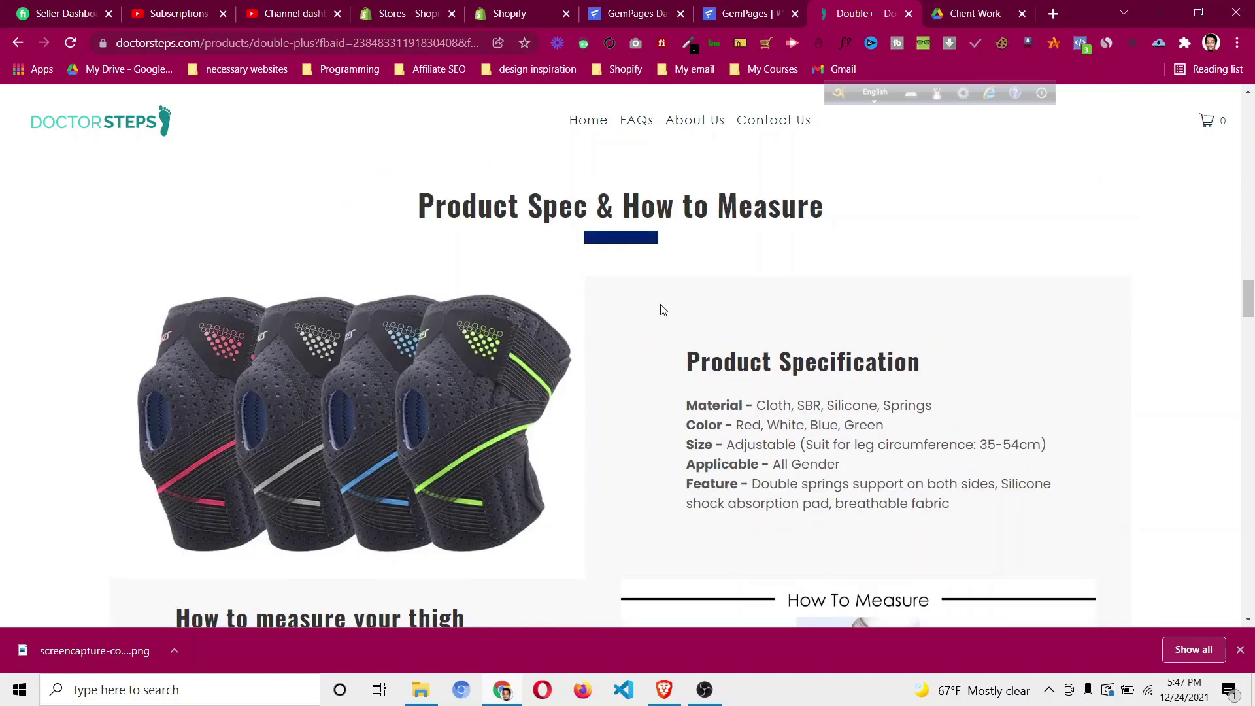
pyautogui.scroll(-3, 661, 324)
pyautogui.scroll(-5, 661, 323)
pyautogui.scroll(5, 660, 323)
pyautogui.scroll(-6, 662, 325)
pyautogui.scroll(3, 661, 328)
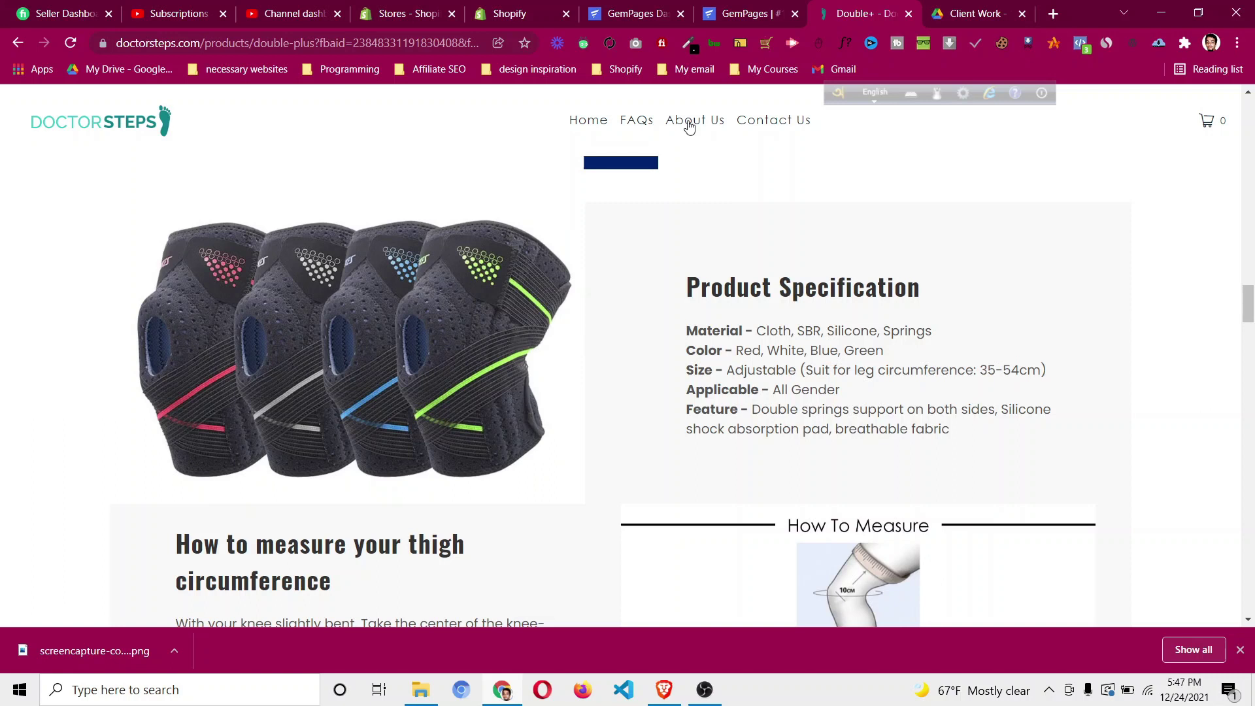
# Return to the GemPages editor and add a two-column row beneath the separator of the bottom Benefits At A Glance heading.
pyautogui.click(744, 16)
pyautogui.click(212, 153)
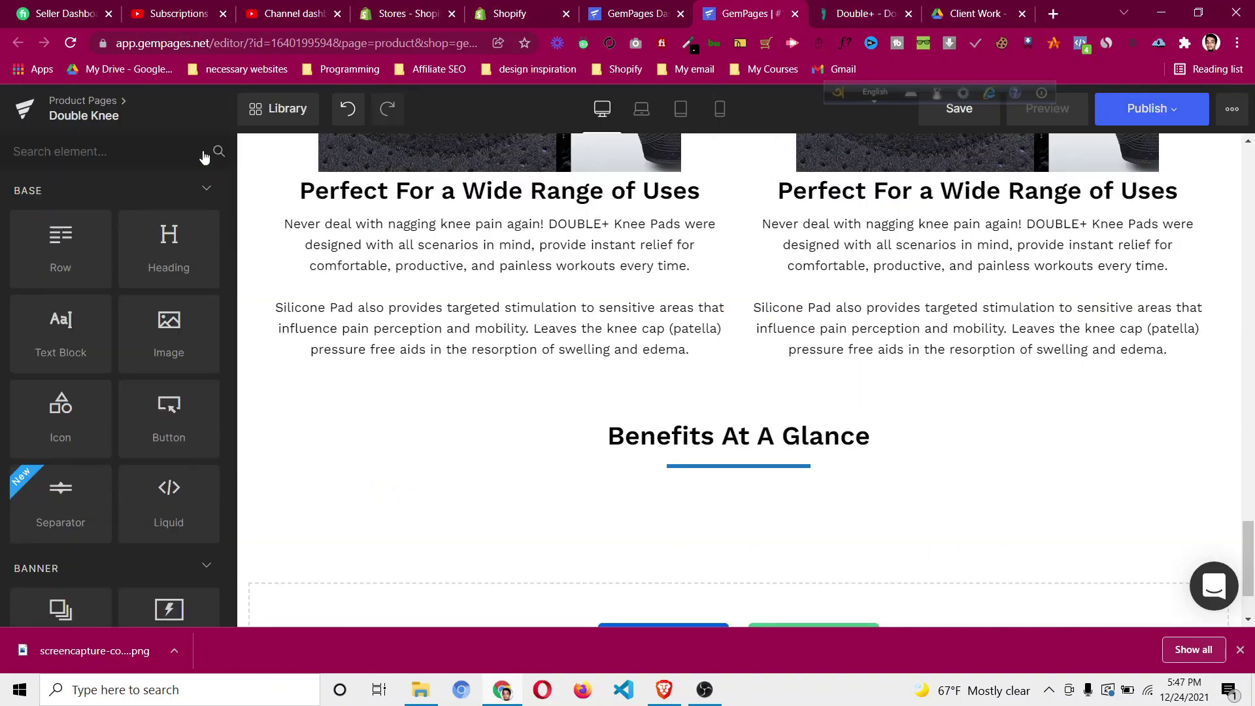
pyautogui.moveTo(70, 241); pyautogui.dragTo(678, 484)
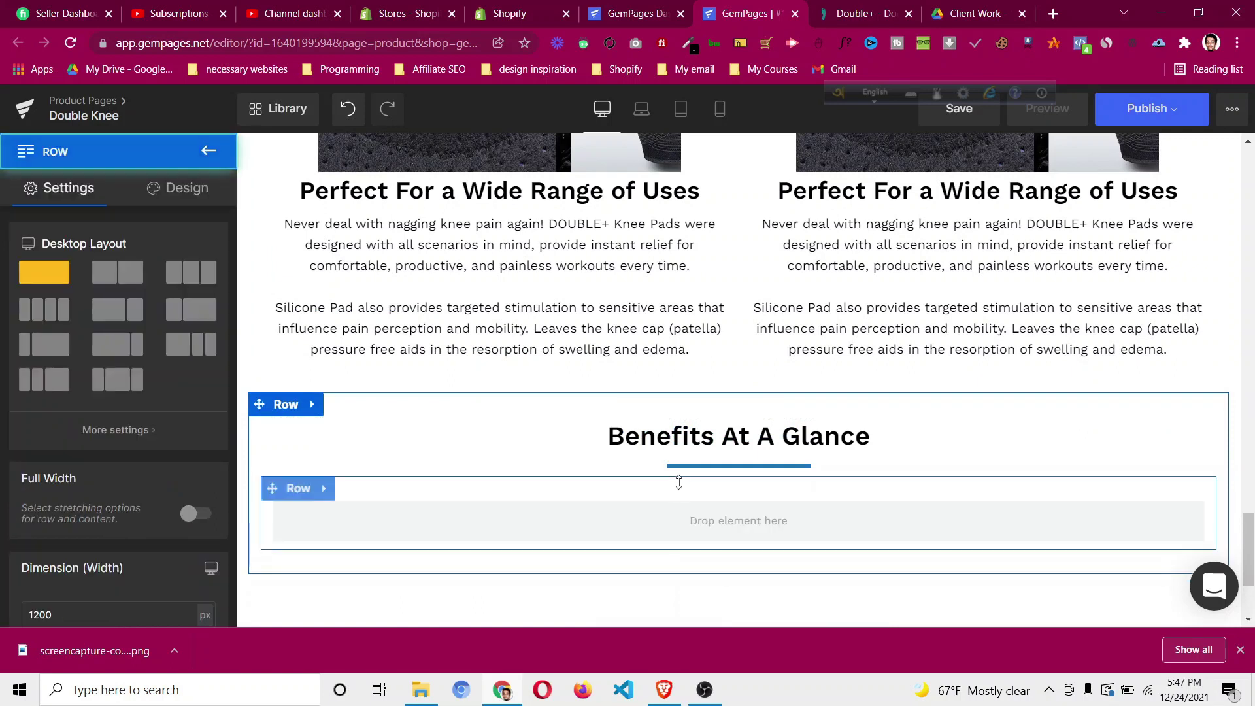
pyautogui.click(118, 273)
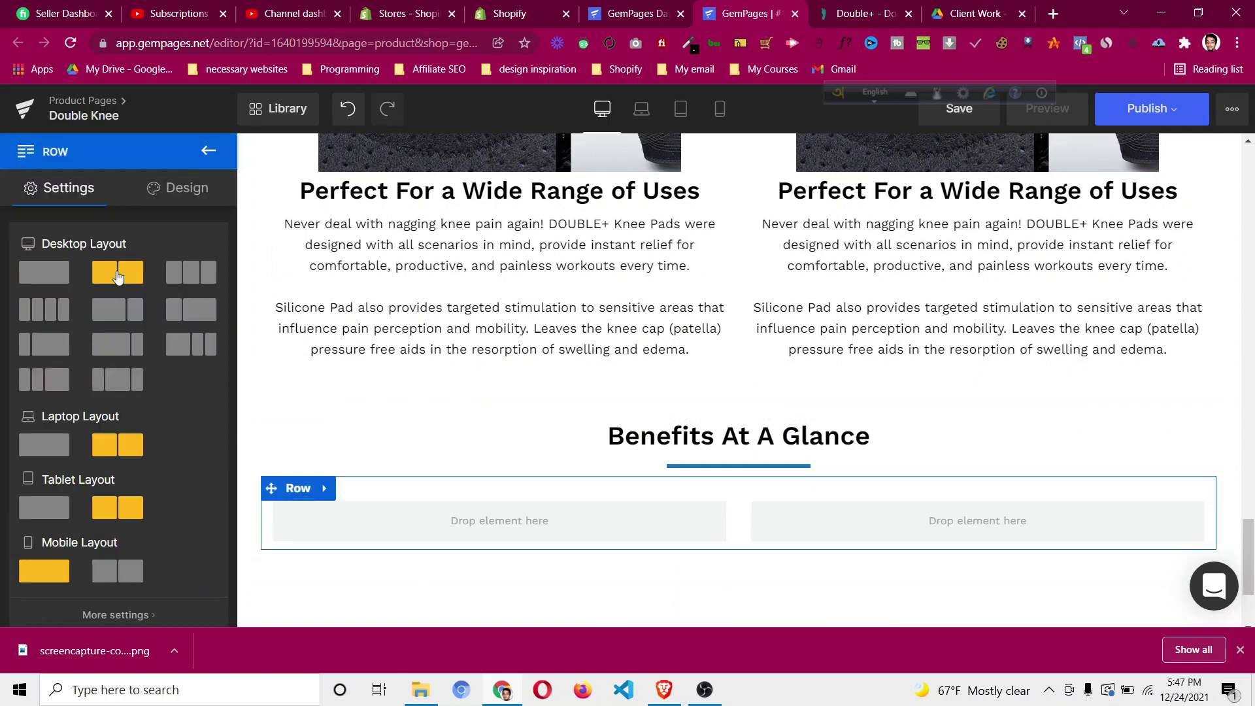
# Add an image element to the left column of the new row and replace its placeholder with the picture of four knee braces.
pyautogui.click(210, 153)
pyautogui.moveTo(169, 333); pyautogui.dragTo(460, 508)
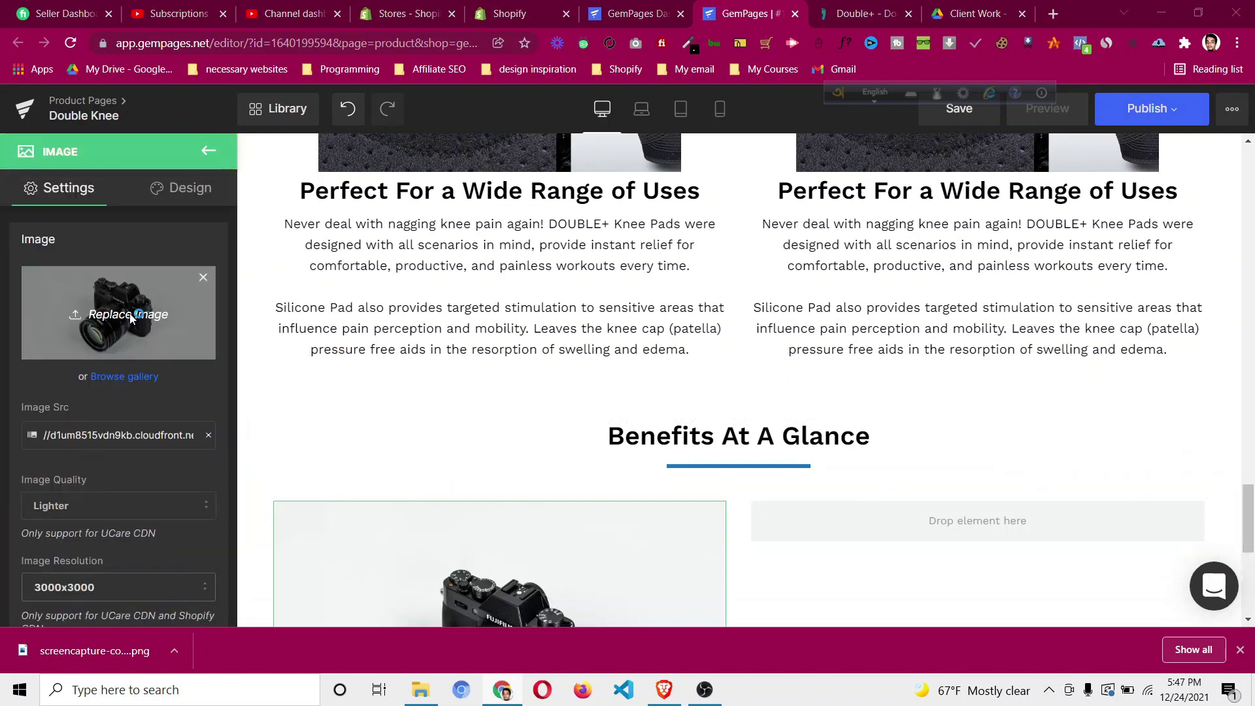
pyautogui.click(130, 317)
pyautogui.scroll(-2, 371, 209)
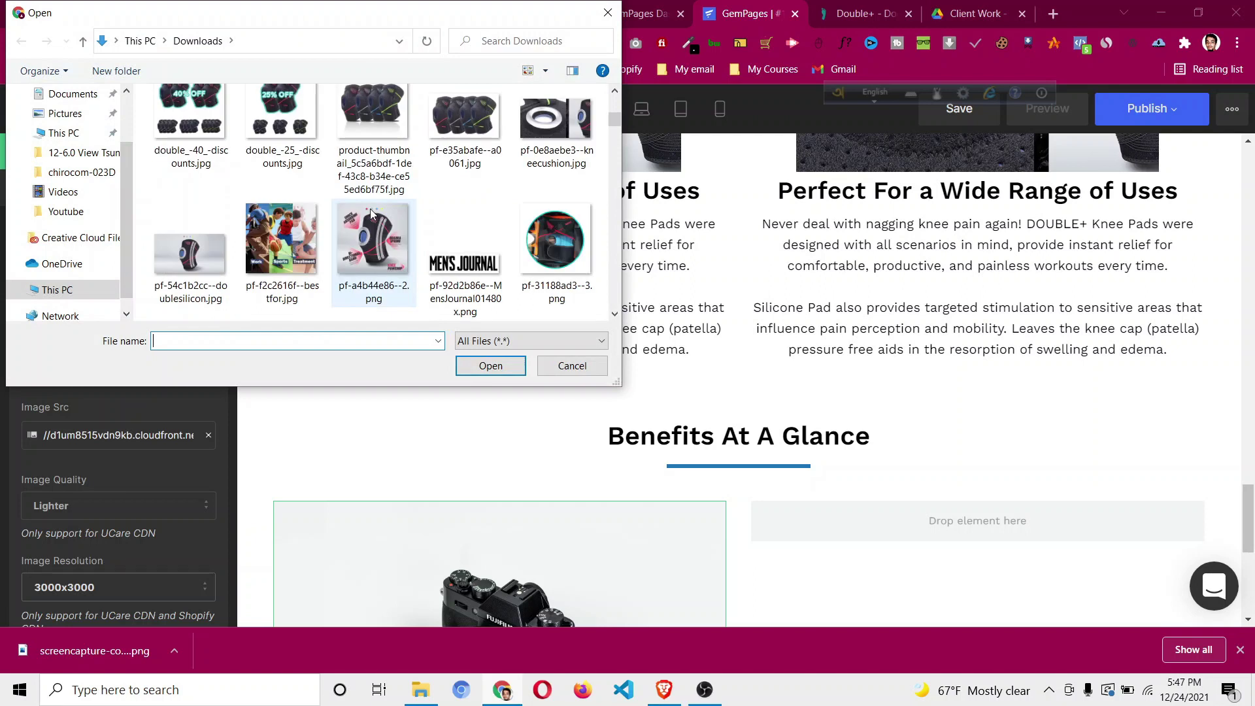
pyautogui.click(431, 110)
pyautogui.click(490, 365)
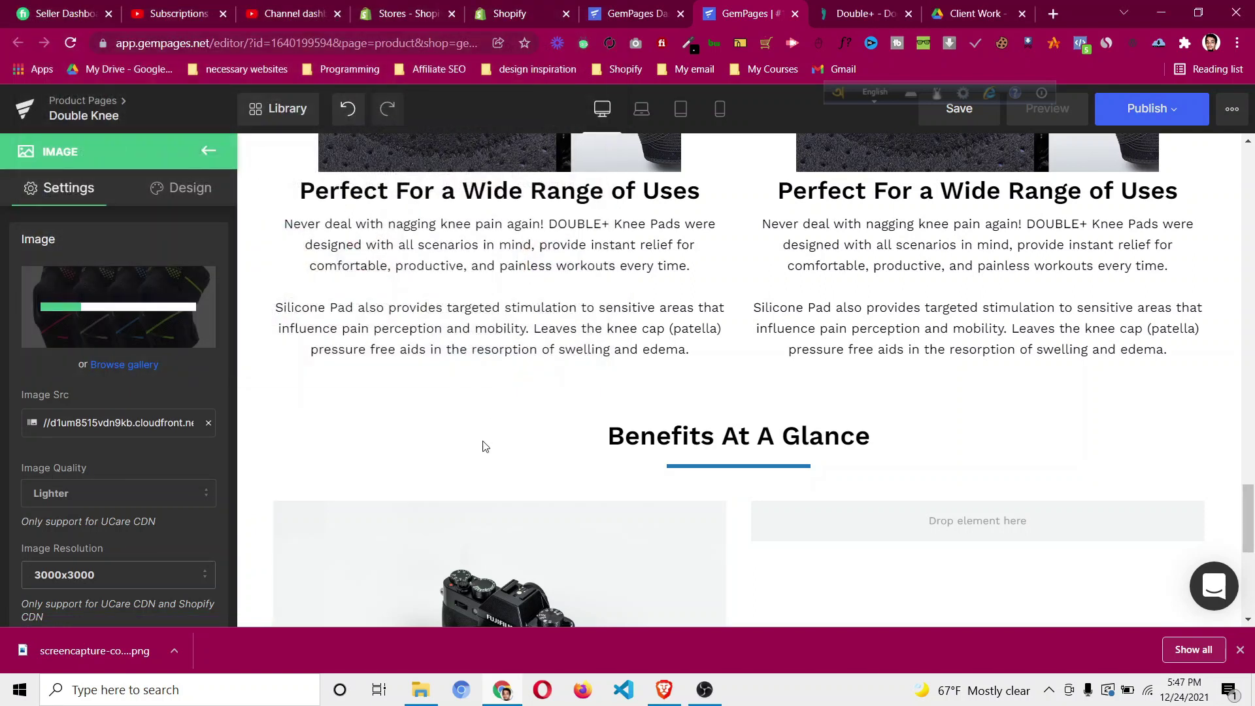
pyautogui.scroll(-3, 581, 461)
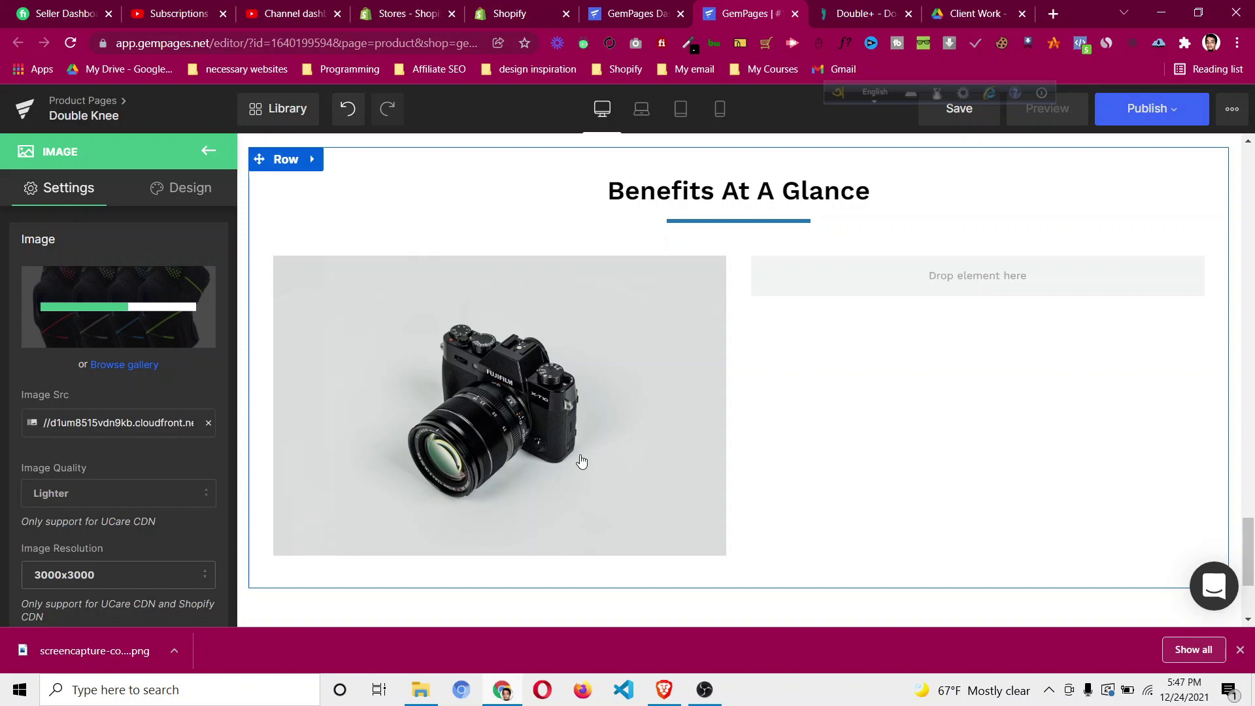
# Consult the Product Spec section layout on the DoctorSteps page, and nest a single-column row in the empty column beside the GemPages knee brace image.
pyautogui.click(837, 10)
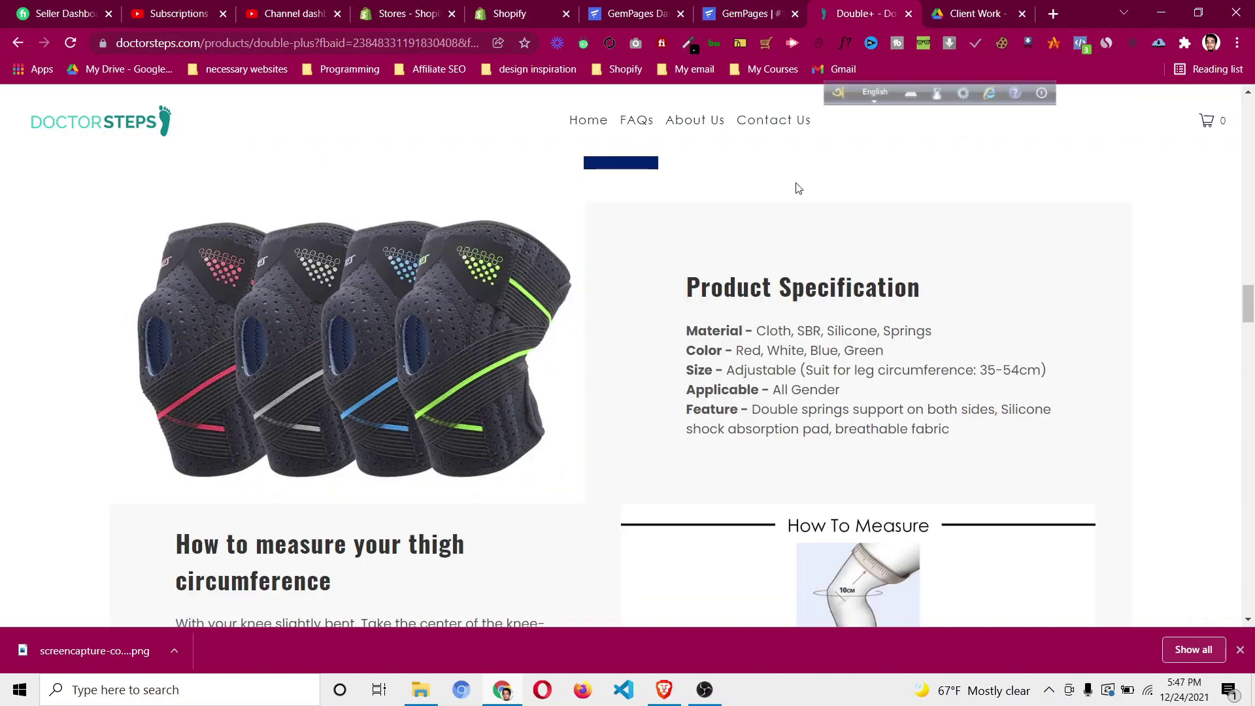
pyautogui.scroll(15, 575, 387)
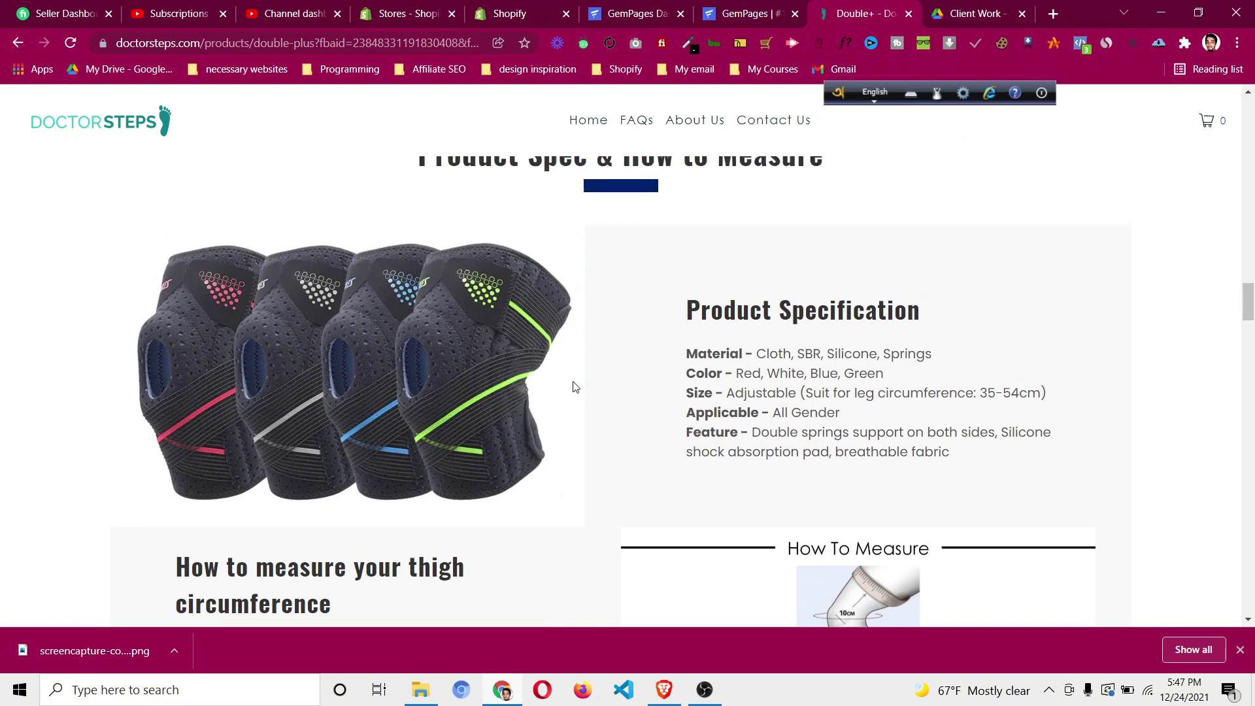
pyautogui.scroll(-15, 576, 387)
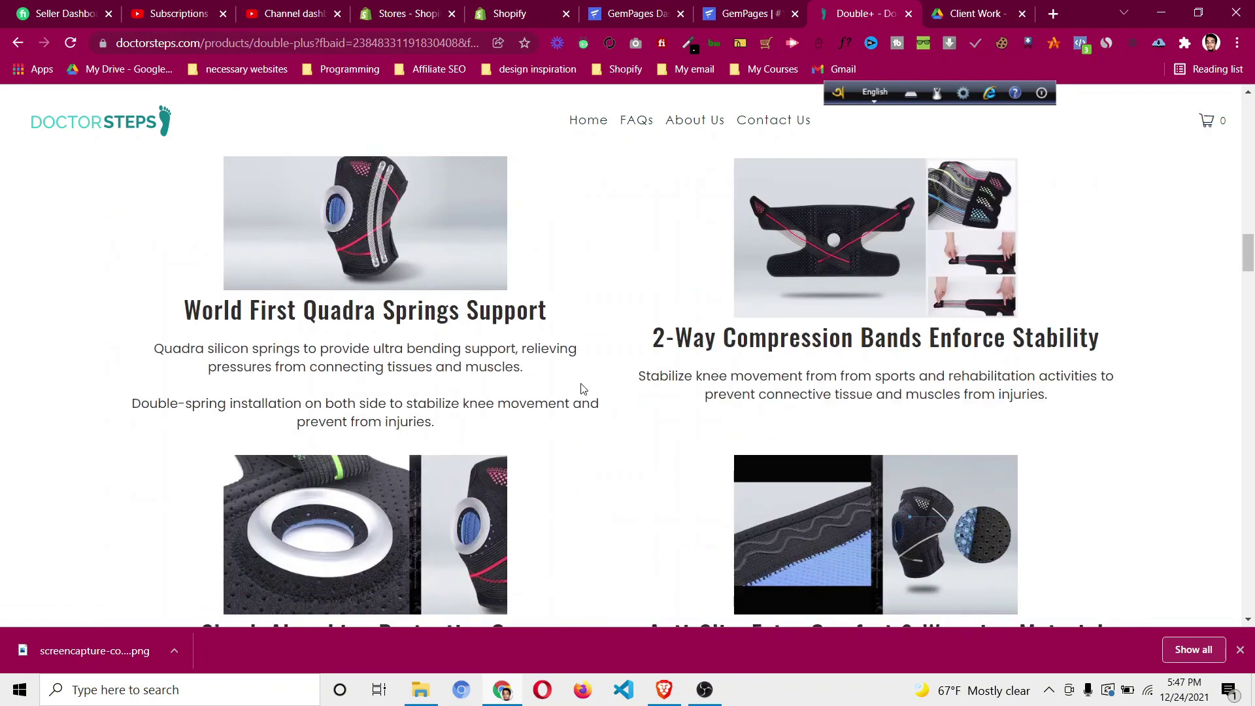
pyautogui.scroll(-1, 578, 383)
pyautogui.scroll(1, 589, 380)
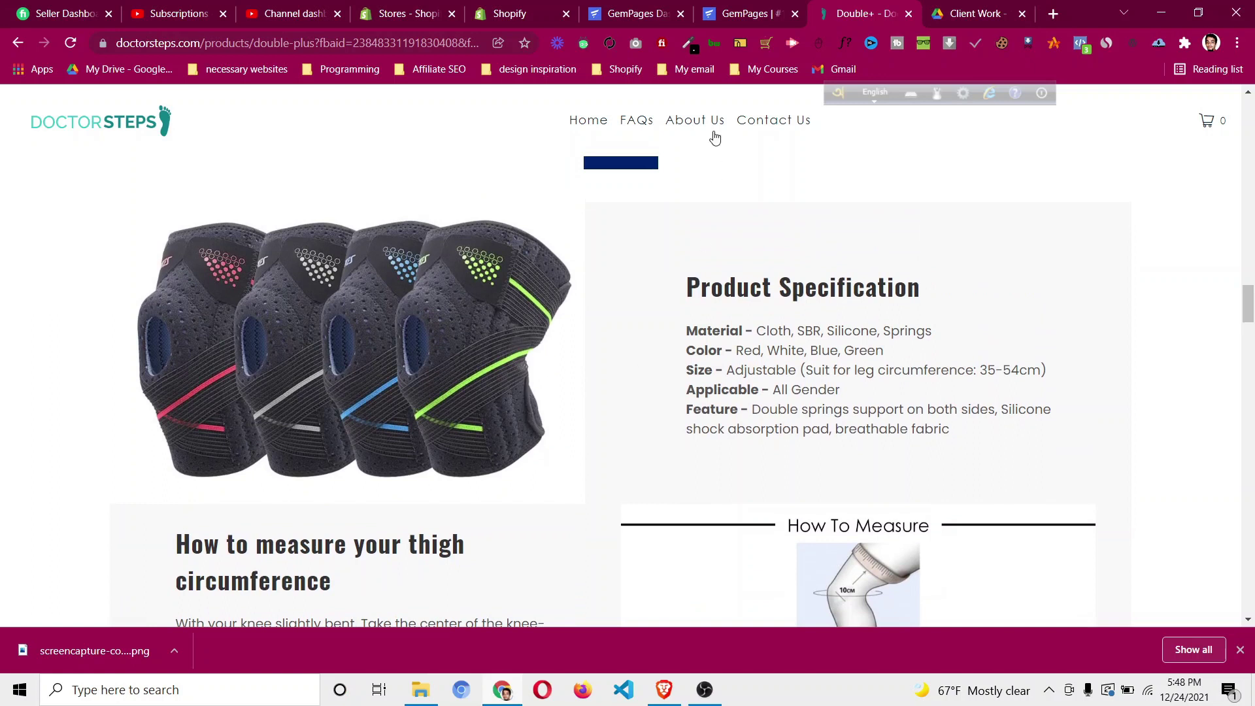
pyautogui.click(742, 13)
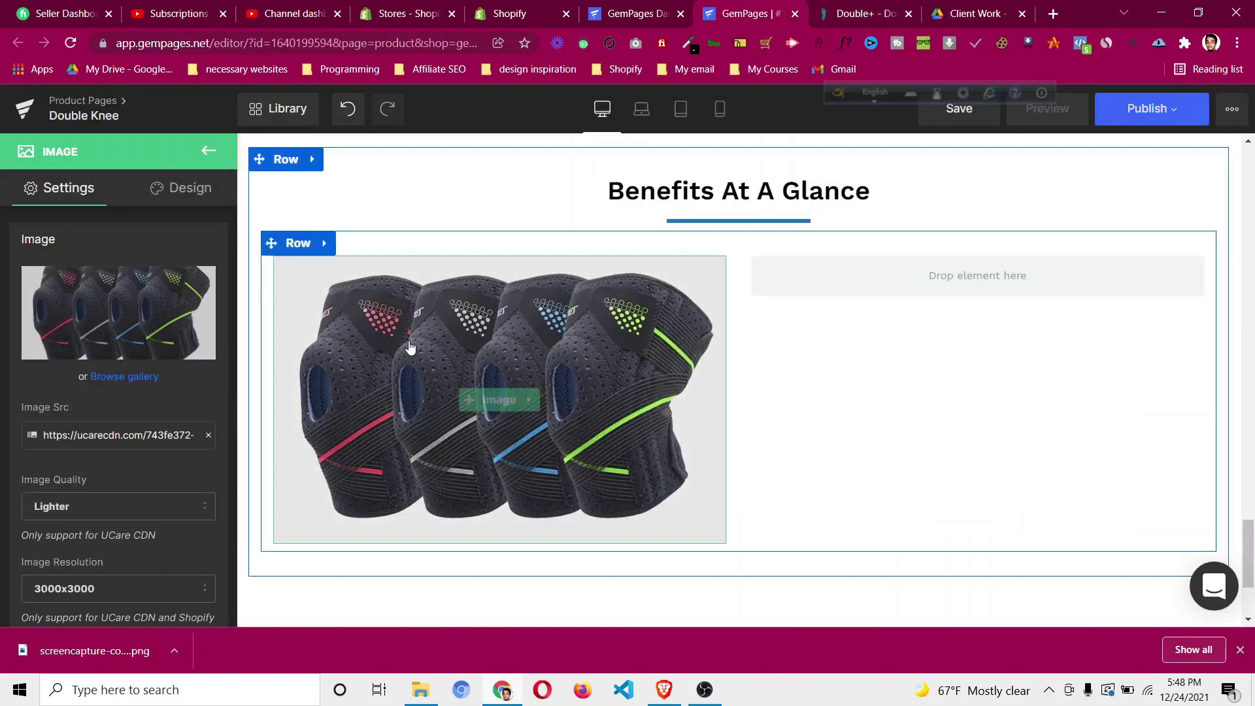
pyautogui.click(206, 151)
pyautogui.moveTo(78, 255); pyautogui.dragTo(842, 284)
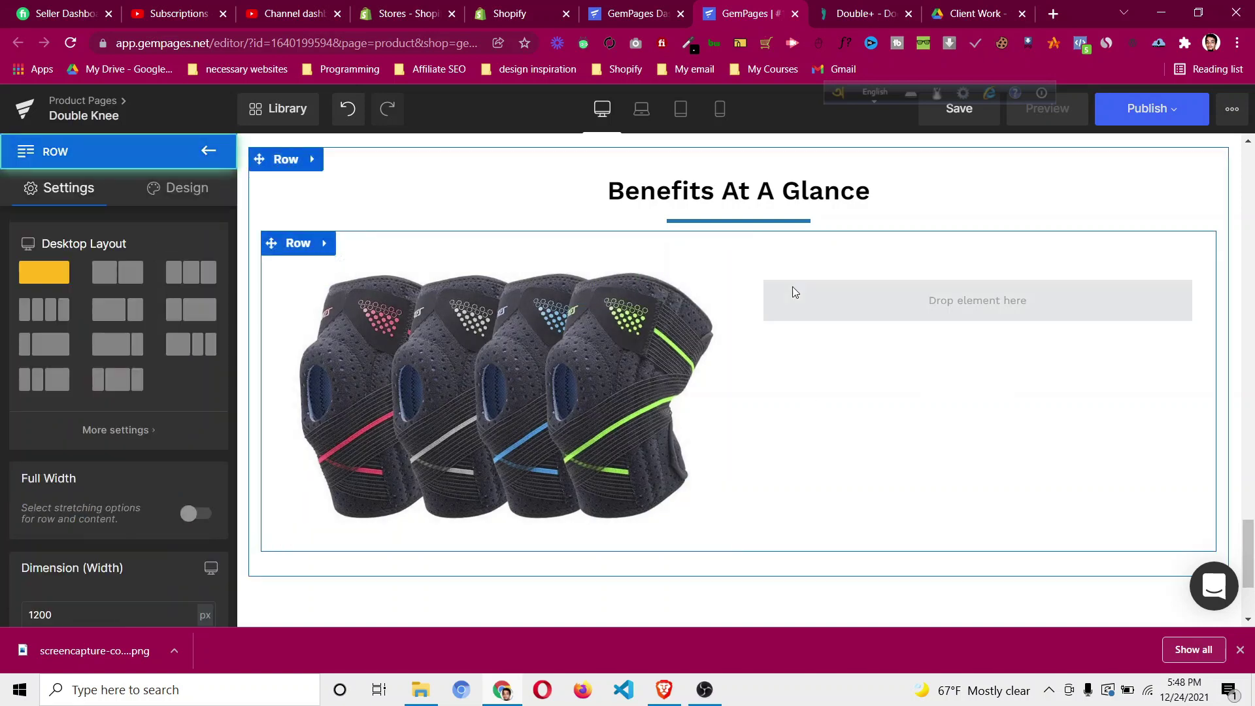
# Set the background color of the two-column row holding the knee brace image to #f1f1f1.
pyautogui.click(300, 254)
pyautogui.click(182, 189)
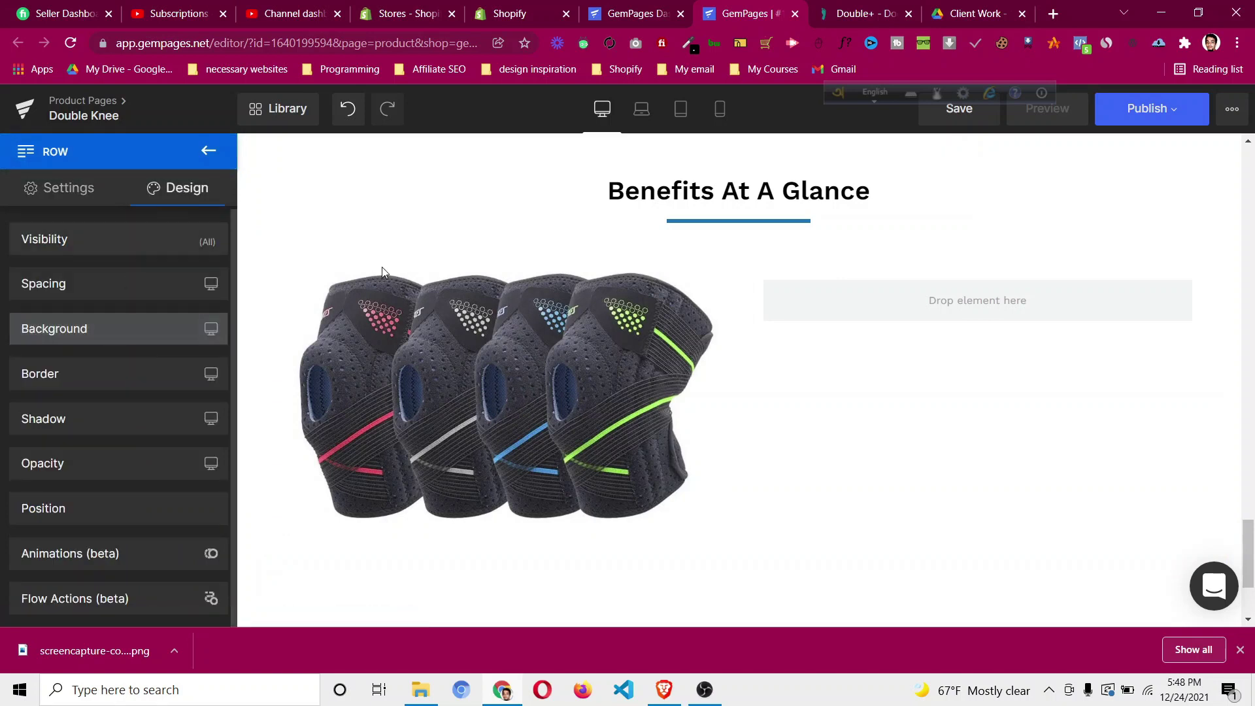
pyautogui.click(291, 244)
pyautogui.click(178, 189)
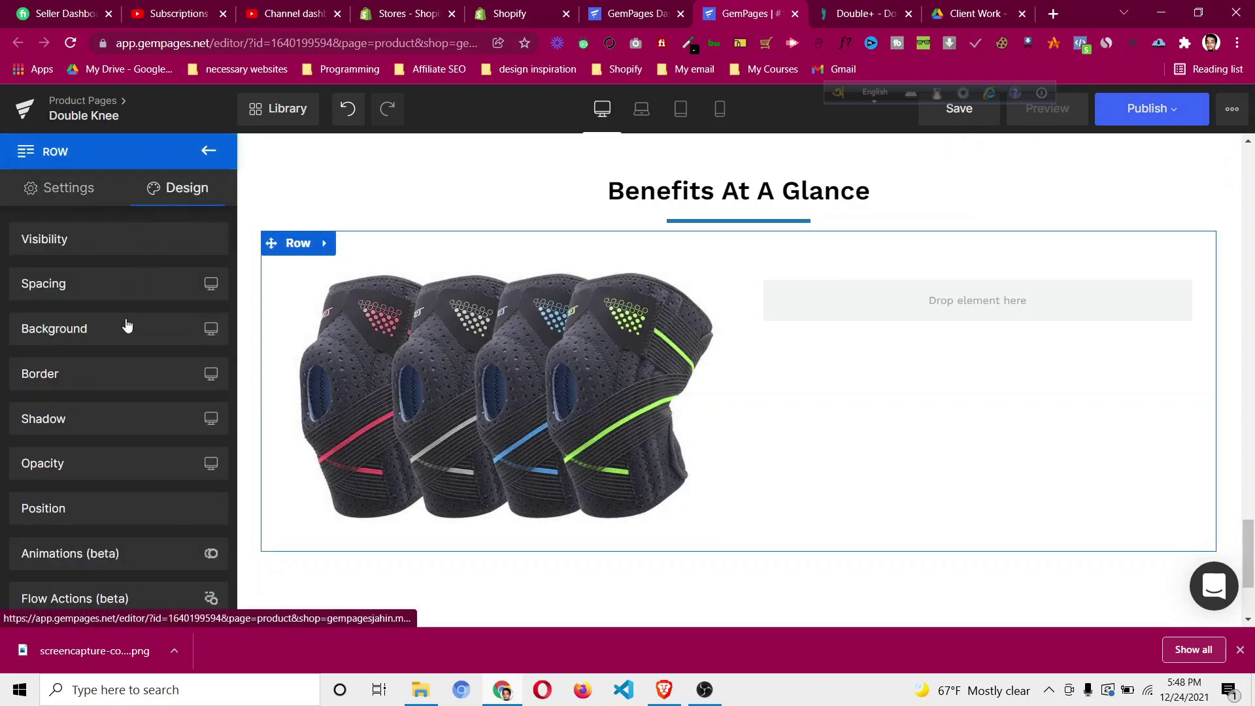
pyautogui.click(127, 331)
pyautogui.click(37, 435)
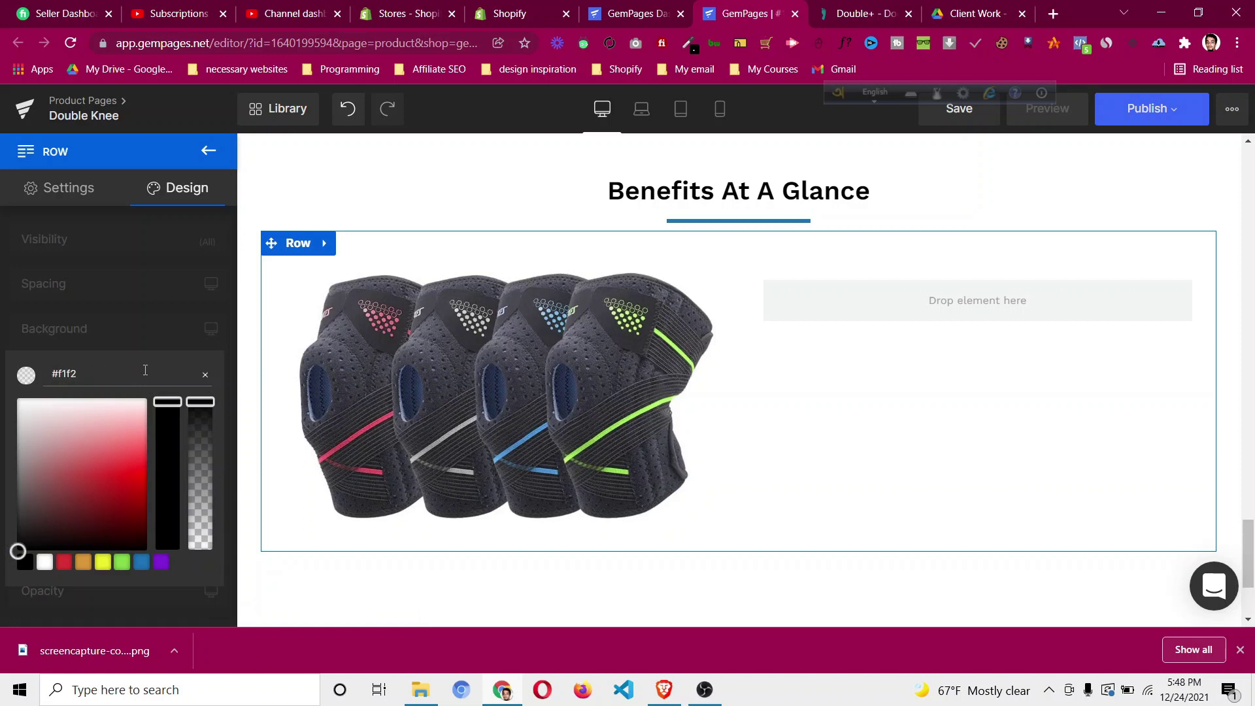
pyautogui.press('BackSpace')
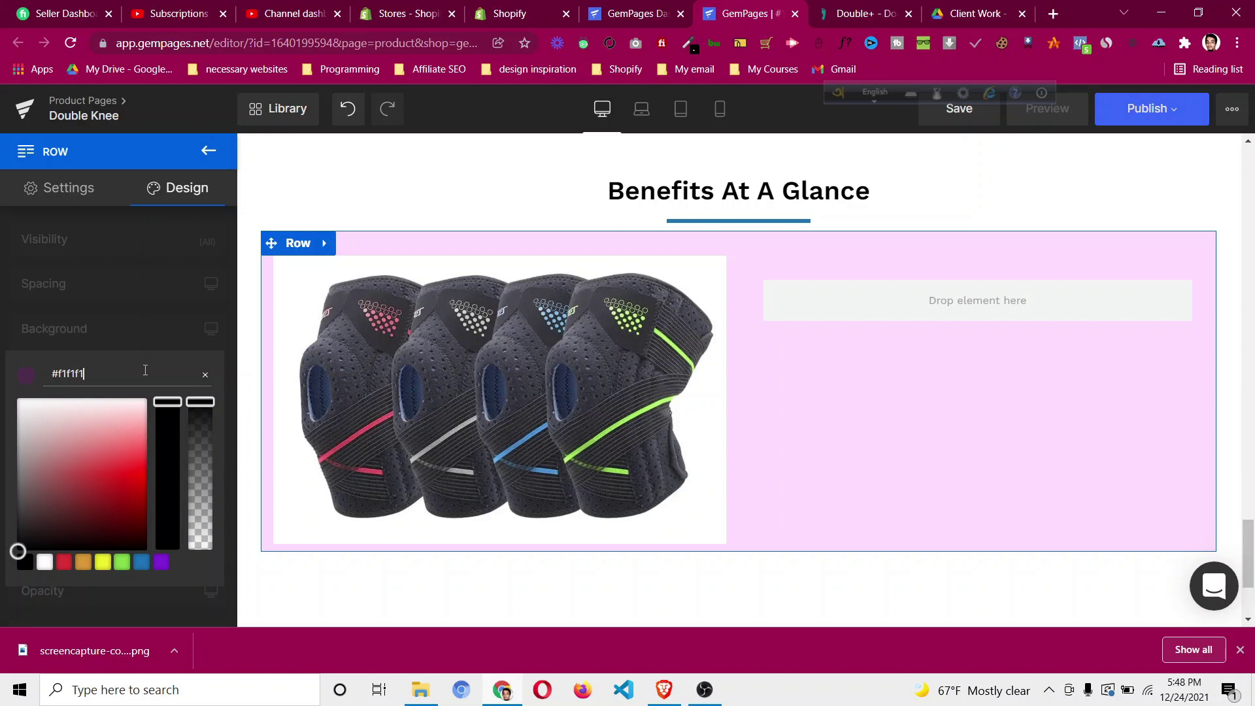
pyautogui.click(139, 303)
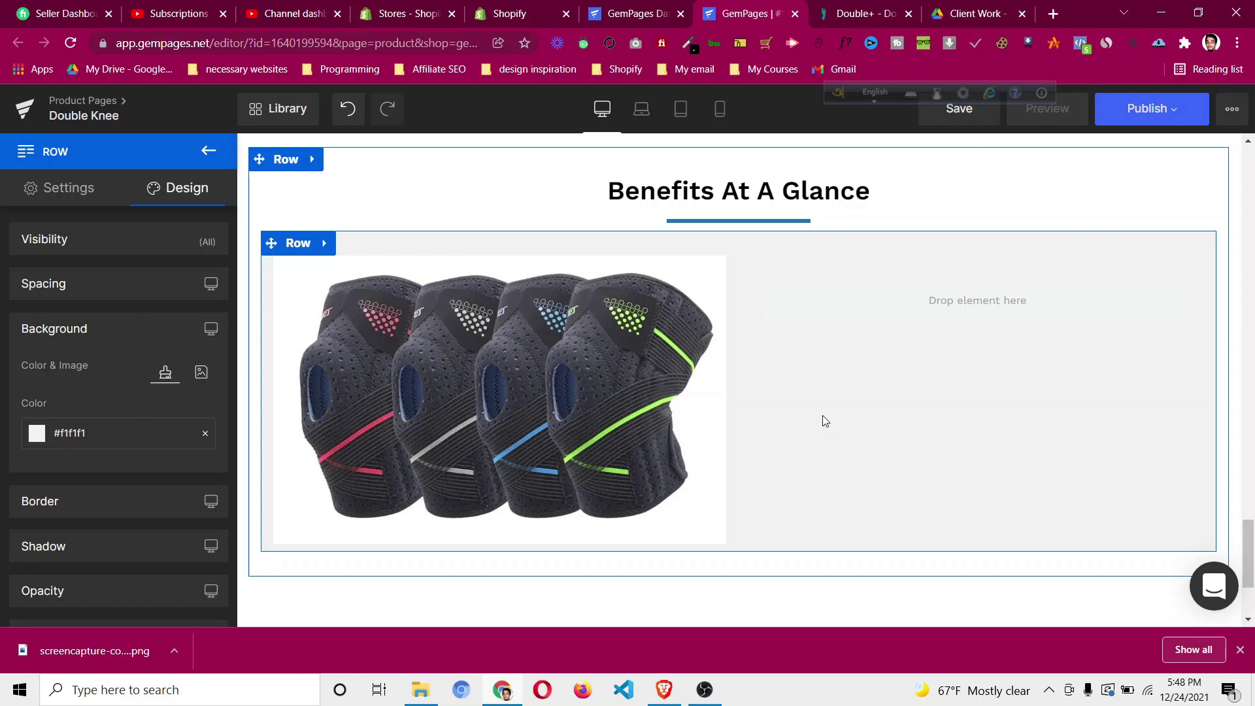
# Remove the gap between the columns of the knee brace row and set its top and bottom padding to 0 px.
pyautogui.click(299, 244)
pyautogui.scroll(-6, 140, 429)
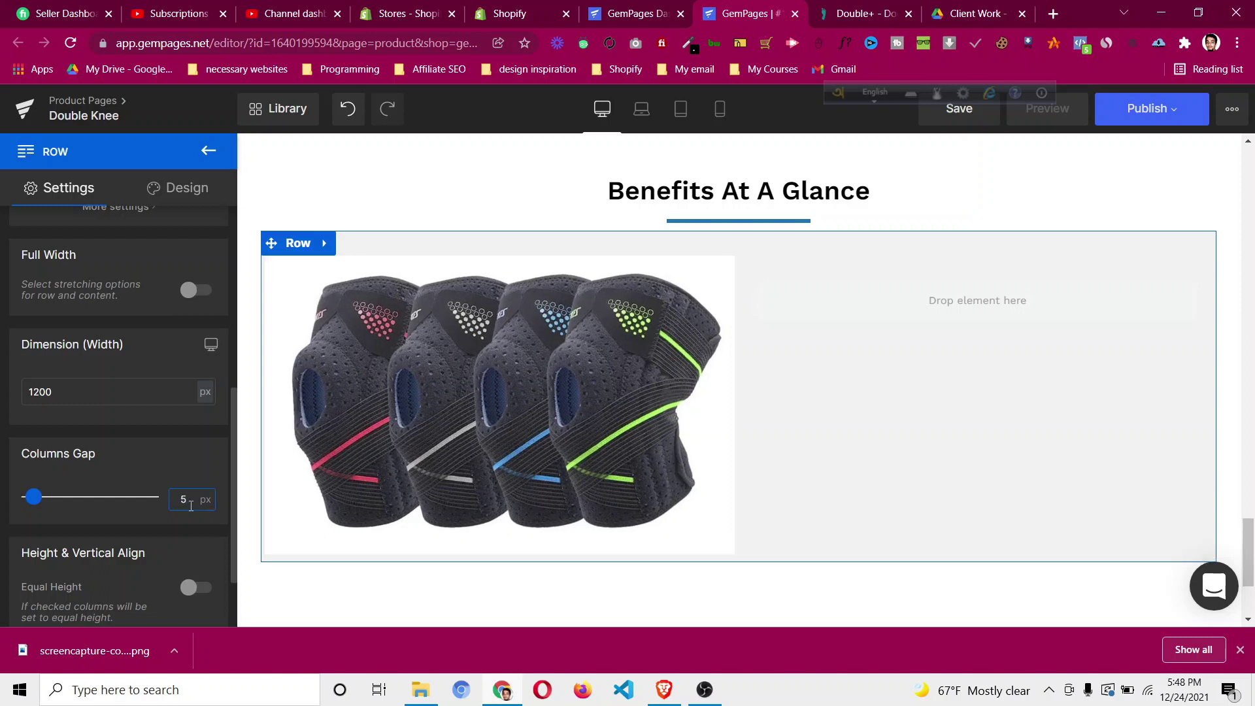
pyautogui.click(178, 187)
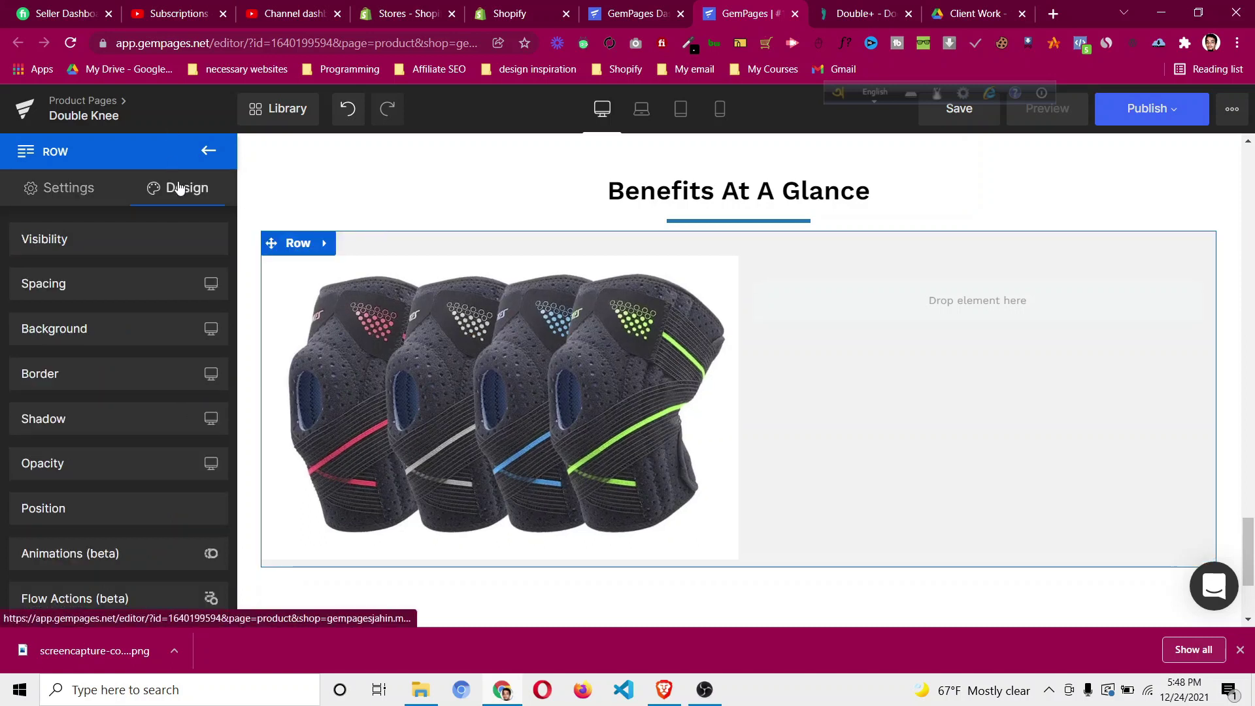
pyautogui.click(159, 285)
pyautogui.click(122, 492)
pyautogui.write('0')
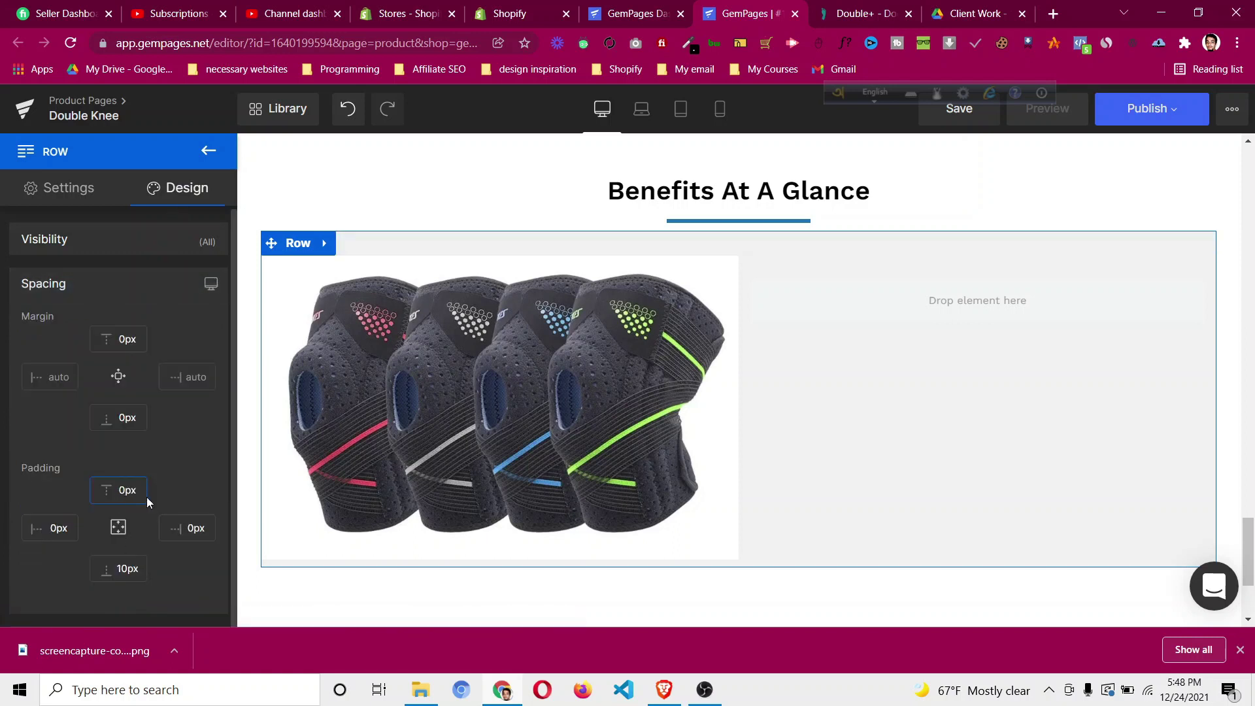
pyautogui.click(122, 569)
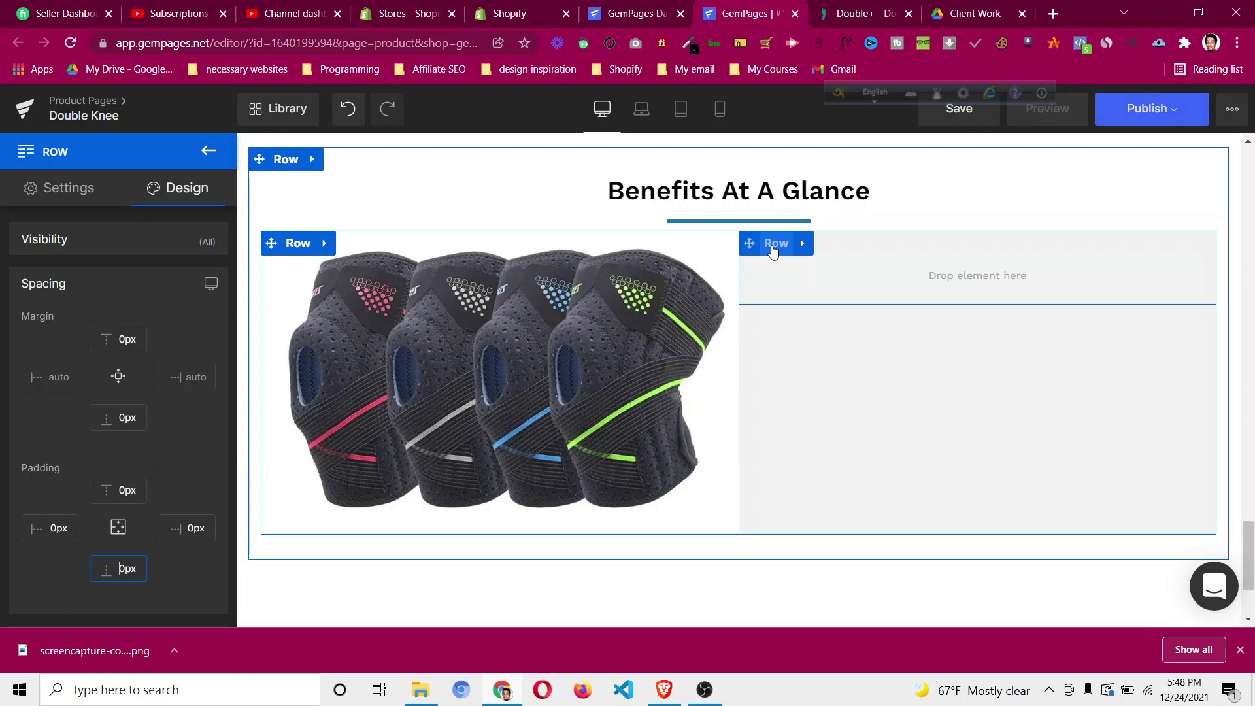
# Duplicate the "Perfect For a Wide Range of Uses" heading from the sports image section and move the copy into the nested row beside the knee braces.
pyautogui.click(775, 247)
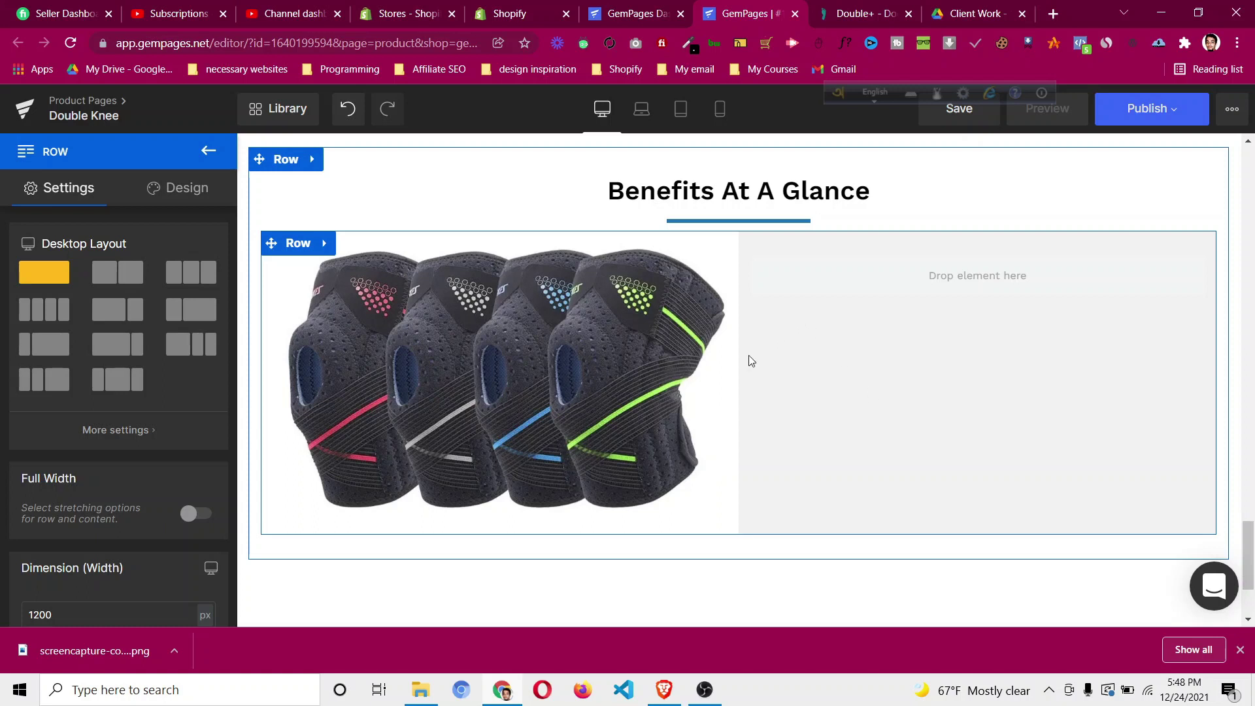
pyautogui.click(853, 15)
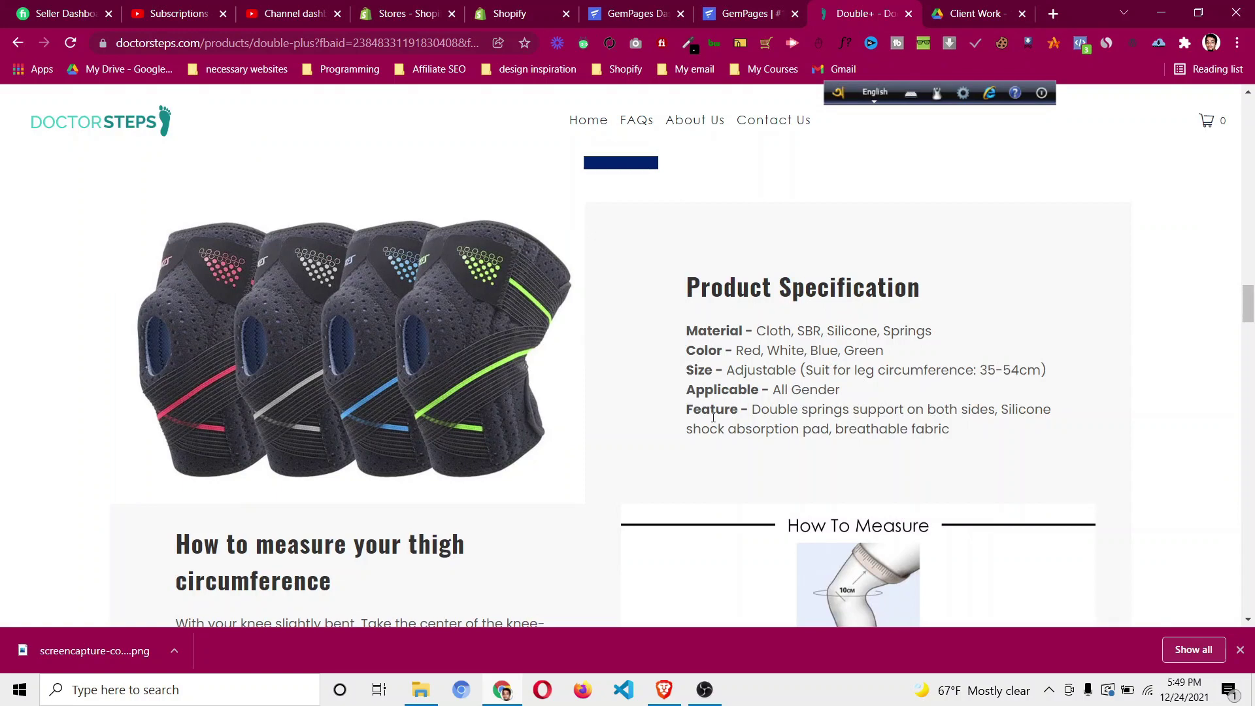
pyautogui.click(752, 16)
pyautogui.scroll(5, 804, 307)
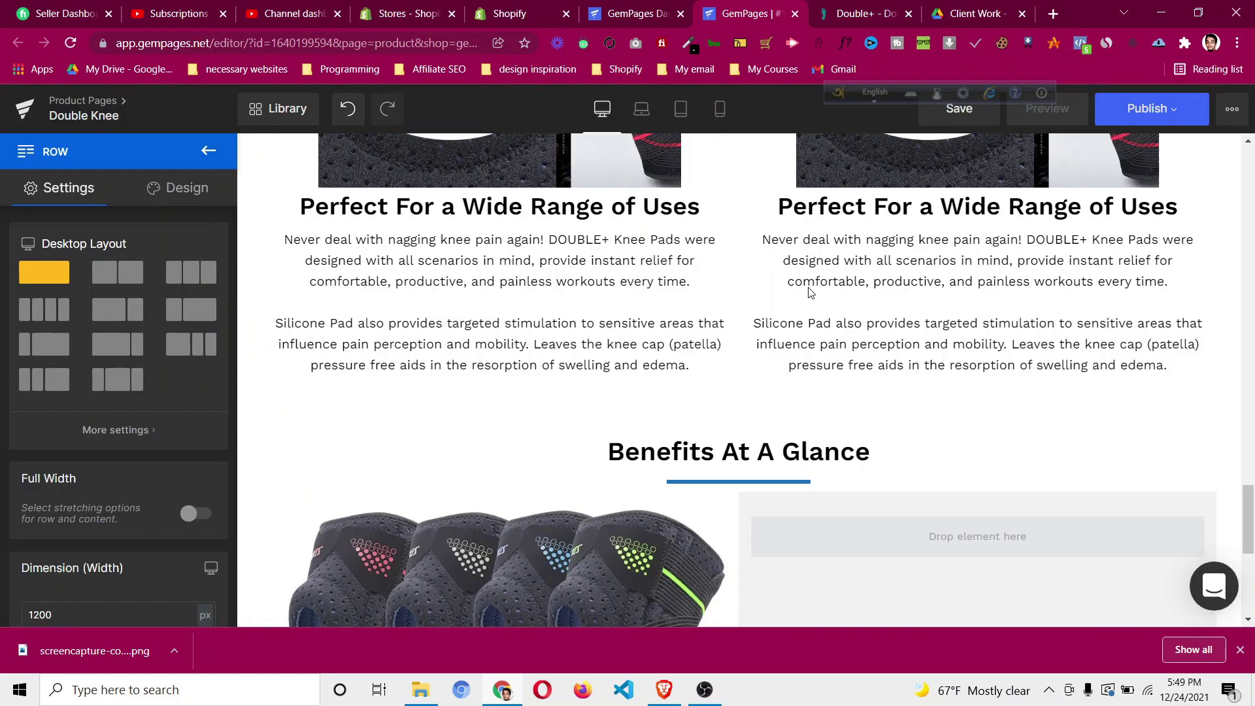
pyautogui.scroll(4, 804, 307)
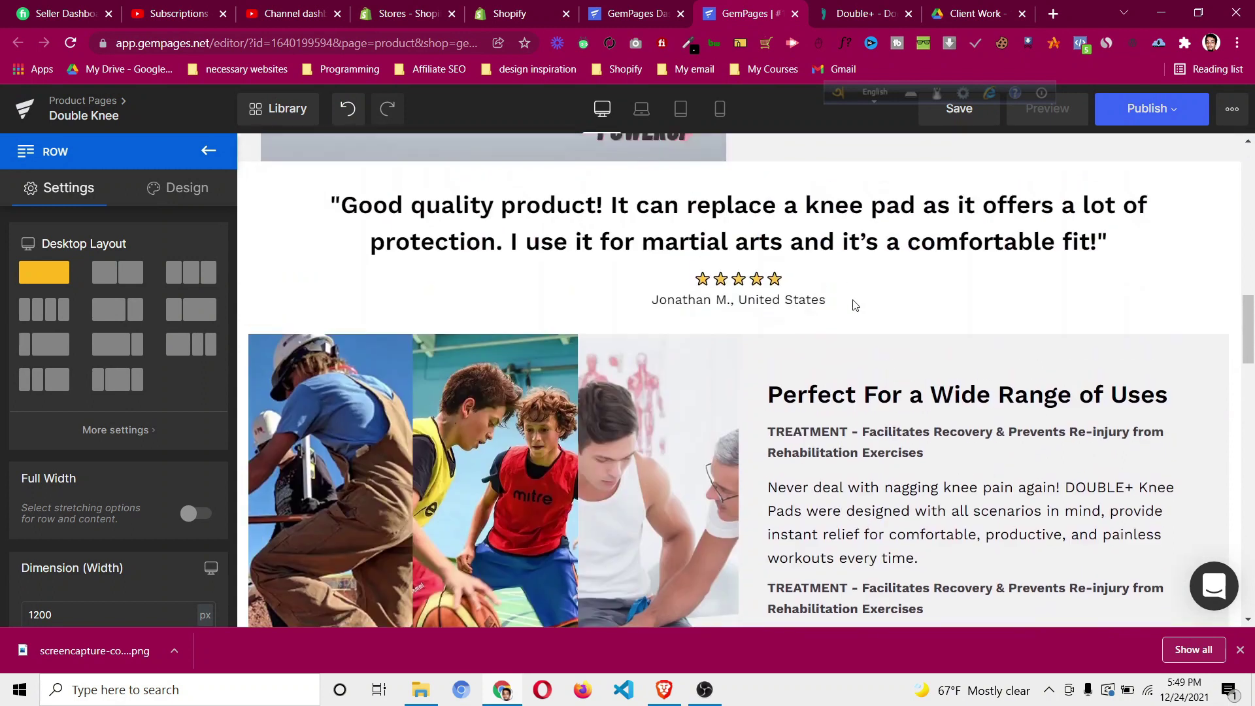
pyautogui.rightClick(964, 404)
pyautogui.click(939, 479)
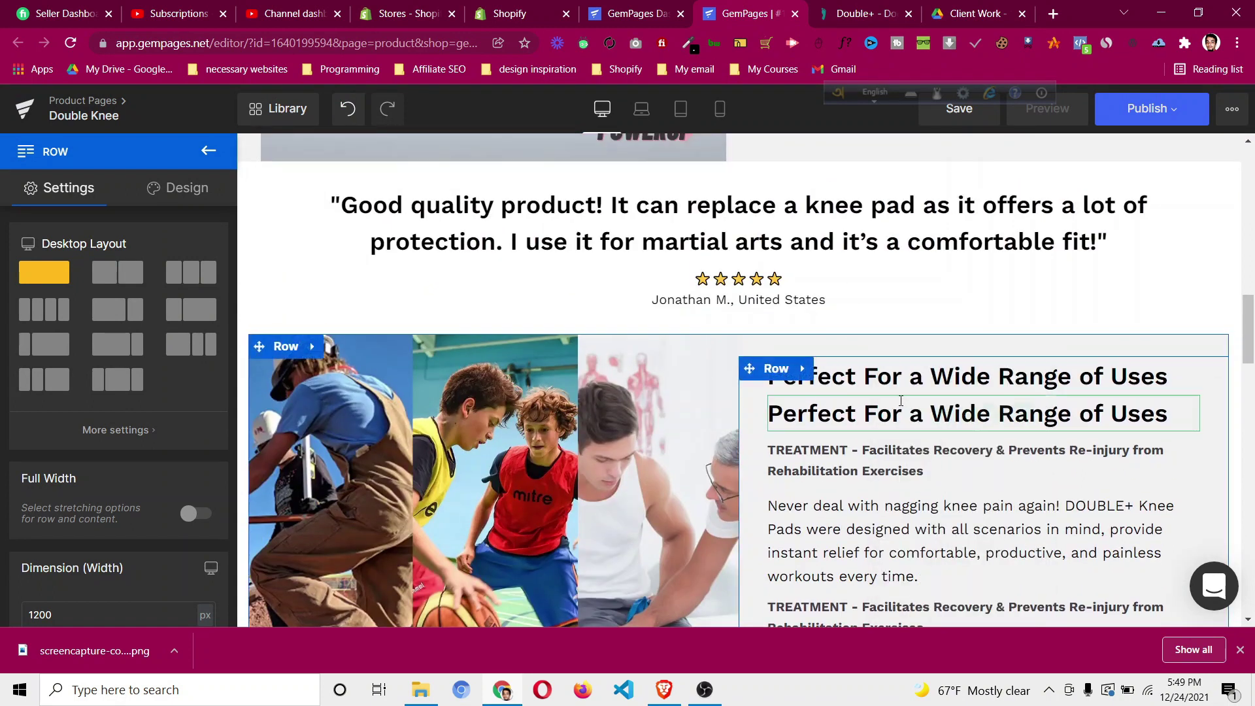
pyautogui.moveTo(928, 472); pyautogui.dragTo(907, 348)
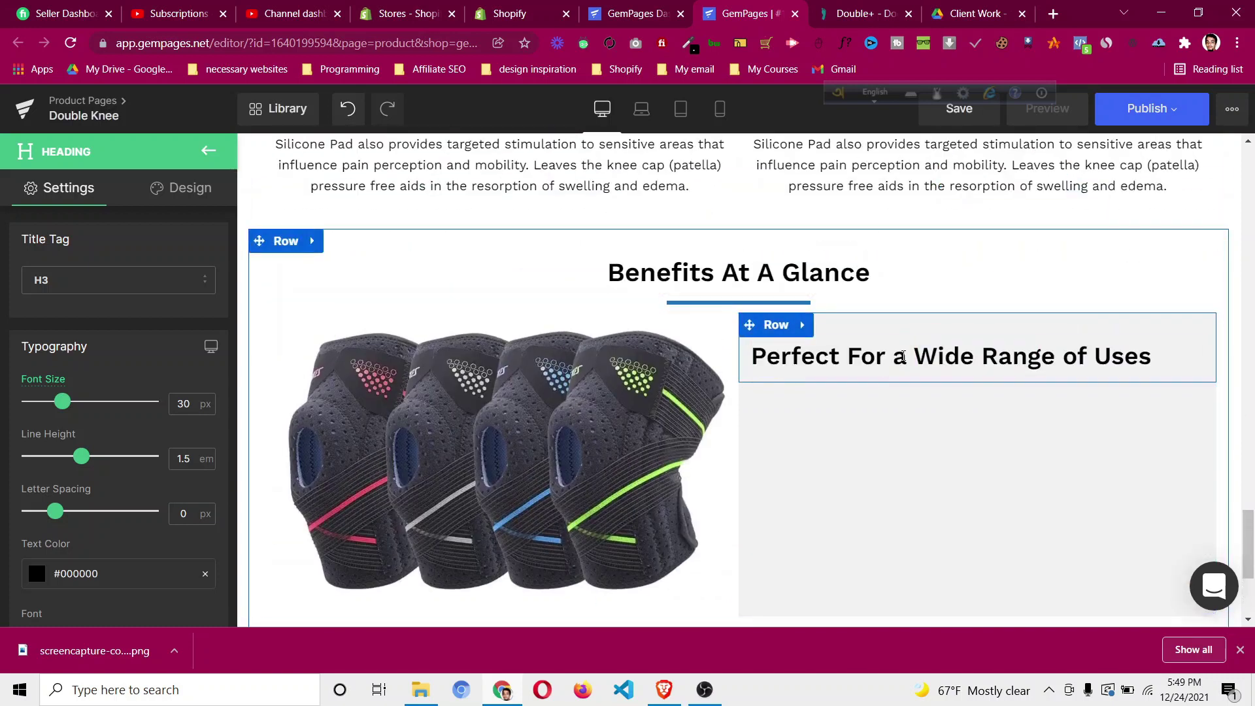
# Add a text block beneath the moved heading, with black #000000 text and a font size of 18 px.
pyautogui.click(209, 151)
pyautogui.moveTo(92, 351); pyautogui.dragTo(864, 382)
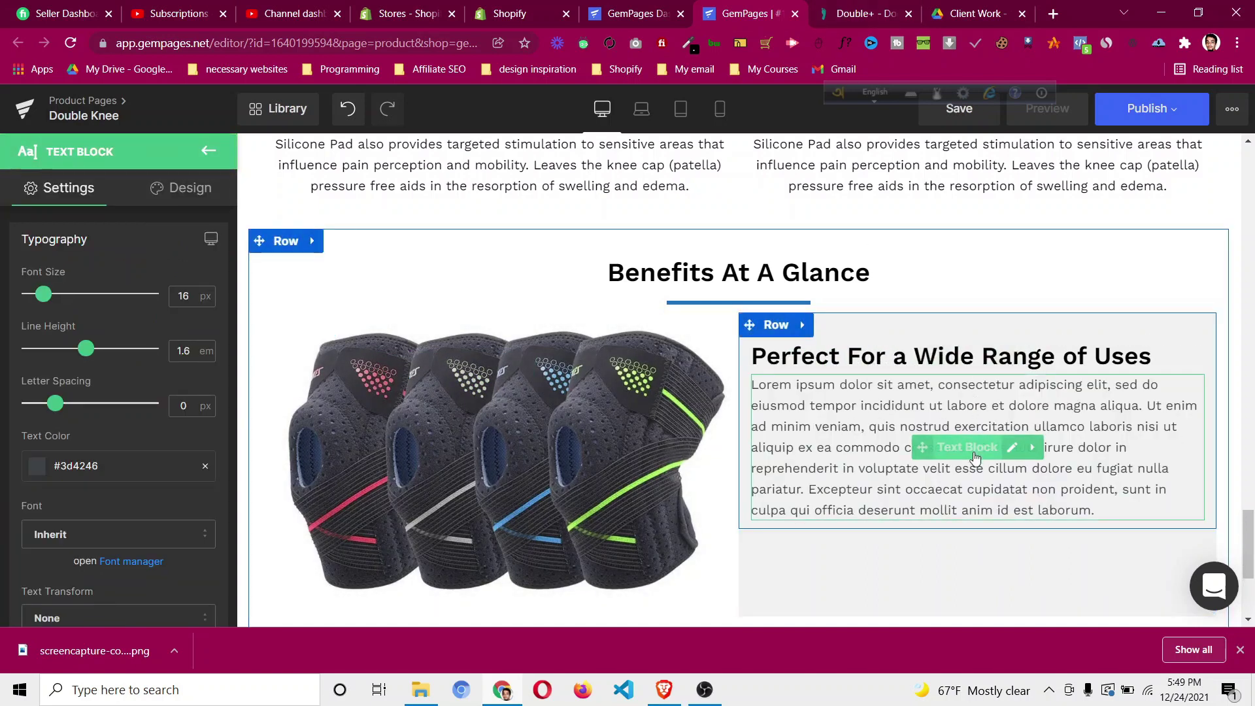
pyautogui.click(40, 467)
pyautogui.click(24, 562)
pyautogui.click(162, 246)
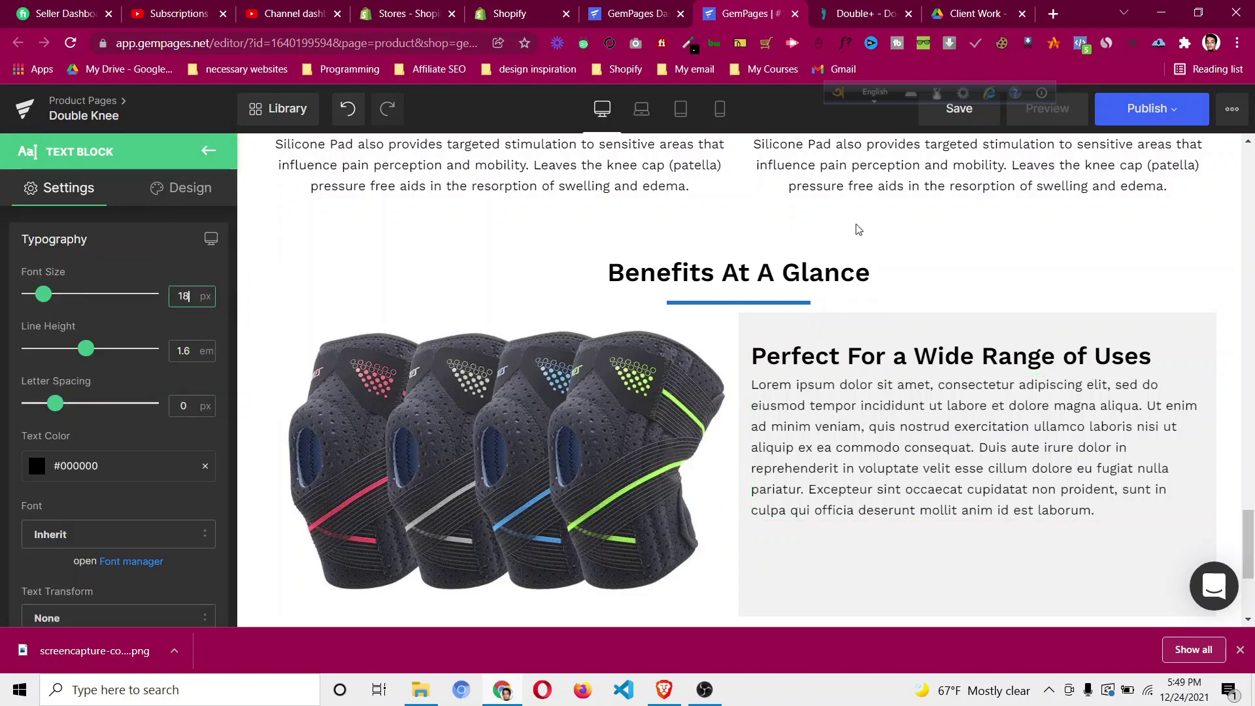
# Copy the Product Specification details, from Material through Feature, off the DoctorSteps page and replace the new text block's placeholder with them.
pyautogui.click(863, 13)
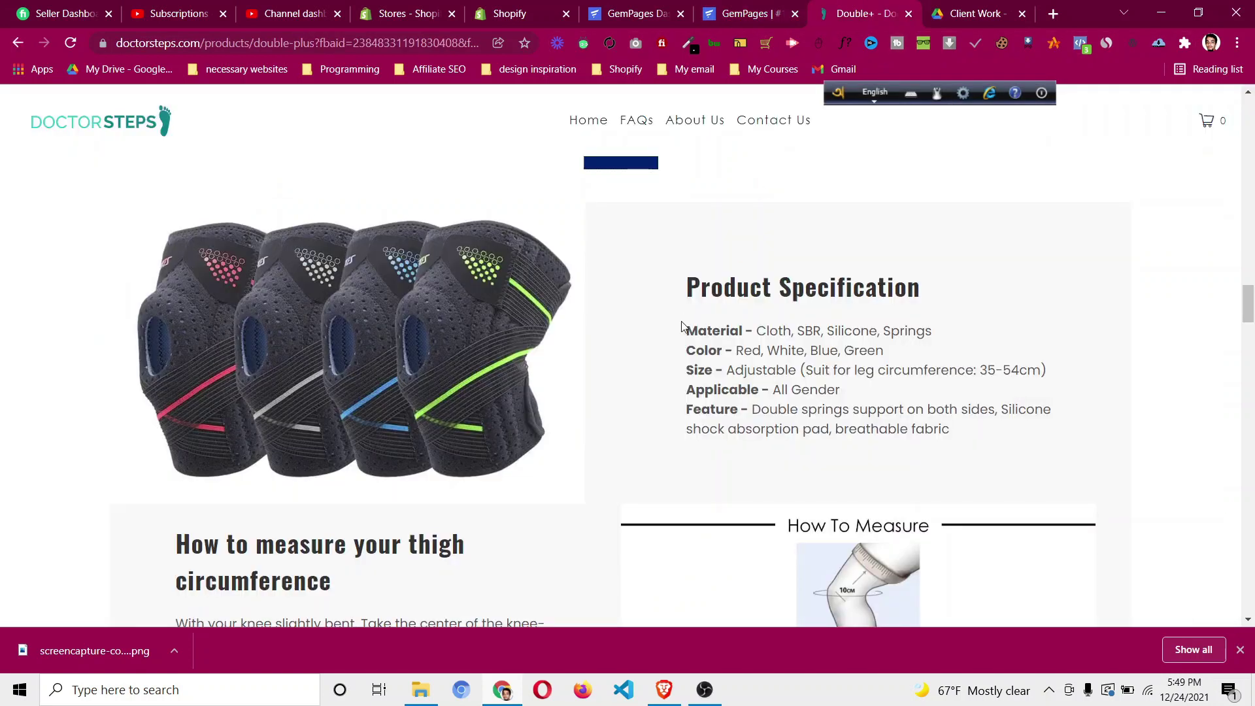
pyautogui.moveTo(688, 330); pyautogui.dragTo(954, 429)
pyautogui.rightClick(776, 353)
pyautogui.click(807, 367)
pyautogui.click(757, 17)
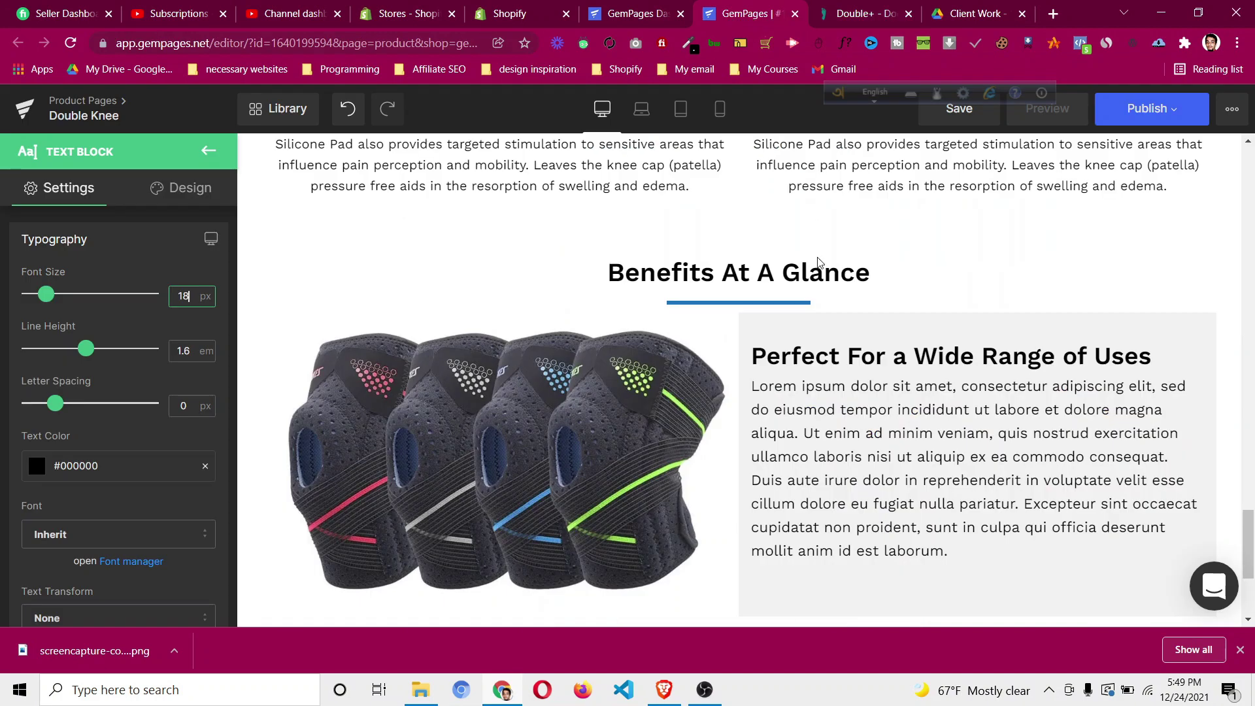
pyautogui.click(822, 480)
pyautogui.hotkey('ctrl', 'a')
pyautogui.hotkey('ctrl', 'v')
pyautogui.click(582, 389)
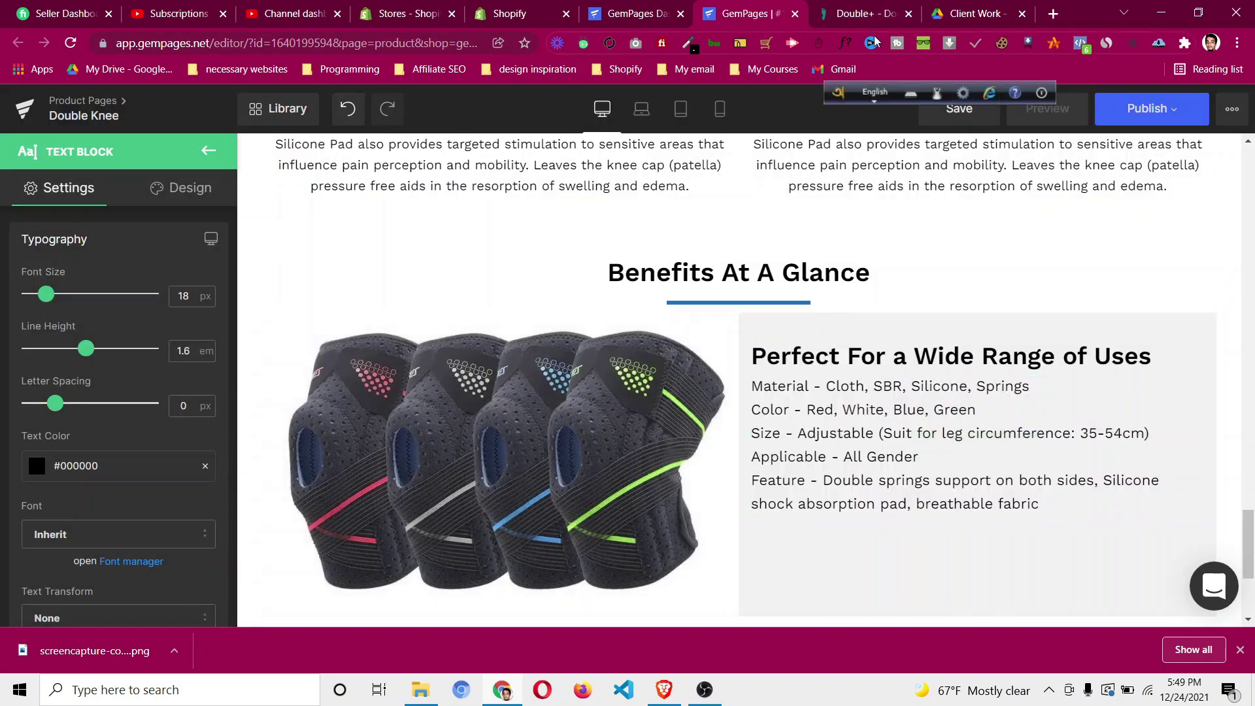
# Check how the labels in the Product Specification text are formatted on the DoctorSteps page, and return to the GemPages editor.
pyautogui.click(865, 17)
pyautogui.click(735, 330)
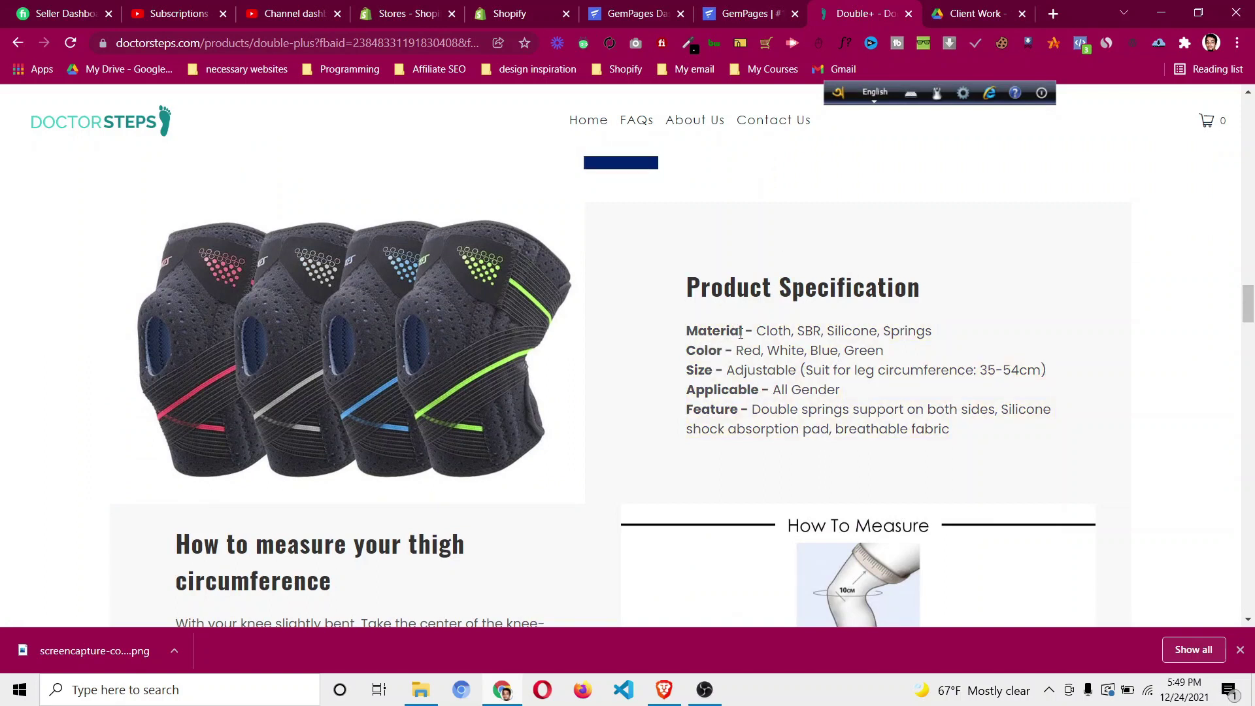
pyautogui.click(742, 17)
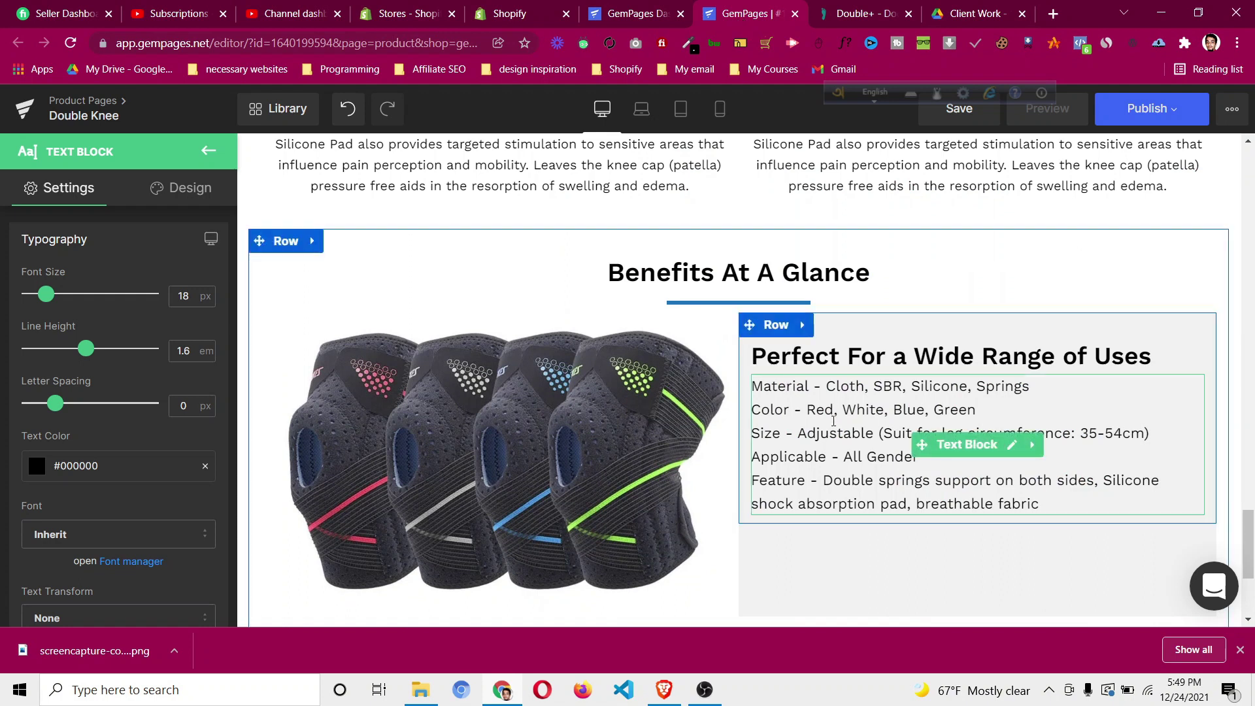
# Bold the labels Material, Color, Size, Applicable and Feature in the specification text block.
pyautogui.click(809, 387)
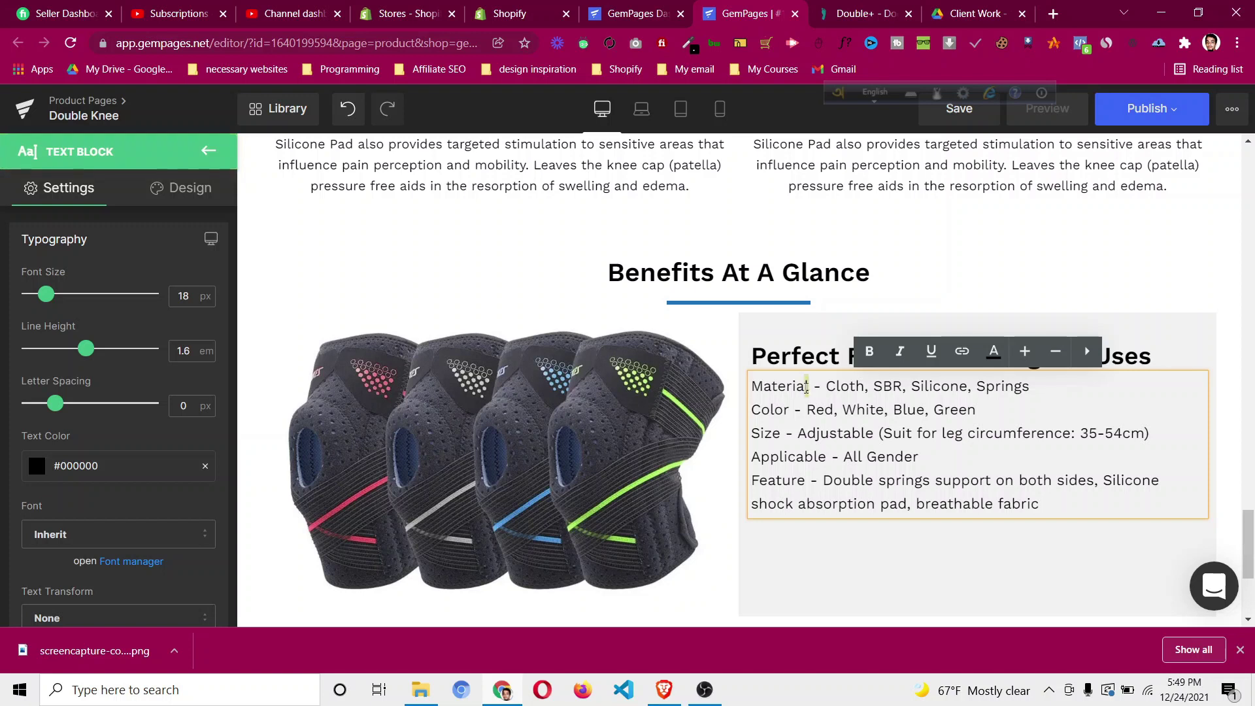
pyautogui.click(869, 351)
pyautogui.moveTo(789, 408); pyautogui.dragTo(755, 409)
pyautogui.click(869, 352)
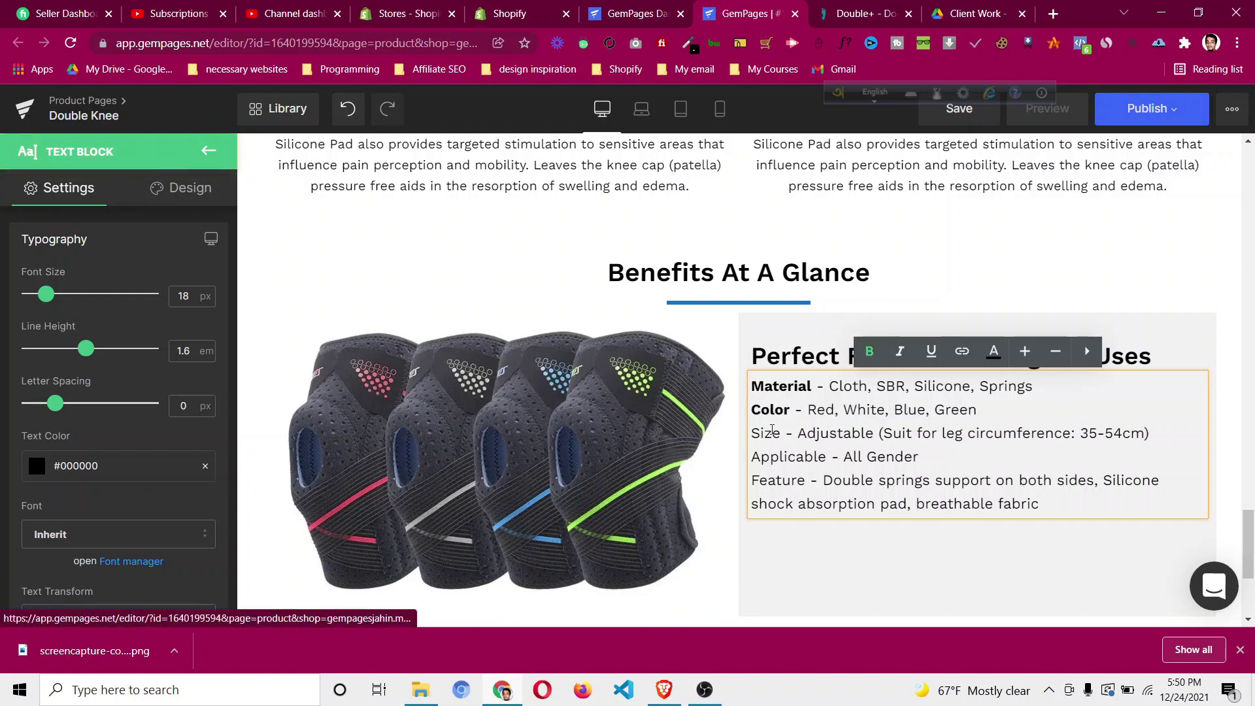
pyautogui.press('Down')
pyautogui.hotkey('shift', 'Left')
pyautogui.hotkey('shift', 'Left')
pyautogui.hotkey('shift', 'Left')
pyautogui.hotkey('shift', 'Left')
pyautogui.click(869, 353)
pyautogui.moveTo(826, 457); pyautogui.dragTo(752, 481)
pyautogui.click(869, 352)
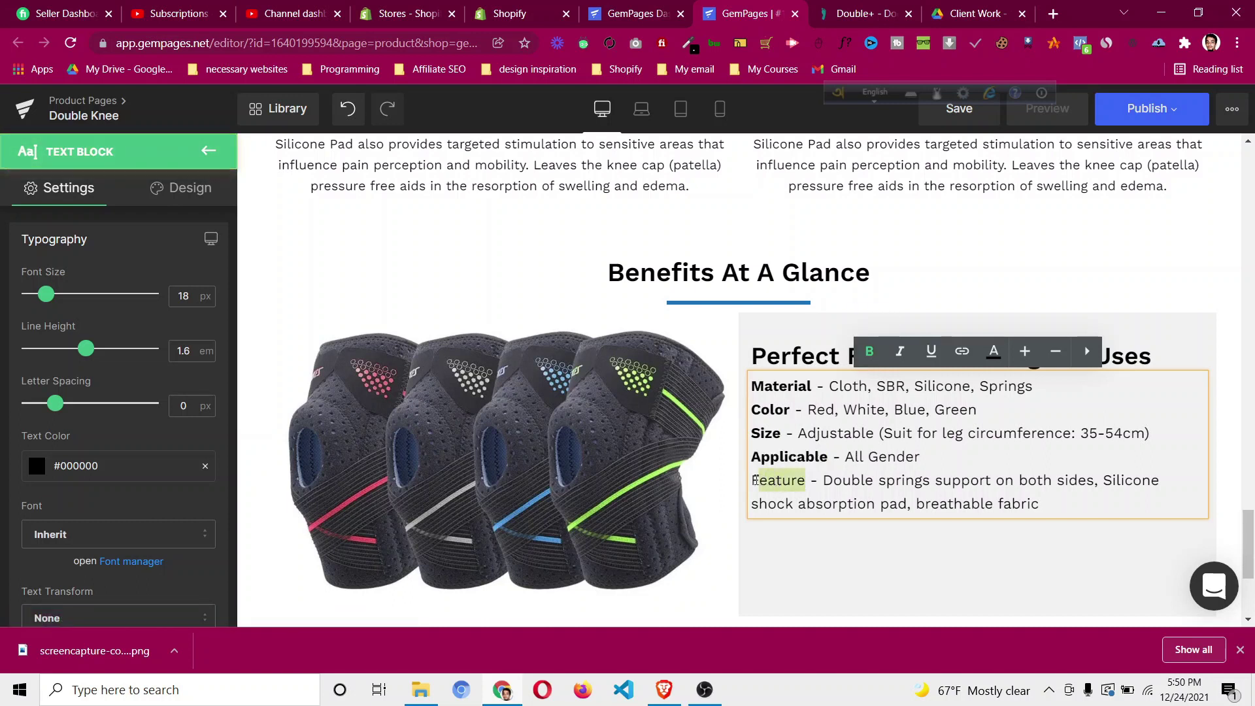
pyautogui.click(869, 353)
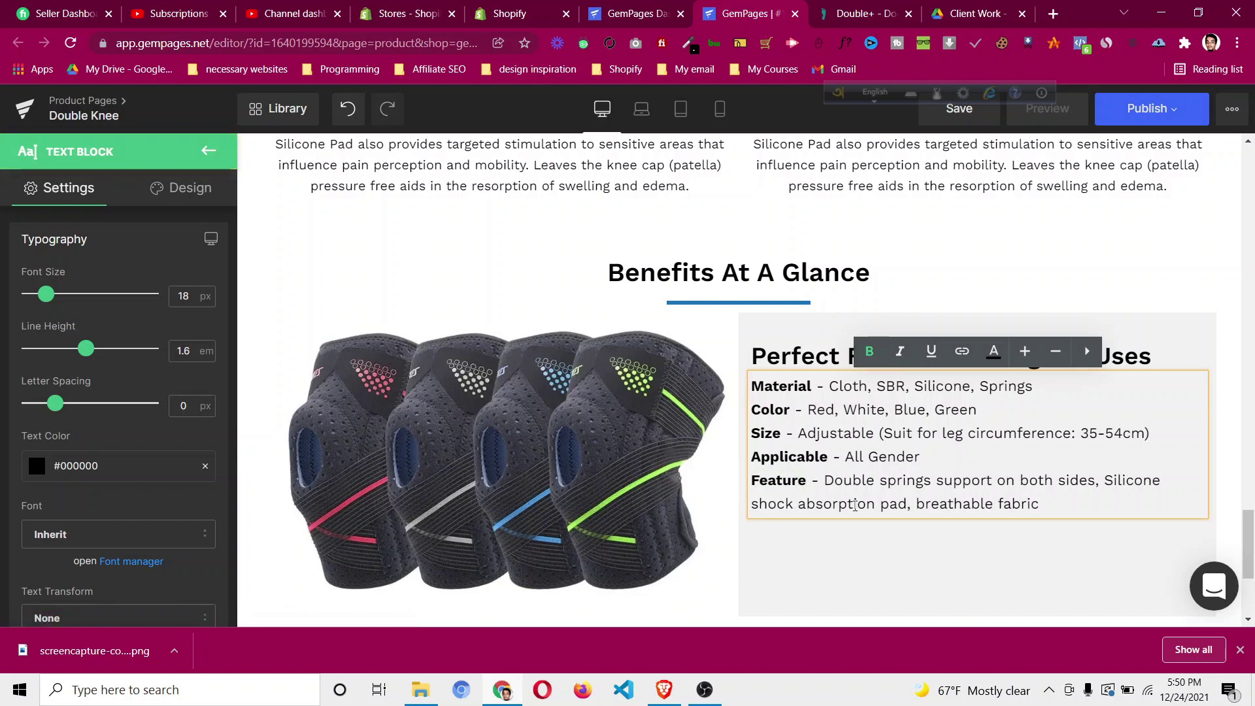
# Turn on equal column height for the nested row with the knee braces and align its content vertically to Middle.
pyautogui.click(779, 573)
pyautogui.scroll(-2, 686, 425)
pyautogui.scroll(1, 595, 303)
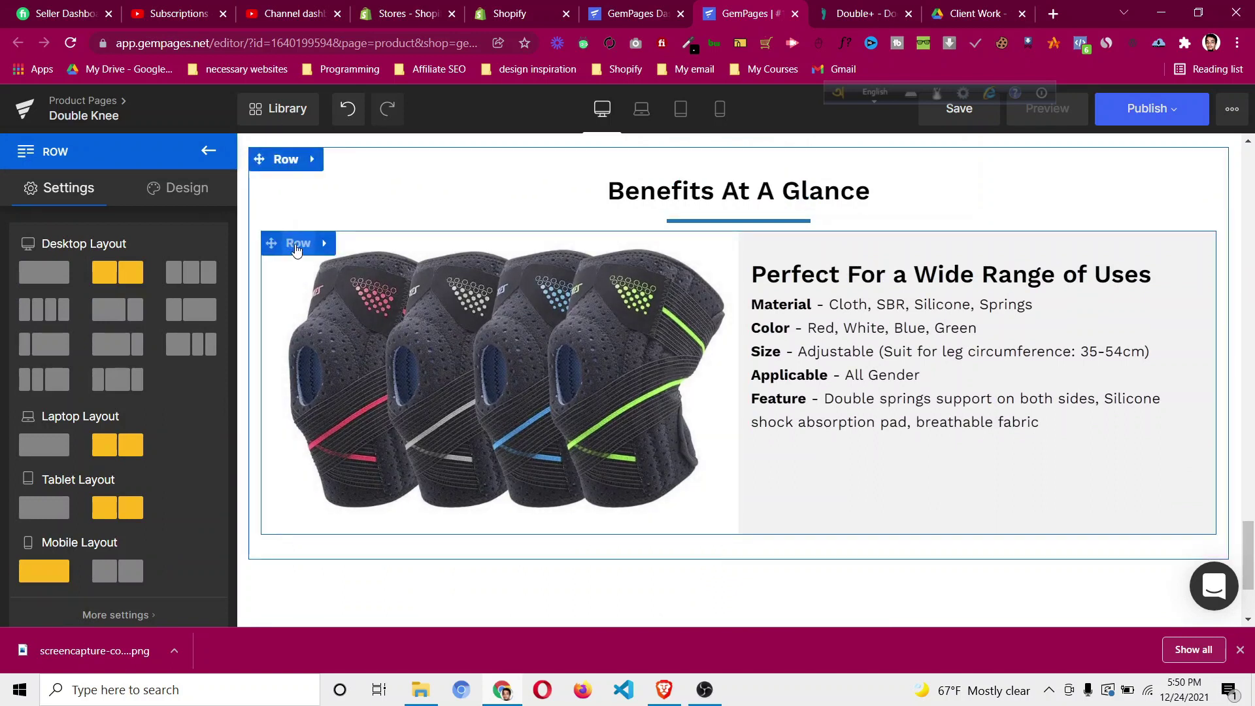
pyautogui.click(298, 246)
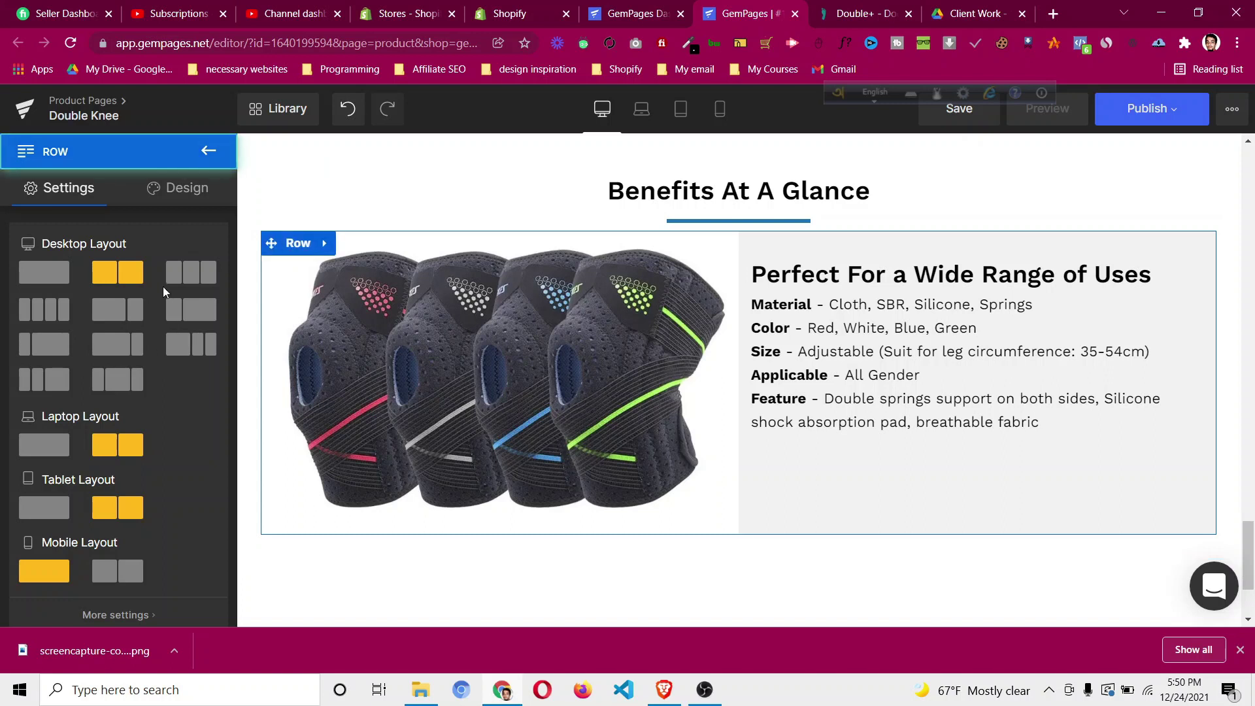
pyautogui.scroll(-9, 155, 301)
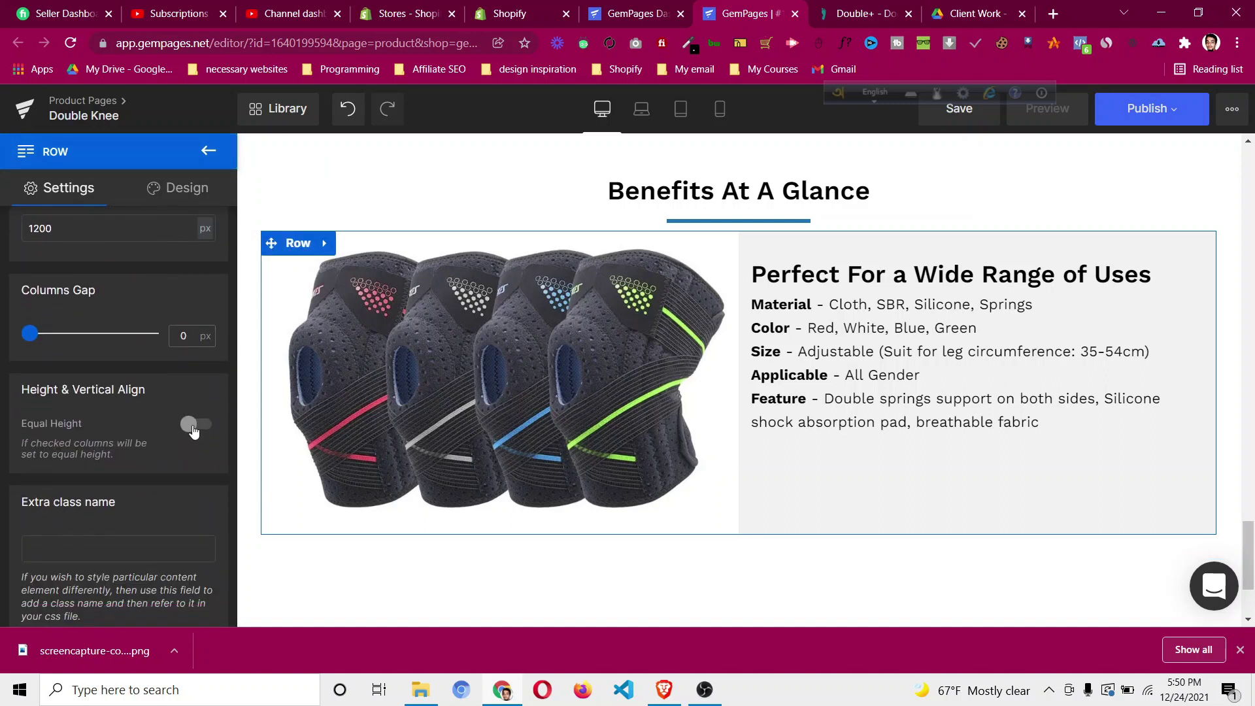
pyautogui.click(192, 426)
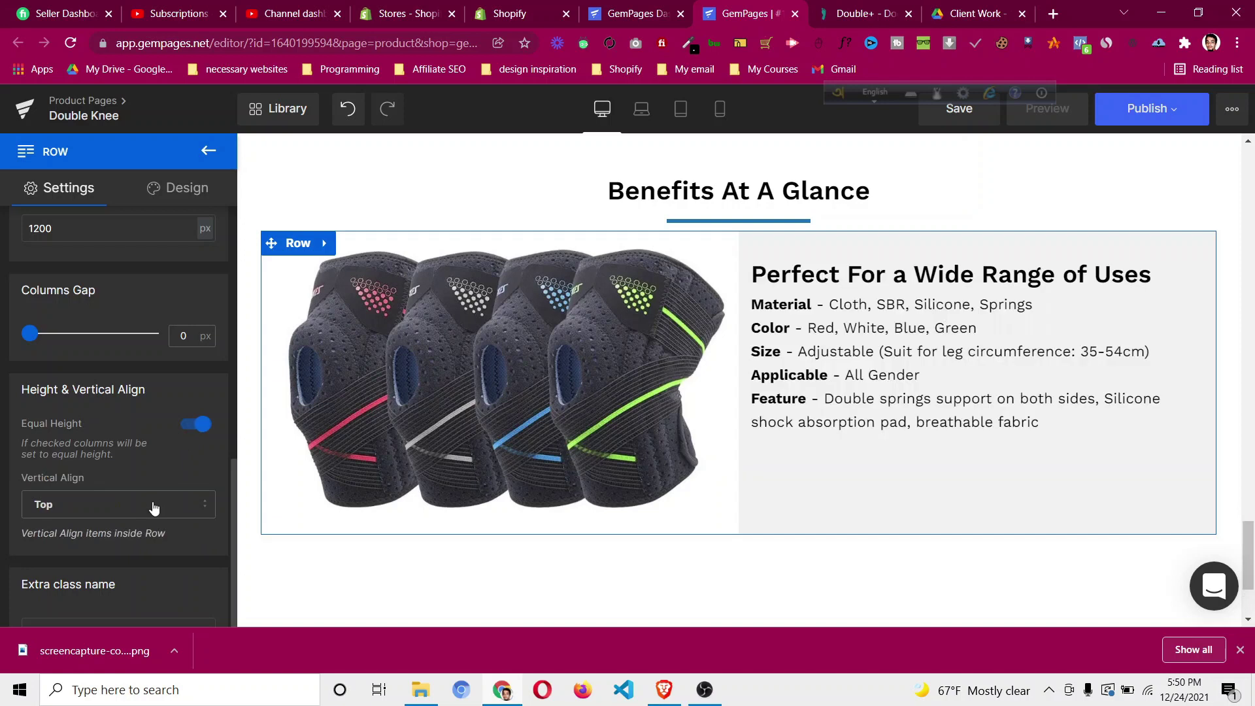
pyautogui.click(155, 506)
pyautogui.click(110, 569)
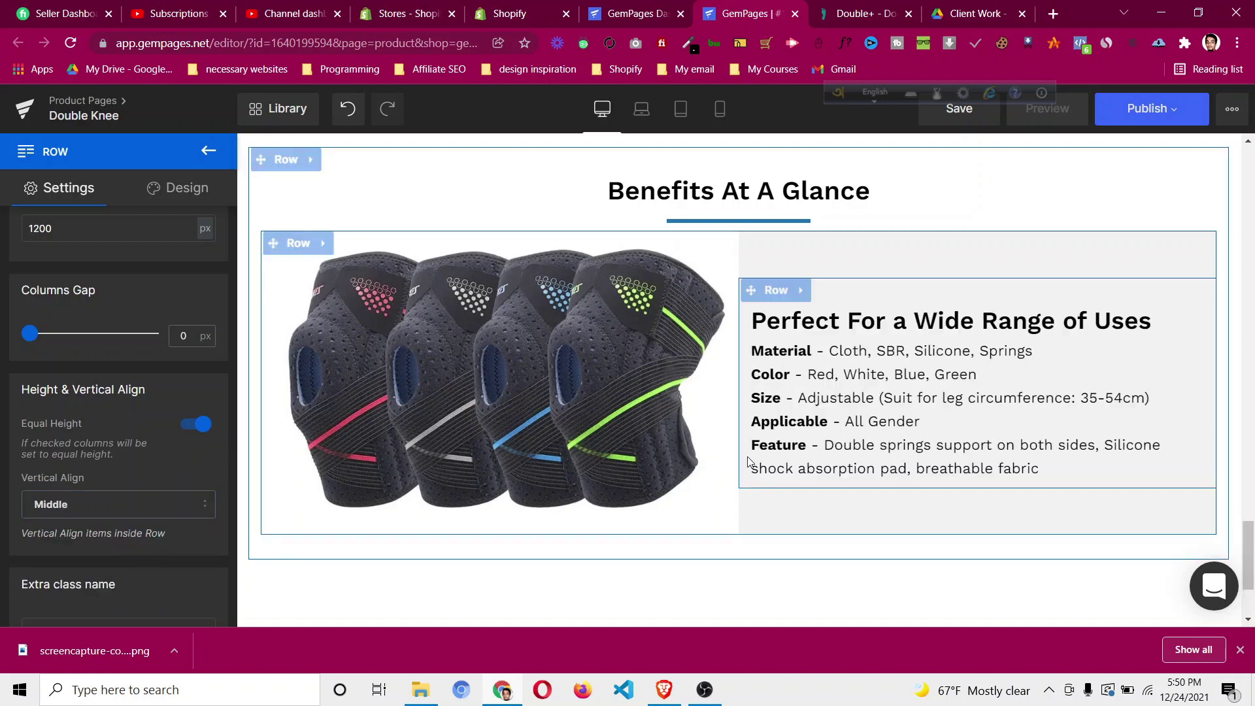
# Compare with the DoctorSteps page, and set the left and right padding of the inner row around the specification text to 30px.
pyautogui.click(857, 13)
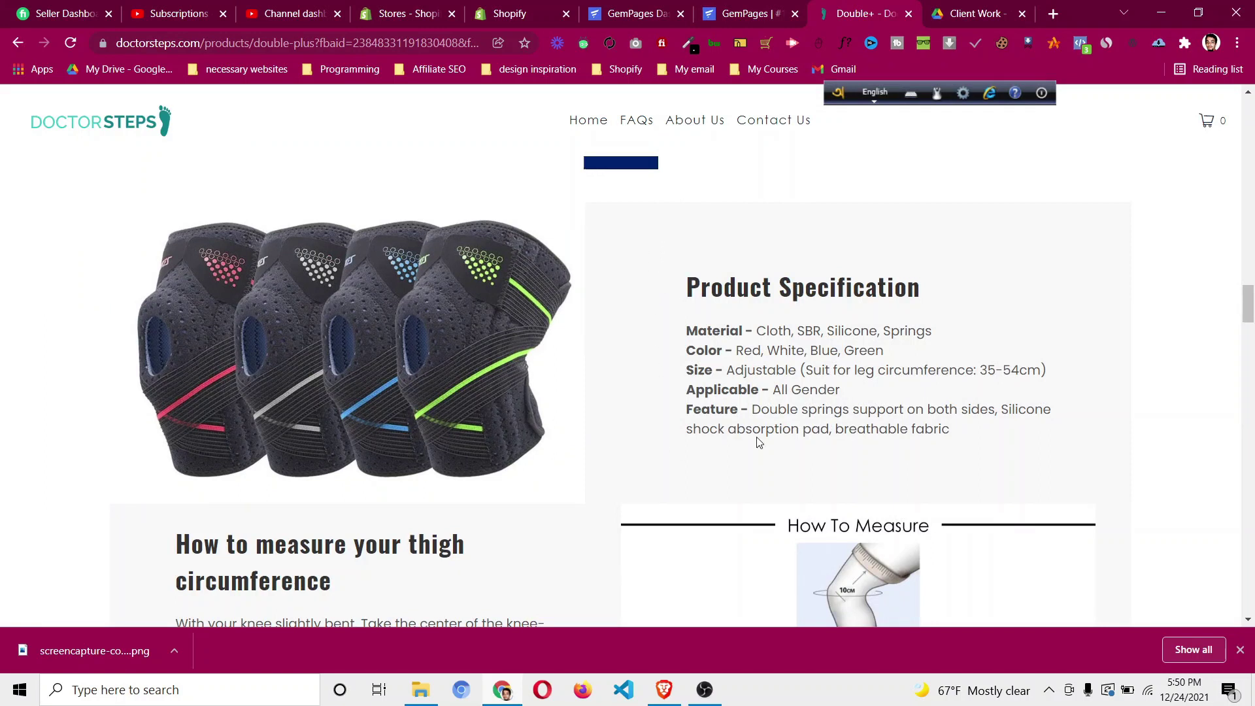
pyautogui.click(731, 11)
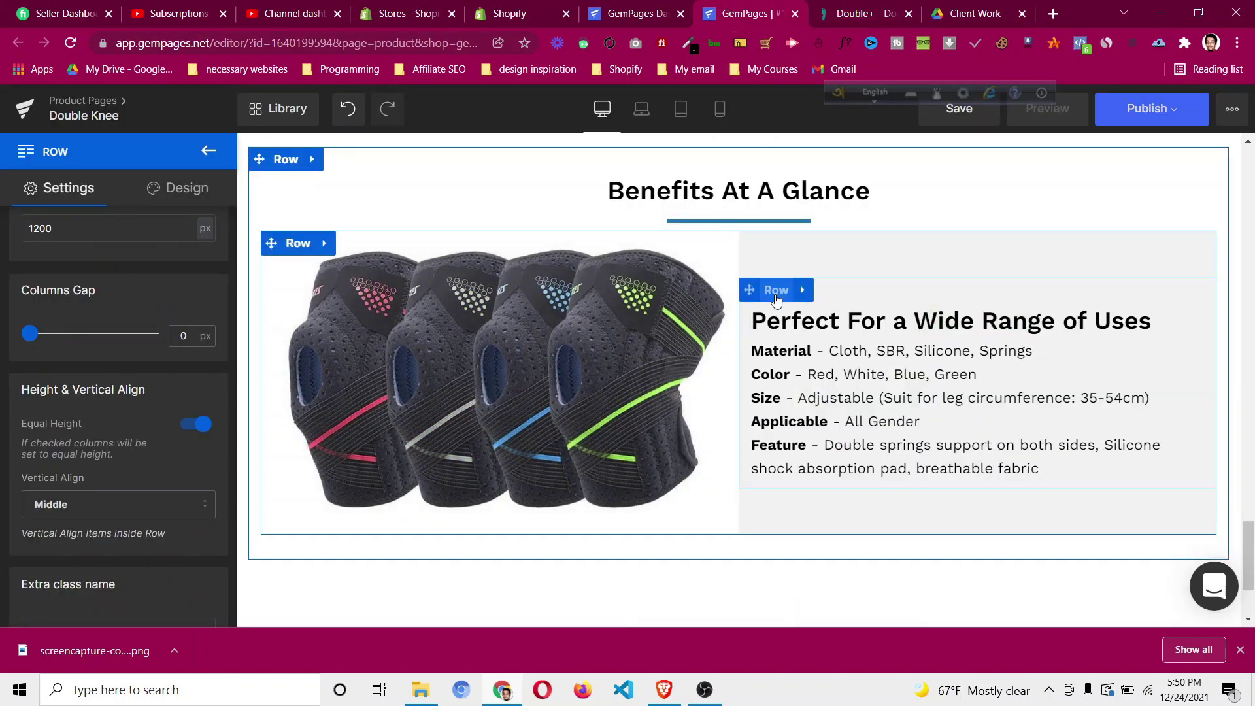
pyautogui.click(777, 297)
pyautogui.click(201, 188)
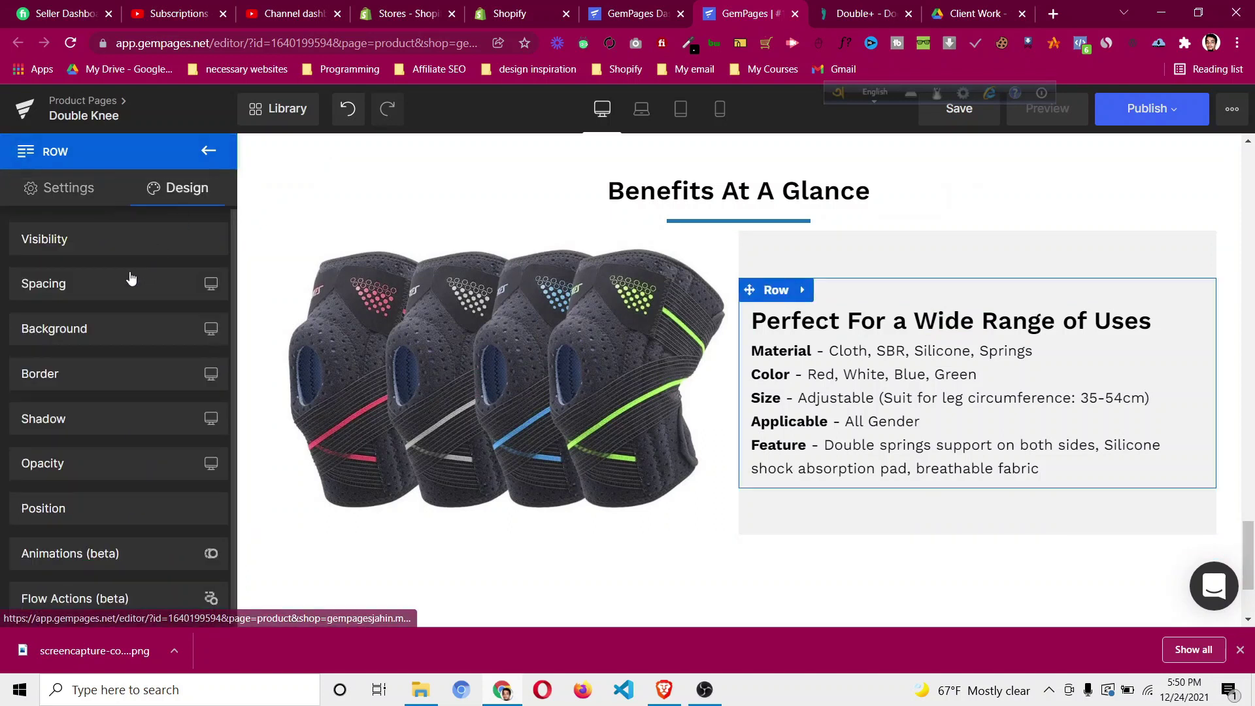
pyautogui.click(126, 283)
pyautogui.click(49, 529)
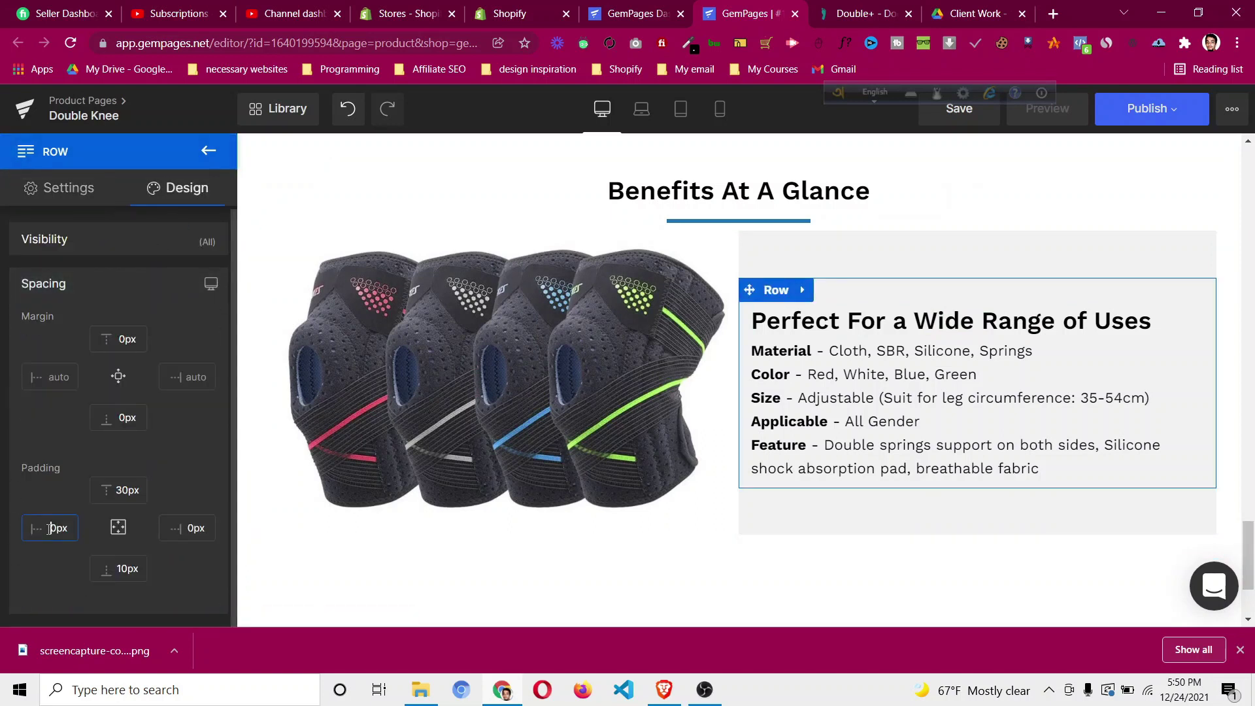
pyautogui.click(188, 528)
pyautogui.write('3')
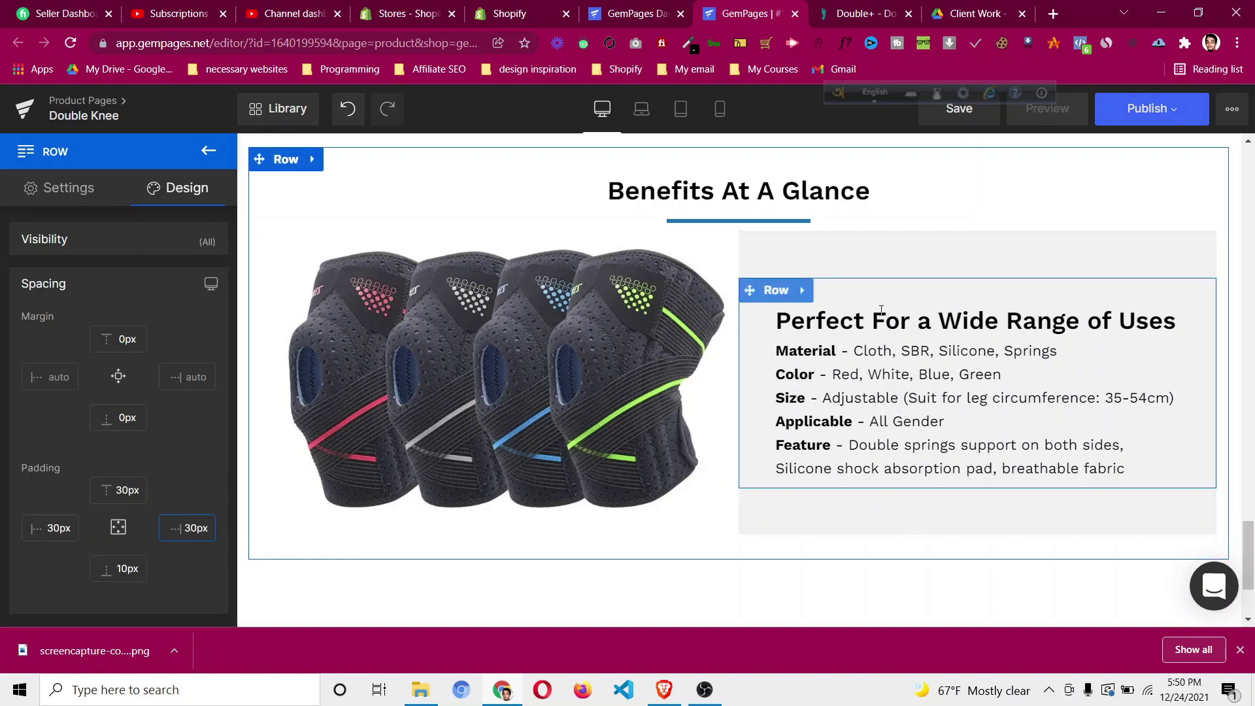
# Copy the "Product Specification" title from the DoctorSteps page and replace the heading above the specification text with it.
pyautogui.click(843, 21)
pyautogui.tripleClick(773, 292)
pyautogui.rightClick(791, 302)
pyautogui.click(811, 308)
pyautogui.click(748, 13)
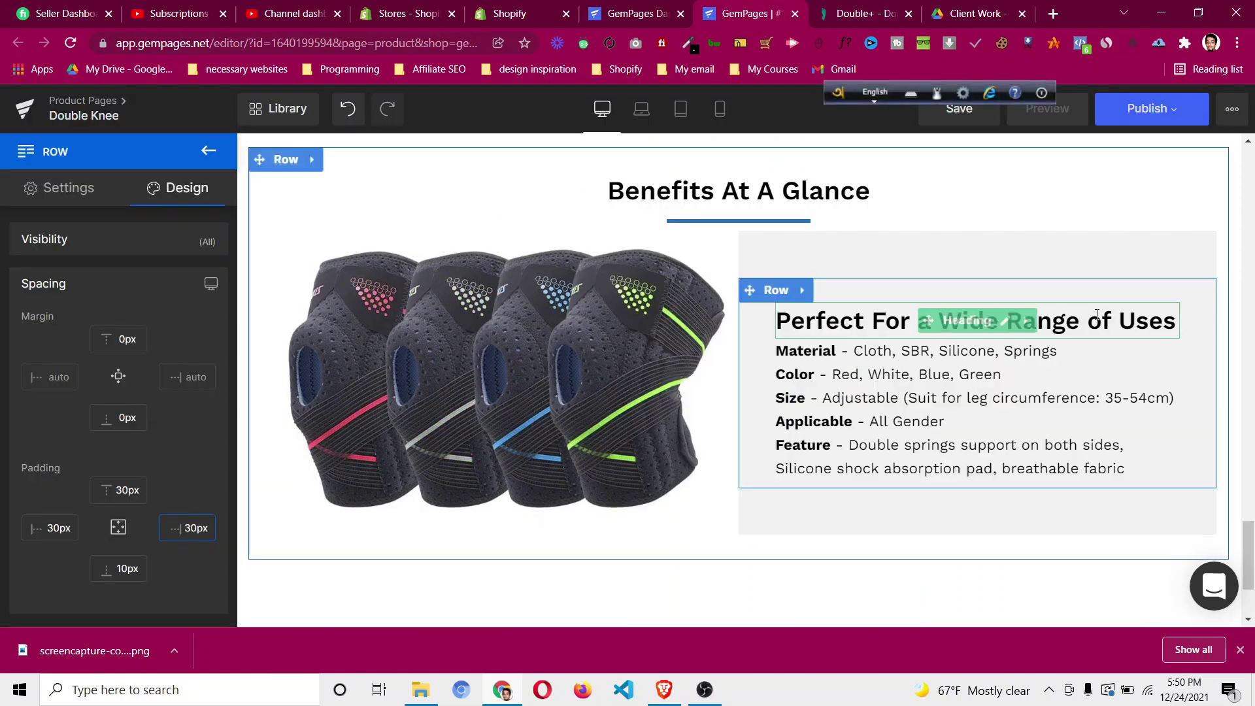
pyautogui.click(959, 334)
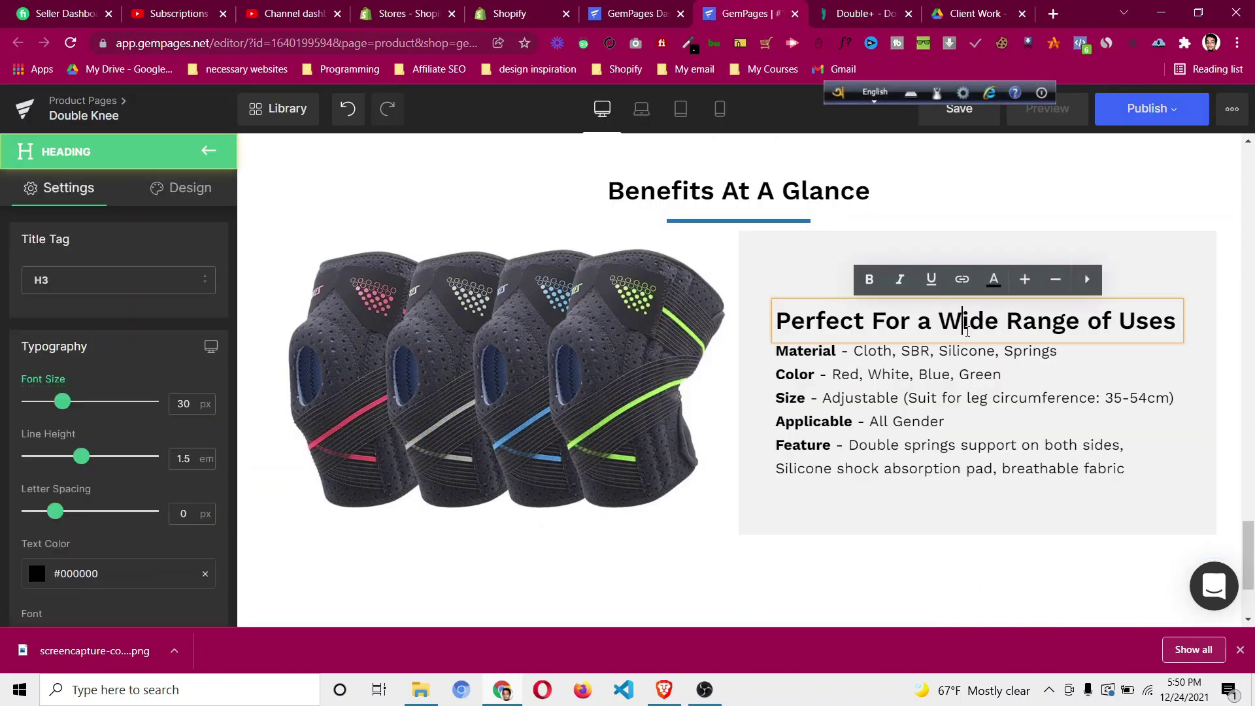
pyautogui.tripleClick(960, 330)
pyautogui.hotkey('ctrl', 'v')
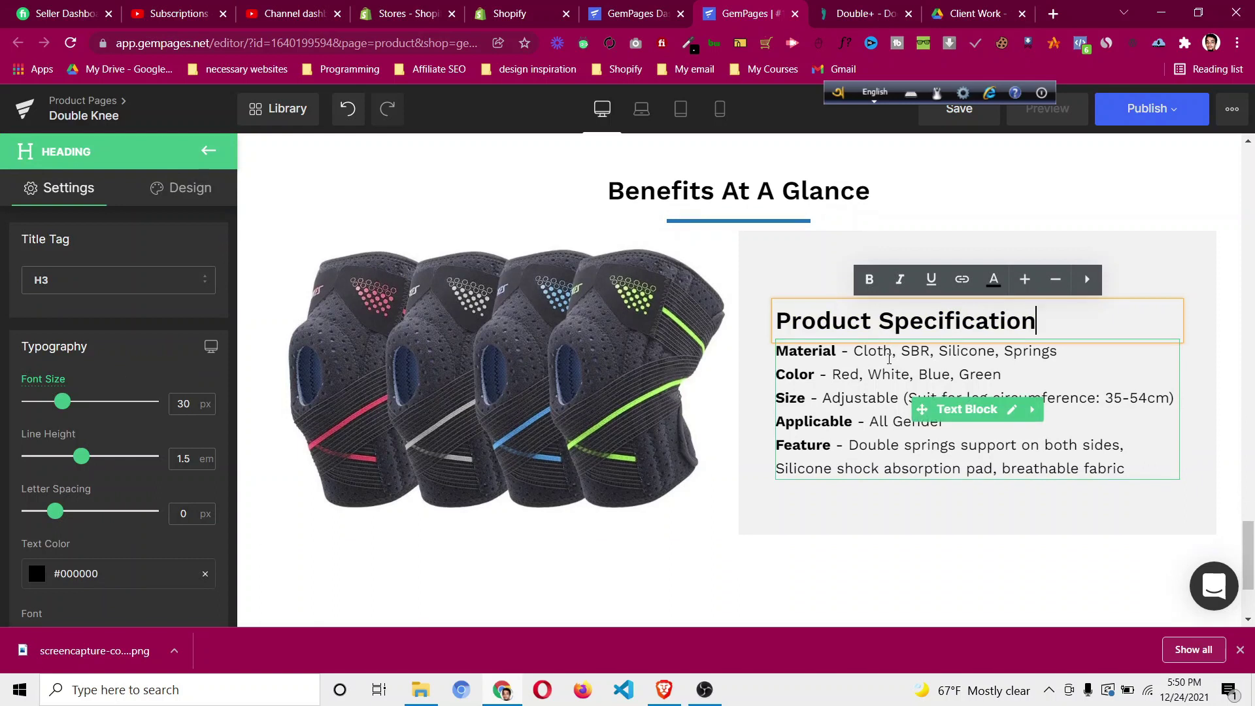
# Check the heading spacing on the DoctorSteps page, and set the specification text block's top margin to 15px.
pyautogui.click(854, 16)
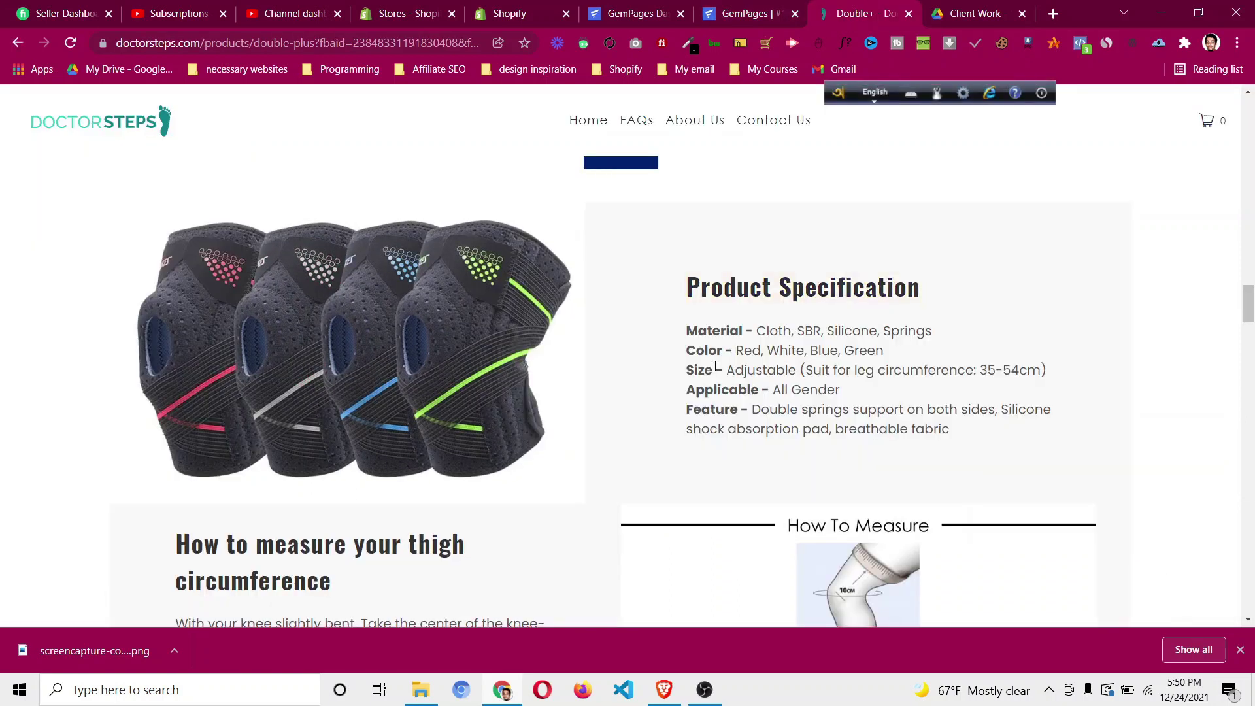
pyautogui.click(746, 15)
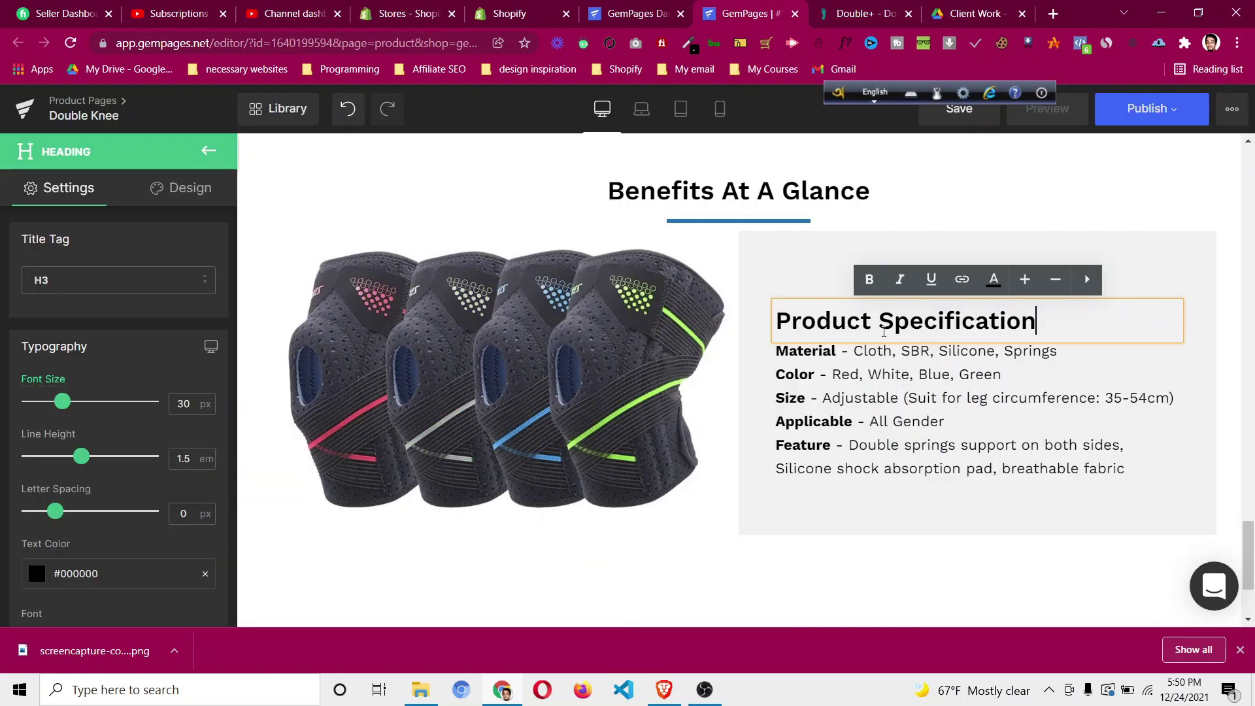
pyautogui.click(946, 409)
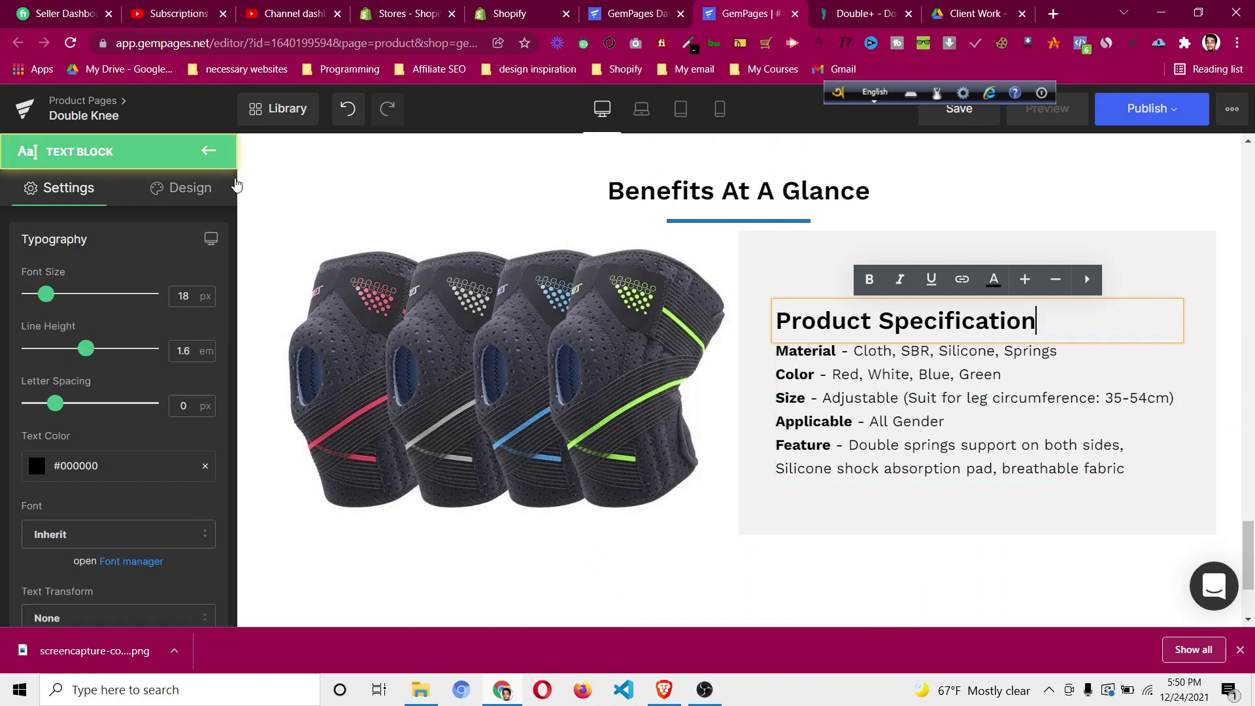
pyautogui.click(193, 188)
pyautogui.click(98, 300)
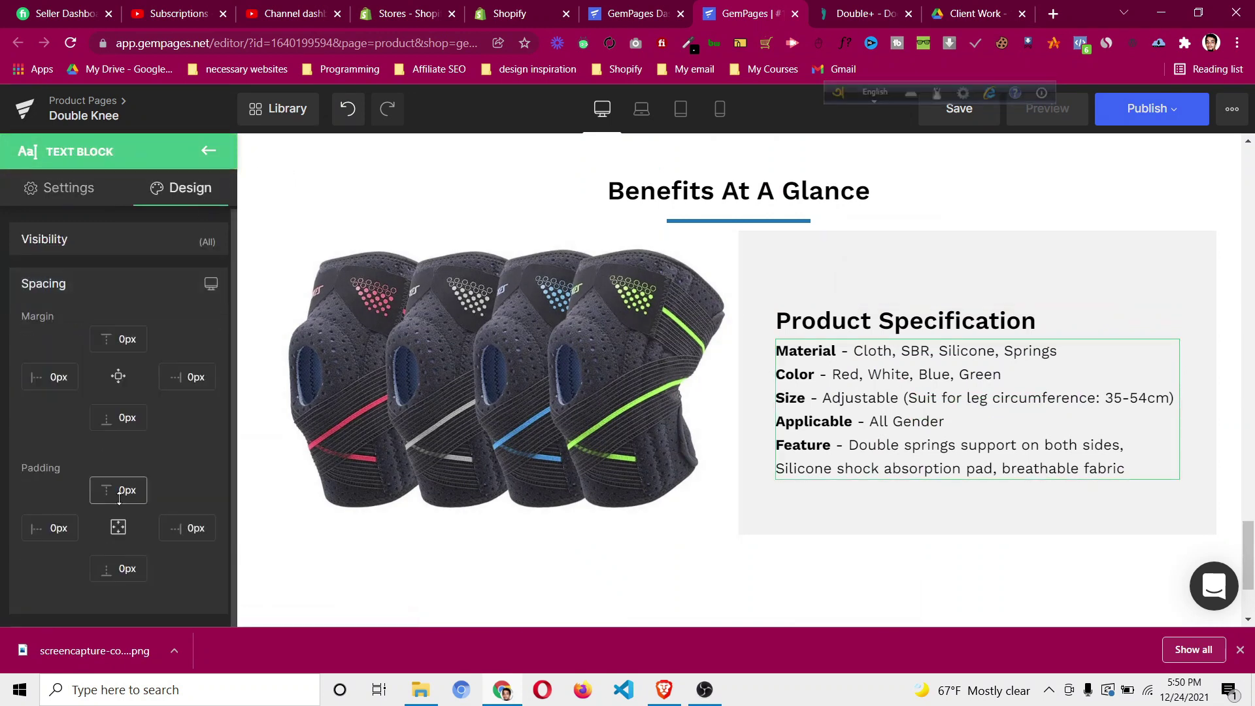
pyautogui.press('Up')
pyautogui.press('Up')
pyautogui.press('Up')
pyautogui.press('Up')
pyautogui.press('Up')
pyautogui.press('Up')
pyautogui.press('Up')
pyautogui.press('Up')
pyautogui.press('Up')
pyautogui.press('Up')
pyautogui.press('Up')
pyautogui.press('Up')
pyautogui.press('Up')
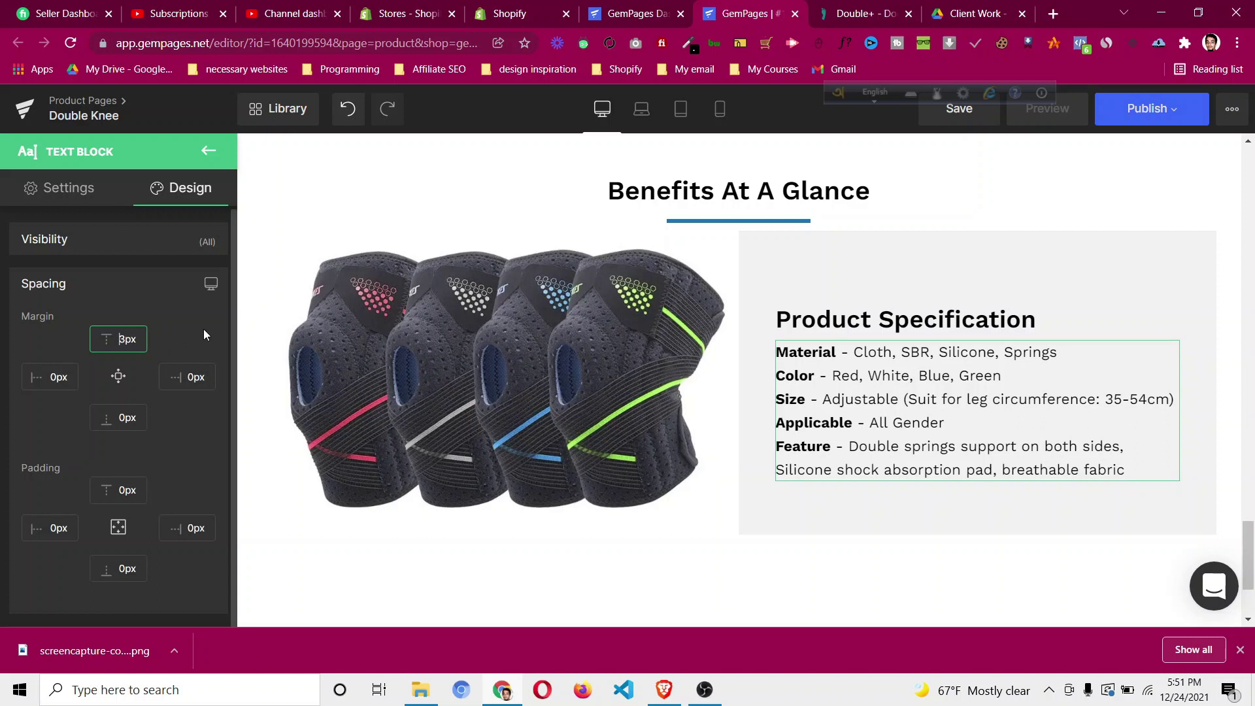
pyautogui.press('Up')
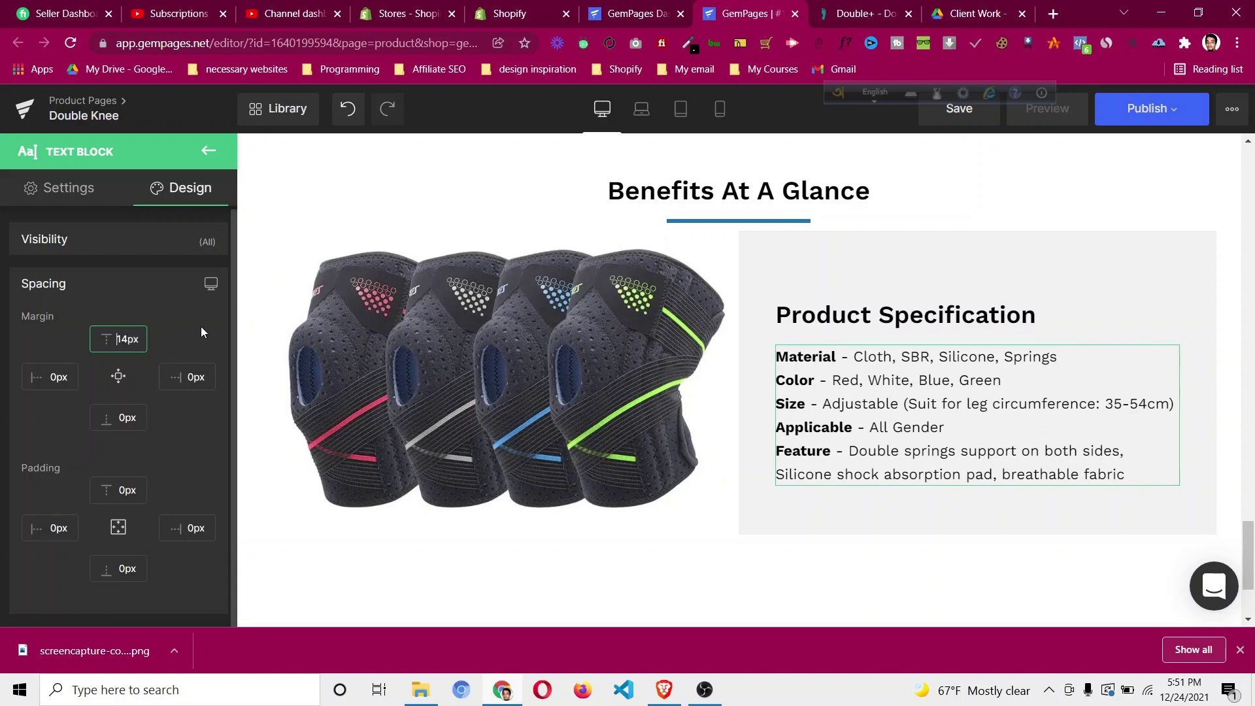
pyautogui.press('Up')
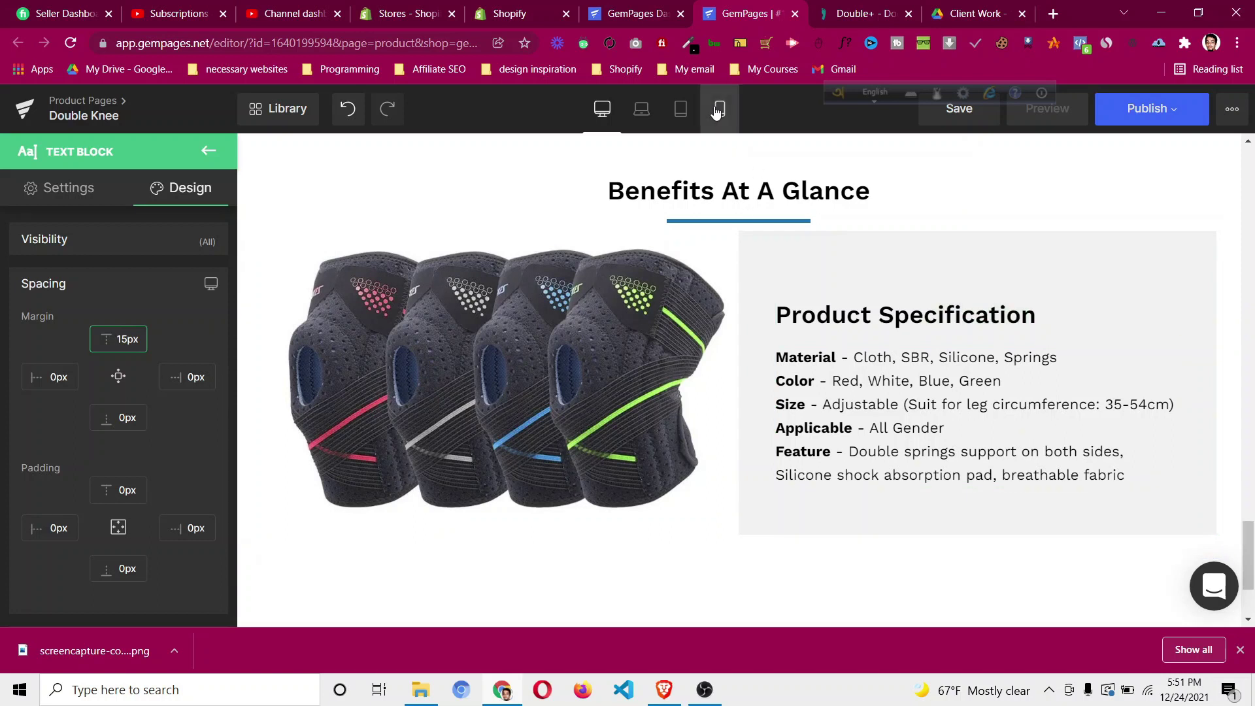
# Check the gap under the section title on the DoctorSteps page, and set the knee brace row's top margin to 20px.
pyautogui.click(842, 18)
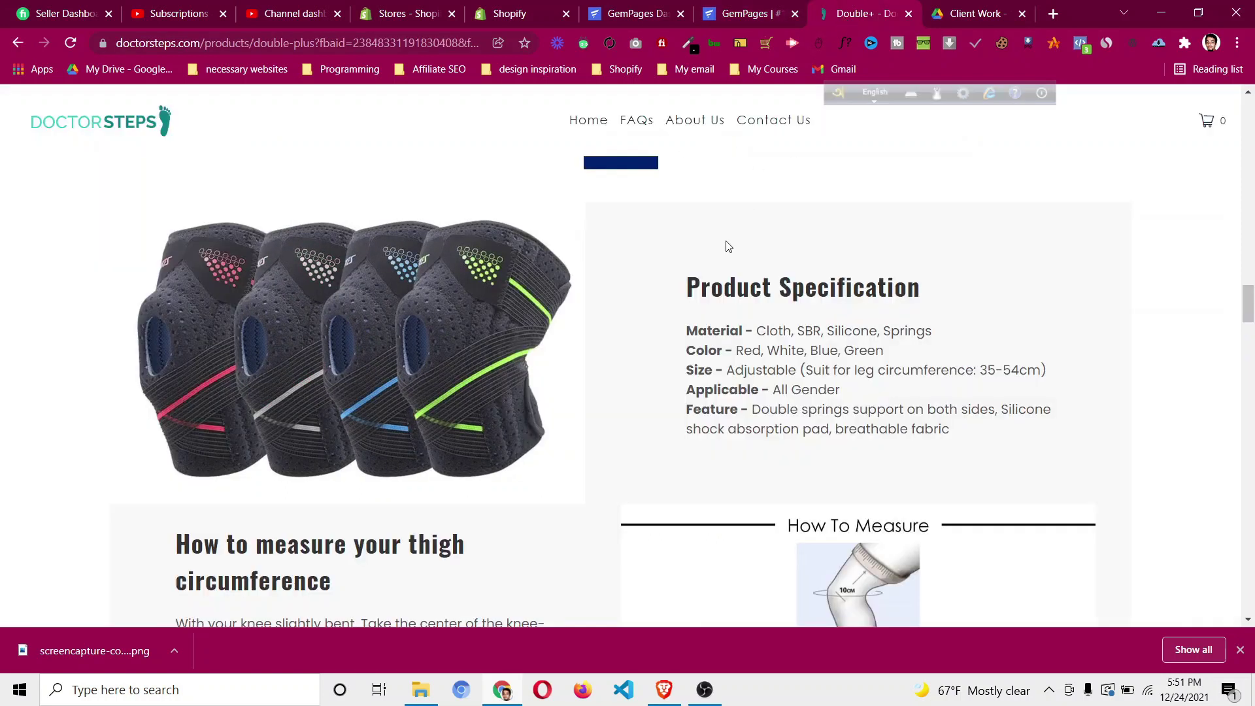
pyautogui.scroll(1, 729, 246)
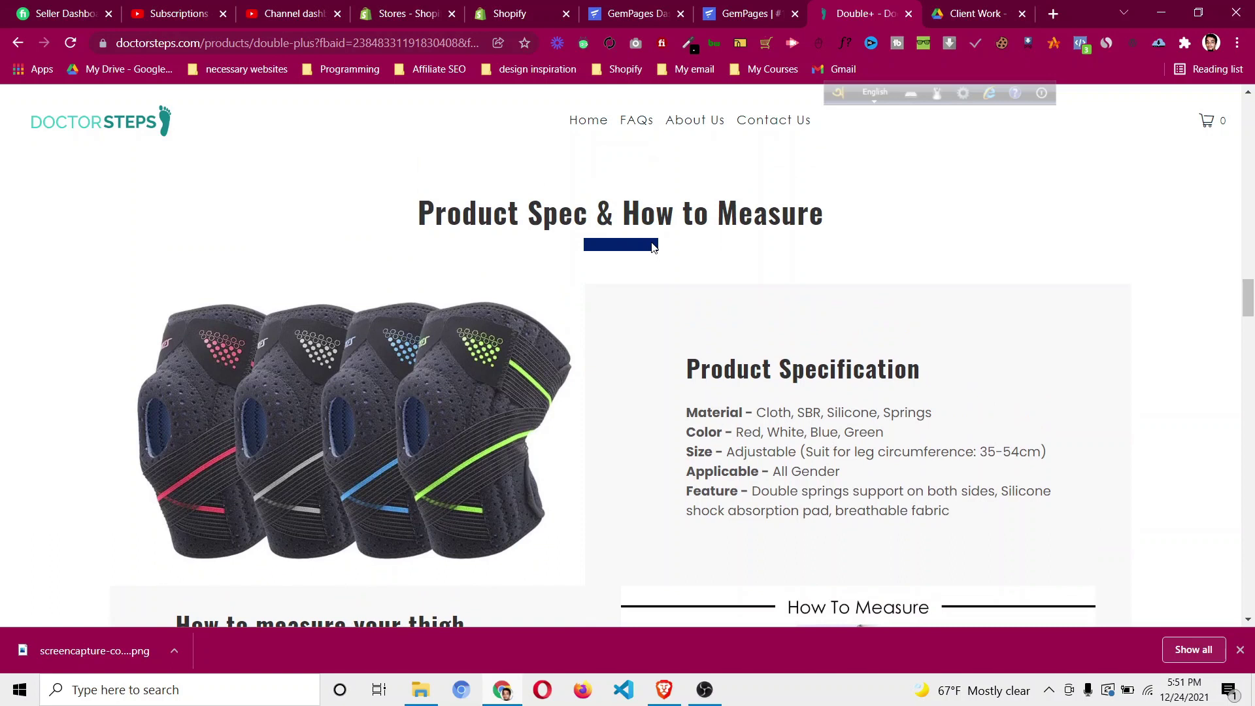
pyautogui.click(749, 26)
pyautogui.click(301, 249)
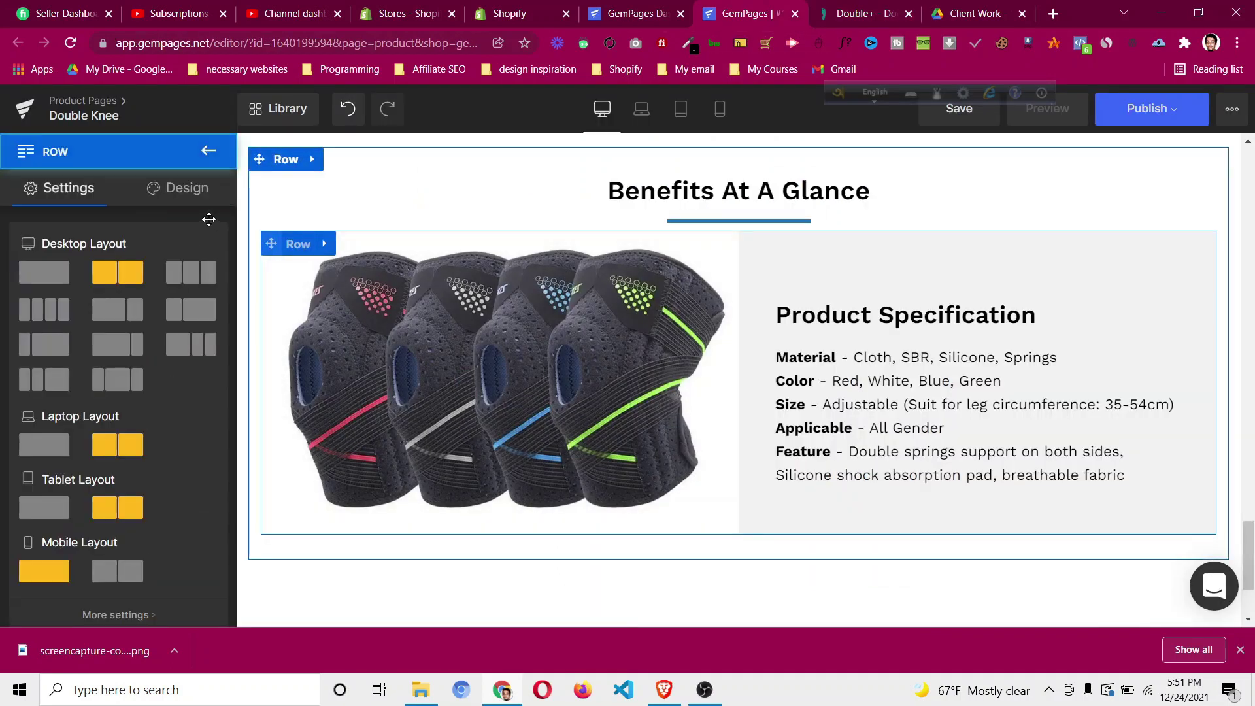
pyautogui.click(183, 188)
pyautogui.click(125, 291)
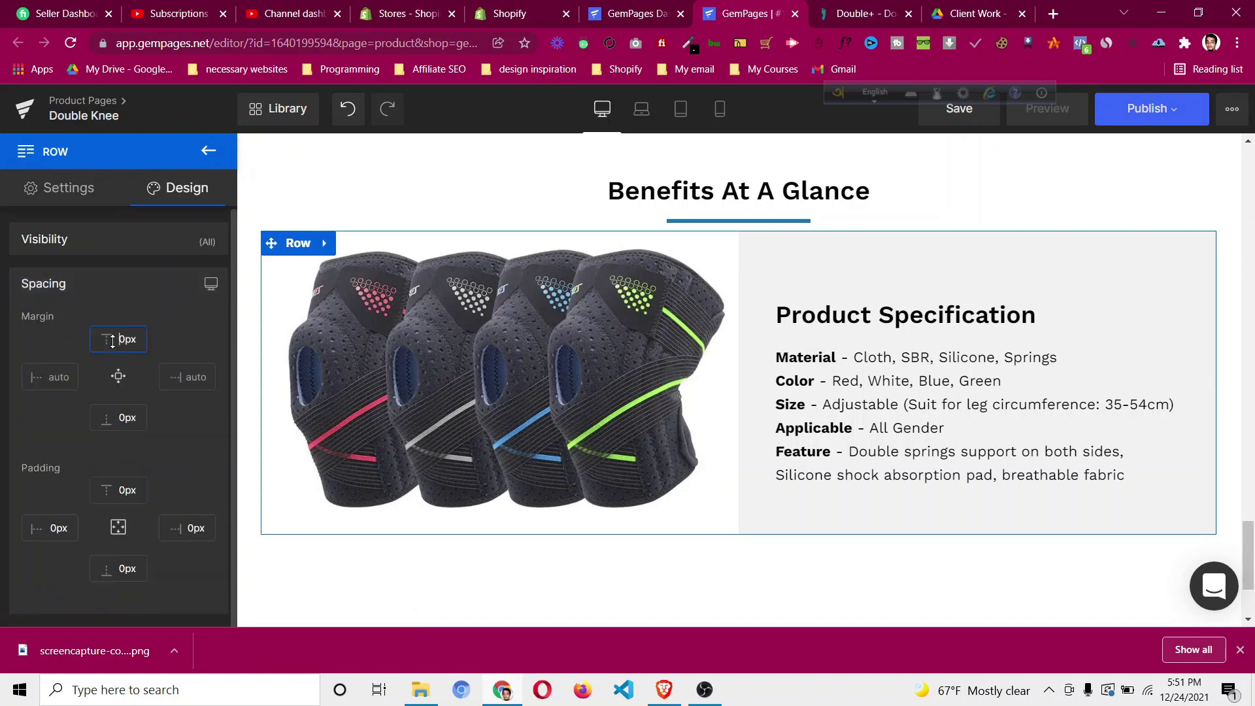
pyautogui.write('2')
# Examine the margin and padding of the nested two-column row in the first Benefits At A Glance section.
pyautogui.moveTo(1249, 555); pyautogui.dragTo(1250, 393)
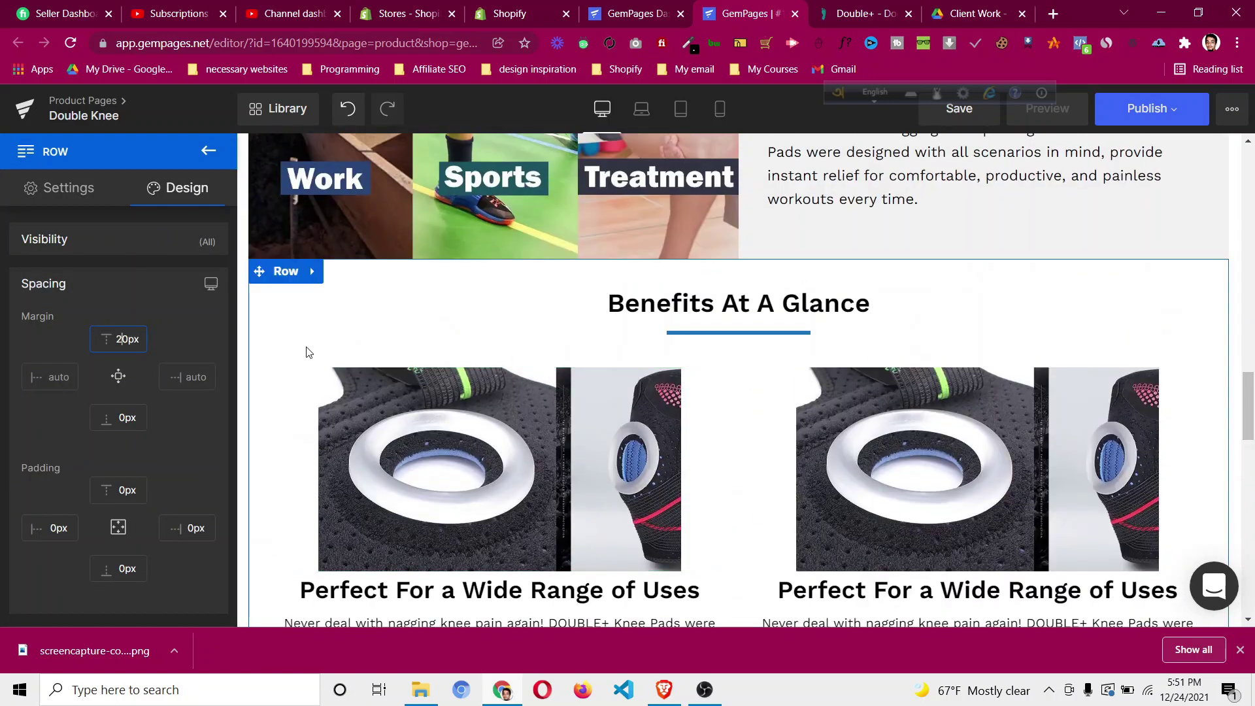
pyautogui.click(301, 358)
pyautogui.click(176, 191)
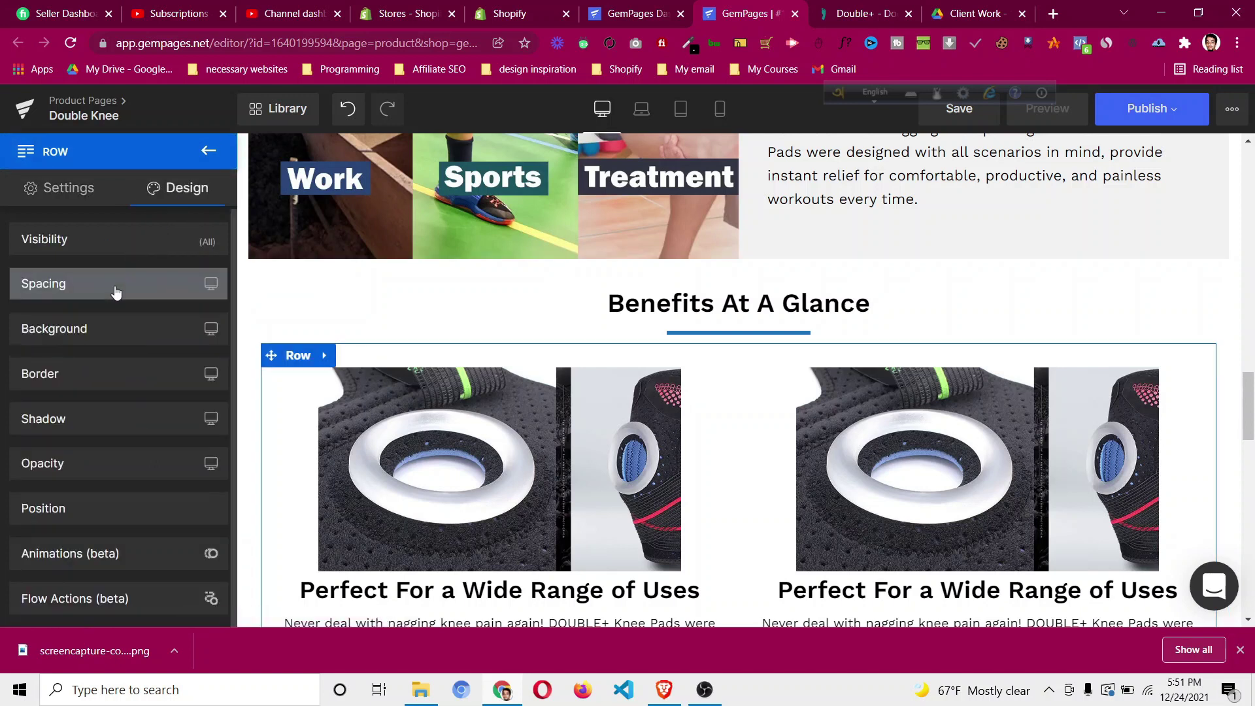
pyautogui.click(116, 291)
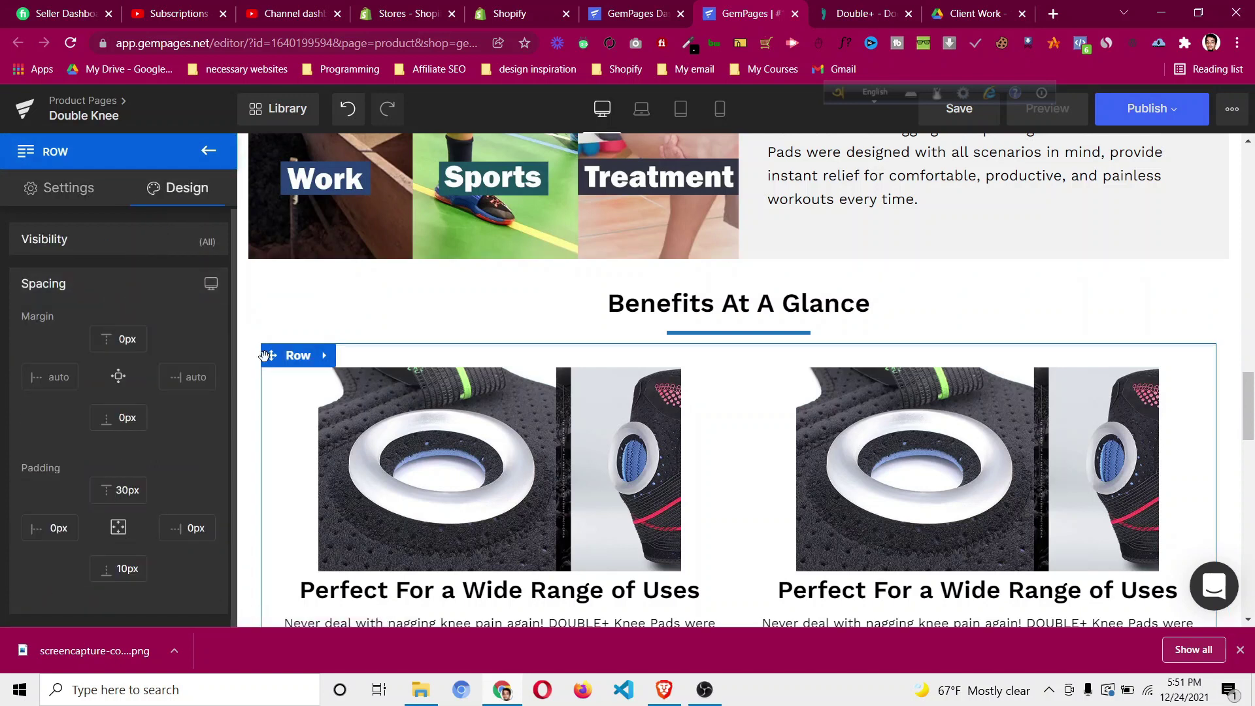
pyautogui.click(298, 358)
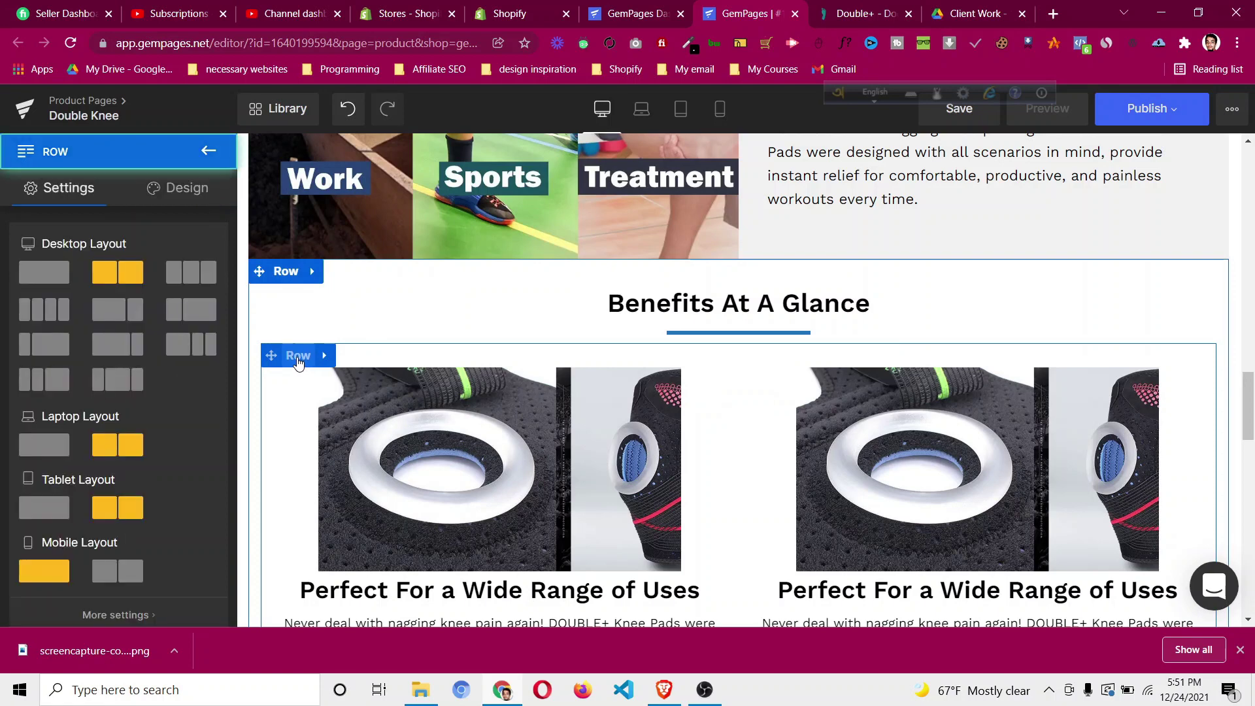
pyautogui.click(176, 189)
pyautogui.click(141, 287)
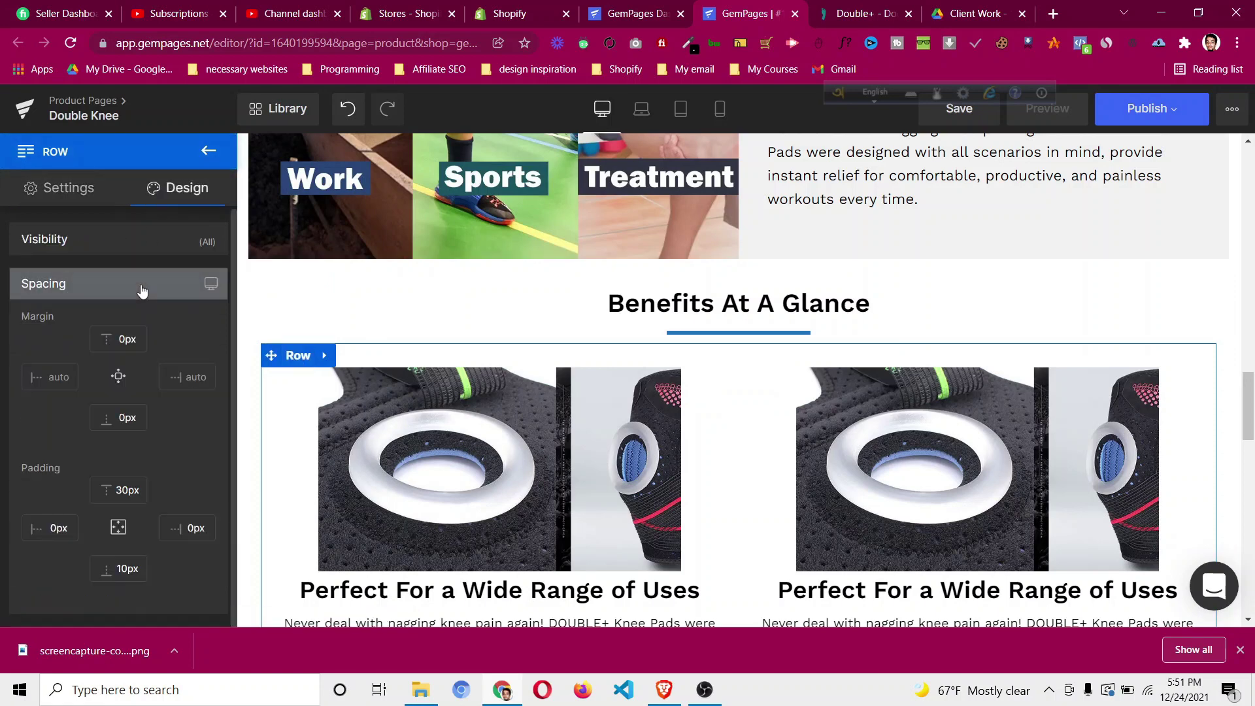
# Go back to the Product Specification row, and view the thigh circumference measuring section on the DoctorSteps page.
pyautogui.moveTo(1252, 425); pyautogui.dragTo(1253, 562)
pyautogui.scroll(-1, 875, 386)
pyautogui.scroll(-1, 875, 386)
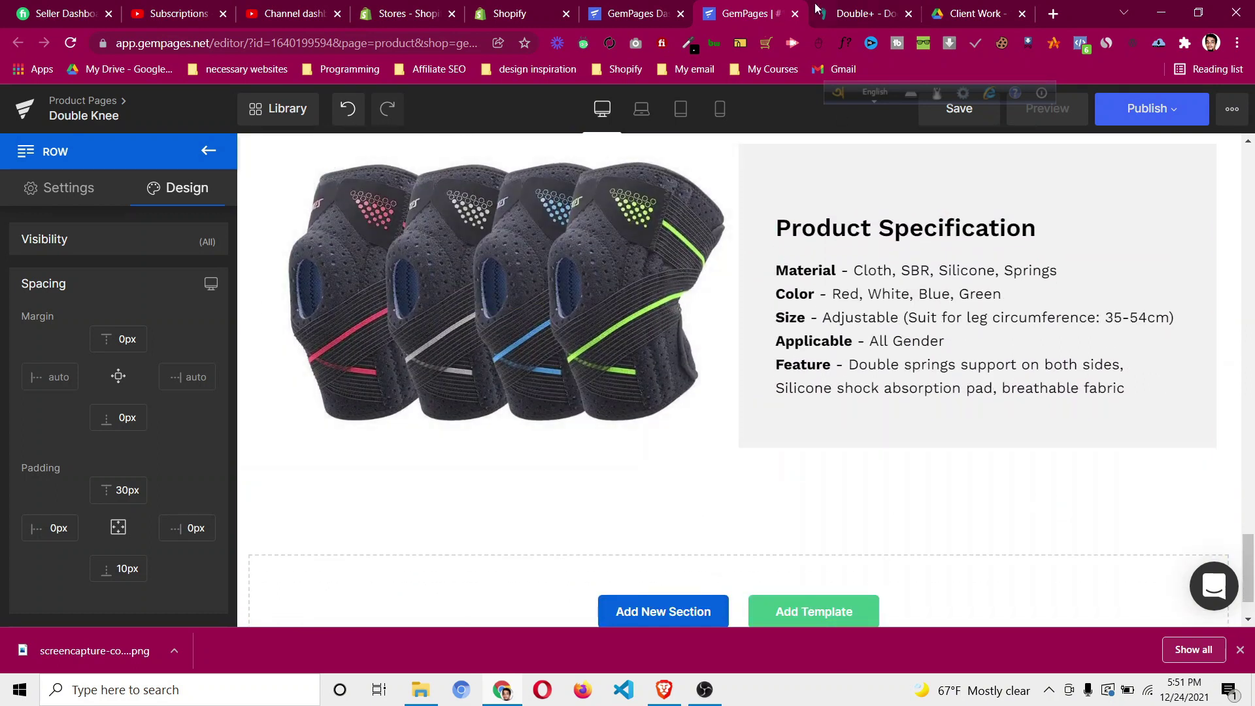
pyautogui.click(843, 13)
pyautogui.scroll(-4, 564, 325)
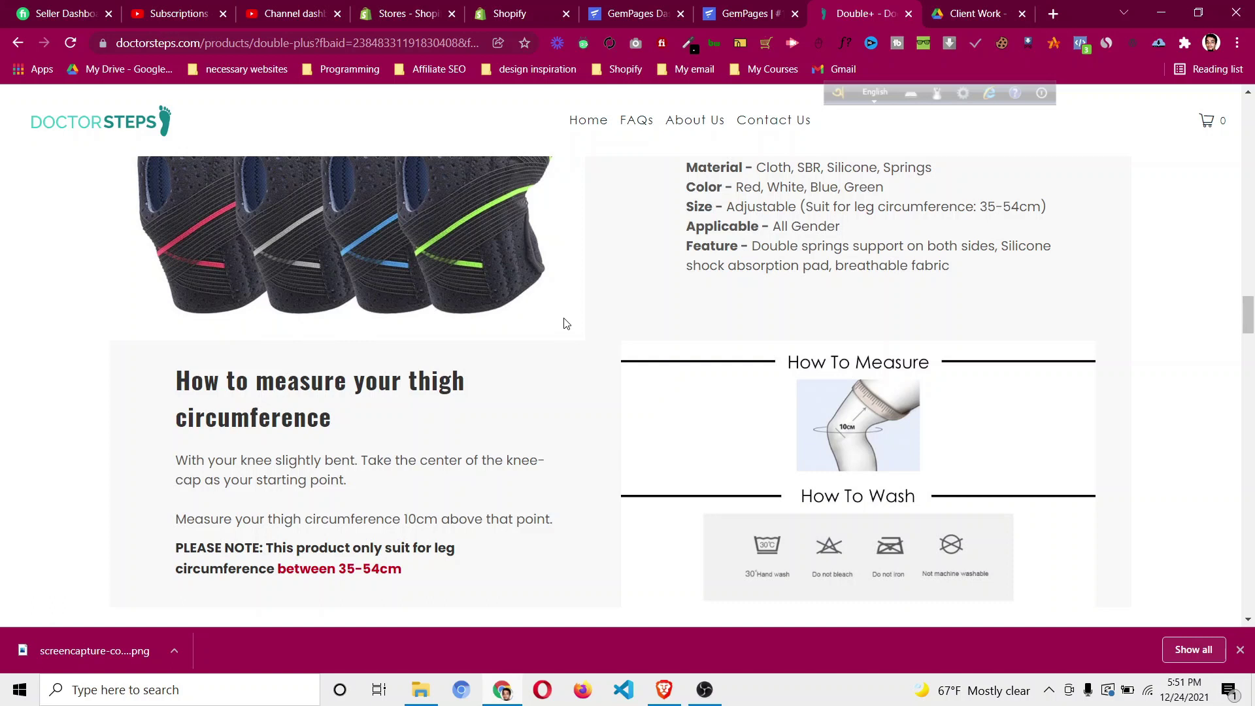
# Save the How To Measure and How To Wash image from the DoctorSteps page to the Downloads folder.
pyautogui.rightClick(700, 406)
pyautogui.click(733, 434)
pyautogui.click(487, 365)
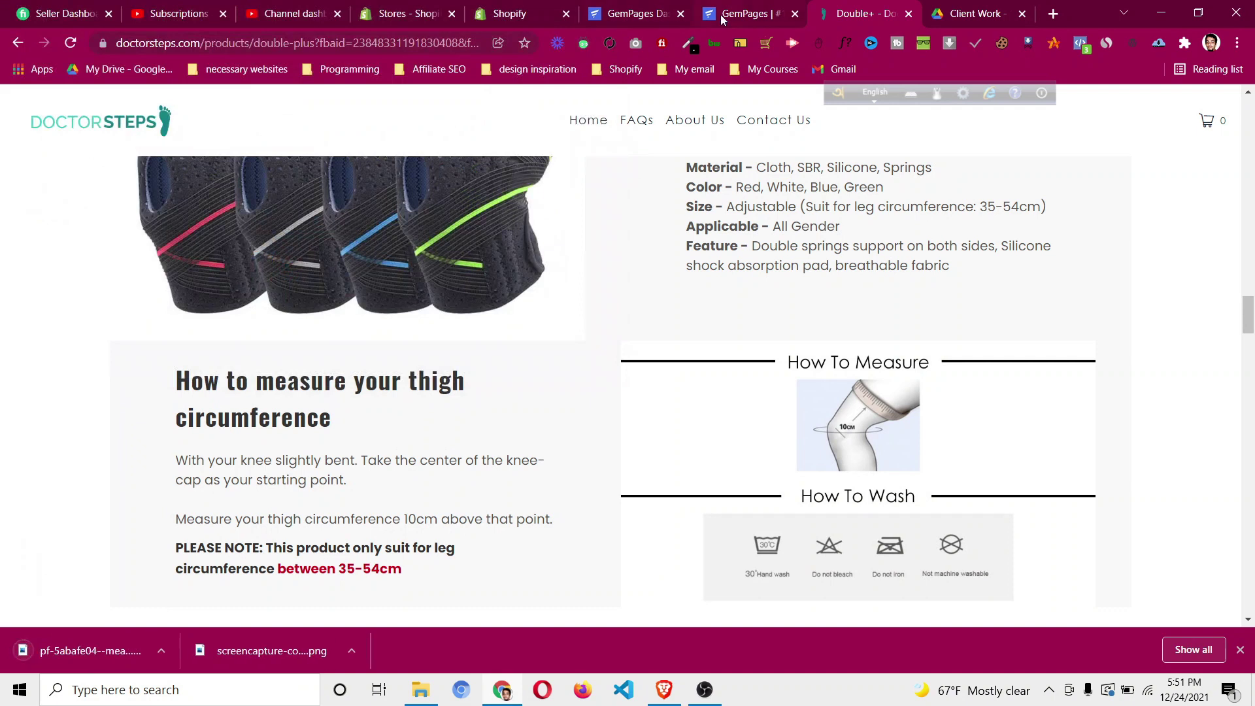
# Switch to the GemPages editor, and duplicate the nested Product Specification row under Benefits At A Glance.
pyautogui.click(724, 20)
pyautogui.scroll(2, 319, 238)
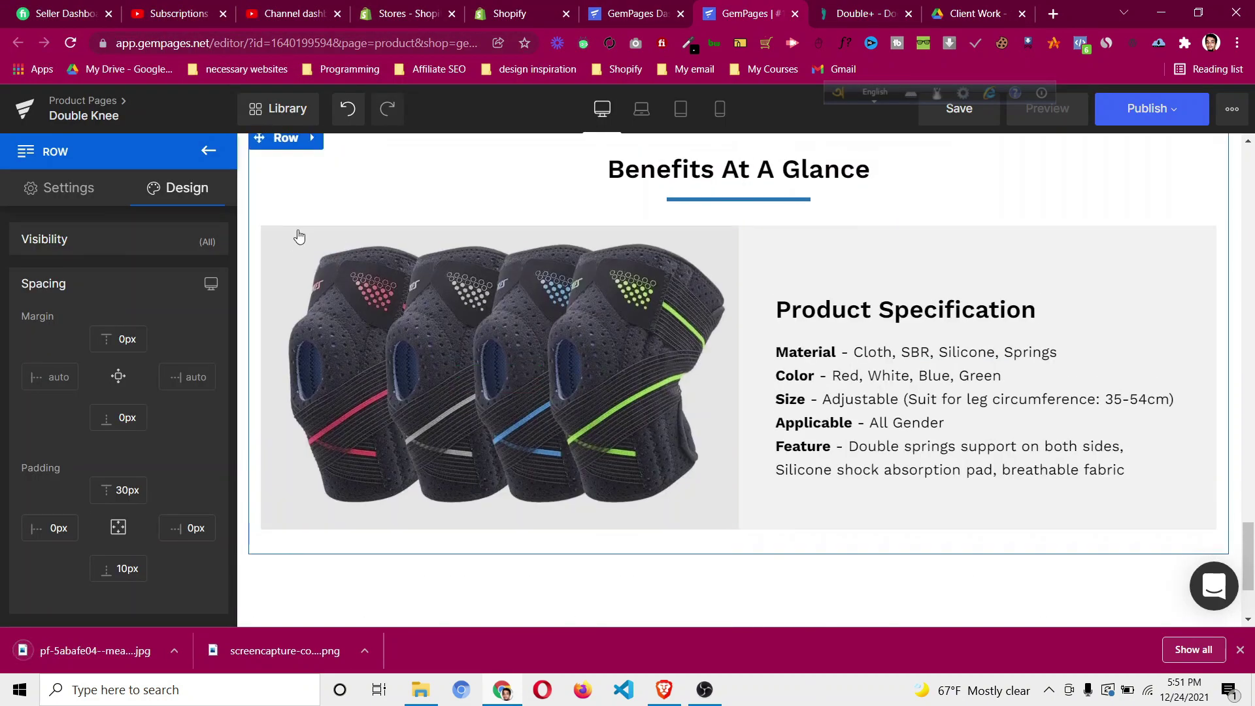
pyautogui.rightClick(296, 238)
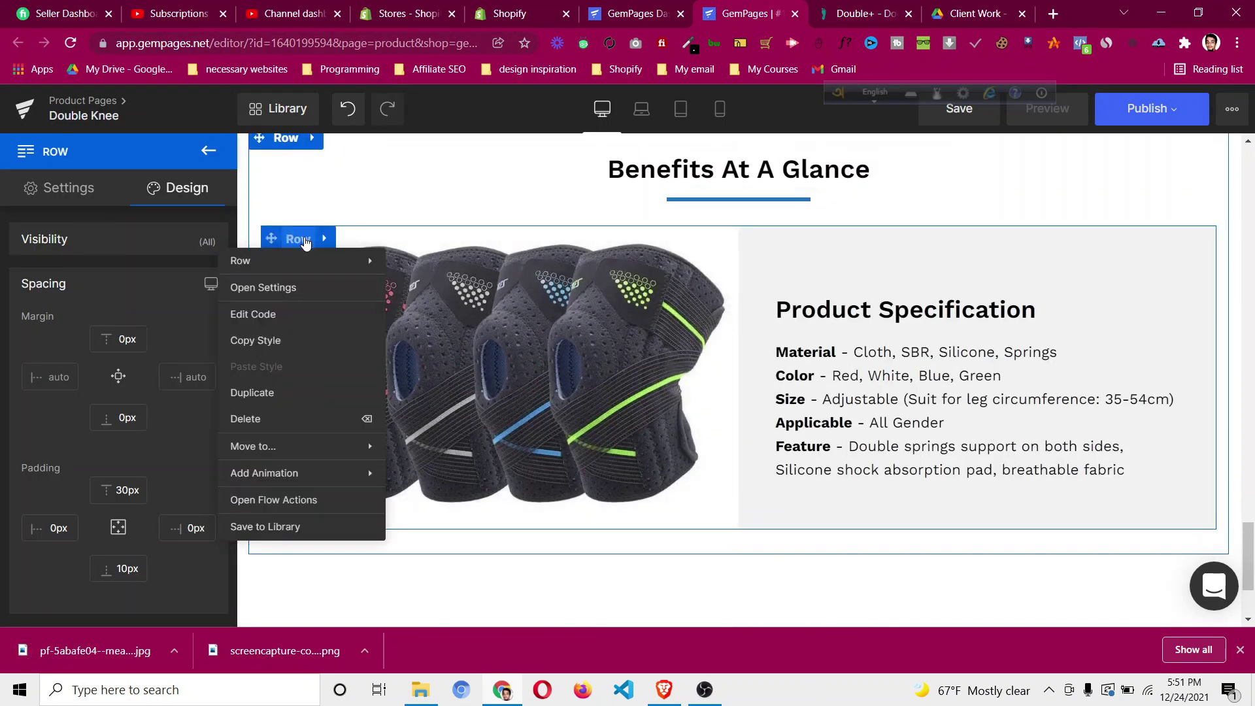
pyautogui.click(292, 392)
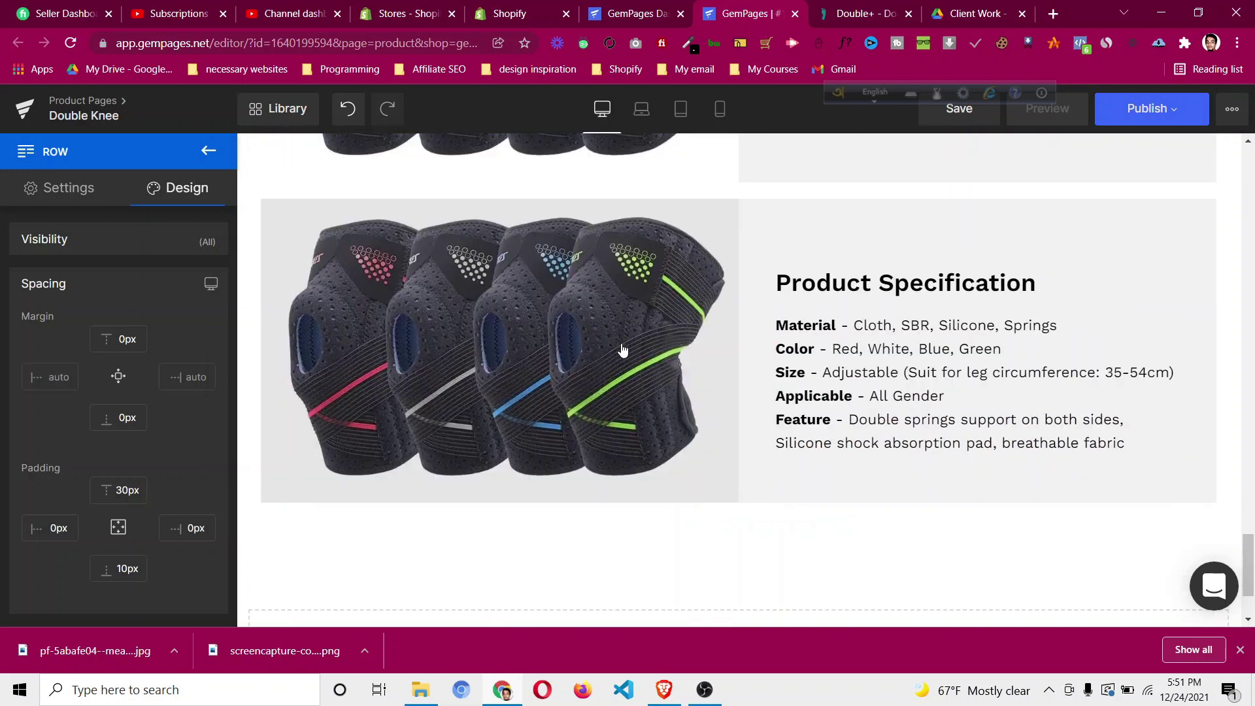
# Check the measuring section on the DoctorSteps page, and set the duplicated row's top margin to 0px.
pyautogui.click(876, 10)
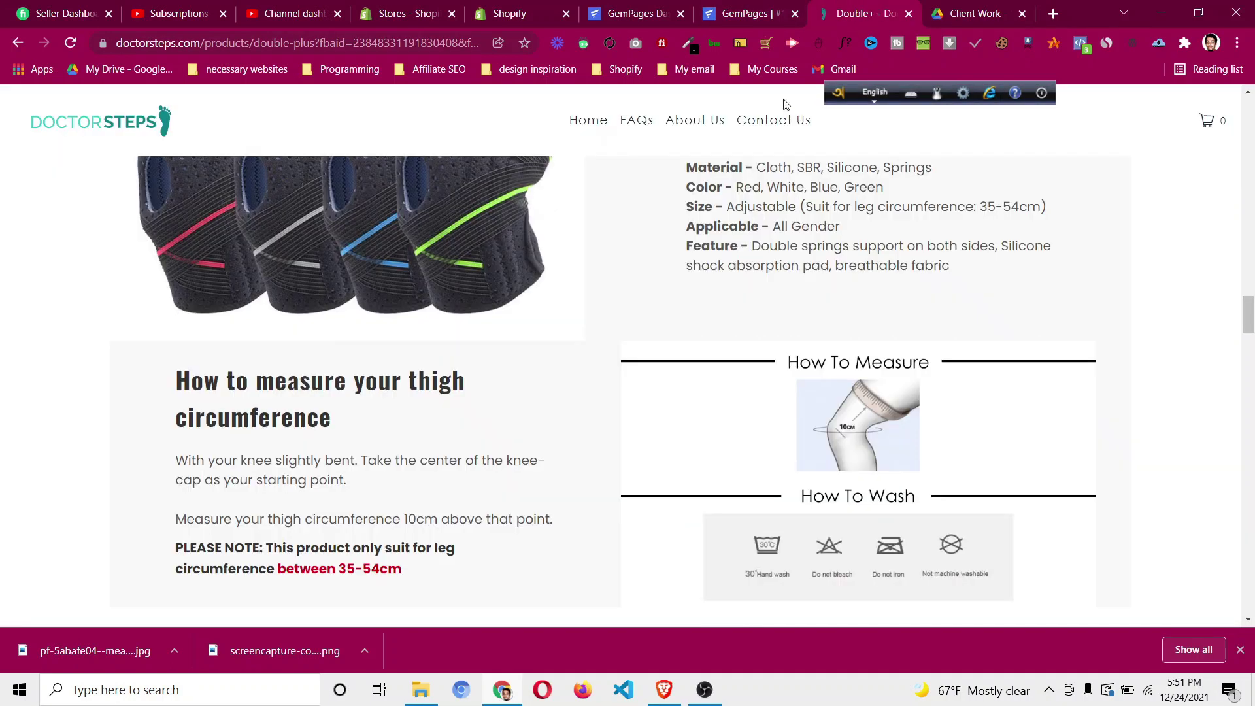
pyautogui.click(743, 17)
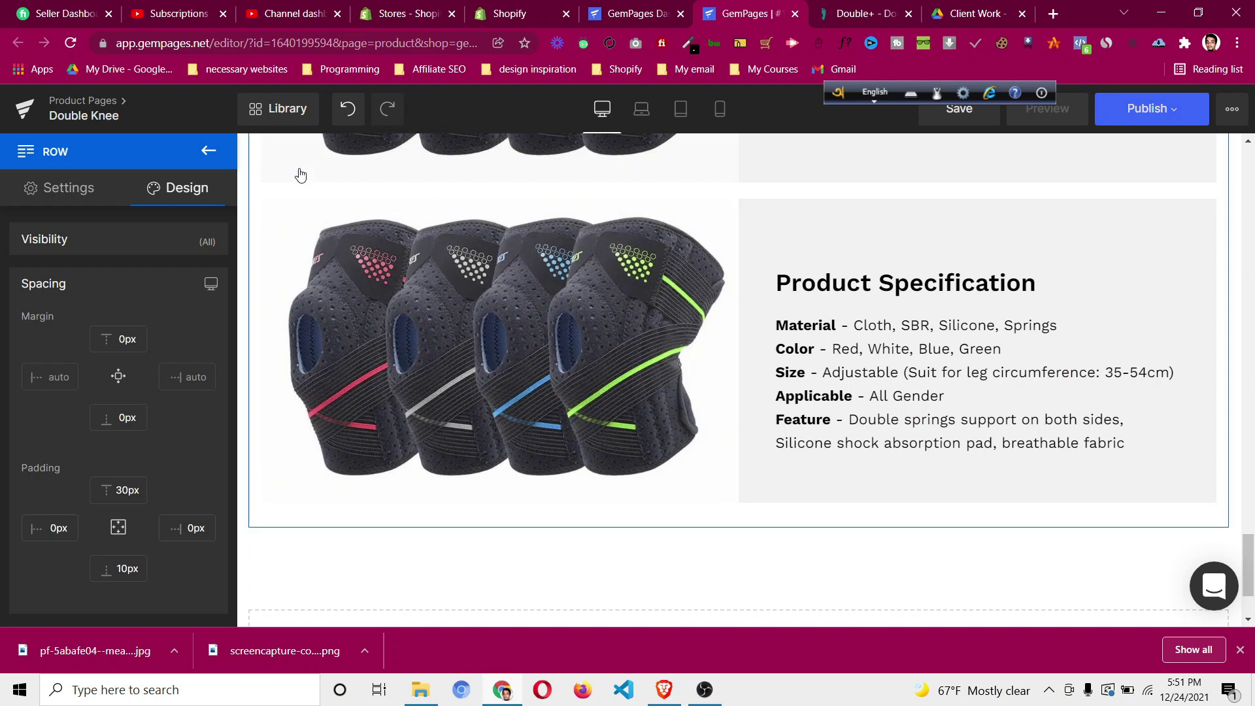
pyautogui.click(300, 216)
pyautogui.click(174, 196)
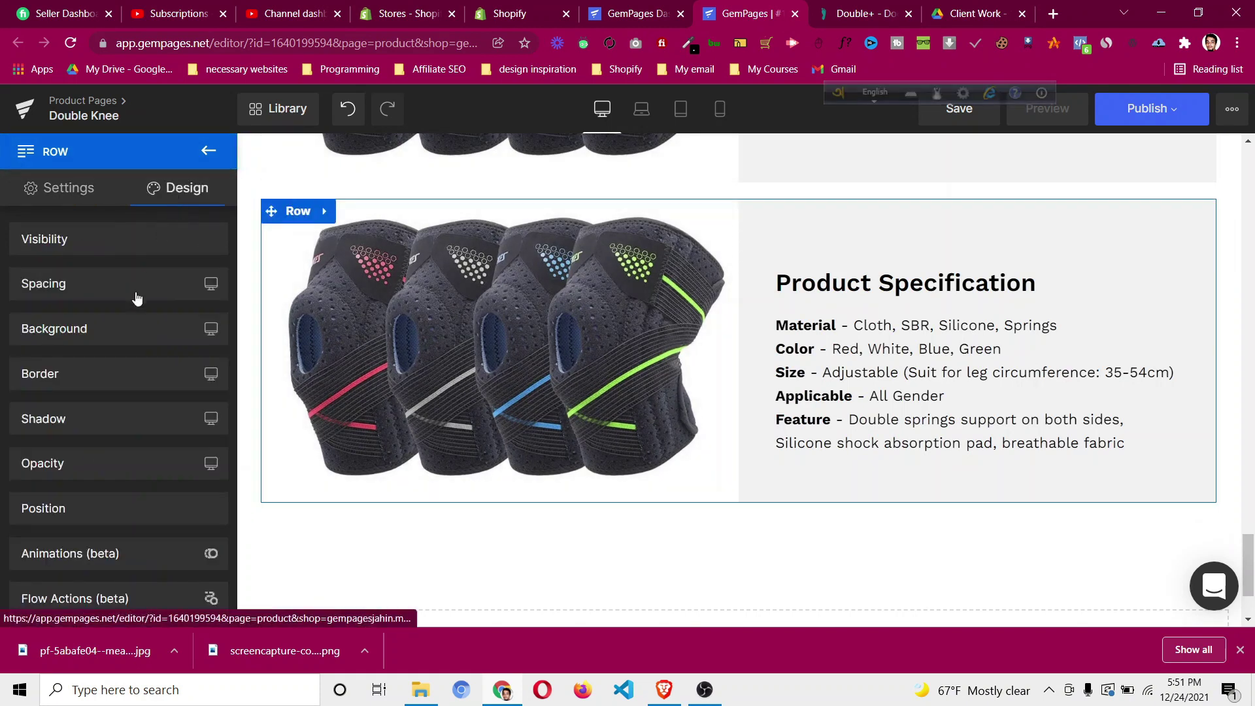
pyautogui.click(139, 283)
pyautogui.click(125, 339)
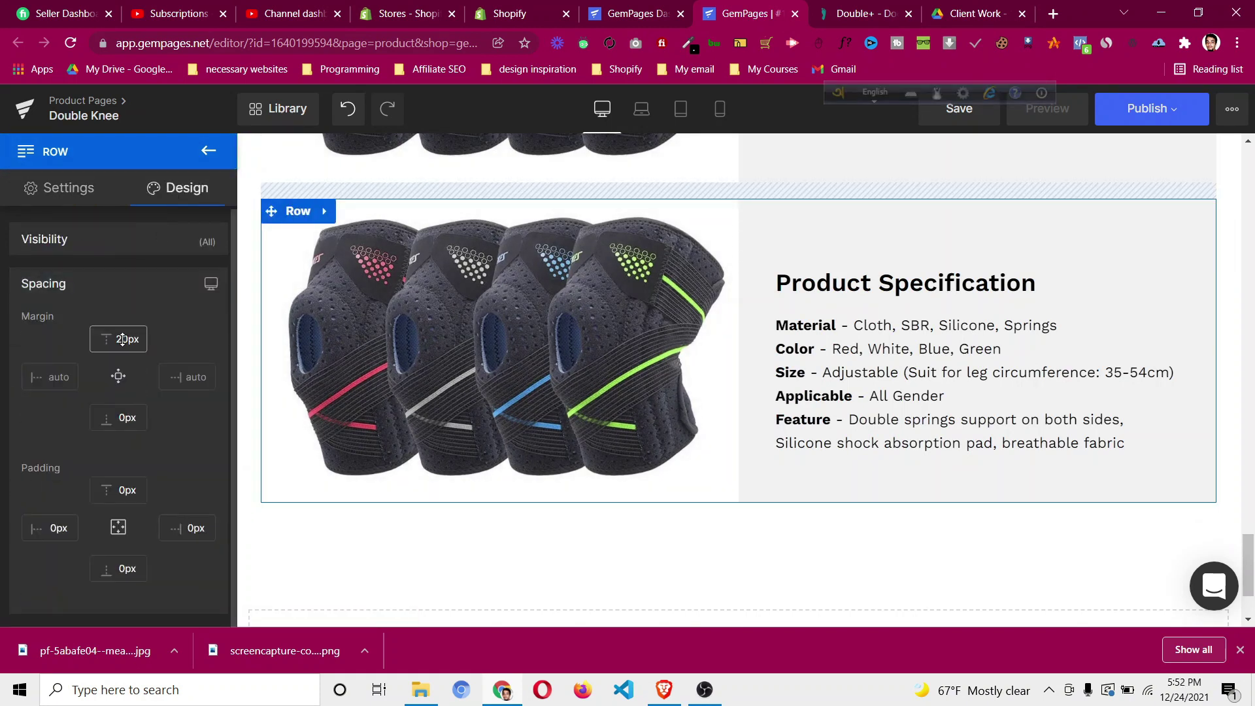
pyautogui.press('BackSpace')
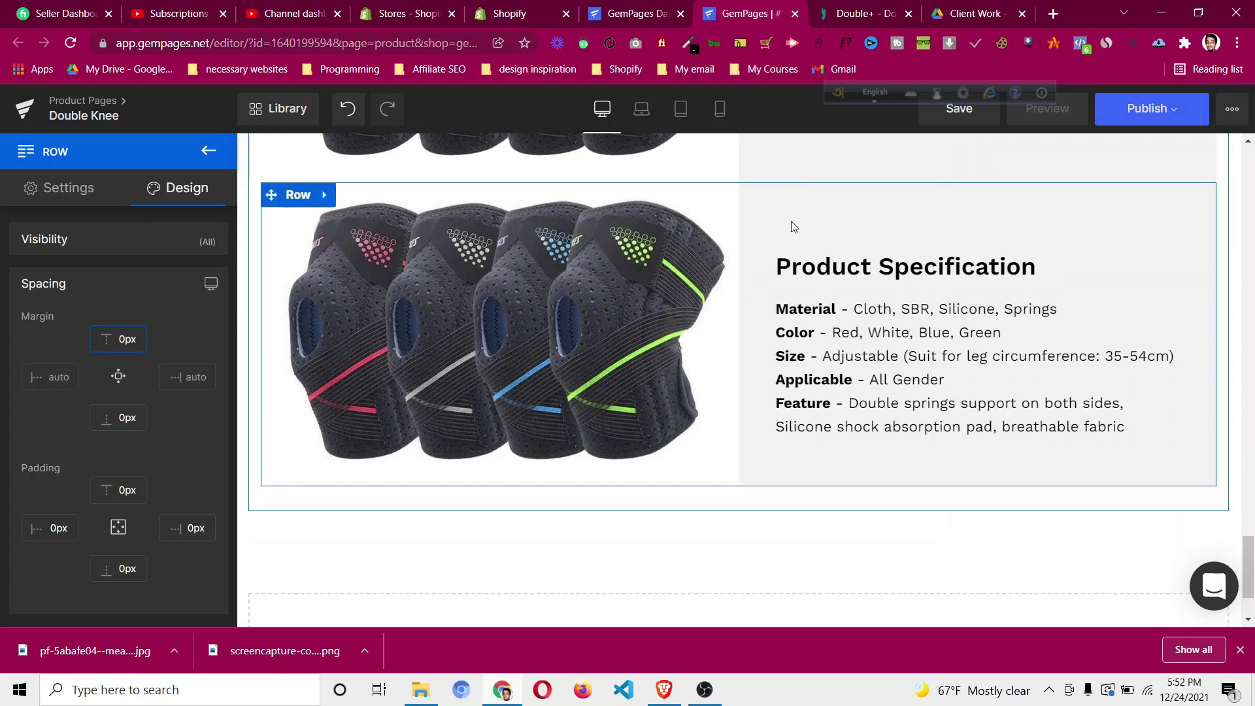
# Swap the duplicated row's columns so the specification text is in the first column and the knee brace image in the second.
pyautogui.moveTo(752, 236); pyautogui.dragTo(469, 404)
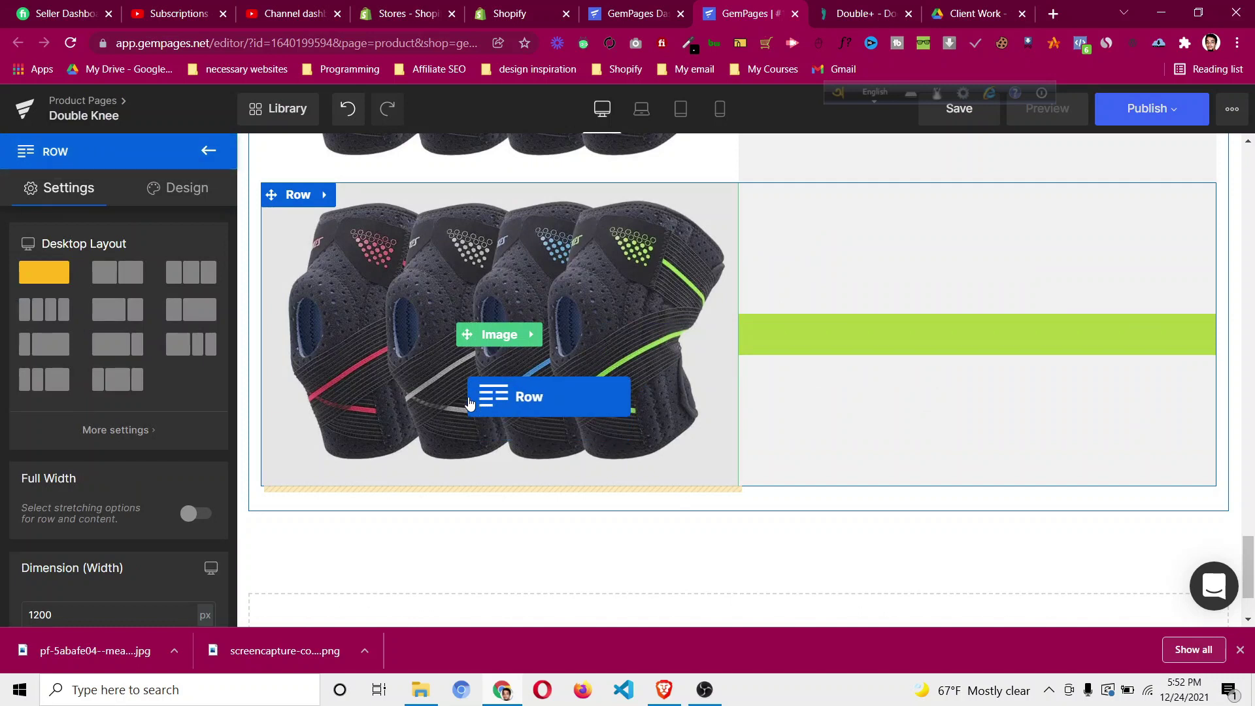
pyautogui.moveTo(470, 404); pyautogui.dragTo(470, 403)
pyautogui.moveTo(618, 335); pyautogui.dragTo(887, 368)
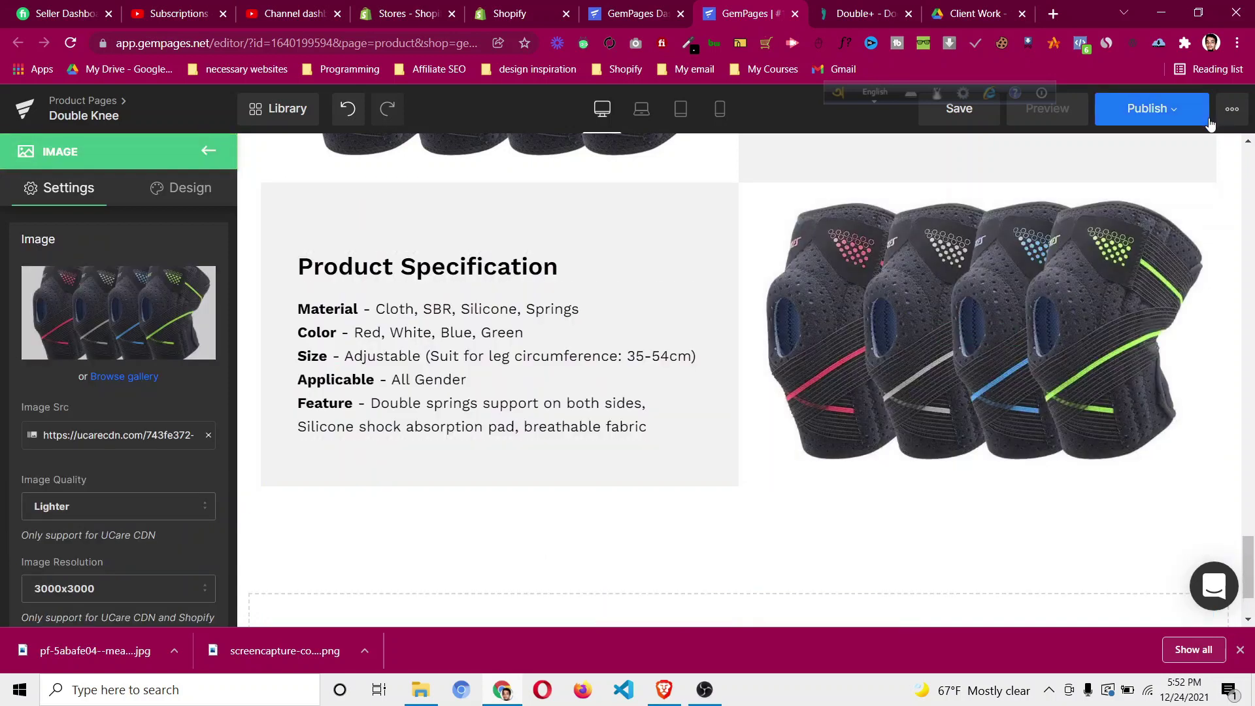
# Replace the knee brace image in the duplicated row with pf-5abafe04--measurewash.jpg.
pyautogui.click(136, 313)
pyautogui.click(204, 196)
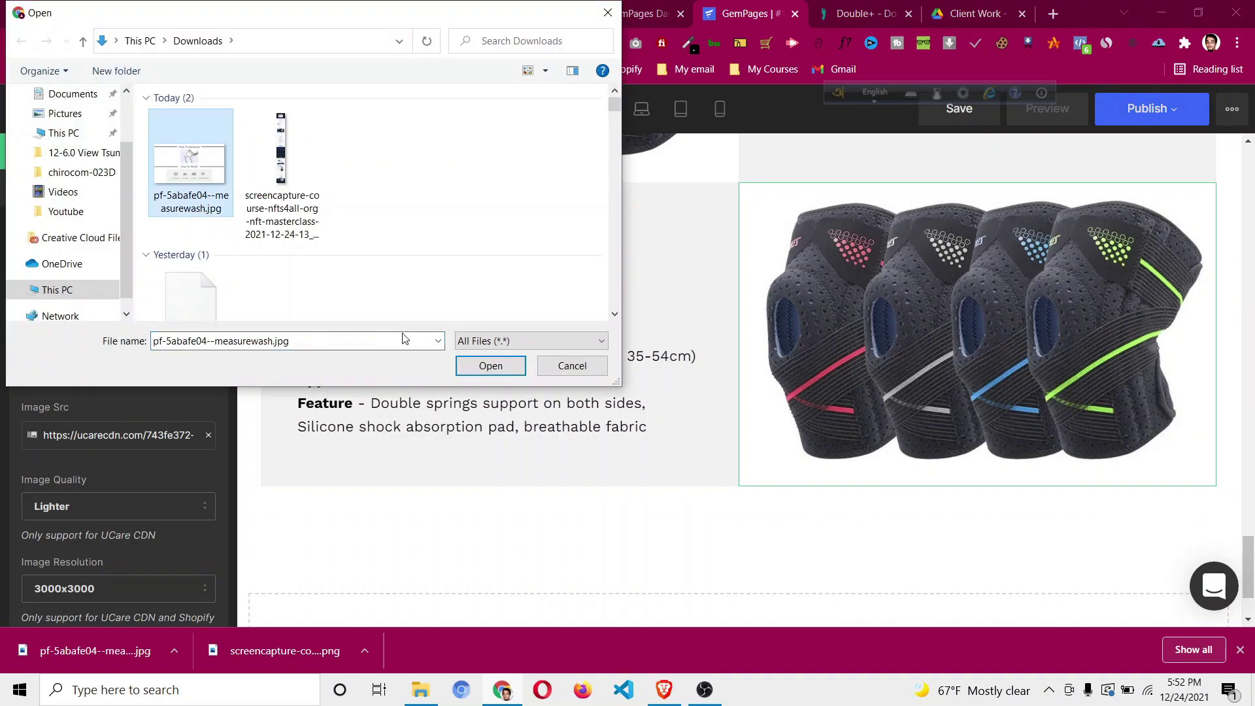
pyautogui.click(490, 365)
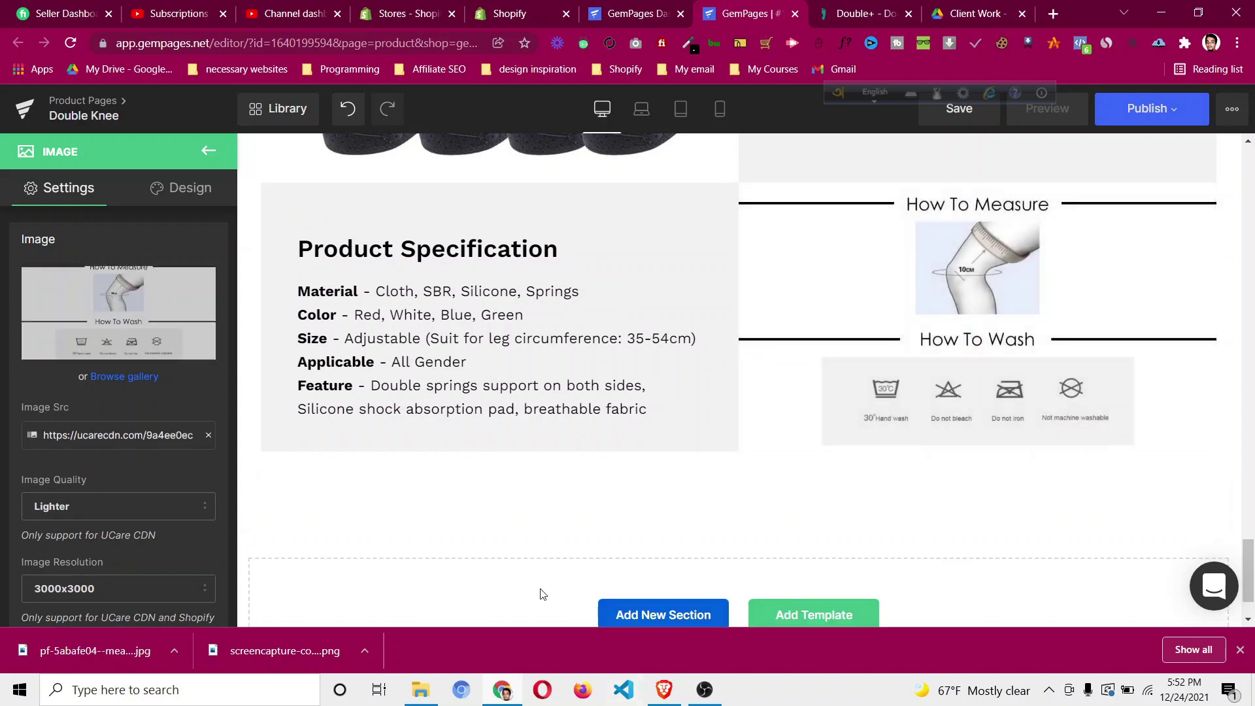
# Replace the duplicated row's heading with "How to measure your thigh circumference", copied from the DoctorSteps page.
pyautogui.click(867, 13)
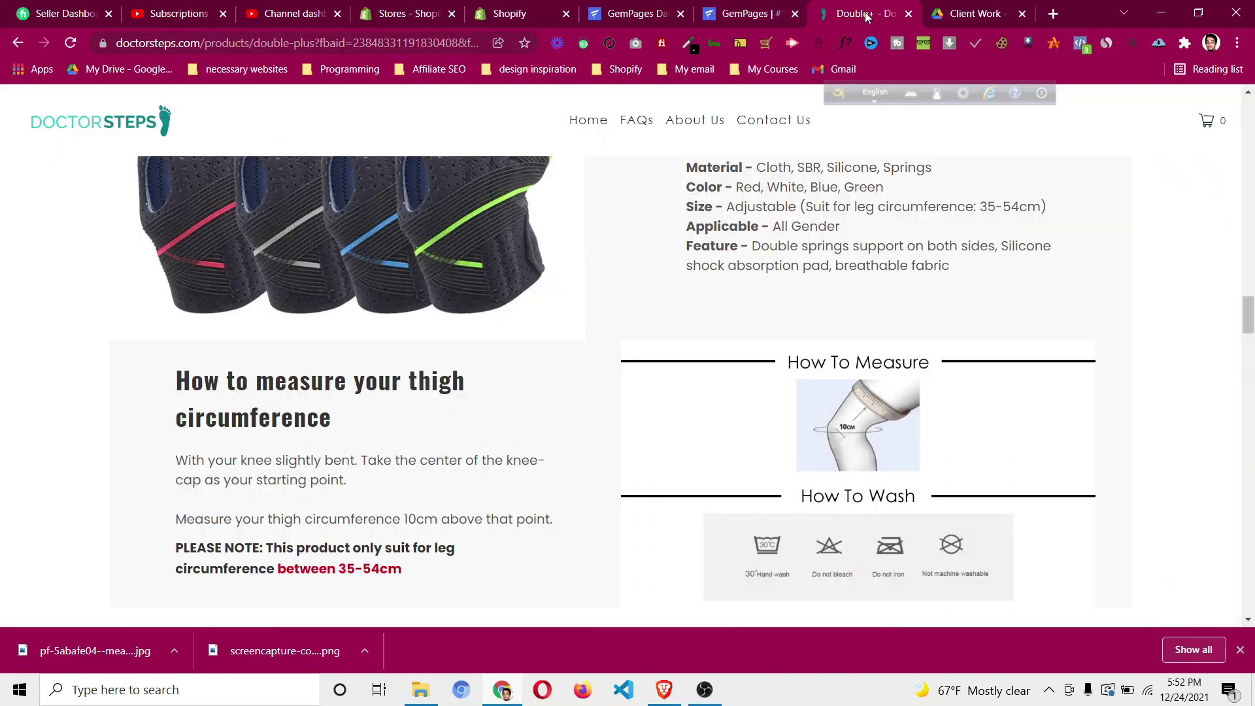
pyautogui.scroll(3, 767, 295)
pyautogui.scroll(-4, 766, 295)
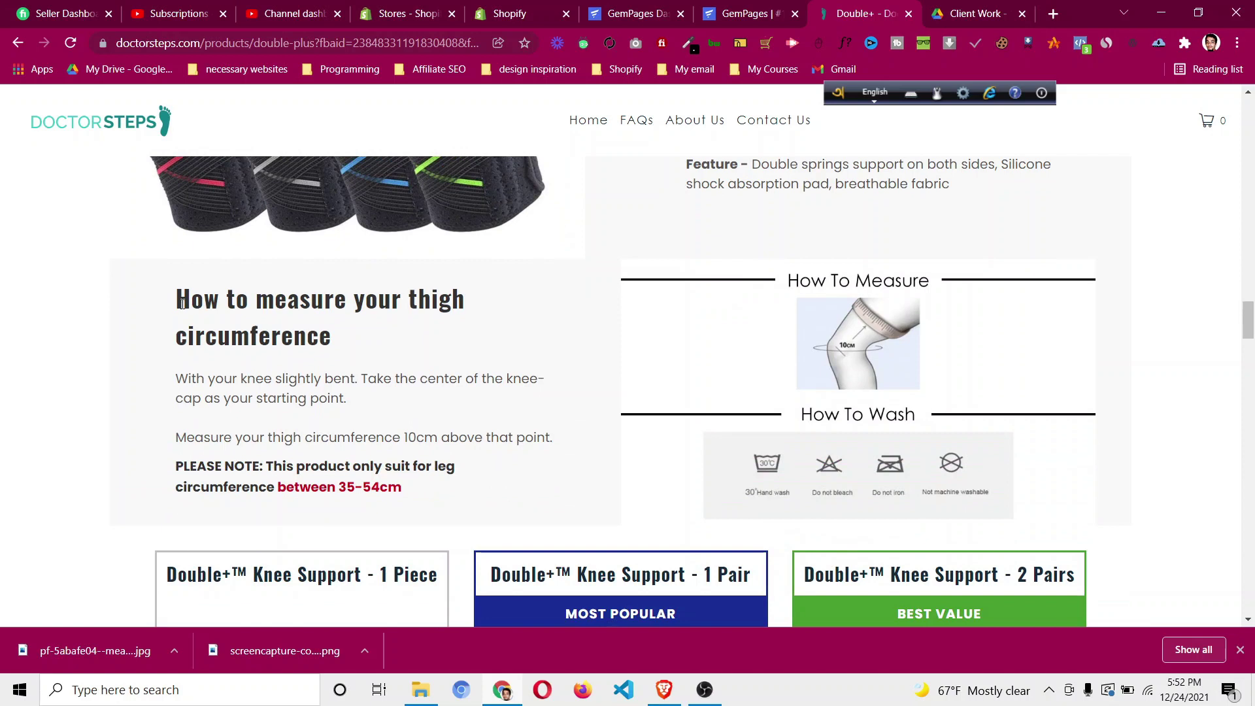
pyautogui.moveTo(179, 297); pyautogui.dragTo(353, 334)
pyautogui.rightClick(338, 318)
pyautogui.click(366, 325)
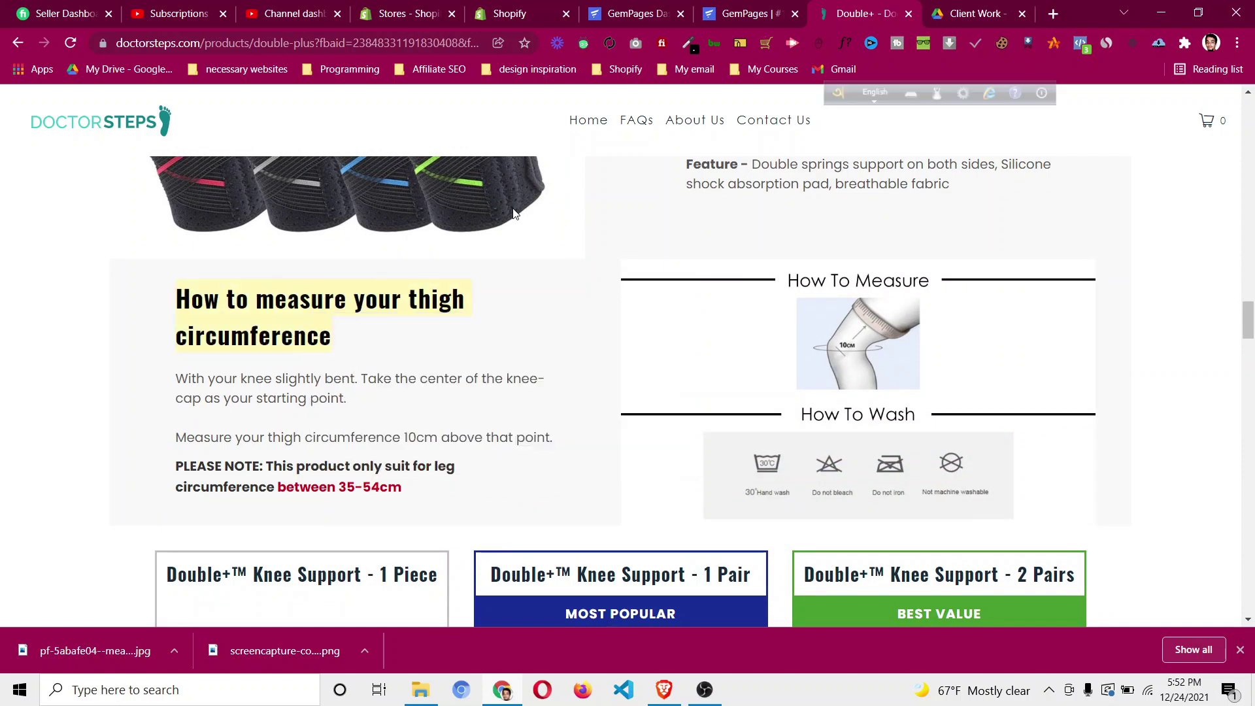
pyautogui.click(750, 13)
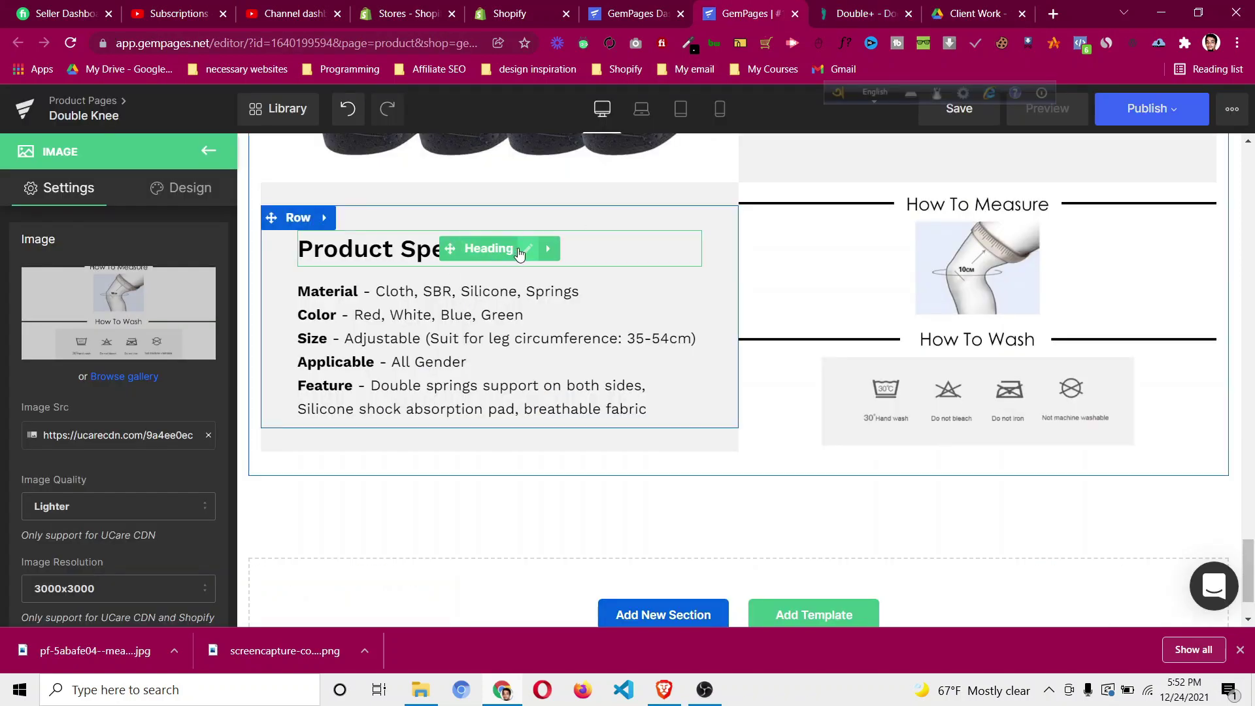
pyautogui.click(539, 254)
pyautogui.hotkey('ctrl', 'a')
pyautogui.hotkey('ctrl', 'v')
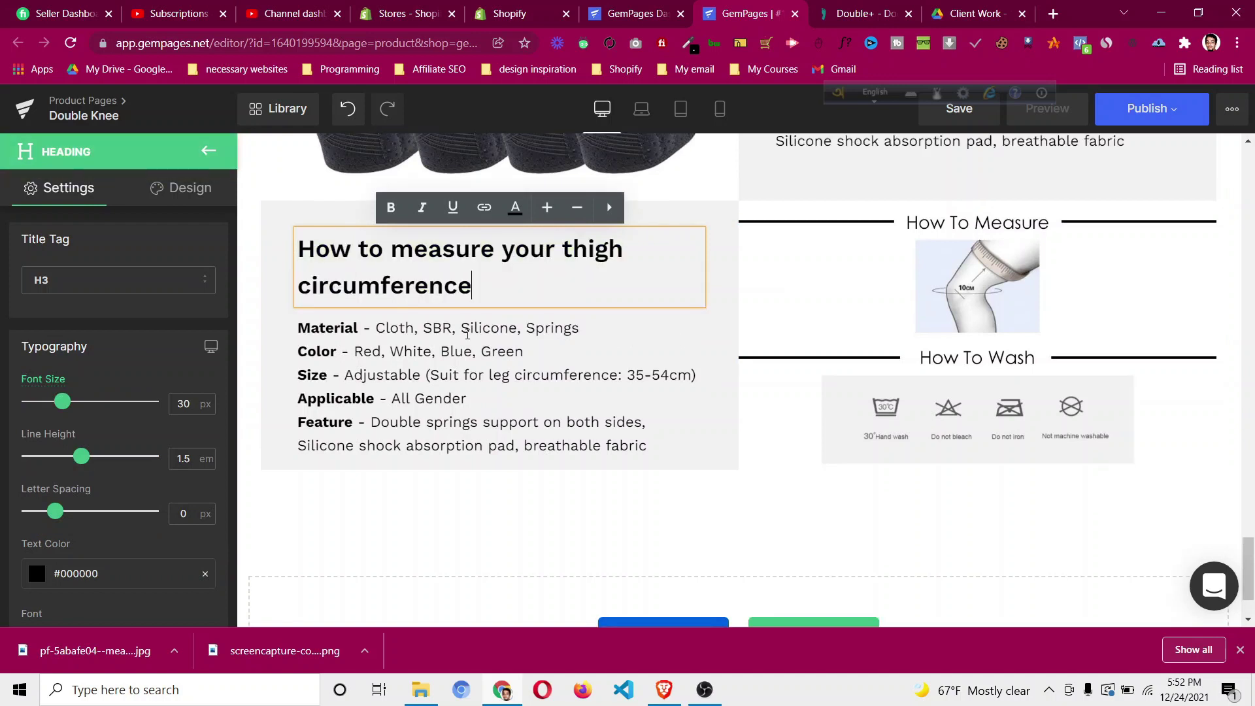
pyautogui.click(298, 508)
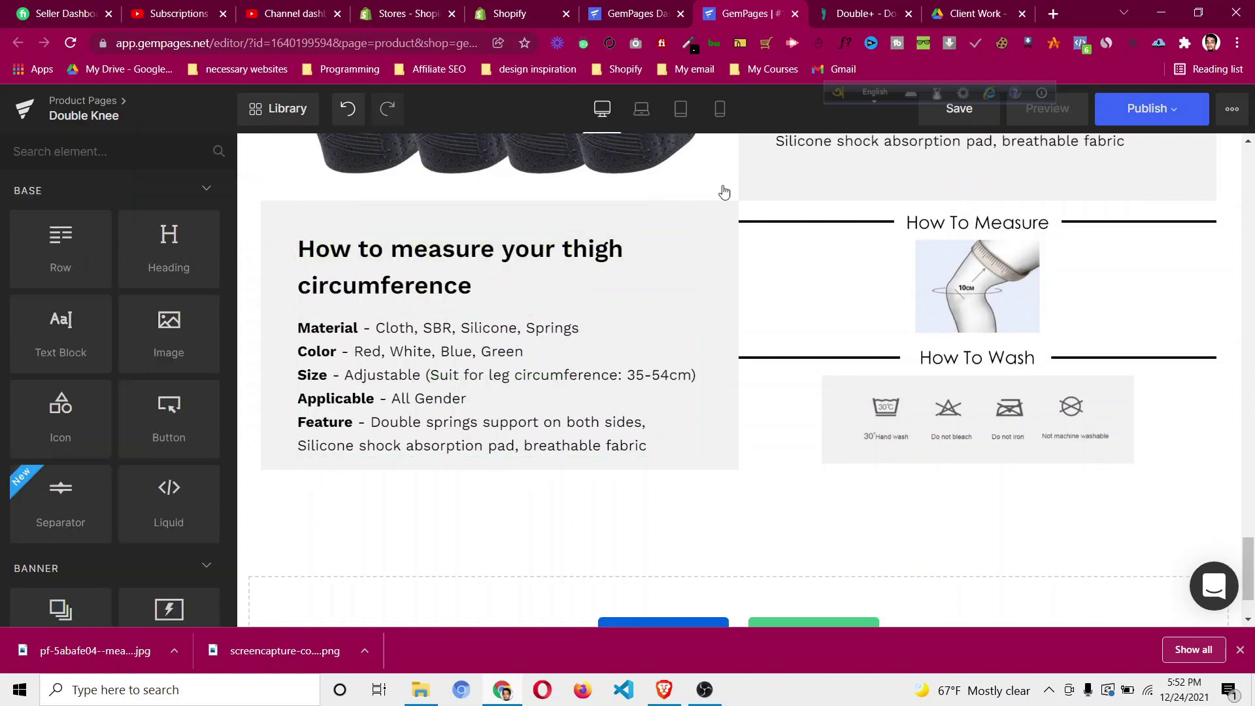
# Examine the layout of the thigh measuring section and the Double+ Knee Support offers beneath it on the DoctorSteps page.
pyautogui.click(863, 13)
pyautogui.scroll(-1, 538, 344)
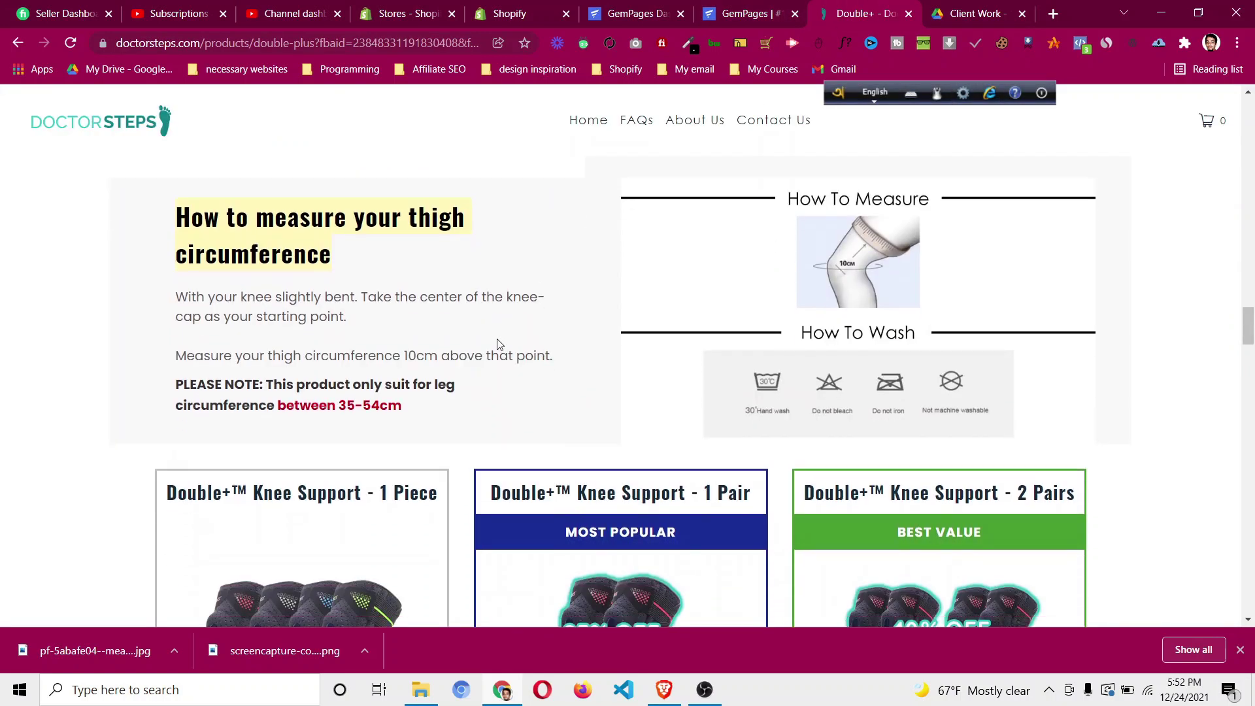
pyautogui.scroll(-1, 525, 319)
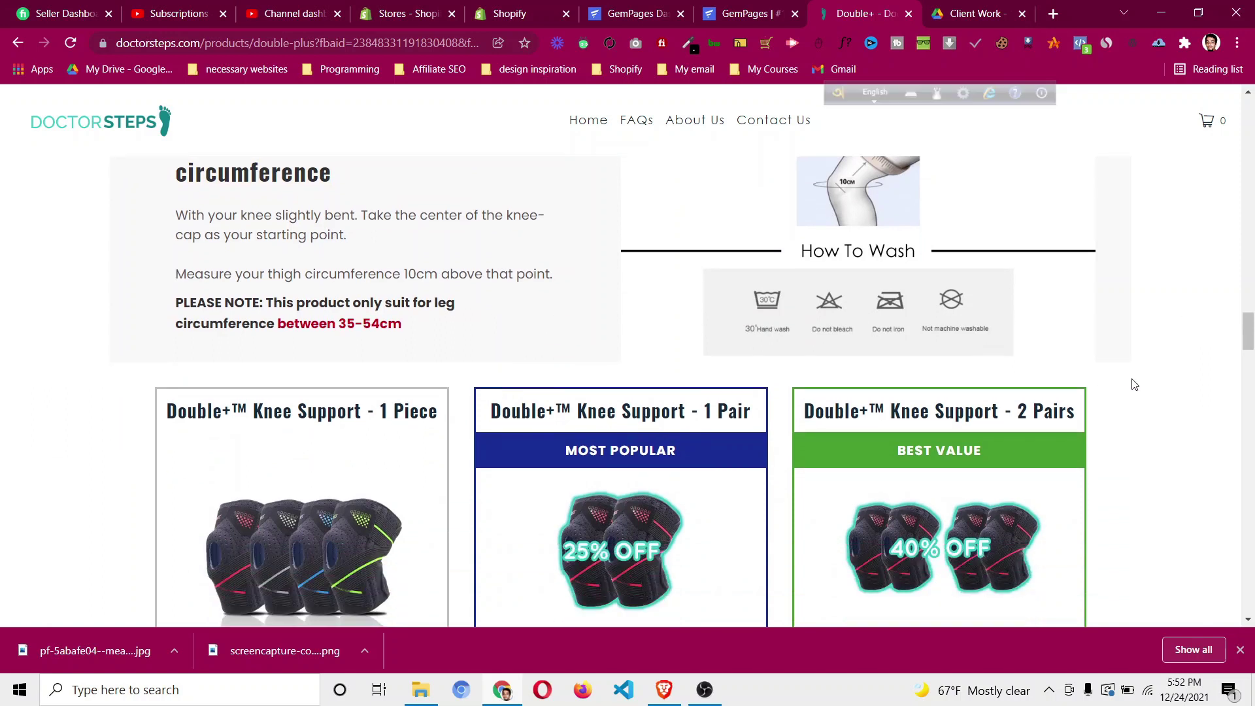
pyautogui.scroll(-3, 1182, 401)
pyautogui.scroll(5, 1217, 323)
pyautogui.scroll(4, 1226, 335)
pyautogui.scroll(-9, 1224, 337)
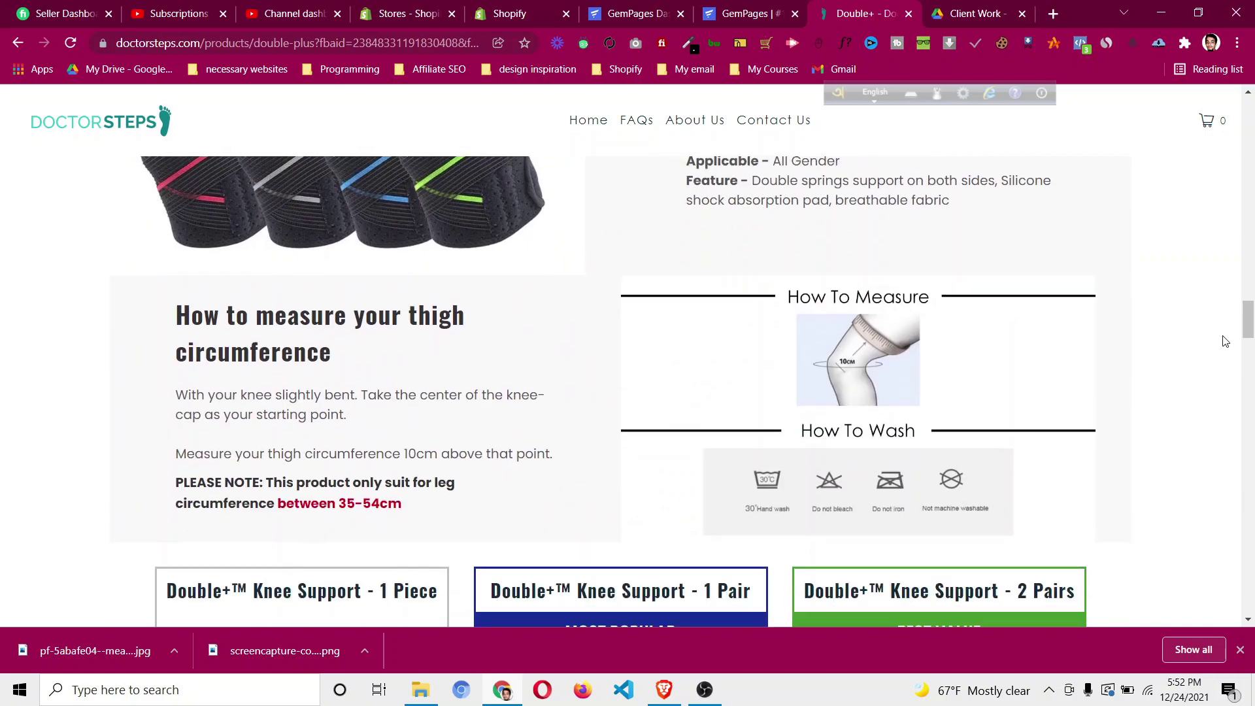
pyautogui.scroll(3, 980, 275)
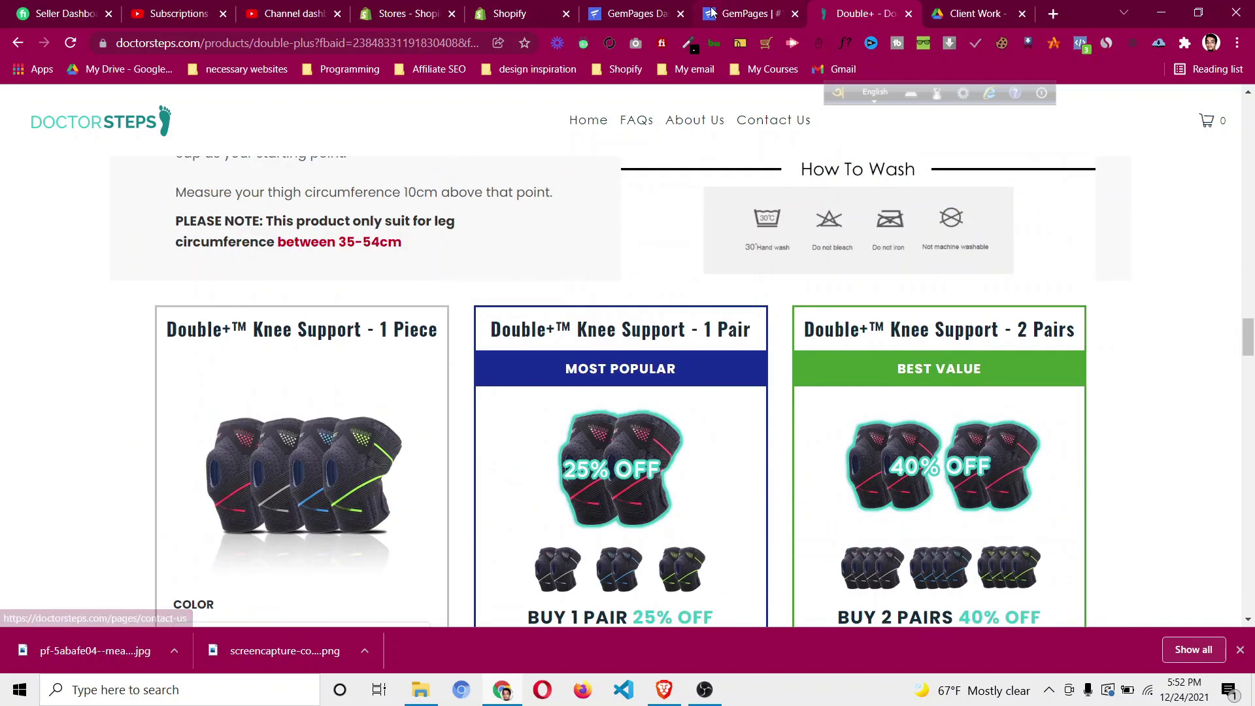
# Go back to the GemPages editor, save the Double Knee page, and review the finished image and text rows.
pyautogui.click(745, 13)
pyautogui.moveTo(834, 103); pyautogui.dragTo(889, 76)
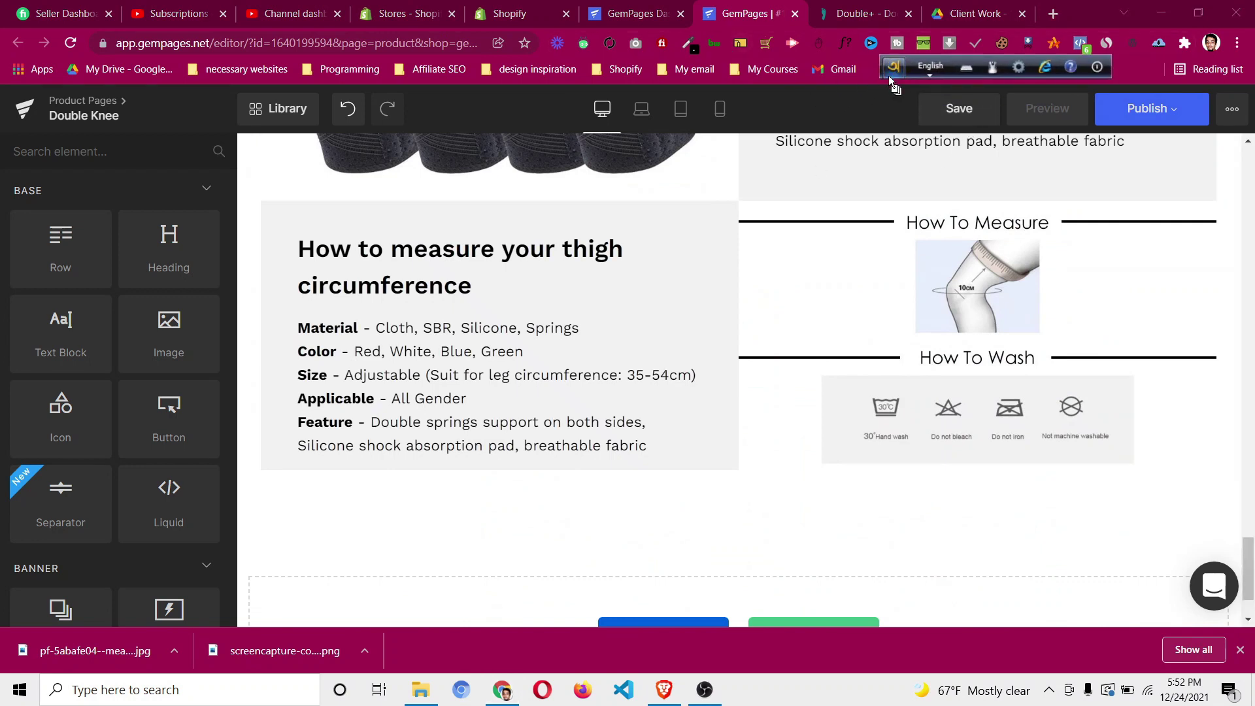
pyautogui.click(956, 113)
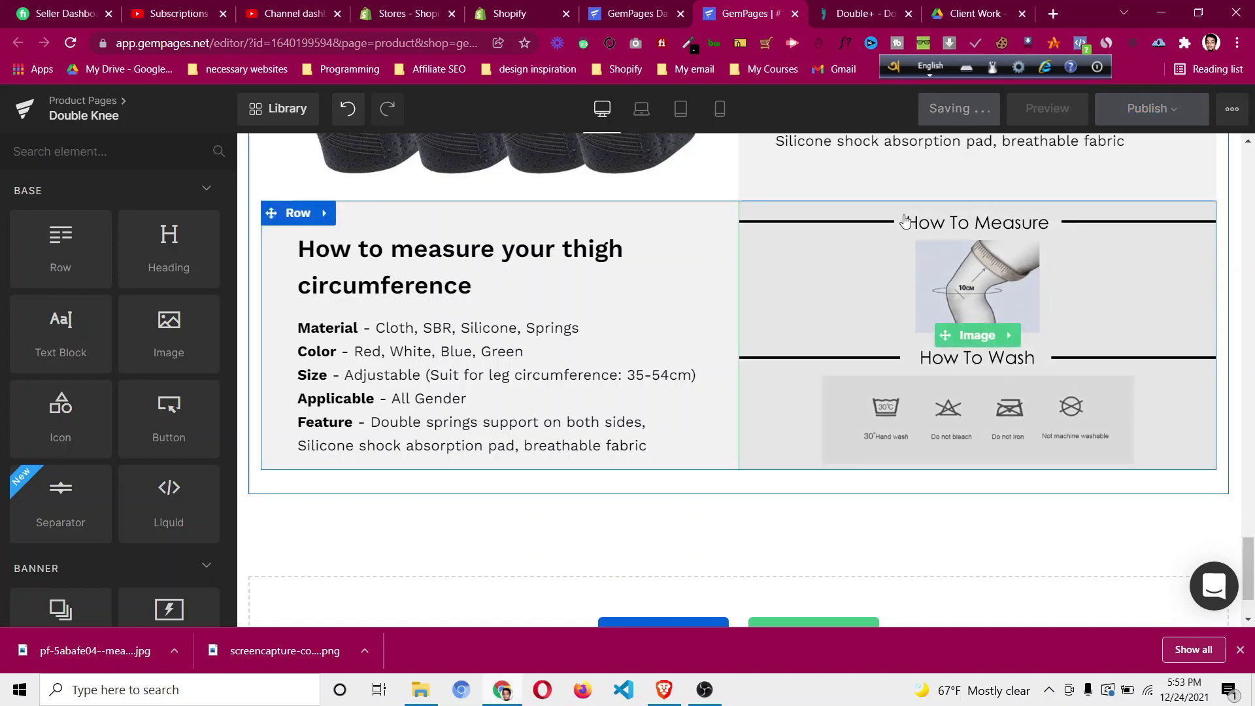
pyautogui.scroll(6, 1220, 301)
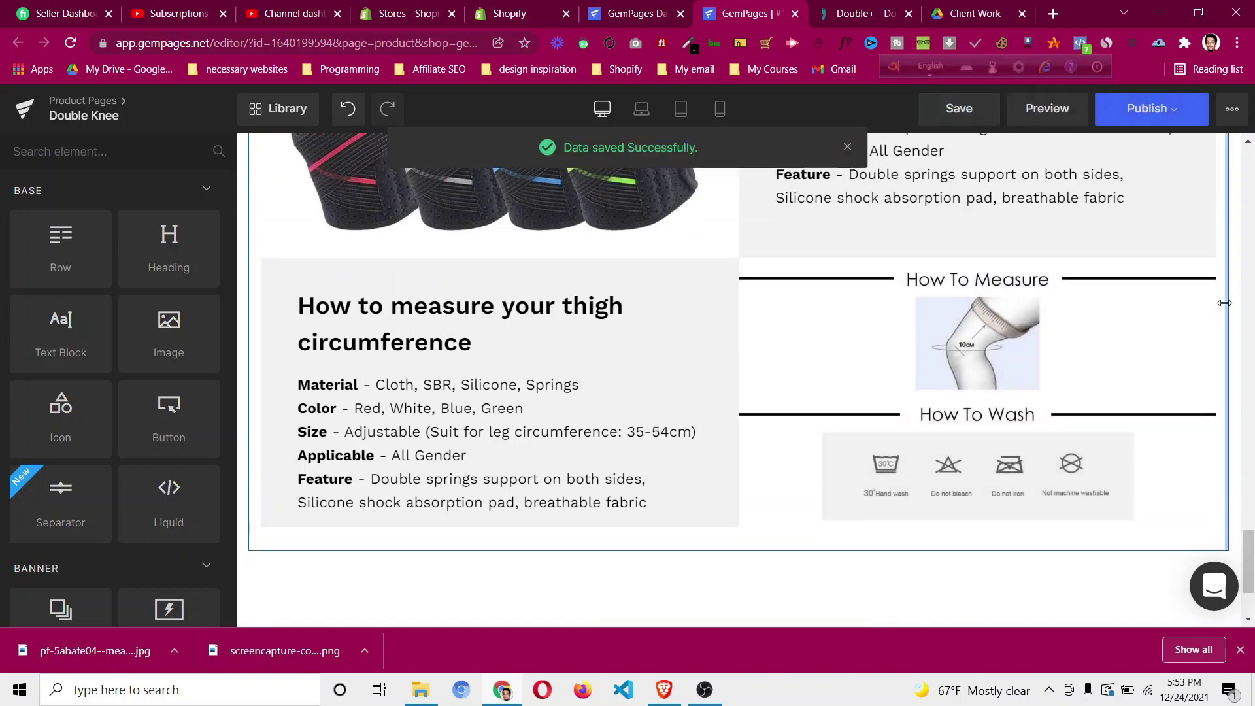
pyautogui.scroll(-7, 1224, 303)
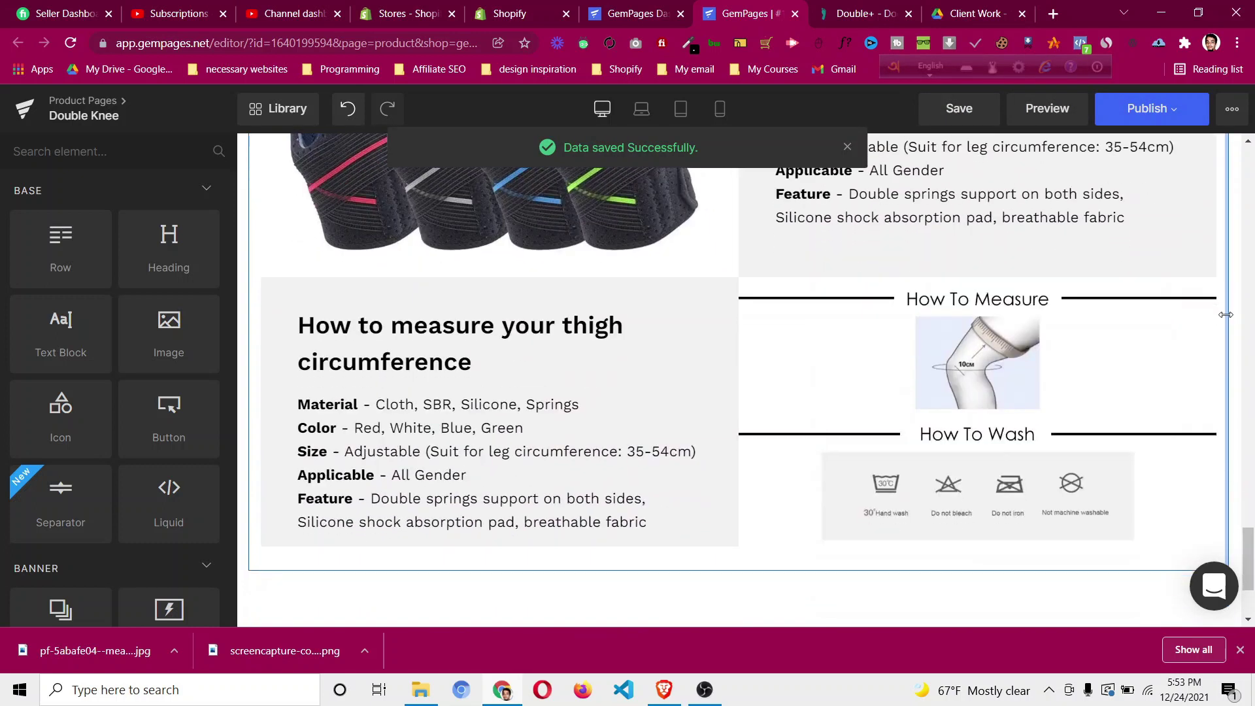
# Examine the images, colour selectors, prices and purchase buttons of the three Double+ Knee Support offer cards on the DoctorSteps page.
pyautogui.click(864, 15)
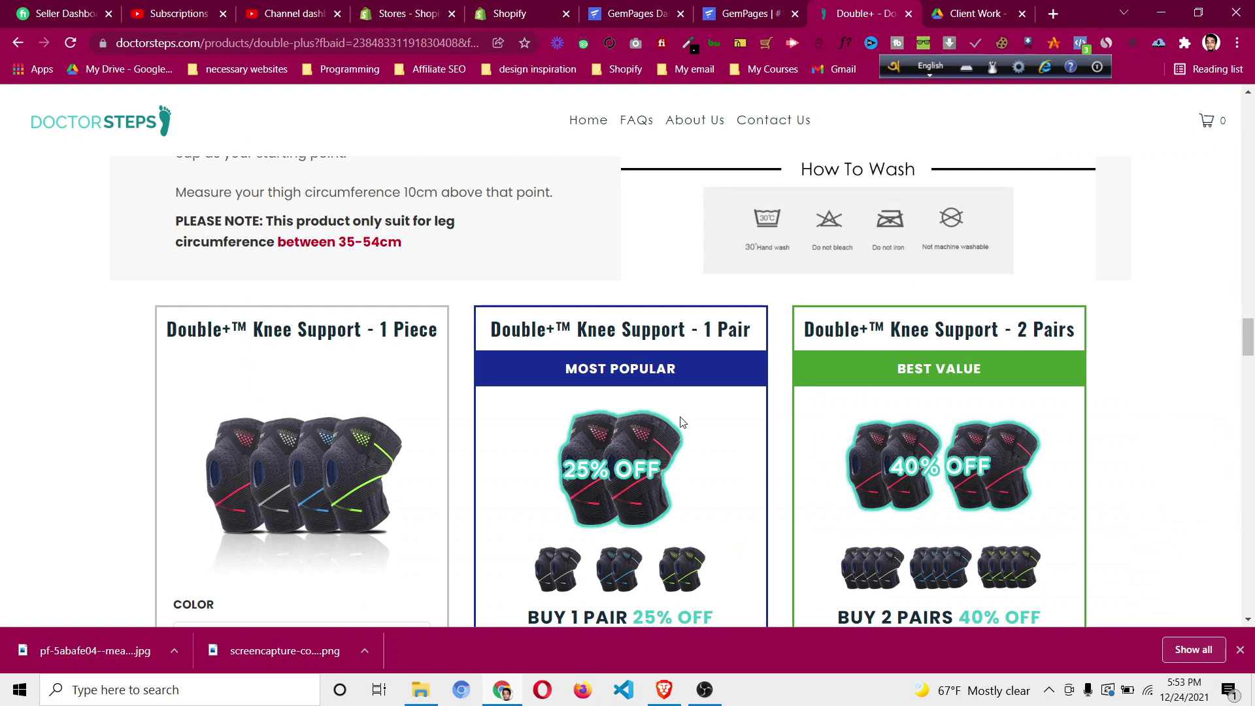
pyautogui.scroll(-8, 682, 422)
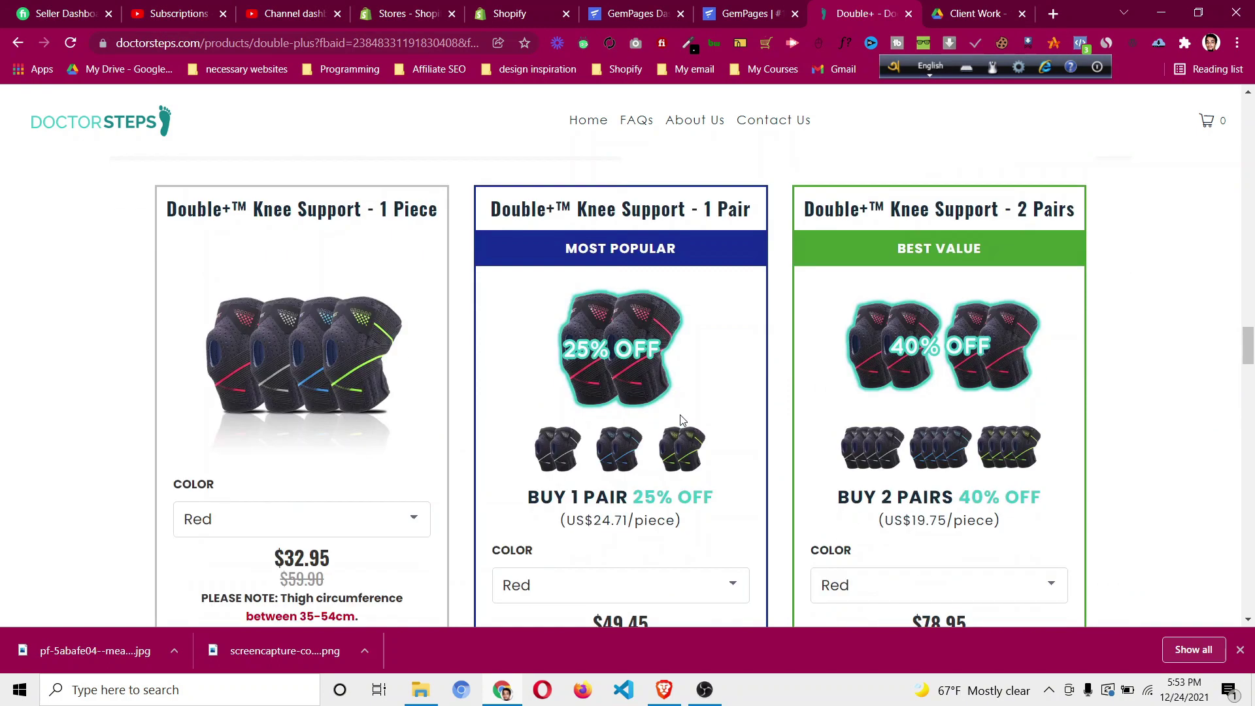
pyautogui.scroll(5, 682, 425)
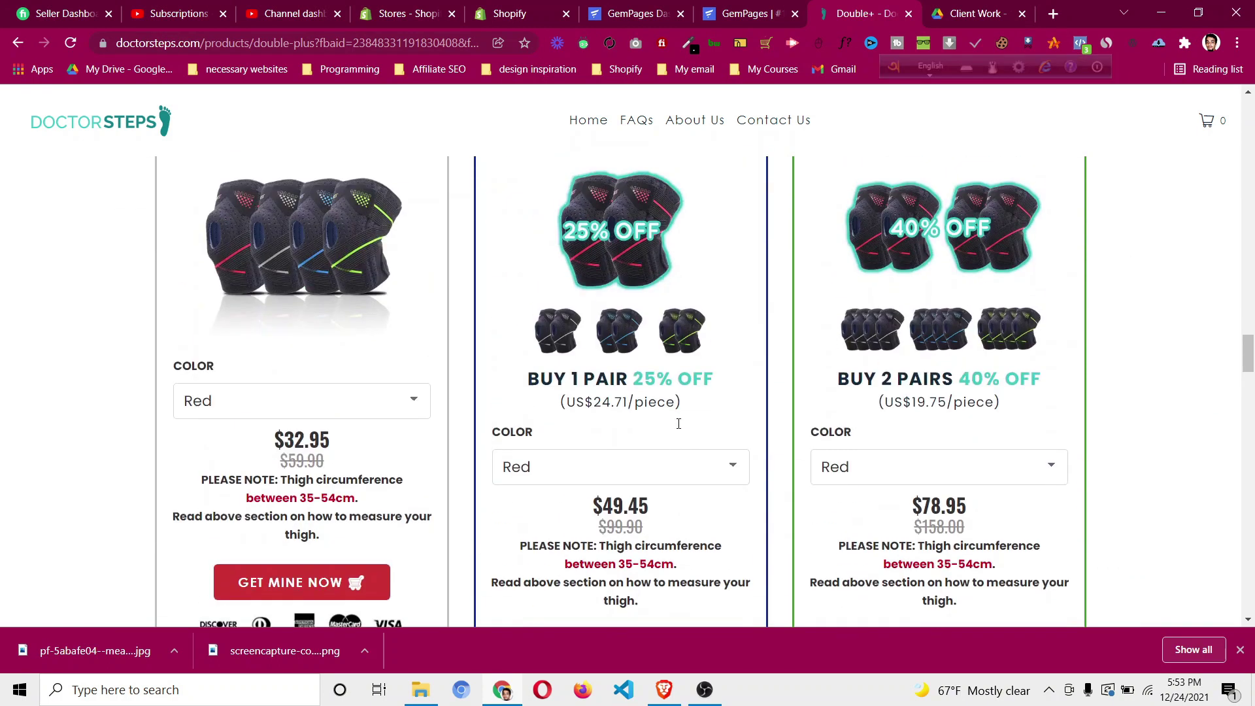
pyautogui.scroll(-4, 681, 429)
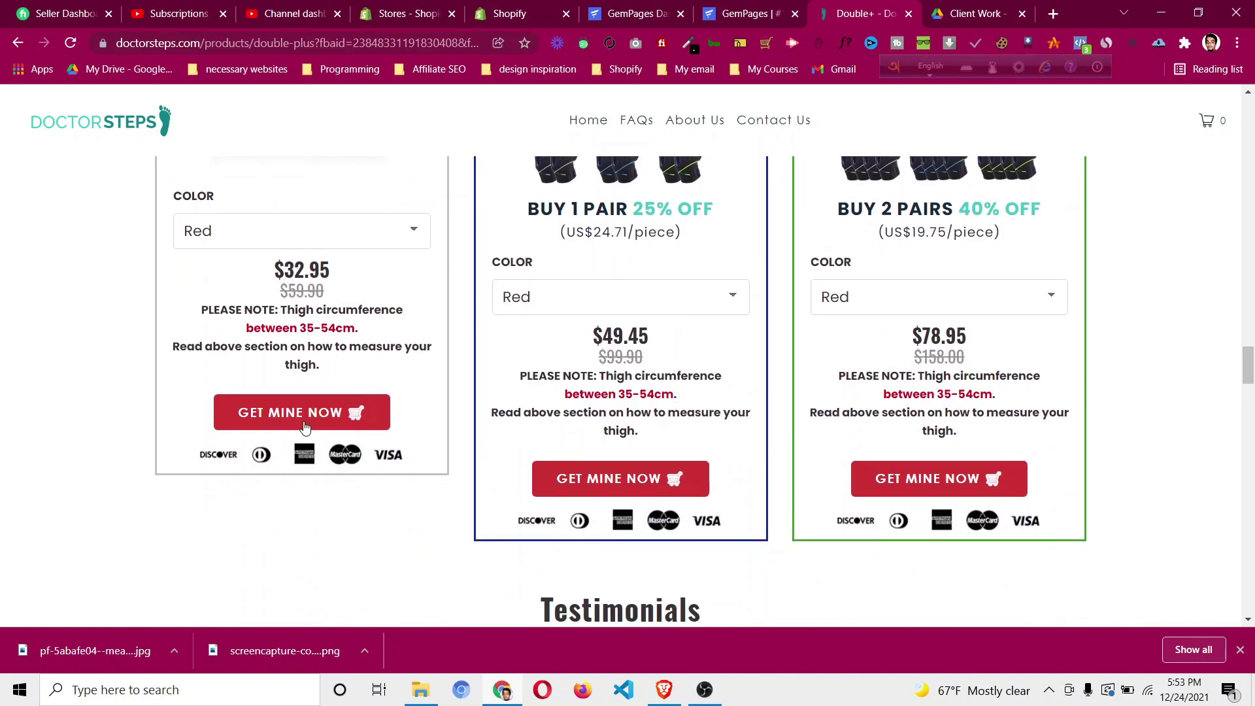
# Test the Green and Red colours on the 1 Piece offer, add the Red one to the cart, and view the cart page.
pyautogui.click(318, 230)
pyautogui.click(307, 284)
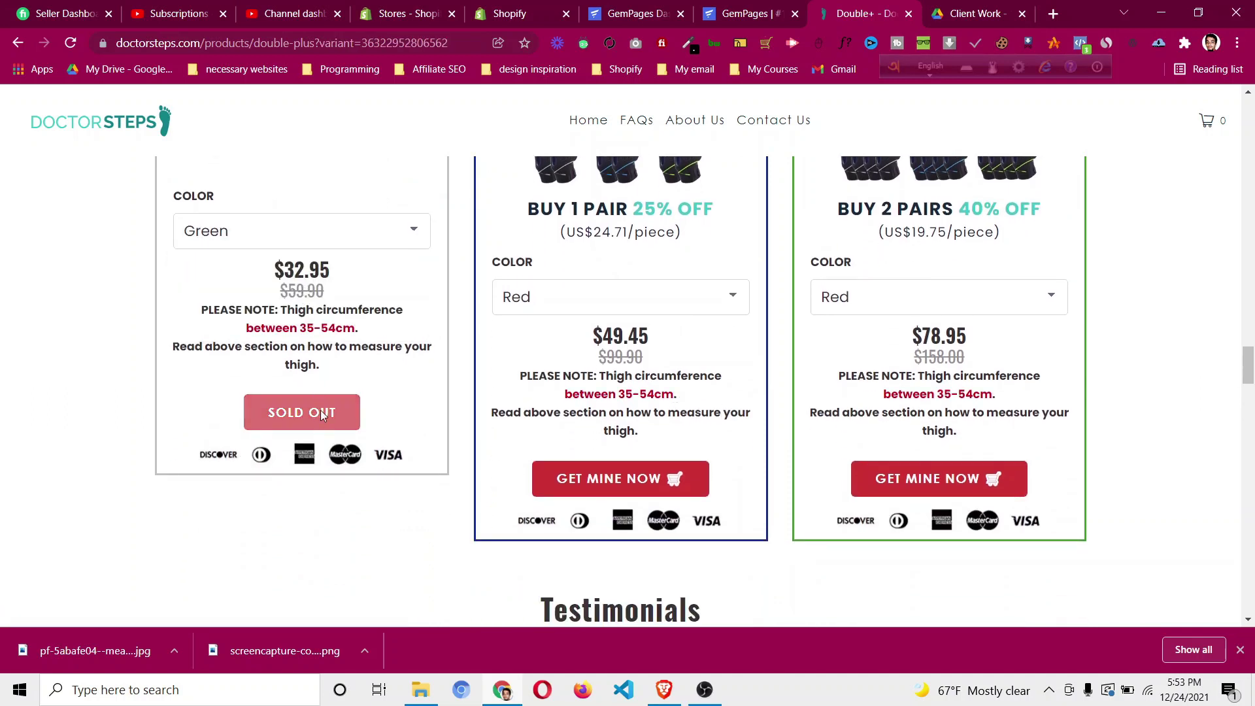
pyautogui.click(311, 241)
pyautogui.click(277, 259)
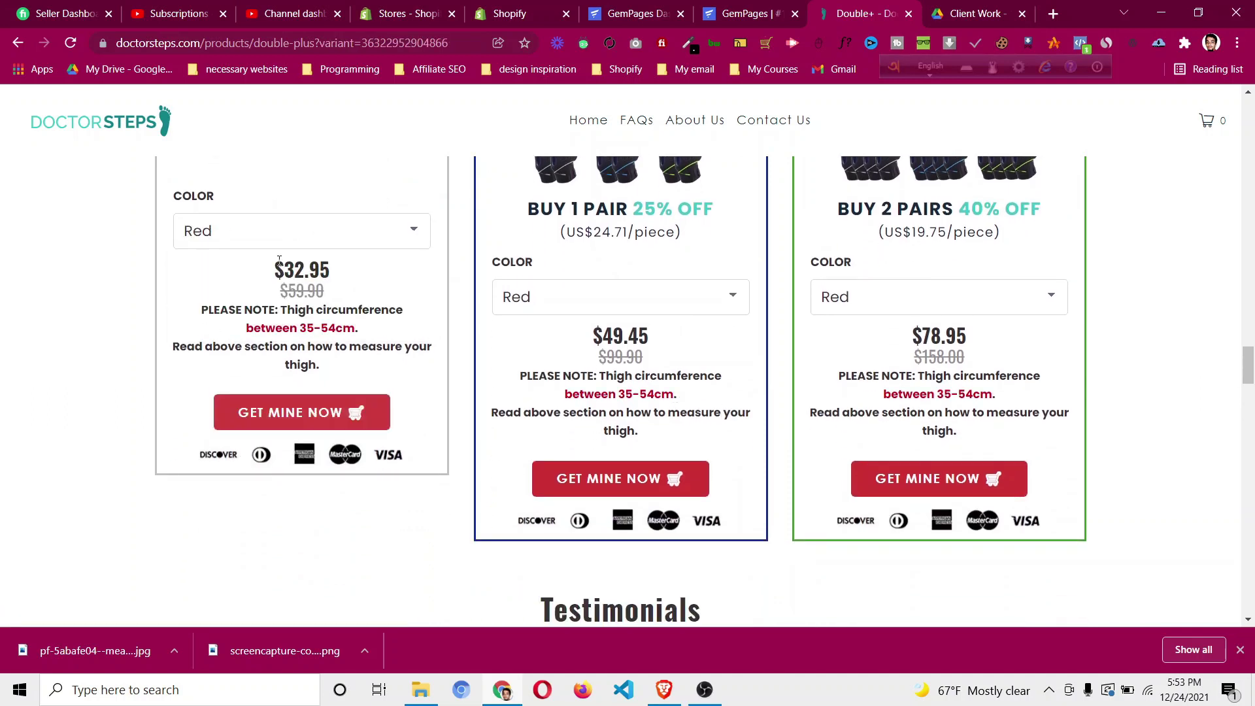
pyautogui.click(313, 417)
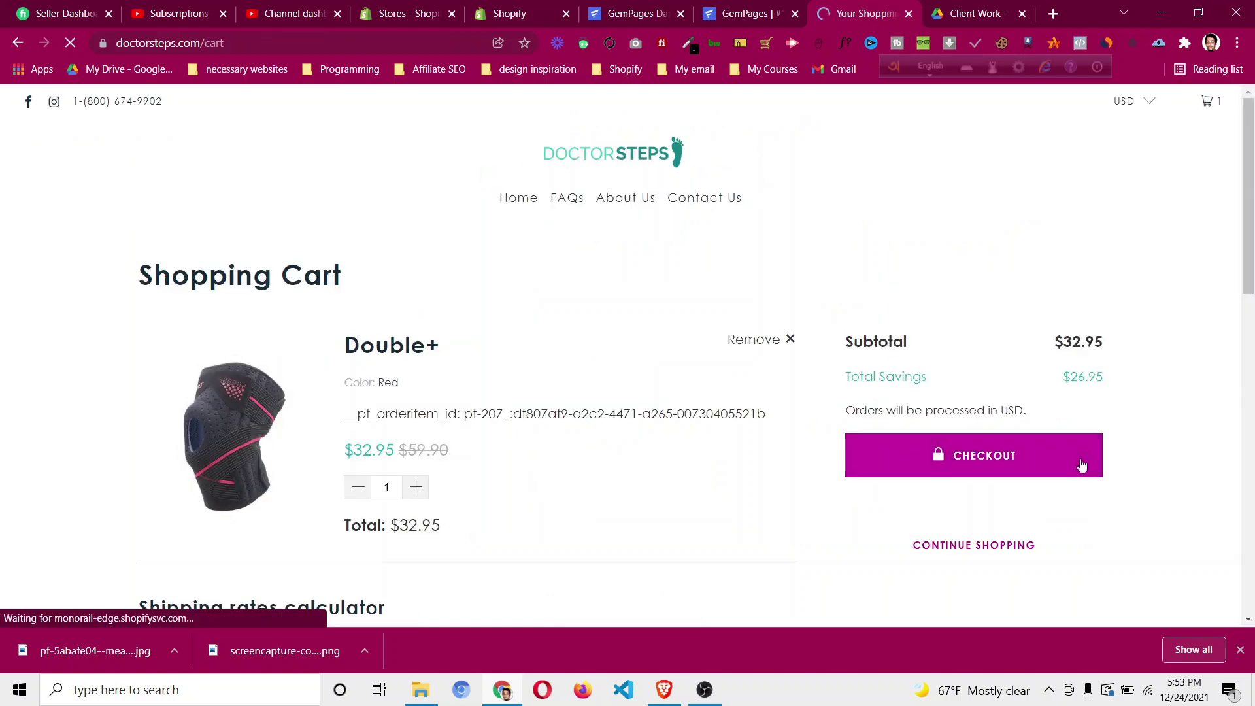
pyautogui.scroll(-3, 941, 363)
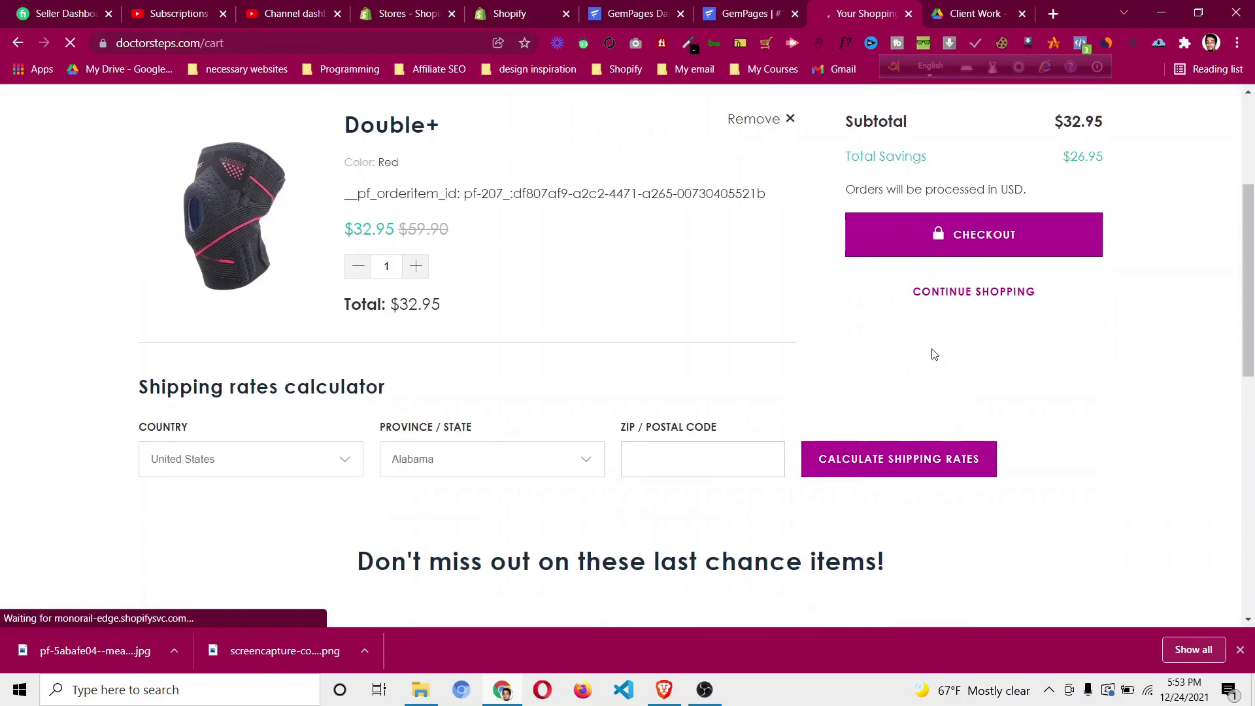
# Proceed to checkout with the Double+ cart, return to the DoctorSteps product page, and view the Knee Support offer cards again.
pyautogui.click(945, 228)
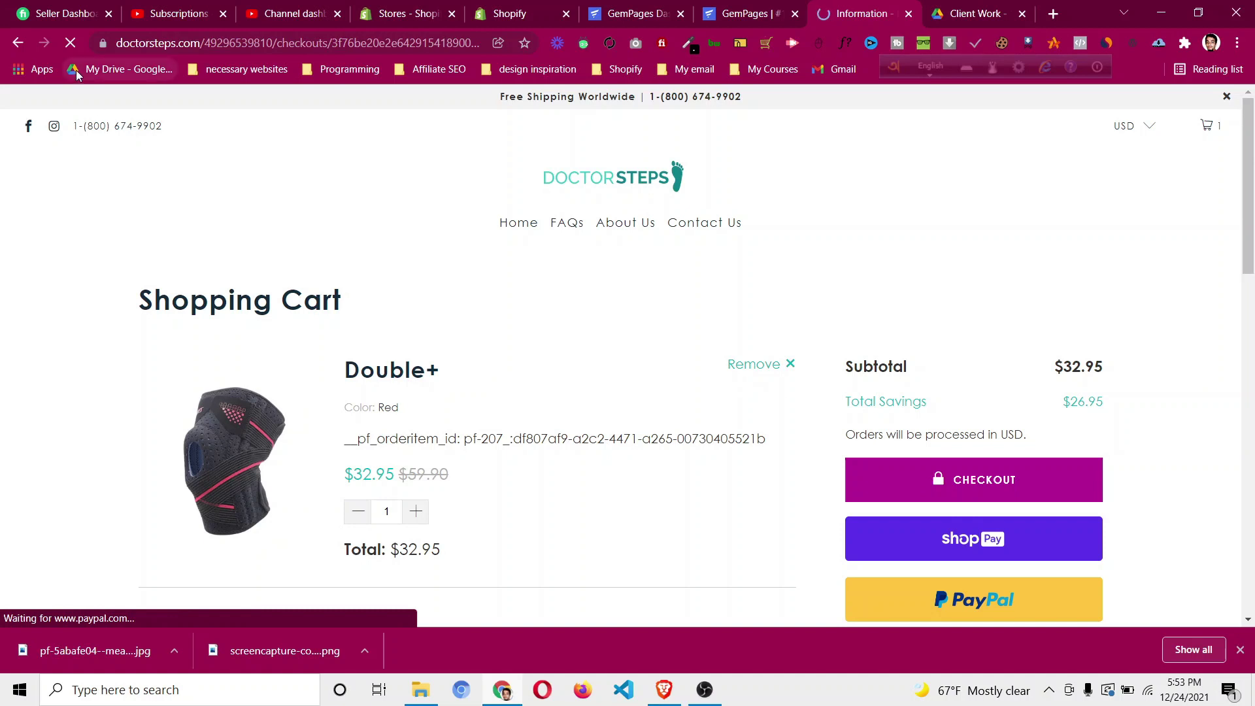
pyautogui.click(18, 43)
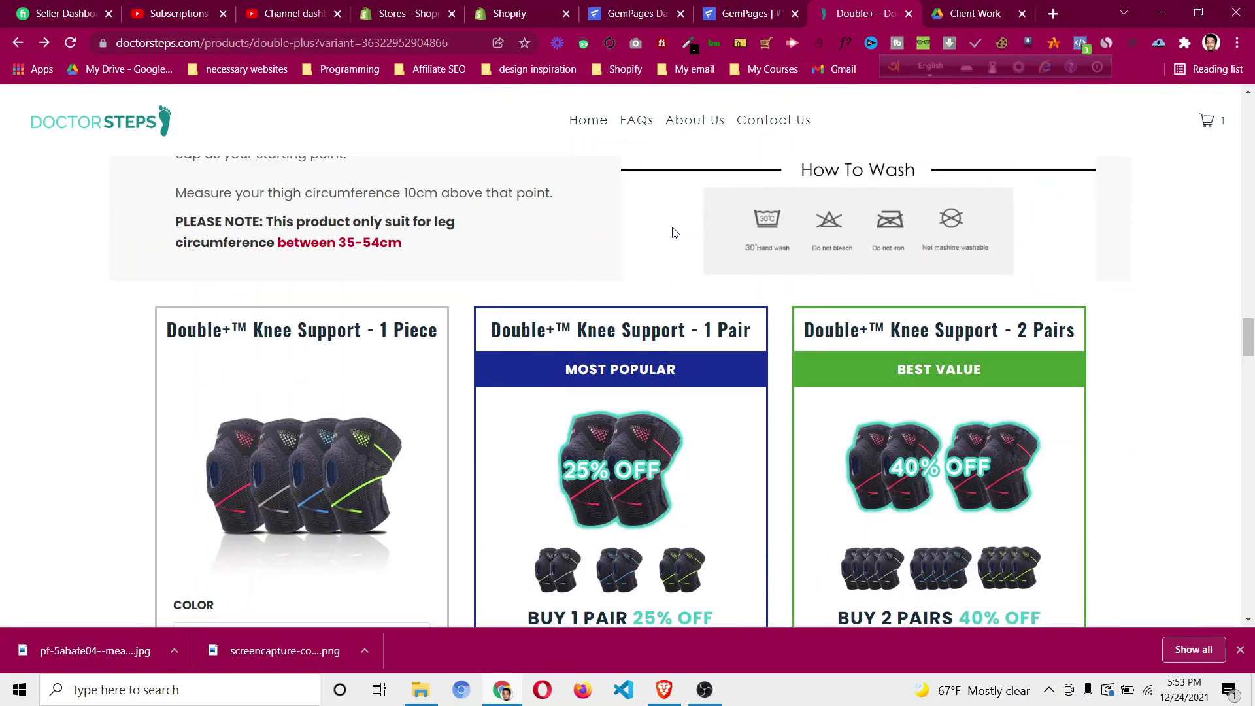
pyautogui.scroll(-3, 693, 226)
pyautogui.scroll(7, 697, 225)
# Switch to the Shopify admin of the gempagesjahin store and check its product list and its installed and recommended apps.
pyautogui.click(752, 14)
pyautogui.click(498, 14)
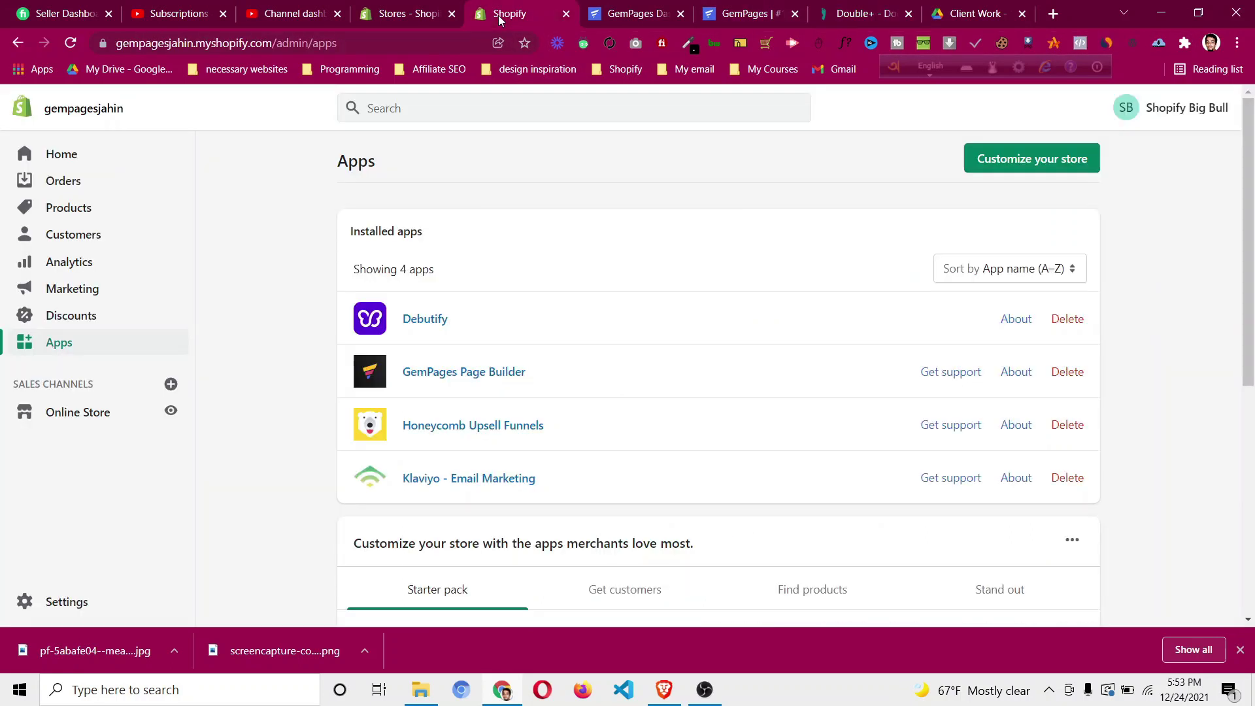
pyautogui.click(139, 209)
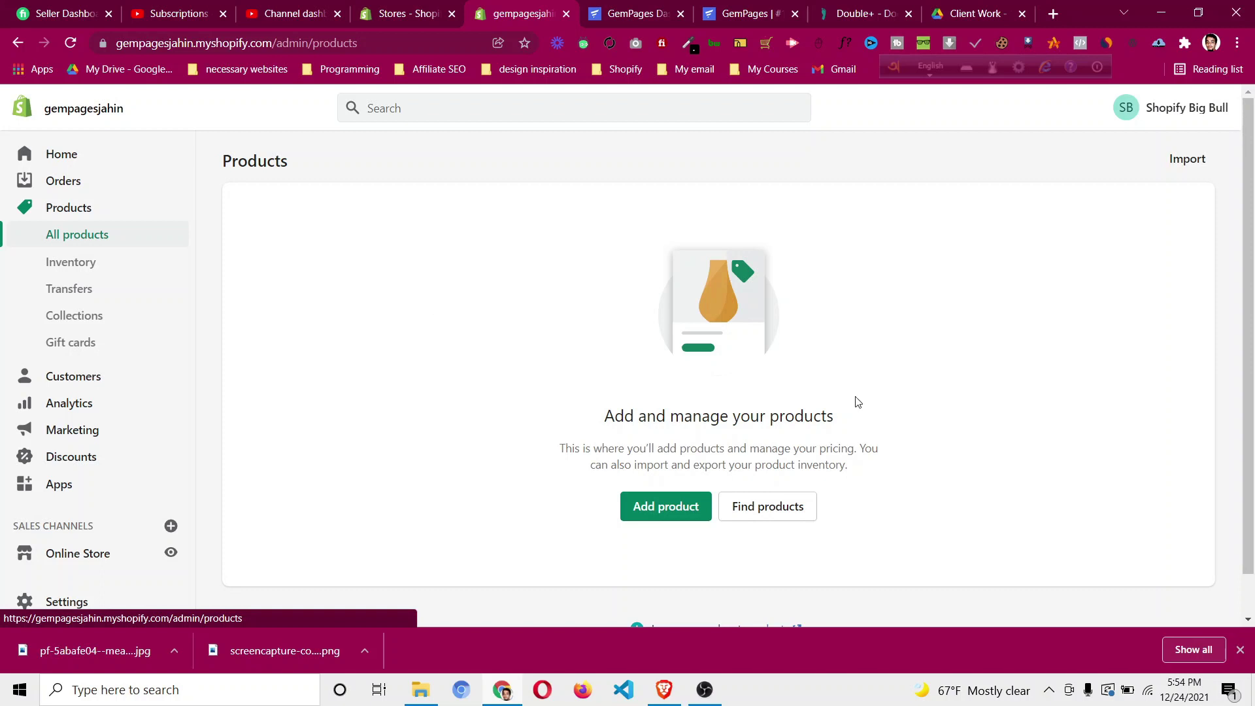
pyautogui.click(91, 489)
pyautogui.scroll(-5, 569, 294)
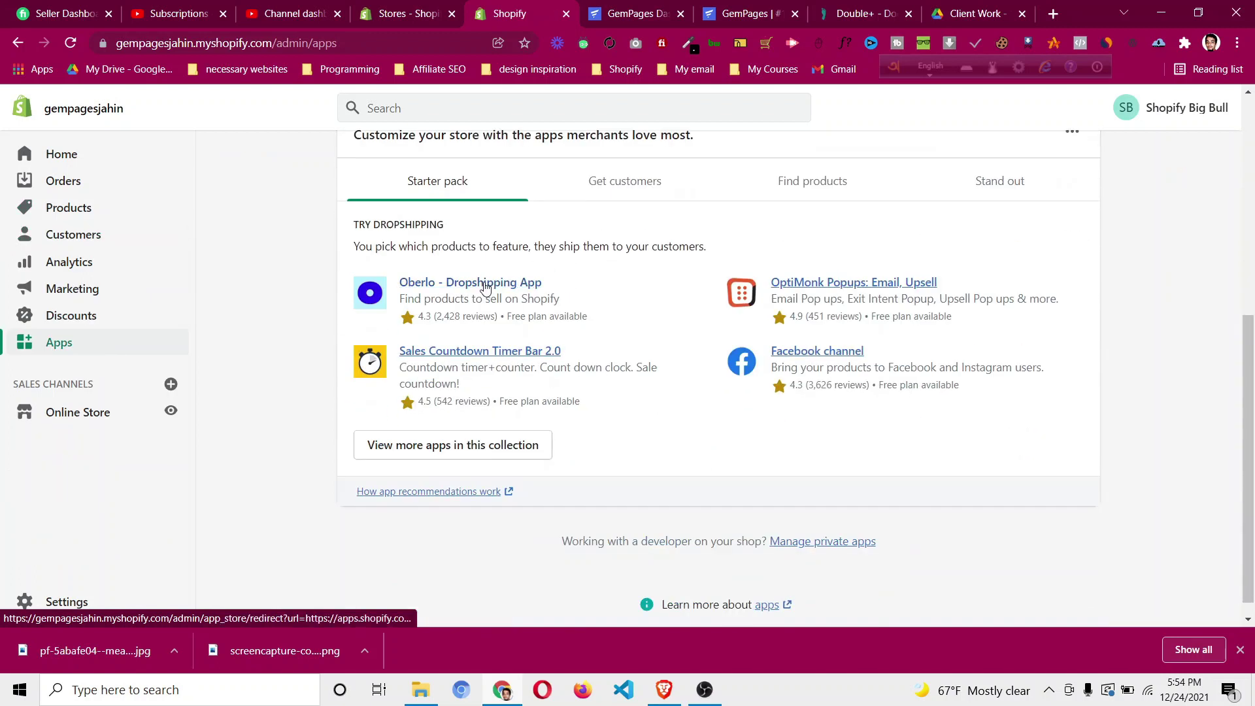
pyautogui.scroll(5, 496, 293)
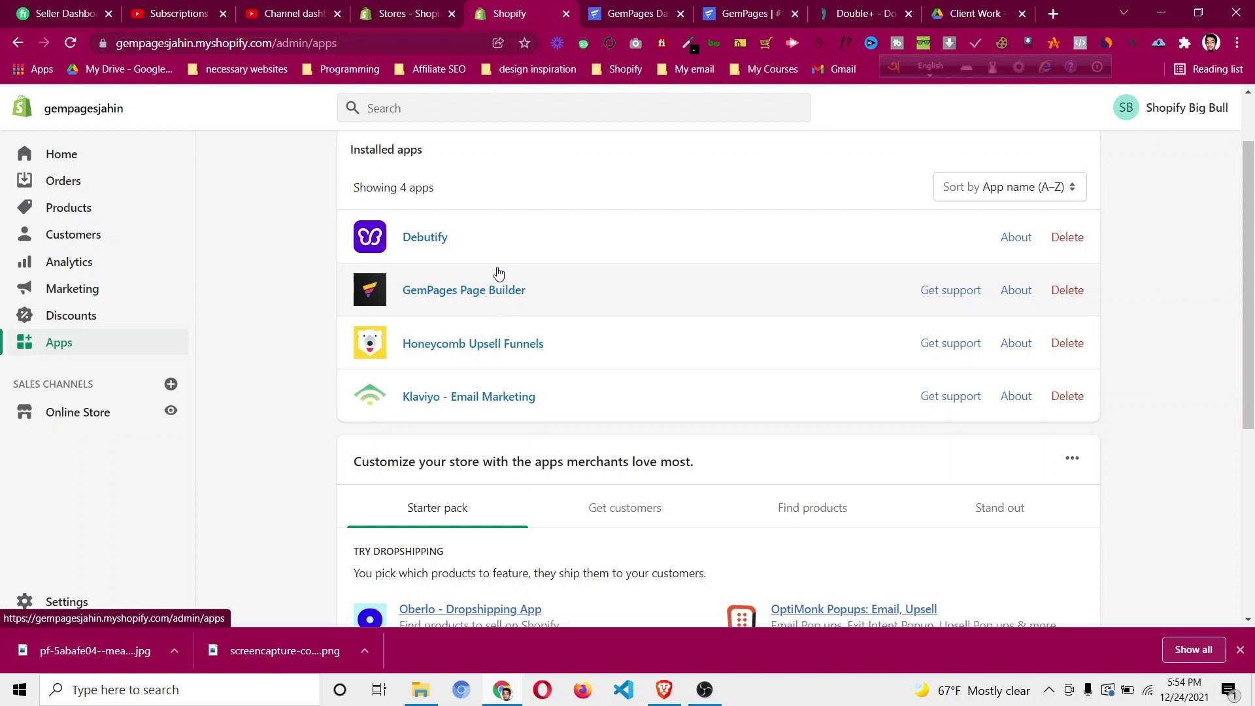
# Open the store's product list, then copy the heading "Double+™ Knee Support - 1 Piece" from the Doctor Steps reference page.
pyautogui.click(68, 209)
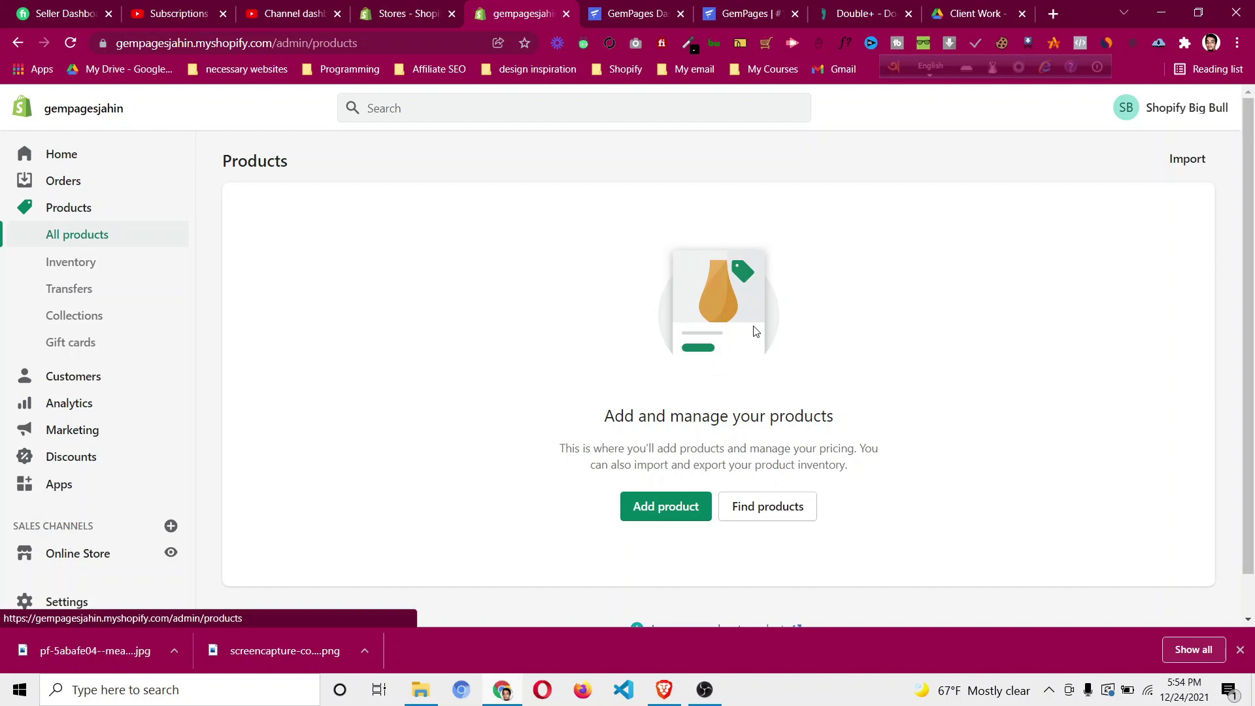
pyautogui.click(860, 16)
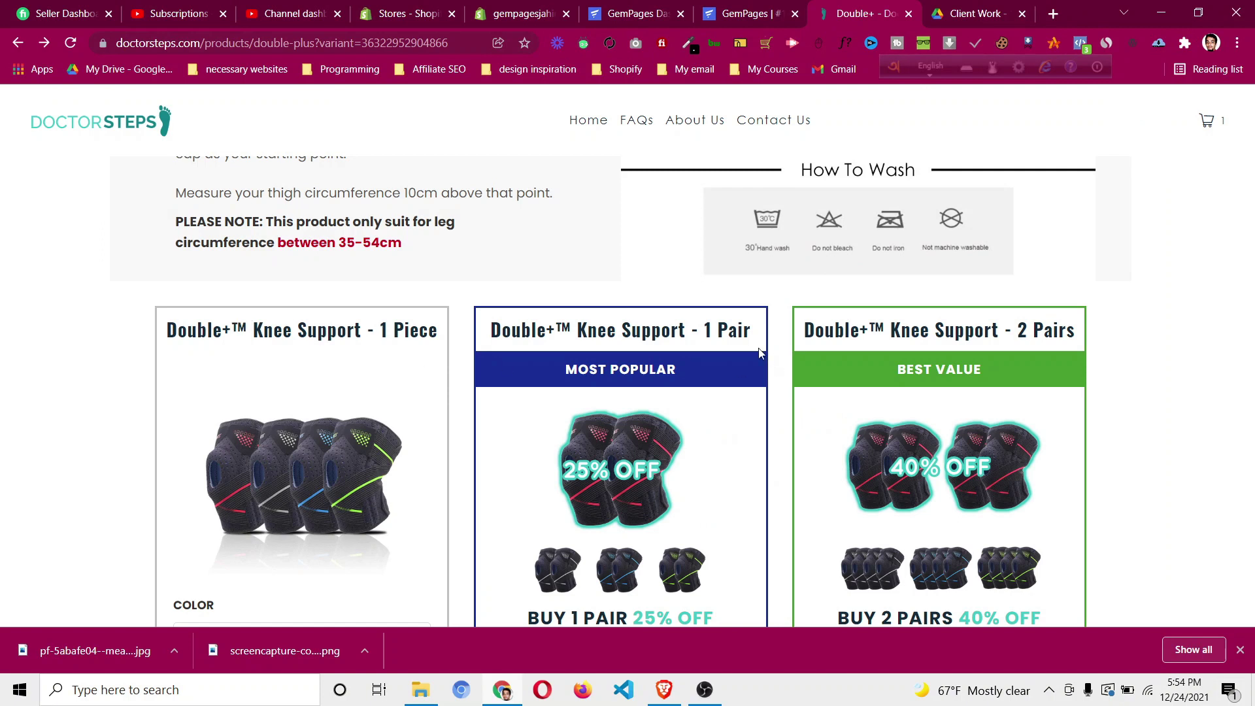
pyautogui.scroll(-3, 622, 331)
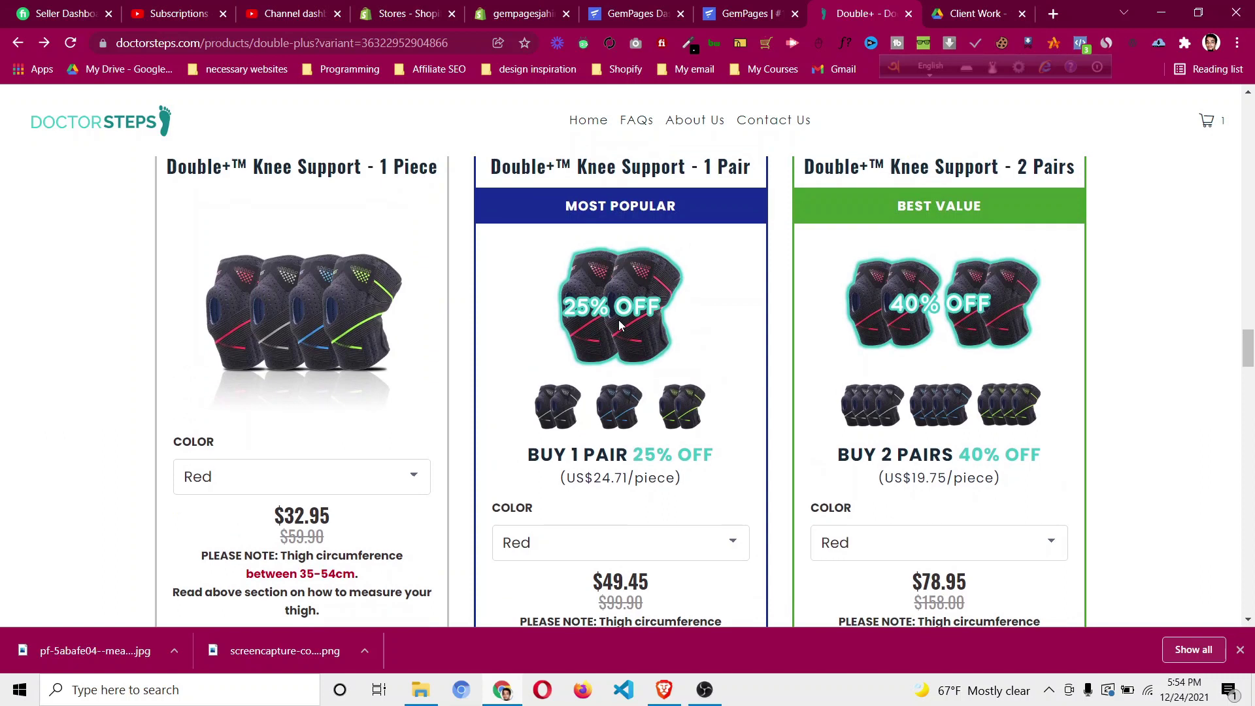
pyautogui.scroll(1, 620, 325)
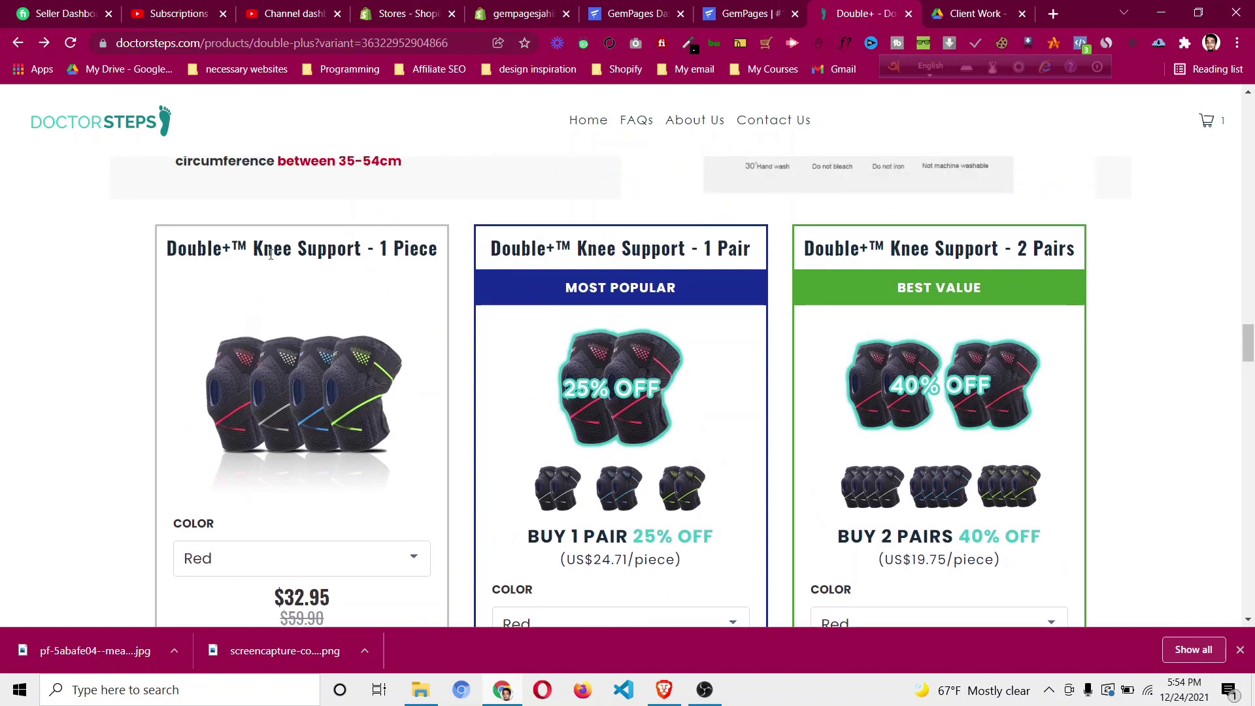
pyautogui.tripleClick(271, 254)
pyautogui.rightClick(270, 254)
pyautogui.click(291, 257)
pyautogui.scroll(-3, 393, 346)
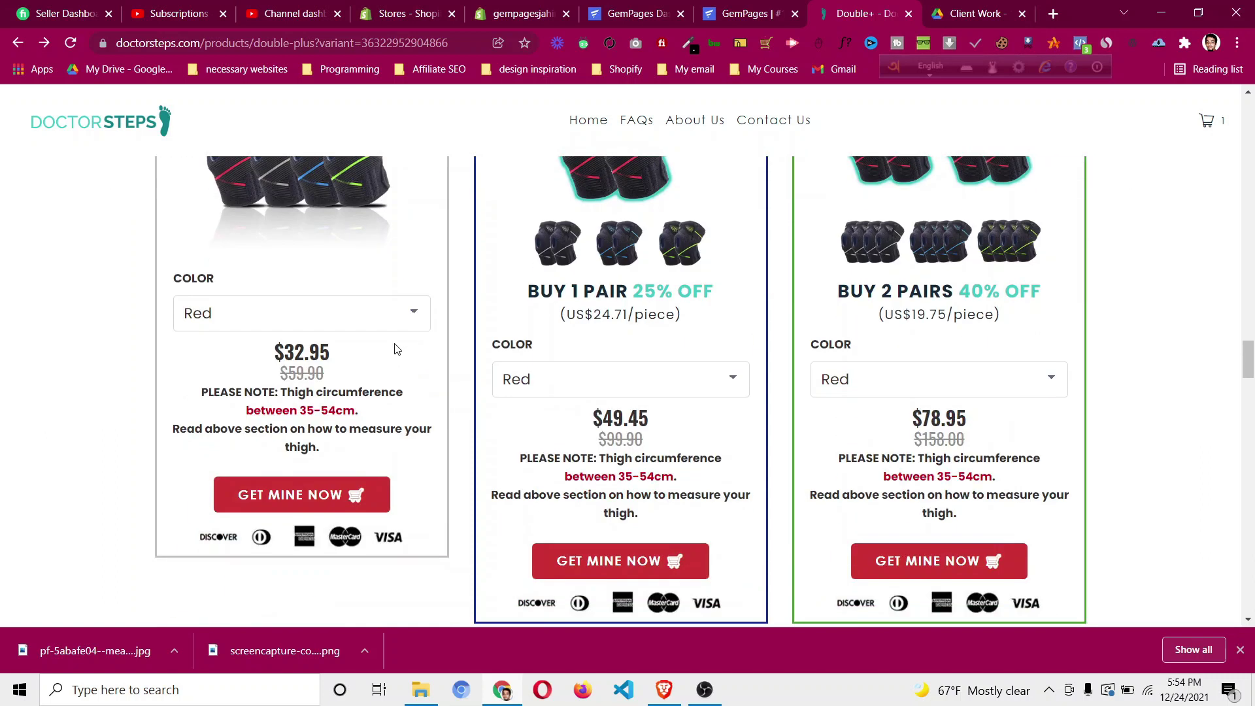
pyautogui.scroll(3, 510, 330)
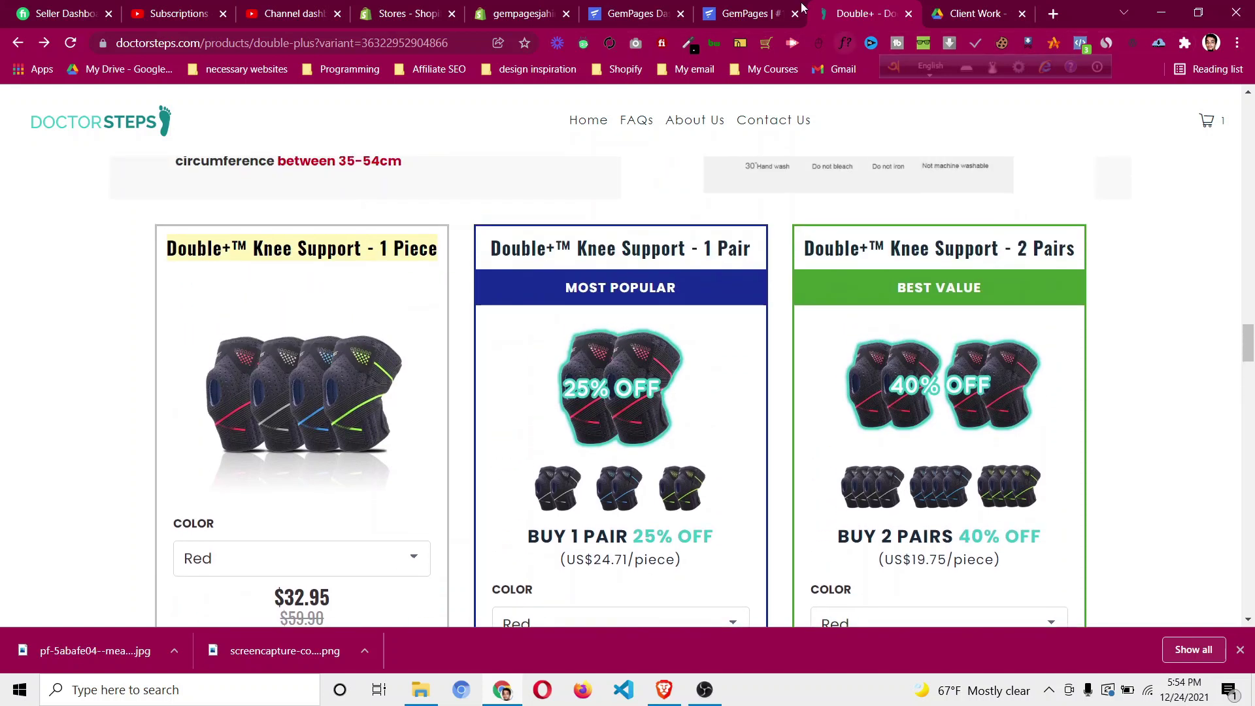
# Start a new product in the Shopify store and paste "Double+™ Knee Support - 1 Piece" as its title.
pyautogui.click(758, 12)
pyautogui.click(487, 16)
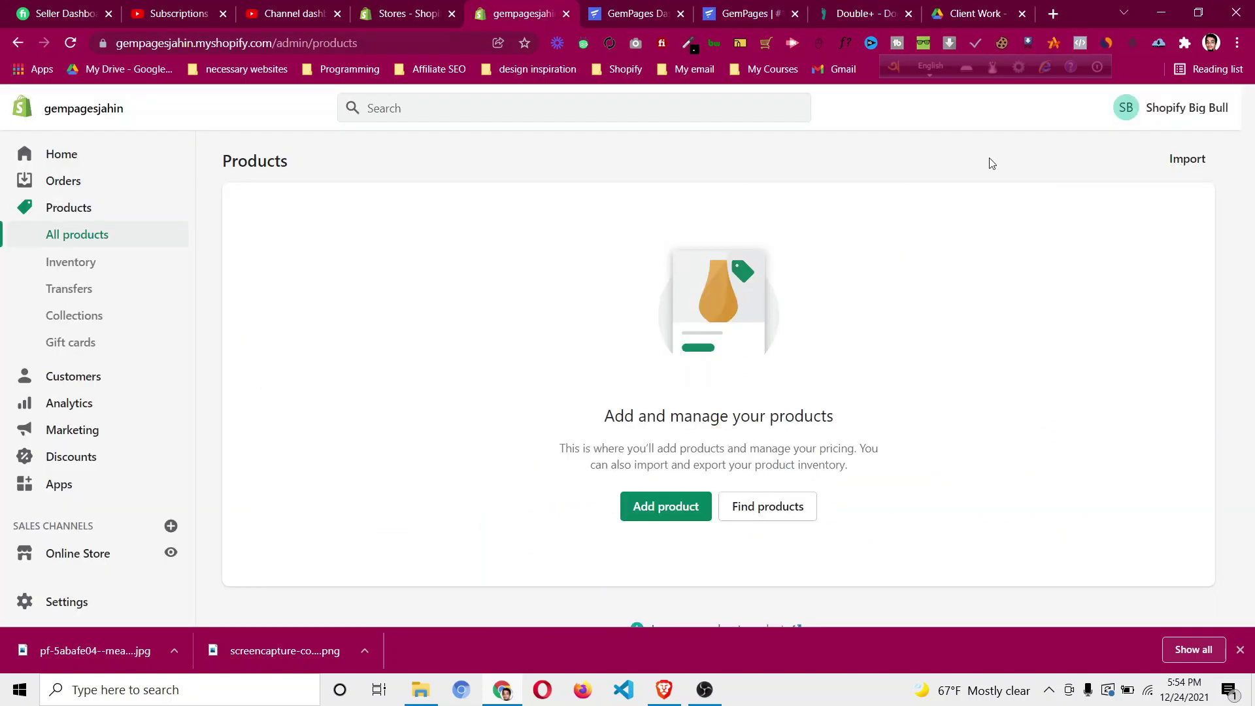
pyautogui.click(703, 516)
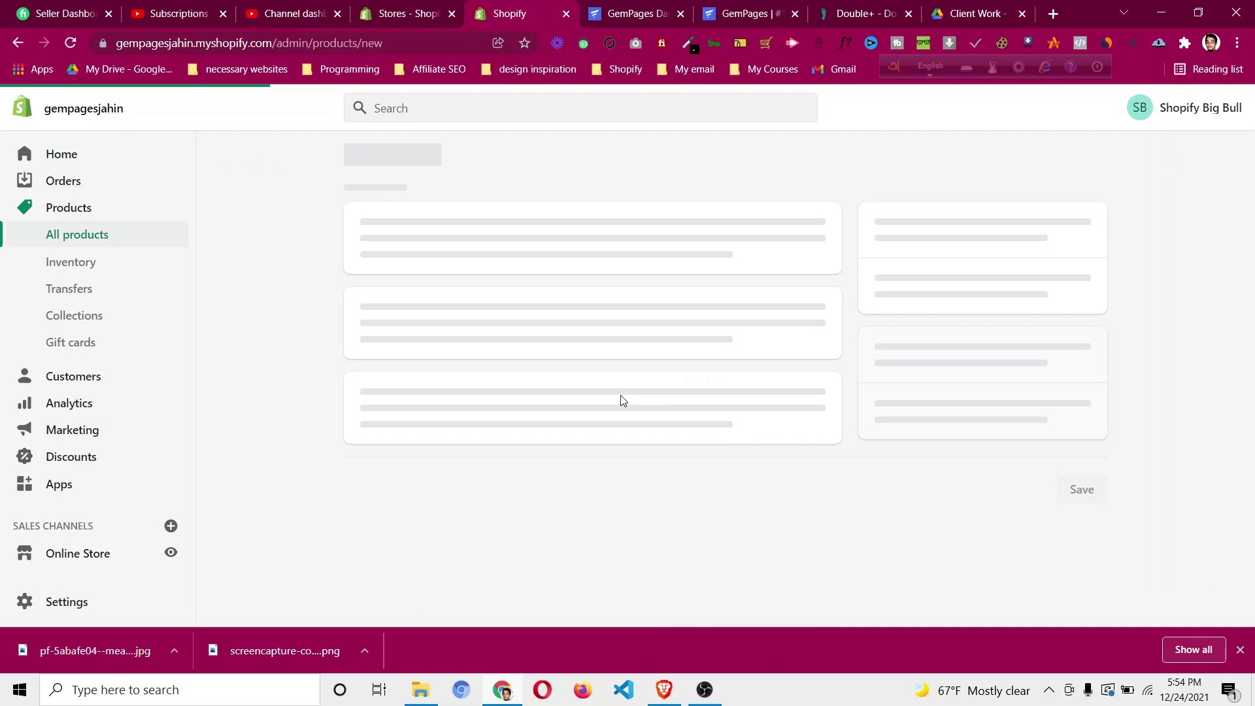
pyautogui.click(442, 250)
pyautogui.hotkey('ctrl', 'v')
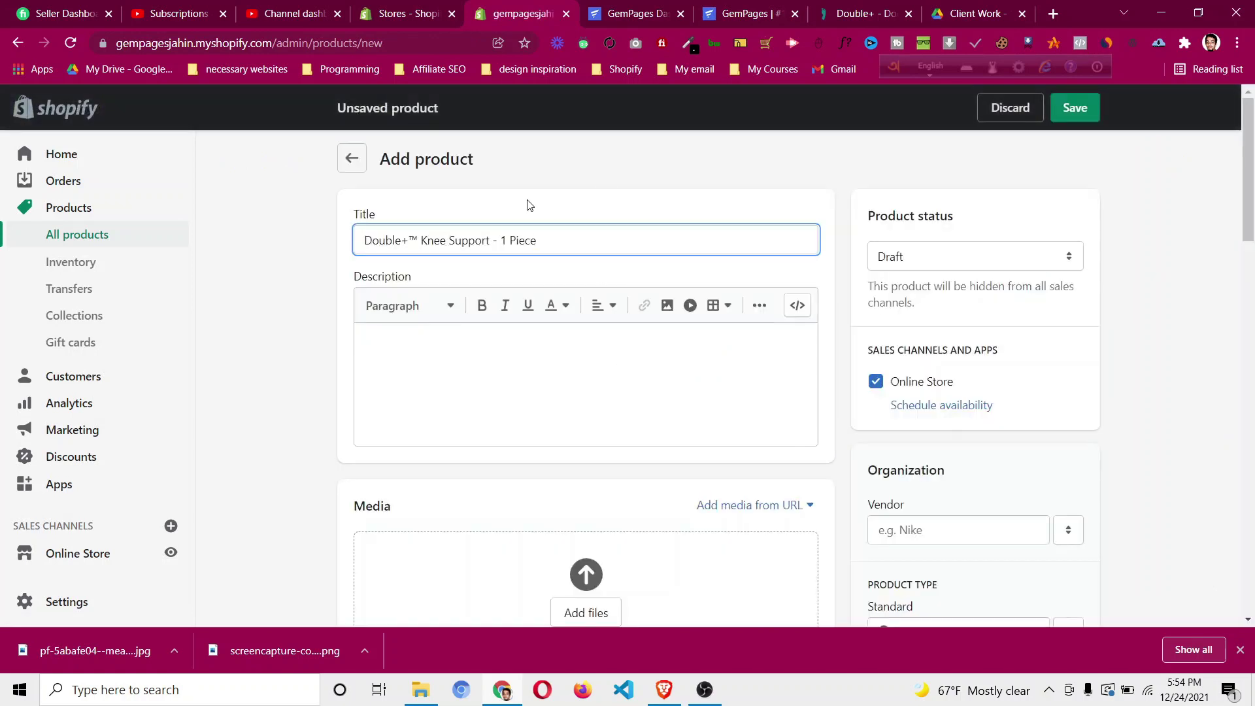
# On the Doctor Steps page, examine the 1 Piece knee support's image for the Red, Green, Blue and Gray color options.
pyautogui.click(811, 27)
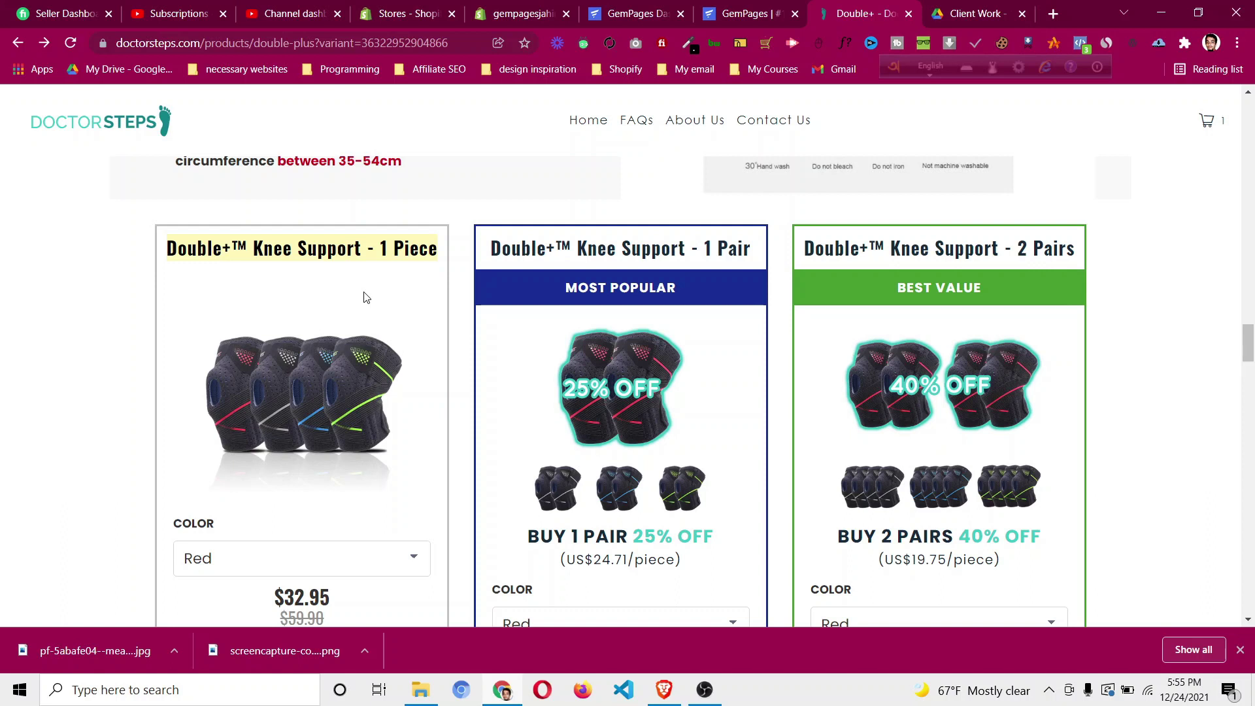
pyautogui.scroll(-1, 363, 294)
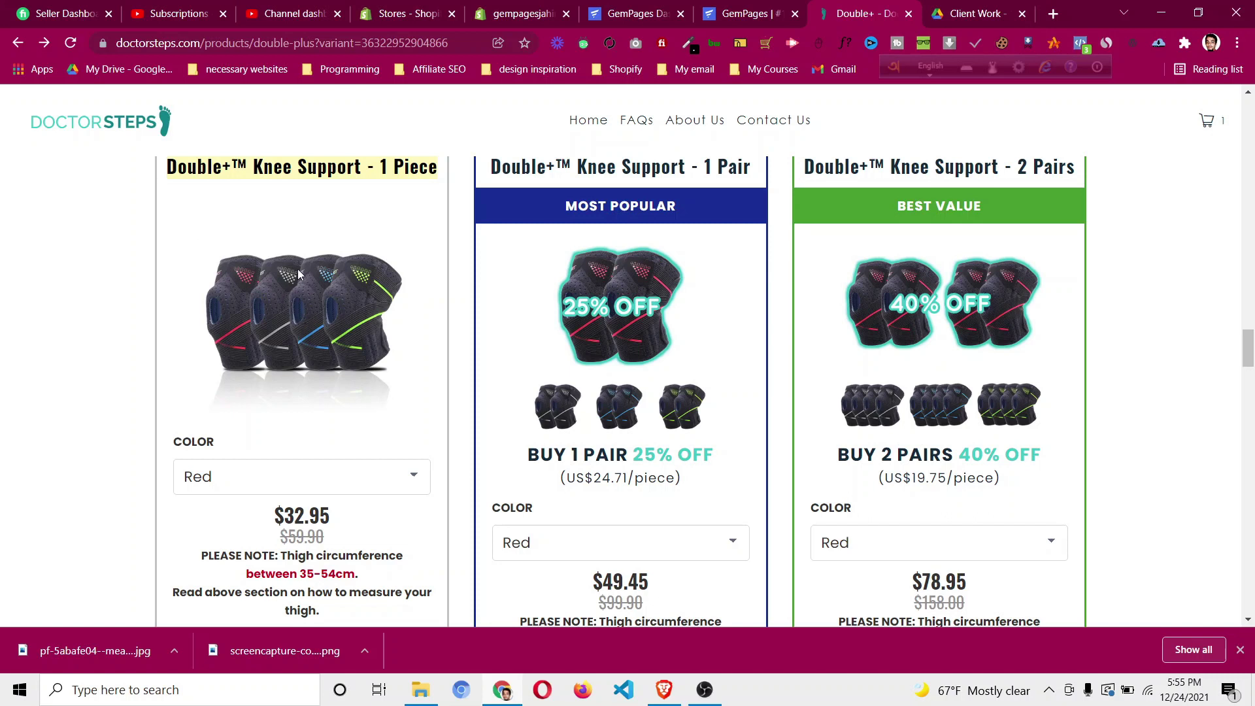
pyautogui.click(244, 481)
pyautogui.click(246, 552)
pyautogui.click(253, 472)
pyautogui.click(246, 506)
pyautogui.click(258, 477)
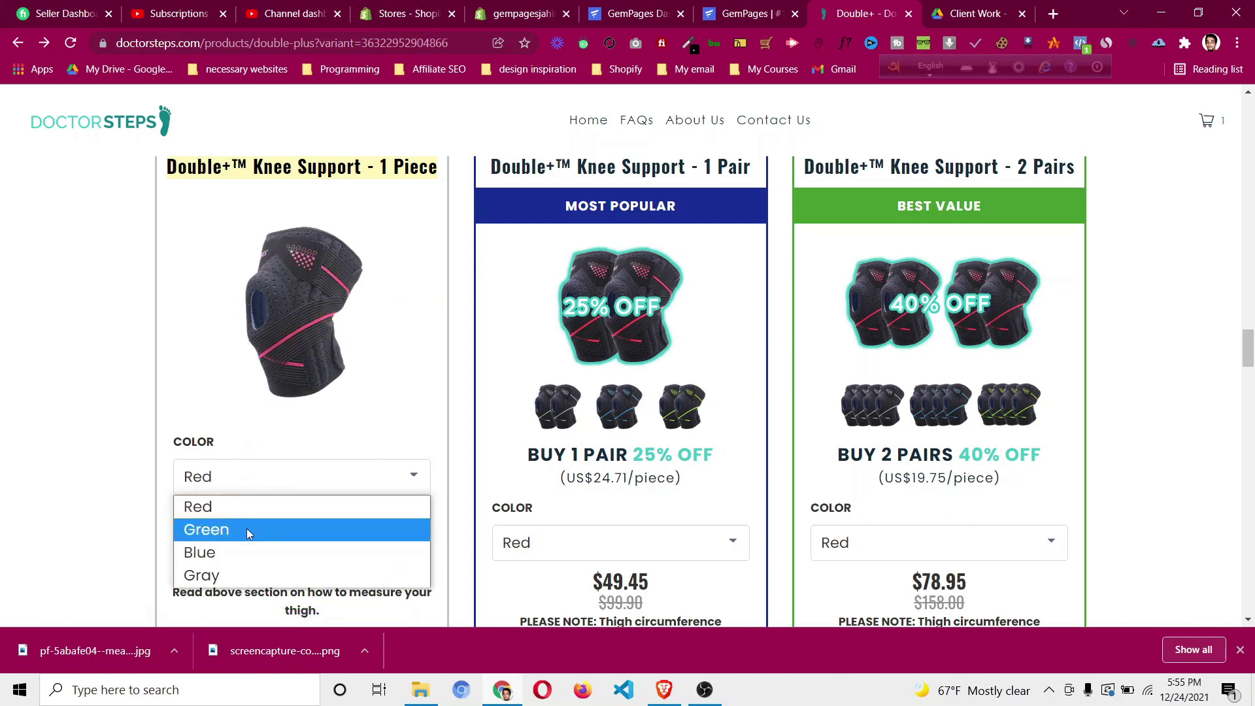
pyautogui.click(246, 528)
pyautogui.click(261, 480)
pyautogui.click(249, 551)
pyautogui.click(264, 487)
pyautogui.click(249, 574)
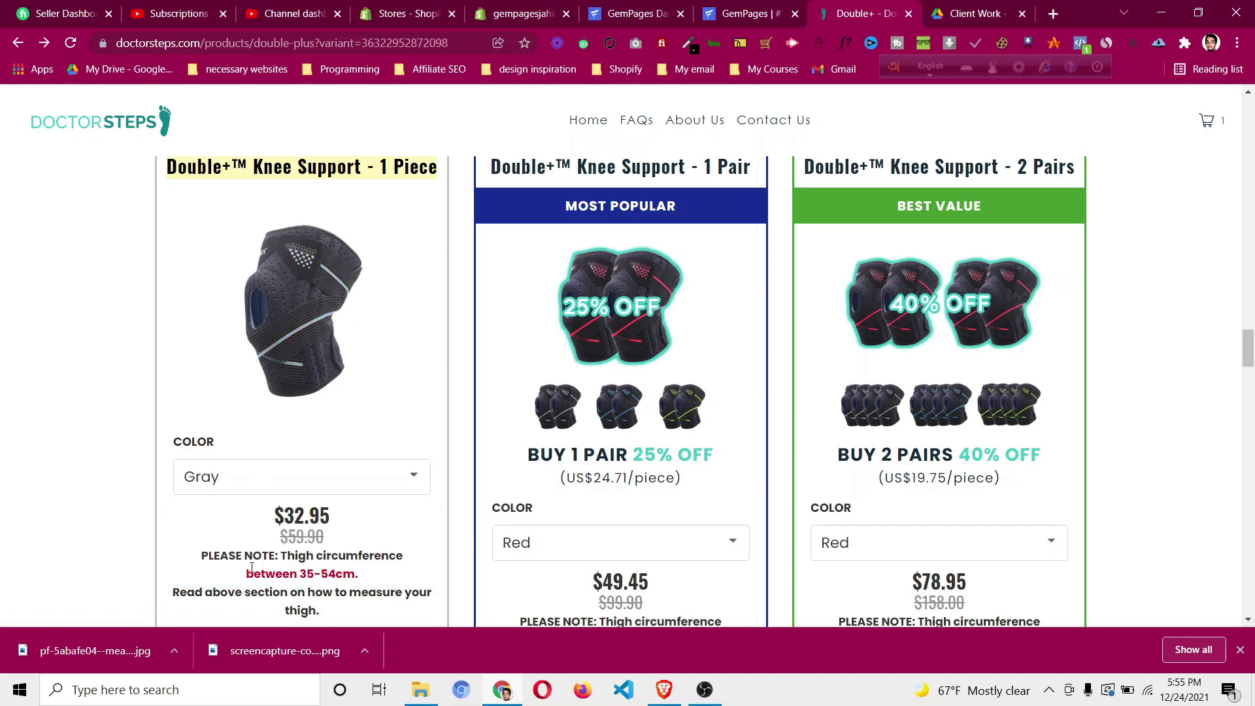
pyautogui.click(266, 481)
pyautogui.click(258, 508)
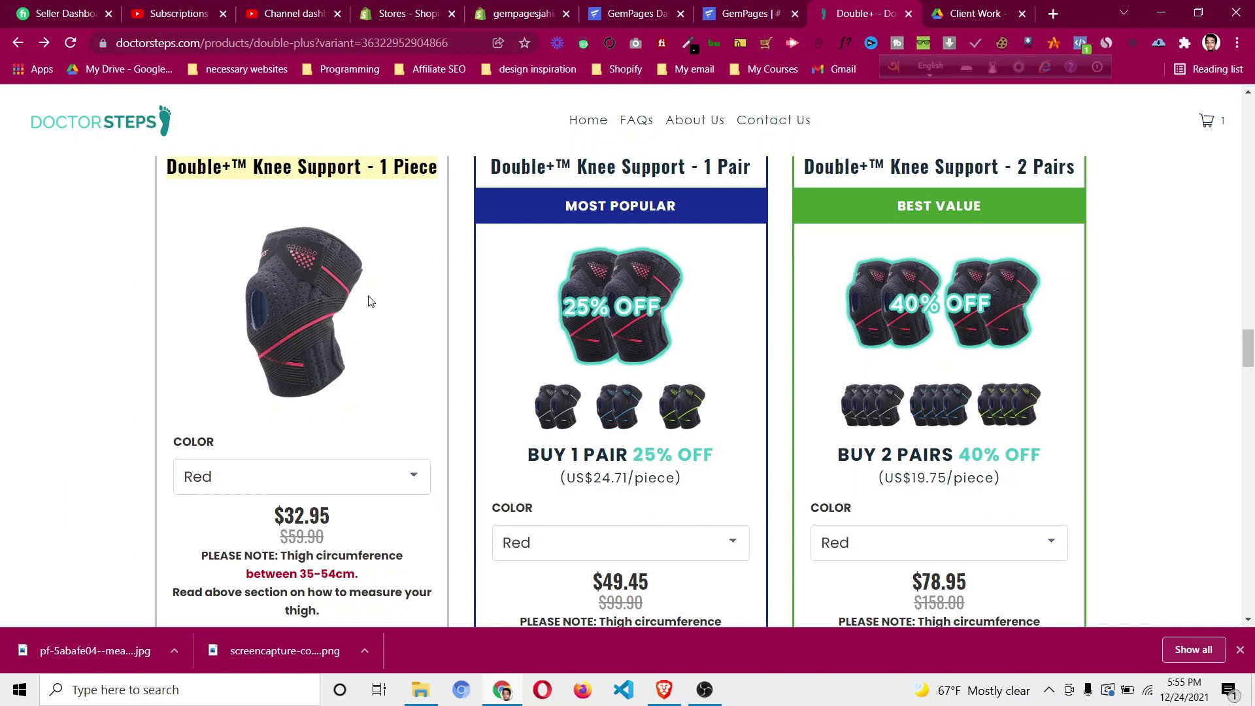
pyautogui.scroll(4, 199, 328)
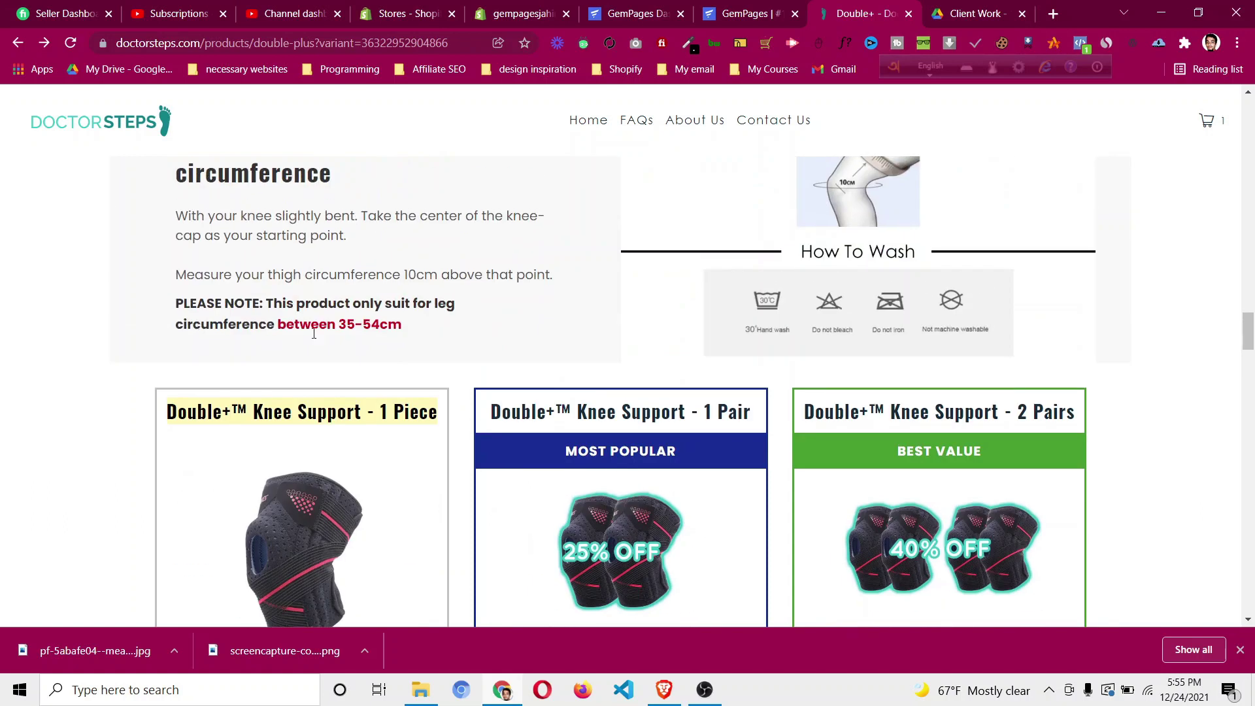
pyautogui.scroll(-4, 502, 340)
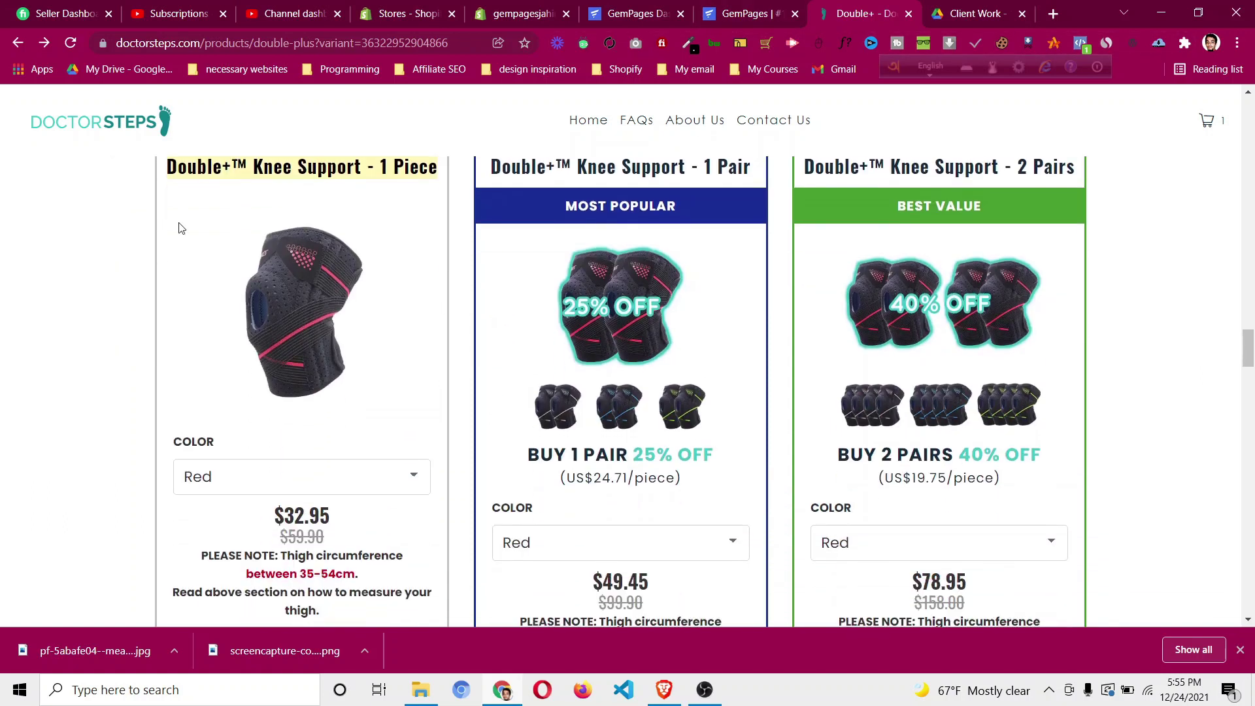
# Reload the reference page and save the 1 Piece card's four-color knee support image to Downloads under its suggested name.
pyautogui.click(71, 43)
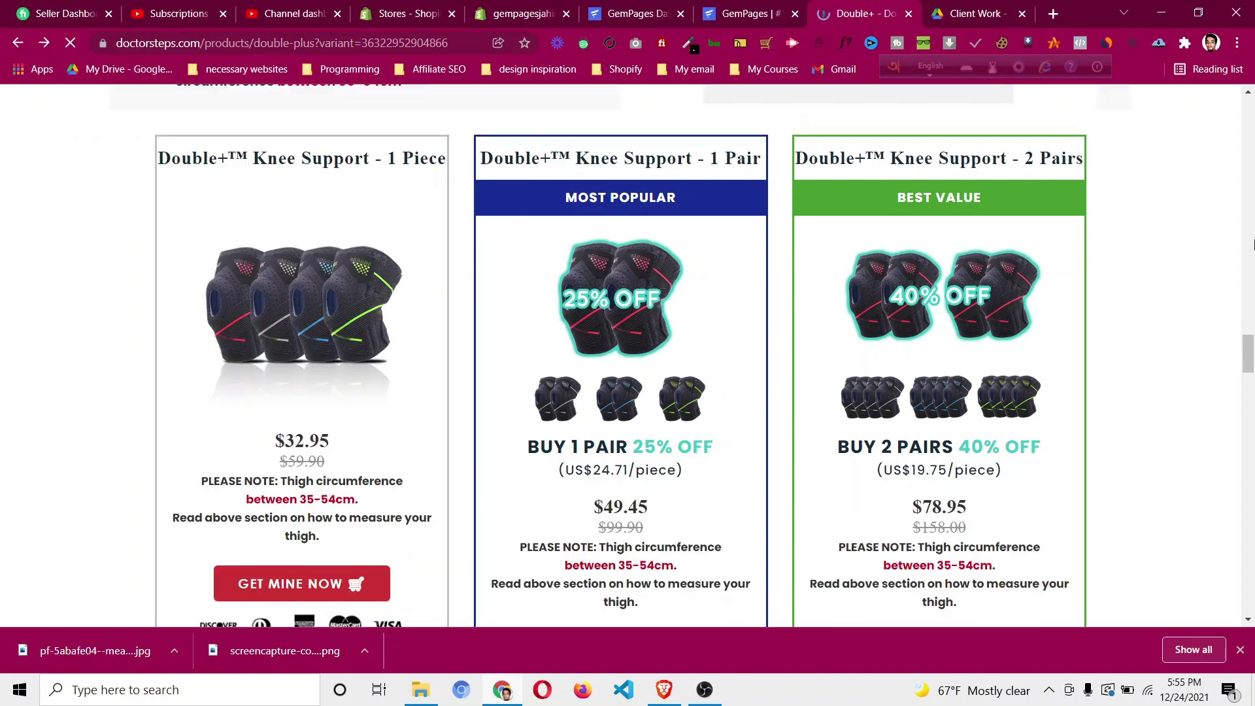
pyautogui.rightClick(325, 313)
pyautogui.click(351, 346)
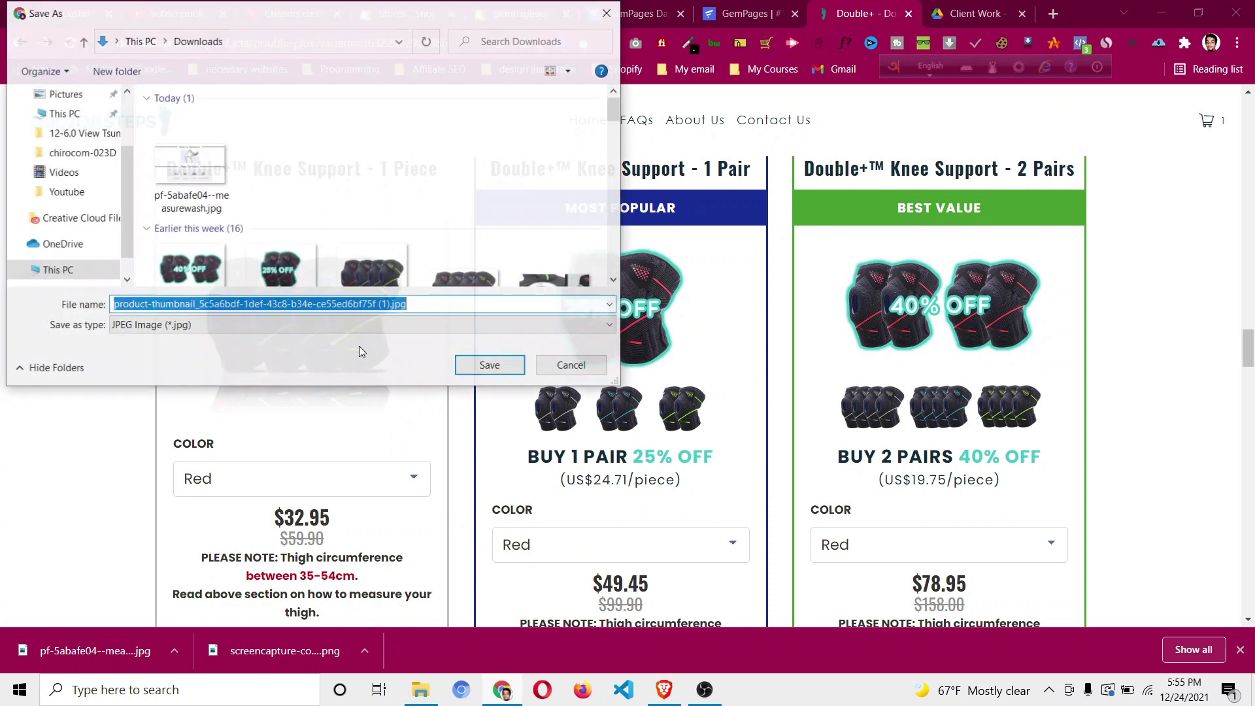
pyautogui.click(511, 367)
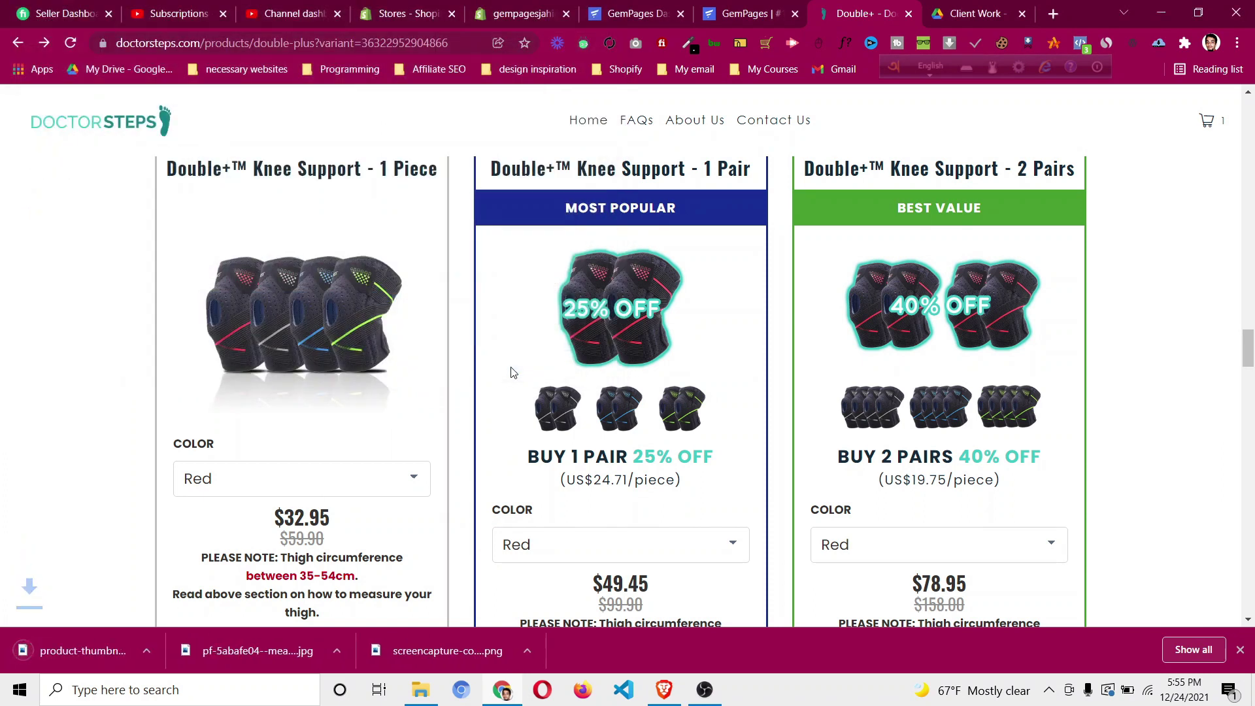
# Upload the downloaded four-color product-thumbnail JPG from Downloads as the new Shopify product's media.
pyautogui.click(546, 8)
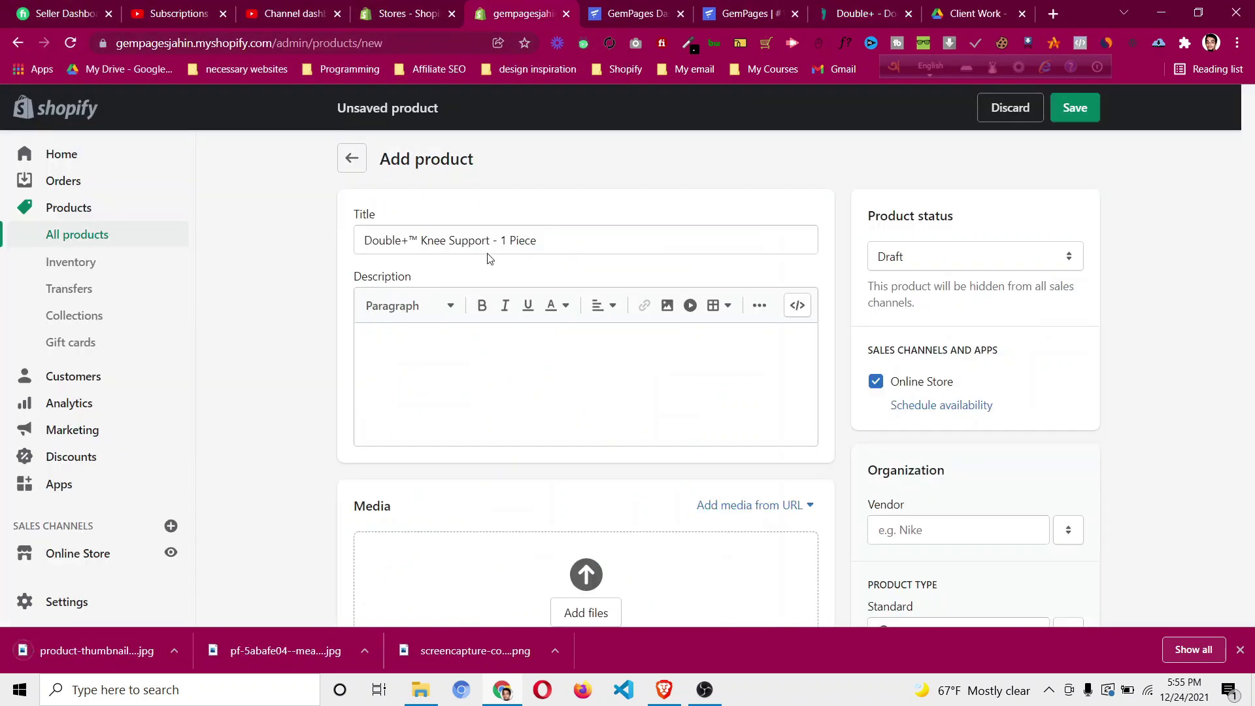
pyautogui.click(840, 13)
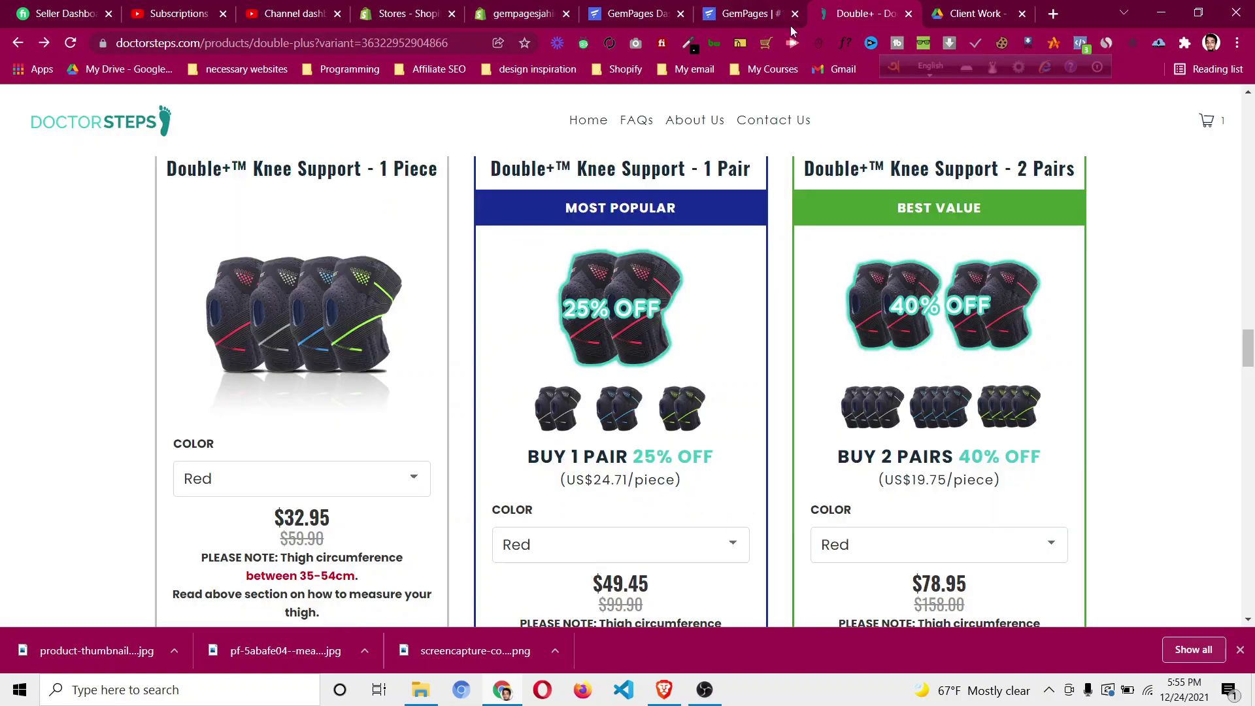
pyautogui.click(536, 8)
pyautogui.click(468, 395)
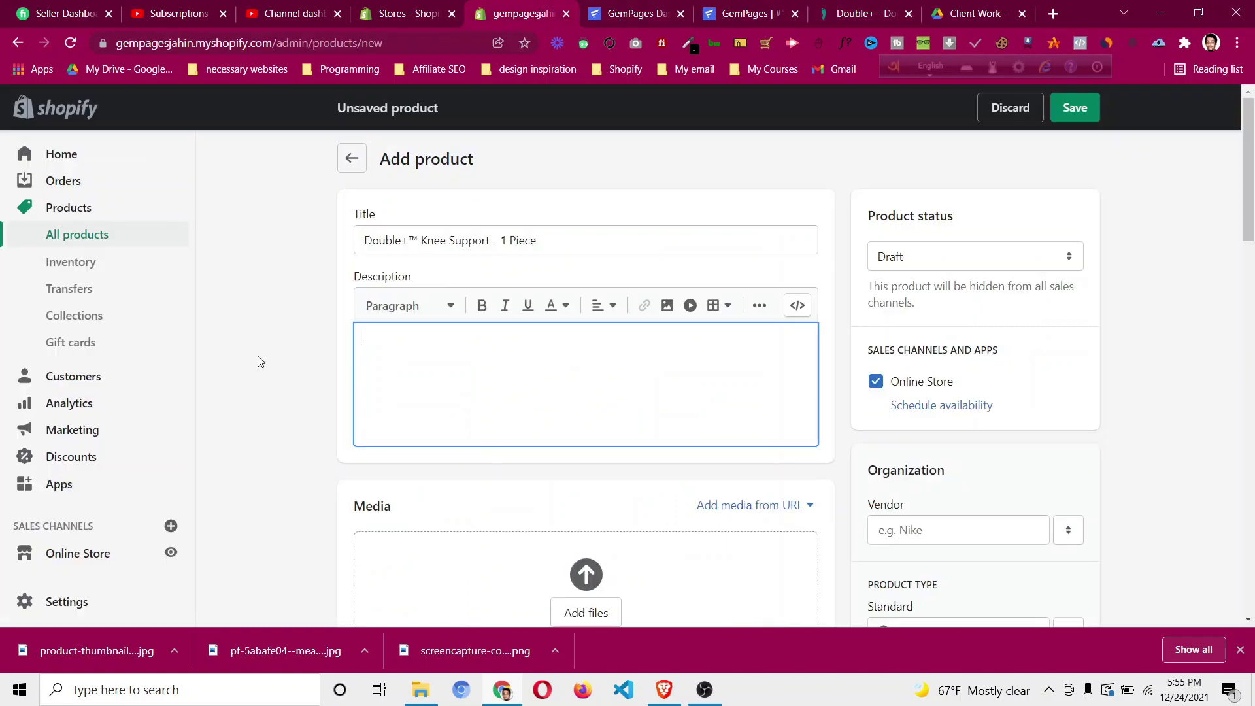
pyautogui.scroll(-4, 608, 431)
pyautogui.click(586, 367)
pyautogui.click(190, 149)
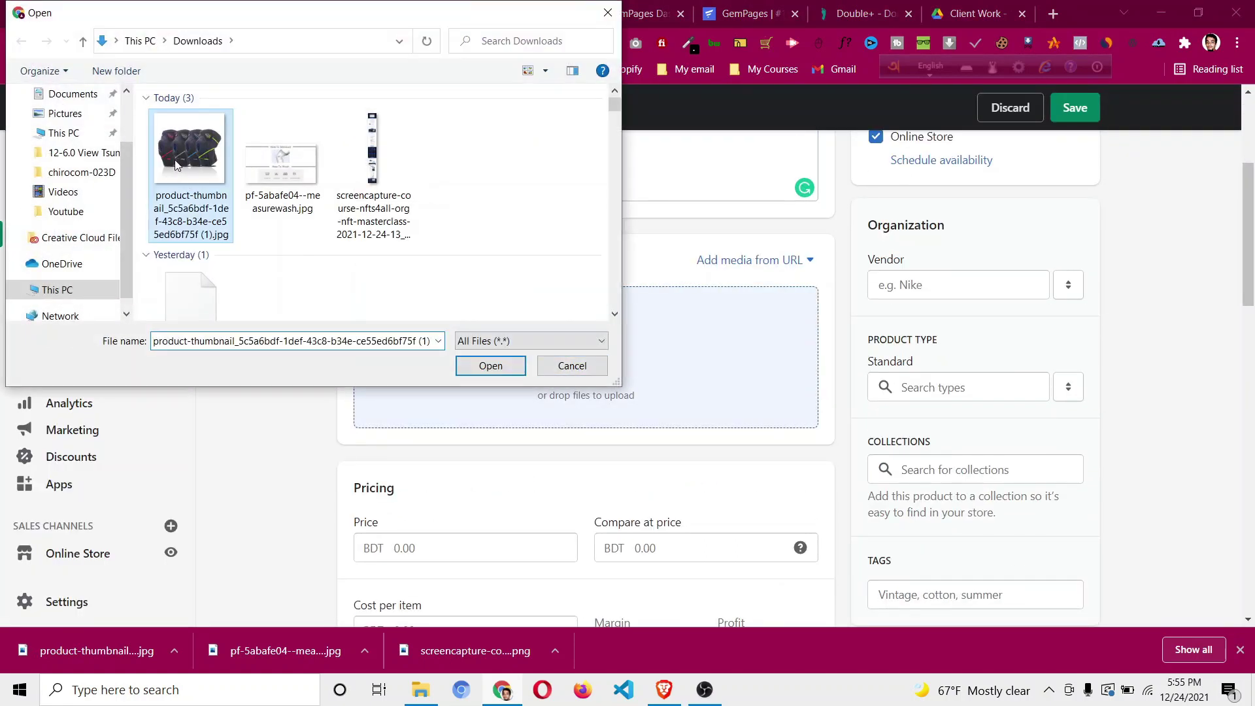
pyautogui.click(487, 364)
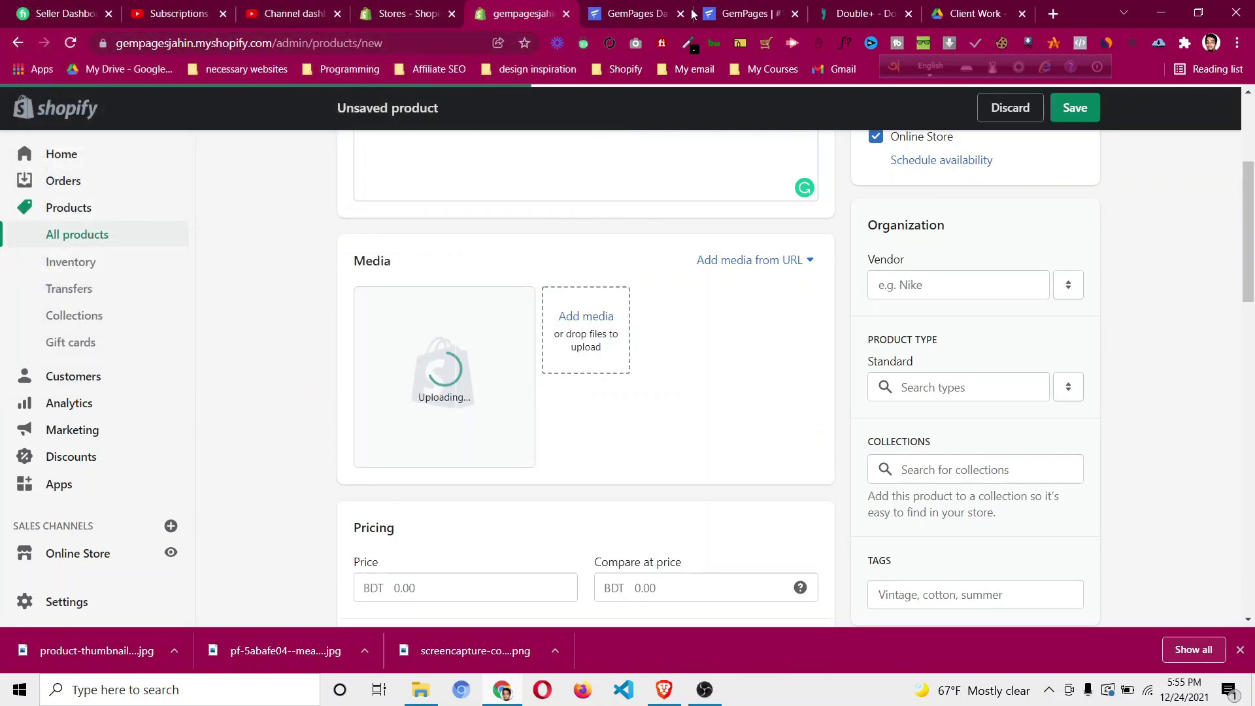
# Check the 1 Piece price on the reference page and set the new product's price to 32.95.
pyautogui.scroll(-4, 572, 420)
pyautogui.click(480, 351)
pyautogui.click(862, 12)
pyautogui.scroll(-1, 465, 260)
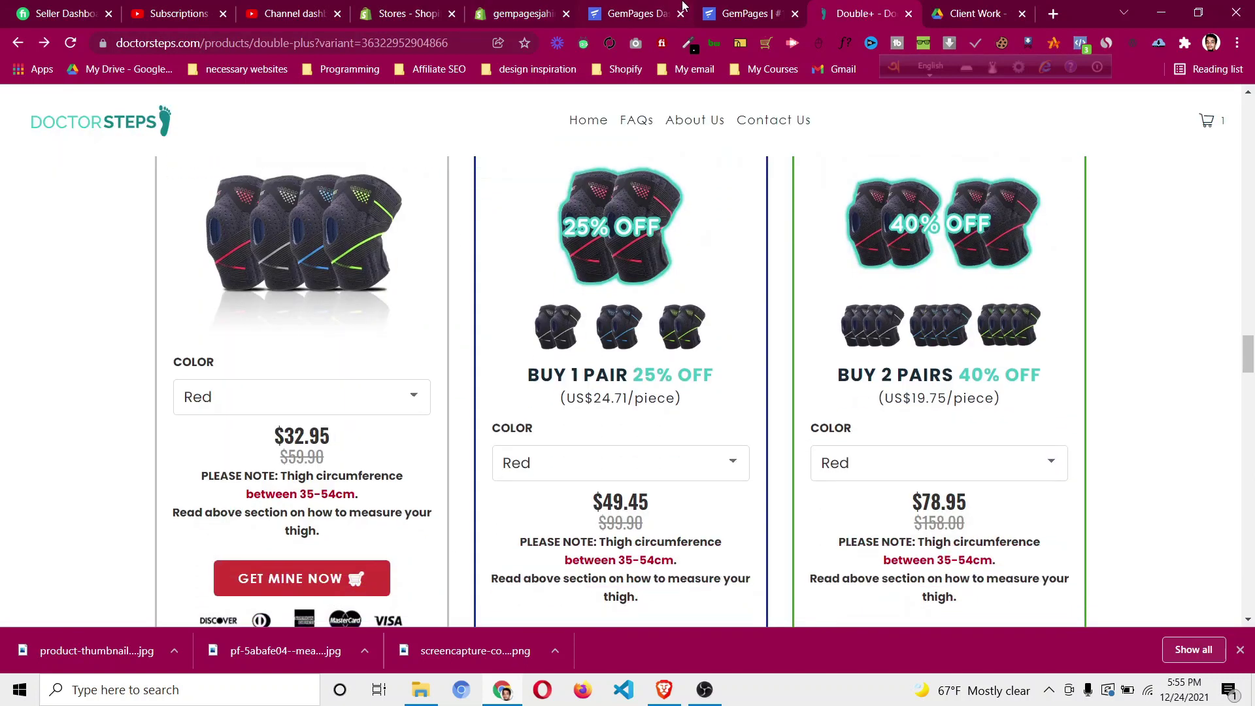
pyautogui.click(525, 9)
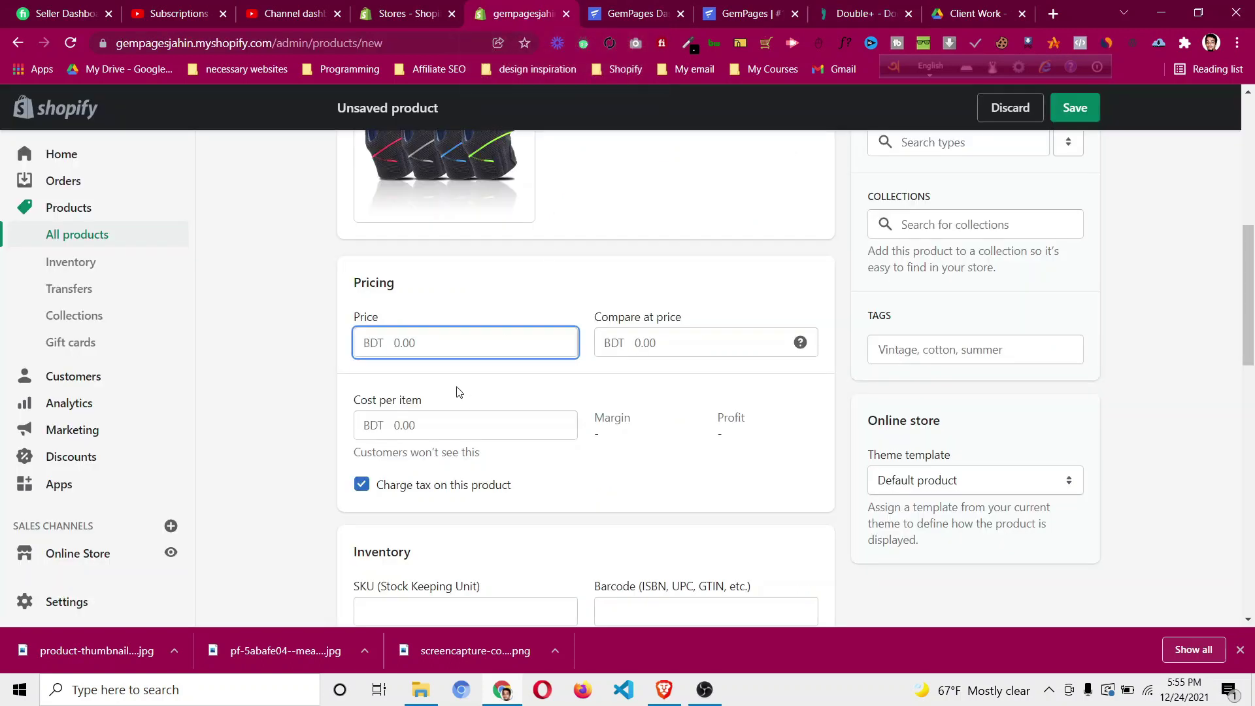
pyautogui.write('32.95')
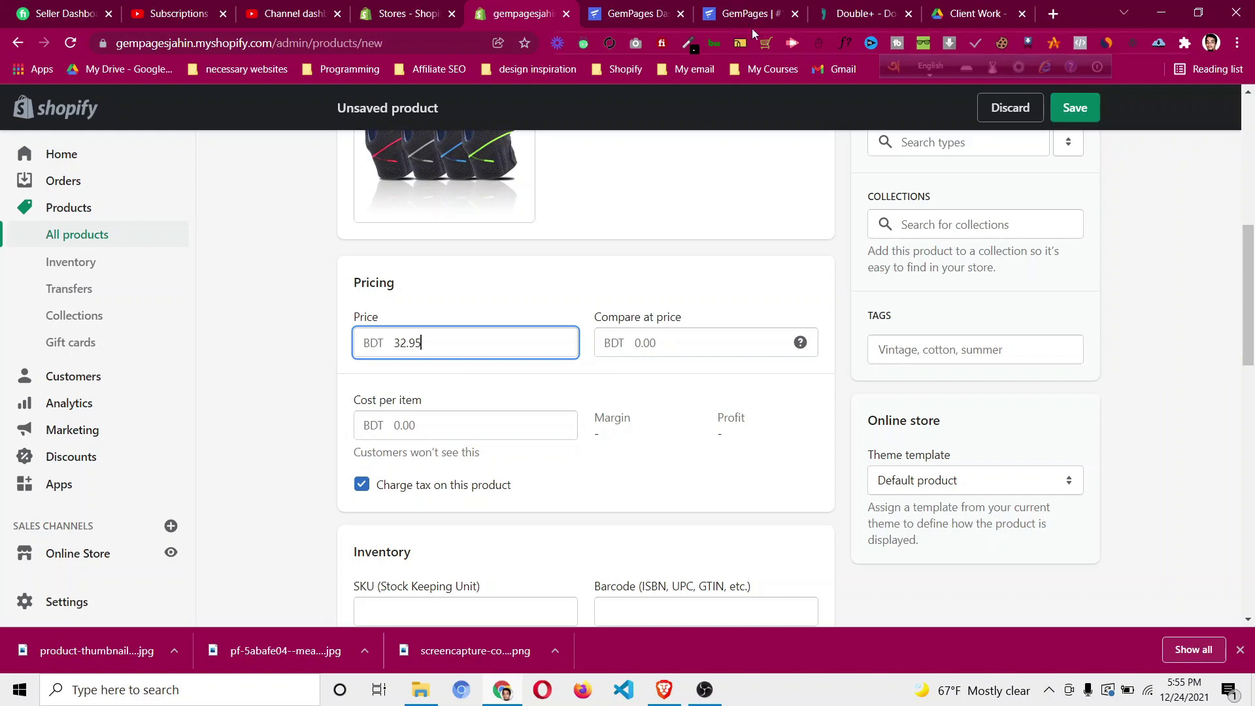
# Look up the 1 Piece crossed-out price on the reference page and set the product's compare-at price to 59.90.
pyautogui.click(851, 11)
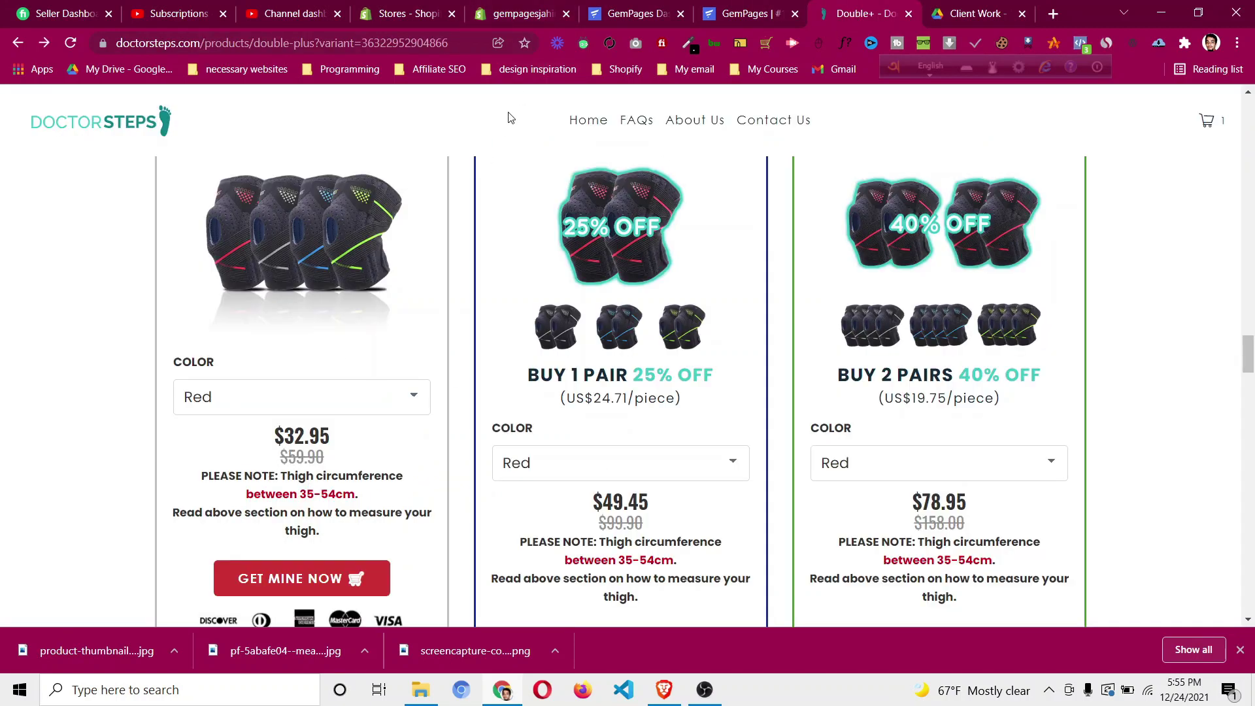
pyautogui.click(523, 13)
pyautogui.click(629, 344)
pyautogui.write('59.')
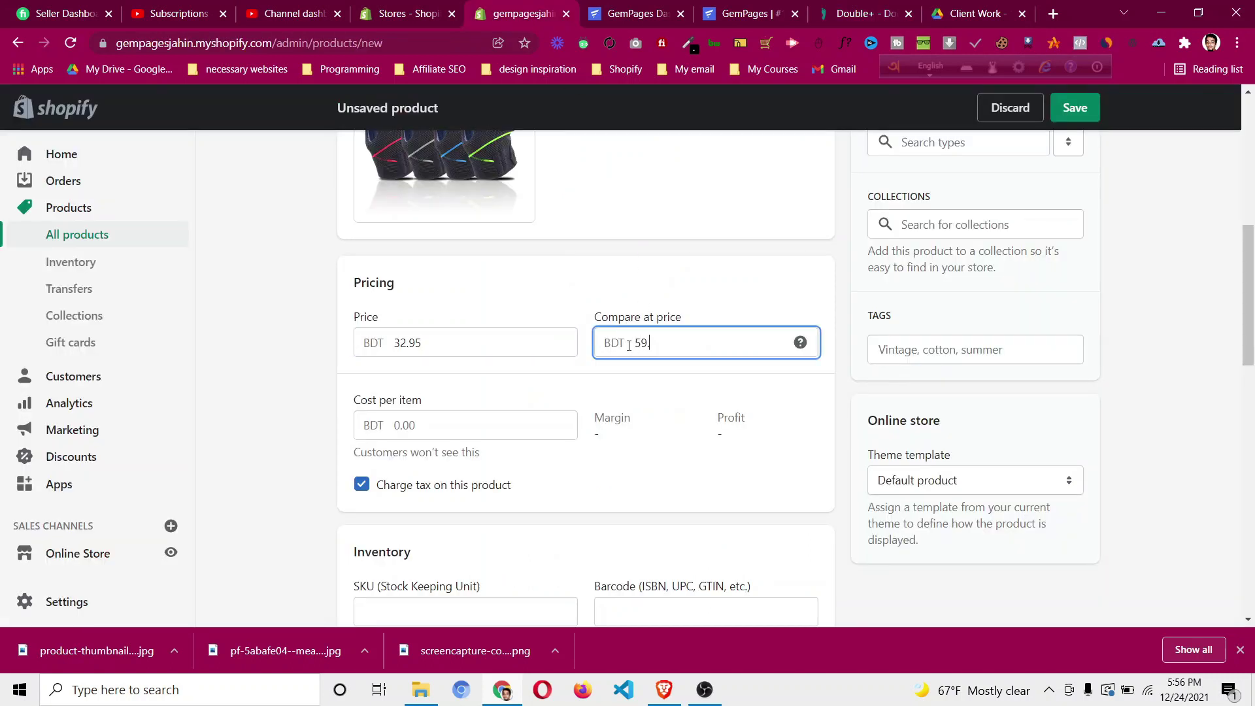
pyautogui.click(798, 391)
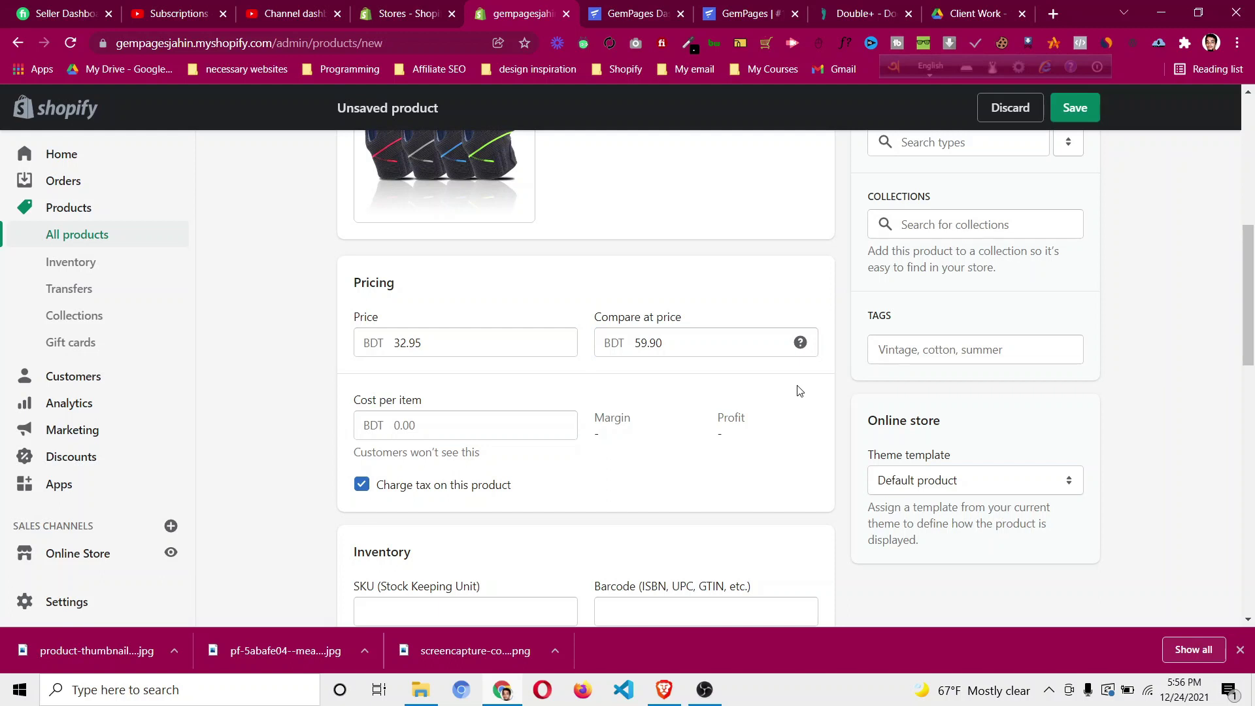
# Set the product's available inventory quantity to 900.
pyautogui.scroll(-2, 798, 391)
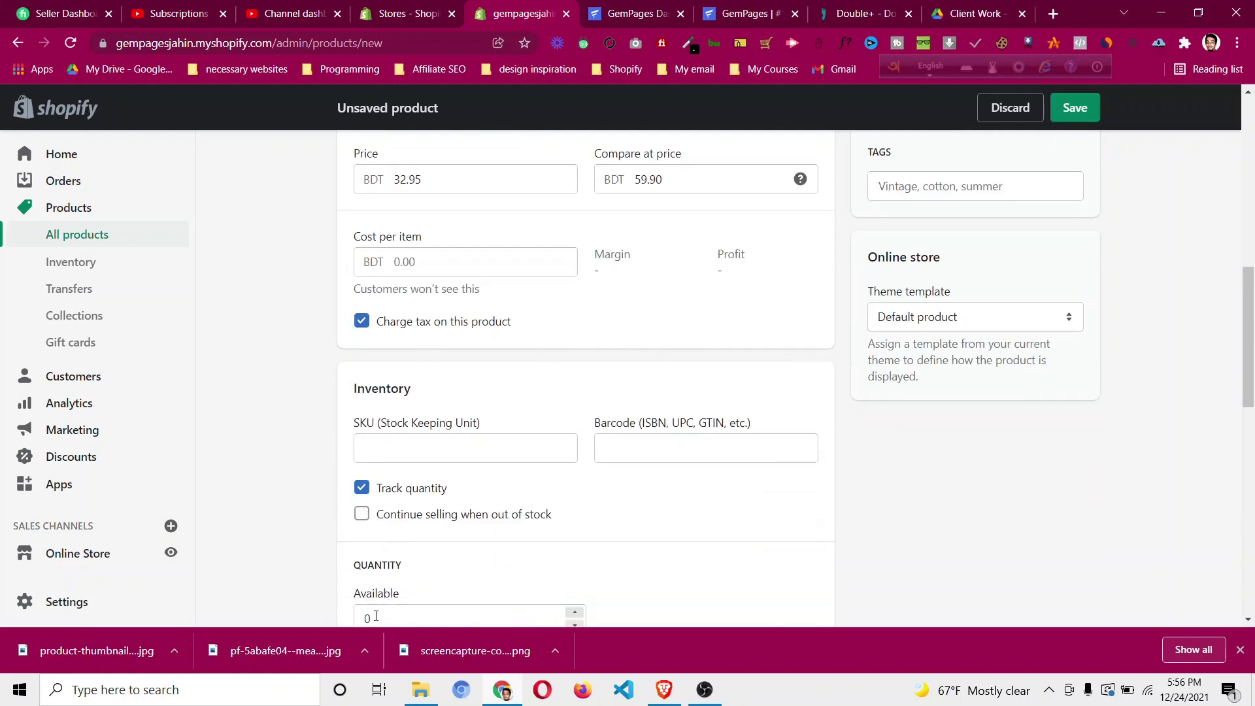
pyautogui.scroll(-1, 388, 585)
pyautogui.click(364, 537)
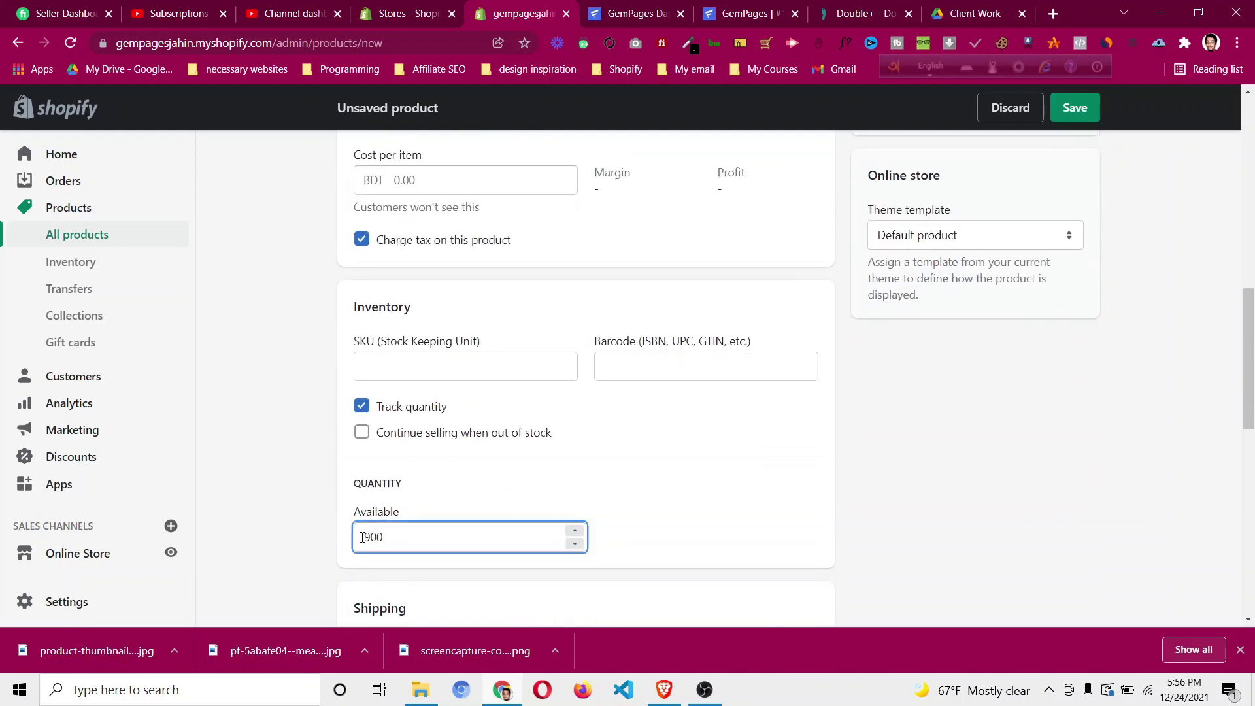
pyautogui.click(604, 499)
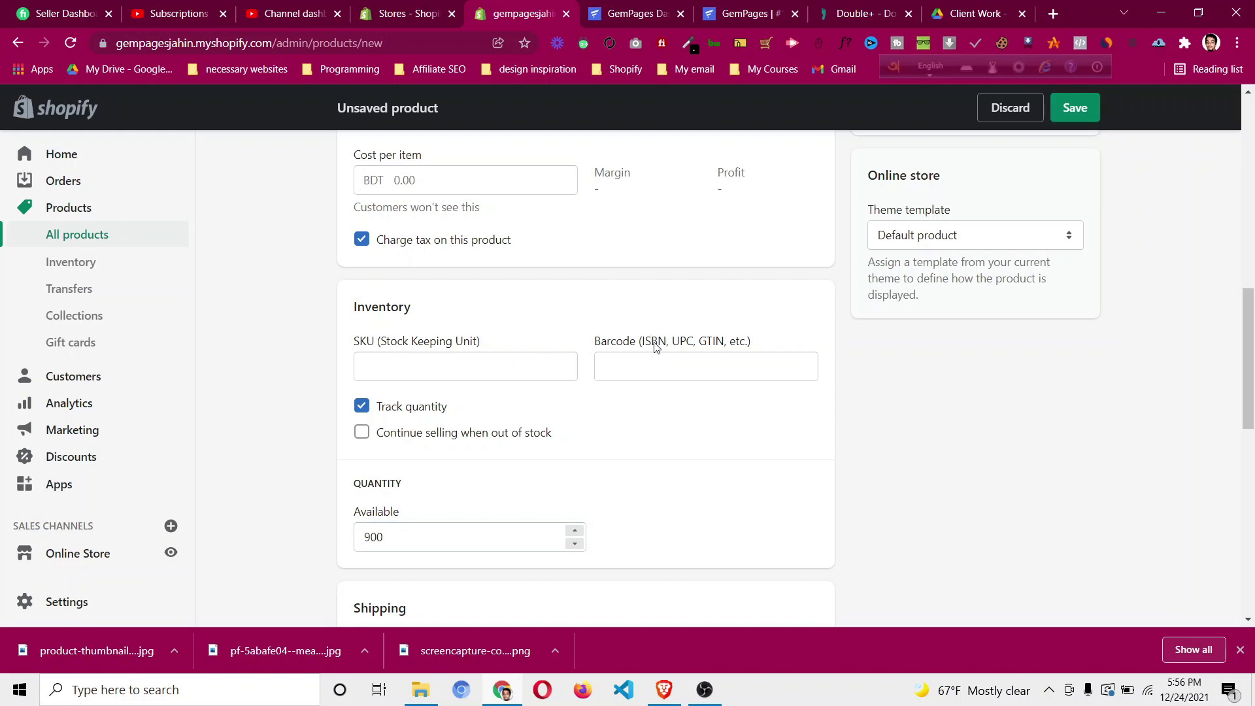
pyautogui.scroll(1, 487, 261)
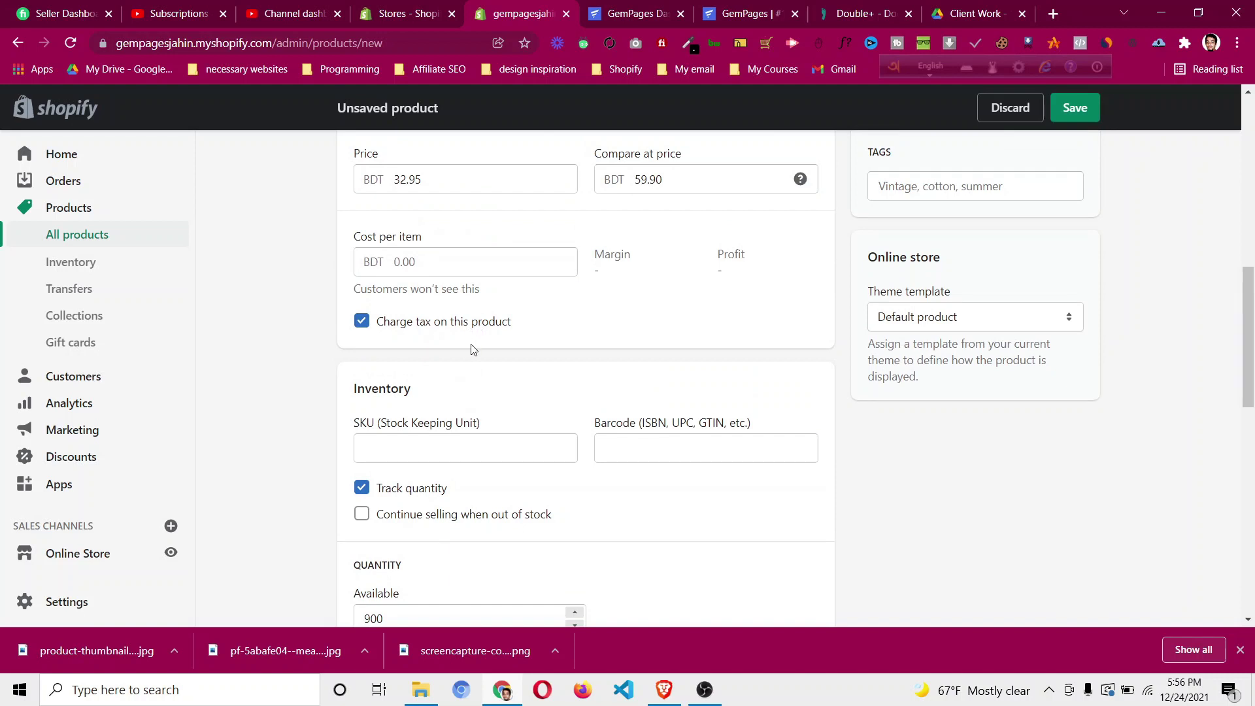
pyautogui.scroll(-2, 485, 378)
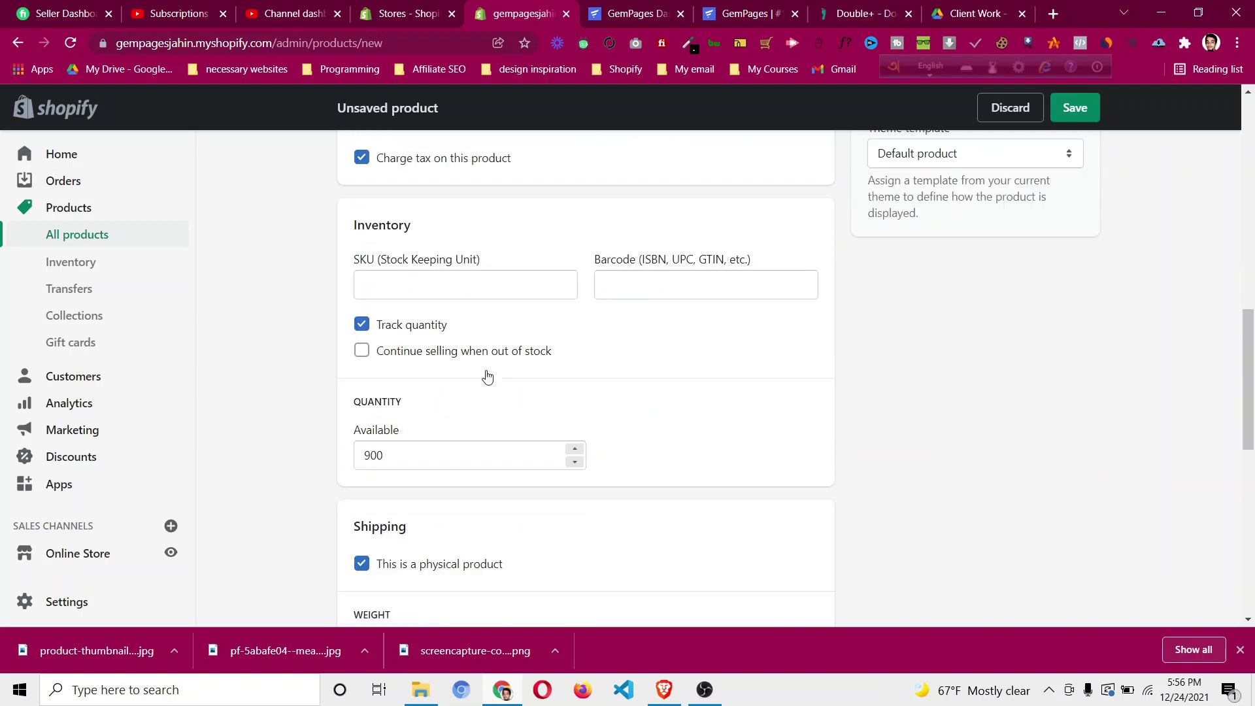
# Enable options for the product and choose Color as the option name.
pyautogui.scroll(-2, 485, 378)
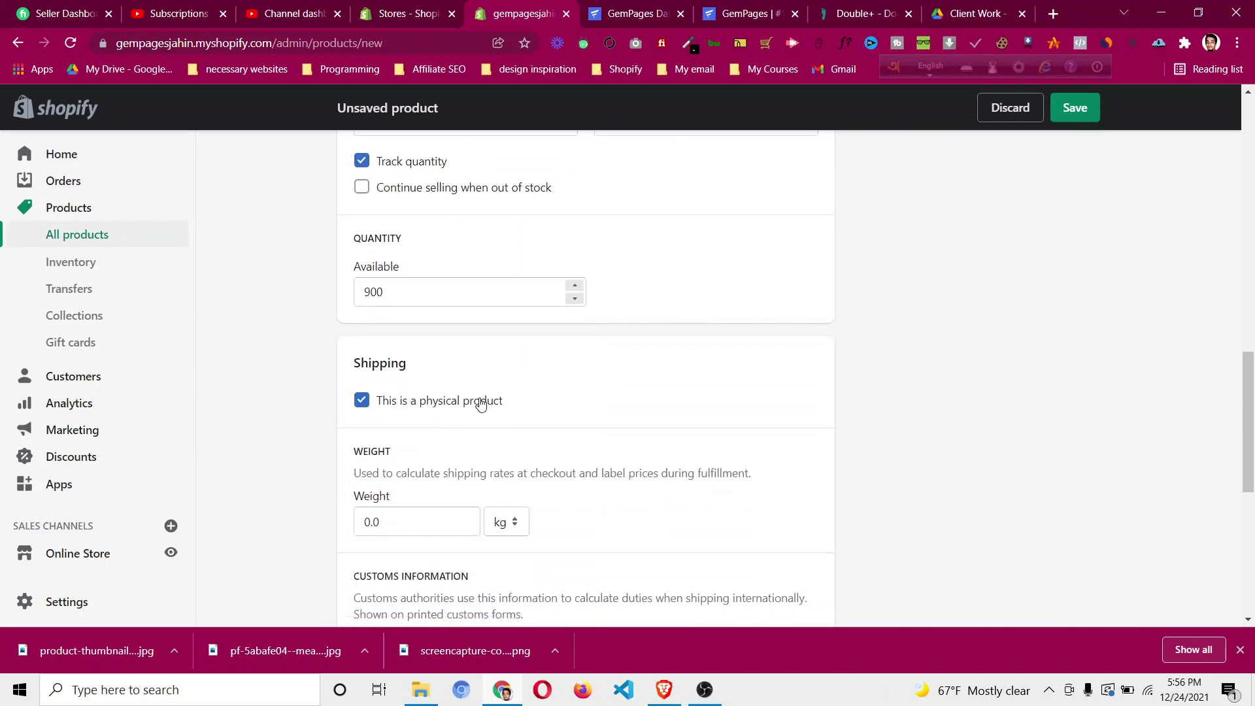
pyautogui.scroll(-1, 464, 421)
pyautogui.click(507, 442)
pyautogui.click(507, 446)
pyautogui.scroll(-2, 743, 347)
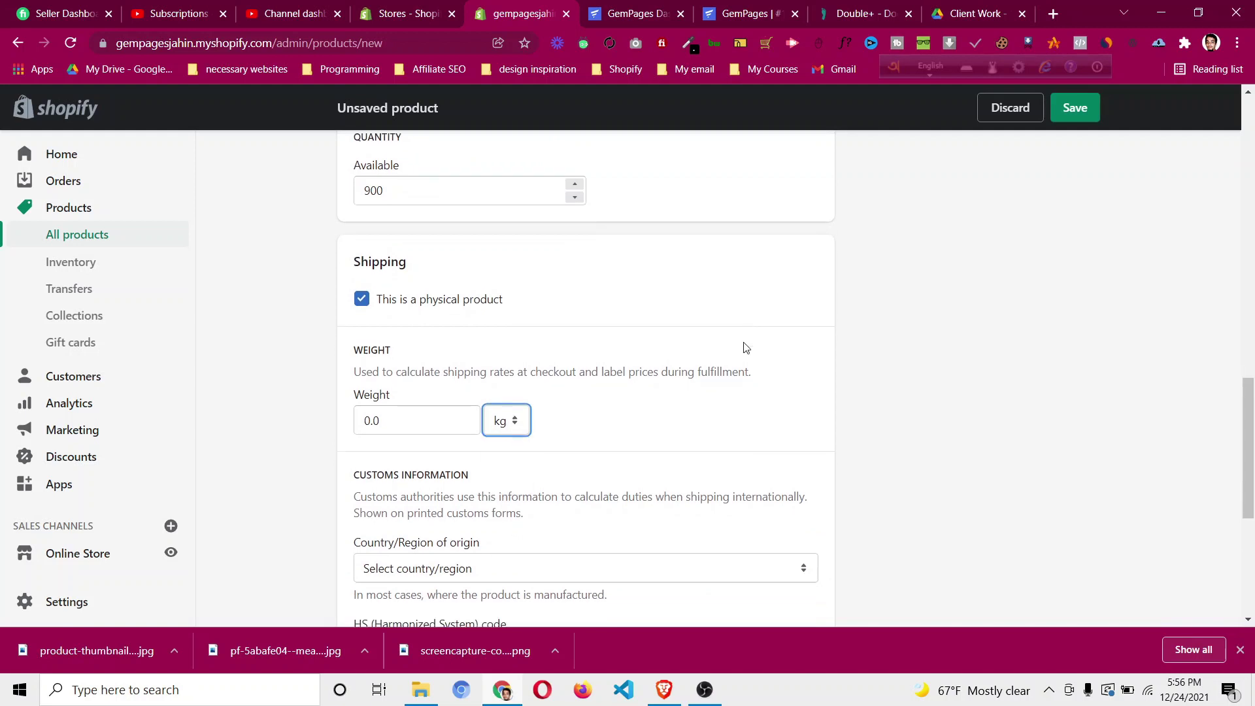
pyautogui.scroll(-2, 749, 353)
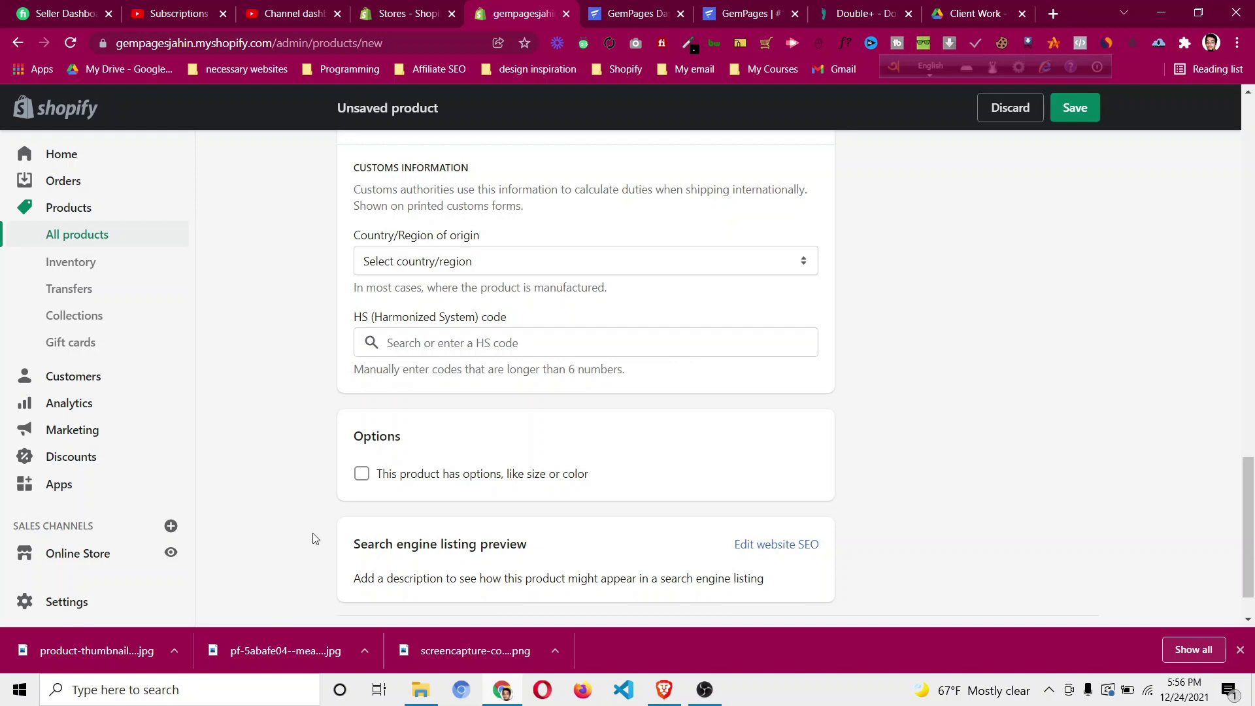
pyautogui.click(406, 479)
pyautogui.scroll(-2, 460, 442)
pyautogui.click(467, 381)
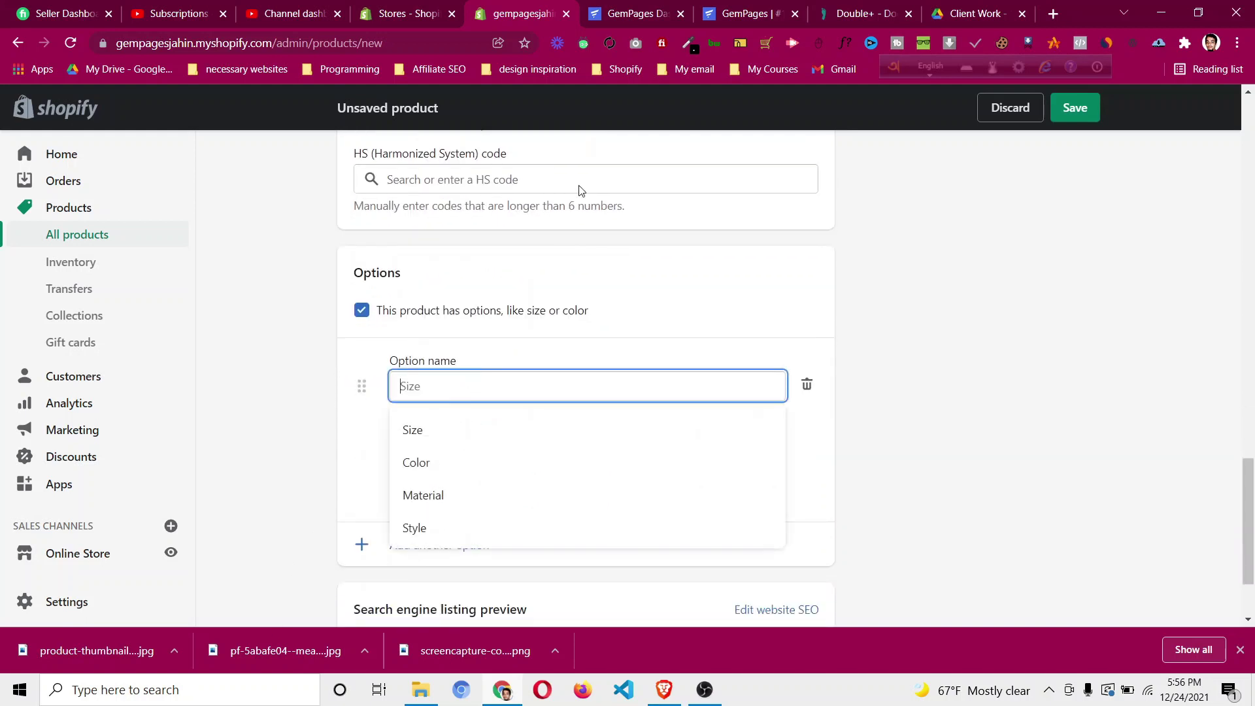
pyautogui.click(471, 472)
# Check which color choices the 1 Piece offer has on the Doctor Steps reference page, and return to the product form.
pyautogui.click(862, 15)
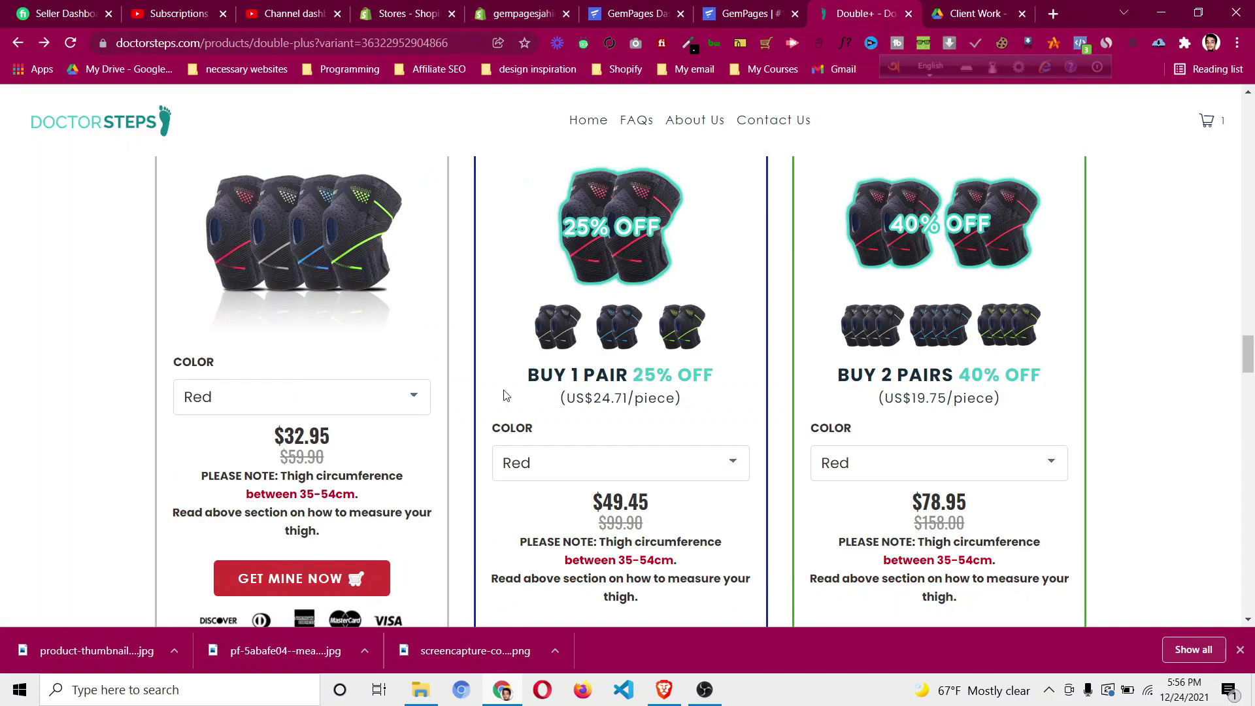
pyautogui.click(337, 404)
pyautogui.click(337, 404)
pyautogui.click(522, 13)
# Enter Red, Green, Blue and Gray as the values of the Color option.
pyautogui.click(411, 461)
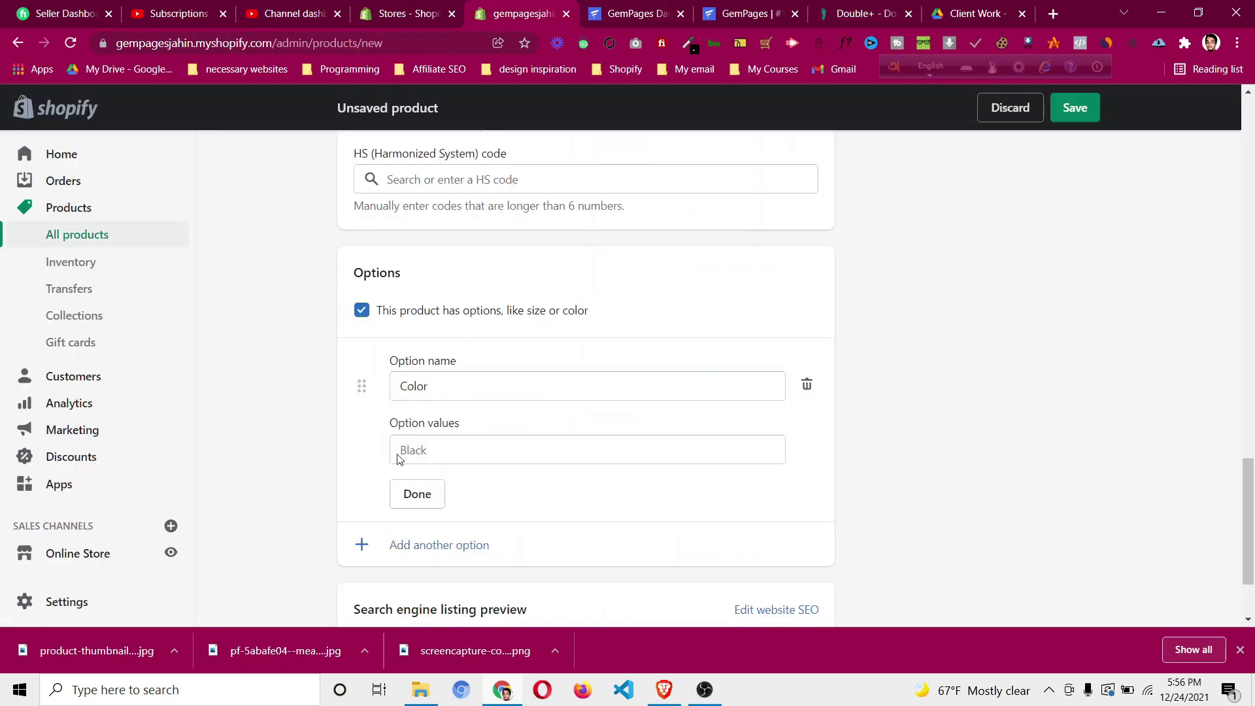
pyautogui.click(489, 459)
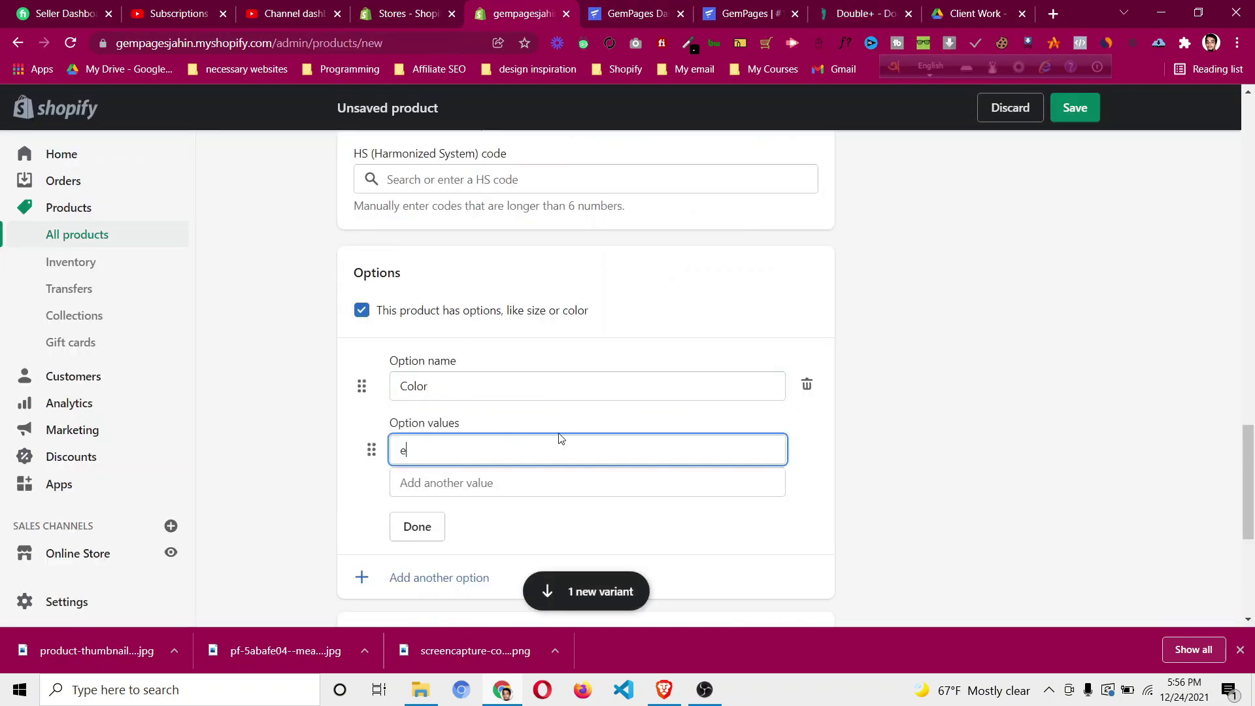
pyautogui.click(520, 489)
pyautogui.write('Green')
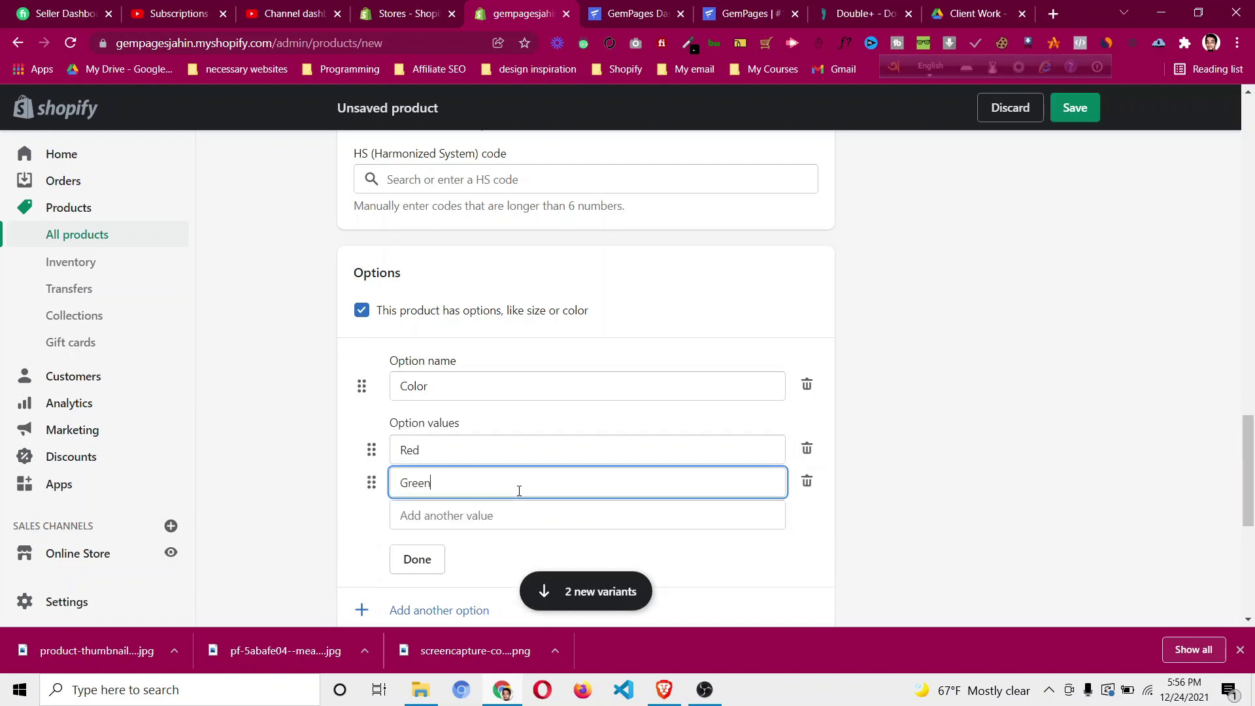
pyautogui.click(444, 521)
pyautogui.click(464, 508)
pyautogui.write('Blue')
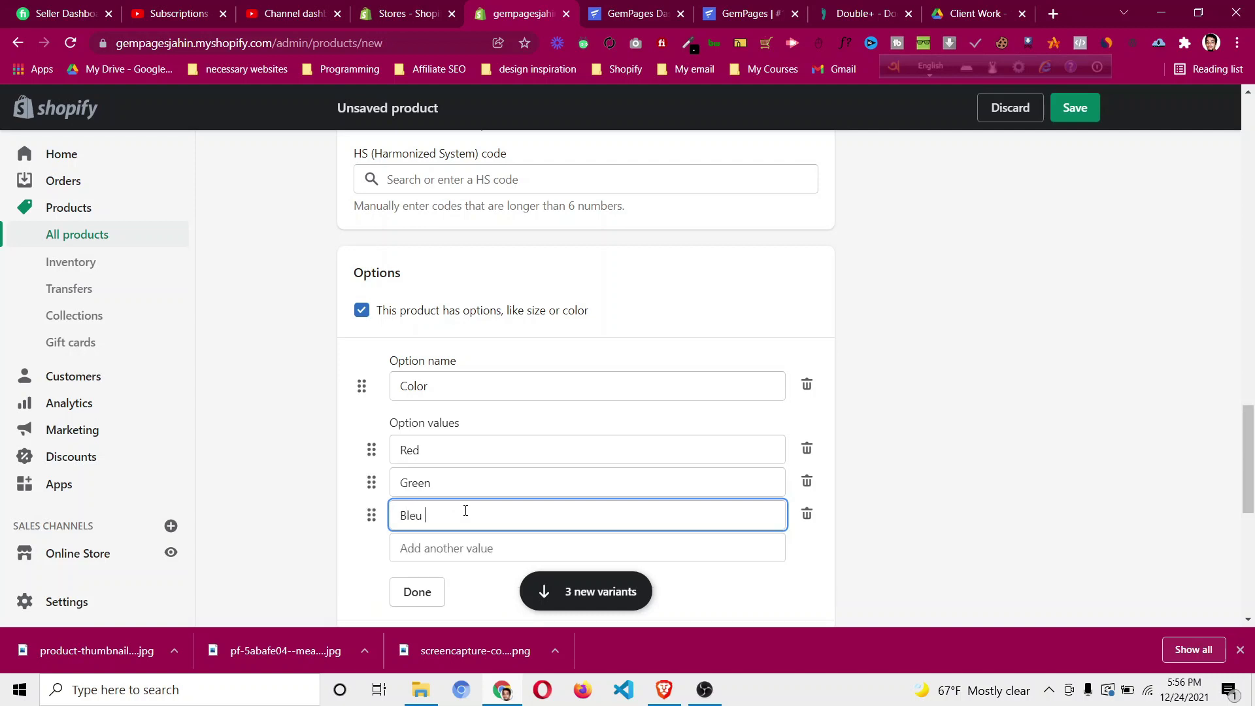
pyautogui.click(438, 546)
pyautogui.write('Gray')
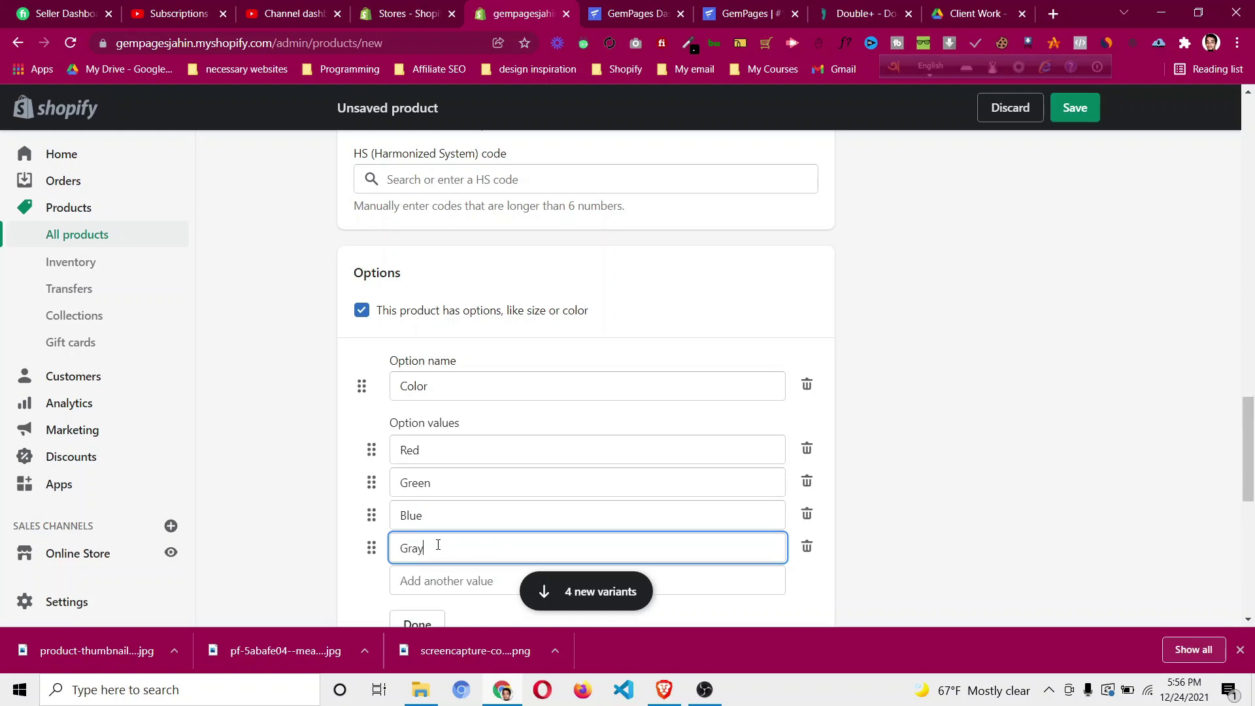
pyautogui.click(1085, 452)
# Set the quantity of the Green, Blue and Gray variants to 900 each.
pyautogui.scroll(-3, 1075, 451)
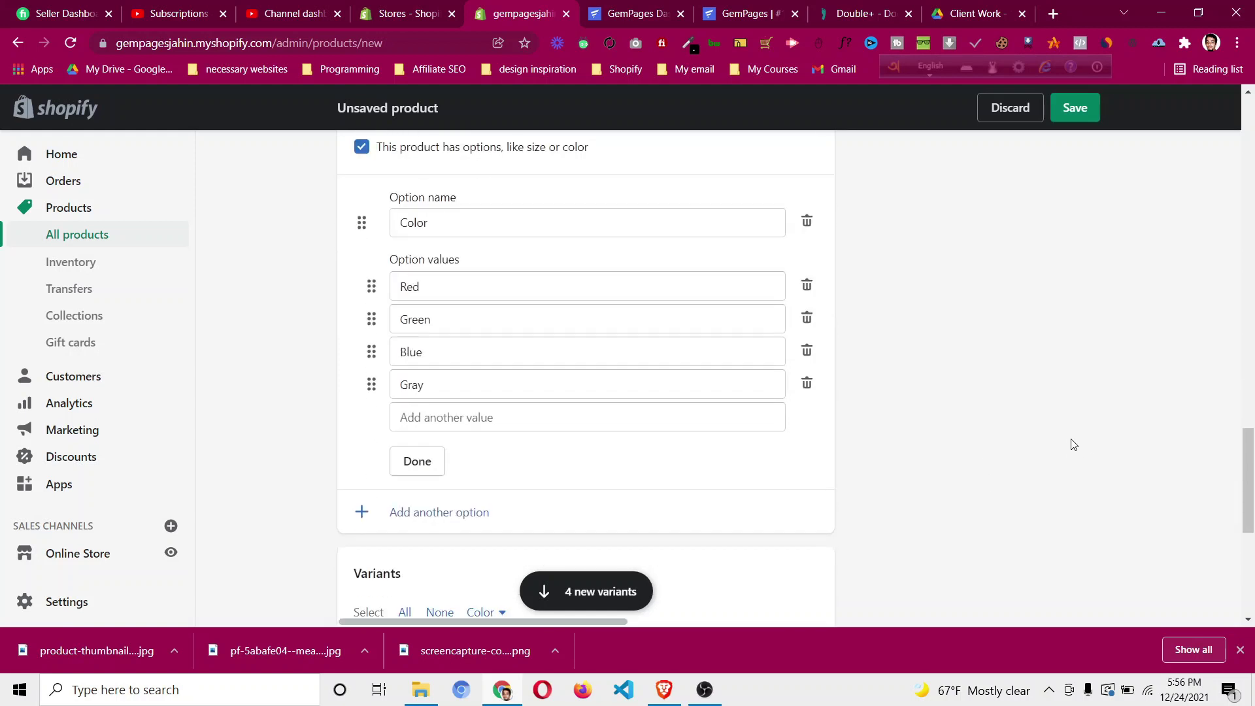
pyautogui.scroll(-7, 1074, 445)
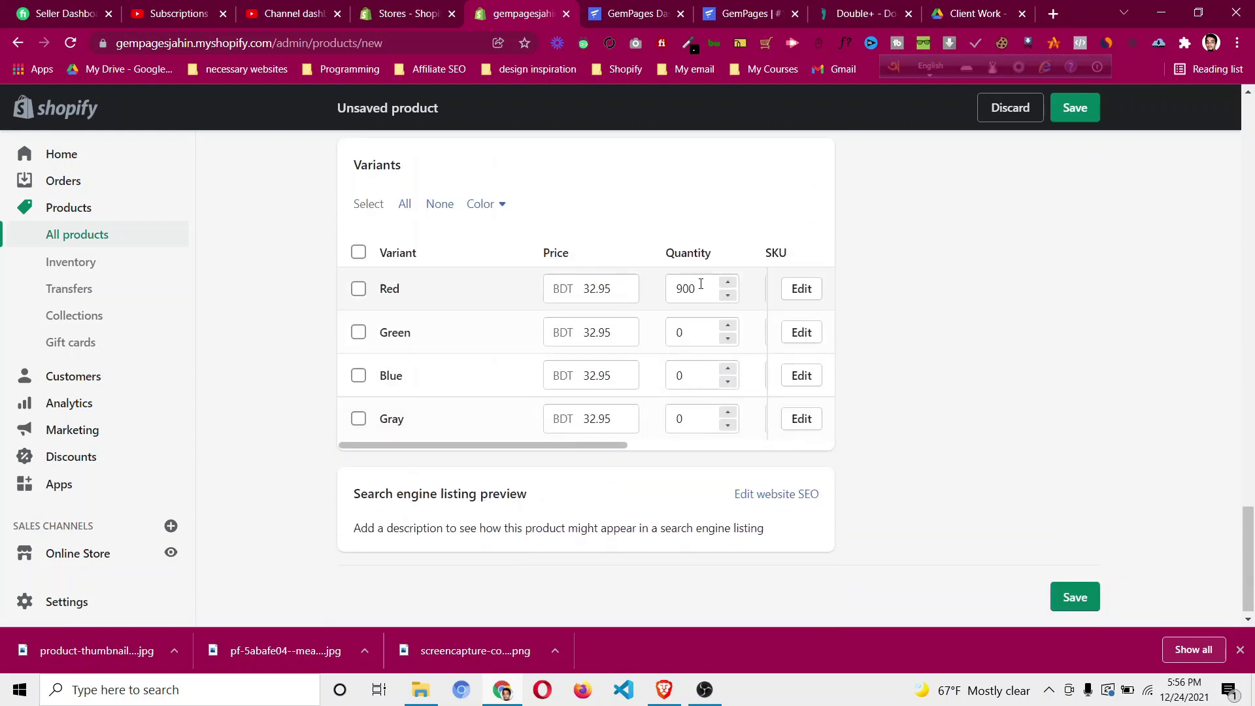
pyautogui.moveTo(622, 446)
pyautogui.mouseDown()
pyautogui.moveTo(779, 454)
pyautogui.moveTo(599, 450)
pyautogui.mouseUp()
pyautogui.click(674, 334)
pyautogui.click(683, 377)
pyautogui.write('90')
pyautogui.click(678, 419)
pyautogui.write('90')
pyautogui.click(1094, 413)
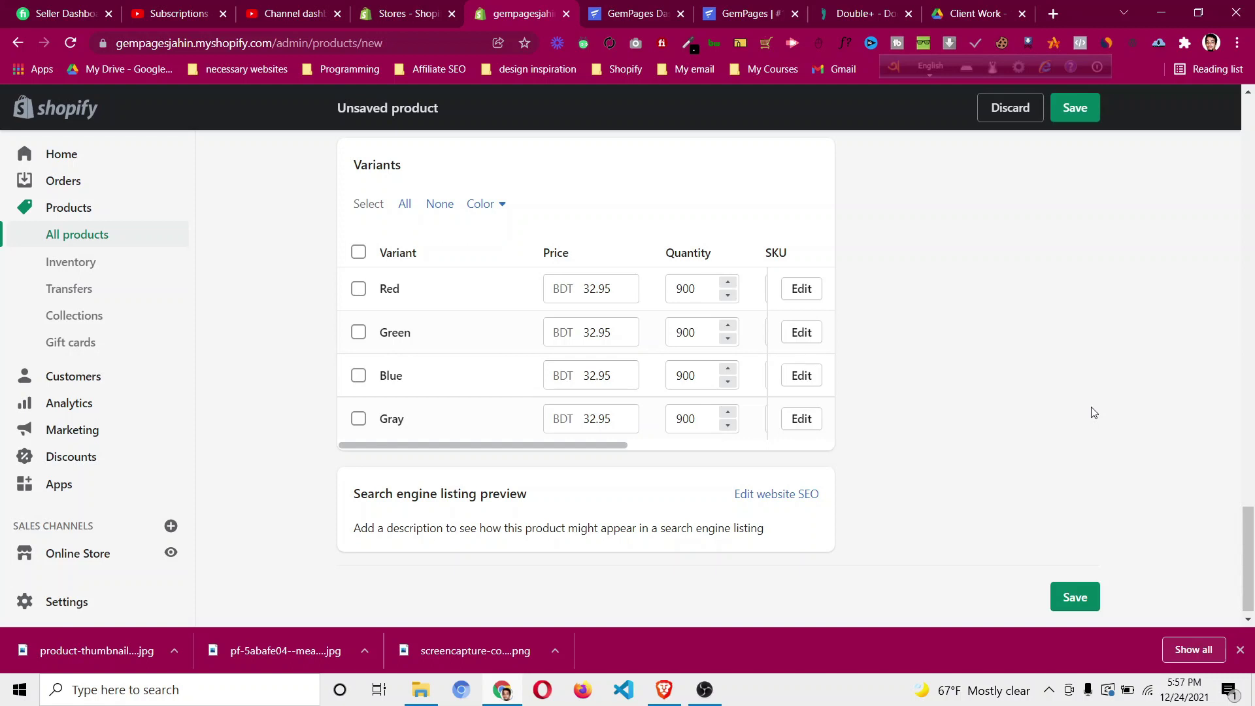
# Change the product status to Active and save the new product.
pyautogui.scroll(20, 1093, 412)
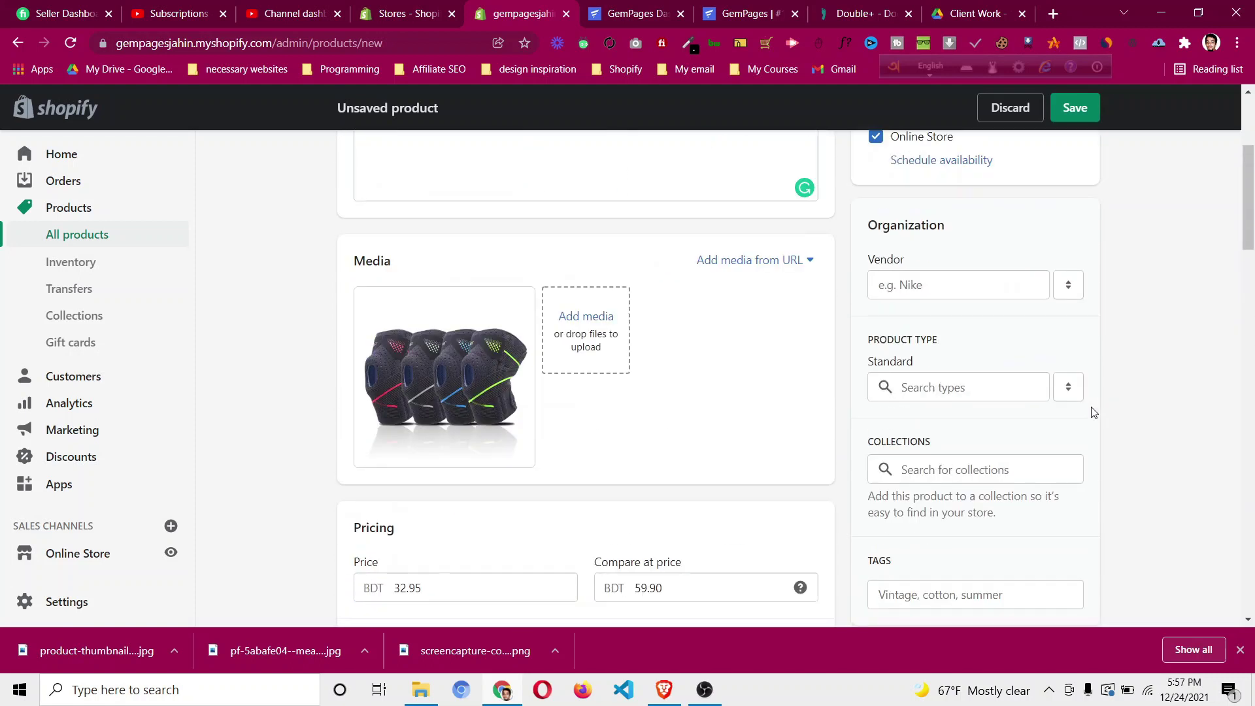
pyautogui.scroll(4, 1094, 413)
pyautogui.click(974, 267)
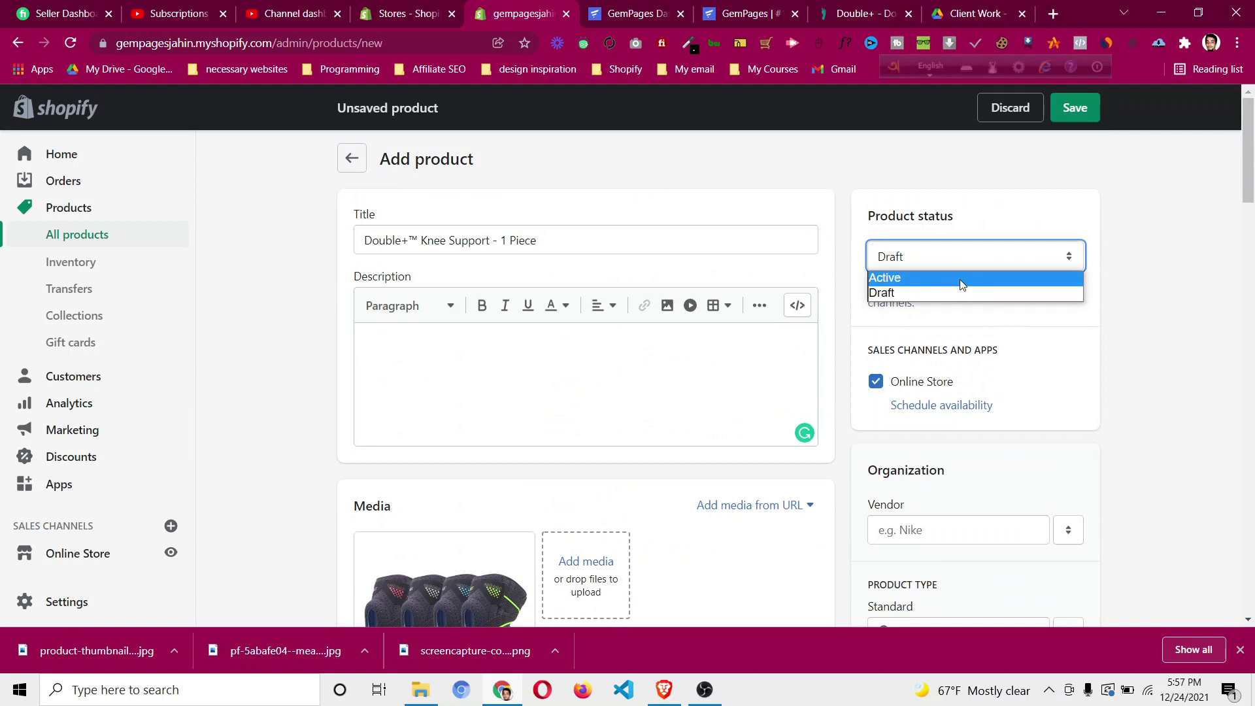
pyautogui.click(962, 284)
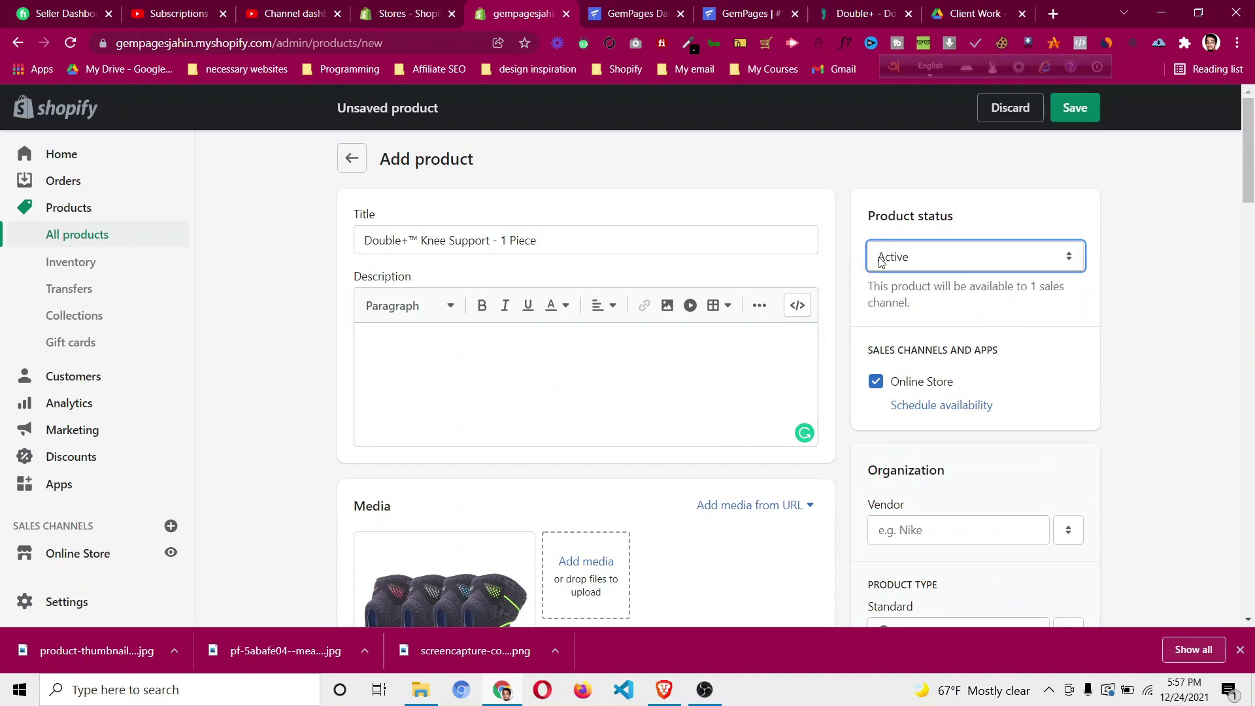
pyautogui.scroll(-1, 882, 261)
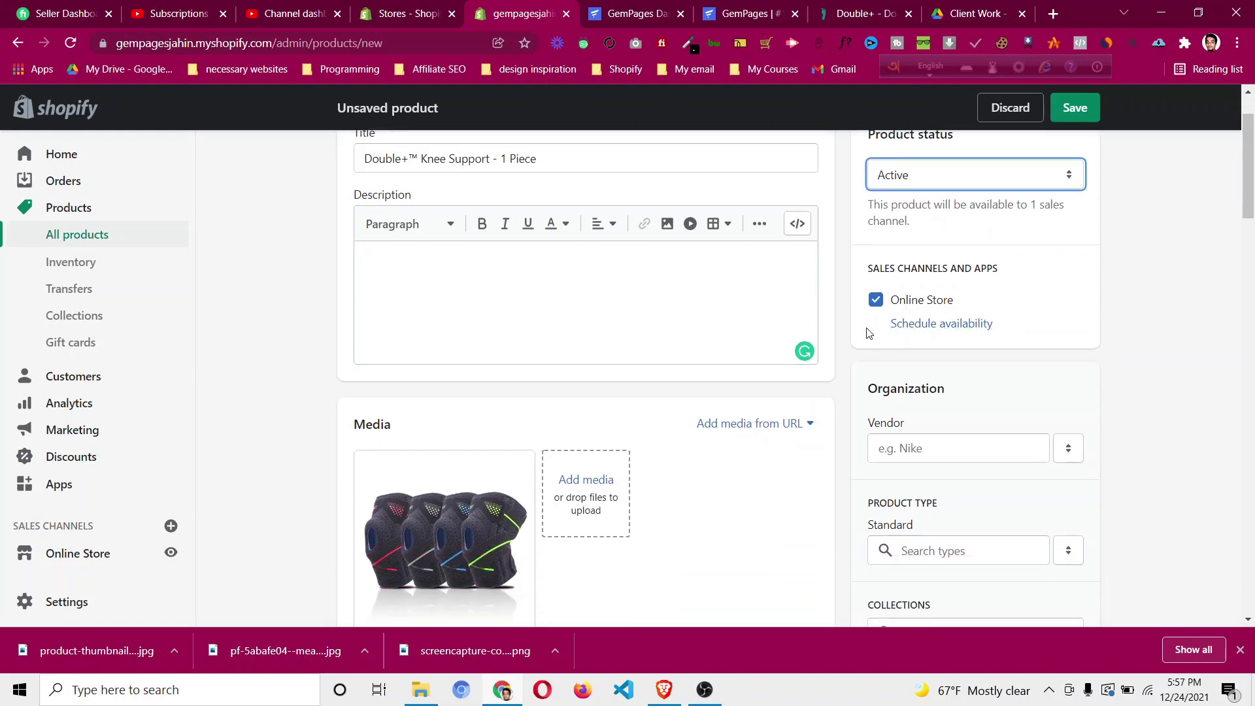
pyautogui.scroll(-3, 876, 346)
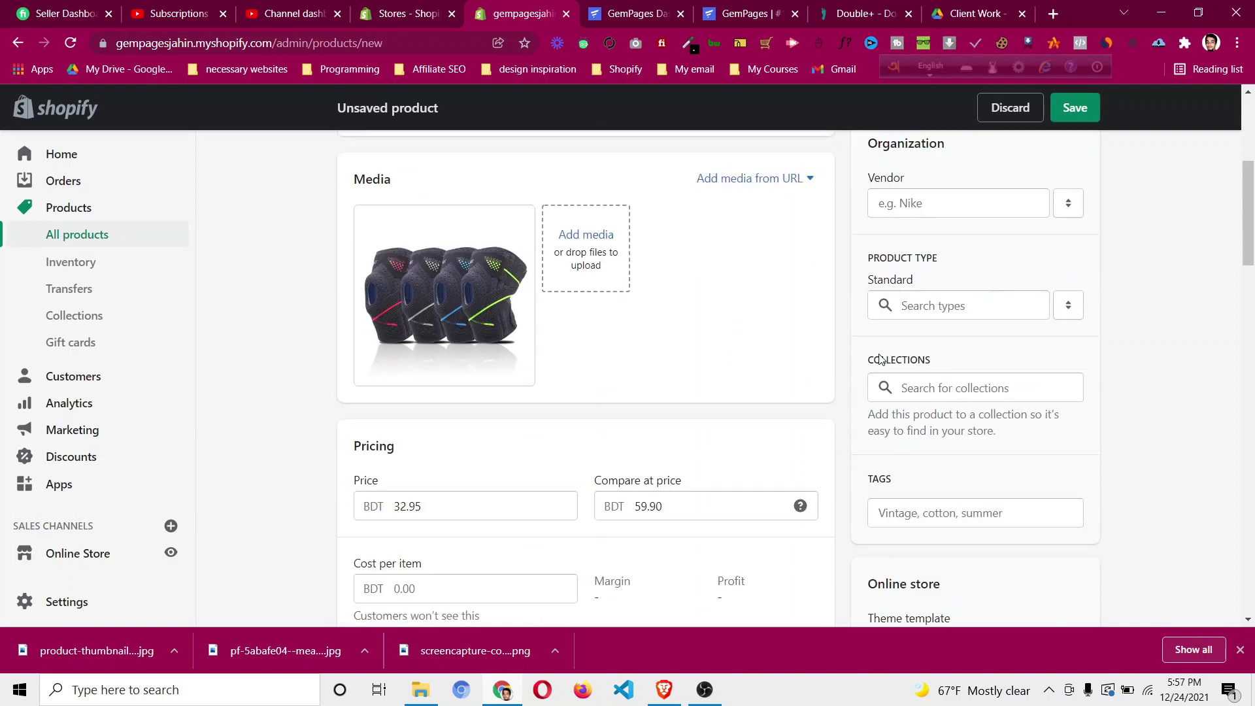
pyautogui.scroll(4, 881, 361)
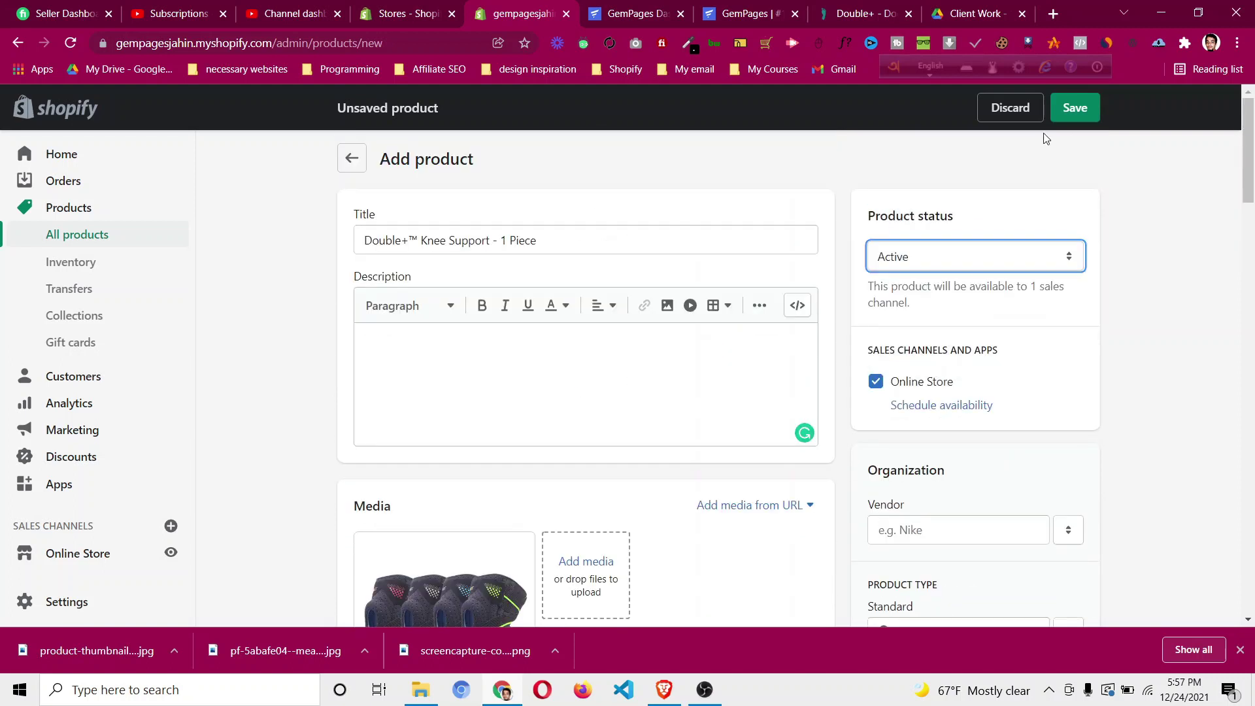
pyautogui.click(1072, 108)
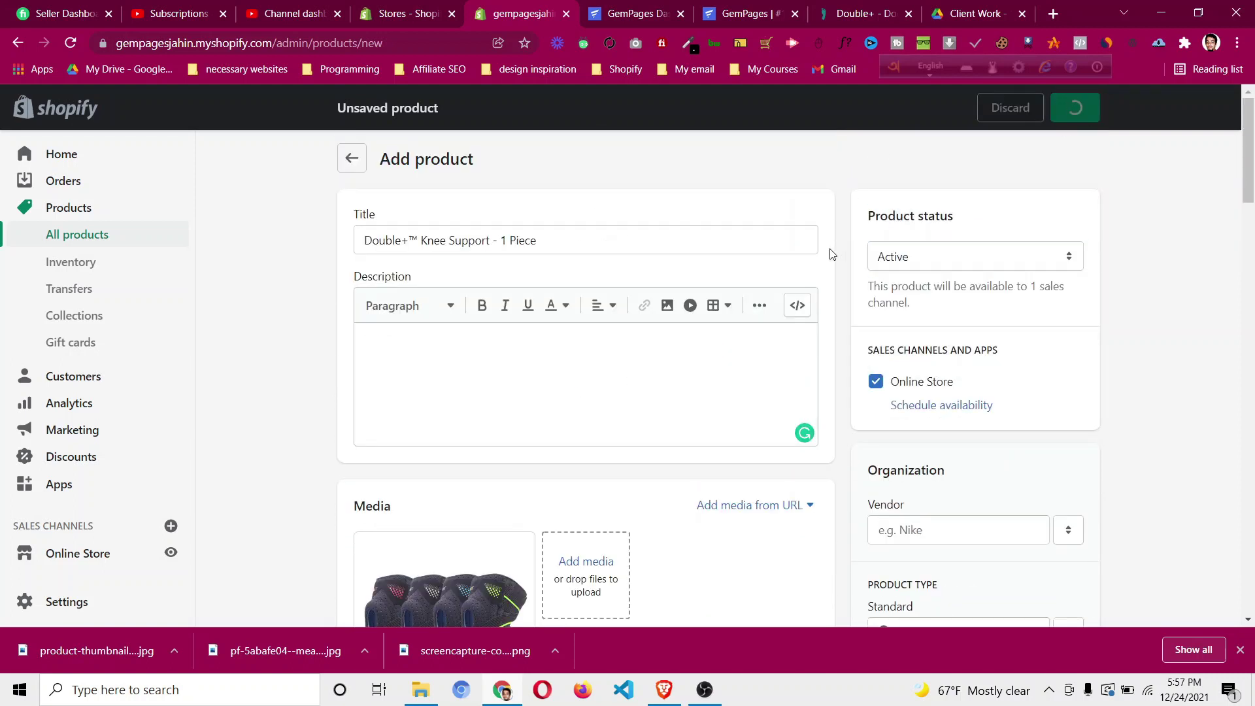
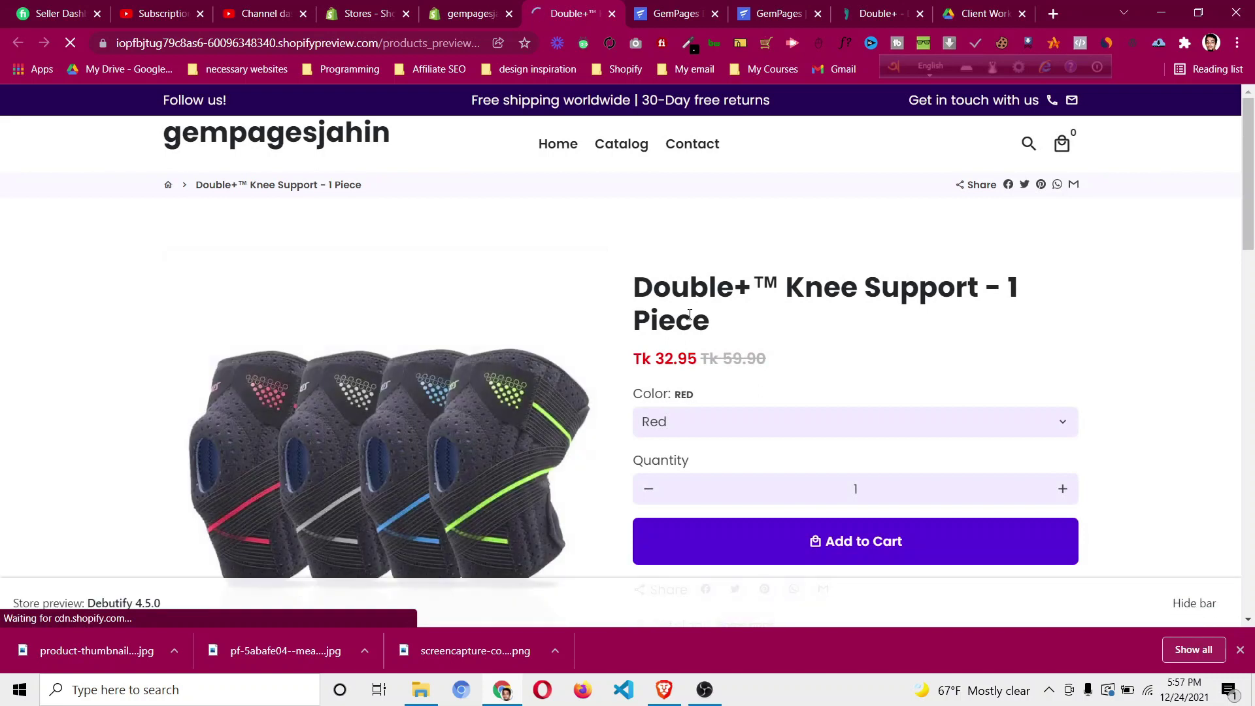
# Review the product's storefront preview and try its Green, Blue and Gray color choices.
pyautogui.scroll(-3, 690, 314)
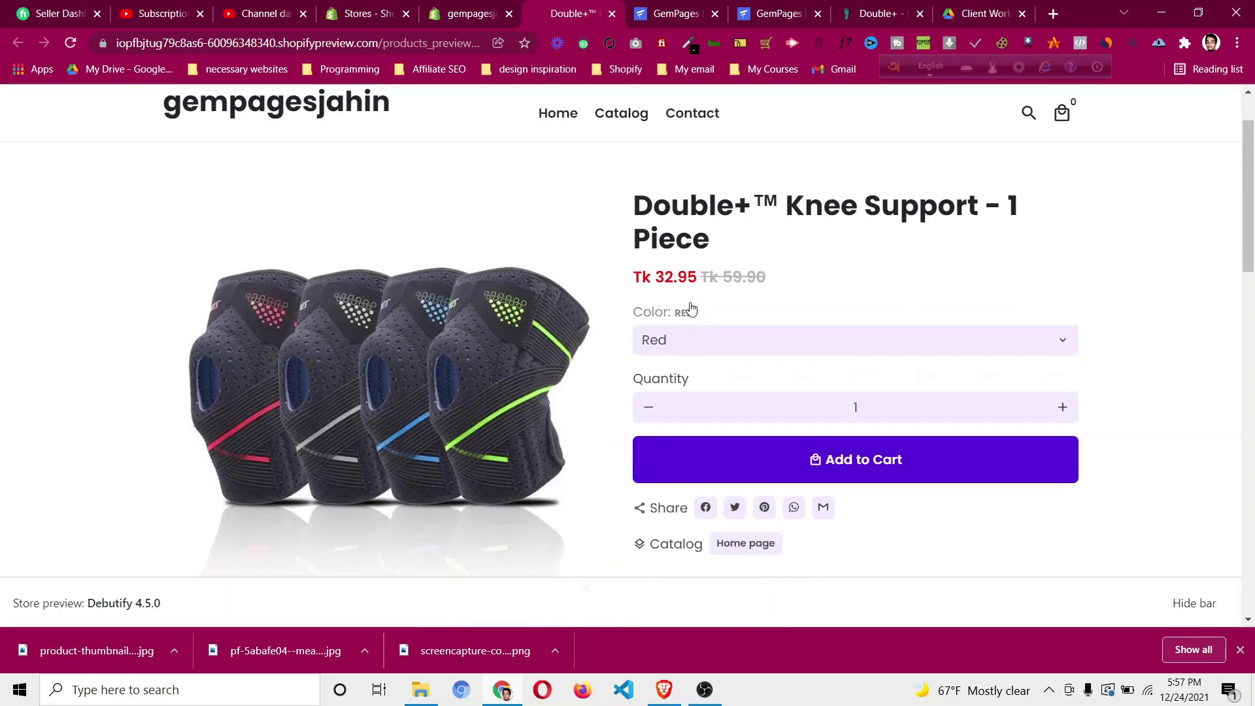
pyautogui.scroll(-1, 698, 286)
pyautogui.scroll(5, 538, 308)
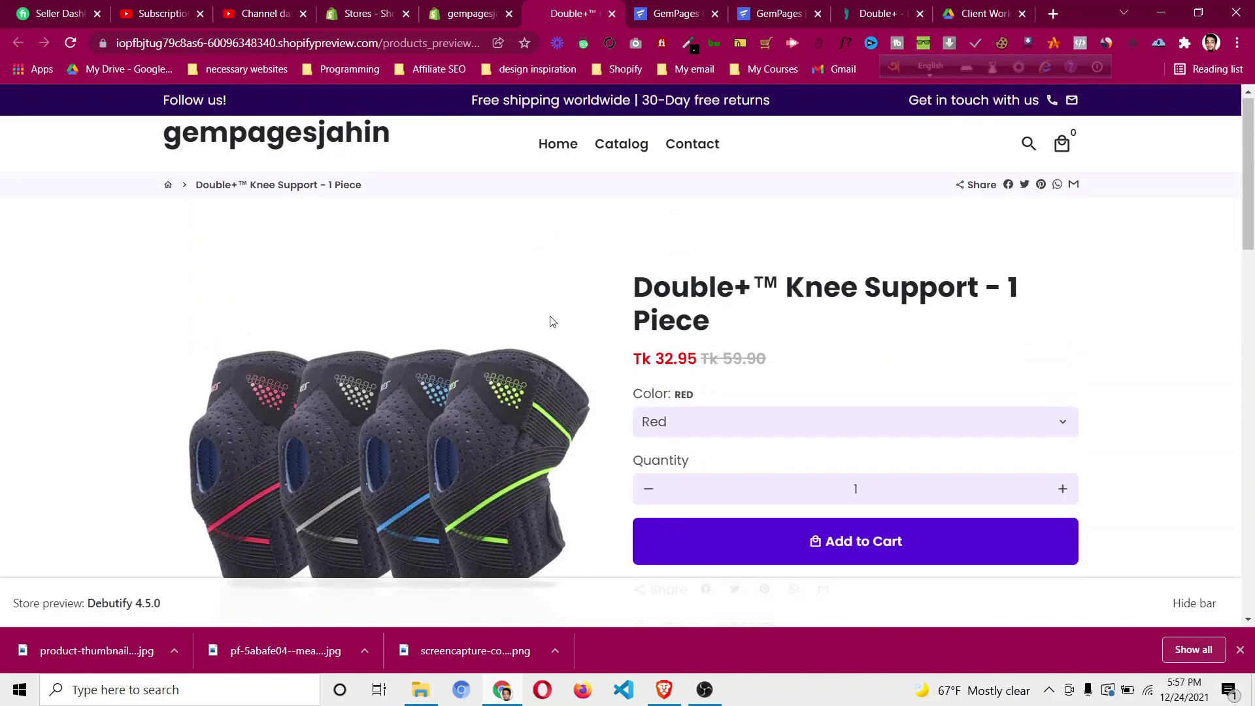
pyautogui.click(670, 425)
pyautogui.click(684, 471)
pyautogui.click(690, 431)
pyautogui.click(696, 487)
pyautogui.click(697, 433)
pyautogui.click(692, 508)
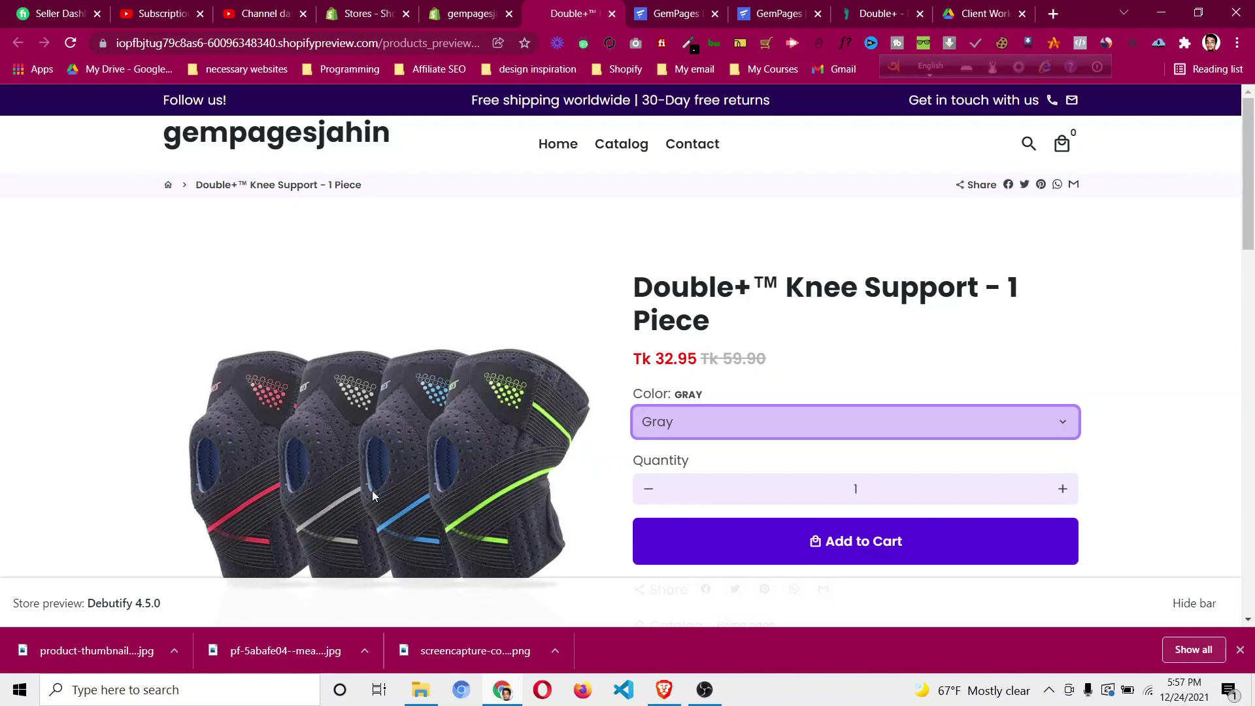
# On the reference page, switch the 1 Piece offer among Red, Blue and Gray to check the image for each color.
pyautogui.click(876, 13)
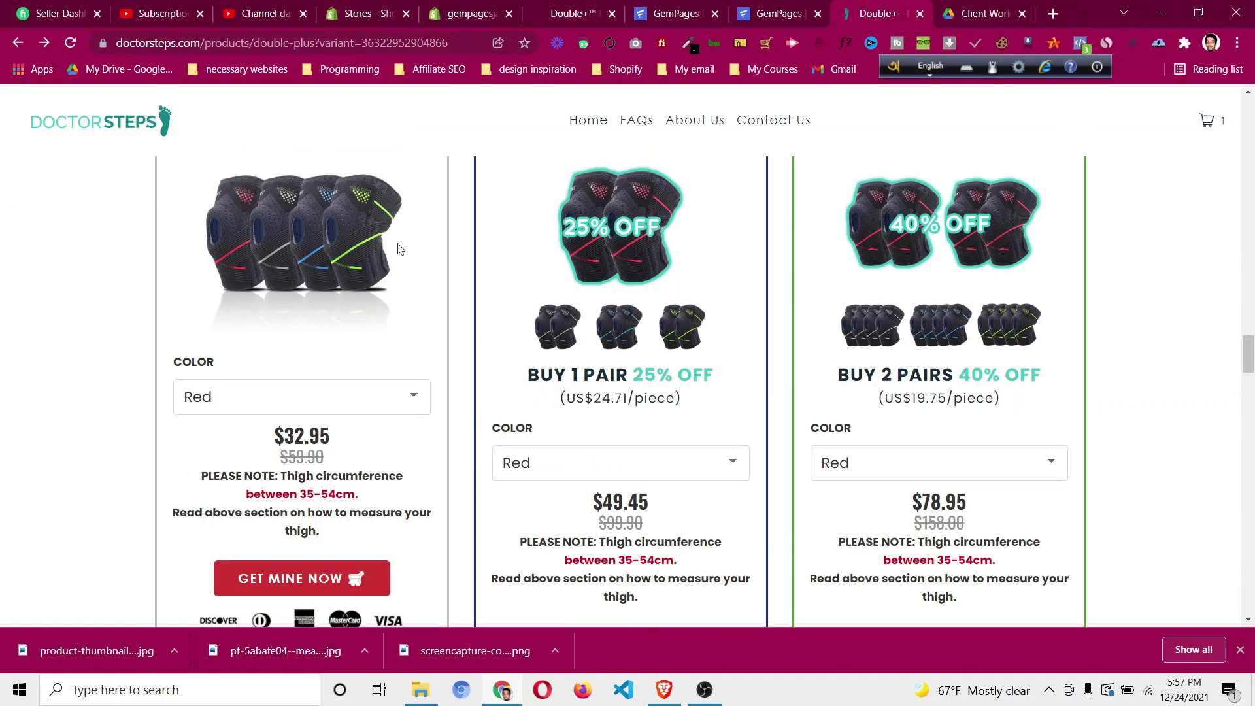
pyautogui.scroll(1, 327, 409)
pyautogui.click(300, 495)
pyautogui.click(249, 530)
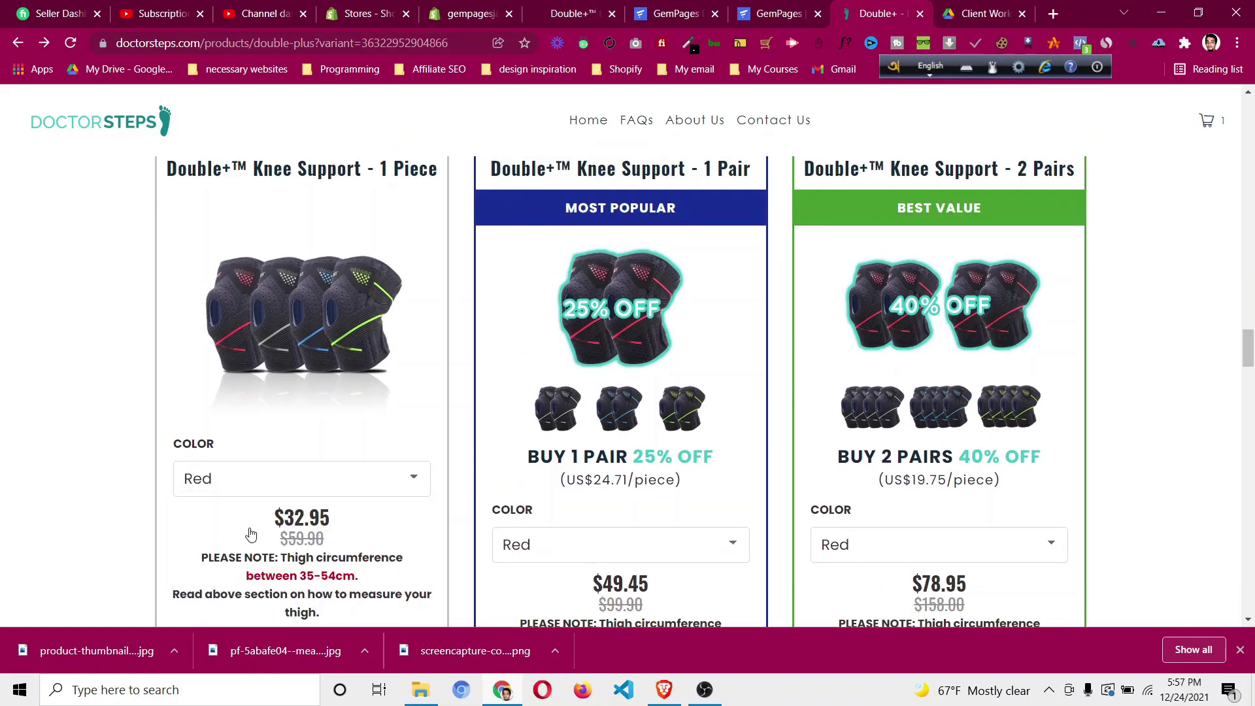
pyautogui.click(324, 489)
pyautogui.click(285, 507)
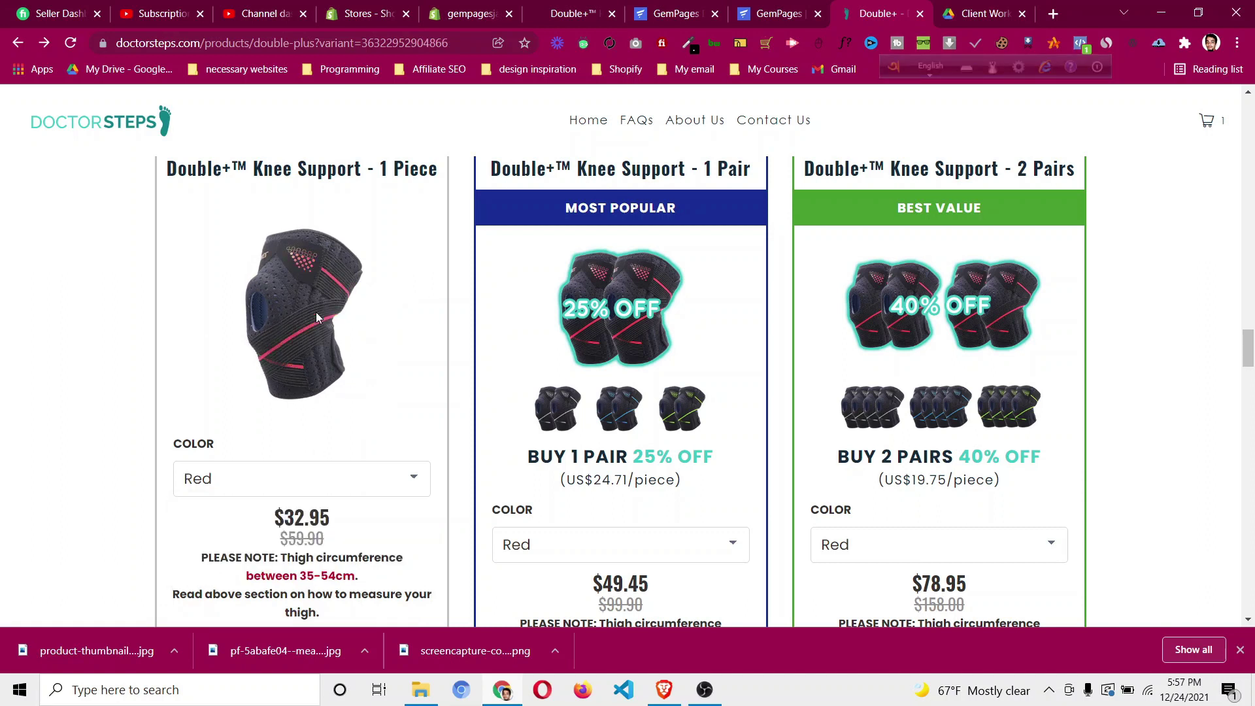
pyautogui.click(320, 481)
pyautogui.click(301, 552)
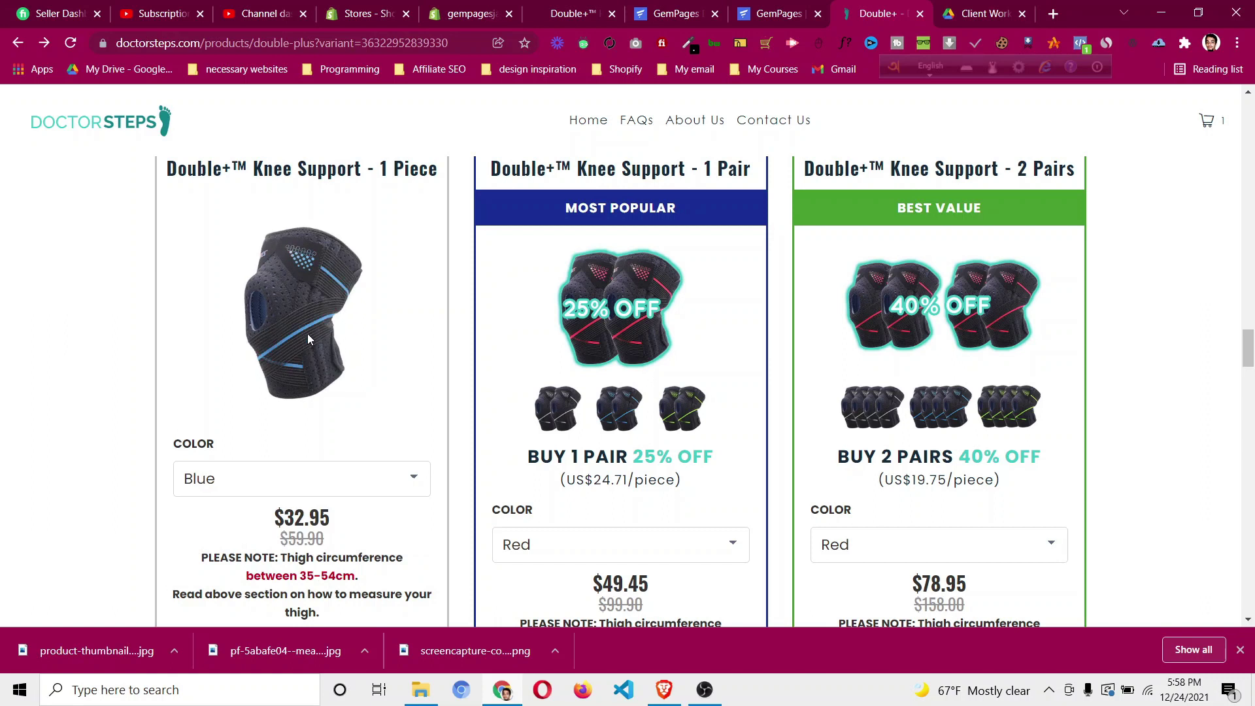
pyautogui.click(318, 489)
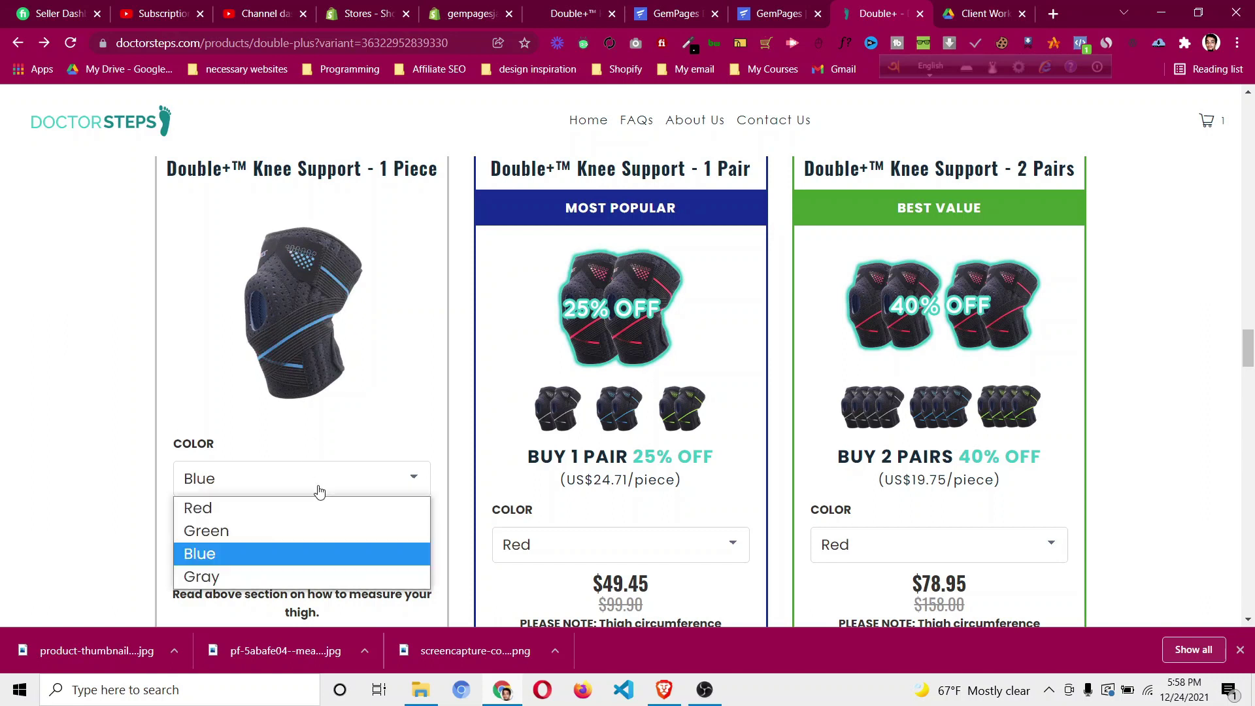
pyautogui.click(302, 575)
# Switch the 1 Pair offer through Green, Blue and Gray to check whether its image follows the color.
pyautogui.click(575, 544)
pyautogui.click(554, 594)
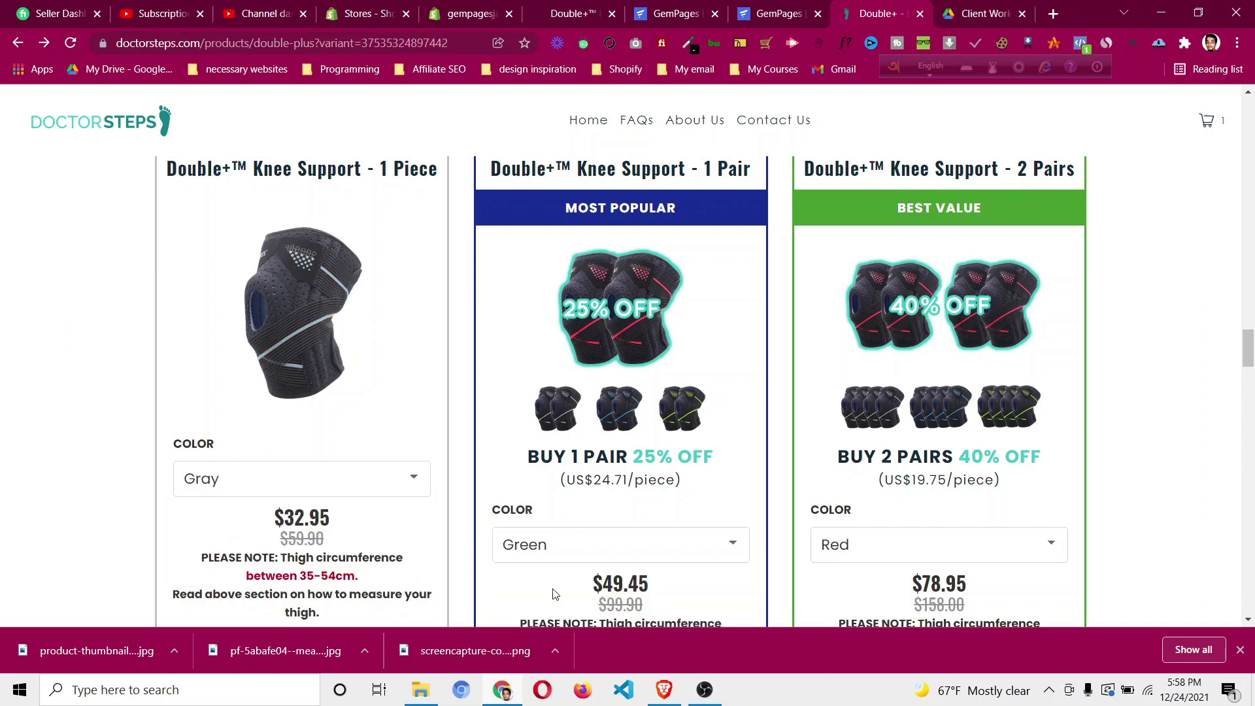
pyautogui.click(566, 559)
pyautogui.click(554, 618)
pyautogui.click(570, 556)
pyautogui.click(563, 642)
# Set the 1 Piece offer's color to Red and save its image to Downloads as a_001.jpg.
pyautogui.click(291, 495)
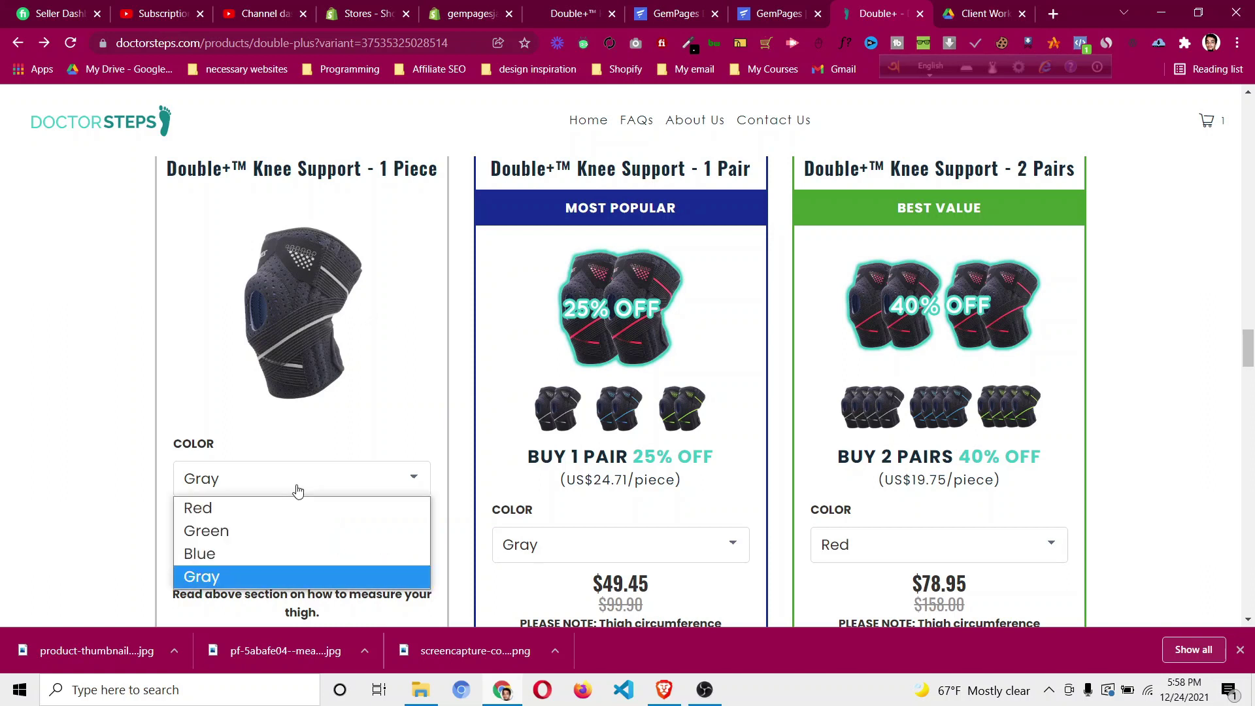
pyautogui.click(283, 507)
pyautogui.rightClick(312, 258)
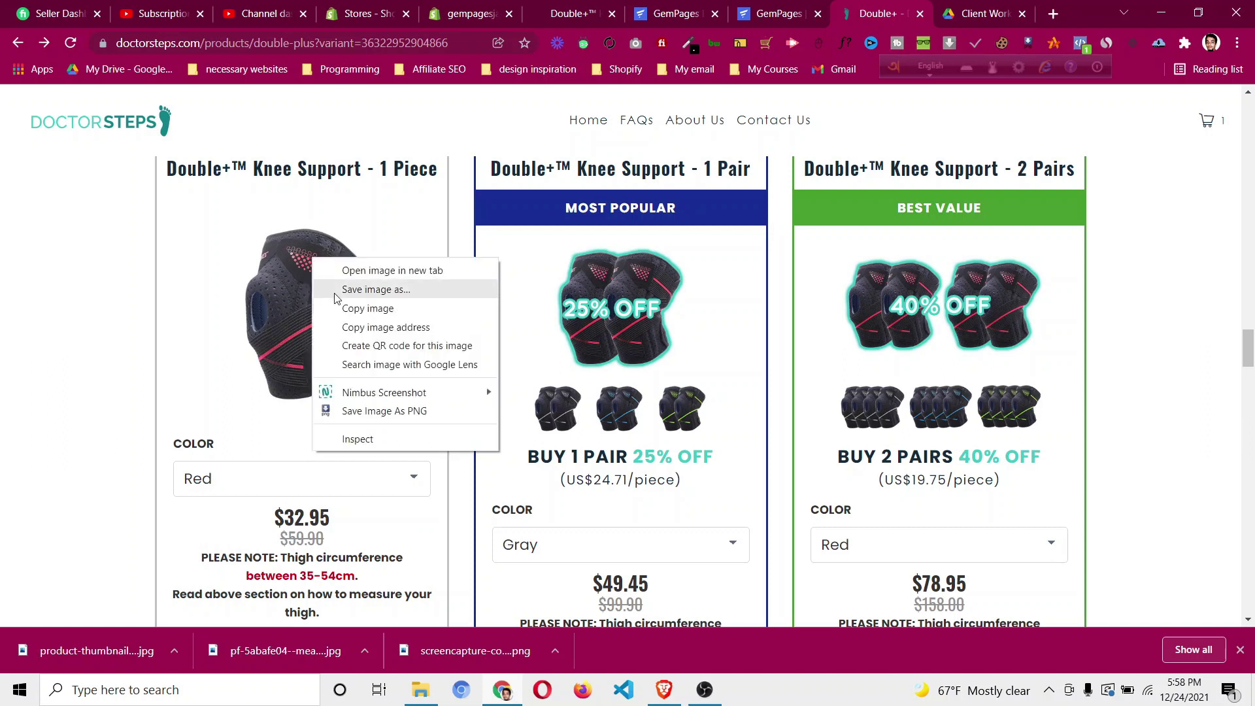
pyautogui.click(338, 289)
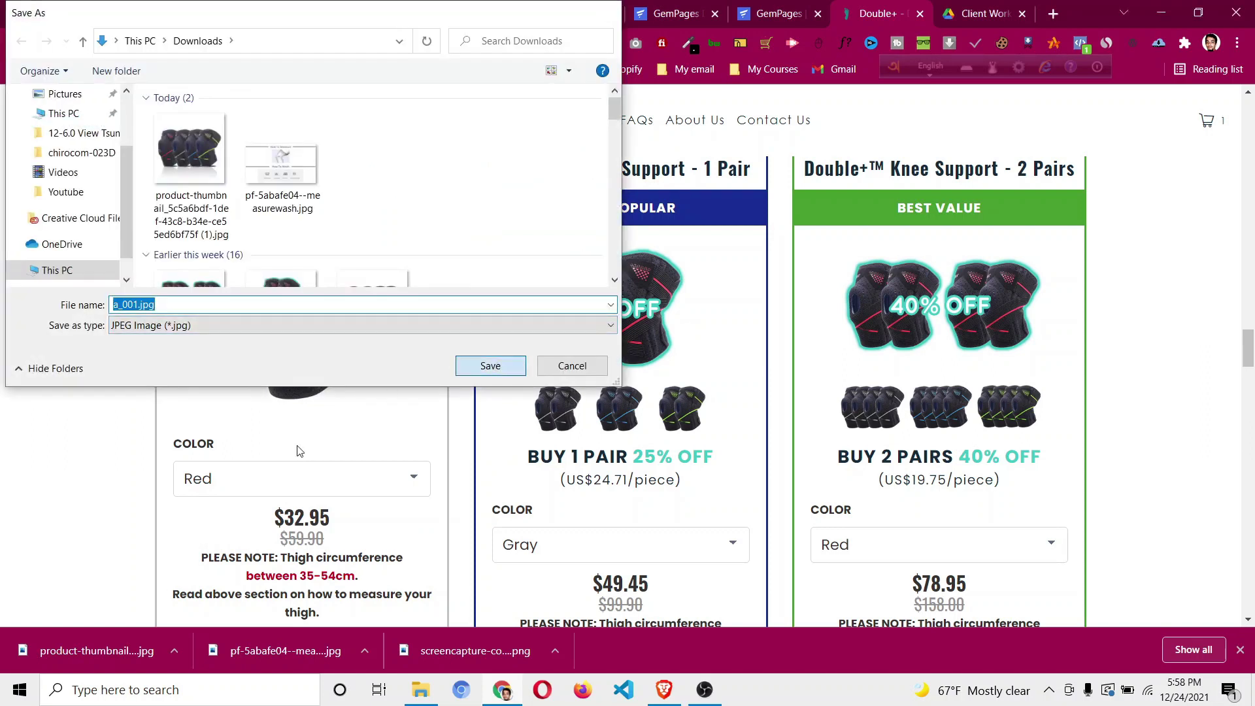
pyautogui.click(490, 366)
# Set the 1 Piece offer's color to Green and save its image to Downloads as a_004.jpg.
pyautogui.click(262, 479)
pyautogui.click(239, 541)
pyautogui.rightClick(303, 316)
pyautogui.click(340, 342)
pyautogui.click(455, 364)
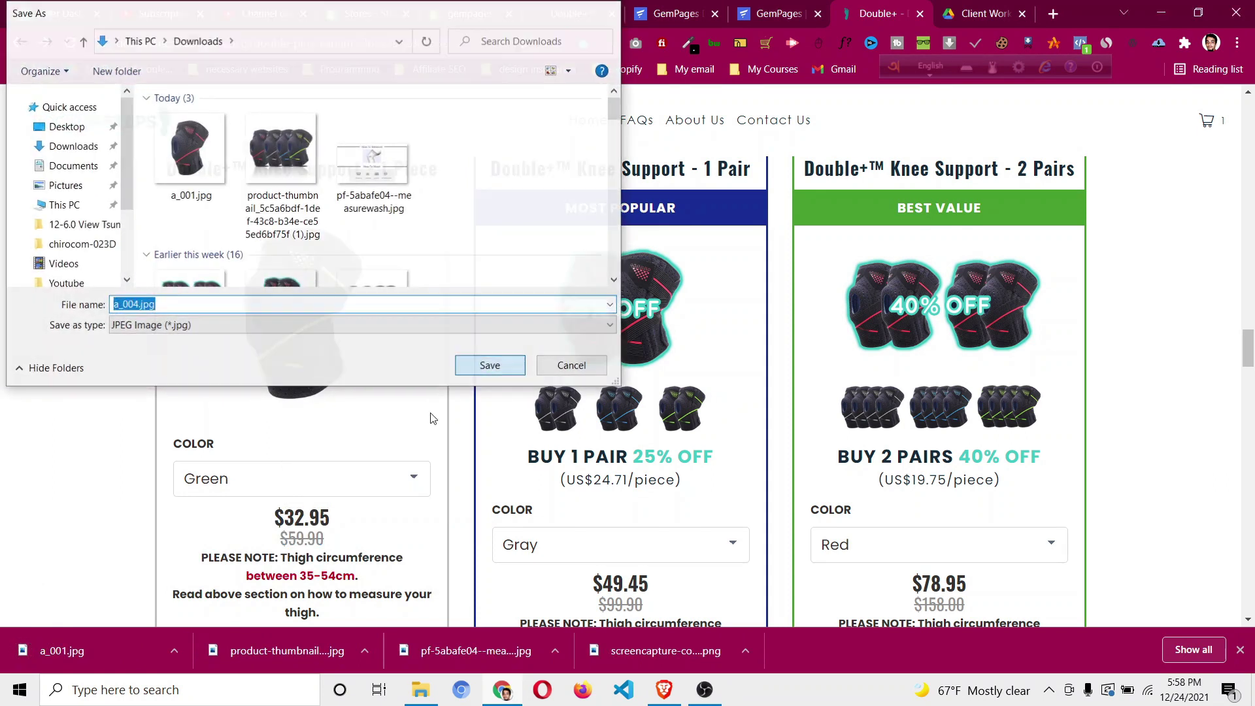
# Set the 1 Piece offer's color to Blue and save its image to Downloads as a_003.jpg.
pyautogui.click(307, 479)
pyautogui.click(304, 550)
pyautogui.rightClick(329, 300)
pyautogui.click(389, 329)
pyautogui.click(522, 367)
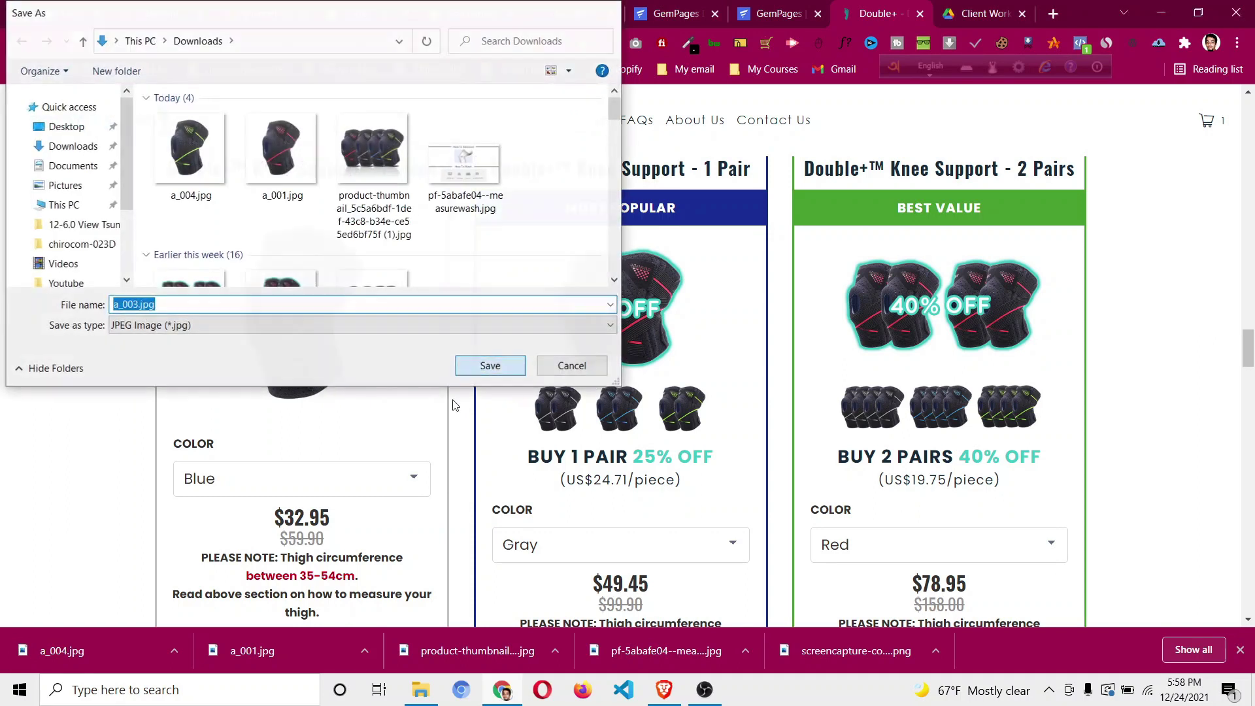
# Set the 1 Piece offer's color to Gray and save its image to Downloads as a_002.jpg.
pyautogui.click(363, 479)
pyautogui.click(332, 579)
pyautogui.rightClick(310, 307)
pyautogui.click(332, 340)
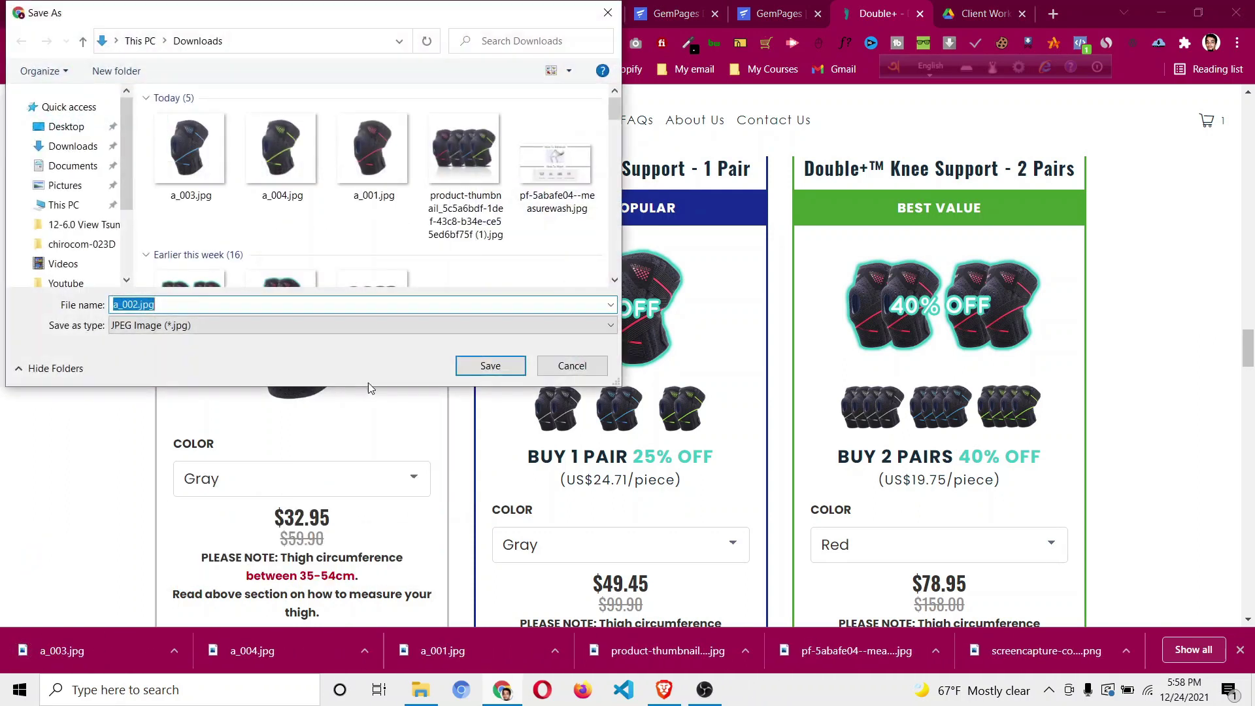
pyautogui.click(491, 364)
# In the Shopify product's variants, upload a_001.jpg from Downloads and assign it as the Red variant's image.
pyautogui.click(466, 16)
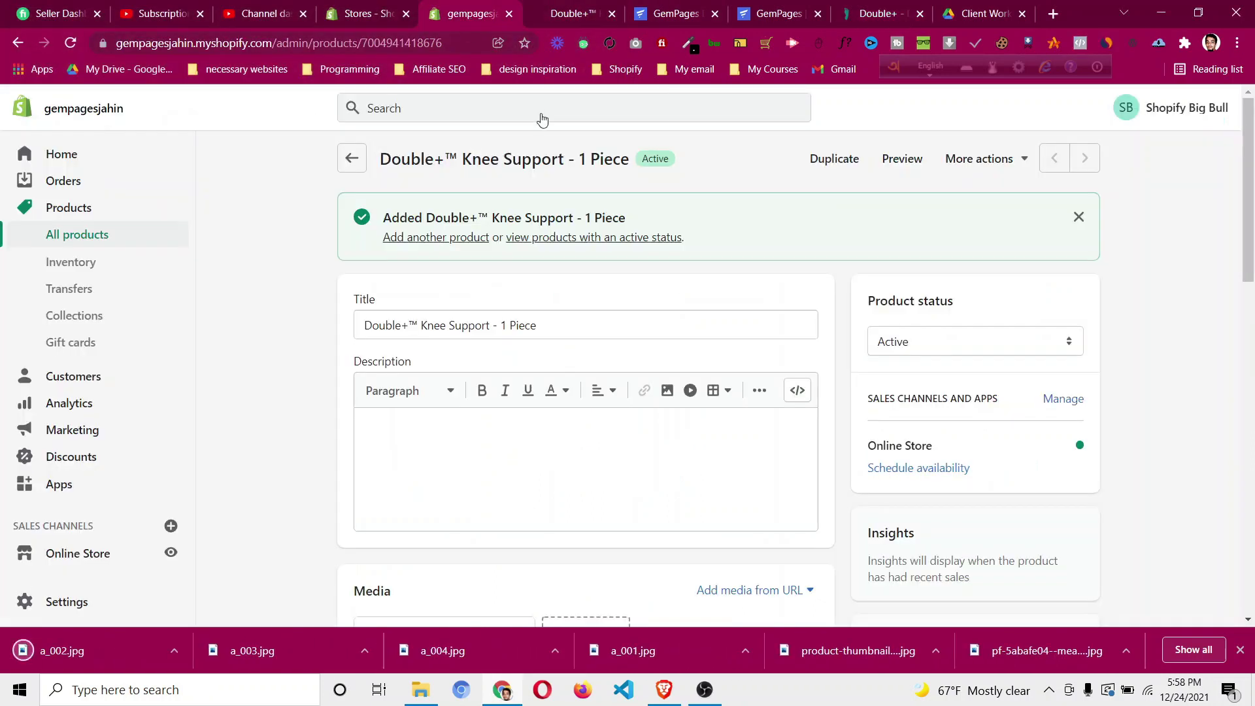
pyautogui.scroll(-6, 278, 346)
pyautogui.scroll(-3, 278, 346)
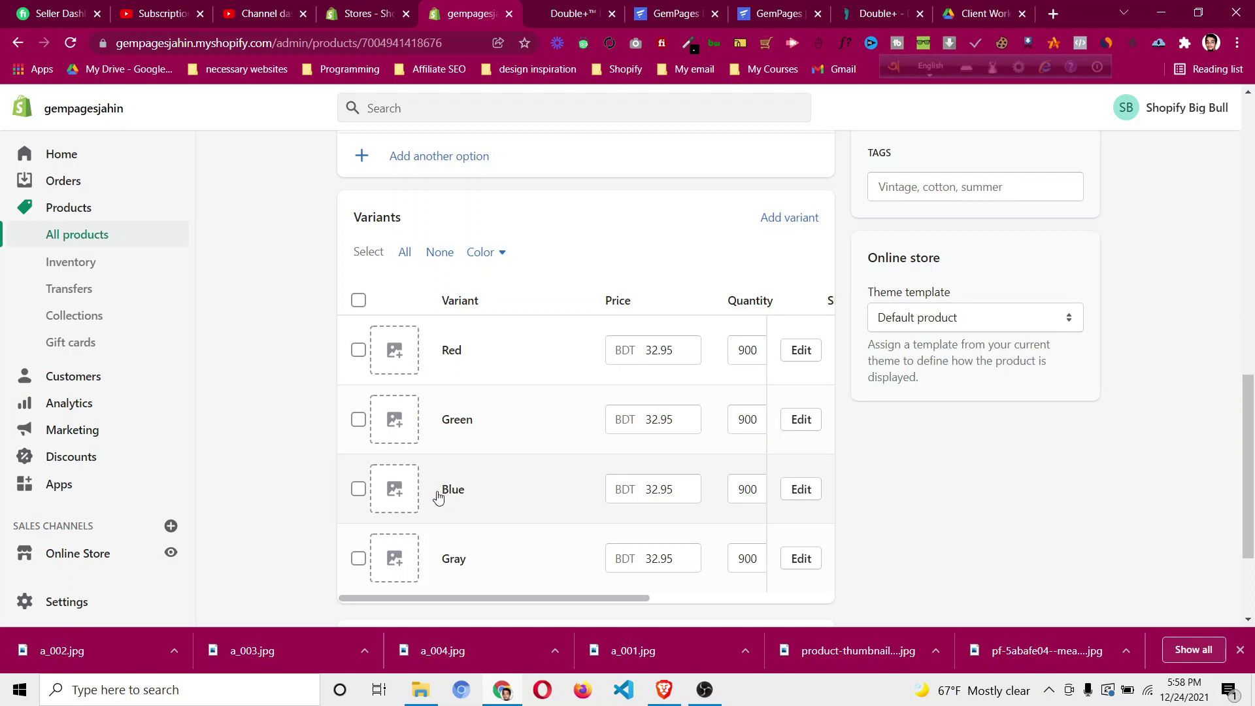
pyautogui.click(395, 353)
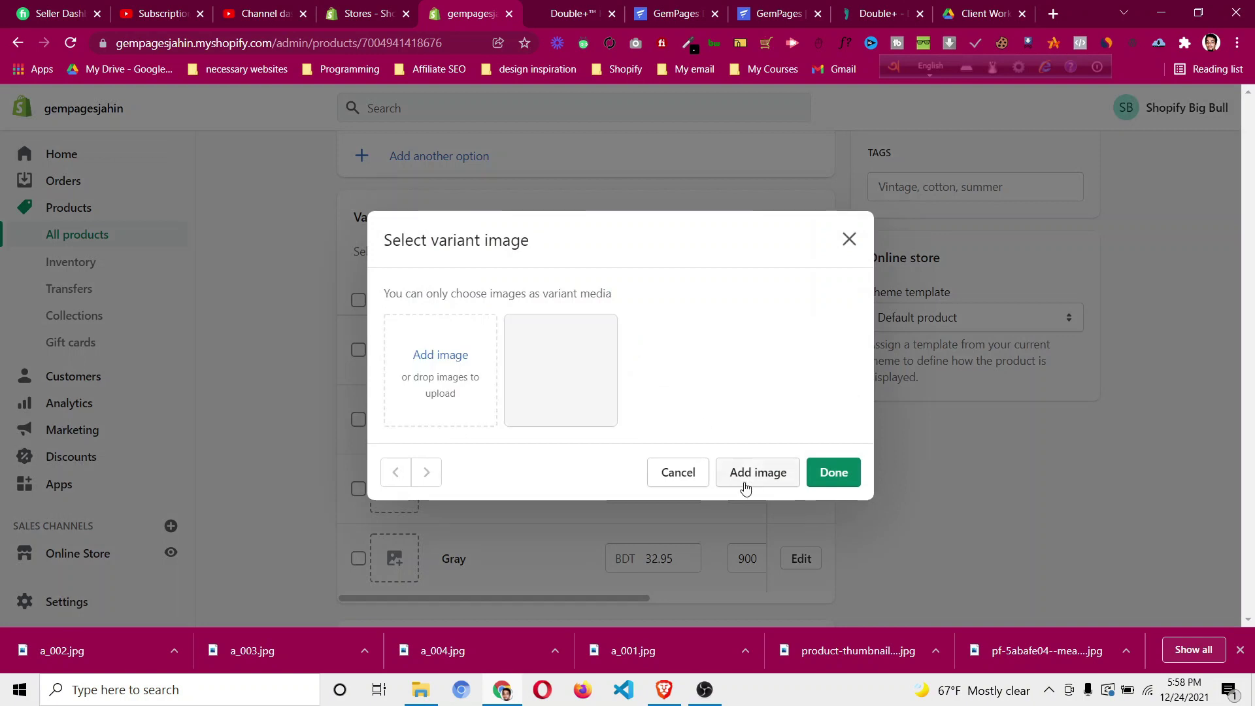
pyautogui.click(443, 404)
pyautogui.click(476, 181)
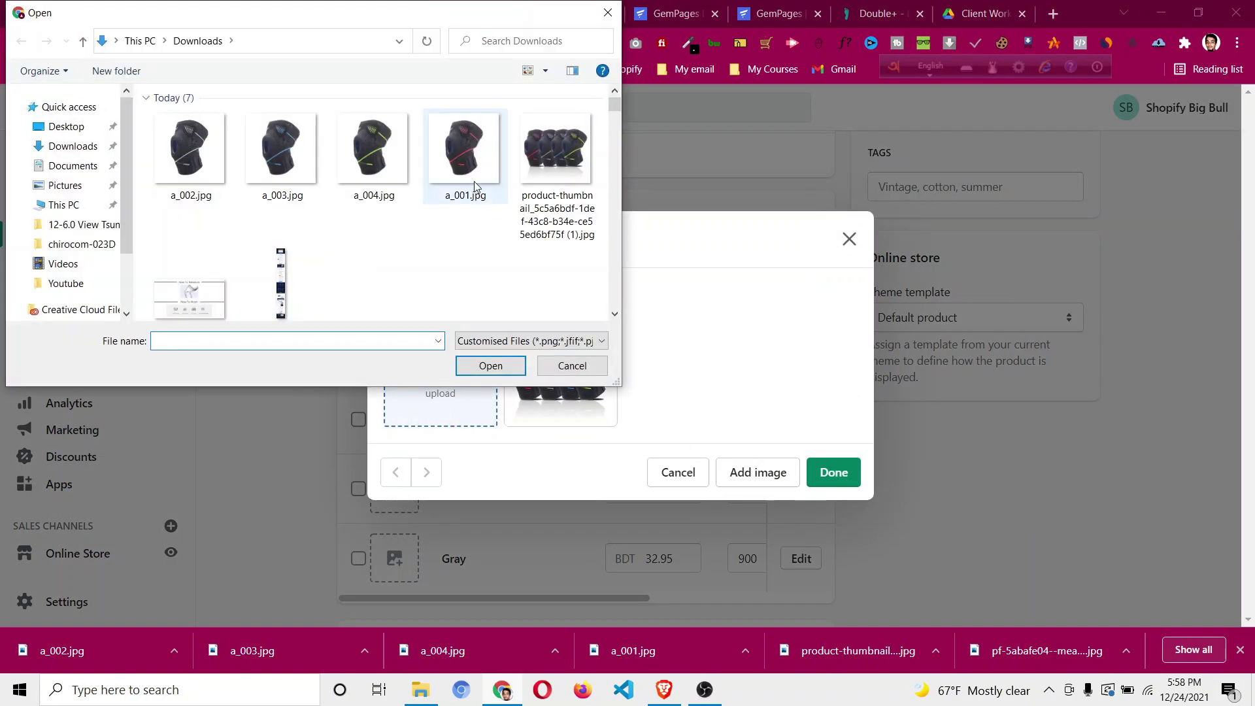
pyautogui.click(482, 367)
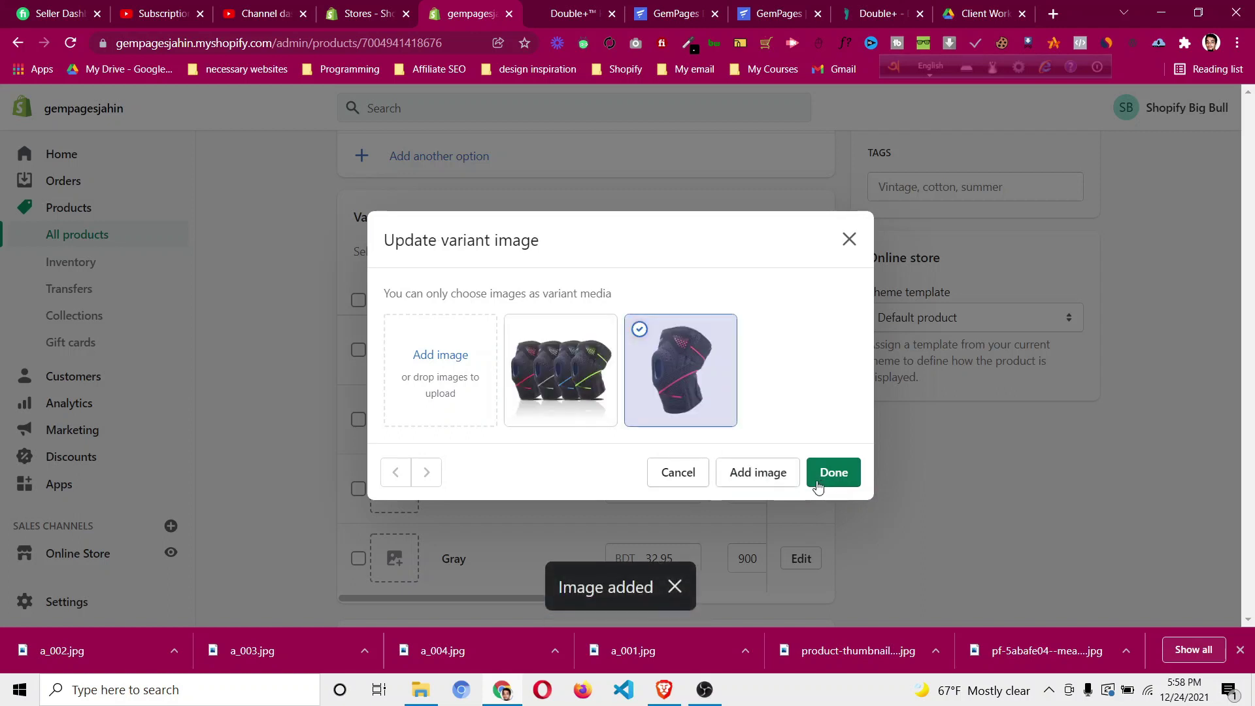
pyautogui.click(825, 487)
# Upload a_004.jpg from Downloads as the Green variant's image.
pyautogui.click(393, 422)
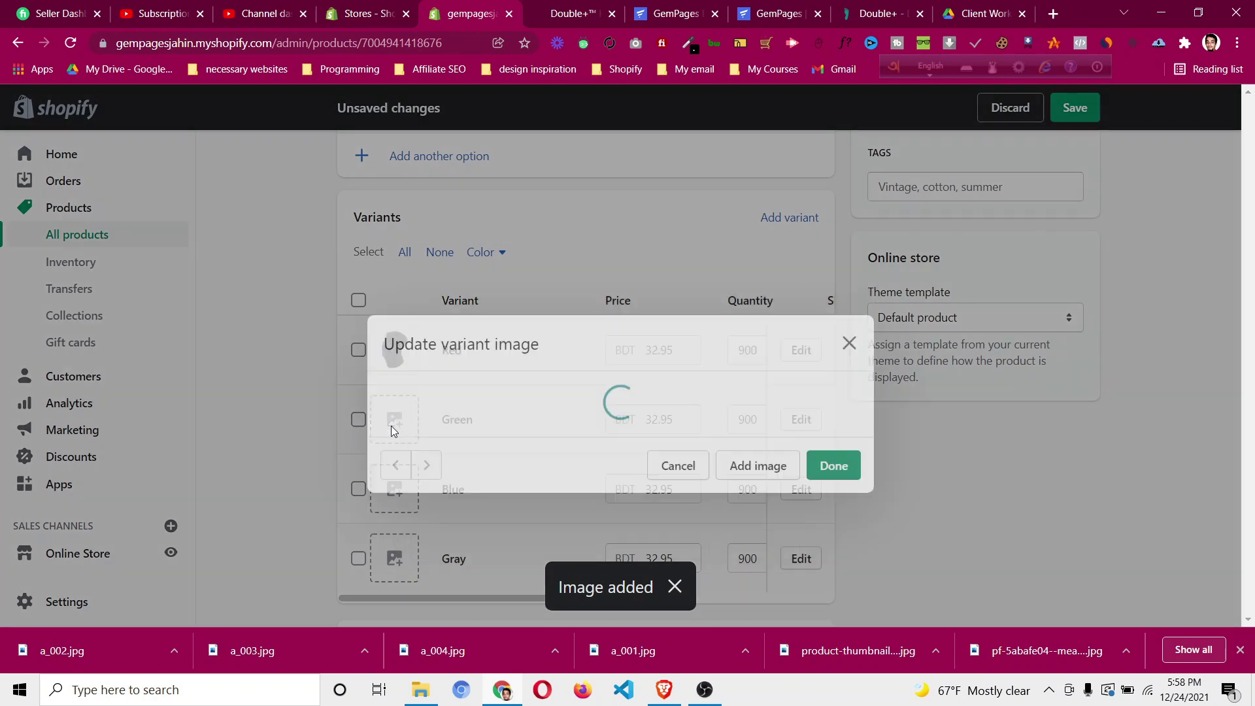
pyautogui.click(482, 364)
pyautogui.click(369, 163)
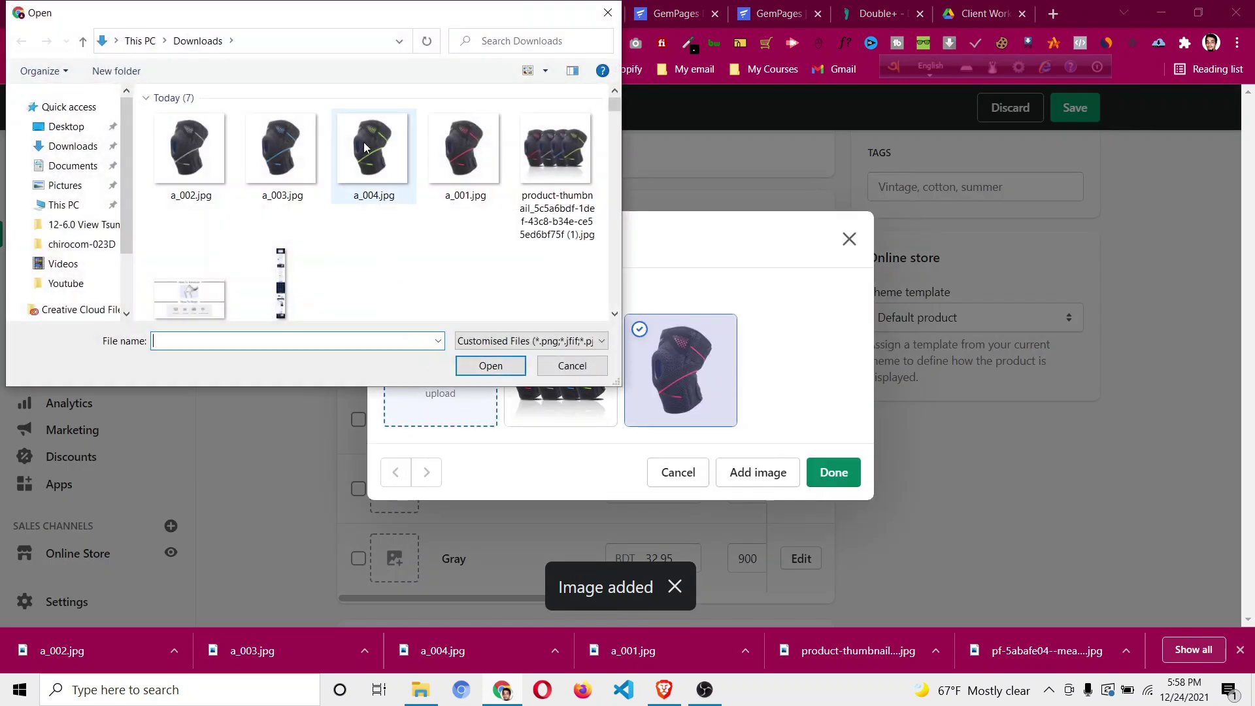
pyautogui.click(513, 372)
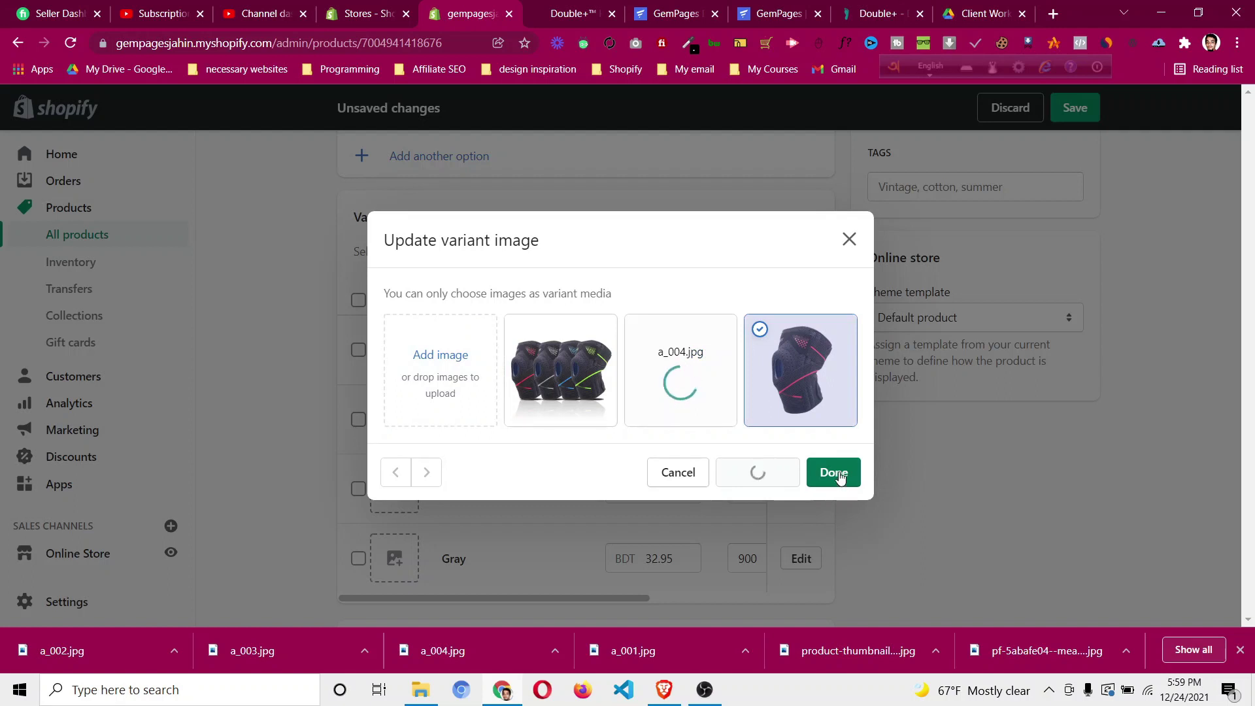
pyautogui.click(841, 476)
# Upload a_003.jpg from Downloads as the Blue variant's image.
pyautogui.click(395, 495)
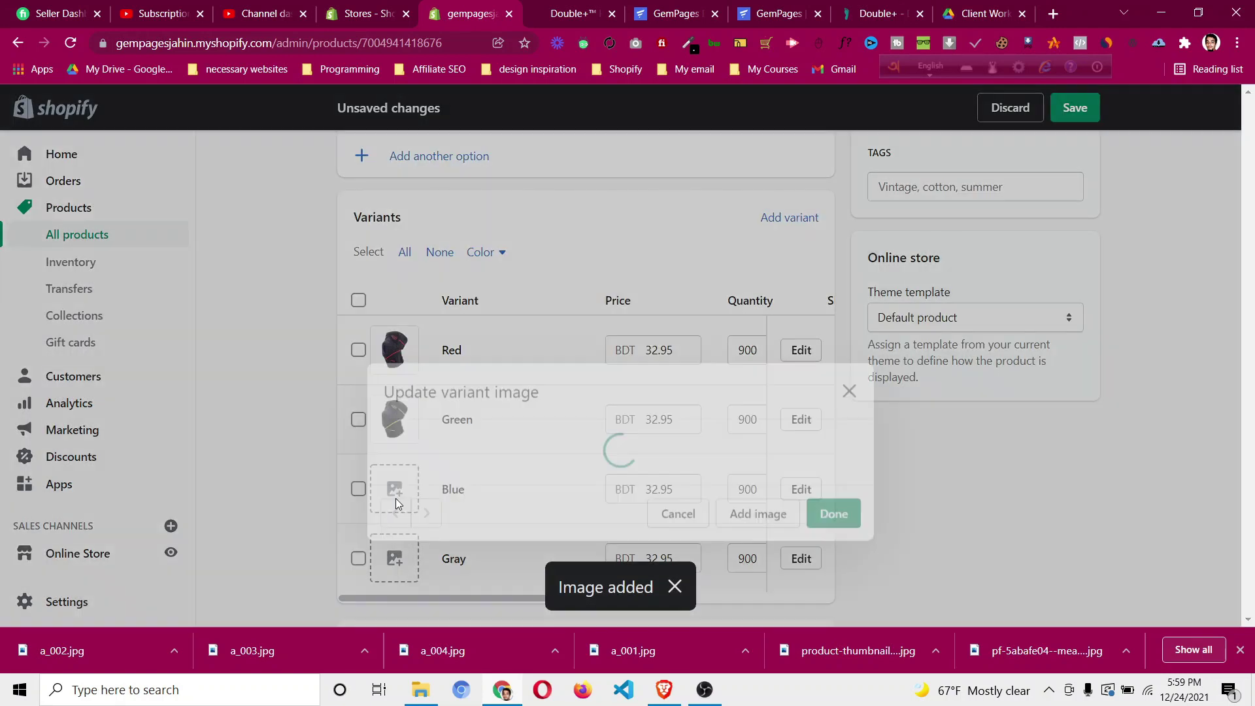
pyautogui.click(391, 379)
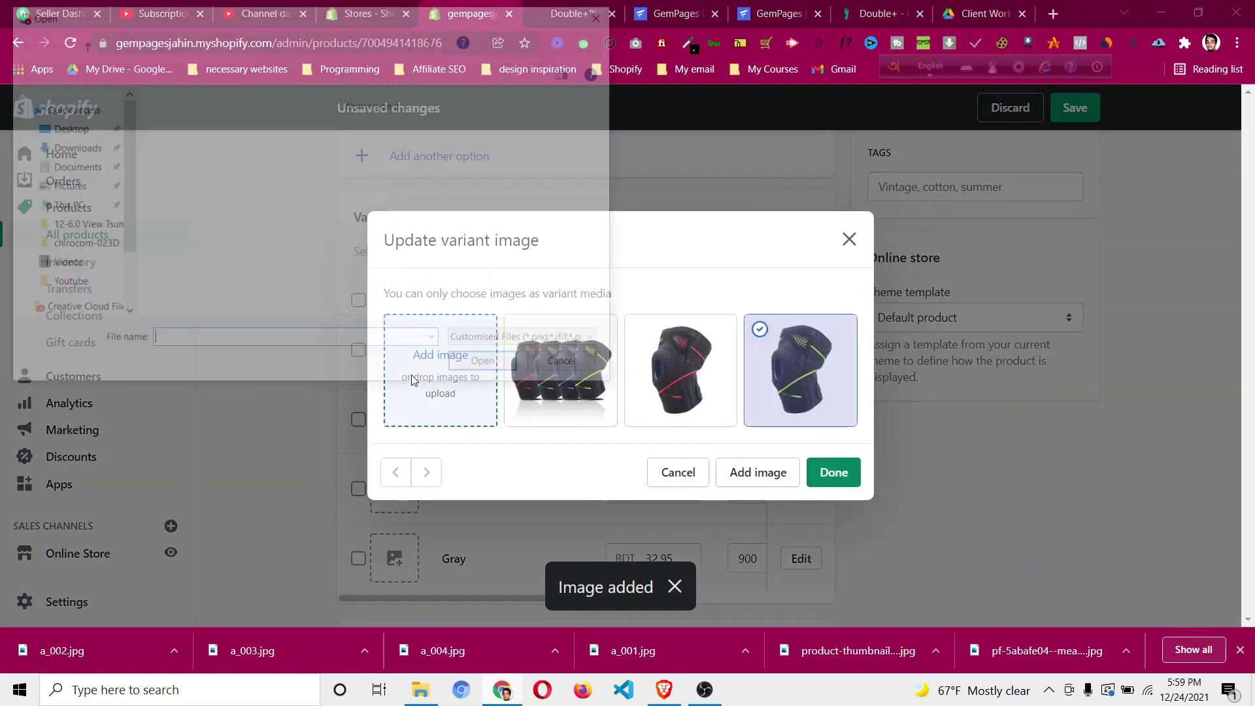
pyautogui.click(281, 150)
pyautogui.click(491, 366)
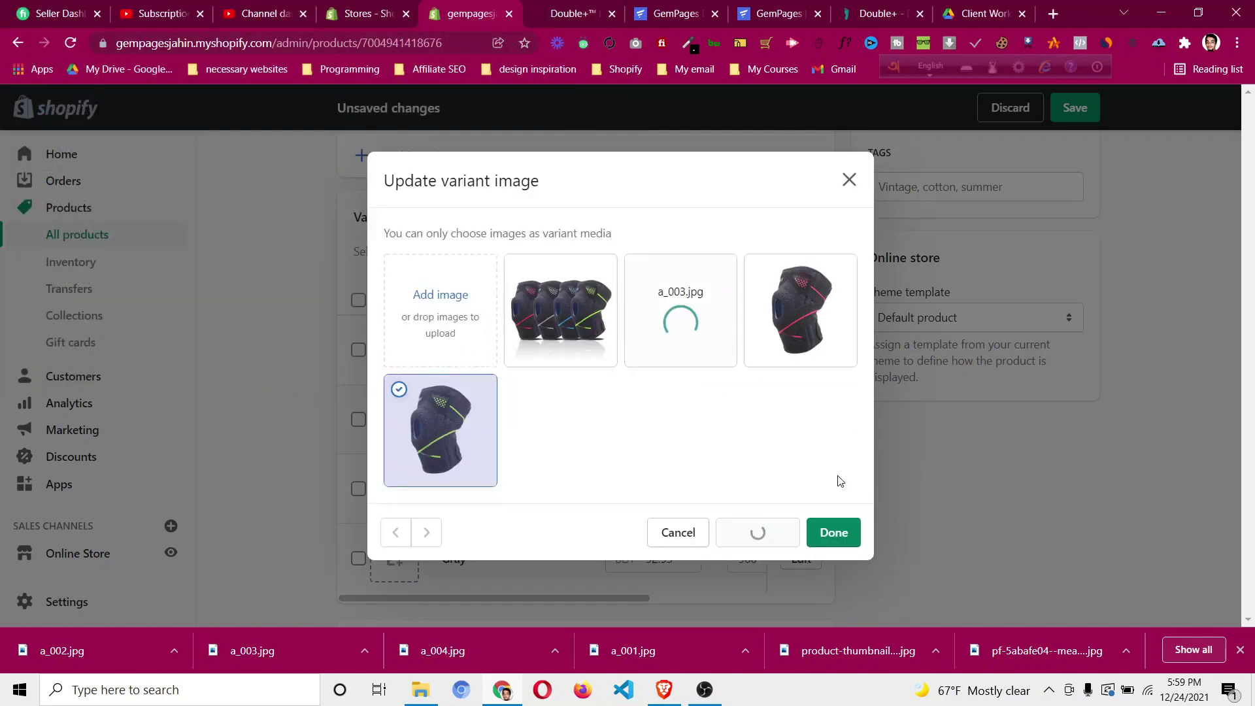
pyautogui.click(830, 529)
# Upload a_002.jpg from Downloads as the Gray variant's image and save the product.
pyautogui.click(395, 556)
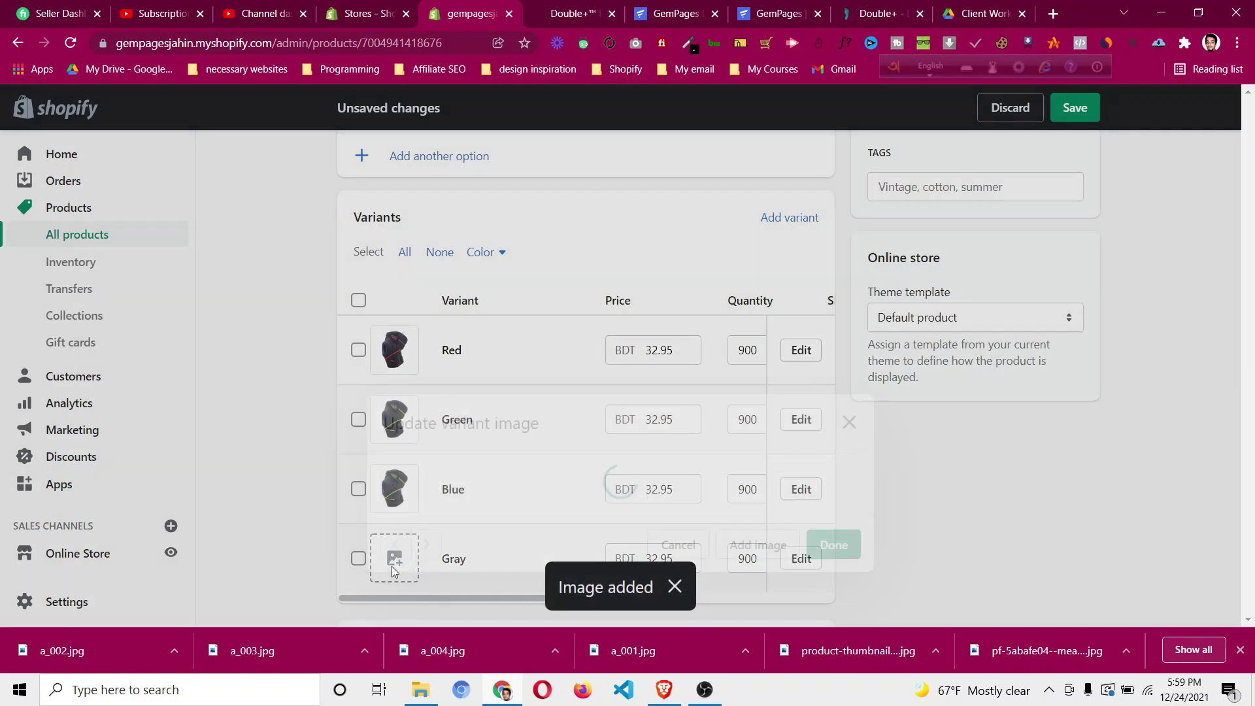
pyautogui.click(416, 295)
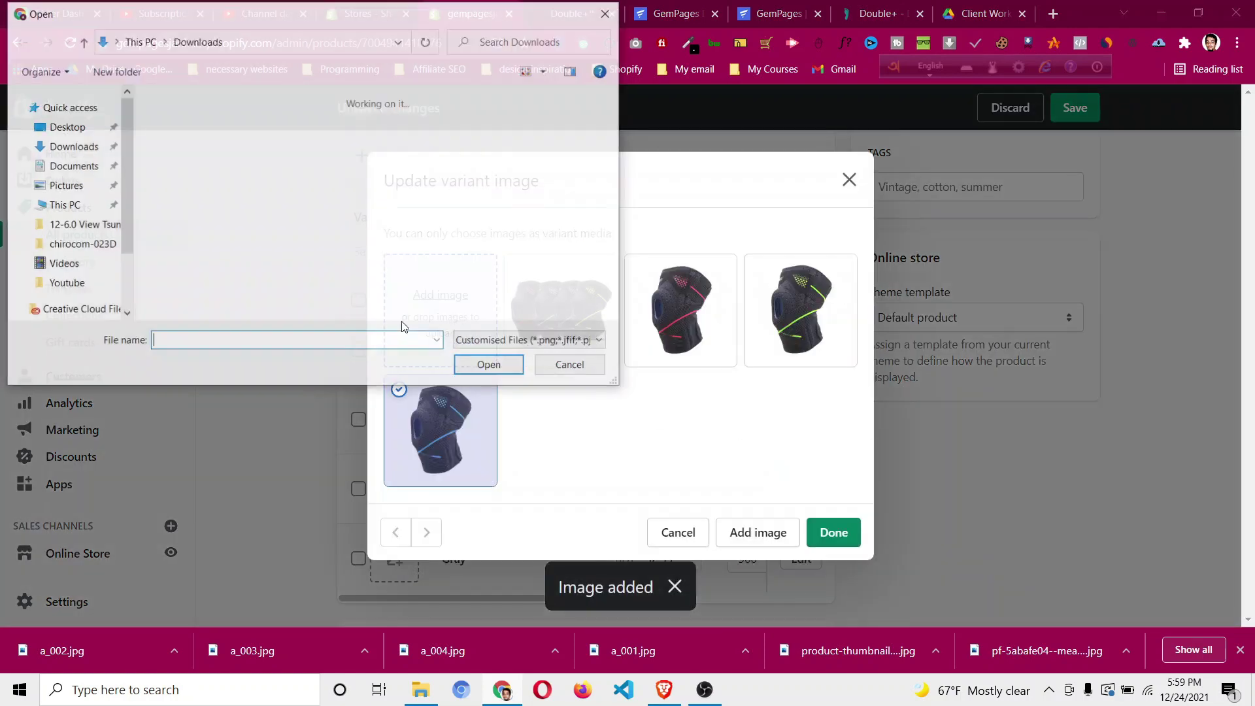
pyautogui.click(190, 154)
pyautogui.click(497, 361)
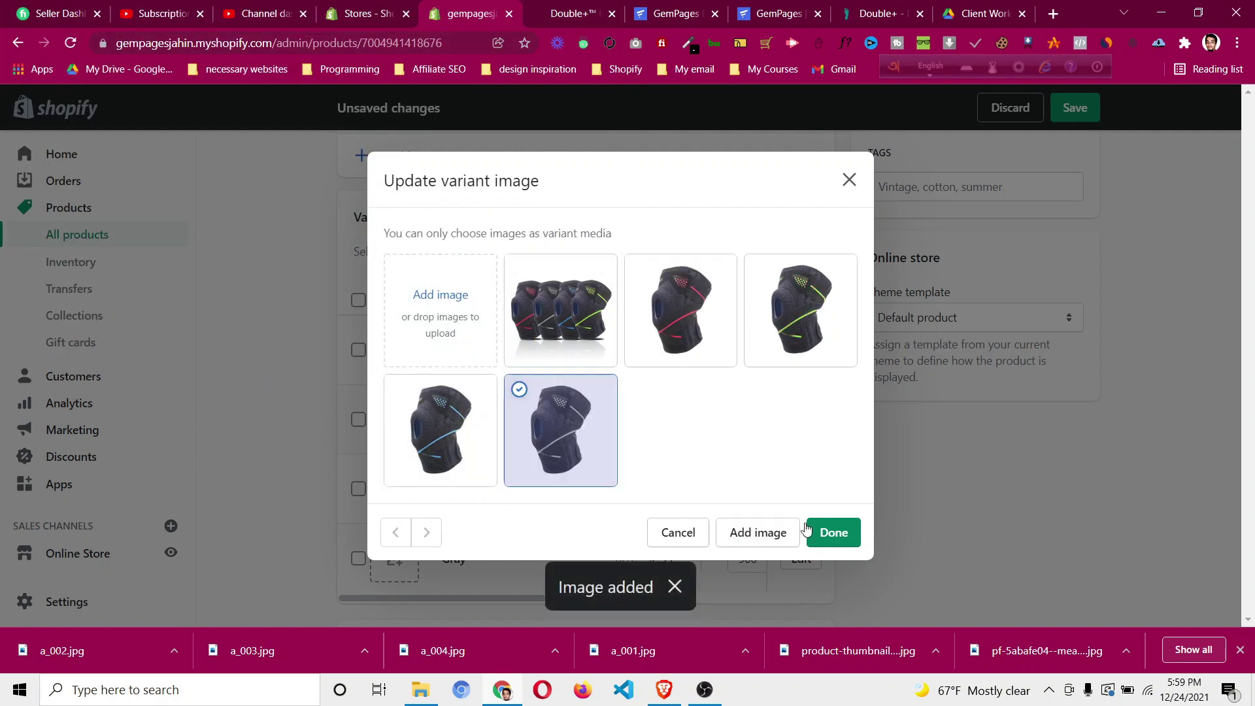
pyautogui.click(830, 532)
pyautogui.click(1076, 123)
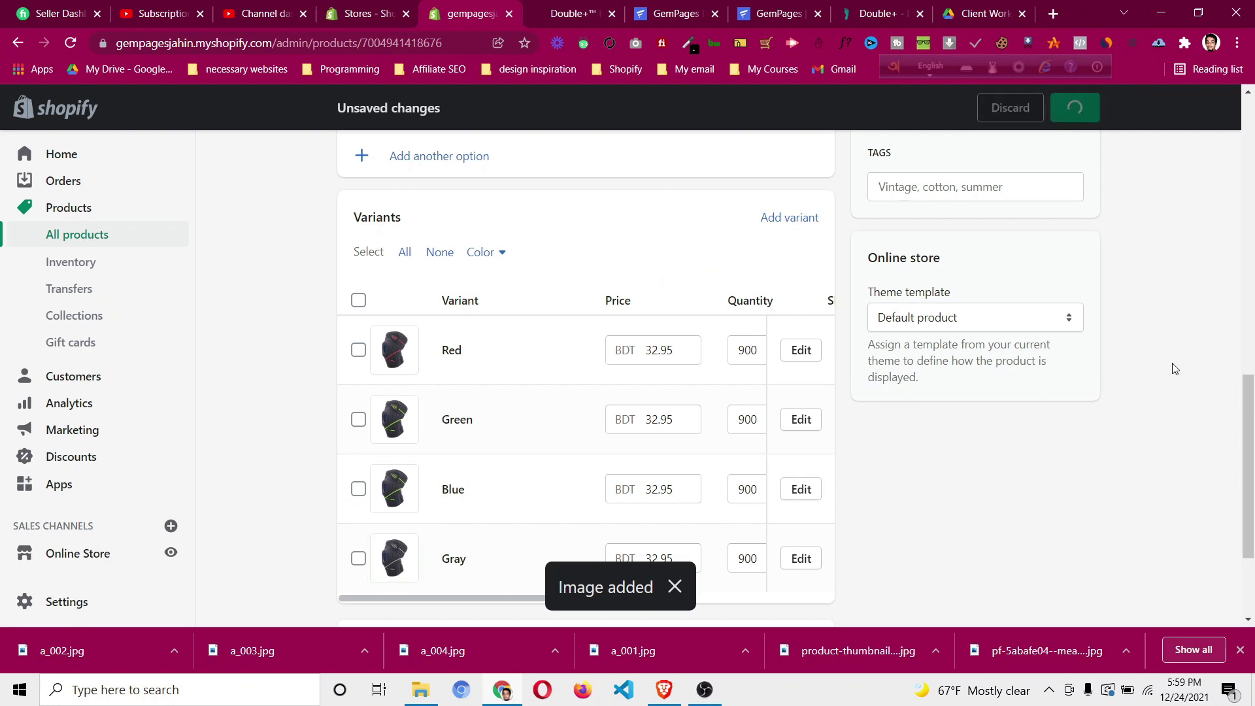
# Preview the 1 Piece product in the store and switch its color through Green, Blue and Gray to check the variant images.
pyautogui.moveTo(1250, 423); pyautogui.dragTo(1254, 157)
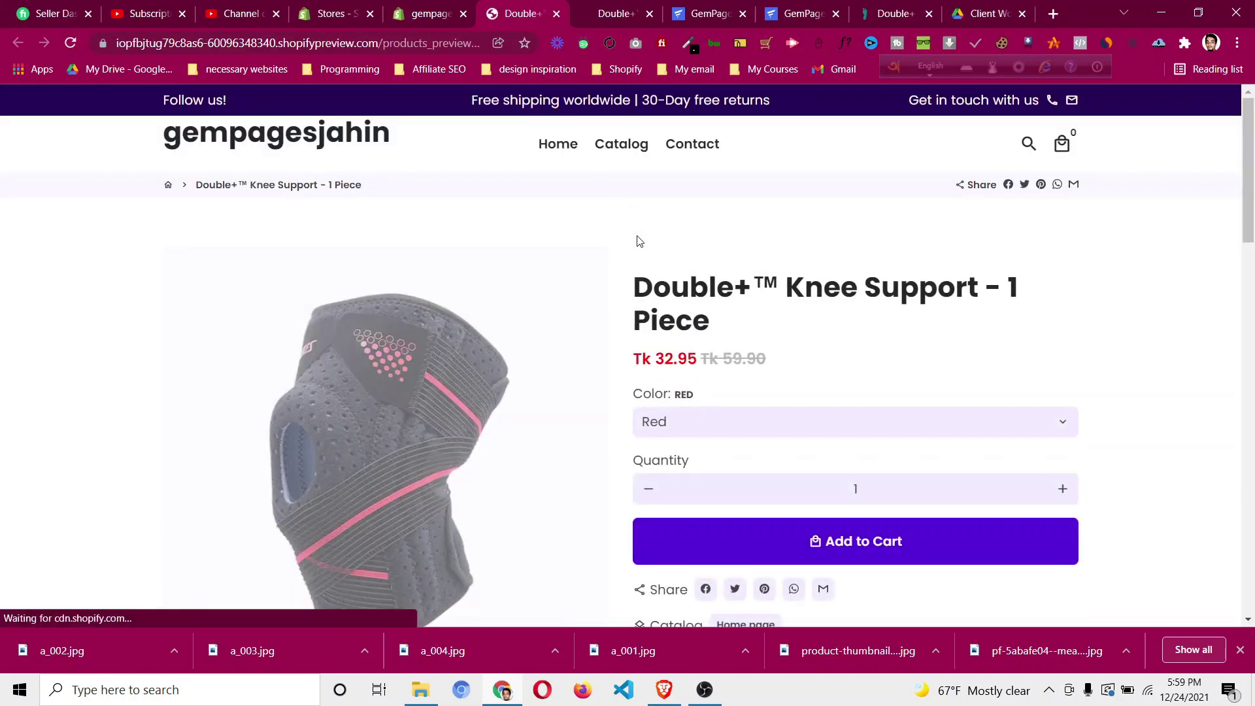
pyautogui.scroll(-2, 726, 392)
pyautogui.click(716, 318)
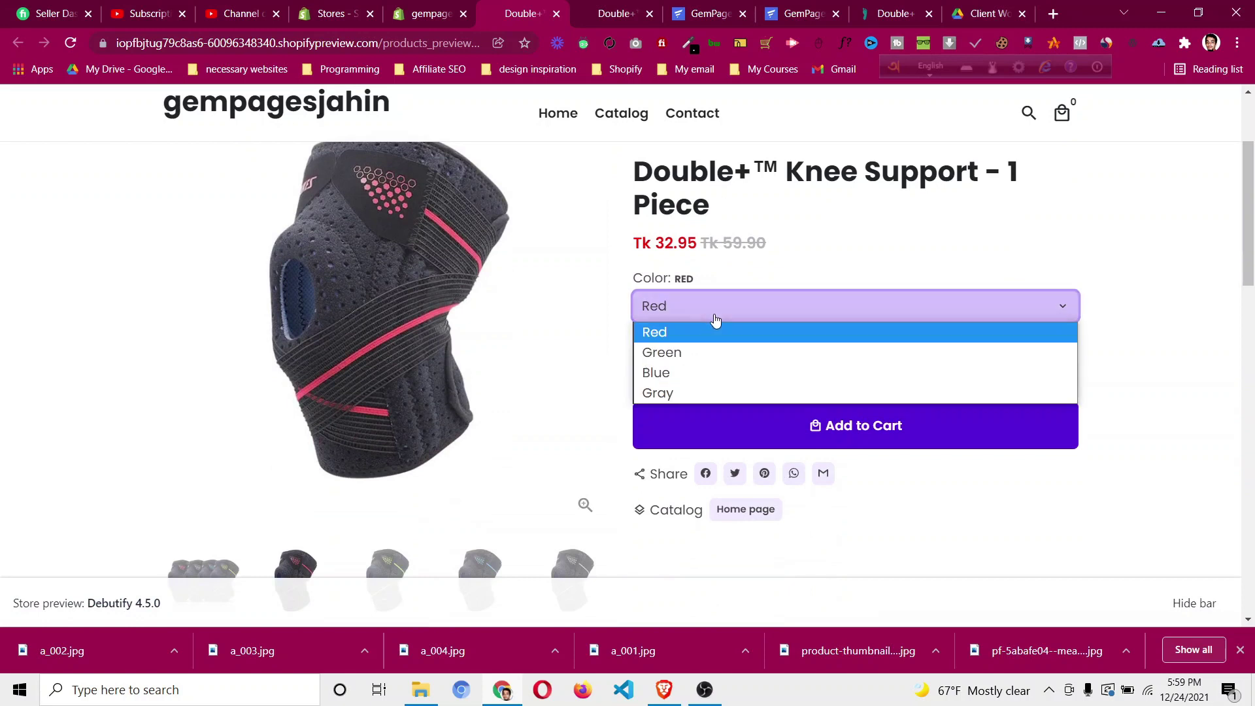
pyautogui.click(695, 359)
pyautogui.click(693, 317)
pyautogui.click(695, 372)
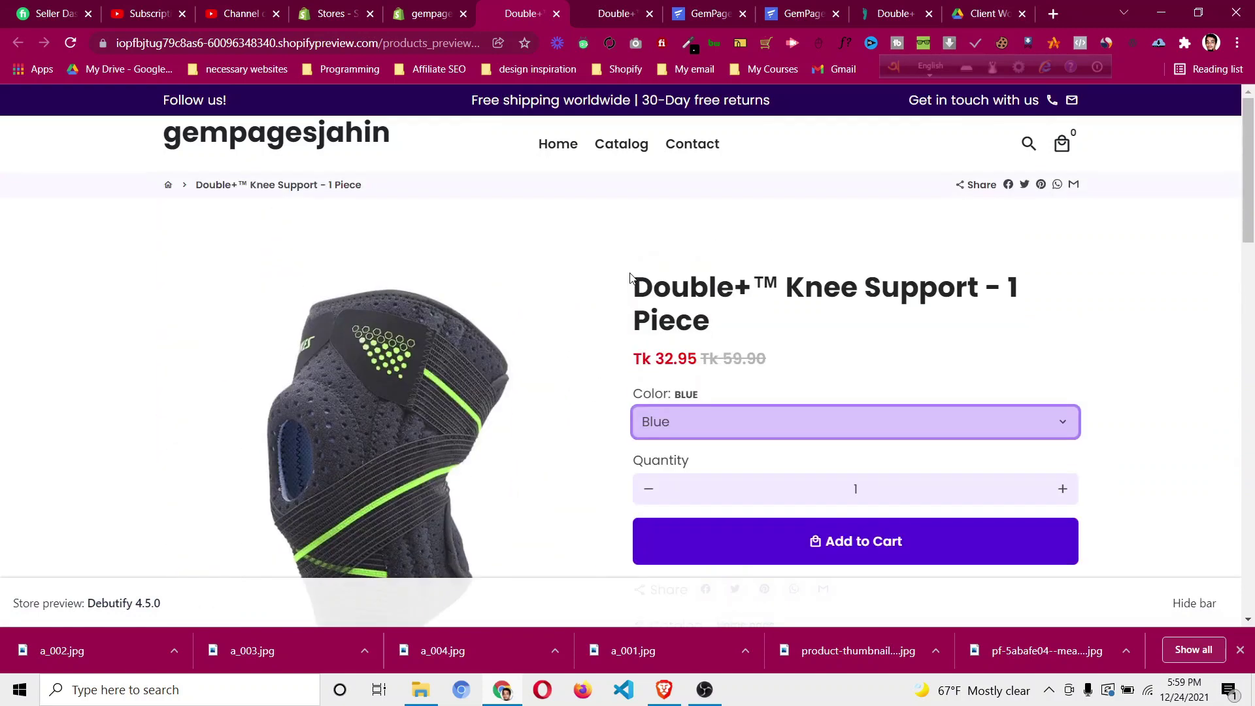
pyautogui.click(687, 422)
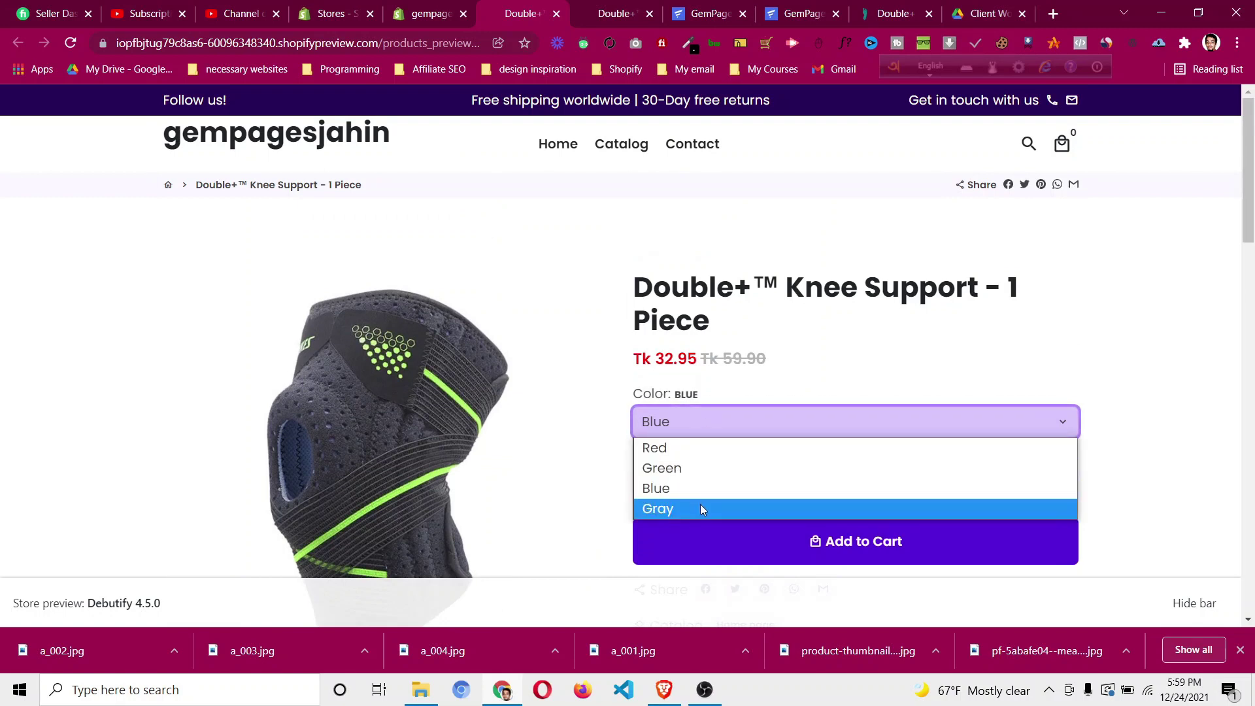
pyautogui.click(700, 507)
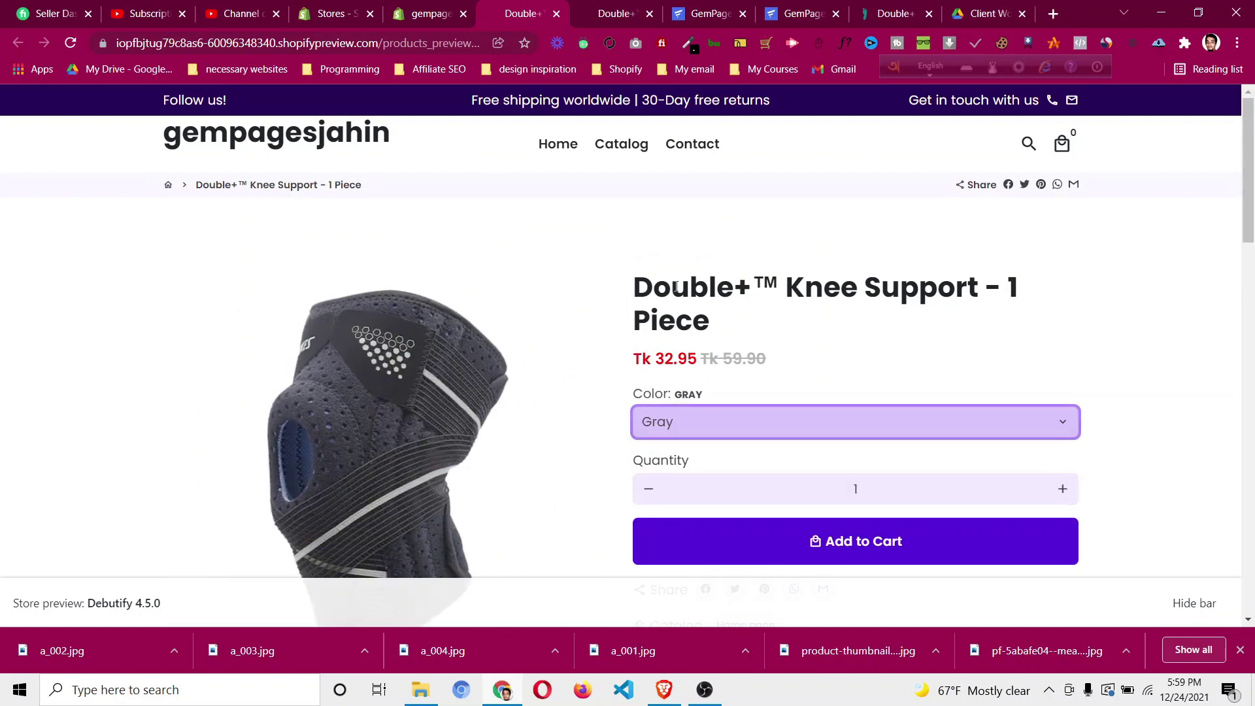
# Compare the 1 Piece, 1 Pair and 2 Pairs offers on the Doctor Steps page, examining their titles, images, colors and prices.
pyautogui.click(444, 16)
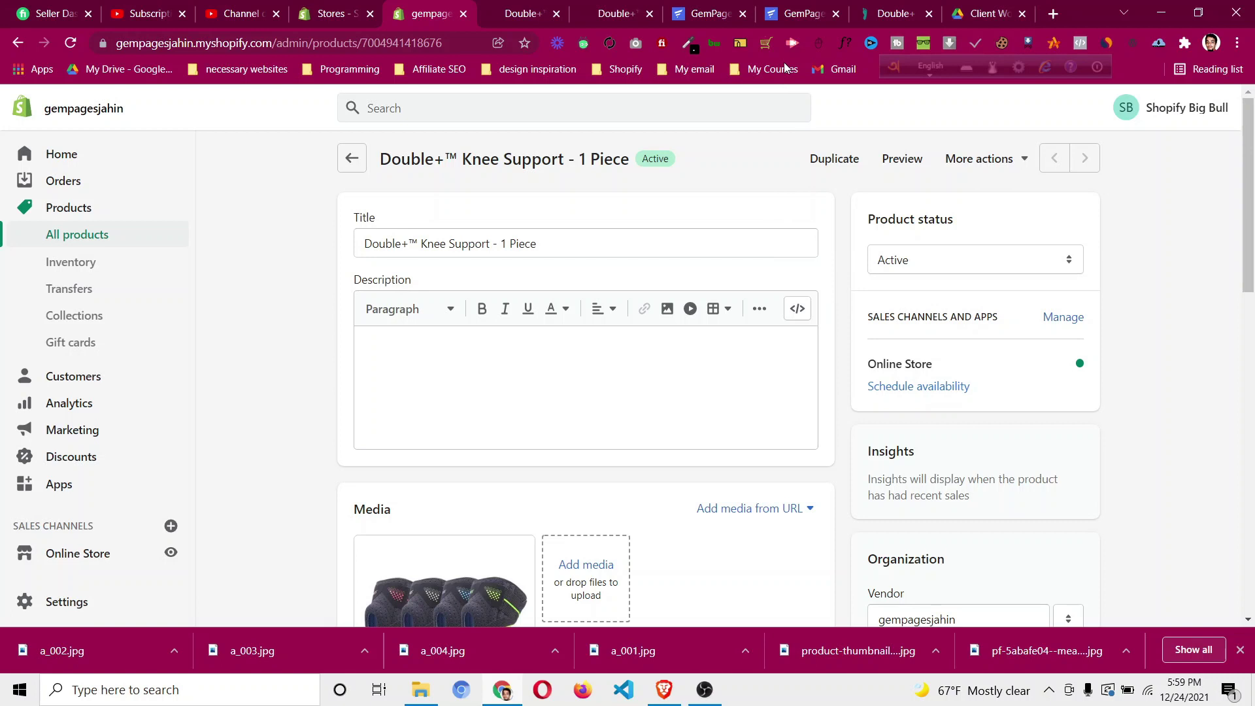
pyautogui.click(897, 15)
pyautogui.scroll(3, 702, 285)
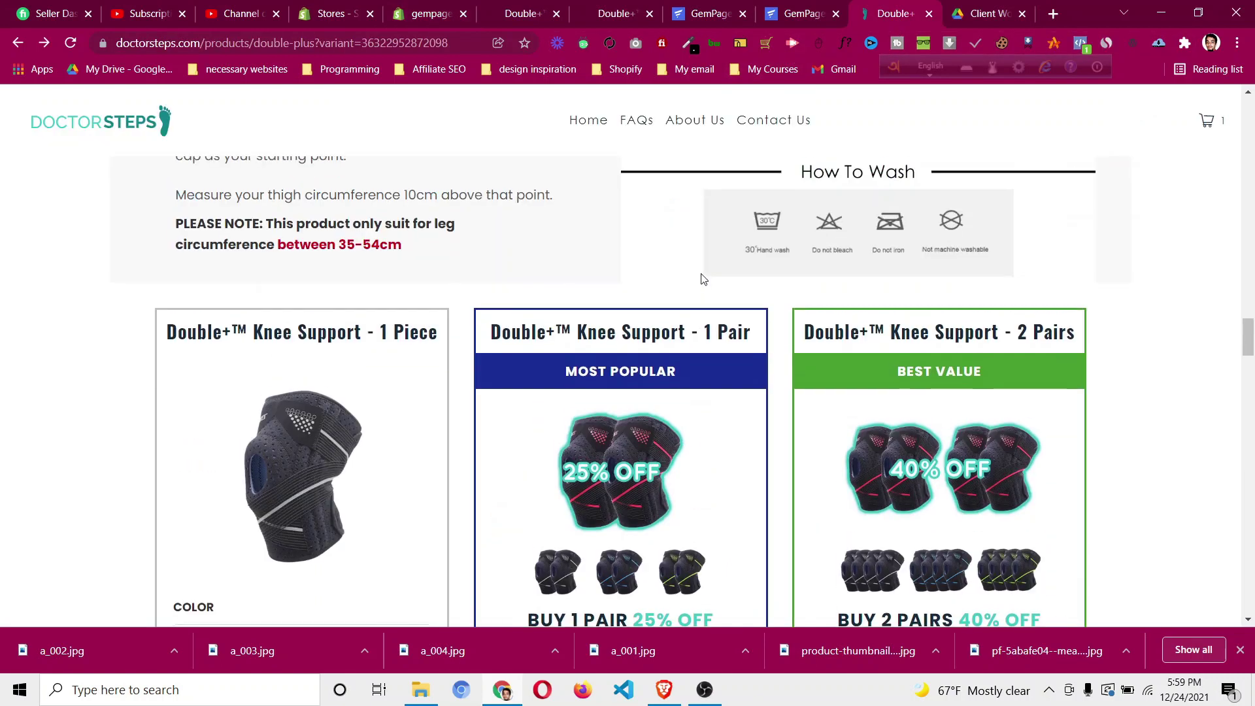
pyautogui.scroll(-3, 701, 285)
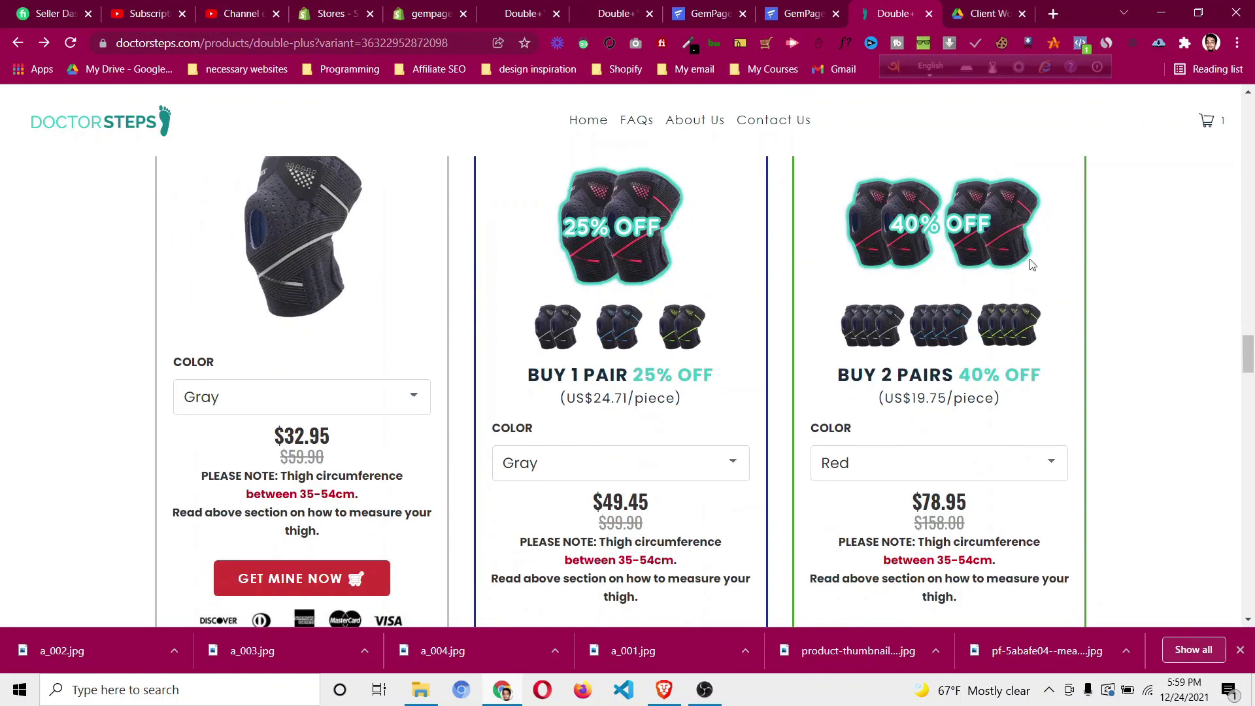
pyautogui.scroll(2, 562, 308)
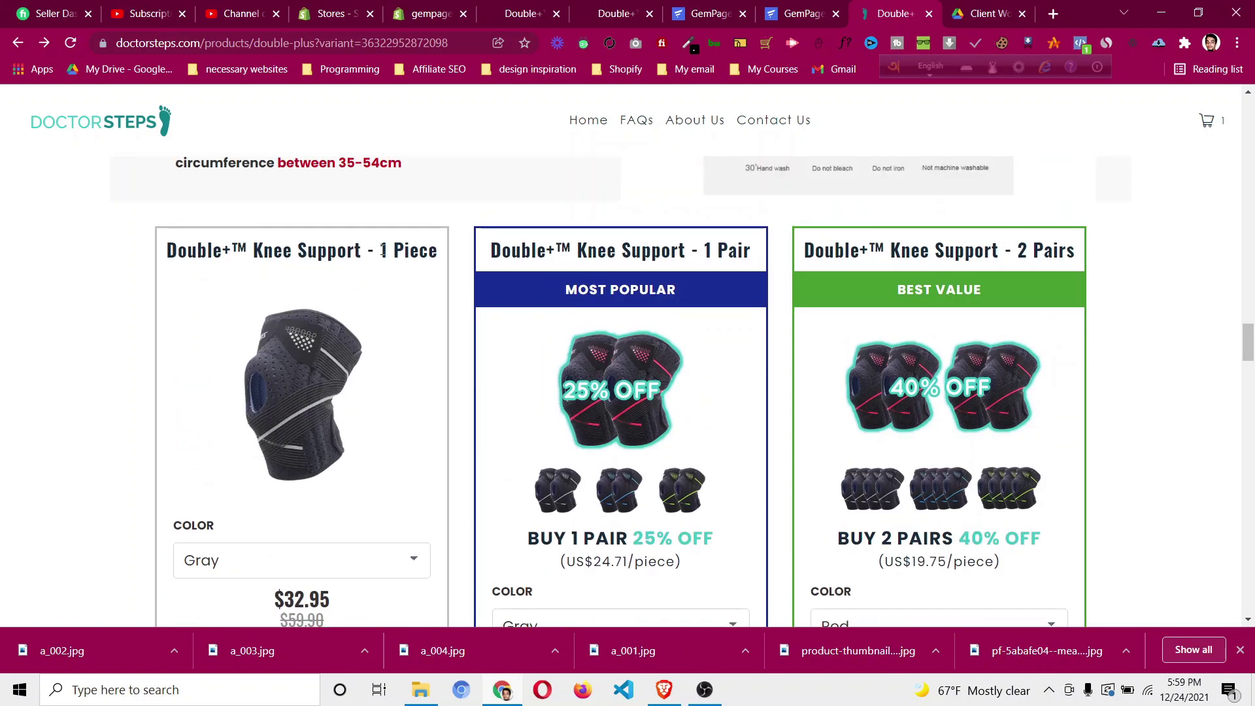
pyautogui.moveTo(395, 251); pyautogui.dragTo(440, 255)
pyautogui.click(429, 250)
pyautogui.scroll(-1, 421, 254)
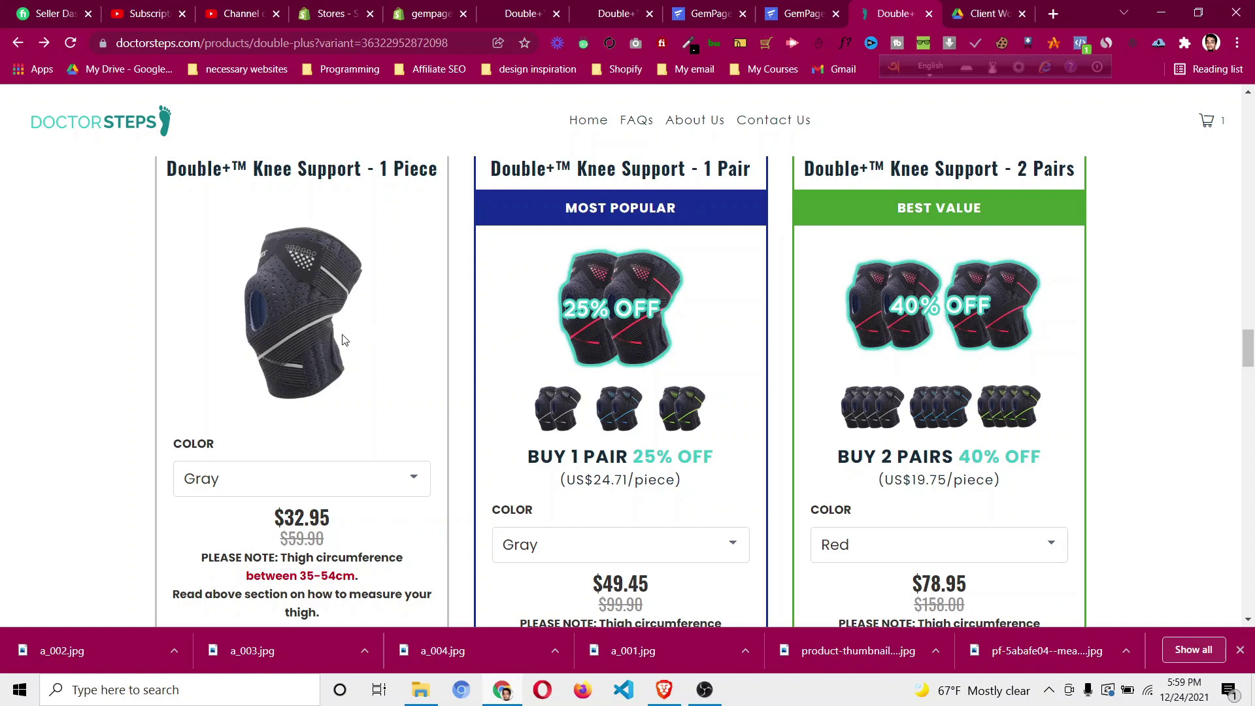
pyautogui.scroll(1, 347, 334)
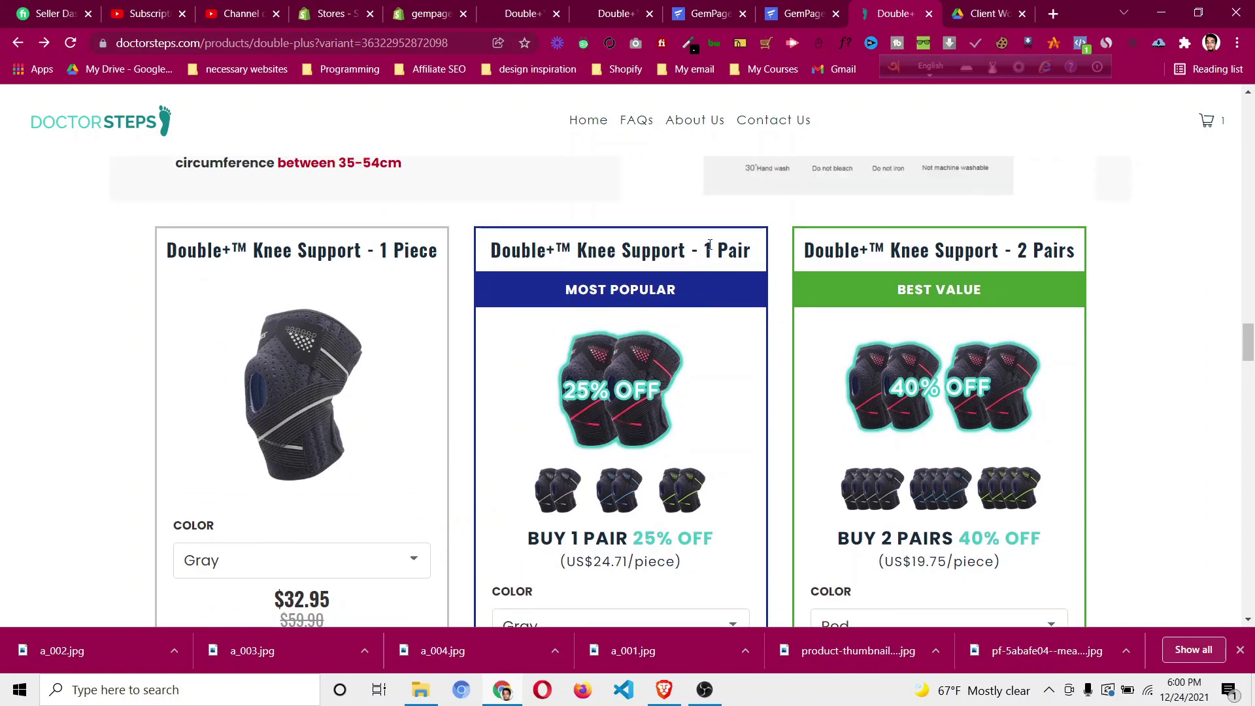
pyautogui.moveTo(705, 250); pyautogui.dragTo(752, 249)
pyautogui.scroll(-1, 549, 437)
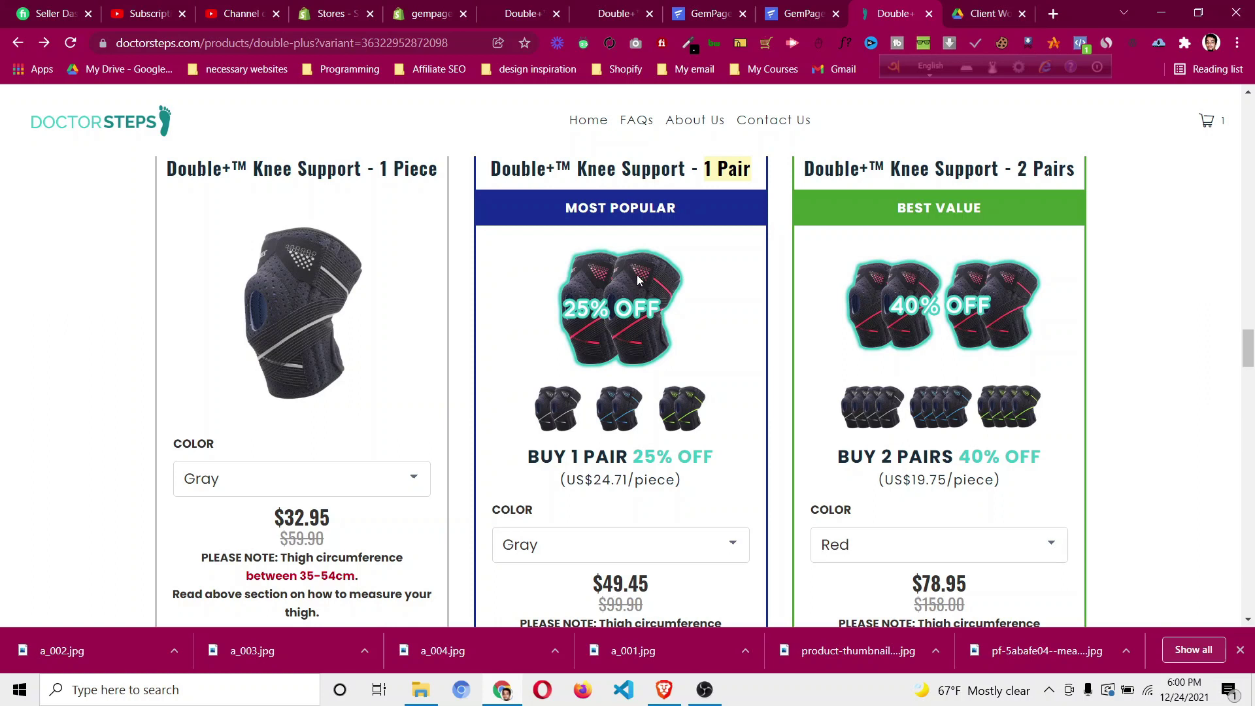
pyautogui.scroll(-1, 639, 279)
pyautogui.scroll(2, 1027, 411)
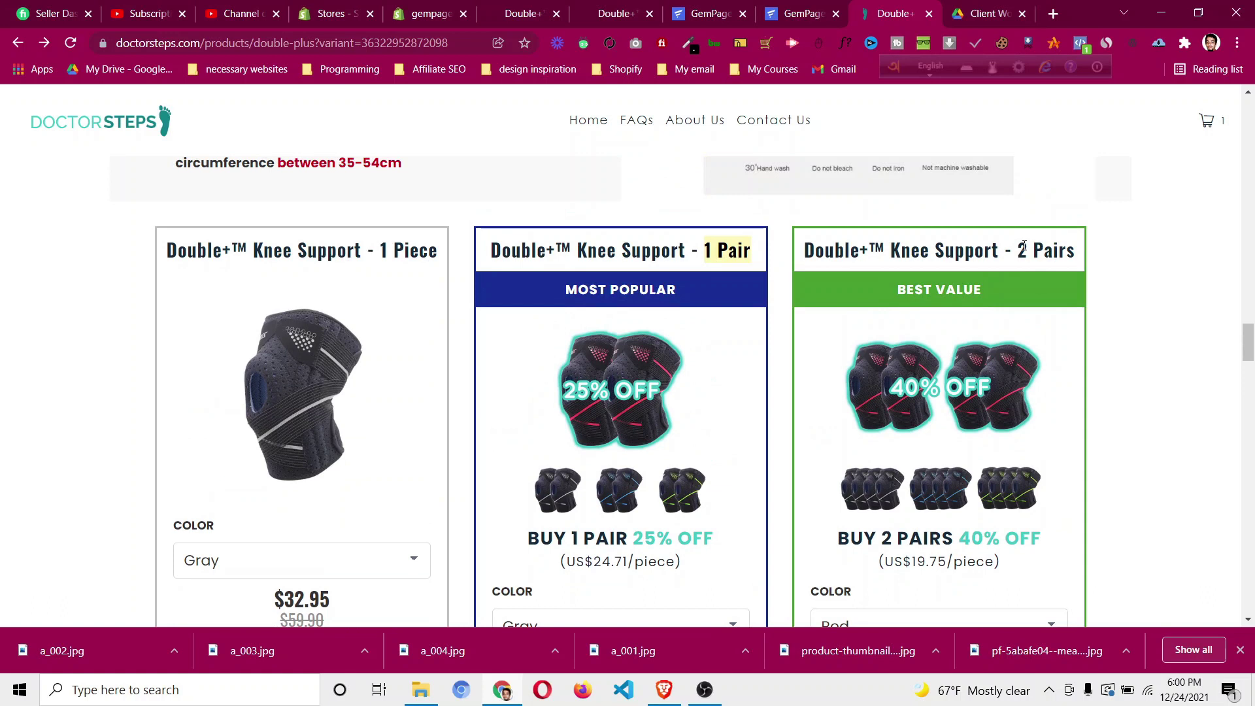
pyautogui.scroll(-1, 959, 357)
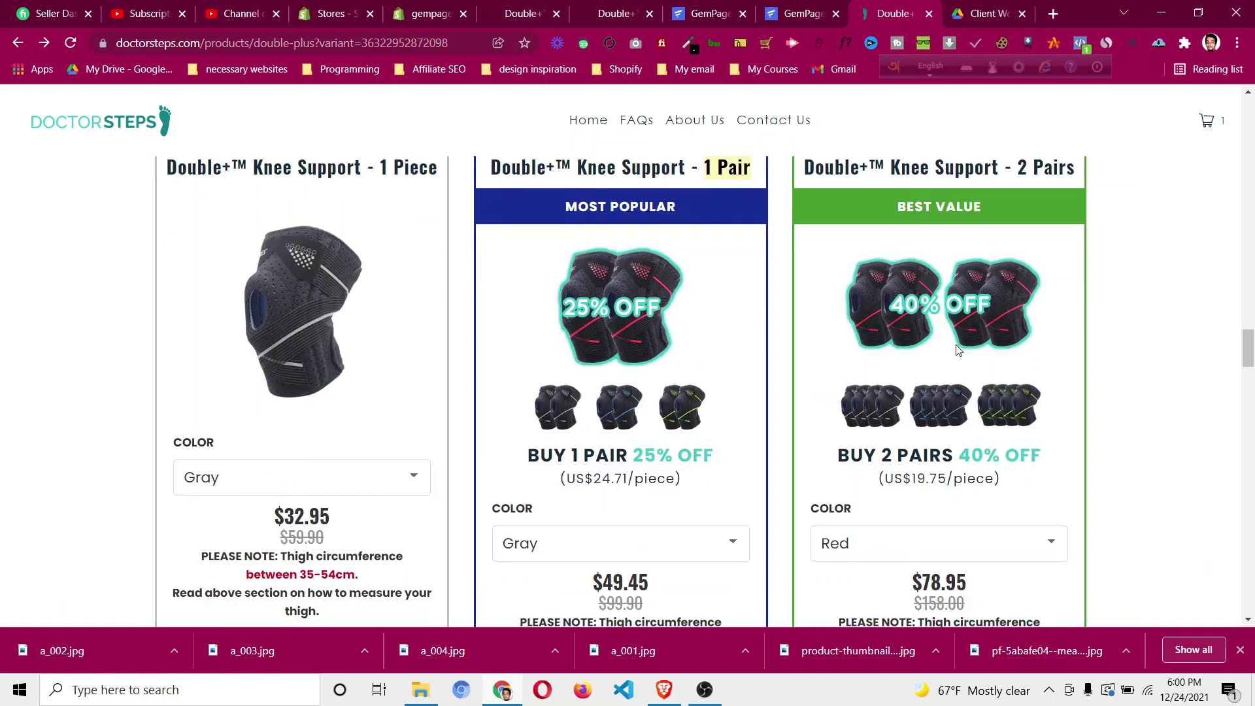
pyautogui.scroll(-3, 965, 361)
pyautogui.scroll(4, 973, 365)
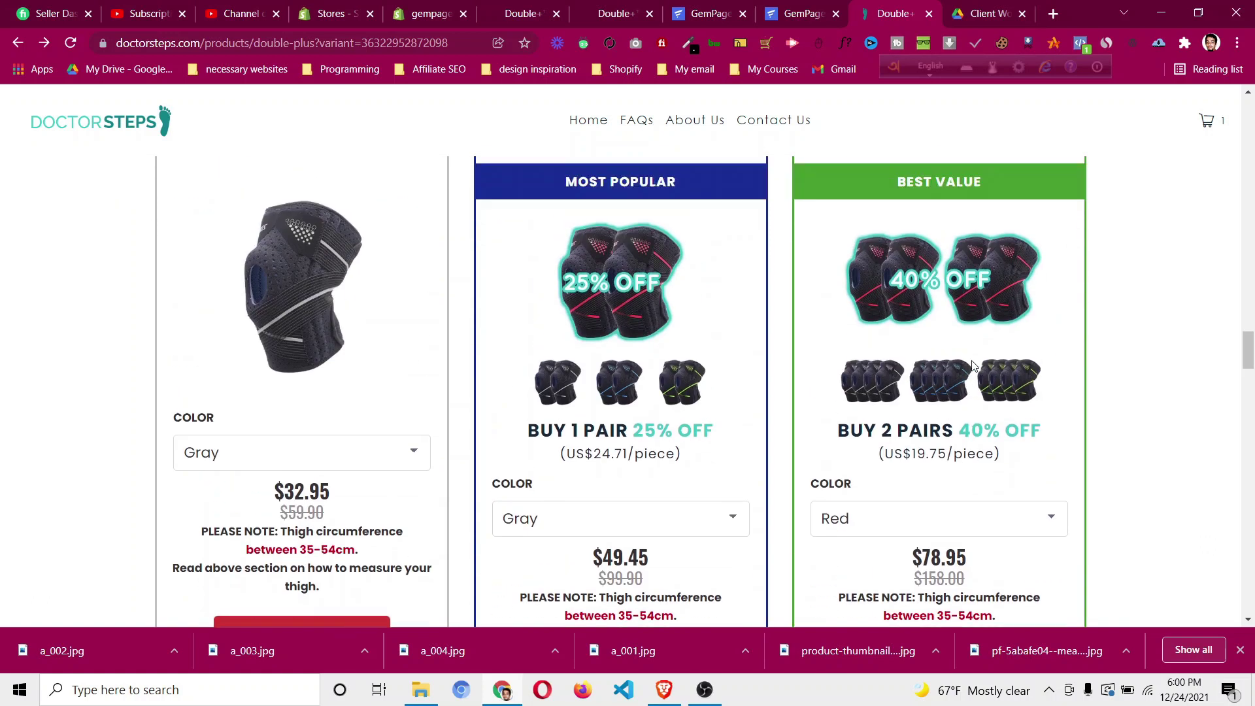
# Copy the title "Double+™ Knee Support - 1 Pair" from the Doctor Steps page.
pyautogui.tripleClick(654, 250)
pyautogui.rightClick(644, 250)
pyautogui.click(673, 263)
pyautogui.scroll(-3, 665, 416)
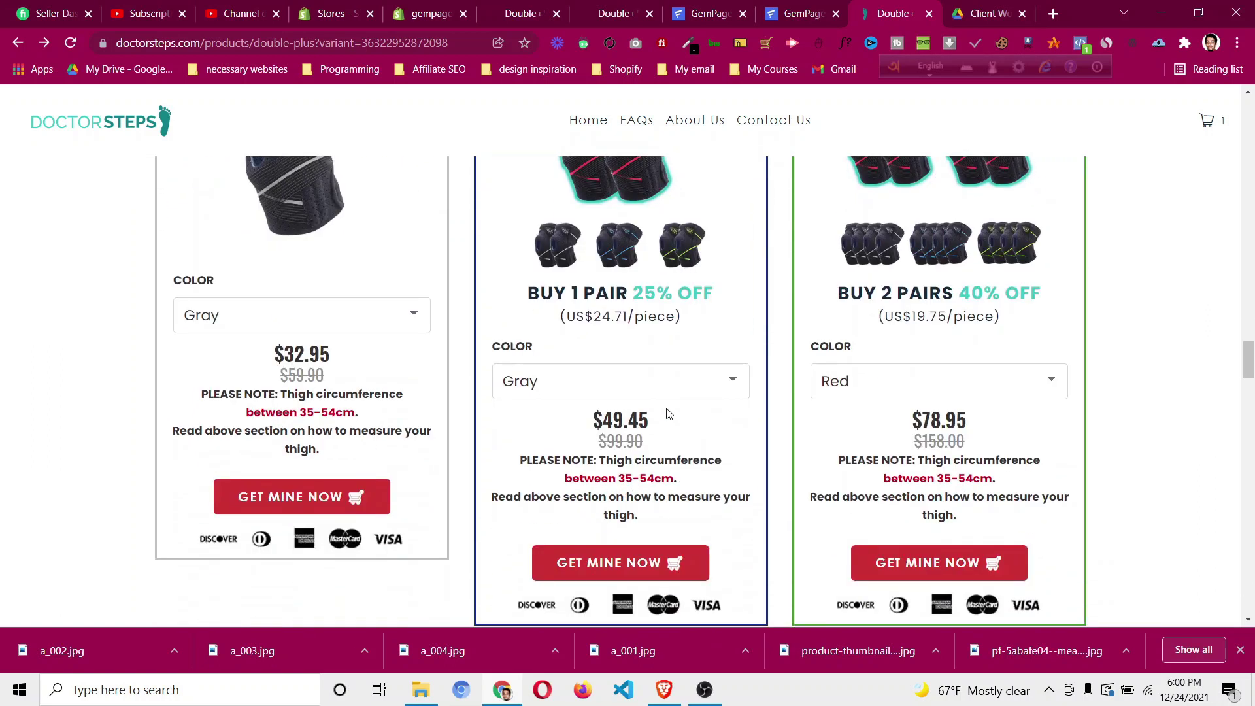
# Return to the Shopify admin's product list and open the "Double+™ Knee Support - 1 Piece" product.
pyautogui.click(427, 13)
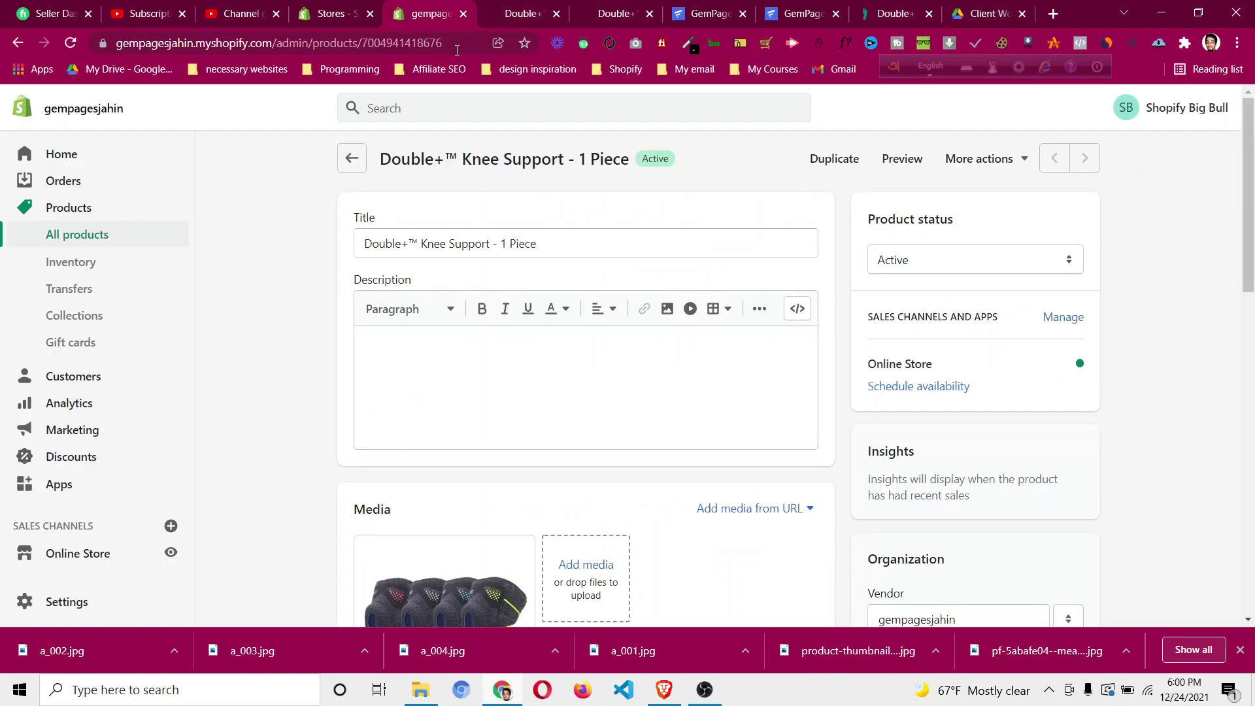
pyautogui.click(147, 238)
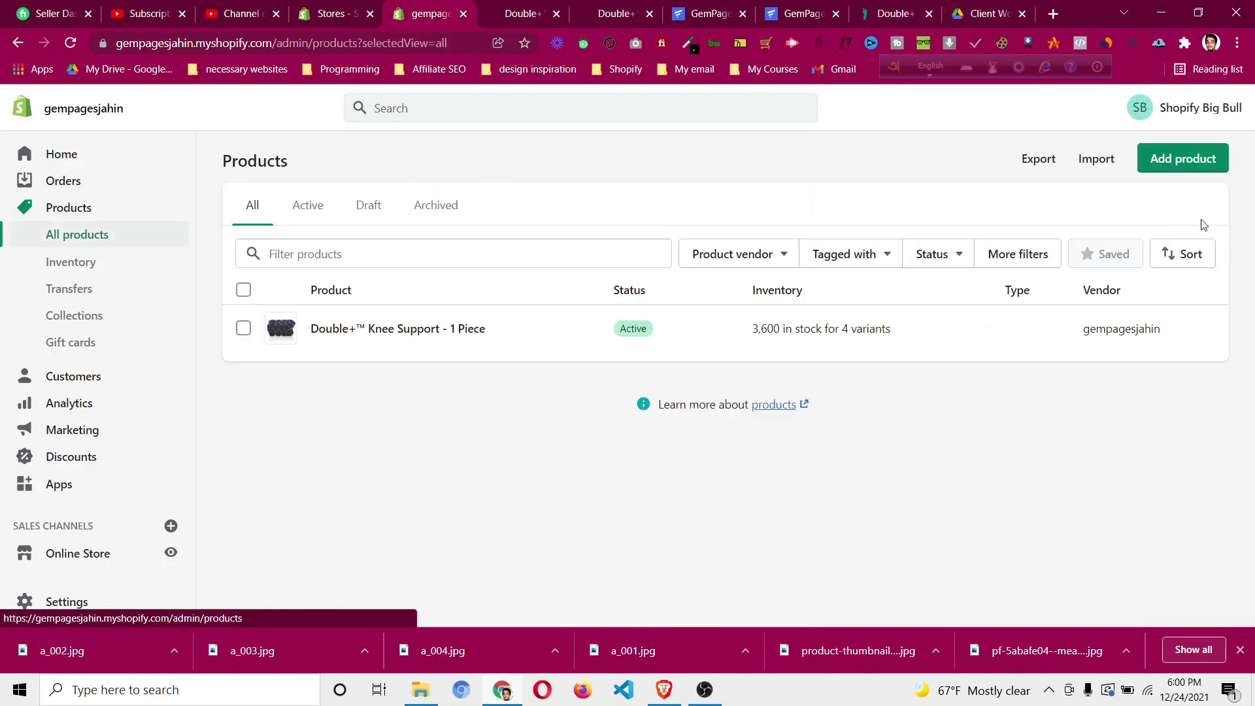
pyautogui.click(410, 335)
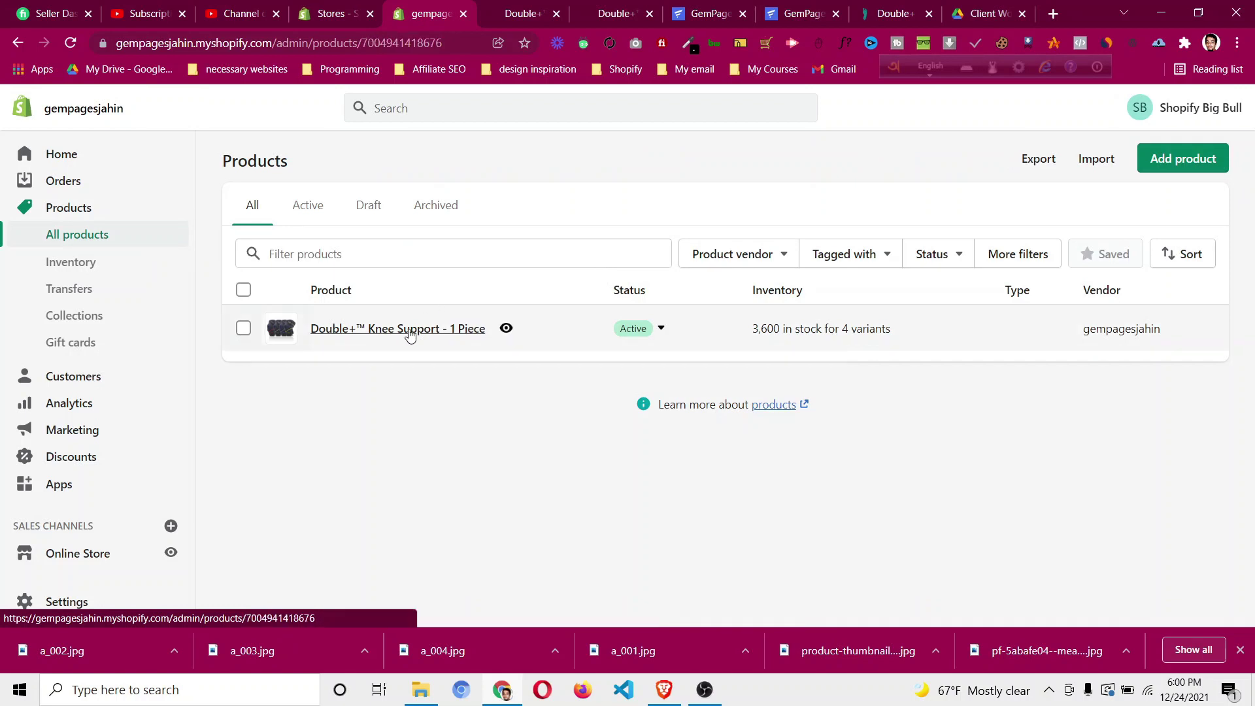
# Duplicate the 1 Piece product as "Double+™ Knee Support - 1 Pair" without images or inventory quantities, with its status set as active.
pyautogui.scroll(-6, 399, 363)
pyautogui.scroll(-4, 399, 365)
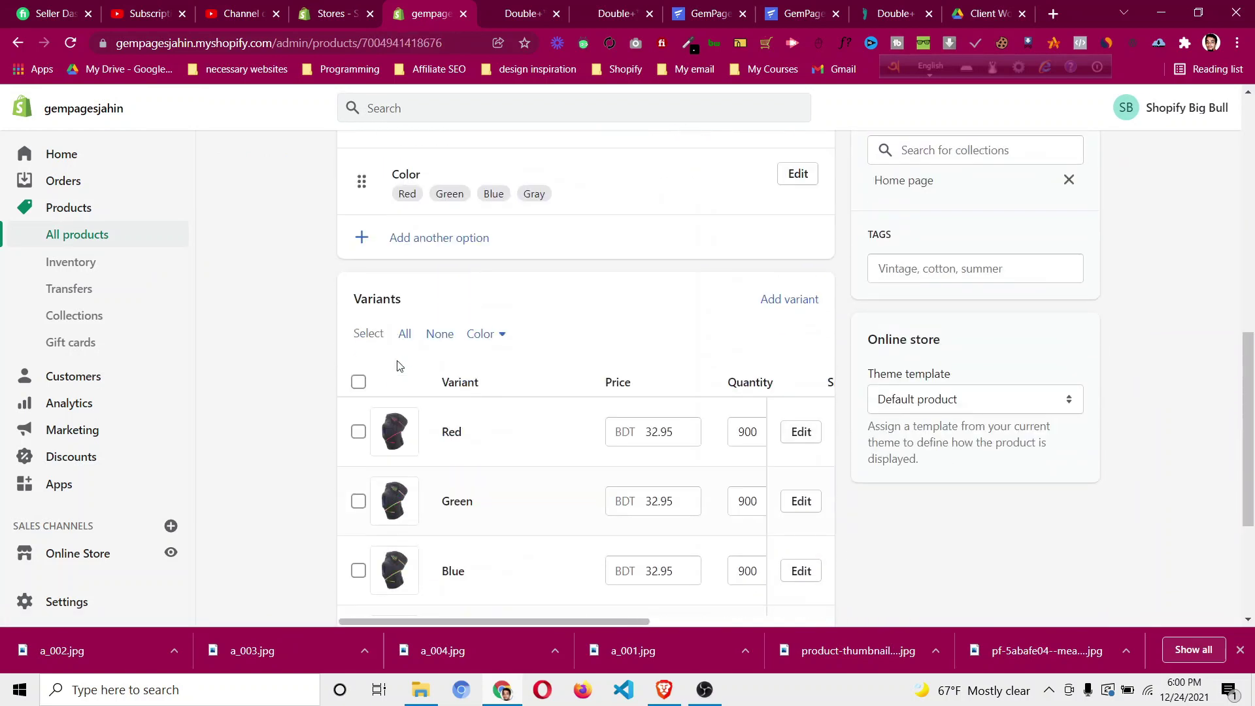
pyautogui.scroll(10, 418, 353)
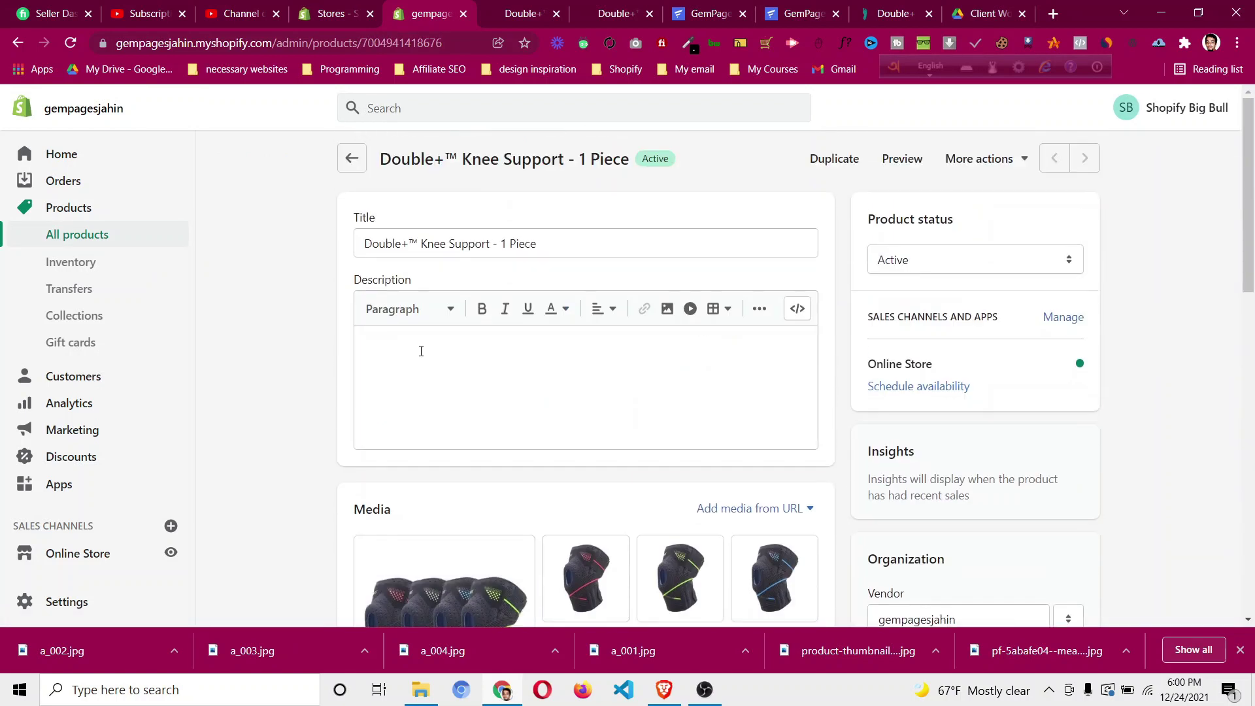
pyautogui.click(841, 161)
pyautogui.hotkey('ctrl', 'a')
pyautogui.hotkey('ctrl', 'v')
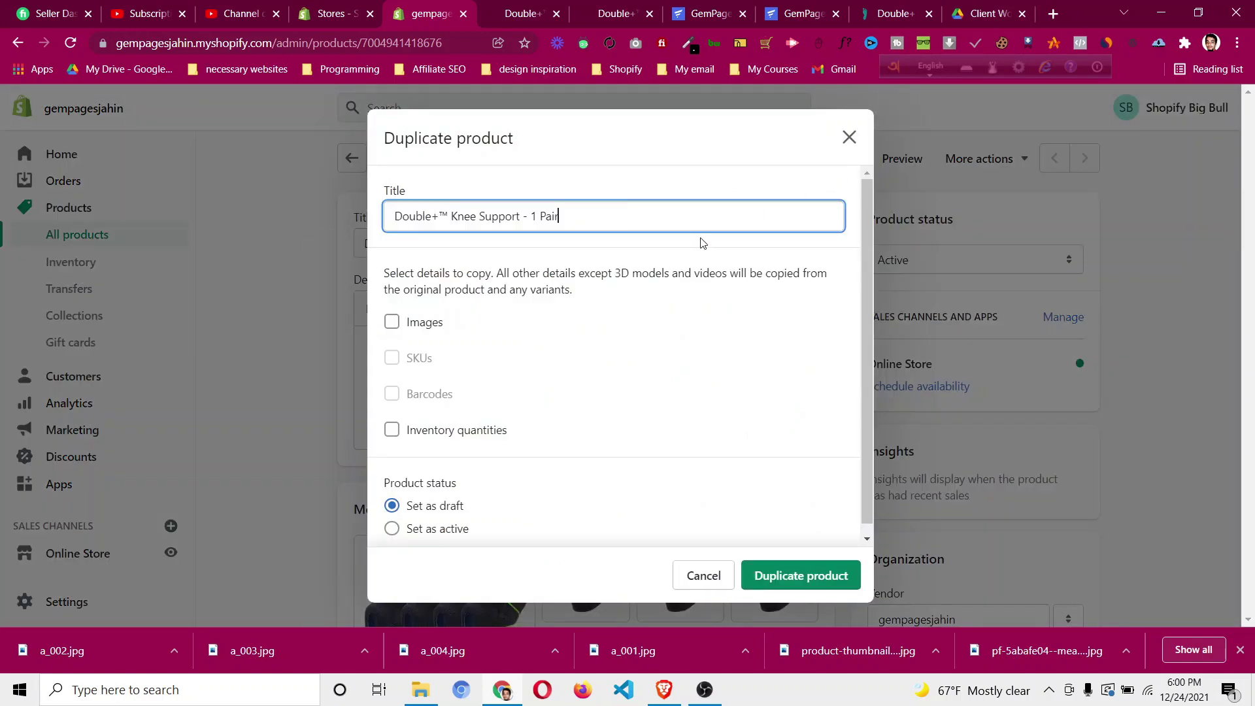
pyautogui.click(662, 181)
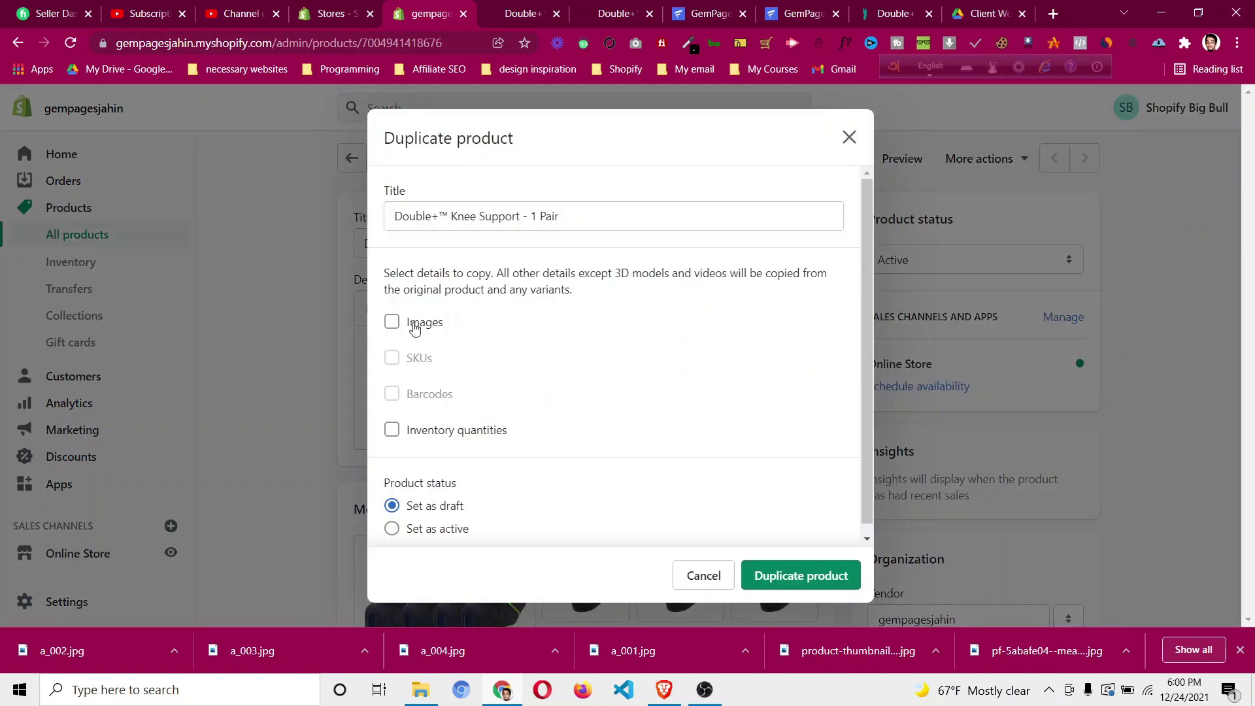
pyautogui.click(439, 529)
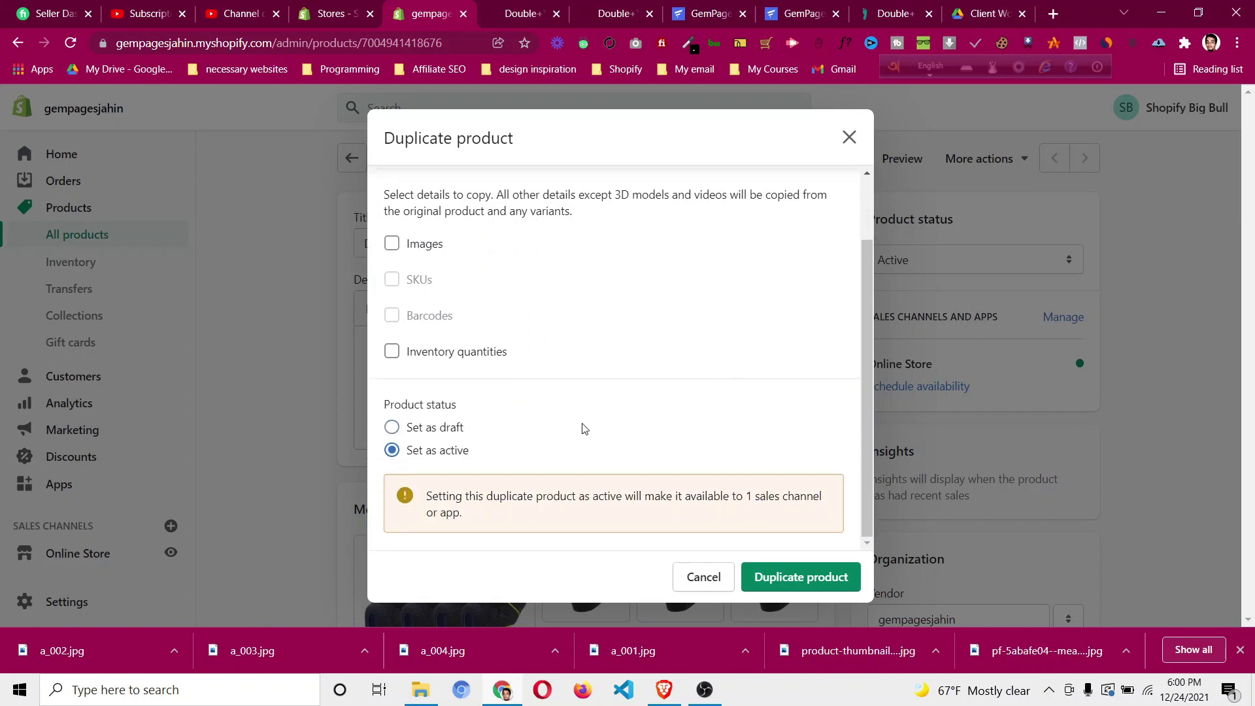
pyautogui.scroll(2, 463, 461)
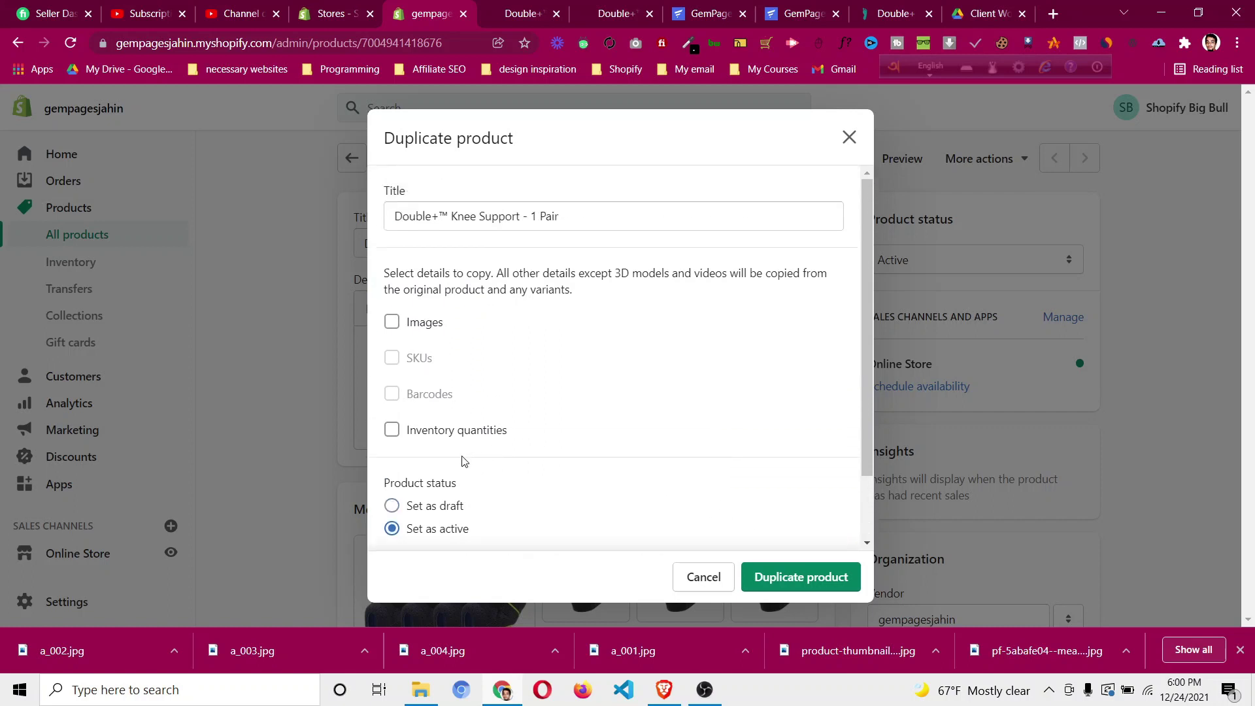
pyautogui.click(825, 588)
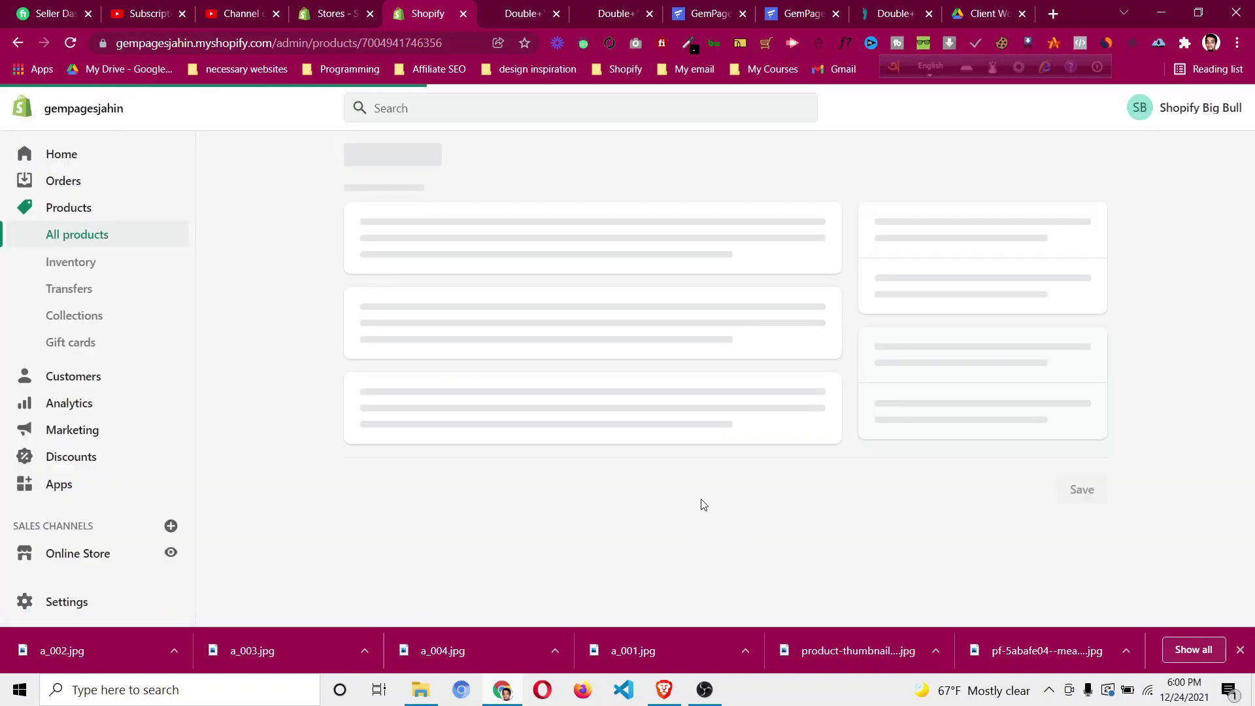
# Set the stock quantity of the Red, Green, Blue and Gray variants to 90 each.
pyautogui.scroll(-10, 703, 504)
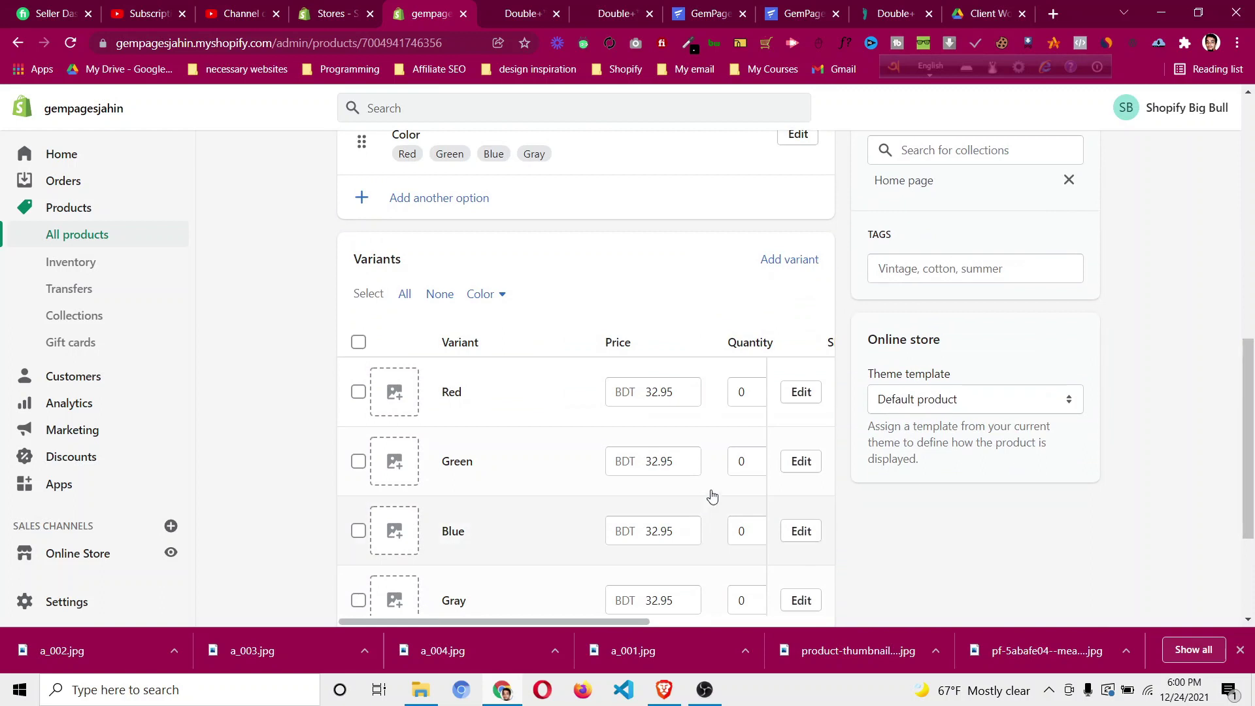
pyautogui.click(739, 393)
pyautogui.write('9')
pyautogui.click(736, 459)
pyautogui.write('9')
pyautogui.click(736, 529)
pyautogui.write('9')
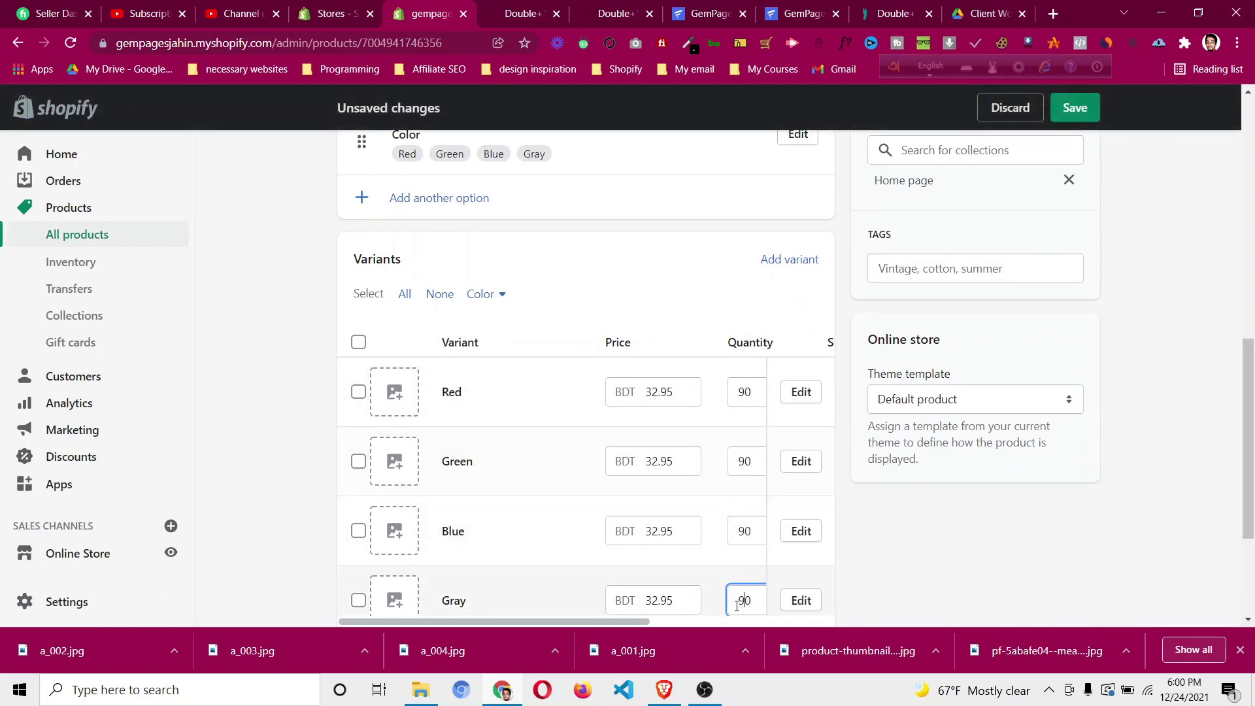
# Save the 1 Pair 25% OFF image and the 2 Pairs 40% OFF image from the Doctor Steps page.
pyautogui.scroll(7, 633, 477)
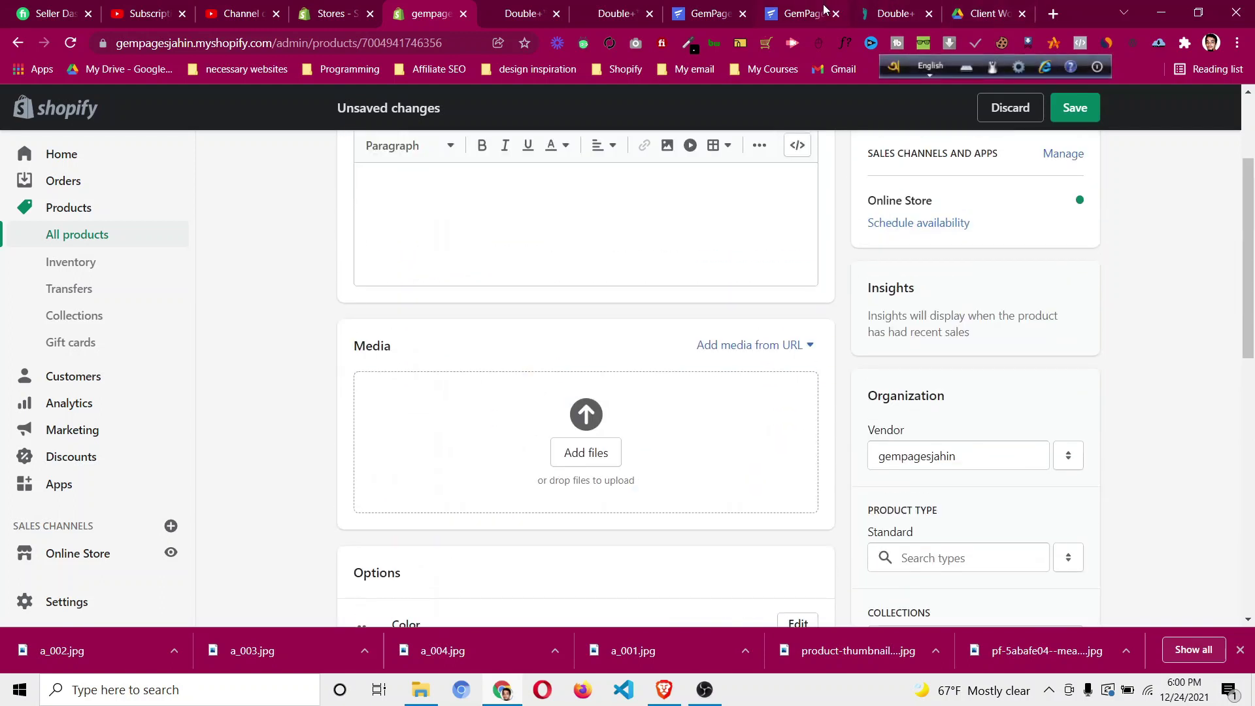
pyautogui.click(893, 13)
pyautogui.rightClick(660, 212)
pyautogui.click(683, 238)
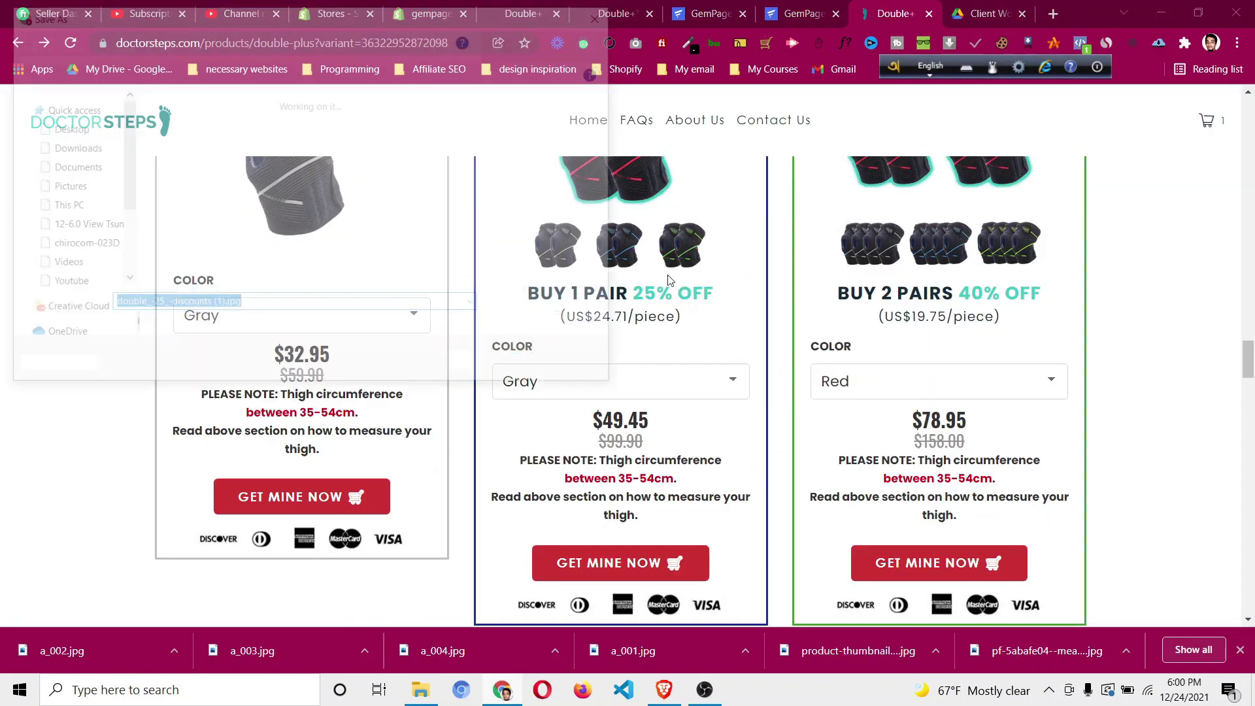
pyautogui.click(501, 375)
pyautogui.rightClick(933, 197)
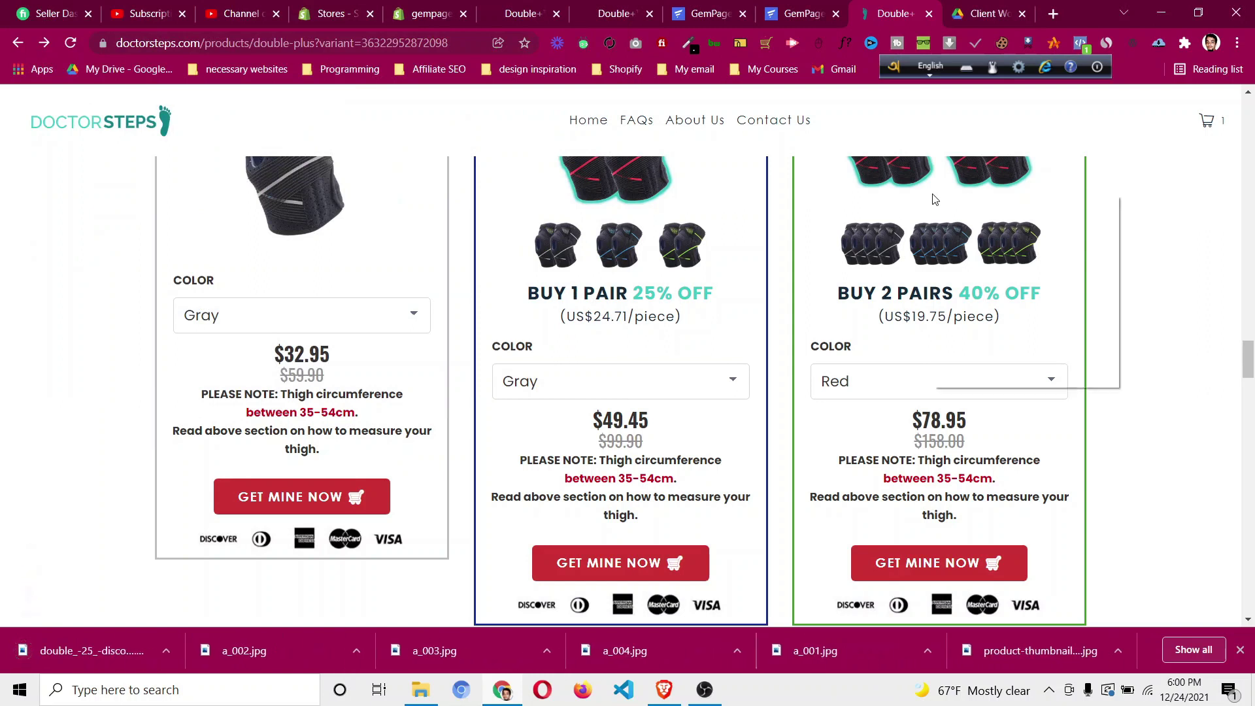
pyautogui.click(951, 226)
pyautogui.click(503, 366)
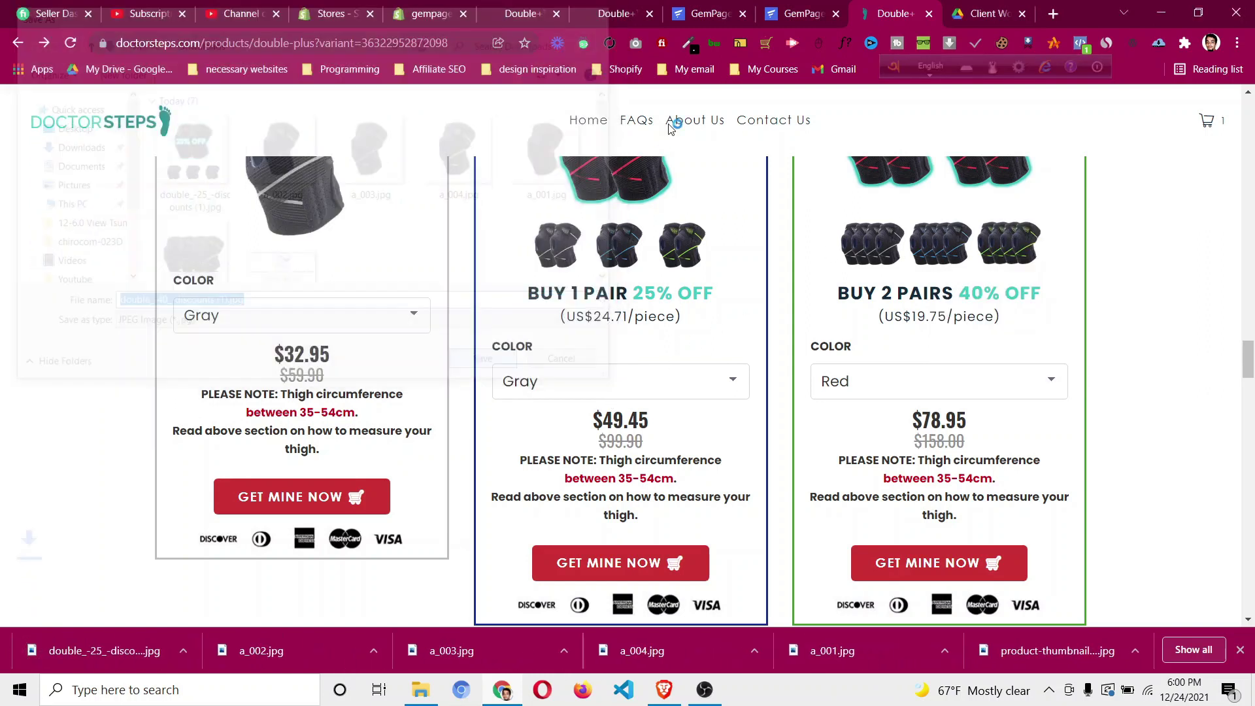
# Upload the 25% OFF image to the 1 Pair product's media in Shopify and save the product.
pyautogui.click(435, 11)
pyautogui.scroll(2, 523, 238)
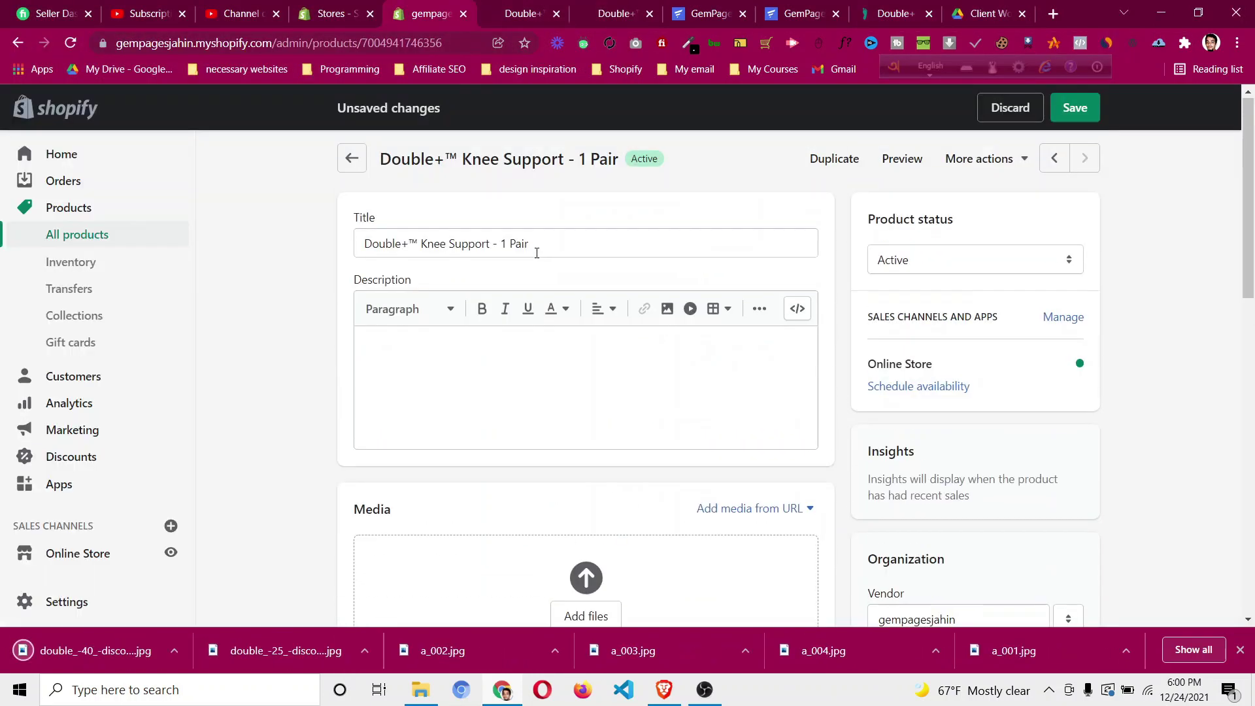
pyautogui.scroll(-5, 536, 246)
pyautogui.click(578, 208)
pyautogui.click(281, 154)
pyautogui.click(513, 367)
pyautogui.scroll(-6, 1188, 384)
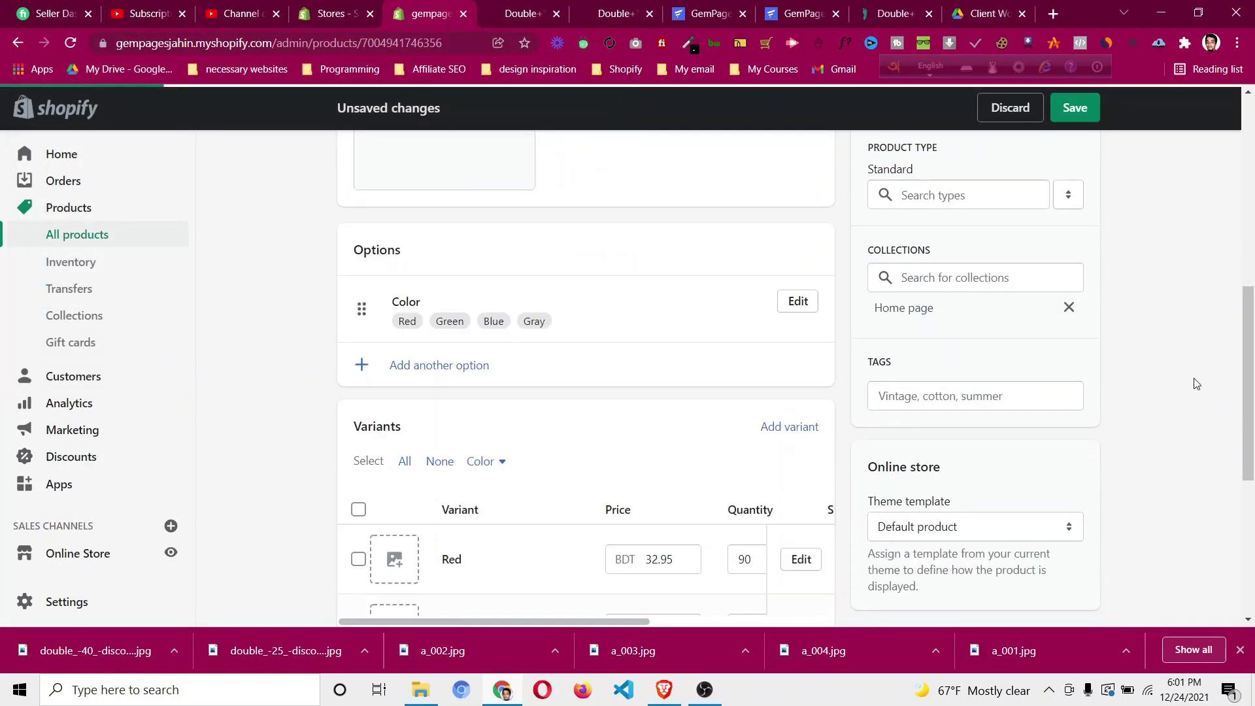
pyautogui.scroll(10, 1188, 384)
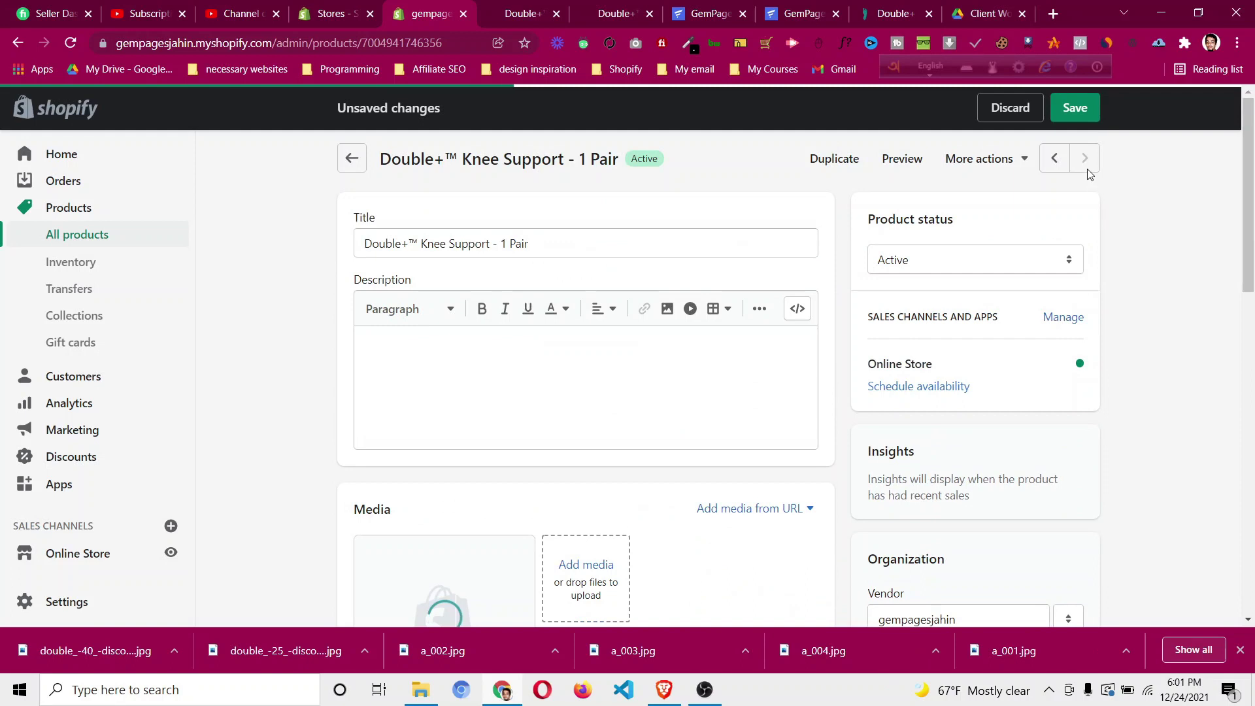
pyautogui.click(1073, 109)
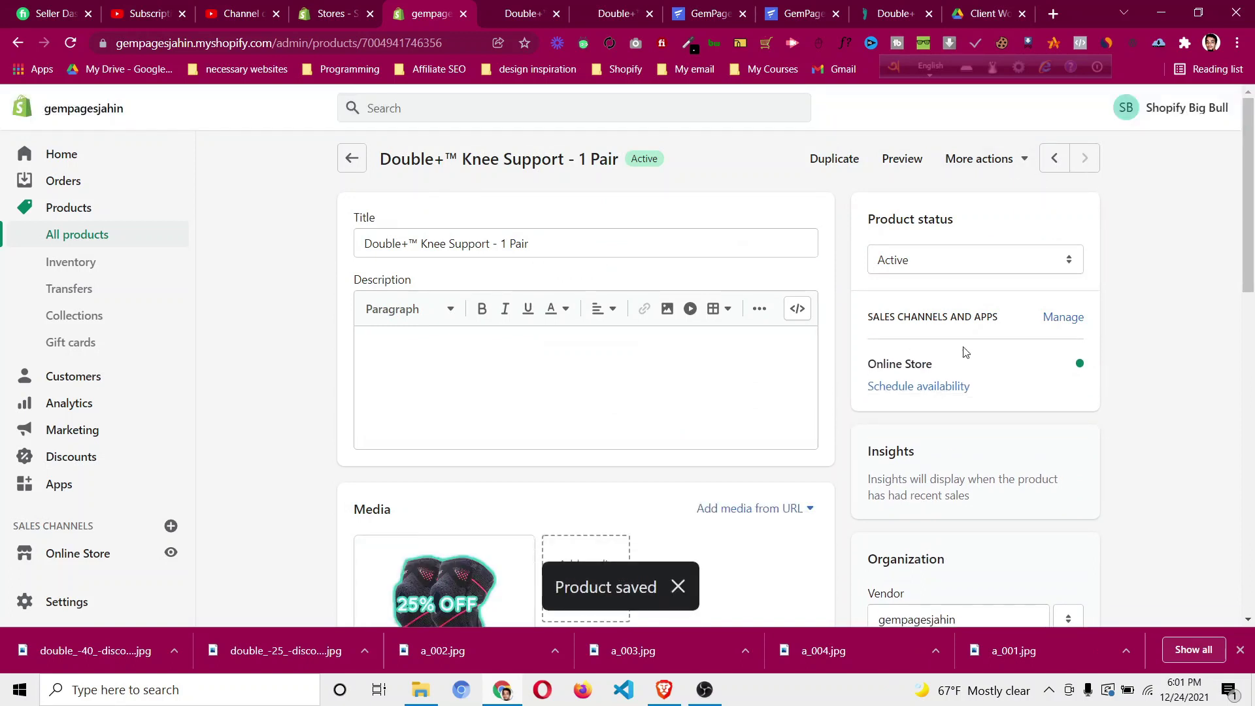
# Start duplicating the 1 Pair product and copy the title "Double+™ Knee Support - 2 Pairs" from the Doctor Steps page.
pyautogui.click(848, 166)
pyautogui.click(869, 15)
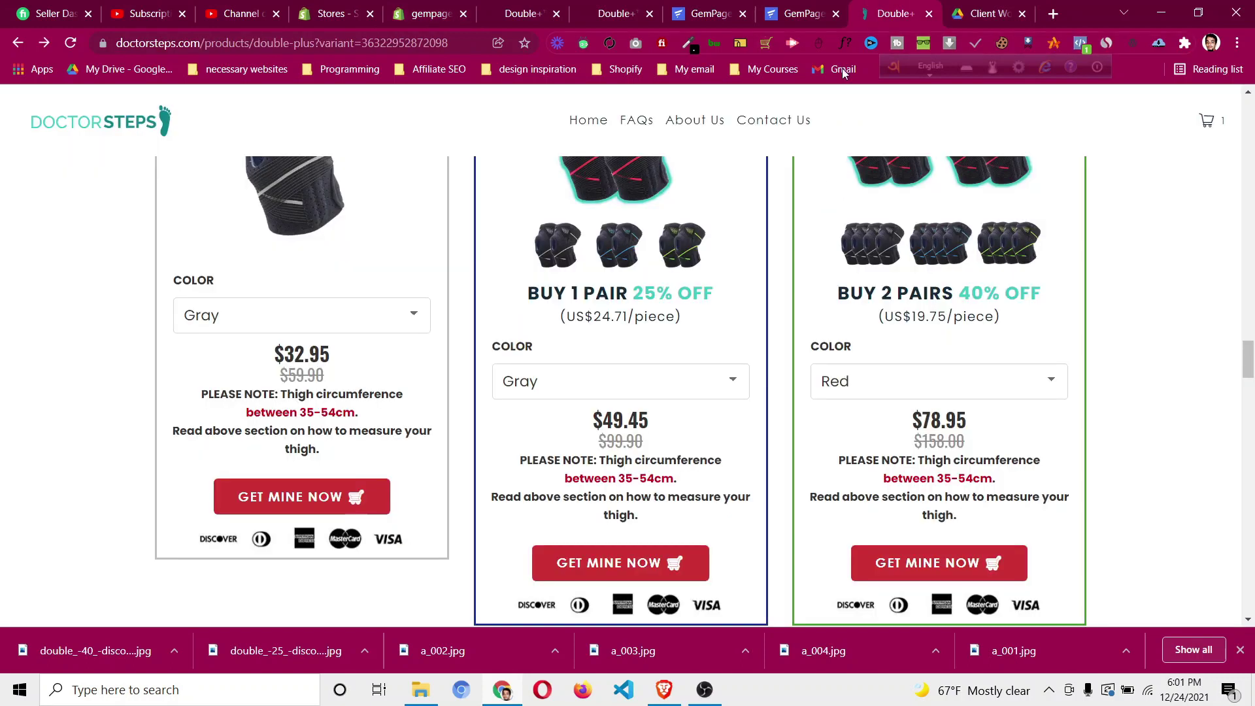
pyautogui.scroll(3, 865, 262)
pyautogui.tripleClick(916, 177)
pyautogui.rightClick(916, 167)
pyautogui.click(941, 173)
# Duplicate the product in Shopify as "Double+™ Knee Support - 2 Pairs", copying inventory quantities and setting its status as active.
pyautogui.click(426, 12)
pyautogui.hotkey('ctrl', 'a')
pyautogui.hotkey('ctrl', 'v')
pyautogui.click(424, 426)
pyautogui.scroll(-1, 432, 499)
pyautogui.click(431, 523)
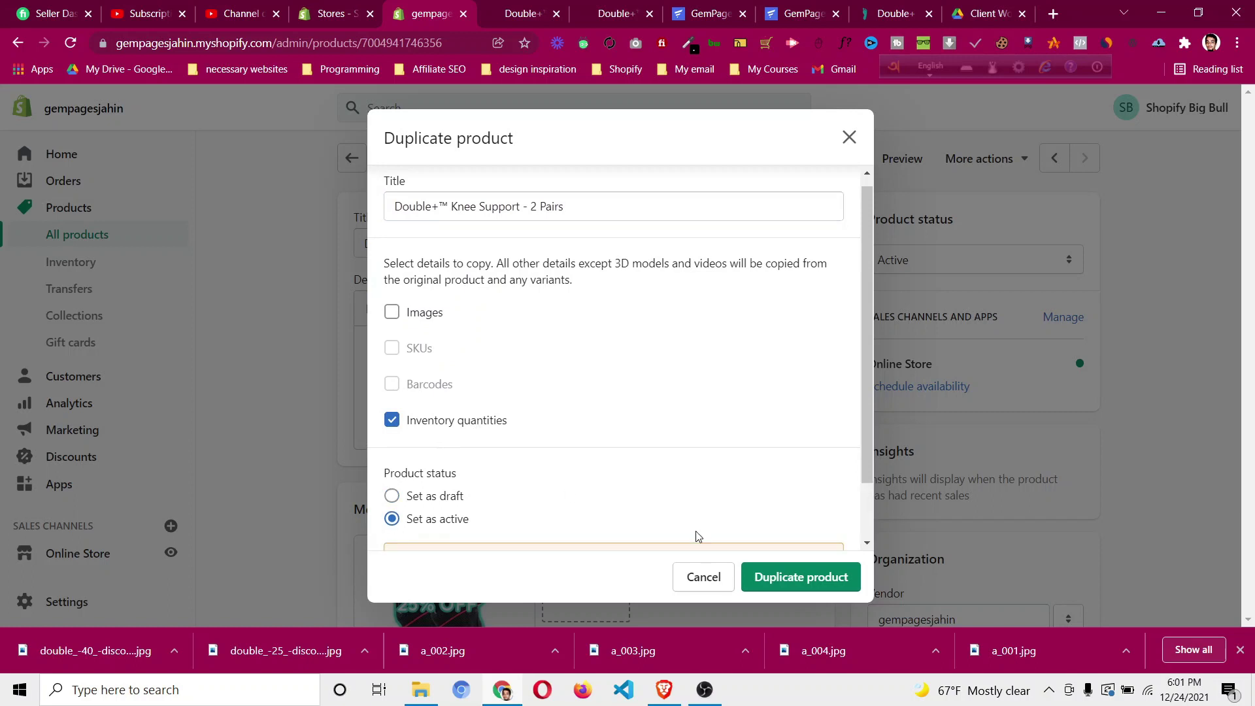
pyautogui.click(829, 580)
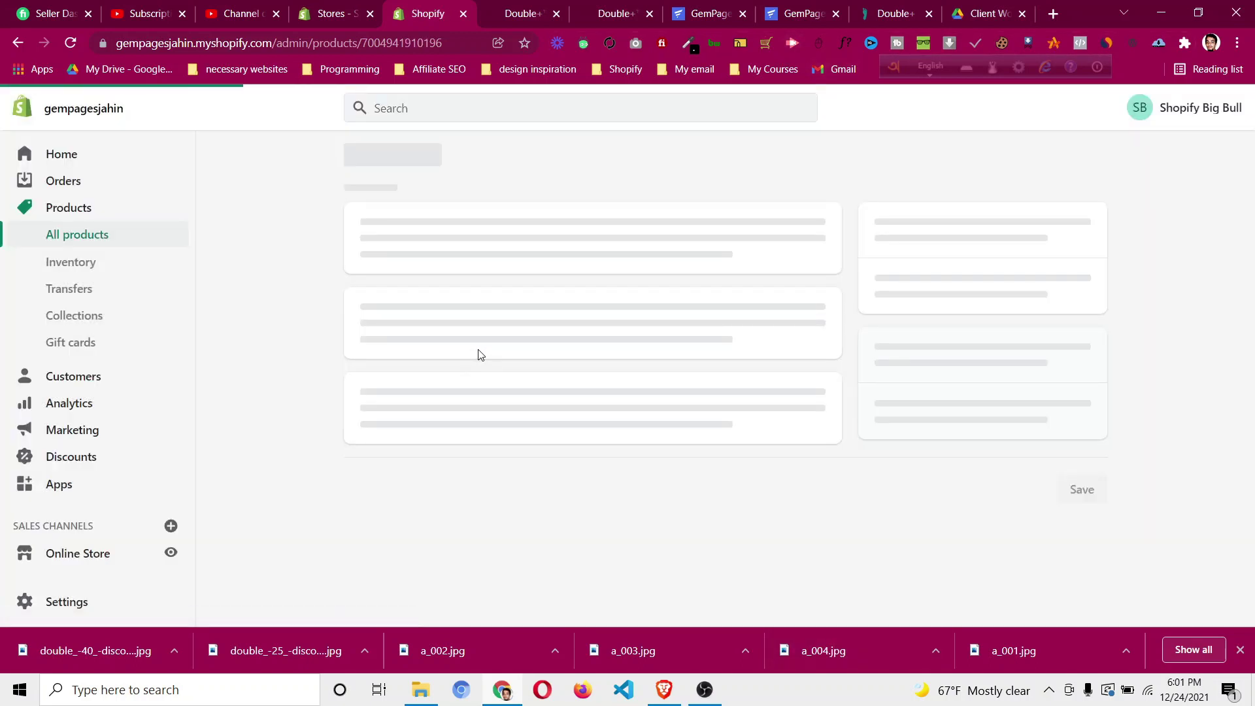
# Upload the 40% OFF image to the 2 Pairs product's media.
pyautogui.scroll(-4, 487, 347)
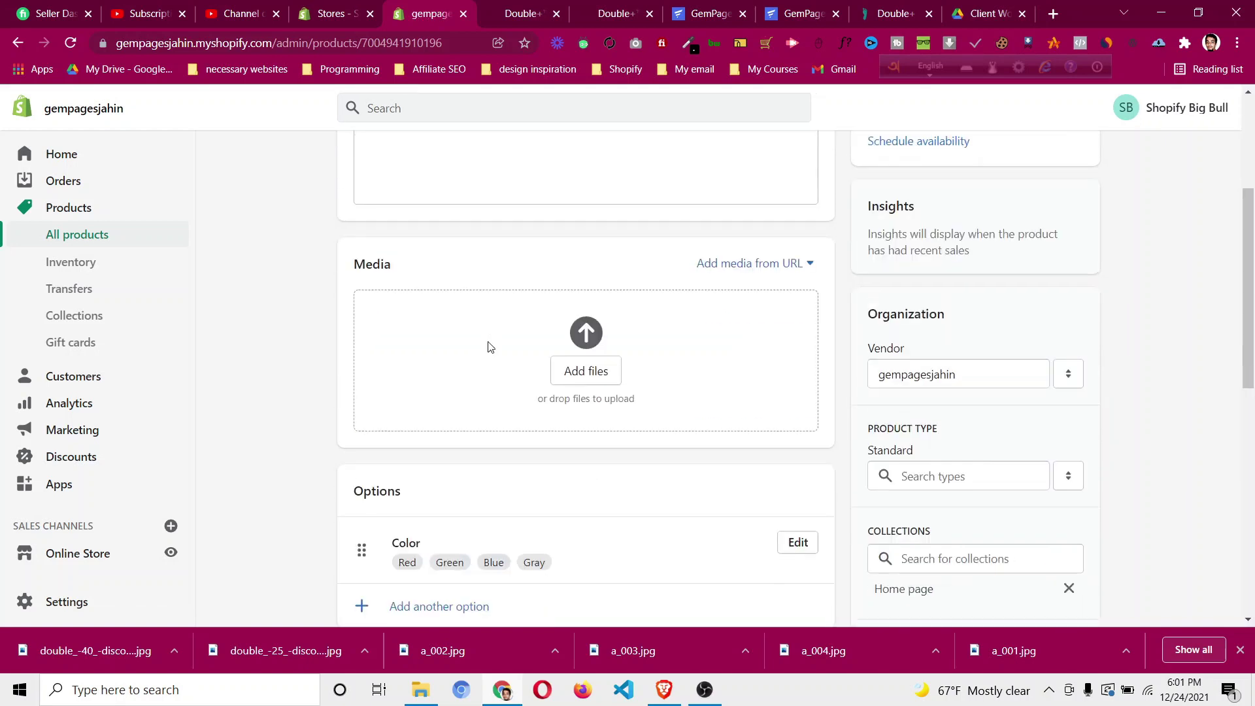
pyautogui.click(588, 372)
pyautogui.click(190, 149)
pyautogui.click(499, 370)
pyautogui.scroll(-4, 1129, 376)
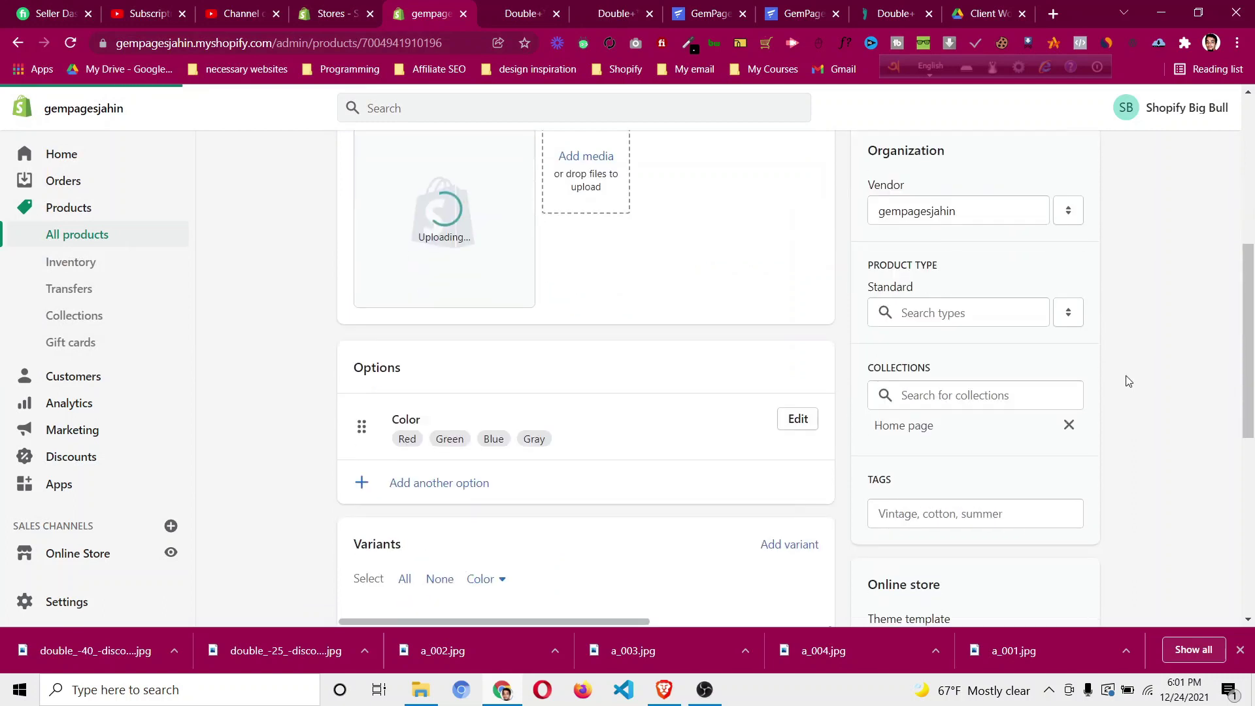
pyautogui.scroll(10, 1128, 373)
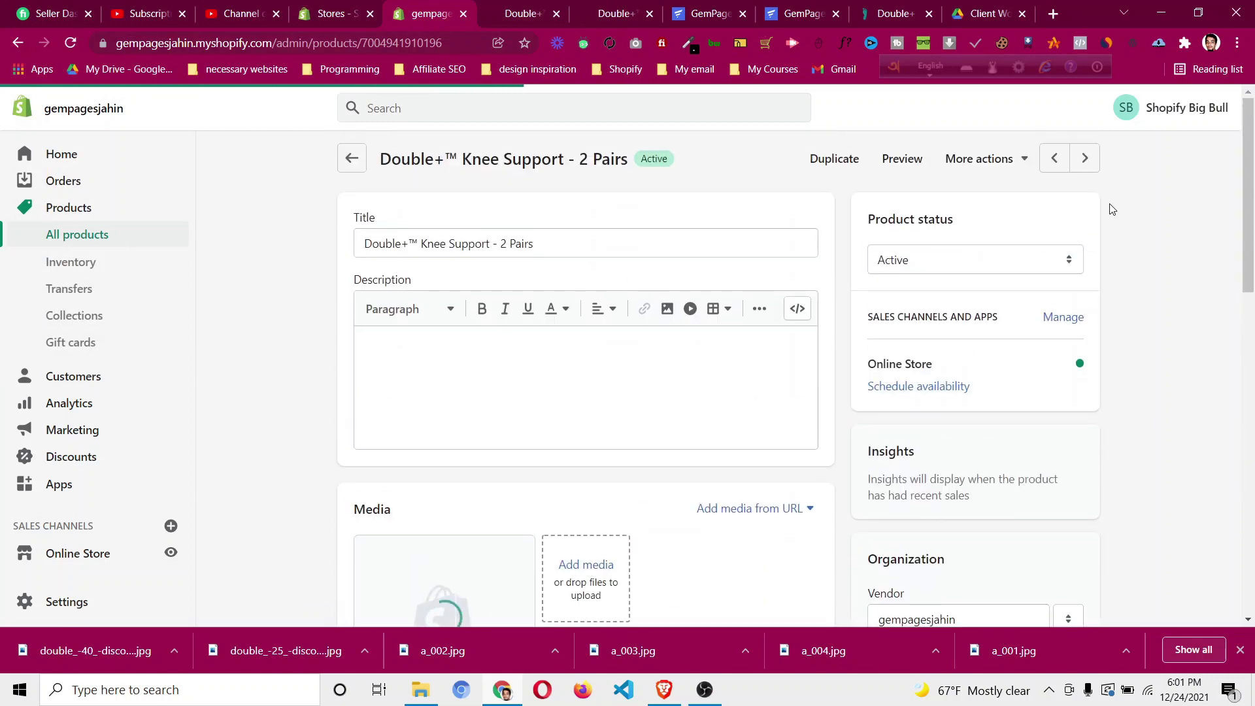
pyautogui.scroll(-6, 974, 356)
pyautogui.scroll(-5, 981, 346)
pyautogui.scroll(10, 984, 343)
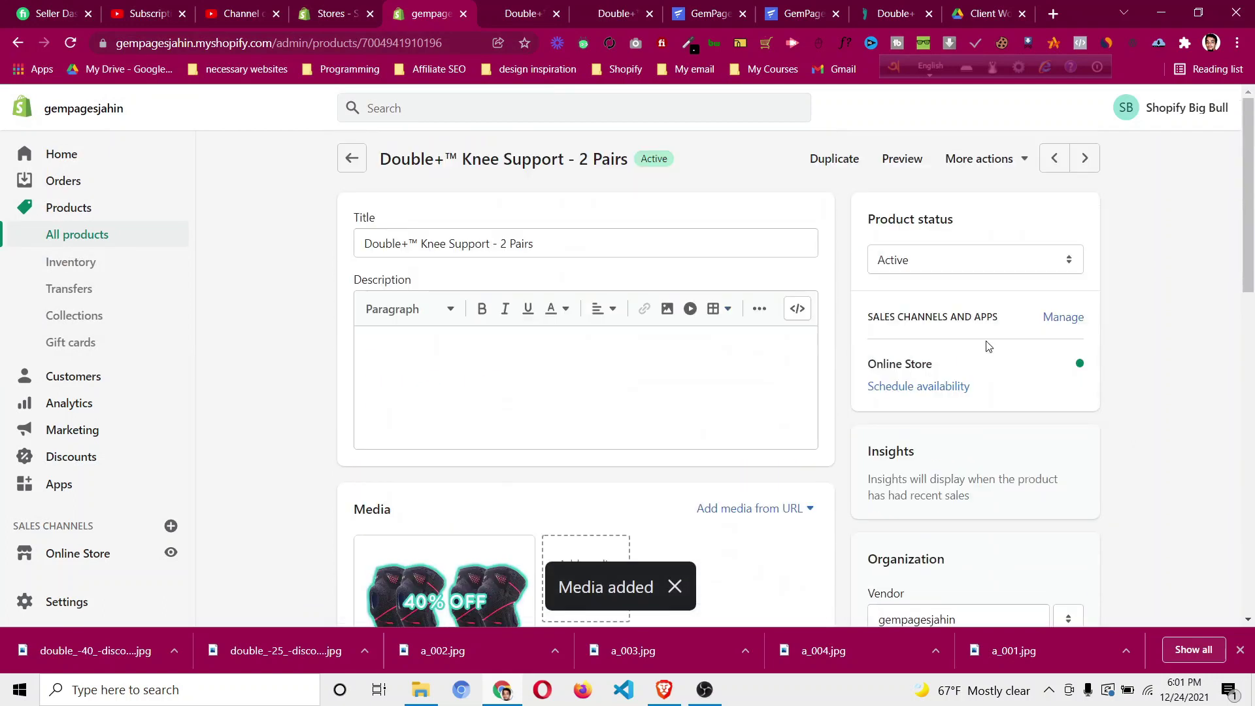
# Open the "Double+™ Knee Support - 1 Pair" product from the product list and load all four color variants into the bulk editor.
pyautogui.click(124, 239)
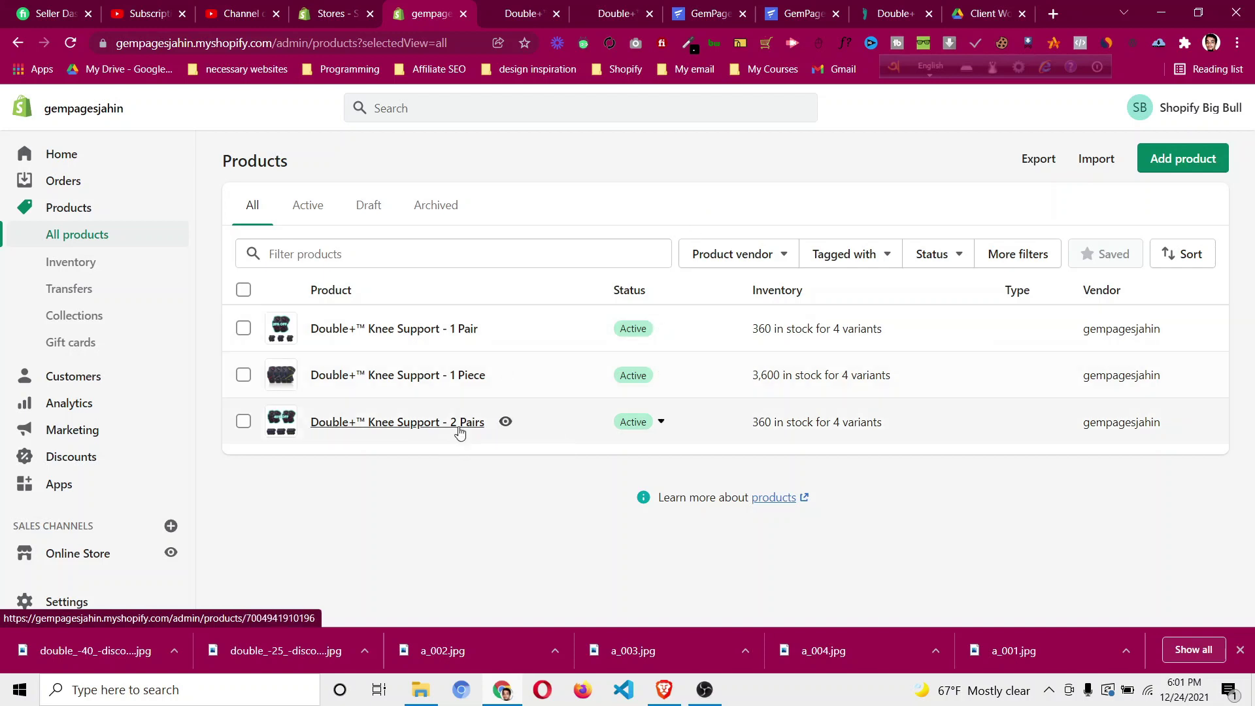
pyautogui.click(428, 328)
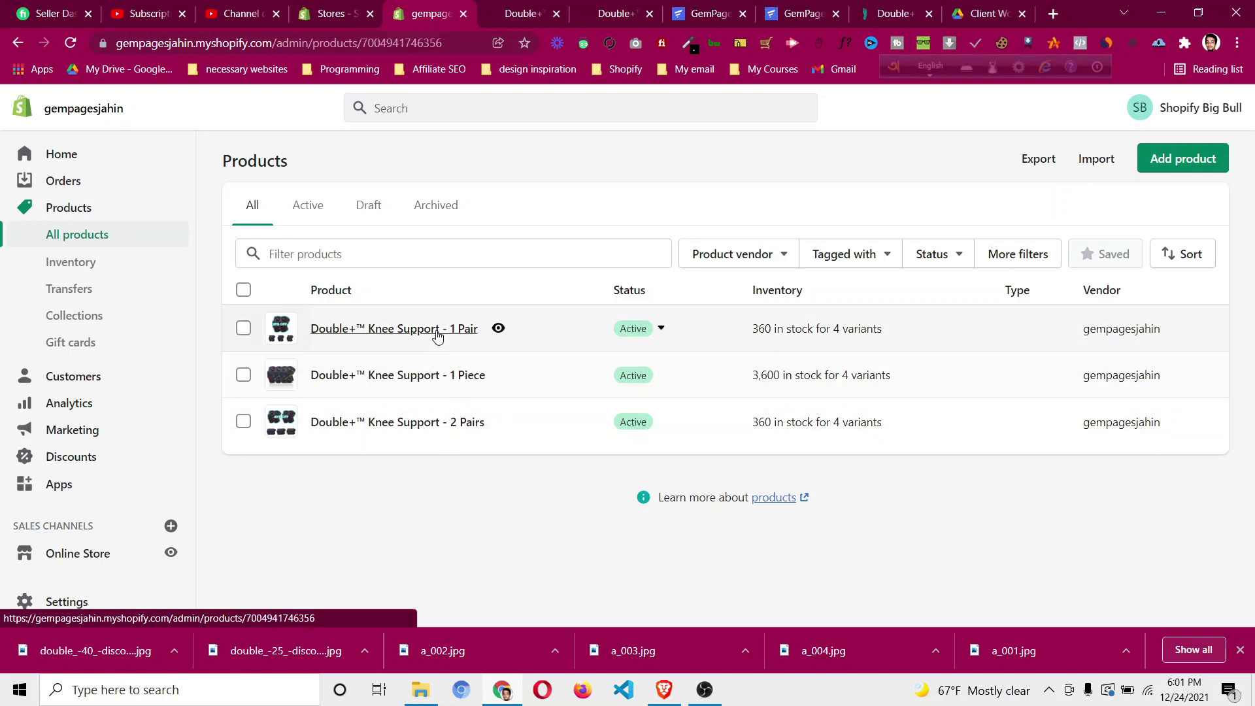
pyautogui.scroll(-10, 431, 336)
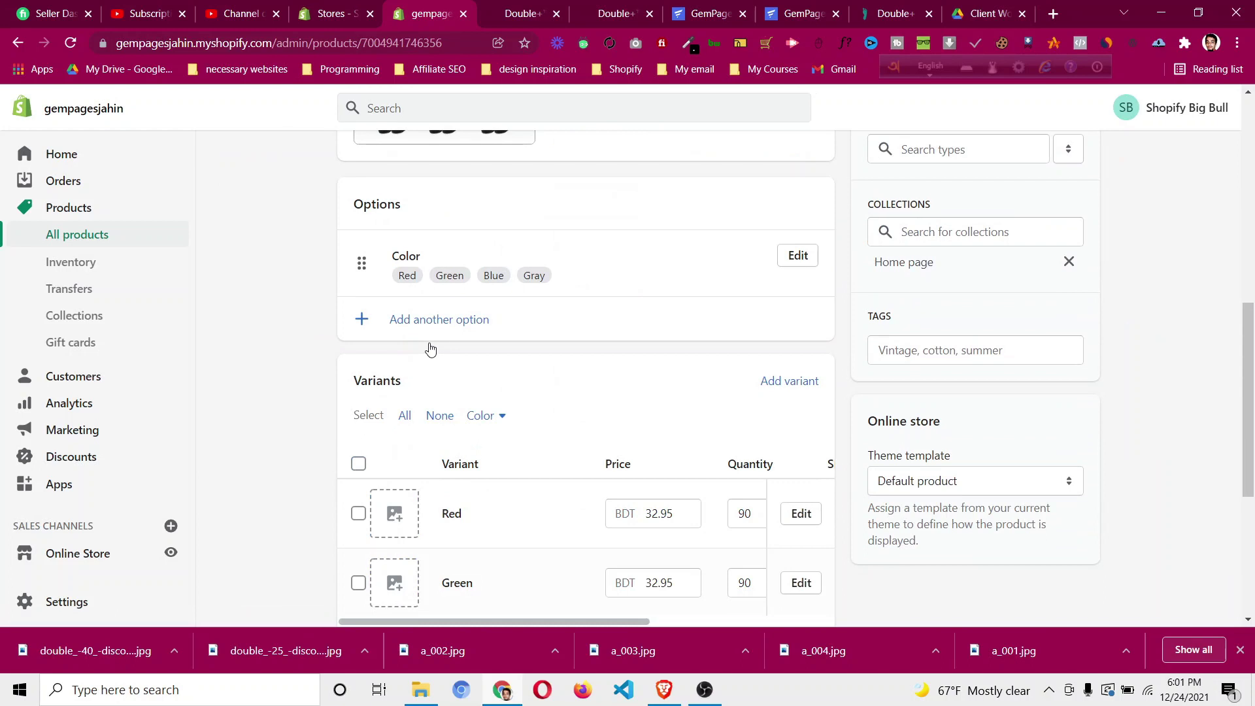
pyautogui.scroll(-3, 659, 384)
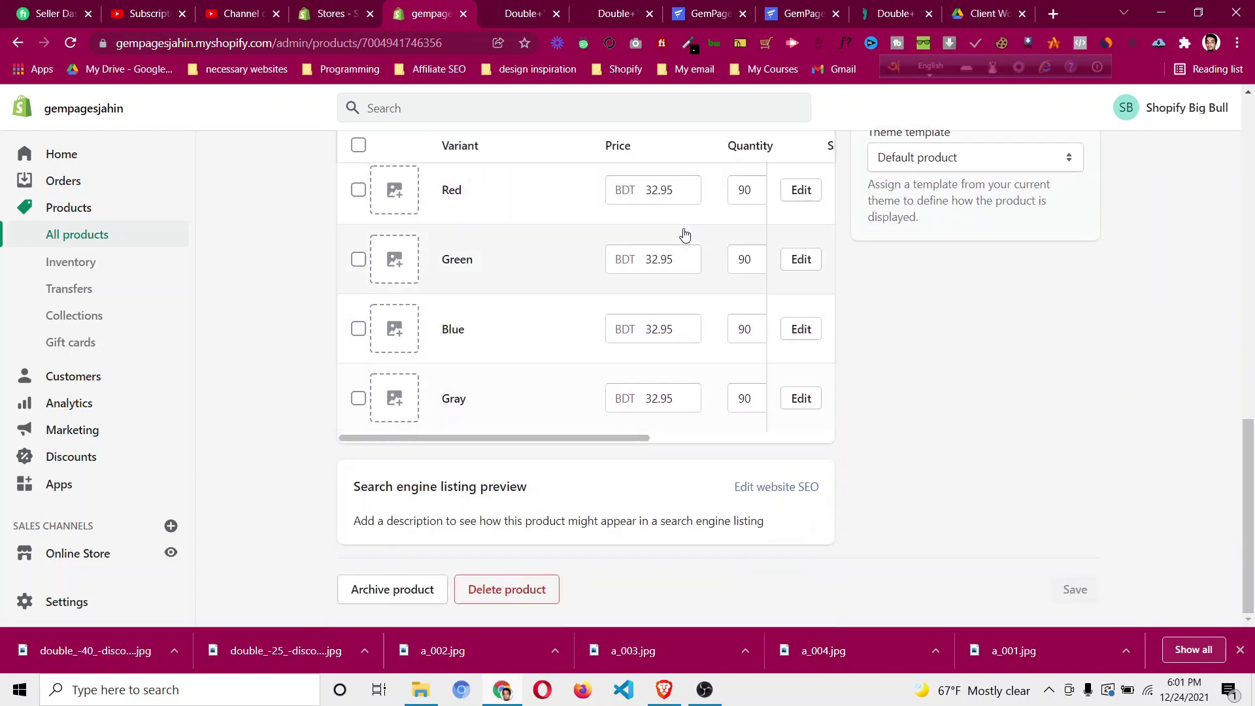
pyautogui.scroll(1, 827, 134)
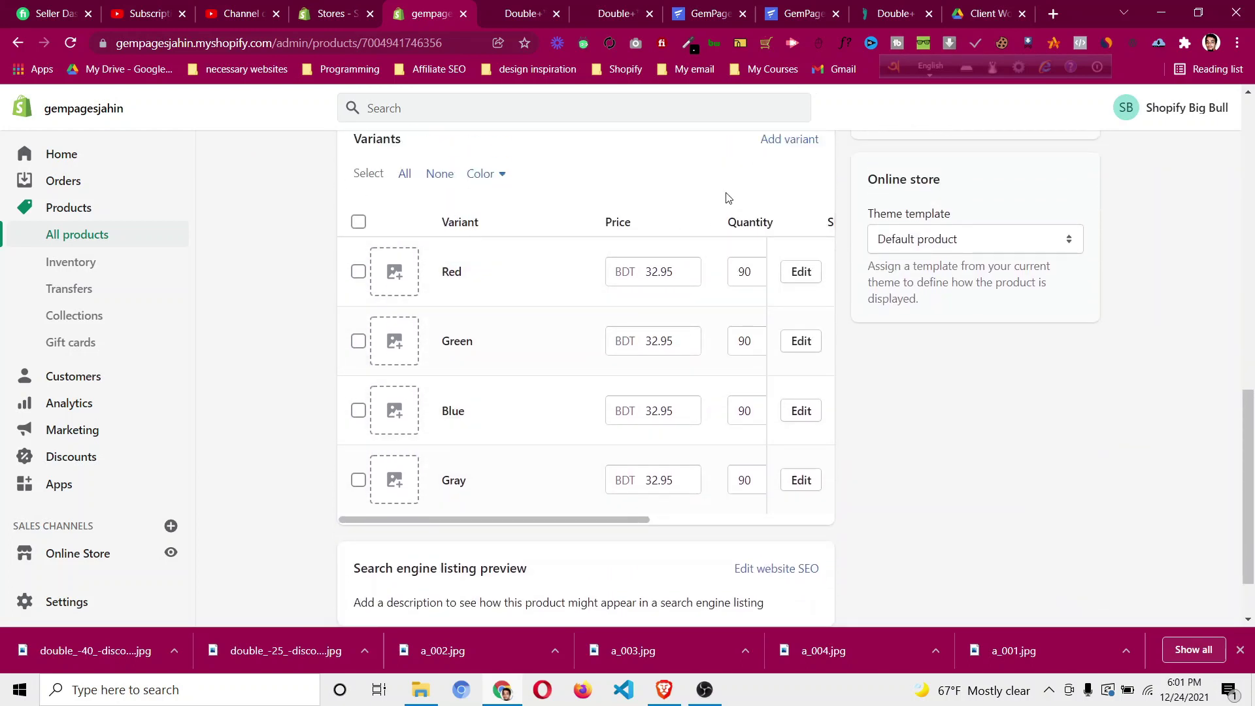
pyautogui.scroll(1, 728, 198)
pyautogui.click(358, 304)
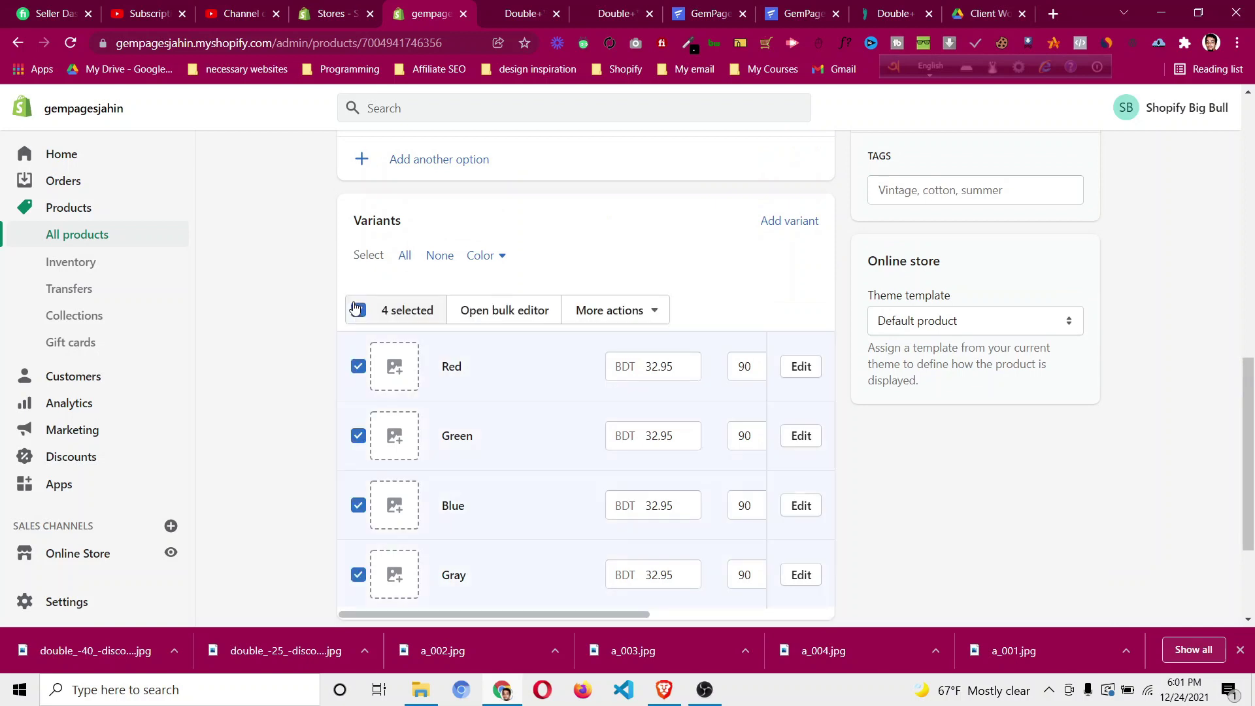
pyautogui.click(516, 311)
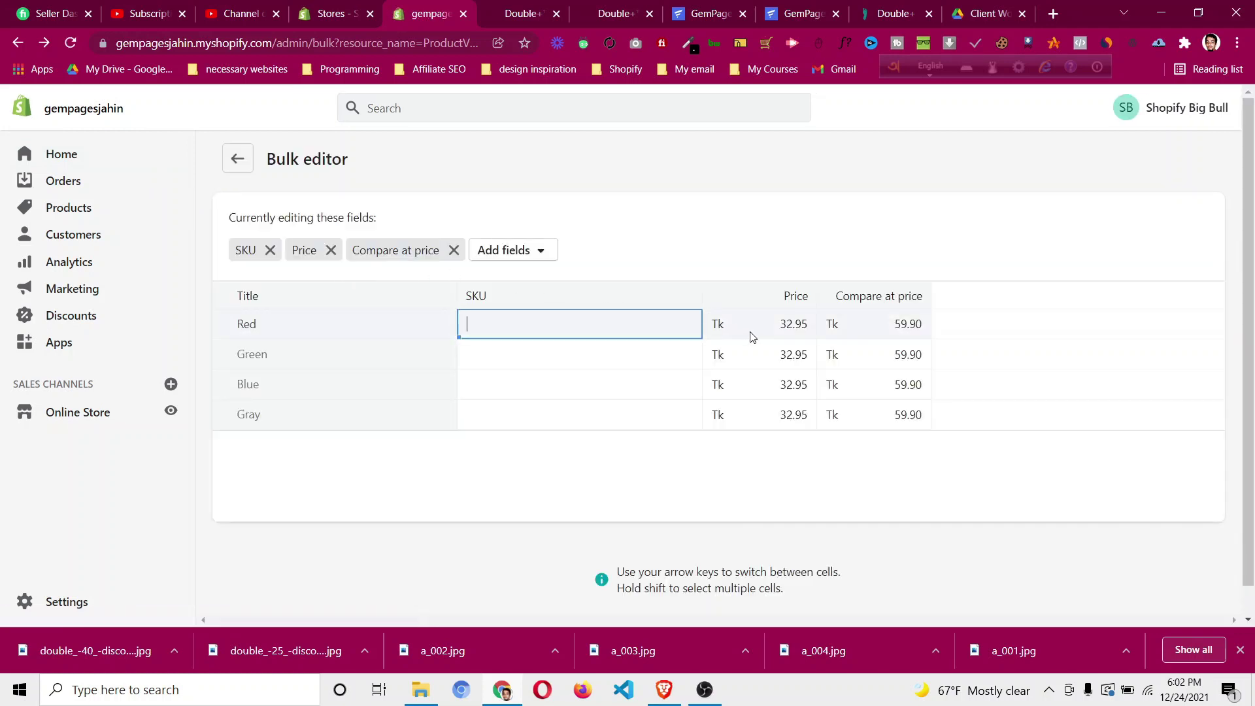
# Set the price of the Red, Green, Blue and Gray variants to 49.45, copied from the Doctor Steps 1 Pair offer.
pyautogui.click(812, 331)
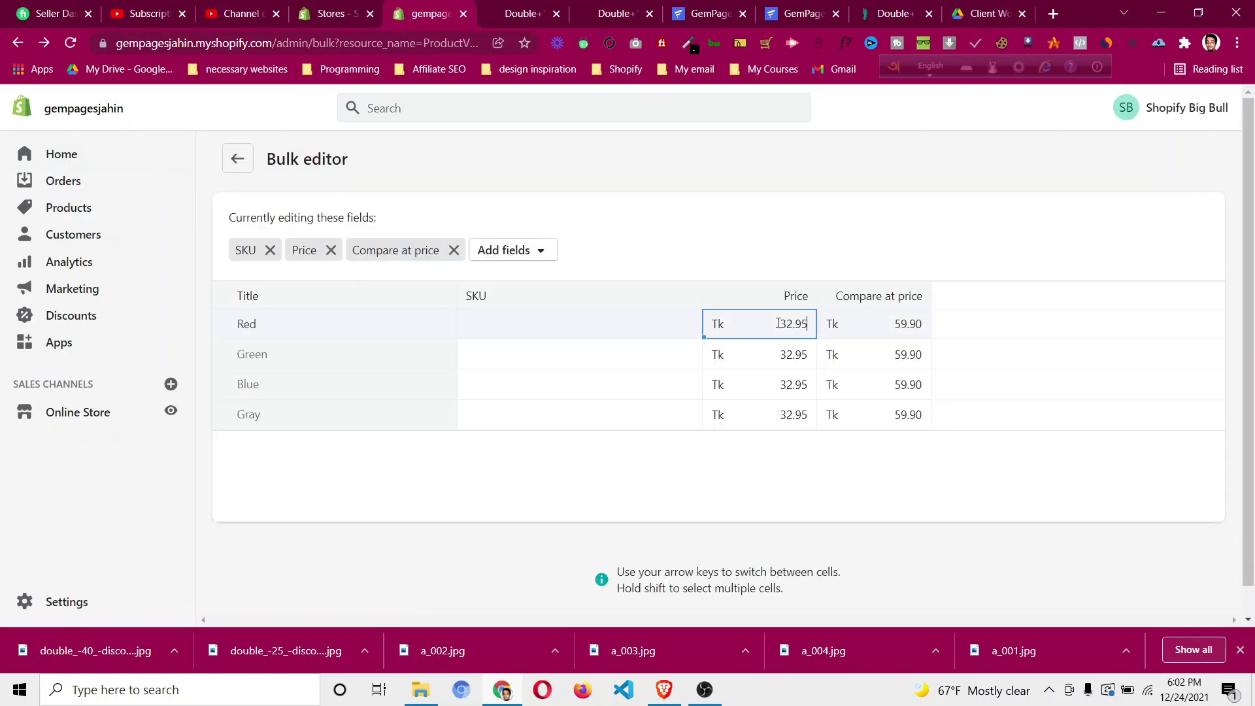
pyautogui.doubleClick(783, 327)
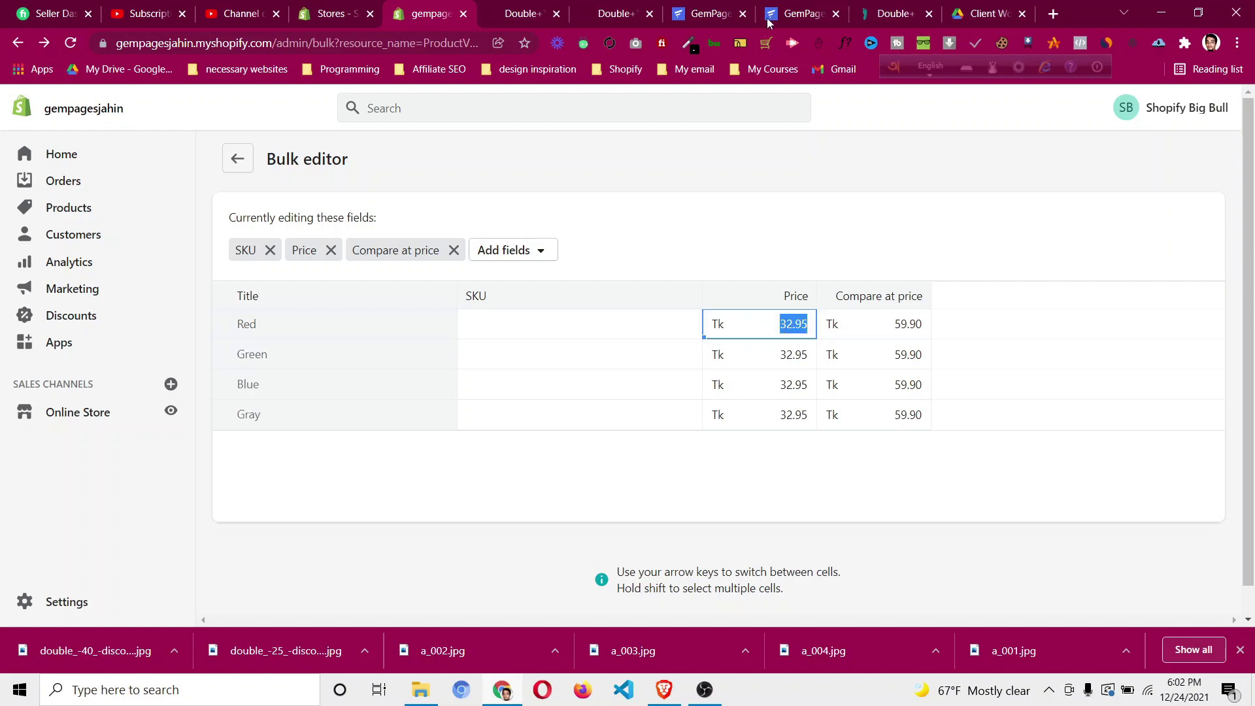
pyautogui.click(914, 18)
pyautogui.scroll(-4, 578, 462)
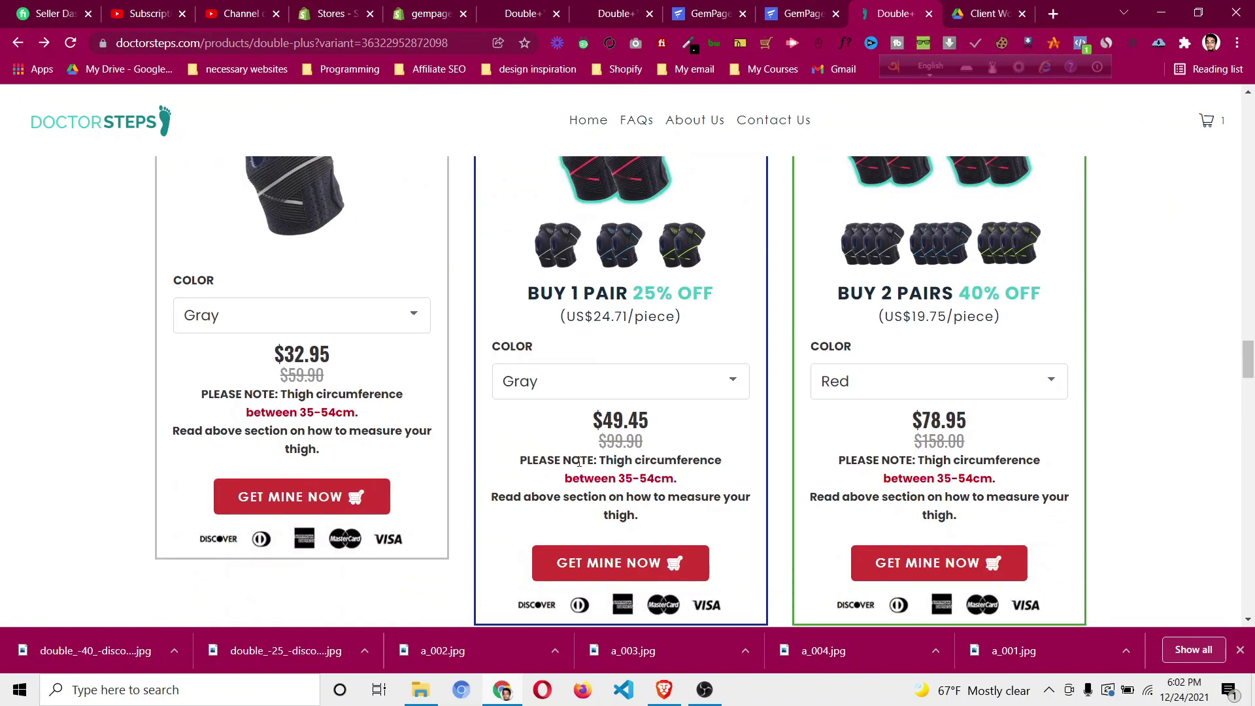
pyautogui.moveTo(604, 418); pyautogui.dragTo(656, 428)
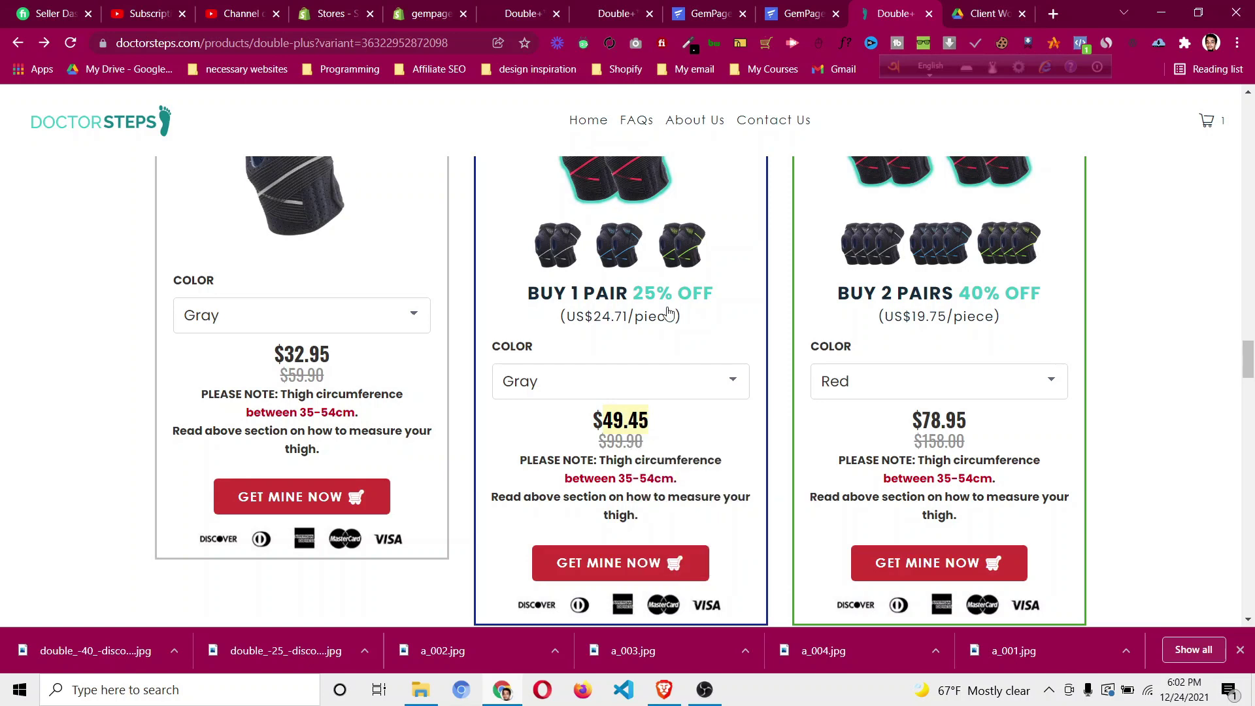
pyautogui.click(432, 12)
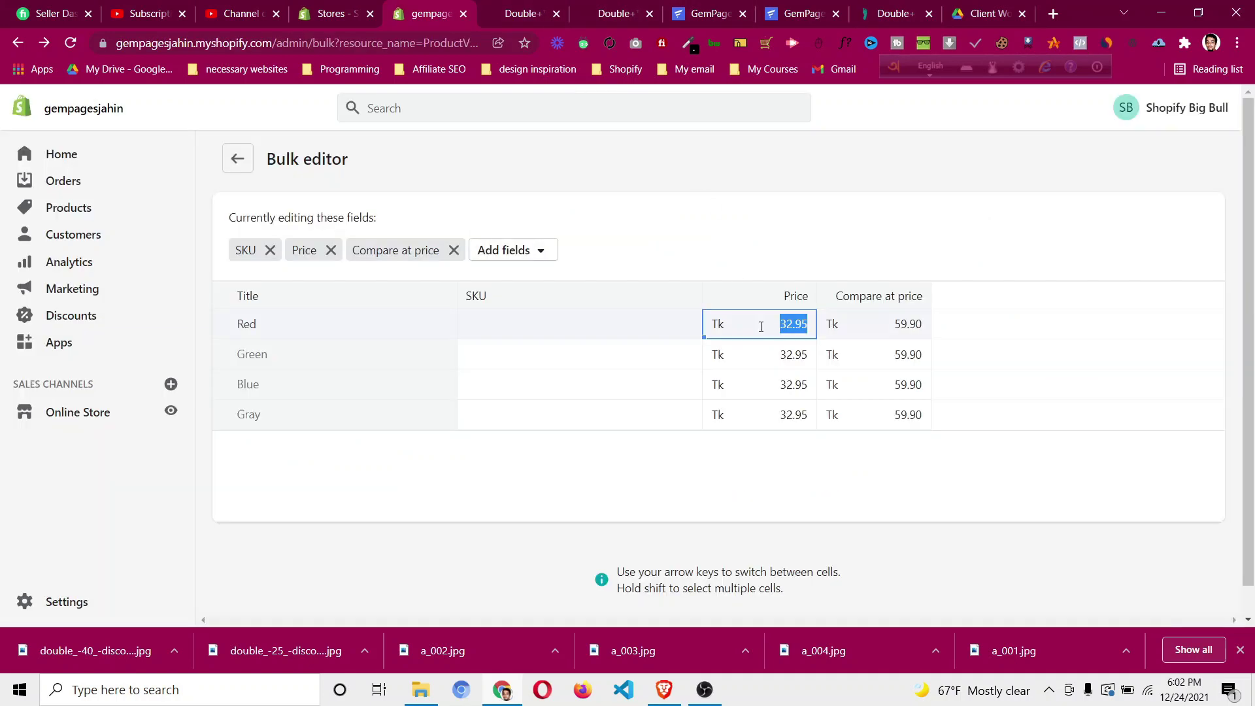
pyautogui.hotkey('ctrl', 'v')
pyautogui.click(793, 355)
pyautogui.hotkey('ctrl', 'v')
pyautogui.click(793, 386)
pyautogui.hotkey('ctrl', 'v')
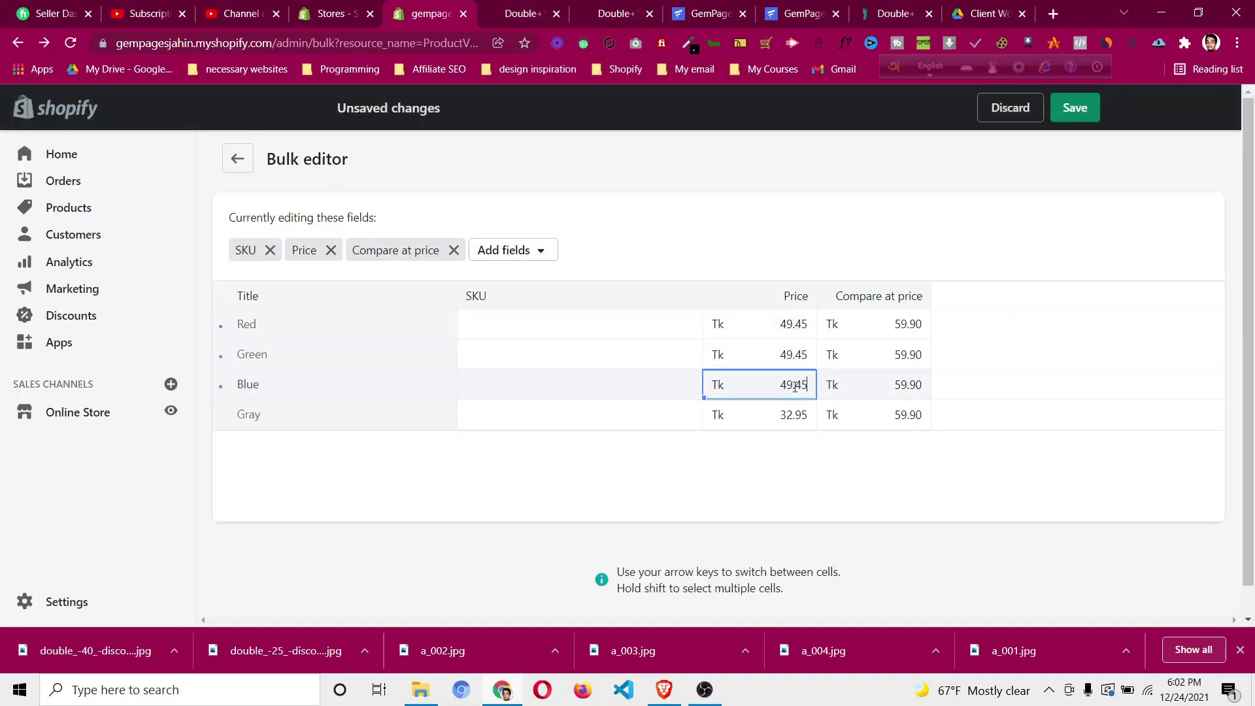
pyautogui.click(795, 410)
pyautogui.hotkey('ctrl', 'v')
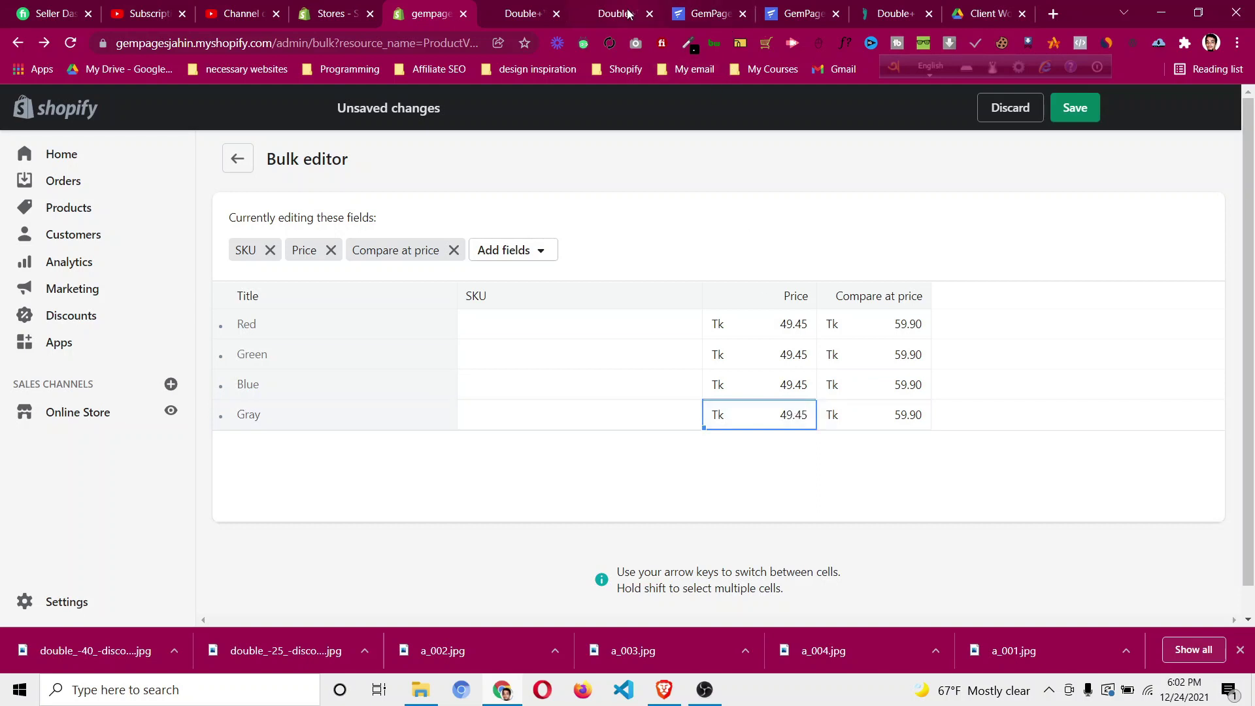
# Set the compare-at price of all four variants to 99.90, copied from the Doctor Steps 1 Pair offer, and save the changes.
pyautogui.click(904, 18)
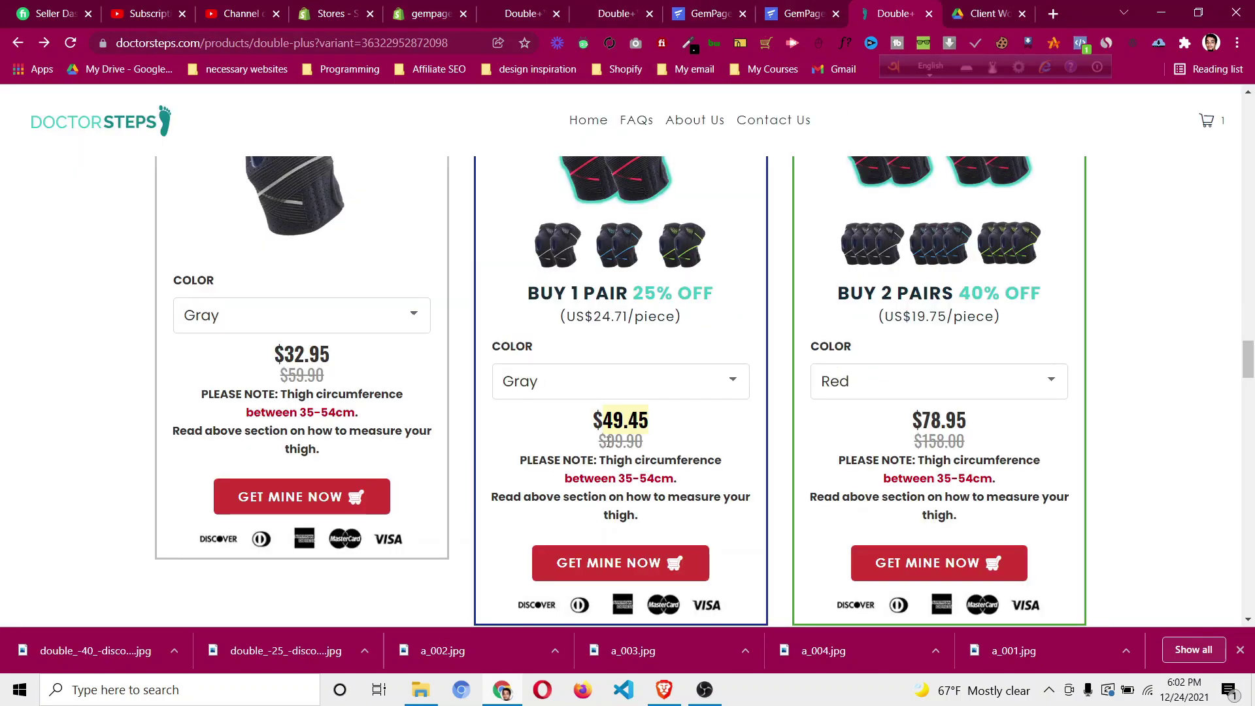
pyautogui.moveTo(608, 442); pyautogui.dragTo(655, 449)
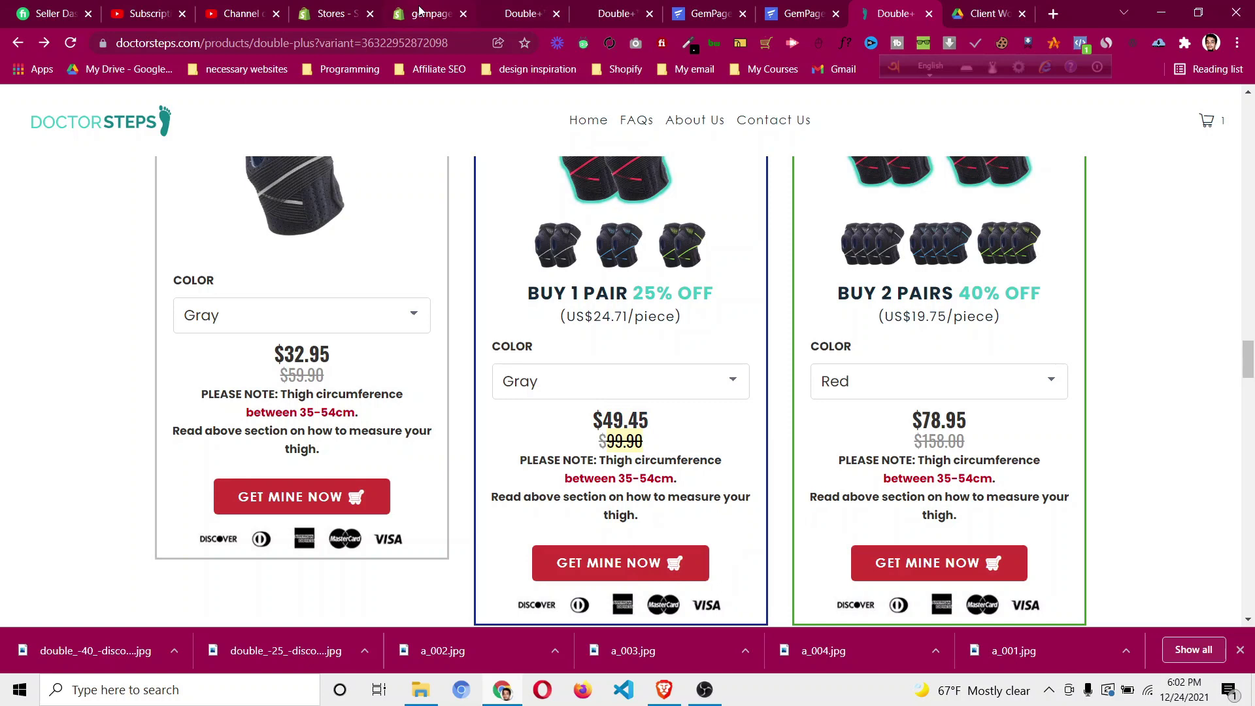
pyautogui.click(422, 13)
pyautogui.click(918, 335)
pyautogui.click(919, 336)
pyautogui.hotkey('ctrl', 'v')
pyautogui.click(919, 353)
pyautogui.click(919, 353)
pyautogui.hotkey('ctrl', 'v')
pyautogui.click(919, 386)
pyautogui.hotkey('ctrl', 'v')
pyautogui.click(919, 414)
pyautogui.hotkey('ctrl', 'v')
pyautogui.click(1075, 108)
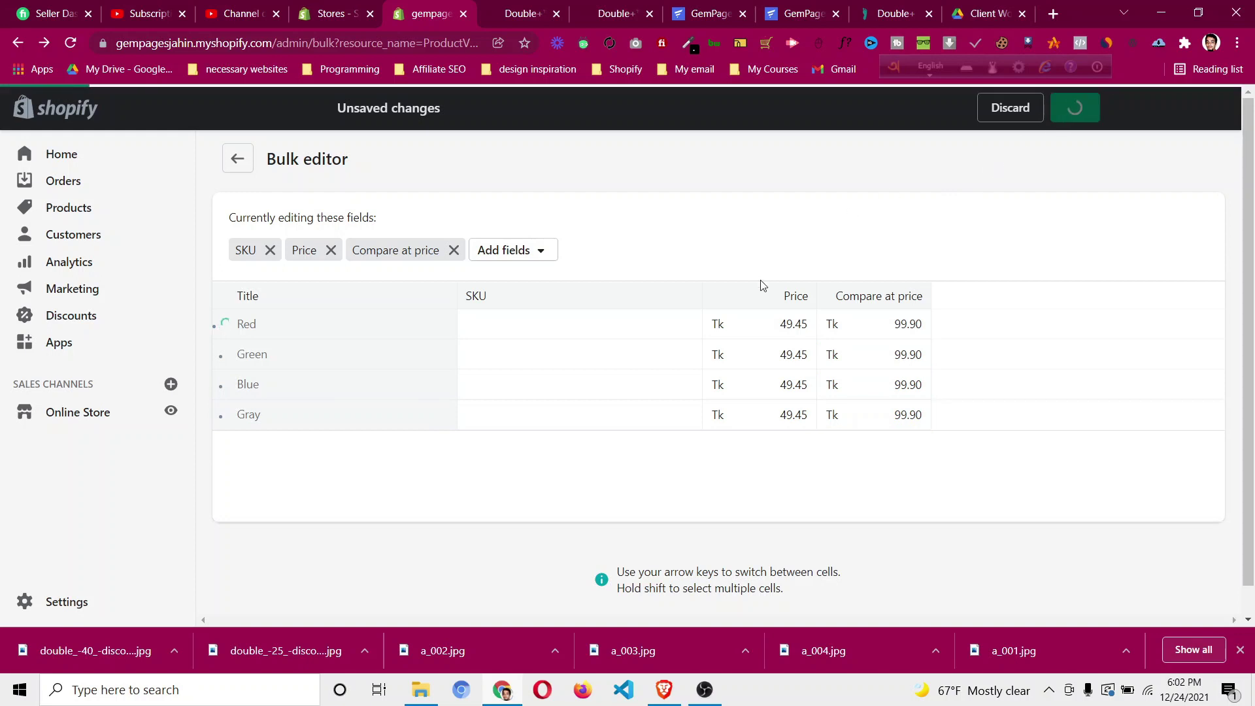
# Return to the product list and open the "Double+™ Knee Support - 2 Pairs" product.
pyautogui.click(76, 218)
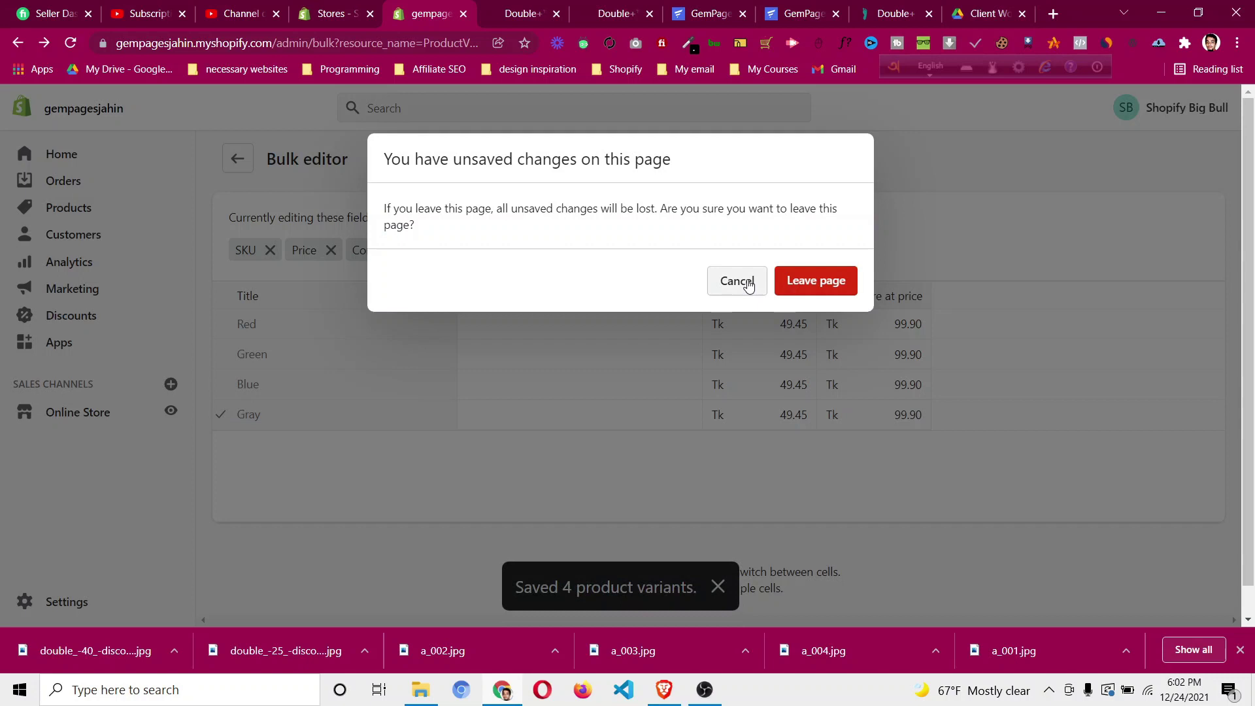
pyautogui.click(739, 282)
pyautogui.click(133, 206)
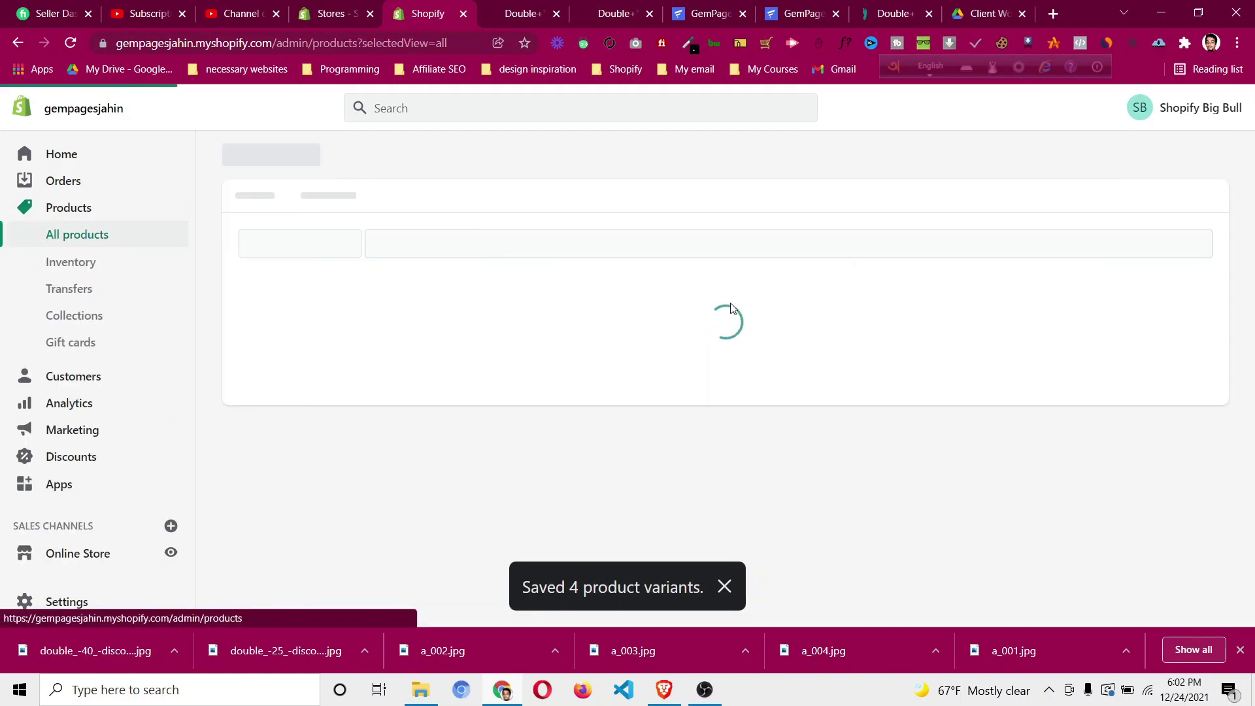
pyautogui.click(445, 425)
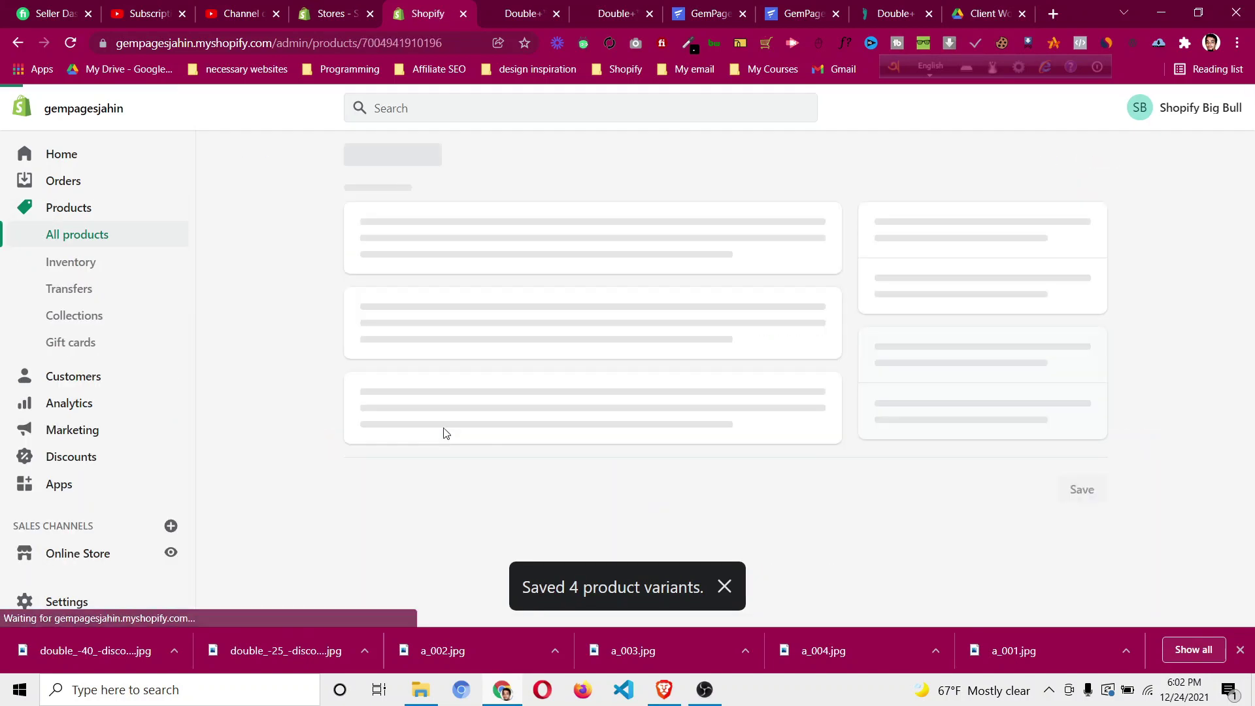
# Copy the 2 Pairs price 78.95 from the Doctor Steps page and return to the Shopify product.
pyautogui.click(890, 13)
pyautogui.scroll(3, 816, 294)
pyautogui.scroll(-2, 829, 350)
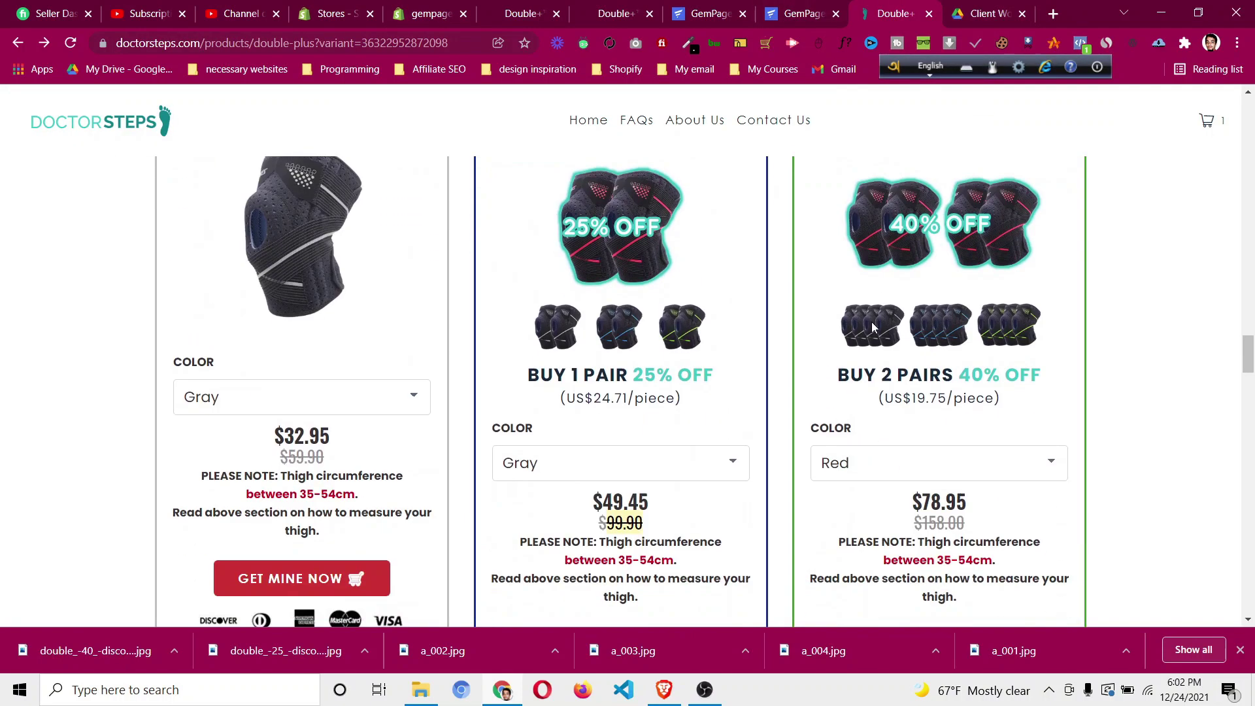
pyautogui.scroll(-1, 872, 322)
pyautogui.moveTo(926, 416); pyautogui.dragTo(961, 419)
pyautogui.rightClick(956, 419)
pyautogui.click(984, 432)
pyautogui.click(431, 13)
# Apply a price of 78.95 to all four color variants of the 2 Pairs product and save it.
pyautogui.scroll(-10, 530, 307)
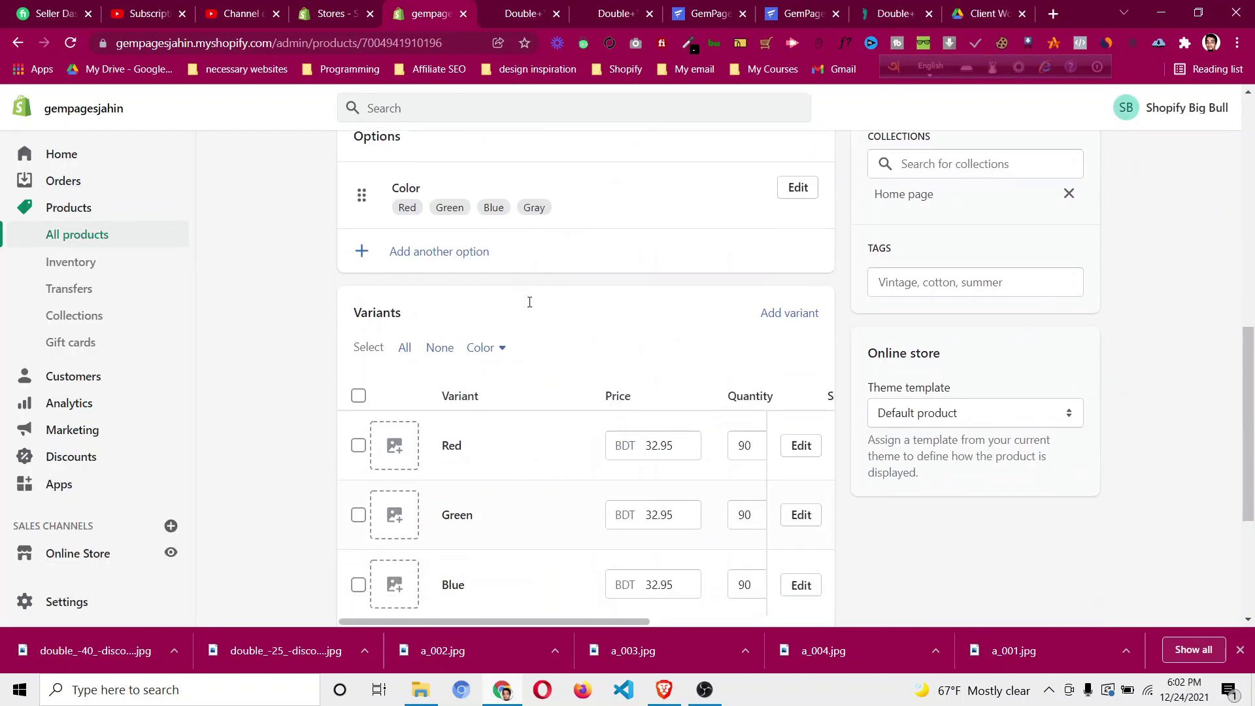
pyautogui.click(358, 219)
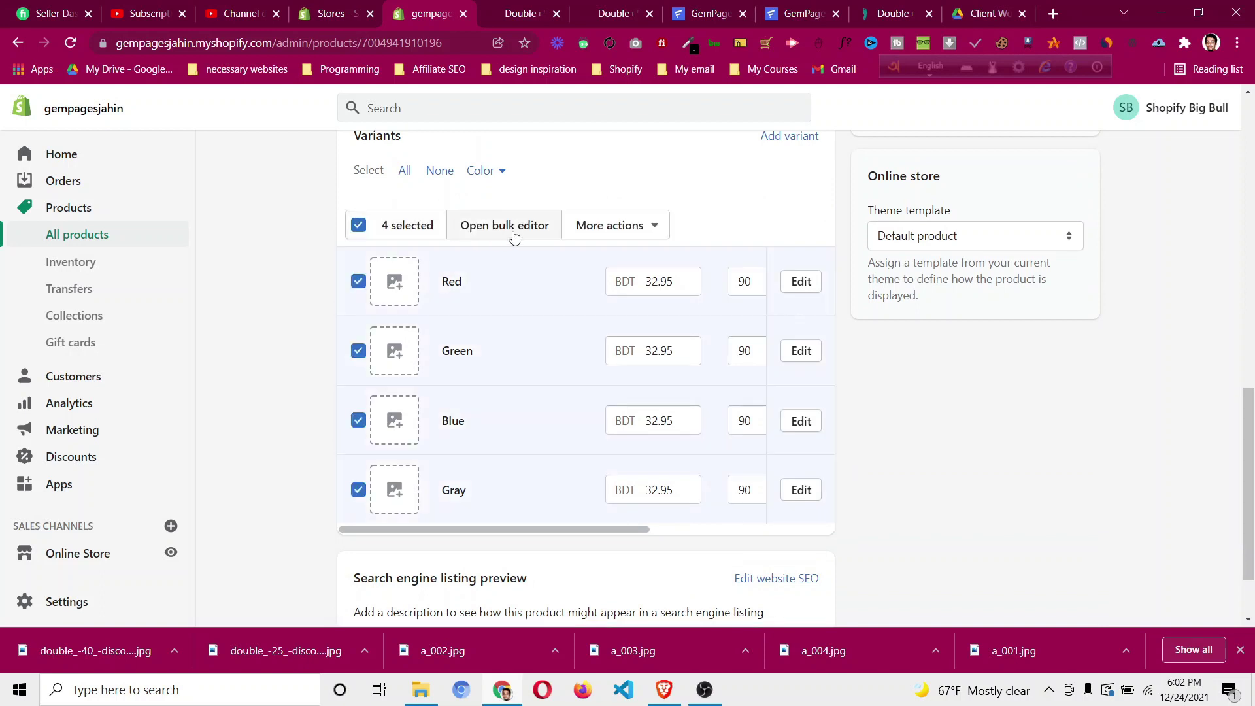
pyautogui.click(614, 227)
pyautogui.click(616, 229)
pyautogui.click(359, 224)
pyautogui.click(358, 225)
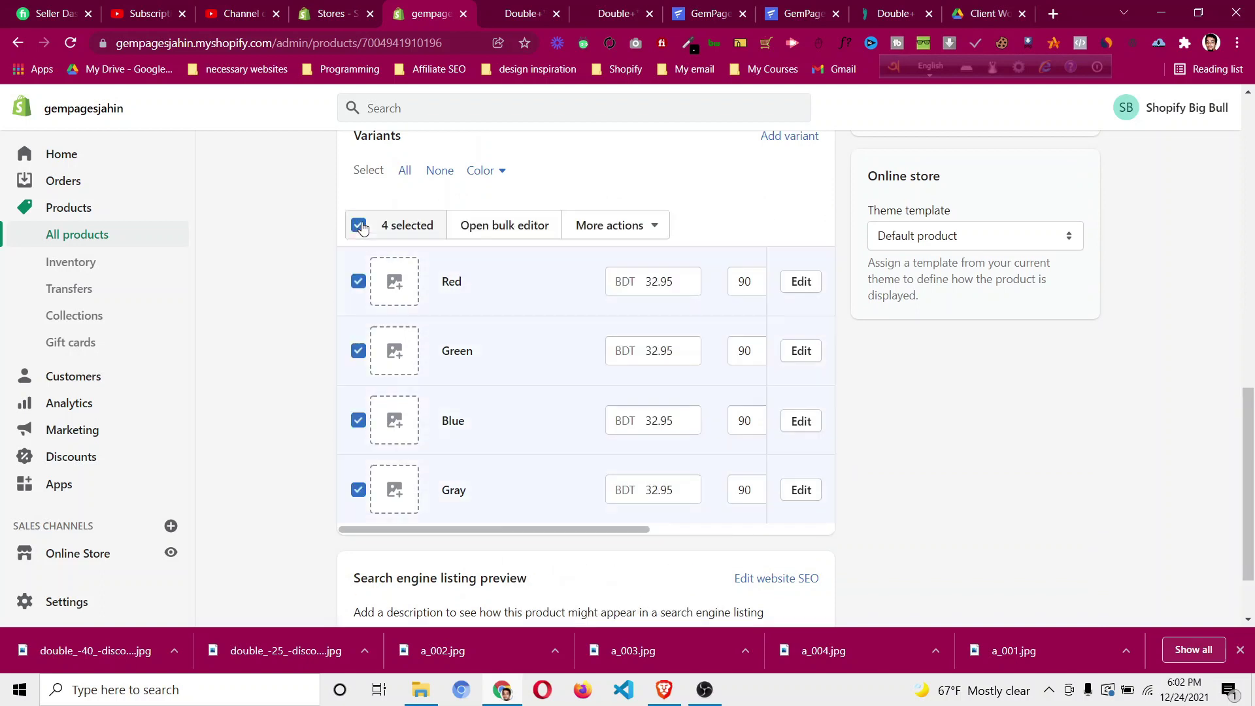
pyautogui.click(621, 226)
pyautogui.click(590, 274)
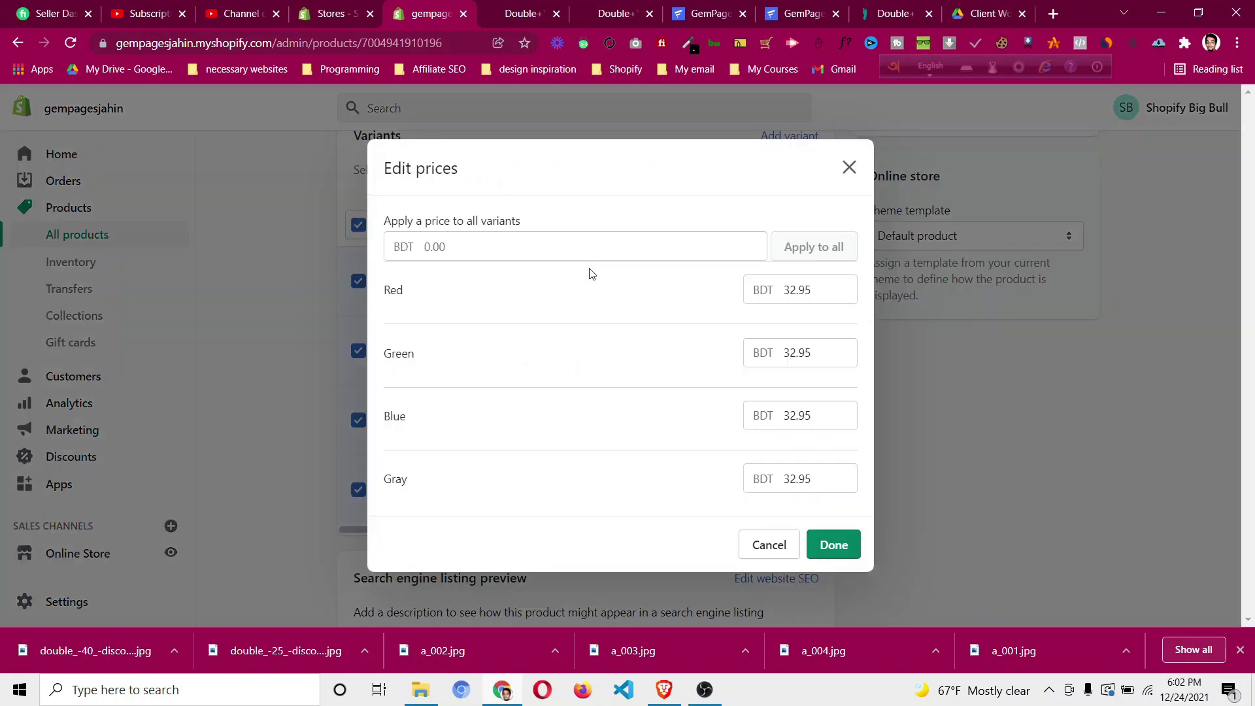
pyautogui.click(800, 291)
pyautogui.click(557, 246)
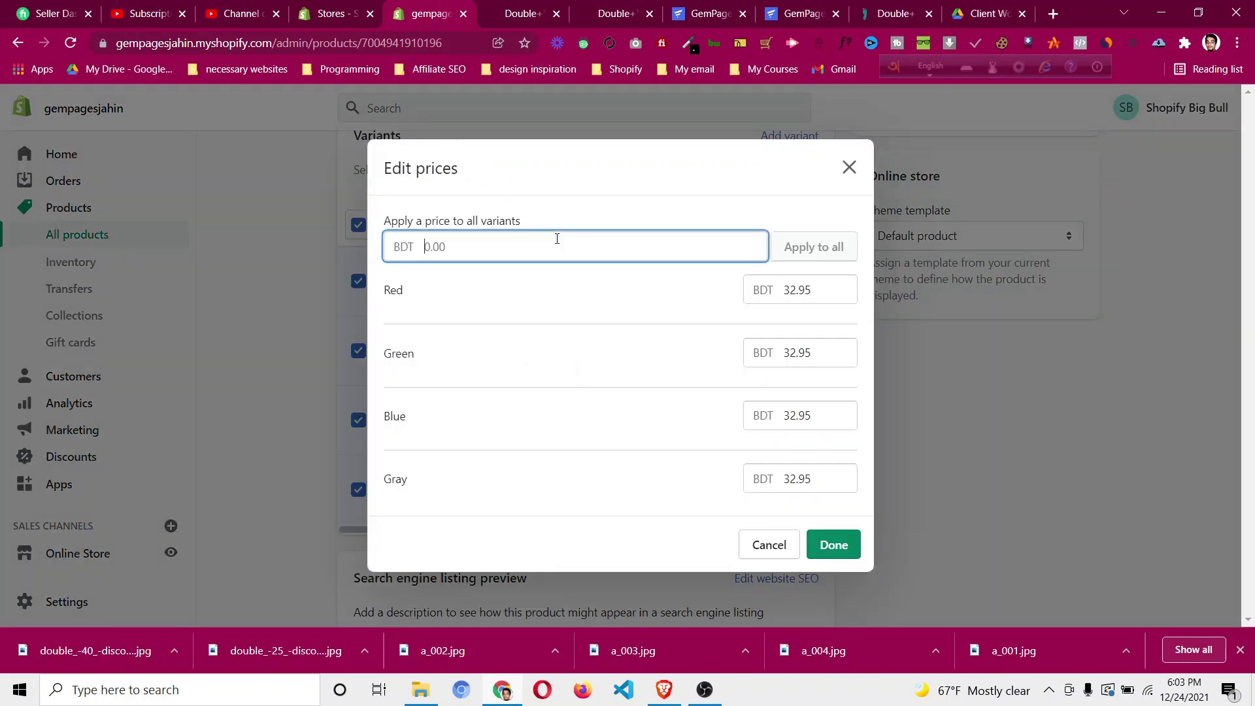
pyautogui.write('78.95')
pyautogui.click(801, 247)
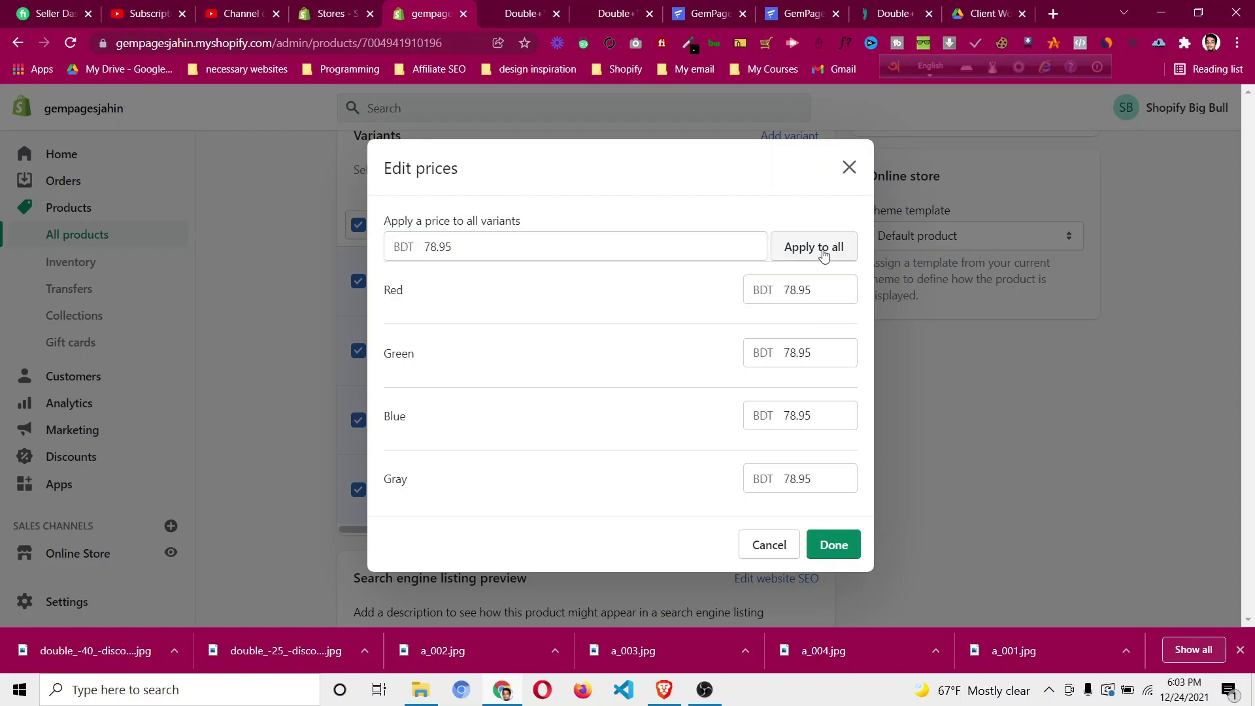
pyautogui.click(836, 544)
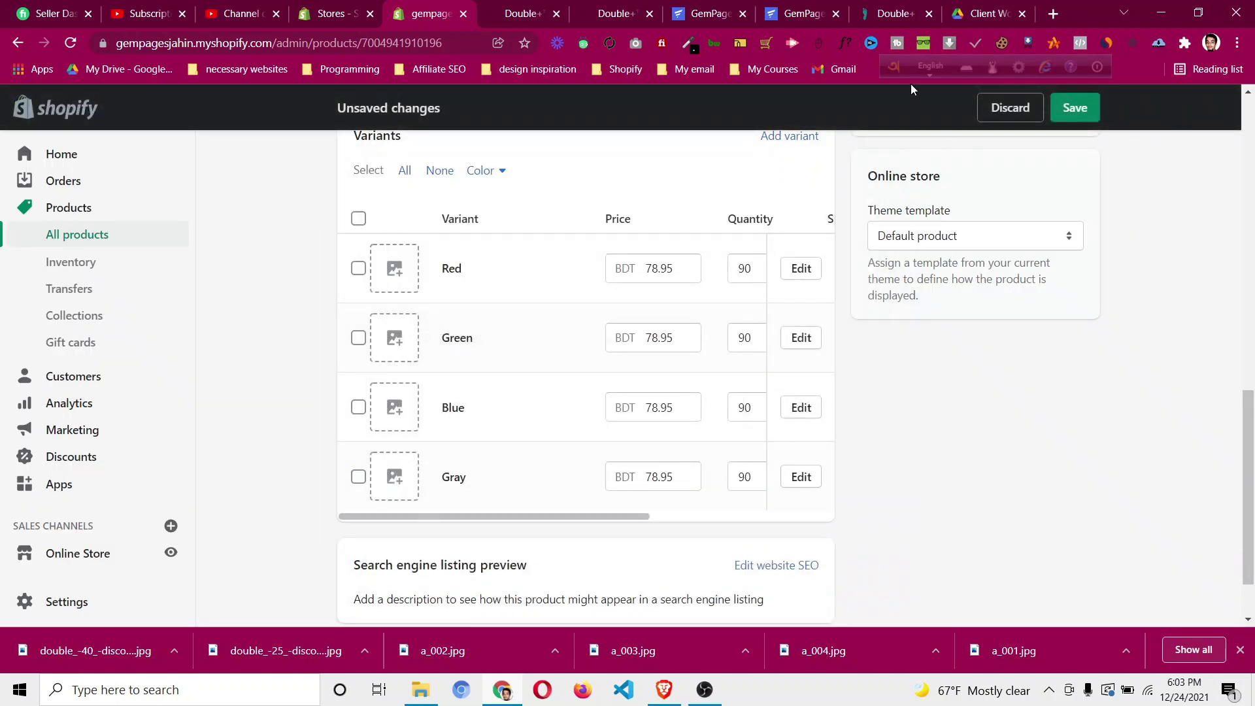
pyautogui.click(1073, 109)
# Copy the 2 Pairs compare-at price 158 from the Doctor Steps page and load all four Shopify variants into the bulk editor.
pyautogui.click(895, 13)
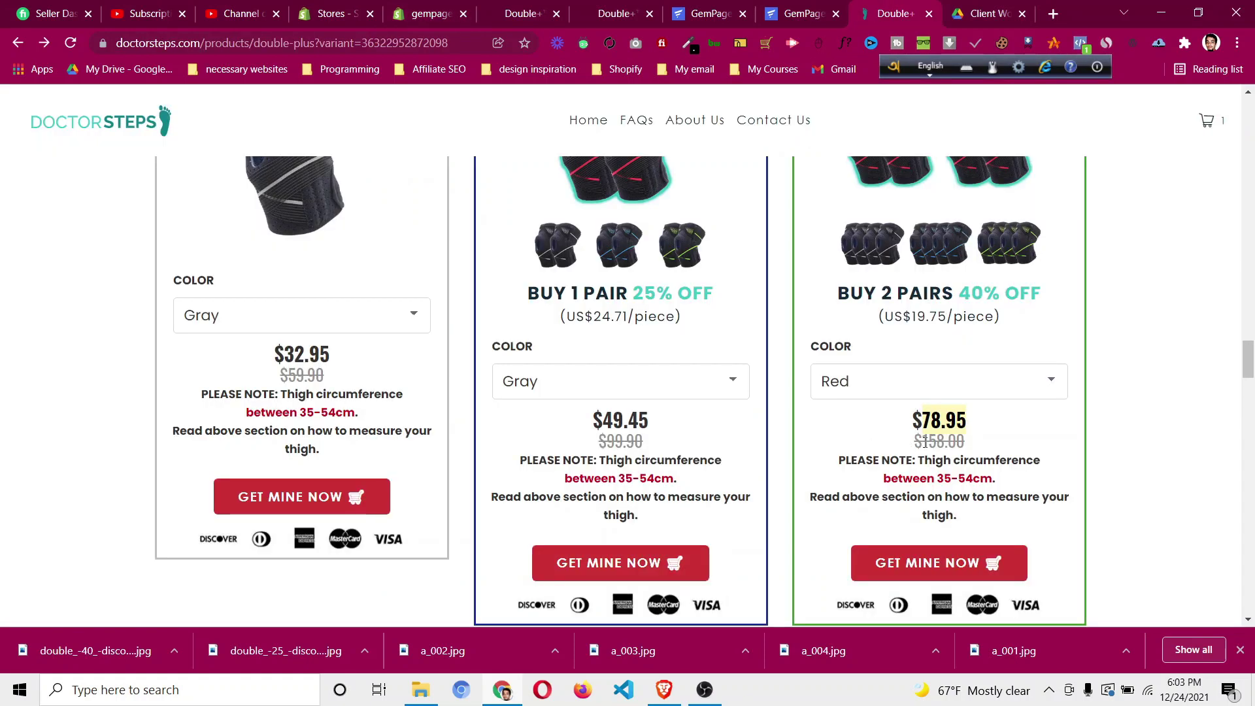
pyautogui.rightClick(934, 440)
pyautogui.click(968, 450)
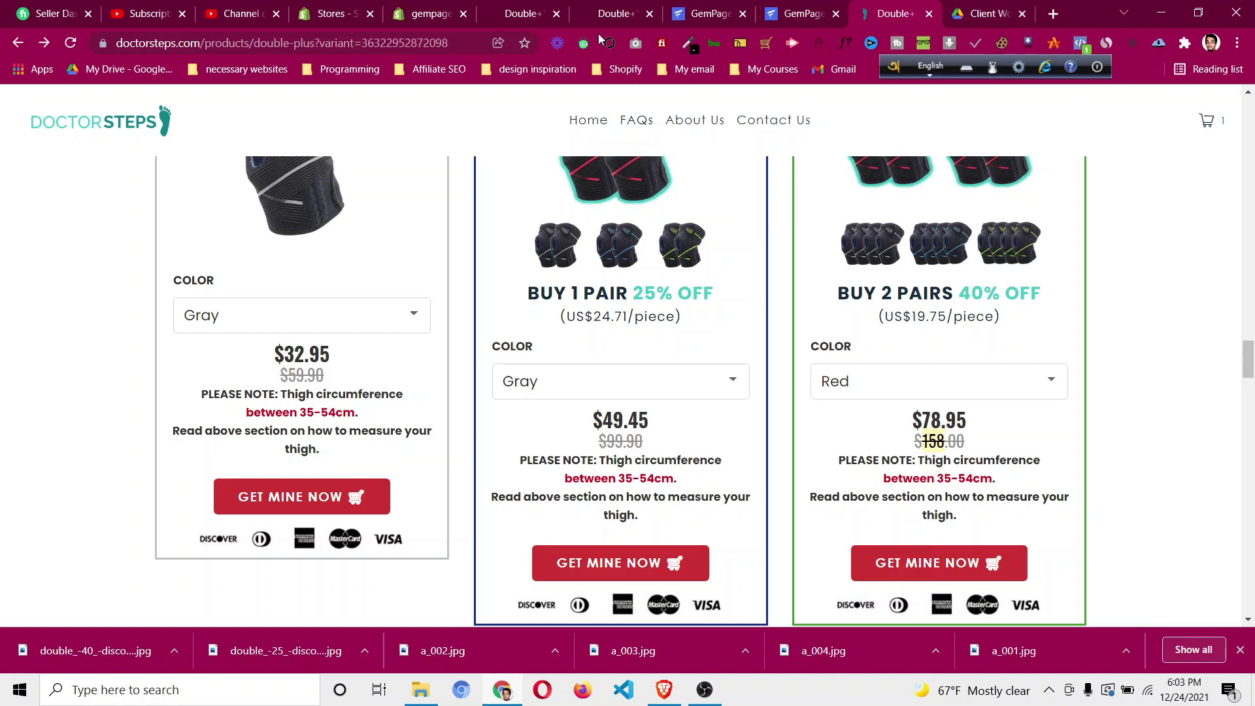
pyautogui.click(428, 13)
pyautogui.scroll(-10, 436, 313)
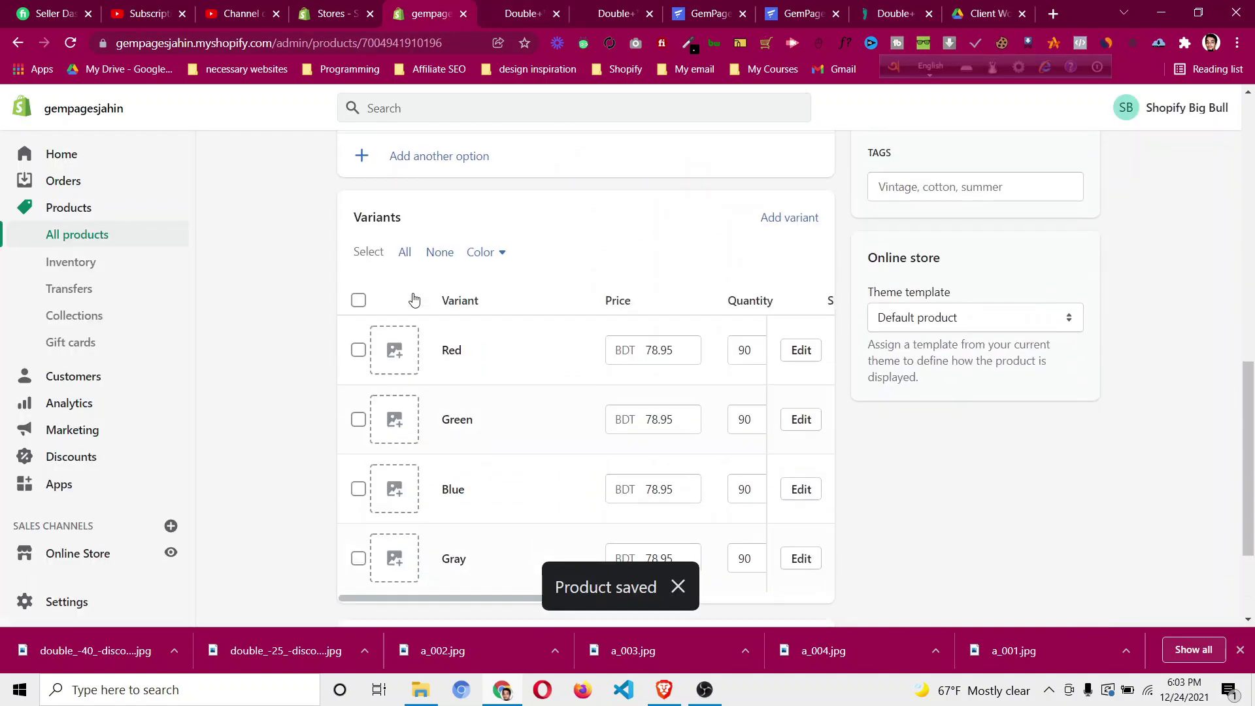
pyautogui.click(359, 300)
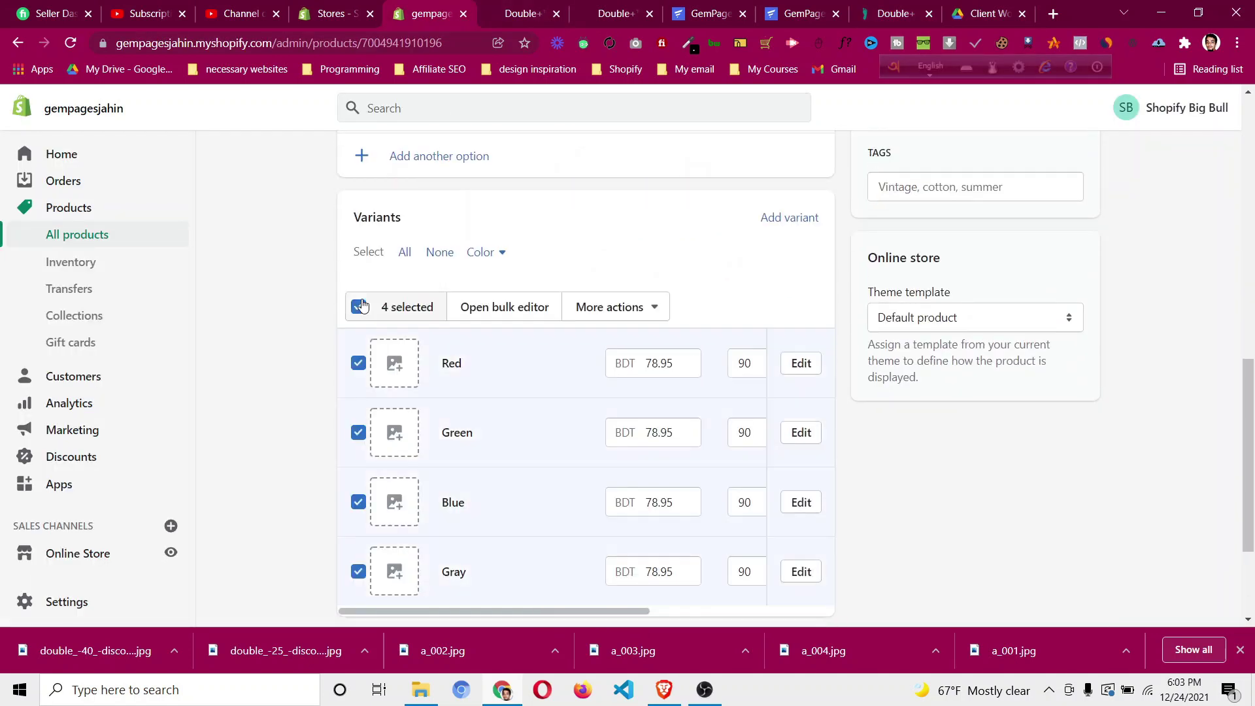
pyautogui.click(505, 307)
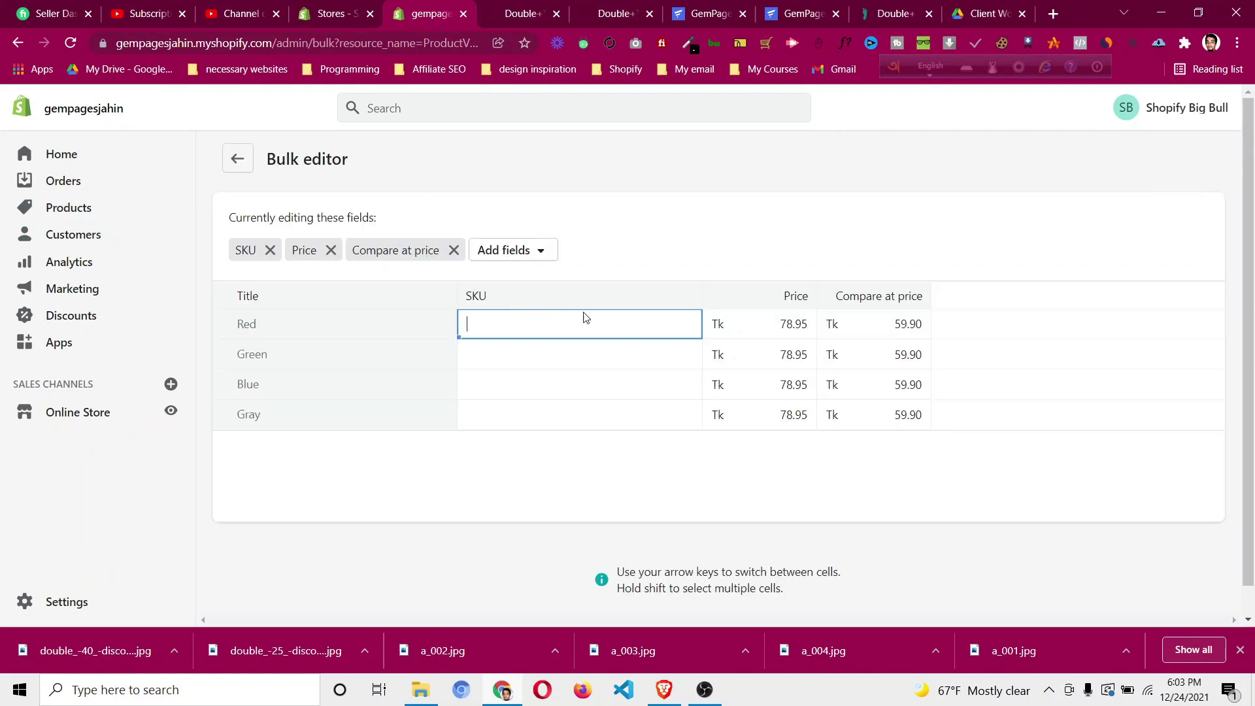
# Set the compare-at price of all four variants to 158, save the changes and return to the product list.
pyautogui.doubleClick(912, 327)
pyautogui.click(910, 355)
pyautogui.write('158')
pyautogui.click(908, 390)
pyautogui.write('158')
pyautogui.click(911, 413)
pyautogui.write('158')
pyautogui.click(1078, 111)
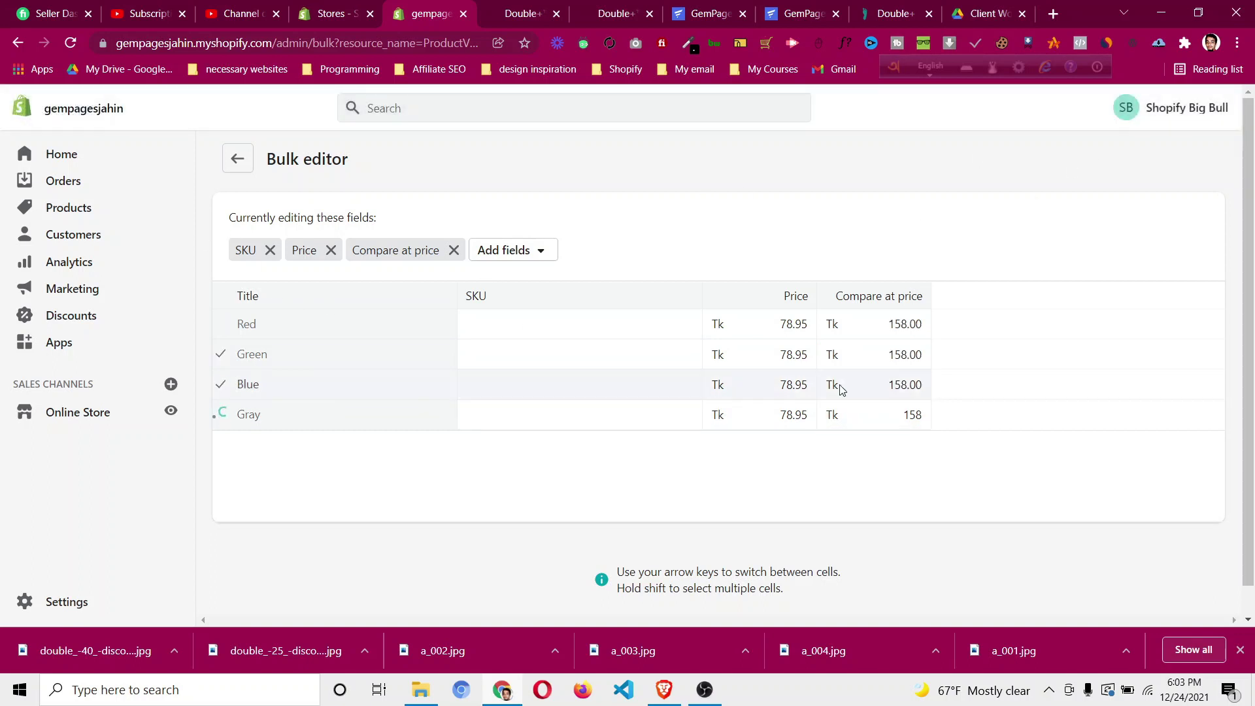
pyautogui.click(151, 210)
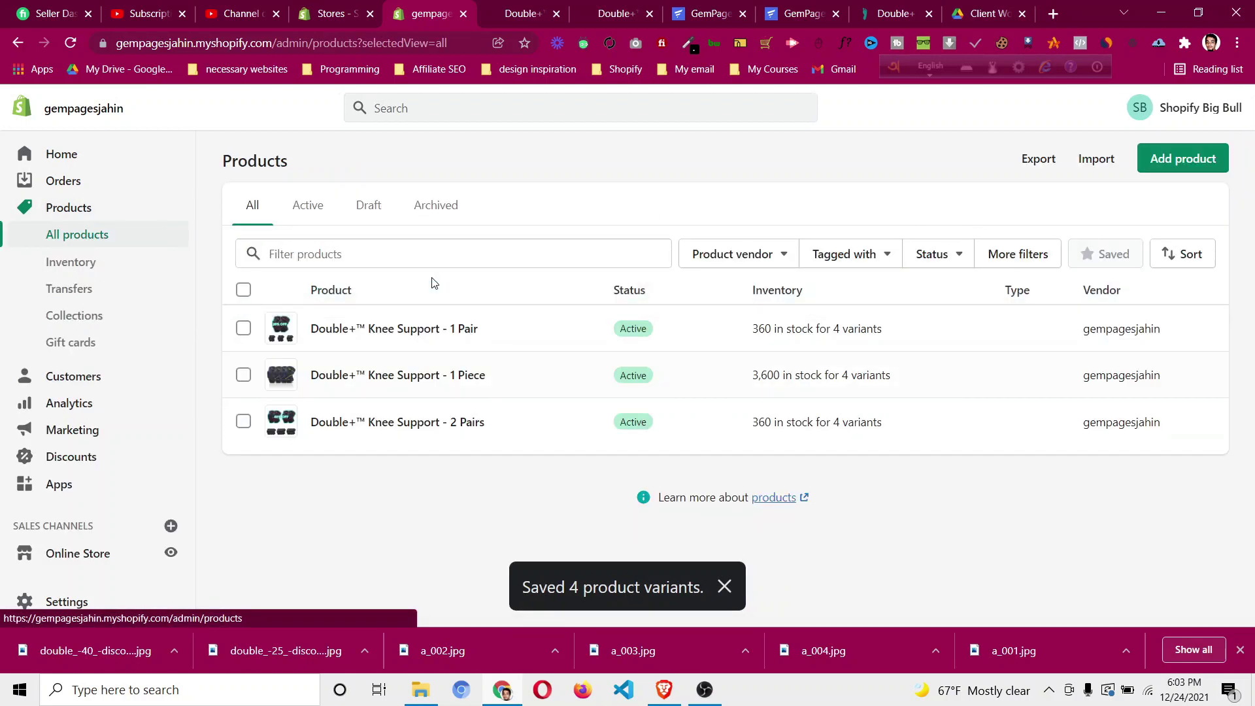
# Review the three Doctor Steps offer cards and add a row below the measuring and washing section of the GemPages Double Knee page.
pyautogui.click(883, 7)
pyautogui.scroll(3, 609, 448)
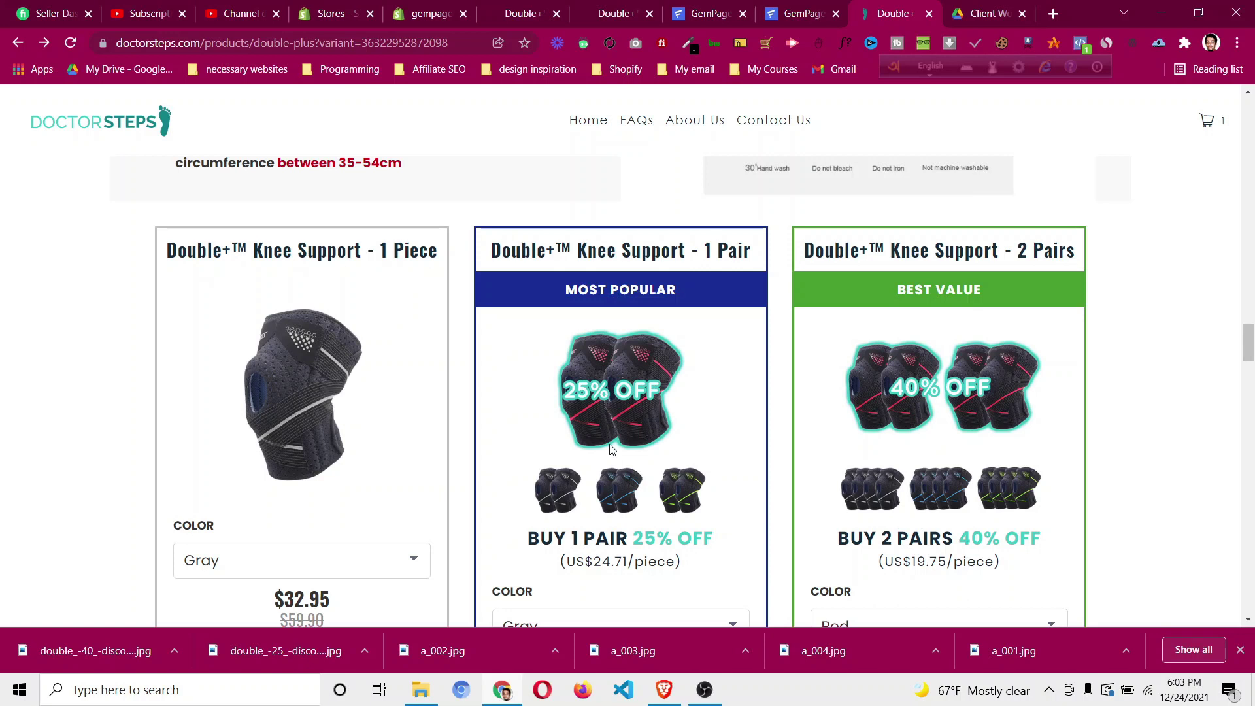
pyautogui.scroll(-1, 588, 418)
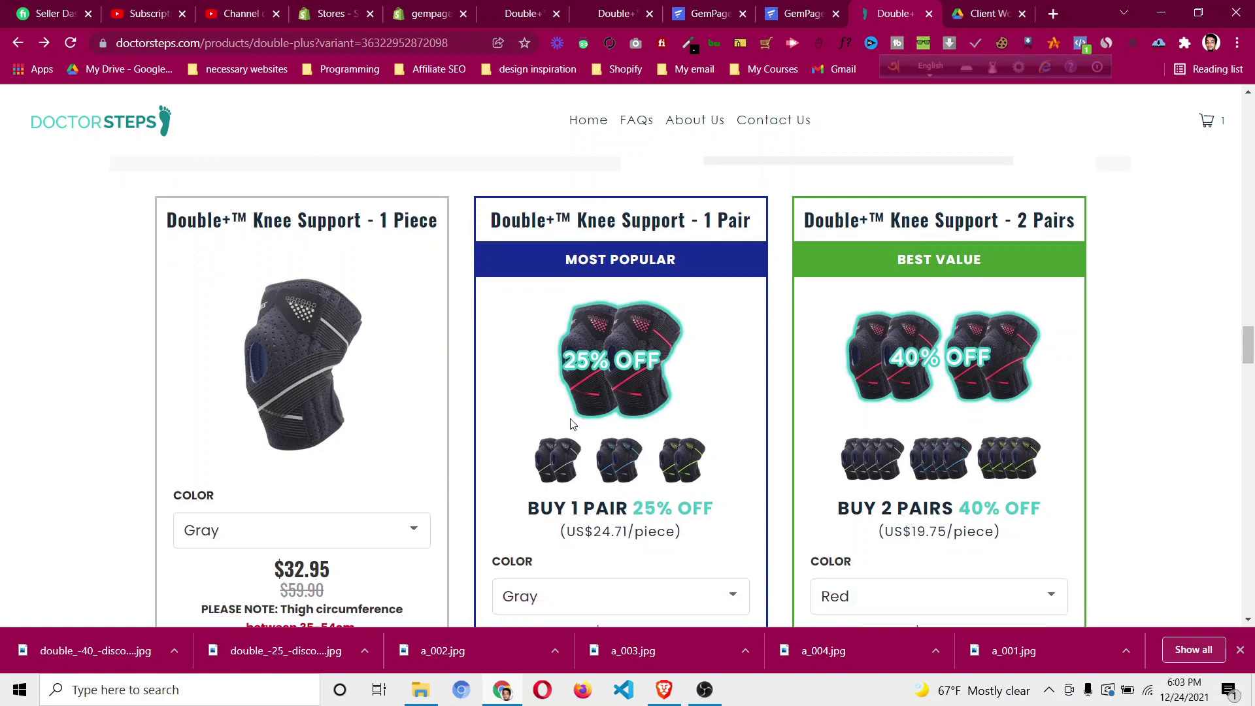
pyautogui.scroll(-1, 360, 458)
pyautogui.scroll(-1, 347, 458)
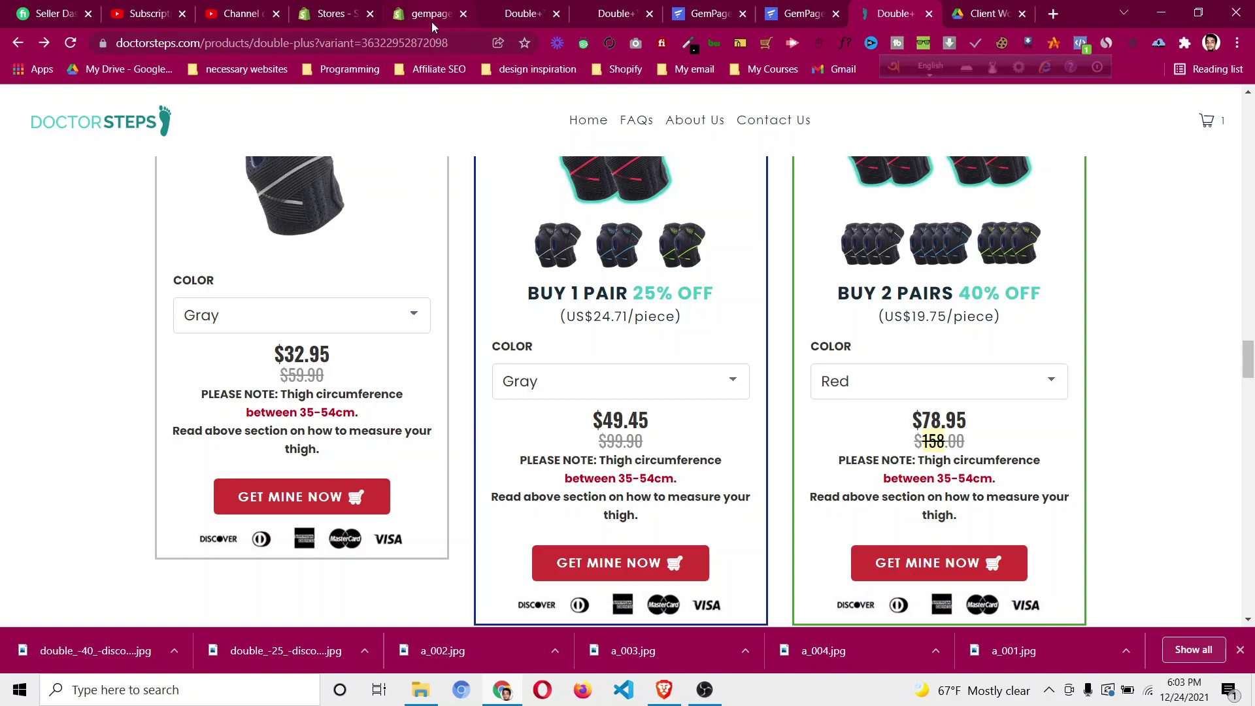
pyautogui.click(795, 20)
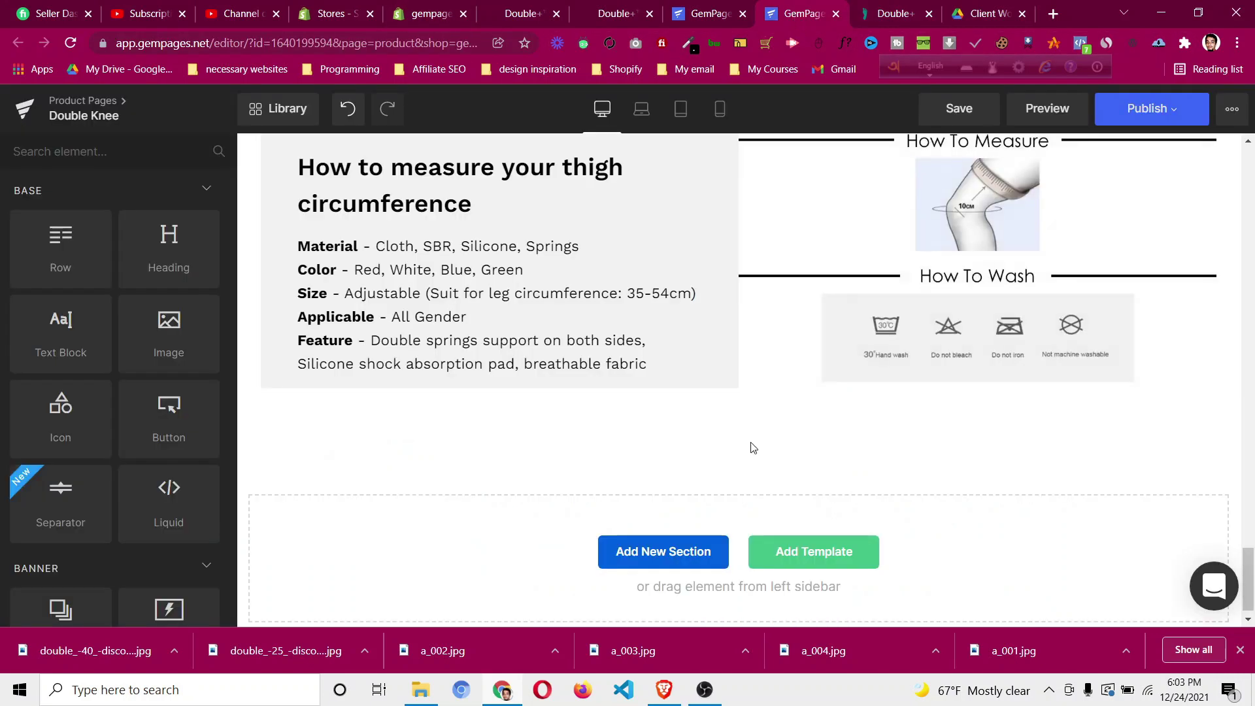
pyautogui.scroll(-1, 751, 446)
pyautogui.scroll(7, 752, 442)
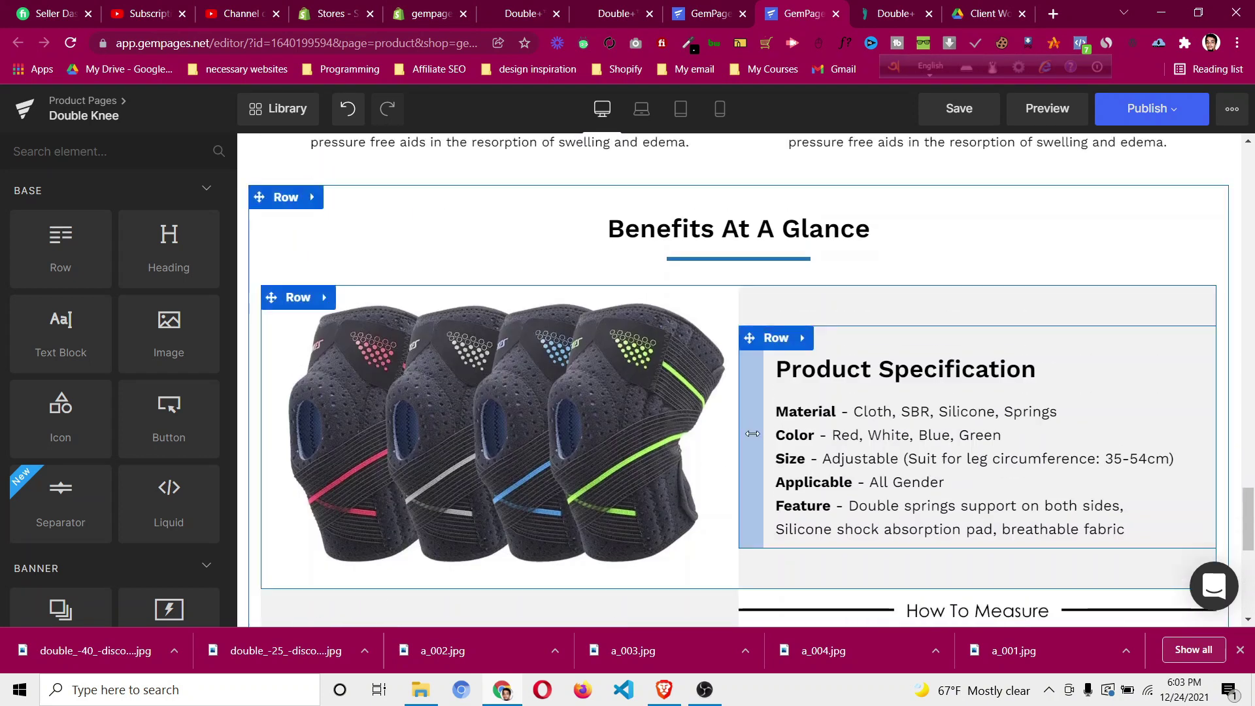
pyautogui.scroll(-7, 753, 433)
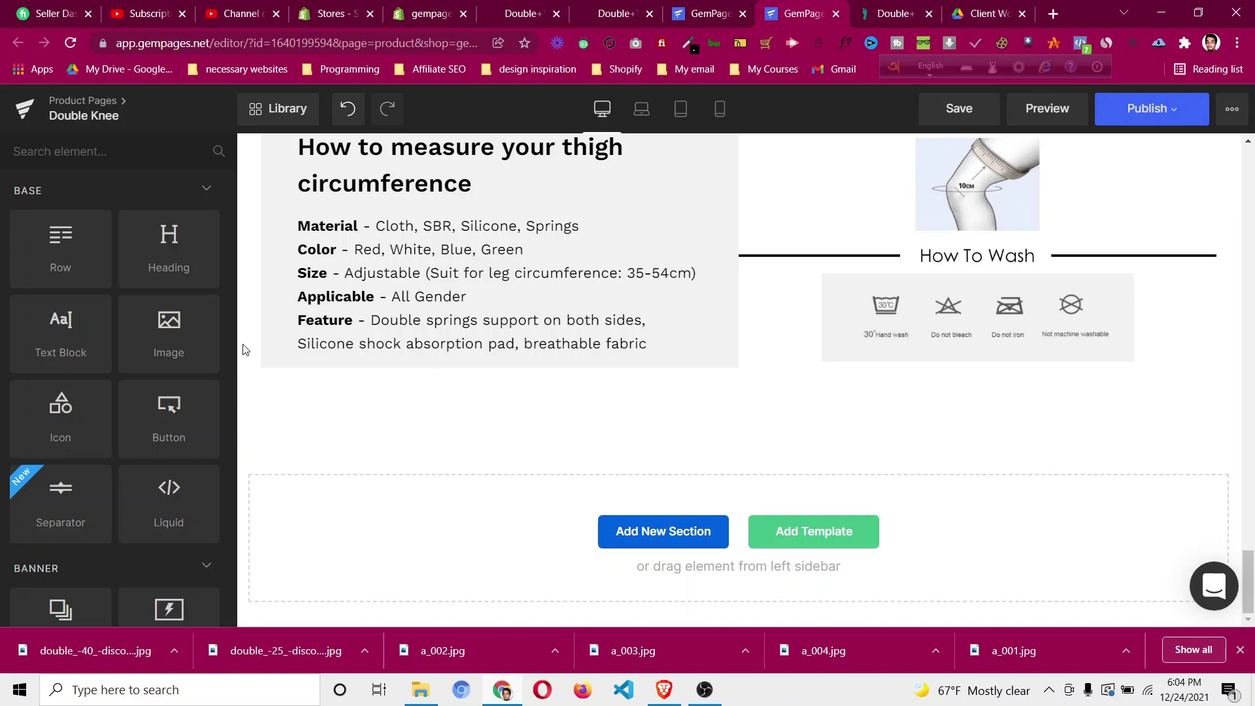
pyautogui.moveTo(60, 248); pyautogui.dragTo(512, 400)
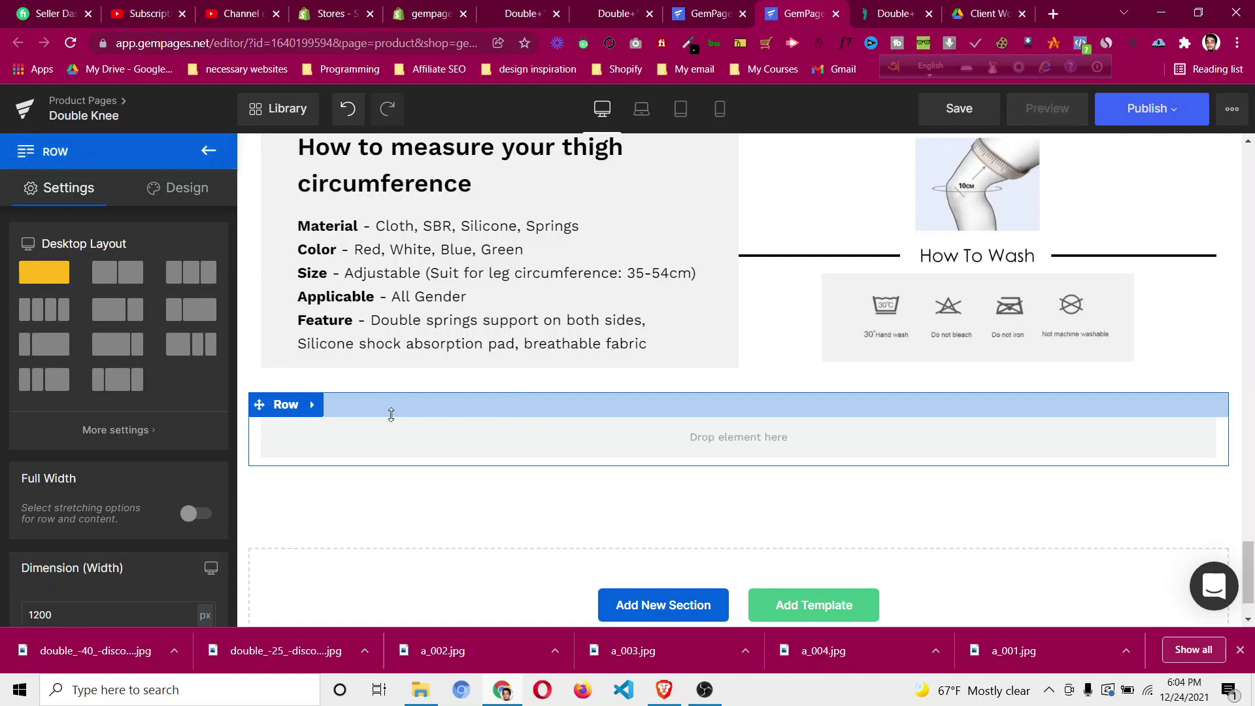
# Duplicate the "Benefits At A Glance" heading and place the copy in the empty row below the measuring and washing section.
pyautogui.scroll(6, 391, 414)
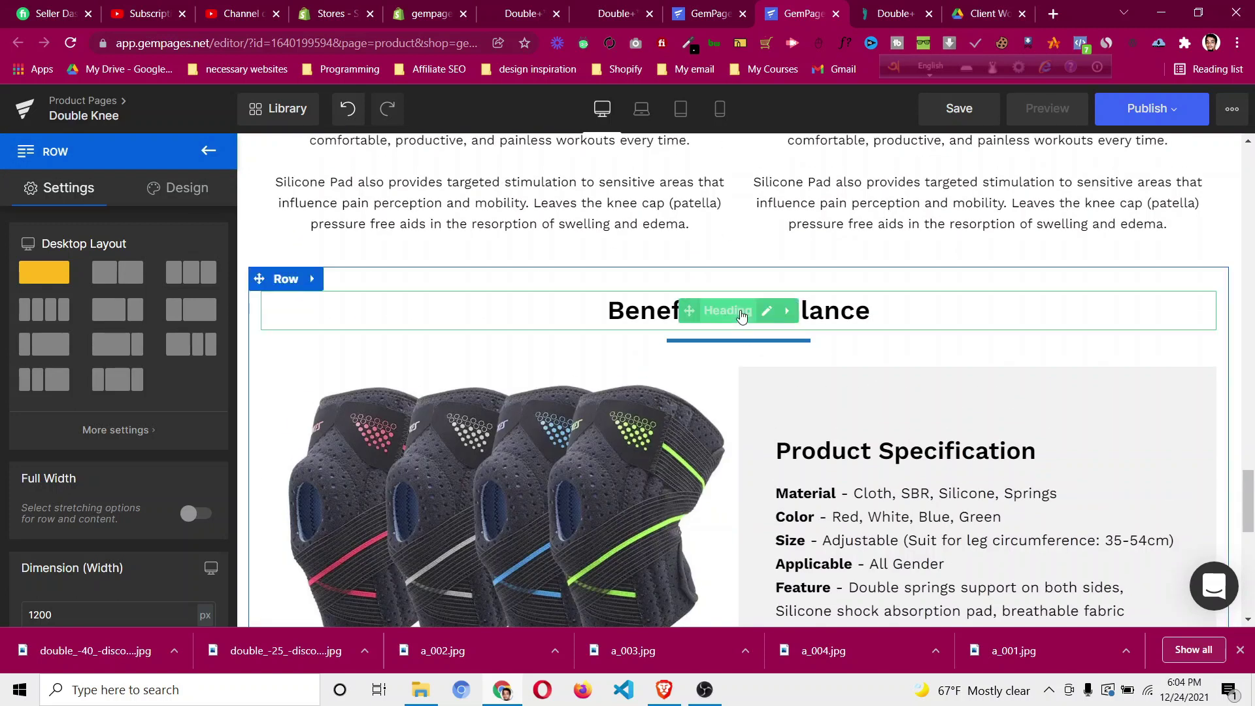
pyautogui.rightClick(742, 316)
pyautogui.click(722, 471)
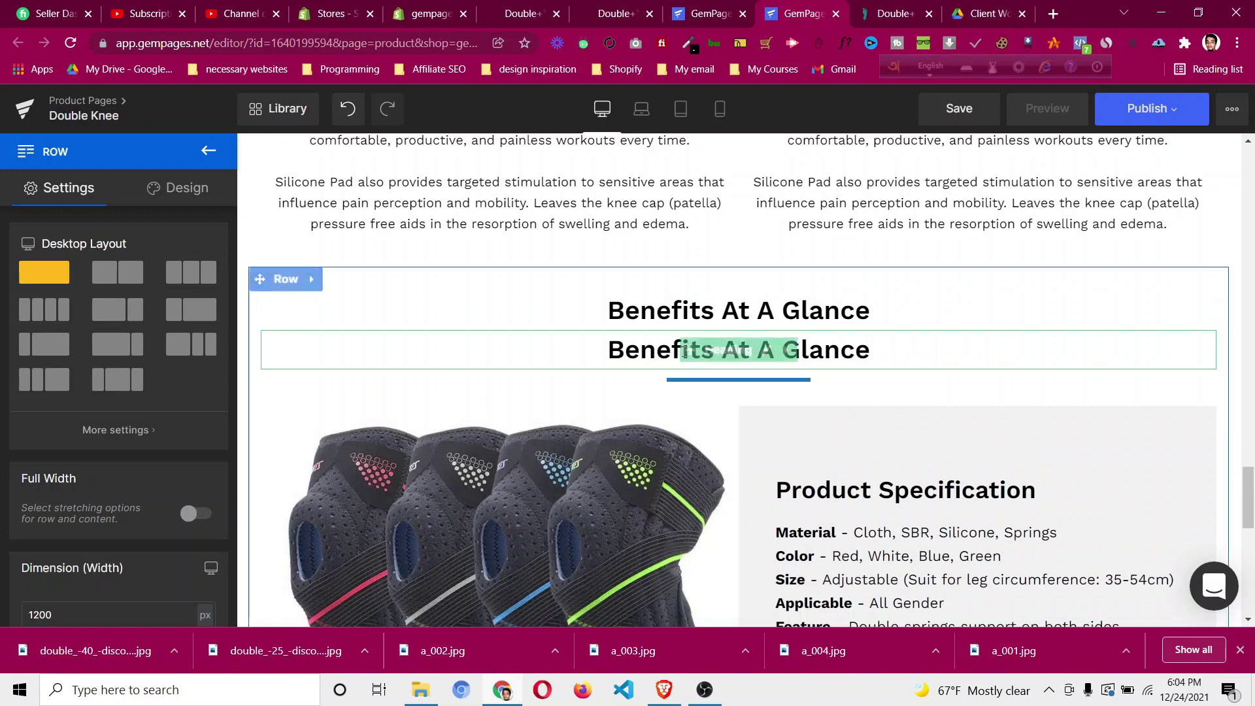
pyautogui.moveTo(720, 353); pyautogui.dragTo(787, 519)
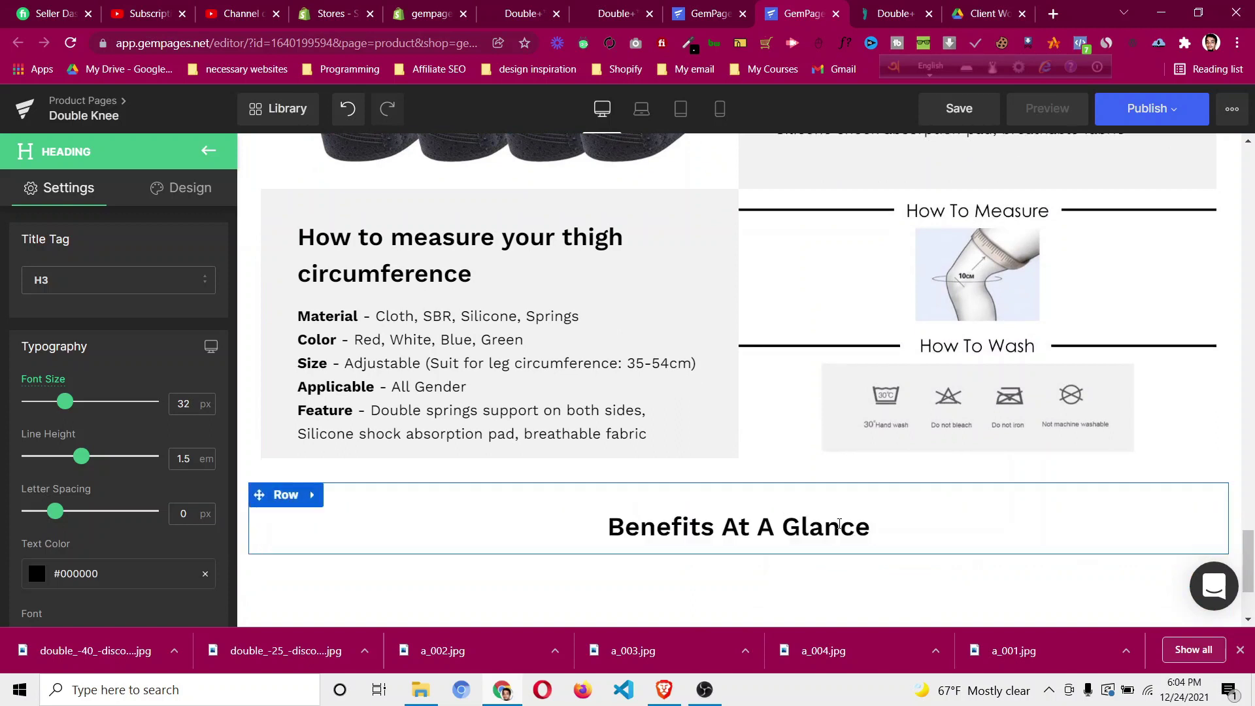
# Replace the copied heading's text with "PICK YOUR BUNDLE & SAVE BIG".
pyautogui.click(809, 530)
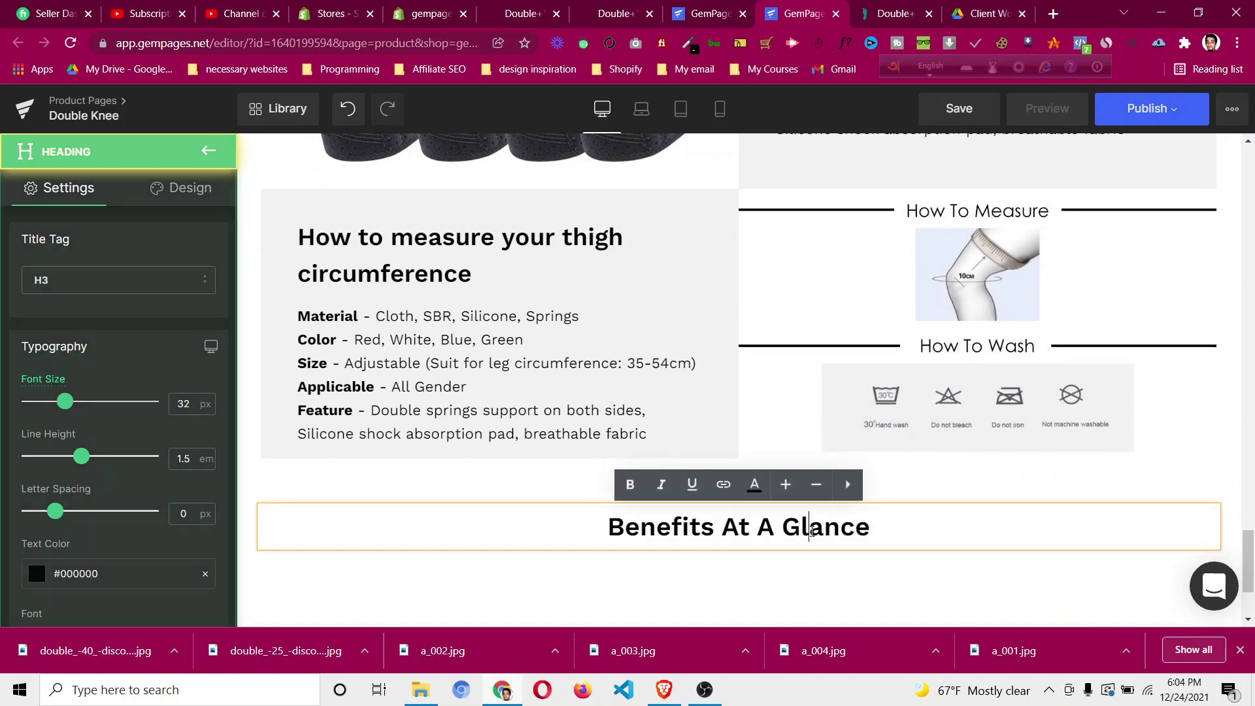
pyautogui.hotkey('ctrl', 'a')
pyautogui.write('PICK YOUR BUNDLE &NS')
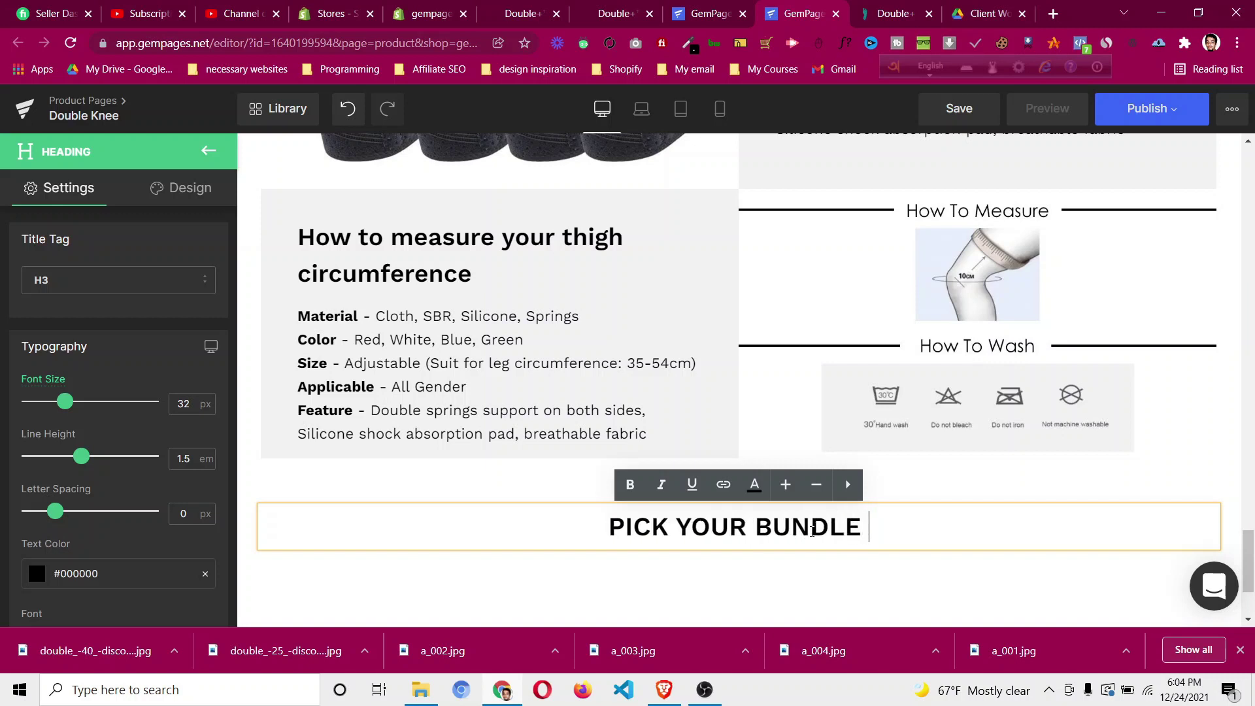
pyautogui.press('BackSpace')
pyautogui.press('BackSpace')
pyautogui.write('SA')
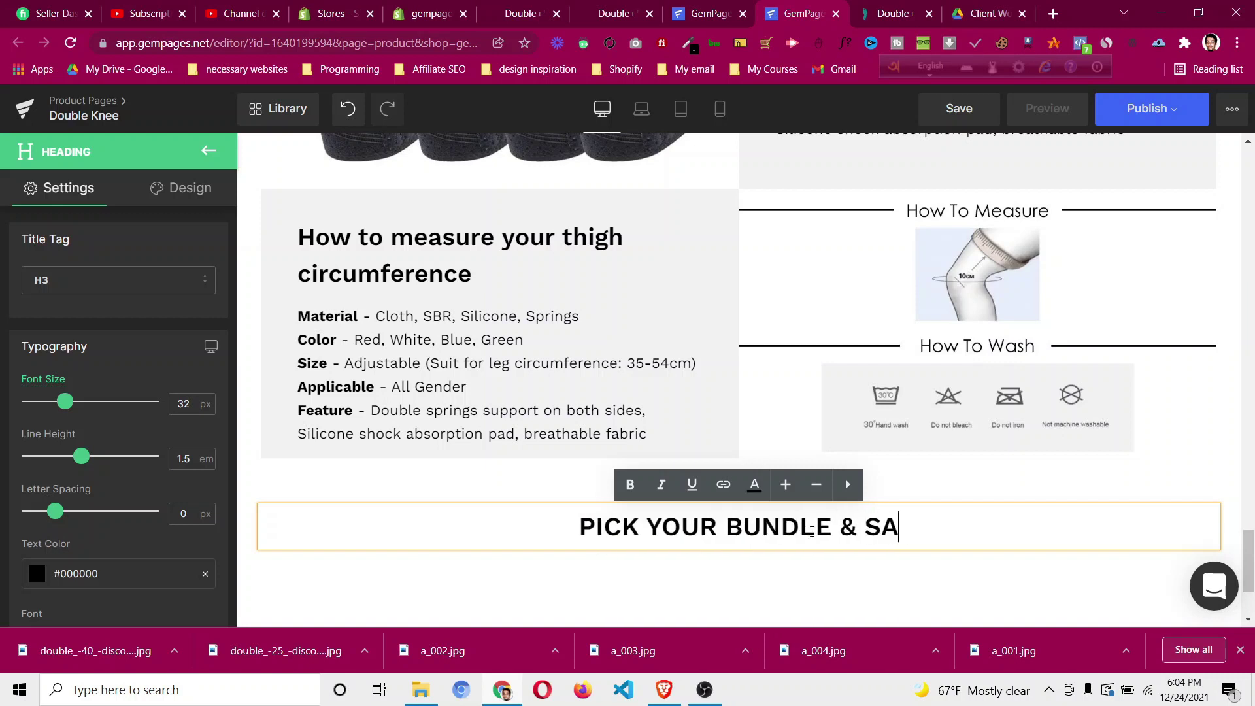
pyautogui.write('VE BIG')
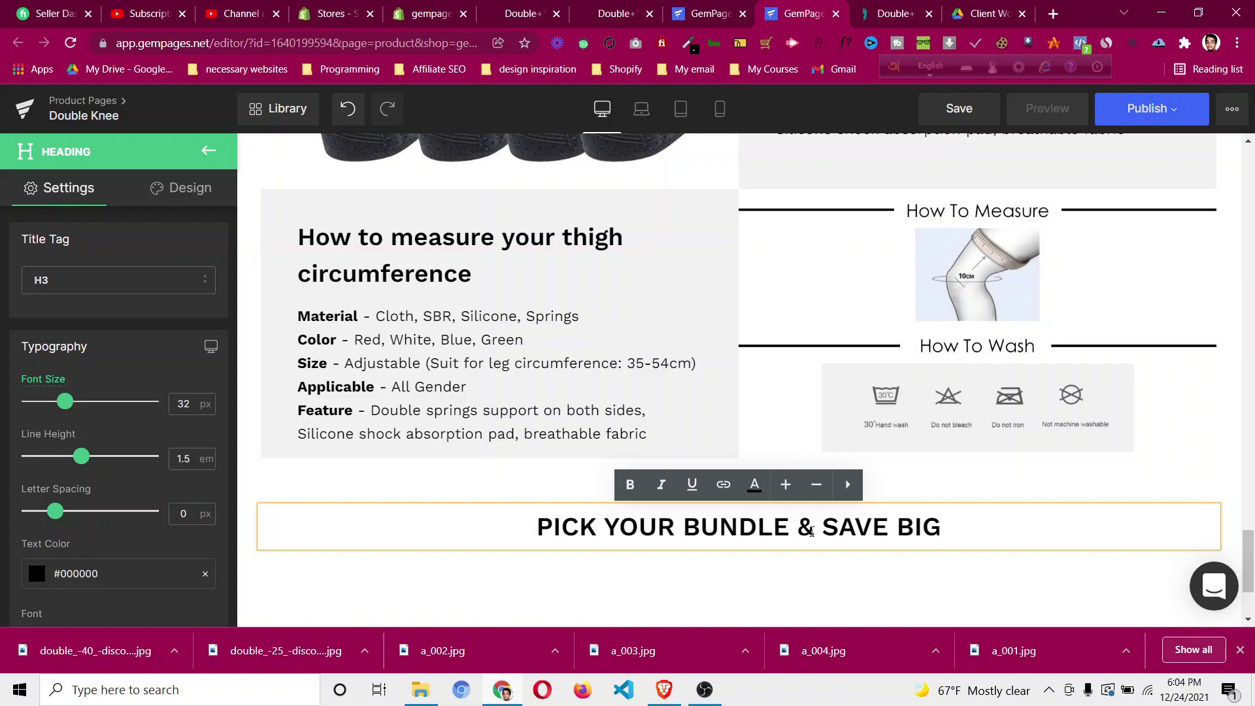
# Duplicate the blue separator under "Benefits At A Glance" and place the copy beneath the "PICK YOUR BUNDLE & SAVE BIG" heading.
pyautogui.scroll(10, 846, 448)
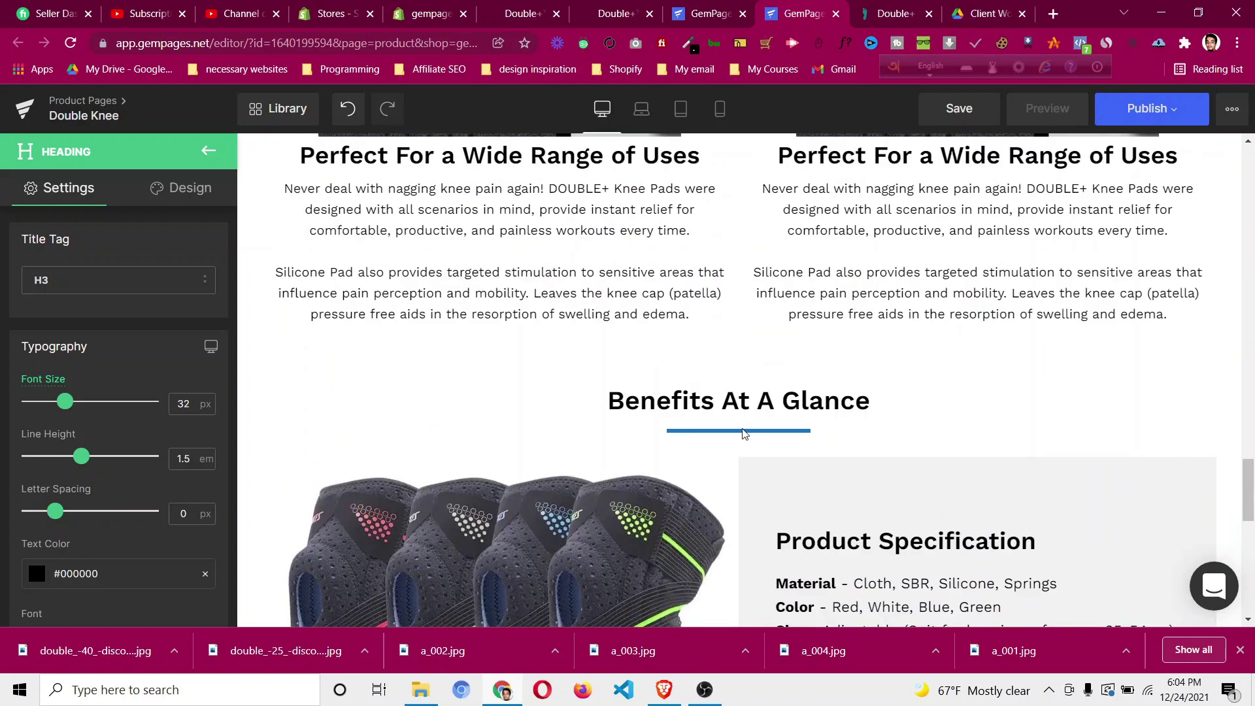
pyautogui.rightClick(744, 434)
pyautogui.click(742, 485)
pyautogui.scroll(-3, 706, 391)
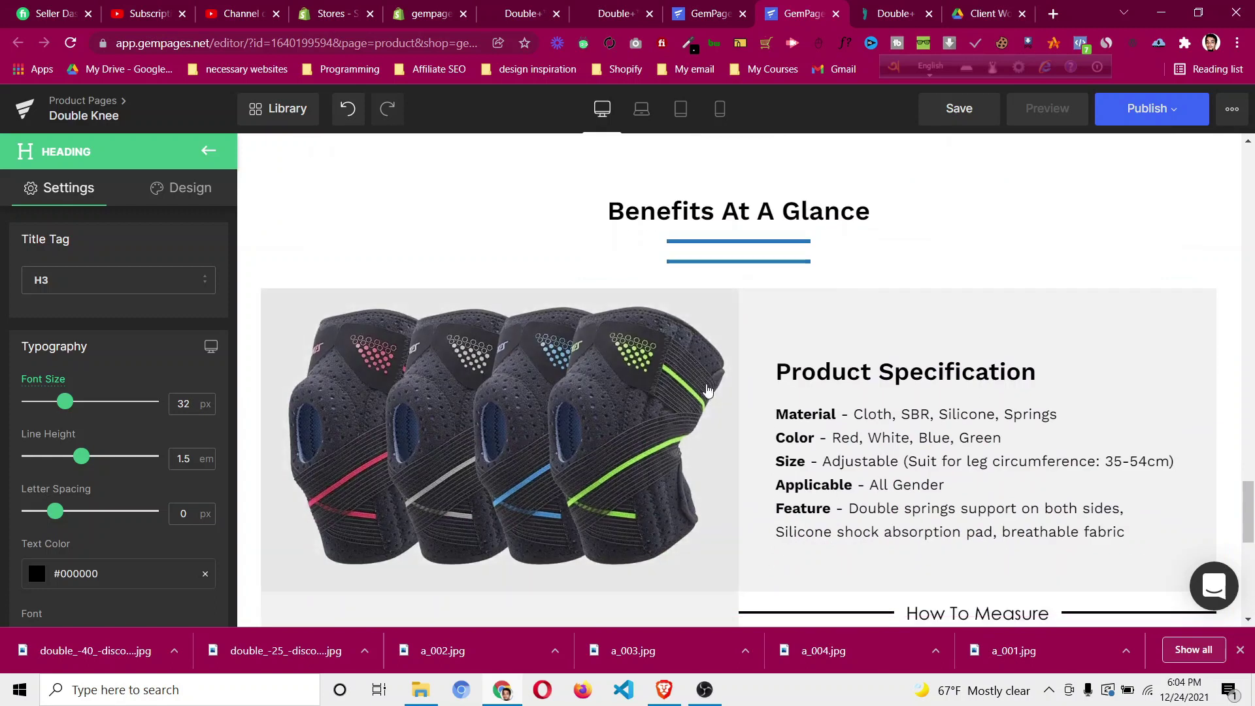
pyautogui.moveTo(696, 205); pyautogui.dragTo(883, 508)
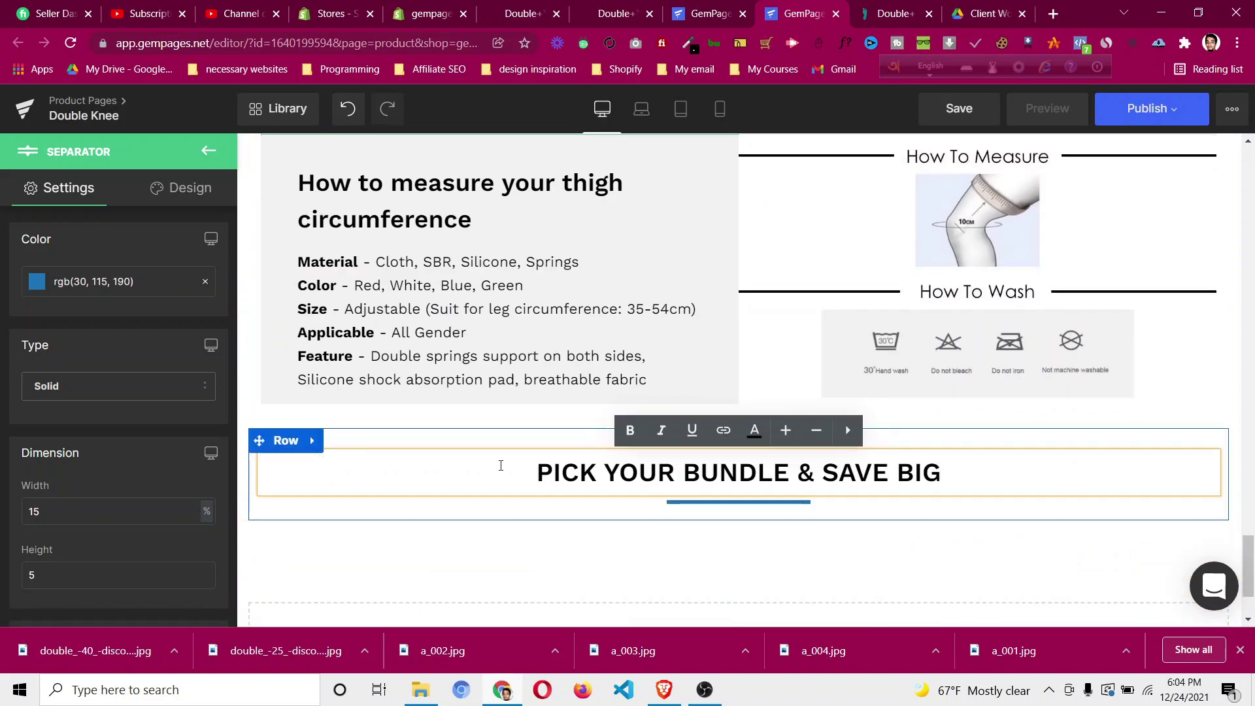
# Set the bottom padding of the bundle heading's row to 30px.
pyautogui.click(334, 566)
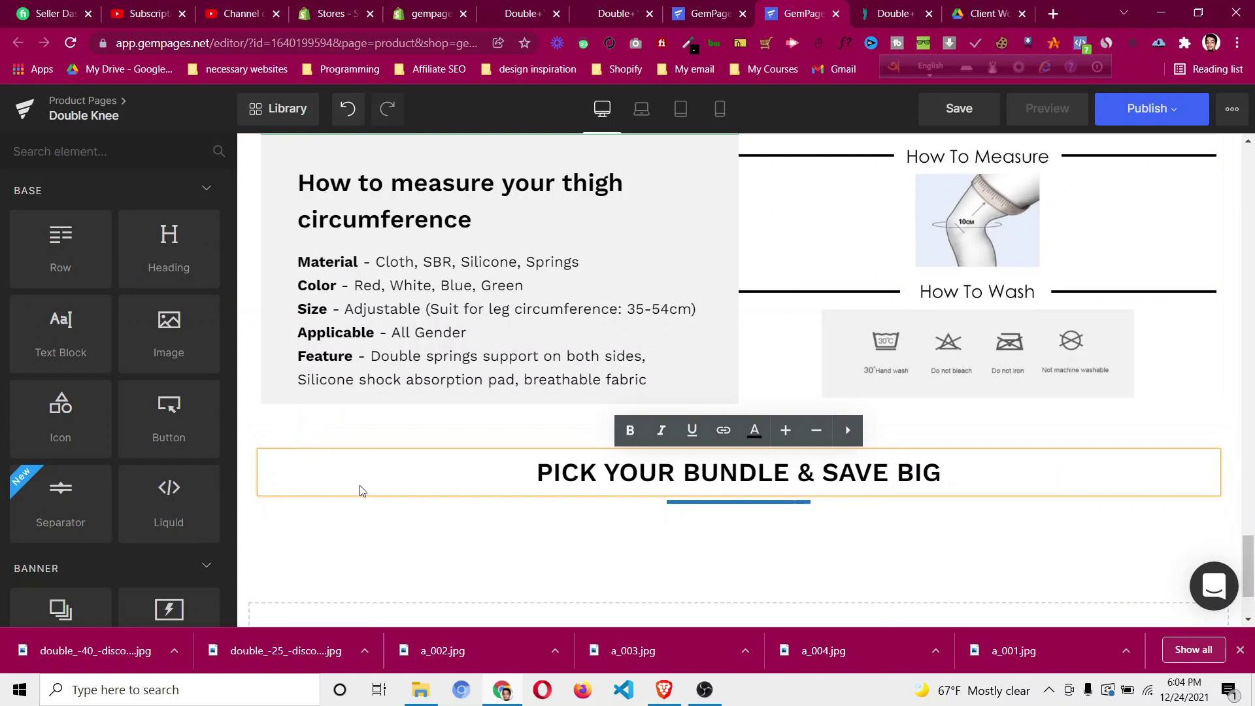
pyautogui.click(292, 446)
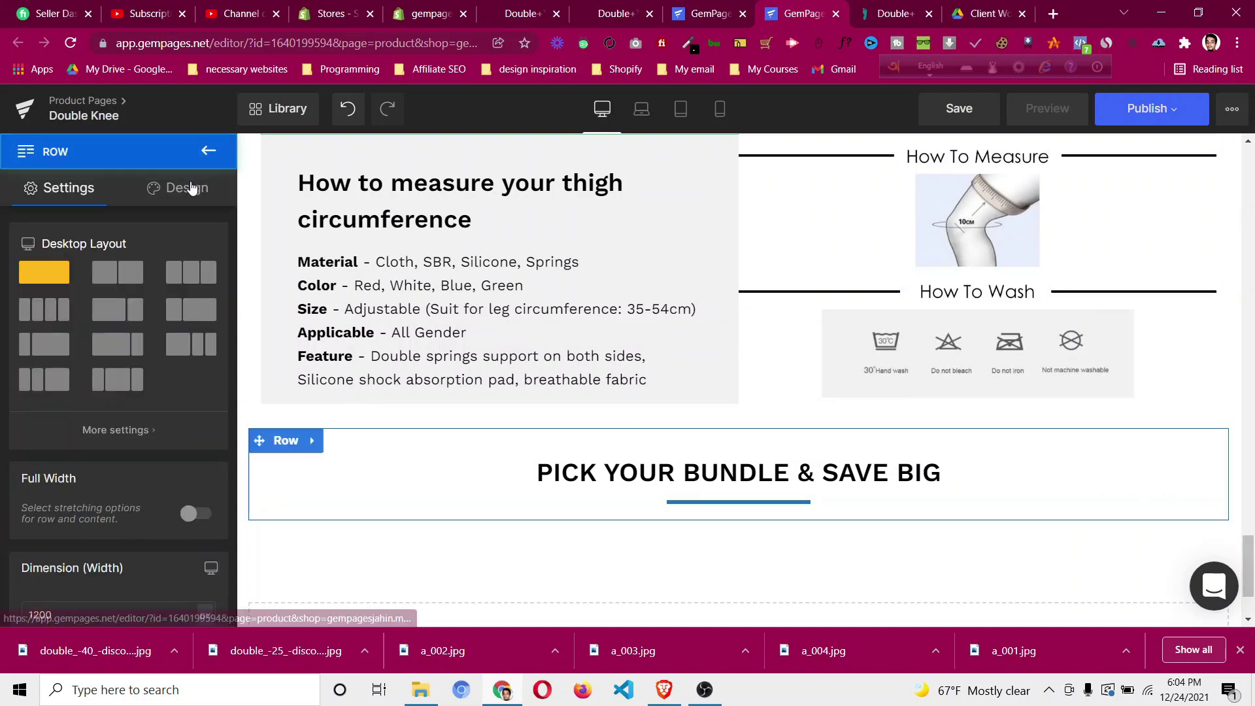
pyautogui.click(189, 188)
pyautogui.click(130, 291)
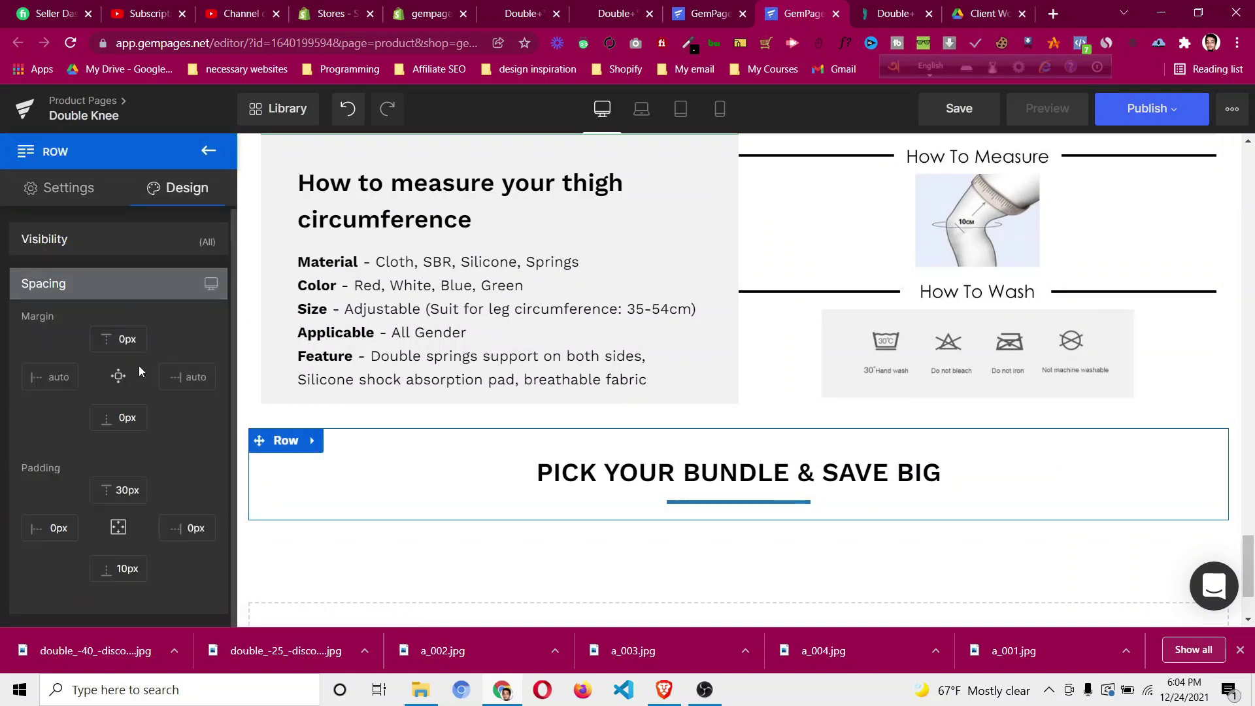
pyautogui.click(121, 571)
pyautogui.write('3')
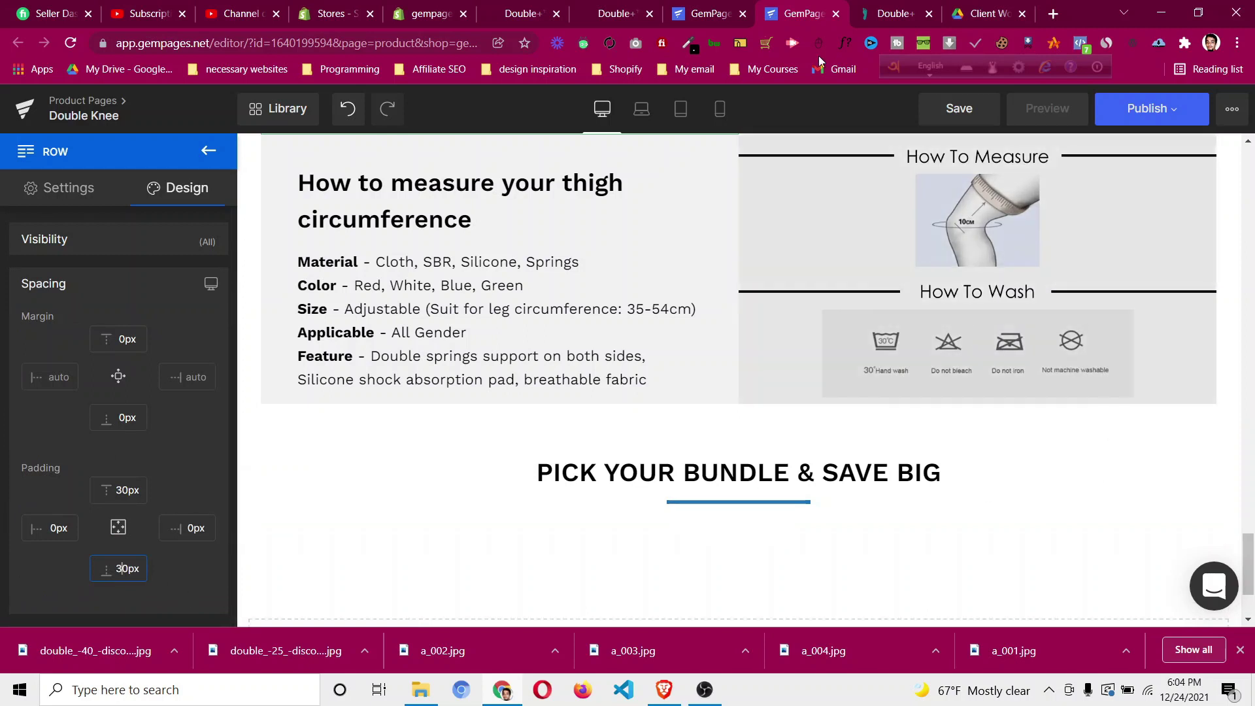
# Check the Doctor Steps offer cards, then add a nested three-column row below the bundle heading's separator in GemPages.
pyautogui.click(877, 17)
pyautogui.scroll(5, 633, 377)
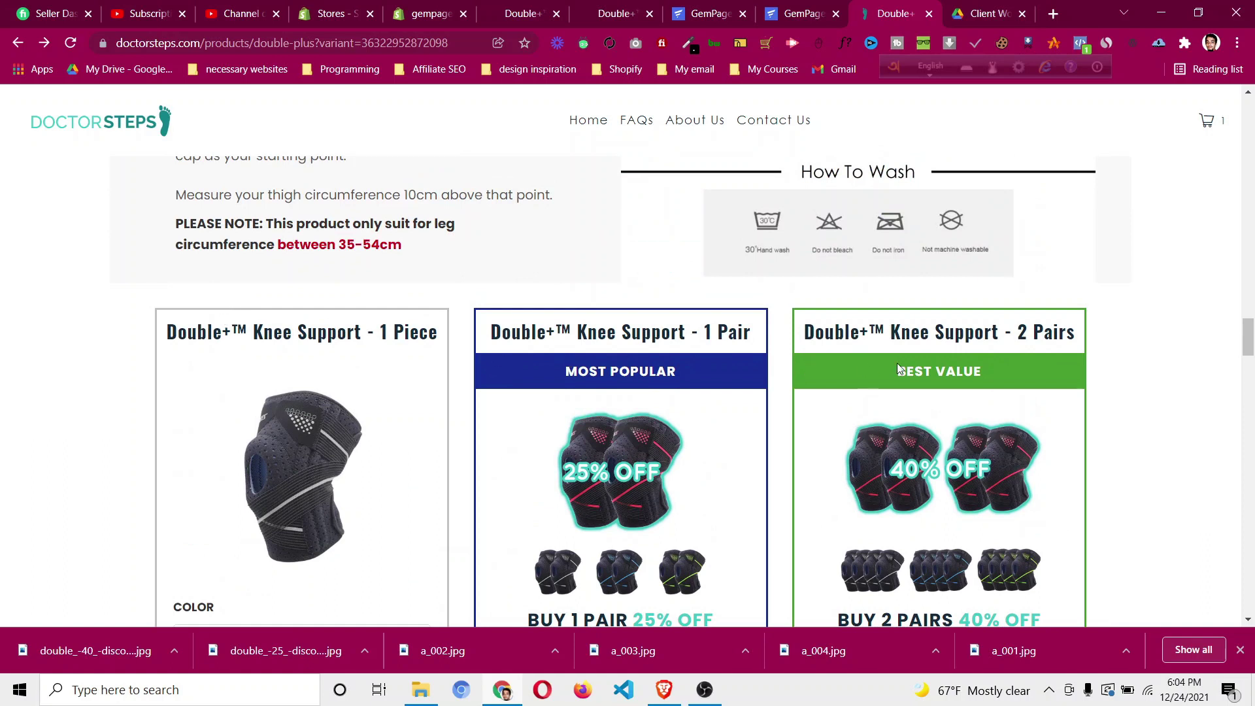
pyautogui.click(788, 13)
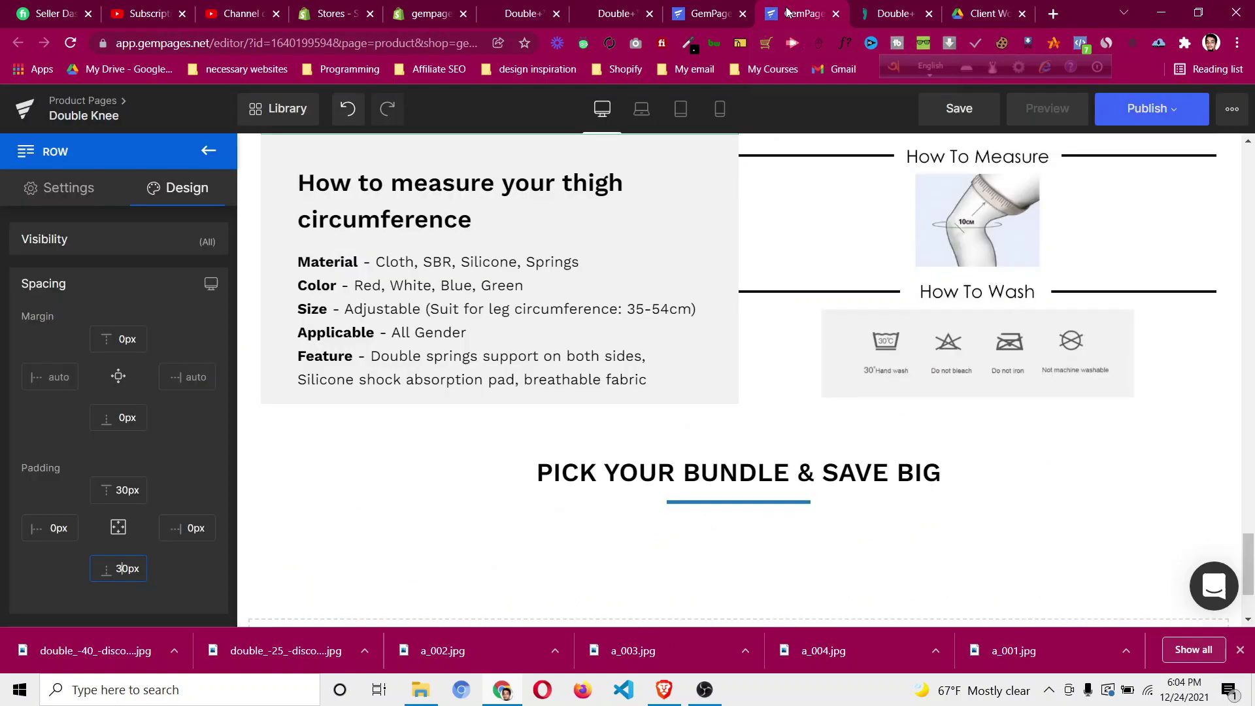
pyautogui.click(210, 151)
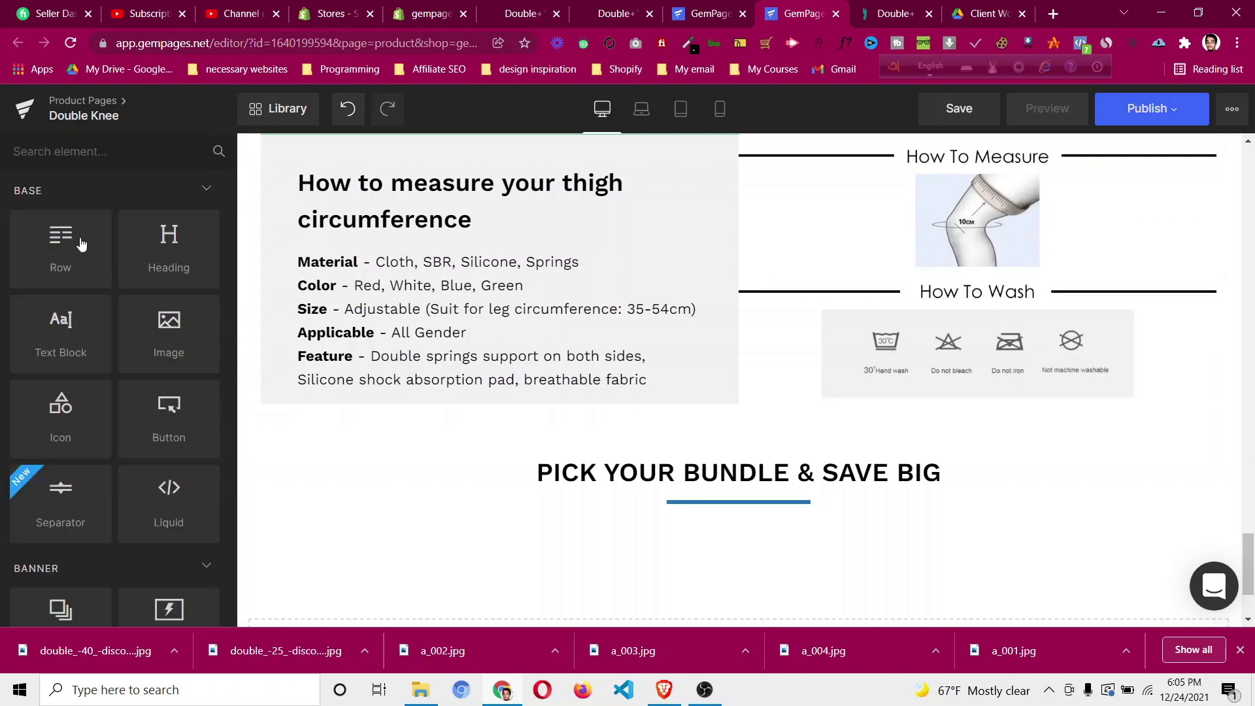
pyautogui.moveTo(101, 264); pyautogui.dragTo(690, 509)
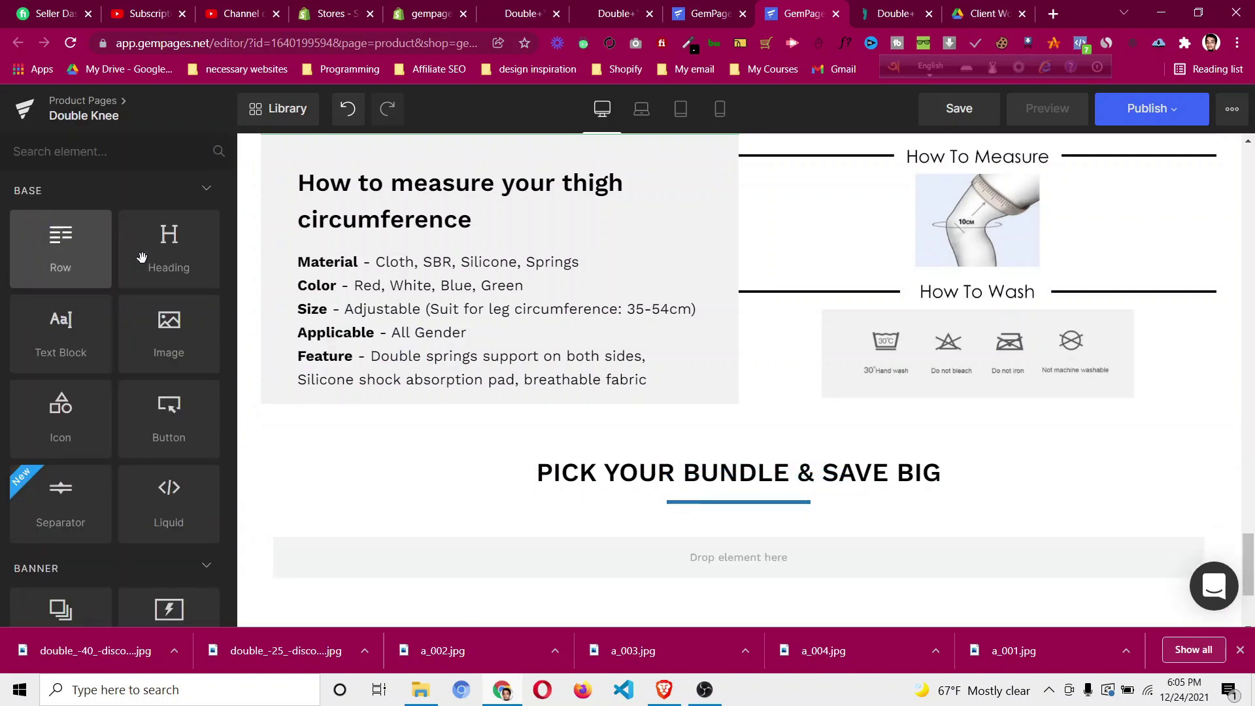
pyautogui.click(191, 283)
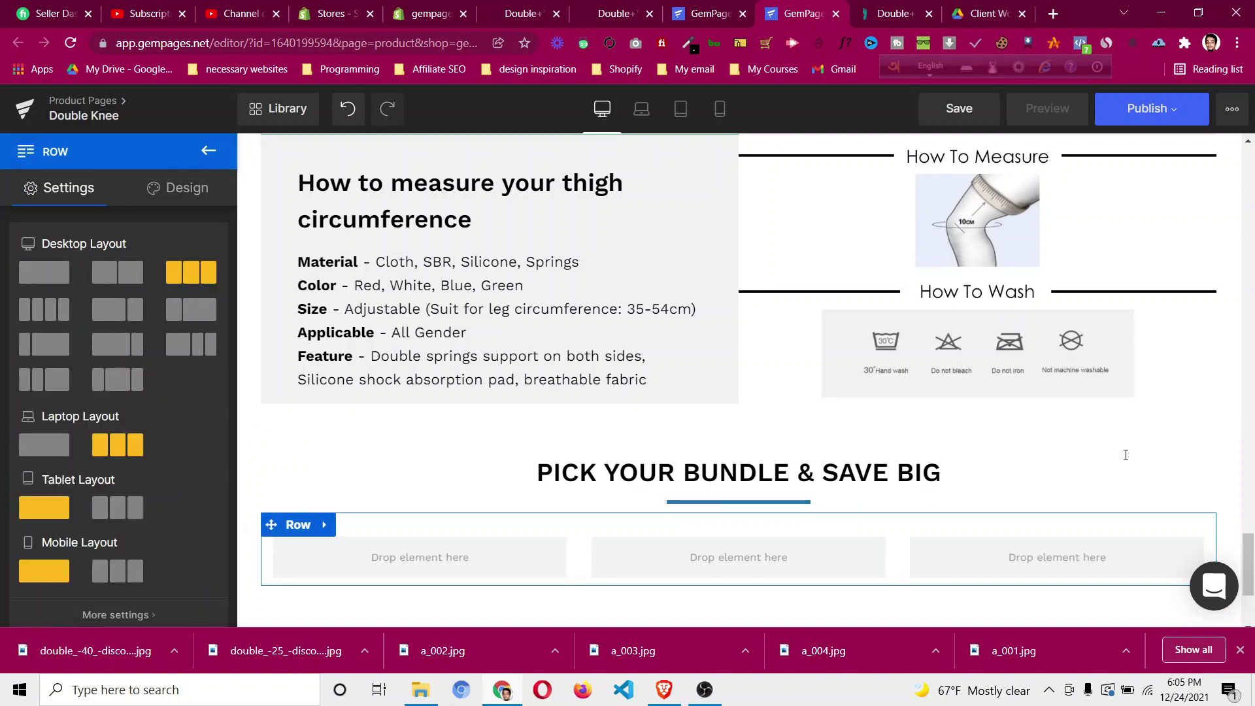
pyautogui.scroll(-2, 1009, 474)
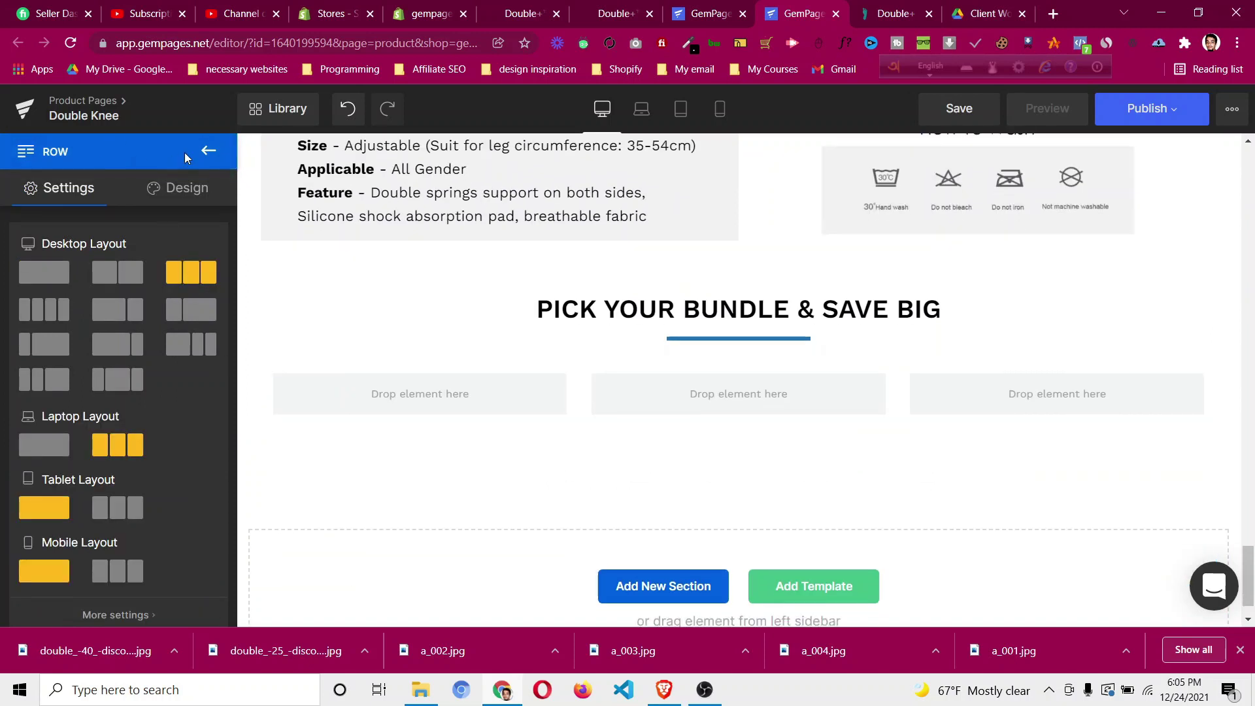
# Place a Product element in the first column of the three-column bundle row.
pyautogui.click(208, 155)
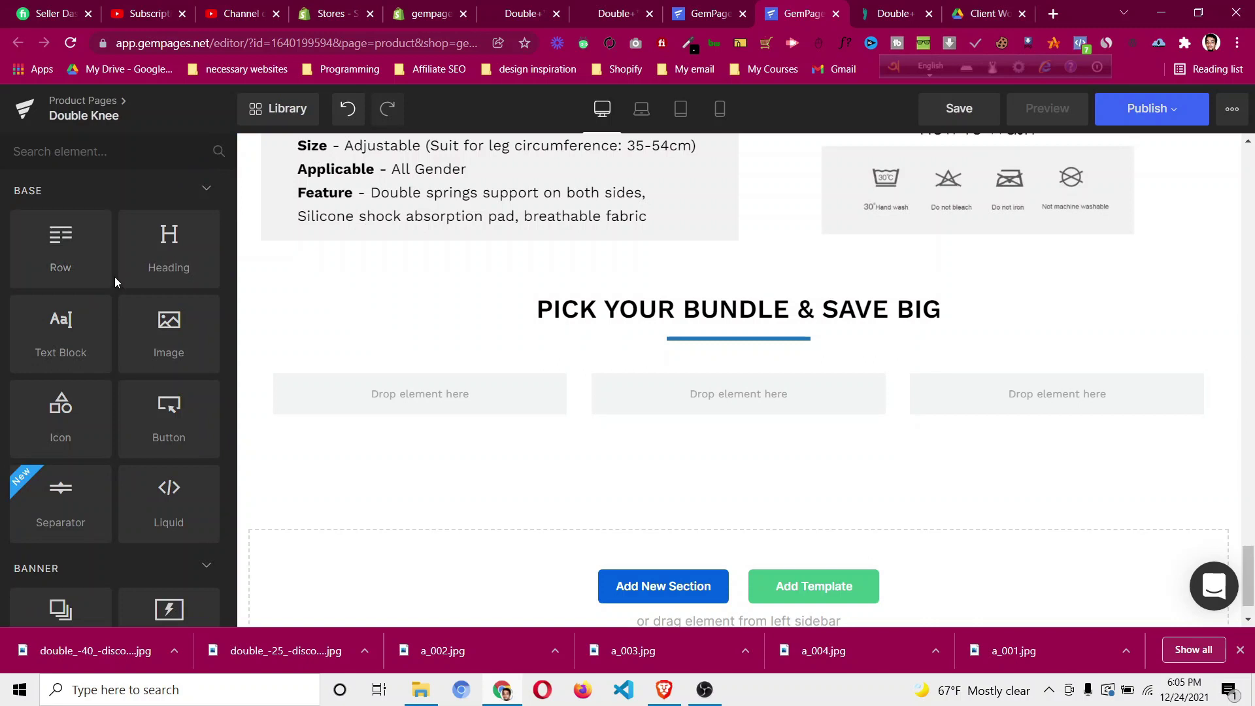
pyautogui.scroll(-4, 115, 277)
pyautogui.scroll(4, 113, 277)
pyautogui.scroll(-5, 112, 278)
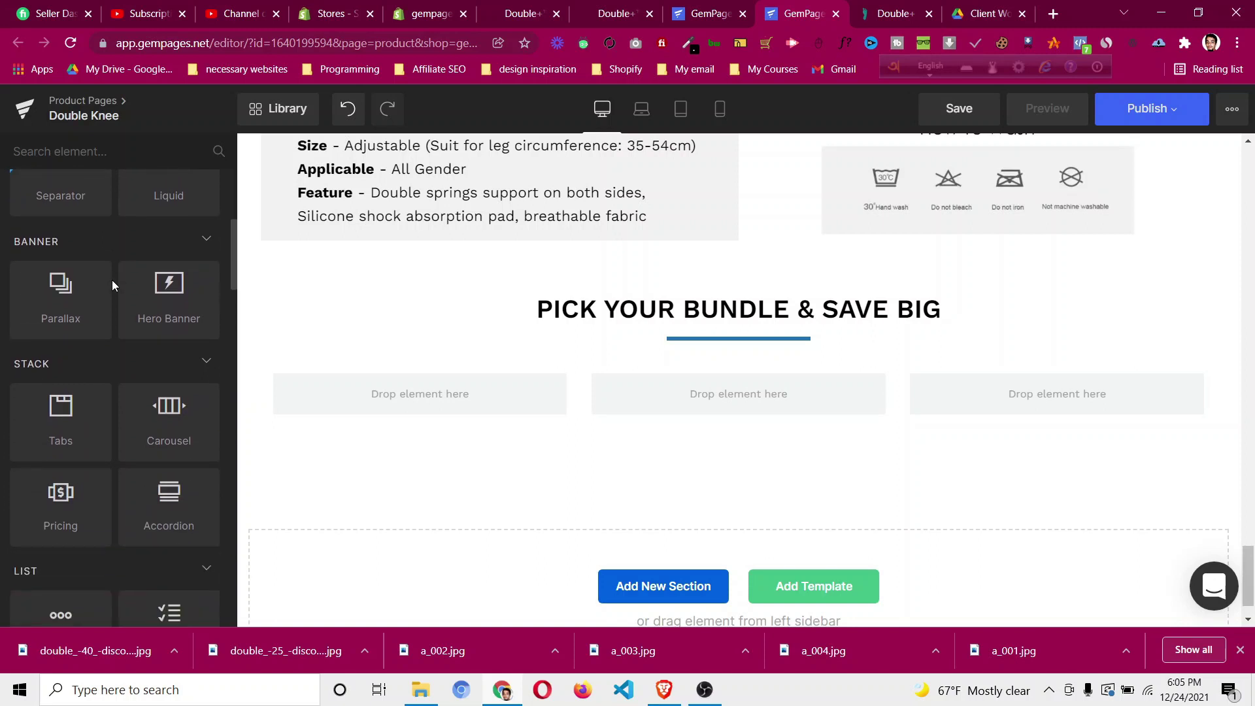
pyautogui.scroll(-7, 112, 283)
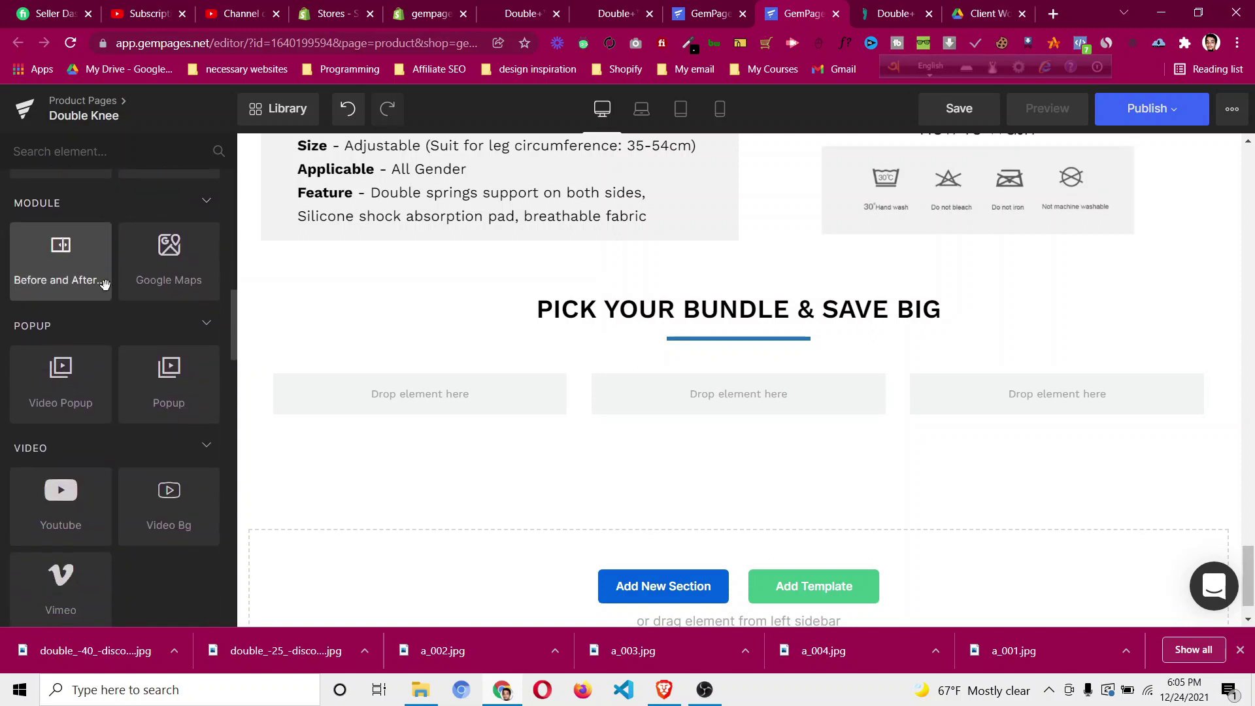
pyautogui.scroll(-5, 105, 285)
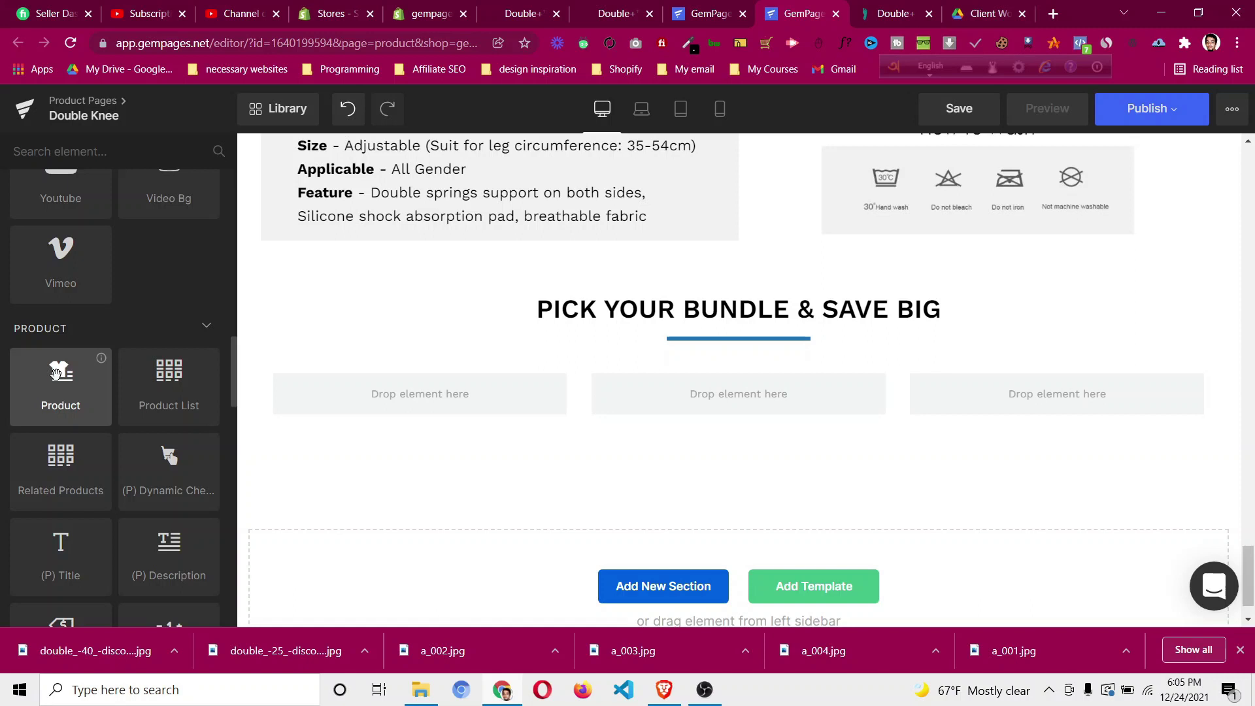
pyautogui.scroll(-6, 77, 419)
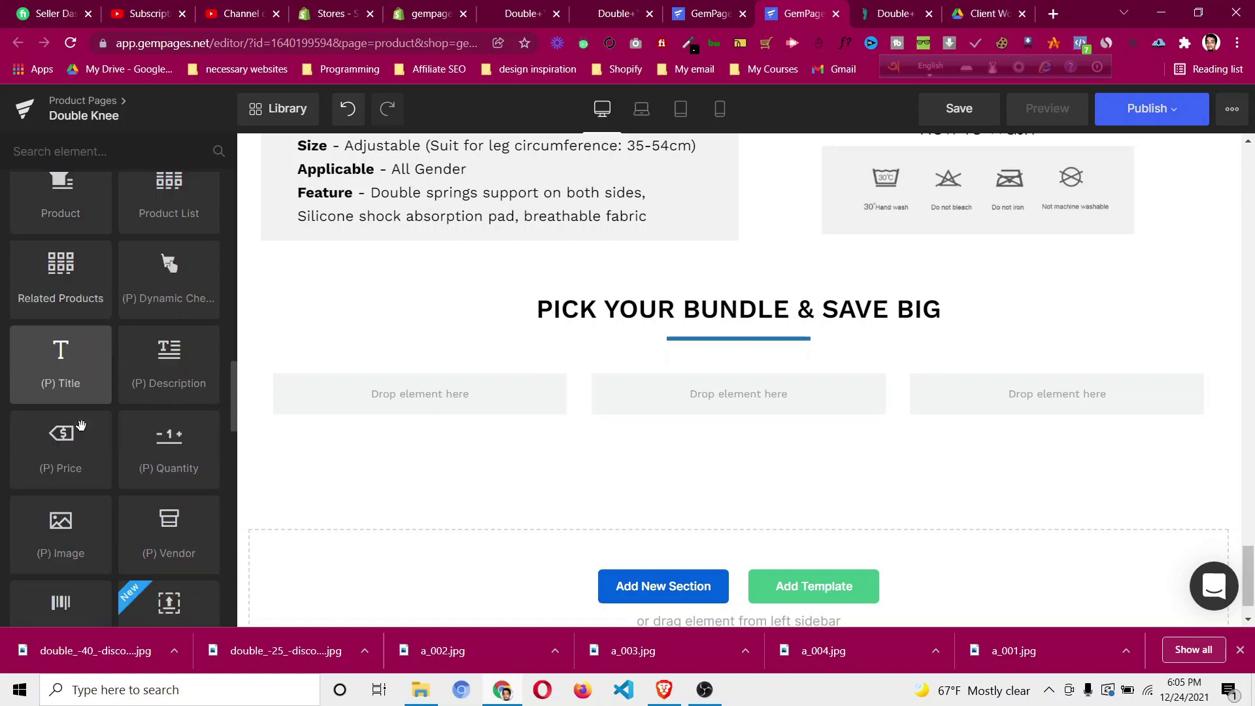
pyautogui.scroll(-2, 88, 431)
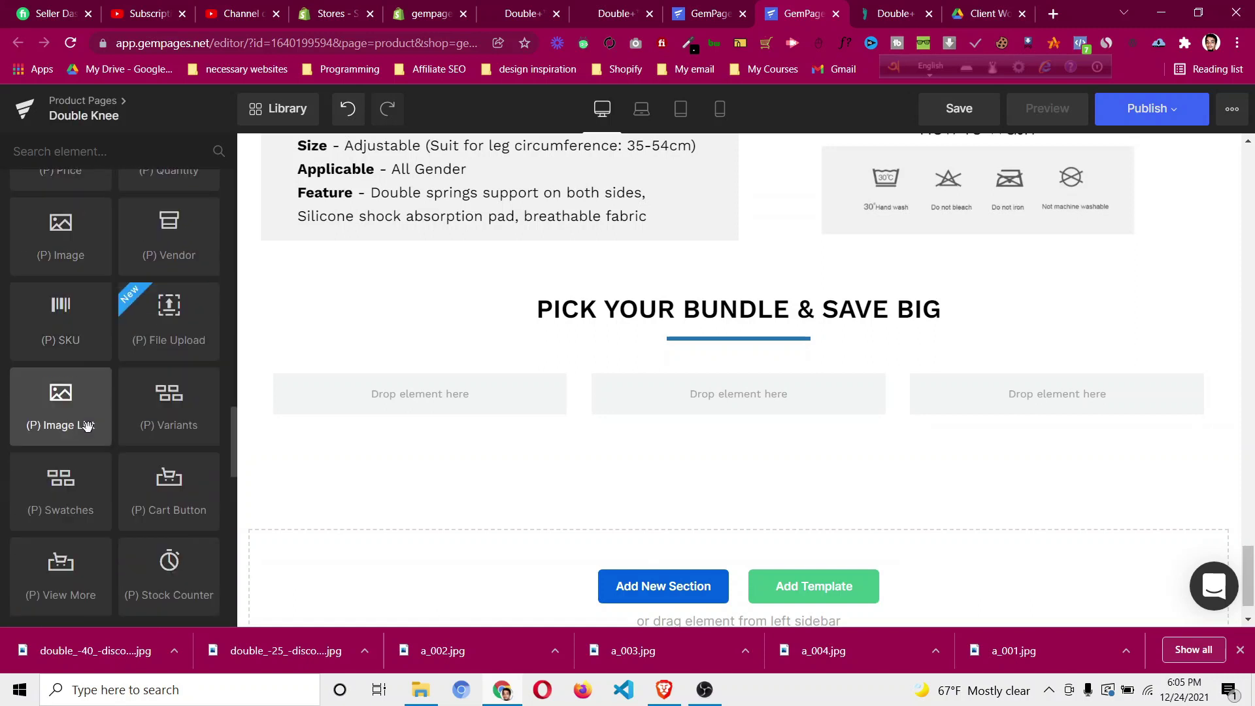
pyautogui.scroll(2, 78, 421)
pyautogui.scroll(3, 78, 421)
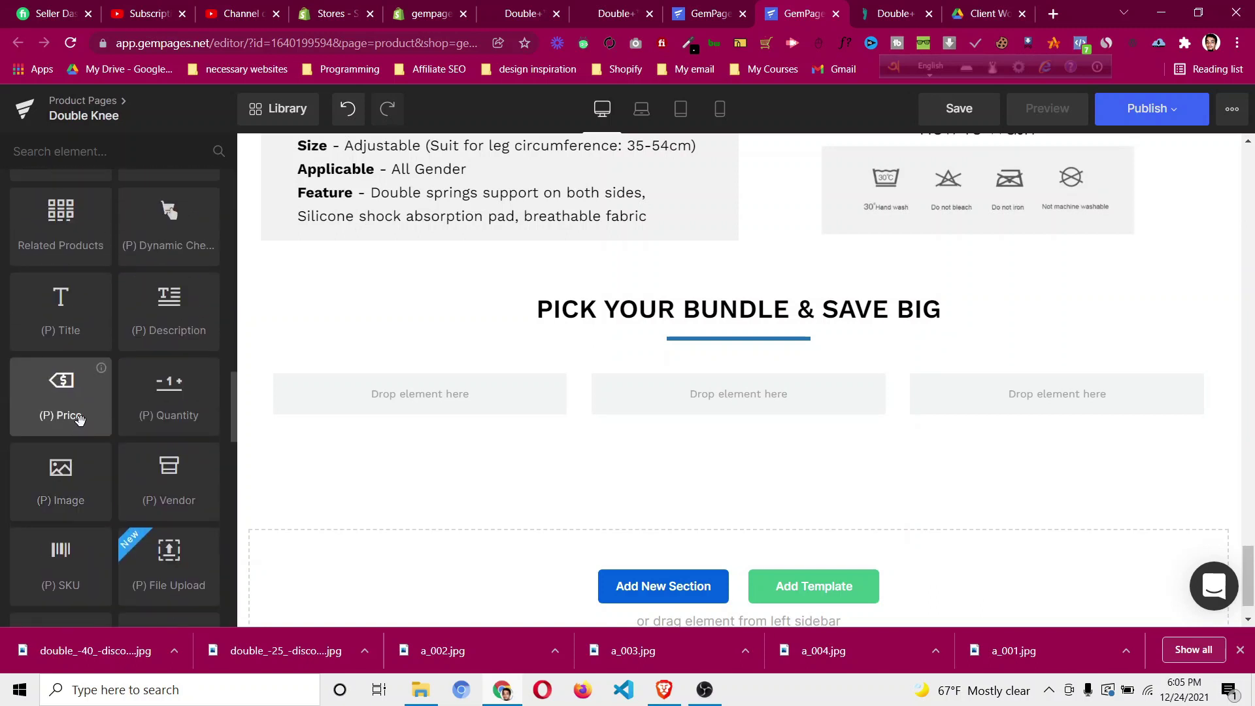
pyautogui.scroll(1, 78, 422)
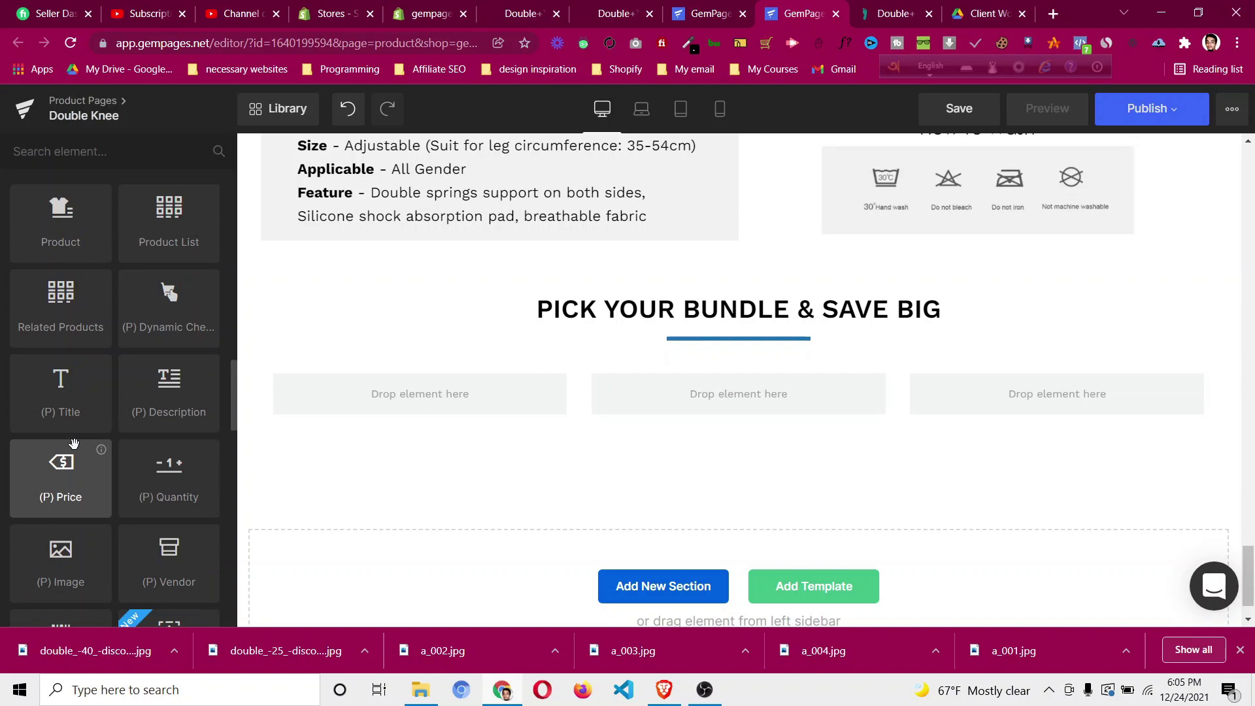
pyautogui.scroll(1, 73, 444)
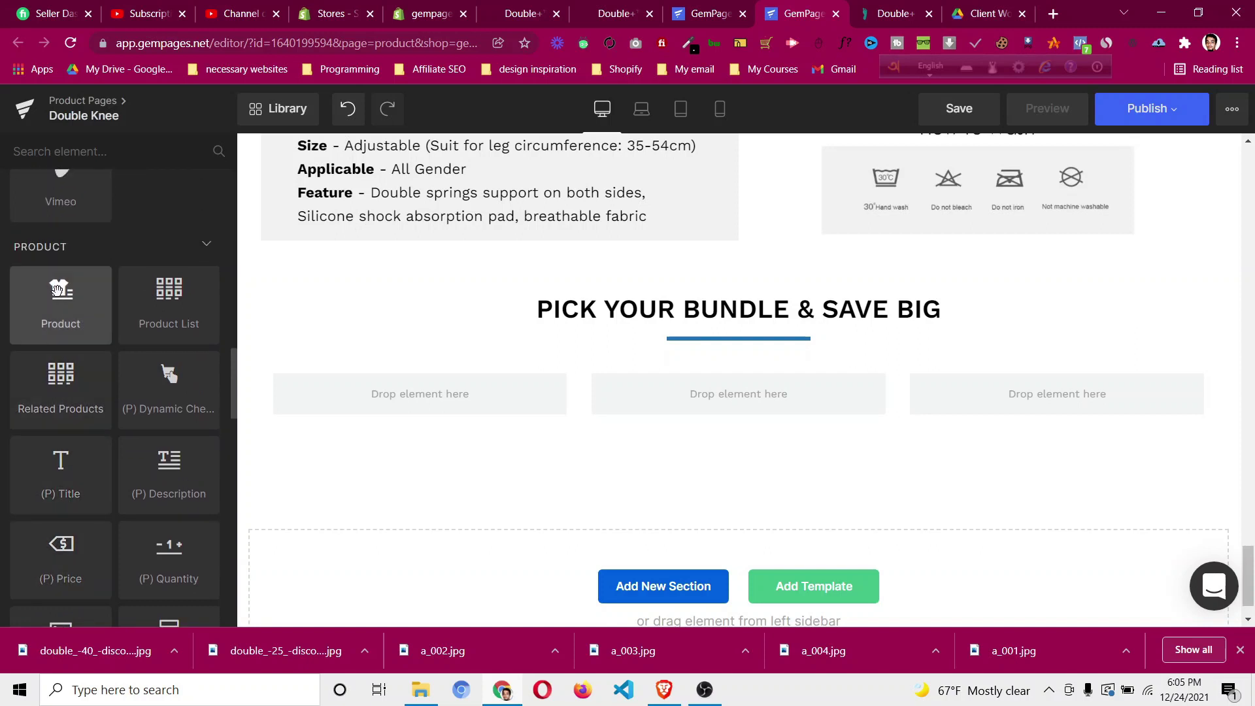
pyautogui.moveTo(62, 295); pyautogui.dragTo(337, 386)
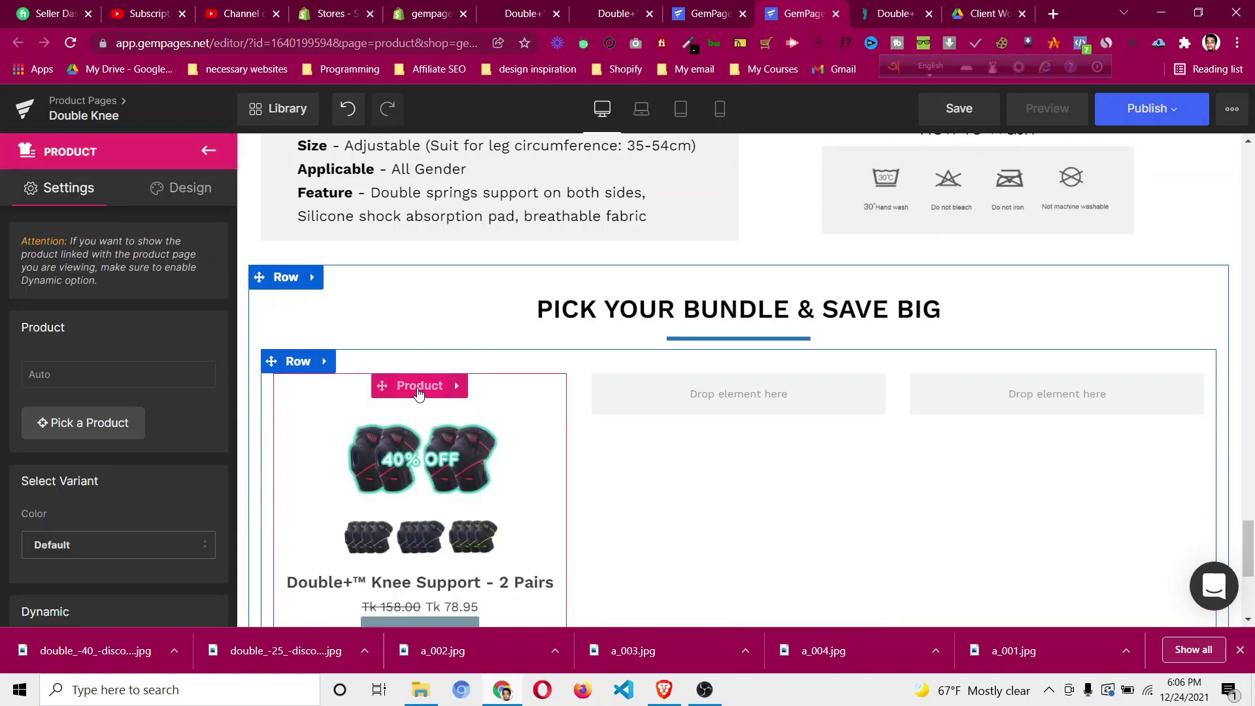
# Link the first column's Product element to "Double+™ Knee Support - 1 Piece" and compare it with the Doctor Steps card.
pyautogui.click(60, 423)
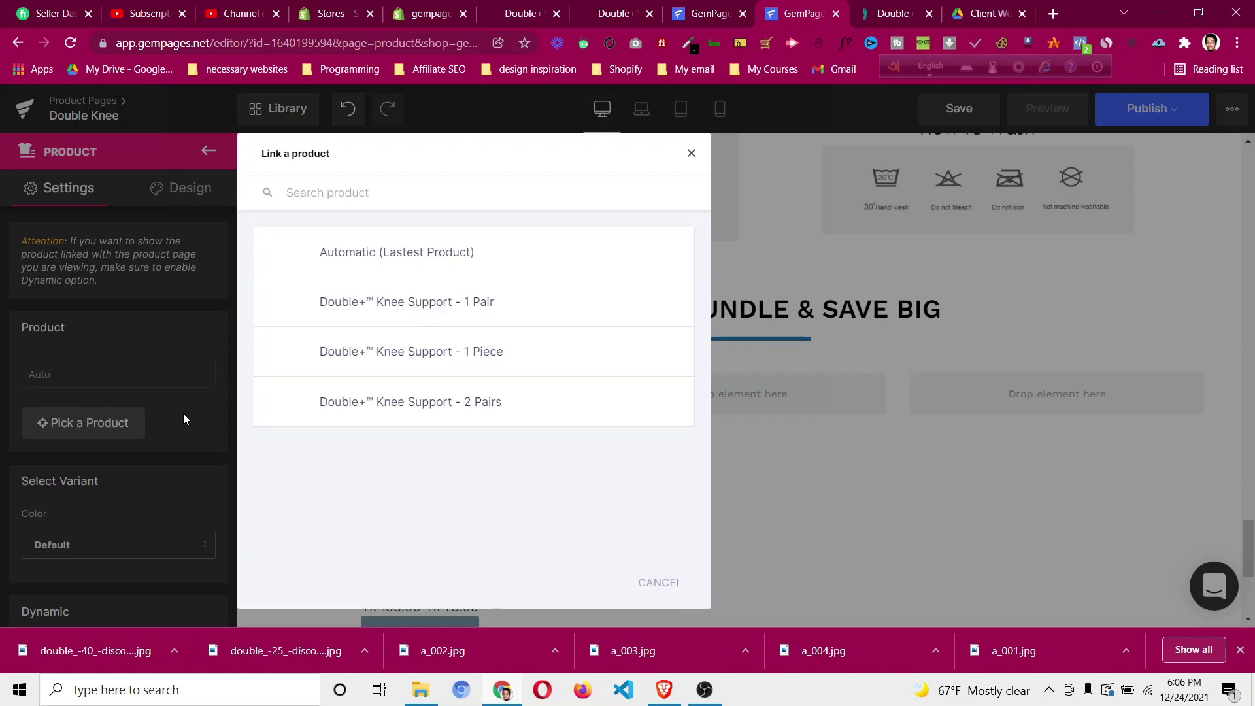
pyautogui.click(491, 354)
pyautogui.hotkey('ctrl', 'Tab')
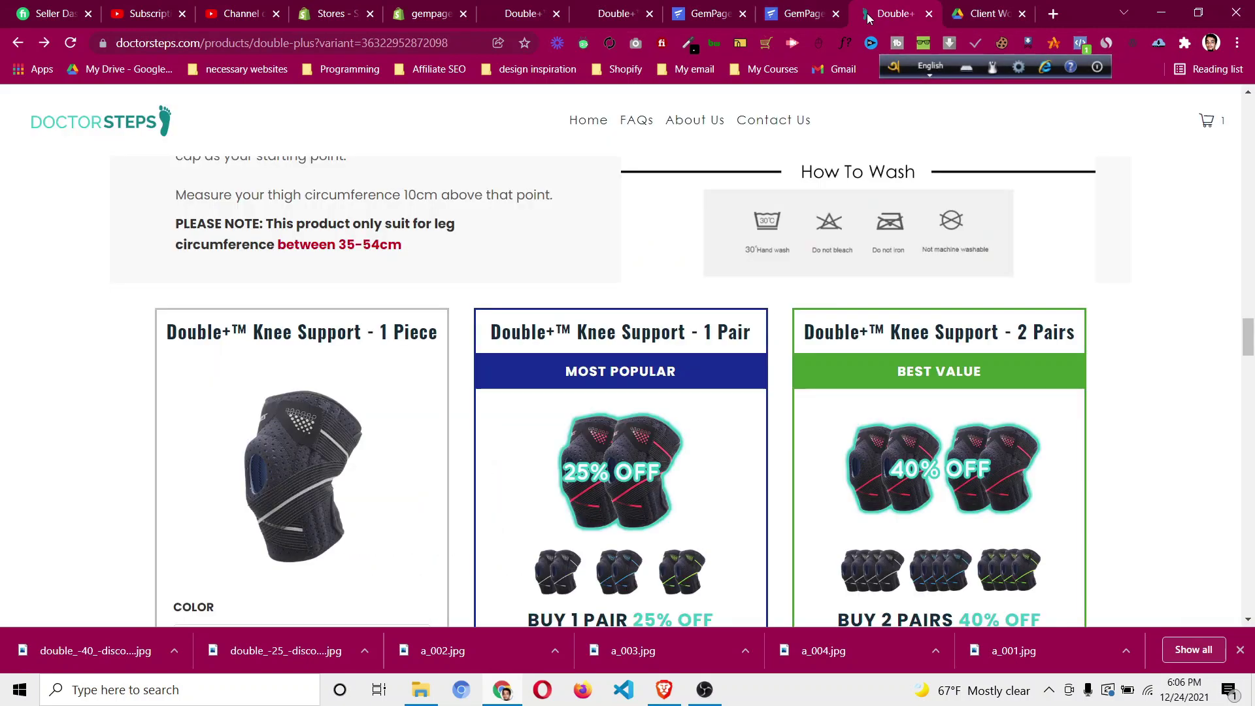
pyautogui.click(778, 7)
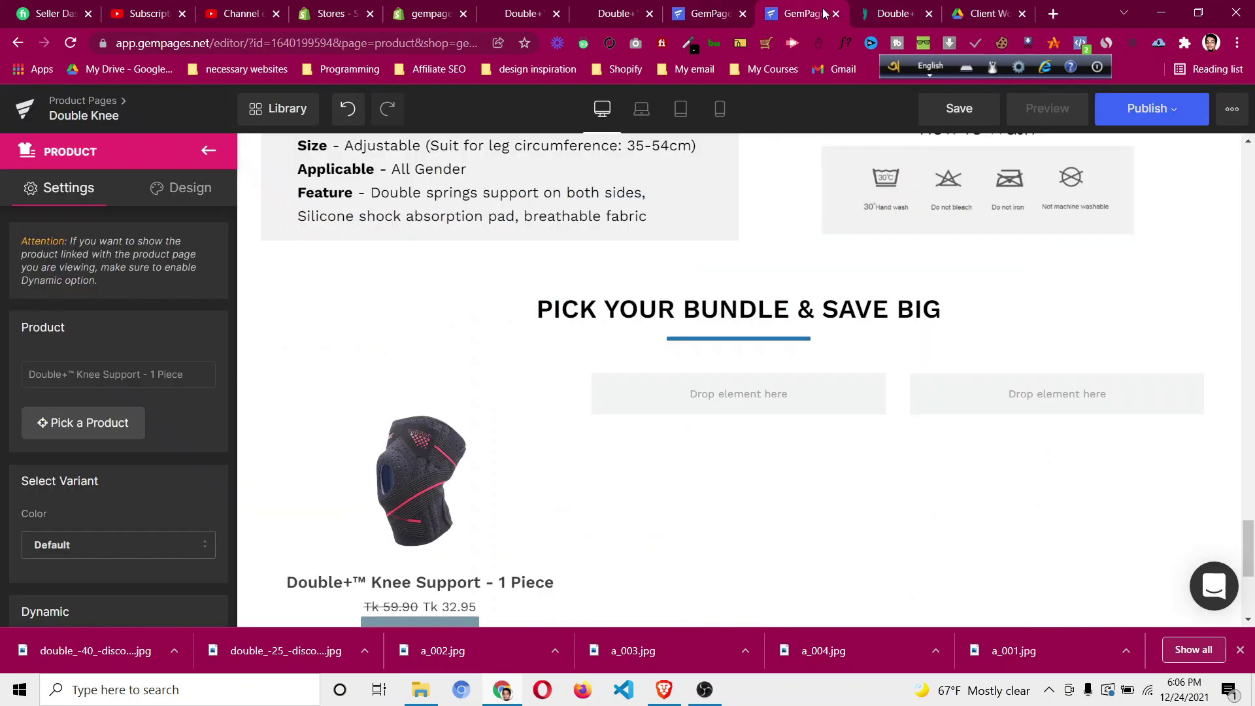
pyautogui.scroll(-4, 468, 347)
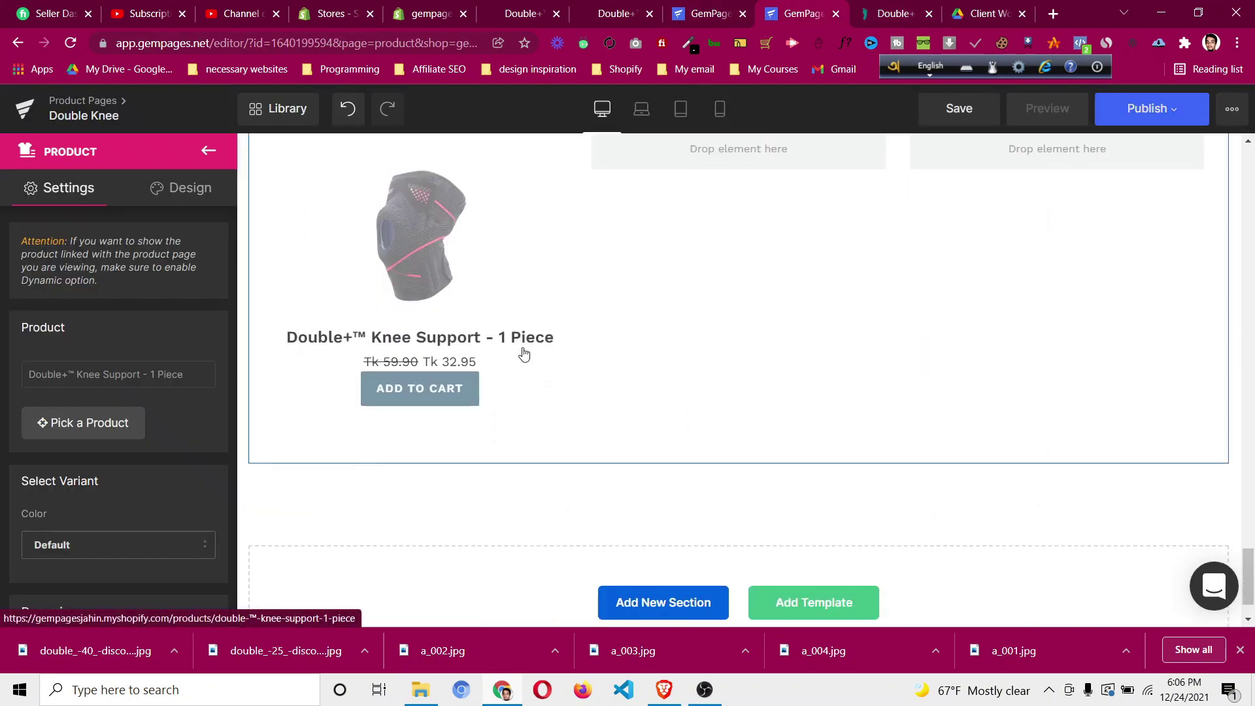
pyautogui.scroll(1, 456, 254)
pyautogui.scroll(2, 456, 254)
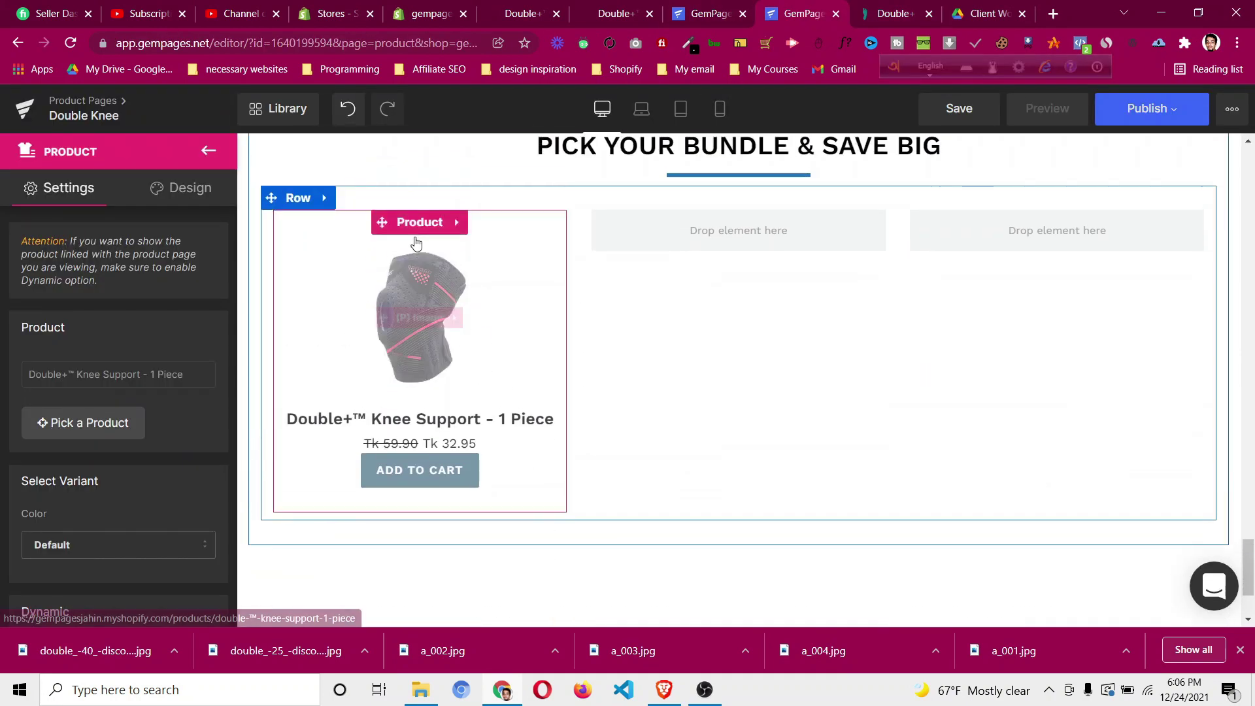
# Select the first bundle product's image and check which image sources its display setting offers.
pyautogui.click(409, 323)
pyautogui.click(169, 302)
pyautogui.click(170, 306)
pyautogui.scroll(-6, 129, 431)
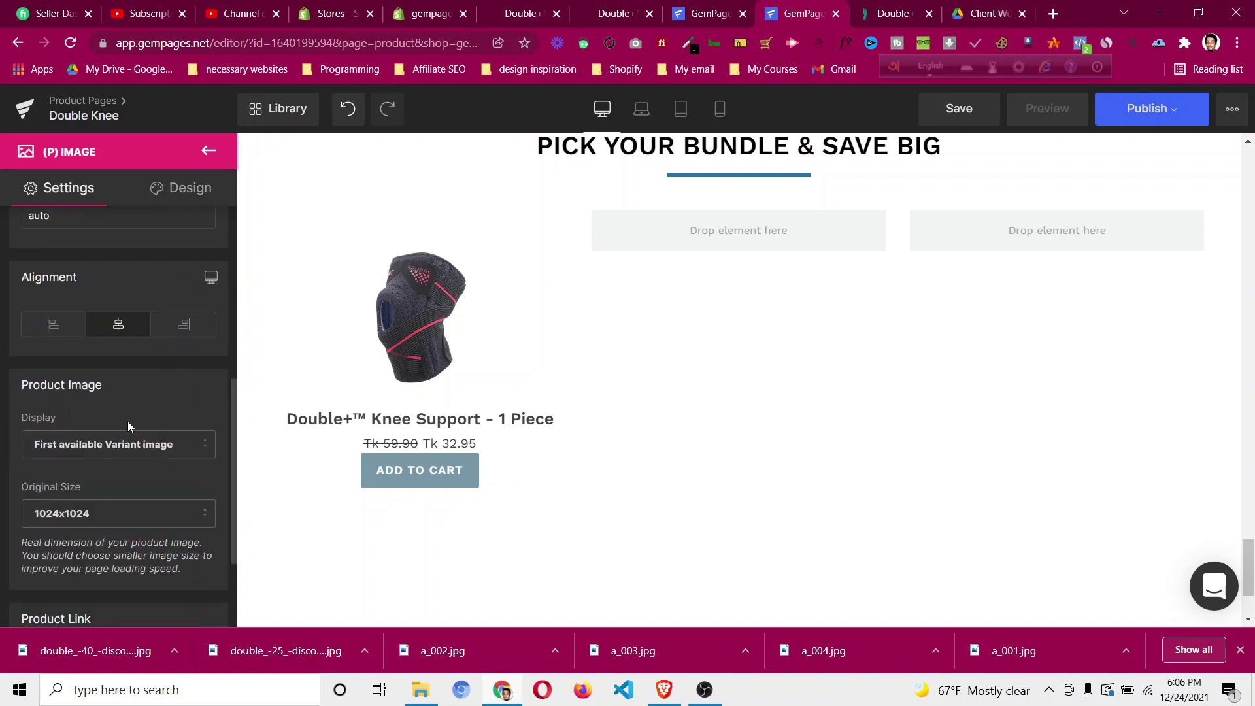
pyautogui.click(134, 445)
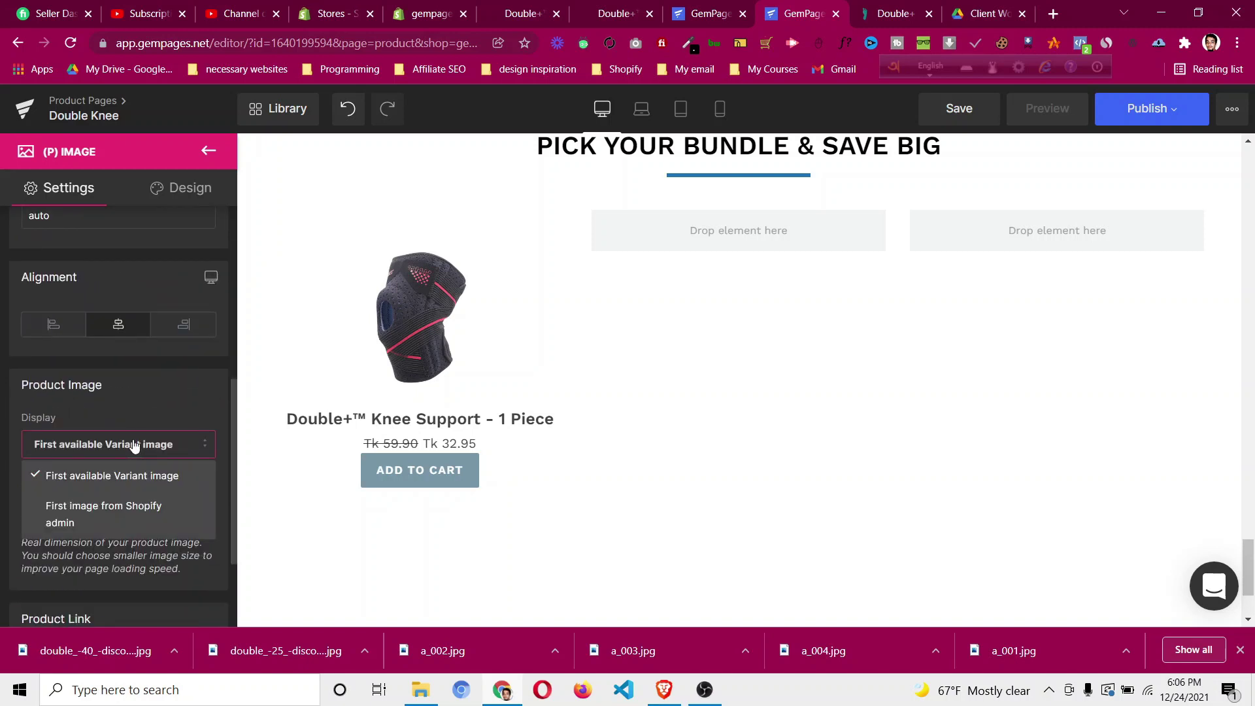
pyautogui.click(134, 447)
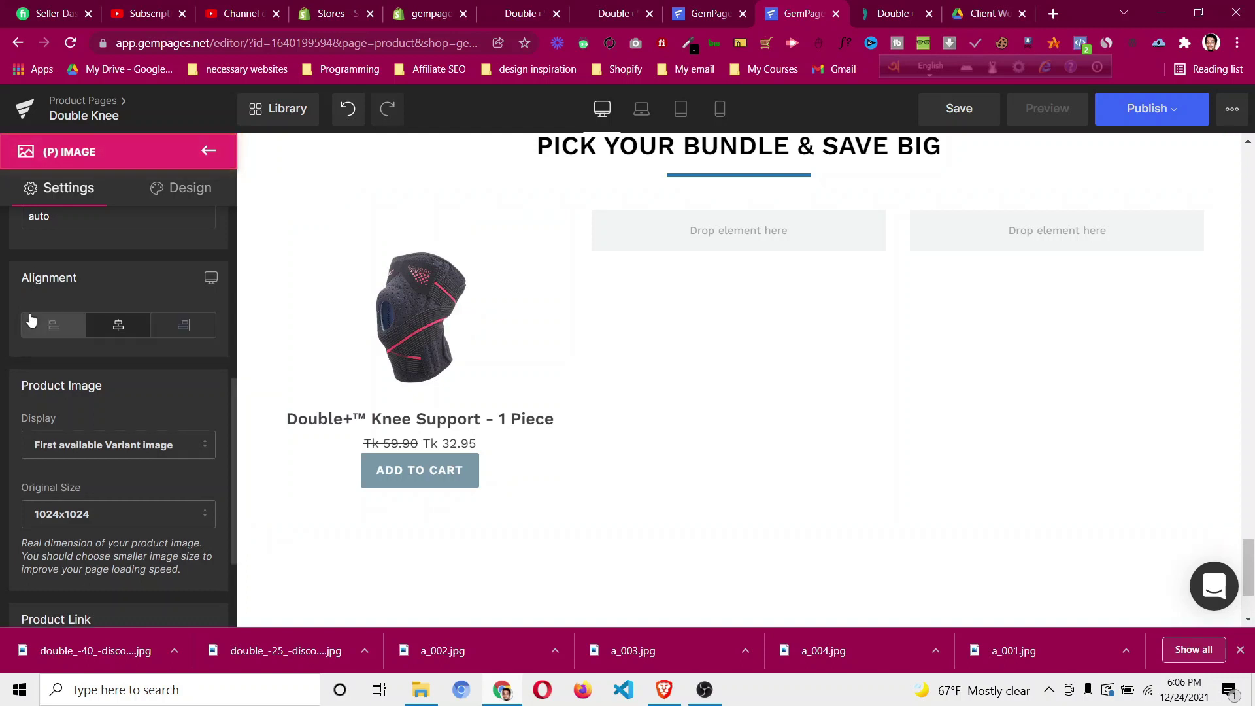
# Try the badge on the first bundle product's image and switch it off again.
pyautogui.scroll(-6, 60, 314)
pyautogui.click(73, 305)
pyautogui.click(73, 307)
pyautogui.click(189, 401)
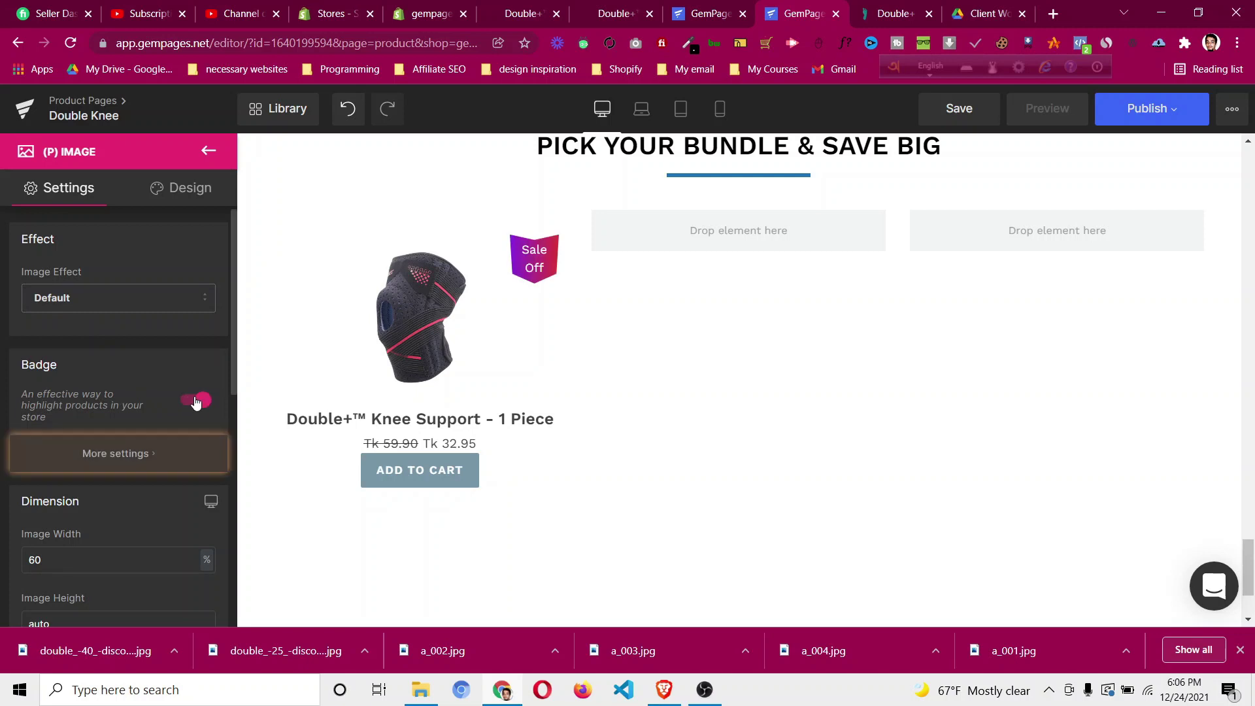
pyautogui.click(196, 401)
# Set the first bundle product's image display to "First image from Shopify admin".
pyautogui.scroll(-6, 105, 371)
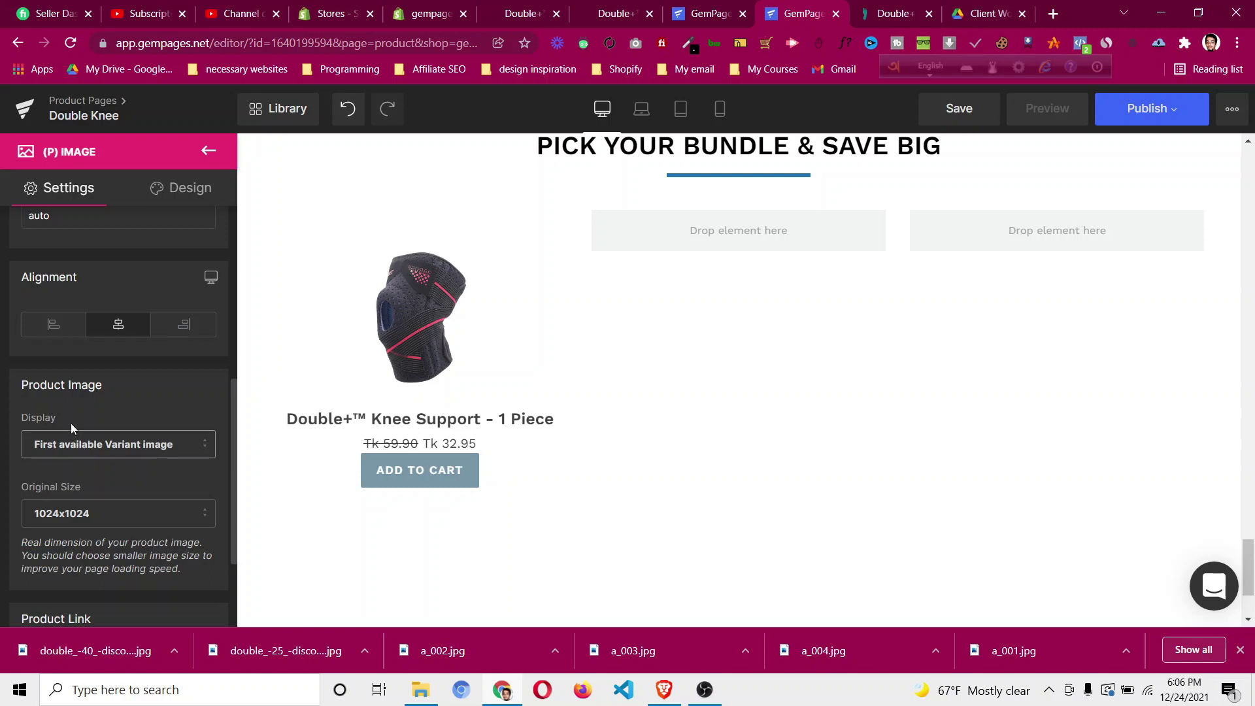
pyautogui.click(60, 444)
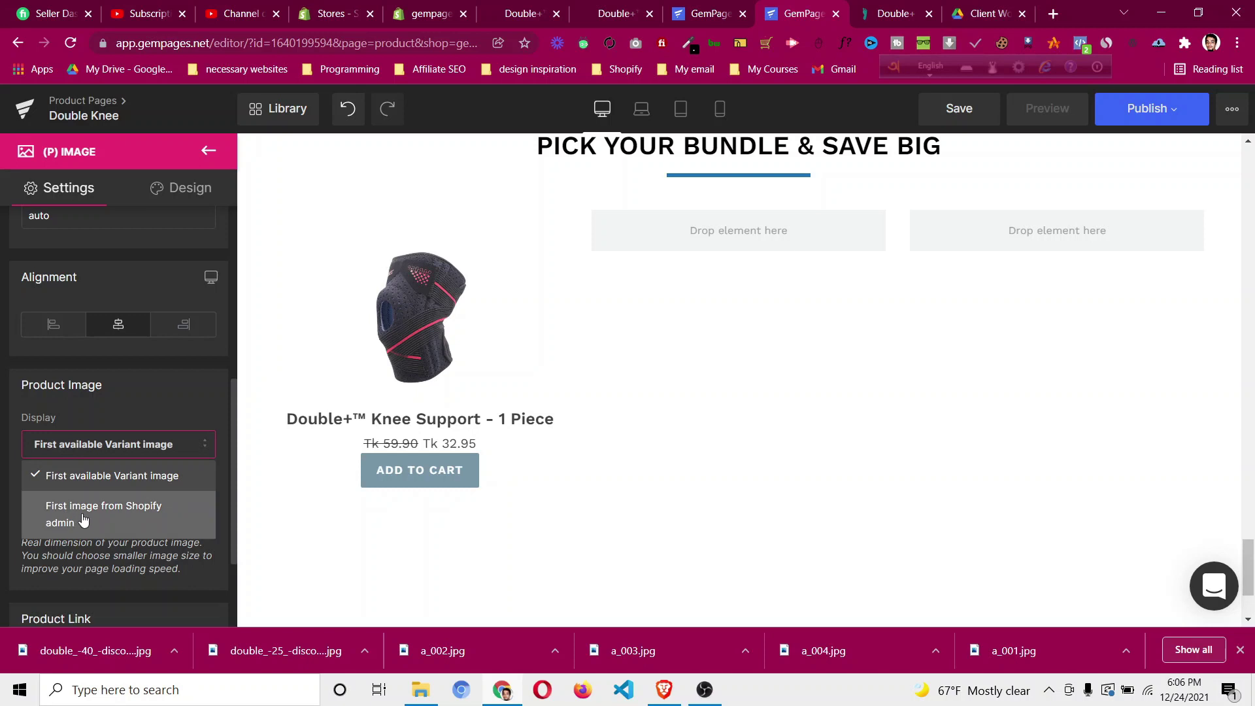
pyautogui.click(87, 517)
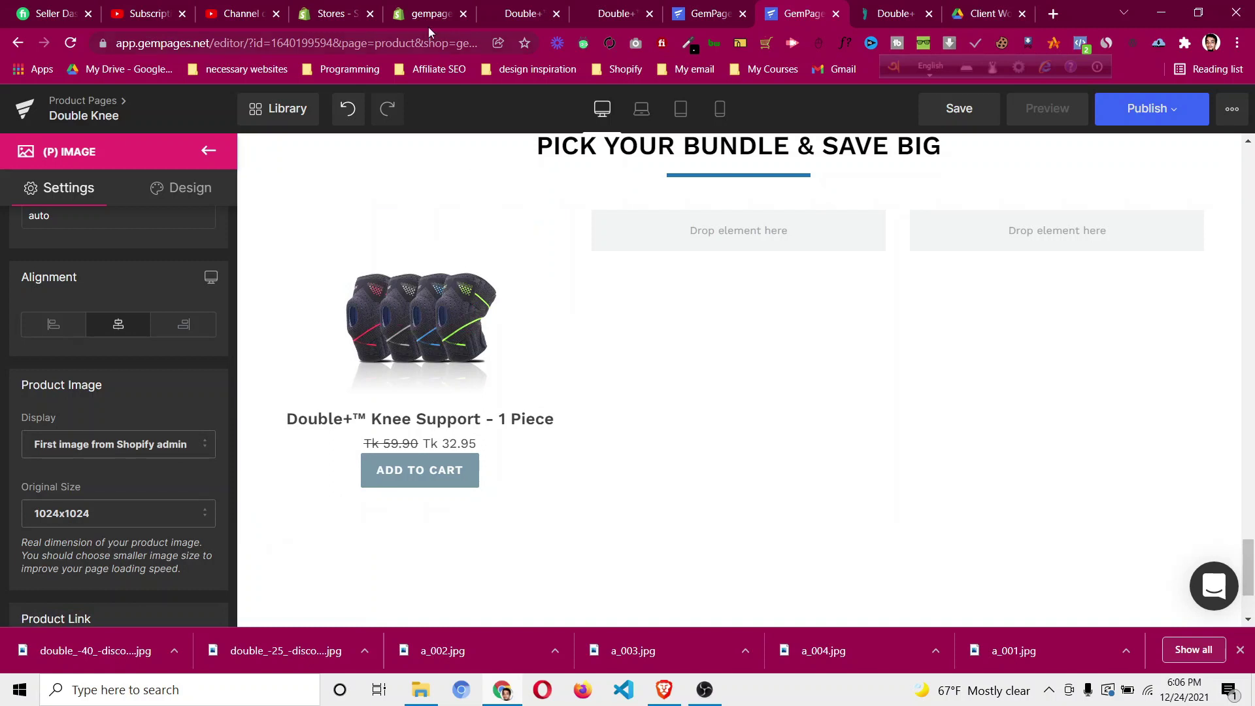
# Check the media and color variants of the 1 Piece knee support product in the Shopify admin.
pyautogui.click(420, 12)
pyautogui.click(392, 375)
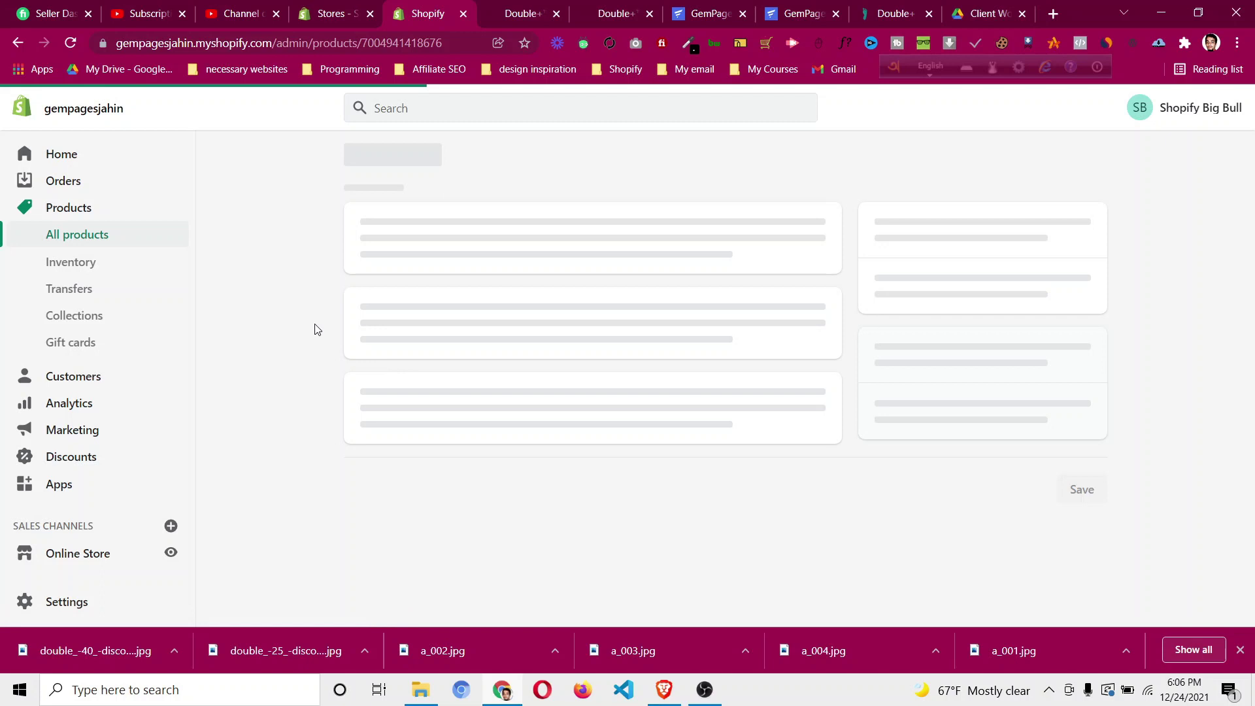
pyautogui.scroll(-6, 315, 328)
pyautogui.scroll(3, 316, 328)
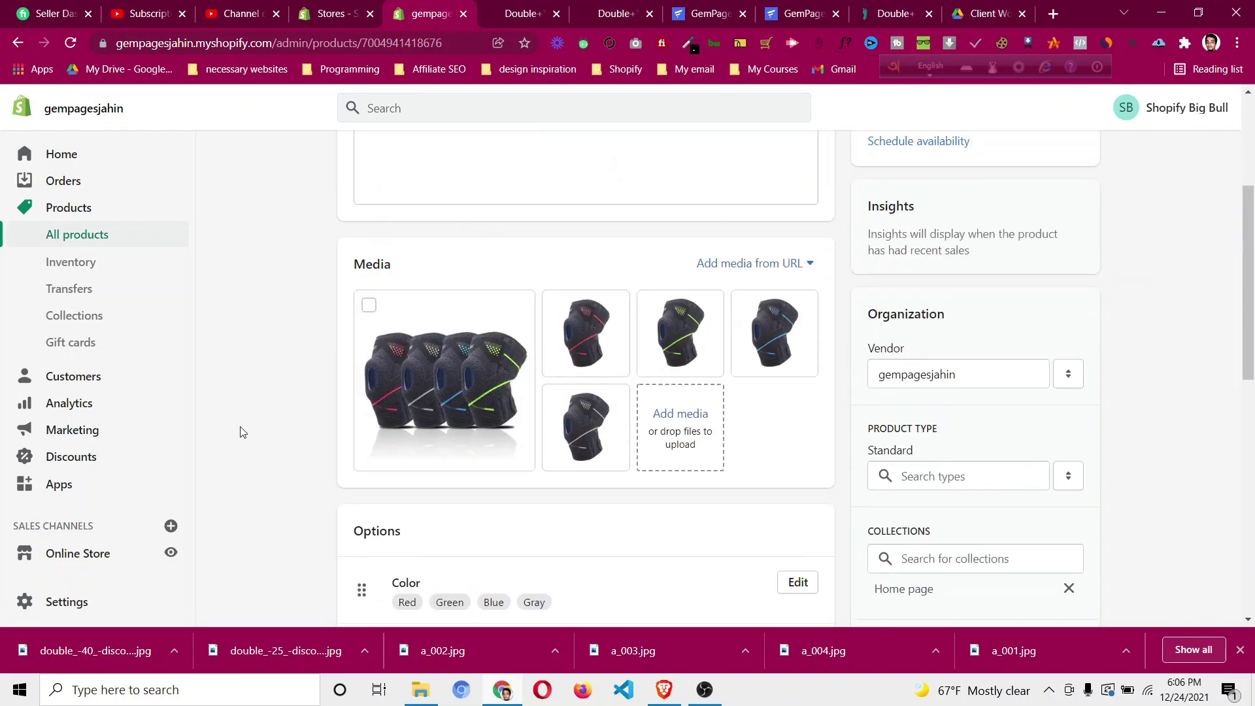
pyautogui.scroll(-5, 327, 350)
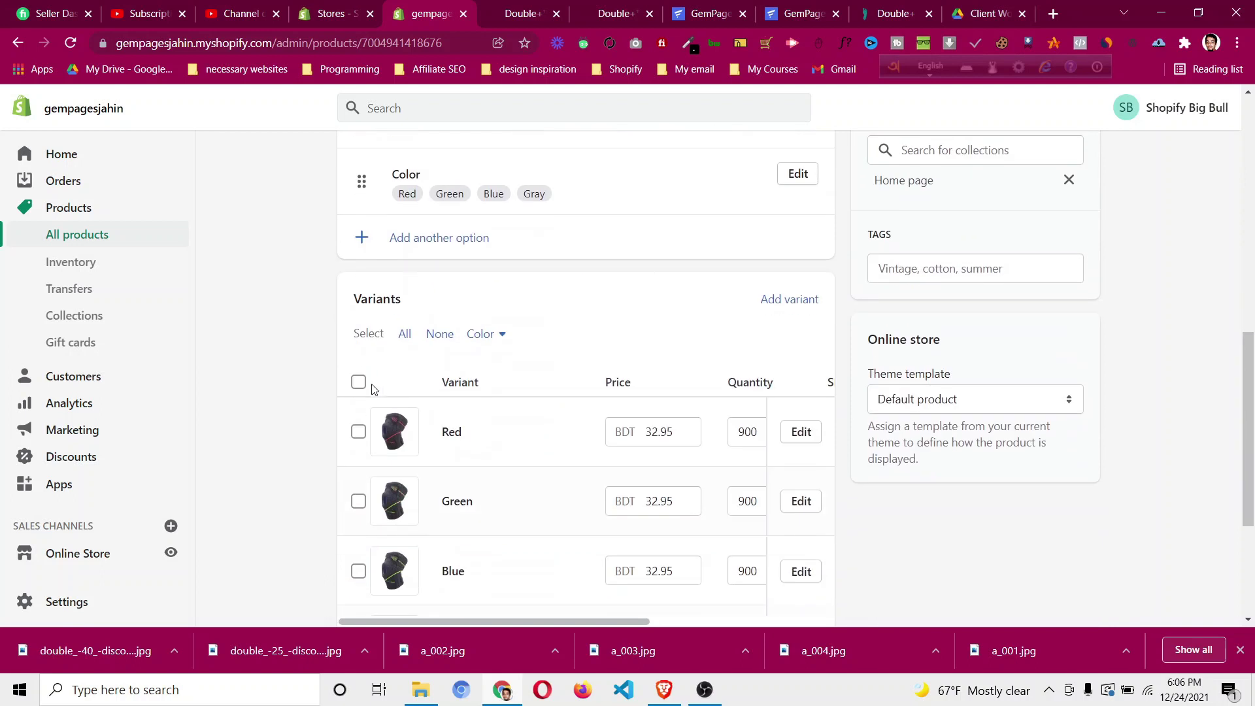
# Switch back to the GemPages editor and move the product title above the image in the first bundle column.
pyautogui.click(793, 14)
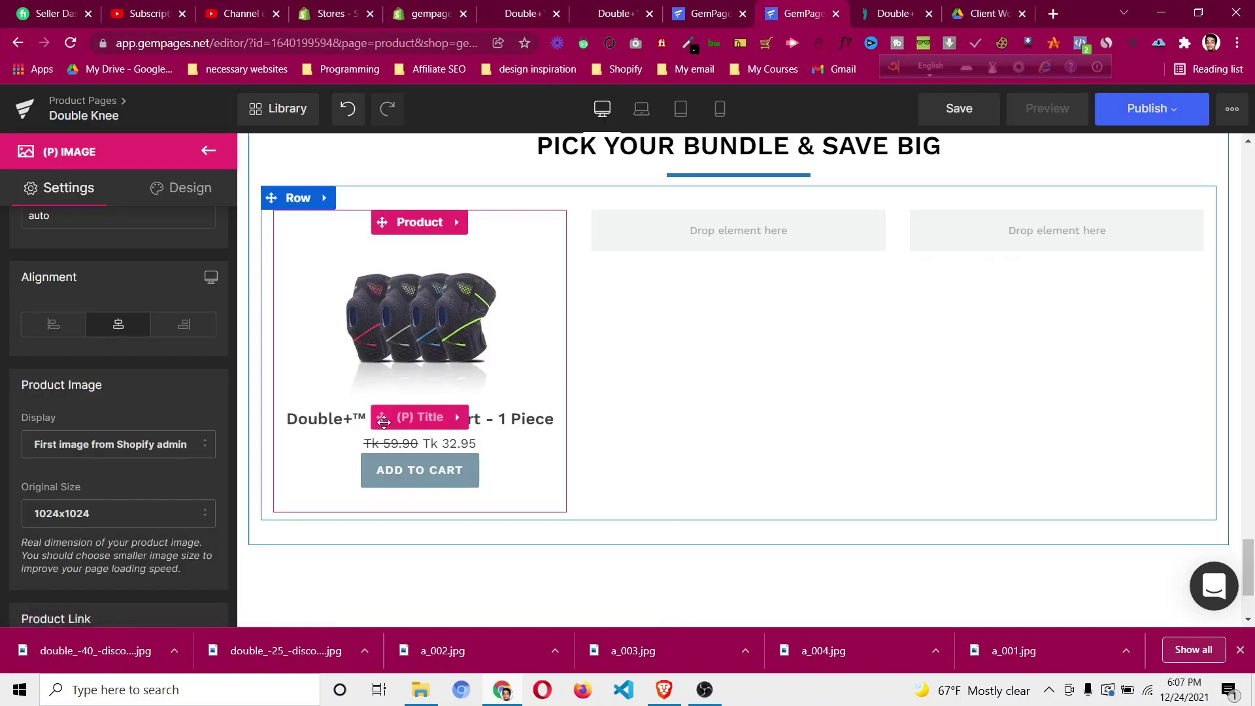
pyautogui.moveTo(387, 418); pyautogui.dragTo(478, 259)
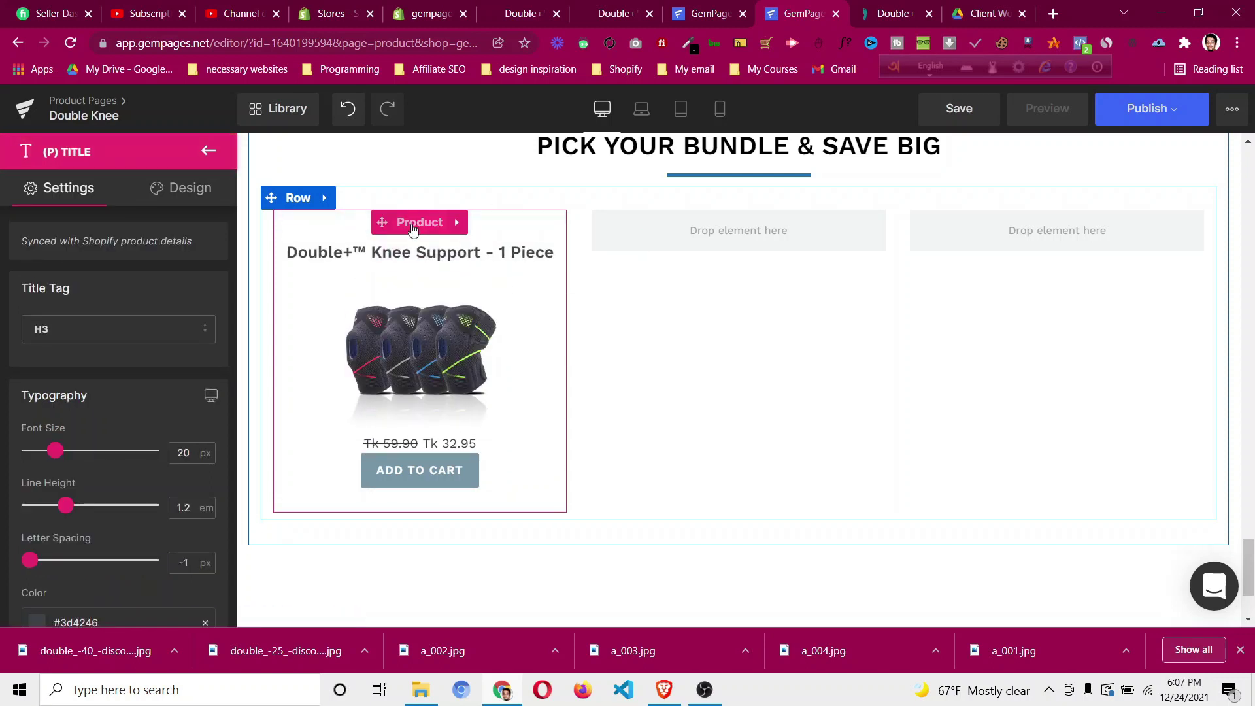
# Enable Ajax Cart on the first bundle product's cart button and make it go to Cart.
pyautogui.click(421, 474)
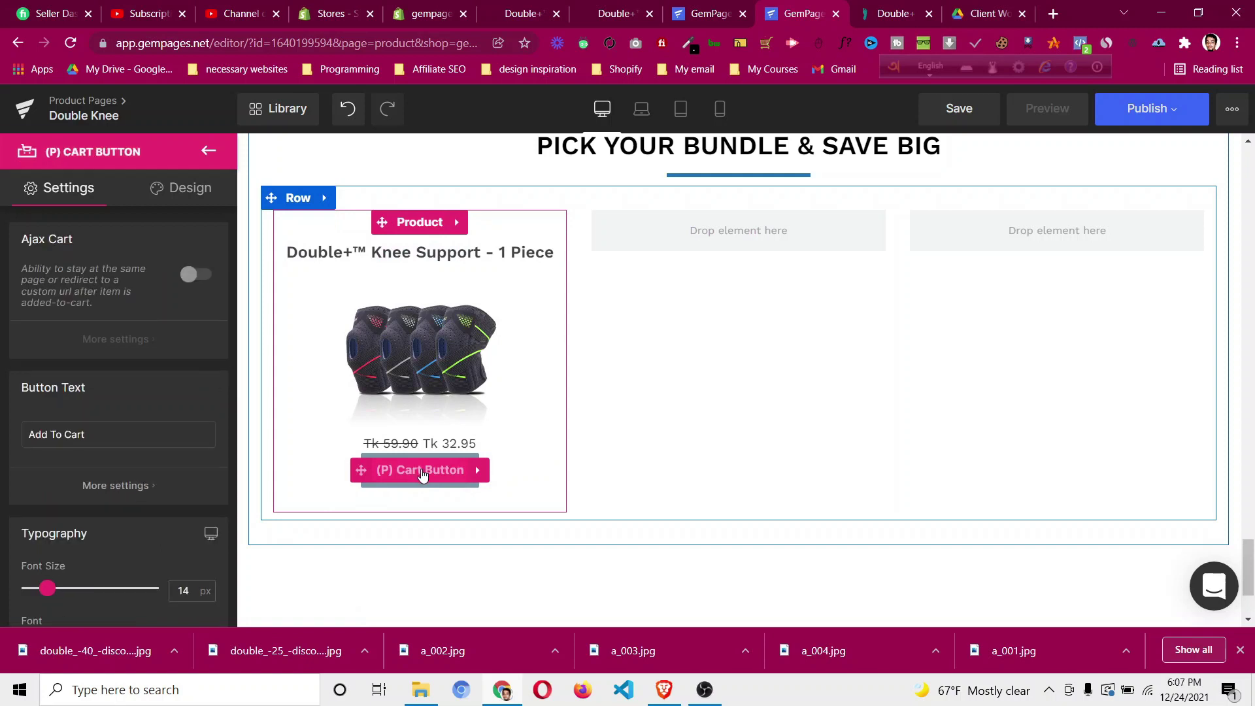
pyautogui.click(207, 276)
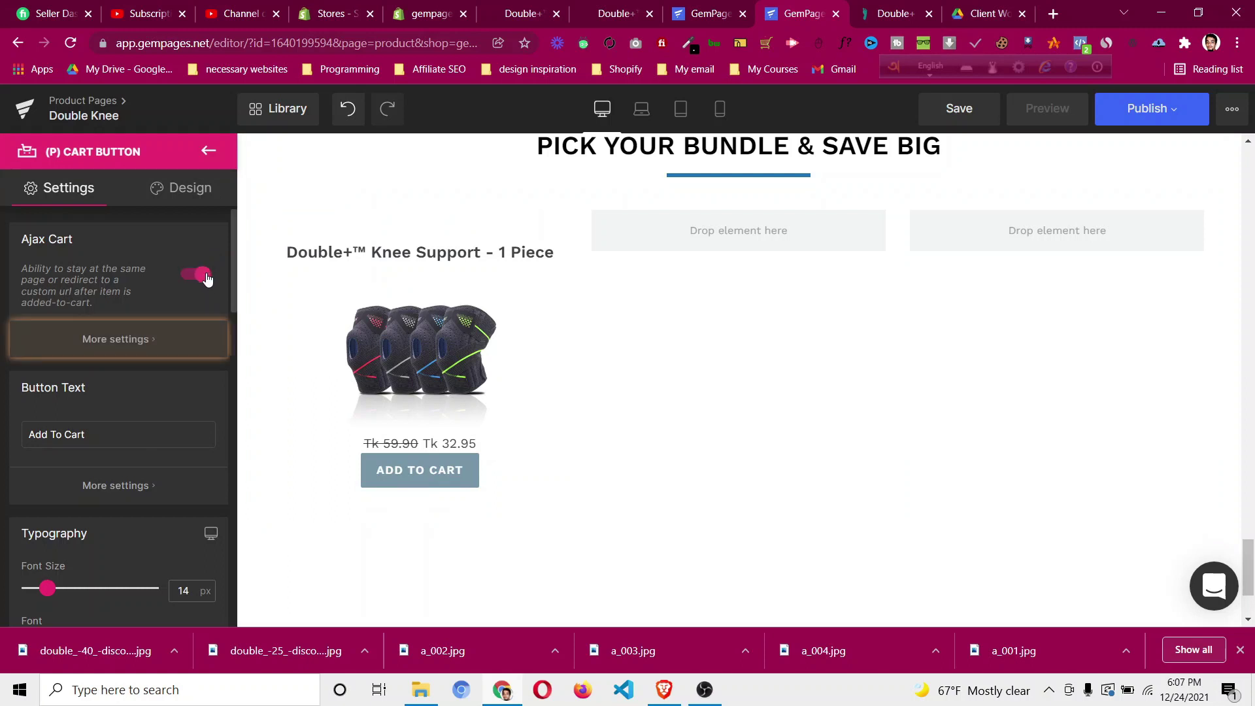
pyautogui.click(186, 349)
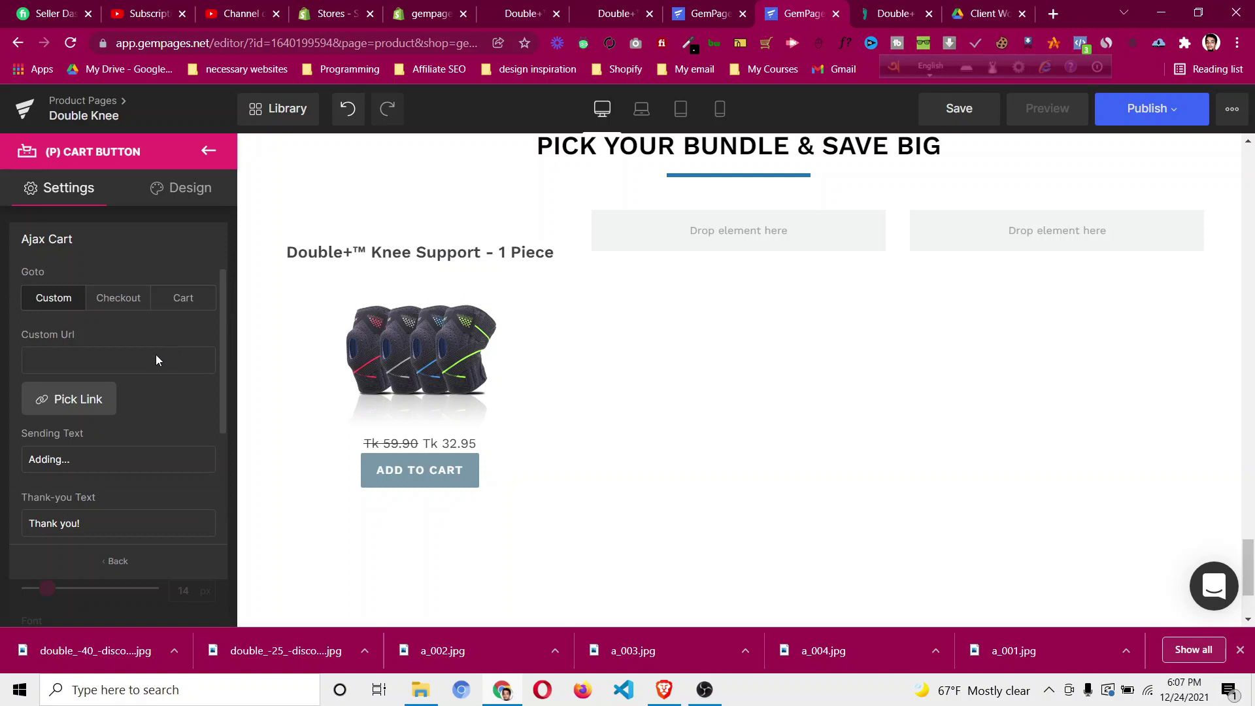
pyautogui.click(131, 301)
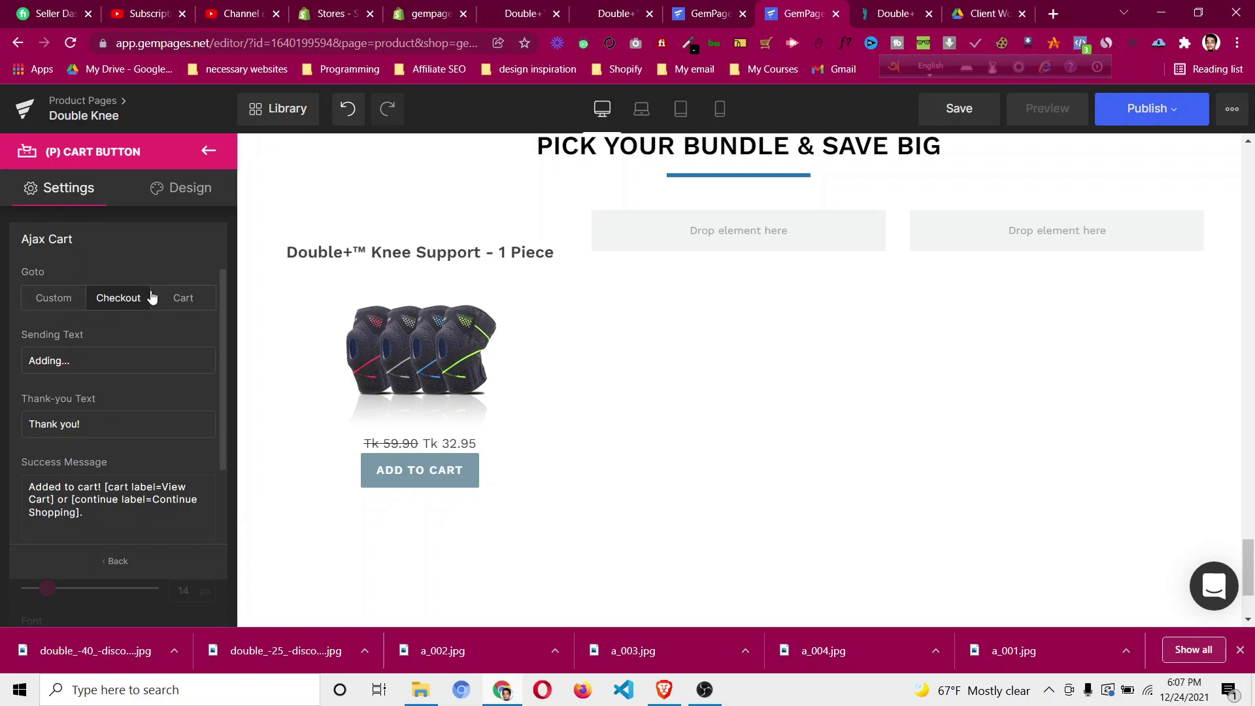
pyautogui.click(173, 298)
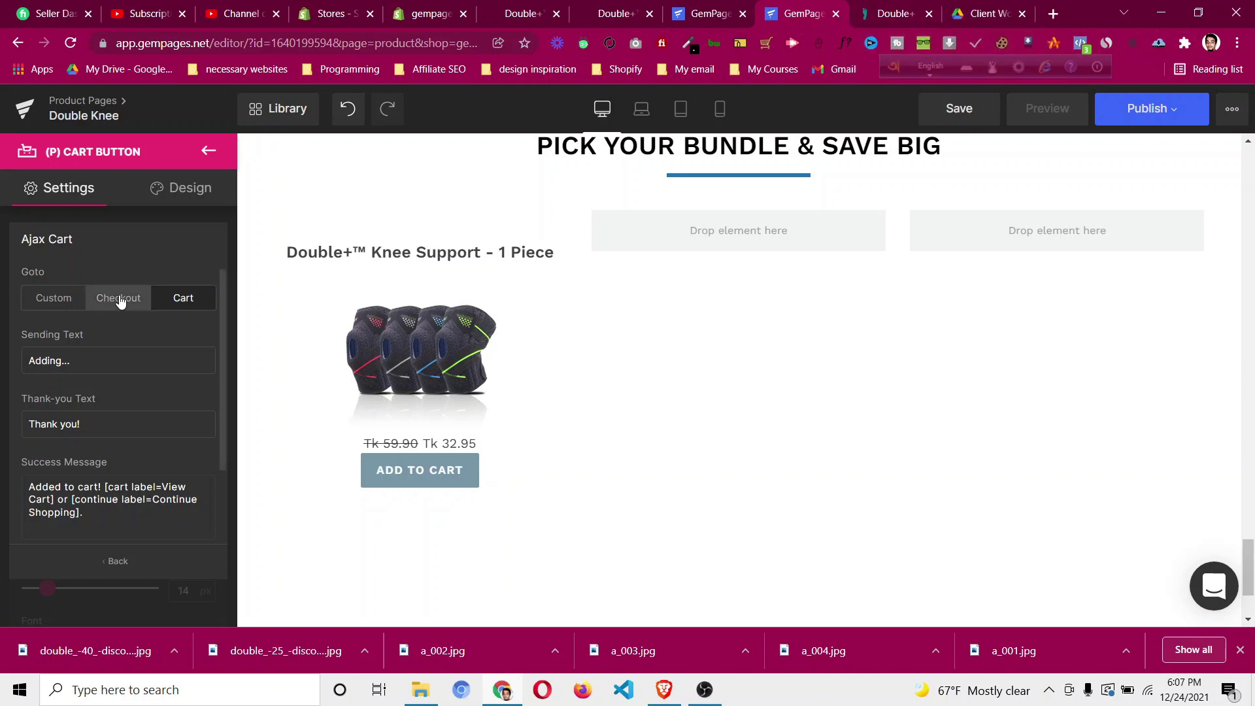
pyautogui.click(209, 151)
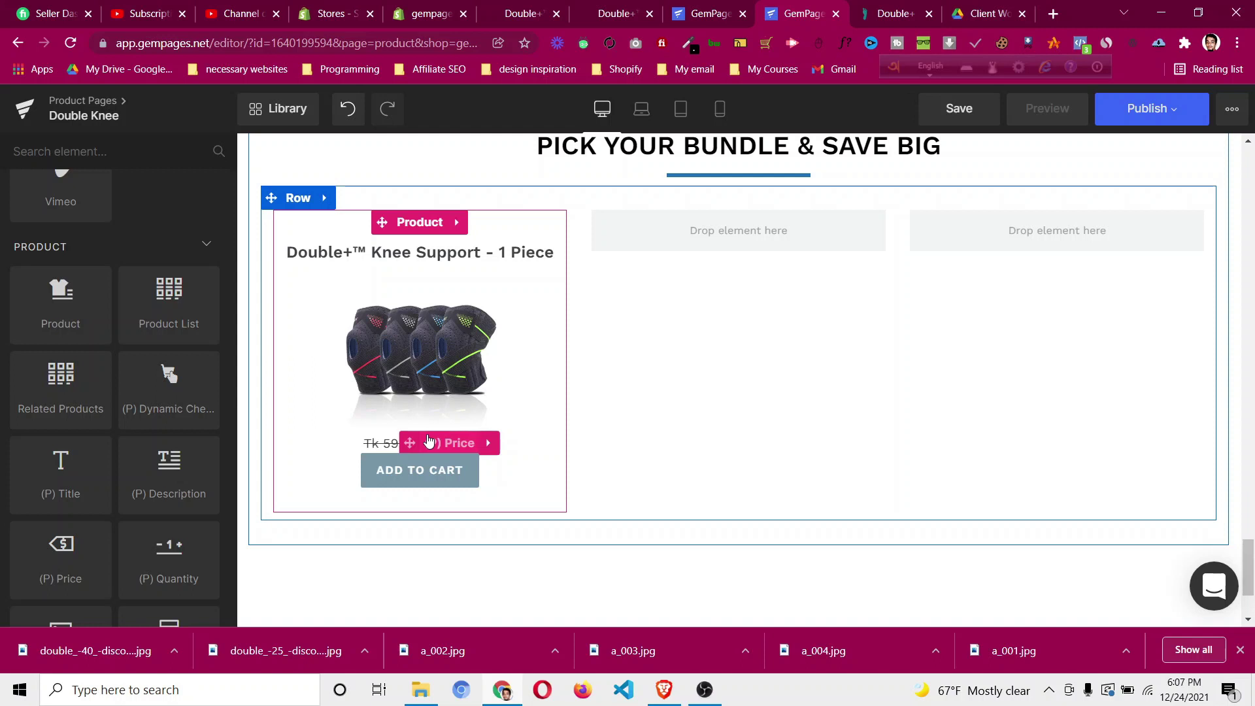
# Review the 1 Piece product's variants in Shopify and the layout of the Doctor Steps offer cards.
pyautogui.click(416, 23)
pyautogui.scroll(-3, 470, 255)
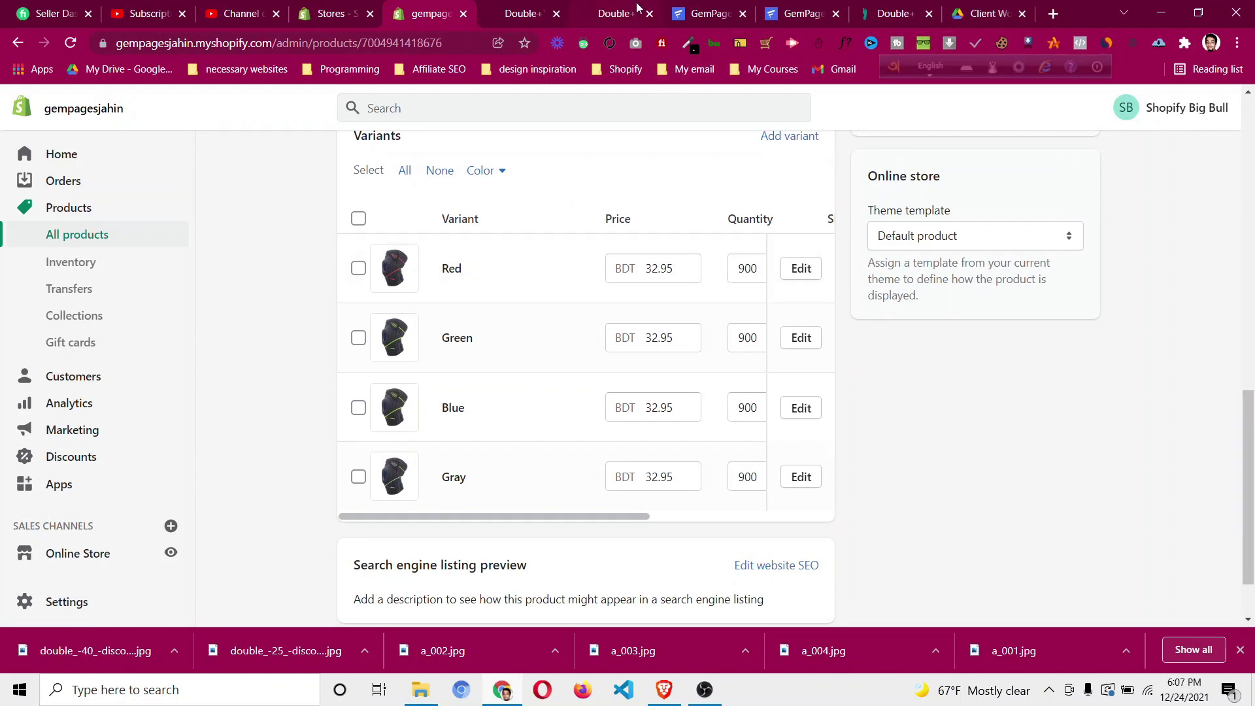
pyautogui.click(810, 16)
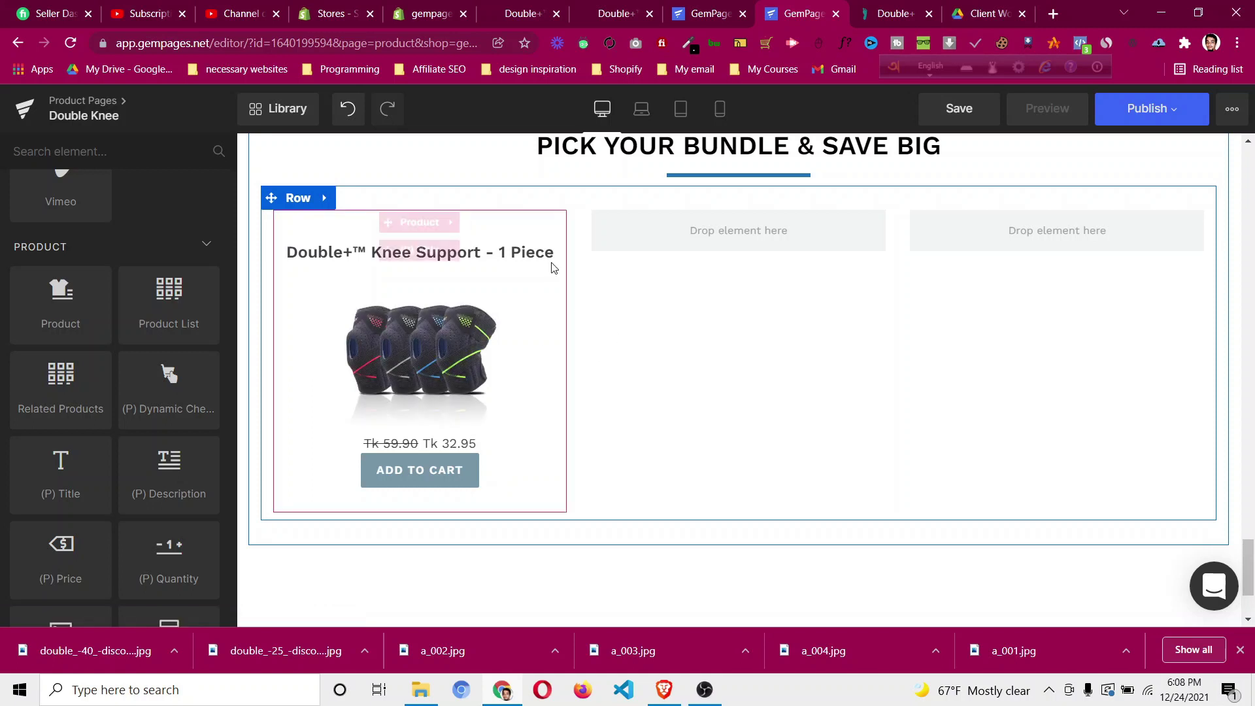
pyautogui.click(897, 27)
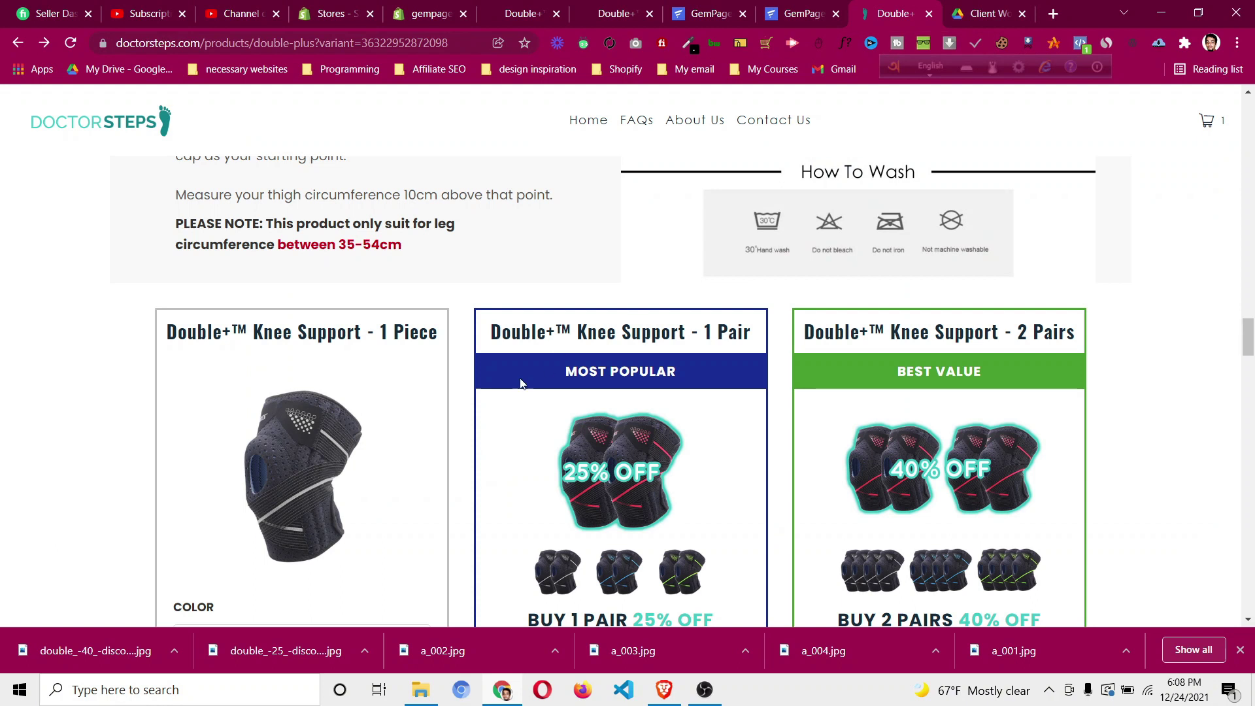
pyautogui.scroll(-6, 401, 393)
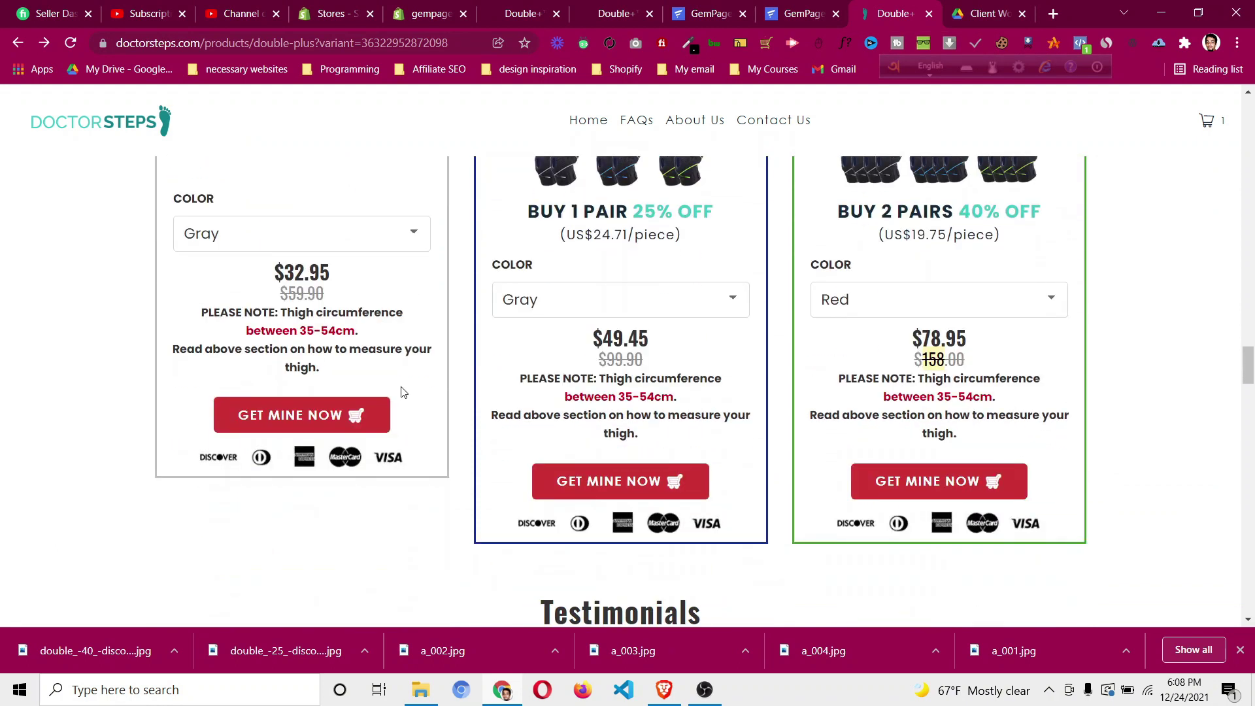
pyautogui.scroll(6, 402, 392)
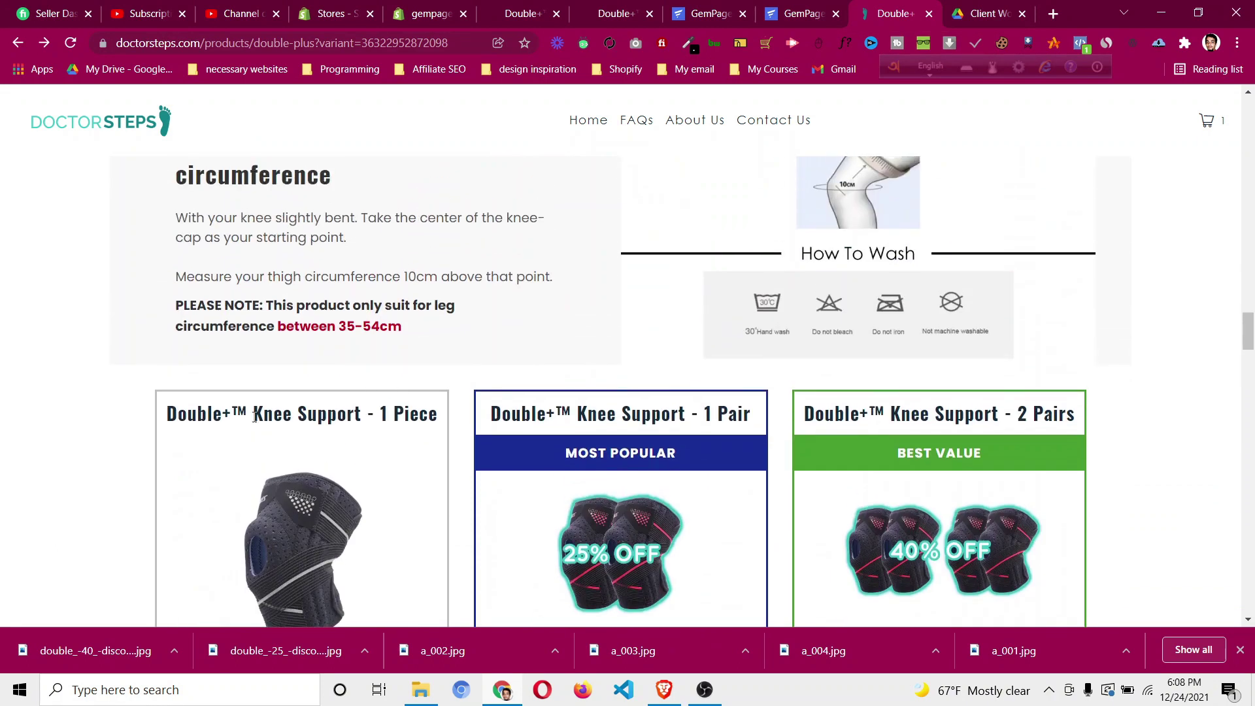
# In the GemPages editor, set the first bundle product title's letter spacing to 0 px and font size to 20 px.
pyautogui.click(801, 14)
pyautogui.click(412, 259)
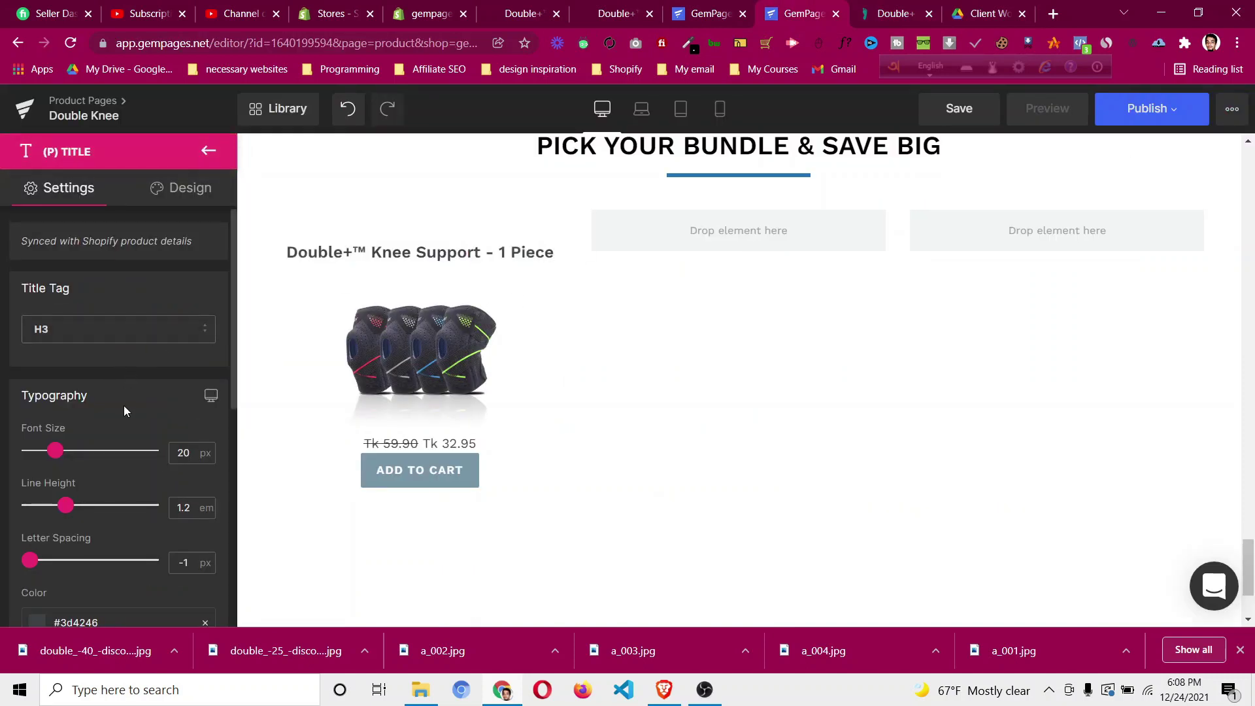
pyautogui.scroll(-1, 126, 411)
pyautogui.click(193, 477)
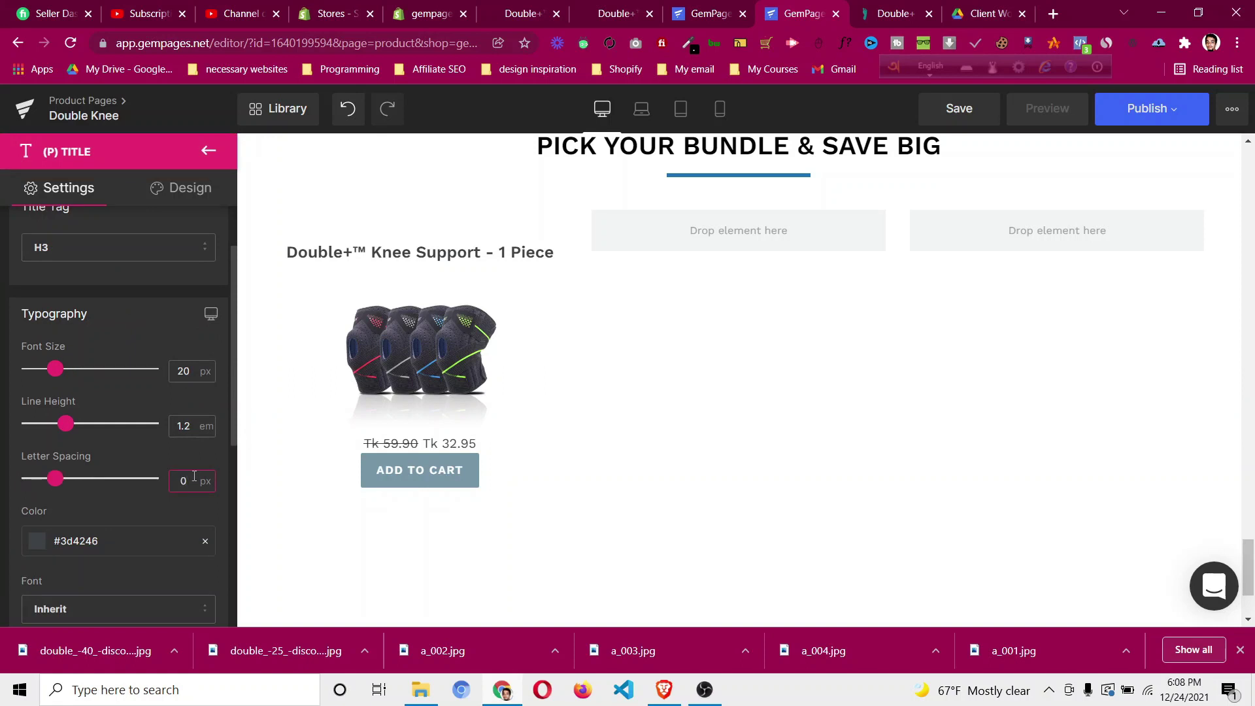
pyautogui.click(190, 371)
pyautogui.press('Up')
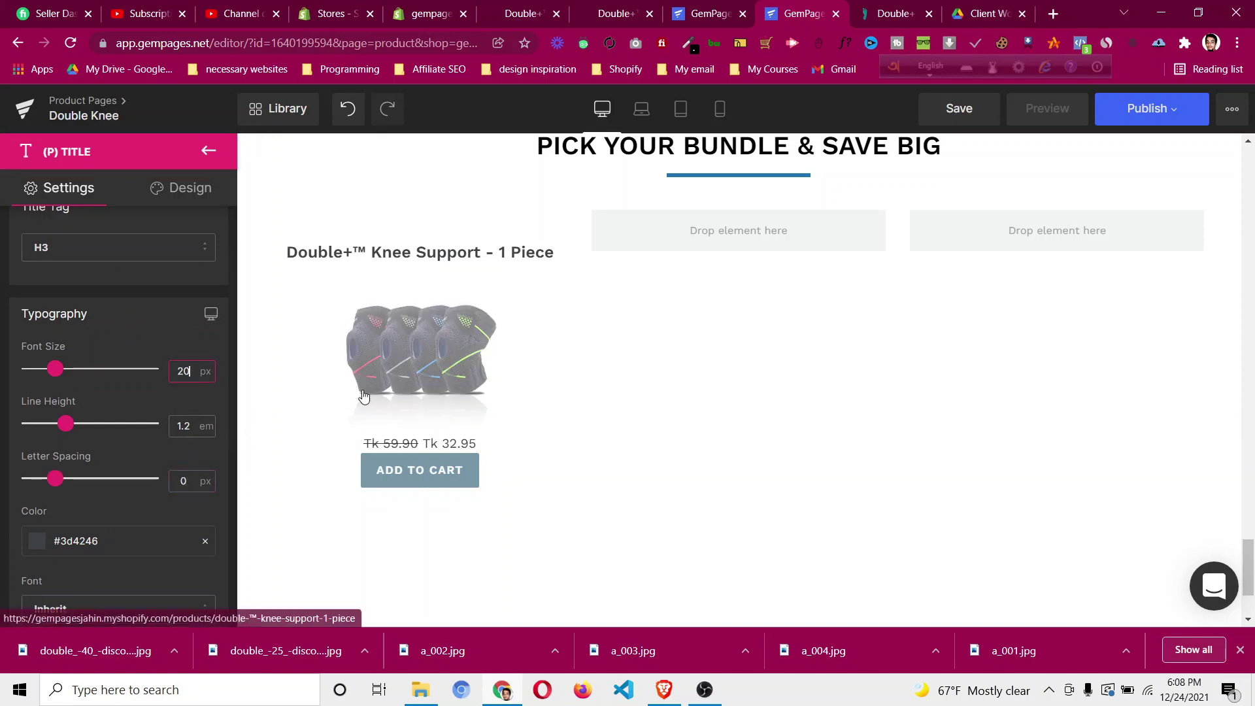
pyautogui.press('Down')
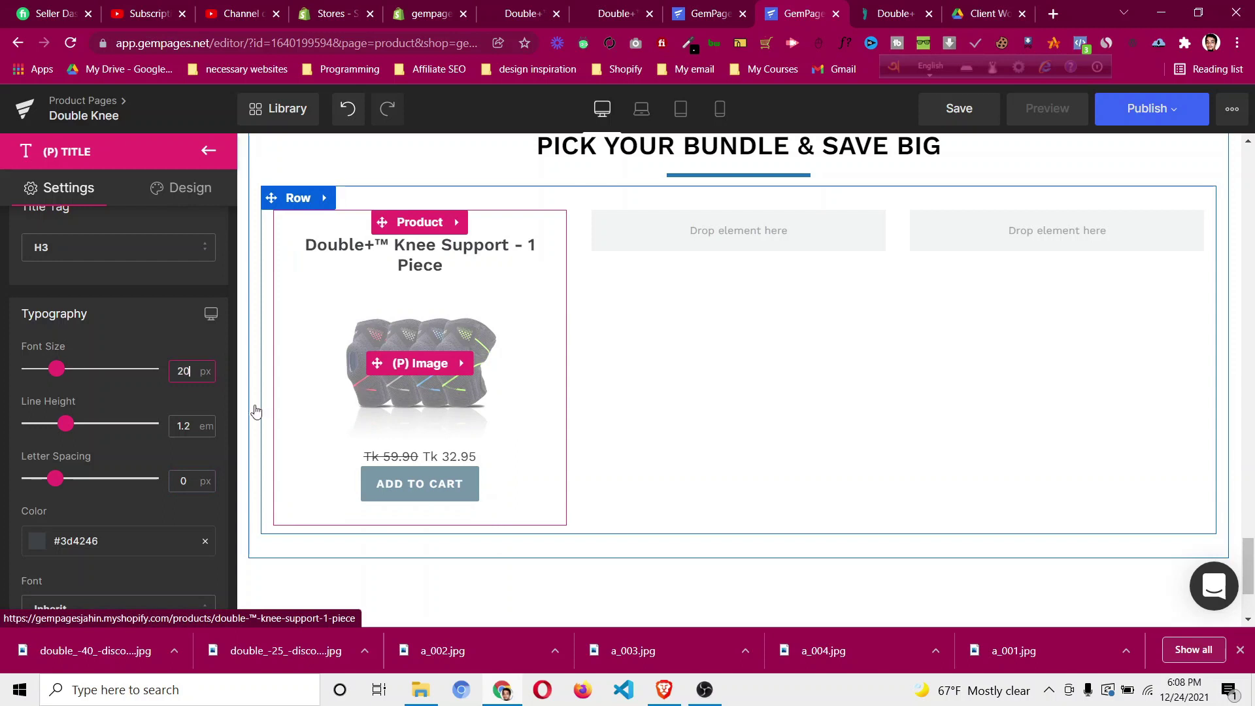
# Change the first bundle product title's color to black (#000000).
pyautogui.click(37, 543)
pyautogui.click(26, 564)
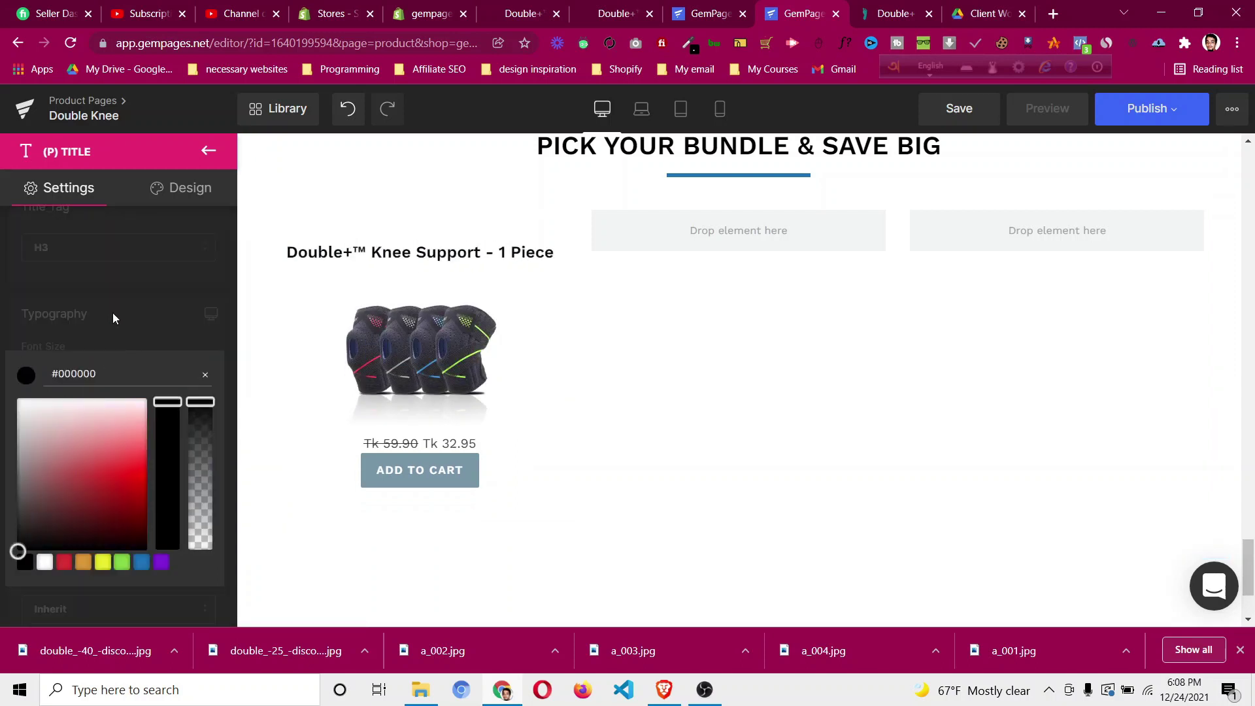
pyautogui.click(112, 287)
# Increase the first bundle product's image width to about 90%.
pyautogui.click(372, 368)
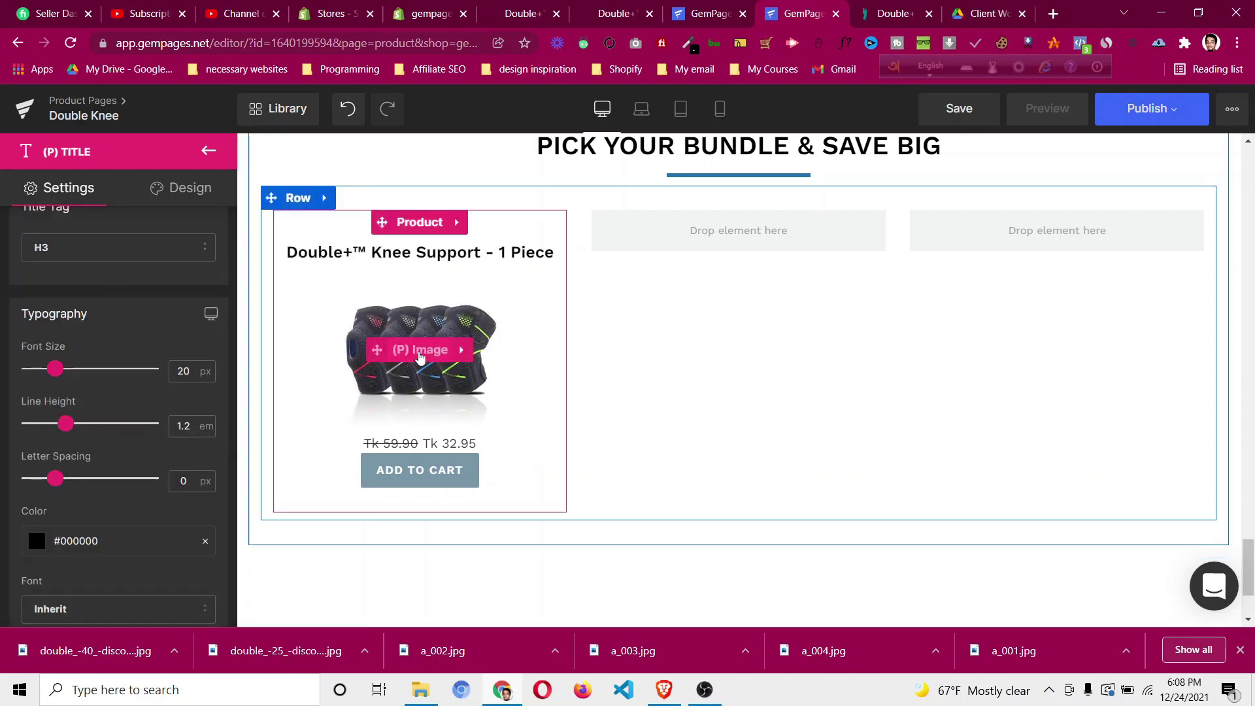
pyautogui.scroll(-4, 84, 396)
pyautogui.scroll(2, 85, 396)
pyautogui.click(90, 314)
pyautogui.press('Up')
pyautogui.press('Up')
pyautogui.press('Up')
pyautogui.press('Up')
pyautogui.press('Up')
pyautogui.press('Up')
pyautogui.press('Up')
pyautogui.press('Up')
pyautogui.press('Up')
pyautogui.press('Up')
pyautogui.press('Up')
pyautogui.press('Up')
pyautogui.press('Up')
pyautogui.press('Up')
pyautogui.press('Up')
pyautogui.press('Up')
pyautogui.press('Up')
pyautogui.press('Up')
pyautogui.press('Up')
pyautogui.press('Up')
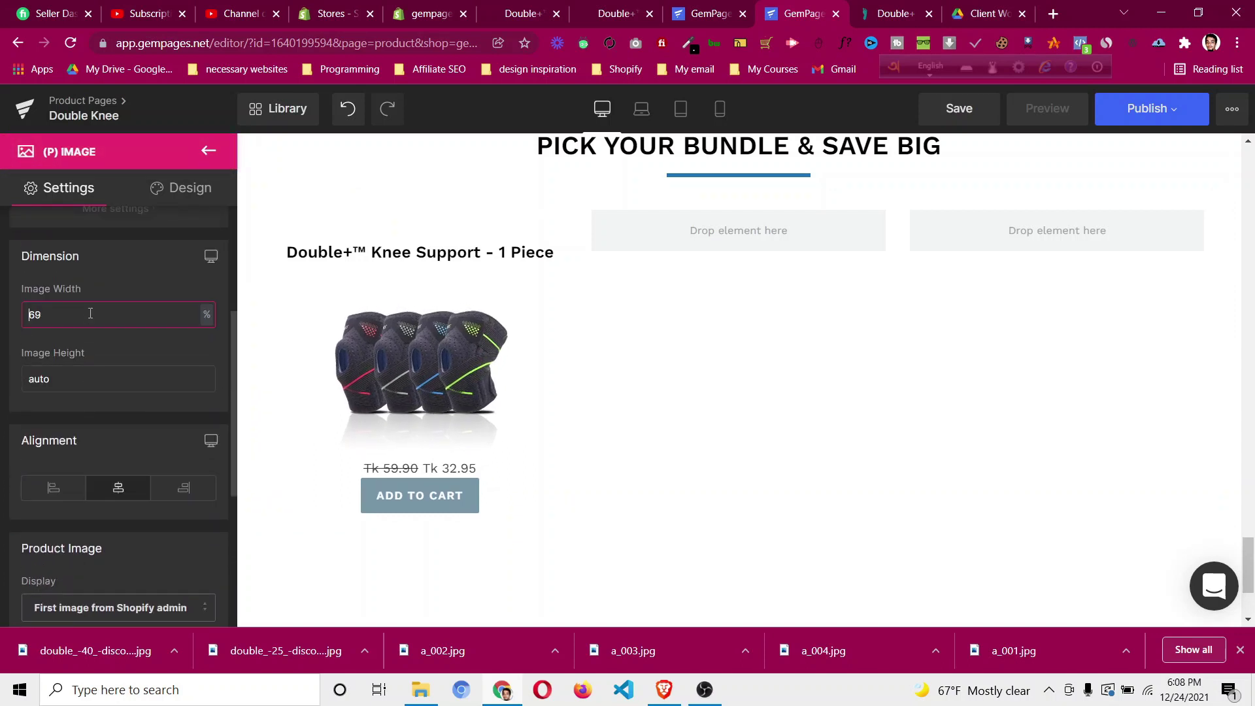
pyautogui.press('Up')
pyautogui.press('Up')
pyautogui.press('Up')
pyautogui.press('Up')
pyautogui.press('Up')
pyautogui.press('Up')
pyautogui.press('Up')
pyautogui.press('Up')
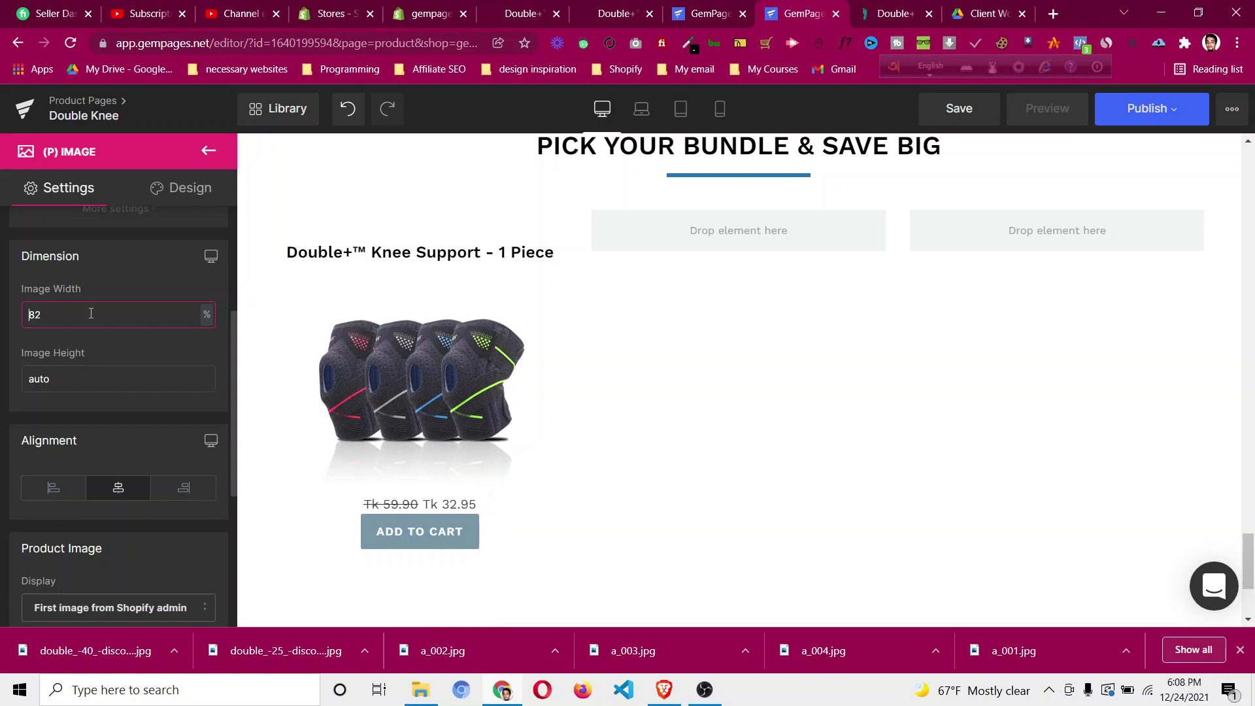
pyautogui.press('Up')
pyautogui.press('Up')
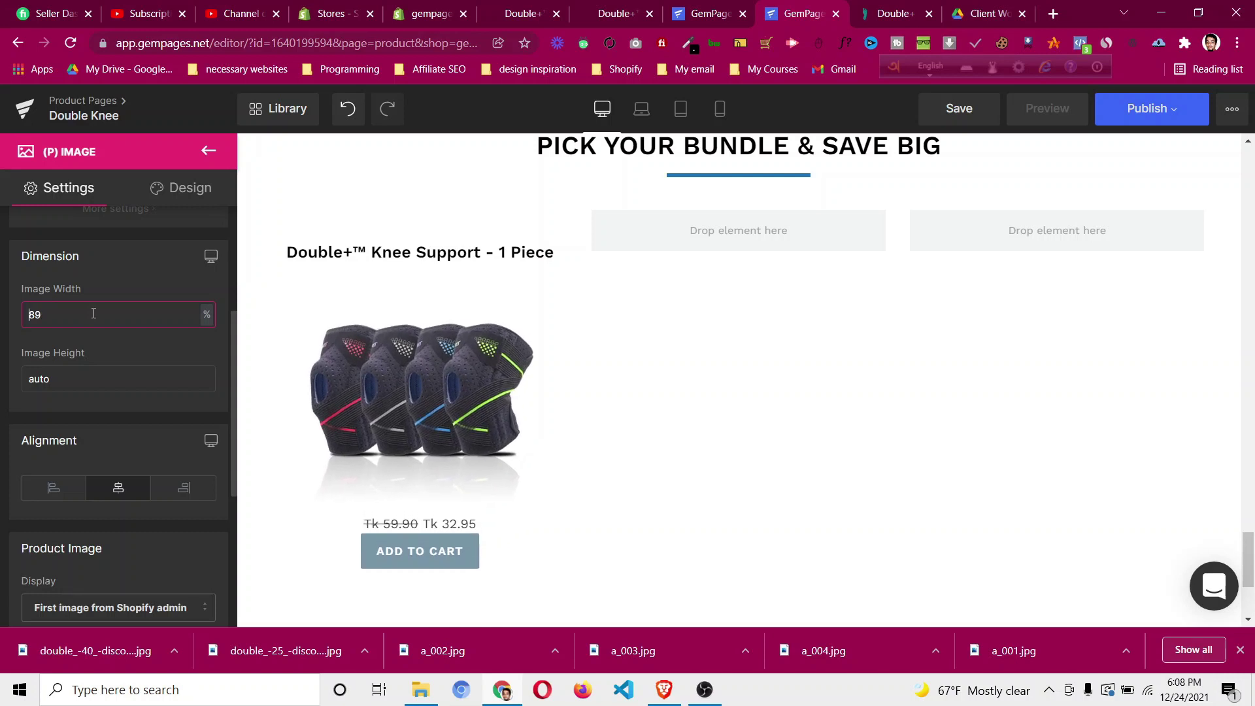
# Add a (P) Variants element between the image and the price in the first bundle product.
pyautogui.click(209, 151)
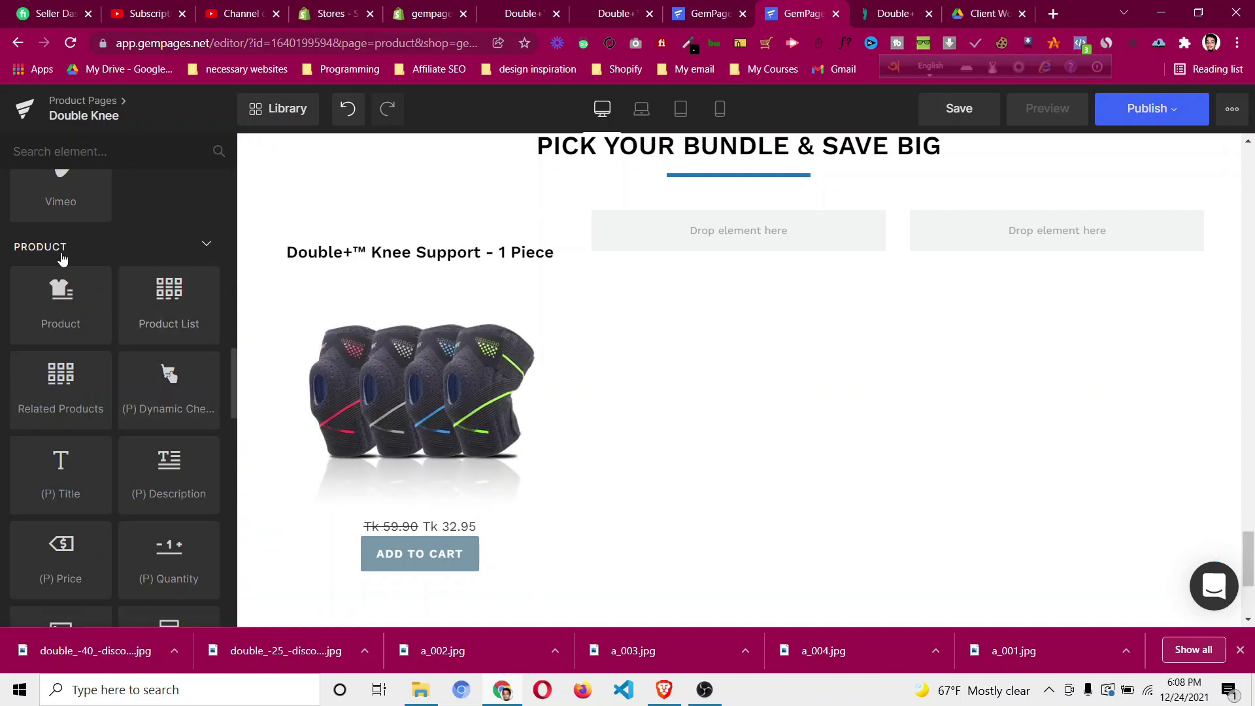
pyautogui.scroll(-3, 76, 323)
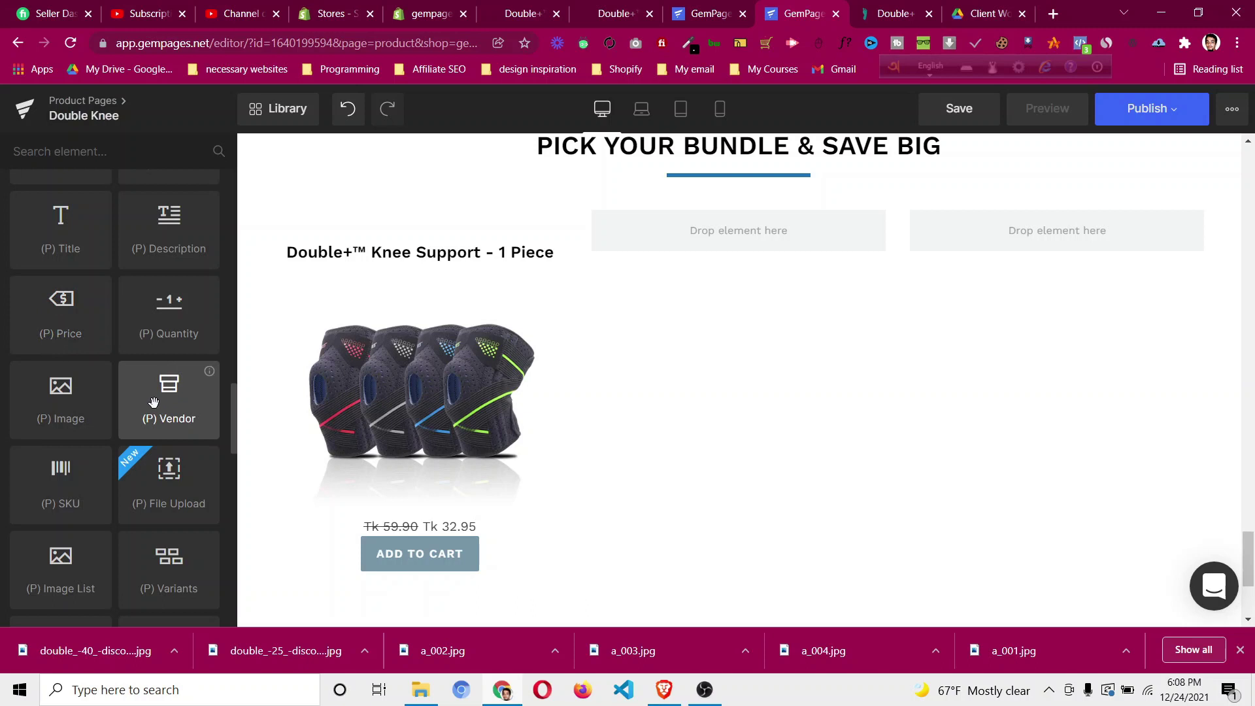
pyautogui.scroll(-1, 153, 402)
pyautogui.moveTo(161, 500); pyautogui.dragTo(406, 484)
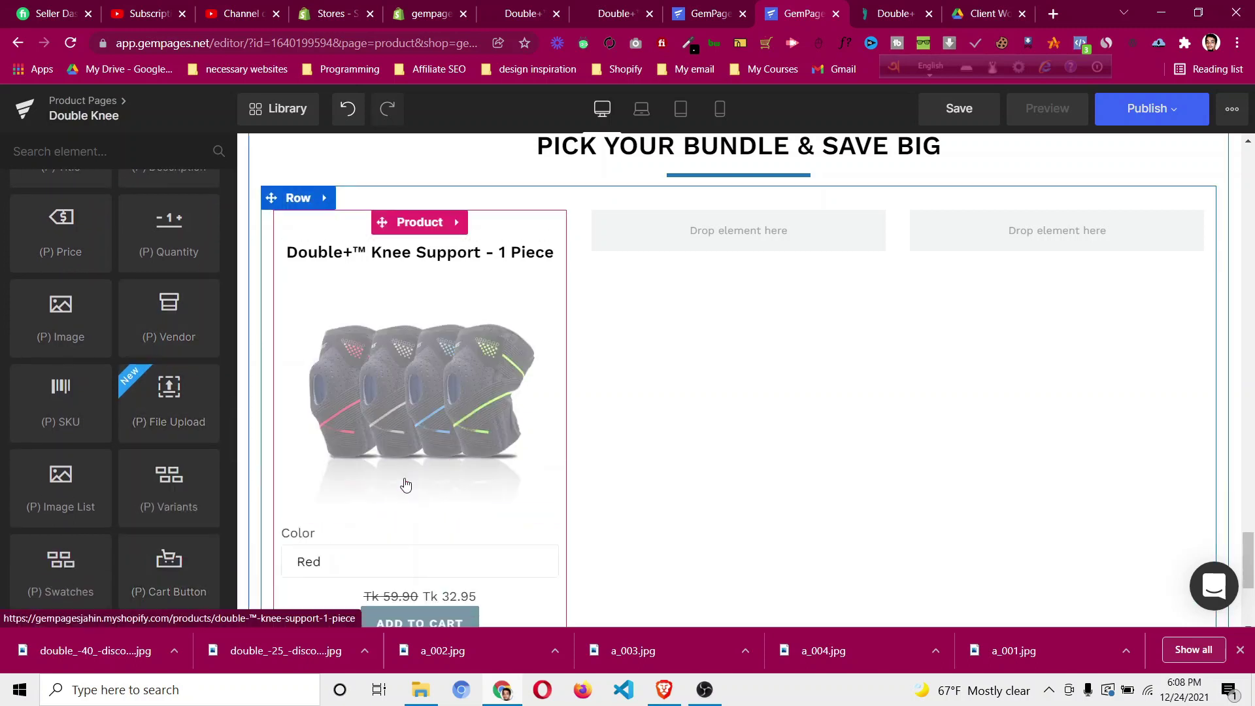
# Center-align the (P) Variants element in the first bundle product.
pyautogui.scroll(-1, 428, 477)
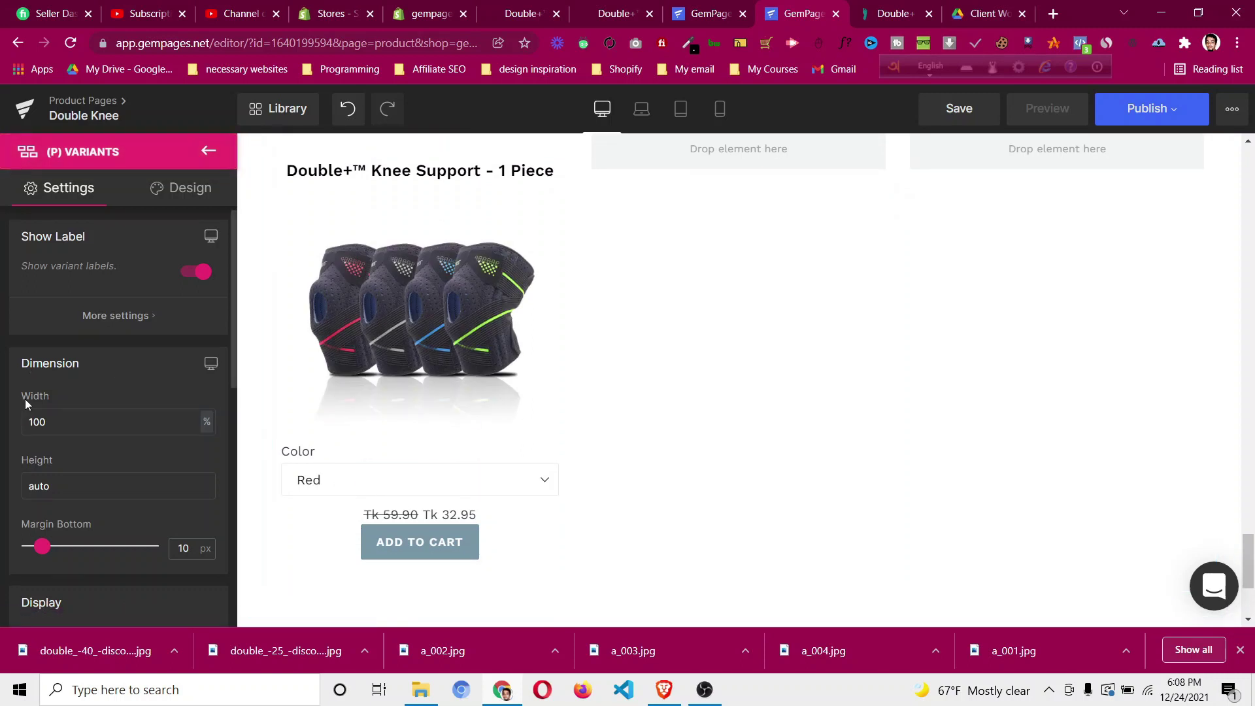
pyautogui.scroll(-3, 85, 497)
pyautogui.scroll(-2, 90, 471)
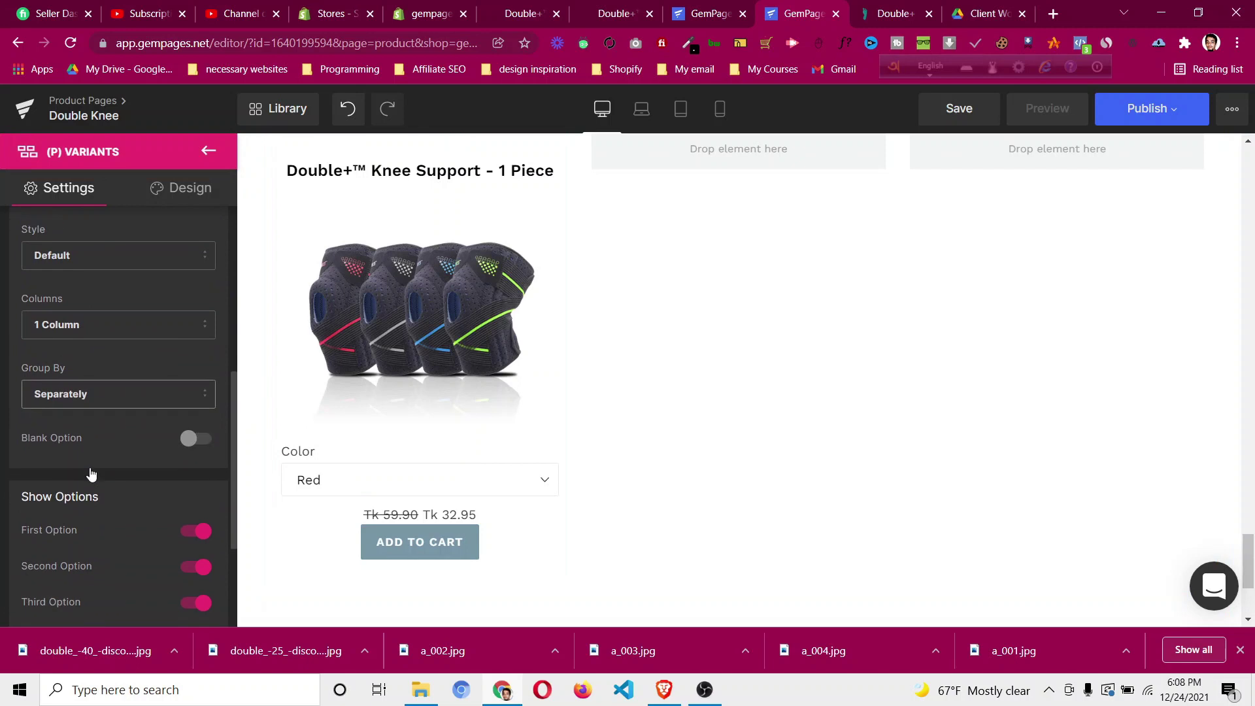
pyautogui.scroll(-3, 97, 511)
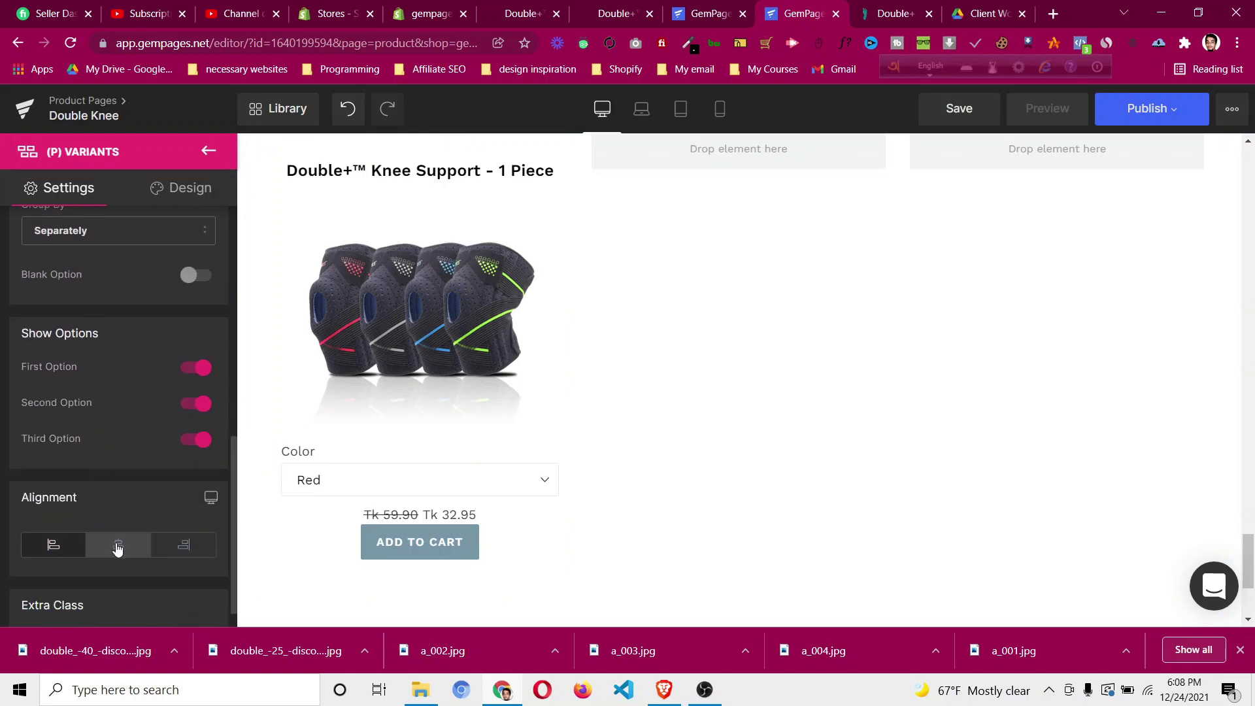
pyautogui.click(118, 548)
pyautogui.scroll(-1, 95, 449)
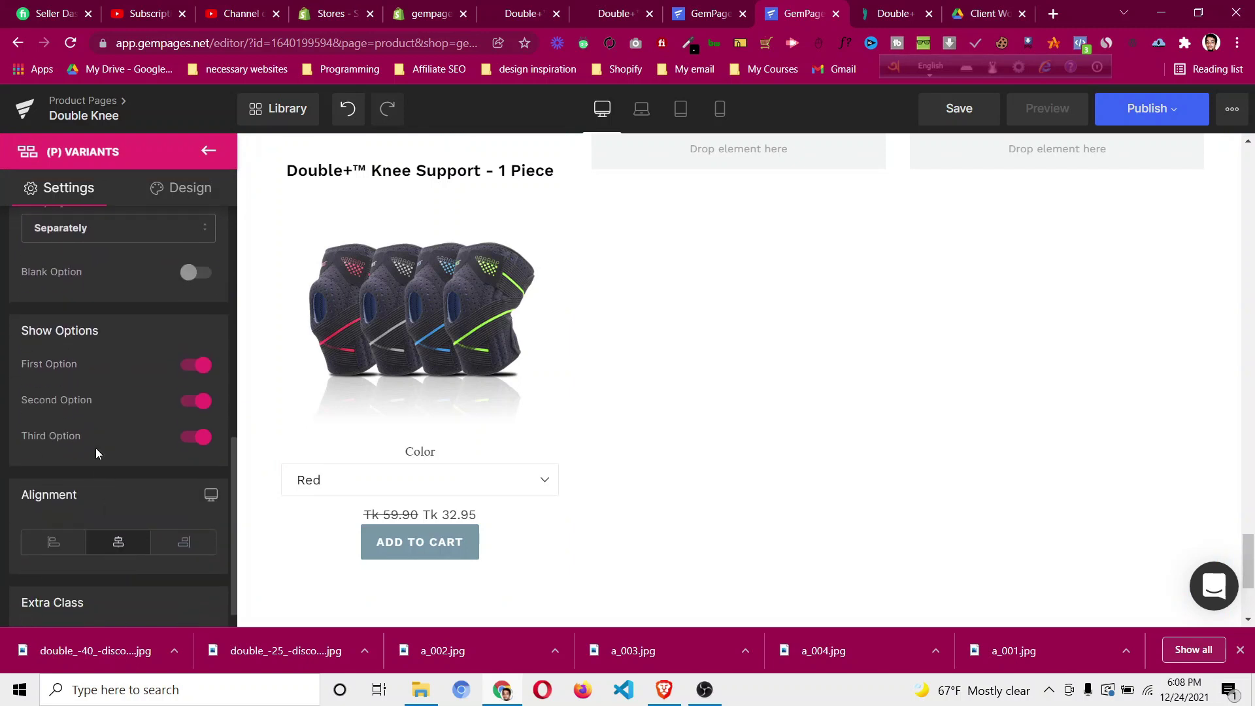
pyautogui.scroll(6, 96, 450)
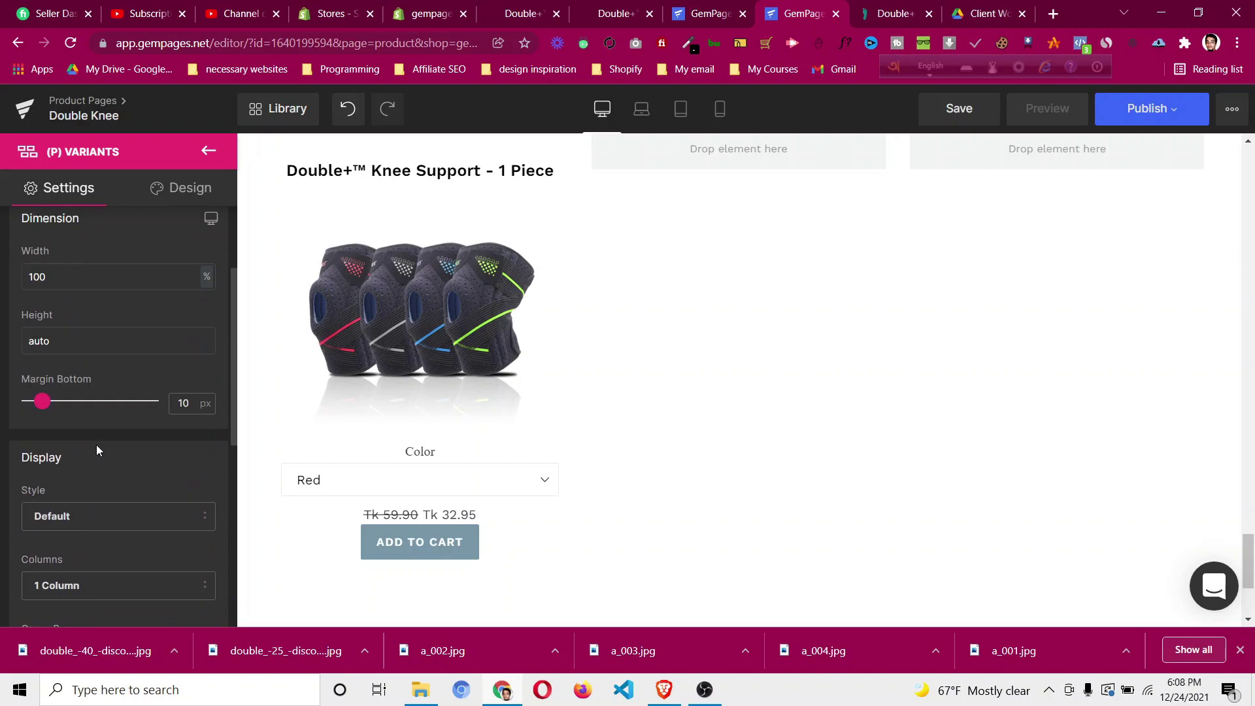
pyautogui.click(208, 151)
pyautogui.scroll(-1, 138, 460)
pyautogui.moveTo(81, 503); pyautogui.dragTo(418, 449)
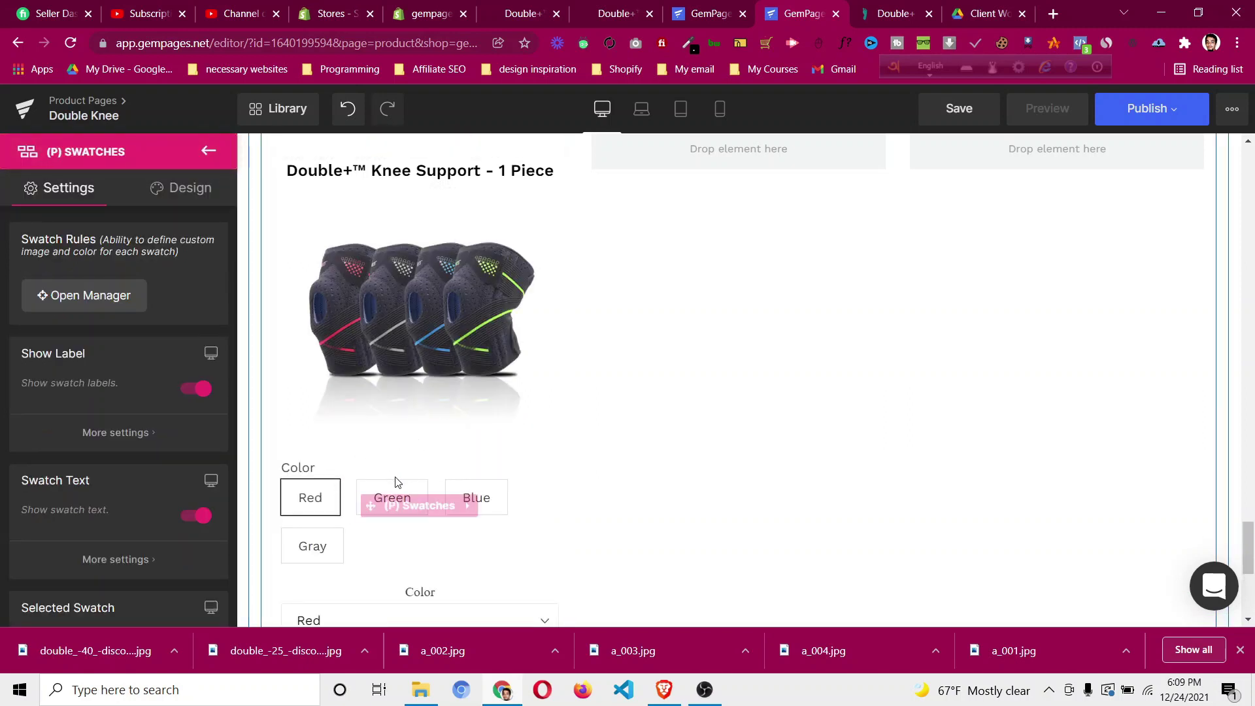
pyautogui.scroll(-1, 396, 482)
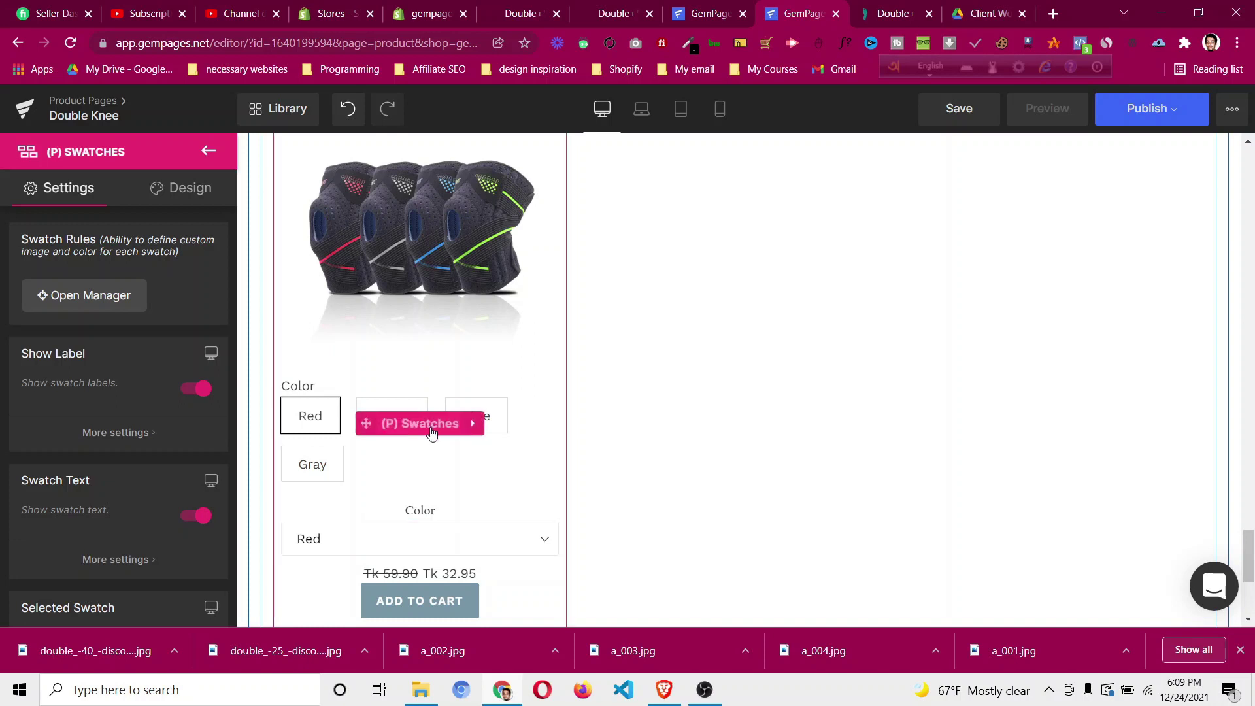
pyautogui.rightClick(412, 436)
pyautogui.click(421, 507)
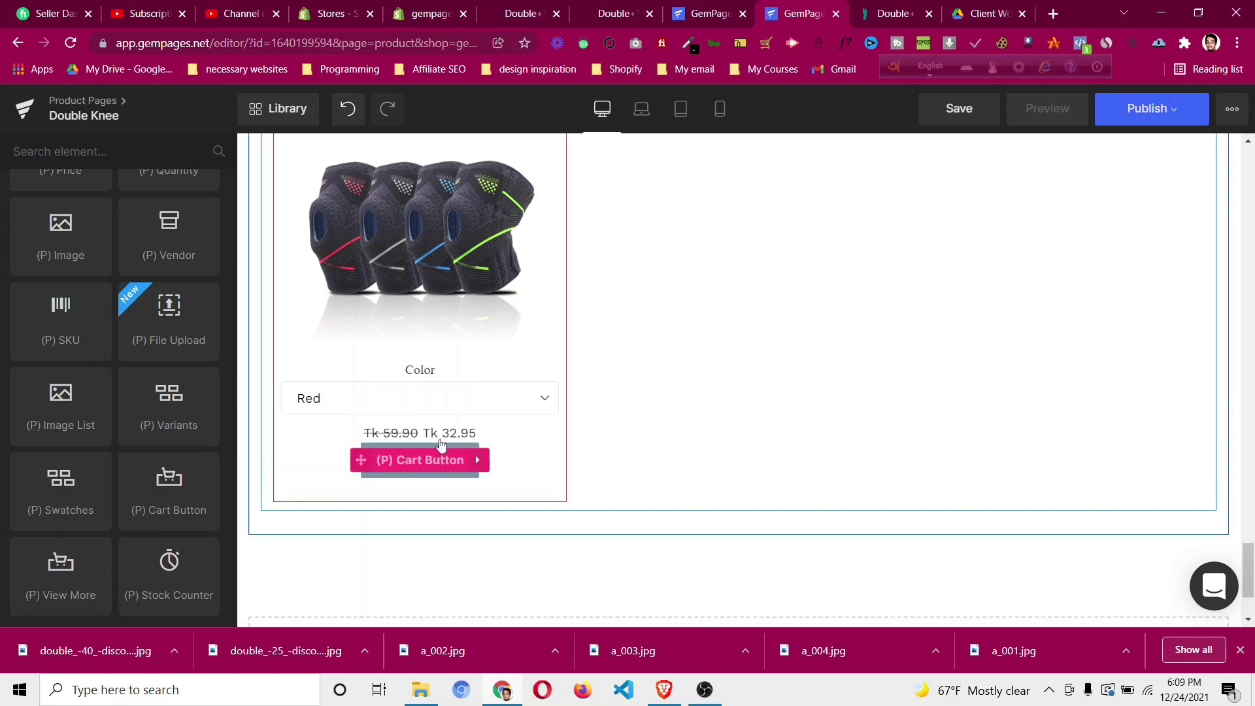
# Check the bundle card borders on the Doctor Steps page and apply a solid border to the first bundle product in GemPages.
pyautogui.click(876, 7)
pyautogui.scroll(-3, 338, 426)
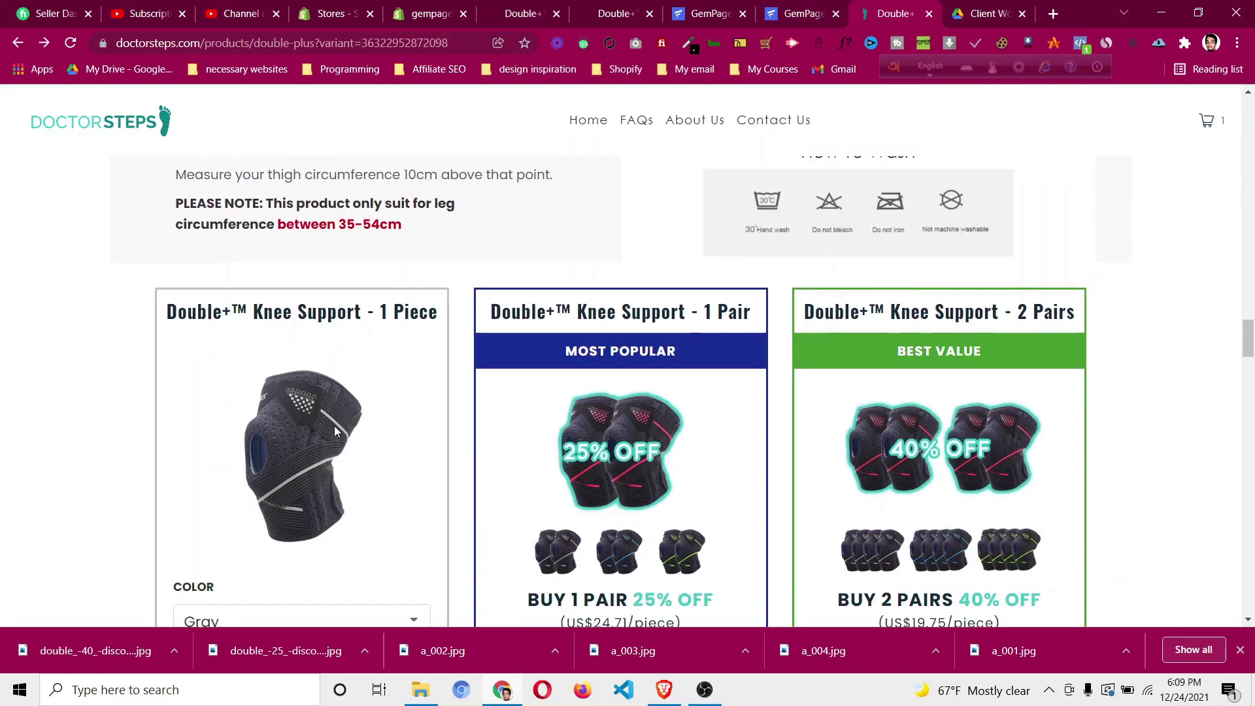
pyautogui.click(777, 20)
pyautogui.scroll(3, 348, 358)
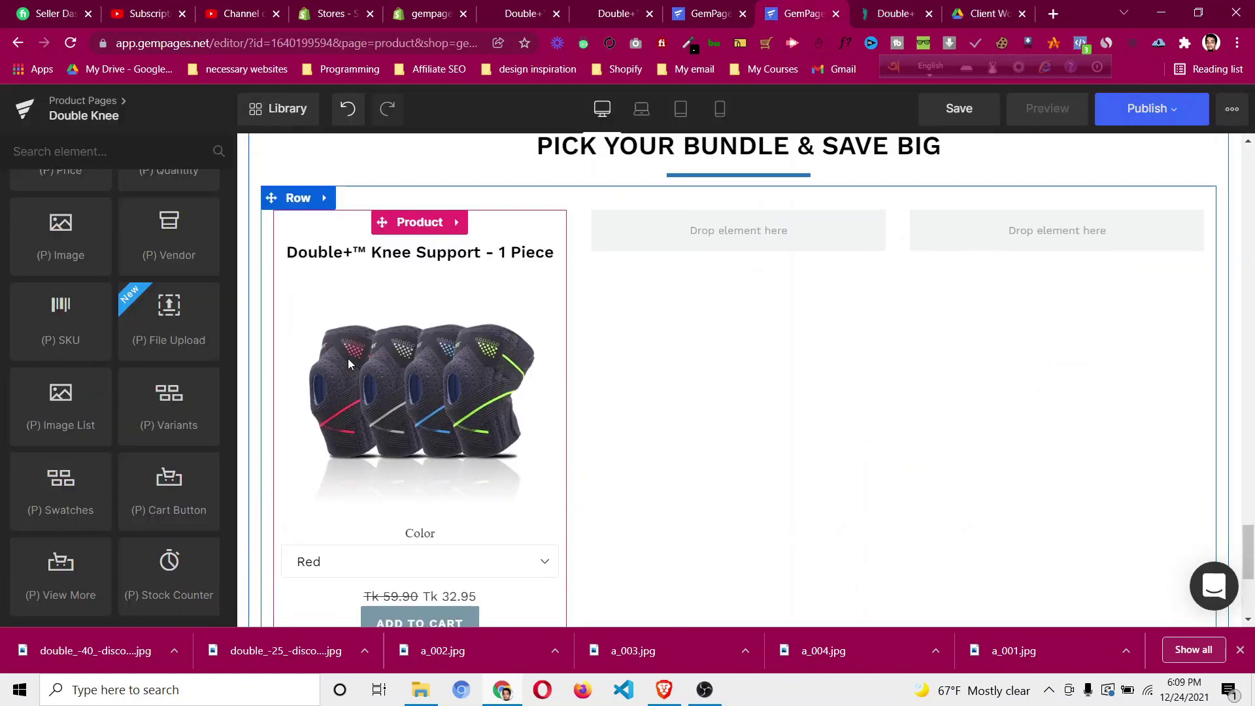
pyautogui.click(418, 225)
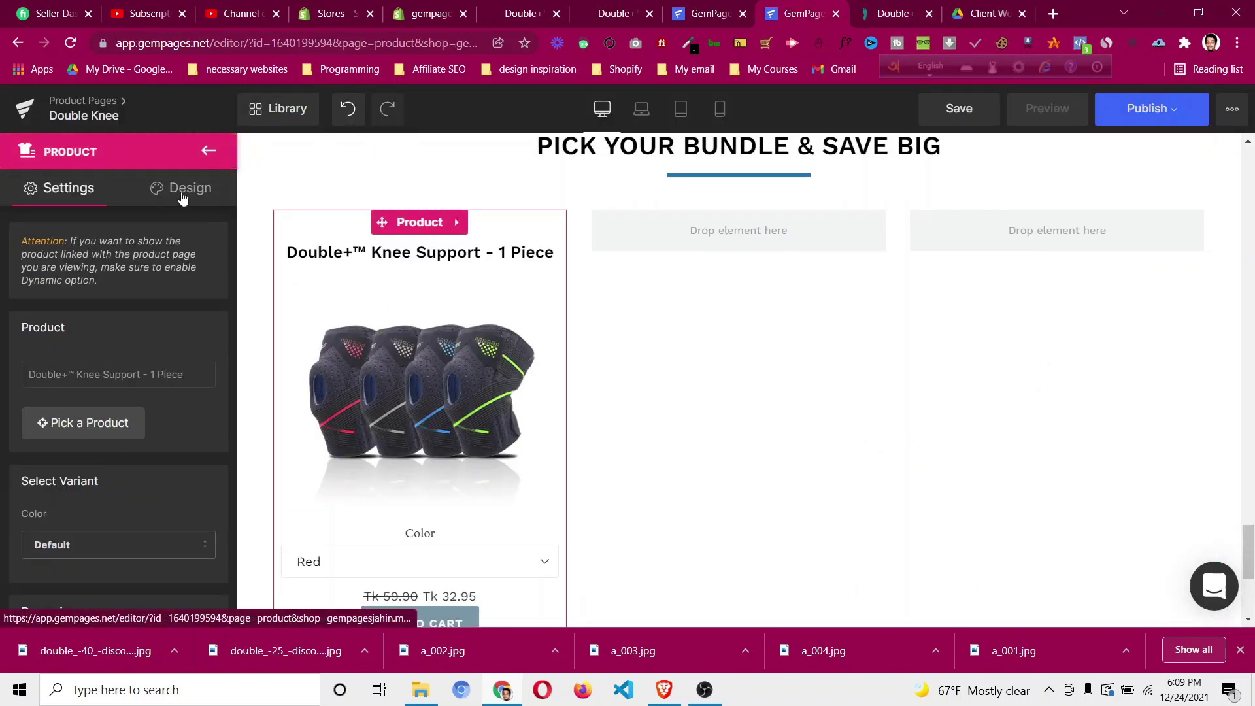
pyautogui.click(183, 193)
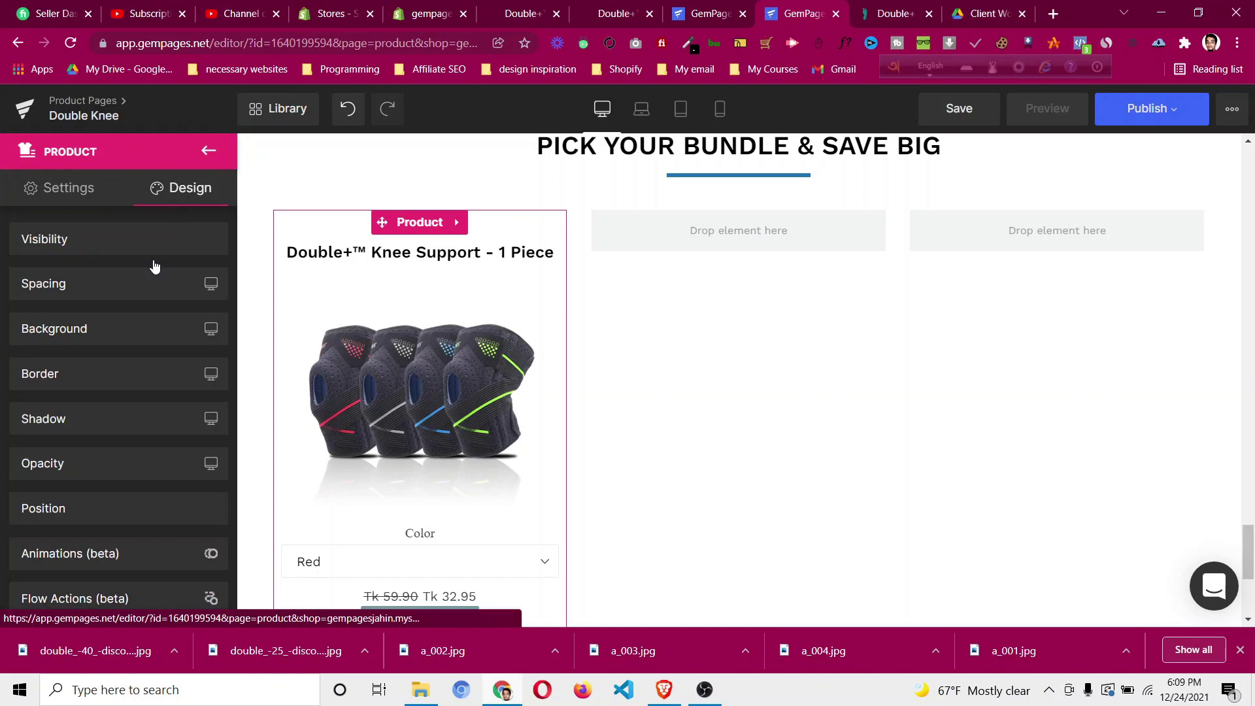
pyautogui.click(64, 373)
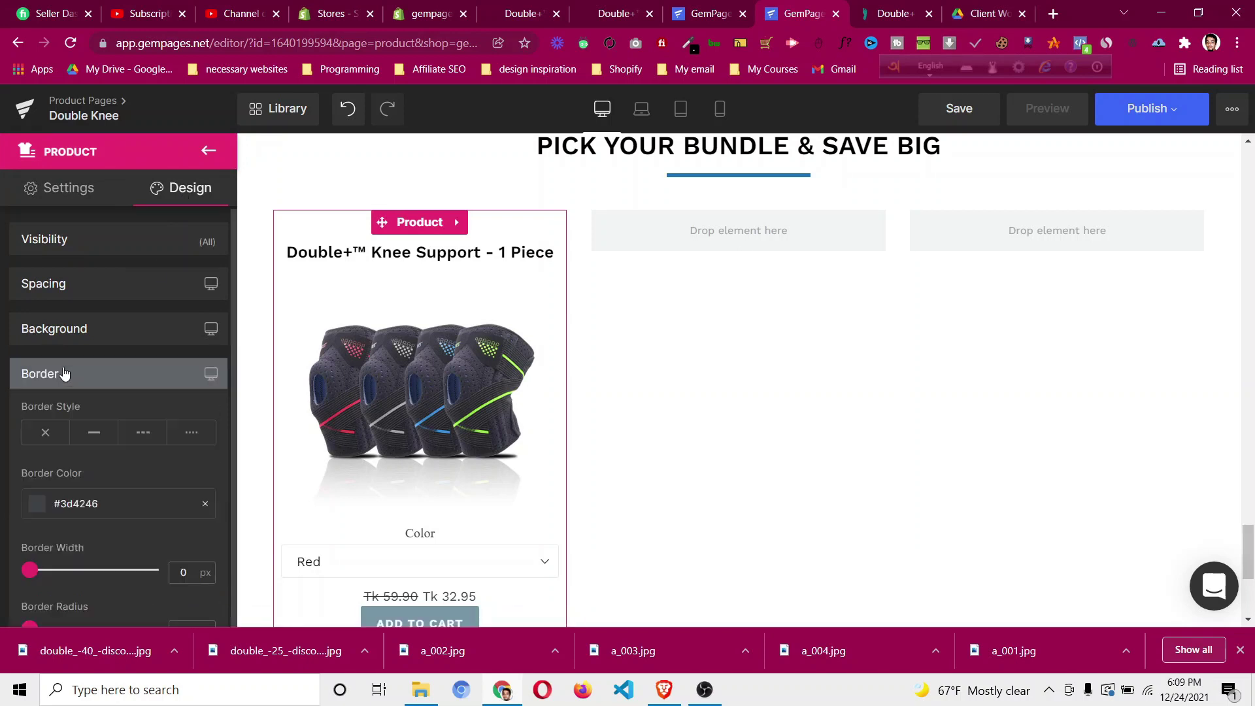
pyautogui.click(98, 434)
# Set the border width of the first bundle product to 2 px.
pyautogui.click(185, 573)
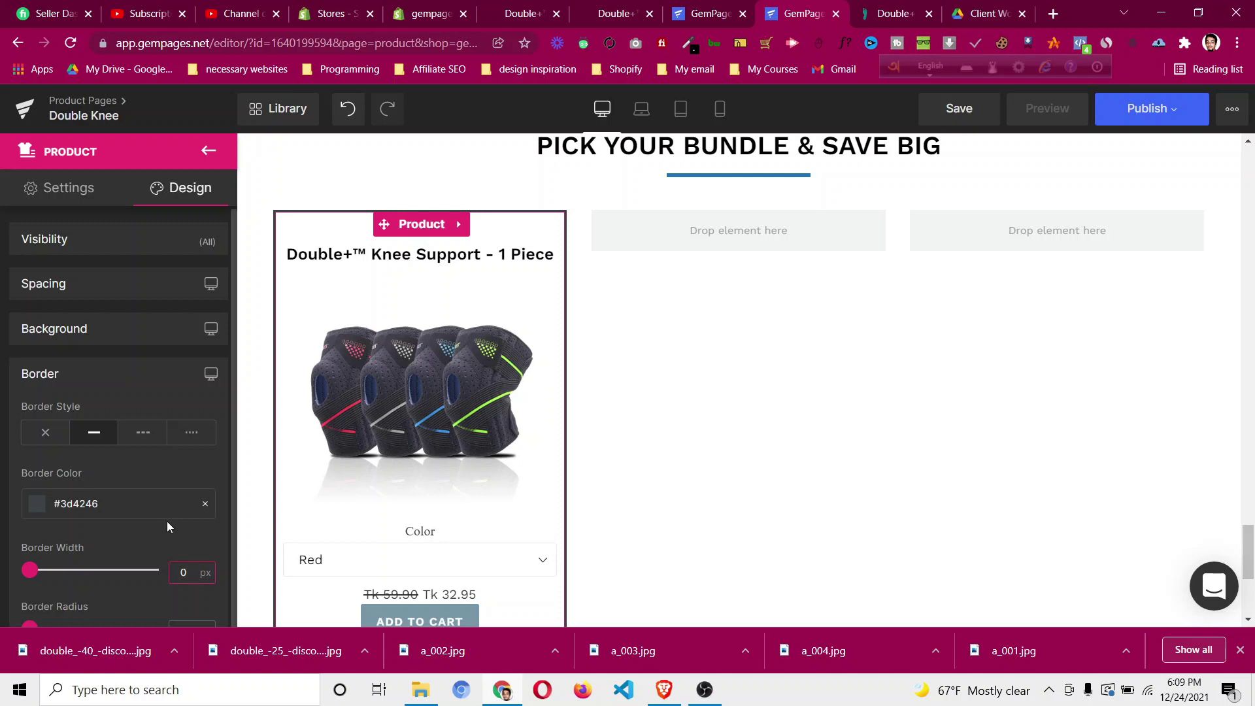
pyautogui.scroll(-1, 167, 522)
pyautogui.hotkey('ctrl', 'a')
pyautogui.write('1')
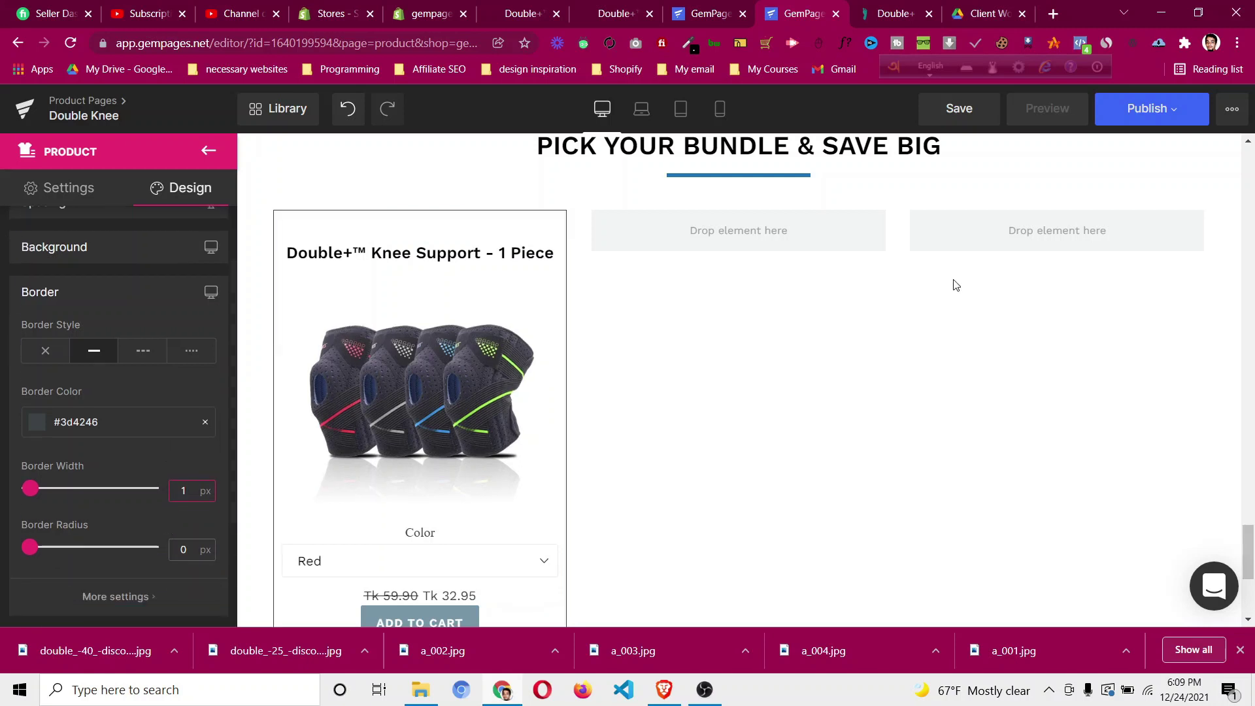
pyautogui.click(39, 428)
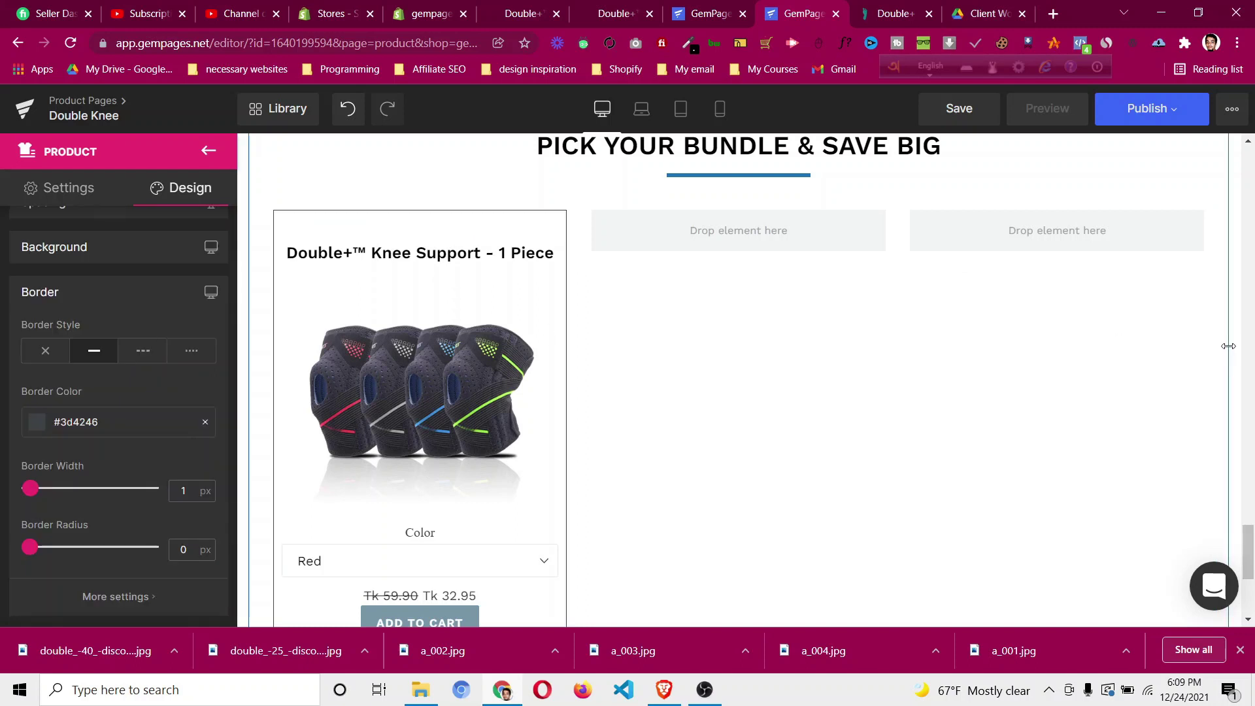
pyautogui.doubleClick(194, 496)
pyautogui.write('2')
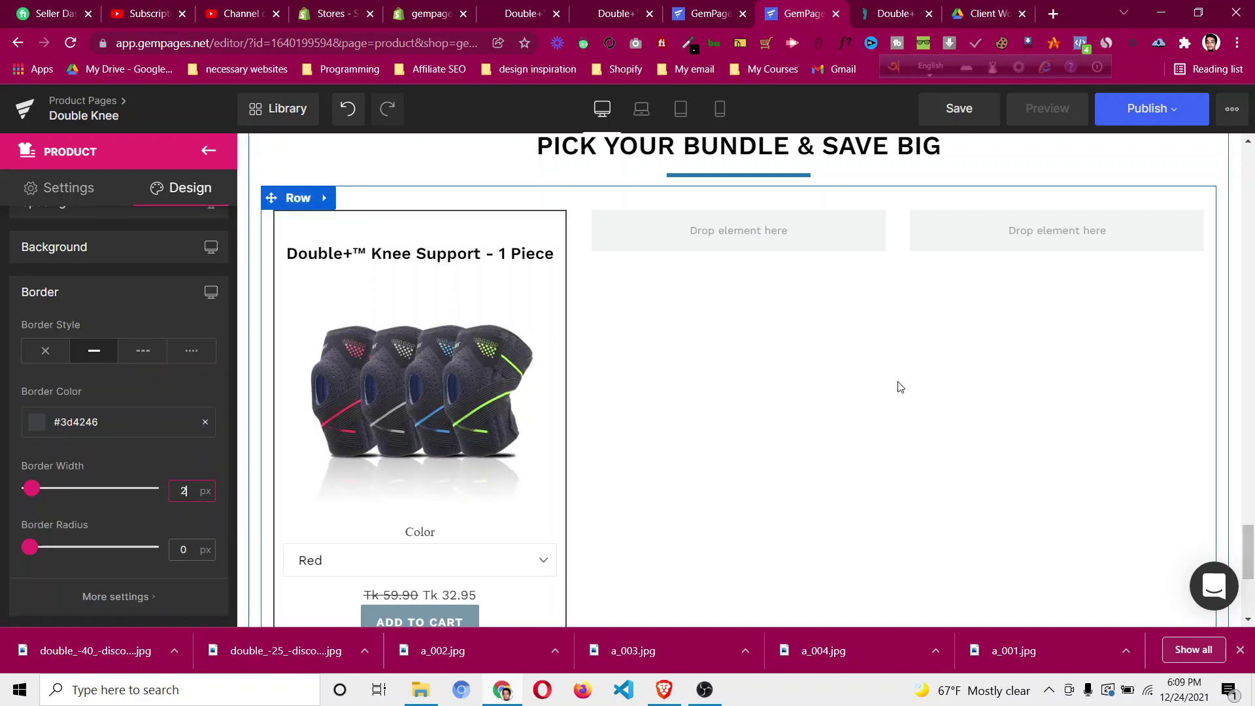
# Examine the price layout on the Doctor Steps page and the compare price settings of the first bundle product in GemPages.
pyautogui.scroll(-1, 900, 401)
pyautogui.click(885, 15)
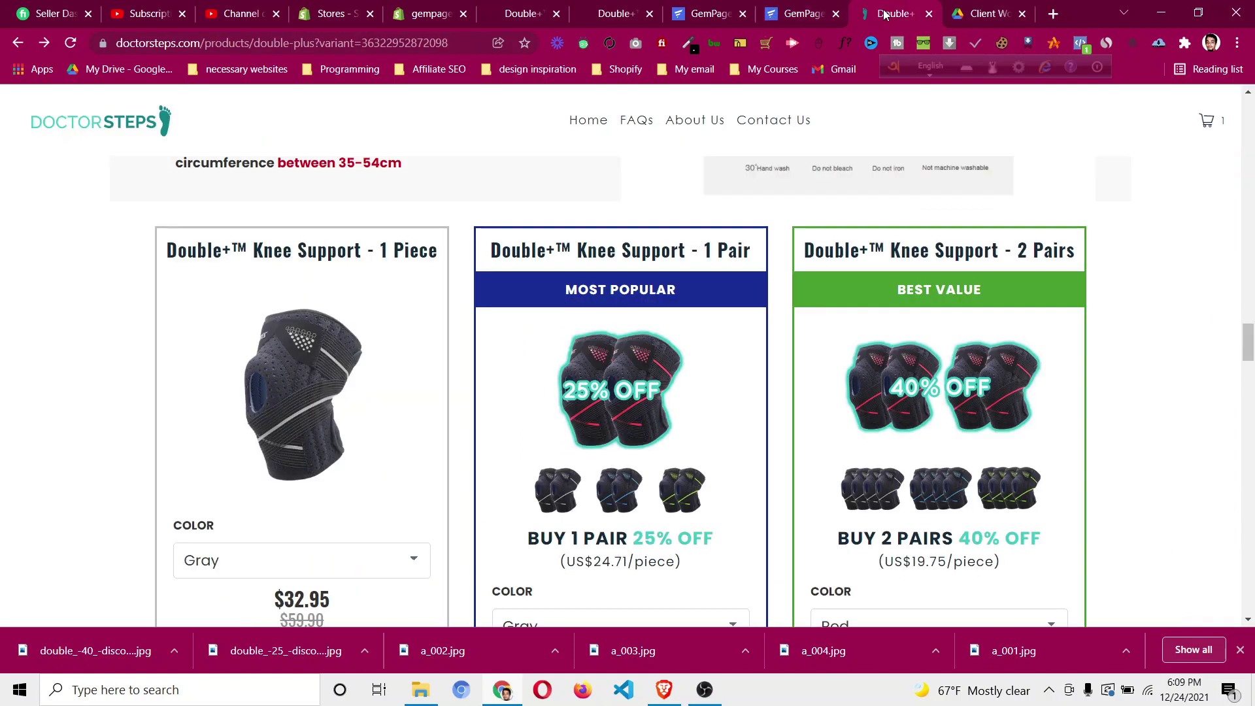
pyautogui.scroll(-3, 233, 365)
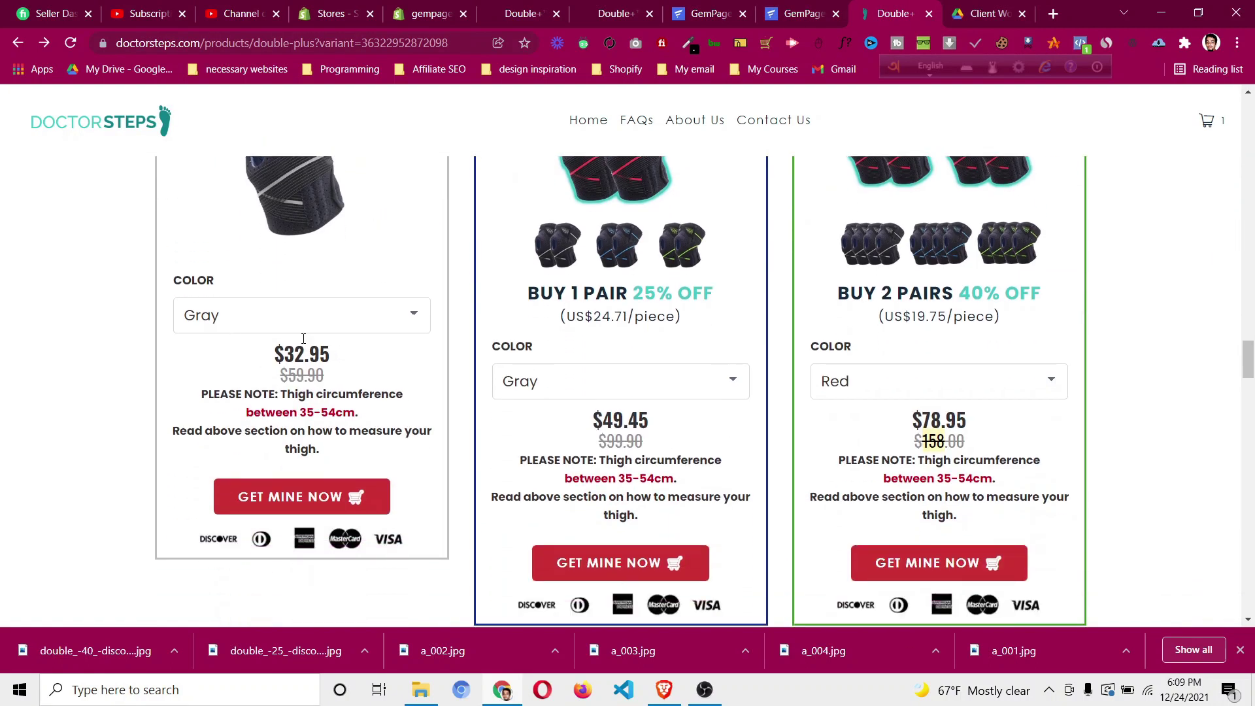
pyautogui.click(791, 19)
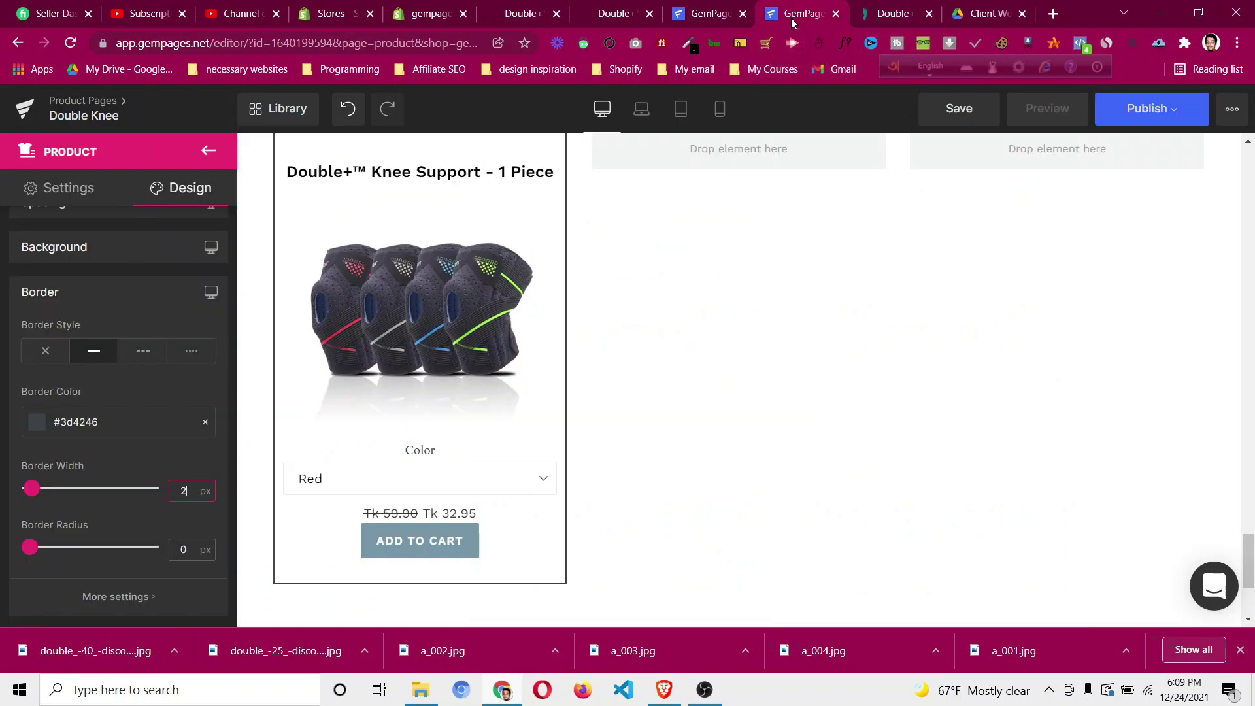
pyautogui.click(440, 516)
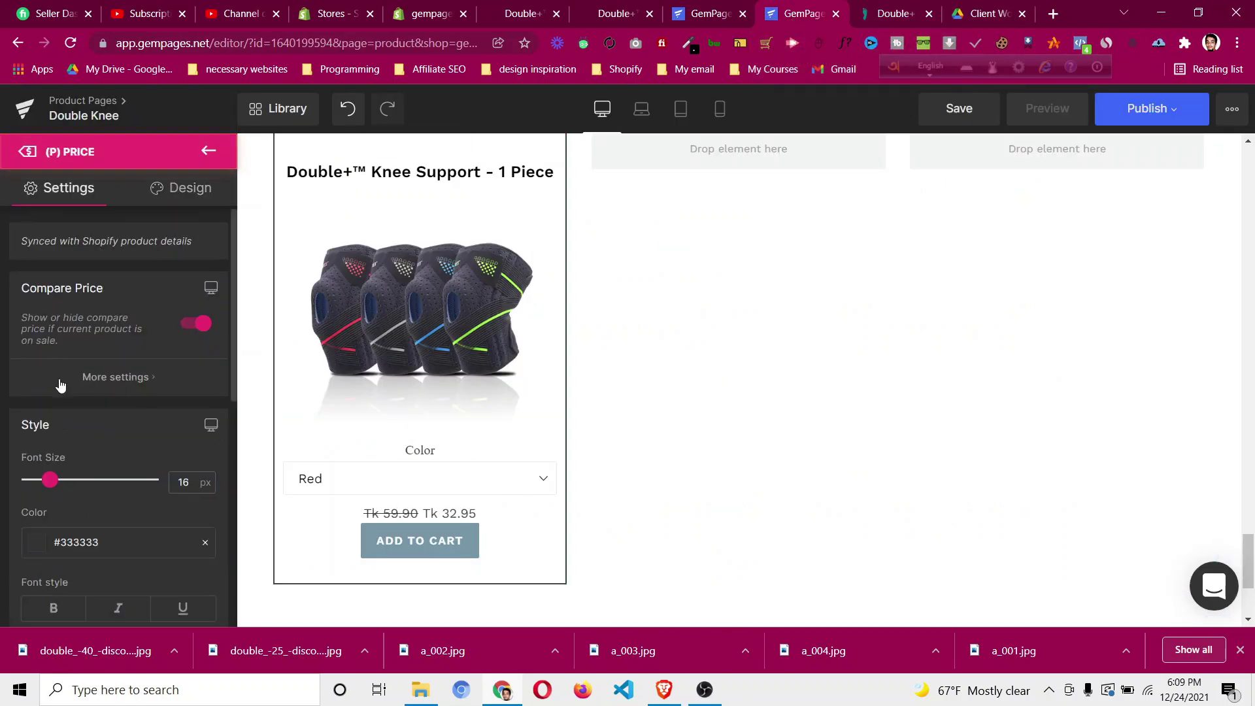
pyautogui.click(81, 390)
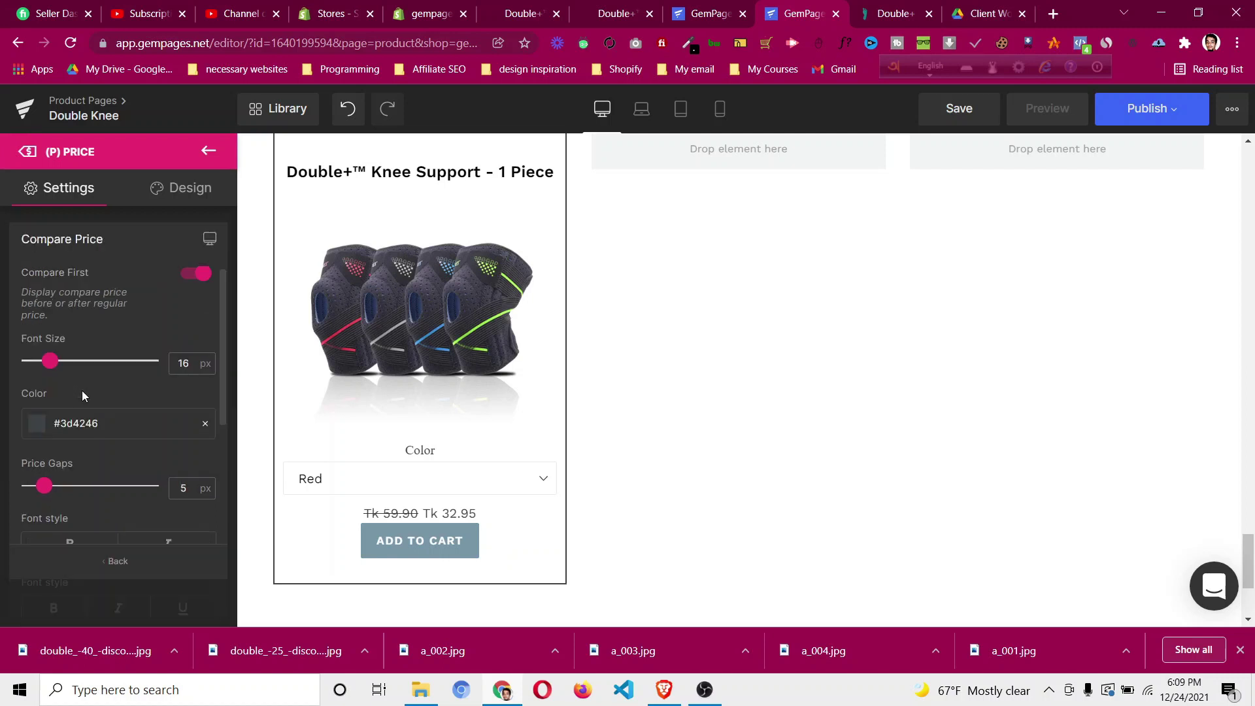
pyautogui.scroll(-4, 167, 337)
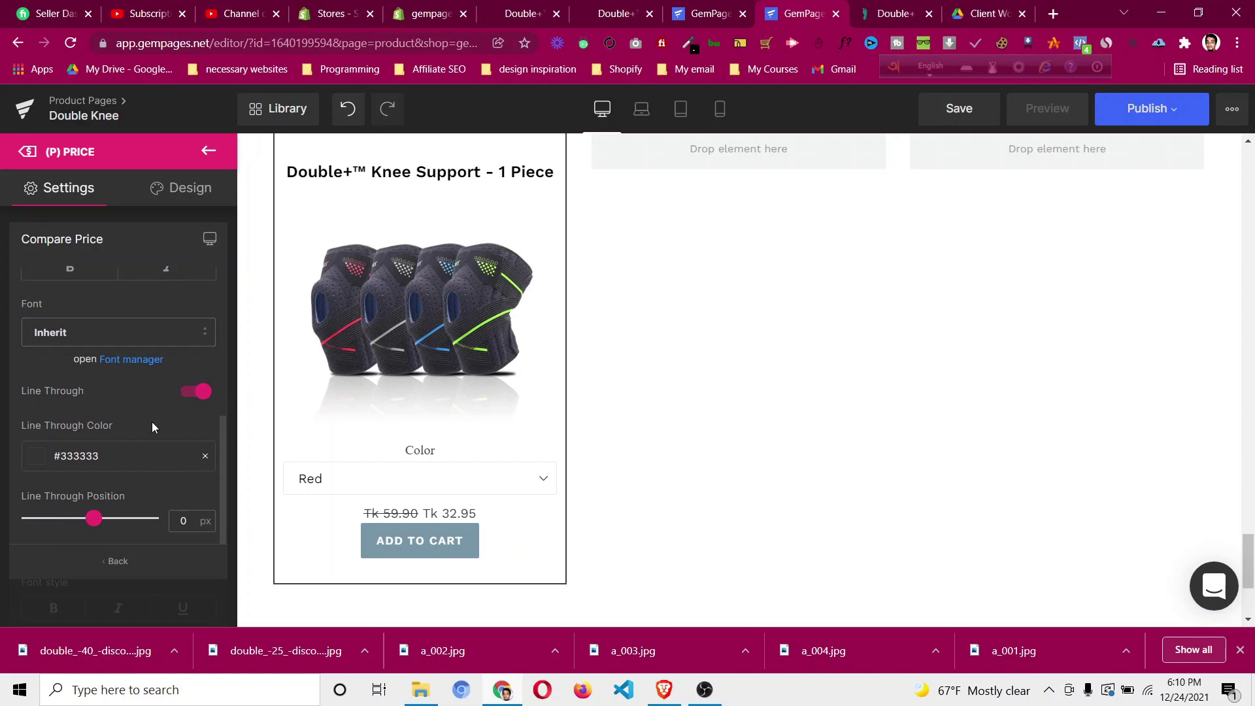
pyautogui.scroll(4, 152, 422)
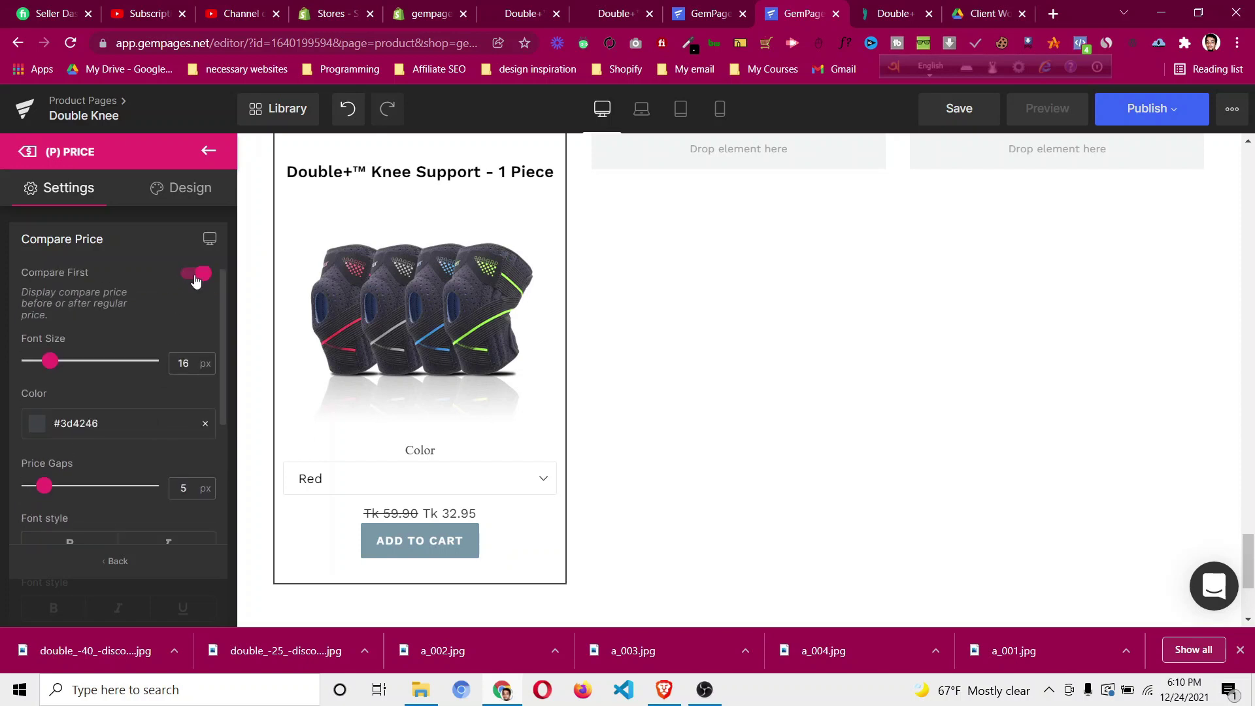
pyautogui.click(208, 151)
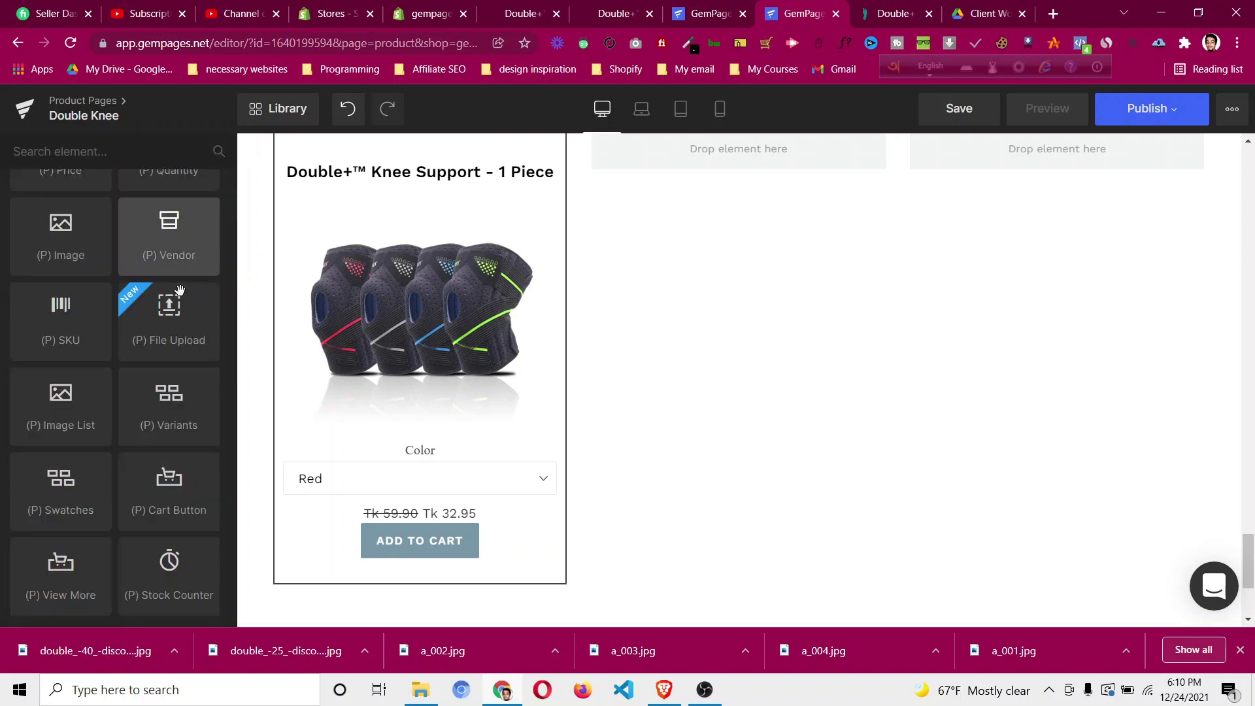
# Turn on Percentage Saved for the price element of the first bundle product.
pyautogui.click(438, 517)
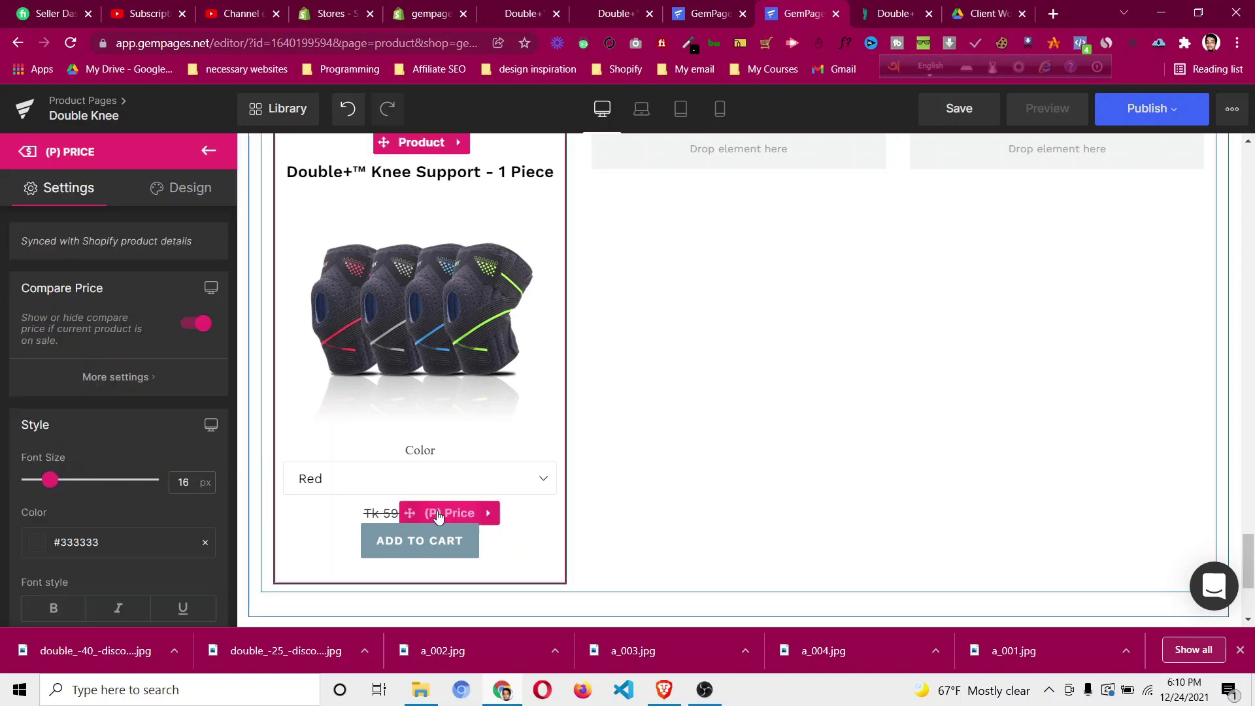
pyautogui.scroll(-6, 104, 405)
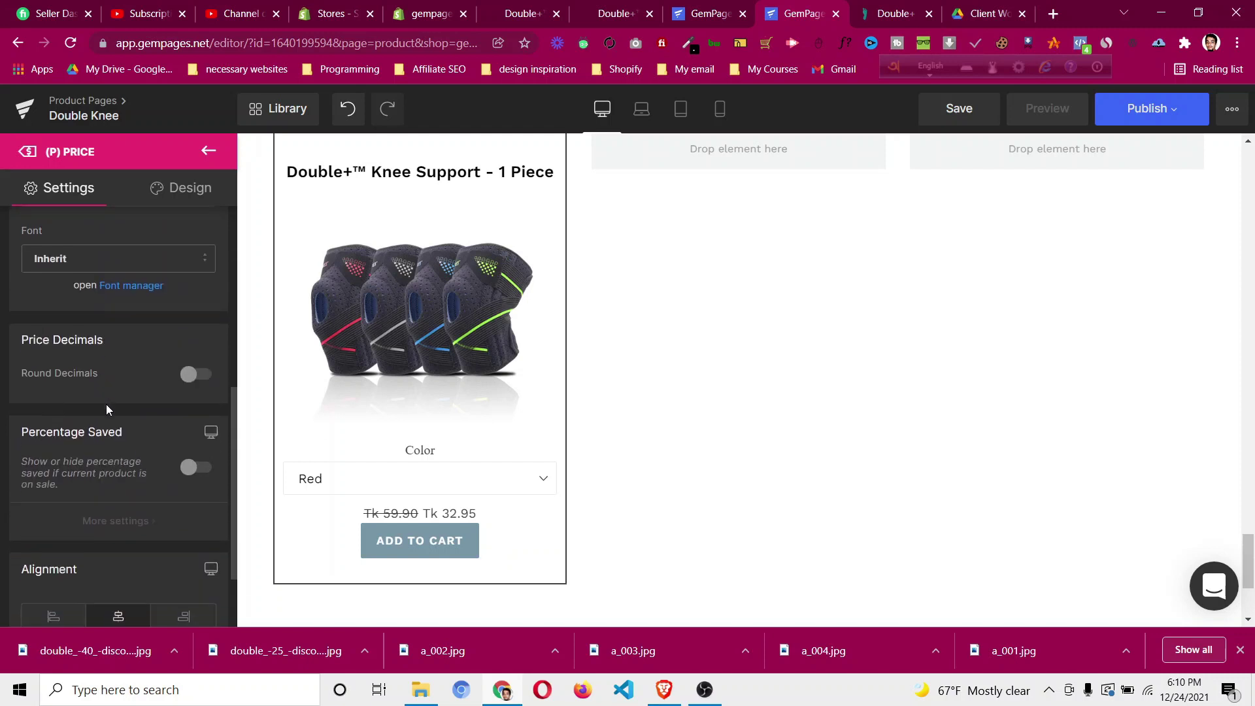
pyautogui.scroll(-3, 106, 404)
pyautogui.click(194, 273)
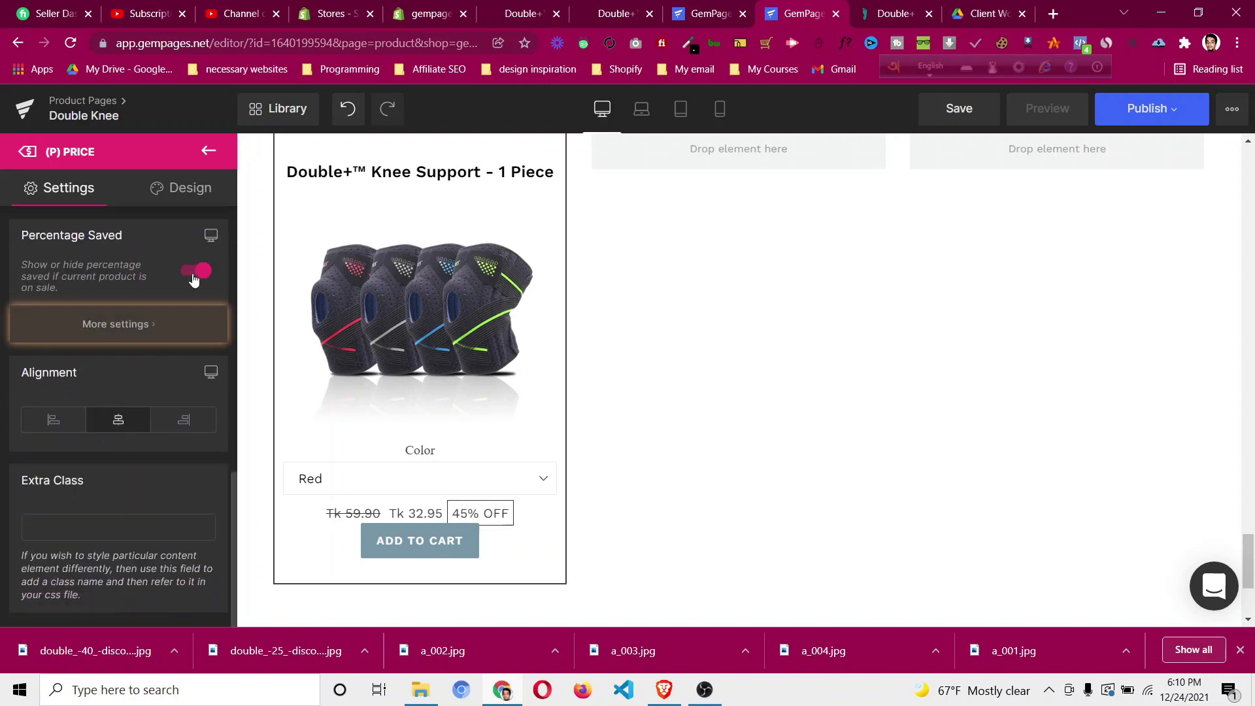
pyautogui.scroll(7, 106, 325)
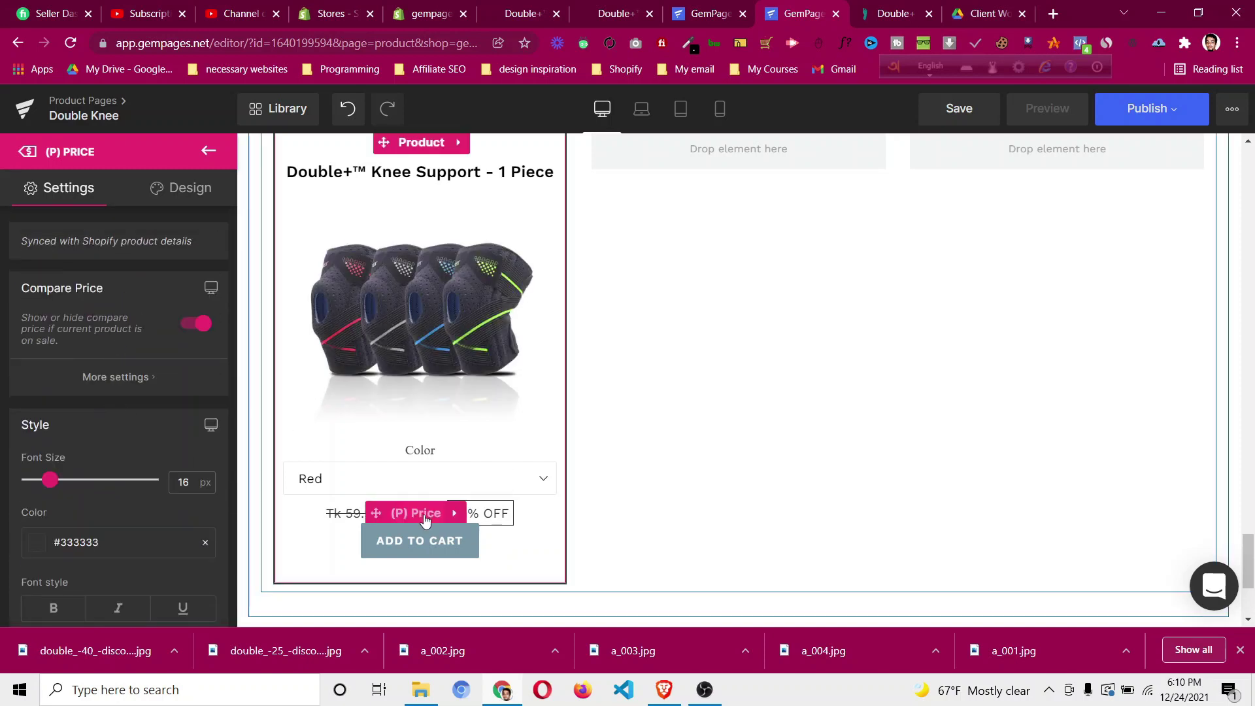
# Compare with the Doctor Steps pricing, and set the first bundle product's regular price to black (#000000) with a 20 px font size.
pyautogui.click(893, 13)
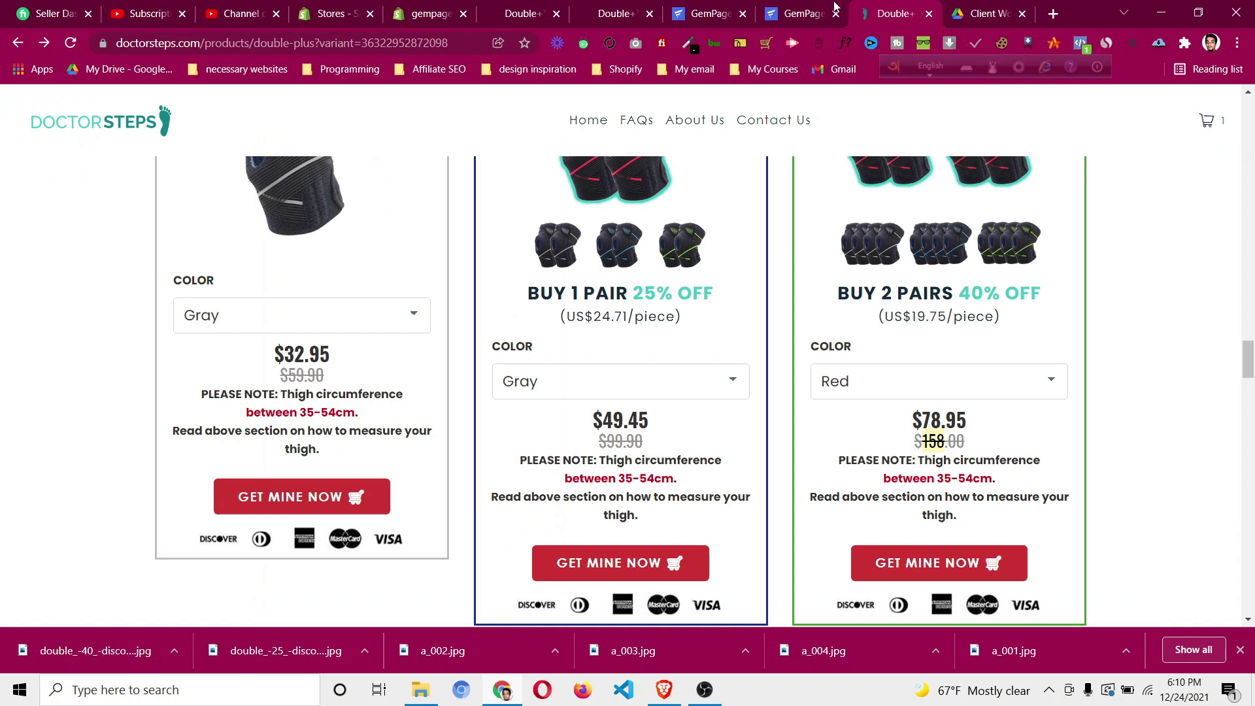
pyautogui.click(801, 11)
pyautogui.scroll(-3, 90, 410)
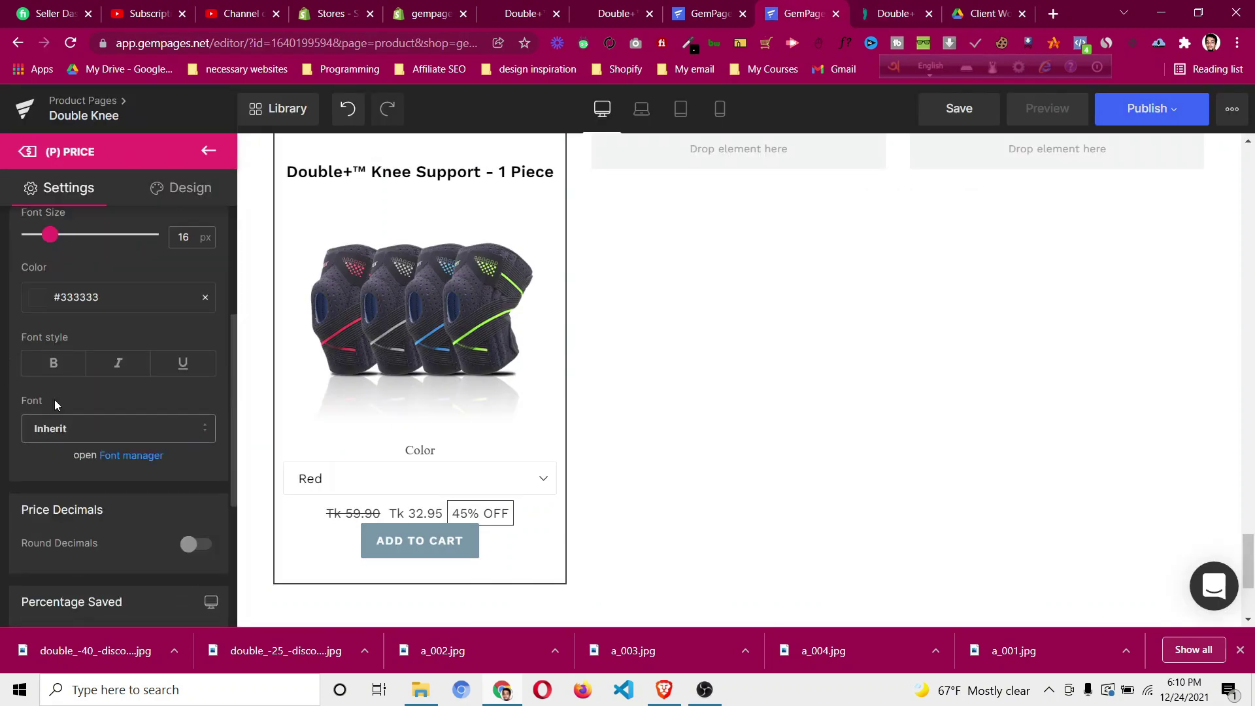
pyautogui.click(40, 296)
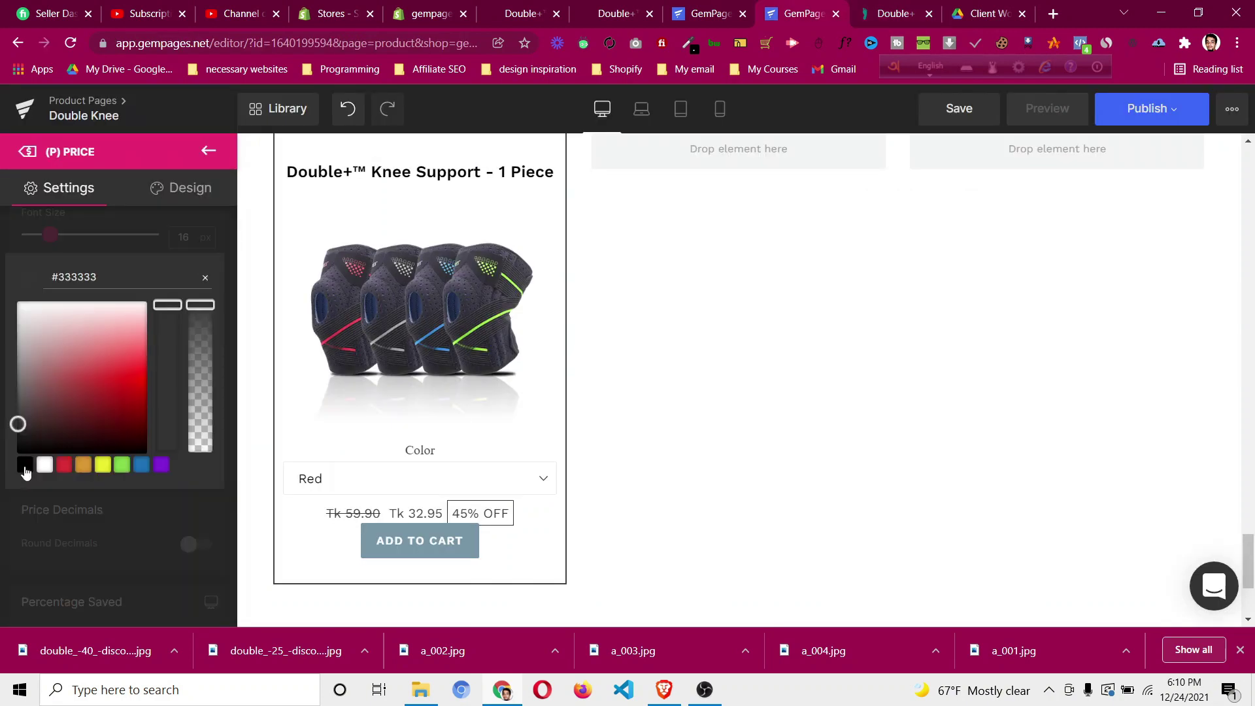
pyautogui.click(25, 467)
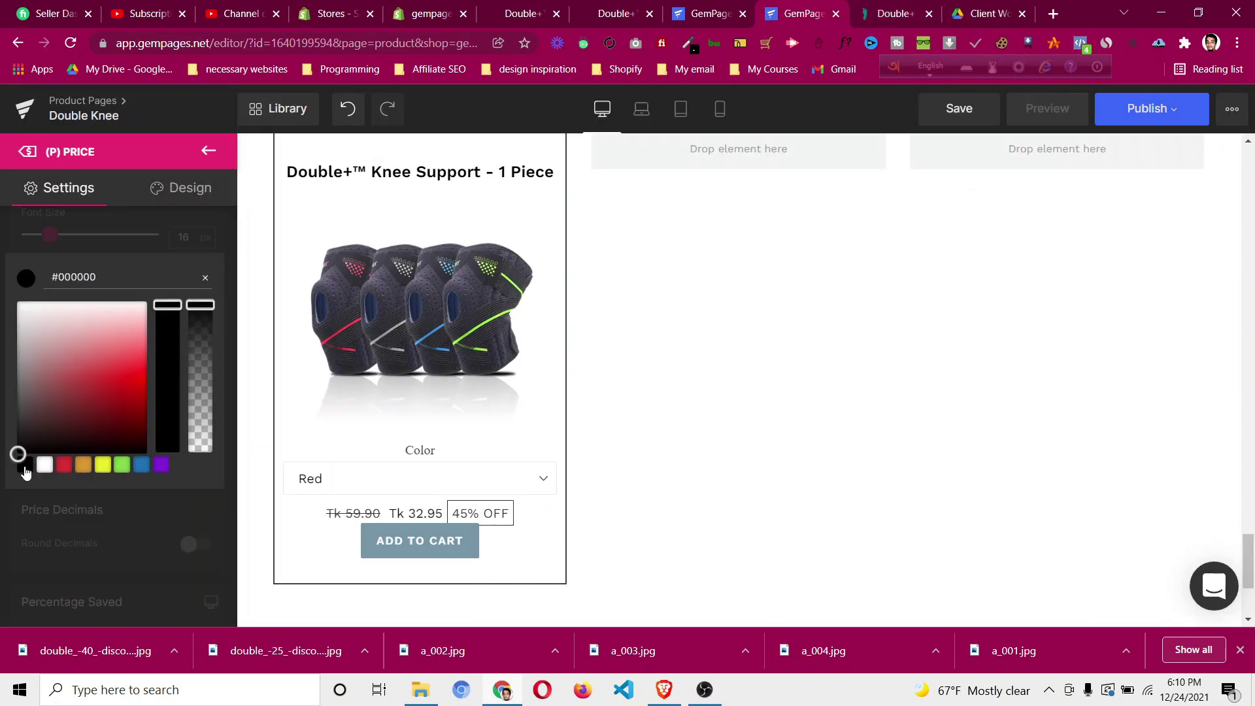
pyautogui.click(157, 223)
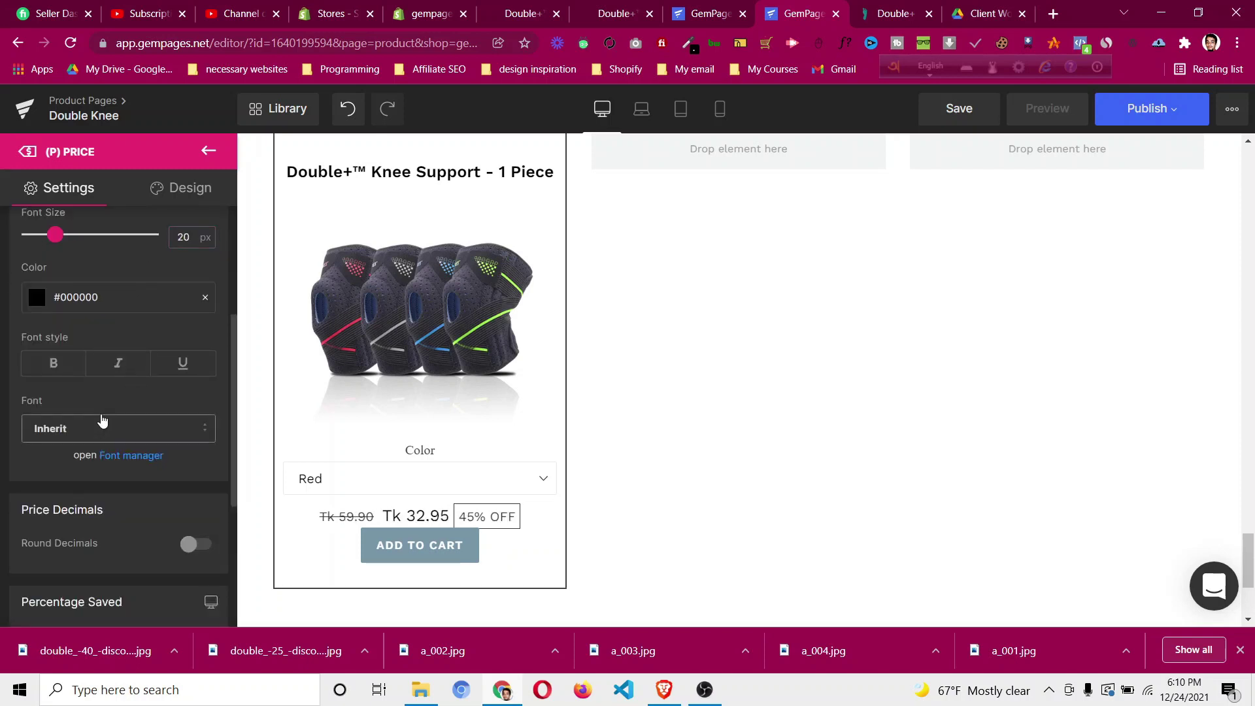
# Set the compare price color of the first bundle product to gray (#7a7a7a).
pyautogui.scroll(4, 102, 413)
pyautogui.click(162, 375)
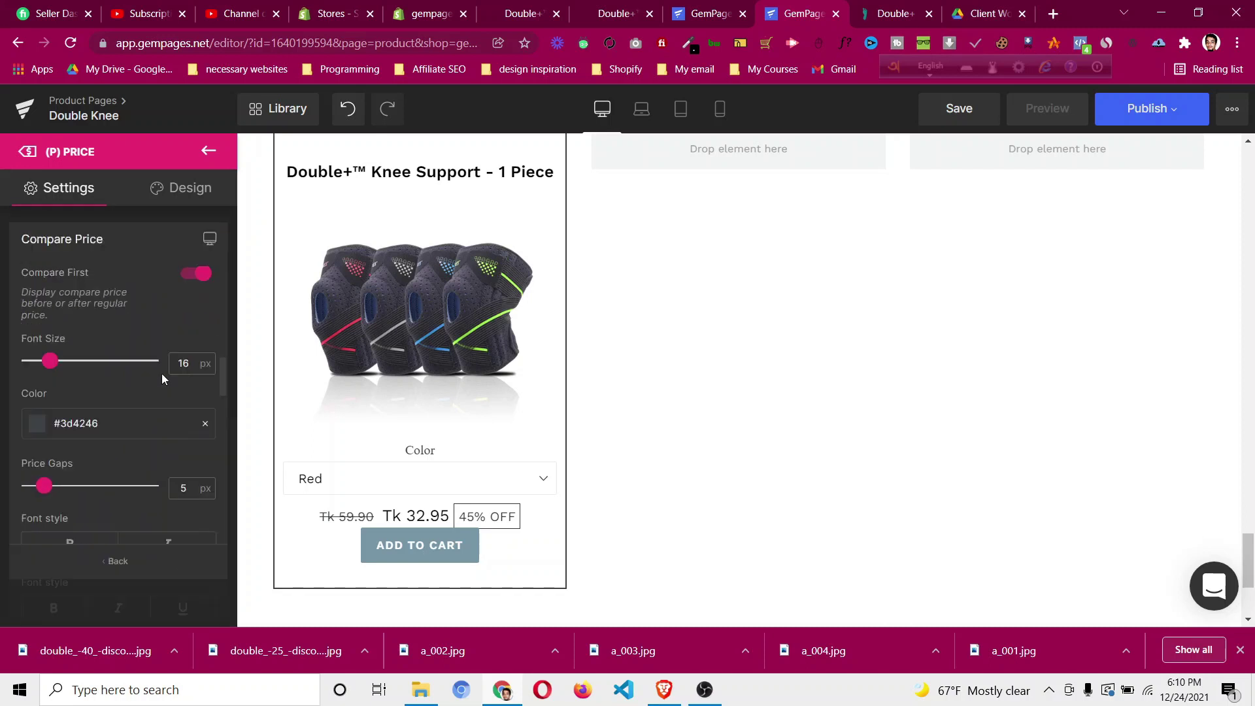
pyautogui.click(37, 425)
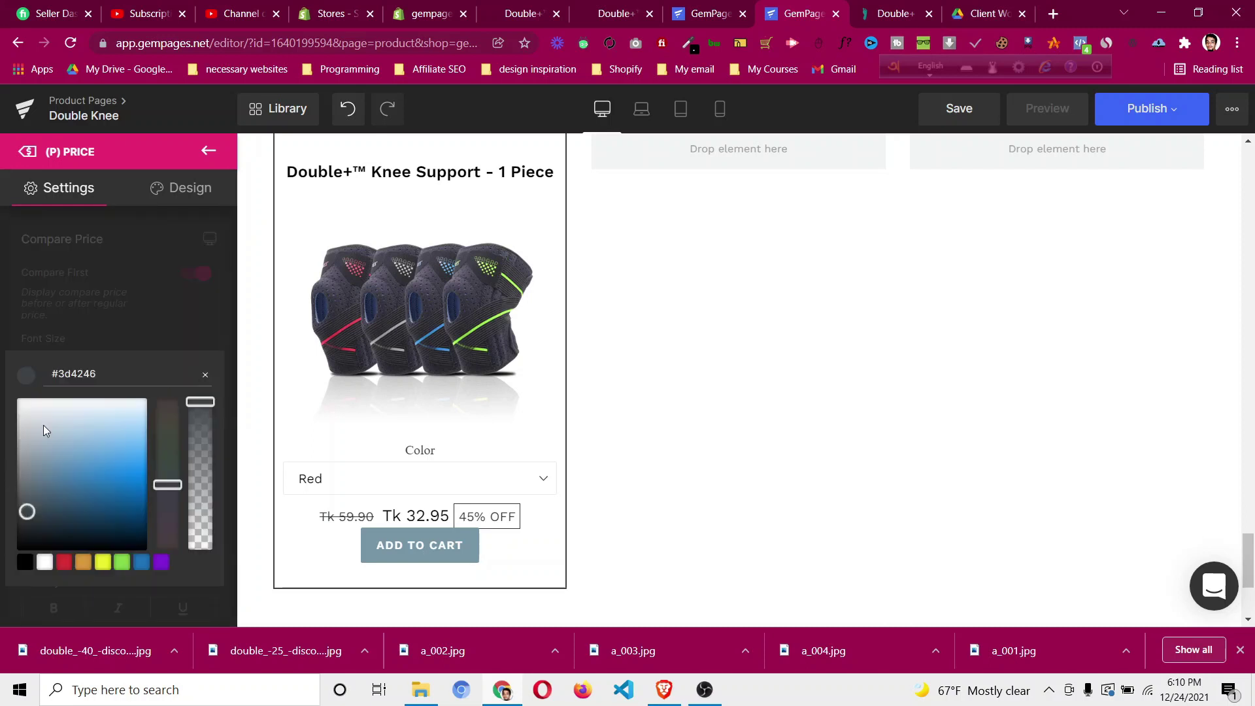
pyautogui.moveTo(30, 499); pyautogui.dragTo(1, 483)
pyautogui.click(158, 320)
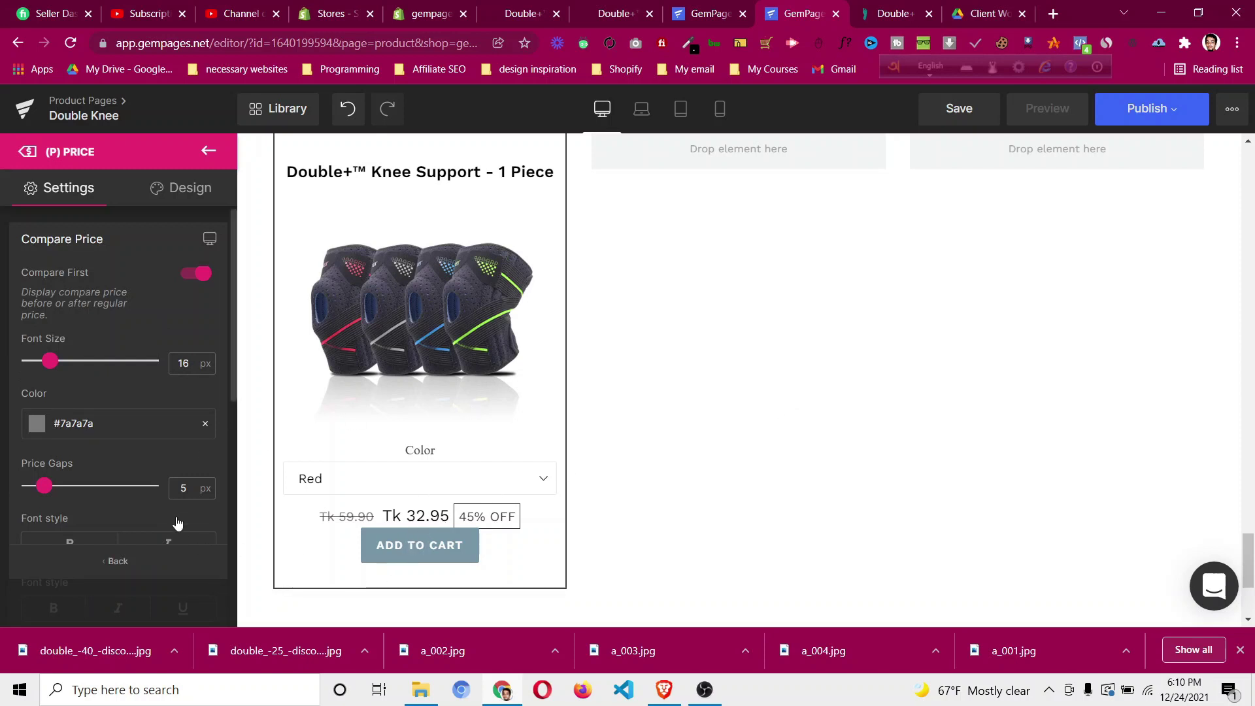
pyautogui.scroll(-4, 152, 476)
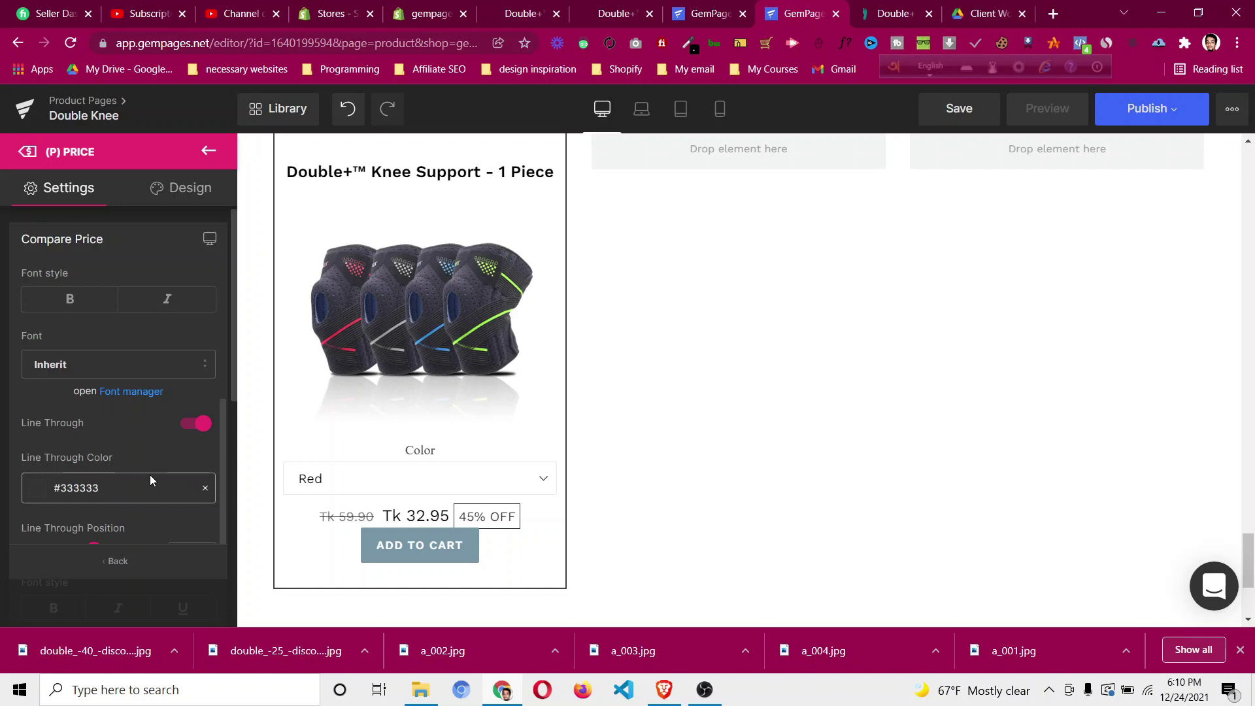
pyautogui.scroll(-1, 151, 474)
pyautogui.scroll(3, 151, 475)
pyautogui.scroll(2, 150, 475)
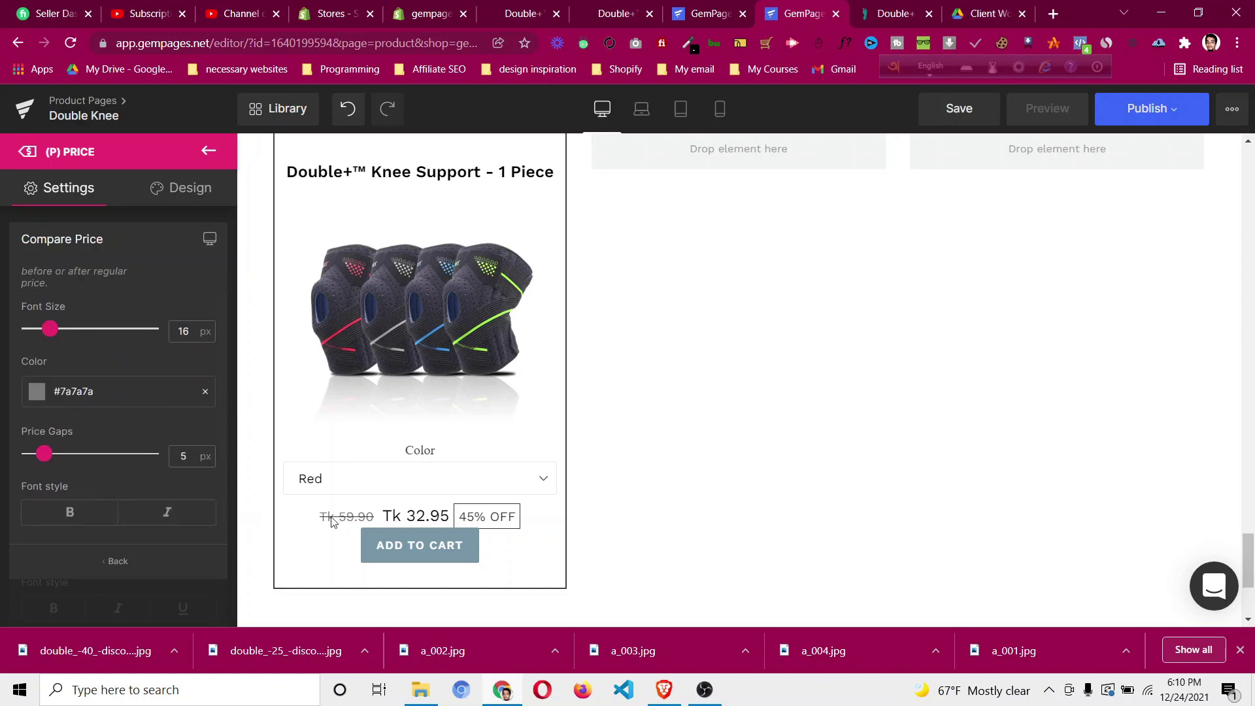
# Set the top margin of the first bundle product's cart button to 20 px.
pyautogui.click(430, 541)
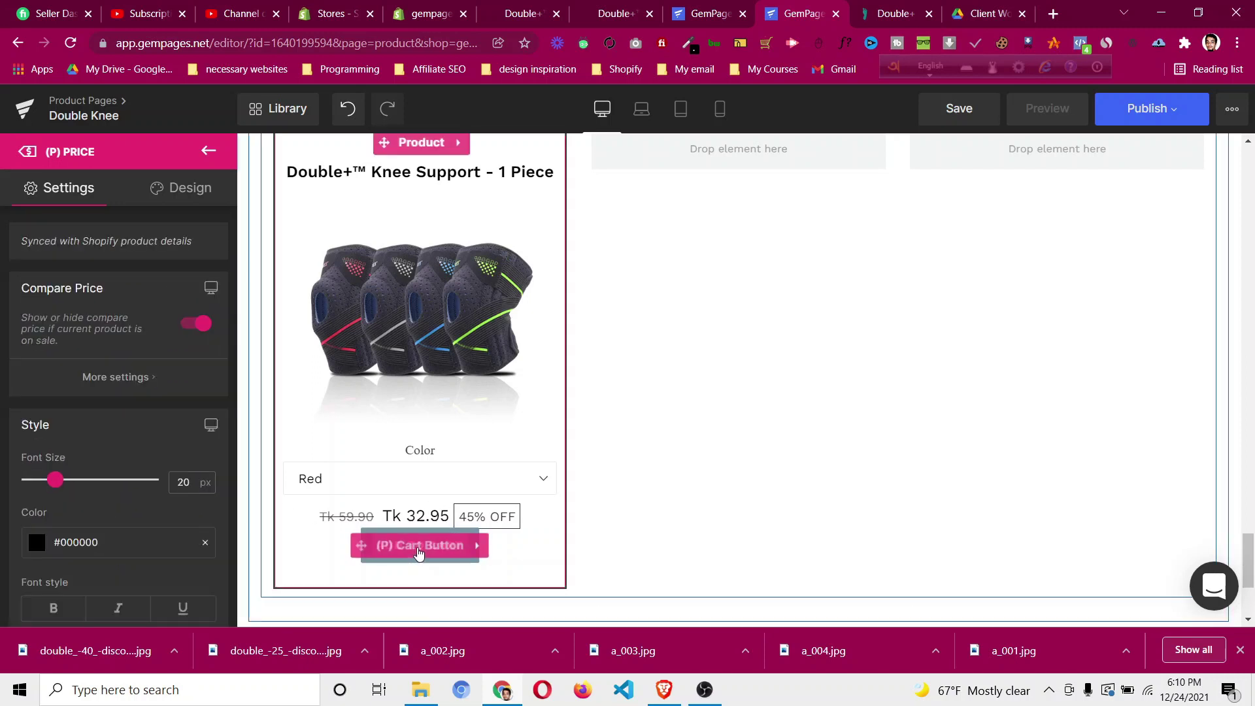
pyautogui.click(420, 551)
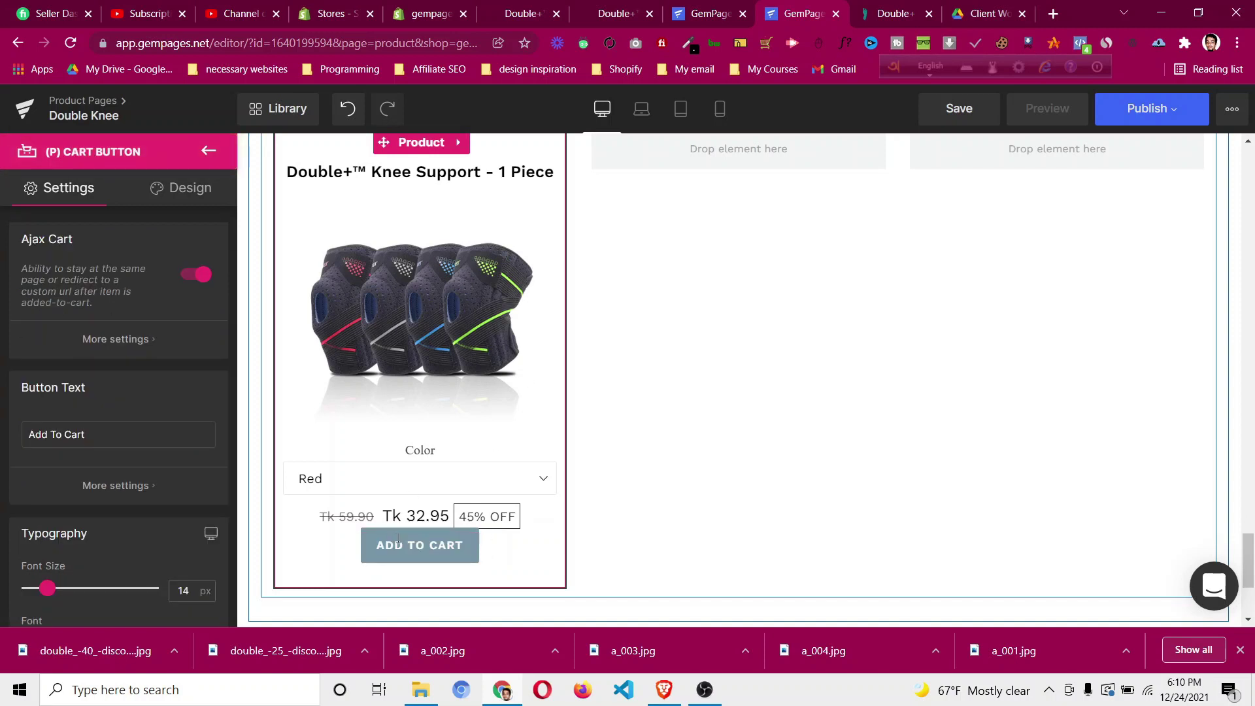
pyautogui.click(179, 190)
pyautogui.click(116, 296)
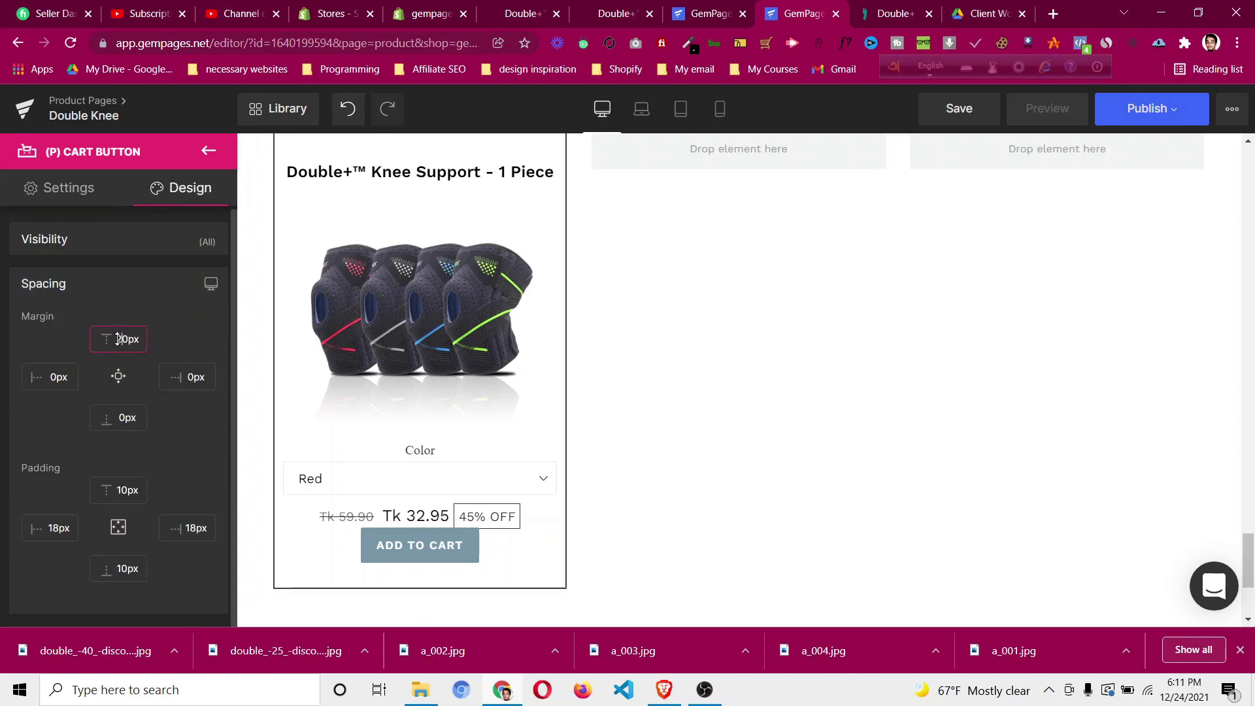
# Check the purchase buttons on the Doctor Steps page, and copy the background color #d0021b from the GET MY DOUBLE+ NOW button in GemPages.
pyautogui.click(869, 14)
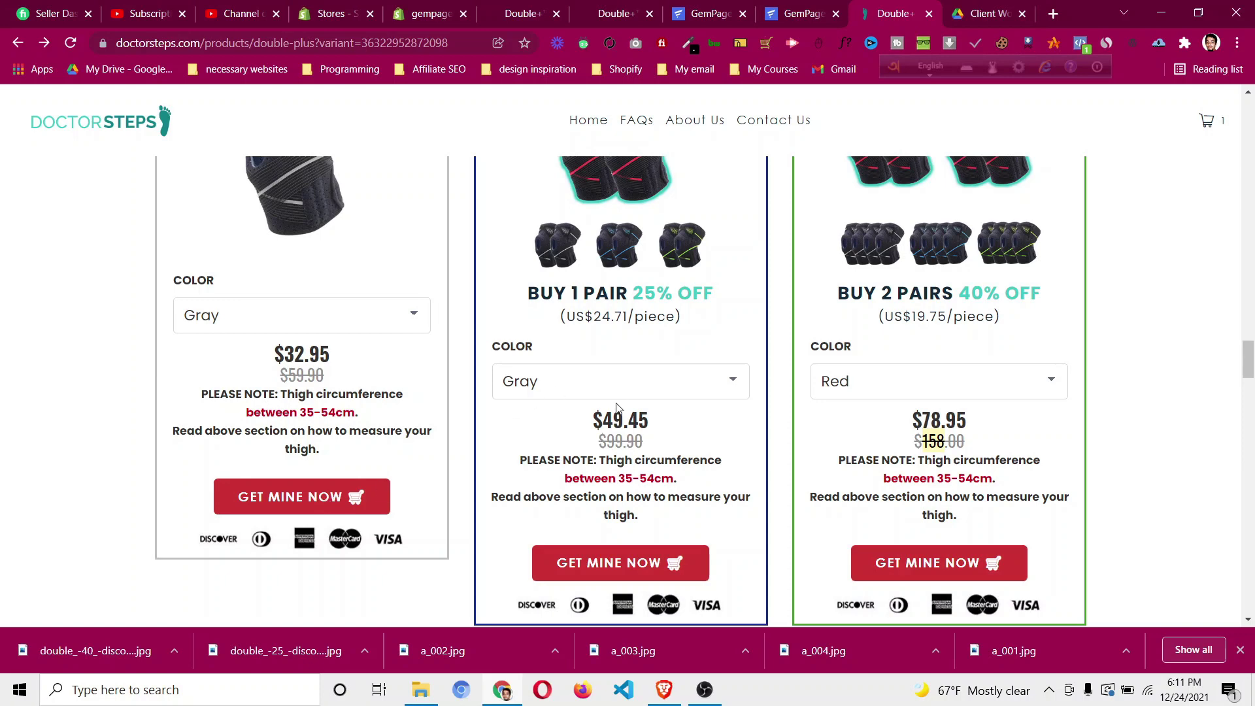
pyautogui.scroll(-3, 617, 407)
pyautogui.scroll(15, 559, 384)
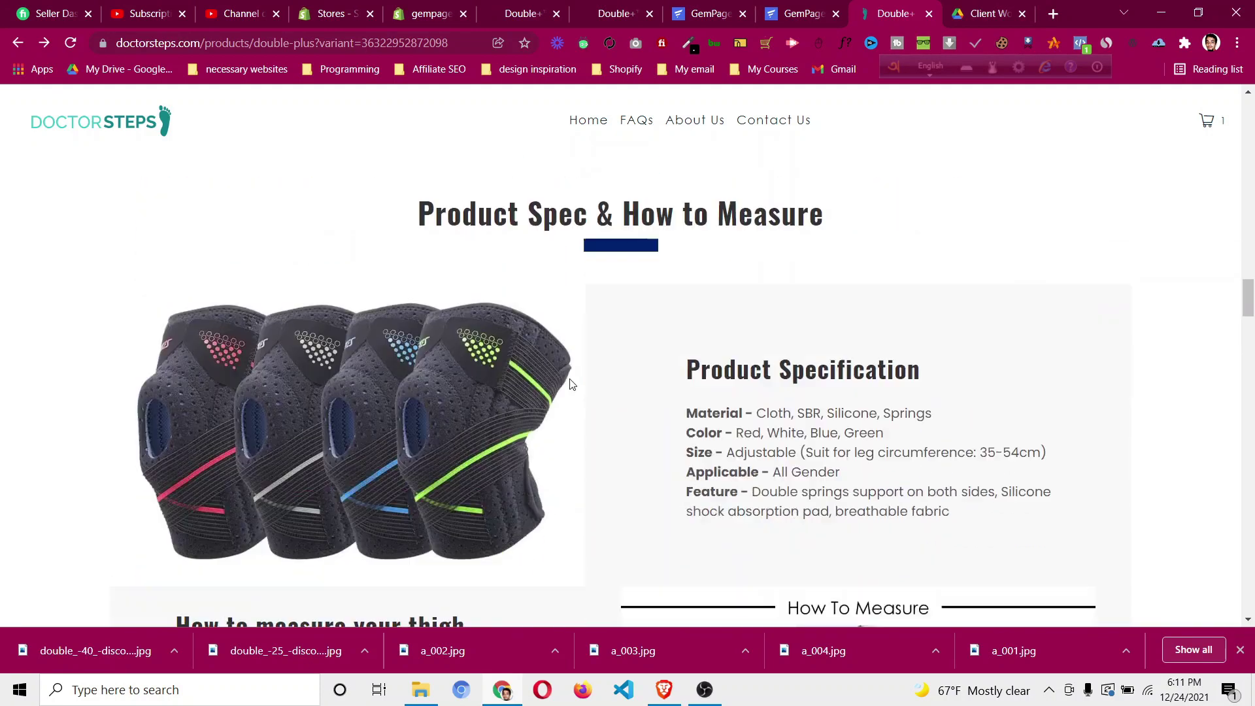
pyautogui.scroll(-5, 917, 418)
pyautogui.scroll(20, 928, 445)
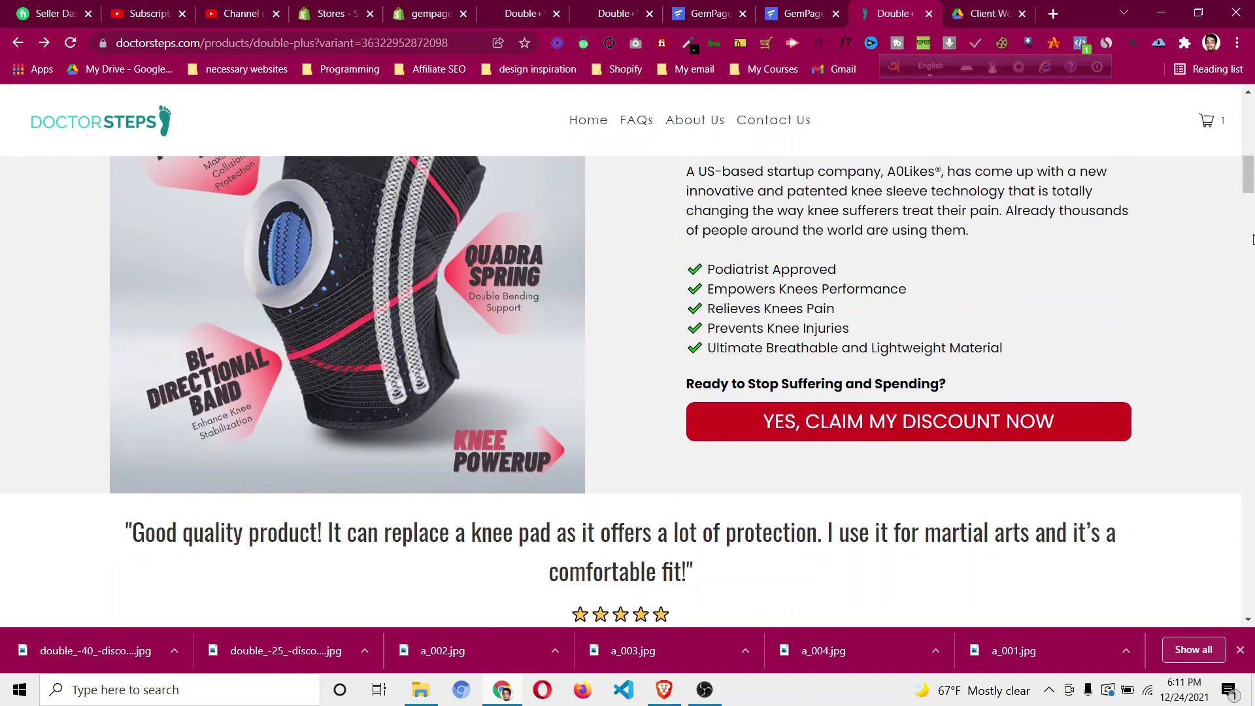
pyautogui.moveTo(1248, 171); pyautogui.dragTo(1243, 349)
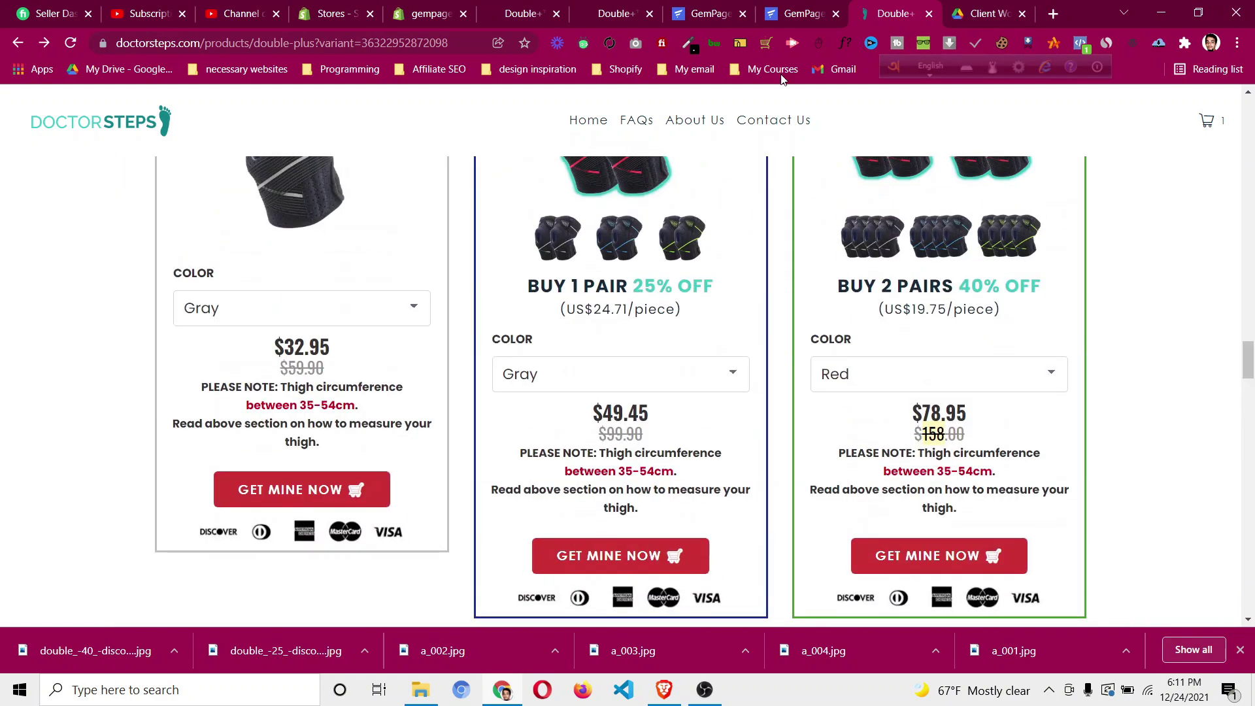
pyautogui.click(794, 14)
pyautogui.scroll(15, 779, 459)
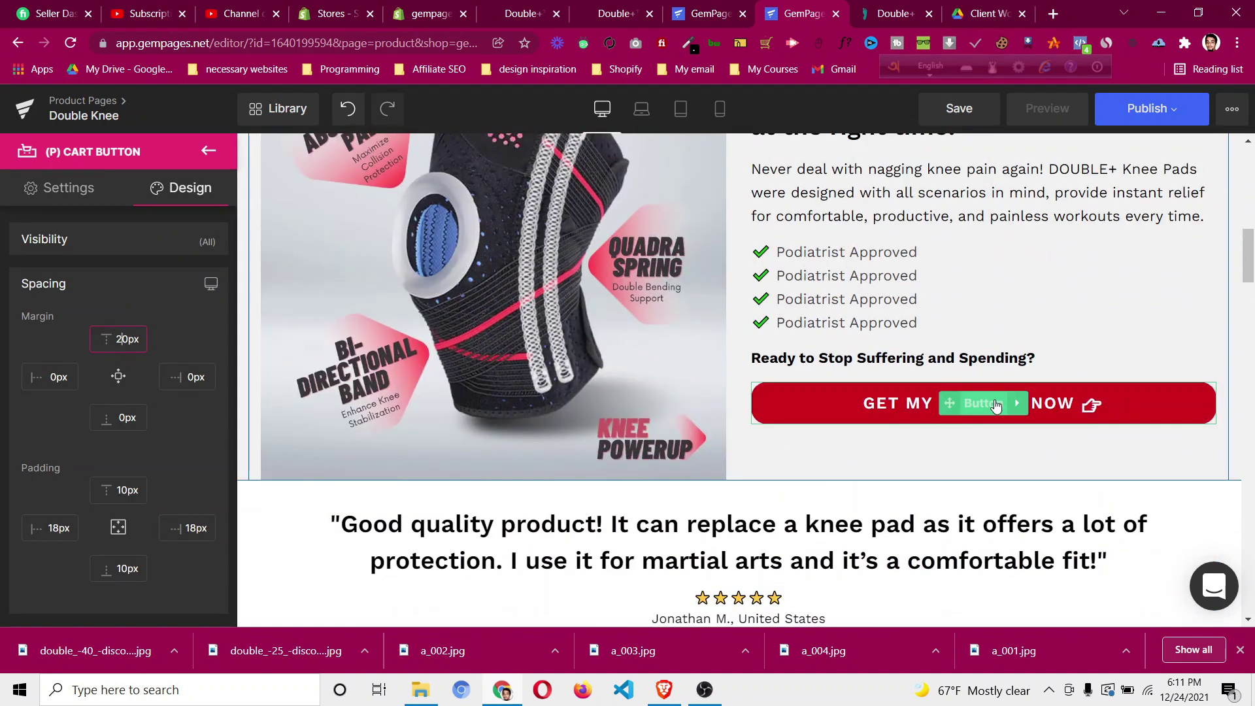
pyautogui.scroll(-5, 116, 338)
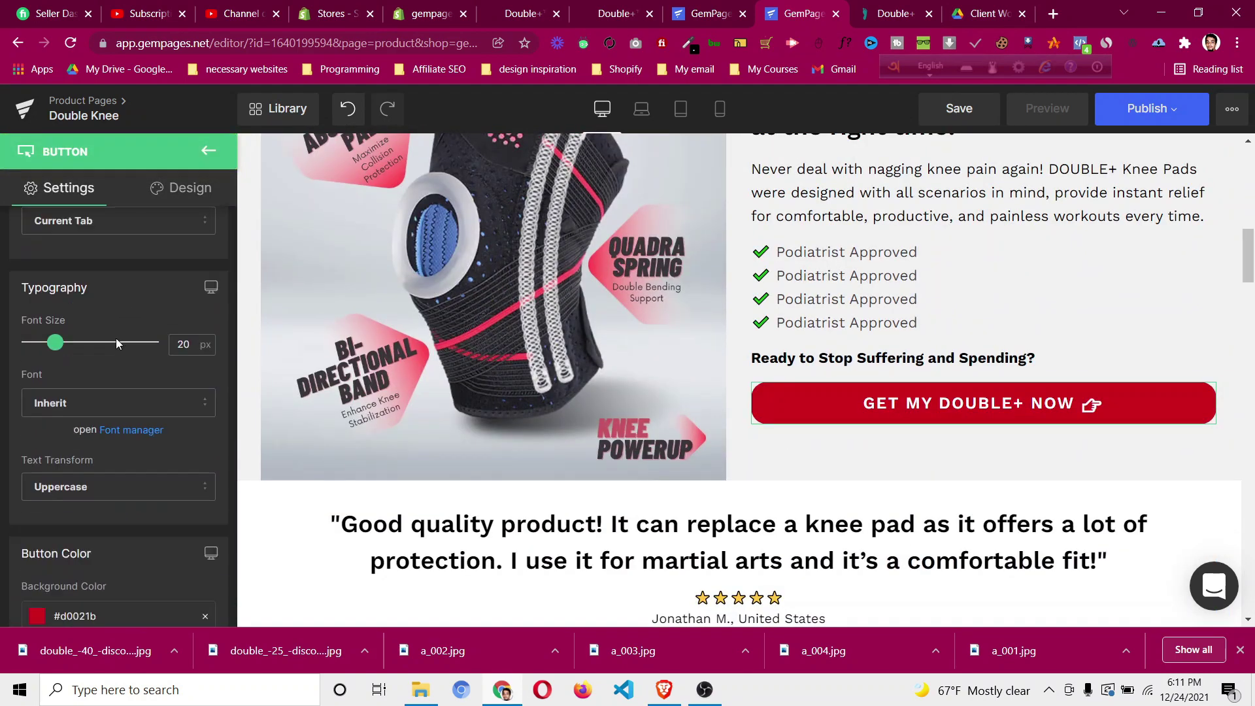
pyautogui.click(120, 410)
pyautogui.tripleClick(127, 366)
pyautogui.scroll(-7, 1147, 365)
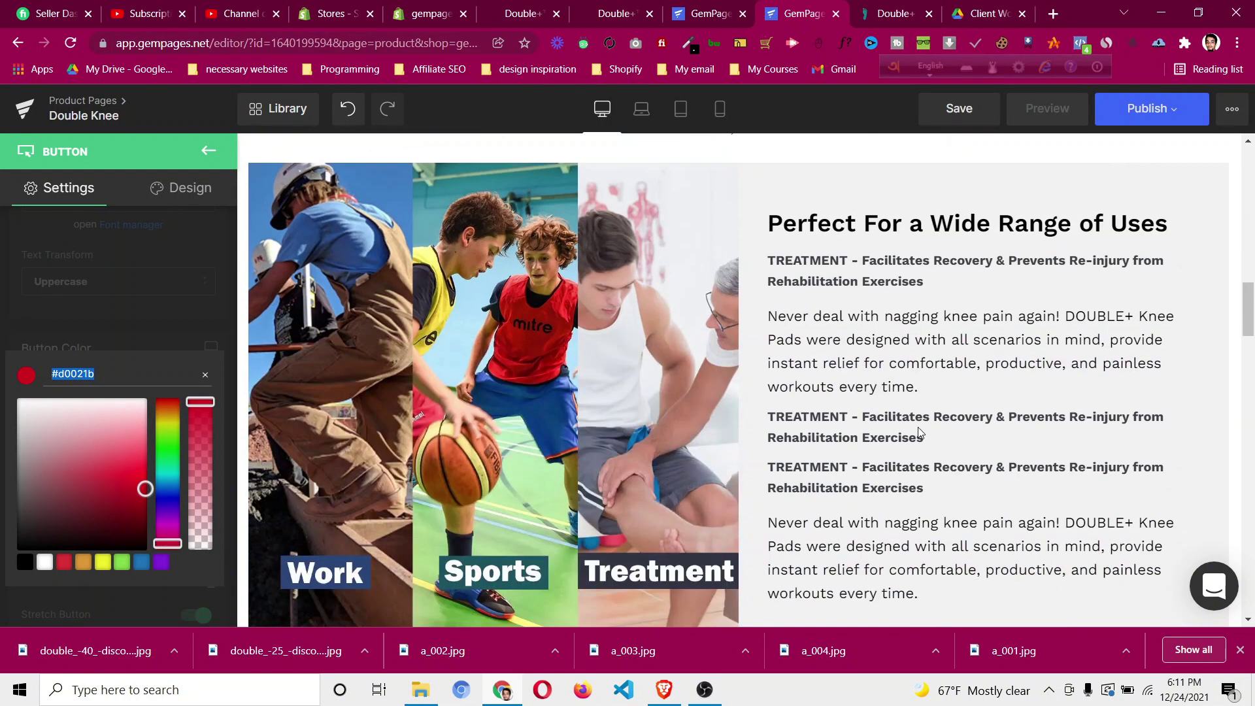
# Set the background color of the first bundle product's cart button to #d0021b.
pyautogui.scroll(-10, 920, 433)
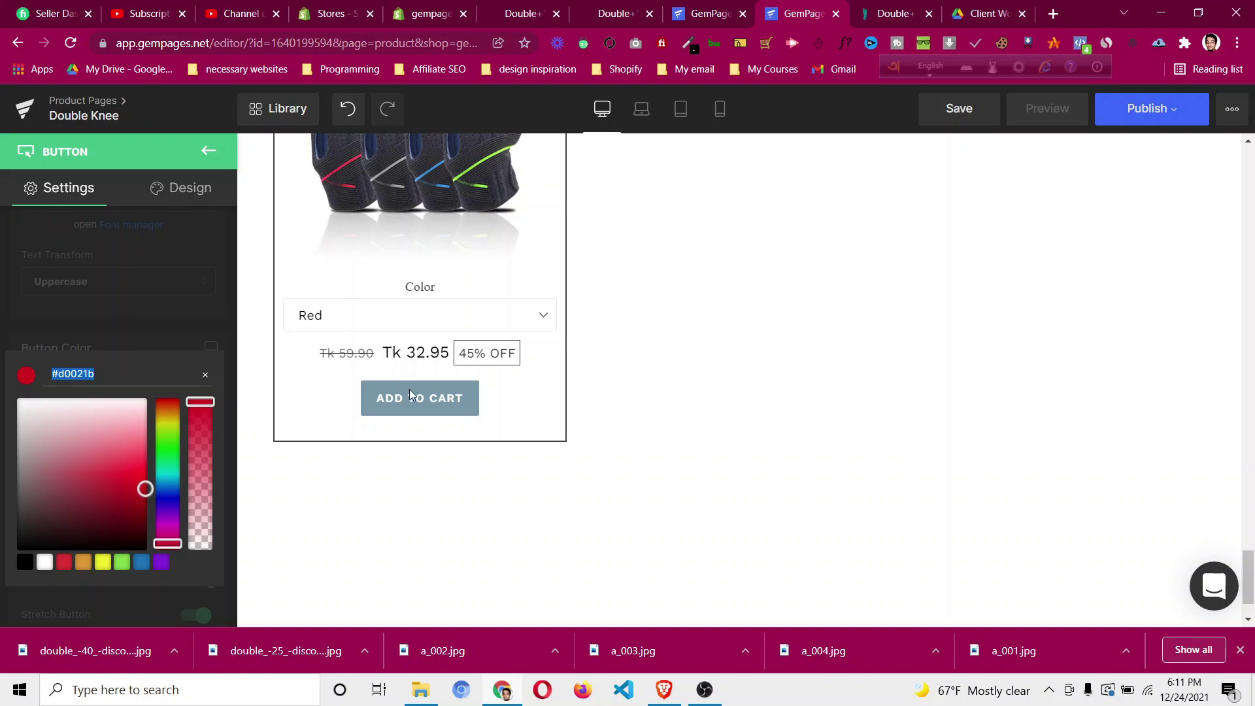
pyautogui.click(409, 389)
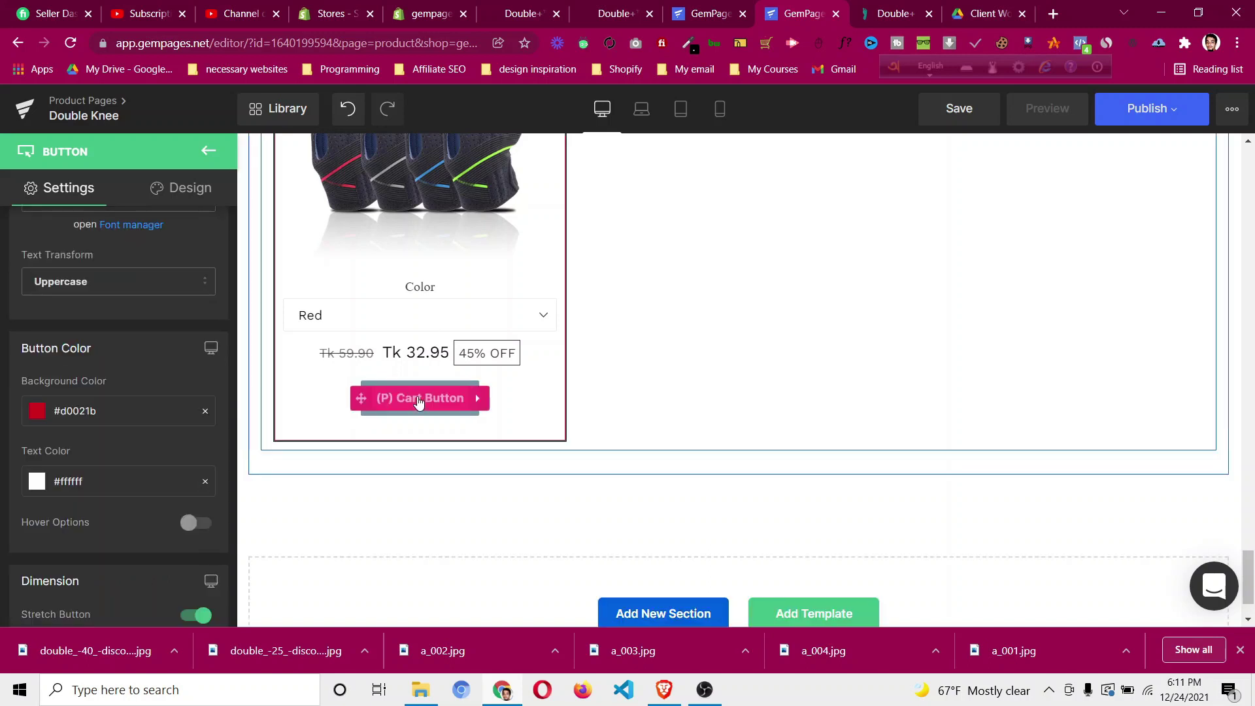
pyautogui.click(419, 400)
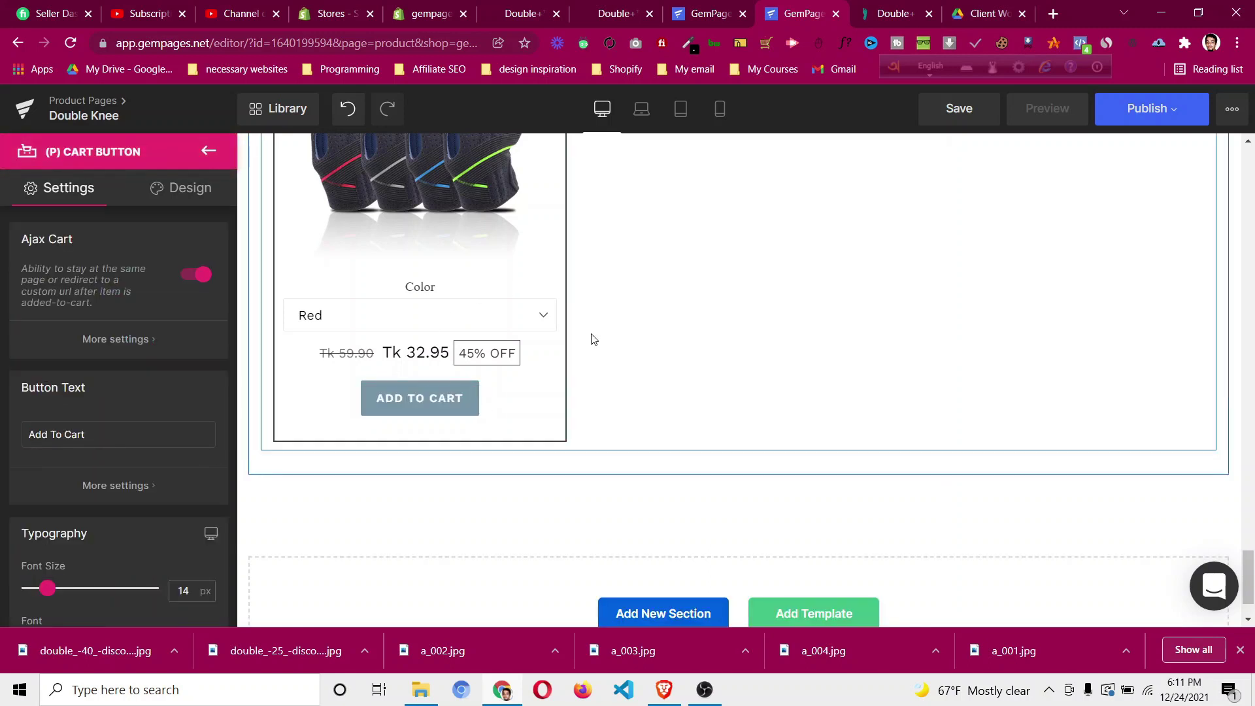
pyautogui.scroll(-3, 63, 408)
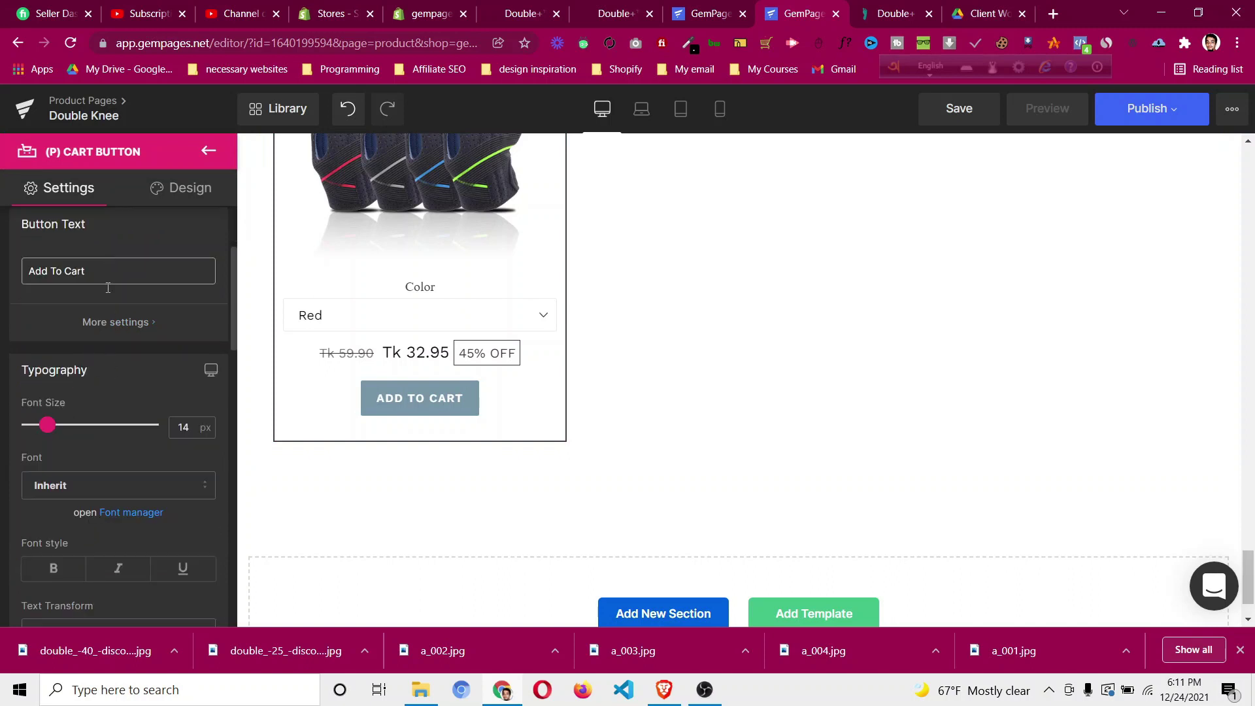
pyautogui.click(115, 321)
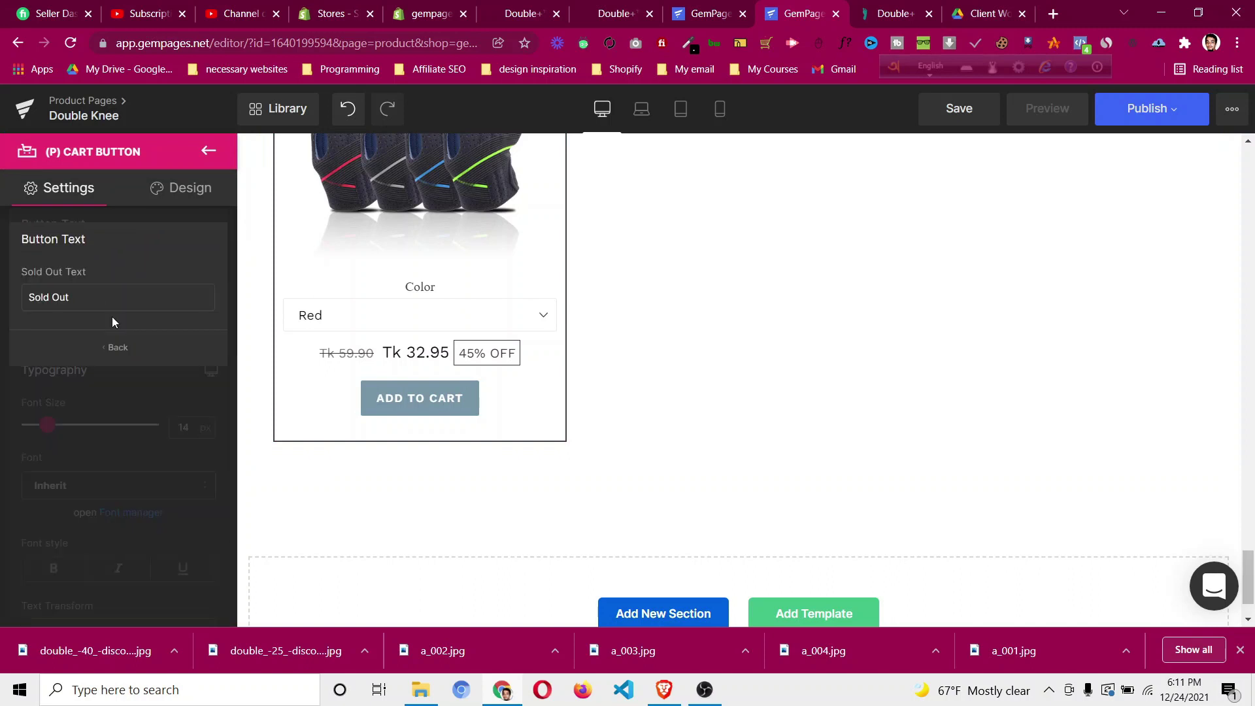
pyautogui.click(101, 355)
pyautogui.scroll(-4, 81, 433)
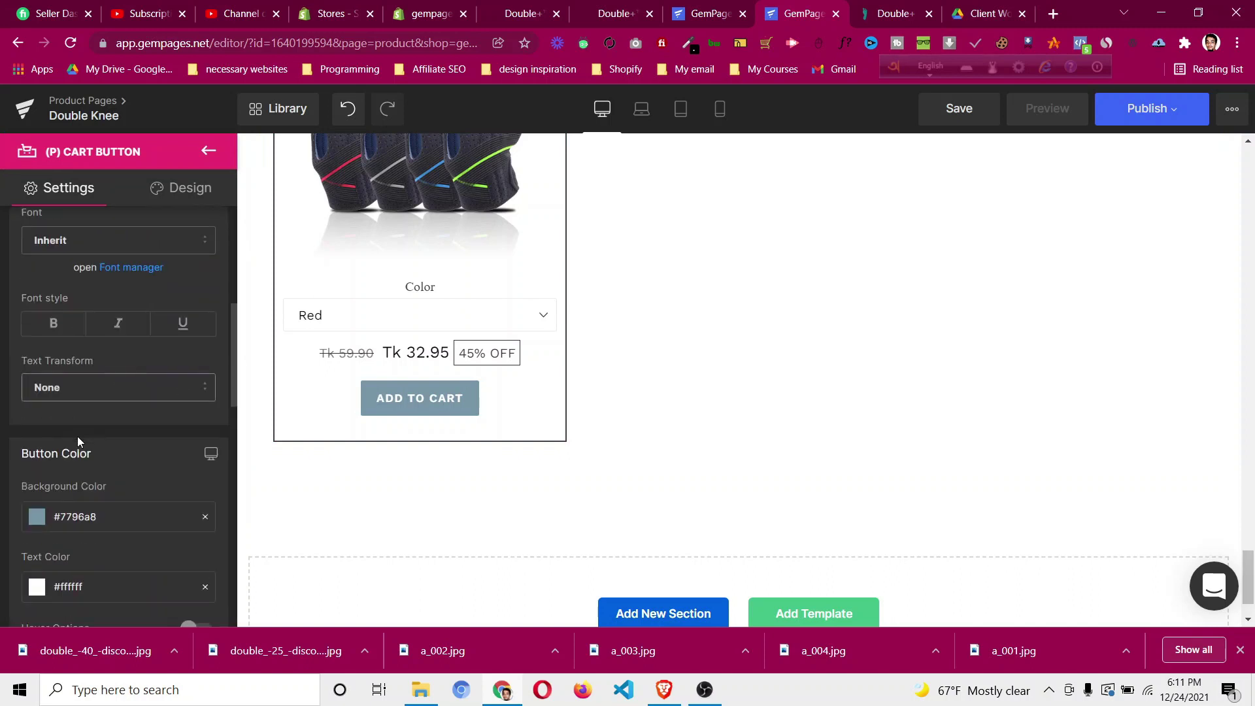
pyautogui.click(37, 517)
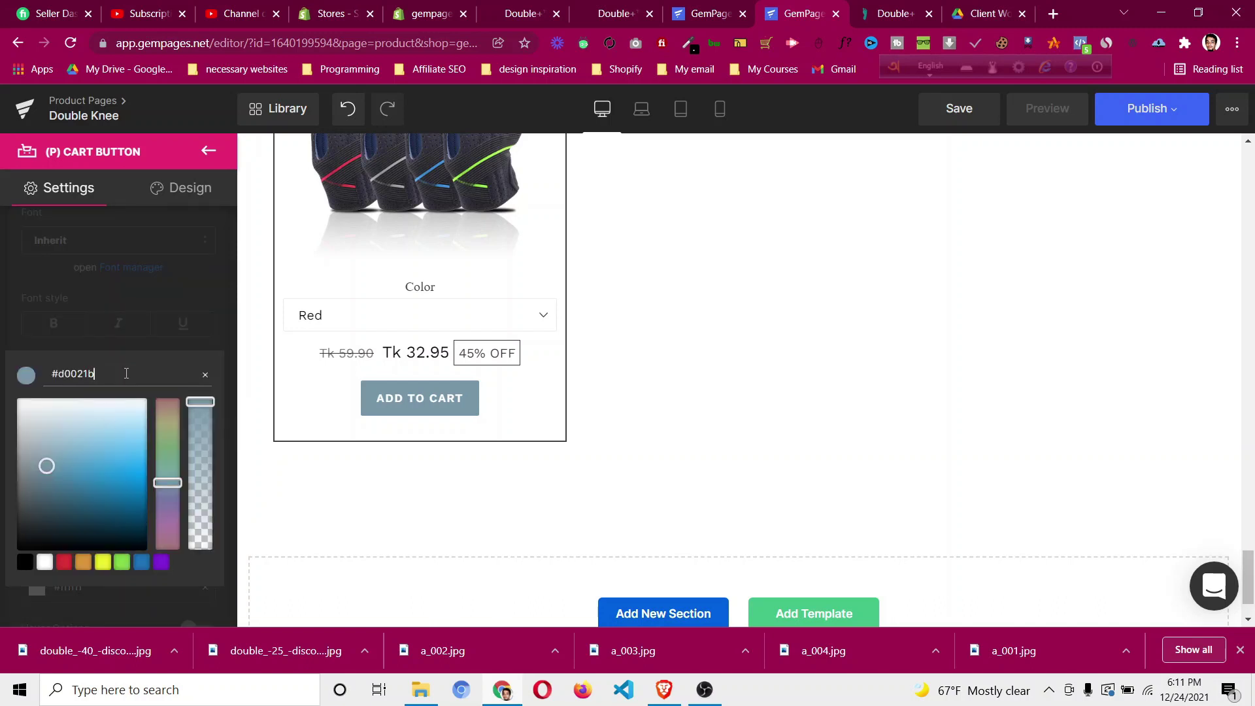
pyautogui.click(194, 288)
# Turn on Stretch button for the first bundle product's cart button.
pyautogui.scroll(-3, 119, 469)
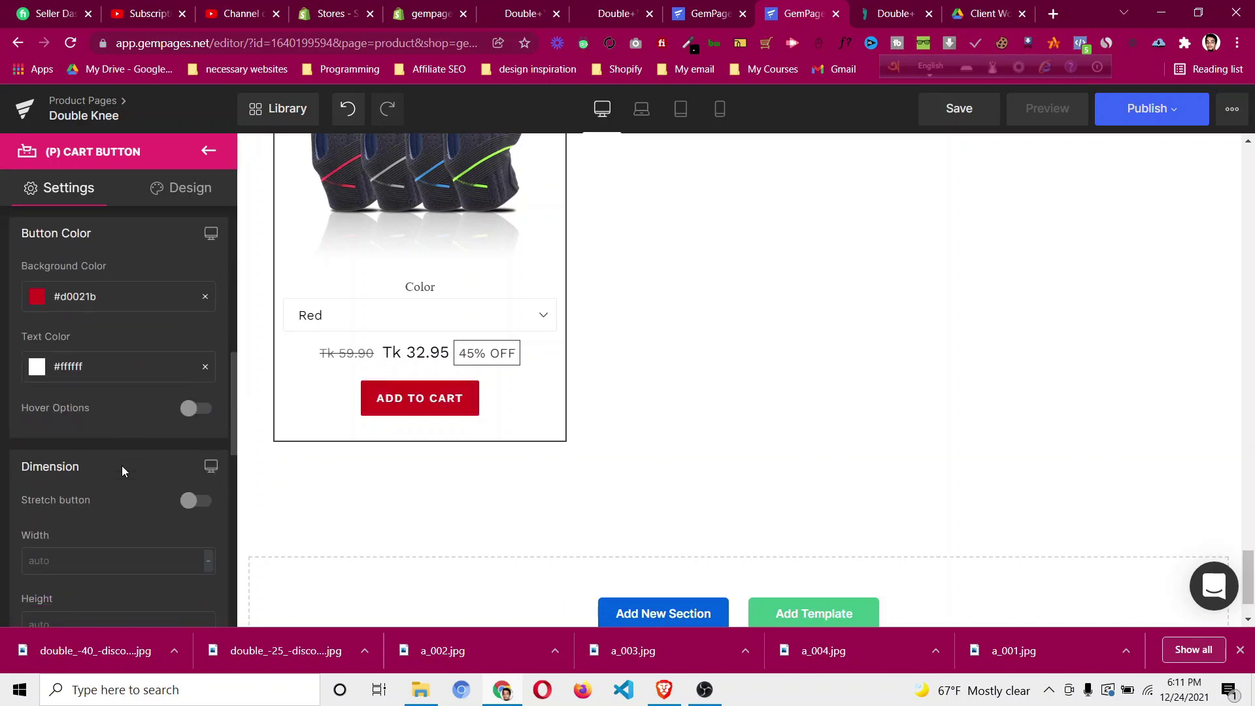
pyautogui.scroll(-1, 121, 466)
pyautogui.scroll(-2, 191, 468)
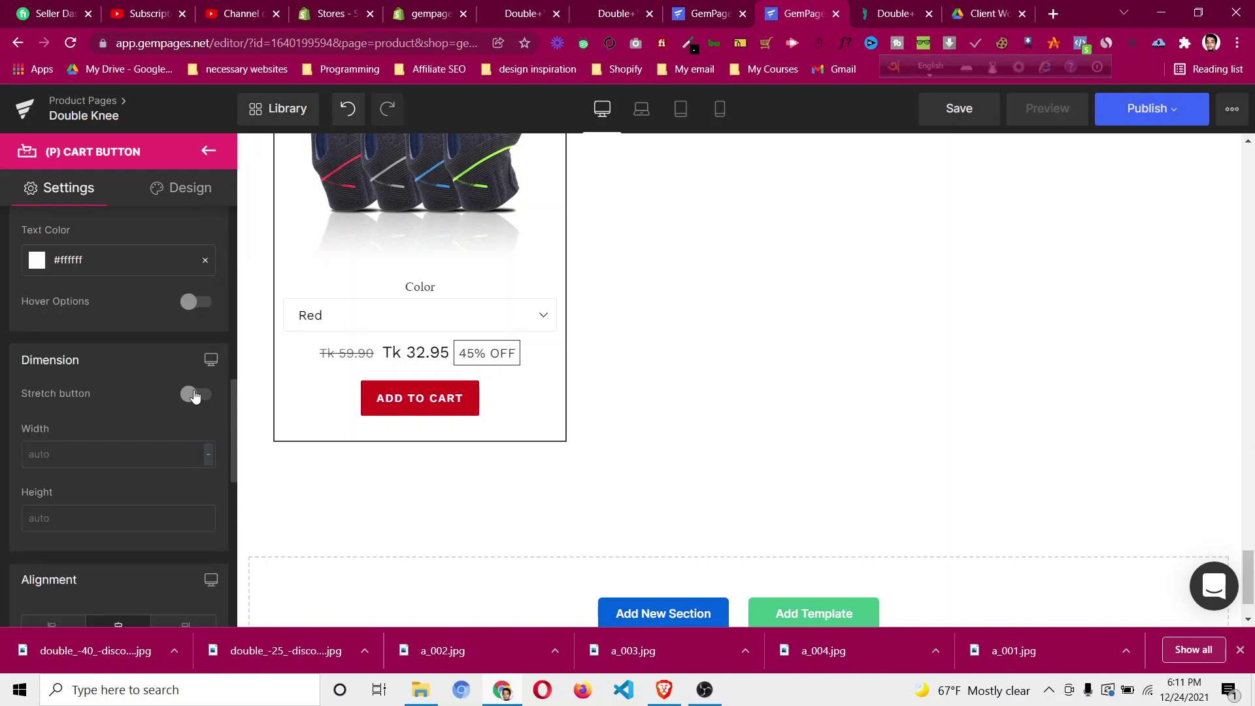
pyautogui.click(194, 395)
# Compare with the Doctor Steps button label, and change the first bundle product's cart button text to "GET MINE NOW".
pyautogui.click(895, 14)
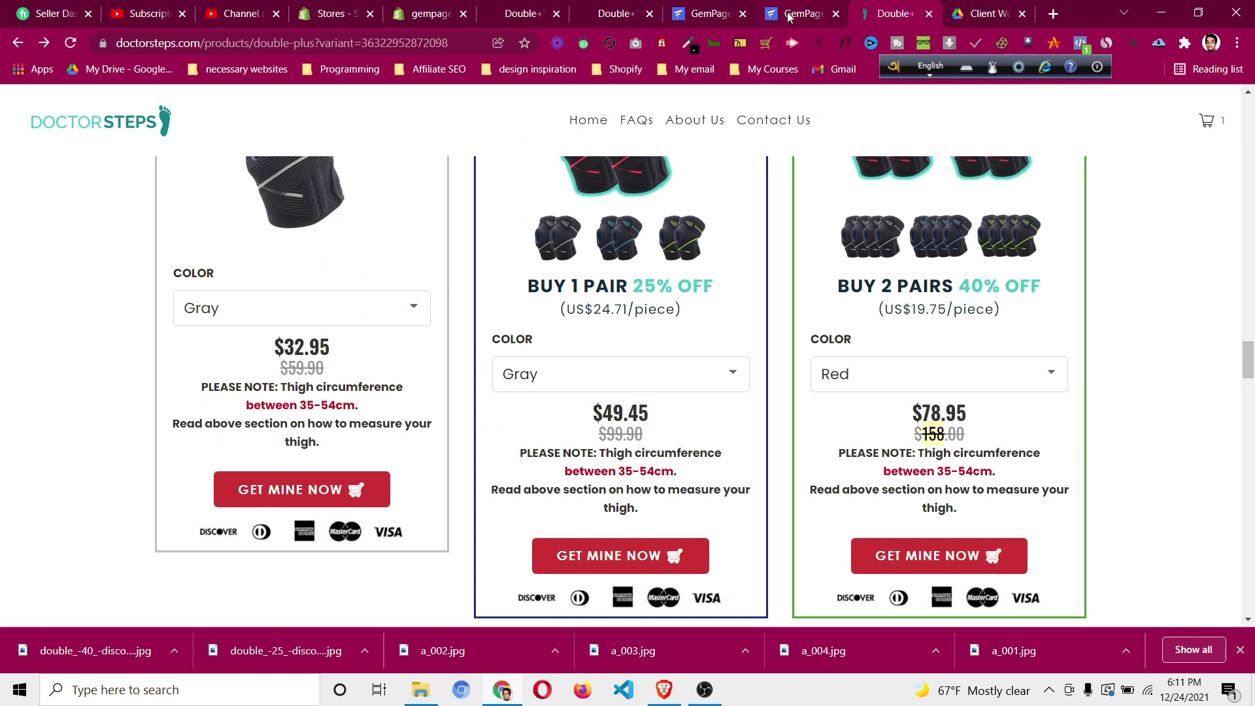
pyautogui.click(610, 9)
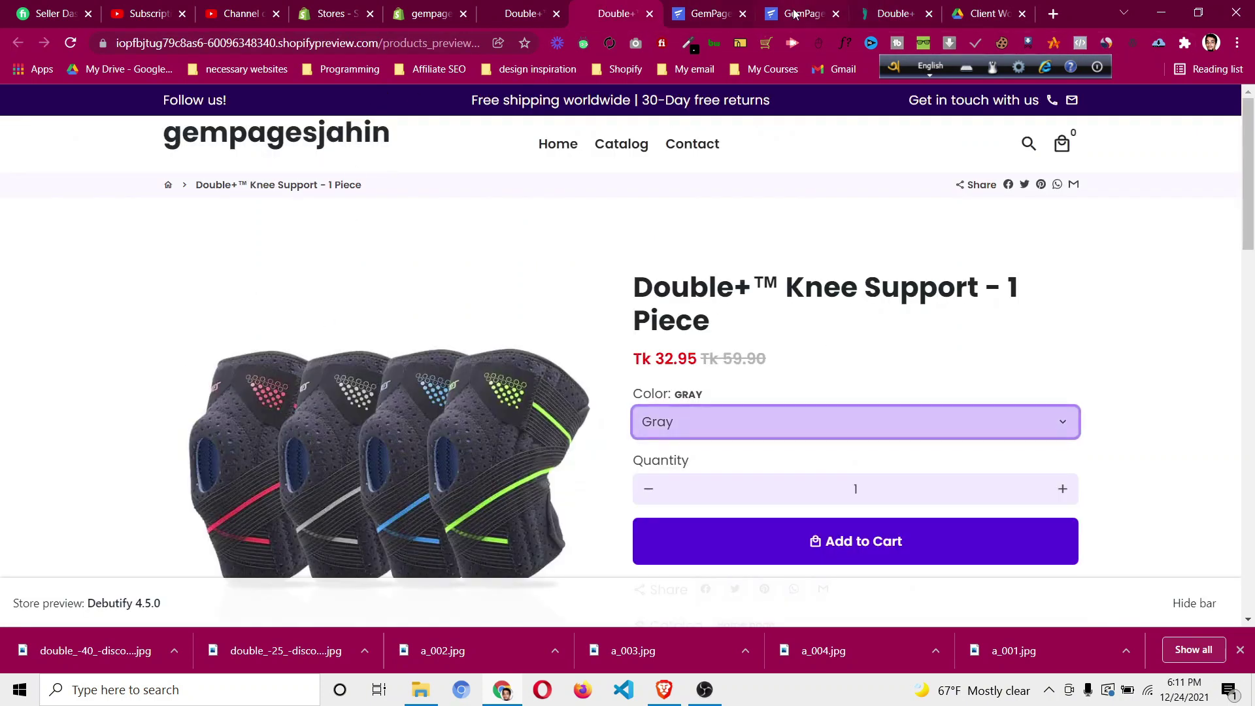
pyautogui.click(794, 15)
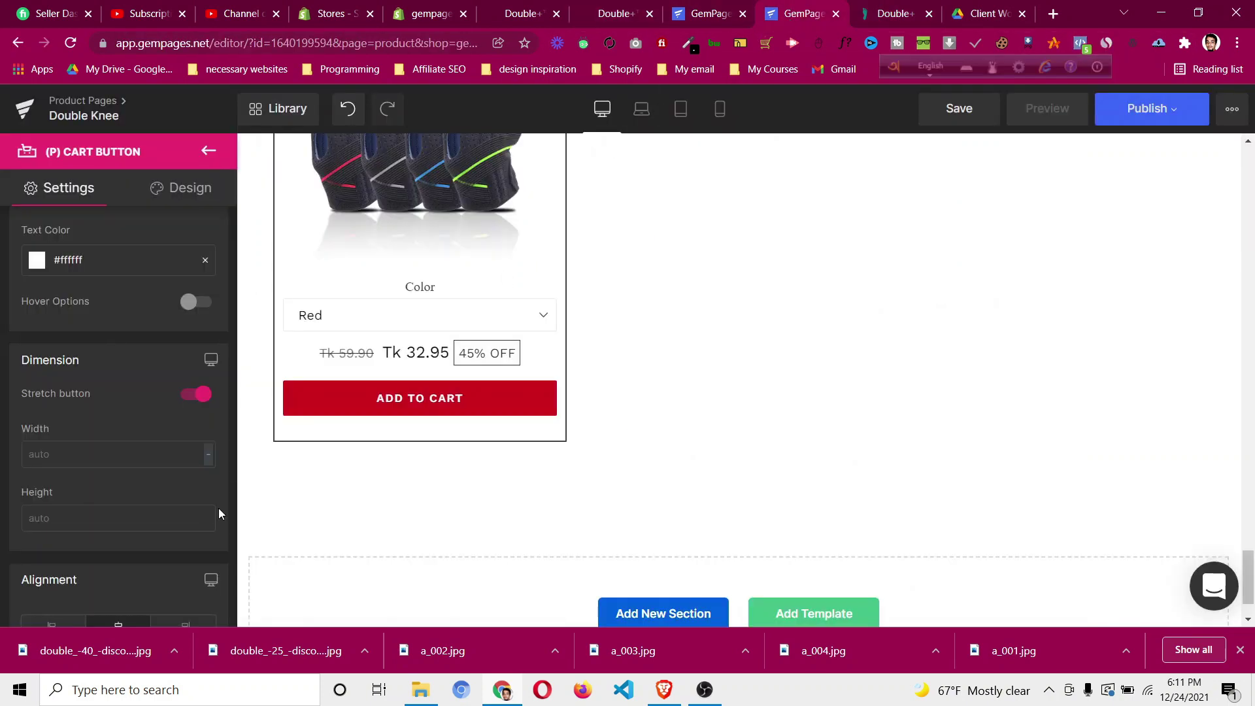
pyautogui.scroll(5, 81, 445)
pyautogui.click(81, 438)
pyautogui.hotkey('ctrl', 'a')
pyautogui.write('GET MINE')
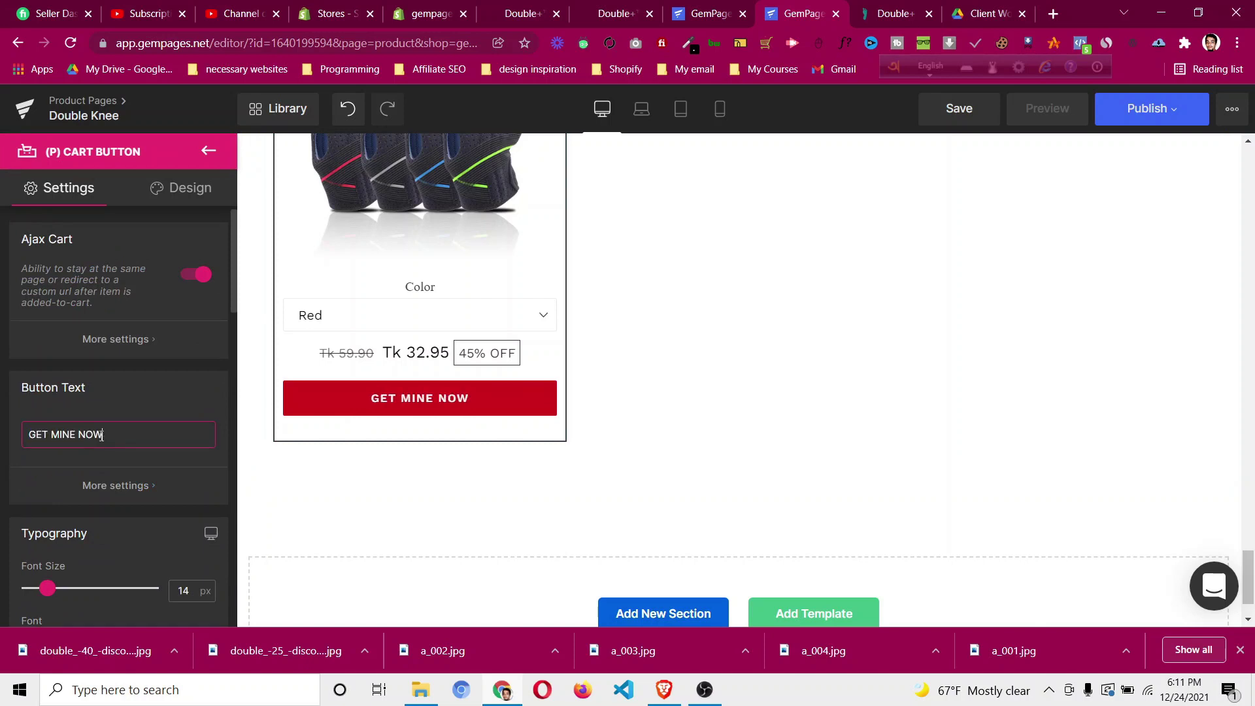
# Turn off Stretch button for the GET MINE NOW cart button.
pyautogui.scroll(-5, 99, 431)
pyautogui.scroll(-3, 92, 421)
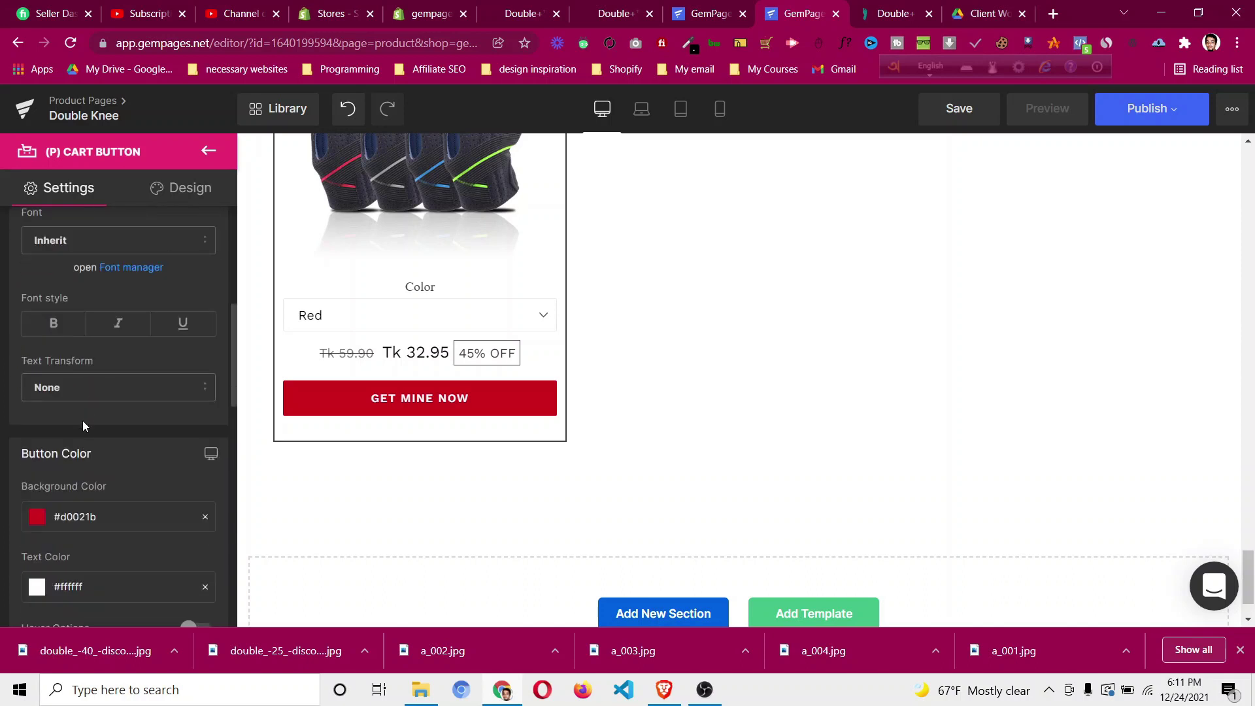
pyautogui.scroll(-3, 175, 530)
pyautogui.click(199, 477)
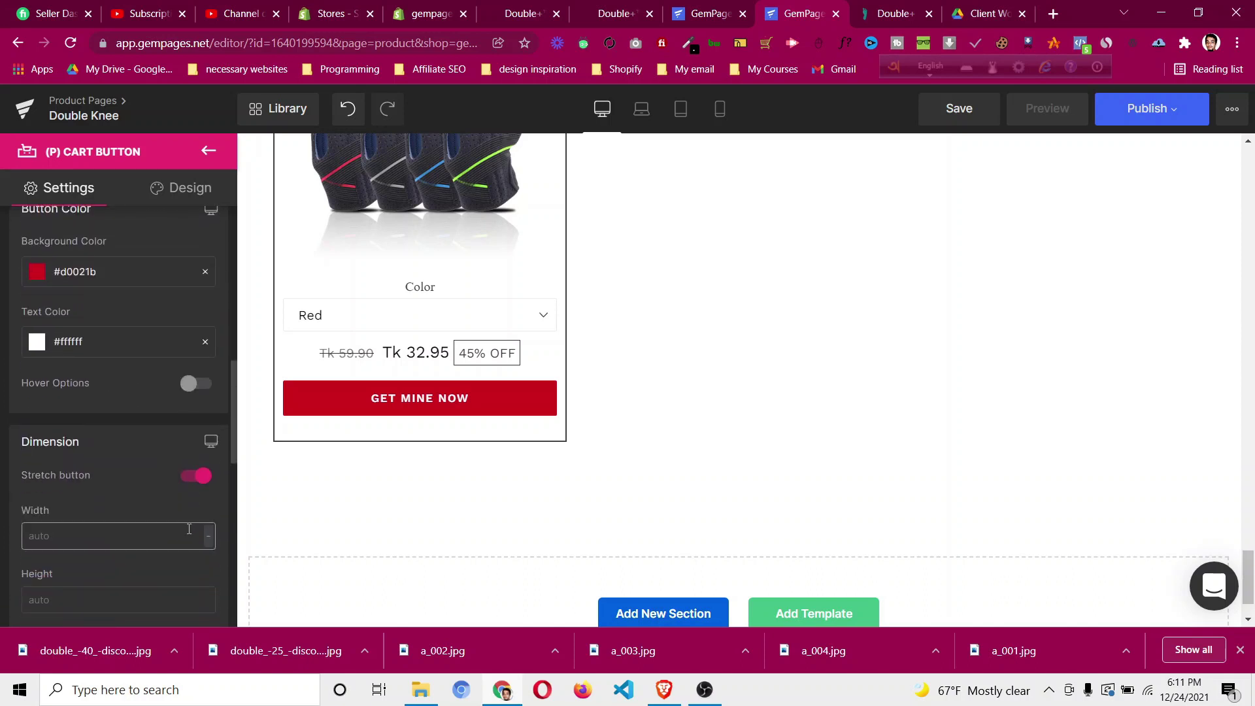
pyautogui.click(195, 484)
pyautogui.scroll(-8, 123, 469)
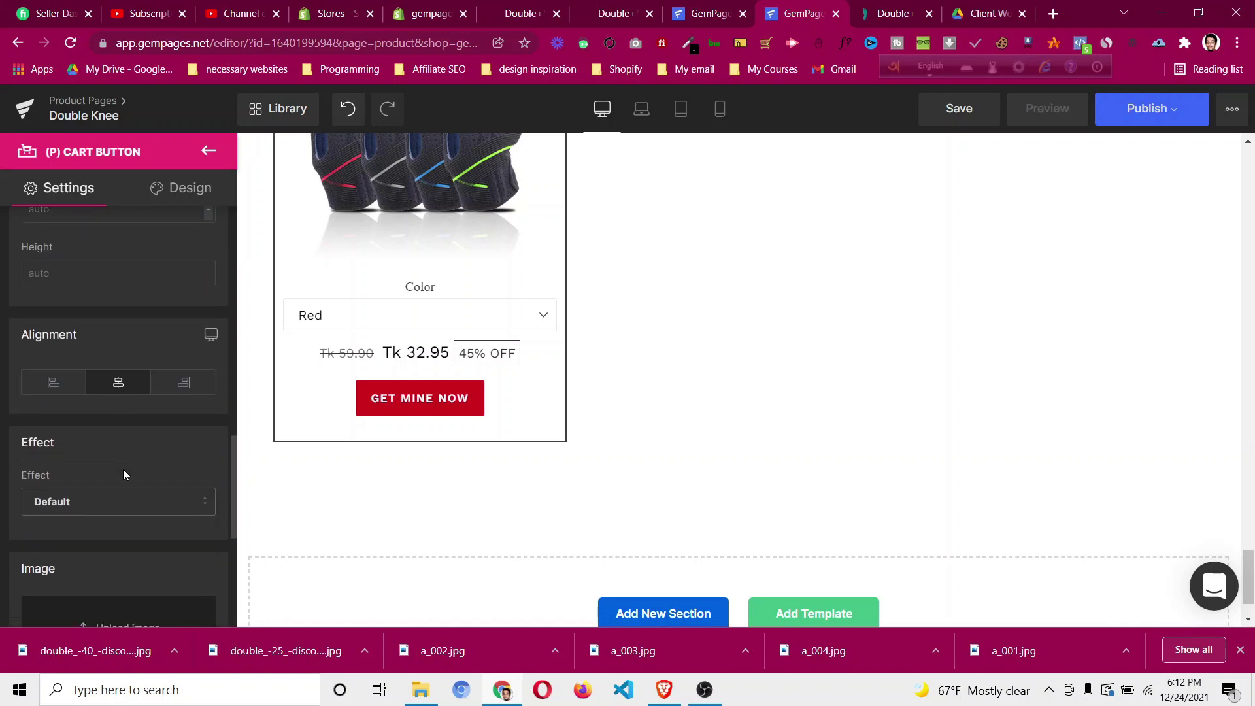
pyautogui.scroll(-2, 122, 469)
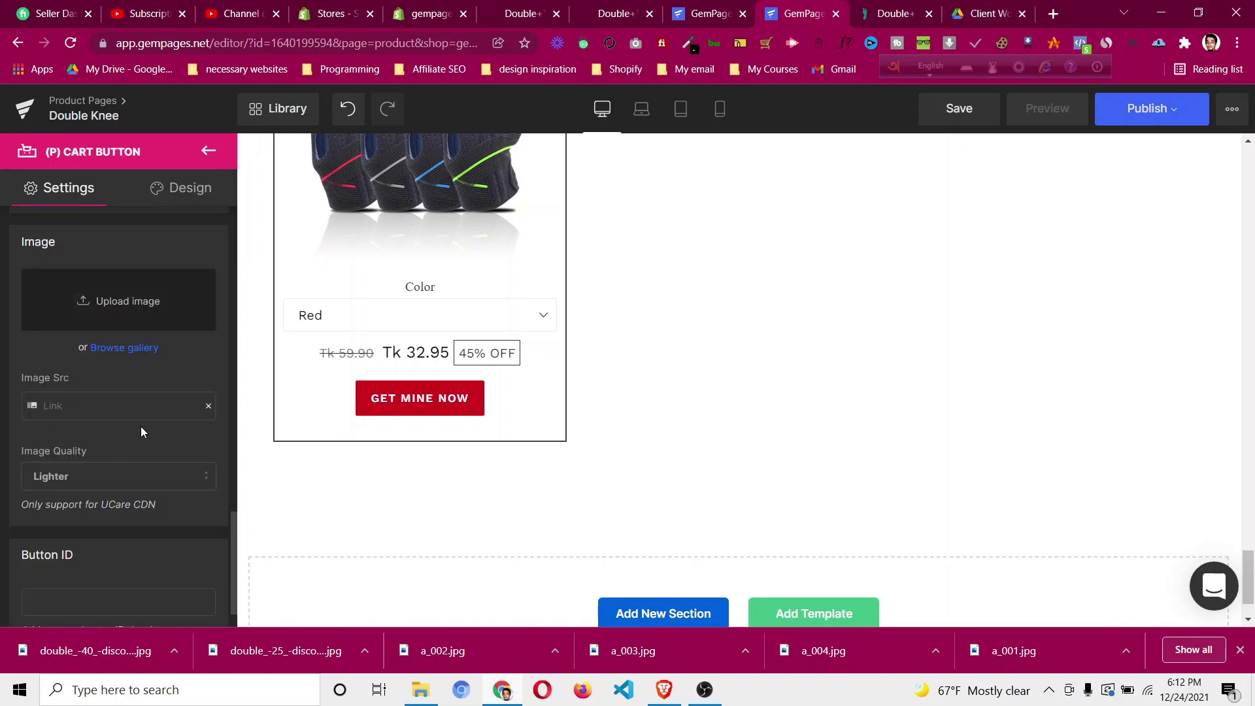
pyautogui.scroll(-3, 151, 469)
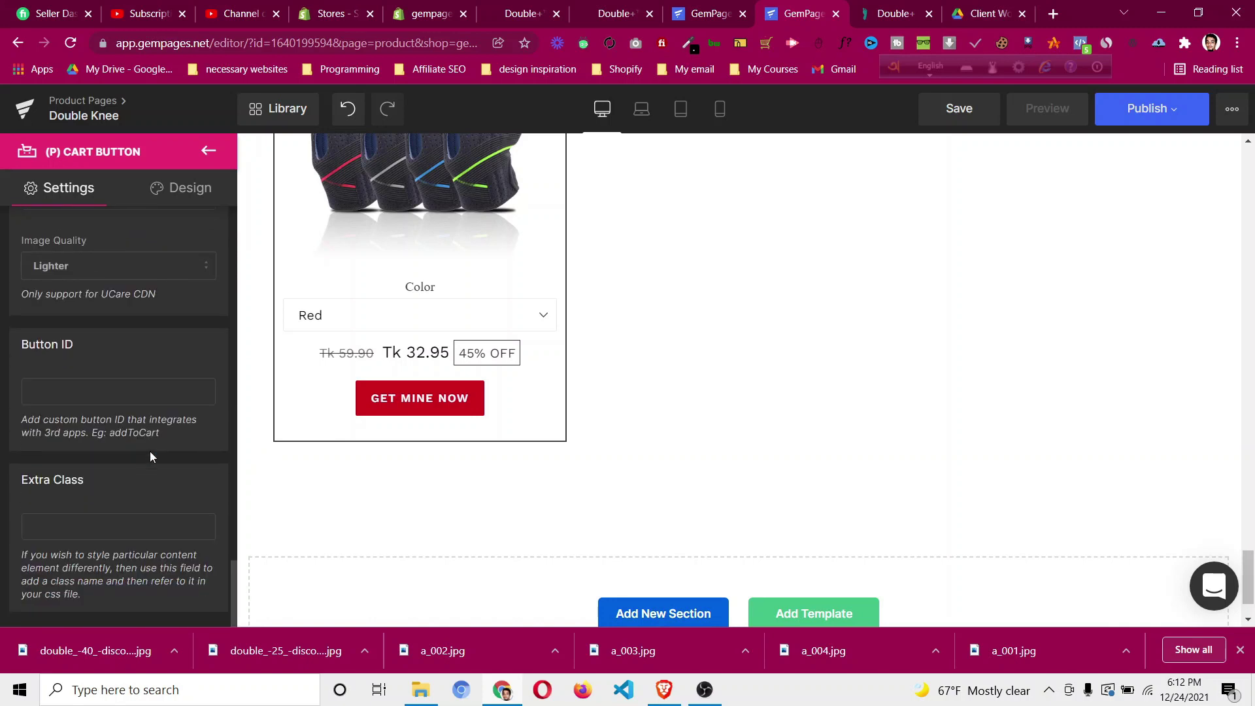
pyautogui.scroll(3, 149, 454)
pyautogui.scroll(1, 150, 461)
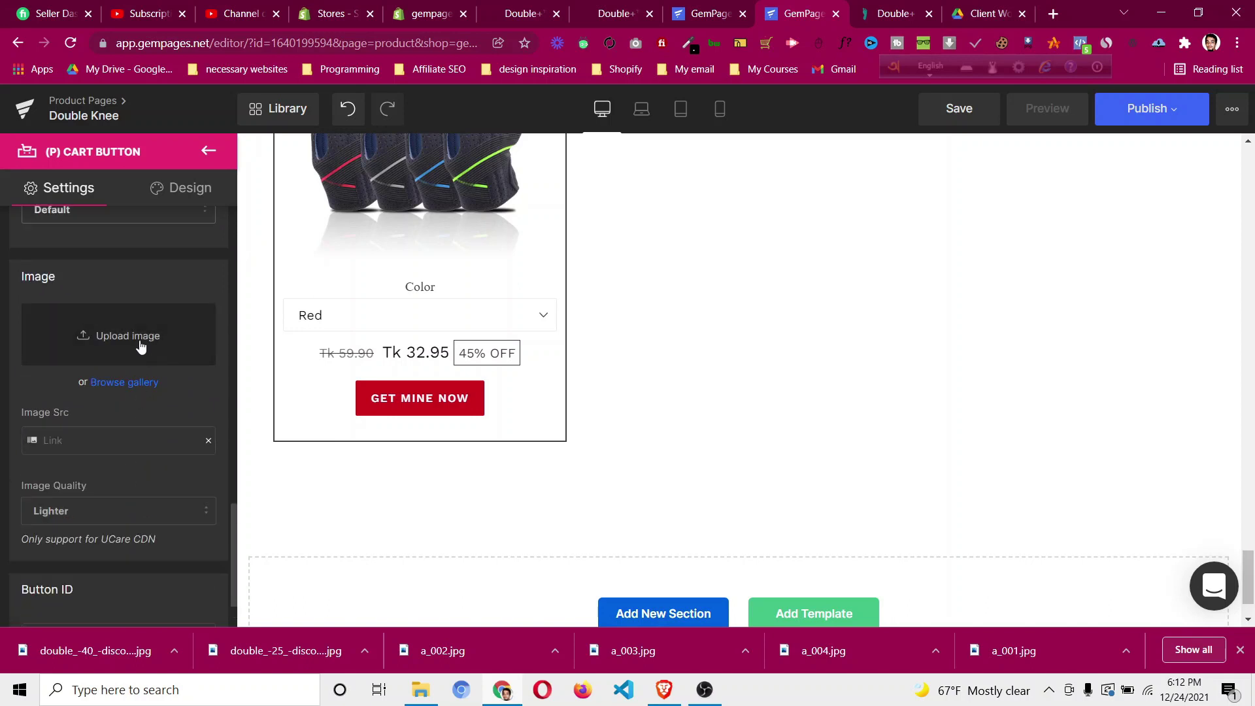
pyautogui.click(140, 347)
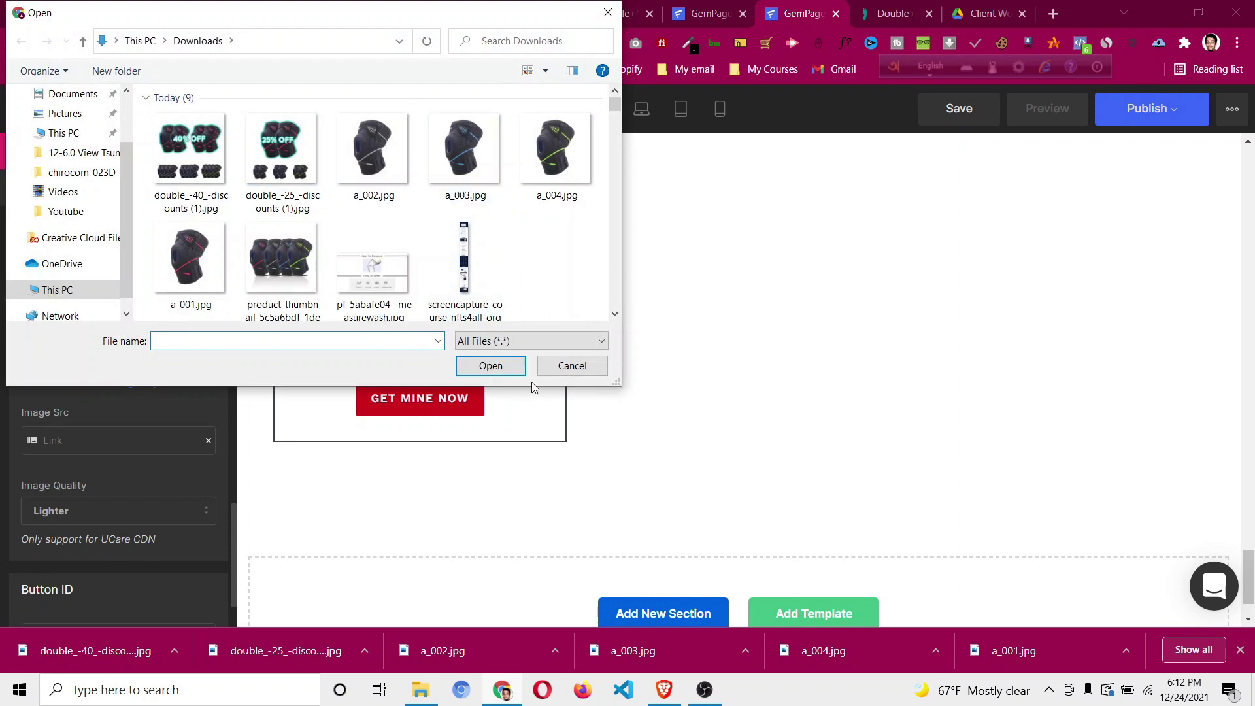
pyautogui.click(572, 367)
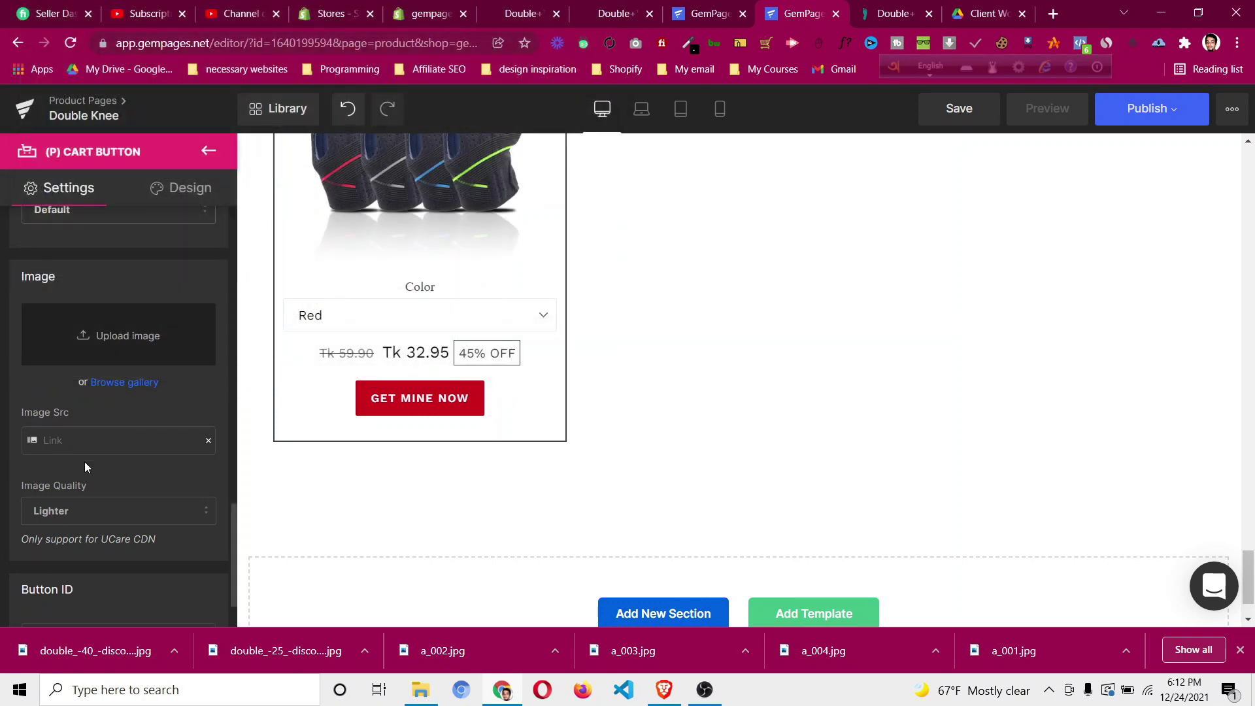
# Set the font size of the GET MINE NOW cart button text to 18 px.
pyautogui.scroll(10, 85, 461)
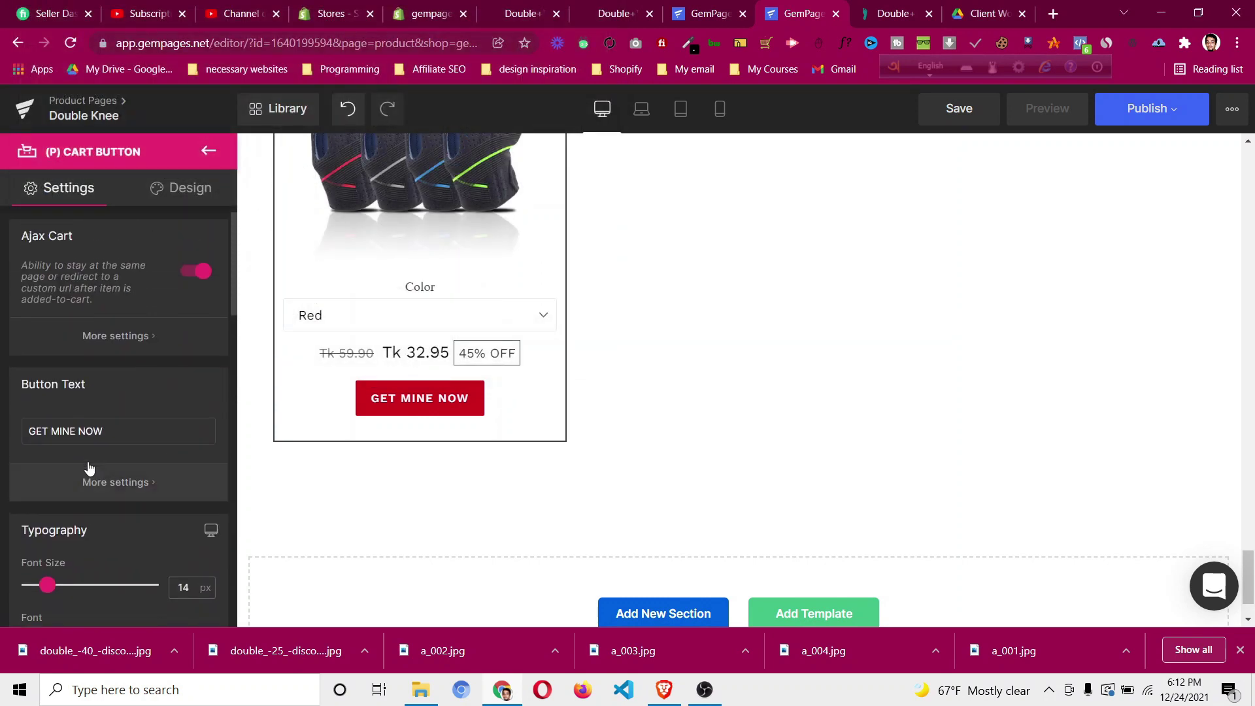
pyautogui.scroll(-2, 182, 447)
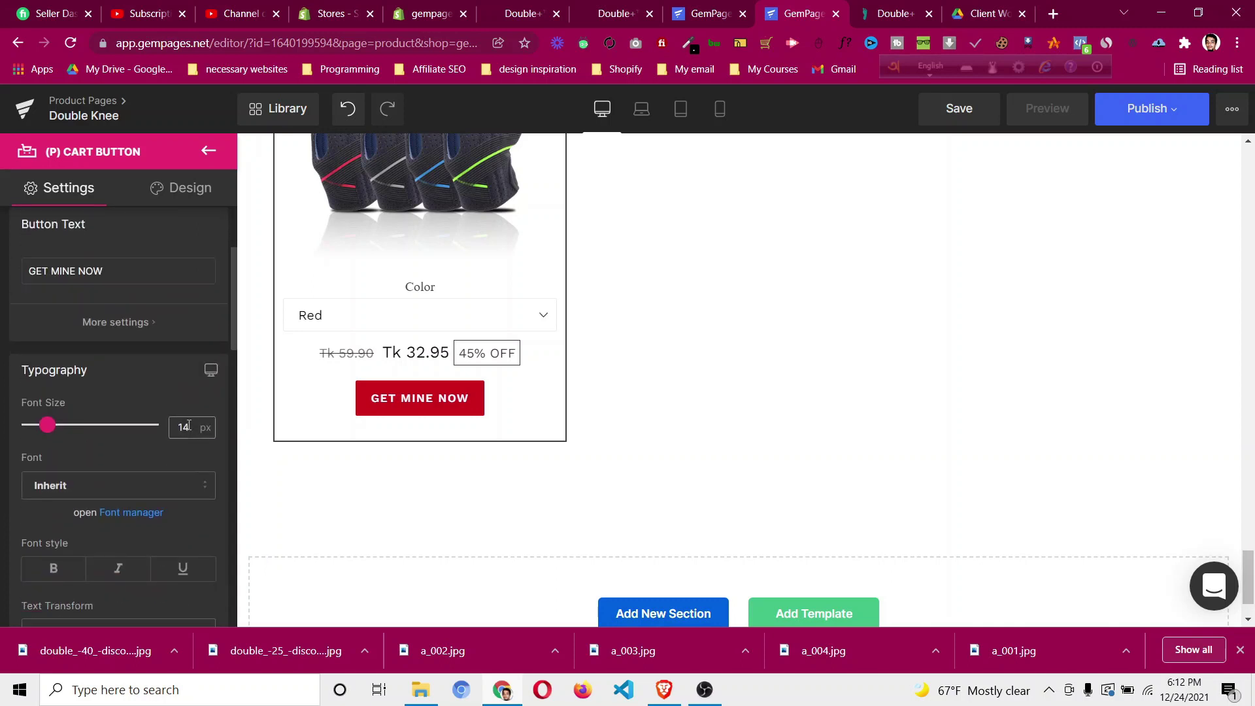
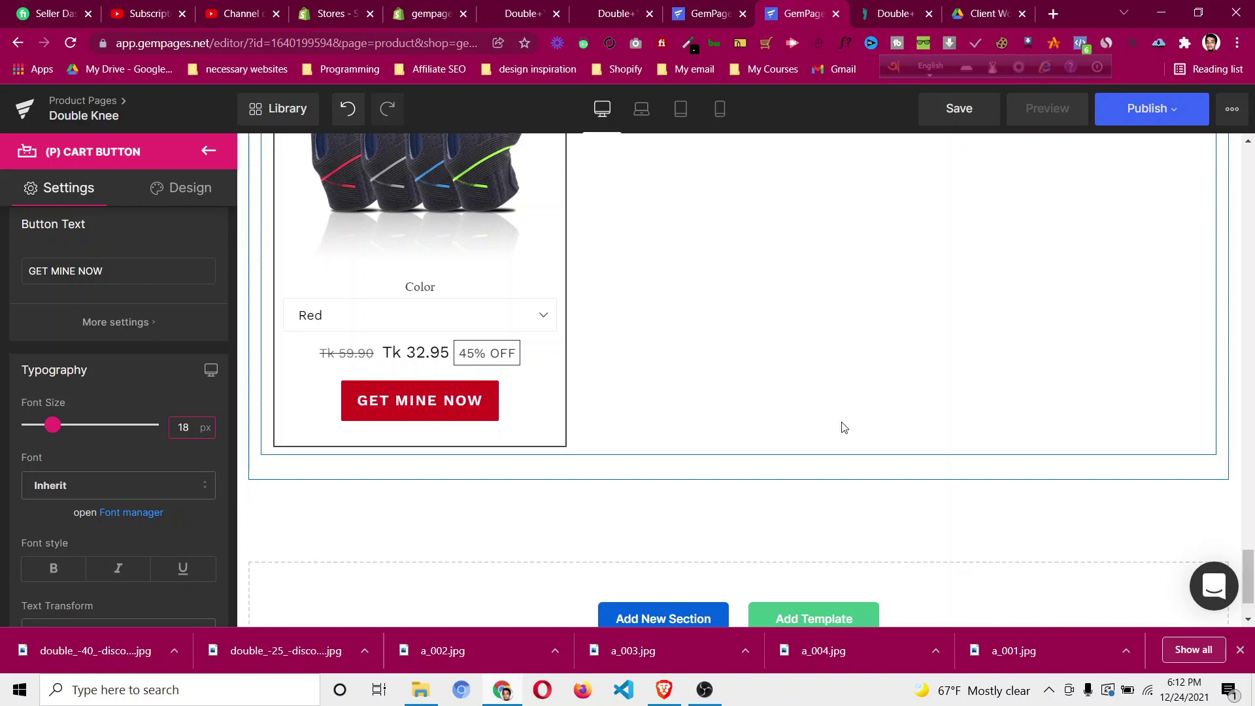
pyautogui.scroll(3, 824, 445)
pyautogui.scroll(1, 826, 462)
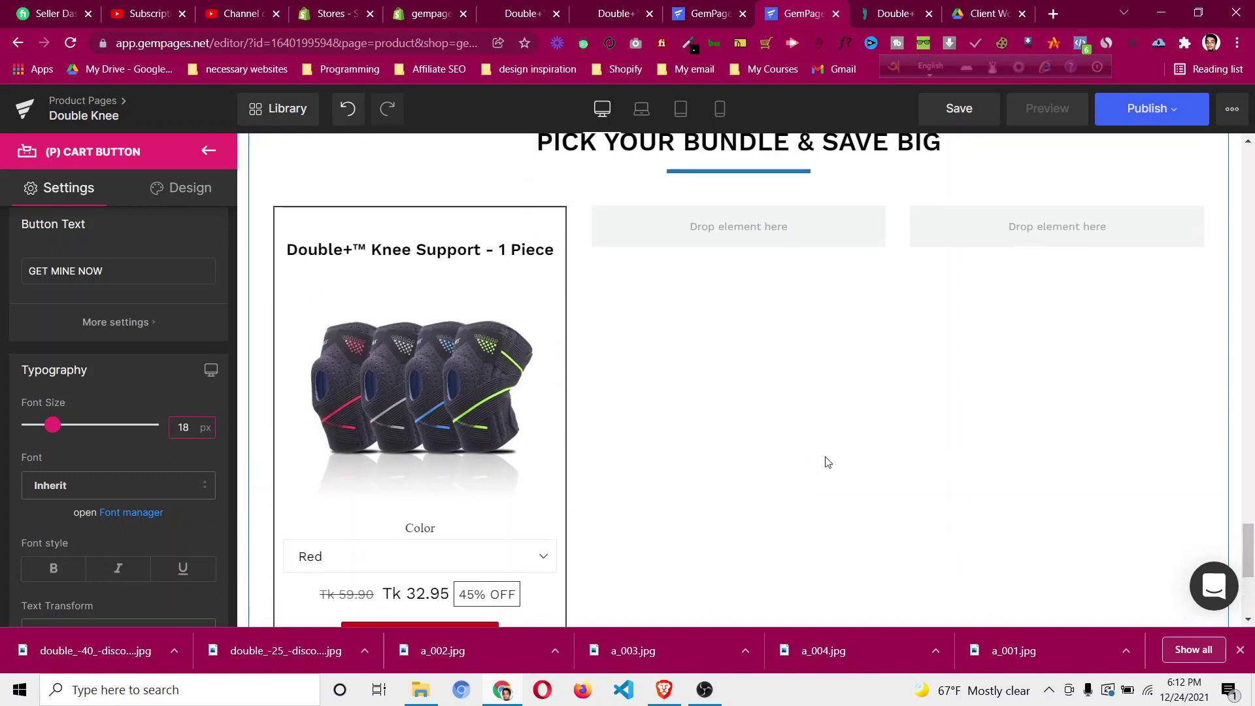
# Copy the note "PLEASE NOTE: Thigh circumference between 35-54cm." from the single-piece offer on the Doctor Steps page and return to the GemPages editor.
pyautogui.click(883, 19)
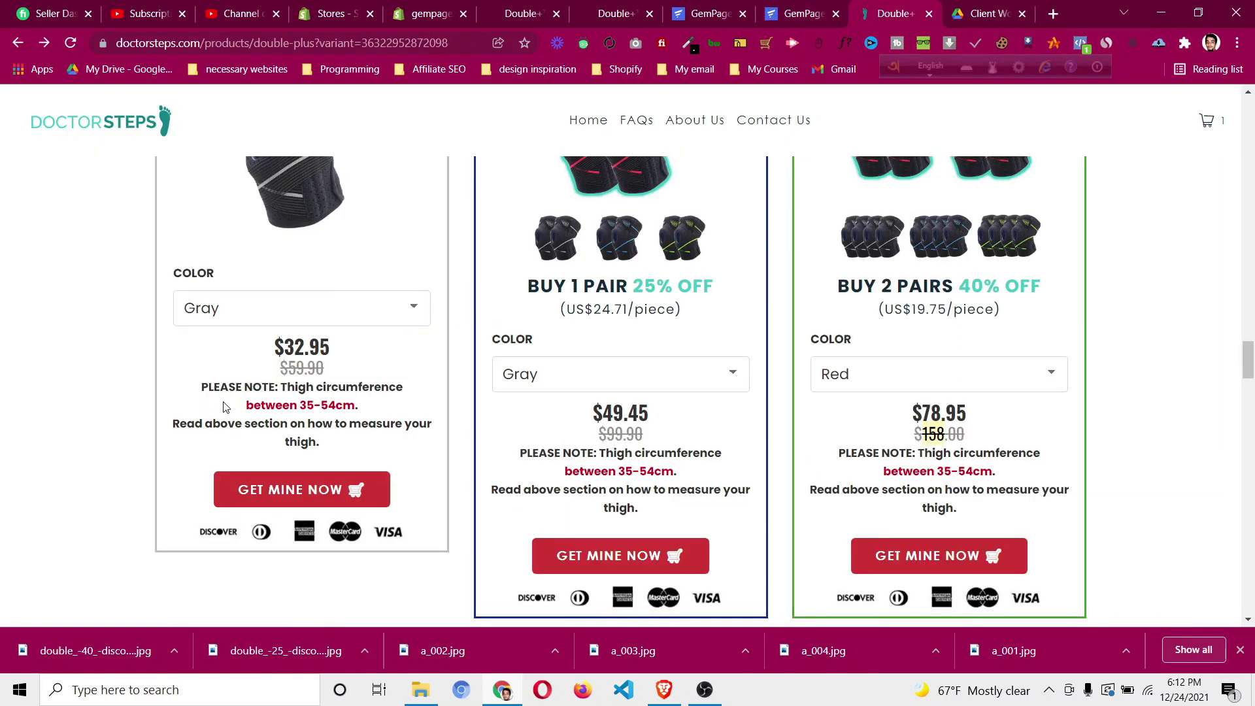
pyautogui.scroll(3, 225, 406)
pyautogui.scroll(-3, 225, 406)
pyautogui.moveTo(205, 384); pyautogui.dragTo(363, 413)
pyautogui.hotkey('ctrl', 'c')
pyautogui.rightClick(362, 409)
pyautogui.click(366, 415)
pyautogui.click(367, 416)
pyautogui.click(803, 18)
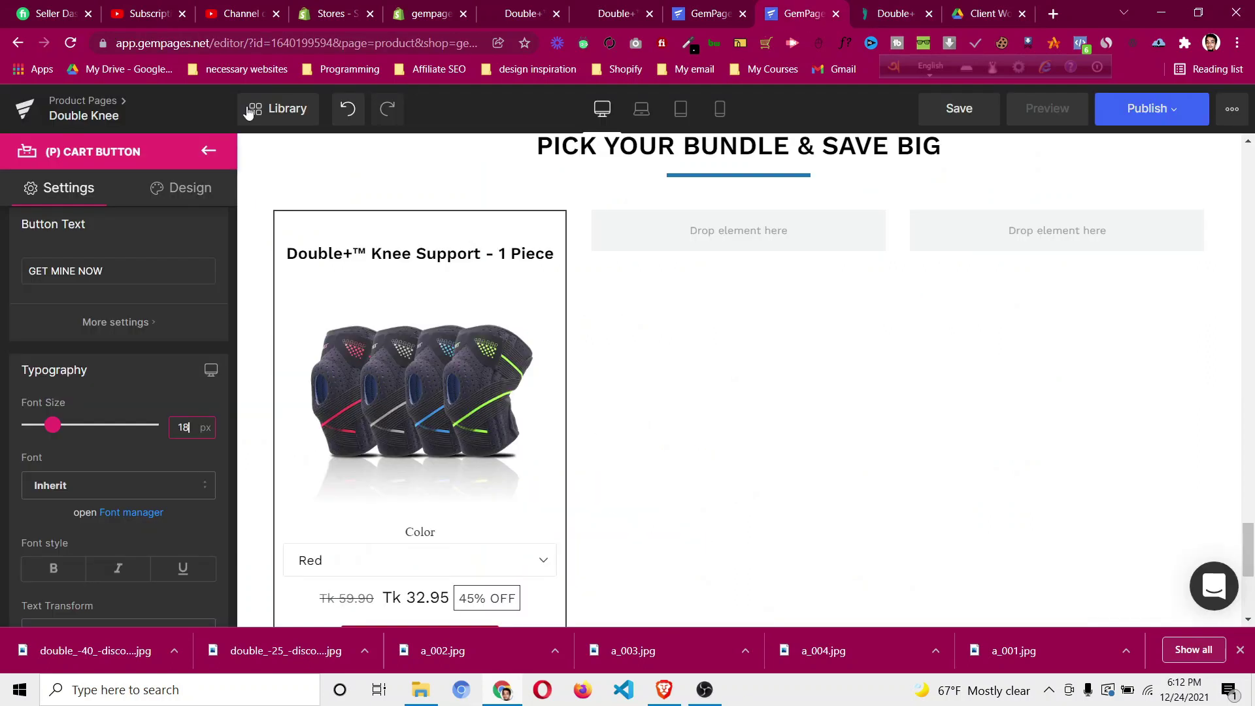
# Add a text block between the price and the GET MINE NOW button in the first bundle product card.
pyautogui.click(210, 153)
pyautogui.click(908, 14)
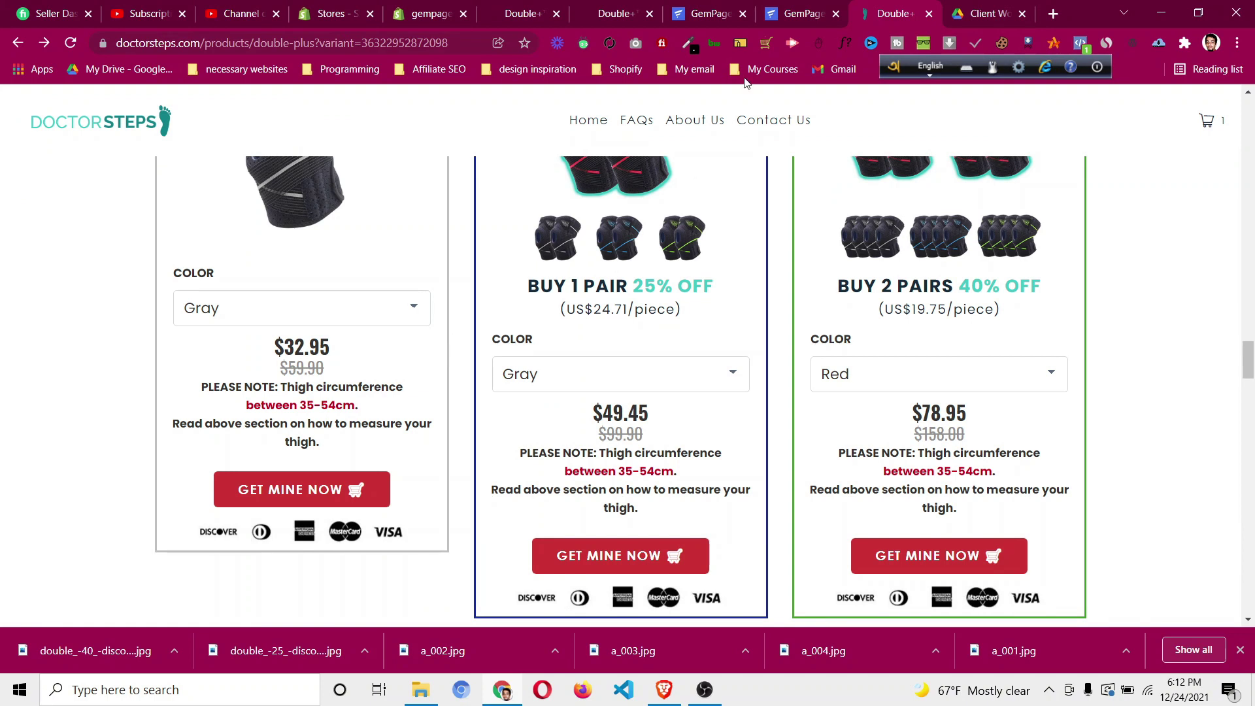
pyautogui.click(791, 20)
pyautogui.scroll(10, 137, 350)
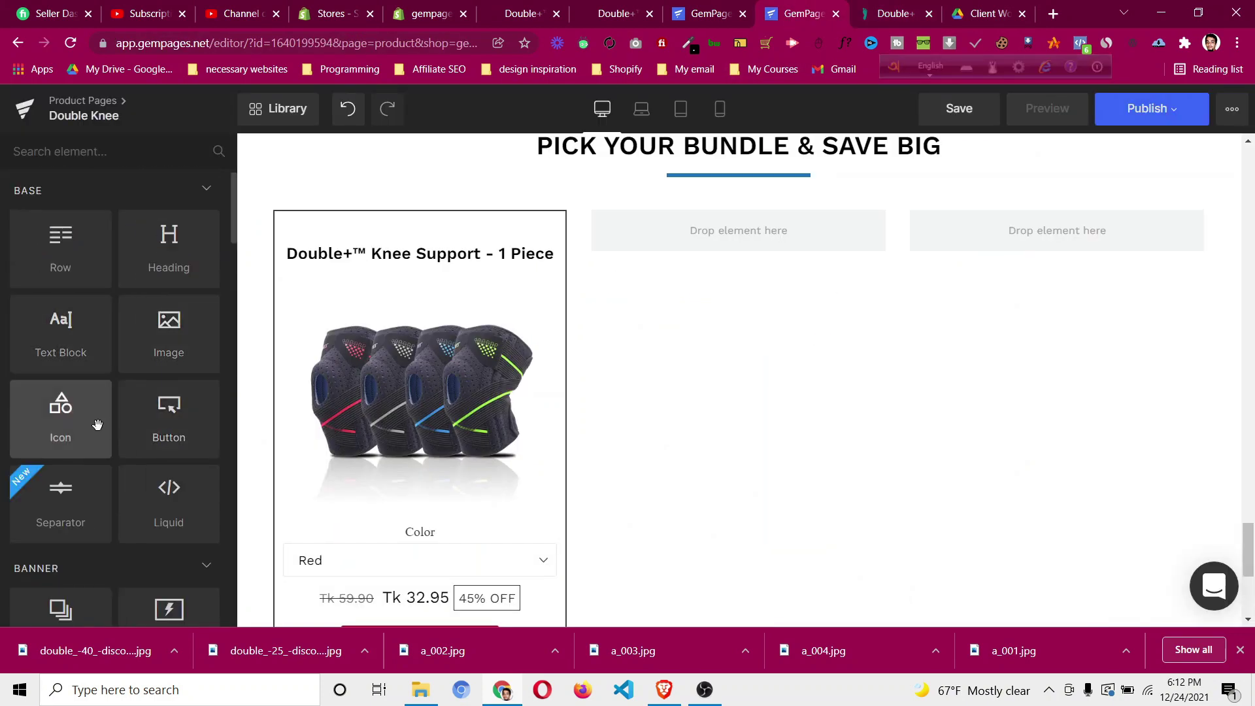
pyautogui.moveTo(120, 371); pyautogui.dragTo(448, 419)
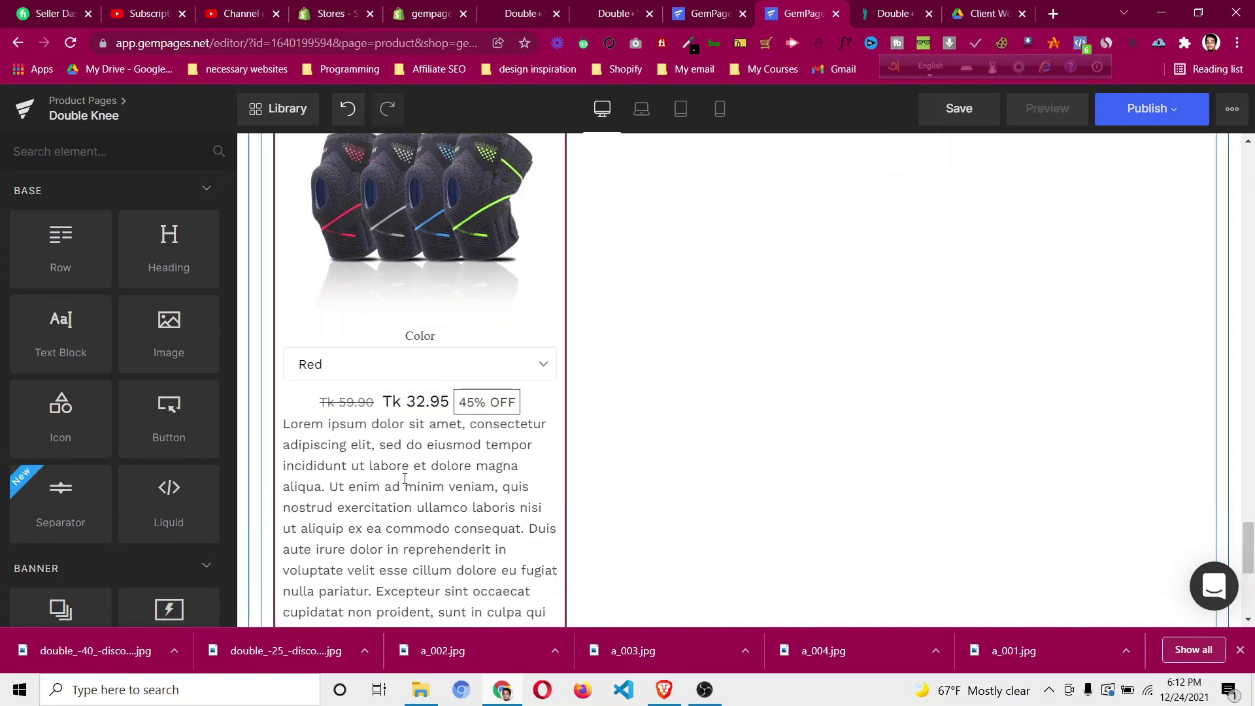
# Replace the new text block's placeholder text with "PLEASE NOTE: Thigh circumference between 35-54cm.".
pyautogui.click(340, 584)
pyautogui.hotkey('ctrl', 'a')
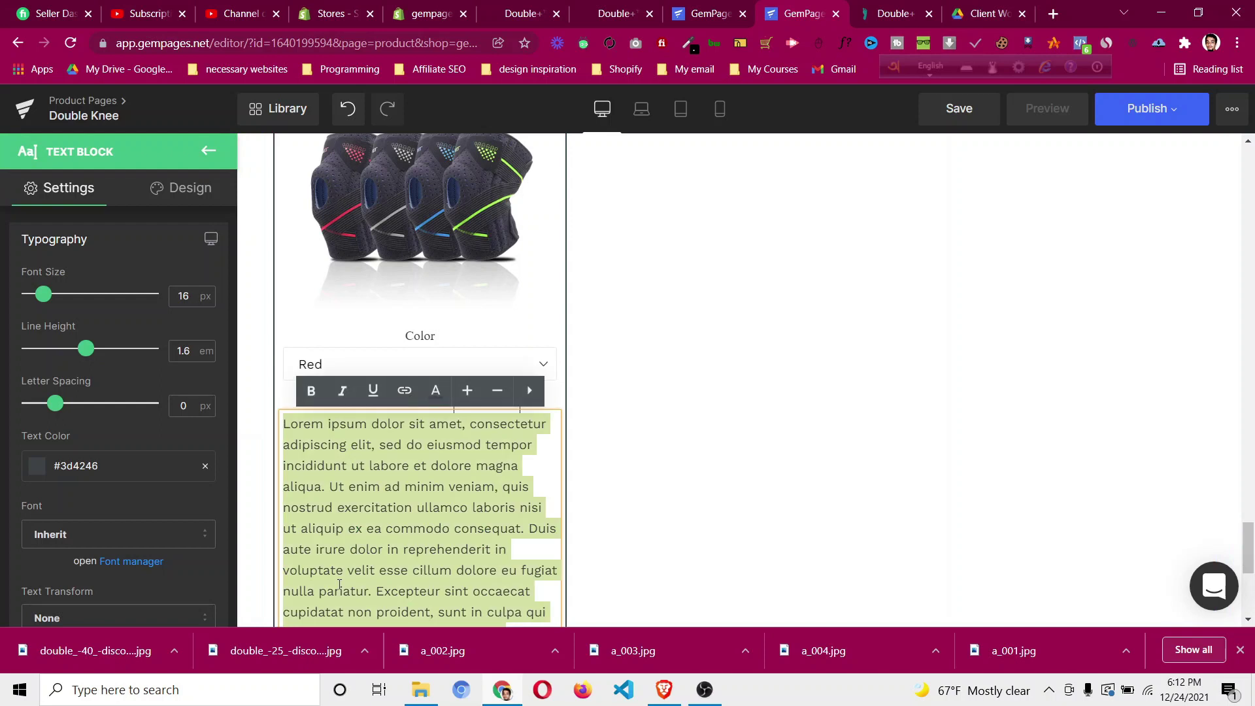
pyautogui.hotkey('ctrl', 'v')
pyautogui.click(602, 393)
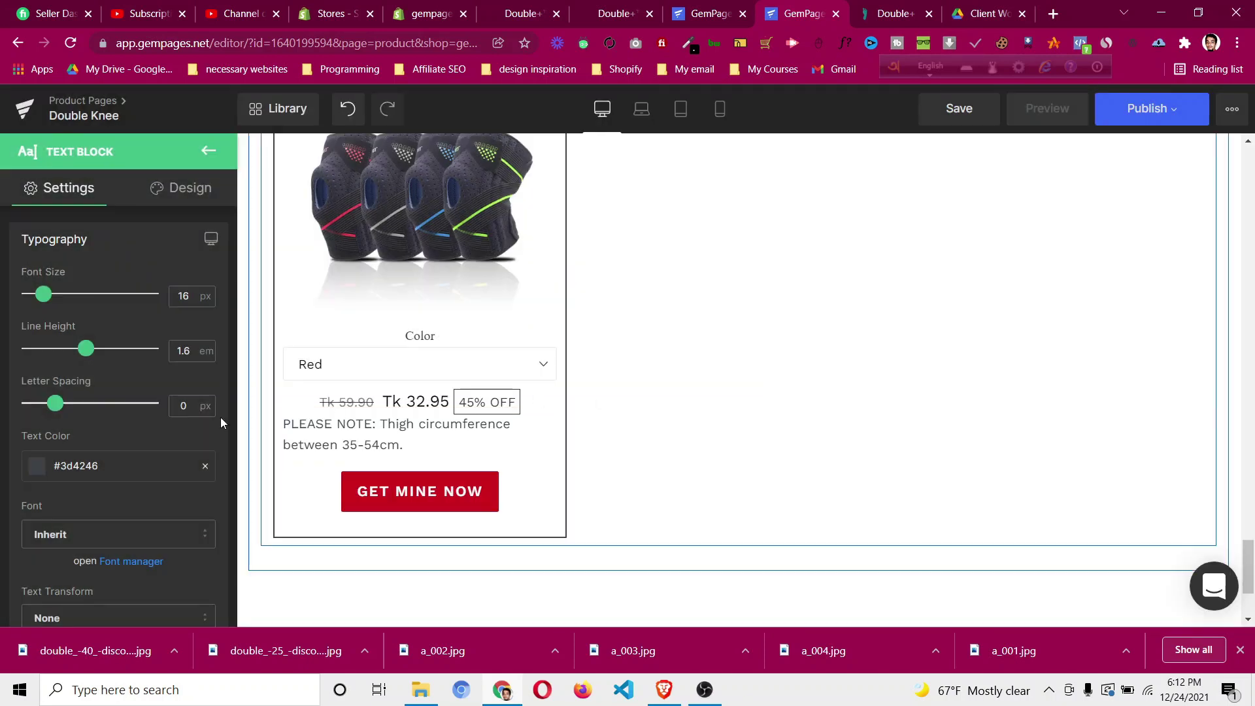
# Center-align the thigh circumference note and set its text color to #000000.
pyautogui.scroll(-1, 109, 434)
pyautogui.scroll(-5, 109, 443)
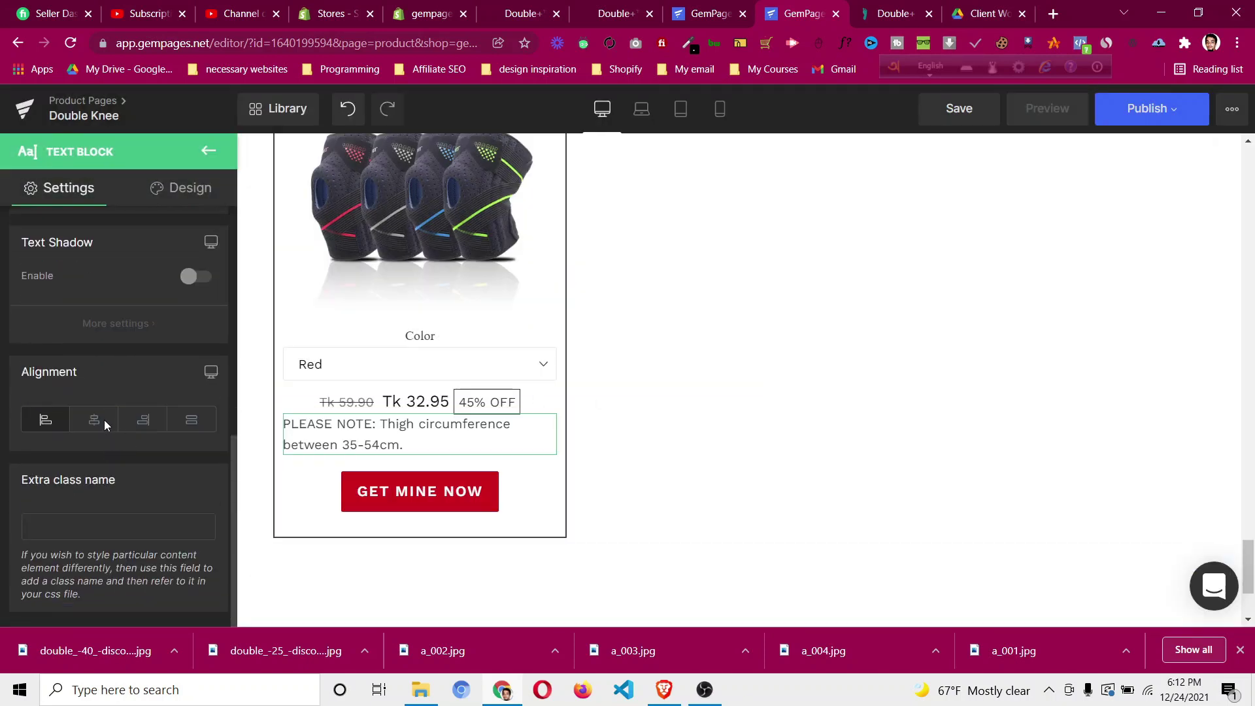
pyautogui.click(103, 423)
pyautogui.scroll(5, 159, 349)
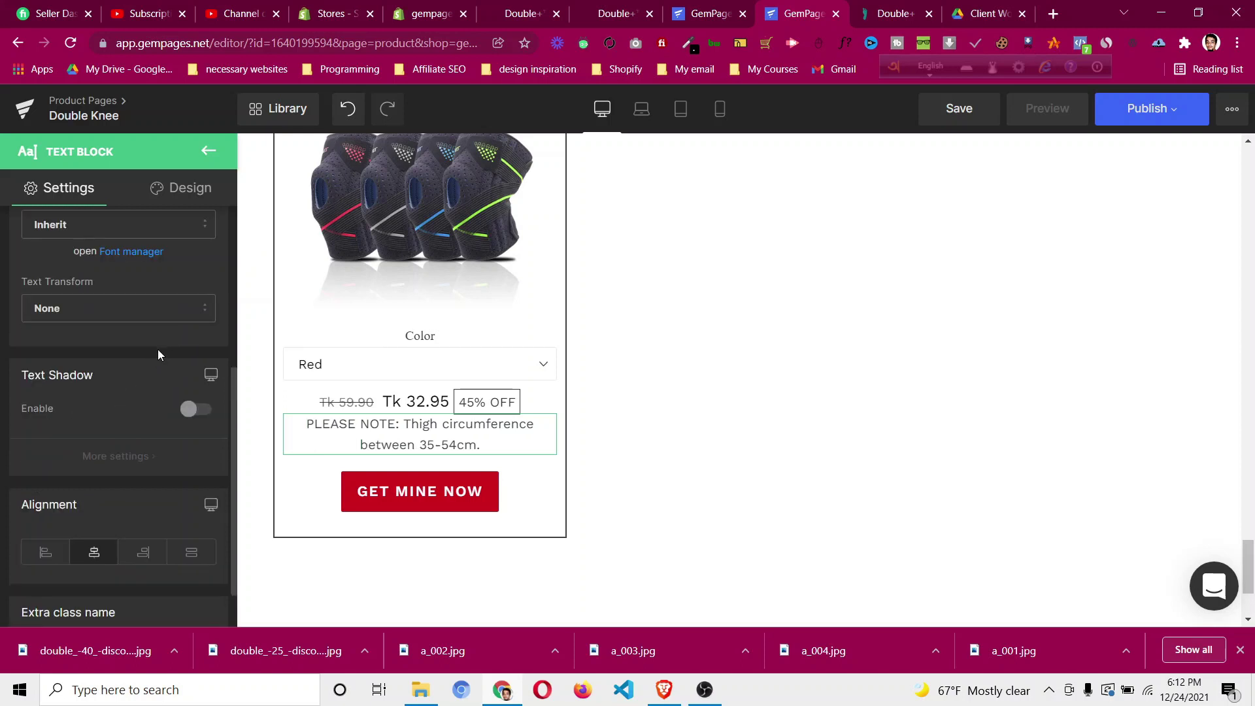
pyautogui.click(36, 466)
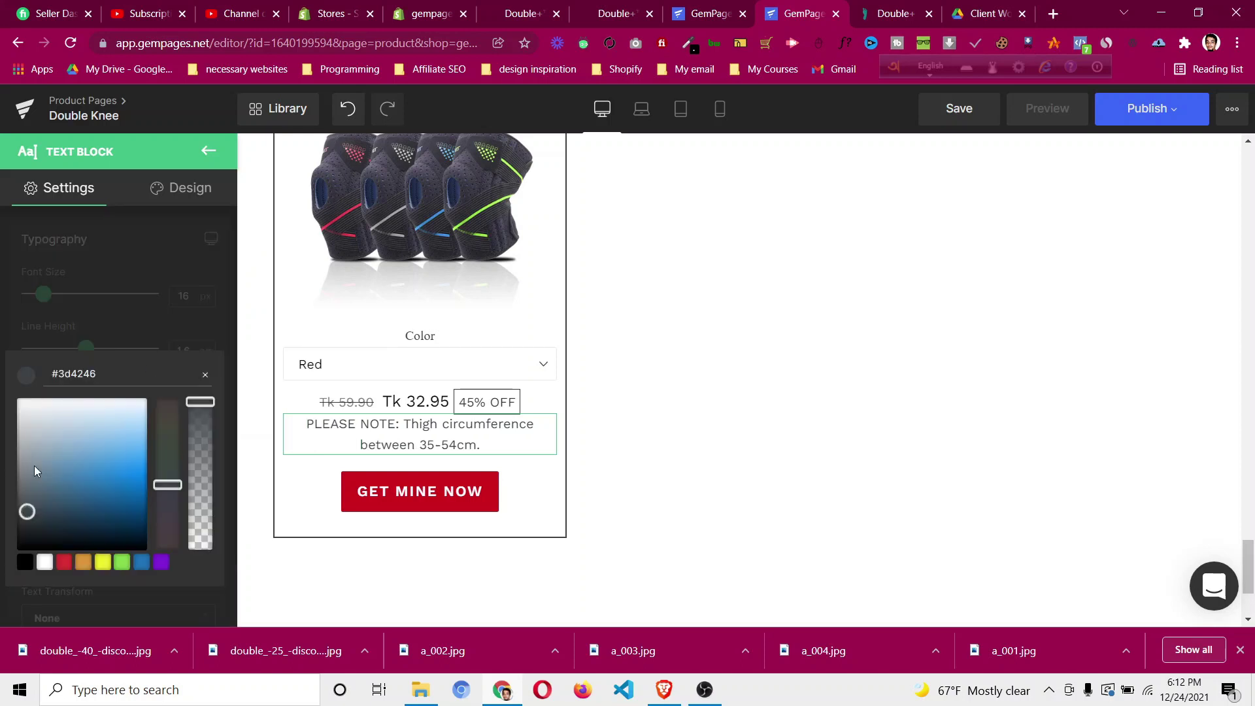
pyautogui.click(24, 563)
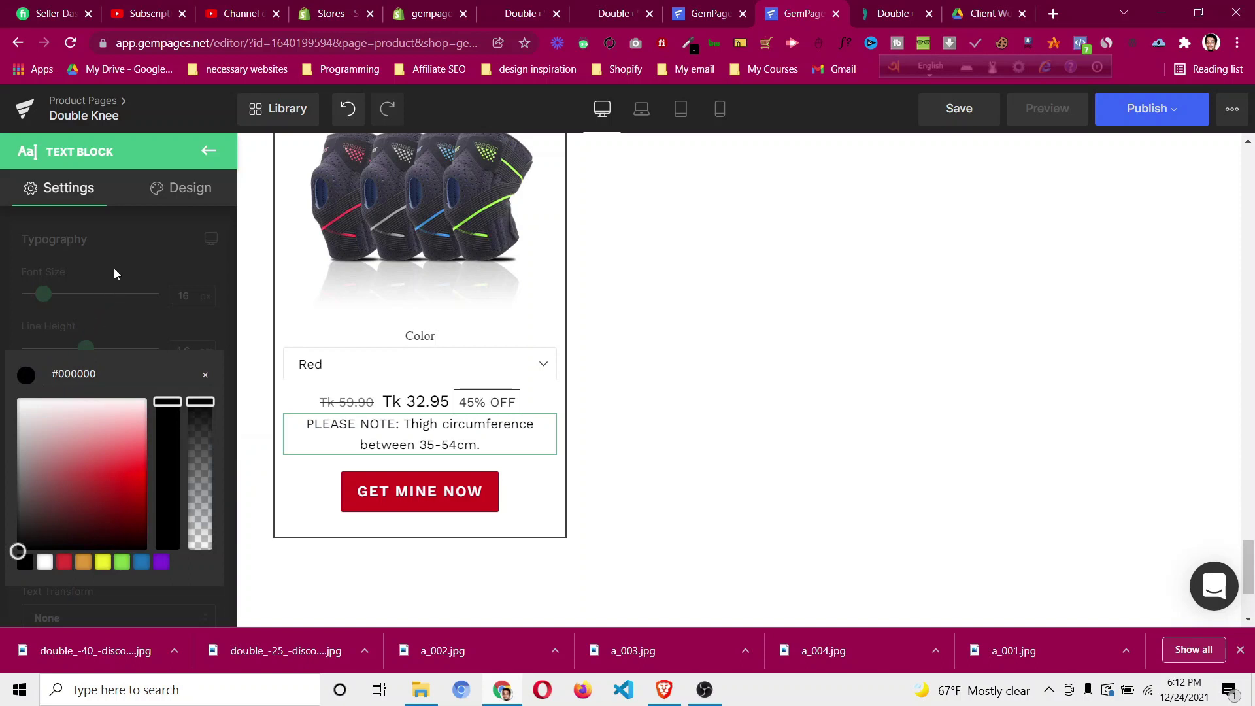
# Set the top margin of the thigh circumference note to 10px.
pyautogui.click(178, 188)
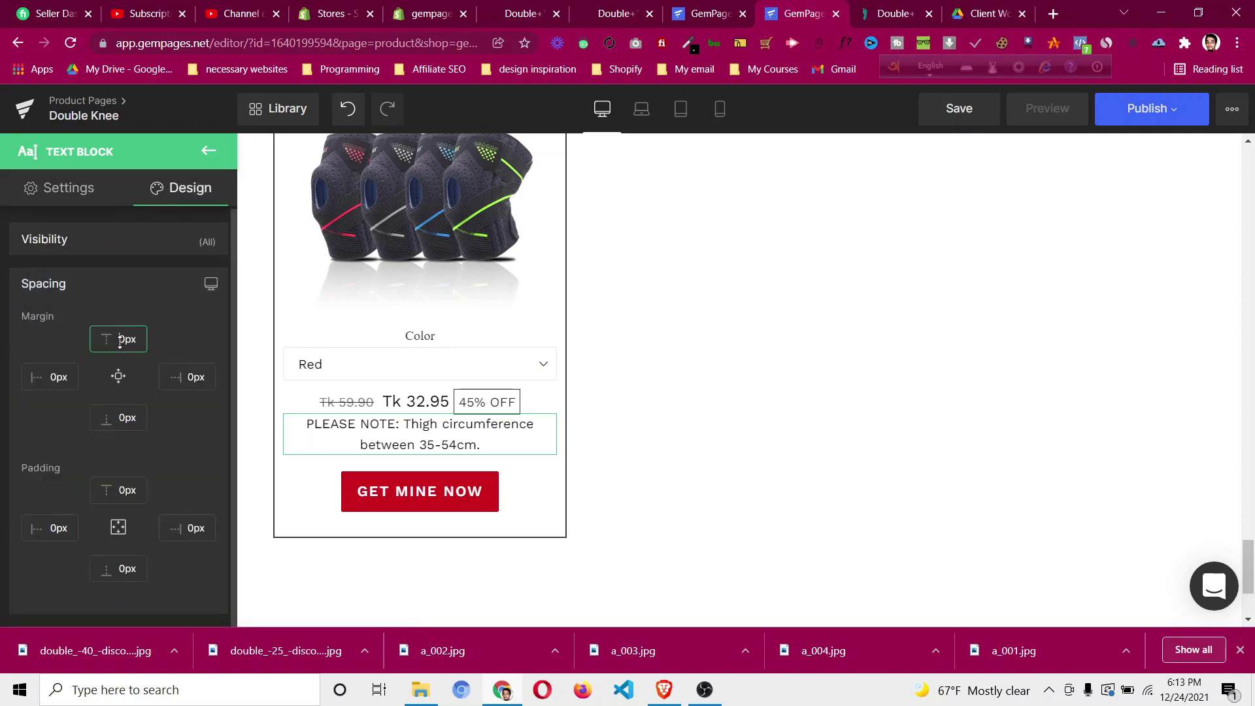
pyautogui.press('Up')
pyautogui.press('Up')
pyautogui.press('Up')
pyautogui.press('Up')
pyautogui.press('Up')
pyautogui.press('Up')
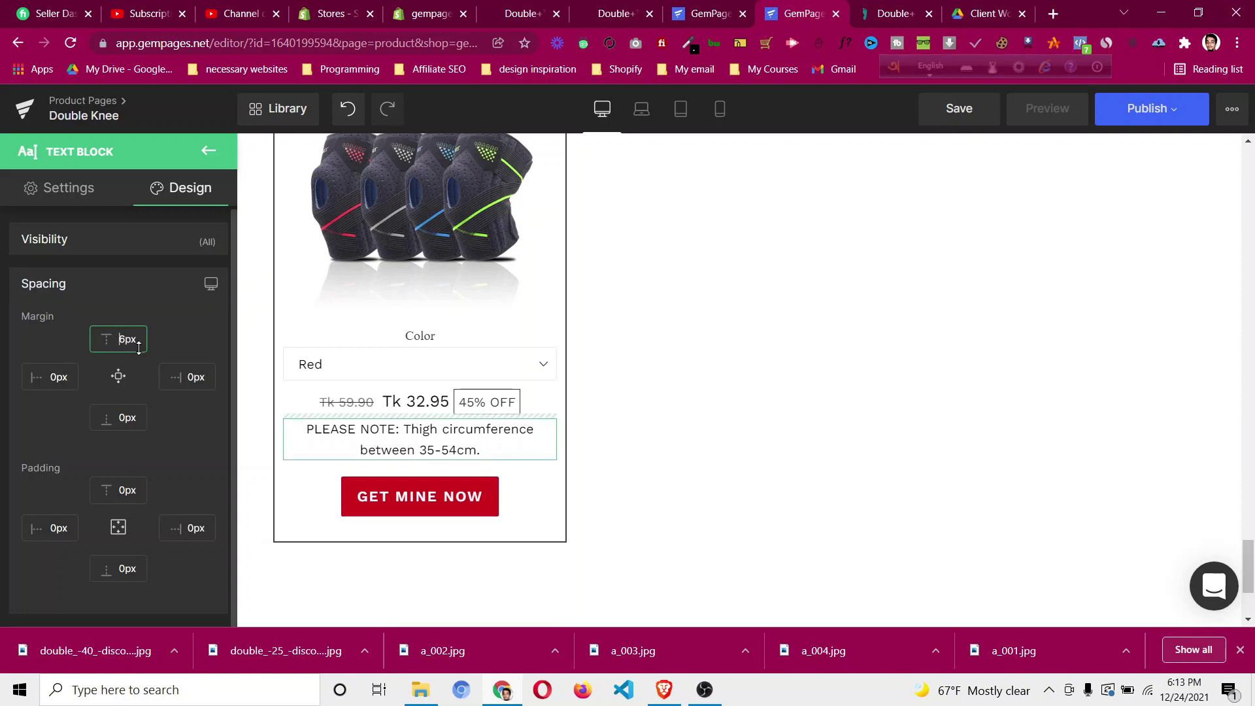
pyautogui.press('Up')
pyautogui.press('Up')
# Compare with the Doctor Steps note styling, and make the whole thigh circumference note bold.
pyautogui.click(896, 13)
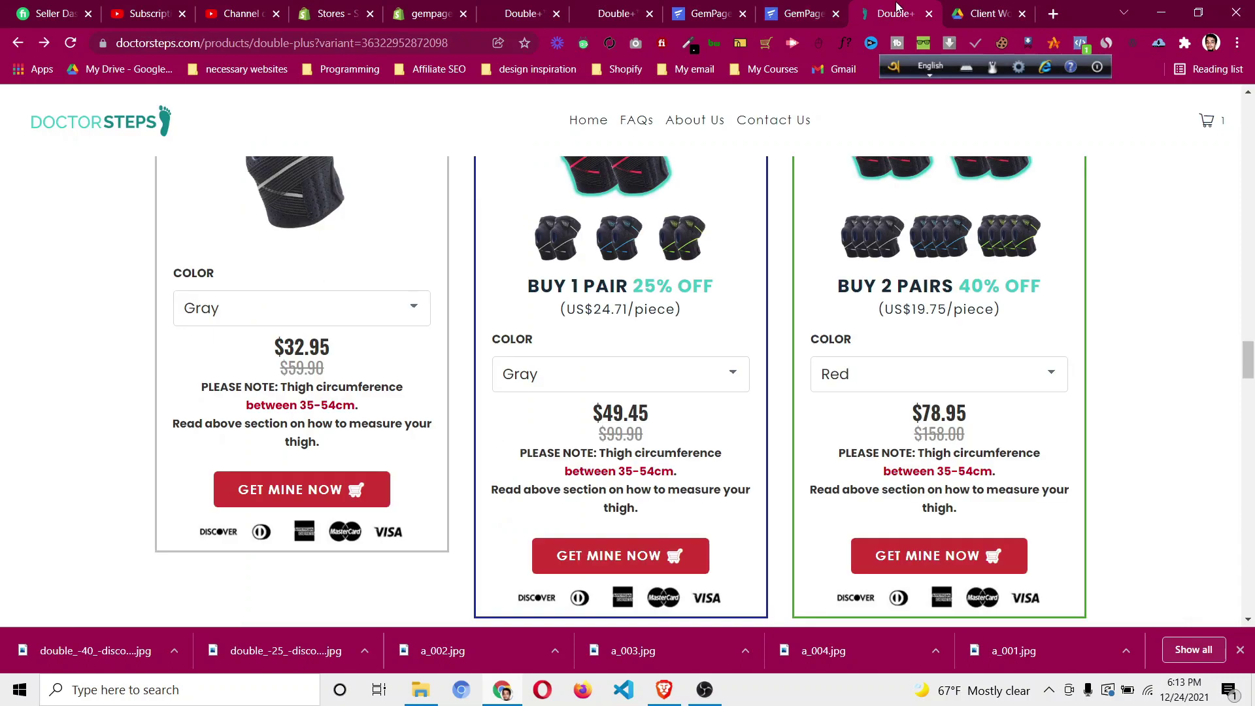
pyautogui.click(793, 12)
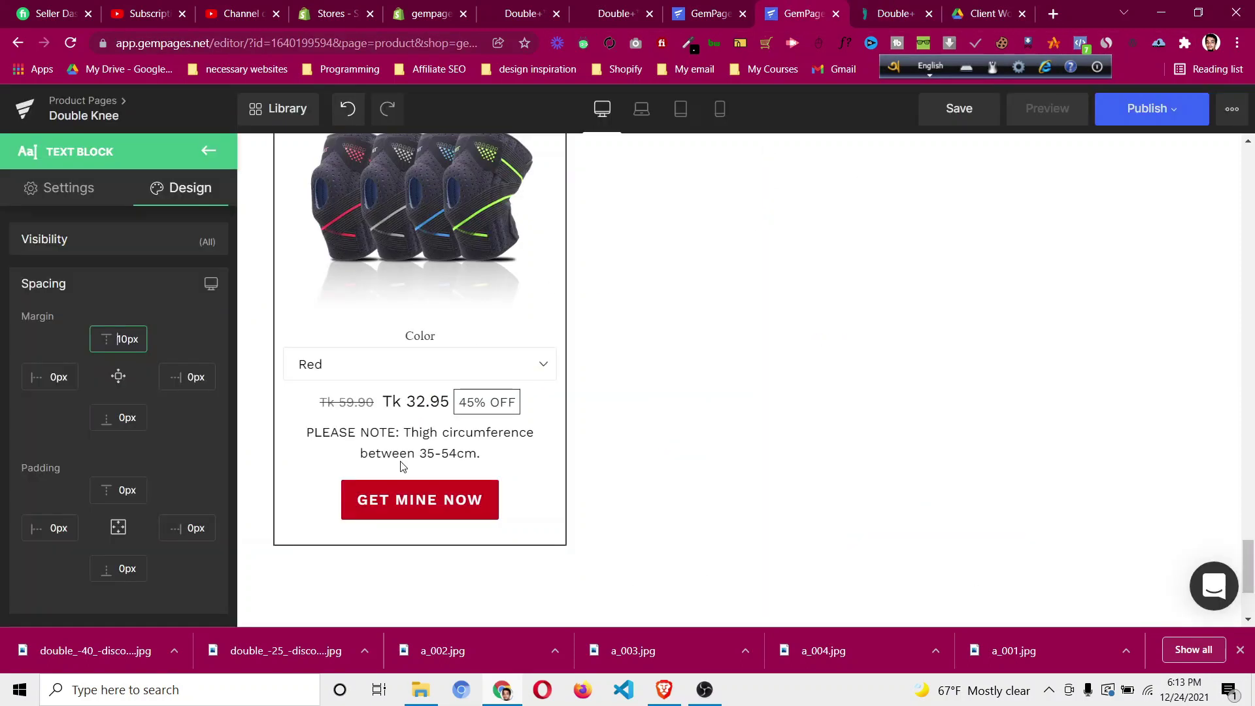
pyautogui.click(449, 438)
pyautogui.click(461, 447)
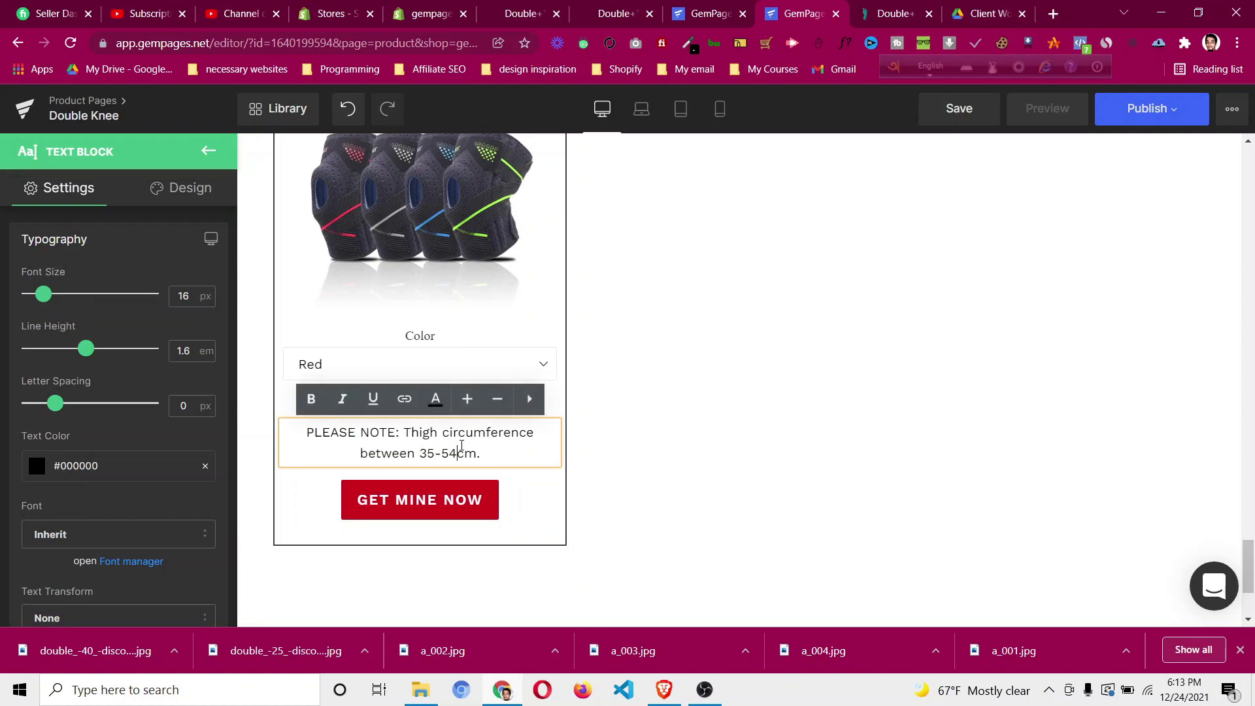
pyautogui.hotkey('ctrl', 'a')
pyautogui.click(311, 400)
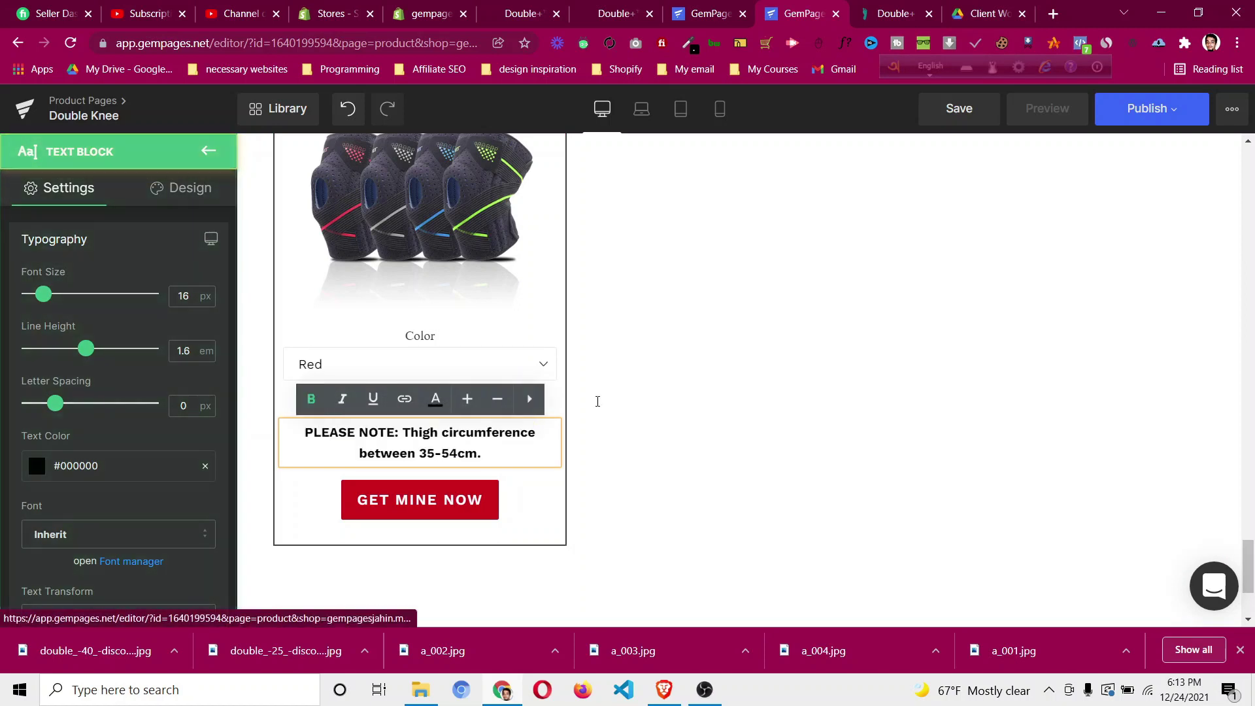
# Check the note's colors on the Doctor Steps page, and color the words "between 35-54cm" red (#f82020) in the first bundle product's note.
pyautogui.click(893, 13)
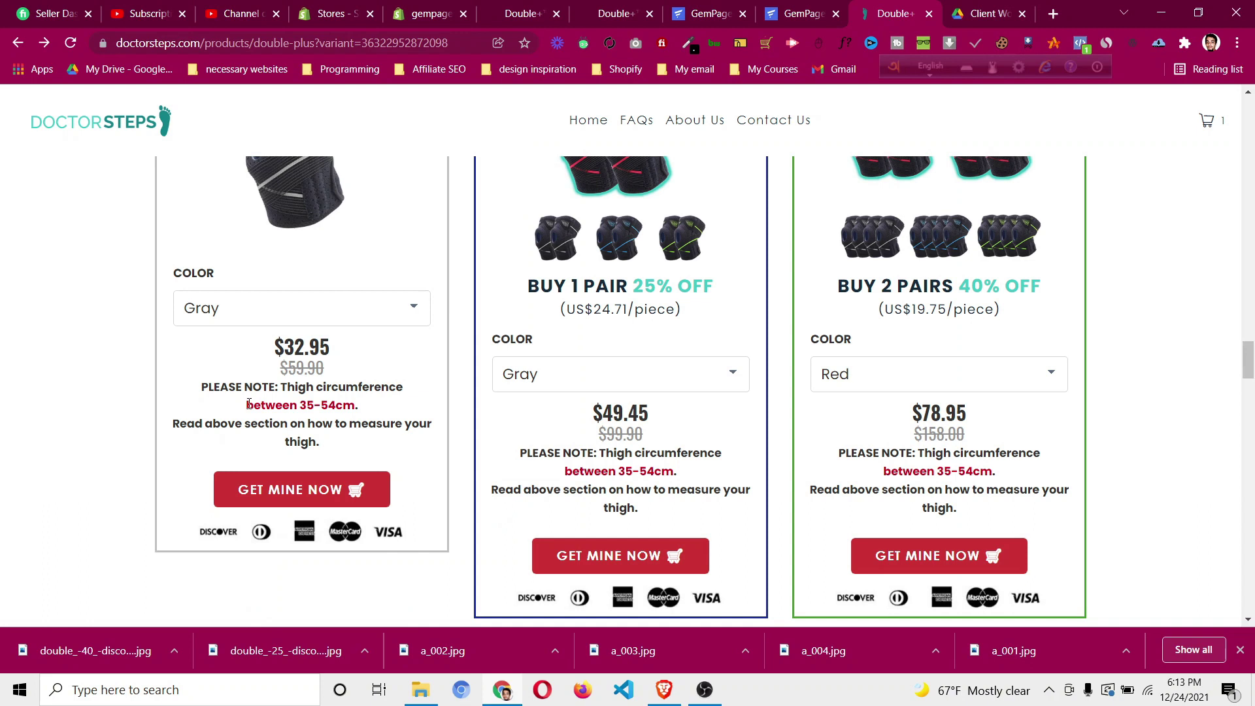
pyautogui.click(800, 18)
pyautogui.click(361, 454)
pyautogui.moveTo(416, 455); pyautogui.dragTo(480, 449)
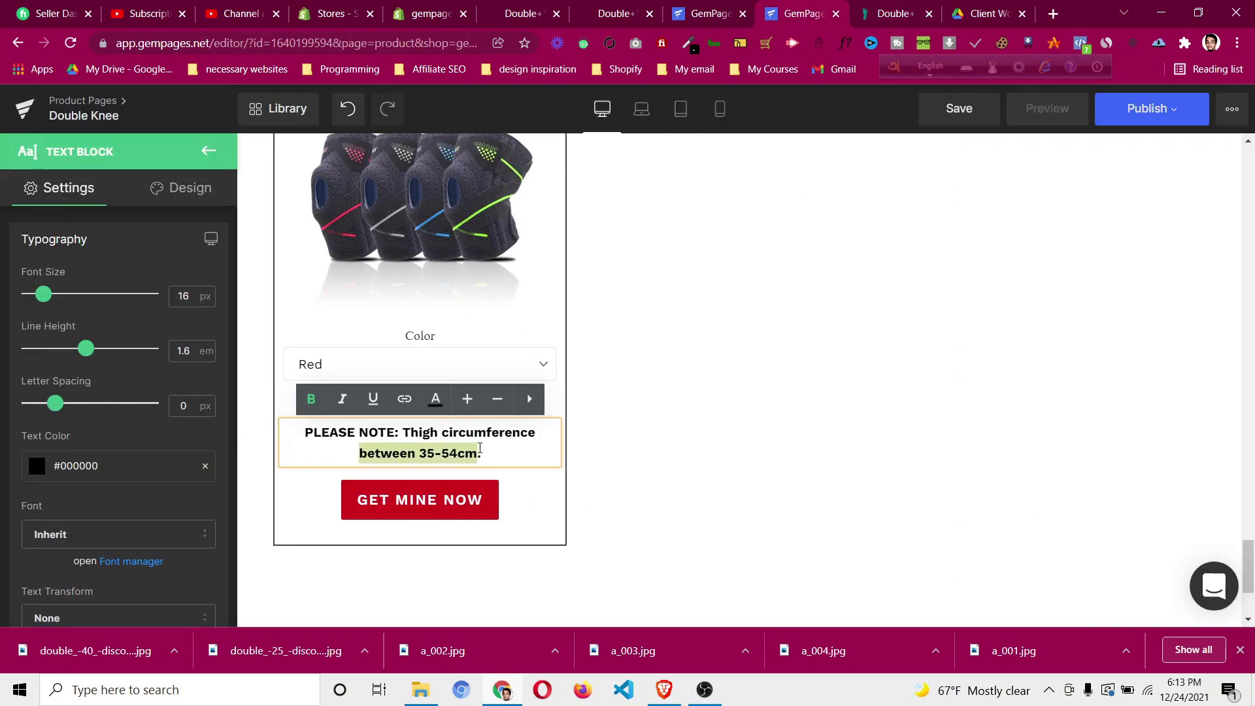
pyautogui.click(436, 399)
pyautogui.click(442, 589)
pyautogui.moveTo(442, 589); pyautogui.dragTo(455, 589)
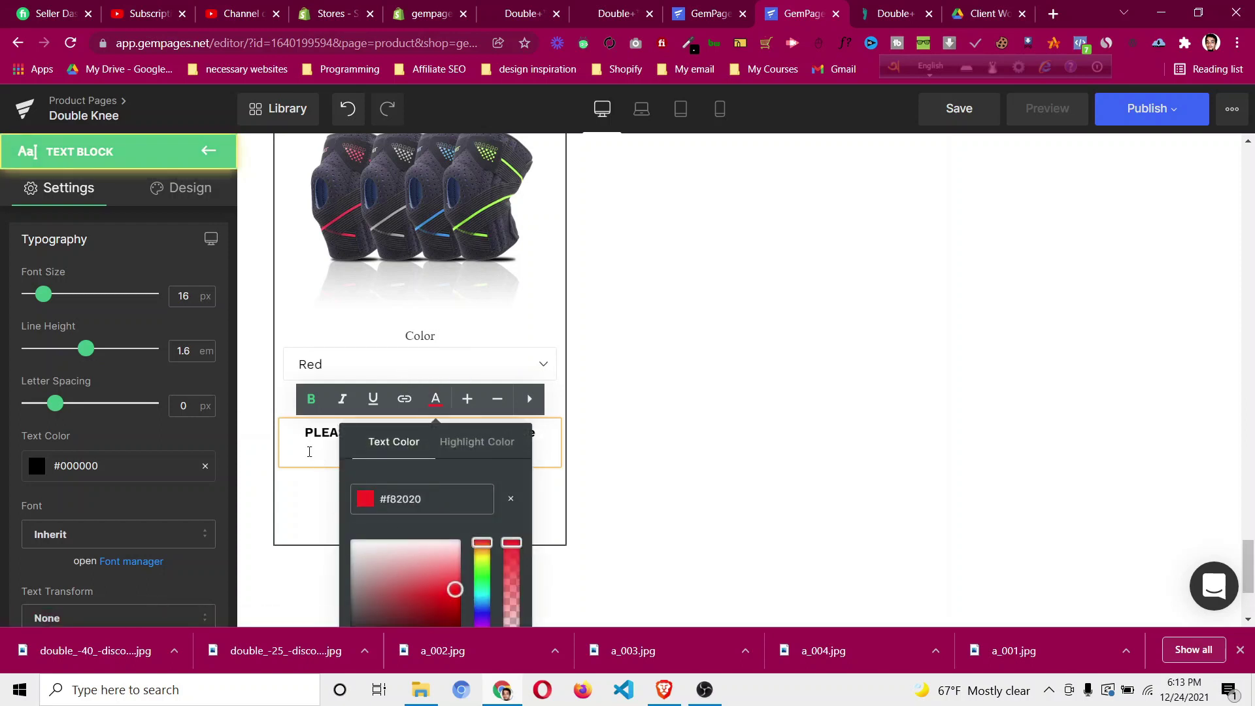
pyautogui.click(336, 448)
pyautogui.click(265, 410)
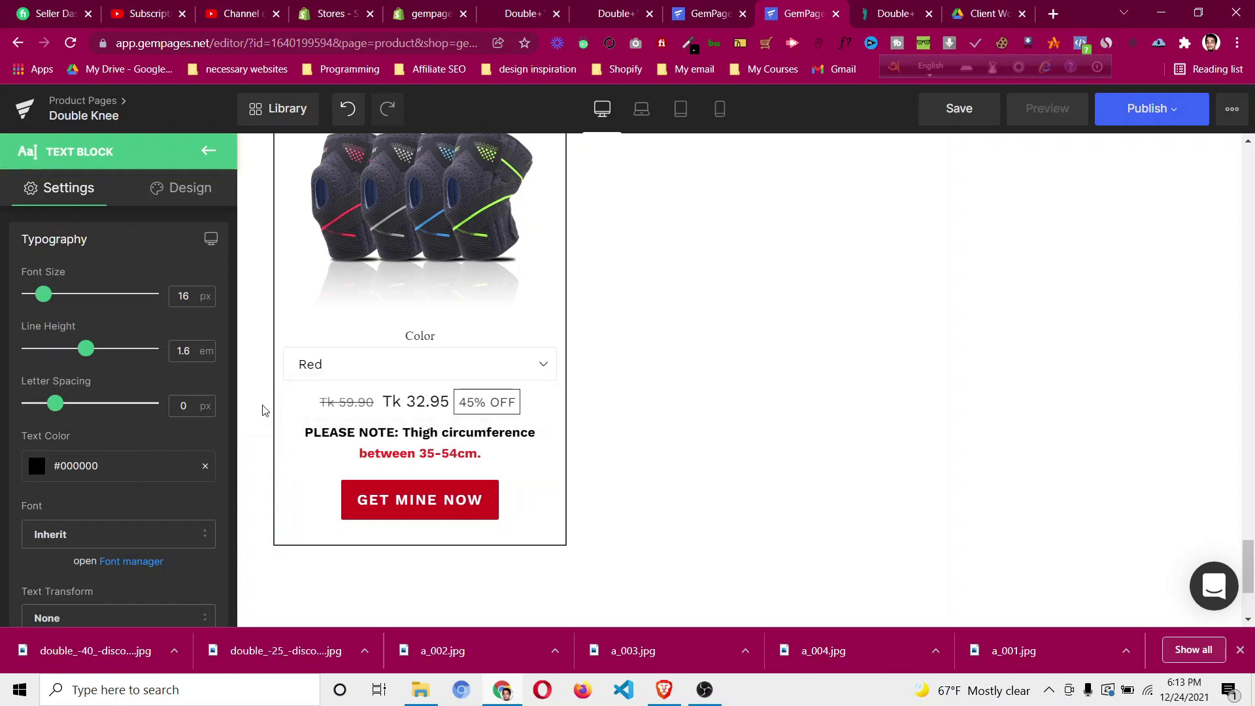
# Set the color variant label in the first bundle card to text color #000000 and font size 18px.
pyautogui.click(850, 22)
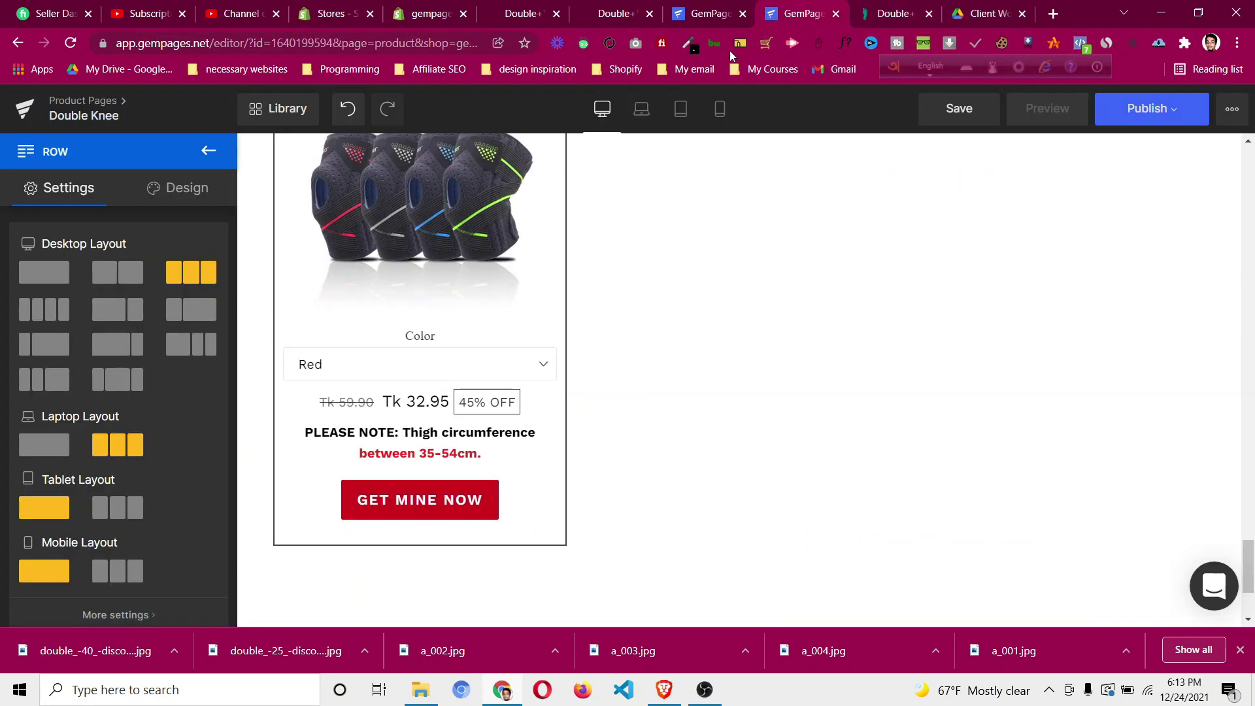
pyautogui.click(801, 13)
pyautogui.click(428, 356)
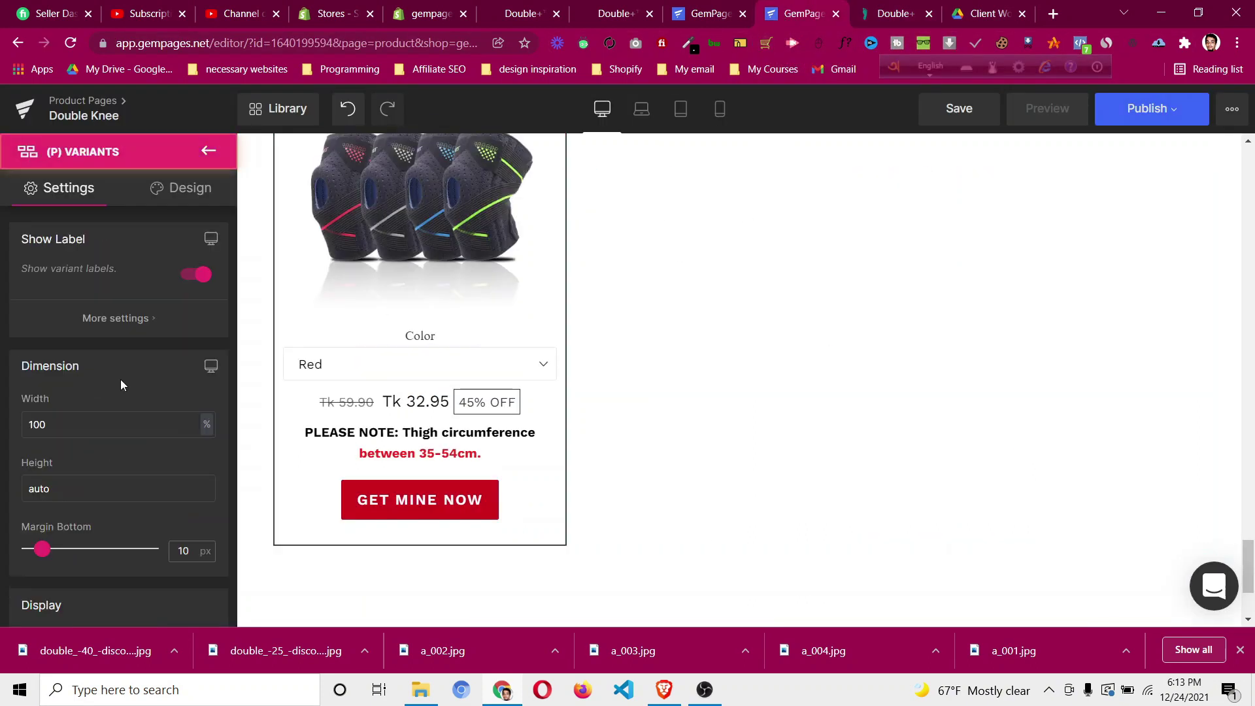
pyautogui.click(108, 324)
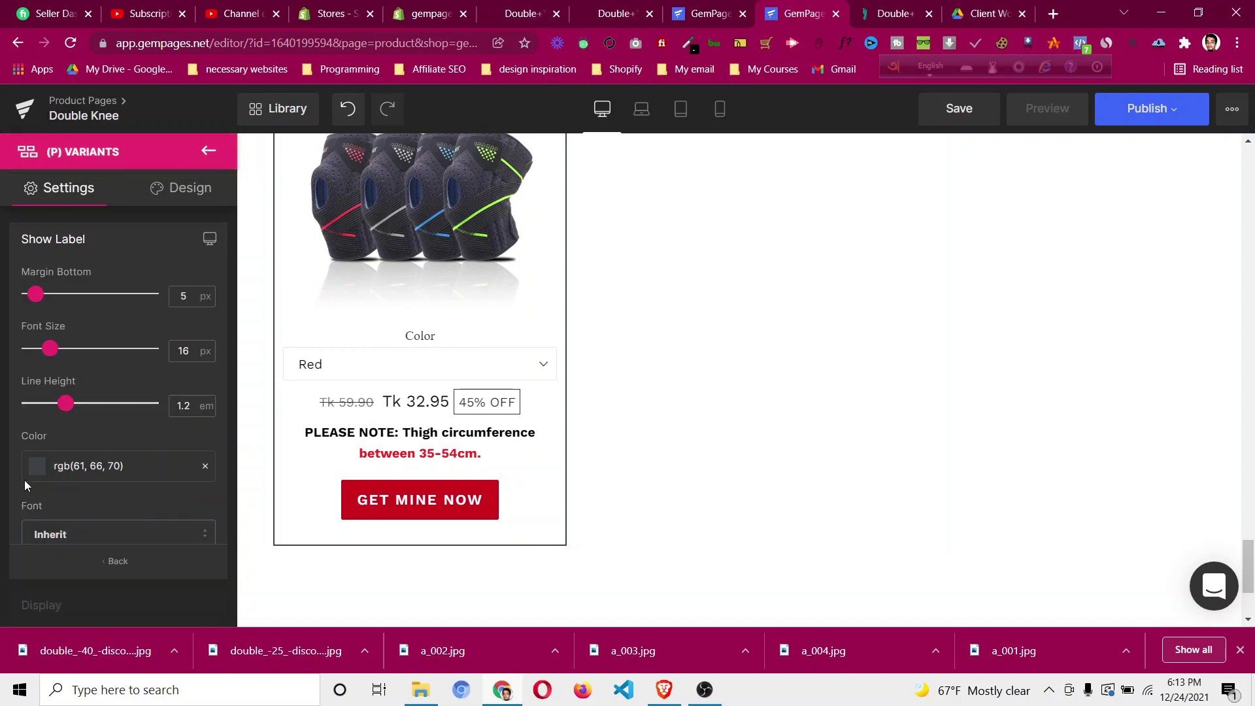
pyautogui.click(37, 467)
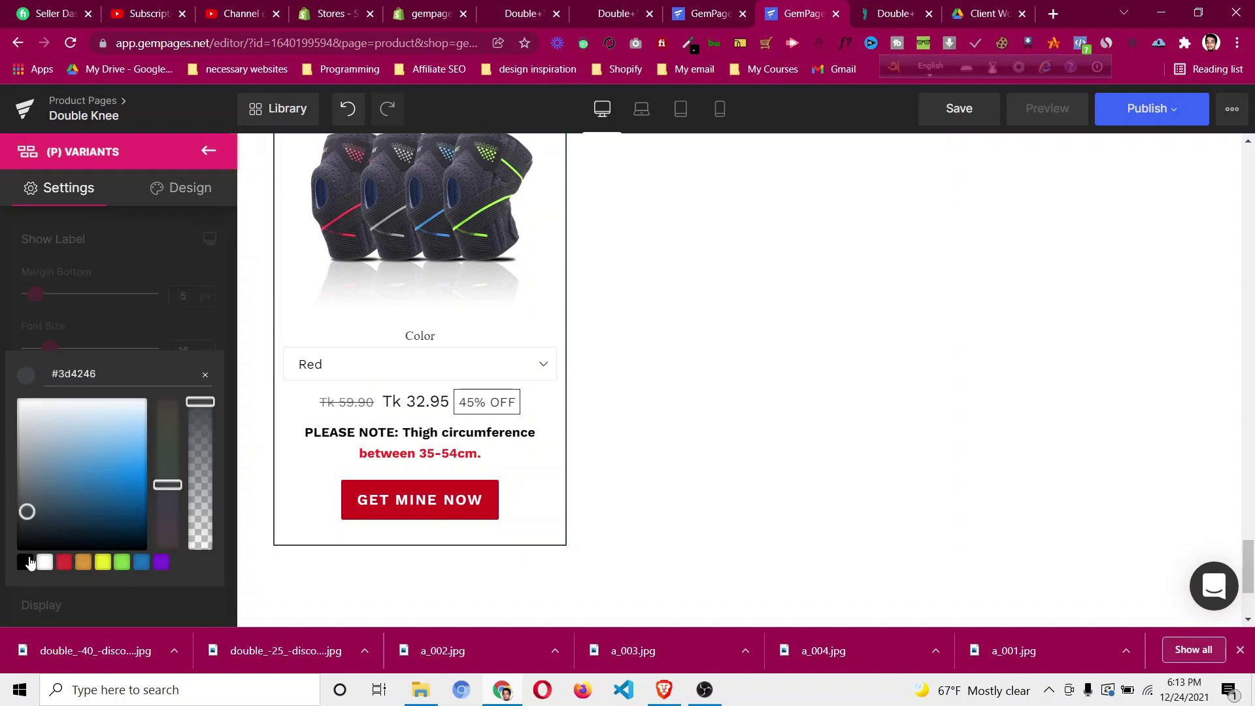
pyautogui.click(116, 324)
pyautogui.click(190, 343)
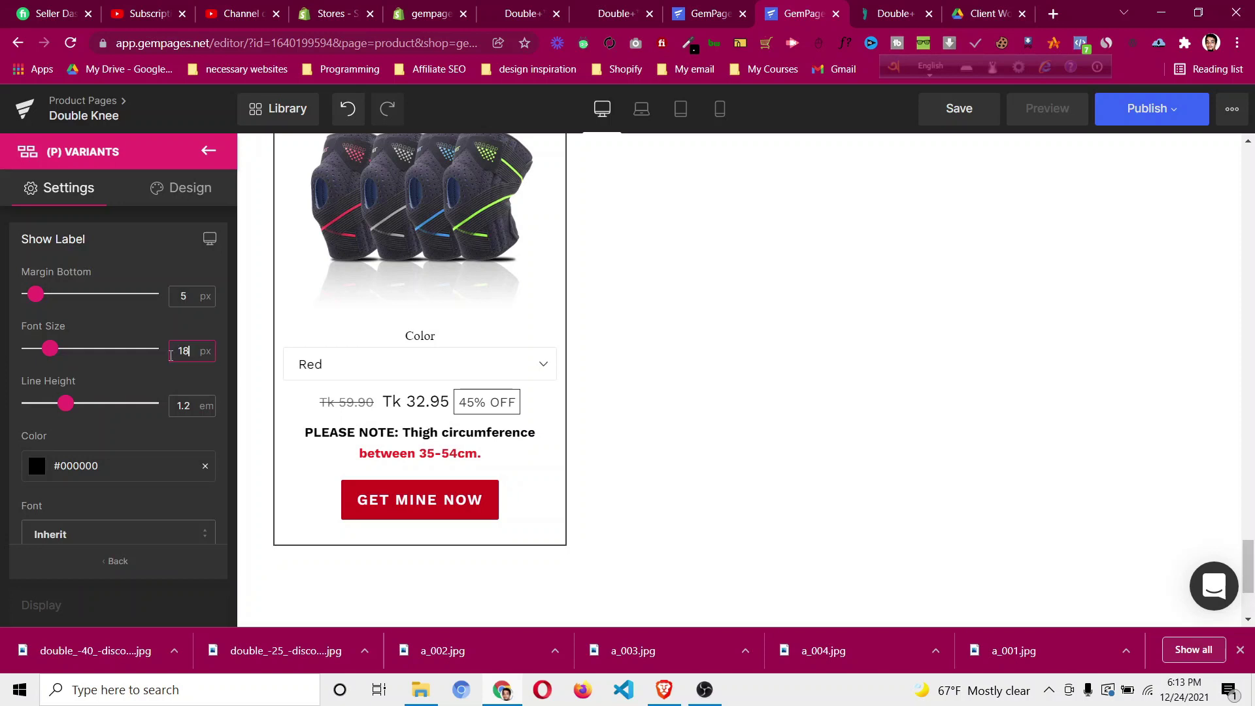
pyautogui.scroll(-1, 103, 471)
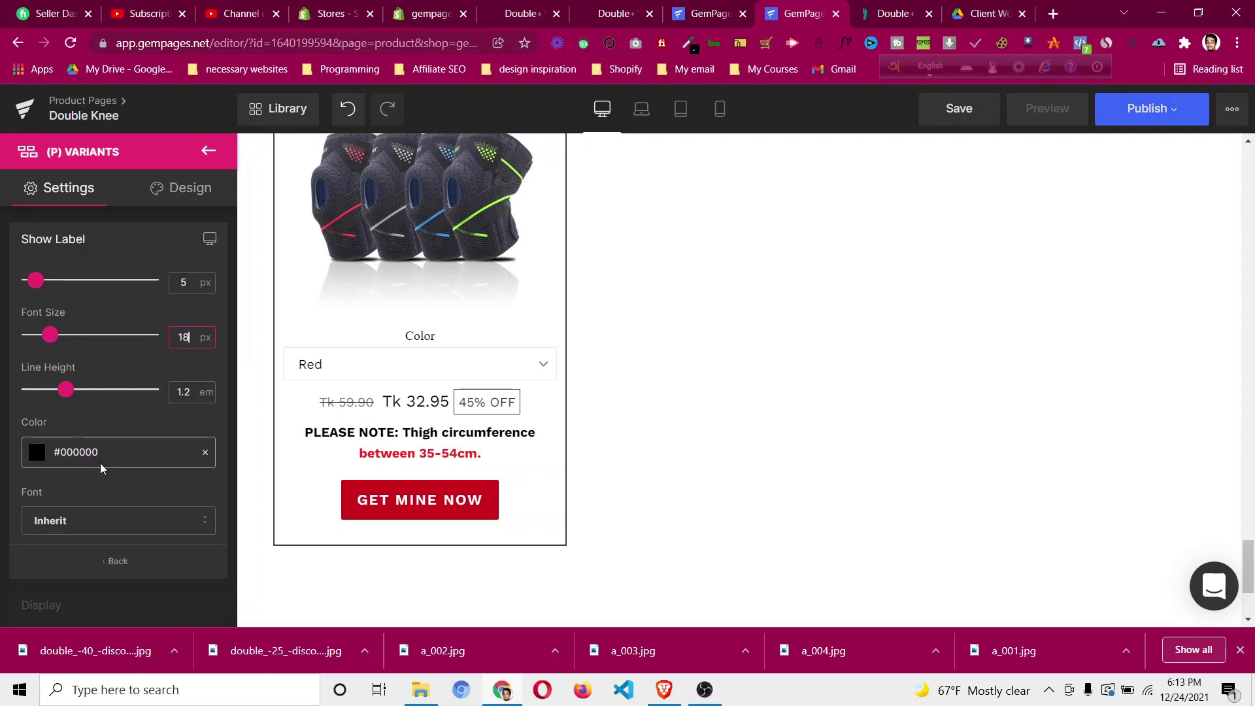
pyautogui.click(126, 565)
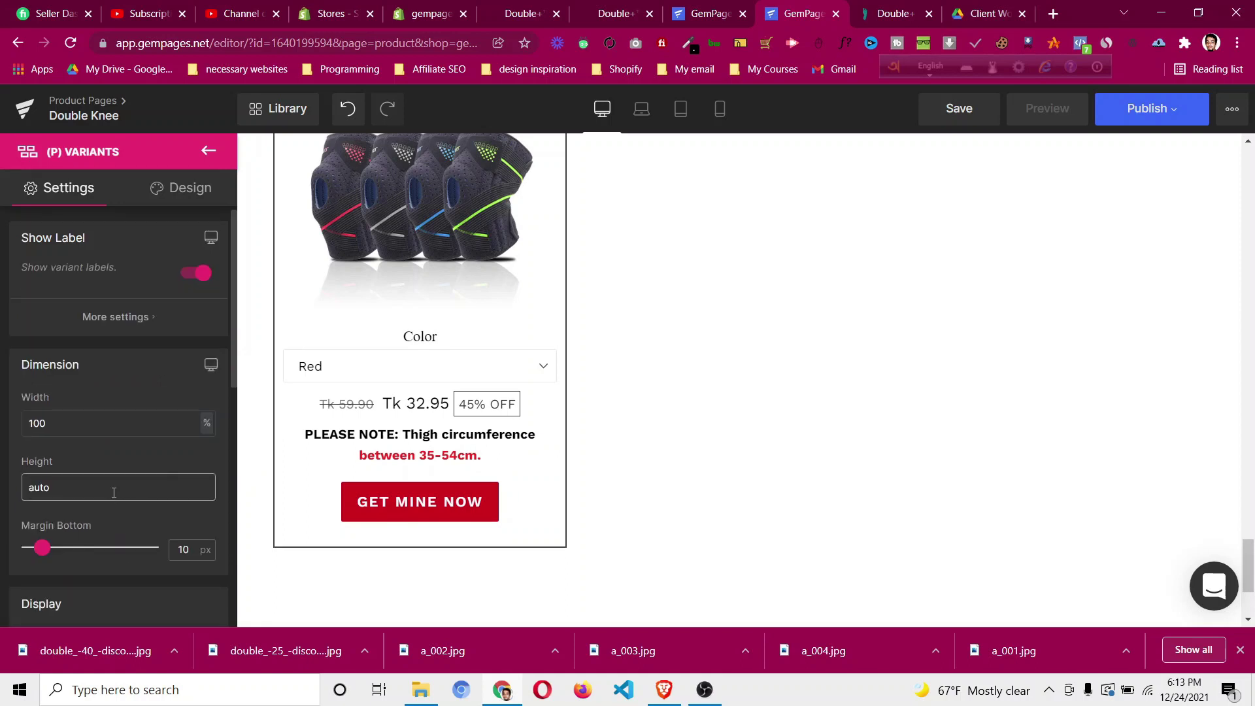
# Try the blank option on the first card's color variant selector, and look through its display style settings.
pyautogui.scroll(-6, 112, 493)
pyautogui.scroll(-4, 113, 499)
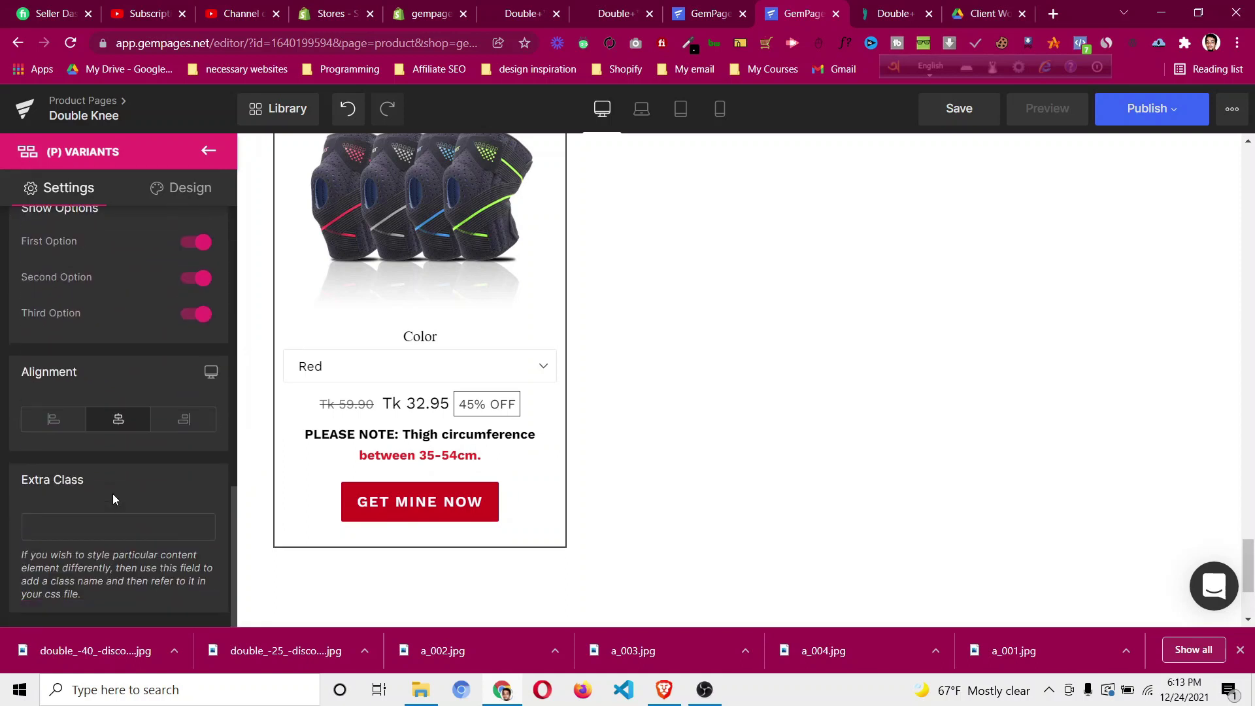
pyautogui.scroll(6, 112, 499)
pyautogui.scroll(-3, 112, 499)
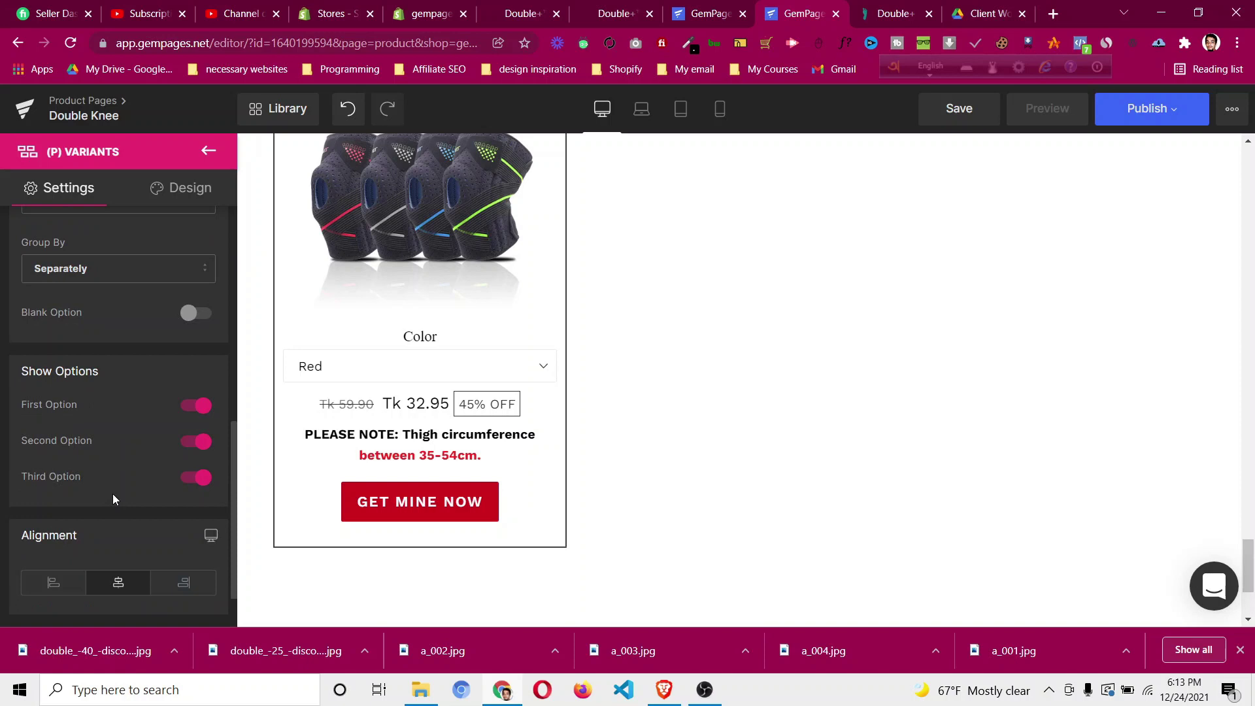
pyautogui.scroll(2, 163, 401)
pyautogui.click(195, 395)
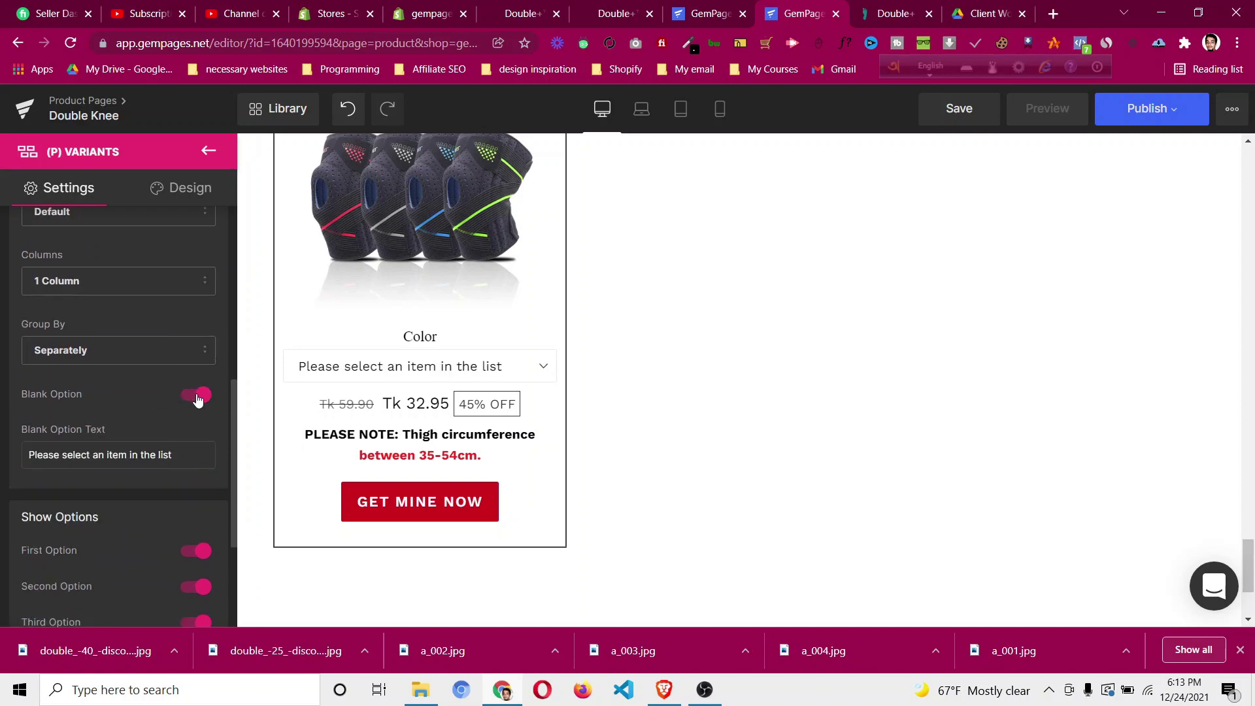
pyautogui.click(198, 398)
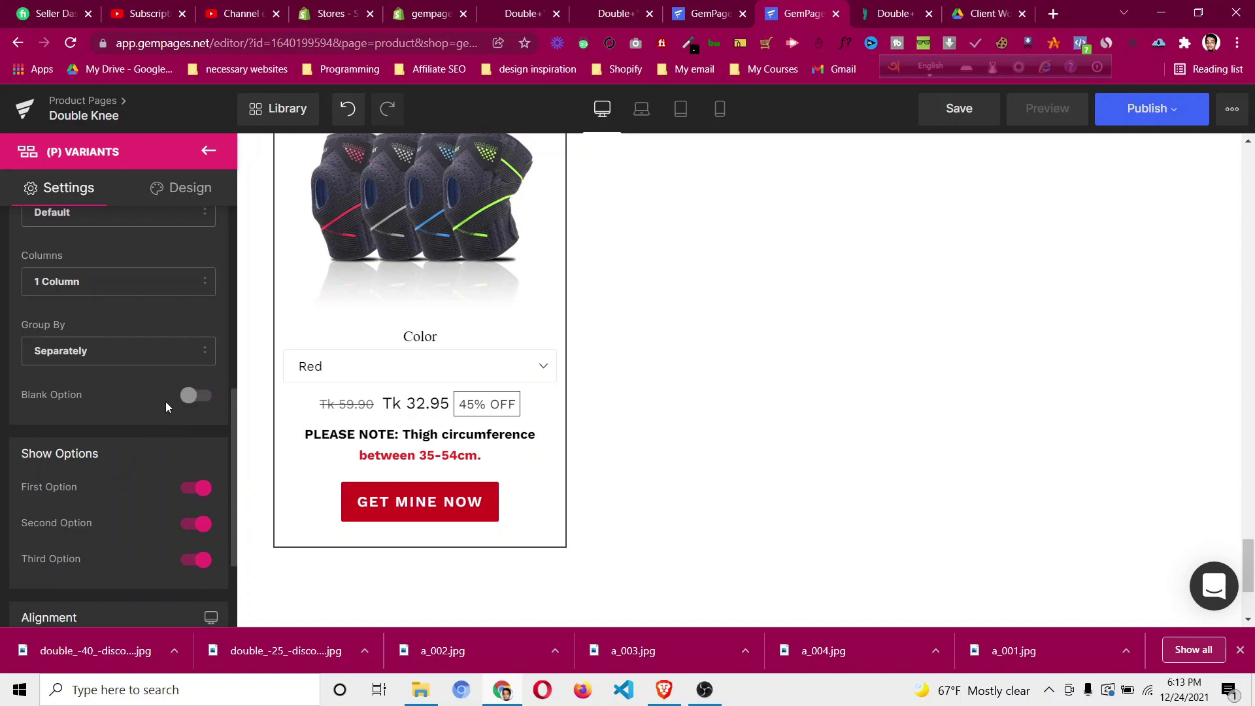
pyautogui.scroll(1, 177, 392)
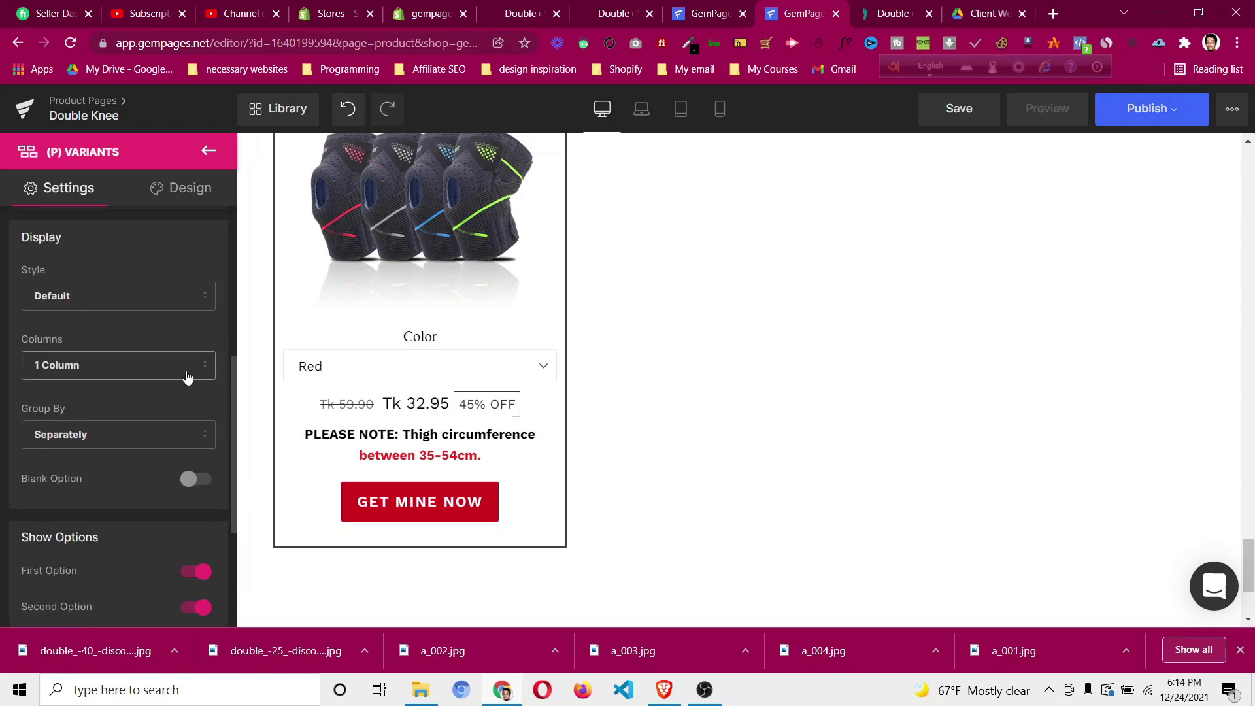
pyautogui.scroll(2, 160, 443)
pyautogui.click(161, 463)
pyautogui.click(162, 461)
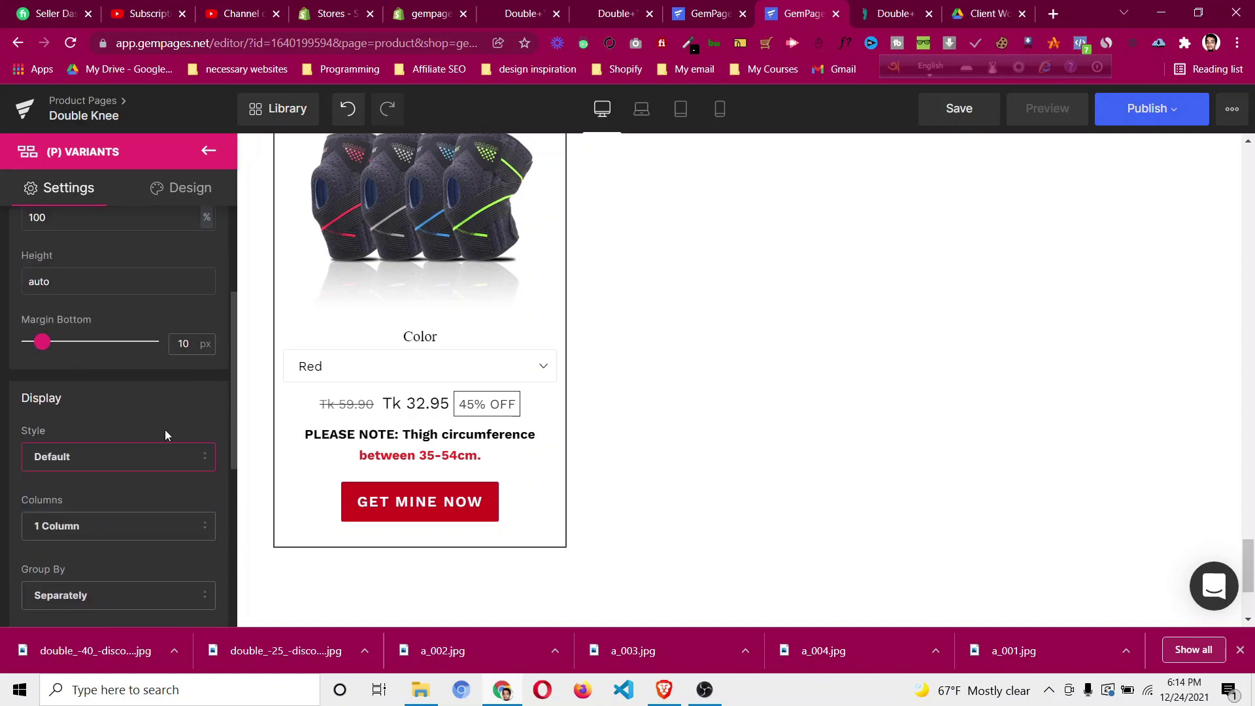
pyautogui.scroll(3, 166, 422)
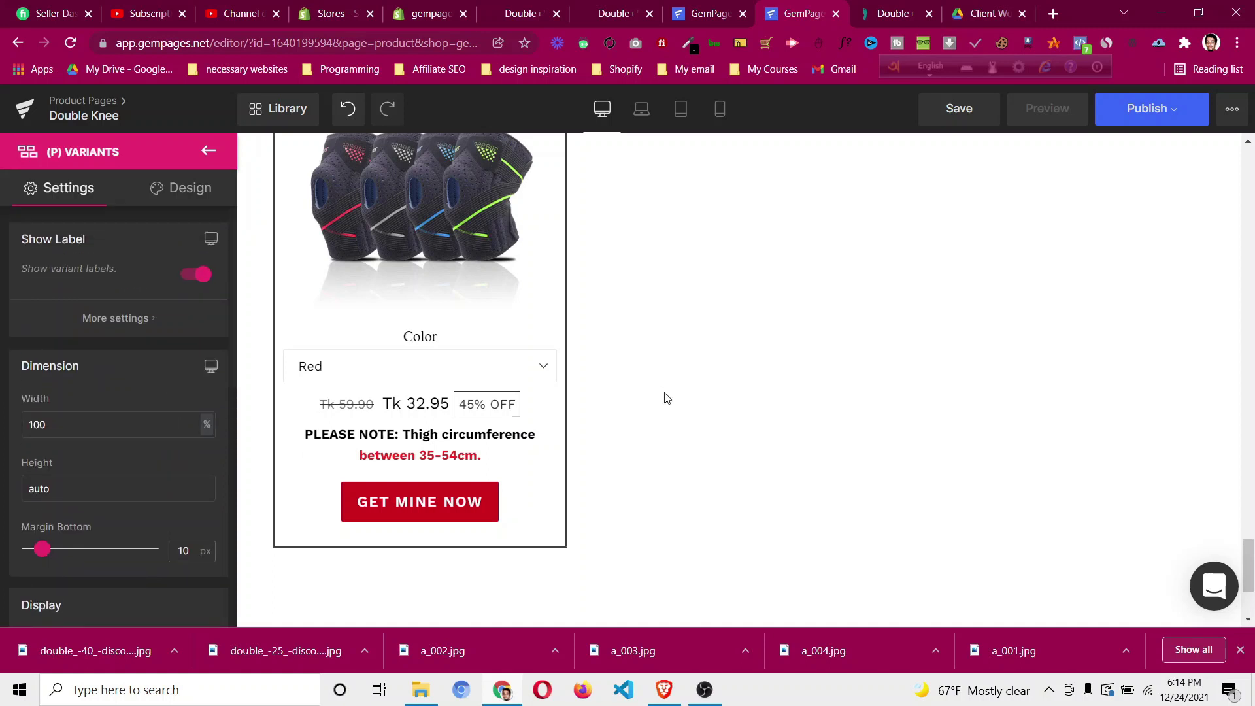
# Save the payment cards image from the first bundle on the Doctor Steps page as pf-b90af6de--card.jpg.
pyautogui.click(889, 18)
pyautogui.scroll(-2, 608, 372)
pyautogui.rightClick(296, 368)
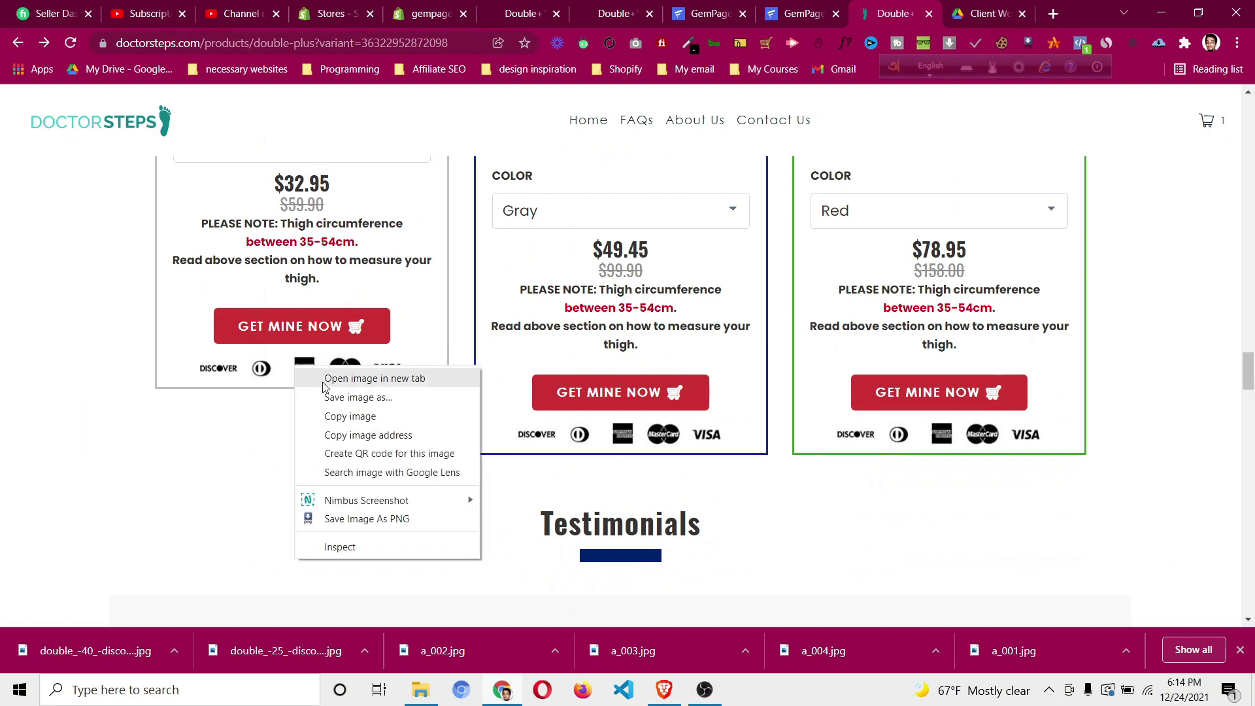
pyautogui.click(333, 398)
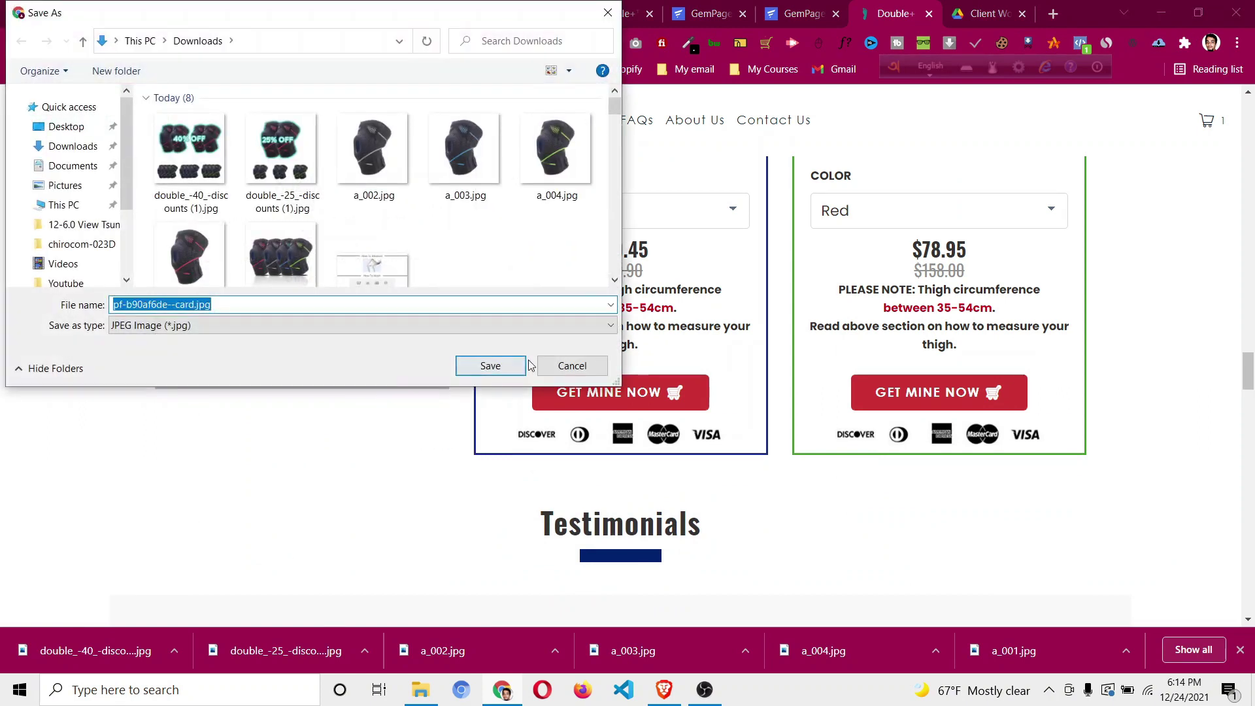
pyautogui.click(519, 366)
pyautogui.scroll(2, 407, 512)
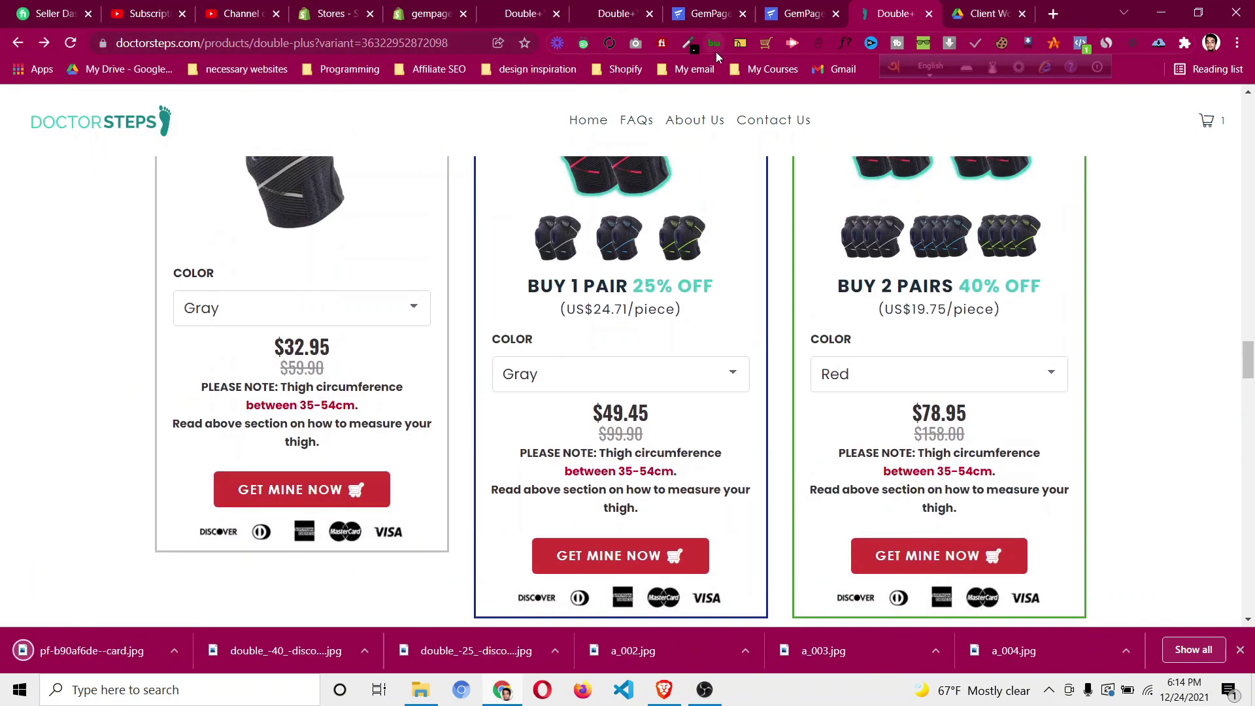
# Add an image element below the GET MINE NOW button in the GemPages card and upload pf-b90af6de--card.jpg to it.
pyautogui.click(778, 11)
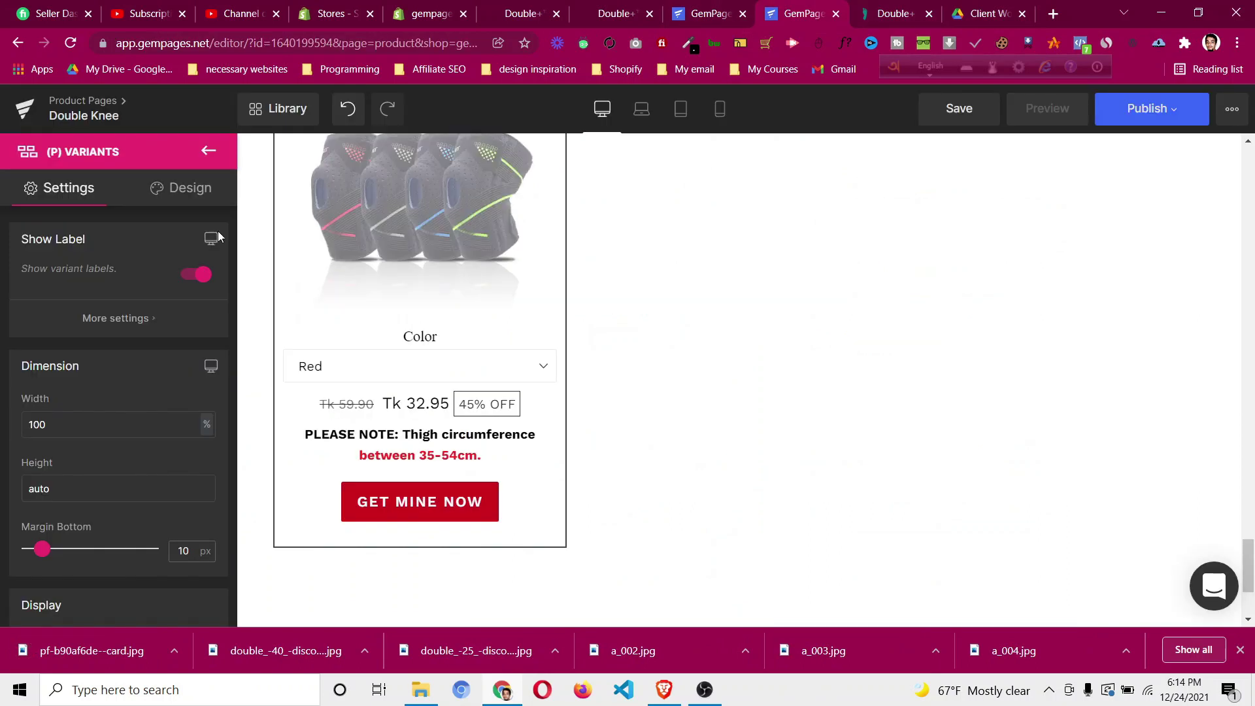
pyautogui.click(219, 151)
pyautogui.moveTo(169, 333); pyautogui.dragTo(443, 523)
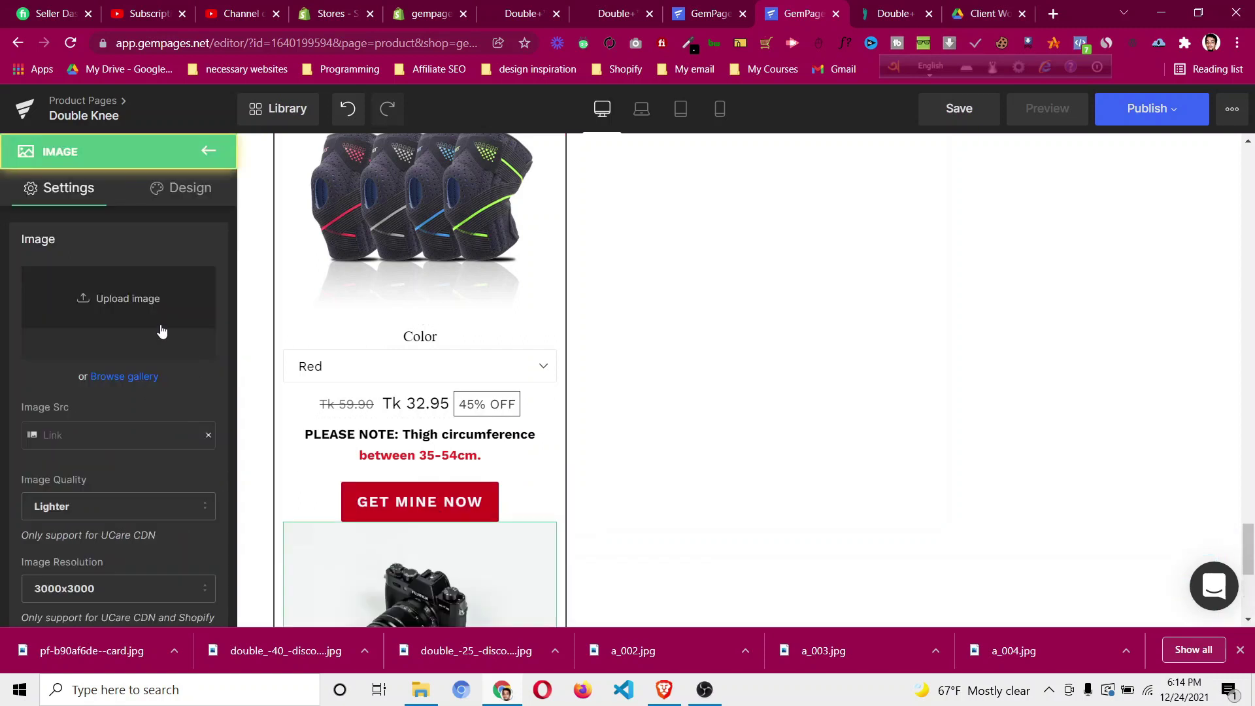
pyautogui.click(134, 313)
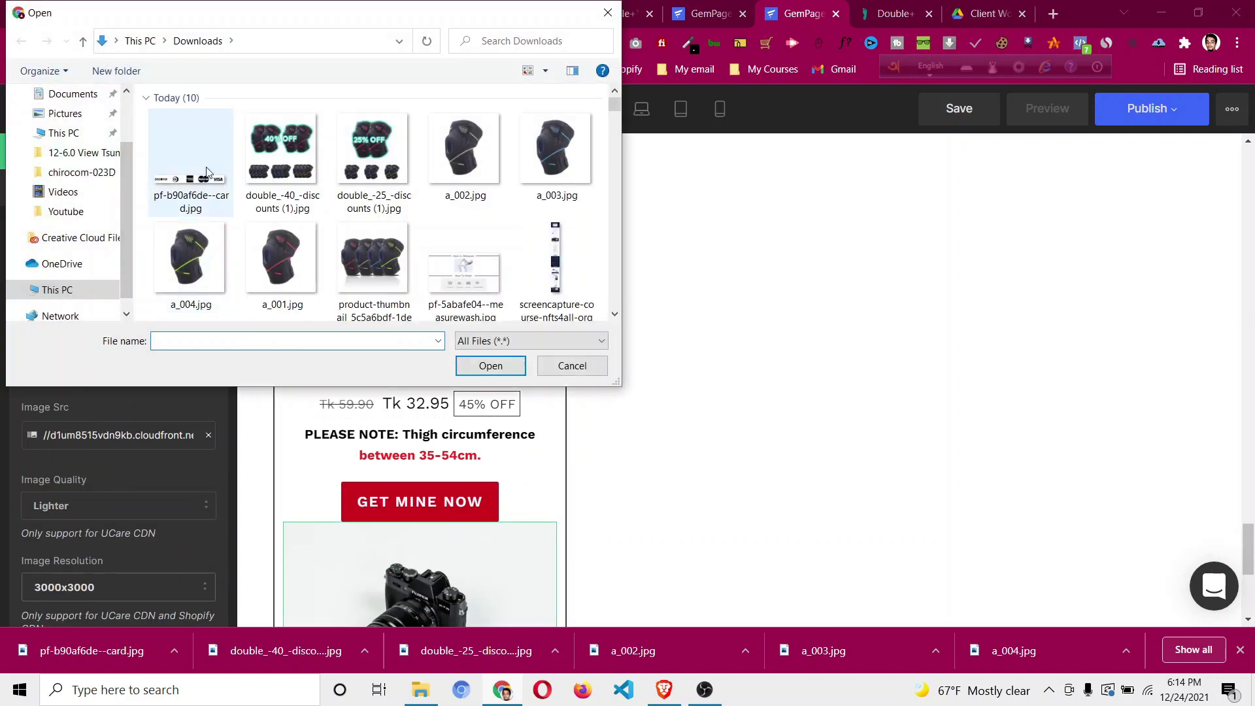
pyautogui.click(222, 183)
pyautogui.click(475, 372)
pyautogui.scroll(-3, 589, 498)
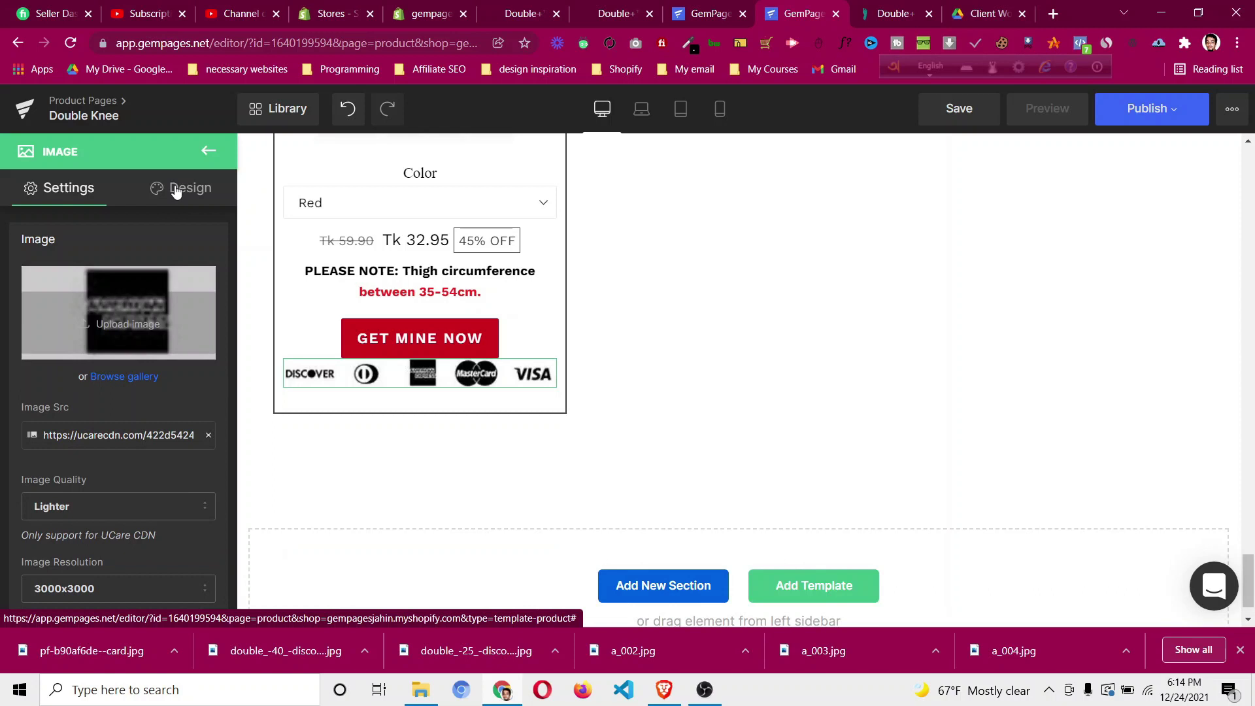
# Add a small top margin between the payment cards image and the GET MINE NOW button.
pyautogui.click(176, 189)
pyautogui.click(124, 284)
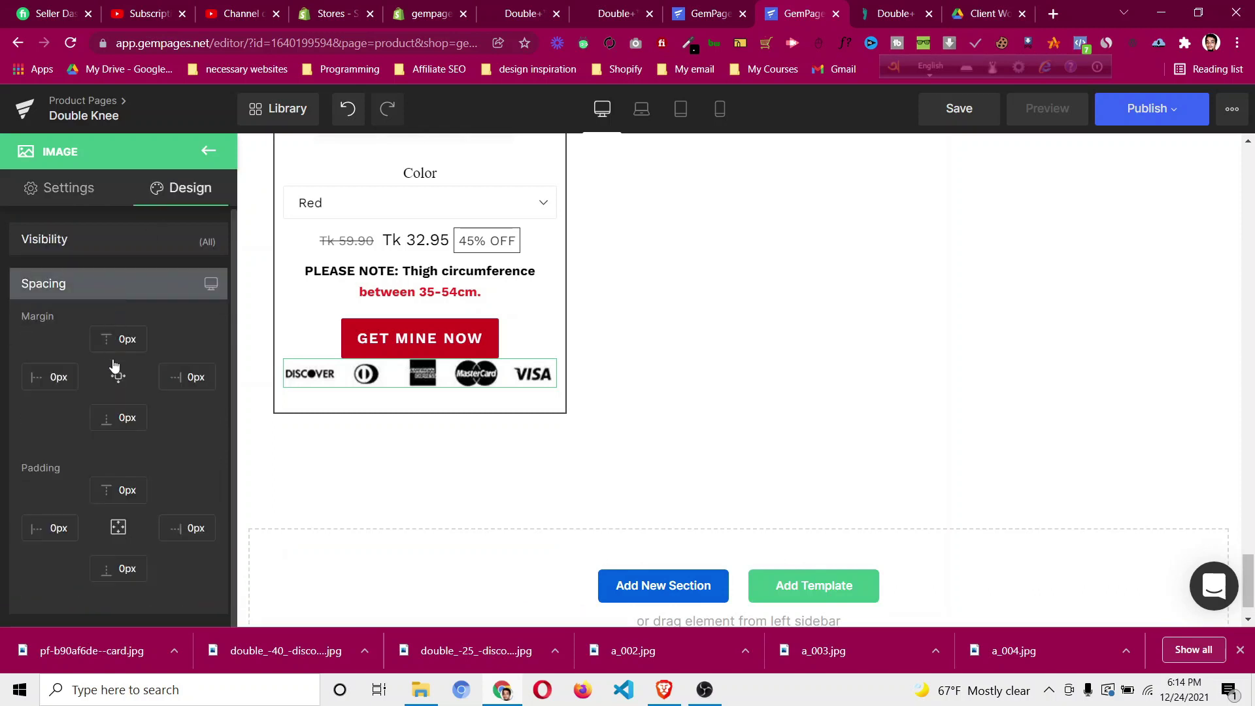
pyautogui.moveTo(114, 341); pyautogui.dragTo(116, 341)
pyautogui.press('Up')
pyautogui.press('Up')
pyautogui.press('Up')
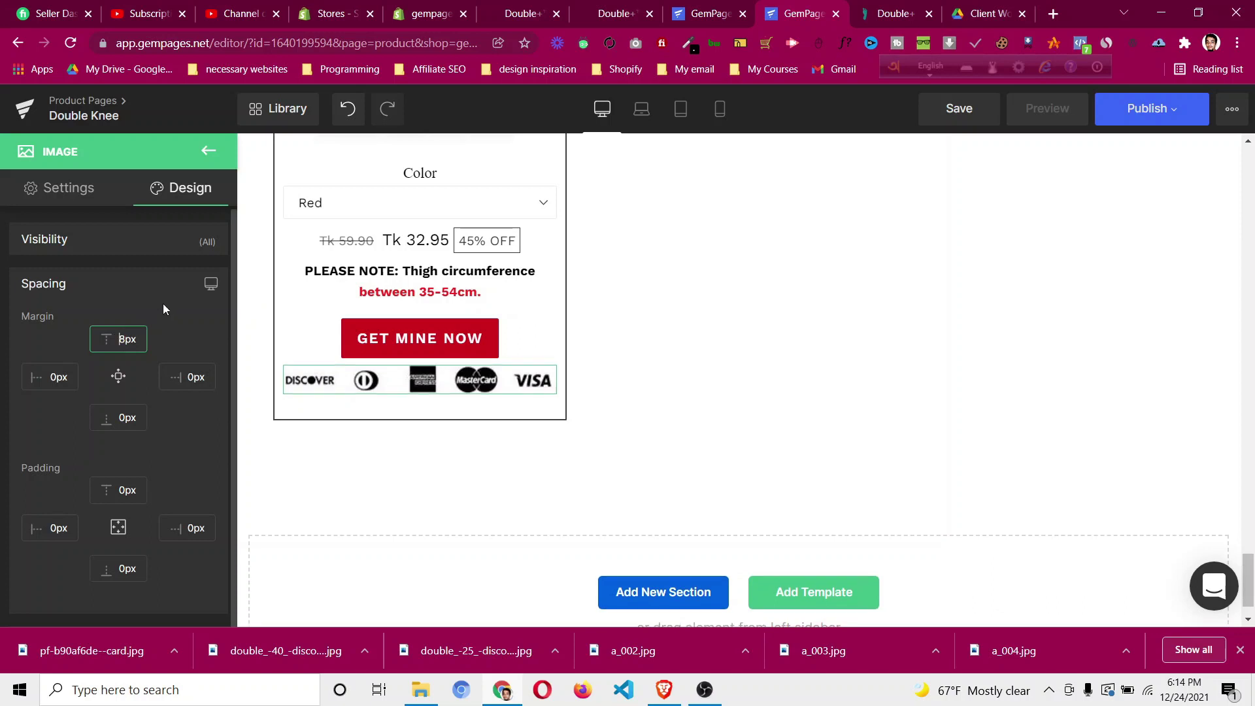
# Set the payment cards image width to 80%, comparing it with the Doctor Steps bundle card.
pyautogui.click(78, 202)
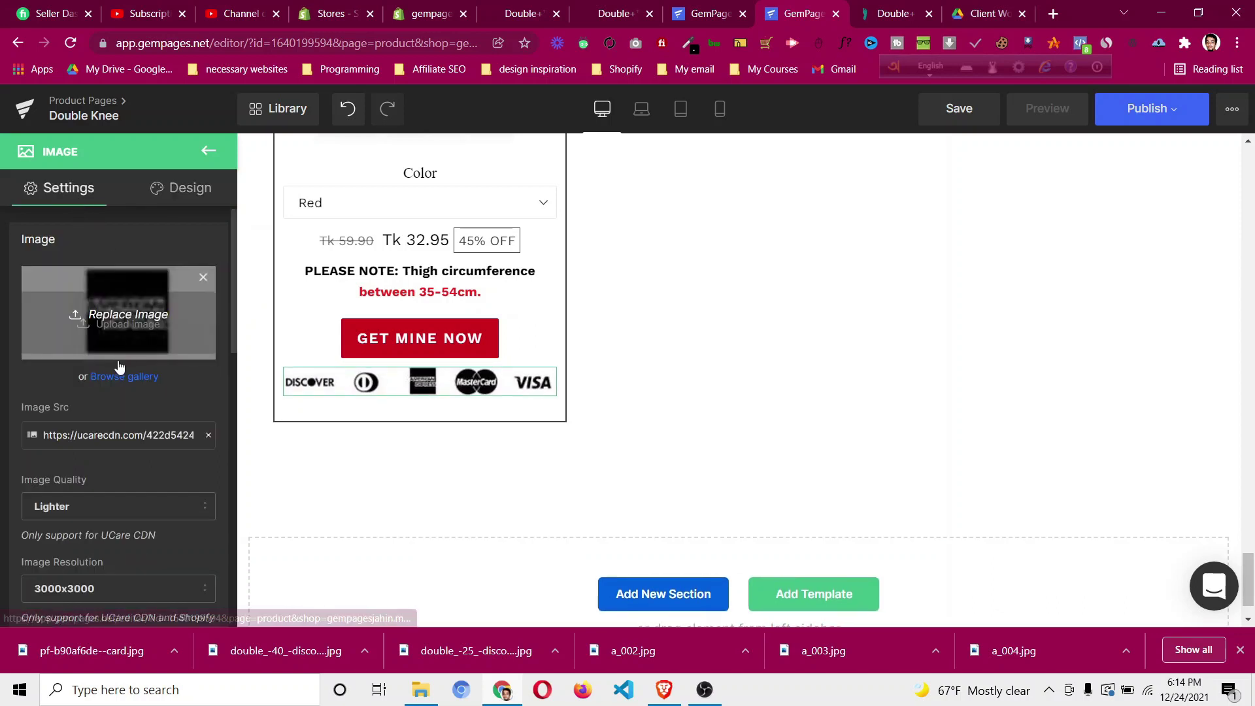
pyautogui.scroll(-5, 115, 364)
pyautogui.scroll(3, 78, 291)
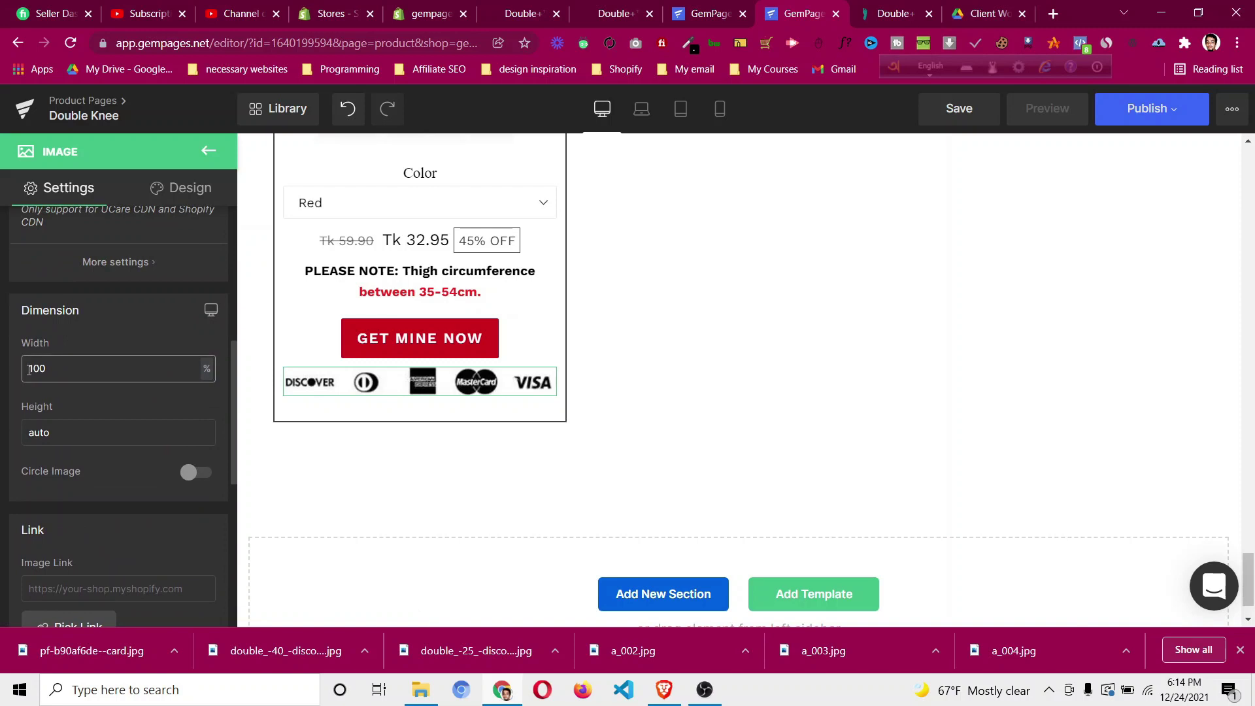
pyautogui.press('Down')
pyautogui.press('Down')
pyautogui.press('Down')
pyautogui.press('Down')
pyautogui.press('Down')
pyautogui.press('Down')
pyautogui.press('Down')
pyautogui.press('Down')
pyautogui.press('Down')
pyautogui.press('Down')
pyautogui.press('Down')
pyautogui.press('Down')
pyautogui.press('Down')
pyautogui.press('Down')
pyautogui.press('Down')
pyautogui.press('Down')
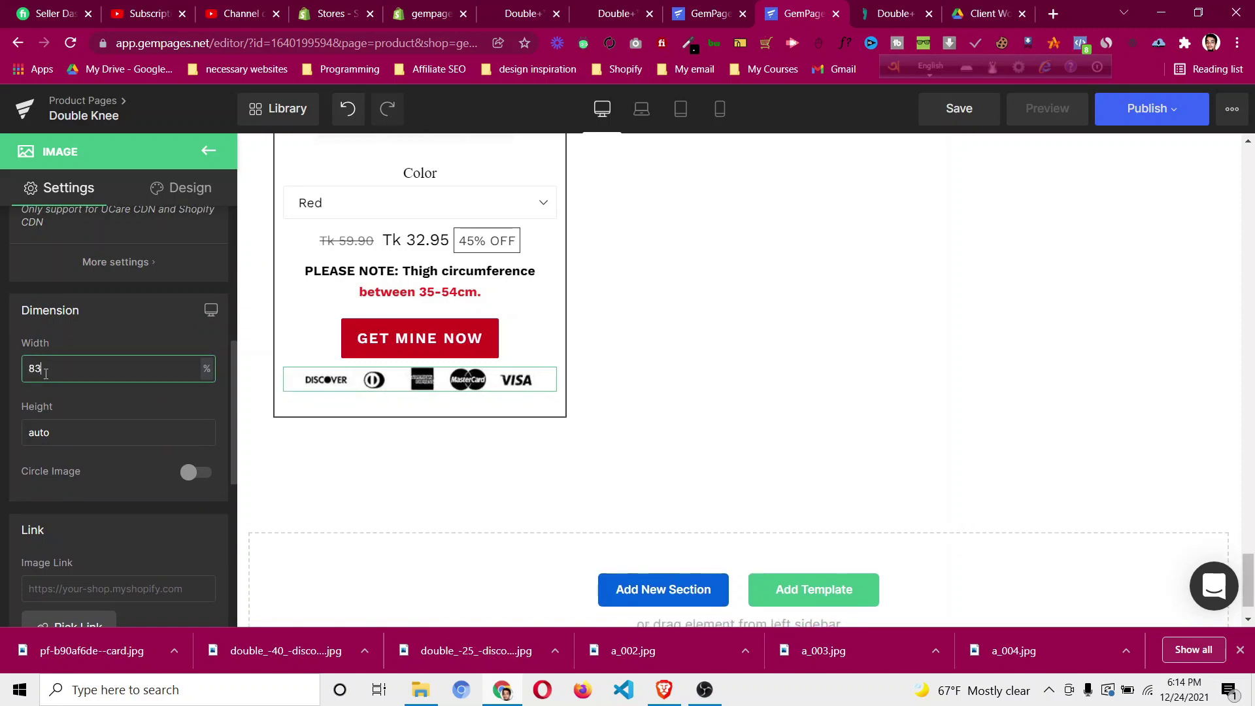
pyautogui.click(868, 15)
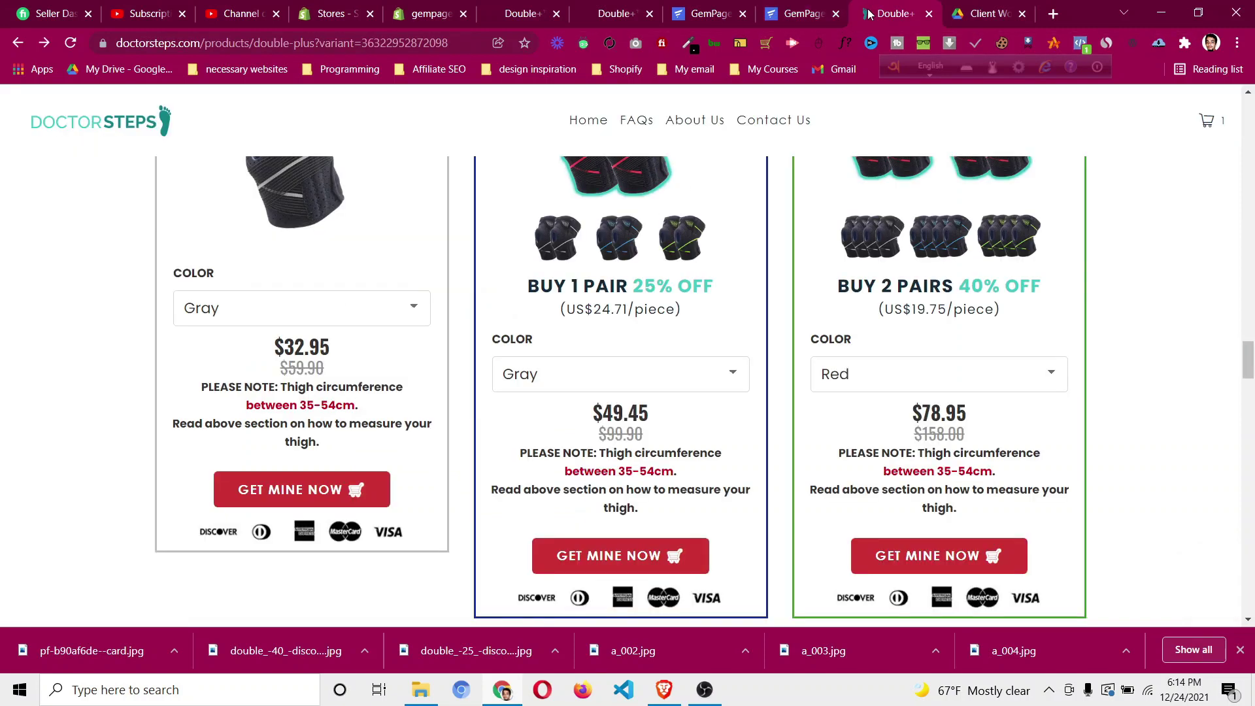
pyautogui.click(805, 18)
pyautogui.press('Down')
# Duplicate the finished "Double+™ Knee Support - 1 Piece" product card and move the copy into the empty second column.
pyautogui.scroll(2, 630, 413)
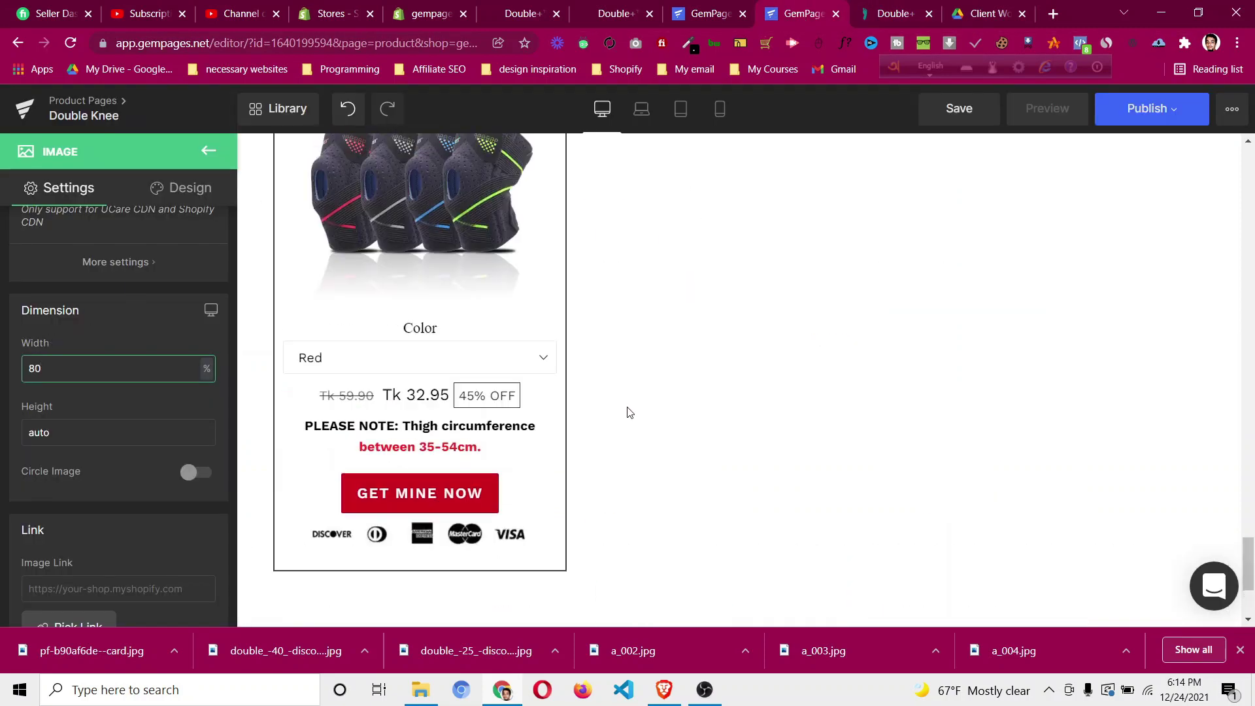
pyautogui.scroll(3, 628, 412)
pyautogui.scroll(-5, 630, 405)
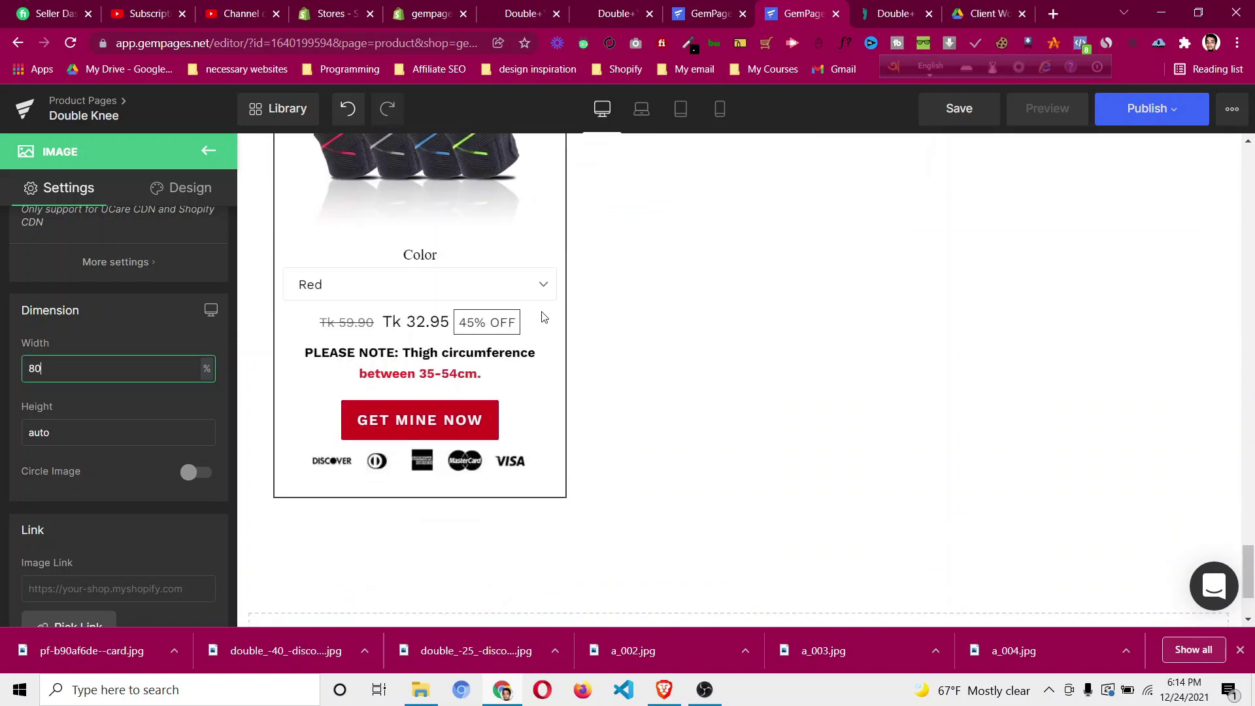
pyautogui.scroll(5, 543, 318)
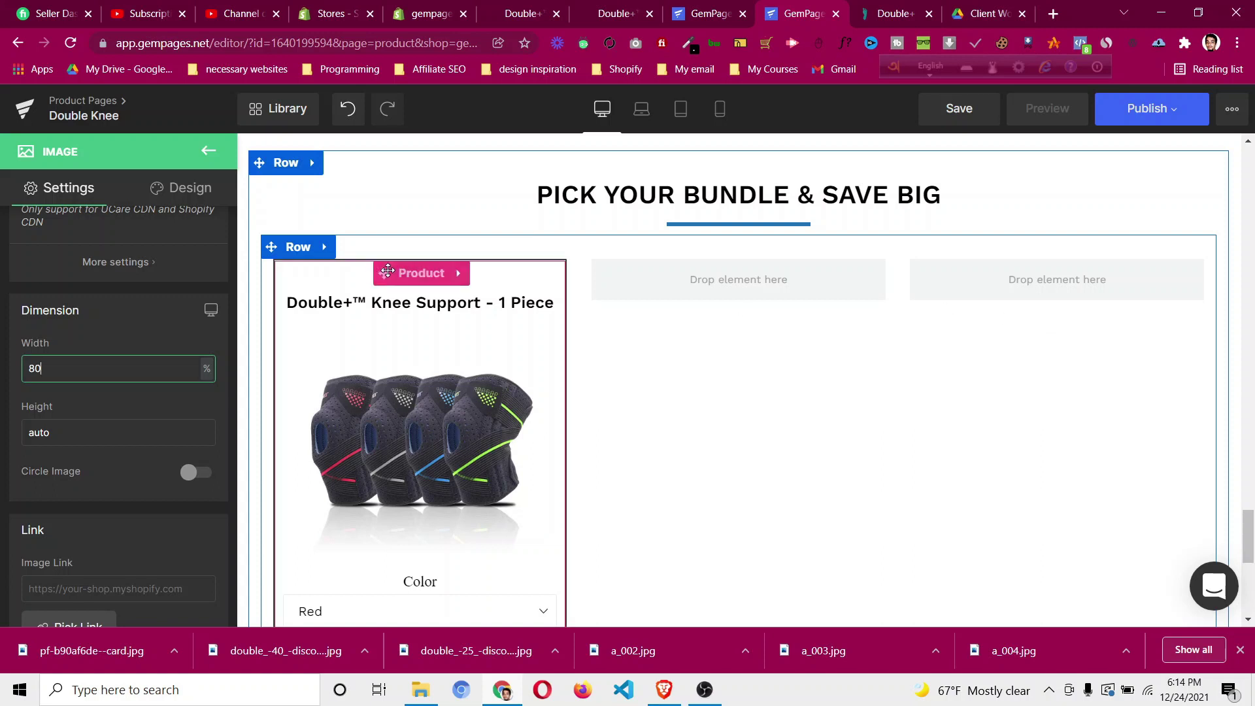
pyautogui.rightClick(408, 278)
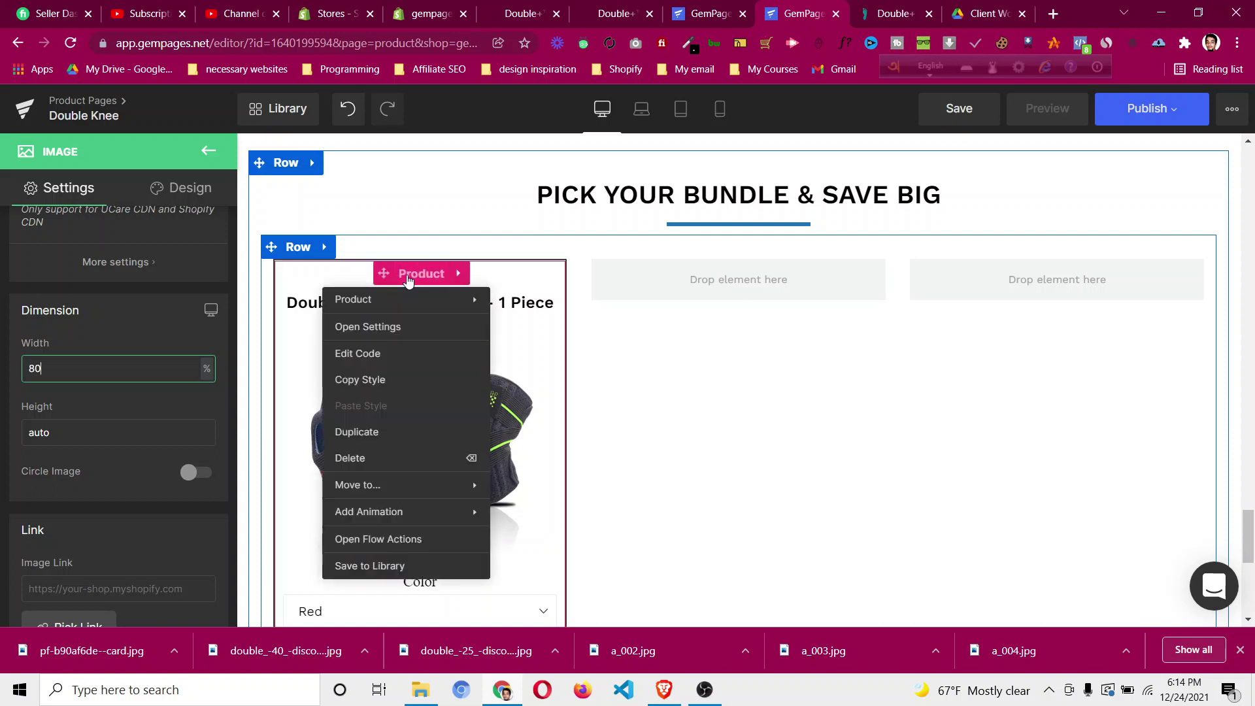
pyautogui.click(392, 431)
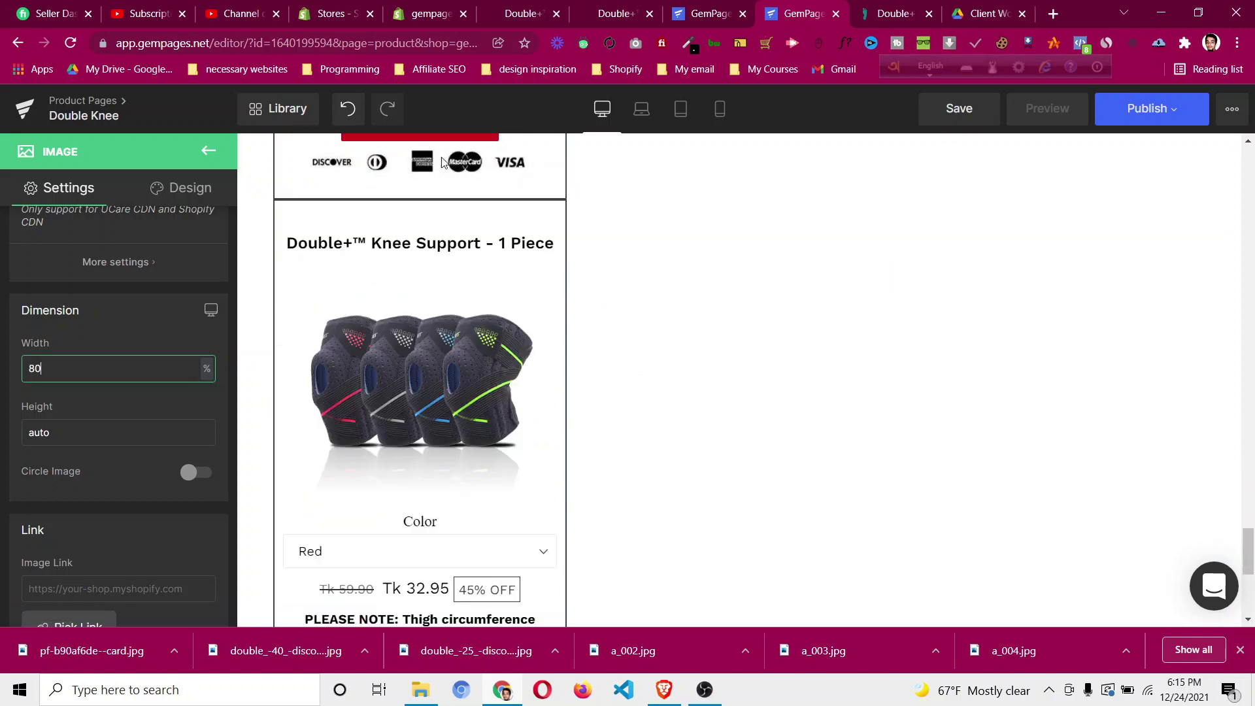
pyautogui.click(509, 214)
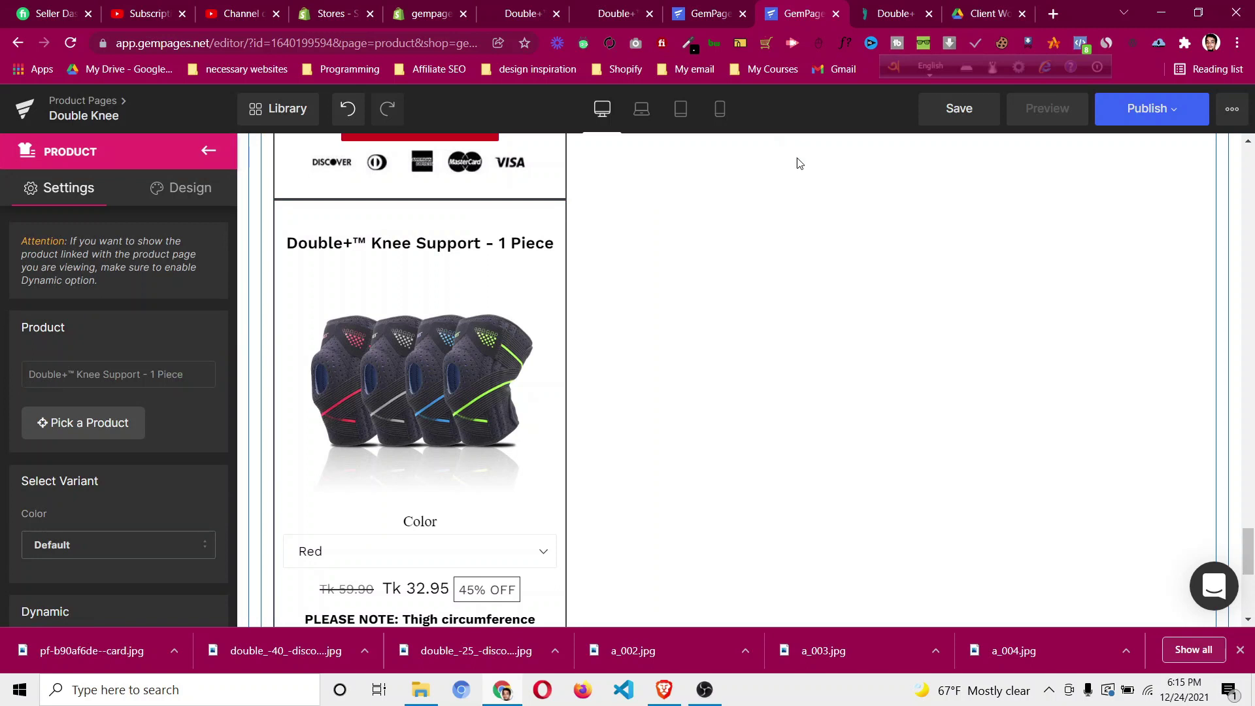
pyautogui.scroll(-7, 799, 167)
pyautogui.moveTo(789, 135); pyautogui.dragTo(723, 275)
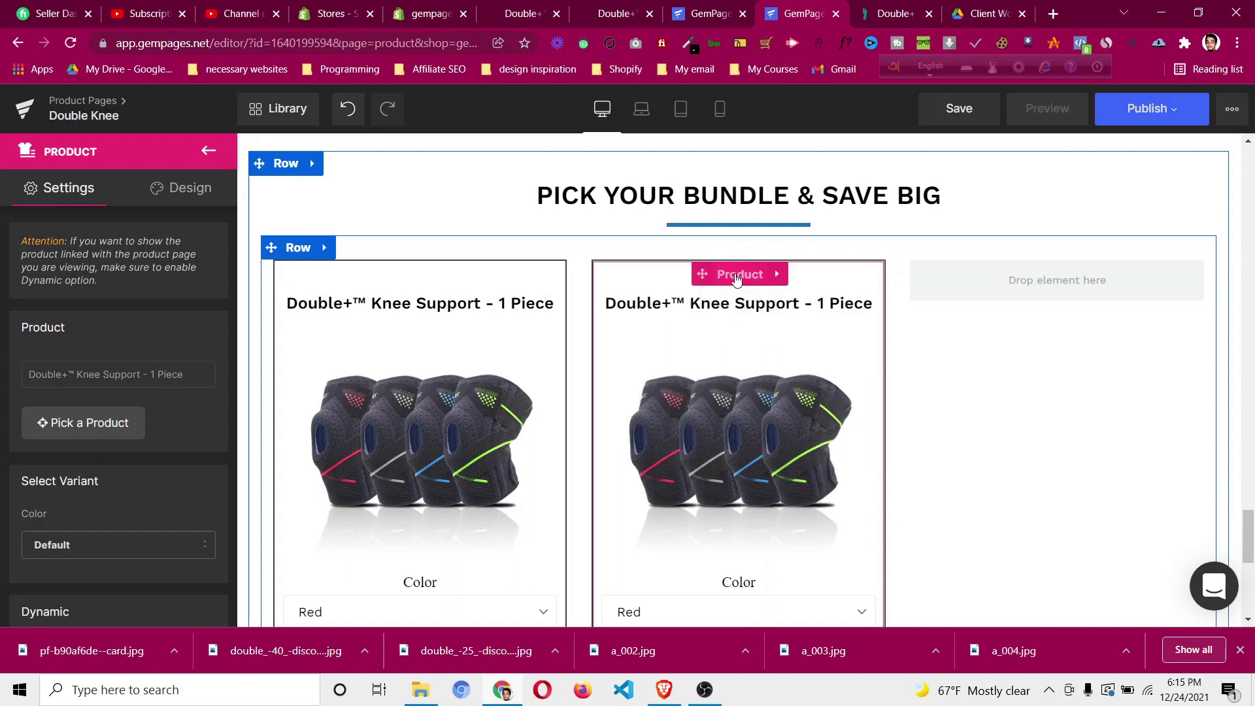
# Link the copied product card in the second column to the product "Double+™ Knee Support - 1 Pair".
pyautogui.click(104, 429)
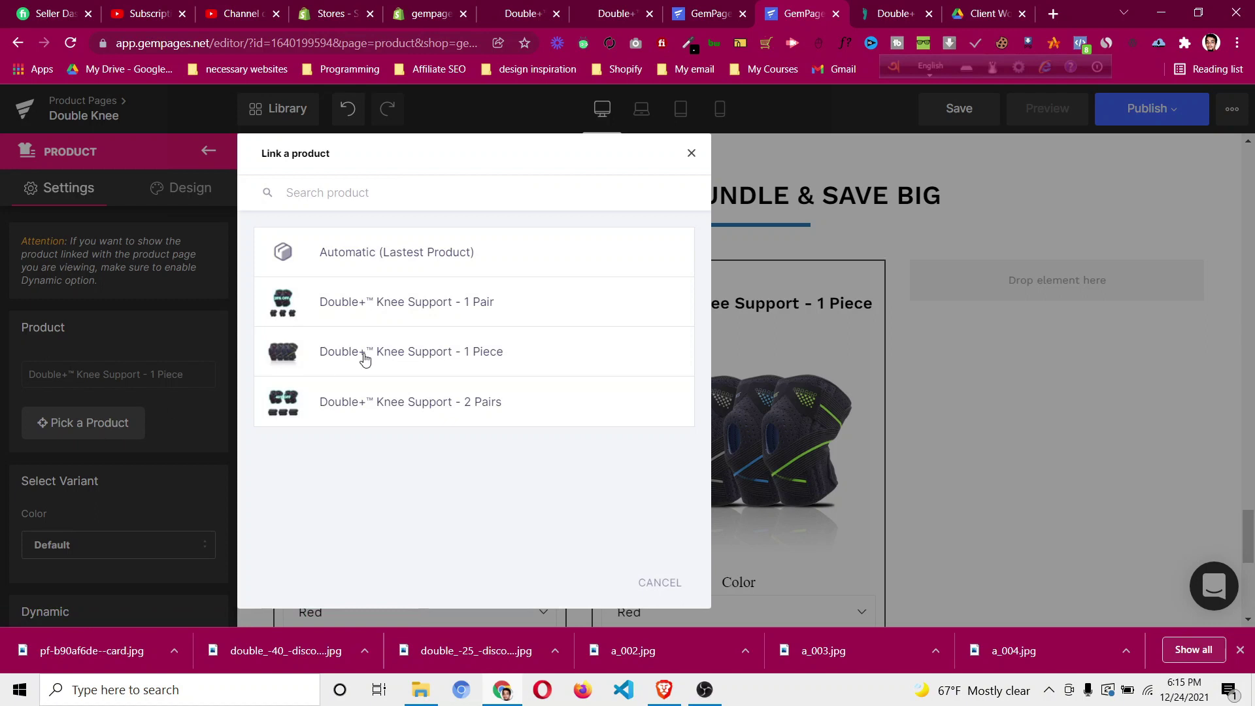
pyautogui.click(494, 317)
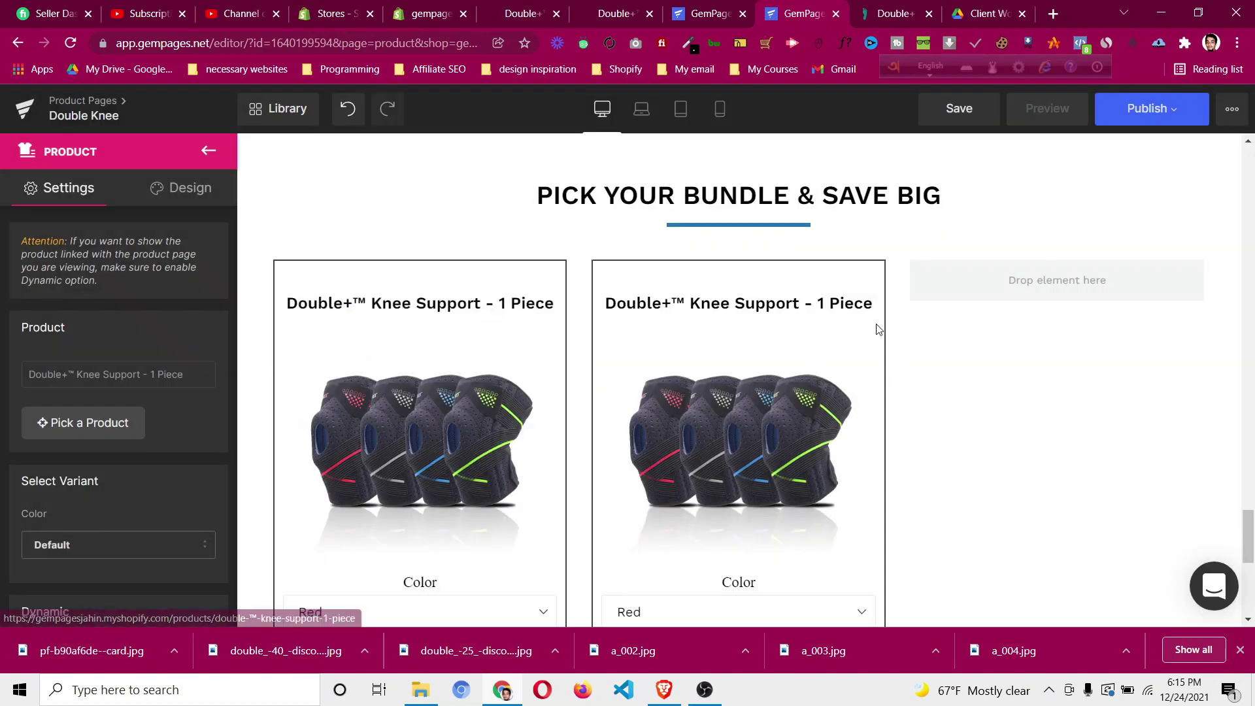
# Copy the "BUY 1 PAIR 25% OFF" text from the Doctor Steps page's middle bundle card and return to the GemPages editor.
pyautogui.click(895, 16)
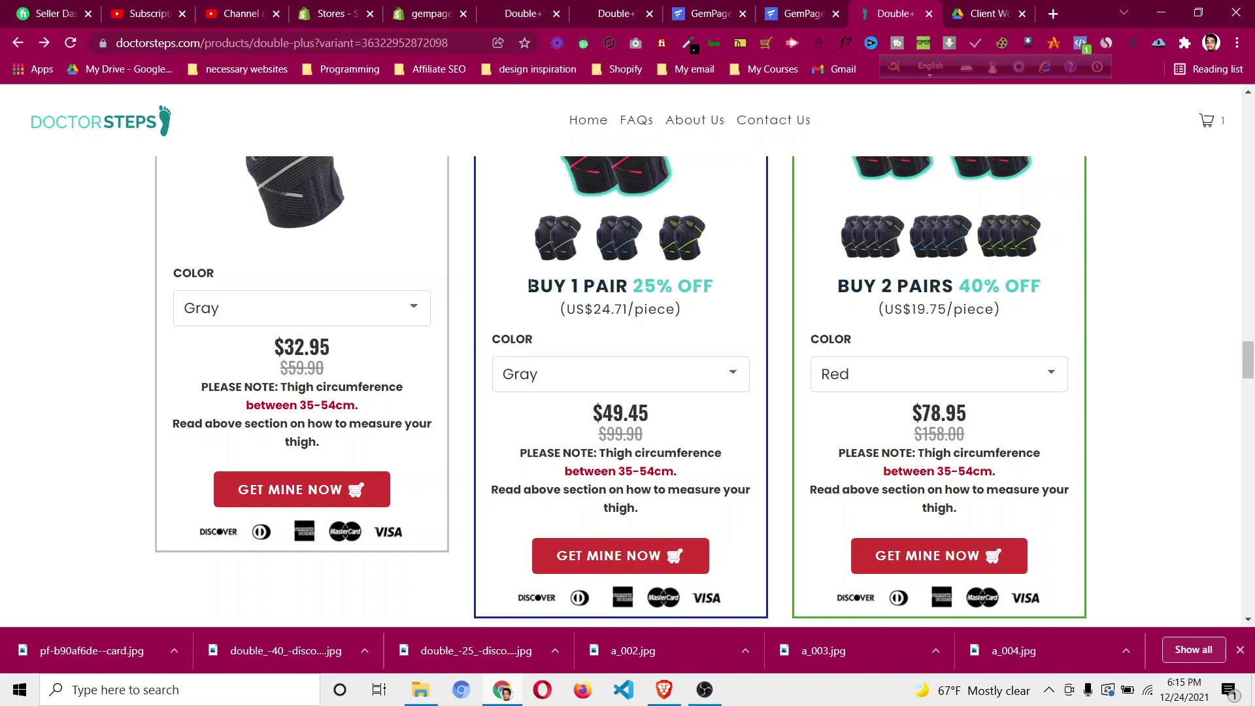
pyautogui.moveTo(534, 286); pyautogui.dragTo(710, 295)
pyautogui.rightClick(704, 296)
pyautogui.click(706, 300)
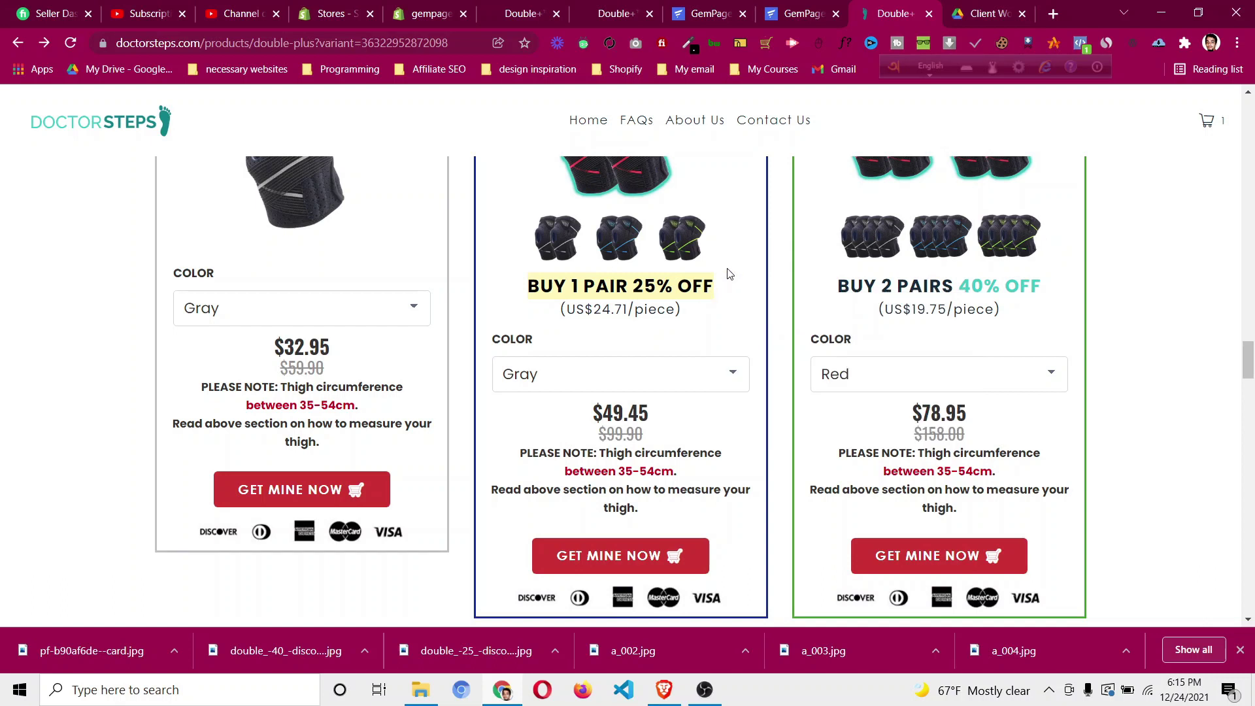
pyautogui.click(683, 286)
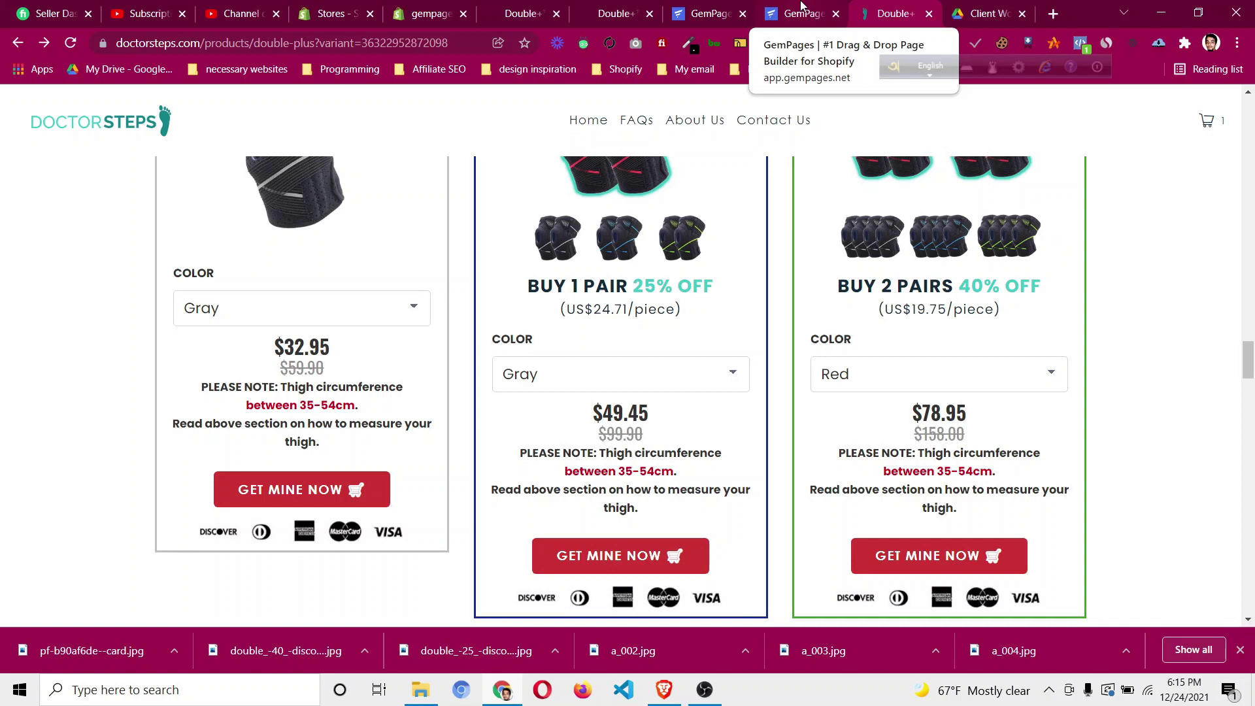
pyautogui.click(802, 9)
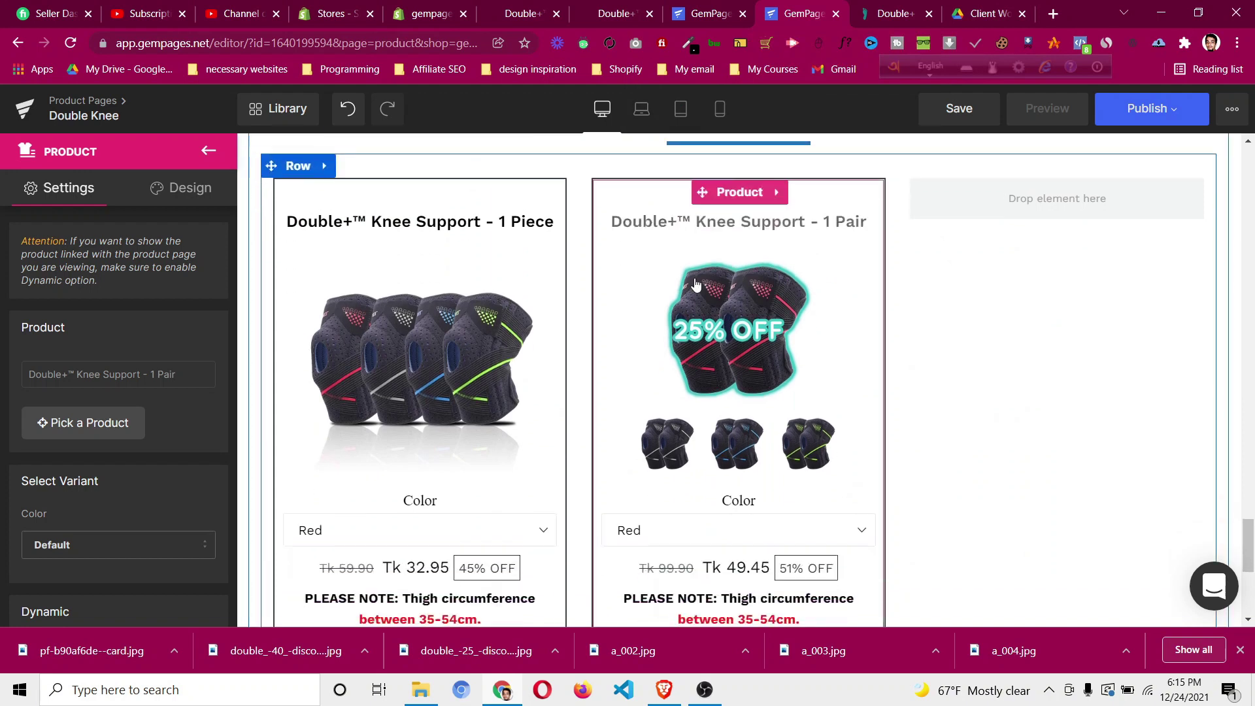
# Add a heading element between the product images and the Color selector in the 1 Pair card, with title tag H3.
pyautogui.click(206, 152)
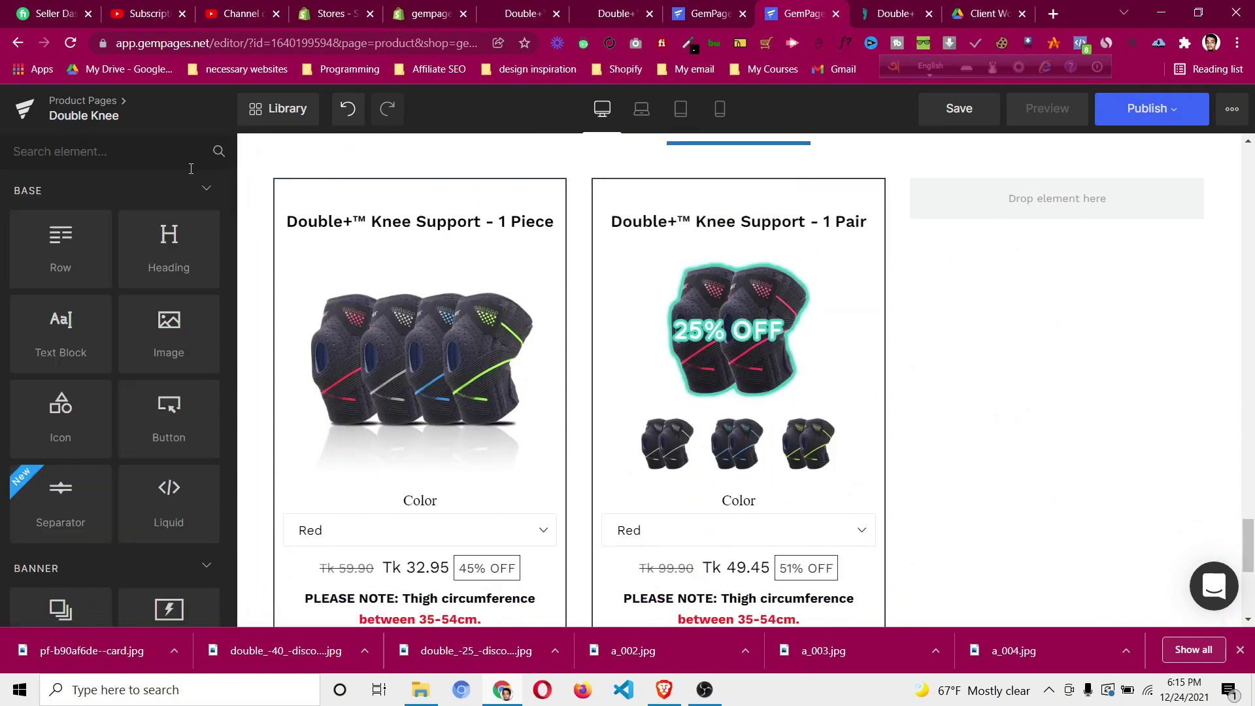
pyautogui.moveTo(216, 248); pyautogui.dragTo(734, 439)
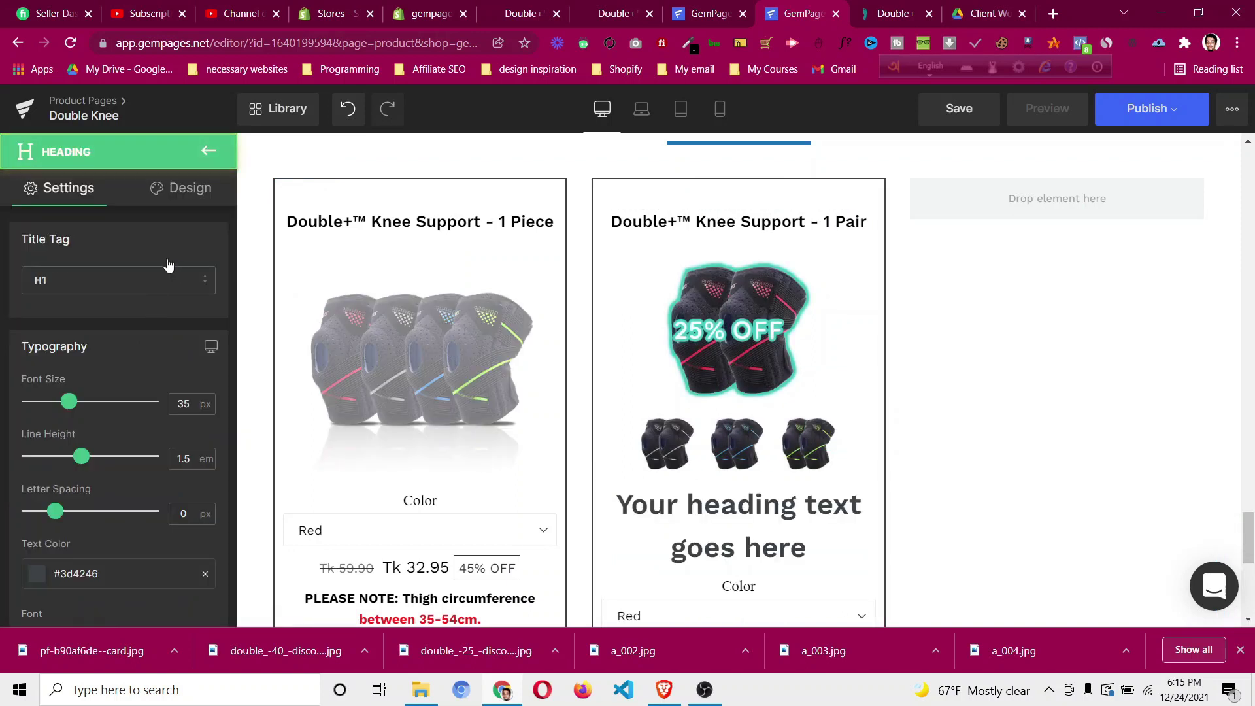
pyautogui.click(128, 284)
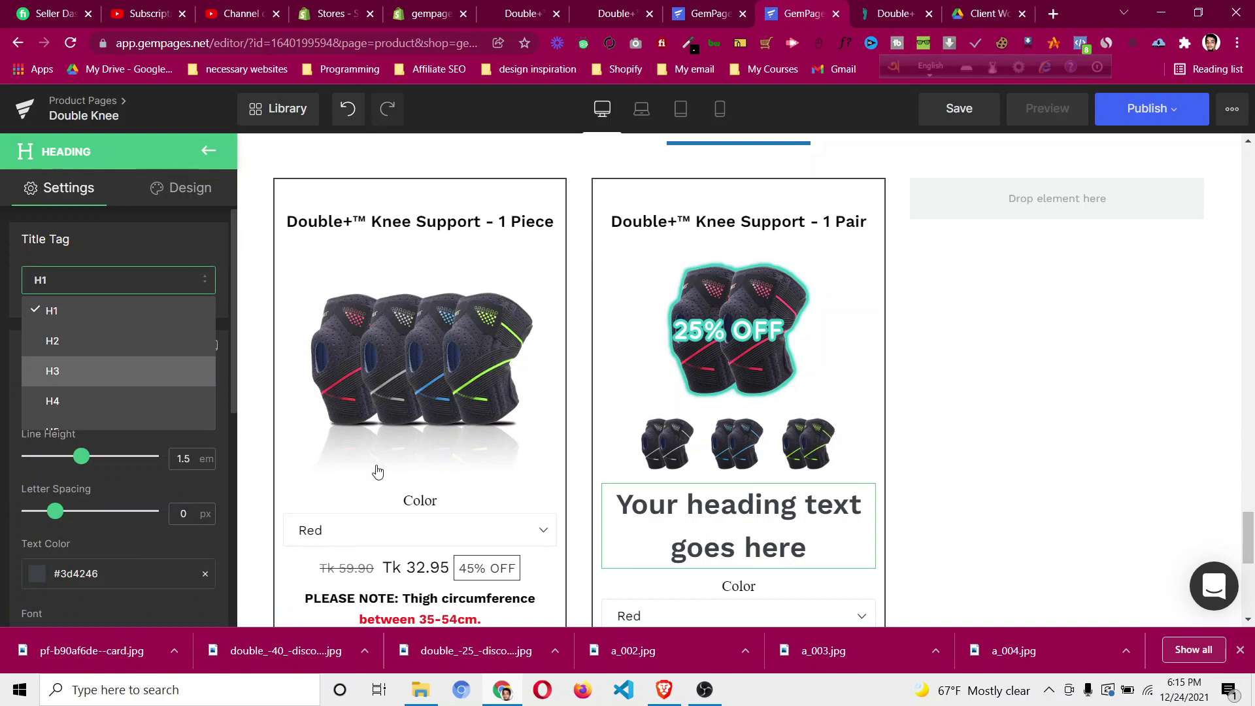
pyautogui.press('Return')
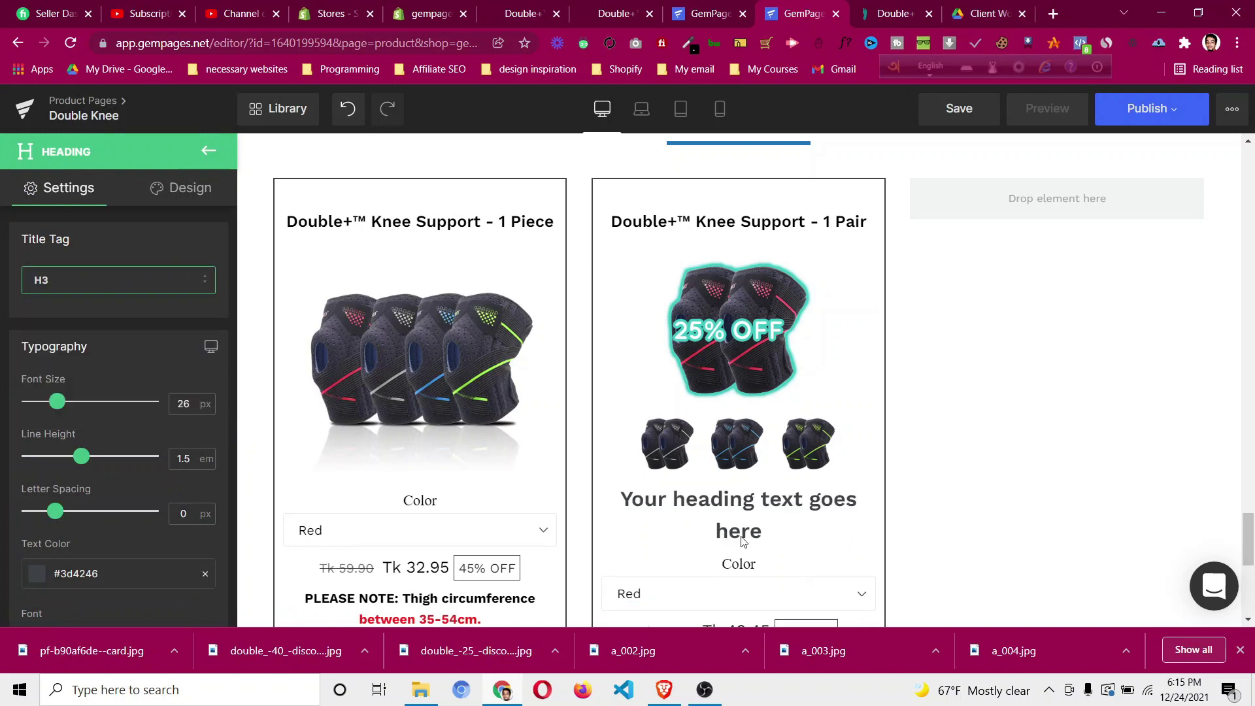
# Replace the new heading's placeholder text with "BUY 1 PAIR 25% OFF" and set its text color to black (#000000).
pyautogui.click(778, 527)
pyautogui.tripleClick(780, 526)
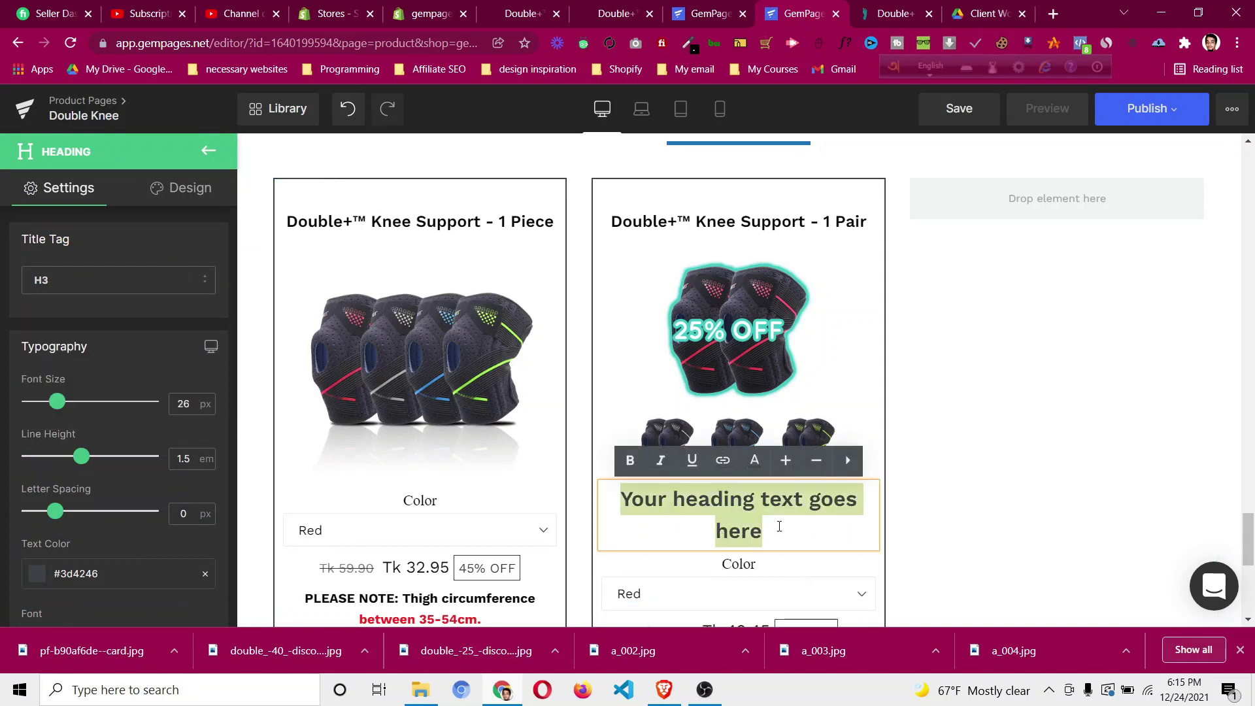
pyautogui.hotkey('ctrl', 'v')
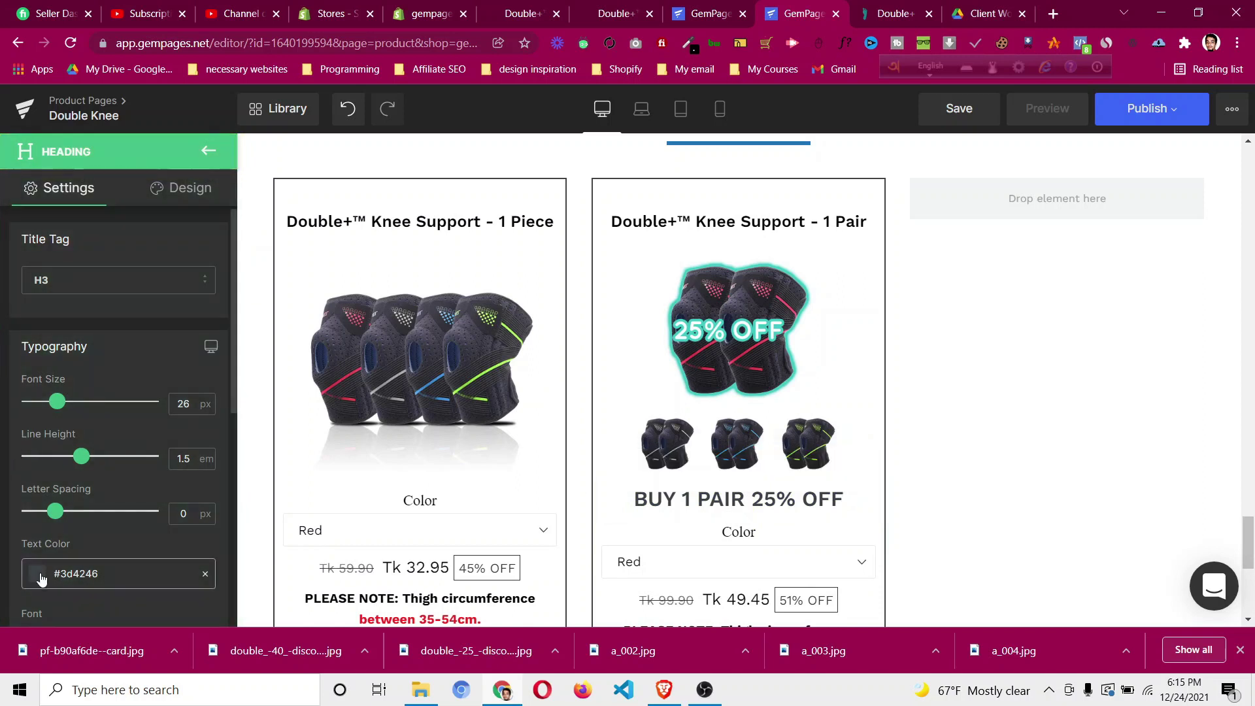
pyautogui.click(38, 575)
pyautogui.click(24, 563)
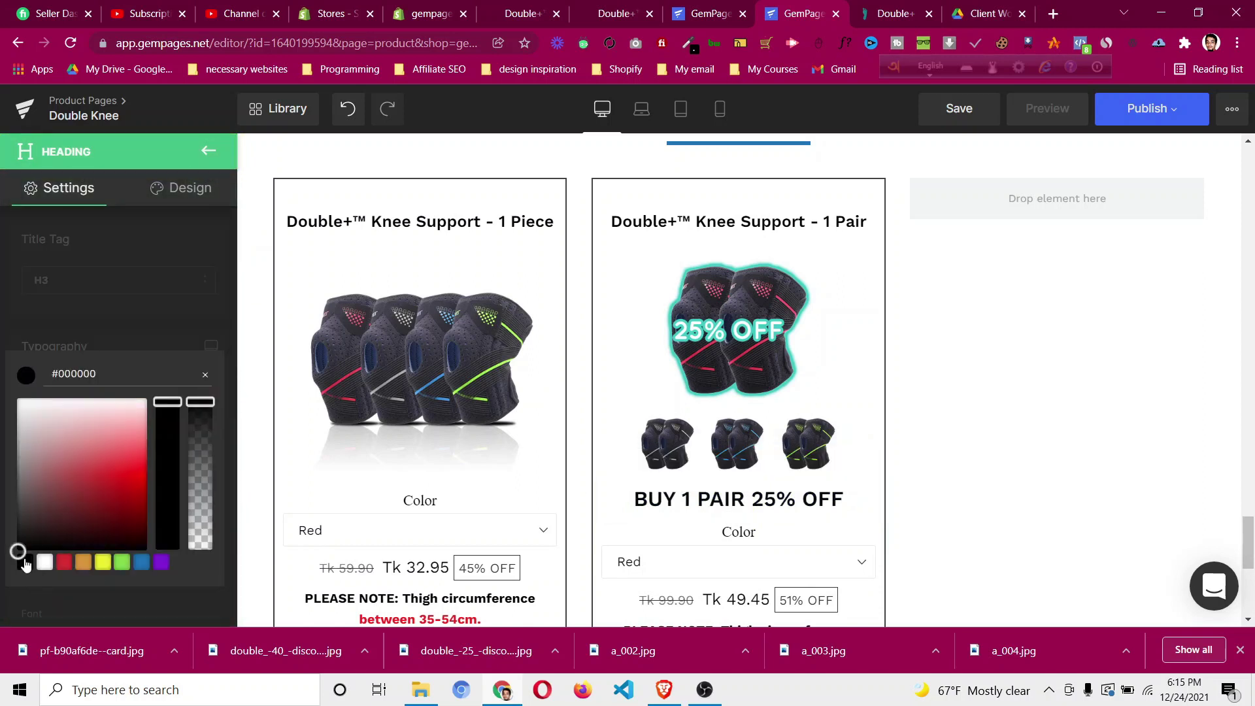
pyautogui.click(149, 326)
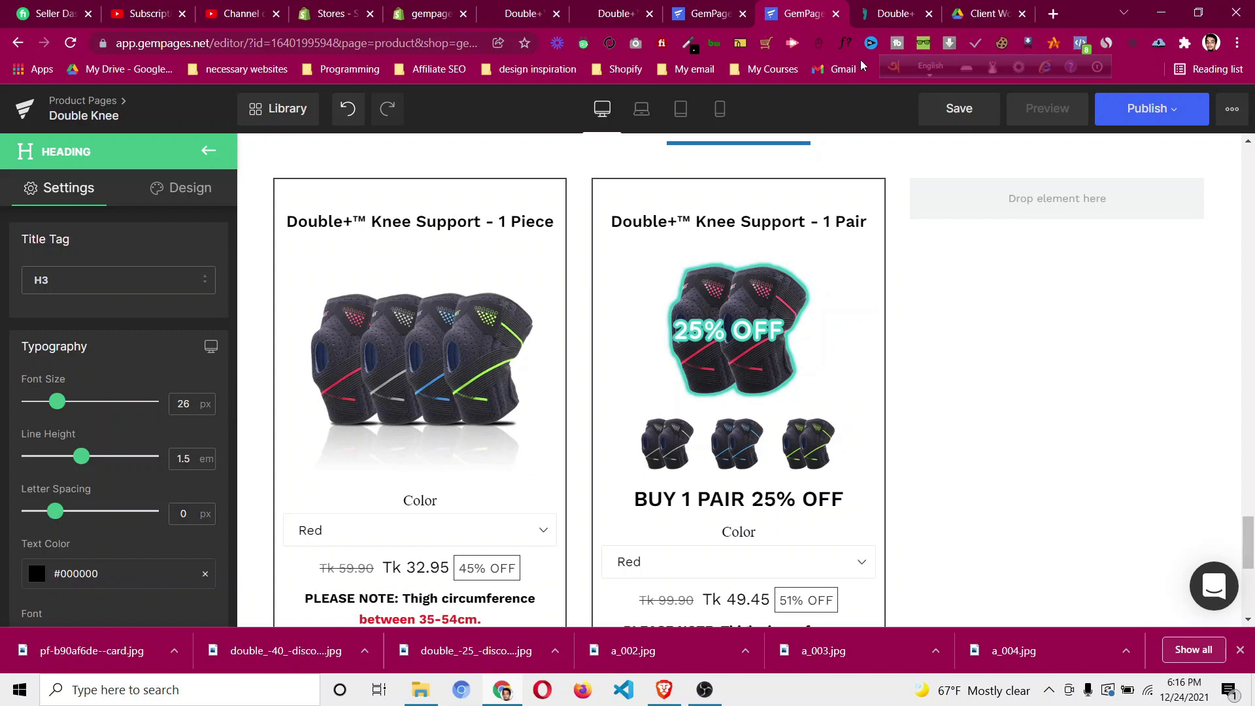
# Check the discount text's styling on the Doctor Steps card, and color "25% OFF" in the GemPages 1 Pair heading red (#dd3333).
pyautogui.click(891, 14)
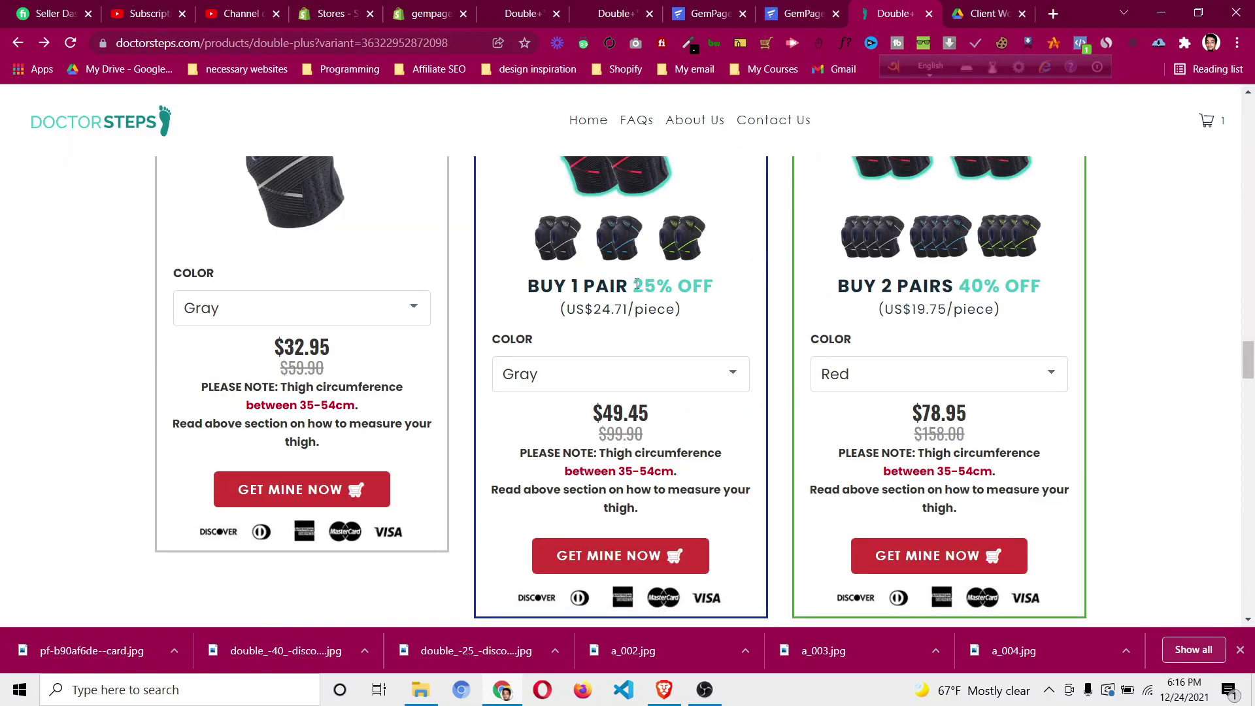
pyautogui.moveTo(637, 284); pyautogui.dragTo(717, 289)
pyautogui.click(784, 5)
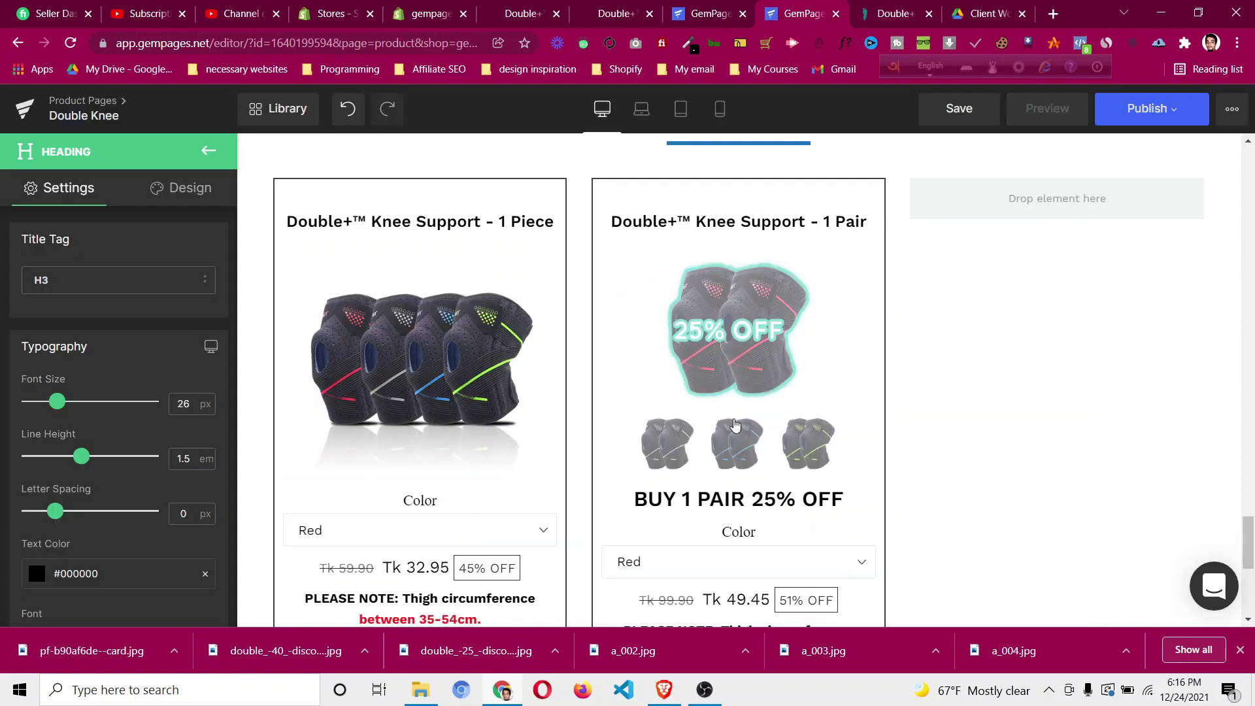
pyautogui.click(752, 499)
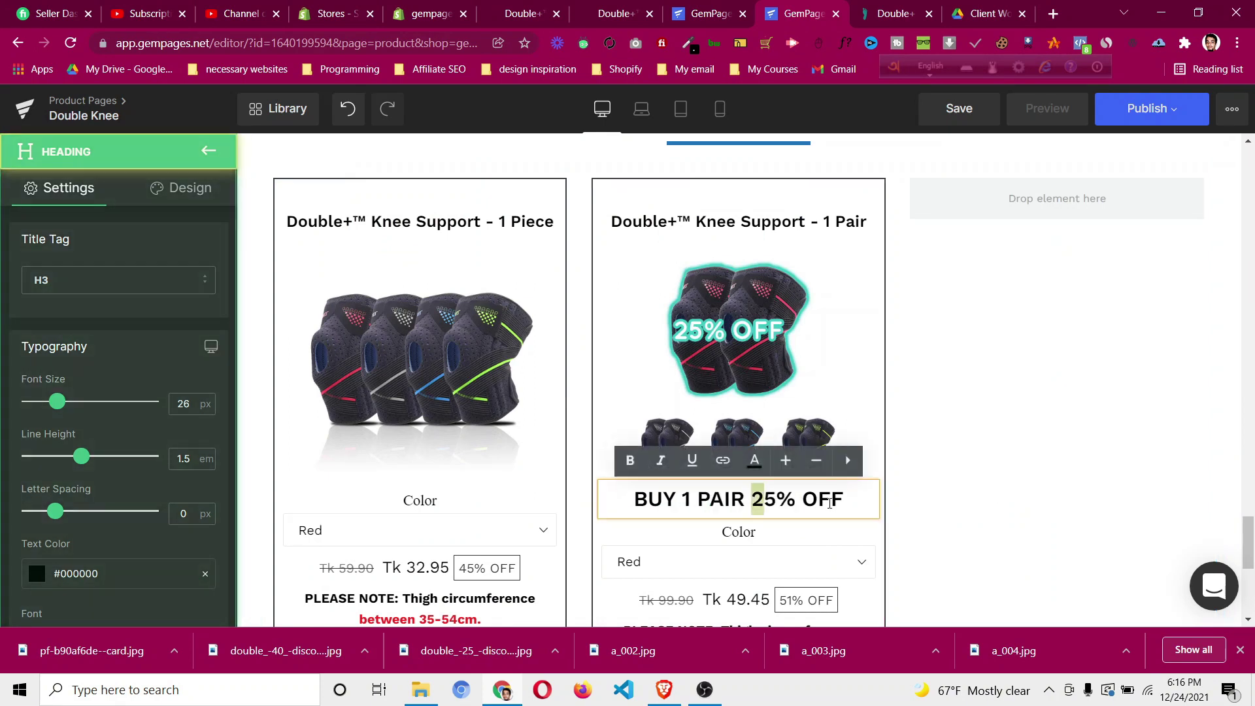
pyautogui.moveTo(752, 499); pyautogui.dragTo(843, 502)
pyautogui.click(755, 461)
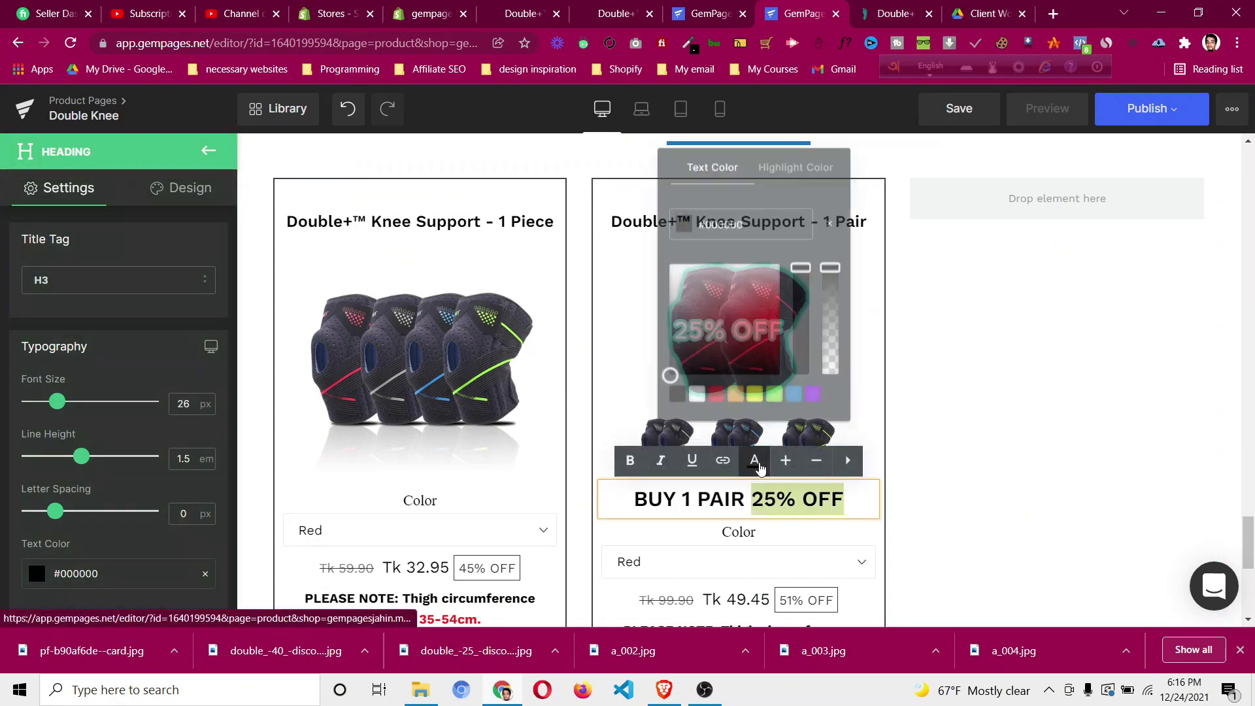
pyautogui.click(717, 412)
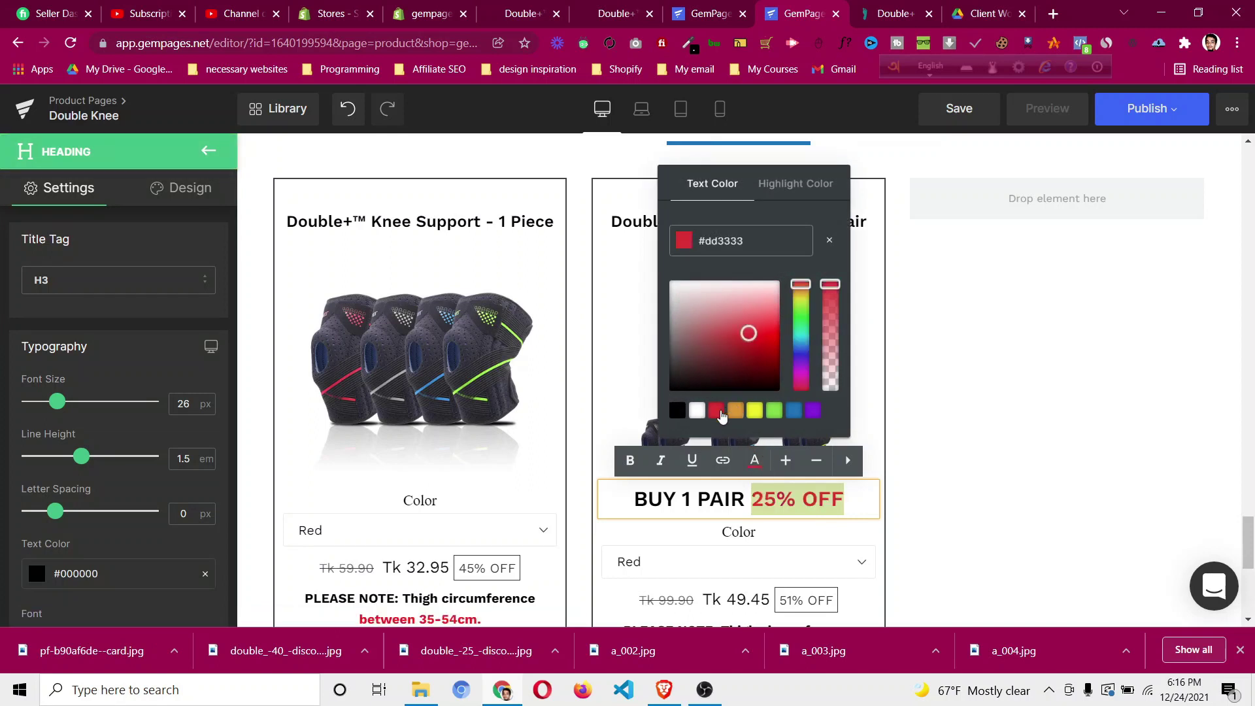
pyautogui.click(839, 512)
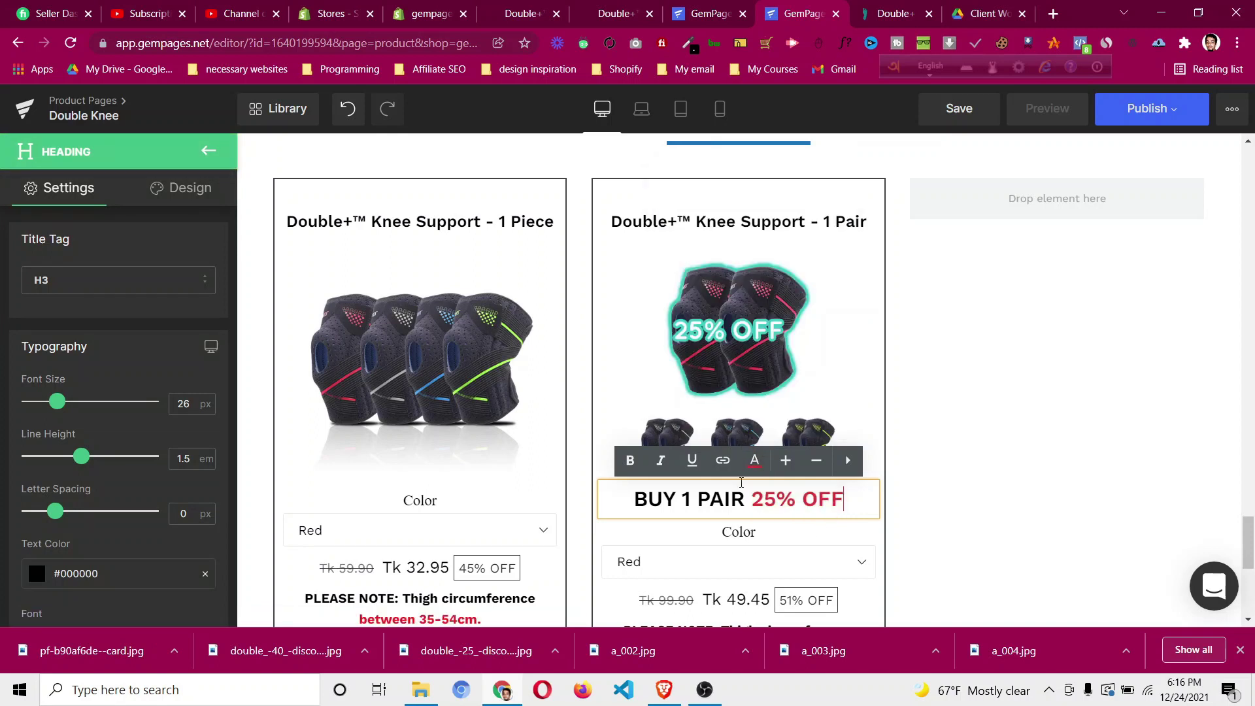
# Switch to the DoctorSteps product page and copy the MOST POPULAR banner's background colour code #192e9b from its inspected styles.
pyautogui.click(608, 453)
pyautogui.click(905, 17)
pyautogui.scroll(1, 762, 288)
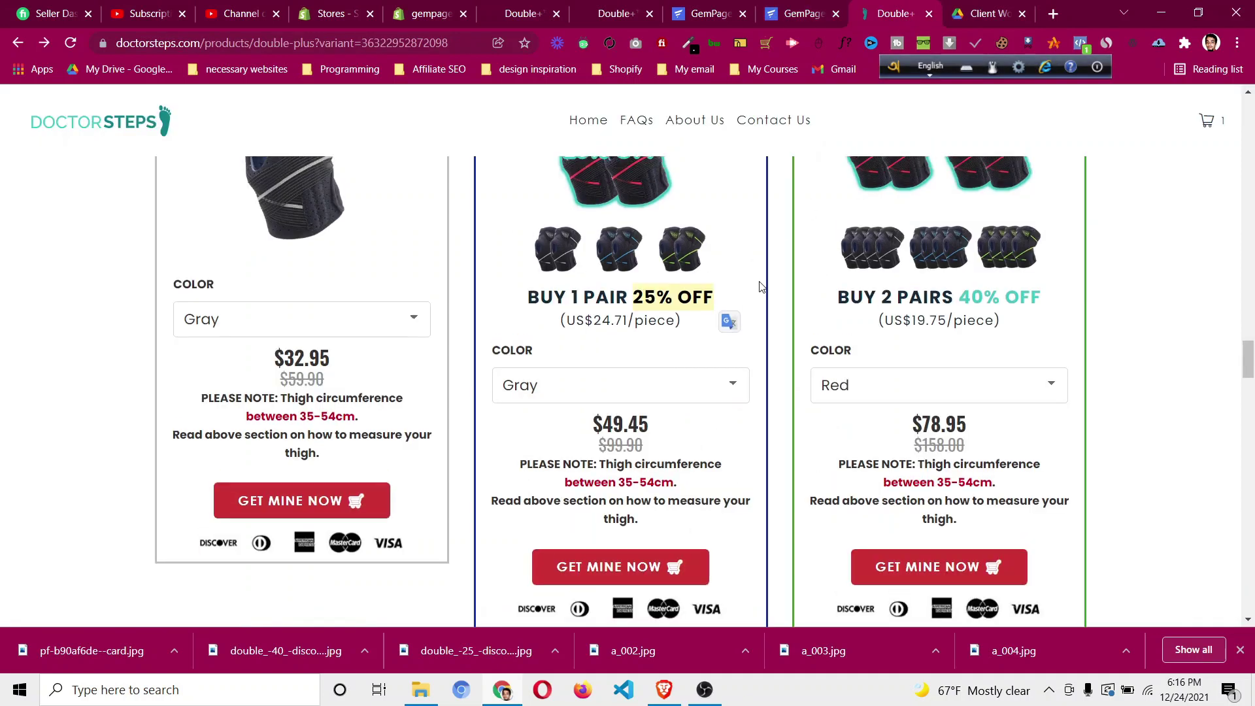
pyautogui.scroll(3, 759, 286)
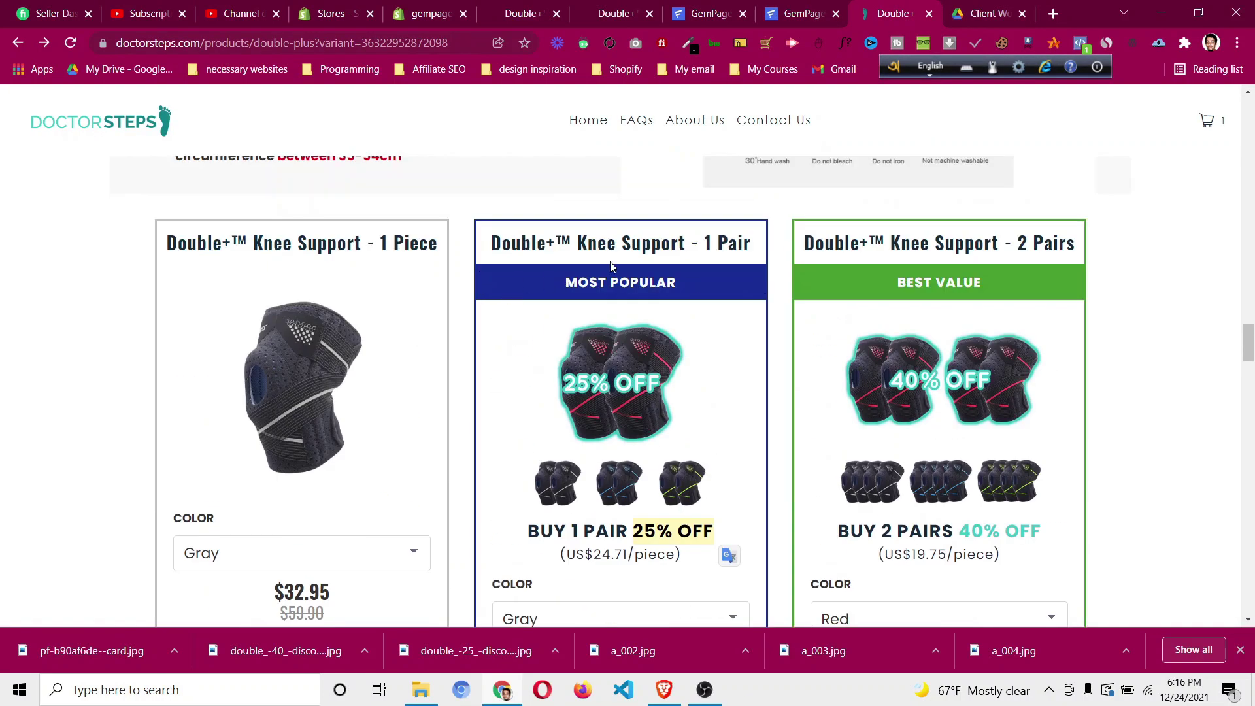
pyautogui.rightClick(478, 294)
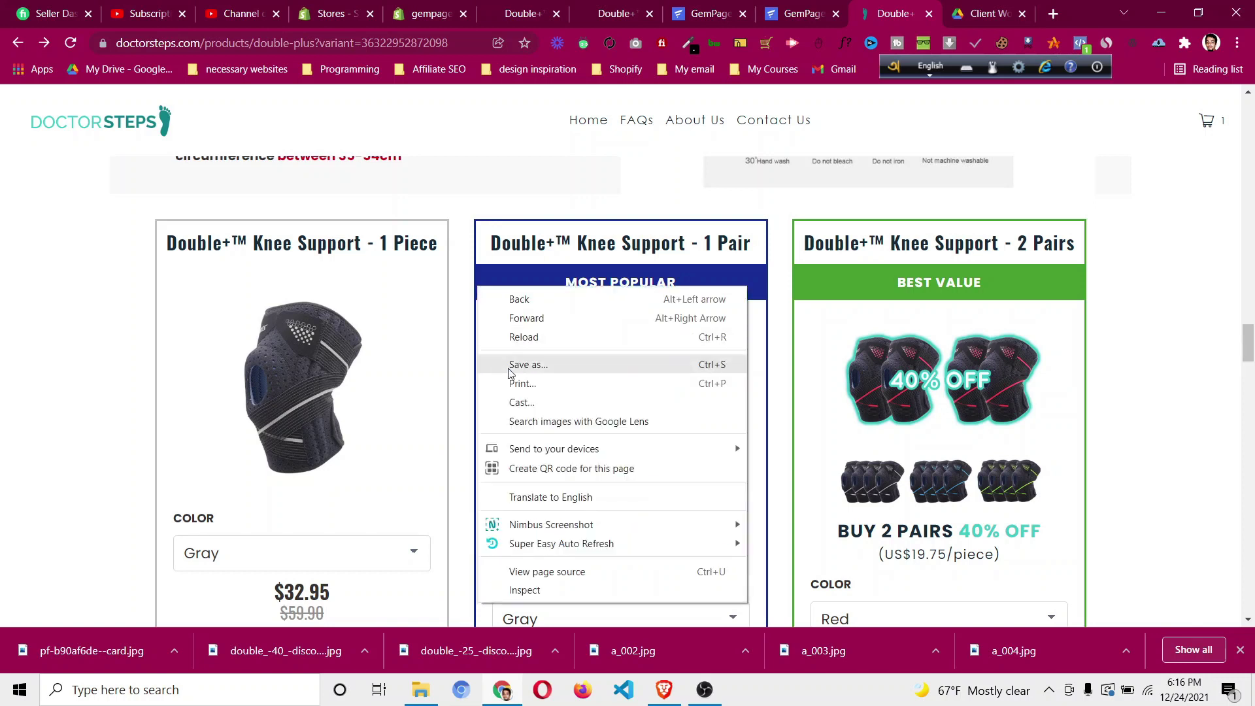
pyautogui.click(552, 590)
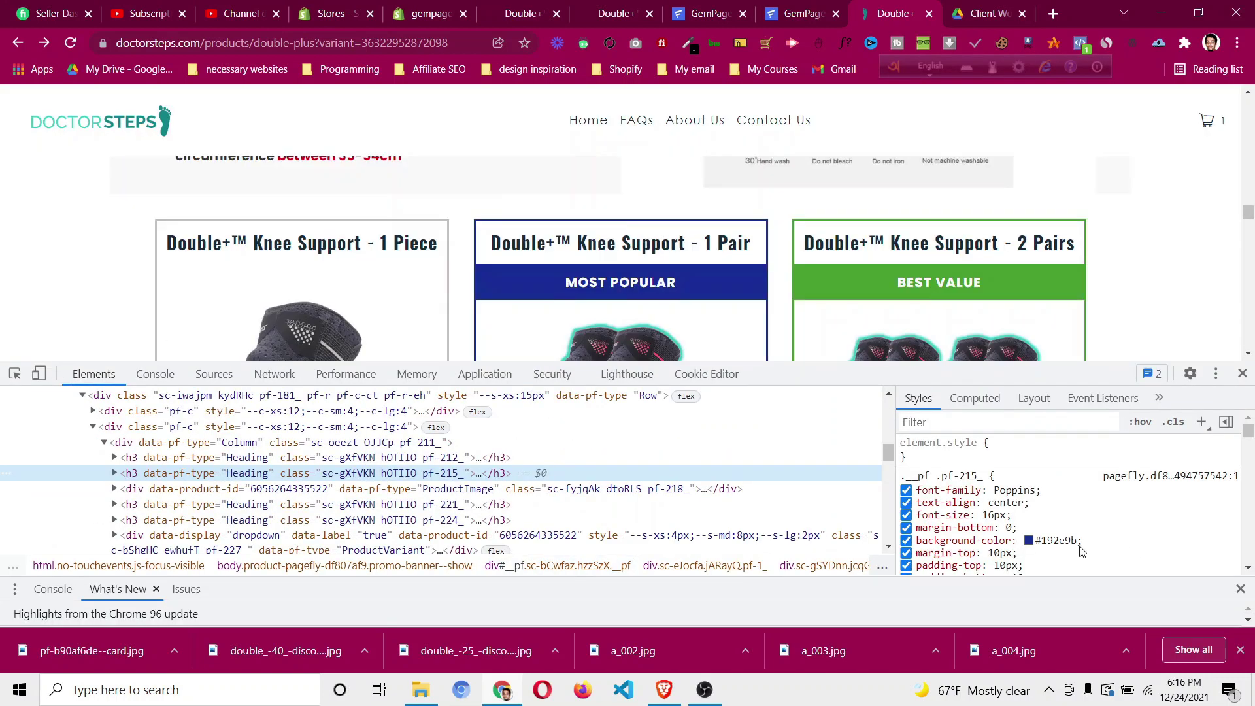
pyautogui.click(1048, 540)
pyautogui.rightClick(1052, 541)
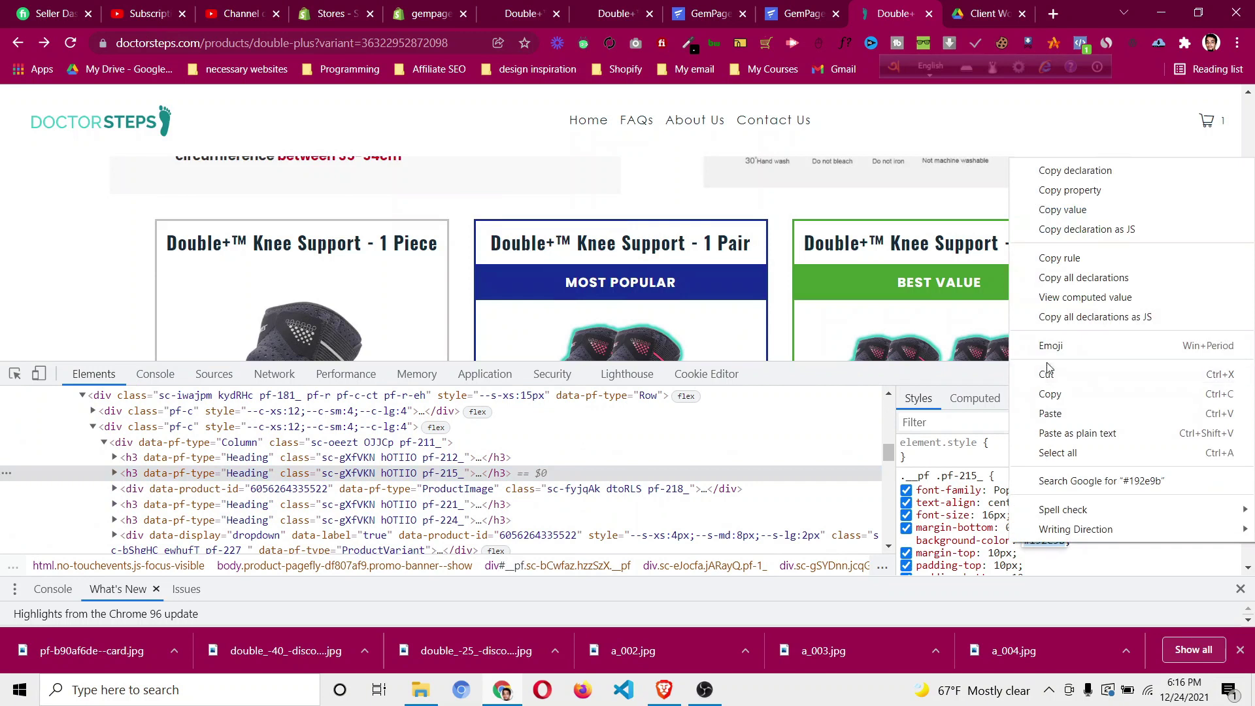
pyautogui.click(1054, 393)
pyautogui.click(1243, 374)
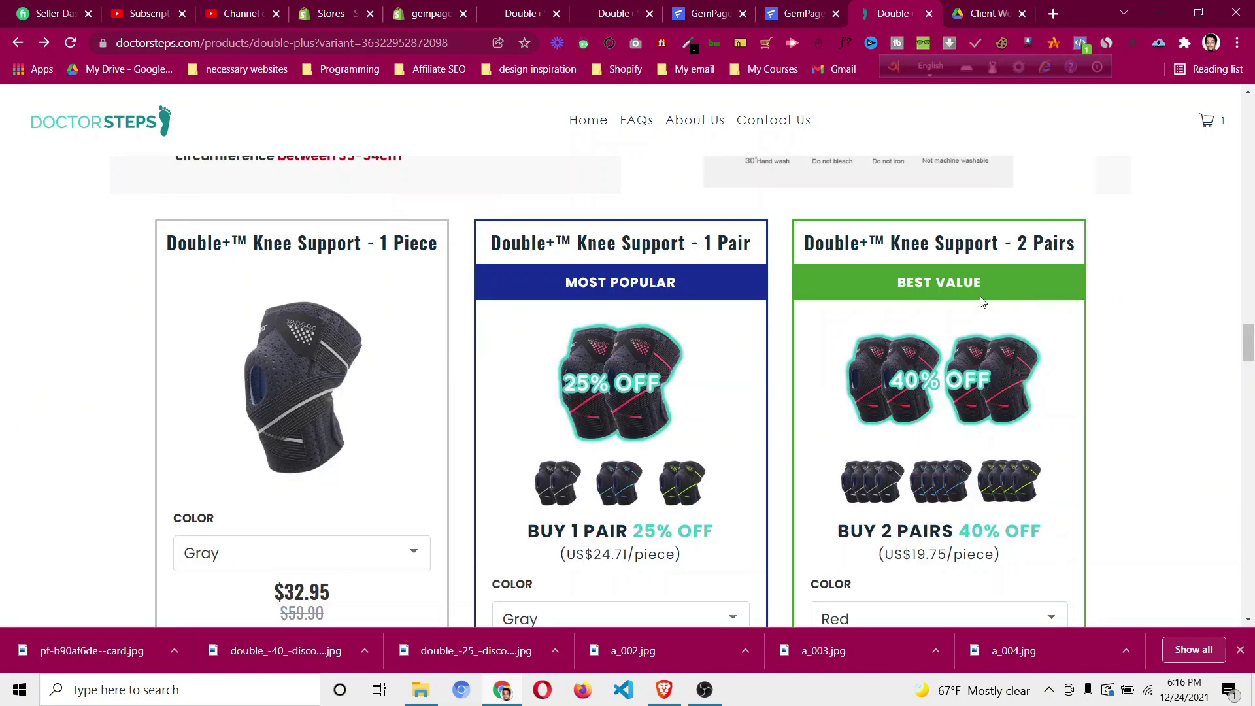
# Back in the GemPages editor, add a heading between the 1 Pair card's title and product image, with title tag H4.
pyautogui.click(804, 15)
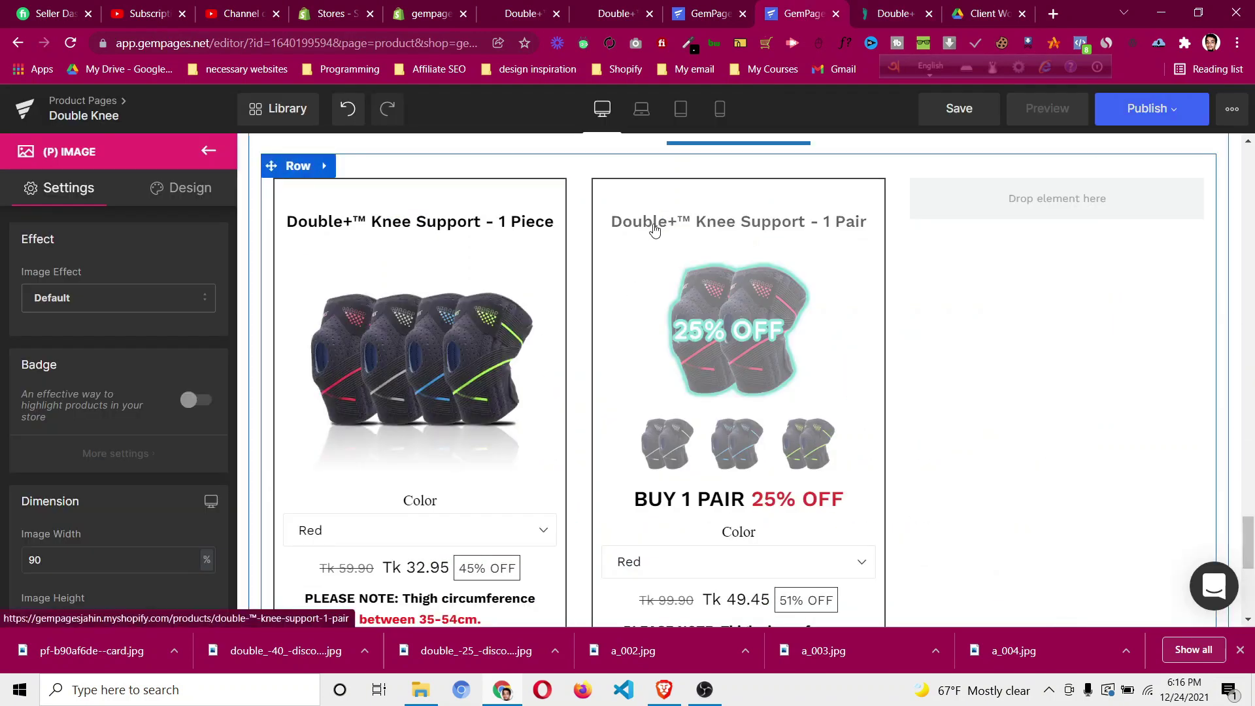
pyautogui.click(208, 151)
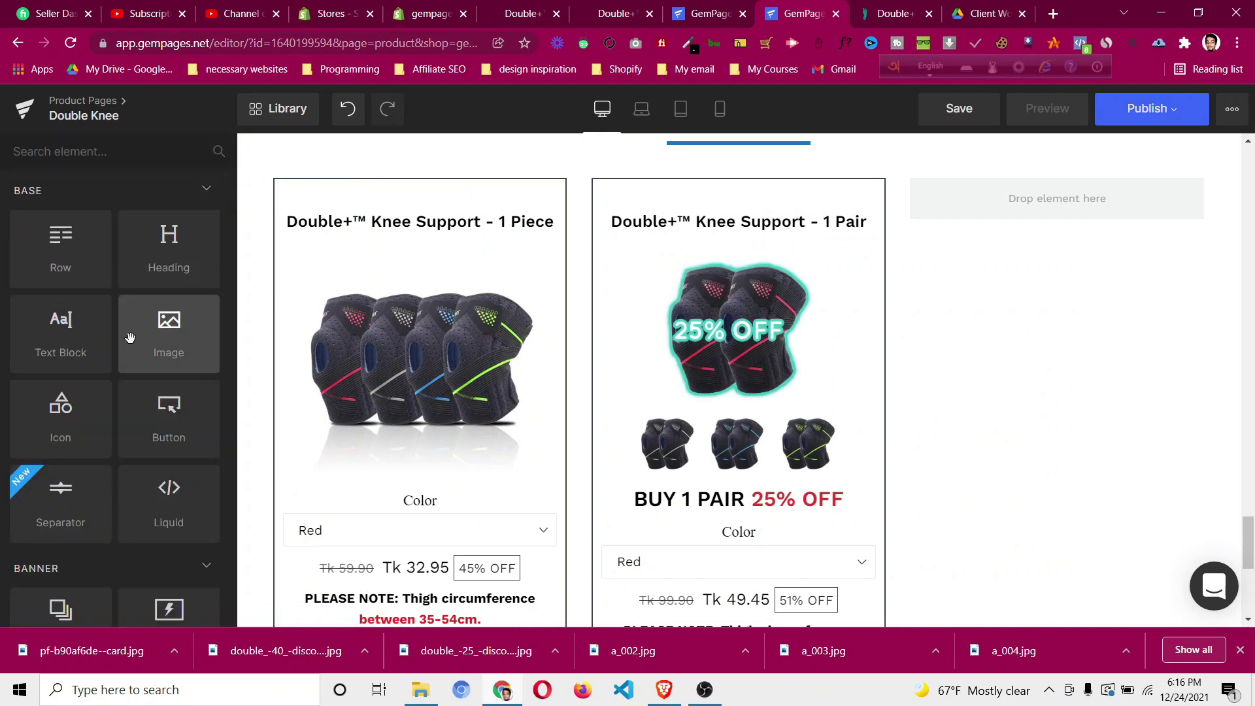
pyautogui.moveTo(157, 265); pyautogui.dragTo(734, 236)
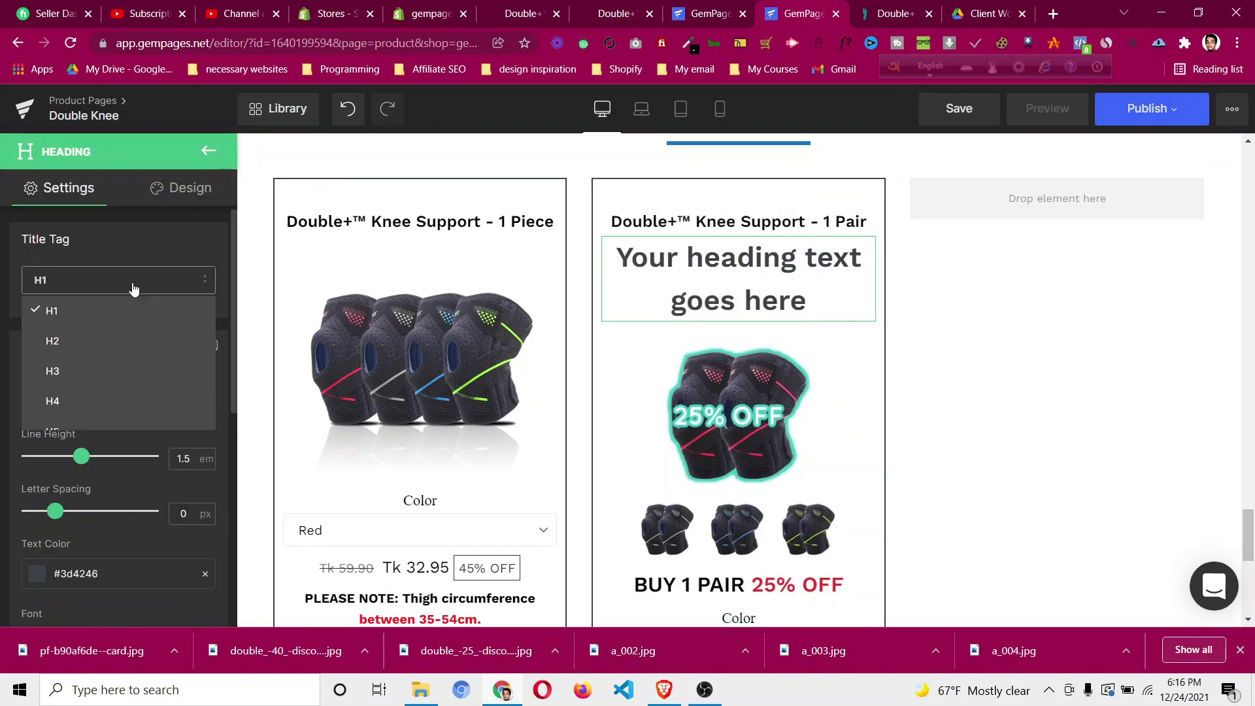
pyautogui.click(118, 402)
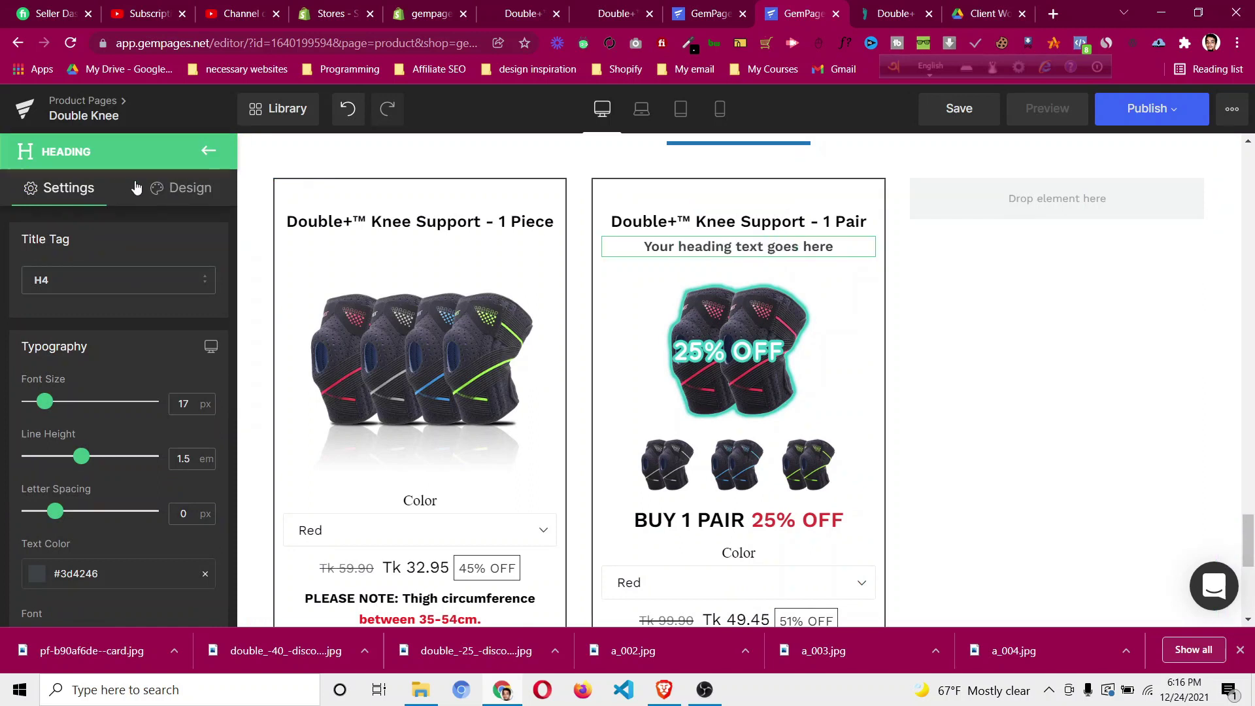
# Set the new heading's background colour to the copied #192e9b.
pyautogui.click(164, 187)
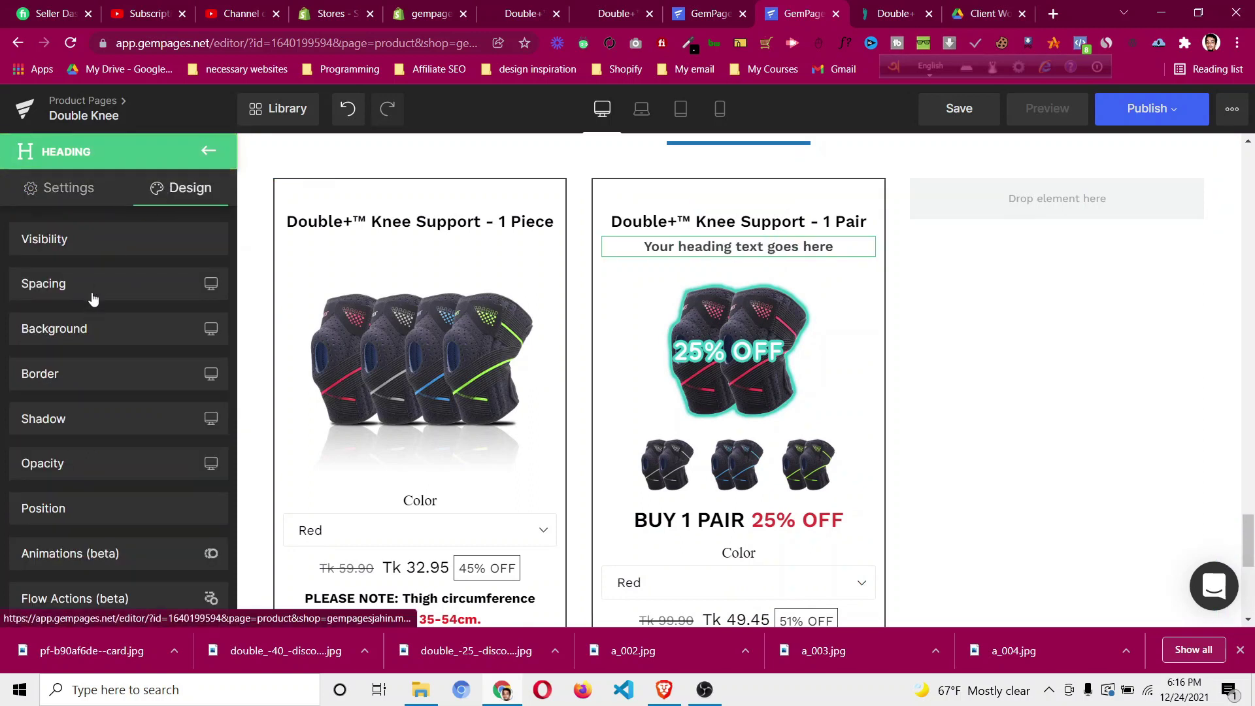
pyautogui.click(89, 331)
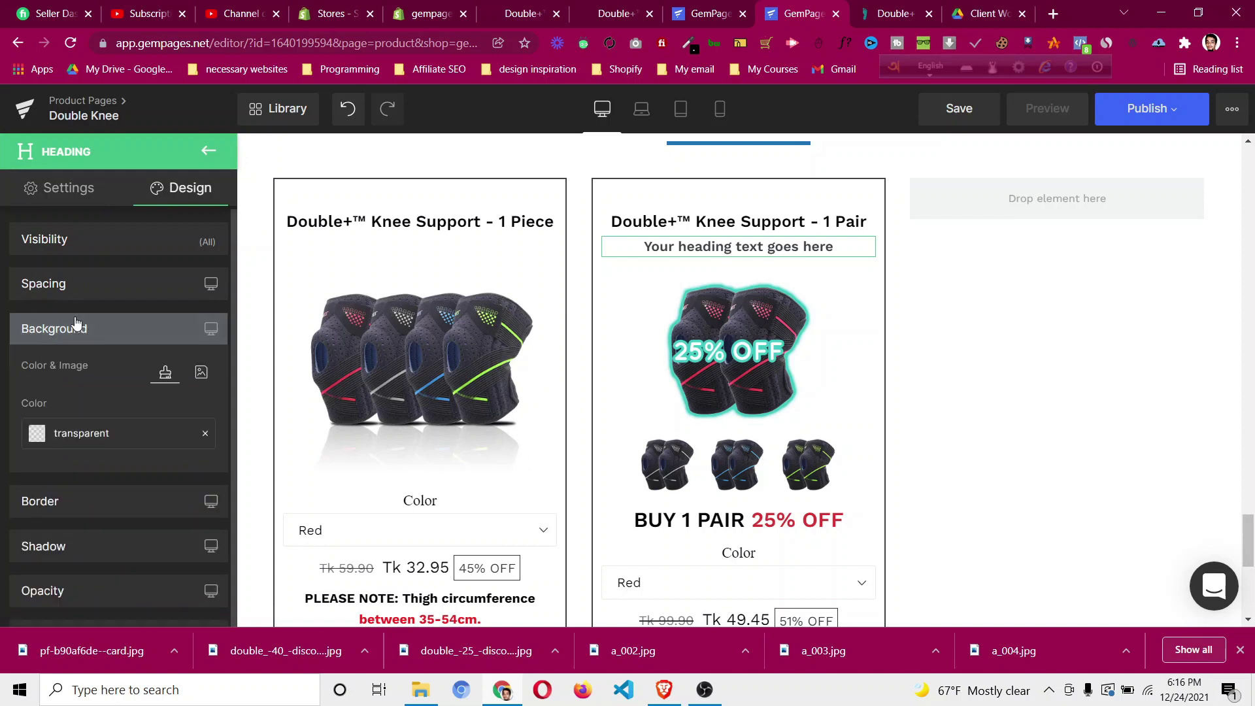
pyautogui.click(37, 436)
pyautogui.hotkey('ctrl', 'a')
pyautogui.hotkey('ctrl', 'v')
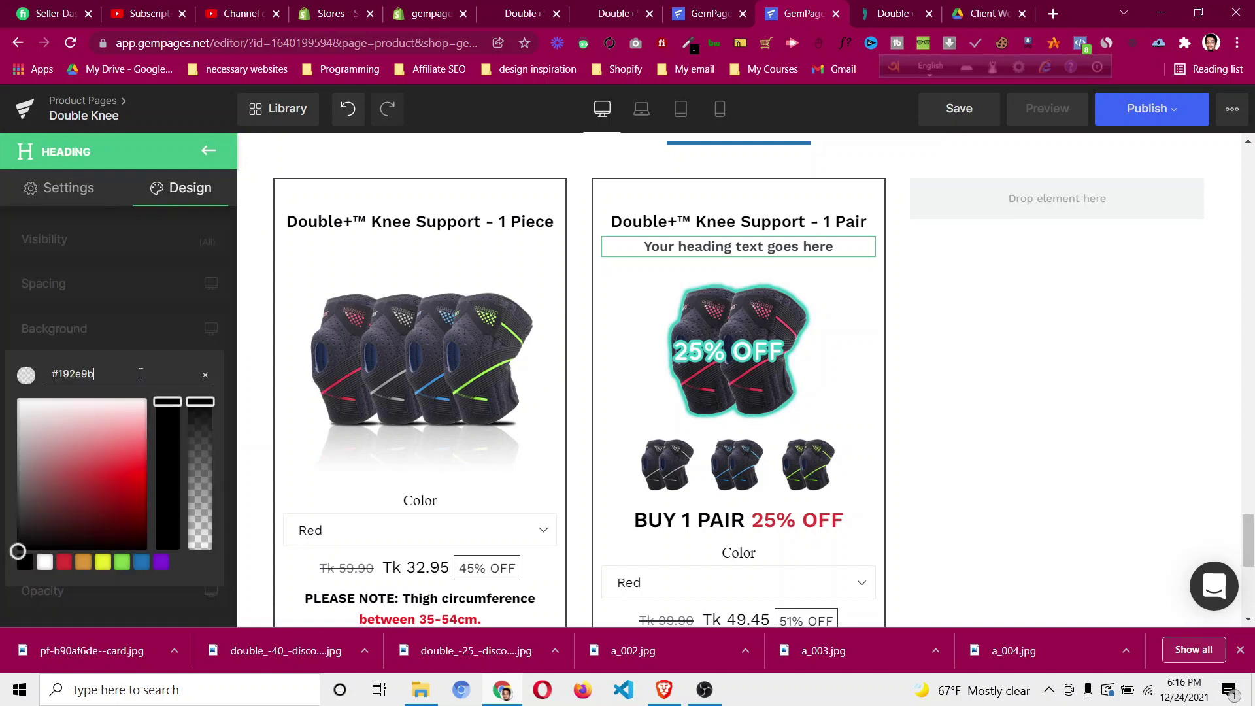
pyautogui.click(146, 337)
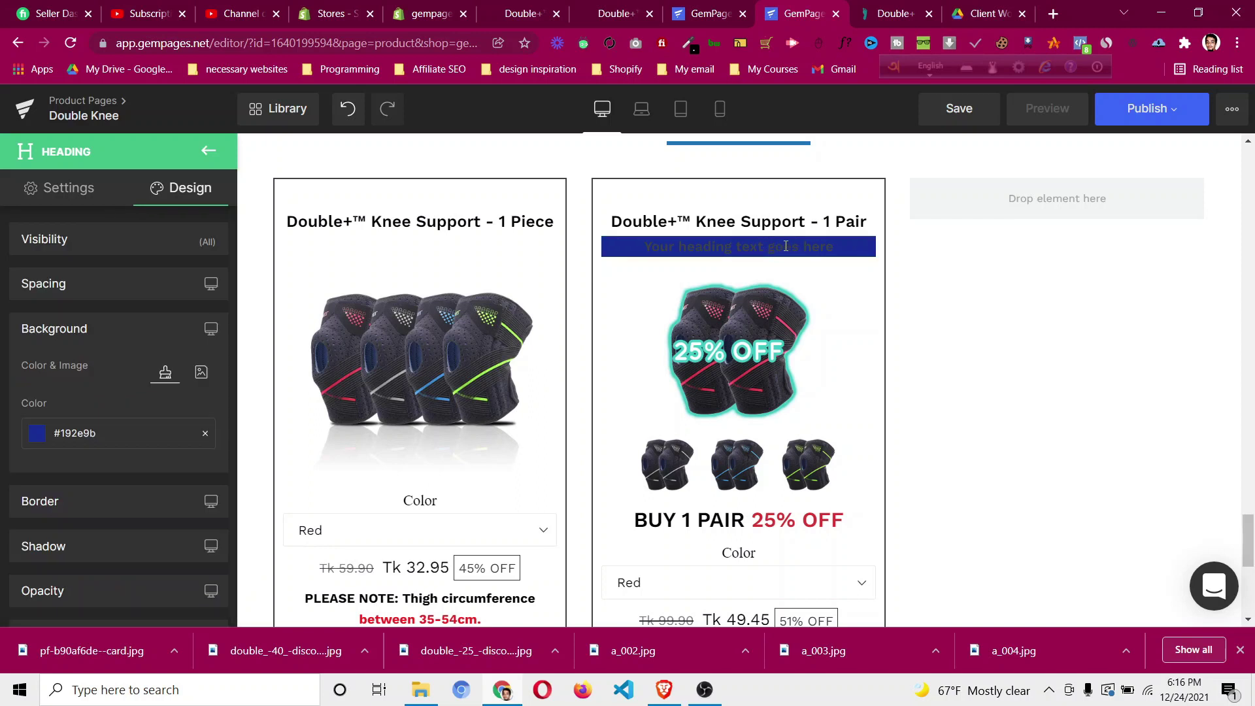
# Check the banner on the DoctorSteps page and set the new GemPages heading's text colour to white (#ffffff).
pyautogui.click(899, 8)
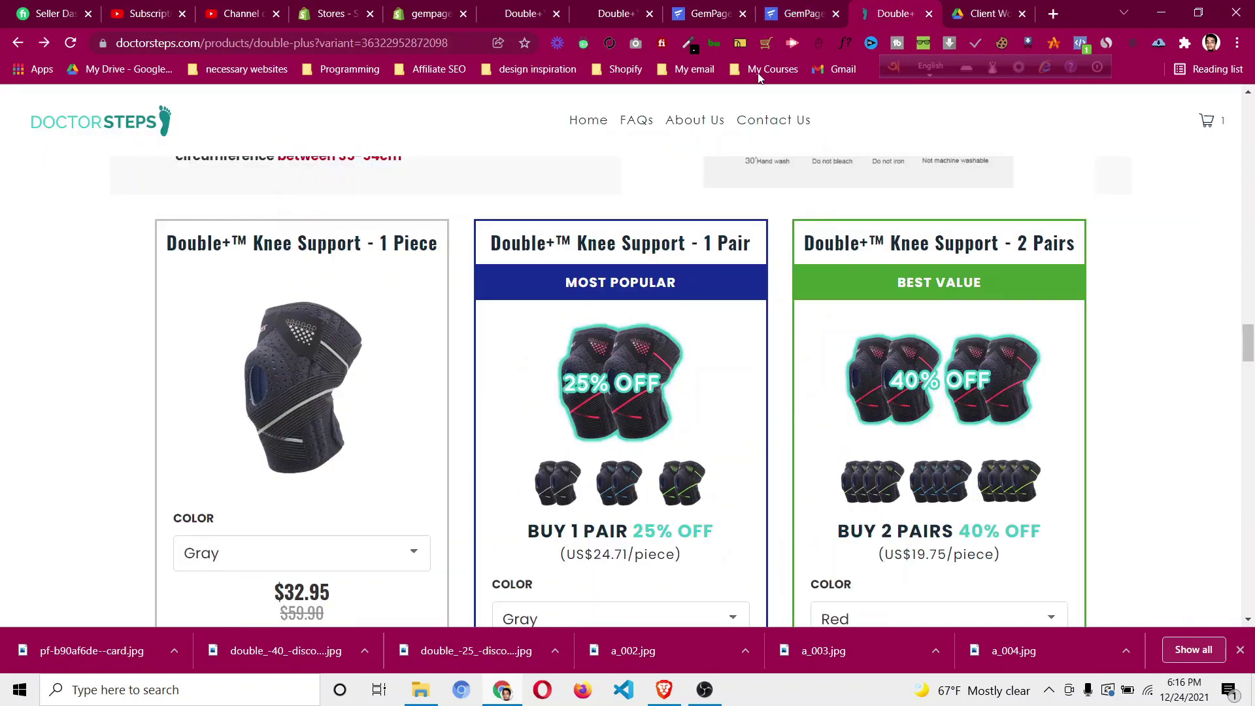
pyautogui.click(783, 23)
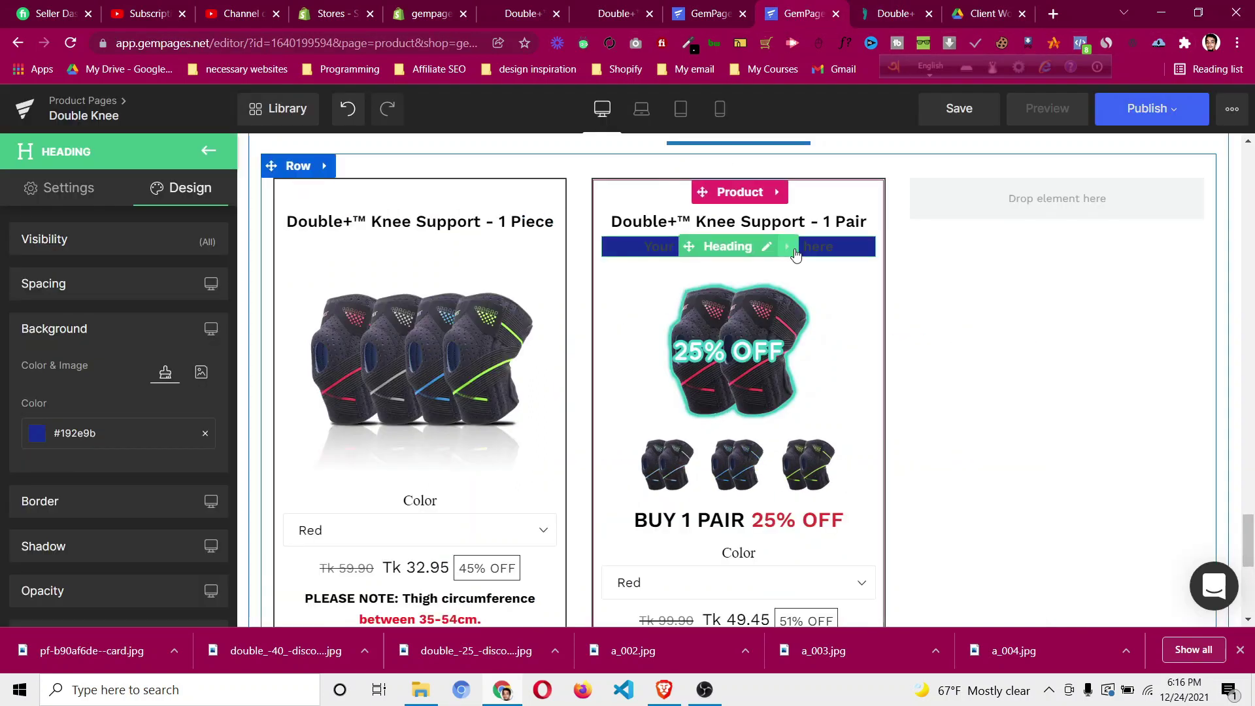
pyautogui.click(68, 190)
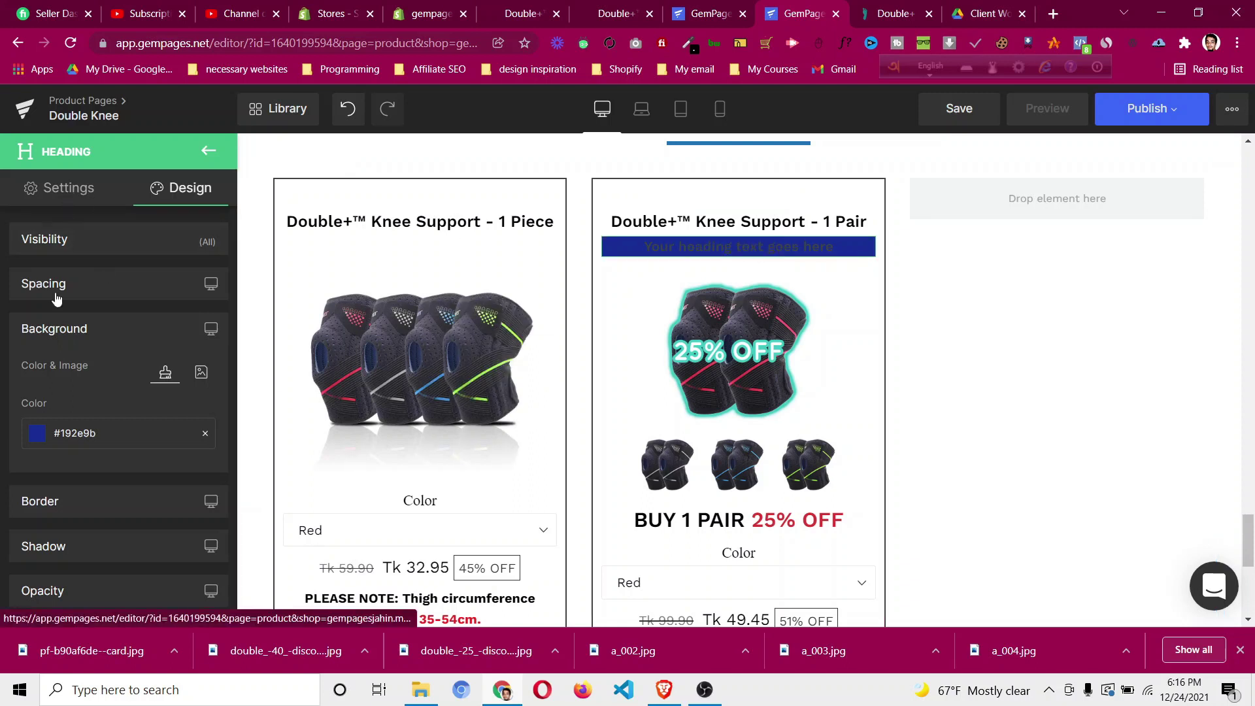
pyautogui.scroll(-2, 37, 357)
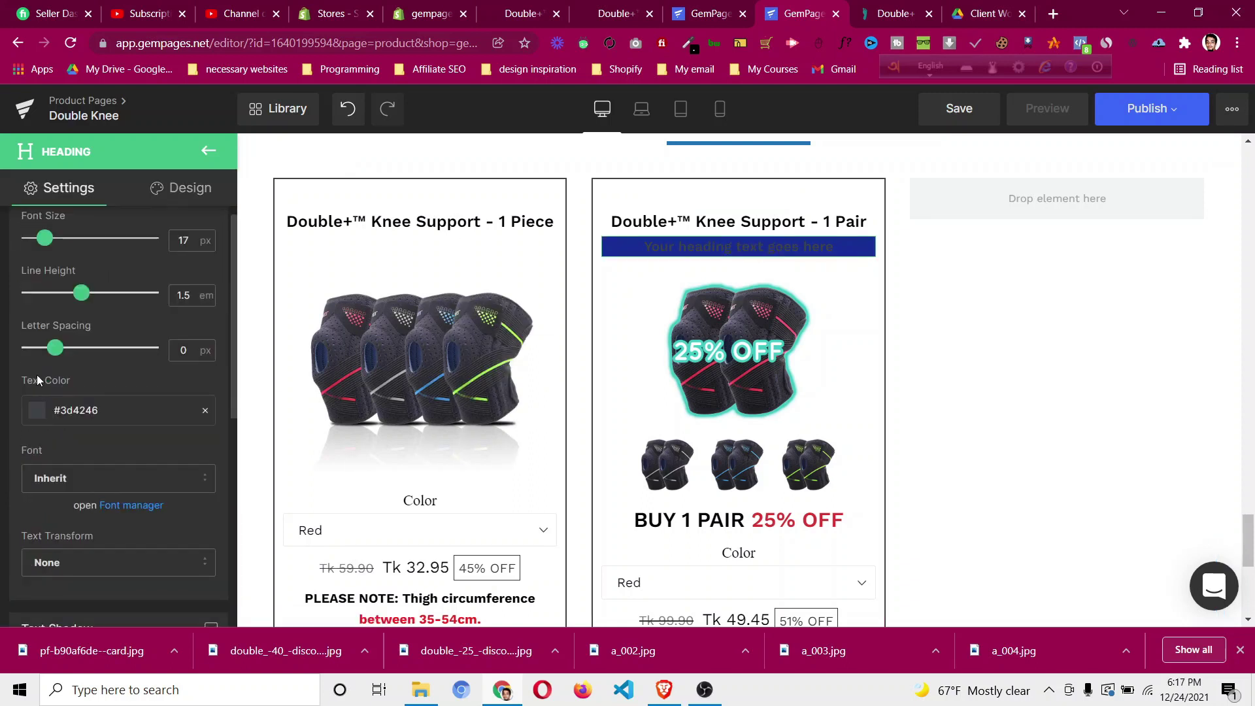
pyautogui.click(36, 417)
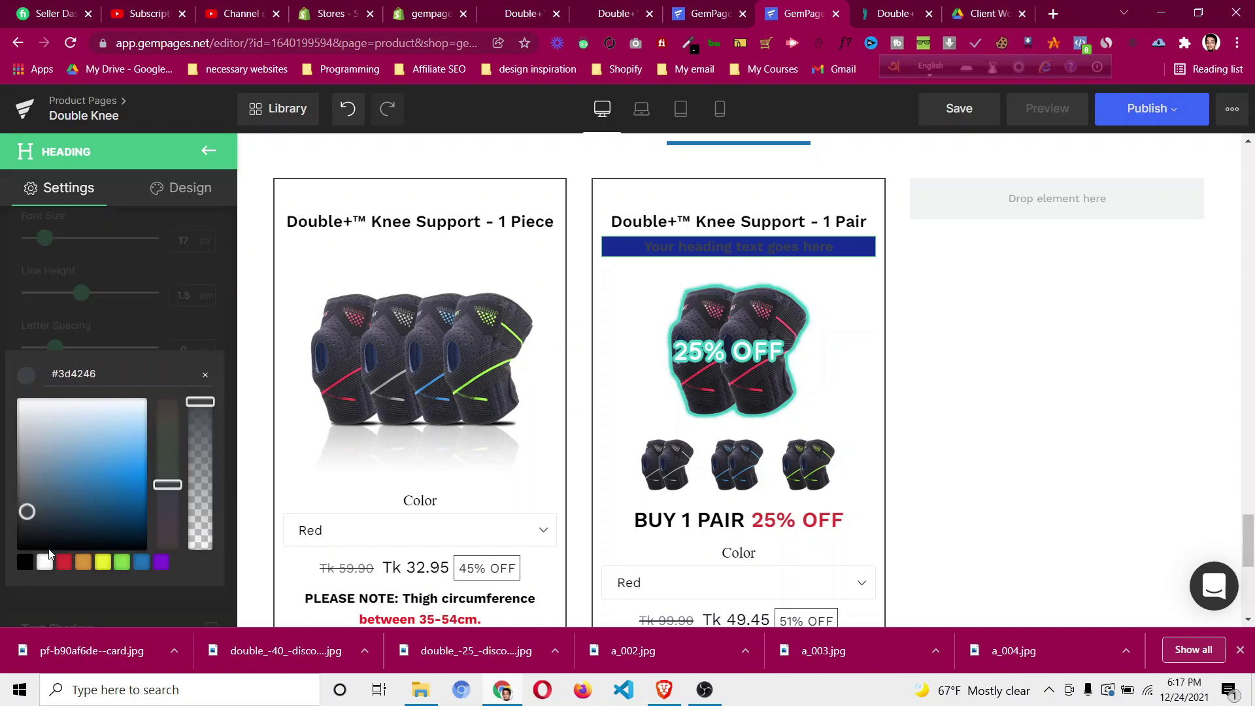
pyautogui.click(44, 563)
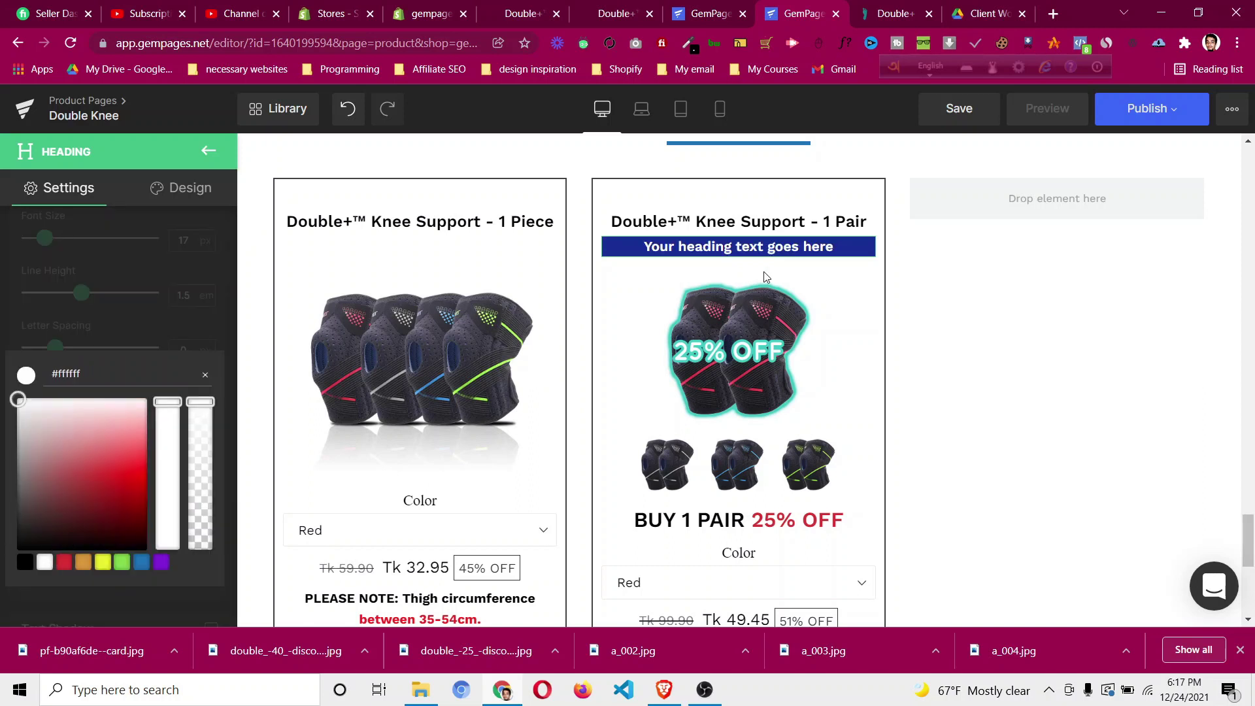
pyautogui.click(118, 325)
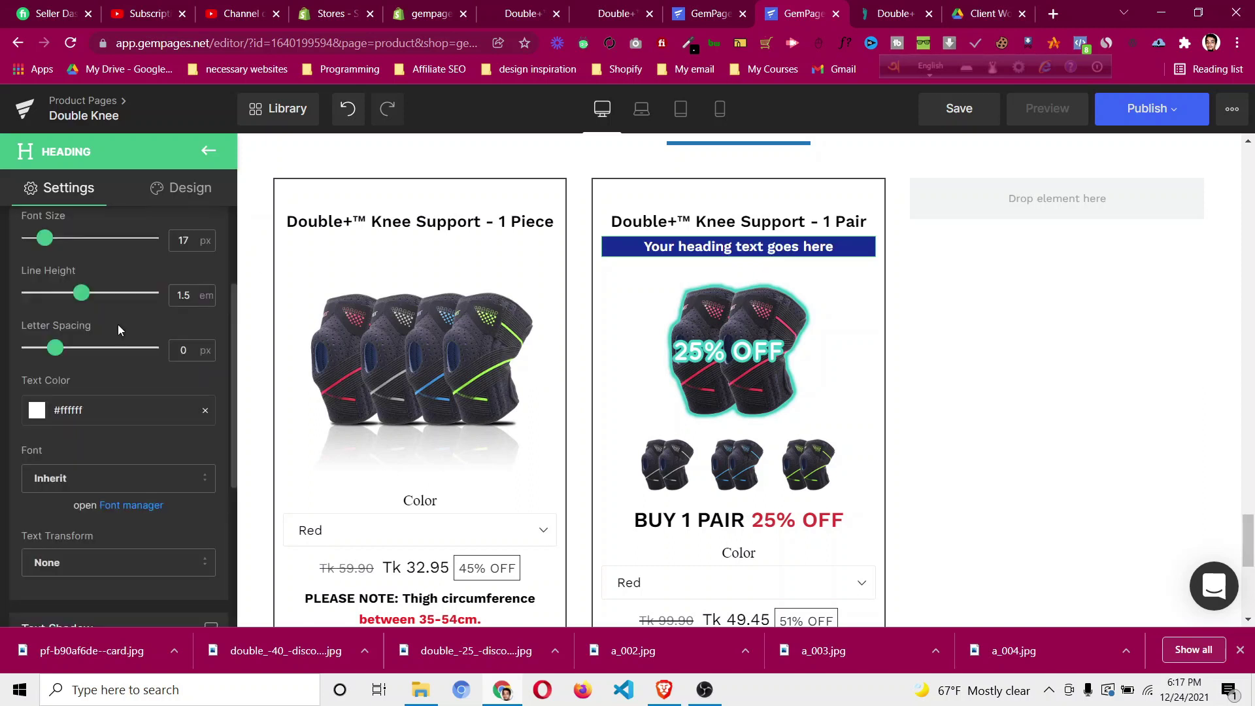
# Set the blue heading's text transform to Uppercase.
pyautogui.scroll(-2, 119, 326)
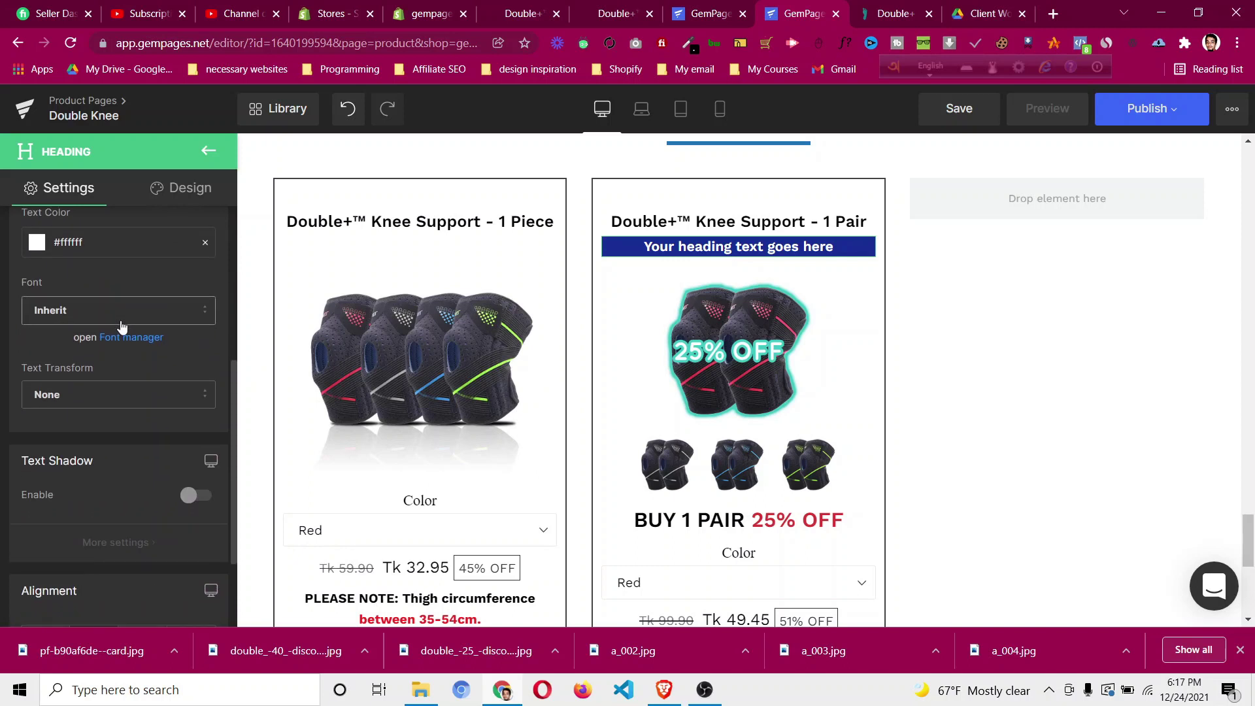
pyautogui.scroll(-2, 121, 327)
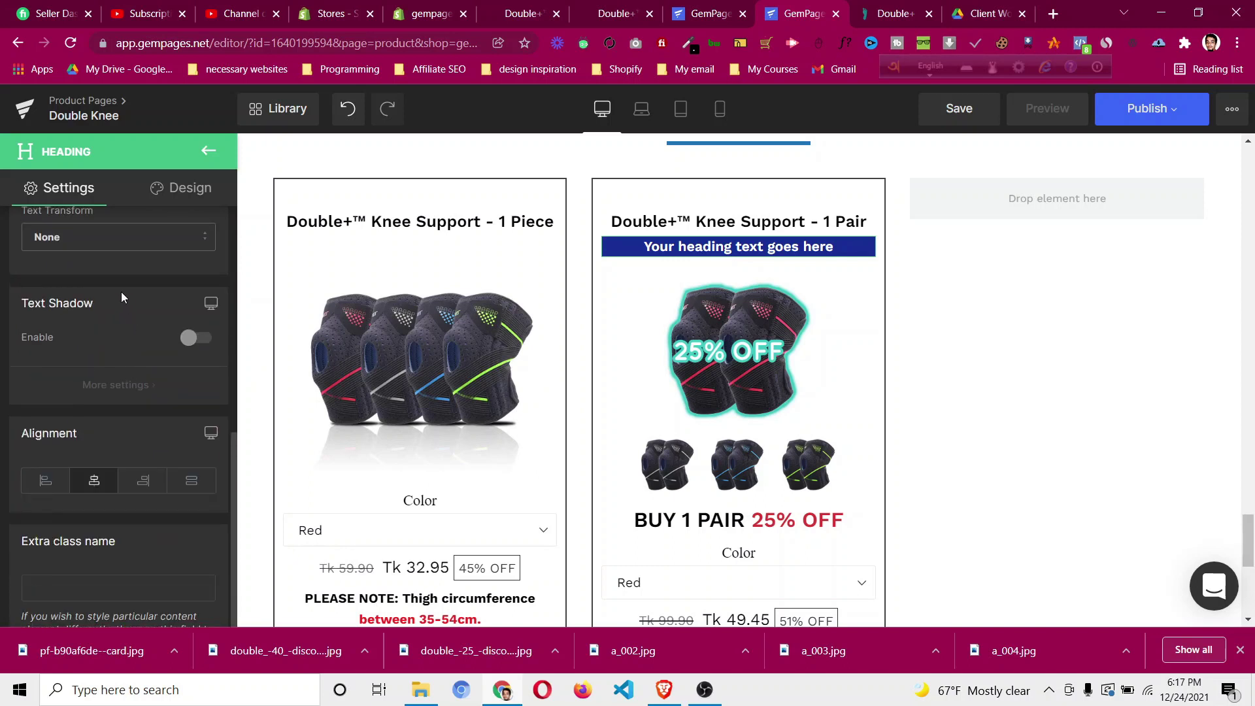
pyautogui.scroll(1, 121, 291)
pyautogui.click(107, 320)
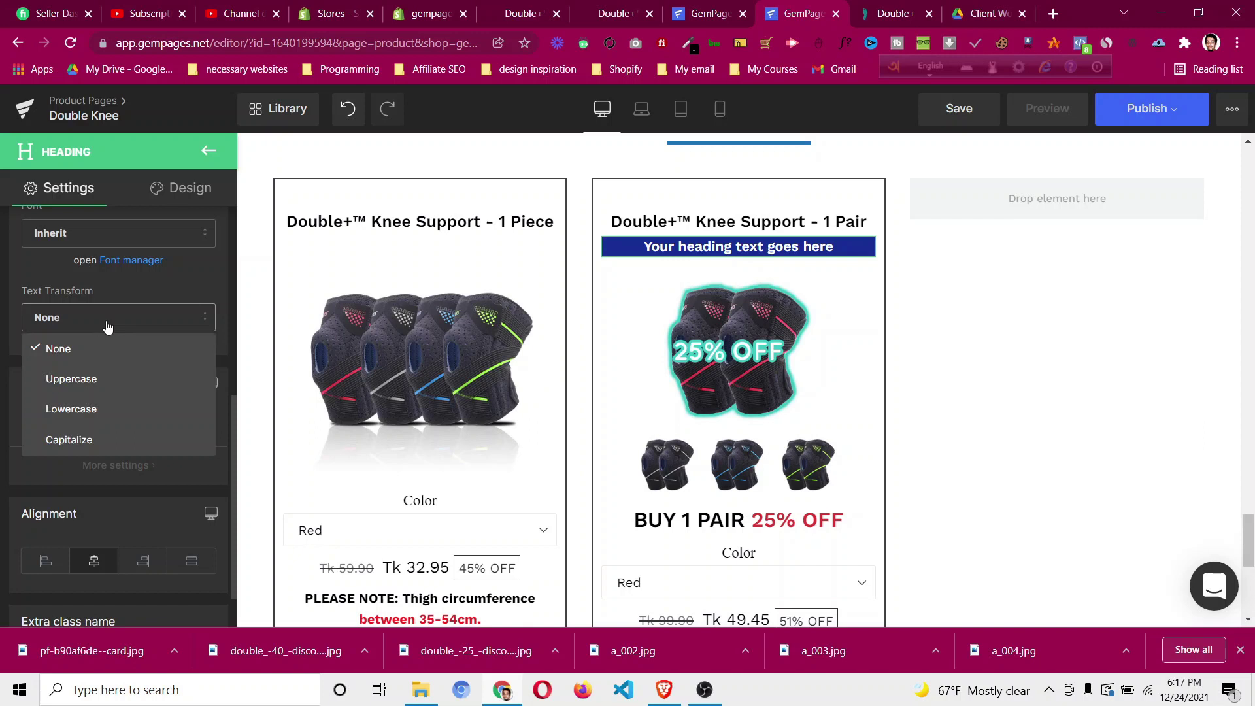
pyautogui.click(112, 385)
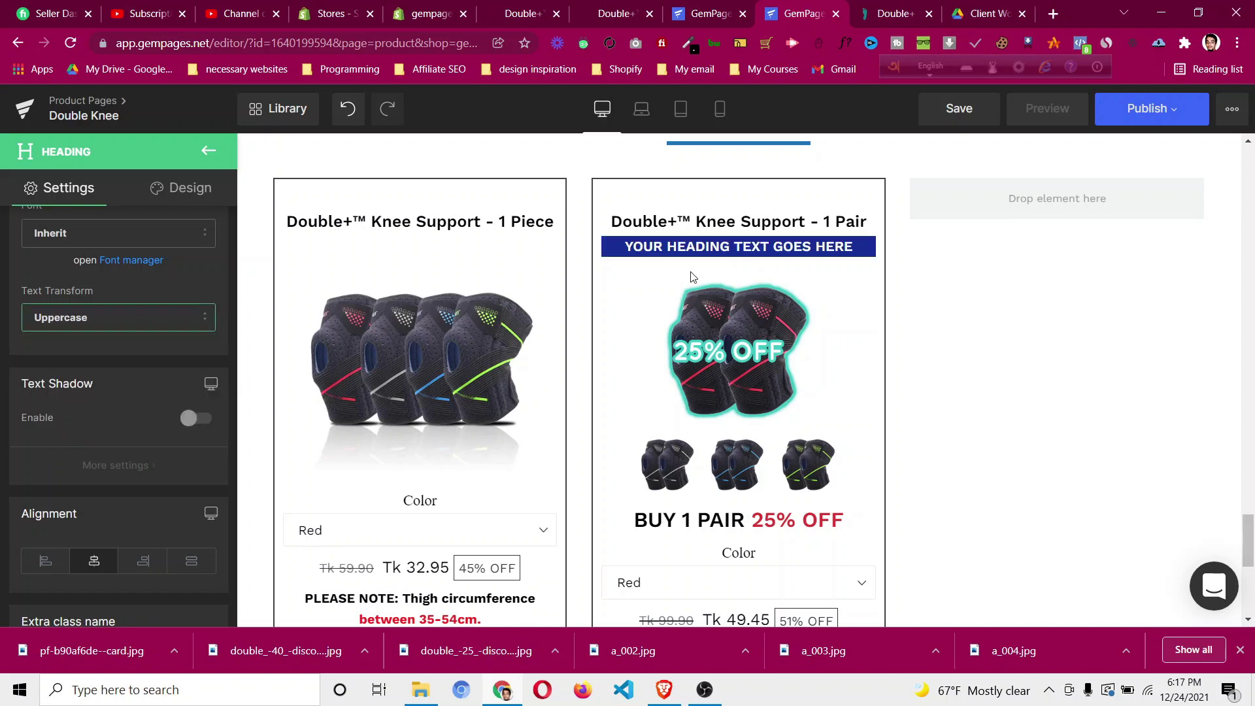
# Replace the blue heading's placeholder text with "MOST POPULAR".
pyautogui.click(843, 248)
pyautogui.hotkey('ctrl', 'a')
pyautogui.write('MOST POP')
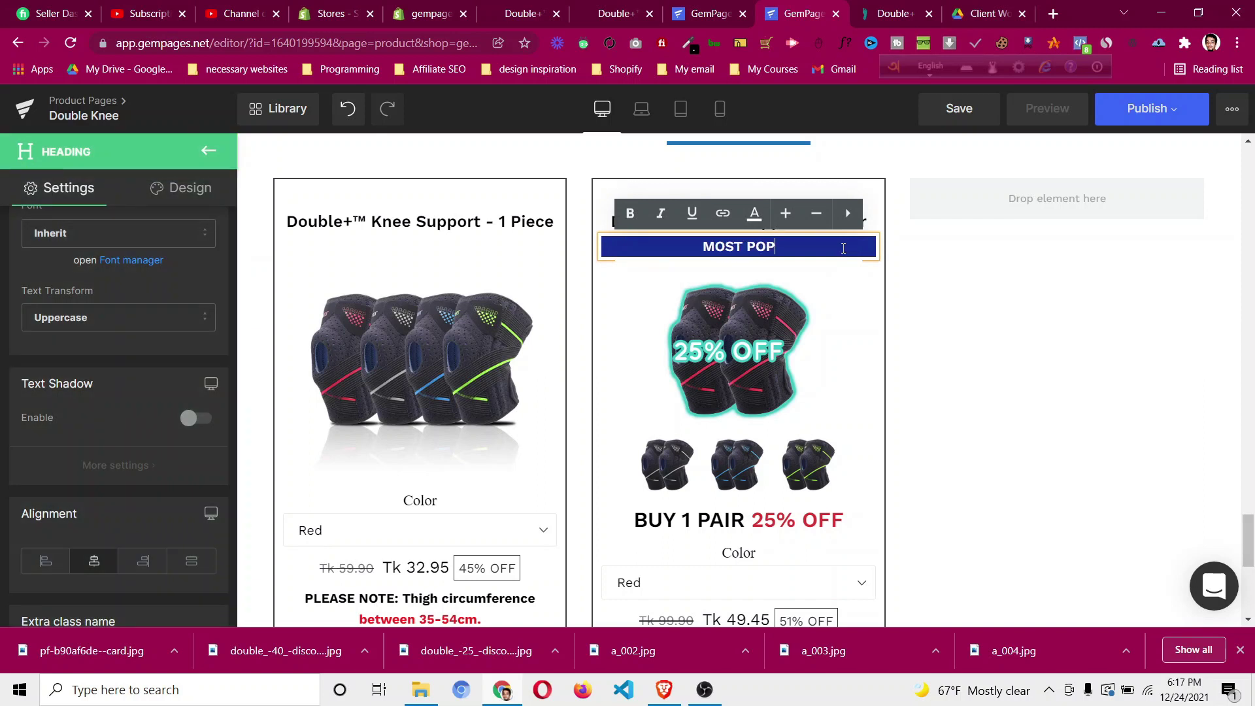
pyautogui.write('ULAR')
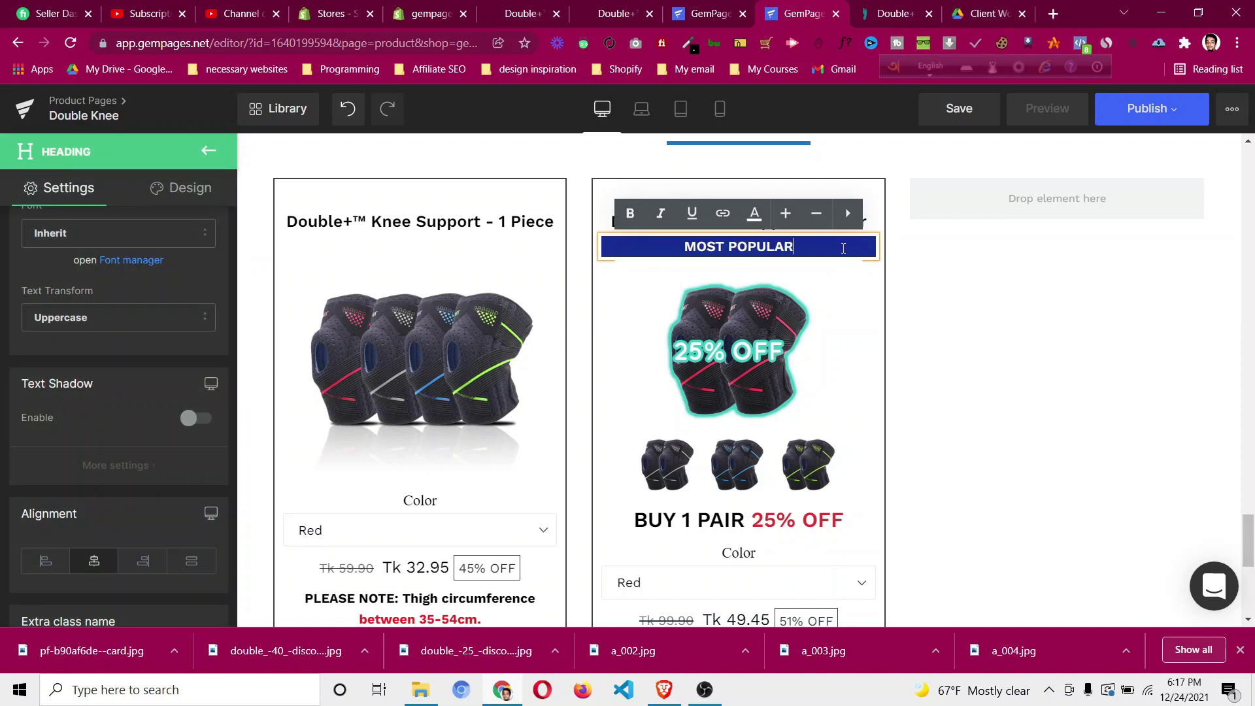
# Set the MOST POPULAR heading's top and bottom padding to 10px.
pyautogui.click(185, 189)
pyautogui.click(152, 286)
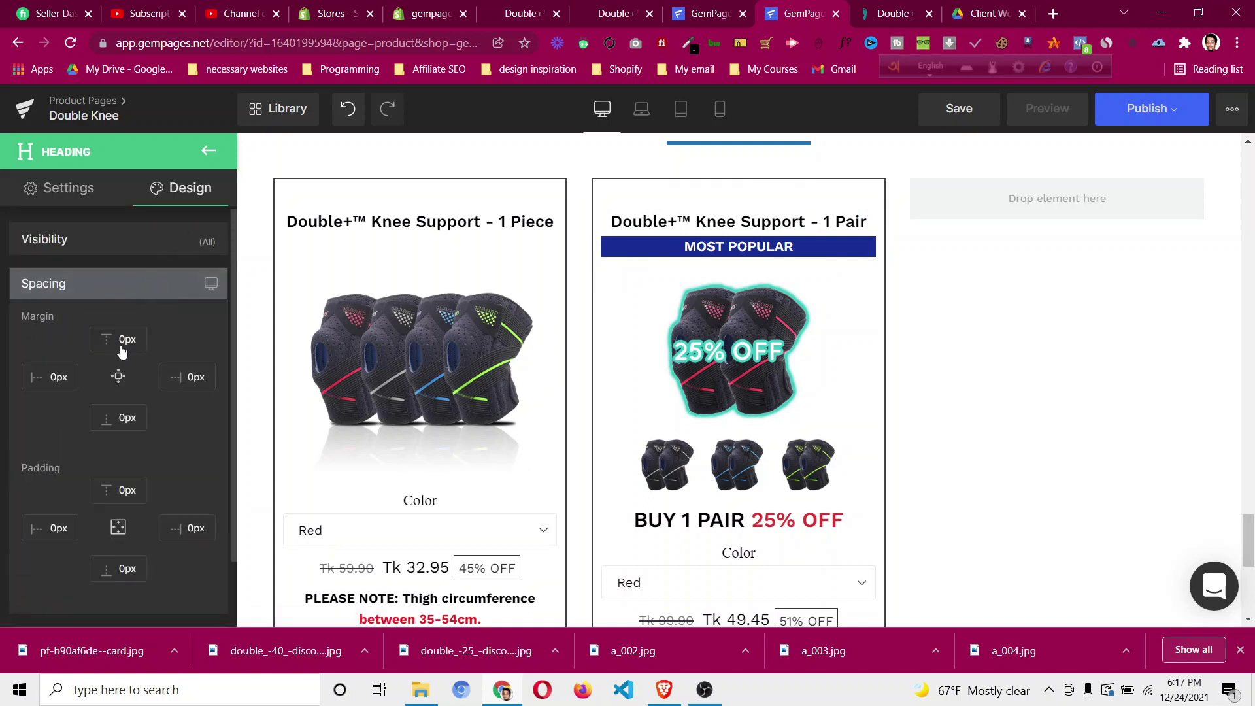
pyautogui.moveTo(122, 490); pyautogui.dragTo(126, 487)
pyautogui.press('Up')
pyautogui.press('Up')
pyautogui.press('Up')
pyautogui.press('Up')
pyautogui.press('Up')
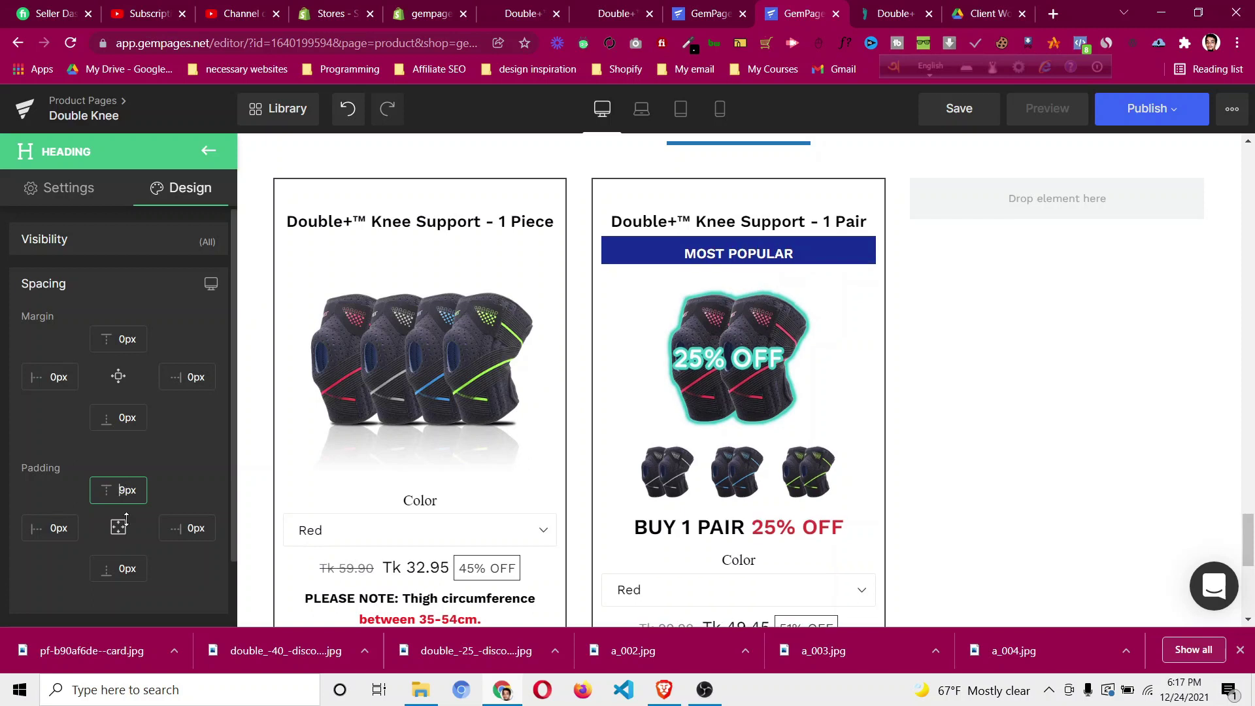
pyautogui.click(120, 568)
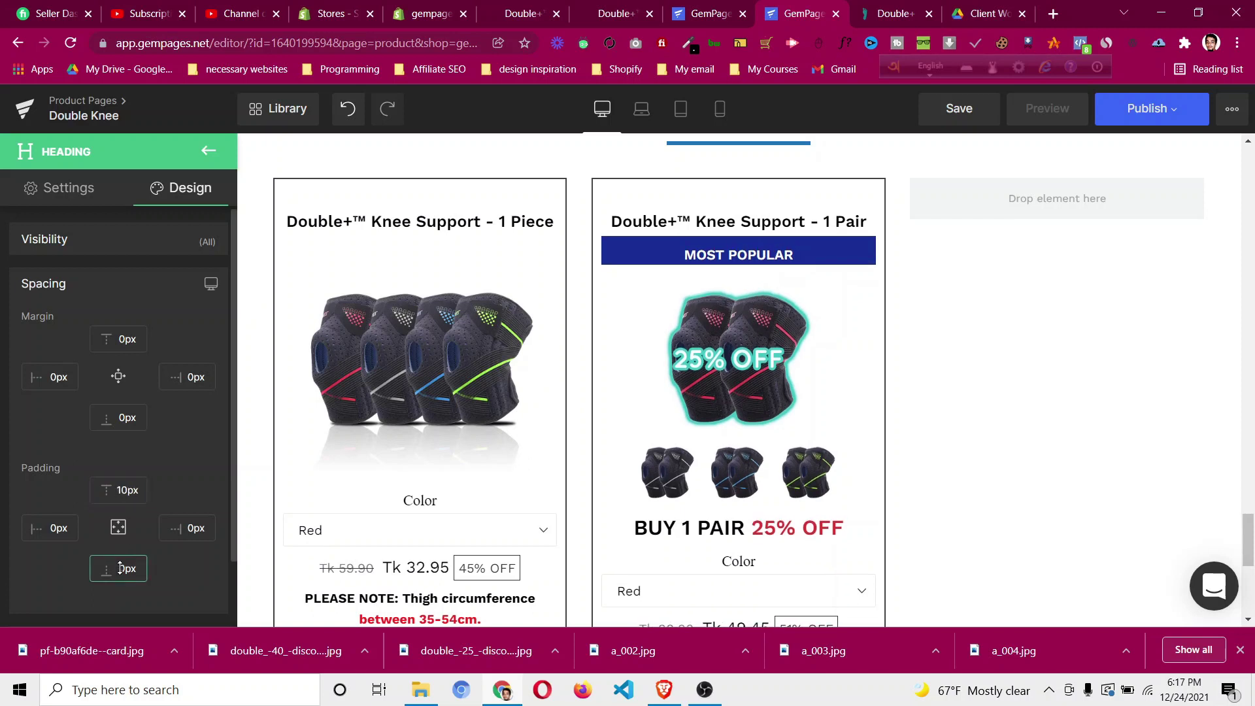
pyautogui.write('1')
# Compare the MOST POPULAR heading with the DoctorSteps banner and reduce its top and bottom padding to 8px.
pyautogui.click(874, 15)
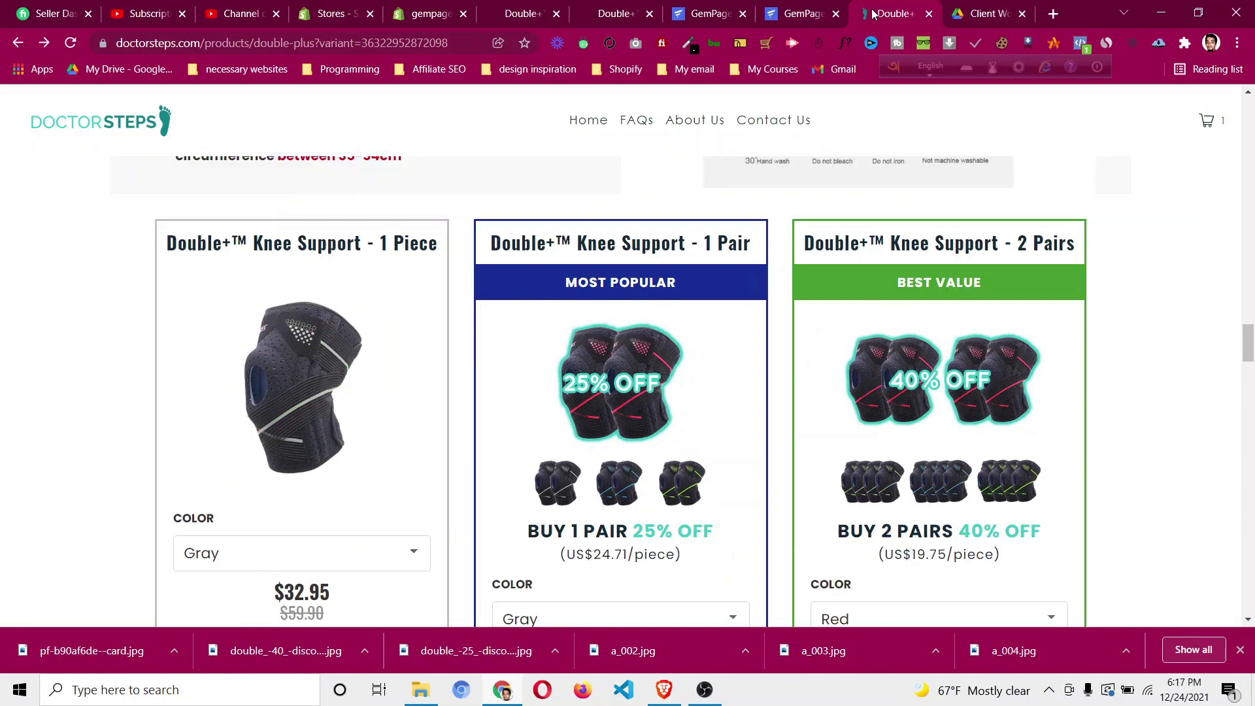
pyautogui.click(819, 14)
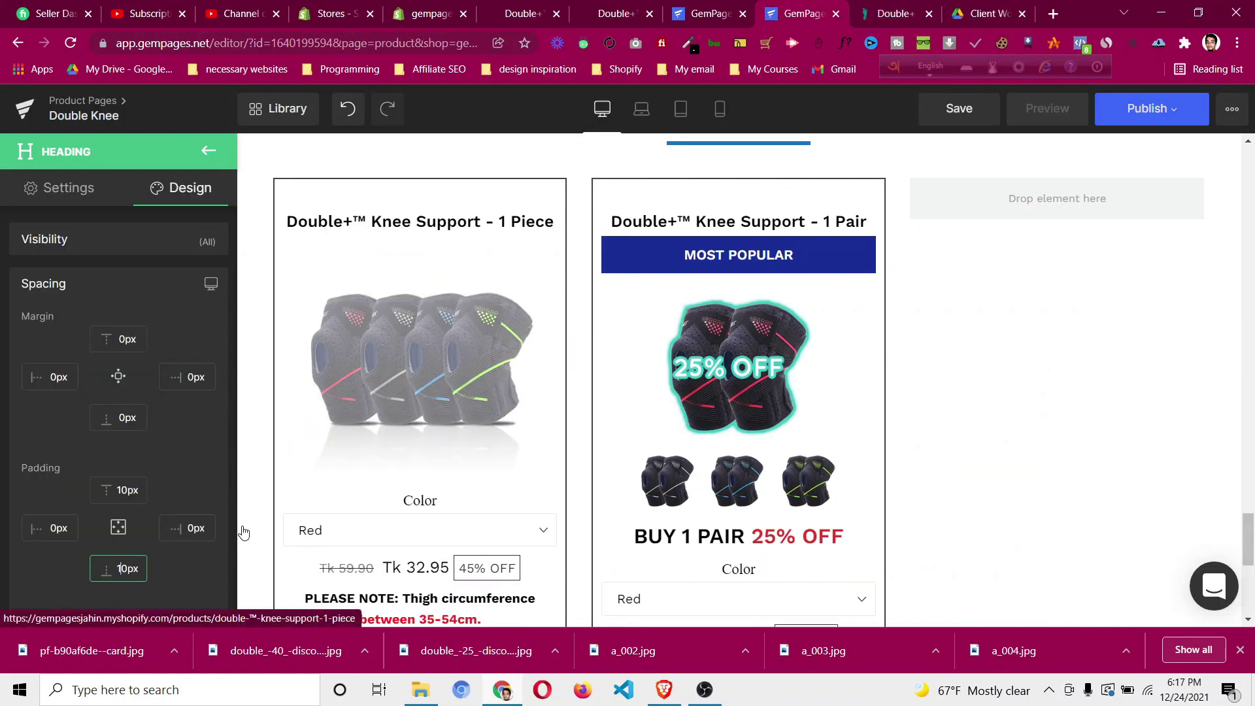
pyautogui.press('Down')
pyautogui.press('Down')
pyautogui.click(132, 494)
pyautogui.press('Down')
pyautogui.press('Down')
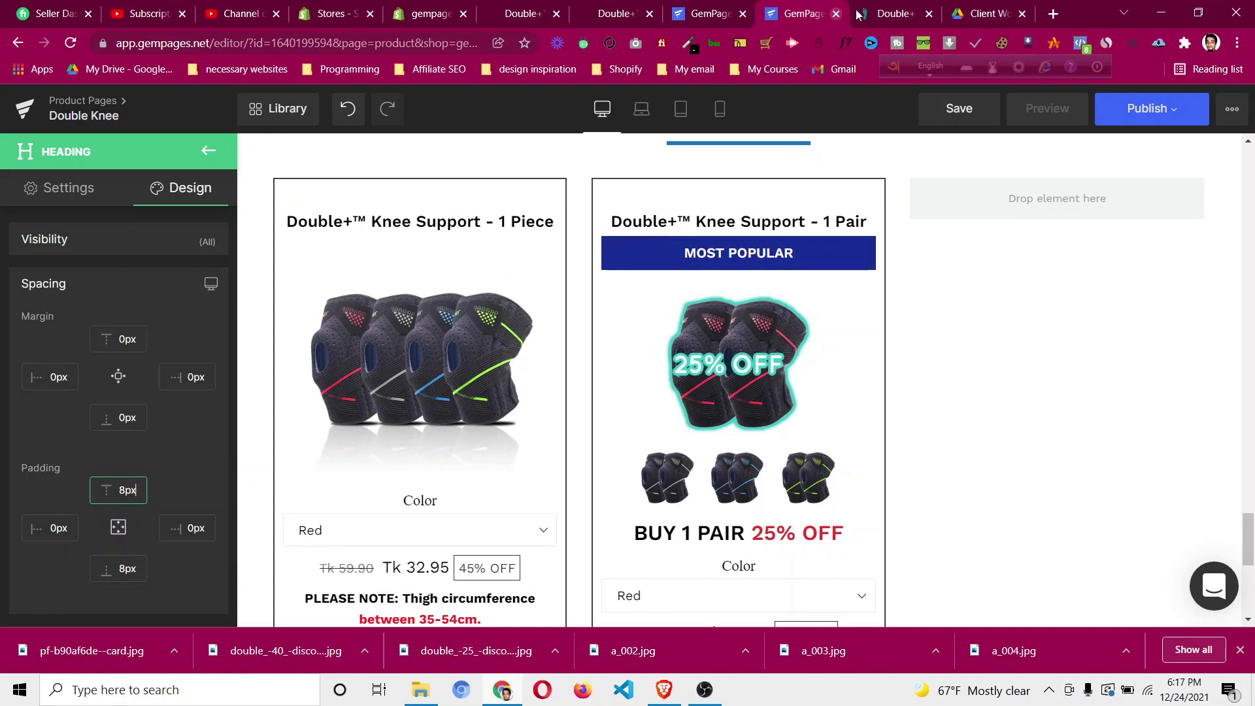
pyautogui.click(884, 15)
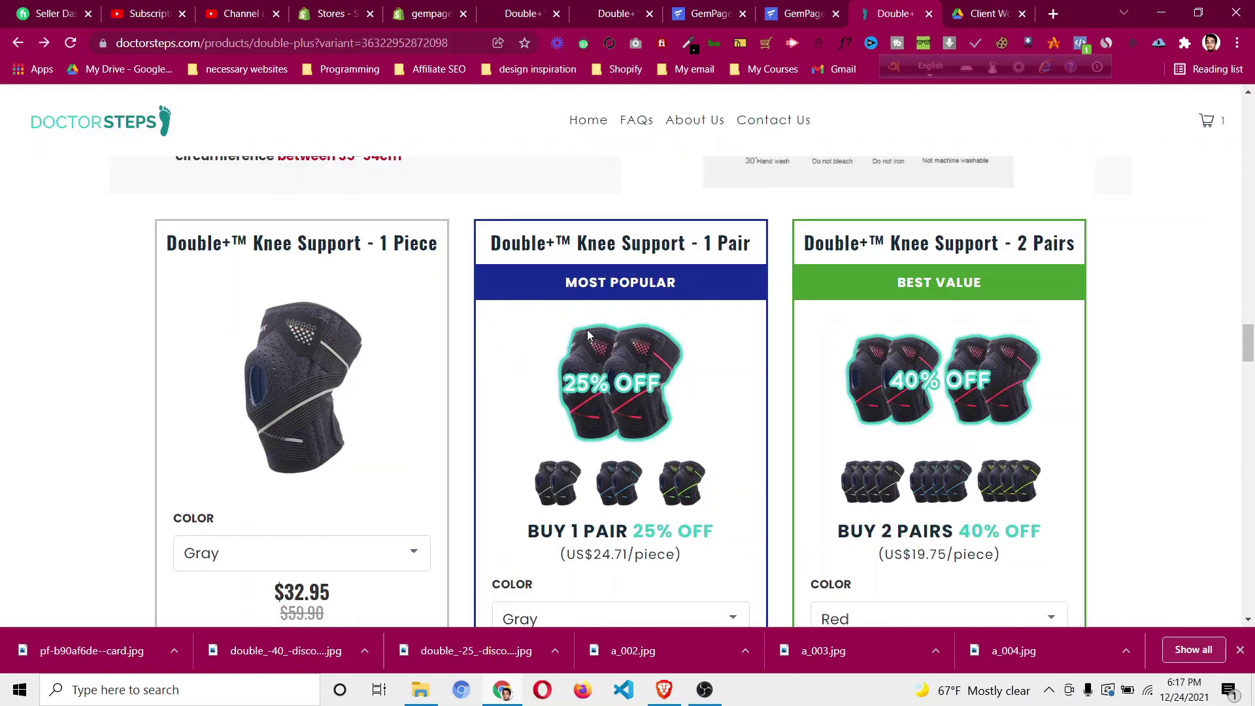
pyautogui.click(786, 20)
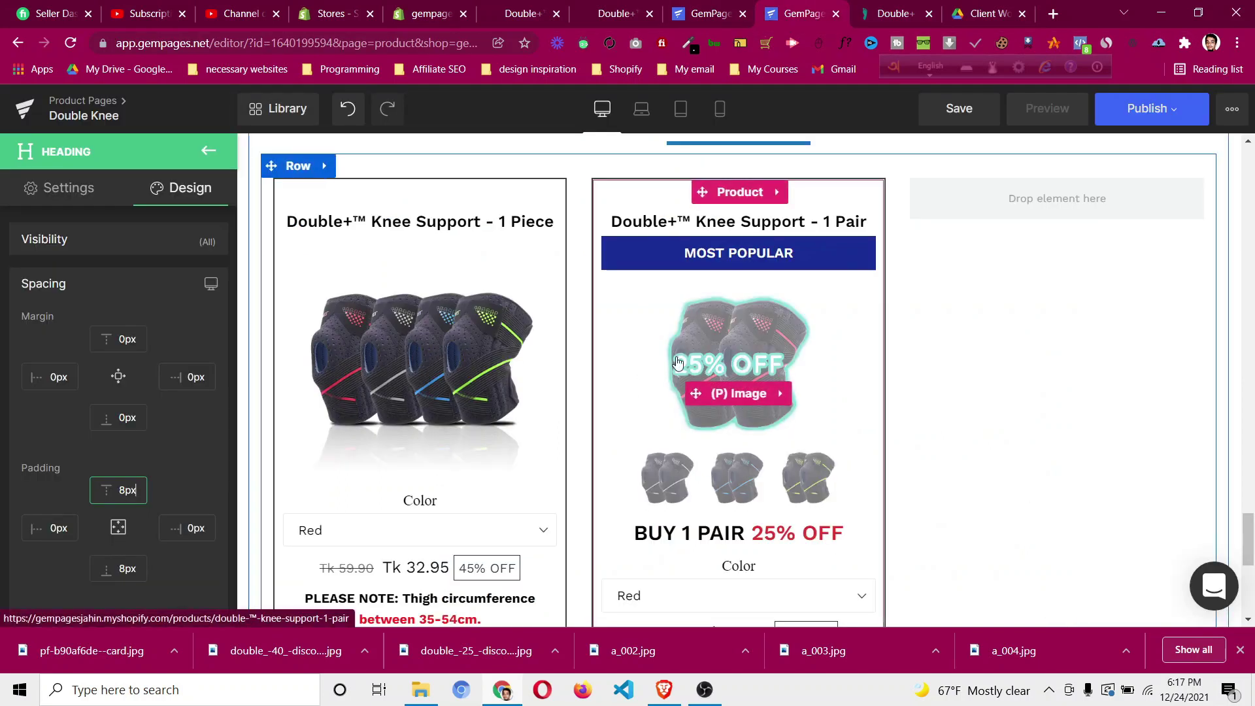
# Set the left padding of the Double+ Knee Support - 1 Pair product element to 0px.
pyautogui.click(731, 193)
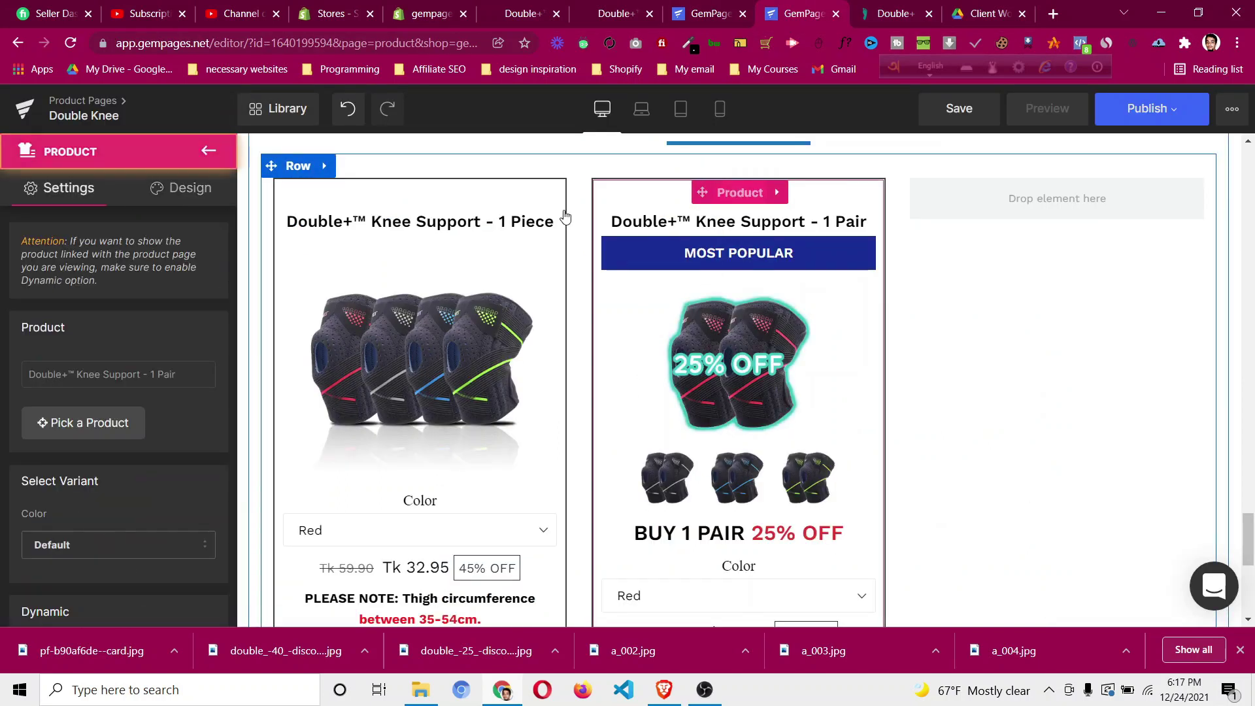
pyautogui.click(167, 186)
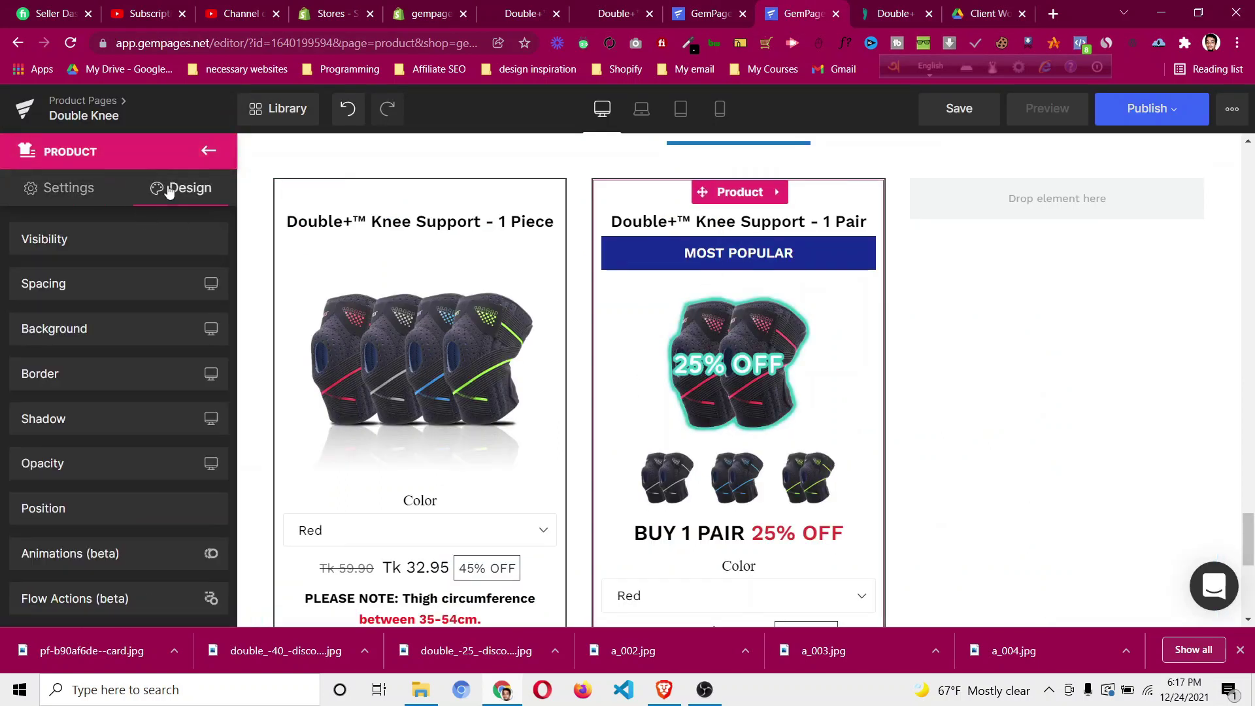
pyautogui.click(141, 286)
pyautogui.click(52, 528)
pyautogui.press('Down')
pyautogui.press('Down')
pyautogui.press('Down')
pyautogui.press('Down')
pyautogui.press('Down')
pyautogui.press('Down')
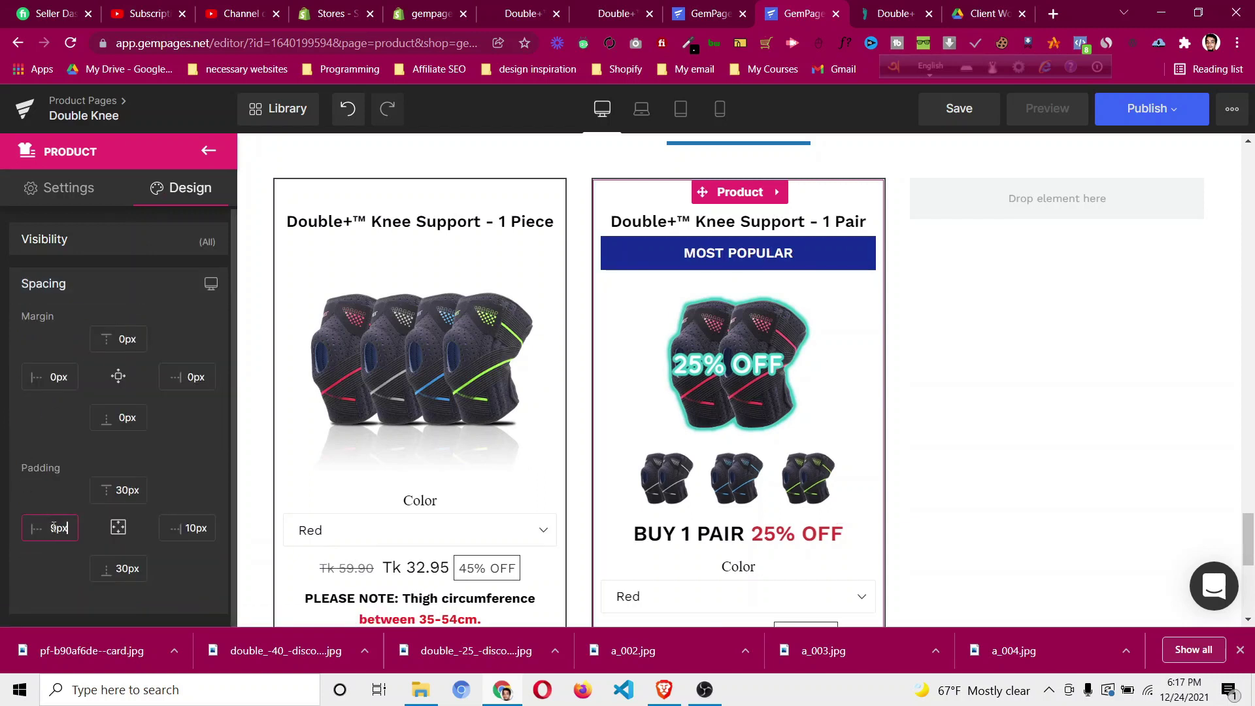
pyautogui.press('Down')
pyautogui.press('Down')
pyautogui.press('Down')
pyautogui.press('Down')
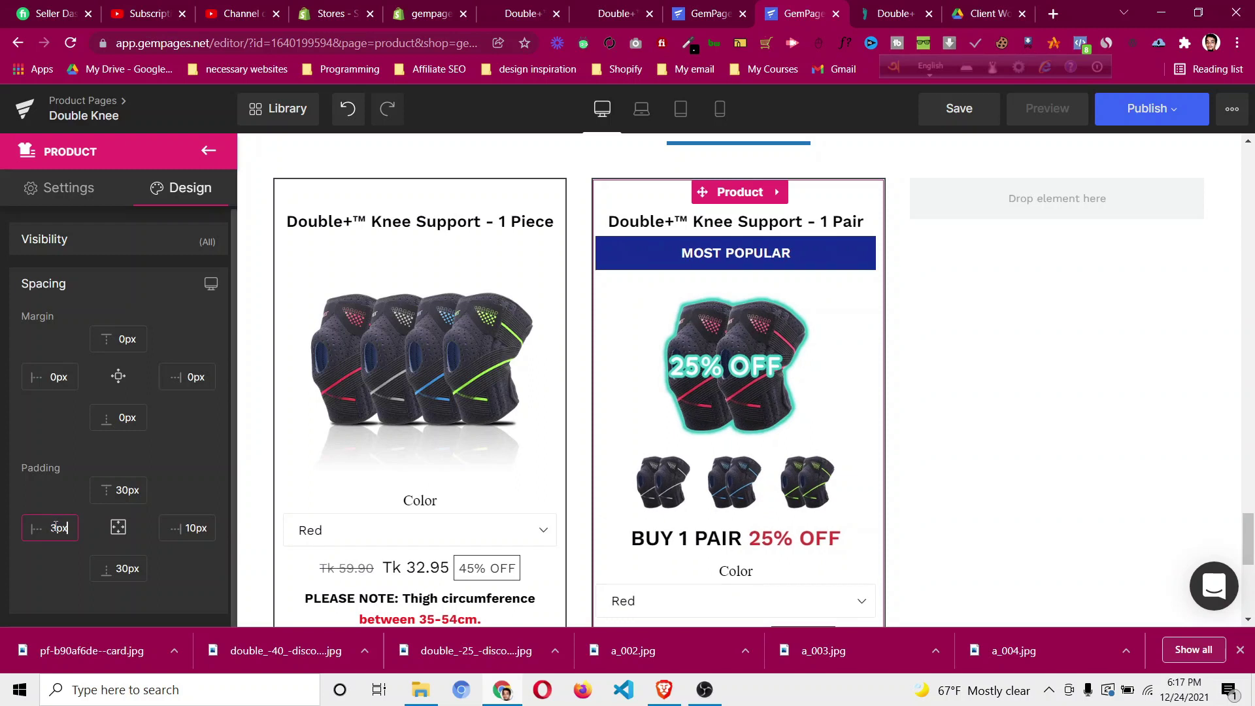
# Set the 1 Pair product element's right padding to 0px so the MOST POPULAR banner spans the card's full width.
pyautogui.click(194, 529)
pyautogui.press('Down')
pyautogui.press('Down')
pyautogui.press('Down')
pyautogui.press('Down')
pyautogui.press('Down')
pyautogui.press('Down')
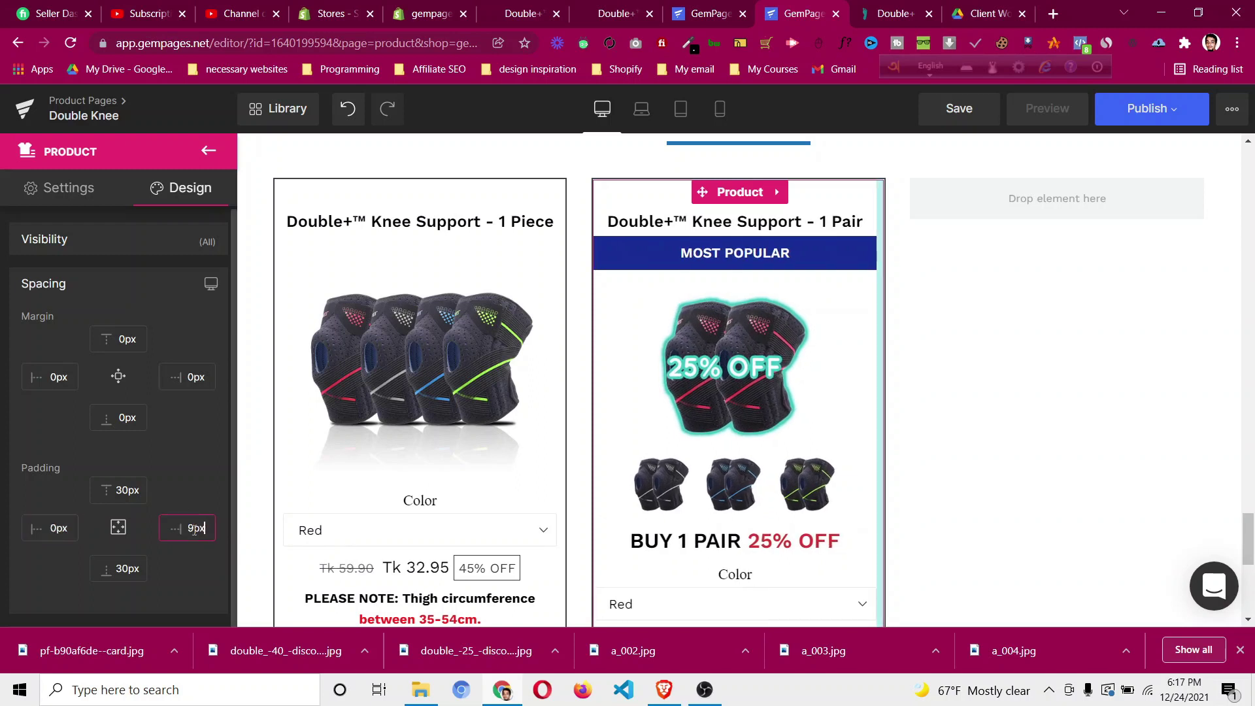
pyautogui.press('Down')
pyautogui.press('Down')
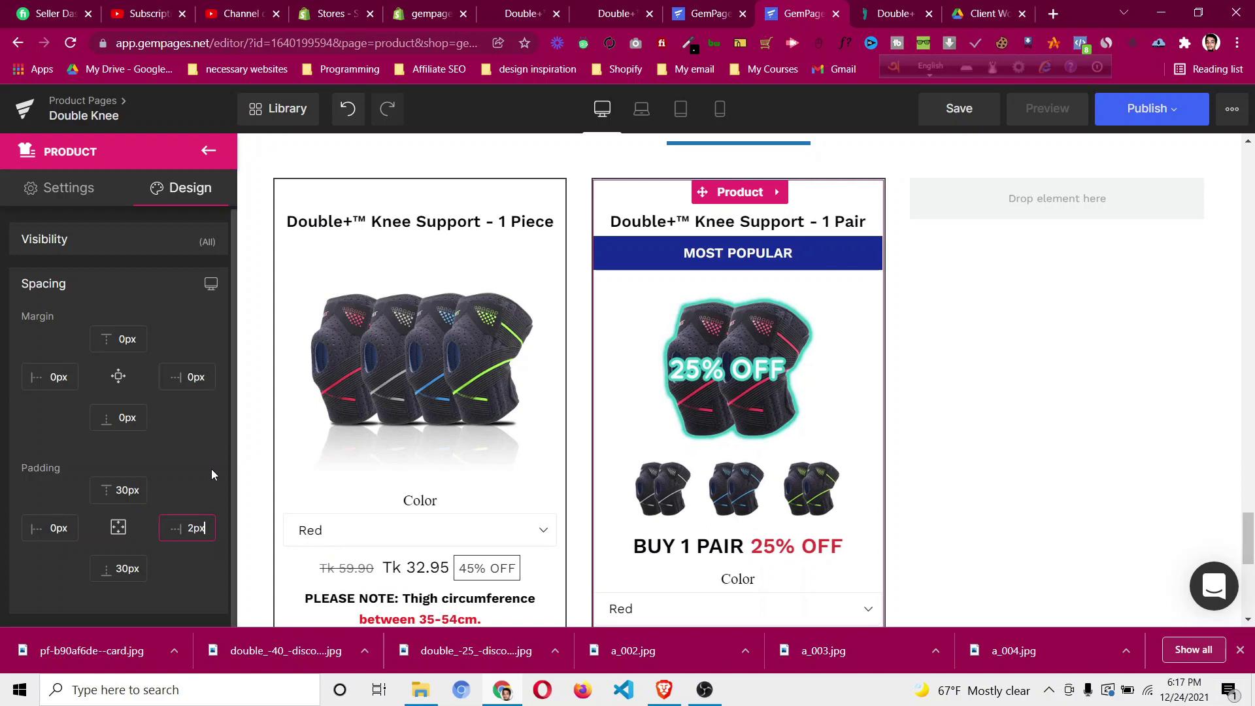
pyautogui.press('Down')
pyautogui.press('Down')
pyautogui.scroll(-6, 649, 491)
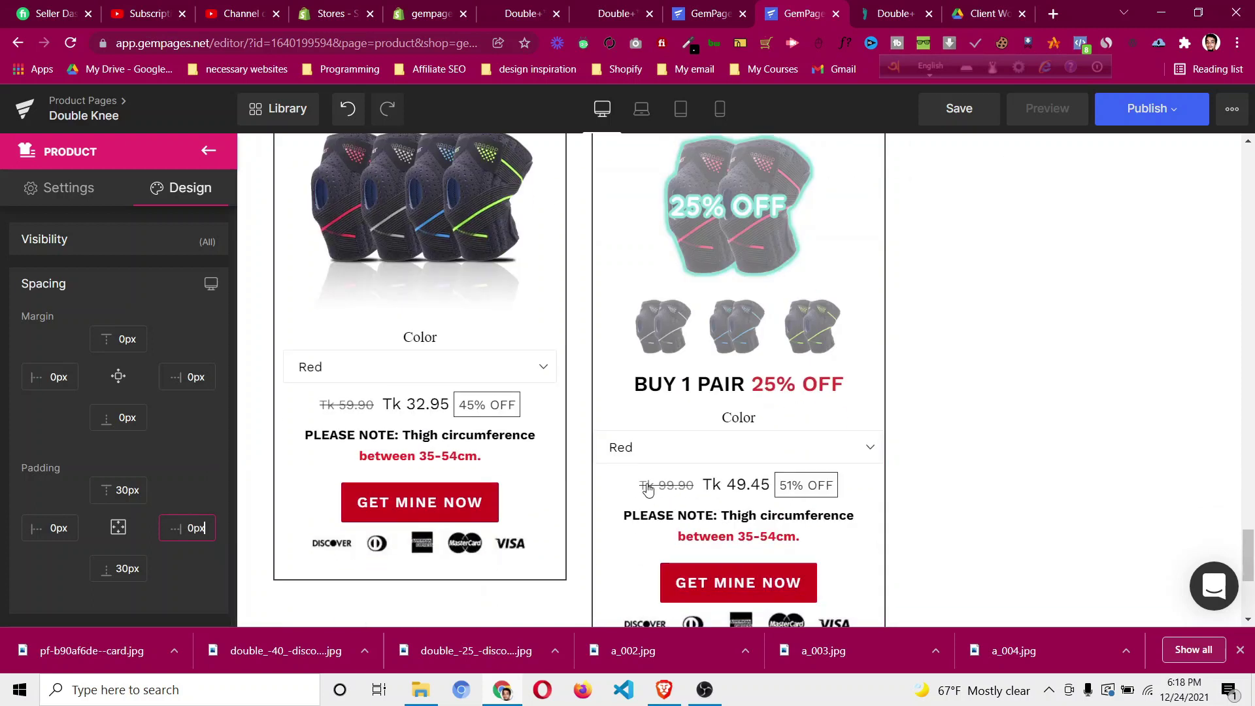
pyautogui.scroll(7, 649, 490)
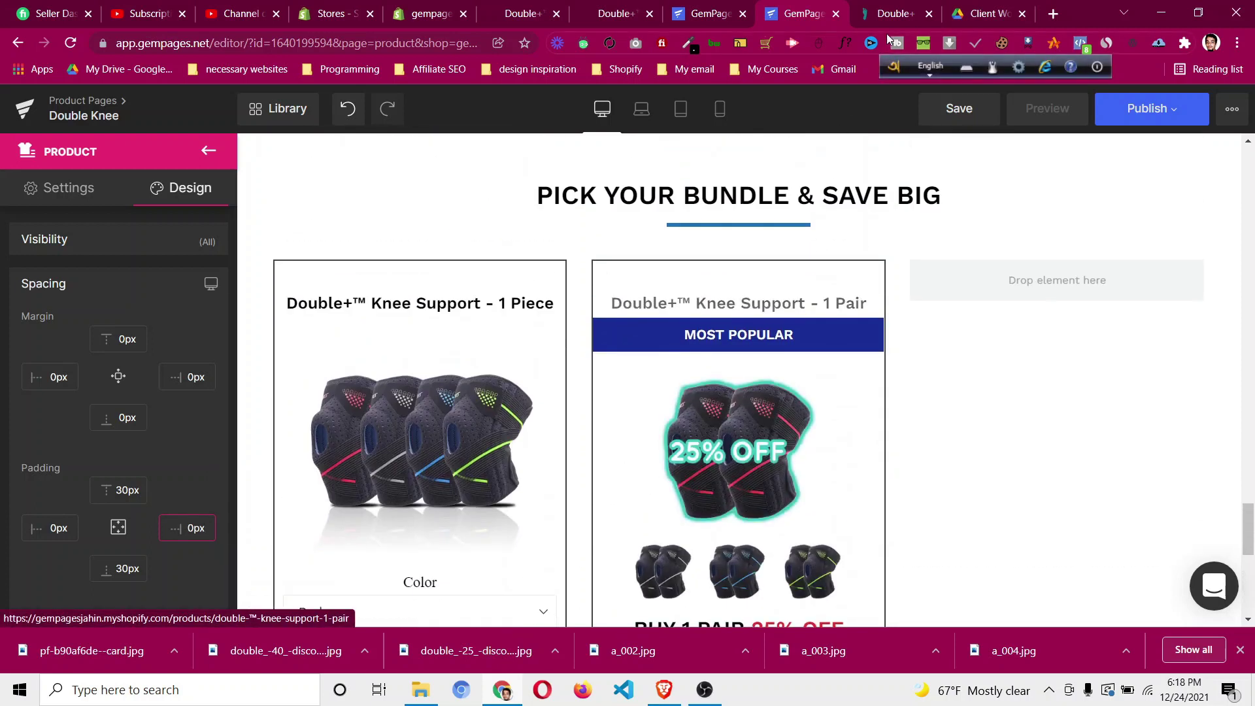
# Compare the 1 Pair card with the DoctorSteps original and set its product element's top padding to 5px.
pyautogui.click(880, 15)
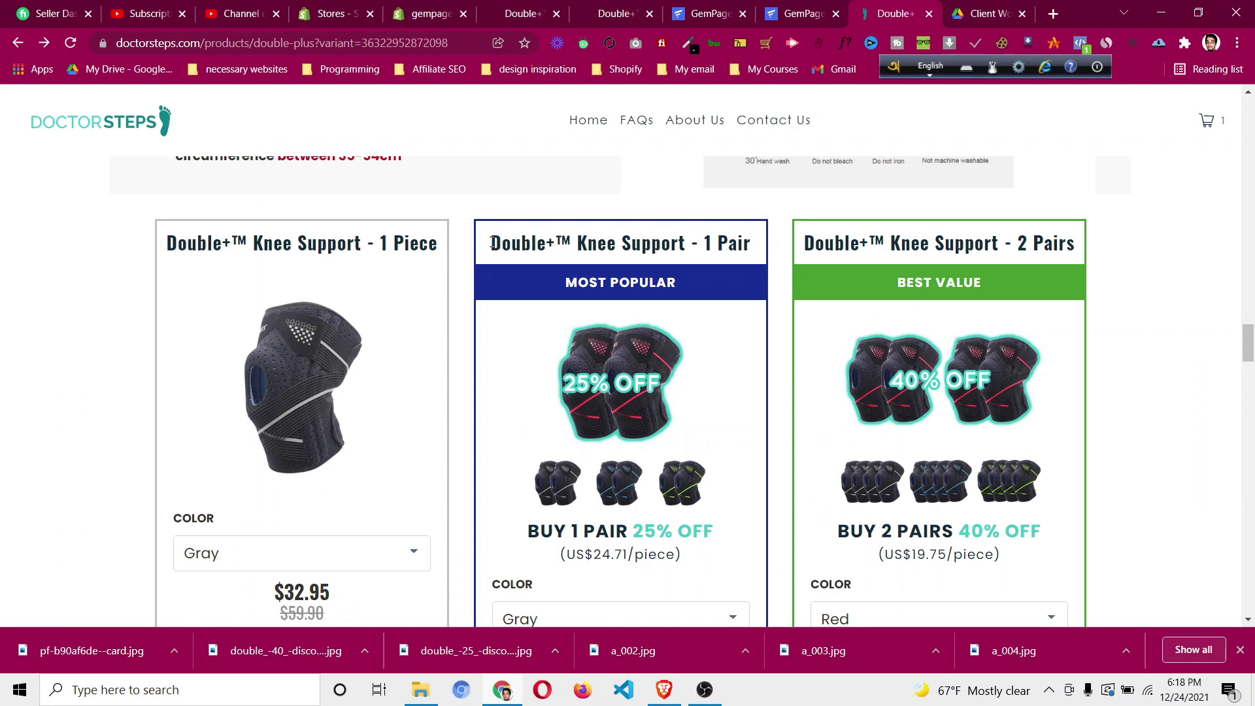
pyautogui.click(787, 16)
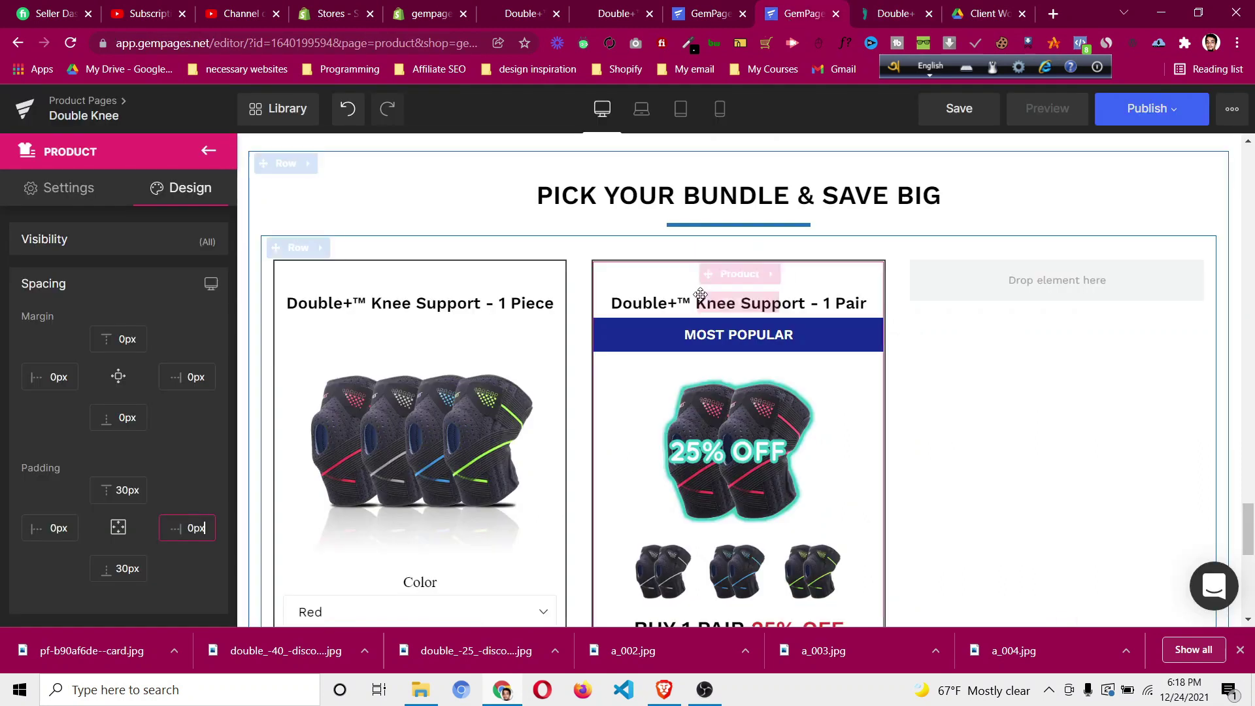
pyautogui.doubleClick(120, 490)
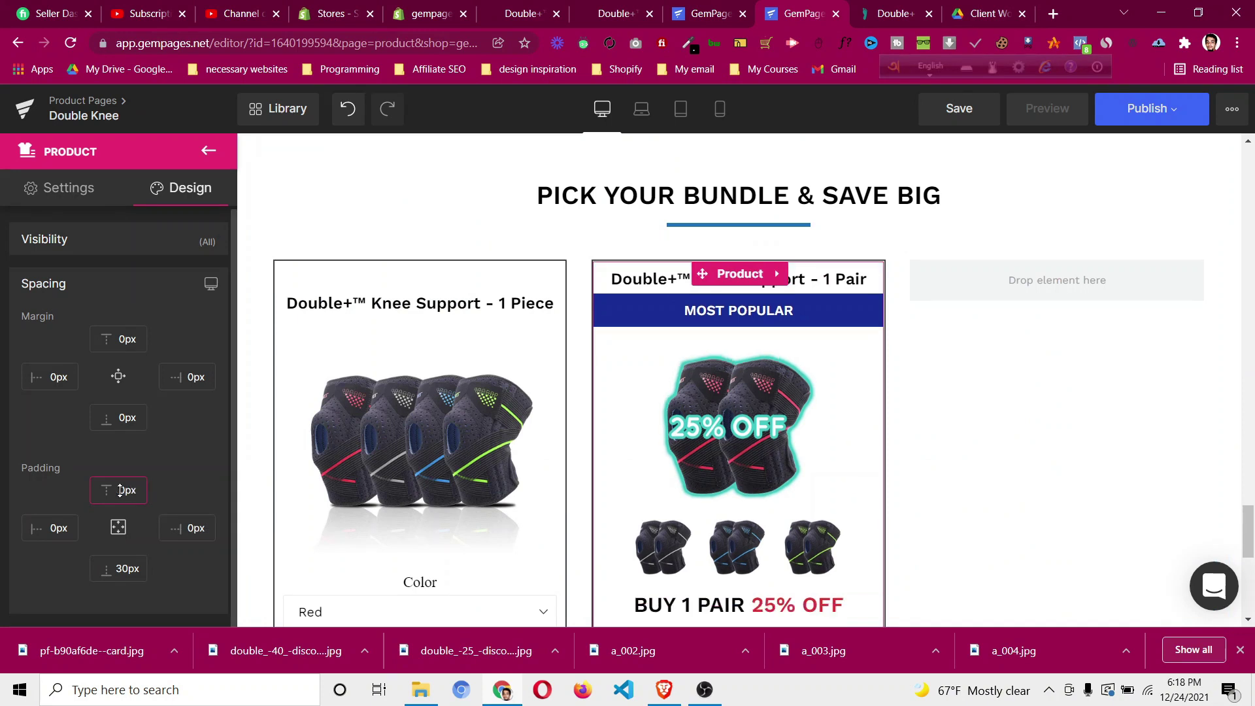
pyautogui.write('4')
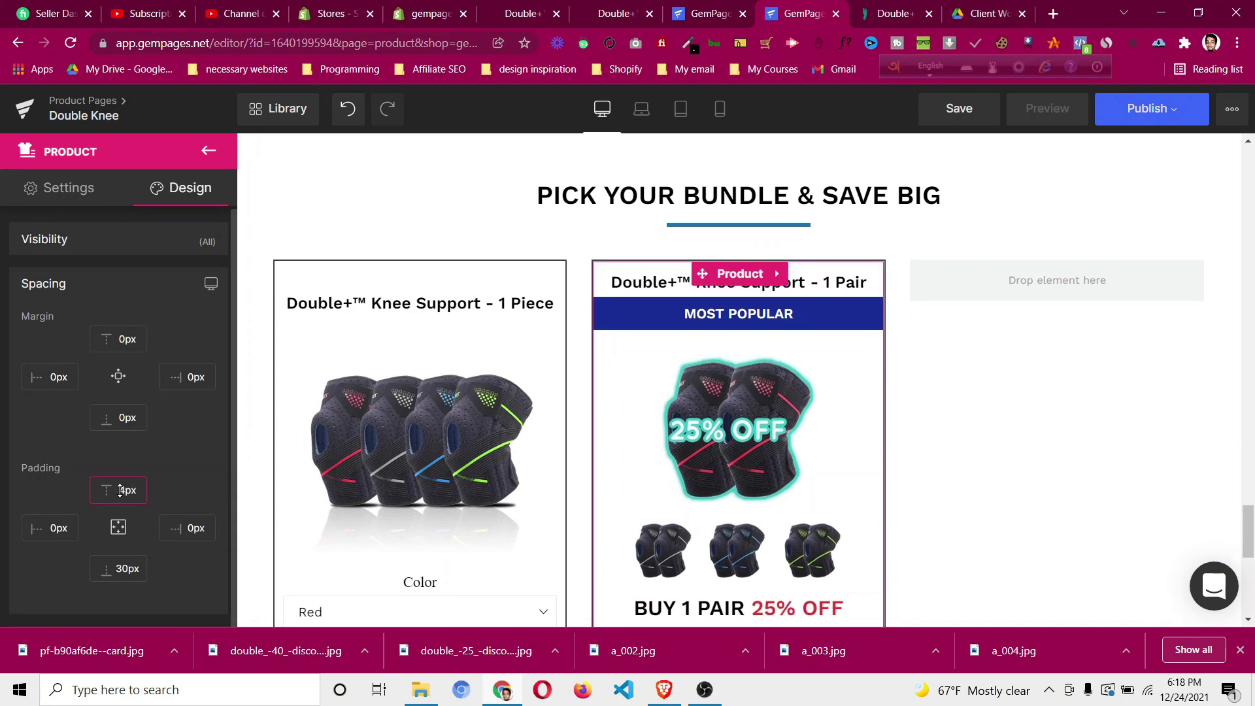
pyautogui.press('Up')
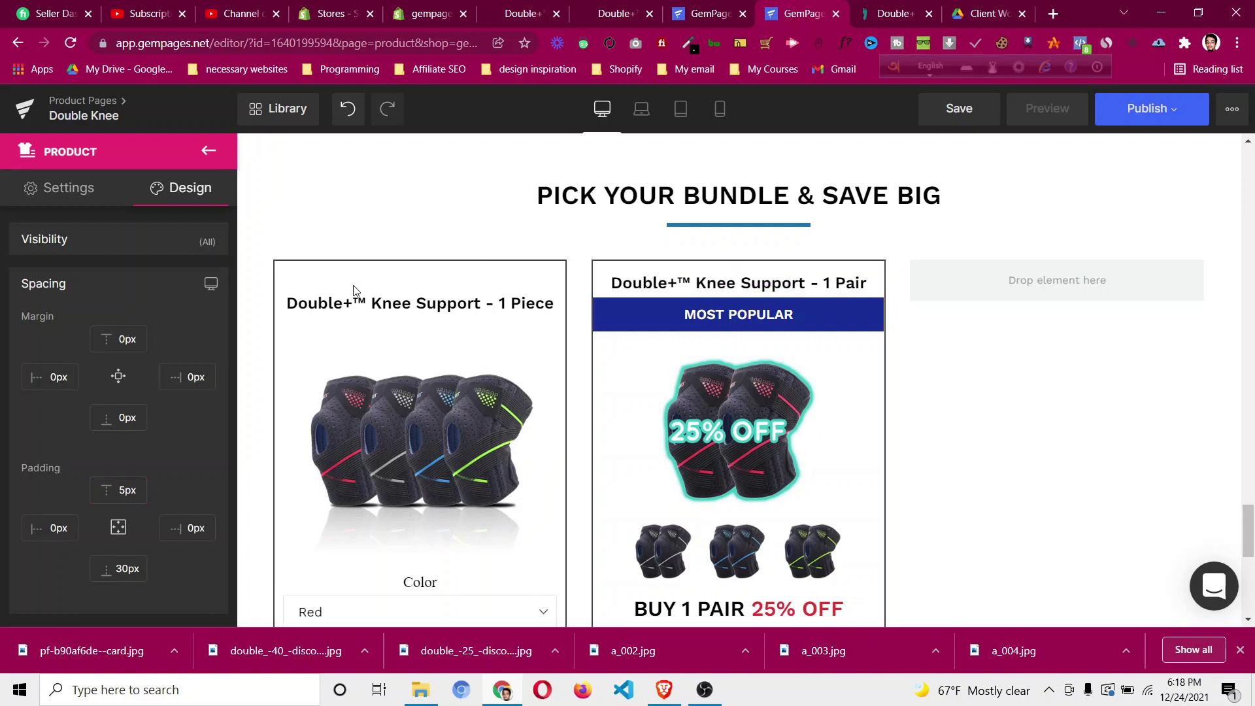
# Set the top padding of the Double+ Knee Support - 1 Piece product element to 5px.
pyautogui.click(419, 275)
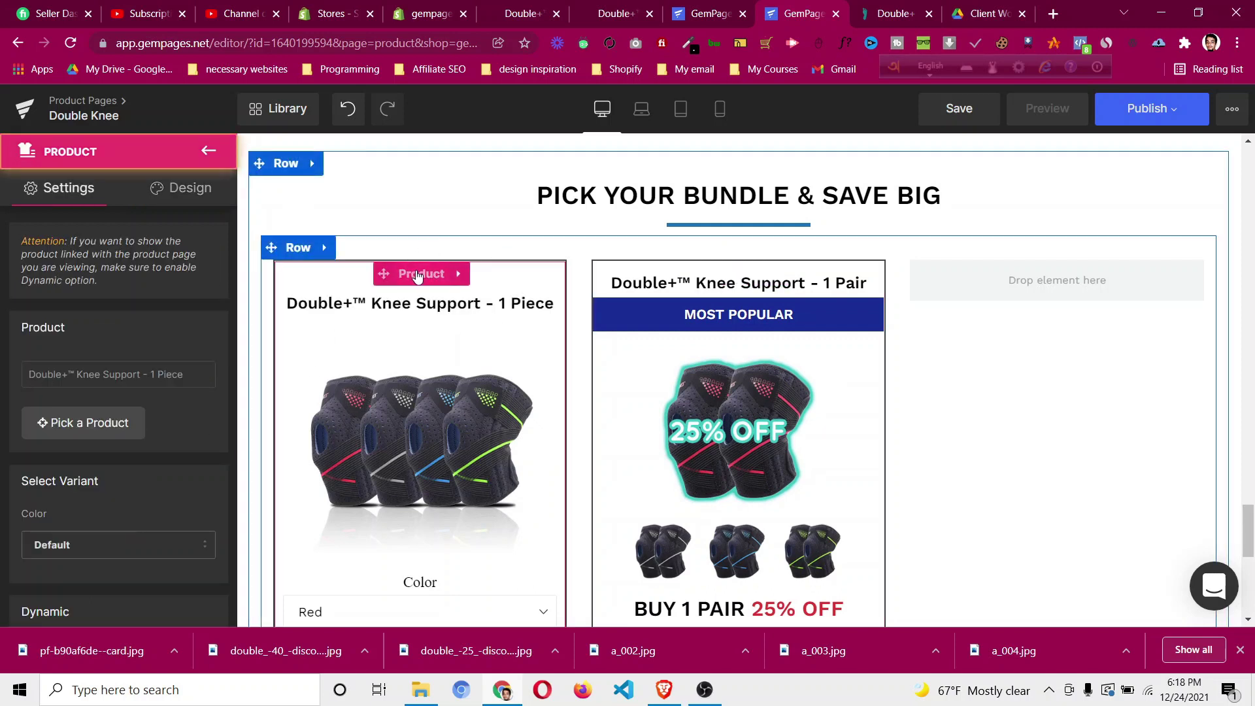
pyautogui.click(191, 190)
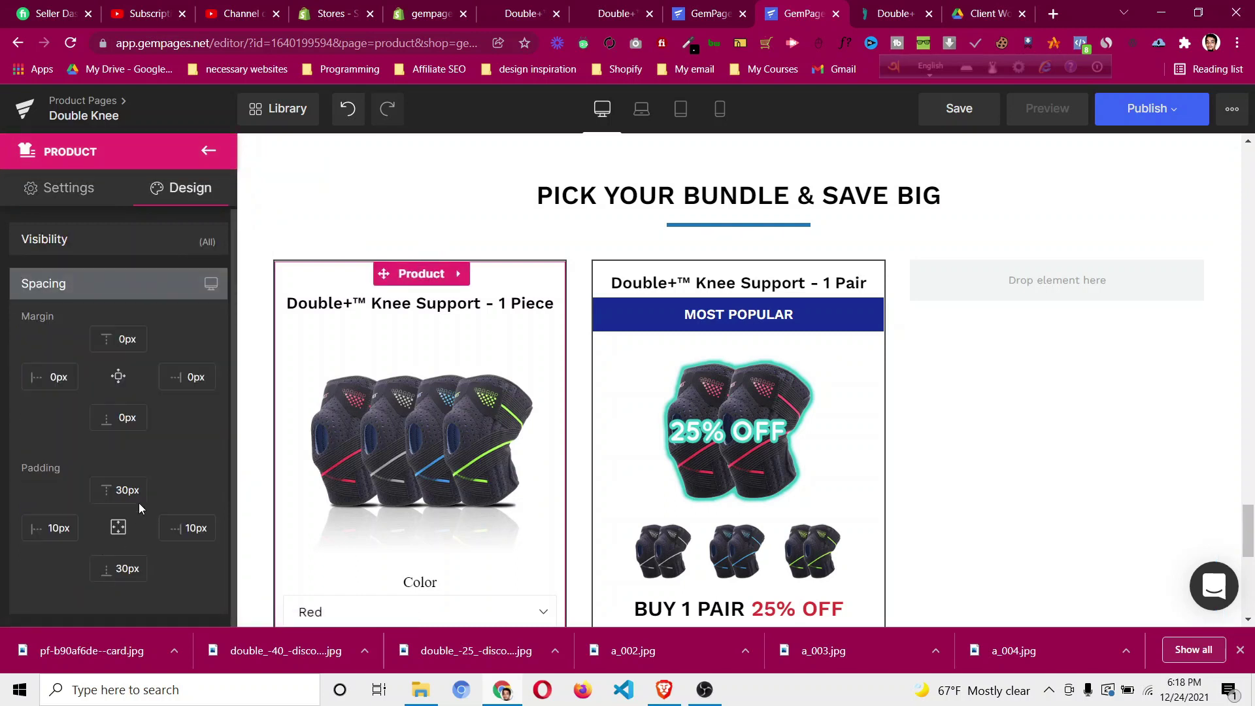
pyautogui.click(125, 496)
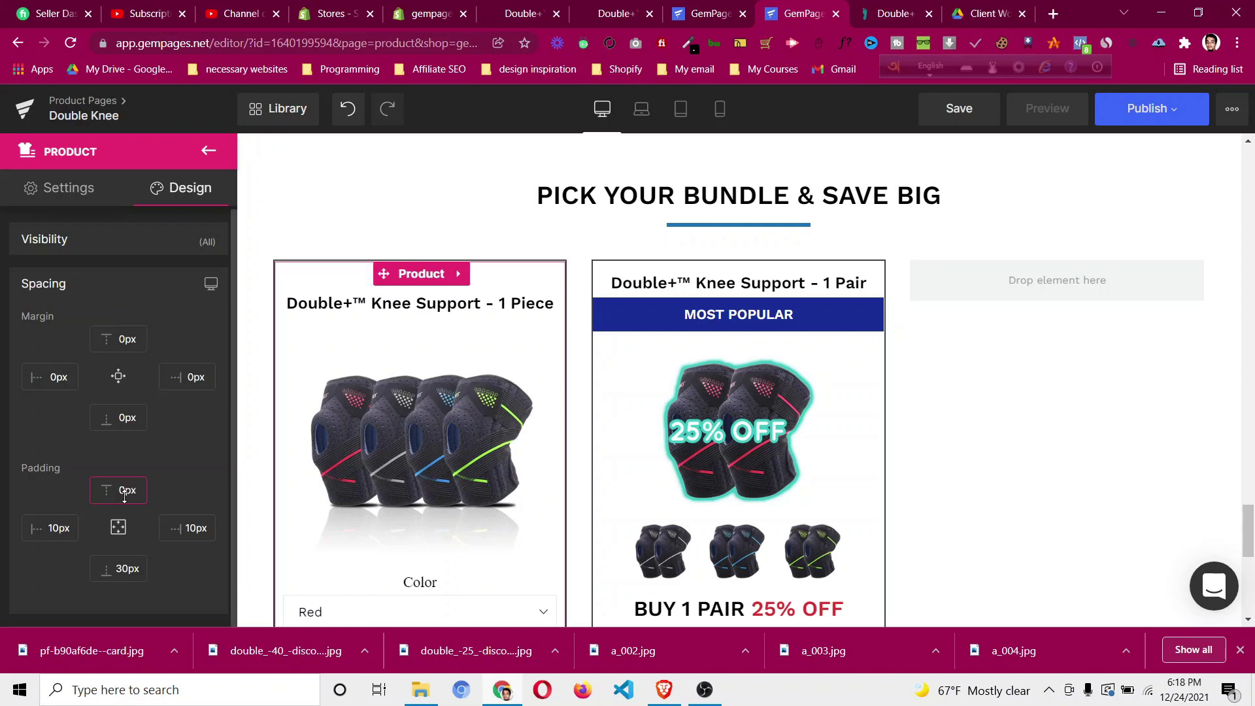
pyautogui.write('5')
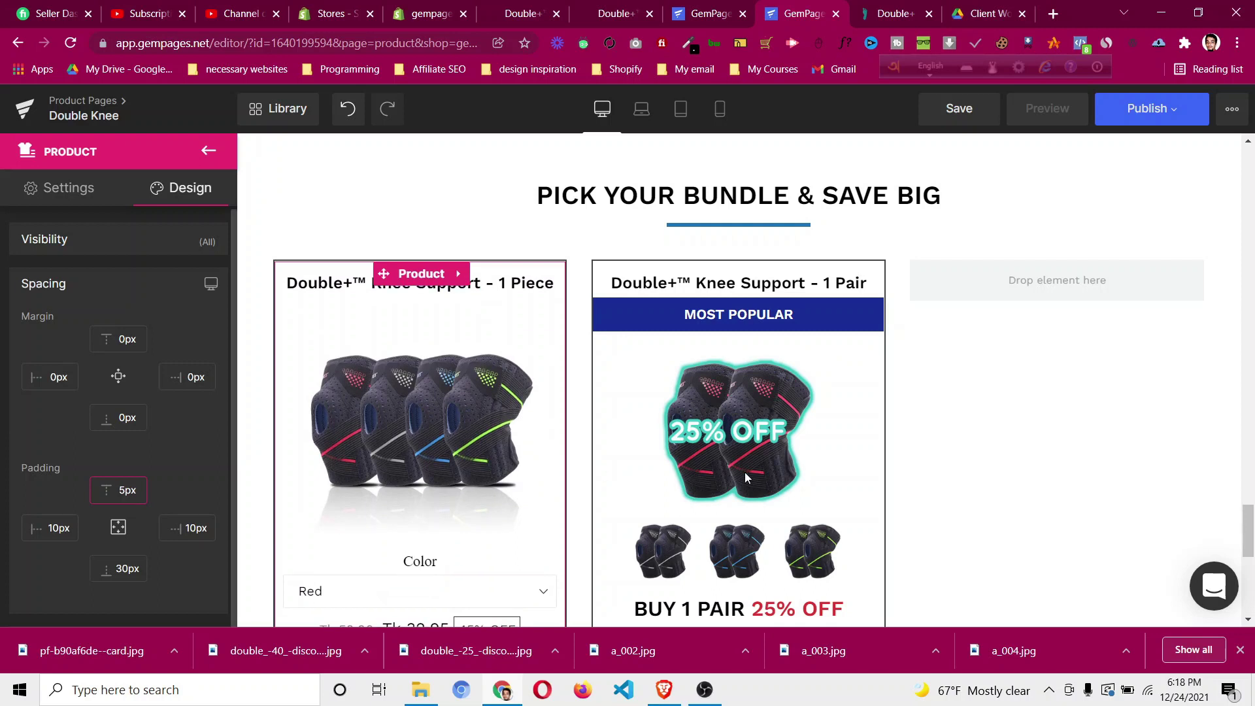
pyautogui.scroll(-7, 751, 472)
pyautogui.scroll(6, 751, 470)
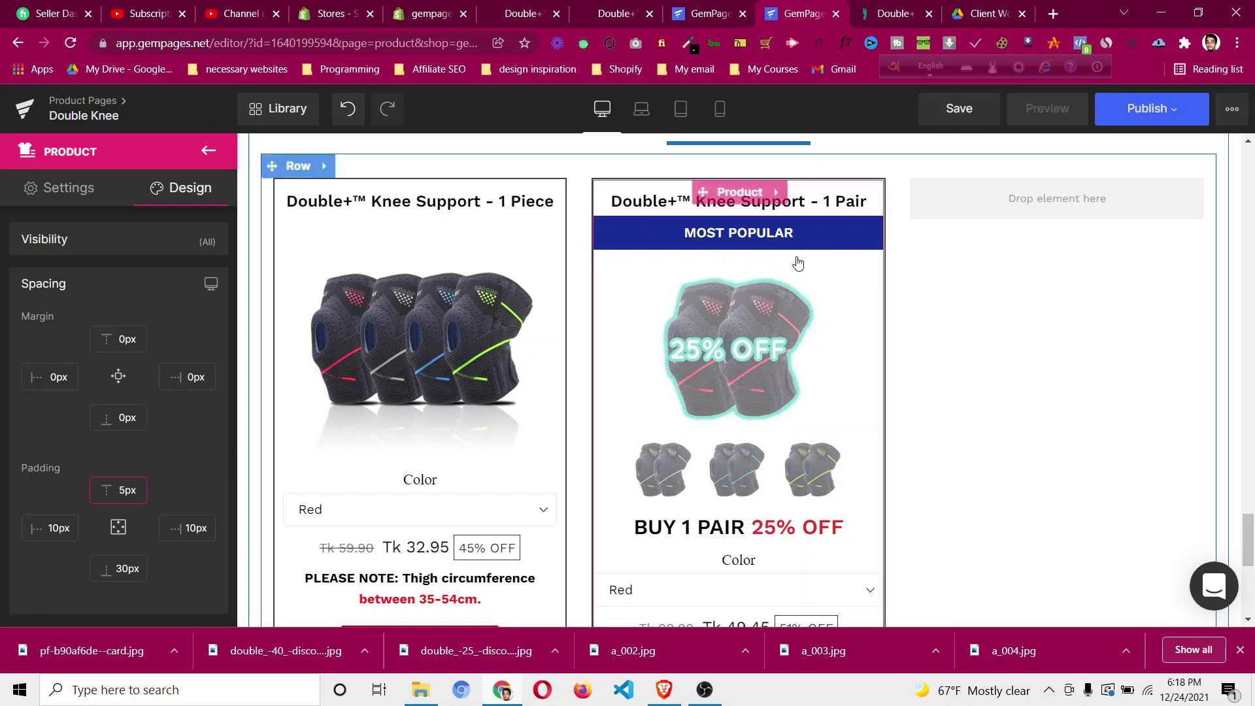
# Compare the title and banner area of the 1 Pair card with the same card on the DoctorSteps page.
pyautogui.click(892, 15)
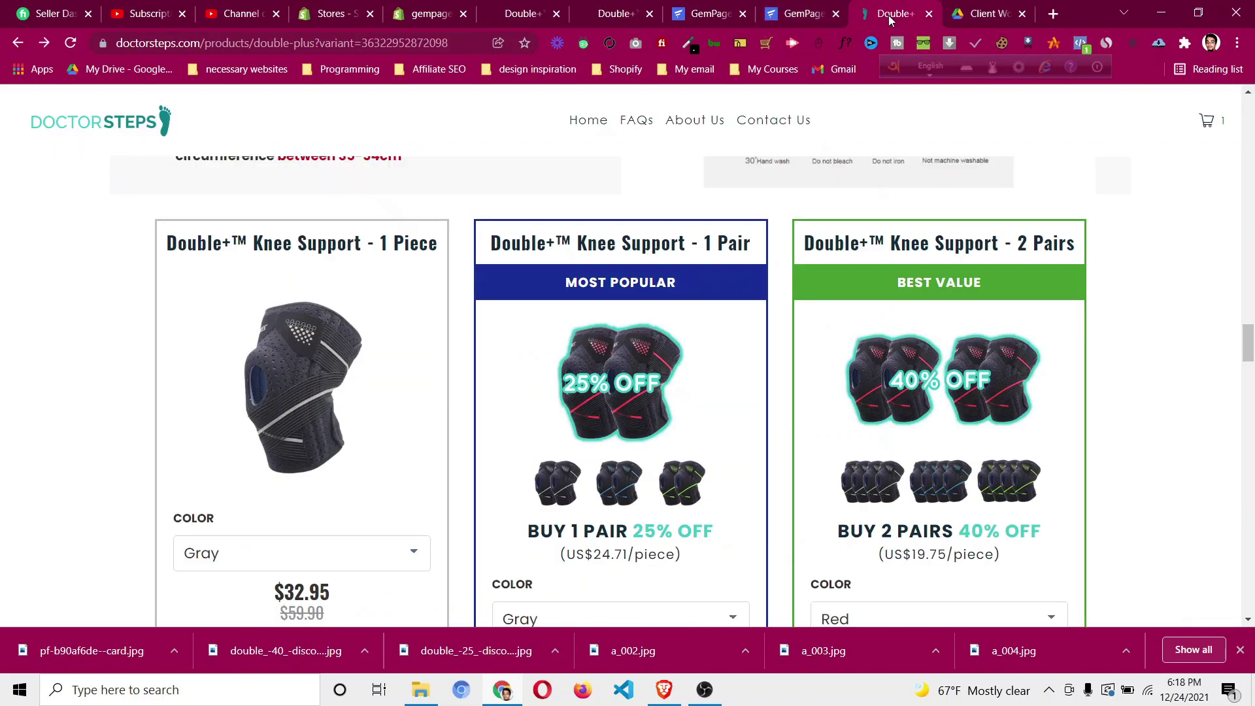
pyautogui.click(792, 15)
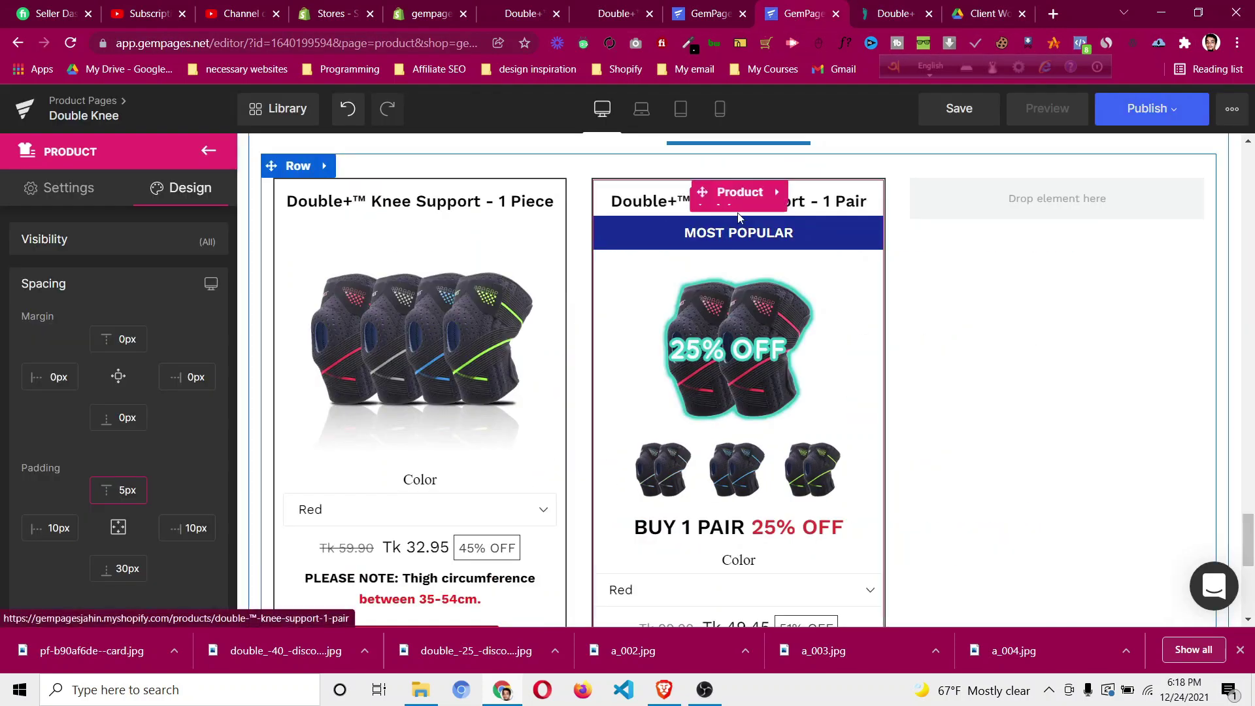
pyautogui.click(905, 9)
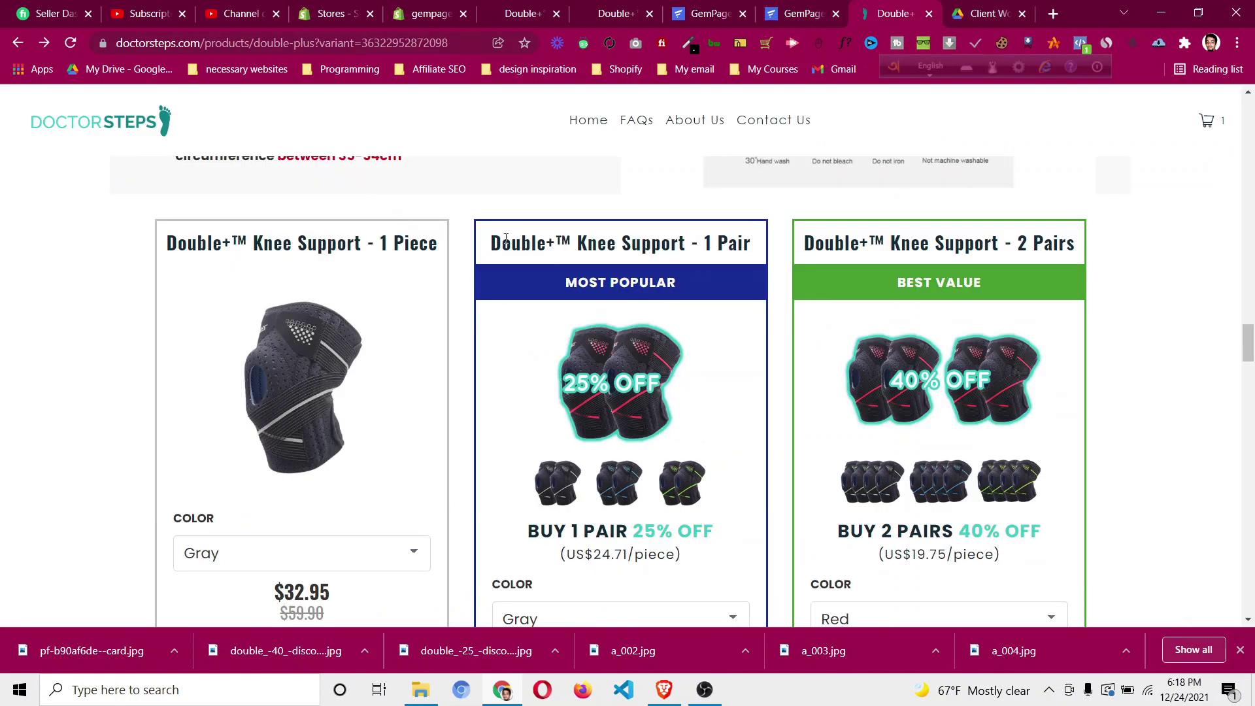
pyautogui.moveTo(506, 238); pyautogui.dragTo(756, 255)
pyautogui.click(695, 240)
pyautogui.click(795, 15)
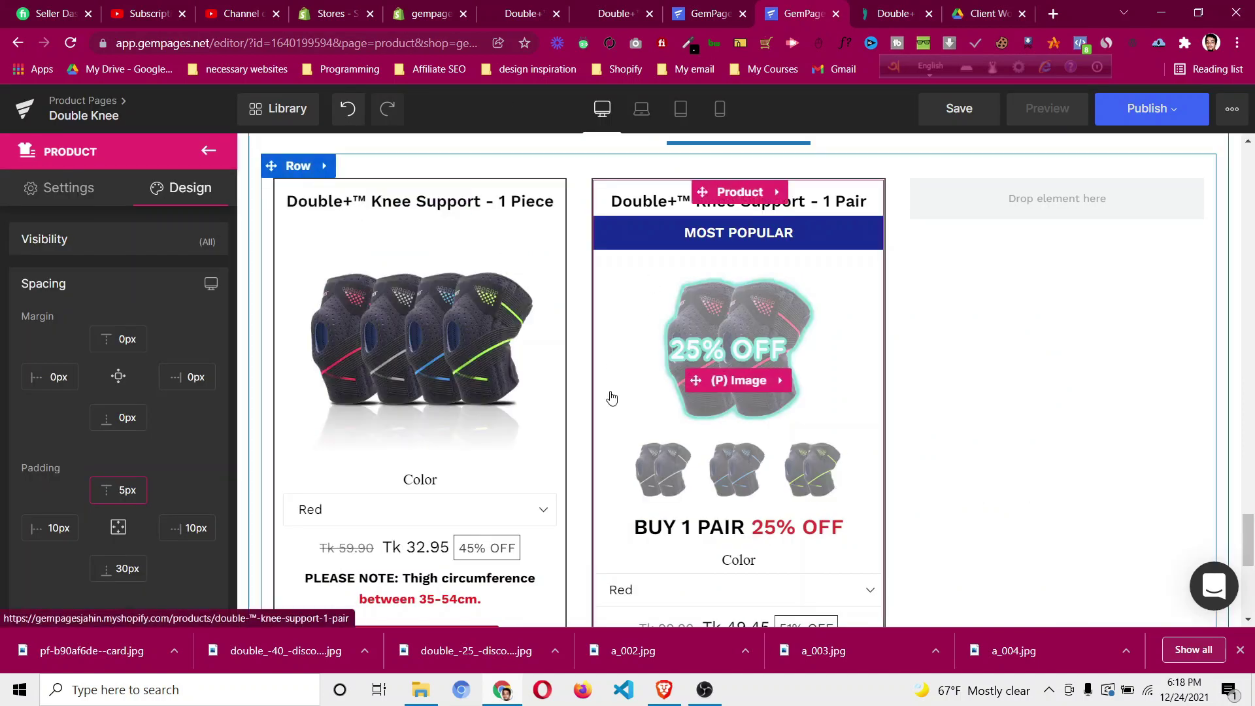
# Copy the per-piece price line "(US$24.71/piece)" from the 1 Pair card on the DoctorSteps page and return to the GemPages editor.
pyautogui.click(878, 16)
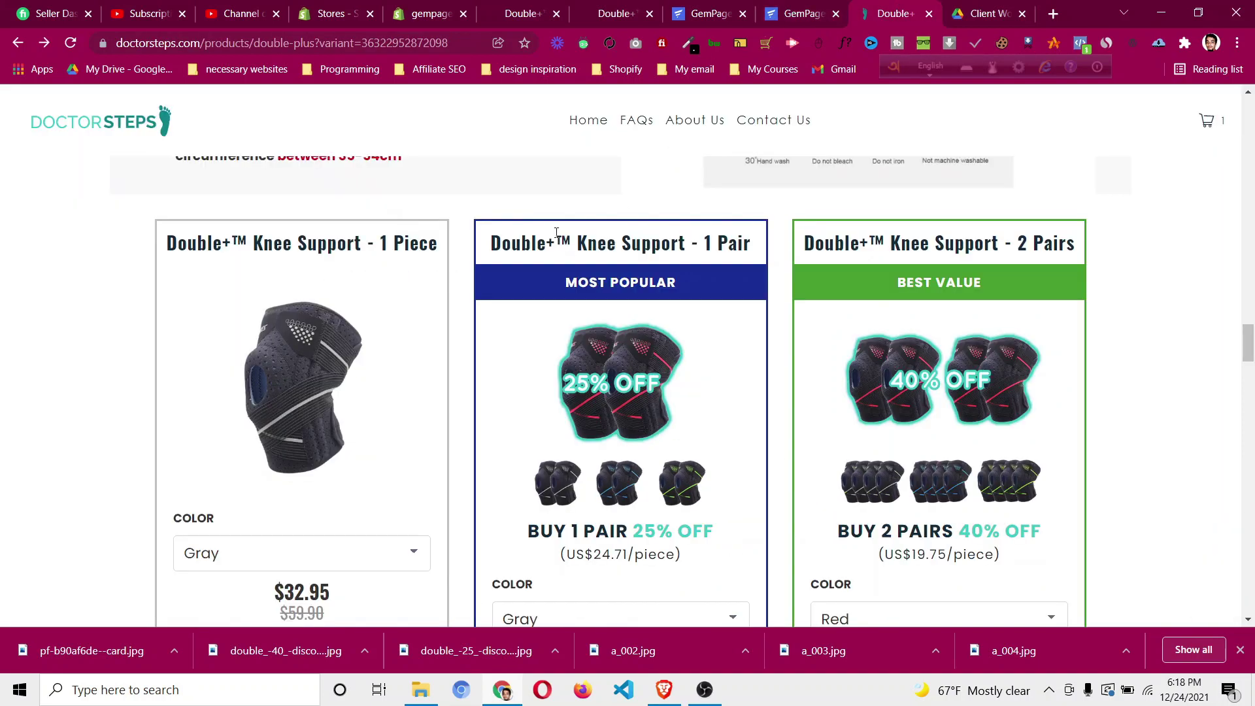
pyautogui.scroll(-5, 557, 232)
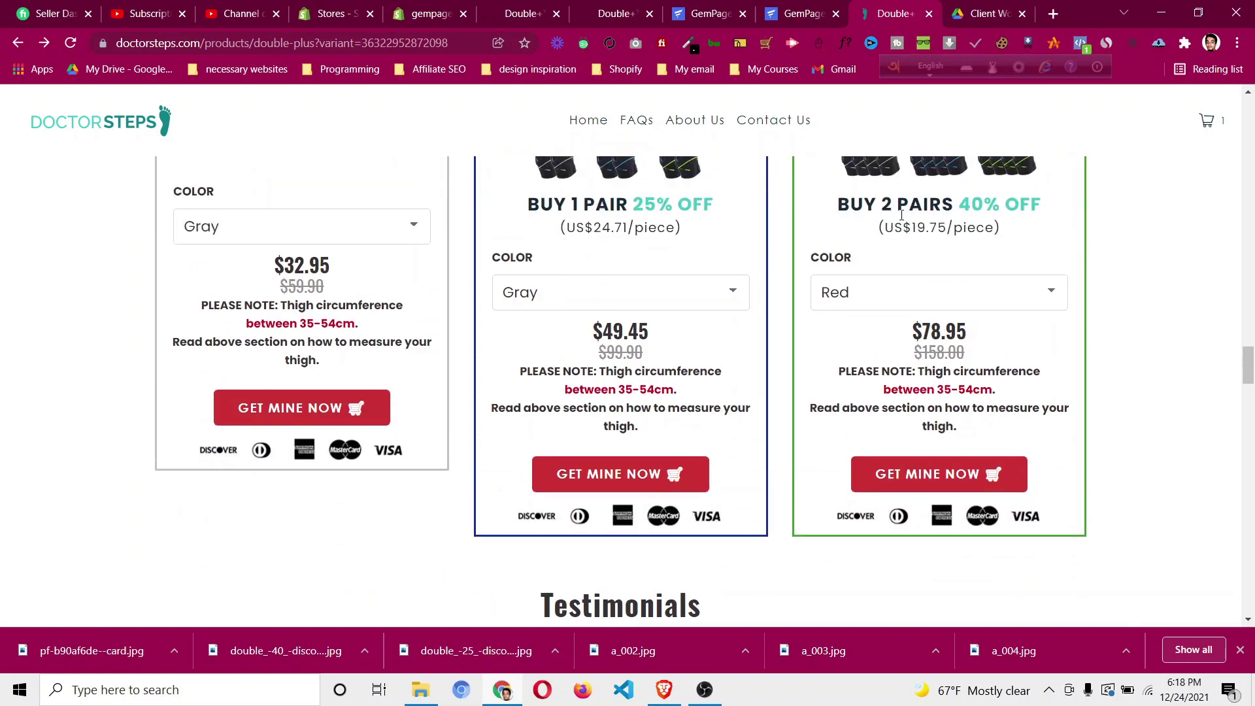
pyautogui.scroll(3, 903, 212)
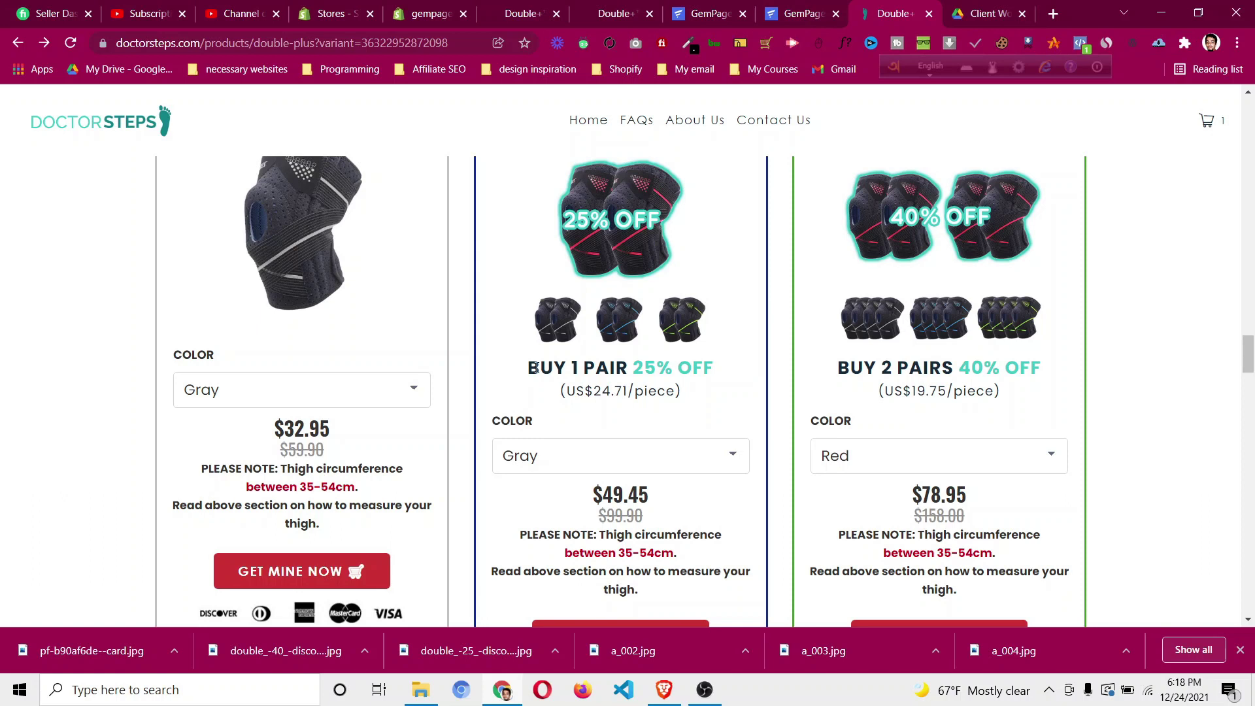
pyautogui.moveTo(563, 391); pyautogui.dragTo(681, 391)
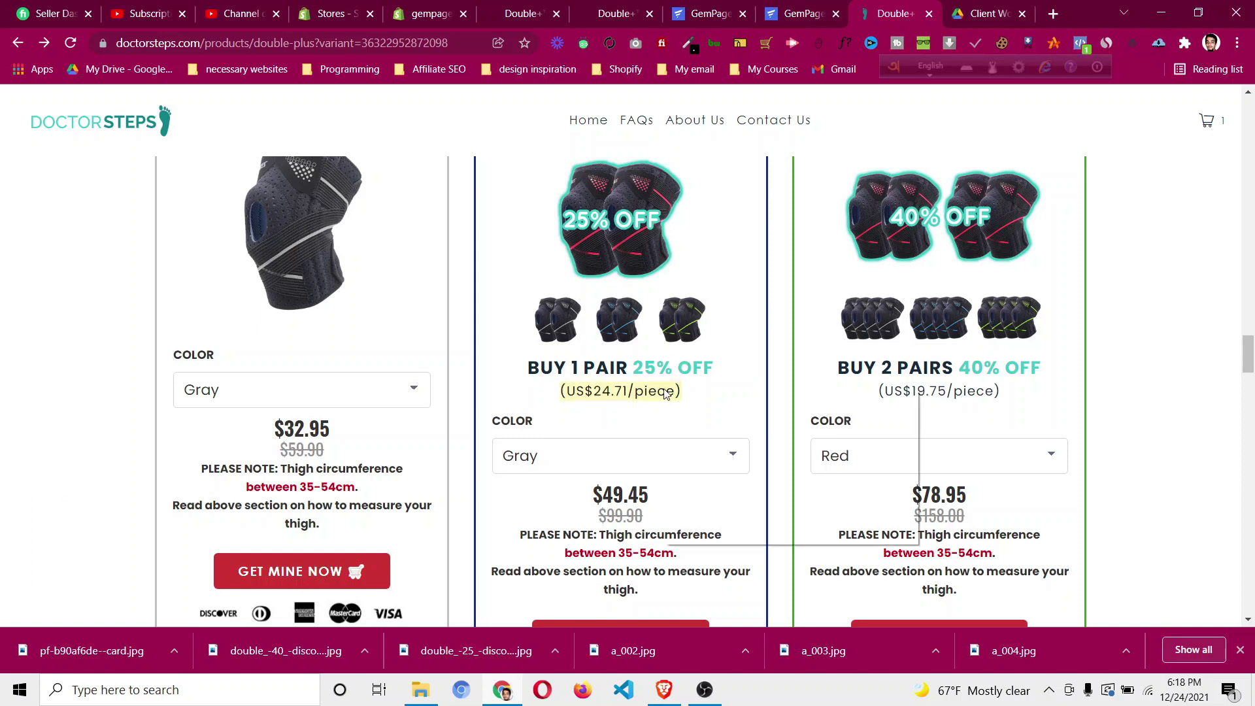
pyautogui.click(786, 16)
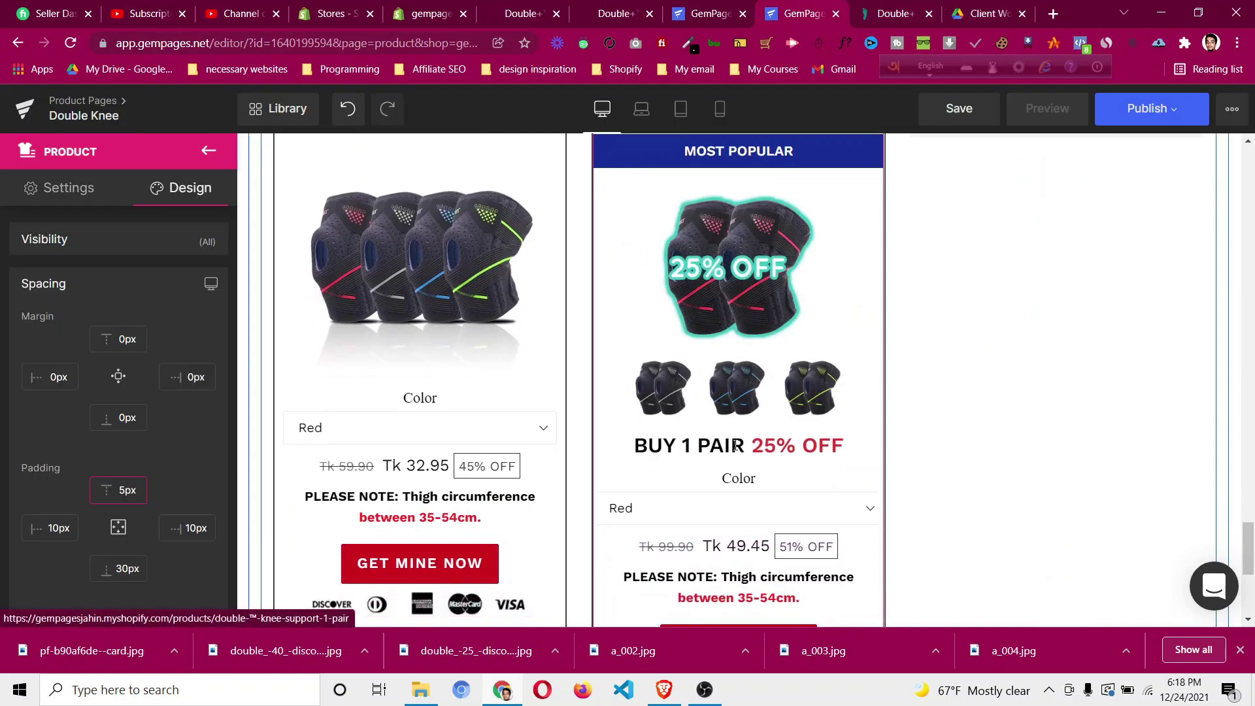
# Add a text block below the BUY 1 PAIR 25% OFF heading in the 1 Pair card and center its text.
pyautogui.click(211, 153)
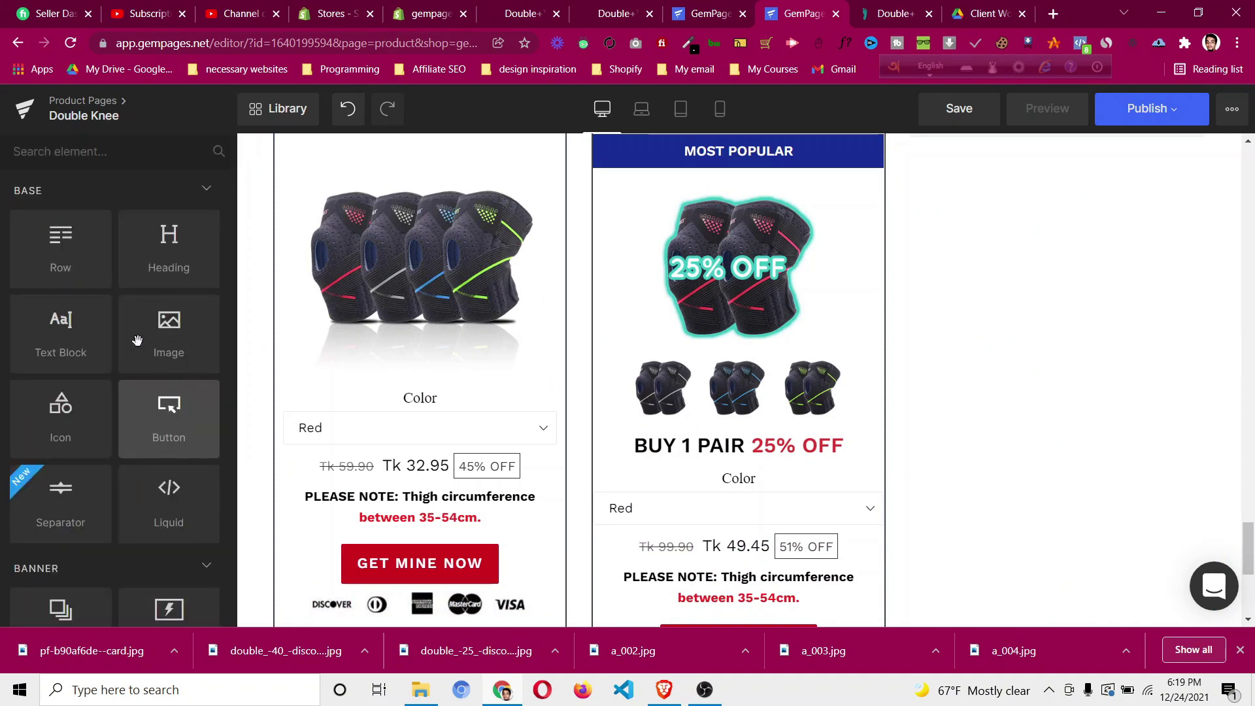
pyautogui.moveTo(62, 332); pyautogui.dragTo(715, 455)
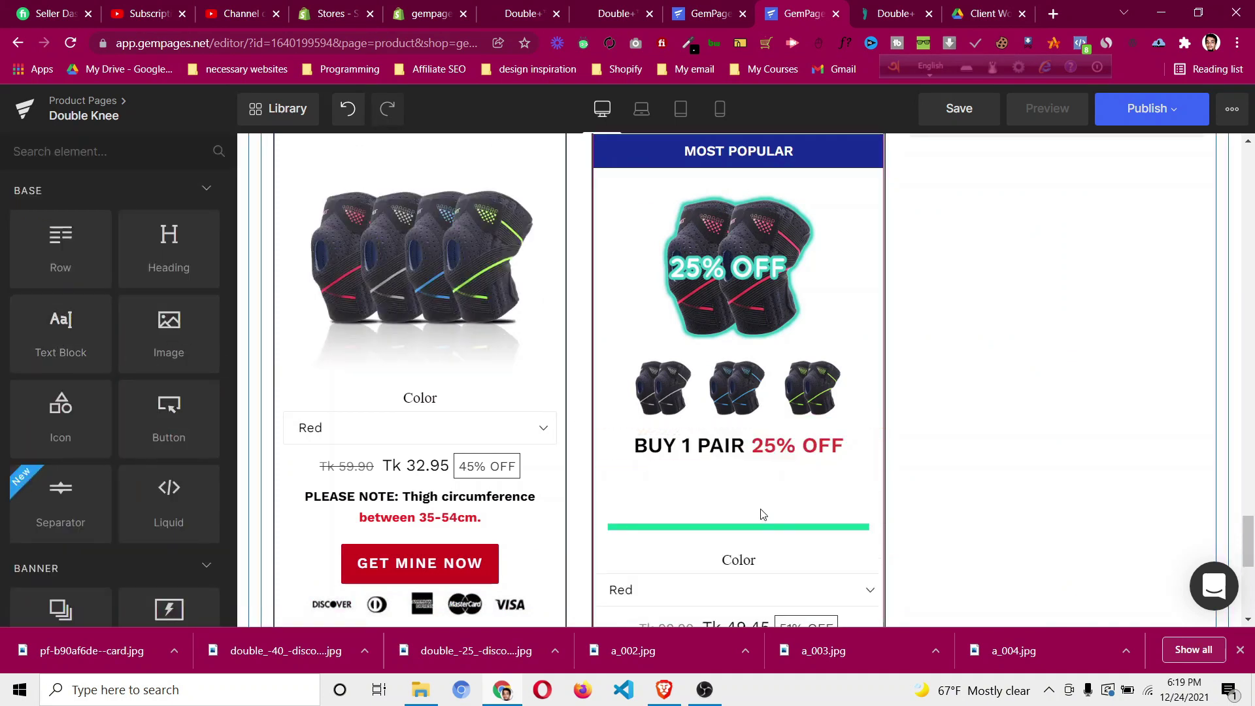
pyautogui.click(725, 522)
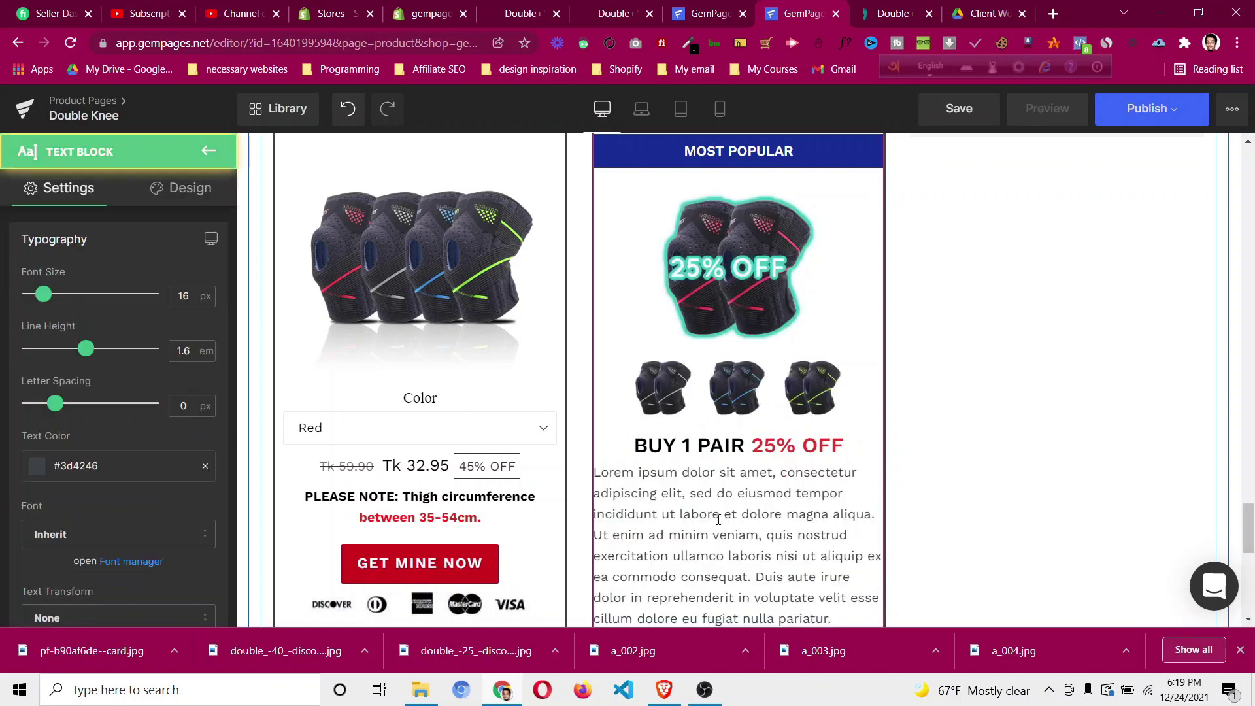
pyautogui.scroll(-6, 122, 480)
pyautogui.click(107, 460)
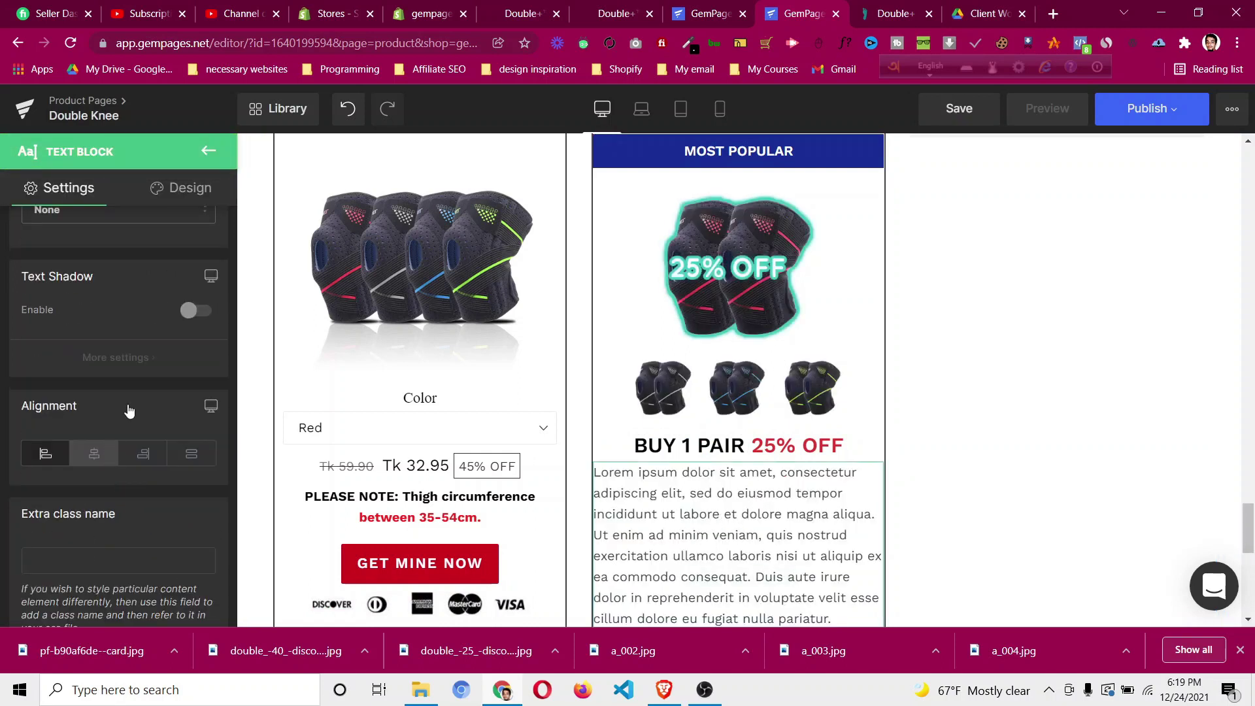
# Replace the new text block's placeholder with "(US$24.71/piece)", pasted as plain text.
pyautogui.click(703, 556)
pyautogui.hotkey('ctrl', 'a')
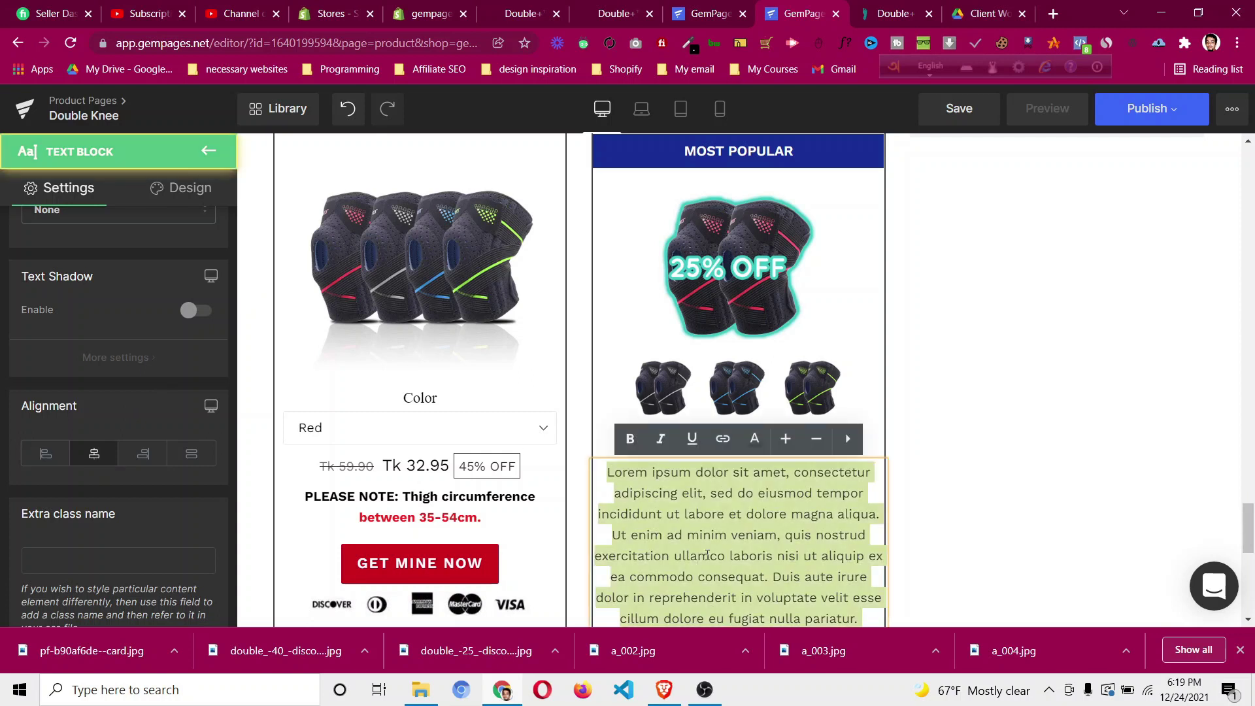
pyautogui.hotkey('ctrl', 'v')
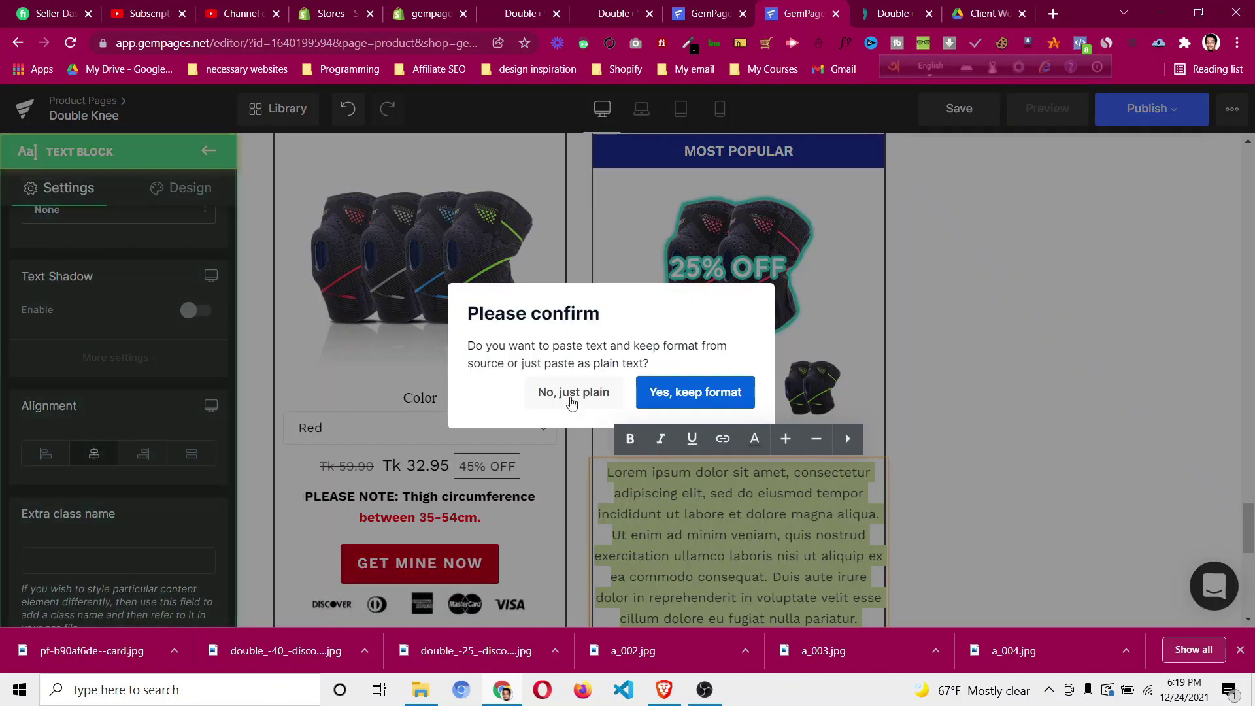
pyautogui.click(573, 395)
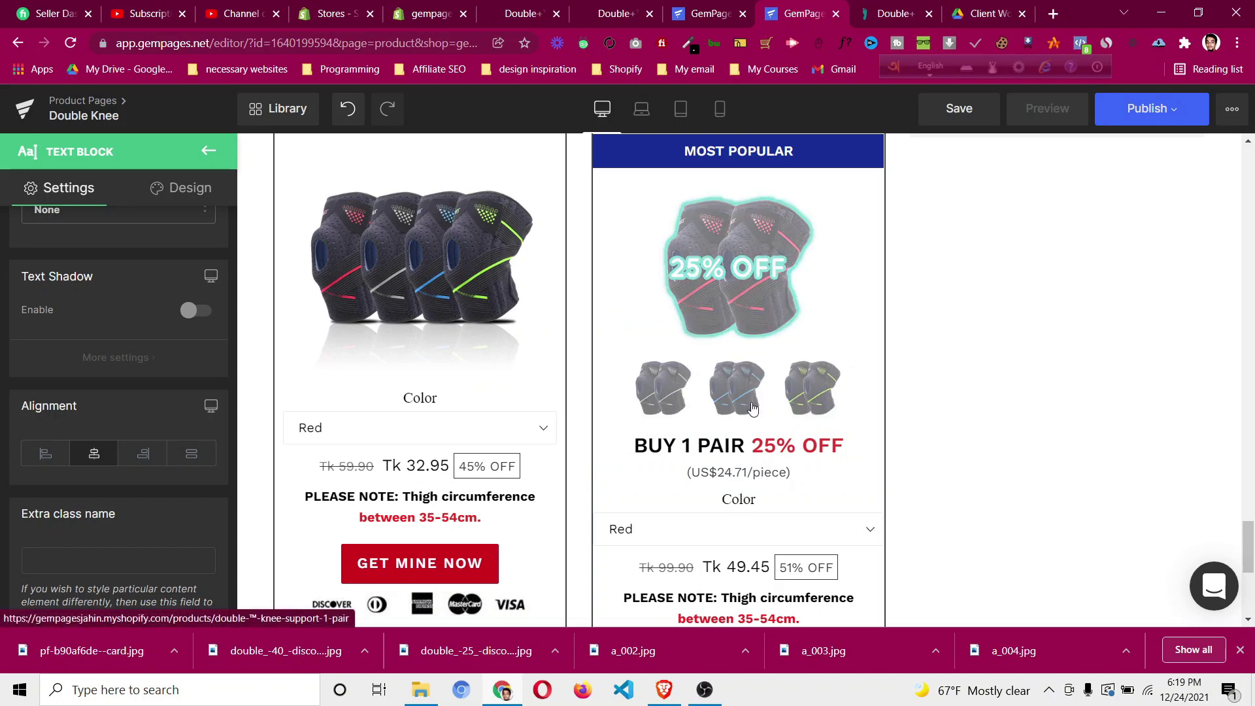
pyautogui.scroll(5, 835, 316)
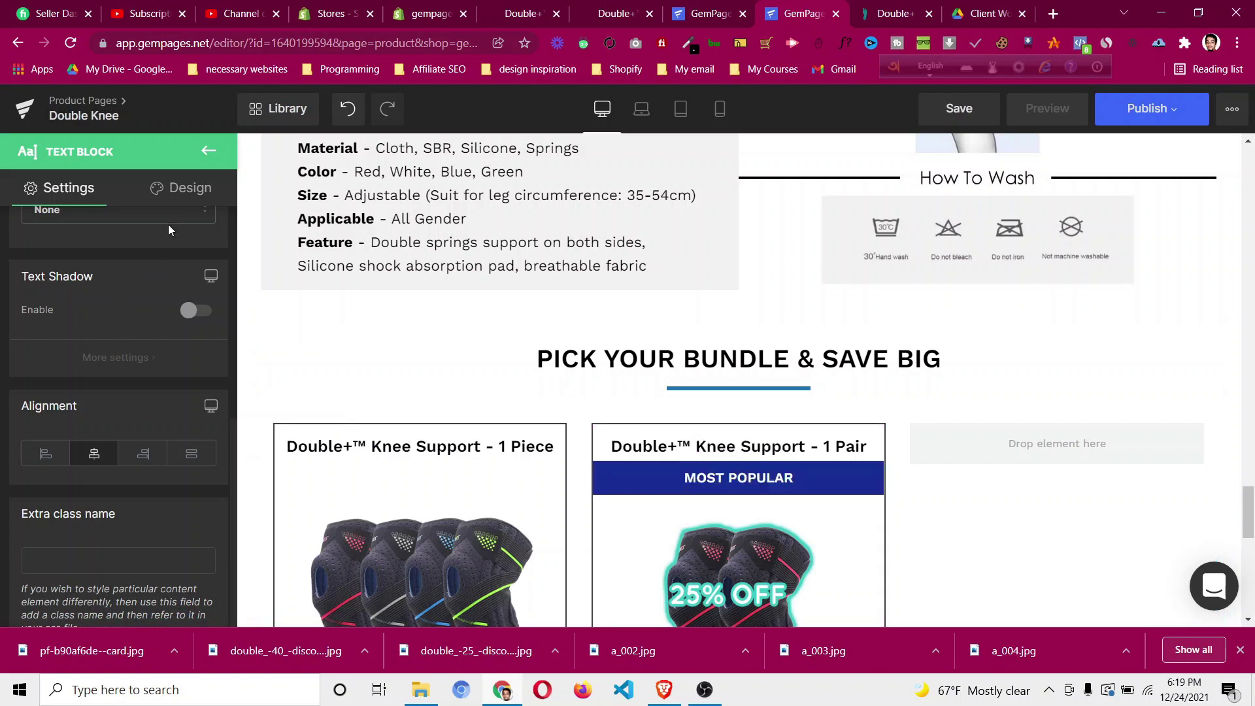
# Copy the background color code #192e9b of the MOST POPULAR heading in the 1 Pair card.
pyautogui.click(191, 192)
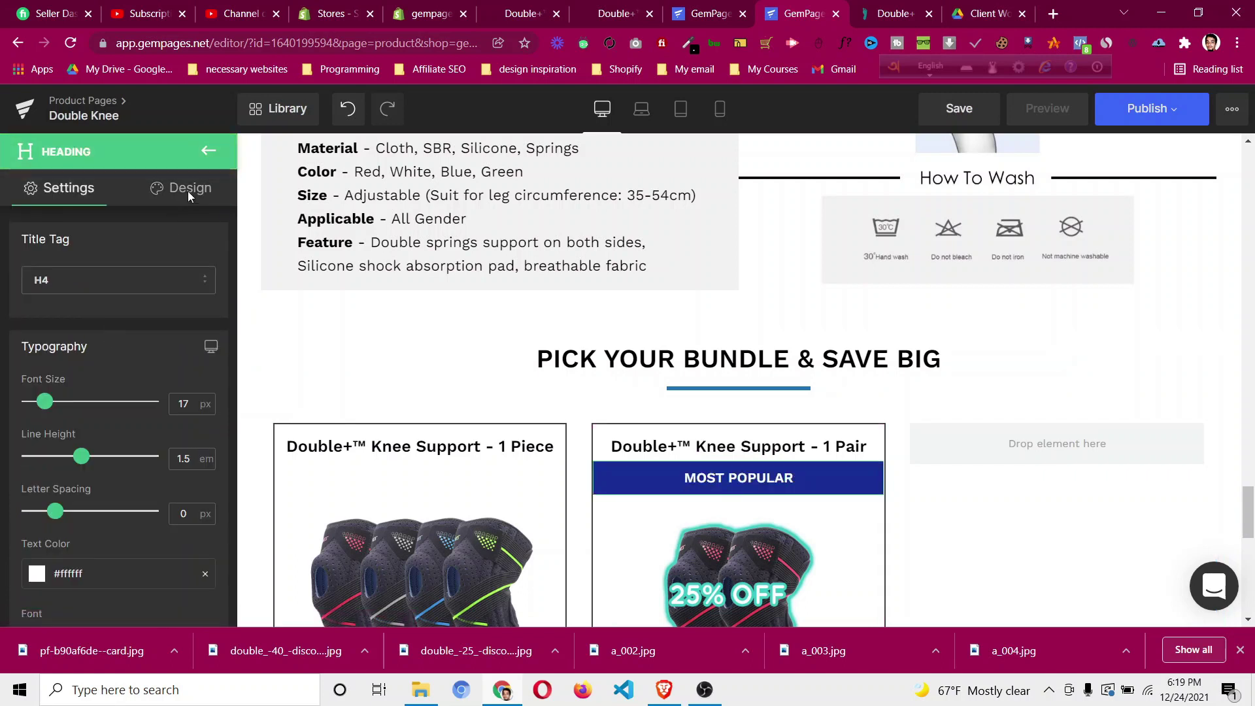
pyautogui.click(189, 191)
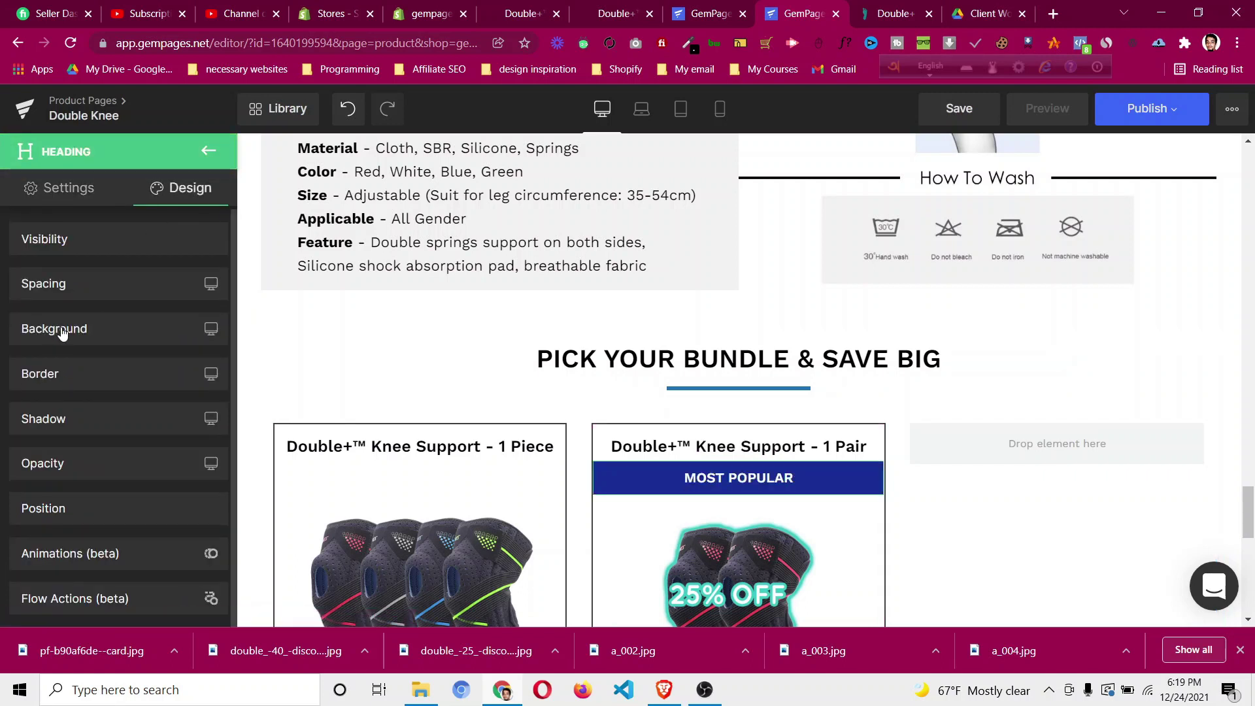
pyautogui.click(61, 332)
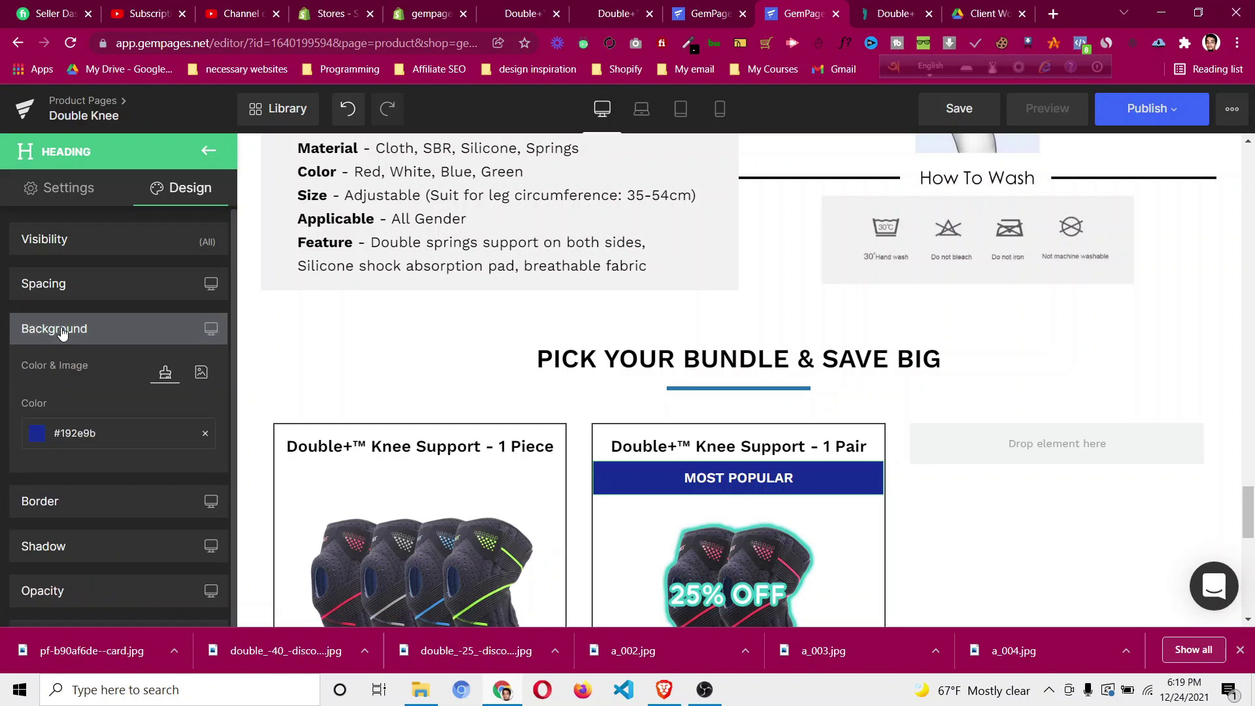
pyautogui.click(130, 429)
pyautogui.tripleClick(141, 379)
pyautogui.hotkey('ctrl', 'c')
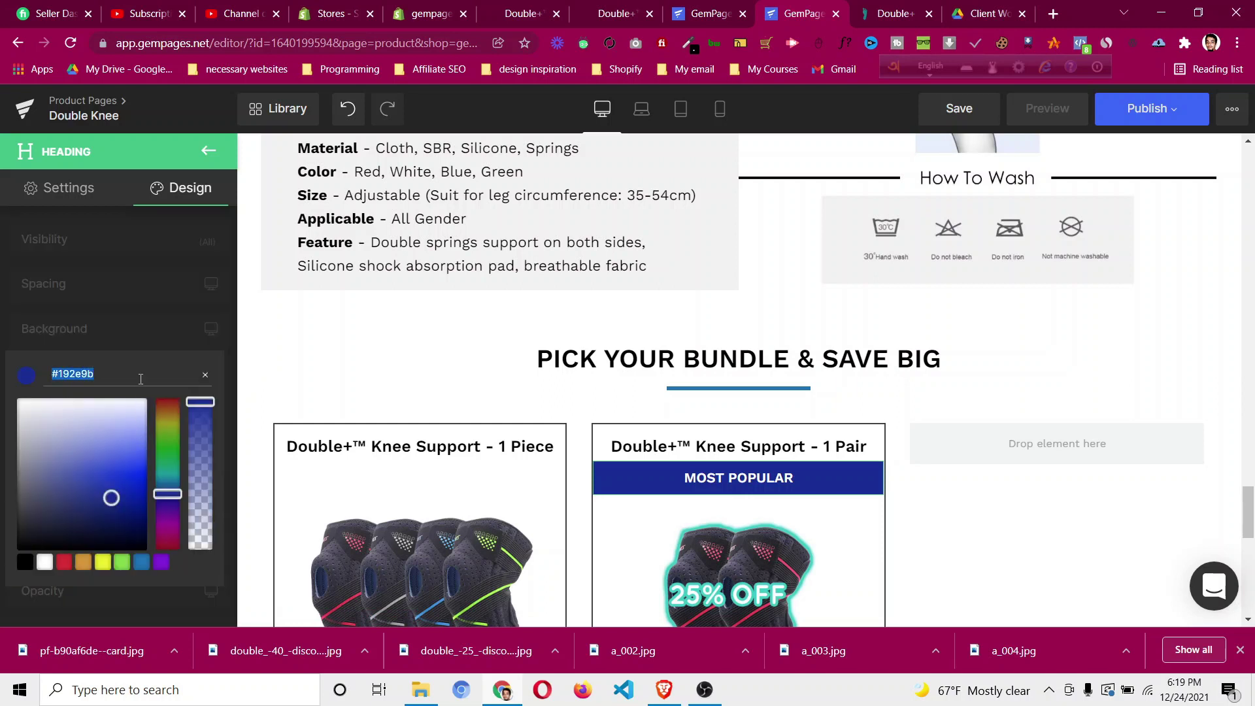
pyautogui.click(147, 342)
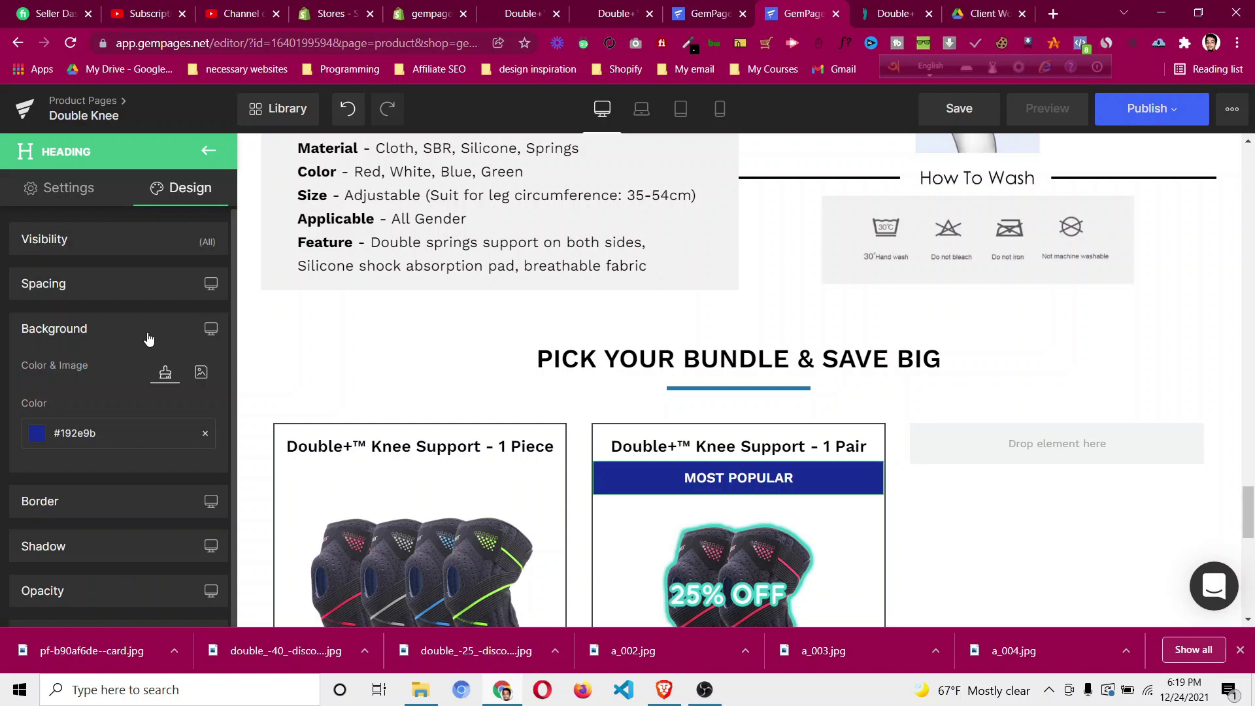
# Try to apply #192e9b as the MOST POPULAR heading's border color, then undo it and clear that border color.
pyautogui.click(148, 337)
pyautogui.click(114, 378)
pyautogui.click(38, 510)
pyautogui.tripleClick(130, 377)
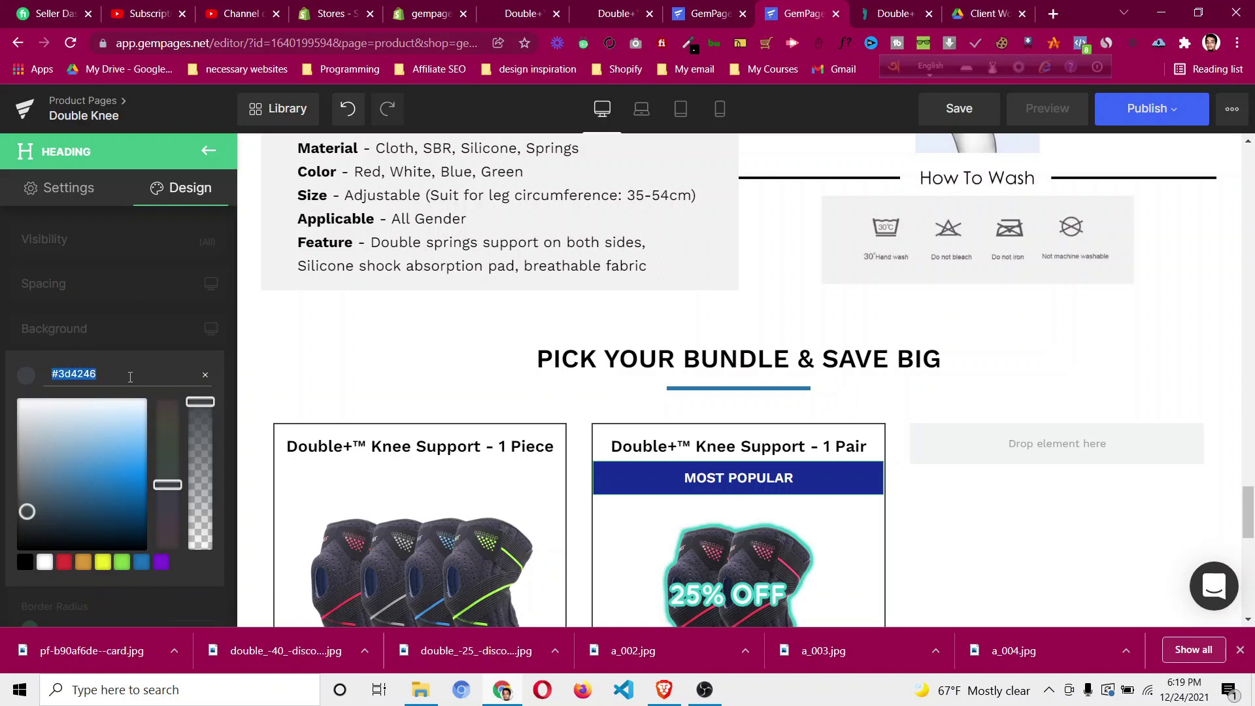
pyautogui.hotkey('ctrl', 'v')
pyautogui.hotkey('ctrl', 'z')
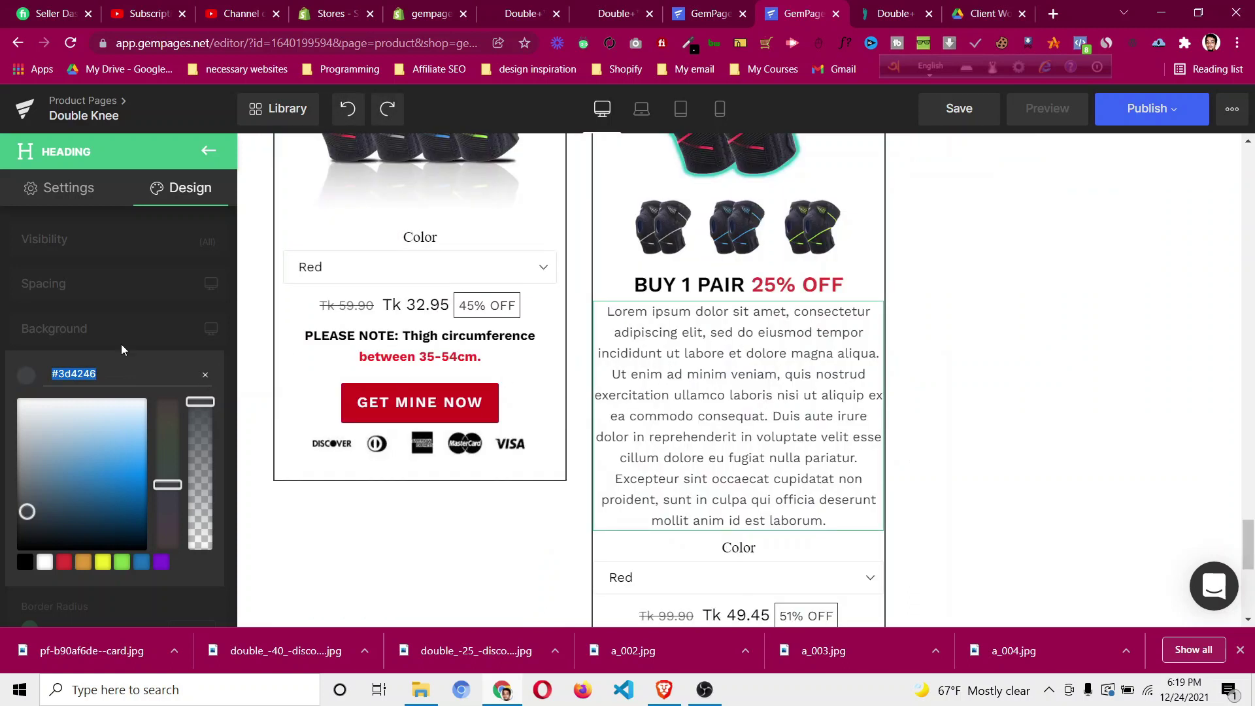
pyautogui.click(206, 379)
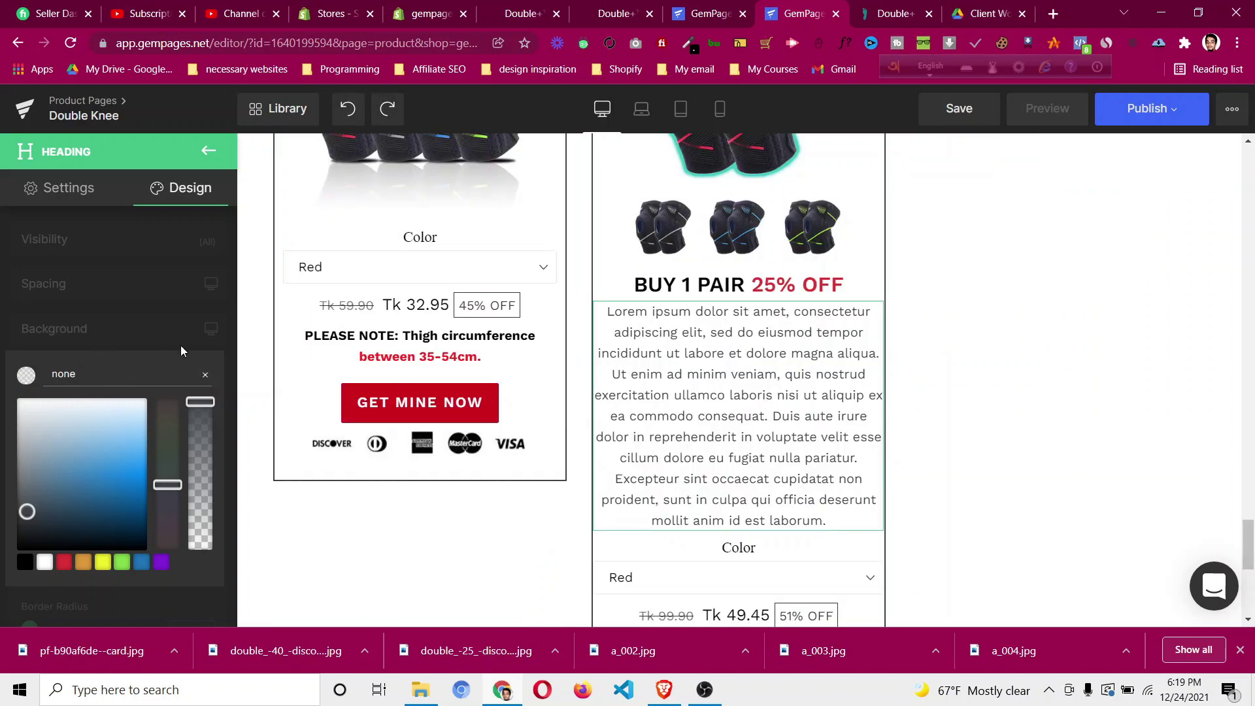
pyautogui.click(170, 340)
# Set the border color of the 1 Pair product element to the copied #192e9b.
pyautogui.scroll(5, 697, 367)
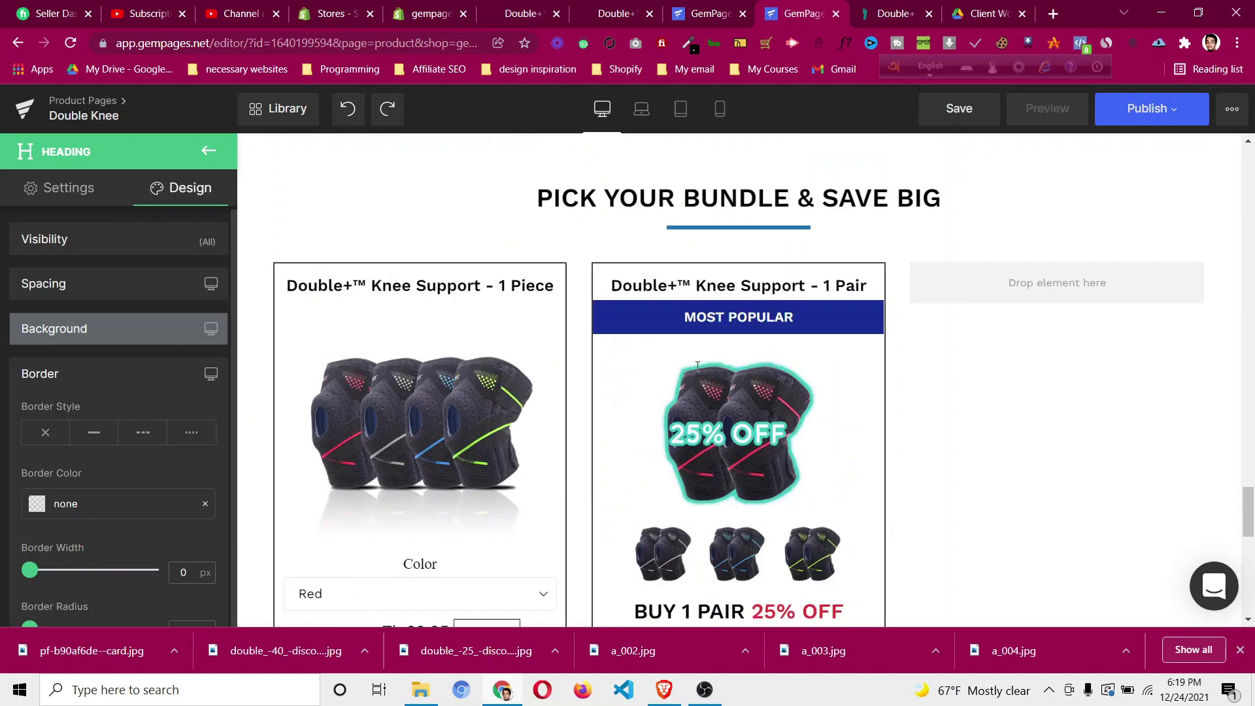
pyautogui.click(734, 273)
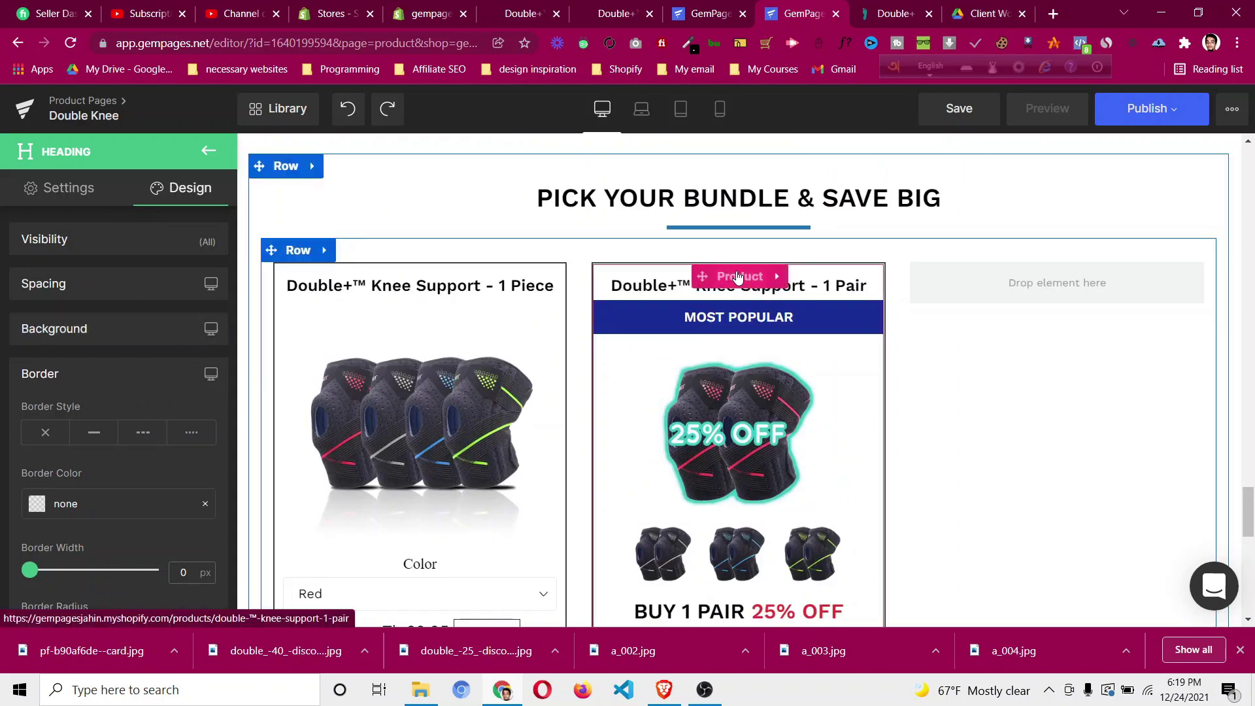
pyautogui.click(172, 196)
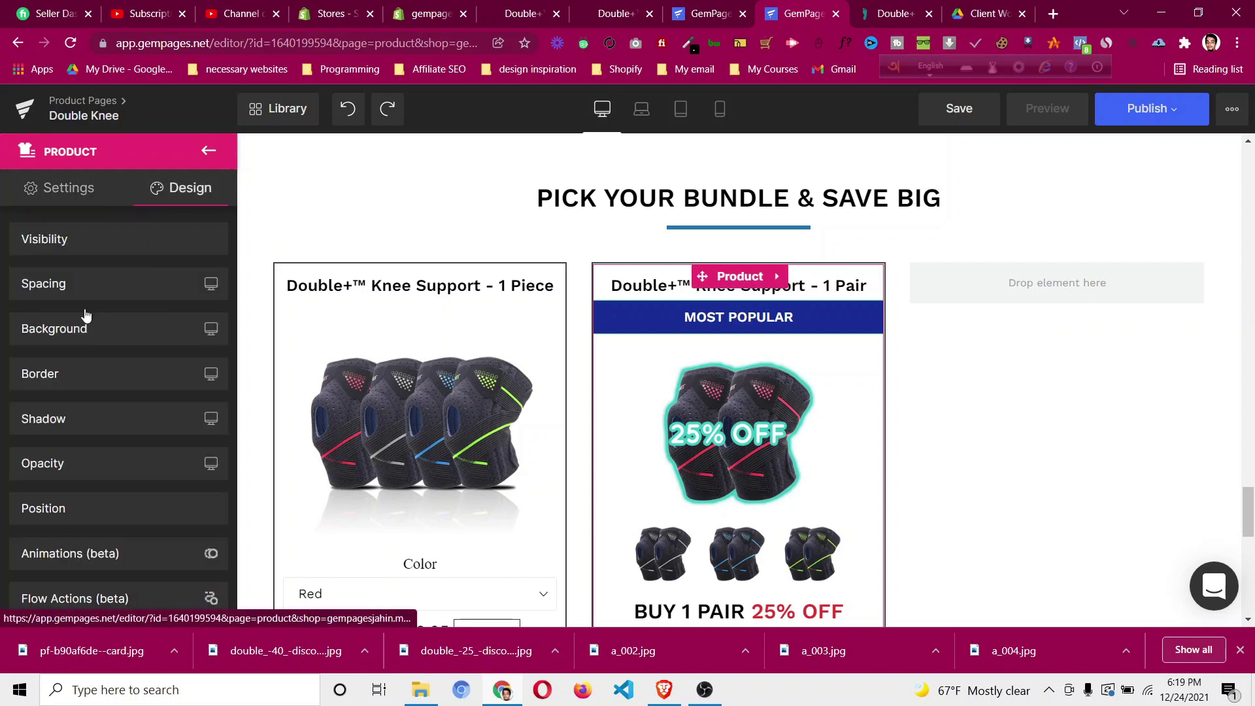
pyautogui.click(78, 373)
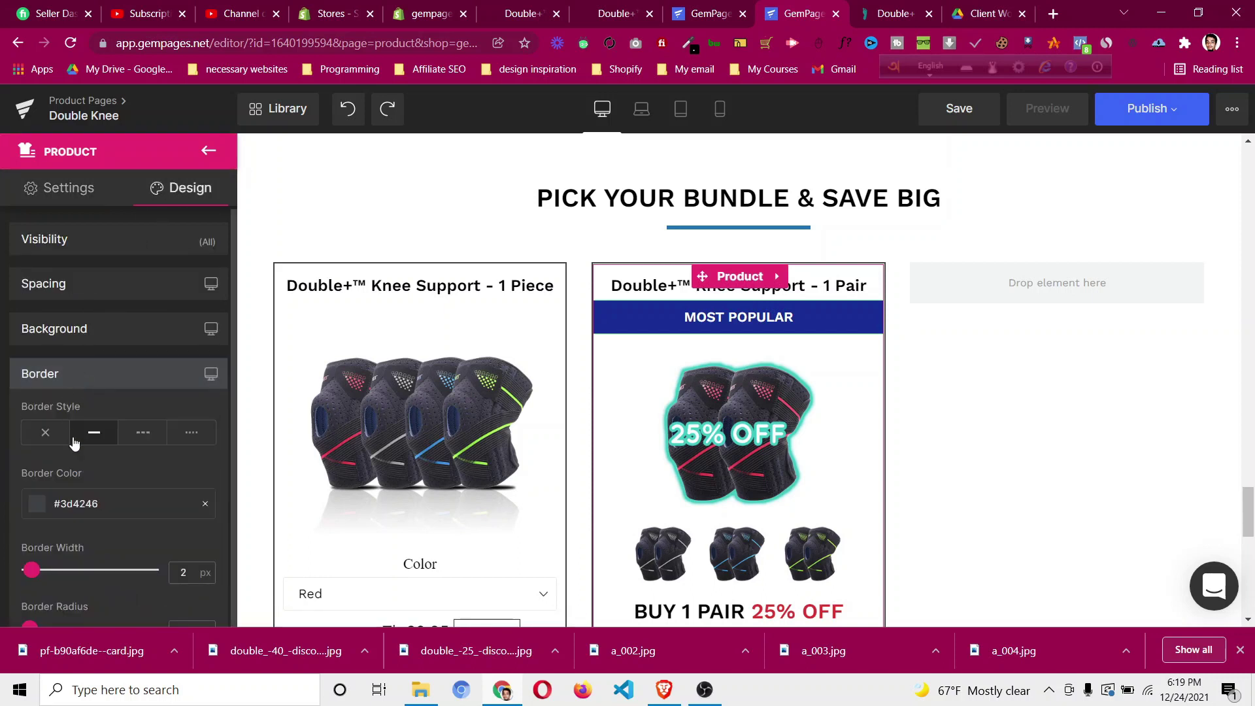
pyautogui.click(117, 505)
pyautogui.click(117, 505)
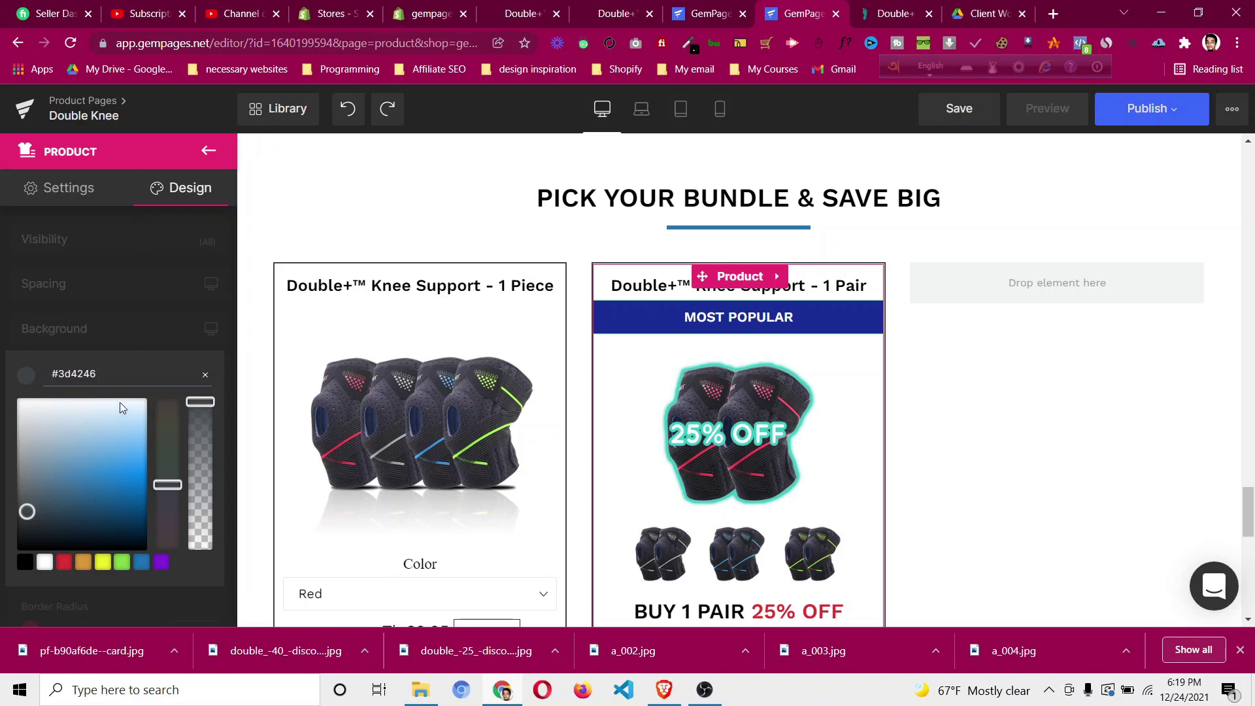
pyautogui.click(122, 377)
pyautogui.hotkey('ctrl', 'v')
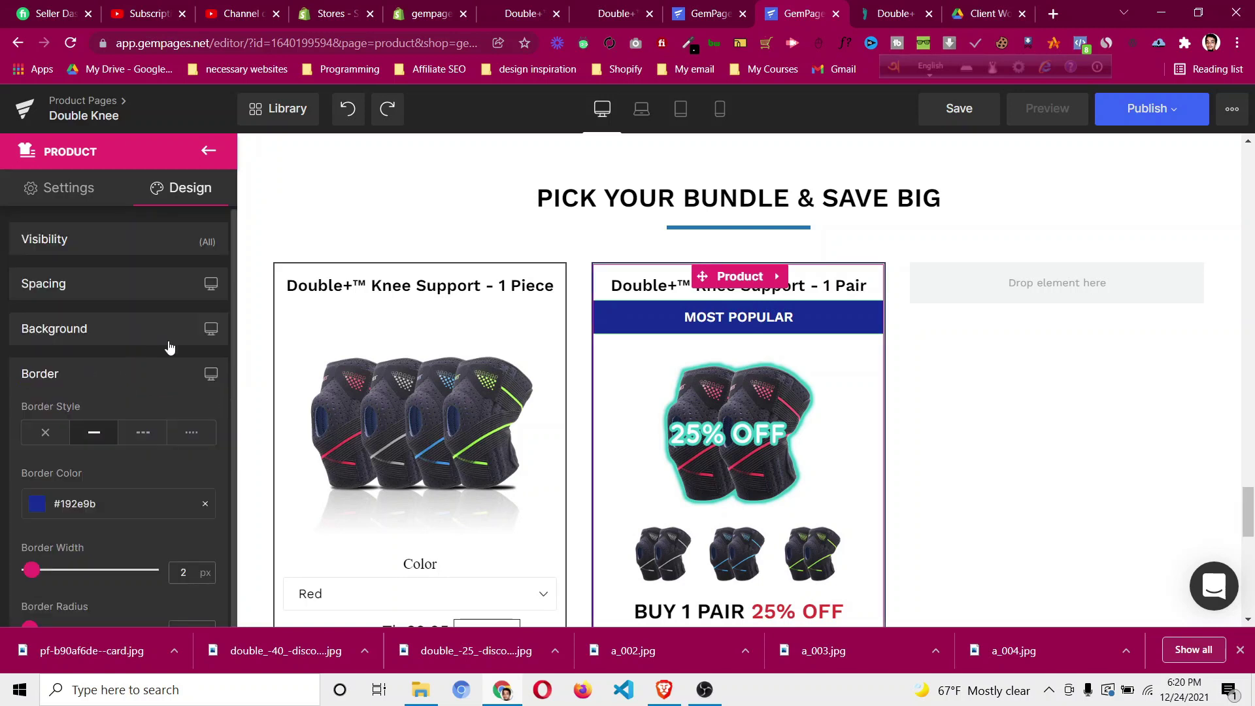
# Copy "(US$24.71/piece)" again from the 1 Pair card on the DoctorSteps page and go back to the GemPages editor.
pyautogui.scroll(-6, 997, 358)
pyautogui.scroll(-1, 1005, 360)
pyautogui.scroll(3, 738, 355)
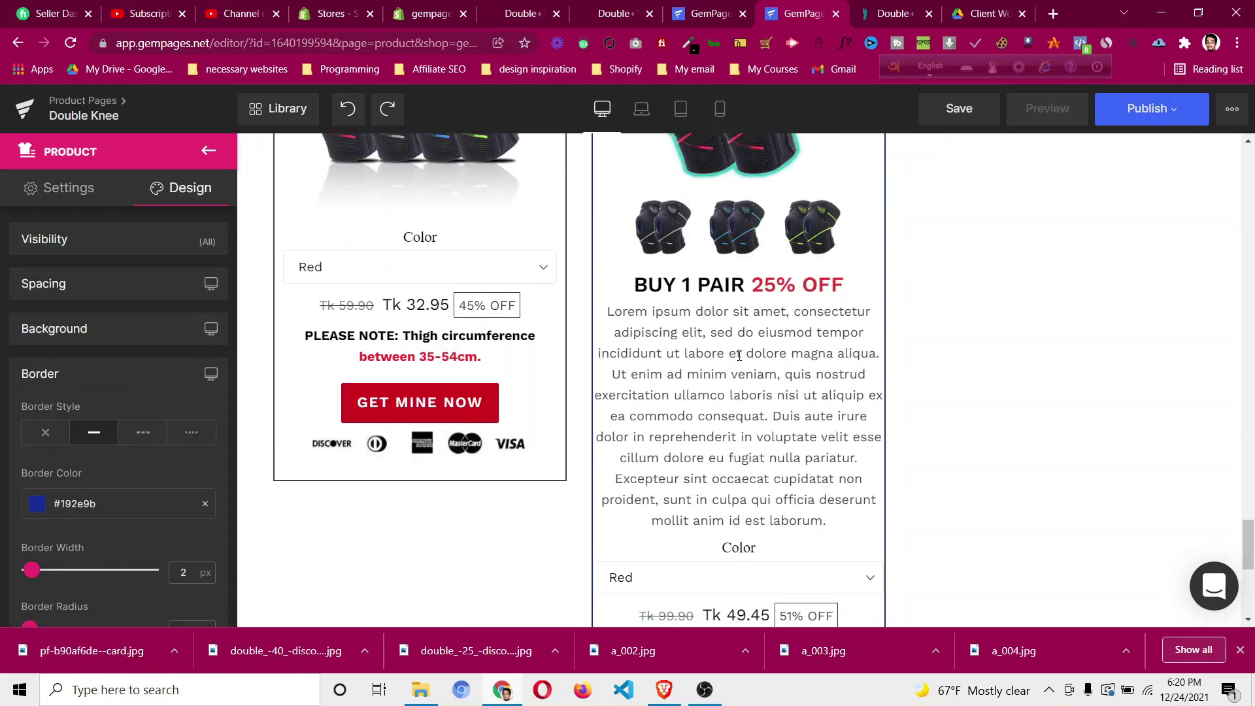
pyautogui.click(890, 15)
pyautogui.rightClick(643, 396)
pyautogui.click(674, 402)
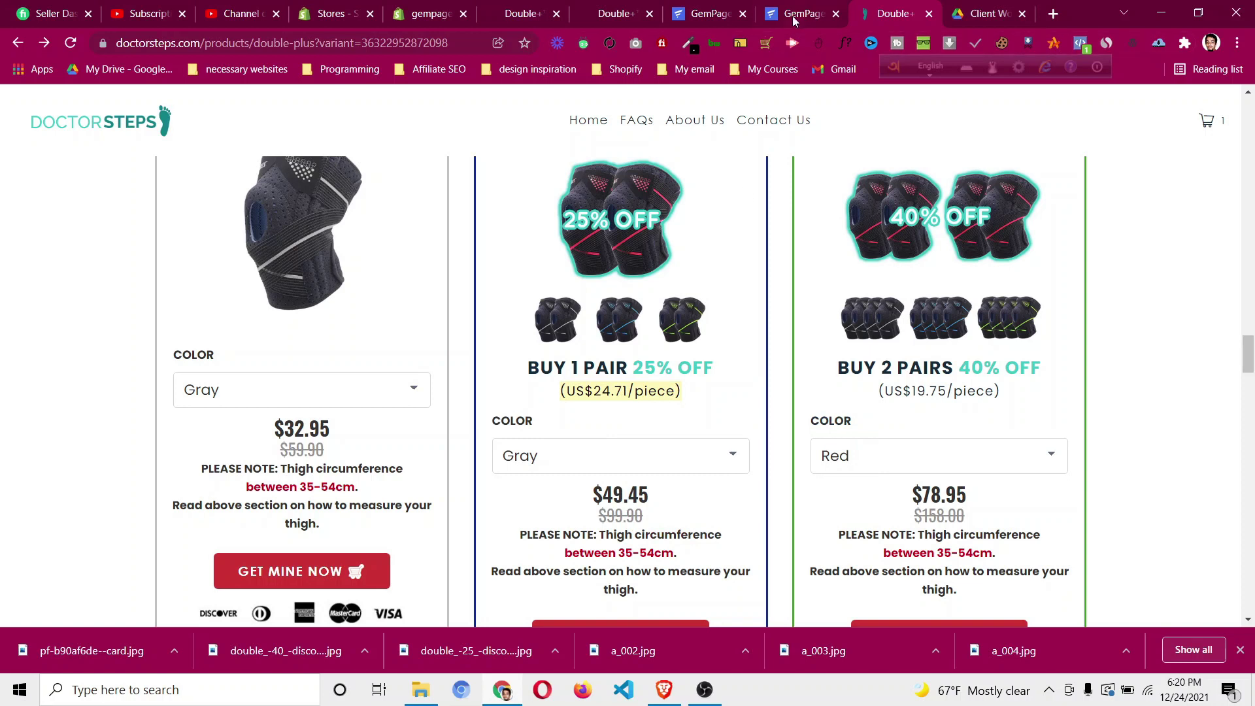
pyautogui.click(803, 14)
# Replace the placeholder paragraph below BUY 1 PAIR 25% OFF with "(US$24.71/piece)", pasted as plain text.
pyautogui.click(709, 487)
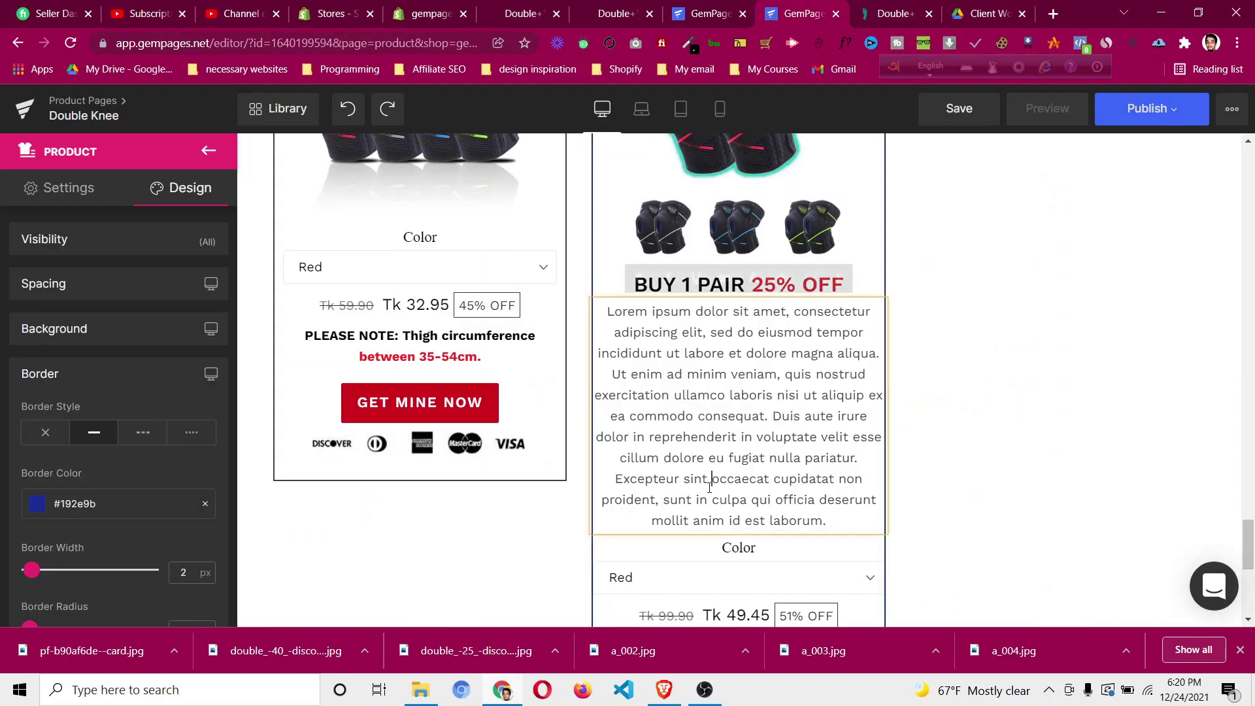
pyautogui.hotkey('ctrl', 'a')
pyautogui.hotkey('ctrl', 'v')
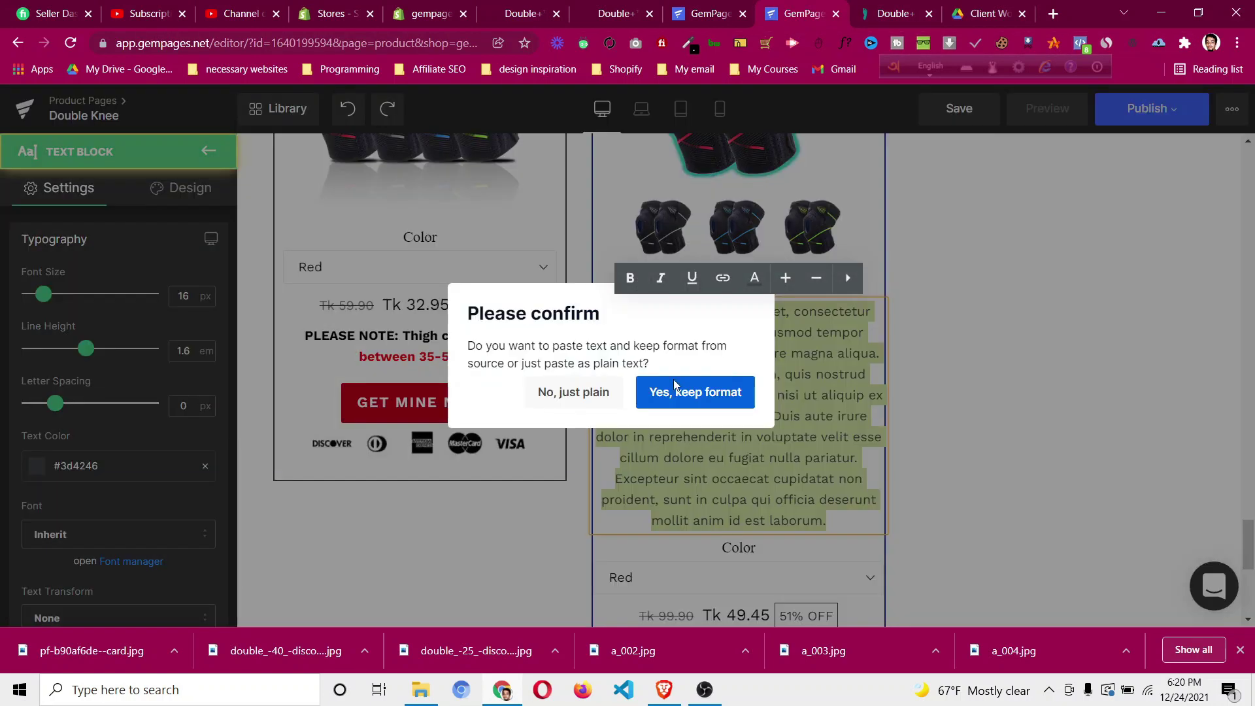
pyautogui.click(607, 397)
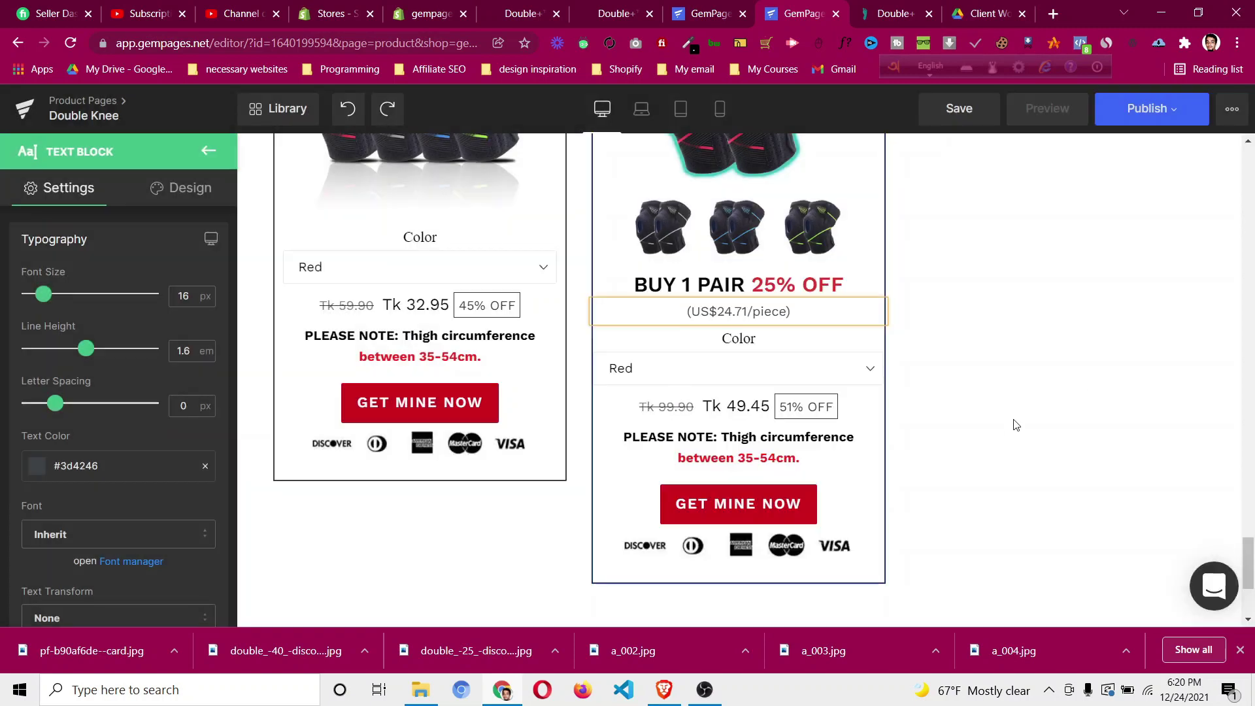
# Check the margin and padding settings of the MOST POPULAR heading and the 1 Pair product element, and review the whole card.
pyautogui.scroll(-1, 1016, 425)
pyautogui.scroll(7, 1023, 426)
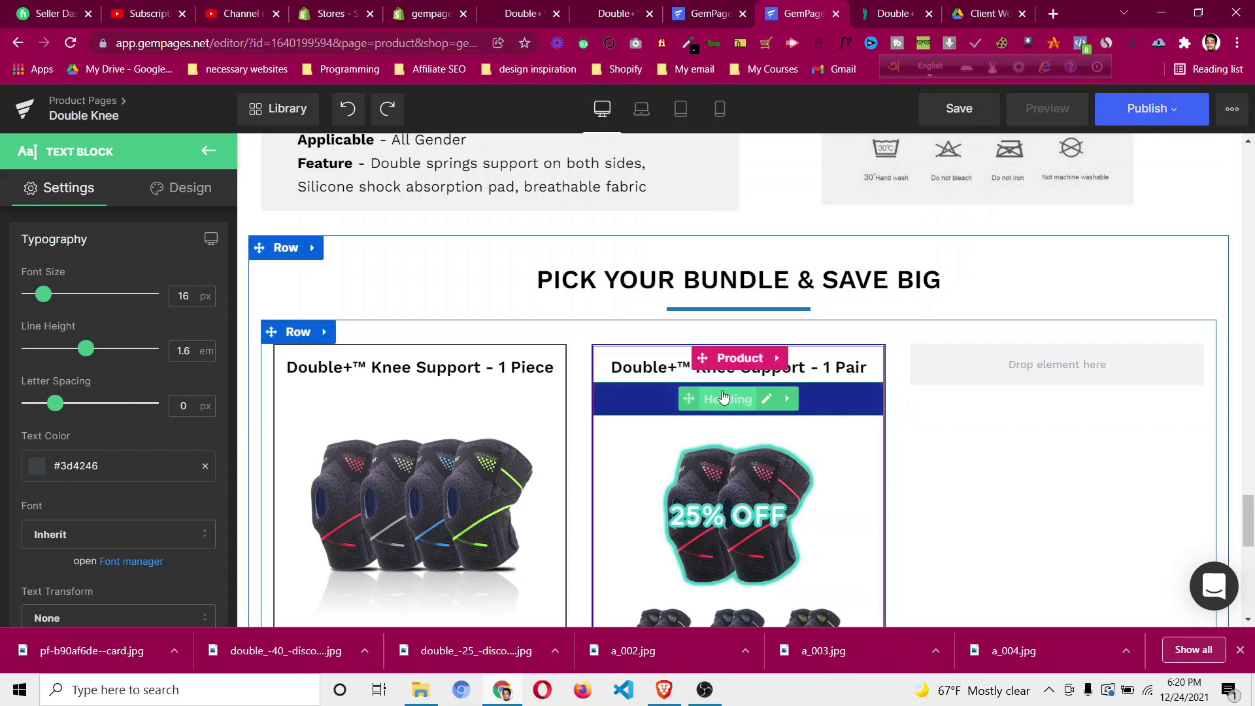
pyautogui.click(724, 398)
pyautogui.click(180, 196)
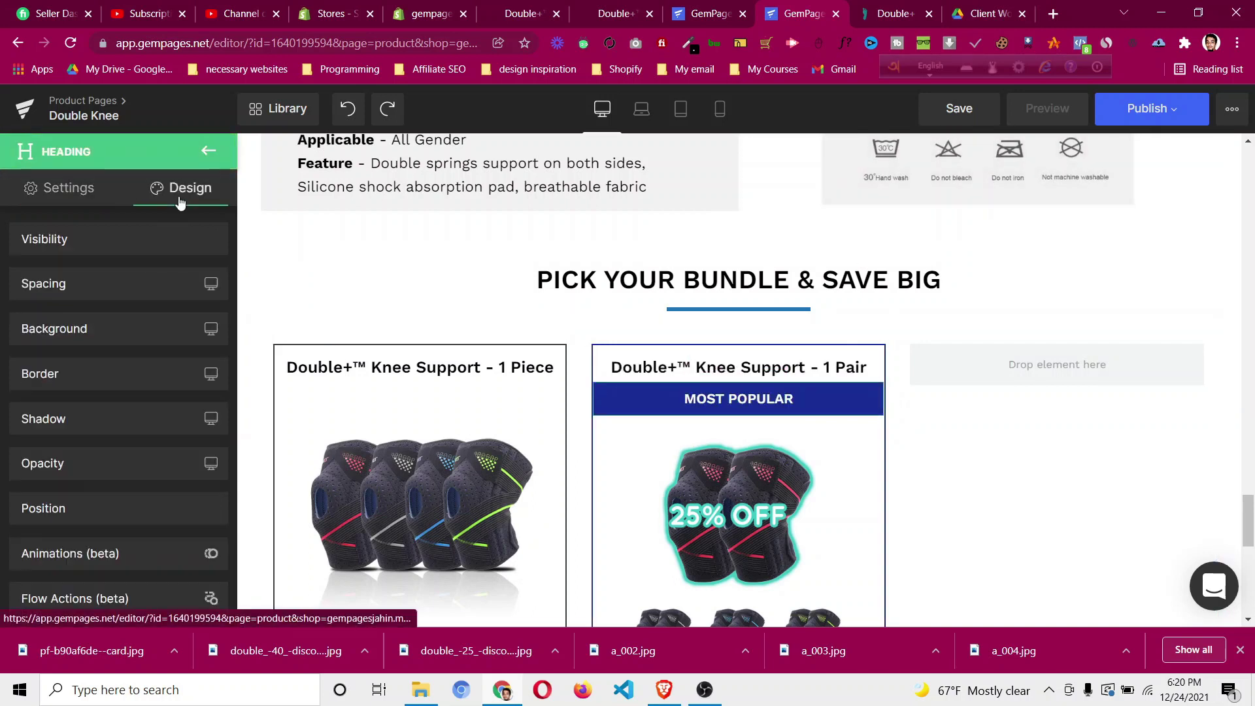
pyautogui.click(157, 289)
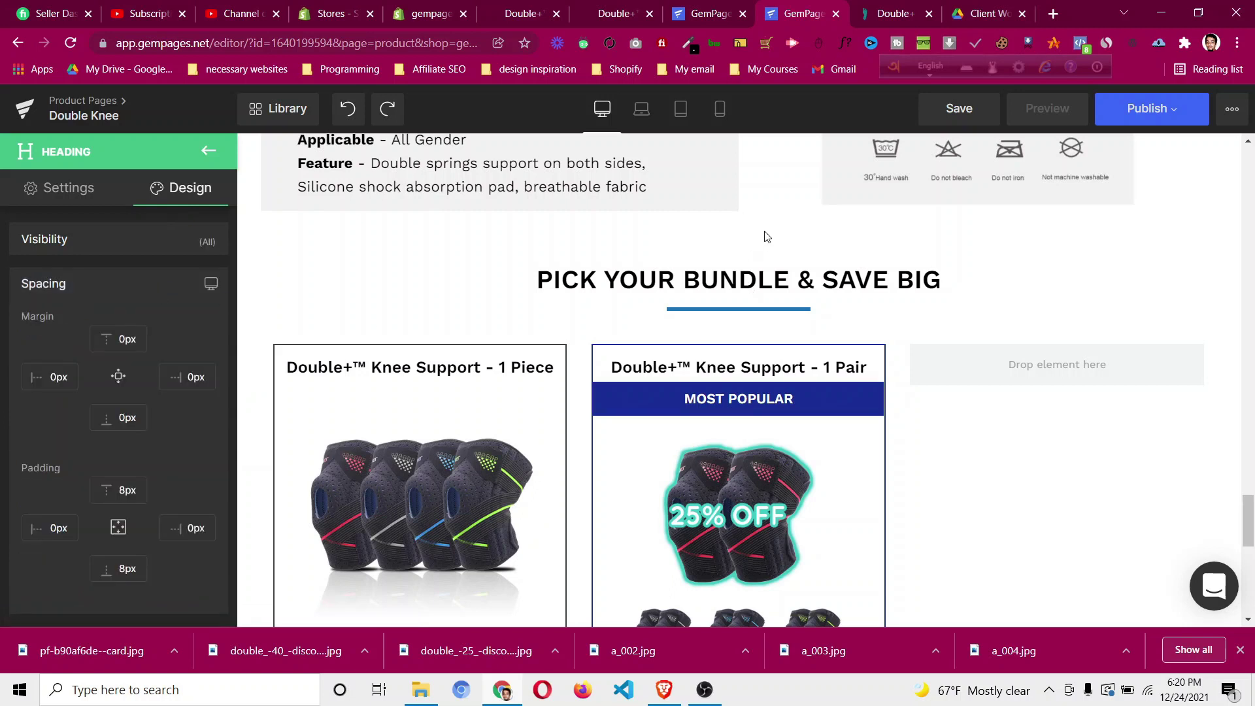
pyautogui.click(743, 353)
pyautogui.click(180, 190)
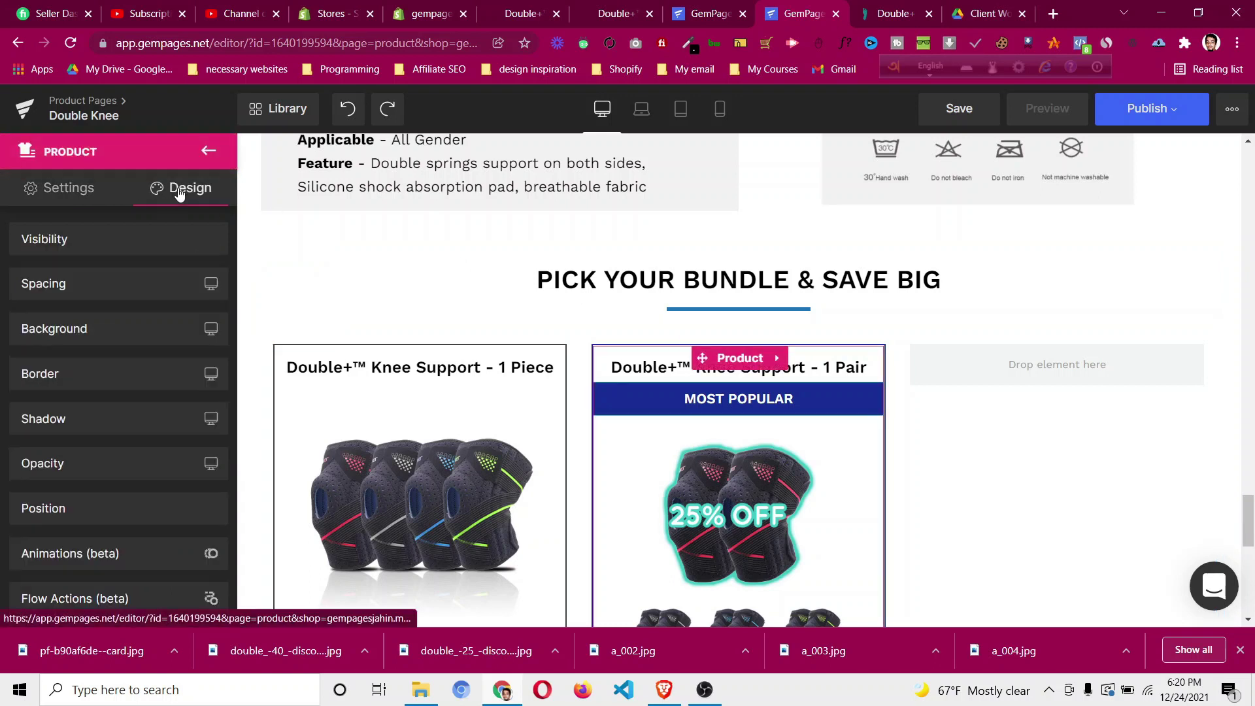
pyautogui.click(158, 289)
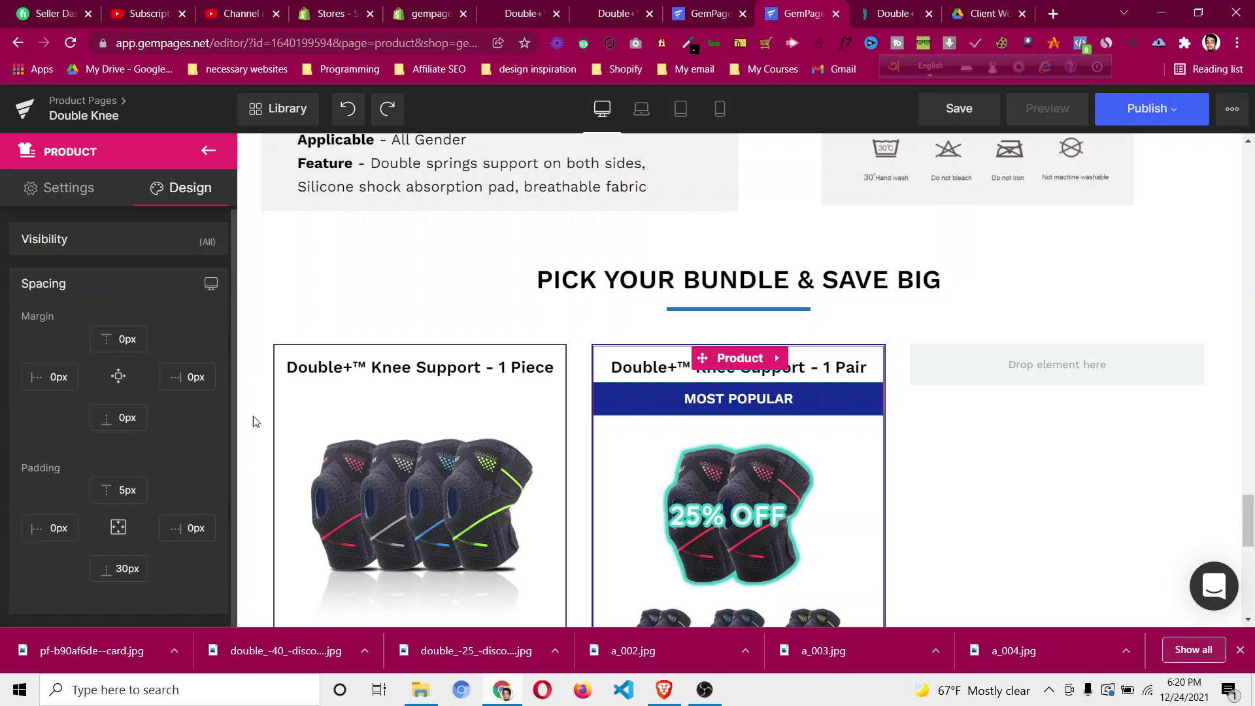
pyautogui.scroll(-5, 928, 520)
pyautogui.scroll(-1, 931, 513)
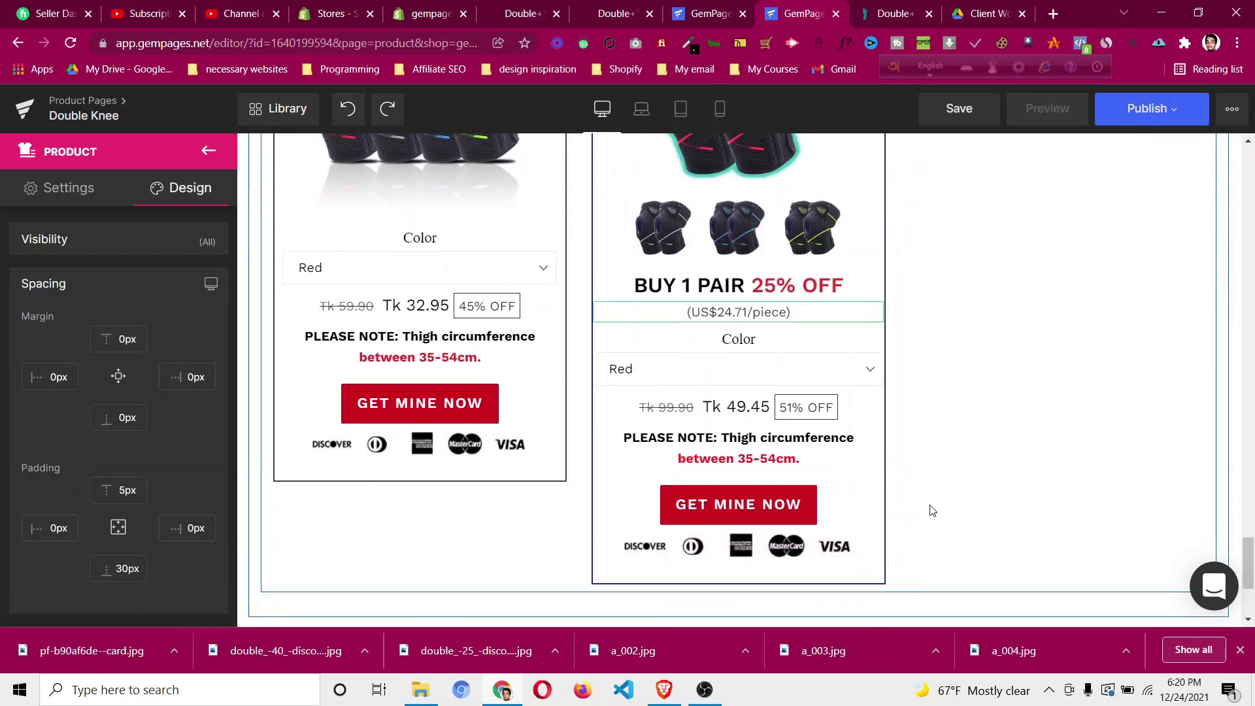
pyautogui.scroll(-1, 1099, 364)
pyautogui.scroll(7, 1086, 365)
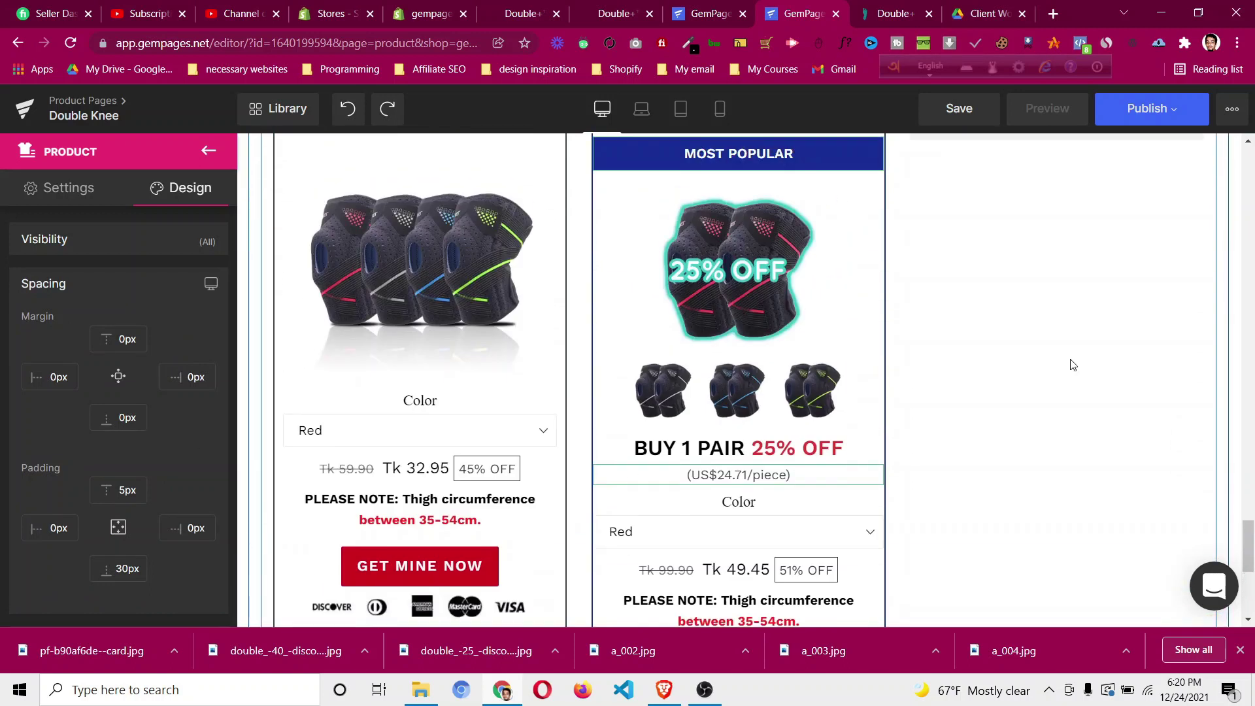
# Examine the 2 Pairs card with its BEST VALUE banner on the DoctorSteps page and return to the GemPages editor.
pyautogui.click(890, 7)
pyautogui.scroll(5, 934, 431)
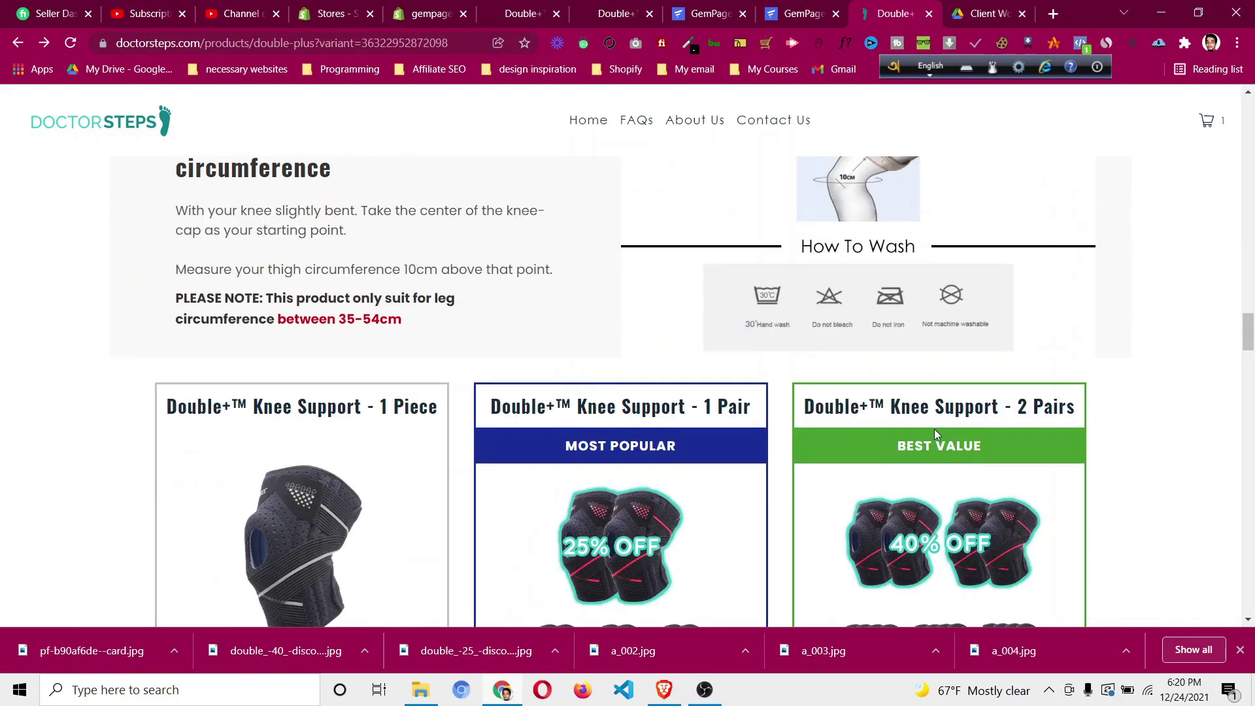
pyautogui.scroll(-8, 936, 433)
pyautogui.scroll(5, 875, 345)
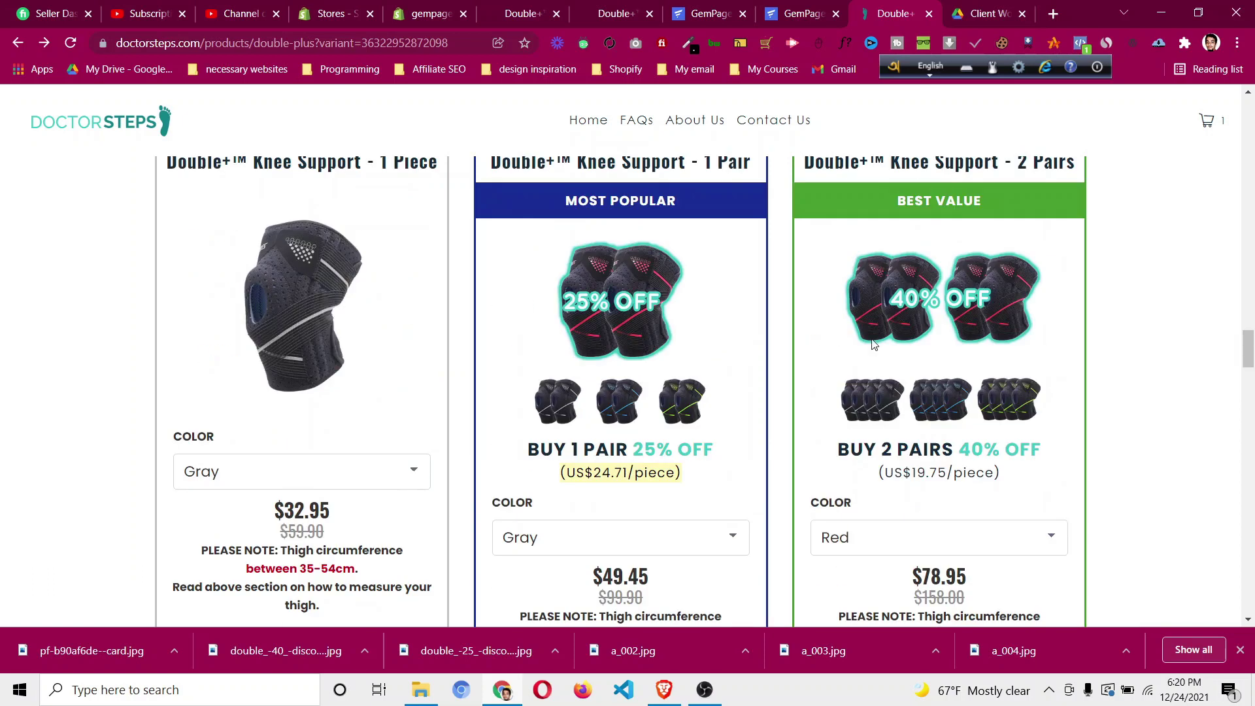
pyautogui.click(795, 6)
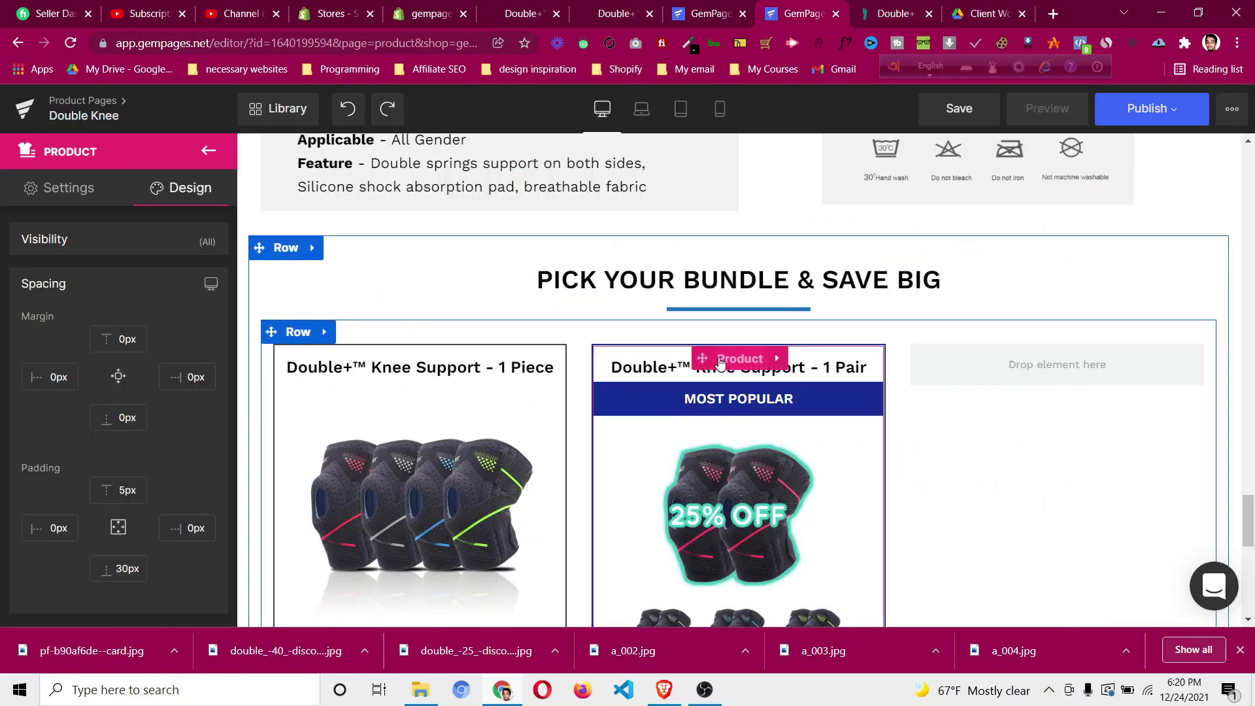
# Duplicate the 1 Pair product element and move the copy into the empty third column of the bundle row.
pyautogui.rightClick(719, 364)
pyautogui.click(698, 480)
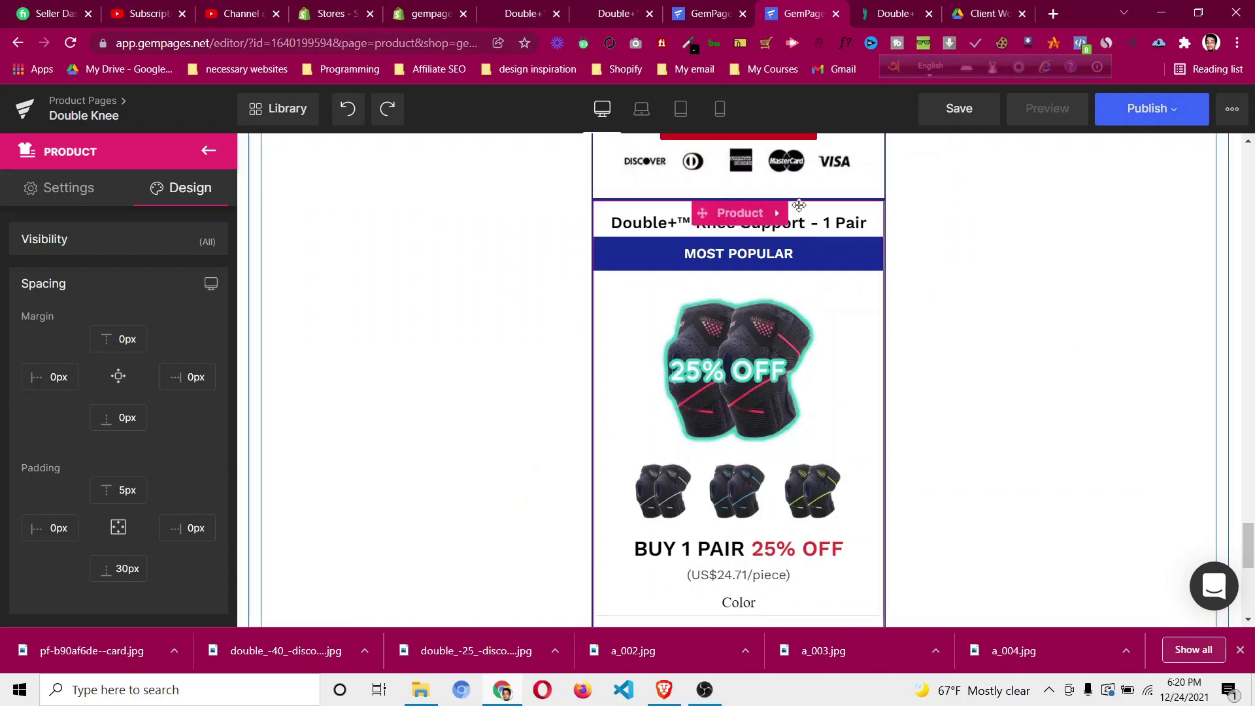
pyautogui.click(1029, 153)
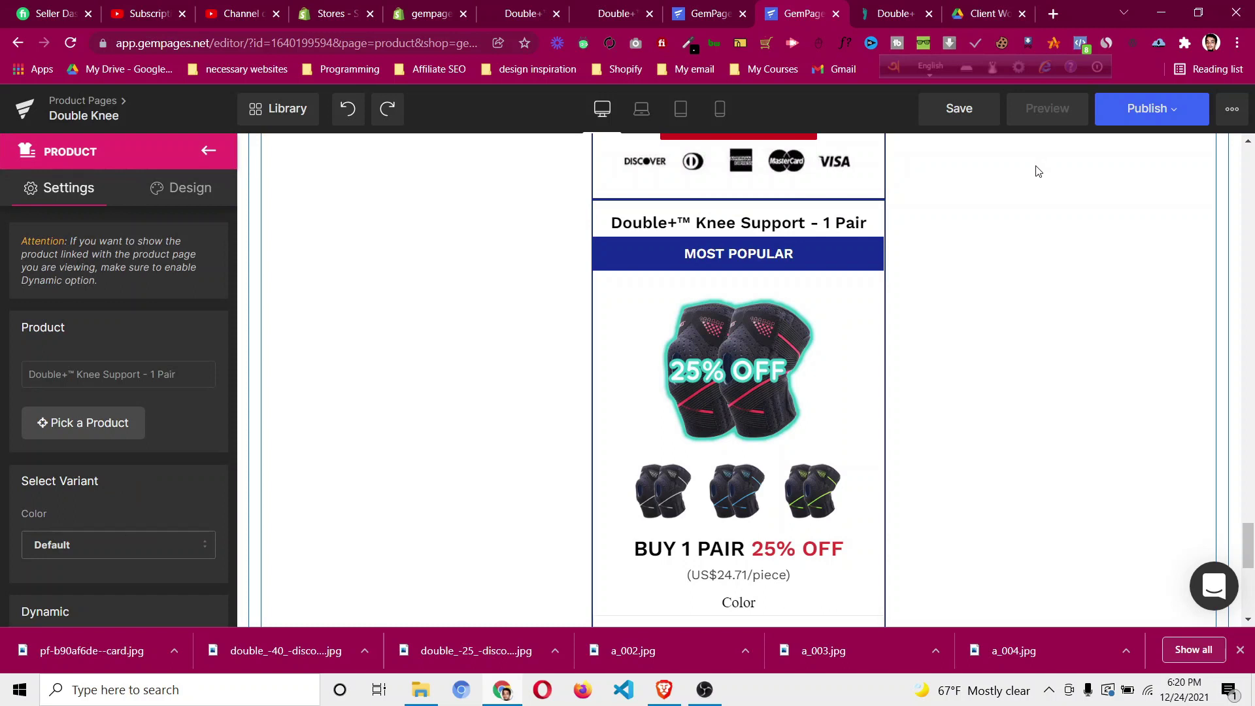
pyautogui.scroll(-8, 1038, 172)
pyautogui.scroll(1, 1025, 149)
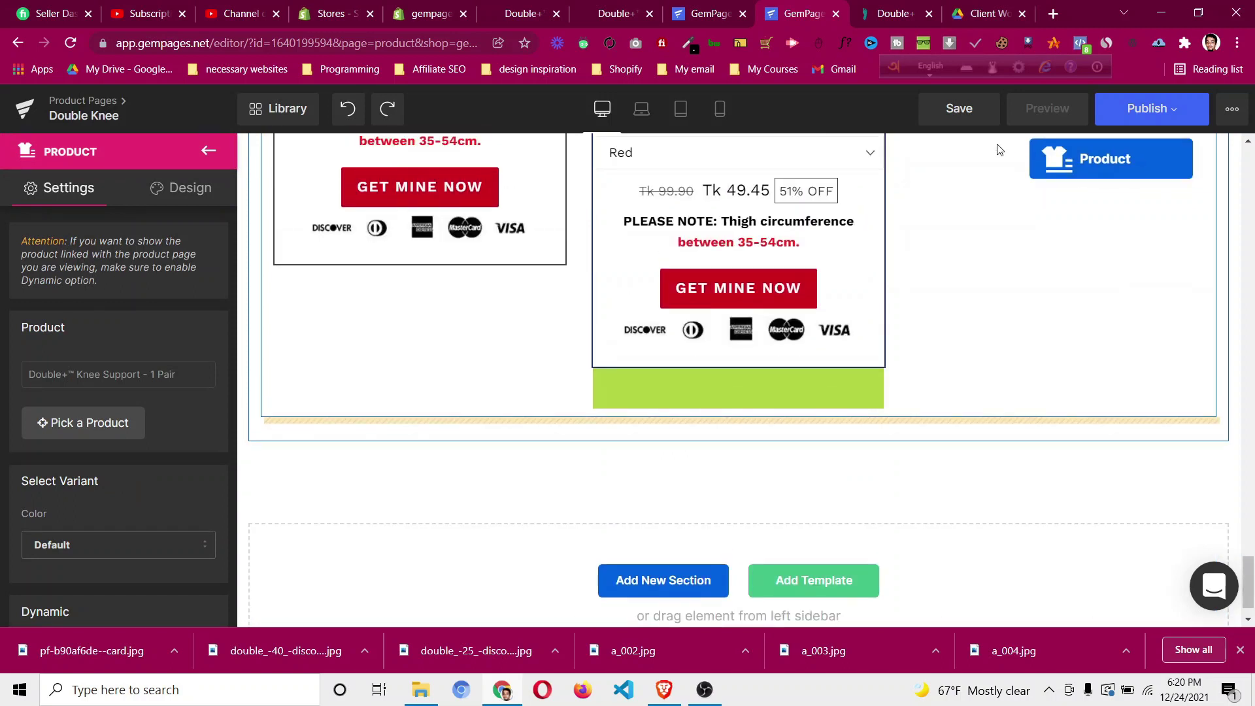
pyautogui.moveTo(986, 172); pyautogui.dragTo(1031, 393)
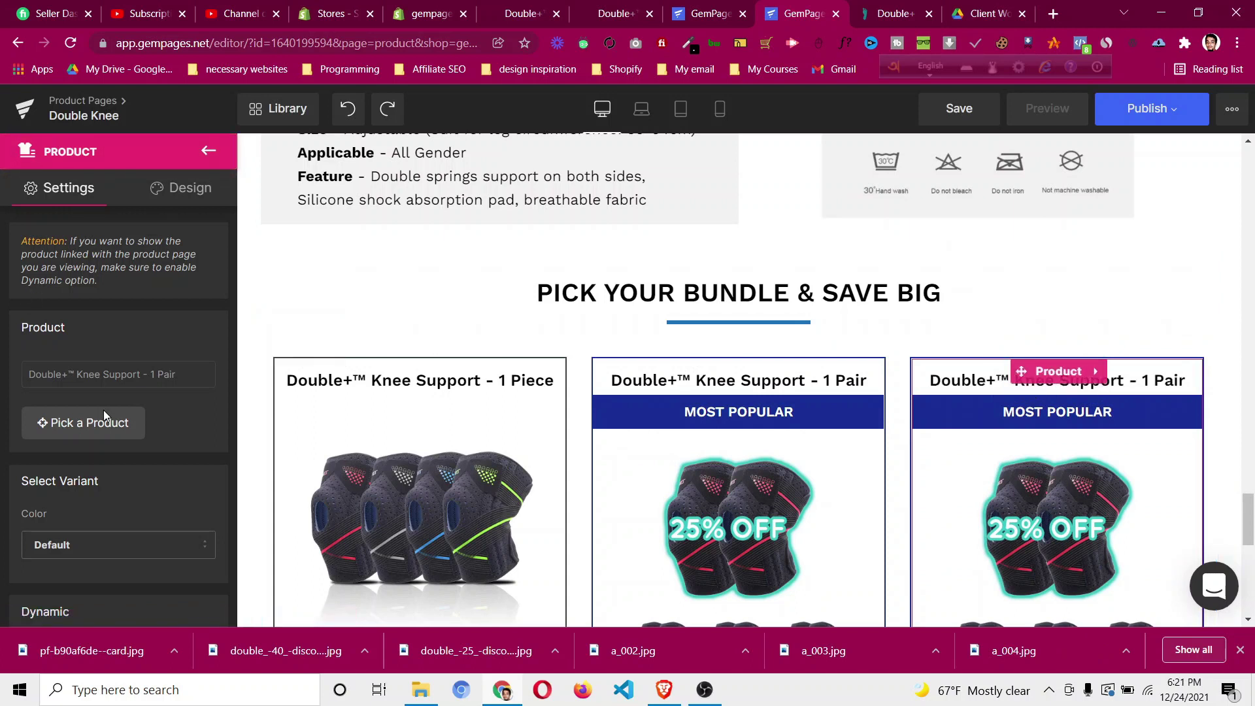
# Link the product element in the third column to the product "Double+™ Knee Support - 2 Pairs".
pyautogui.click(114, 425)
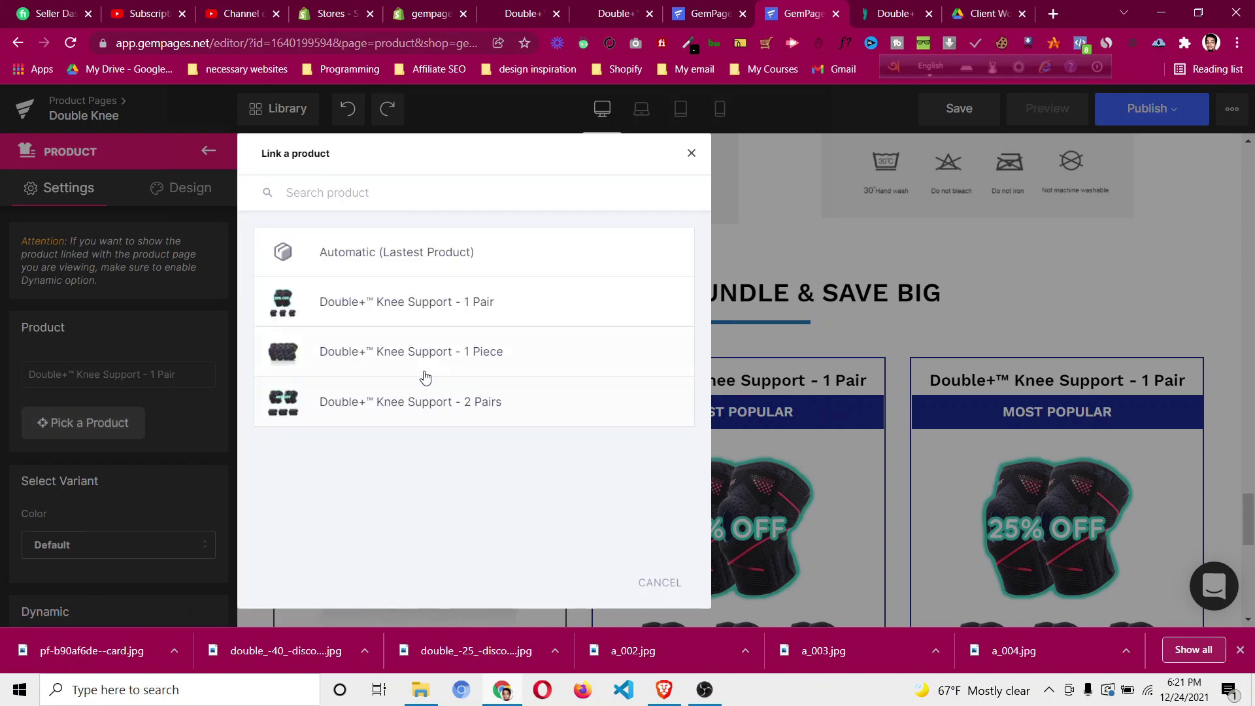
pyautogui.click(487, 408)
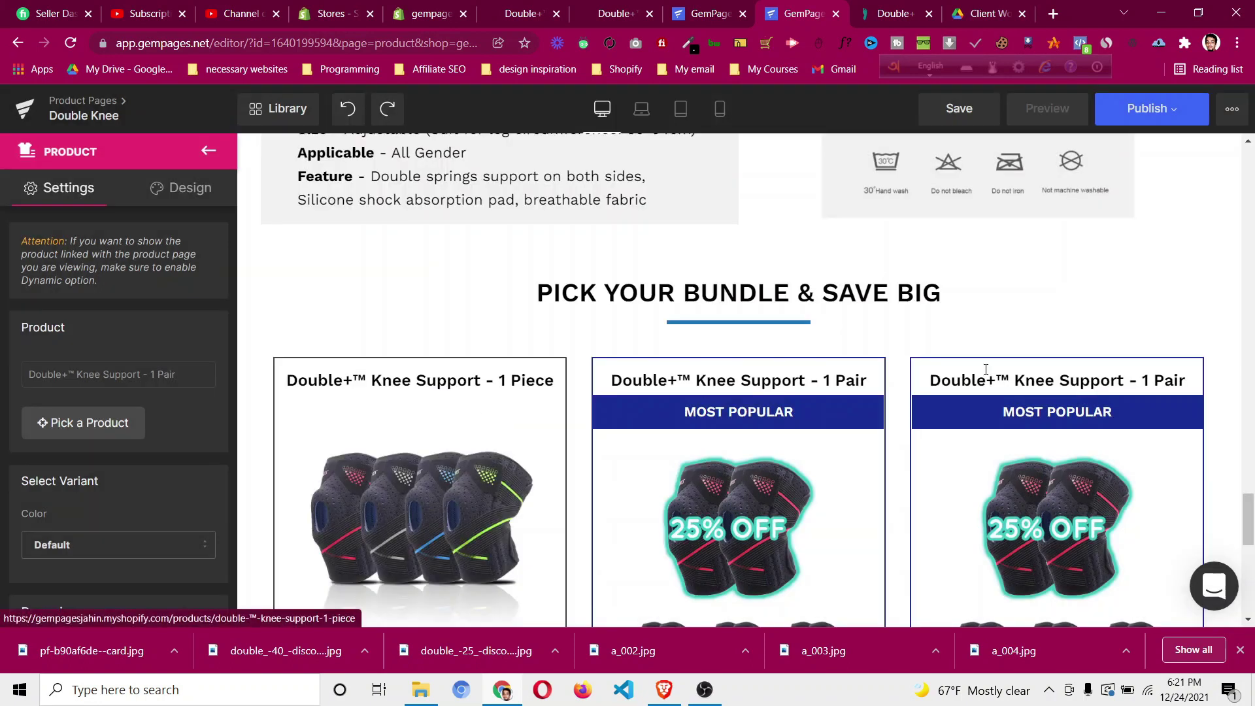
# Check the 2 Pairs banner on the DoctorSteps page and change the third column's MOST POPULAR heading to BEST VALUE in the GemPages editor.
pyautogui.click(890, 8)
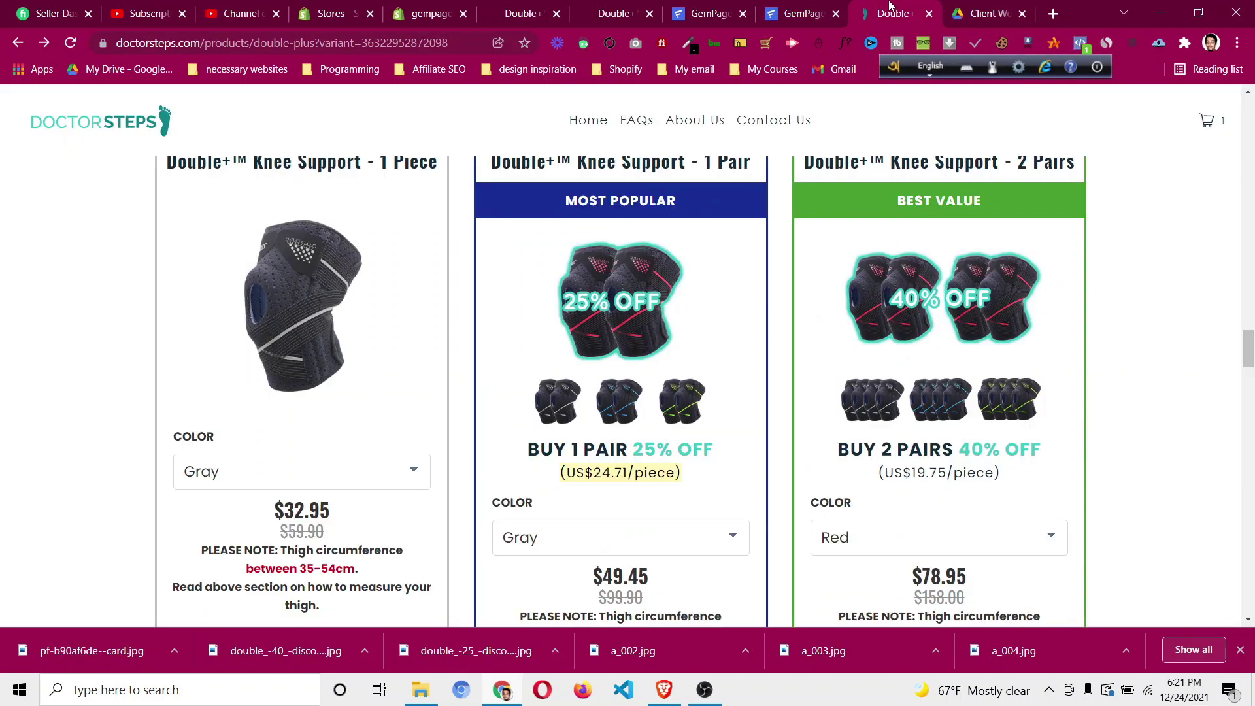
pyautogui.click(789, 9)
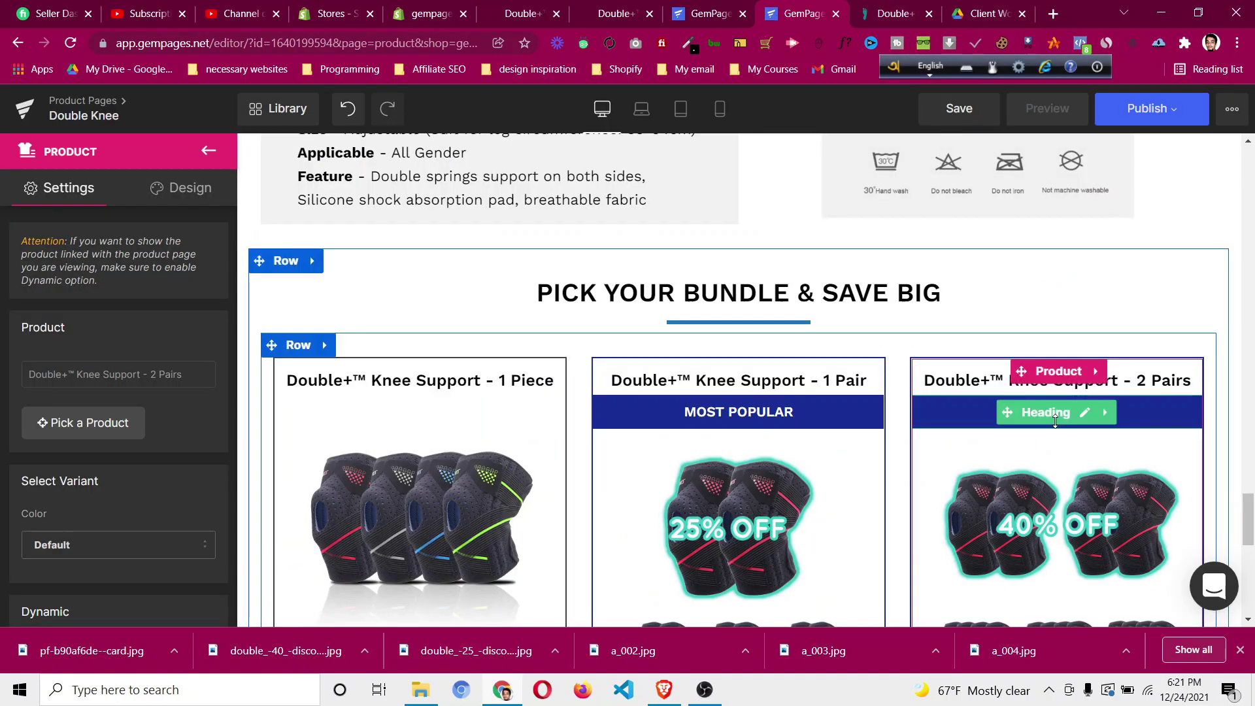
pyautogui.click(1090, 417)
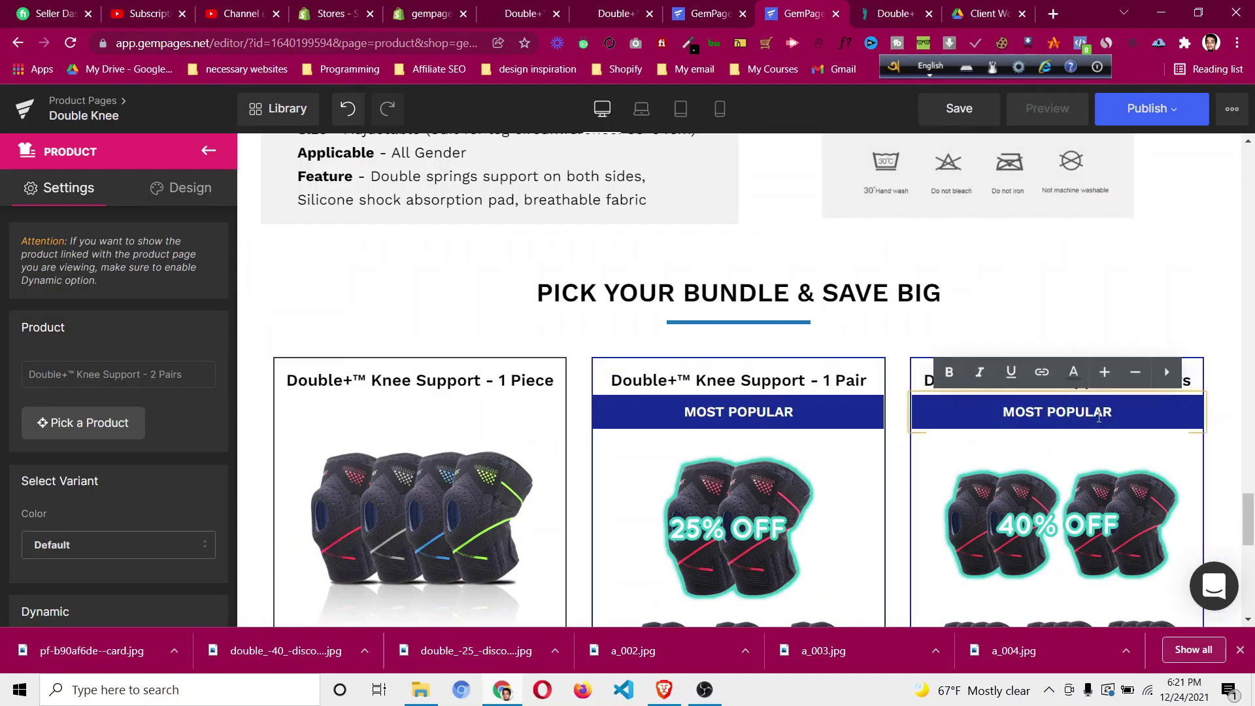
pyautogui.tripleClick(1099, 417)
pyautogui.write('B')
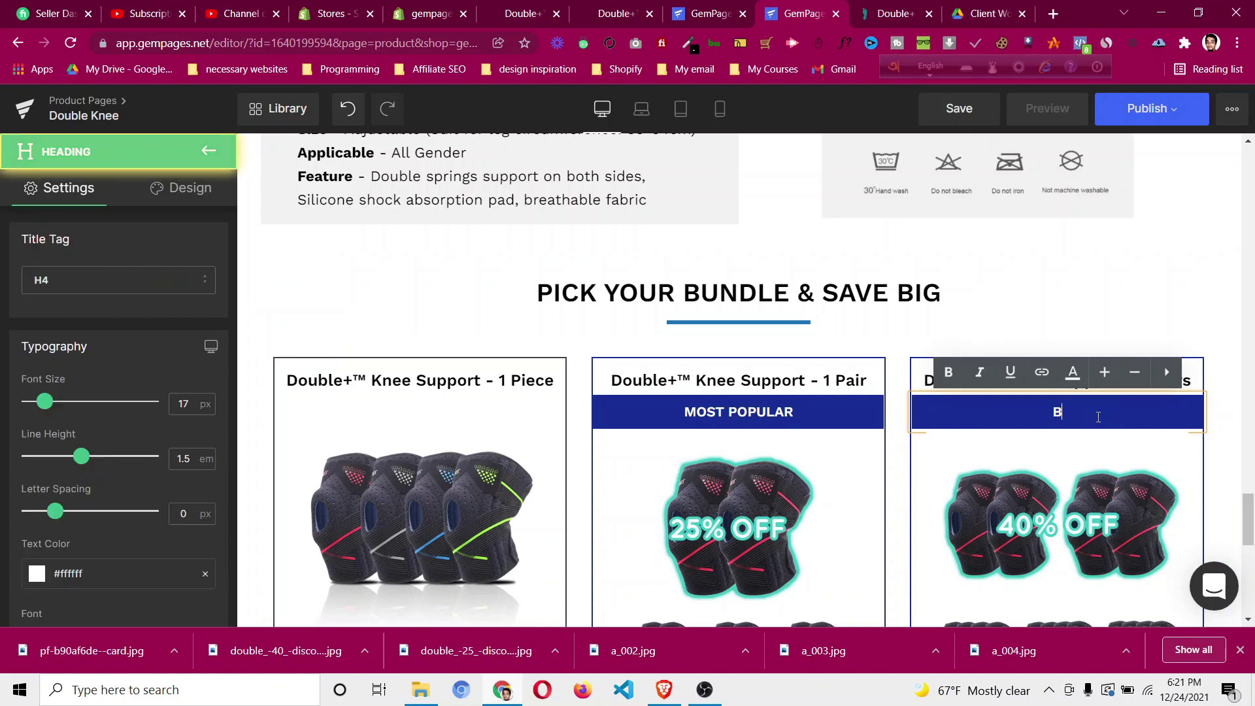
pyautogui.write('EST VALUE')
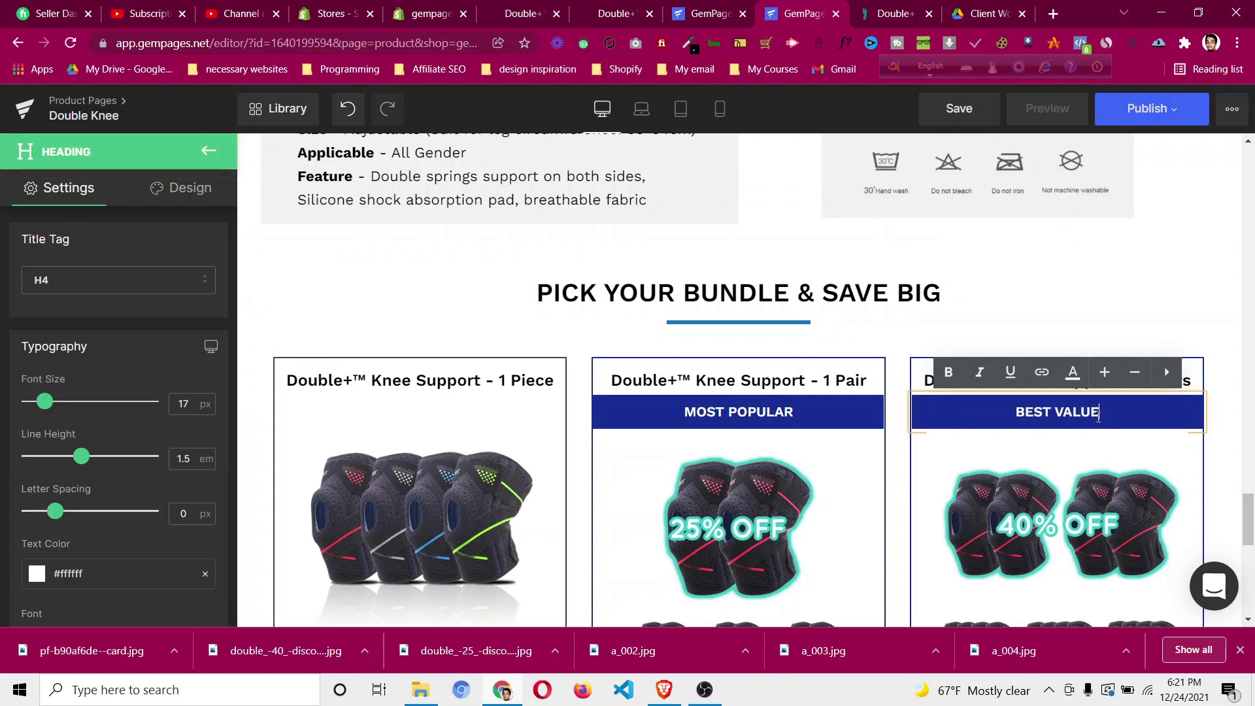
pyautogui.click(1235, 454)
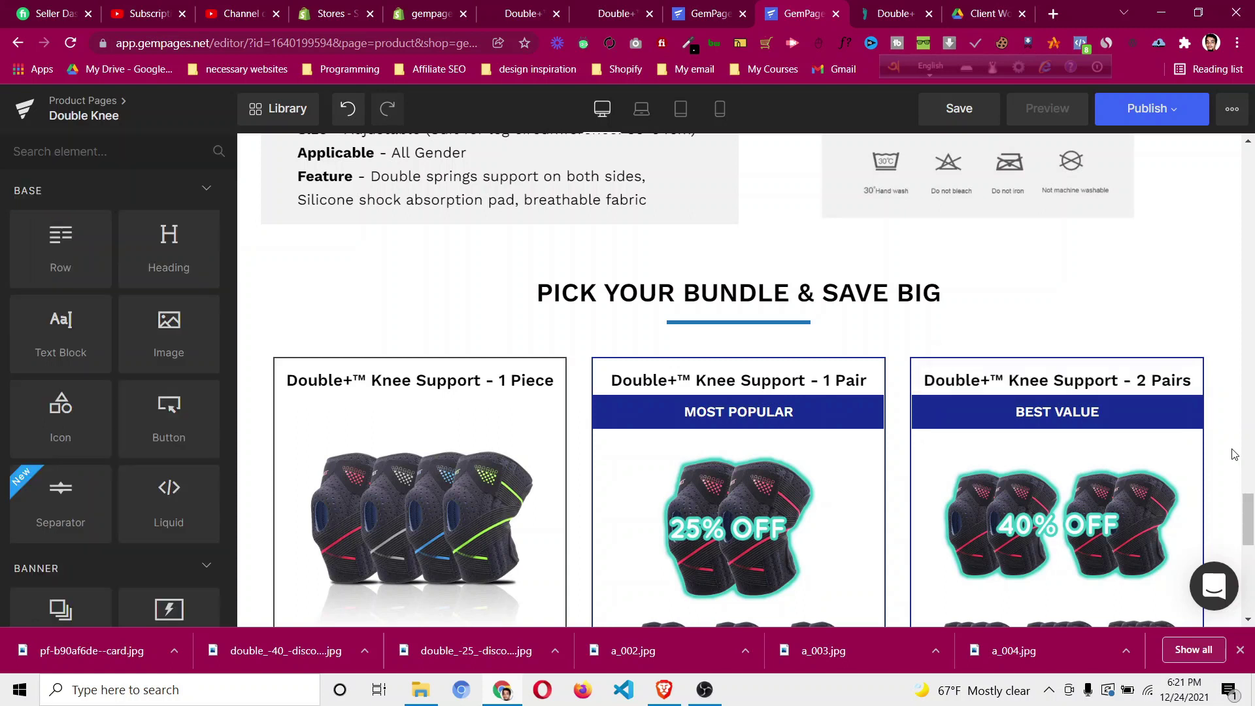
# Compare the lower part of the third product card with the three cards on the DoctorSteps page and return to the GemPages editor.
pyautogui.scroll(-8, 1229, 449)
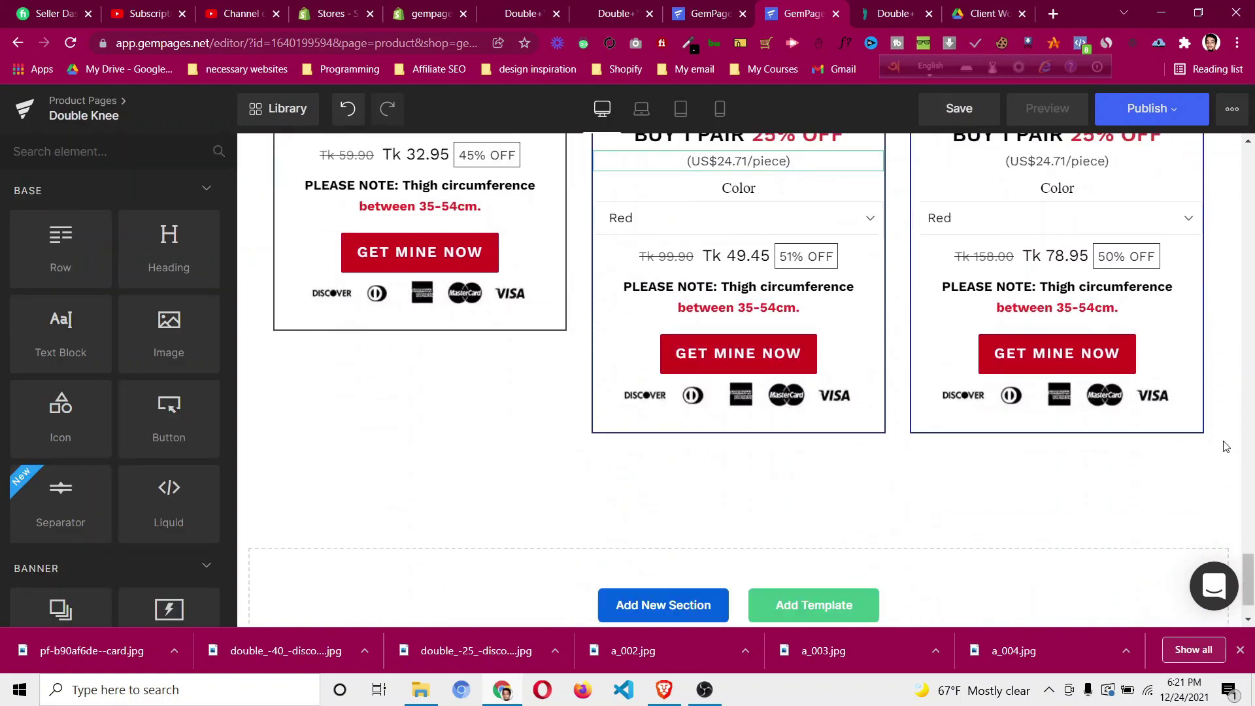
pyautogui.click(894, 13)
pyautogui.scroll(-3, 709, 359)
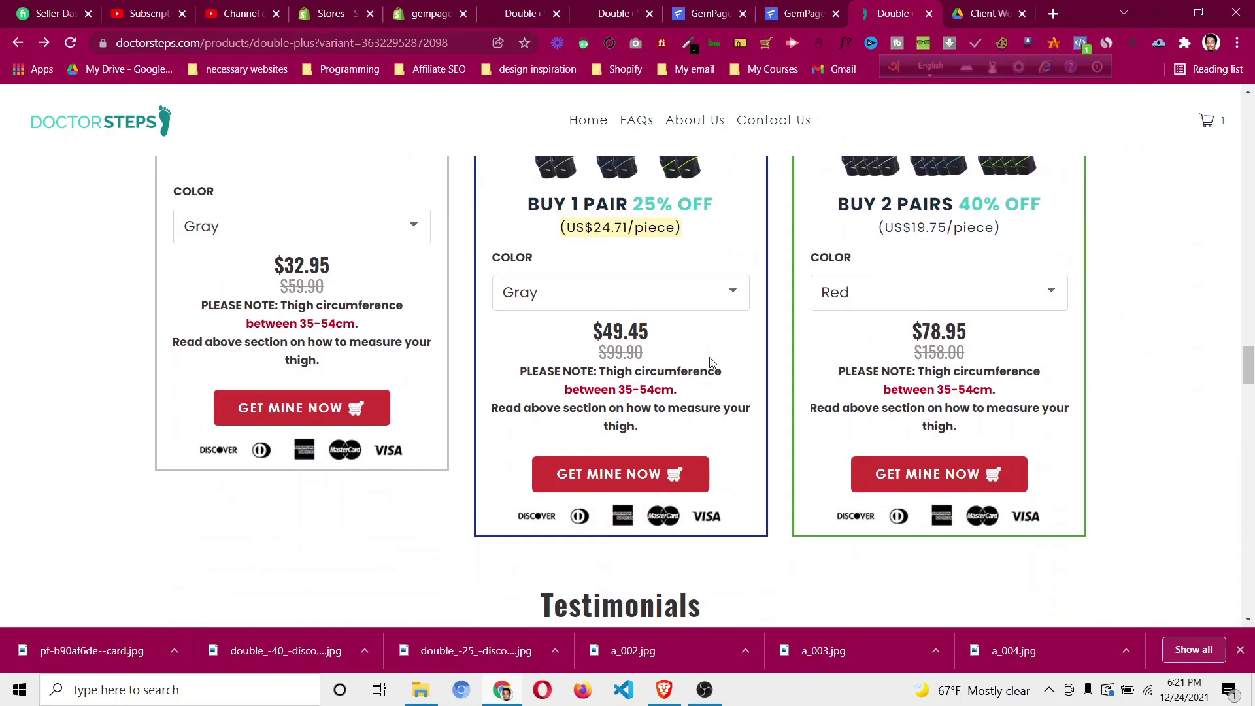
pyautogui.scroll(-5, 719, 356)
pyautogui.scroll(7, 724, 352)
pyautogui.scroll(4, 723, 352)
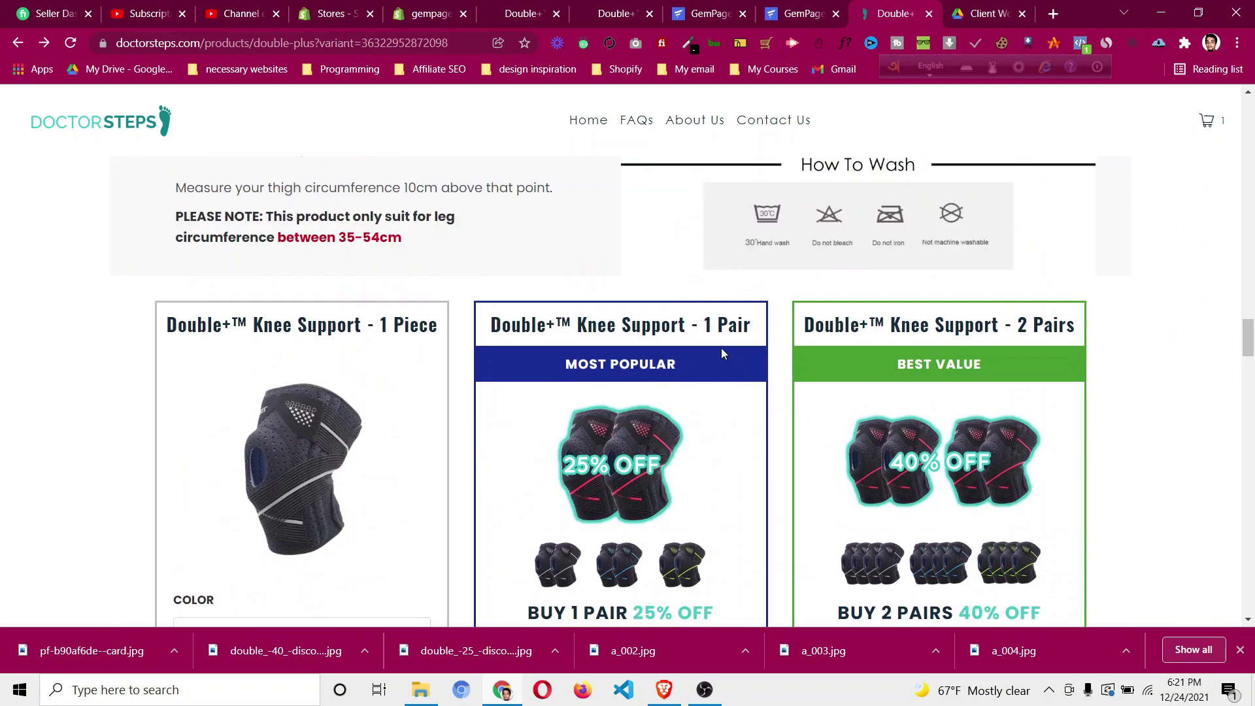
pyautogui.click(799, 16)
pyautogui.scroll(-1, 739, 353)
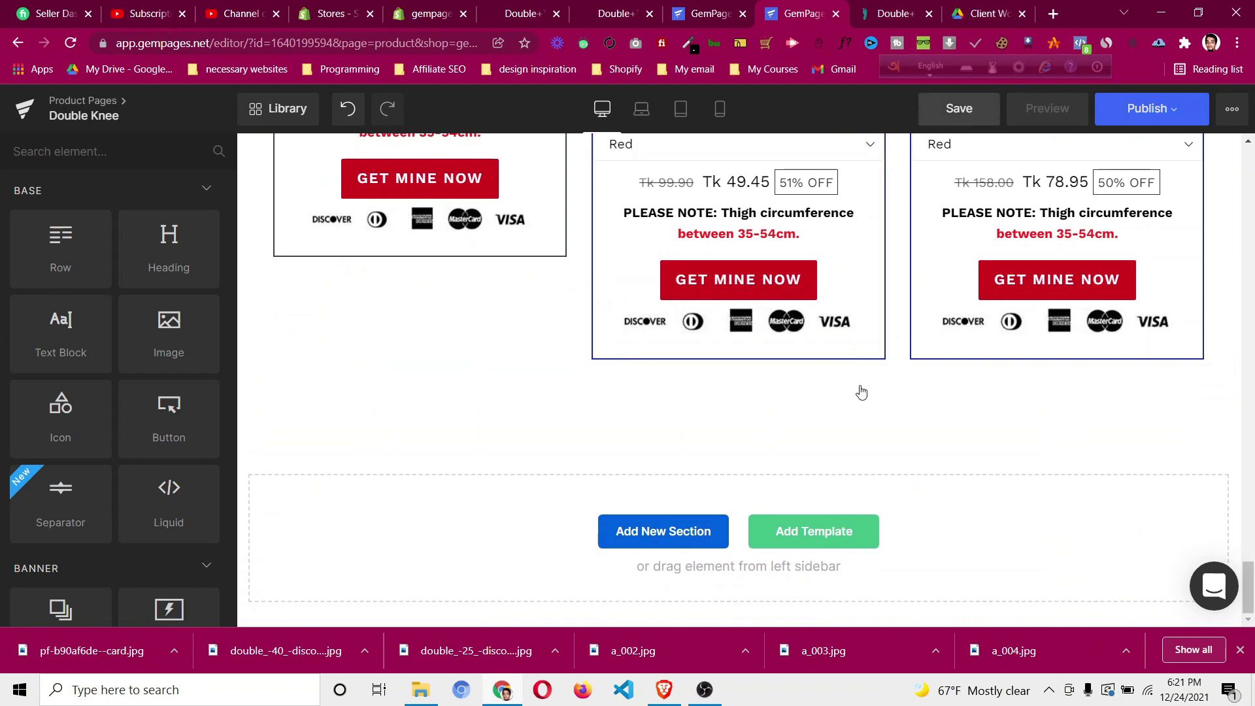
# Save the product page and review the finished bundle section from its heading to the payment icons.
pyautogui.hotkey('ctrl', 's')
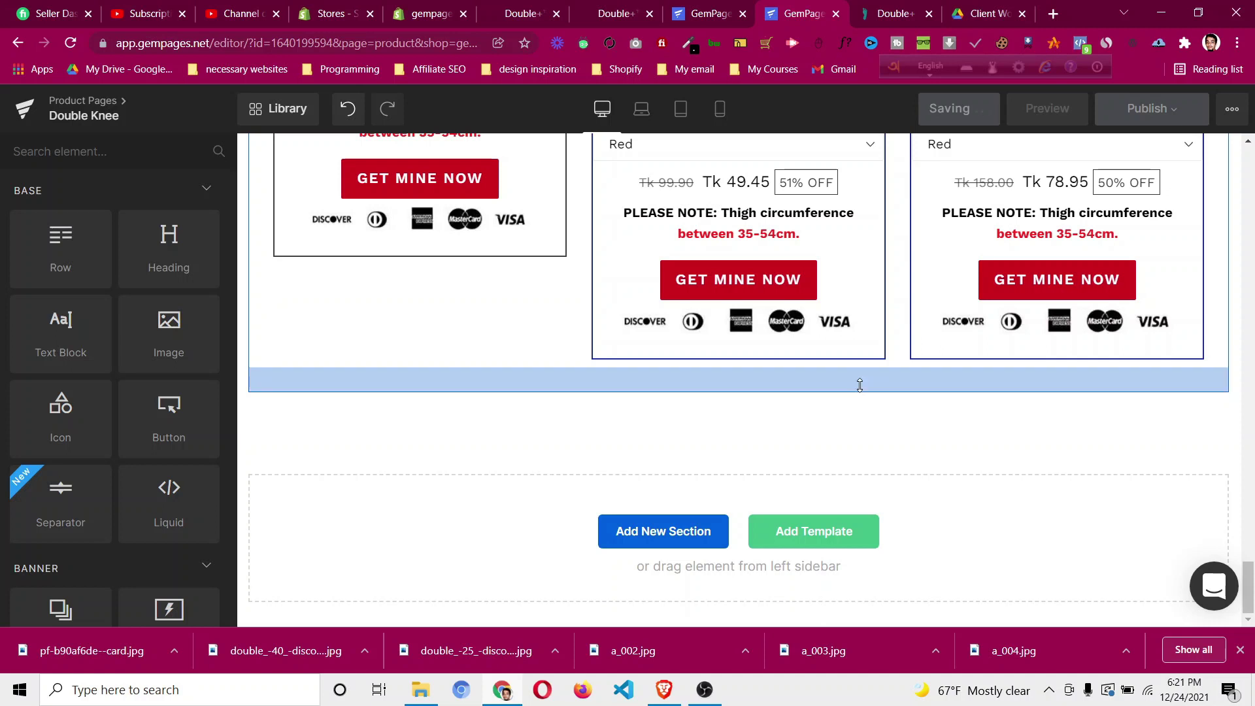
pyautogui.scroll(8, 860, 385)
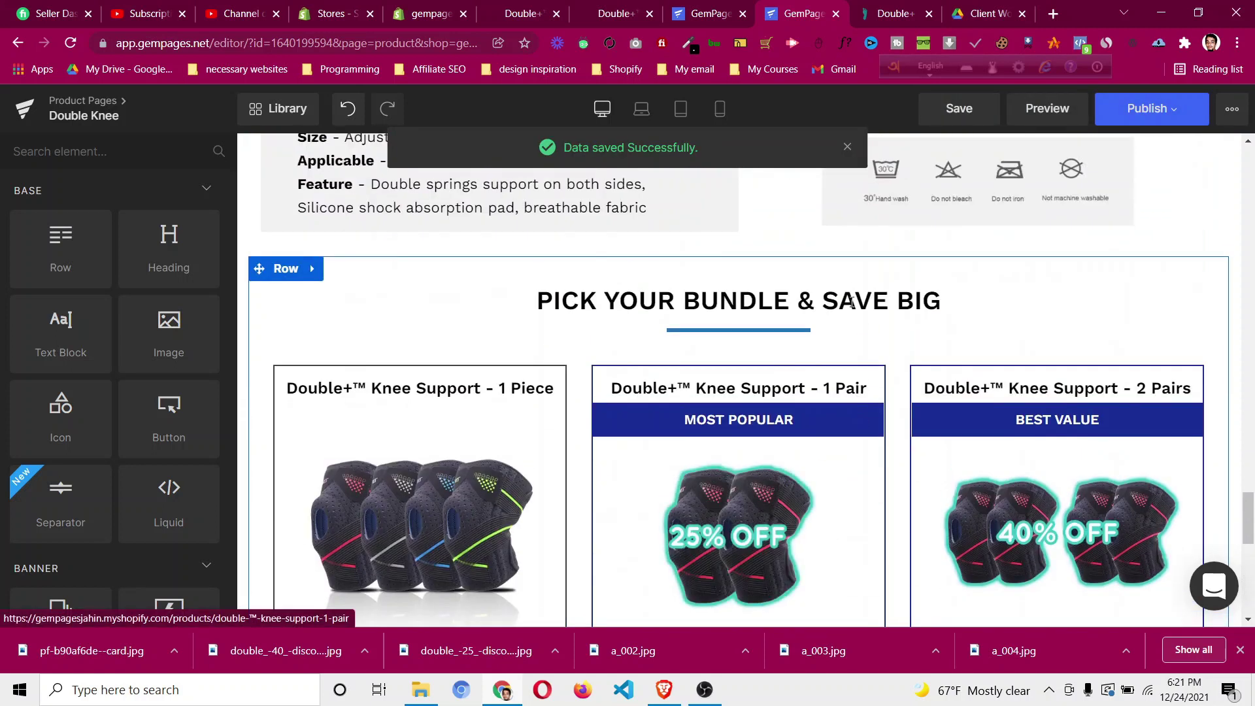
pyautogui.scroll(-10, 626, 353)
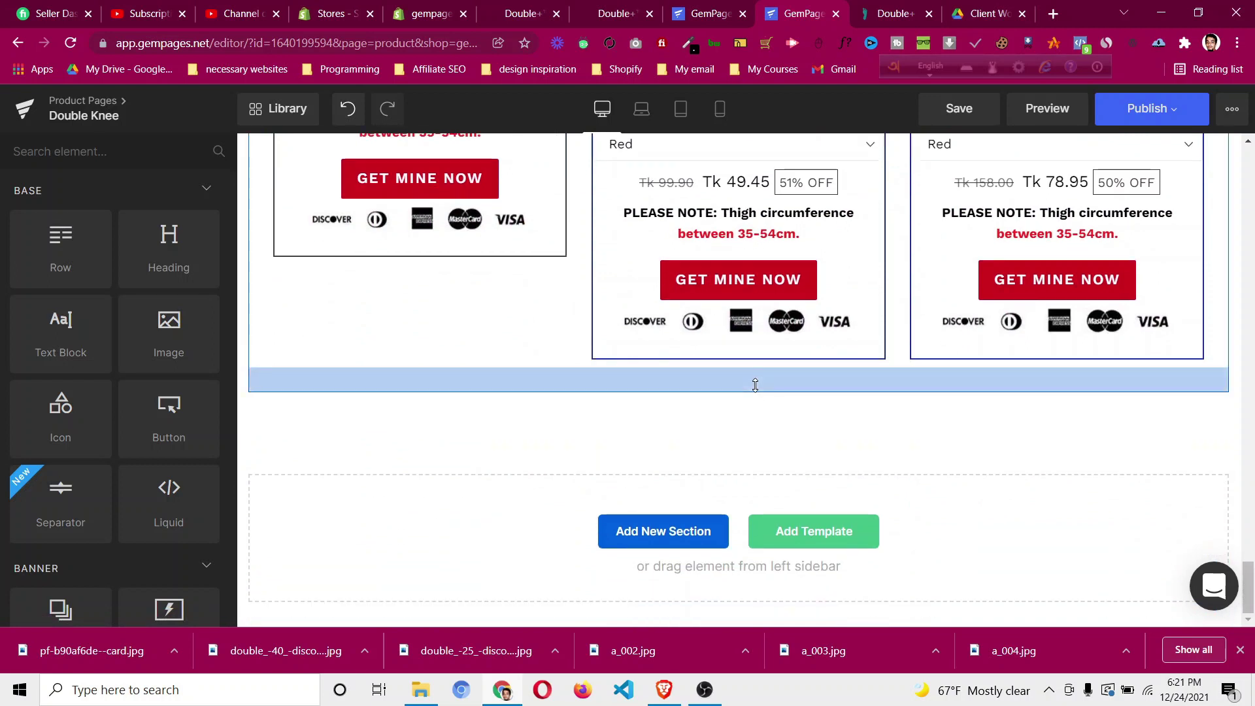
# Search the block library for "bundle" and insert the block "Bundles style 3" below the bundle section.
pyautogui.click(829, 491)
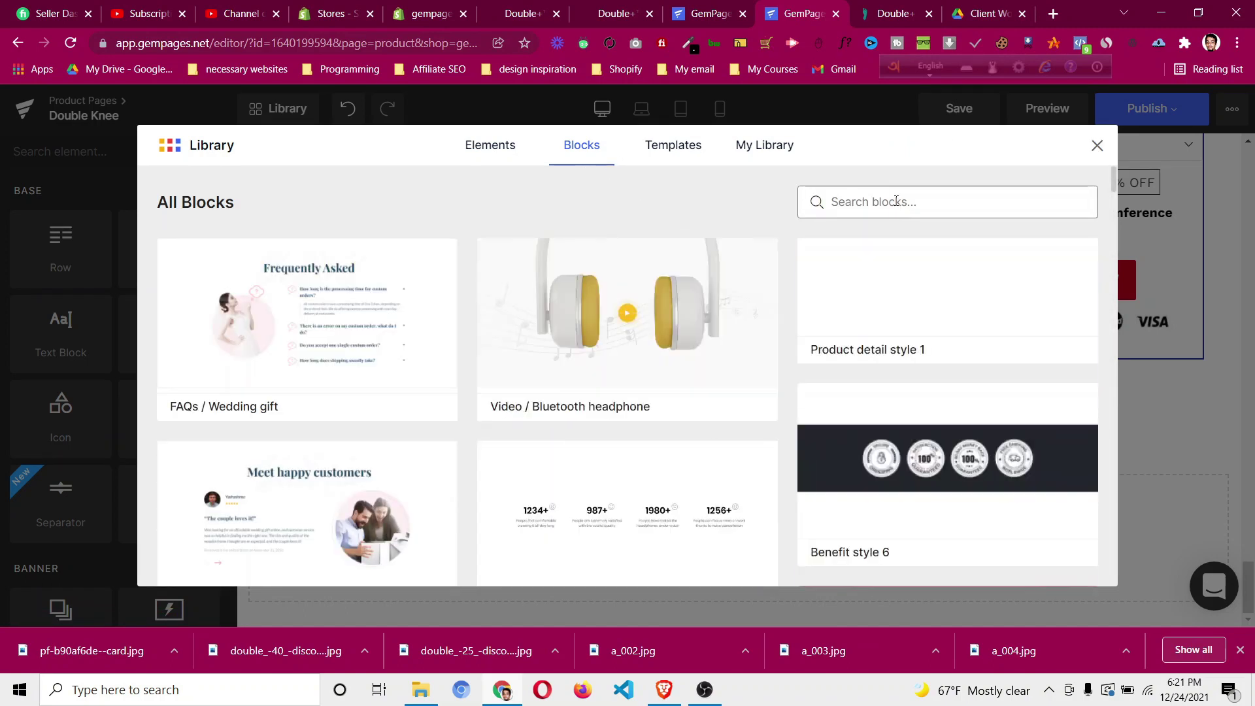
pyautogui.click(896, 201)
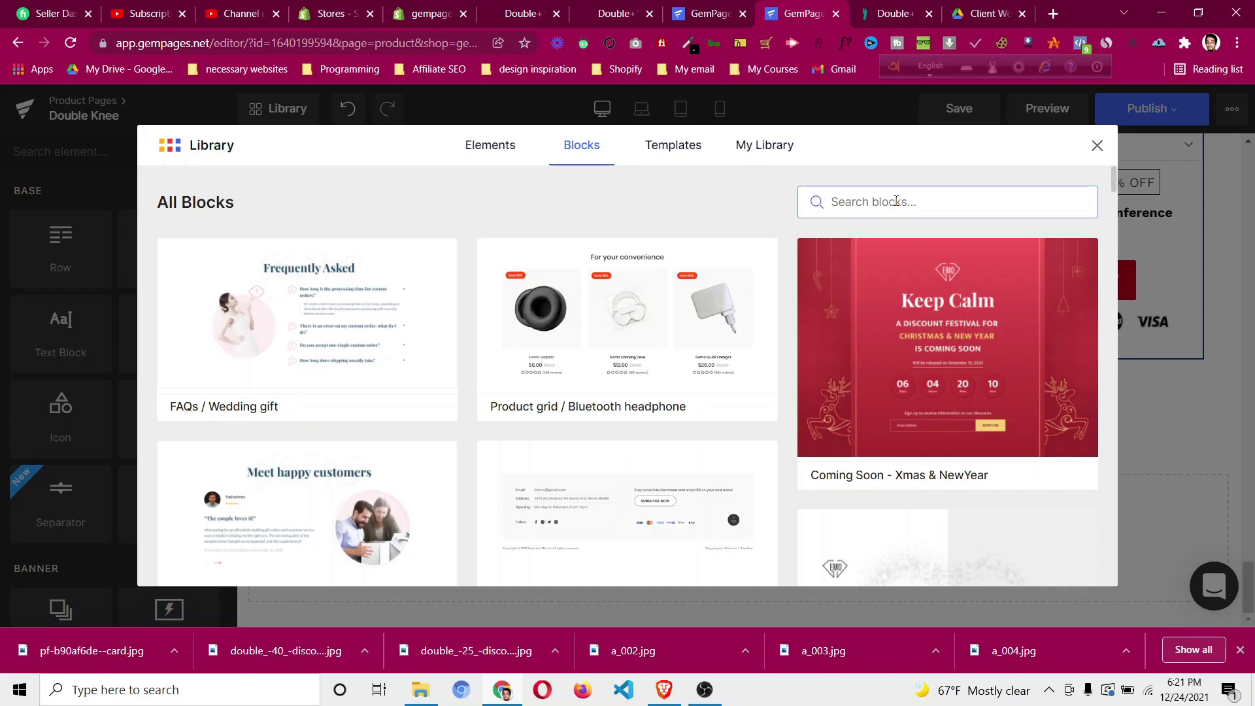
pyautogui.write('bundle')
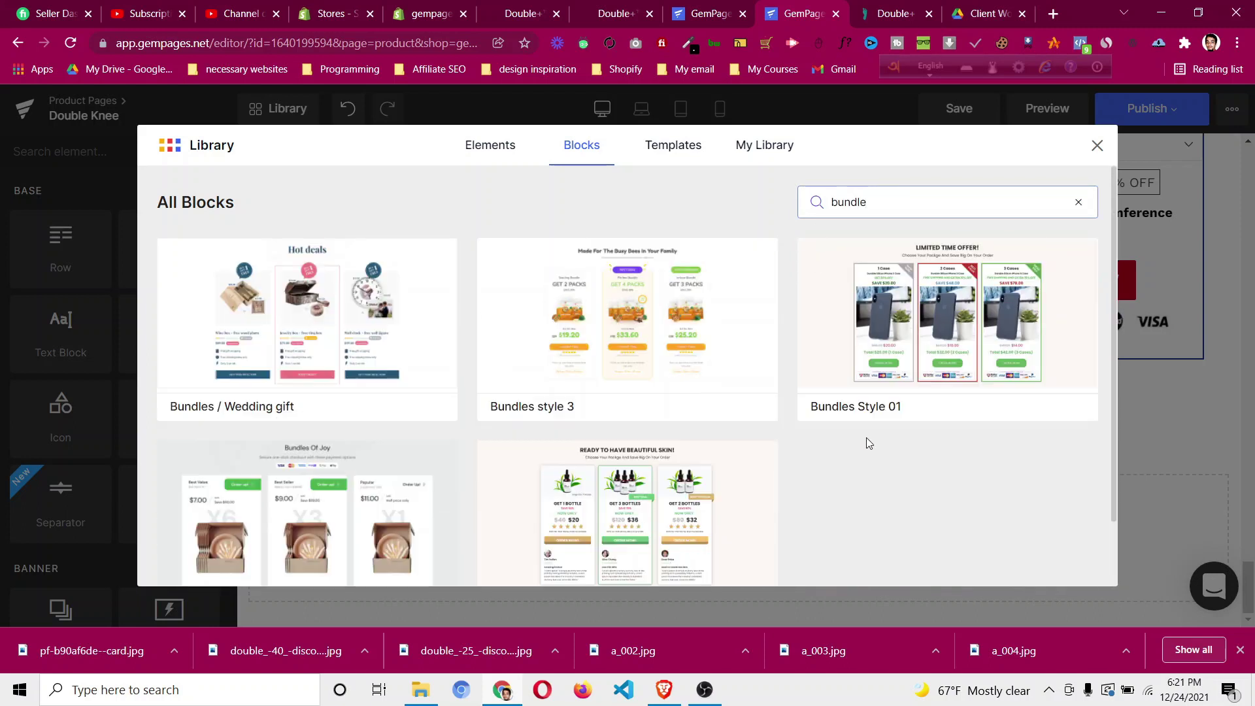
pyautogui.moveTo(860, 413)
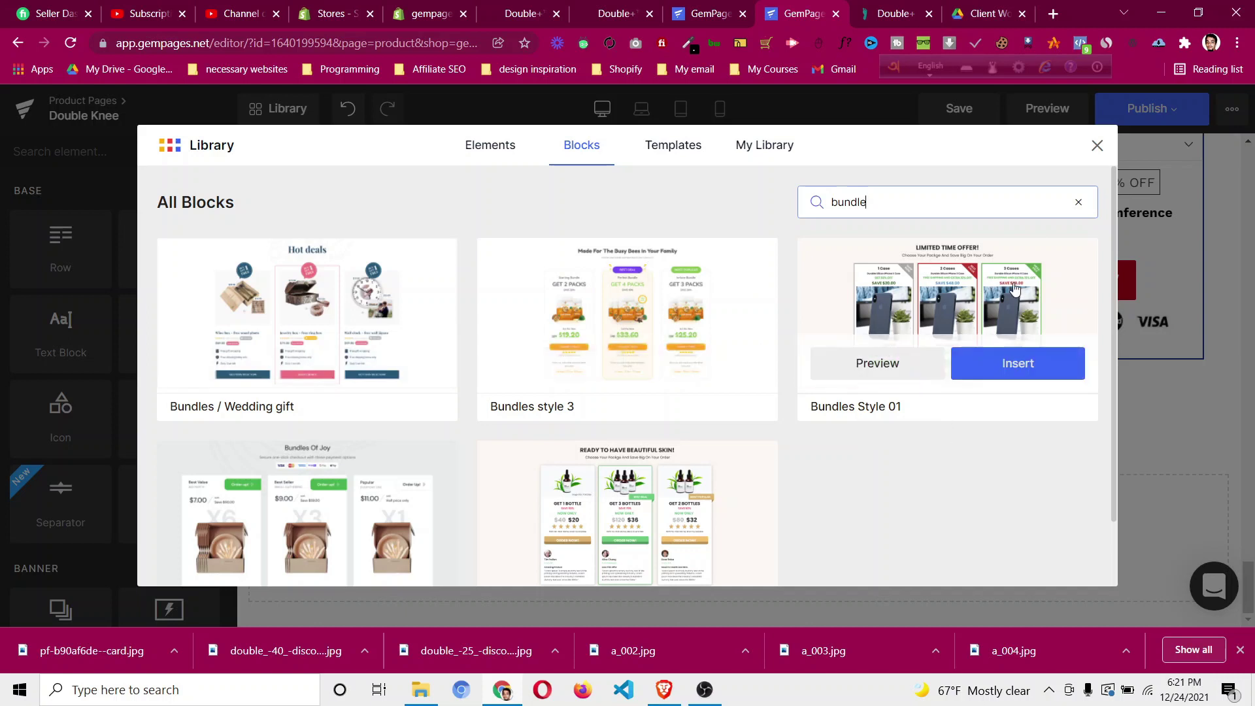
pyautogui.scroll(-1, 365, 242)
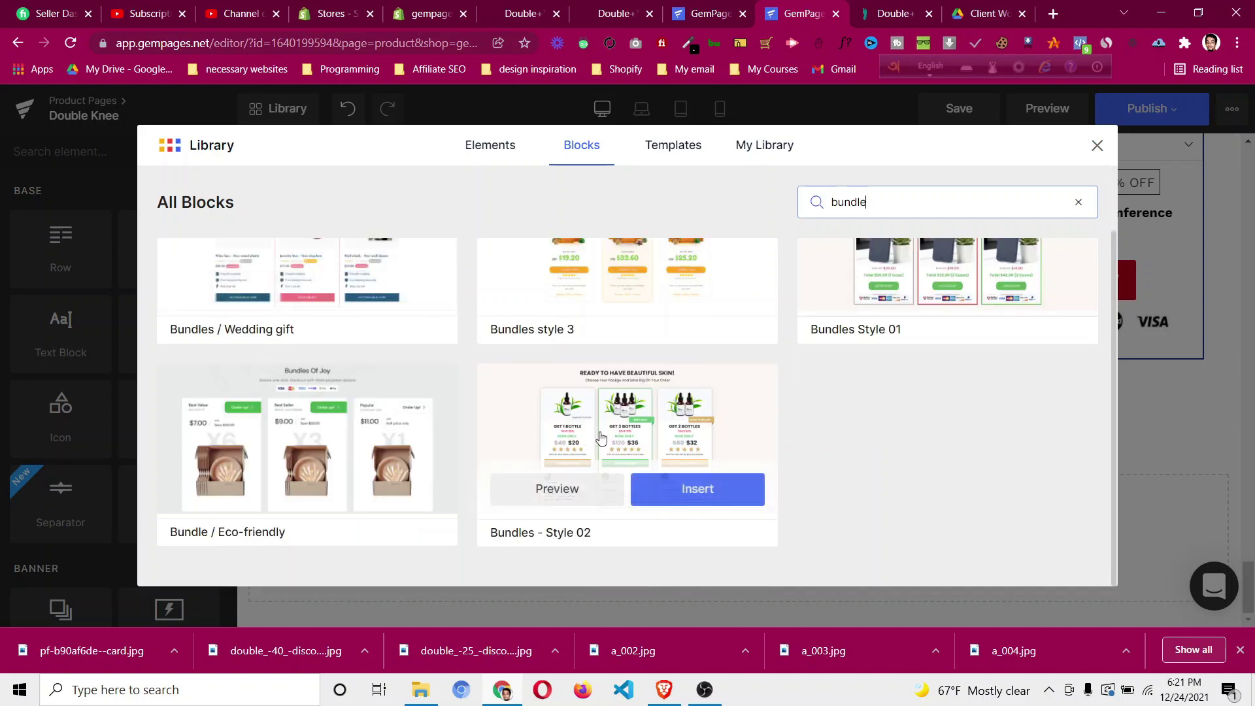
pyautogui.scroll(1, 864, 454)
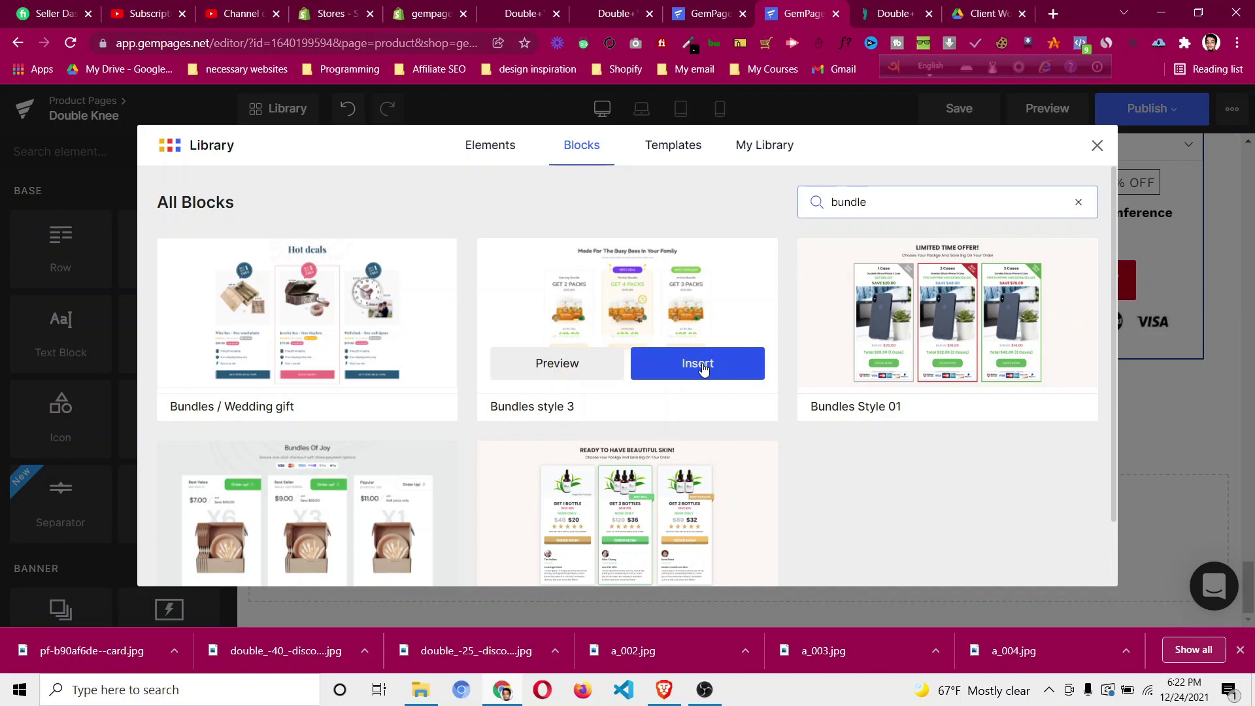
pyautogui.click(703, 368)
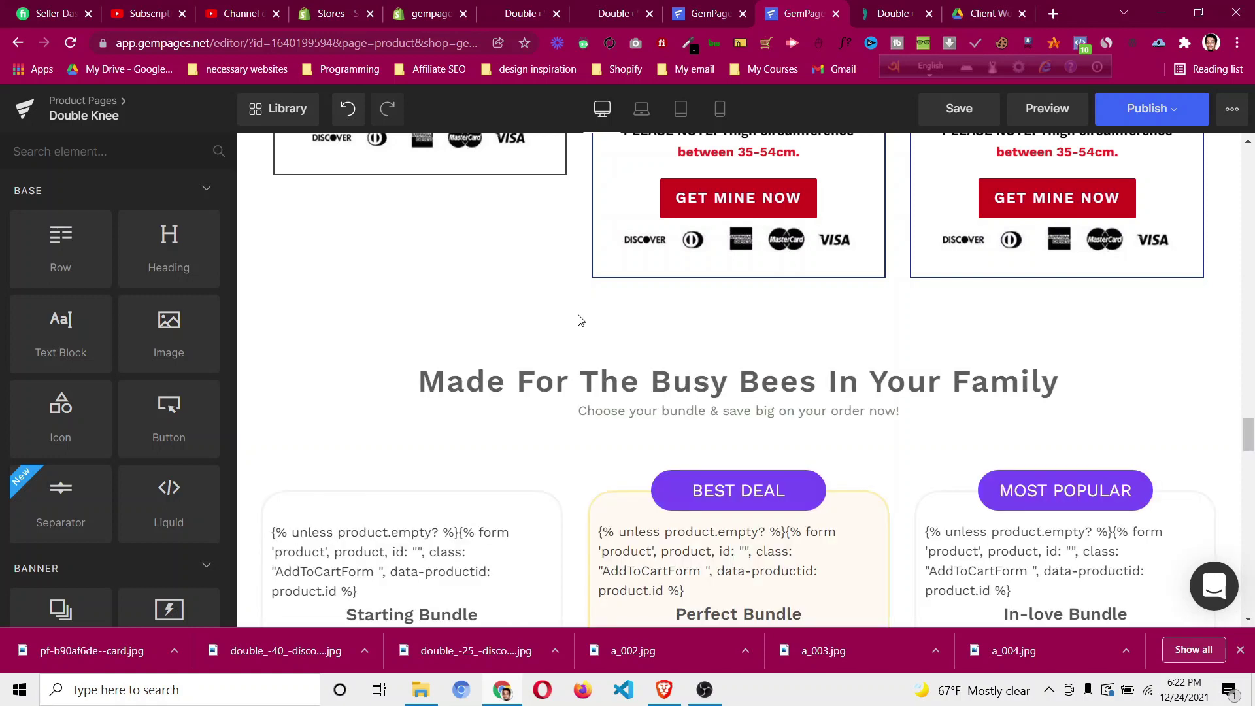
# Link the Starting Bundle product element of the inserted block to the product "Double+™ Knee Support - 1 Piece".
pyautogui.scroll(-8, 579, 323)
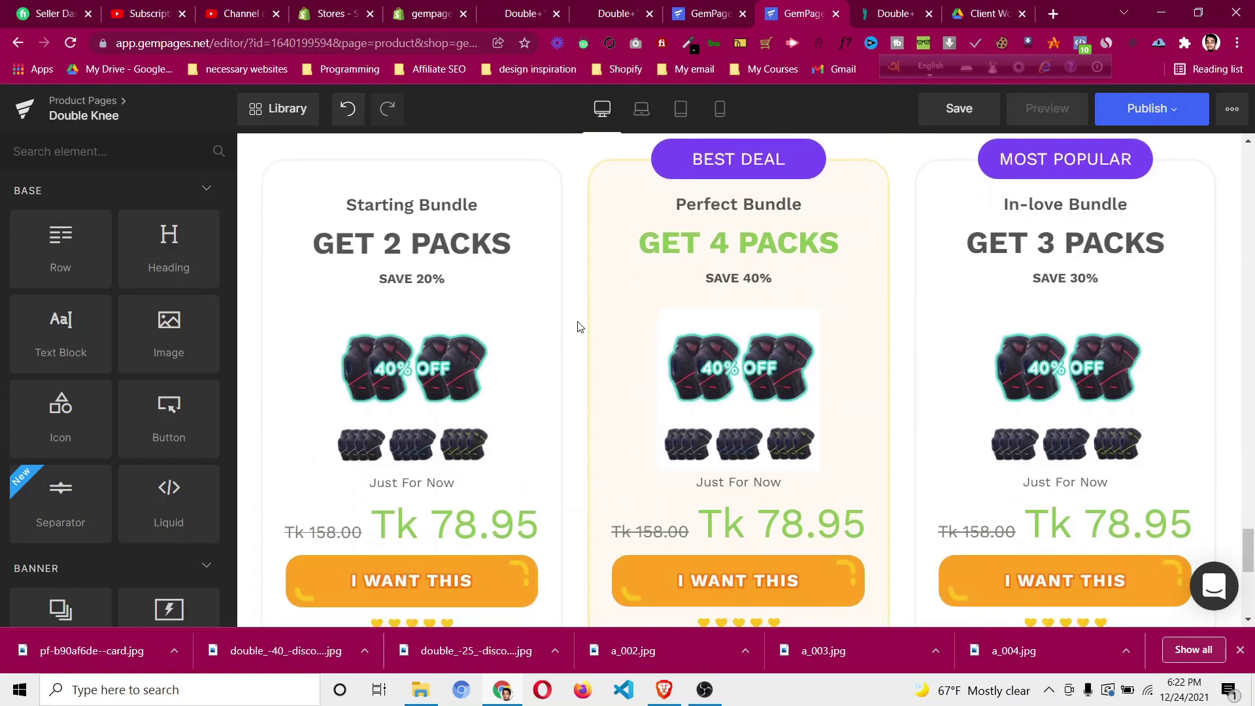
pyautogui.scroll(-3, 579, 341)
pyautogui.scroll(8, 577, 338)
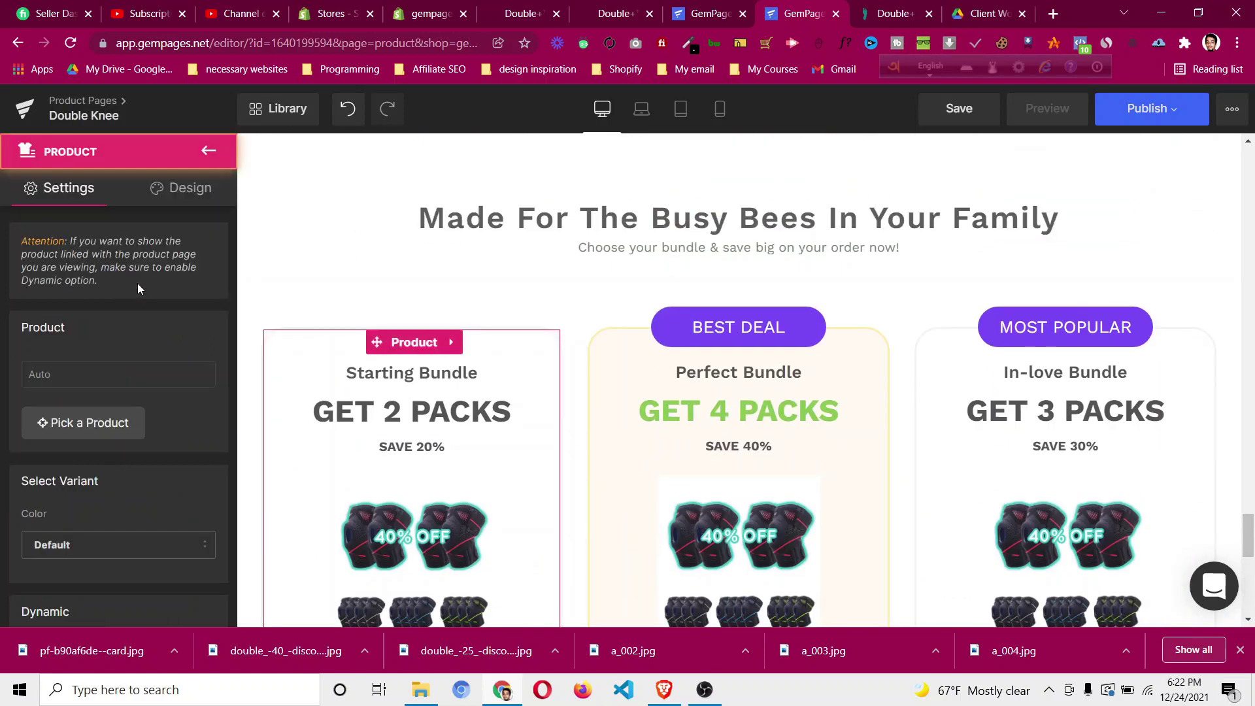
pyautogui.click(117, 431)
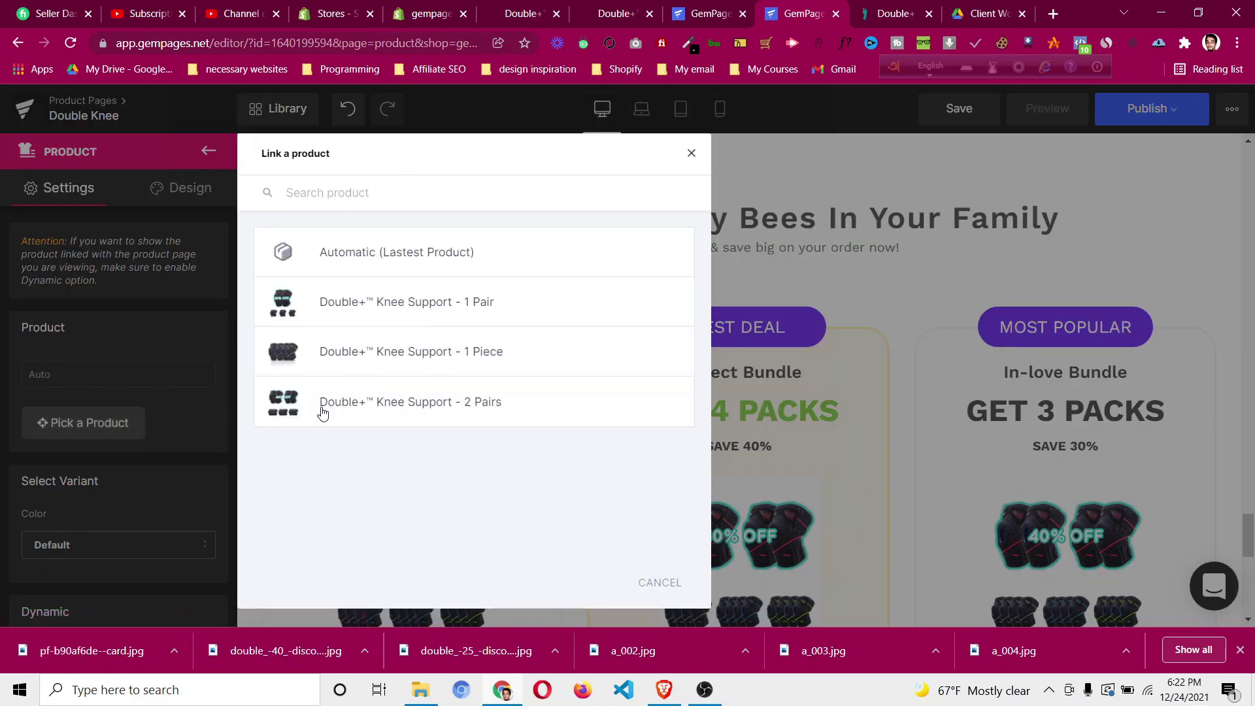
pyautogui.click(449, 359)
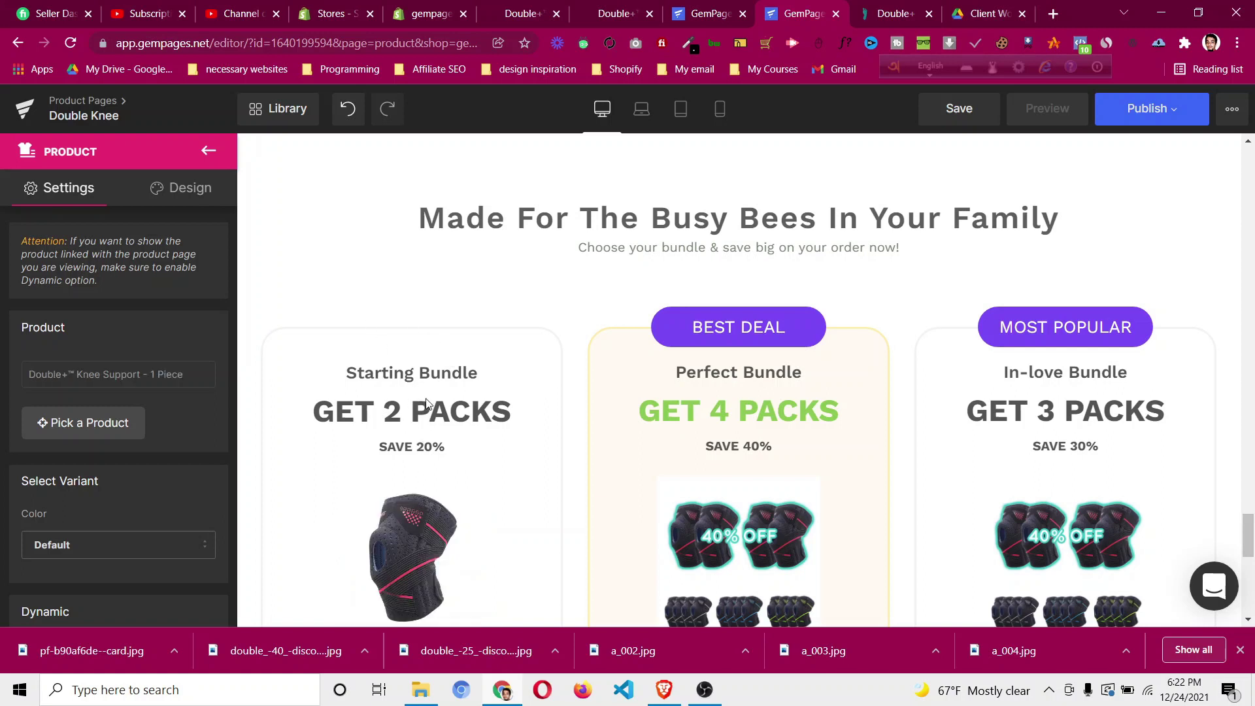
# Examine the inserted block's three bundle cards, including their images, prices, purchase buttons and countdown timers.
pyautogui.scroll(-4, 426, 403)
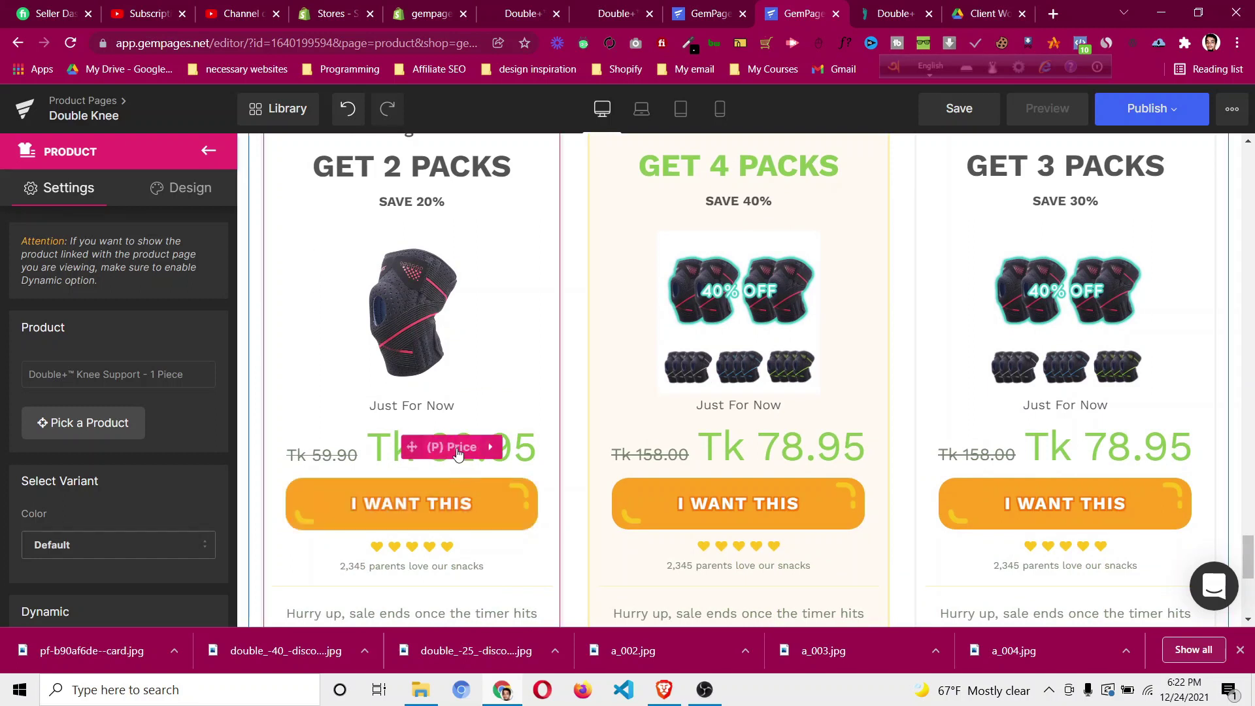
pyautogui.scroll(3, 833, 446)
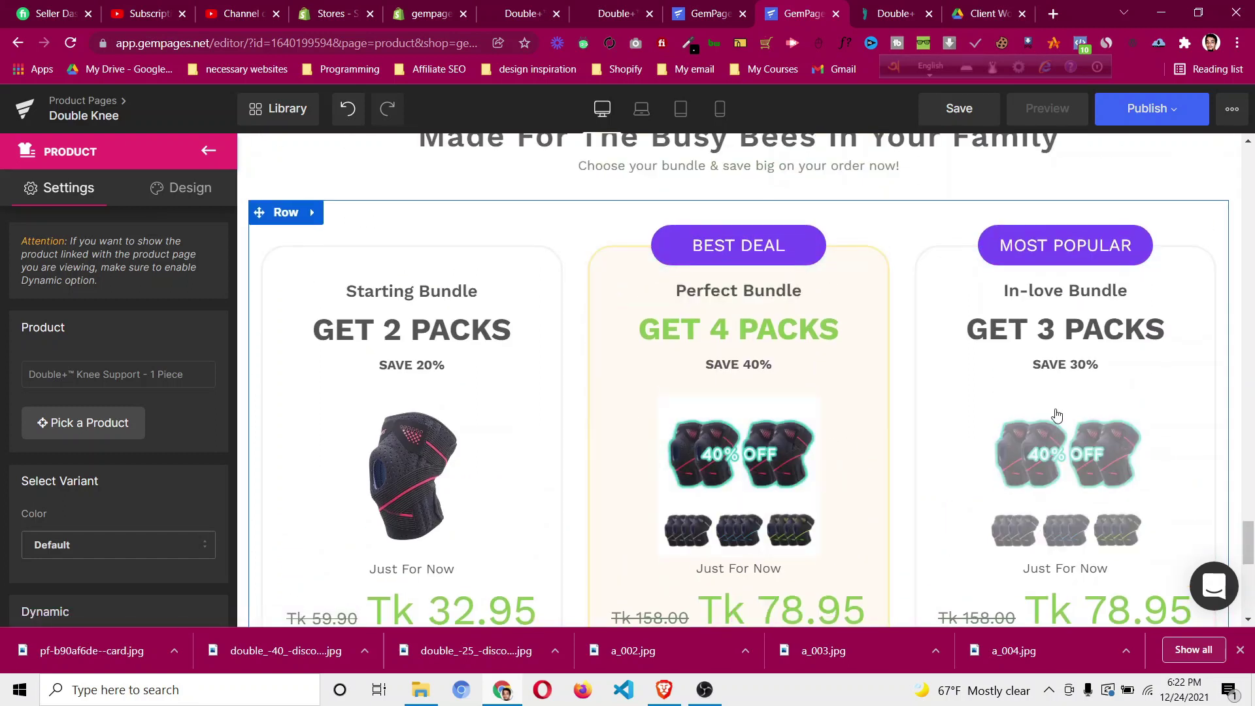
pyautogui.scroll(-4, 985, 321)
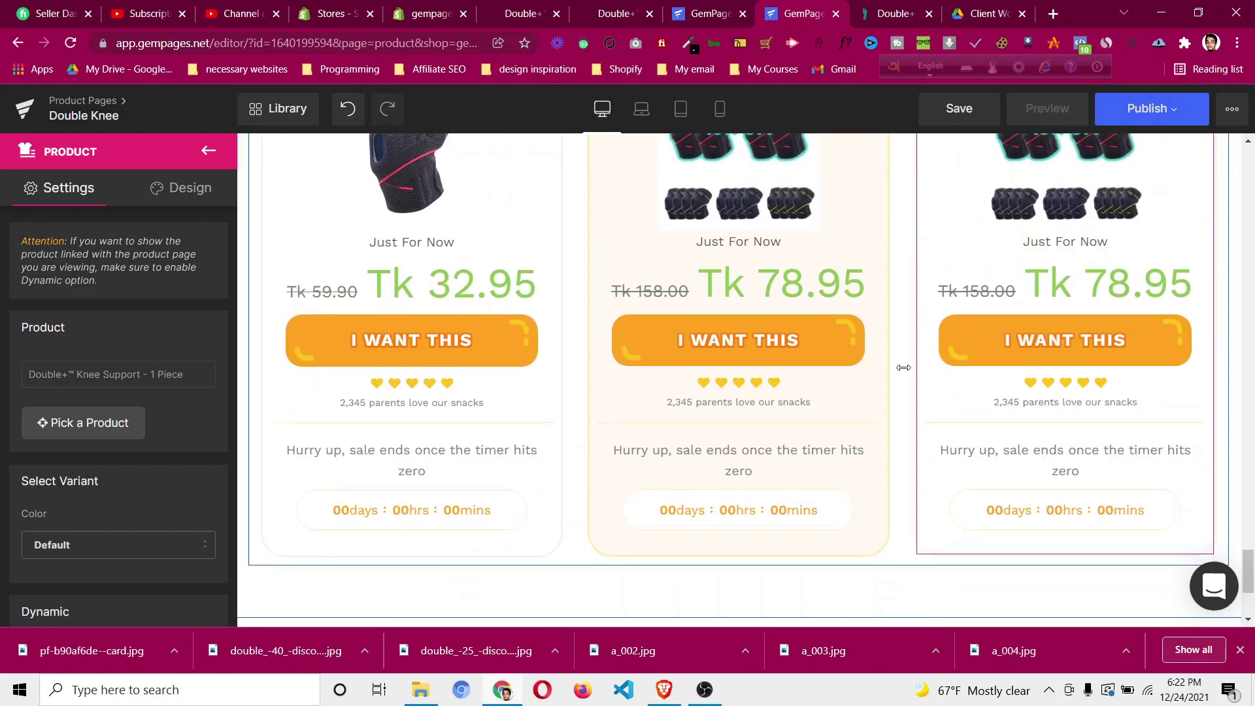
pyautogui.scroll(1, 884, 397)
pyautogui.scroll(2, 885, 398)
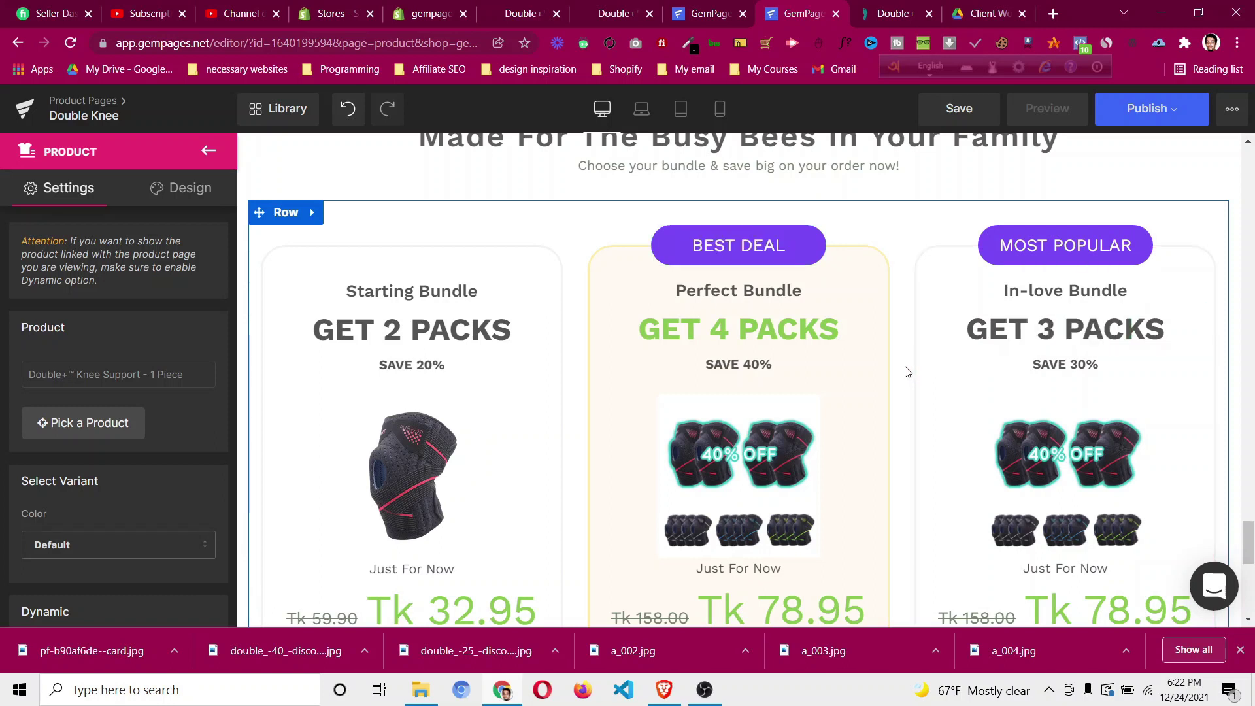
pyautogui.scroll(-4, 906, 366)
pyautogui.scroll(-4, 904, 361)
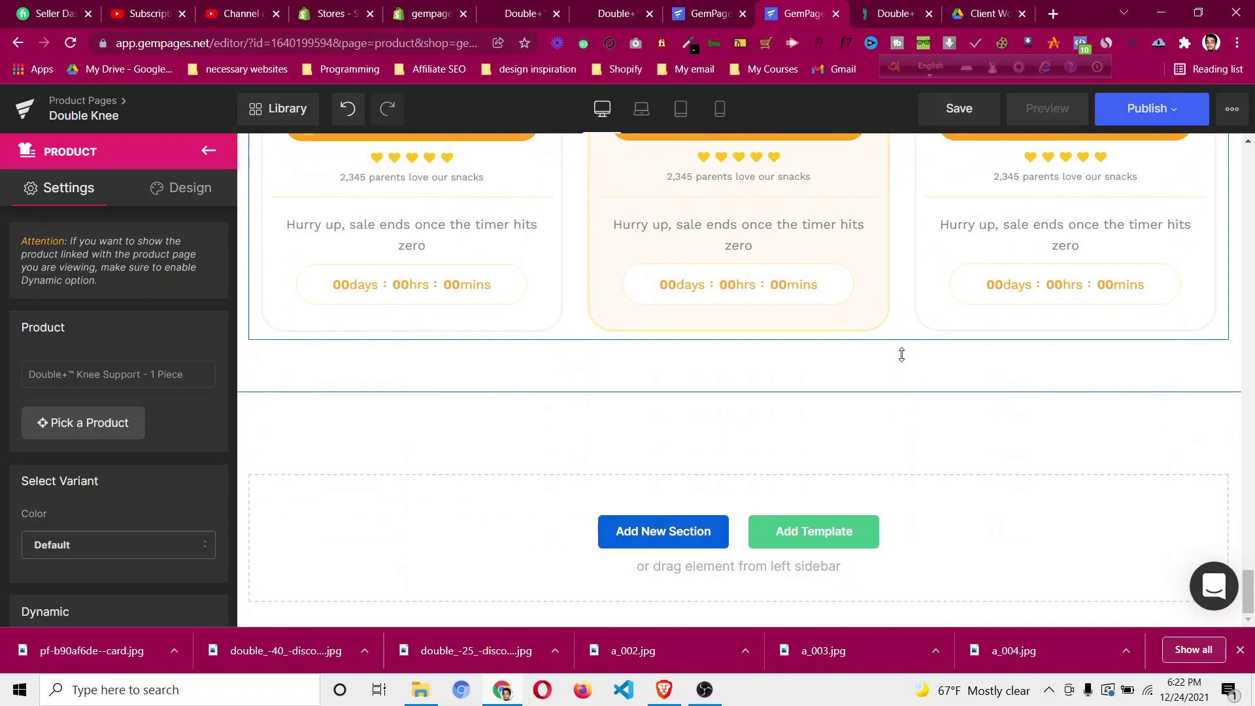
# Browse the library's ready-made blocks, including FAQ, product grid, product list, pop-up and benefit statement designs.
pyautogui.click(804, 527)
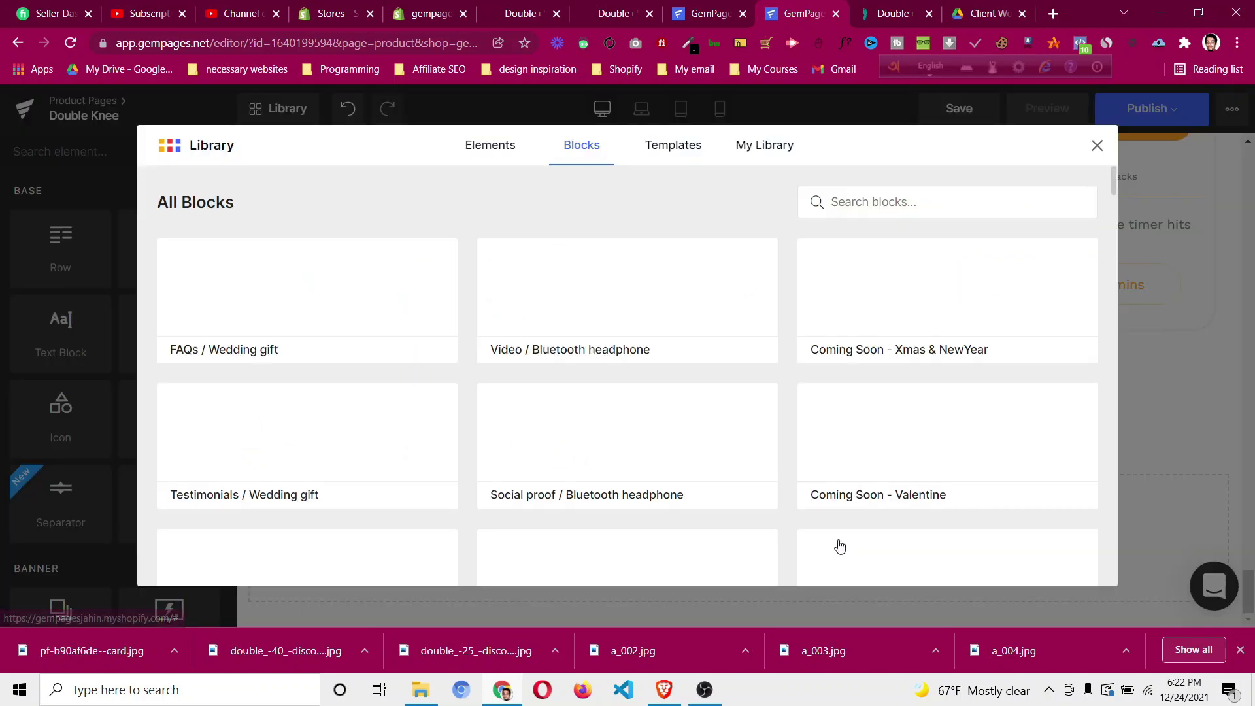
pyautogui.moveTo(632, 242)
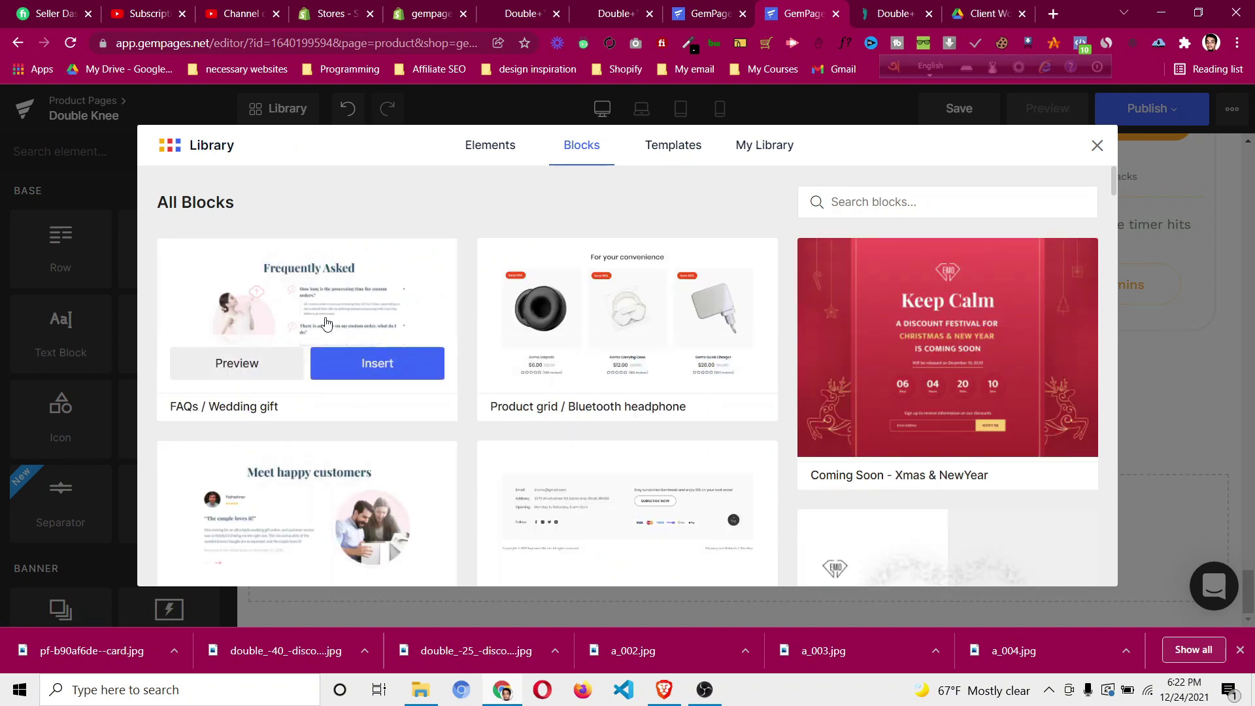
pyautogui.moveTo(418, 340)
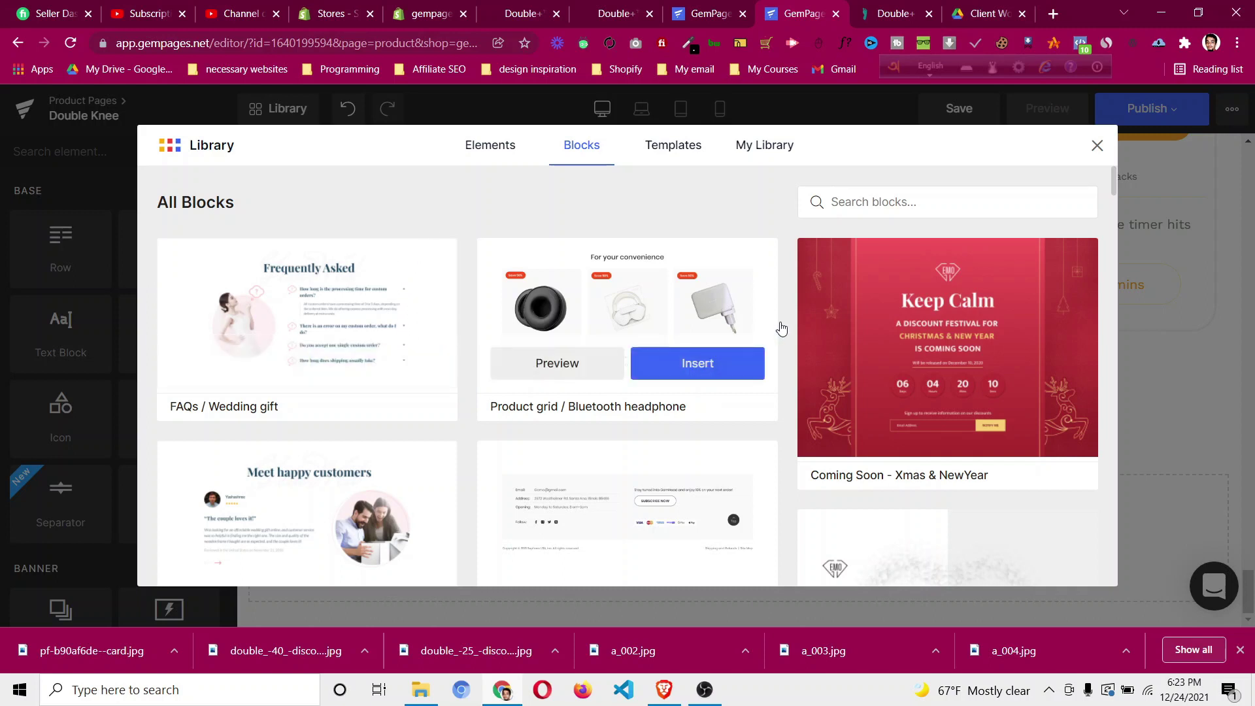
pyautogui.scroll(-6, 788, 326)
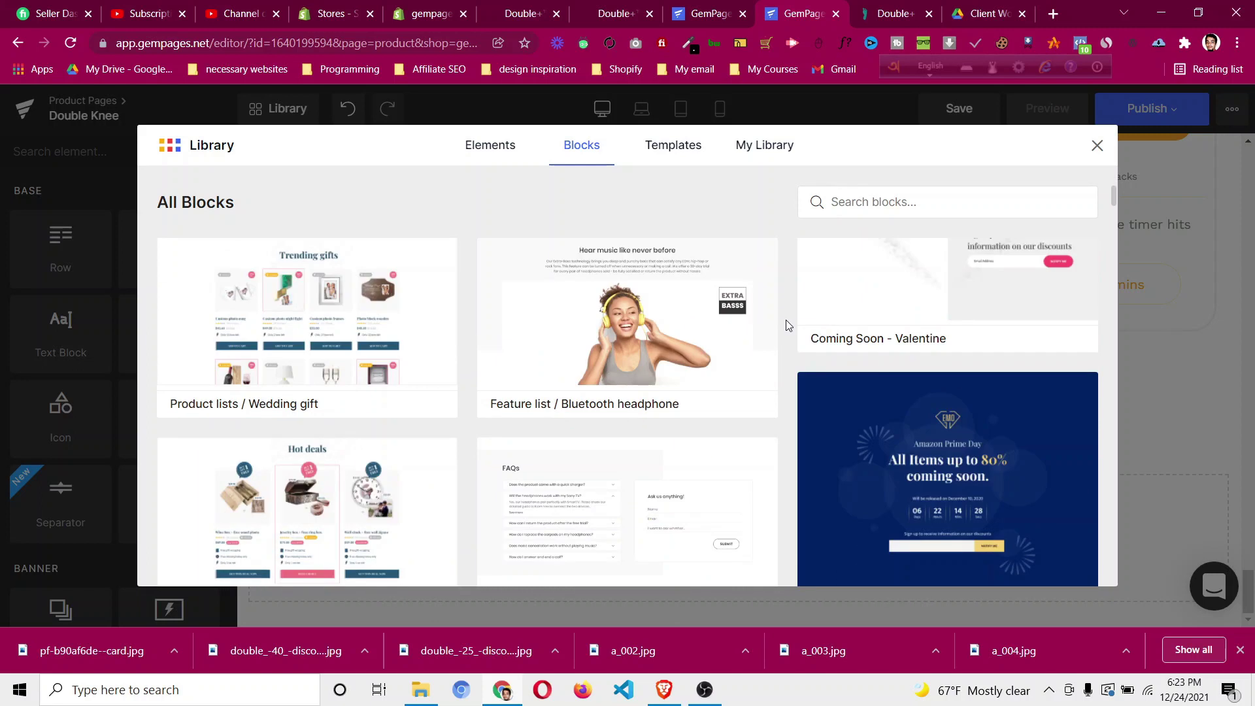
pyautogui.scroll(-5, 786, 320)
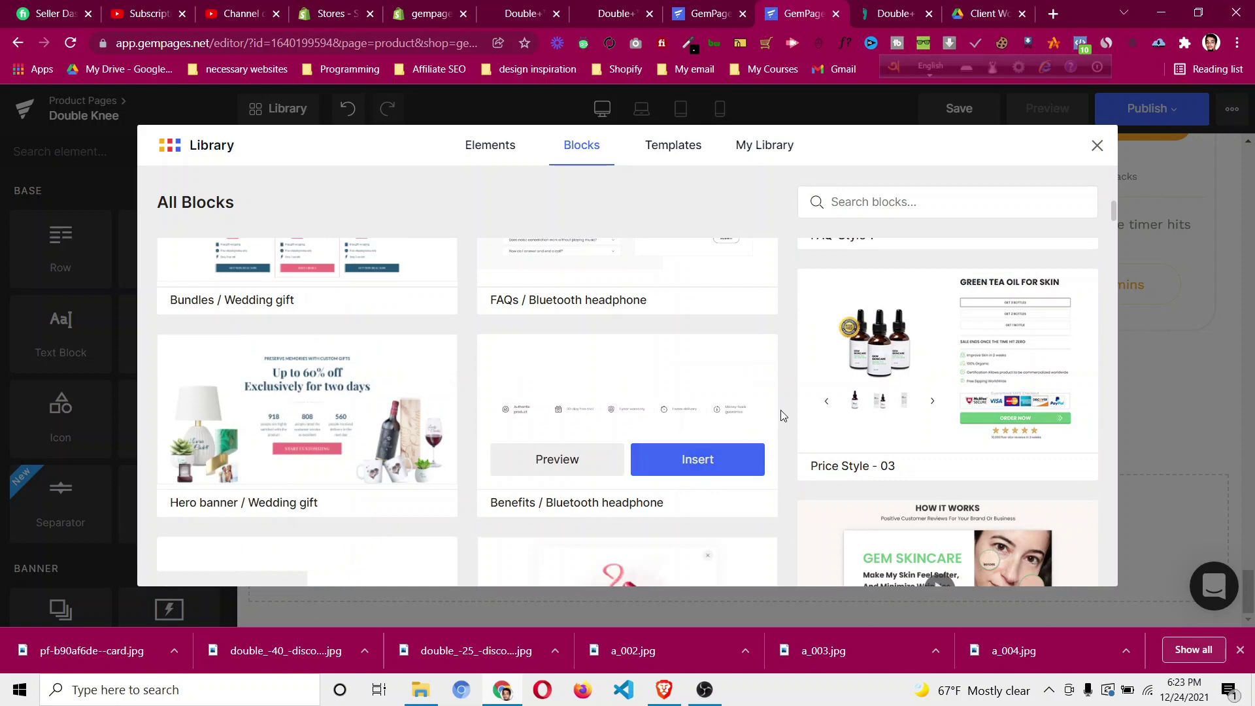
pyautogui.scroll(-2, 783, 403)
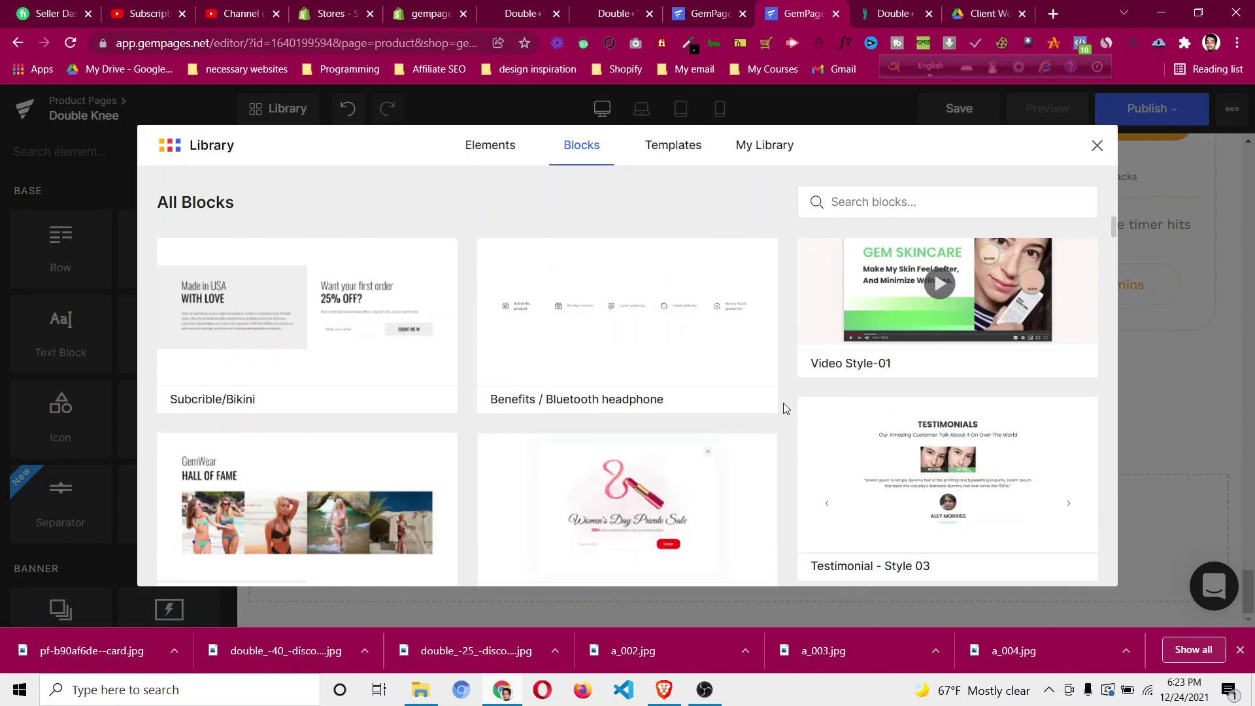
pyautogui.moveTo(699, 351)
pyautogui.moveTo(1029, 496)
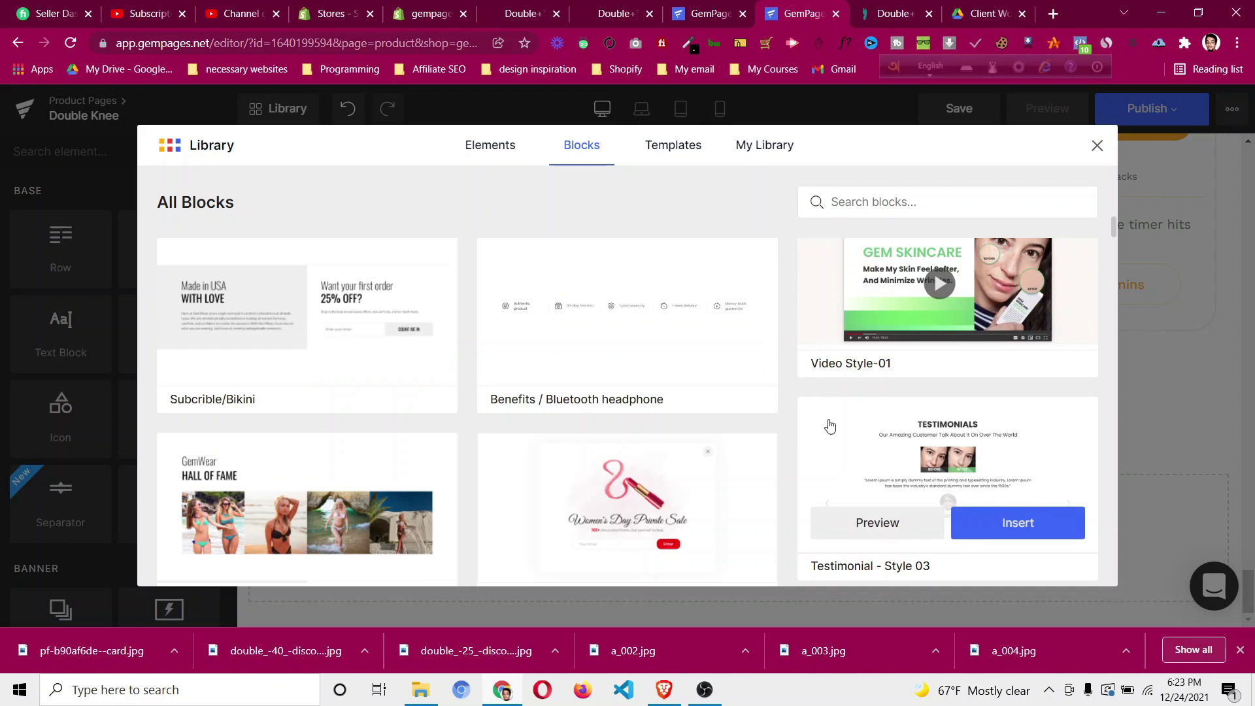
pyautogui.scroll(-5, 782, 388)
pyautogui.scroll(-3, 784, 392)
pyautogui.scroll(-3, 785, 393)
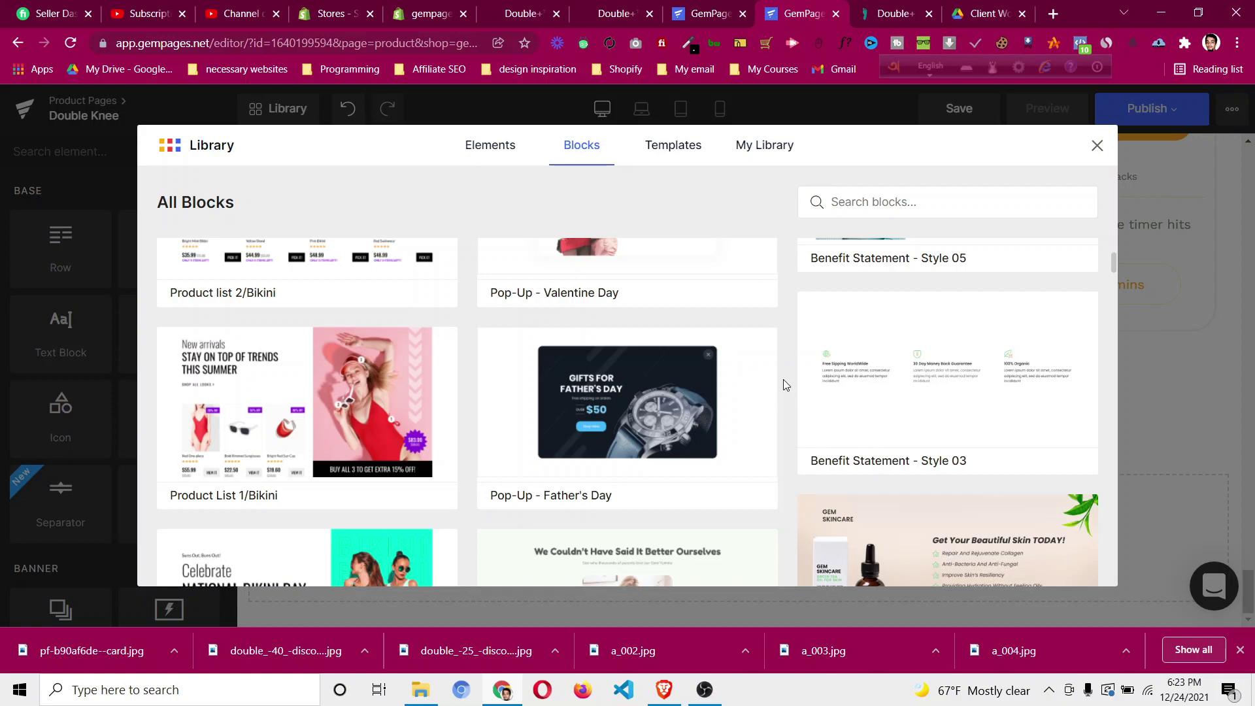
# Browse the library's full-page templates, such as POD Product Page, Kitchenware and Baby Toys, and close the library.
pyautogui.click(673, 145)
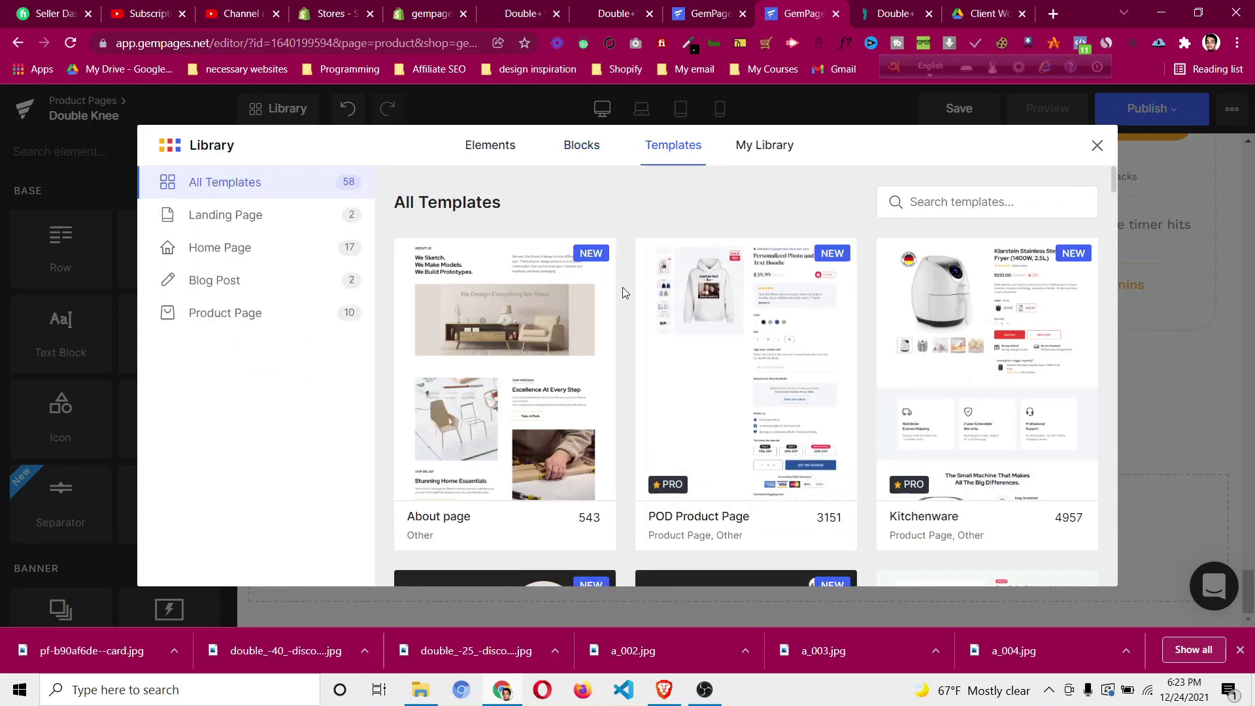
pyautogui.scroll(-5, 622, 288)
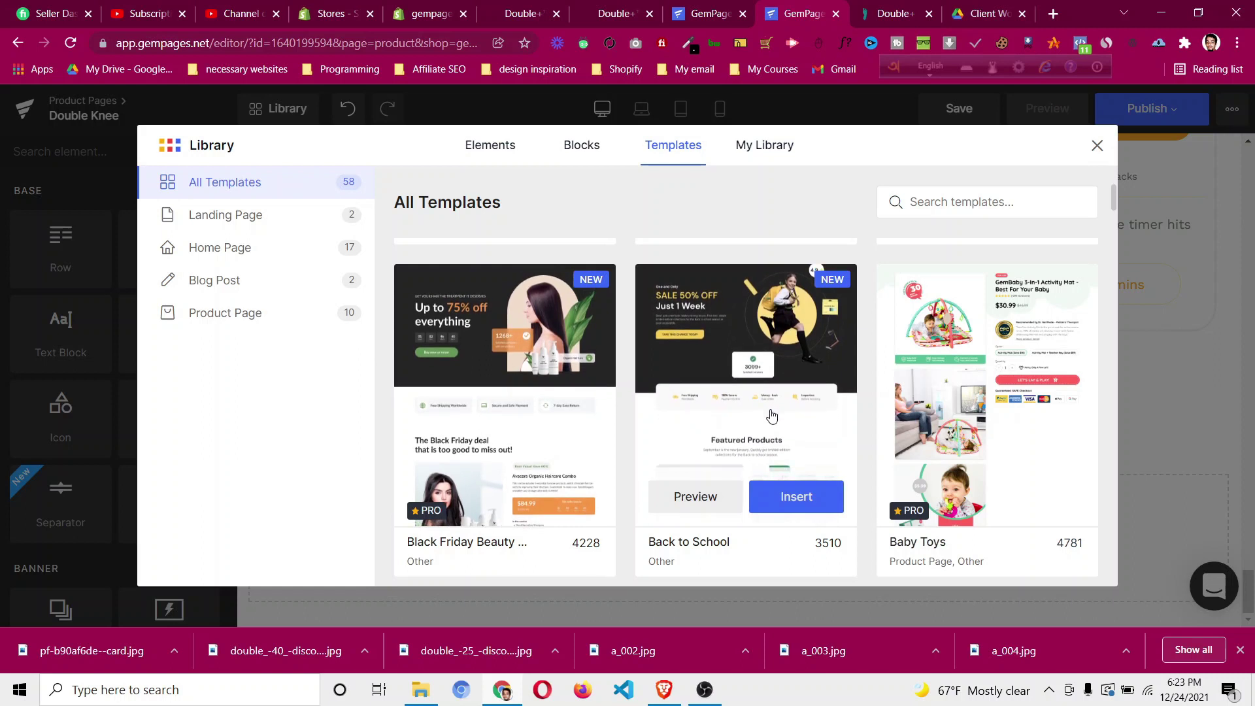
pyautogui.scroll(-6, 919, 404)
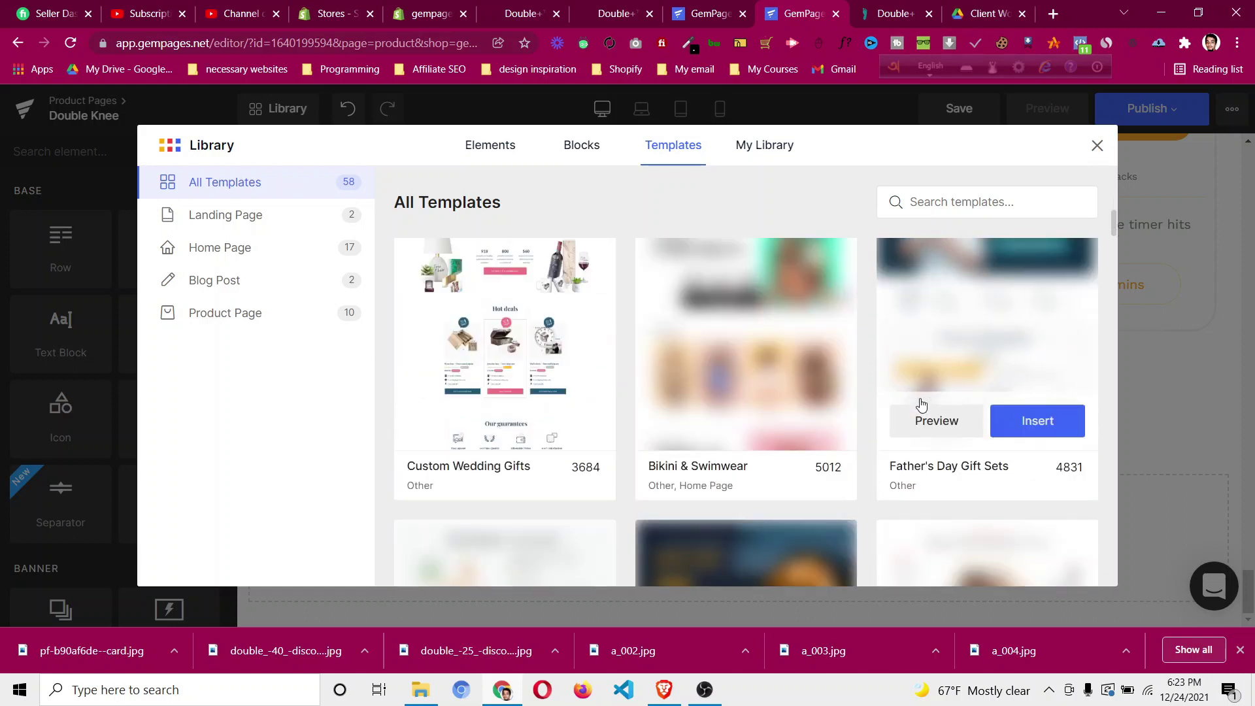
pyautogui.scroll(5, 862, 377)
pyautogui.scroll(3, 862, 380)
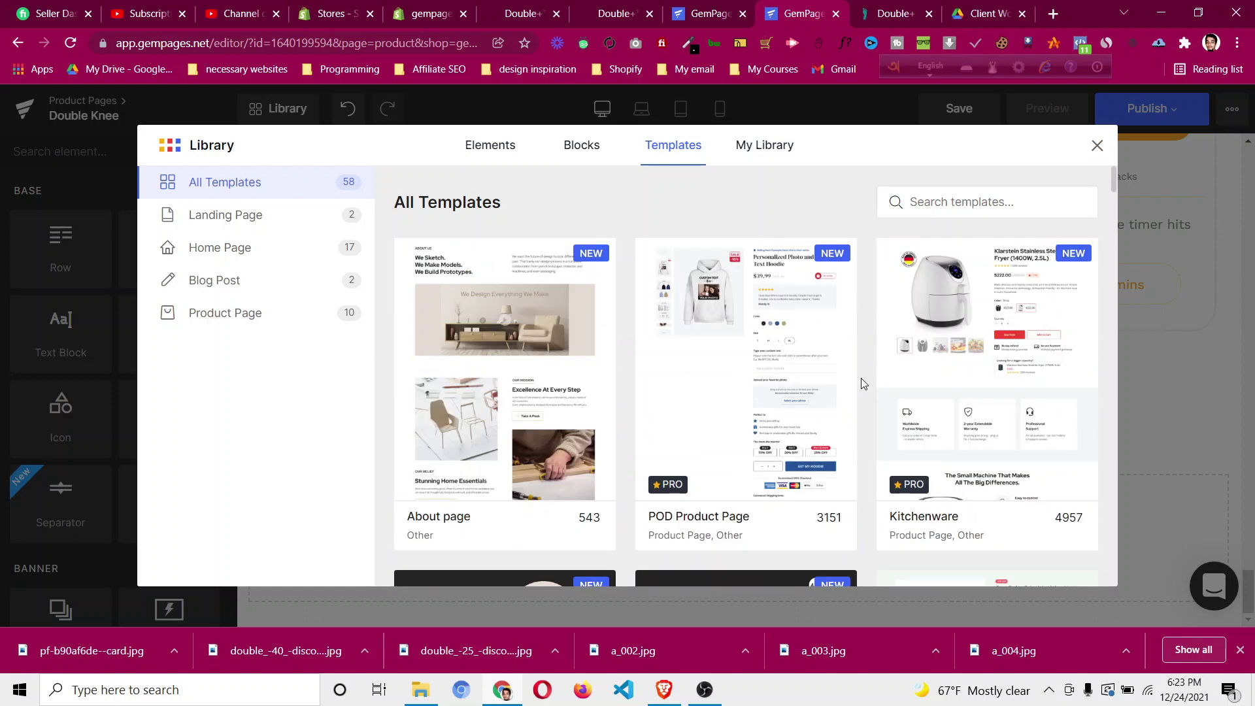
pyautogui.scroll(-2, 861, 373)
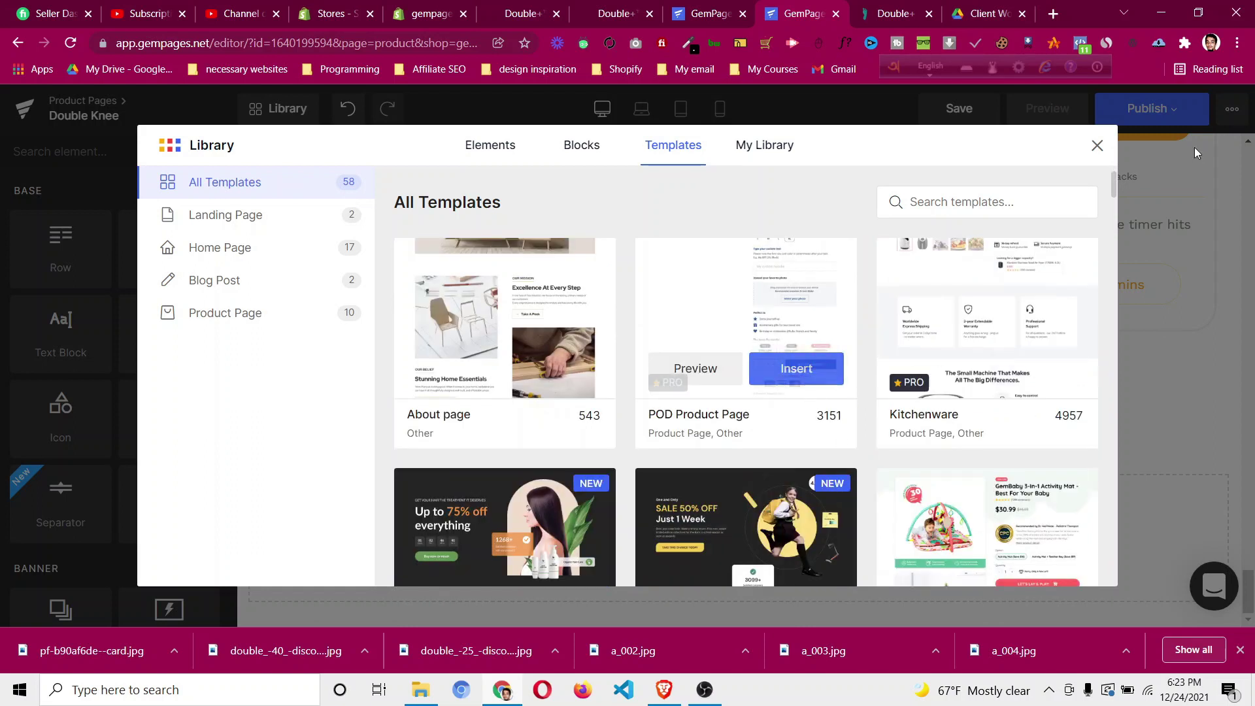
pyautogui.click(1097, 145)
# Compare the inserted "Made For The Busy Bees In Your Family" block with the recreated bundle cards above it.
pyautogui.scroll(4, 1010, 351)
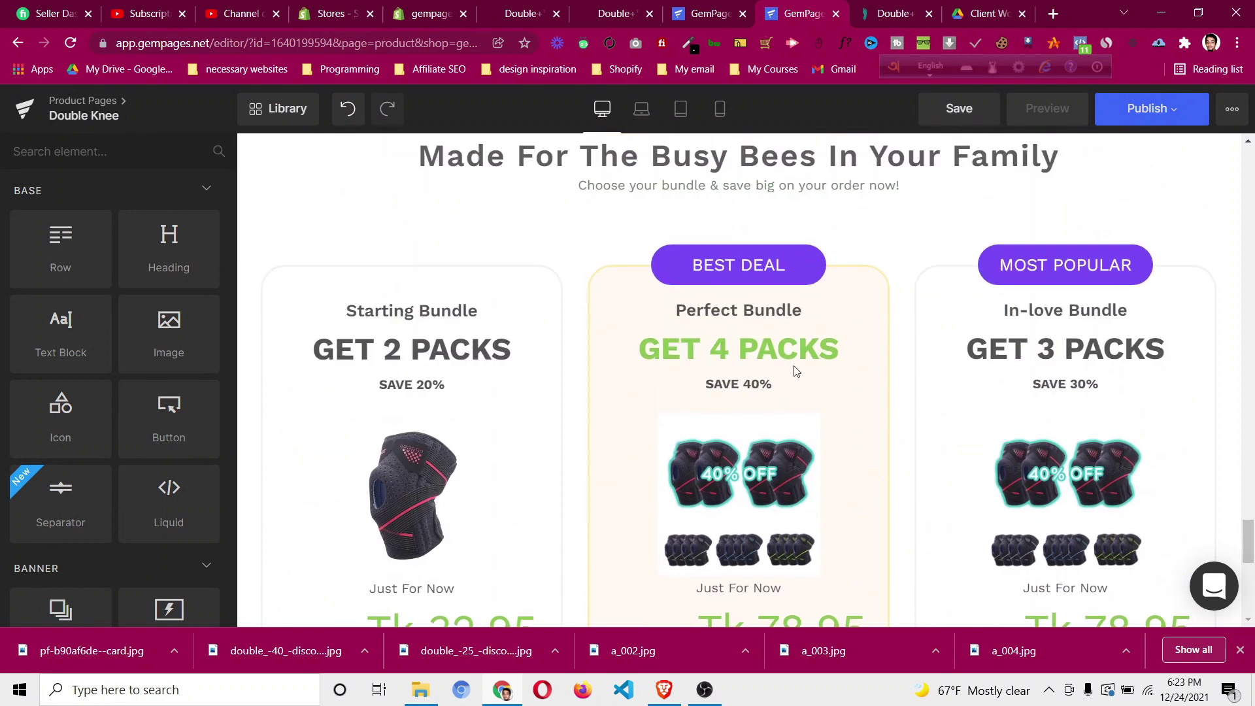
pyautogui.scroll(3, 401, 248)
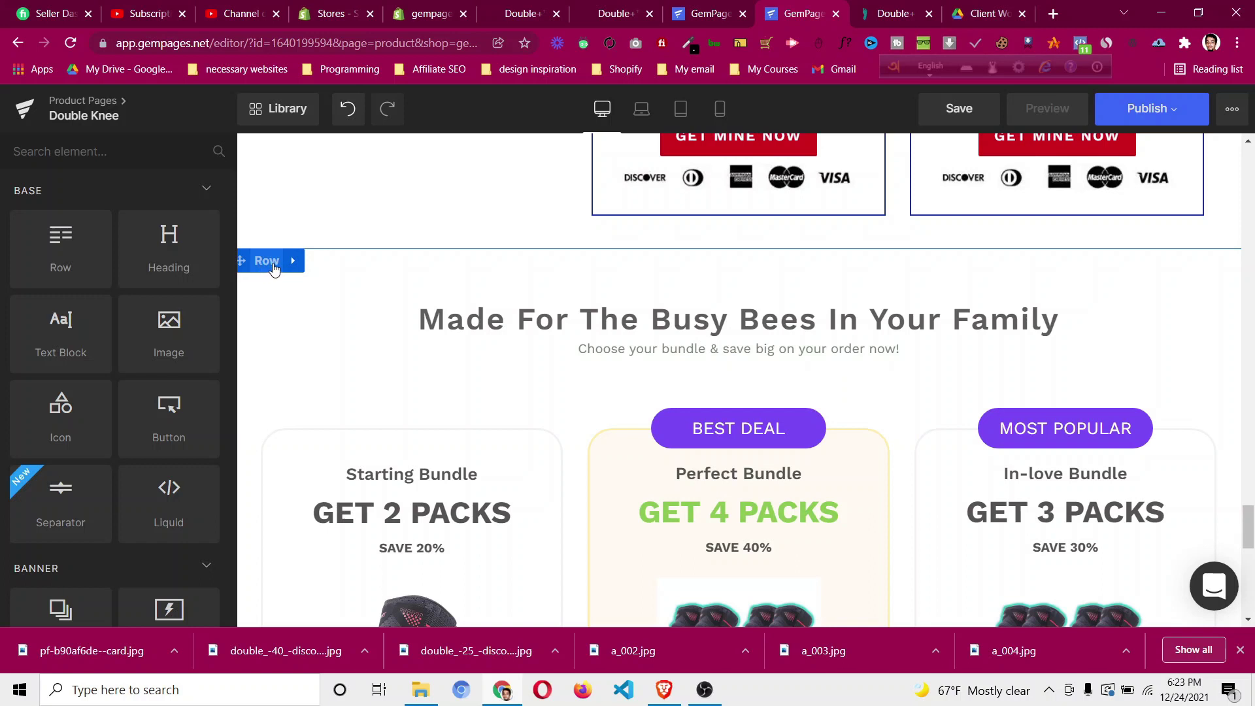
pyautogui.scroll(8, 418, 317)
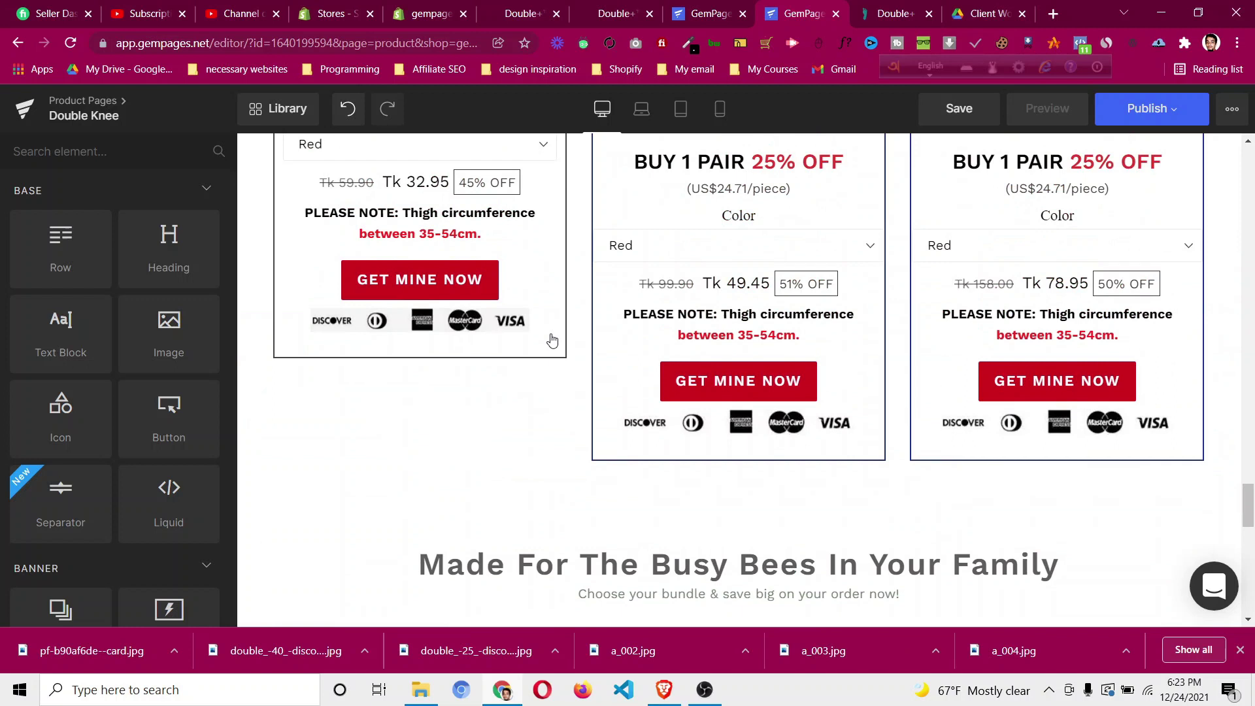
pyautogui.scroll(3, 664, 349)
pyautogui.scroll(-15, 664, 347)
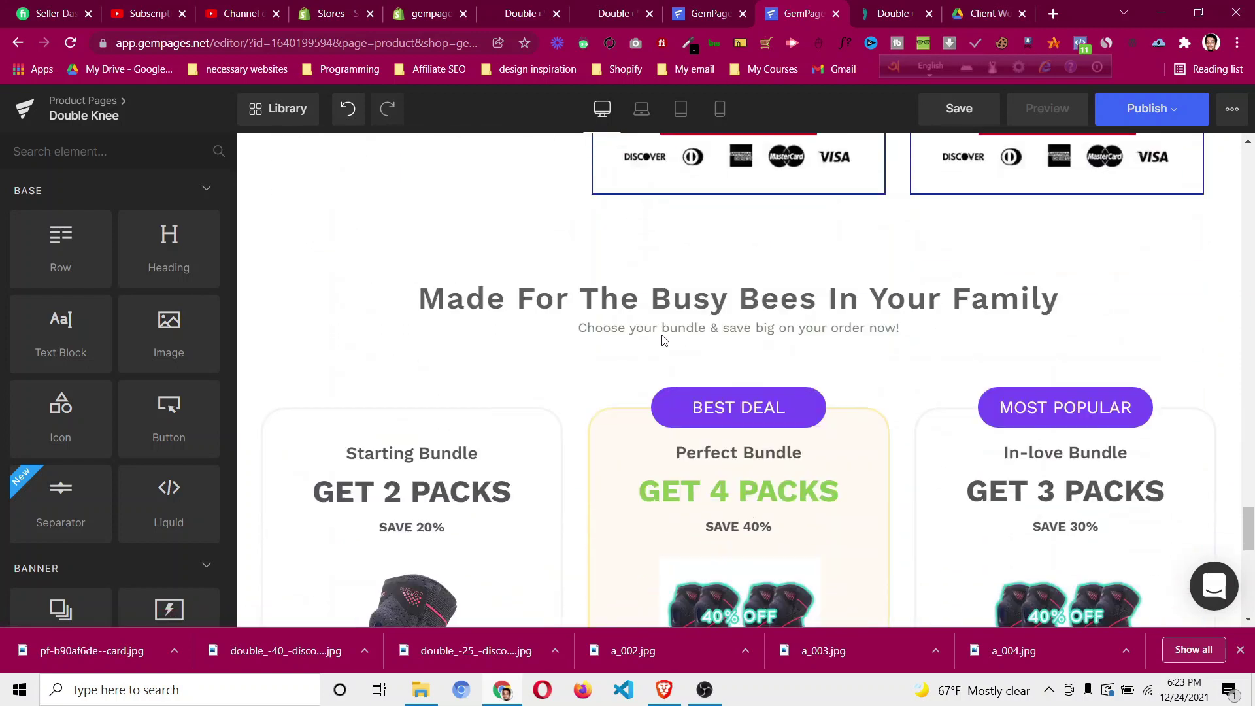
pyautogui.scroll(3, 520, 326)
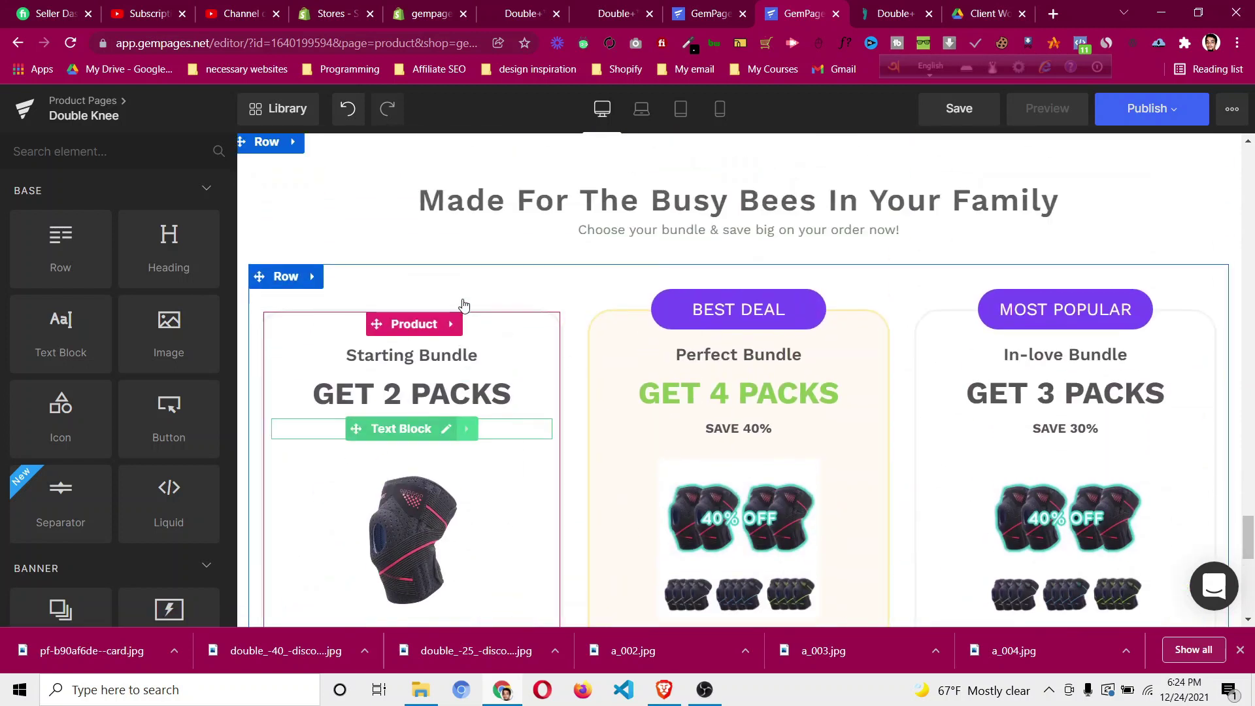
pyautogui.scroll(-5, 312, 337)
pyautogui.scroll(9, 311, 337)
pyautogui.scroll(-2, 393, 346)
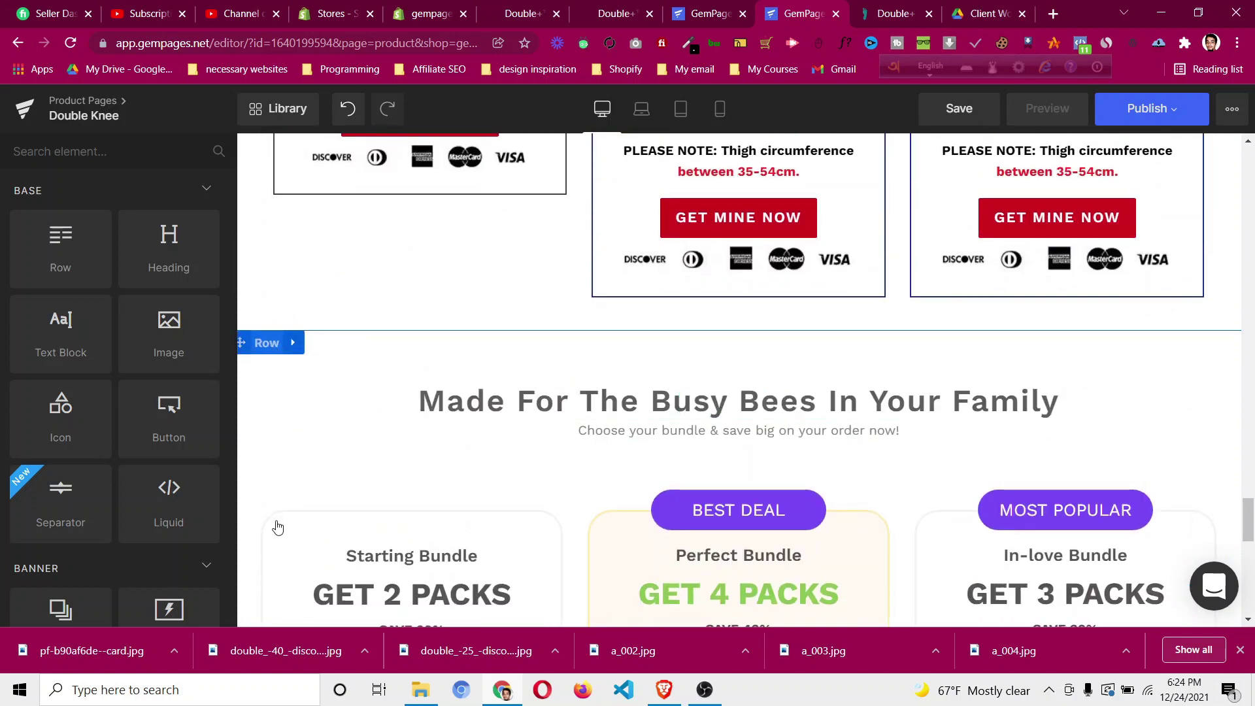
# Delete the inserted "Made For The Busy Bees In Your Family" row and save the product page.
pyautogui.rightClick(278, 440)
pyautogui.click(244, 509)
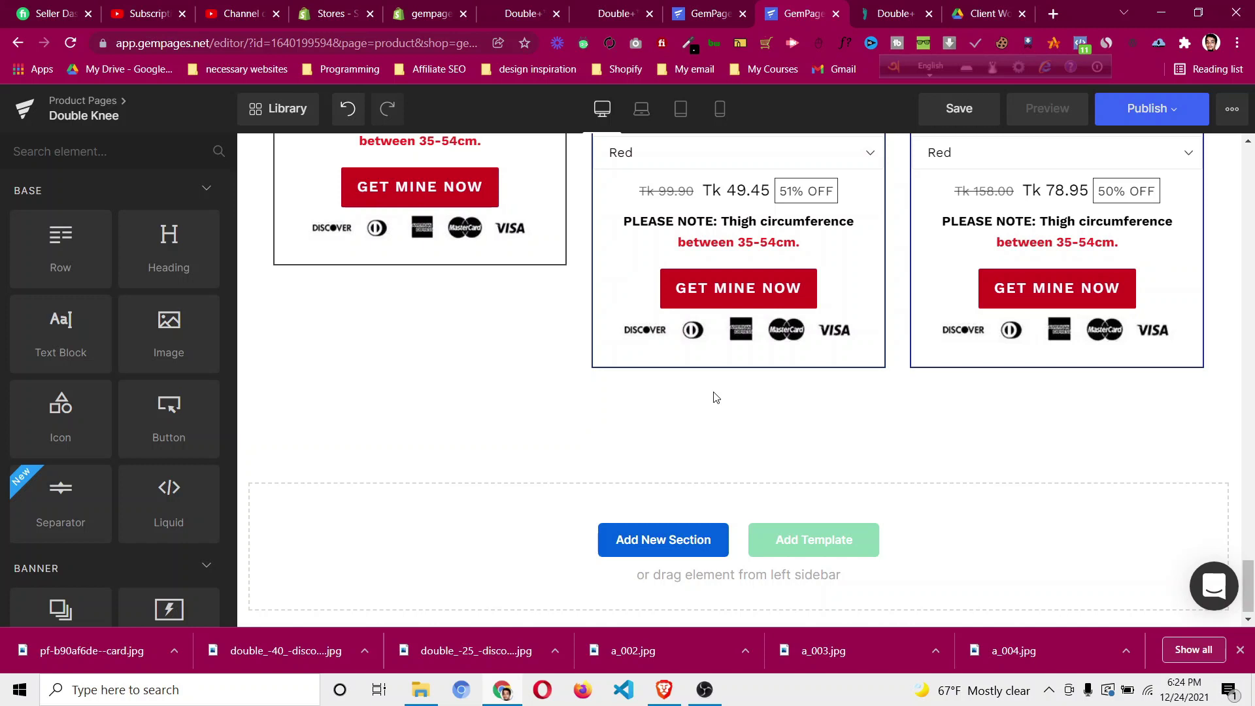
pyautogui.scroll(5, 716, 397)
pyautogui.scroll(-2, 752, 366)
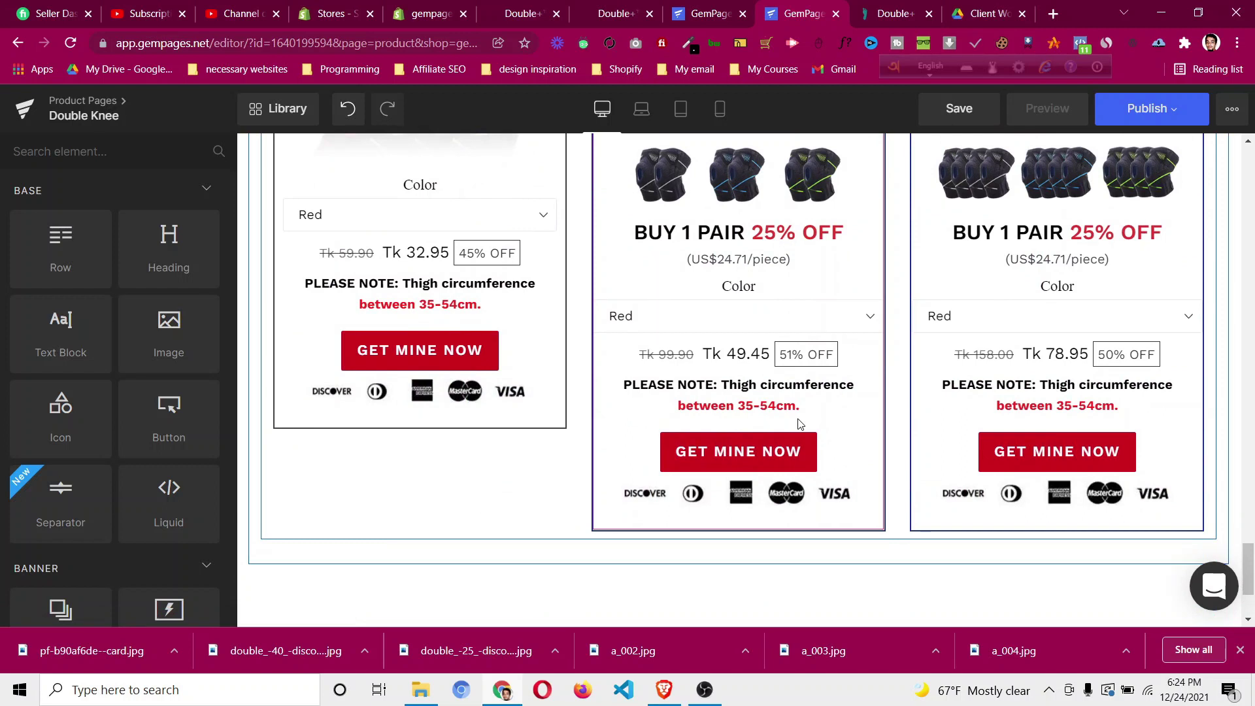
pyautogui.click(986, 108)
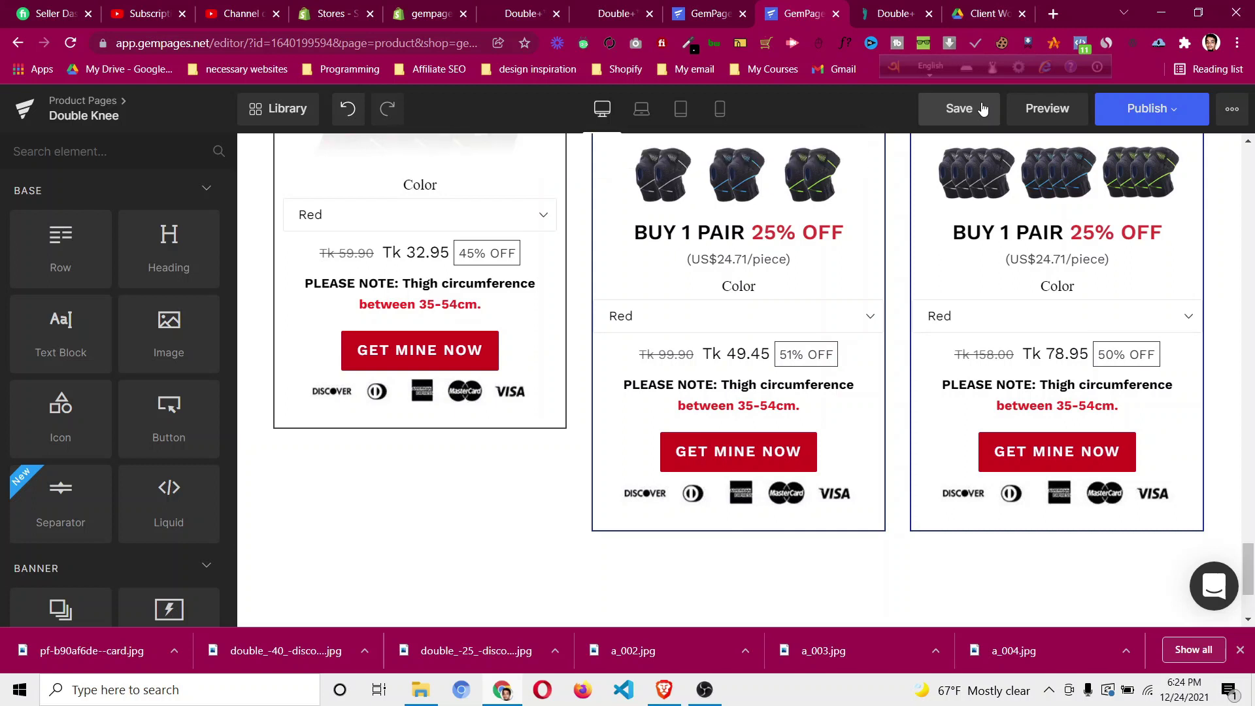
pyautogui.click(984, 108)
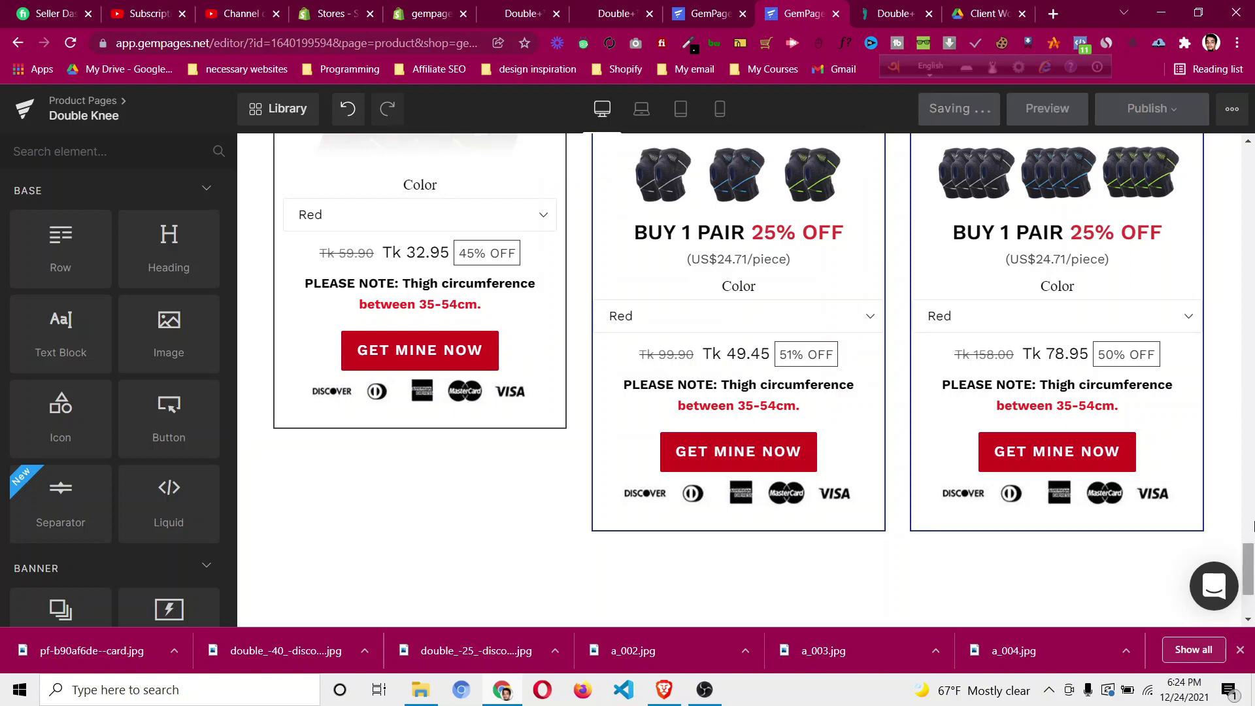
# Close the editor and reopen the Double Knee template from the Product Pages list, continuing without entering the store password.
pyautogui.click(1250, 191)
pyautogui.scroll(3, 1249, 164)
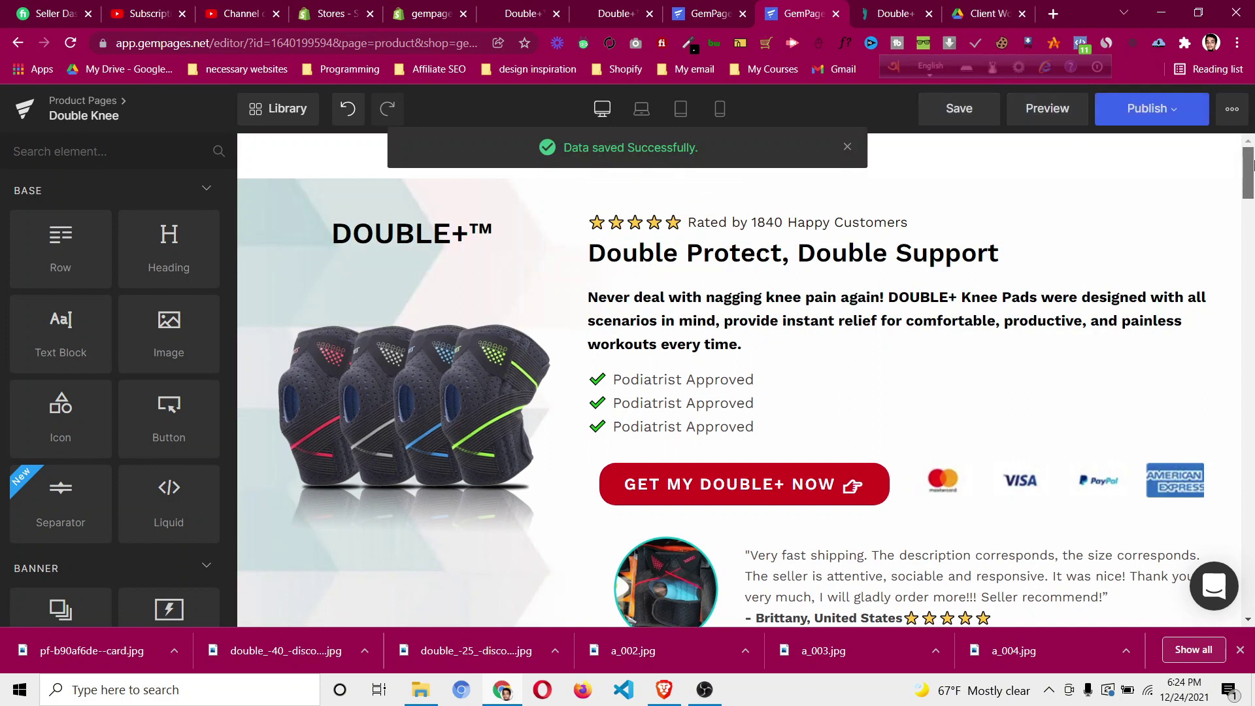
pyautogui.click(838, 14)
pyautogui.click(737, 8)
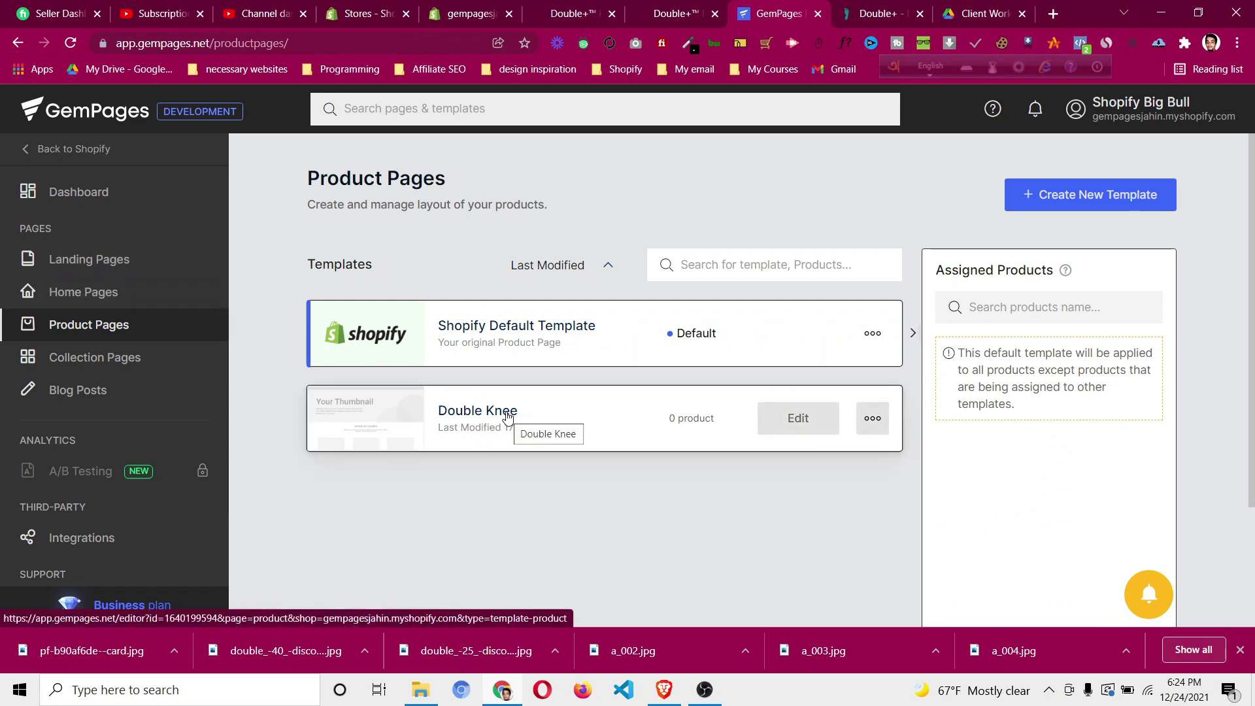
pyautogui.click(796, 424)
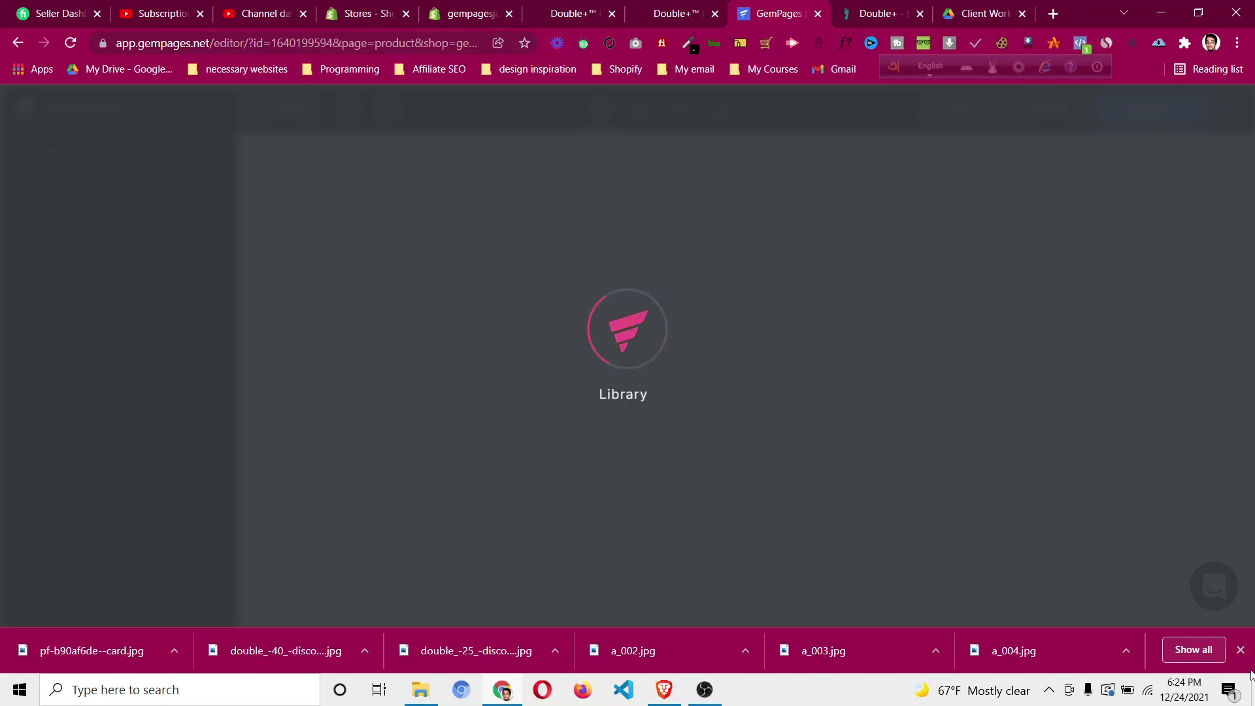
pyautogui.click(1241, 651)
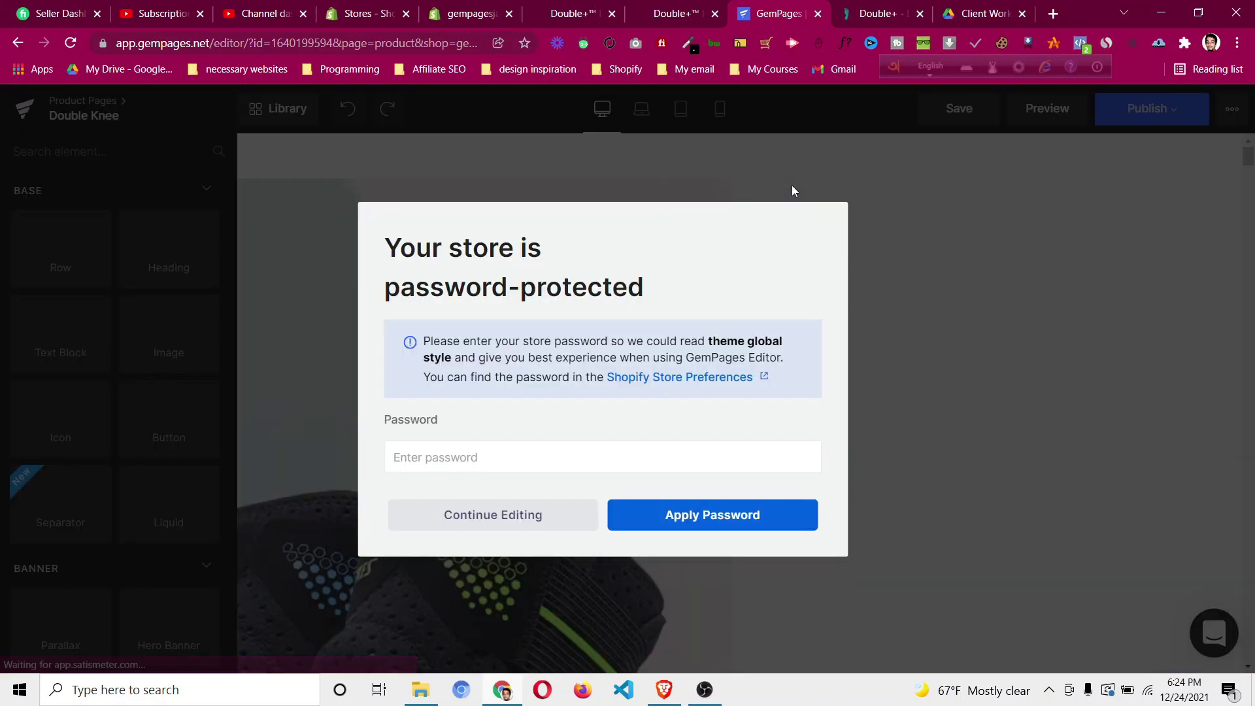
pyautogui.click(562, 527)
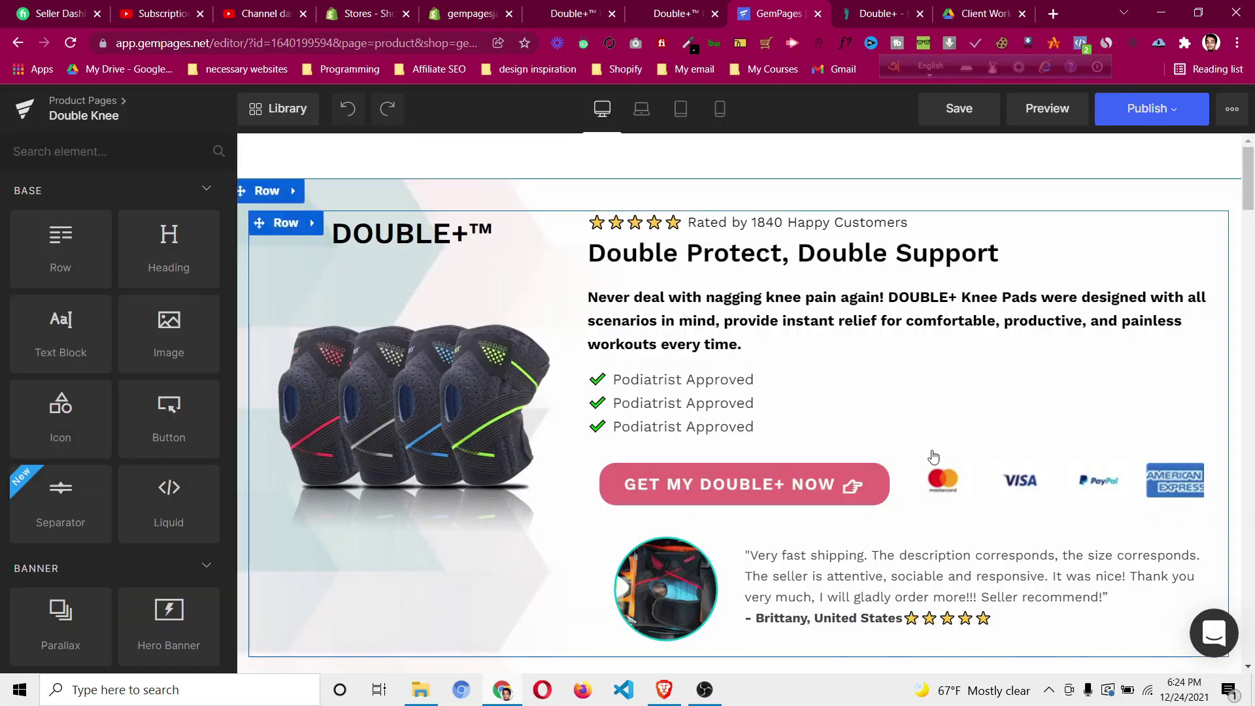
# Open a new message conversation in the GemPages support chat and close the chat without sending anything.
pyautogui.scroll(-15, 1113, 384)
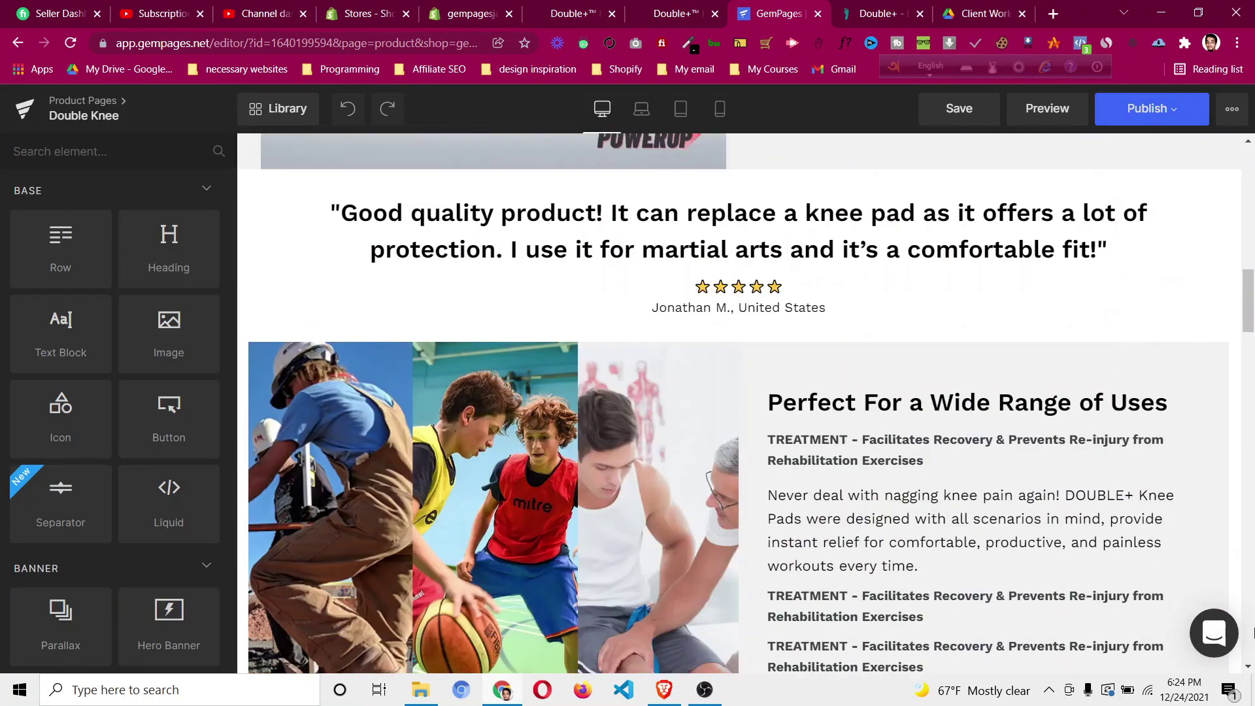
pyautogui.click(1215, 633)
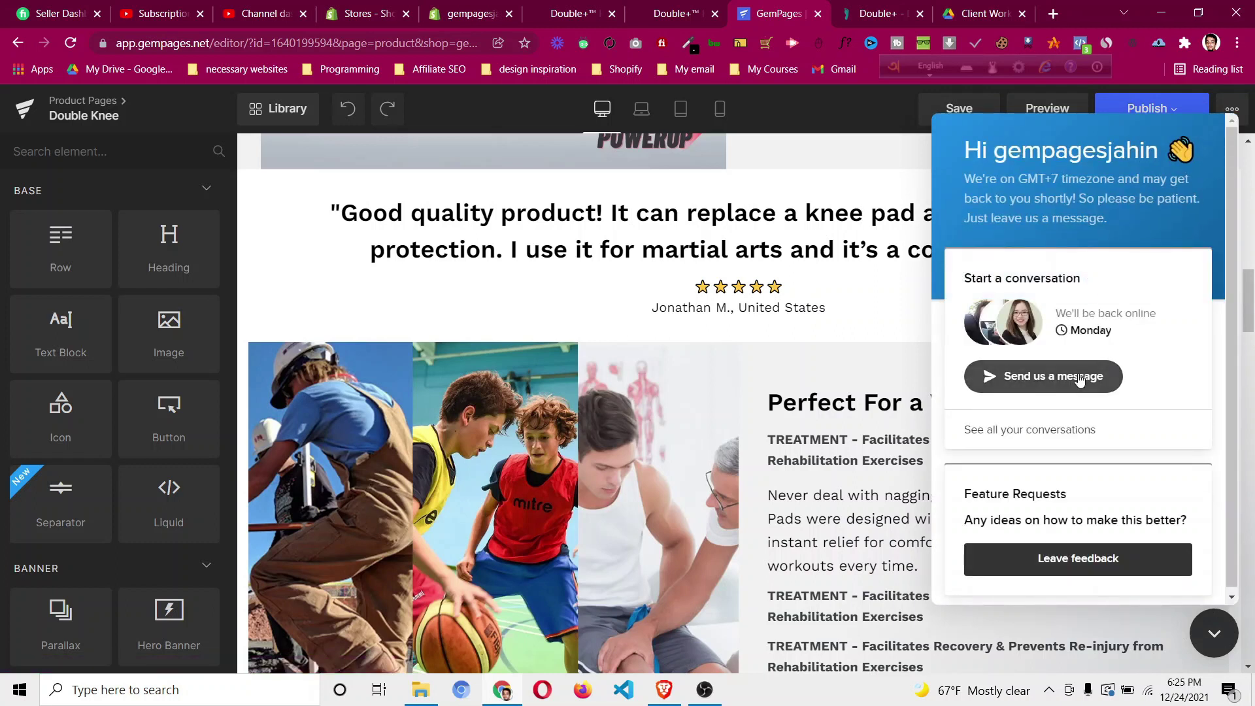
pyautogui.click(1082, 378)
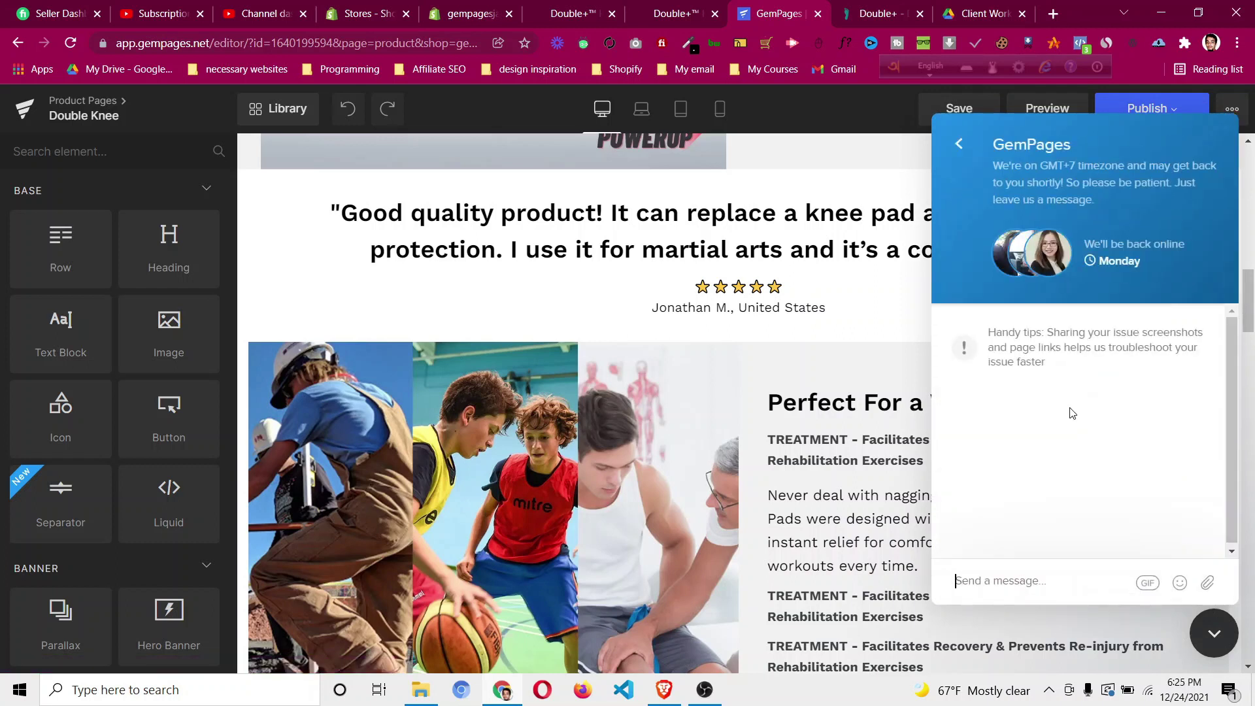
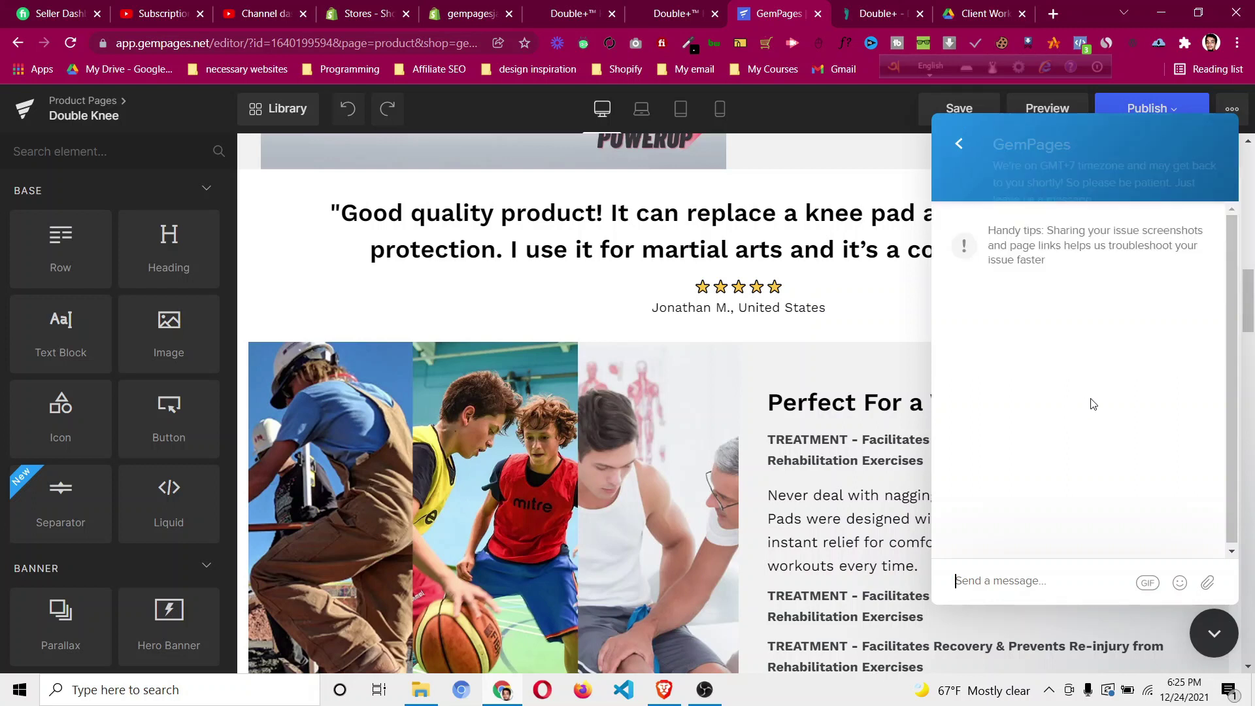
pyautogui.click(1226, 644)
# Review the reopened product page from the "Benefits At A Glance" section to the product specification and measuring instructions.
pyautogui.scroll(-9, 1097, 630)
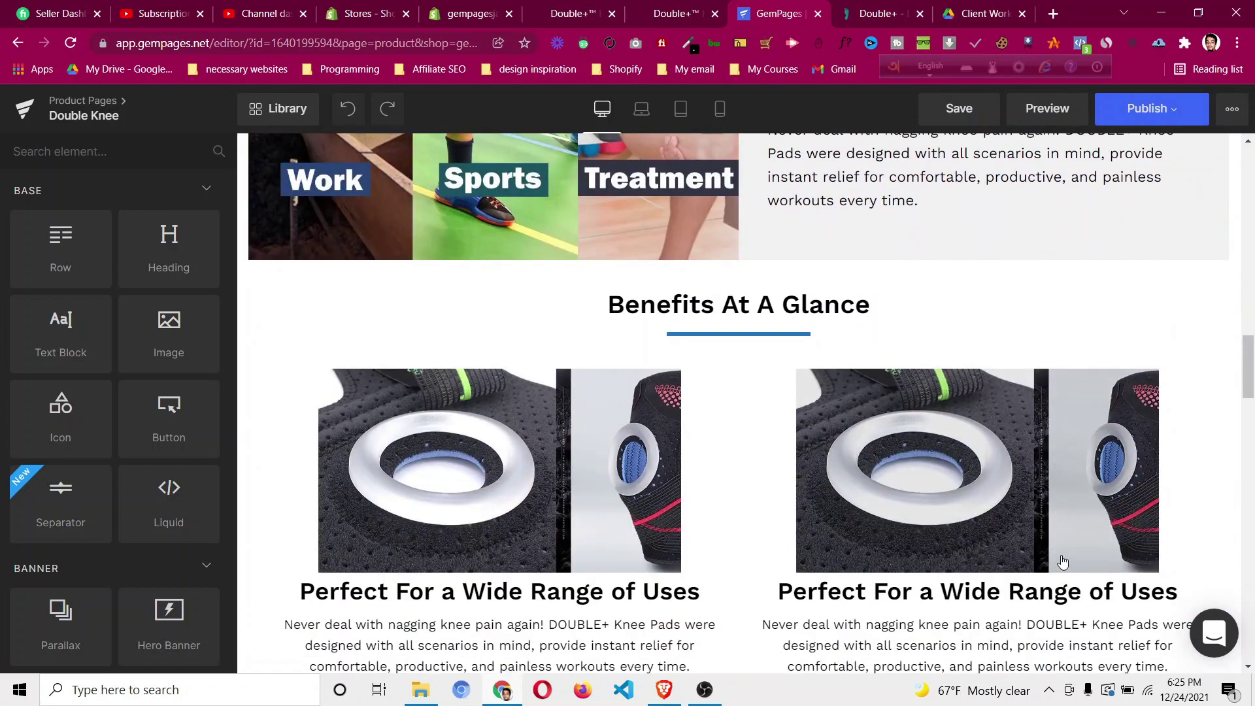
pyautogui.scroll(-15, 1063, 562)
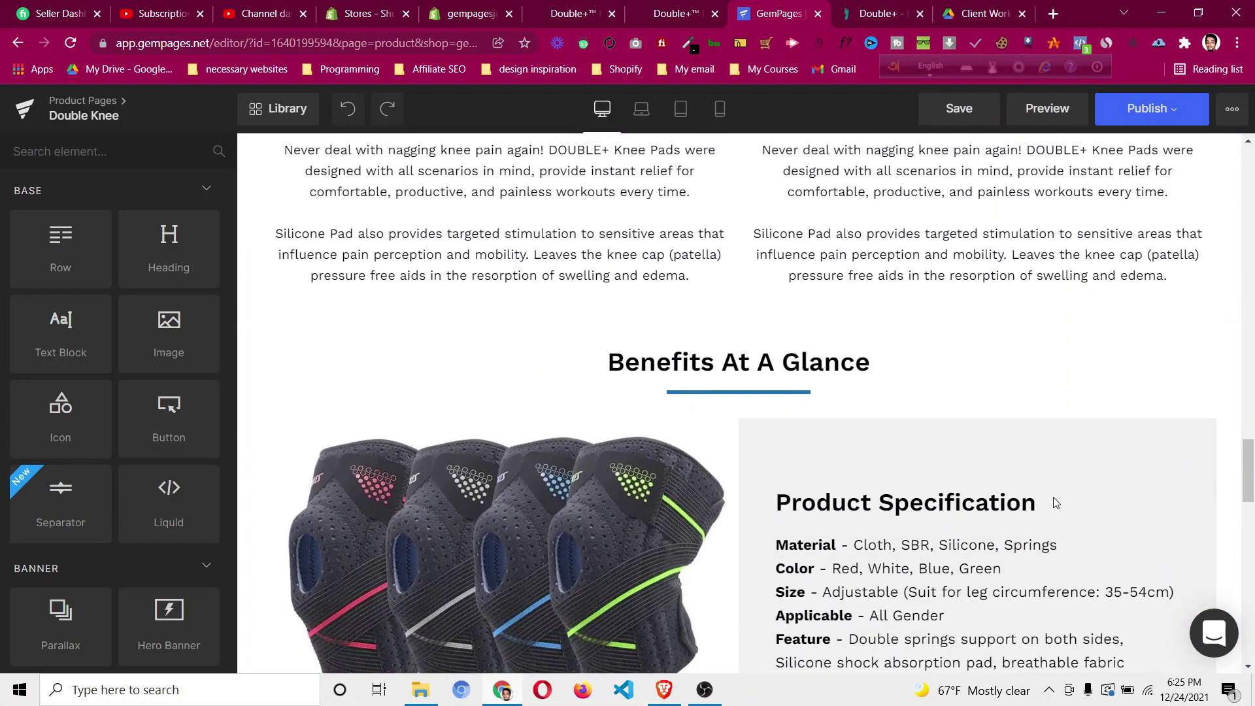
pyautogui.scroll(-2, 1049, 520)
pyautogui.scroll(-3, 1042, 535)
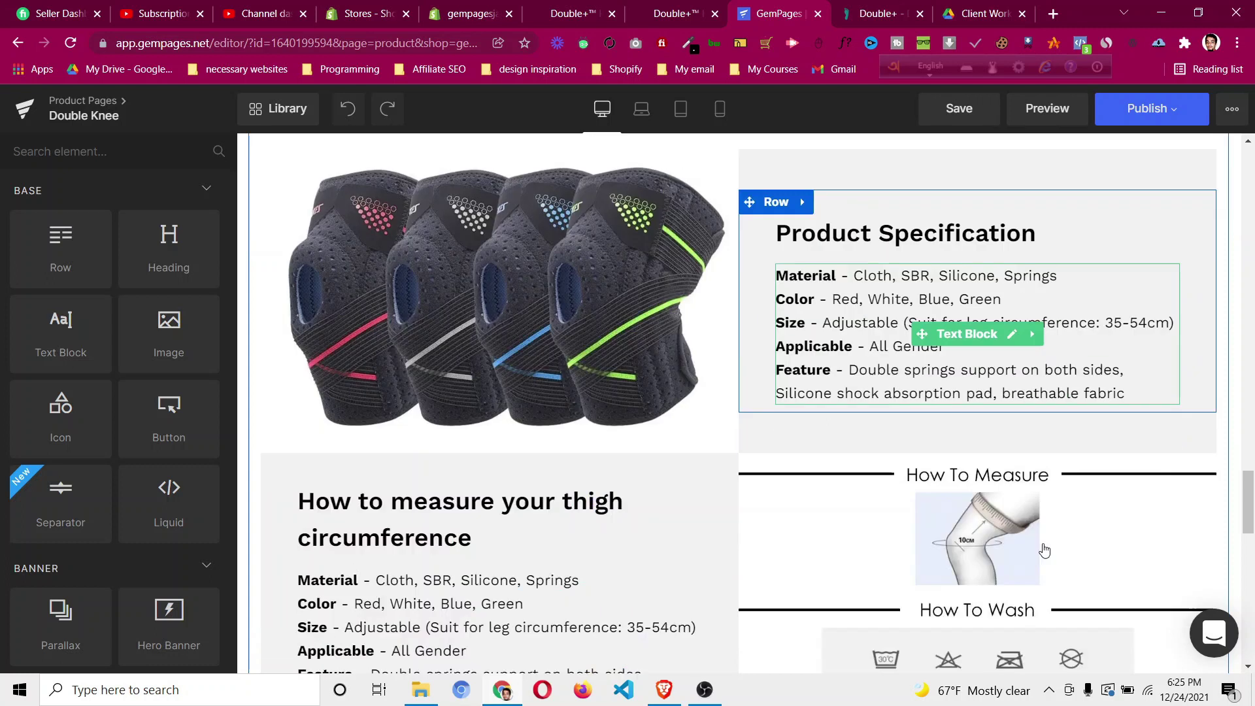
# Check the end of the product page, then switch to the DoctorSteps reference page and examine its Testimonials section layout.
pyautogui.scroll(-15, 1045, 546)
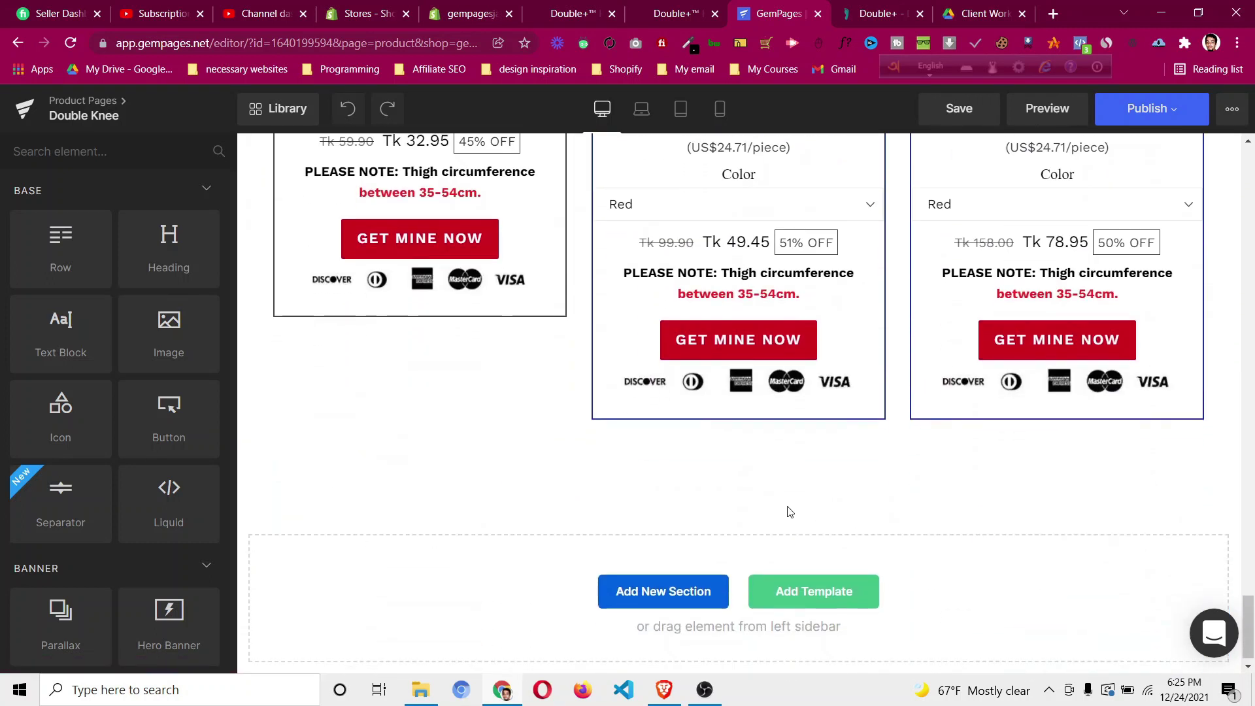
pyautogui.click(880, 13)
pyautogui.scroll(-5, 718, 309)
pyautogui.scroll(-6, 717, 309)
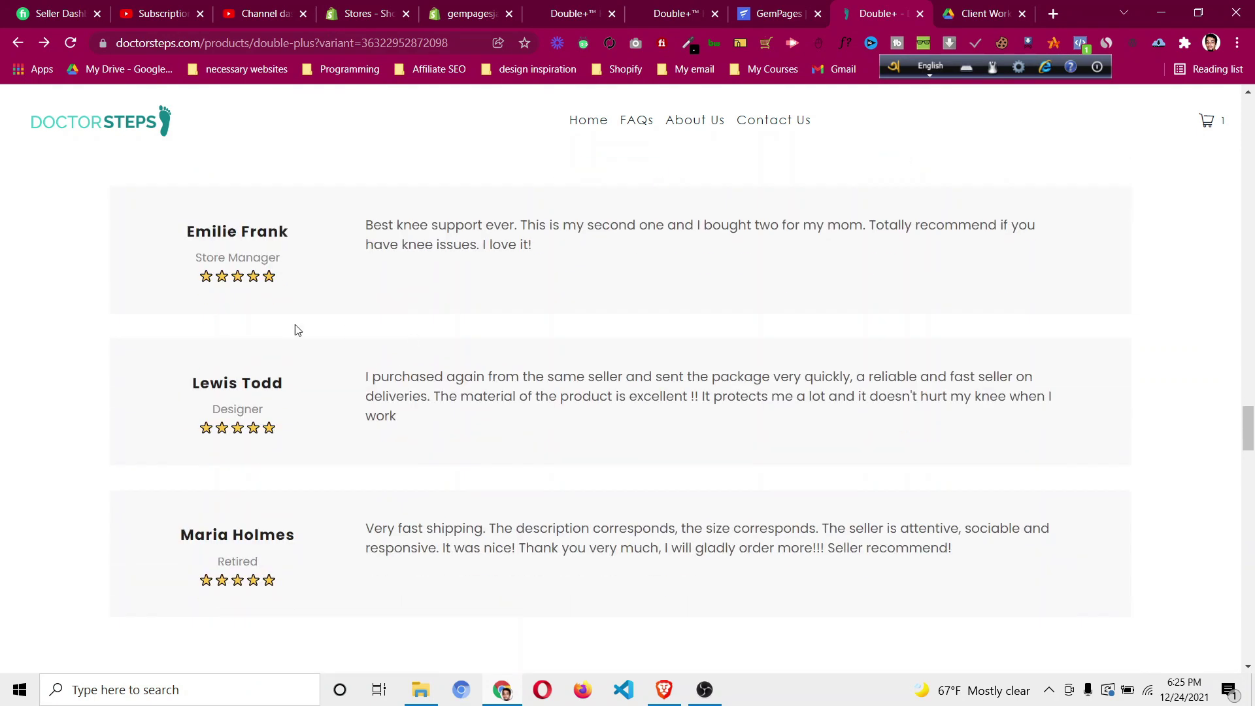
pyautogui.scroll(-4, 466, 298)
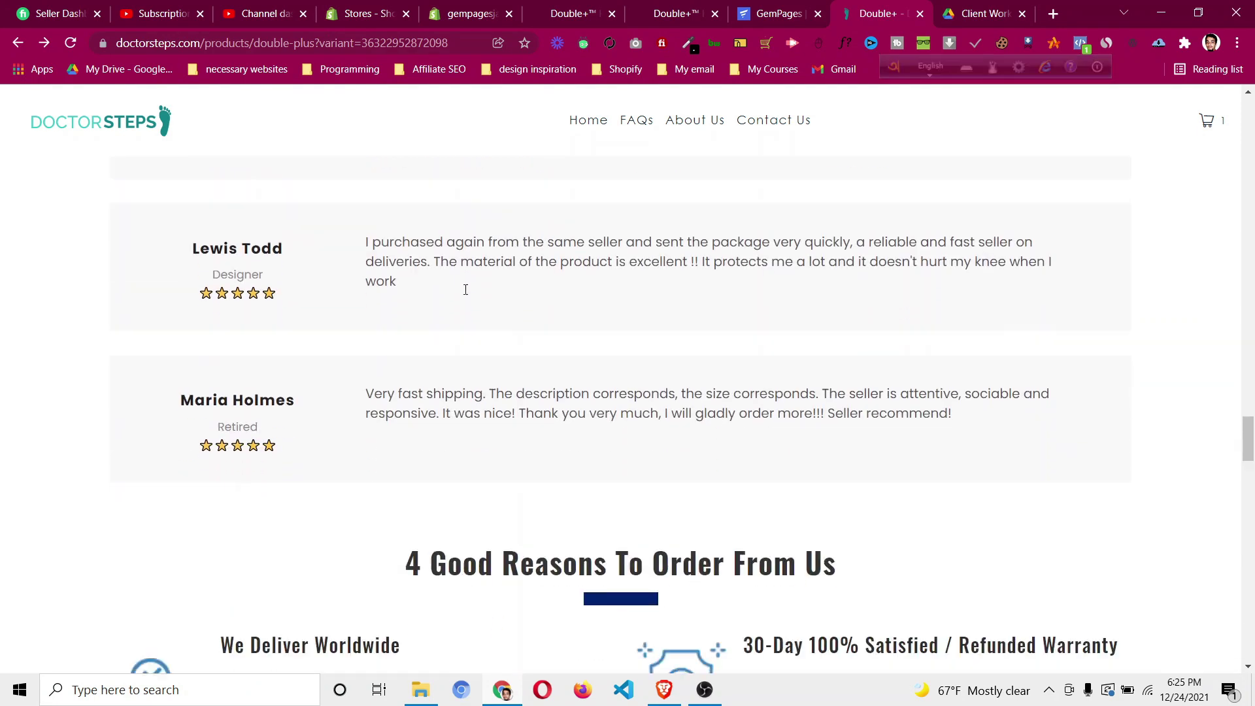
pyautogui.scroll(5, 465, 281)
pyautogui.scroll(-7, 464, 283)
pyautogui.scroll(-2, 458, 291)
pyautogui.scroll(7, 458, 291)
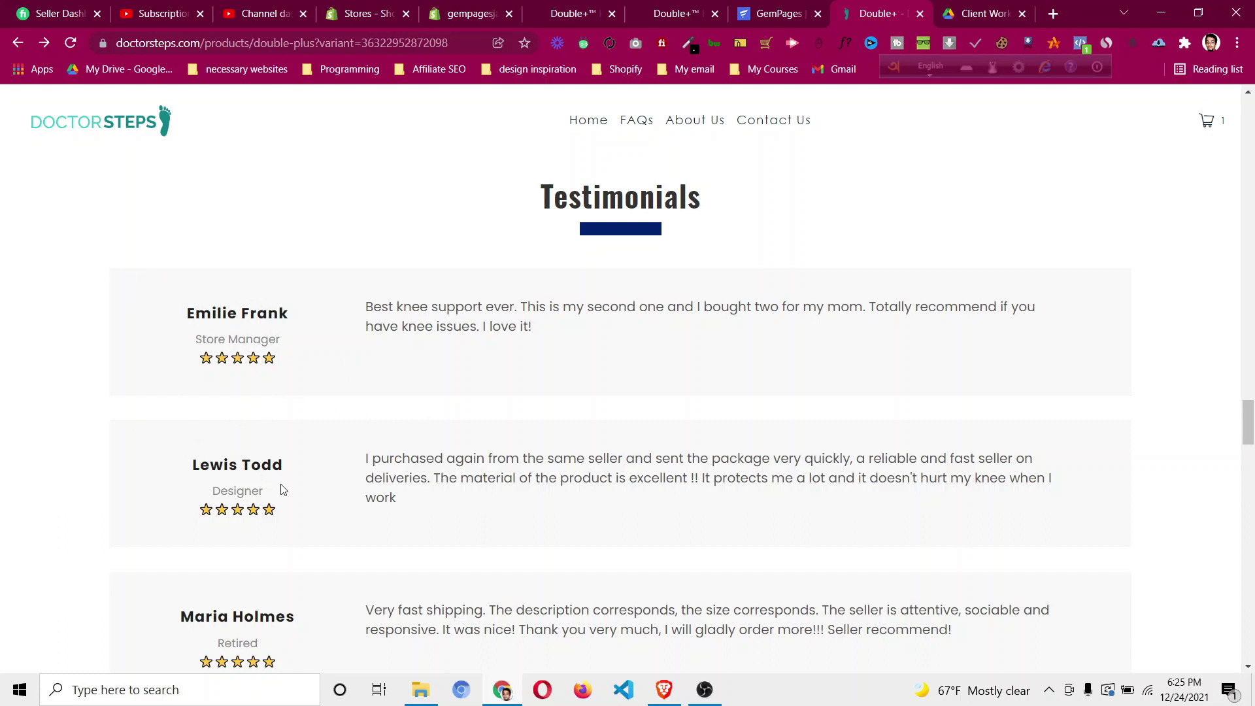
pyautogui.scroll(-1, 311, 392)
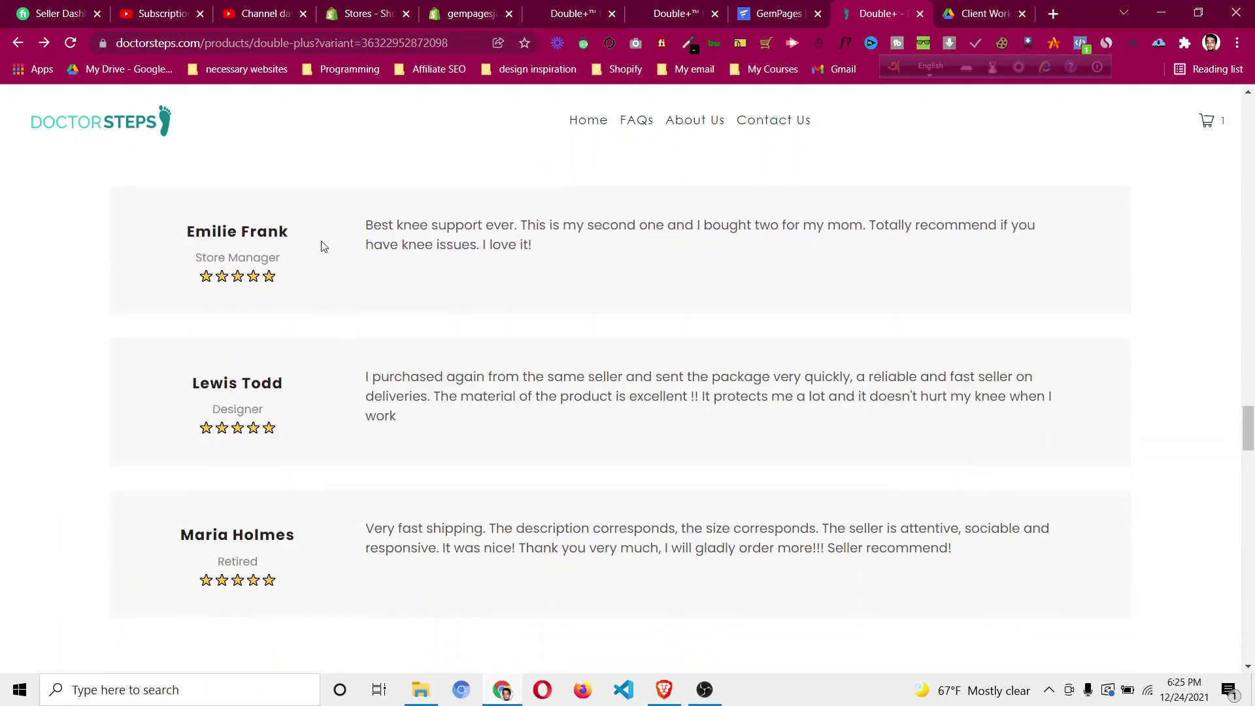
pyautogui.scroll(1, 323, 244)
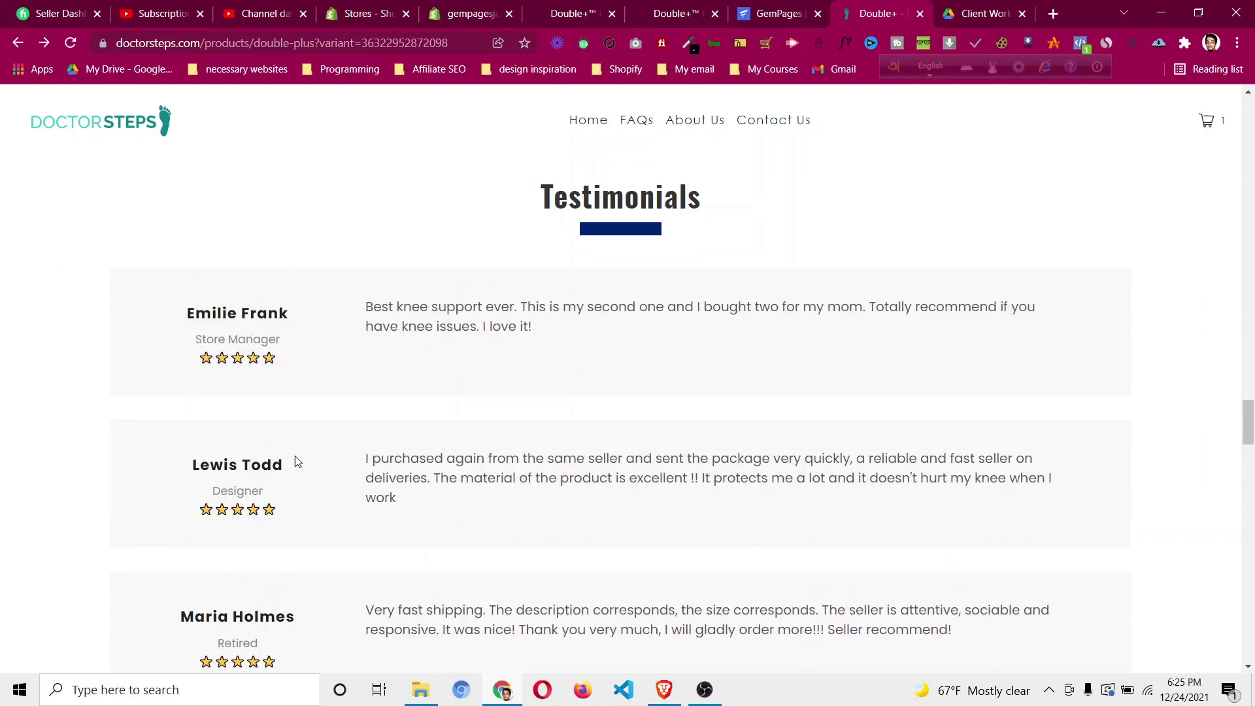
# Examine the reference page's remaining sections, from "4 Good Reasons To Order From Us" through the FAQ to the money back guarantee.
pyautogui.scroll(-4, 300, 458)
pyautogui.scroll(-6, 367, 423)
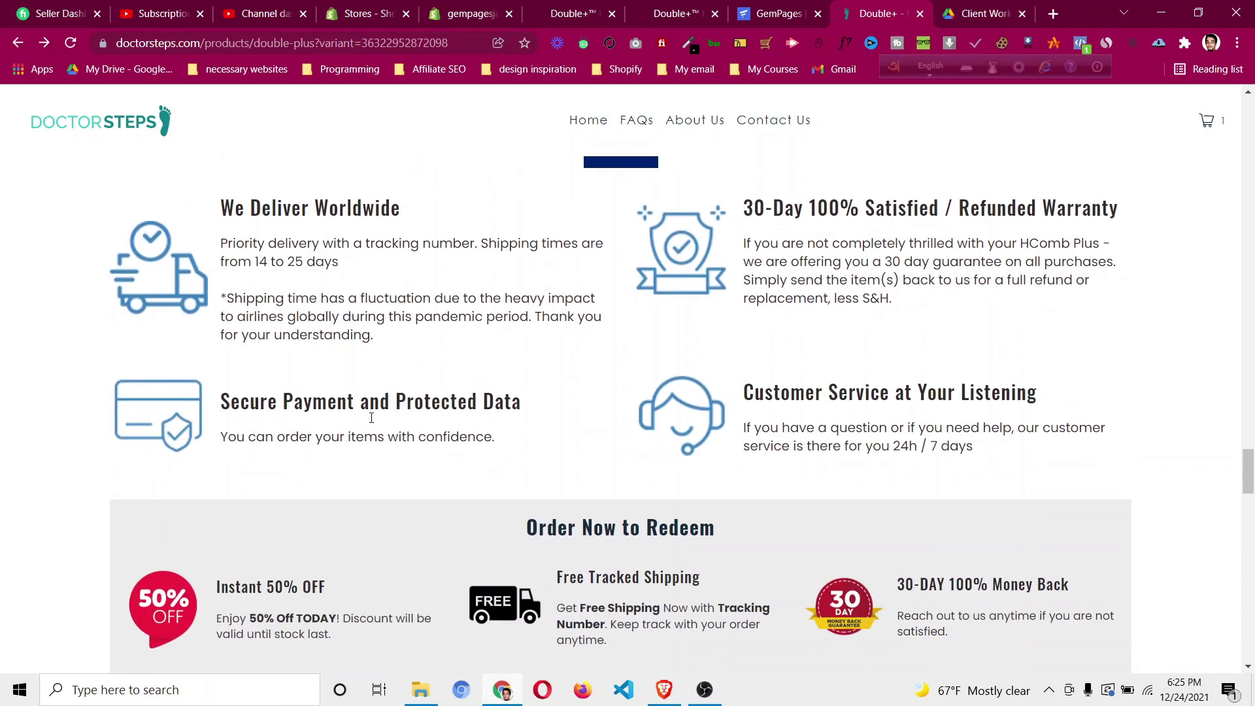
pyautogui.scroll(-1, 374, 419)
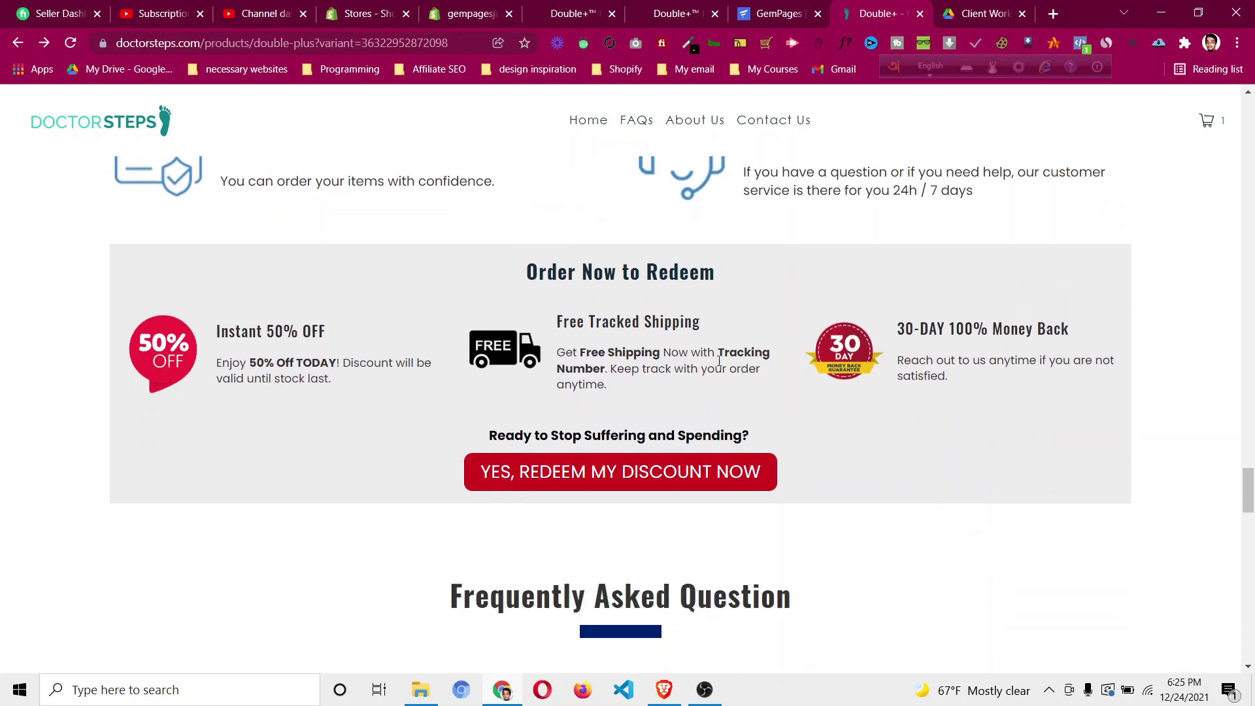
pyautogui.scroll(-5, 716, 363)
pyautogui.scroll(-2, 729, 321)
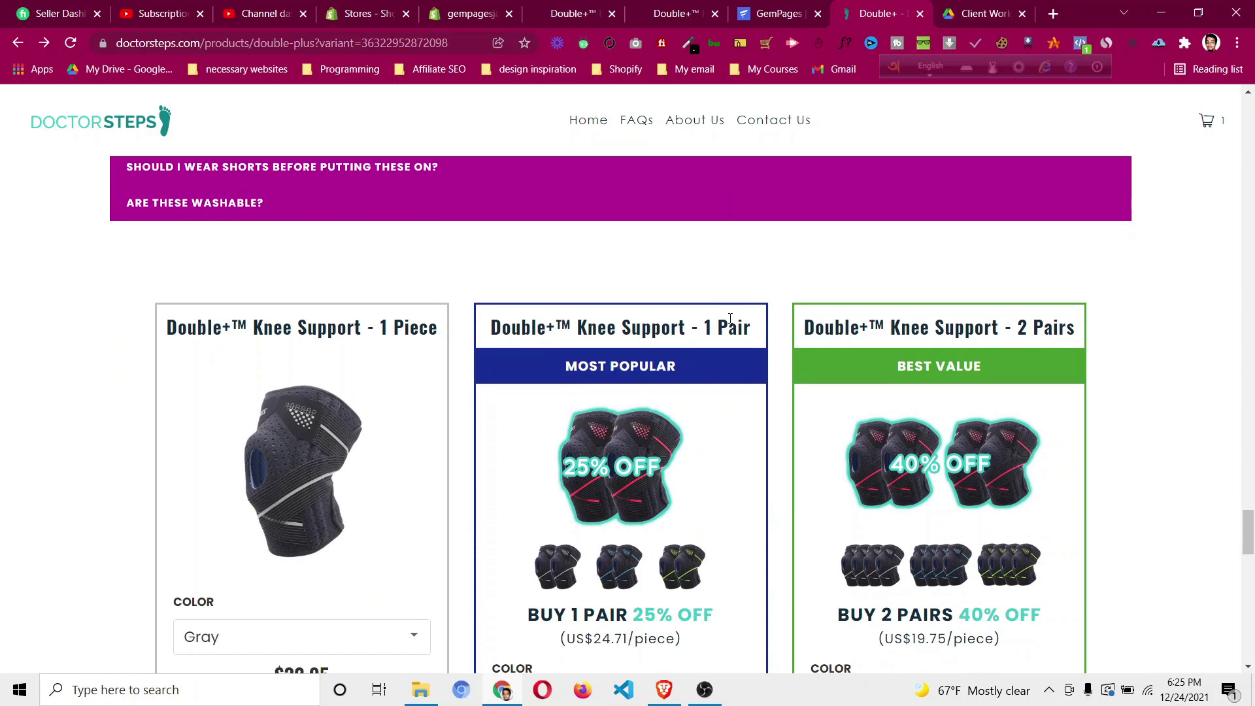
pyautogui.scroll(-13, 730, 318)
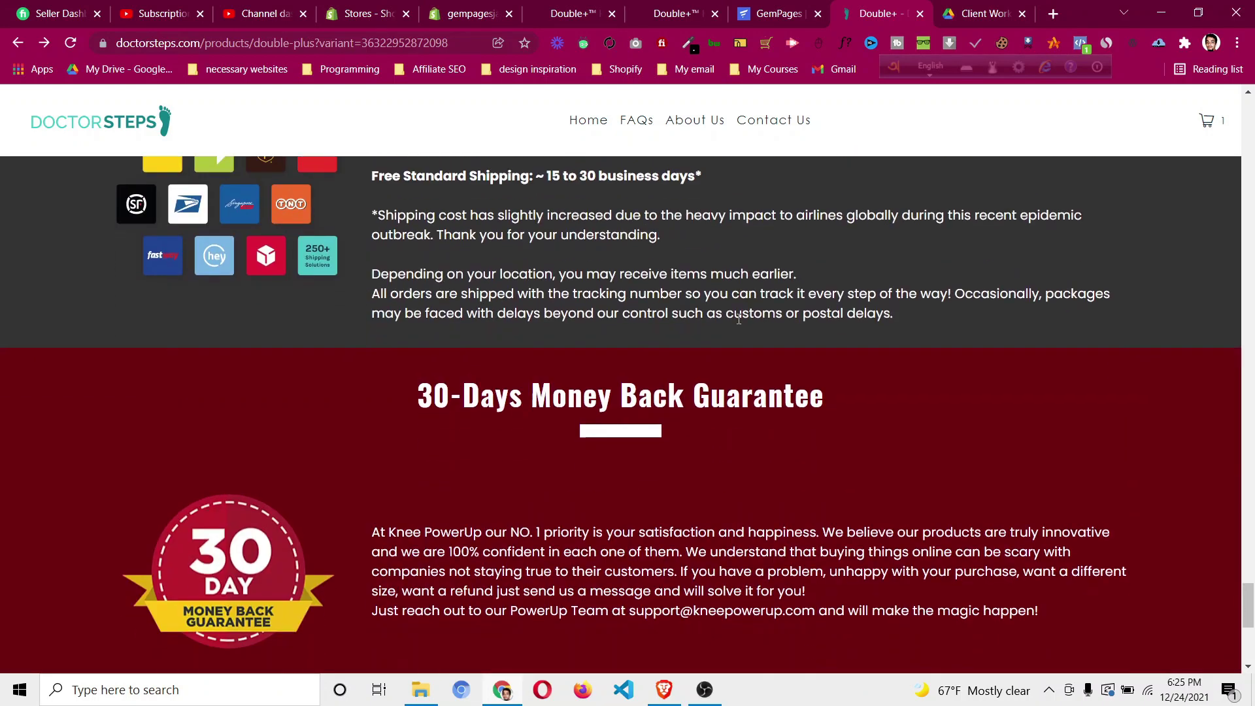
pyautogui.scroll(-4, 742, 302)
pyautogui.scroll(8, 742, 309)
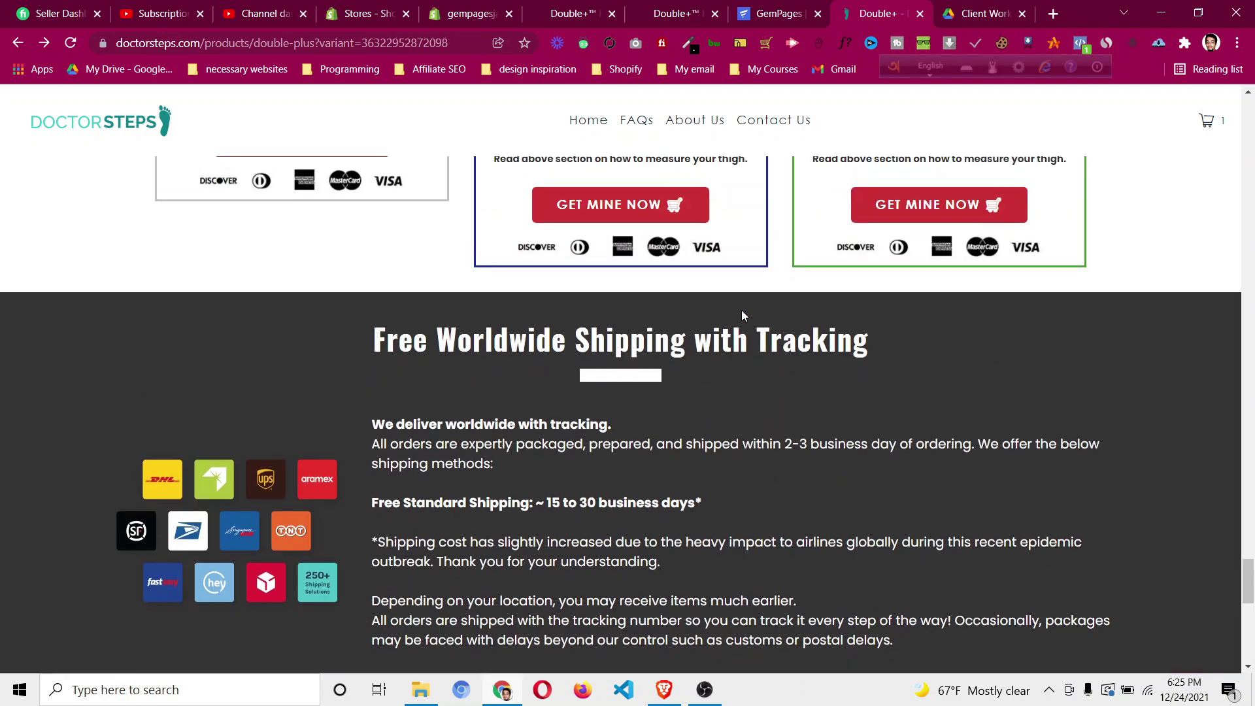
pyautogui.scroll(20, 741, 310)
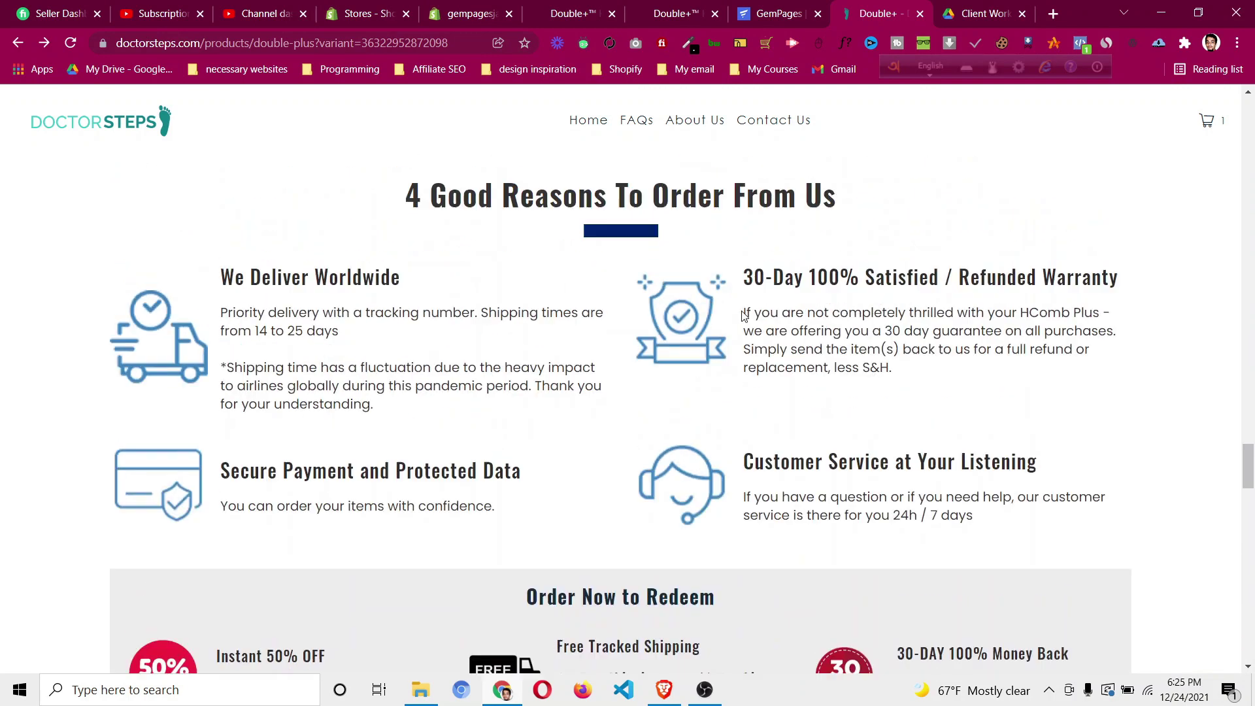
pyautogui.scroll(7, 743, 317)
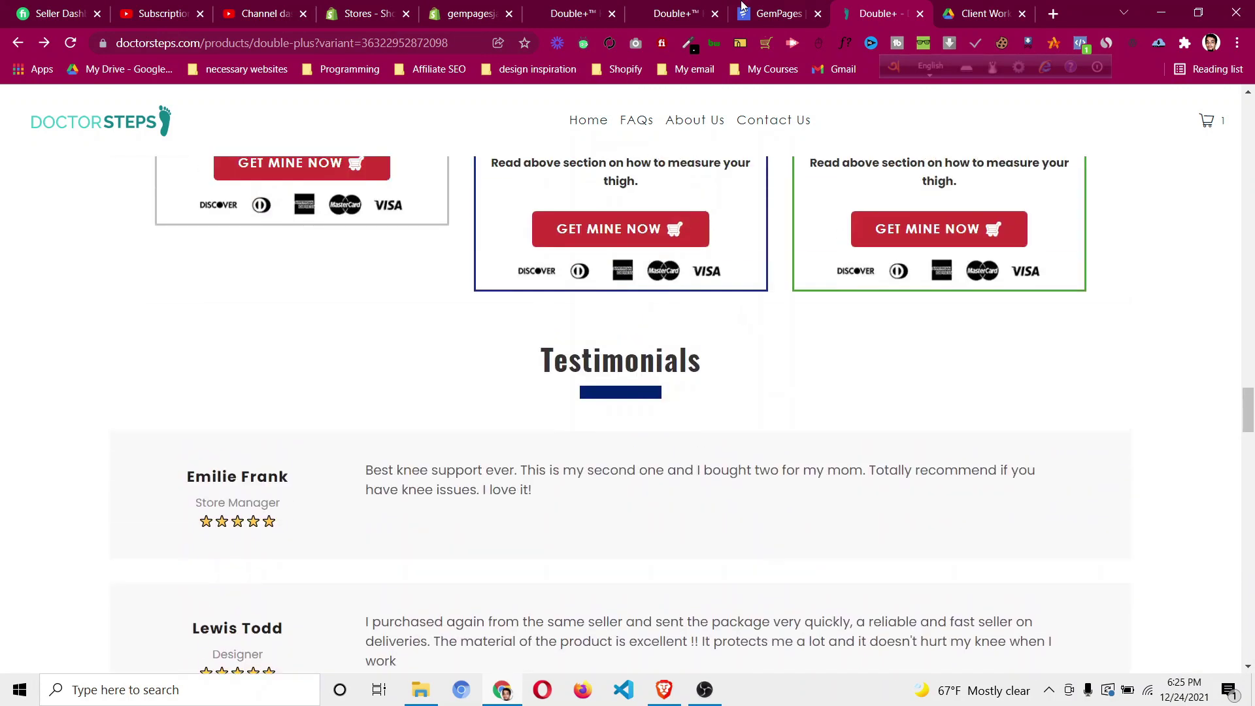
# Return to the GemPages editor and duplicate the whole "PICK YOUR BUNDLE & SAVE BIG" row.
pyautogui.click(743, 6)
pyautogui.scroll(7, 617, 342)
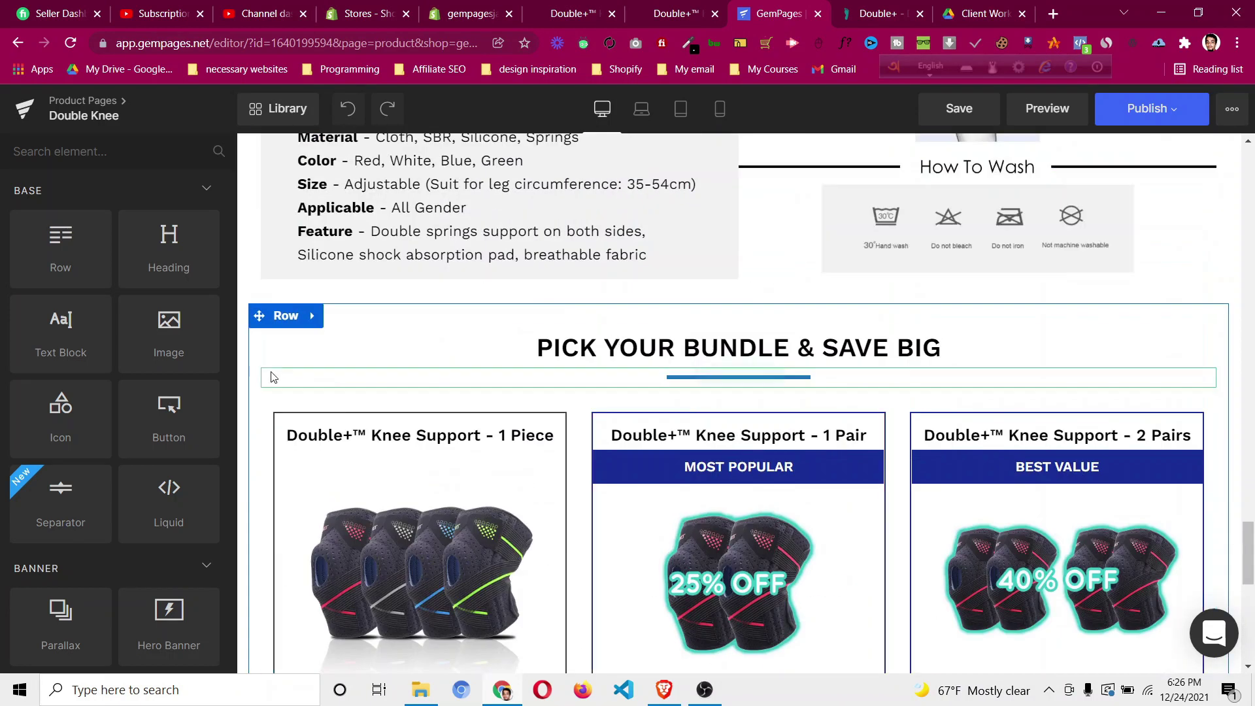
pyautogui.click(884, 20)
pyautogui.scroll(4, 612, 293)
pyautogui.scroll(-6, 611, 292)
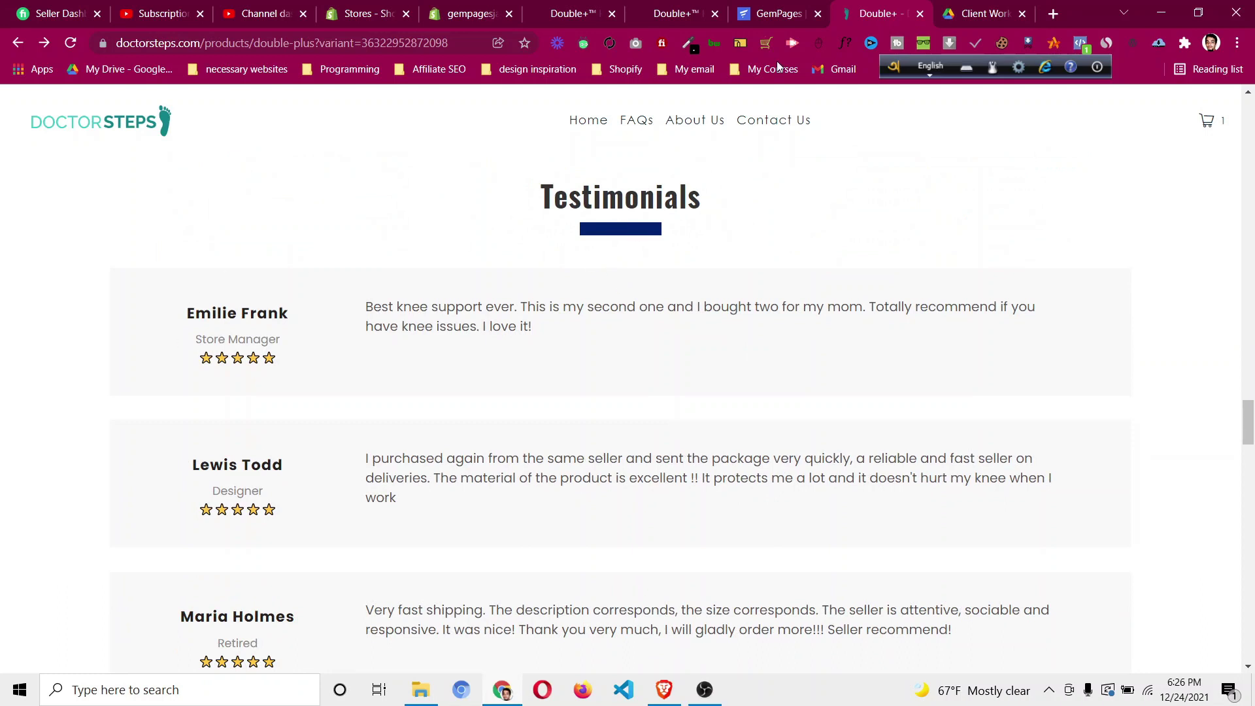
pyautogui.click(776, 20)
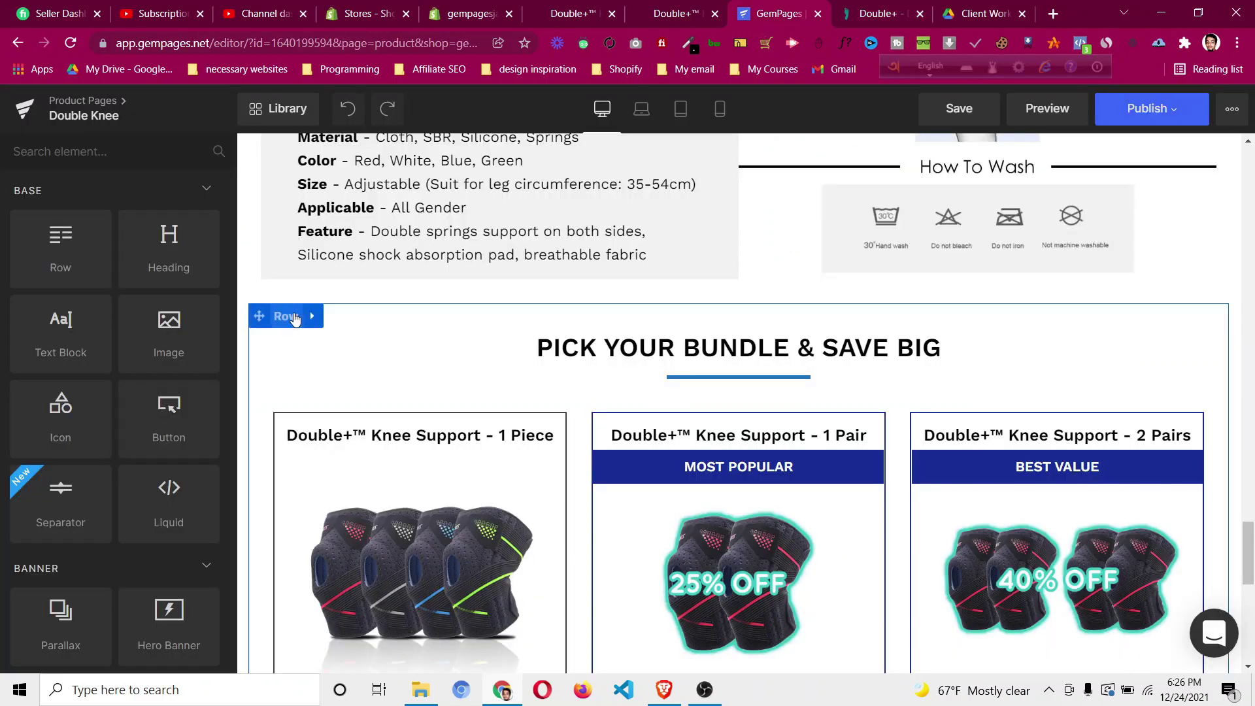
pyautogui.rightClick(294, 317)
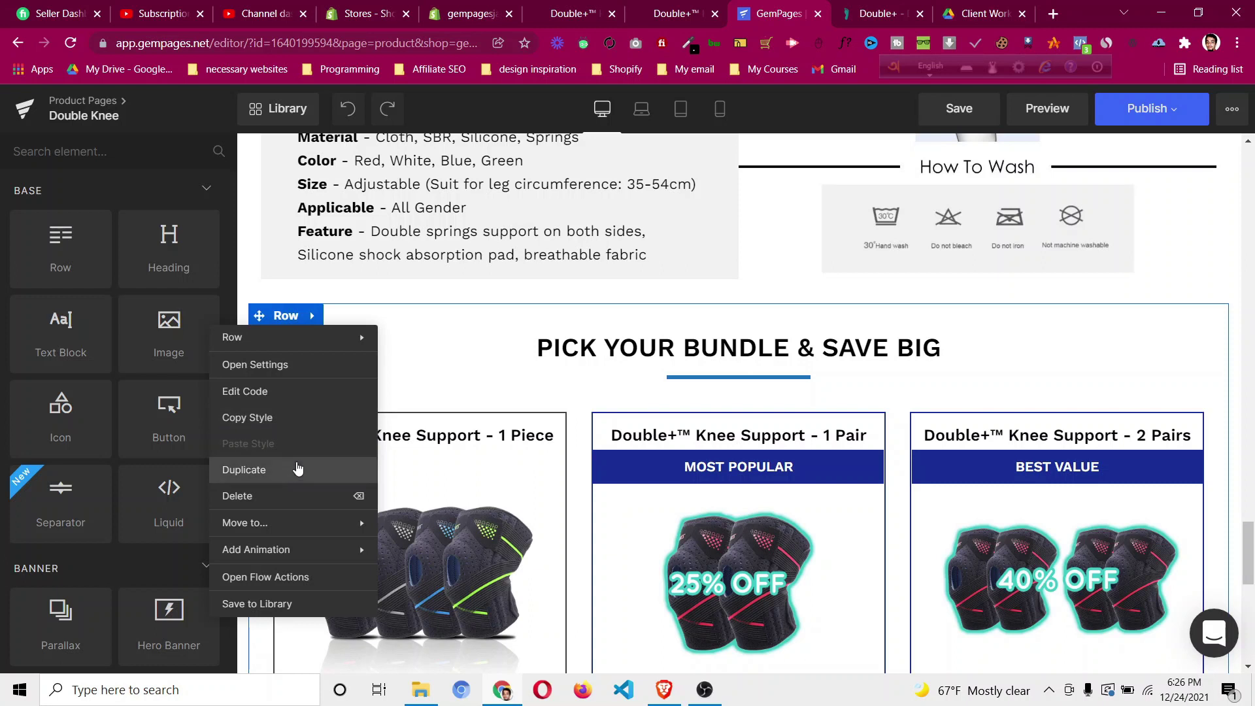
pyautogui.click(297, 469)
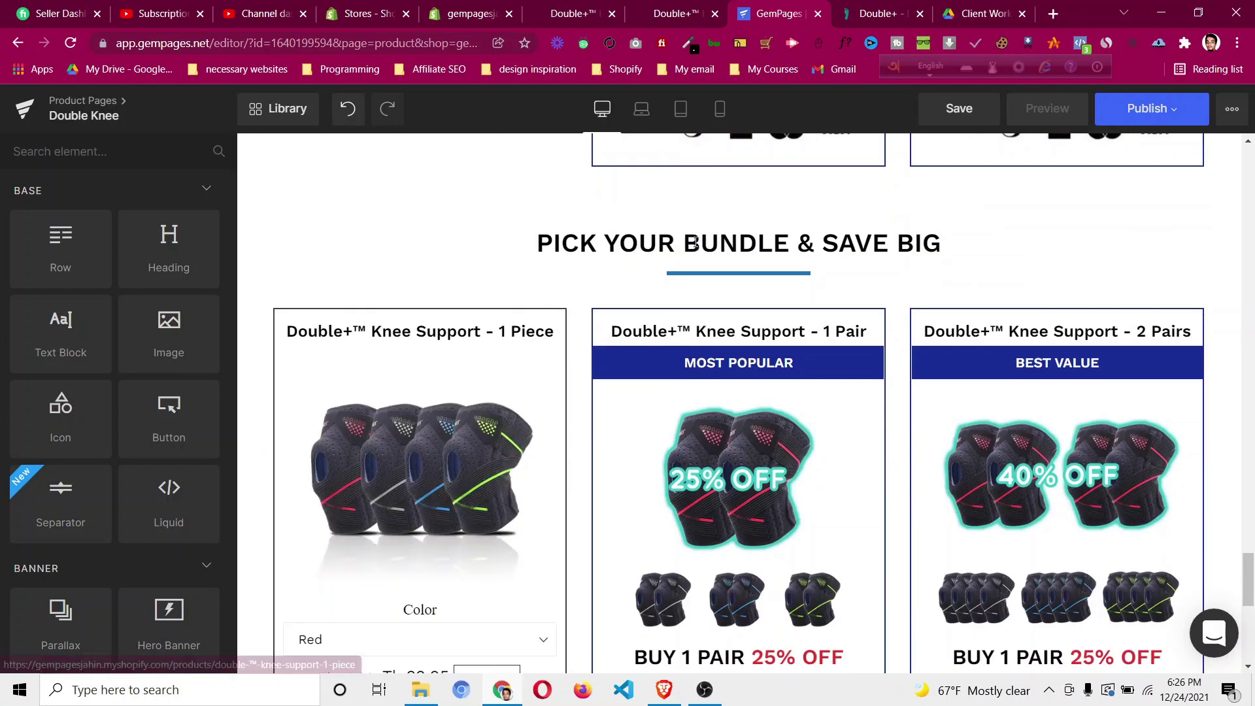
# Replace the duplicated row's heading with "Testimonials" copied from the reference page and delete the bundle cards row beneath it.
pyautogui.click(876, 19)
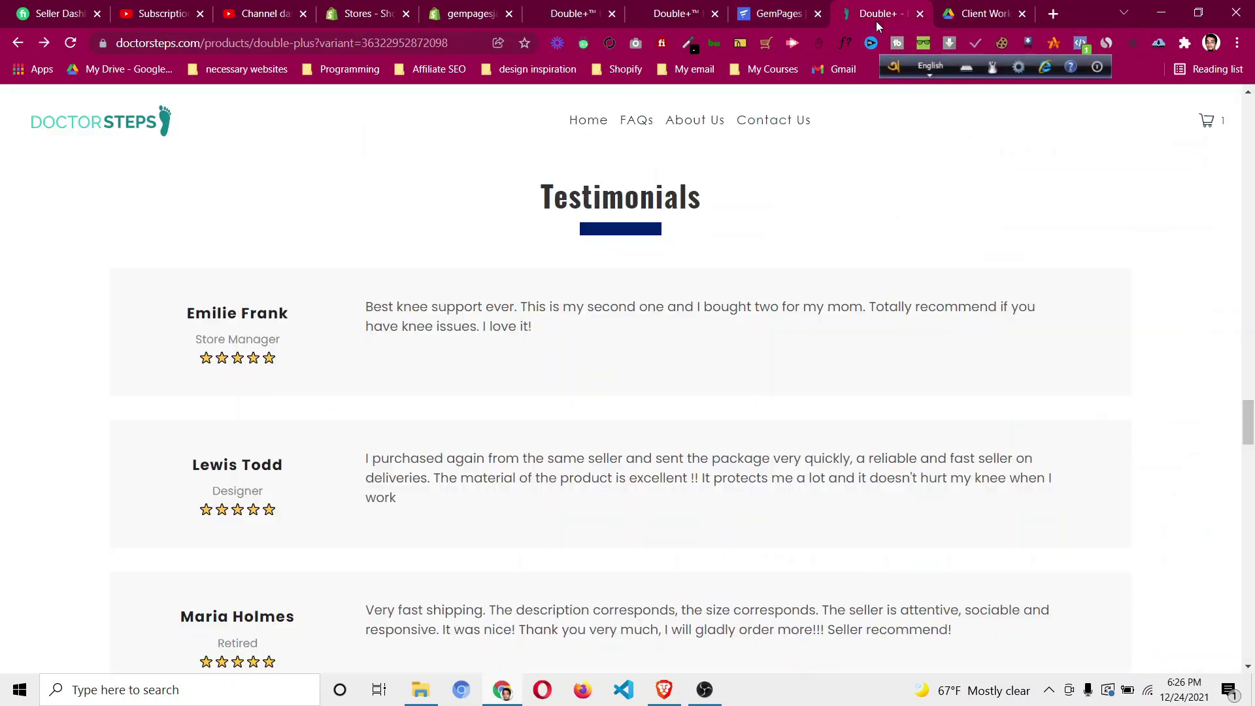
pyautogui.doubleClick(614, 201)
pyautogui.rightClick(614, 201)
pyautogui.click(654, 213)
pyautogui.click(768, 17)
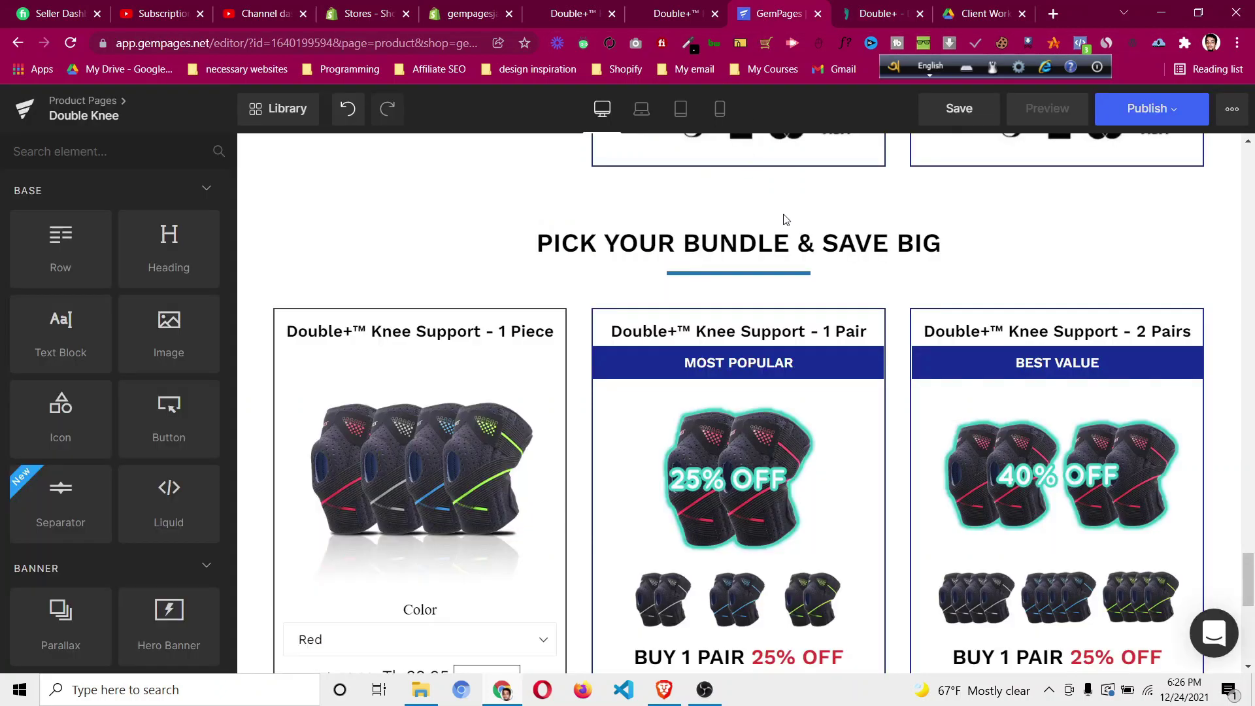
pyautogui.click(768, 242)
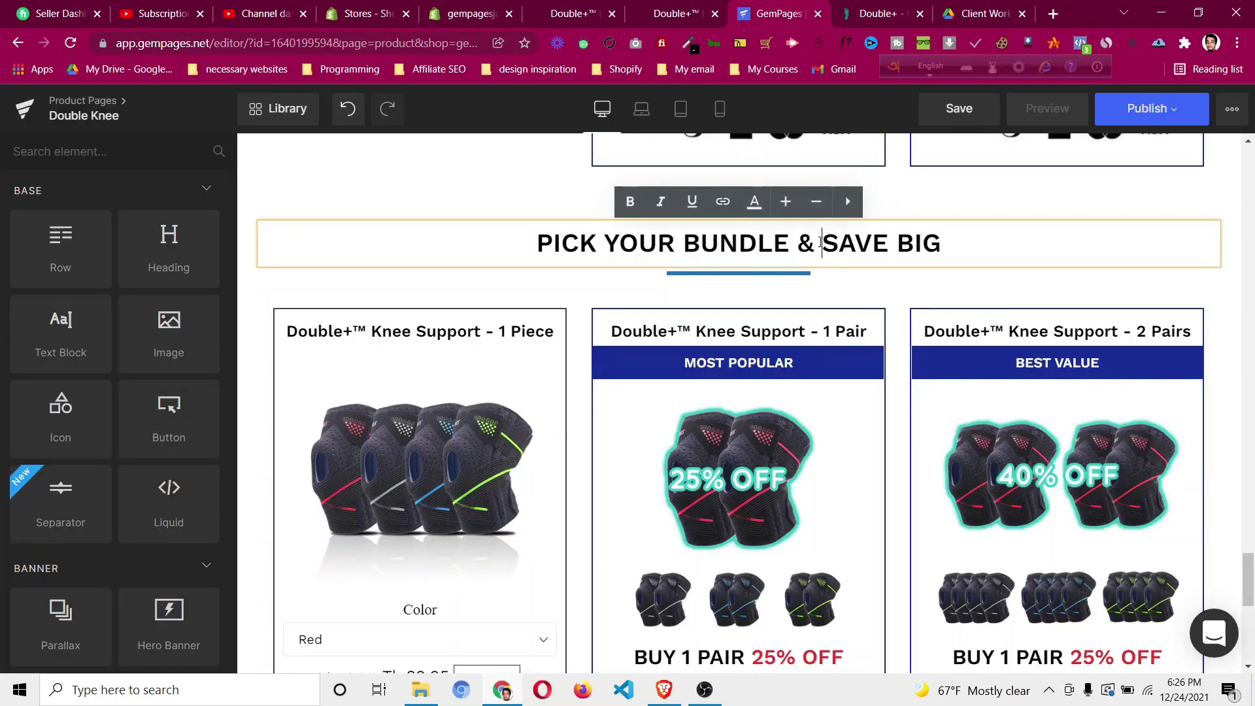
pyautogui.tripleClick(768, 242)
pyautogui.hotkey('ctrl', 'v')
pyautogui.press('BackSpace')
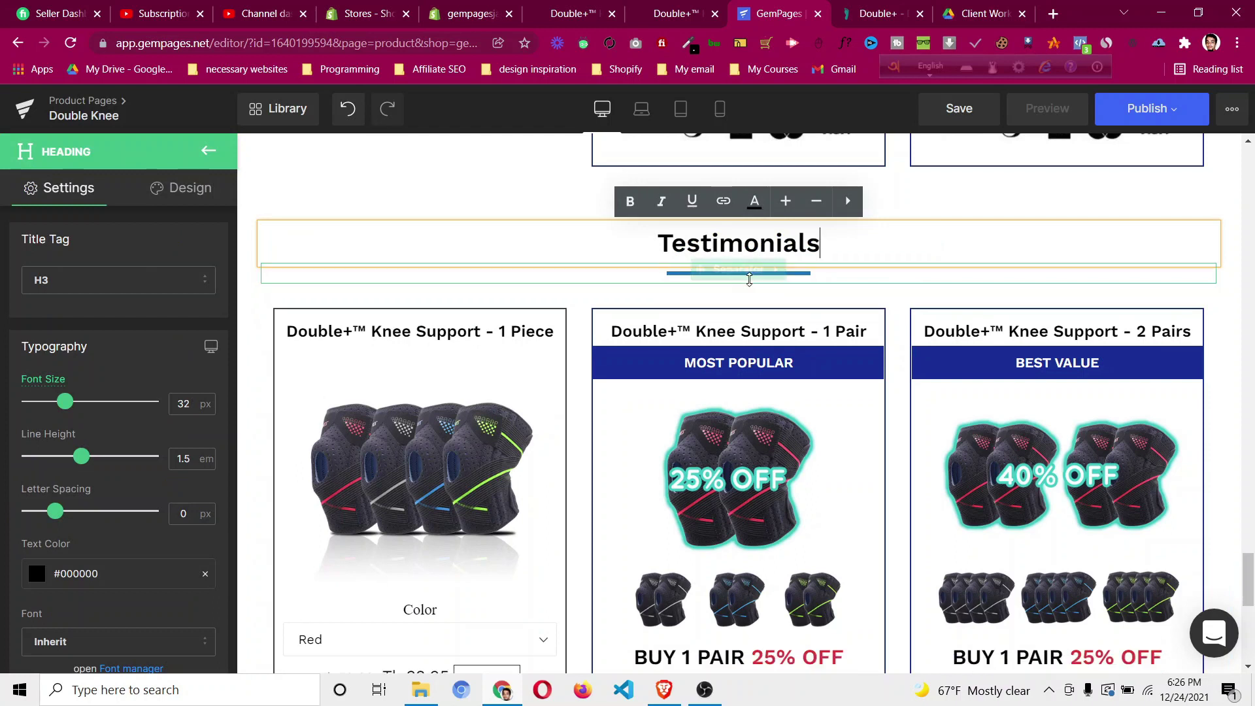
pyautogui.rightClick(295, 299)
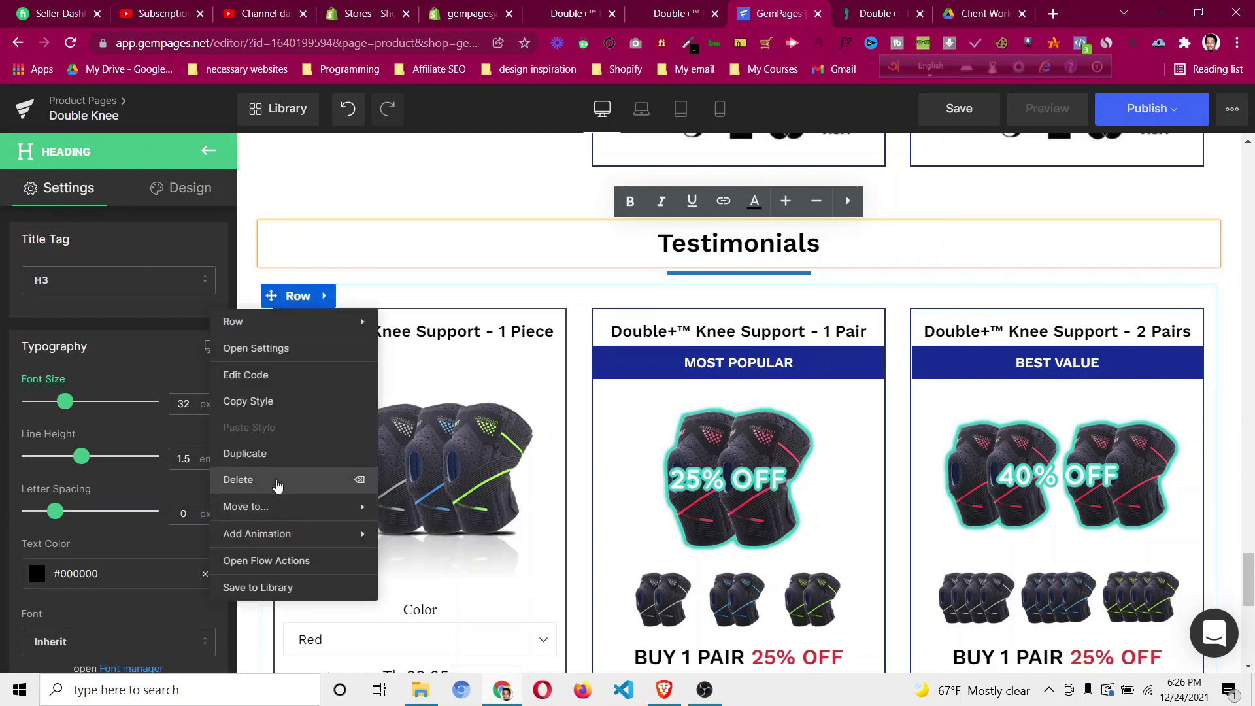
pyautogui.press('Delete')
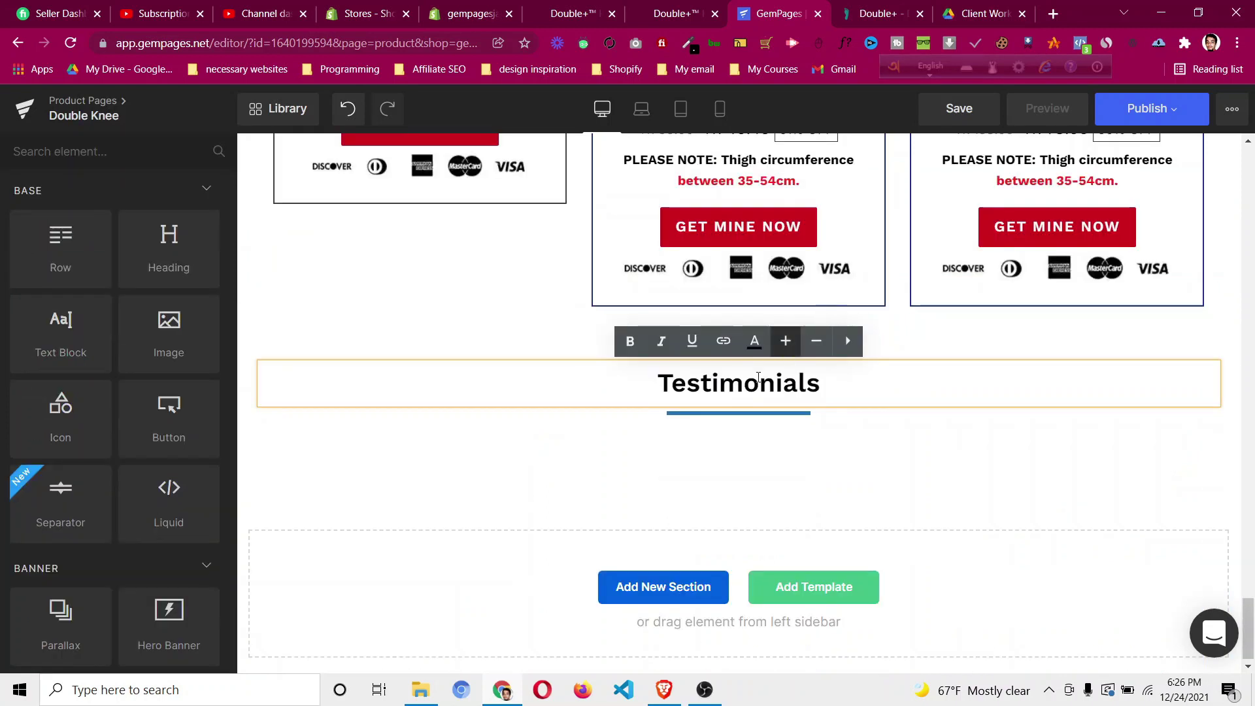
# Insert a row under the Testimonials divider and give it a two-column desktop layout with a narrow first and wide second column.
pyautogui.click(890, 13)
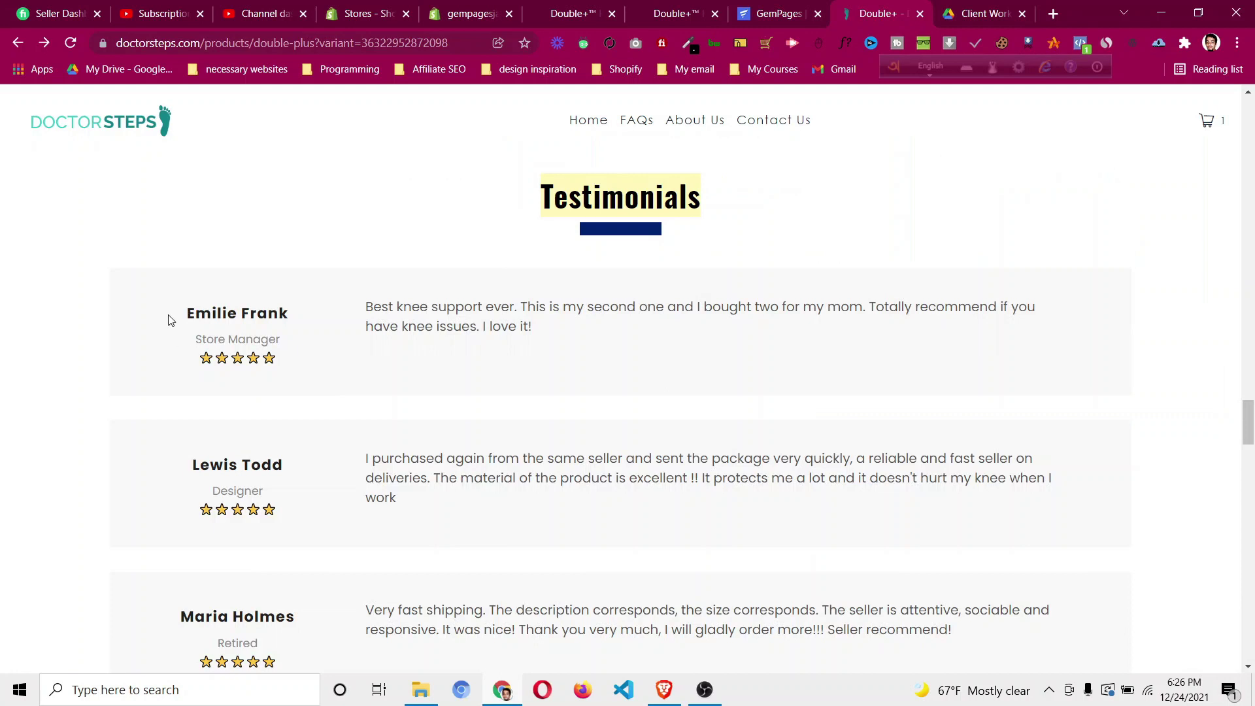
pyautogui.click(778, 13)
pyautogui.moveTo(78, 257); pyautogui.dragTo(557, 419)
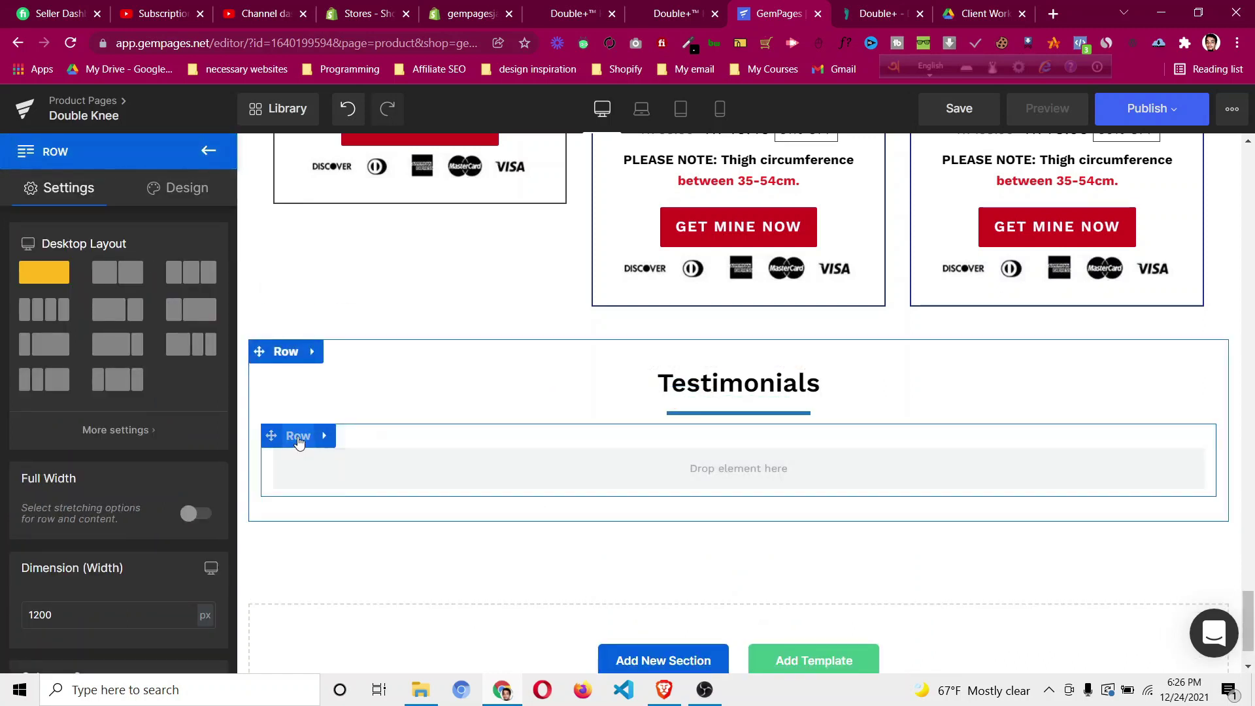
pyautogui.click(870, 22)
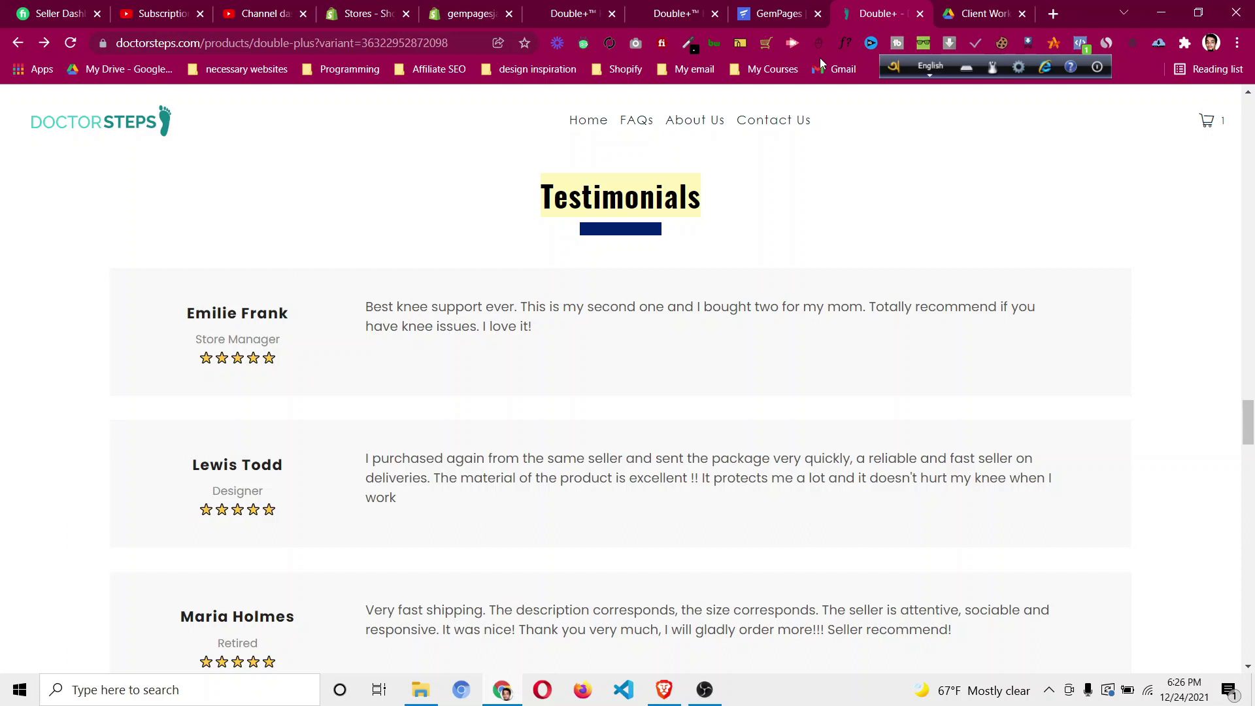
pyautogui.click(772, 15)
pyautogui.click(181, 319)
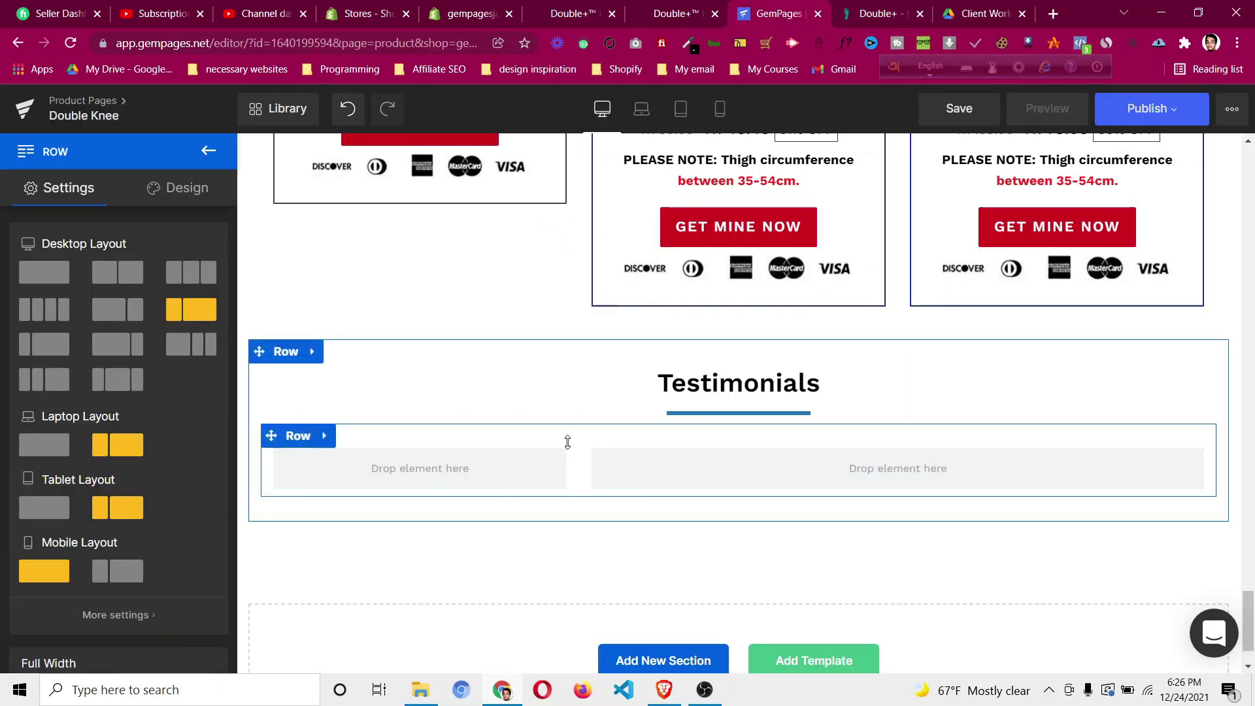
# Check the reference testimonials and add a Heading element to the narrow column of the testimonial row.
pyautogui.click(875, 19)
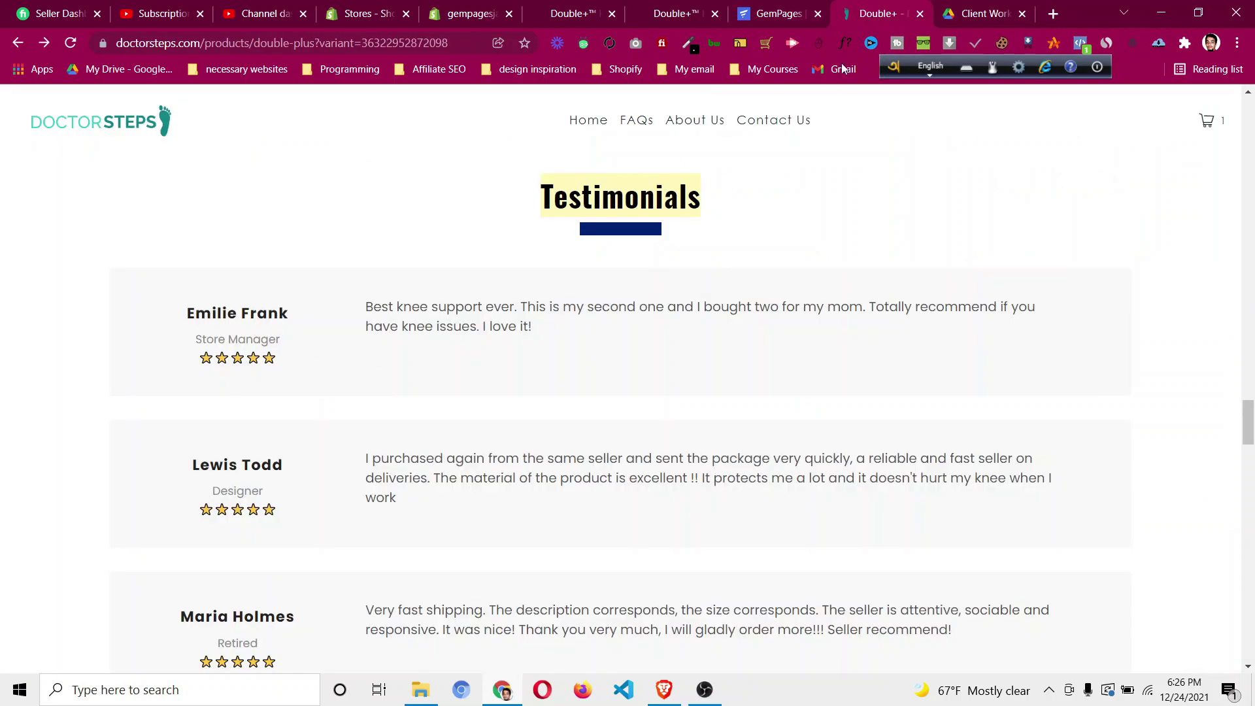
pyautogui.click(769, 17)
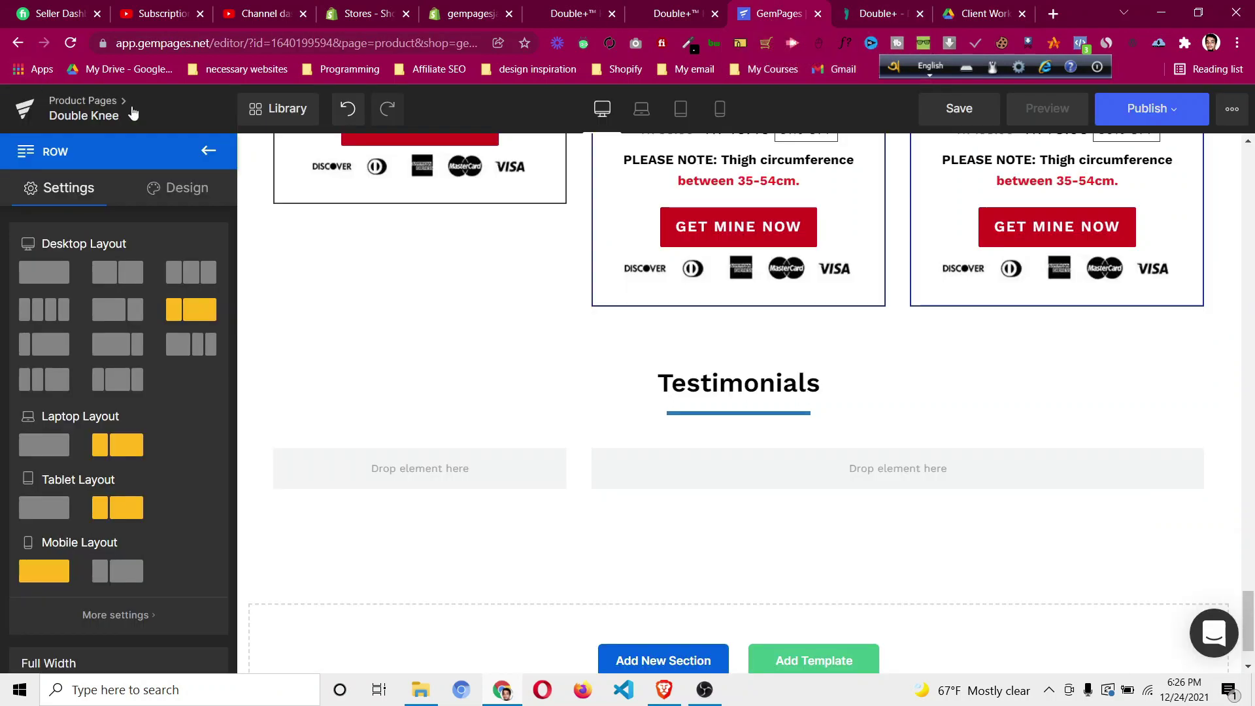
pyautogui.click(213, 160)
pyautogui.moveTo(183, 265); pyautogui.dragTo(414, 463)
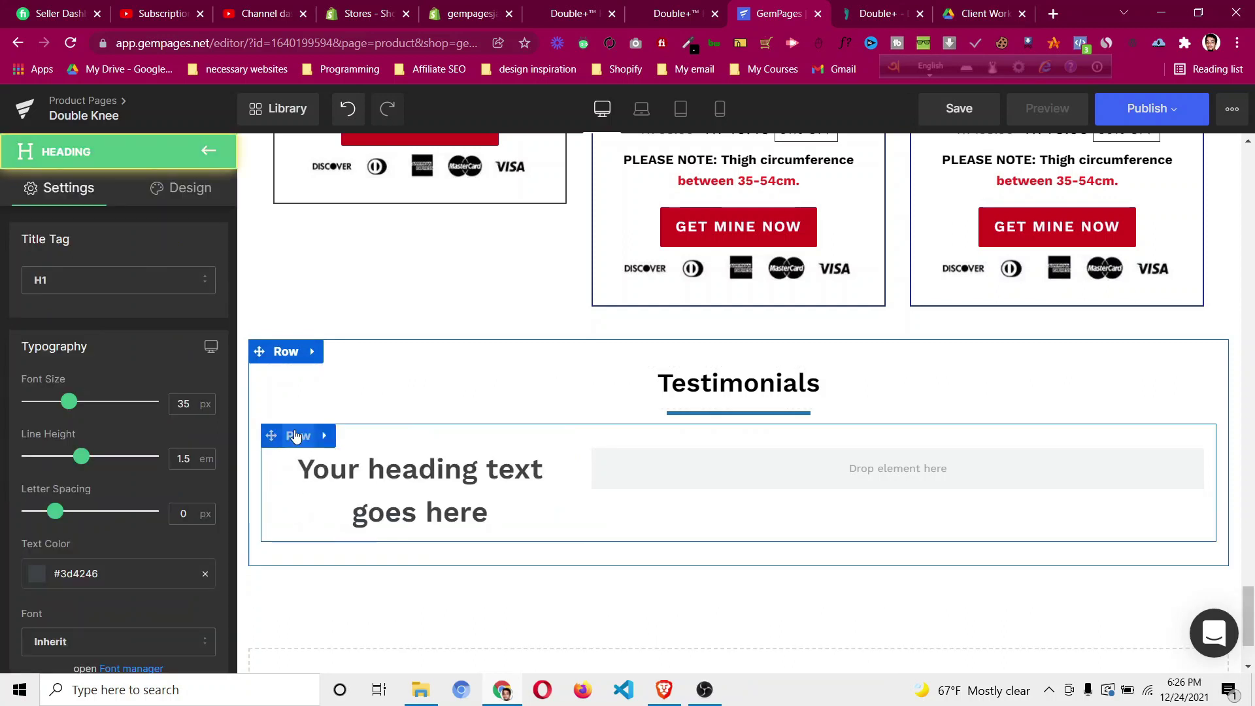
# Set the background colour of the inner testimonial row to #f1f1f1.
pyautogui.click(294, 435)
pyautogui.click(186, 189)
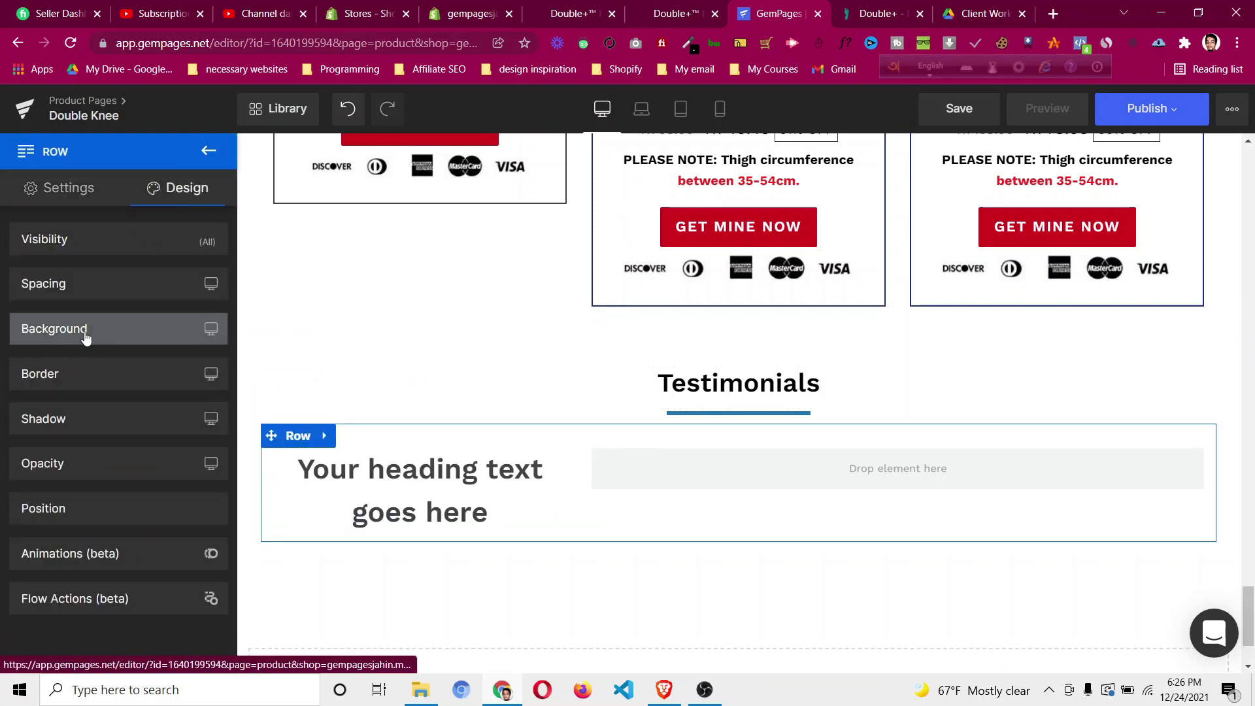
pyautogui.click(87, 329)
pyautogui.click(128, 437)
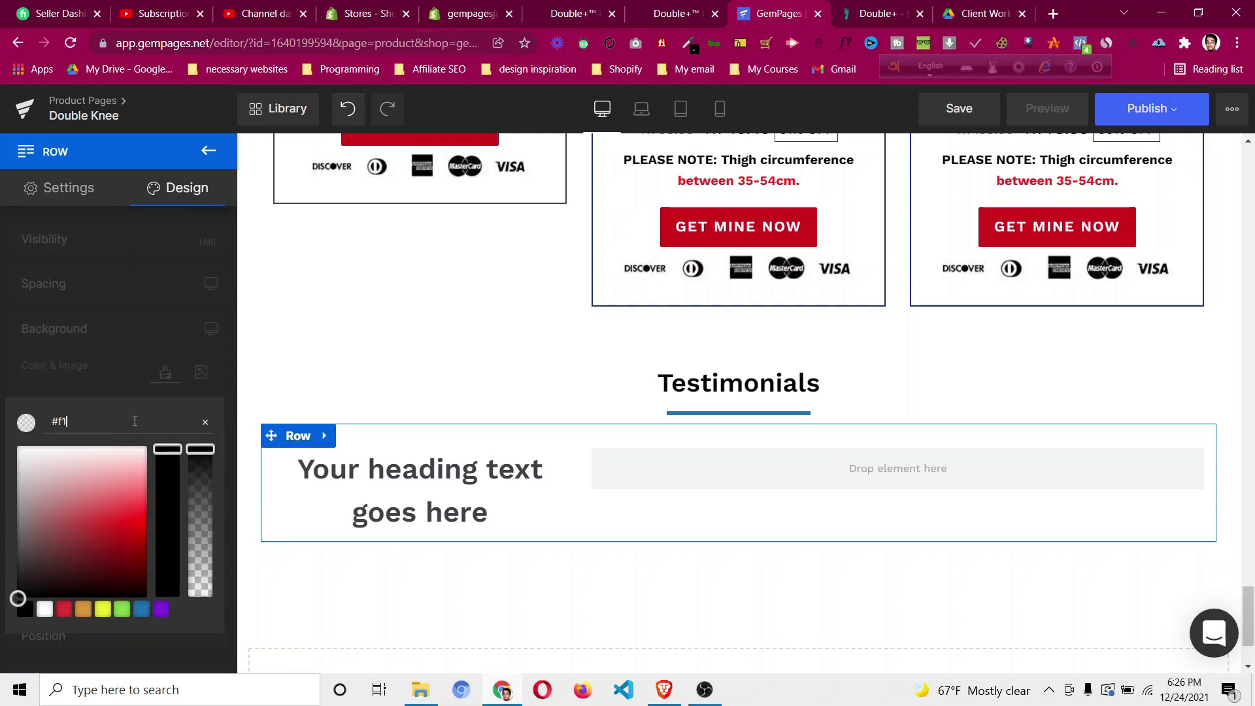
pyautogui.press('Return')
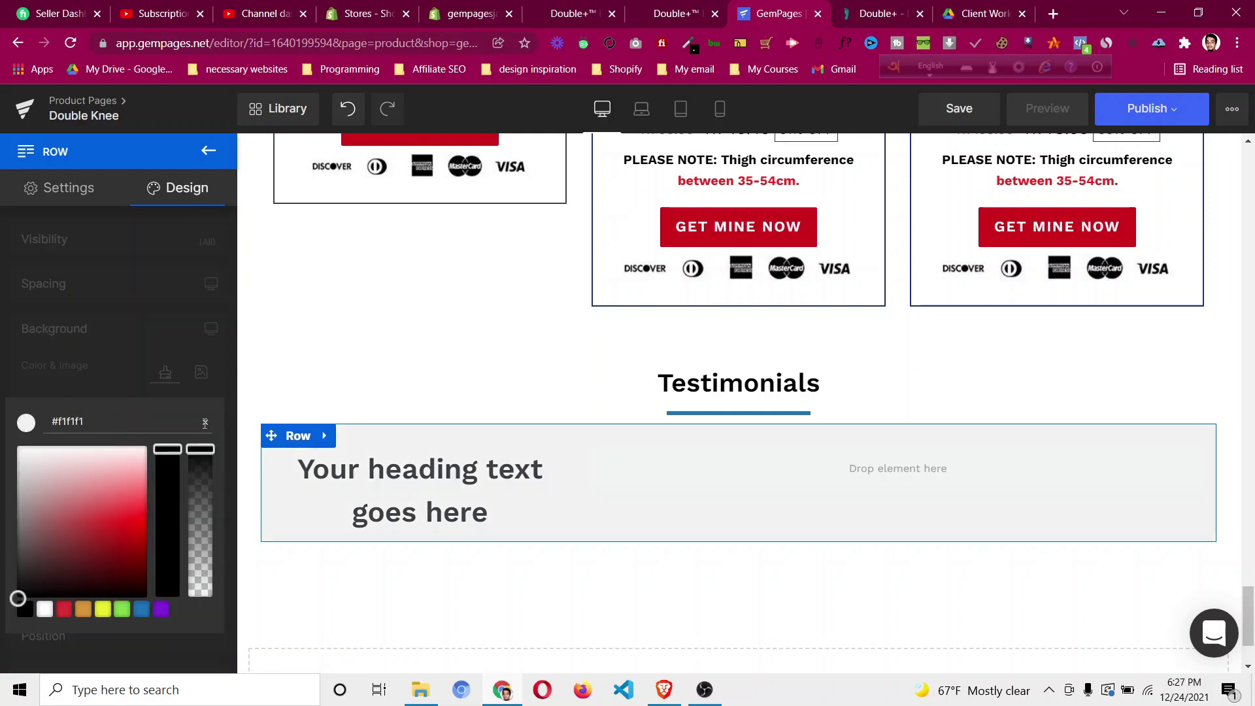
pyautogui.click(379, 487)
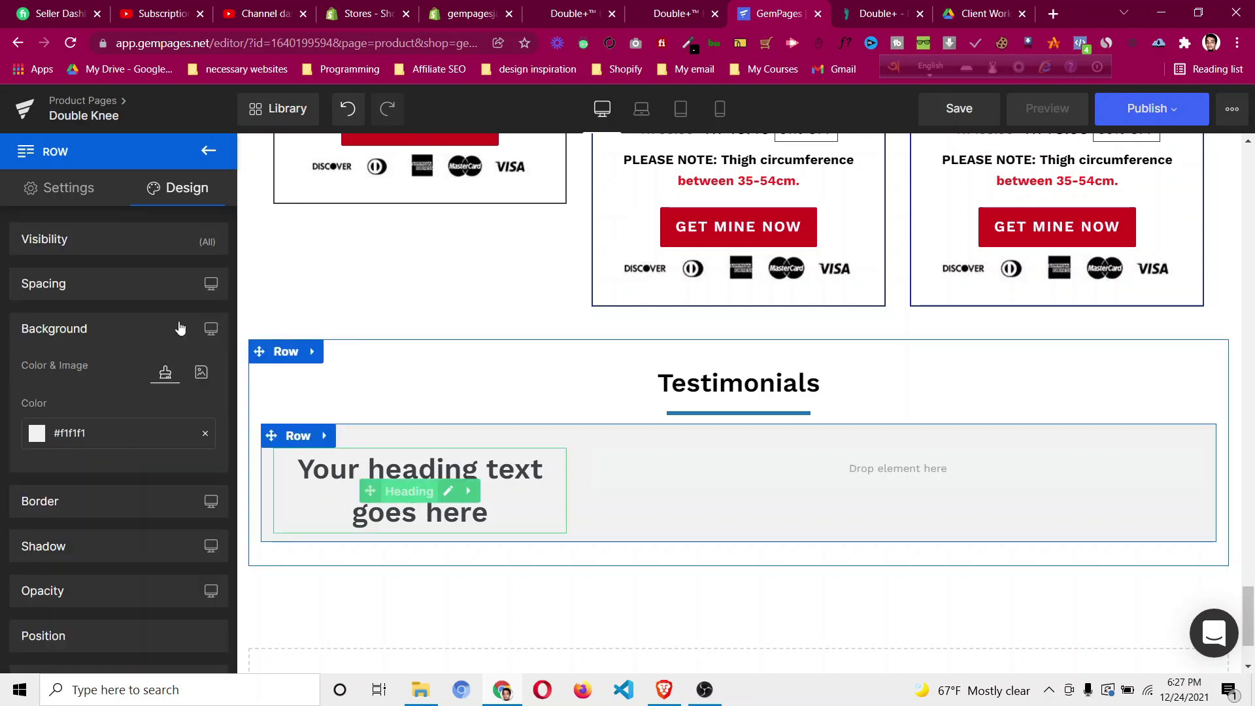
# Set the testimonial row's heading to tag H4 and replace its text with the first reviewer's name copied from the reference page.
pyautogui.click(118, 280)
pyautogui.click(84, 401)
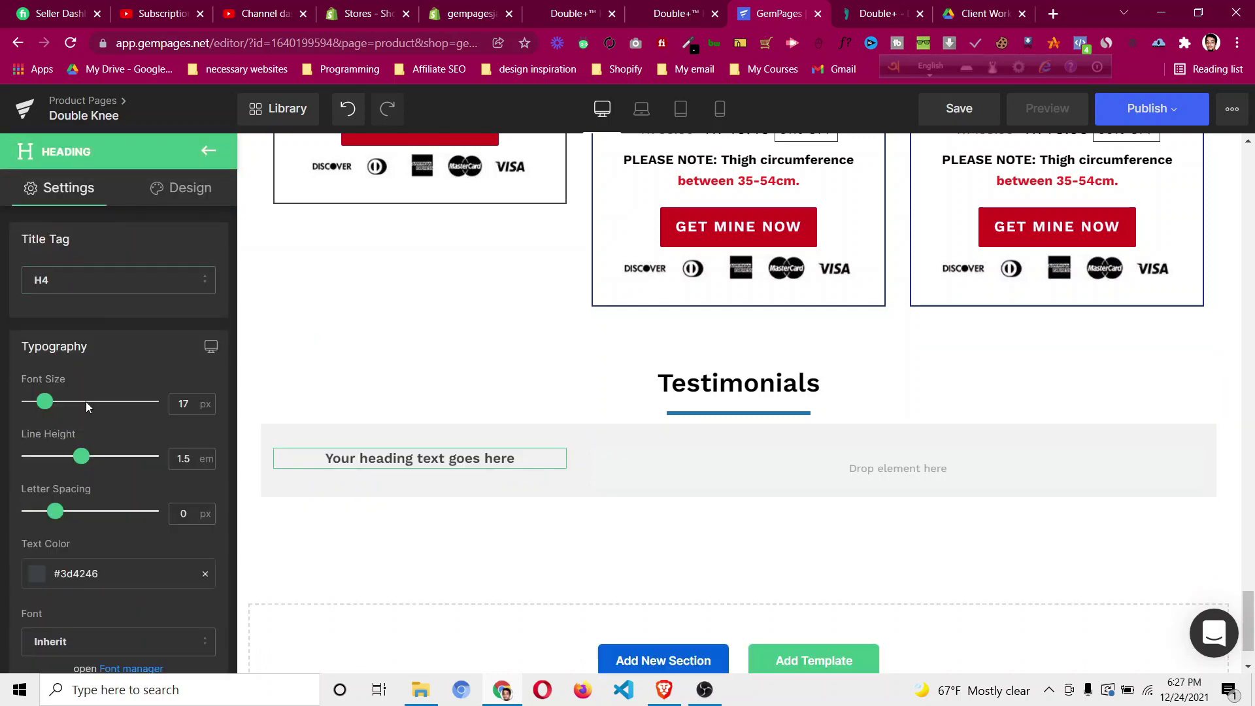
pyautogui.click(867, 19)
pyautogui.click(253, 312)
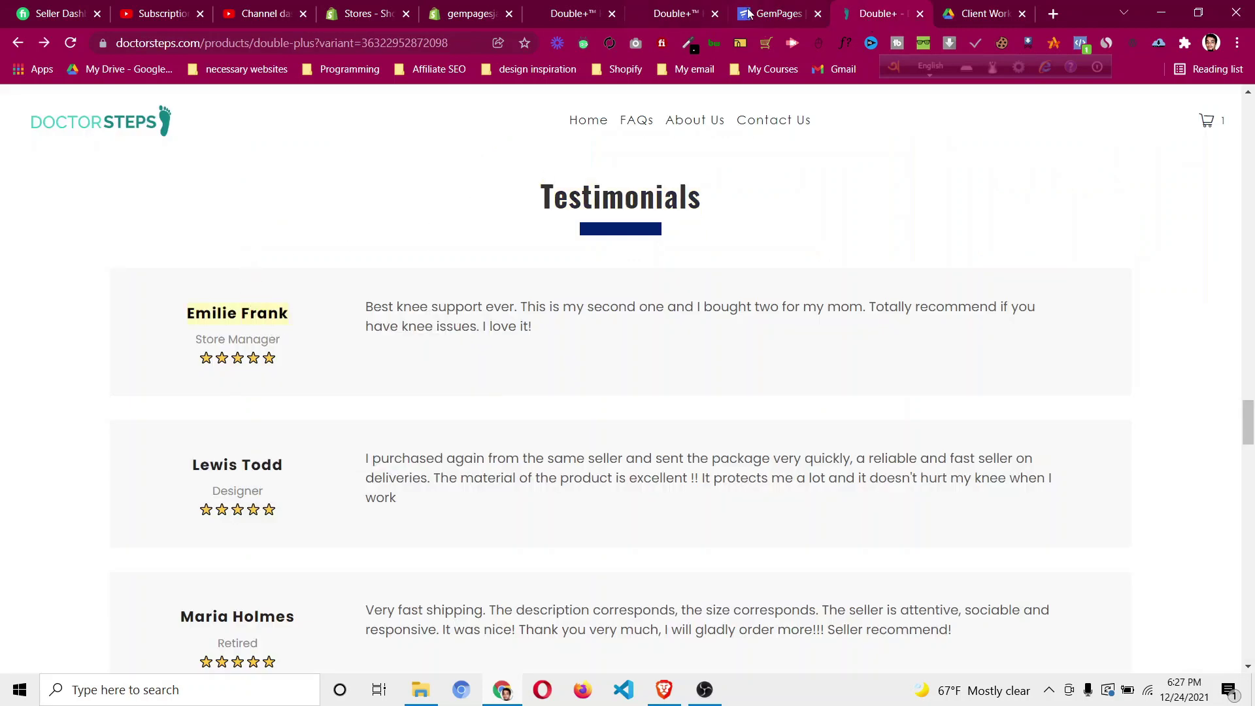
pyautogui.click(750, 15)
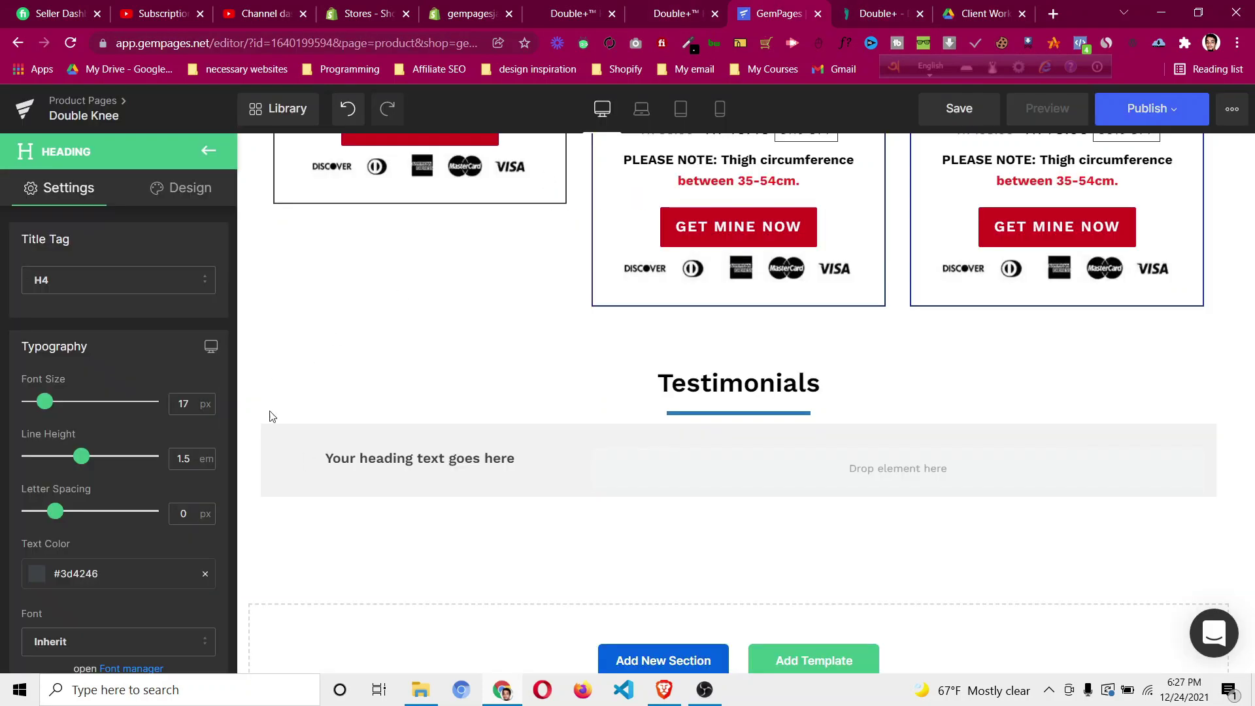
pyautogui.click(460, 459)
pyautogui.hotkey('ctrl', 'a')
pyautogui.hotkey('ctrl', 'v')
# Set the reviewer name heading's font size to 20 px and its text colour to #000000.
pyautogui.press('BackSpace')
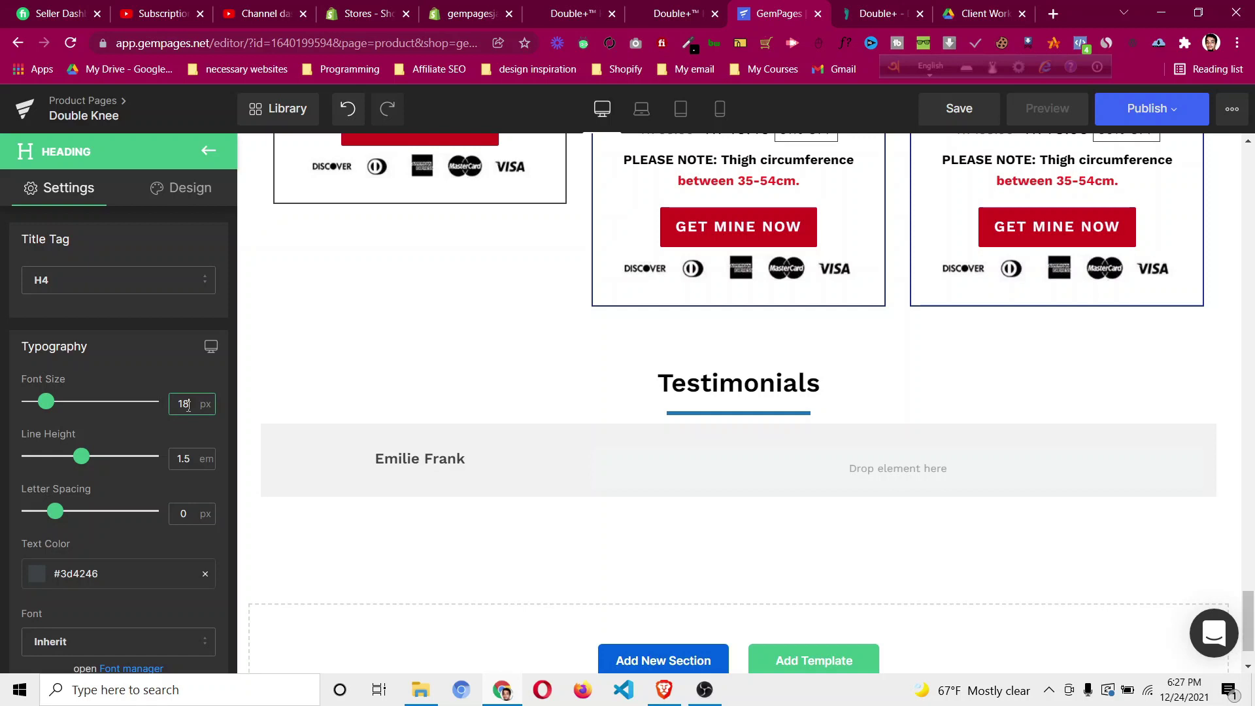
pyautogui.click(36, 573)
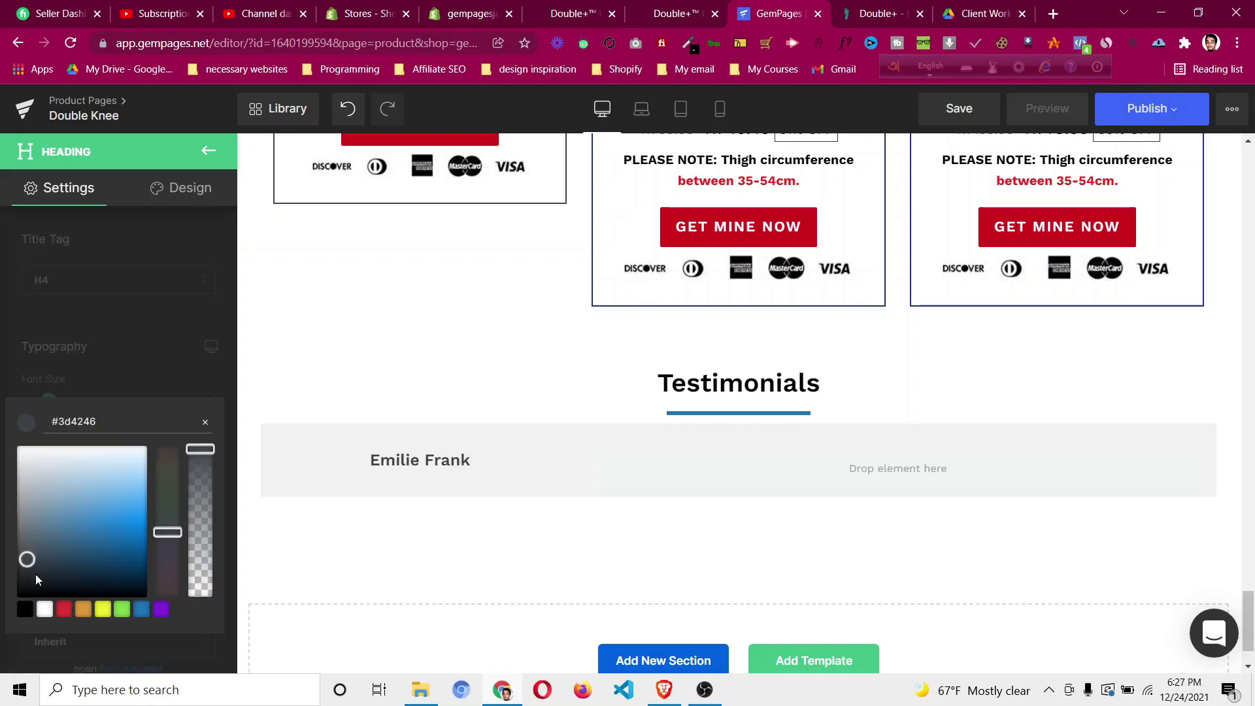
pyautogui.click(26, 610)
pyautogui.click(180, 315)
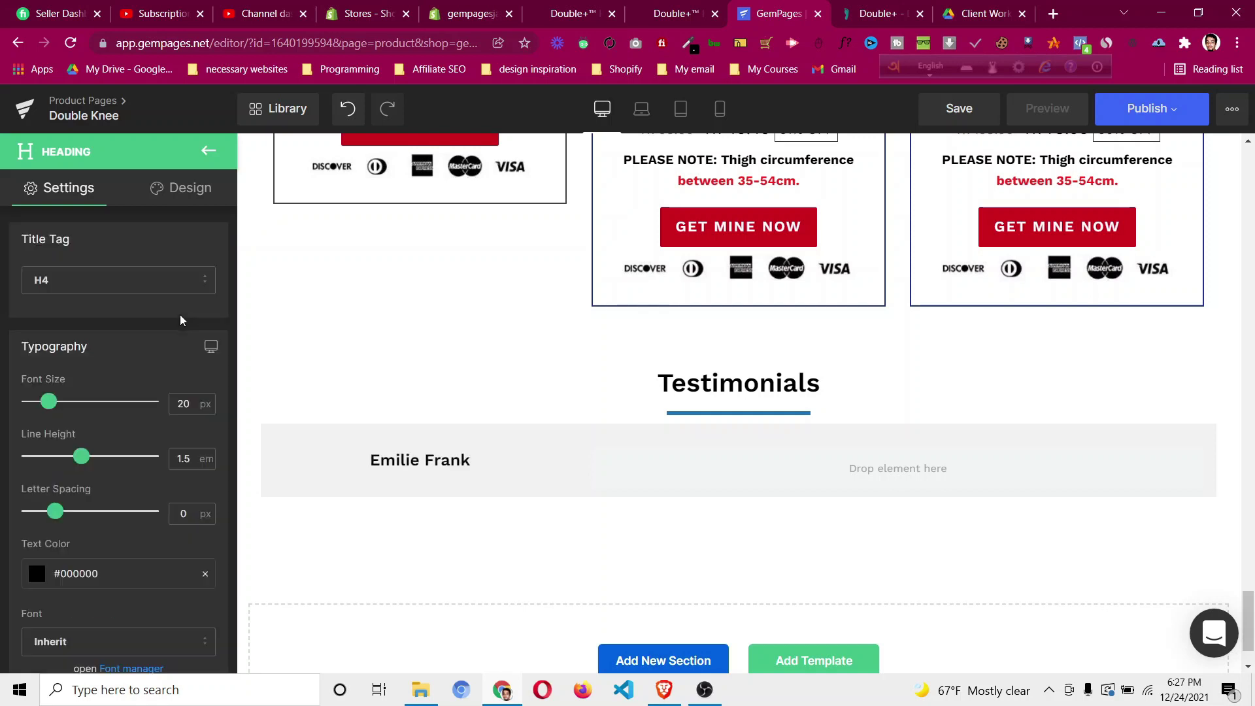
# Add a Text Block under the reviewer name heading and centre its text.
pyautogui.click(209, 151)
pyautogui.moveTo(84, 331); pyautogui.dragTo(399, 464)
pyautogui.scroll(-6, 111, 484)
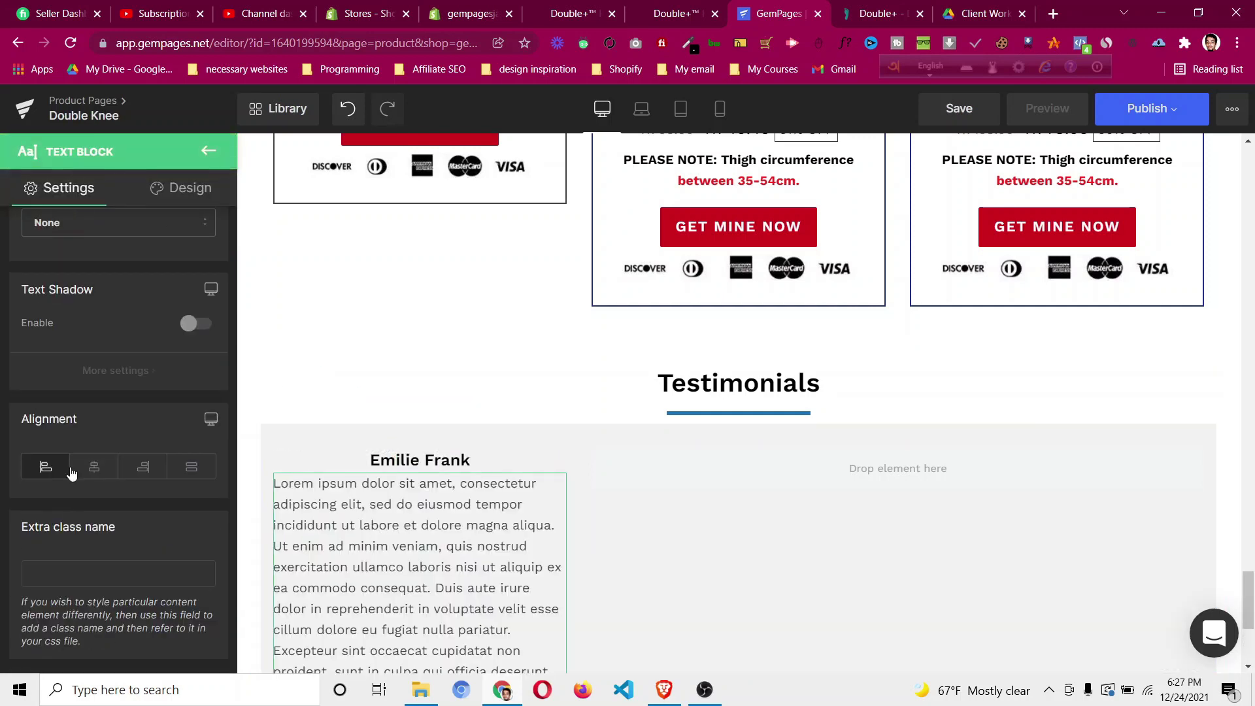
pyautogui.click(96, 468)
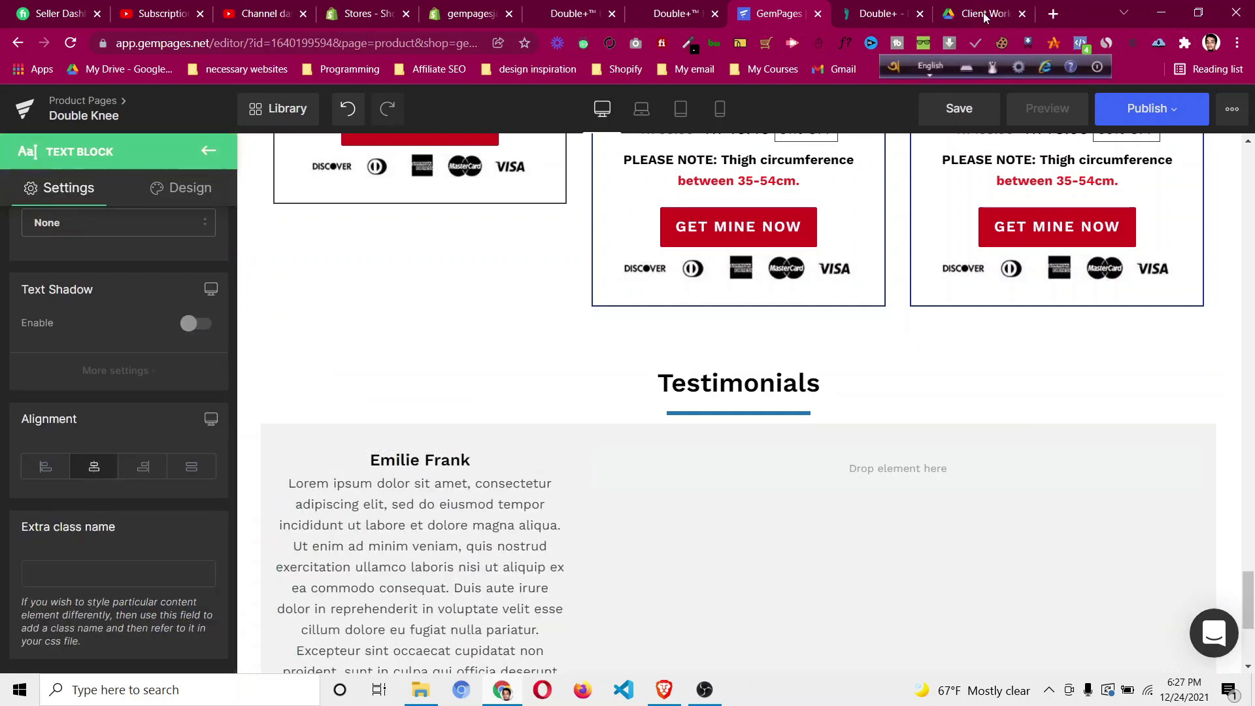
# Replace the new text block's placeholder with the "Store Manager" title and star rating copied from the reference page's first testimonial.
pyautogui.click(897, 17)
pyautogui.moveTo(210, 339); pyautogui.dragTo(249, 353)
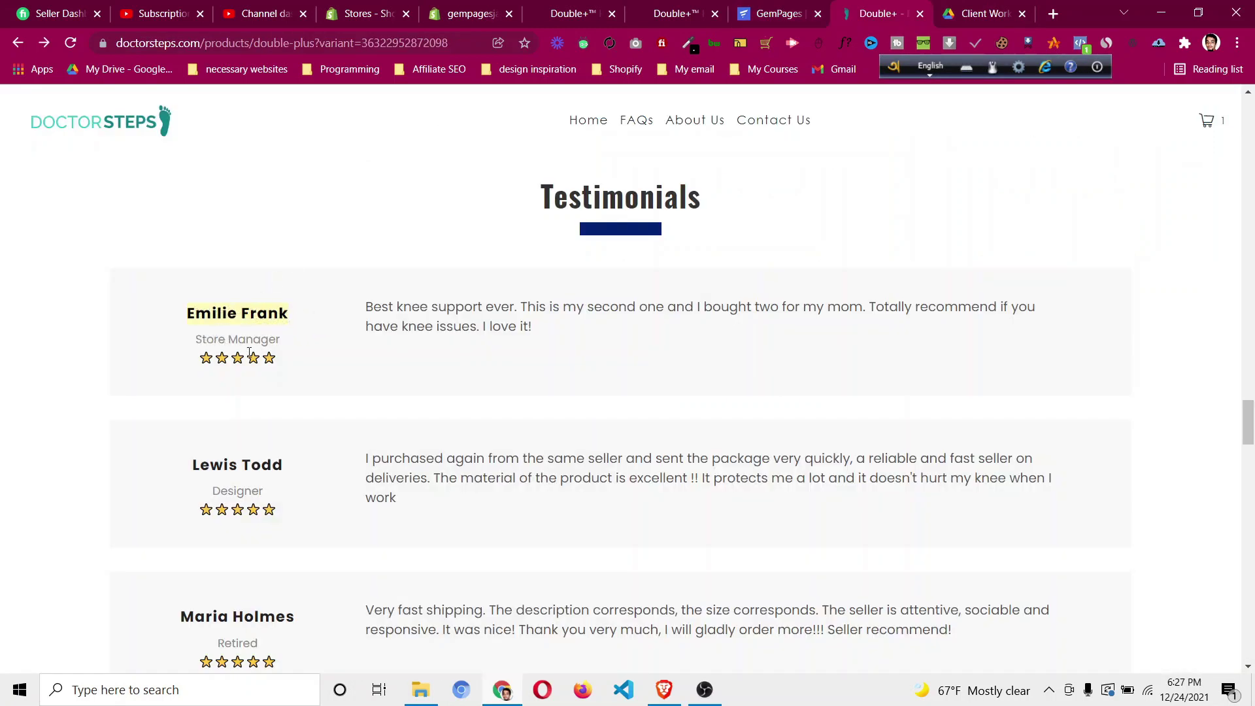
pyautogui.rightClick(209, 340)
pyautogui.click(248, 354)
pyautogui.click(778, 14)
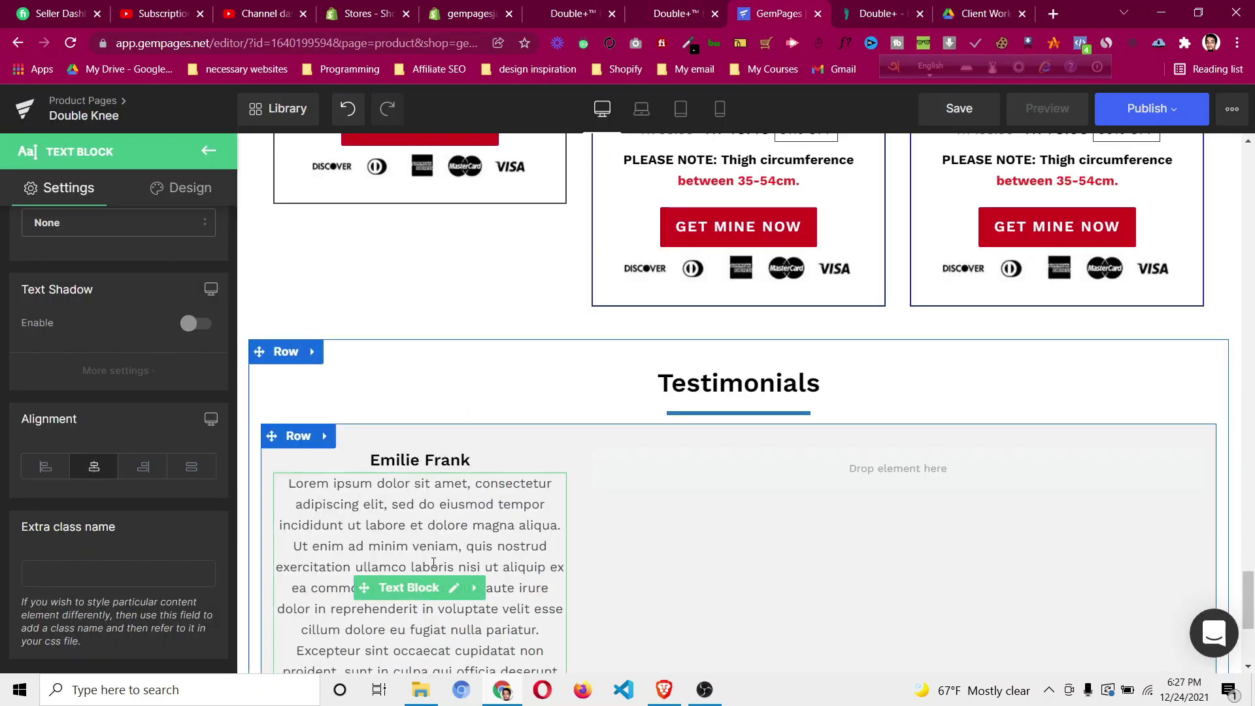
pyautogui.click(455, 590)
pyautogui.hotkey('ctrl', 'a')
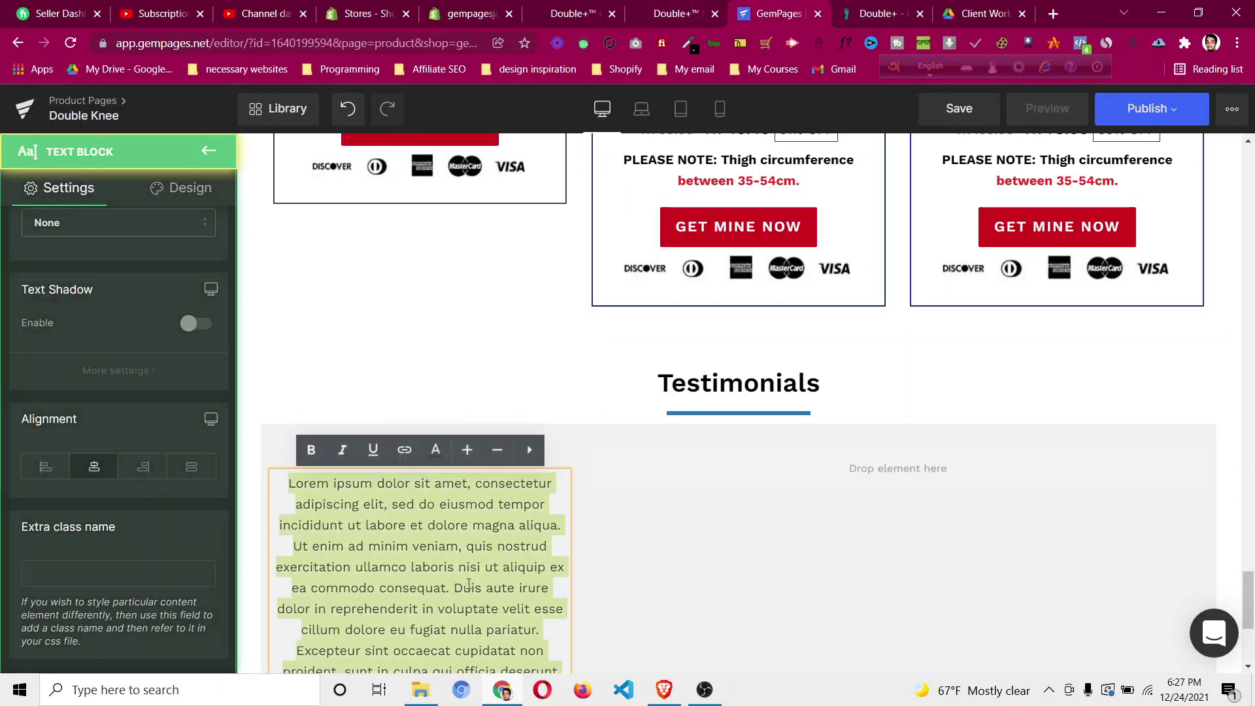
pyautogui.hotkey('ctrl', 'v')
pyautogui.click(604, 423)
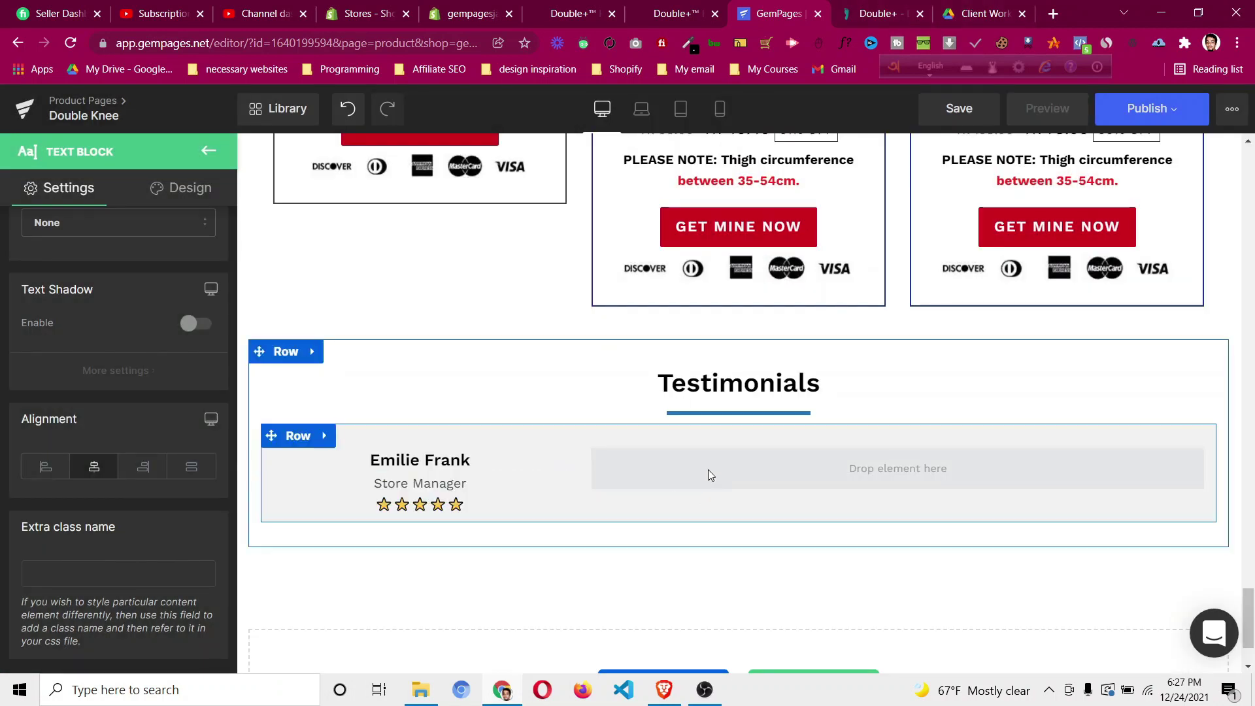
# Add a Text Block to the wide column and paste the first testimonial's review from the reference page as plain text.
pyautogui.click(876, 14)
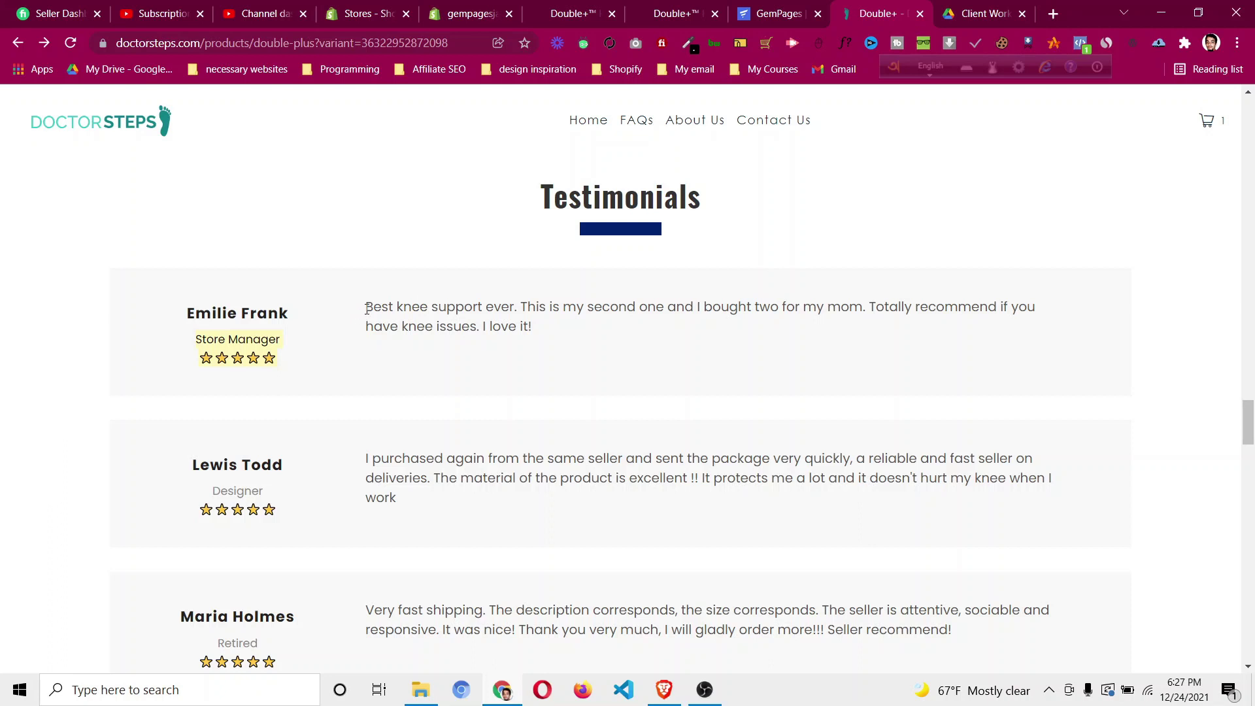
pyautogui.moveTo(367, 309); pyautogui.dragTo(536, 346)
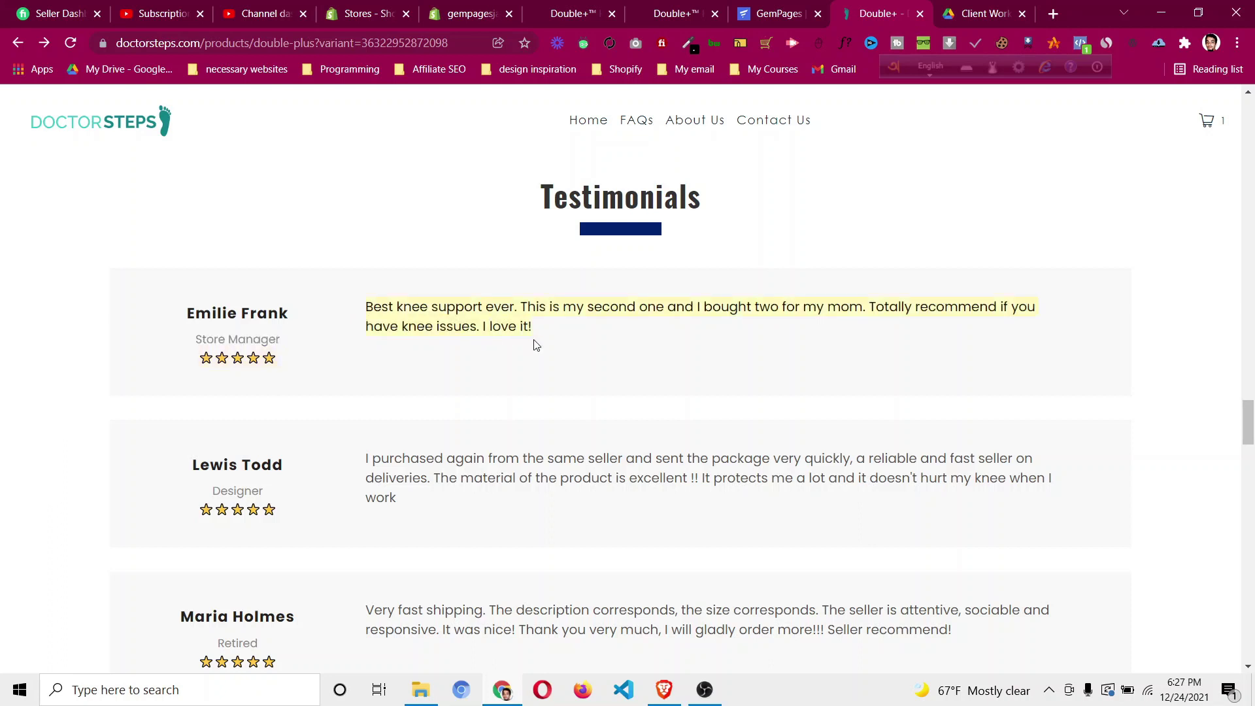
pyautogui.click(799, 16)
pyautogui.click(214, 162)
pyautogui.moveTo(61, 356); pyautogui.dragTo(843, 467)
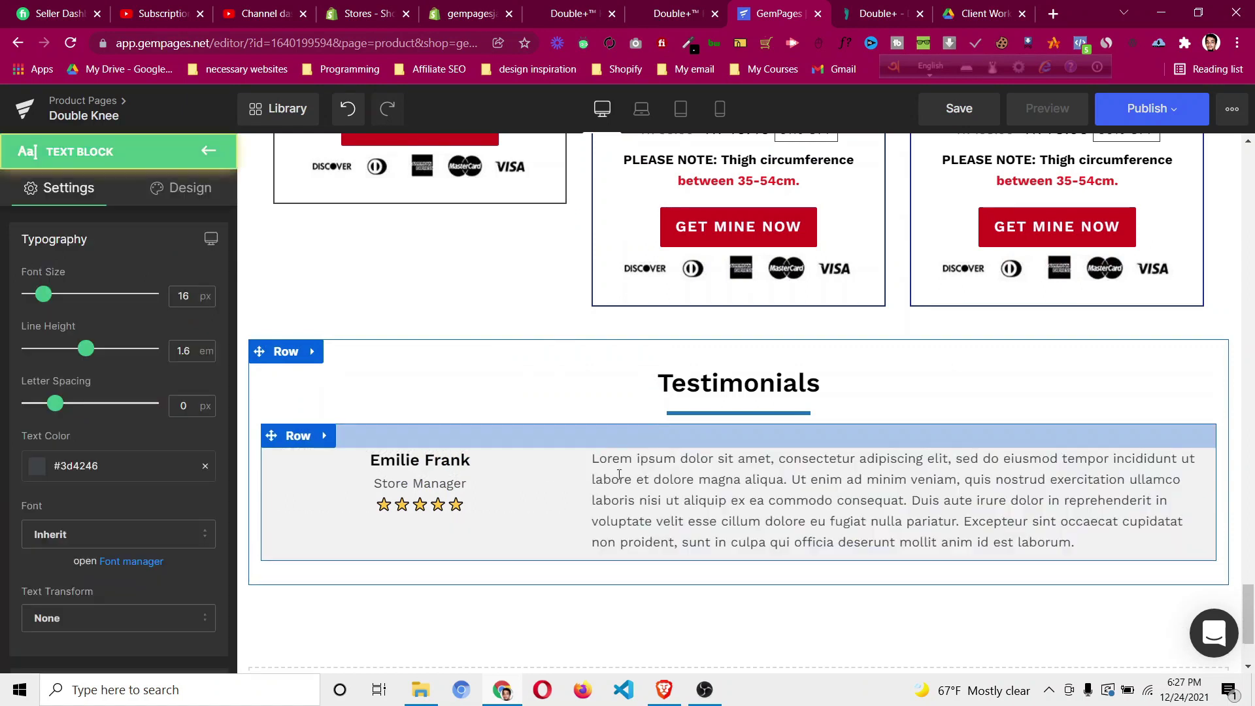
pyautogui.click(619, 500)
pyautogui.hotkey('ctrl', 'a')
pyautogui.hotkey('ctrl', 'v')
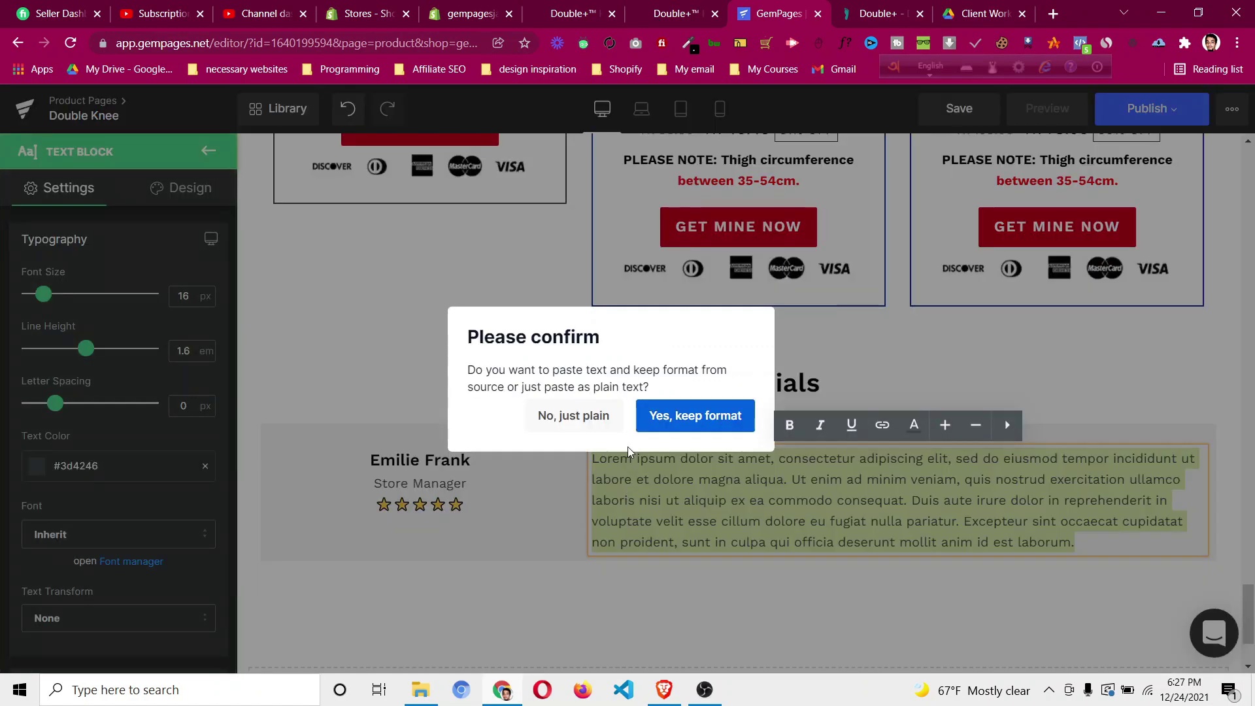
pyautogui.click(592, 416)
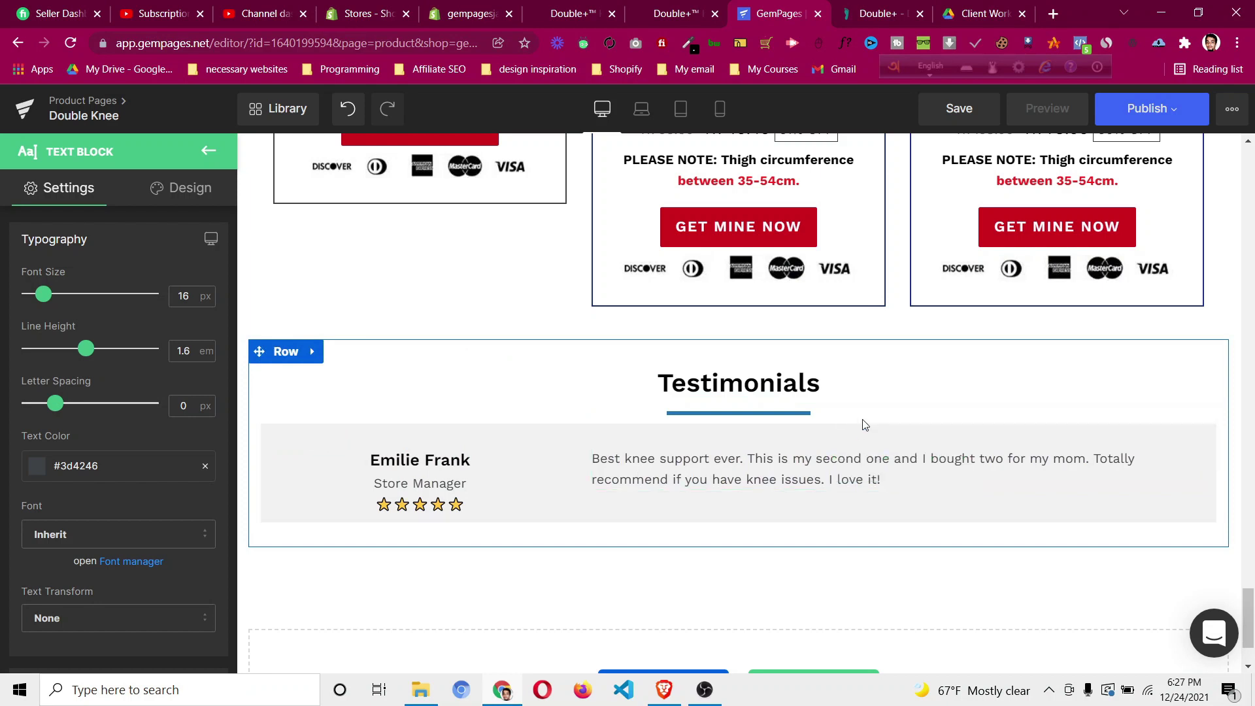
# Set the inner testimonial row's columns gap to 0 px and enable equal height with Middle vertical alignment.
pyautogui.click(882, 13)
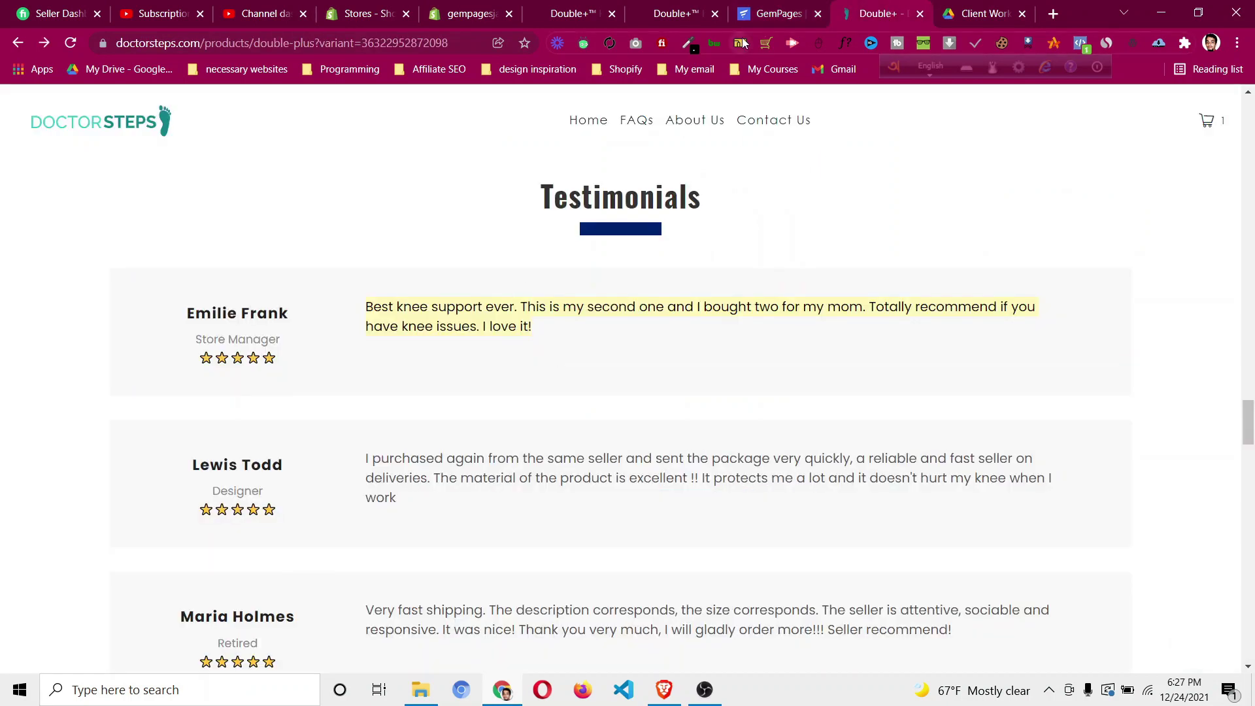
pyautogui.click(778, 13)
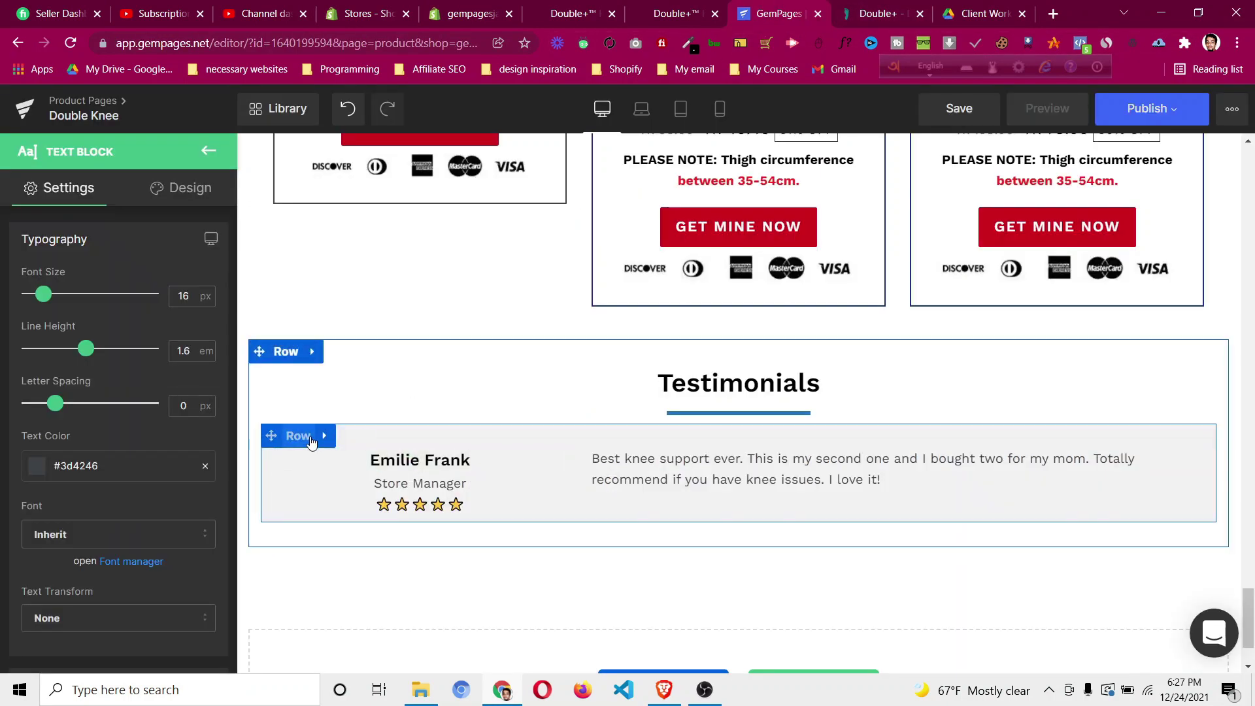
pyautogui.click(307, 444)
pyautogui.scroll(-6, 132, 472)
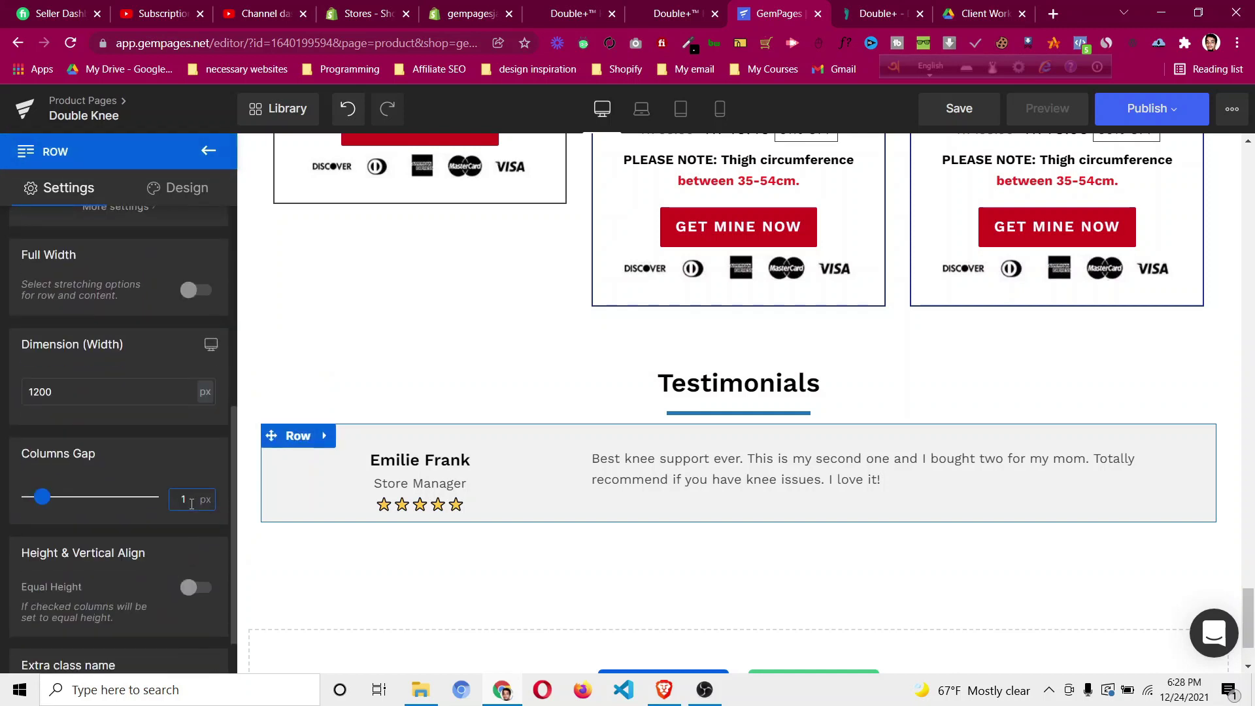
pyautogui.press('BackSpace')
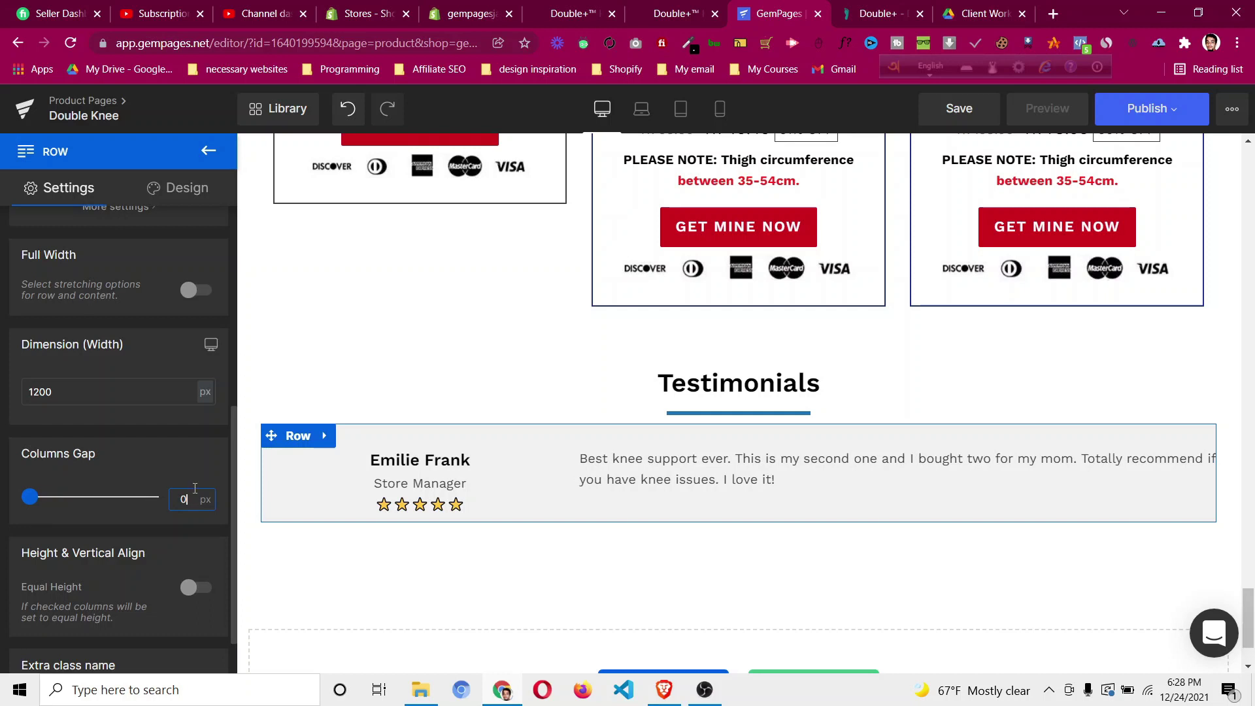
pyautogui.scroll(-2, 99, 443)
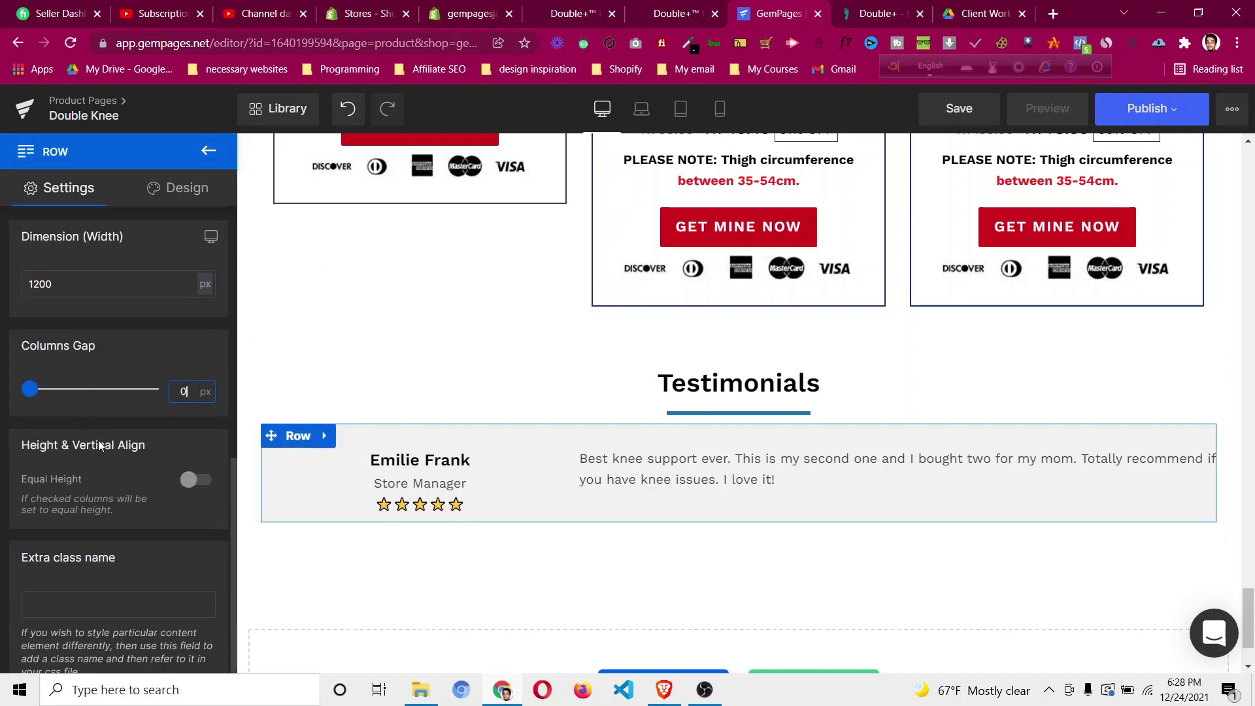
pyautogui.scroll(-1, 100, 445)
pyautogui.click(189, 461)
pyautogui.click(83, 529)
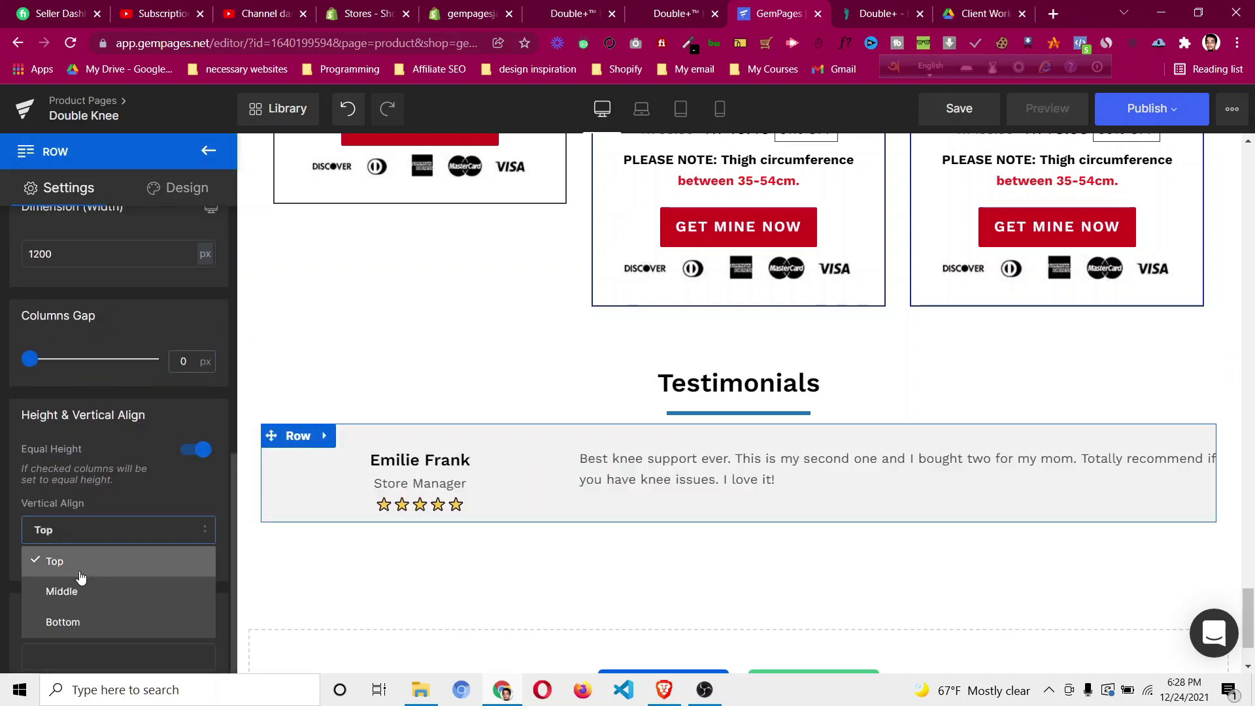
pyautogui.click(81, 591)
# Set the inner testimonial row's top and bottom padding to 20 px.
pyautogui.click(298, 438)
pyautogui.click(184, 190)
pyautogui.click(117, 299)
pyautogui.click(128, 492)
pyautogui.press('Down')
pyautogui.press('Down')
pyautogui.press('Down')
pyautogui.press('Down')
pyautogui.press('Down')
pyautogui.press('Down')
pyautogui.press('Down')
pyautogui.press('Down')
pyautogui.press('Down')
pyautogui.press('Down')
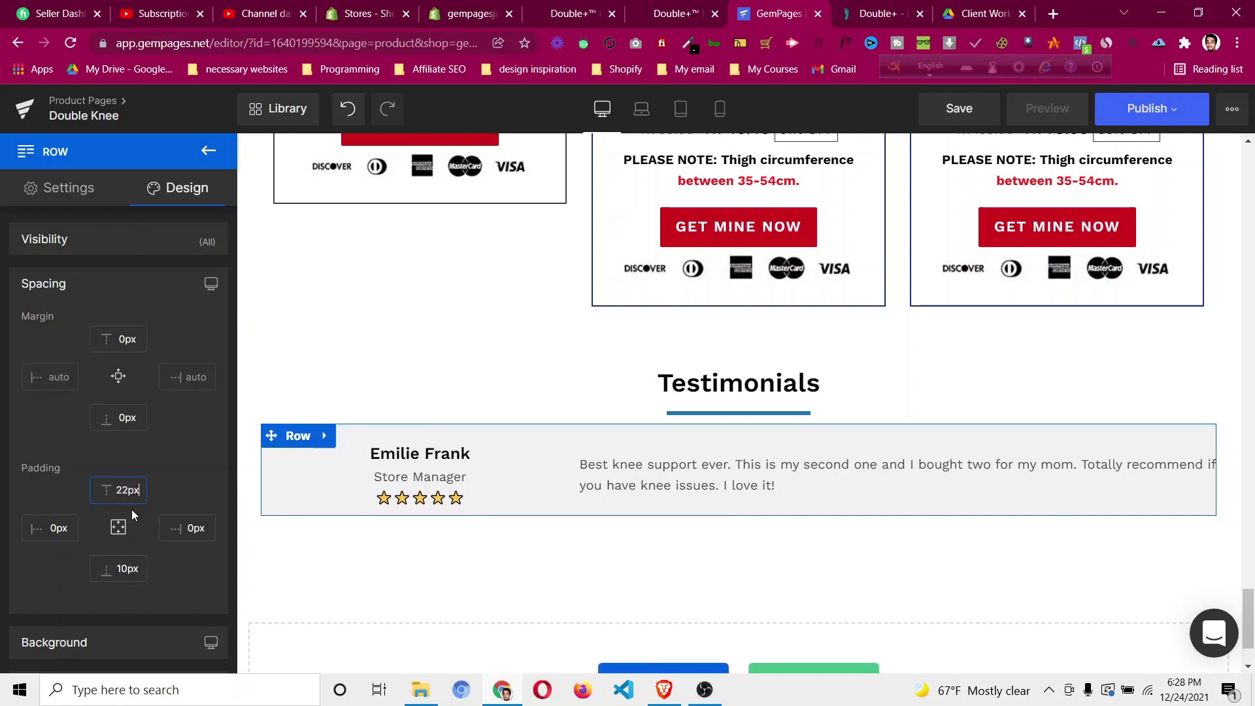
pyautogui.click(128, 569)
pyautogui.press('Up')
pyautogui.press('Up')
pyautogui.press('Up')
pyautogui.press('Up')
pyautogui.press('Up')
pyautogui.press('Up')
pyautogui.press('Up')
pyautogui.press('Up')
pyautogui.press('Up')
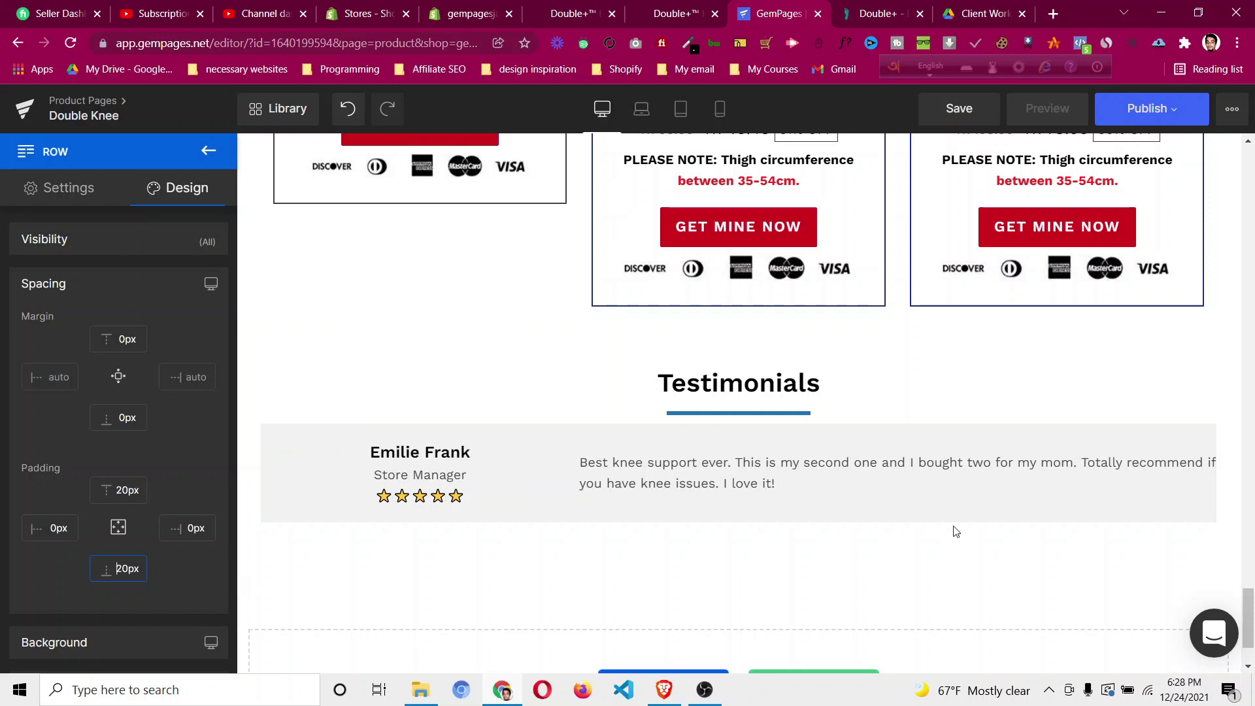
# Switch to the mobile layout and centre the review text block.
pyautogui.click(720, 109)
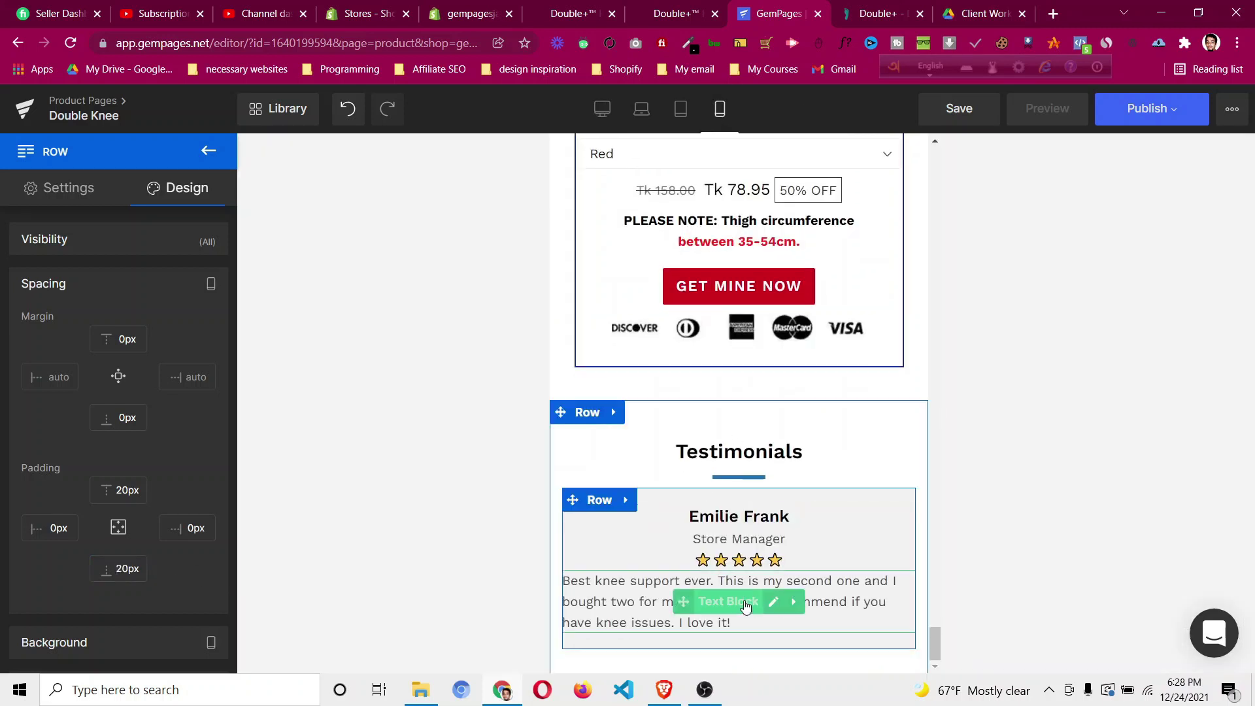
pyautogui.scroll(-5, 98, 487)
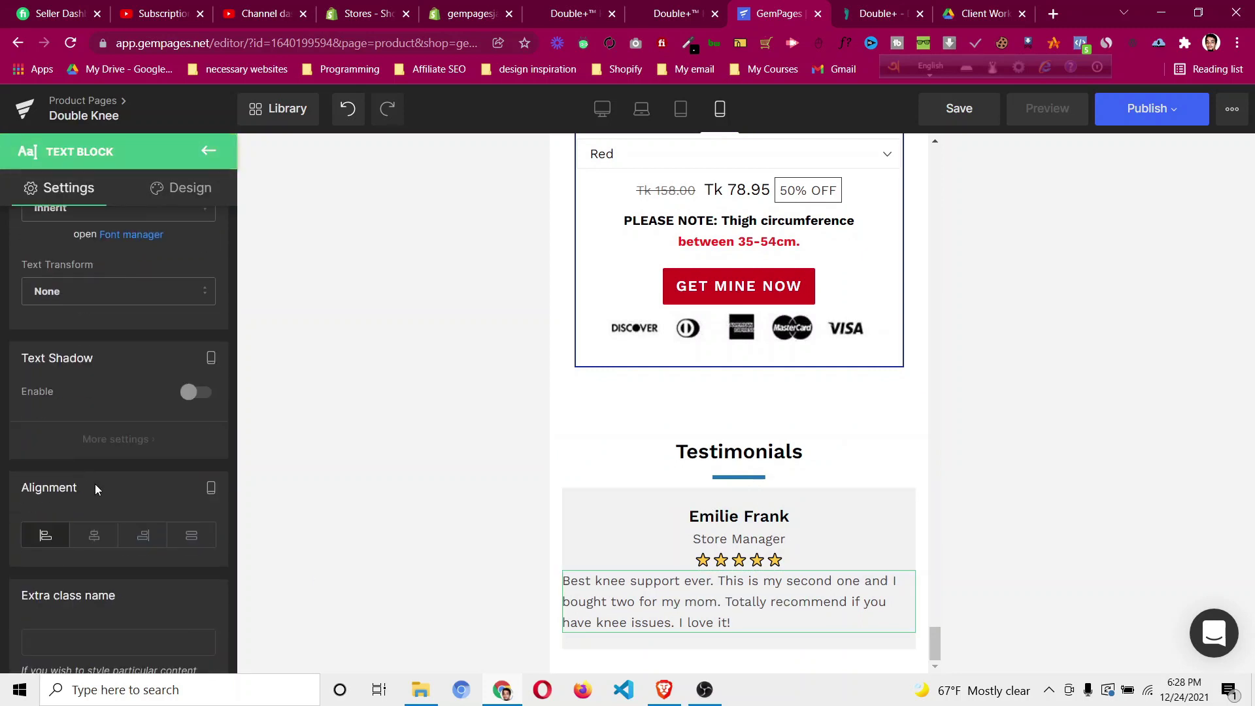
pyautogui.click(95, 536)
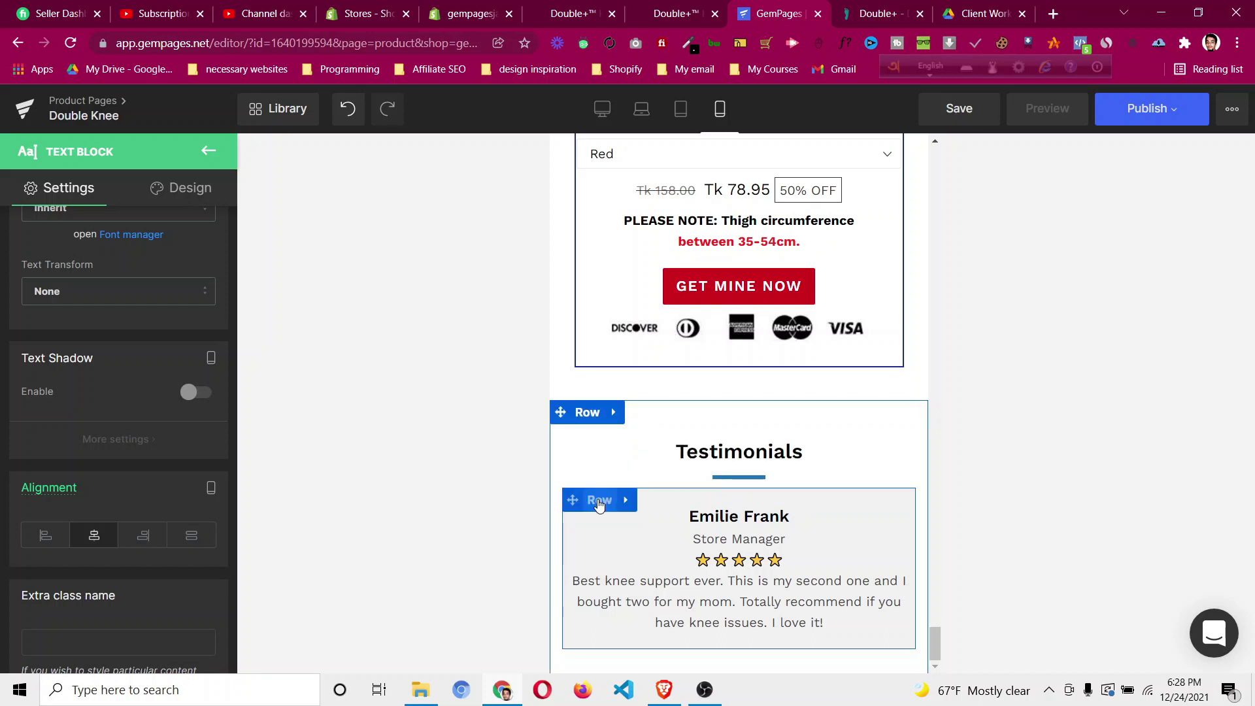
# Set the inner testimonial row's top margin to 10 px in the mobile layout.
pyautogui.click(599, 502)
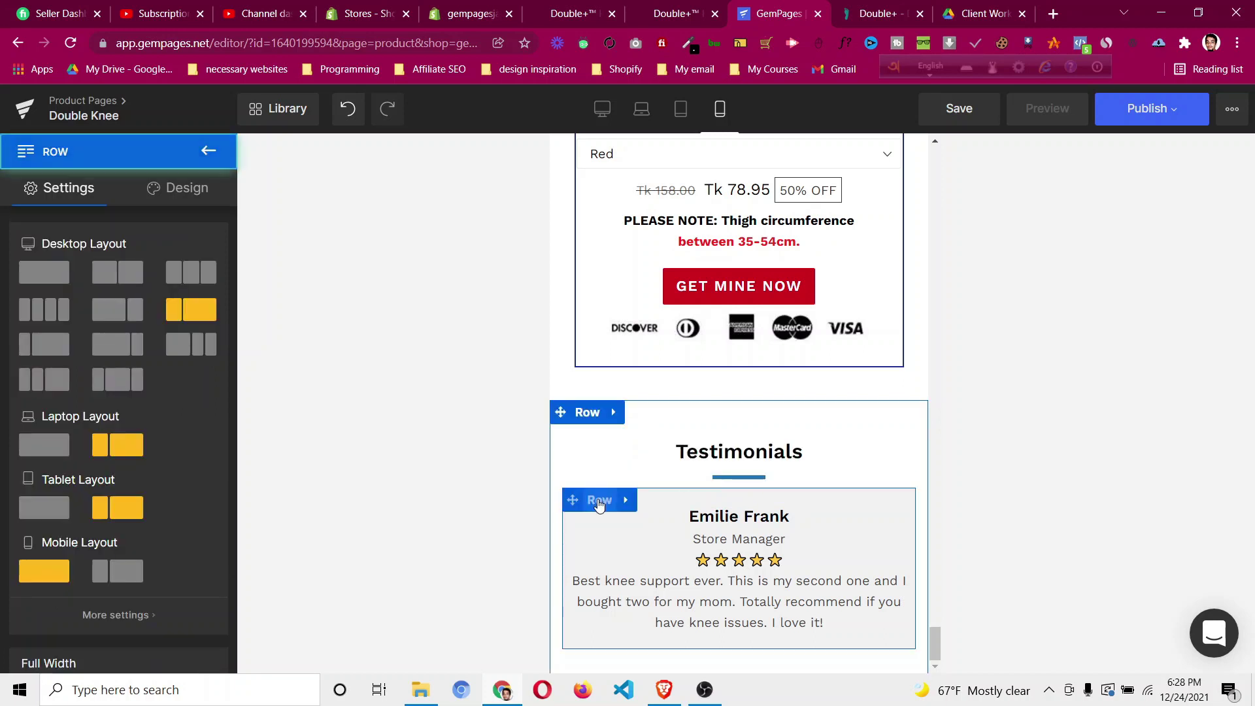
pyautogui.click(175, 188)
pyautogui.click(92, 290)
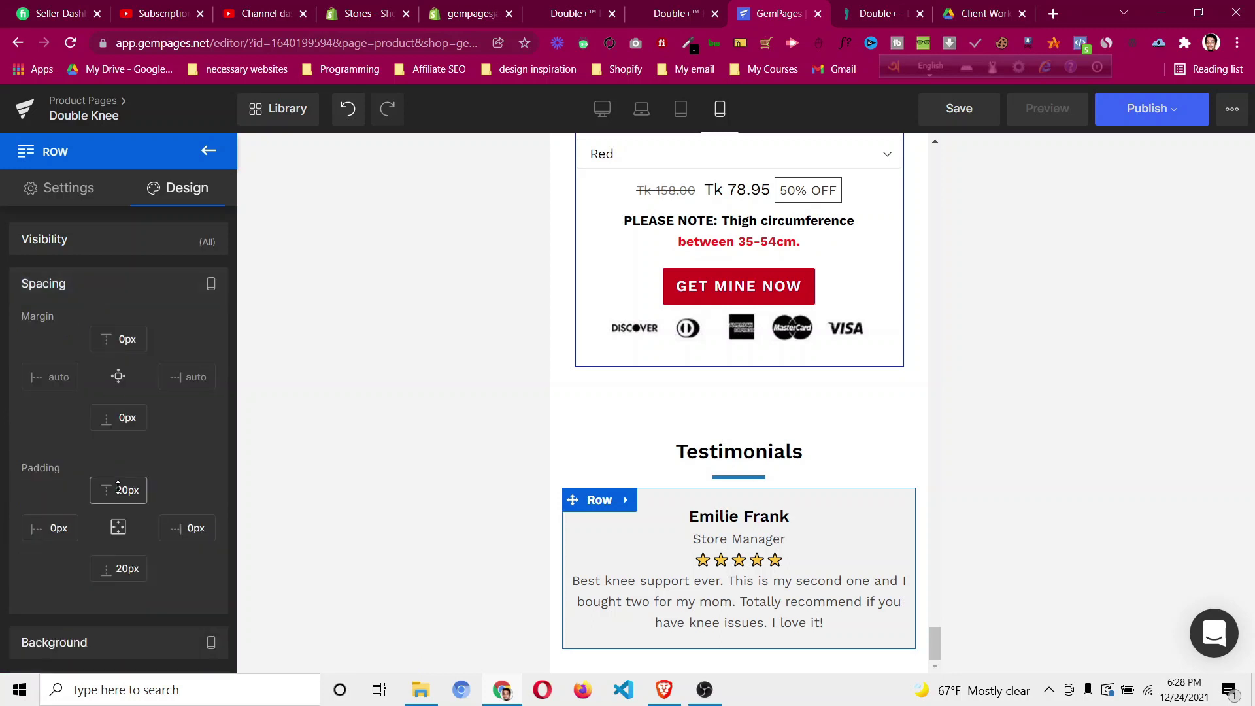
pyautogui.click(122, 338)
pyautogui.press('Up')
pyautogui.press('Up')
pyautogui.press('Up')
pyautogui.press('Up')
pyautogui.press('Up')
pyautogui.press('Up')
pyautogui.press('Up')
pyautogui.press('Up')
pyautogui.press('Up')
pyautogui.press('Up')
pyautogui.press('Up')
pyautogui.press('Up')
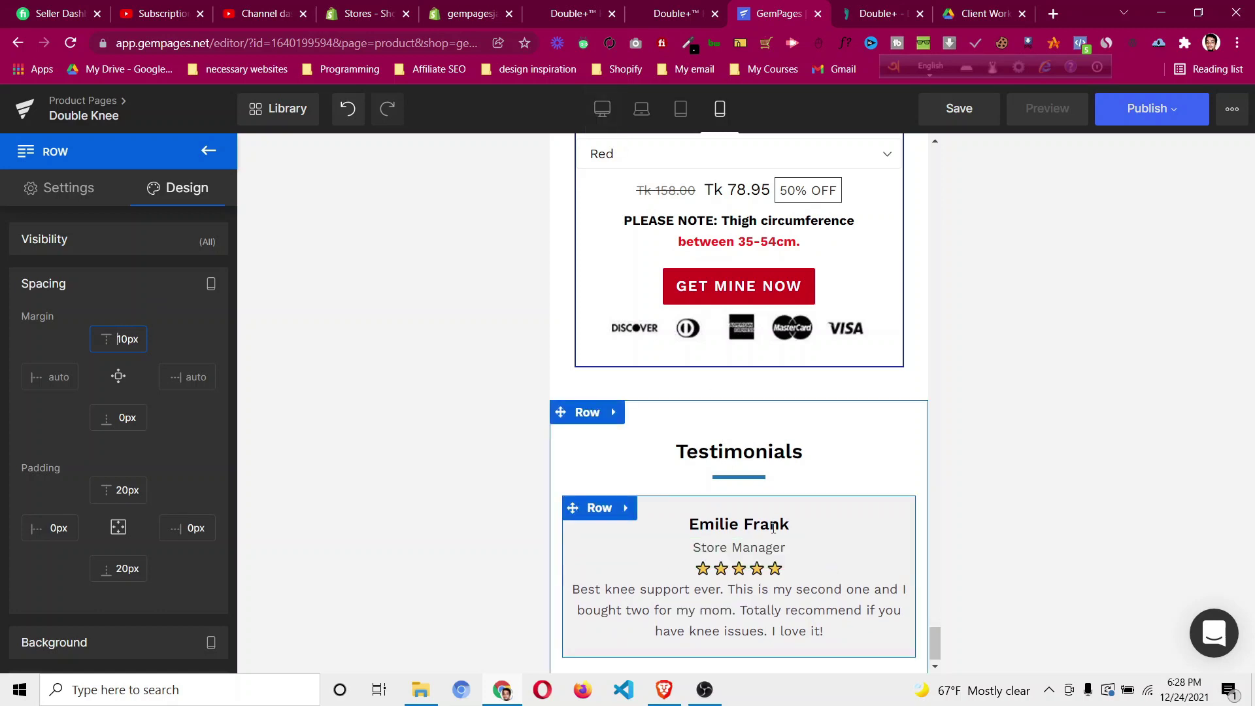
# Return to the desktop layout, duplicate the inner testimonial row and check the spacing against the reference page.
pyautogui.click(600, 110)
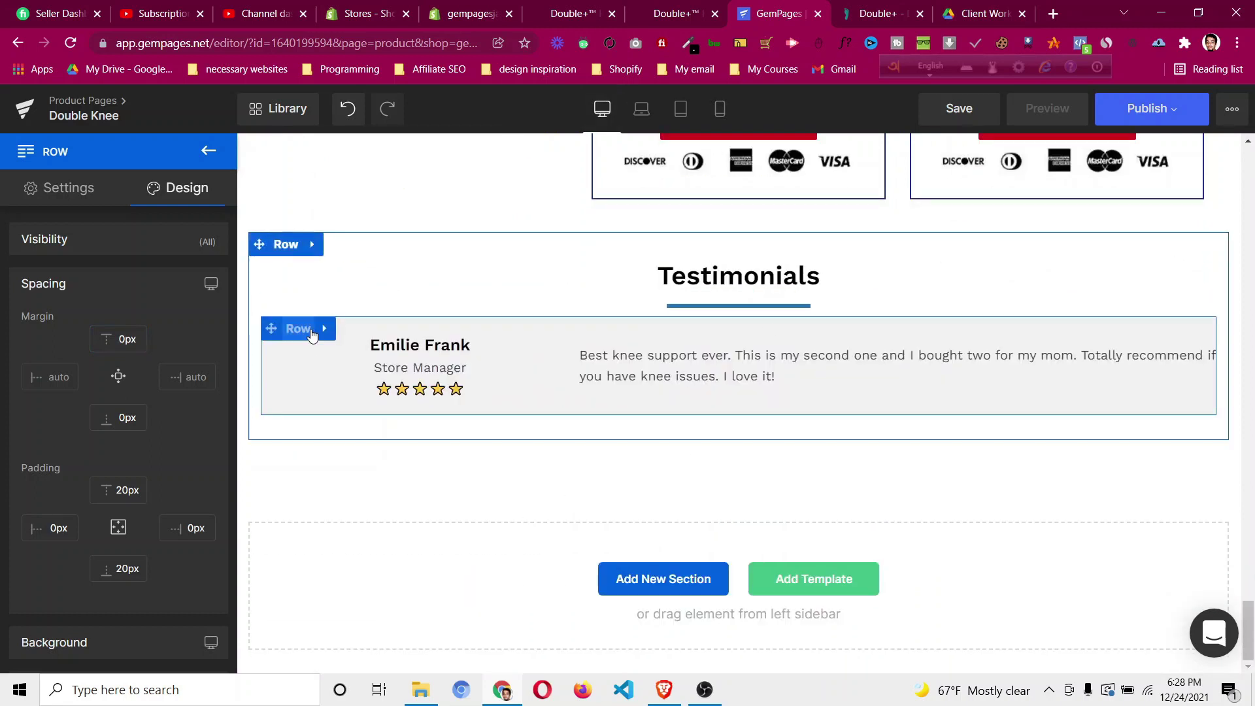
pyautogui.rightClick(300, 337)
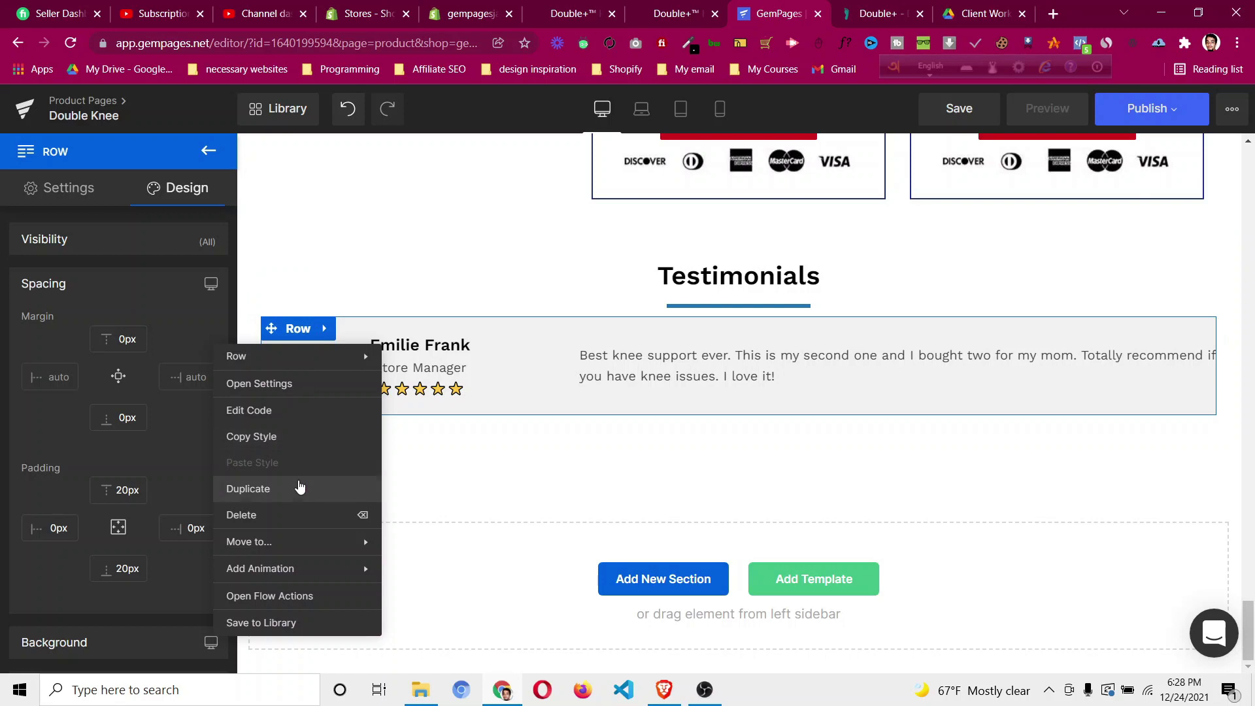
pyautogui.click(306, 488)
pyautogui.click(866, 15)
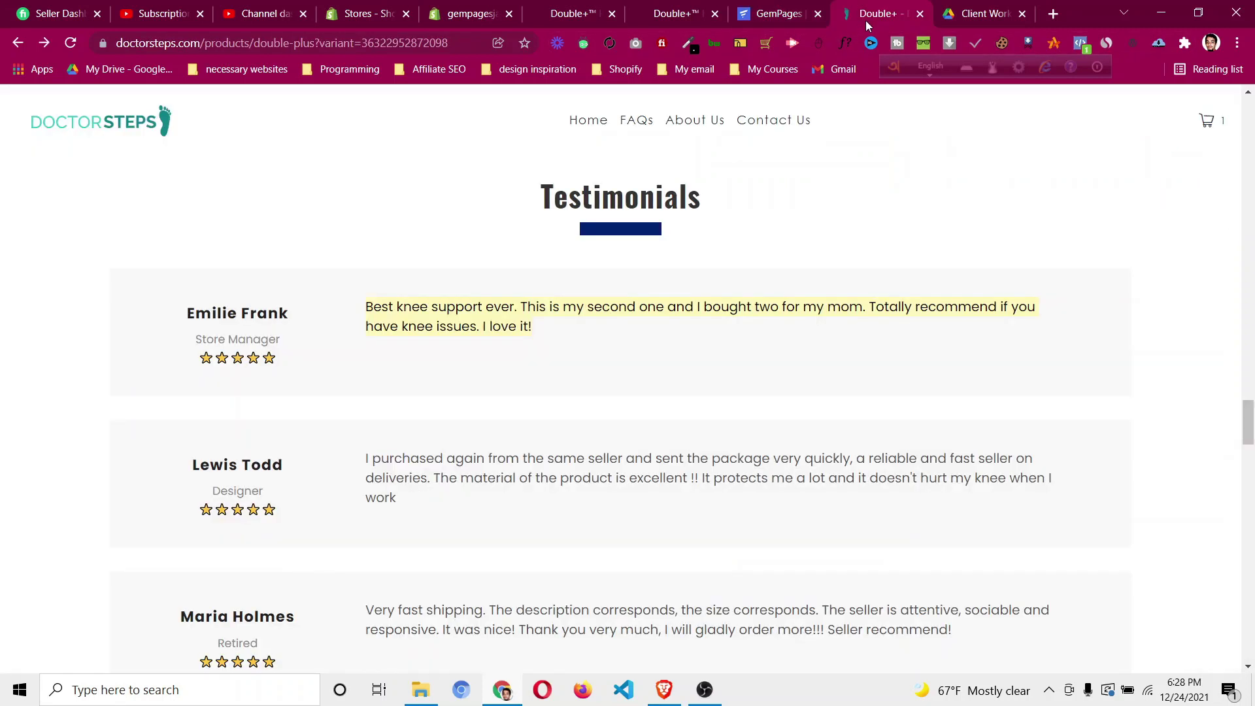
pyautogui.click(767, 15)
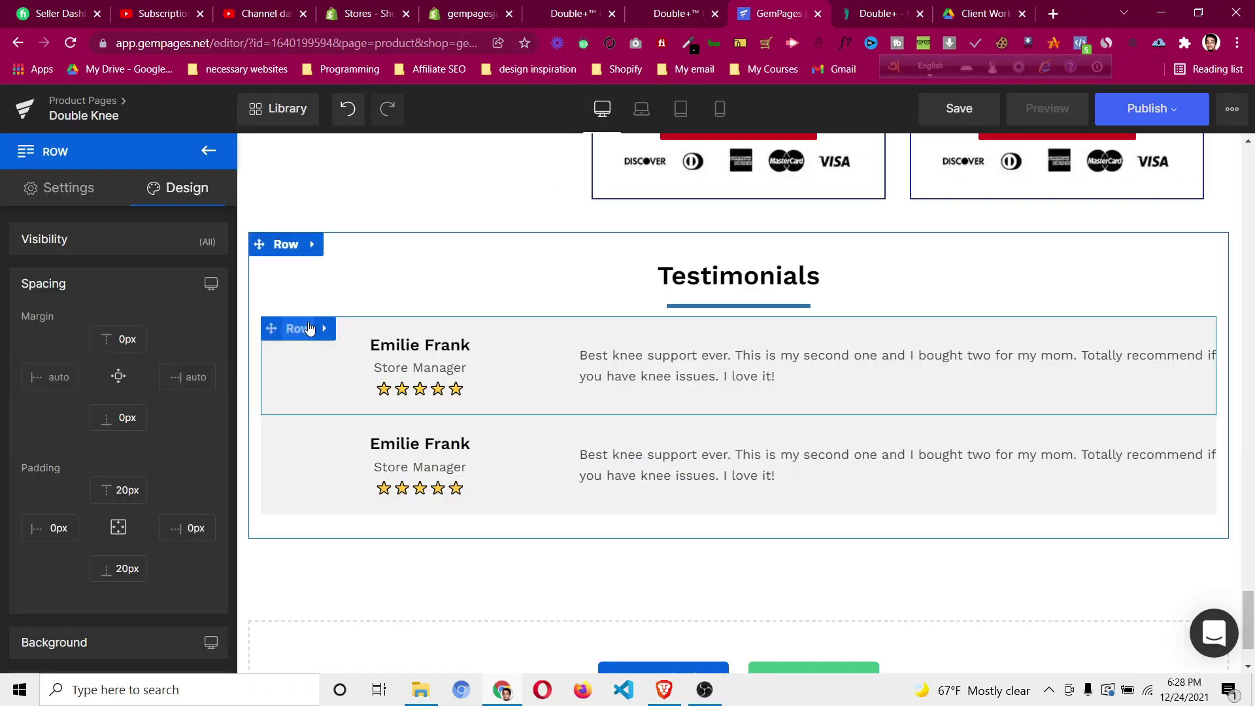
# Set the top margin of both inner testimonial rows to 15 px.
pyautogui.click(300, 337)
pyautogui.click(177, 189)
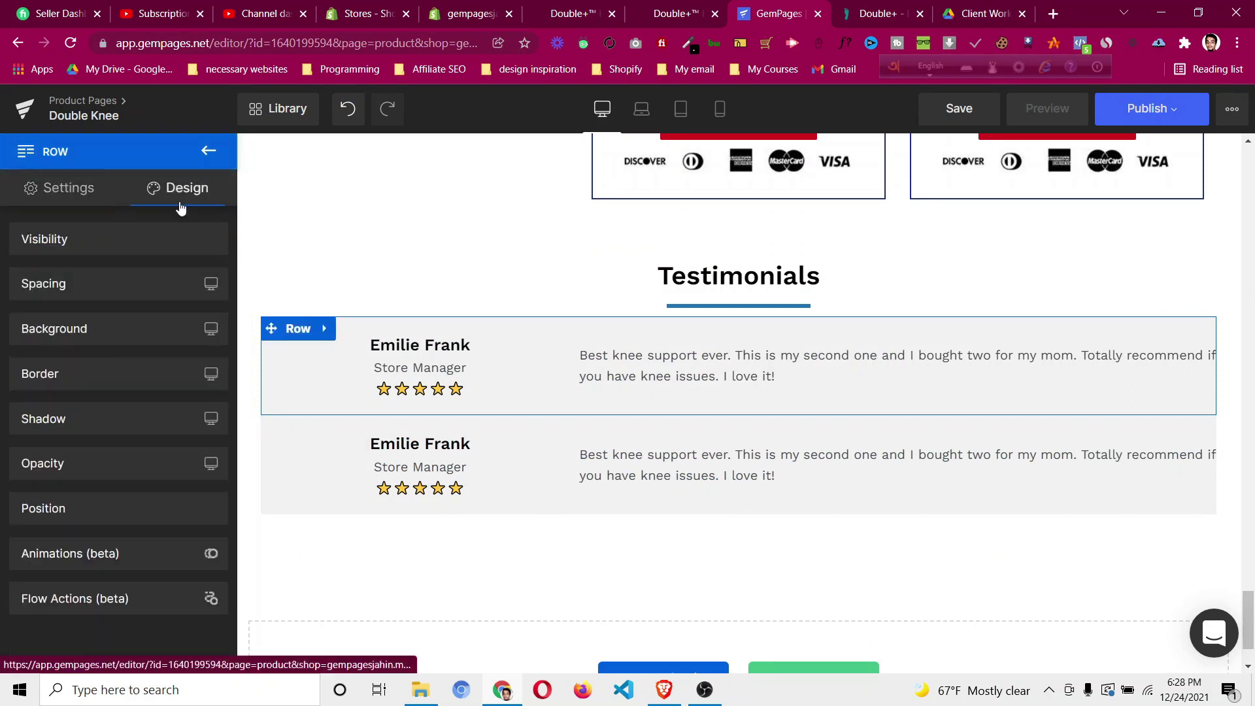
pyautogui.click(119, 292)
pyautogui.moveTo(121, 346); pyautogui.dragTo(121, 336)
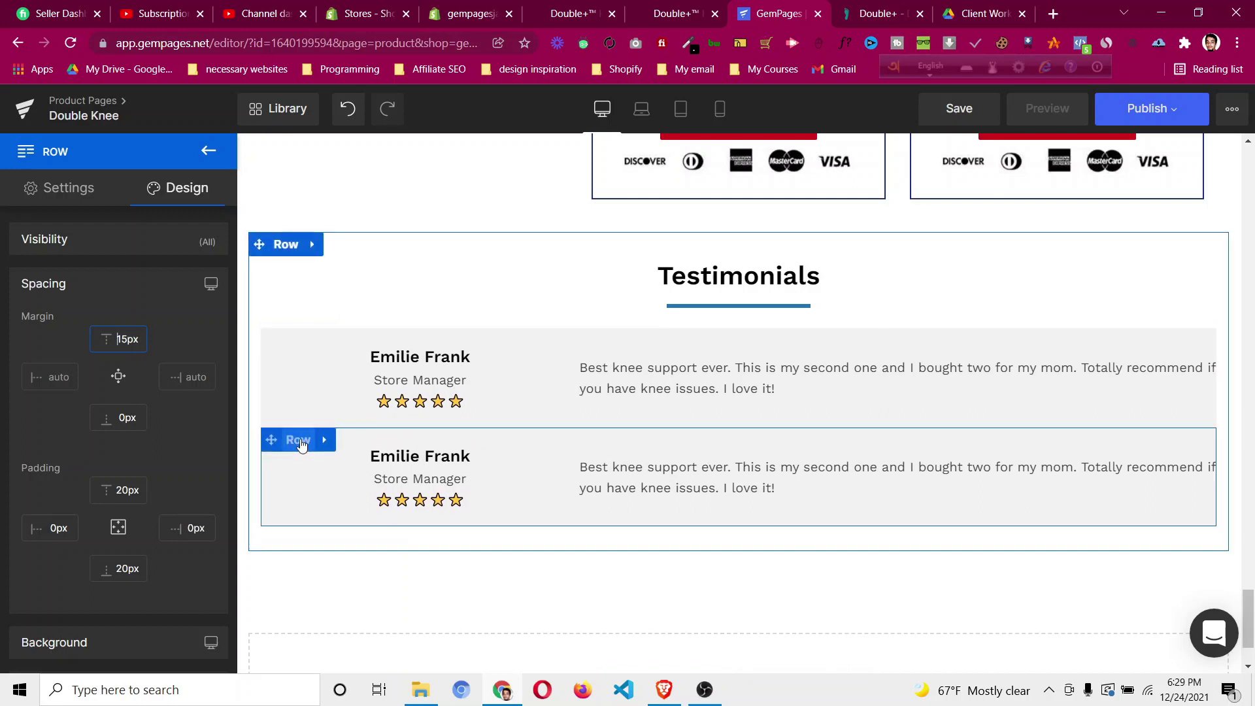
pyautogui.click(178, 189)
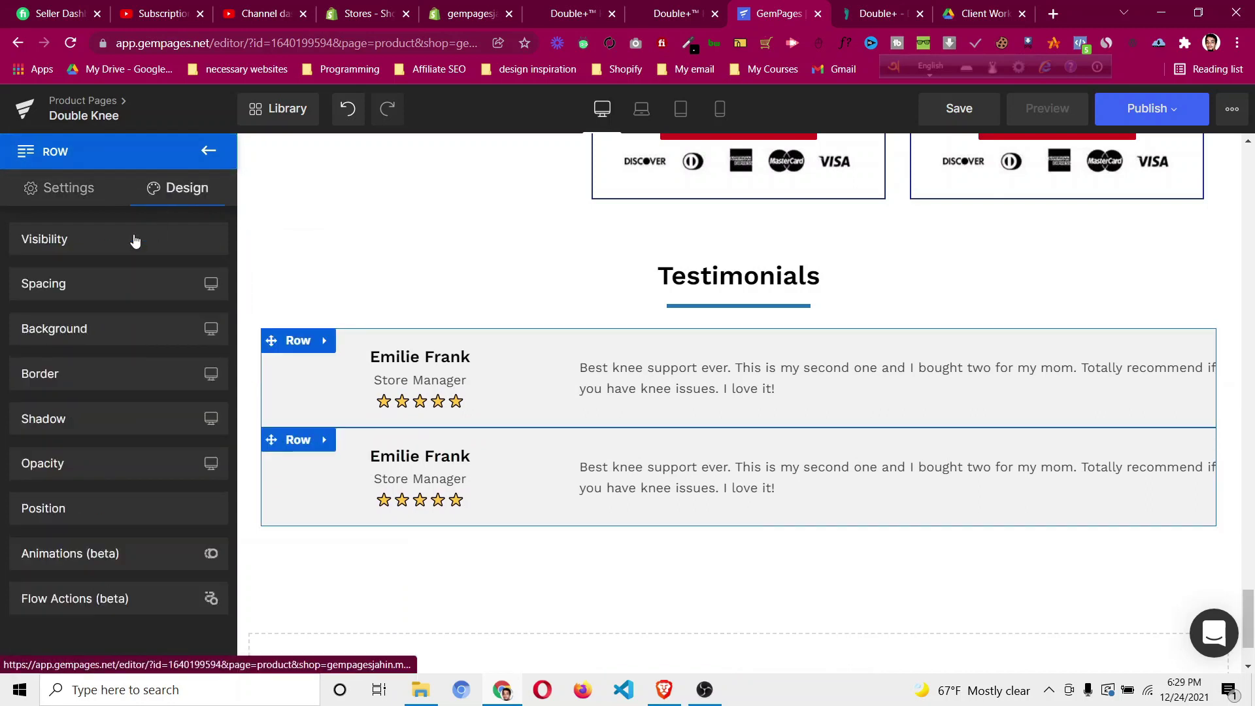
pyautogui.click(108, 288)
pyautogui.moveTo(117, 340); pyautogui.dragTo(131, 308)
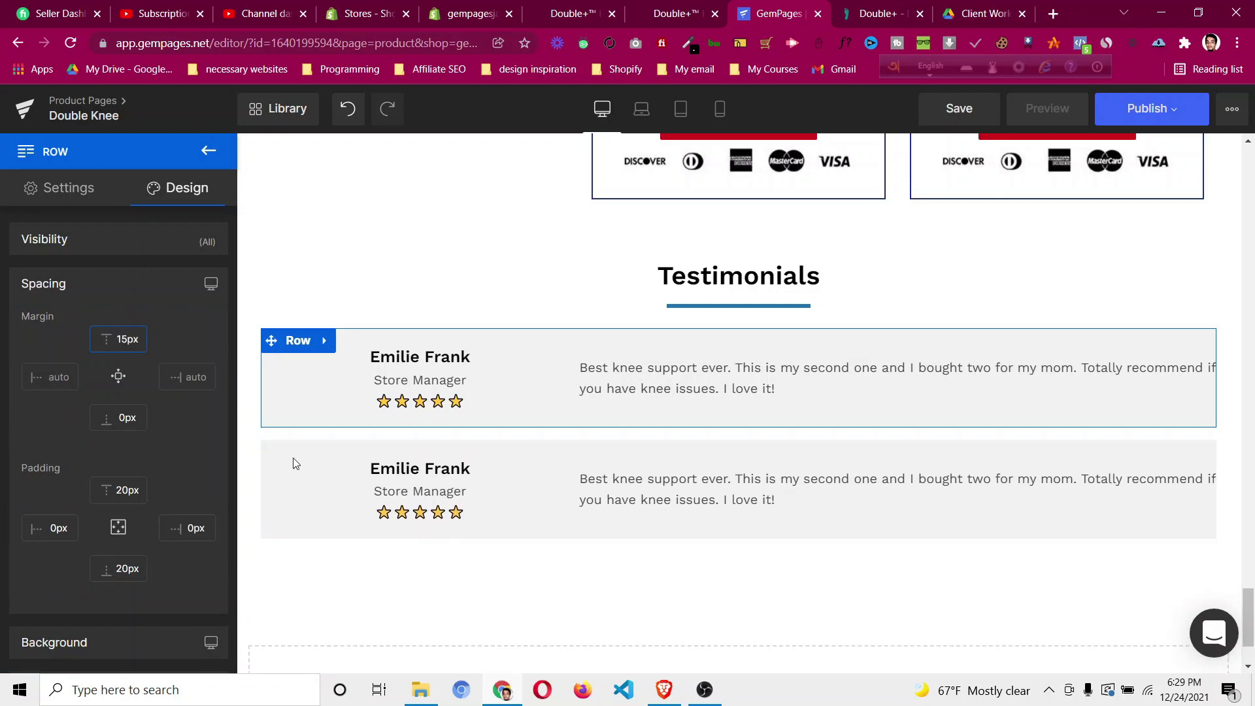
# Duplicate the second inner testimonial row to get a third reviewer row.
pyautogui.rightClick(305, 451)
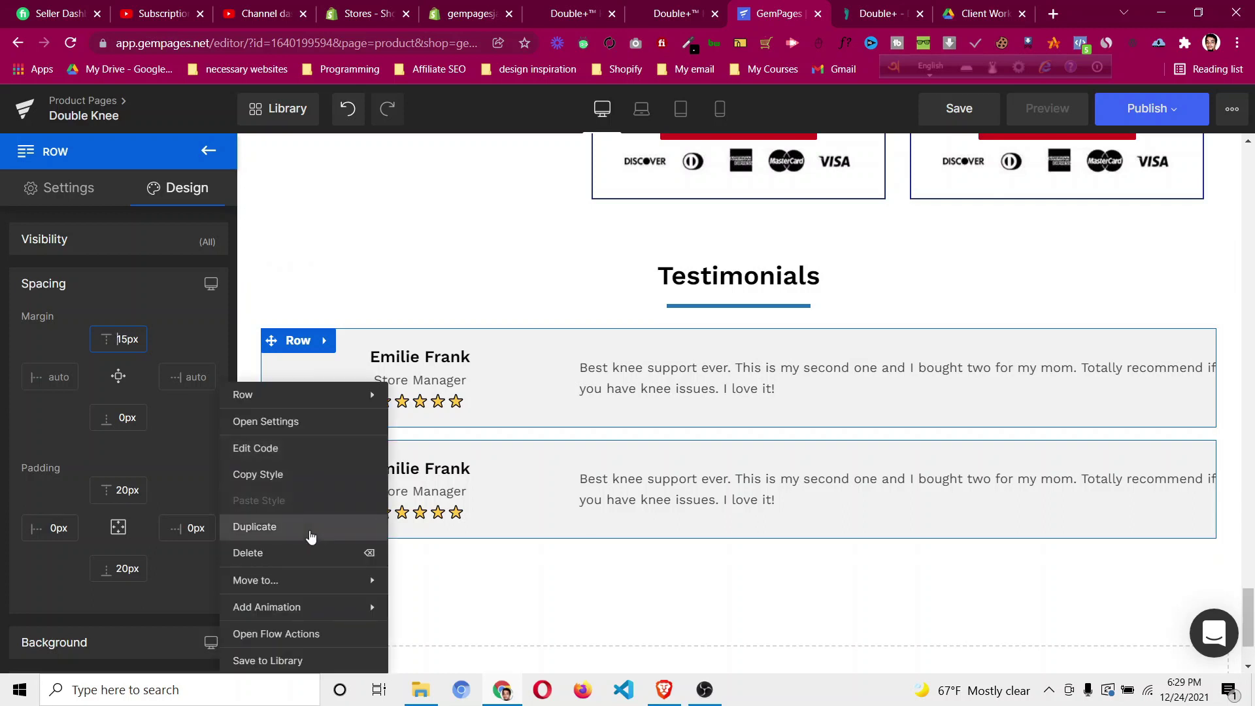
pyautogui.click(310, 533)
pyautogui.scroll(-2, 919, 356)
pyautogui.scroll(2, 871, 373)
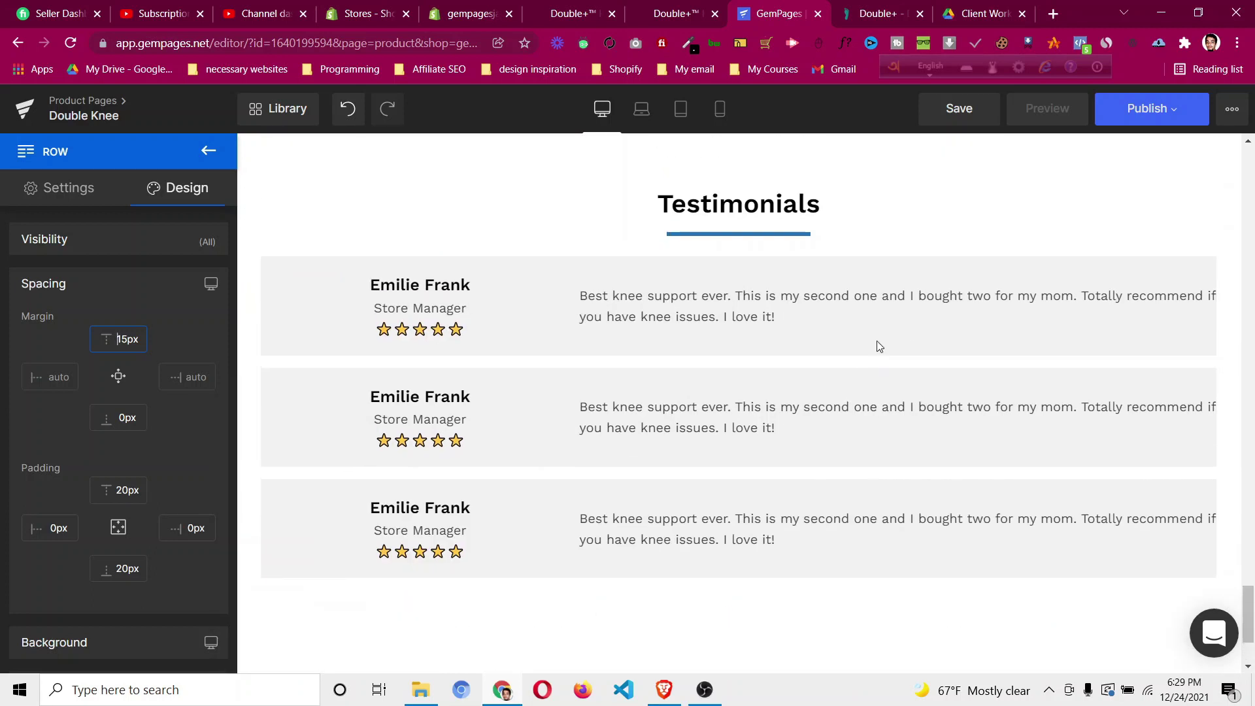
# Switch to the reference page and save the delivery truck icon from the "4 Good Reasons To Order From Us" section.
pyautogui.hotkey('ctrl', 'Tab')
pyautogui.scroll(-3, 727, 360)
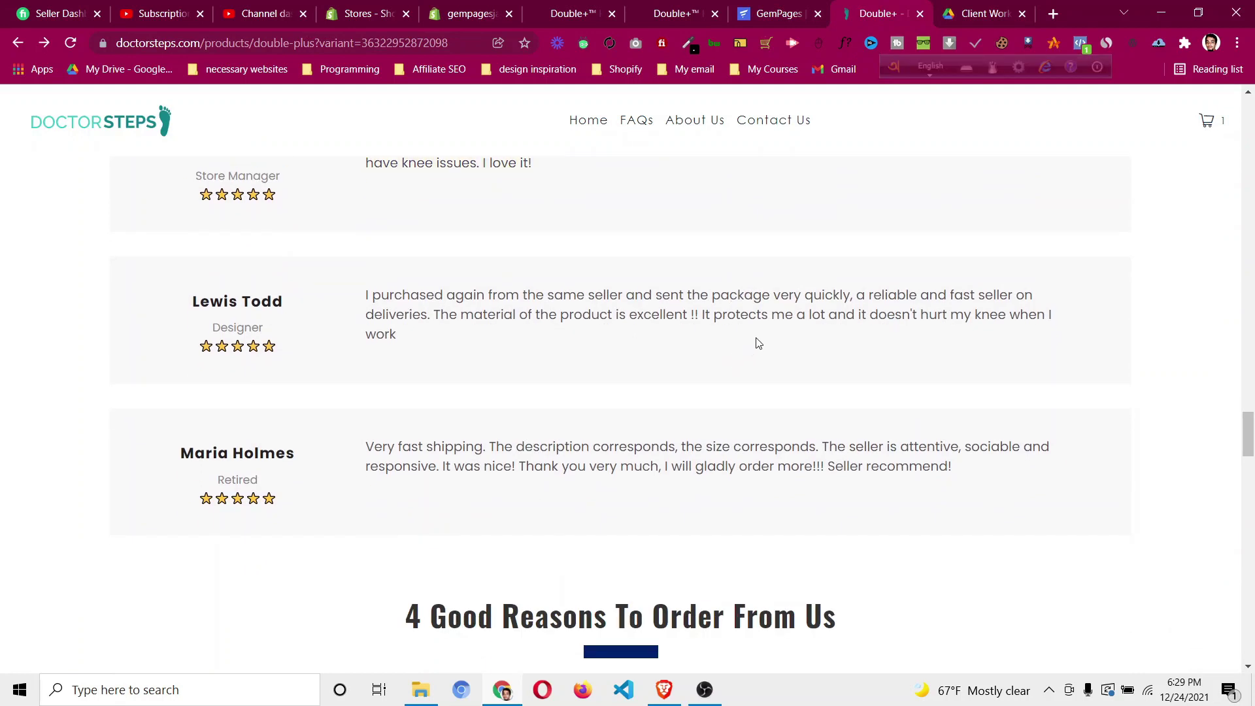
pyautogui.scroll(-3, 759, 343)
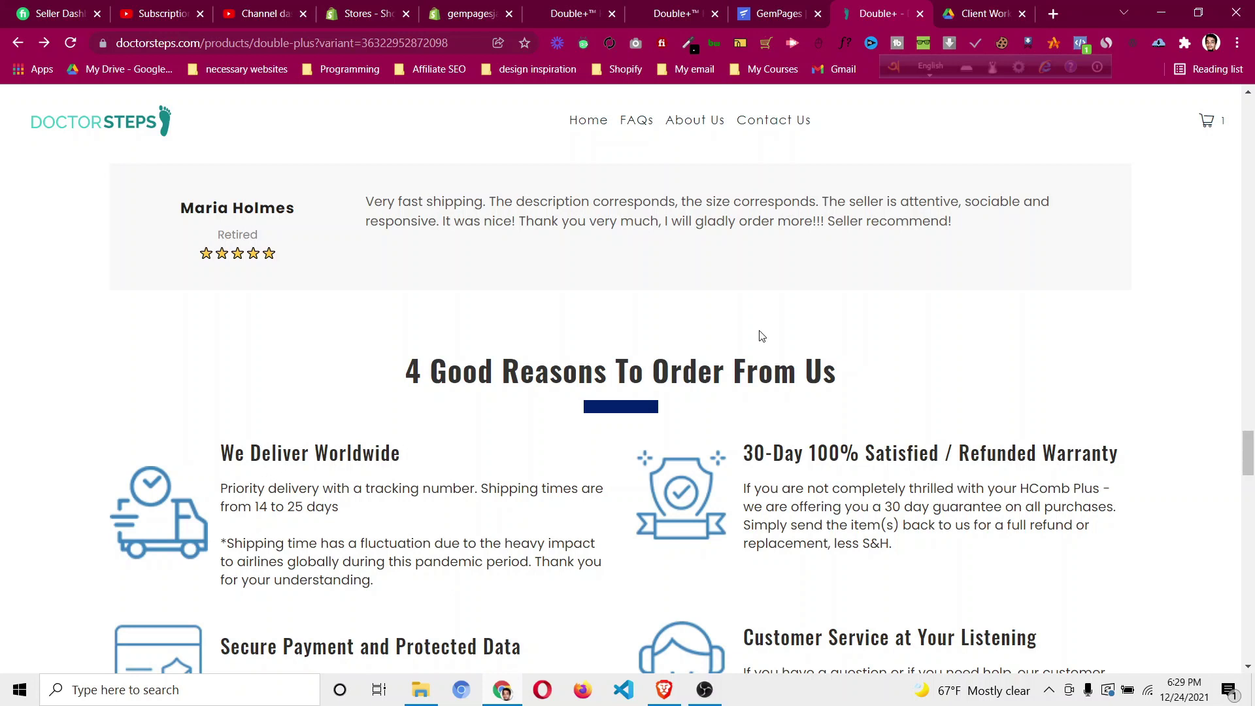
pyautogui.scroll(-3, 680, 300)
pyautogui.scroll(2, 689, 308)
pyautogui.scroll(-1, 709, 319)
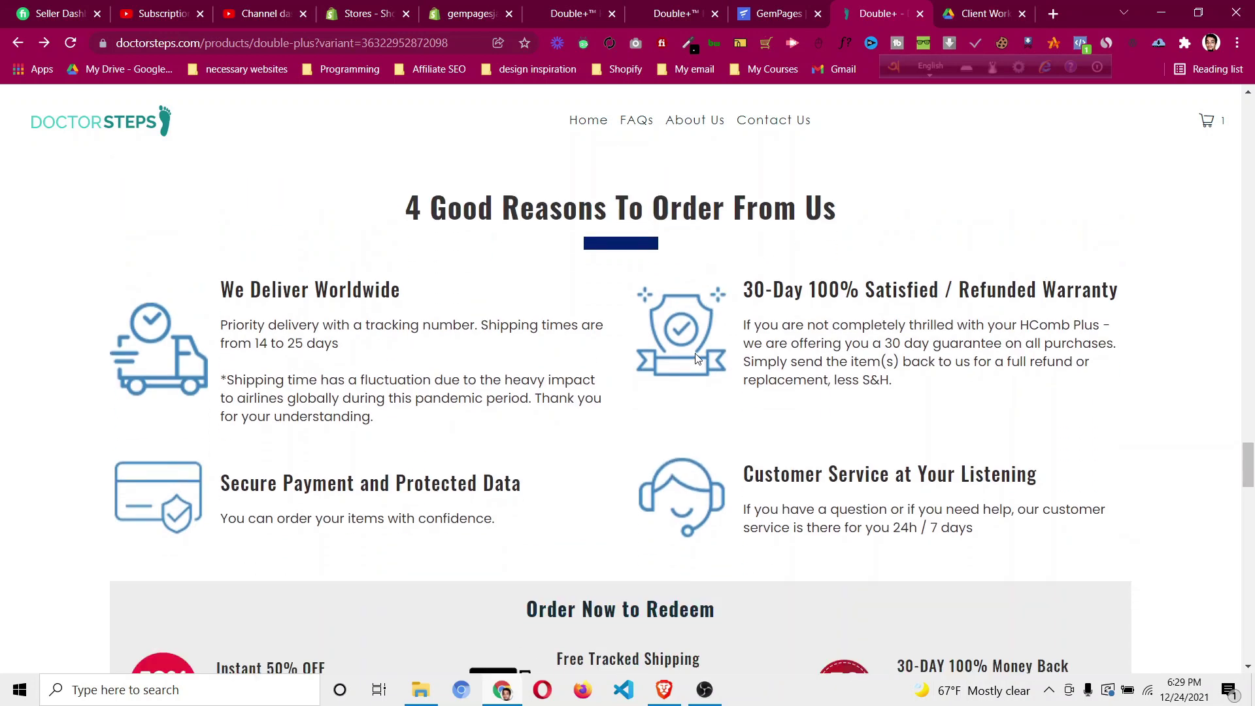
pyautogui.rightClick(173, 361)
pyautogui.click(190, 390)
pyautogui.click(509, 368)
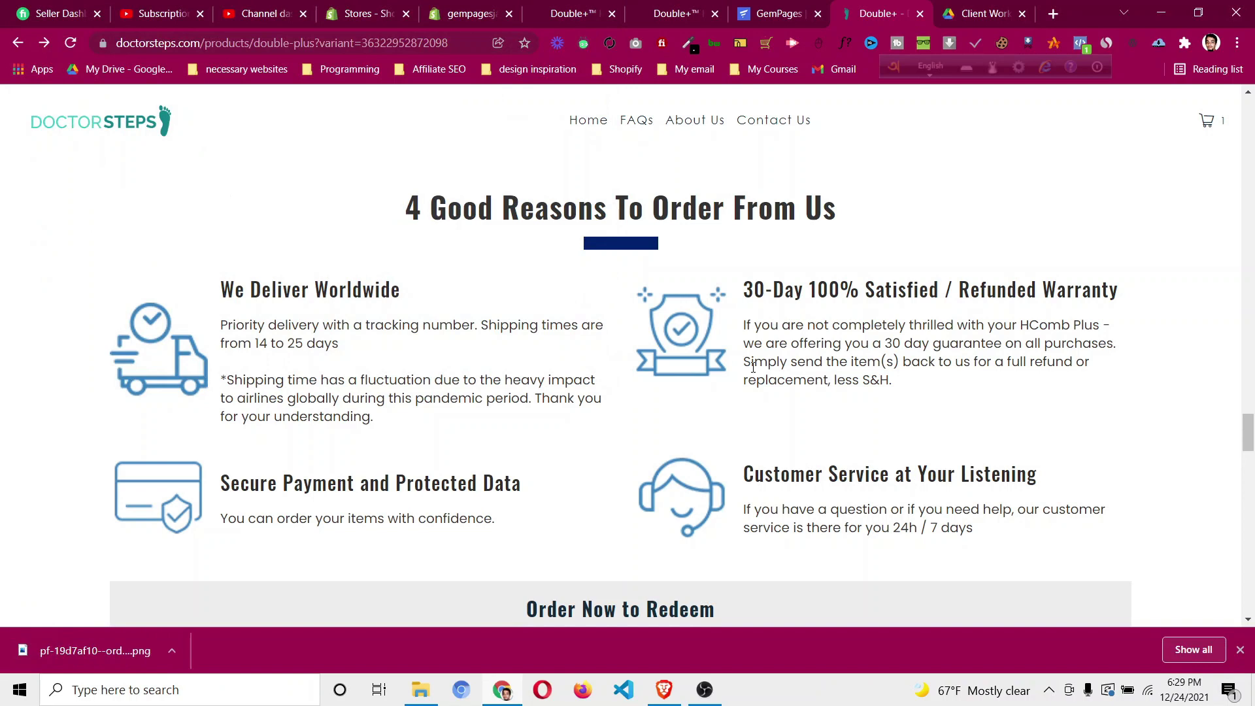
# Save the shield badge icon beside "30-Day 100% Satisfied / Refunded Warranty" on the reference page.
pyautogui.rightClick(668, 322)
pyautogui.click(677, 348)
pyautogui.click(507, 367)
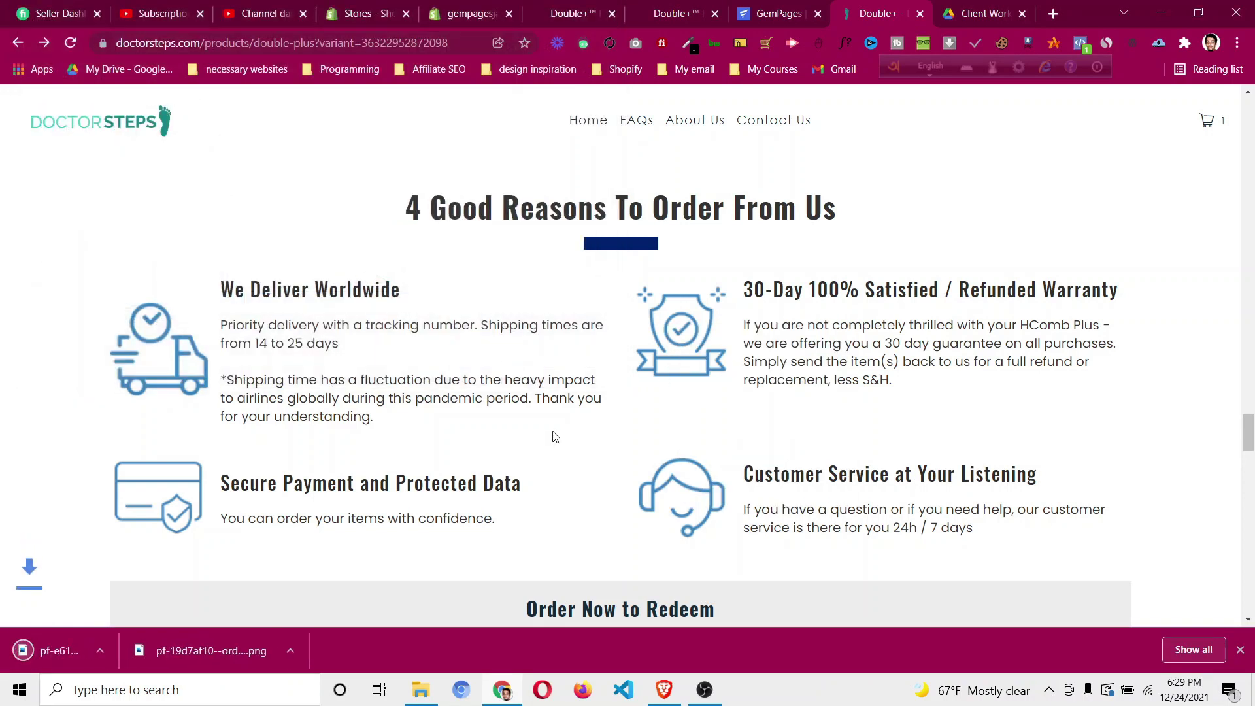
pyautogui.scroll(4, 624, 405)
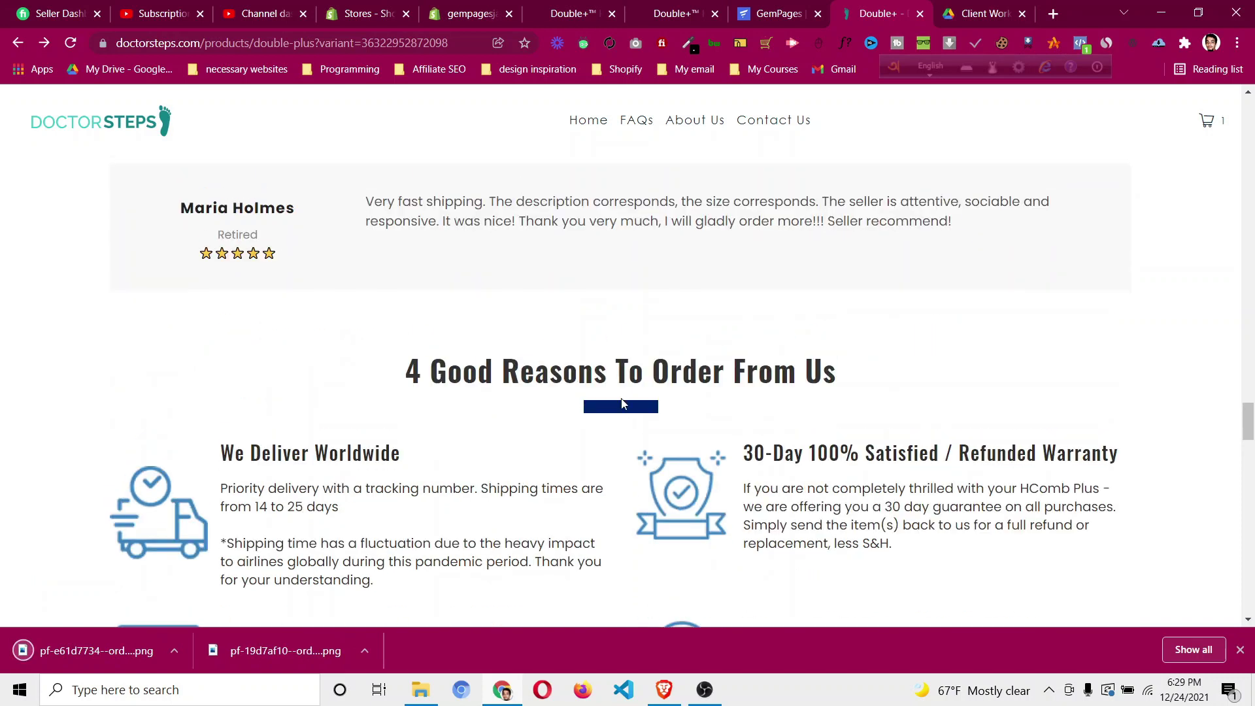
# Return to the GemPages editor and duplicate the whole Testimonials section row.
pyautogui.click(756, 20)
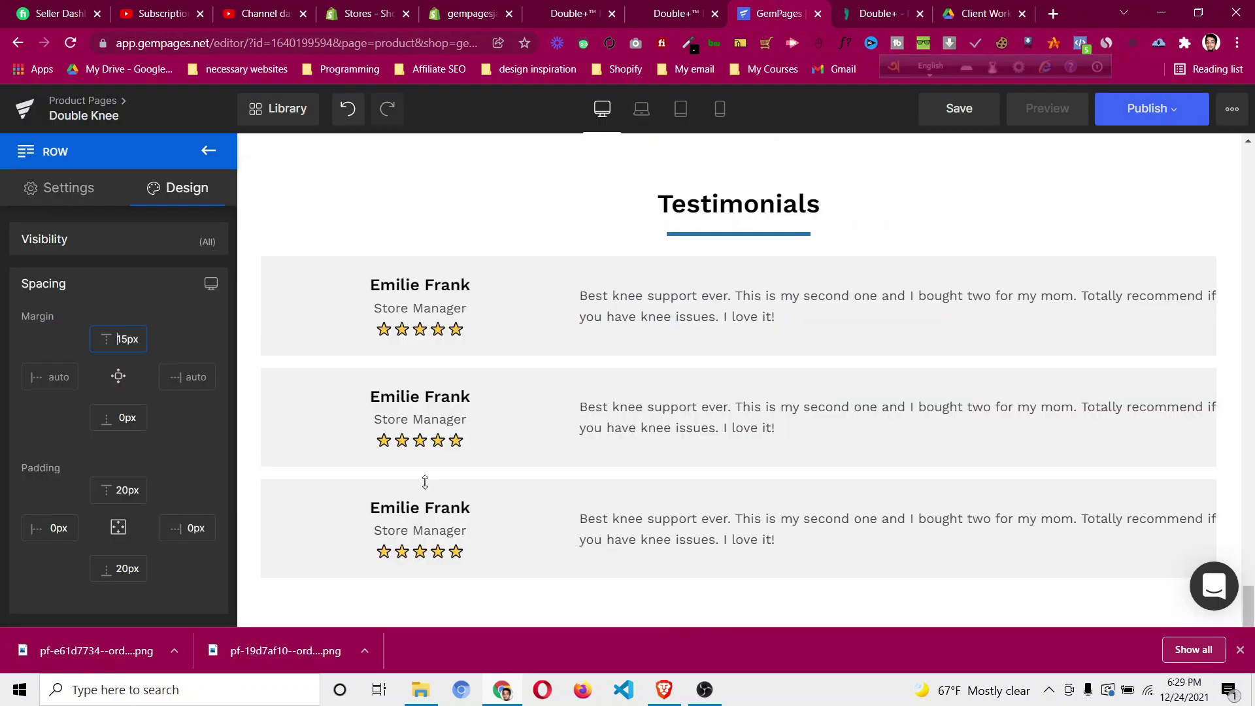
pyautogui.rightClick(276, 186)
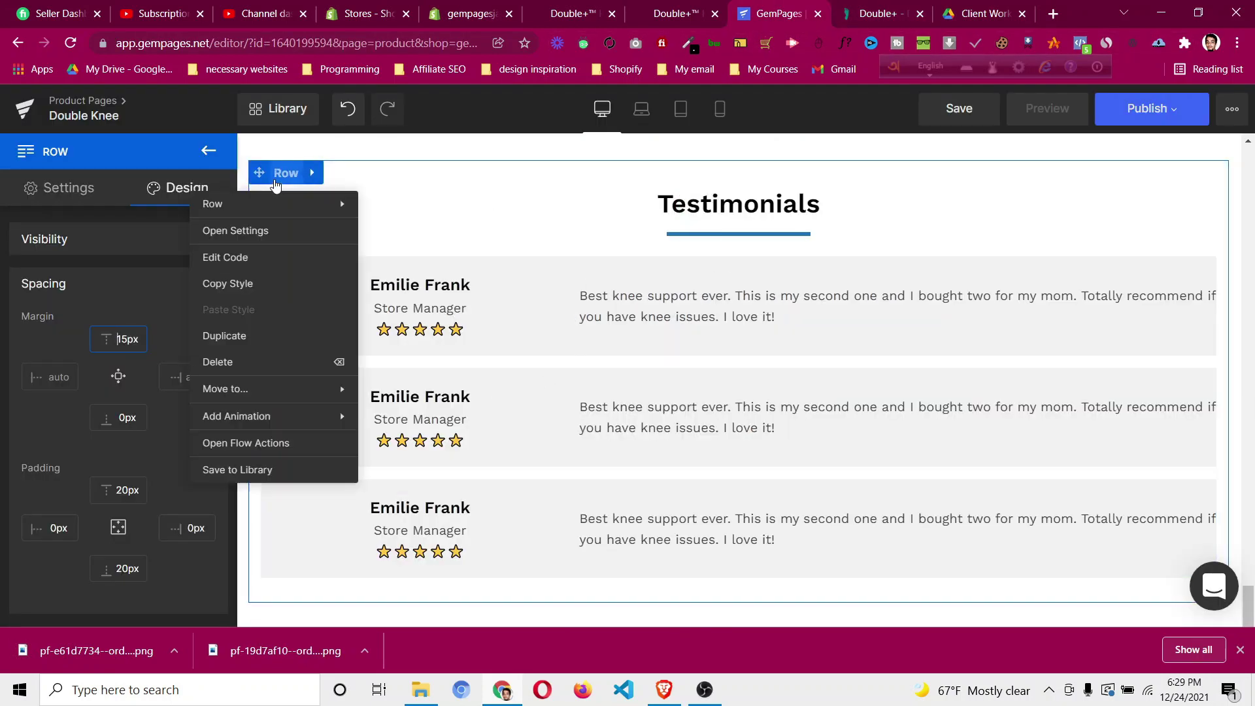
pyautogui.click(283, 335)
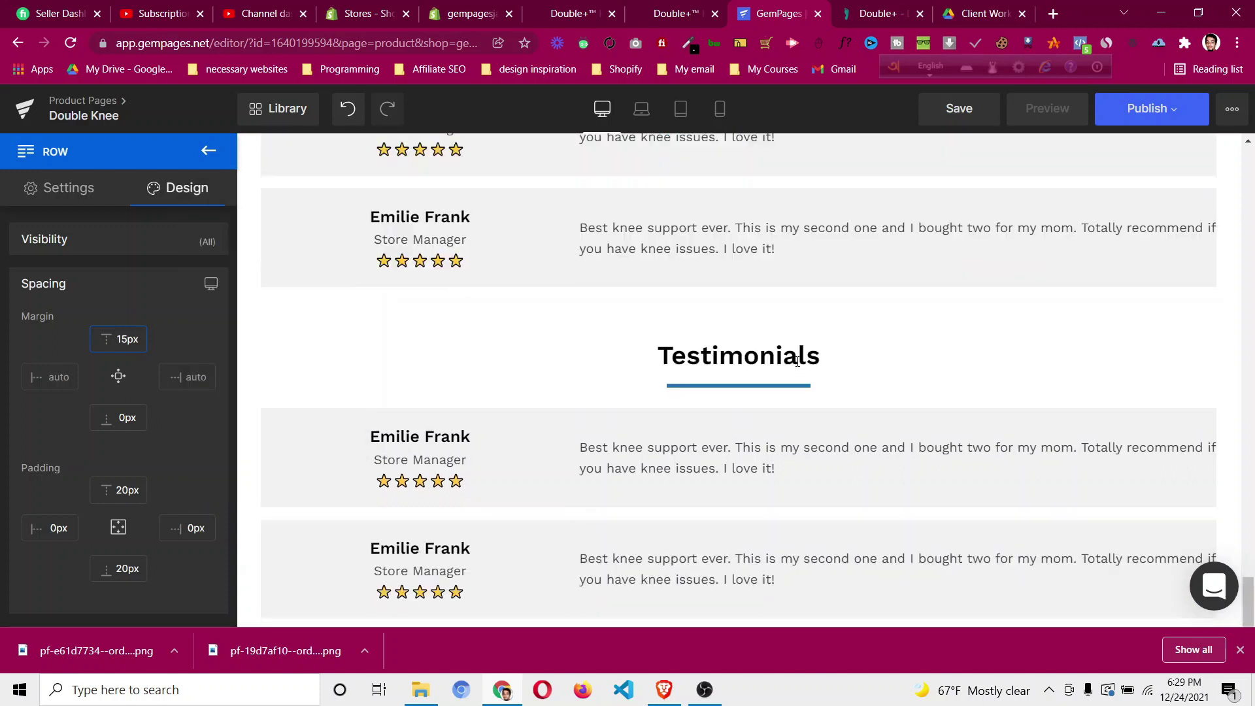
# Replace the duplicated section's heading with the reference page's "4 Good Reasons To Order From Us".
pyautogui.click(868, 11)
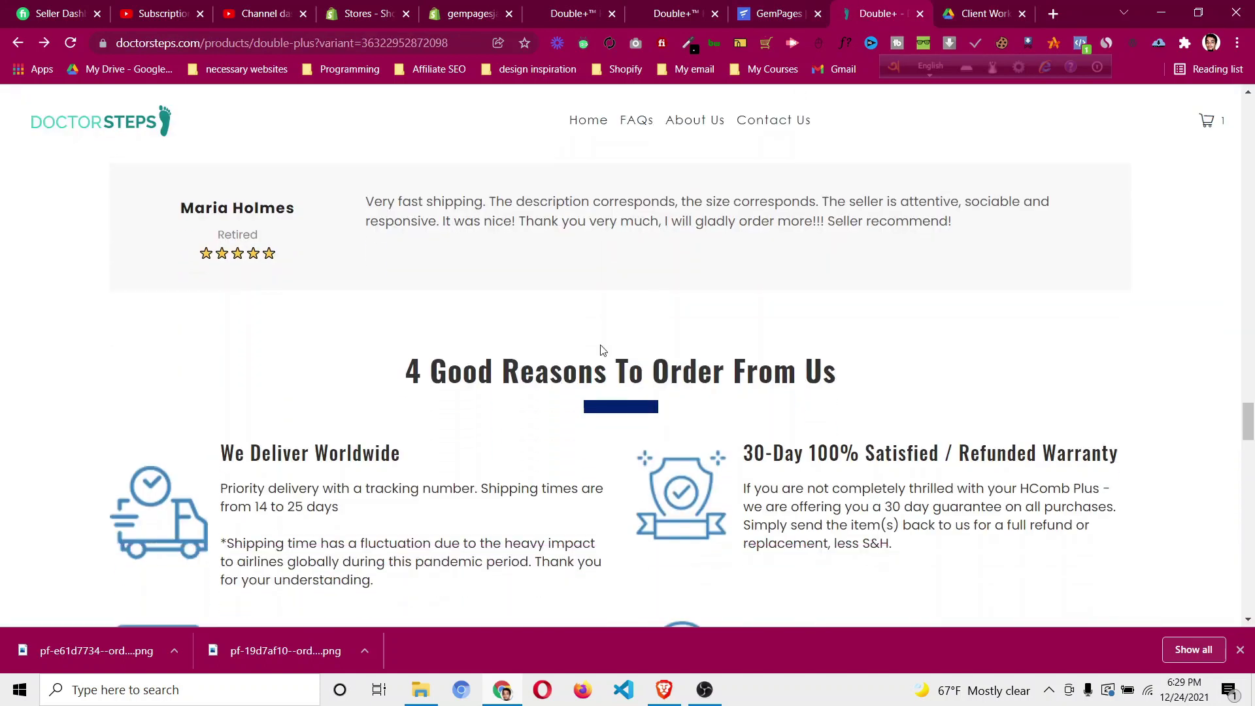
pyautogui.click(769, 14)
pyautogui.scroll(-5, 752, 340)
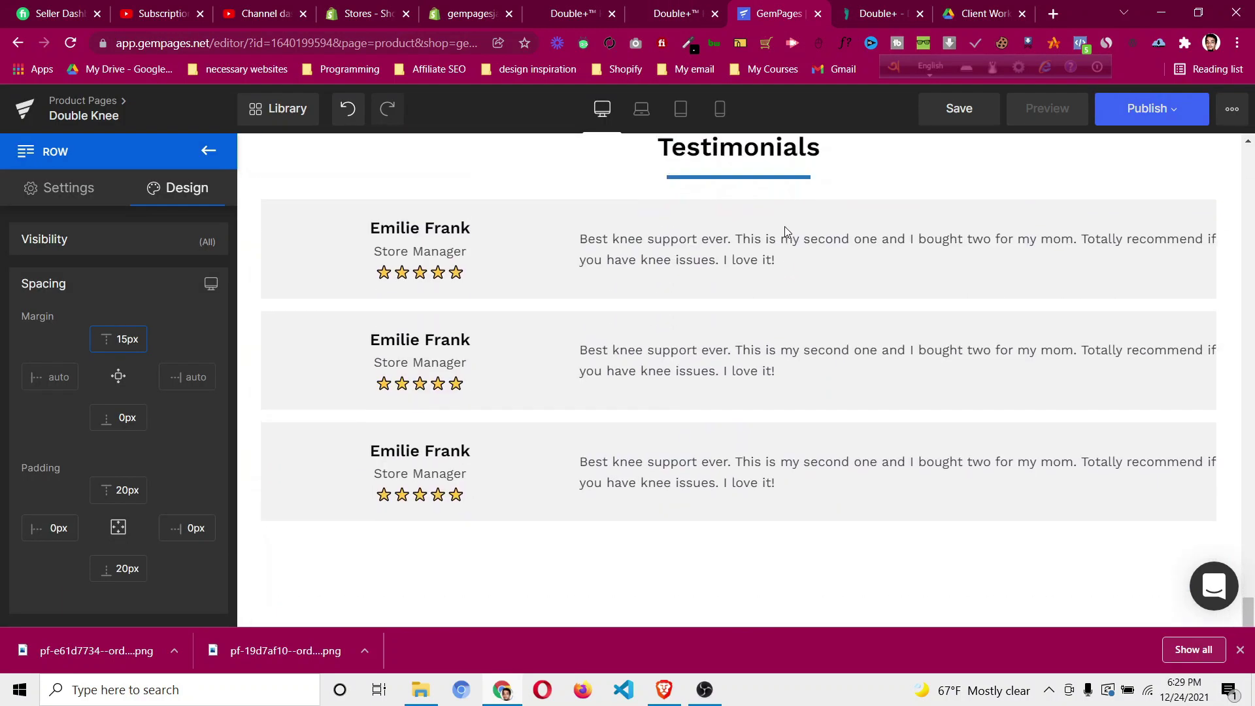
pyautogui.scroll(2, 785, 226)
pyautogui.click(759, 280)
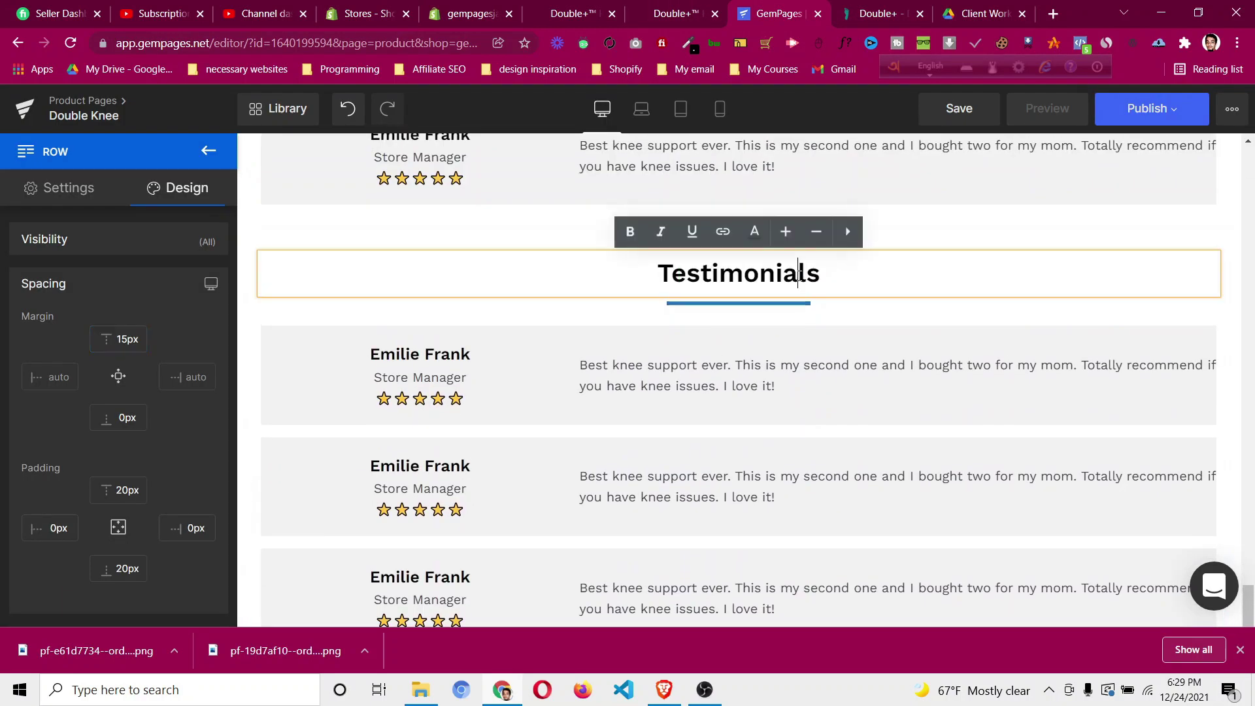
pyautogui.hotkey('ctrl', 'a')
pyautogui.write('4 Good Reasons To Order From Us')
pyautogui.press('BackSpace')
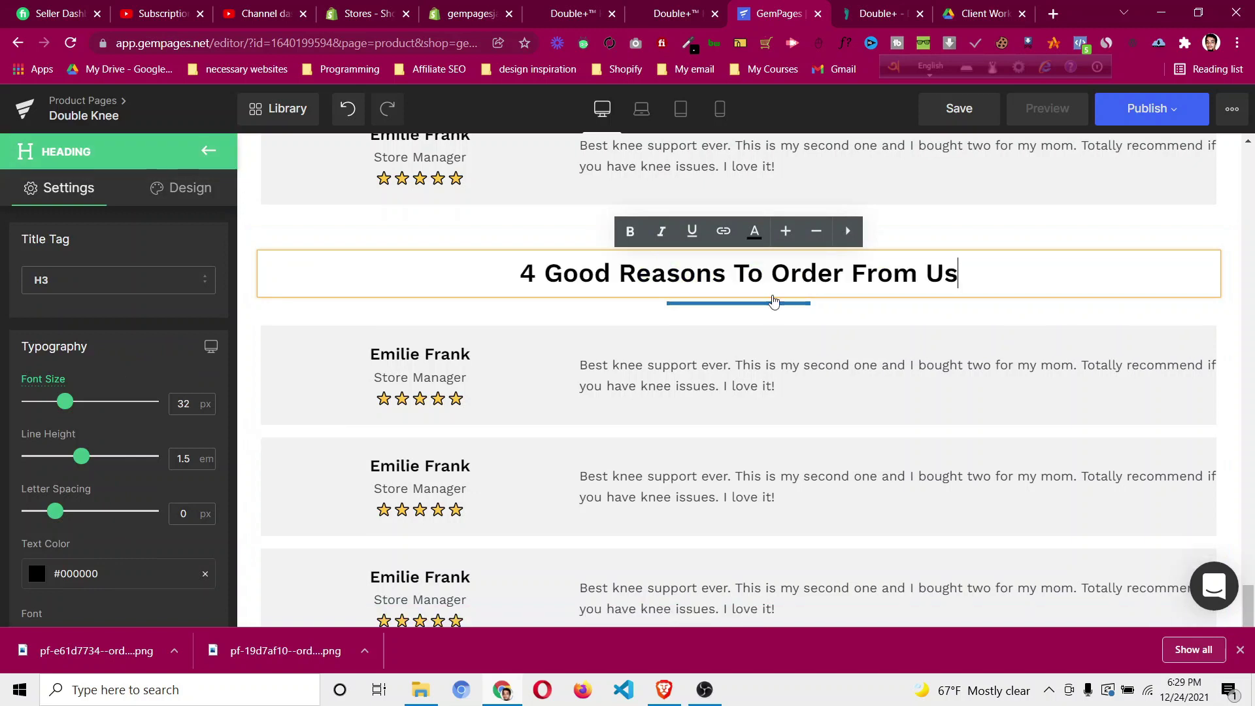
# Delete the three testimonial rows from the "4 Good Reasons To Order From Us" section.
pyautogui.rightClick(308, 341)
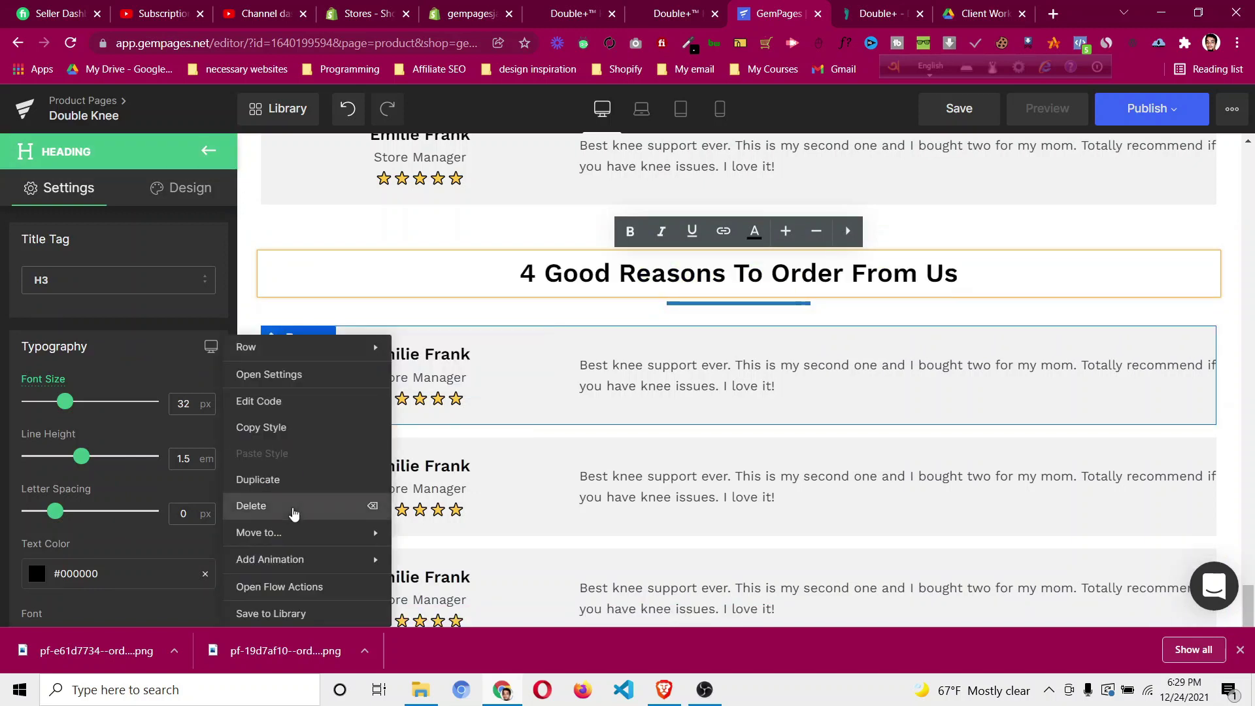
pyautogui.click(292, 506)
pyautogui.rightClick(305, 340)
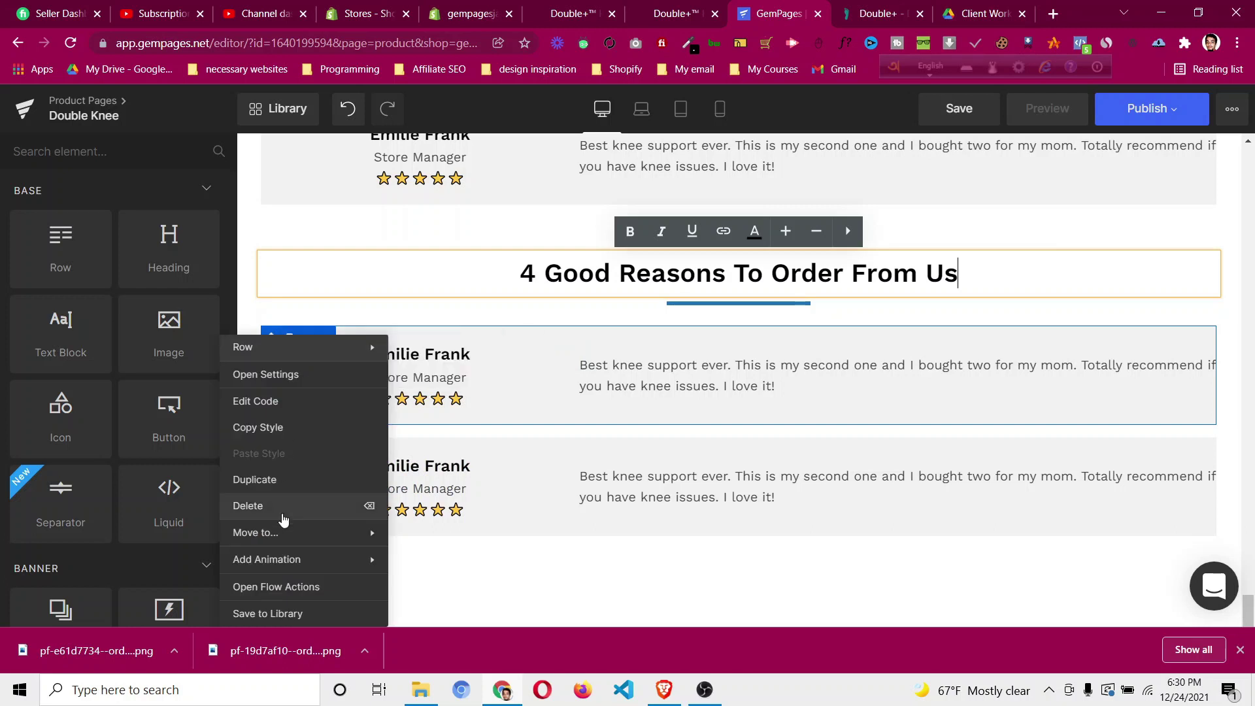
pyautogui.click(262, 504)
pyautogui.rightClick(294, 346)
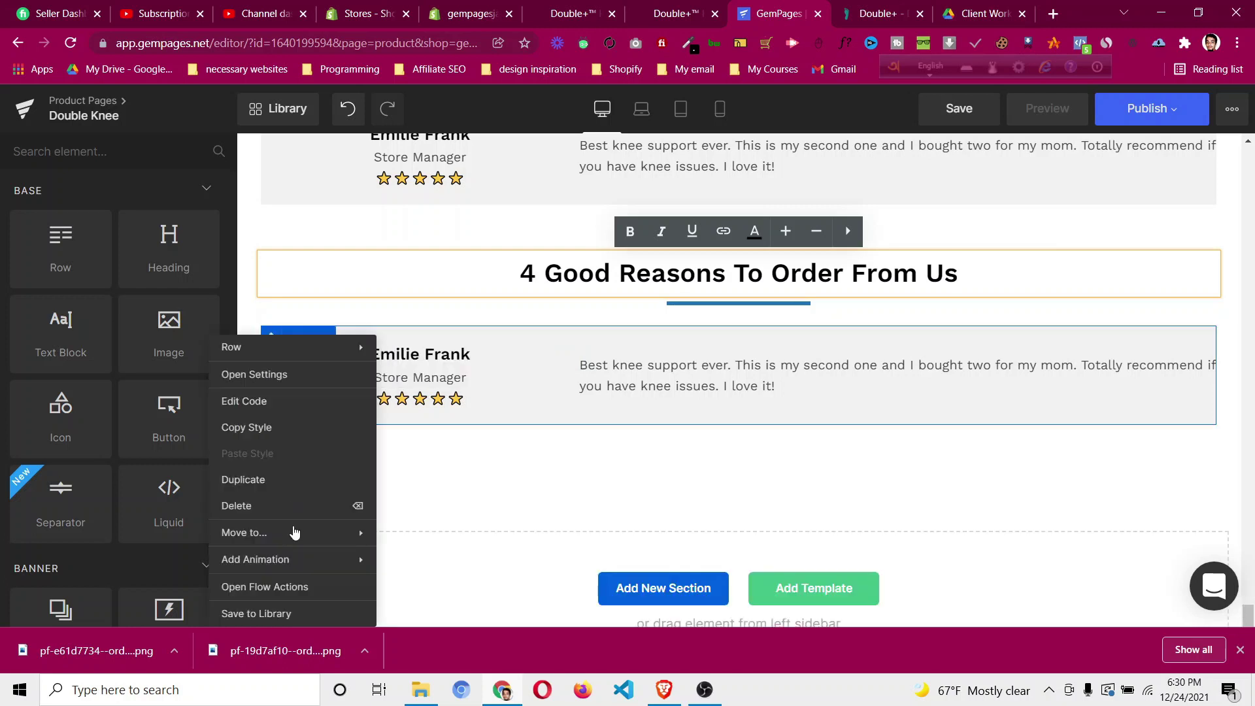
pyautogui.click(291, 504)
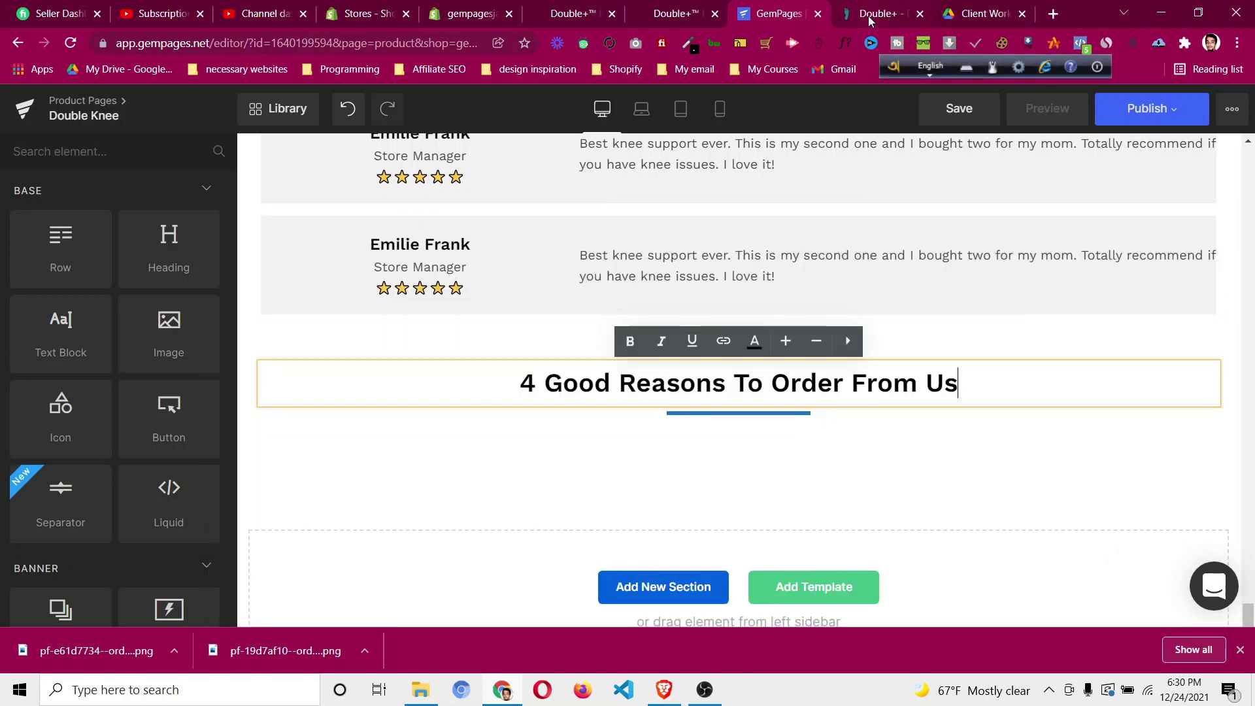
# Check the reference section's layout, then add a row below the new heading's divider with two equal desktop columns.
pyautogui.click(875, 13)
pyautogui.scroll(-1, 257, 406)
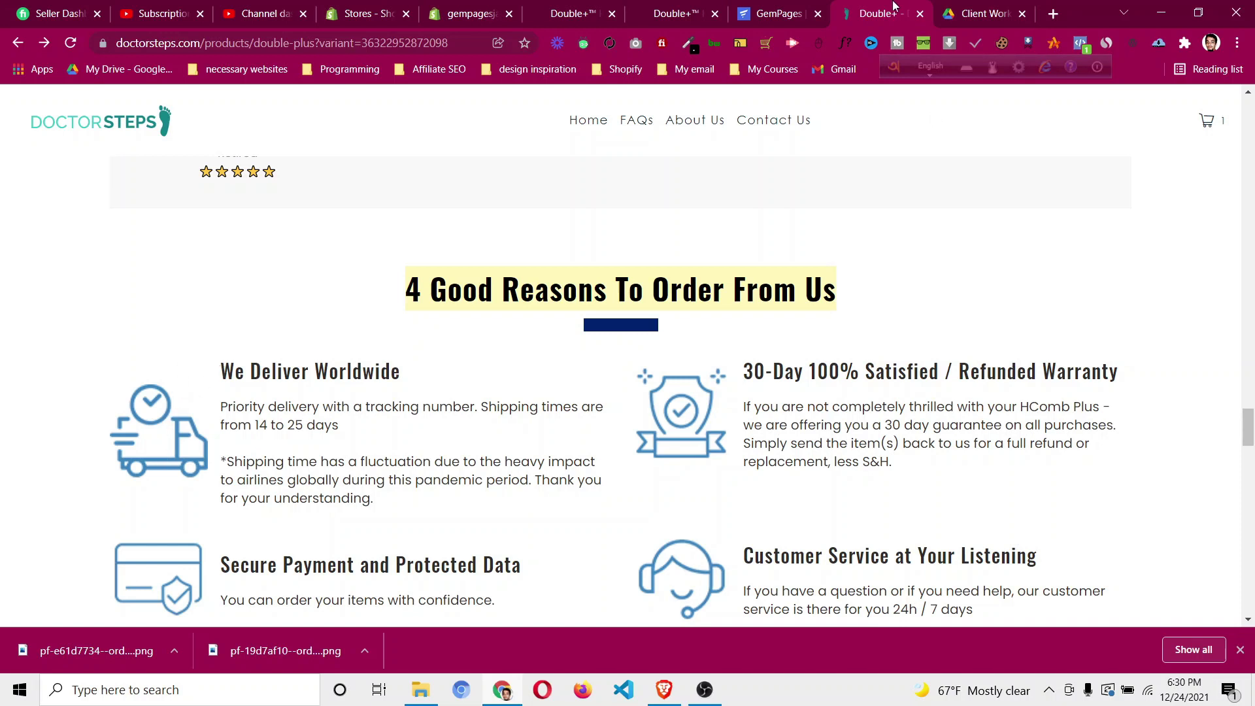
pyautogui.click(762, 19)
pyautogui.moveTo(60, 248); pyautogui.dragTo(720, 421)
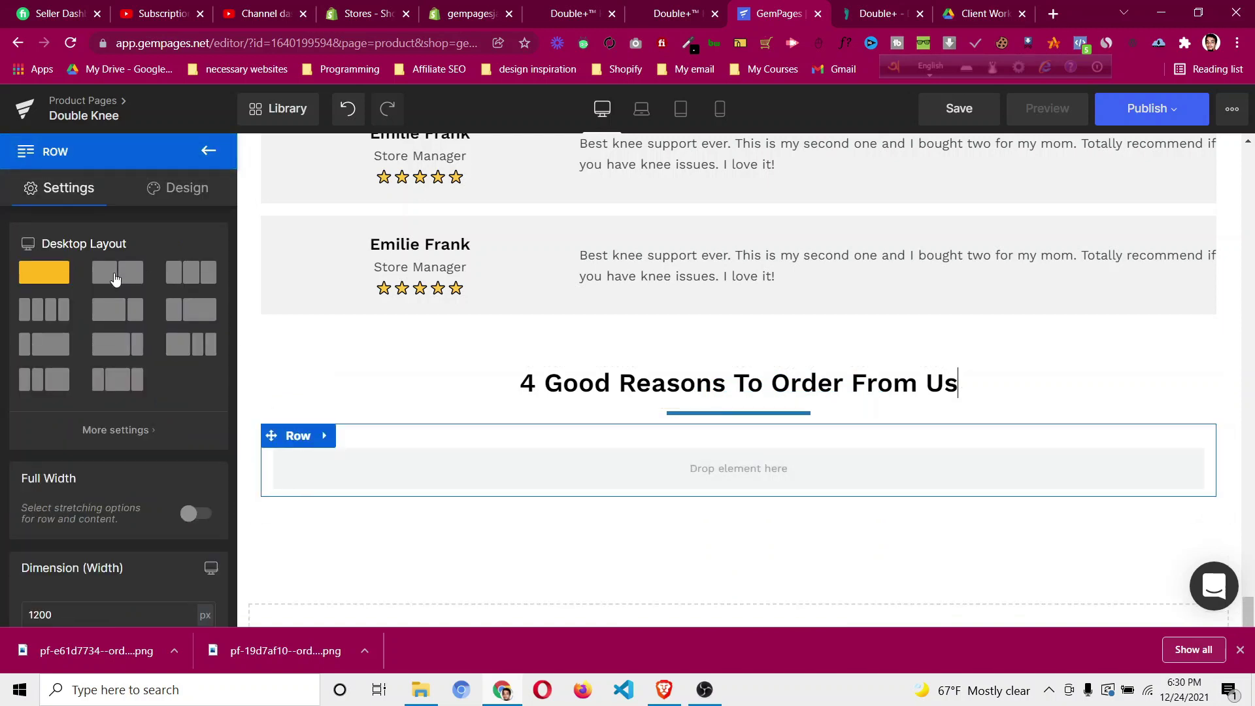
pyautogui.click(114, 278)
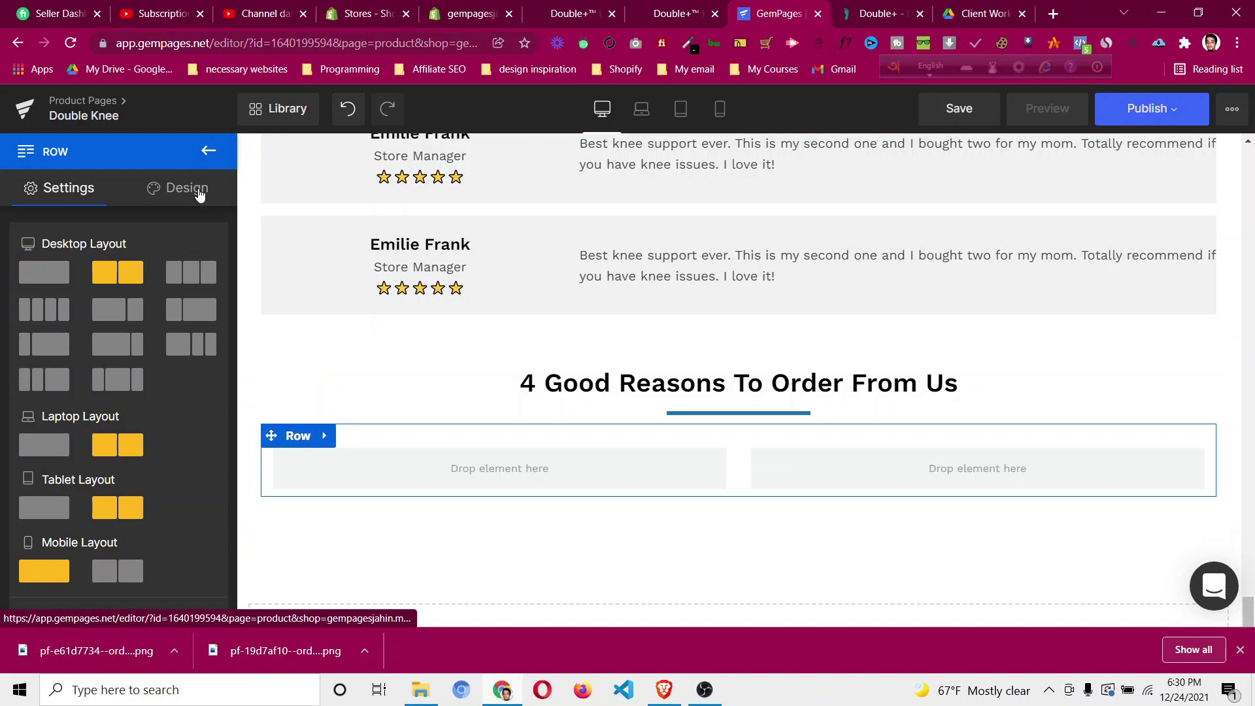
# Set the two-column row's top and bottom padding to 15 px.
pyautogui.click(857, 15)
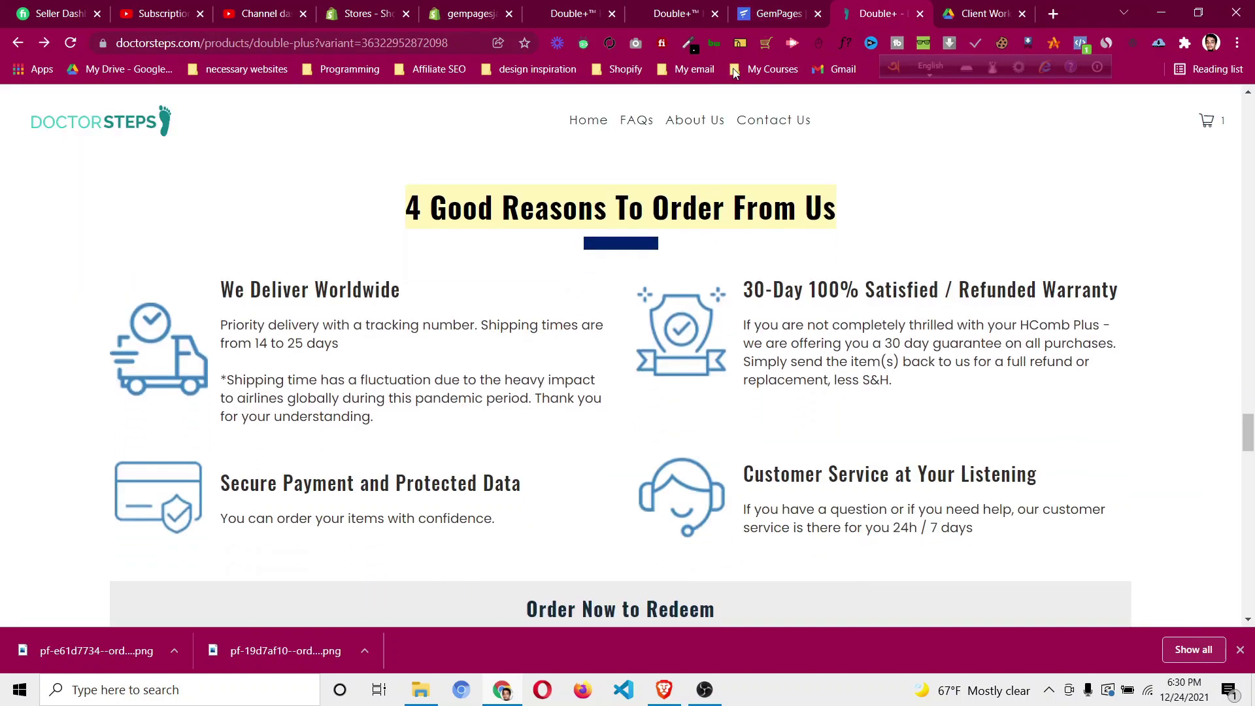
pyautogui.click(778, 14)
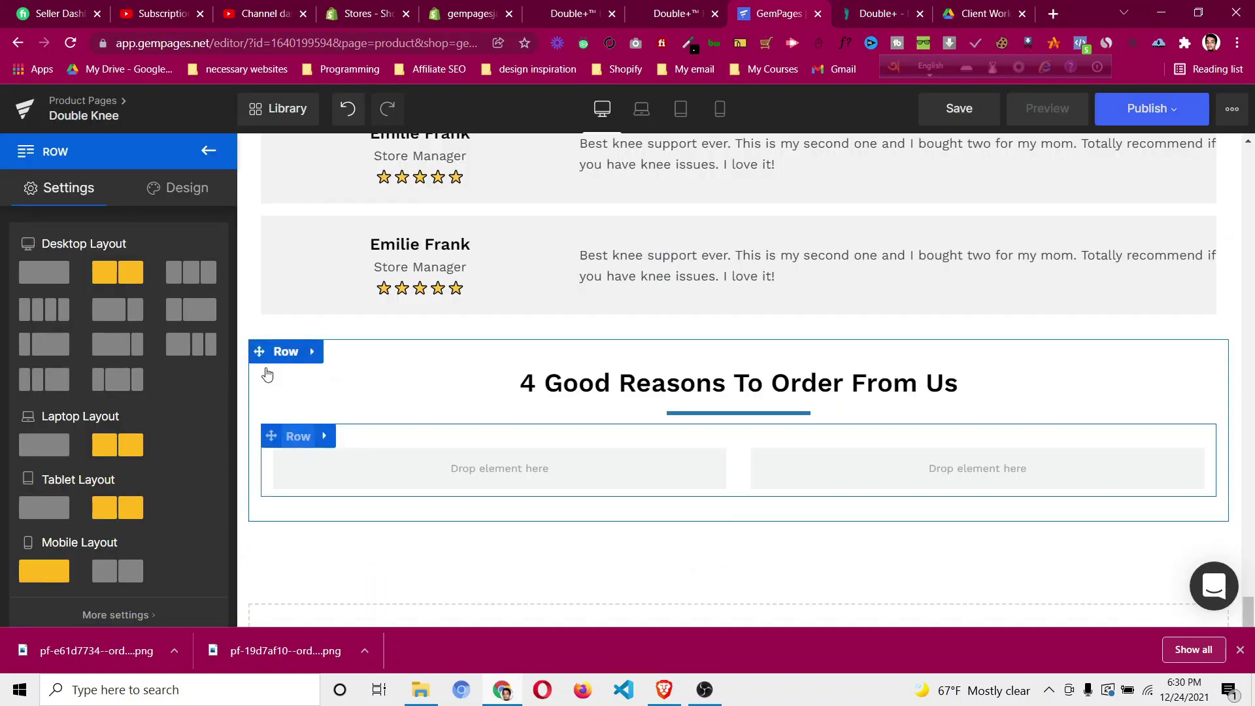
pyautogui.click(162, 192)
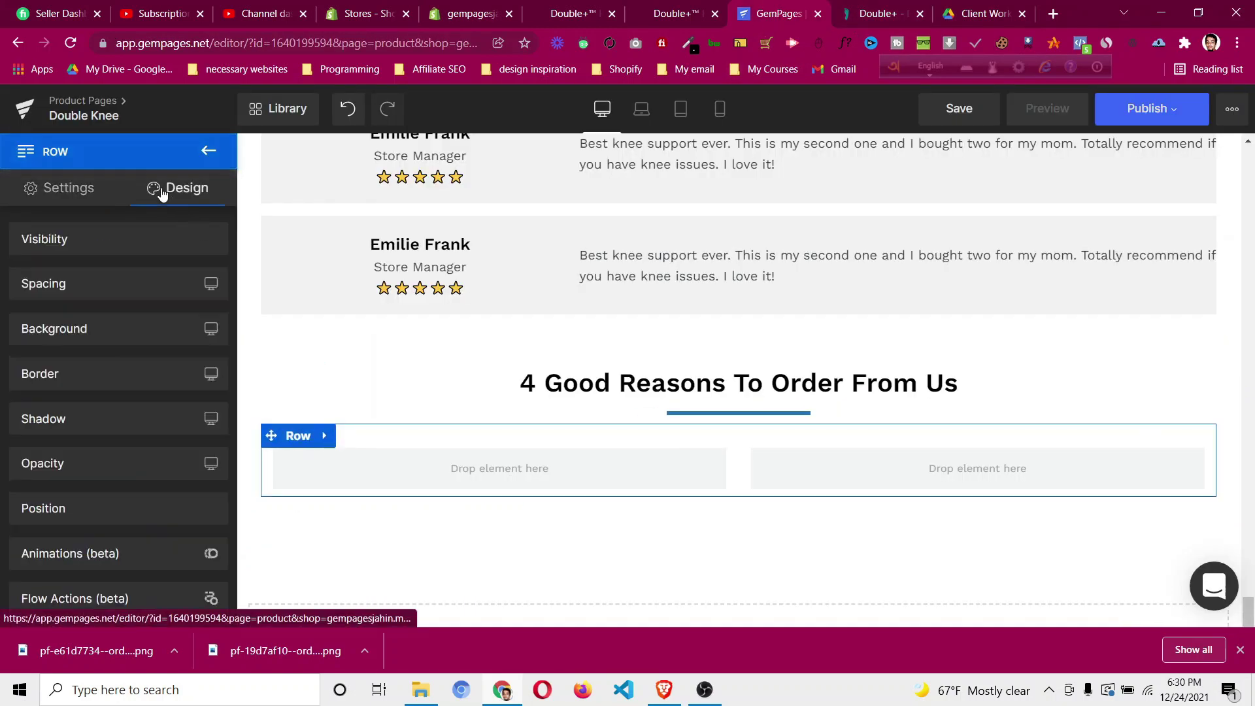
pyautogui.click(118, 283)
pyautogui.moveTo(126, 343); pyautogui.dragTo(152, 419)
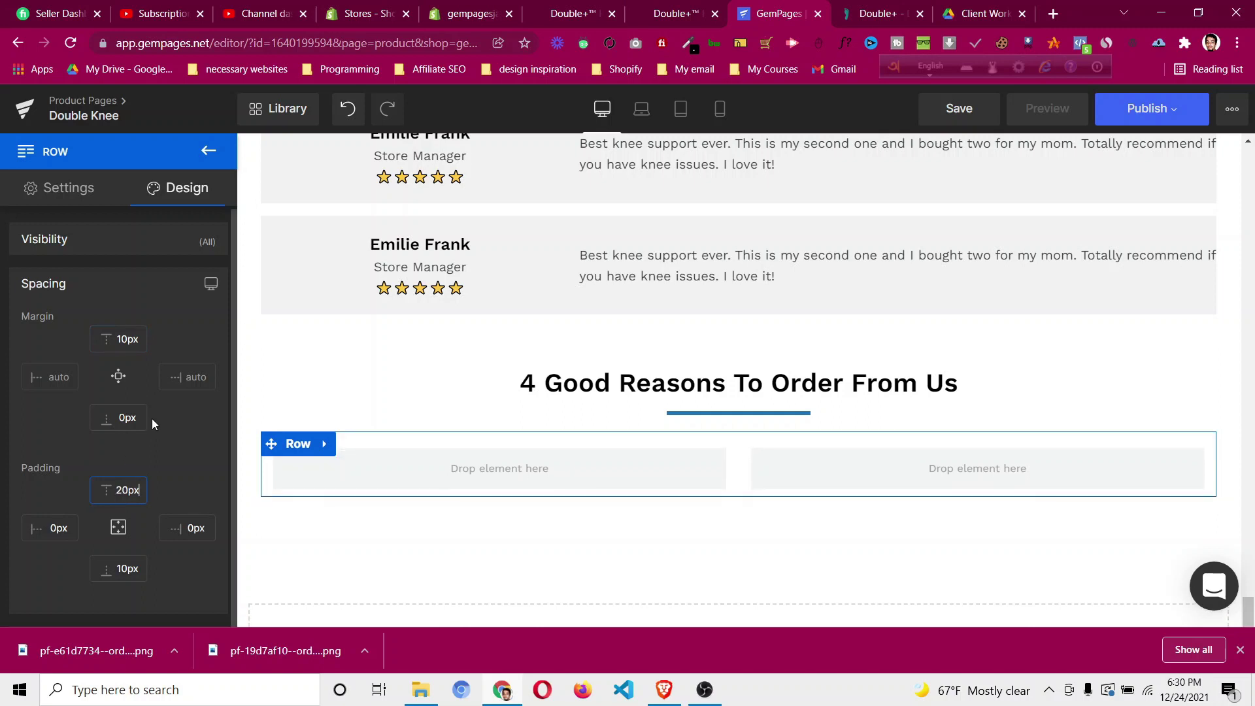
pyautogui.press('Up')
pyautogui.press('Up')
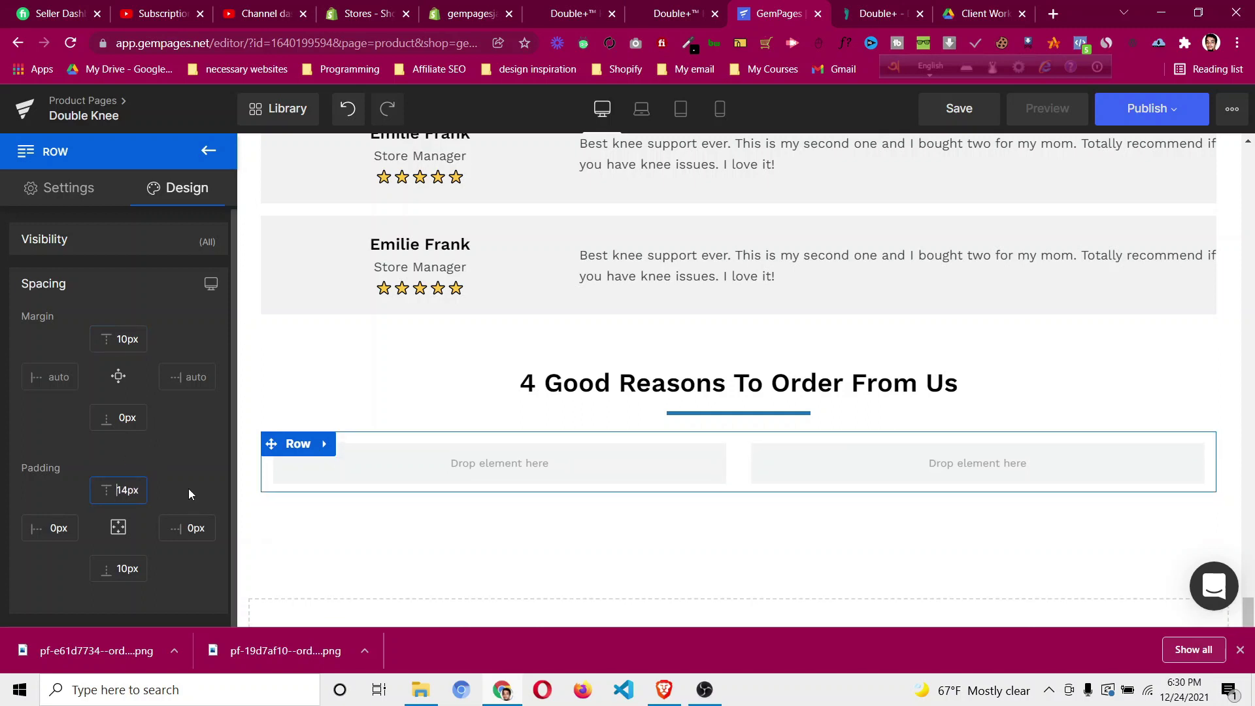
pyautogui.moveTo(125, 565); pyautogui.dragTo(126, 561)
pyautogui.press('Up')
# Set the two-column row's top margin to 15 px.
pyautogui.click(130, 335)
pyautogui.press('Up')
pyautogui.press('Up')
pyautogui.press('Up')
pyautogui.press('Up')
pyautogui.press('Up')
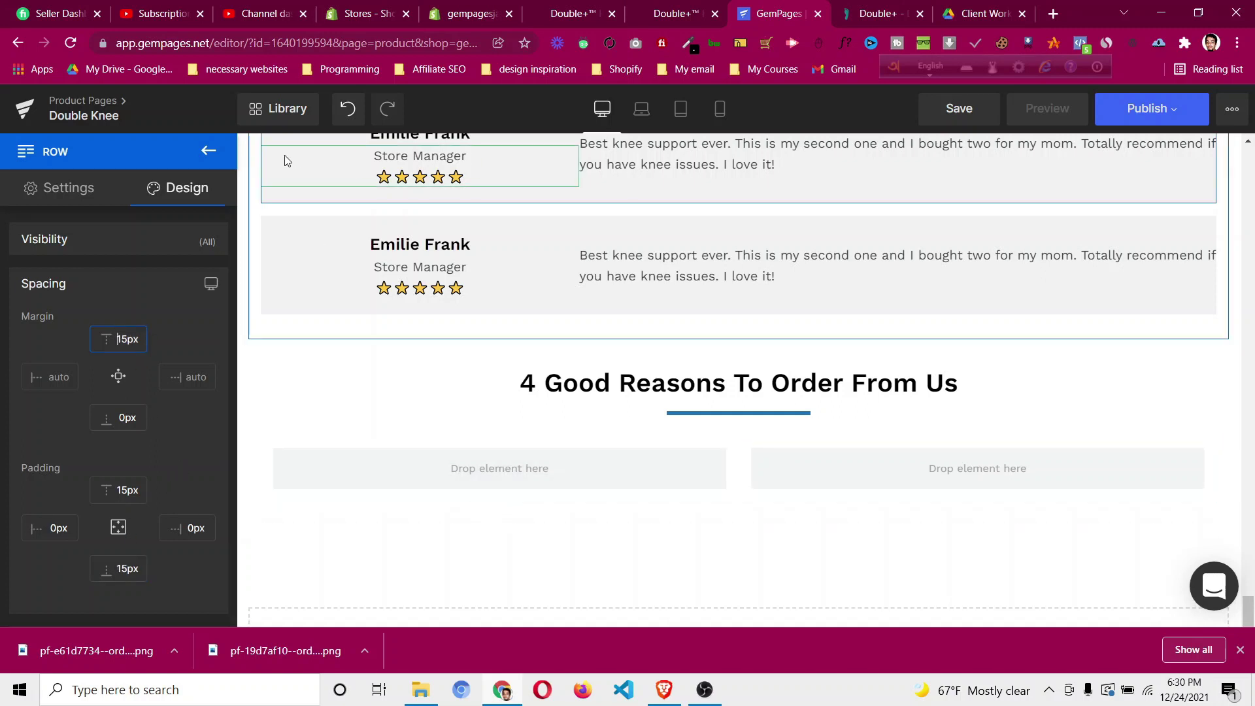
# Add a nested row inside the first column below the divider, with one-third and two-thirds desktop columns.
pyautogui.click(208, 151)
pyautogui.moveTo(101, 266); pyautogui.dragTo(449, 436)
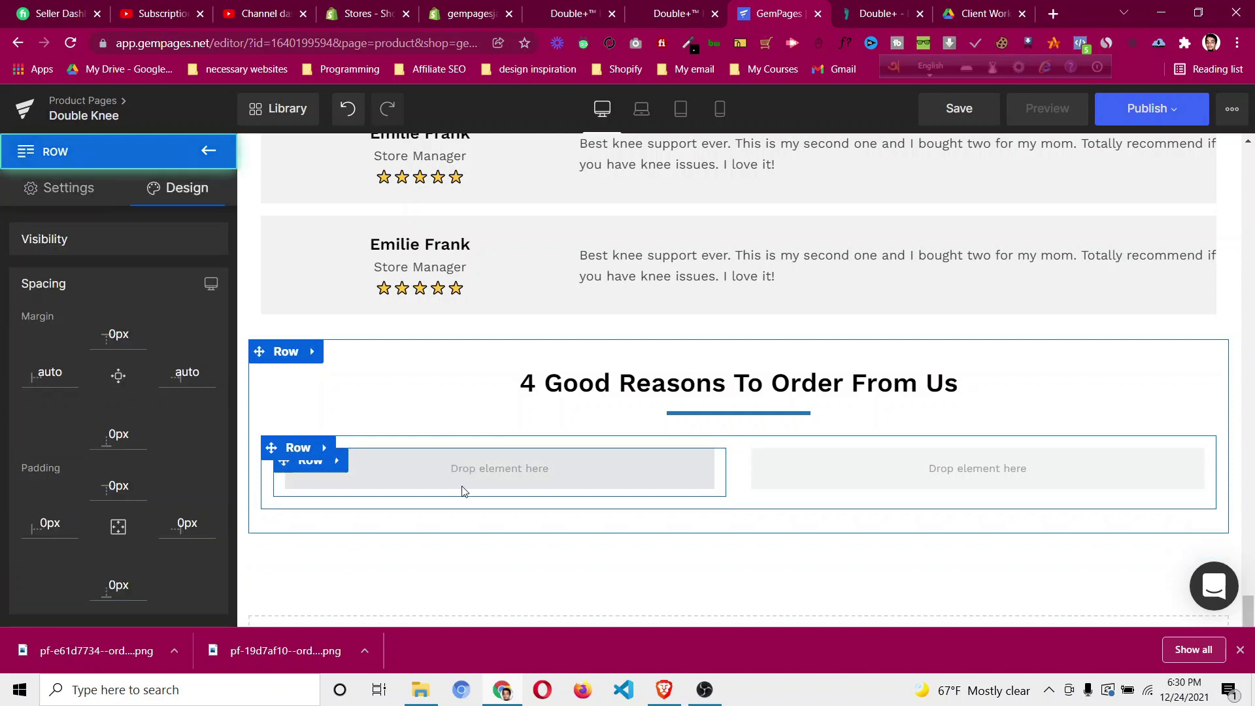
pyautogui.moveTo(461, 494); pyautogui.dragTo(465, 480)
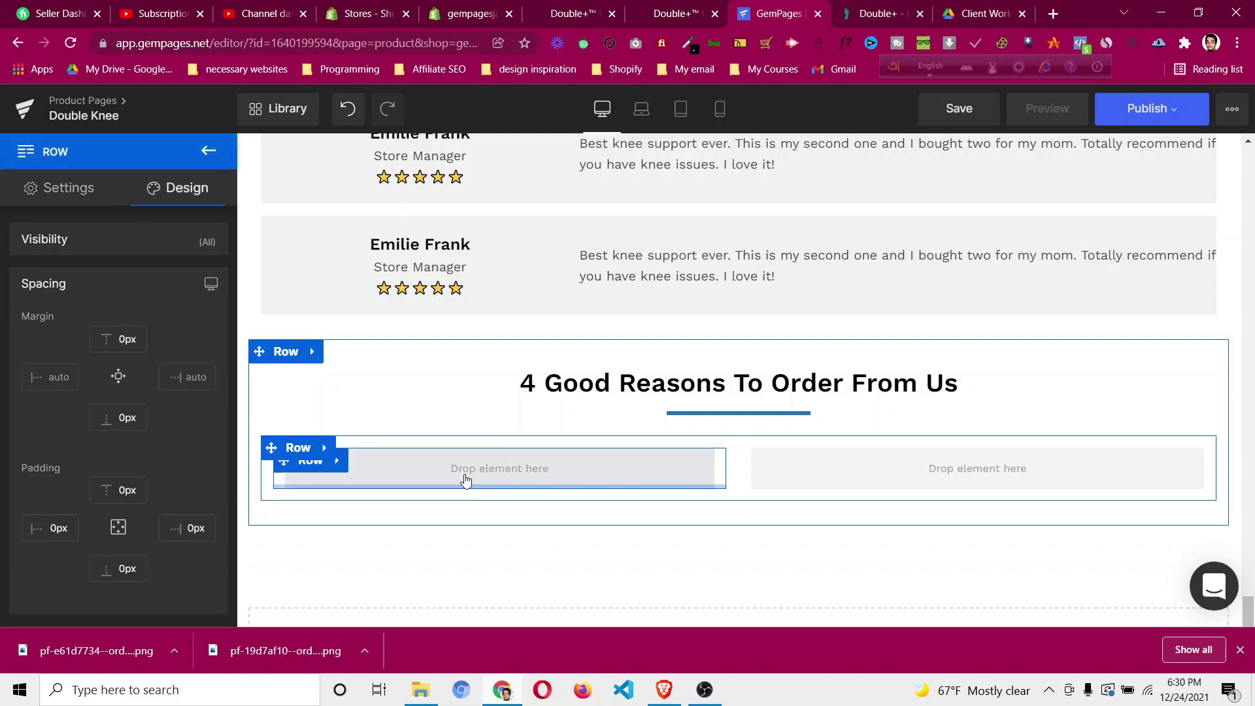
pyautogui.click(320, 471)
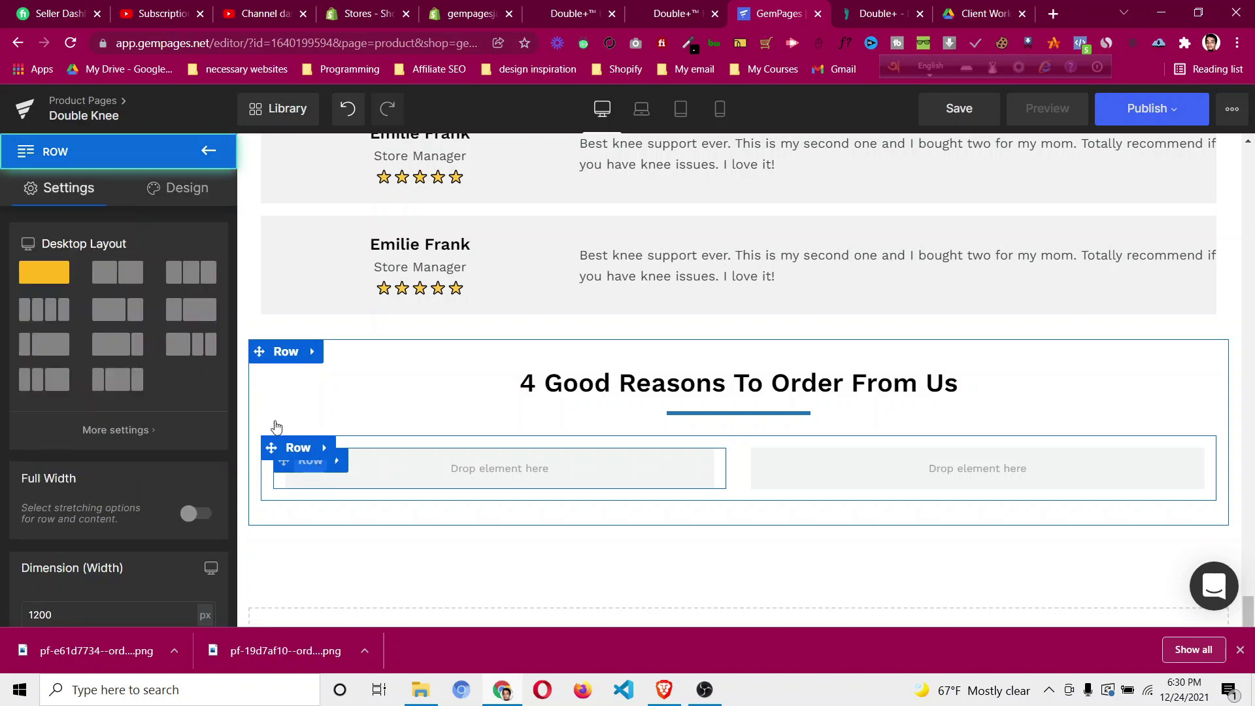
pyautogui.click(185, 319)
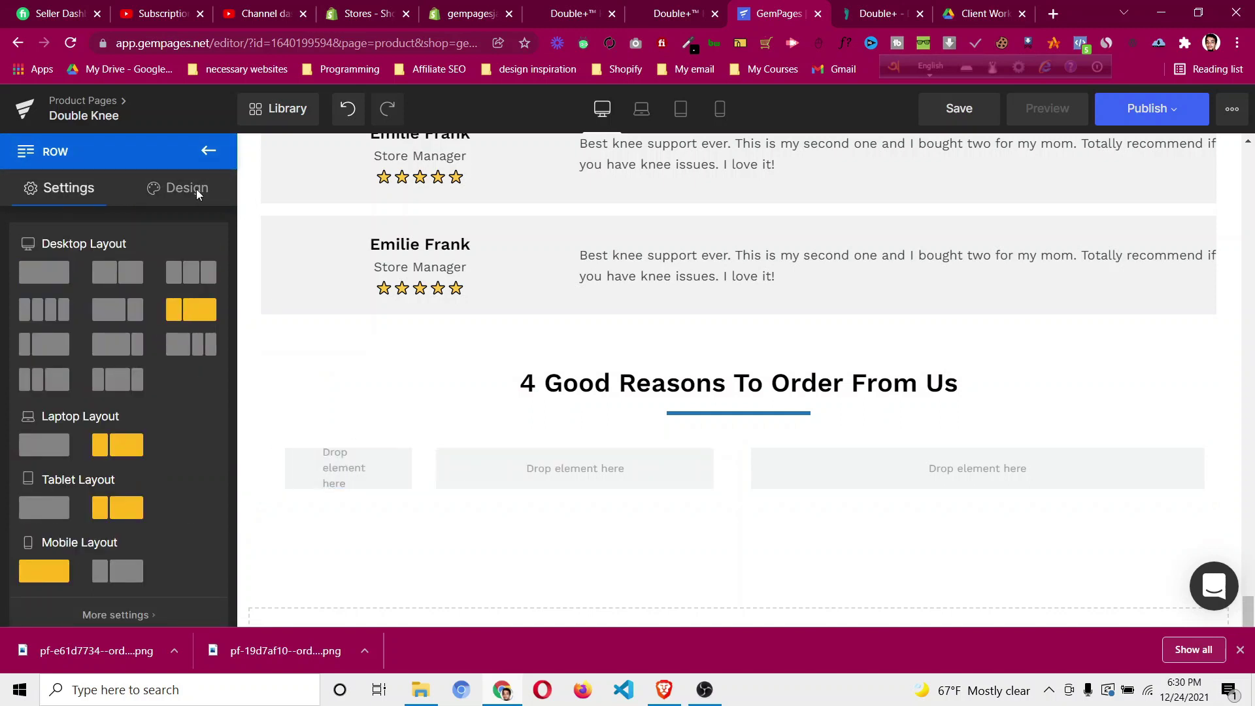
# Add an image to the nested row's narrow column and replace it with pf-19d7af10--ordericon1.png.
pyautogui.click(209, 151)
pyautogui.moveTo(145, 345); pyautogui.dragTo(364, 452)
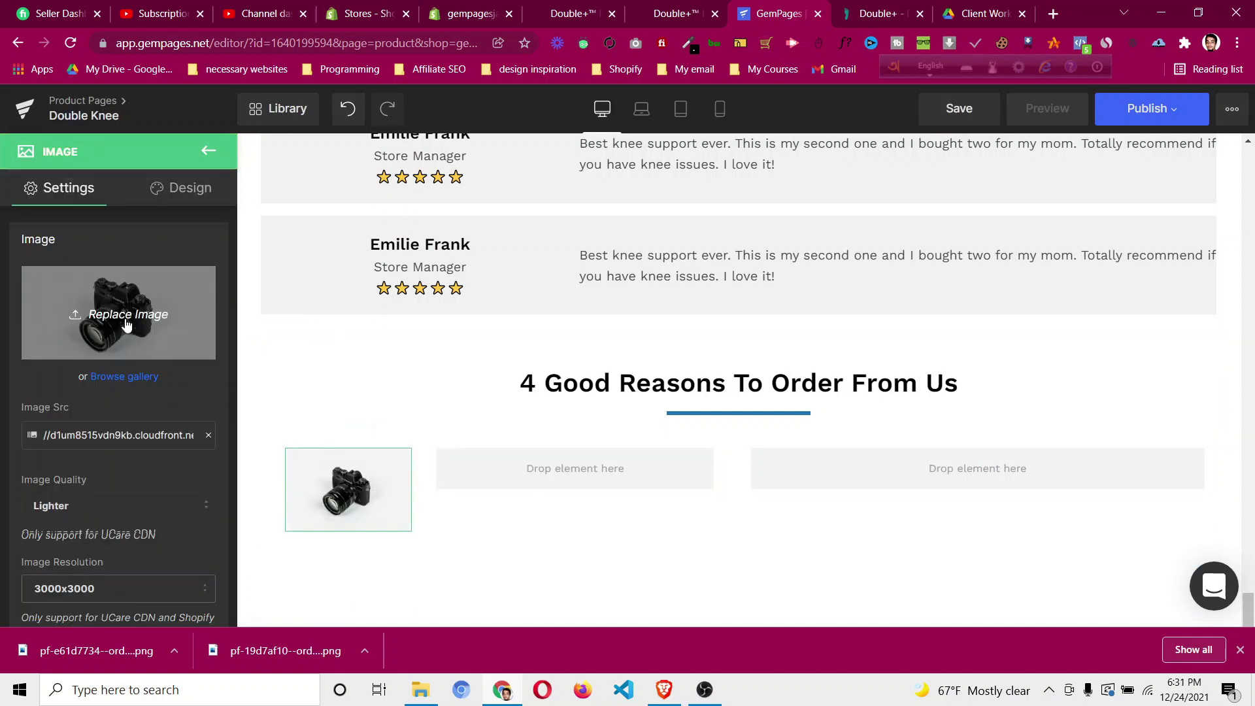
pyautogui.click(121, 318)
pyautogui.click(280, 157)
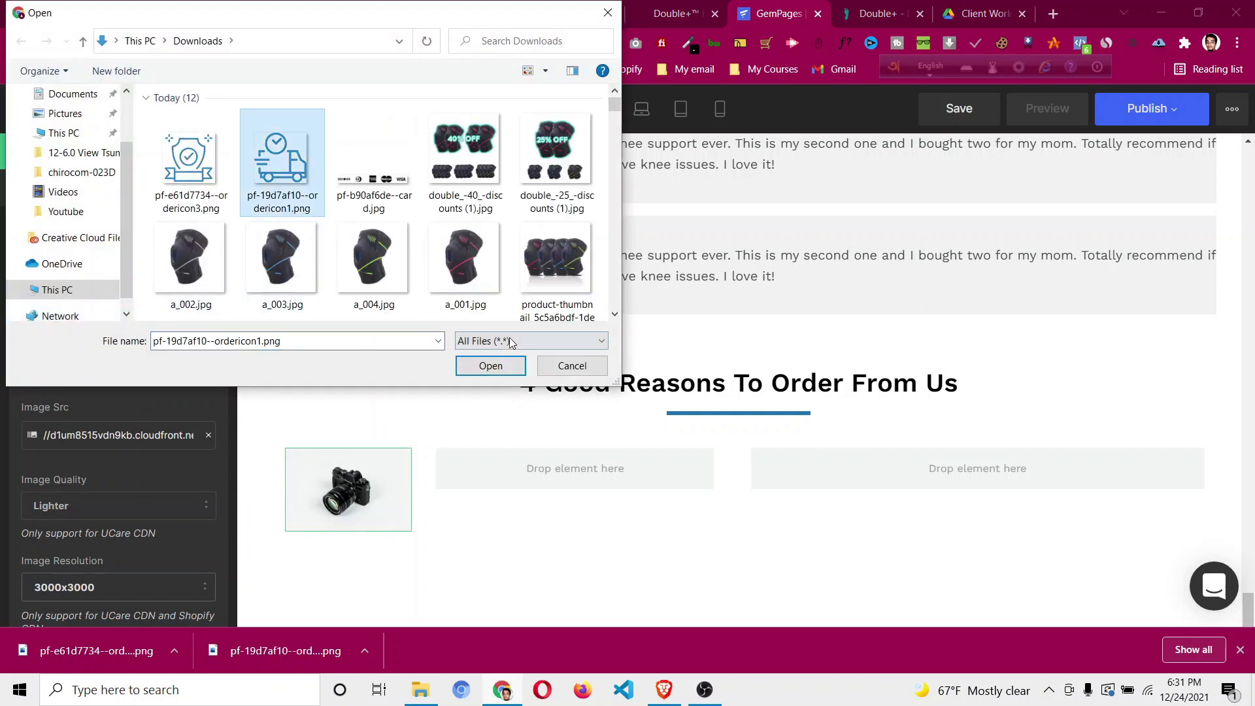
pyautogui.click(487, 363)
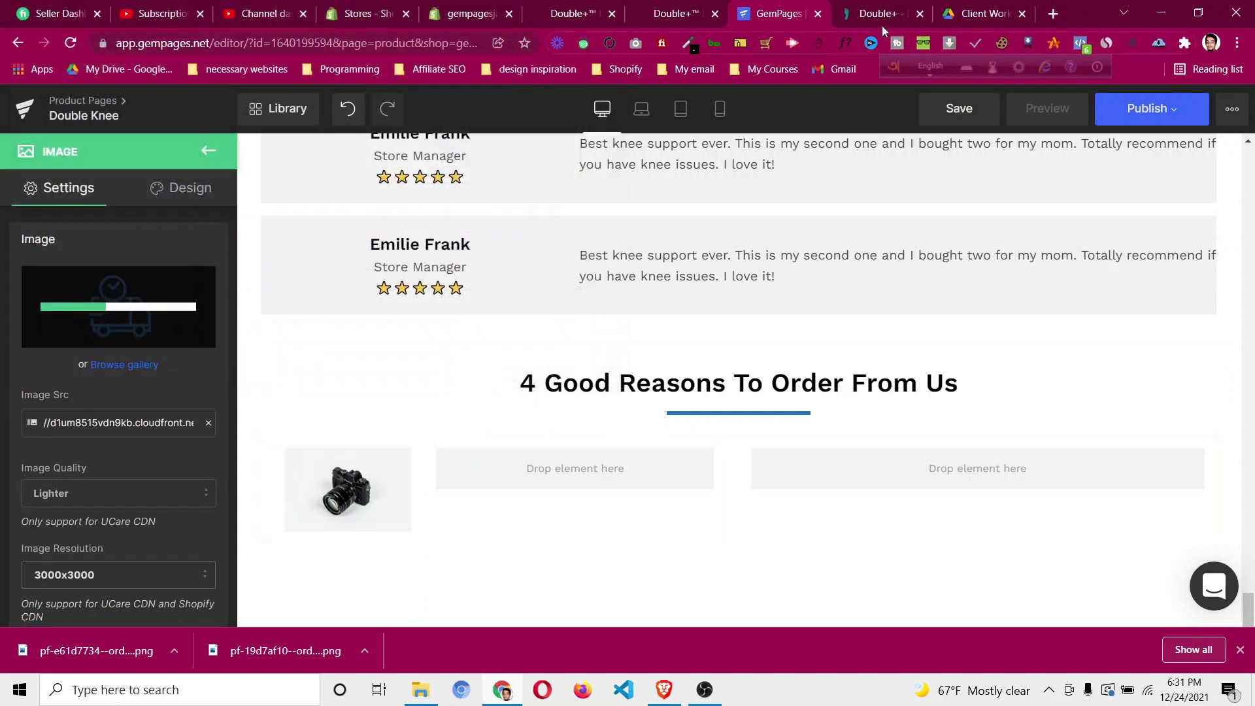
# Copy the "We Deliver Worldwide" heading text from the reference page and return to the GemPages editor.
pyautogui.click(876, 13)
pyautogui.moveTo(222, 291); pyautogui.dragTo(406, 297)
pyautogui.click(756, 14)
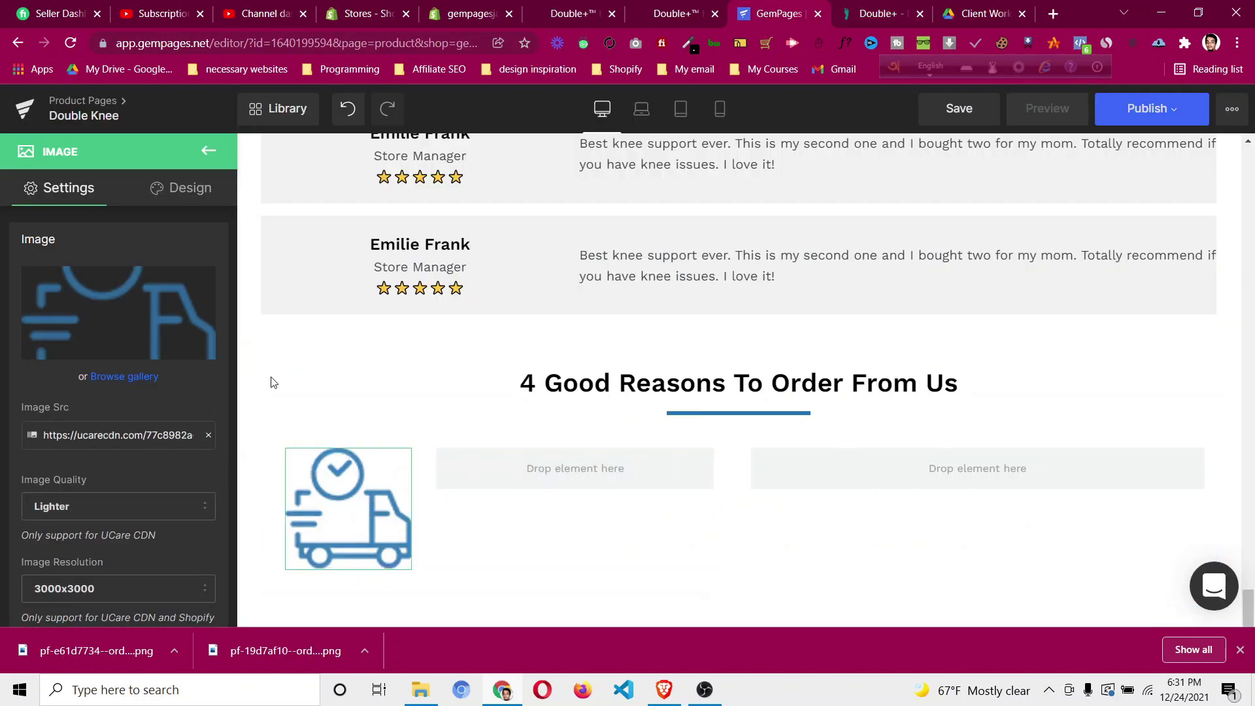
# Set the delivery truck image's width to 40%.
pyautogui.scroll(-5, 133, 481)
pyautogui.click(93, 449)
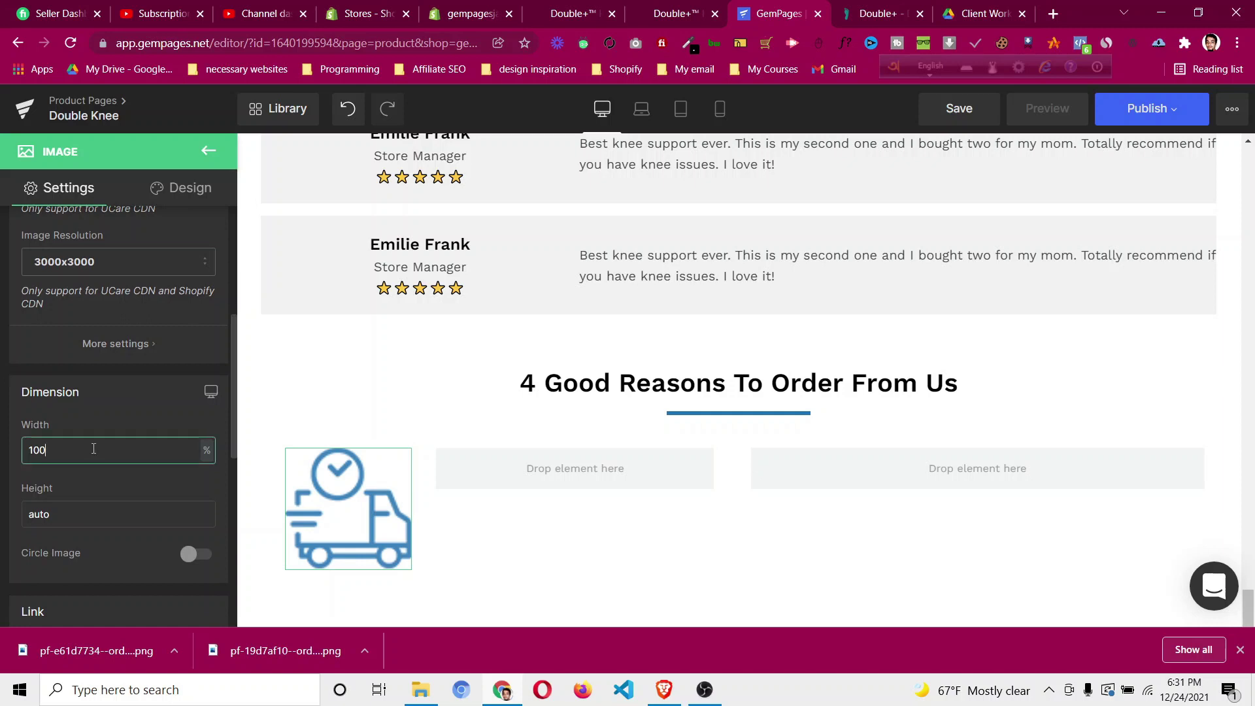
pyautogui.press('BackSpace')
pyautogui.press('BackSpace')
pyautogui.write('40')
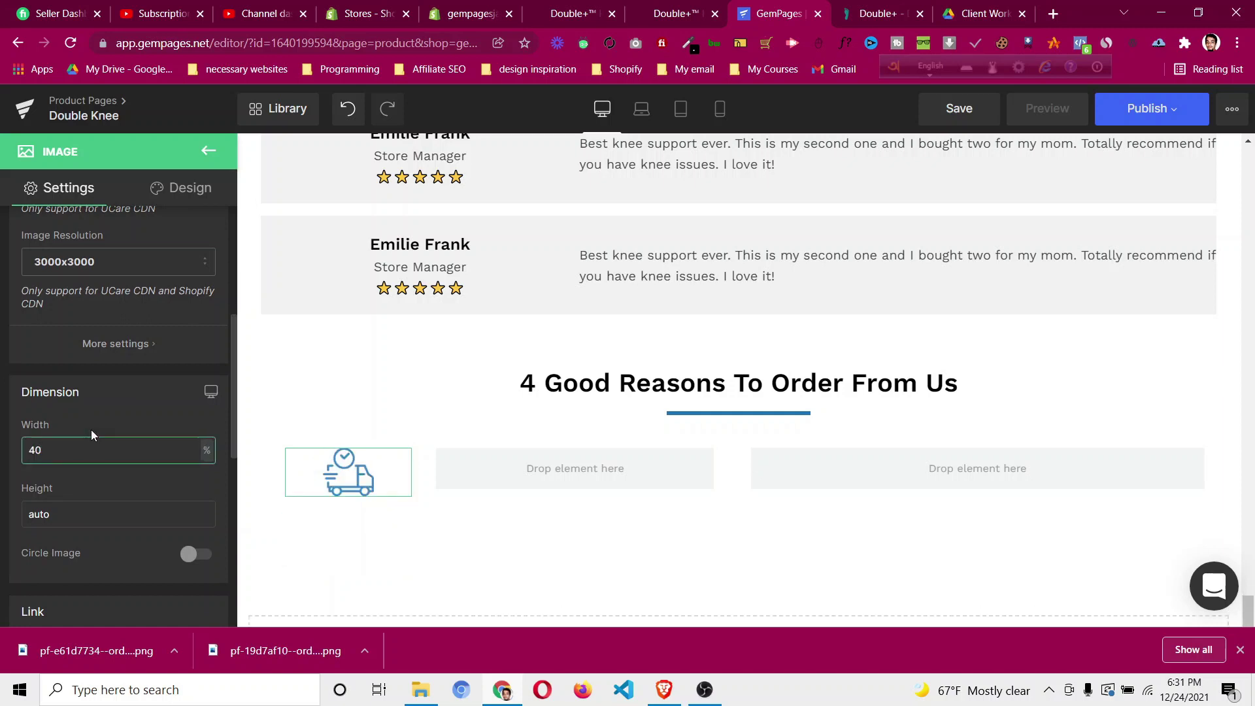
# Add an H5 heading reading "We Deliver Worldwide" to the nested row's wide column.
pyautogui.click(209, 151)
pyautogui.moveTo(194, 238); pyautogui.dragTo(493, 453)
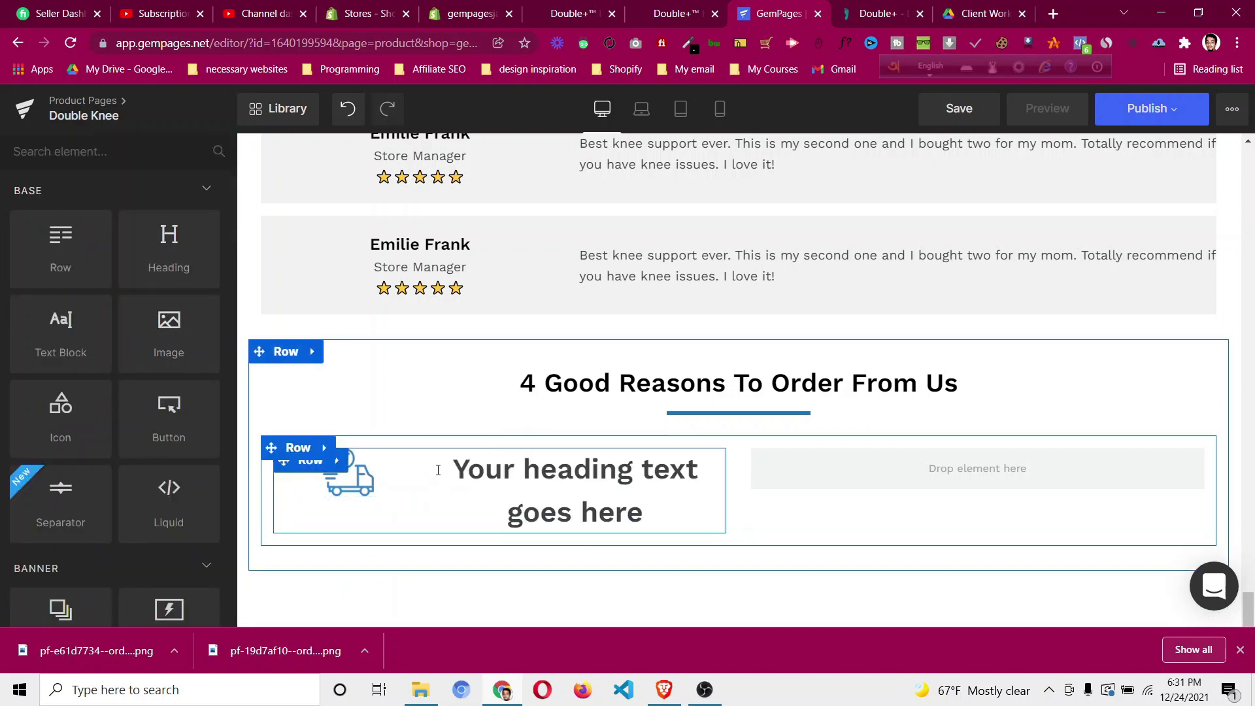
pyautogui.click(108, 286)
pyautogui.scroll(-1, 100, 385)
pyautogui.click(98, 394)
pyautogui.click(671, 456)
pyautogui.click(669, 457)
pyautogui.hotkey('ctrl', 'a')
pyautogui.write('We Deliver Worldwide')
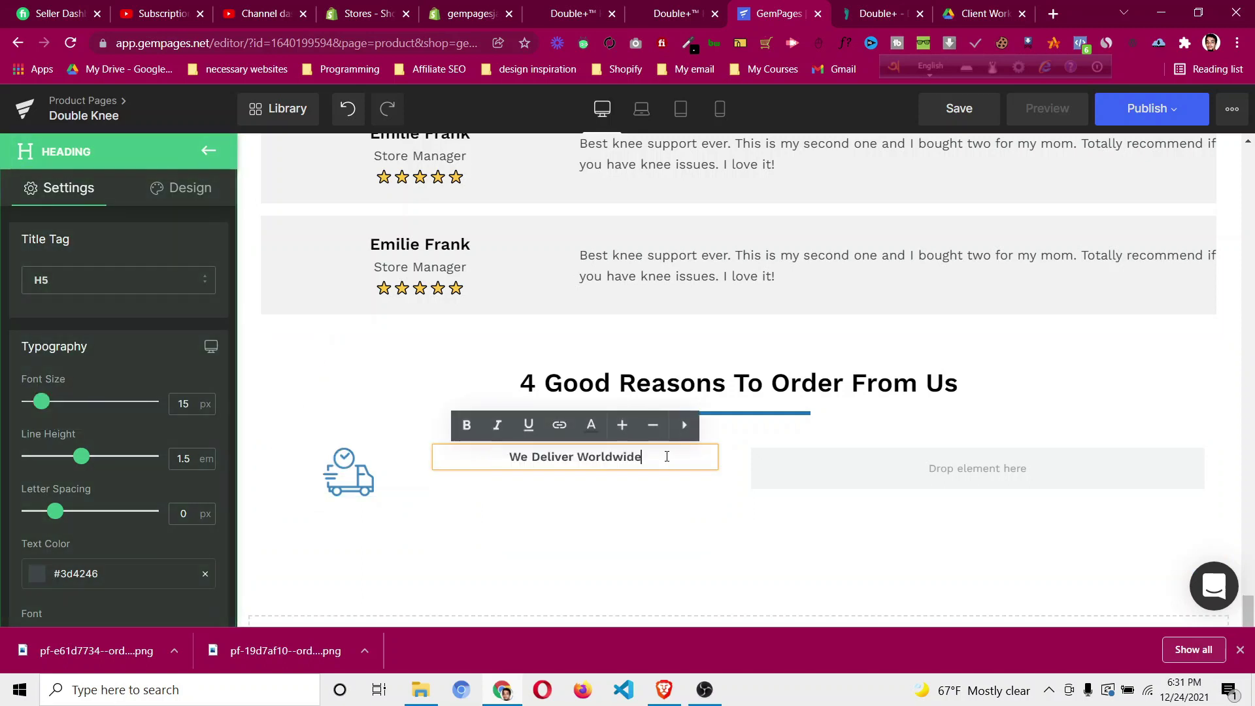
# Compare the heading with the reference page, then left-align "We Deliver Worldwide".
pyautogui.click(873, 15)
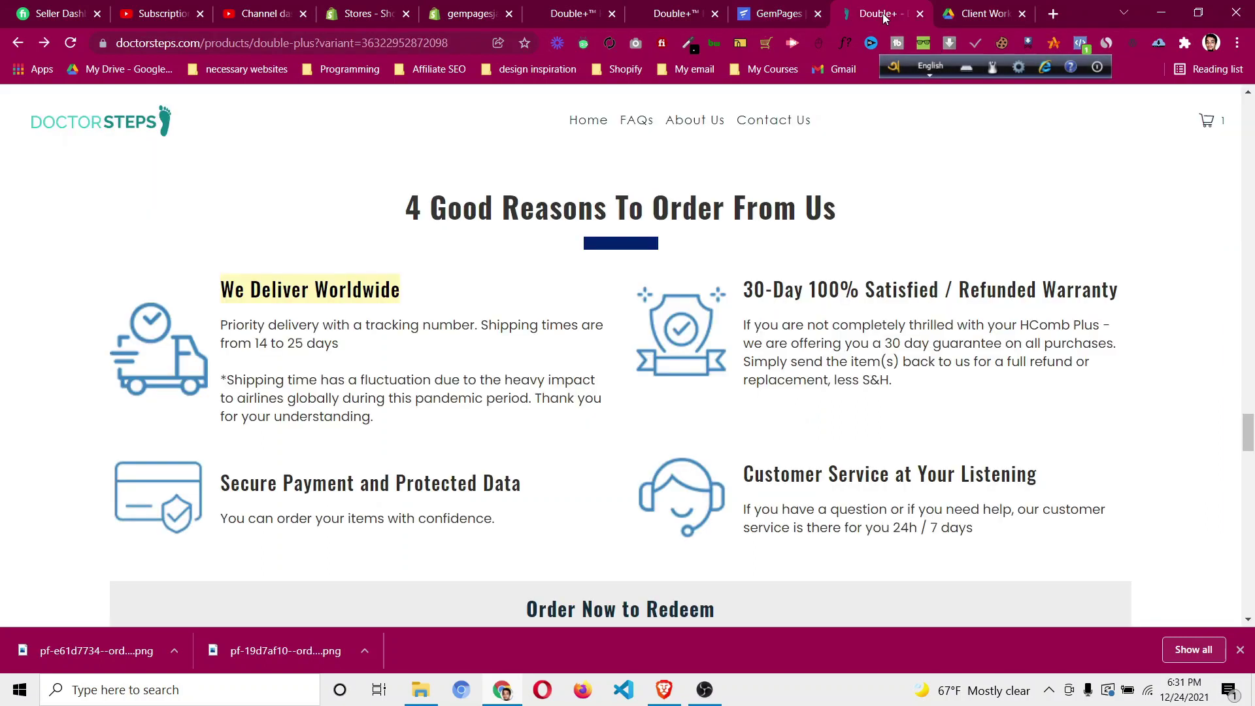
pyautogui.click(763, 22)
pyautogui.scroll(-4, 72, 508)
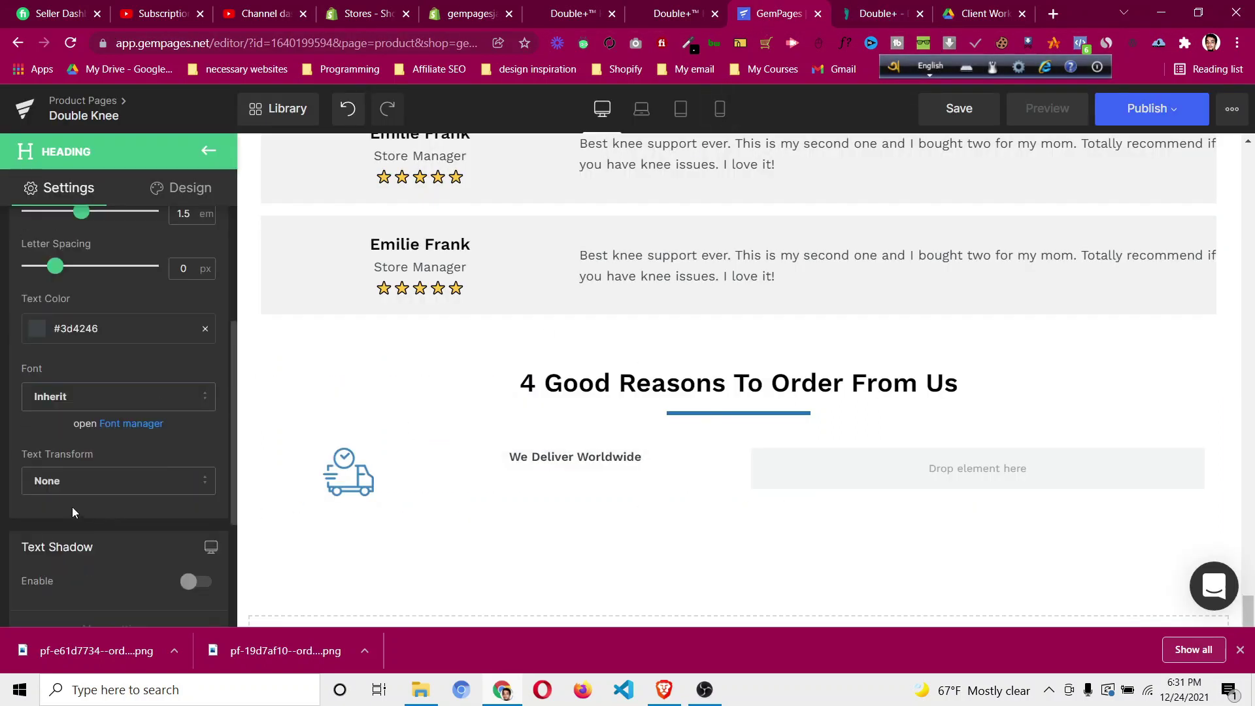
pyautogui.scroll(-4, 58, 508)
pyautogui.click(47, 483)
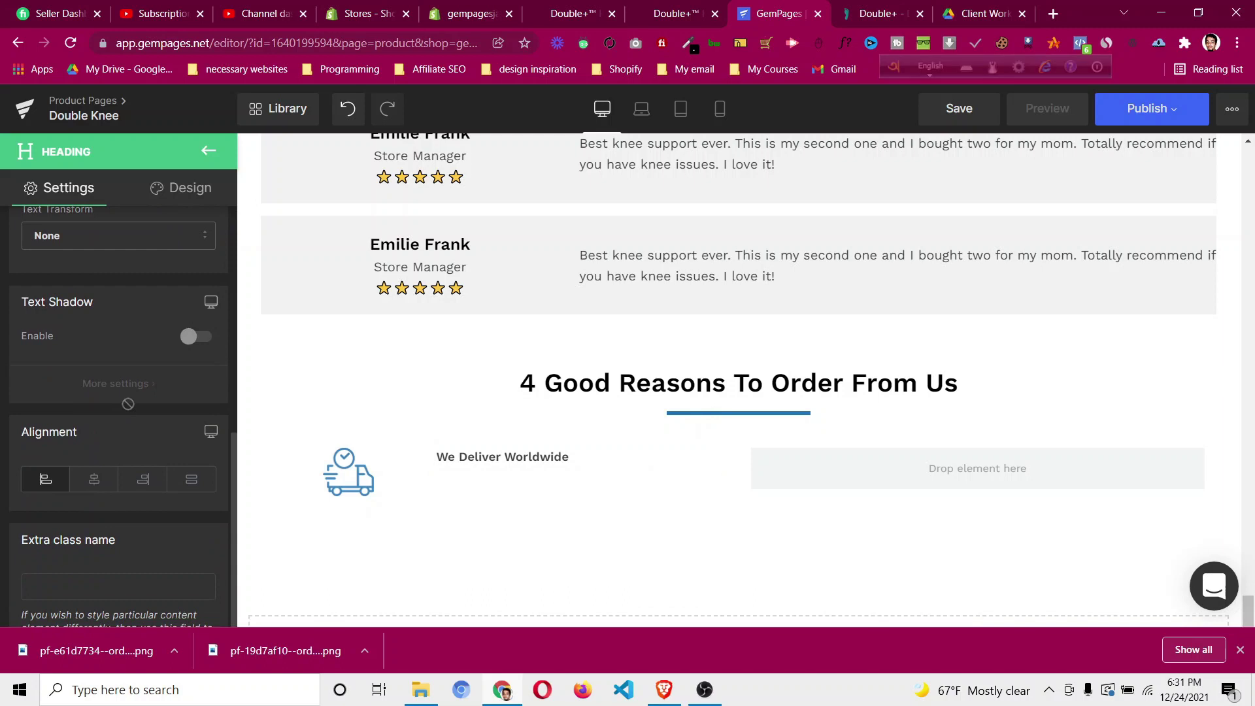
# Set the "We Deliver Worldwide" heading's text color to #000000 and its font size to 25 px.
pyautogui.scroll(5, 128, 399)
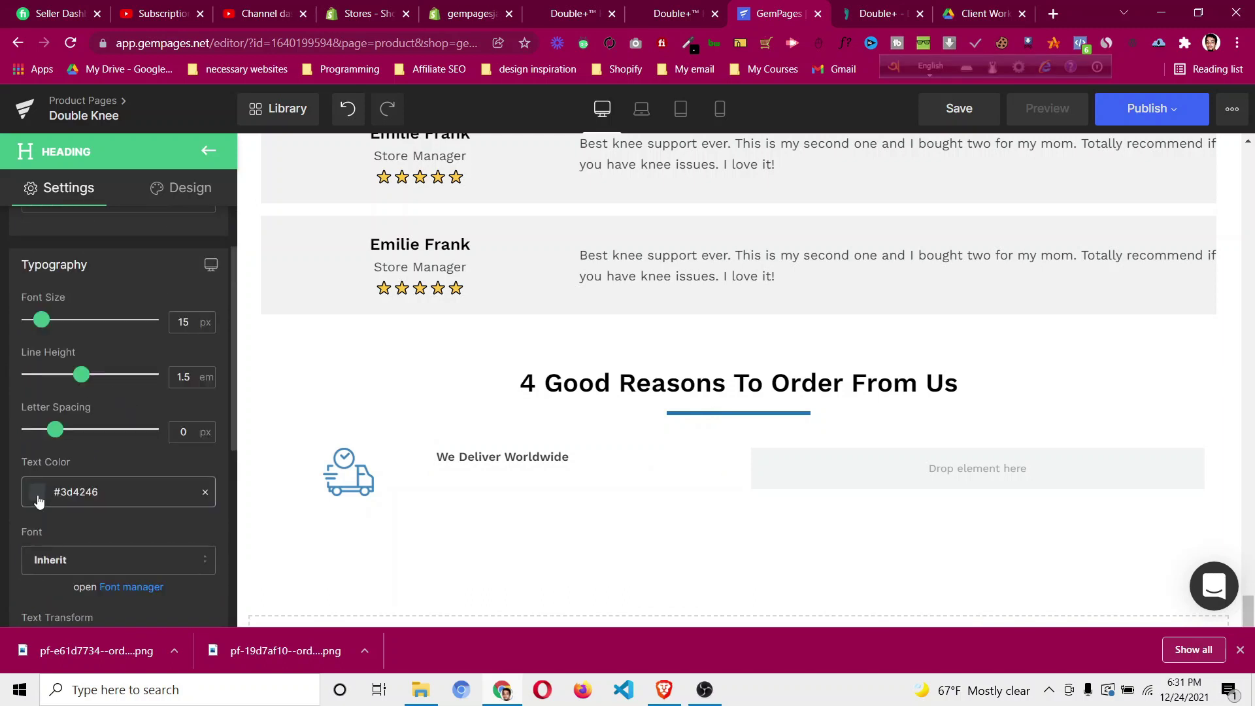
pyautogui.click(38, 501)
pyautogui.click(28, 561)
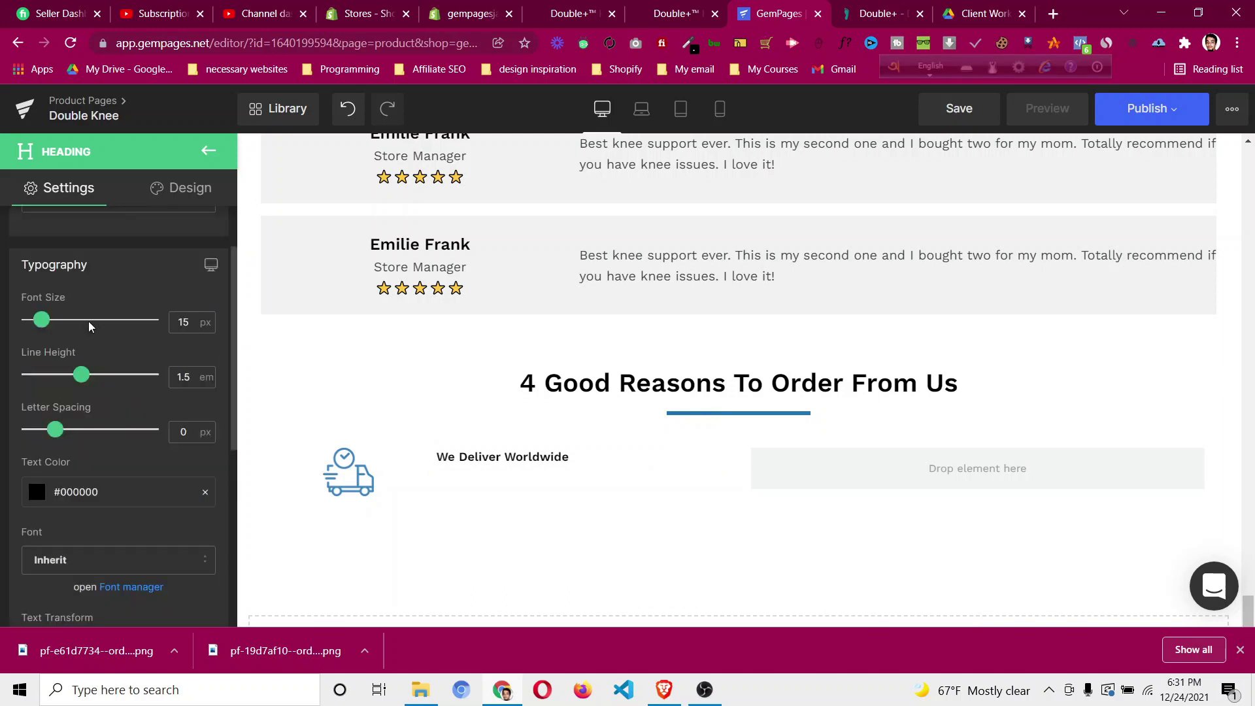
pyautogui.click(188, 322)
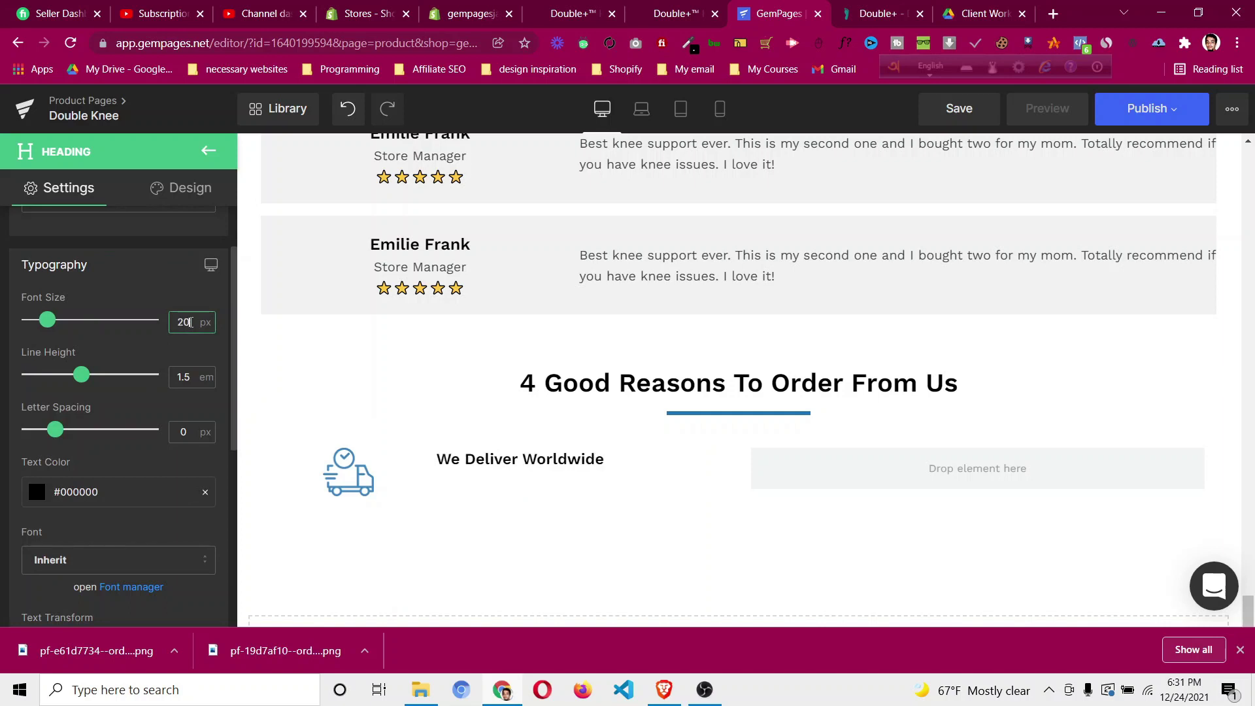
pyautogui.press('Up')
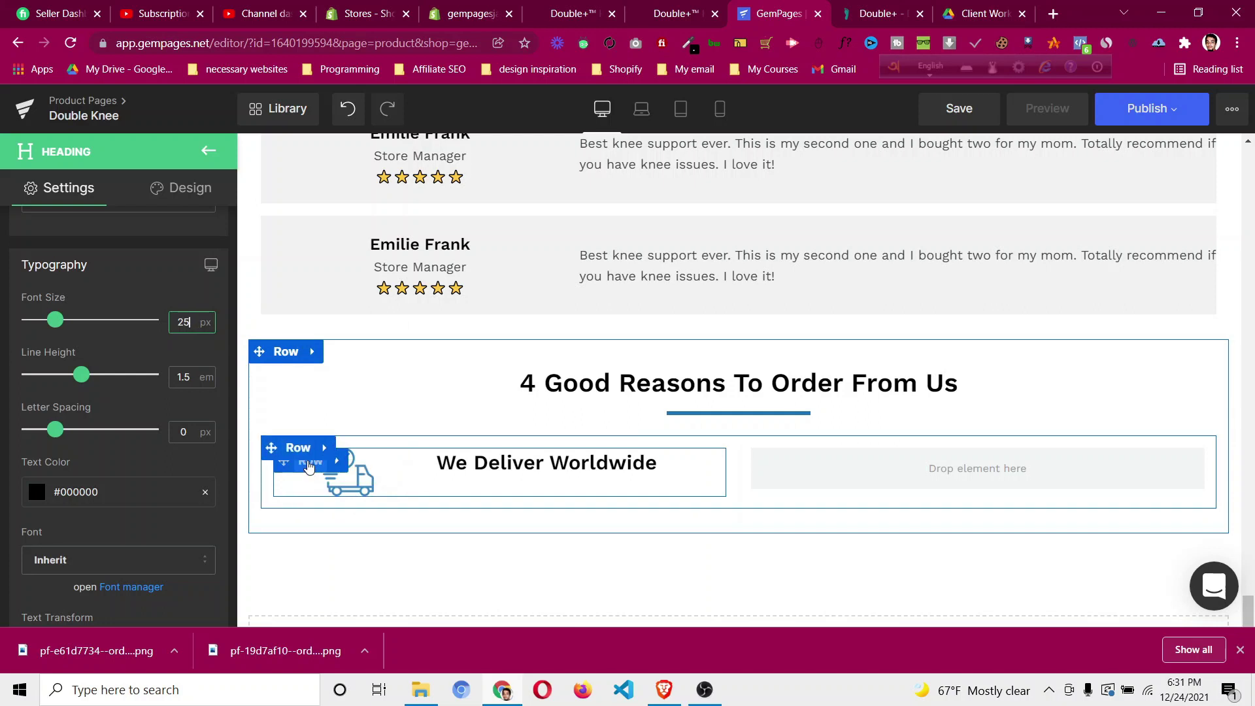
# Set the columns gap of the nested row holding the truck icon to 0 px.
pyautogui.click(309, 464)
pyautogui.scroll(-4, 143, 458)
pyautogui.click(187, 499)
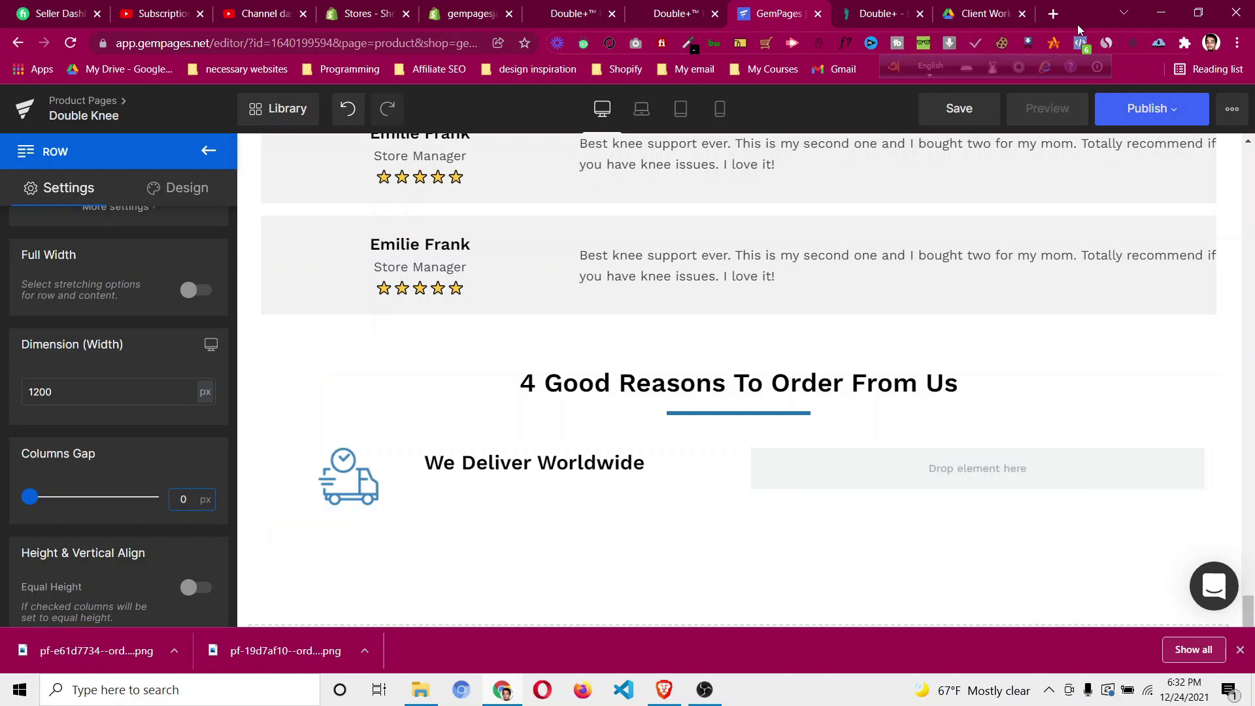
# Check the reference section's proportions, then change the nested row's desktop layout to one-quarter and three-quarter columns.
pyautogui.click(853, 7)
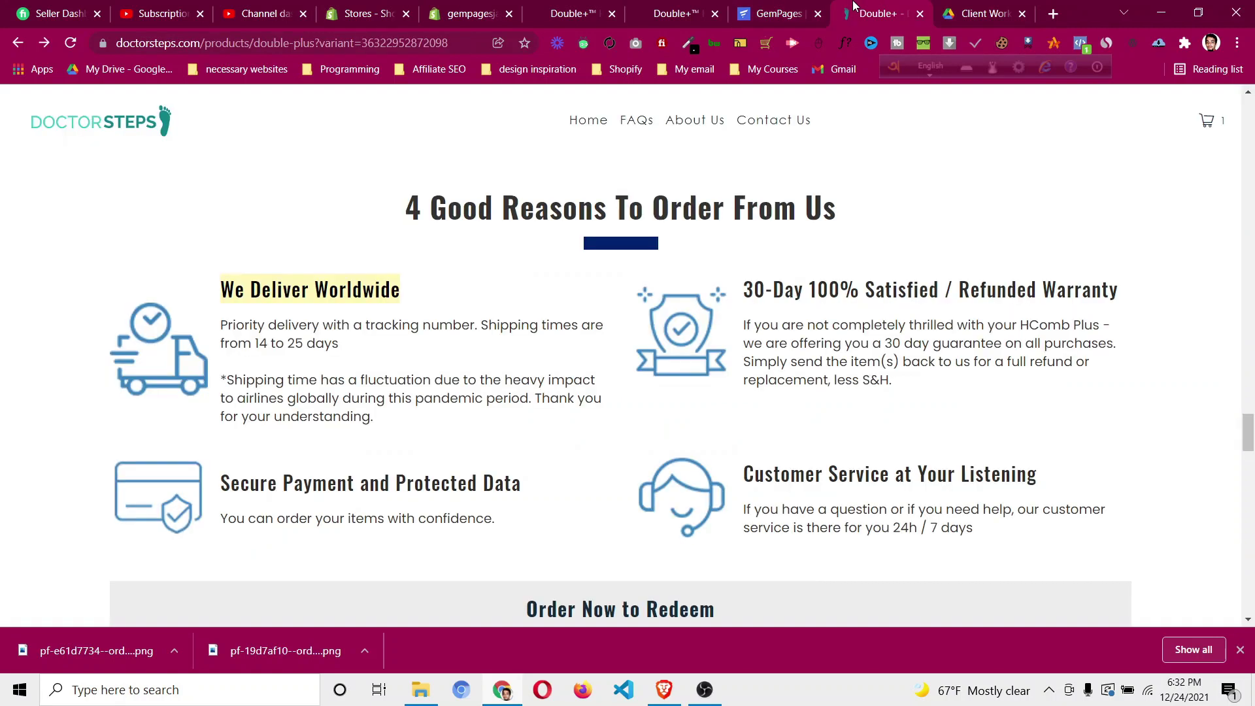
pyautogui.click(758, 8)
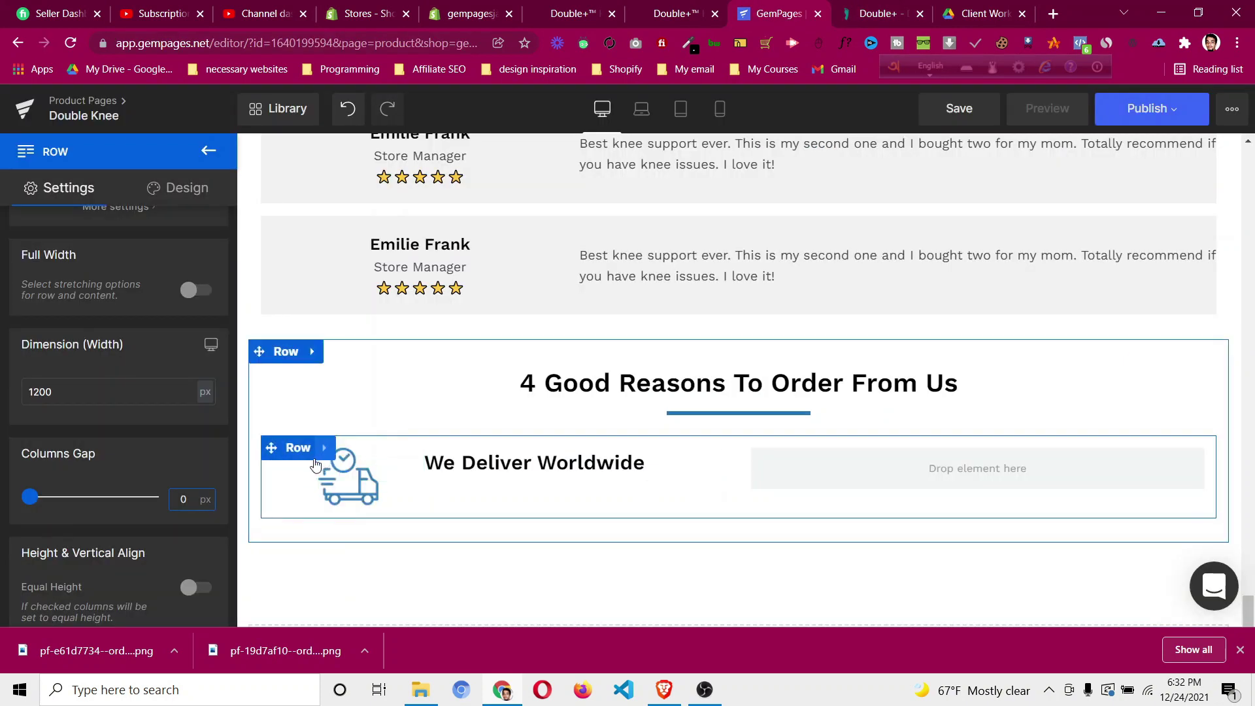
pyautogui.click(306, 465)
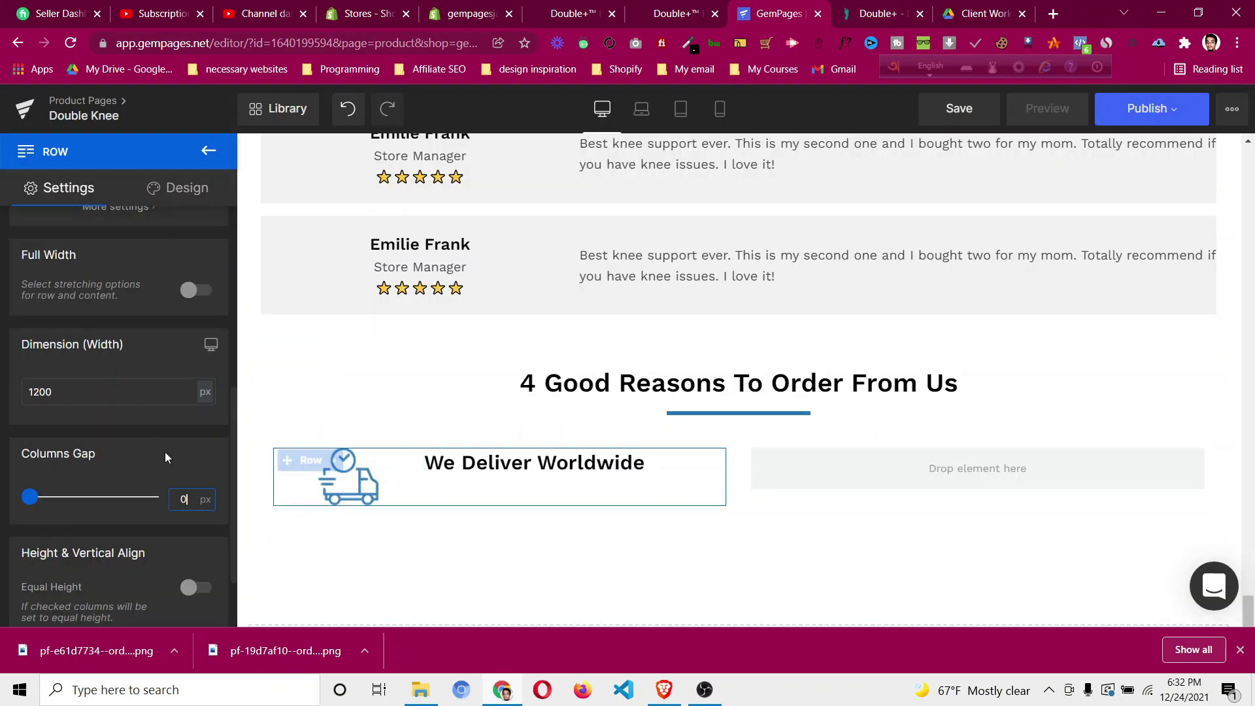
pyautogui.scroll(5, 153, 426)
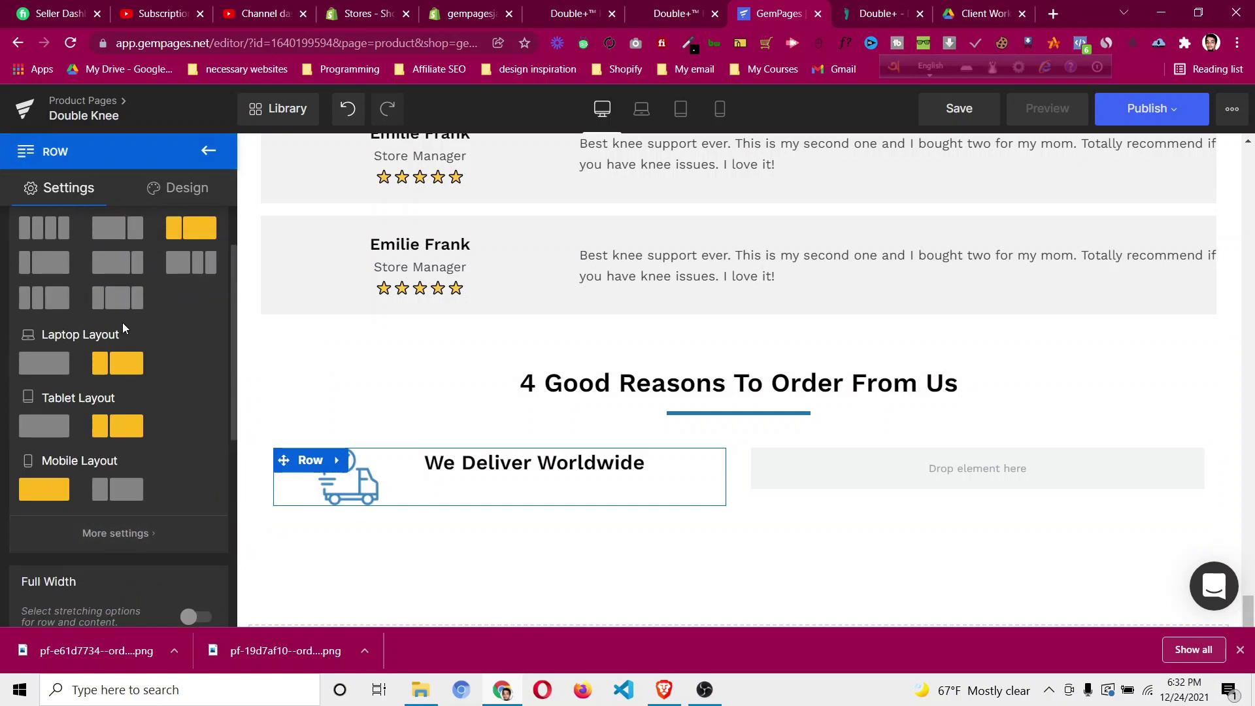
pyautogui.click(43, 267)
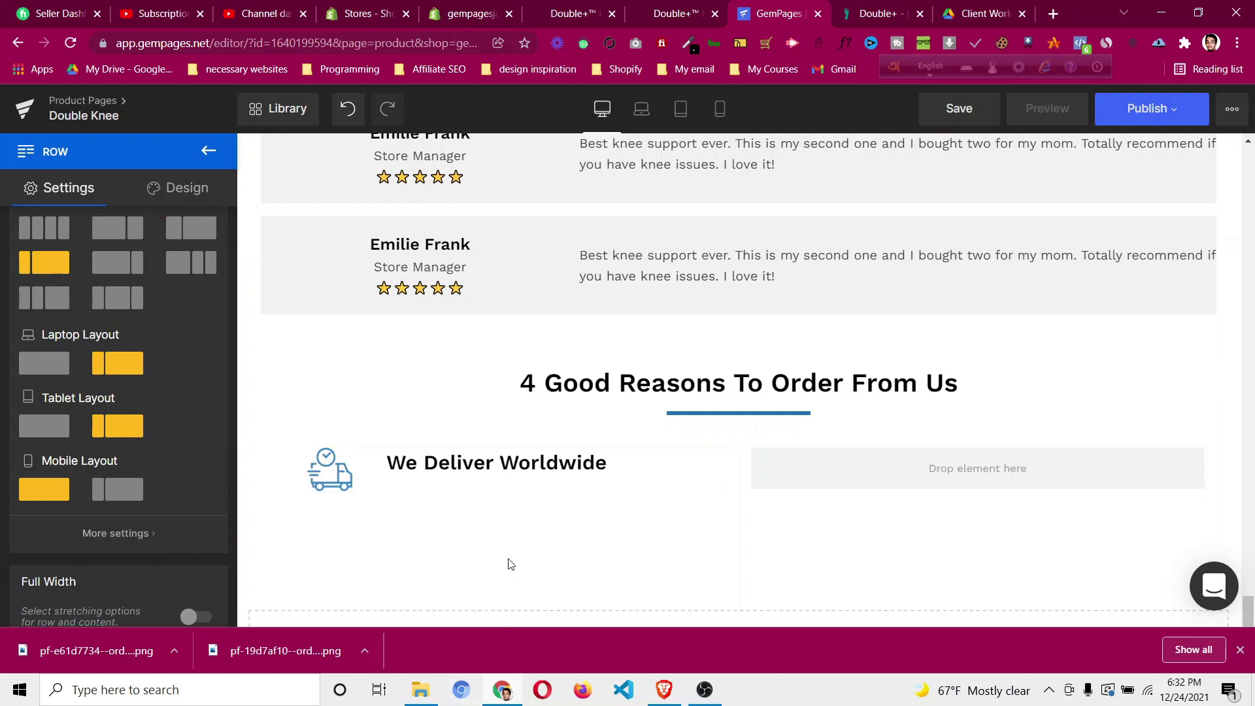
# Compare the icon with the reference page, then set the delivery truck image's width to 60%.
pyautogui.click(872, 9)
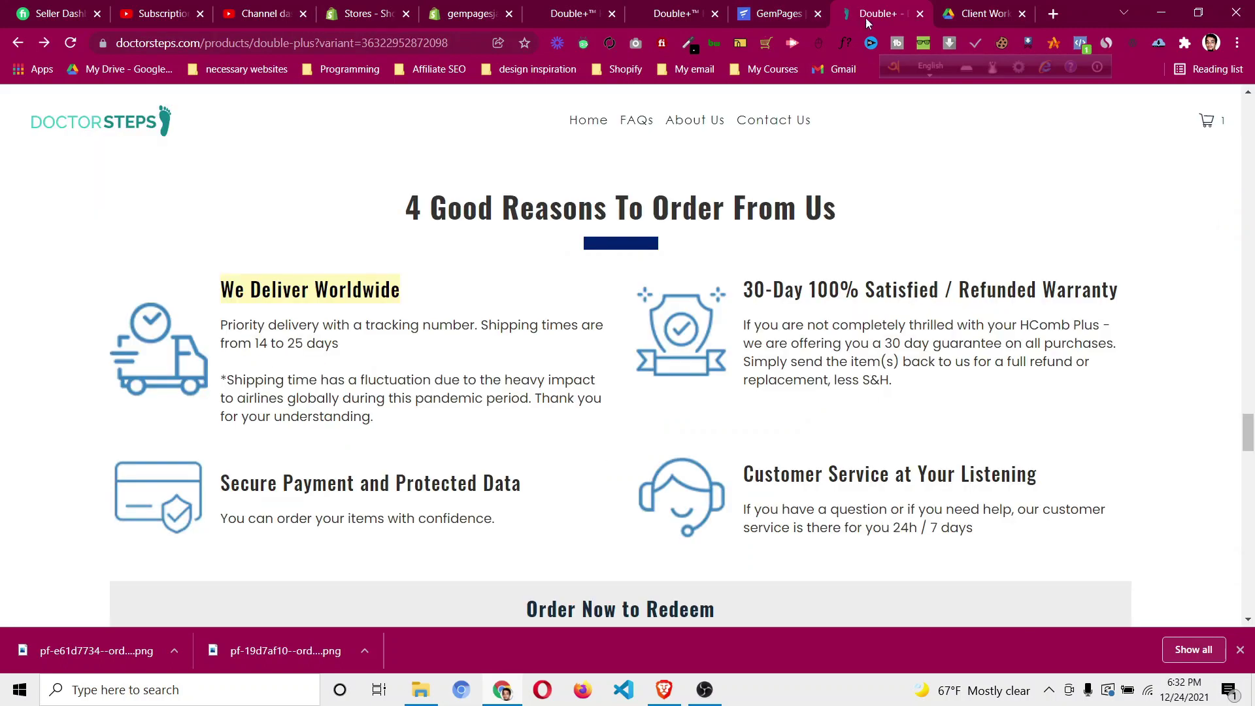
pyautogui.click(750, 9)
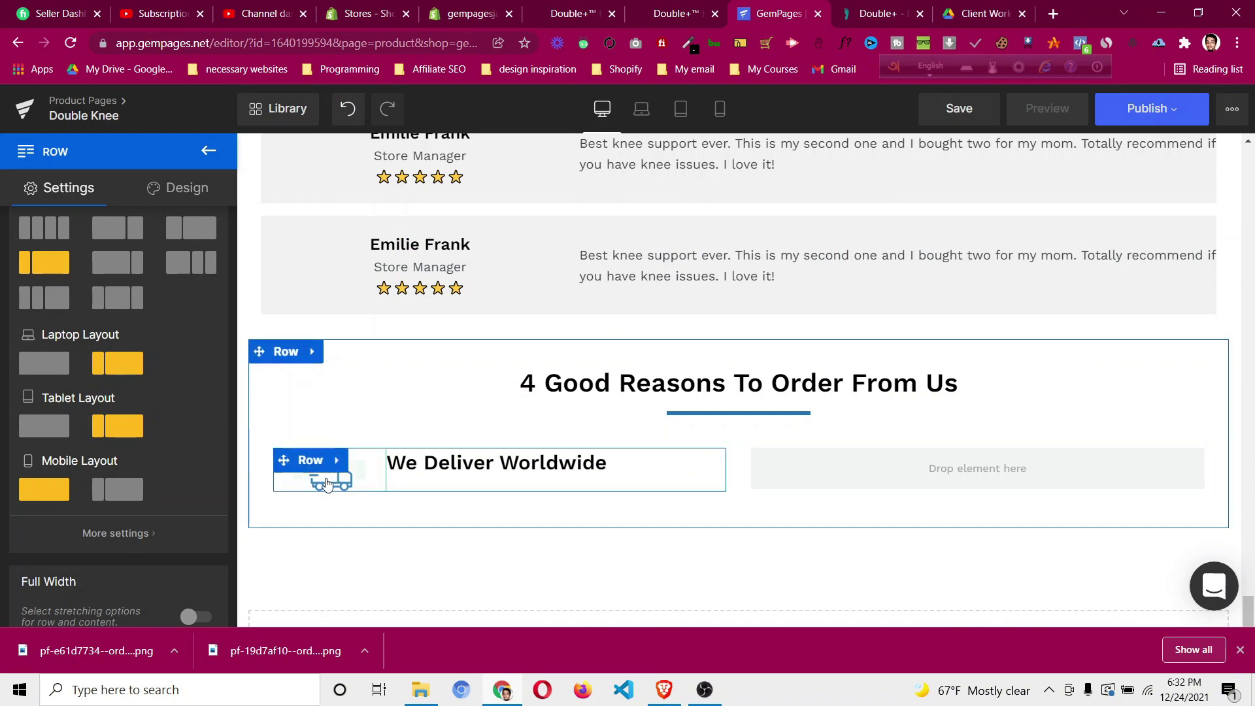
pyautogui.scroll(-4, 54, 503)
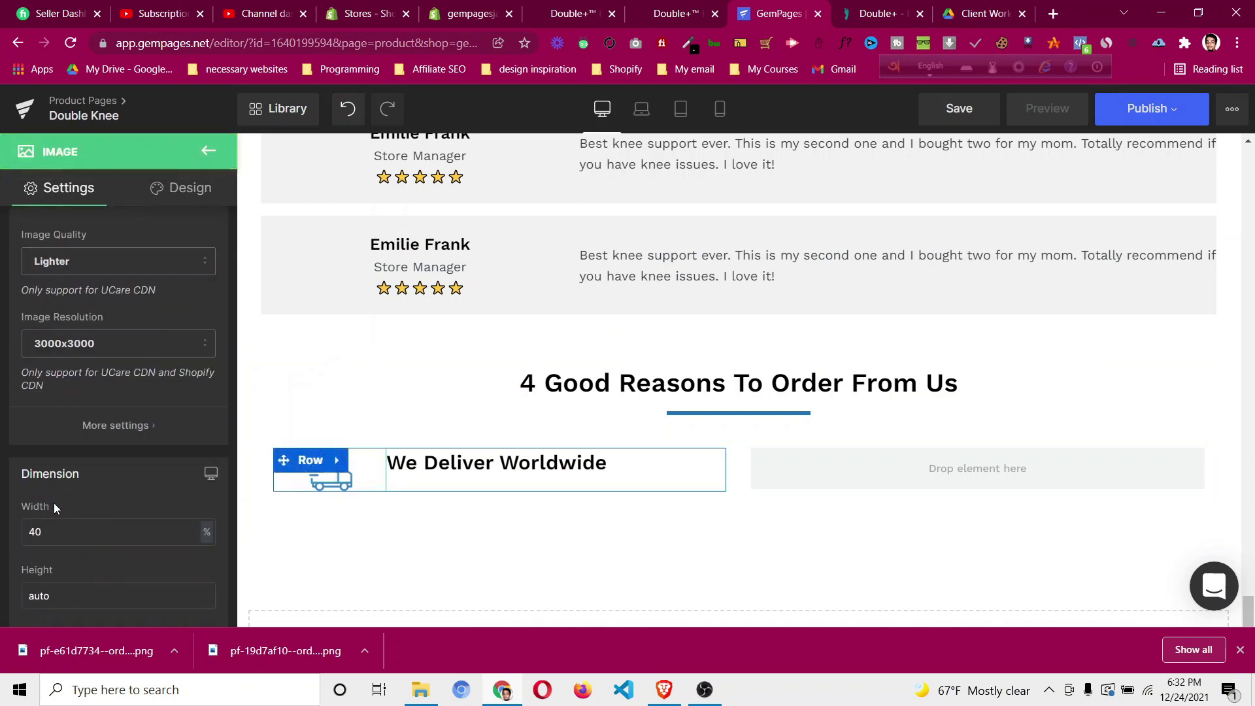
pyautogui.press('Up')
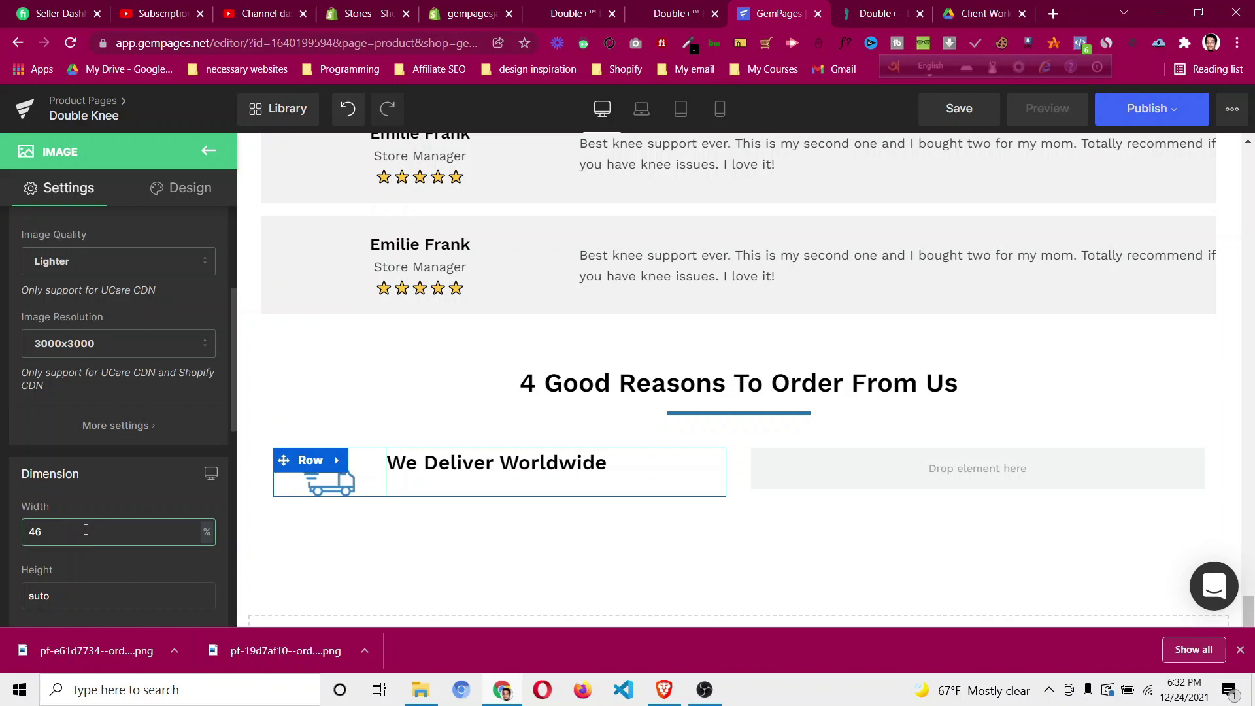
pyautogui.press('Up')
pyautogui.press('Up')
pyautogui.press('Up')
pyautogui.press('Up')
pyautogui.press('Up')
pyautogui.press('Up')
pyautogui.press('Up')
pyautogui.press('Up')
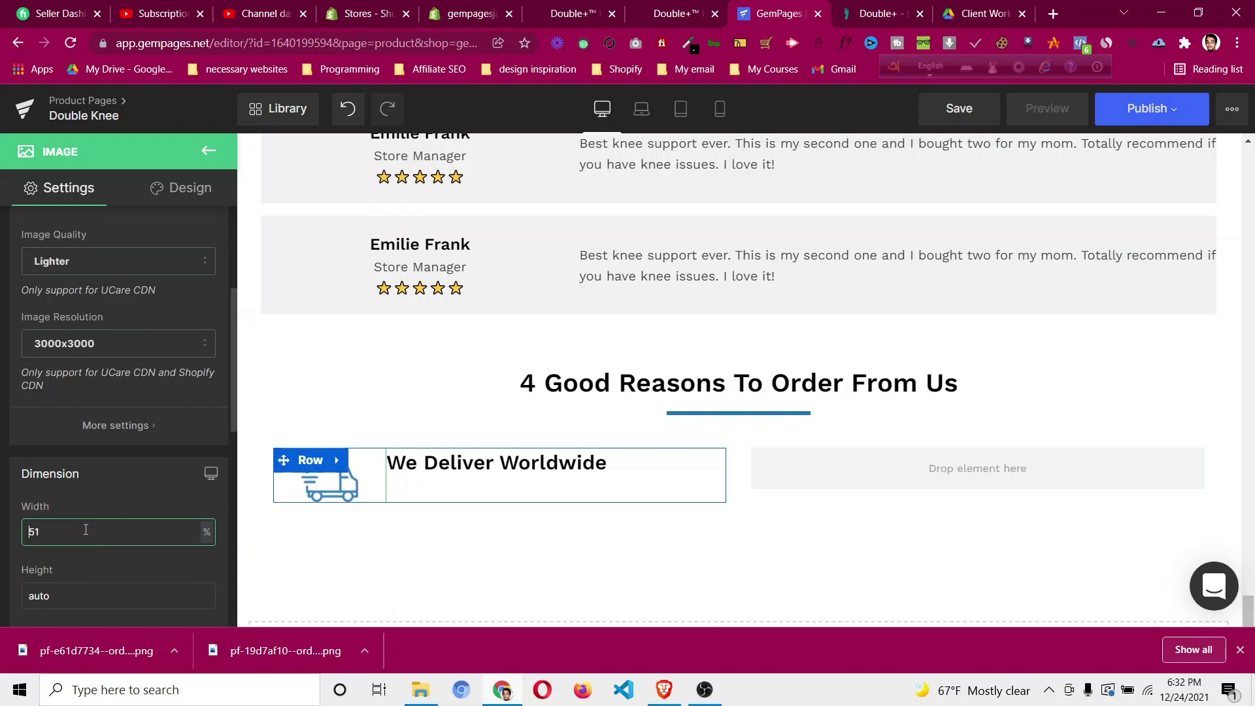
pyautogui.press('Up')
pyautogui.press('Up')
pyautogui.press('Up')
pyautogui.press('Up')
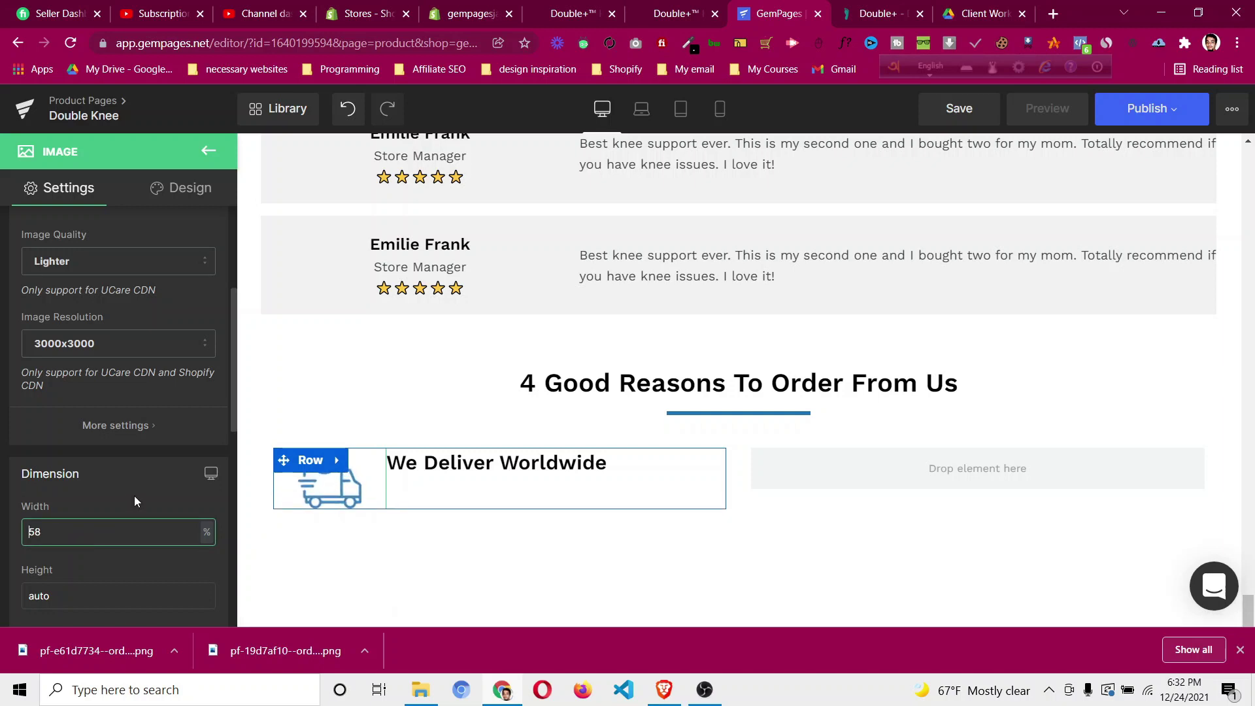
pyautogui.press('Up')
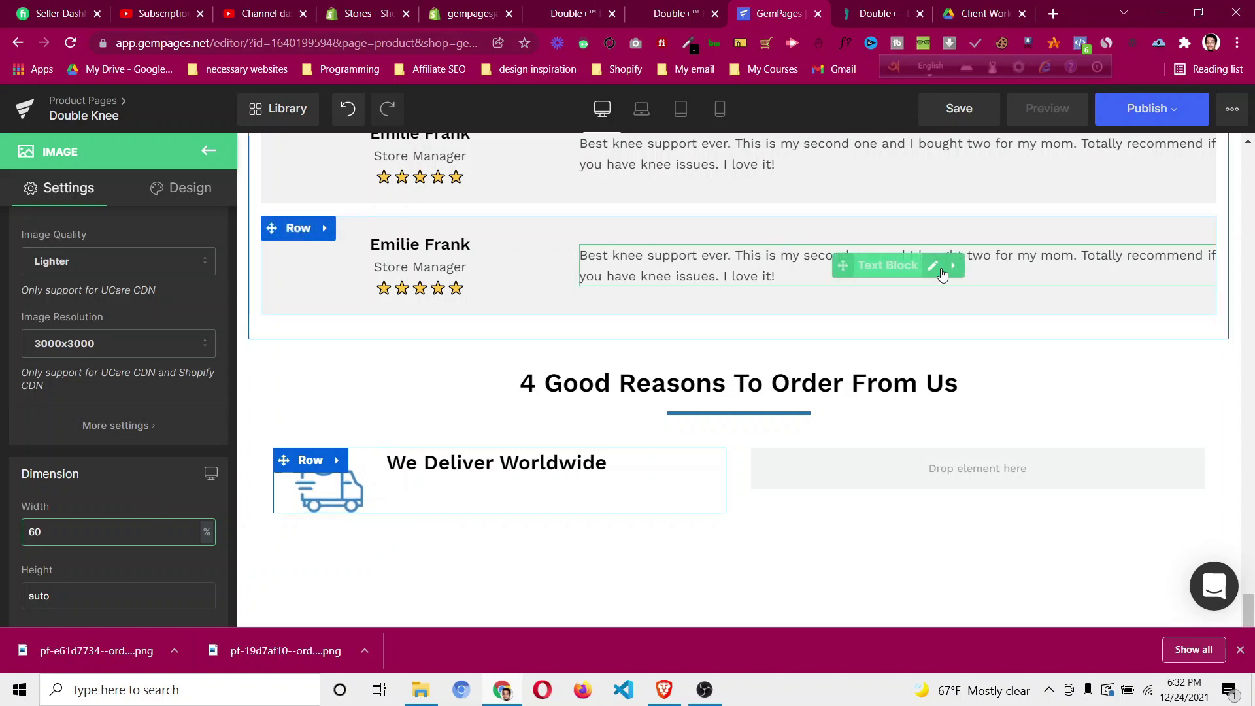
# Duplicate the last testimonial's text block and move the copy below the "We Deliver Worldwide" heading.
pyautogui.rightClick(821, 271)
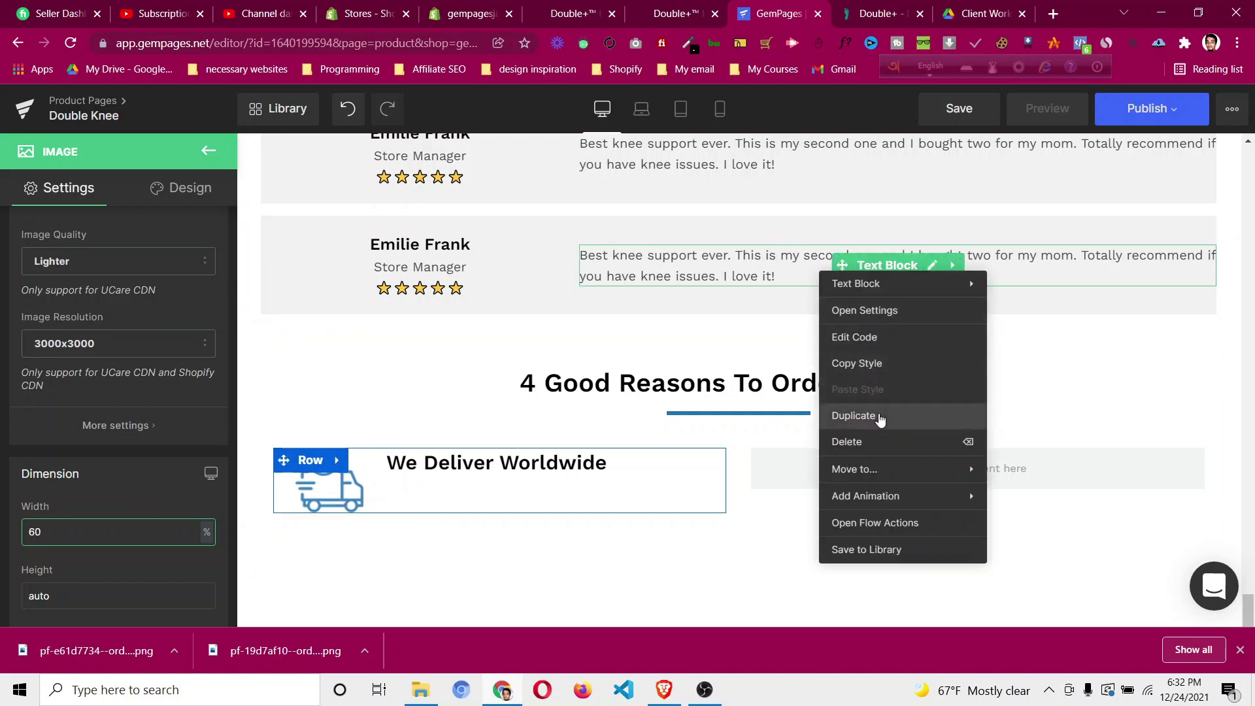
pyautogui.click(853, 417)
pyautogui.moveTo(843, 294); pyautogui.dragTo(491, 496)
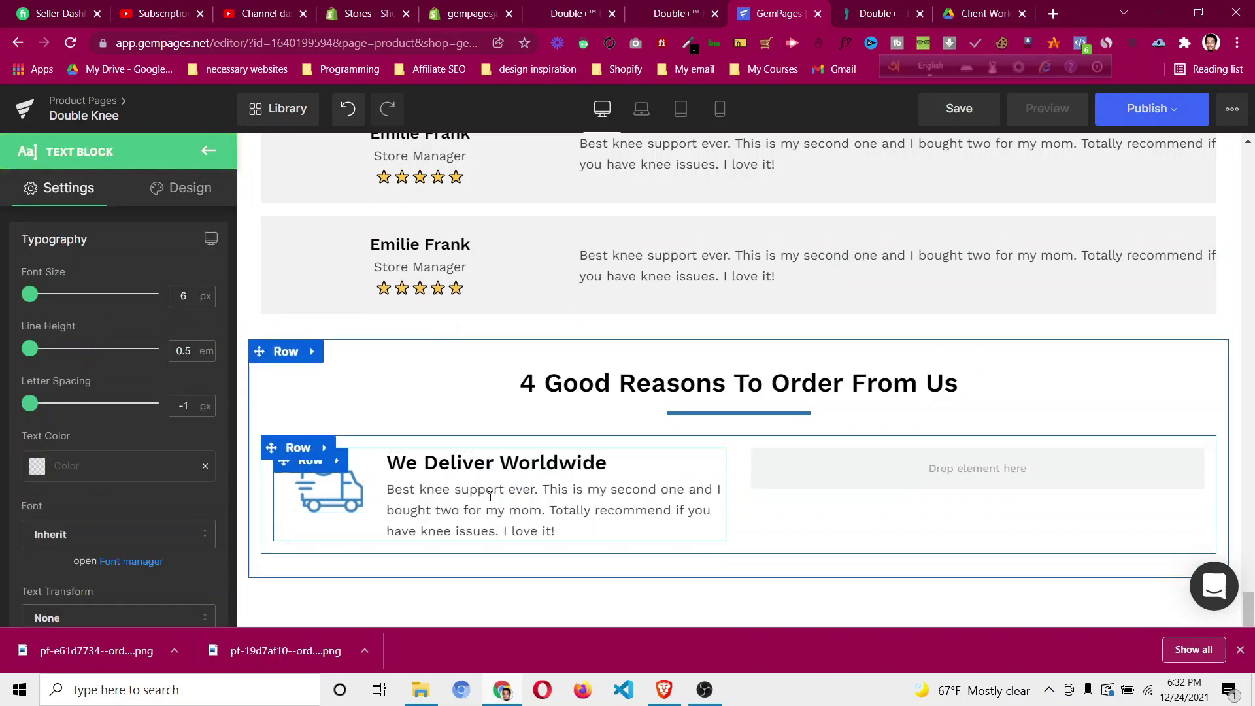
# Copy the reference page's priority delivery text and paste it as plain text over the description below the "We Deliver Worldwide" heading.
pyautogui.click(880, 14)
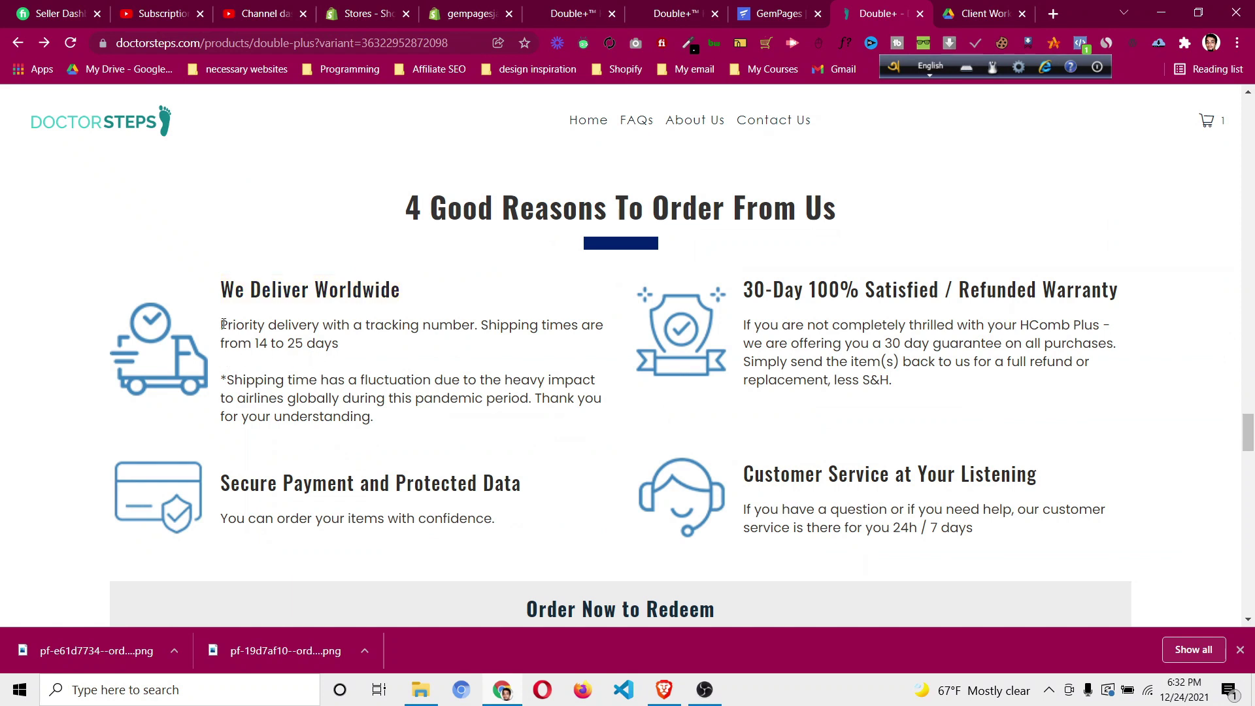
pyautogui.moveTo(222, 324); pyautogui.dragTo(351, 343)
pyautogui.rightClick(331, 335)
pyautogui.click(363, 345)
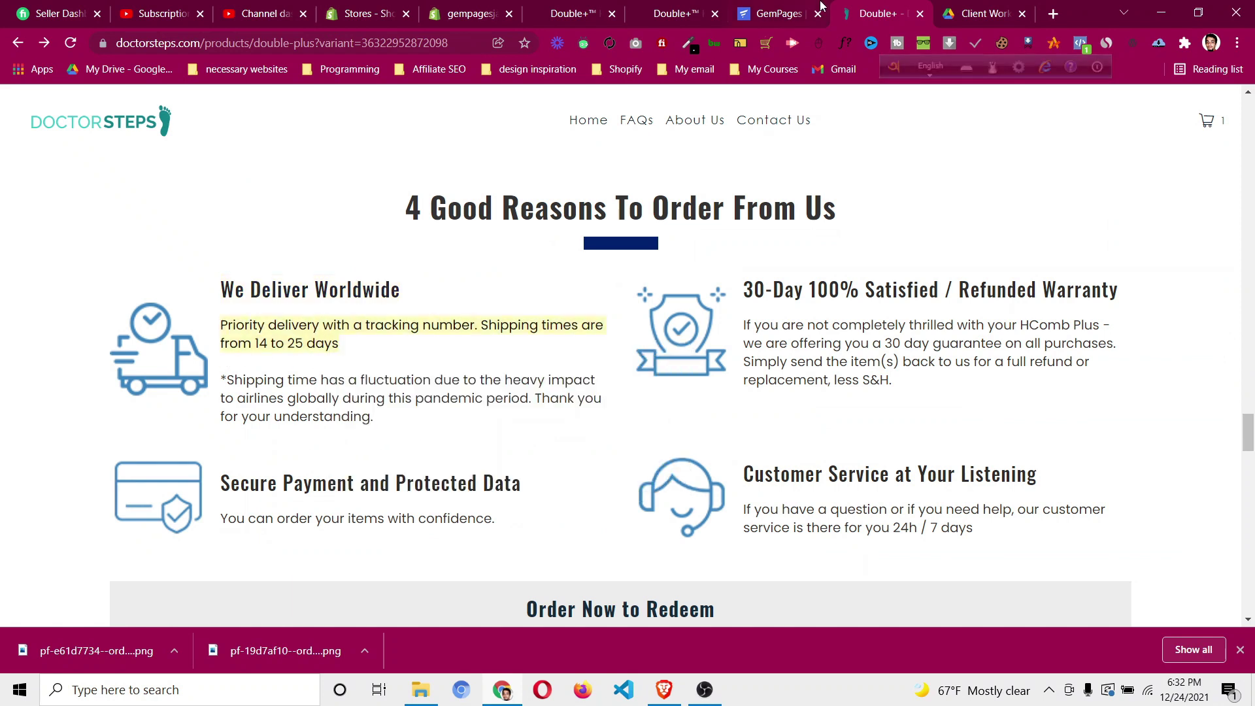
pyautogui.click(779, 14)
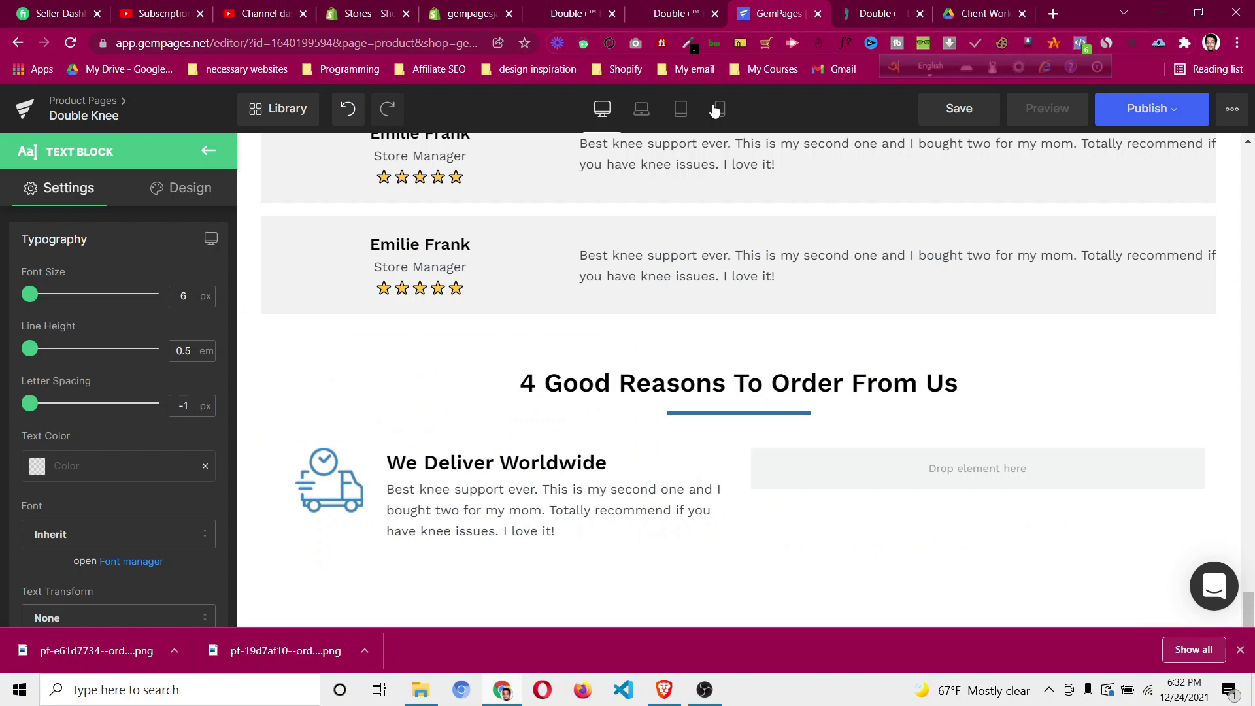
pyautogui.click(470, 525)
pyautogui.hotkey('ctrl', 'a')
pyautogui.hotkey('ctrl', 'v')
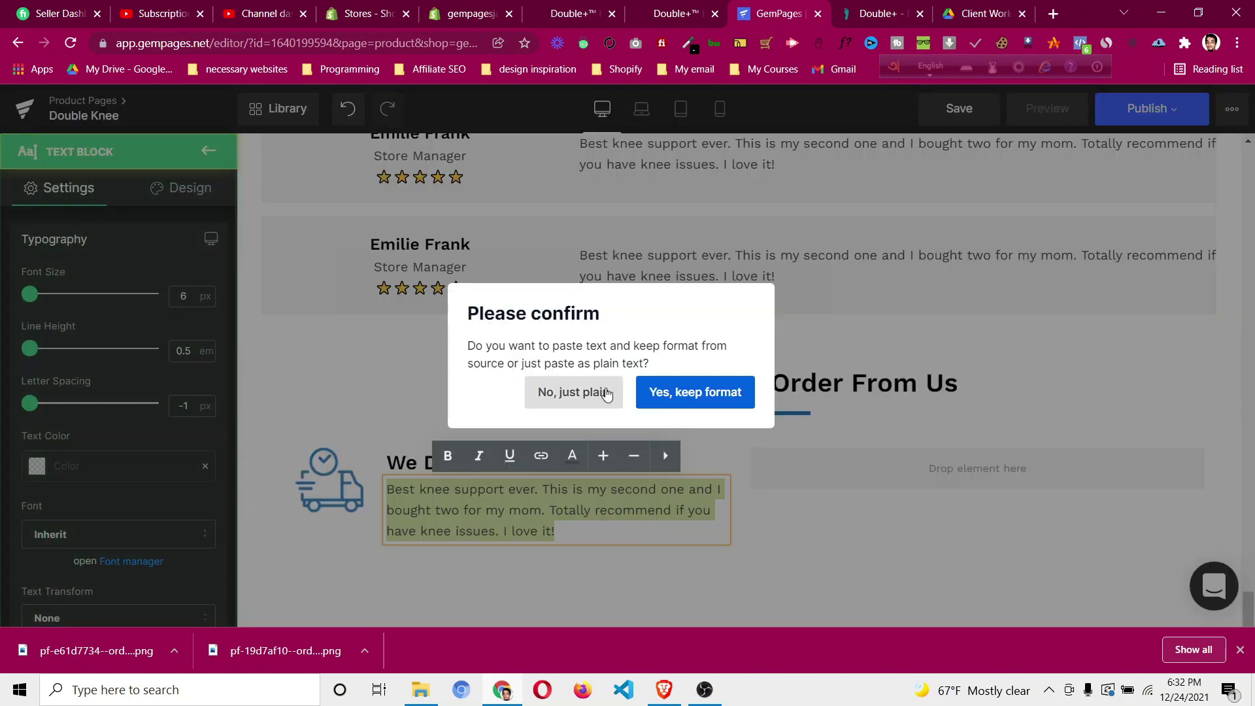
pyautogui.click(573, 393)
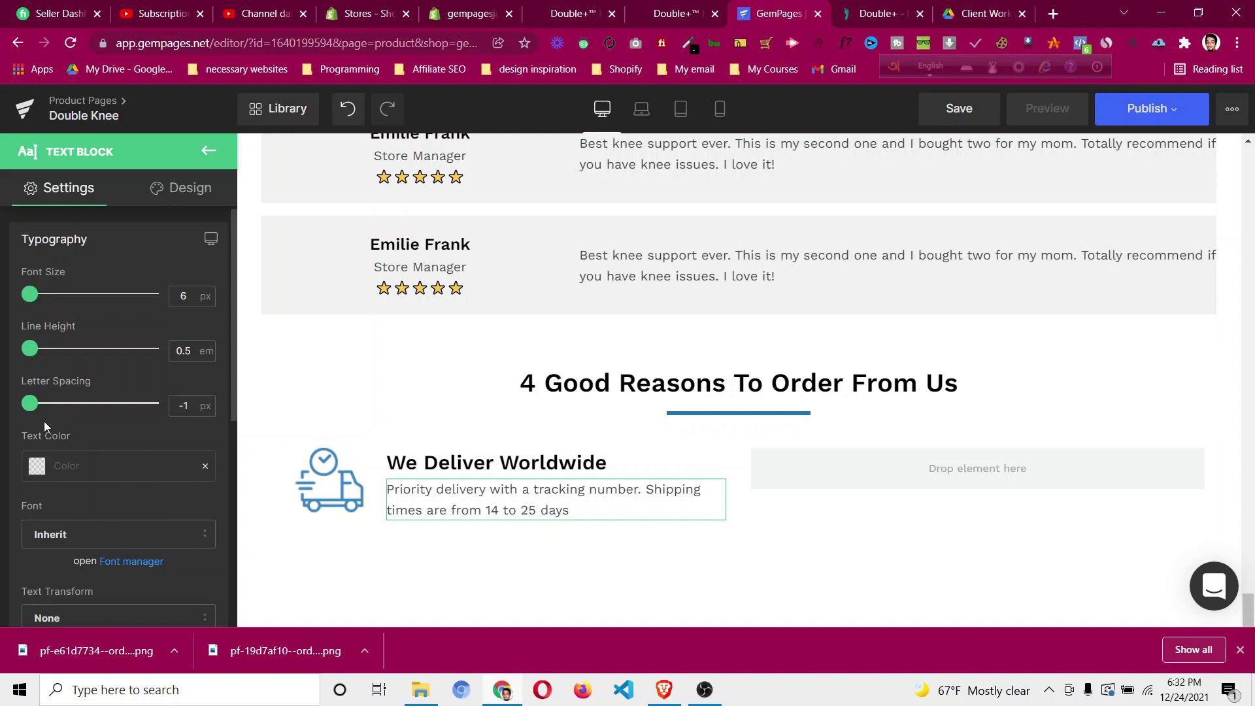
# Set the pasted delivery description's text color to #000000 and its font size to 16 px.
pyautogui.click(590, 518)
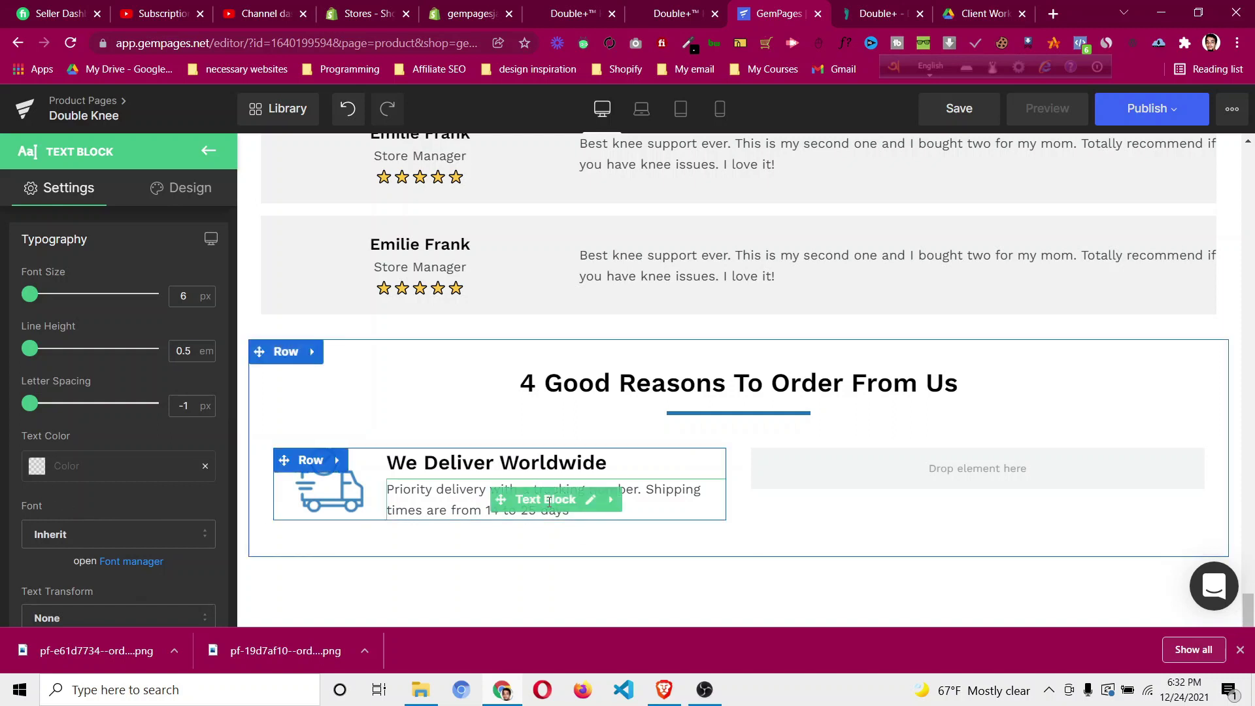
pyautogui.click(43, 471)
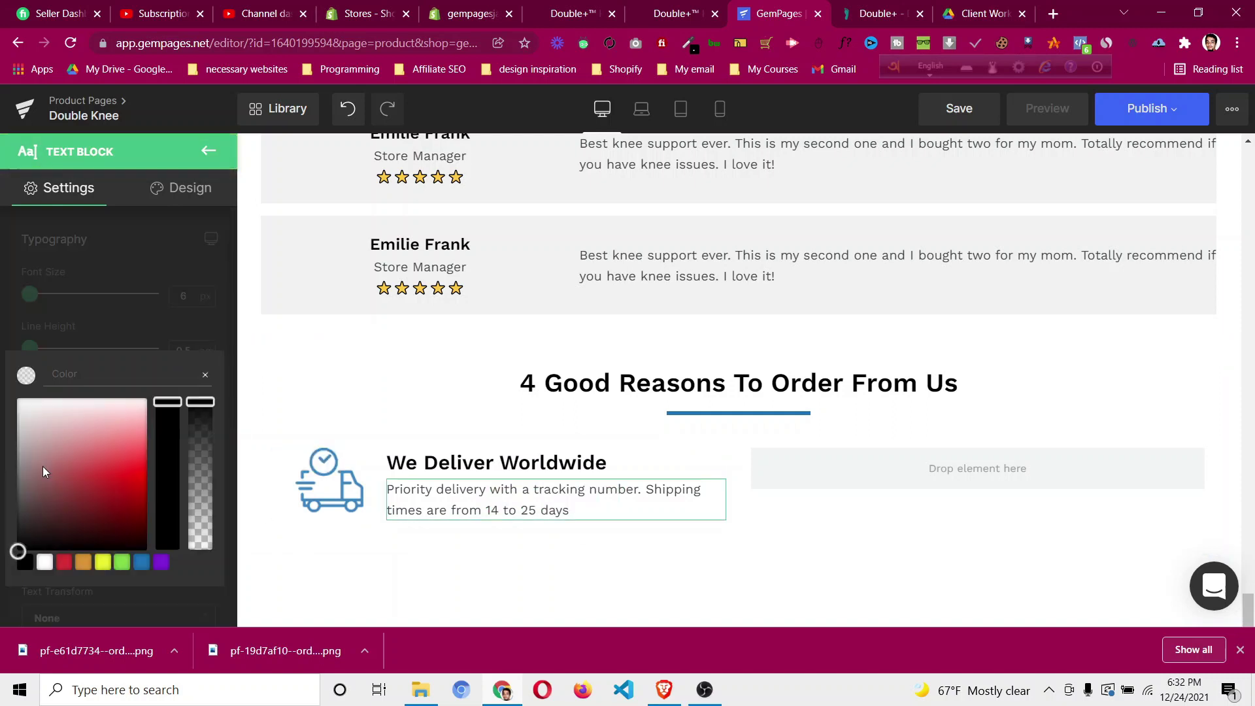
pyautogui.click(25, 564)
pyautogui.click(155, 267)
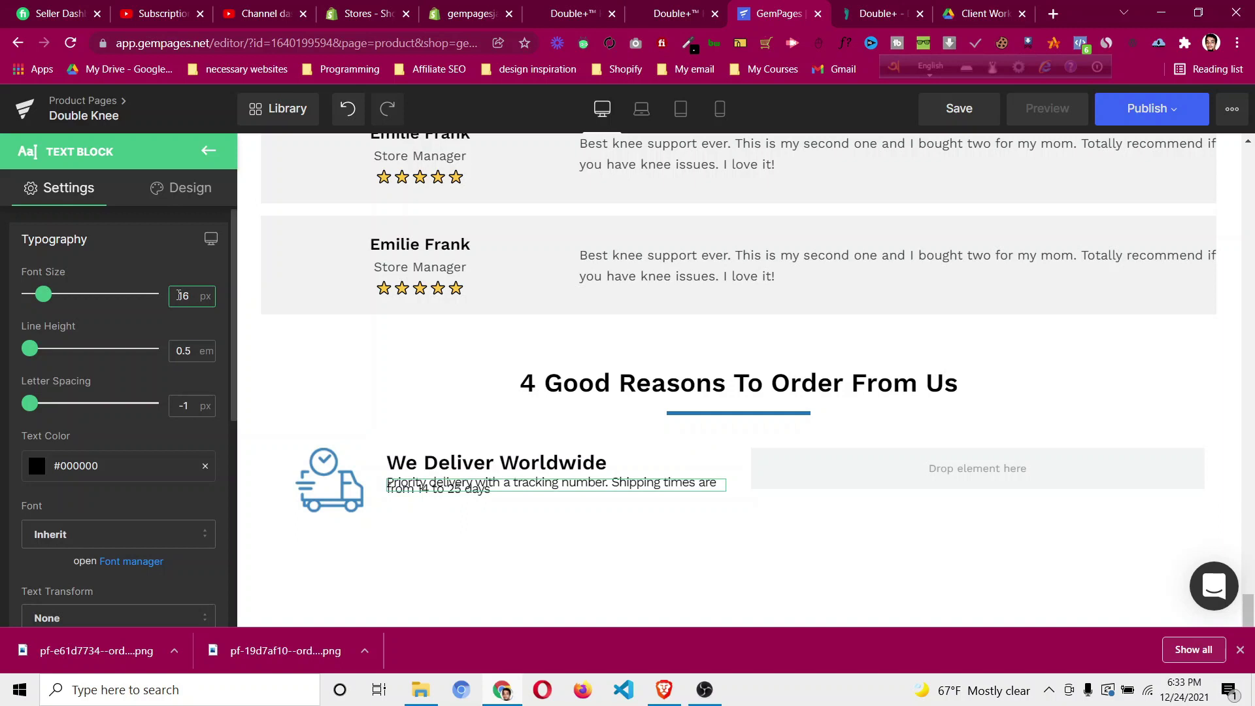
# Undo the delivery description's changes and its move, then delete the leftover text block copy in the last testimonial.
pyautogui.hotkey('ctrl', 'z')
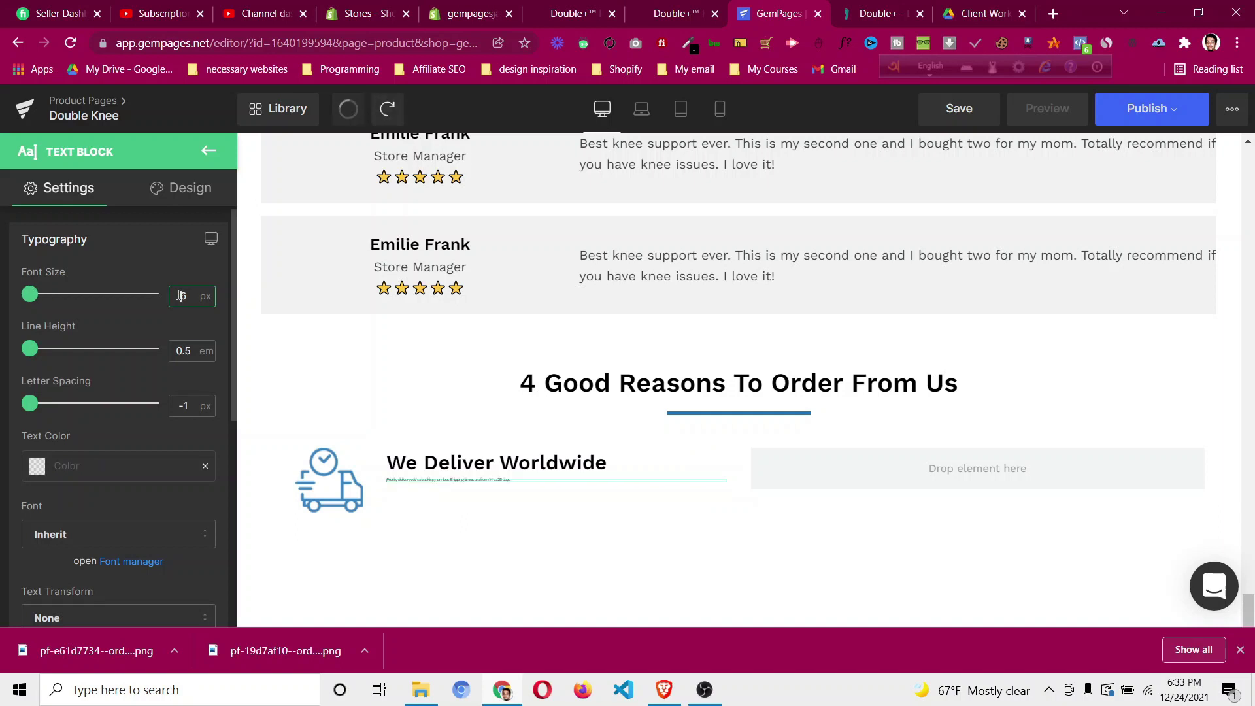
pyautogui.hotkey('ctrl', 'z')
pyautogui.hotkey('ctrl', 'z')
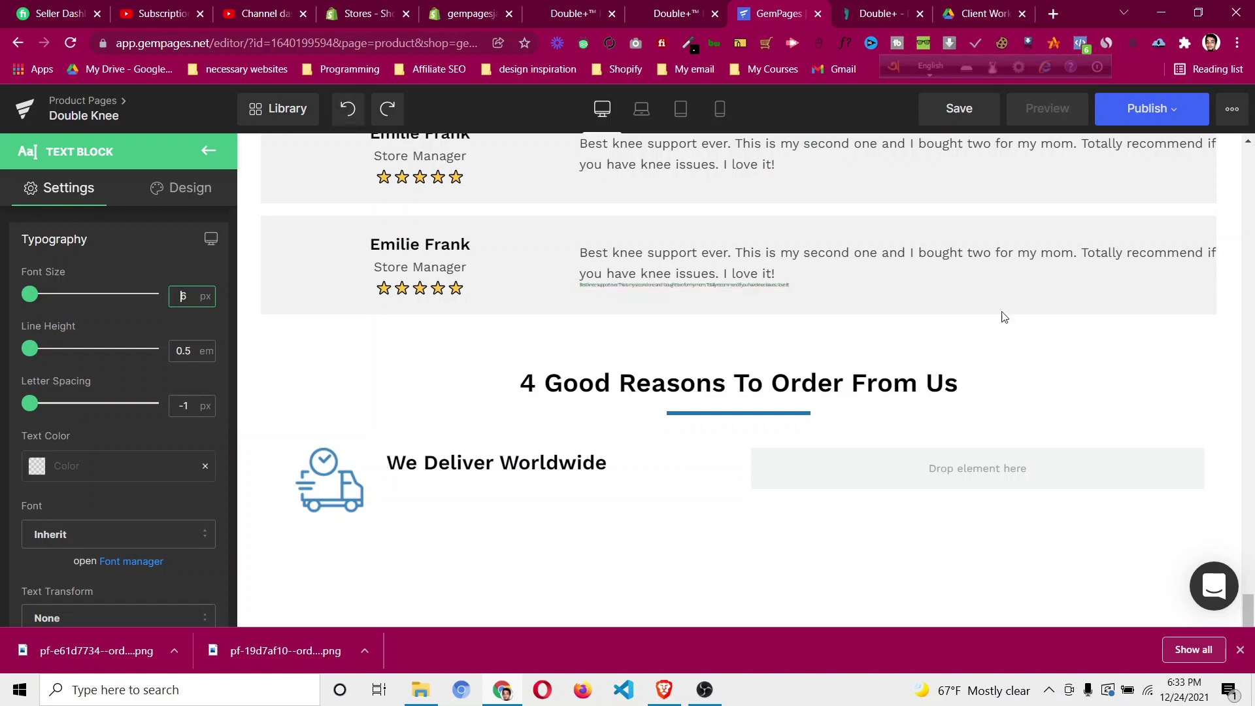
pyautogui.rightClick(774, 285)
pyautogui.click(758, 469)
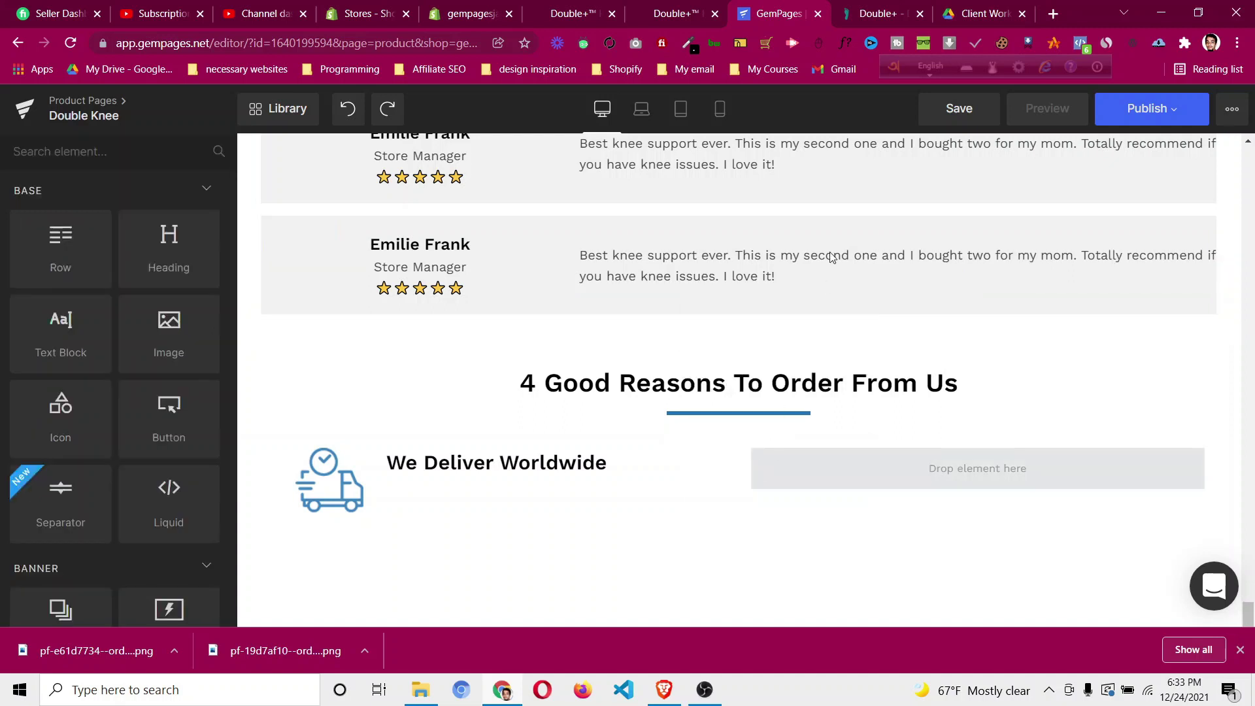
# Duplicate the last testimonial's text block again and move the copy below the "We Deliver Worldwide" heading.
pyautogui.rightClick(836, 272)
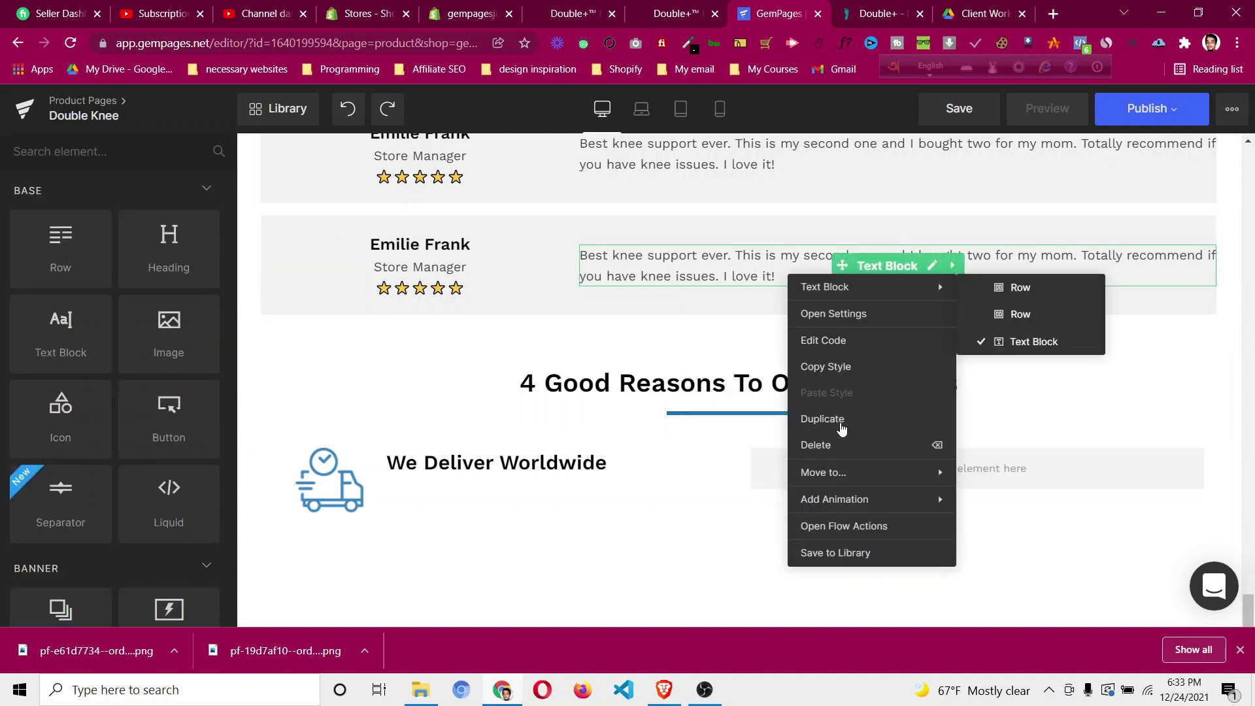
pyautogui.click(834, 419)
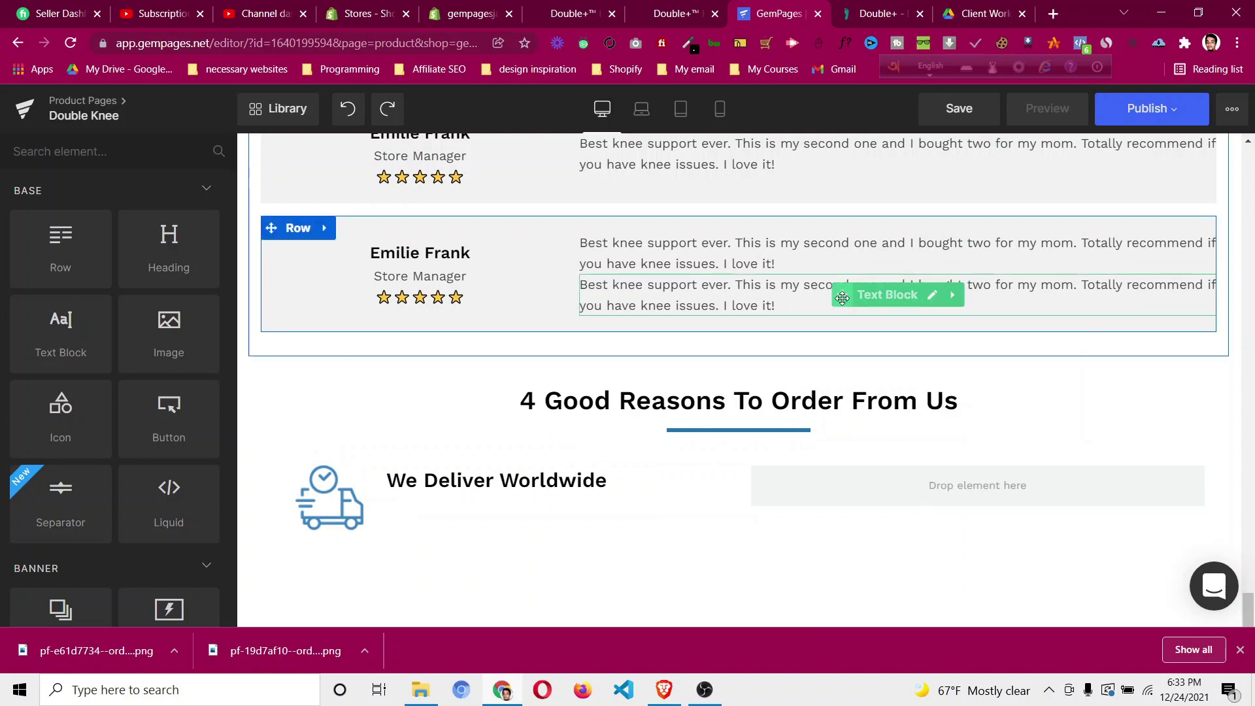
pyautogui.moveTo(525, 474); pyautogui.dragTo(531, 480)
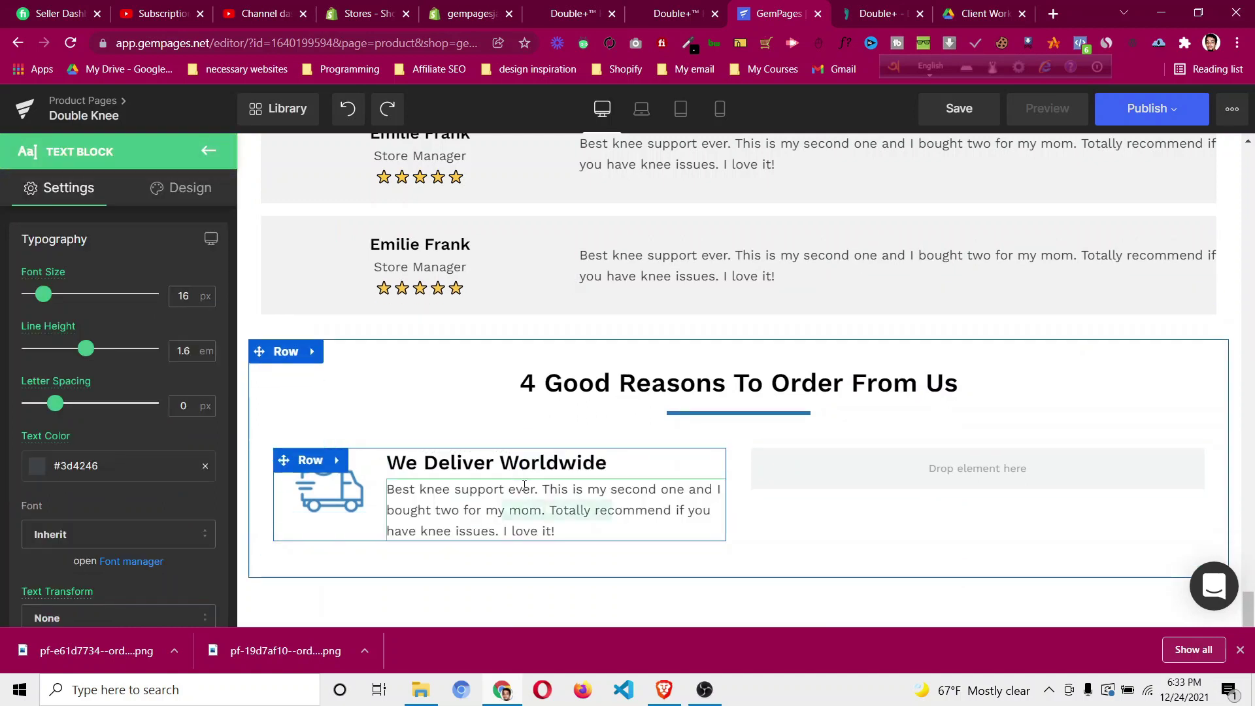
# Set the text color of the description below "We Deliver Worldwide" to #000000.
pyautogui.click(36, 474)
pyautogui.click(28, 567)
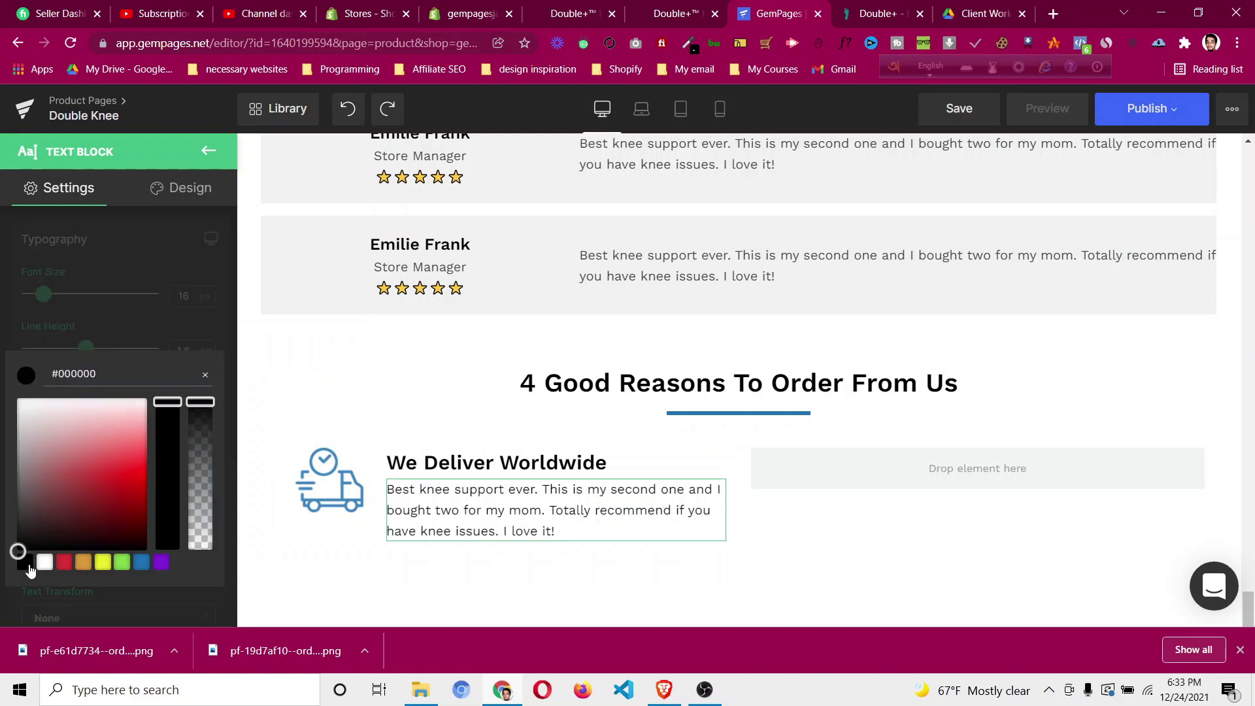
pyautogui.click(108, 263)
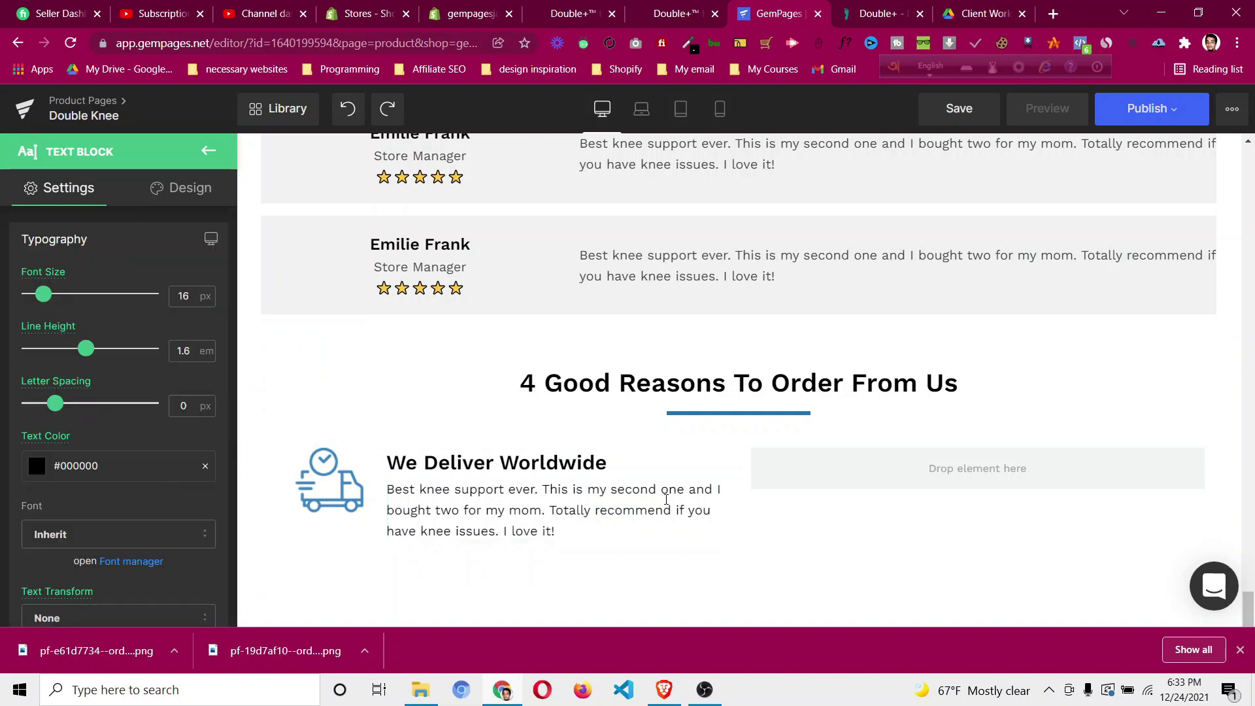
# Check the reference section, then duplicate the "We Deliver Worldwide" row and move the copy into the empty second column.
pyautogui.click(874, 14)
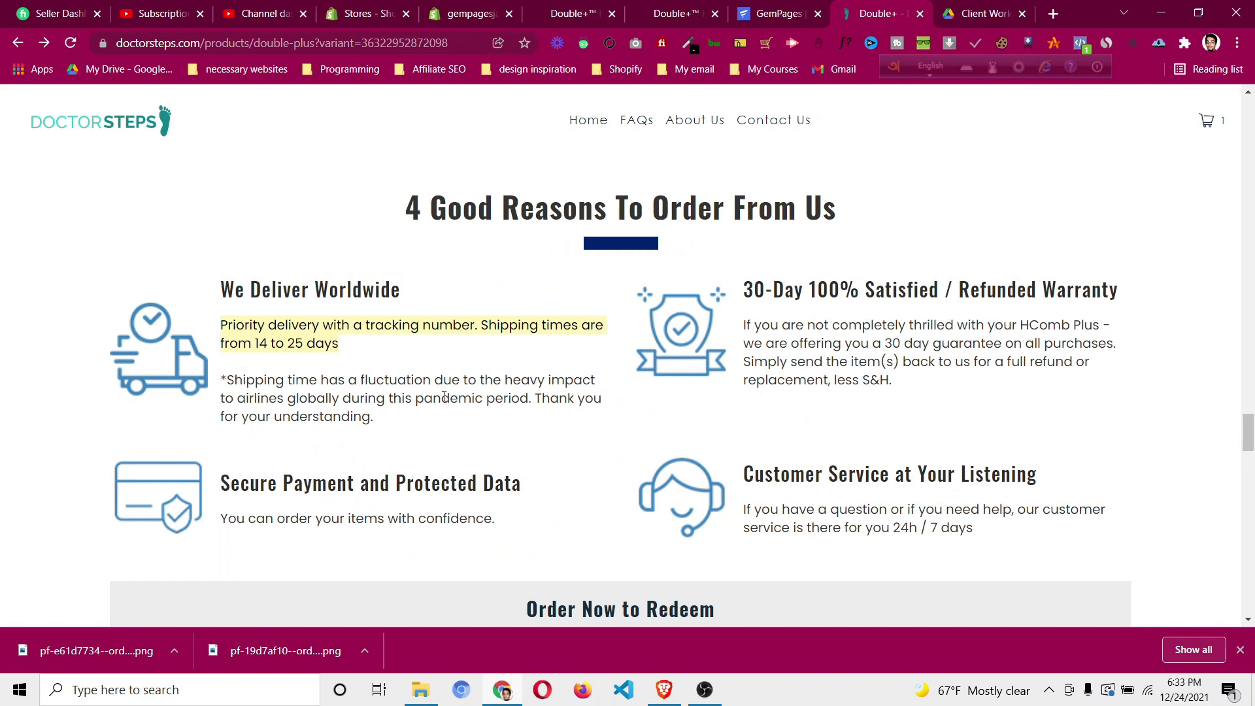
pyautogui.click(769, 16)
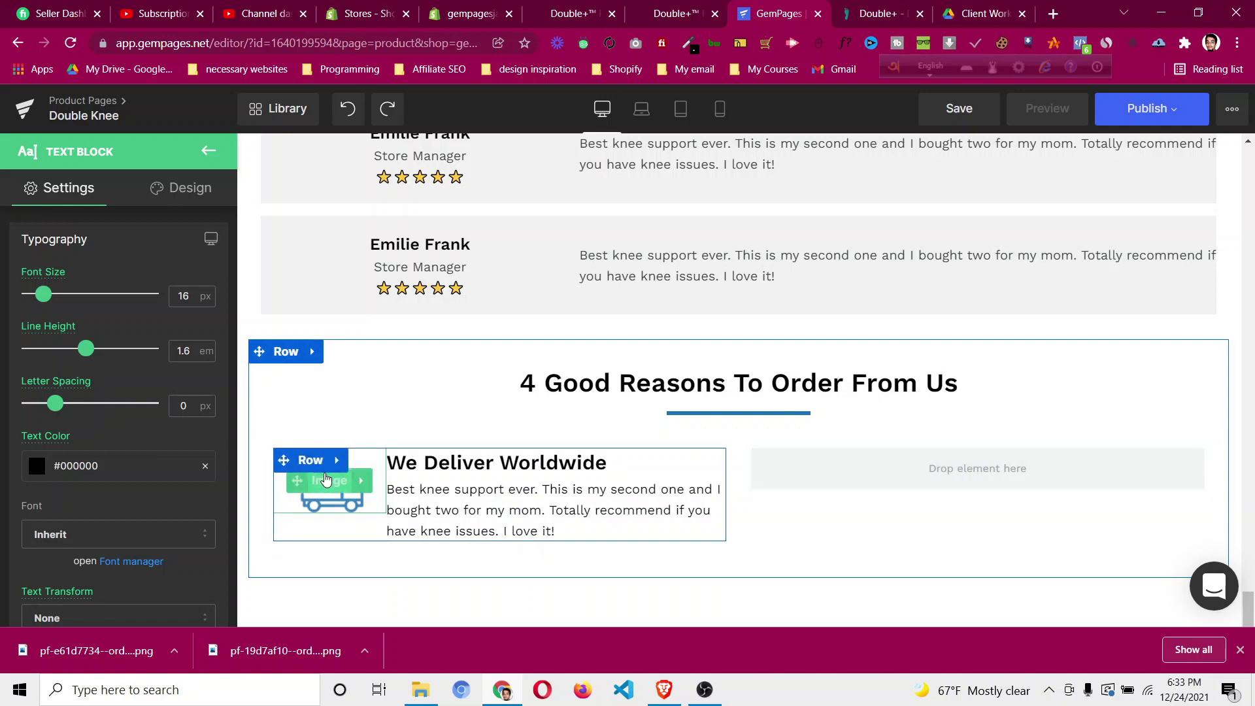
pyautogui.rightClick(325, 464)
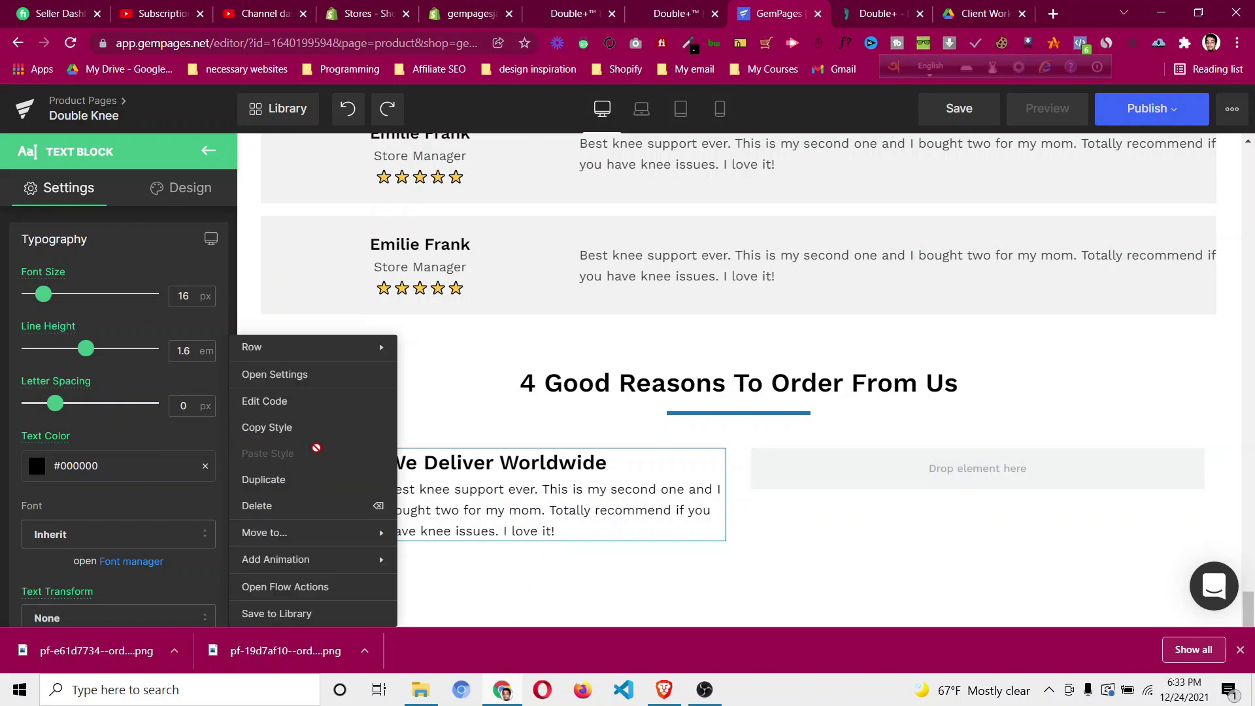
pyautogui.click(319, 482)
pyautogui.scroll(-3, 316, 536)
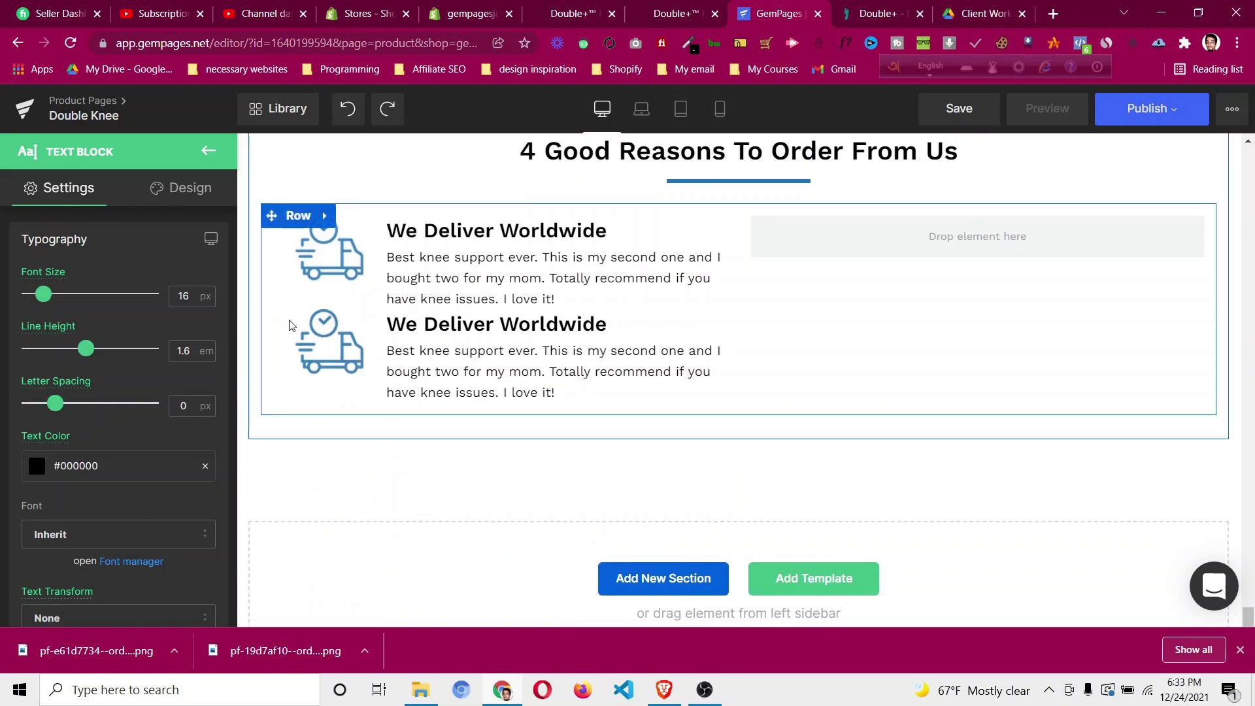
pyautogui.click(853, 231)
pyautogui.moveTo(893, 233)
pyautogui.mouseDown()
pyautogui.moveTo(1001, 230)
pyautogui.moveTo(968, 283)
pyautogui.mouseUp()
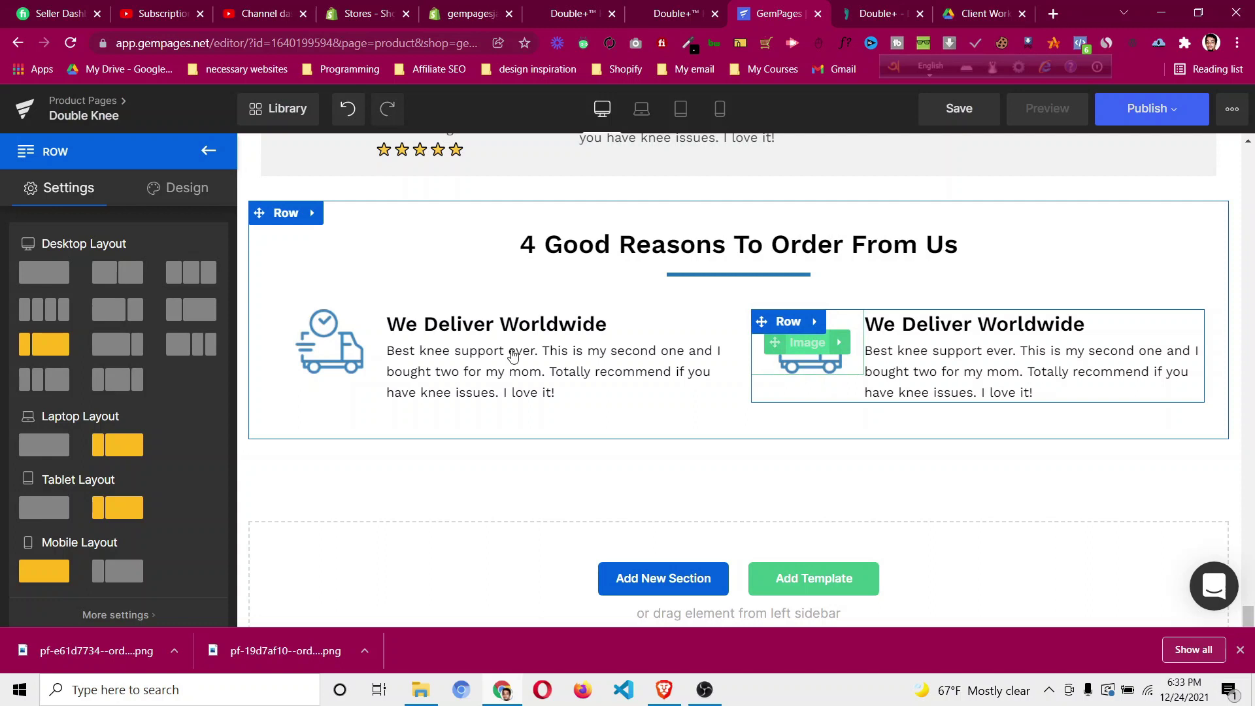
# Replace the truck image in the duplicated row with the downloaded warranty badge icon.
pyautogui.click(136, 317)
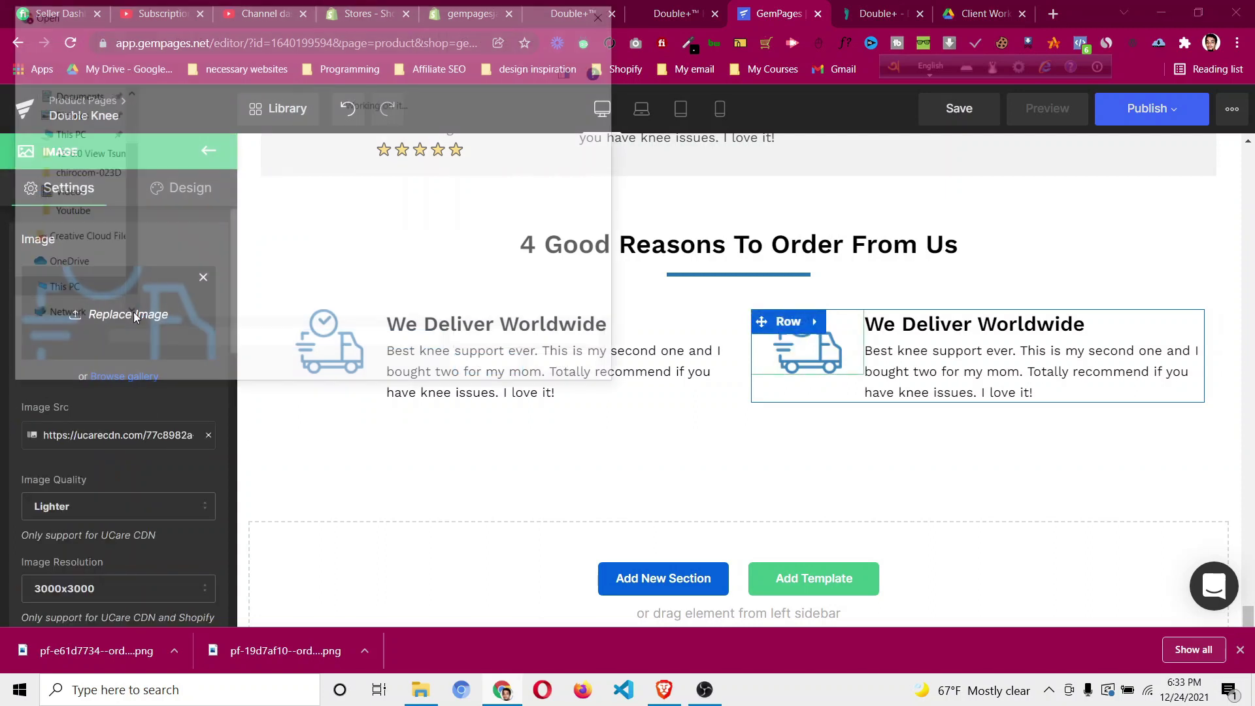
pyautogui.click(193, 155)
pyautogui.click(487, 364)
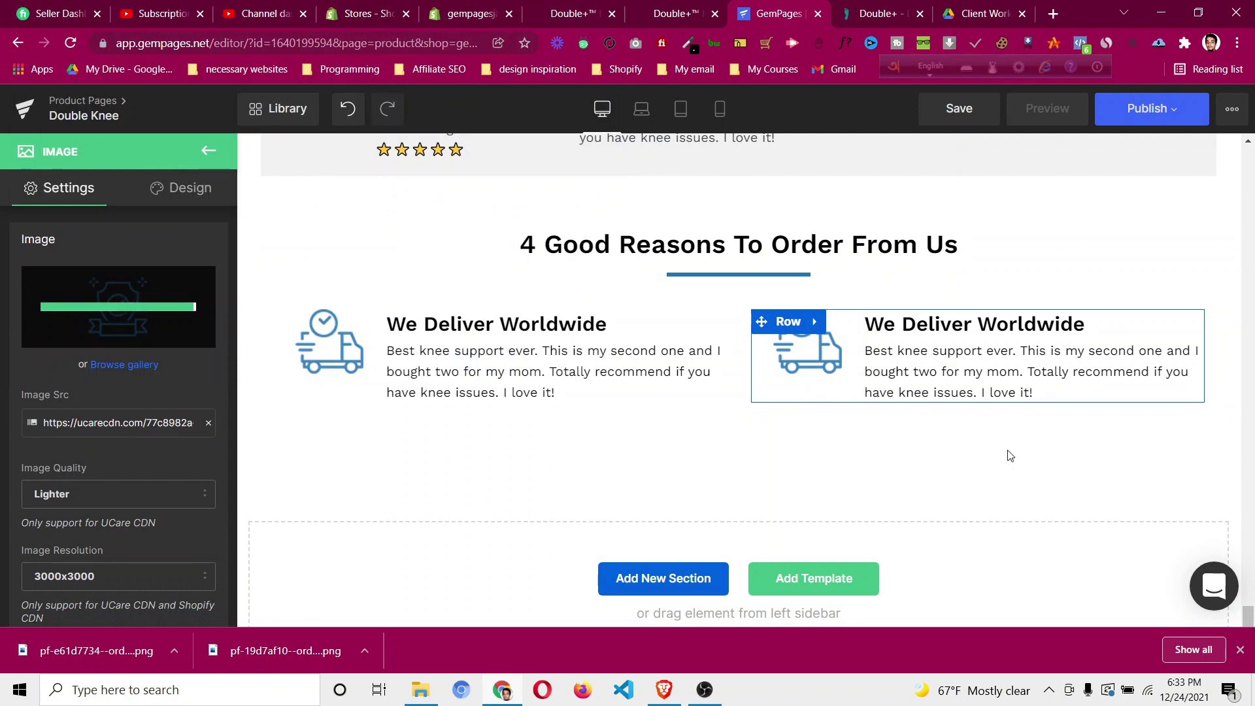
# Switch to the mobile layout and set the delivery truck image's width to 20%.
pyautogui.click(721, 106)
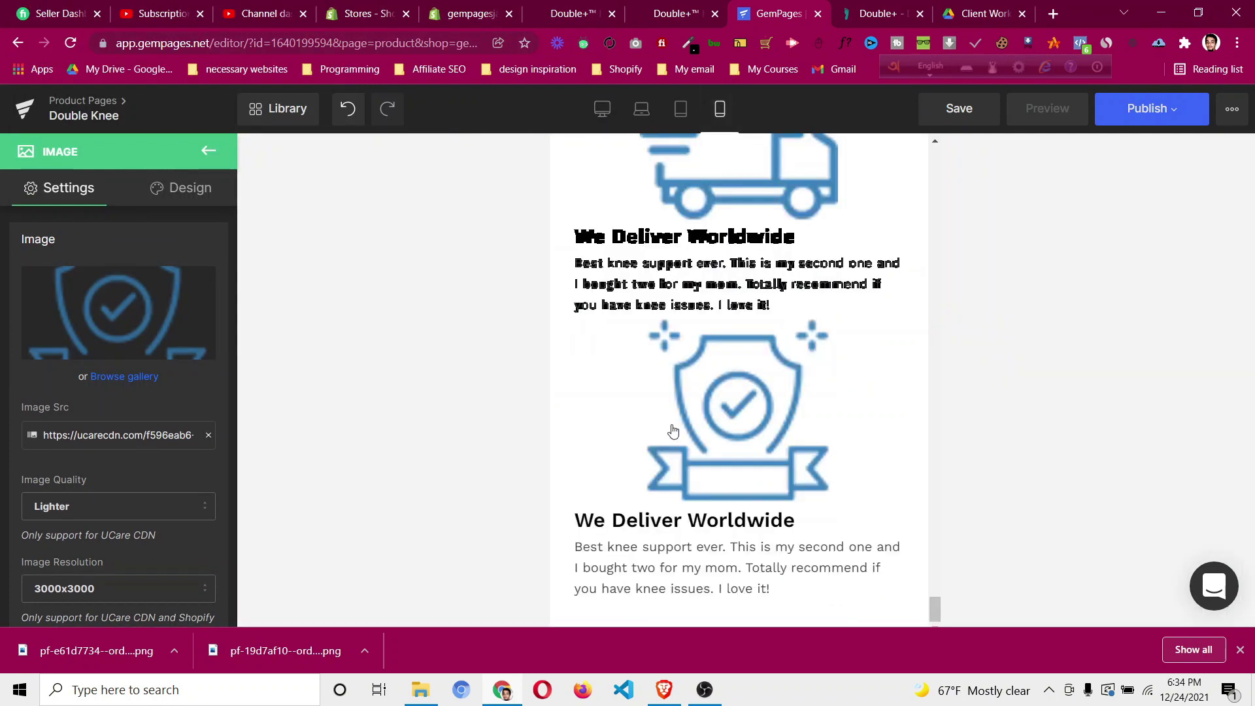
pyautogui.scroll(2, 768, 400)
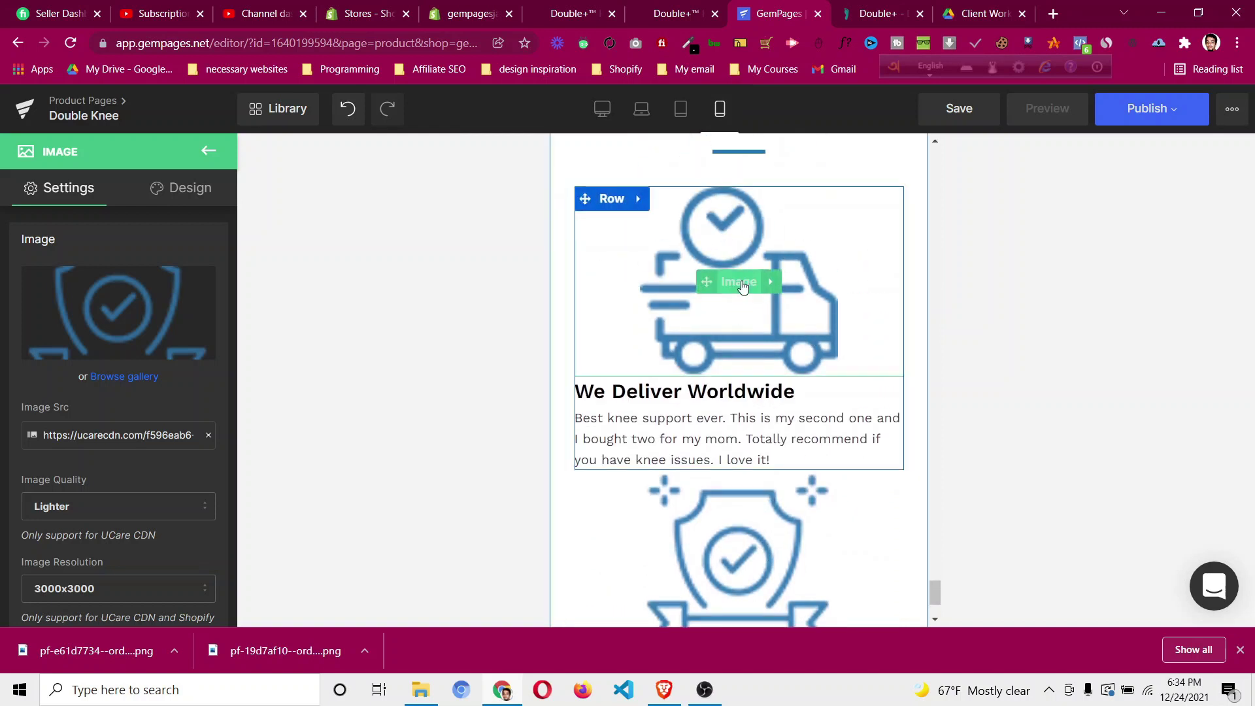
pyautogui.click(741, 286)
pyautogui.scroll(-4, 63, 410)
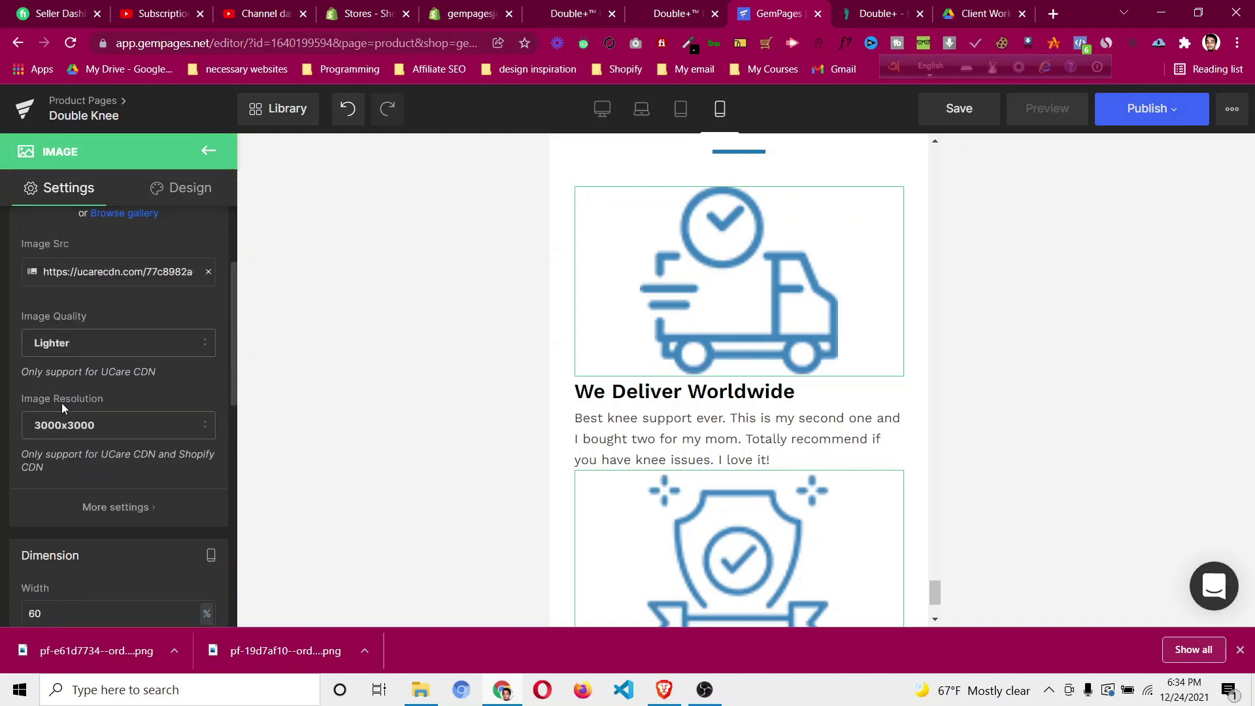
pyautogui.click(65, 531)
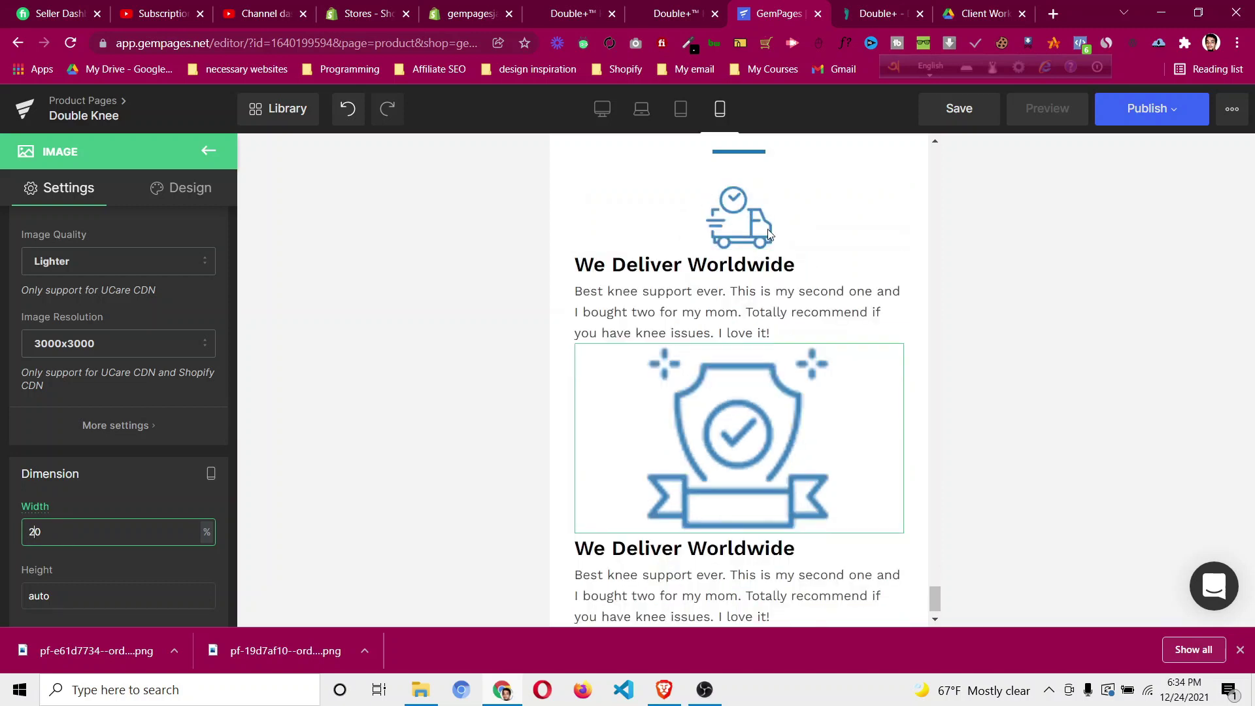
# Copy the truck image's style and paste it onto the warranty badge image.
pyautogui.rightClick(731, 221)
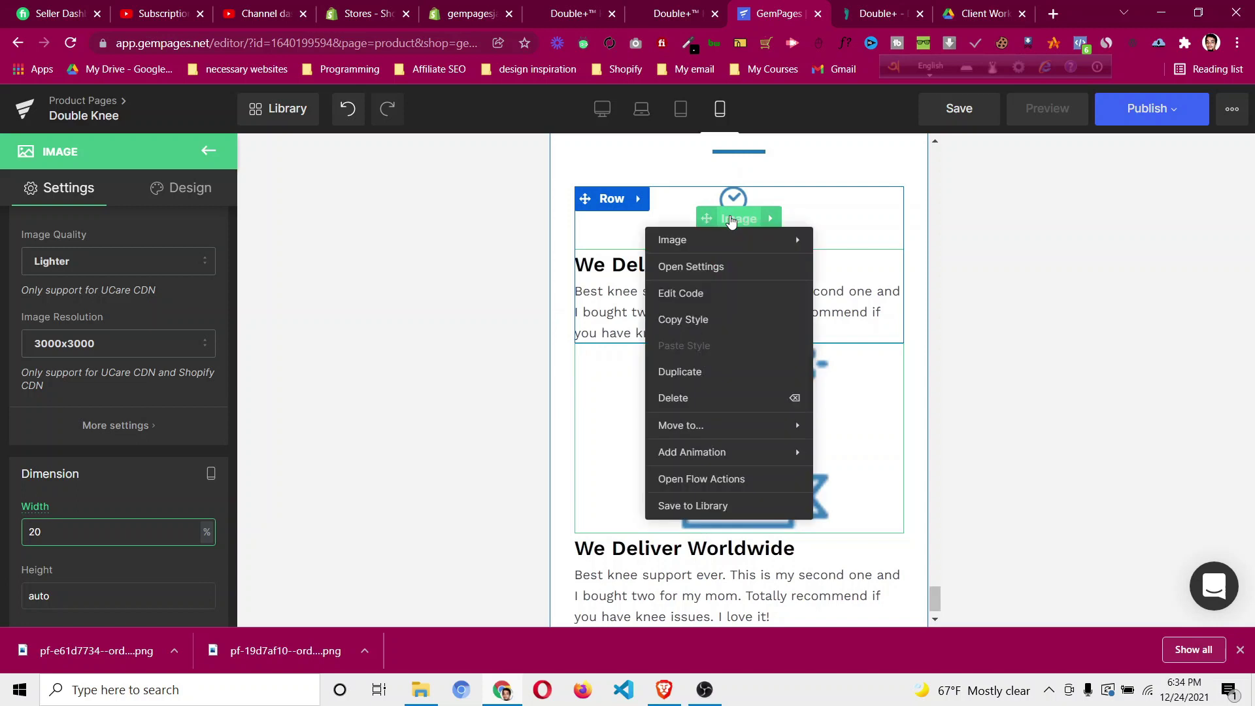
pyautogui.click(719, 320)
pyautogui.rightClick(752, 441)
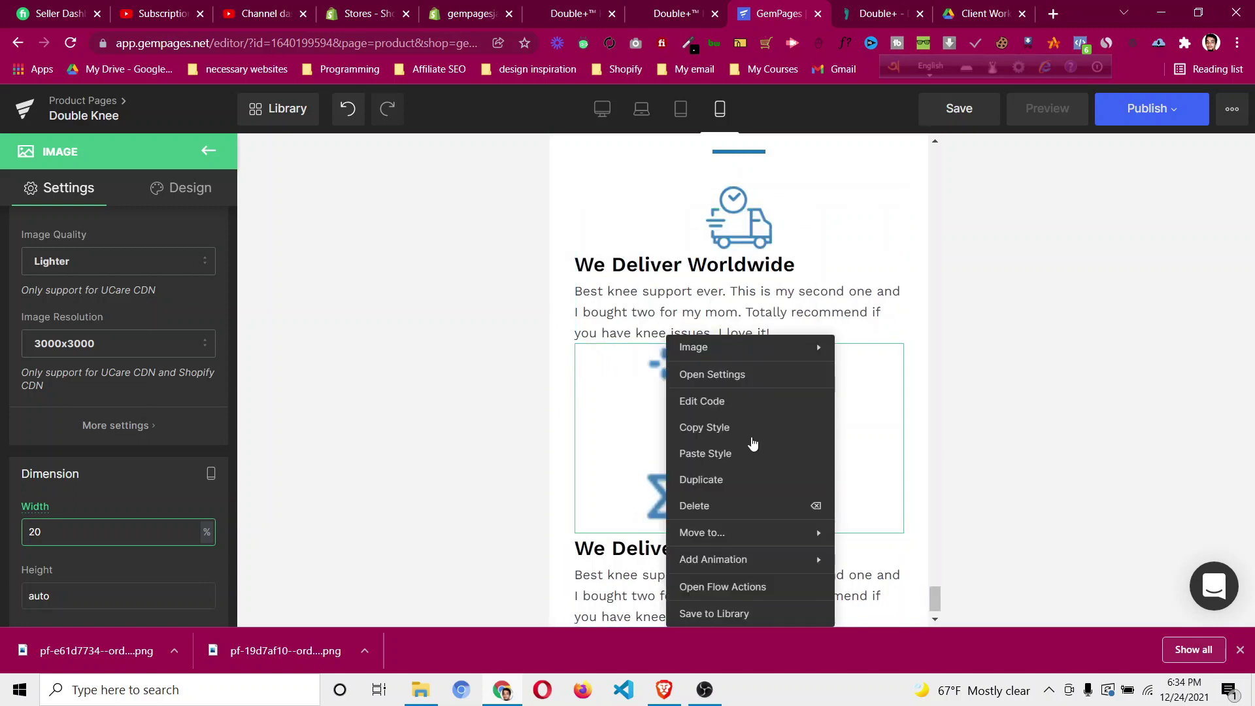
pyautogui.click(750, 453)
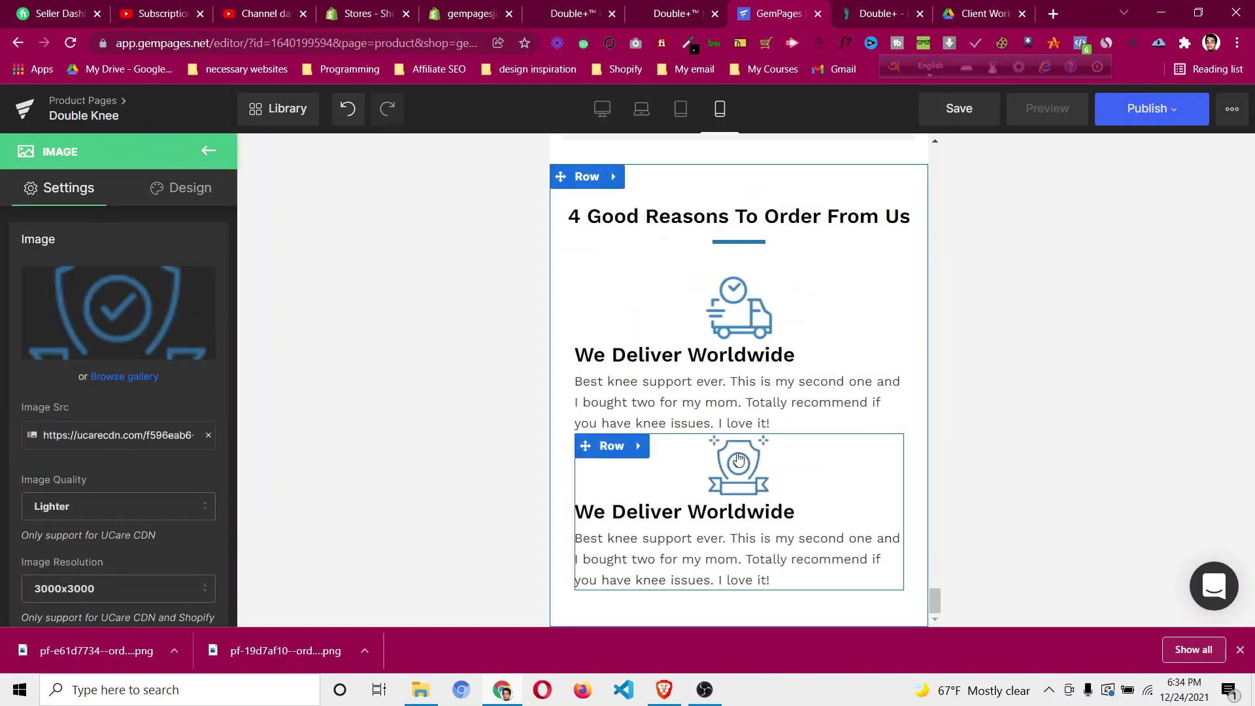
# Set the top margin of the row holding the warranty badge to 15 px in the mobile layout.
pyautogui.click(610, 452)
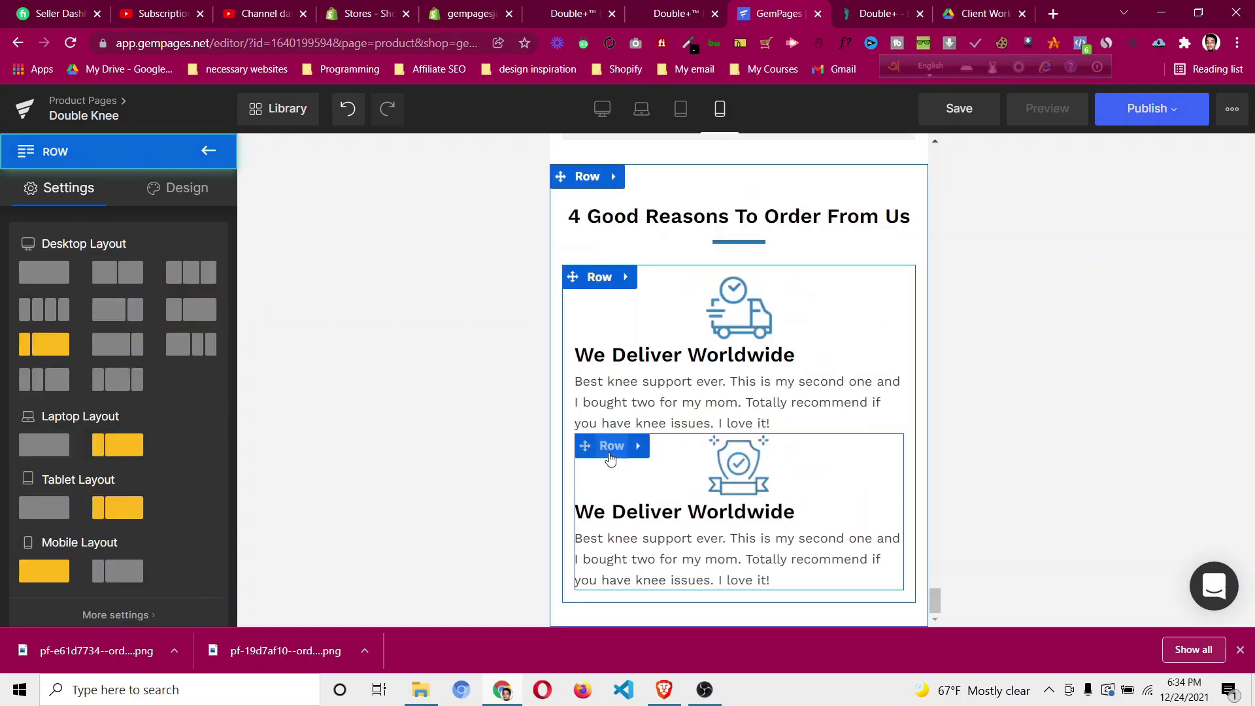
pyautogui.click(178, 188)
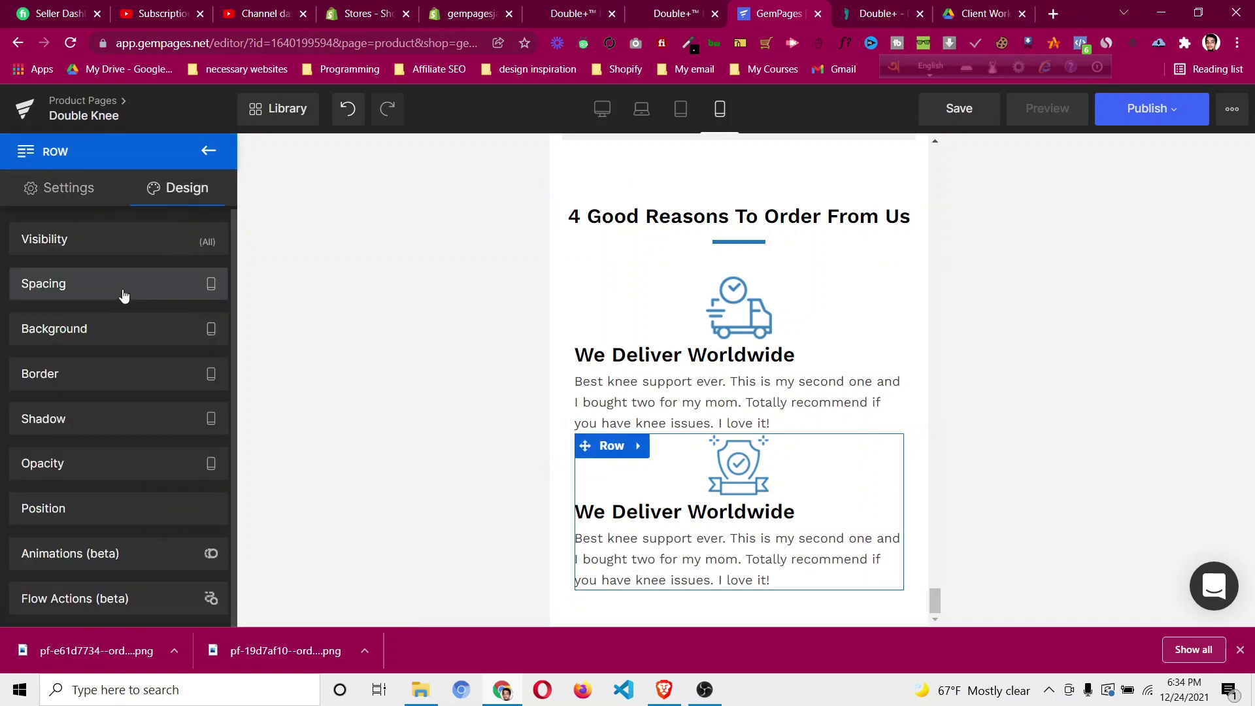
pyautogui.click(123, 289)
pyautogui.moveTo(118, 328); pyautogui.dragTo(149, 298)
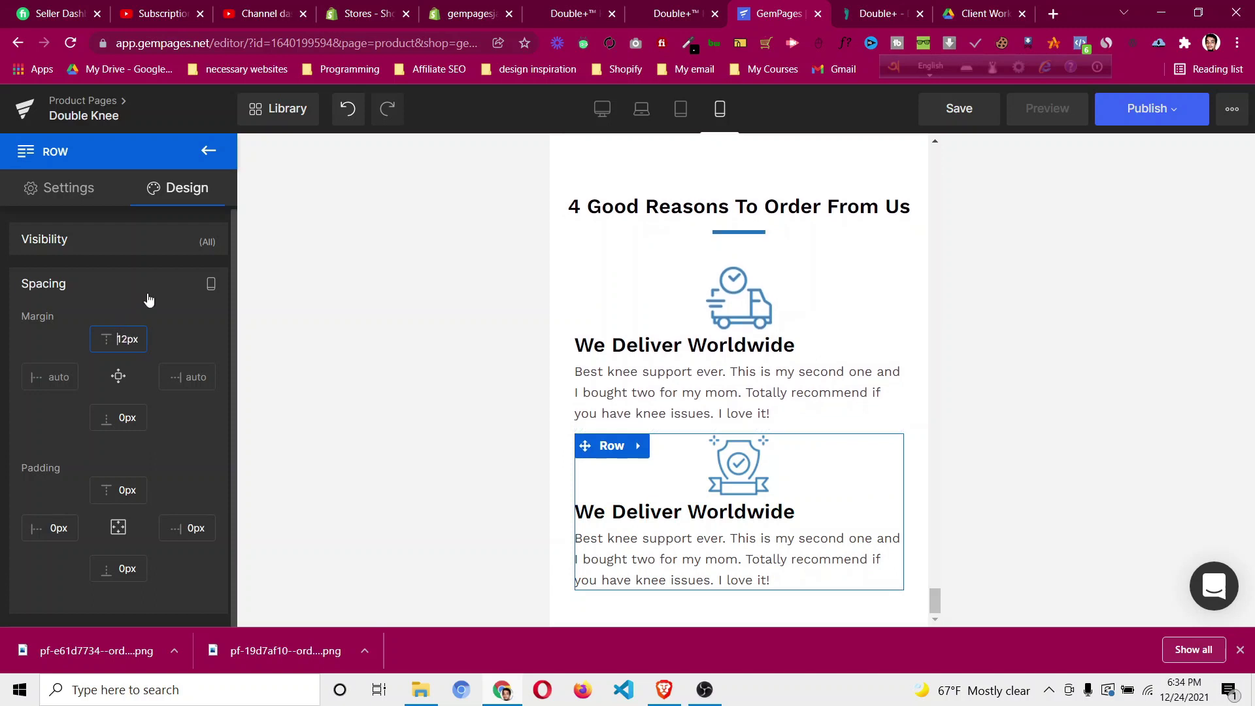
pyautogui.press('Up')
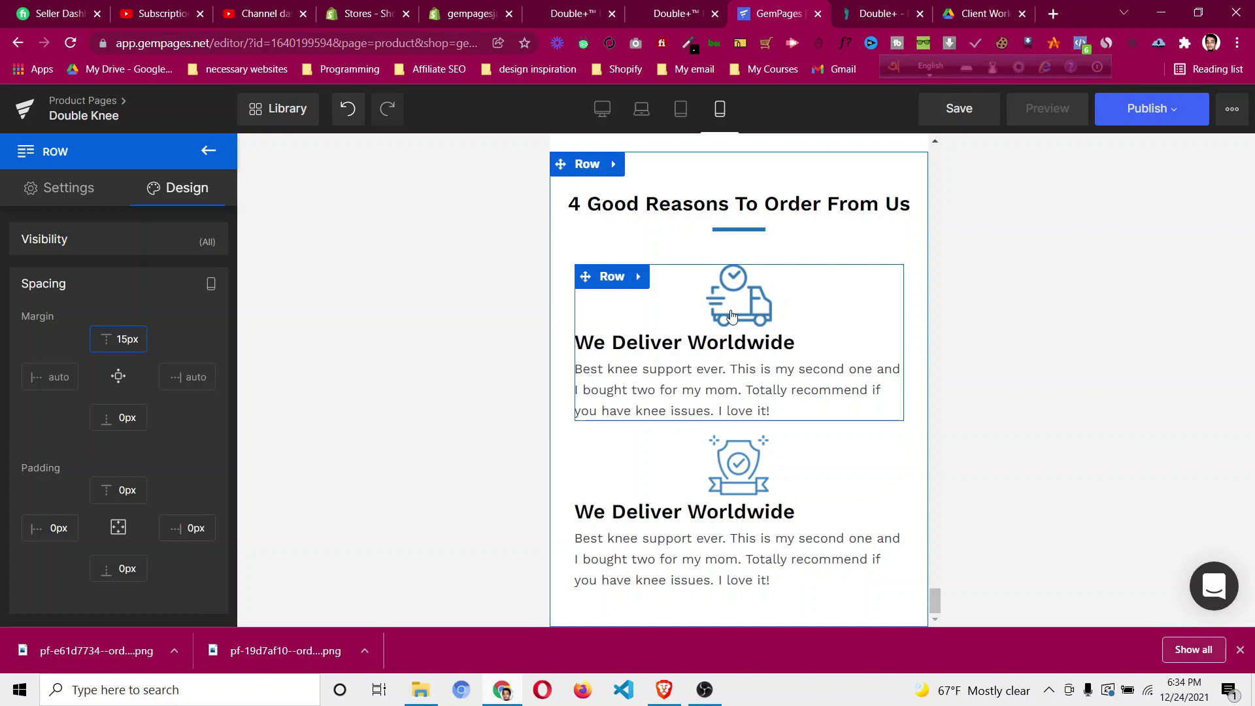
pyautogui.click(725, 342)
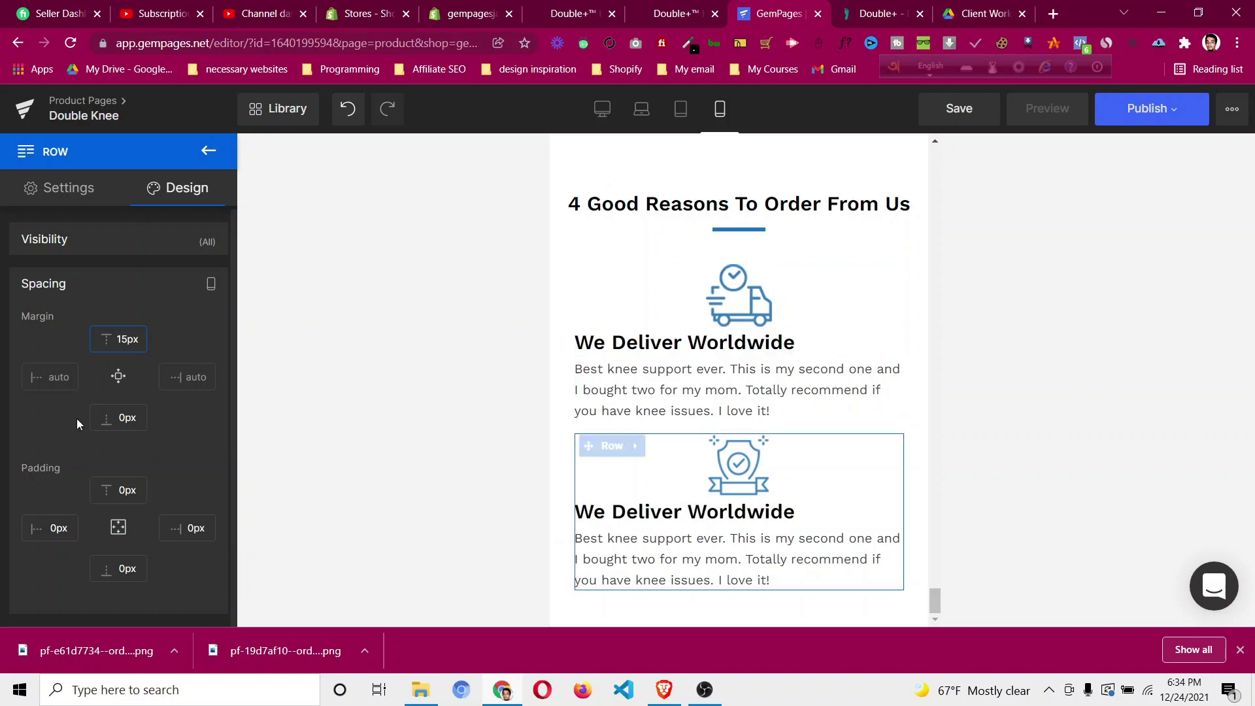
# Centre the "We Deliver Worldwide" heading under the truck image and set its top margin to 5 px in the mobile layout.
pyautogui.scroll(-6, 76, 420)
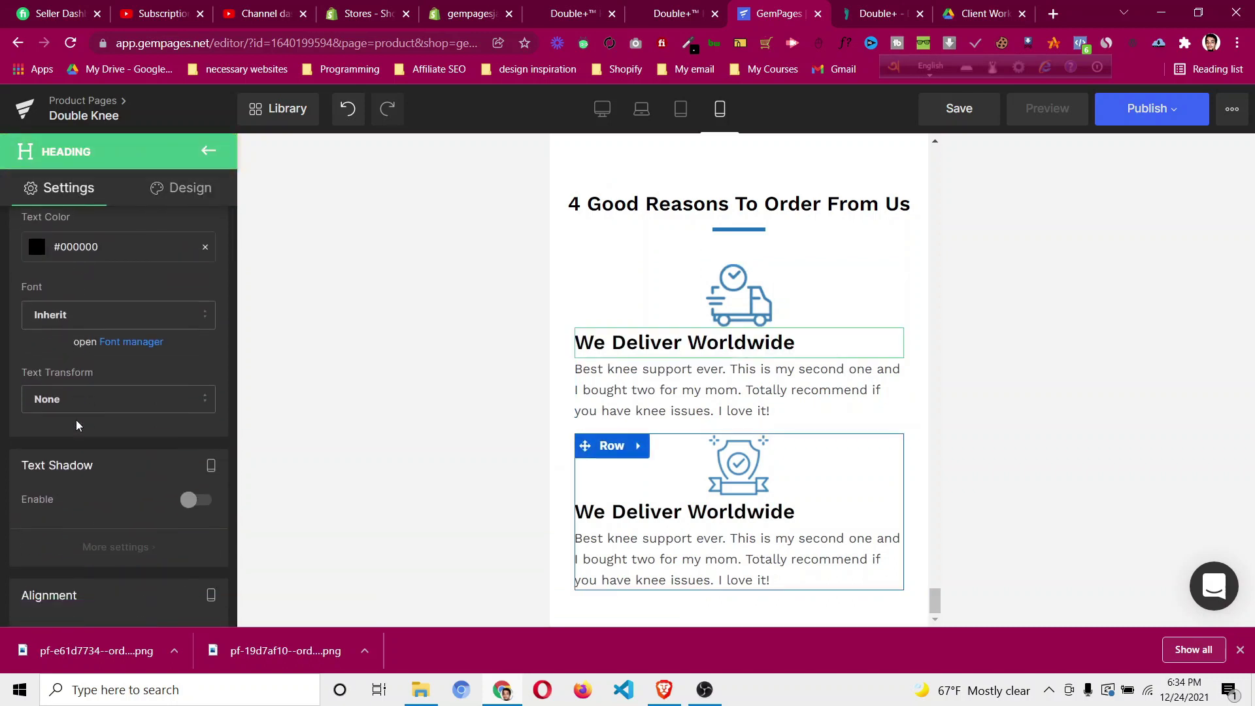
pyautogui.click(92, 492)
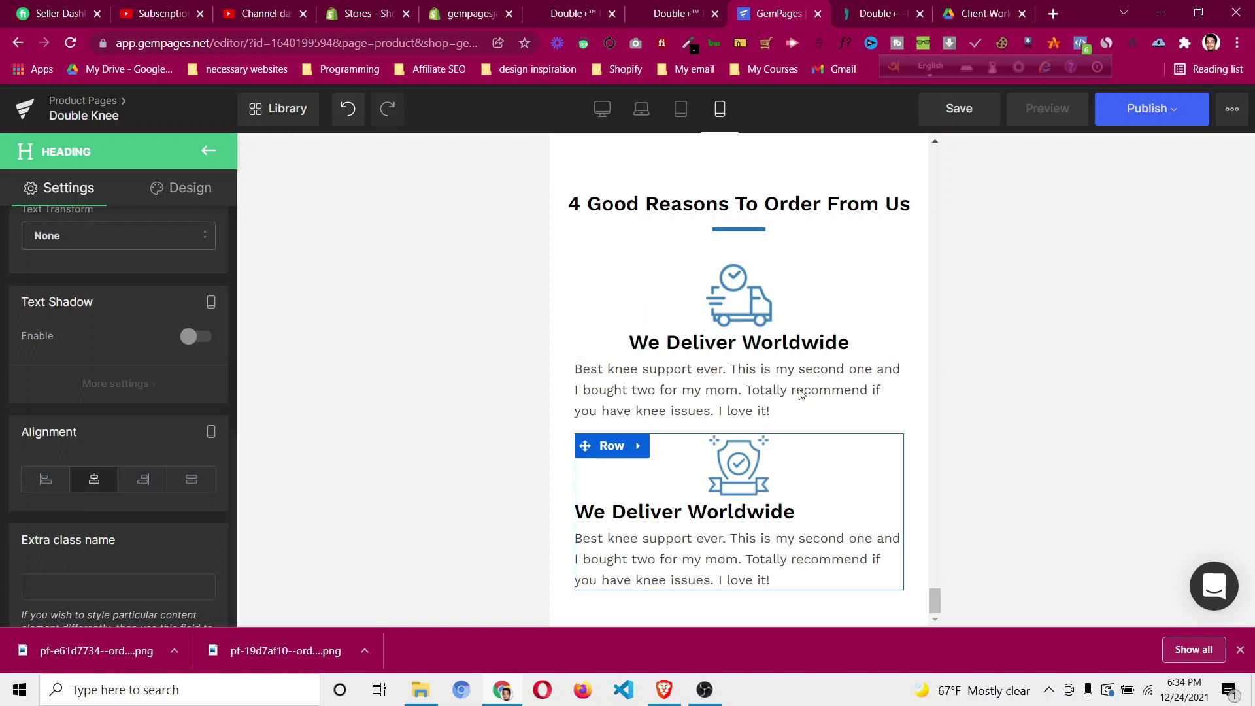
pyautogui.click(189, 184)
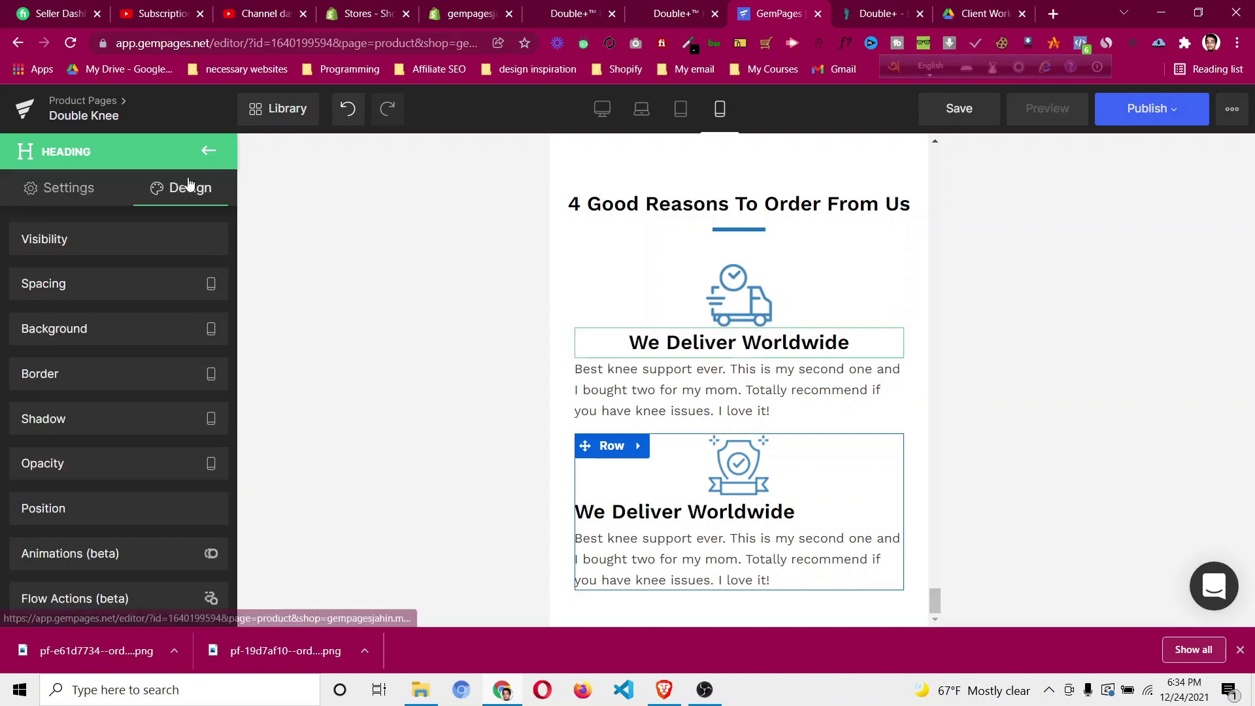
pyautogui.click(107, 286)
pyautogui.moveTo(115, 337); pyautogui.dragTo(132, 300)
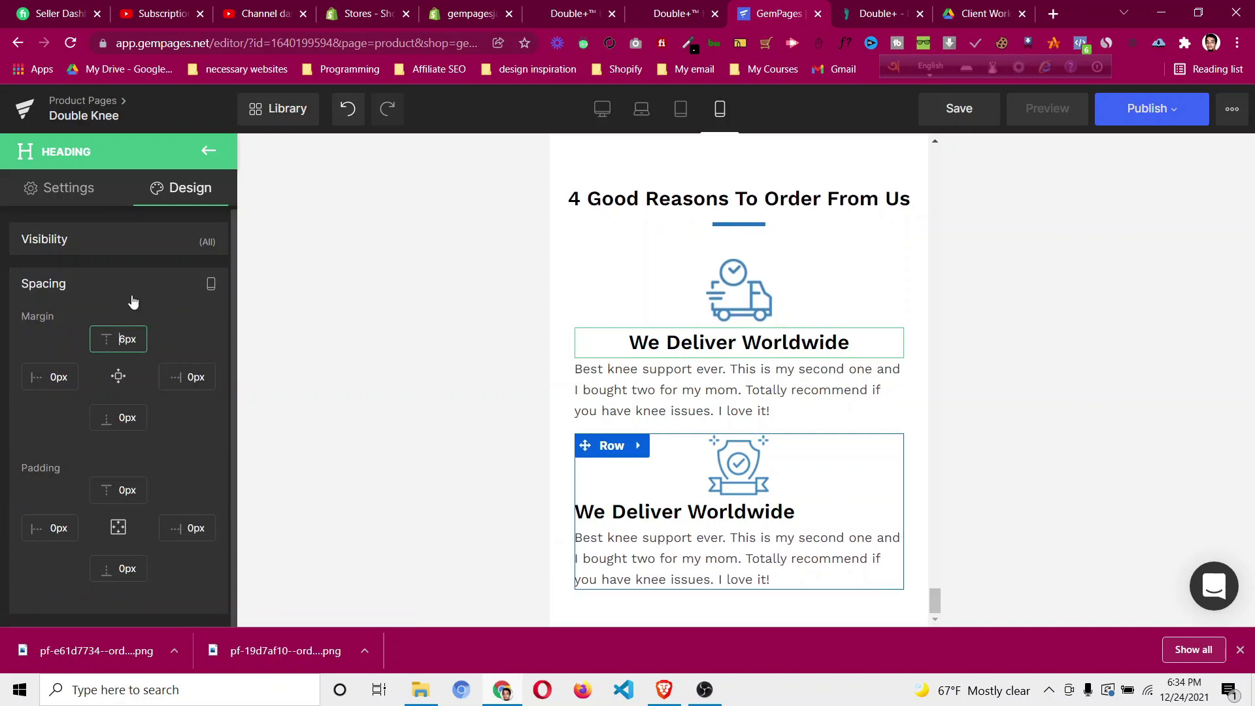
pyautogui.moveTo(216, 298); pyautogui.dragTo(238, 303)
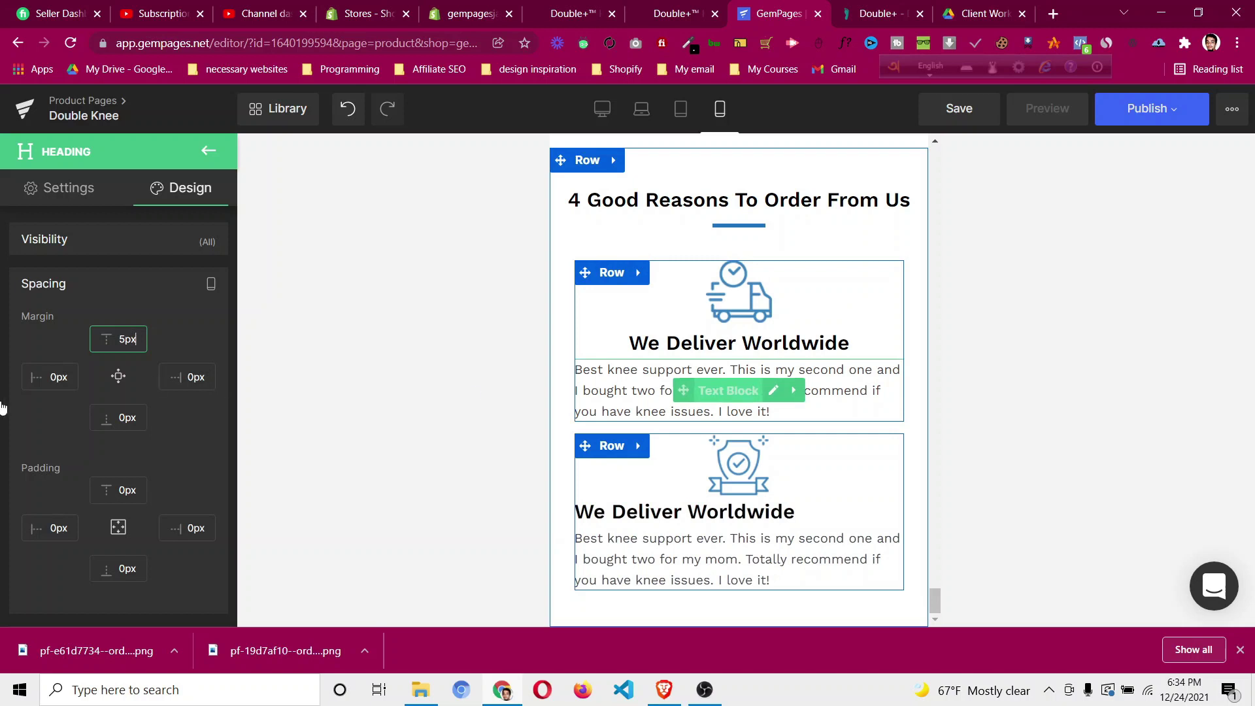
# Centre-align the text block below the truck's "We Deliver Worldwide" heading.
pyautogui.click(728, 390)
pyautogui.scroll(-7, 136, 360)
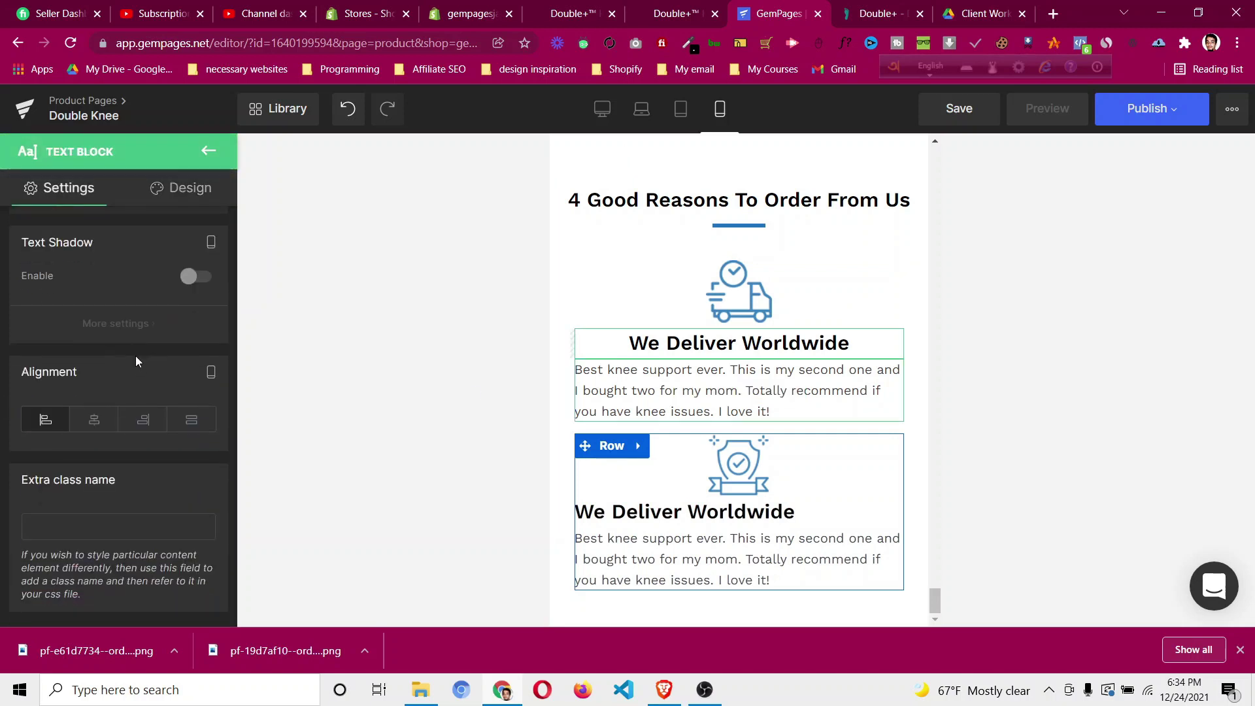
pyautogui.click(98, 422)
# Copy the style of the heading under the truck and paste it onto the heading under the warranty badge.
pyautogui.rightClick(657, 336)
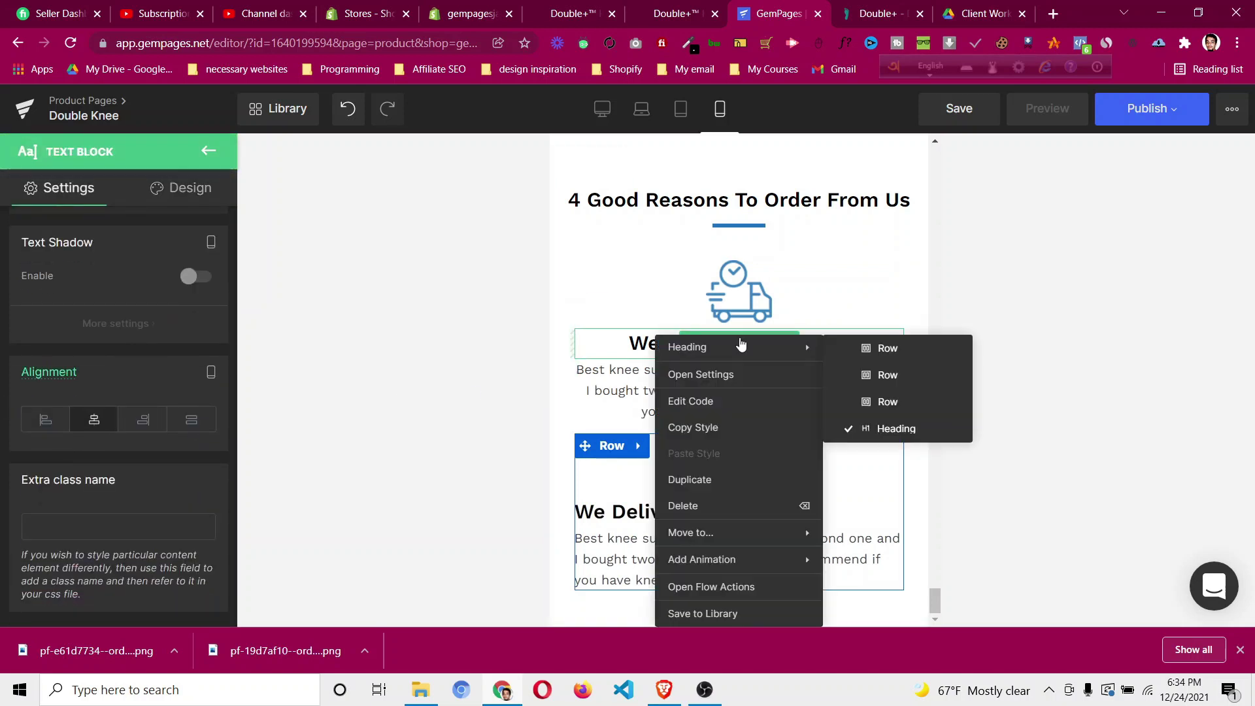
pyautogui.click(713, 429)
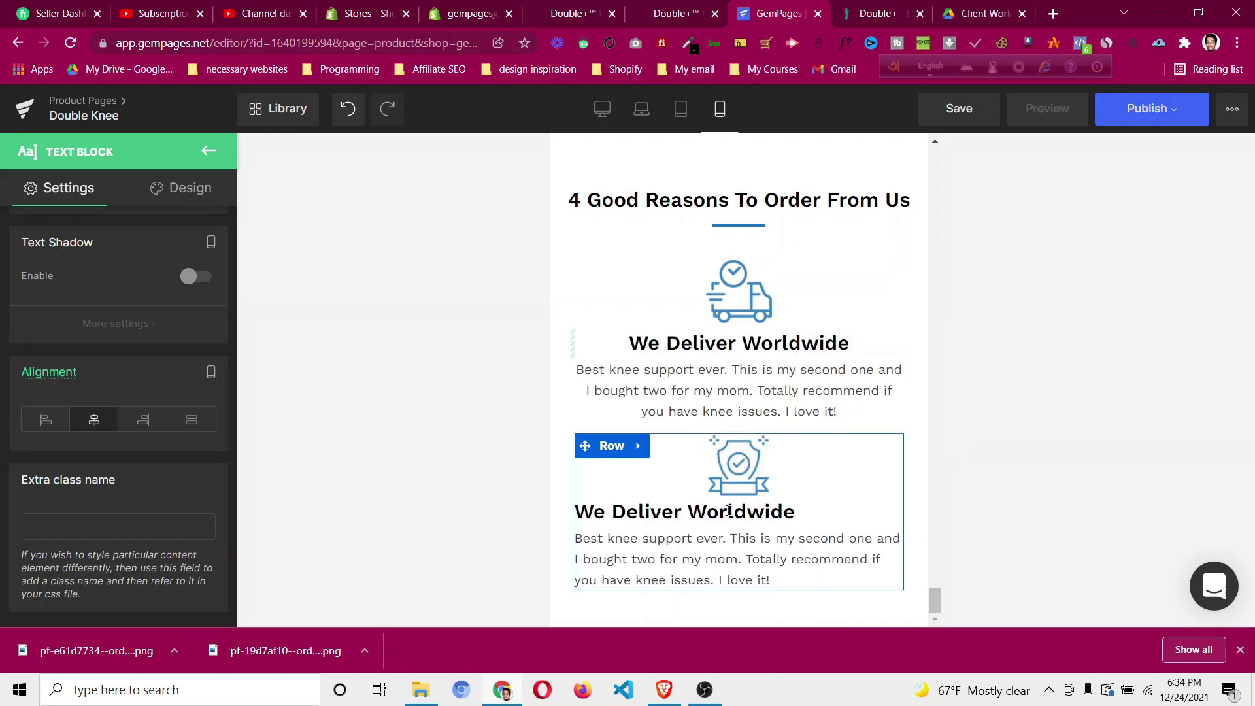
pyautogui.click(729, 512)
pyautogui.rightClick(729, 511)
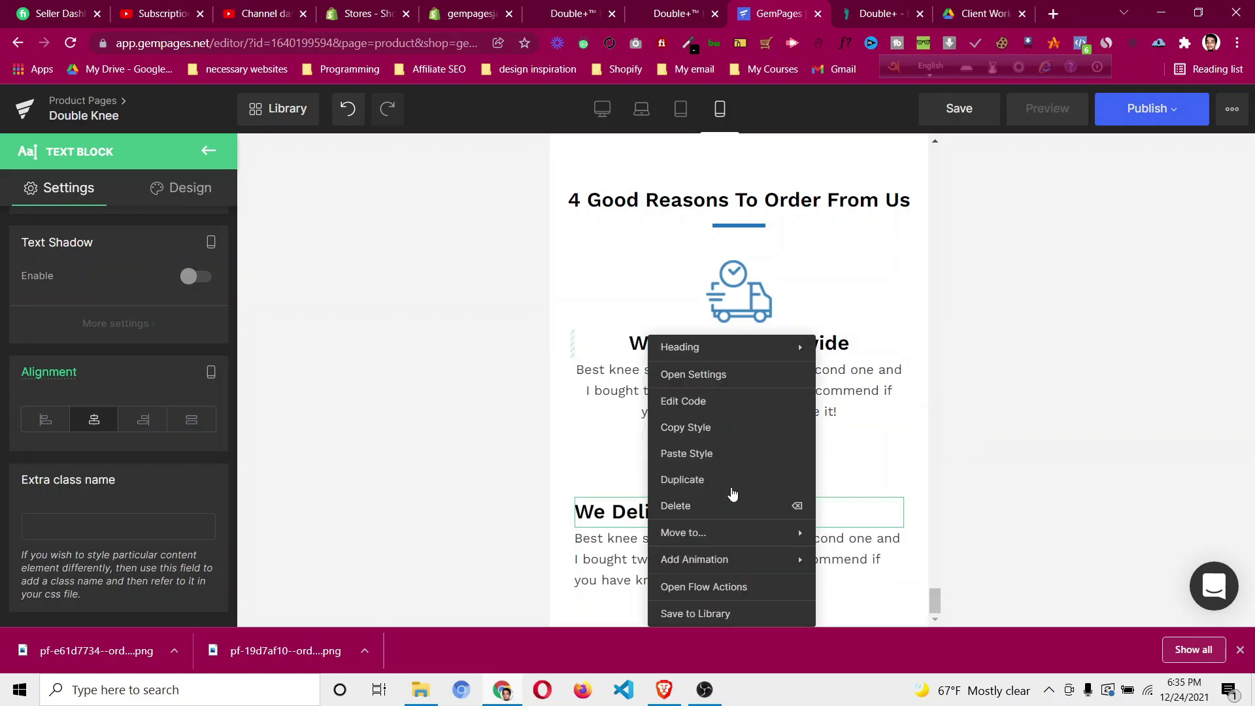
pyautogui.click(735, 458)
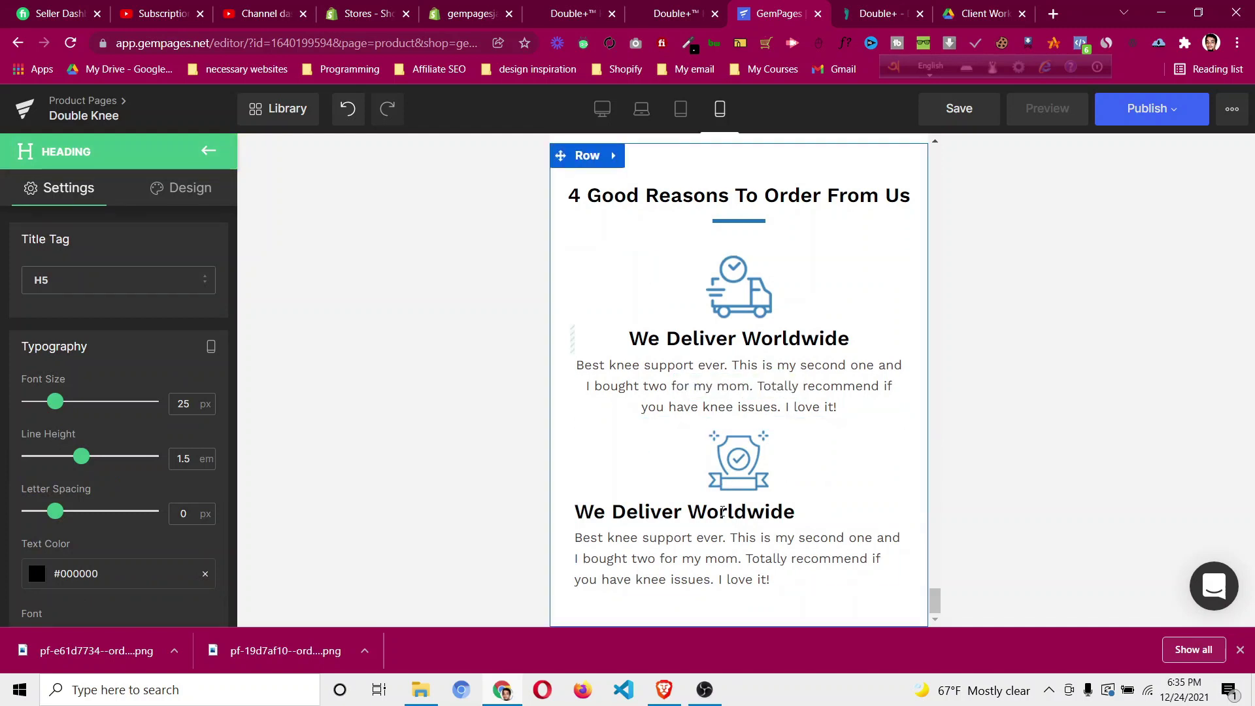
pyautogui.rightClick(749, 347)
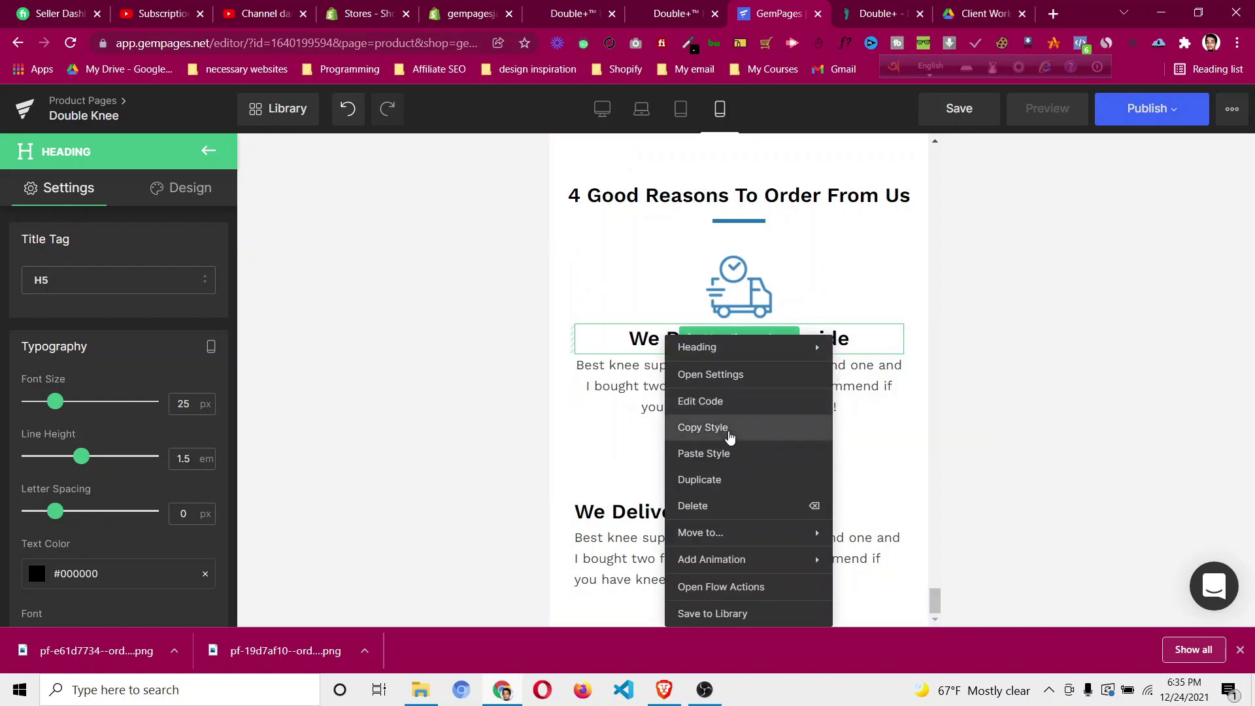
pyautogui.click(729, 428)
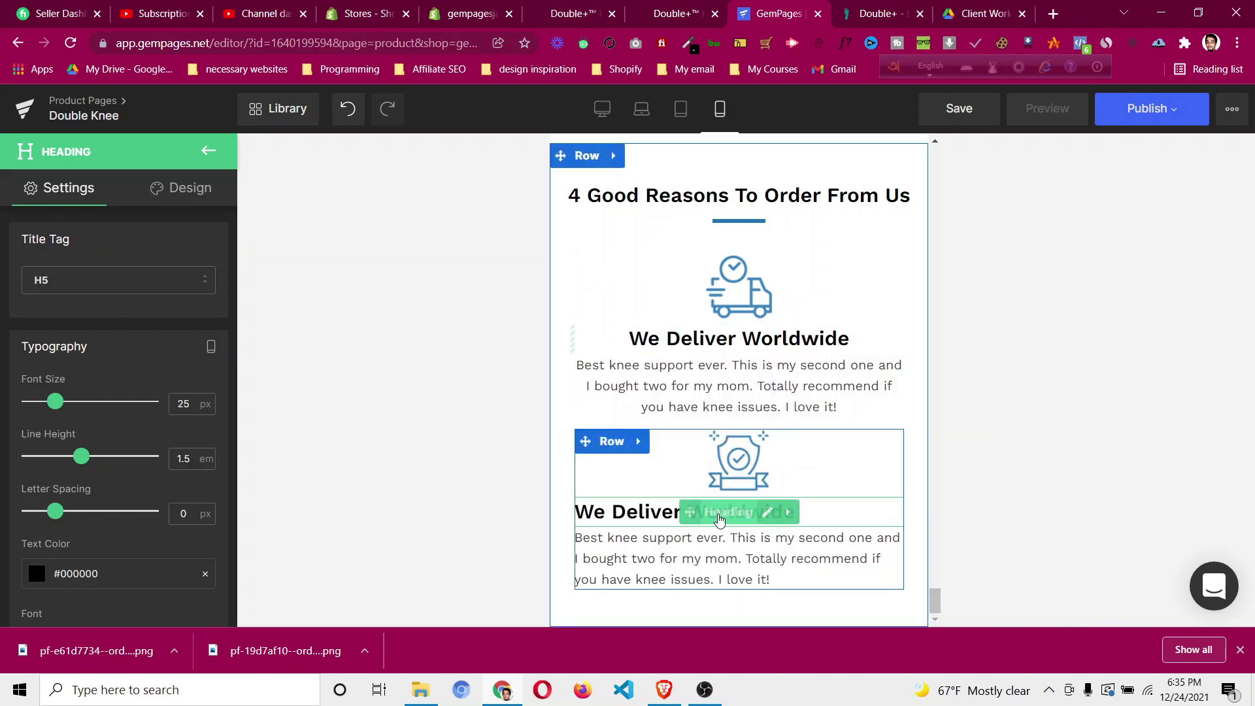
pyautogui.rightClick(719, 513)
pyautogui.click(703, 456)
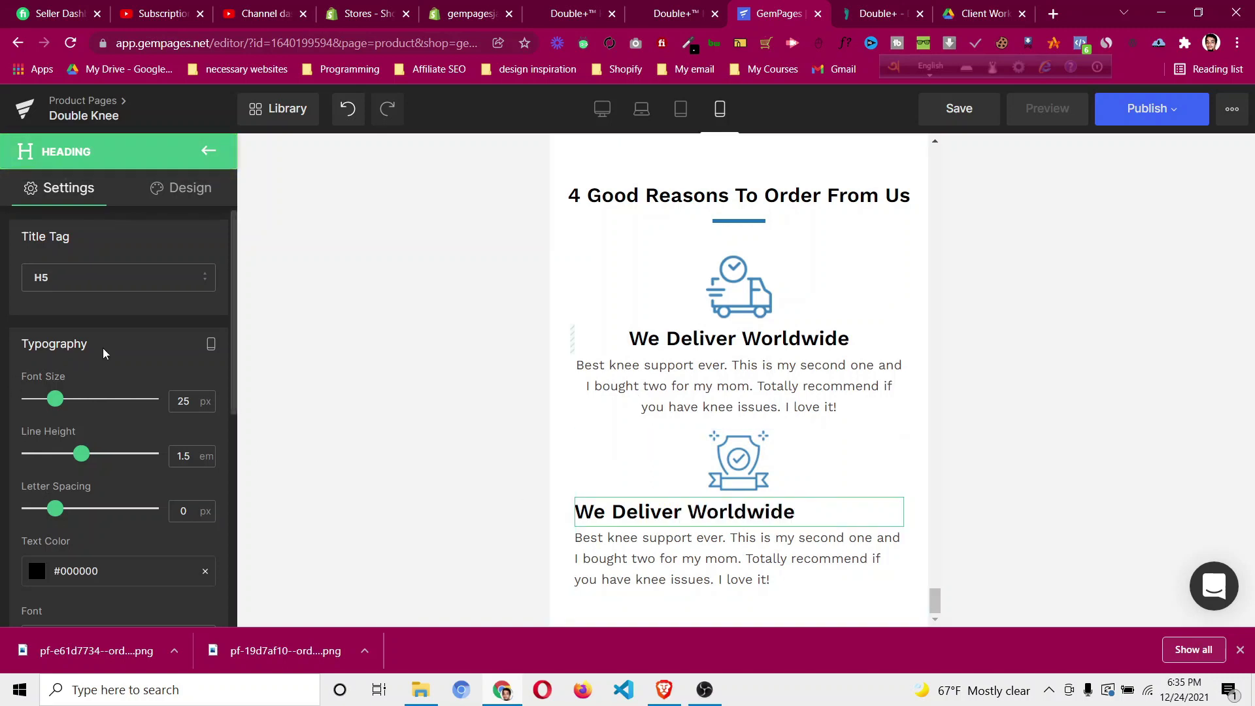
# Centre-align the heading under the warranty badge and open its spacing settings to check the margins.
pyautogui.scroll(-8, 103, 348)
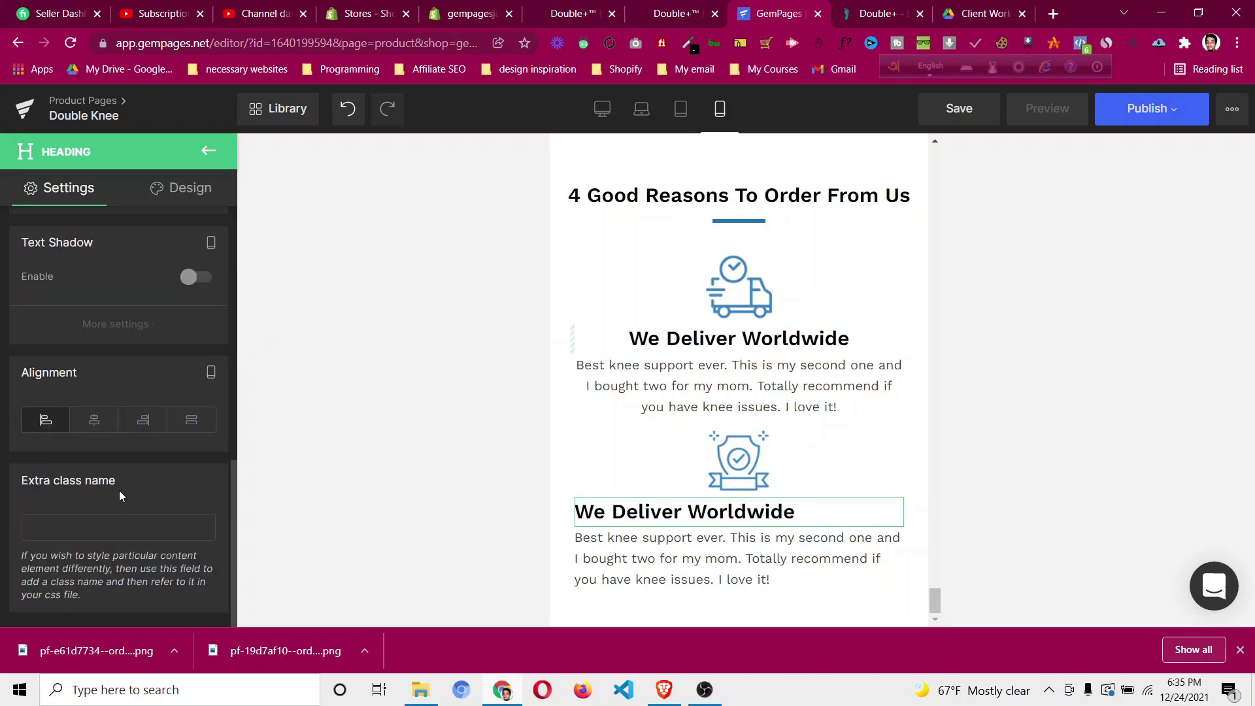
pyautogui.scroll(8, 173, 307)
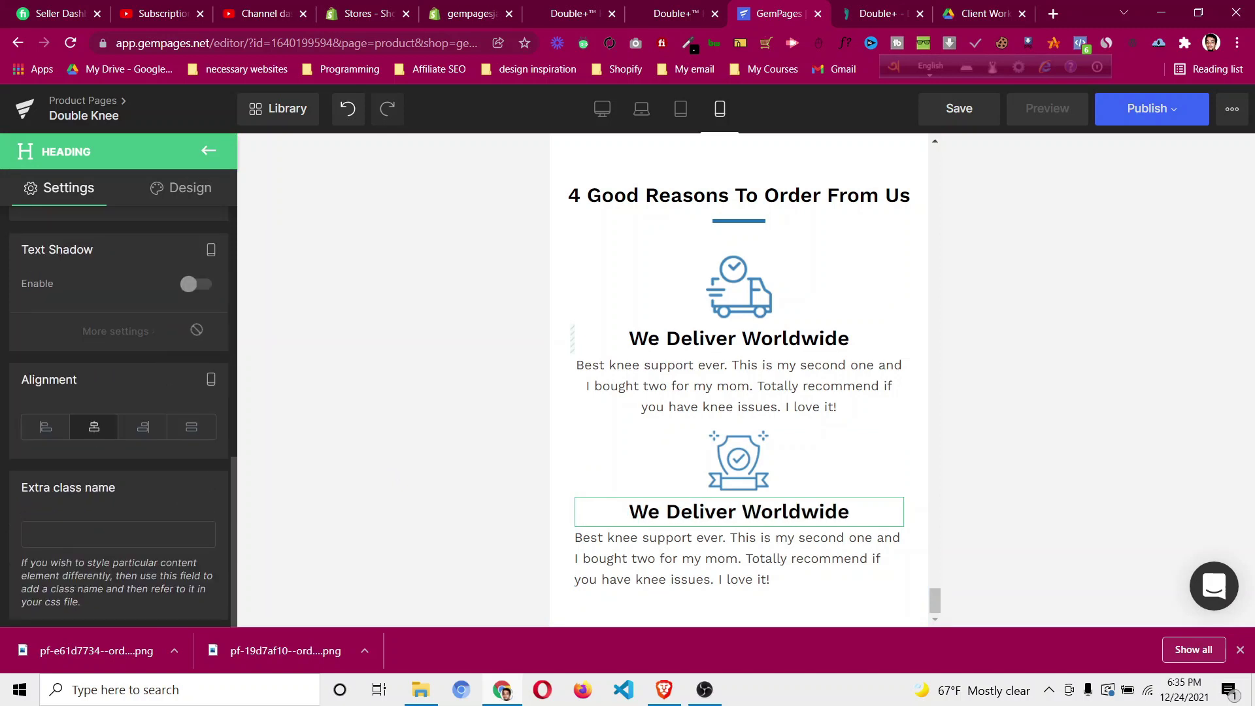
pyautogui.click(192, 187)
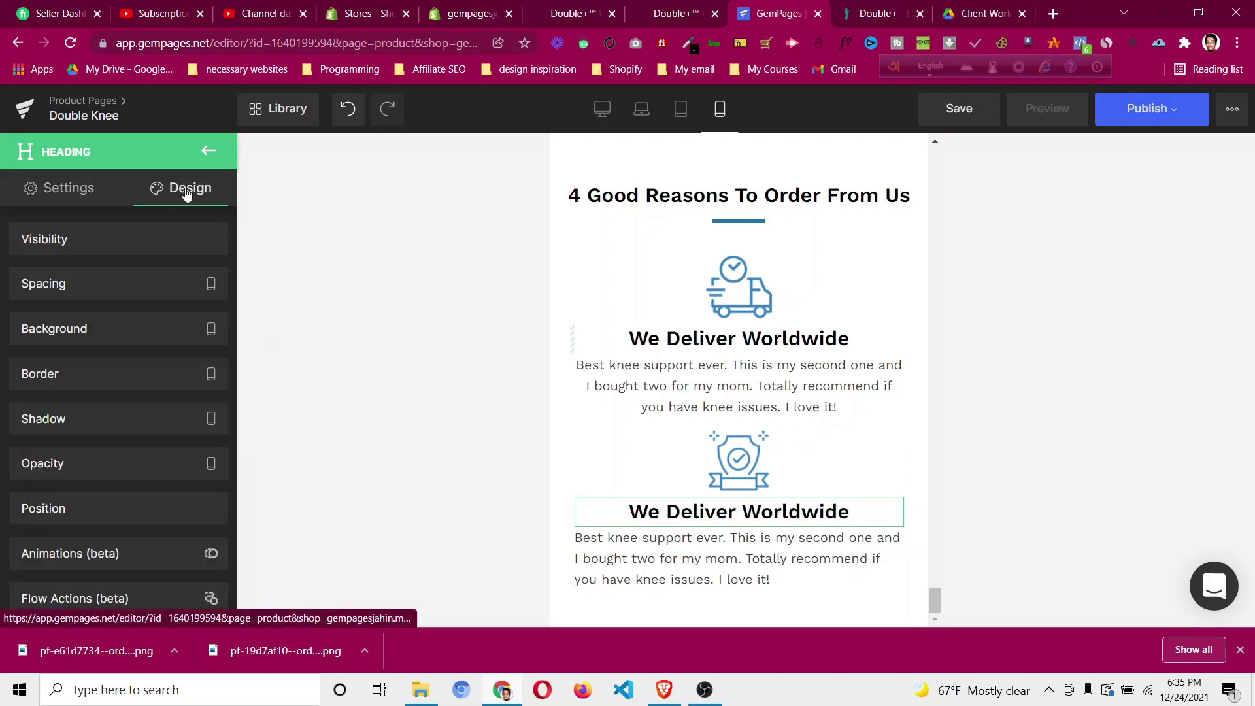
pyautogui.click(125, 297)
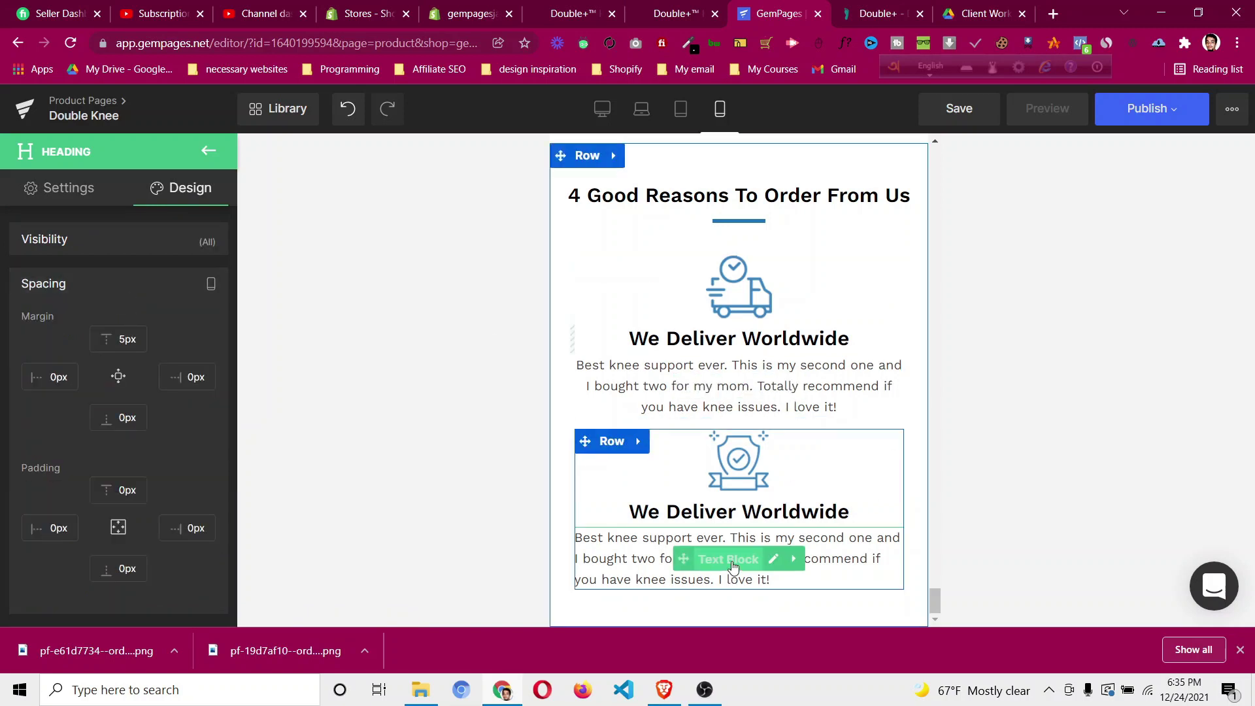
# Centre-align the text block under the warranty badge's heading in the mobile layout.
pyautogui.click(733, 566)
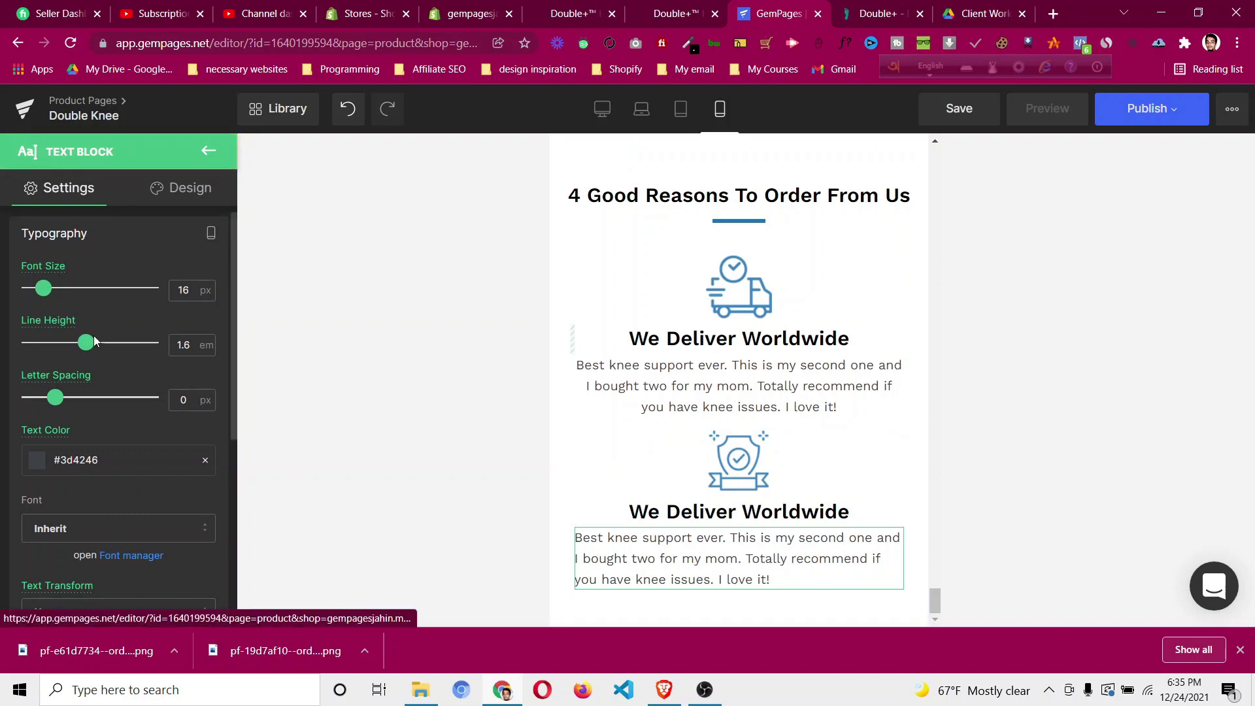
pyautogui.scroll(-5, 95, 354)
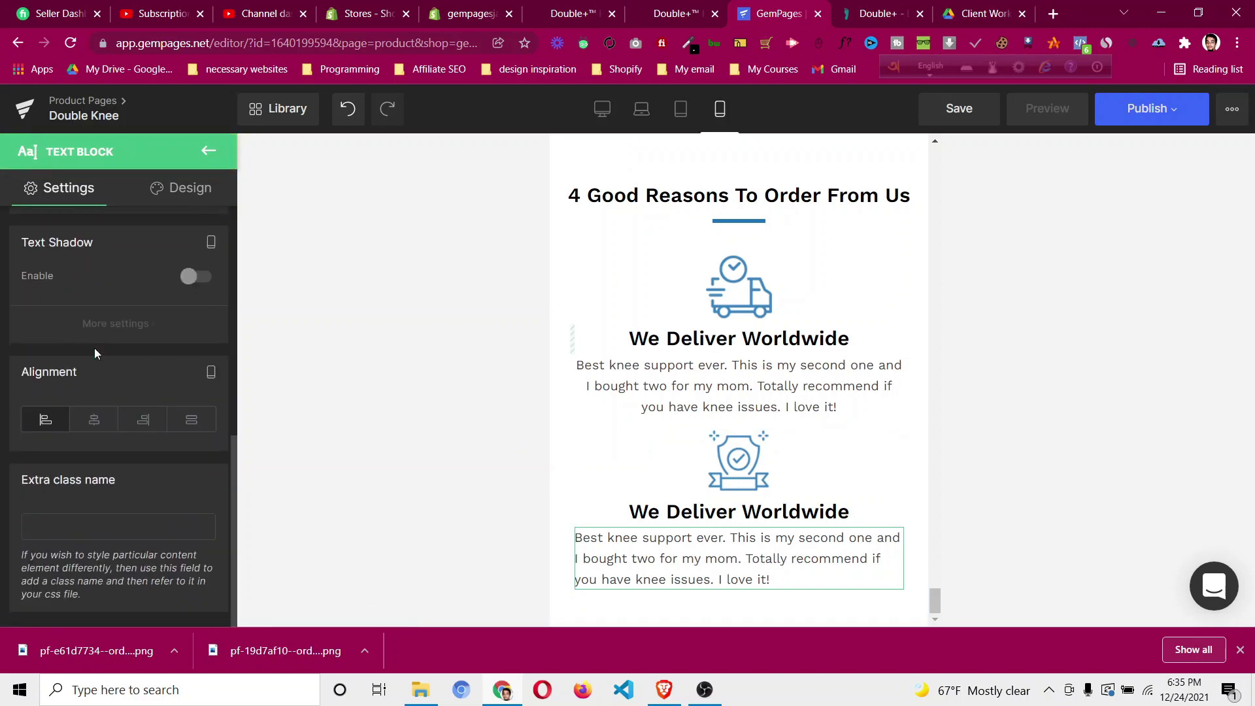
pyautogui.click(98, 423)
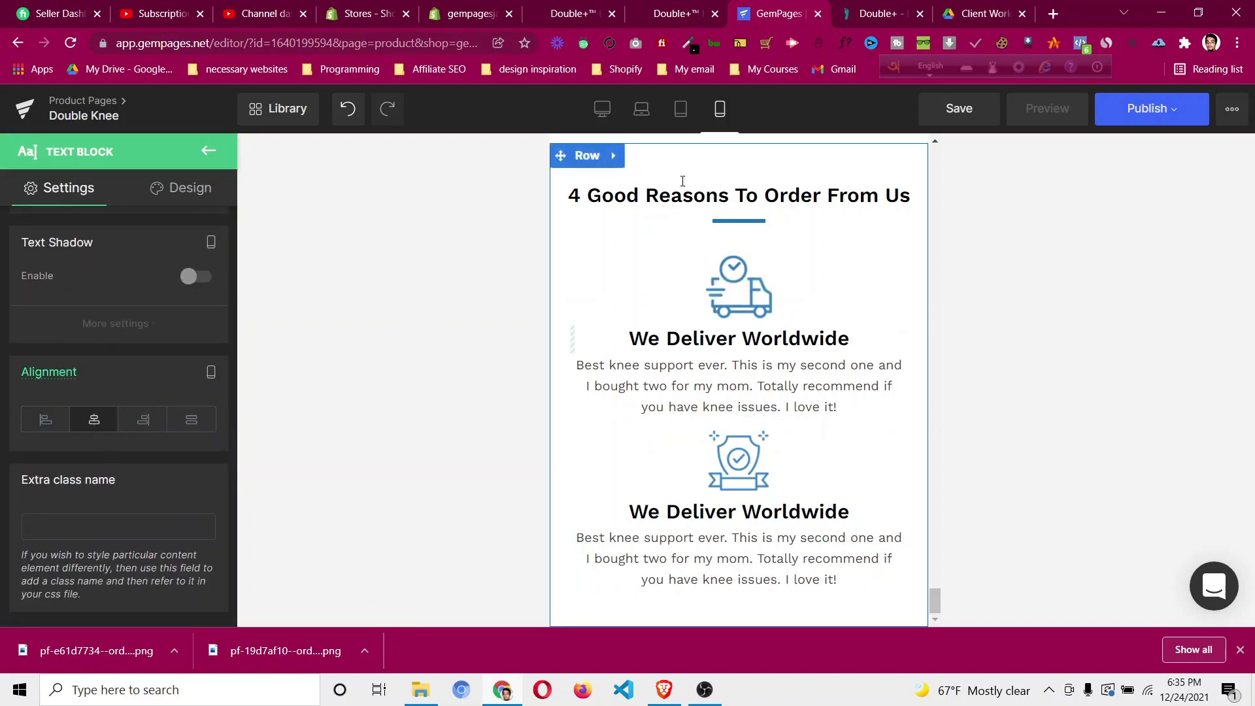
# Switch to the desktop layout, compare it with the reference page, and duplicate the row holding the truck and warranty badge reasons.
pyautogui.click(605, 111)
pyautogui.scroll(-3, 448, 361)
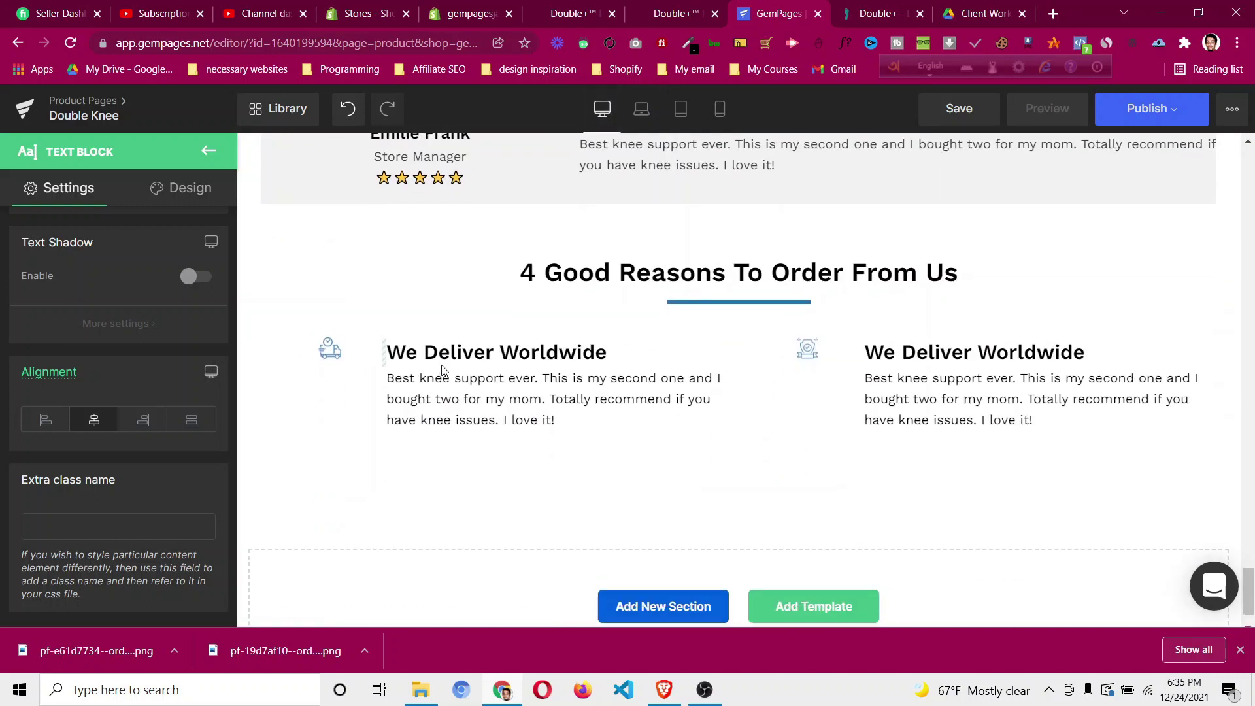
pyautogui.click(847, 18)
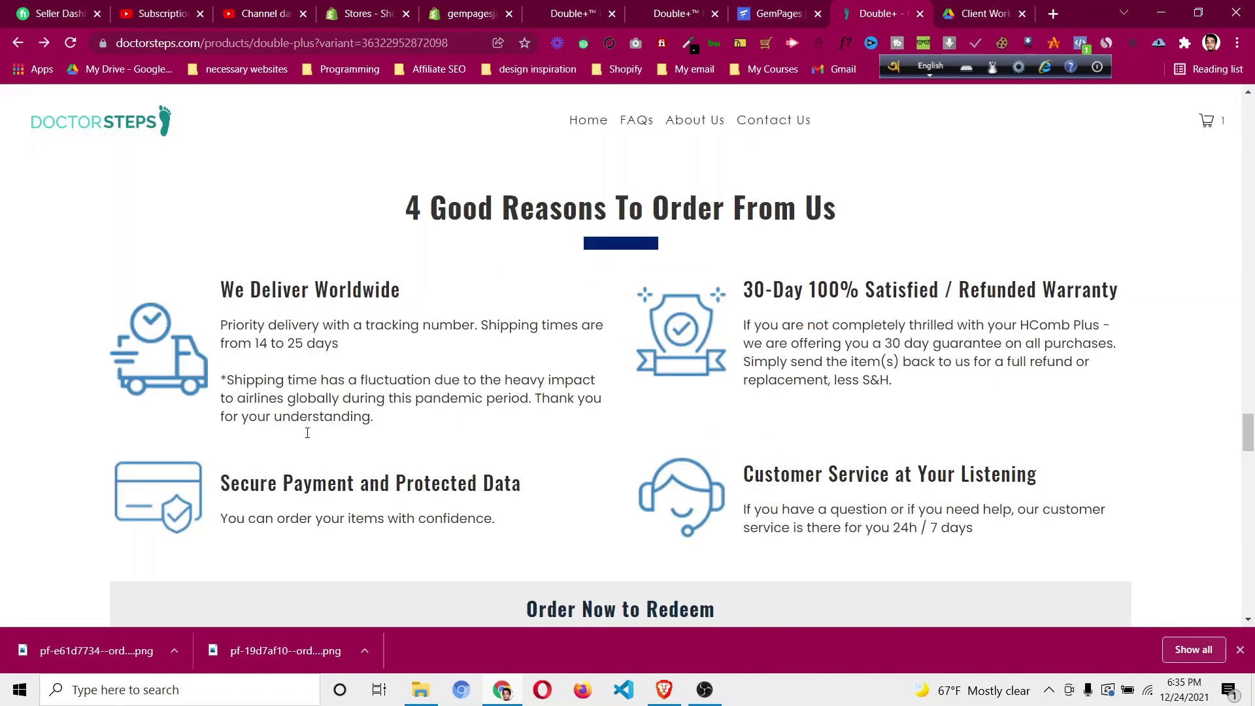
pyautogui.click(763, 22)
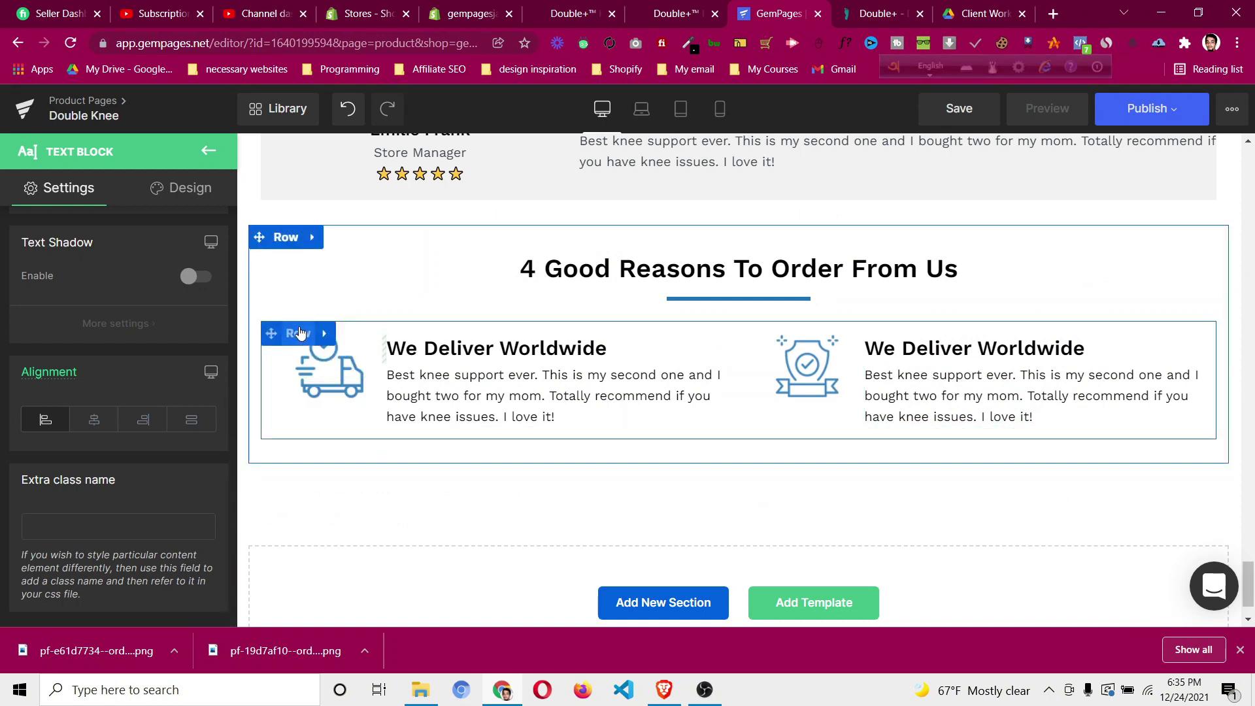
pyautogui.rightClick(300, 333)
pyautogui.click(258, 478)
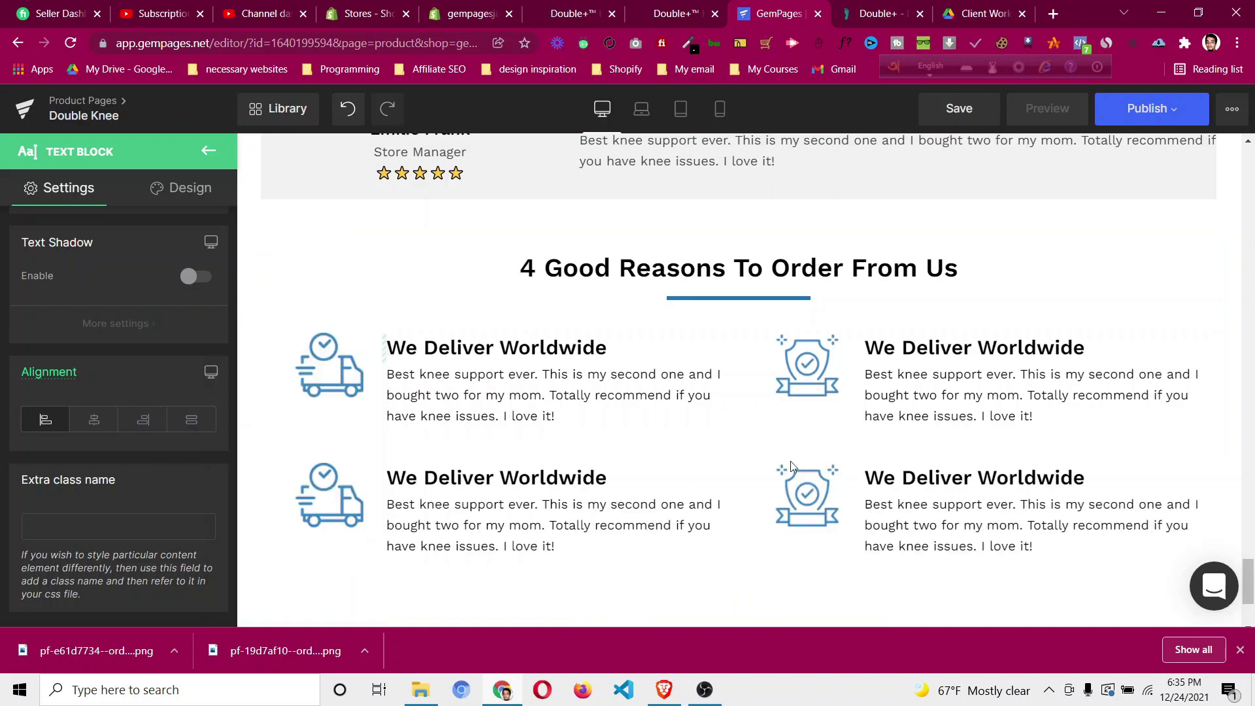
pyautogui.scroll(-2, 1113, 386)
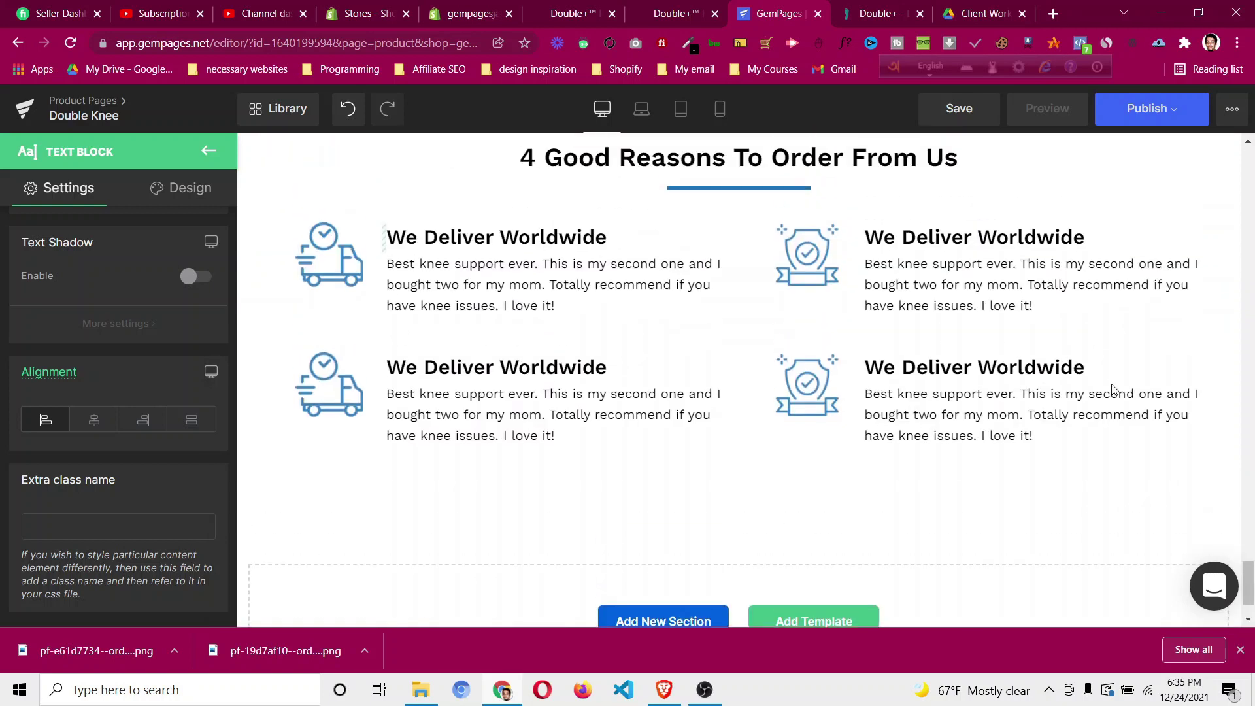
pyautogui.scroll(1, 1112, 388)
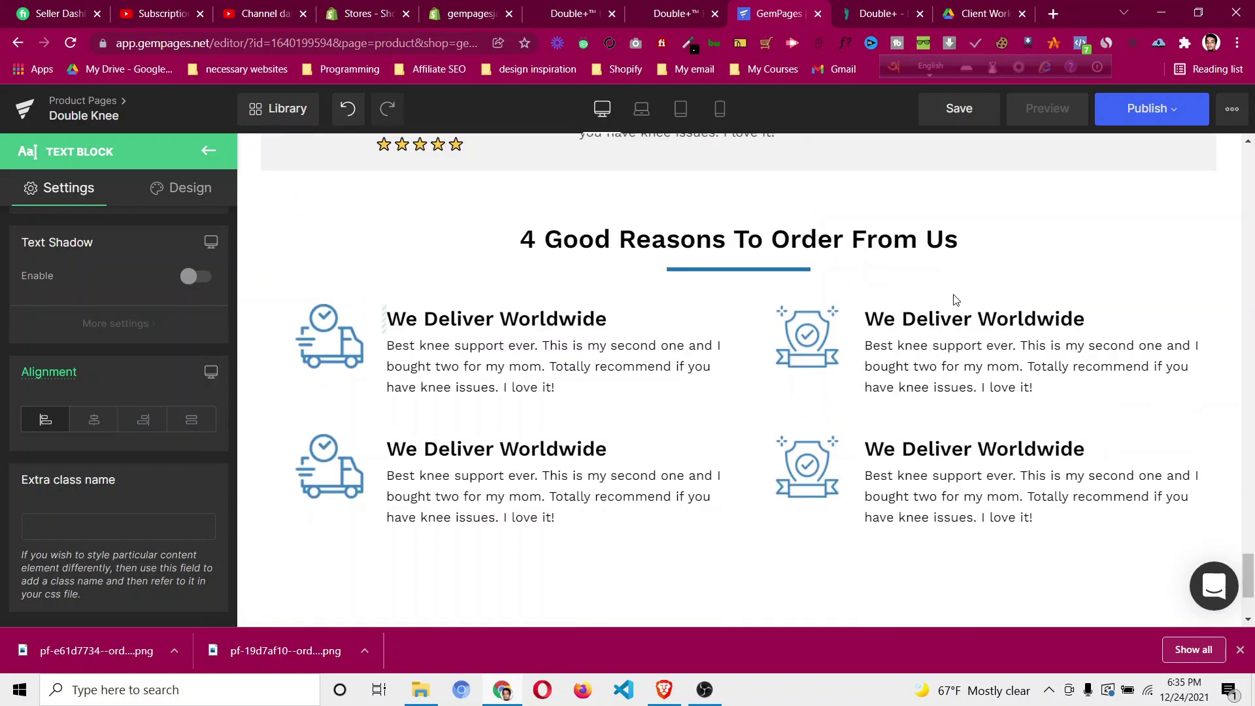
# Examine the remaining reasons and the "Order Now to Redeem" section on the Doctor Steps reference page.
pyautogui.click(876, 12)
pyautogui.scroll(-2, 578, 442)
pyautogui.scroll(-2, 578, 442)
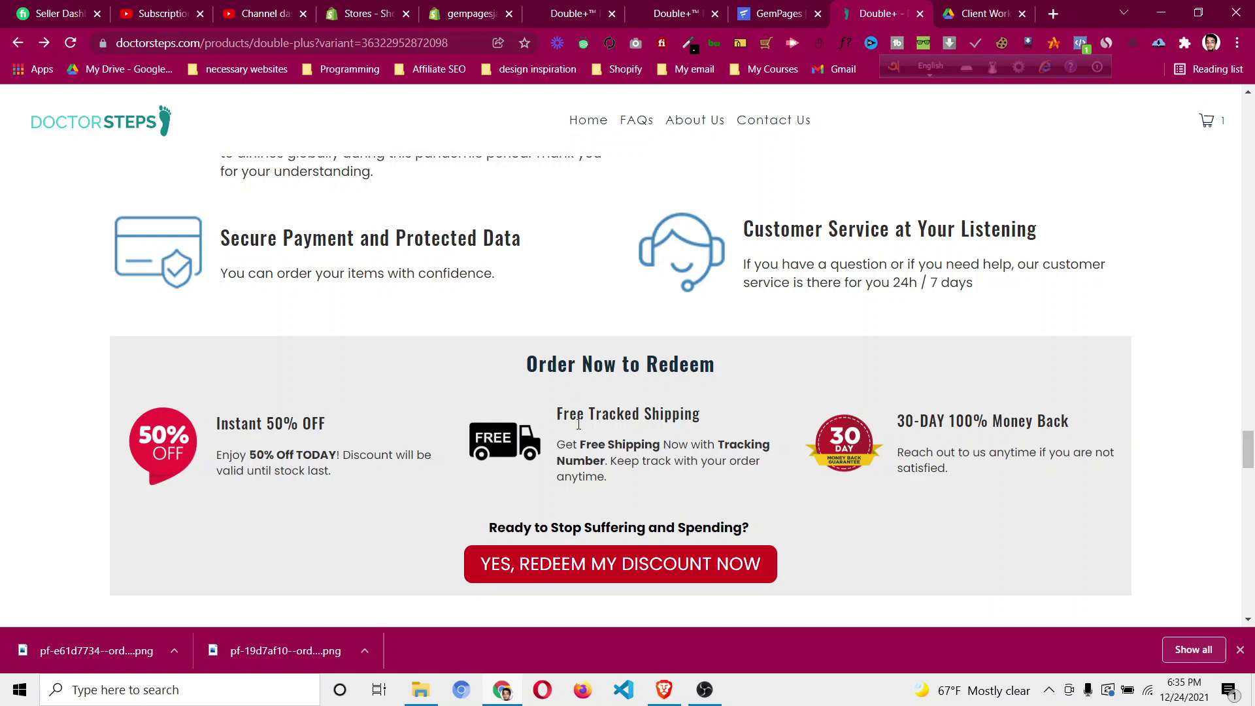
pyautogui.scroll(1, 579, 424)
pyautogui.scroll(-1, 578, 424)
pyautogui.scroll(2, 620, 336)
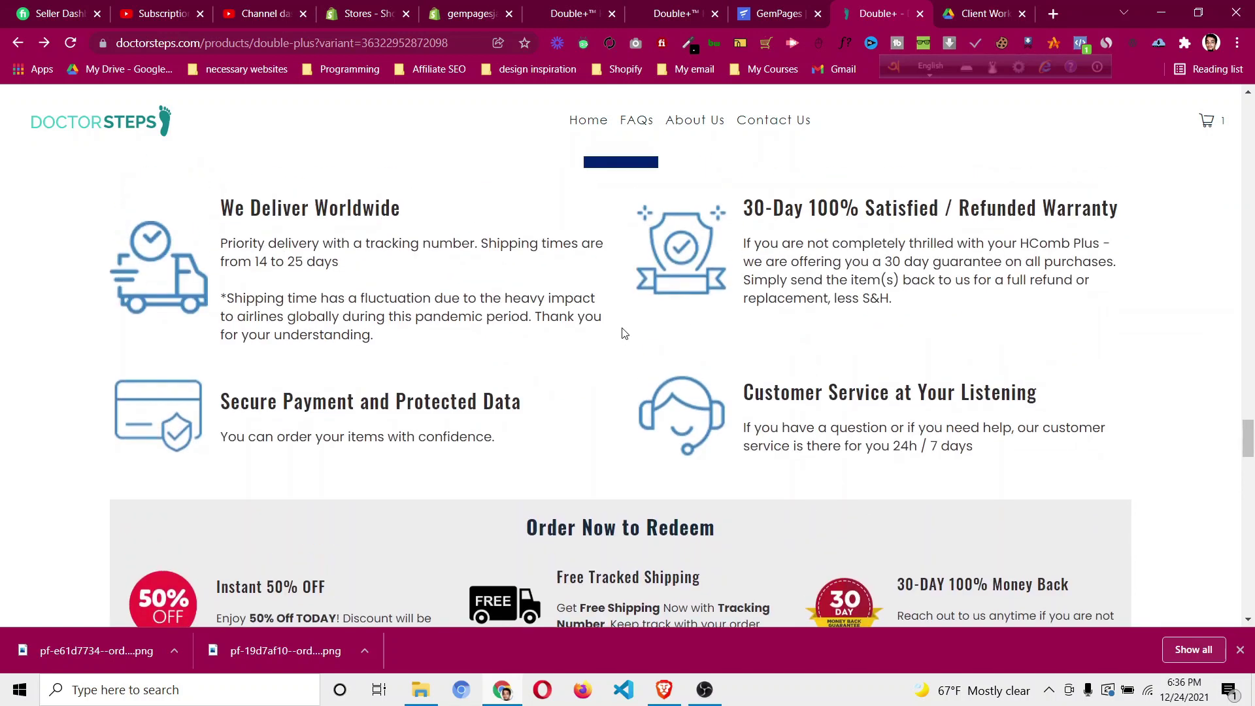
pyautogui.scroll(-2, 768, 323)
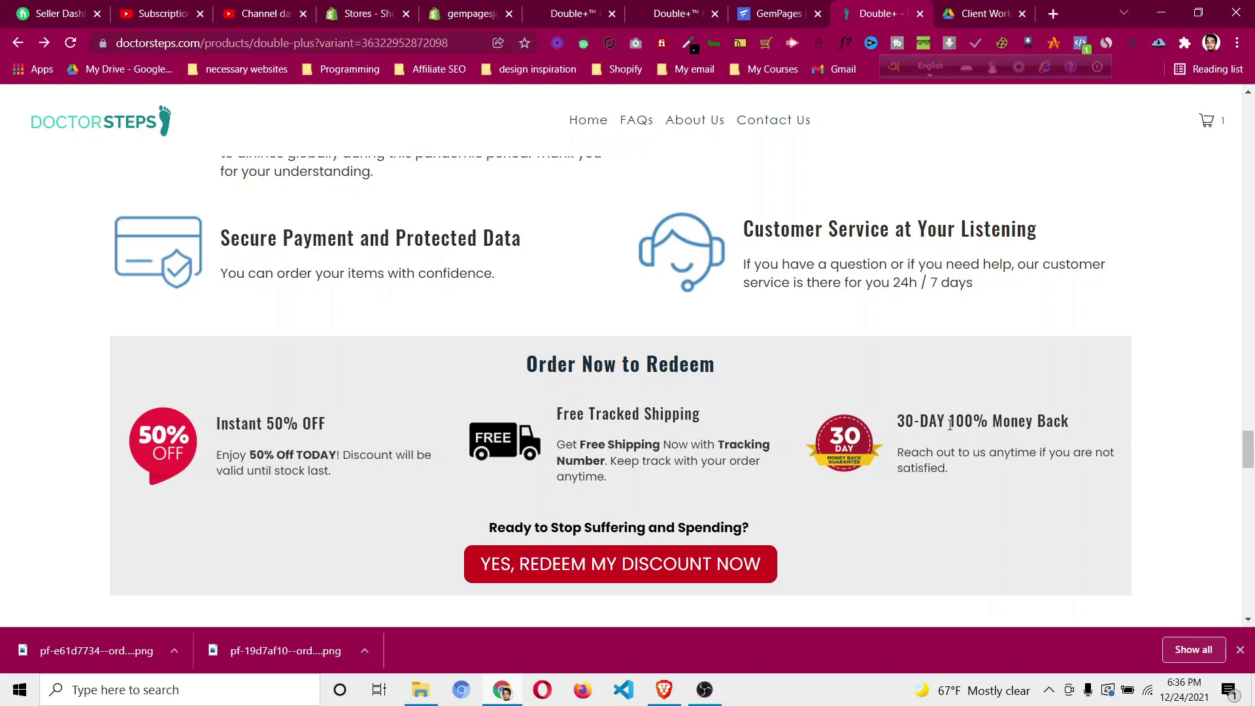
pyautogui.scroll(5, 701, 371)
pyautogui.scroll(-5, 705, 391)
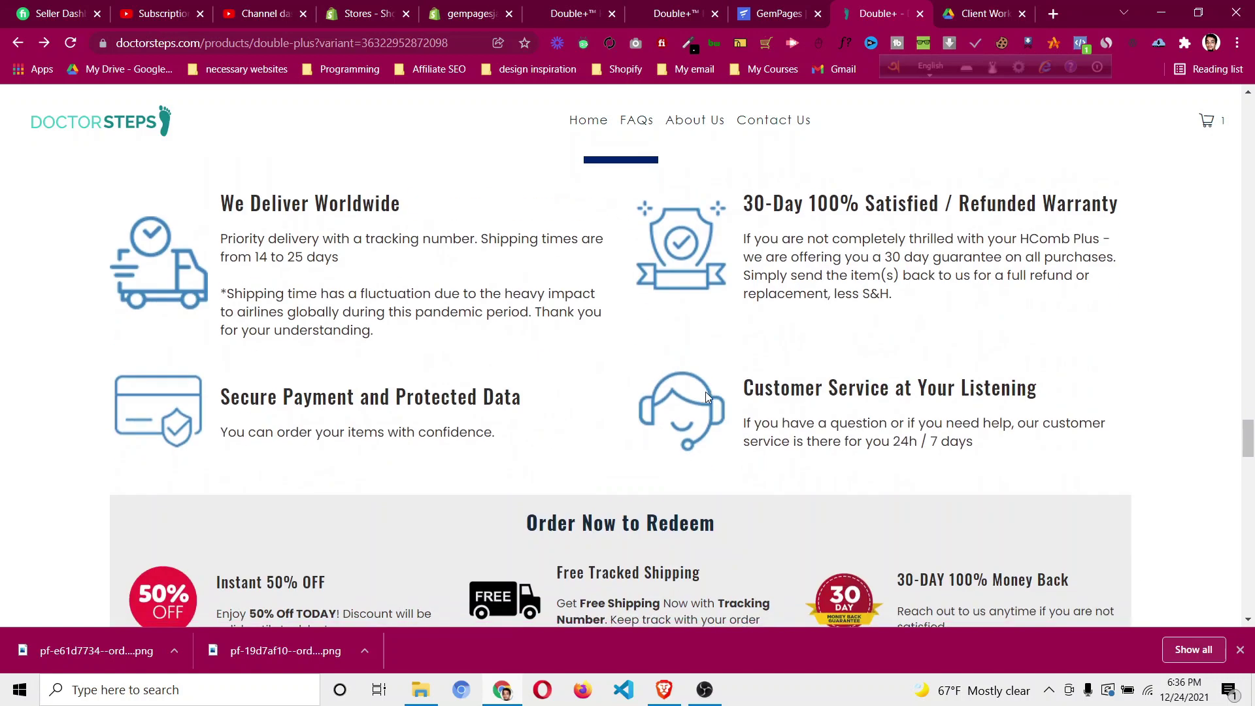
# Compare the "4 Good Reasons To Order From Us" section with the reference page's redeem section, and duplicate the whole section row.
pyautogui.click(778, 13)
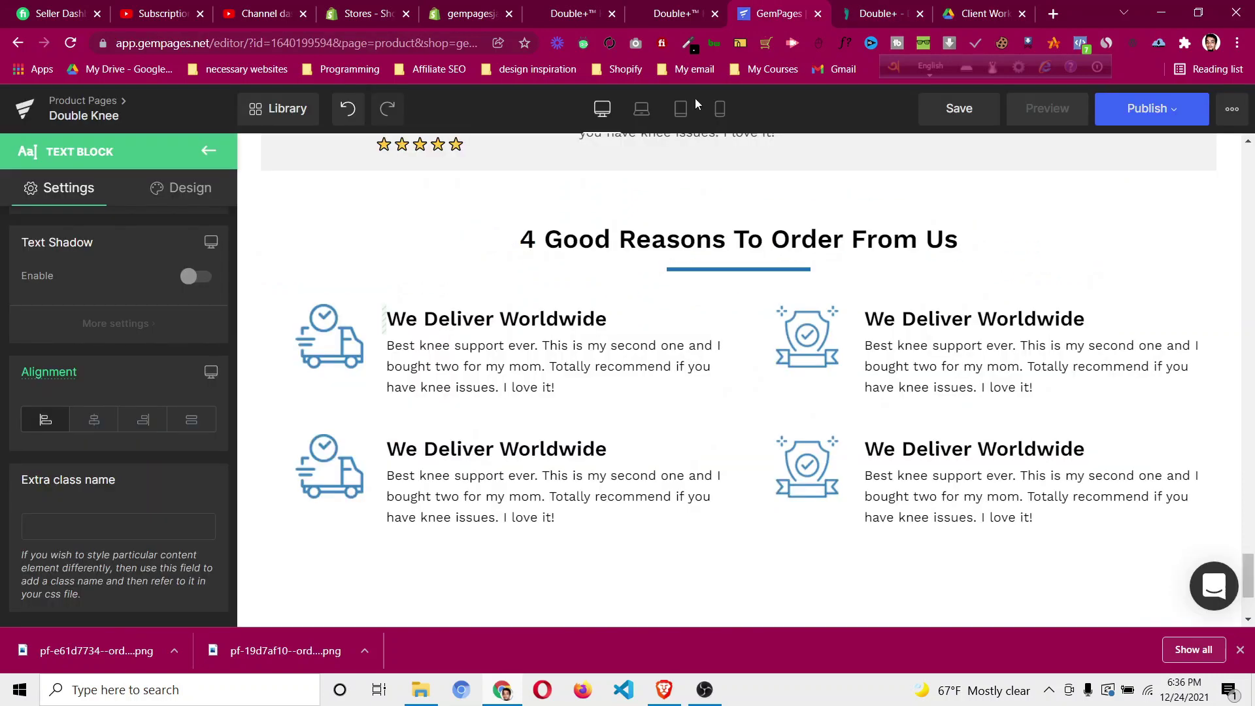
pyautogui.scroll(3, 403, 368)
pyautogui.scroll(-1, 346, 359)
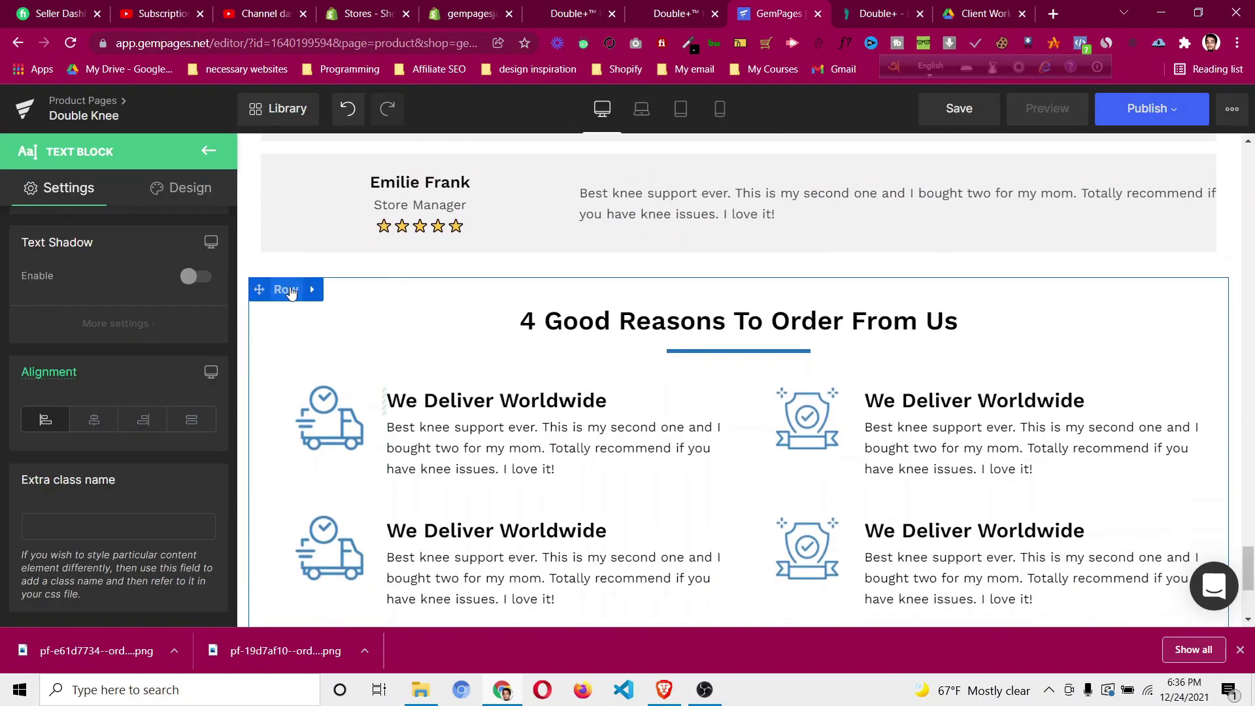
pyautogui.scroll(-1, 288, 291)
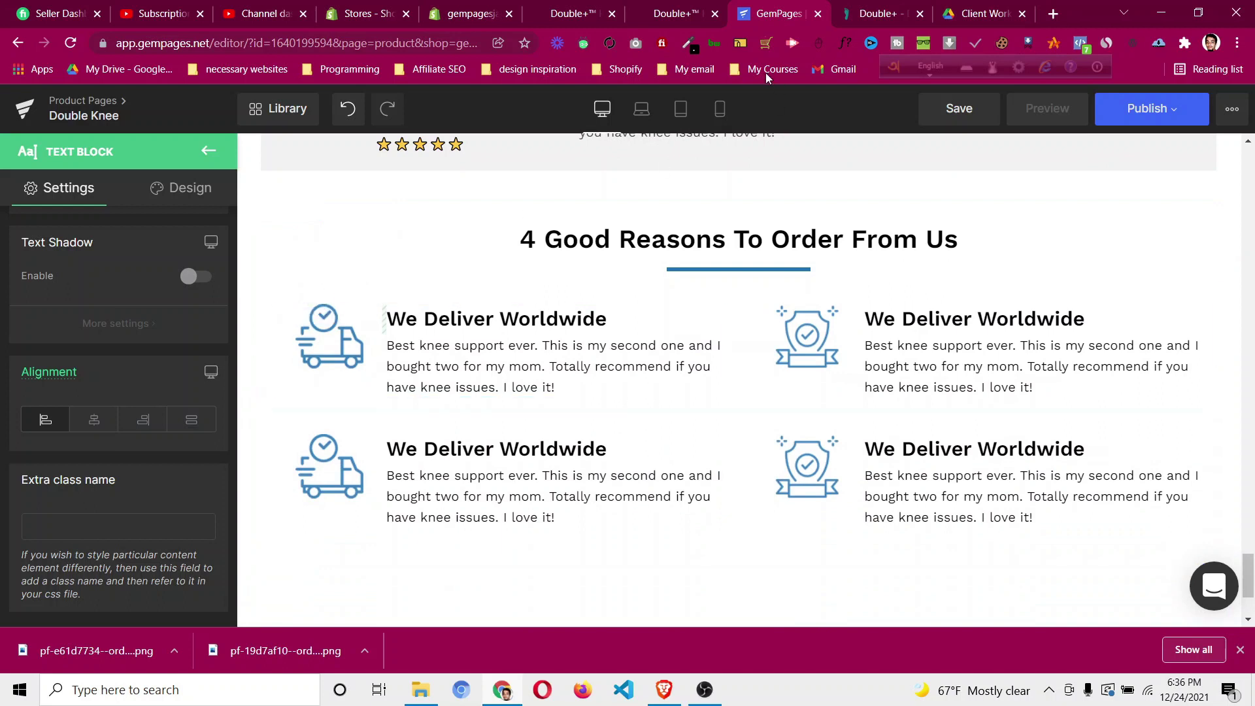
pyautogui.click(864, 14)
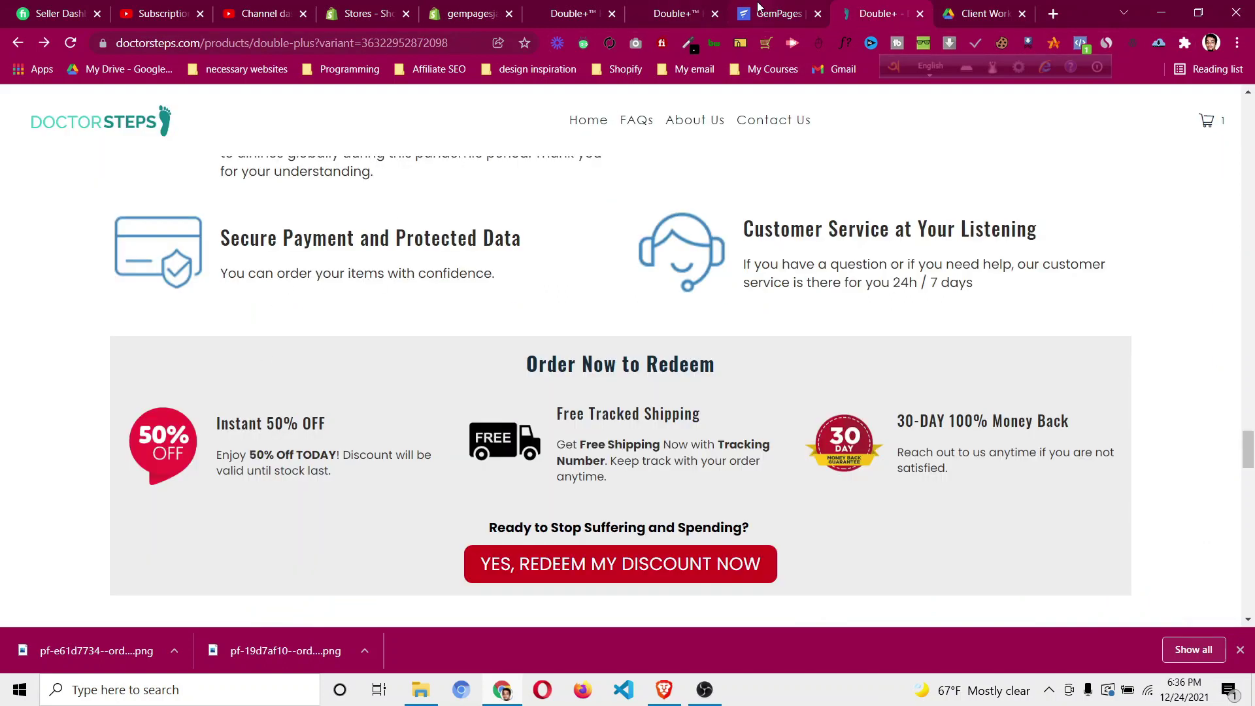
pyautogui.click(768, 13)
pyautogui.click(289, 217)
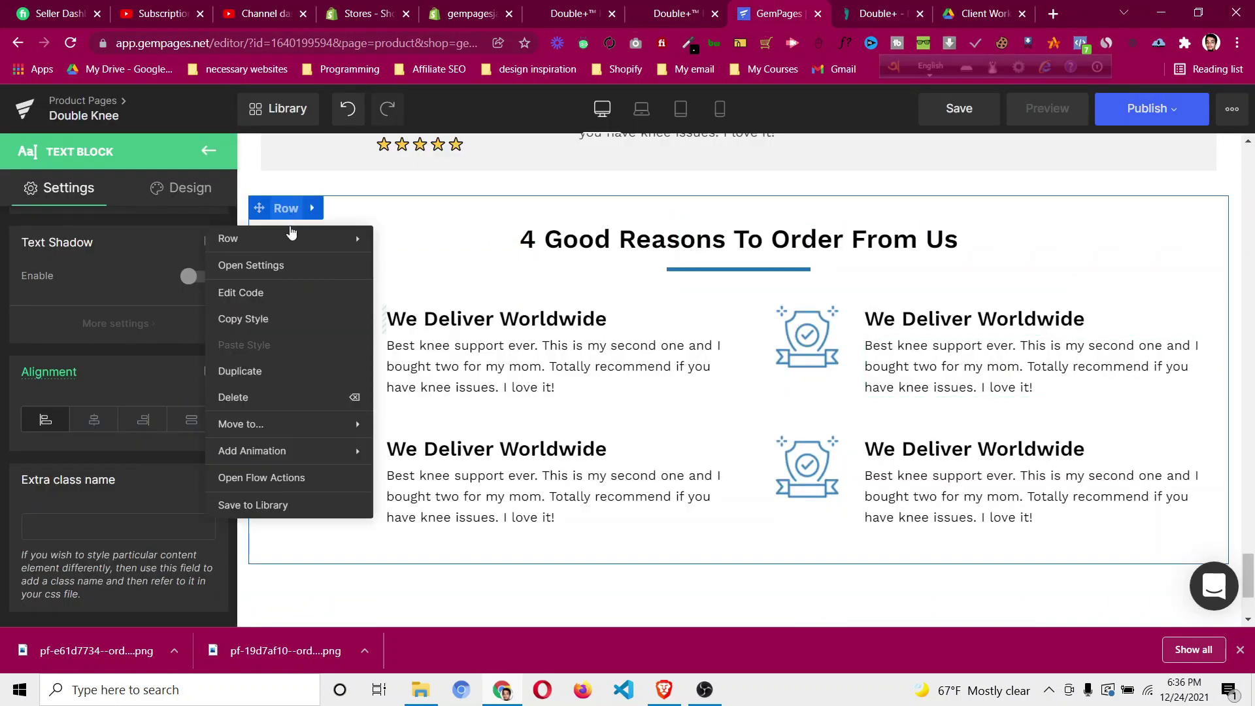
pyautogui.click(290, 370)
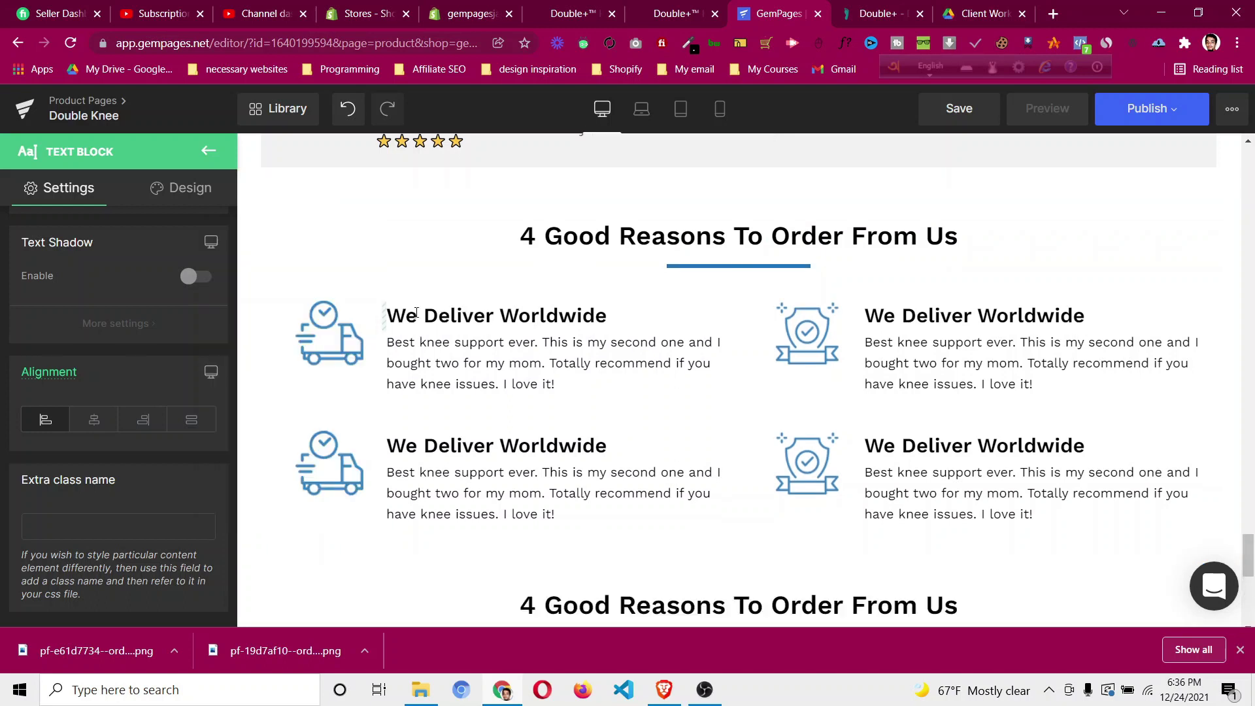
# Change the upper reasons row in the duplicated section to three equal columns in the desktop layout.
pyautogui.scroll(-8, 415, 317)
pyautogui.scroll(2, 706, 482)
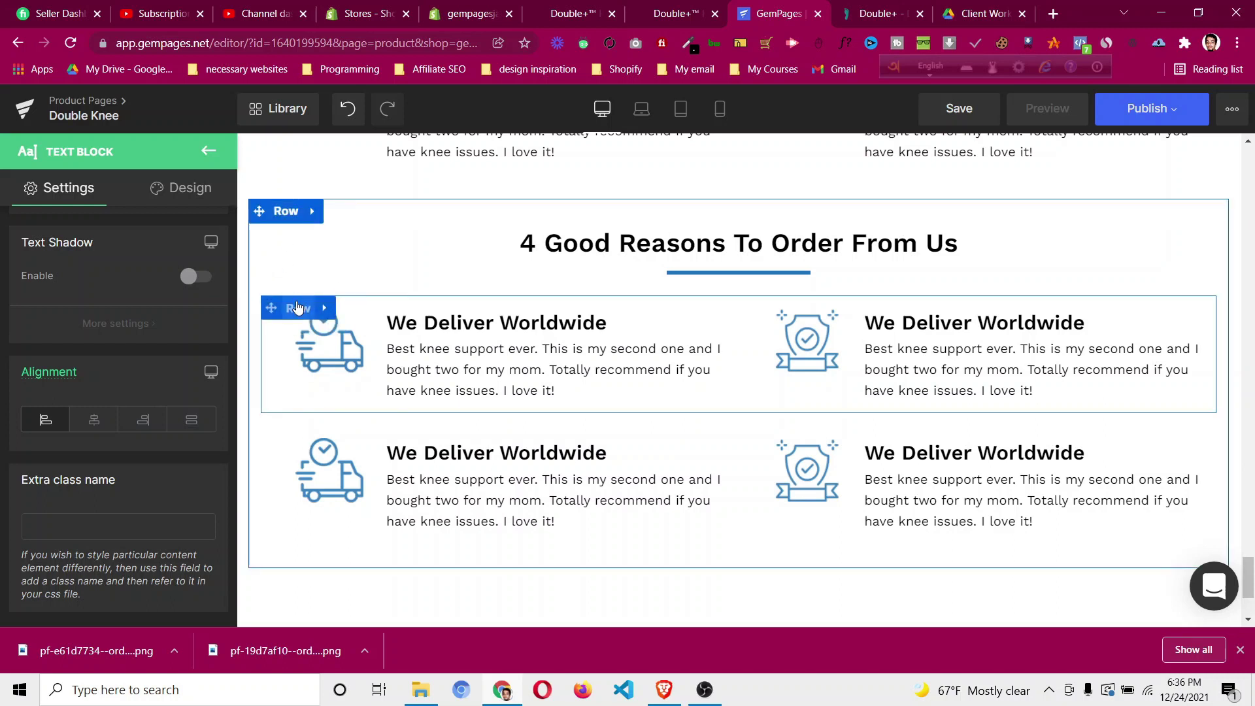
pyautogui.click(297, 308)
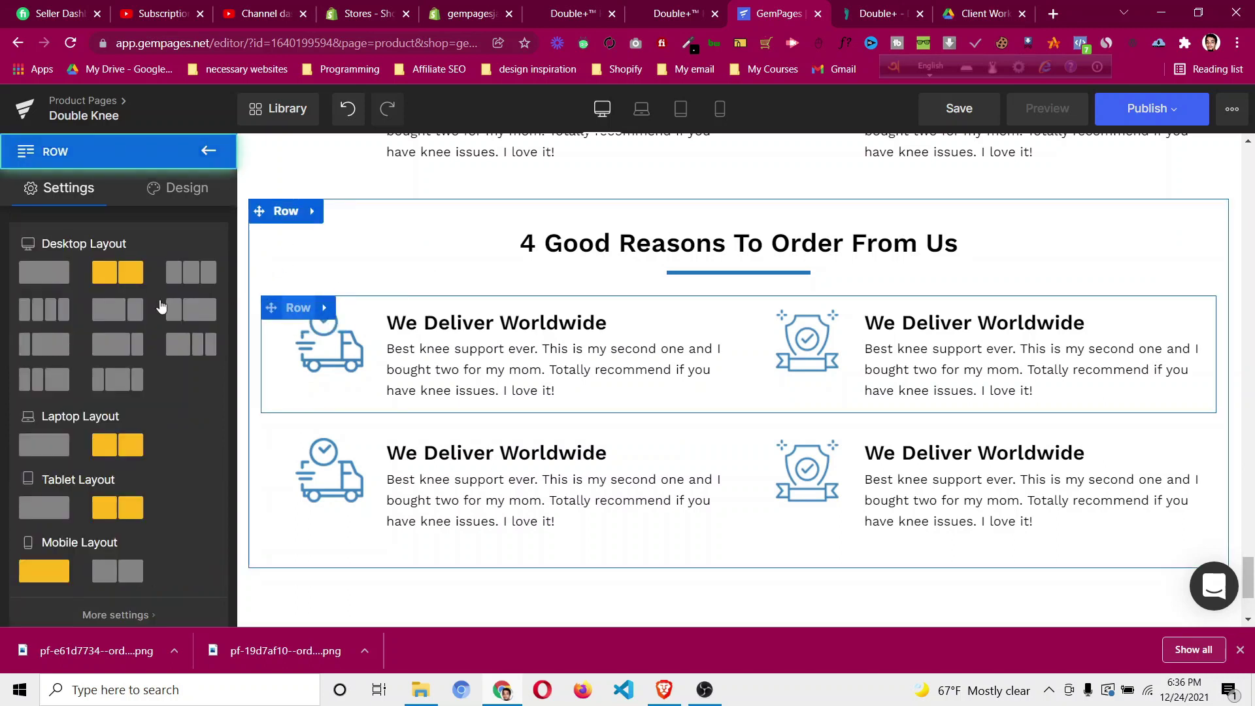
pyautogui.click(206, 279)
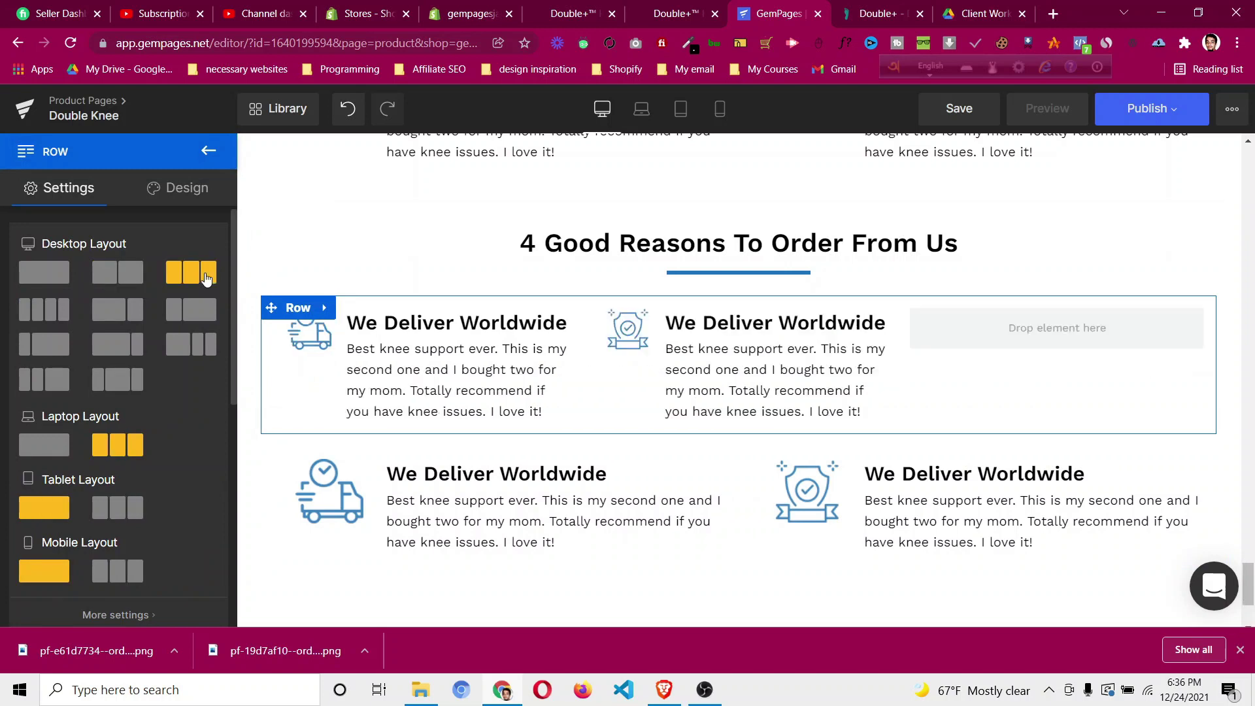
# Check the reference's three-column layout and set the "We Deliver Worldwide" headings in the three-column row to a 20 px font size.
pyautogui.click(879, 14)
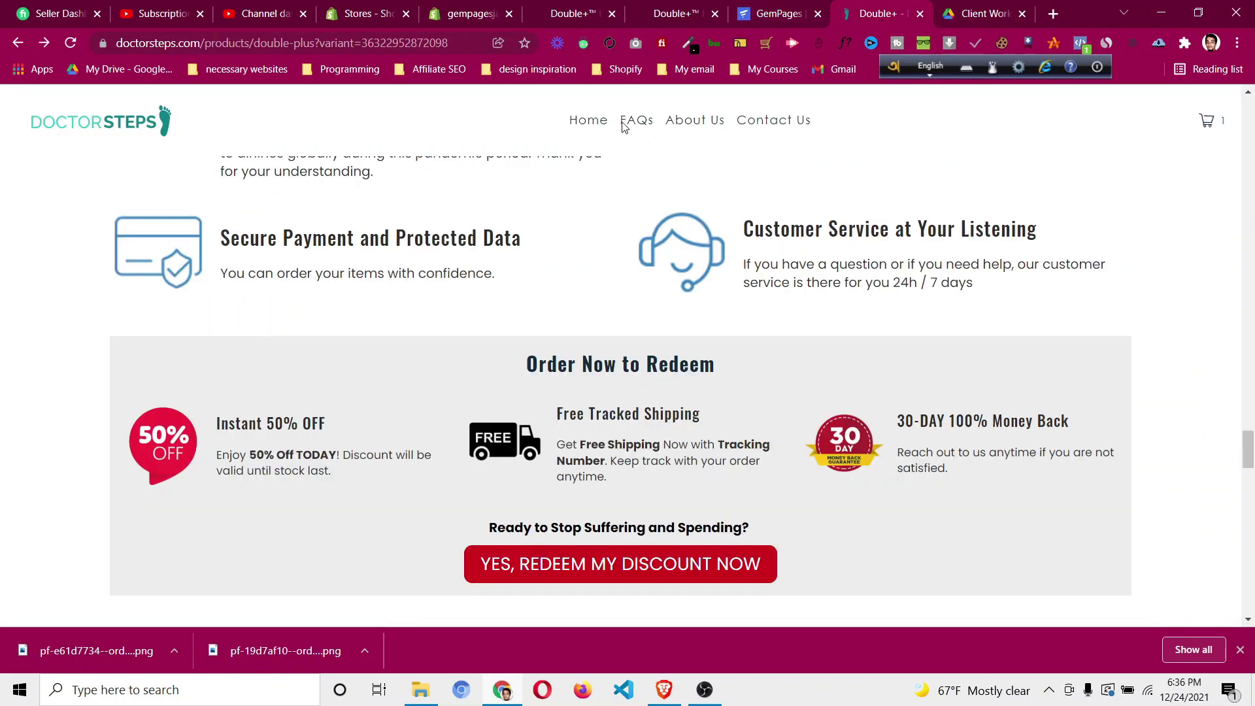
pyautogui.click(752, 16)
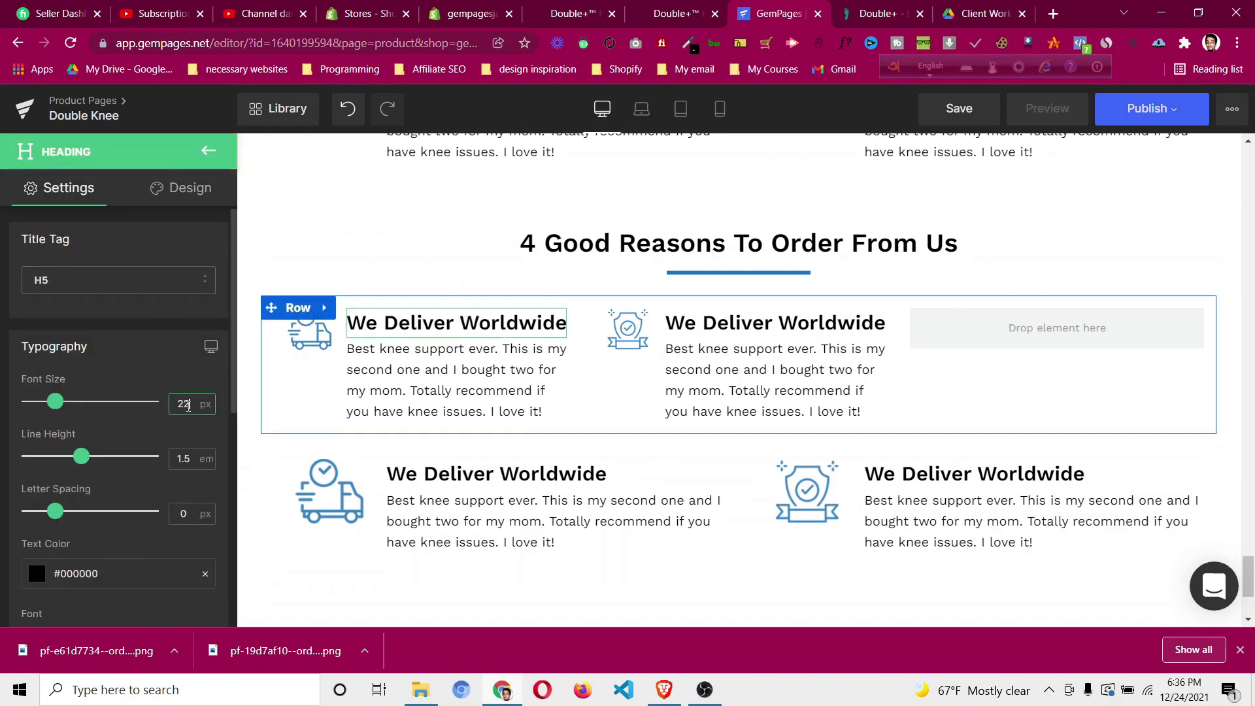
pyautogui.press('Up')
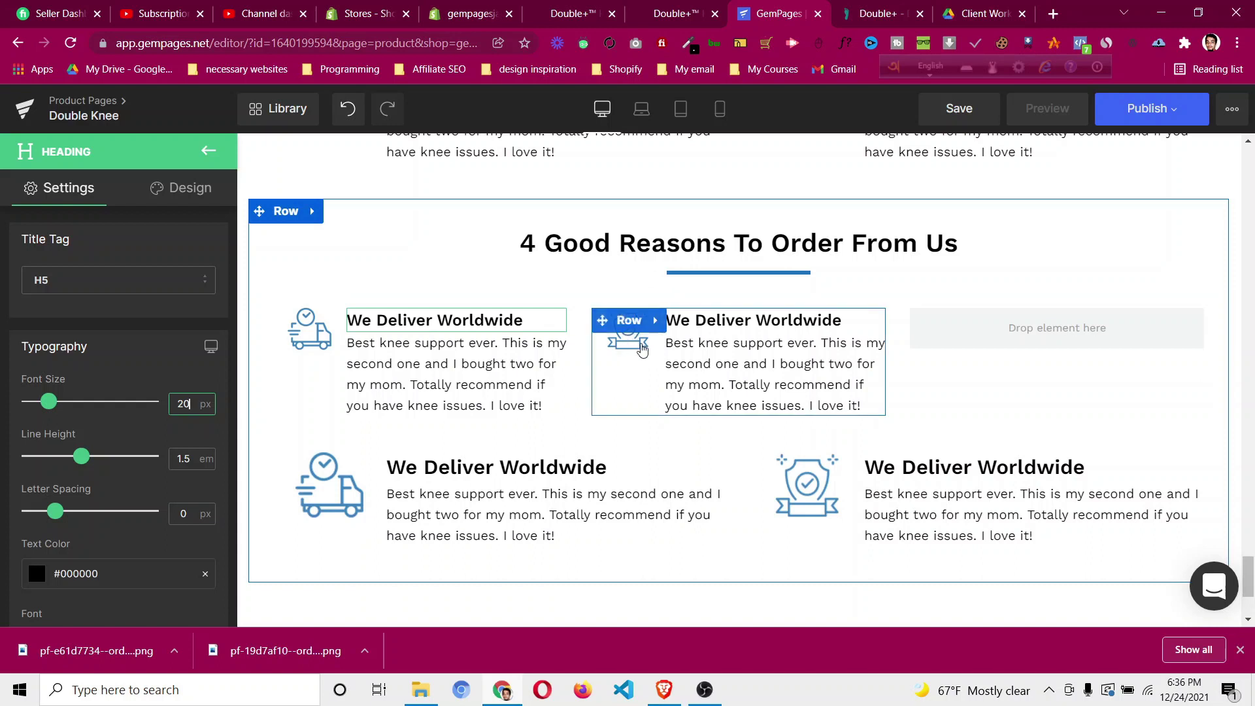
# Fill the empty third column with a duplicate of the warranty badge block, and delete the two-column reasons row below.
pyautogui.rightClick(631, 321)
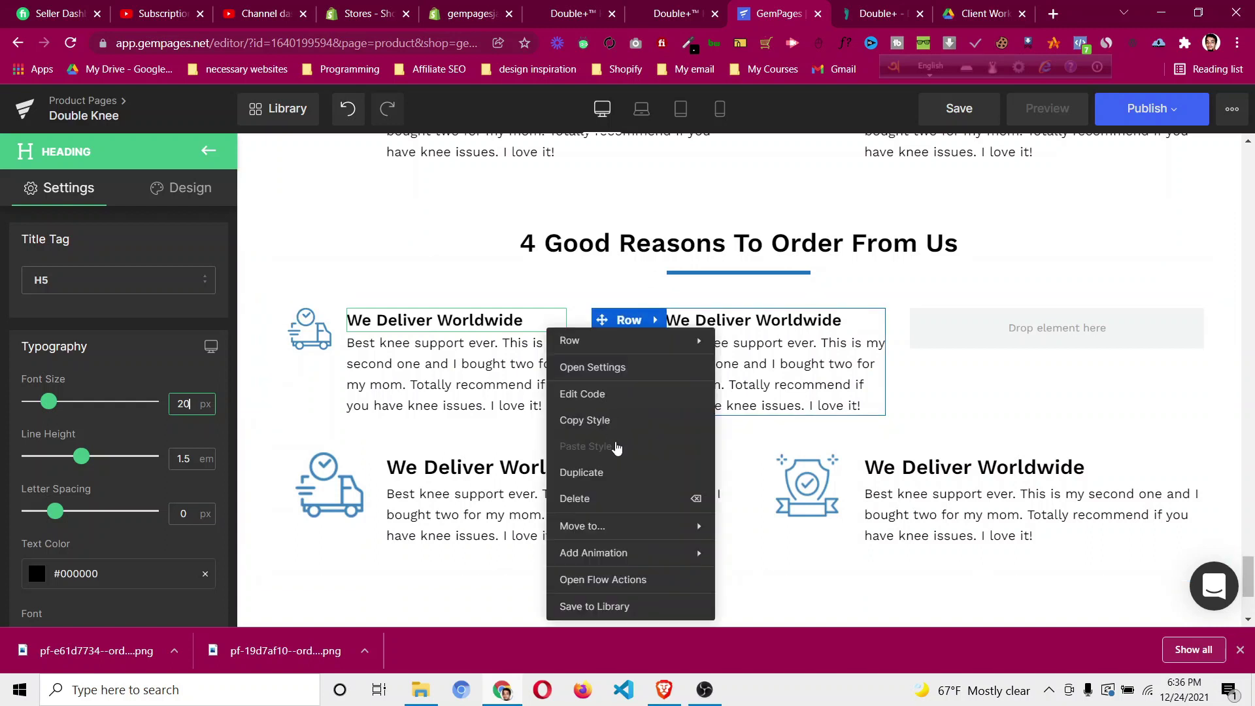
pyautogui.click(617, 471)
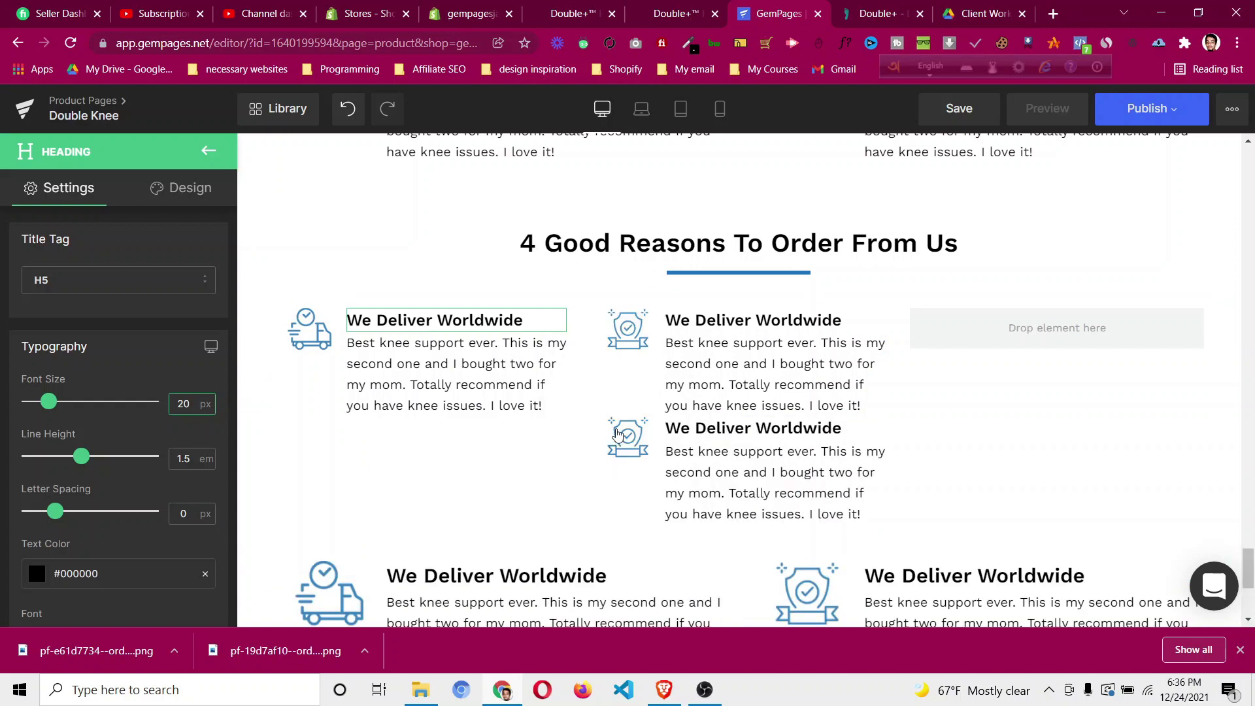
pyautogui.moveTo(884, 381); pyautogui.dragTo(1007, 331)
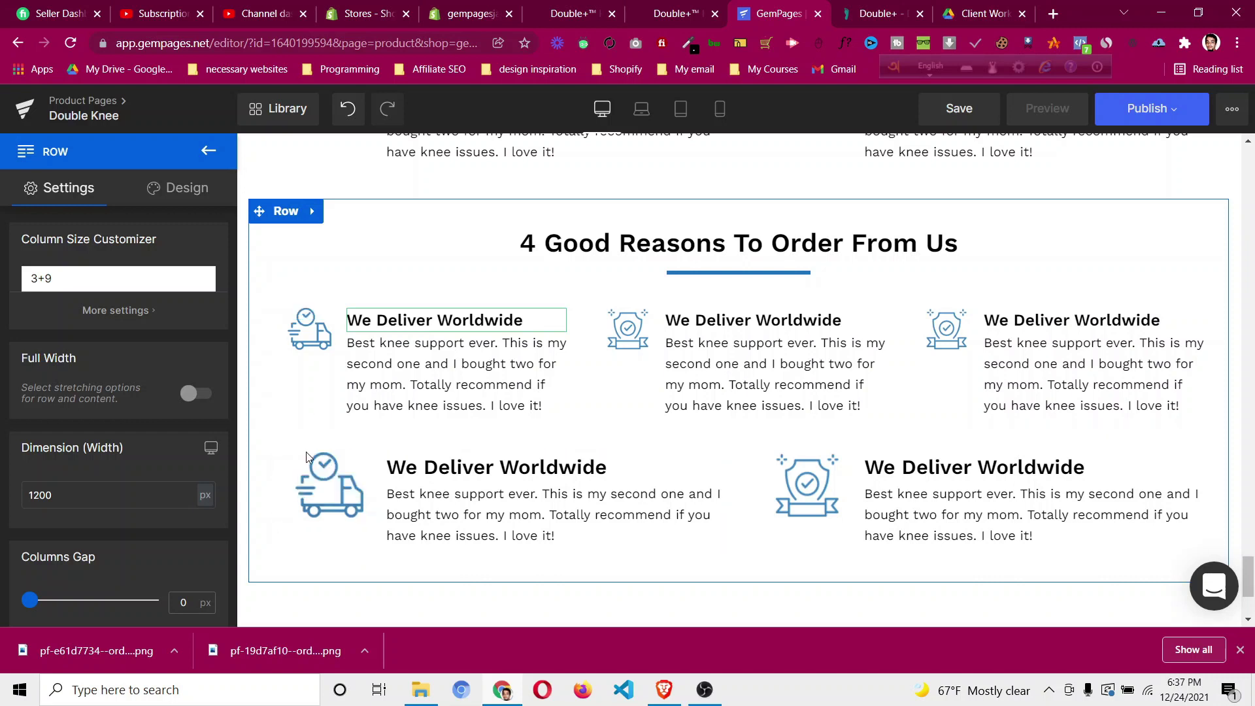
pyautogui.rightClick(289, 474)
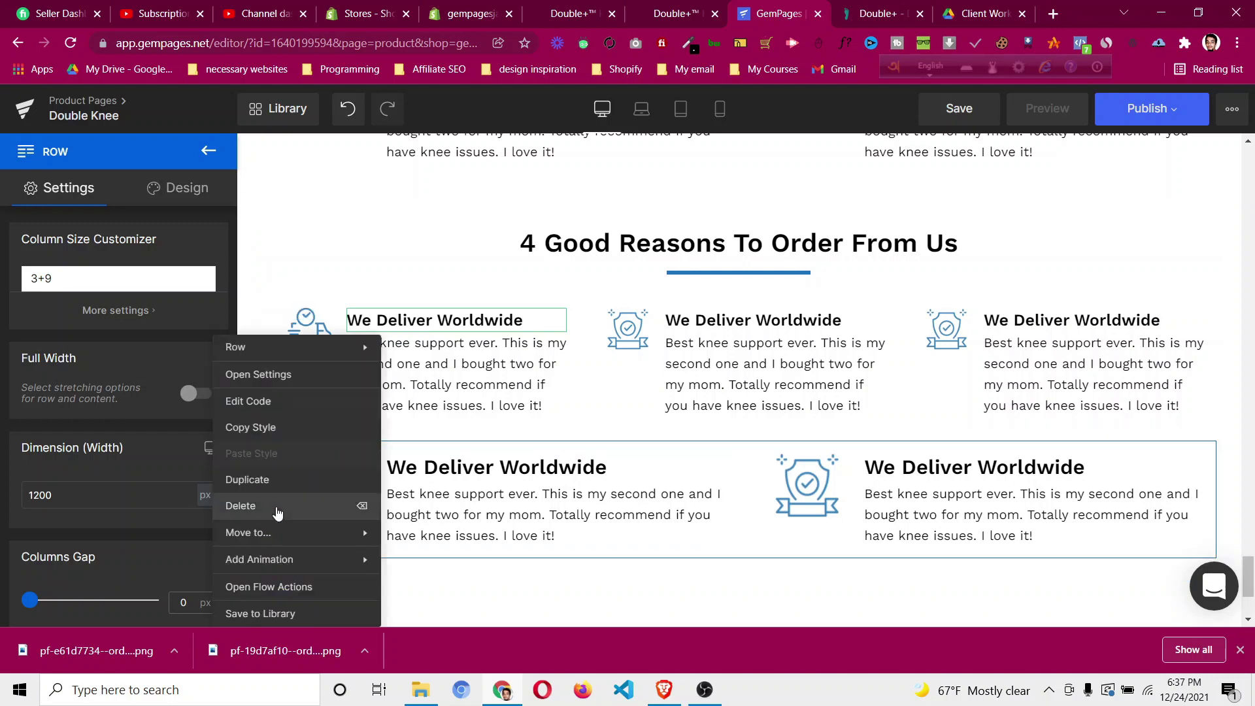
pyautogui.click(272, 503)
# Replace the duplicated section's title with "Order Now to Redeem" copied from the Doctor Steps reference page.
pyautogui.click(880, 16)
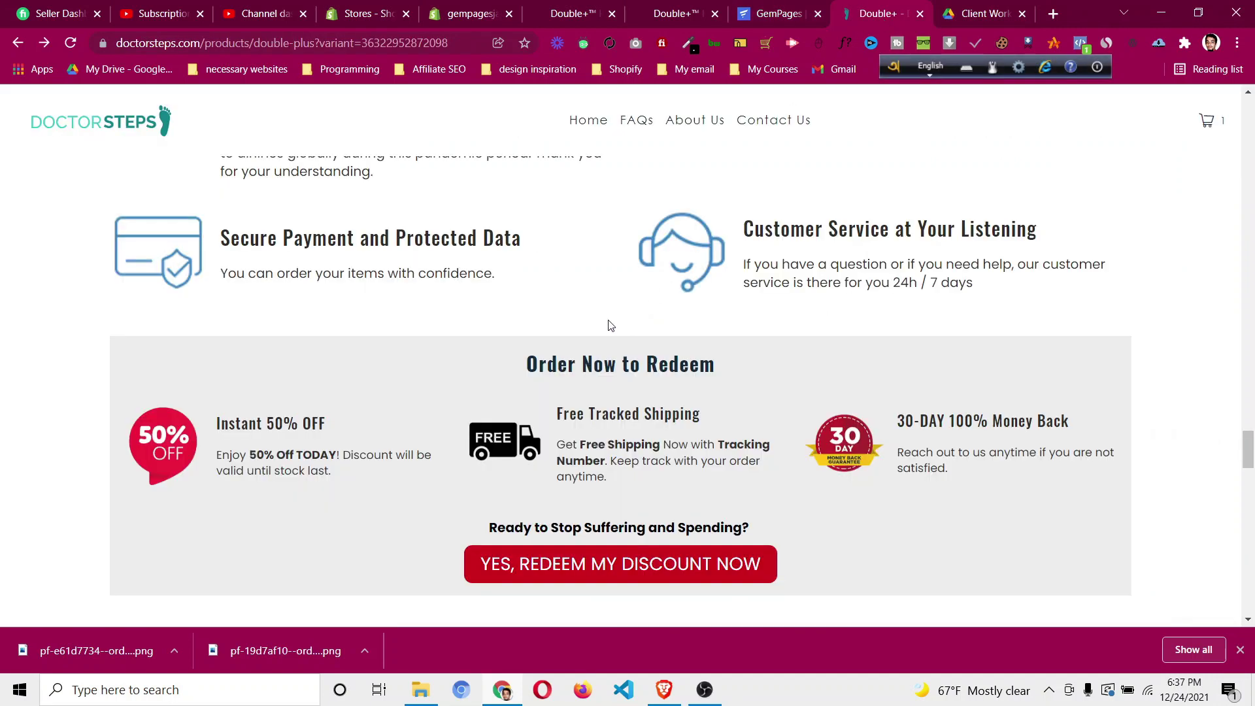
pyautogui.moveTo(532, 363); pyautogui.dragTo(719, 367)
pyautogui.hotkey('ctrl', 'c')
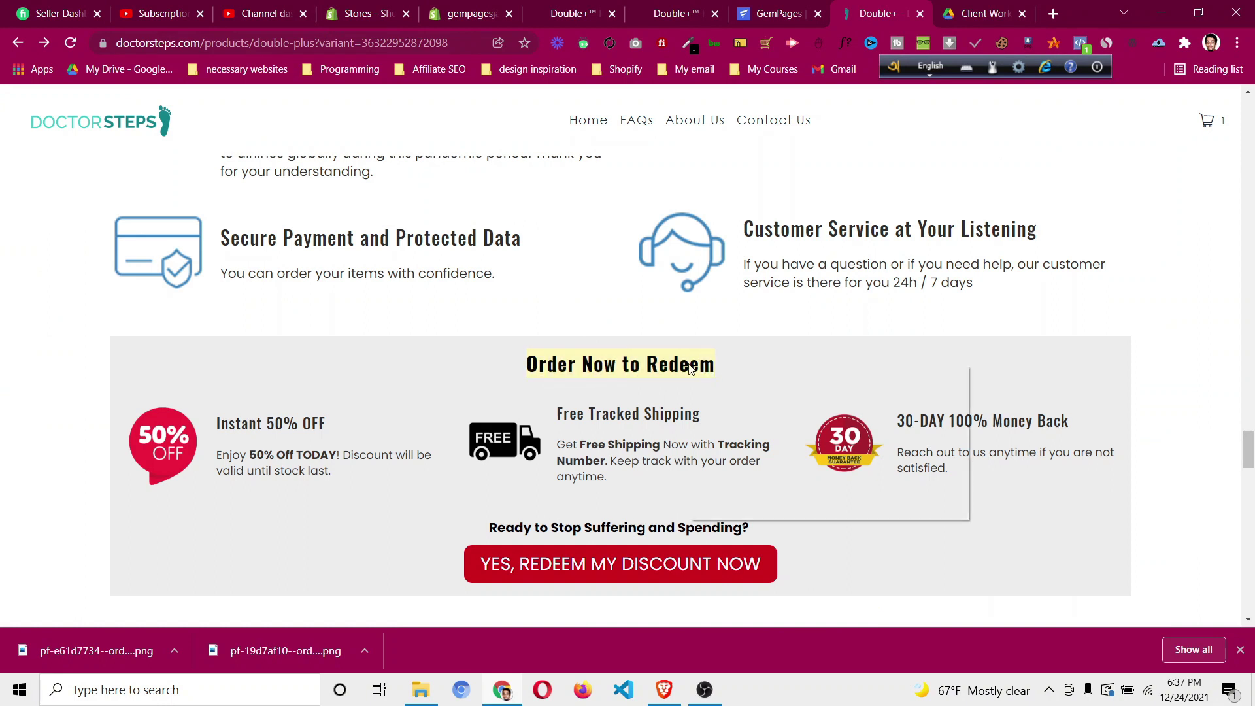
pyautogui.click(776, 16)
pyautogui.click(856, 249)
pyautogui.hotkey('ctrl', 'a')
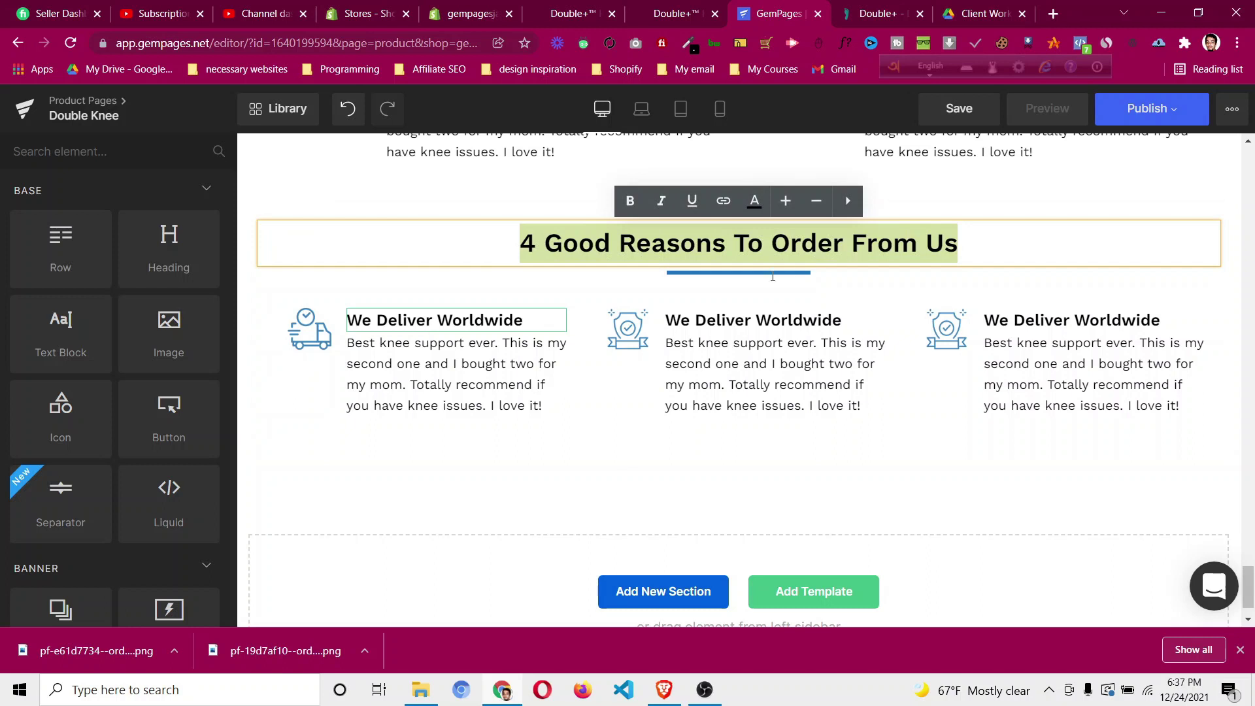
pyautogui.hotkey('ctrl', 'v')
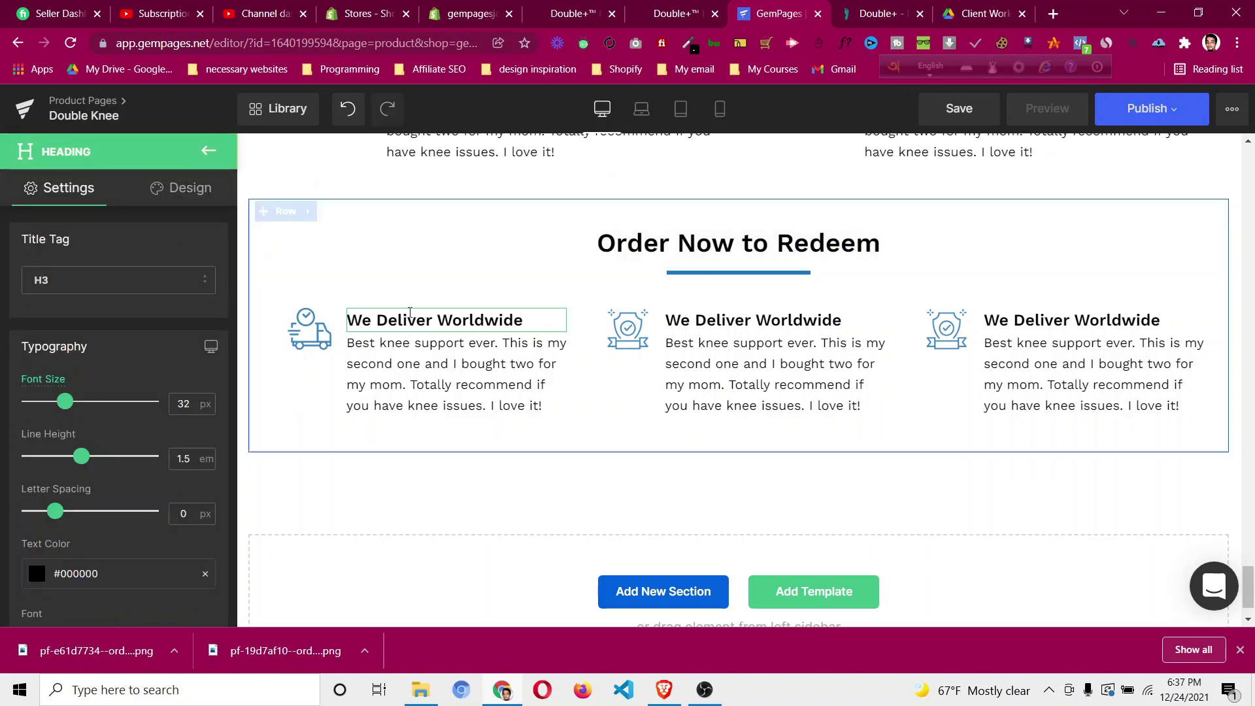
# Set the background color of the "Order Now to Redeem" row to #f1f1f1.
pyautogui.click(333, 258)
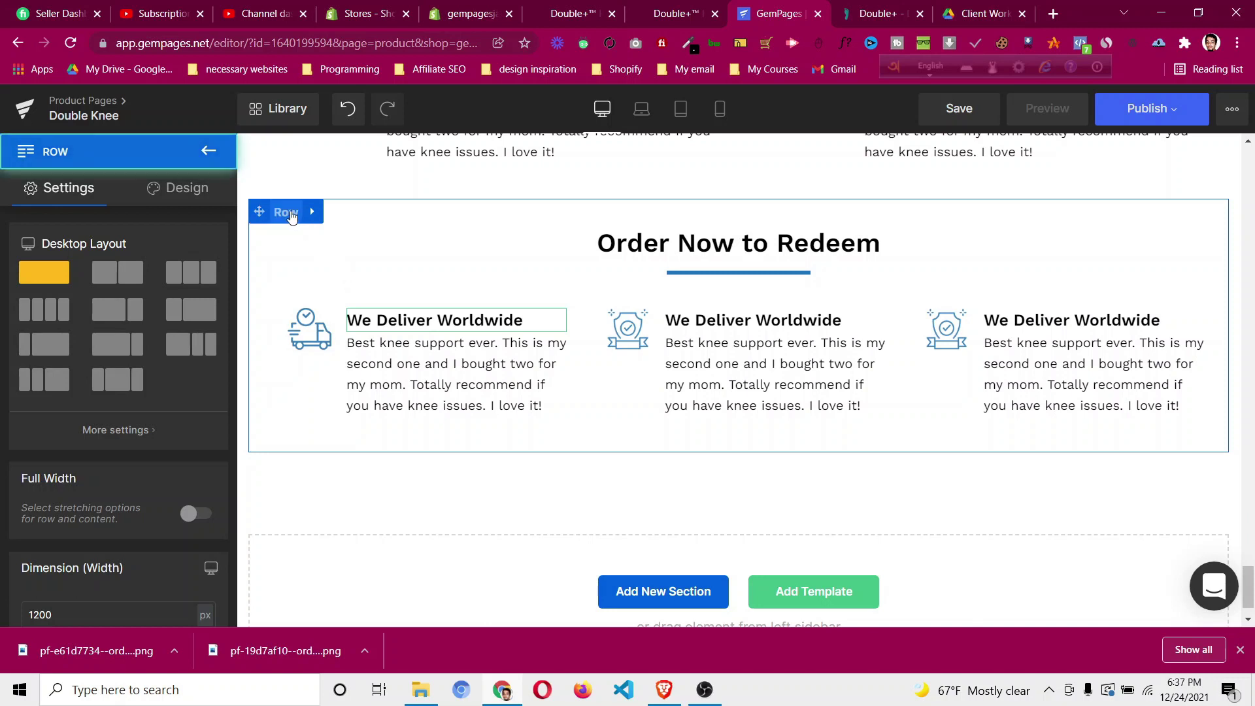
pyautogui.click(188, 195)
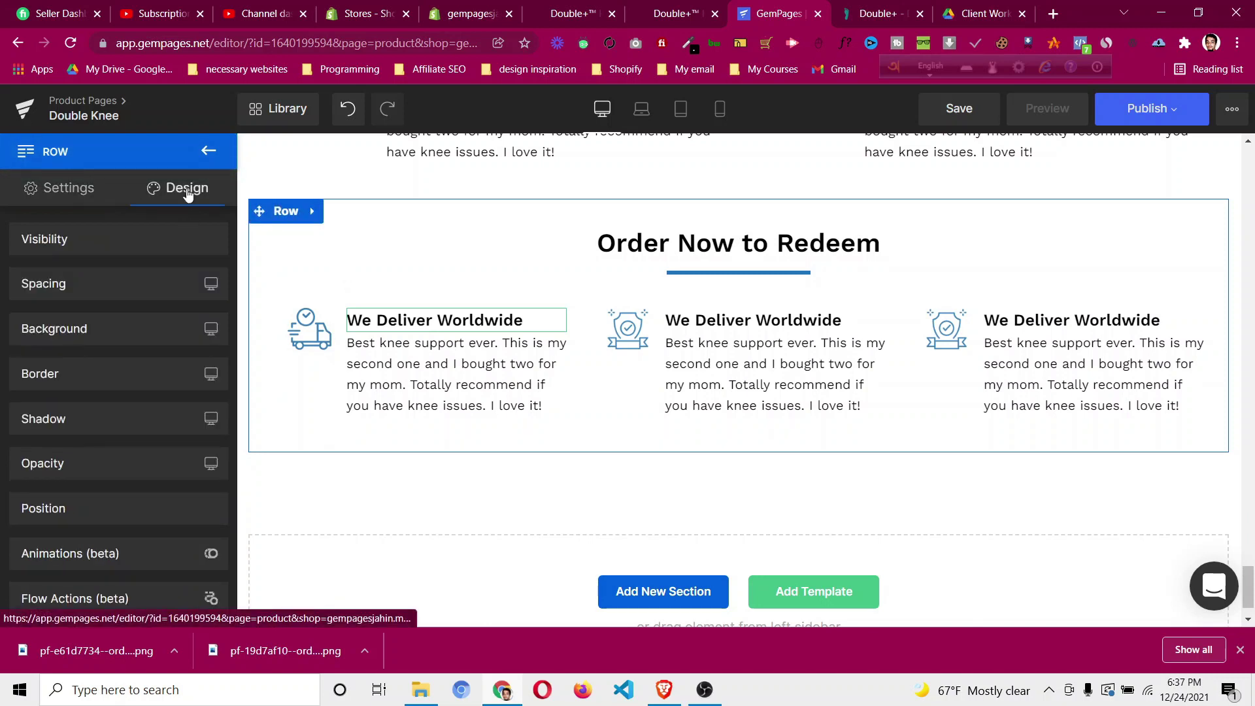
pyautogui.click(121, 341)
pyautogui.click(34, 436)
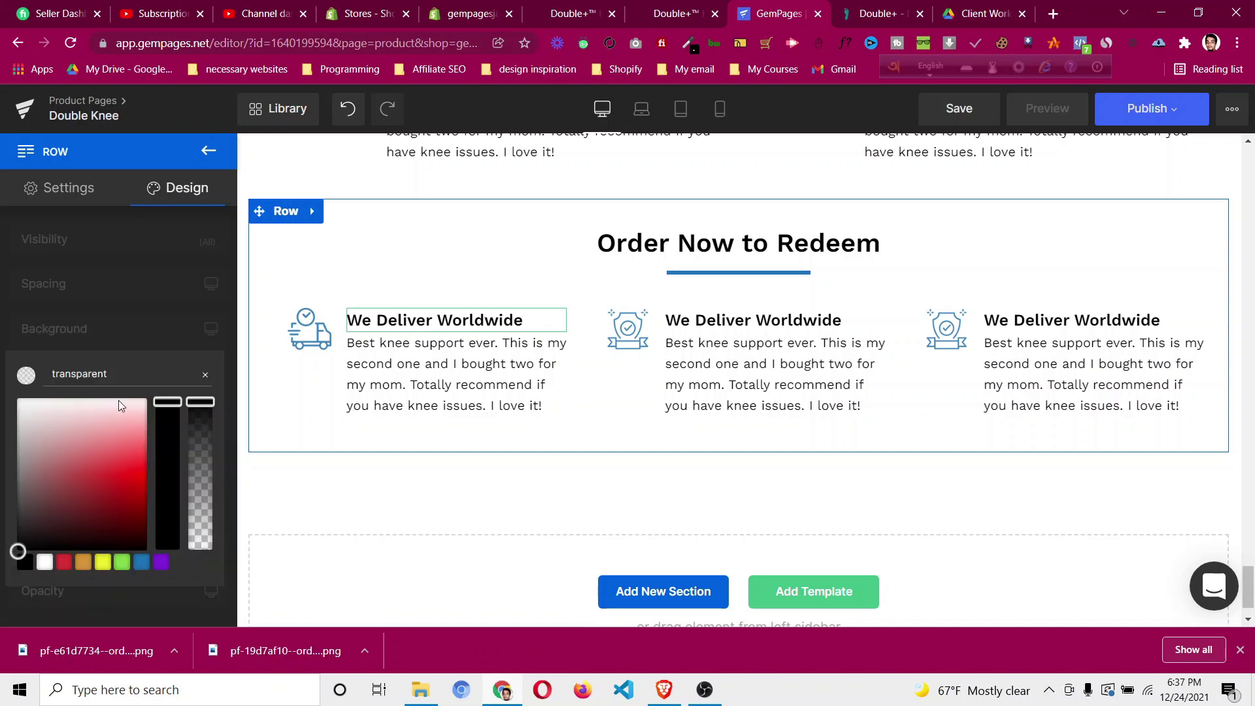
pyautogui.click(147, 373)
pyautogui.write('#f1f1f1')
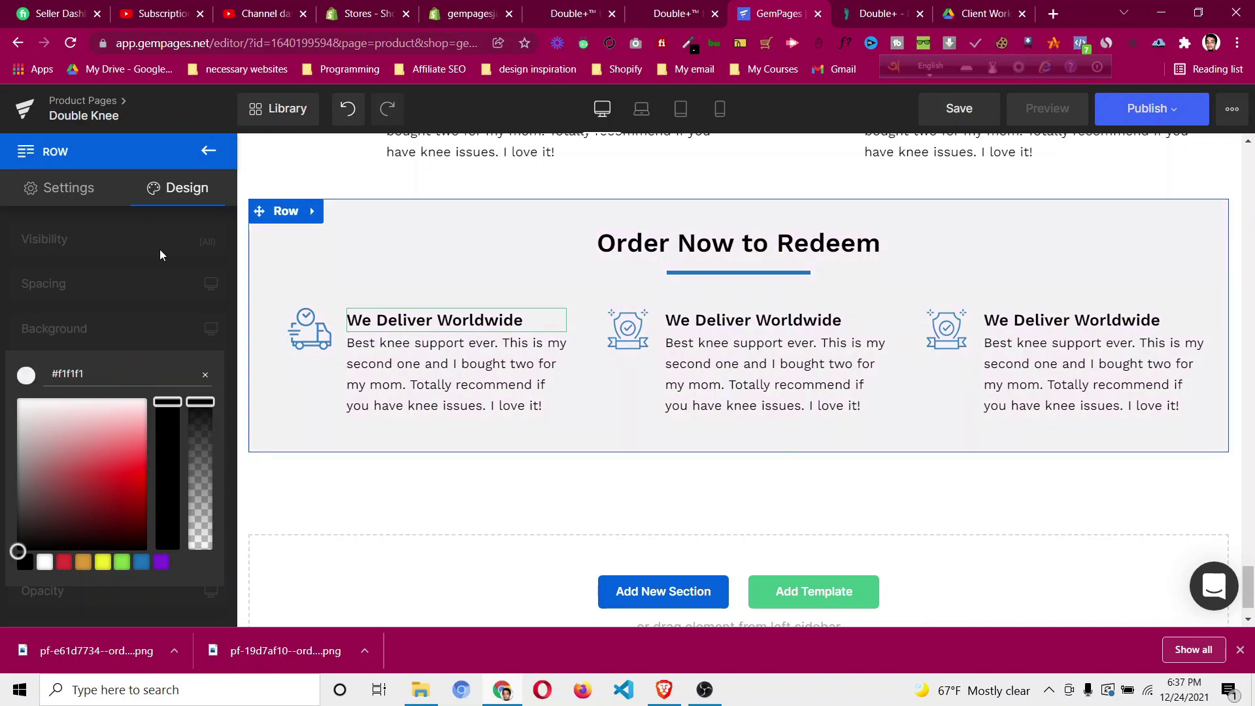
pyautogui.click(159, 214)
pyautogui.scroll(-1, 719, 471)
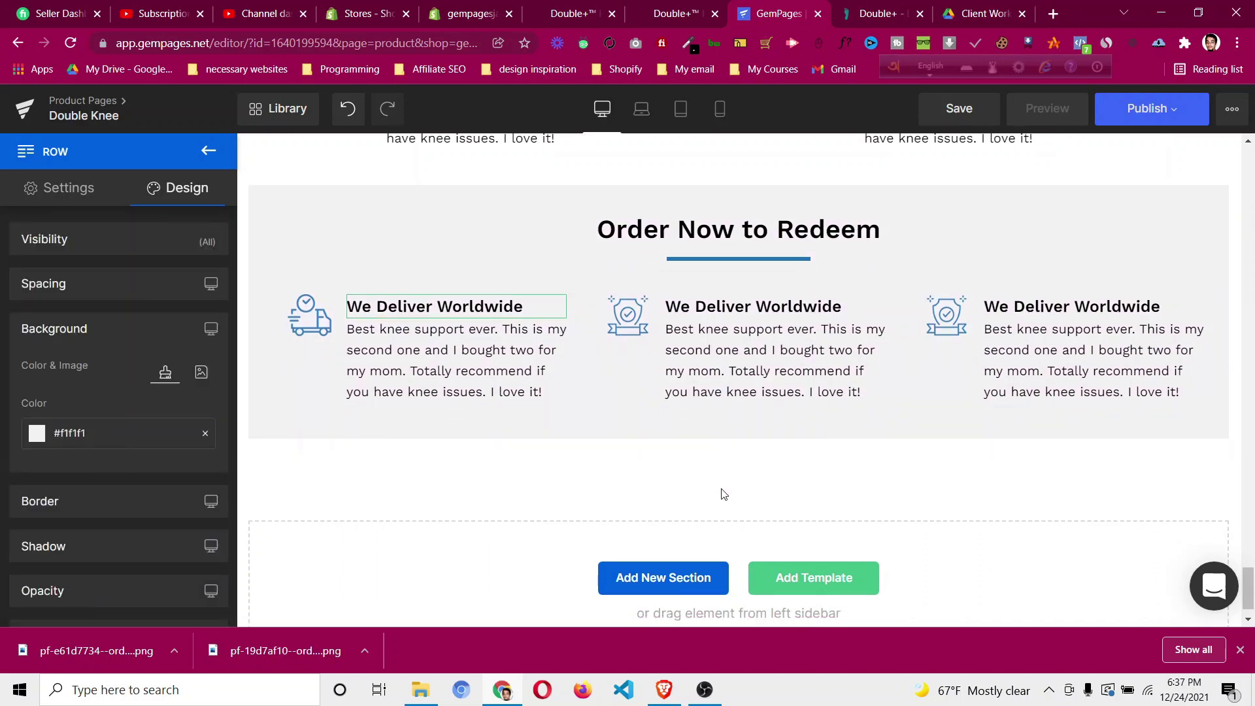
pyautogui.scroll(-2, 723, 493)
pyautogui.scroll(5, 723, 490)
# Check the order section on the Doctor Steps reference page, return to GemPages and add an empty row below the three feature columns.
pyautogui.click(868, 15)
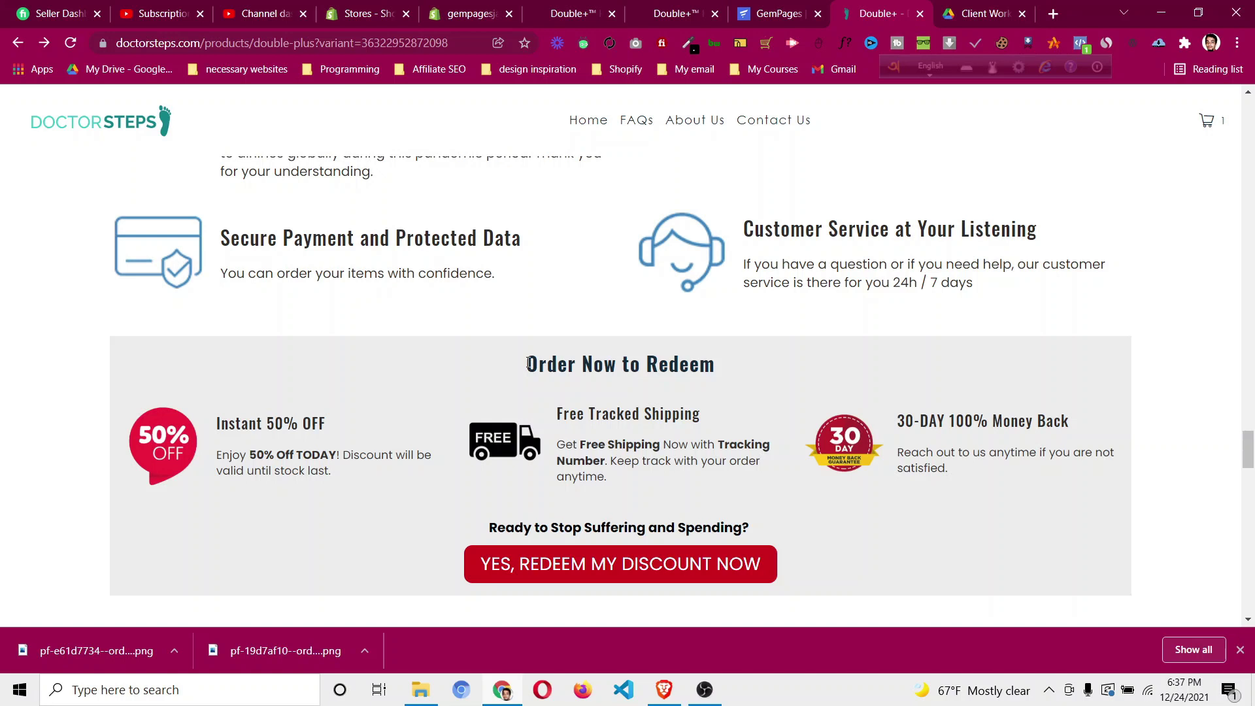
pyautogui.scroll(-1, 556, 340)
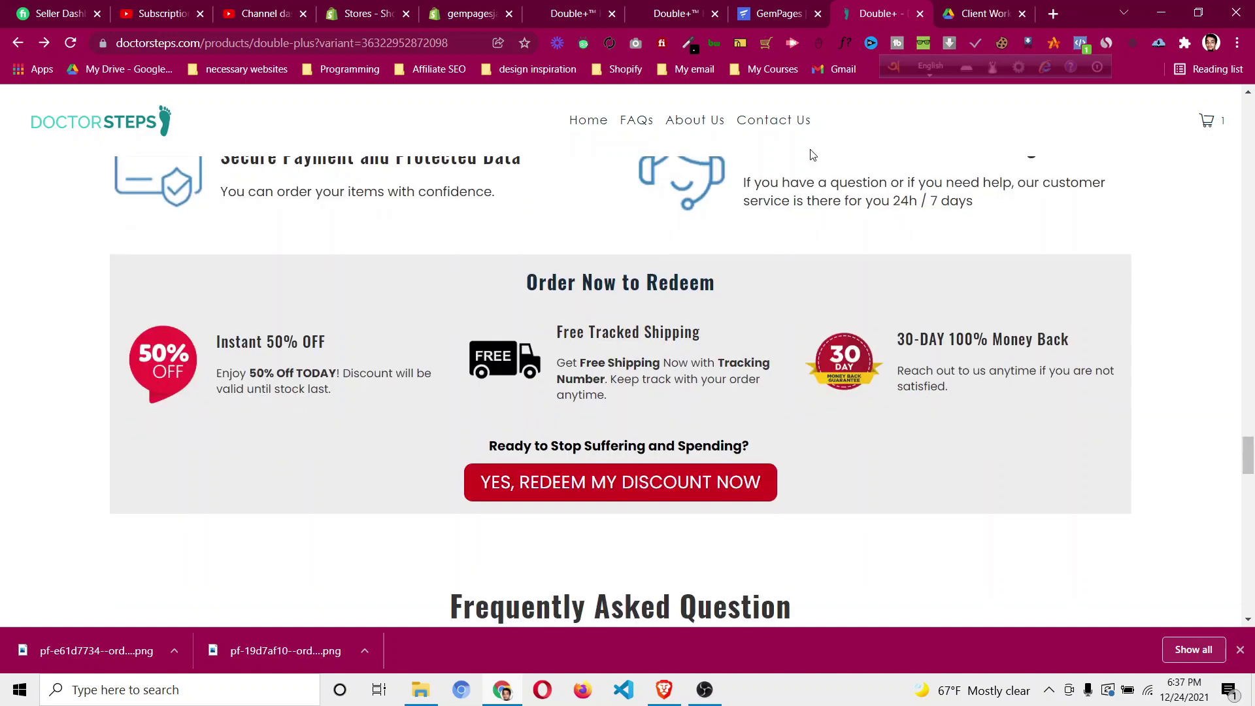
pyautogui.click(775, 12)
pyautogui.scroll(-1, 739, 464)
pyautogui.click(208, 152)
pyautogui.moveTo(62, 269); pyautogui.dragTo(819, 481)
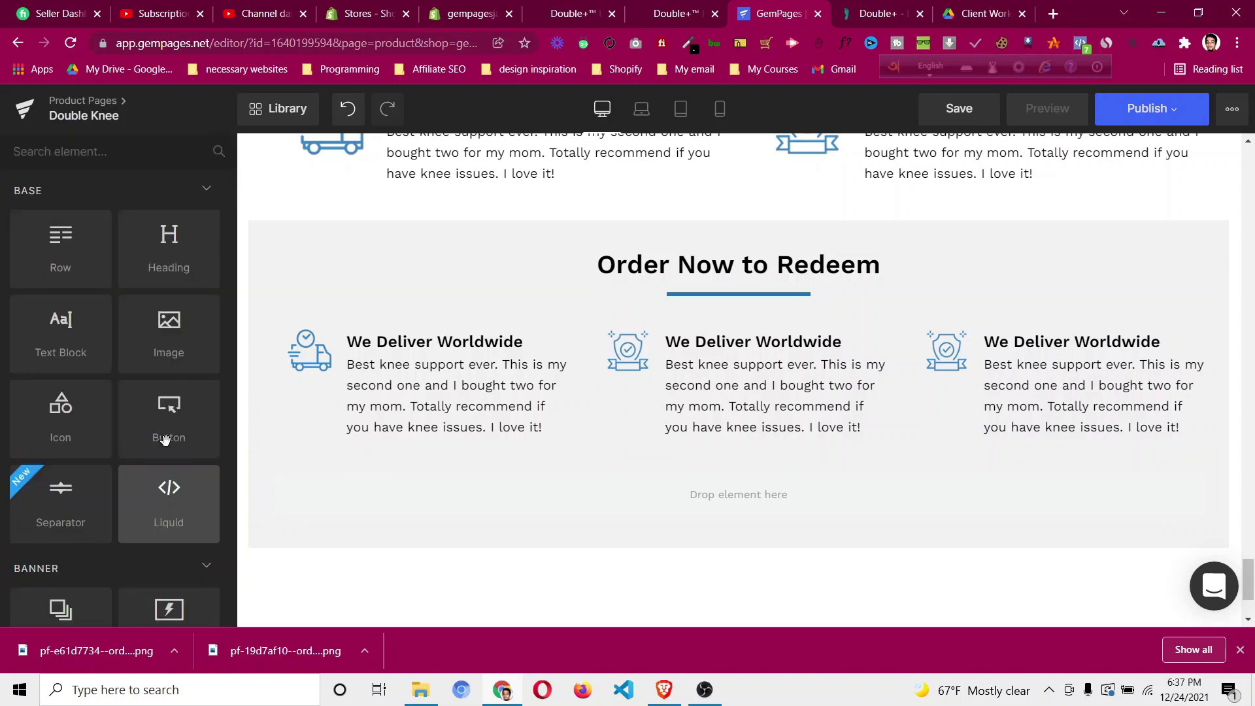
# Recheck the reference page and place a text block in the empty row of the "Order Now to Redeem" section.
pyautogui.click(870, 14)
pyautogui.click(759, 15)
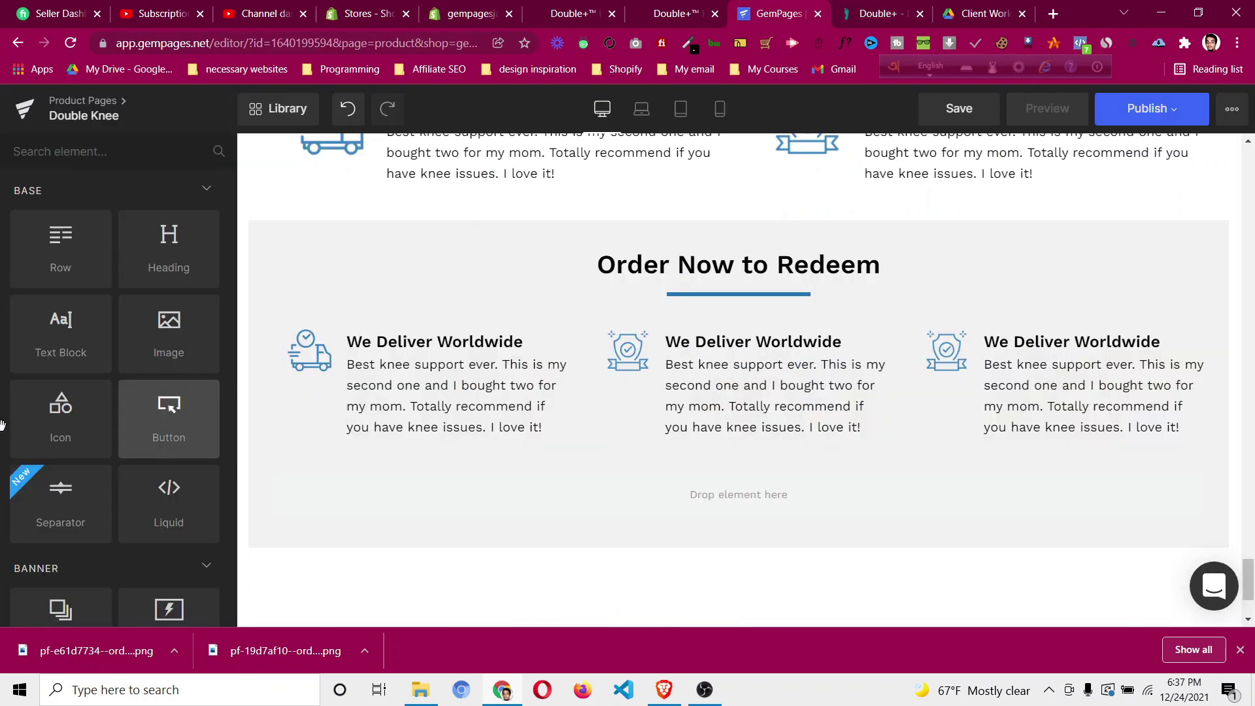
pyautogui.moveTo(36, 336); pyautogui.dragTo(746, 477)
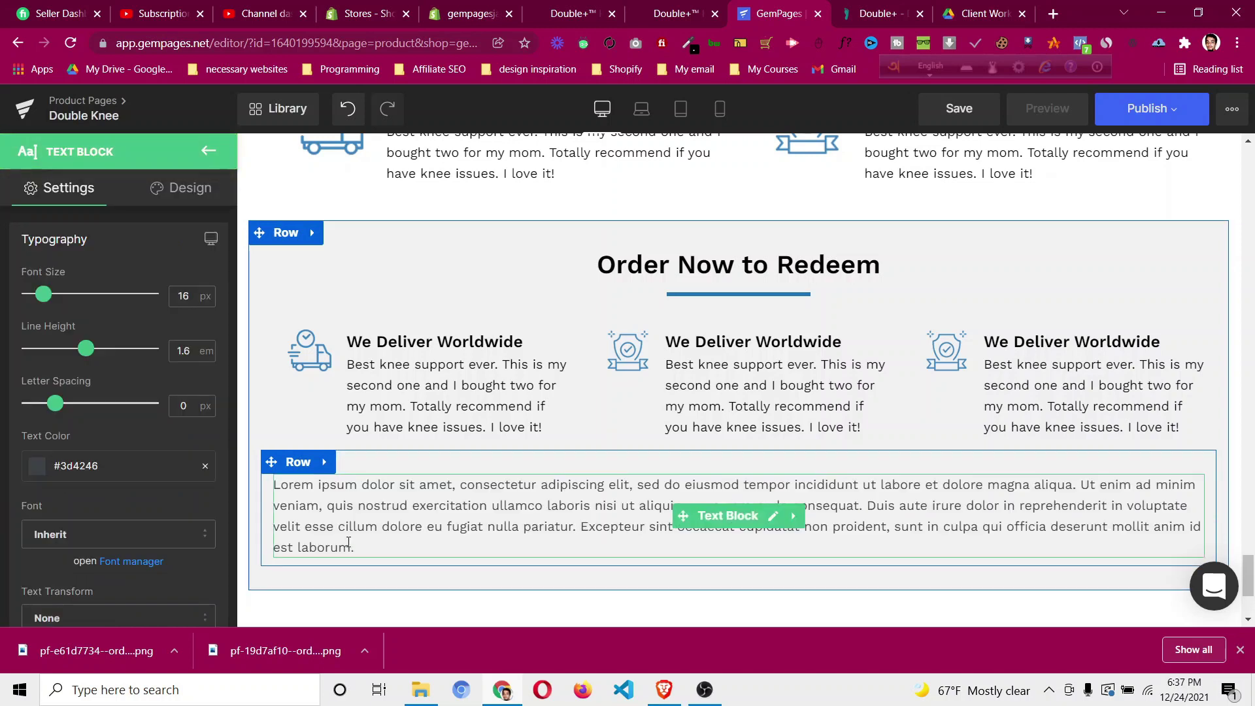
# Replace the placeholder paragraph with "Ready to Stop Suffering and Spending?" copied from the reference page, pasted as plain text.
pyautogui.click(363, 551)
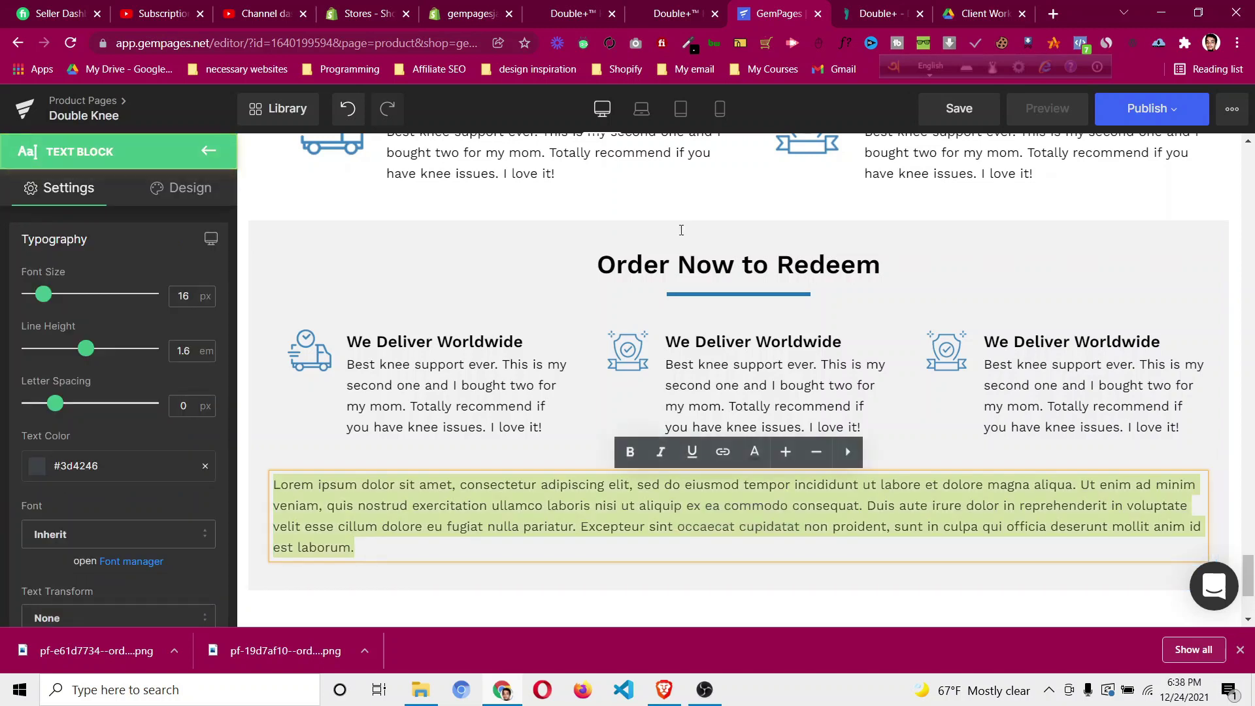
pyautogui.click(876, 13)
pyautogui.tripleClick(595, 442)
pyautogui.rightClick(596, 442)
pyautogui.click(629, 454)
pyautogui.click(759, 14)
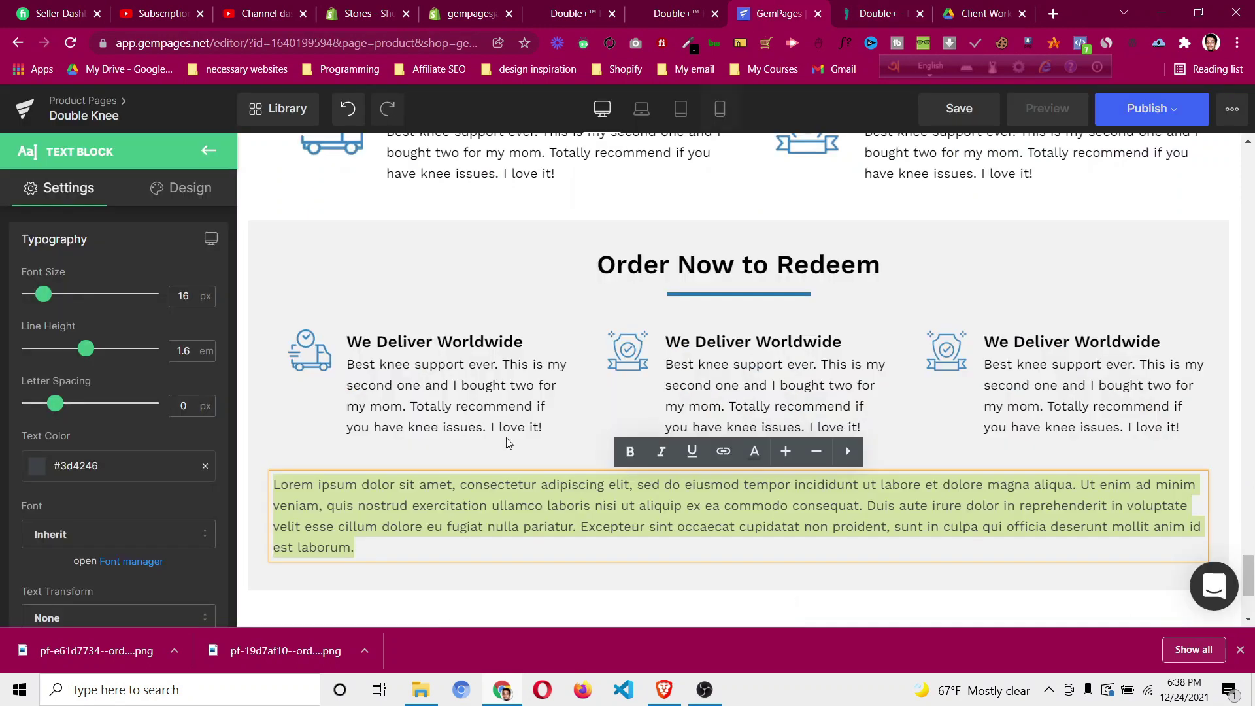
pyautogui.hotkey('ctrl', 'v')
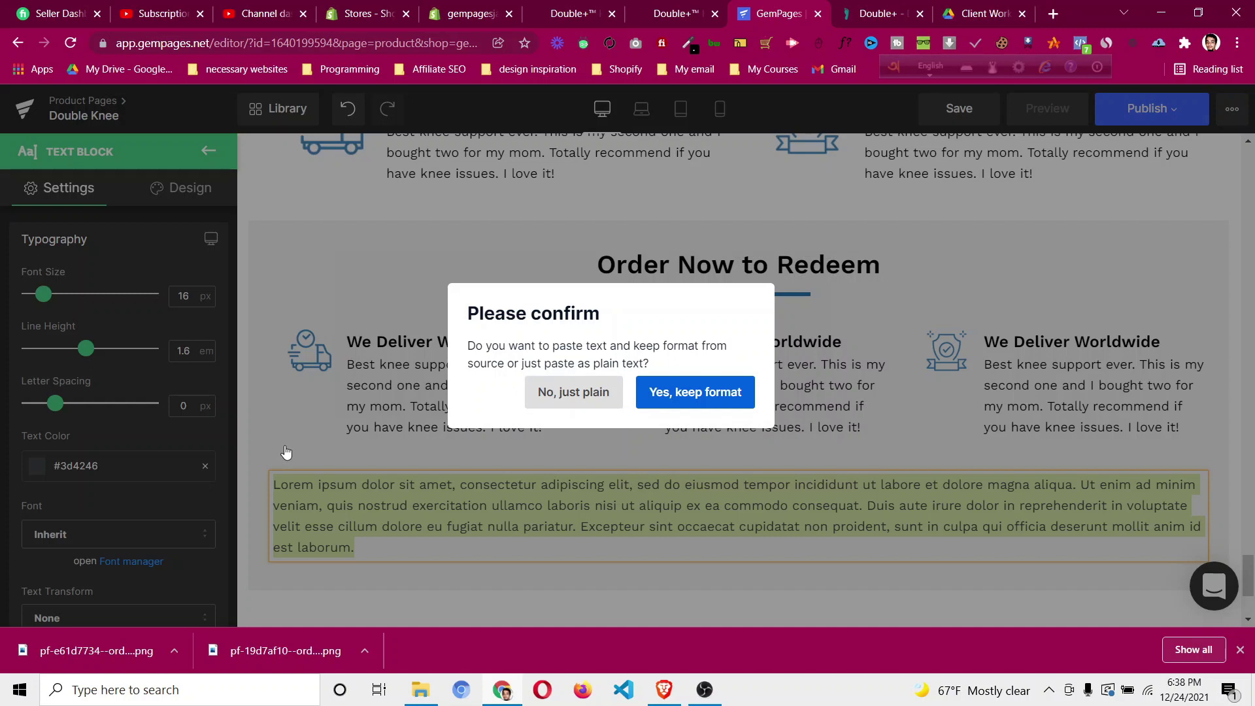
pyautogui.click(554, 391)
# Center-align the "Ready to Stop Suffering and Spending?" text and remove the blank line beneath it.
pyautogui.scroll(-4, 126, 453)
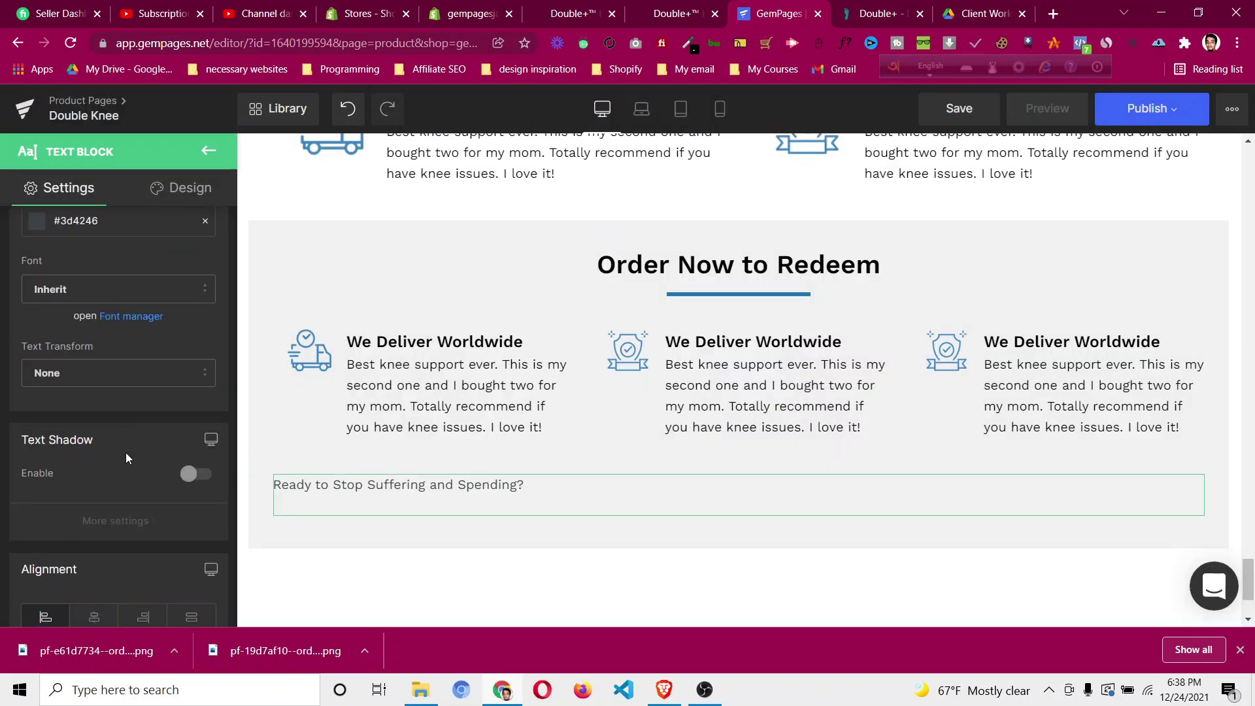
pyautogui.scroll(-1, 123, 468)
pyautogui.click(94, 535)
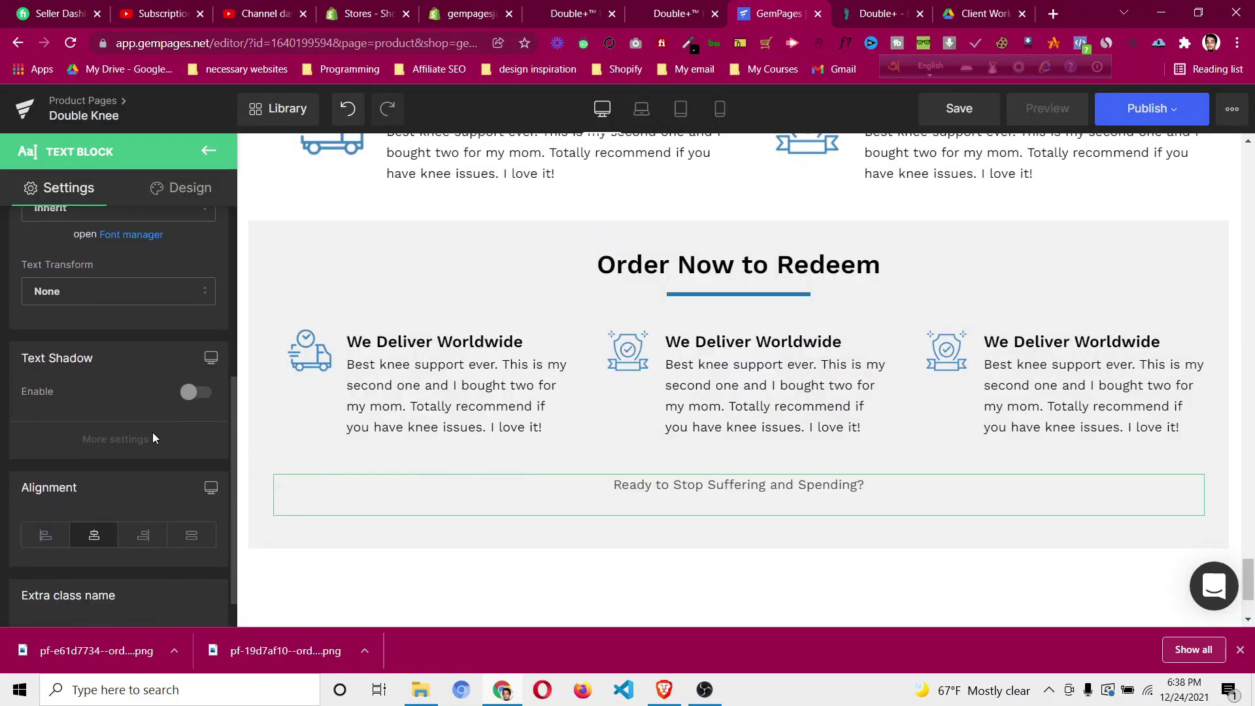
pyautogui.click(716, 505)
pyautogui.click(716, 504)
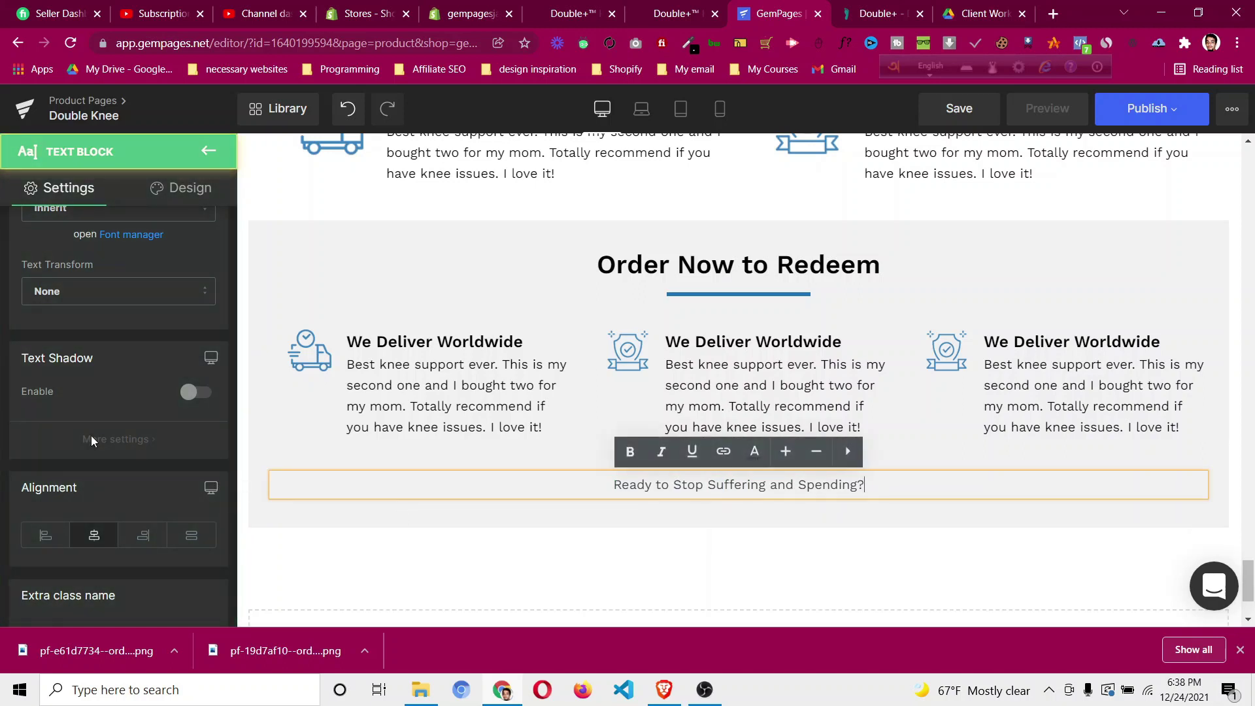
# Set the "Ready to Stop Suffering and Spending?" text color to black (#000000) and make the whole line bold.
pyautogui.scroll(5, 104, 392)
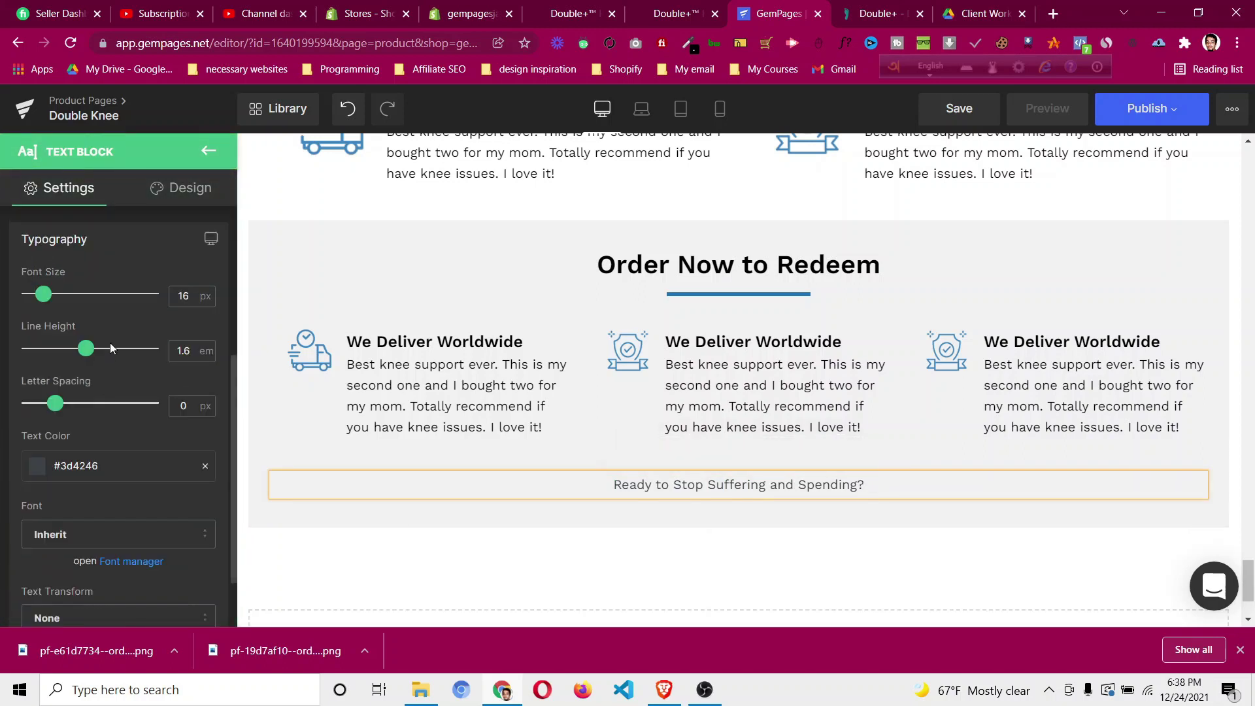
pyautogui.click(38, 465)
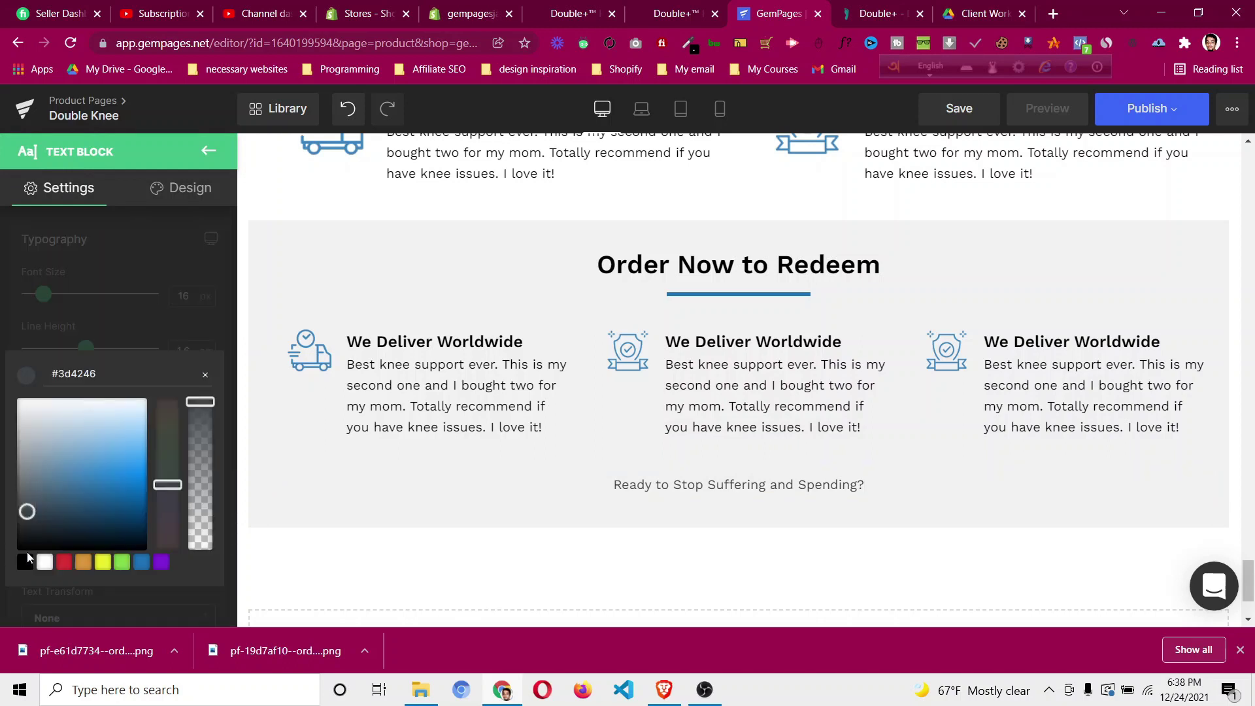
pyautogui.click(25, 563)
pyautogui.click(704, 487)
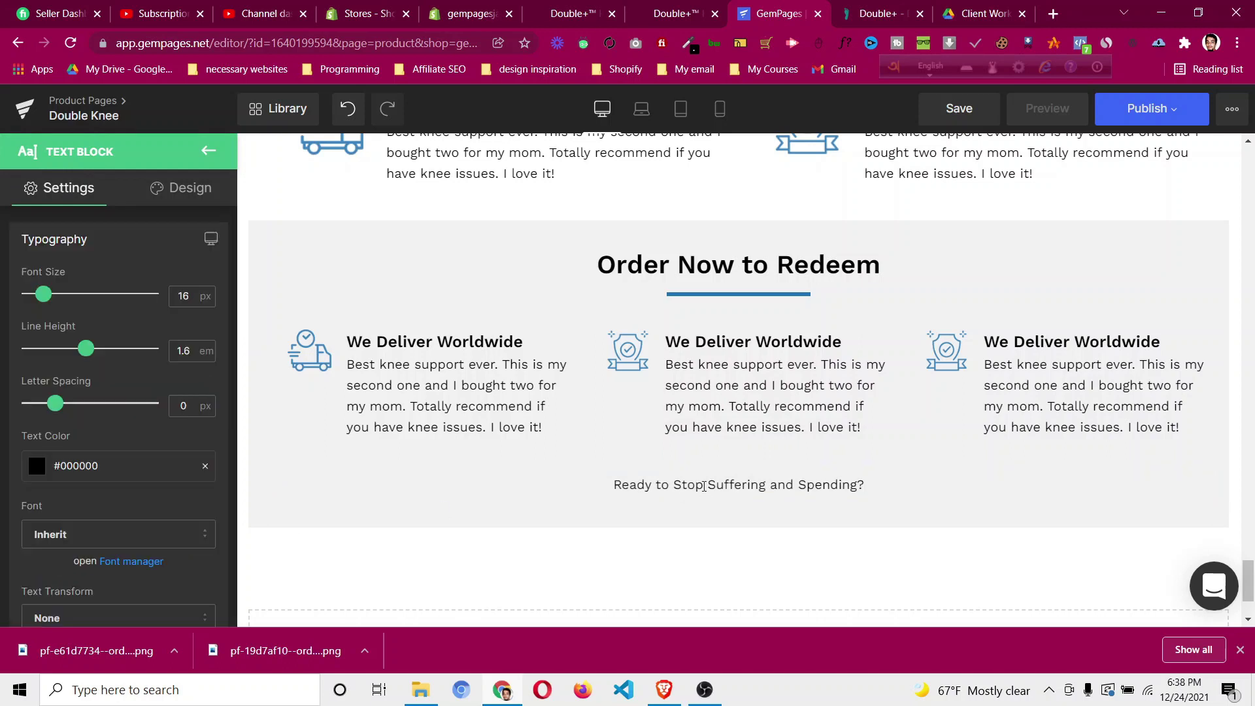
pyautogui.click(716, 486)
pyautogui.hotkey('ctrl', 'a')
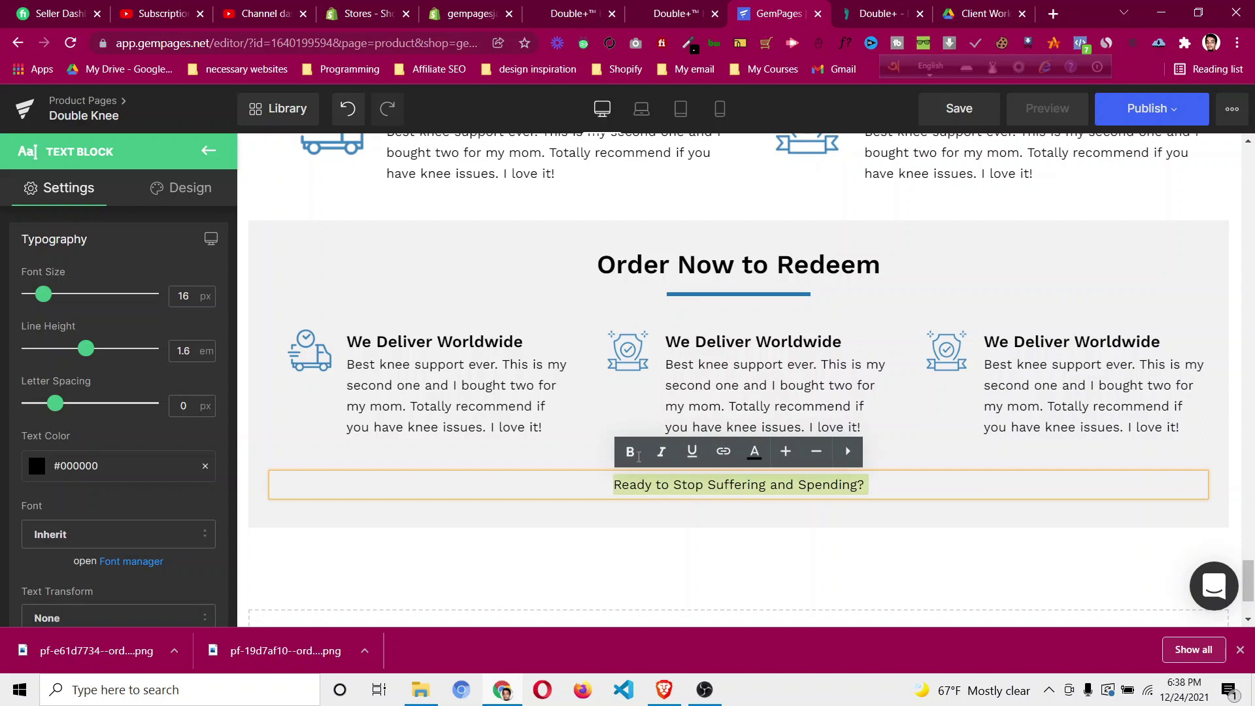
pyautogui.click(630, 457)
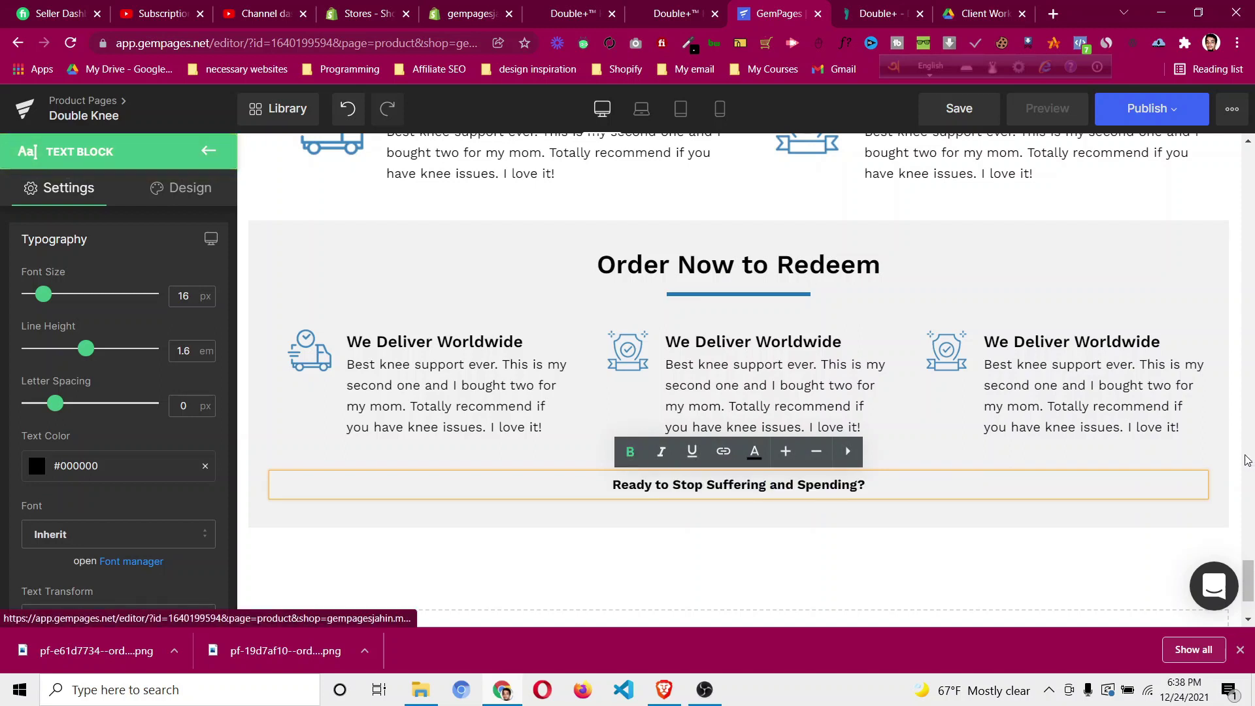
# Duplicate the "GET MY DOUBLE+ NOW" button from the Podiatrist Approved section and move the copy below "Ready to Stop Suffering and Spending?".
pyautogui.click(867, 19)
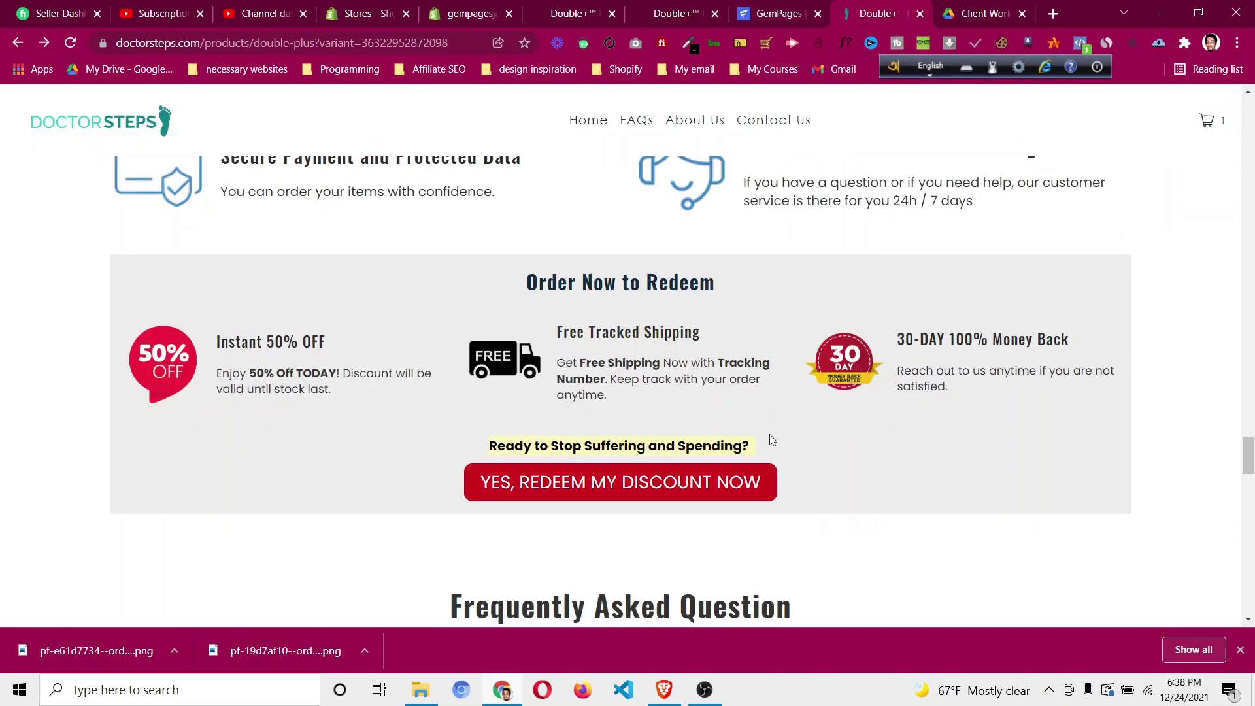
pyautogui.click(806, 7)
pyautogui.moveTo(1247, 584); pyautogui.dragTo(1250, 229)
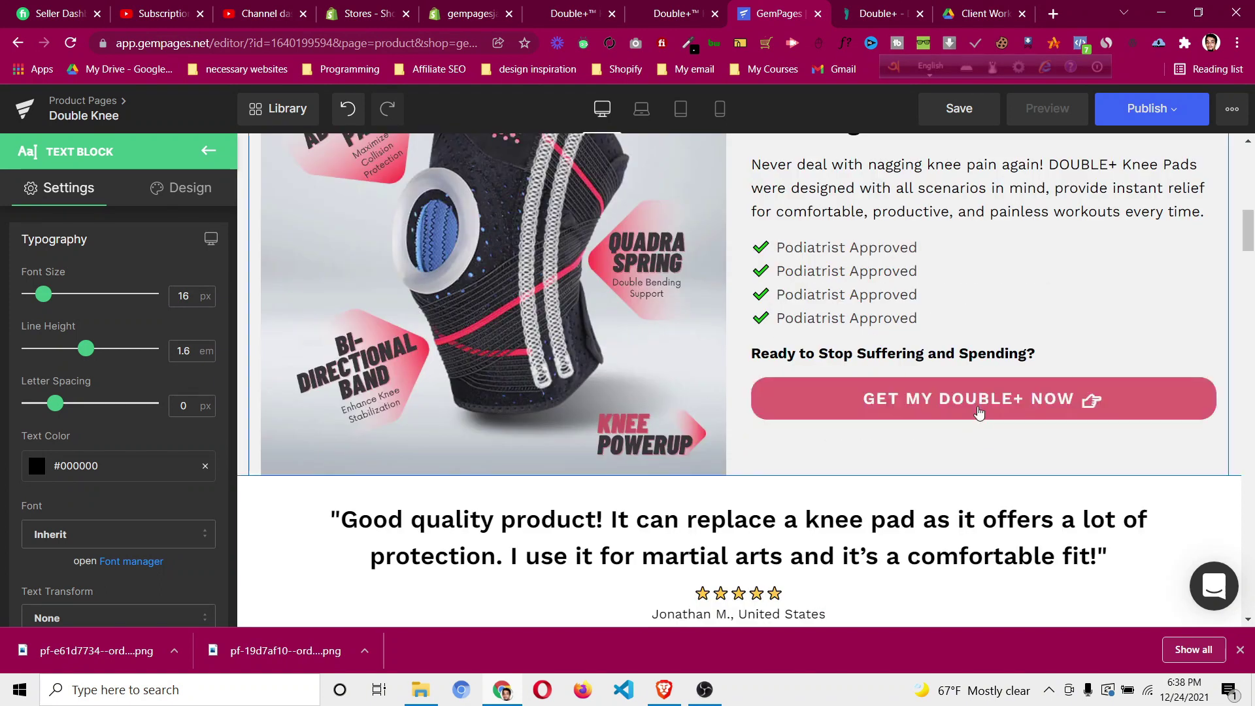
pyautogui.rightClick(909, 400)
pyautogui.click(969, 481)
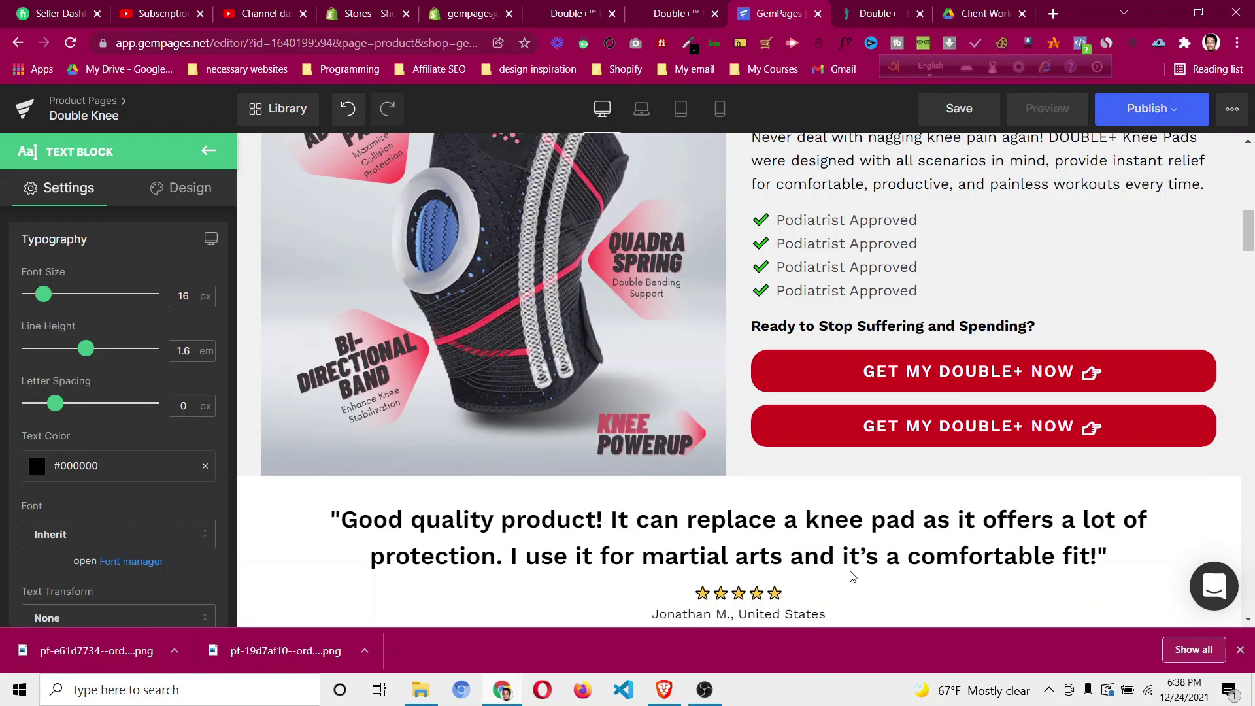
pyautogui.moveTo(823, 595); pyautogui.dragTo(805, 392)
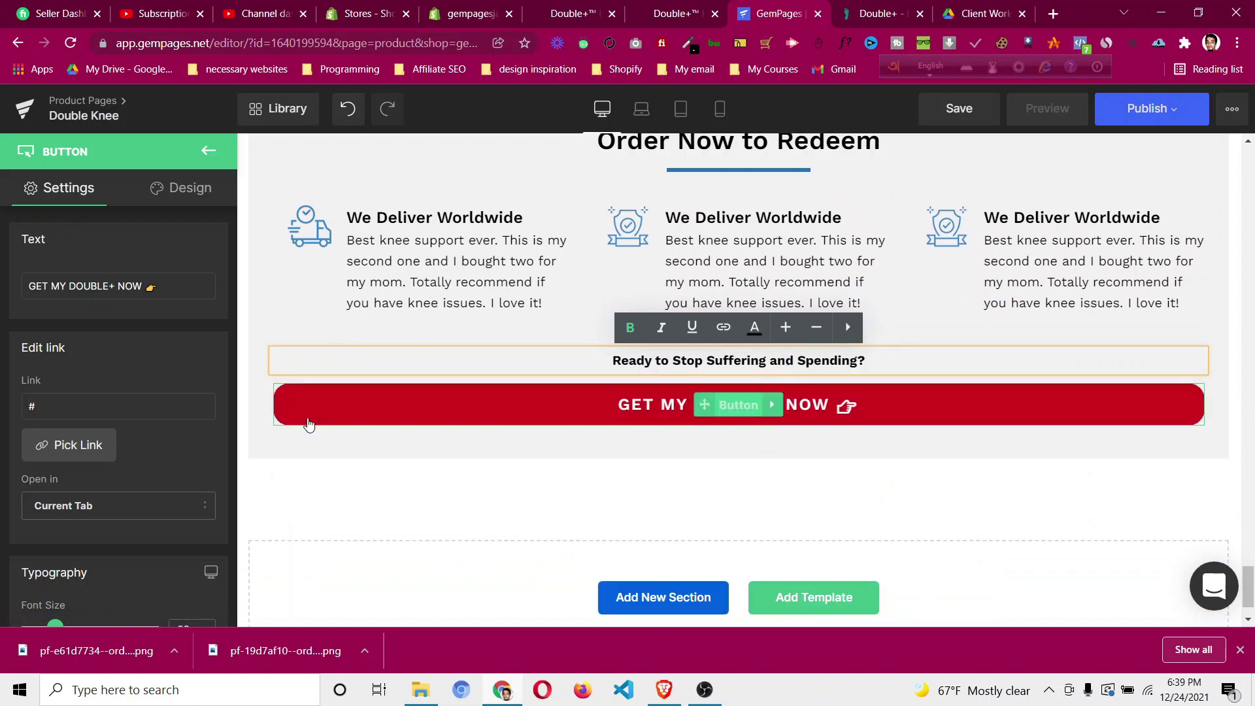
# Turn off the Stretch Button option for the "GET MY DOUBLE+ NOW" button in the order section.
pyautogui.scroll(-1, 133, 461)
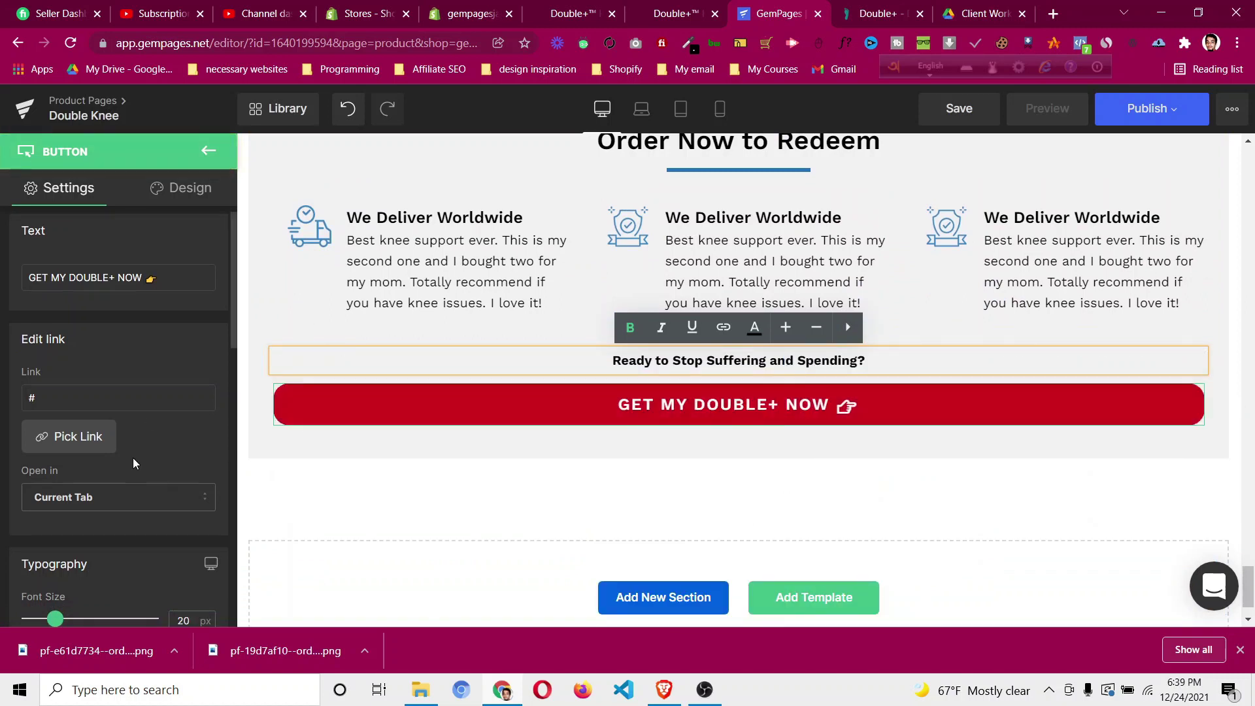
pyautogui.scroll(-7, 132, 458)
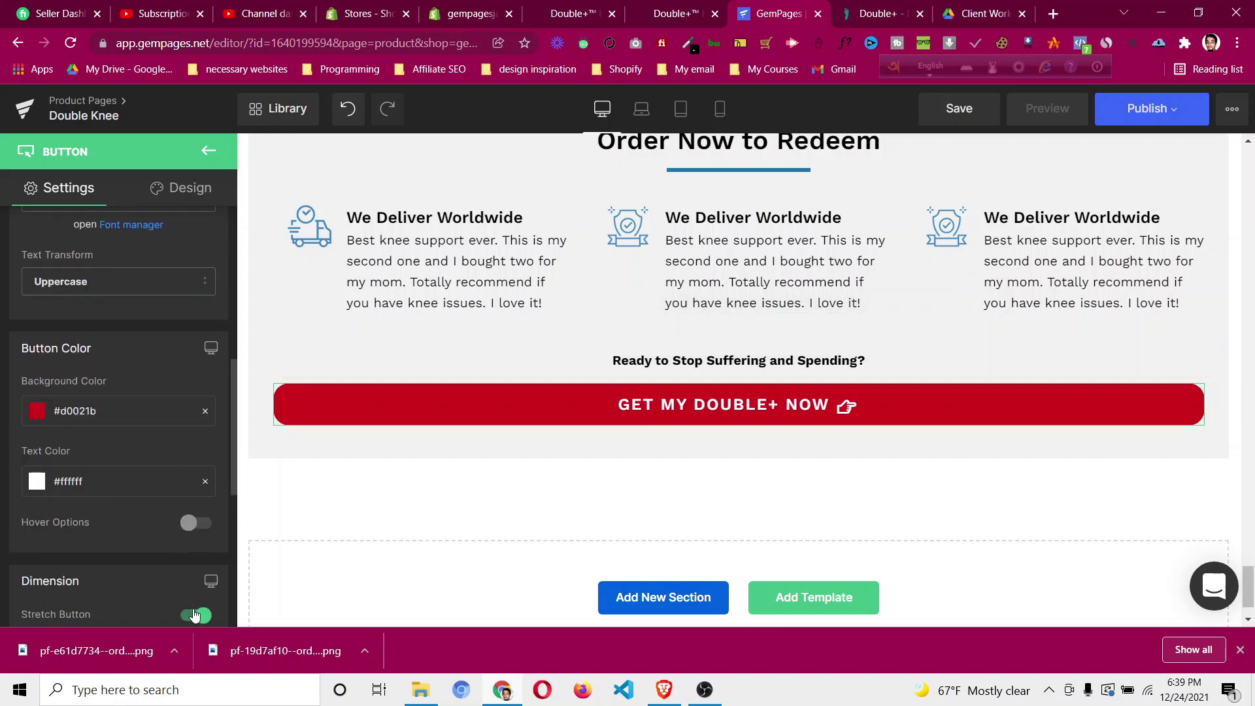
pyautogui.hotkey('ctrl', 'z')
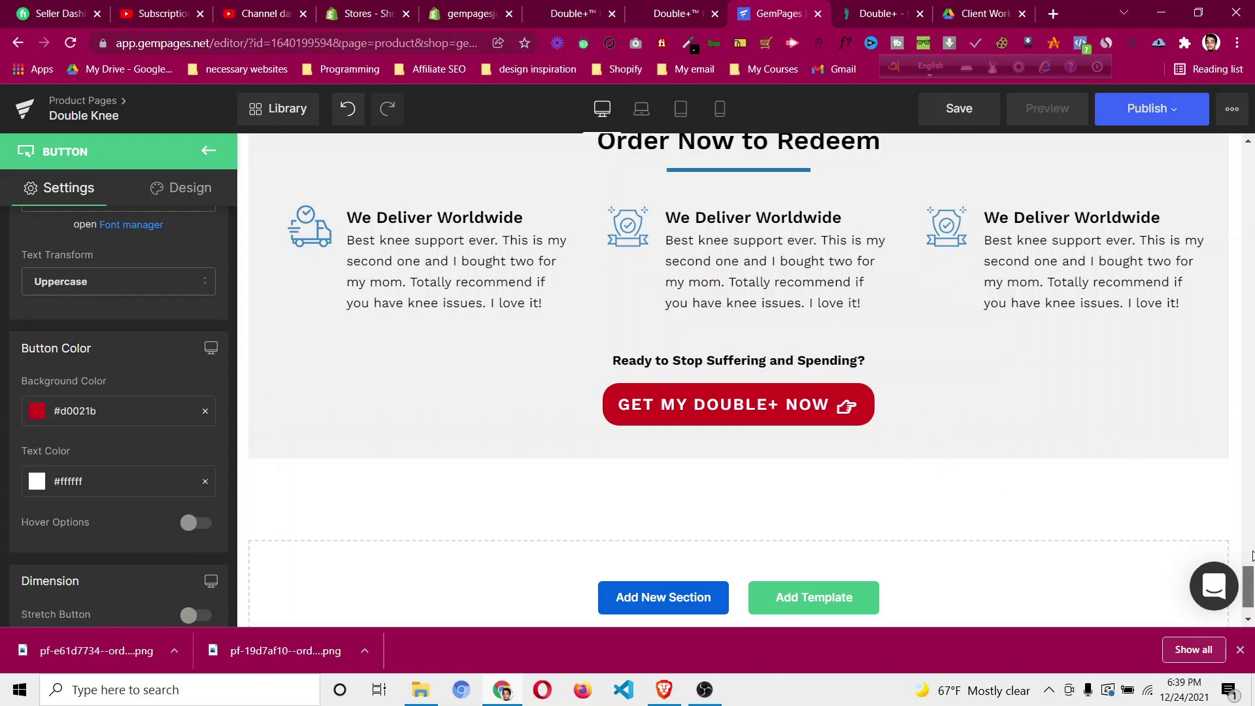
# Link the hero section's "GET MY DOUBLE+ NOW" button to scroll to the "PICK YOUR BUNDLE & SAVE BIG" row.
pyautogui.scroll(15, 1252, 556)
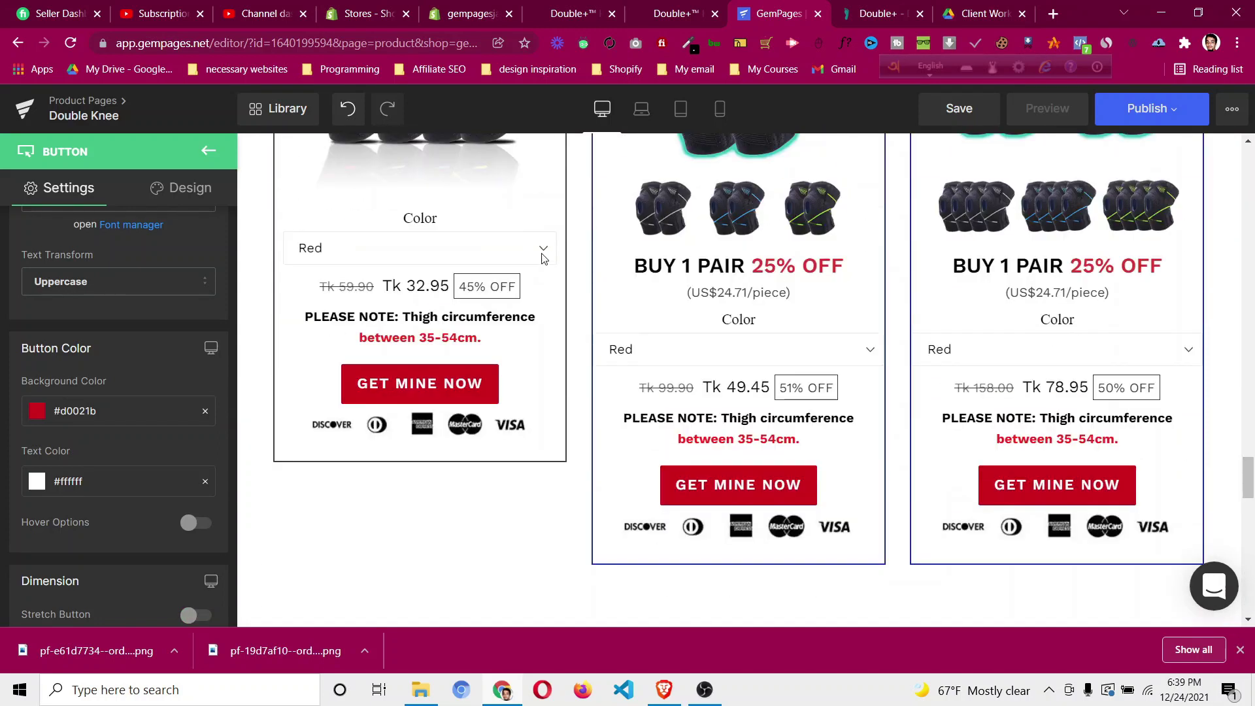
pyautogui.moveTo(1254, 488); pyautogui.dragTo(1254, 173)
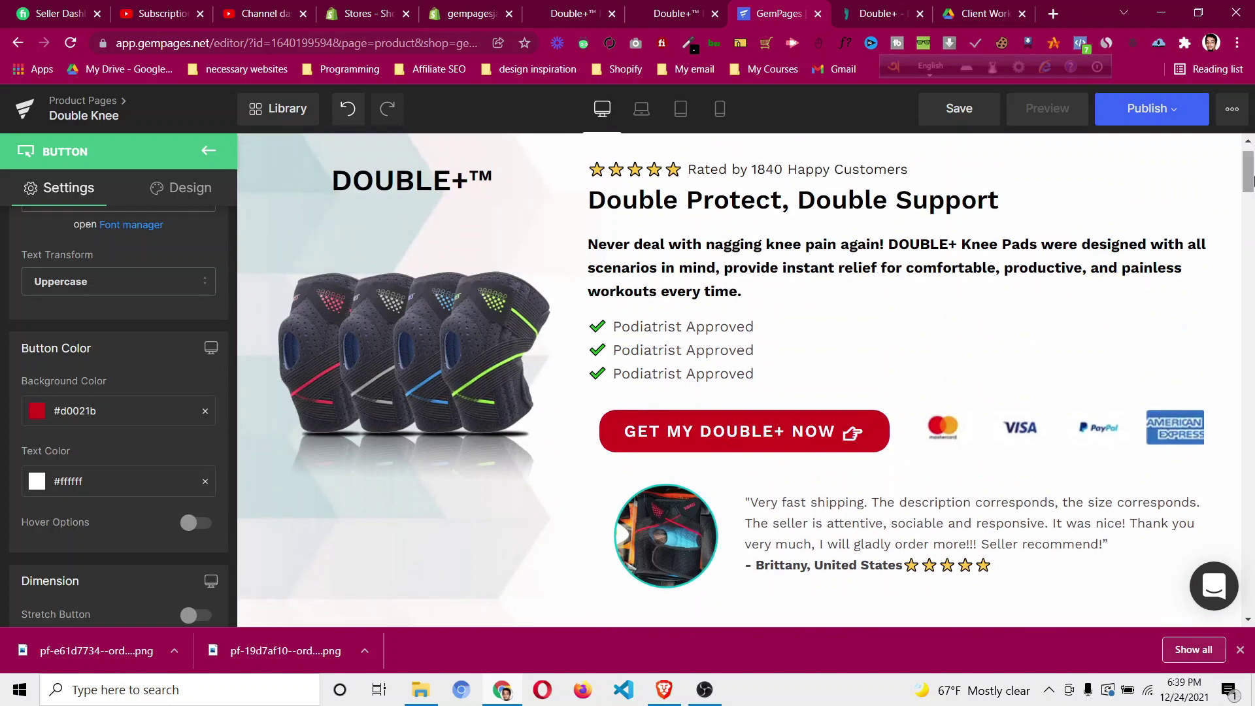
pyautogui.click(752, 432)
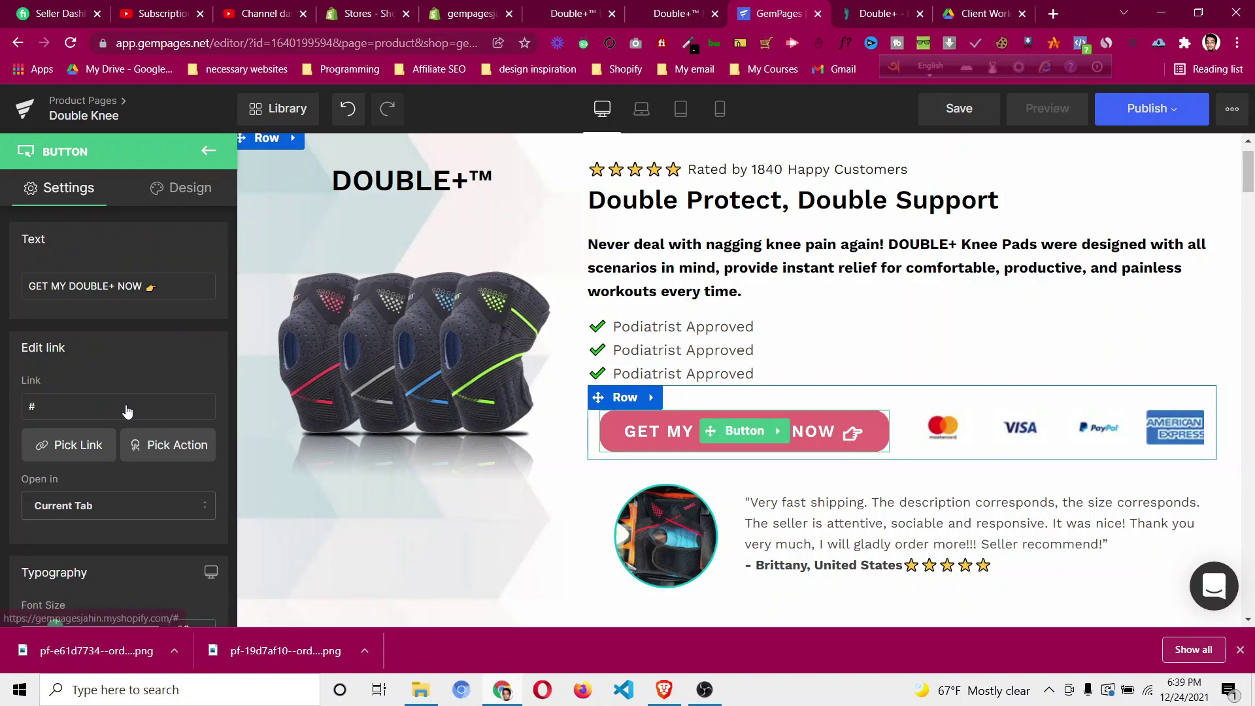
pyautogui.click(95, 444)
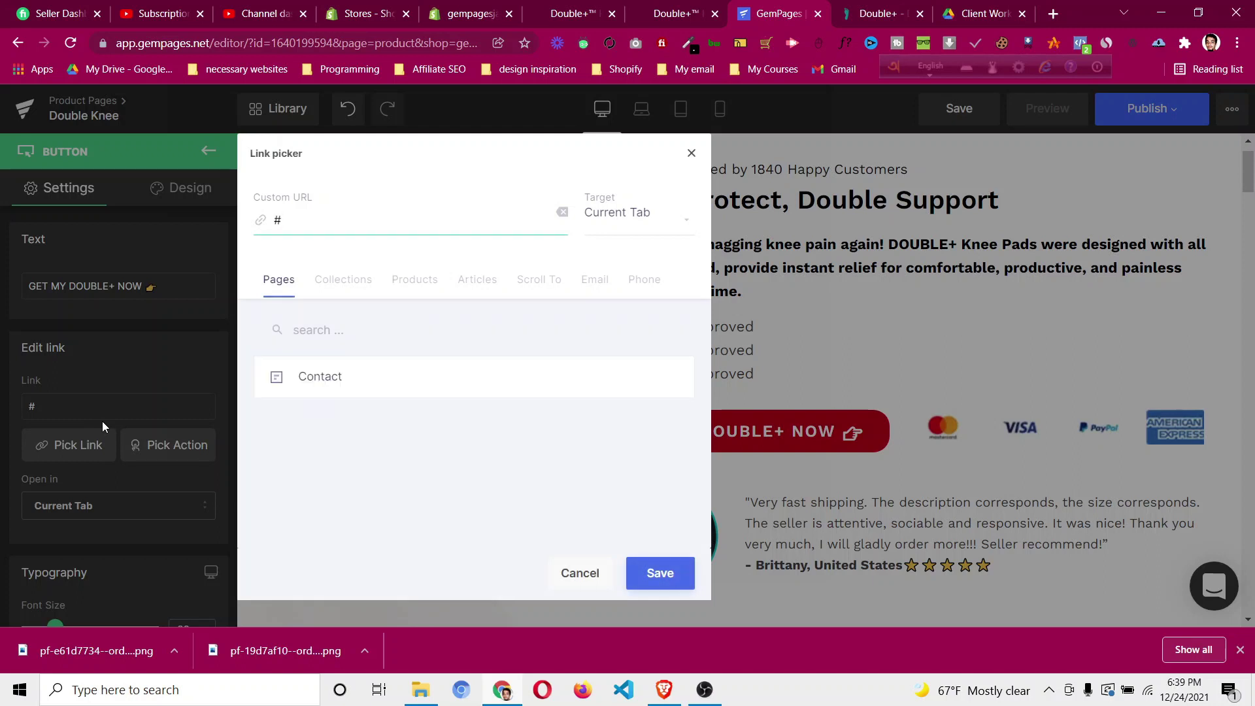
pyautogui.click(548, 288)
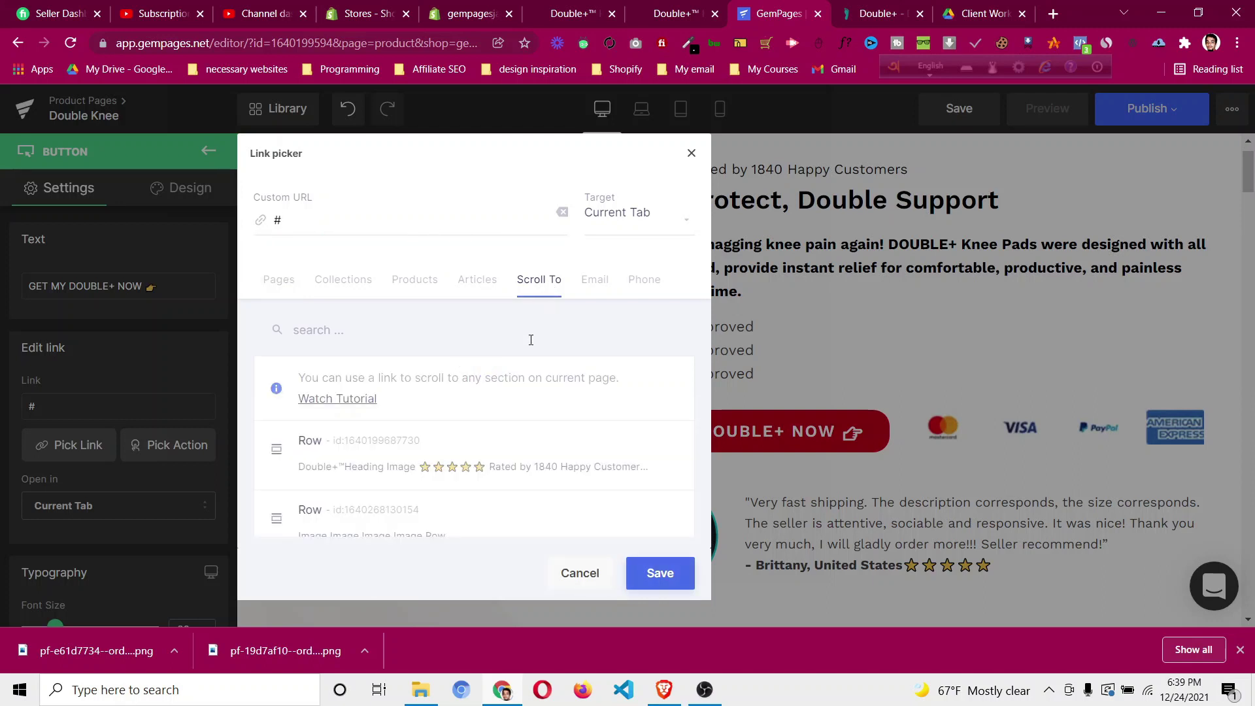
pyautogui.scroll(-1, 541, 386)
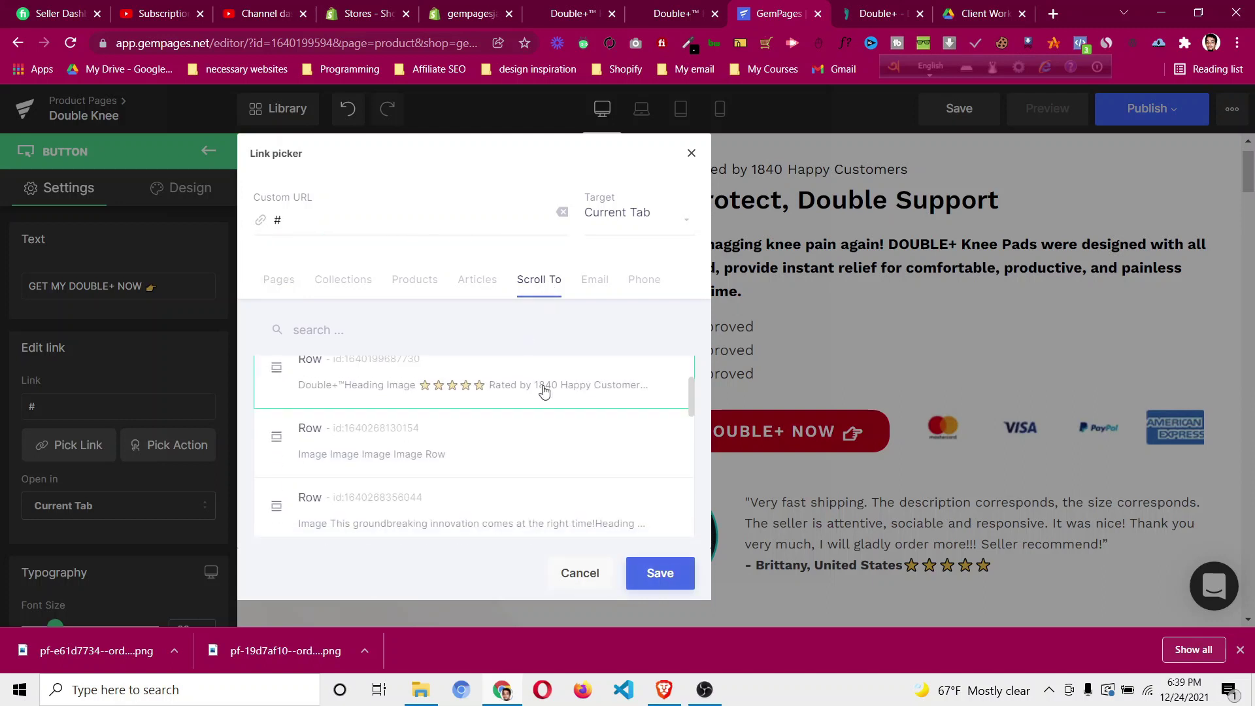
pyautogui.scroll(-2, 525, 438)
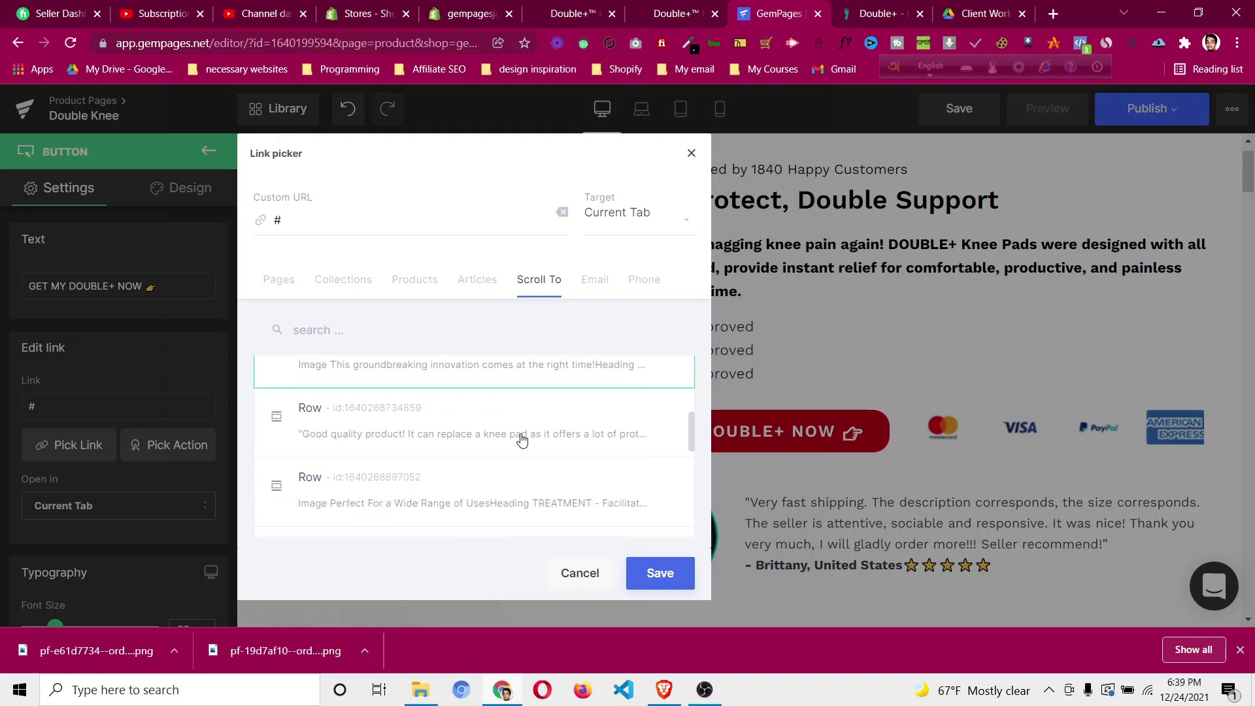
pyautogui.scroll(-2, 456, 466)
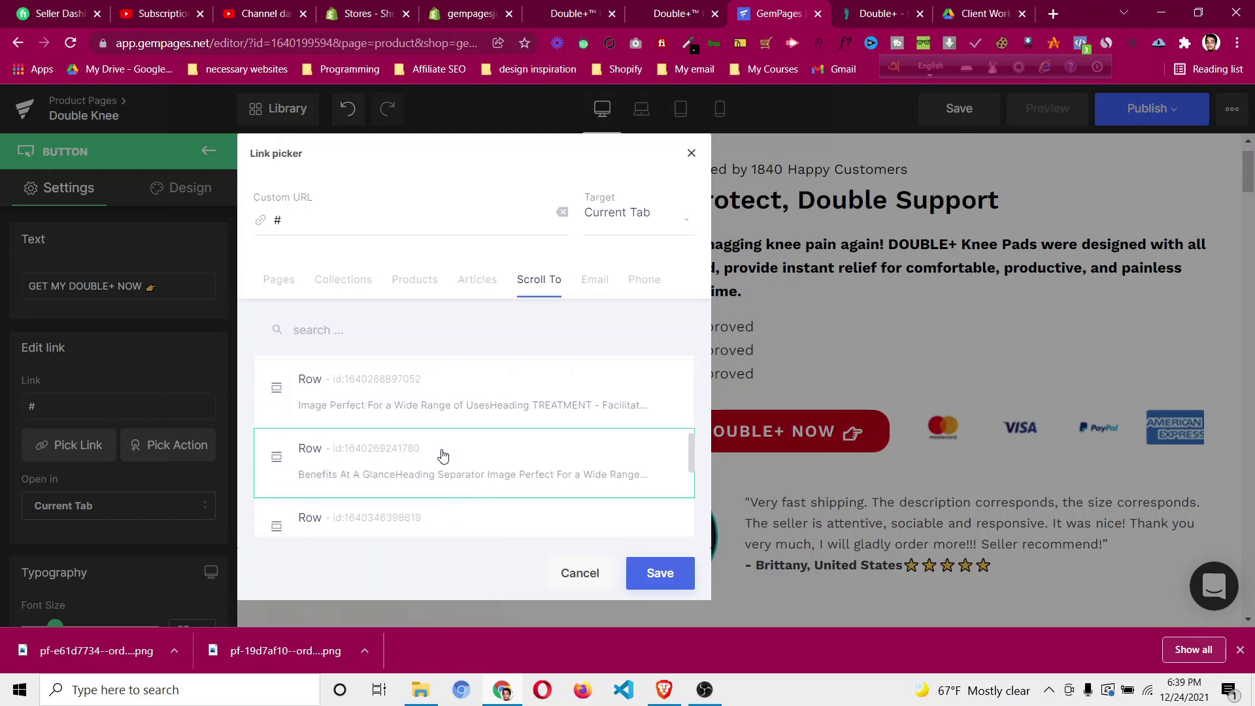
pyautogui.scroll(-1, 444, 461)
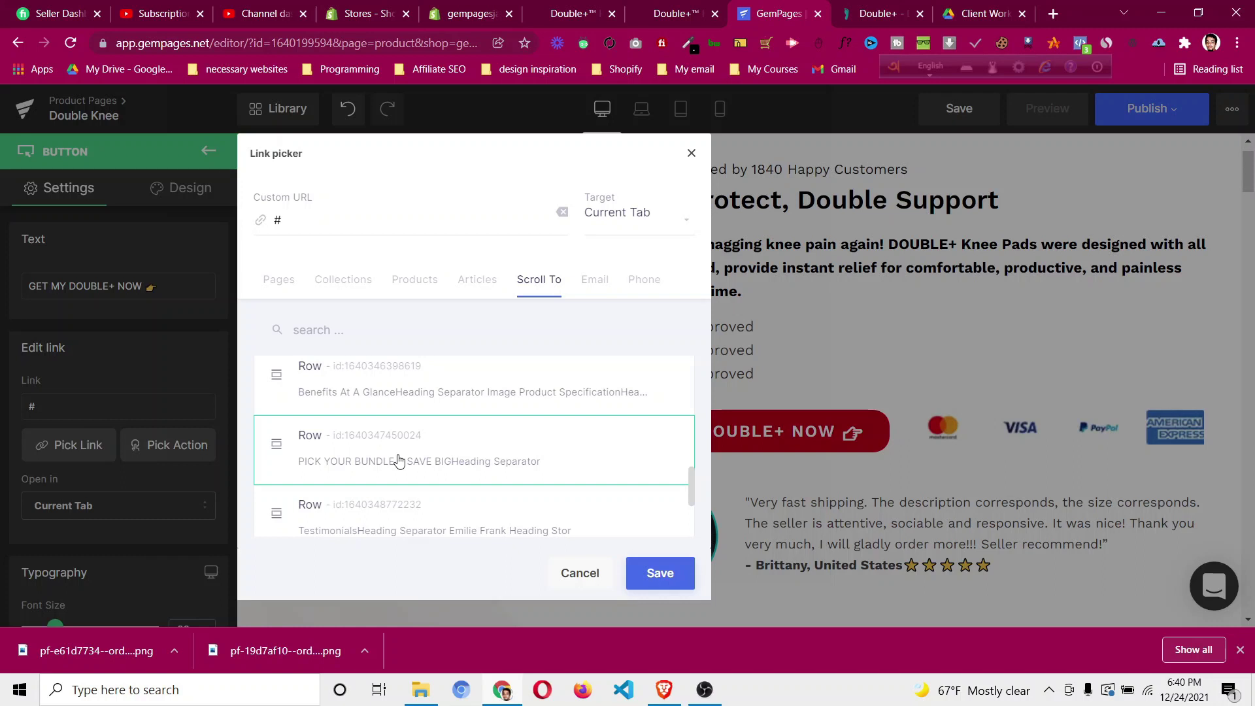
pyautogui.click(431, 462)
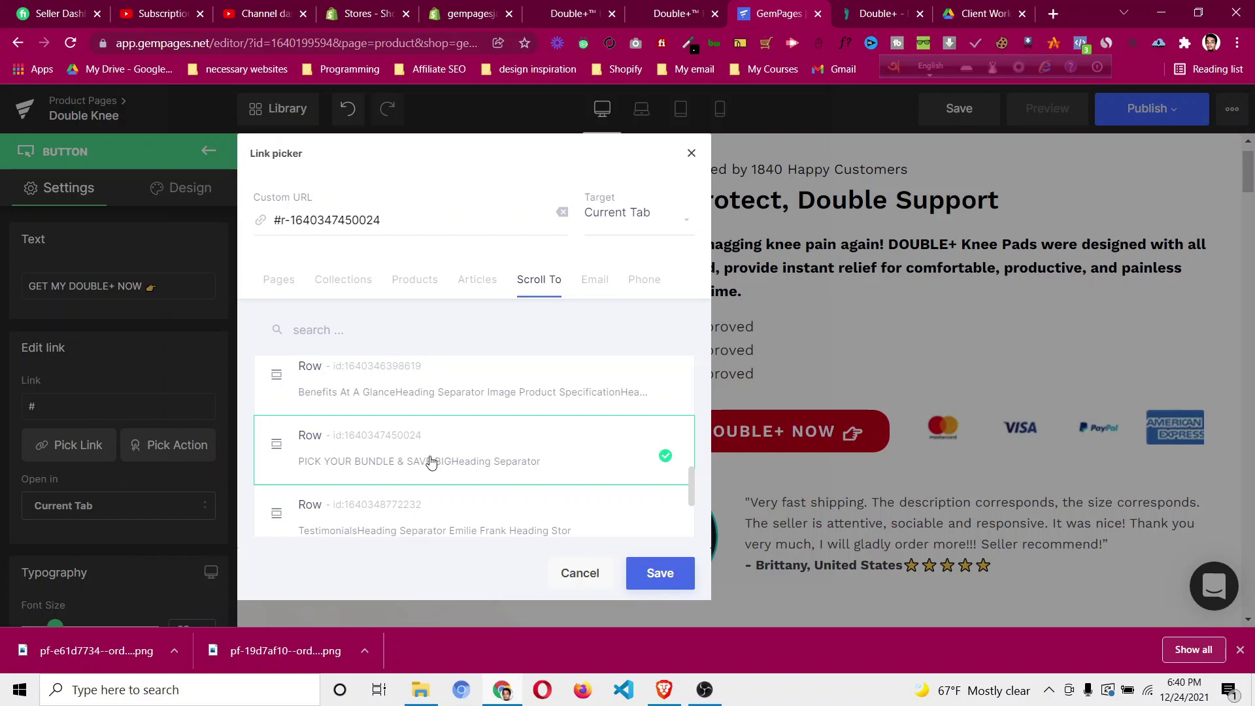
pyautogui.click(659, 575)
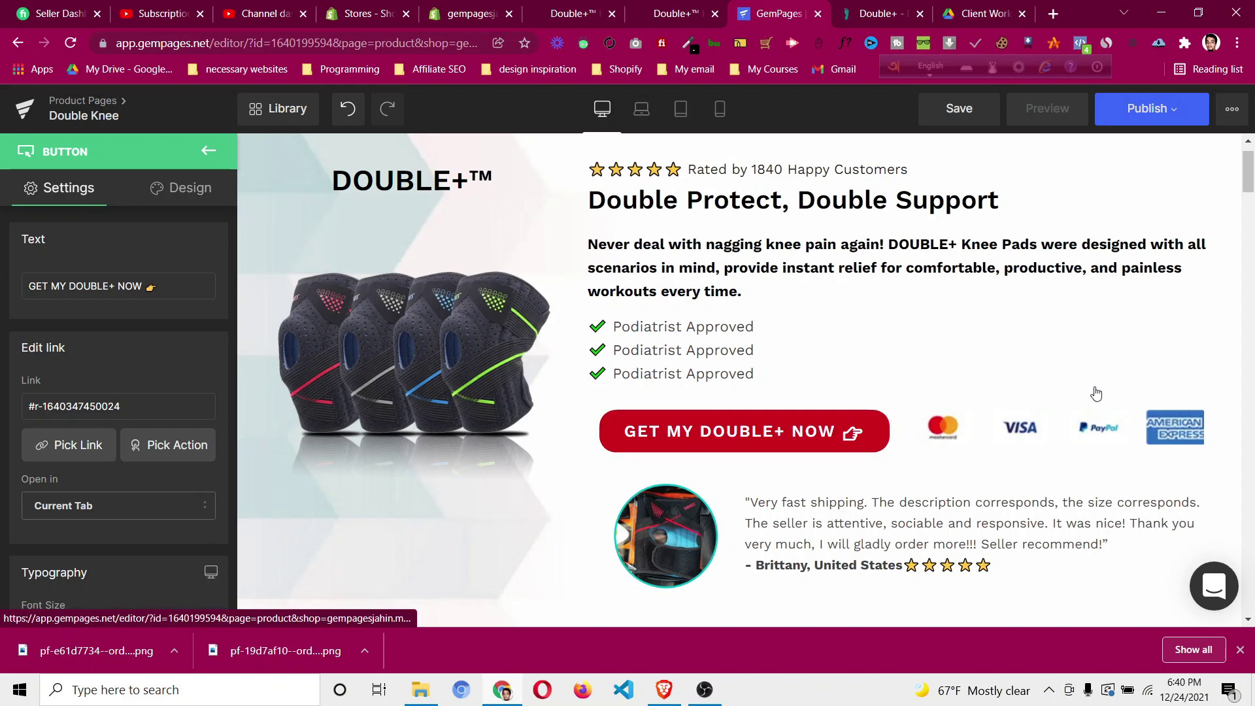
# Link the "GET MY DOUBLE+ NOW" button in the "This groundbreaking innovation" section to scroll to the "PICK YOUR BUNDLE & SAVE BIG" row.
pyautogui.scroll(-10, 1096, 393)
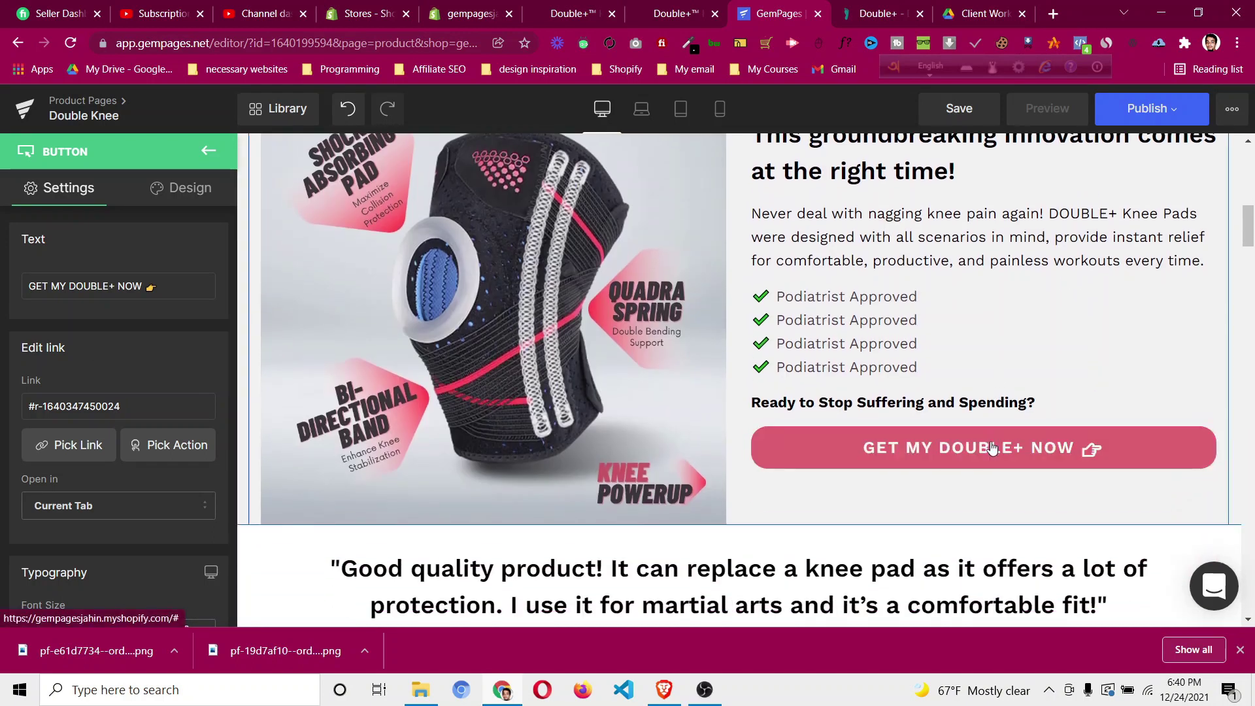
pyautogui.click(995, 456)
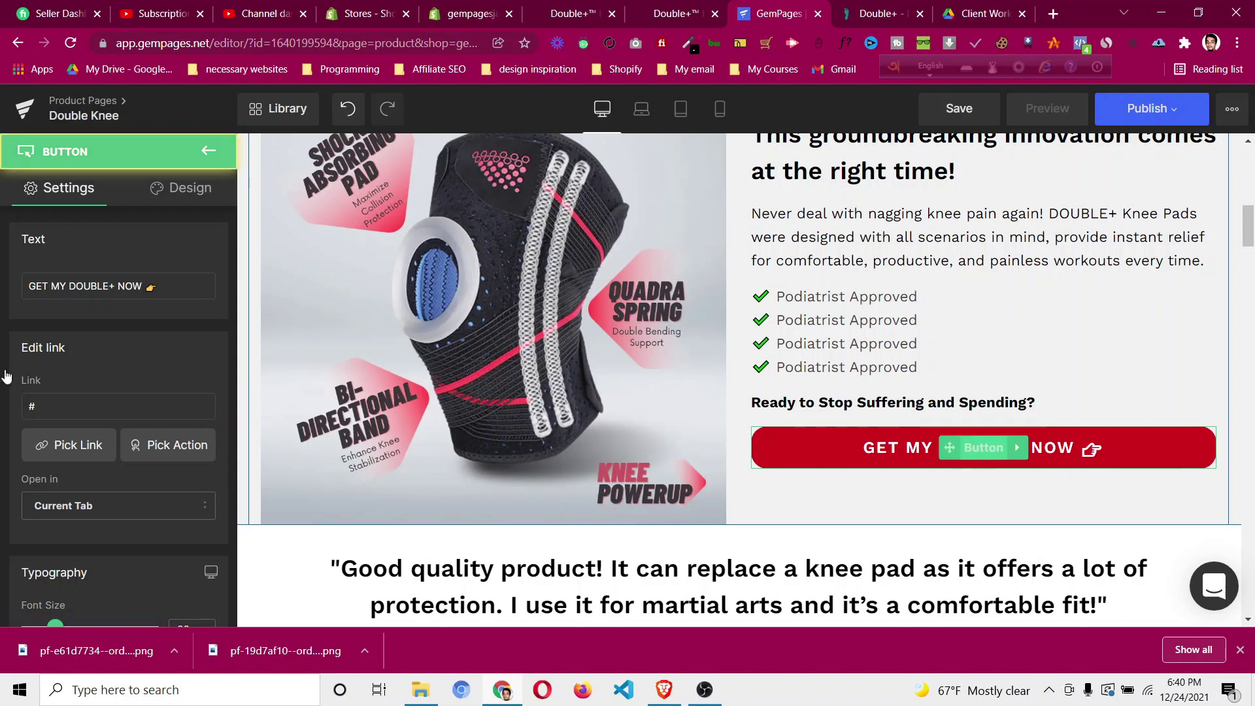
pyautogui.click(68, 448)
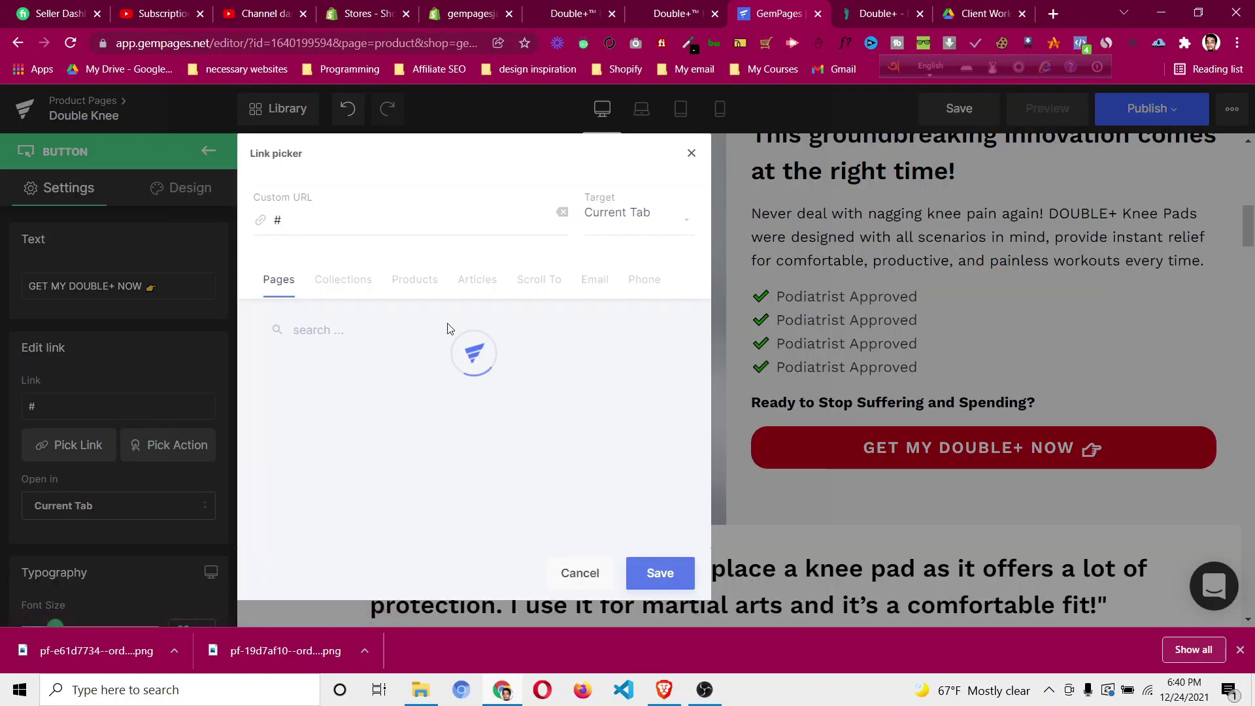
pyautogui.click(543, 280)
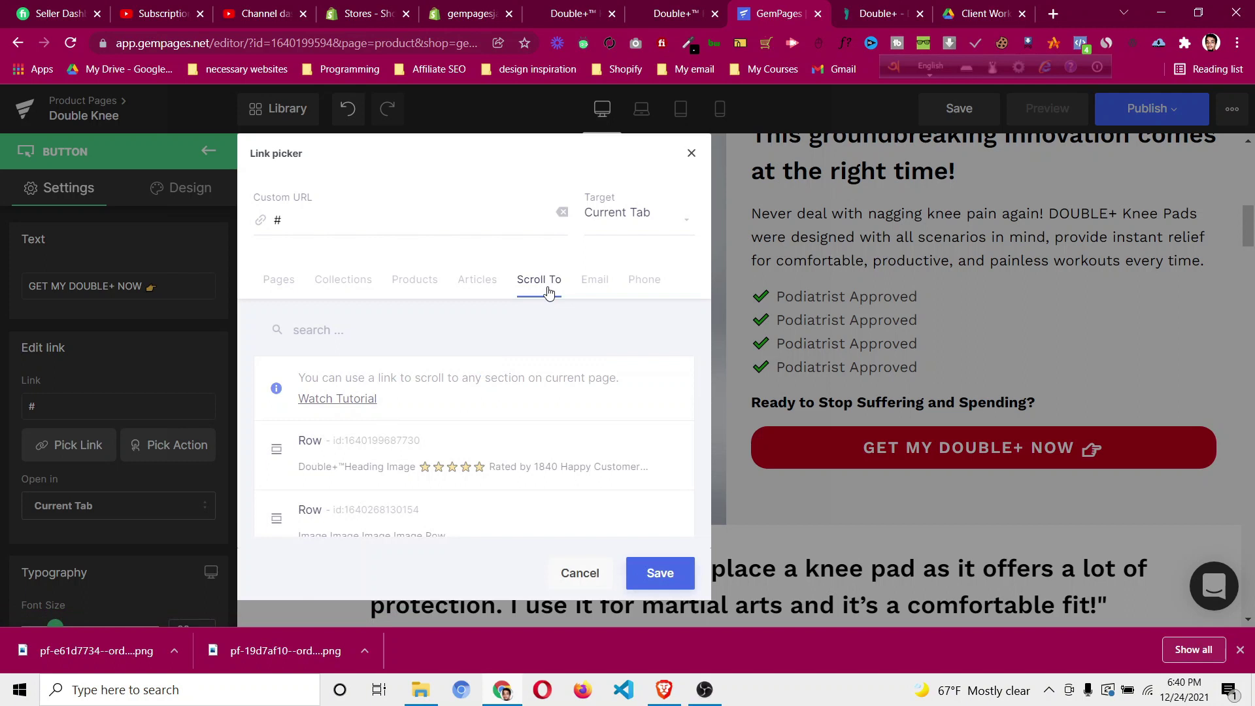
pyautogui.scroll(-5, 517, 368)
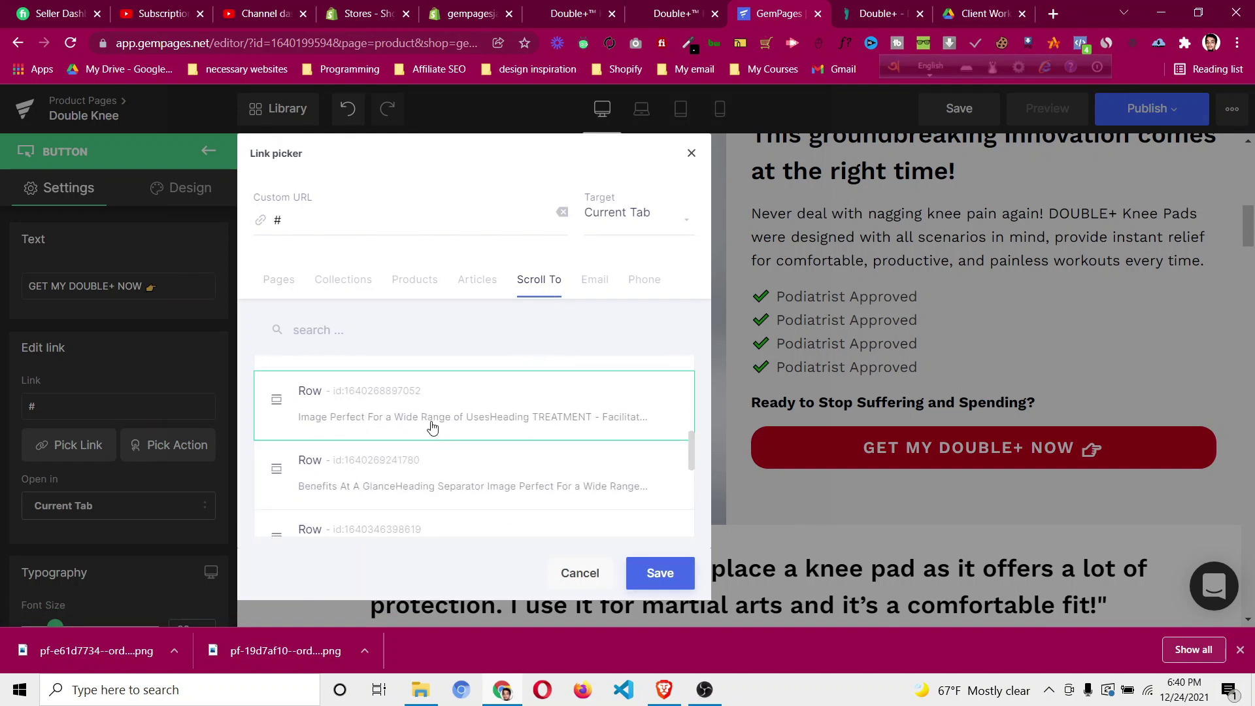
pyautogui.scroll(-1, 431, 419)
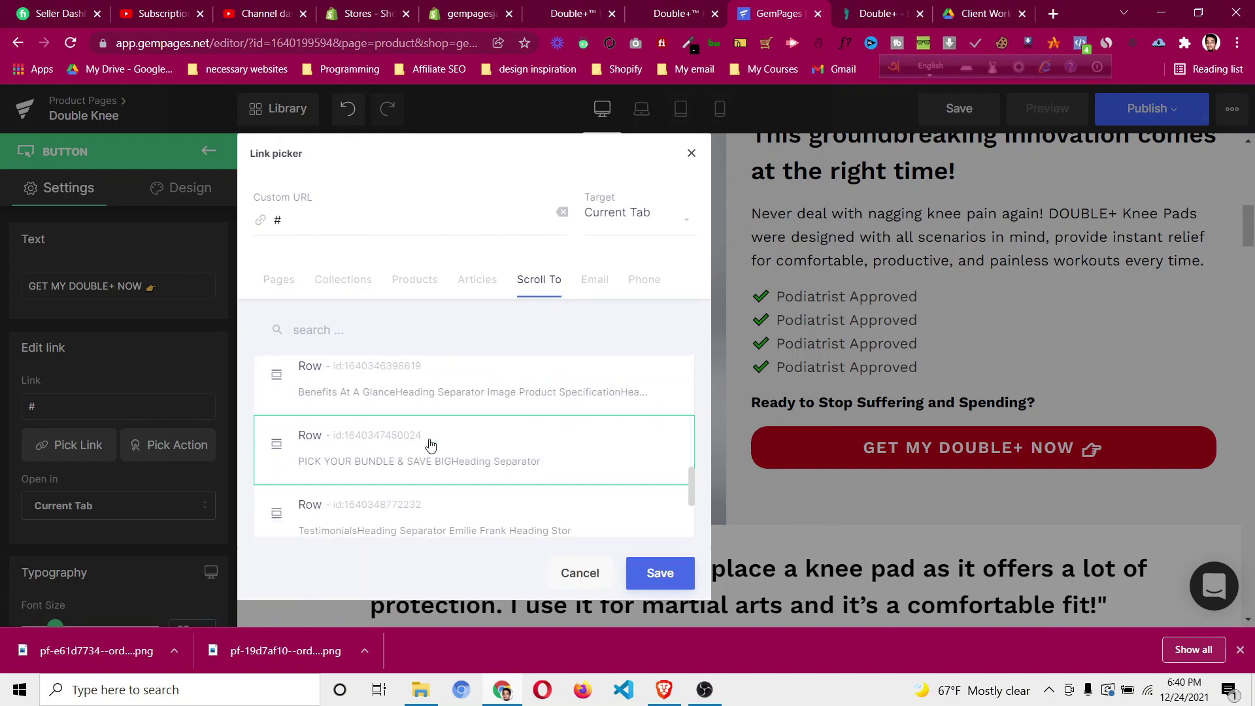
pyautogui.click(402, 461)
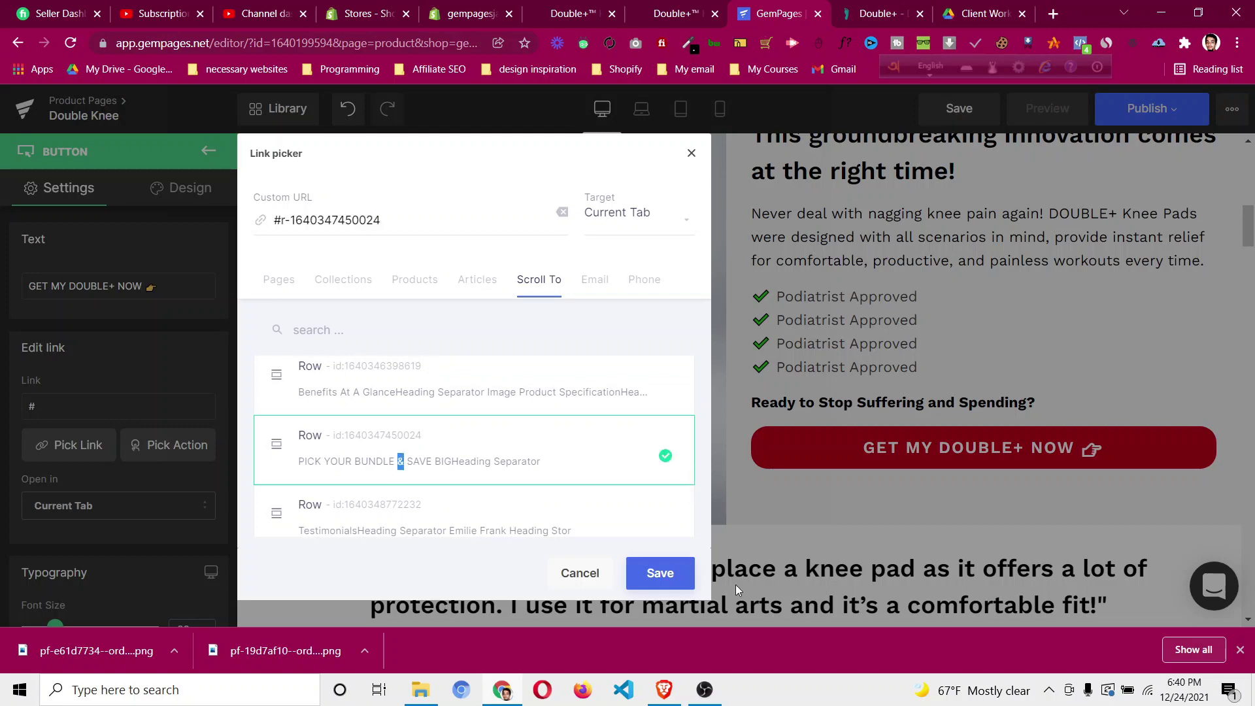
pyautogui.click(660, 573)
# Link the "GET MY DOUBLE+ NOW" button in the "Order Now to Redeem" section to scroll to the "PICK YOUR BUNDLE & SAVE BIG" row.
pyautogui.scroll(-15, 925, 403)
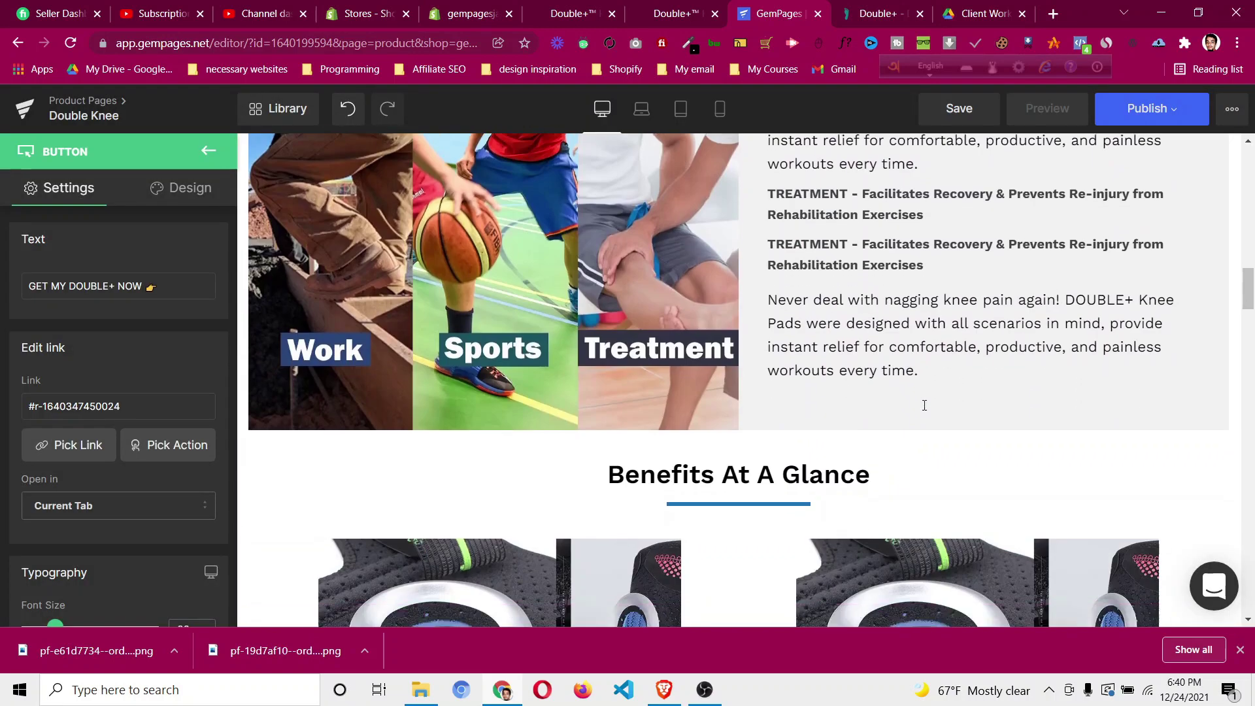
pyautogui.scroll(-10, 924, 403)
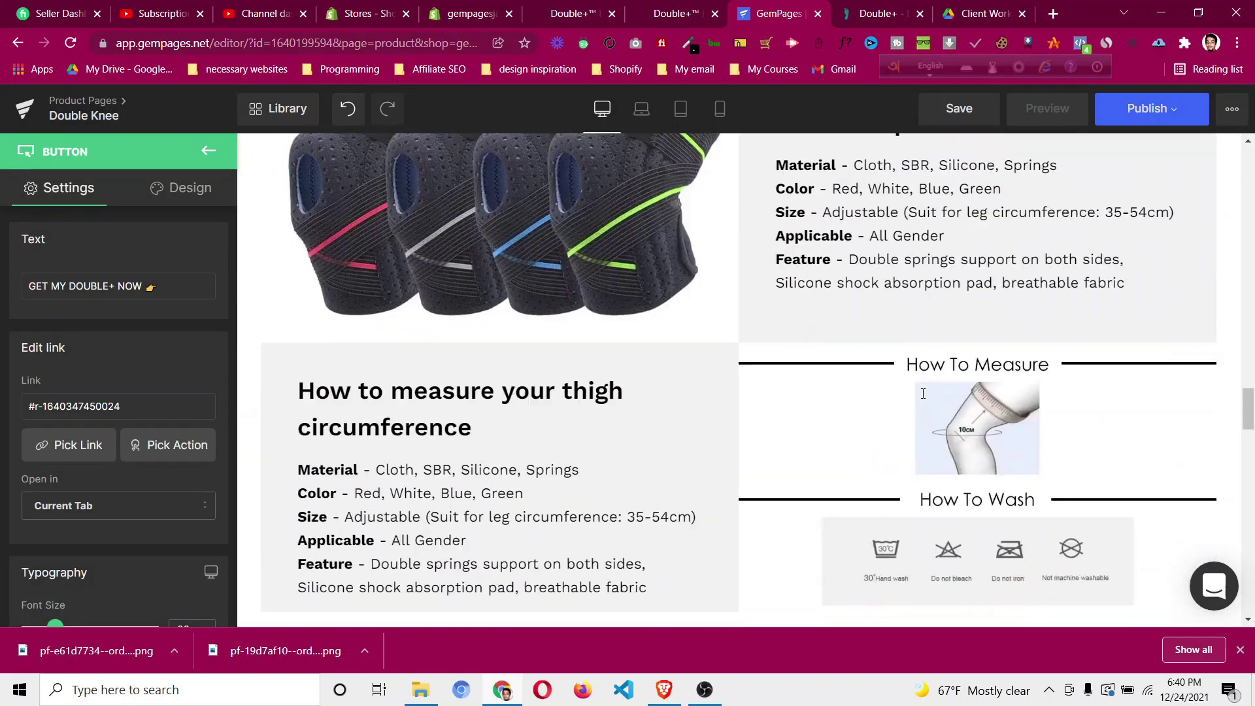
pyautogui.scroll(-7, 921, 399)
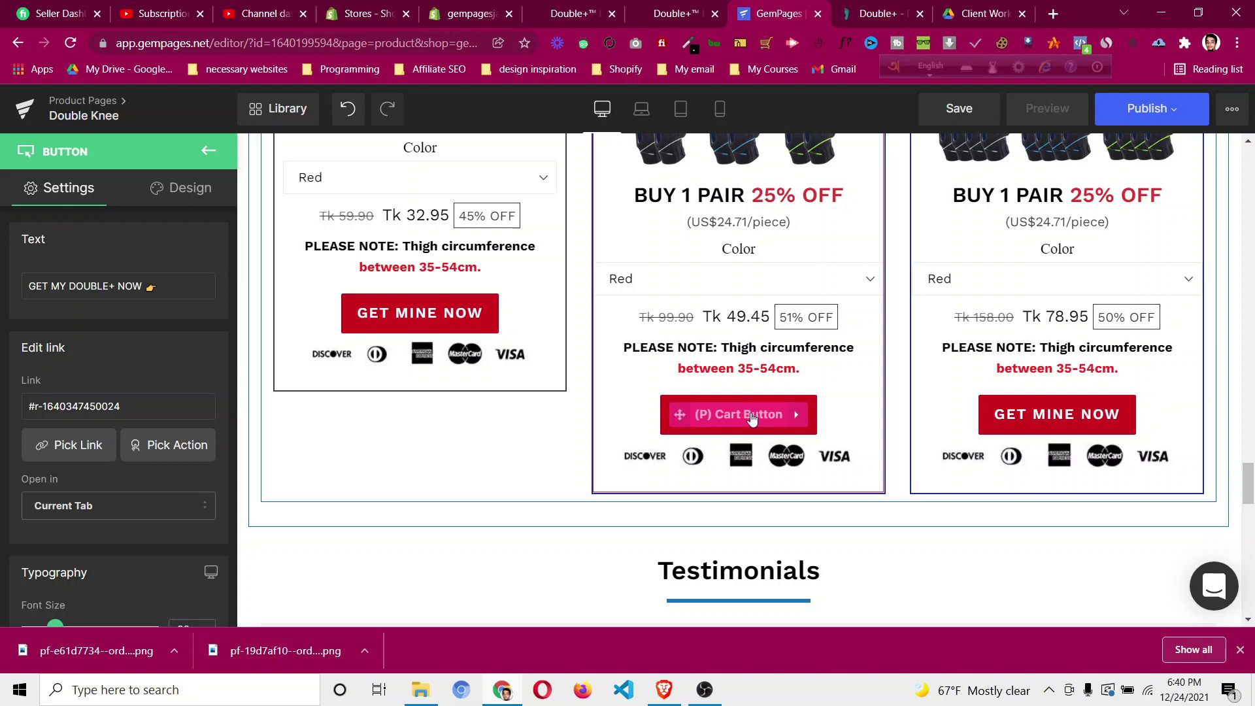
pyautogui.scroll(-15, 752, 418)
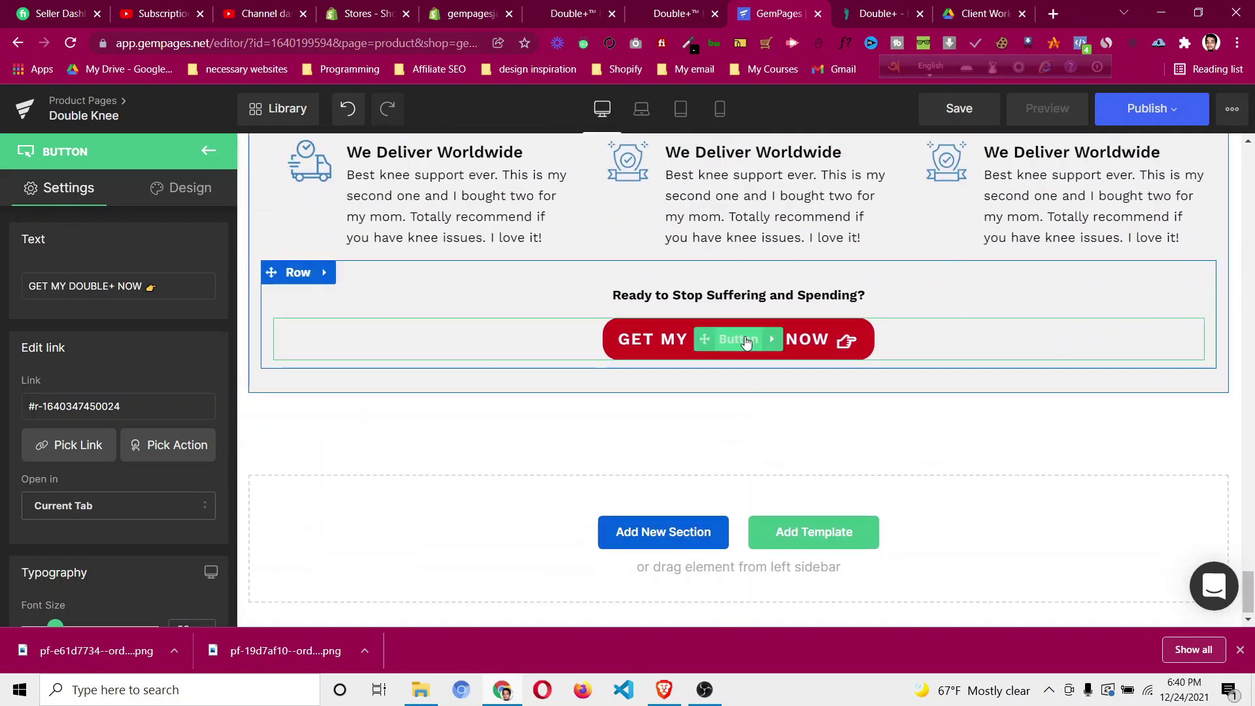
pyautogui.click(631, 325)
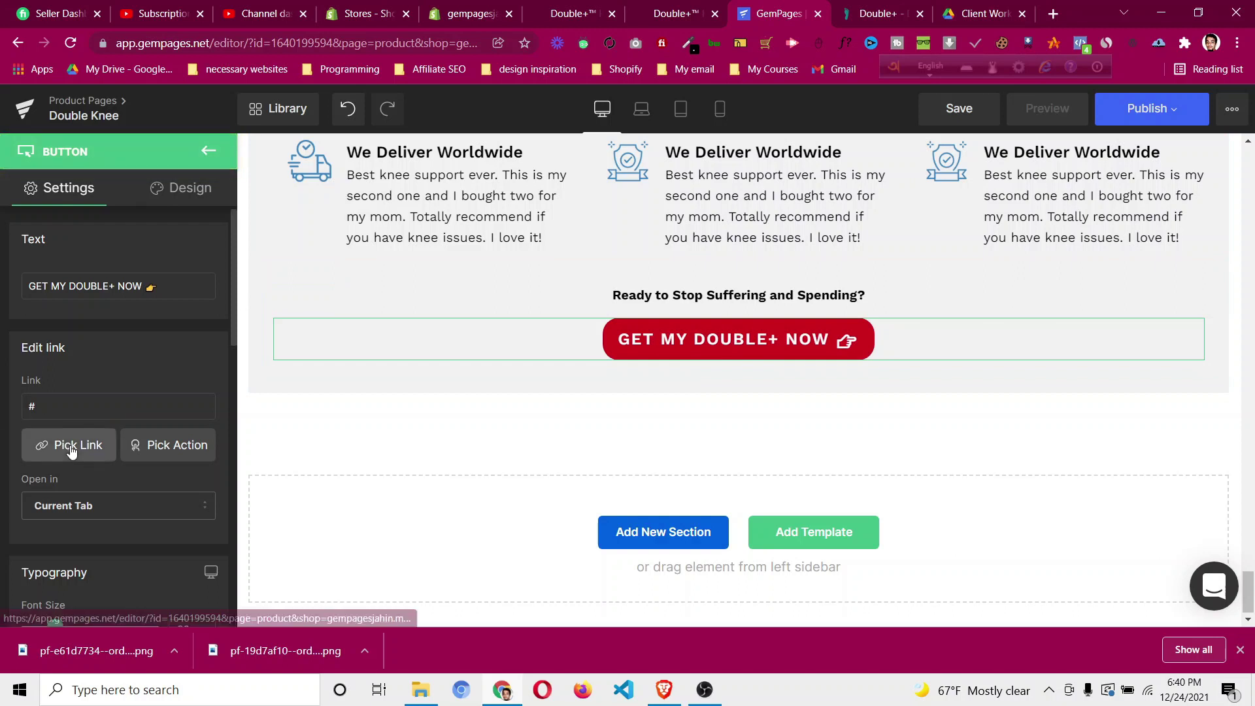
pyautogui.click(66, 444)
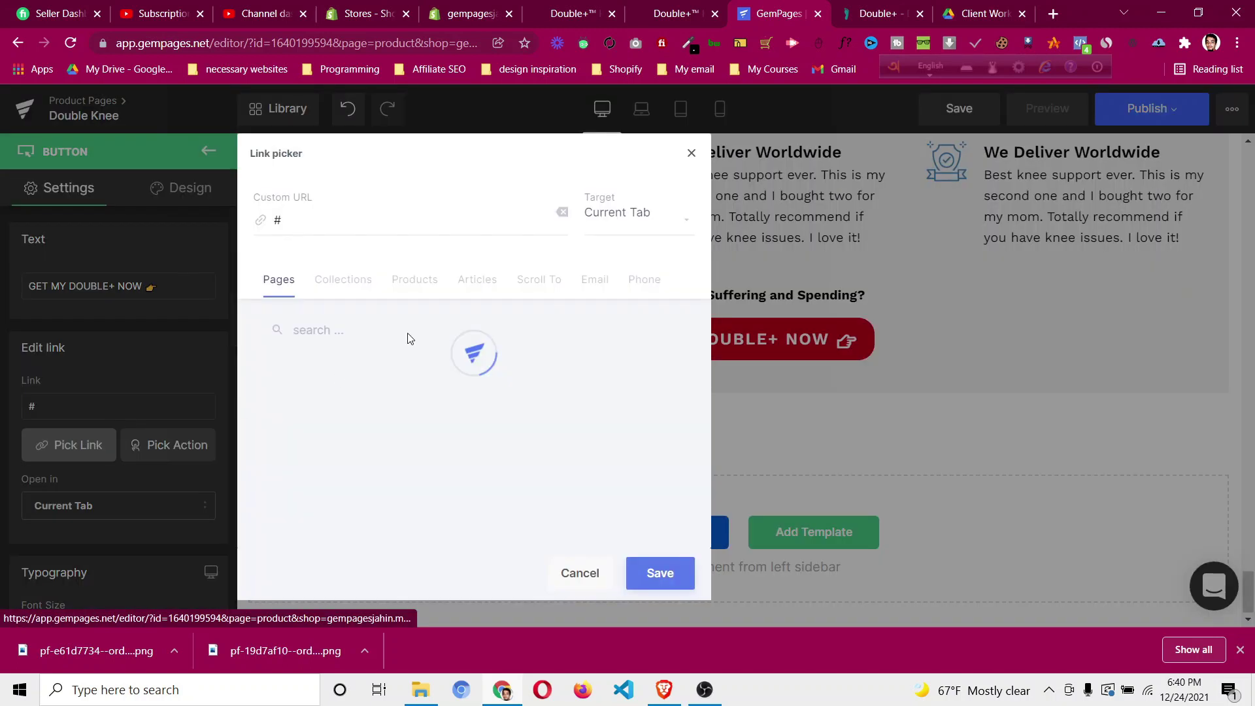
pyautogui.click(540, 293)
pyautogui.scroll(-5, 444, 450)
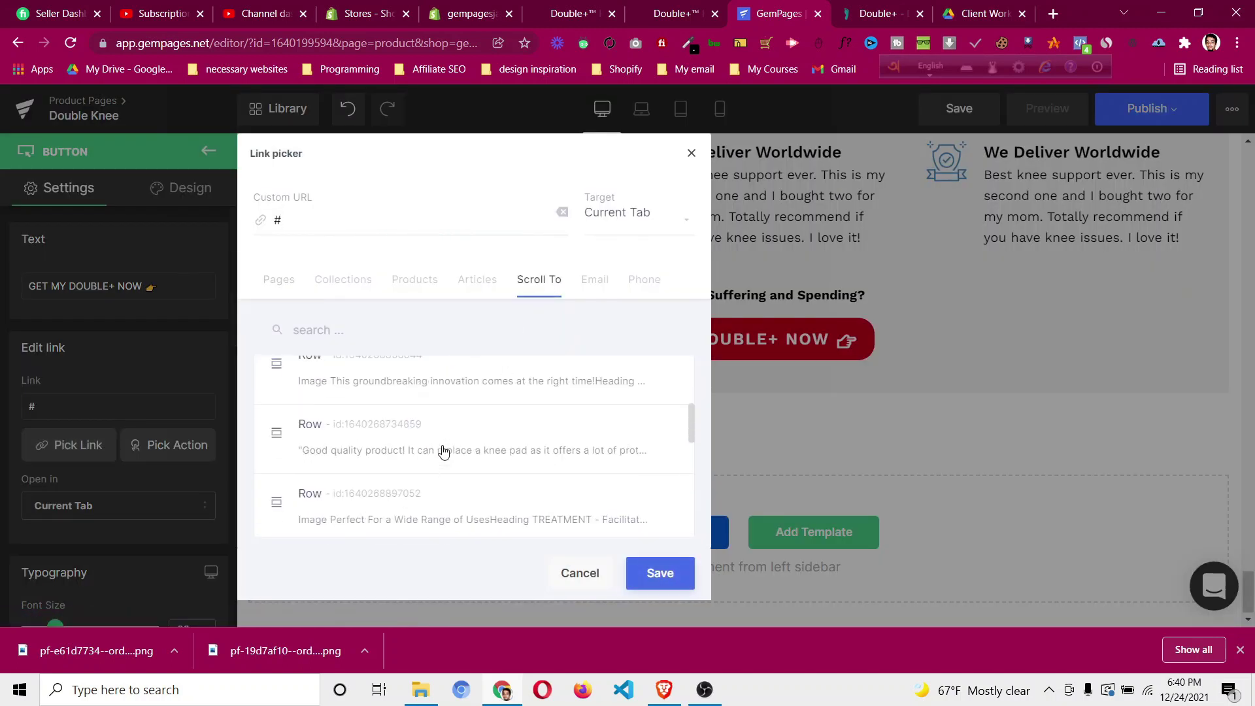
pyautogui.click(452, 457)
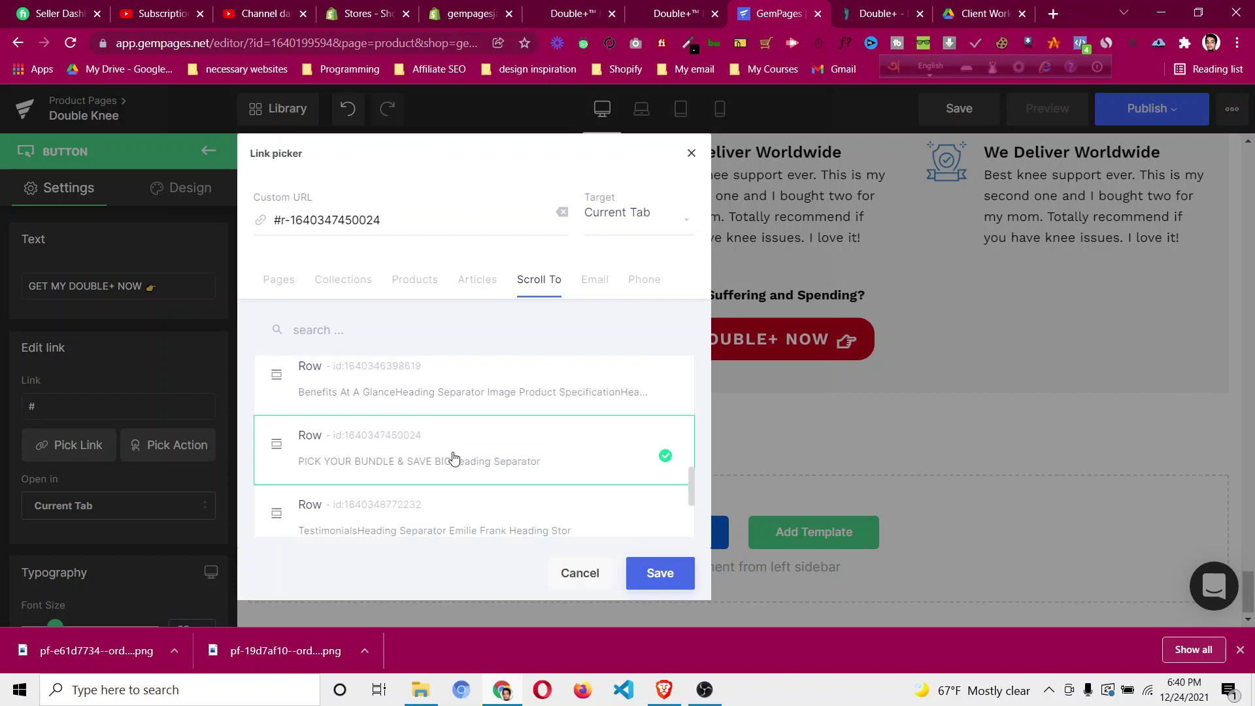
pyautogui.click(660, 573)
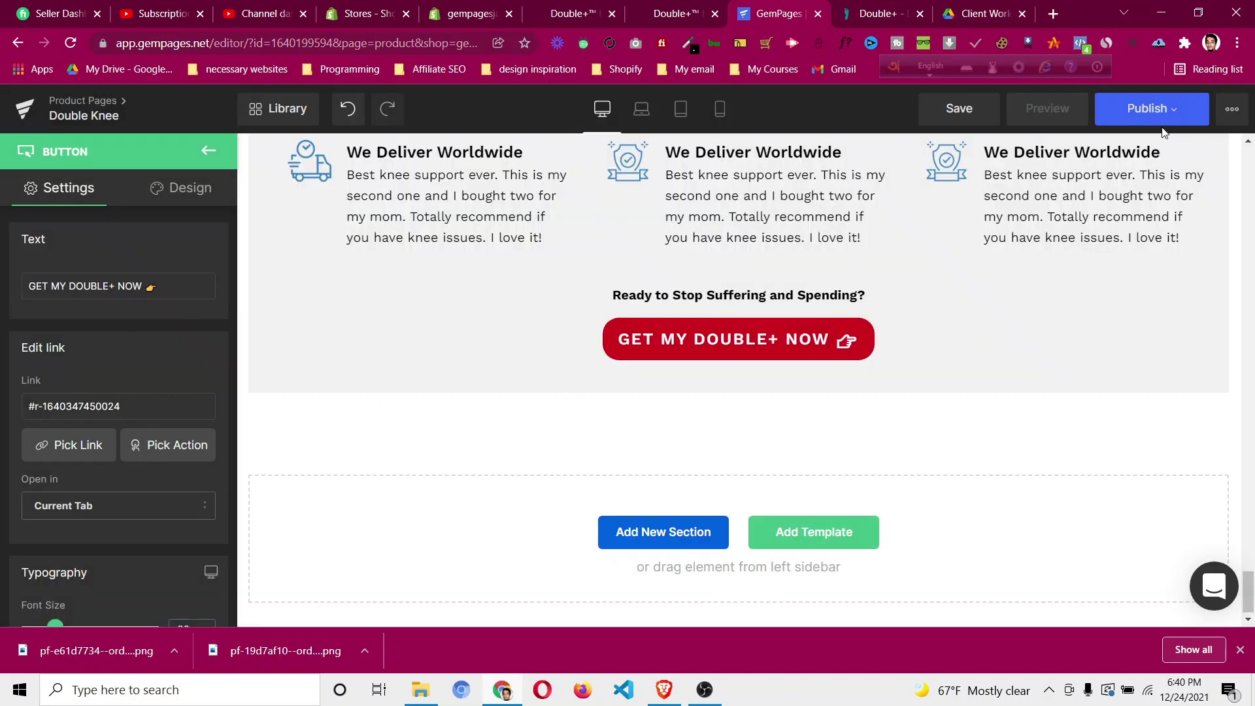
# Save the Double Knee page and open its preview.
pyautogui.click(960, 110)
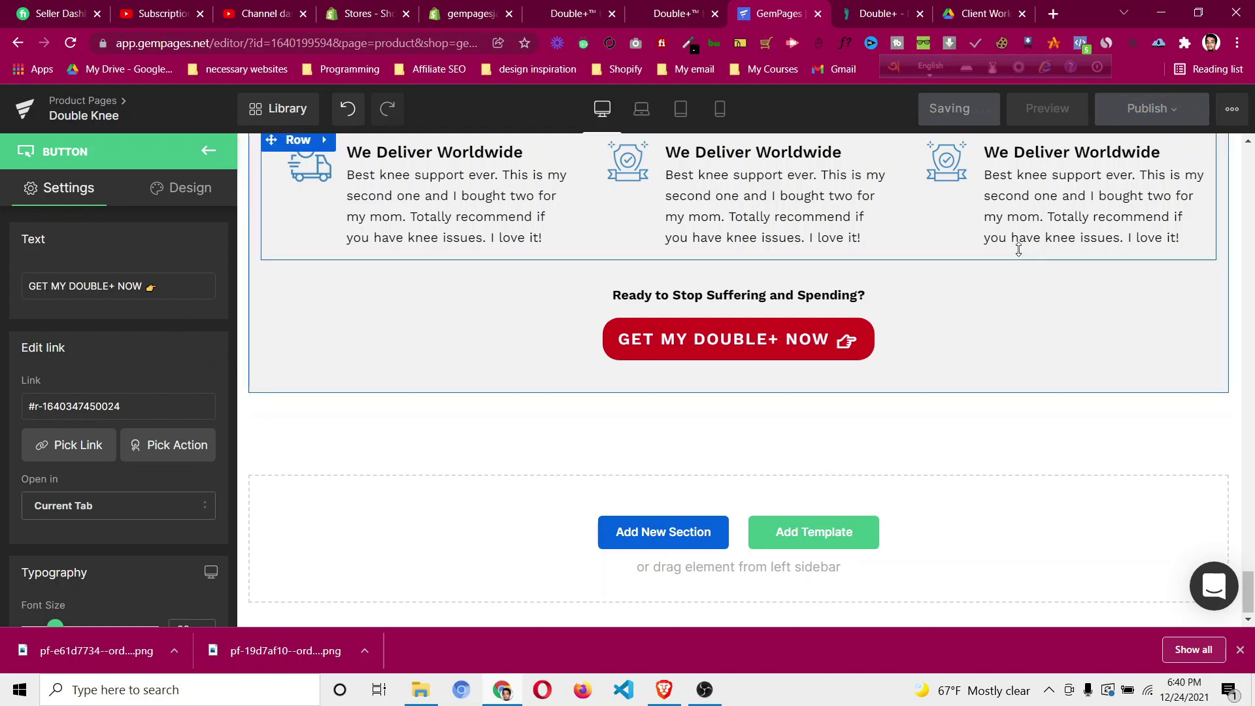
pyautogui.click(1050, 109)
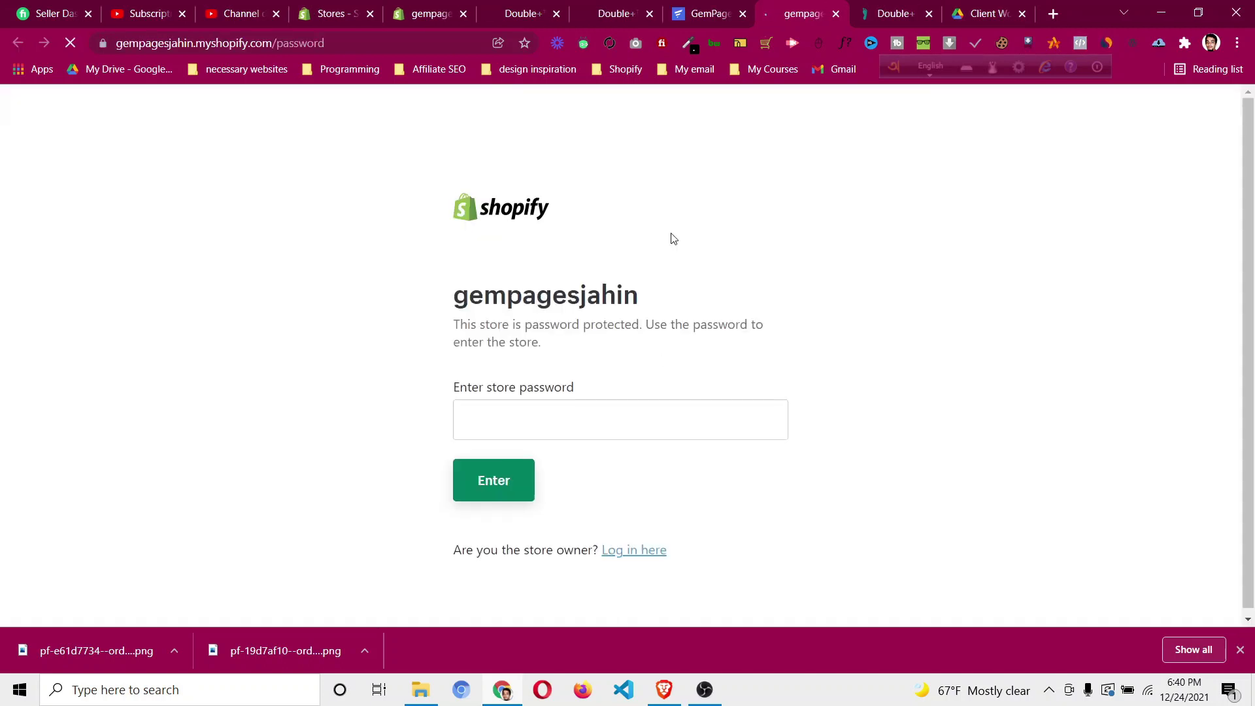
# Switch to the Shopify admin and copy the storefront password from the online store preferences.
pyautogui.click(426, 10)
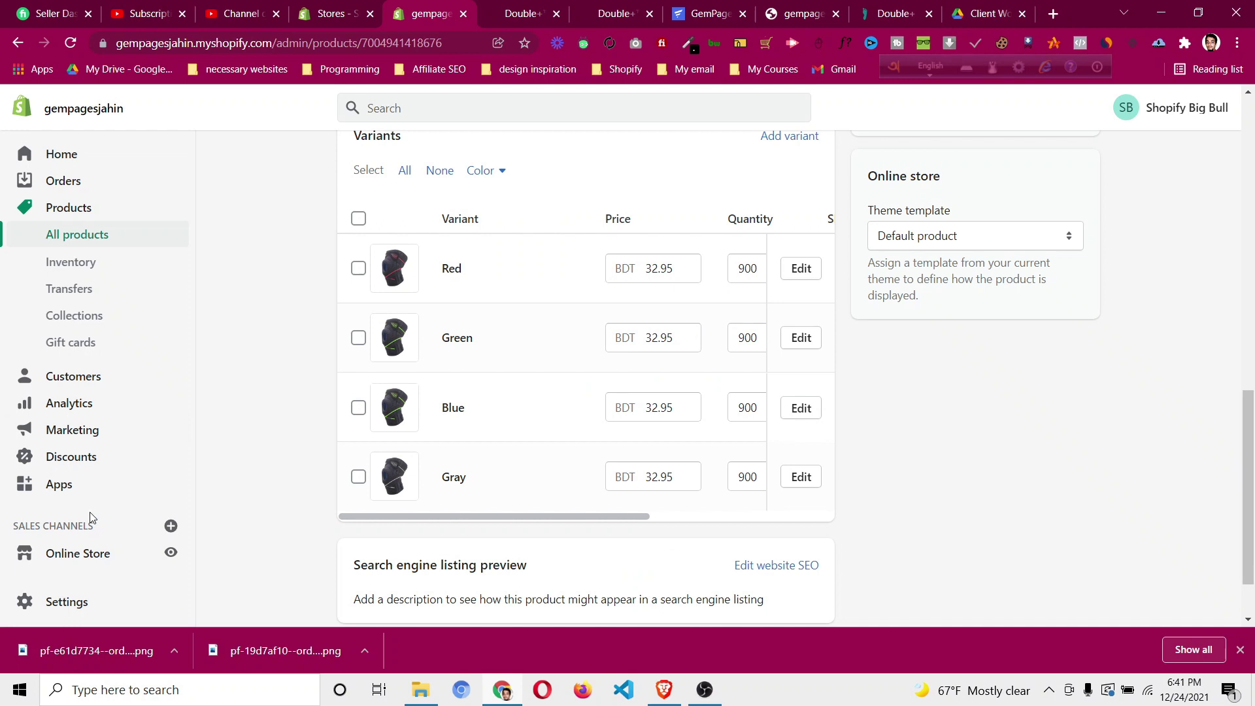
pyautogui.click(97, 557)
pyautogui.click(106, 550)
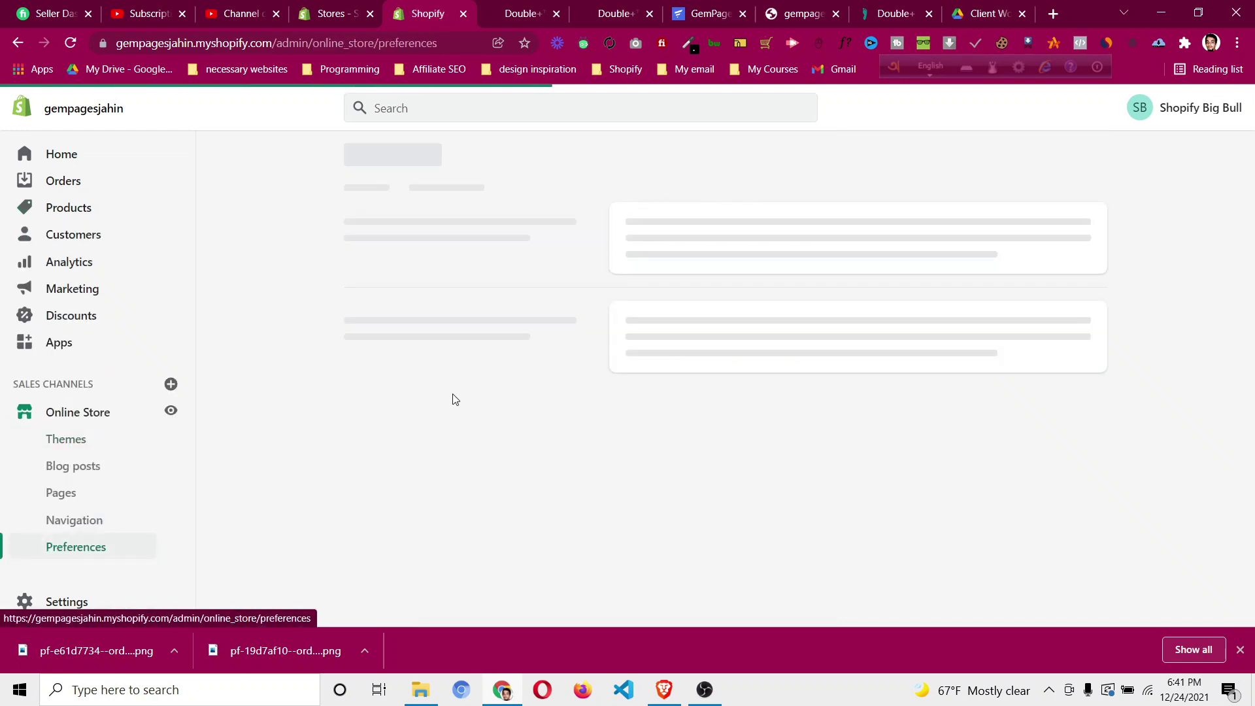
pyautogui.scroll(-15, 1205, 235)
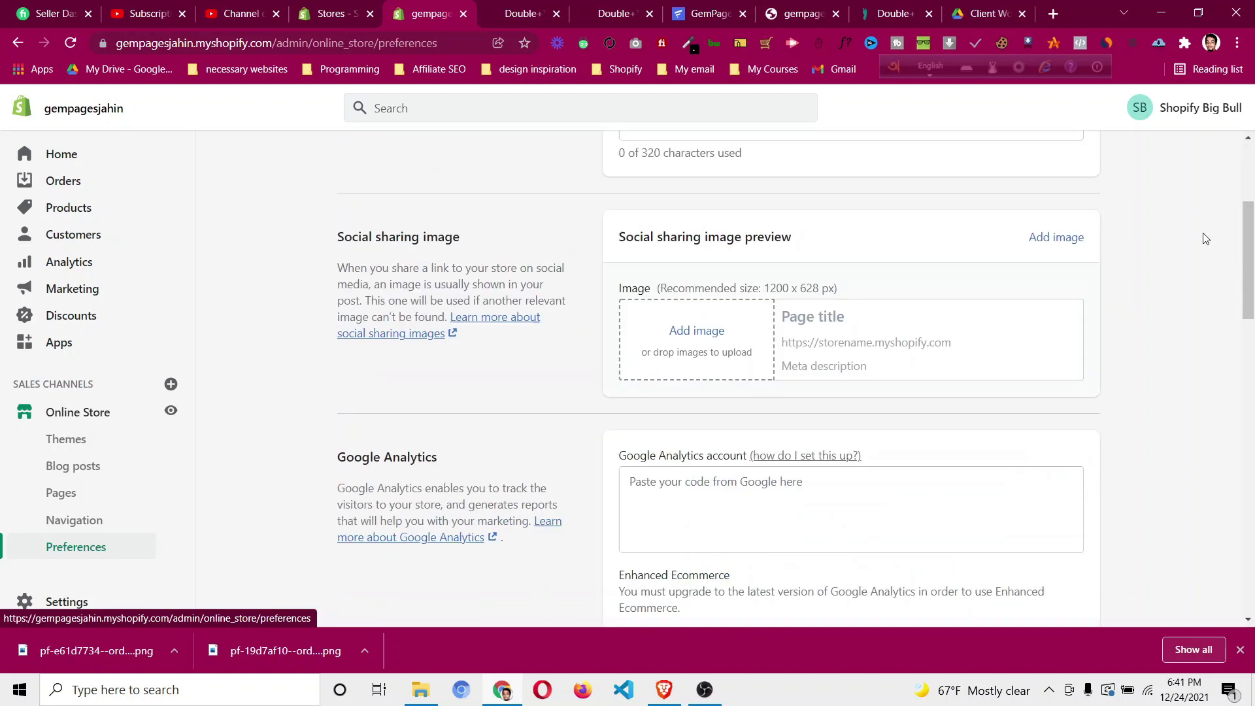
pyautogui.scroll(-3, 815, 363)
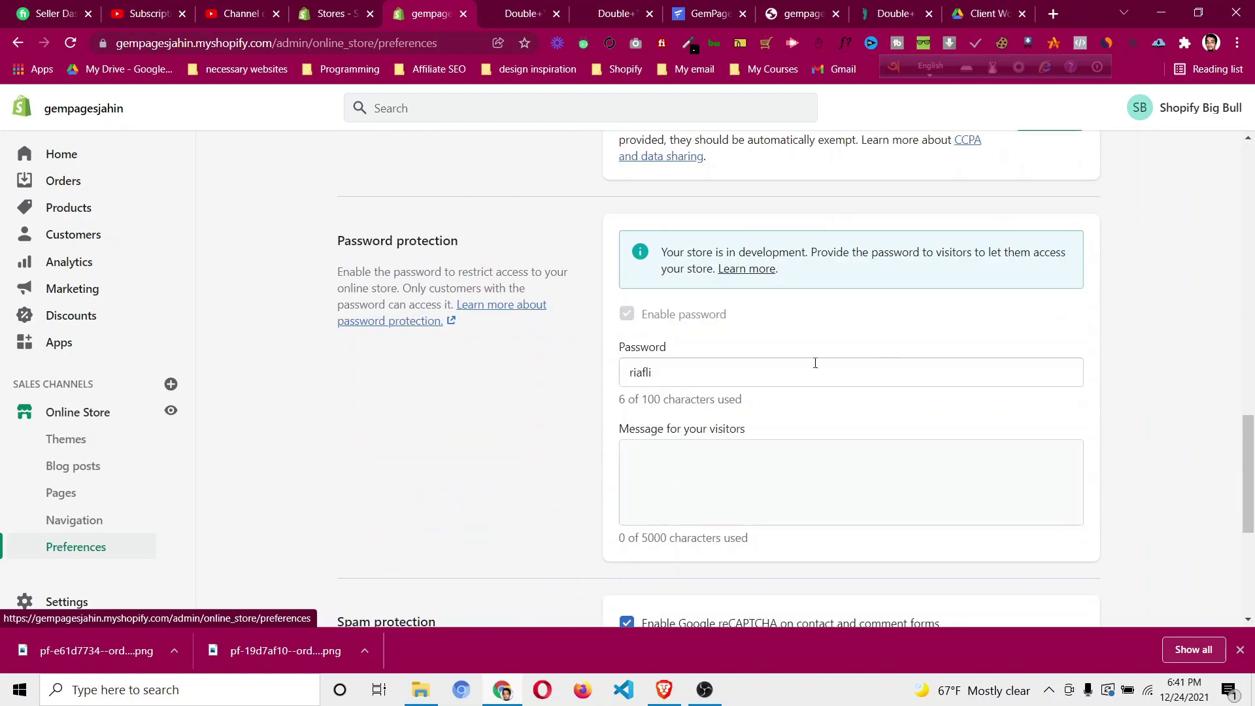
pyautogui.doubleClick(674, 380)
pyautogui.rightClick(636, 378)
pyautogui.click(673, 434)
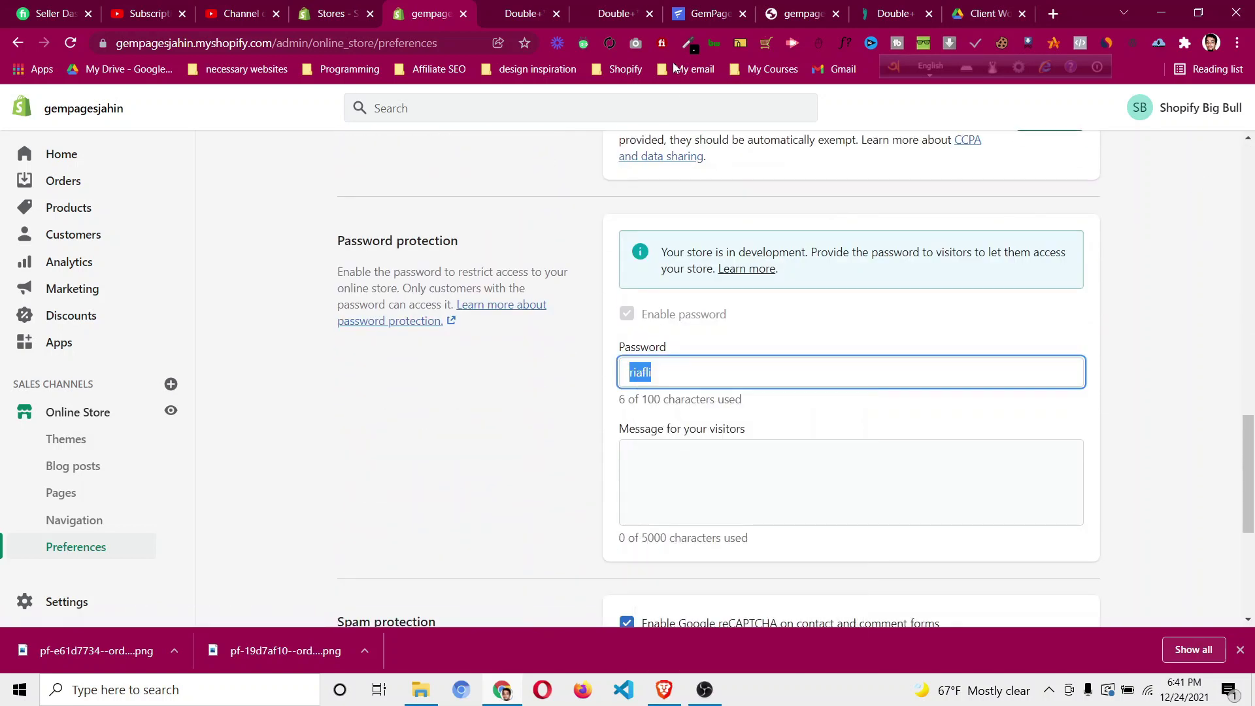
# Switch back to the GemPages editor and publish the Double Knee product page template.
pyautogui.click(710, 13)
pyautogui.click(1154, 109)
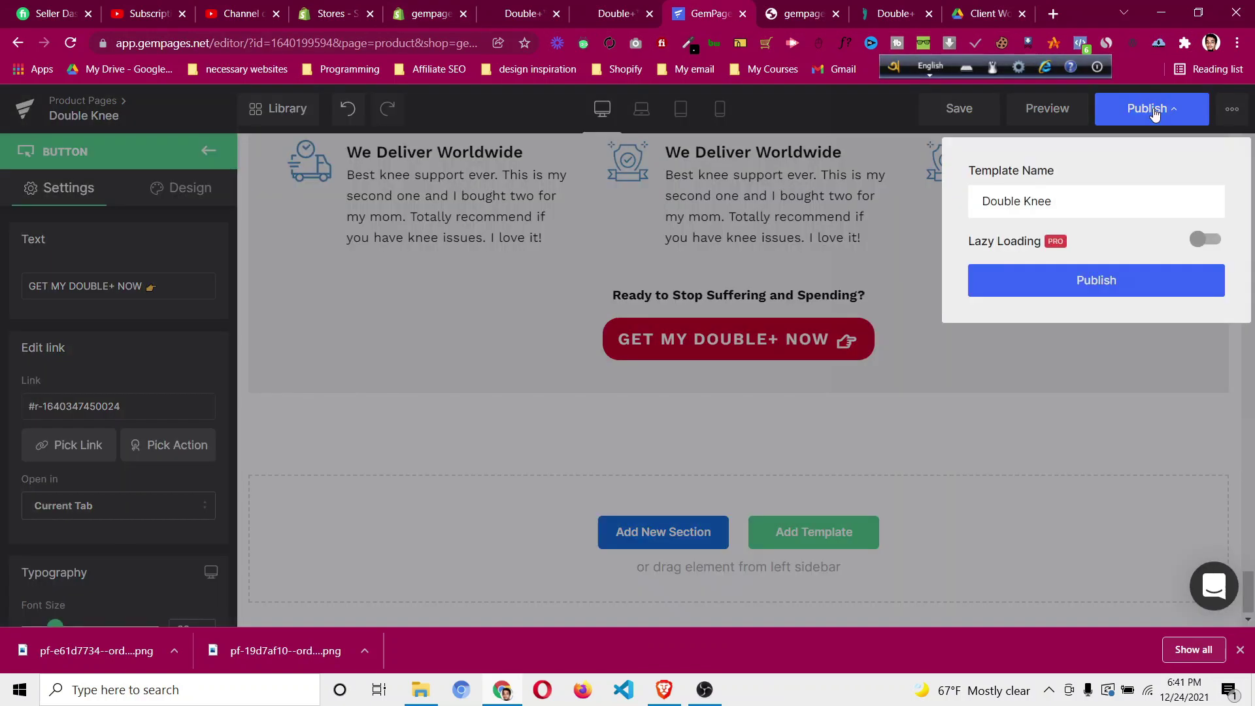
pyautogui.click(1121, 286)
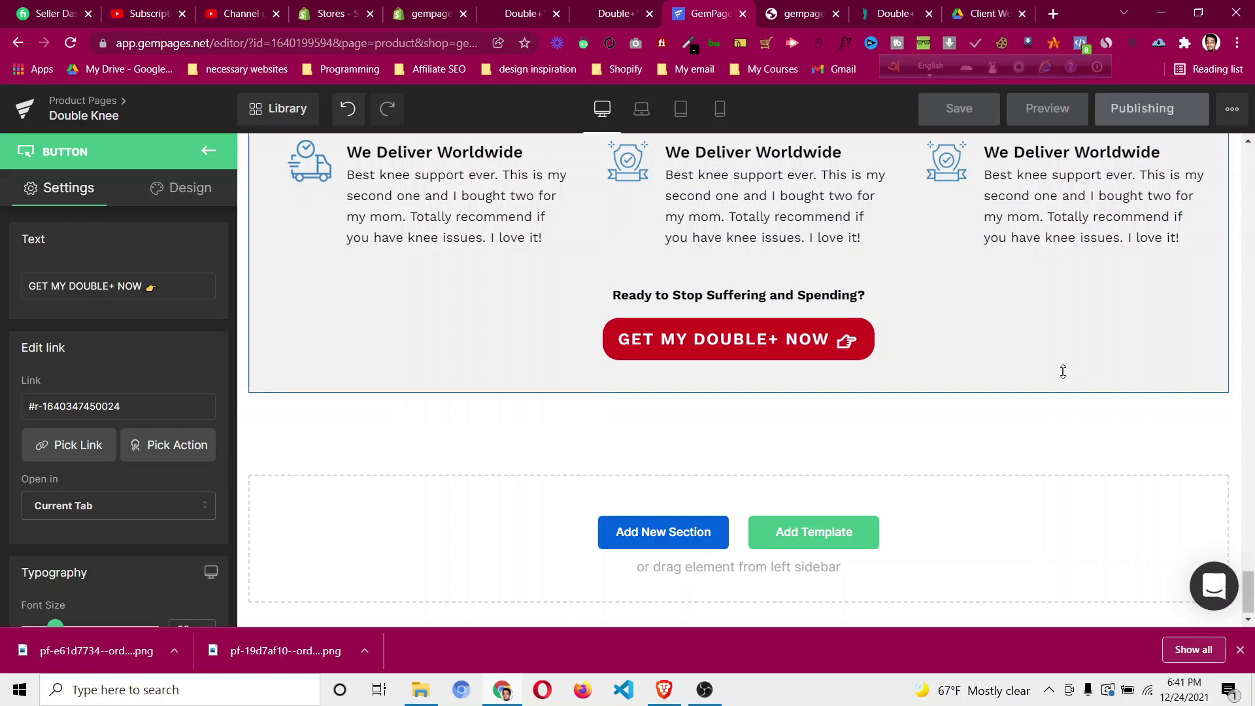
pyautogui.scroll(5, 1063, 372)
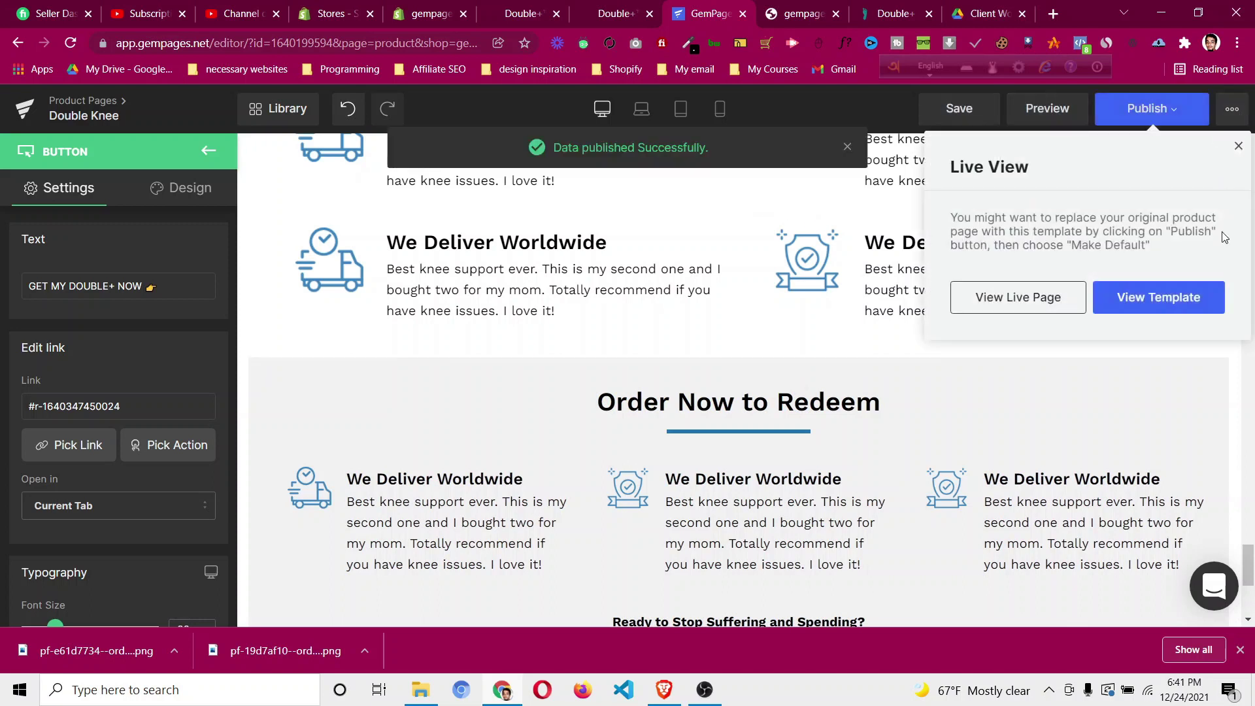
# View the published page with the current template and enter the store password to unlock the storefront.
pyautogui.click(1050, 305)
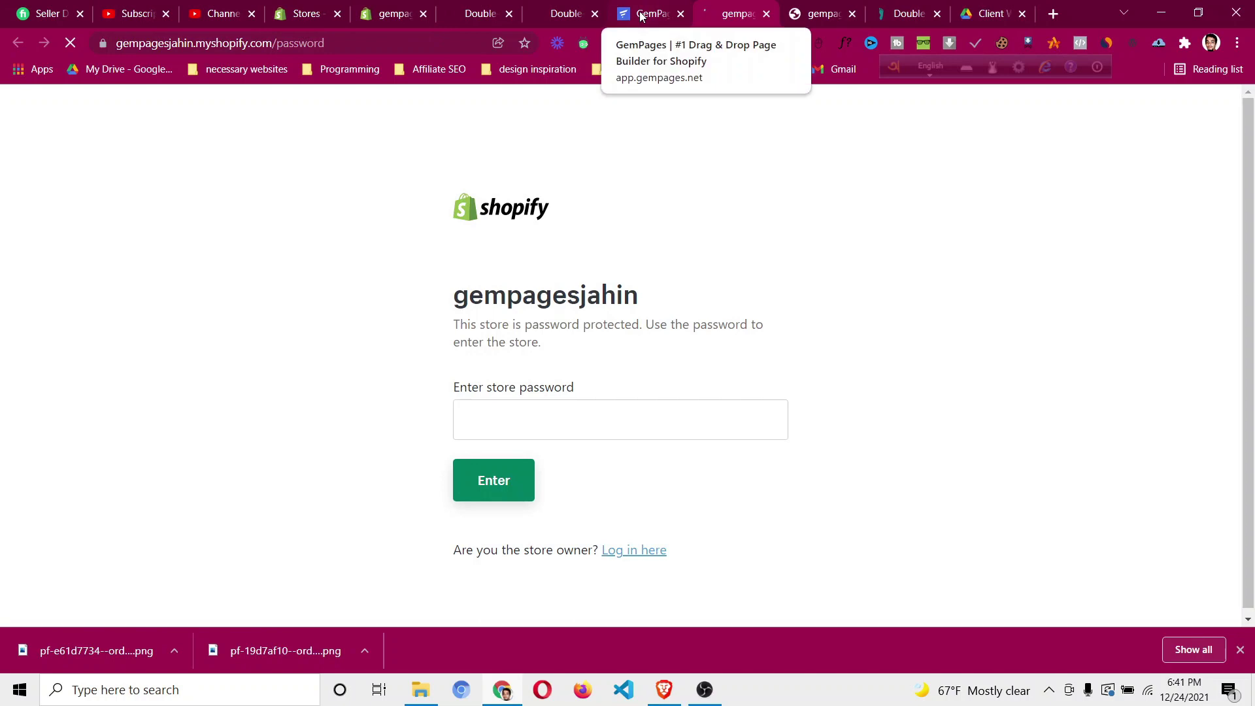
pyautogui.click(648, 13)
pyautogui.click(1229, 108)
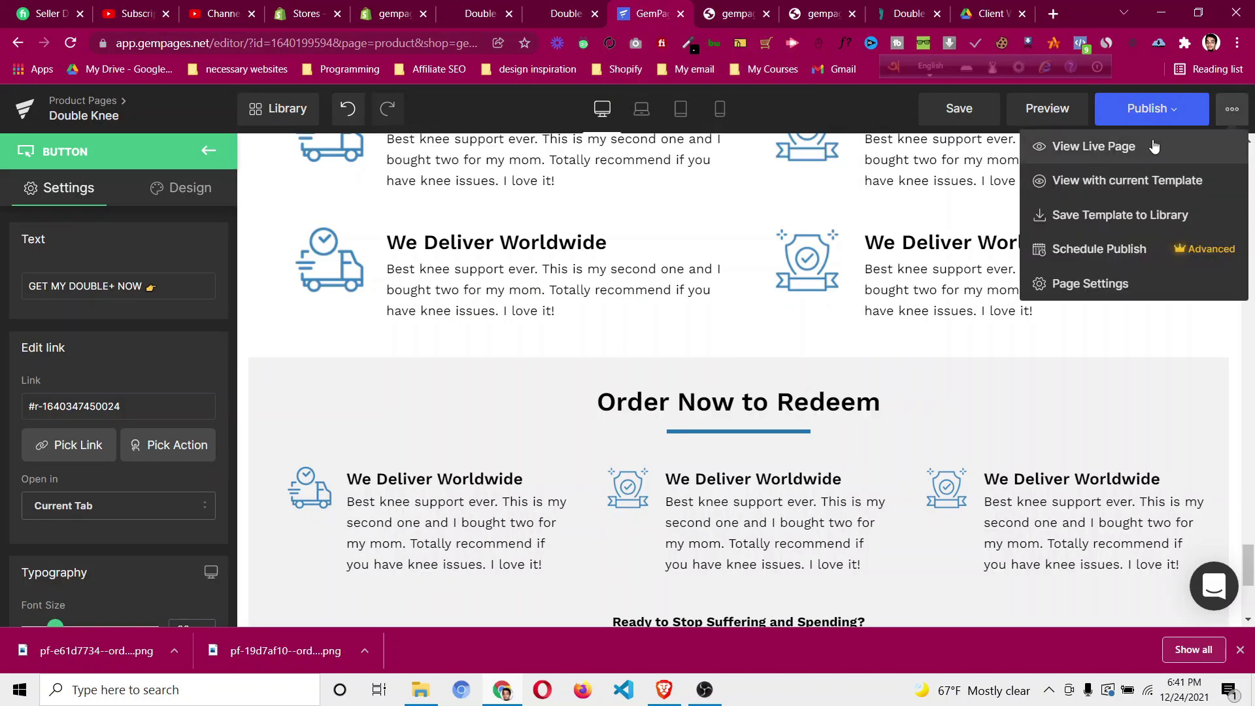
pyautogui.click(1139, 187)
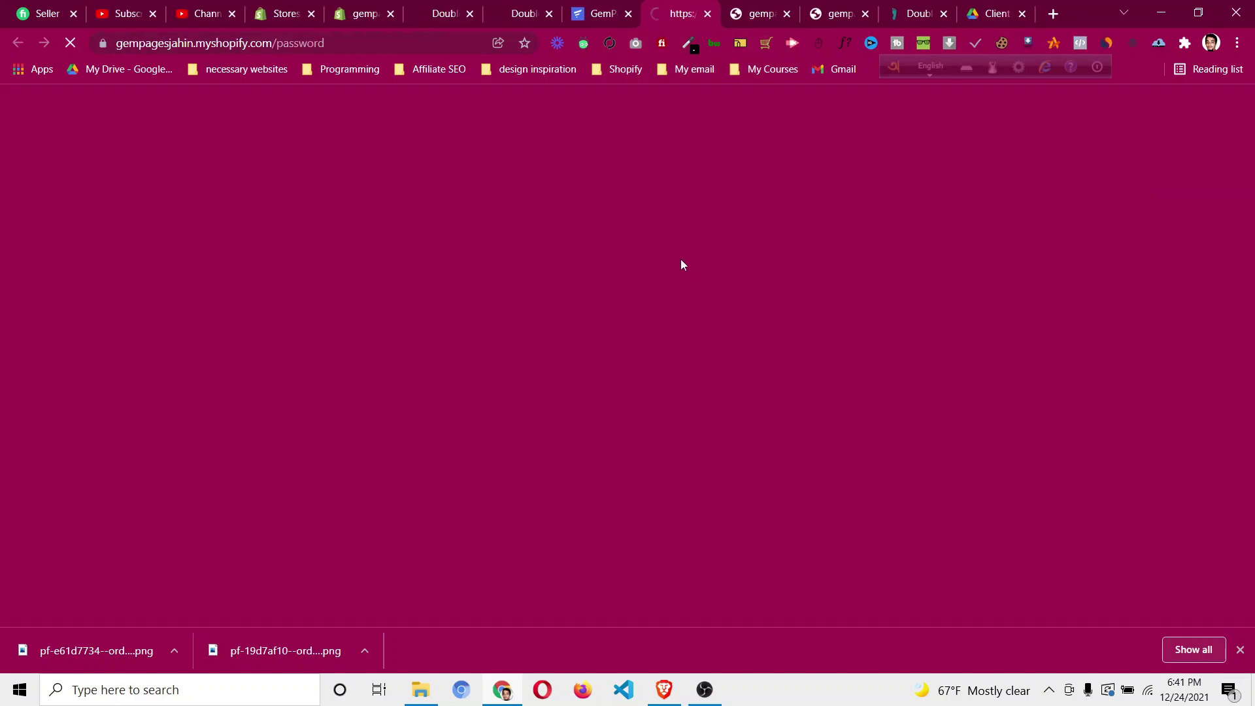
pyautogui.click(523, 421)
pyautogui.hotkey('ctrl', 'v')
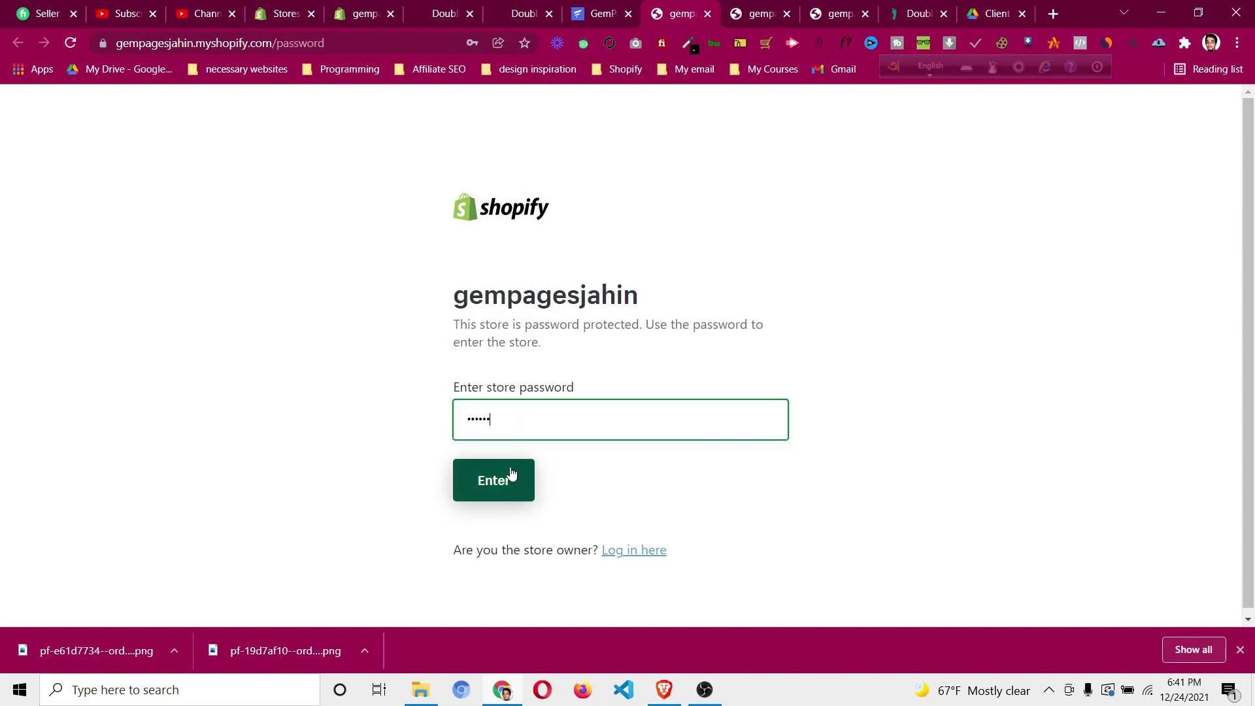
pyautogui.click(512, 477)
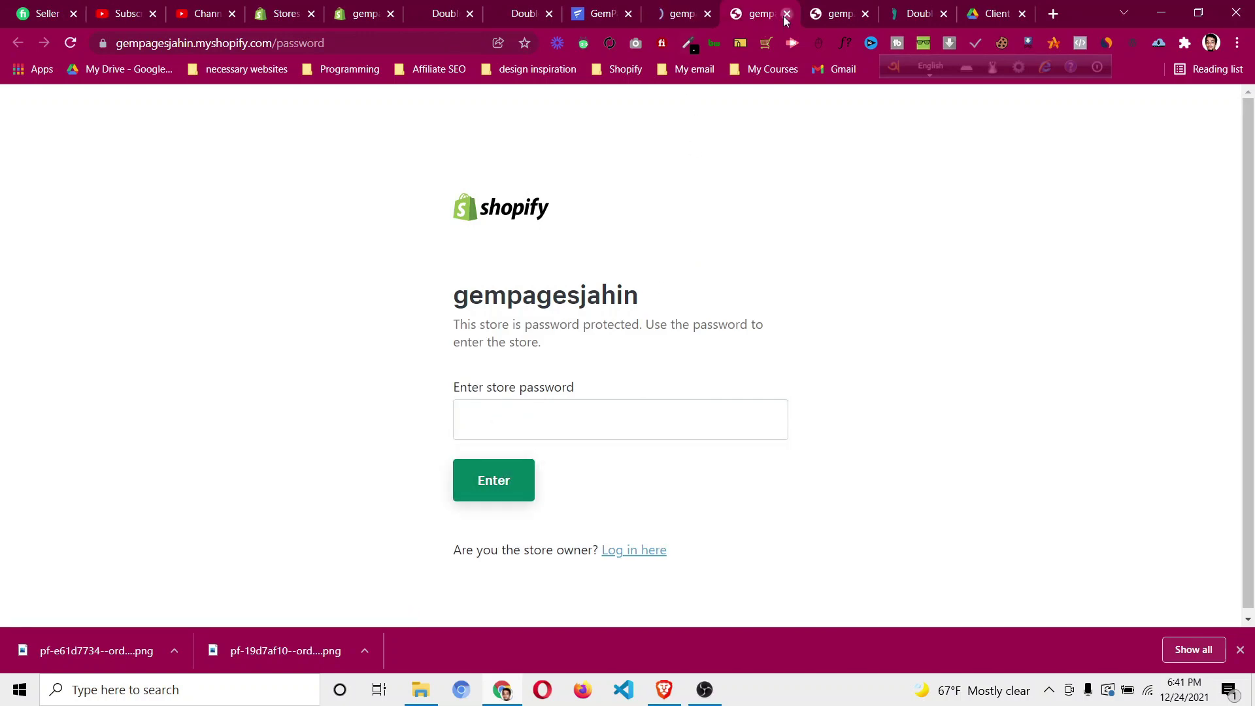
# Close the leftover storefront tabs and reopen the Double Knee page with the current template.
pyautogui.click(787, 14)
pyautogui.click(786, 14)
pyautogui.click(675, 15)
pyautogui.click(451, 274)
pyautogui.click(709, 13)
pyautogui.click(1232, 109)
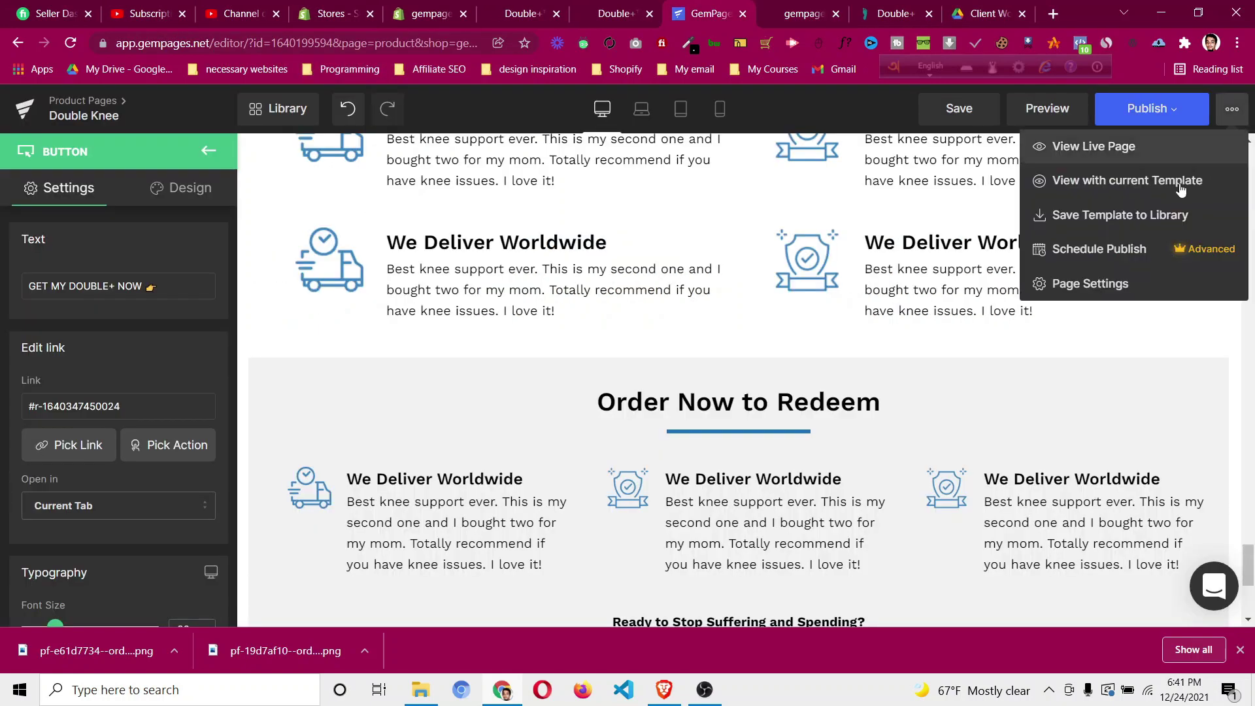
pyautogui.click(1163, 183)
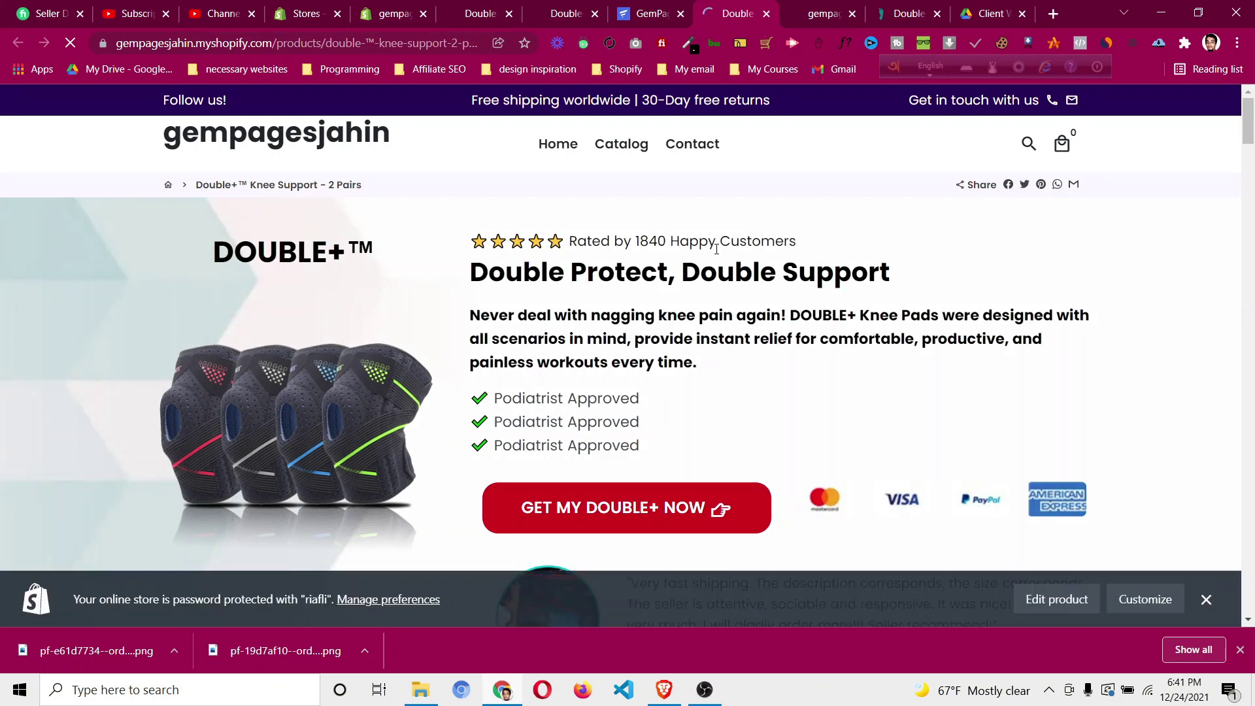
# Test the hero "GET MY DOUBLE+ NOW" button on the storefront and review the bundle and testimonials sections.
pyautogui.scroll(-3, 716, 249)
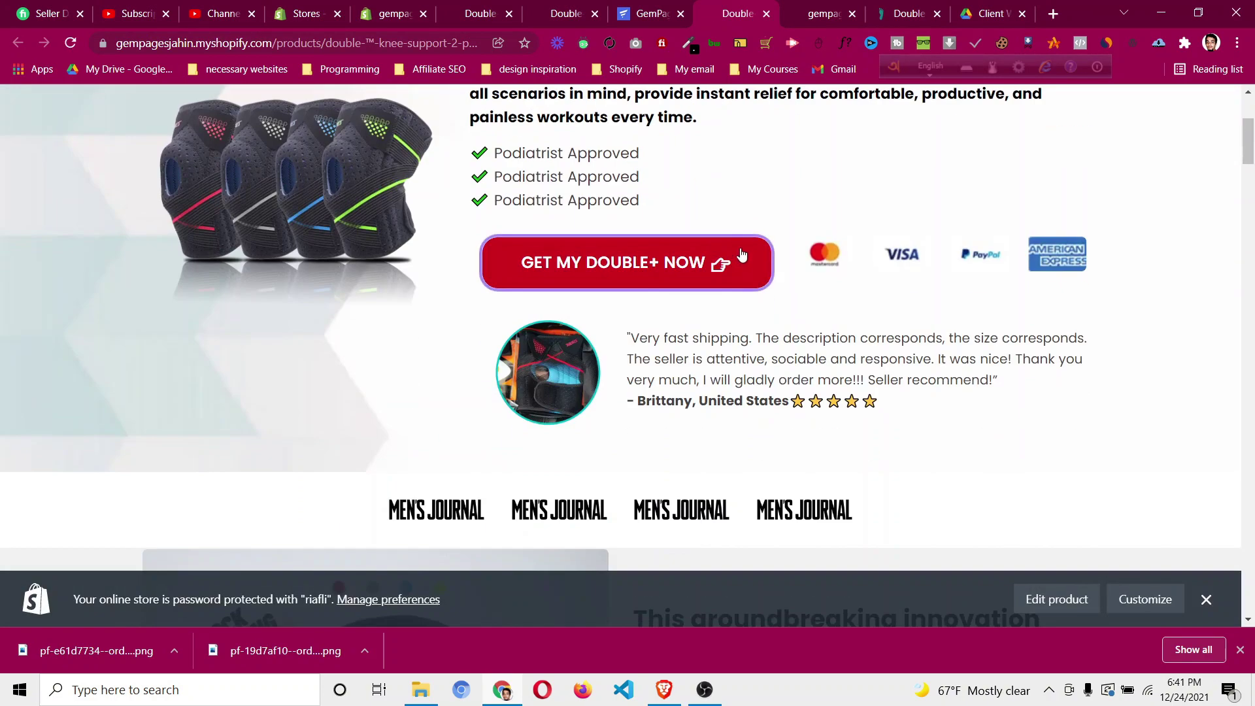
pyautogui.click(716, 264)
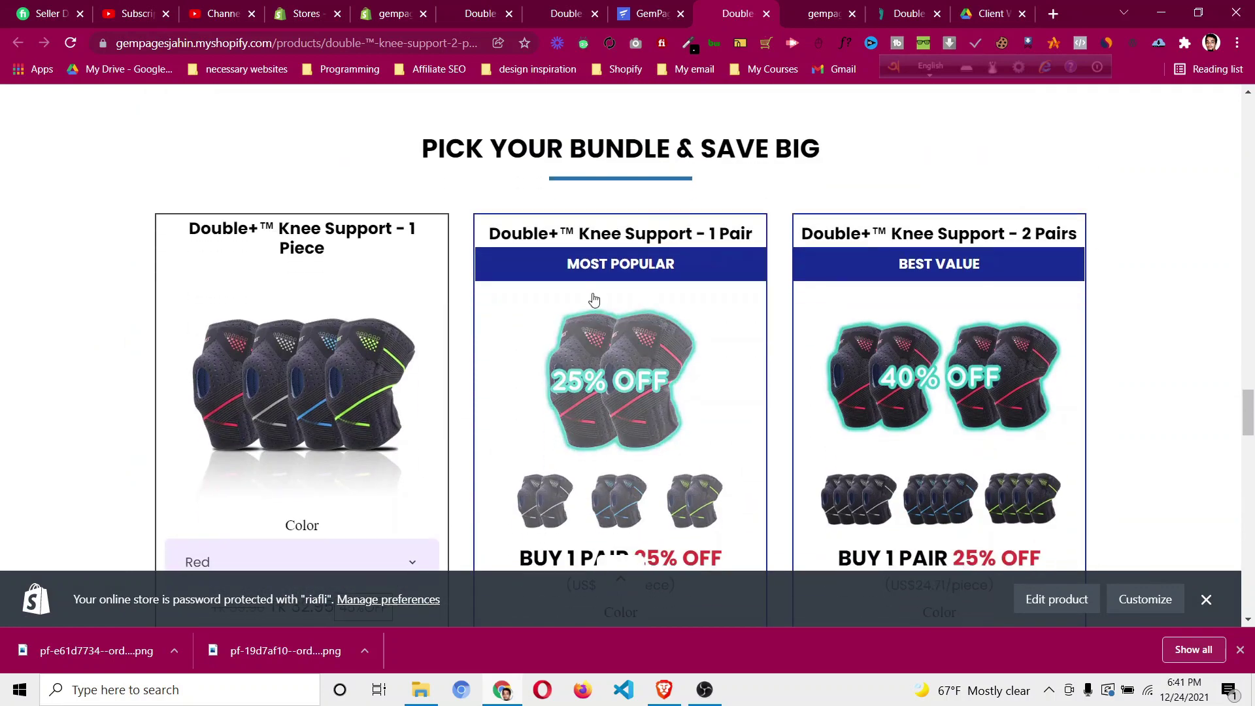
pyautogui.scroll(-1, 594, 301)
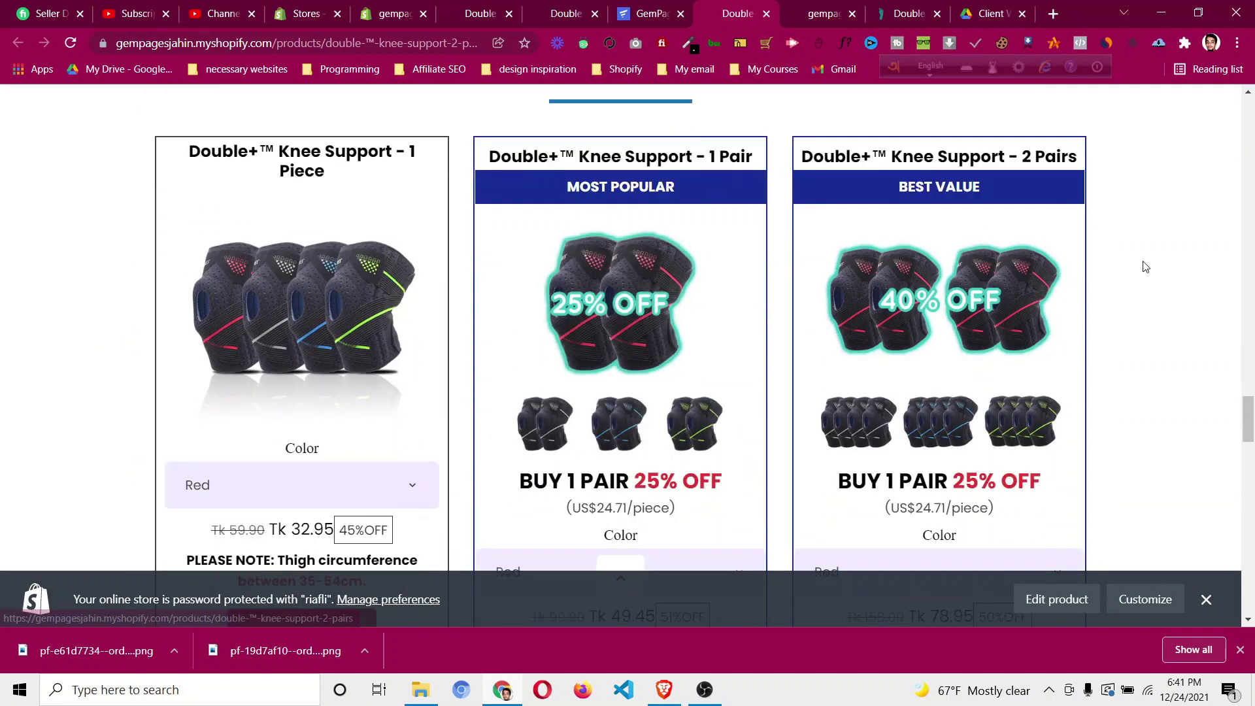
pyautogui.scroll(-5, 1145, 263)
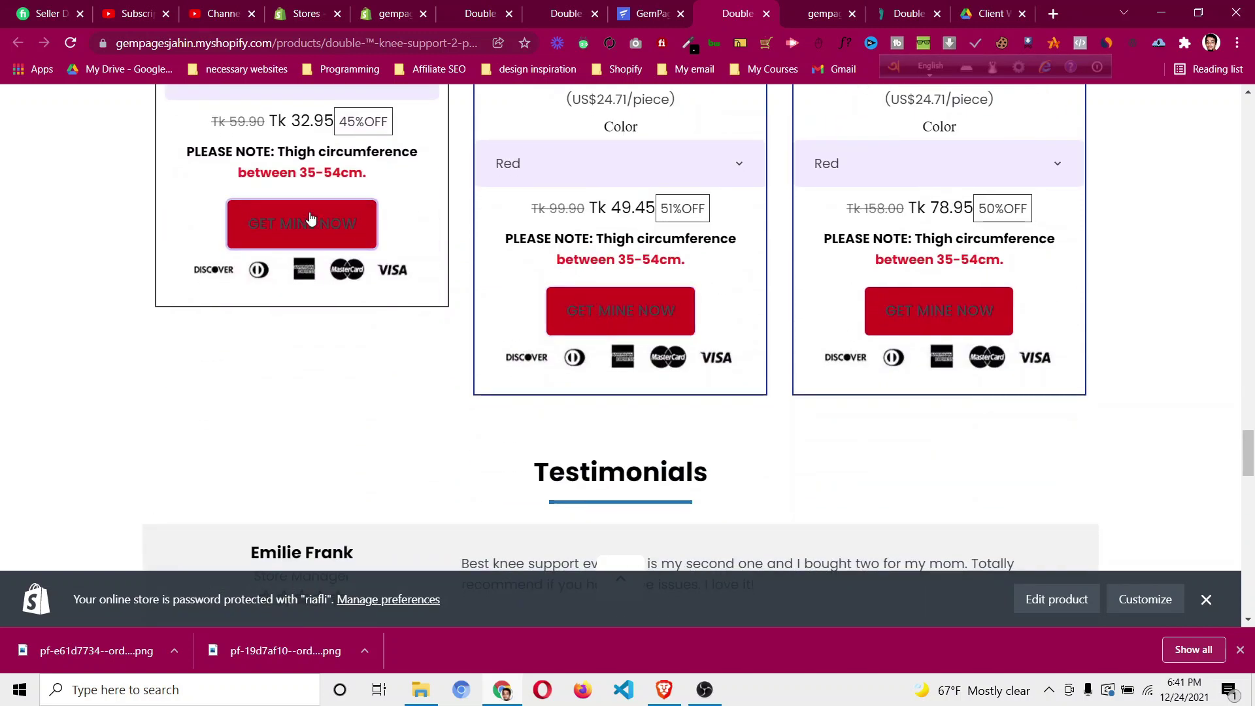
pyautogui.scroll(-1, 977, 317)
pyautogui.scroll(-14, 972, 320)
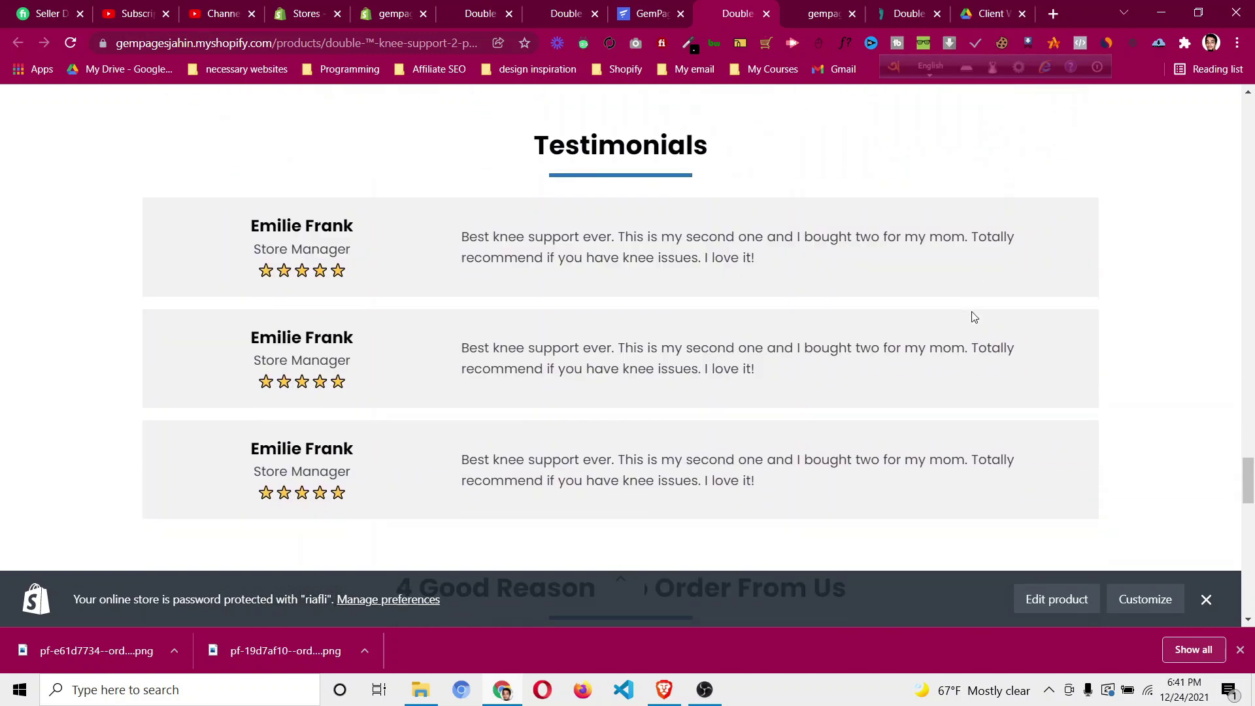
pyautogui.scroll(16, 974, 312)
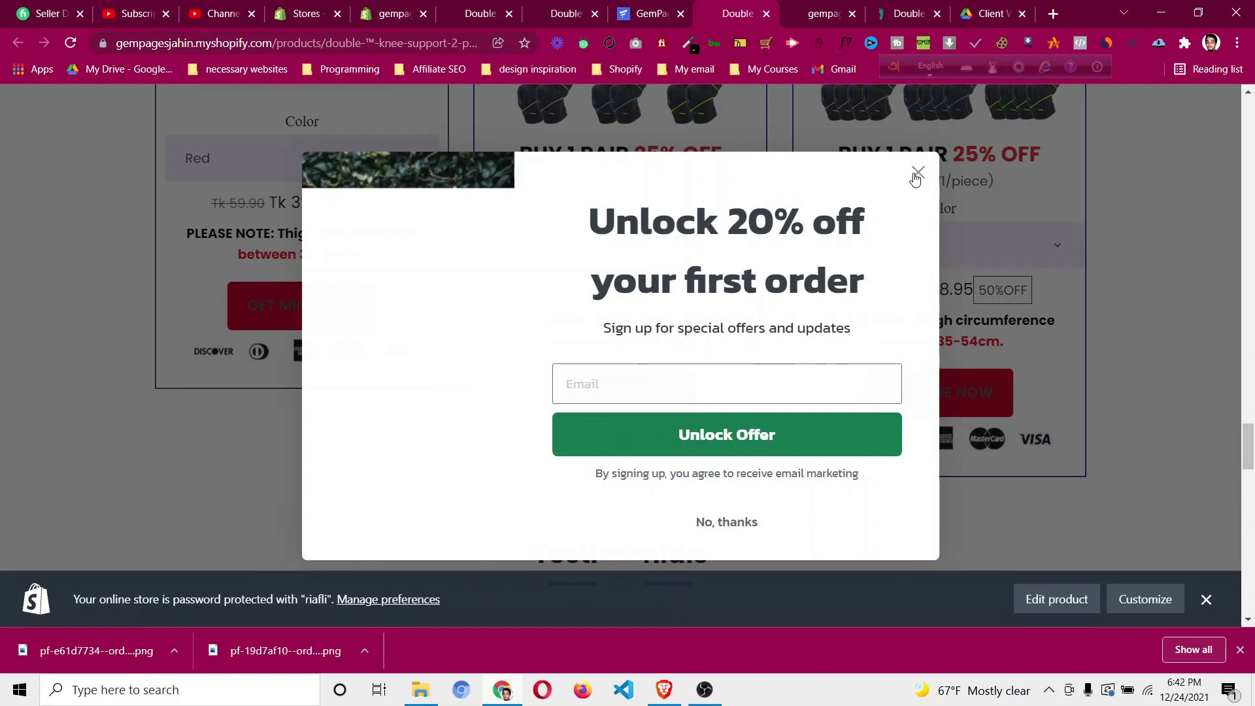
# Return to the GemPages editor and inspect the typography and color settings of a "GET MINE NOW" cart button.
pyautogui.click(648, 13)
pyautogui.scroll(-4, 676, 305)
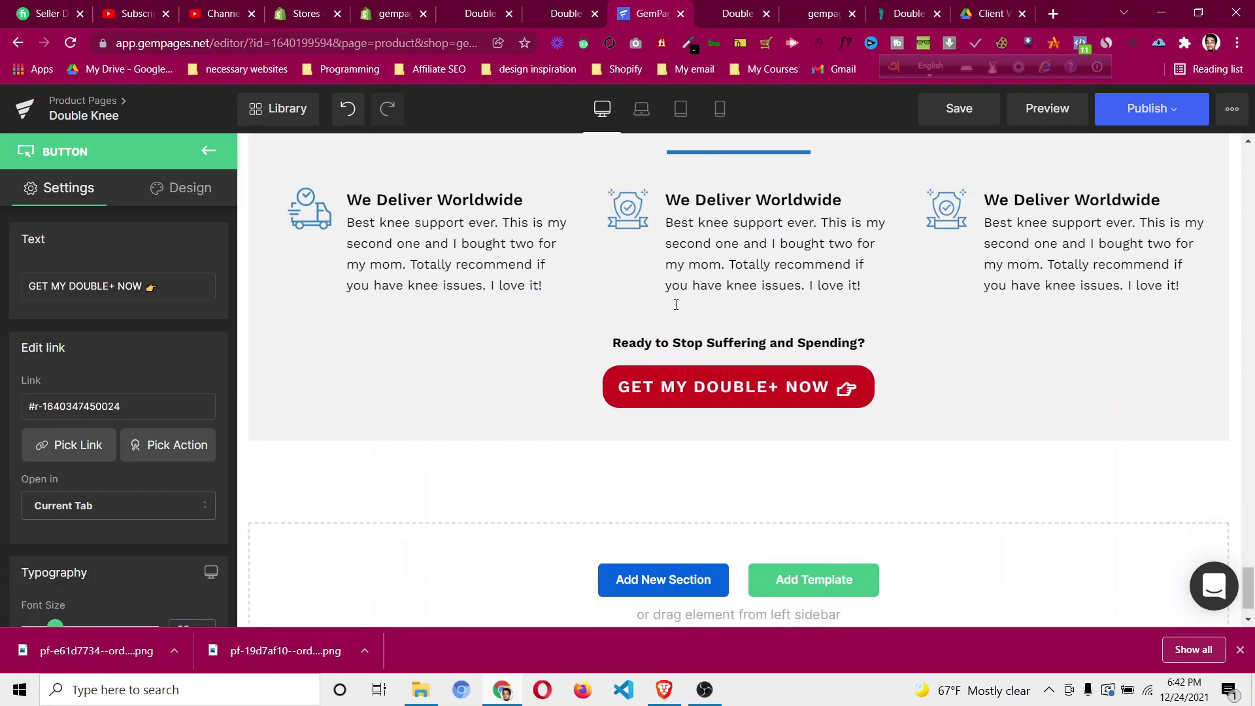
pyautogui.scroll(12, 752, 344)
pyautogui.scroll(5, 757, 344)
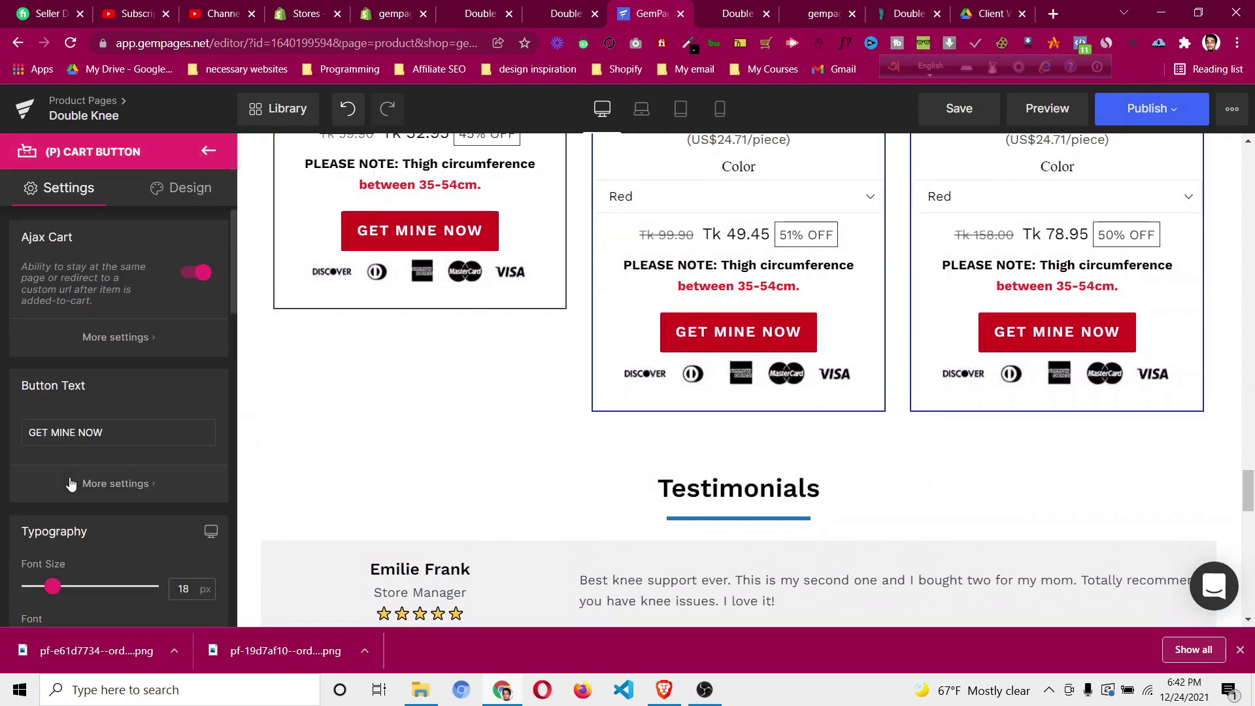
pyautogui.scroll(-2, 71, 483)
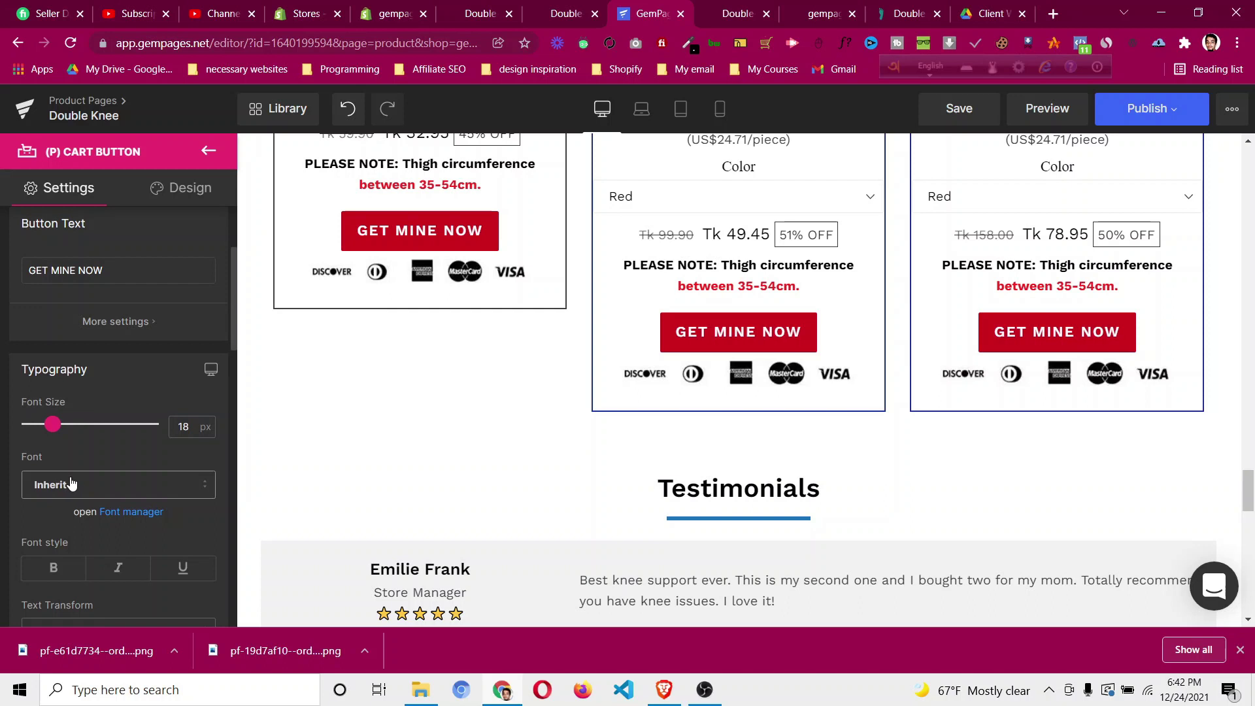
pyautogui.scroll(-4, 72, 484)
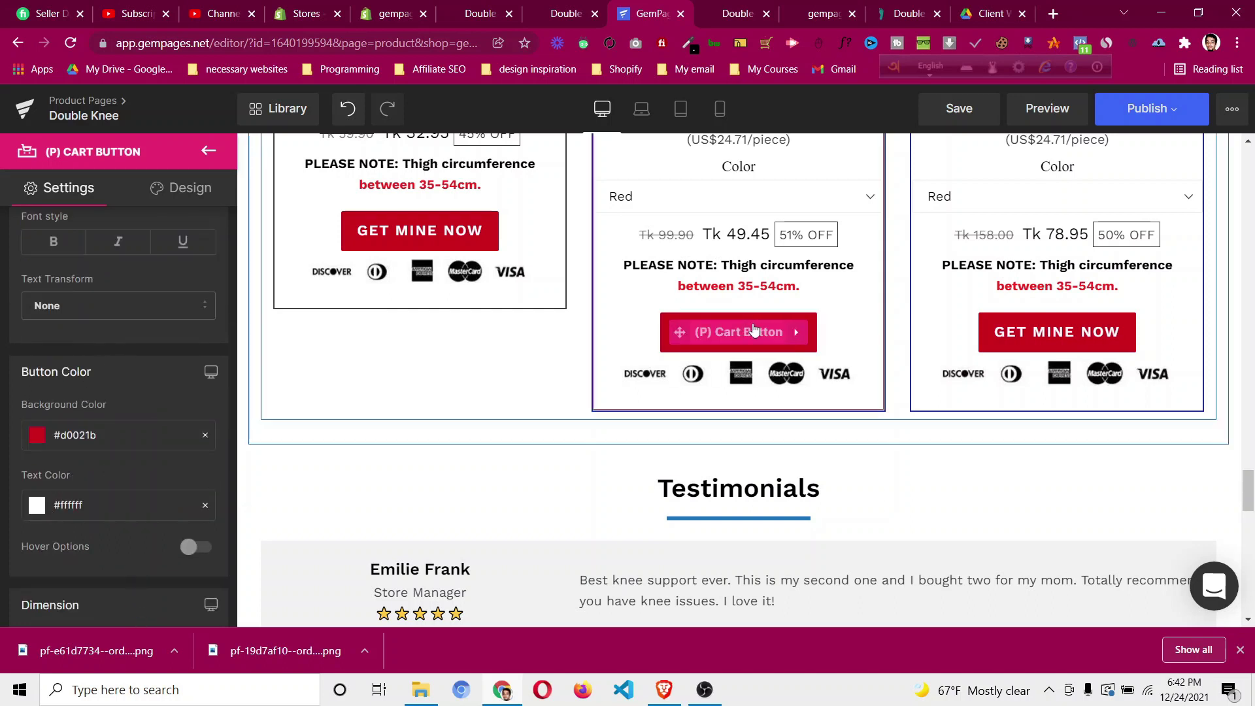
# Close the storefront preview tabs and review the editor page from the measuring guide to the "Order Now to Redeem" section.
pyautogui.click(767, 14)
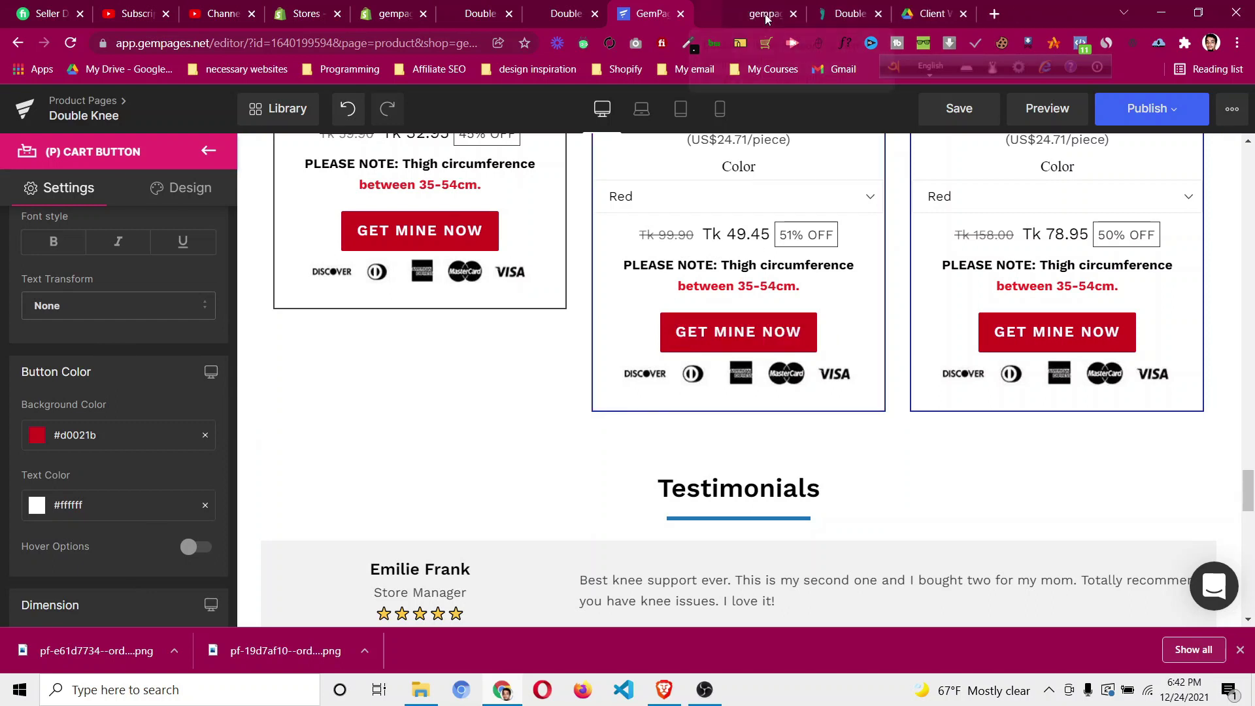
pyautogui.click(766, 14)
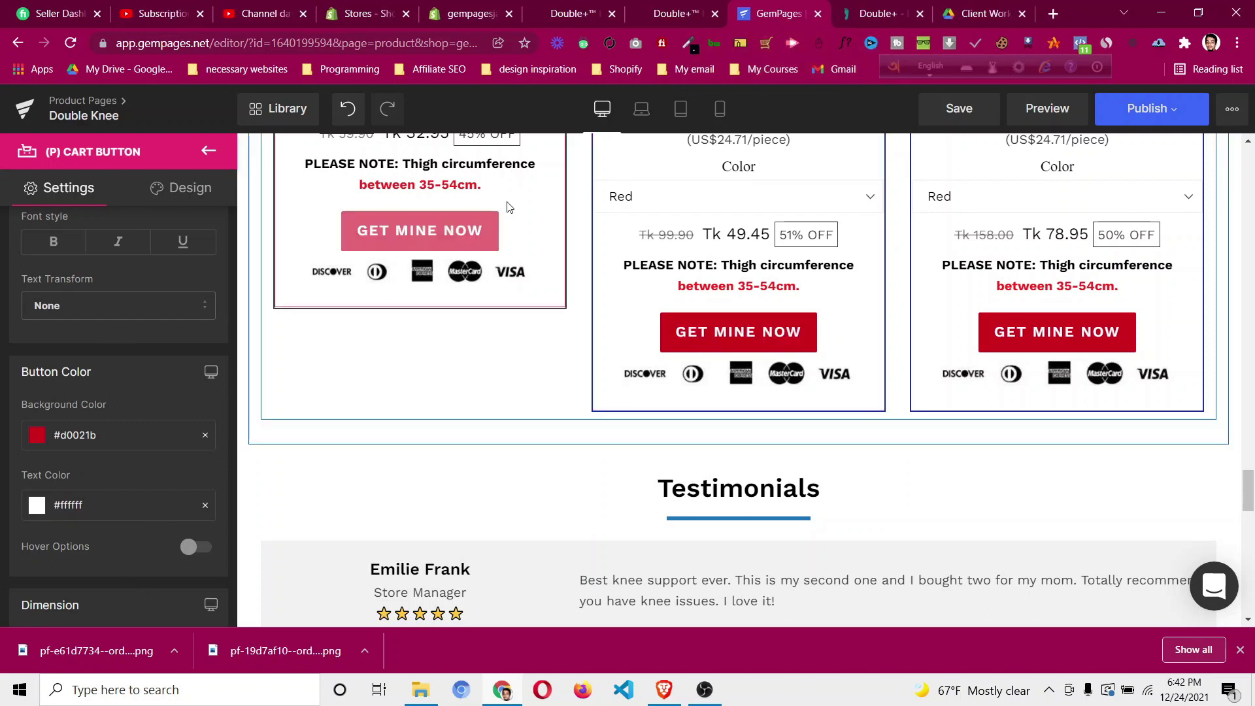
pyautogui.scroll(8, 990, 418)
pyautogui.scroll(4, 993, 425)
pyautogui.scroll(-15, 1040, 376)
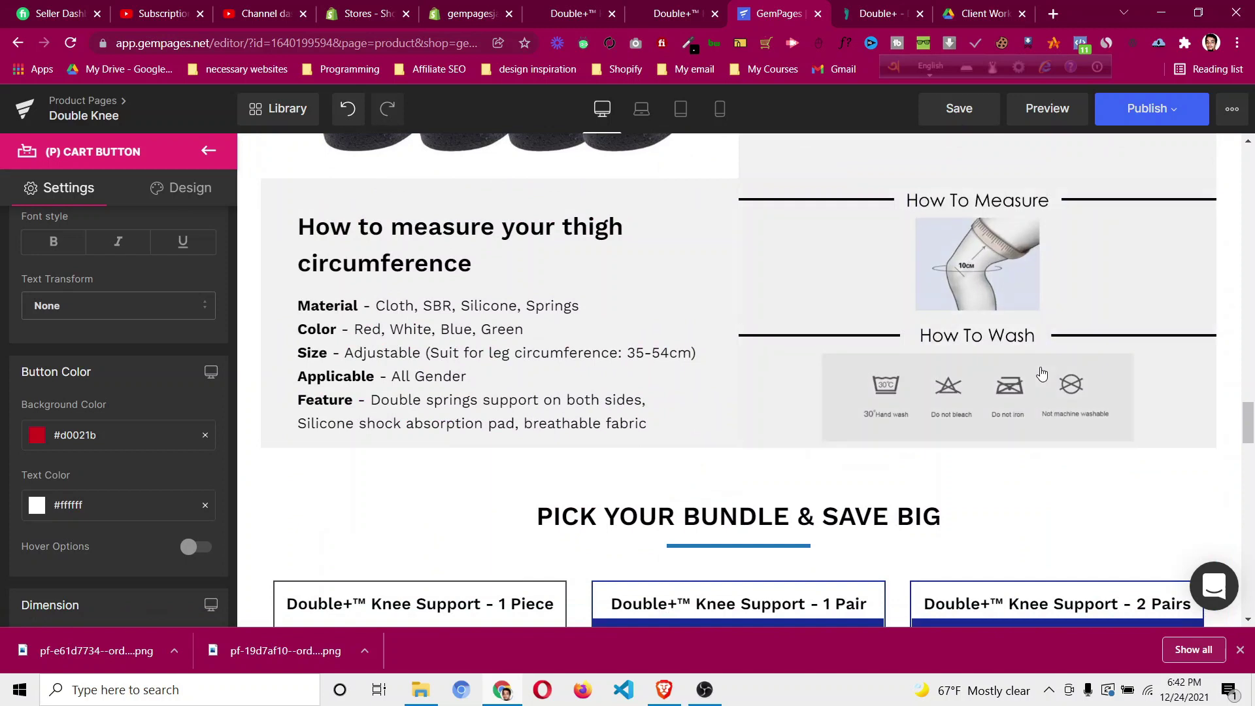
pyautogui.scroll(-12, 1041, 375)
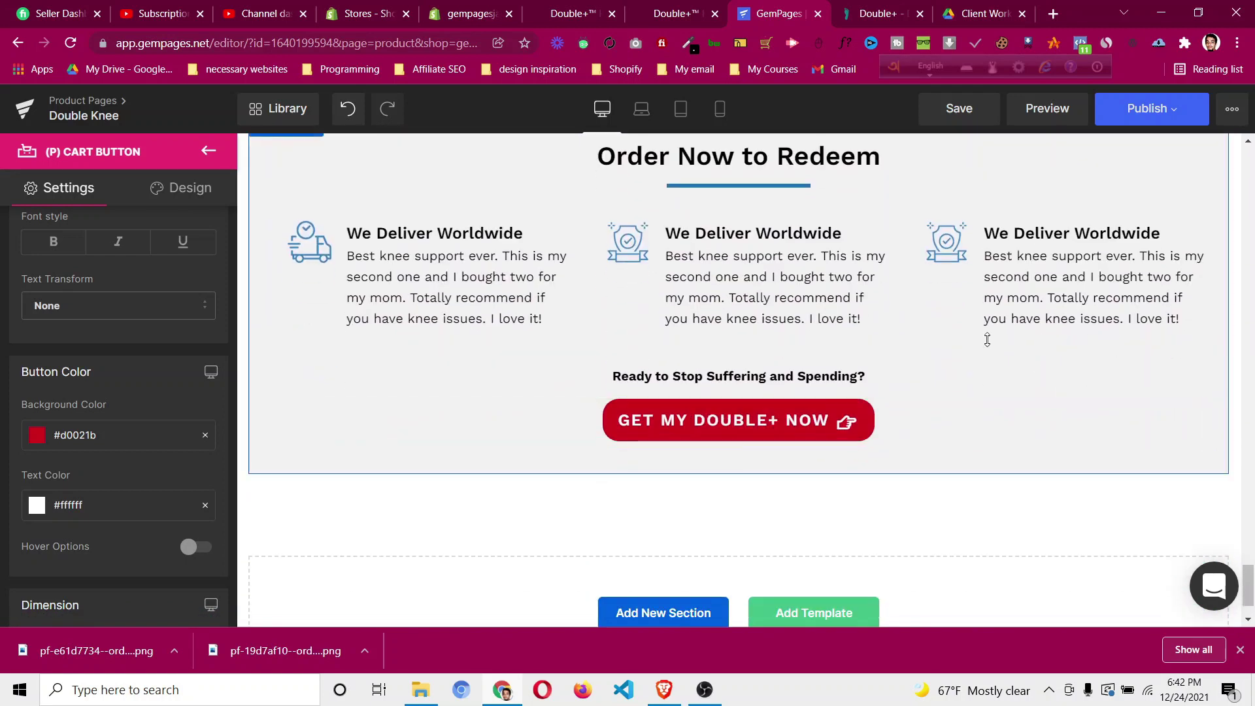
# Examine the DoctorSteps reference page's order section, FAQ accordion, shipping and guarantee sections, and footer.
pyautogui.click(879, 13)
pyautogui.scroll(-5, 799, 320)
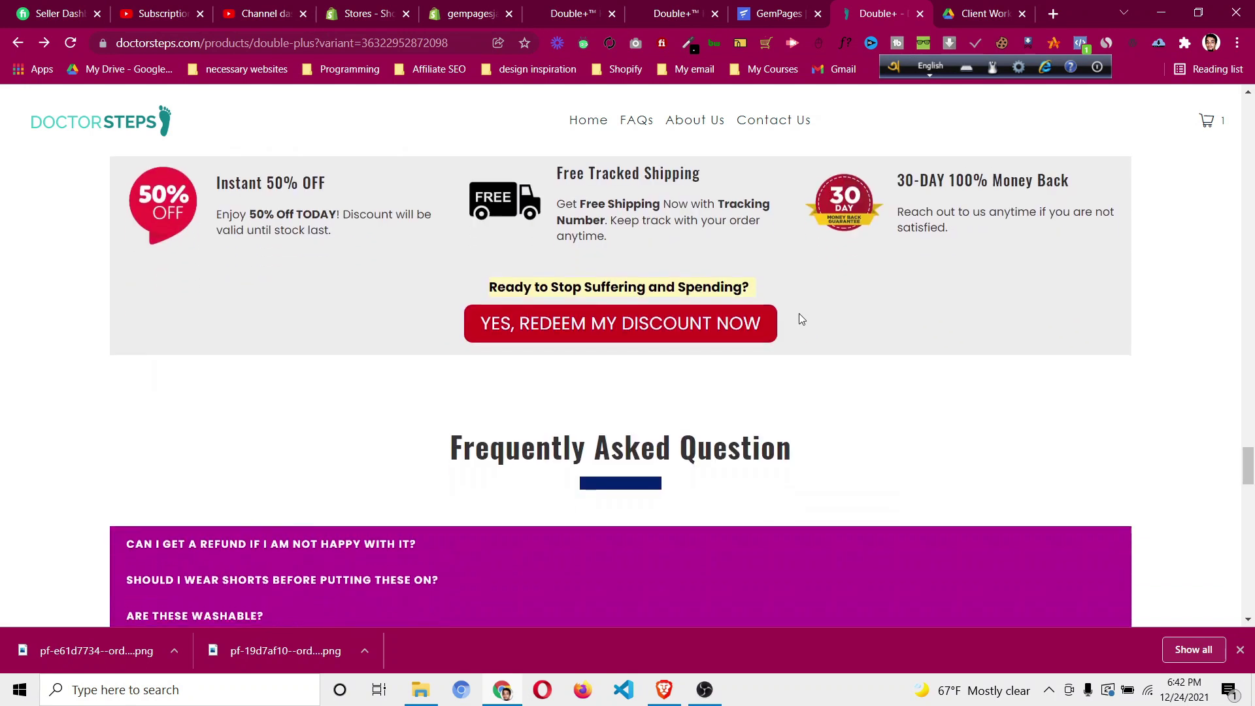
pyautogui.moveTo(454, 275); pyautogui.dragTo(762, 311)
pyautogui.click(779, 283)
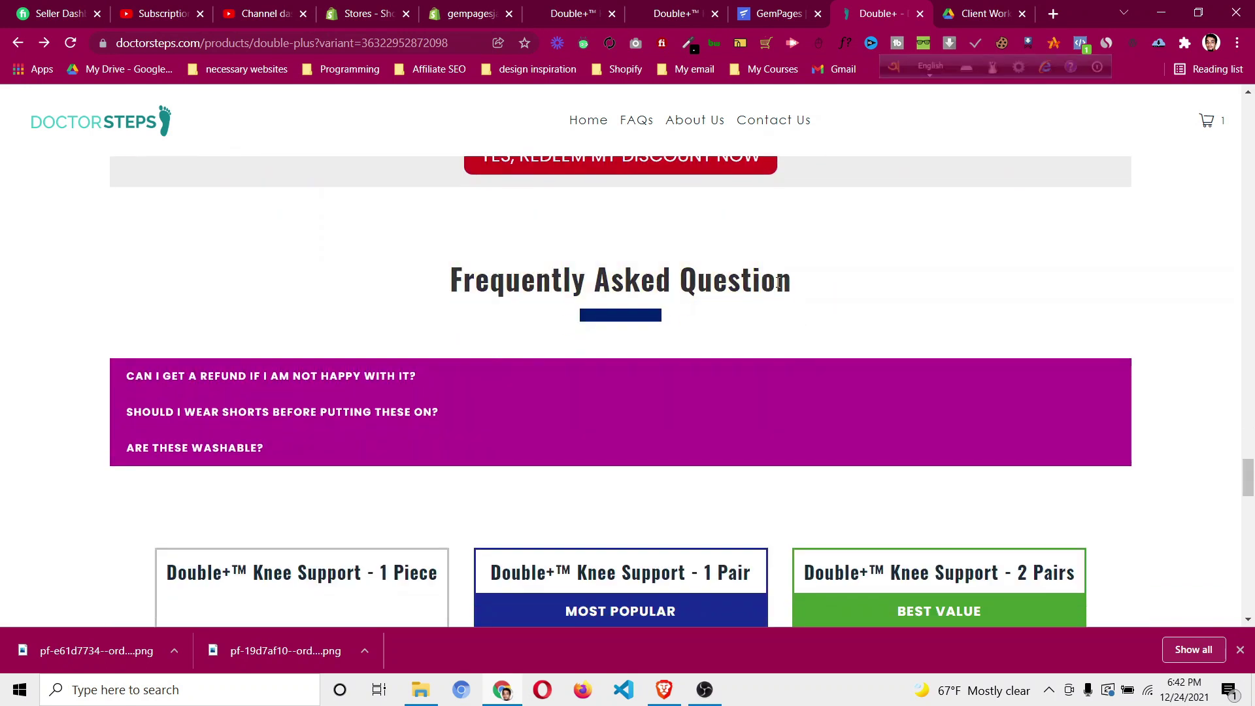
pyautogui.click(566, 378)
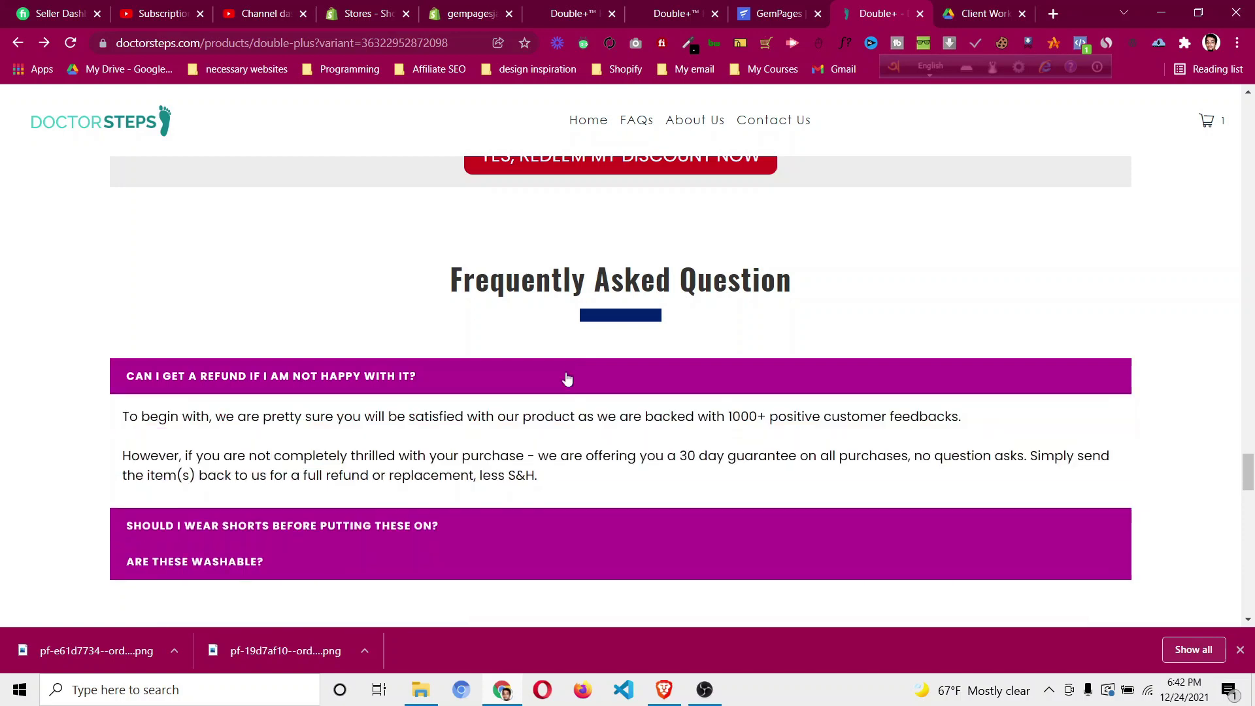
pyautogui.click(560, 379)
pyautogui.click(508, 420)
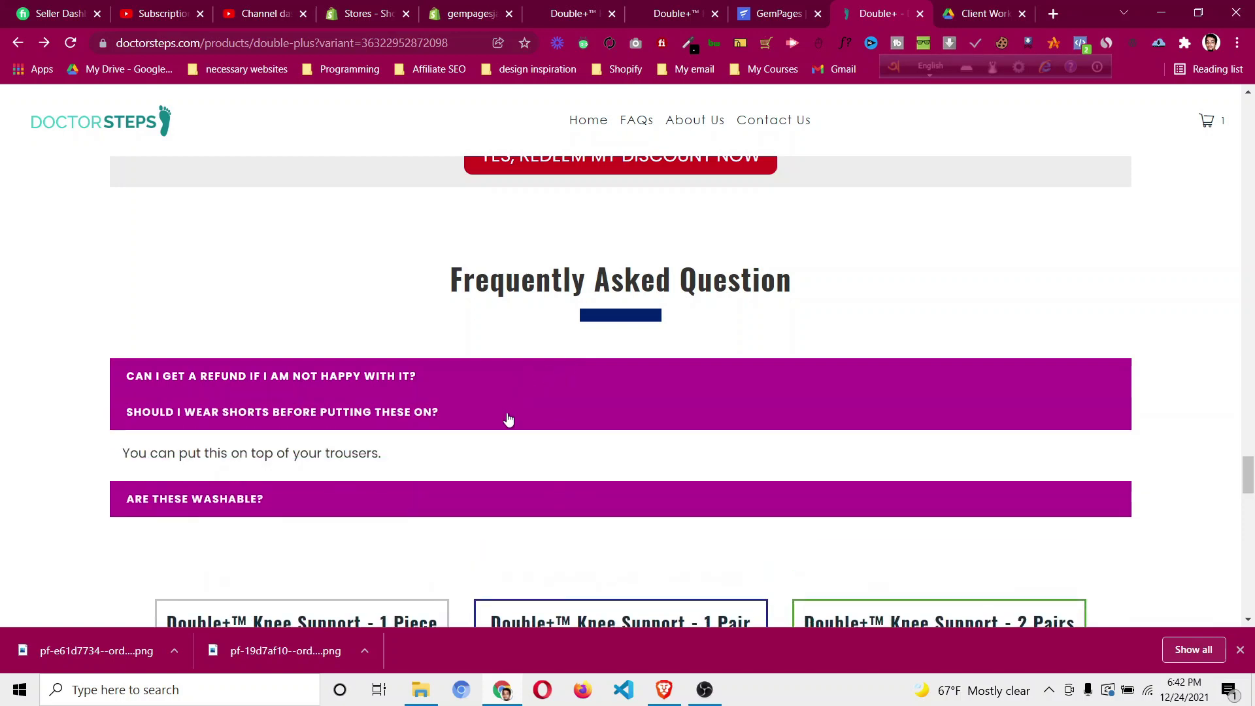
pyautogui.click(507, 398)
pyautogui.scroll(-5, 505, 382)
pyautogui.scroll(-10, 504, 367)
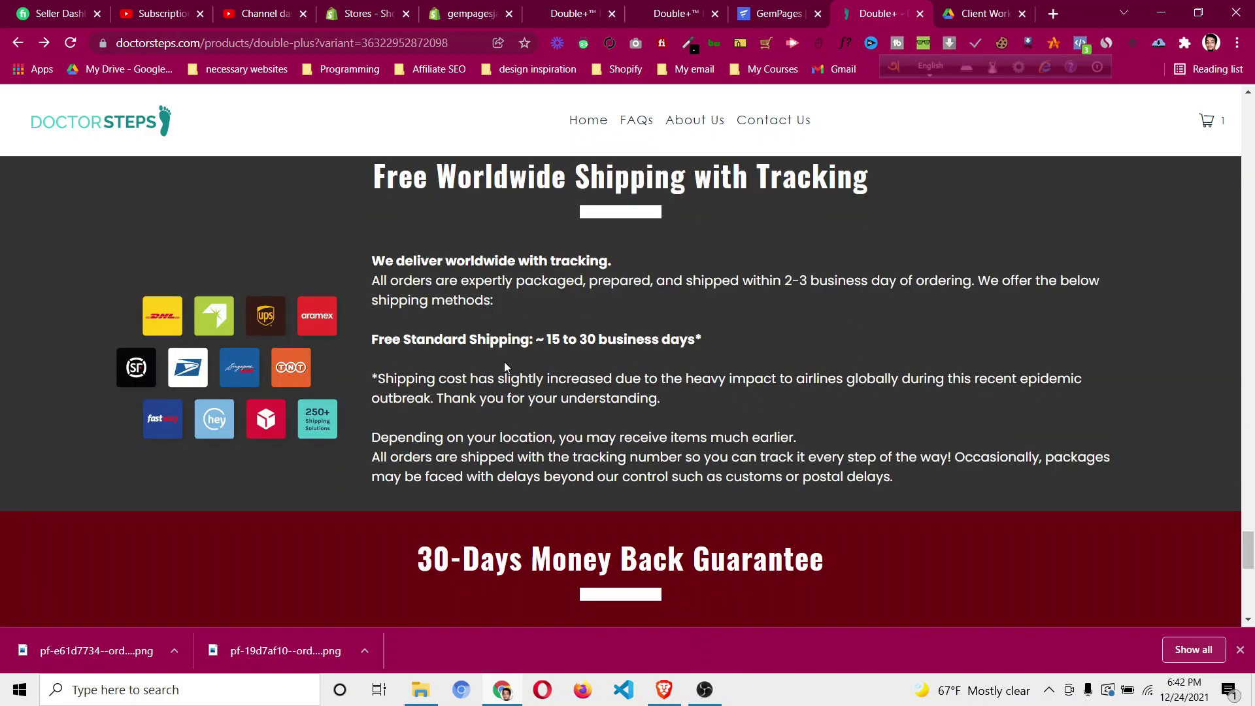
pyautogui.scroll(-4, 507, 352)
pyautogui.scroll(-5, 501, 333)
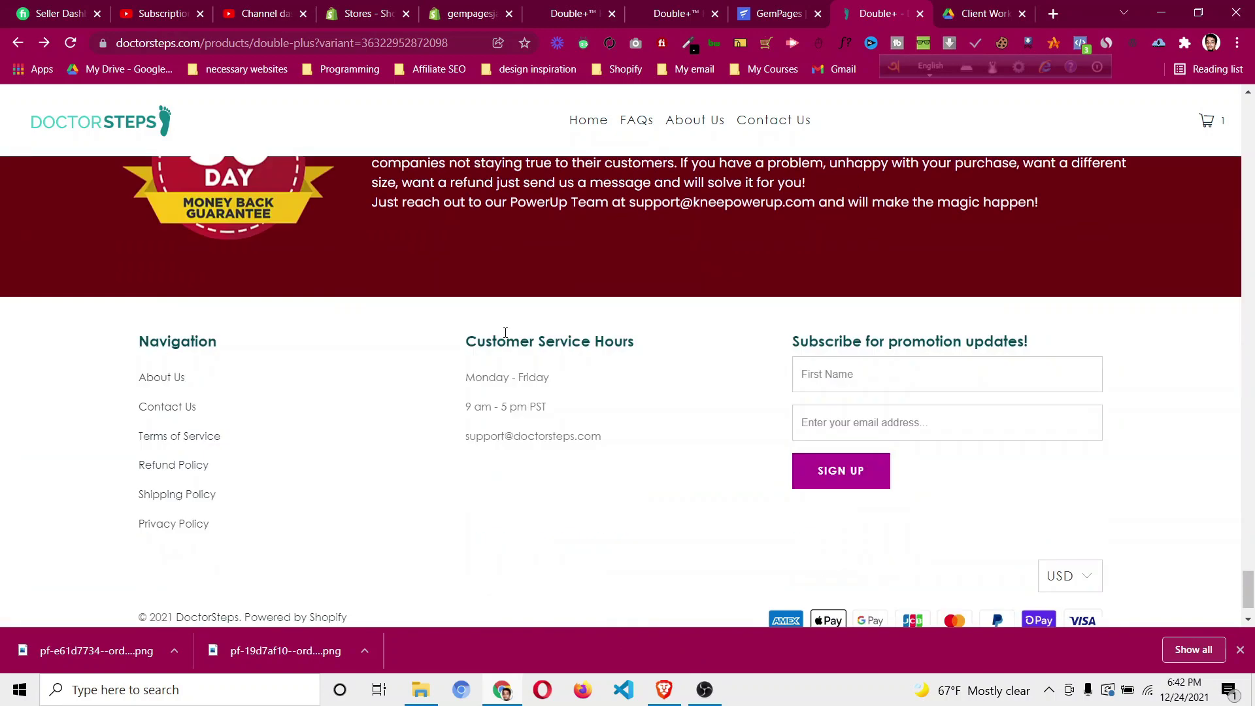
pyautogui.scroll(20, 507, 327)
pyautogui.scroll(-1, 511, 321)
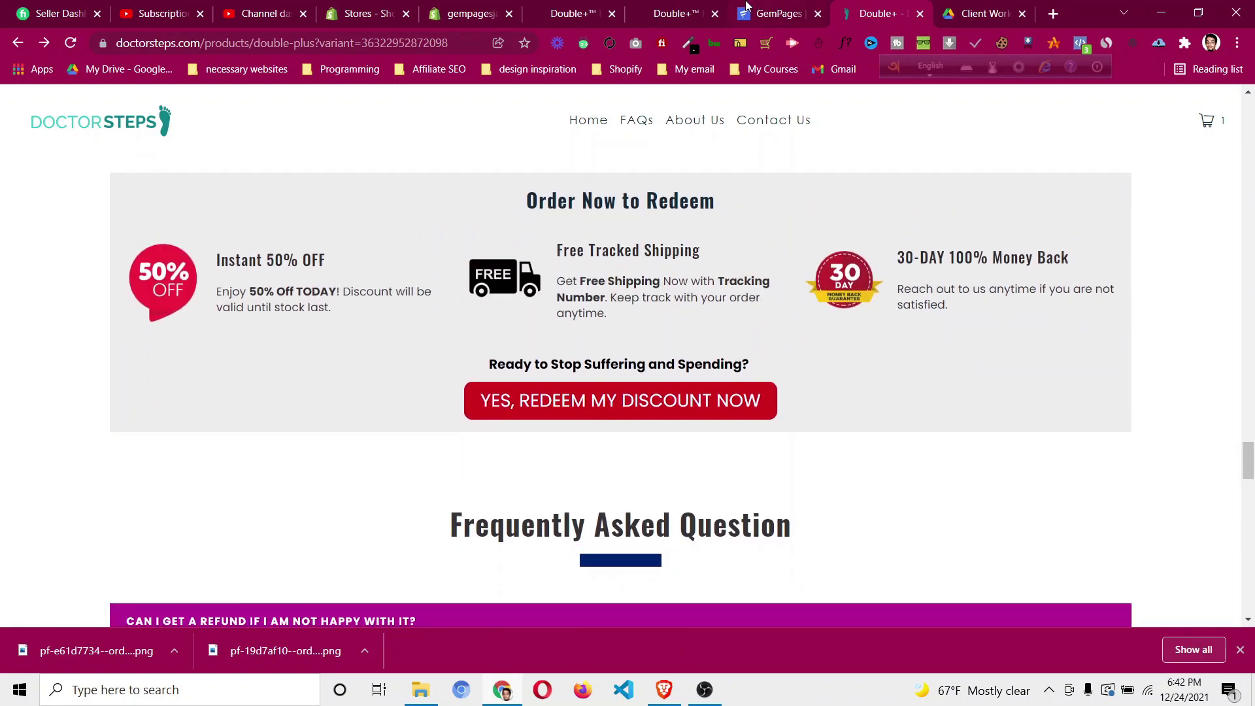
# Return to the GemPages editor, save the Double Knee page and exit to the product pages list.
pyautogui.click(744, 6)
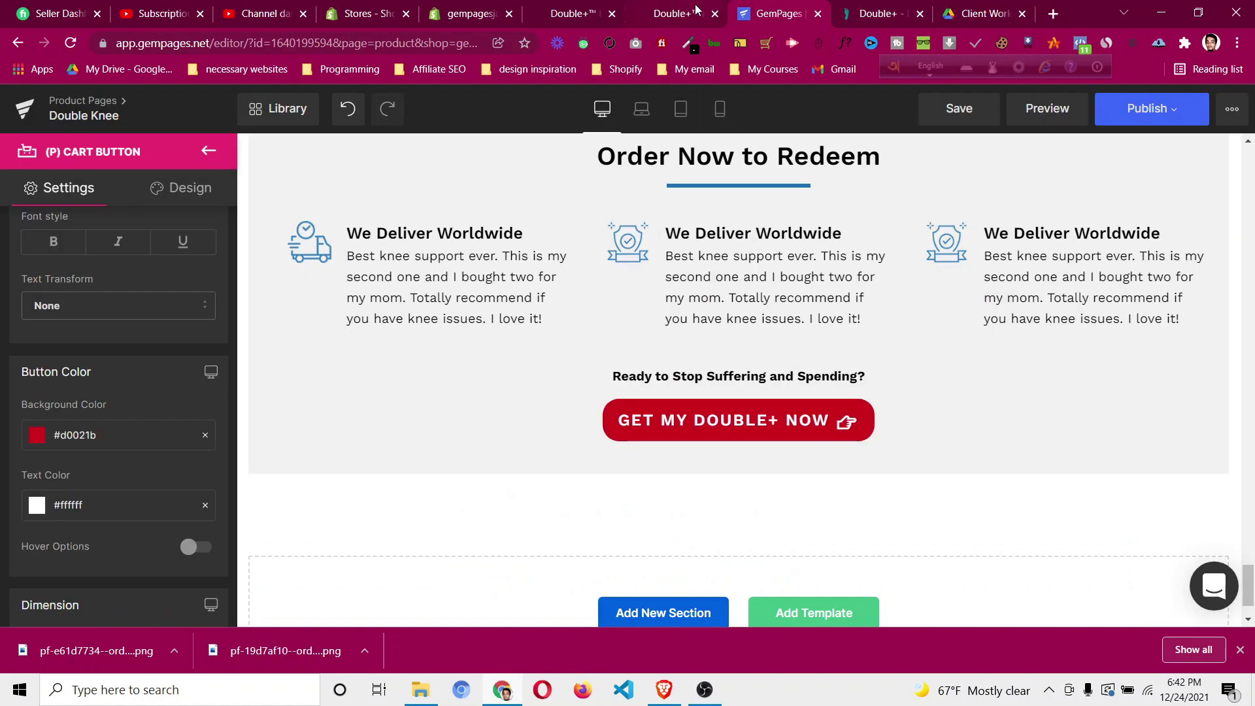
pyautogui.click(971, 117)
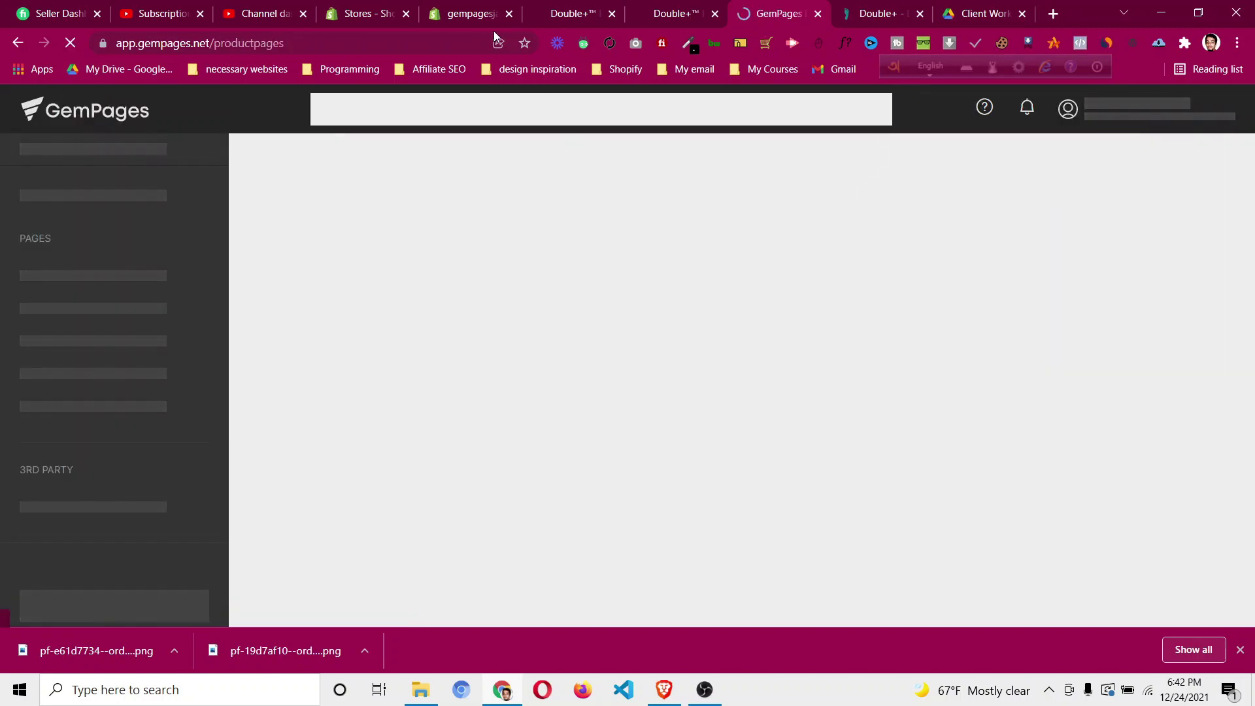
# Switch to the Shopify admin and open a product from the store's product list.
pyautogui.click(474, 17)
pyautogui.click(93, 216)
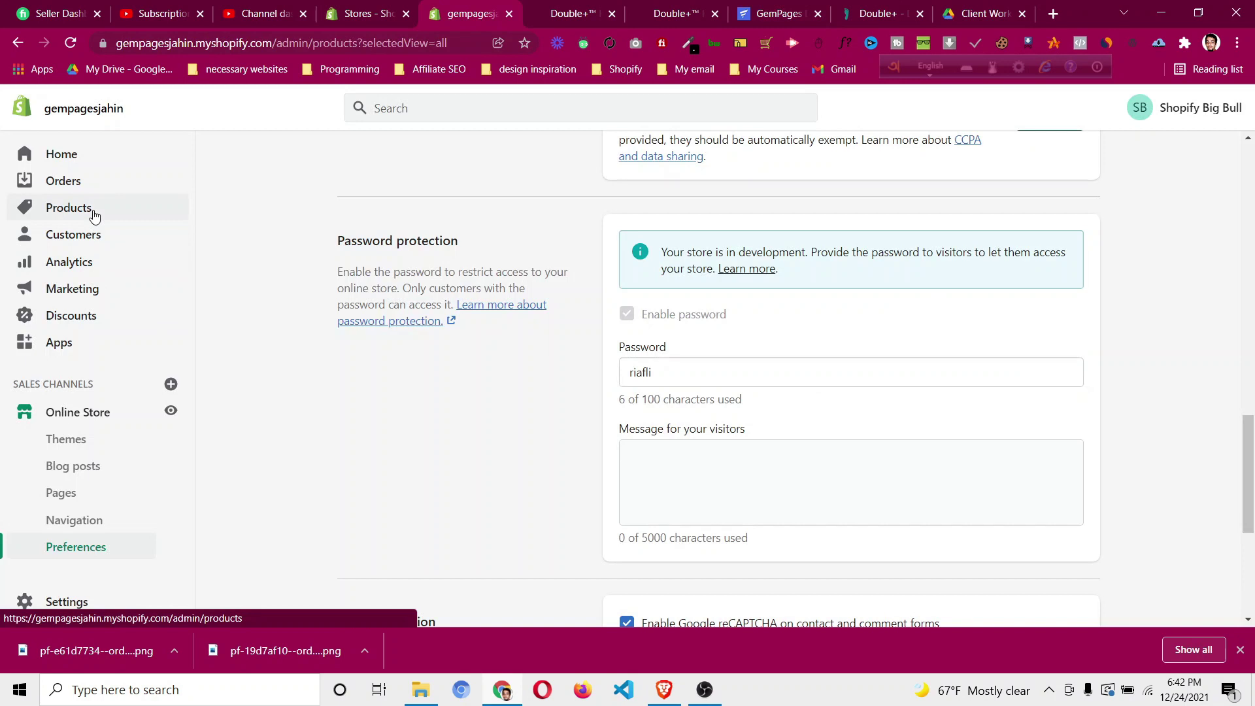
pyautogui.click(435, 333)
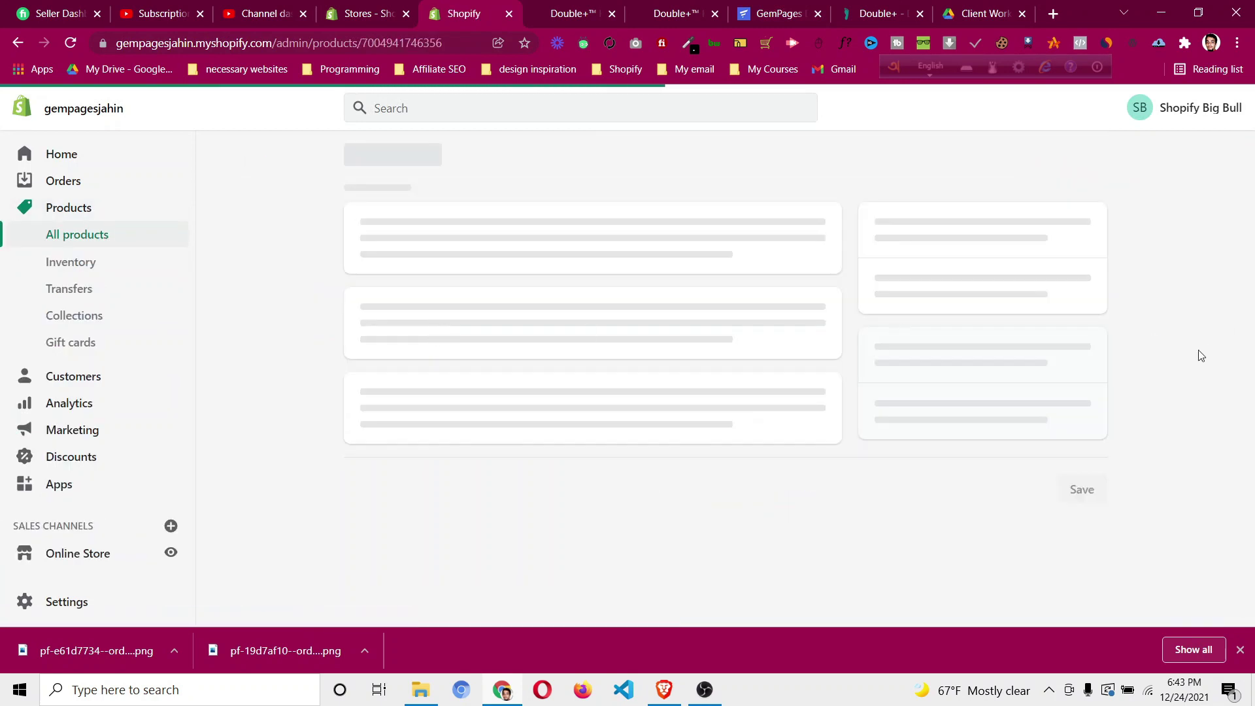
# Look over the Double+™ Knee Support - 1 Pair product details in the Shopify admin.
pyautogui.scroll(-5, 1201, 354)
pyautogui.scroll(-3, 1203, 350)
pyautogui.scroll(8, 1203, 344)
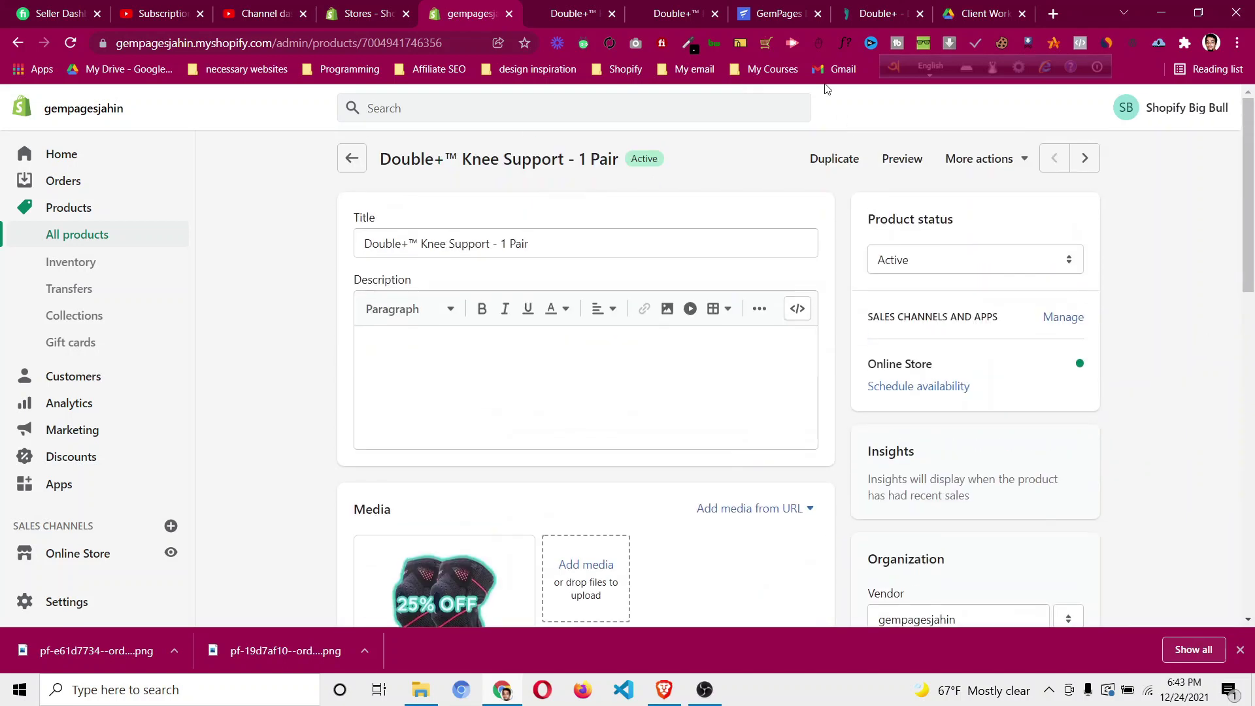
# Switch to GemPages and choose all three Double+™ Knee Support products for assignment to the Double Knee template.
pyautogui.click(778, 13)
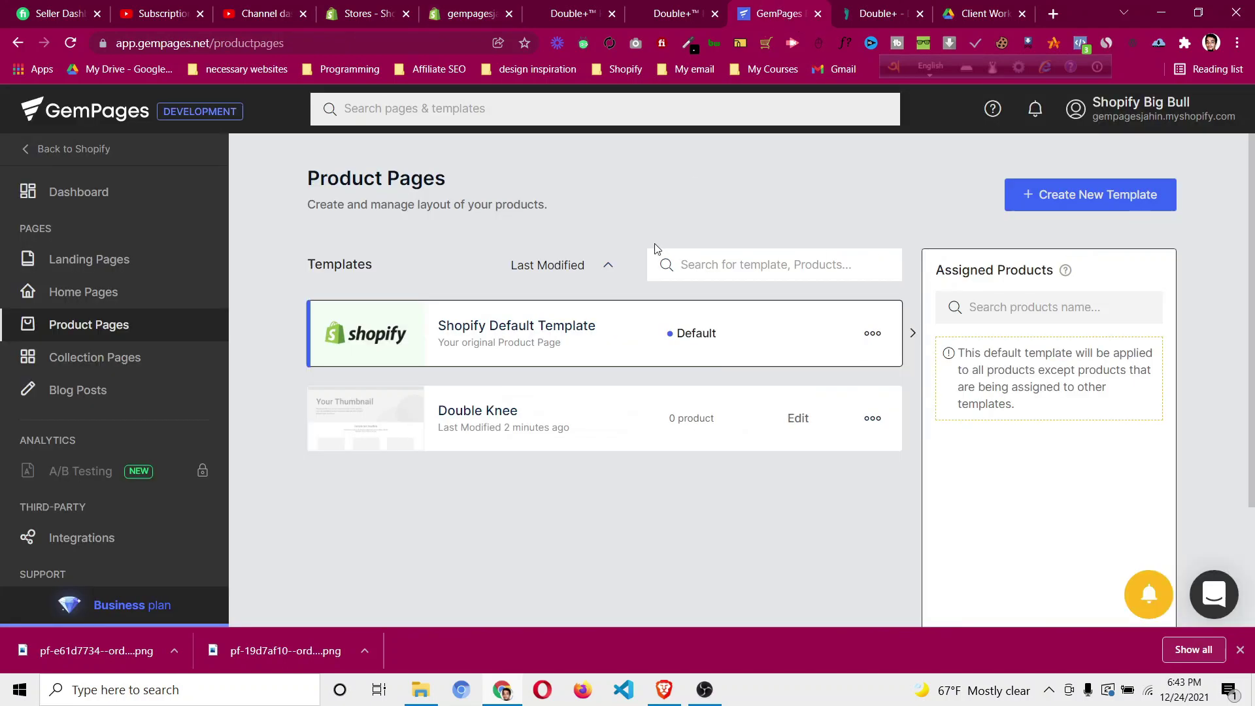
pyautogui.click(487, 413)
pyautogui.scroll(-1, 1026, 442)
pyautogui.scroll(-3, 1026, 442)
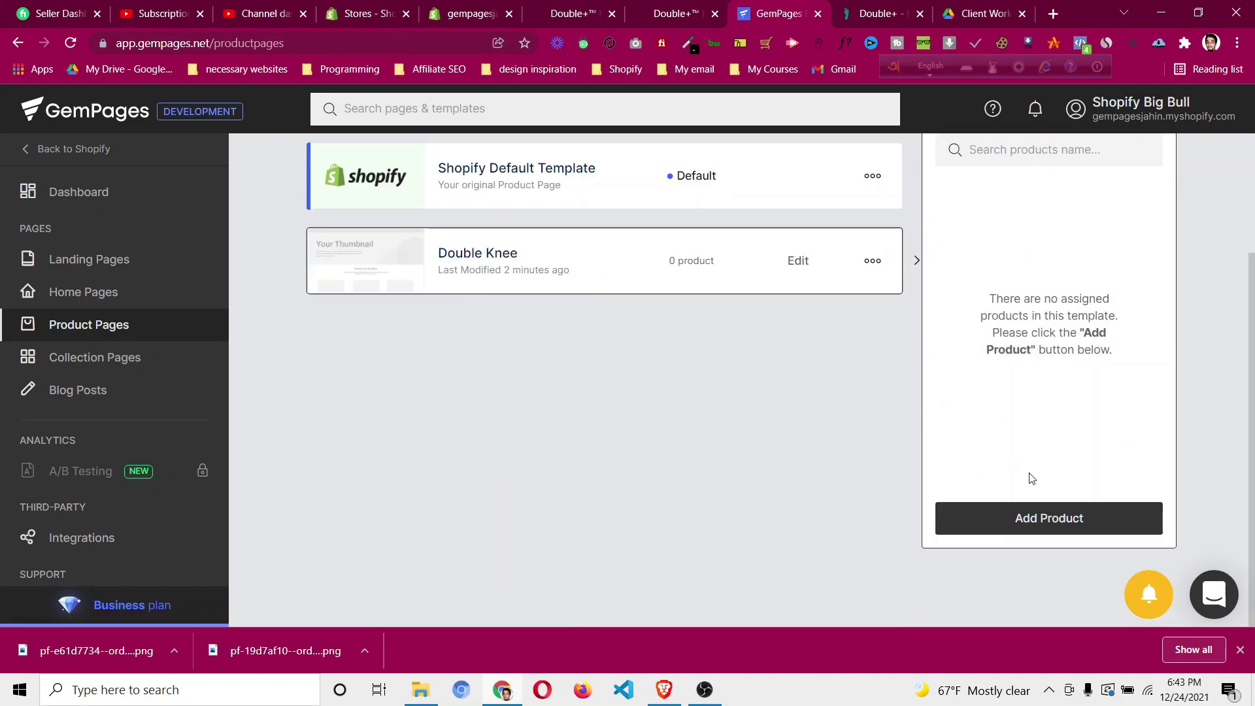
pyautogui.click(1037, 515)
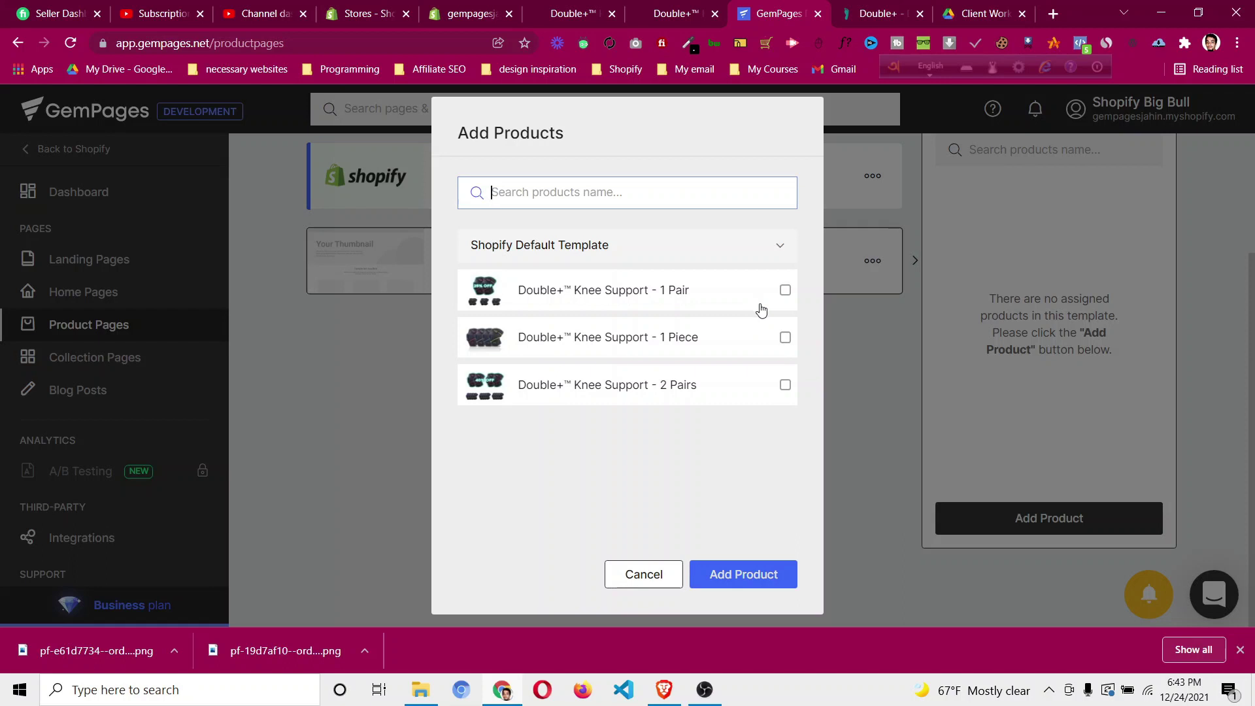
pyautogui.click(784, 292)
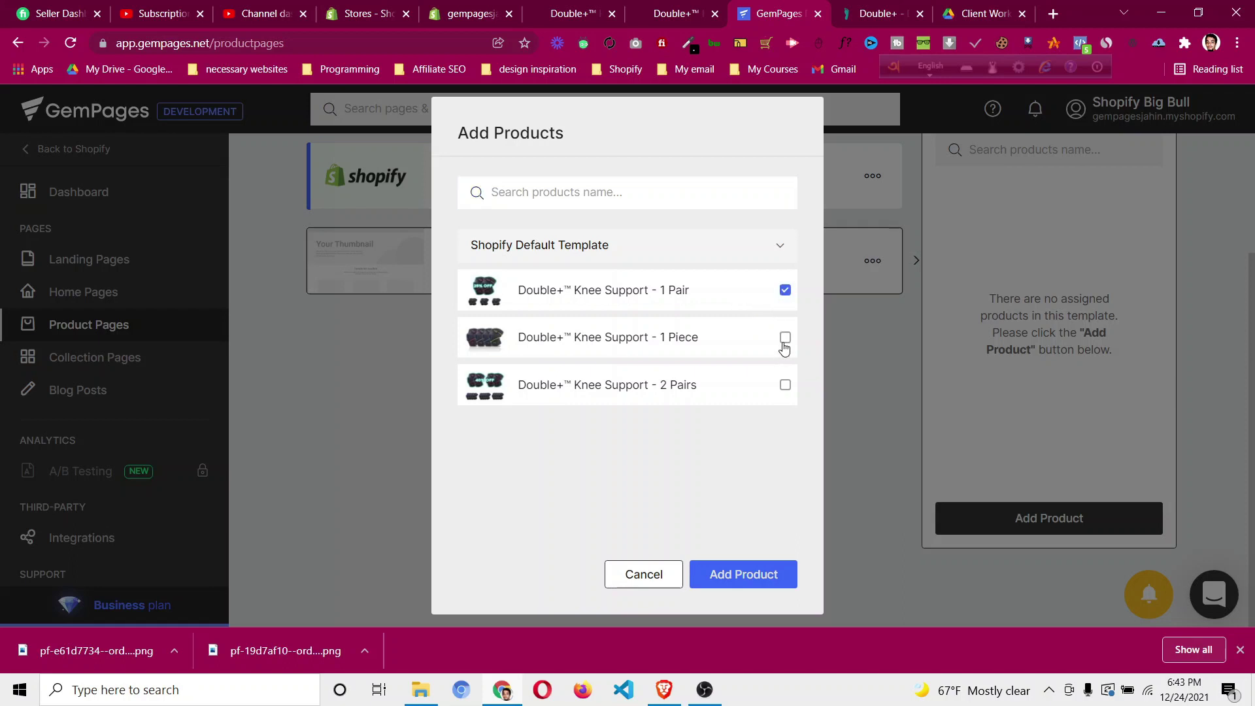
pyautogui.click(742, 575)
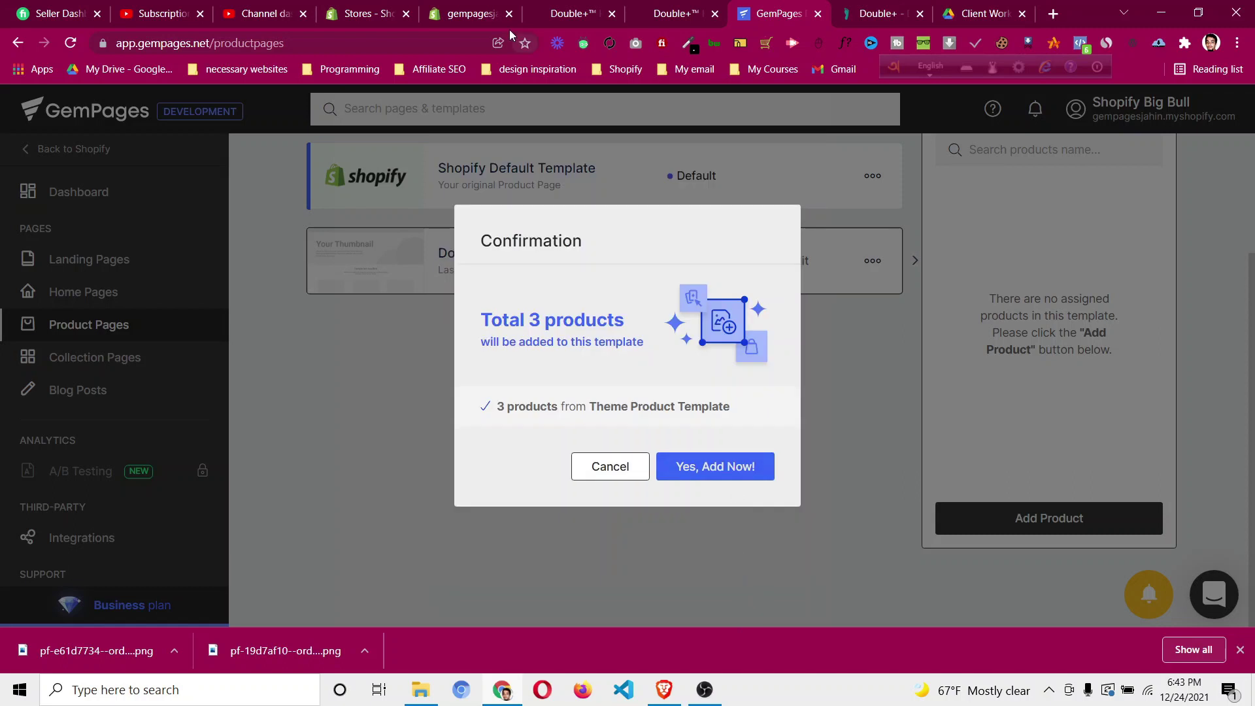
# Switch to the Shopify admin, preview the Double+™ Knee Support - 1 Pair product and look through its storefront page.
pyautogui.click(456, 21)
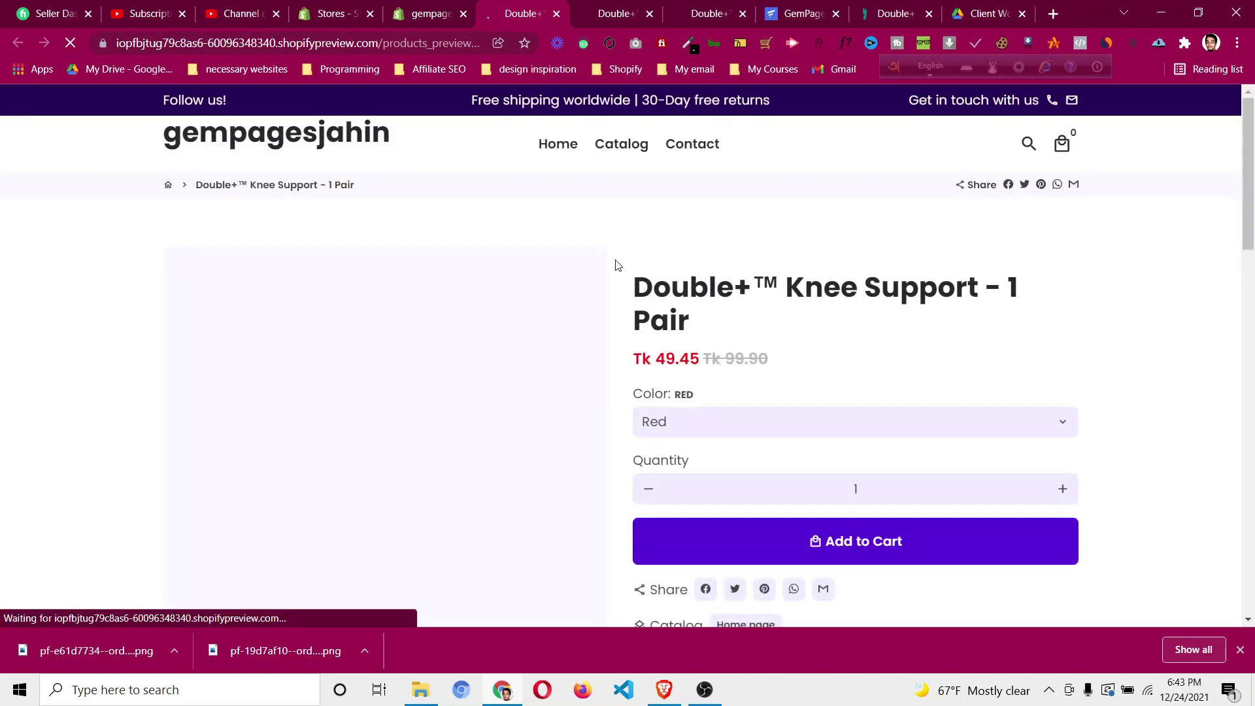
pyautogui.scroll(-10, 616, 266)
pyautogui.scroll(10, 632, 337)
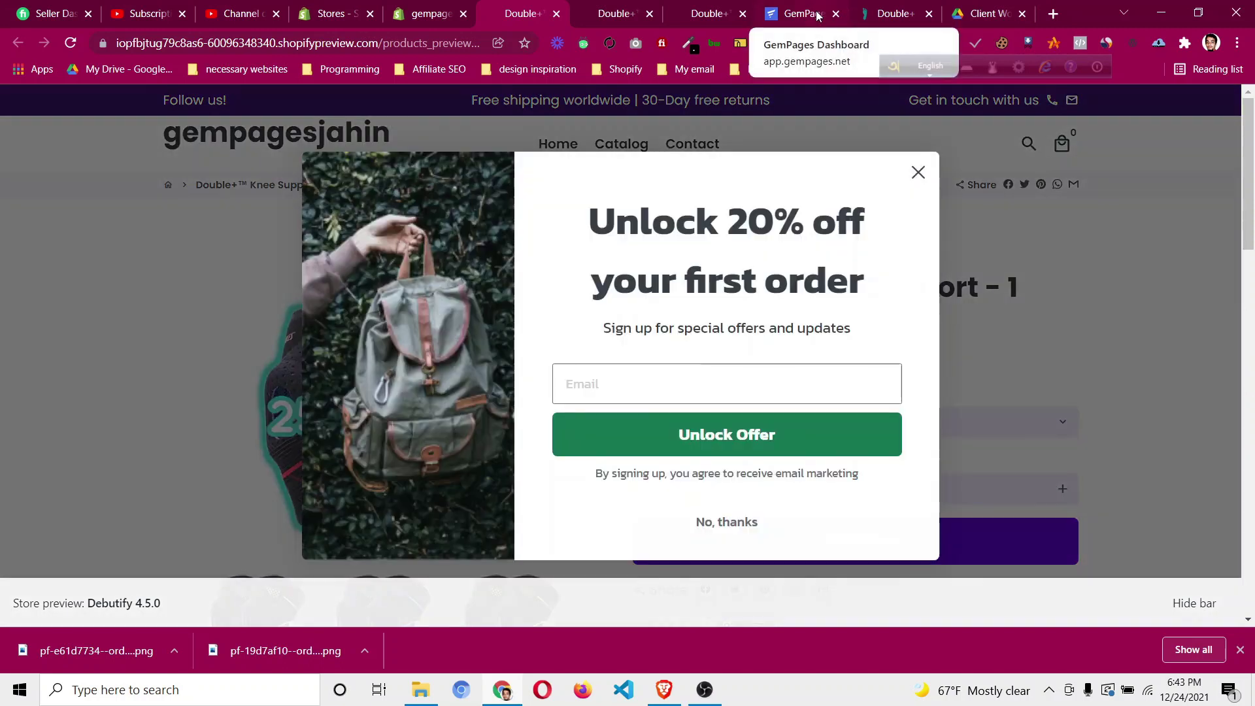
# Return to GemPages and confirm adding the three products to the Double Knee template.
pyautogui.click(816, 14)
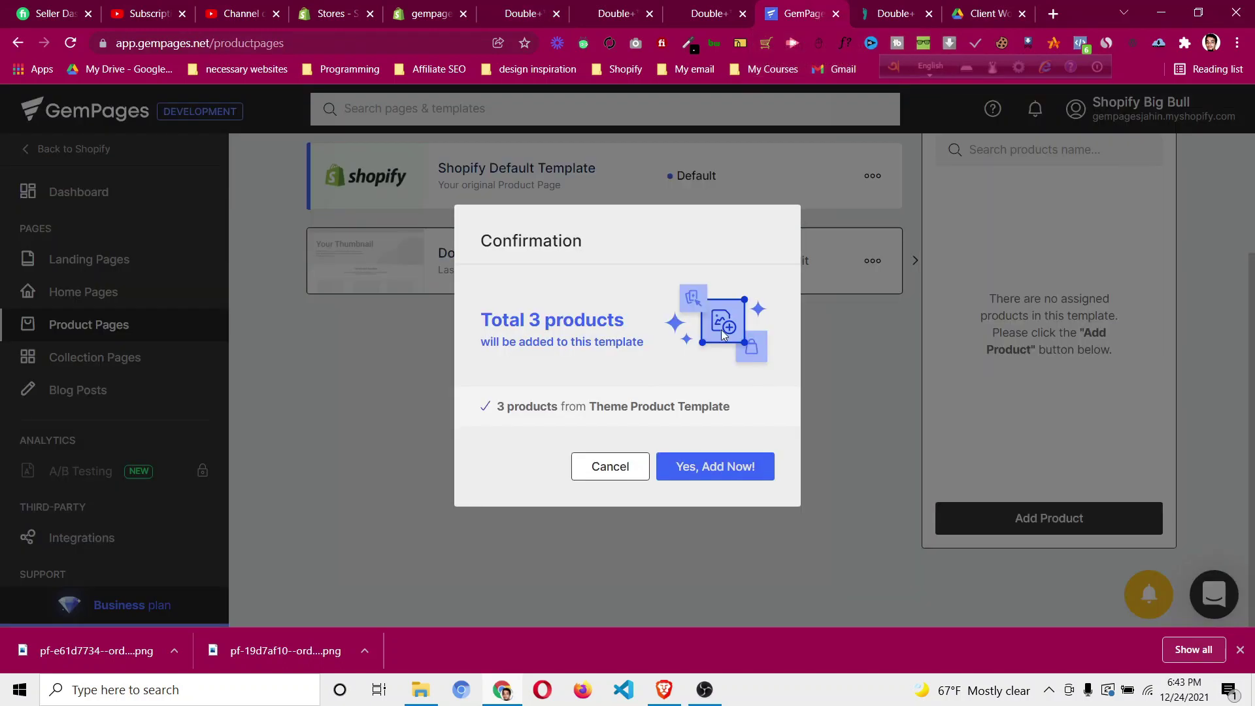
pyautogui.click(715, 467)
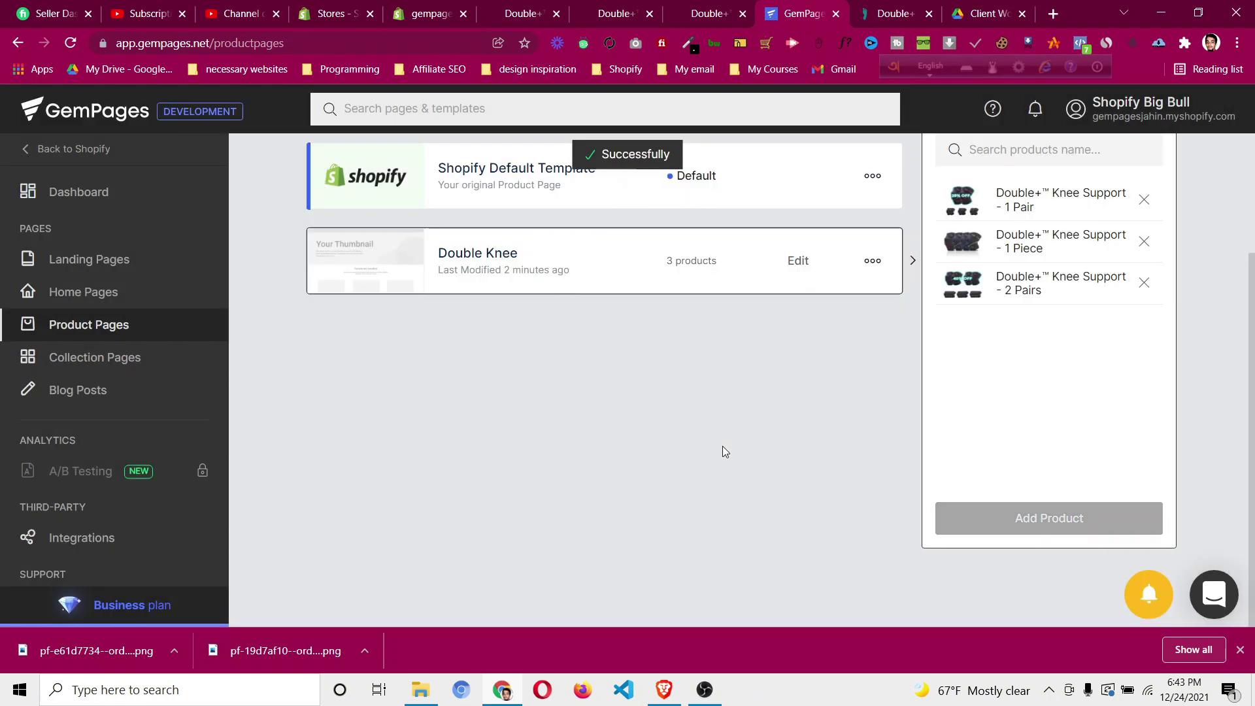
pyautogui.scroll(3, 723, 446)
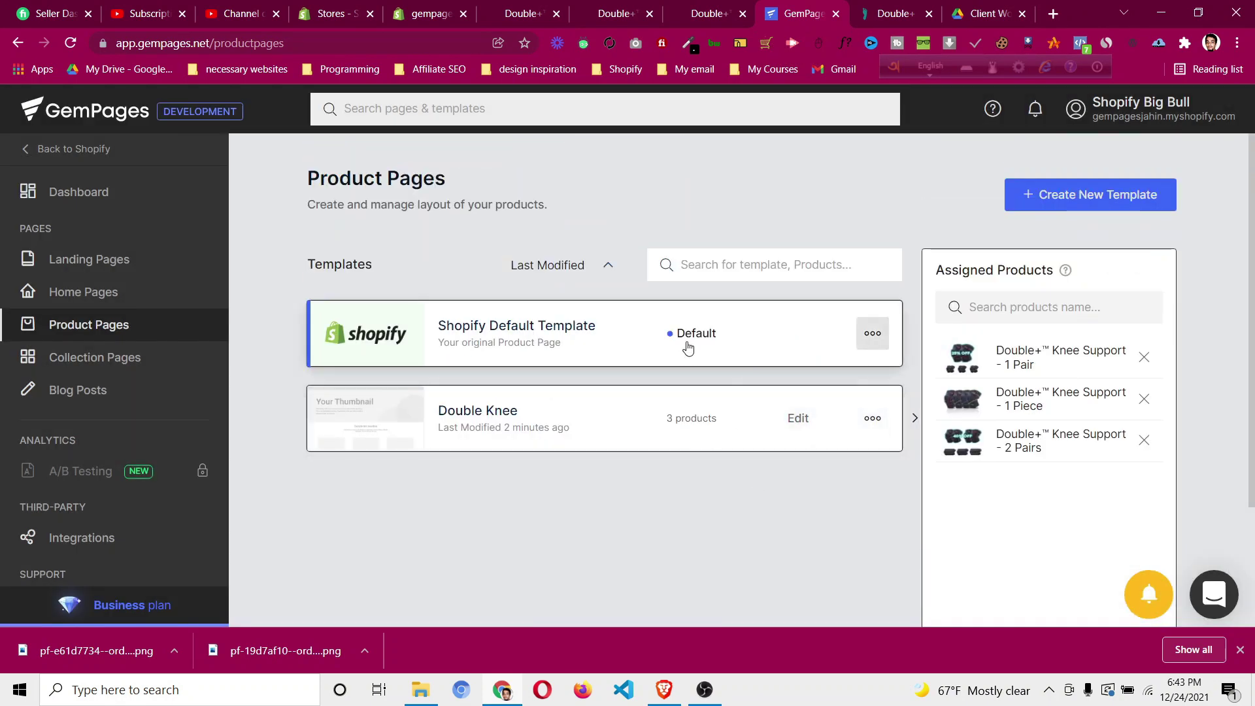
# Preview the 1 Pair product twice more from the Shopify admin and check the page layout on the storefront.
pyautogui.click(422, 23)
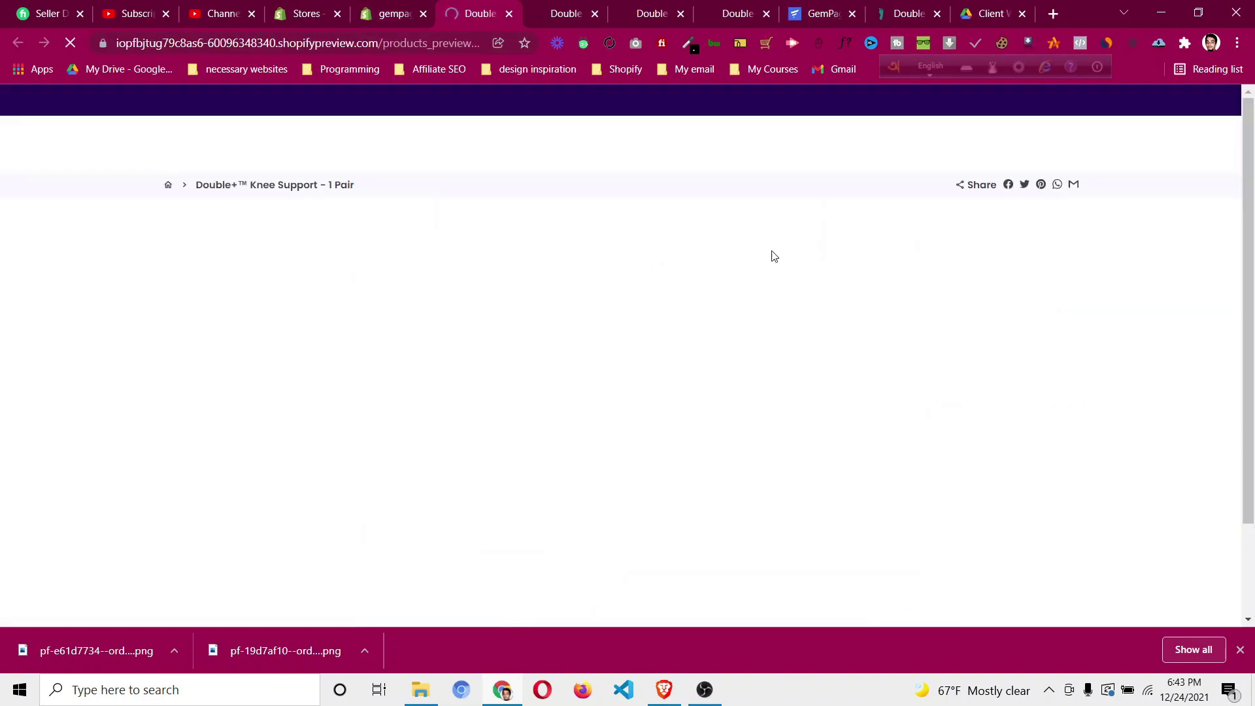
pyautogui.scroll(-10, 743, 293)
pyautogui.scroll(6, 745, 293)
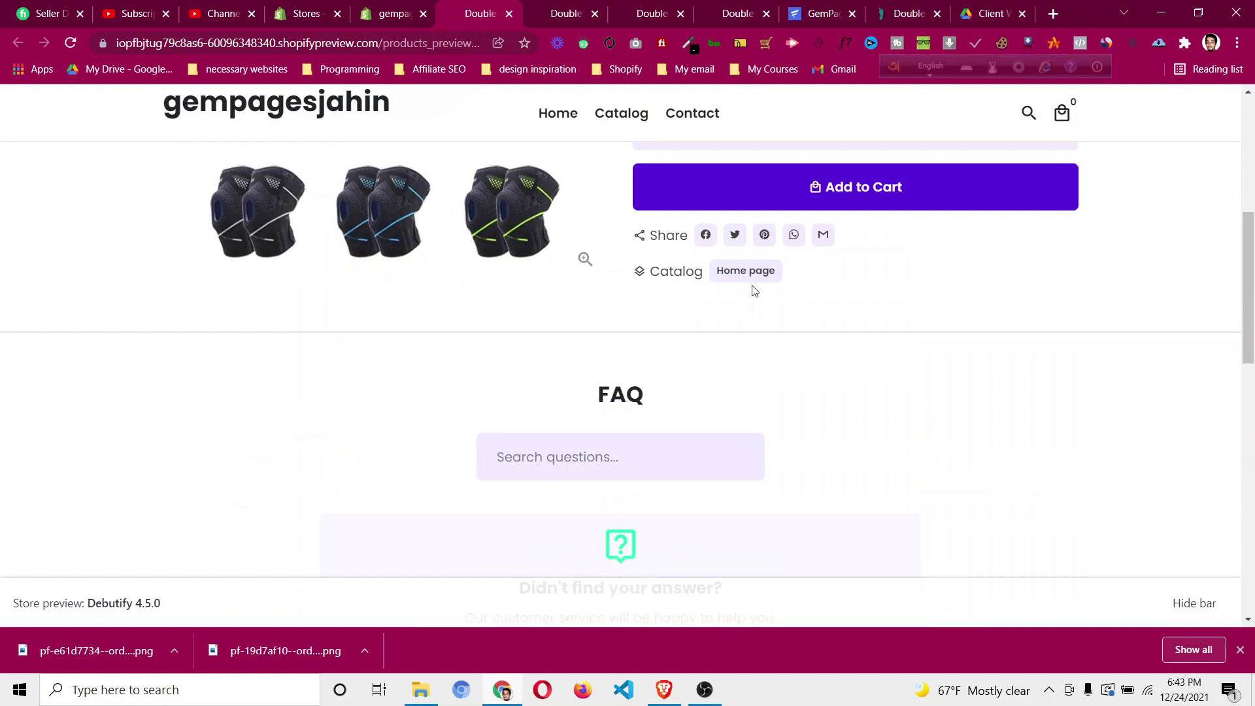
pyautogui.click(416, 11)
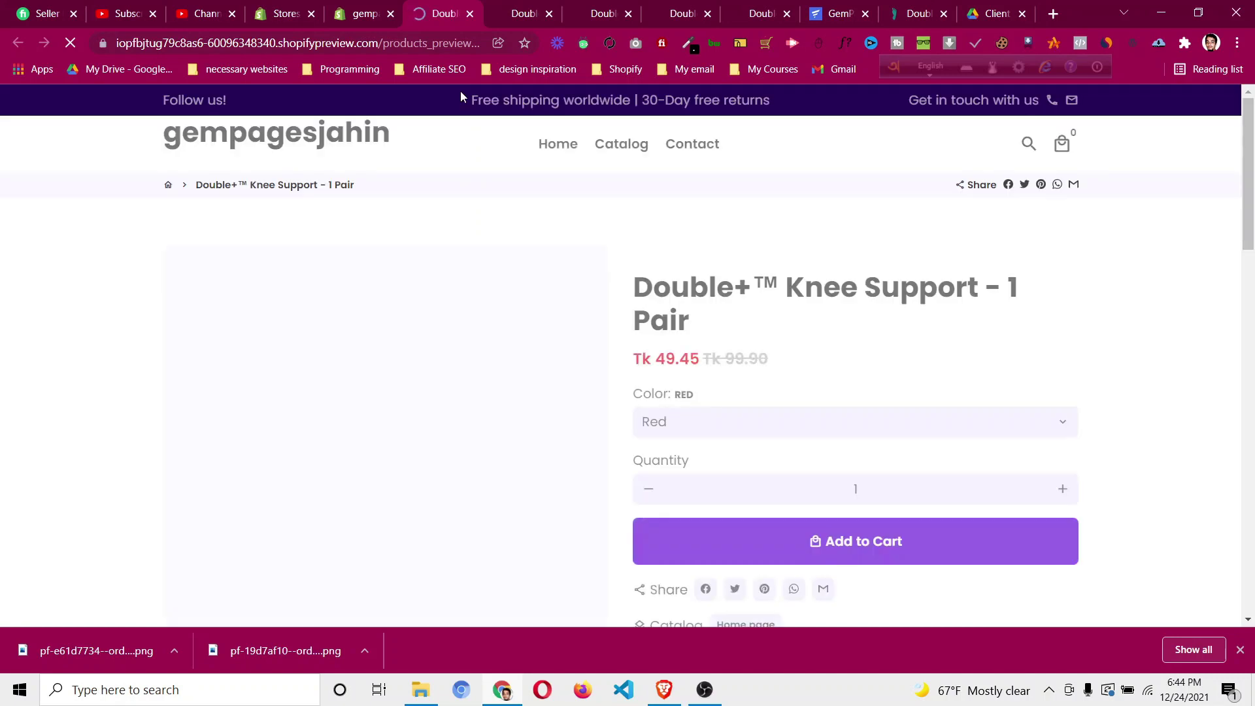
pyautogui.scroll(-12, 548, 183)
pyautogui.scroll(-5, 549, 172)
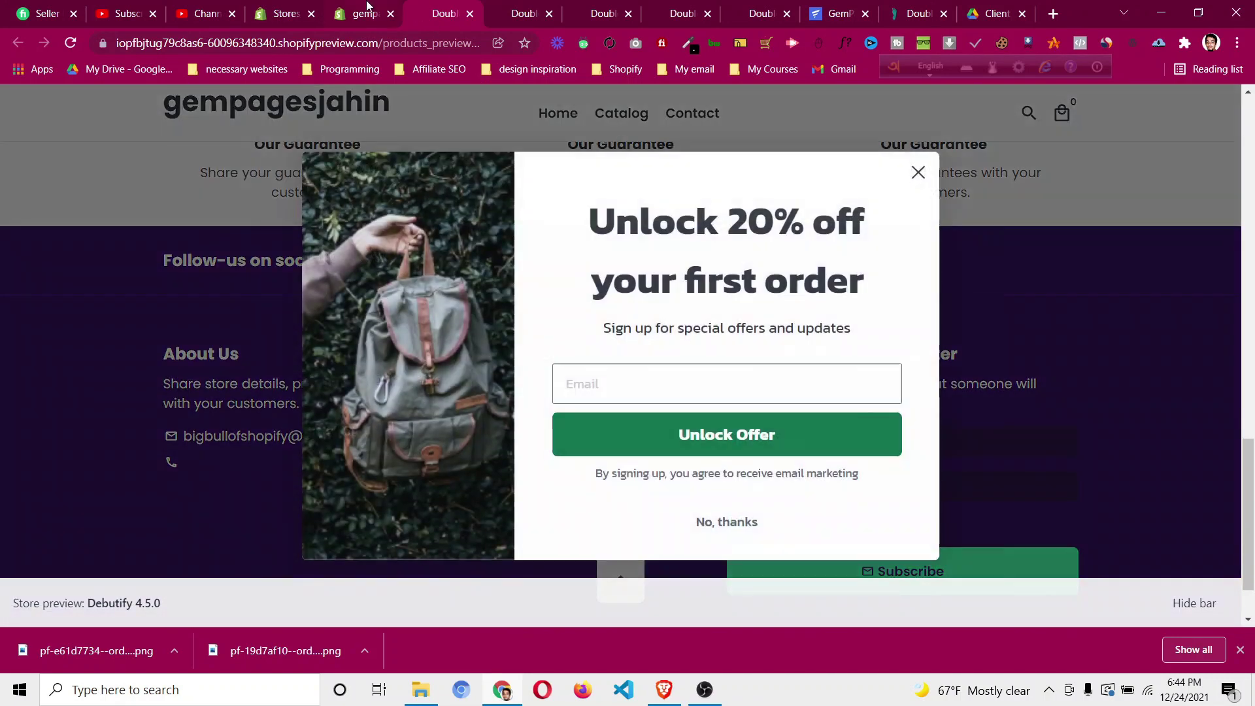
# View the live 1 Pair page from the Double Knee template's assigned products, review it through "Order Now to Redeem", and return to GemPages.
pyautogui.click(358, 13)
pyautogui.click(837, 13)
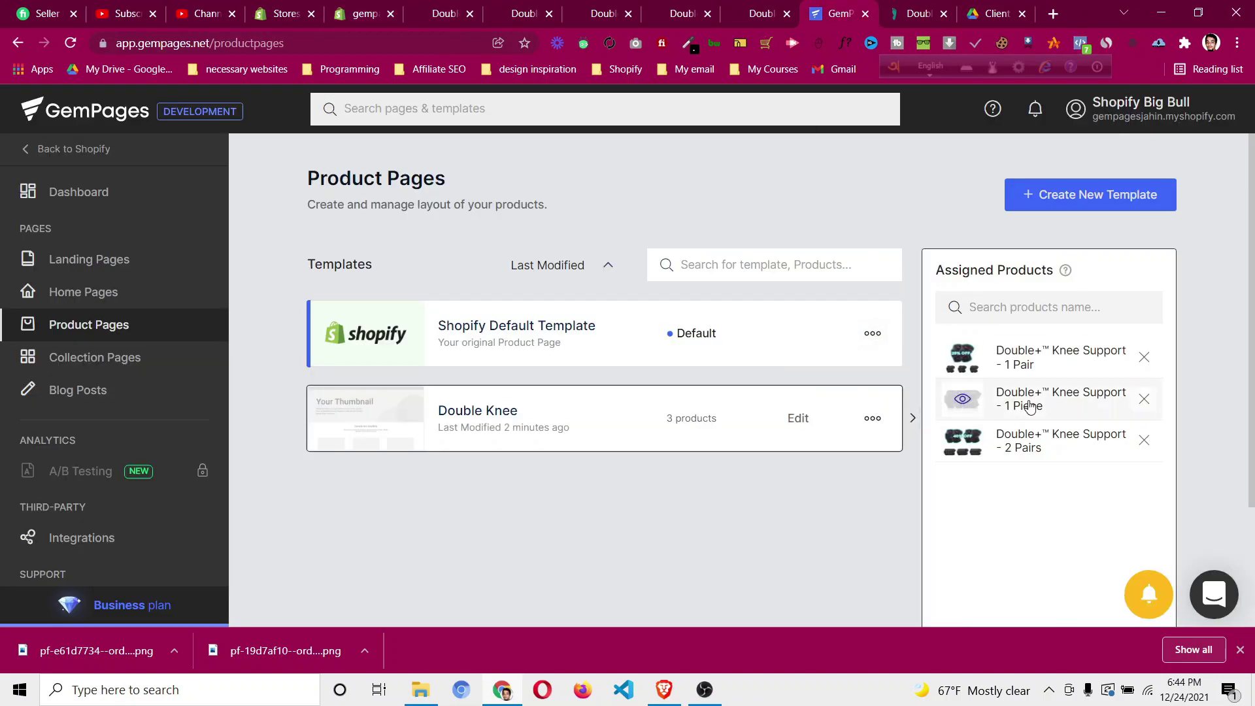
pyautogui.click(963, 359)
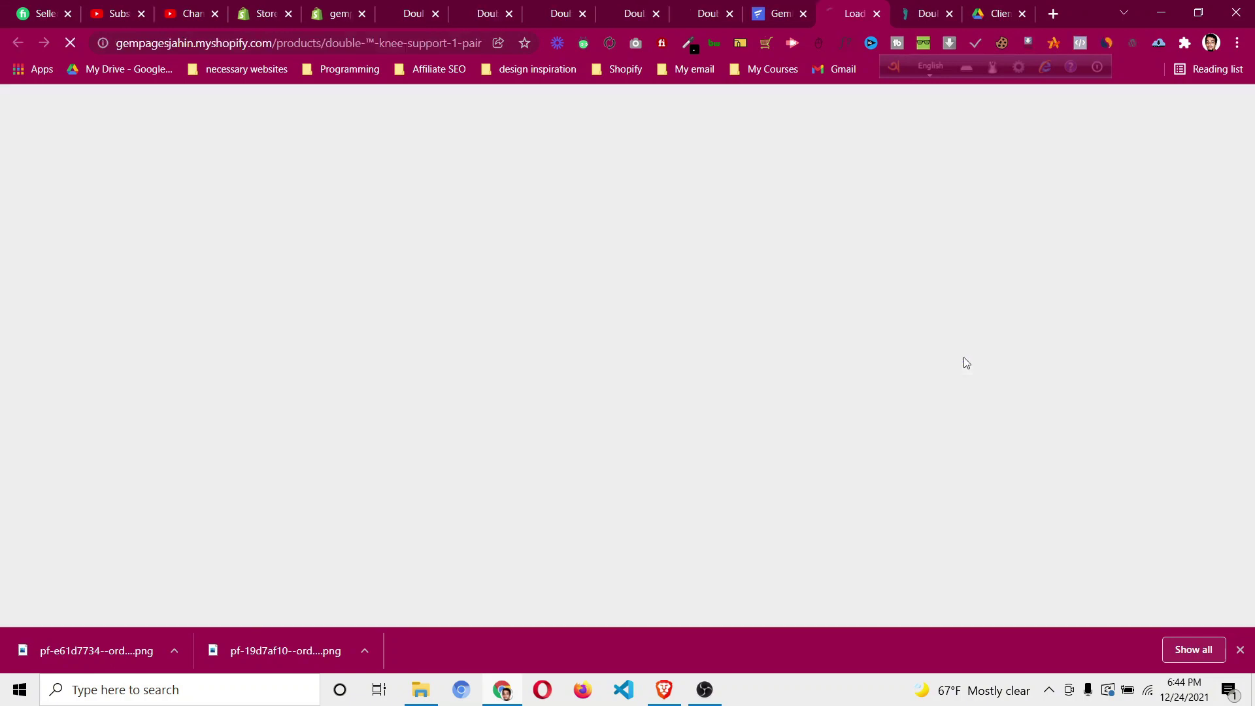
pyautogui.scroll(-15, 967, 340)
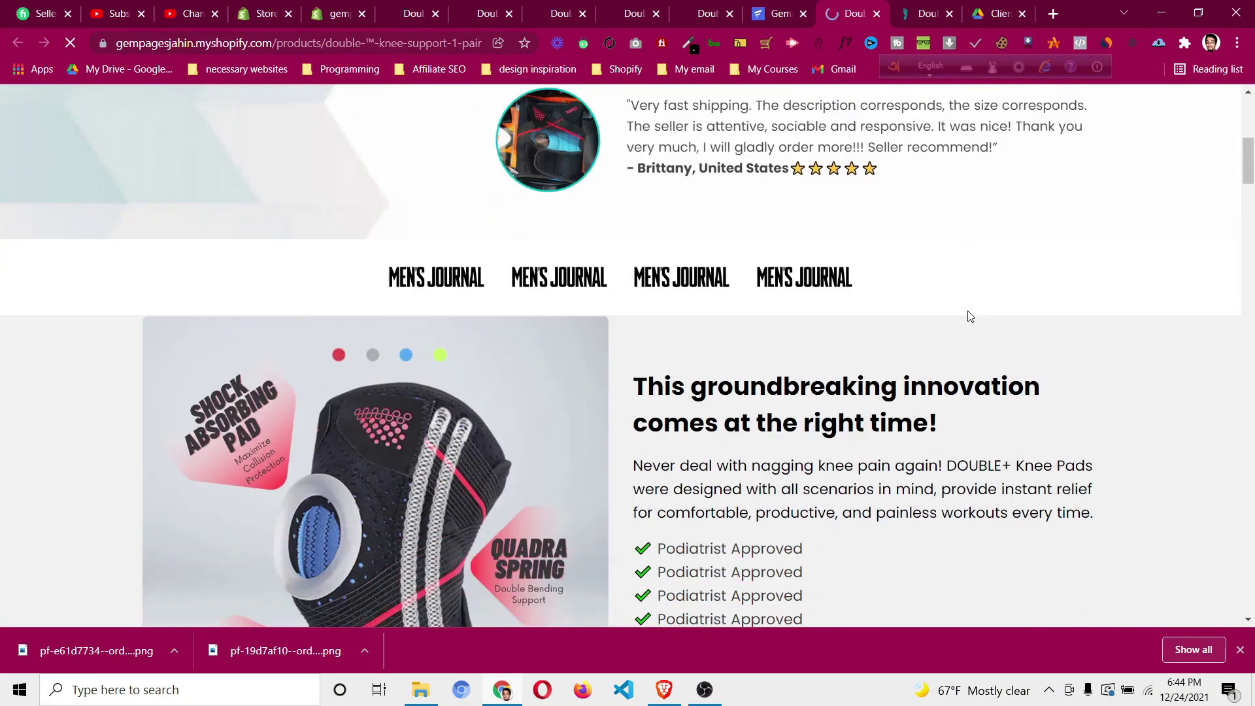
pyautogui.scroll(-20, 967, 306)
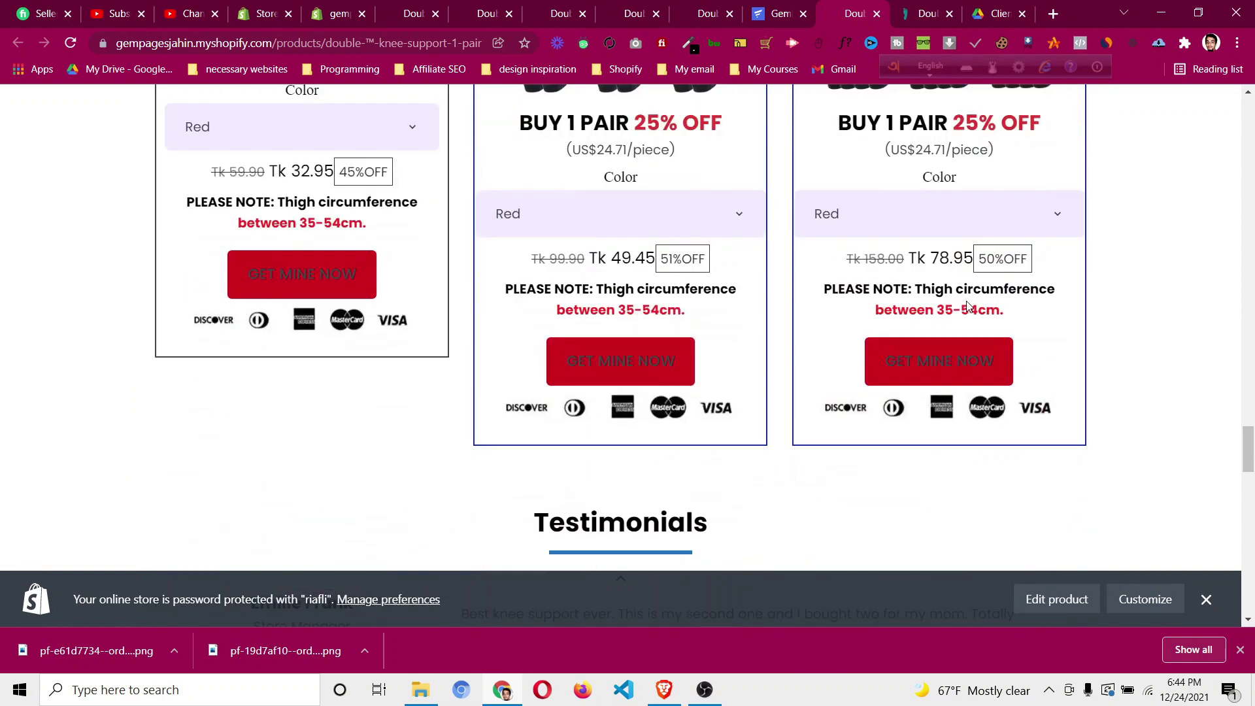
pyautogui.scroll(-4, 969, 306)
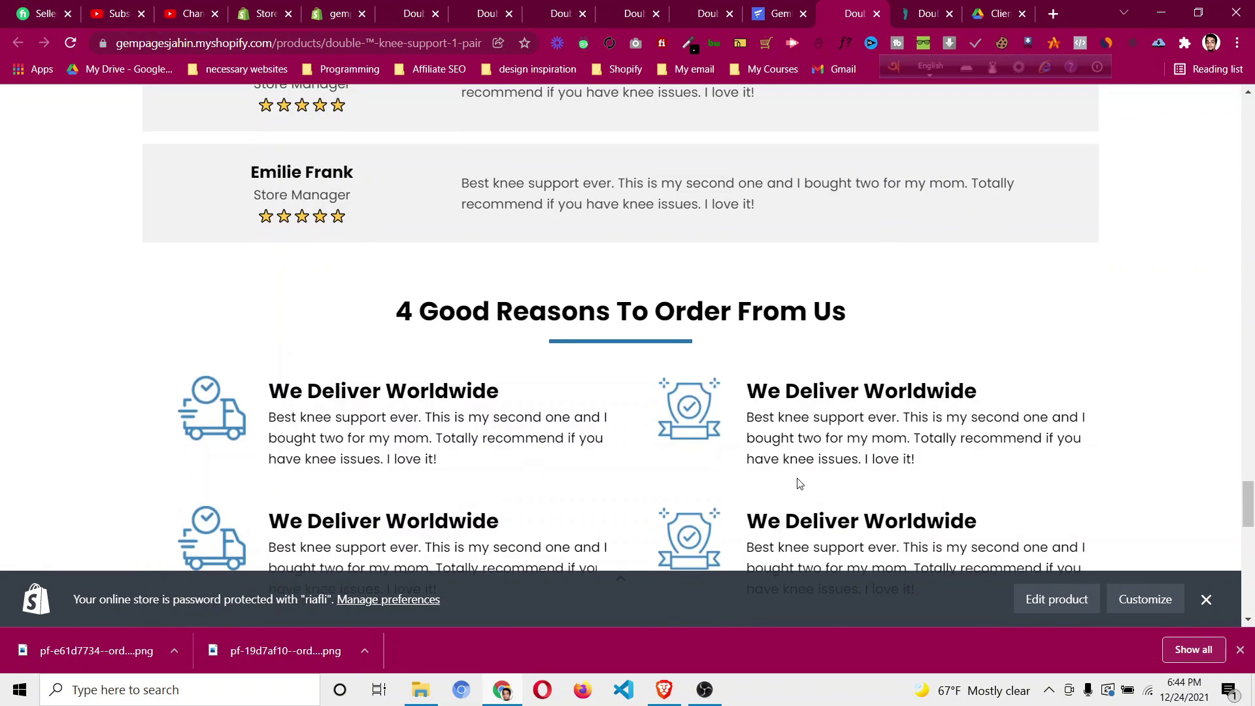
pyautogui.scroll(-4, 799, 483)
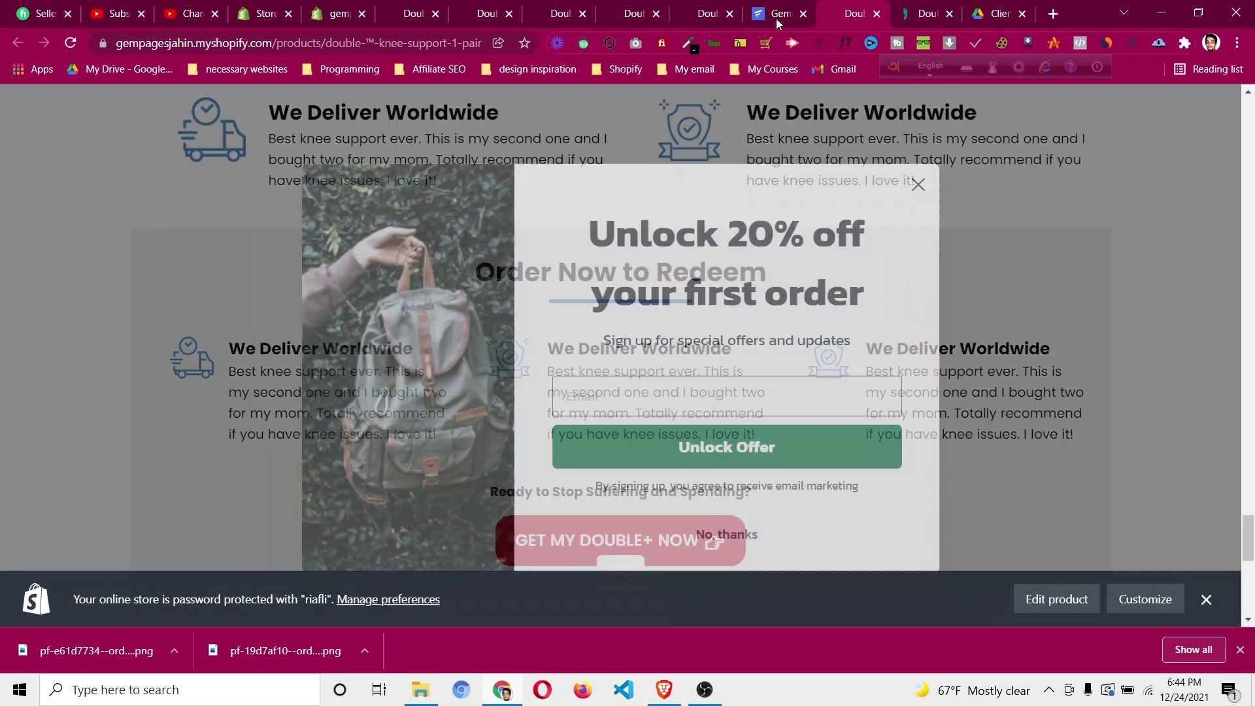
pyautogui.click(777, 18)
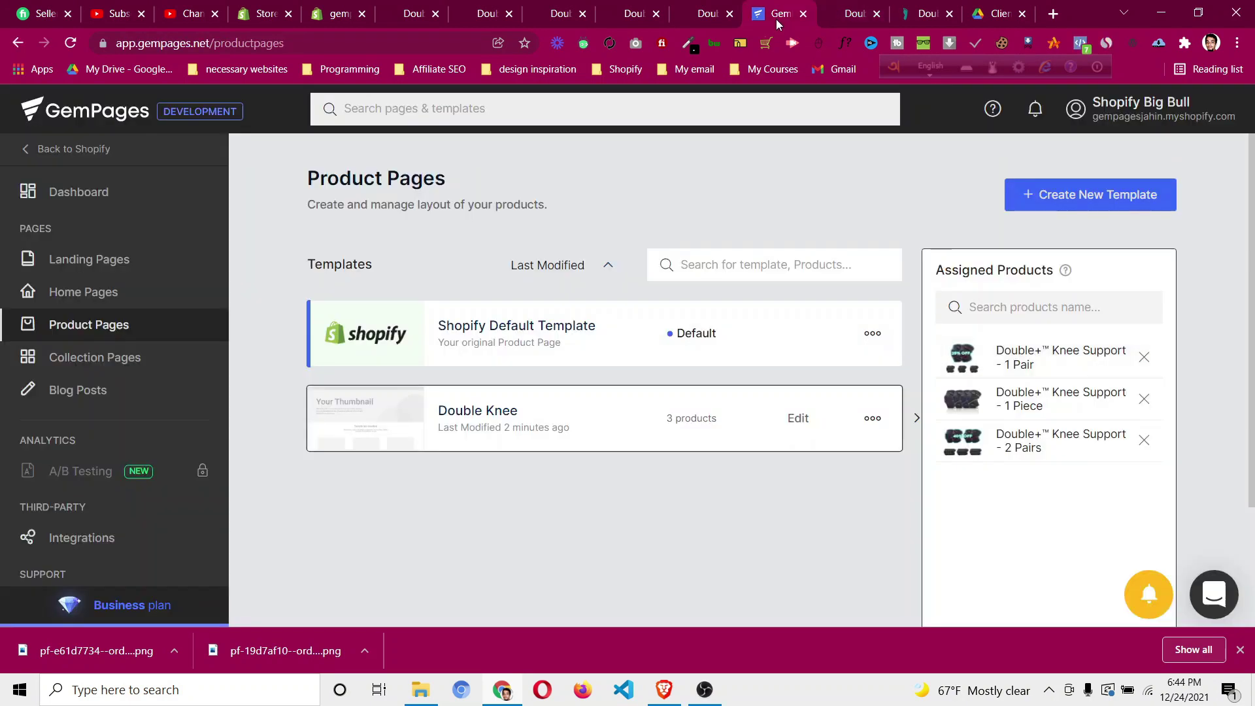
pyautogui.click(705, 690)
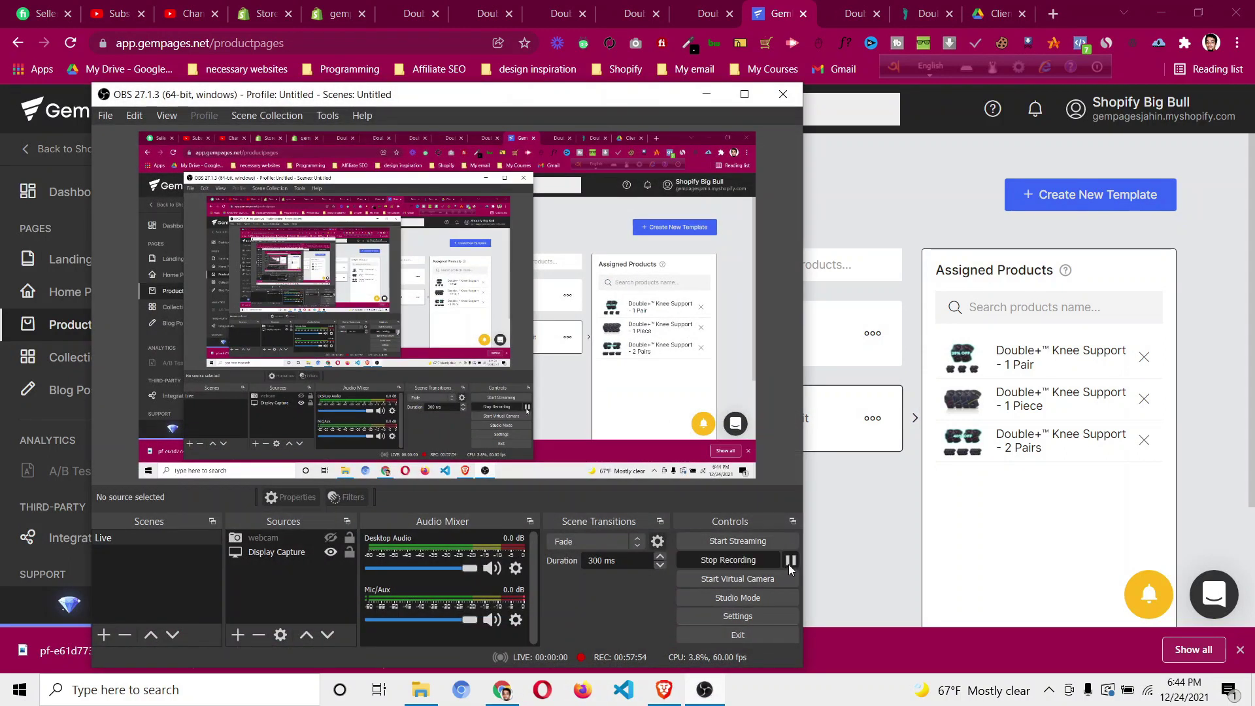
pyautogui.click(790, 561)
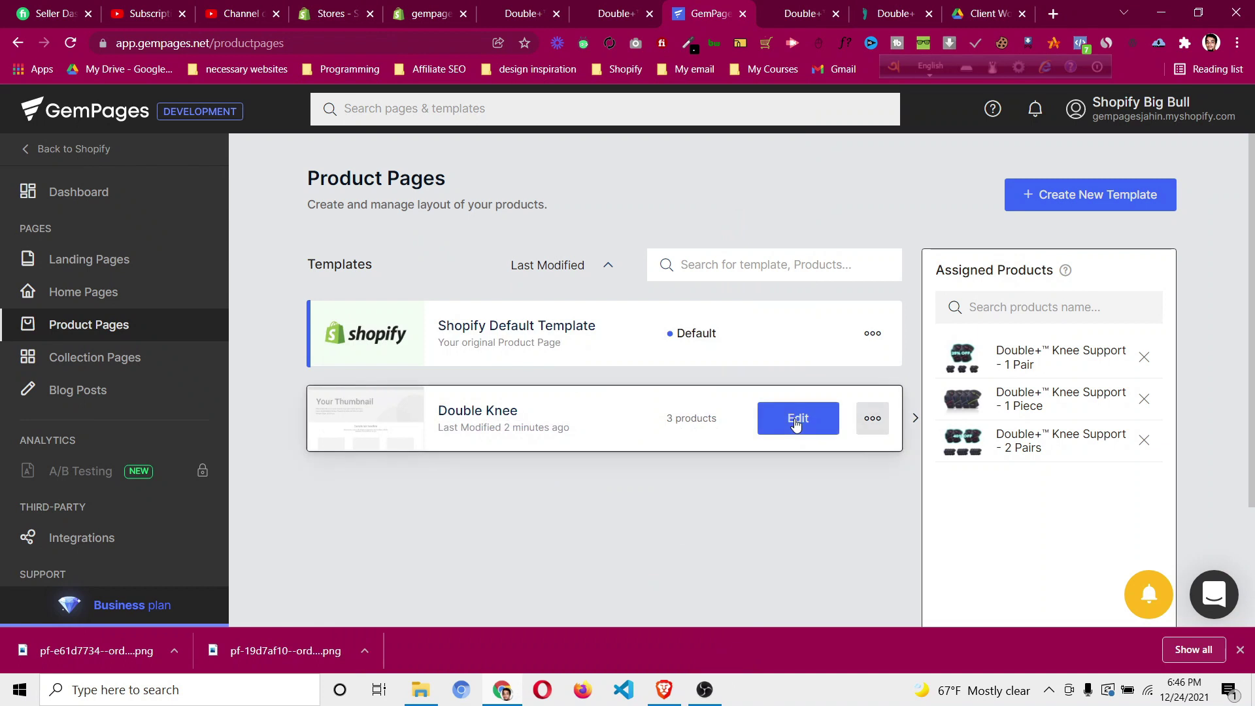
# Open the Double Knee template in the editor without applying the store password and go to the end of the page.
pyautogui.click(796, 421)
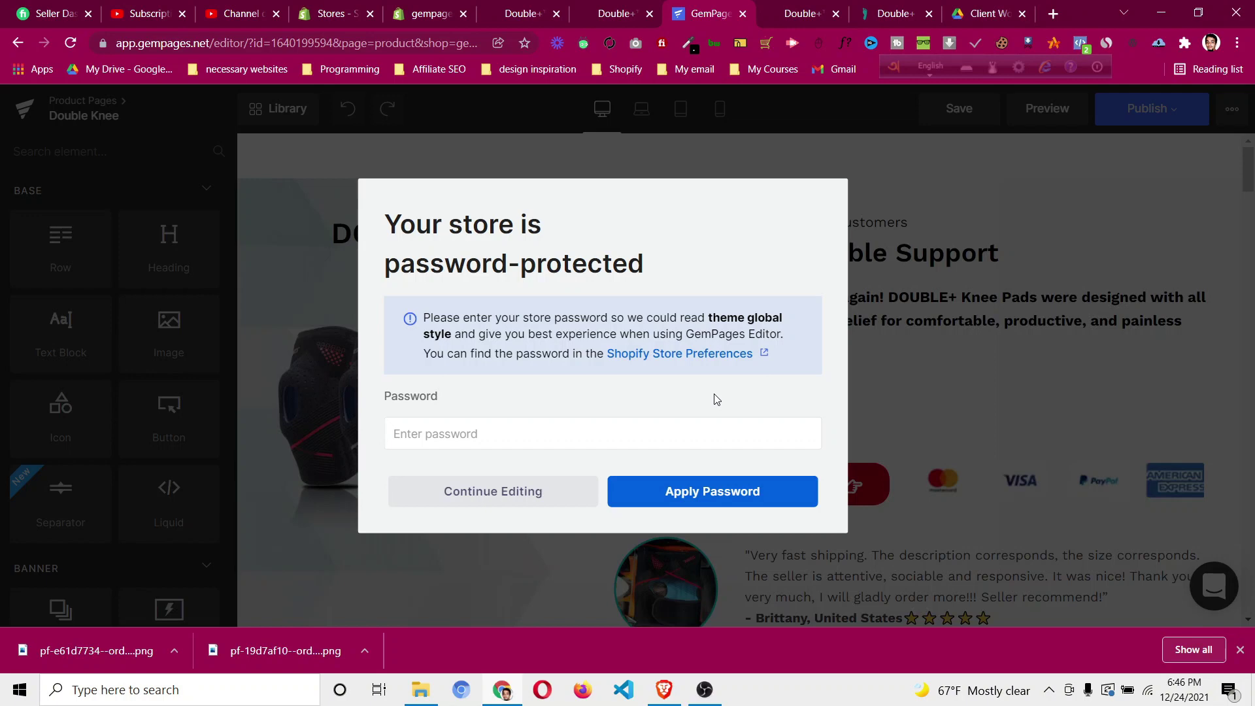
pyautogui.click(546, 506)
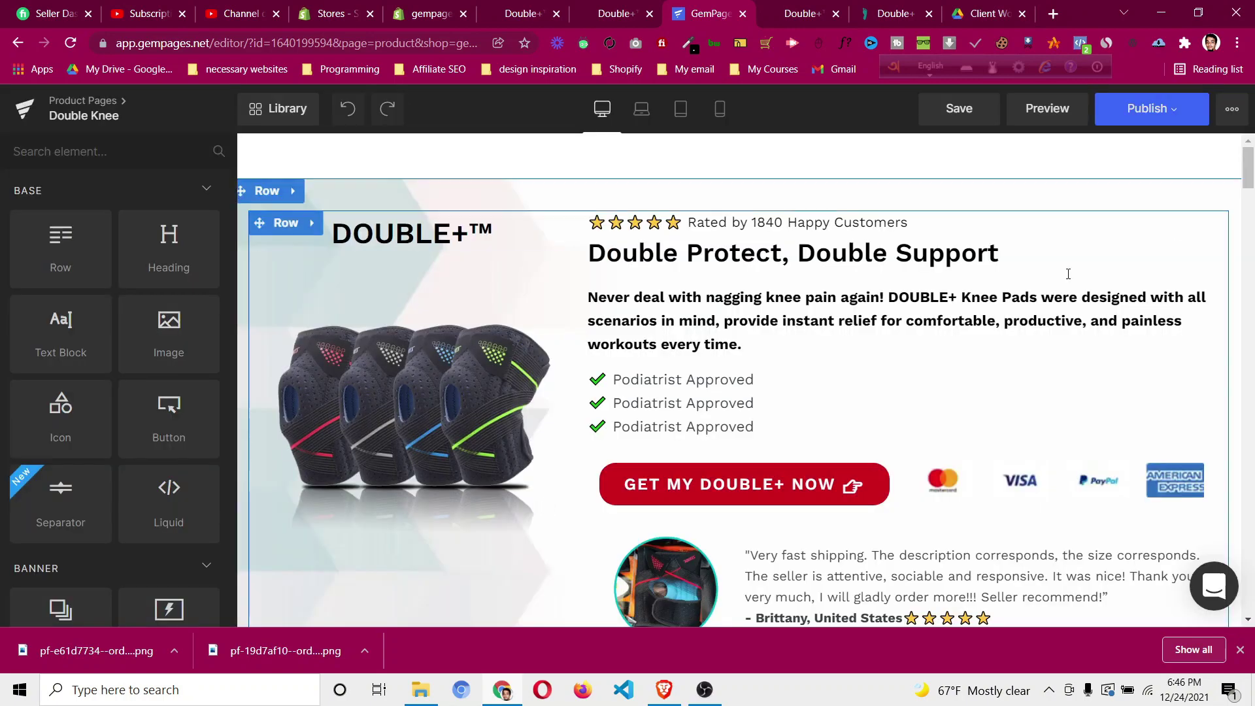
pyautogui.scroll(-15, 1206, 451)
pyautogui.scroll(-5, 1202, 578)
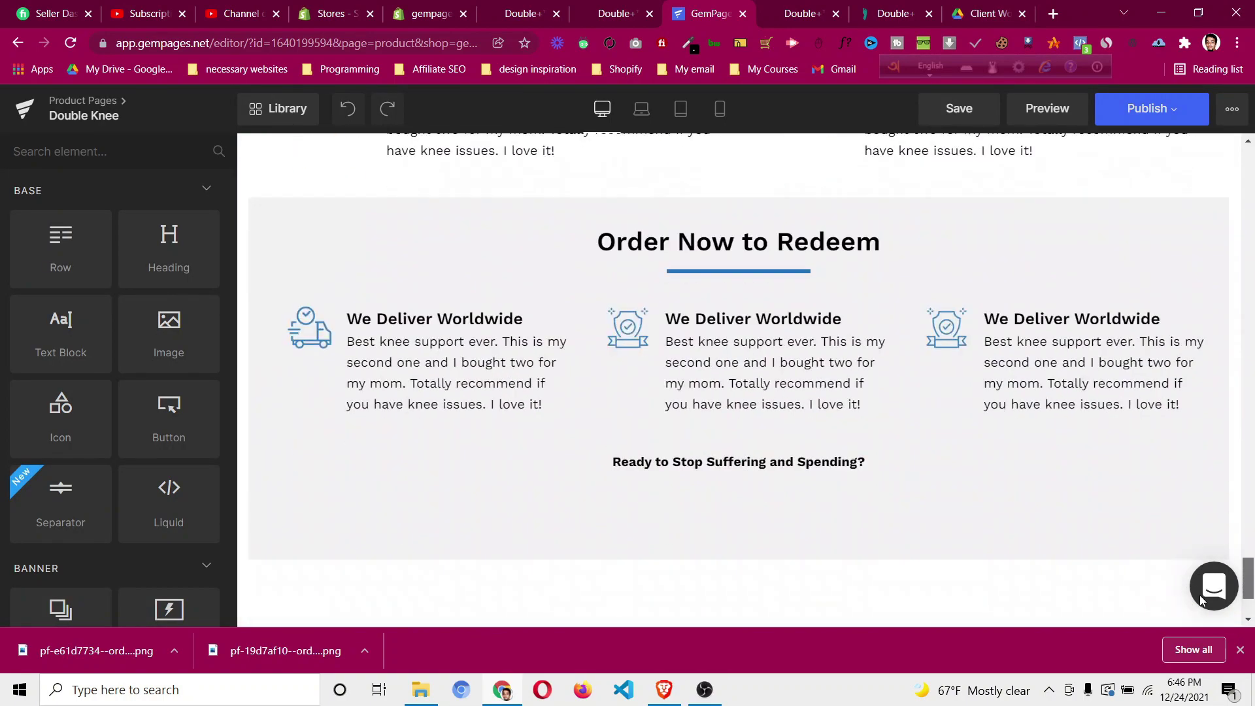
pyautogui.scroll(-1, 852, 473)
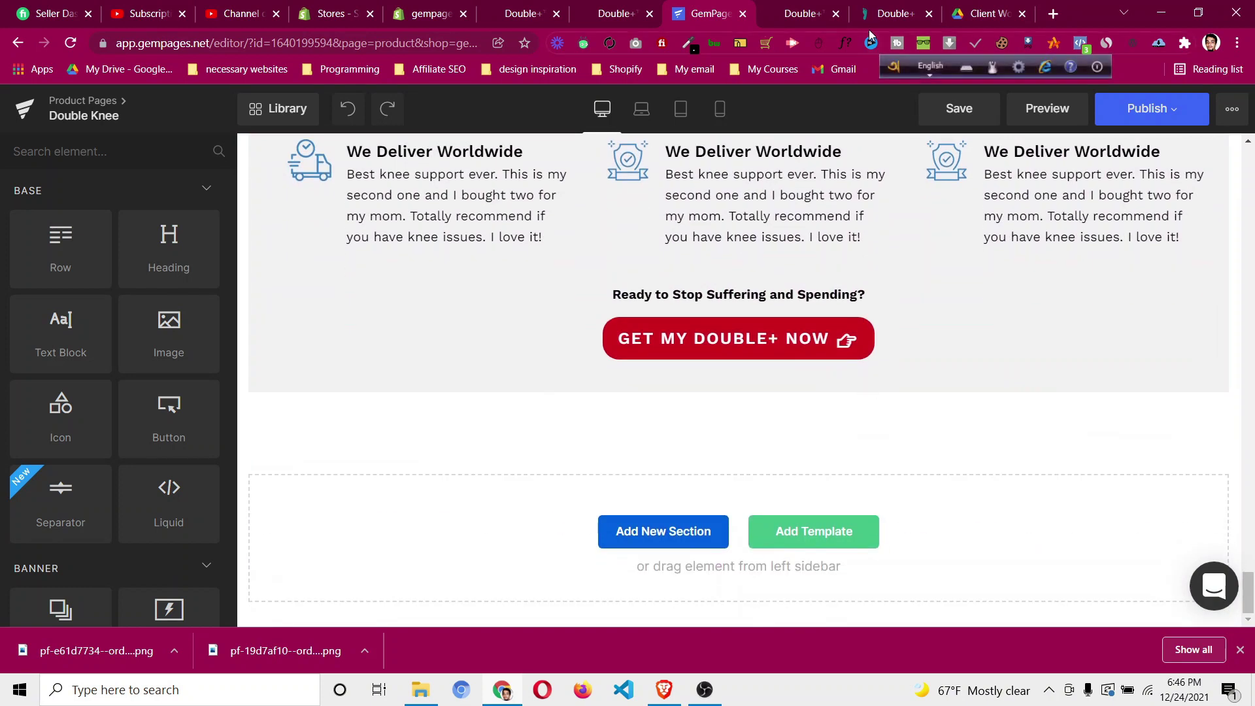
# Compare the DoctorSteps reference page's FAQ section with the closing section of the live 1 Pair product page.
pyautogui.click(889, 10)
pyautogui.scroll(-4, 709, 315)
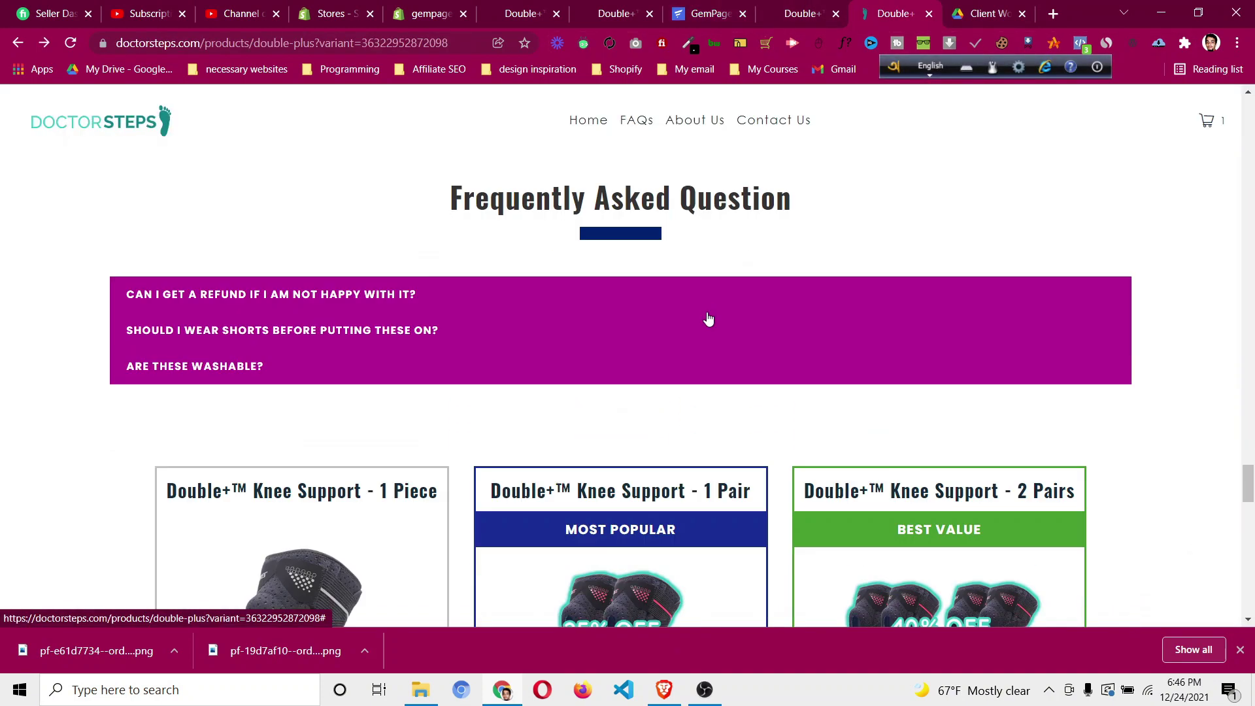
pyautogui.click(814, 13)
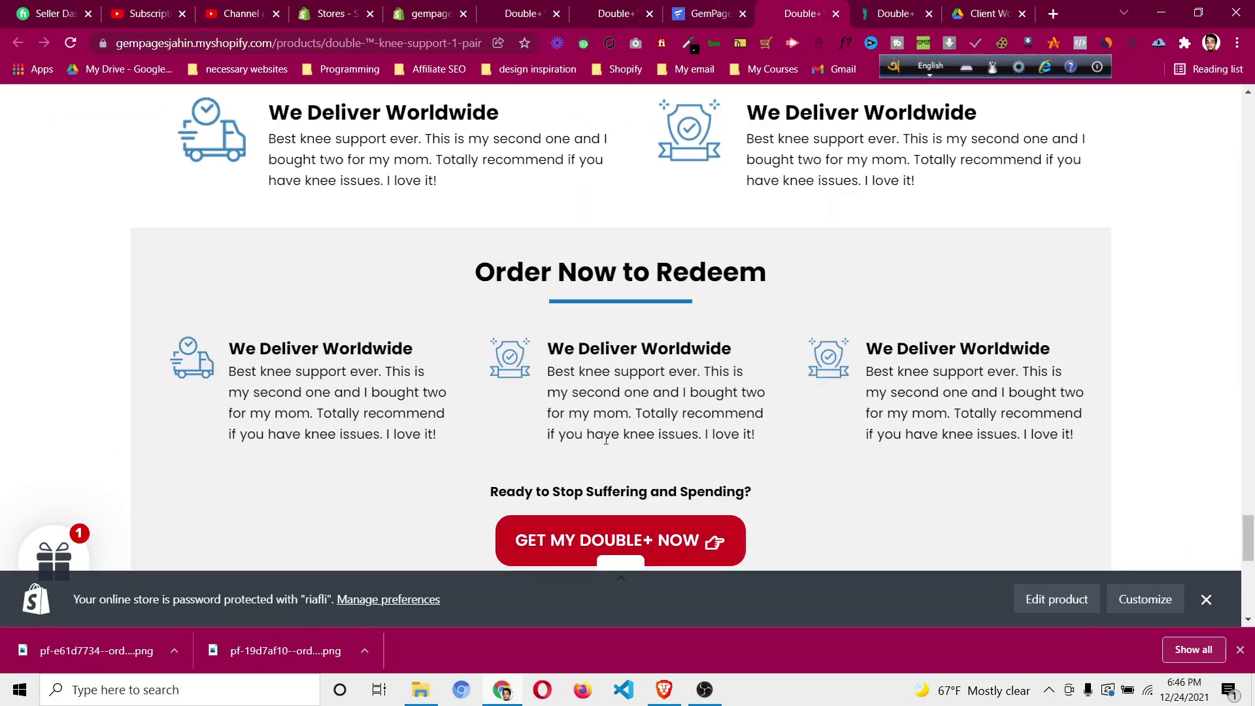
# In the GemPages editor, duplicate the "4 Good Reasons To Order From Us" row and move the copy below the "Order Now to Redeem" section.
pyautogui.click(715, 11)
pyautogui.scroll(5, 387, 334)
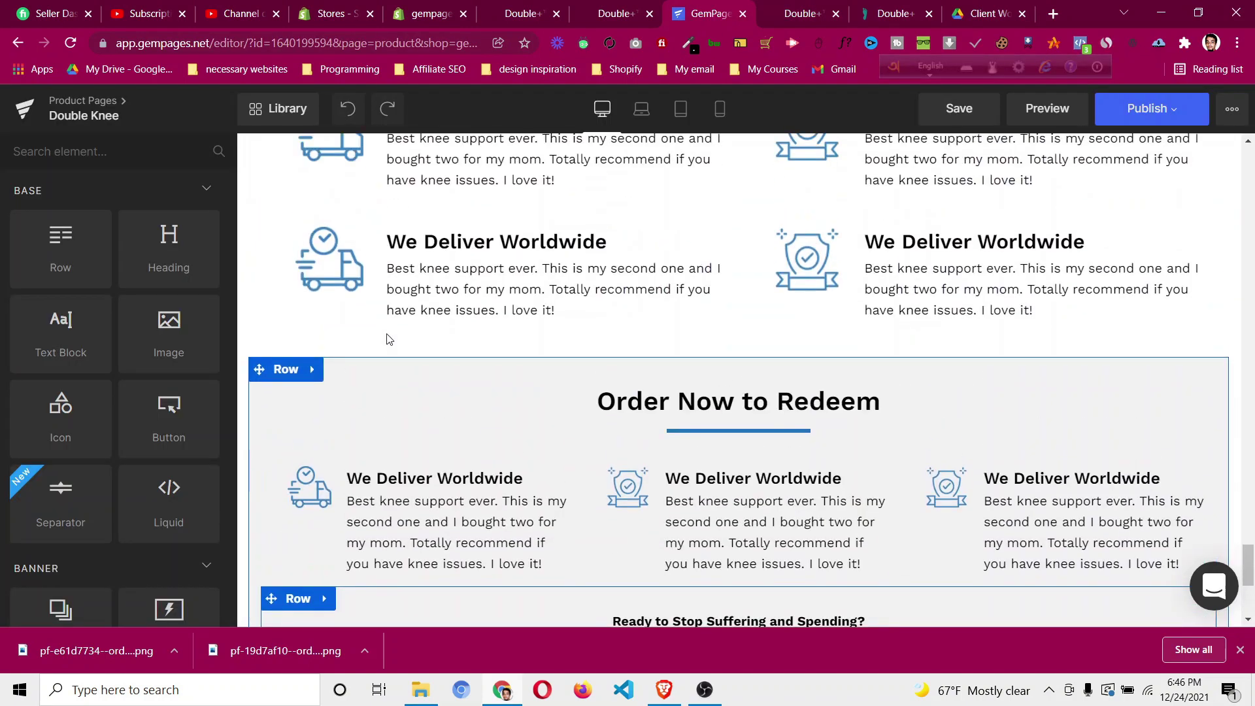
pyautogui.scroll(1, 536, 325)
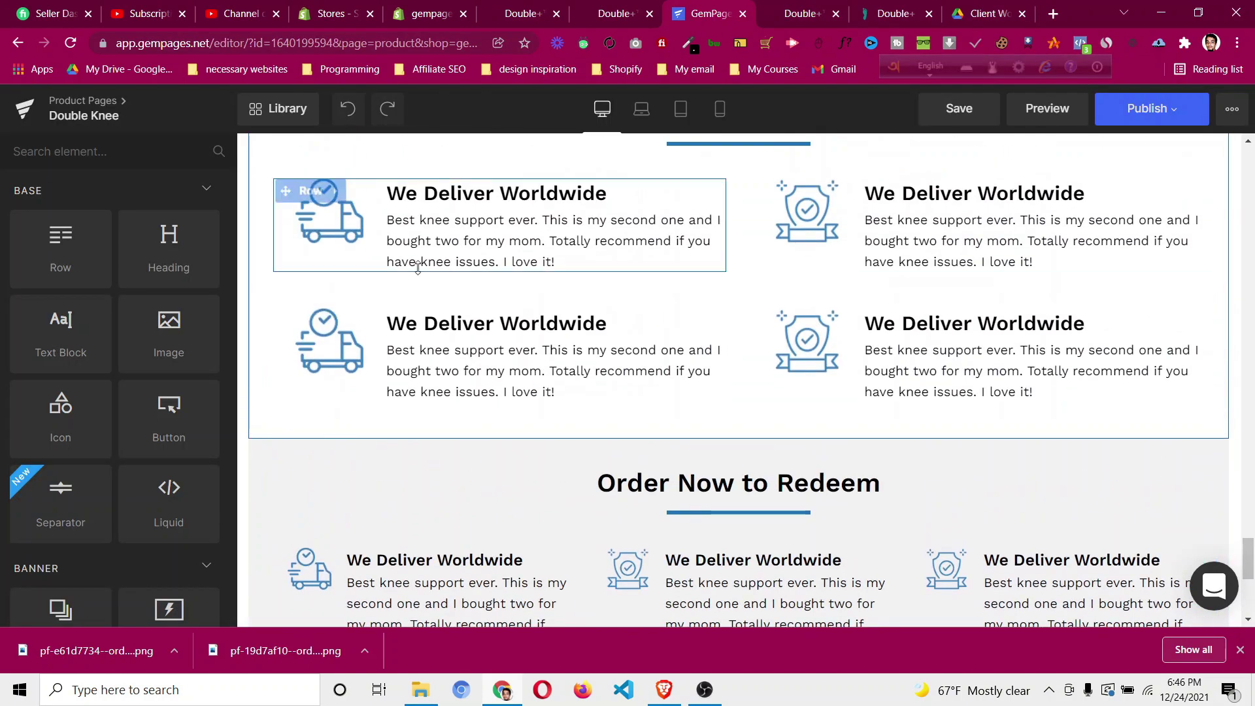
pyautogui.scroll(1, 417, 268)
pyautogui.rightClick(285, 164)
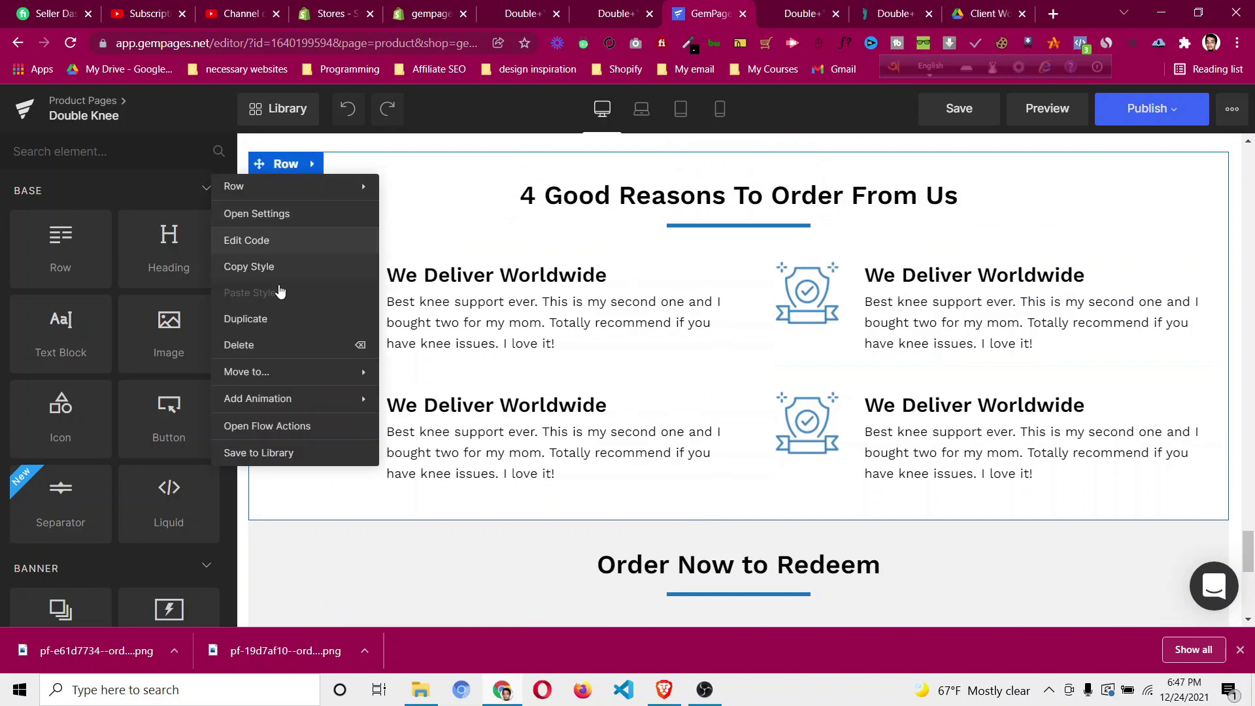
pyautogui.click(275, 320)
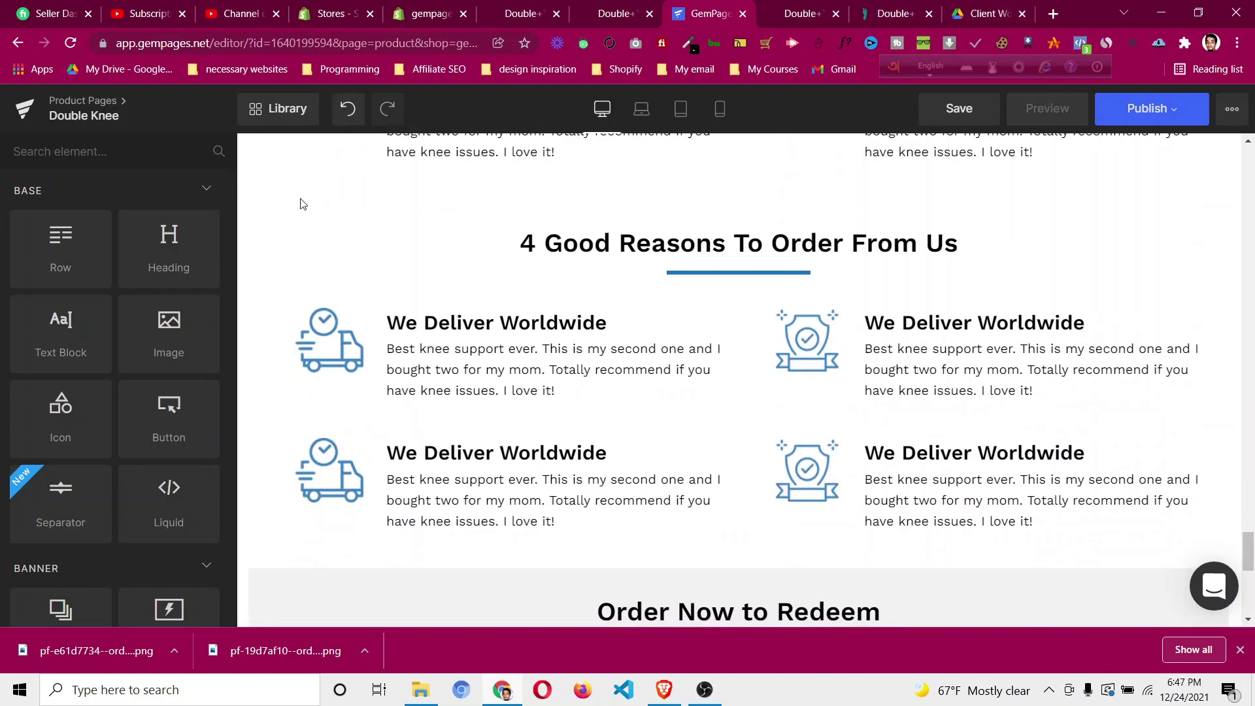
pyautogui.moveTo(262, 208); pyautogui.dragTo(451, 532)
pyautogui.scroll(-1, 1015, 471)
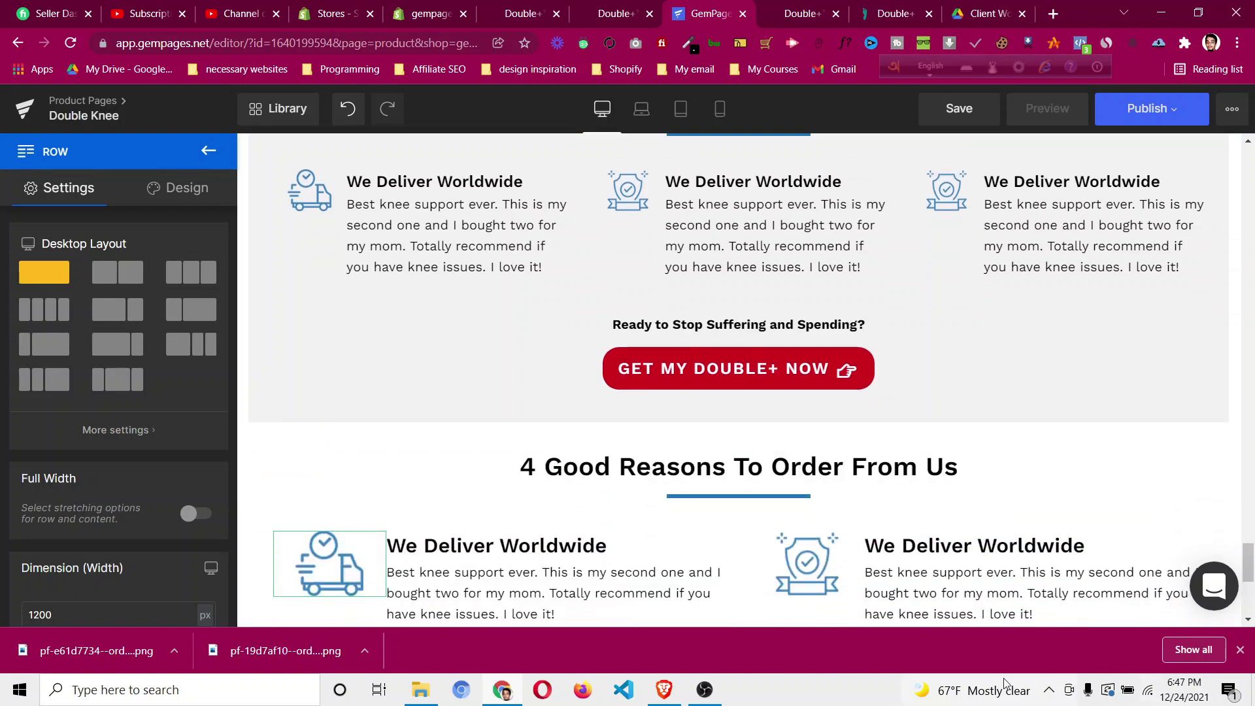
# Replace the copied row's "4 Good Reasons To Order From Us" heading with "Frequently Asked Question" copied from the DoctorSteps reference page.
pyautogui.click(878, 7)
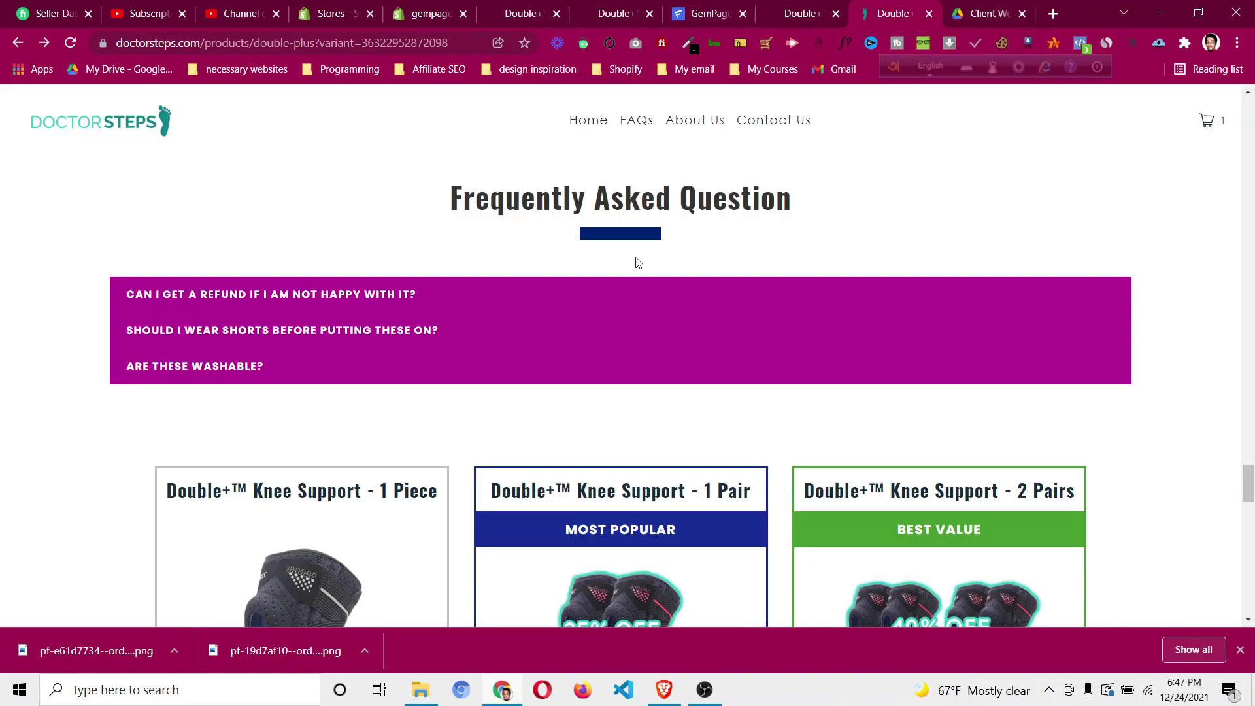
pyautogui.moveTo(453, 194); pyautogui.dragTo(838, 199)
pyautogui.rightClick(782, 188)
pyautogui.click(799, 201)
pyautogui.click(710, 12)
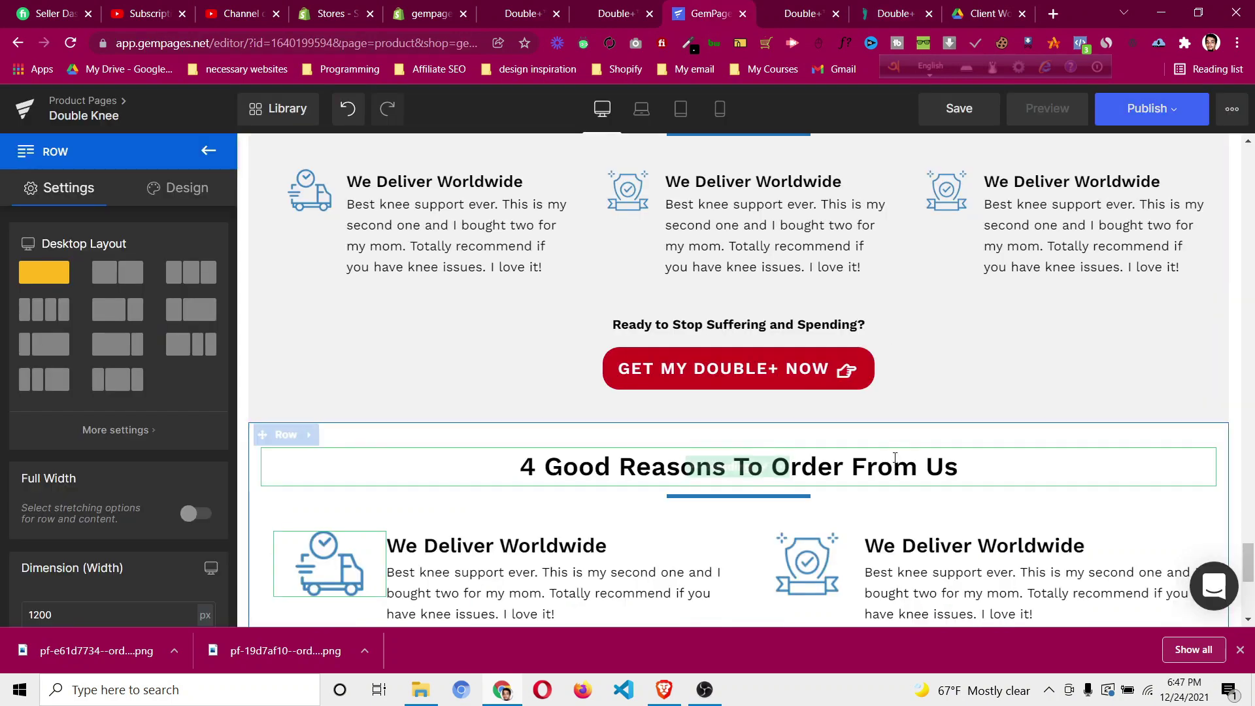
pyautogui.click(776, 473)
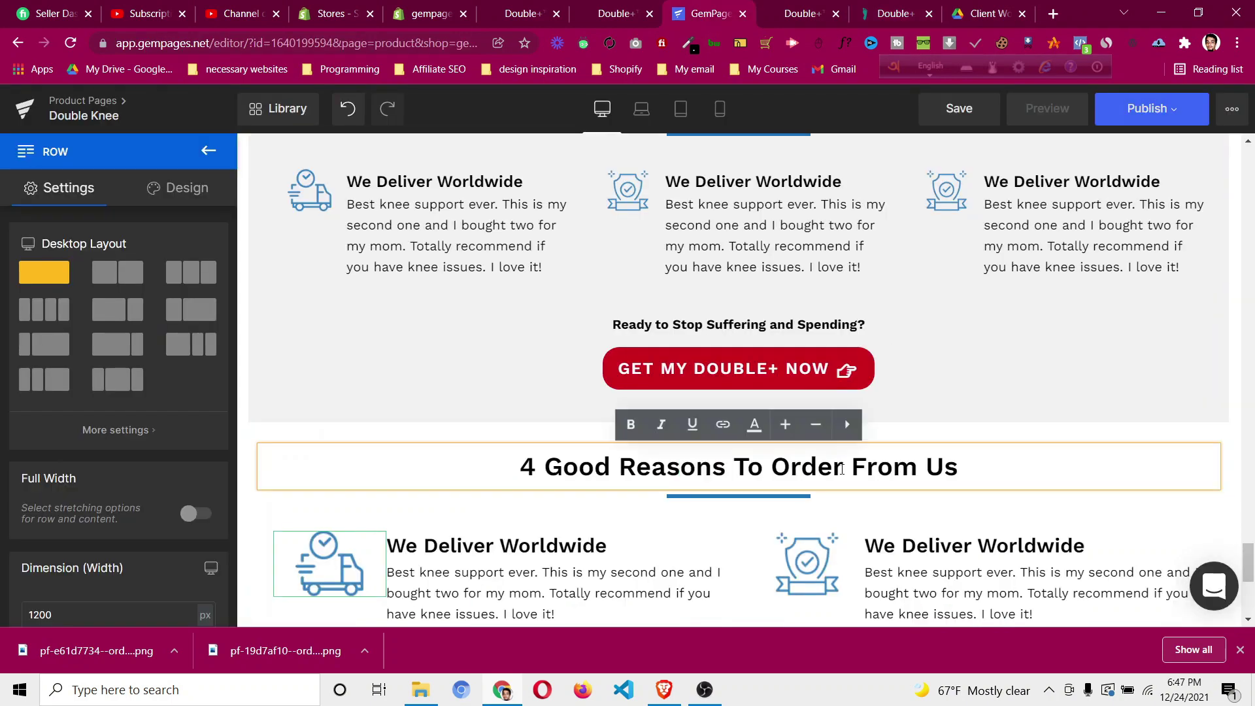
pyautogui.hotkey('ctrl', 'a')
pyautogui.hotkey('ctrl', 'v')
# Add an Accordion element below the "We Deliver Worldwide" items in the "Frequently Asked Question" row and collapse its first item.
pyautogui.scroll(-2, 746, 516)
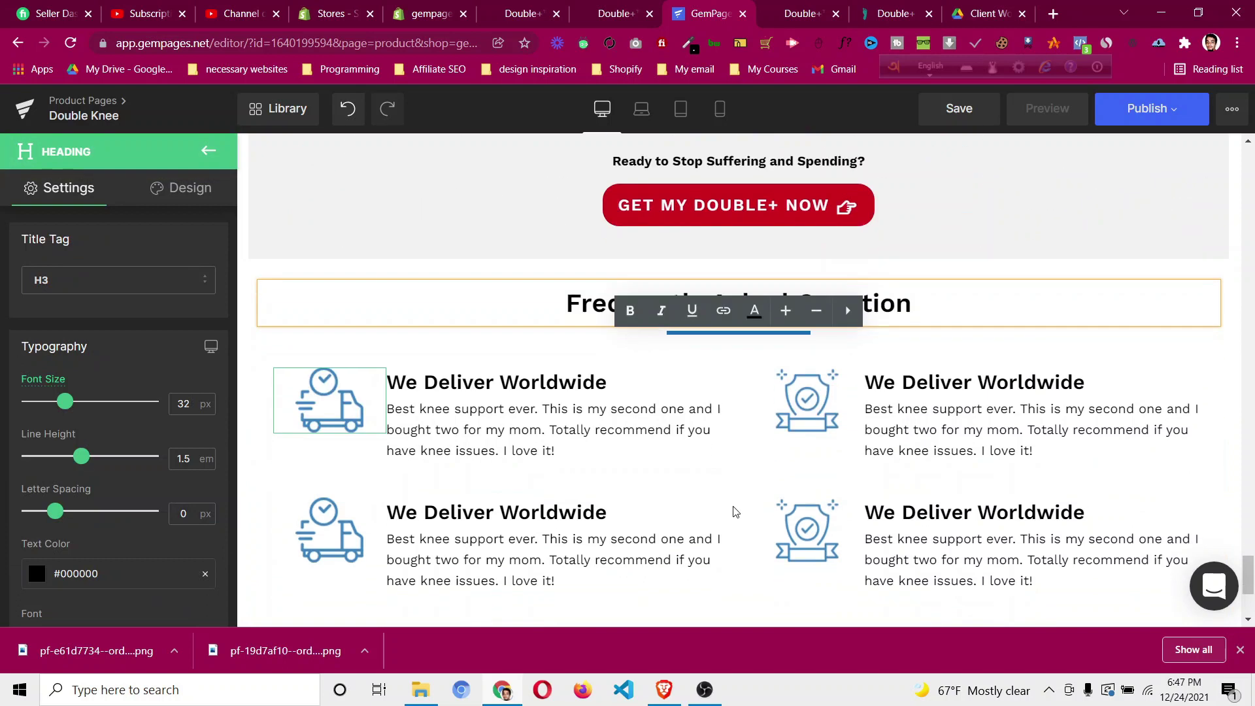
pyautogui.scroll(-1, 605, 431)
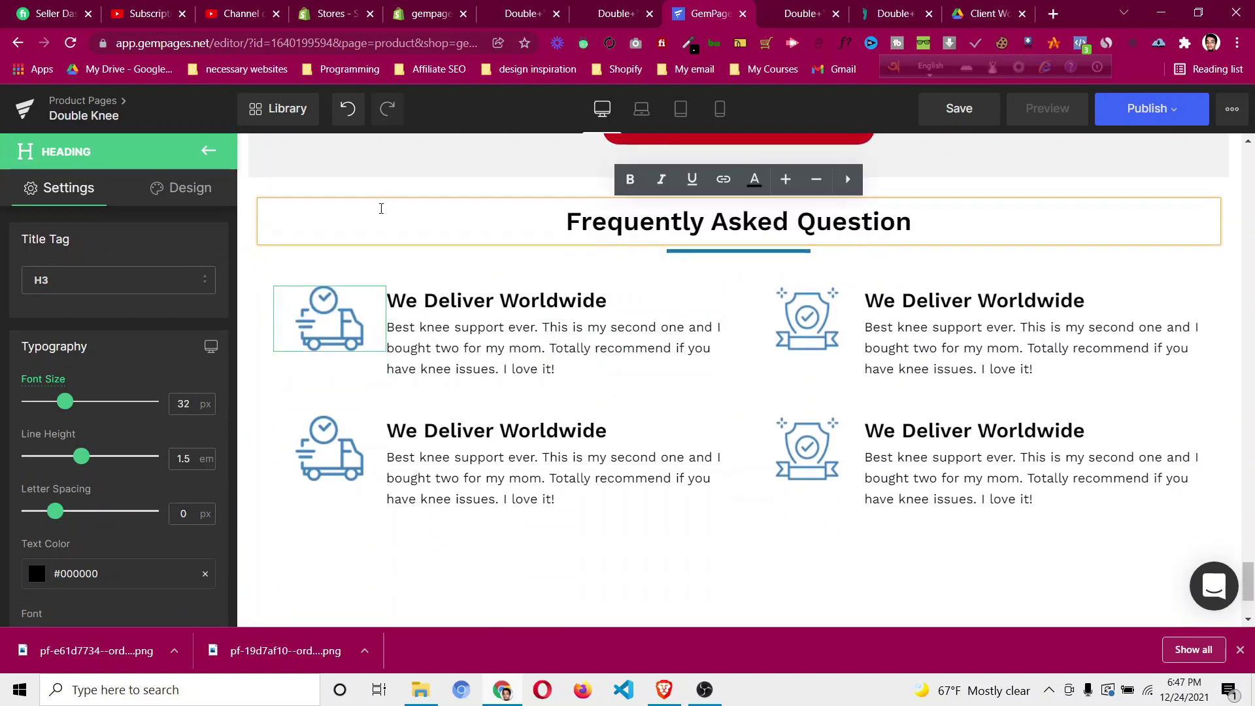
pyautogui.click(208, 151)
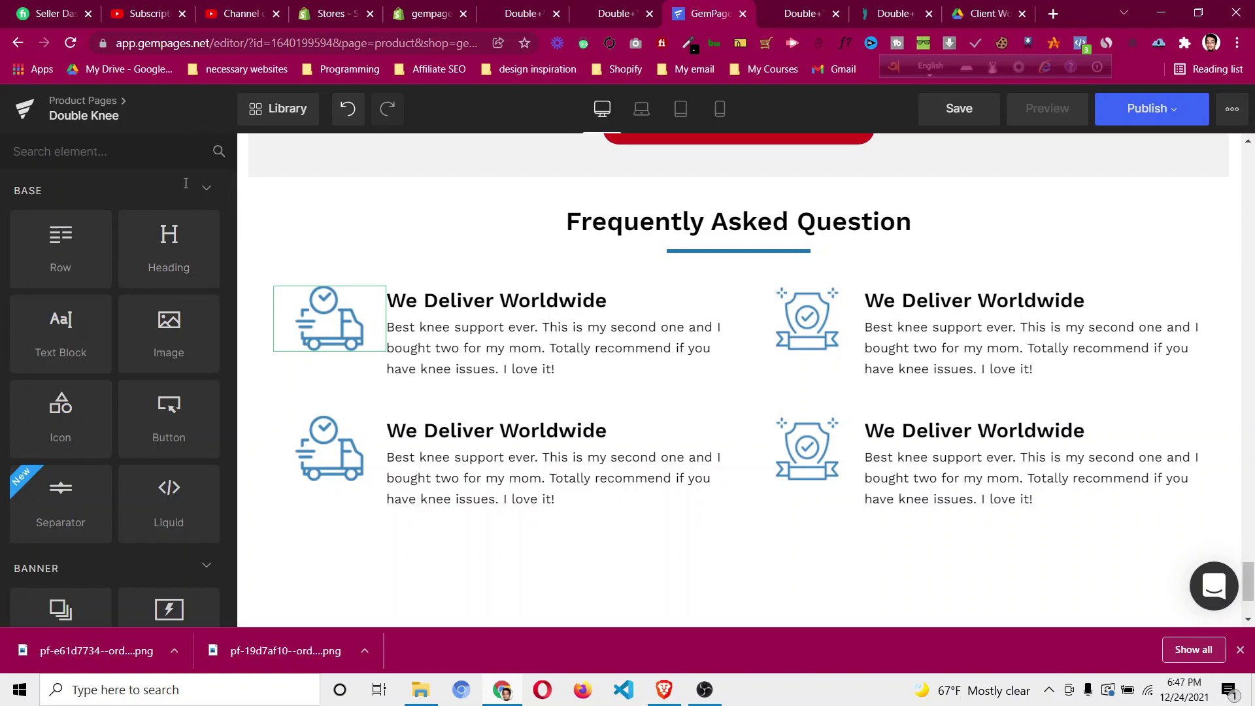
pyautogui.scroll(-3, 126, 283)
pyautogui.scroll(-2, 128, 284)
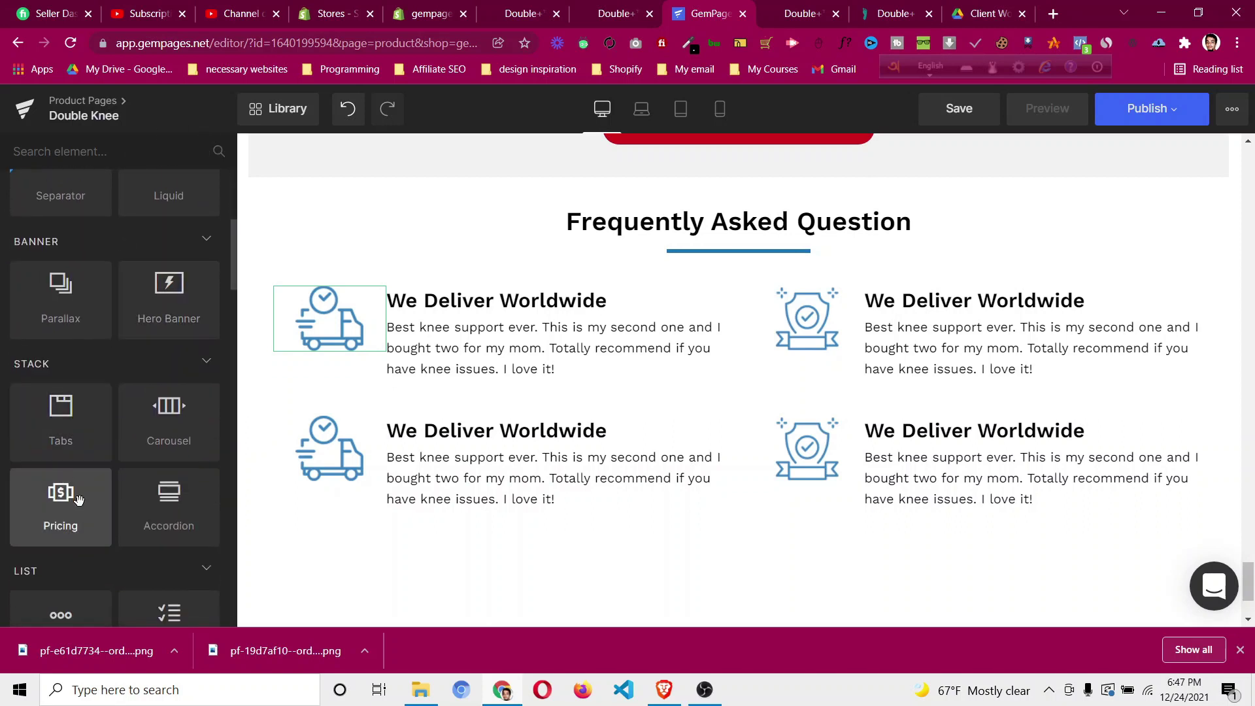
pyautogui.moveTo(173, 513); pyautogui.dragTo(692, 527)
pyautogui.scroll(-2, 693, 516)
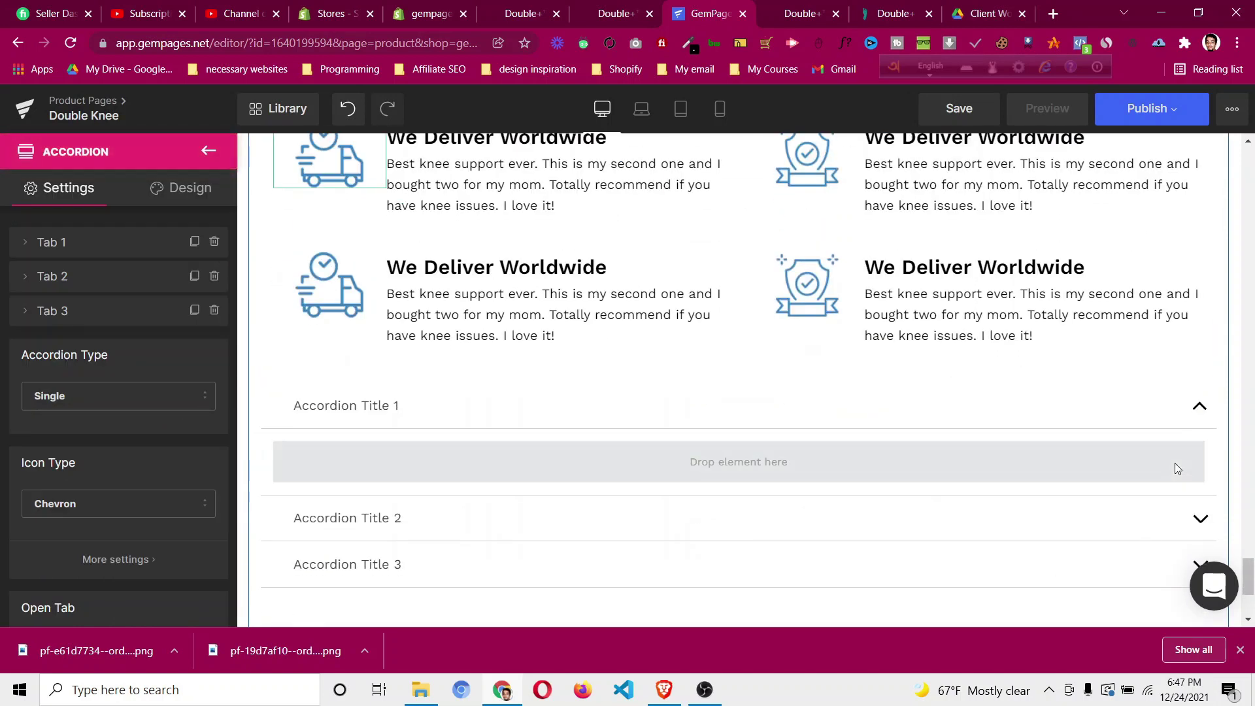
pyautogui.click(1207, 409)
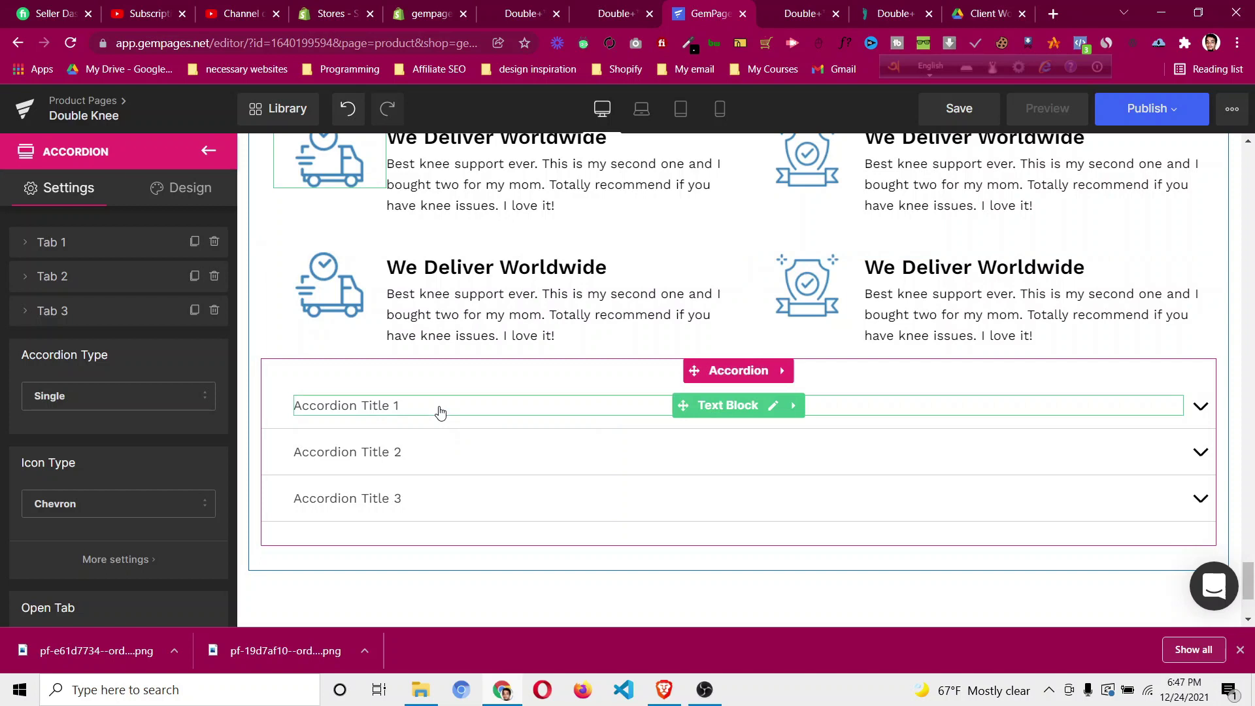
# Review the live 1 Pair page and the DoctorSteps reference FAQ, and return to the GemPages editor.
pyautogui.click(799, 6)
pyautogui.scroll(-9, 348, 310)
pyautogui.scroll(9, 347, 311)
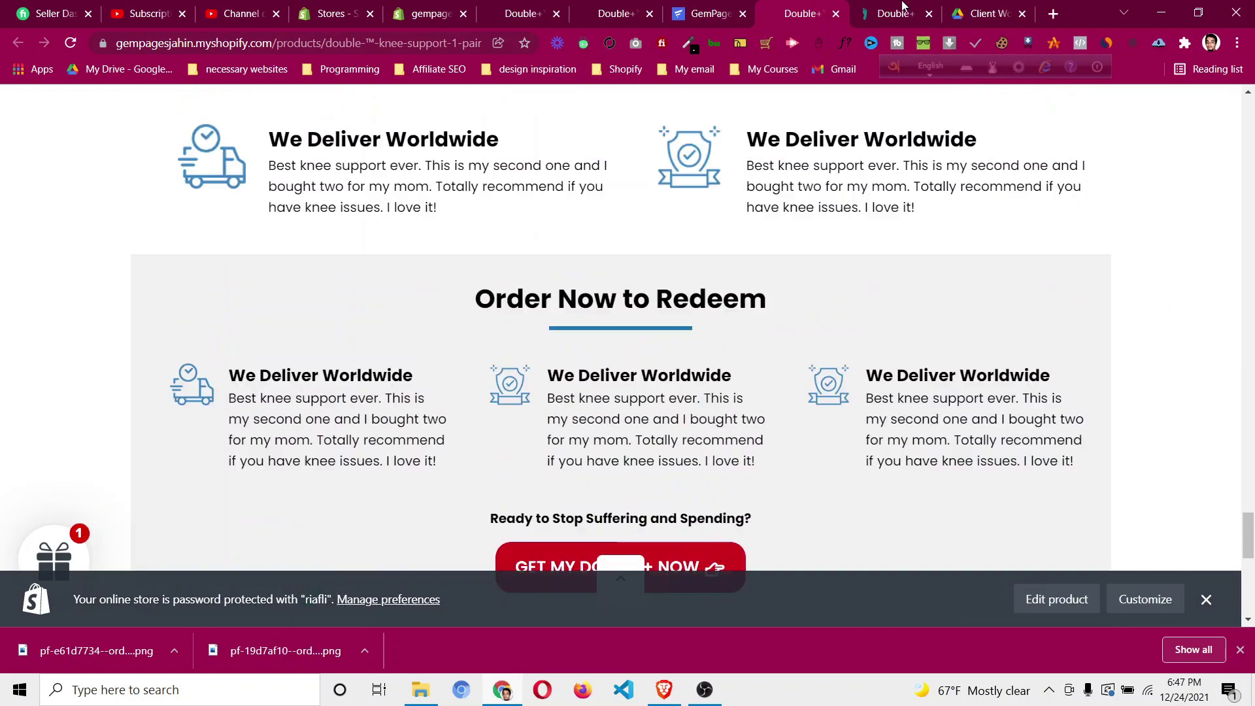
pyautogui.click(903, 6)
pyautogui.click(709, 13)
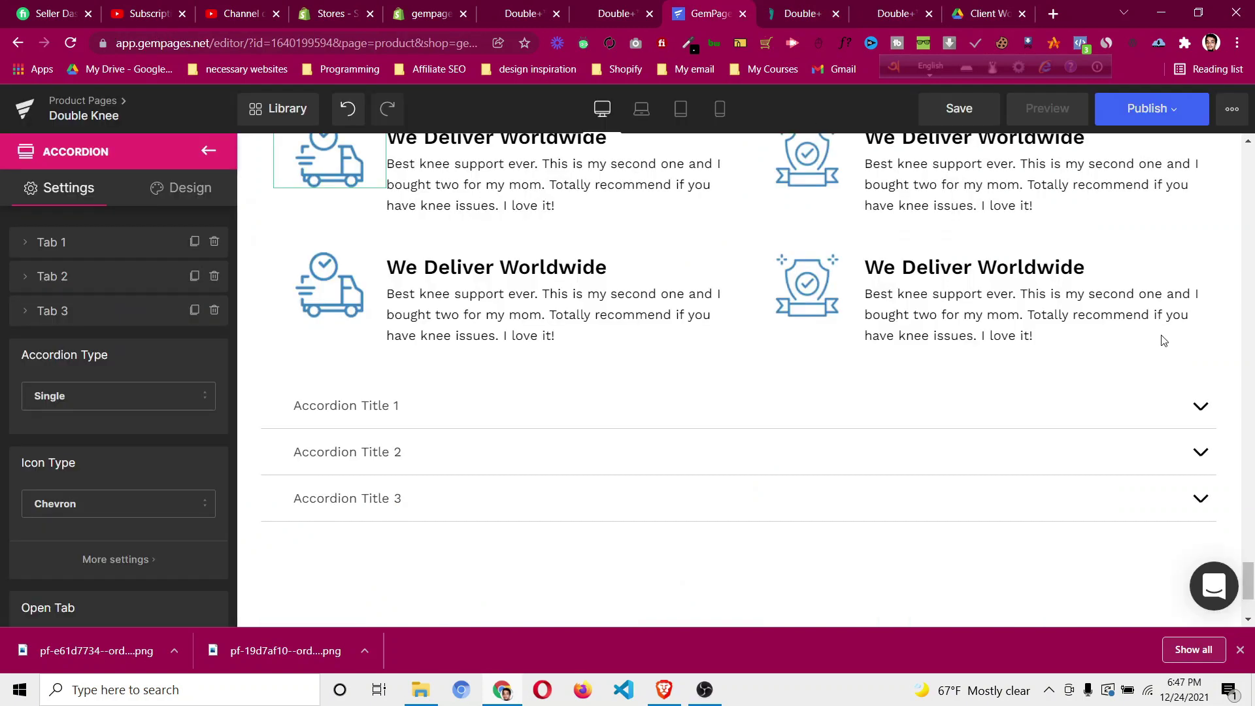
# Expand "Accordion Title 1" and add a Text Block element as its content.
pyautogui.click(1201, 410)
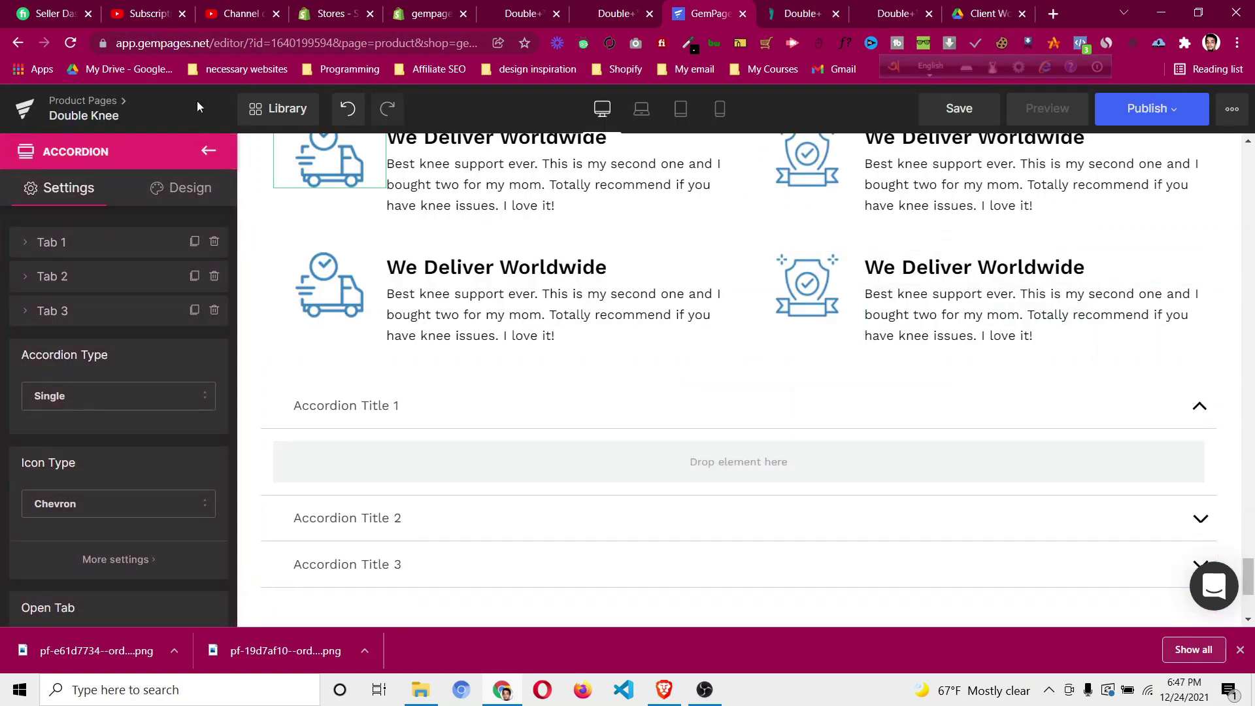
pyautogui.click(210, 157)
pyautogui.scroll(5, 169, 268)
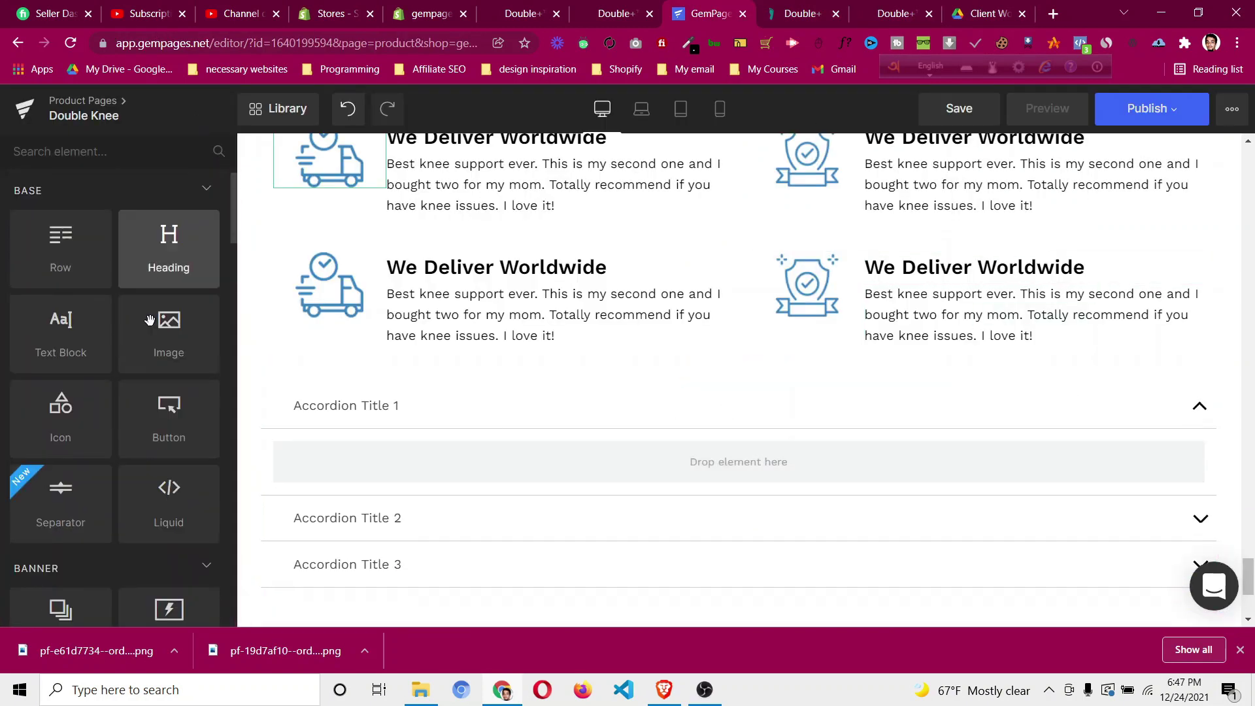
pyautogui.moveTo(79, 319); pyautogui.dragTo(426, 442)
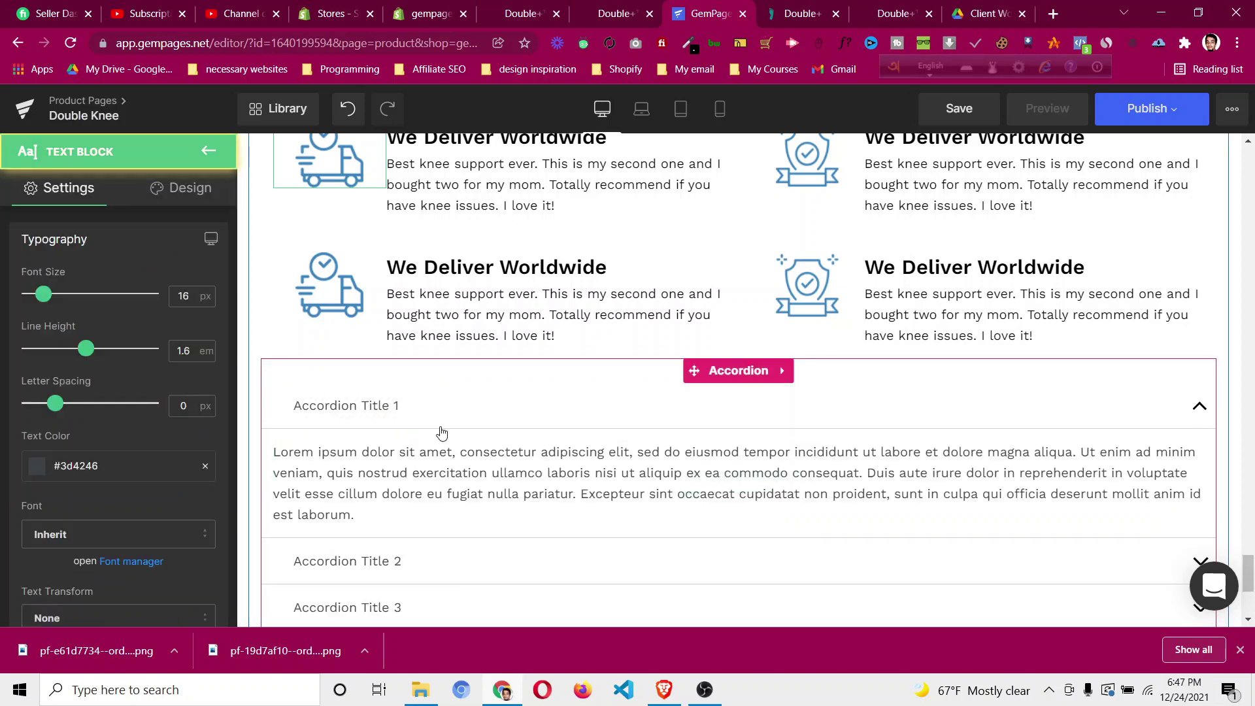
# Search the block library for "faq" and insert the "FAQs / Bluetooth headphone" block at the end of the page.
pyautogui.scroll(-4, 460, 414)
pyautogui.scroll(3, 465, 409)
pyautogui.scroll(-2, 471, 390)
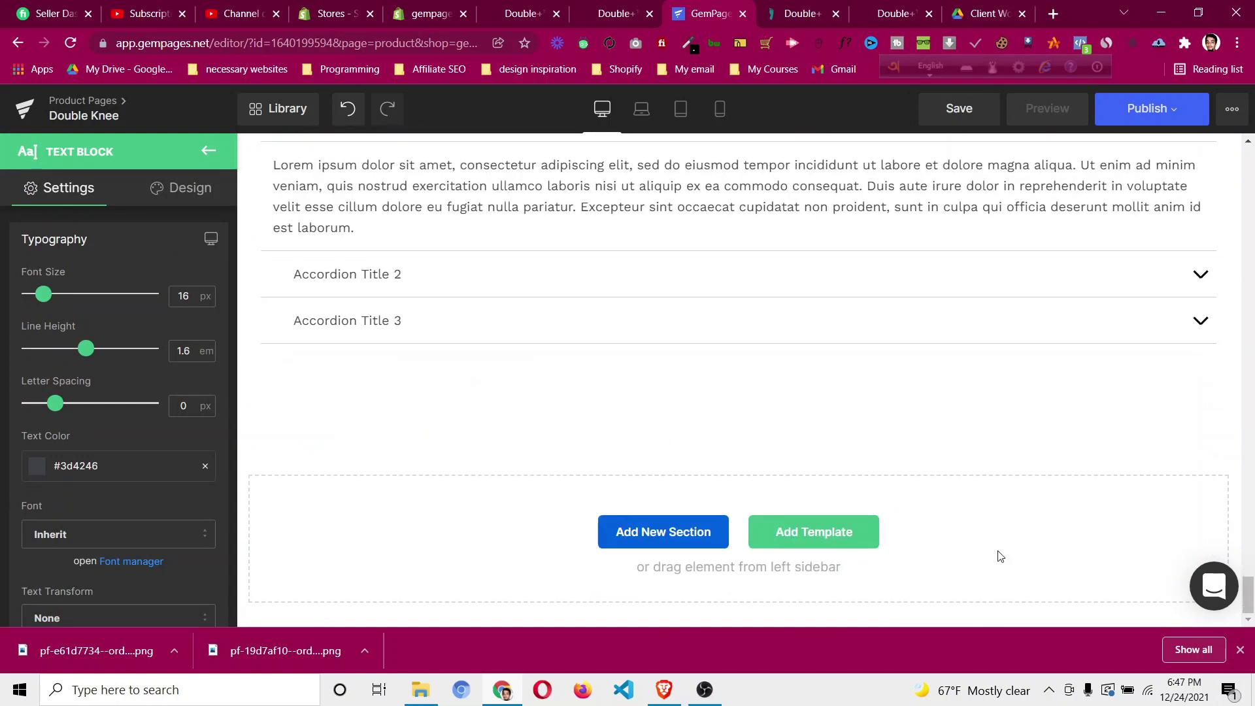
pyautogui.click(845, 532)
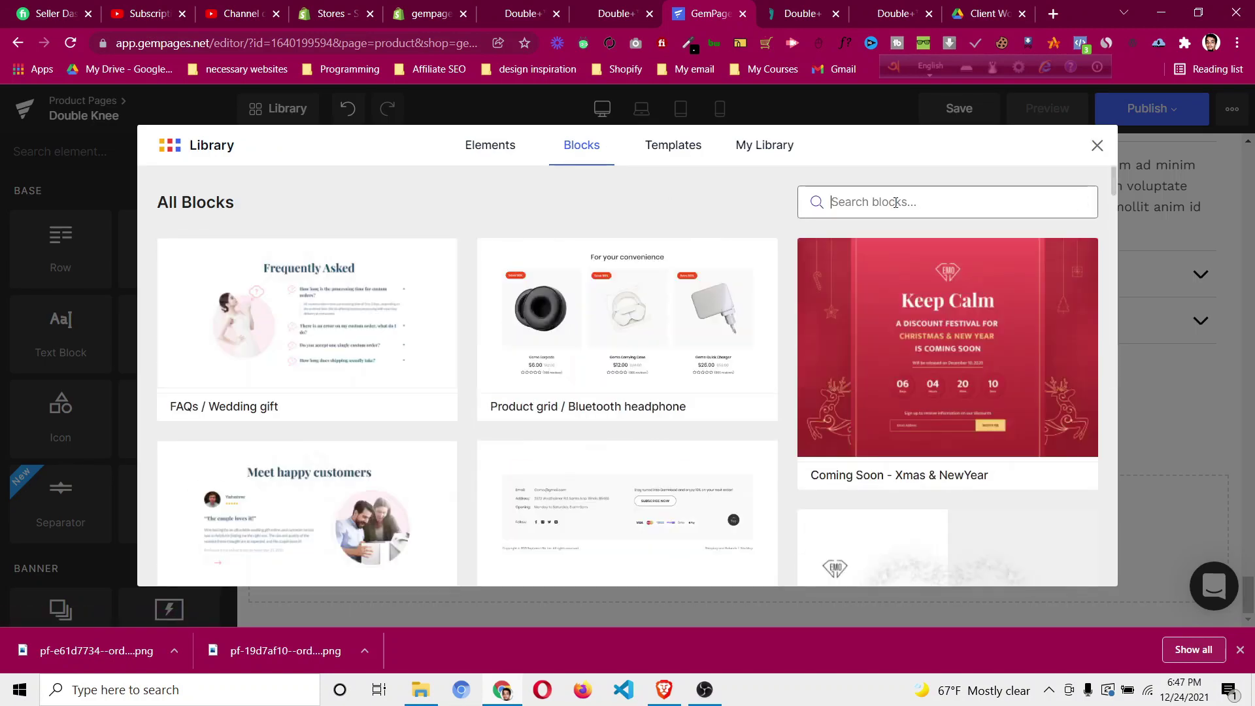
pyautogui.click(895, 202)
pyautogui.write('faq')
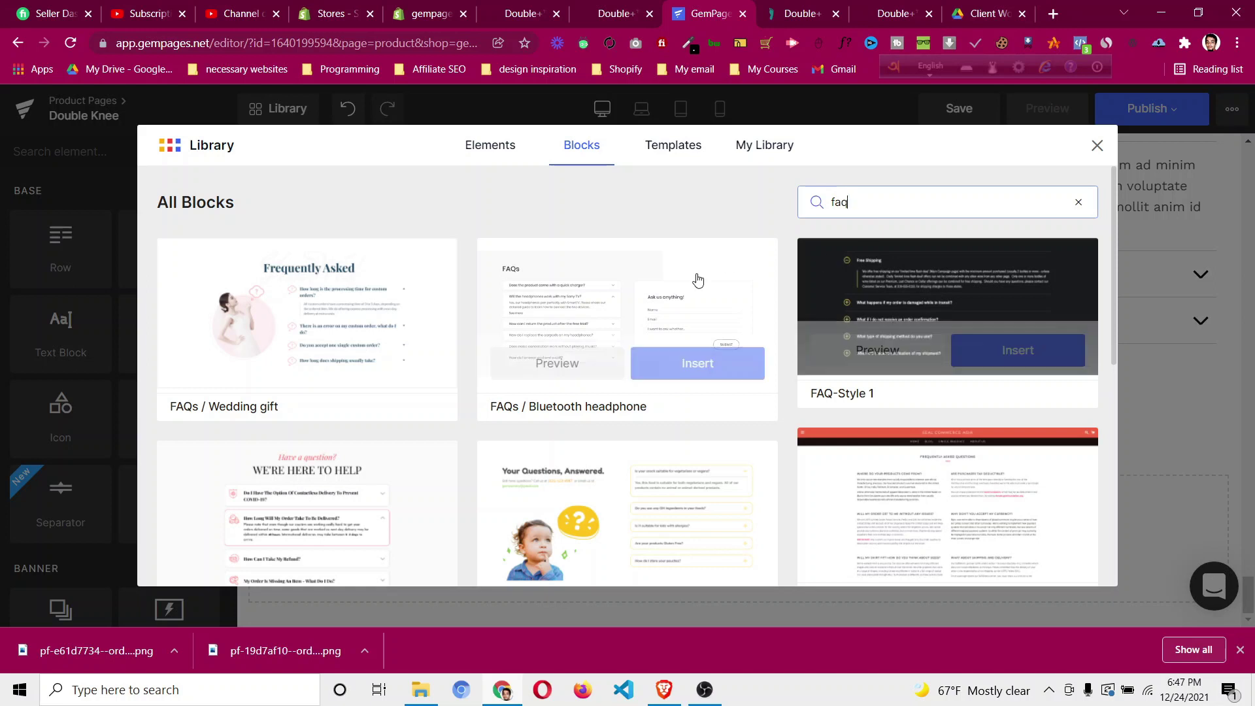
pyautogui.scroll(-1, 799, 286)
pyautogui.scroll(1, 799, 300)
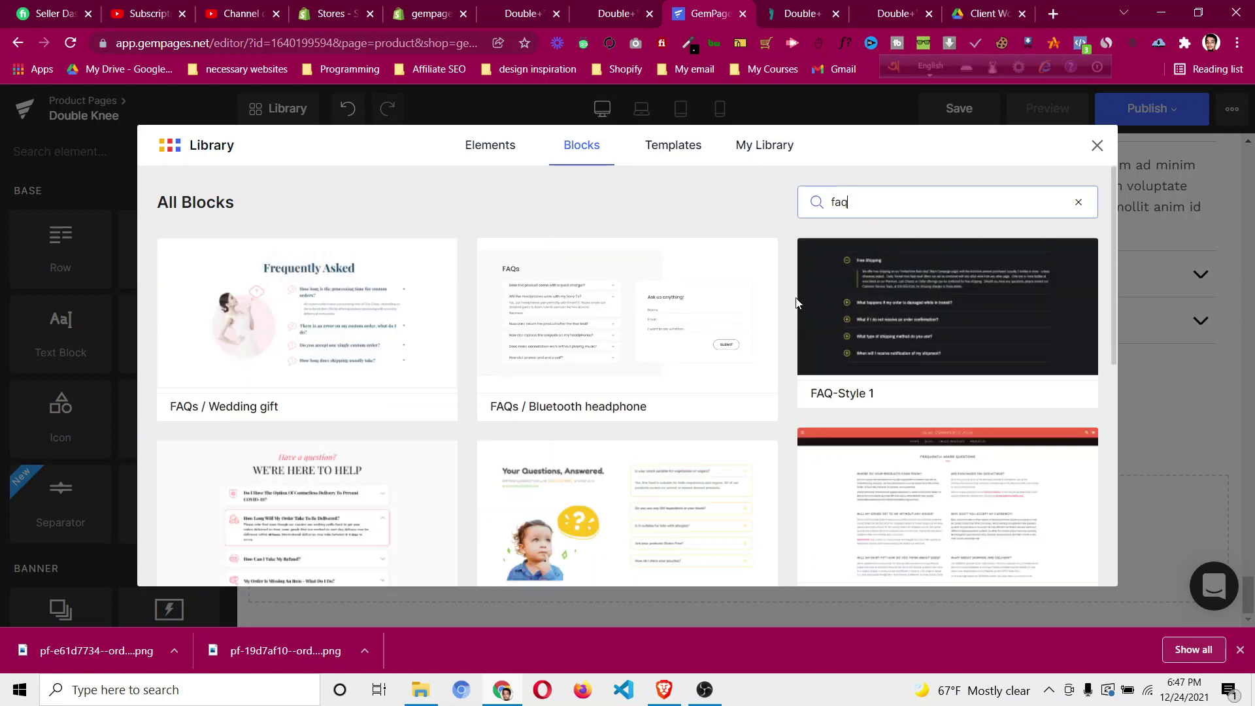
pyautogui.click(697, 364)
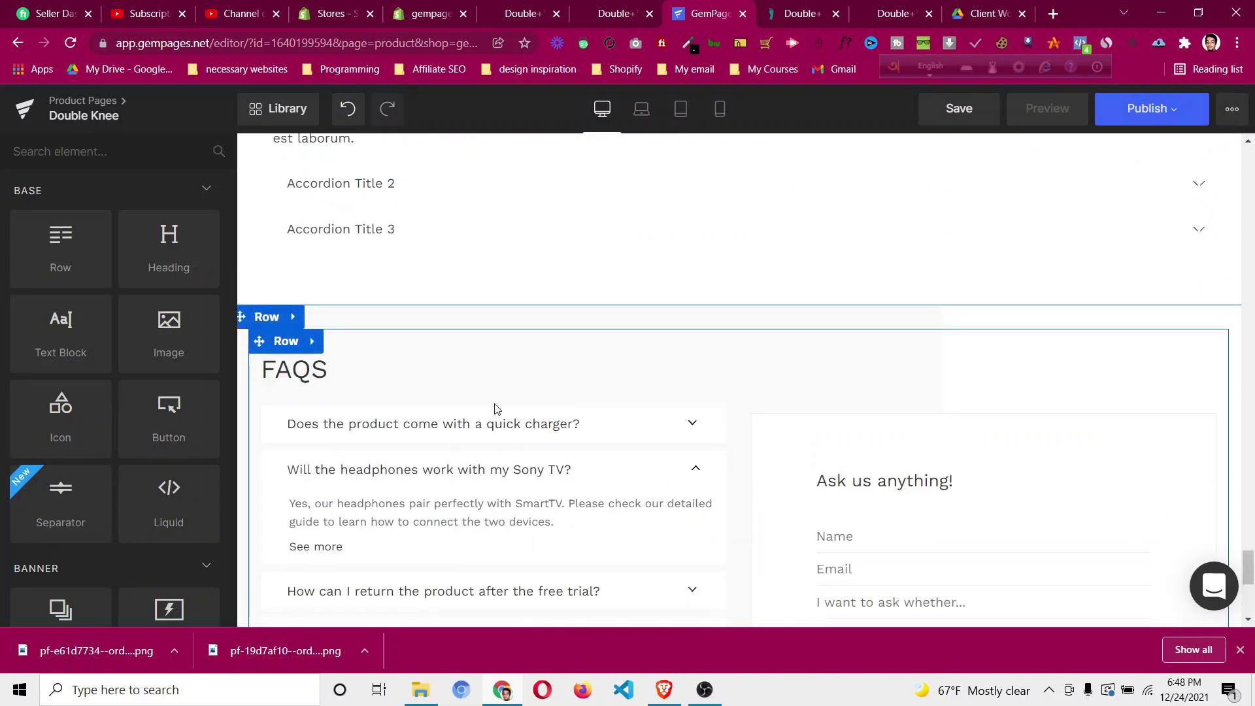
# Move the accordion from the inserted FAQS block to directly below the "Frequently Asked Question" heading's divider.
pyautogui.moveTo(506, 423); pyautogui.dragTo(908, 259)
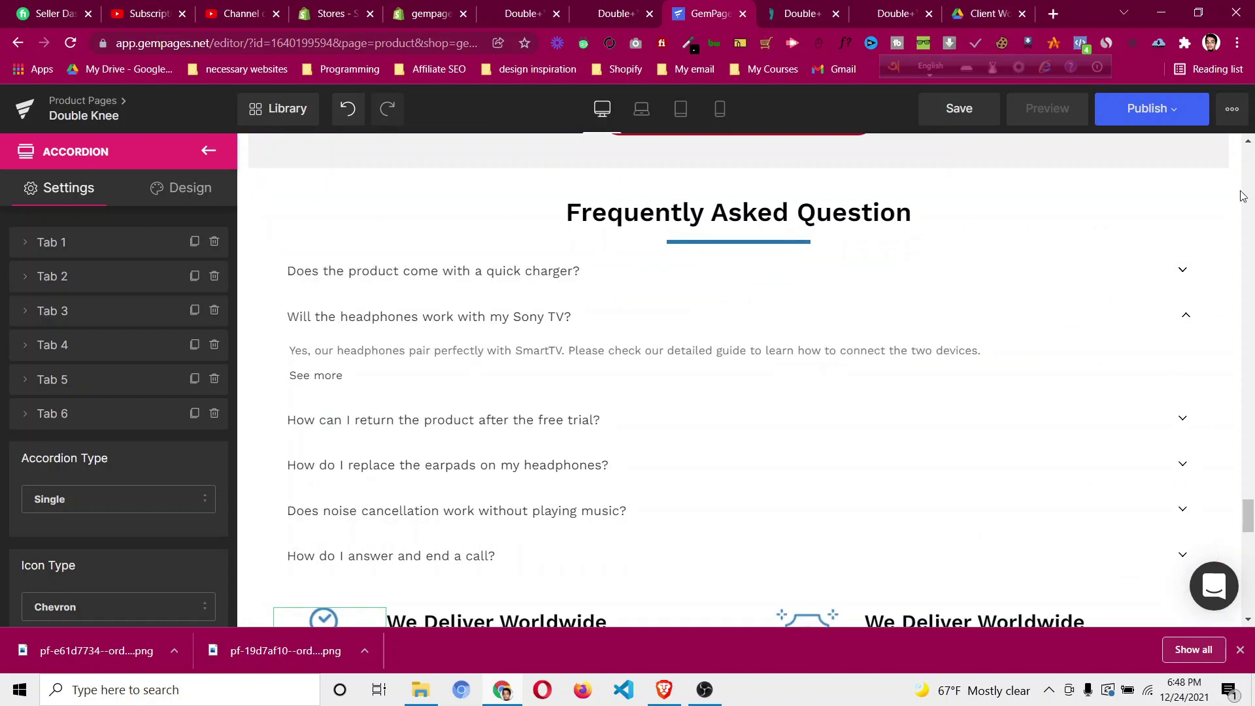
pyautogui.scroll(-3, 1243, 195)
pyautogui.scroll(3, 626, 280)
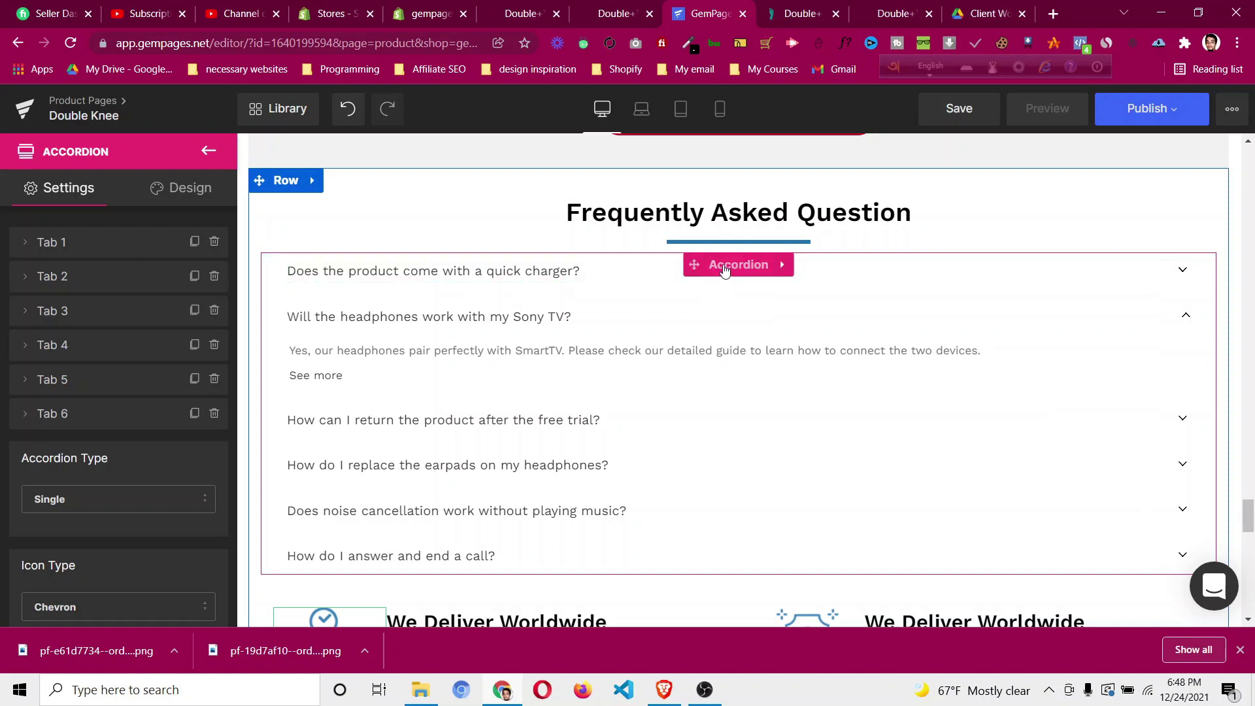
# Set the FAQ accordion's Tab 1 background to #1e73be and check it by expanding and collapsing the first question.
pyautogui.scroll(-3, 36, 257)
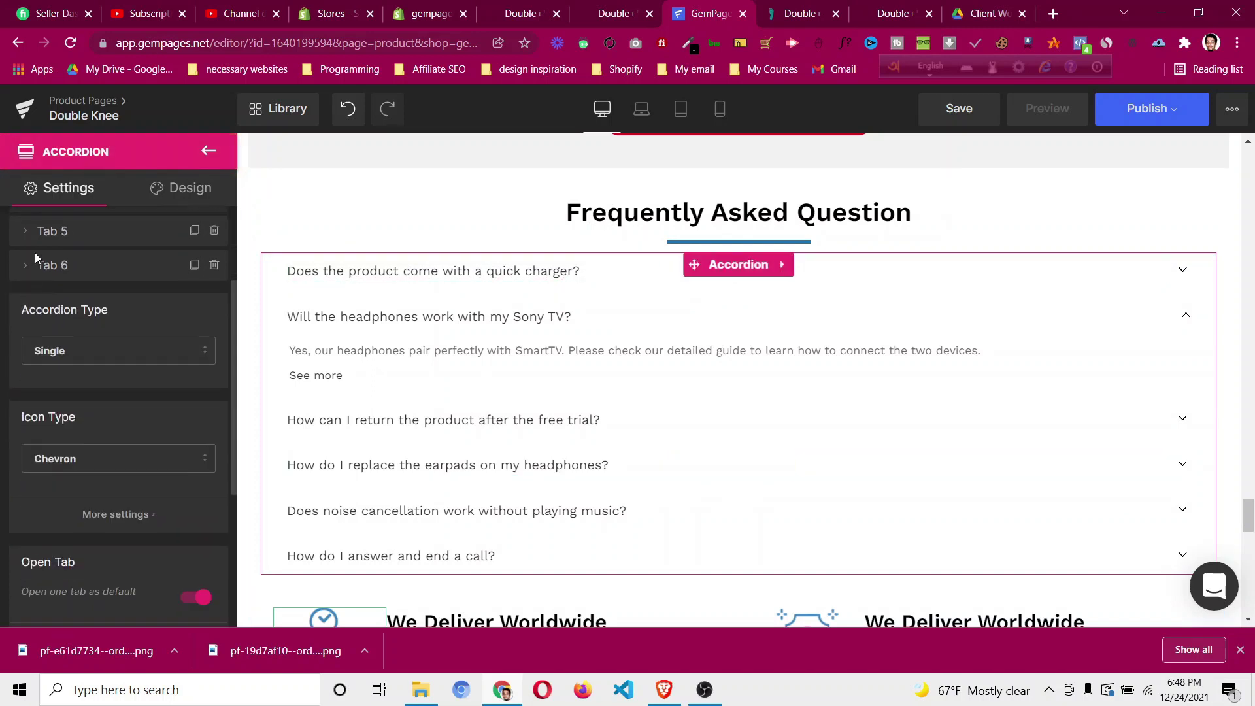
pyautogui.scroll(3, 34, 253)
pyautogui.click(24, 243)
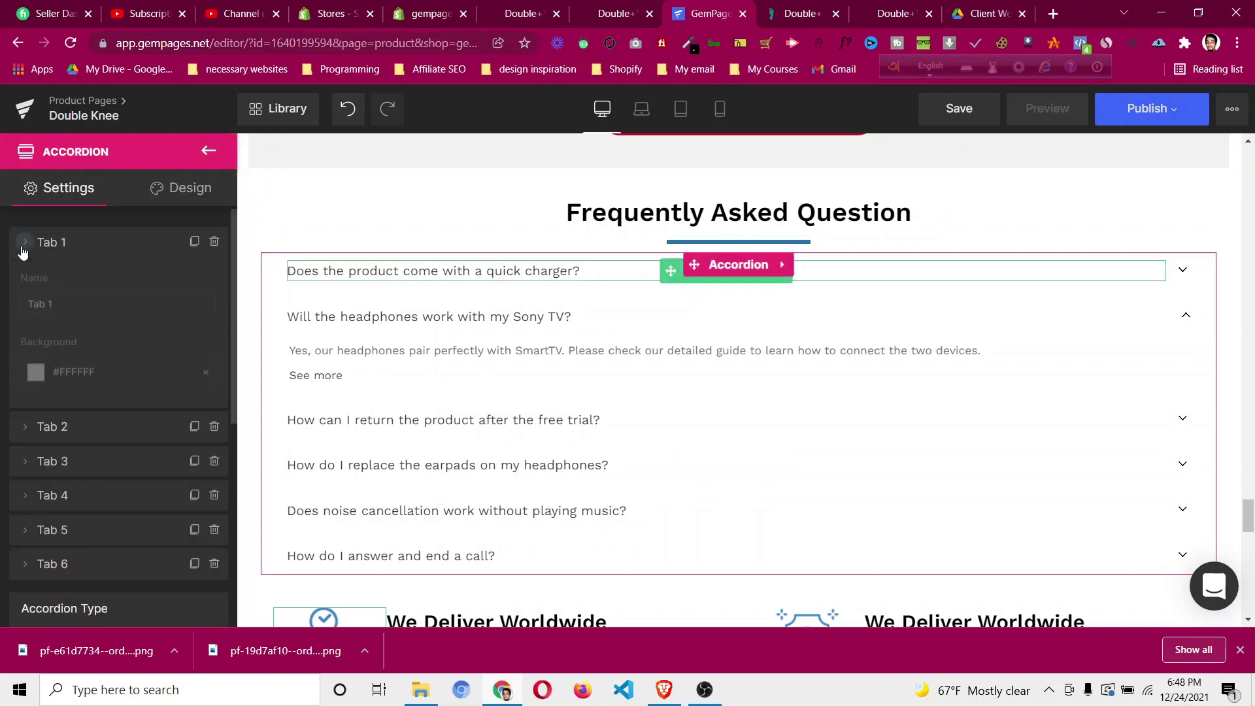
pyautogui.click(36, 375)
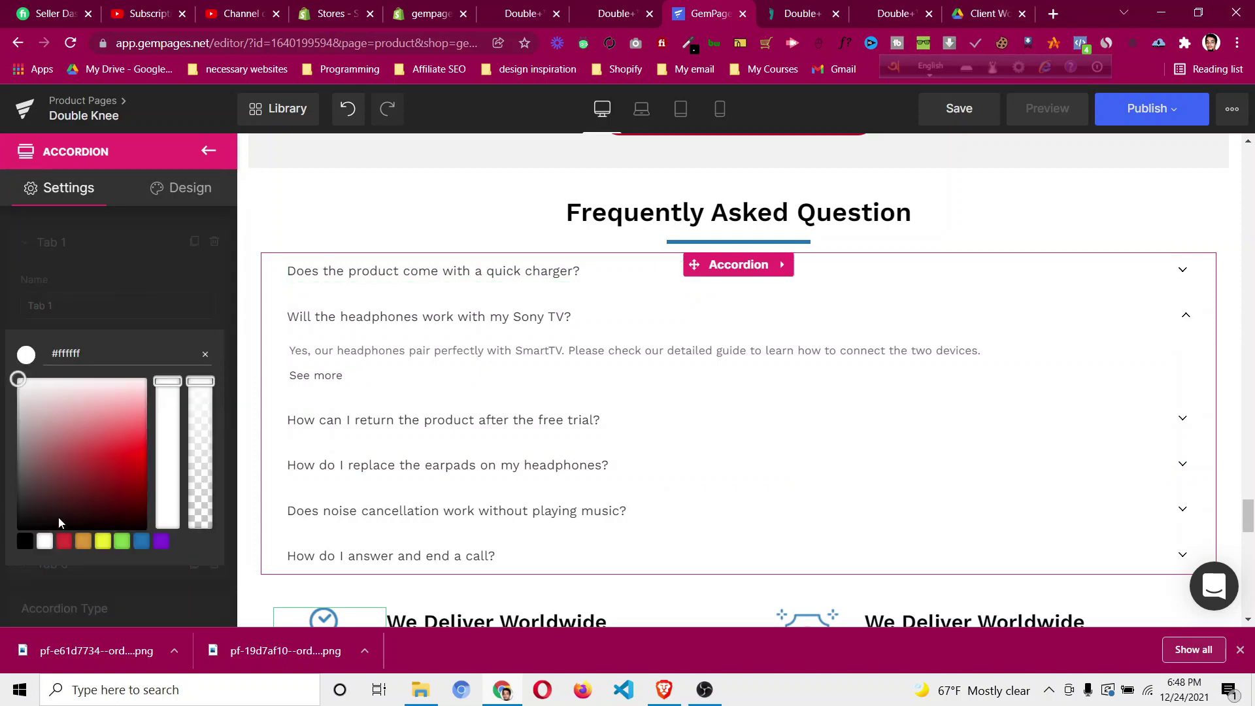
pyautogui.click(140, 542)
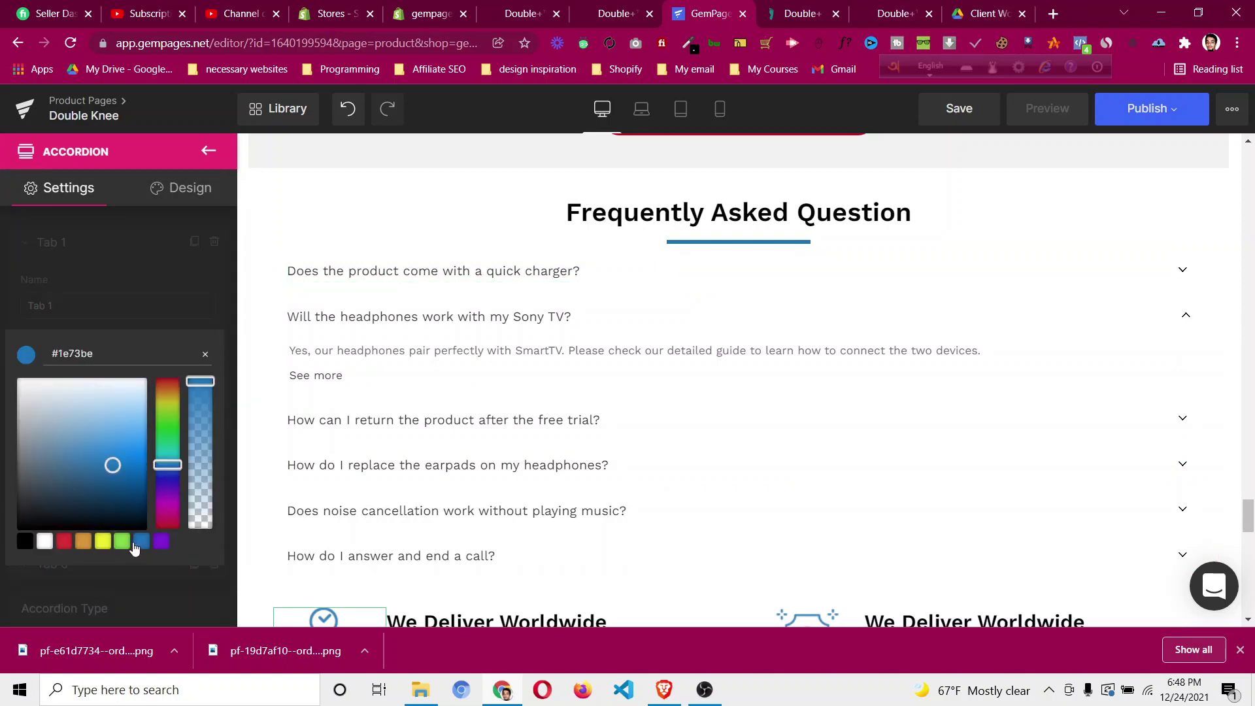
pyautogui.click(171, 312)
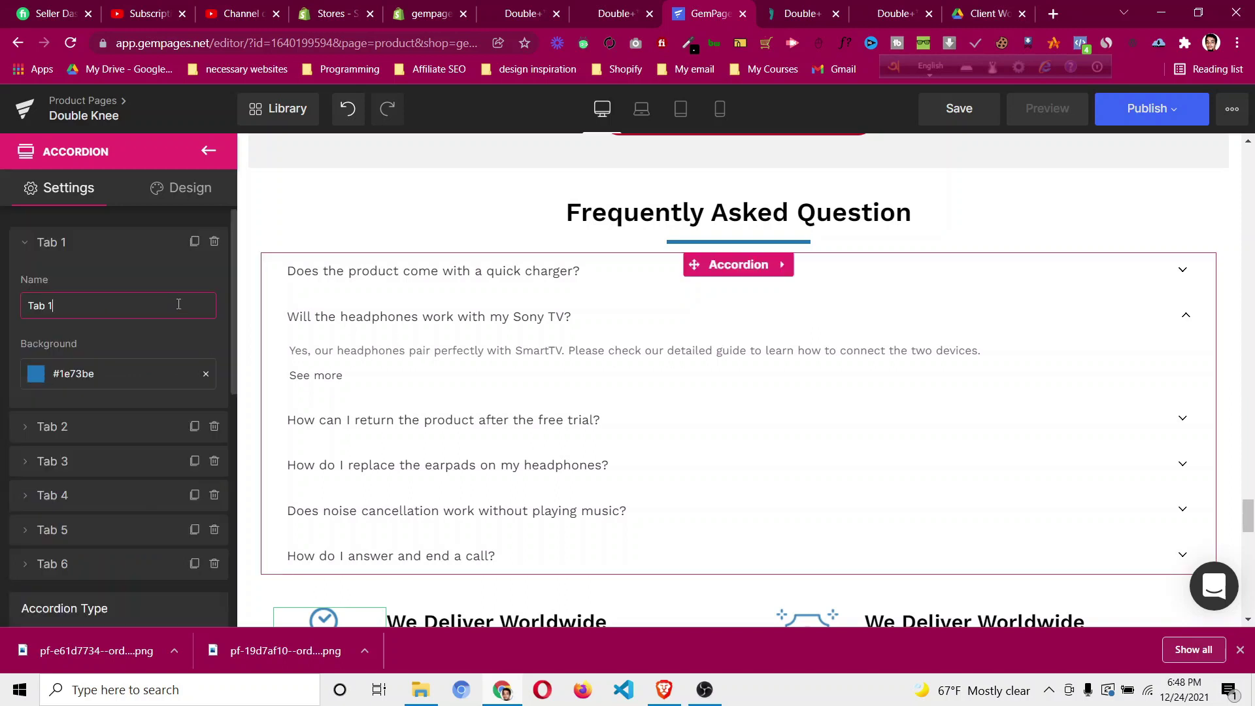
pyautogui.click(1180, 273)
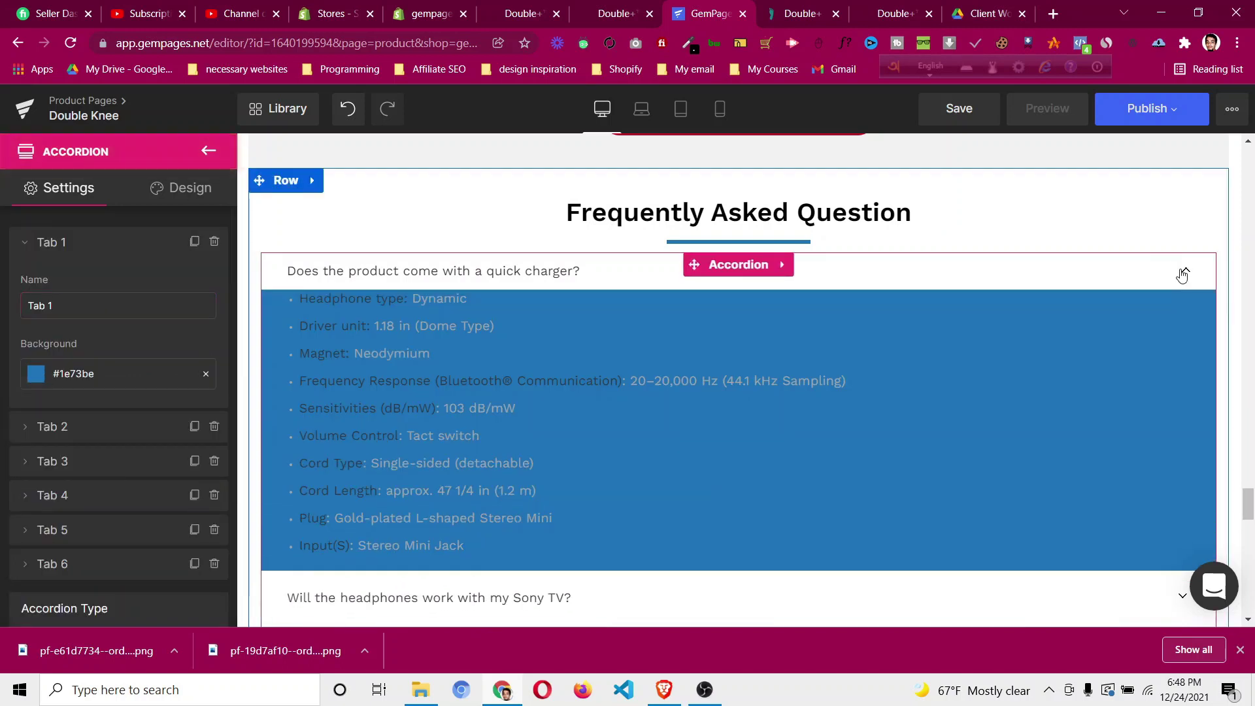
pyautogui.click(1182, 274)
pyautogui.click(1182, 273)
pyautogui.click(1181, 272)
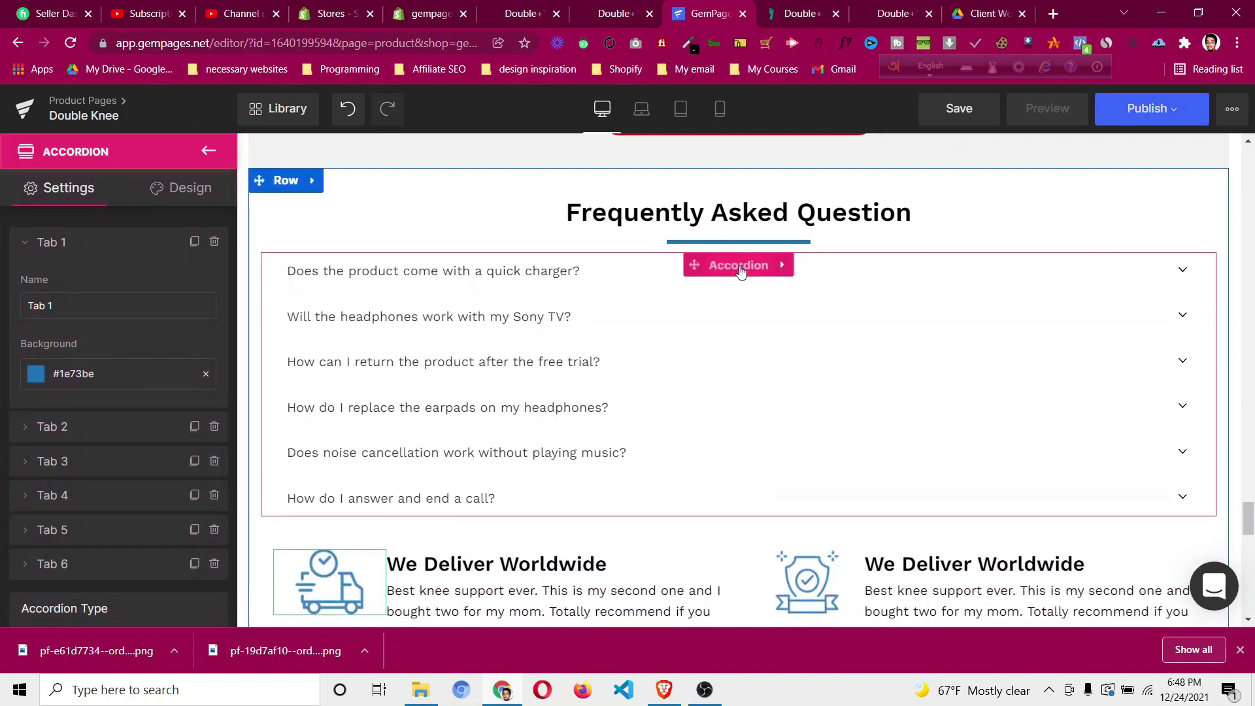
# Look through the FAQ accordion's settings and set the whole accordion's background color to #1e73be.
pyautogui.scroll(-5, 40, 314)
pyautogui.scroll(-4, 43, 308)
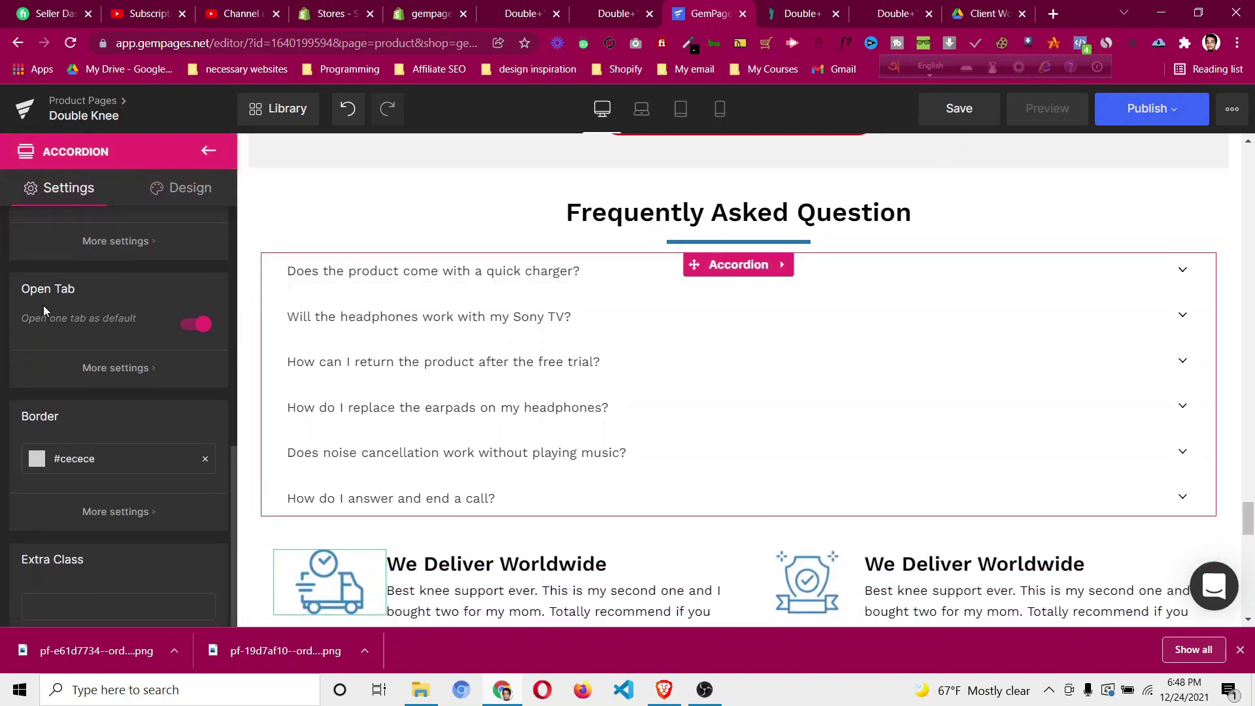
pyautogui.scroll(1, 47, 312)
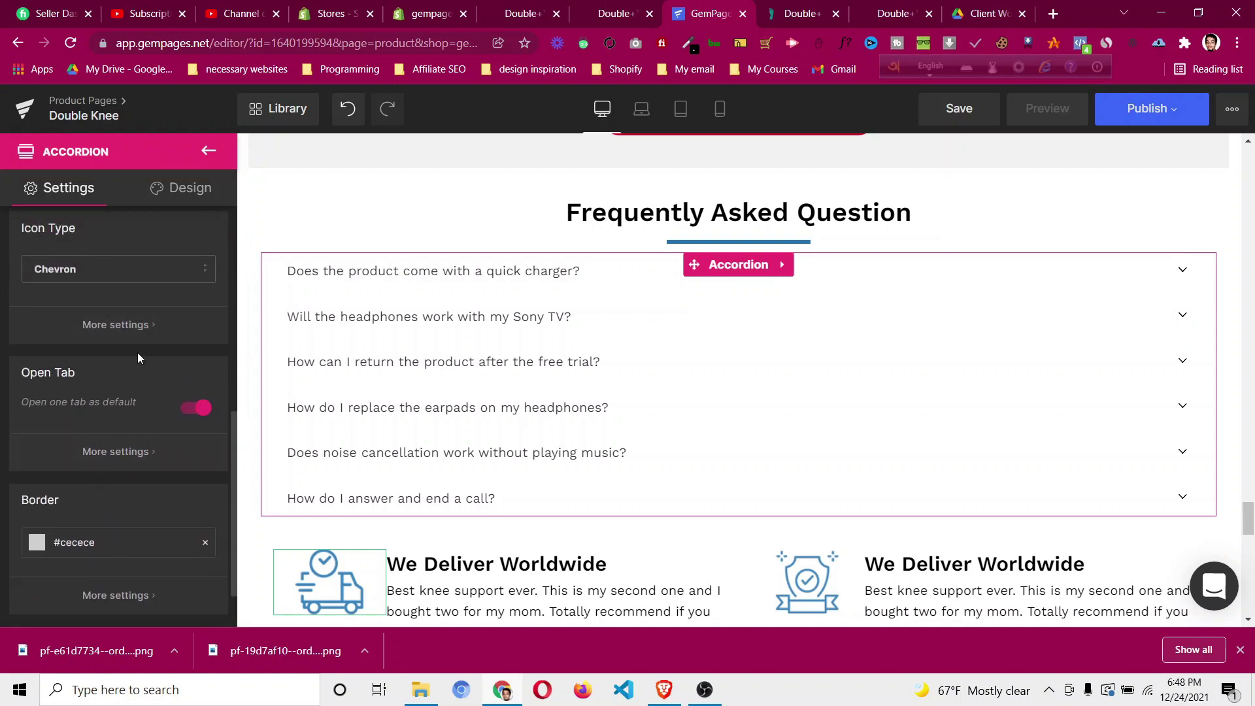
pyautogui.click(138, 450)
pyautogui.click(128, 516)
pyautogui.scroll(6, 159, 341)
pyautogui.click(189, 193)
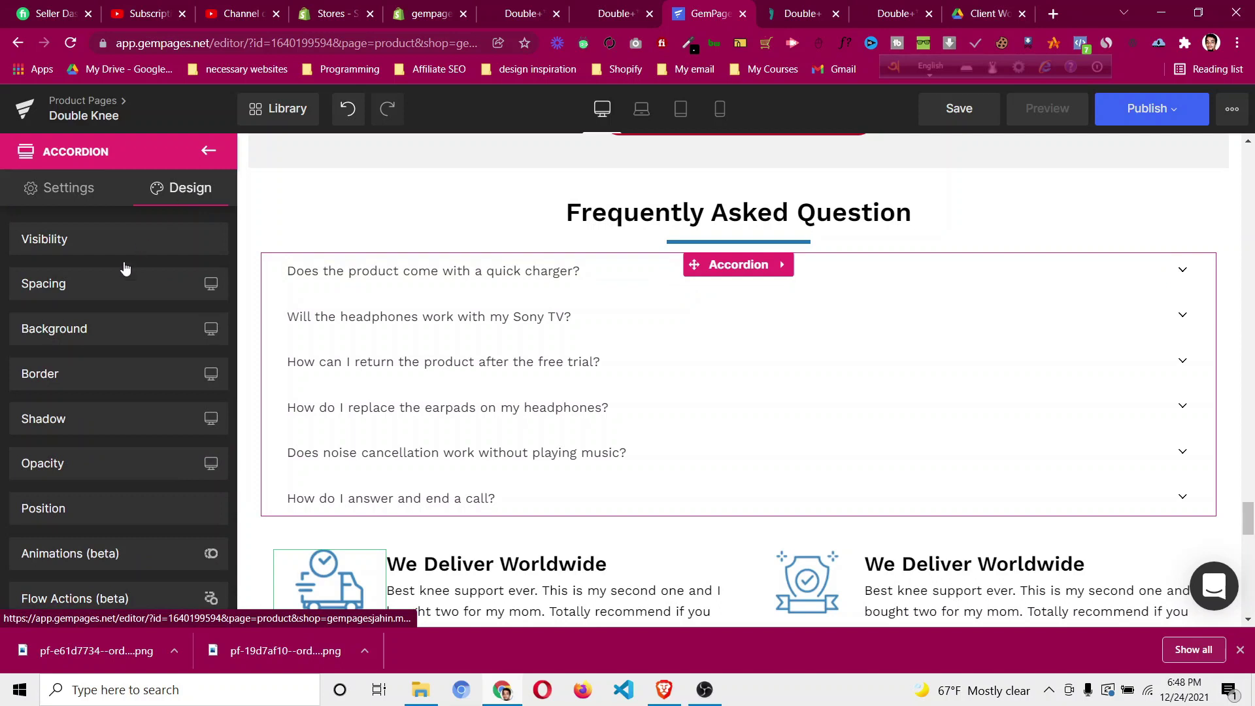
pyautogui.click(107, 335)
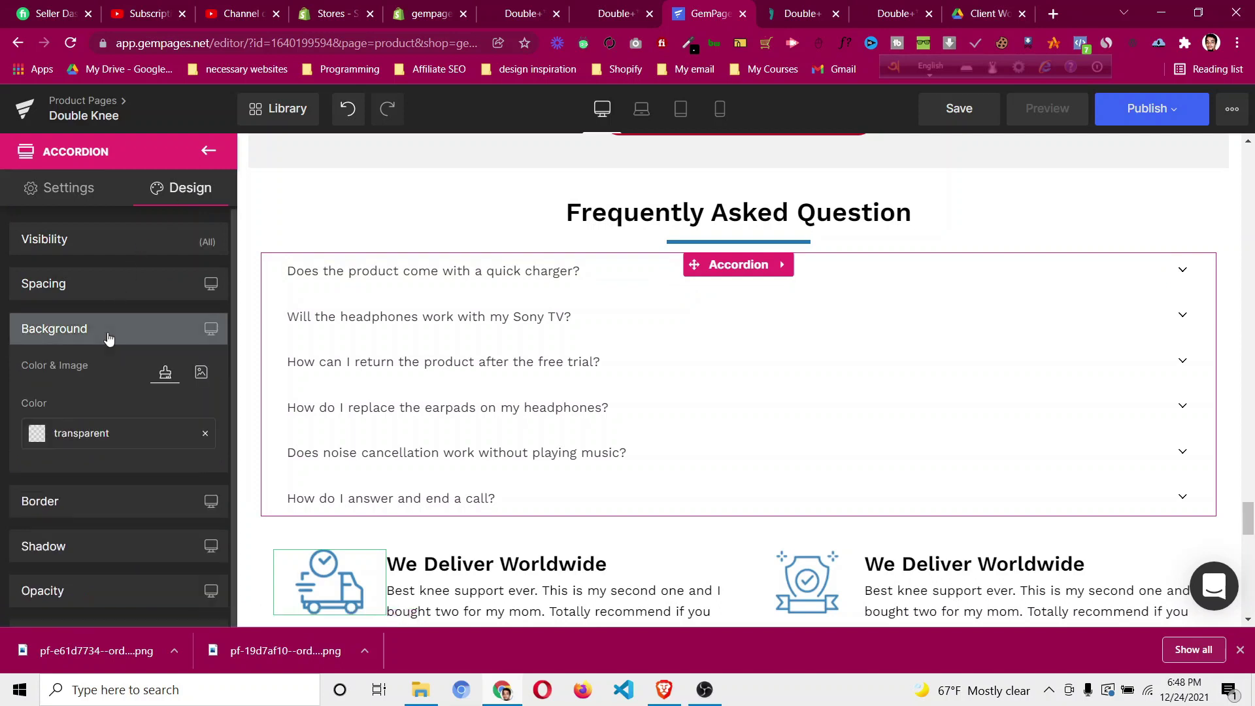
pyautogui.click(37, 434)
pyautogui.click(141, 564)
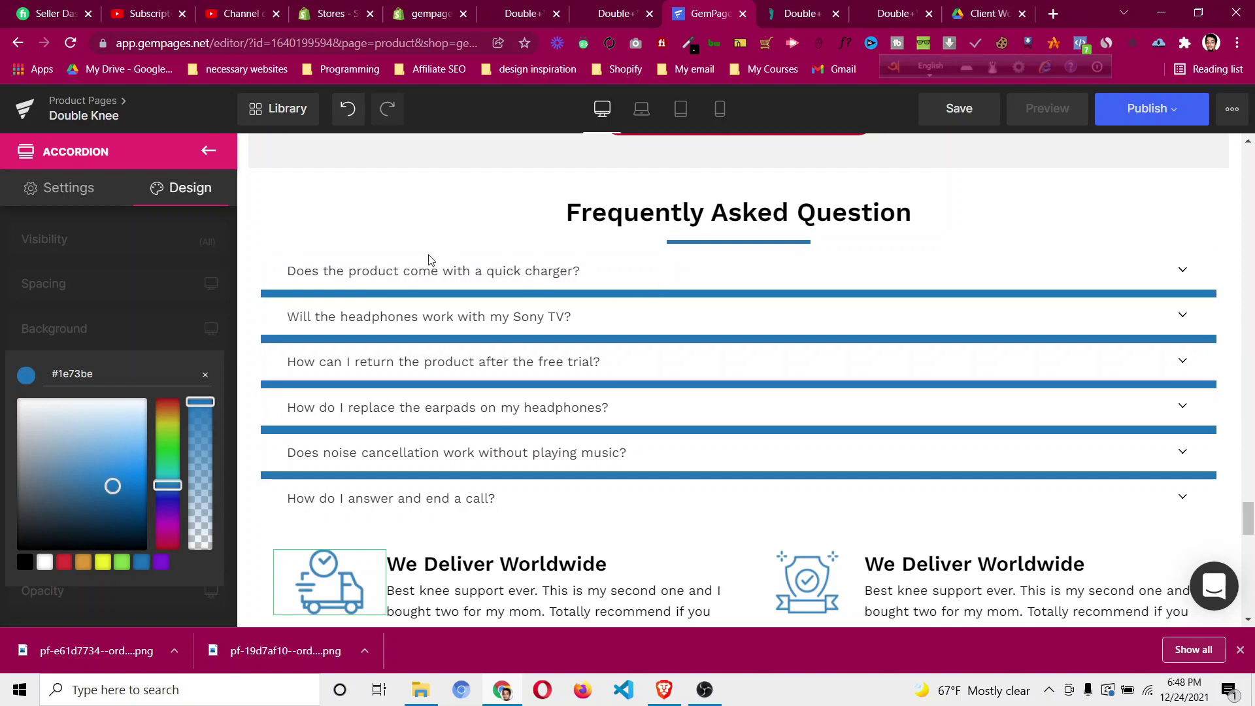
pyautogui.click(156, 330)
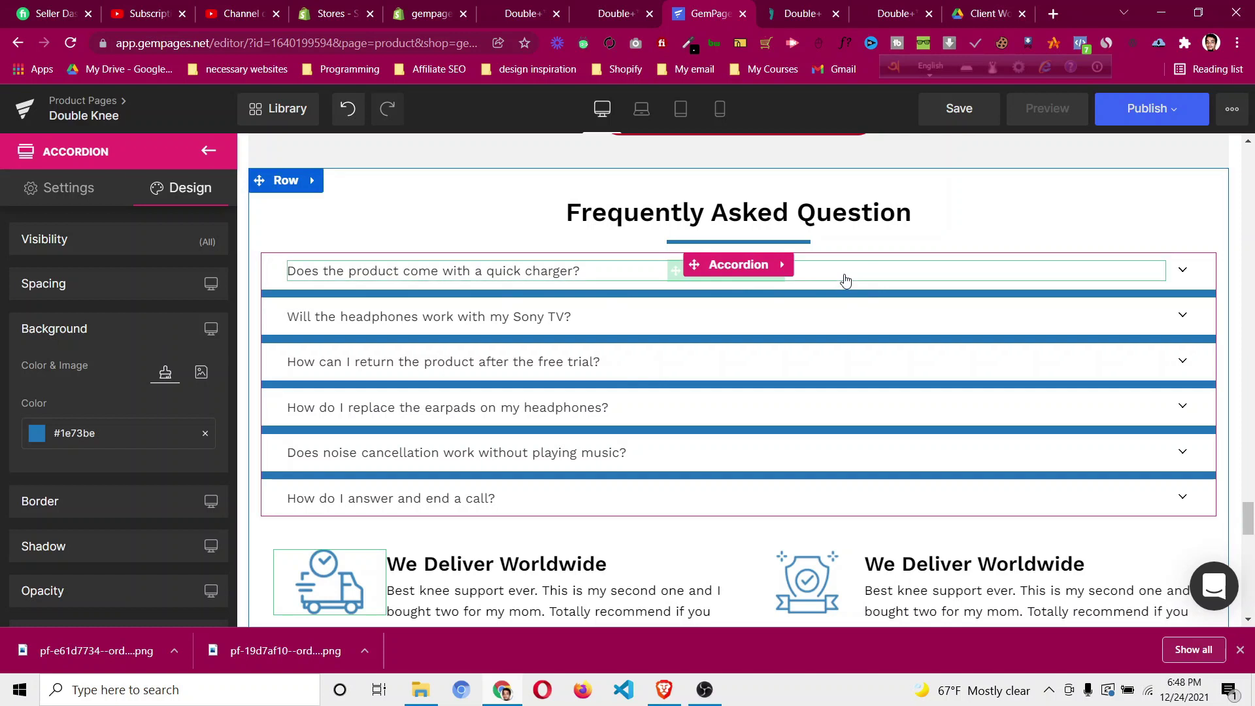
pyautogui.click(407, 284)
pyautogui.scroll(-3, 98, 287)
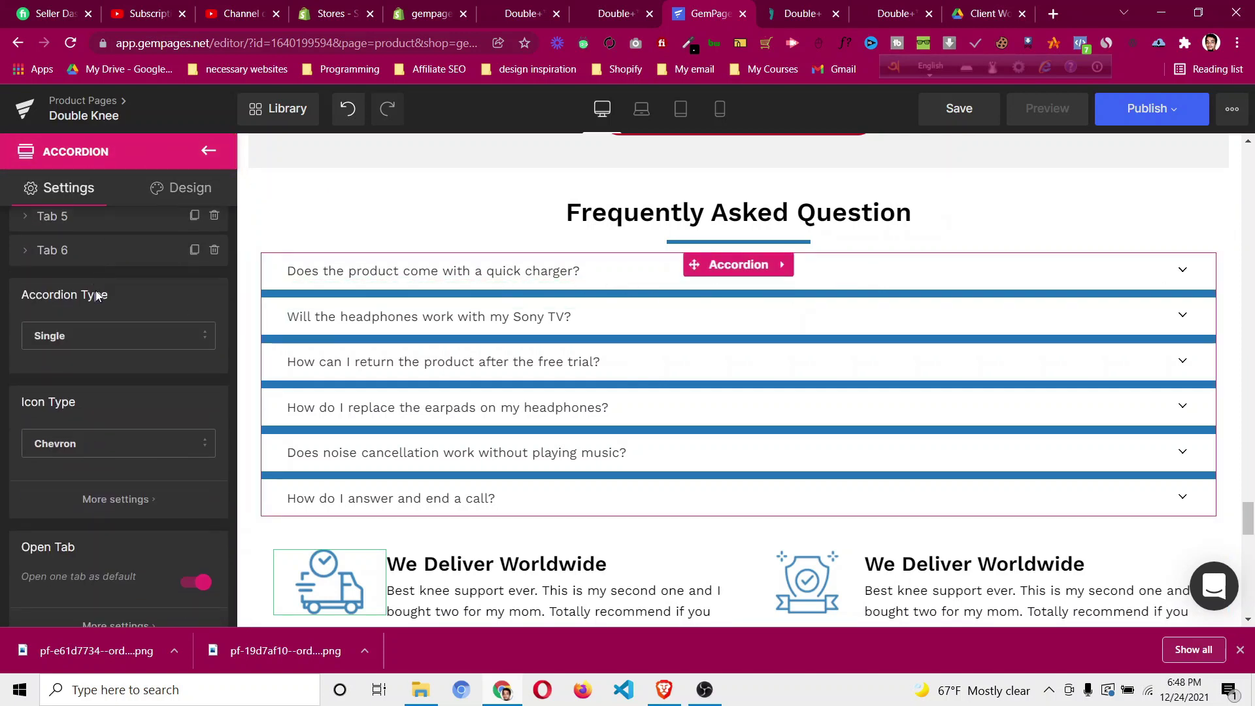
# Look through the FAQ accordion's border settings, and clear the whole accordion's background color.
pyautogui.scroll(-5, 96, 294)
pyautogui.click(131, 430)
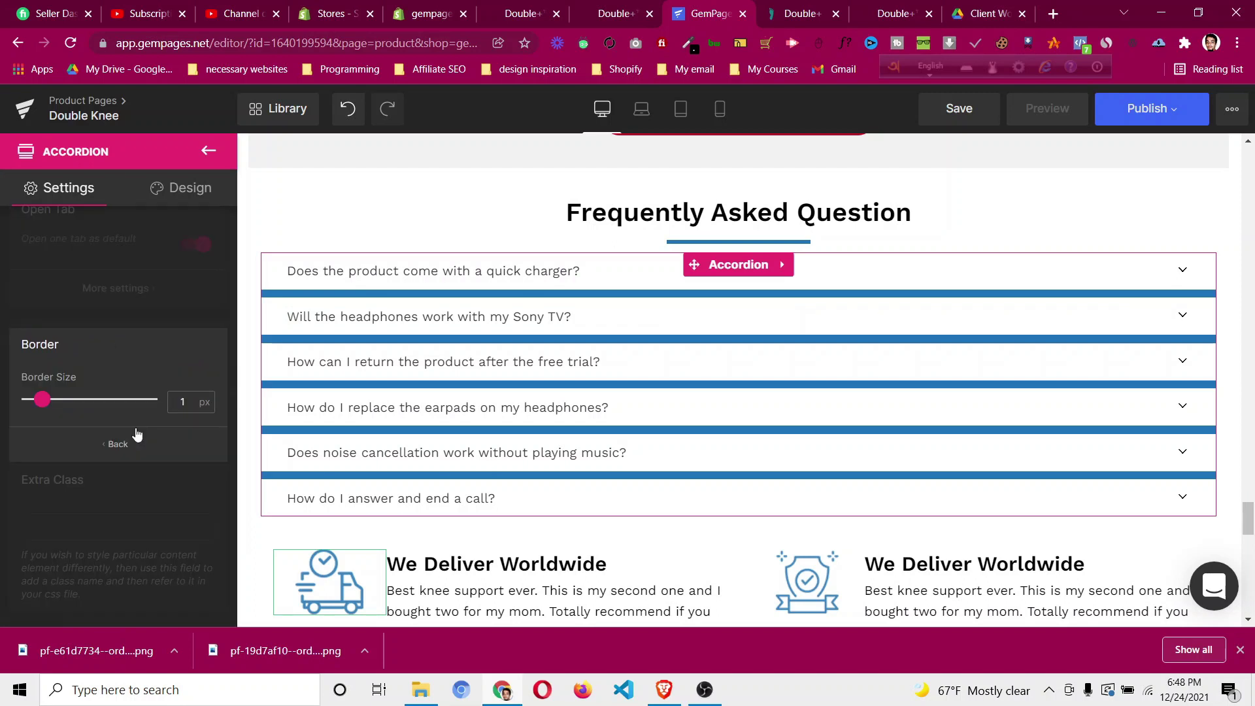
pyautogui.click(131, 443)
pyautogui.scroll(3, 161, 274)
pyautogui.click(172, 189)
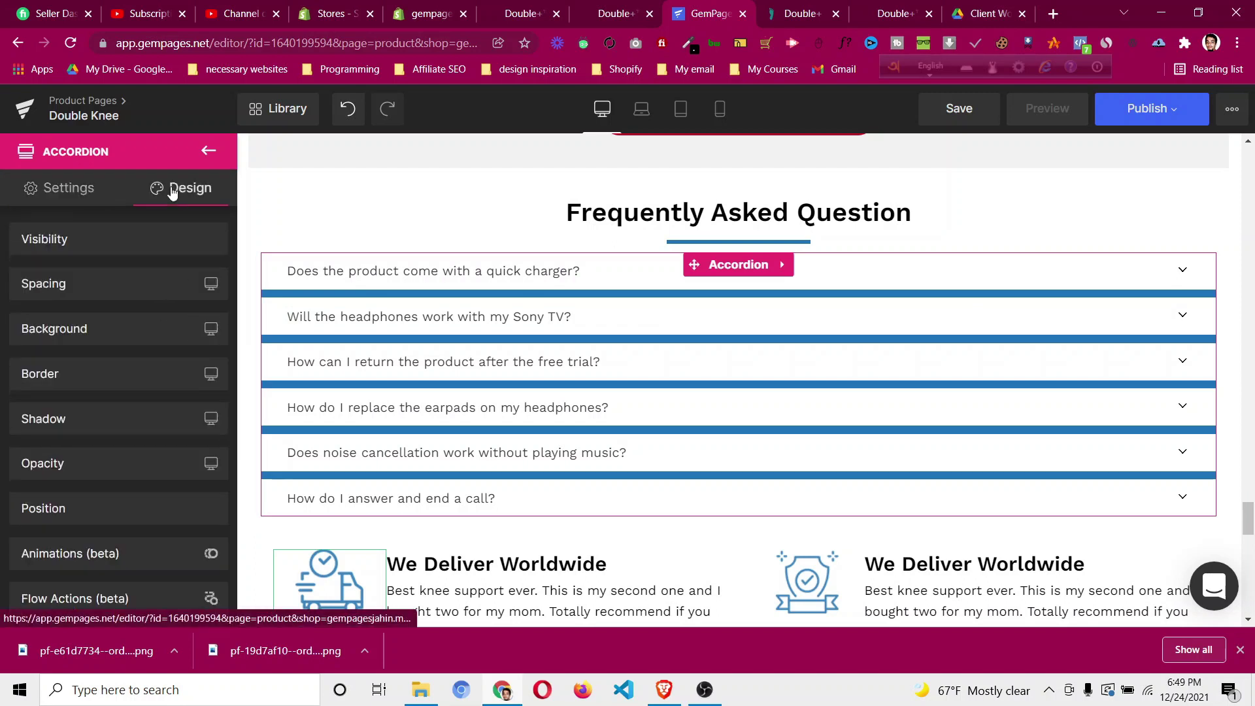
pyautogui.click(113, 334)
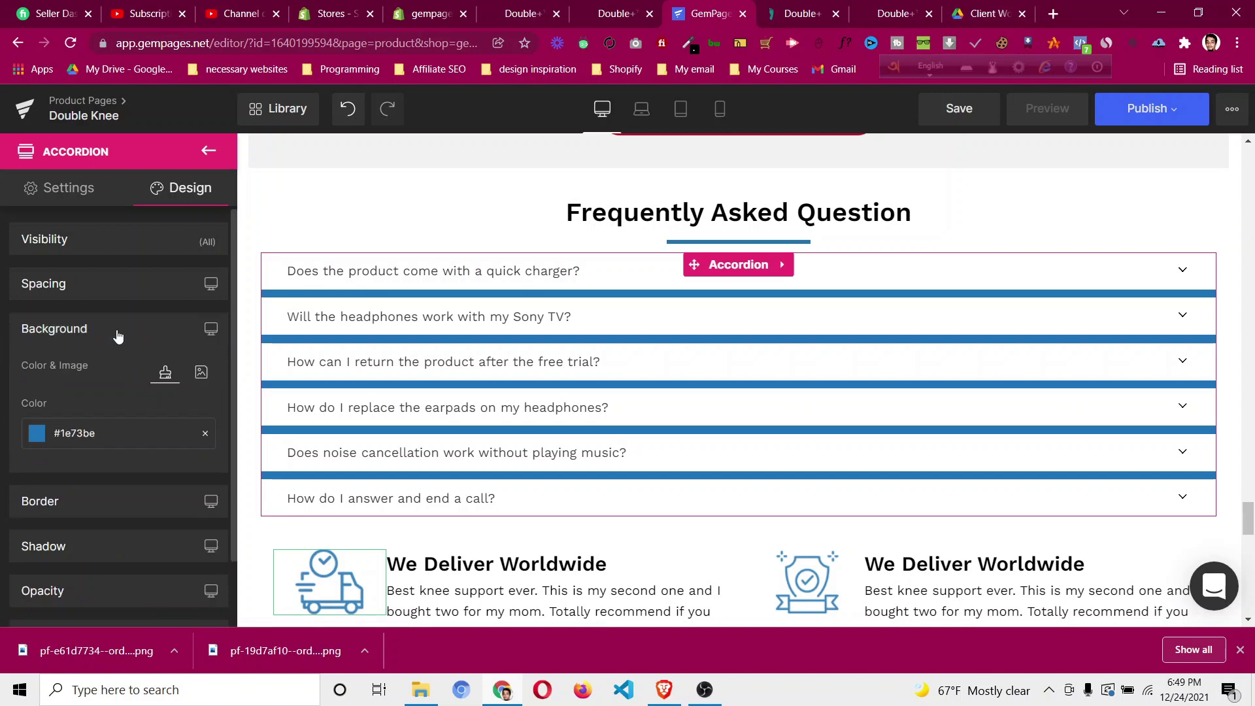
pyautogui.click(206, 435)
# Switch to the DoctorSteps reference page and examine how its first FAQ question expands and collapses, and return to the GemPages editor.
pyautogui.scroll(-7, 752, 392)
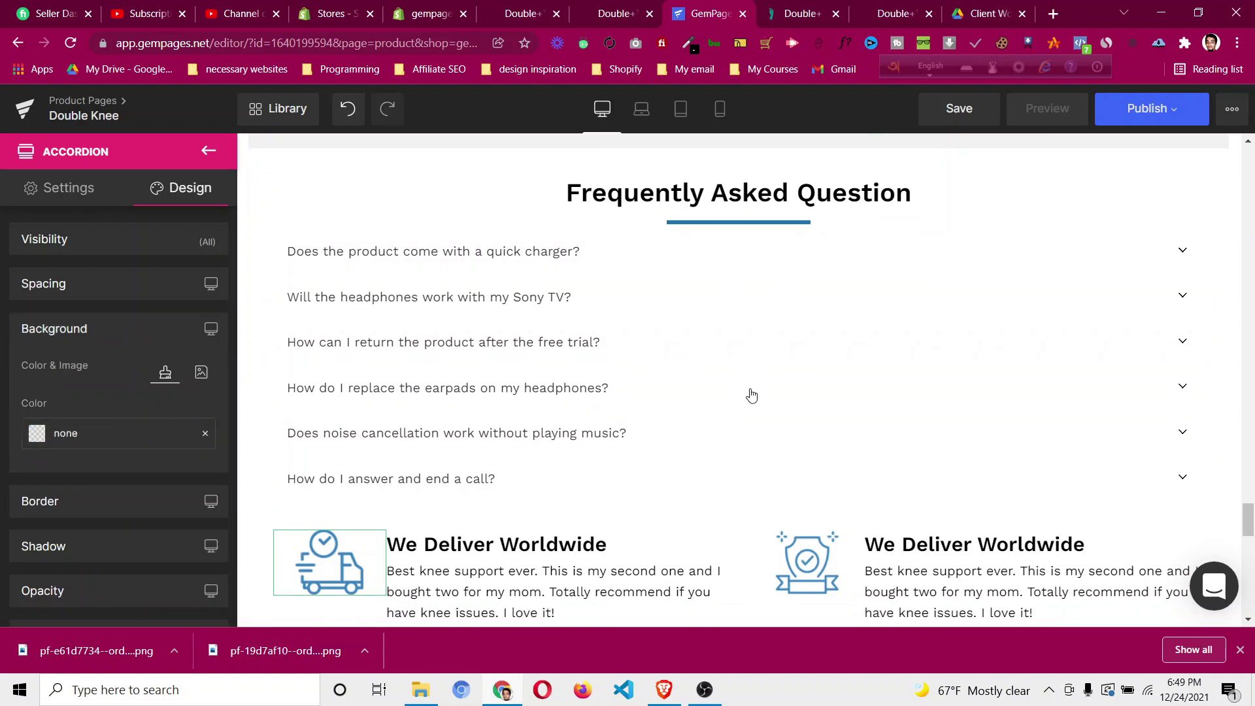
pyautogui.scroll(-2, 727, 403)
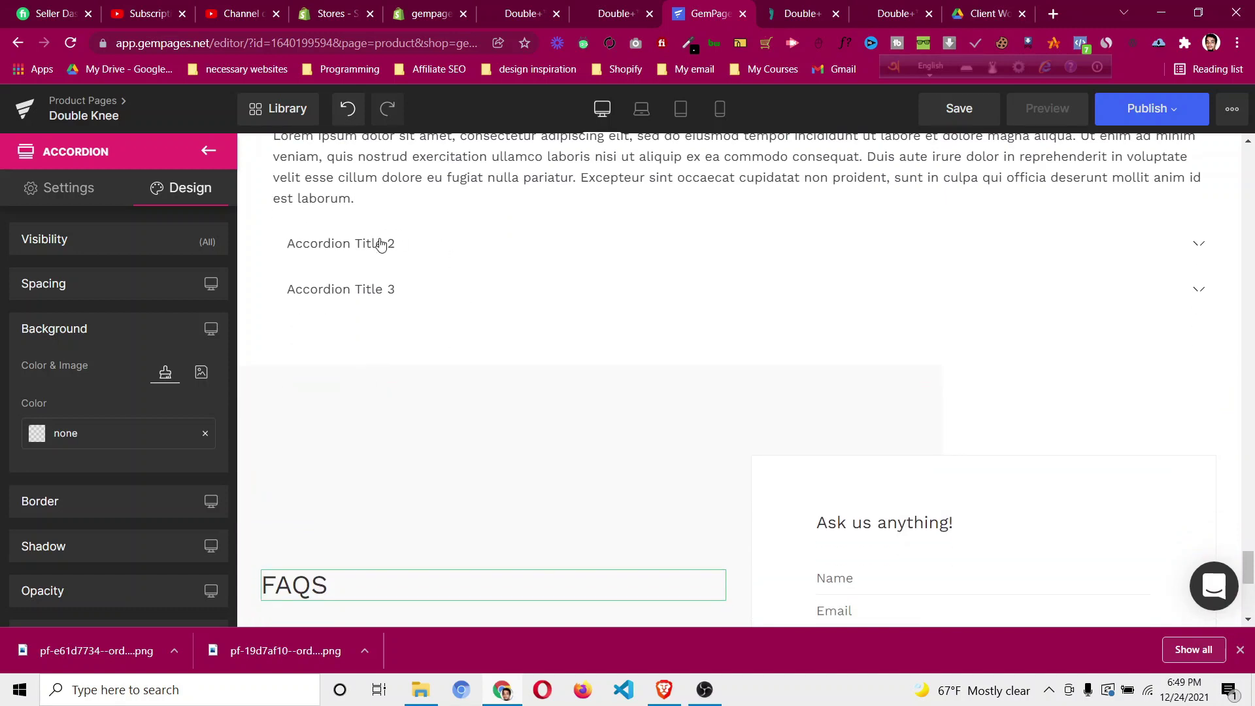
pyautogui.click(806, 18)
pyautogui.click(274, 294)
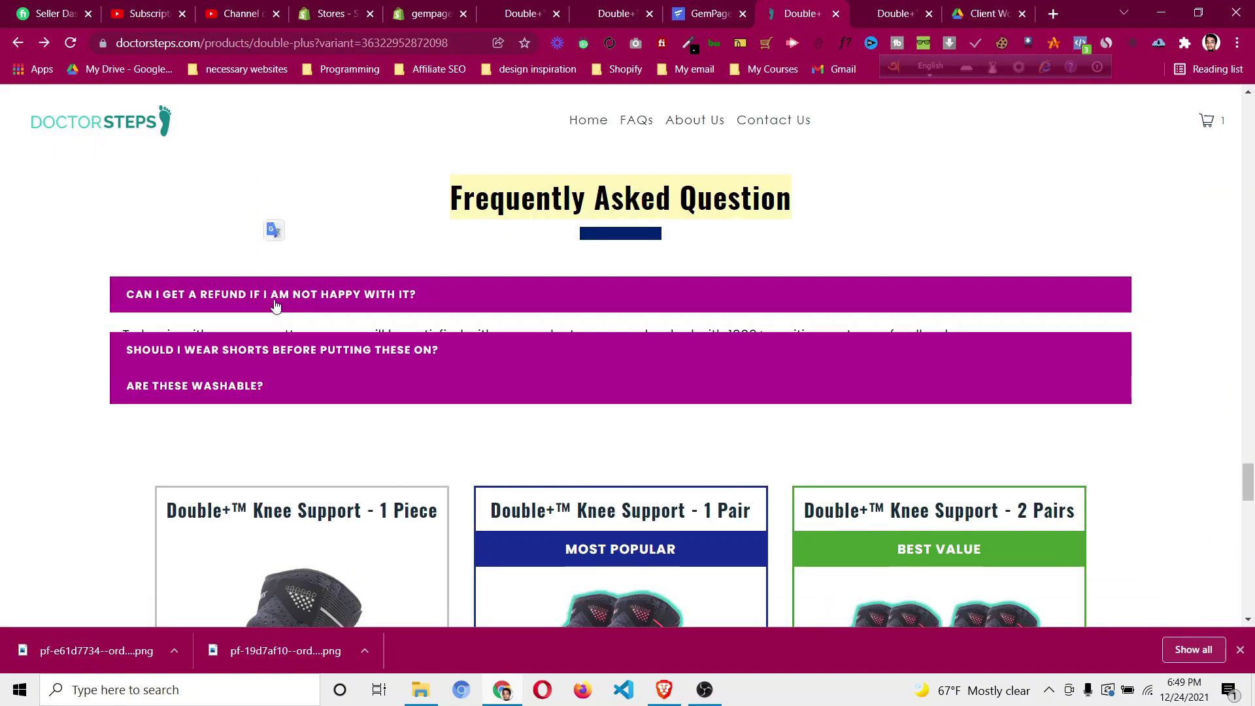
pyautogui.click(274, 294)
pyautogui.click(697, 13)
# Try a #dd3333 background on the first FAQ question's text block.
pyautogui.scroll(6, 584, 334)
pyautogui.scroll(5, 543, 293)
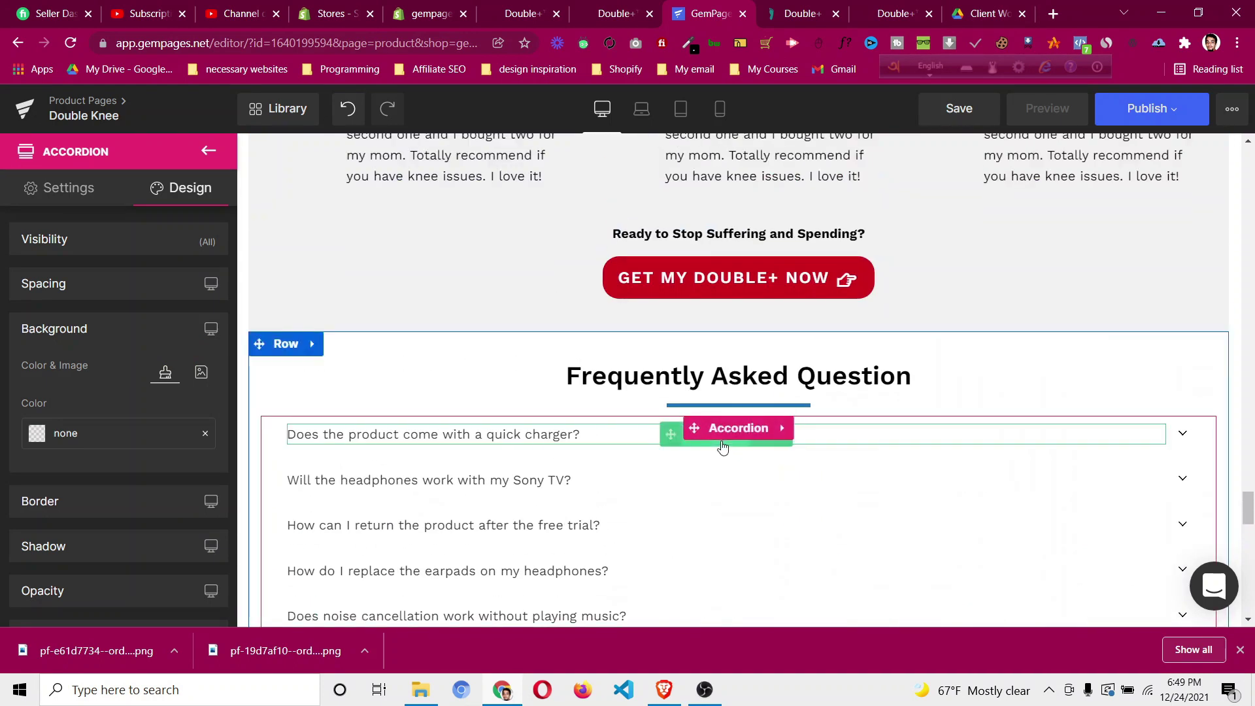
pyautogui.click(721, 447)
pyautogui.click(161, 200)
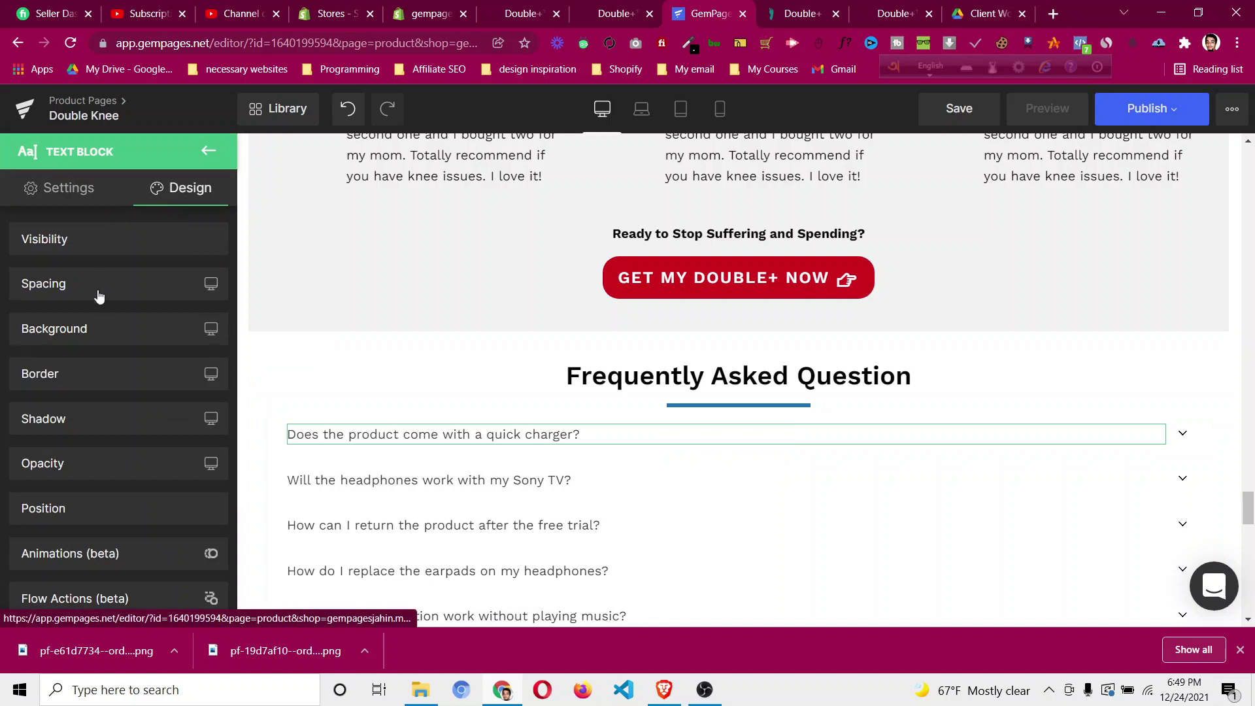
pyautogui.click(97, 330)
pyautogui.click(37, 433)
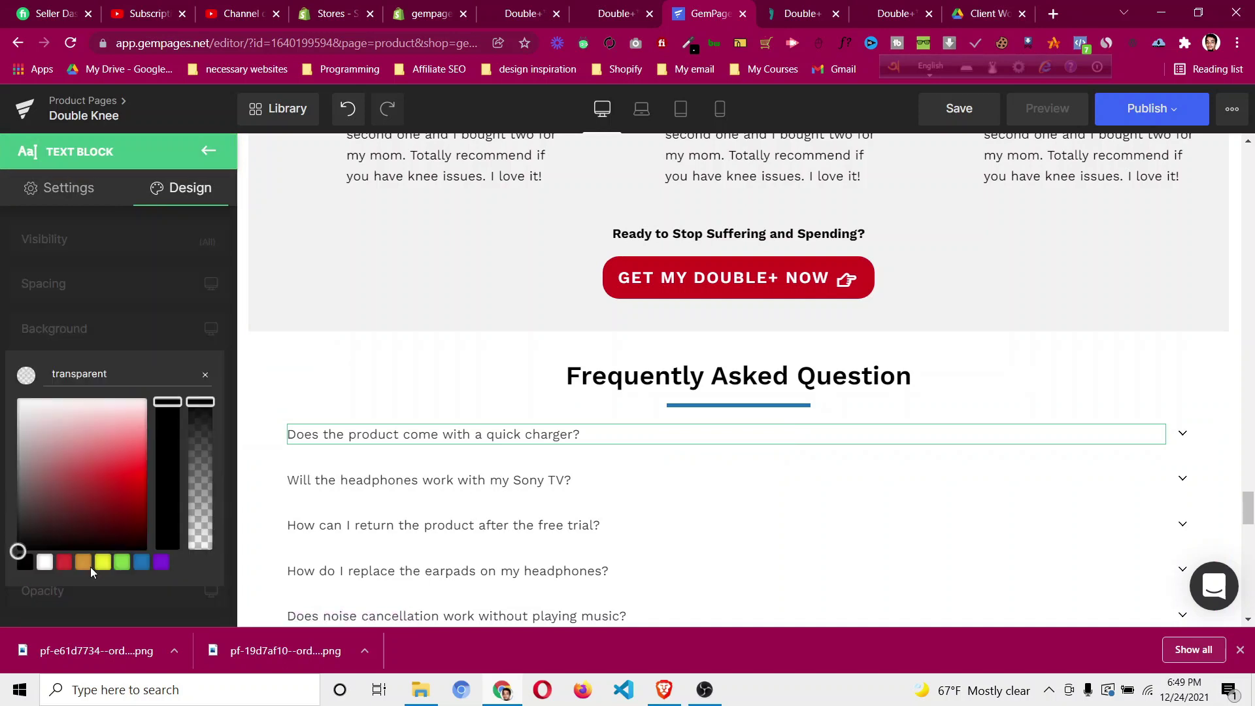
pyautogui.click(63, 564)
pyautogui.click(127, 301)
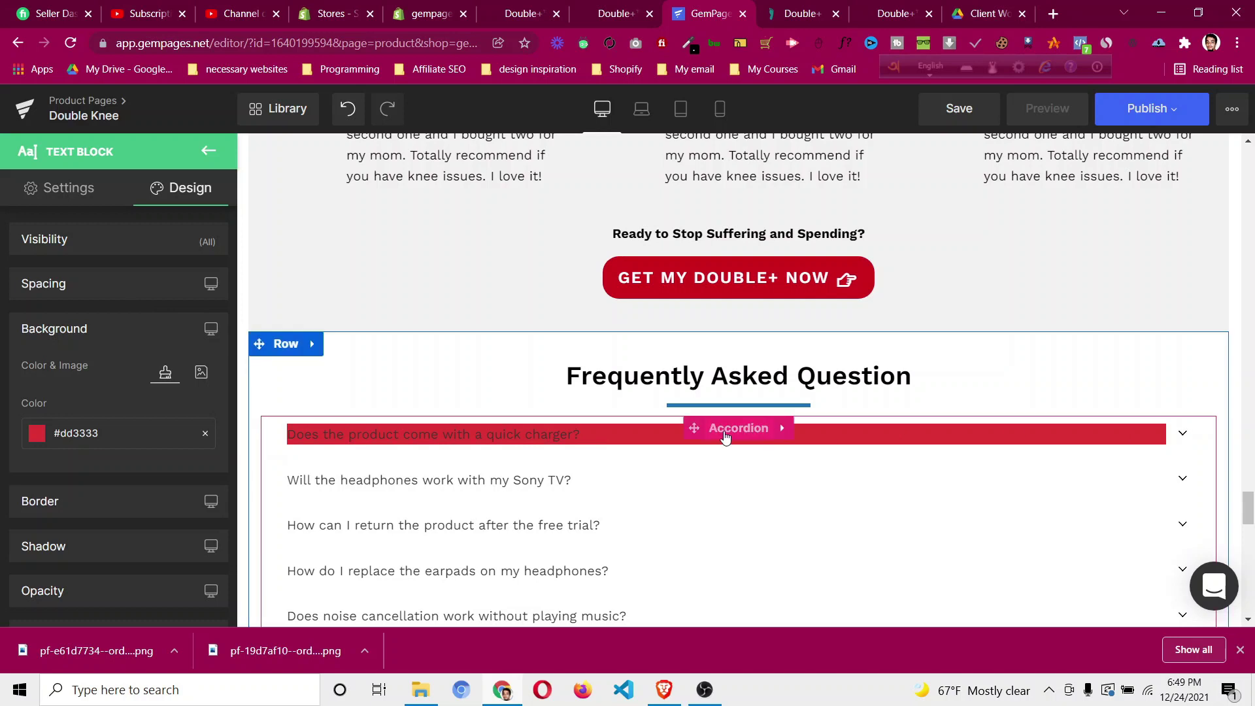
# Undo the red background on the first FAQ question's text block and reselect the accordion.
pyautogui.scroll(-2, 788, 441)
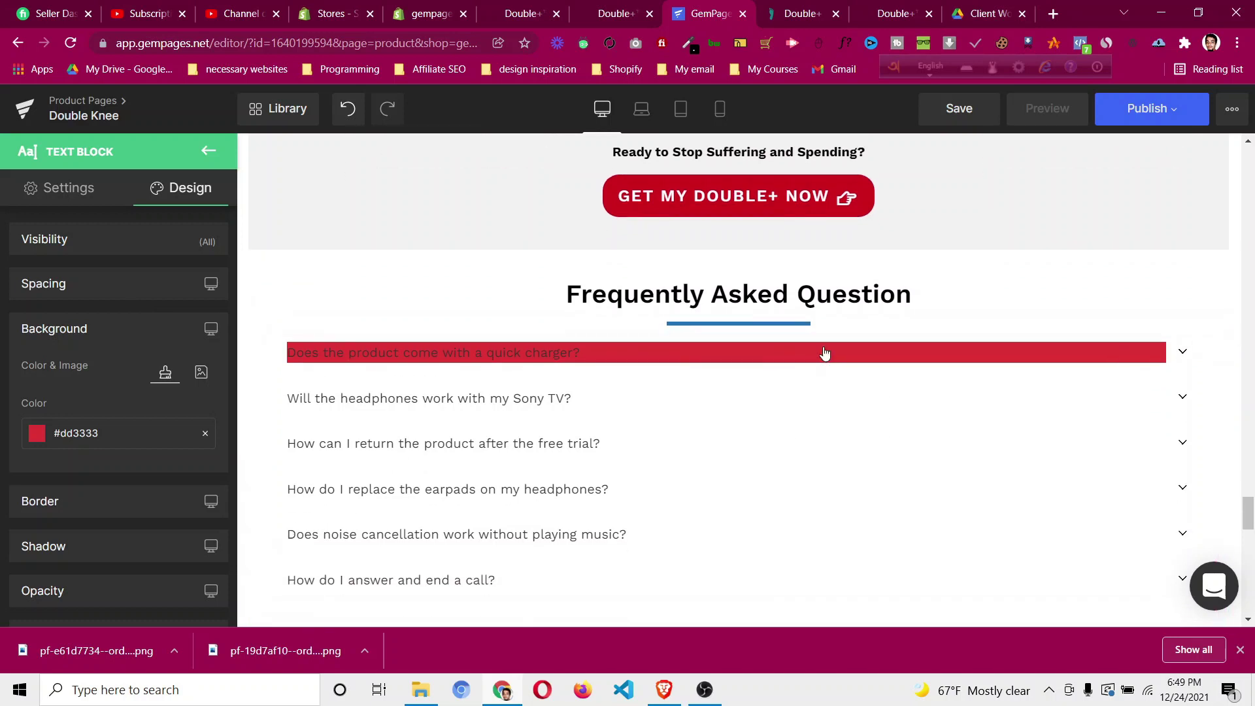
pyautogui.scroll(-7, 753, 357)
pyautogui.scroll(9, 752, 356)
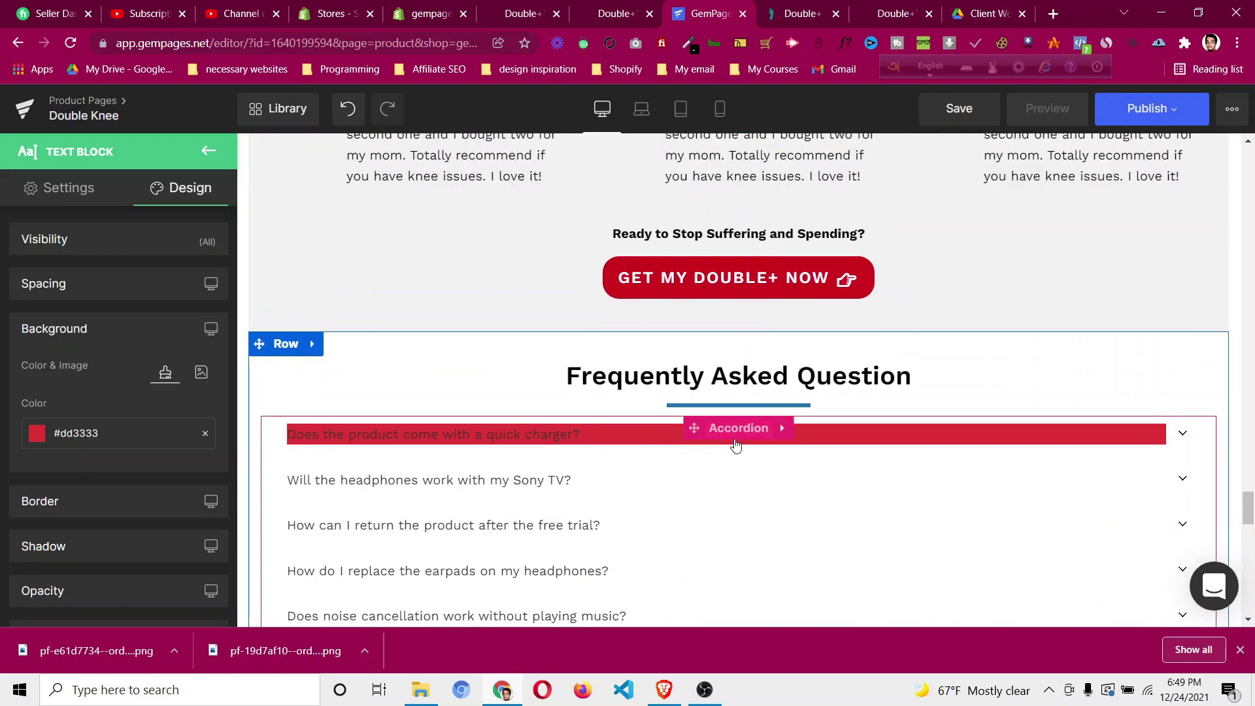
pyautogui.hotkey('ctrl', 'z')
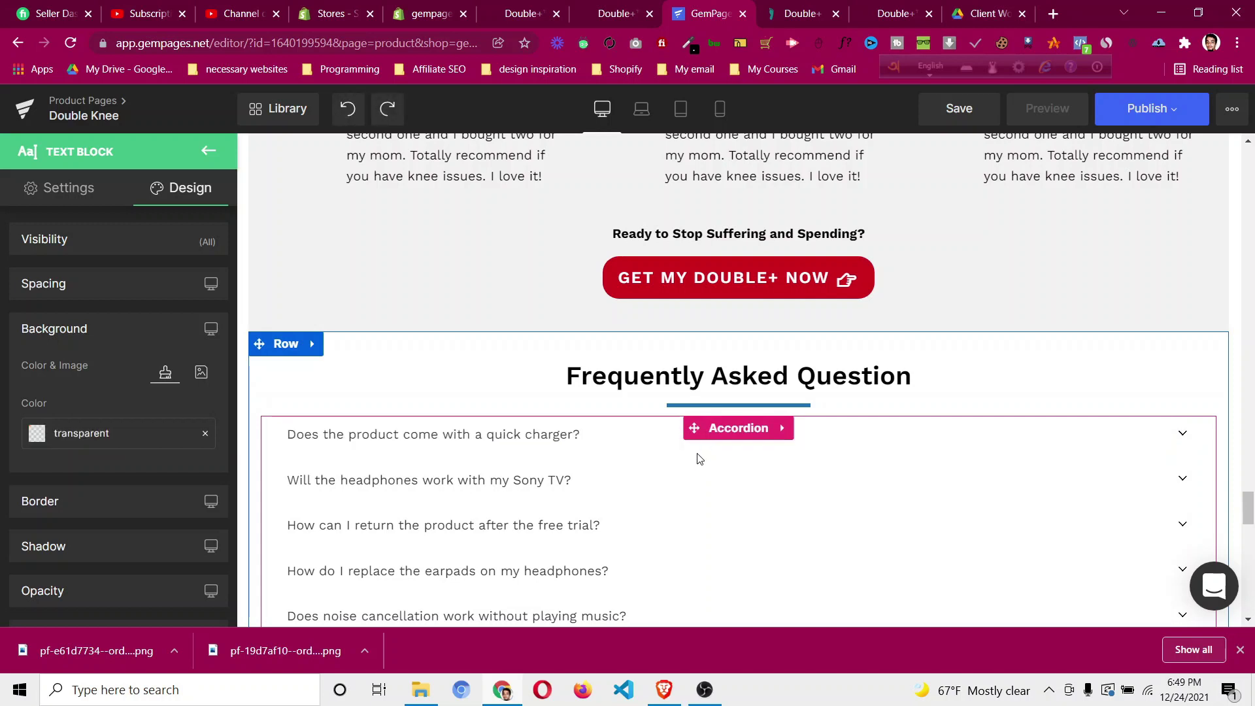
pyautogui.scroll(-3, 709, 467)
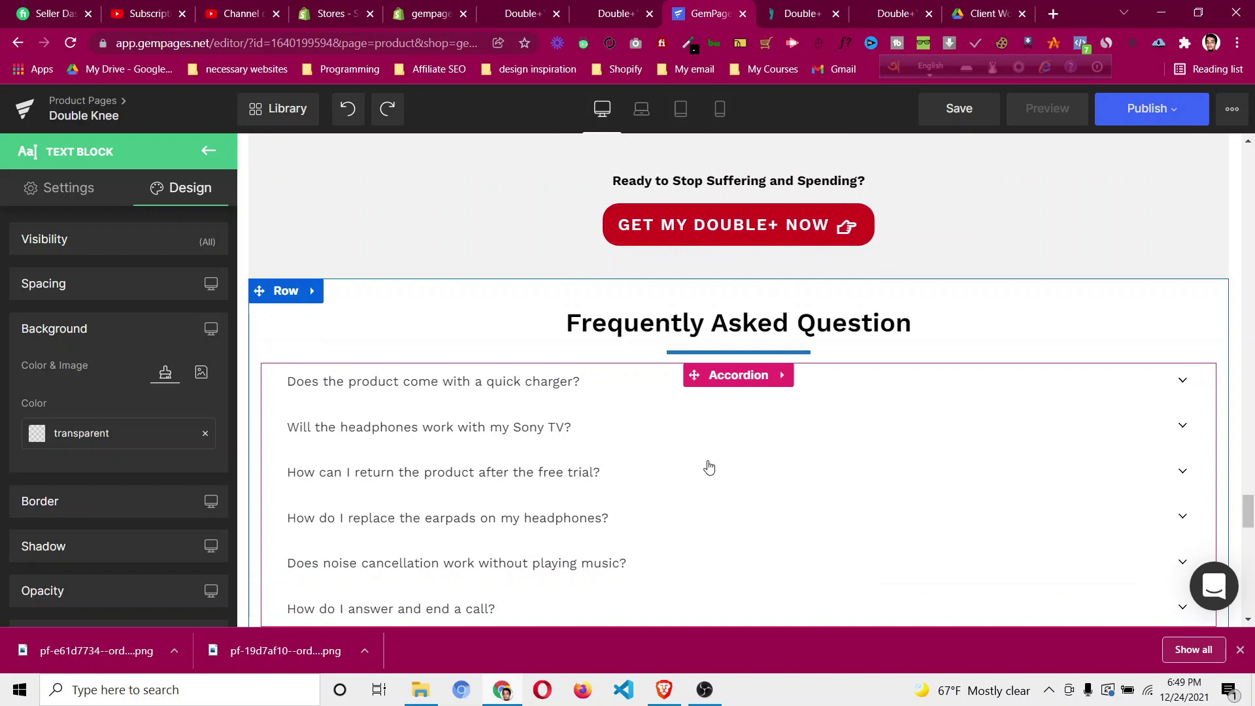
pyautogui.click(709, 466)
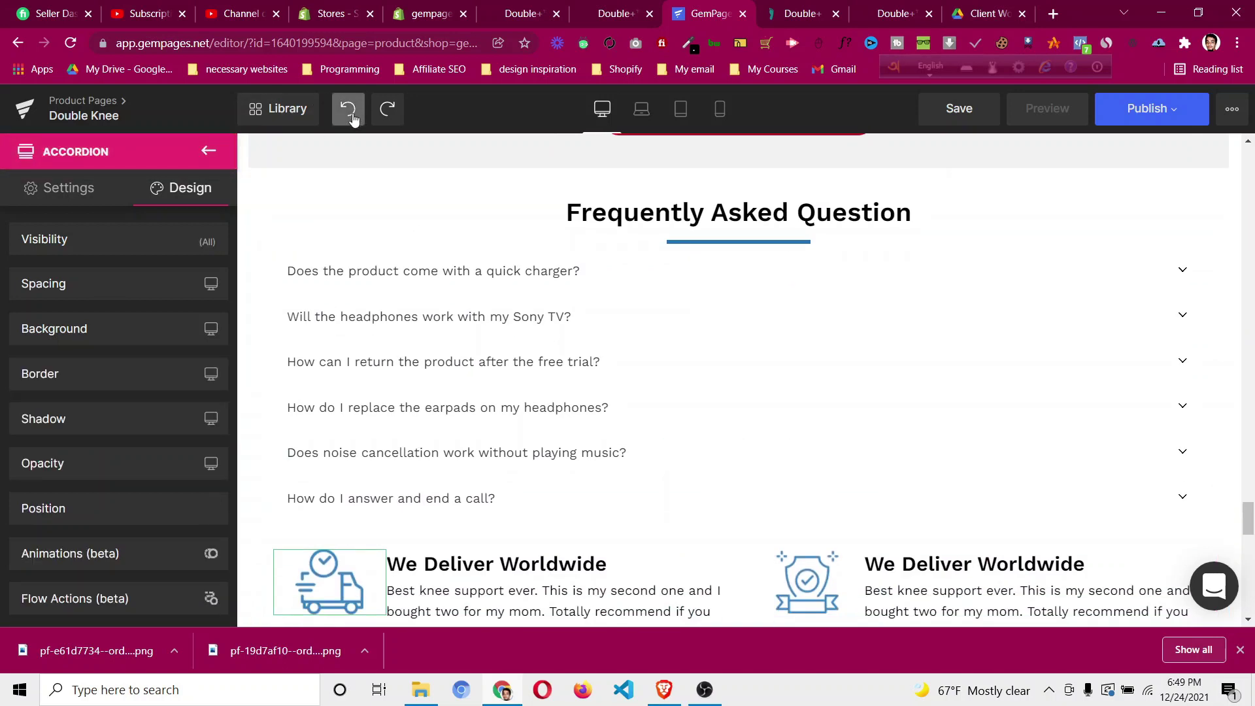
# Delete the placeholder accordion with Accordion Title 1 to 3 below the "We Deliver Worldwide" rows.
pyautogui.click(768, 365)
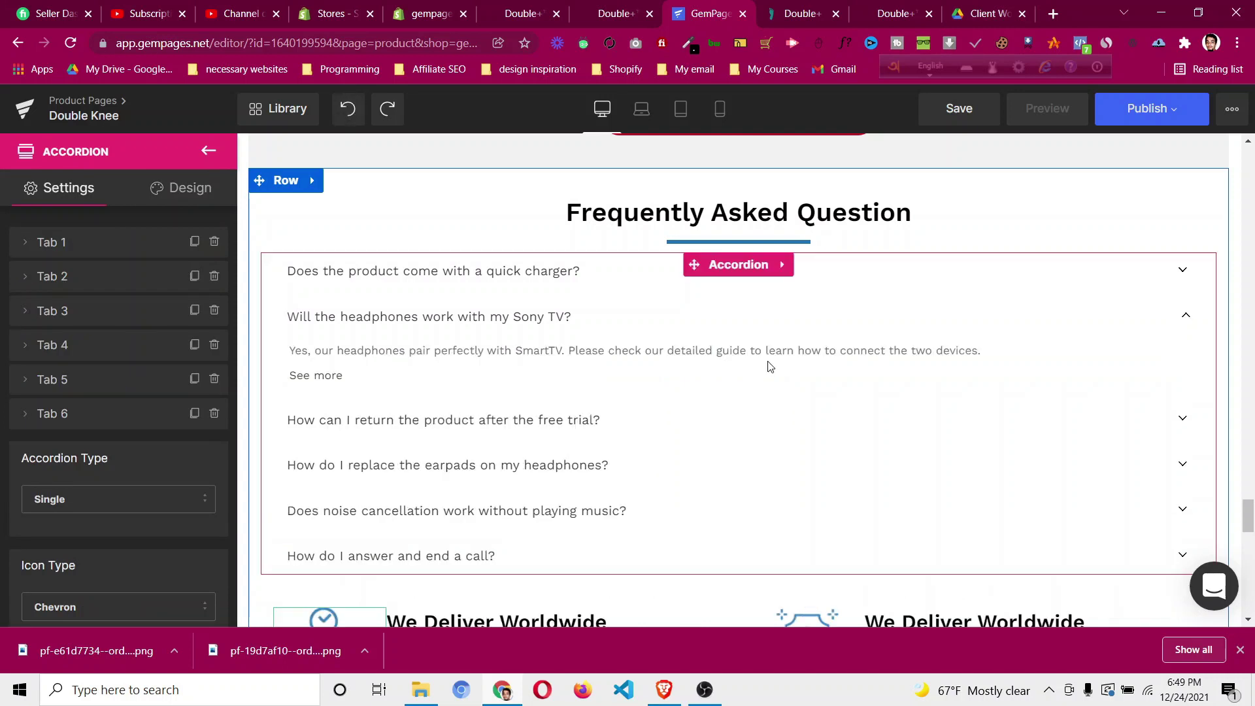
pyautogui.scroll(-10, 721, 373)
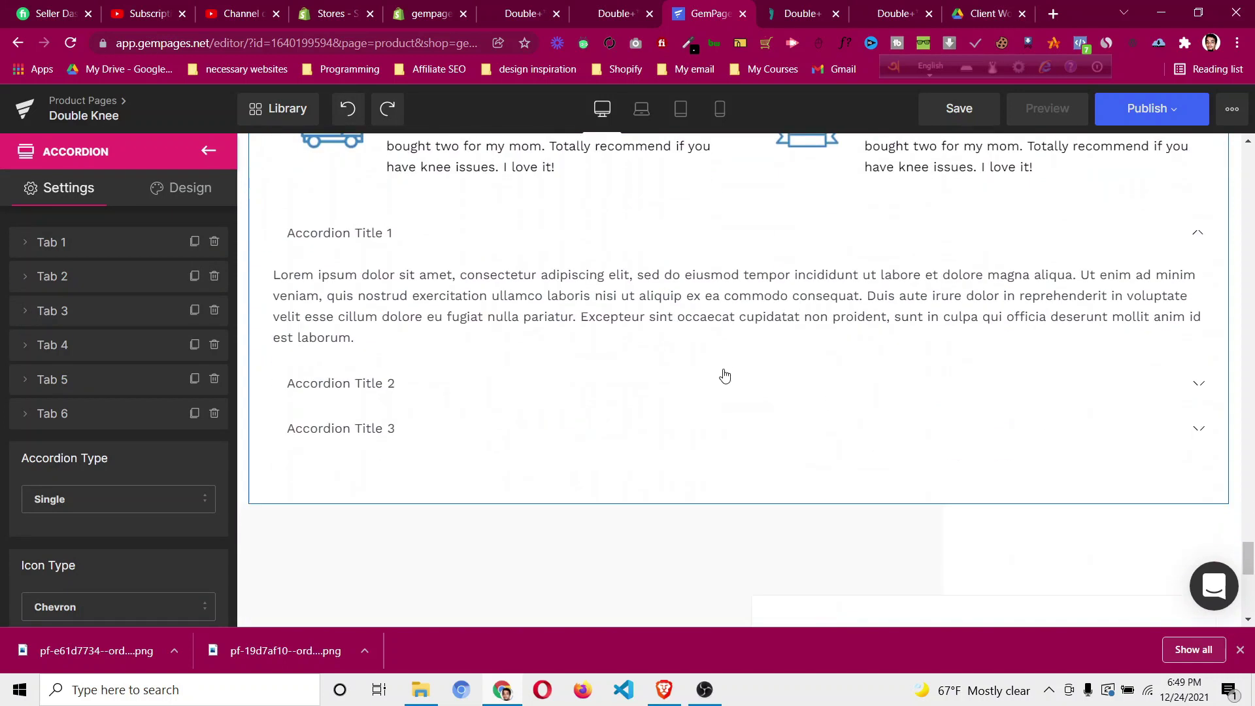
pyautogui.scroll(4, 875, 226)
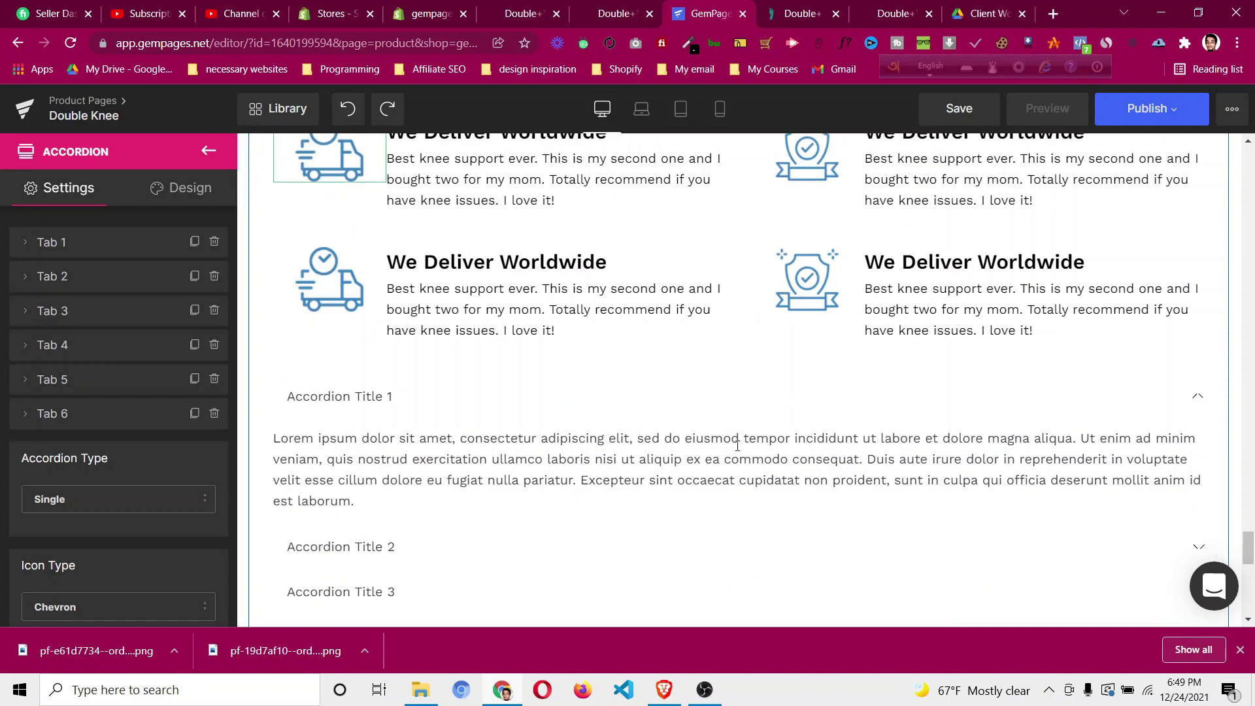
pyautogui.rightClick(702, 360)
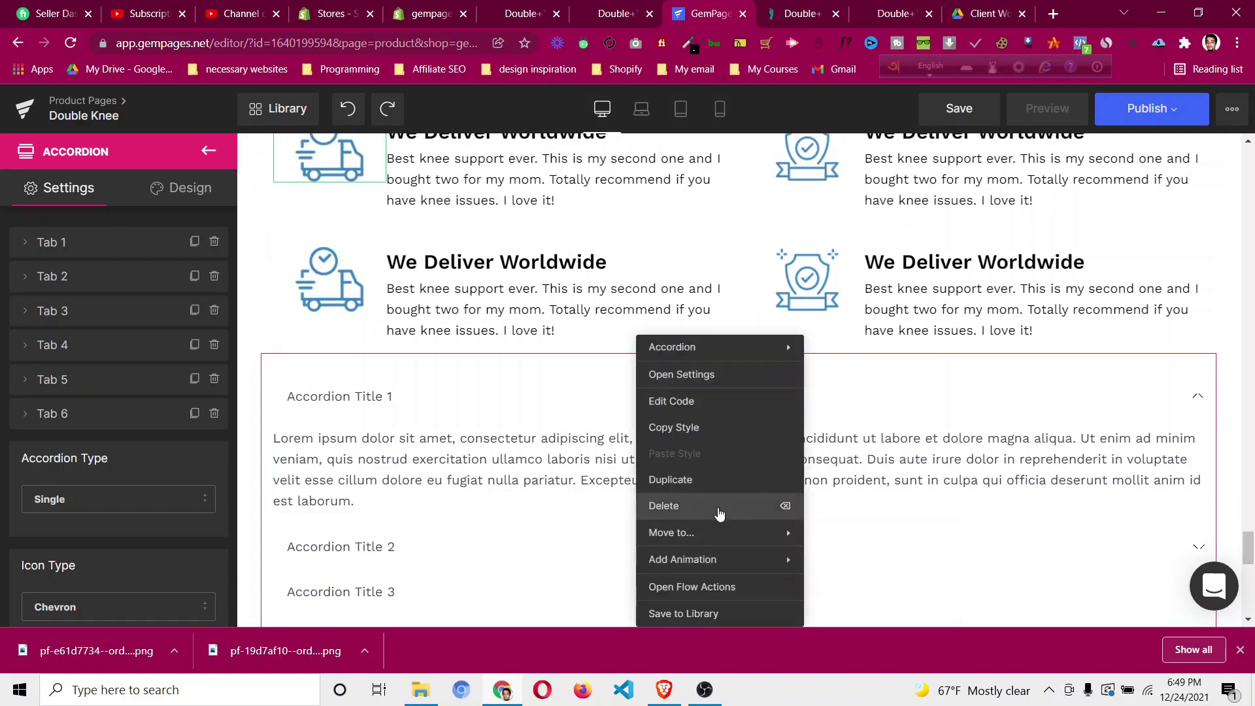
pyautogui.click(720, 507)
# Delete both "We Deliver Worldwide" rows below the FAQ accordion.
pyautogui.scroll(3, 710, 443)
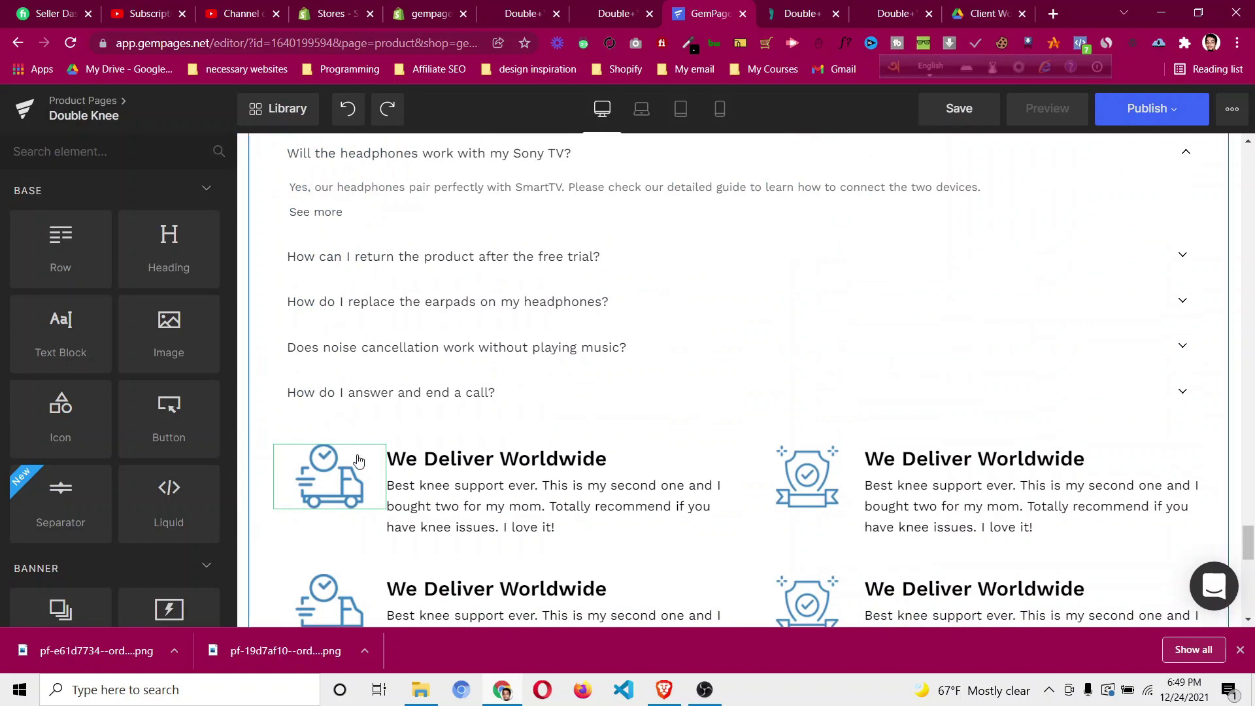
pyautogui.rightClick(300, 448)
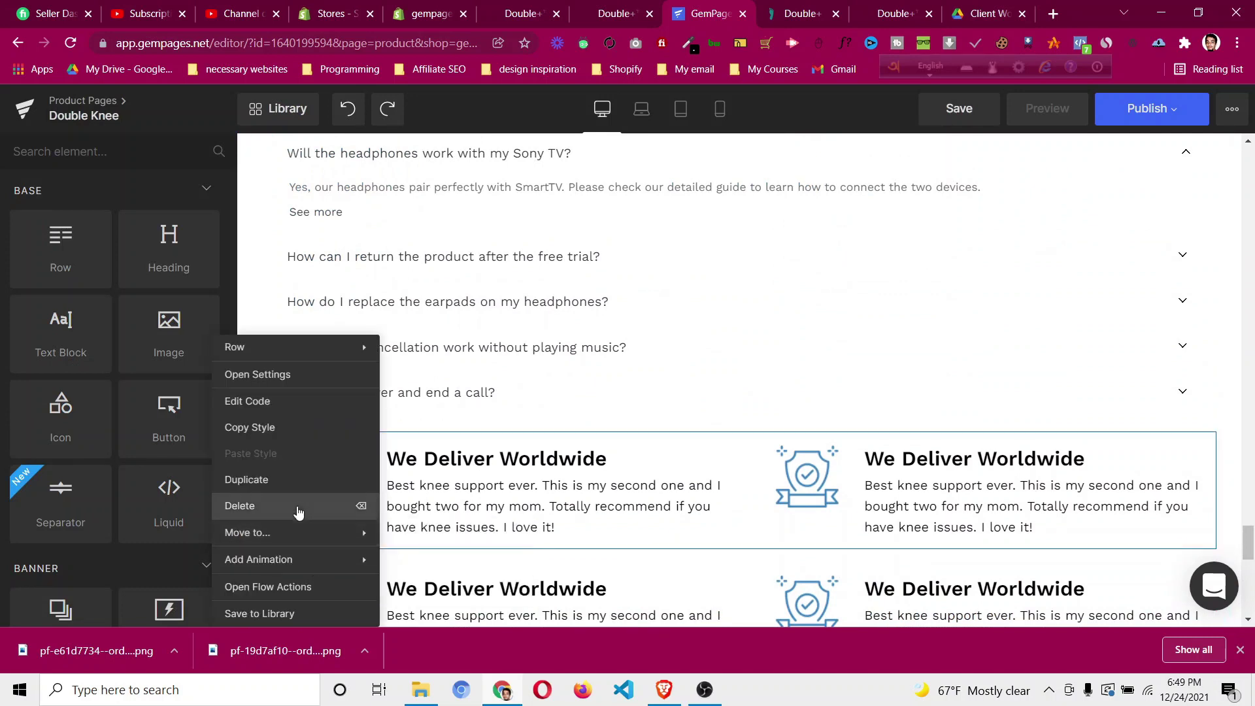
pyautogui.click(300, 510)
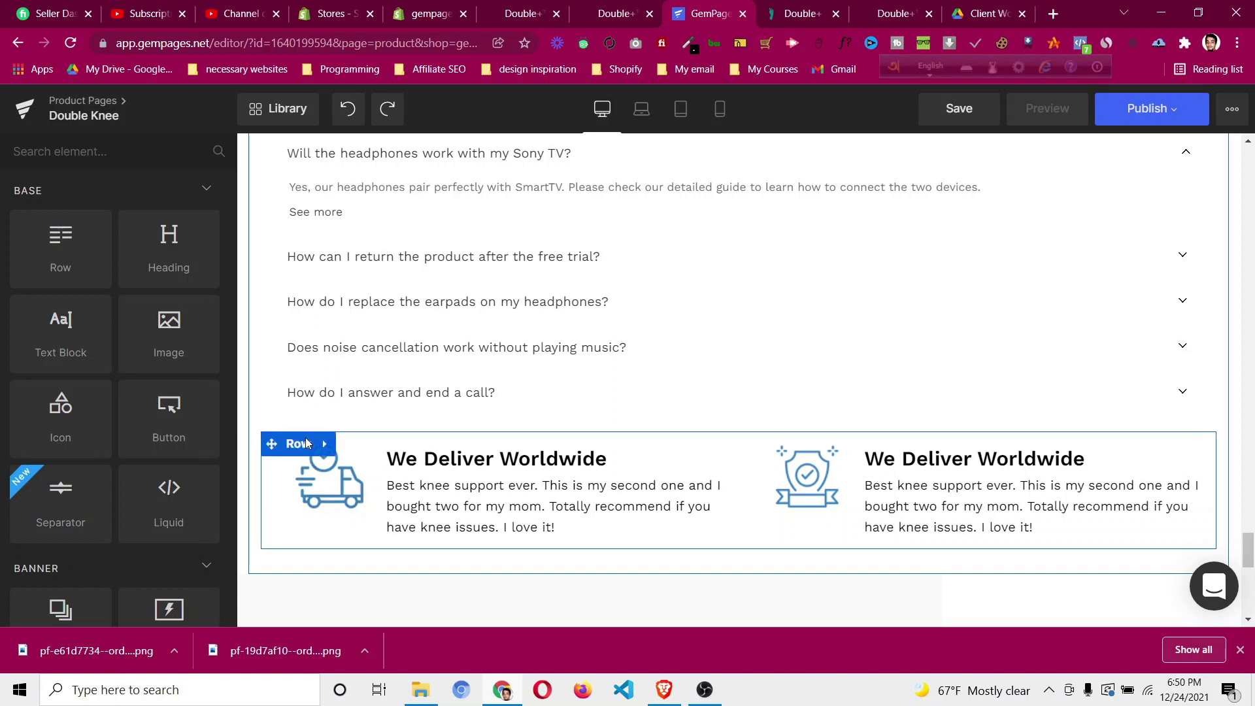
pyautogui.rightClick(299, 450)
pyautogui.click(255, 504)
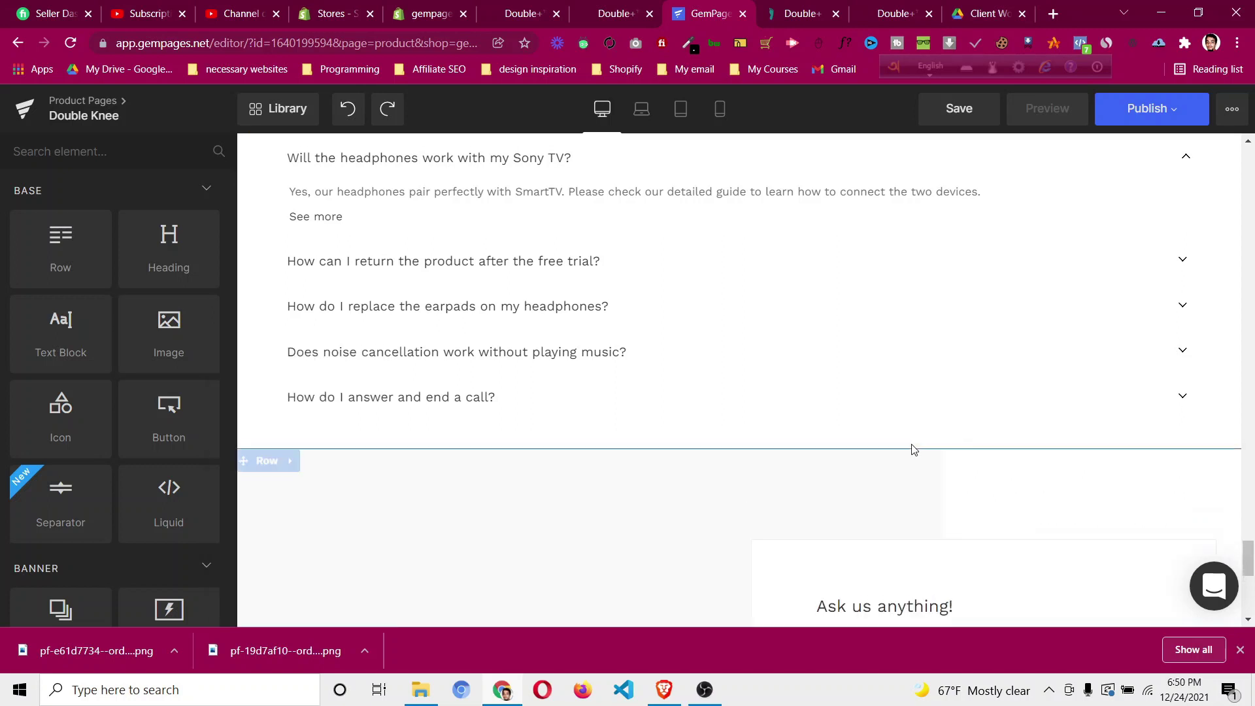
# Check the FAQ accordion by expanding and collapsing its first two questions.
pyautogui.scroll(5, 914, 431)
pyautogui.scroll(-2, 914, 406)
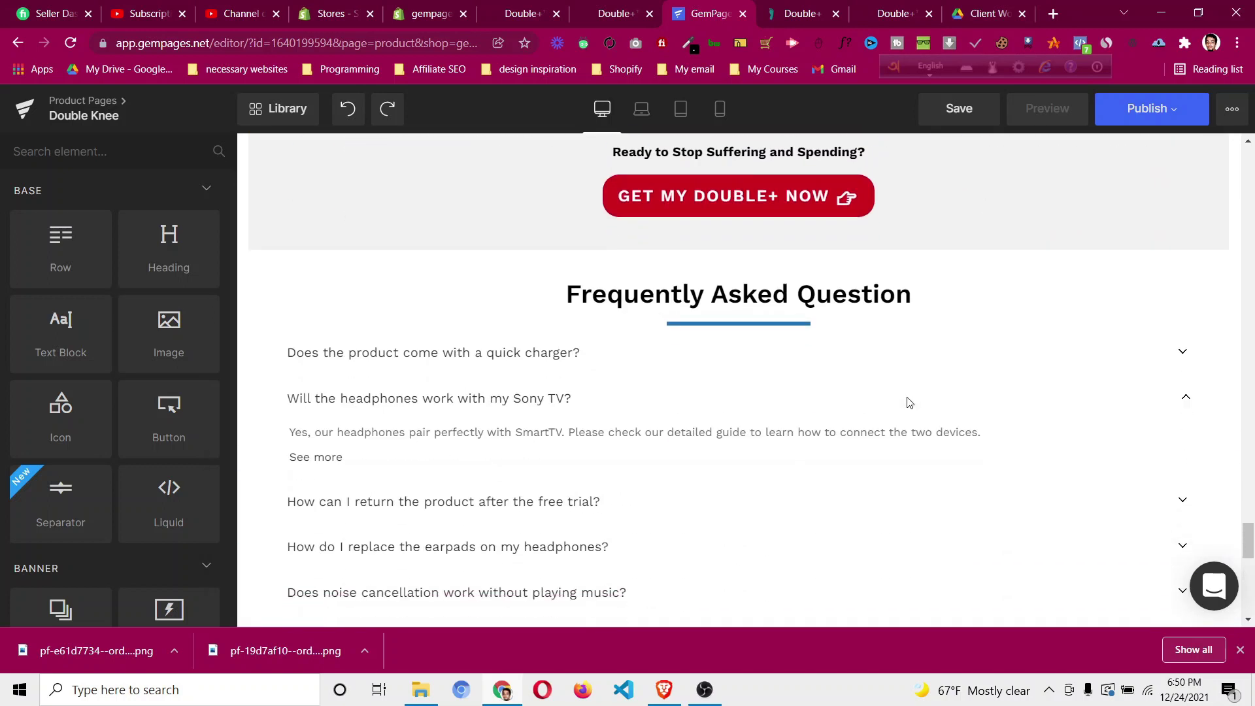
pyautogui.click(1190, 361)
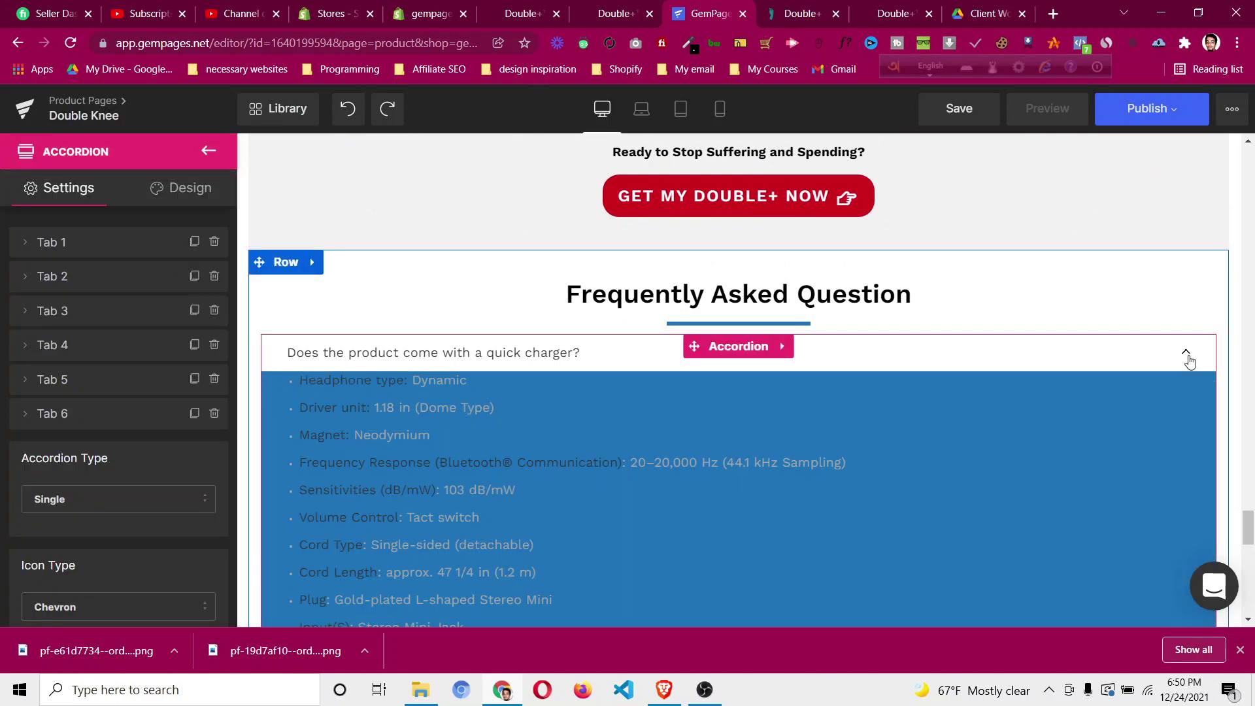
pyautogui.click(1190, 362)
pyautogui.click(1186, 406)
pyautogui.click(1187, 405)
pyautogui.click(1187, 361)
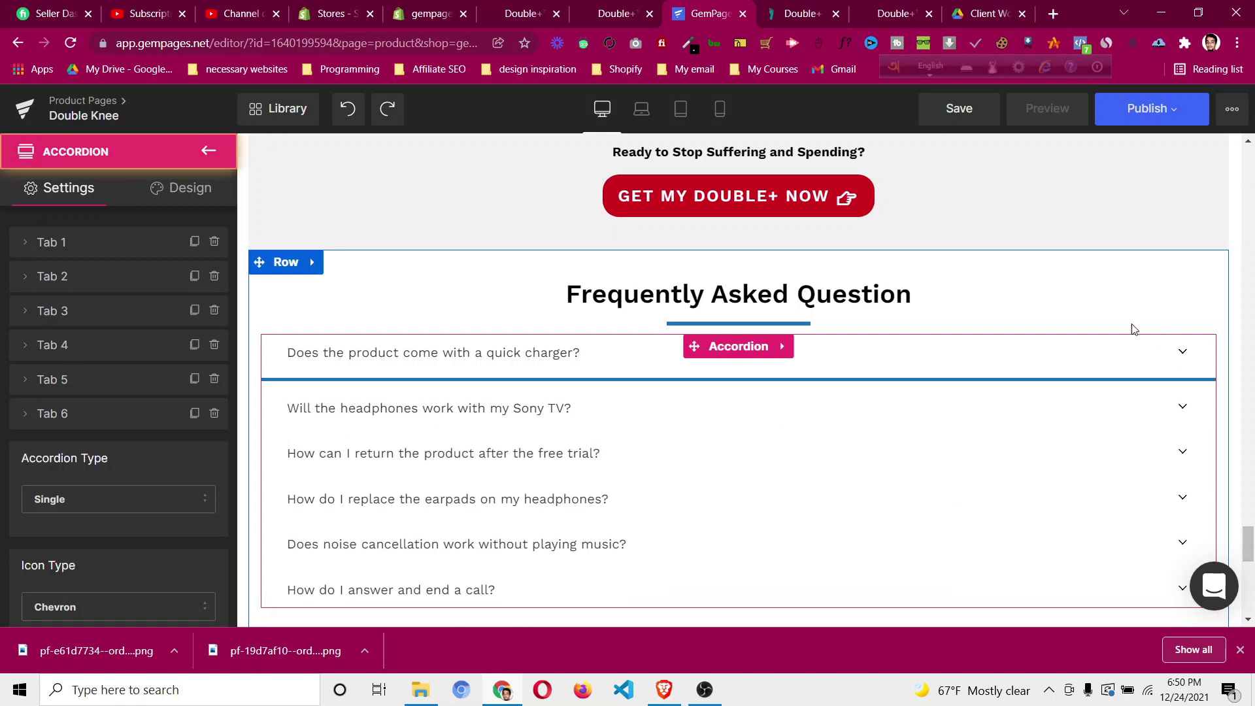
# Set the FAQ accordion's Tab 1 background to white (#ffffff).
pyautogui.click(504, 352)
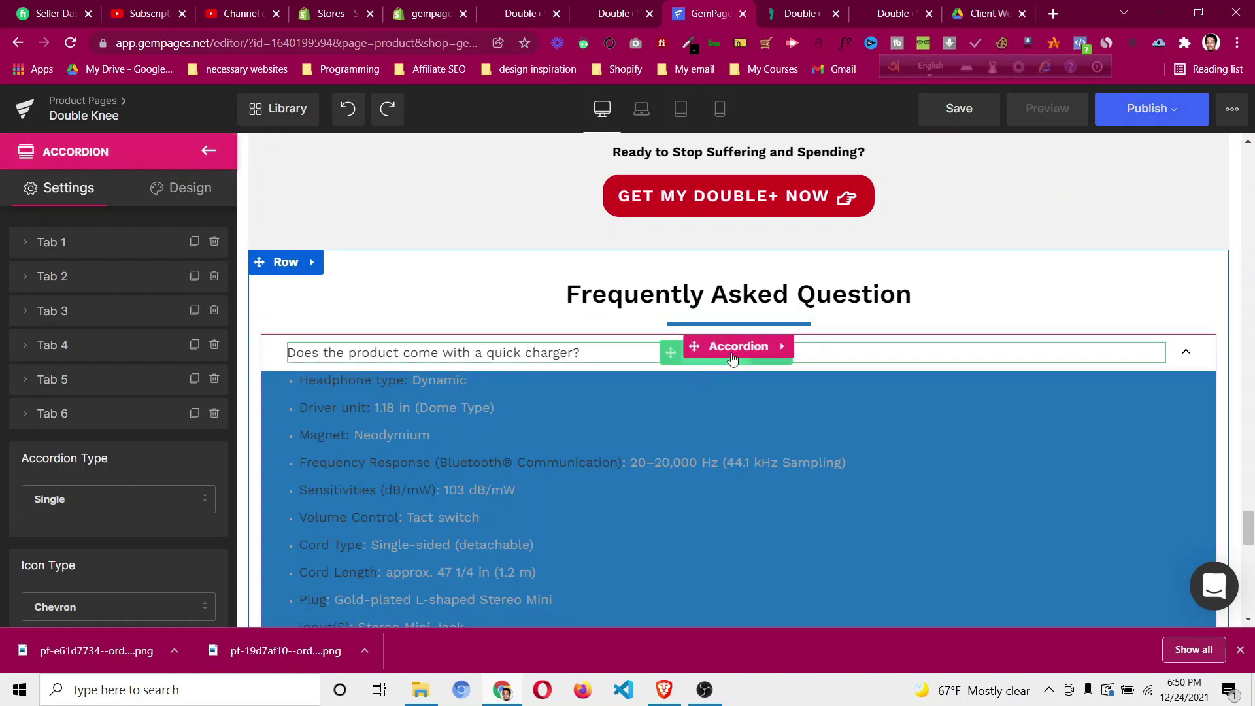
pyautogui.click(24, 243)
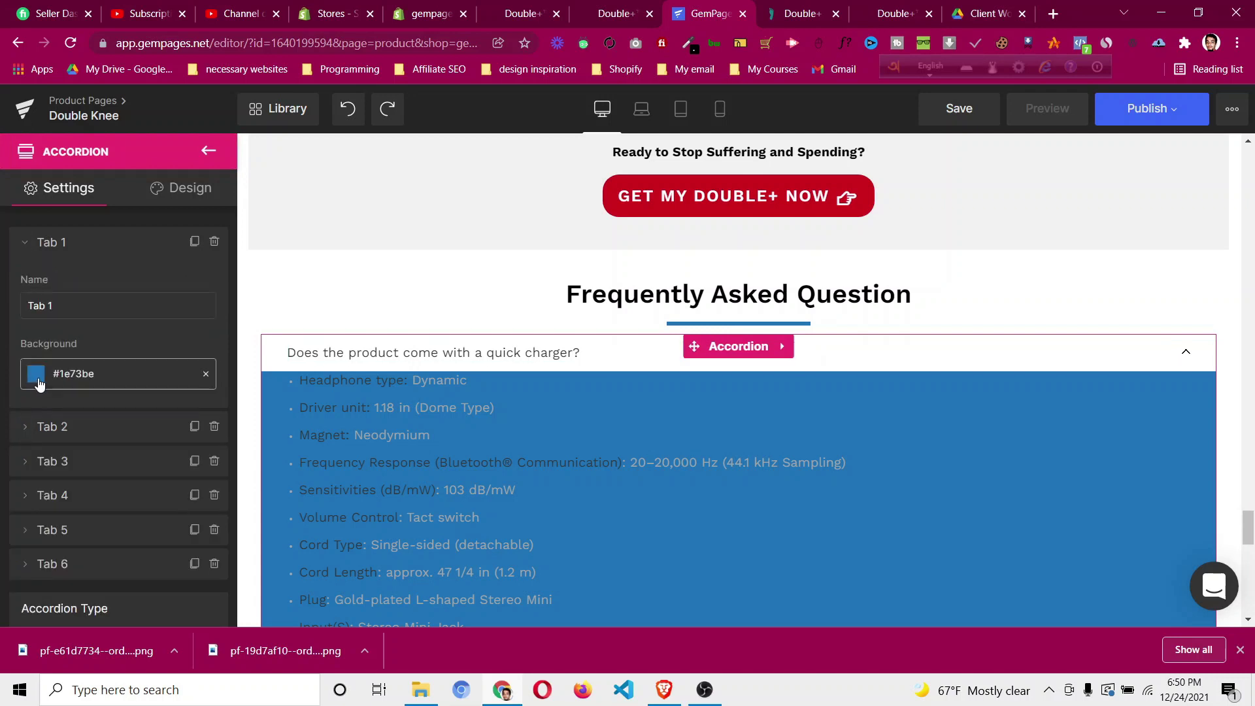
pyautogui.click(36, 376)
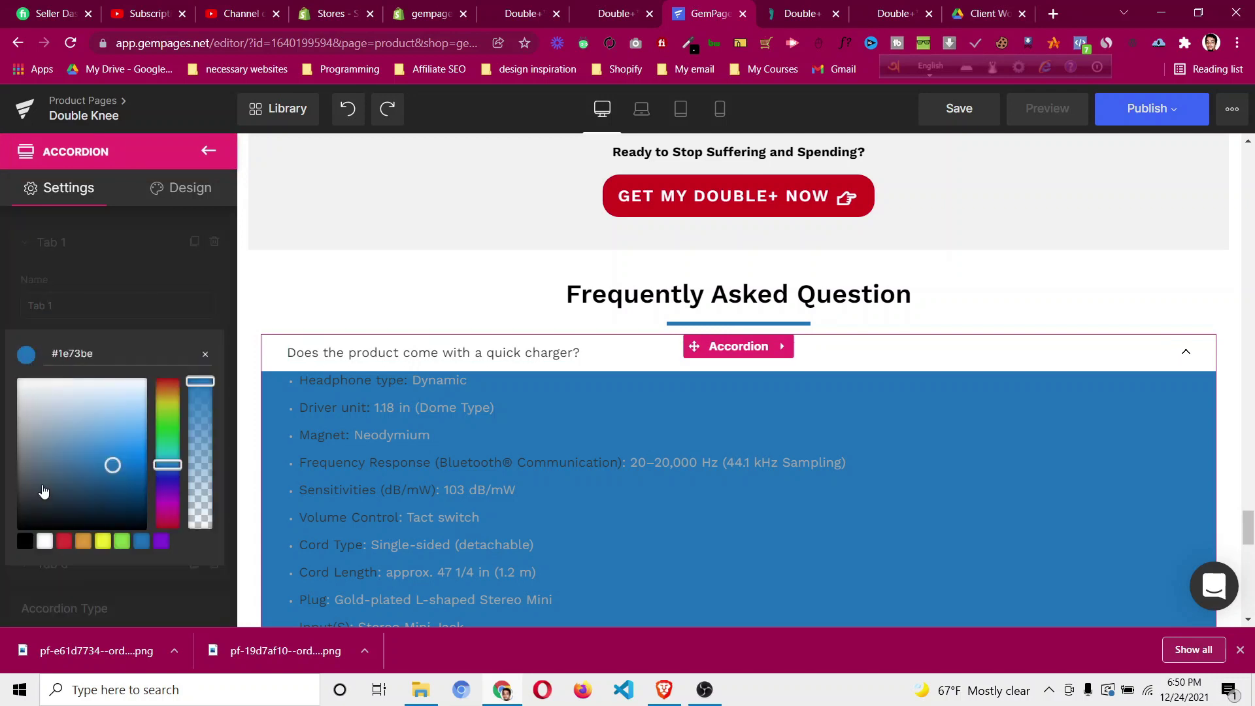
pyautogui.click(45, 541)
pyautogui.scroll(-5, 1117, 448)
pyautogui.scroll(5, 1118, 448)
# Delete the leftover row with the FAQS heading and the "Ask us anything!" form below the accordion.
pyautogui.scroll(-6, 694, 398)
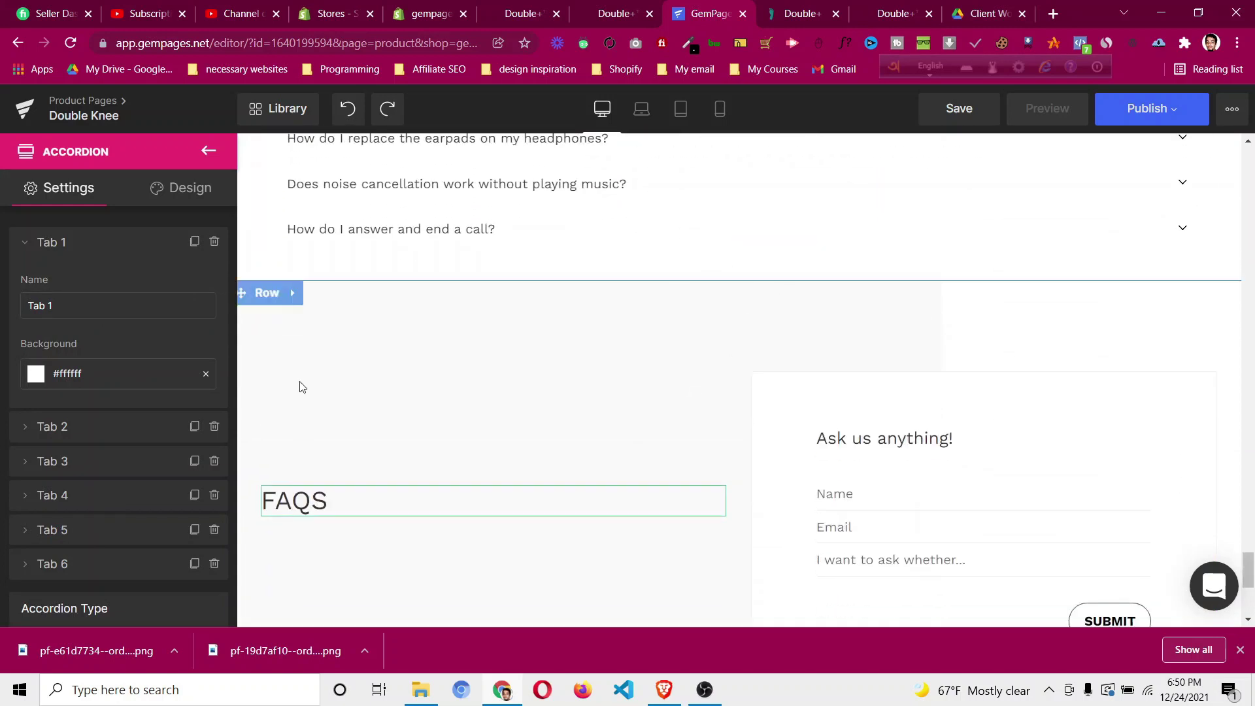
pyautogui.rightClick(272, 302)
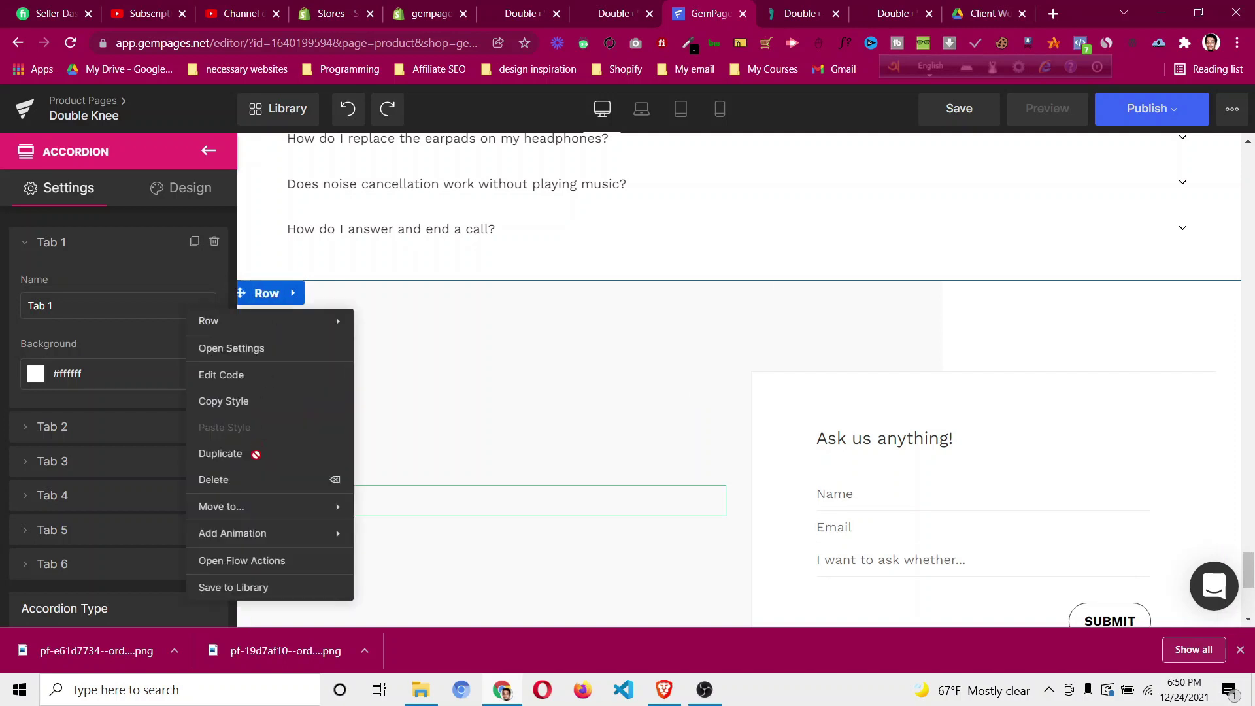
pyautogui.click(266, 489)
pyautogui.scroll(4, 687, 298)
pyautogui.scroll(-2, 805, 240)
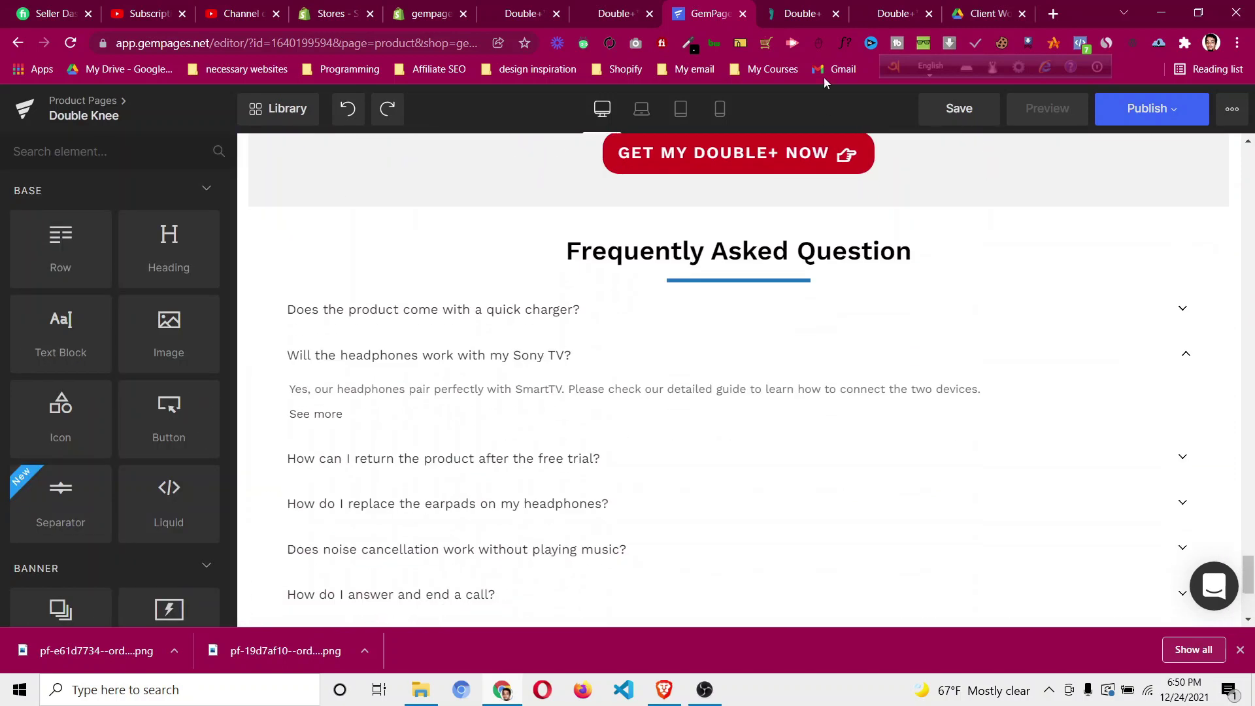
# Review the sections below the FAQ on the DoctorSteps reference page, and return to the GemPages editor.
pyautogui.click(787, 15)
pyautogui.scroll(-3, 579, 457)
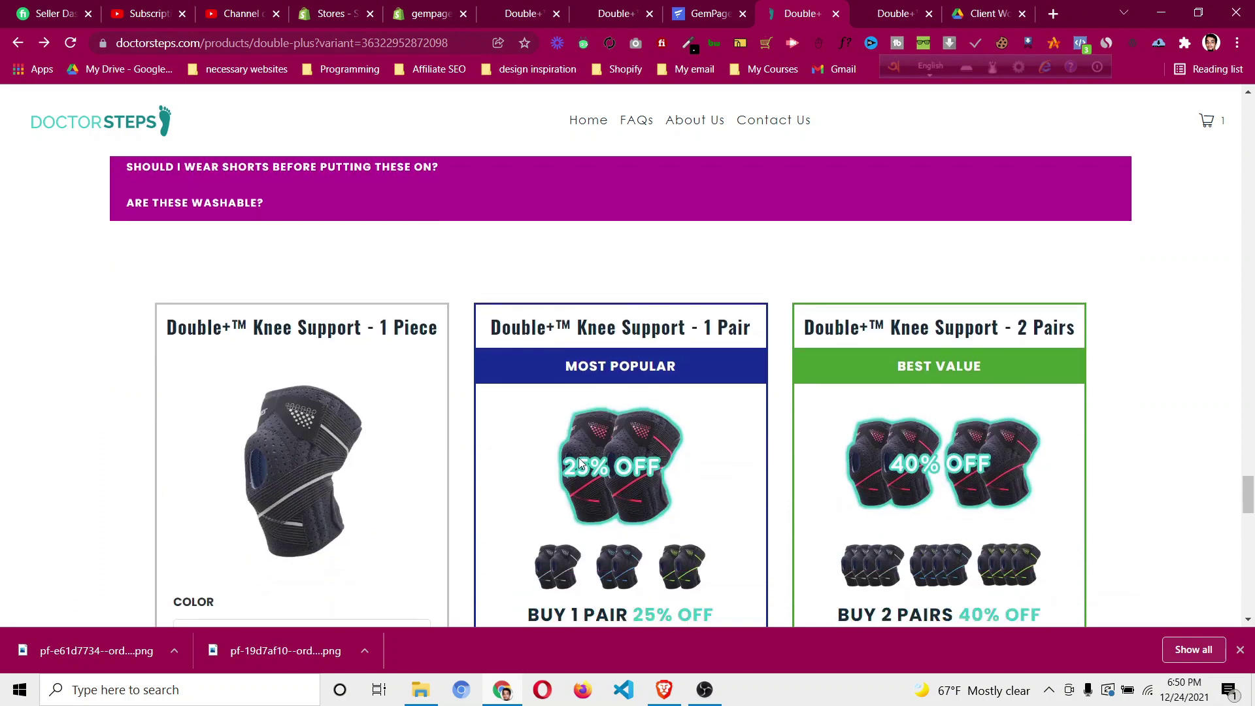
pyautogui.scroll(1, 268, 374)
pyautogui.scroll(-3, 266, 369)
pyautogui.scroll(-8, 267, 364)
pyautogui.scroll(2, 269, 362)
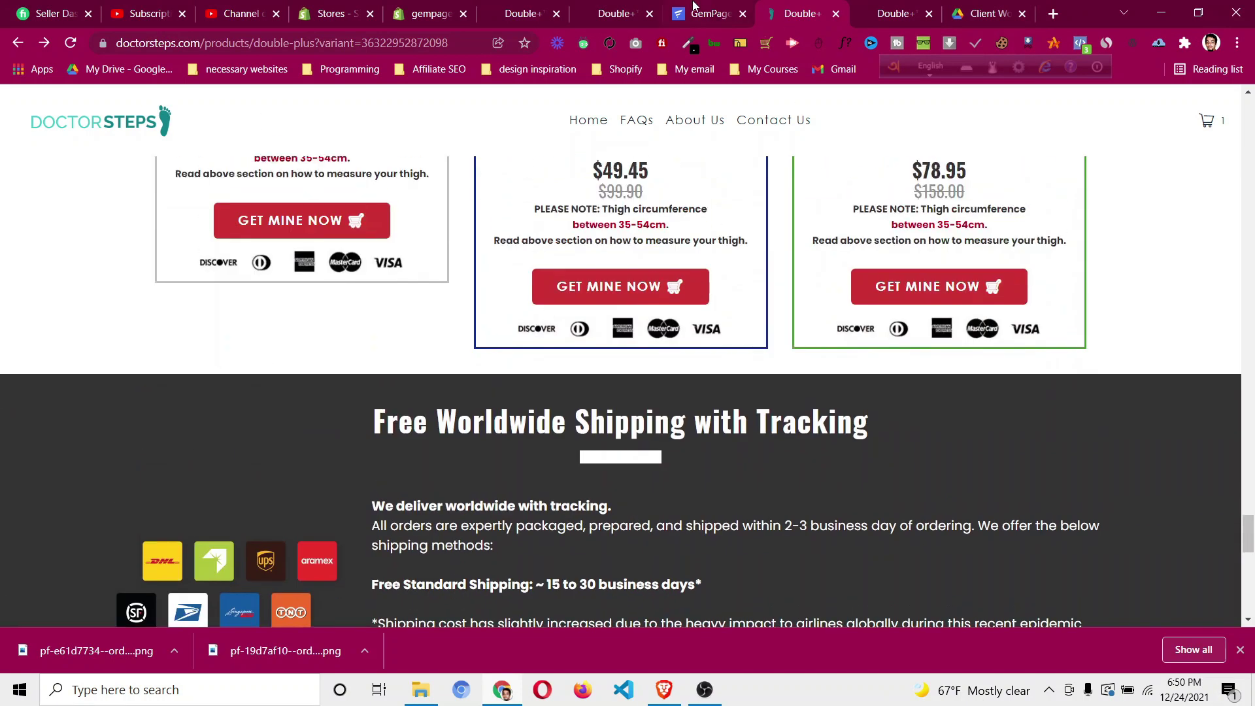
pyautogui.hotkey('ctrl', 'shift', 'Tab')
pyautogui.scroll(5, 529, 360)
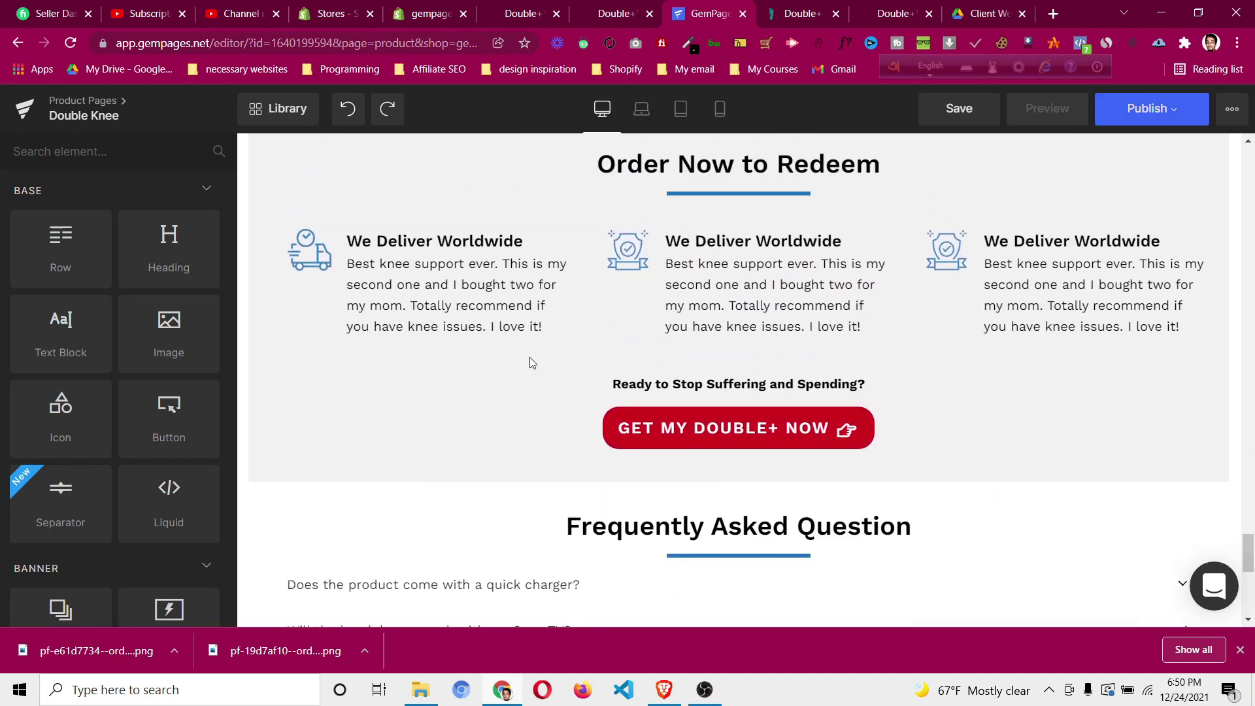
# Set the right padding of the first testimonial row to 30 px.
pyautogui.scroll(-10, 523, 365)
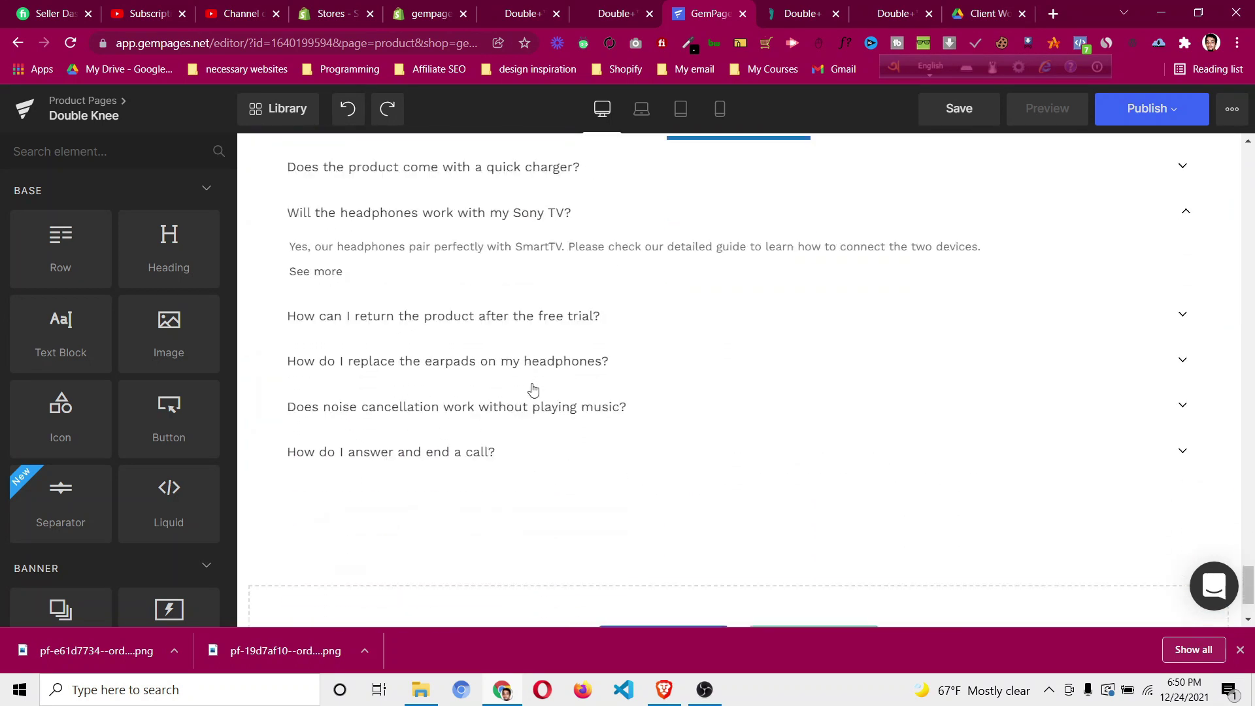
pyautogui.scroll(4, 538, 434)
pyautogui.scroll(18, 537, 433)
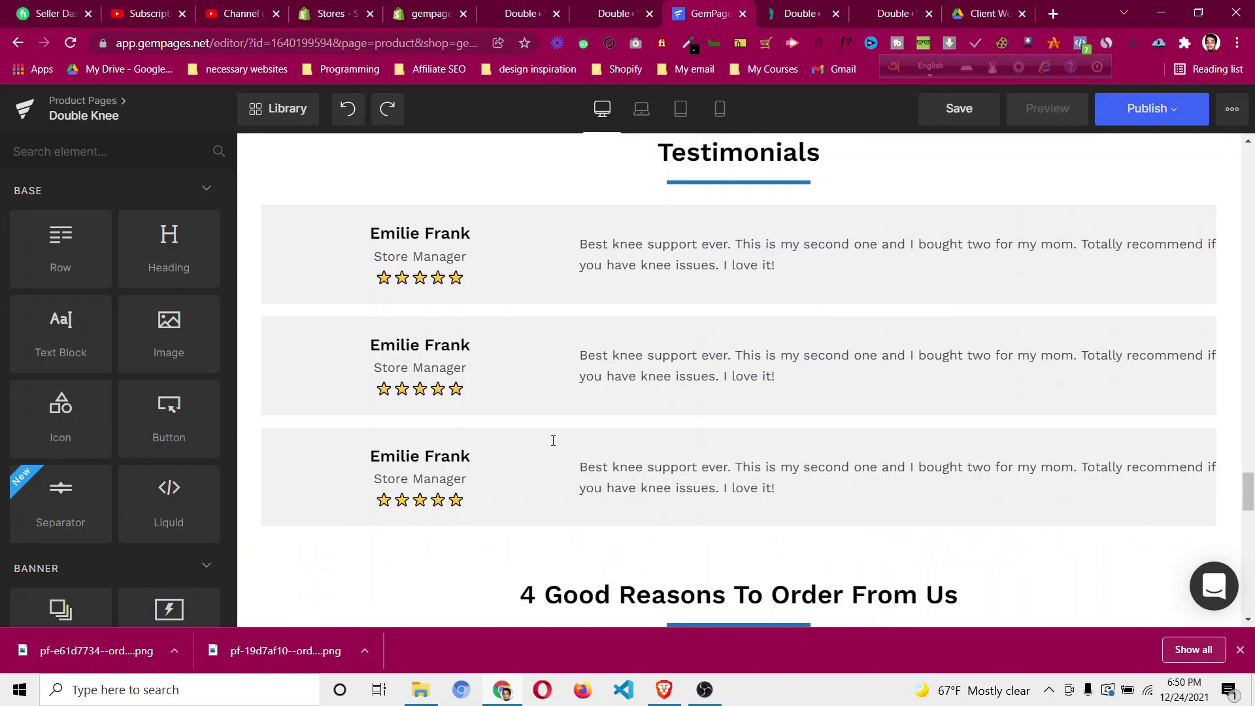
pyautogui.scroll(1, 553, 440)
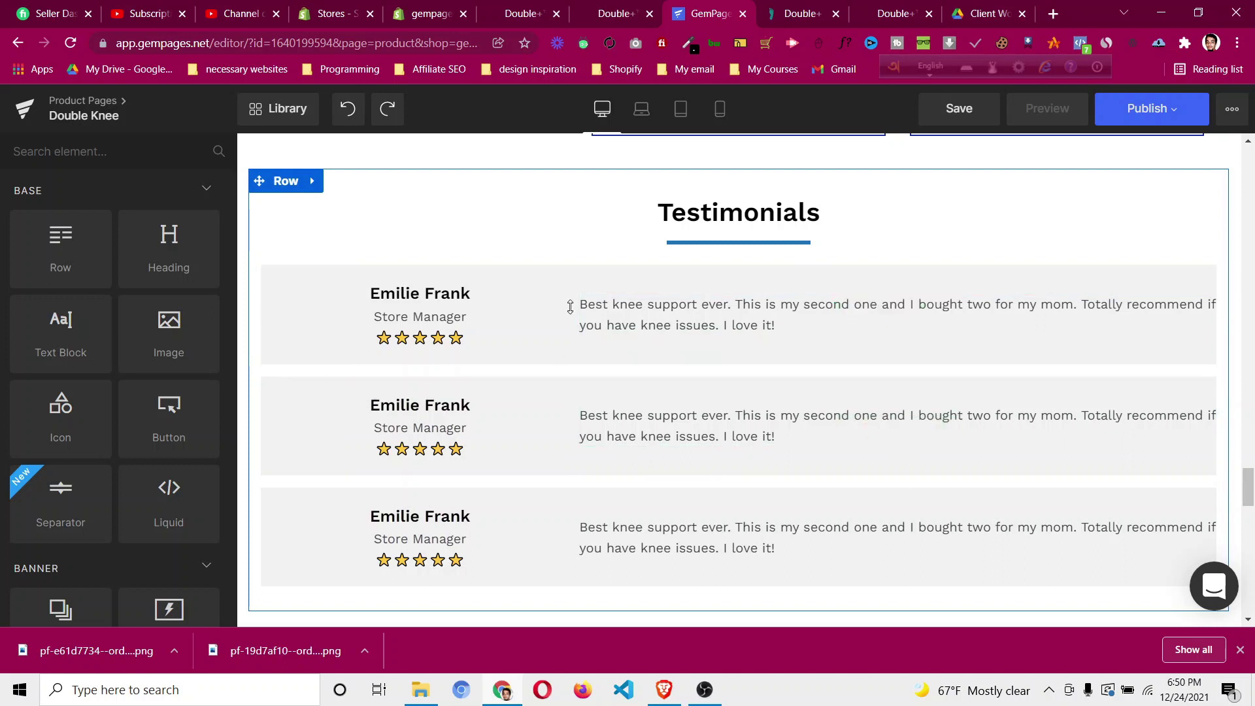
pyautogui.scroll(-1, 946, 420)
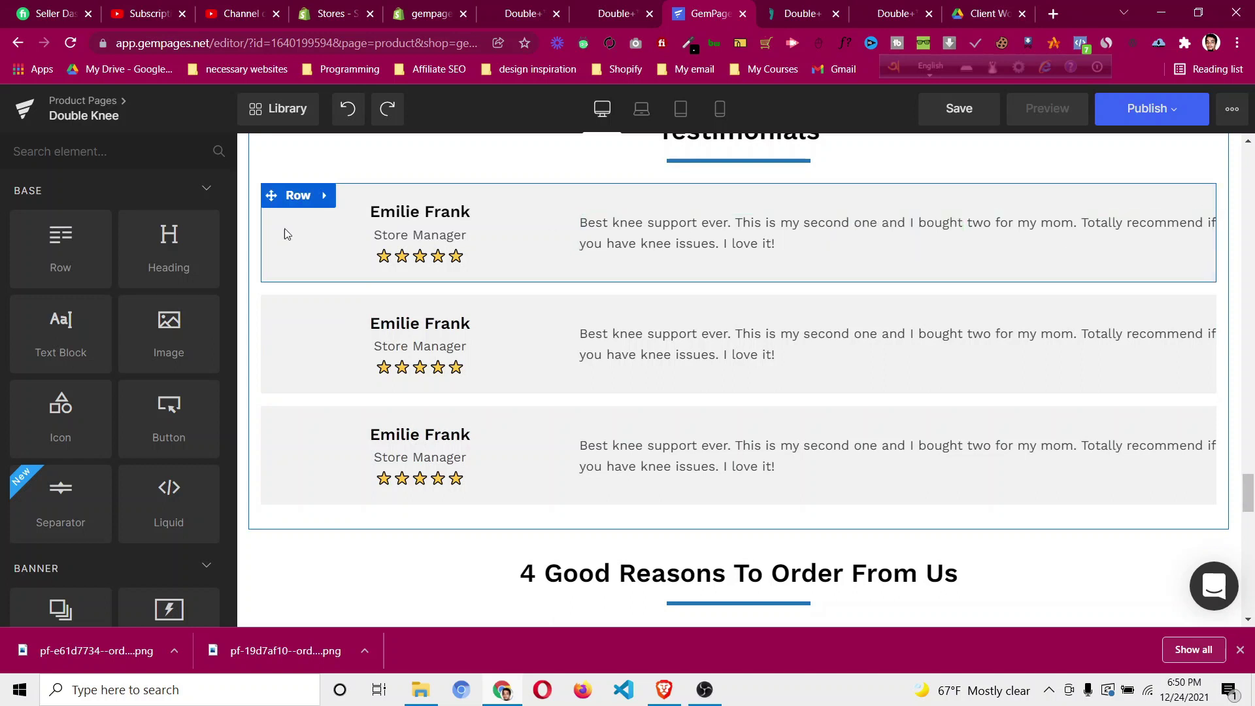
pyautogui.click(304, 201)
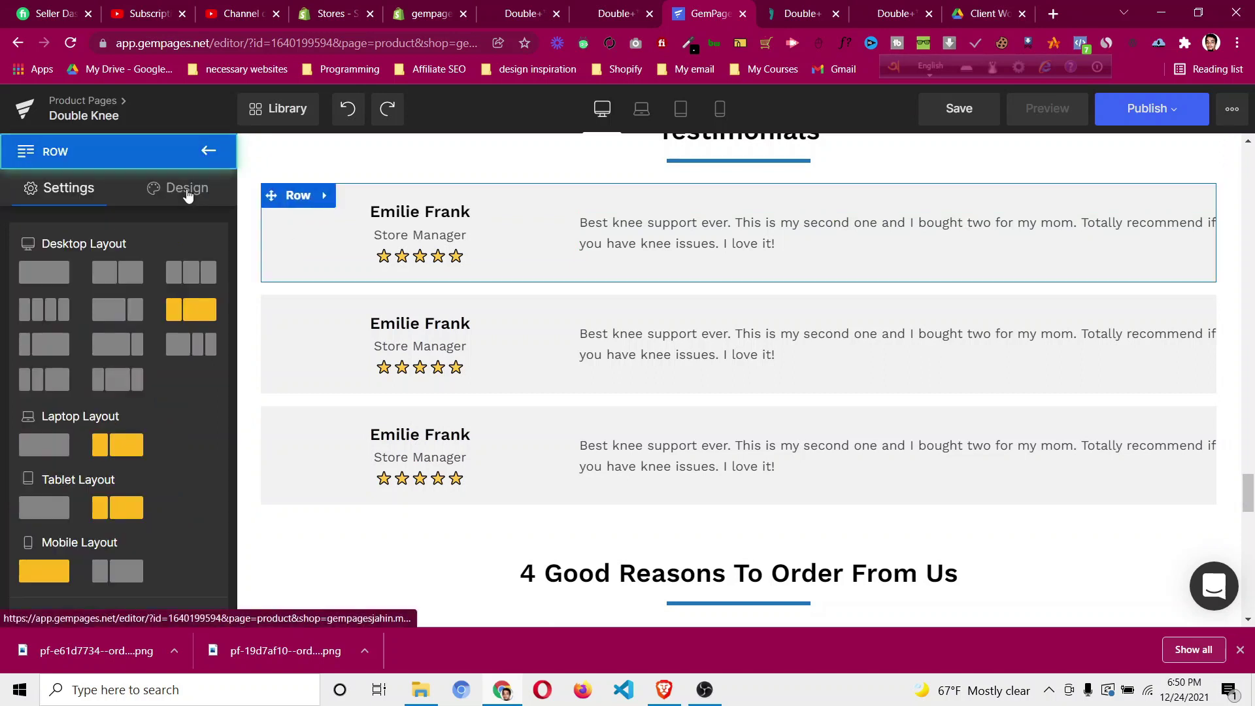
pyautogui.click(187, 191)
pyautogui.click(157, 291)
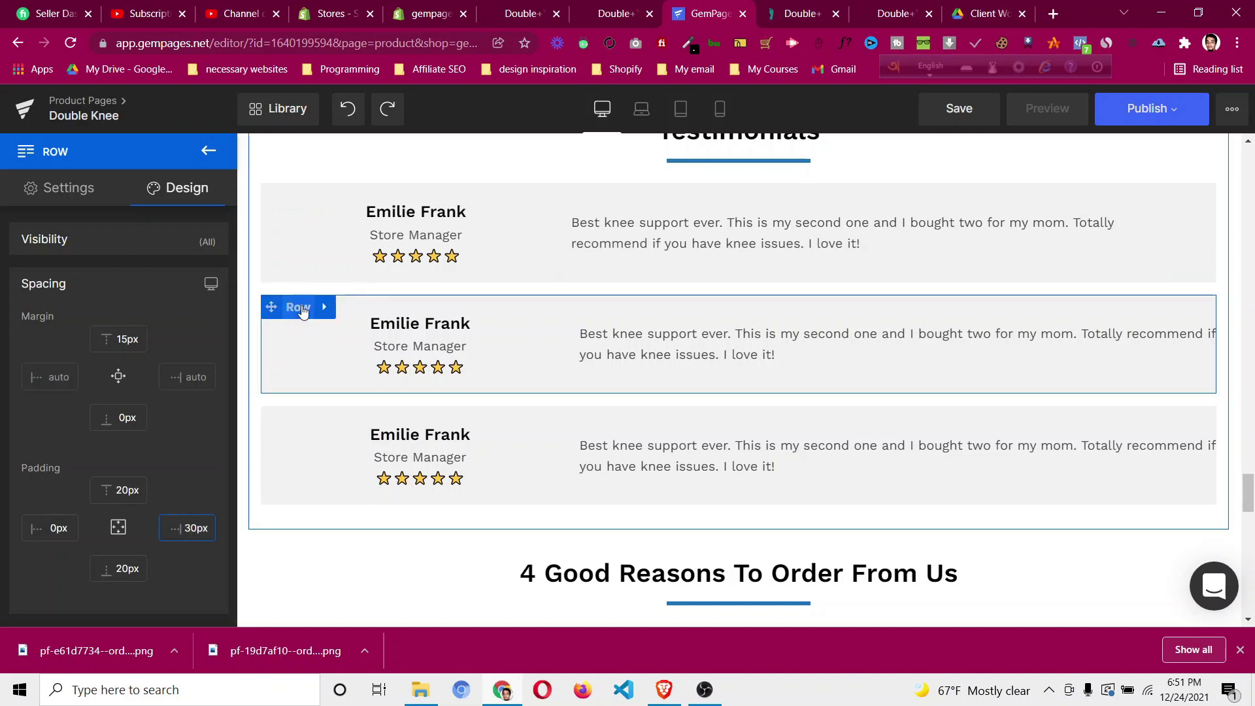
# Copy the first testimonial row's style and paste it onto the second and third testimonial rows.
pyautogui.rightClick(301, 205)
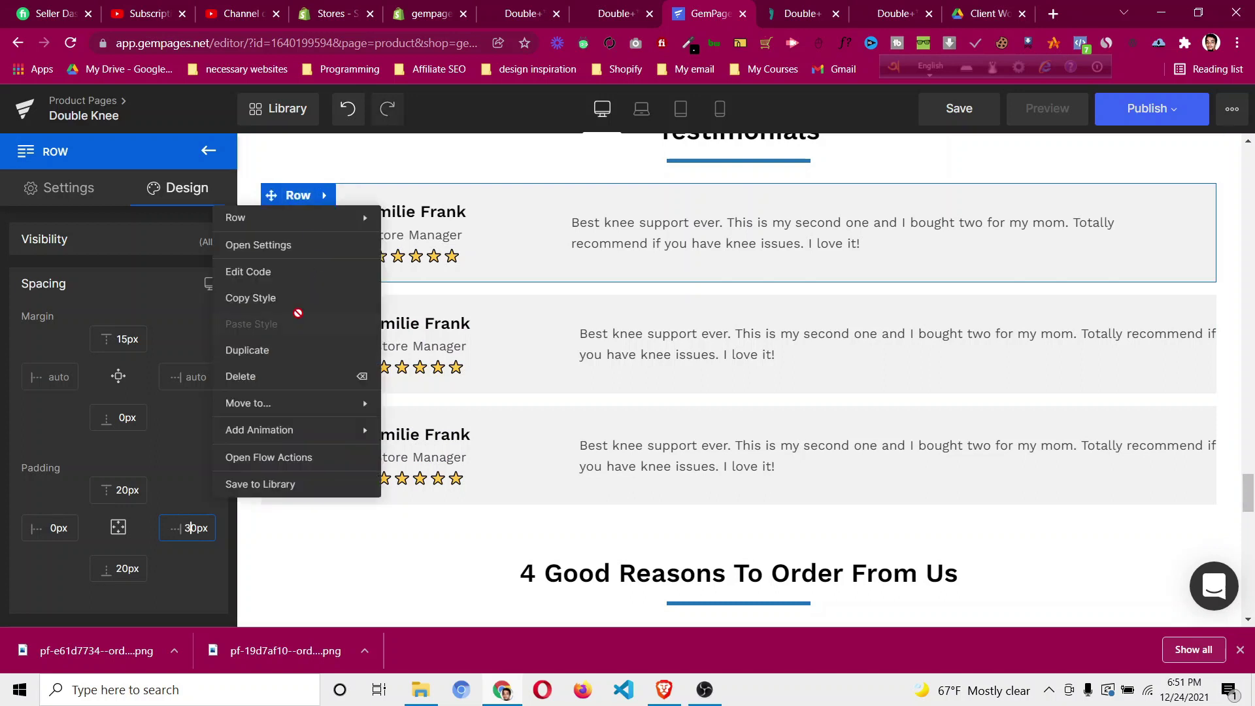
pyautogui.click(297, 298)
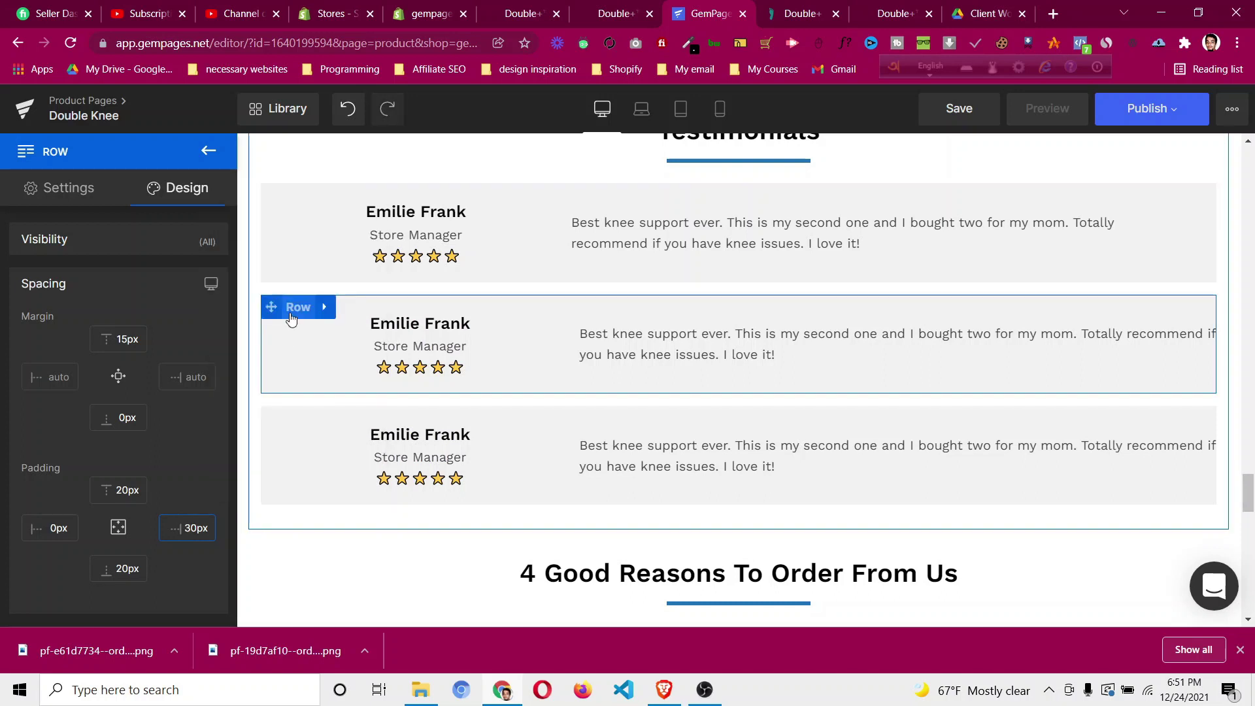
pyautogui.rightClick(291, 319)
pyautogui.click(286, 443)
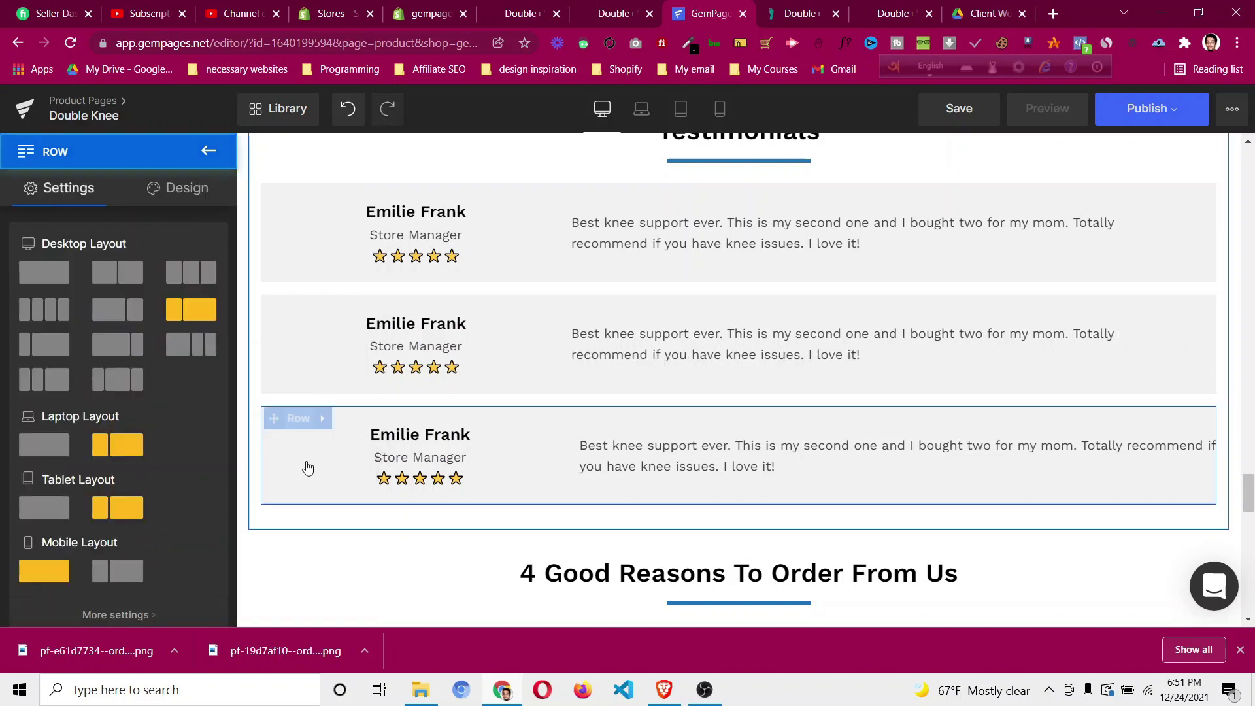
pyautogui.rightClick(298, 435)
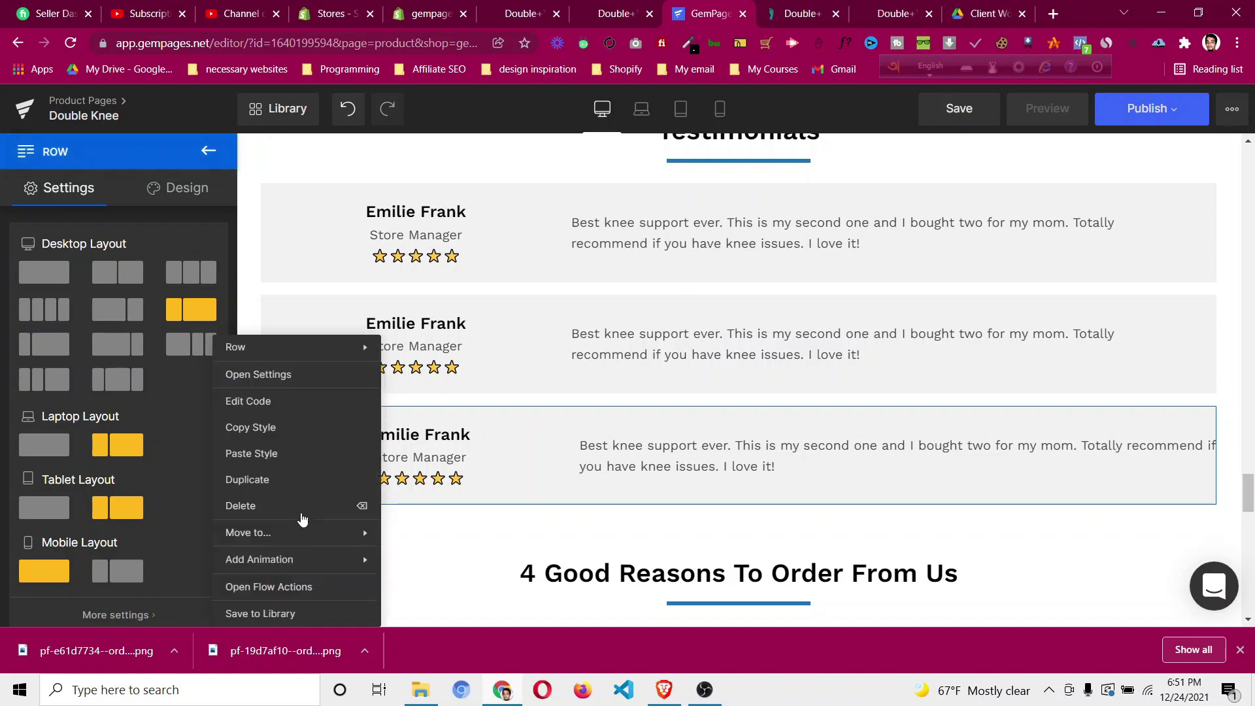
pyautogui.click(302, 454)
# Duplicate the "PICK YOUR BUNDLE & SAVE BIG" row.
pyautogui.scroll(-1, 1190, 379)
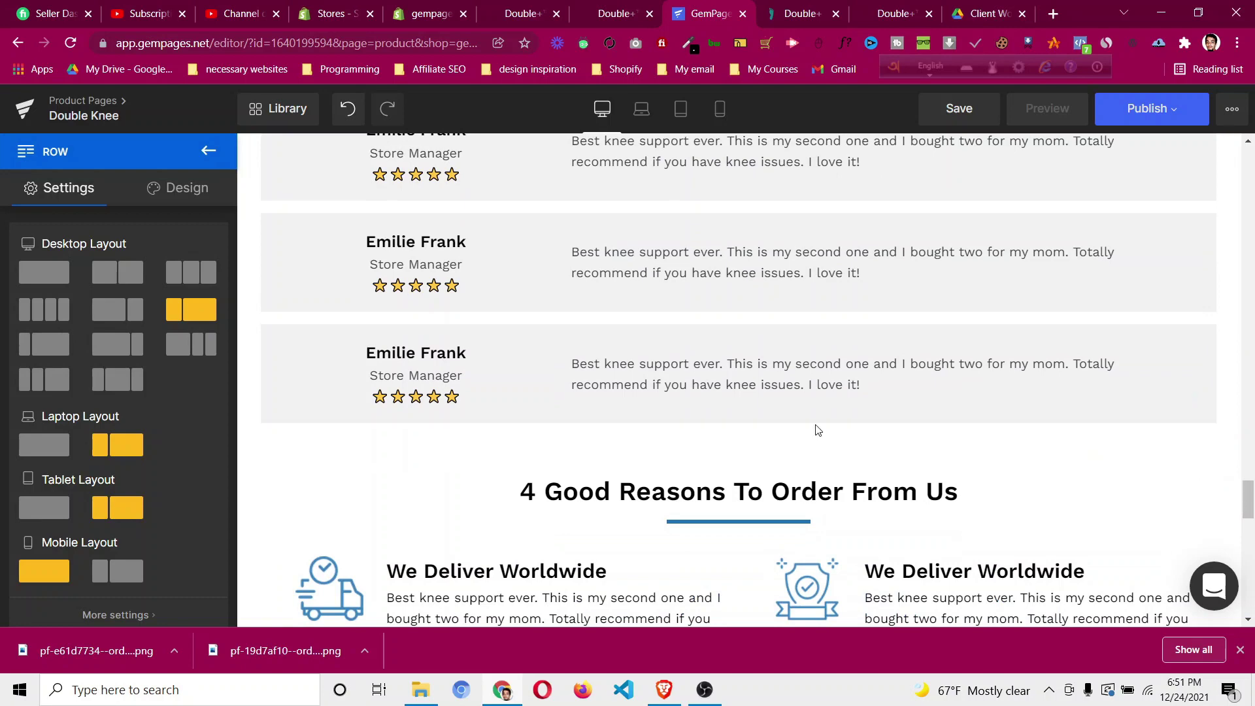
pyautogui.scroll(-4, 815, 425)
pyautogui.scroll(-8, 817, 418)
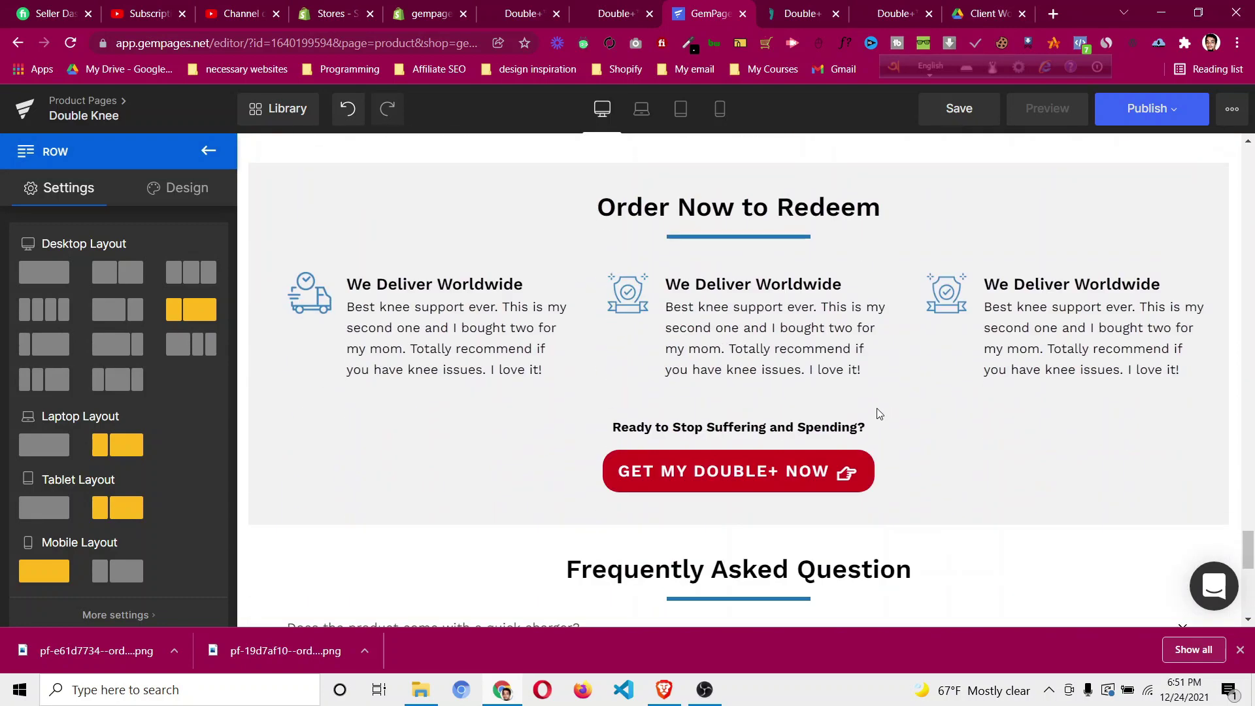
pyautogui.scroll(7, 895, 400)
pyautogui.scroll(10, 897, 401)
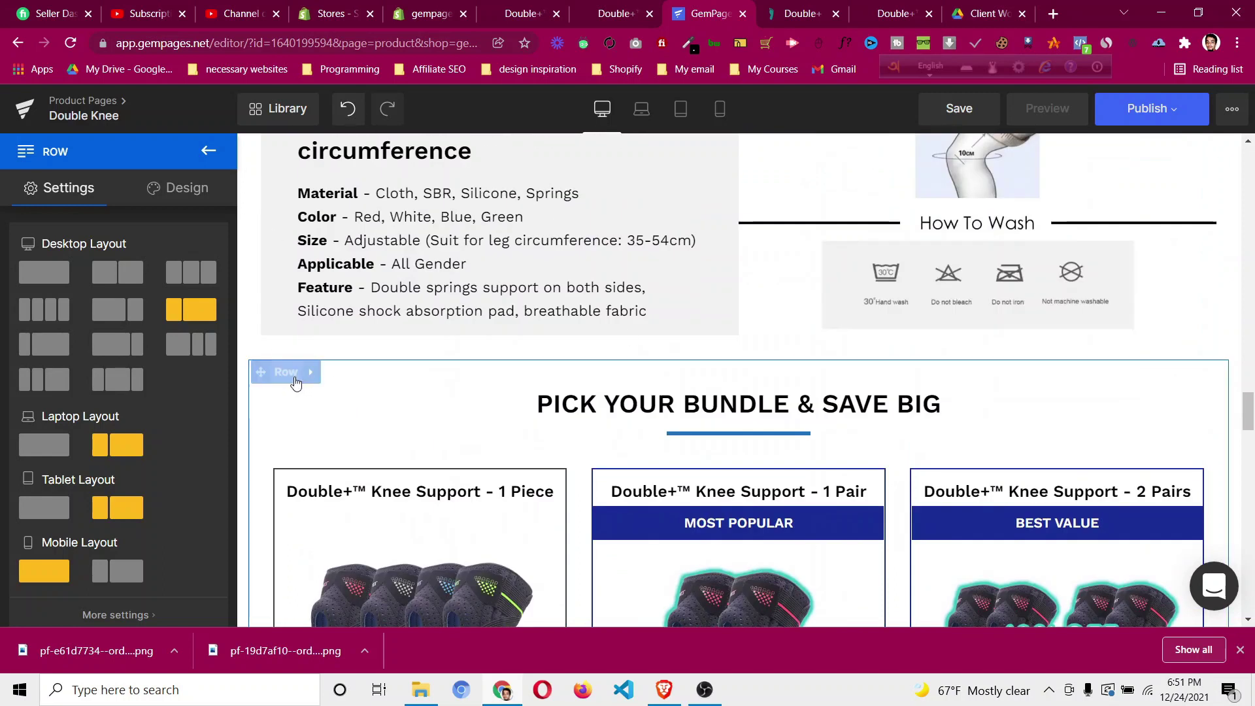
pyautogui.rightClick(294, 378)
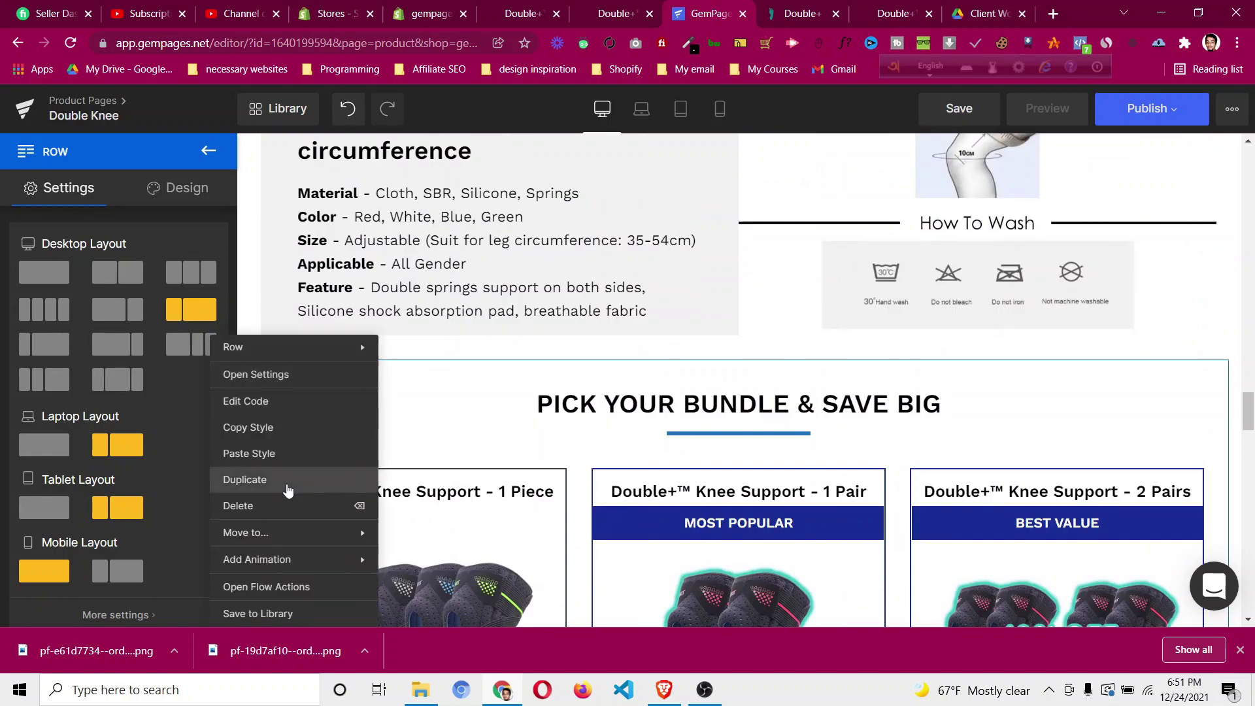
pyautogui.click(323, 477)
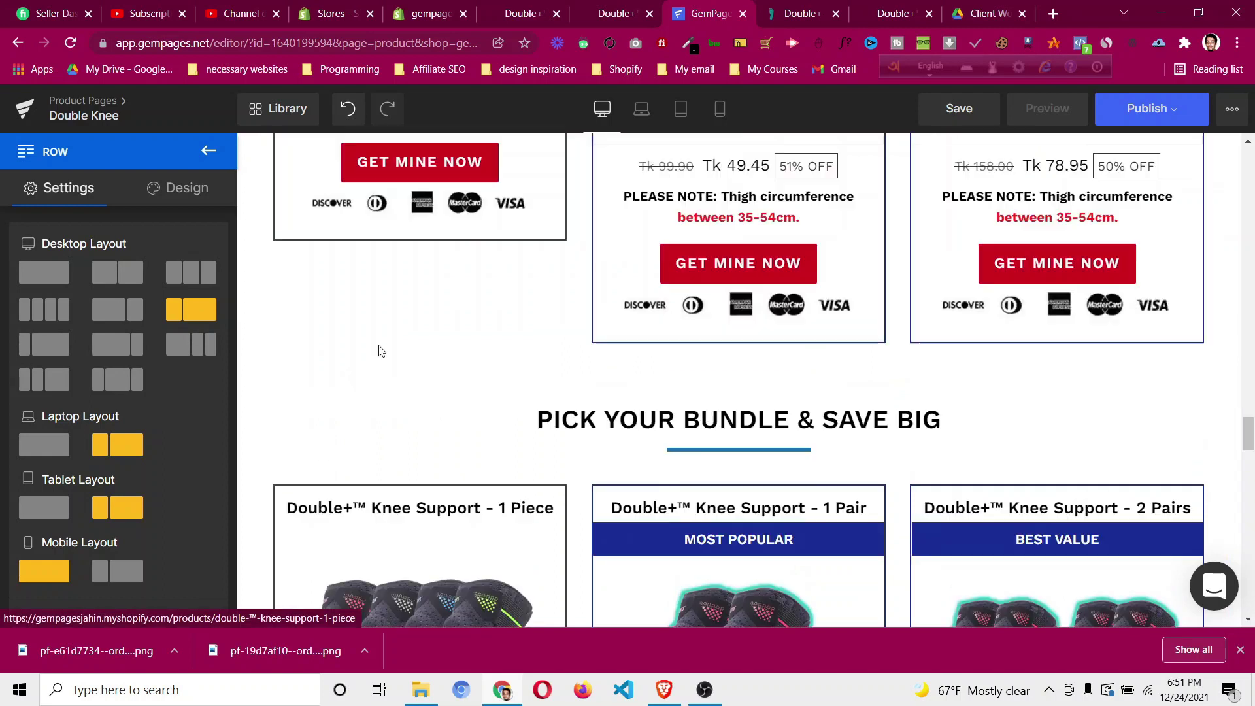
# Move one of the two bundle rows below the Frequently Asked Question section.
pyautogui.moveTo(258, 208); pyautogui.dragTo(679, 650)
pyautogui.moveTo(811, 631); pyautogui.dragTo(721, 424)
pyautogui.scroll(-5, 722, 424)
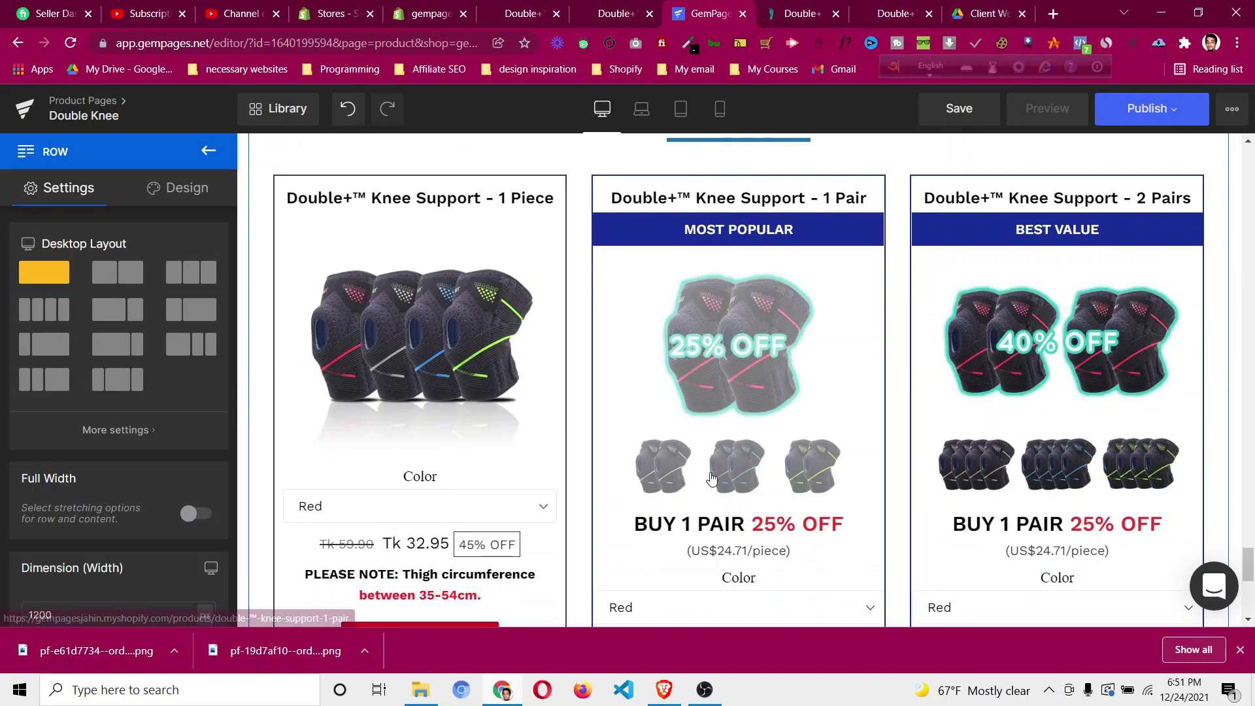
# Switch to the DoctorSteps reference page and copy the #333 background color of its "Free Worldwide Shipping with Tracking" section.
pyautogui.click(788, 14)
pyautogui.scroll(-9, 589, 312)
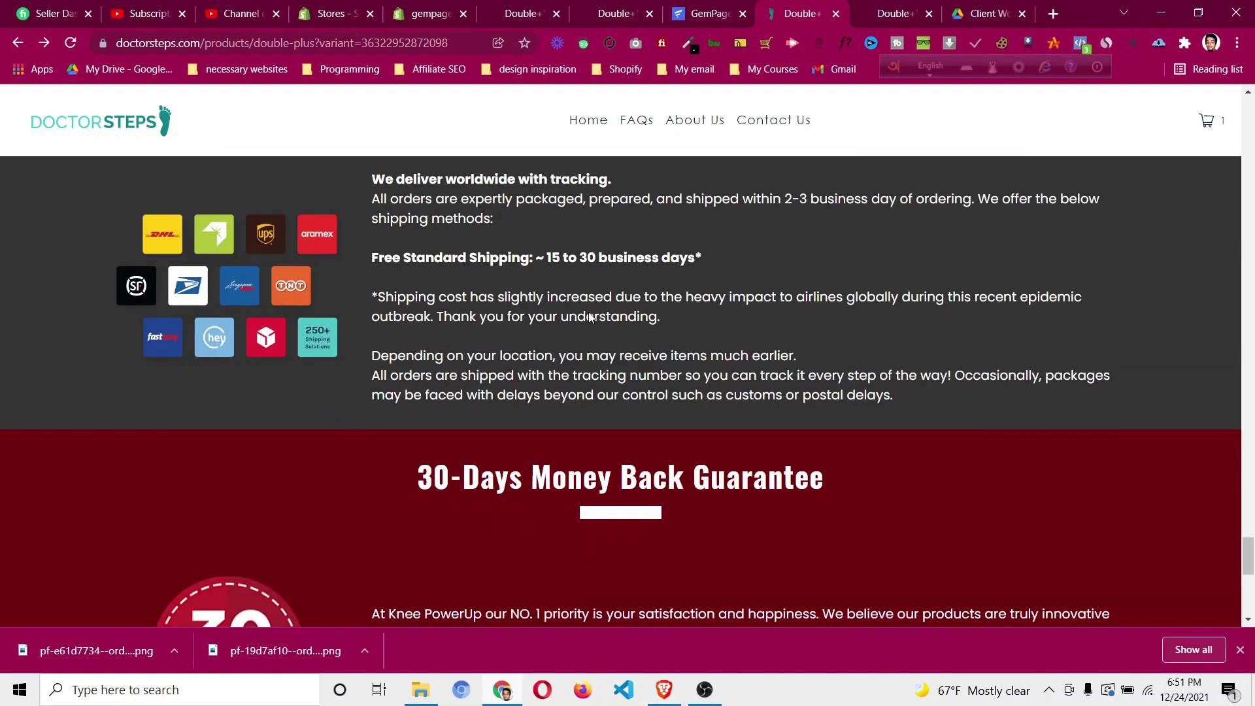
pyautogui.scroll(6, 578, 336)
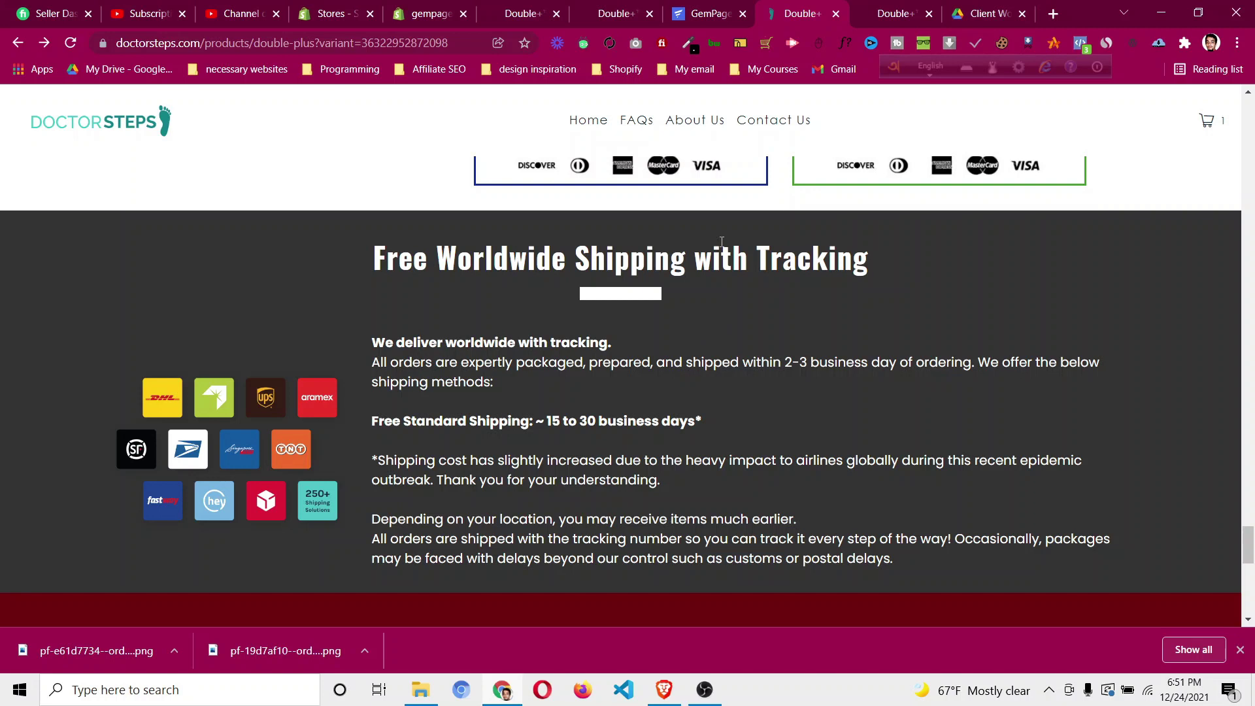
pyautogui.rightClick(57, 540)
pyautogui.click(88, 527)
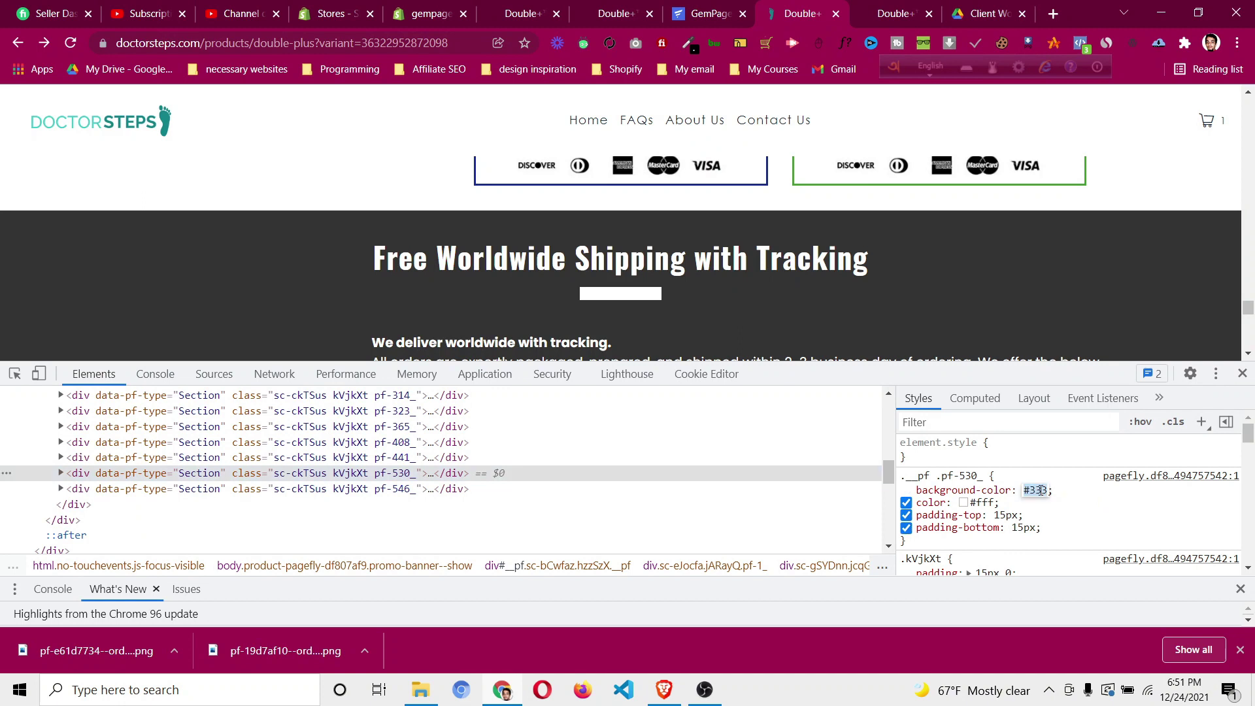
pyautogui.rightClick(1039, 491)
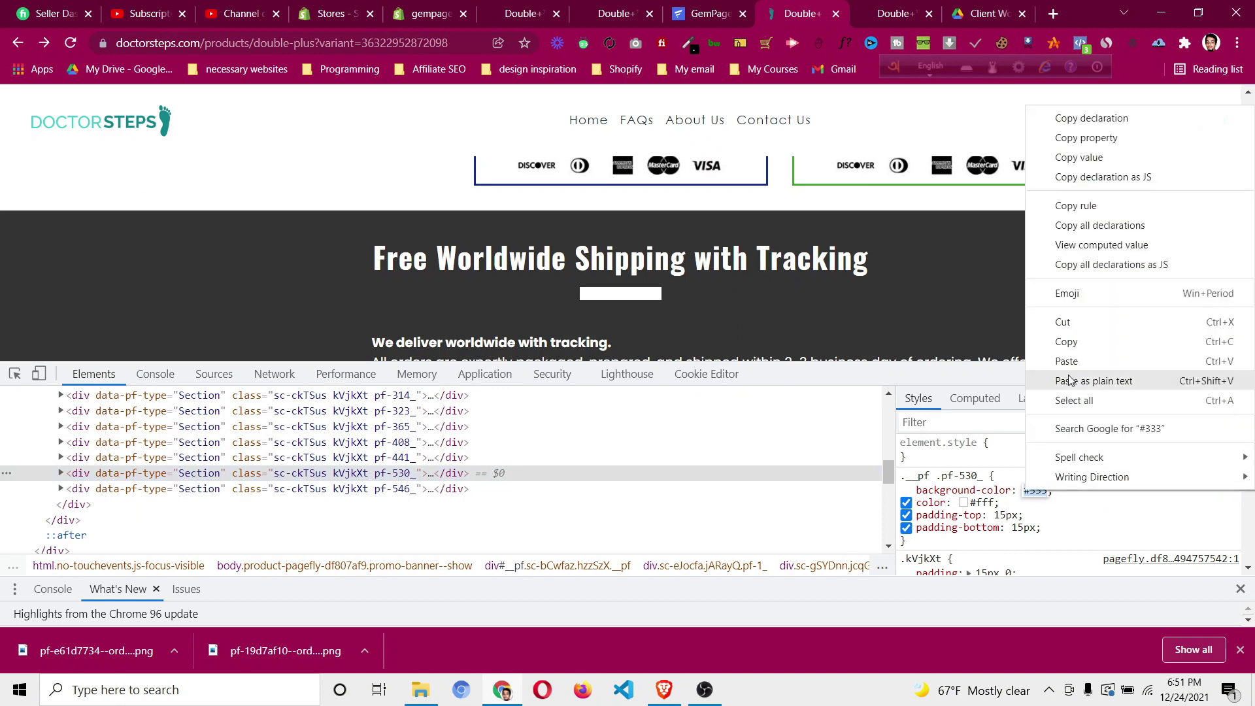
pyautogui.click(1067, 337)
pyautogui.click(1243, 374)
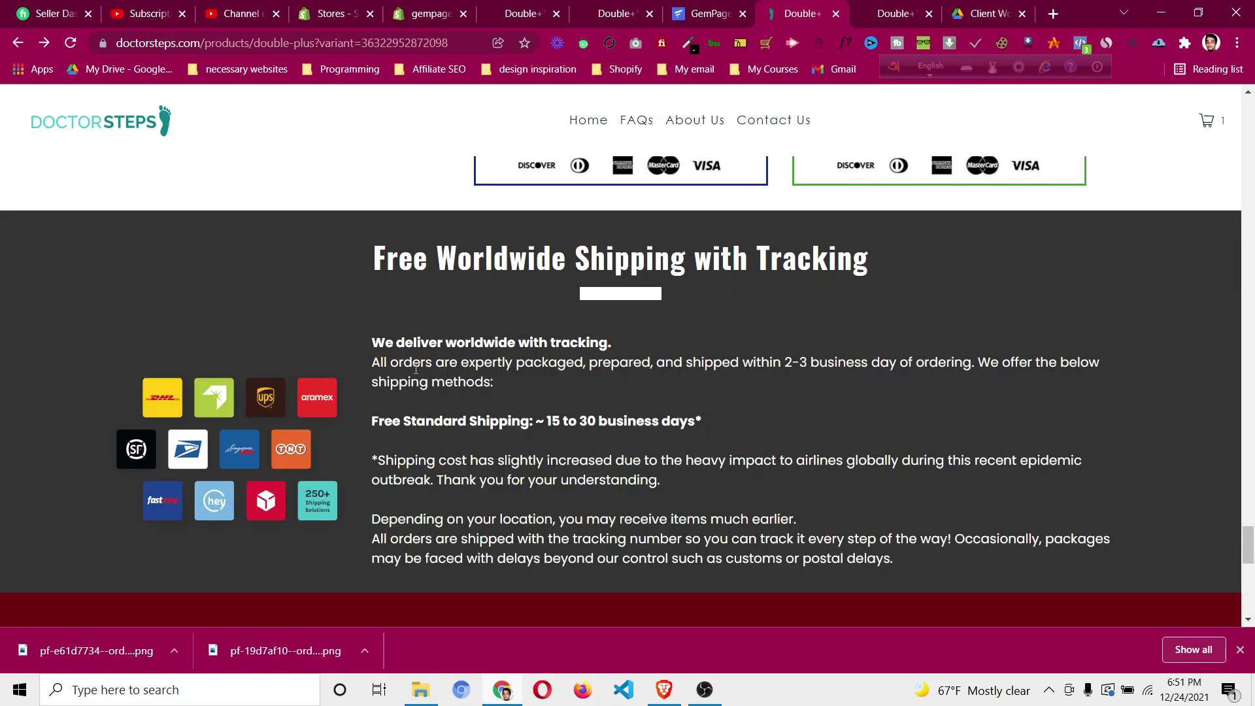
# Return to the GemPages editor, add a row below the last bundle section, and make it full width.
pyautogui.click(698, 9)
pyautogui.scroll(-5, 600, 395)
pyautogui.scroll(2, 599, 397)
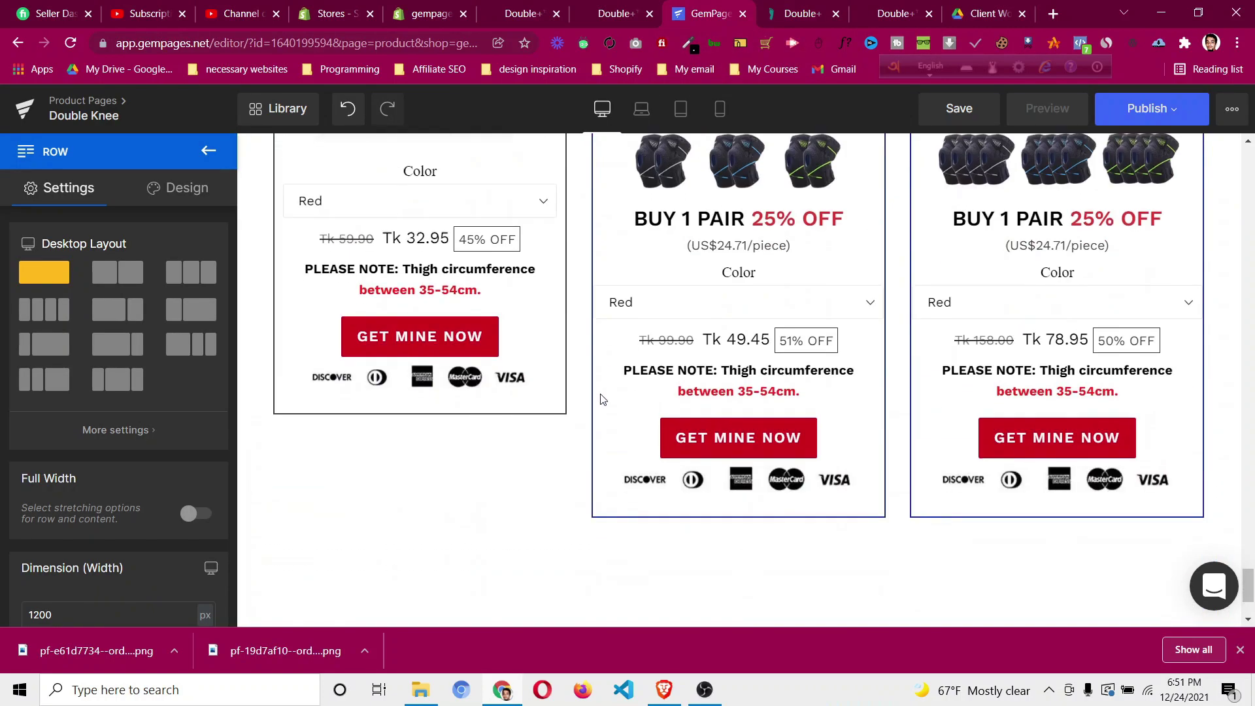
pyautogui.scroll(-3, 600, 397)
pyautogui.click(208, 151)
pyautogui.moveTo(52, 255); pyautogui.dragTo(603, 415)
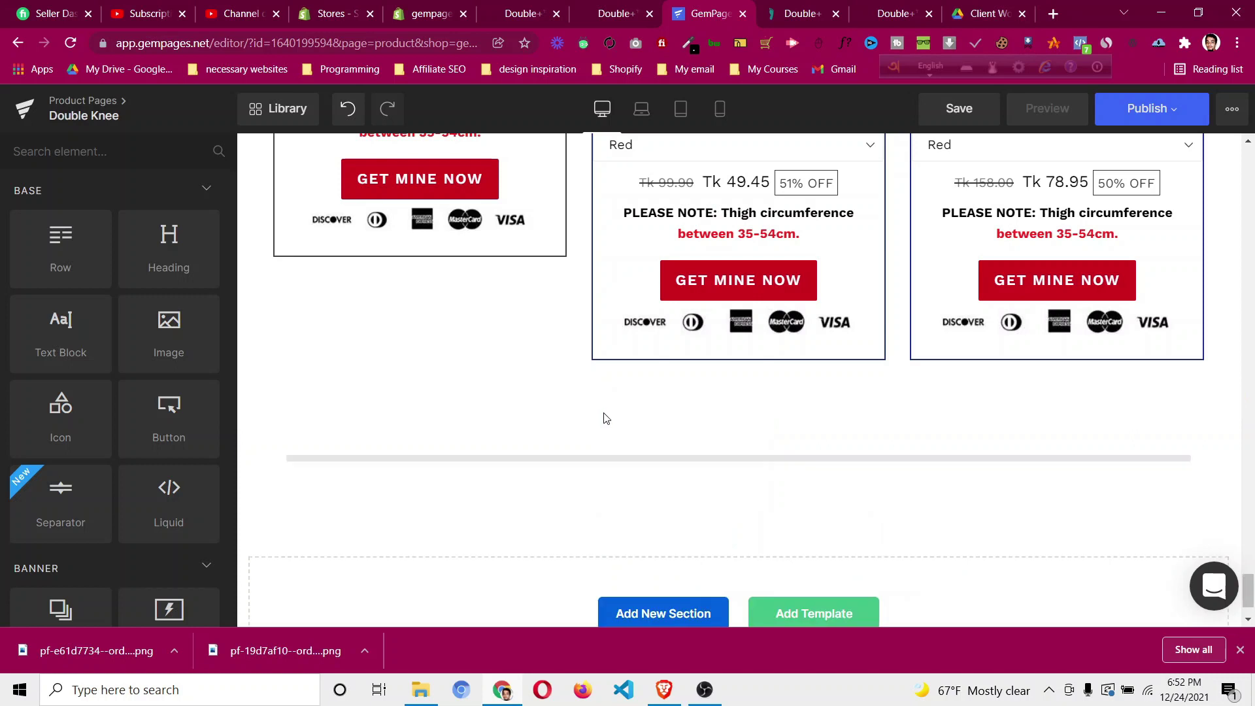
pyautogui.click(305, 414)
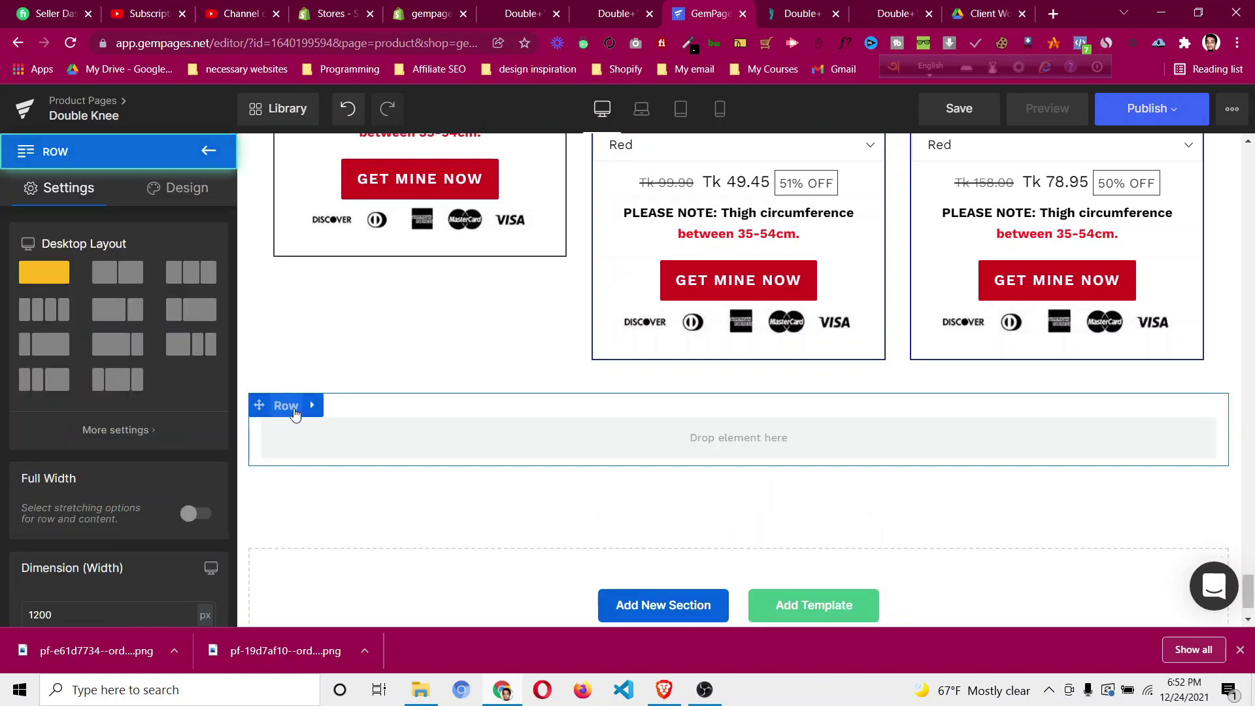
pyautogui.click(196, 514)
# Increase the new full-width row's bottom padding to match its 30 px top padding.
pyautogui.click(183, 203)
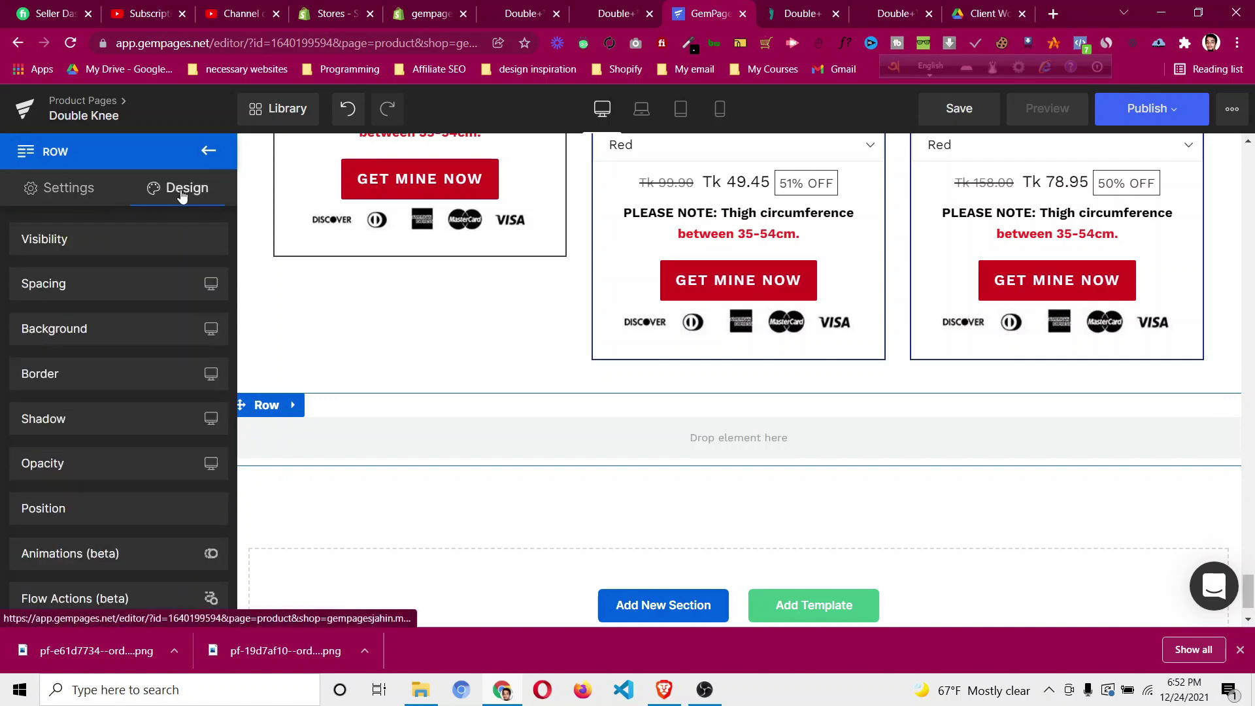
pyautogui.click(143, 287)
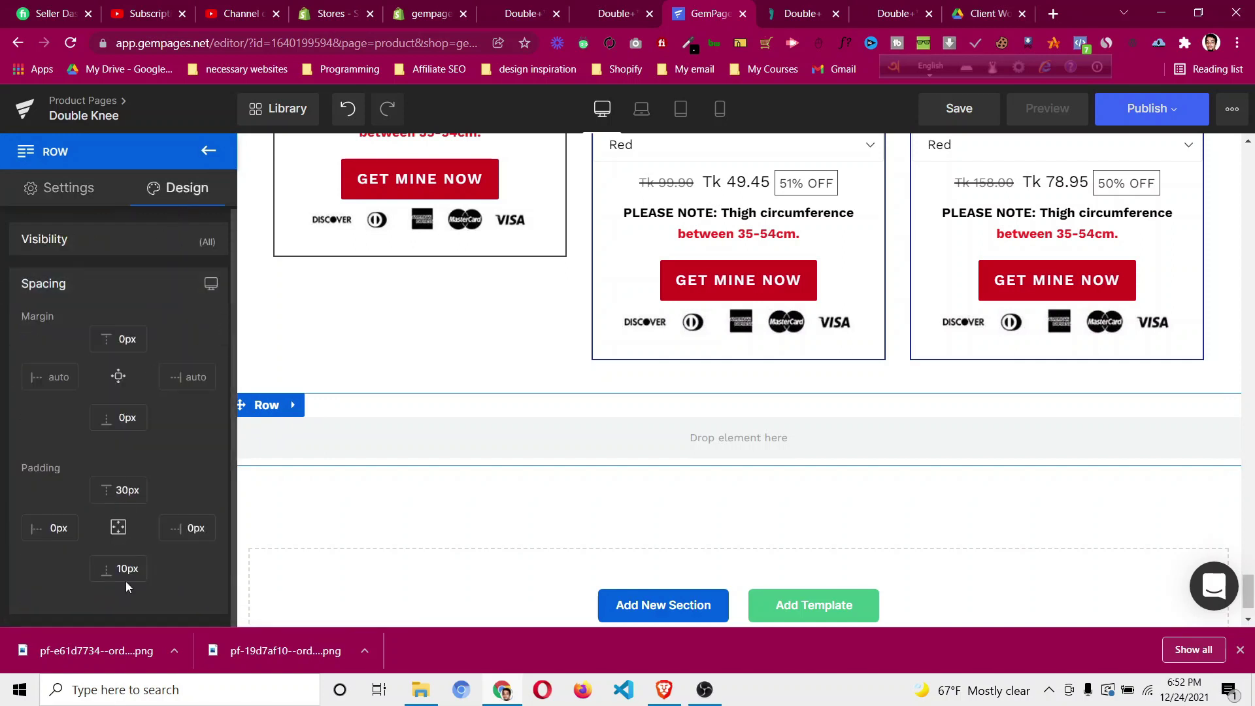
pyautogui.click(123, 573)
pyautogui.press('Up')
pyautogui.press('Up')
pyautogui.press('Up')
pyautogui.press('Up')
pyautogui.press('Up')
pyautogui.press('Up')
pyautogui.press('Up')
pyautogui.press('Up')
pyautogui.press('Up')
pyautogui.press('Up')
pyautogui.press('Up')
pyautogui.press('Up')
pyautogui.press('Up')
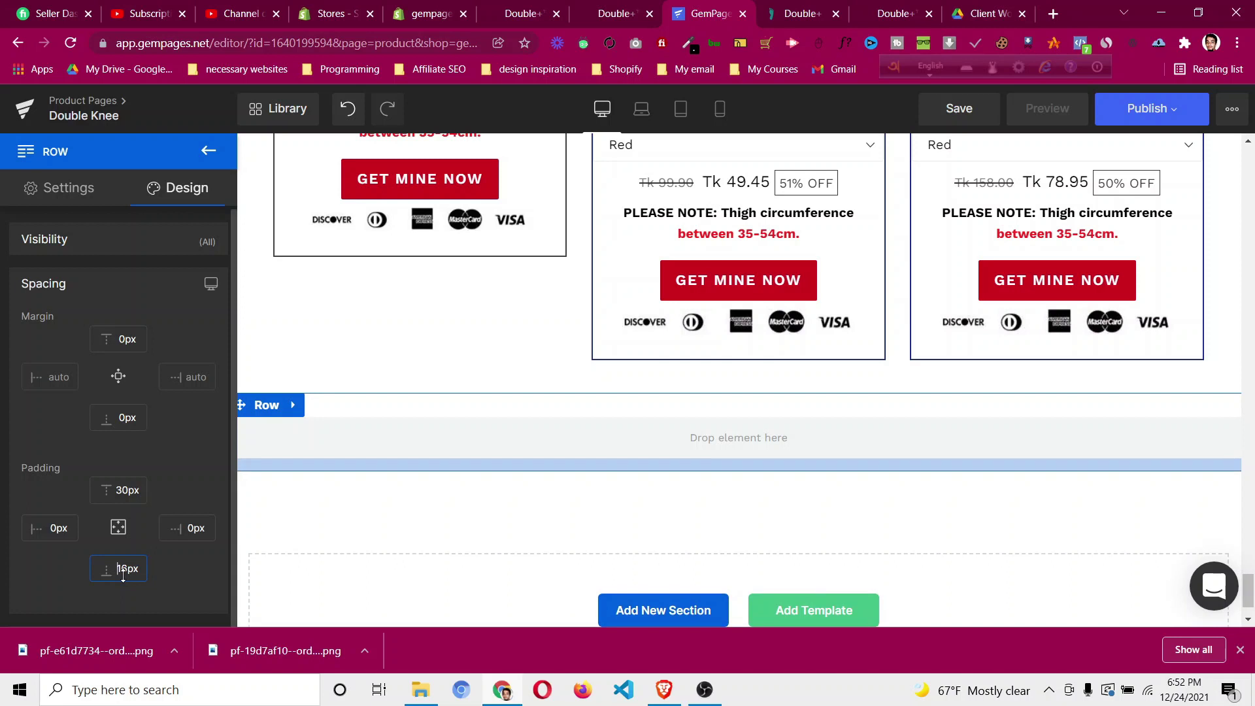
pyautogui.press('Up')
pyautogui.press('Up')
pyautogui.press('Up')
pyautogui.press('Up')
pyautogui.press('Up')
pyautogui.press('Up')
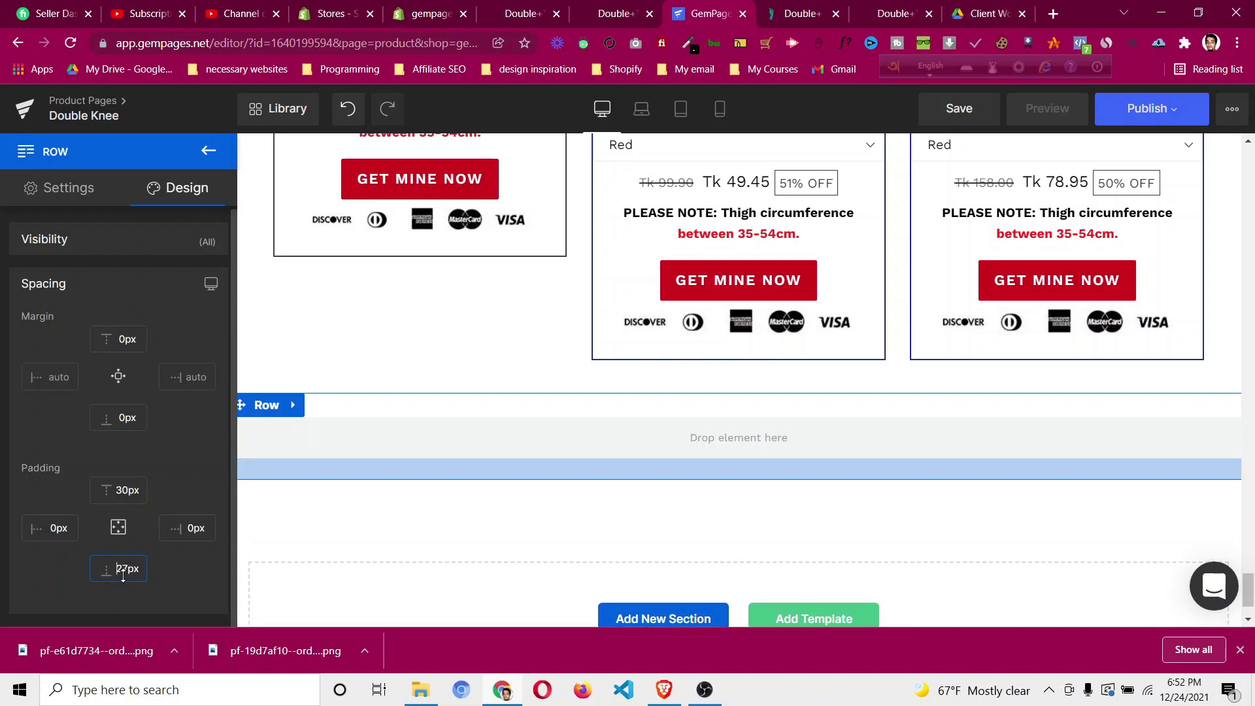
# Set the full-width row's background color to #333.
pyautogui.click(144, 291)
pyautogui.click(105, 329)
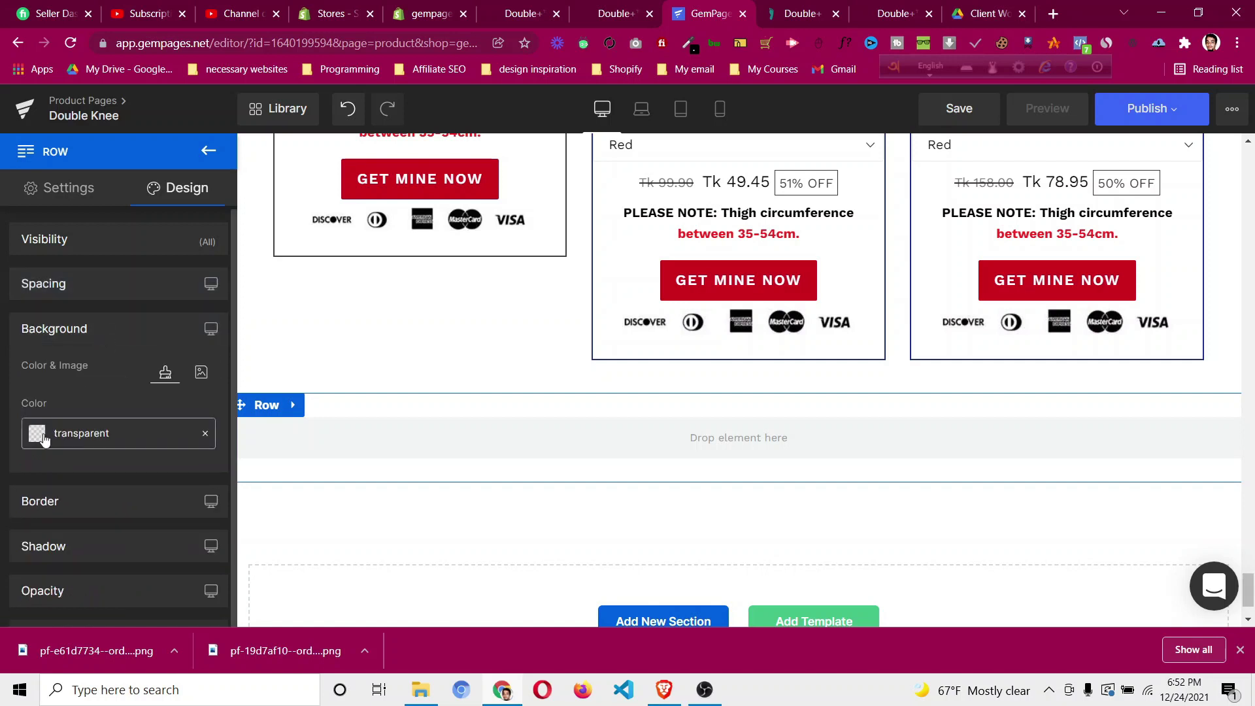
pyautogui.click(91, 434)
pyautogui.doubleClick(109, 377)
pyautogui.write('#333')
pyautogui.click(128, 312)
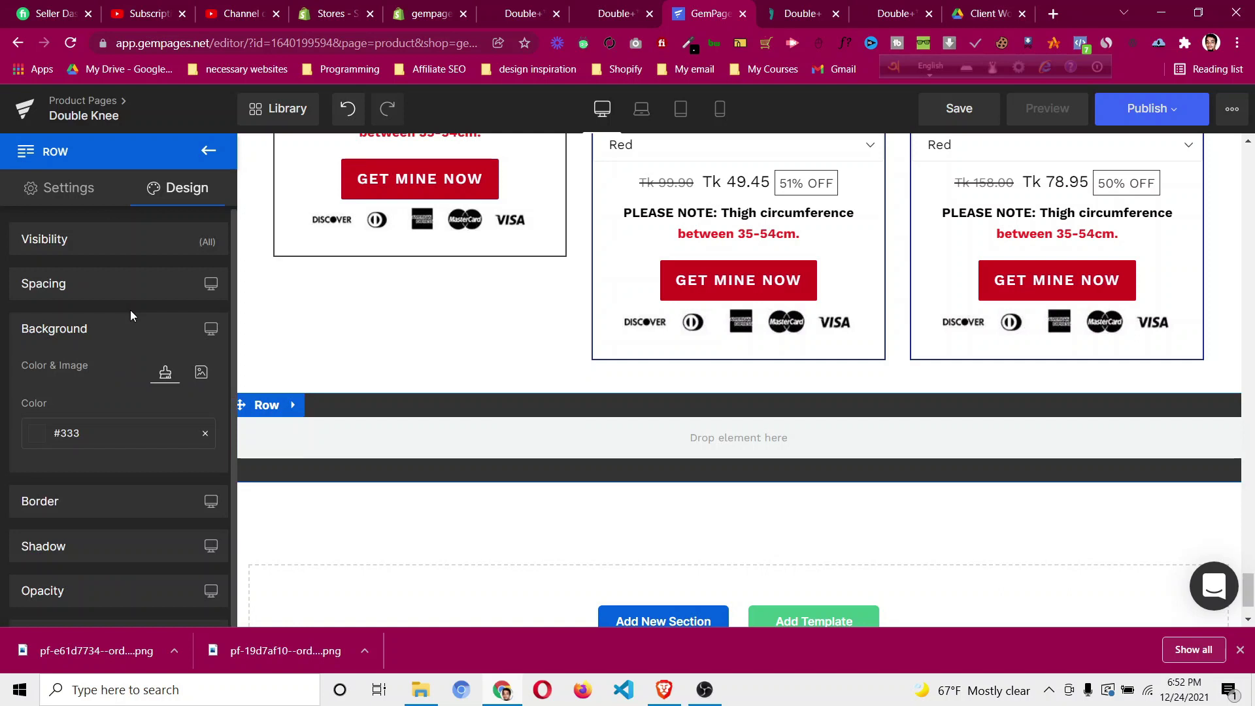
# Add a single-column row inside the dark full-width row.
pyautogui.scroll(1, 879, 458)
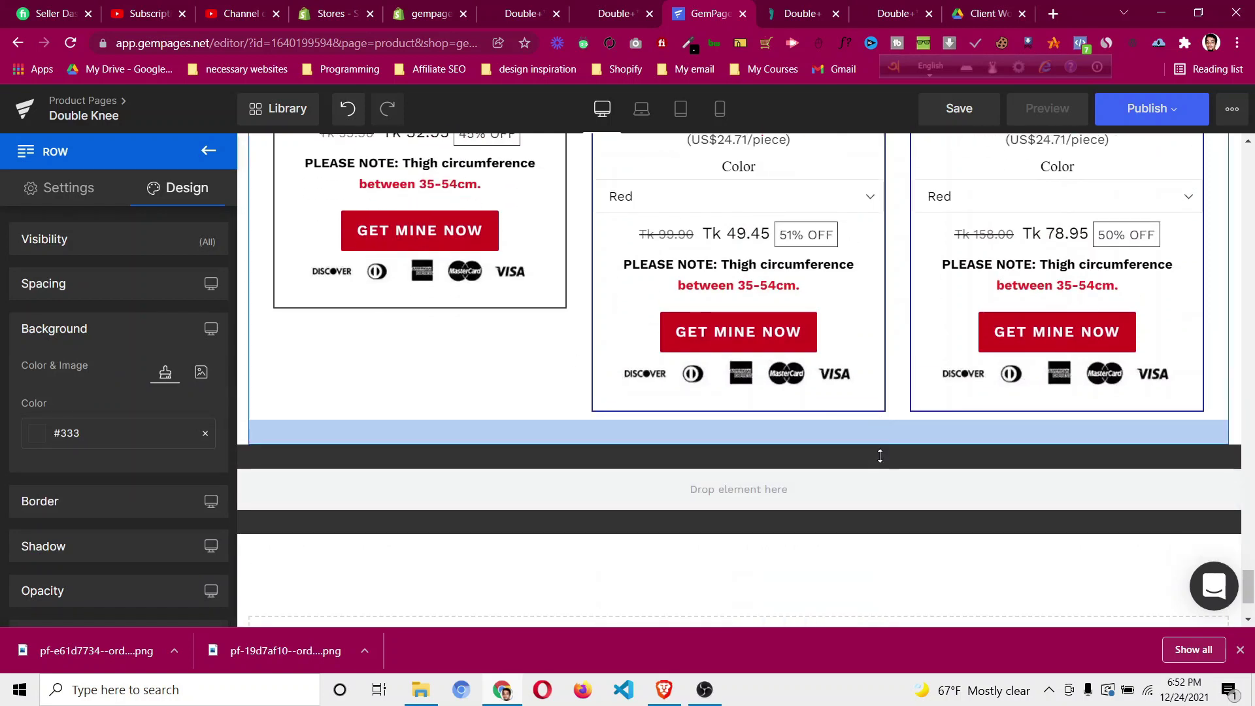
pyautogui.scroll(-1, 880, 458)
pyautogui.click(209, 151)
pyautogui.moveTo(73, 234); pyautogui.dragTo(538, 421)
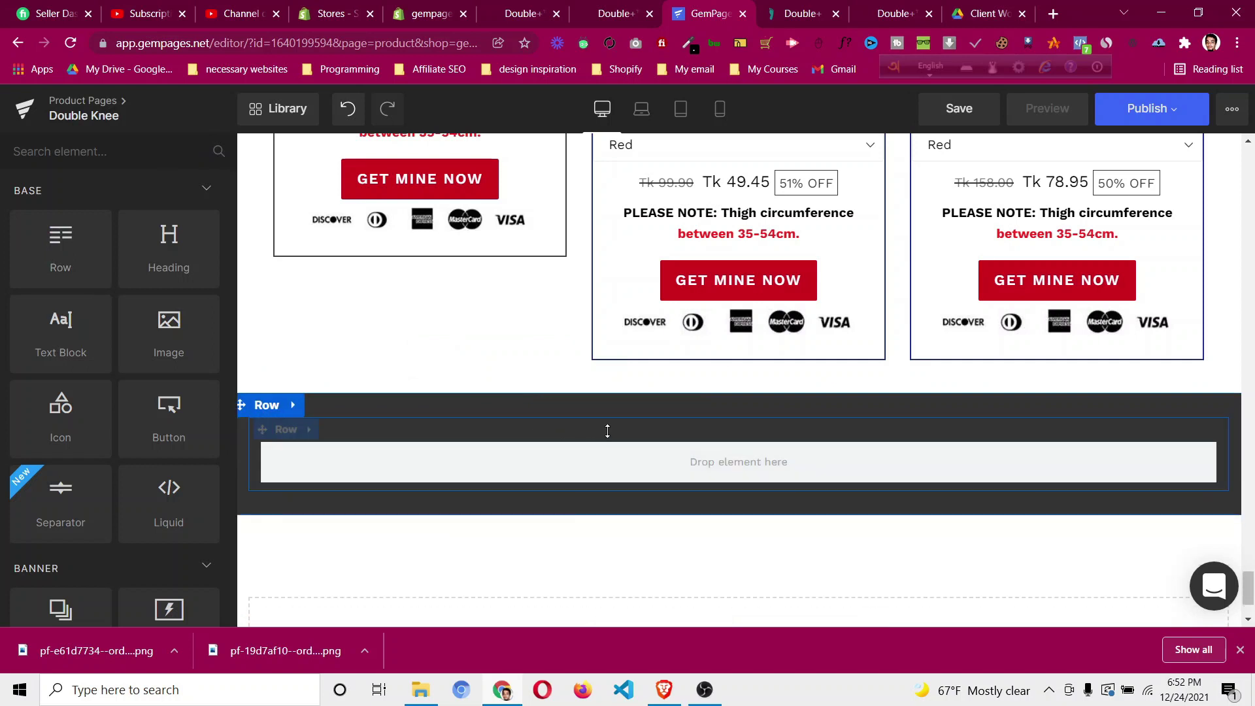
# Duplicate the "PICK YOUR BUNDLE & SAVE BIG" heading in the bundle section below the FAQ.
pyautogui.scroll(10, 723, 443)
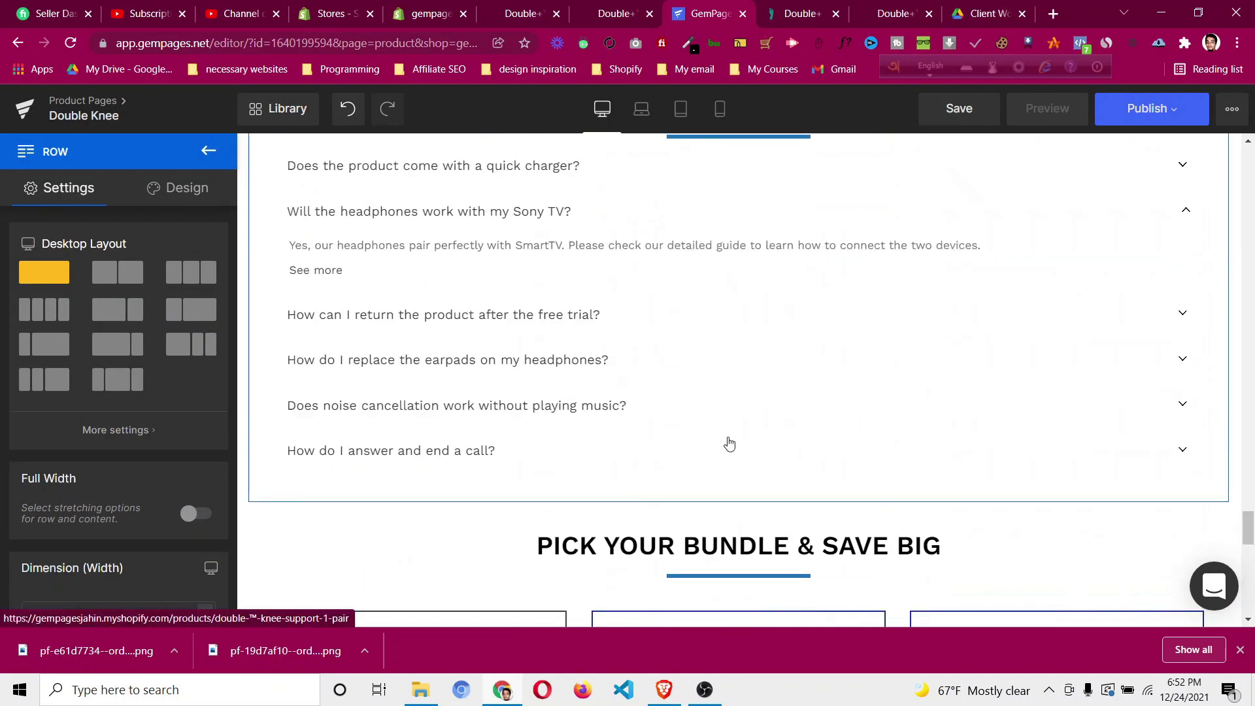
pyautogui.scroll(-2, 730, 445)
pyautogui.rightClick(737, 379)
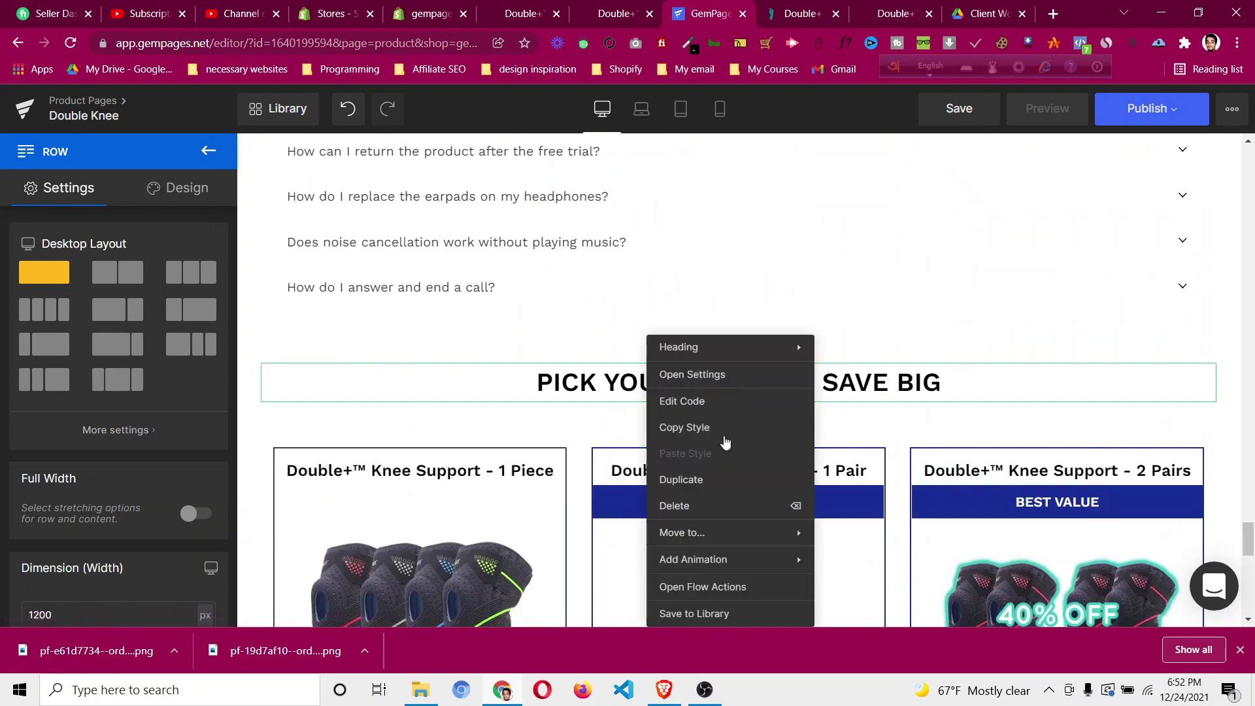
pyautogui.click(725, 481)
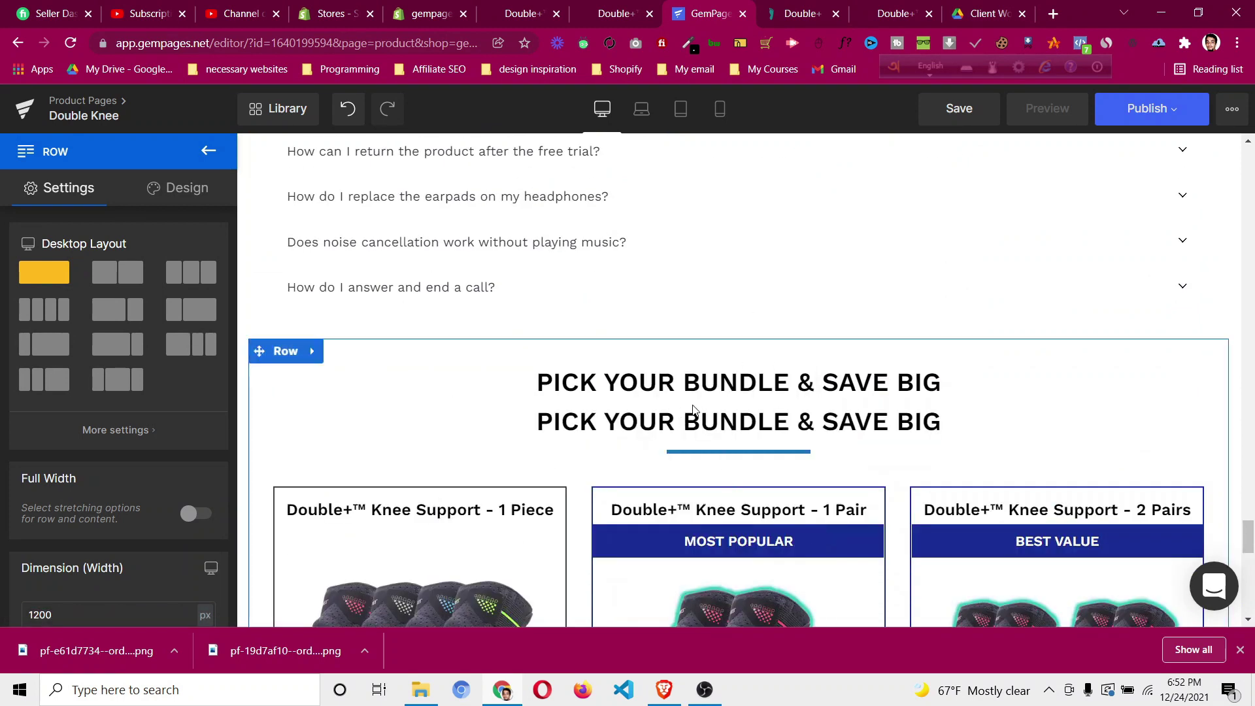
# Move the duplicated bundle heading into the inner row of the dark section and set its text color to #ffffff.
pyautogui.moveTo(689, 579); pyautogui.dragTo(766, 423)
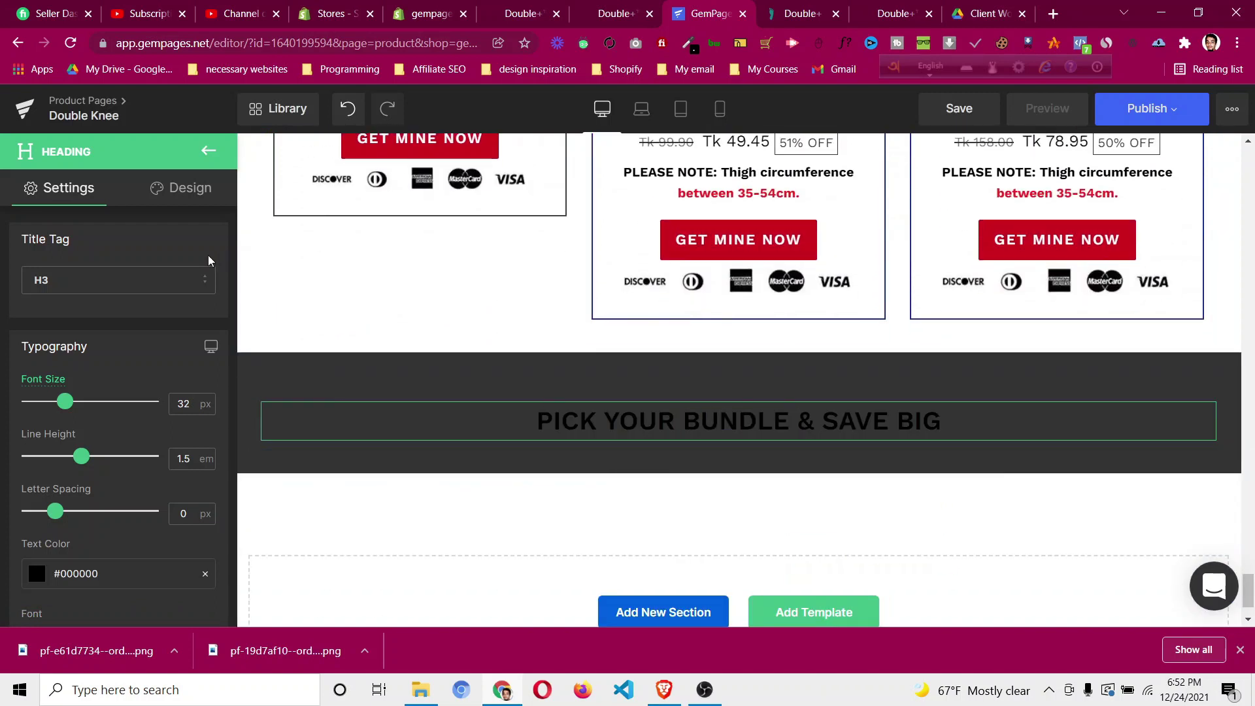
pyautogui.scroll(-4, 65, 392)
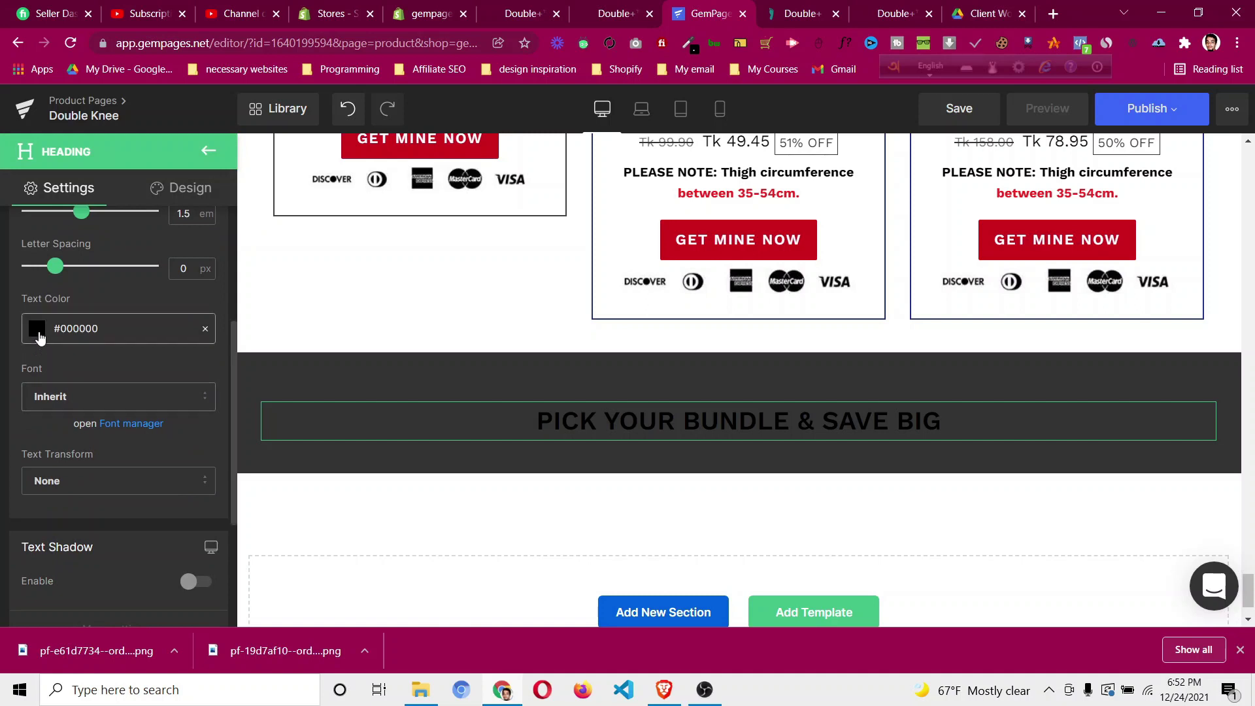
pyautogui.click(38, 330)
pyautogui.click(46, 497)
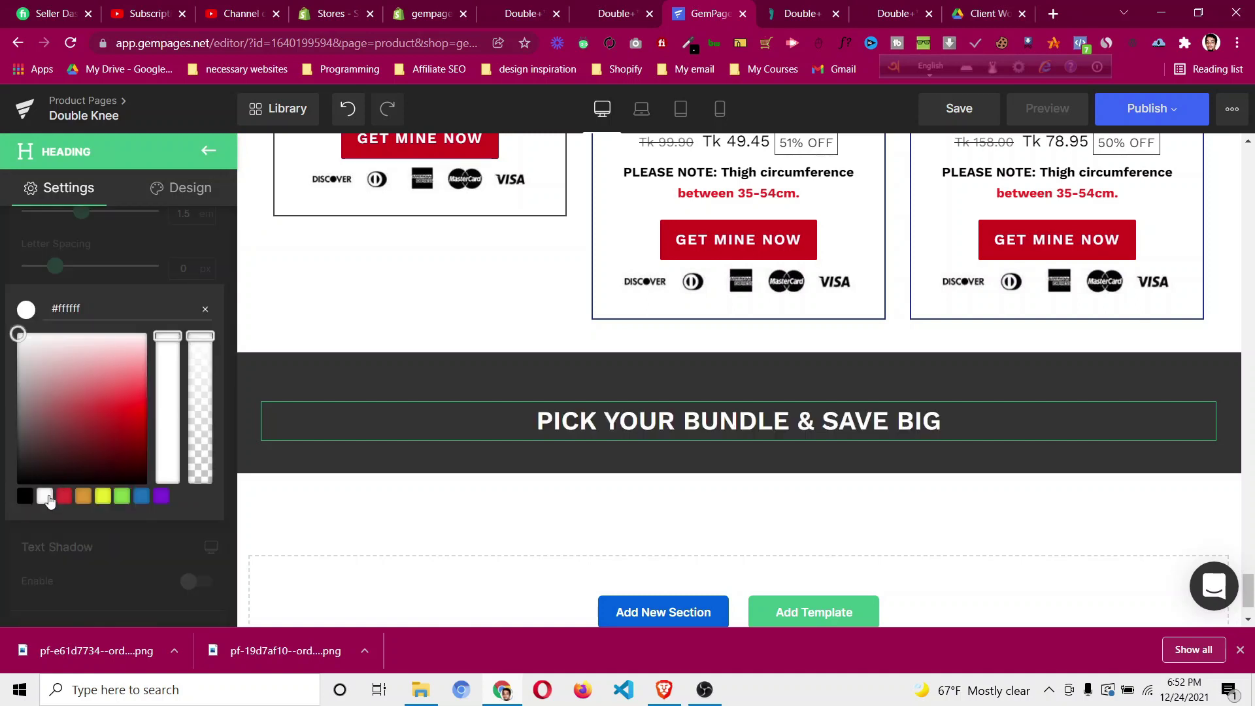
pyautogui.click(193, 243)
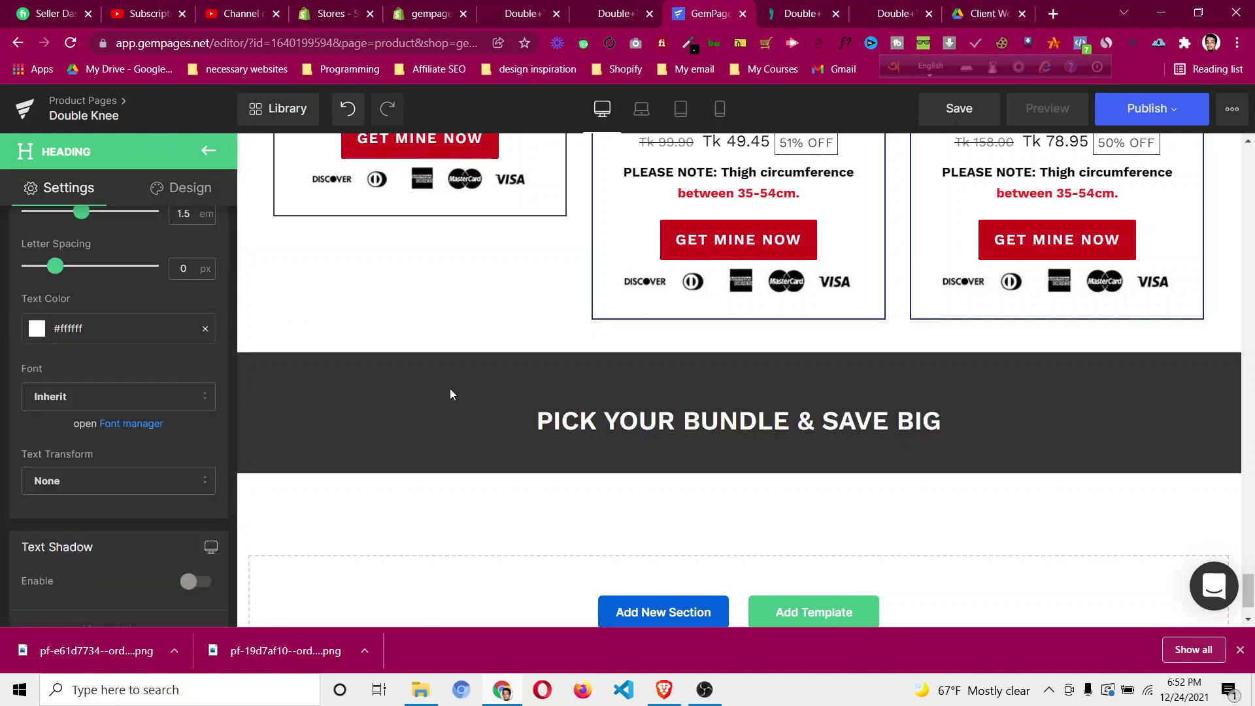
# Remove the top padding of the inner row around the white heading, bringing it to 0 px.
pyautogui.moveTo(555, 380); pyautogui.dragTo(555, 364)
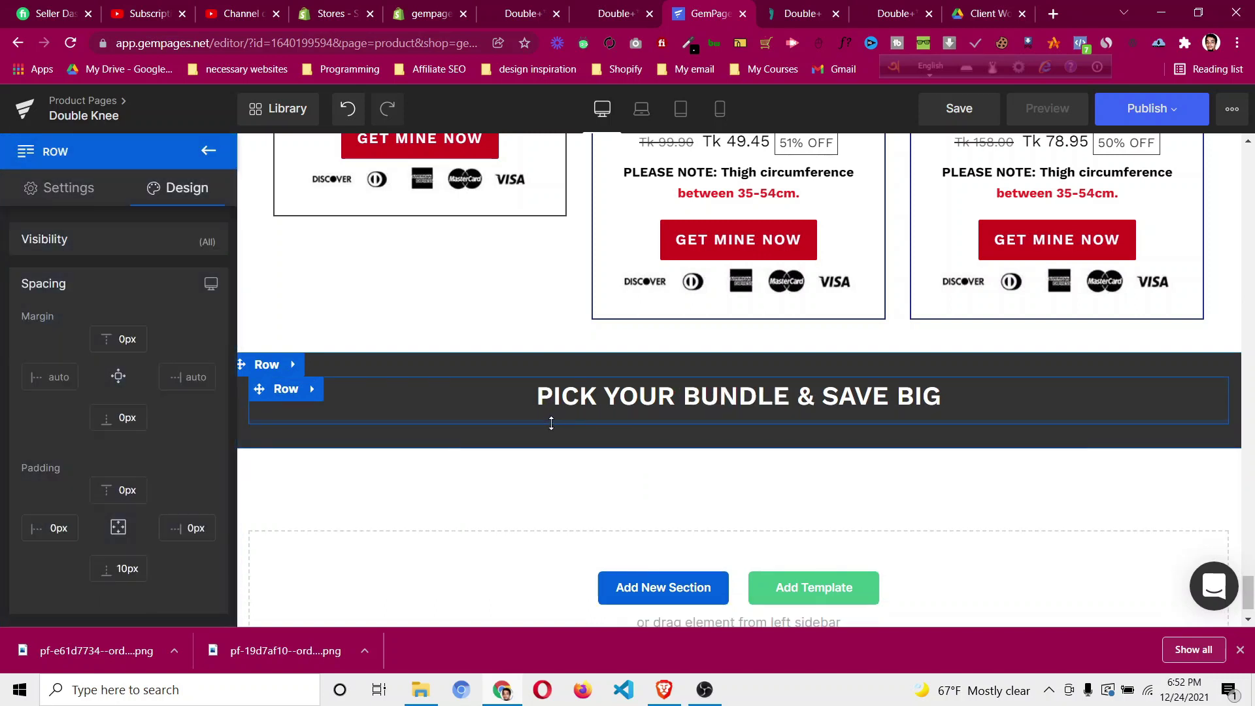
pyautogui.moveTo(554, 412); pyautogui.dragTo(487, 473)
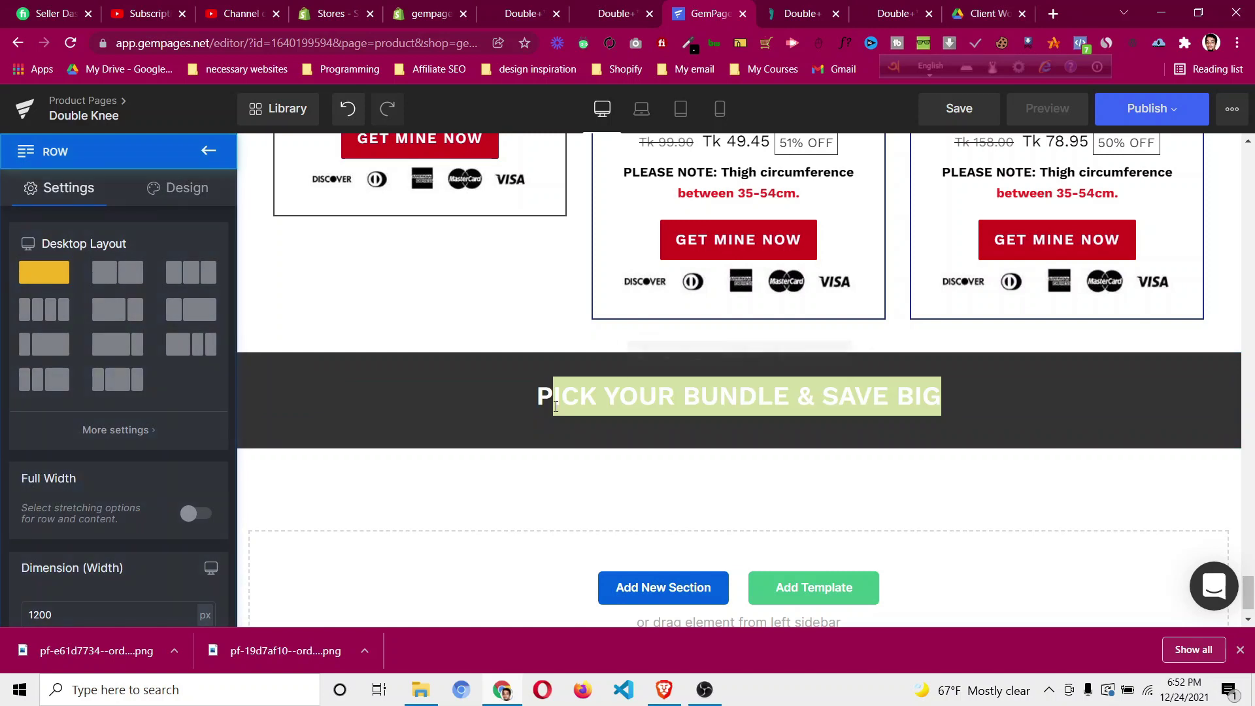
pyautogui.click(346, 526)
# Replace the dark section's heading with "Free Worldwide Shipping with Tracking", copied from the DoctorSteps page.
pyautogui.click(797, 13)
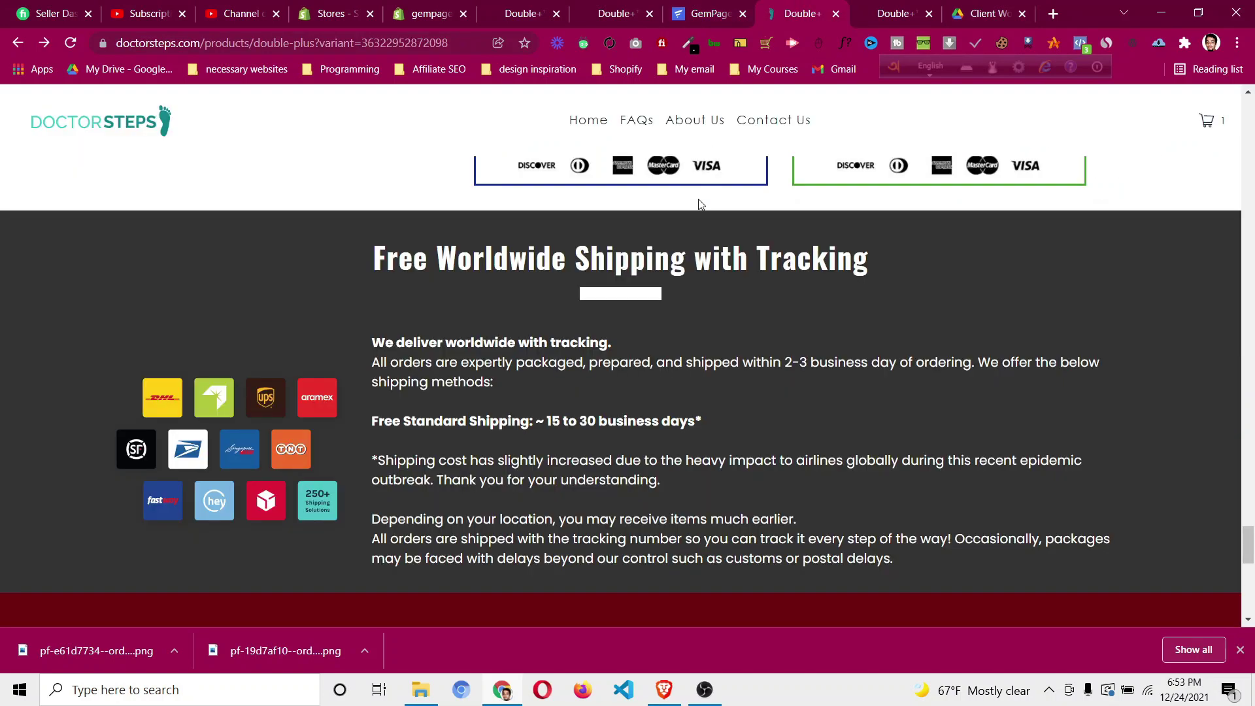
pyautogui.tripleClick(651, 274)
pyautogui.rightClick(643, 252)
pyautogui.click(660, 261)
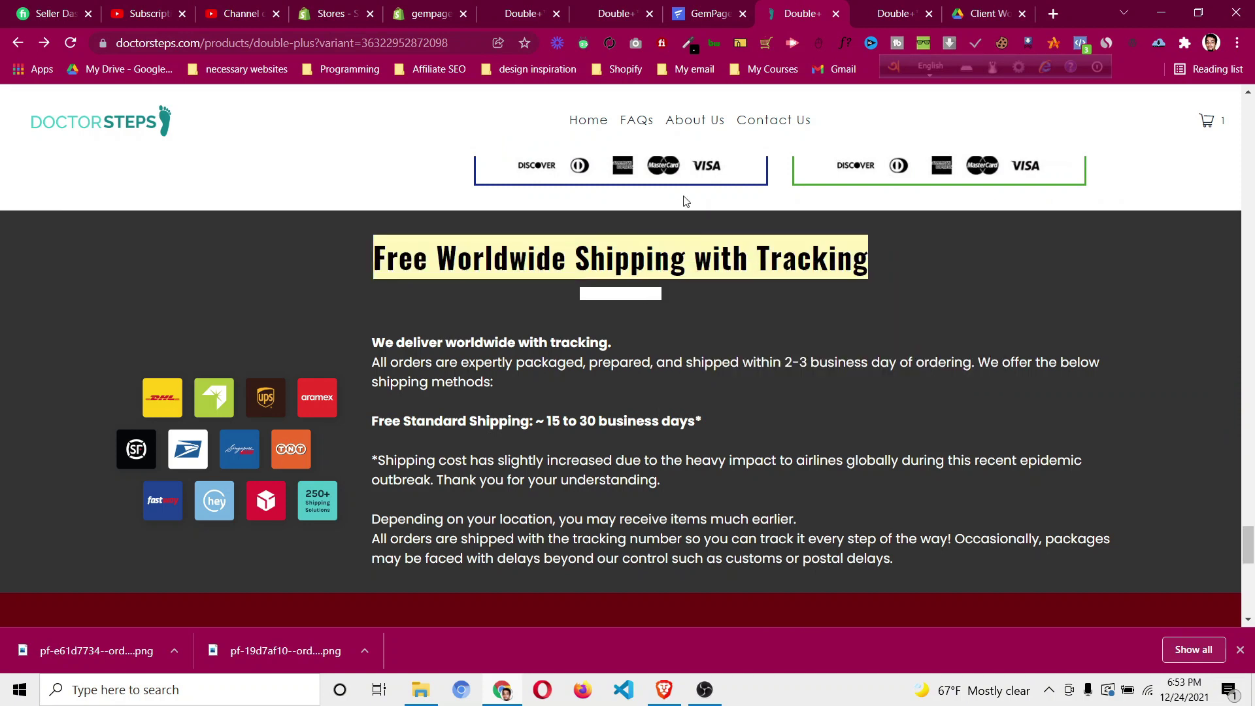
pyautogui.click(706, 14)
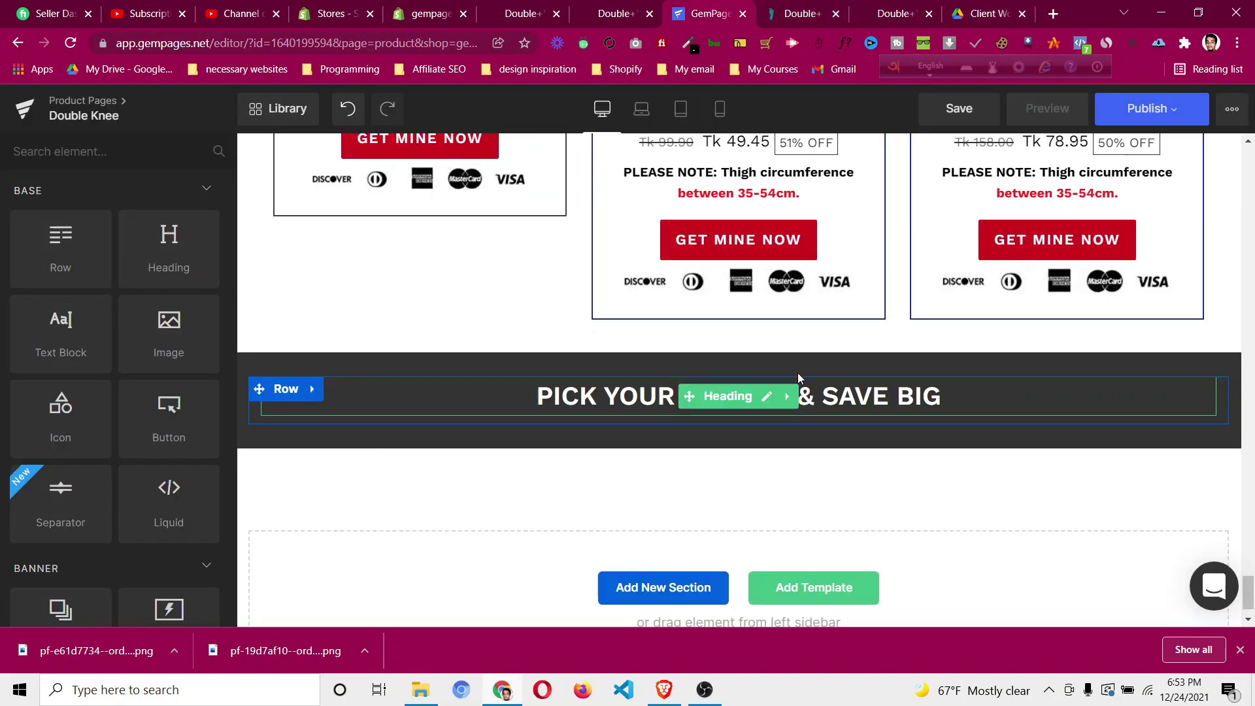
pyautogui.click(767, 401)
pyautogui.tripleClick(776, 403)
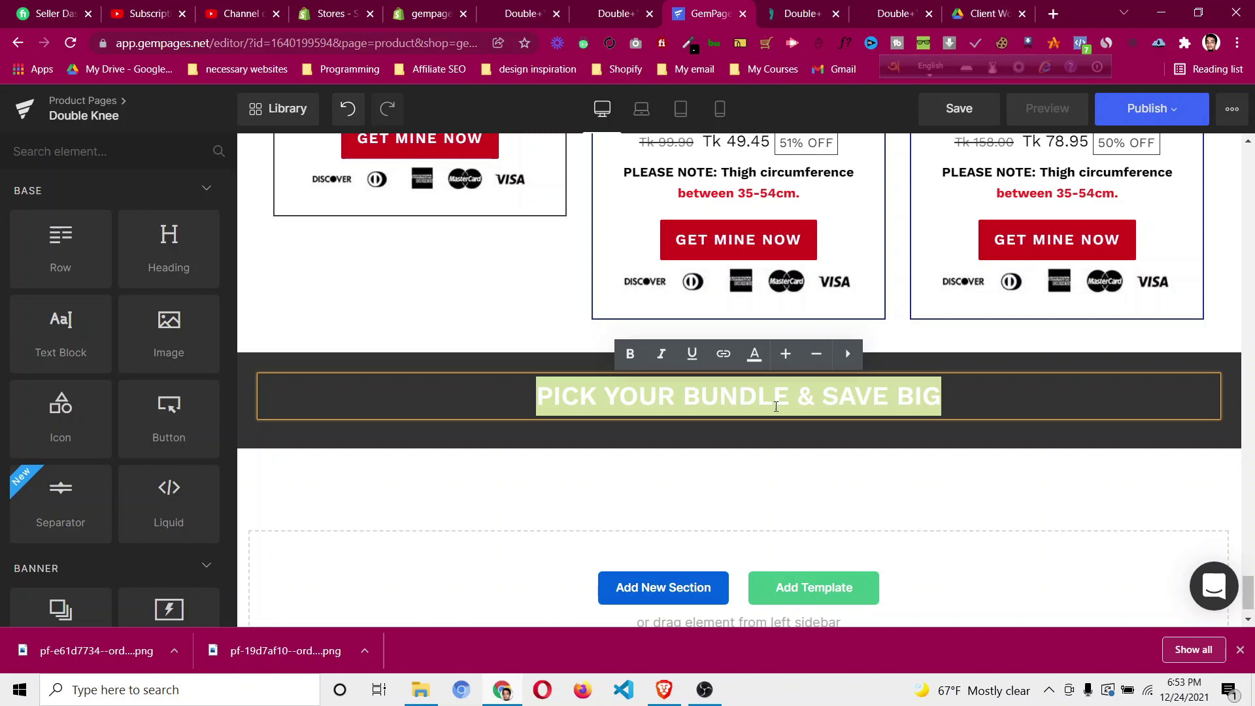
pyautogui.hotkey('ctrl', 'v')
# Duplicate the blue separator under the bundle heading and move the copy beneath the shipping heading.
pyautogui.scroll(4, 847, 432)
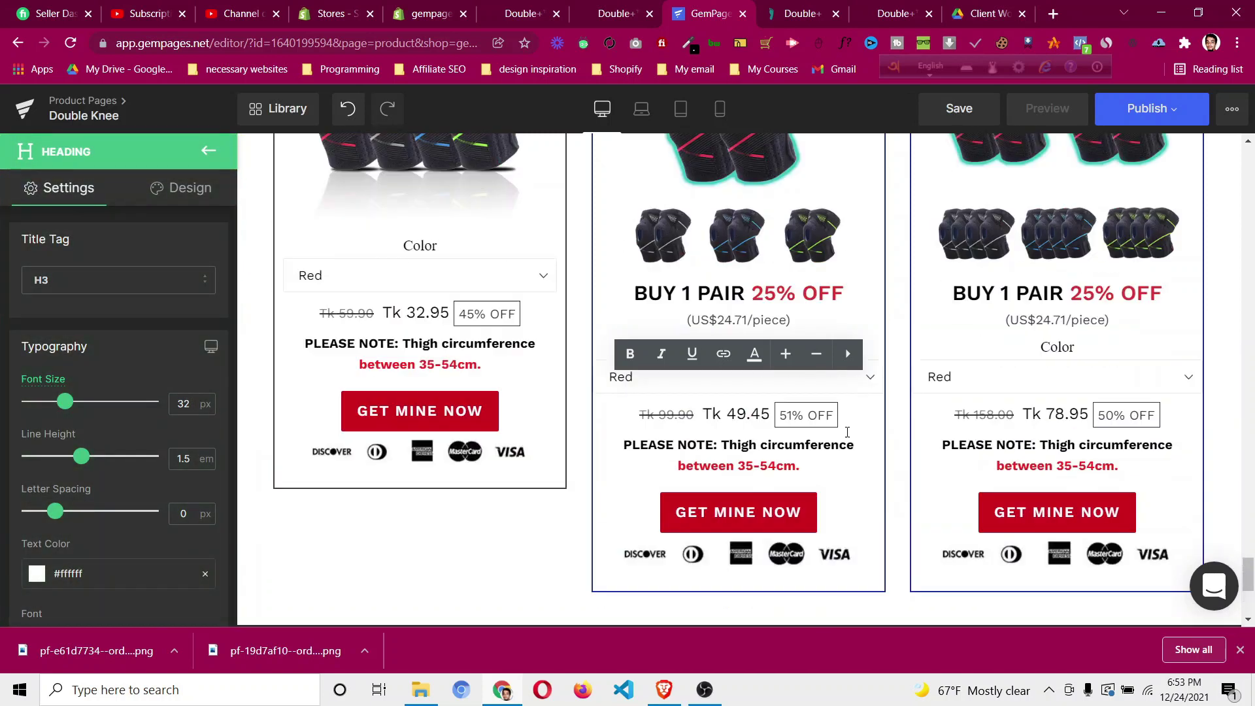
pyautogui.scroll(7, 848, 432)
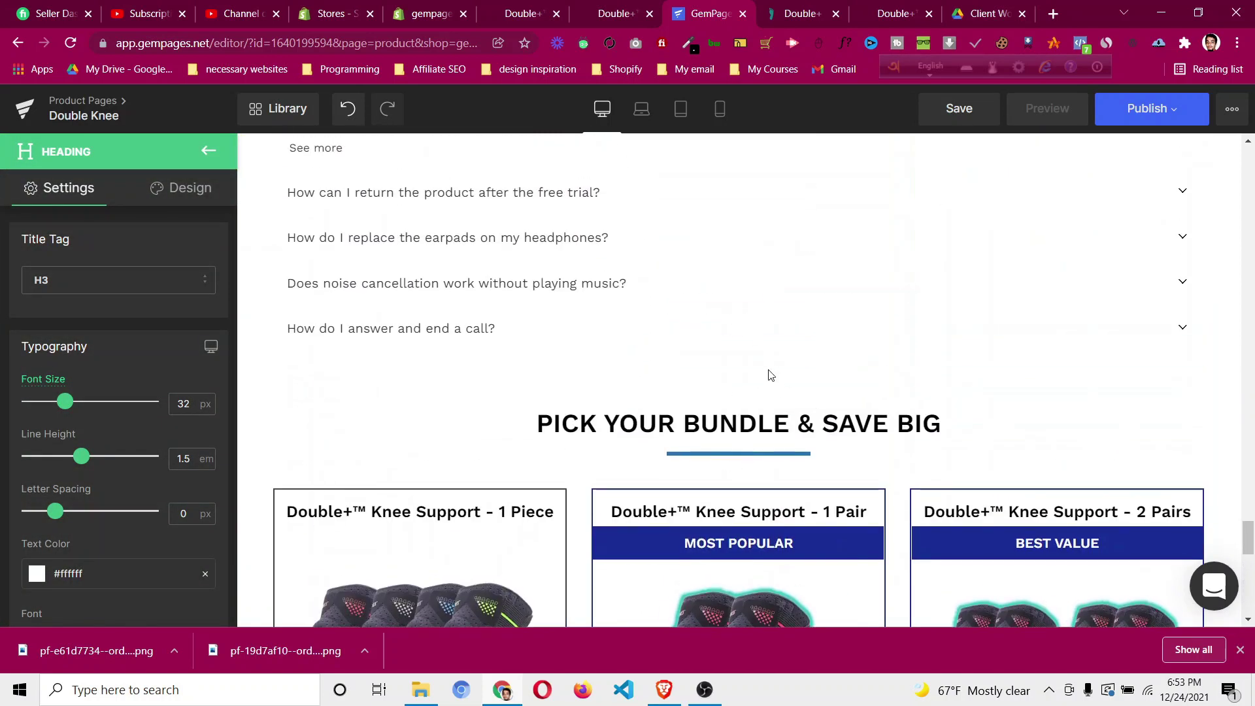
pyautogui.rightClick(729, 450)
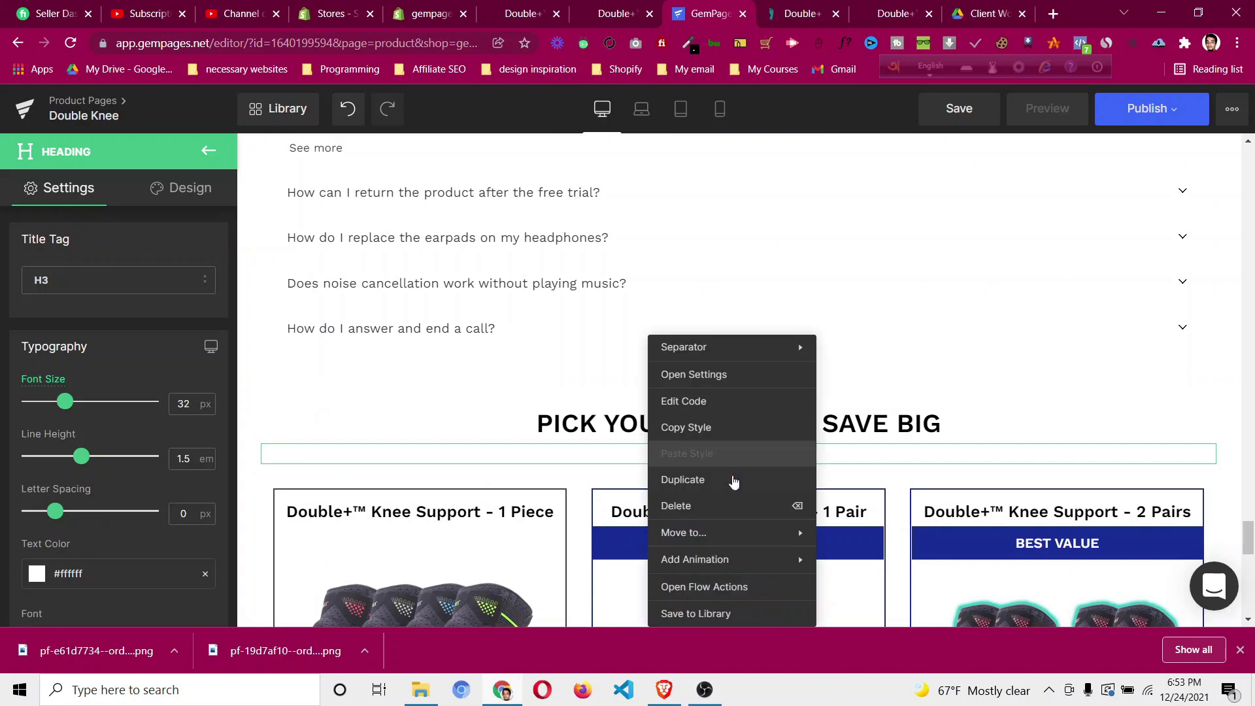
pyautogui.click(734, 478)
pyautogui.scroll(-4, 706, 413)
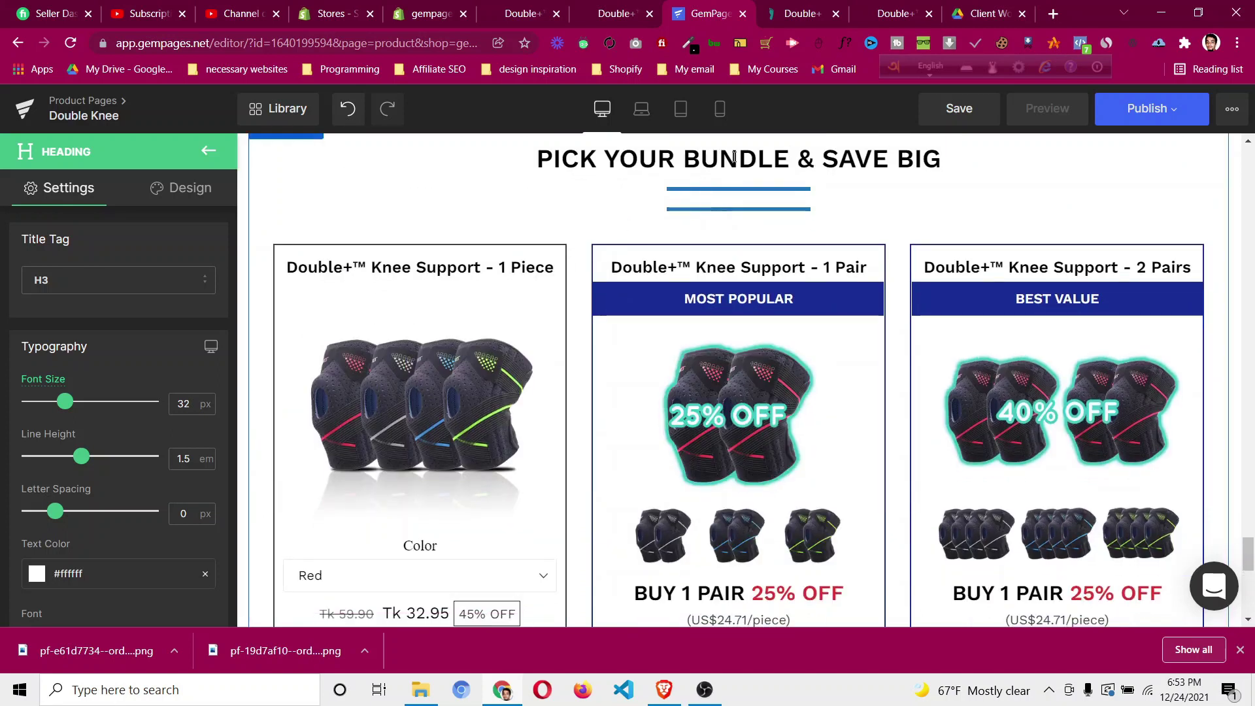
pyautogui.moveTo(686, 277); pyautogui.dragTo(737, 547)
pyautogui.moveTo(686, 620); pyautogui.dragTo(799, 436)
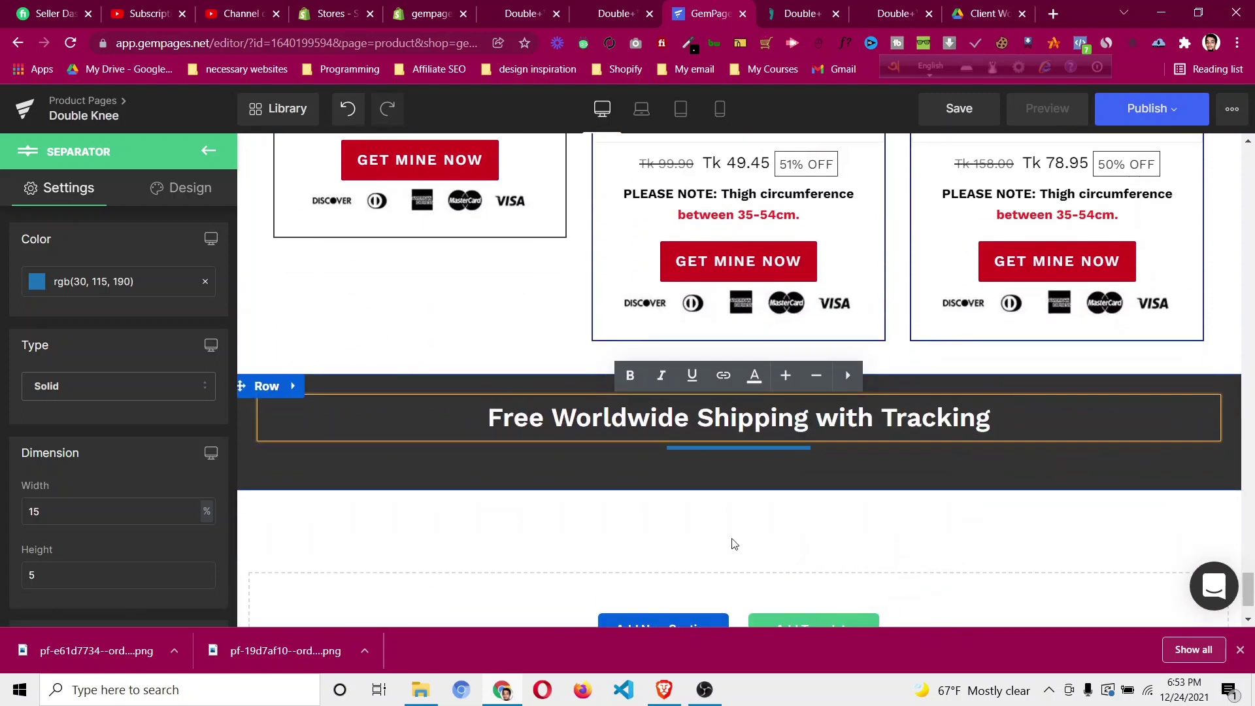
# Compare with the DoctorSteps page and set the shipping heading's separator color to #ffffff.
pyautogui.click(799, 14)
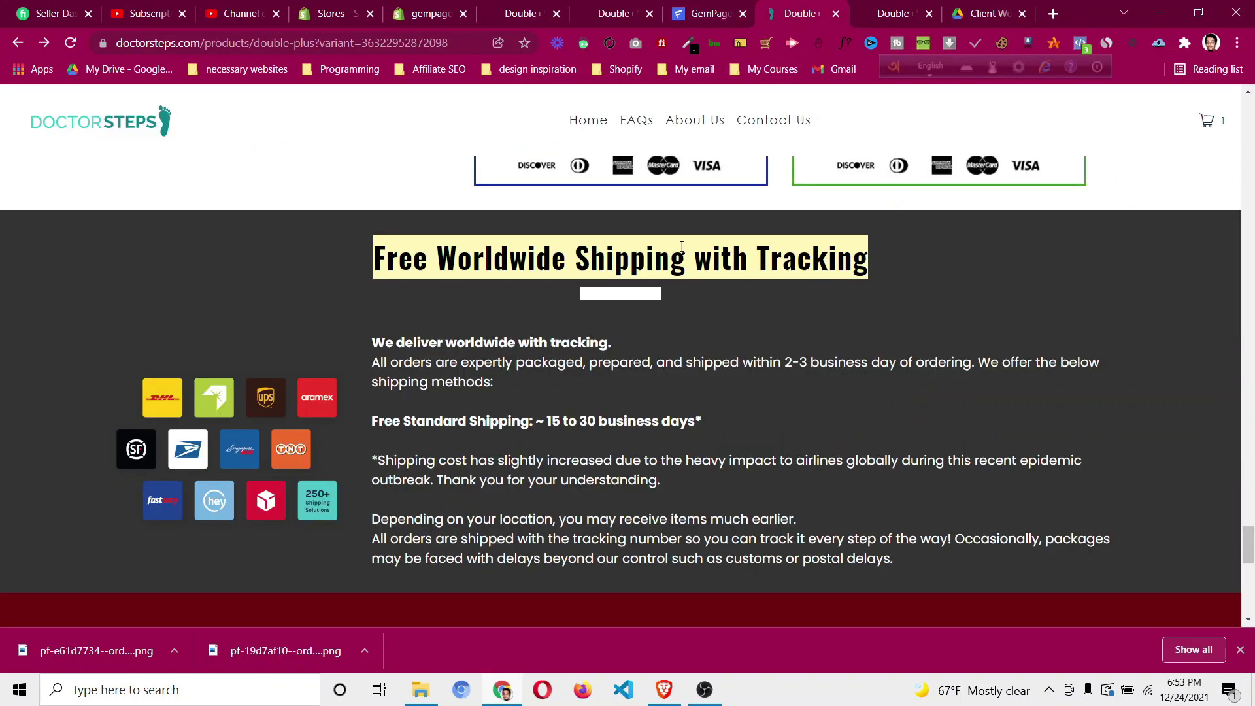
pyautogui.click(705, 7)
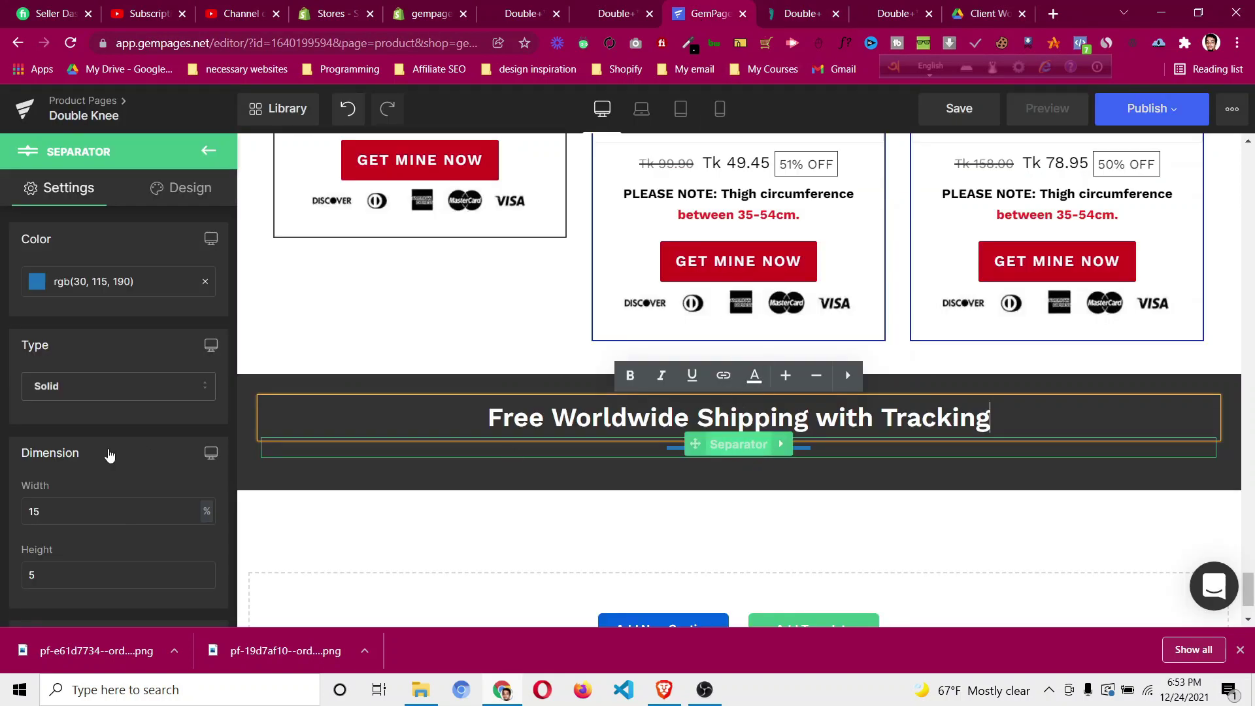
pyautogui.click(37, 281)
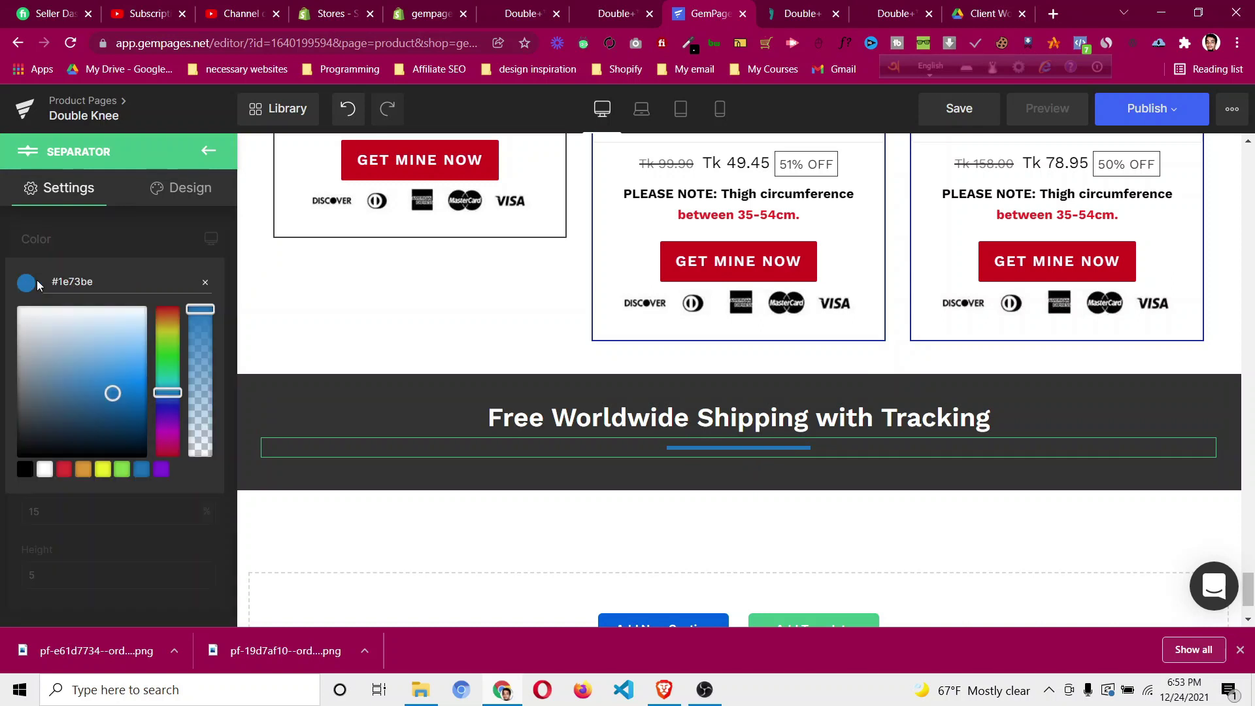
pyautogui.click(46, 469)
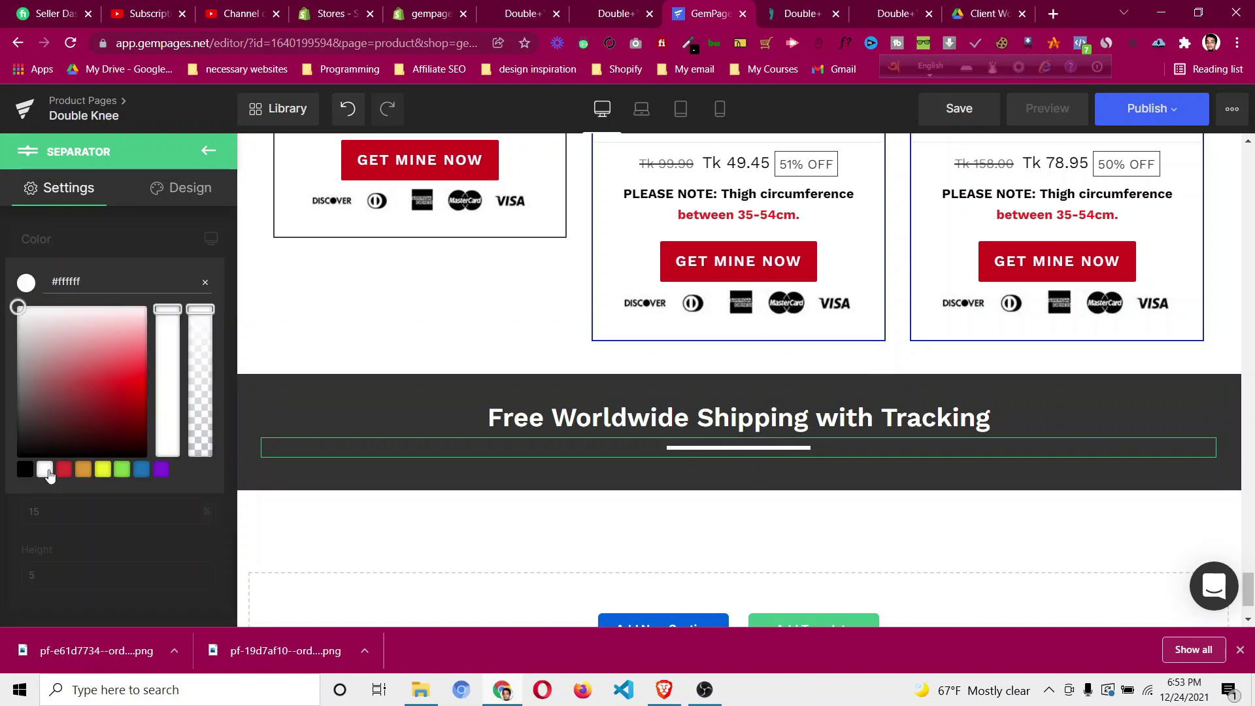
pyautogui.click(113, 241)
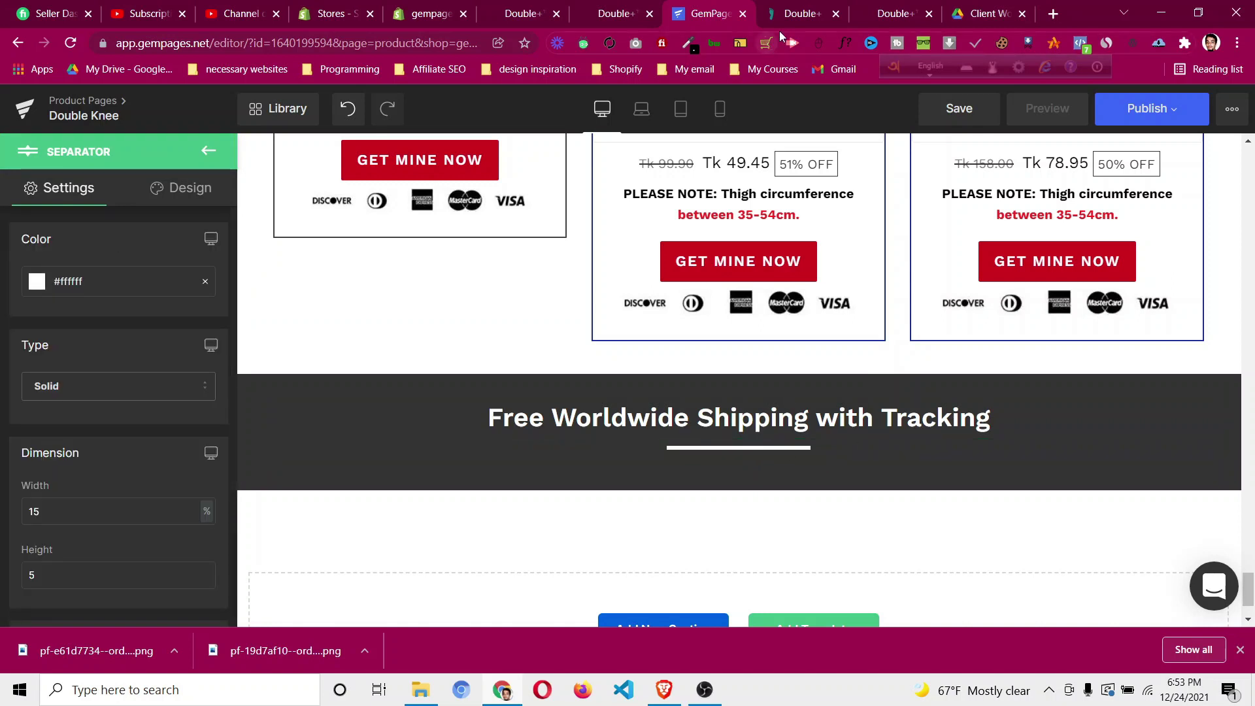
# Save the courier logos image from the DoctorSteps page to Downloads as pf-fed7af6a--superchargecouriers.png.
pyautogui.click(793, 15)
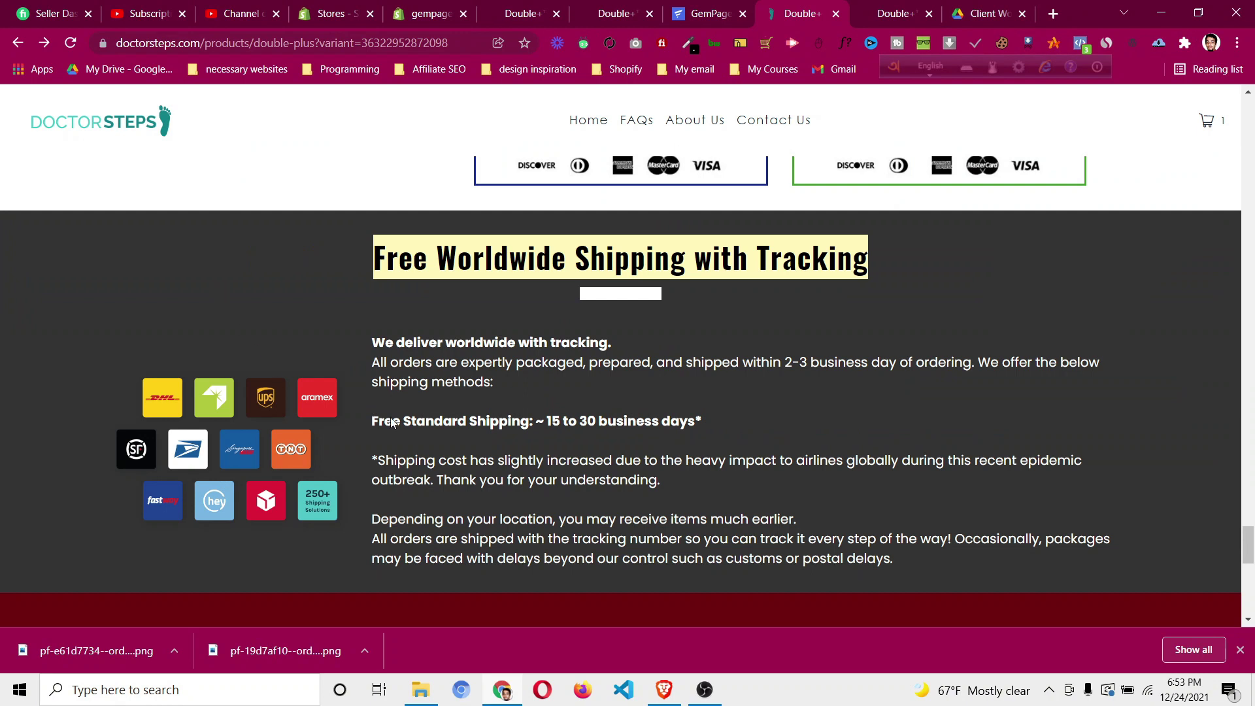
pyautogui.rightClick(224, 397)
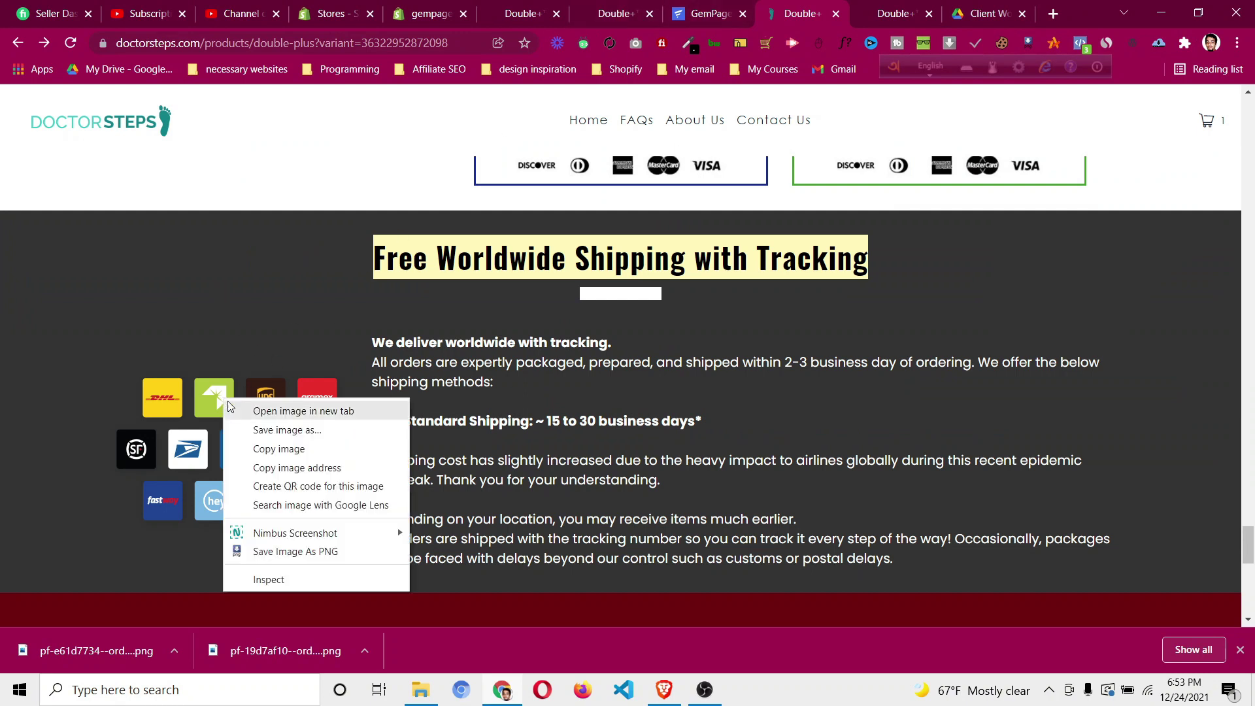
pyautogui.click(253, 424)
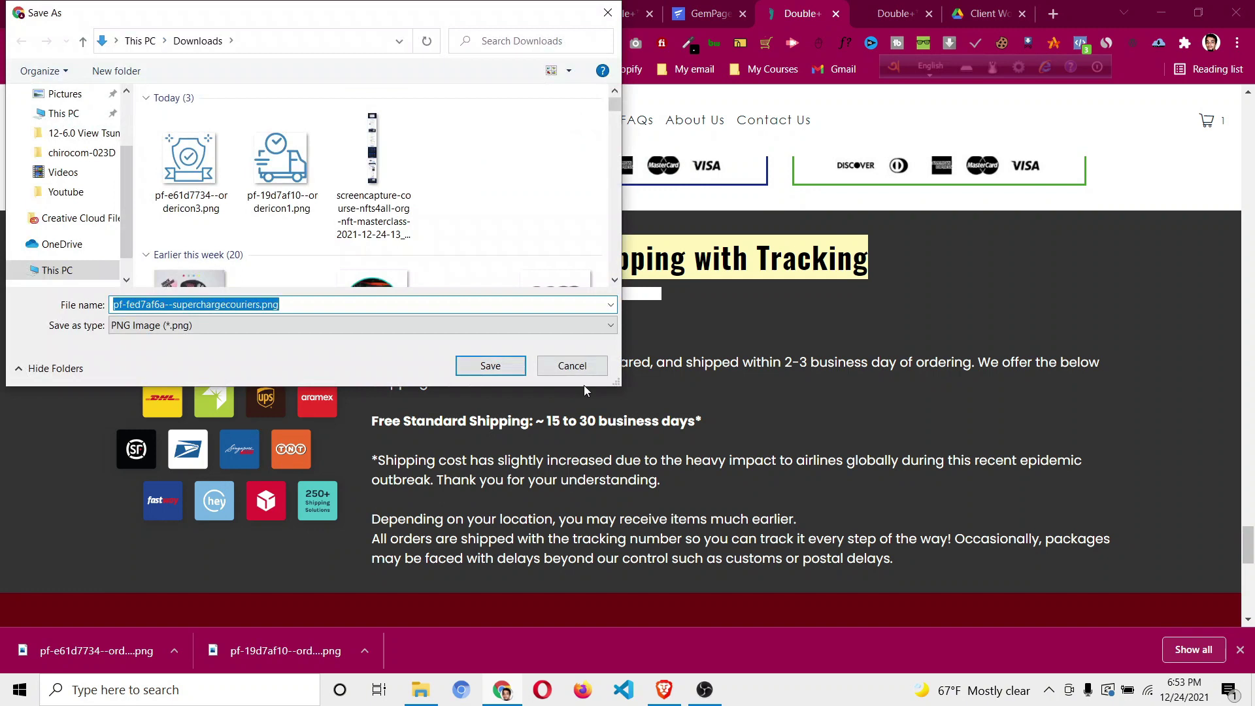
pyautogui.click(489, 364)
# In the GemPages editor, add a row beneath the white separator with a narrow first column and a wide second column.
pyautogui.click(686, 9)
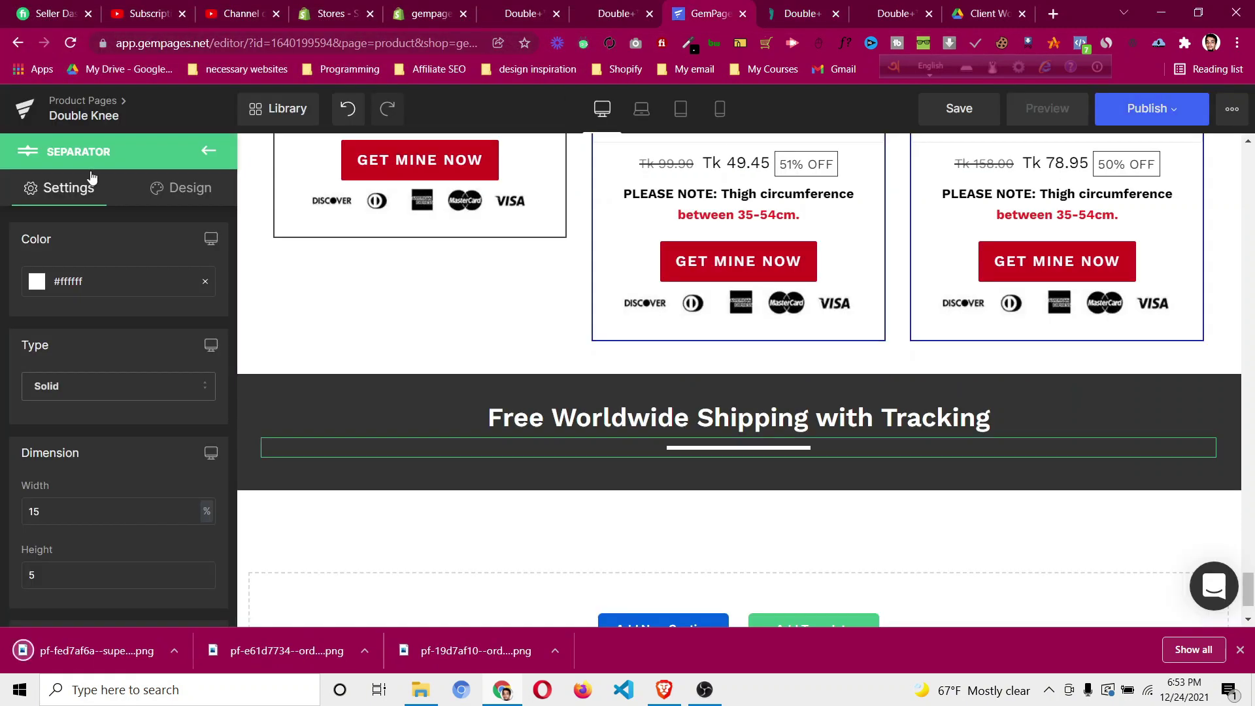
pyautogui.click(209, 155)
pyautogui.moveTo(322, 354); pyautogui.dragTo(575, 470)
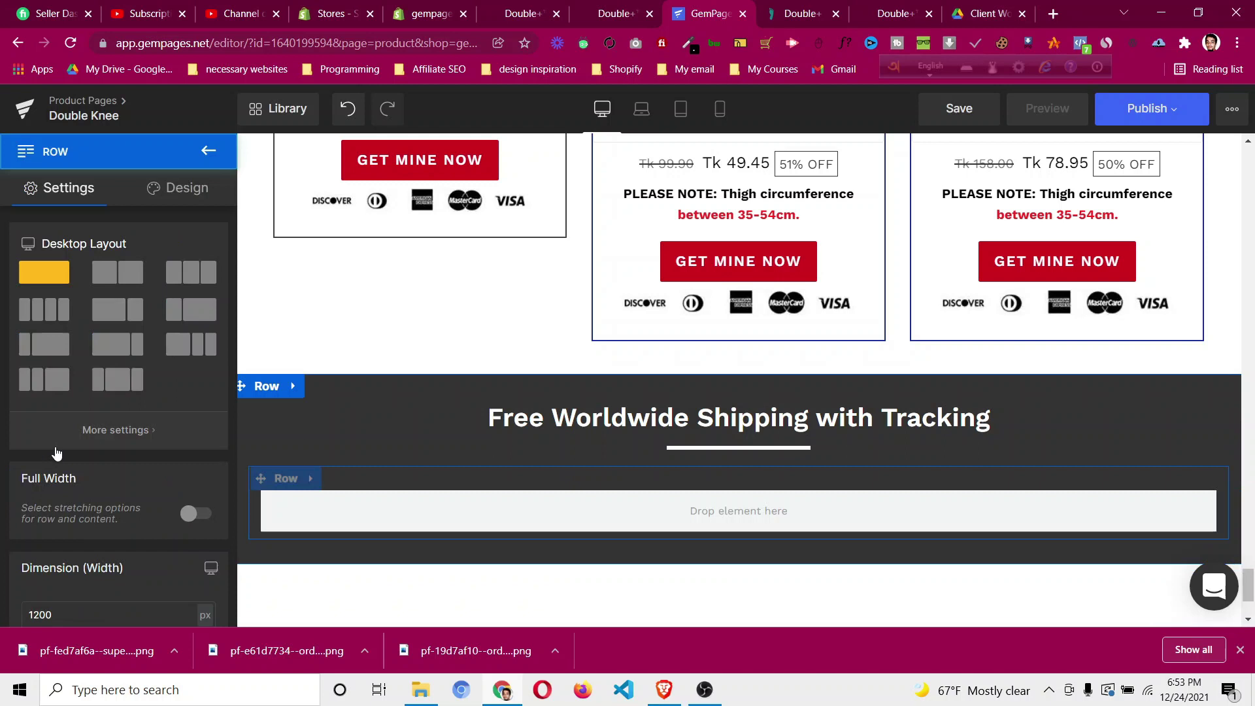
pyautogui.click(185, 318)
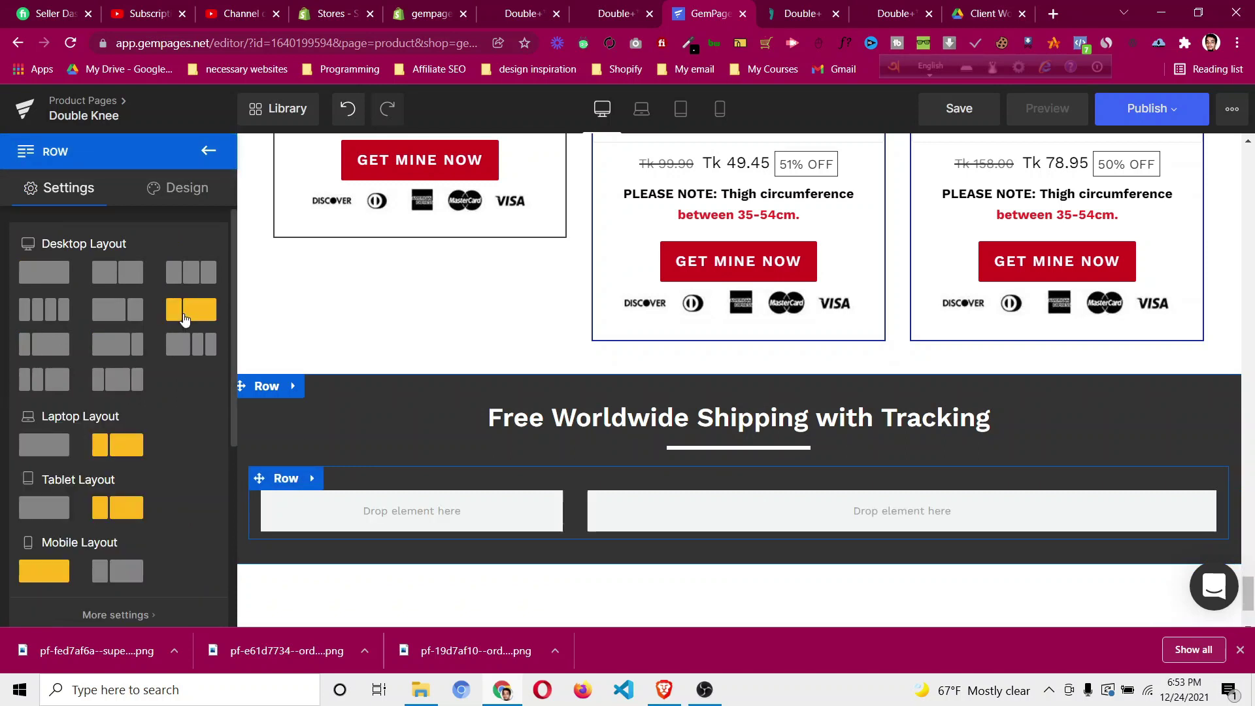
# Add an image element to the narrow column and replace its picture with pf-fed7af6a--superchargecouriers.png.
pyautogui.click(207, 154)
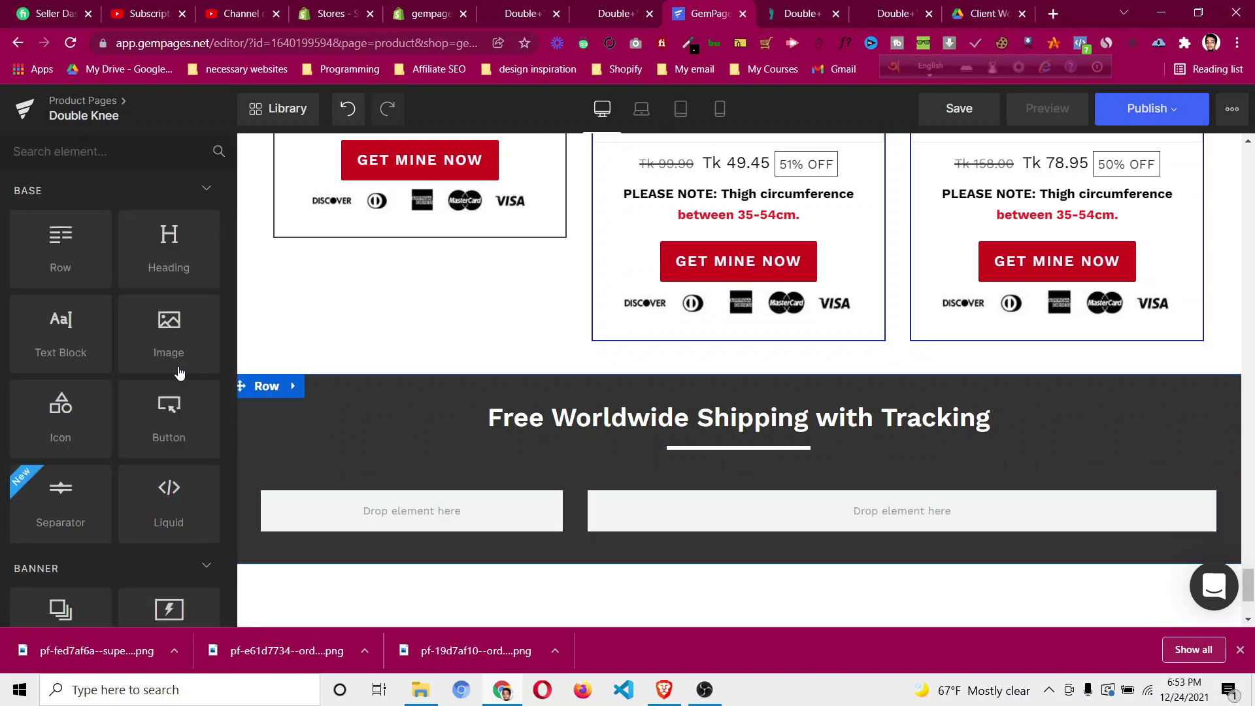
pyautogui.moveTo(189, 349); pyautogui.dragTo(413, 497)
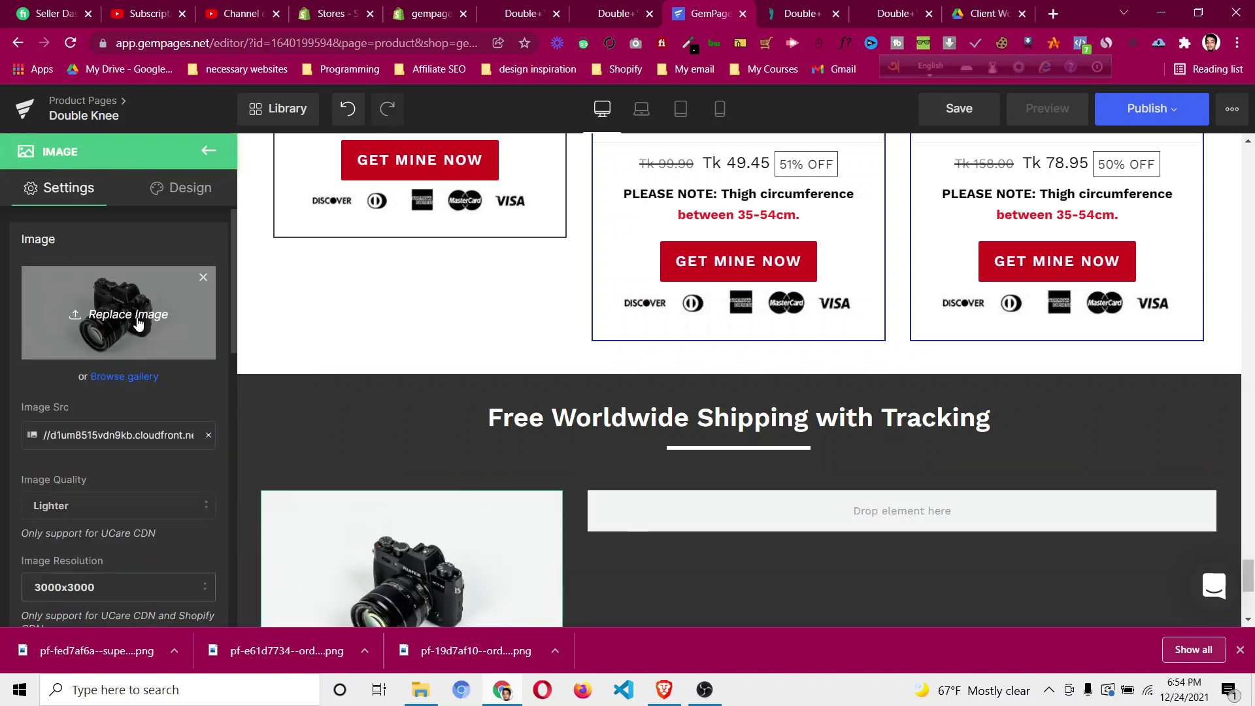
pyautogui.click(137, 323)
pyautogui.click(190, 164)
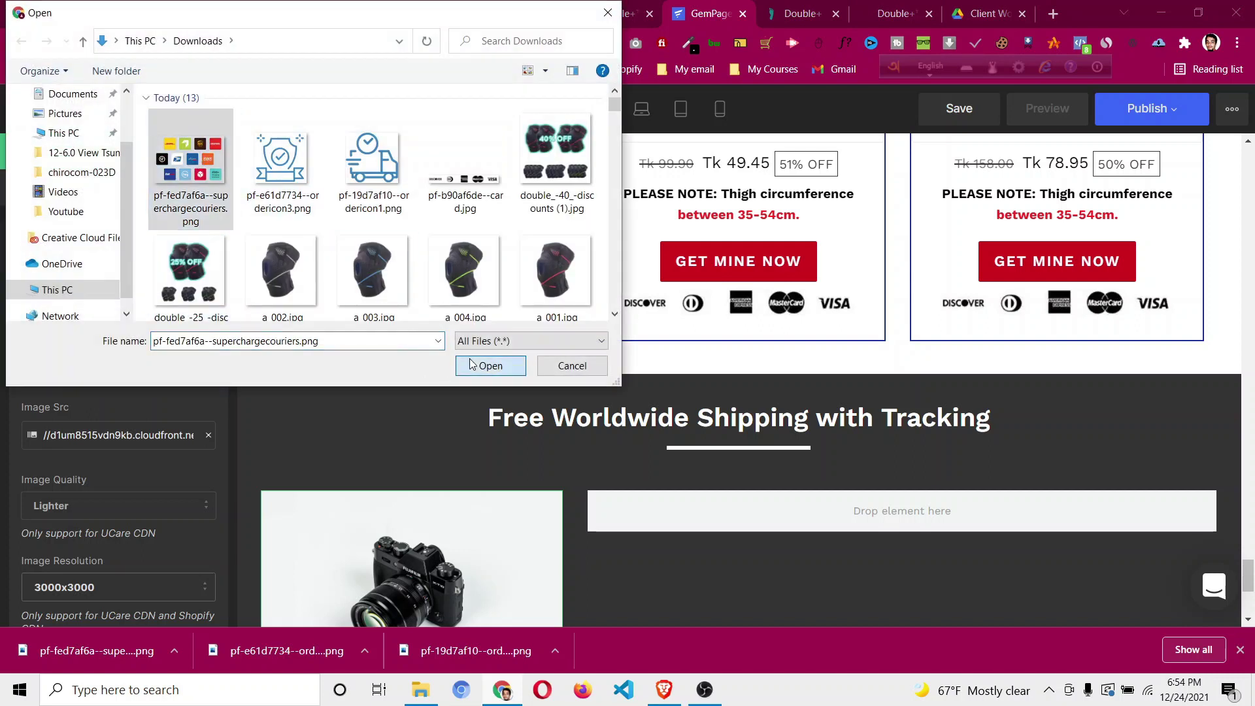
pyautogui.click(472, 364)
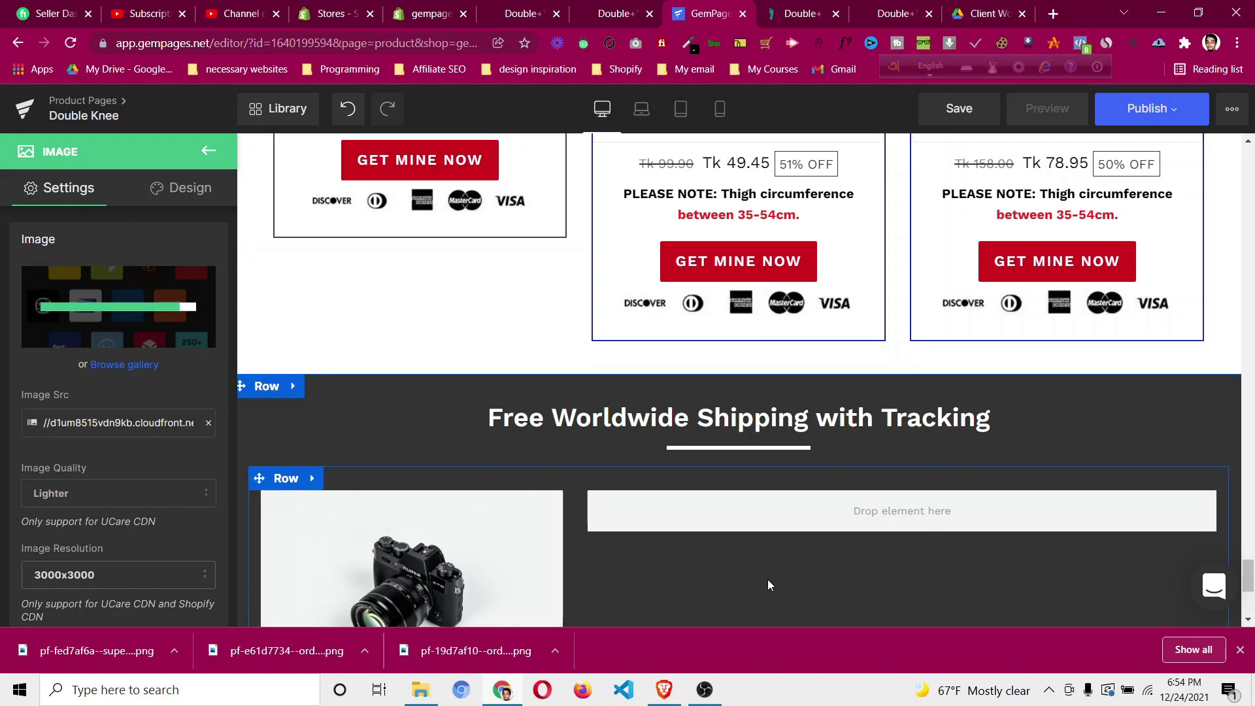
pyautogui.click(208, 153)
# Check the shipping section on the DoctorSteps page, and add a text block to the wide column beside the courier logos.
pyautogui.click(803, 15)
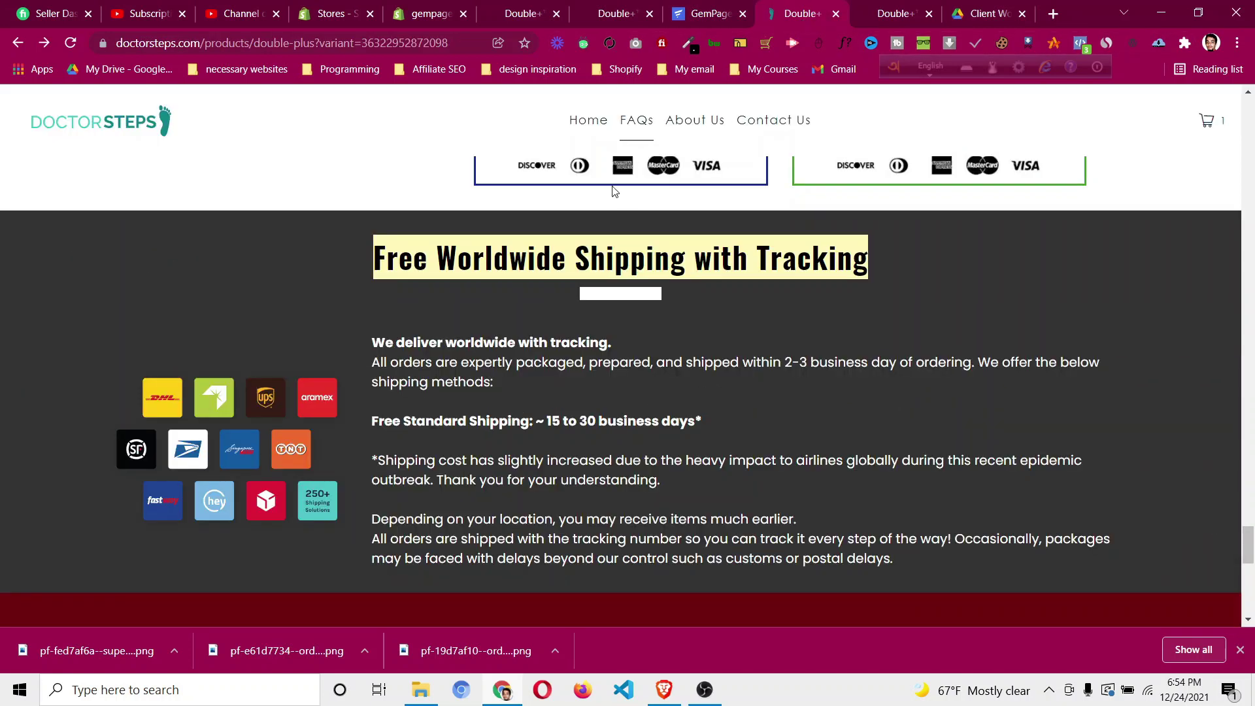
pyautogui.click(692, 16)
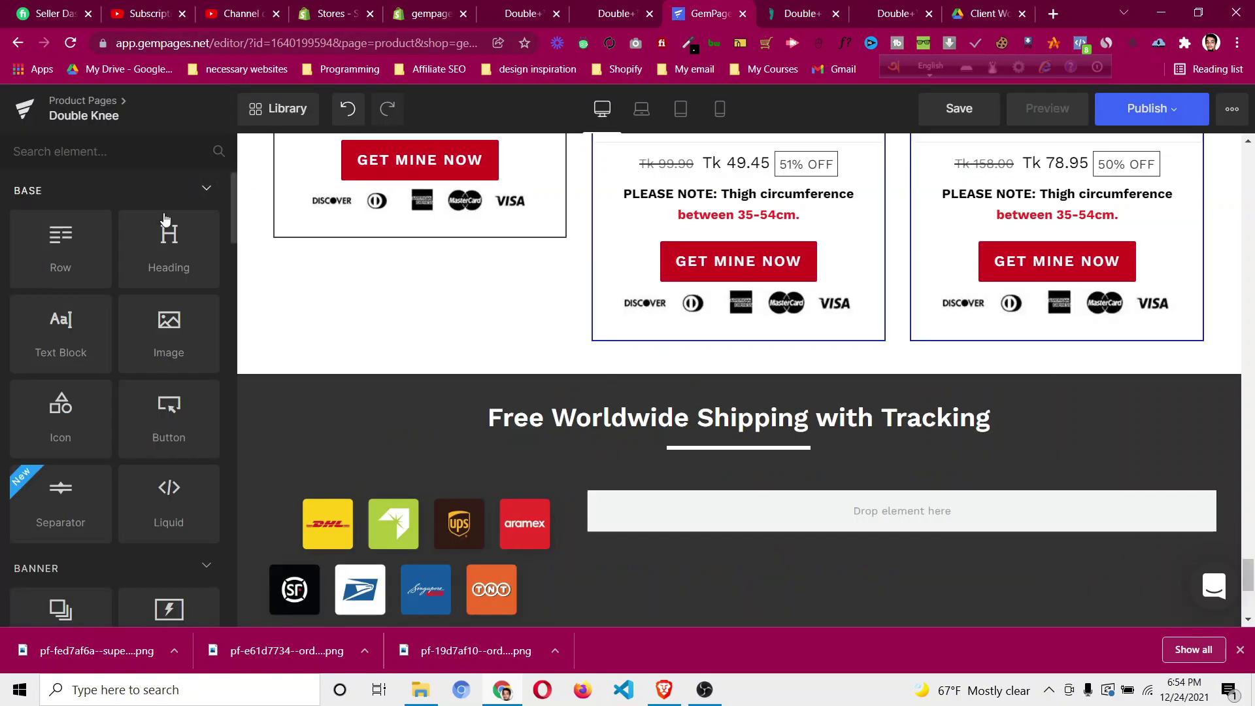
pyautogui.moveTo(65, 330); pyautogui.dragTo(602, 534)
pyautogui.moveTo(677, 527); pyautogui.dragTo(693, 469)
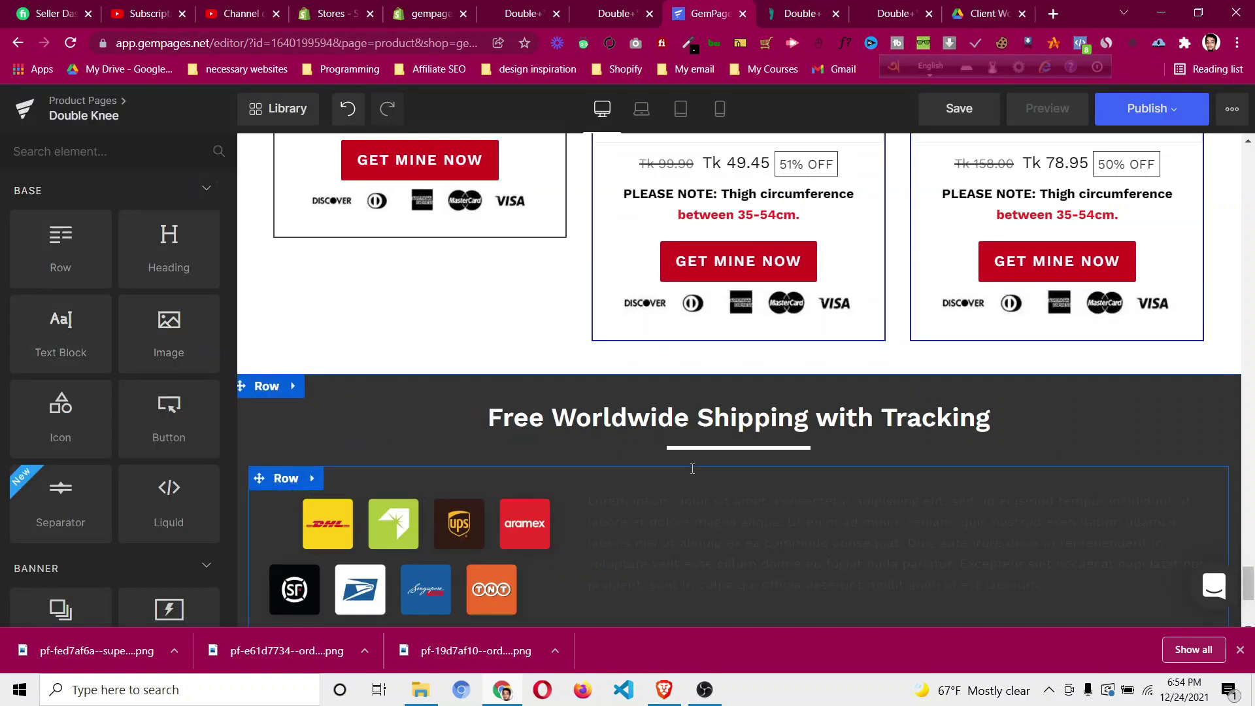
# Copy the "We deliver worldwide with tracking." paragraph from the DoctorSteps page and paste it as plain text over the GemPages text block's placeholder.
pyautogui.click(800, 11)
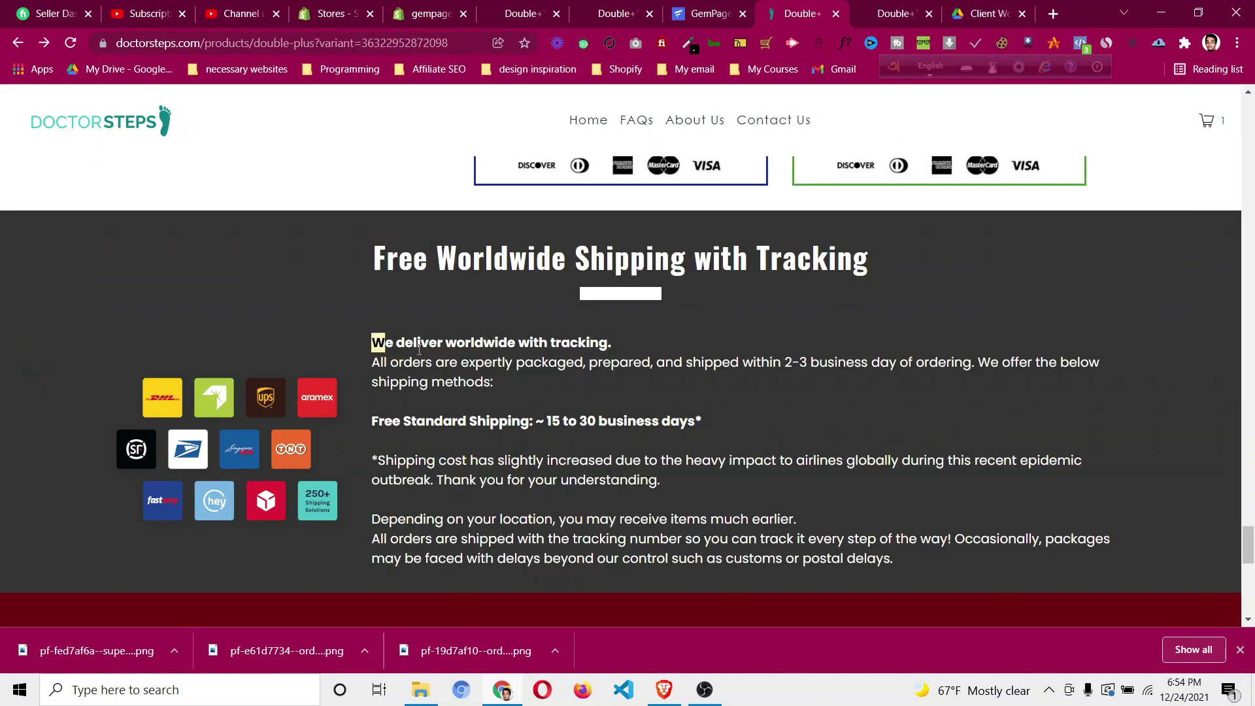
pyautogui.moveTo(419, 350); pyautogui.dragTo(502, 381)
pyautogui.rightClick(481, 364)
pyautogui.click(504, 373)
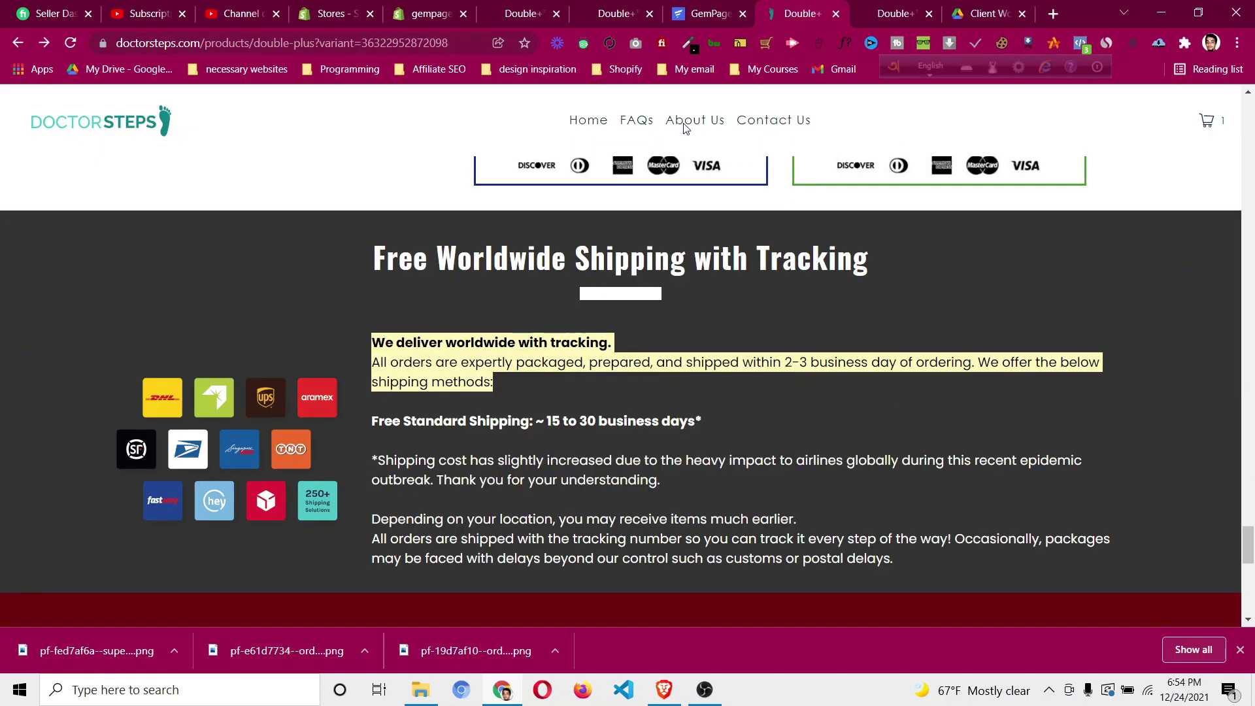
pyautogui.click(711, 13)
pyautogui.click(650, 579)
pyautogui.hotkey('ctrl', 'a')
pyautogui.hotkey('ctrl', 'v')
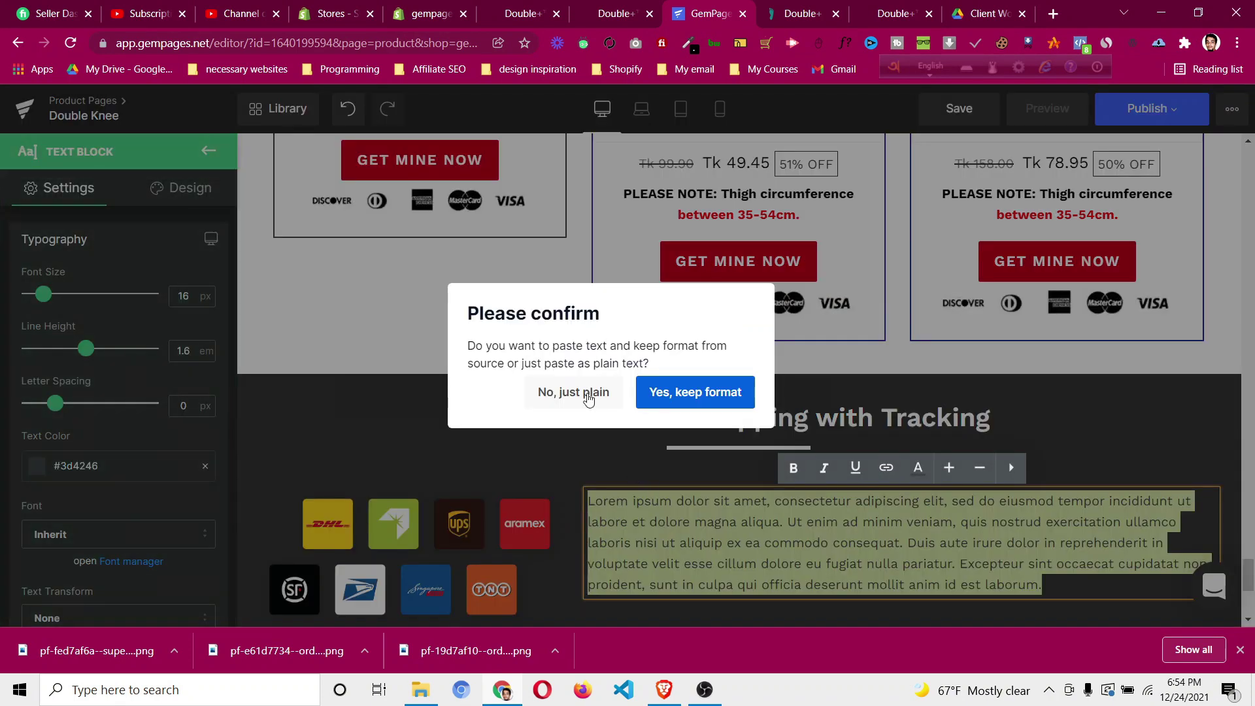
pyautogui.click(574, 392)
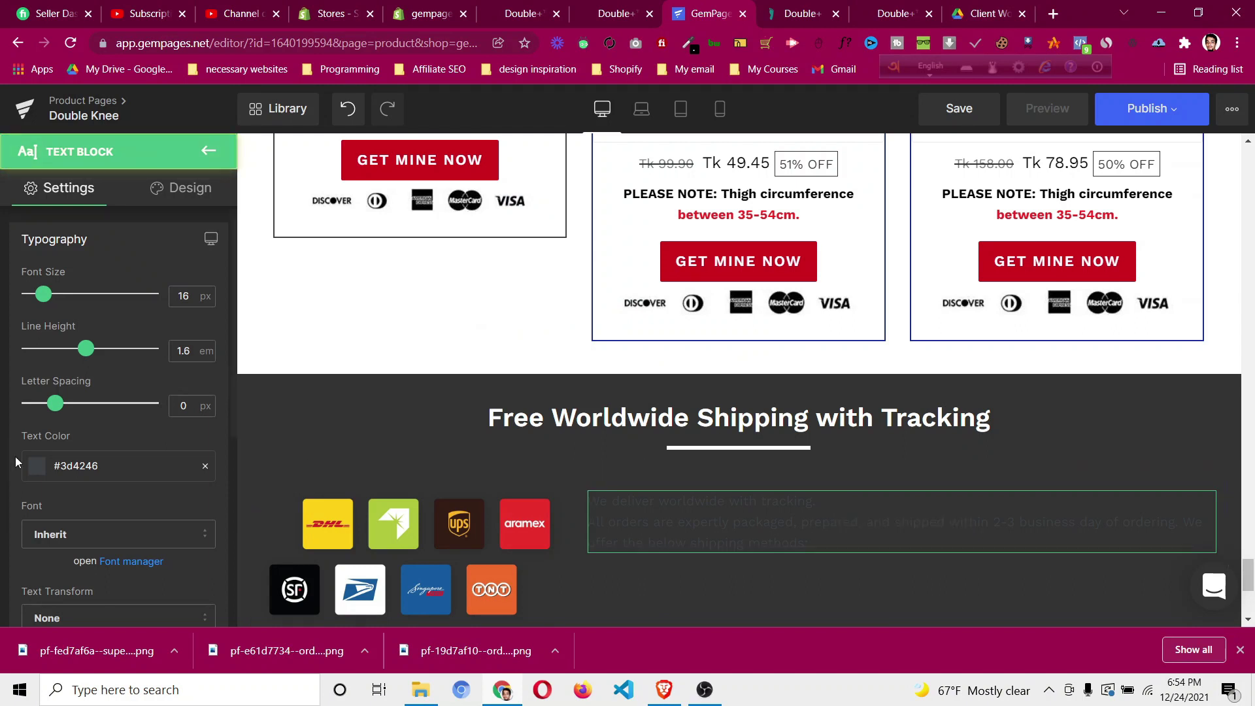
# Format the shipping text block in white #ffffff at 18 px and make the line "We deliver worldwide with tracking." bold.
pyautogui.click(41, 469)
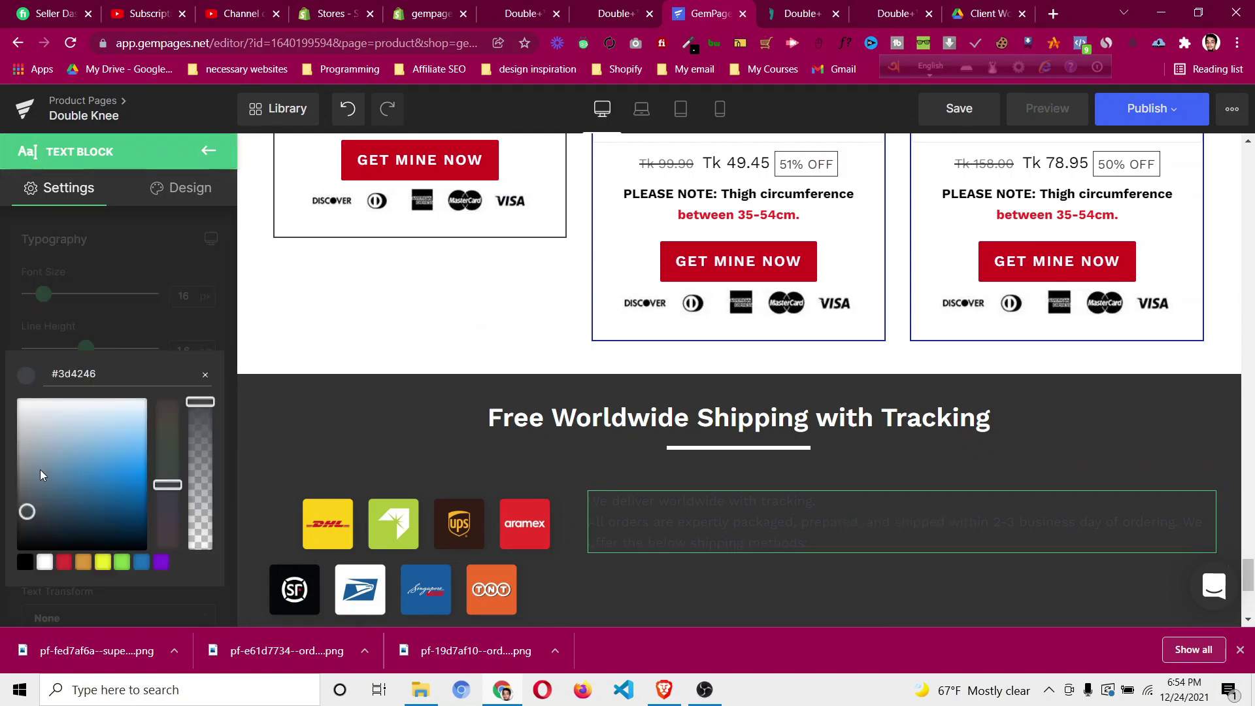
pyautogui.click(46, 562)
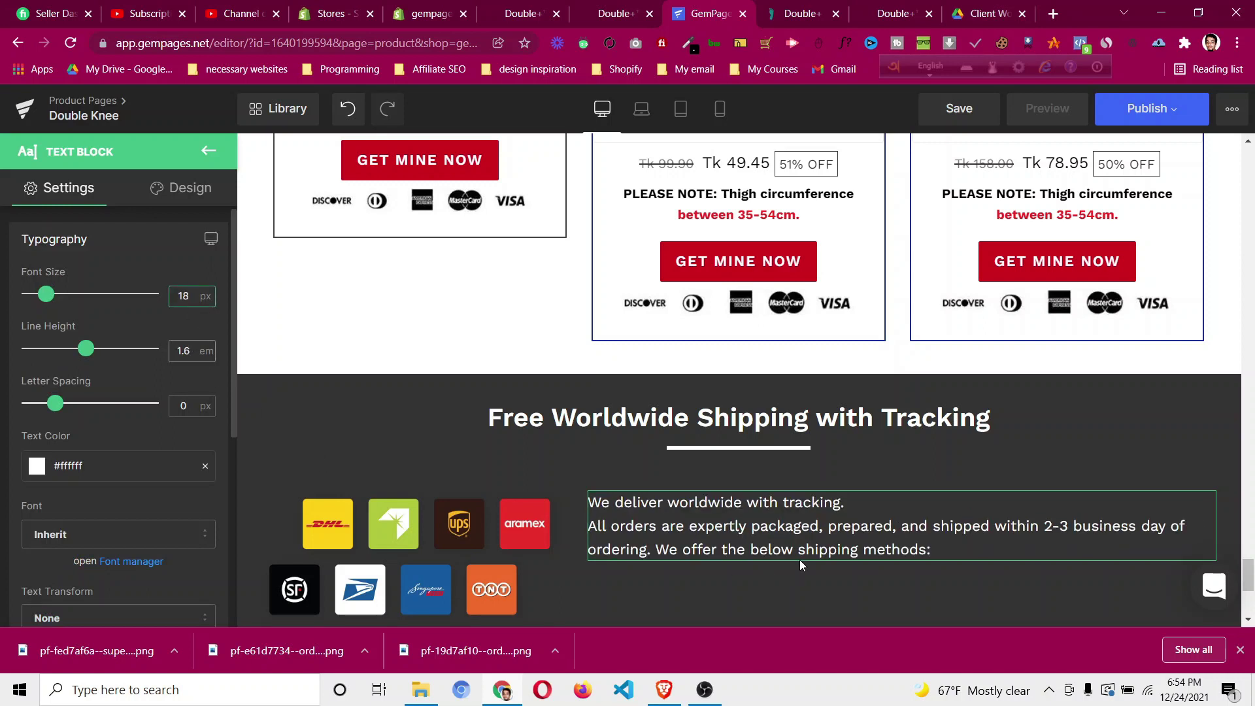
pyautogui.click(747, 520)
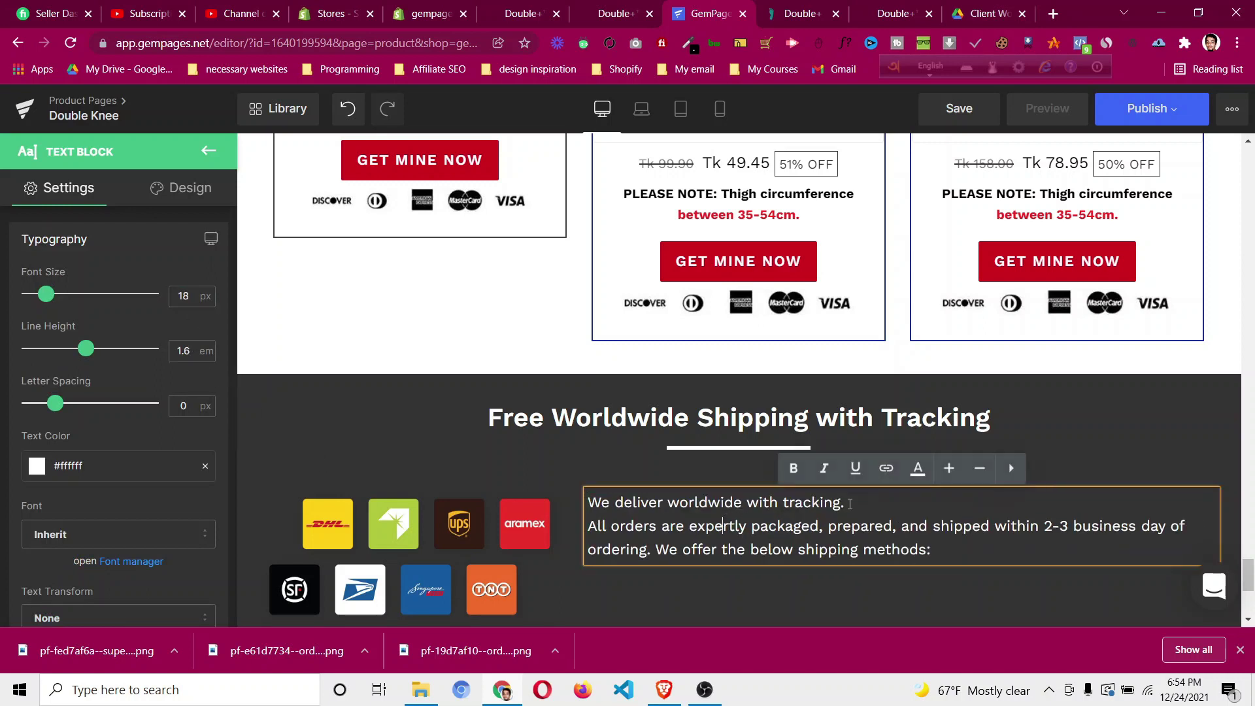
pyautogui.moveTo(845, 502); pyautogui.dragTo(595, 502)
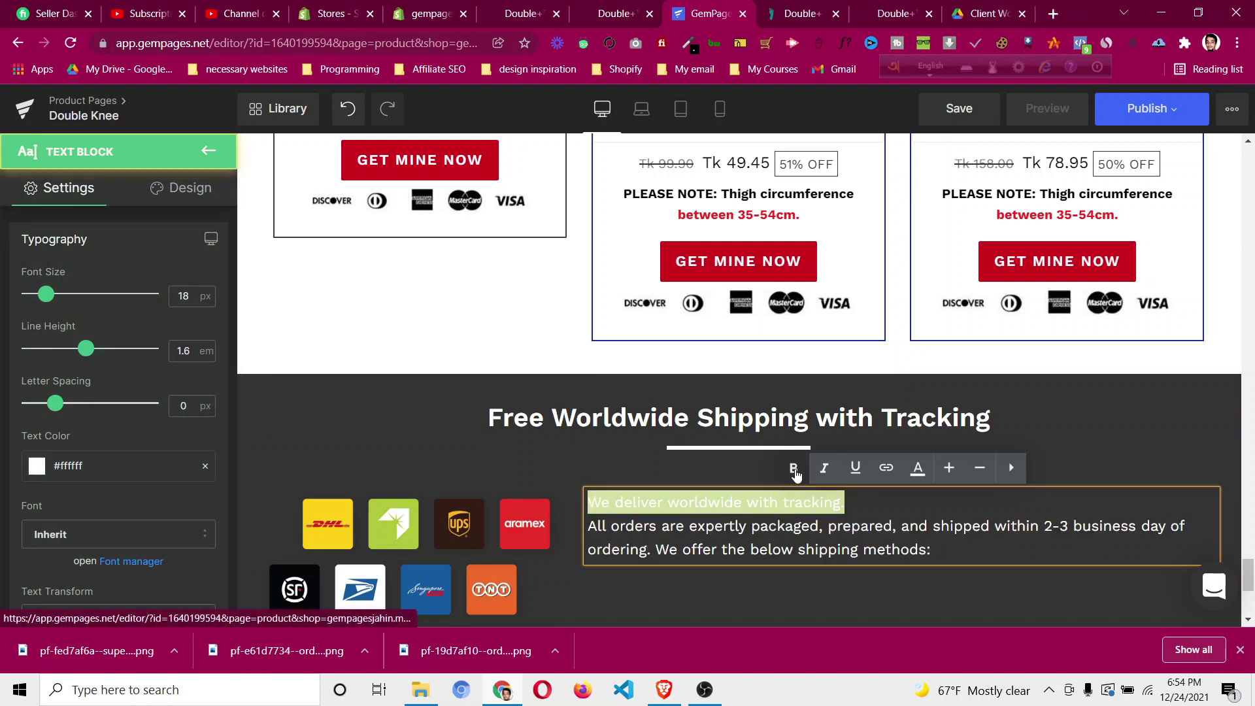
pyautogui.click(793, 468)
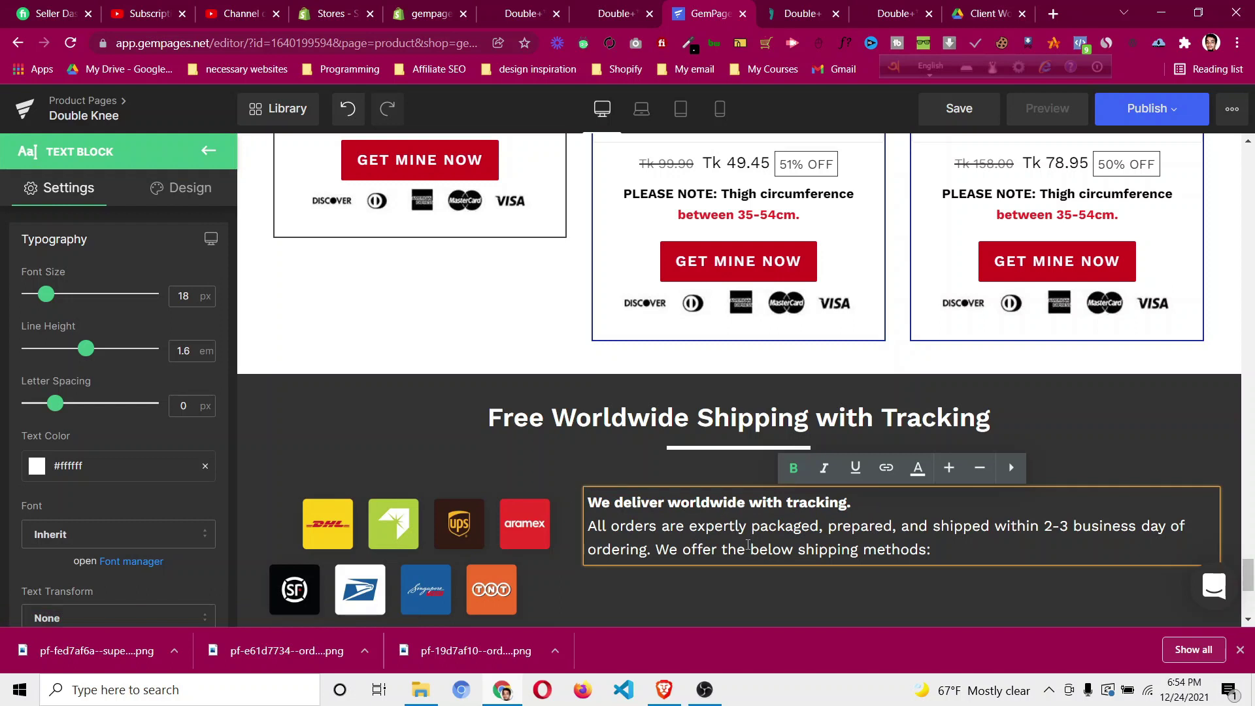
# Duplicate the shipping text block directly below the original in the wide column.
pyautogui.rightClick(748, 544)
pyautogui.click(716, 479)
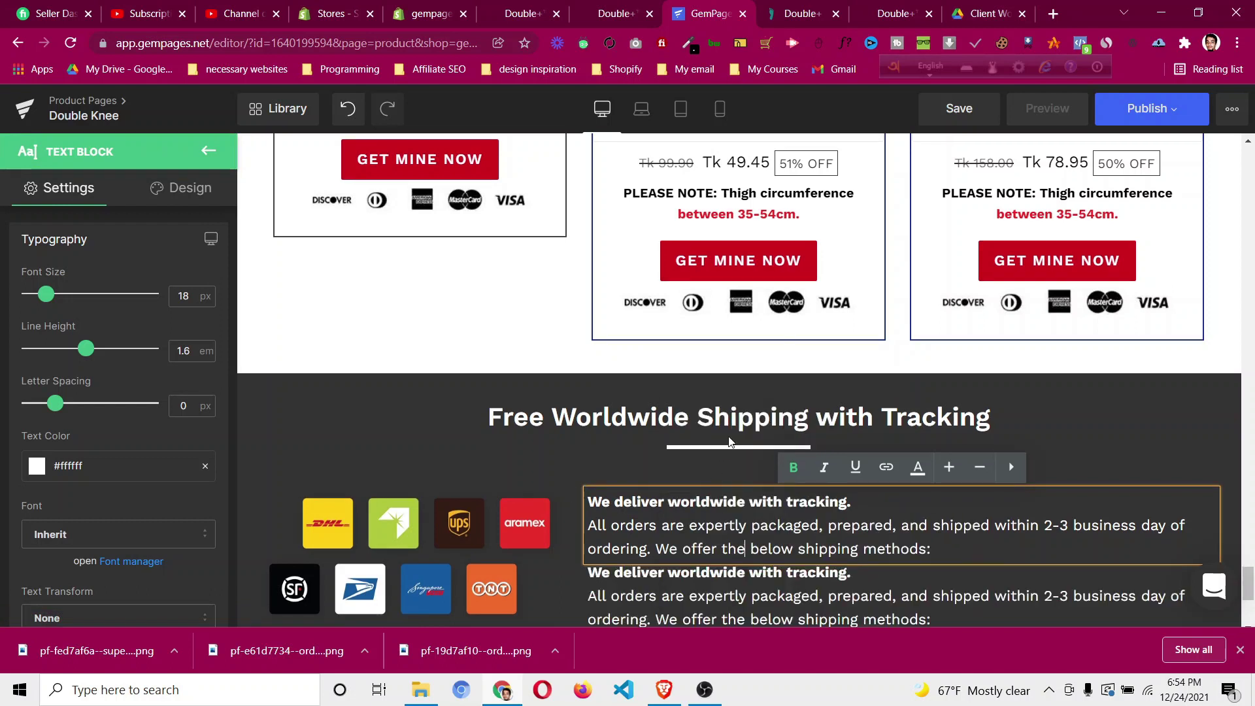
pyautogui.scroll(-7, 745, 444)
pyautogui.scroll(6, 705, 410)
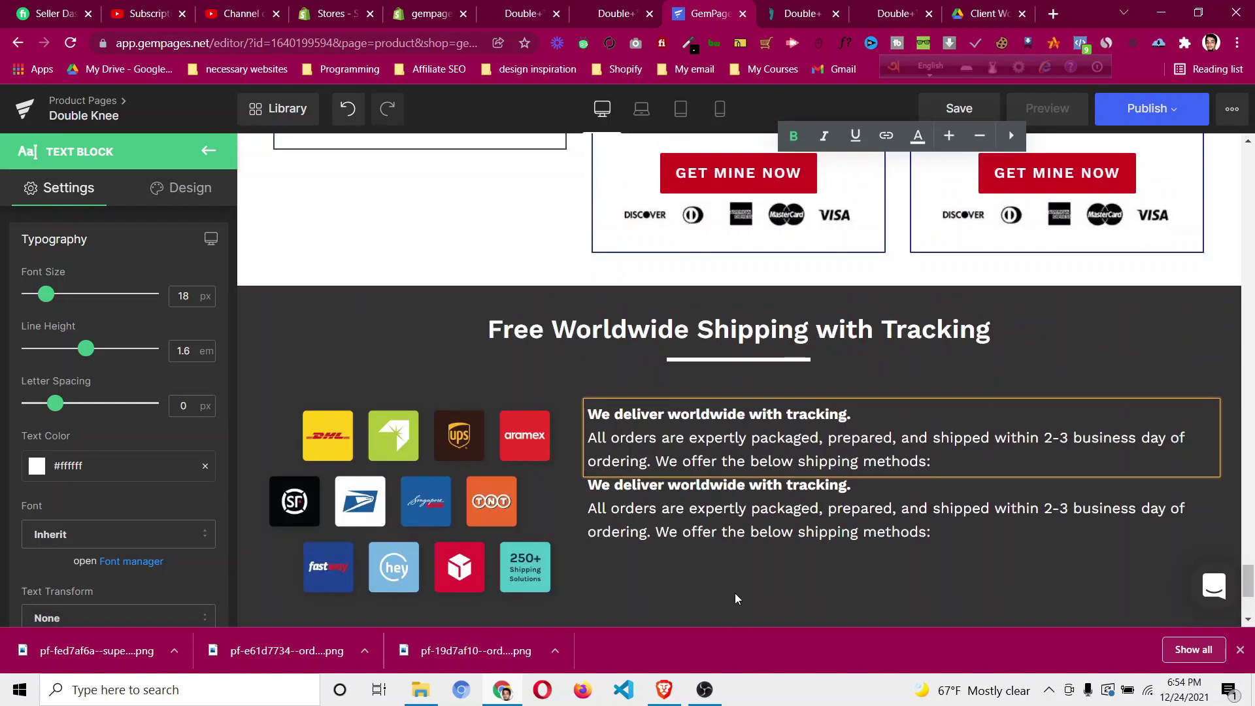
# Set the top margin of the duplicated shipping text block to 15 px.
pyautogui.click(792, 565)
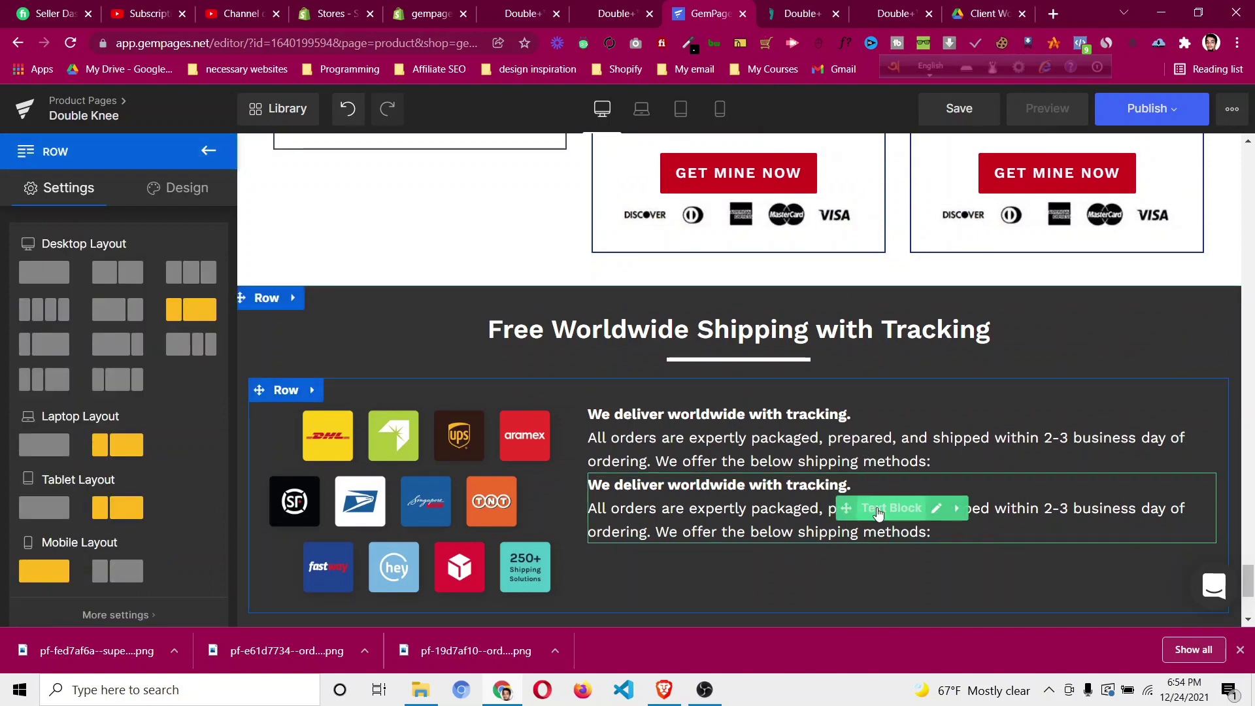
pyautogui.click(878, 515)
pyautogui.click(190, 188)
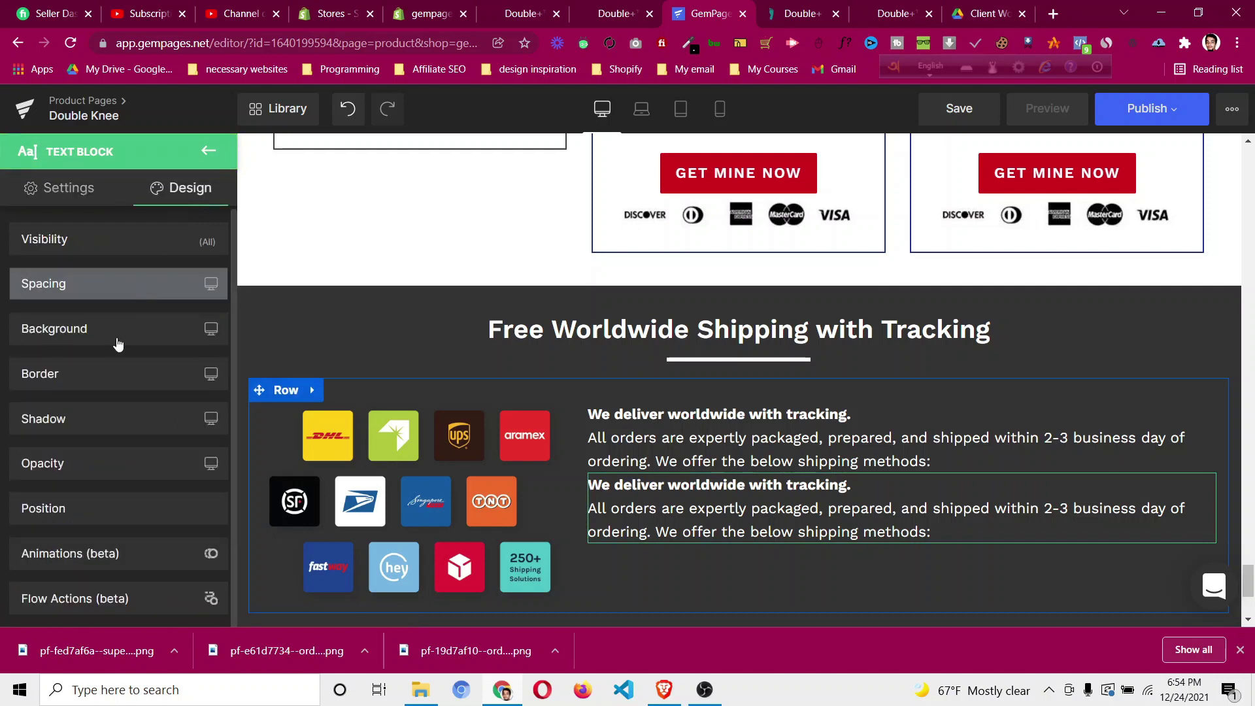
pyautogui.click(118, 285)
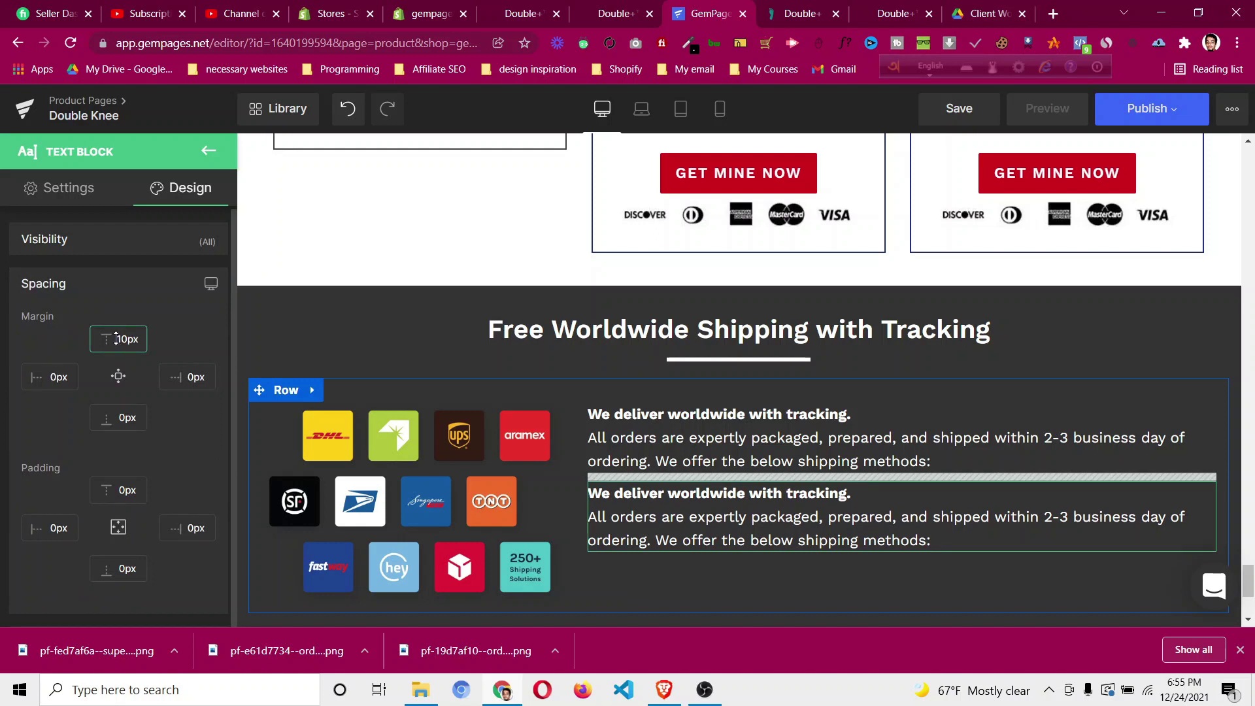
pyautogui.press('Up')
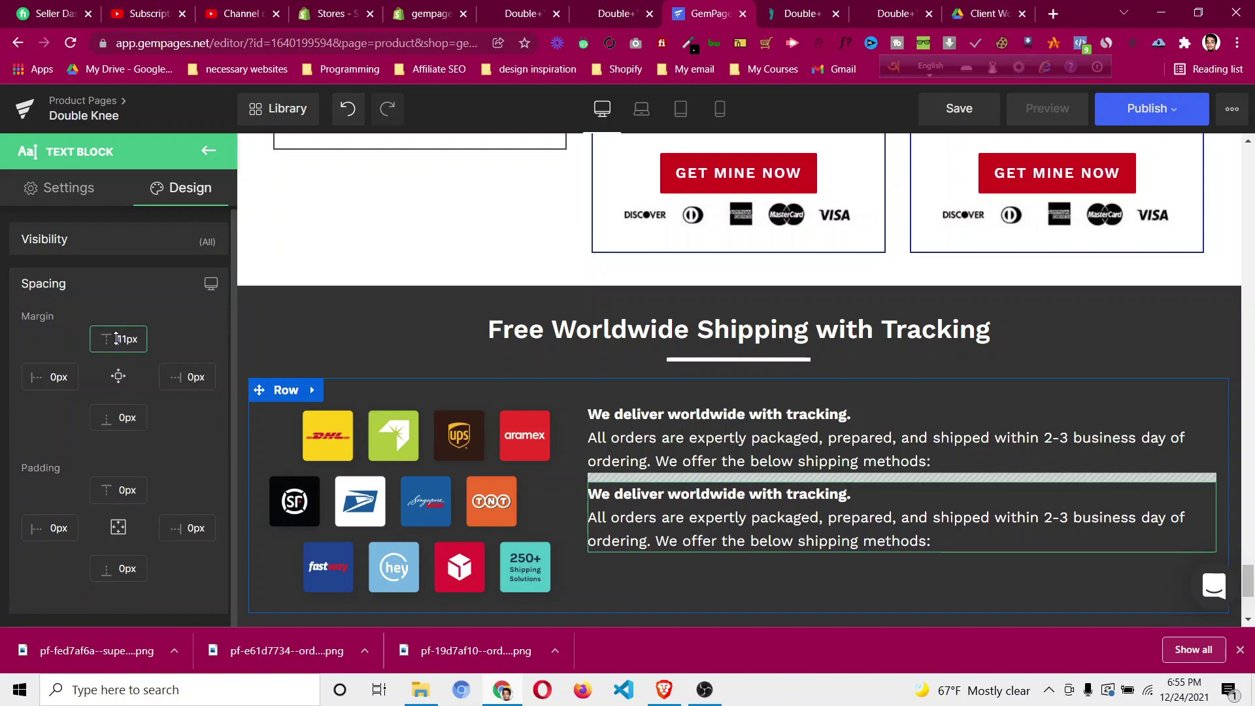
# Compare the shipping section's layout and text on the DoctorSteps page with the section built in the GemPages editor.
pyautogui.click(804, 13)
pyautogui.scroll(-1, 682, 386)
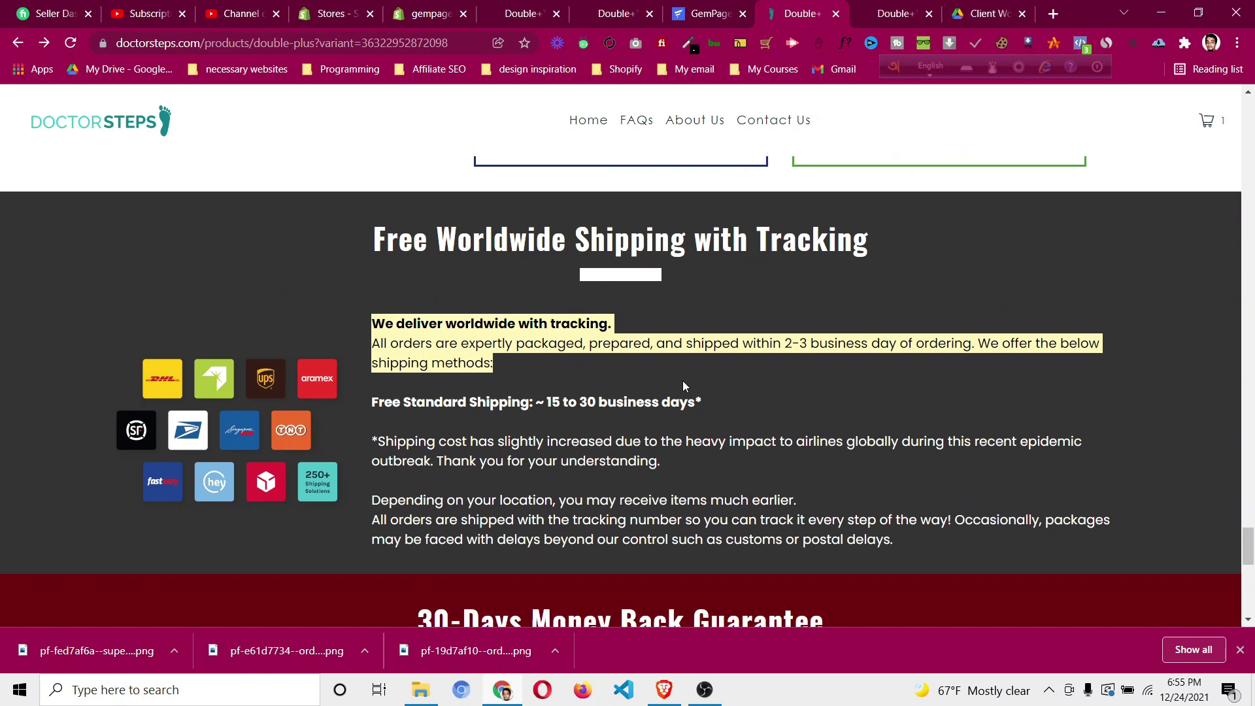
pyautogui.scroll(-1, 683, 381)
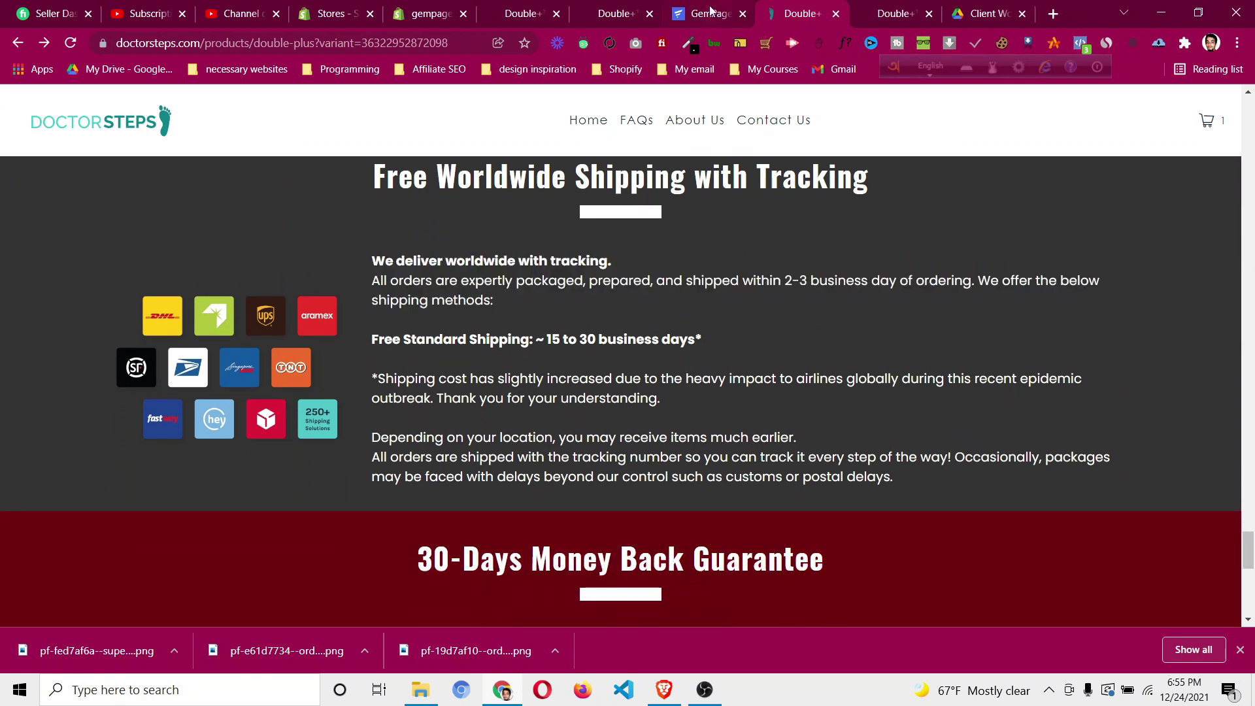
pyautogui.click(712, 13)
pyautogui.scroll(-3, 710, 429)
pyautogui.scroll(3, 655, 320)
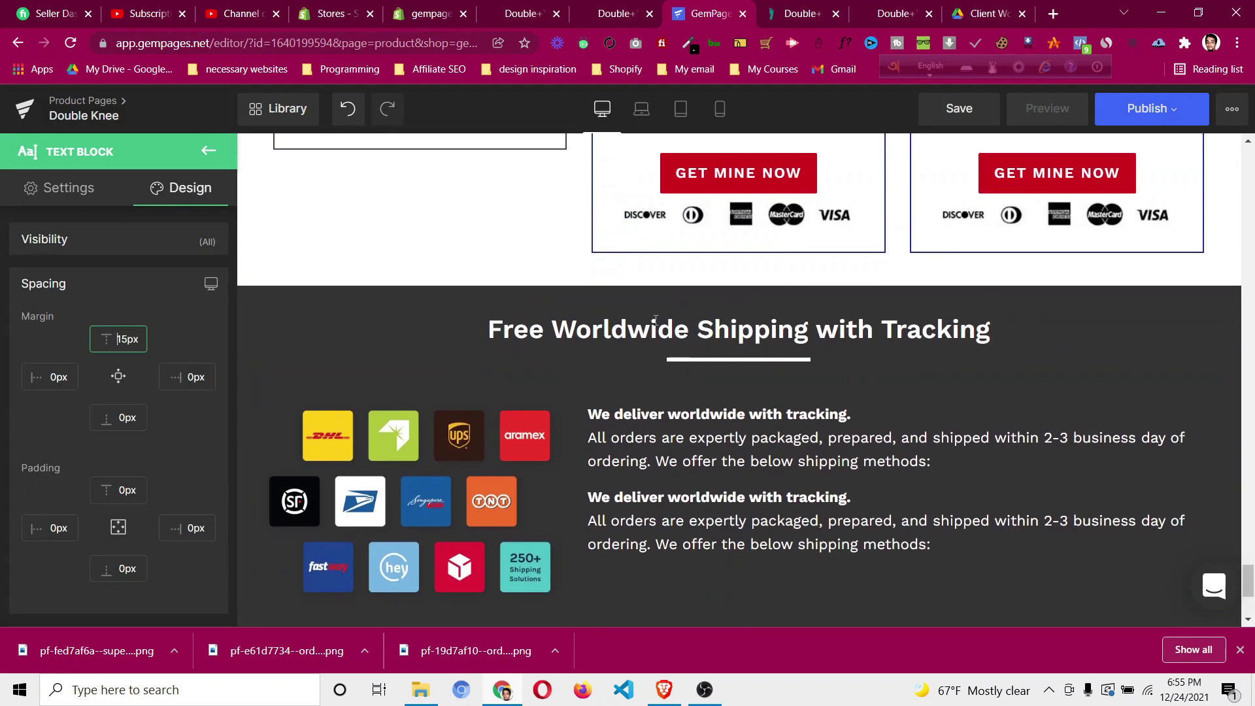
pyautogui.scroll(-3, 265, 310)
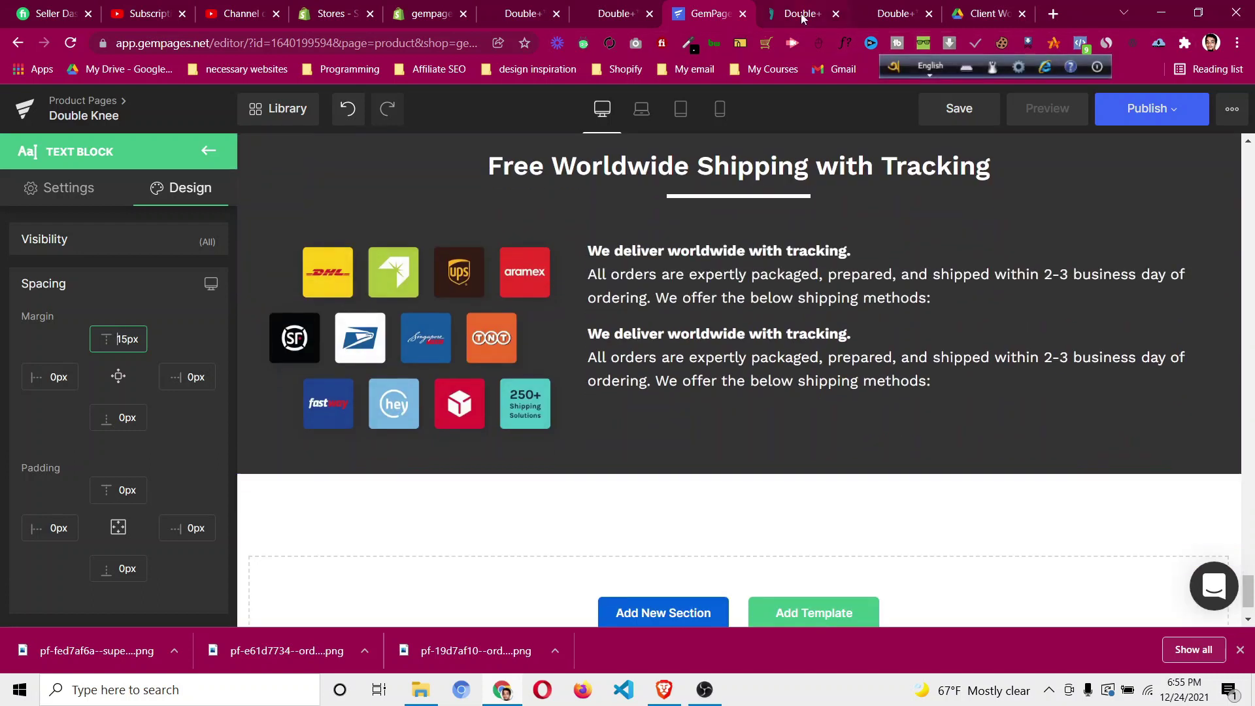
# On the DoctorSteps page, inspect the 30-Days Money Back Guarantee section and copy its background color #6e000e.
pyautogui.click(803, 15)
pyautogui.scroll(-1, 607, 308)
pyautogui.scroll(-5, 151, 450)
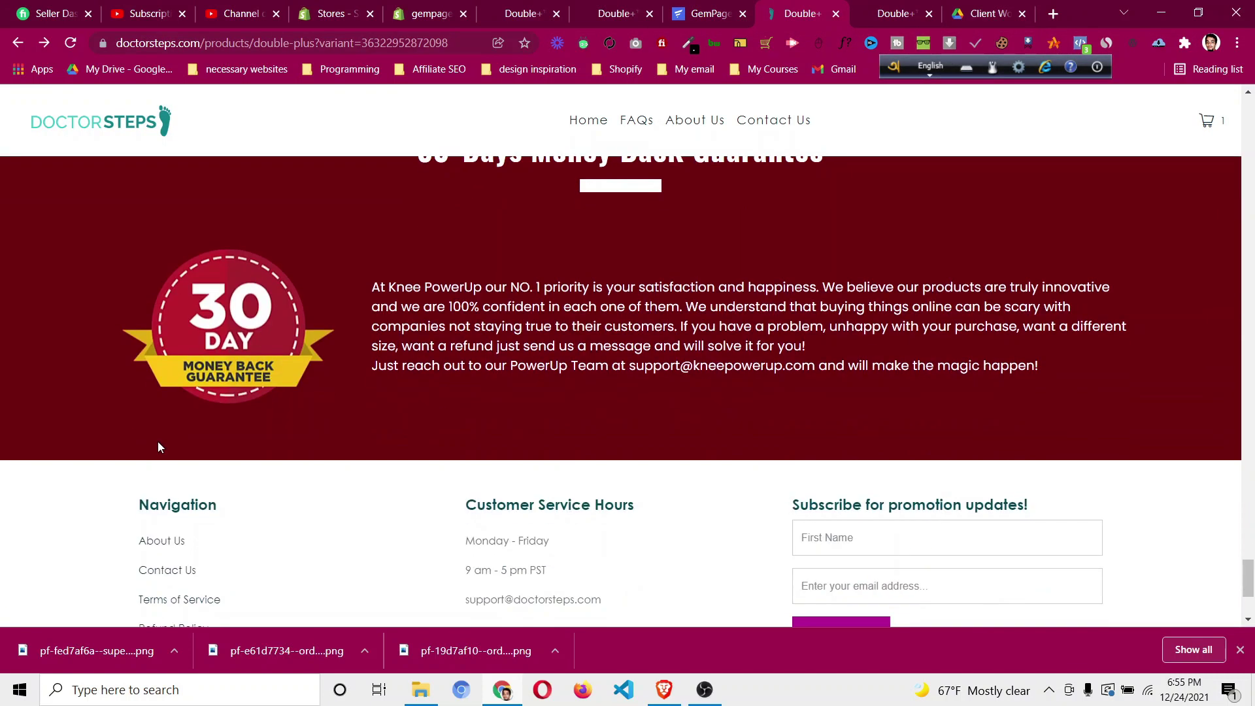
pyautogui.scroll(3, 157, 444)
pyautogui.rightClick(166, 452)
pyautogui.click(229, 629)
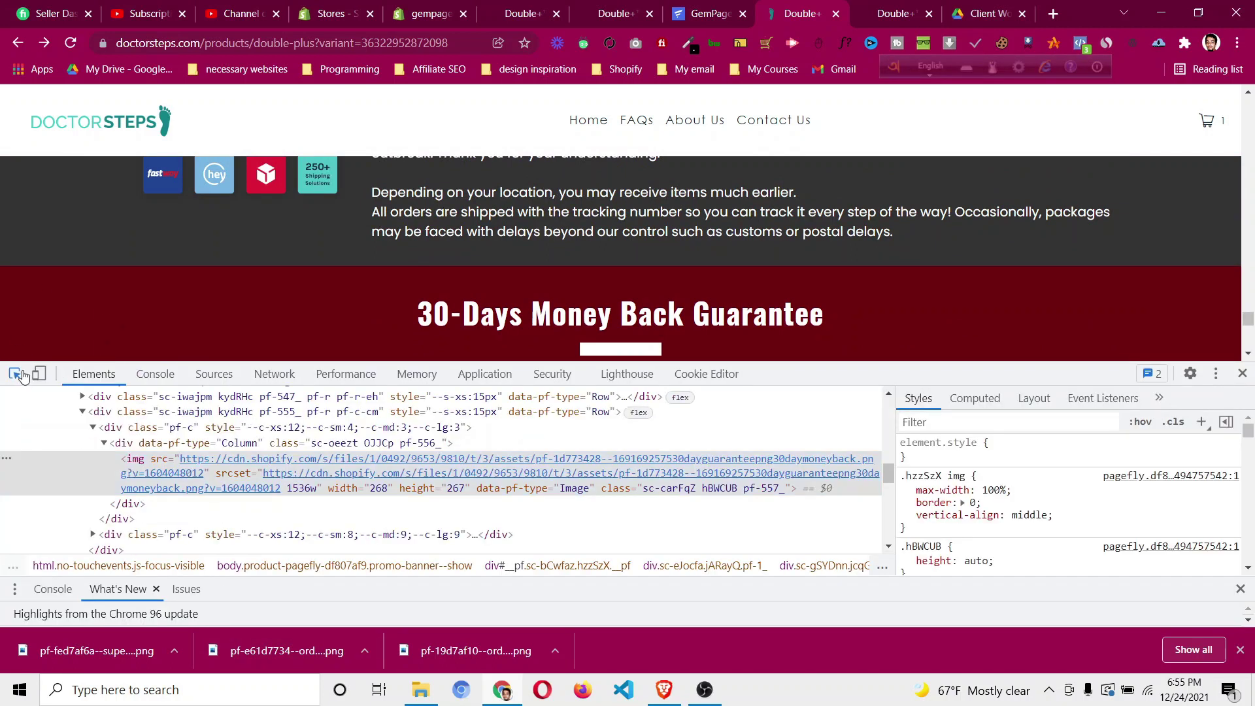
pyautogui.click(23, 377)
pyautogui.click(19, 291)
pyautogui.click(1044, 490)
pyautogui.rightClick(1044, 495)
pyautogui.click(1072, 341)
# Return to the GemPages editor and duplicate the whole Free Worldwide Shipping with Tracking row.
pyautogui.click(695, 13)
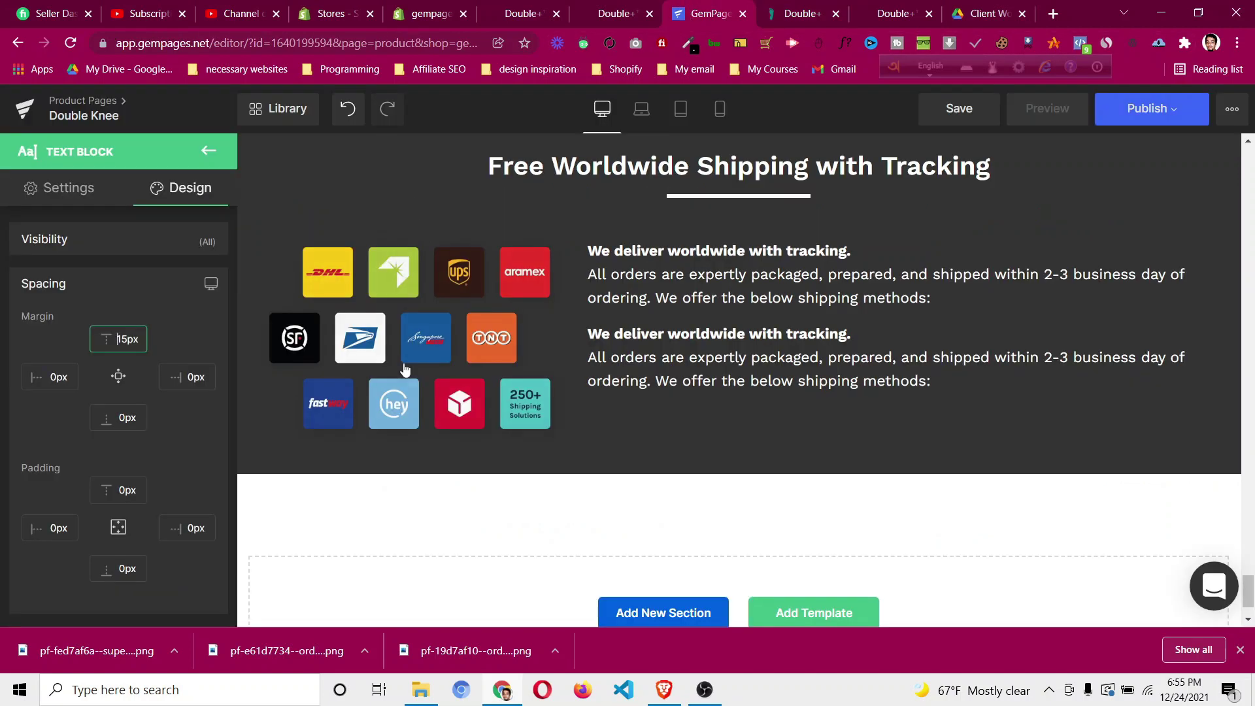
pyautogui.scroll(3, 392, 448)
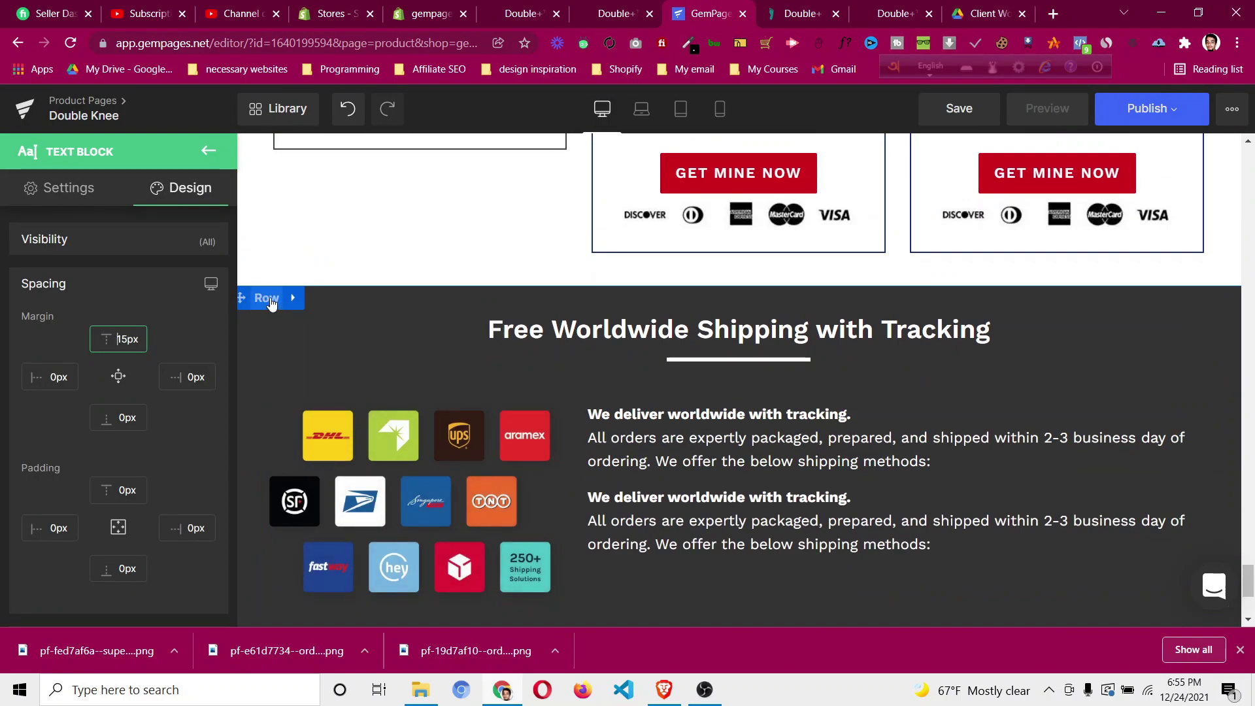
pyautogui.rightClick(271, 302)
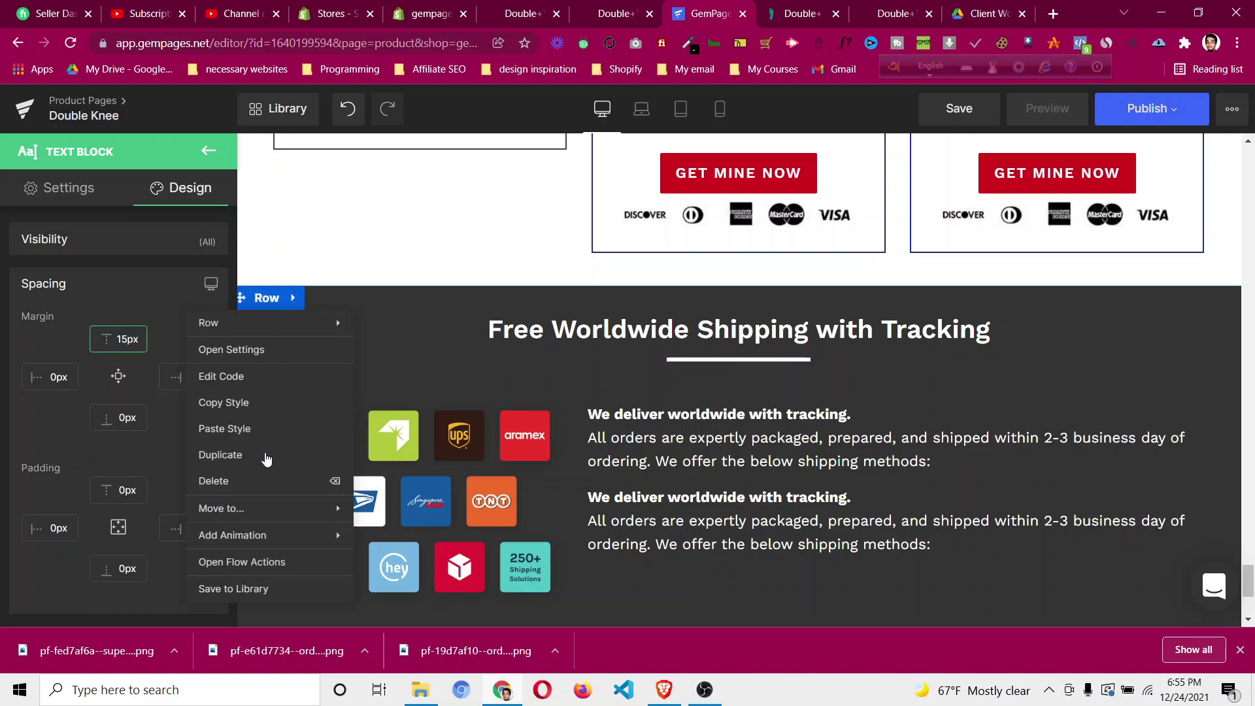
pyautogui.click(266, 457)
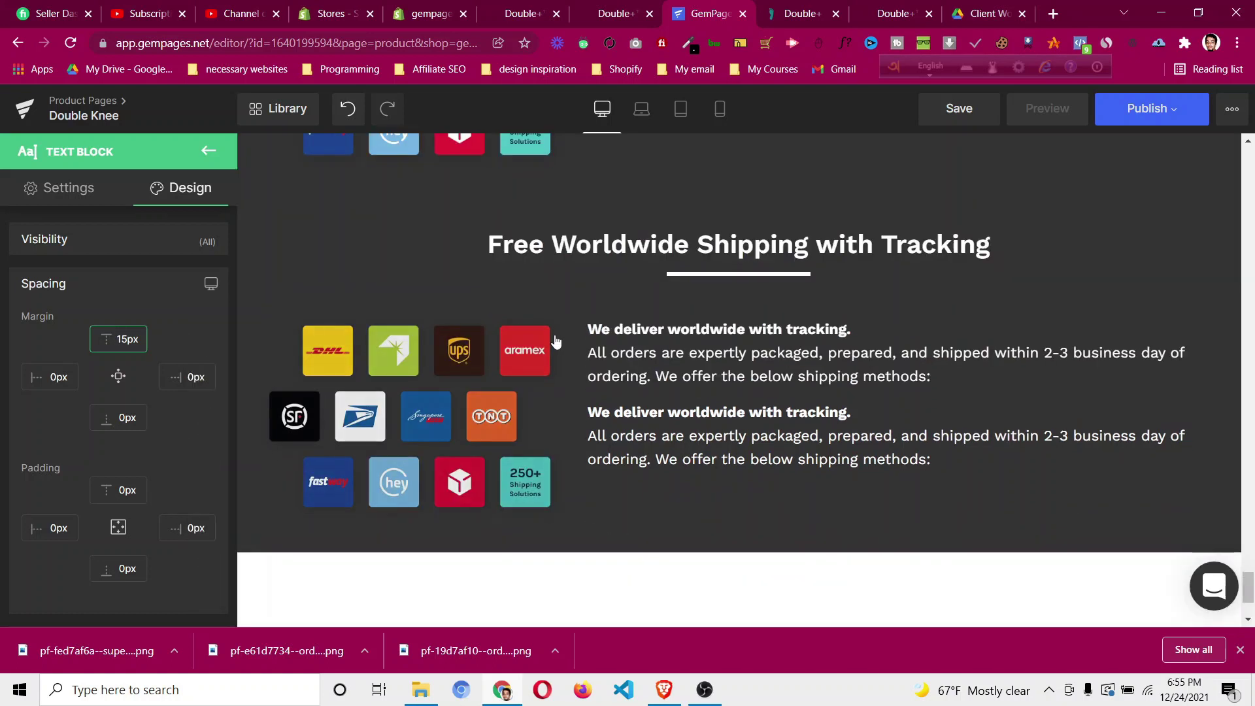
pyautogui.scroll(1, 559, 335)
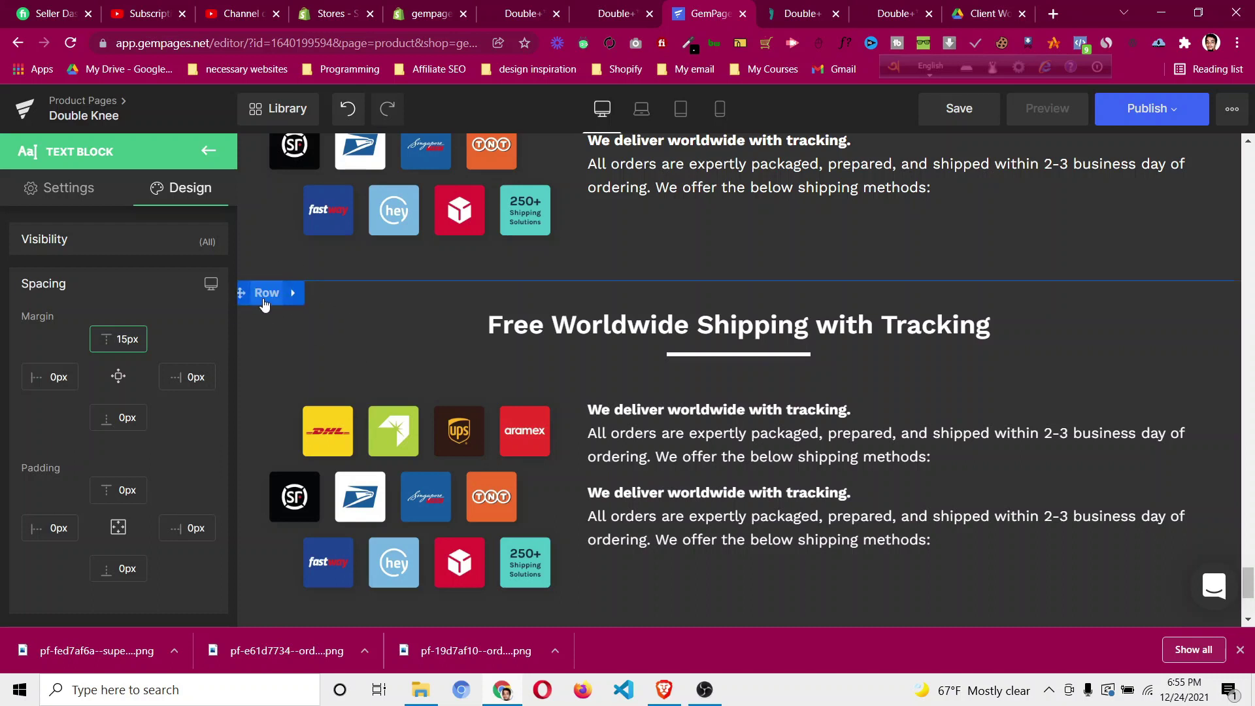
# Set the background color of the duplicated shipping row to #6e000e.
pyautogui.click(264, 303)
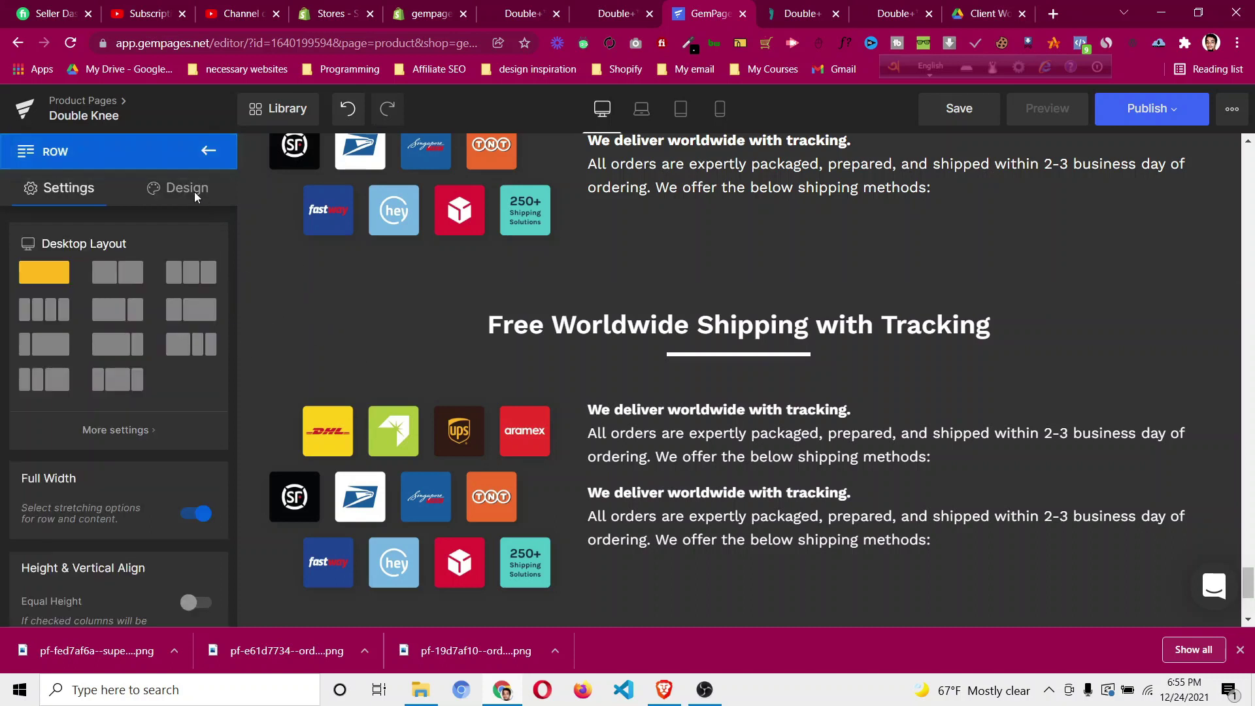
pyautogui.click(194, 191)
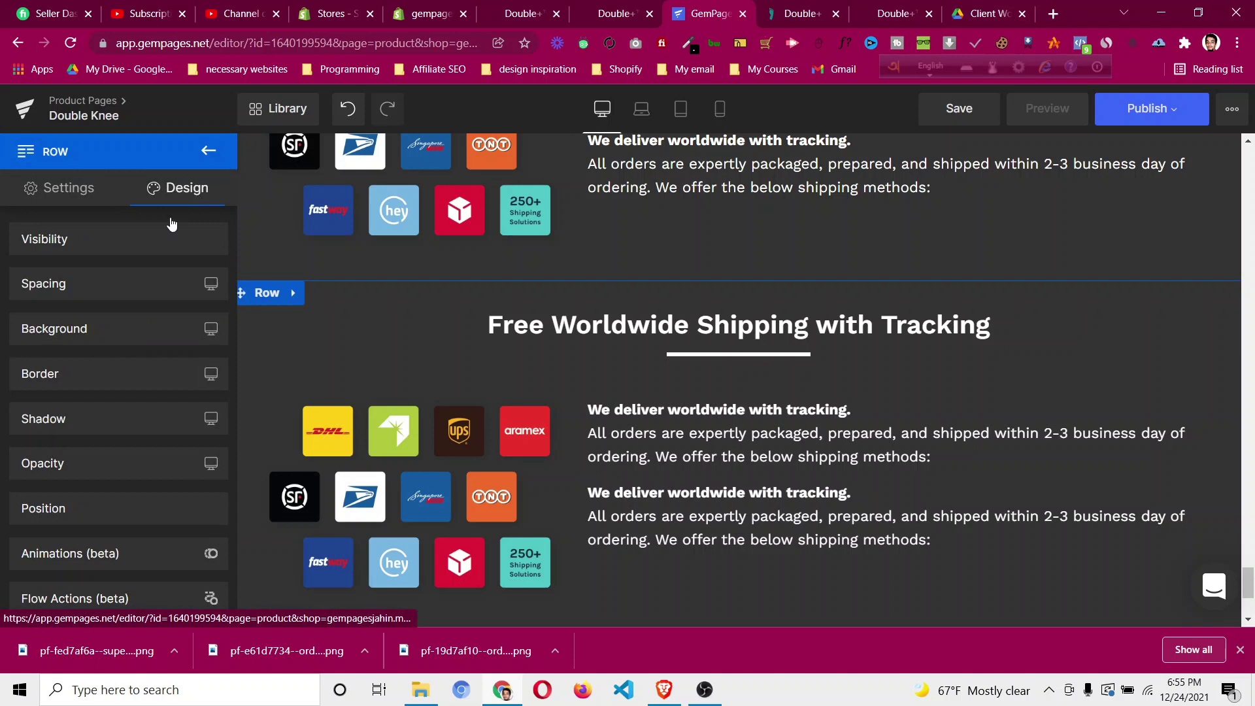
pyautogui.click(144, 334)
pyautogui.click(42, 433)
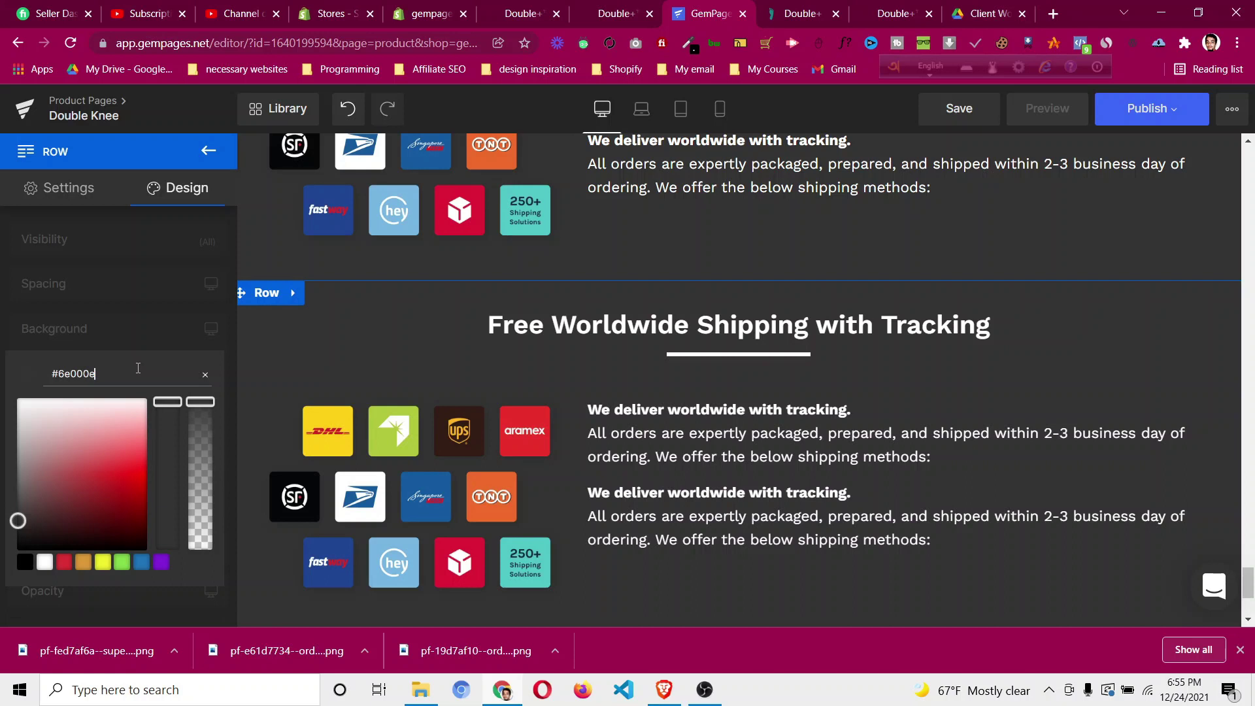
pyautogui.press('Return')
pyautogui.click(139, 320)
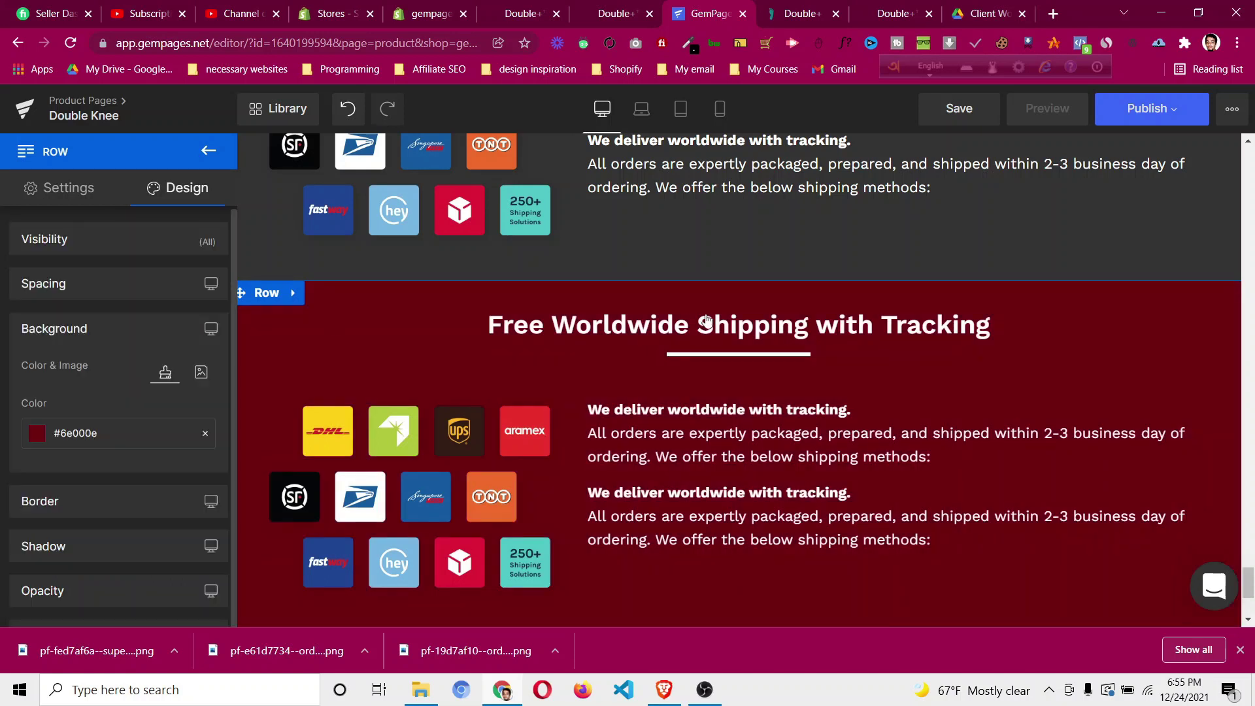
# Save the 30 Day Money Back Guarantee badge image from the DoctorSteps page to Downloads.
pyautogui.click(801, 14)
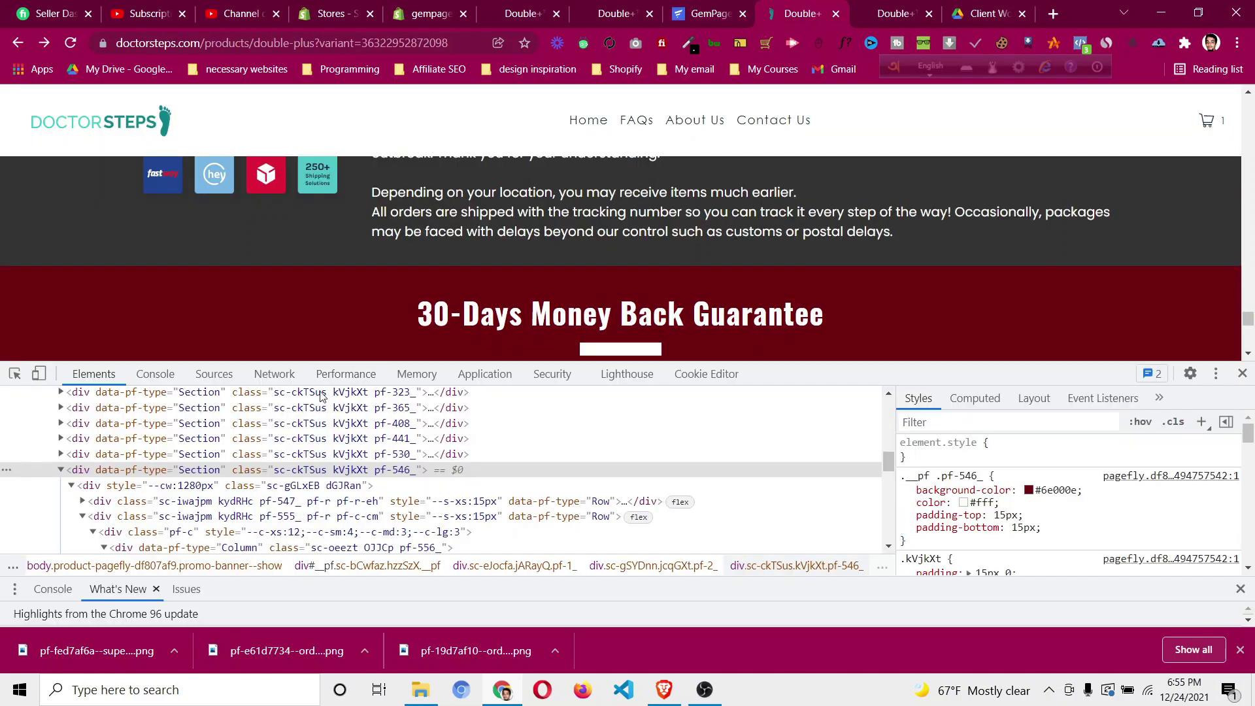
pyautogui.scroll(-2, 378, 307)
pyautogui.scroll(-1, 376, 301)
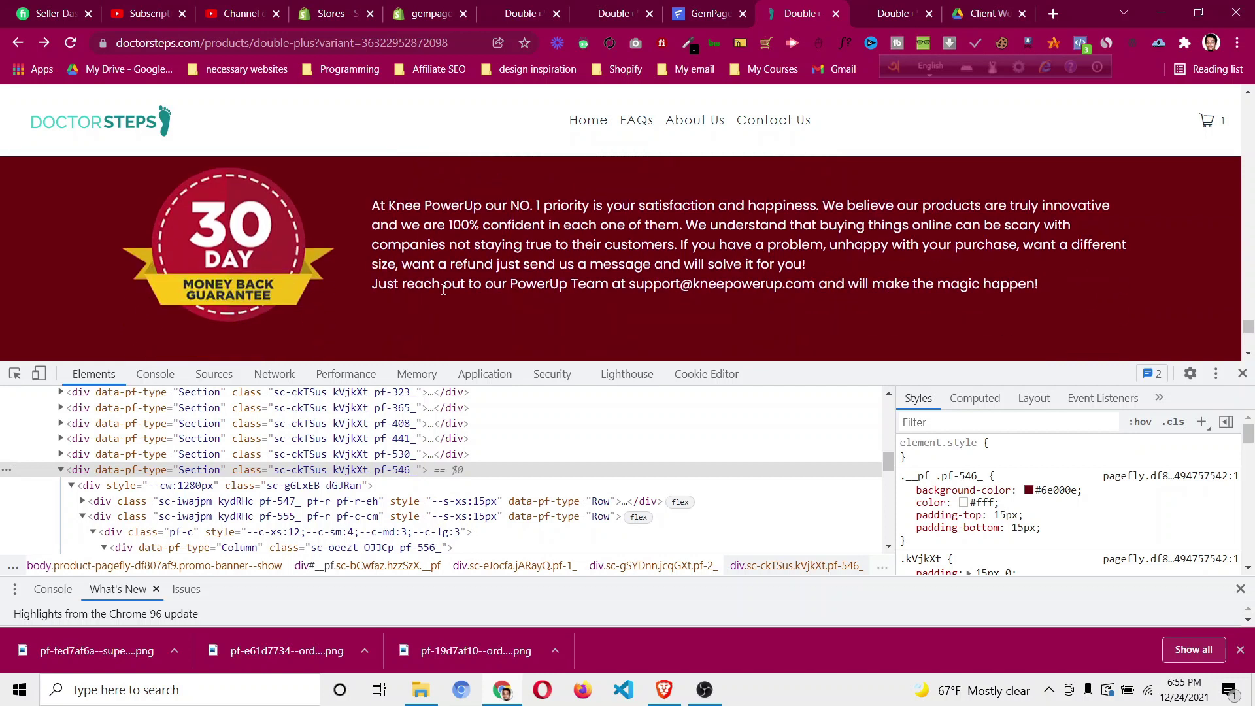
pyautogui.rightClick(215, 231)
pyautogui.click(247, 261)
pyautogui.click(489, 364)
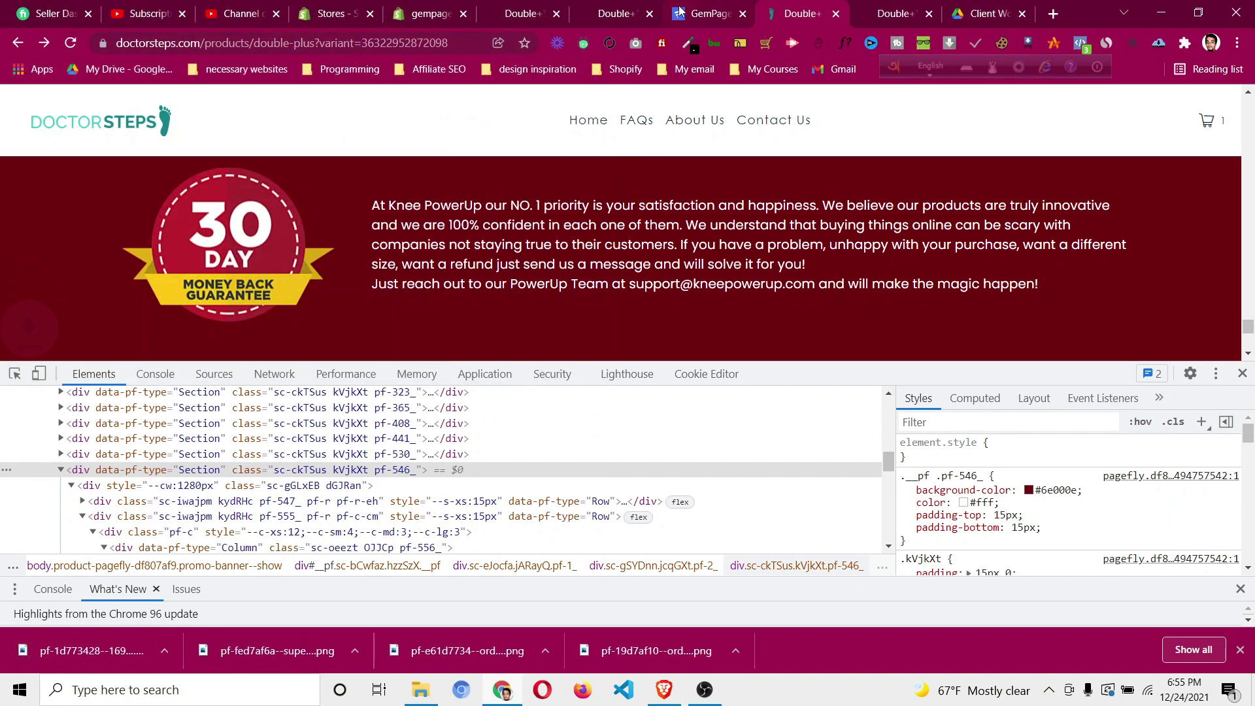
# In the GemPages editor, replace the courier logos image in the dark red row with the downloaded 30 Day Money Back Guarantee badge.
pyautogui.click(681, 12)
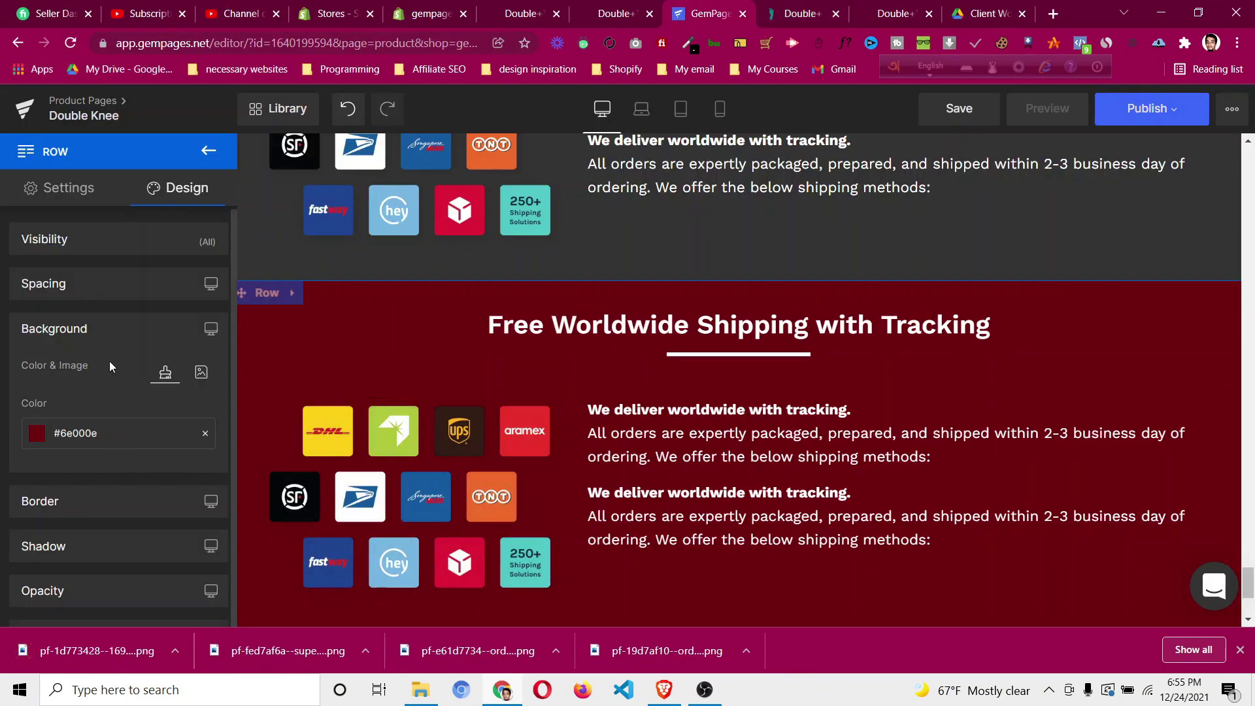
pyautogui.click(116, 317)
pyautogui.click(200, 146)
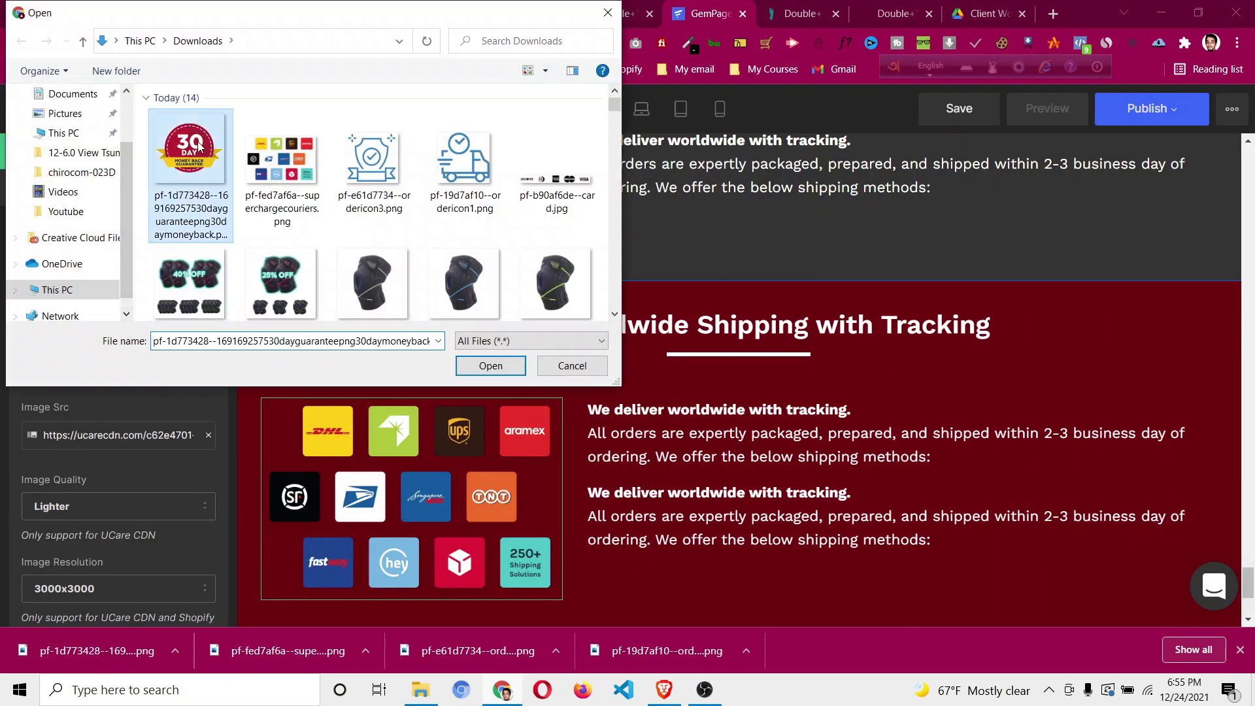
pyautogui.click(510, 366)
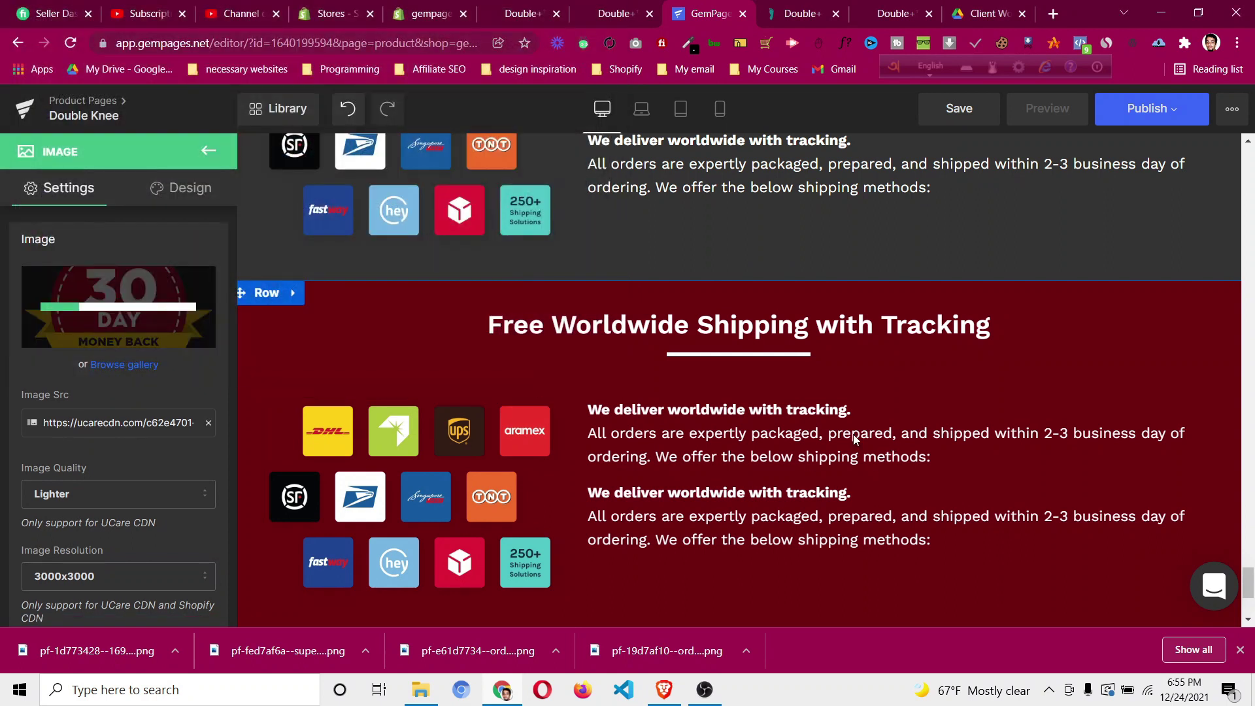
# Save the Double Knee page once the badge image has uploaded.
pyautogui.scroll(-3, 852, 436)
pyautogui.scroll(4, 852, 435)
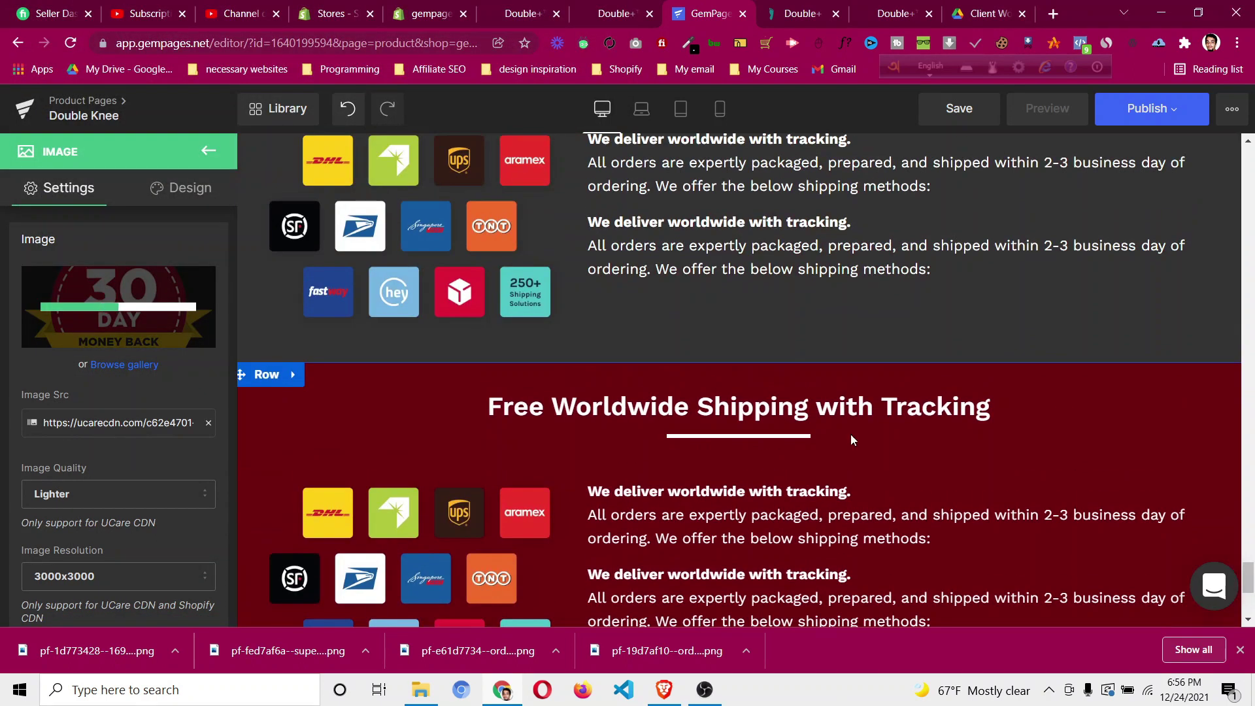
pyautogui.scroll(8, 853, 440)
pyautogui.scroll(15, 852, 439)
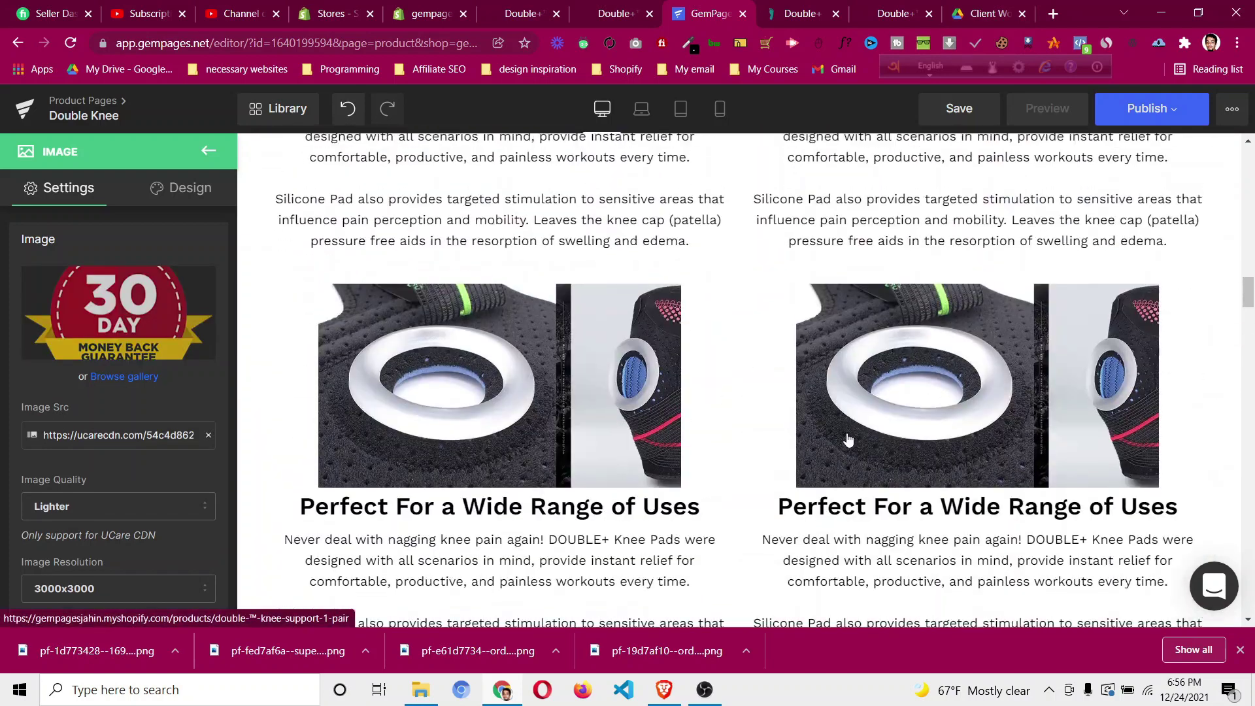
pyautogui.scroll(10, 849, 439)
pyautogui.click(961, 108)
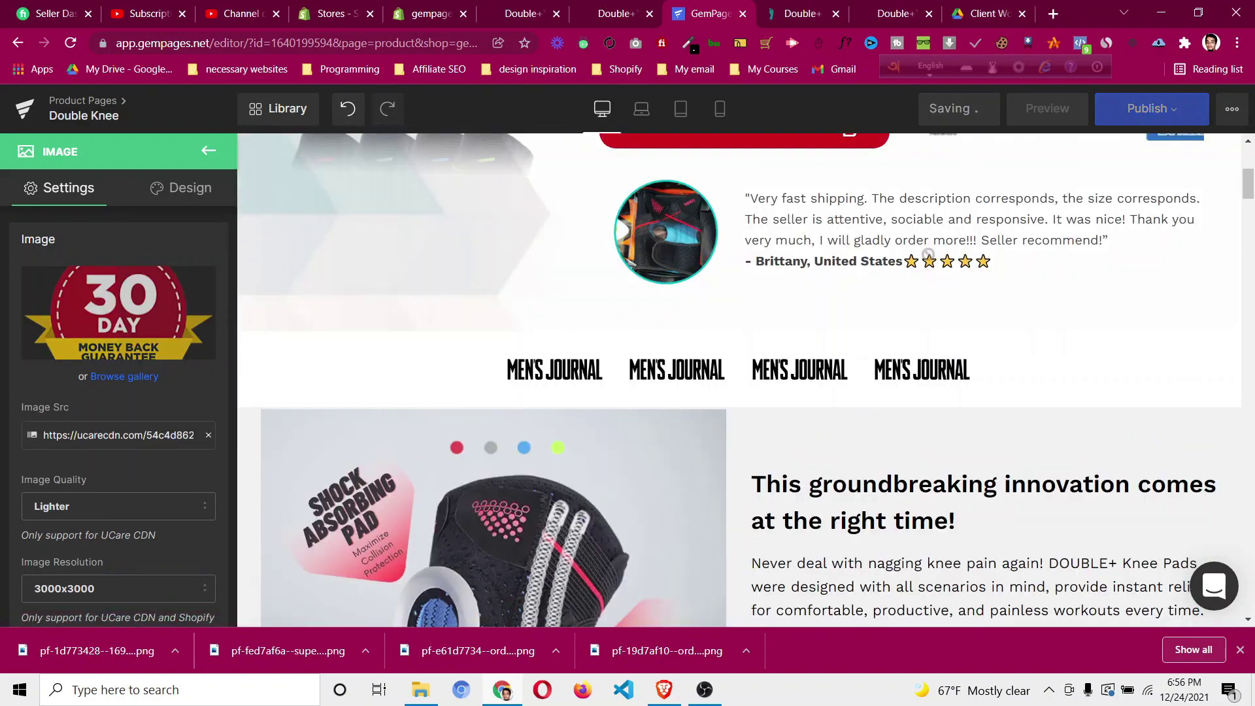
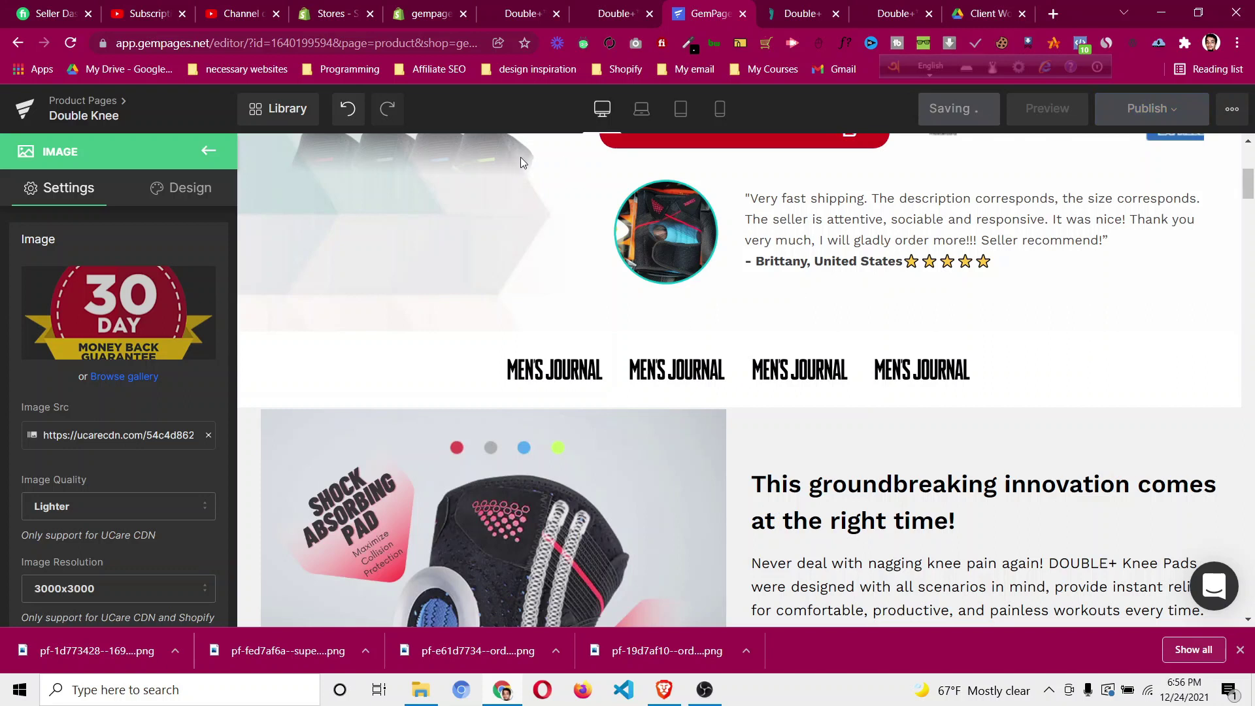
# Switch the editor to the mobile view and check the layout of the guarantee, shipping and product offer sections.
pyautogui.click(719, 110)
pyautogui.scroll(-4, 793, 399)
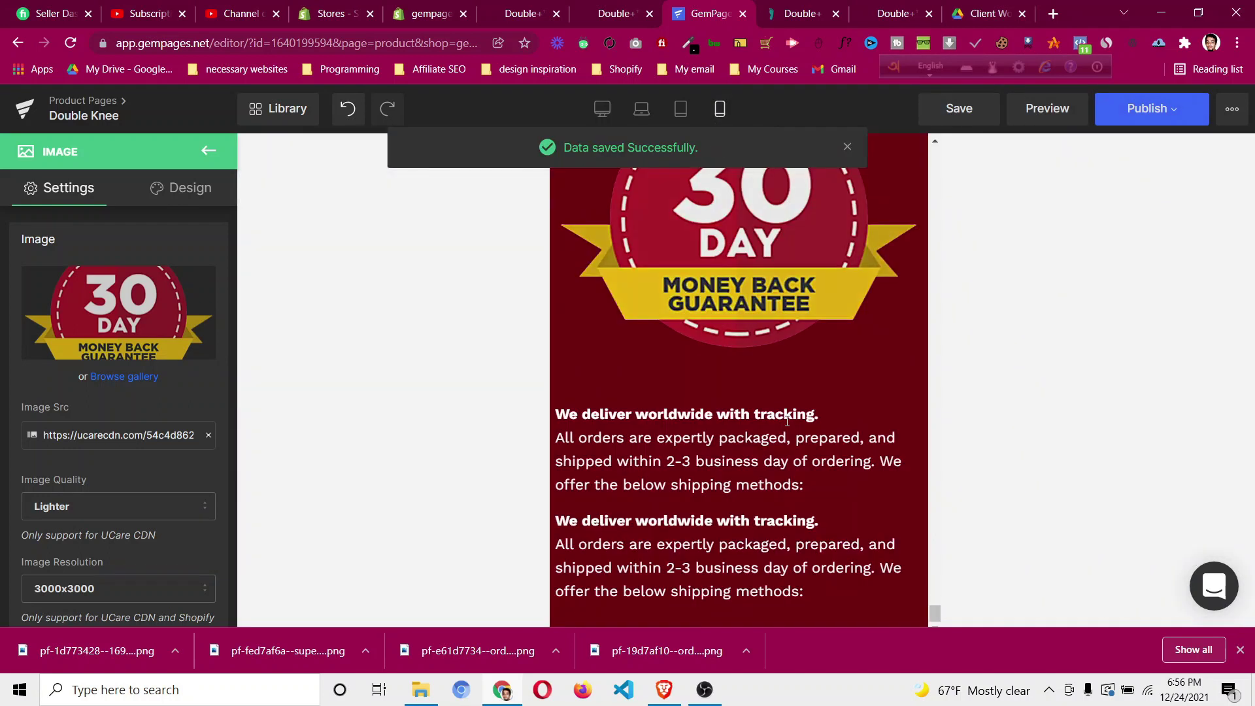
pyautogui.scroll(-10, 793, 402)
pyautogui.scroll(1, 793, 402)
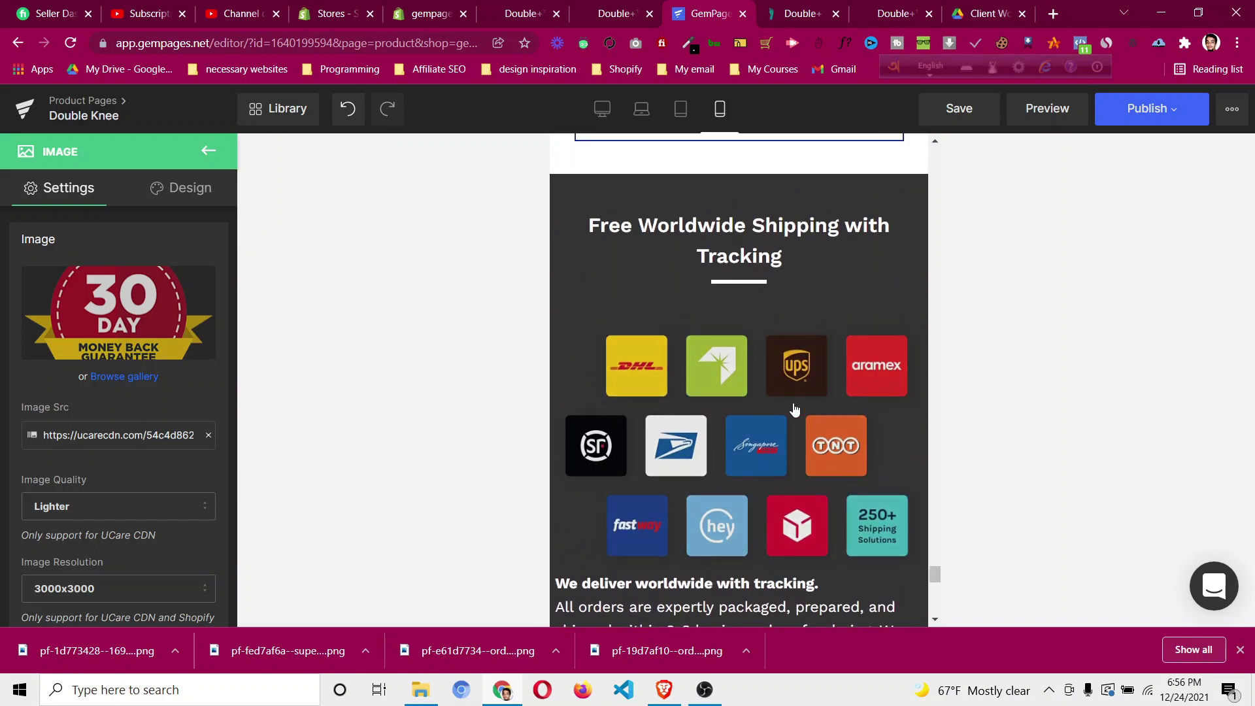
pyautogui.scroll(-2, 752, 366)
pyautogui.scroll(6, 706, 324)
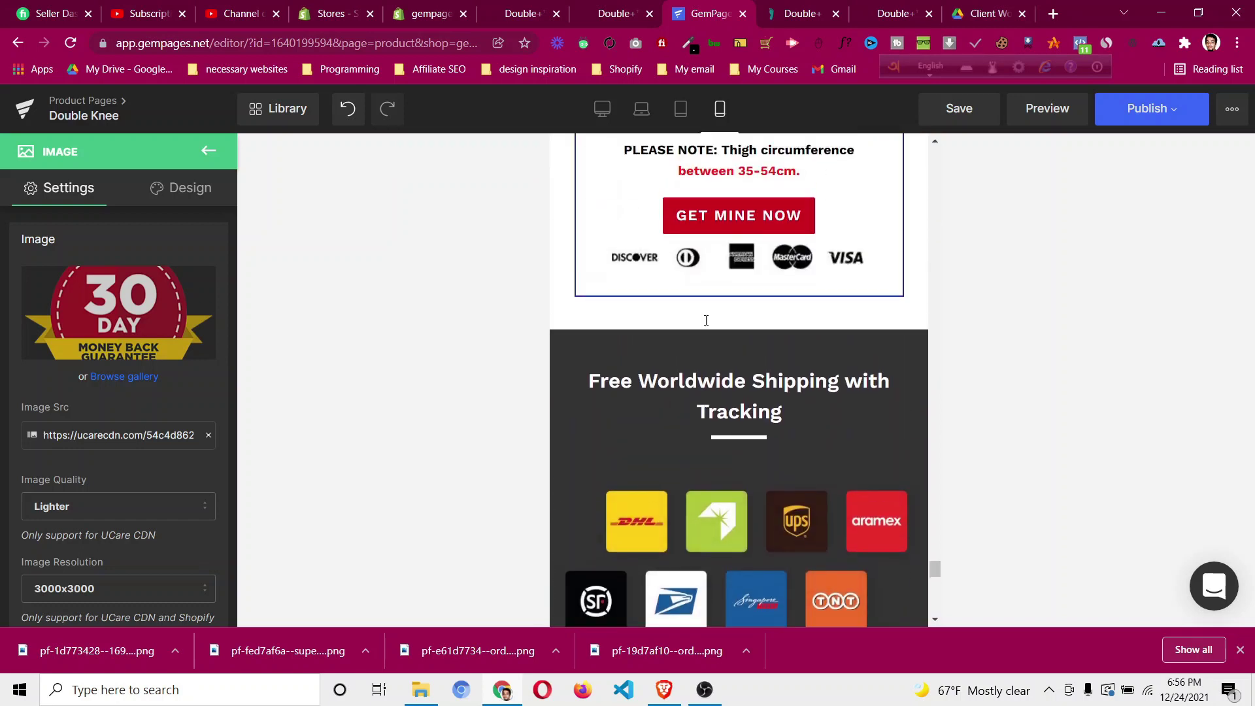
pyautogui.scroll(5, 710, 325)
pyautogui.scroll(1, 940, 539)
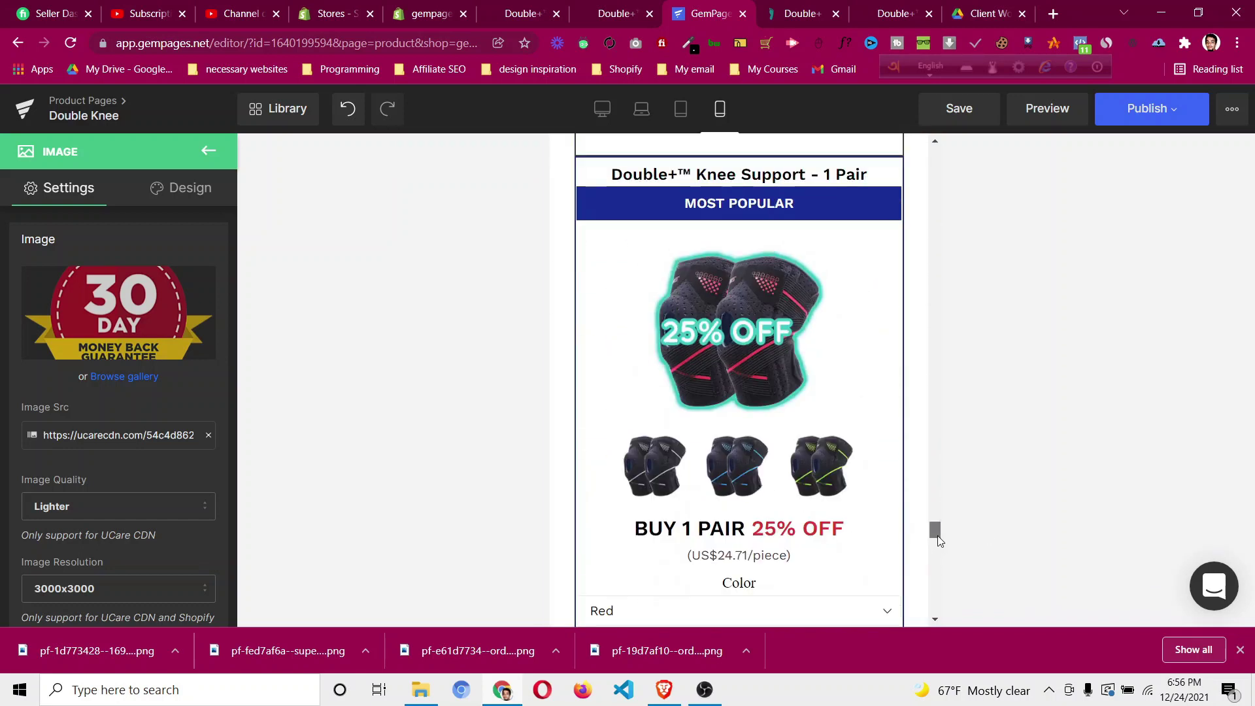
# Set the mobile font size of the "Good quality product!" testimonial heading to 20 px.
pyautogui.moveTo(936, 531); pyautogui.dragTo(926, 148)
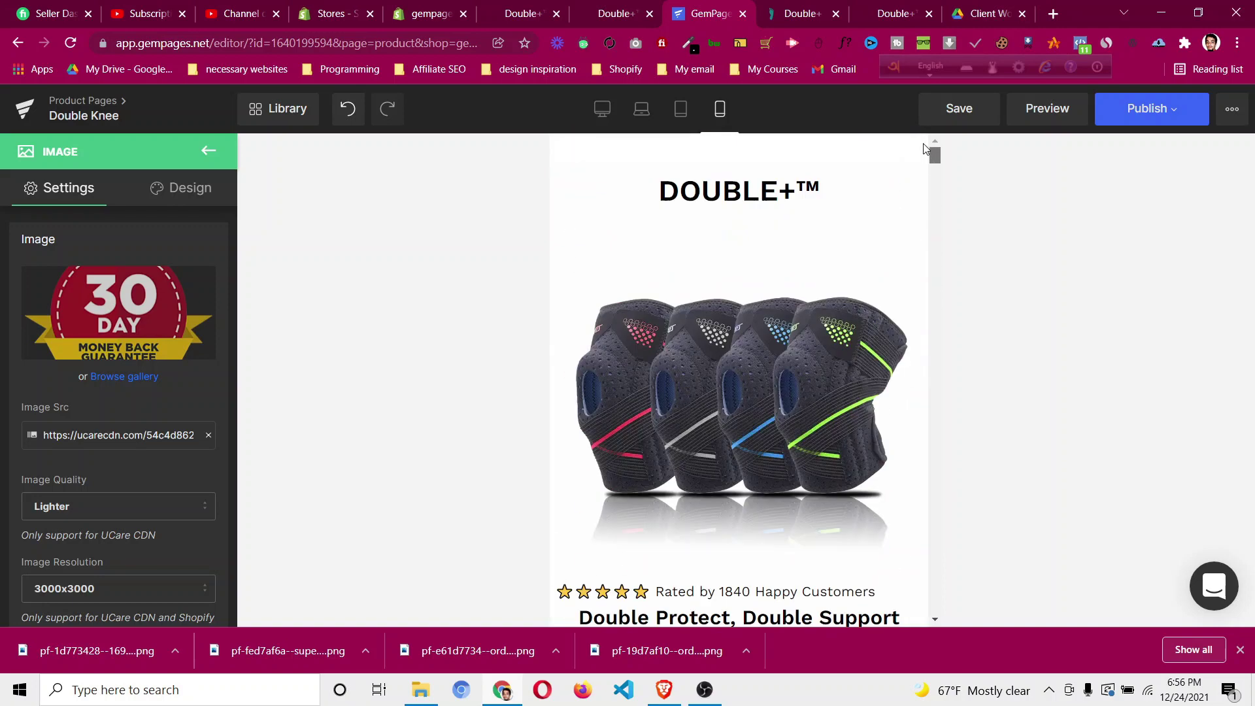
pyautogui.scroll(-10, 620, 341)
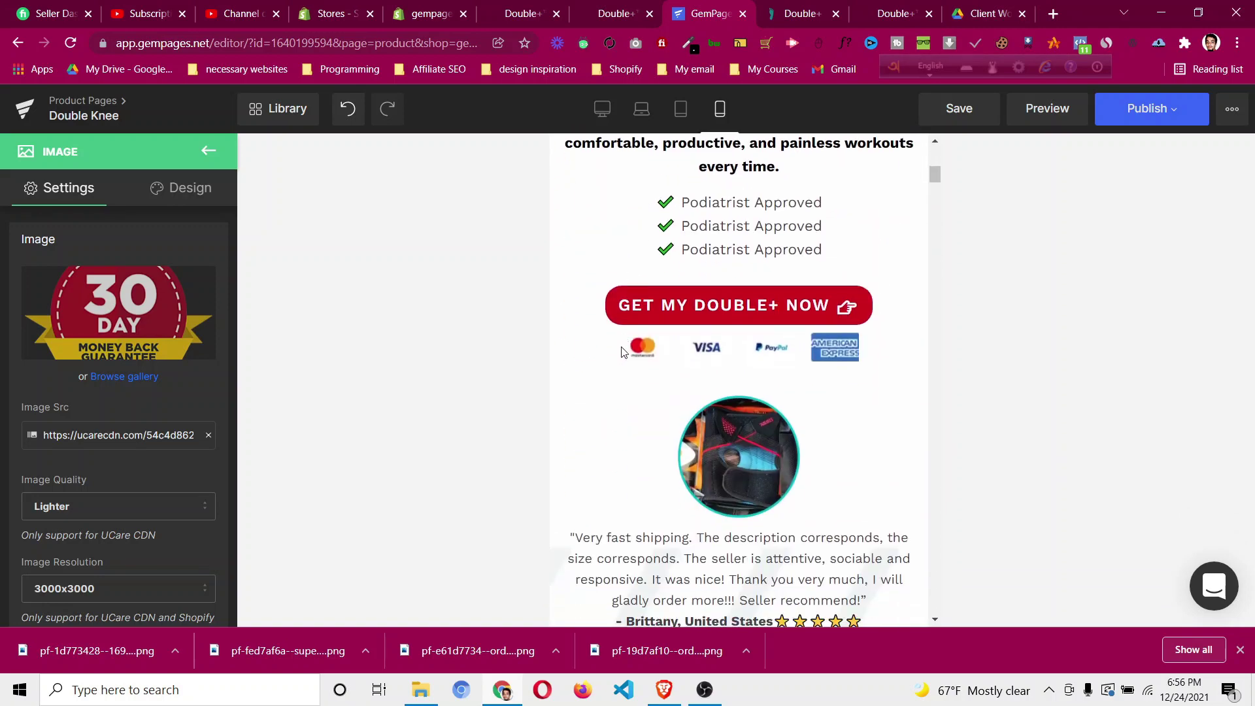
pyautogui.scroll(-3, 632, 353)
pyautogui.scroll(2, 719, 295)
pyautogui.scroll(-6, 696, 364)
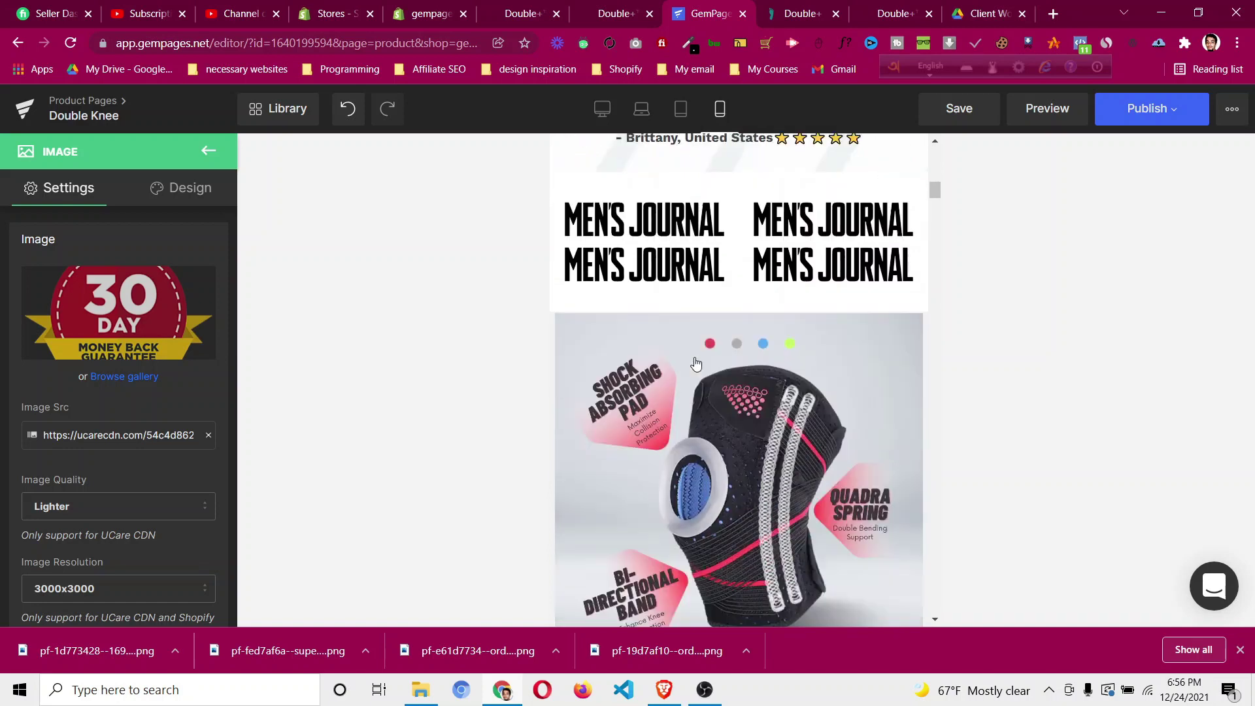
pyautogui.scroll(-8, 698, 358)
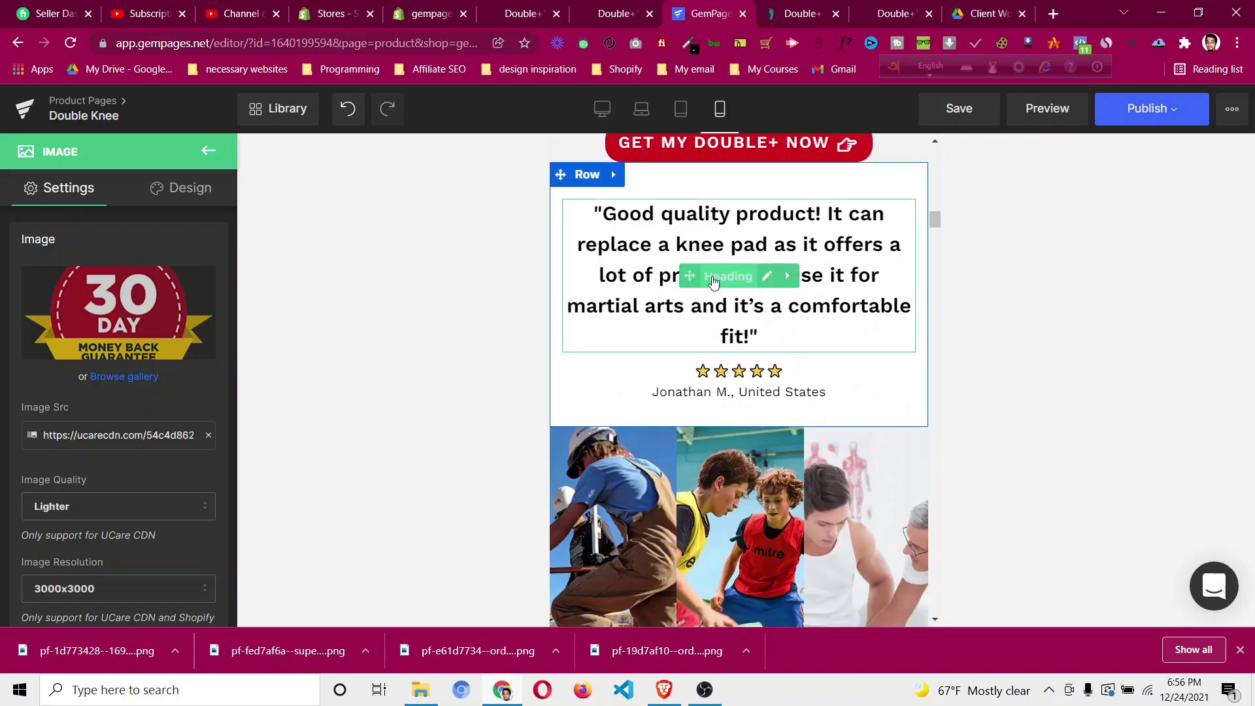
pyautogui.click(713, 282)
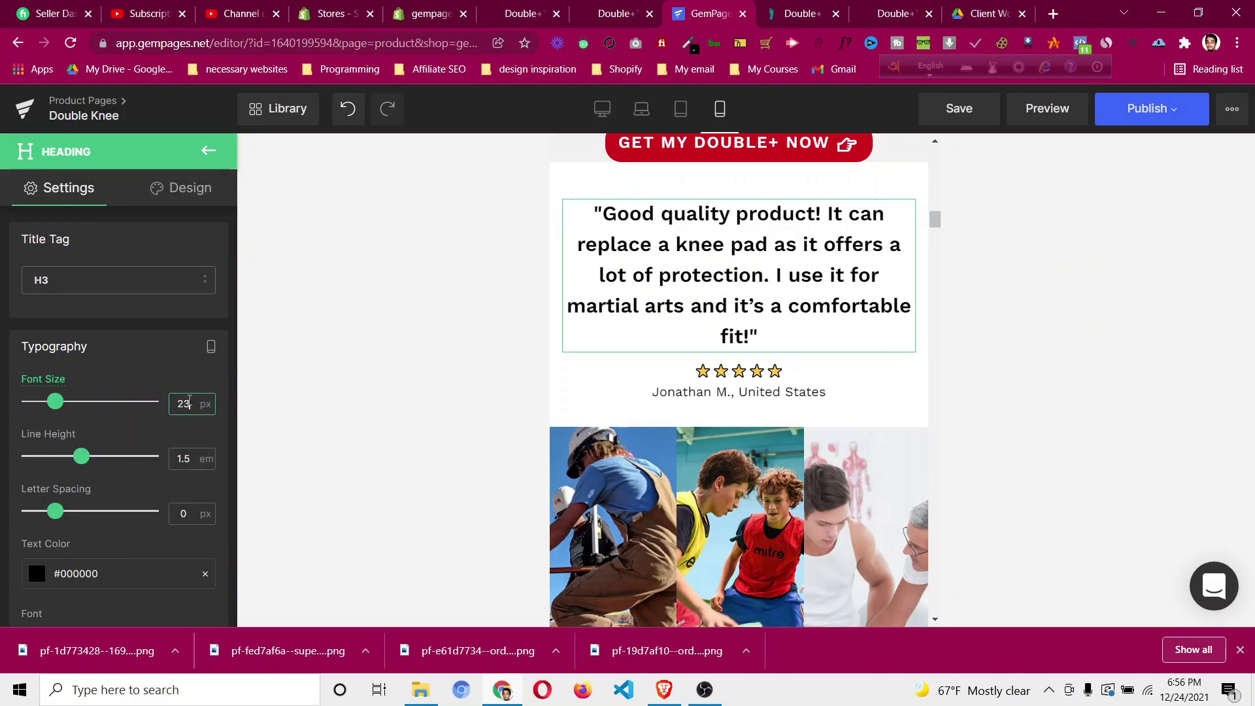
pyautogui.press('Down')
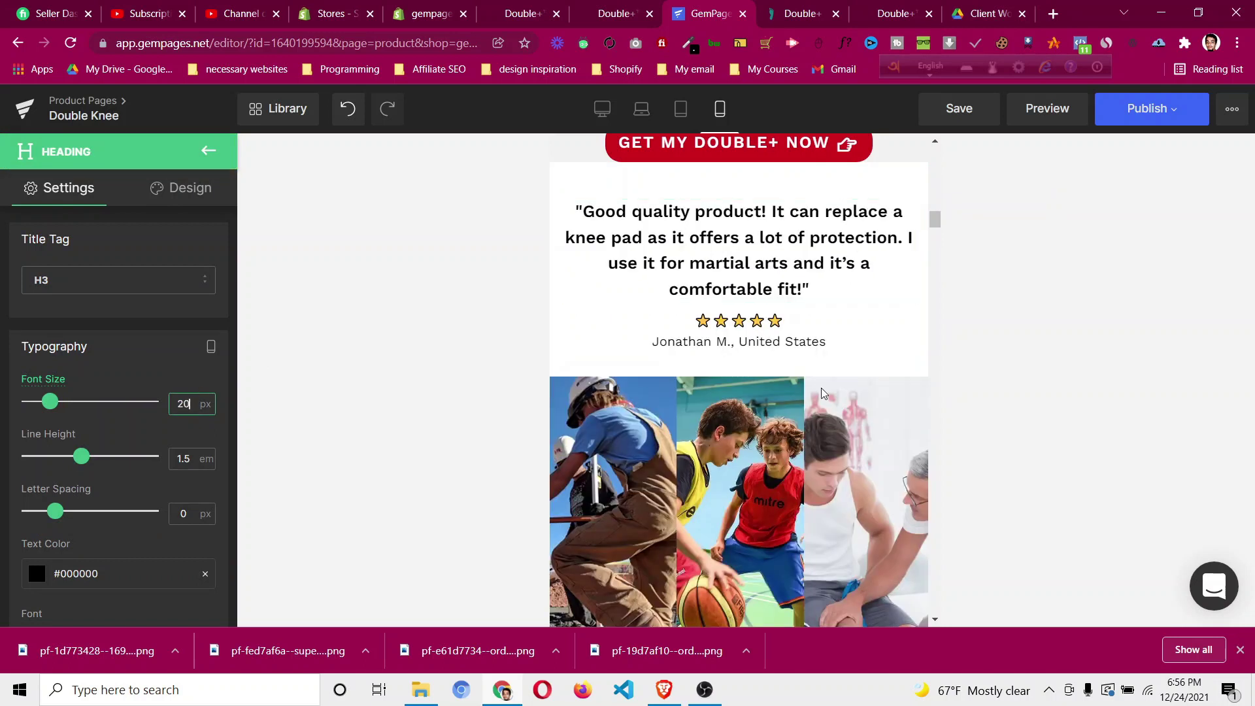
# Center-align the "Perfect For a Wide Range of Uses" heading below the Work, Sports and Treatment images in the mobile view.
pyautogui.scroll(-7, 772, 373)
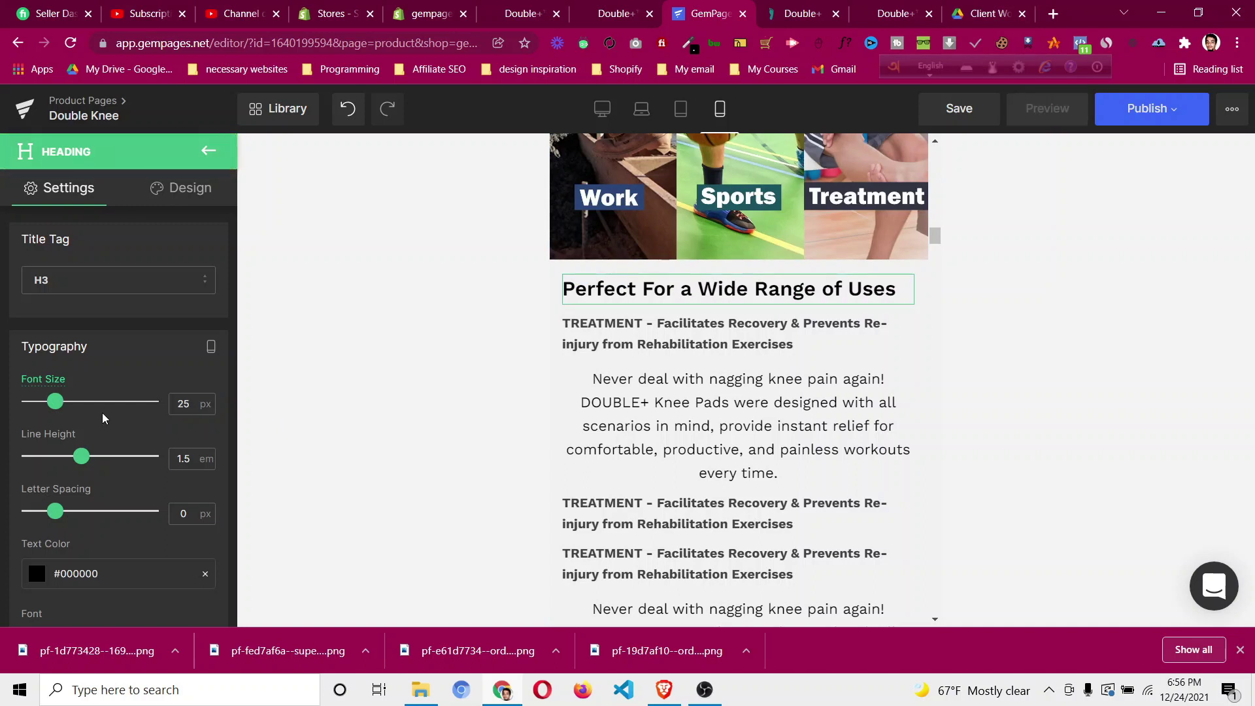
pyautogui.scroll(-7, 131, 358)
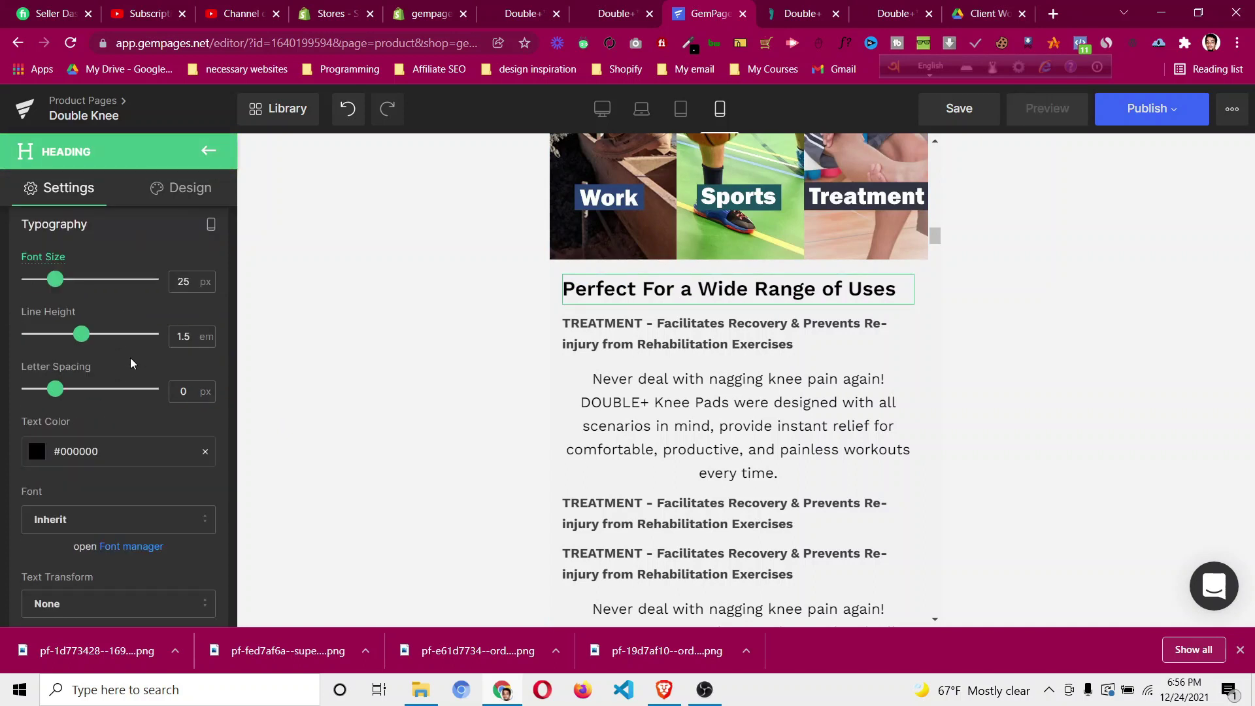
pyautogui.click(95, 421)
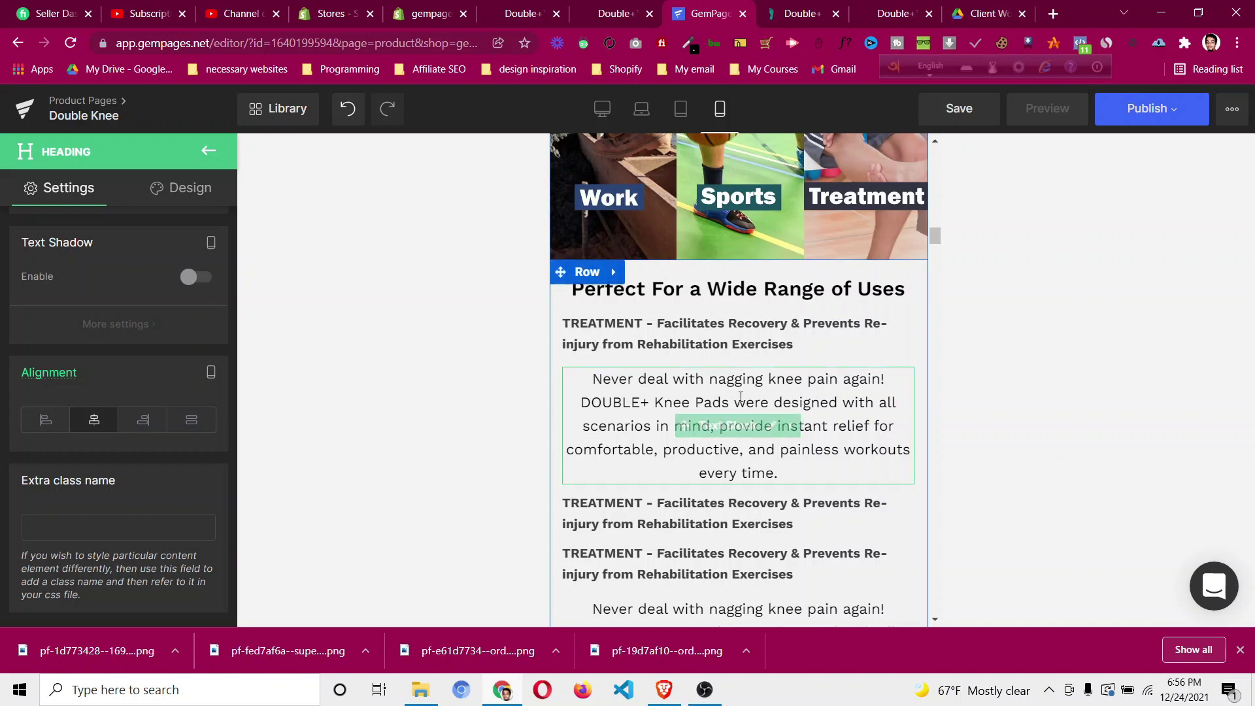
# Left-align the first "Never deal with nagging knee pain again!" paragraph under the "Perfect For a Wide Range of Uses" heading.
pyautogui.click(737, 433)
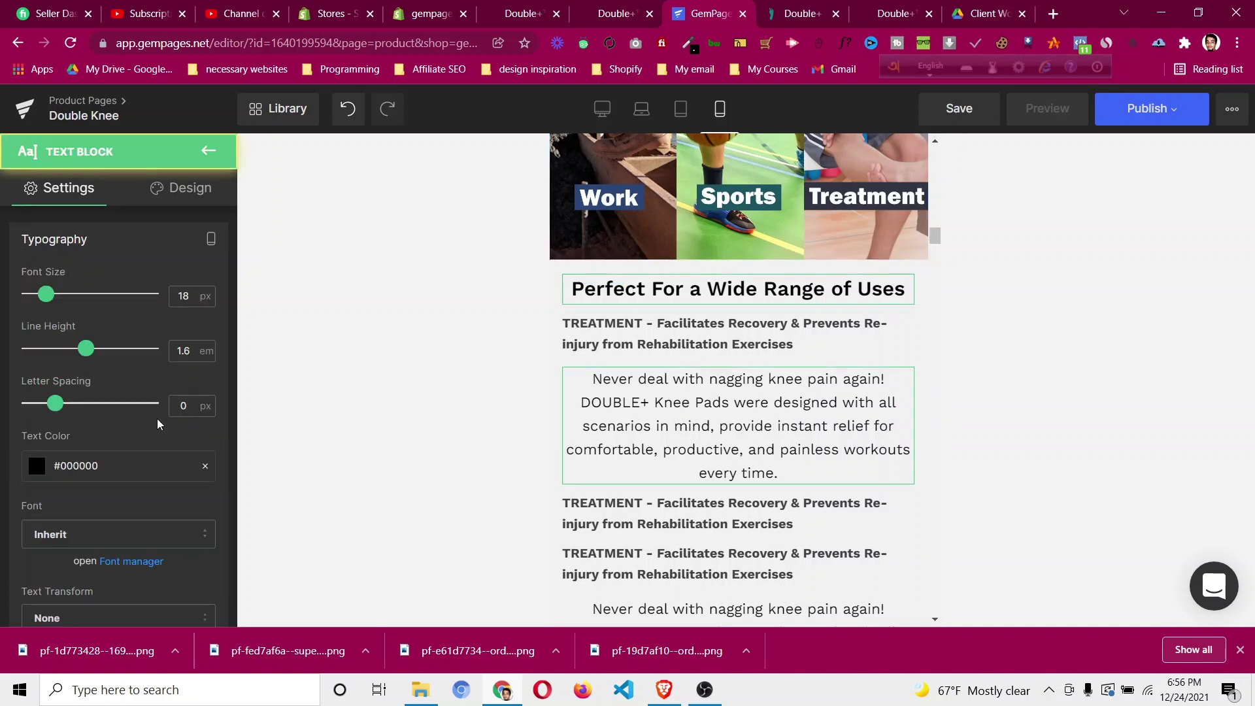
pyautogui.scroll(-2, 160, 418)
pyautogui.scroll(-4, 160, 419)
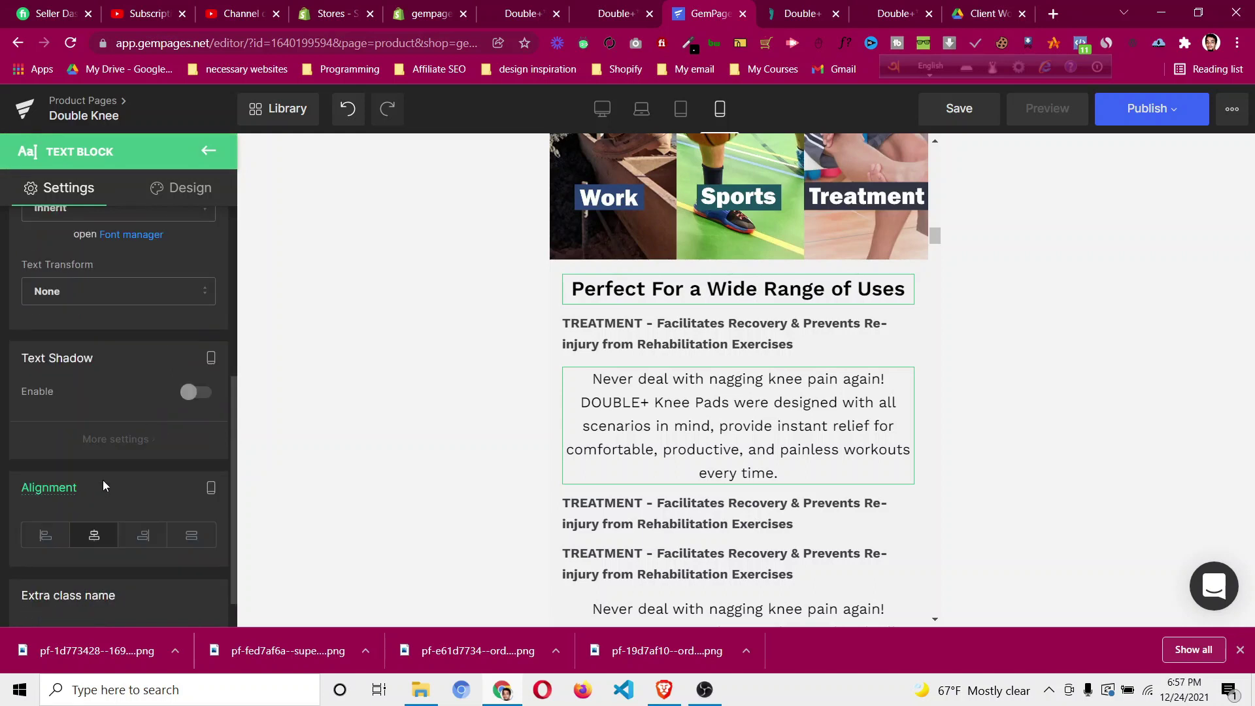
pyautogui.click(66, 538)
# Left-align the second "Never deal with nagging knee pain again!" paragraph, just above the Benefits At A Glance section.
pyautogui.scroll(-4, 770, 420)
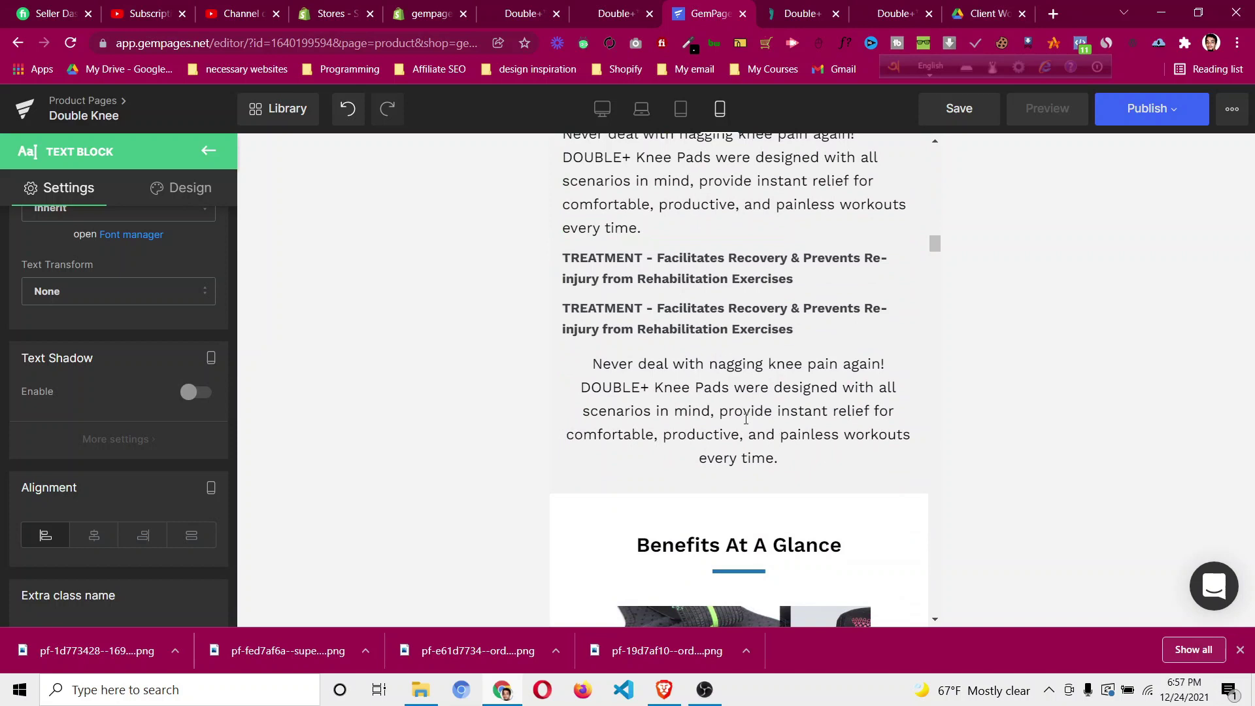
pyautogui.click(734, 421)
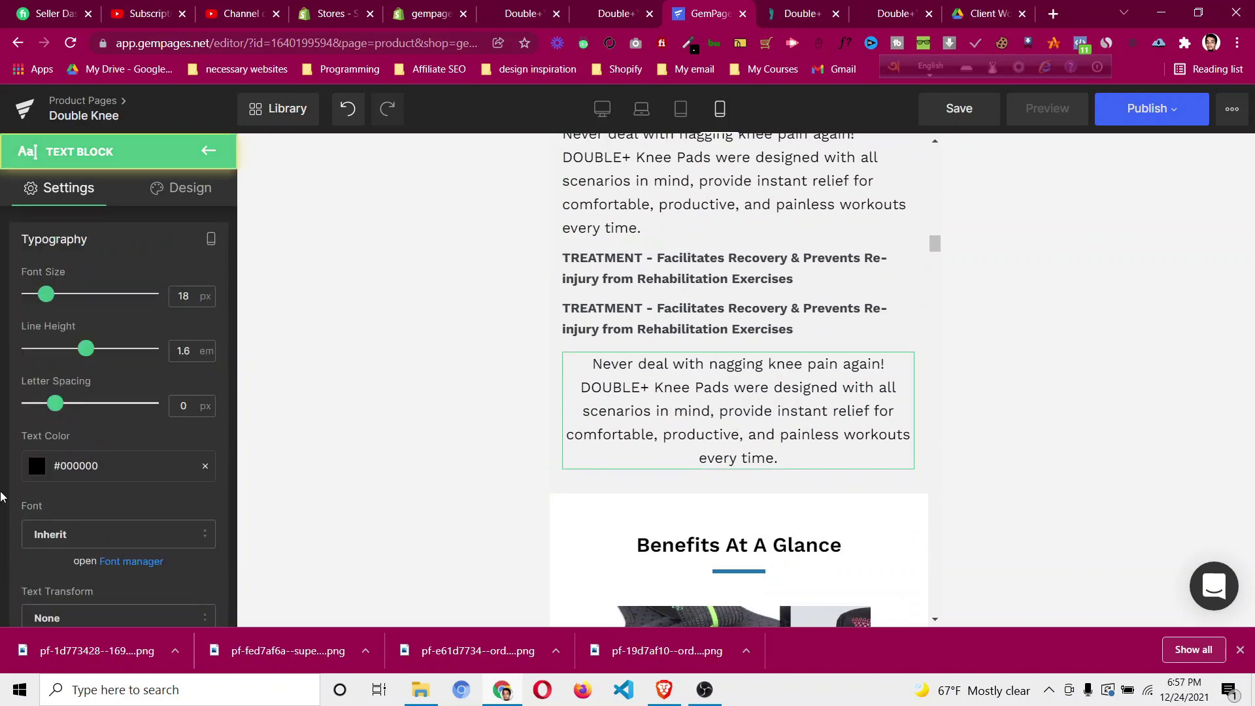
pyautogui.scroll(-5, 137, 436)
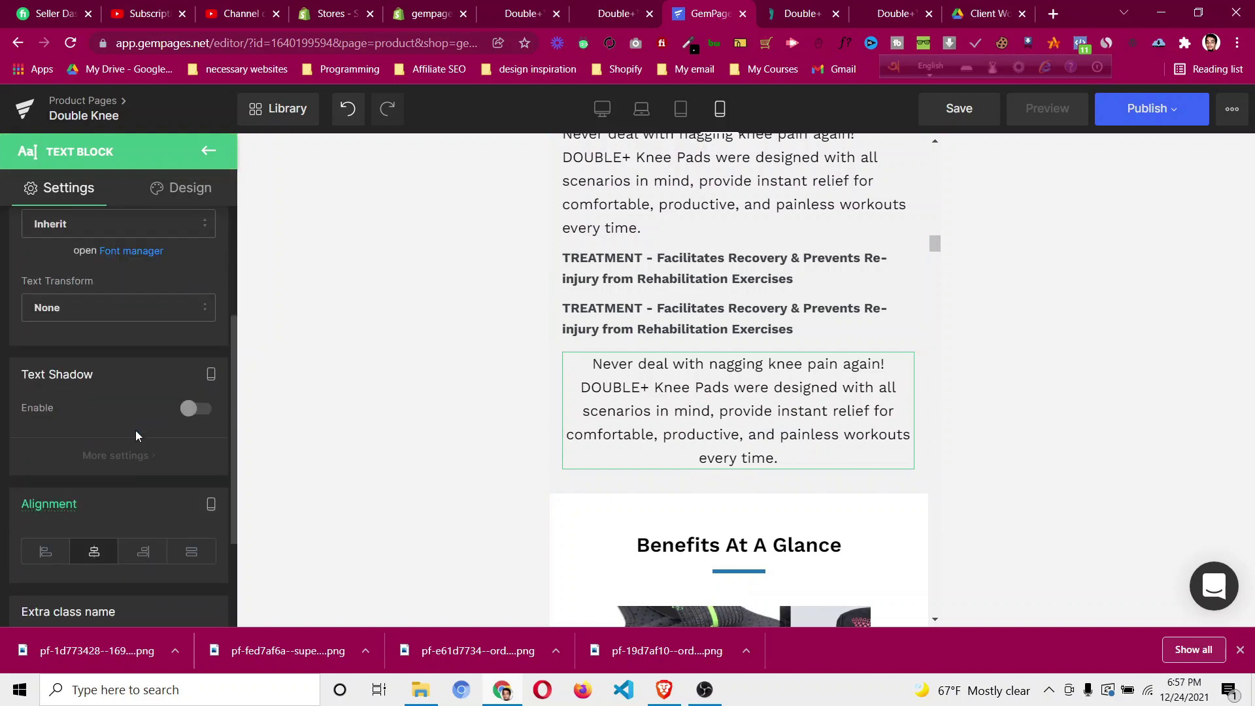
pyautogui.scroll(-2, 137, 436)
pyautogui.click(45, 419)
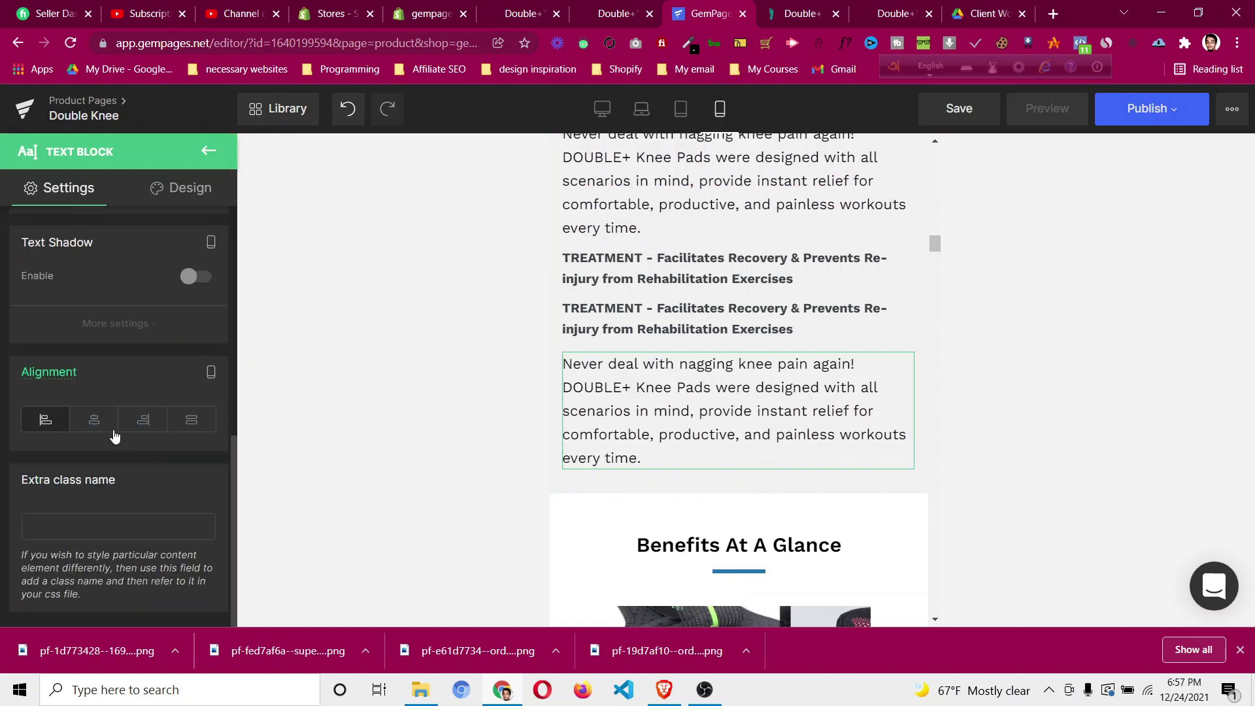
# Set the mobile top margin of the silicone ring image in the Benefits At A Glance section to 15 px.
pyautogui.scroll(-6, 721, 443)
pyautogui.scroll(-5, 726, 441)
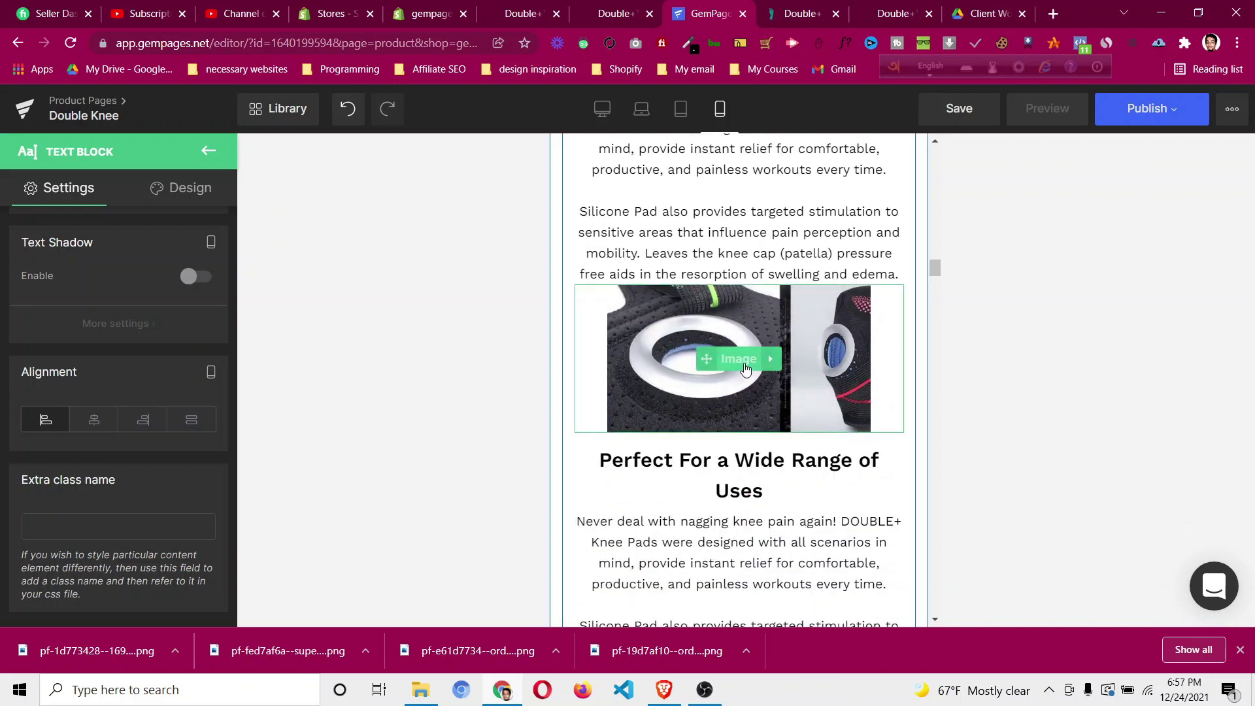
pyautogui.click(197, 195)
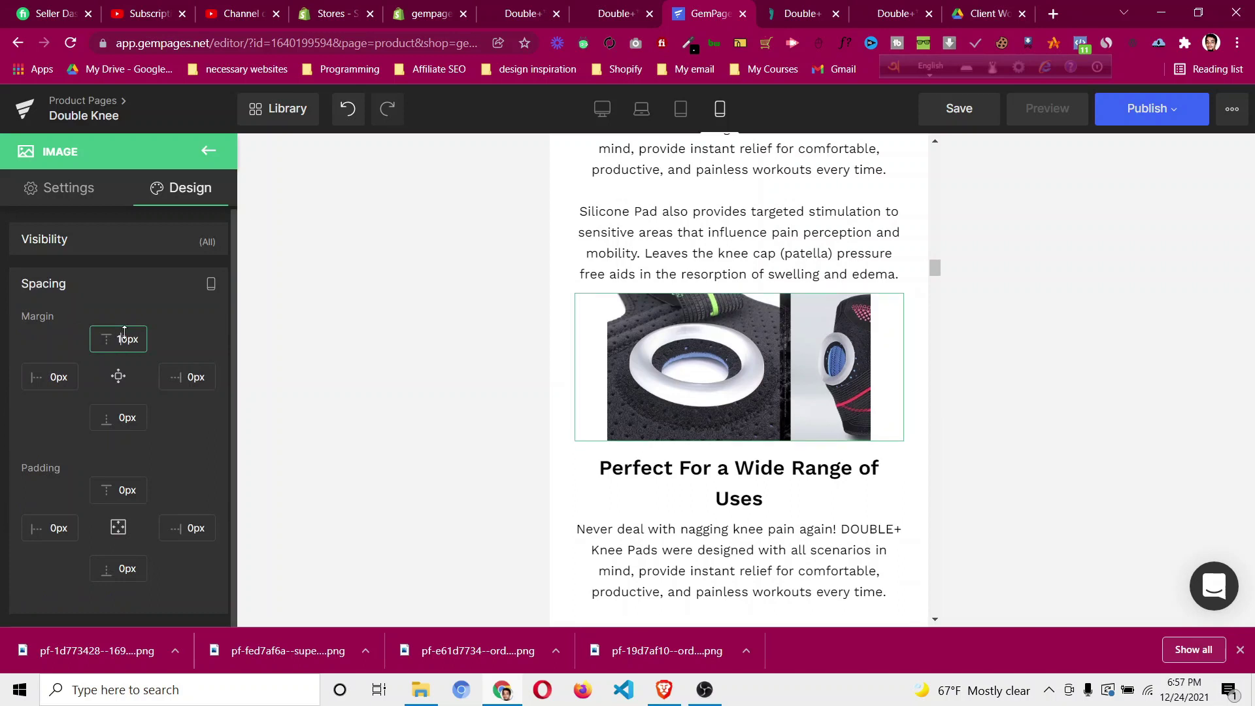
pyautogui.press('Up')
pyautogui.press('Up')
pyautogui.press('Up')
pyautogui.press('Up')
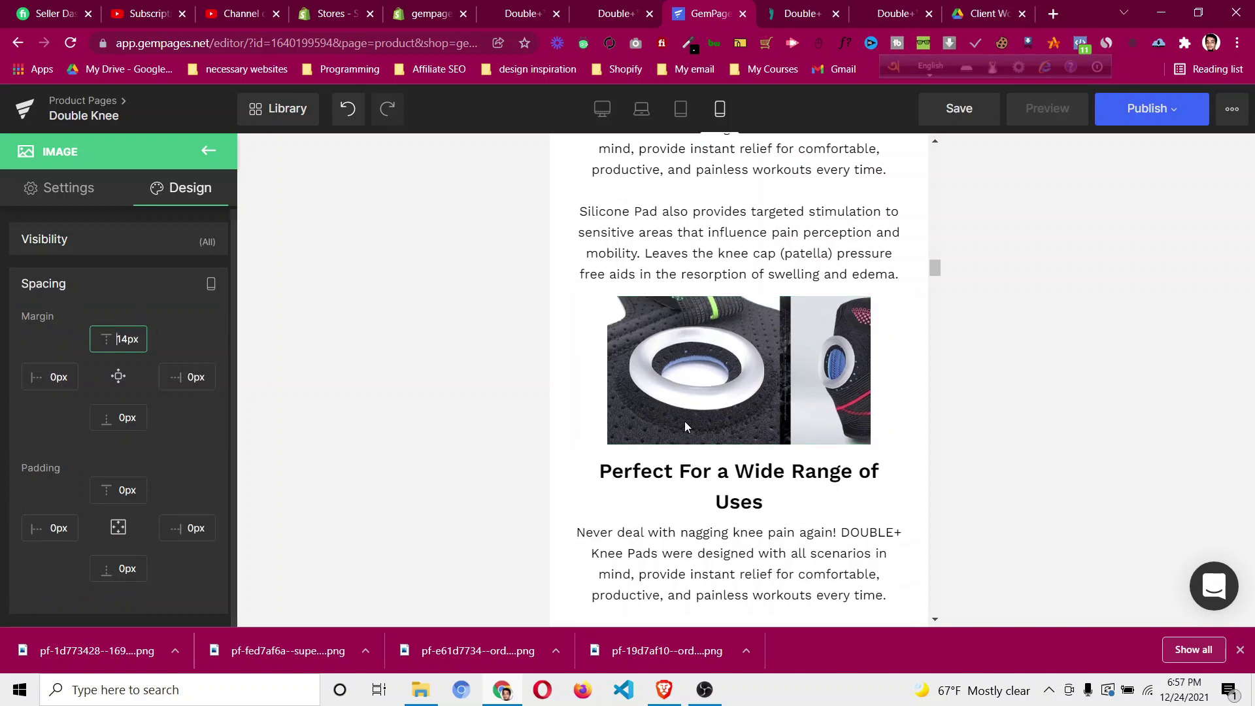
pyautogui.scroll(-4, 683, 419)
pyautogui.press('Up')
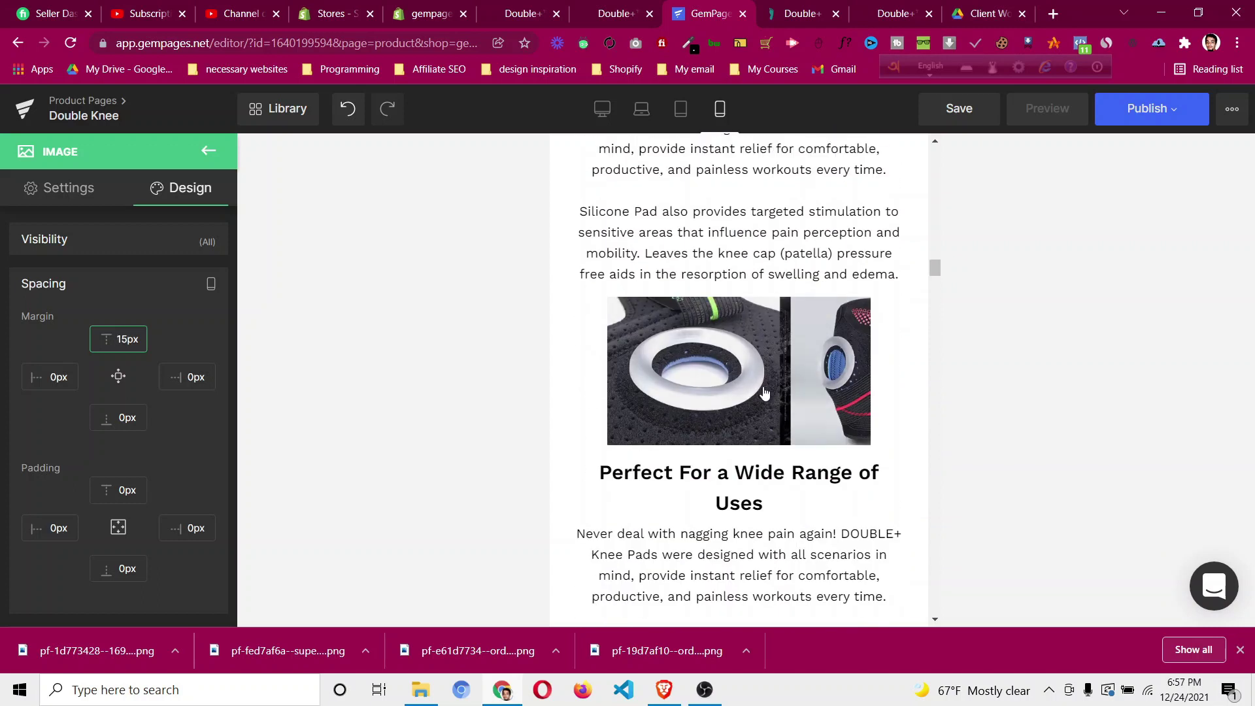
# Copy the style of the spaced silicone ring image and paste it onto the matching image further down the benefits section.
pyautogui.rightClick(753, 338)
pyautogui.click(732, 427)
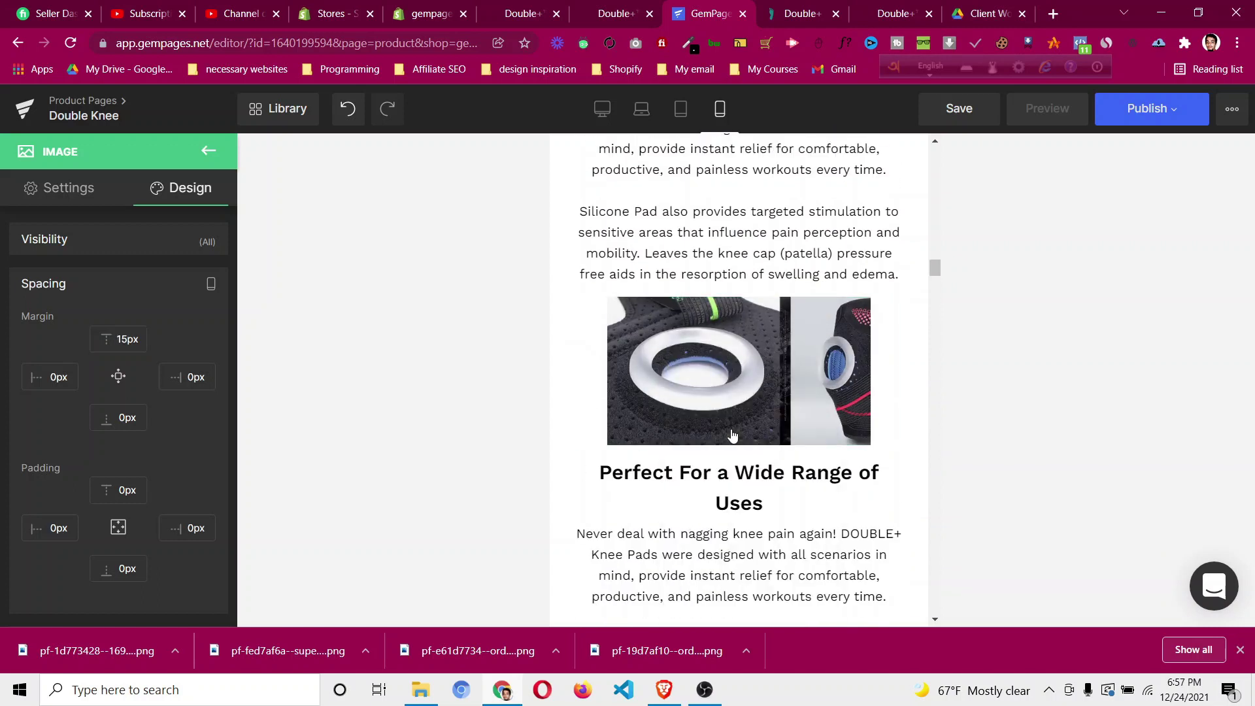
pyautogui.scroll(-5, 752, 390)
pyautogui.scroll(-4, 747, 466)
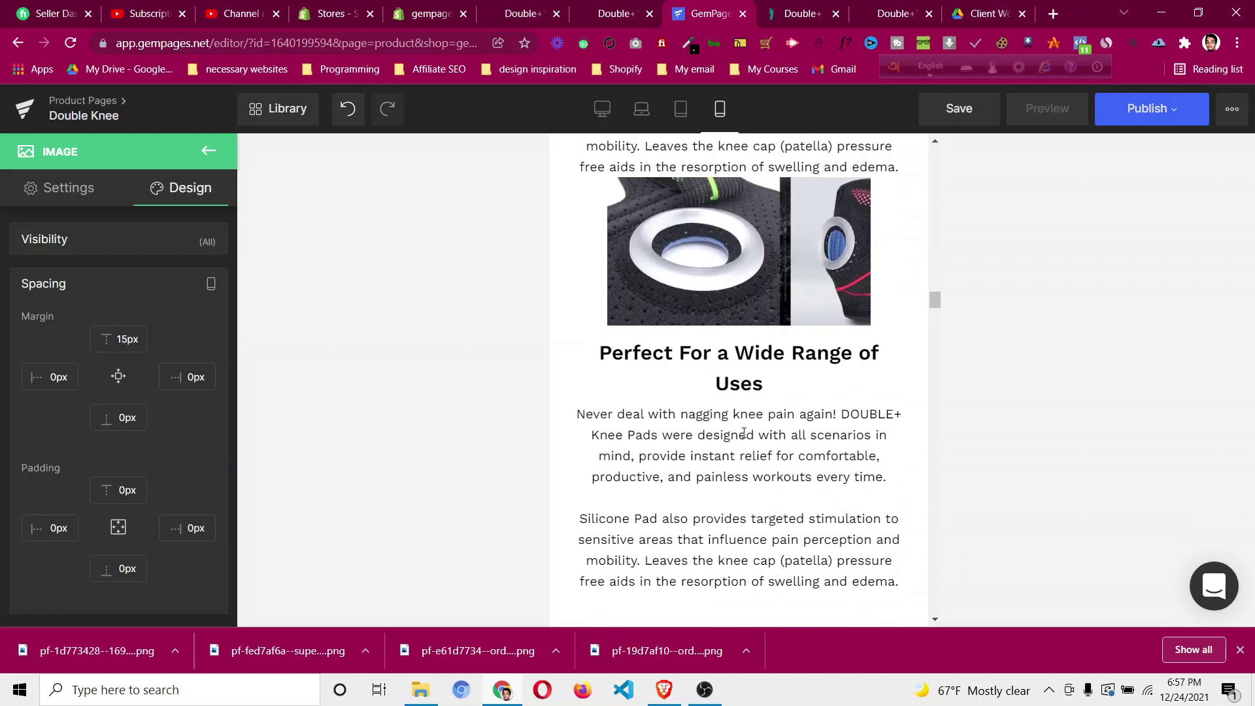
pyautogui.scroll(3, 743, 288)
pyautogui.rightClick(758, 366)
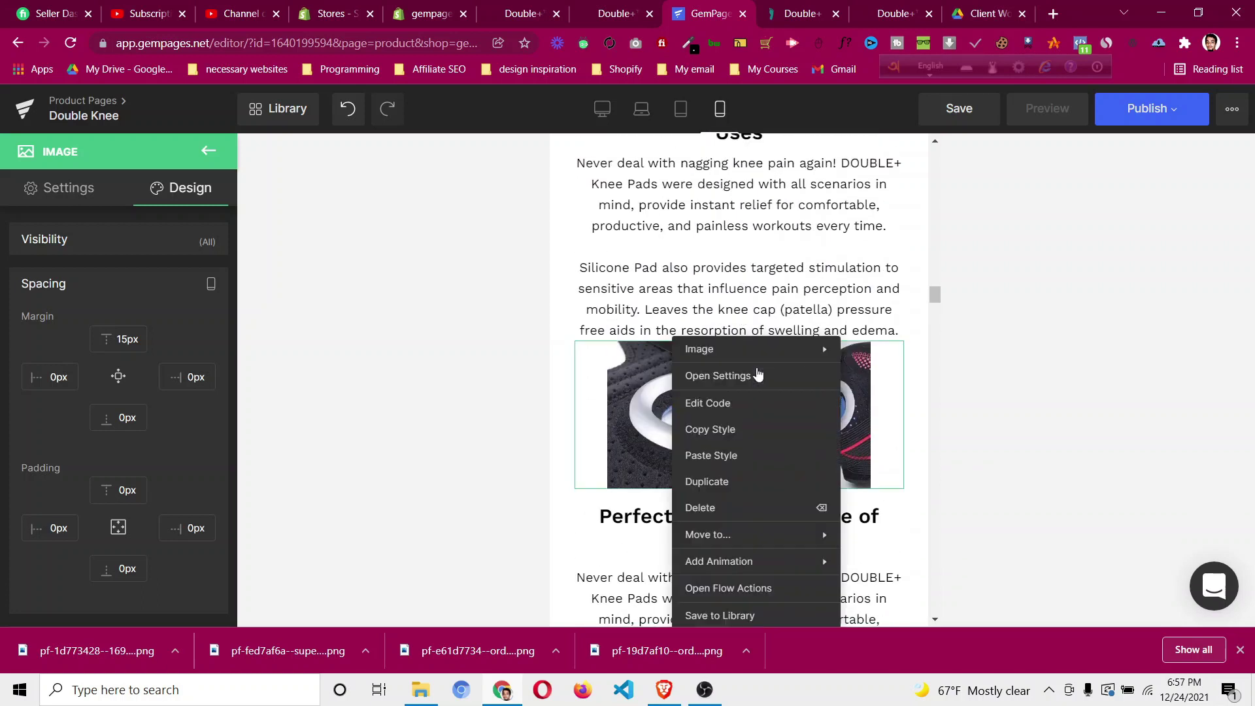
pyautogui.click(744, 455)
pyautogui.scroll(-8, 746, 462)
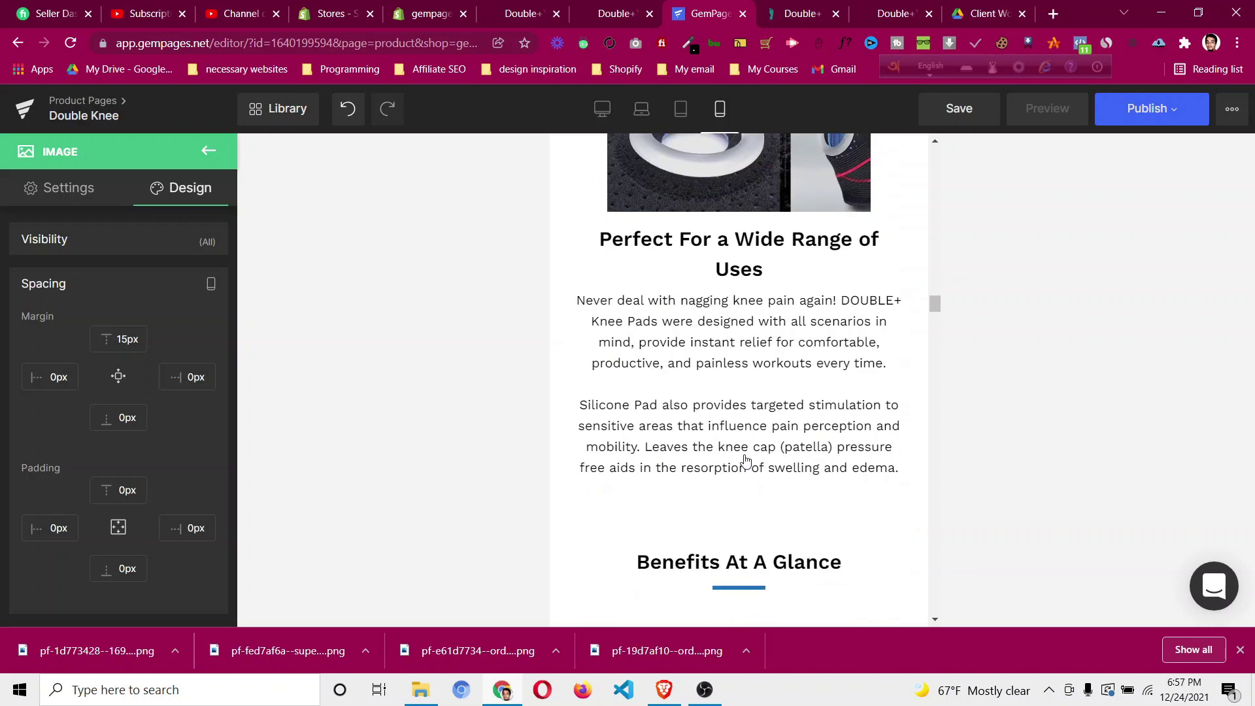
pyautogui.scroll(-6, 746, 355)
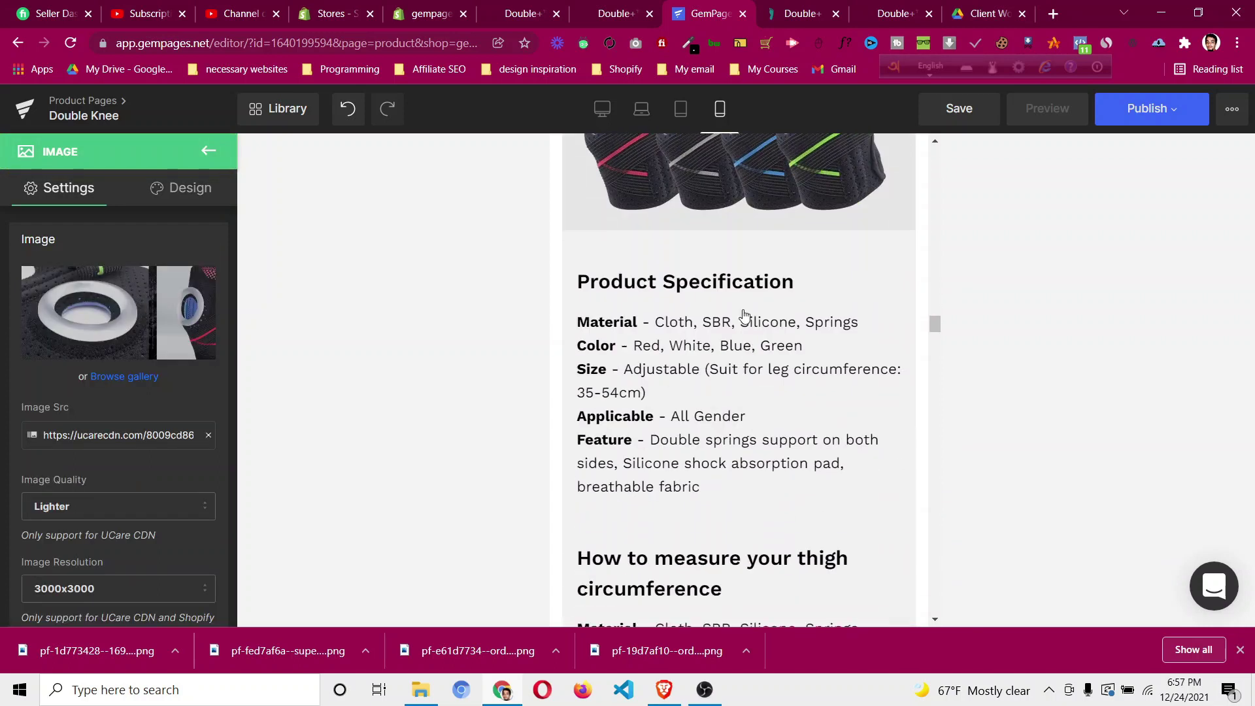
# Review the mobile layout of the Product Specification, thigh circumference, How To Measure and How To Wash blocks.
pyautogui.scroll(-8, 743, 311)
pyautogui.scroll(-3, 739, 364)
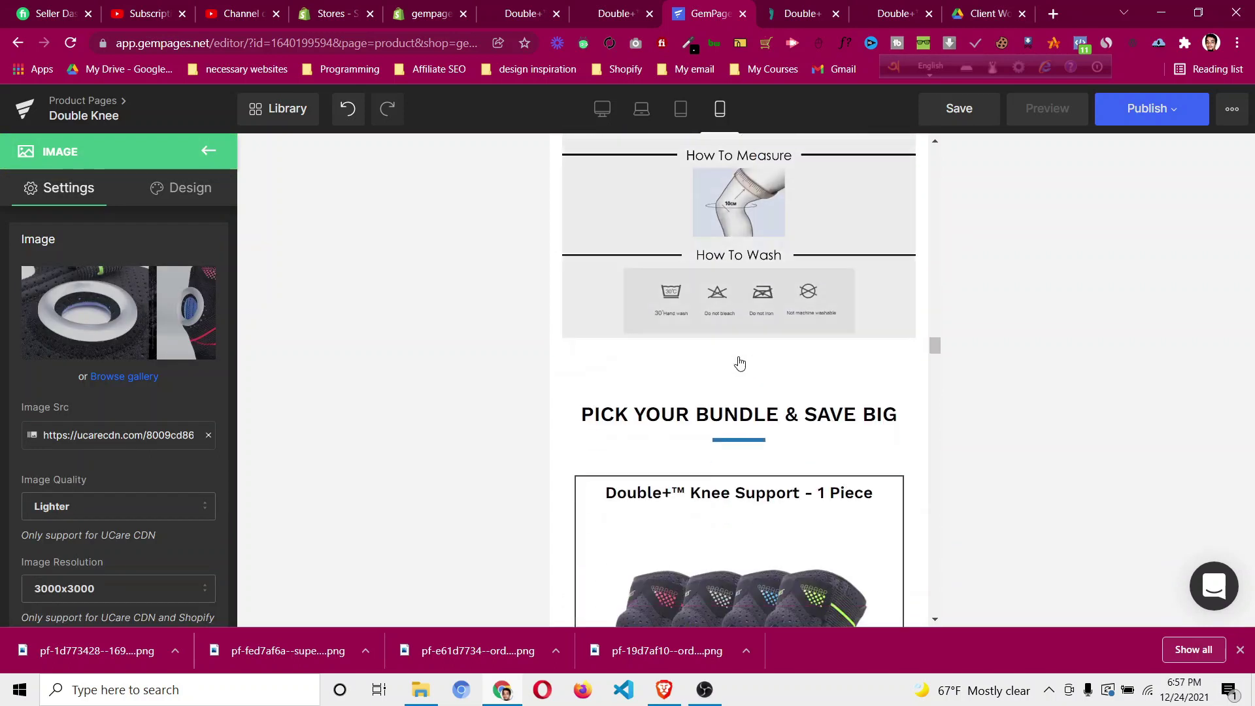
pyautogui.scroll(6, 745, 295)
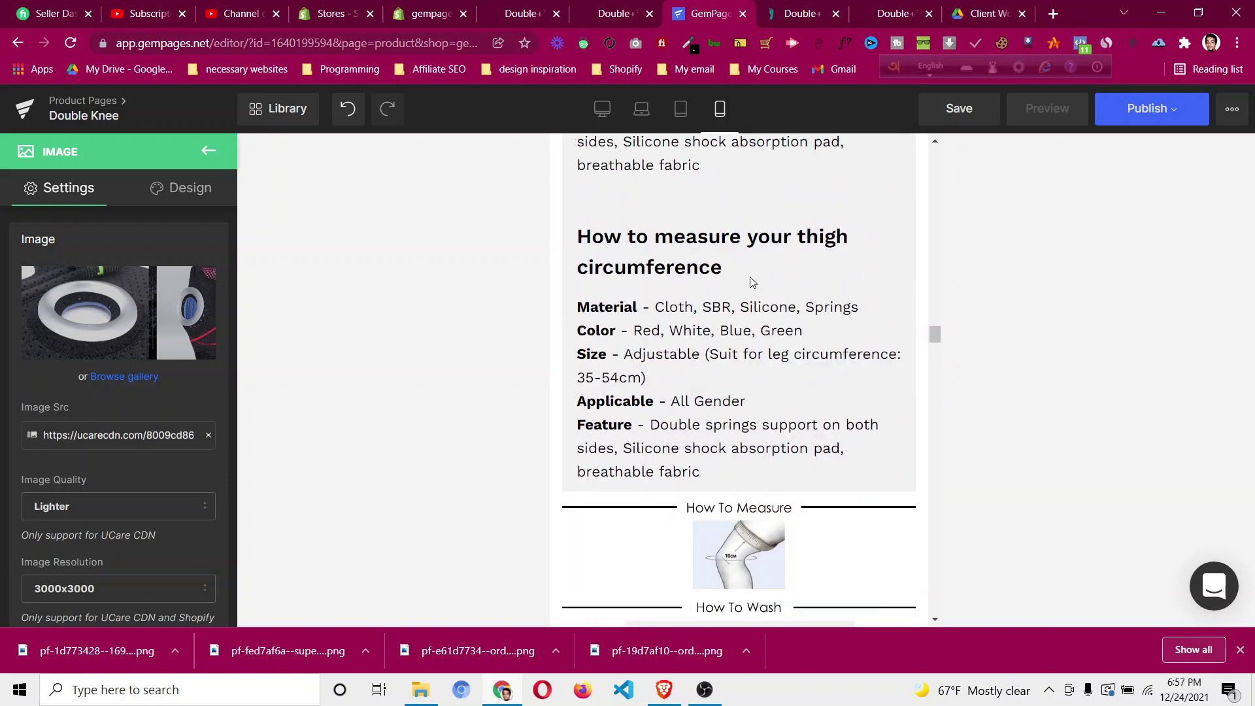
pyautogui.scroll(-4, 836, 379)
pyautogui.scroll(4, 719, 294)
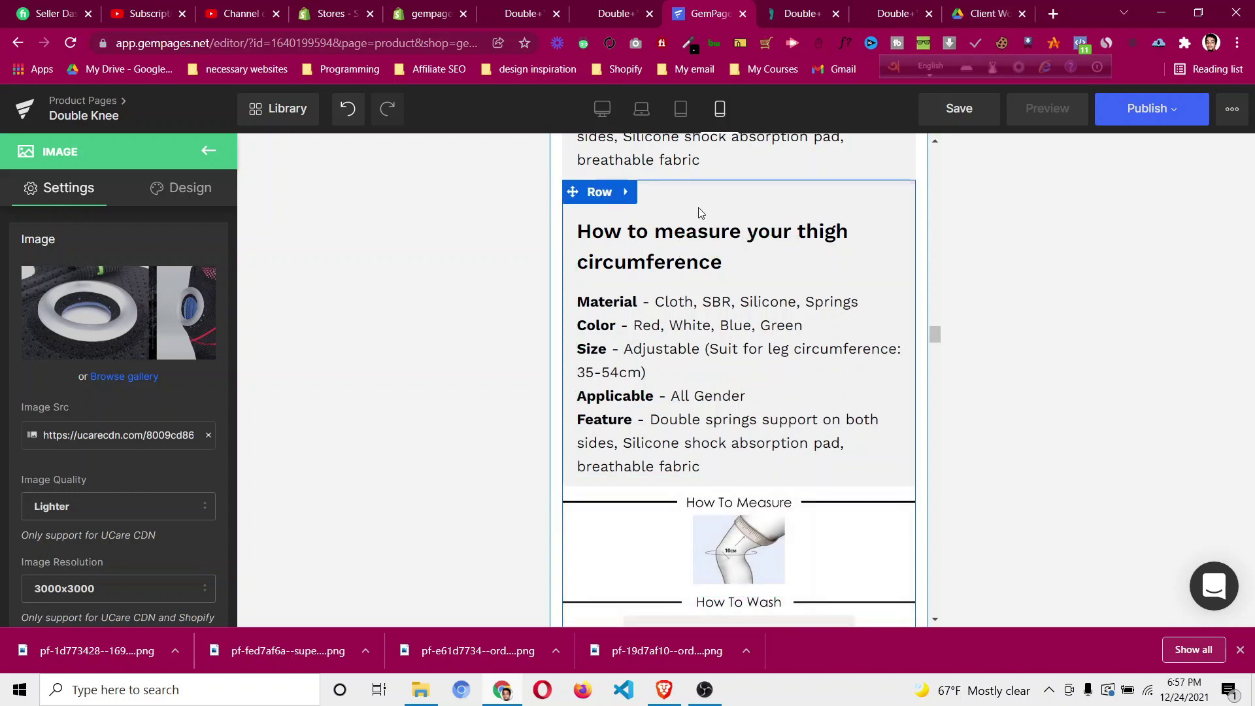
pyautogui.scroll(-6, 653, 356)
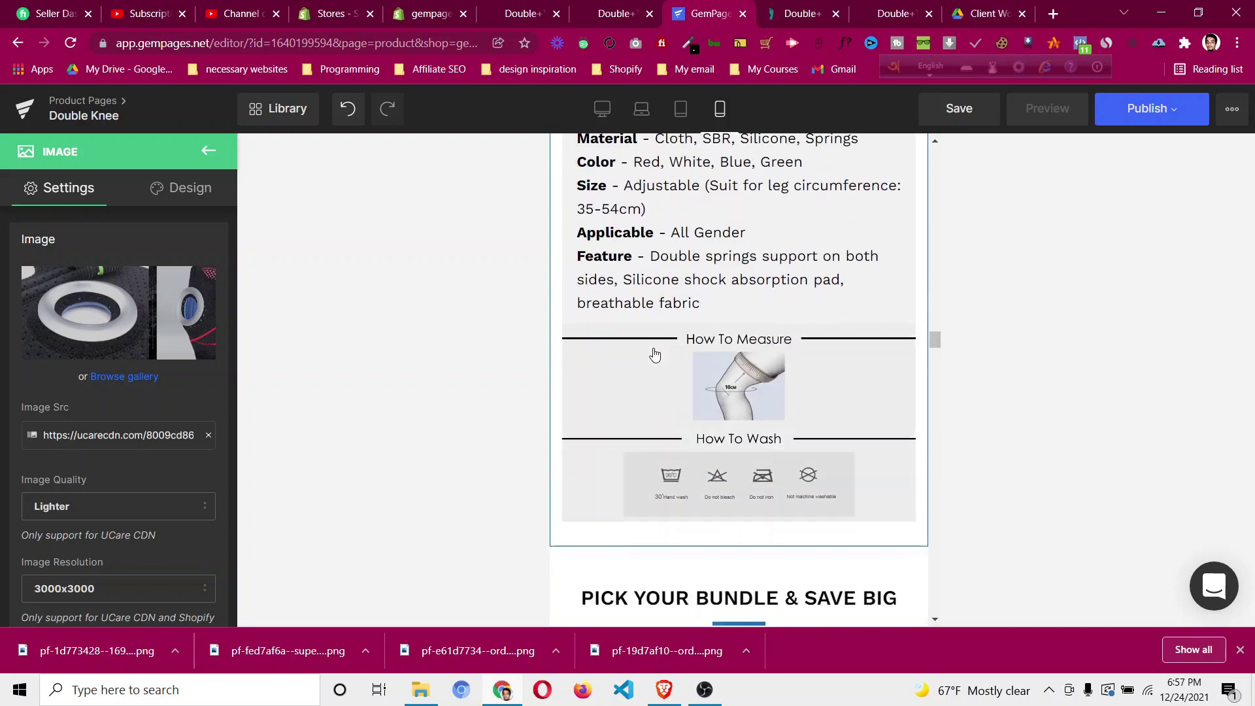
# Set the mobile top margin of the Double+ Knee Support - 1 Pair product in the bundle section to 25 px.
pyautogui.scroll(-10, 654, 347)
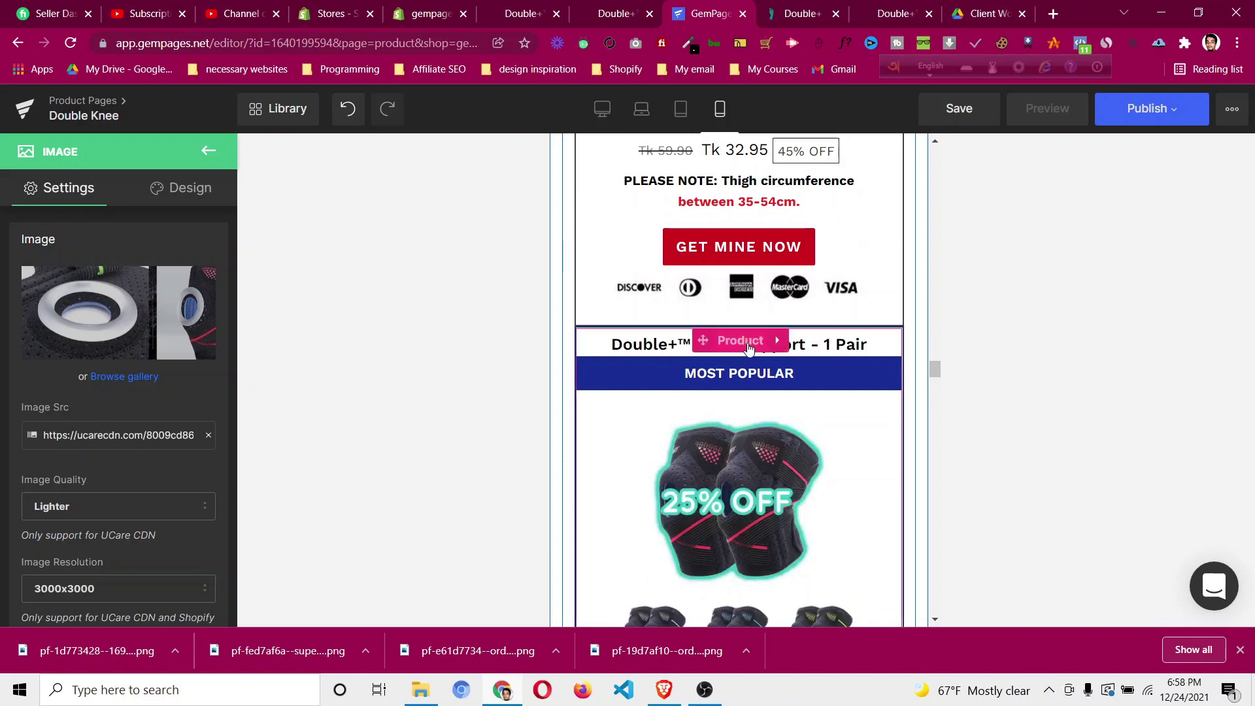
pyautogui.click(749, 348)
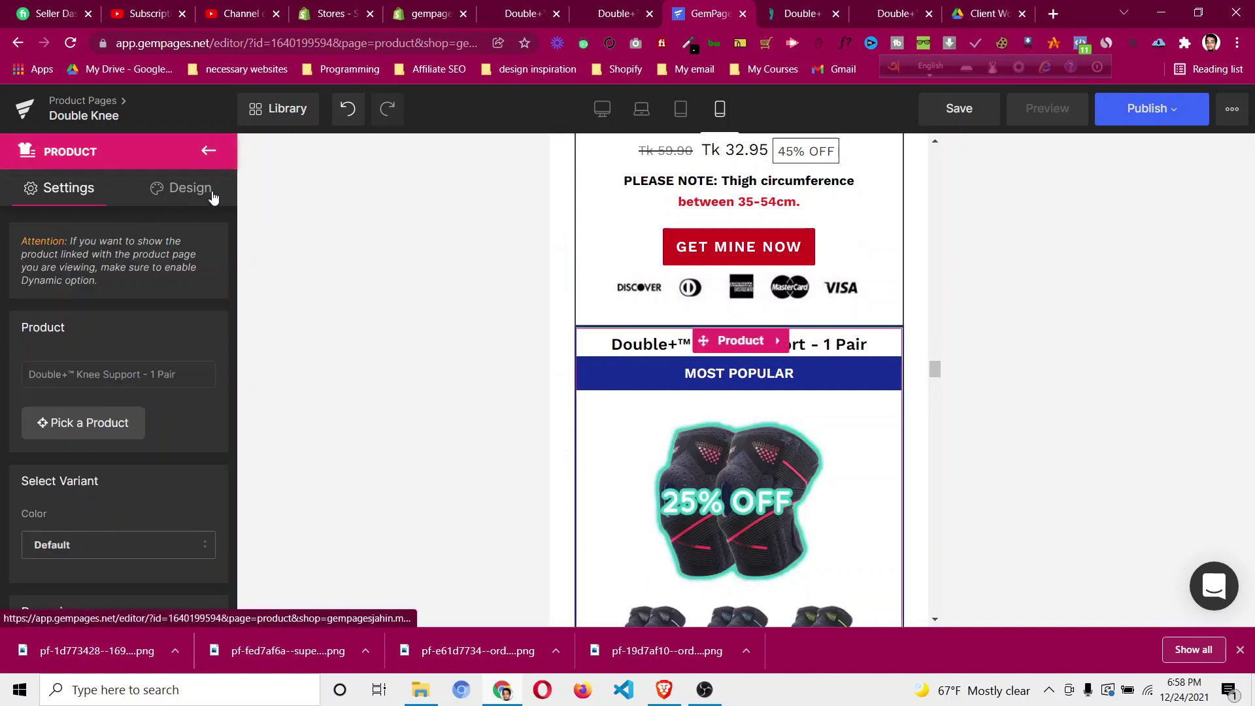
pyautogui.click(193, 197)
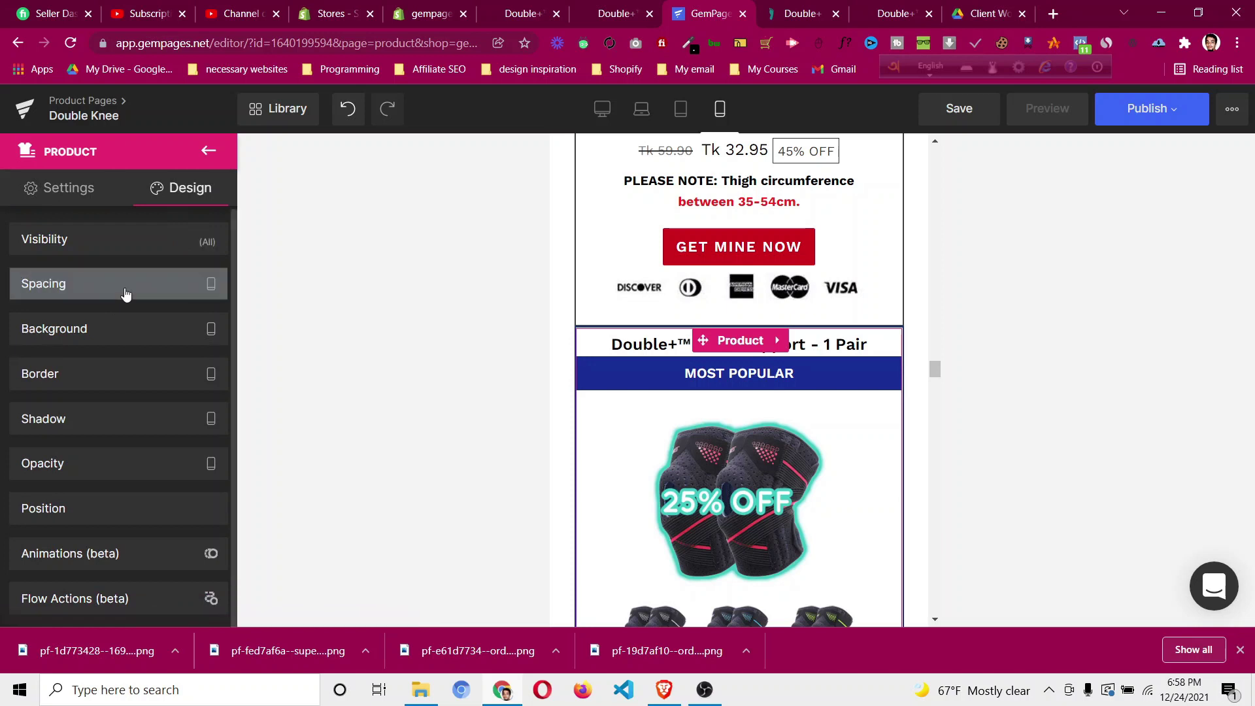
pyautogui.click(119, 345)
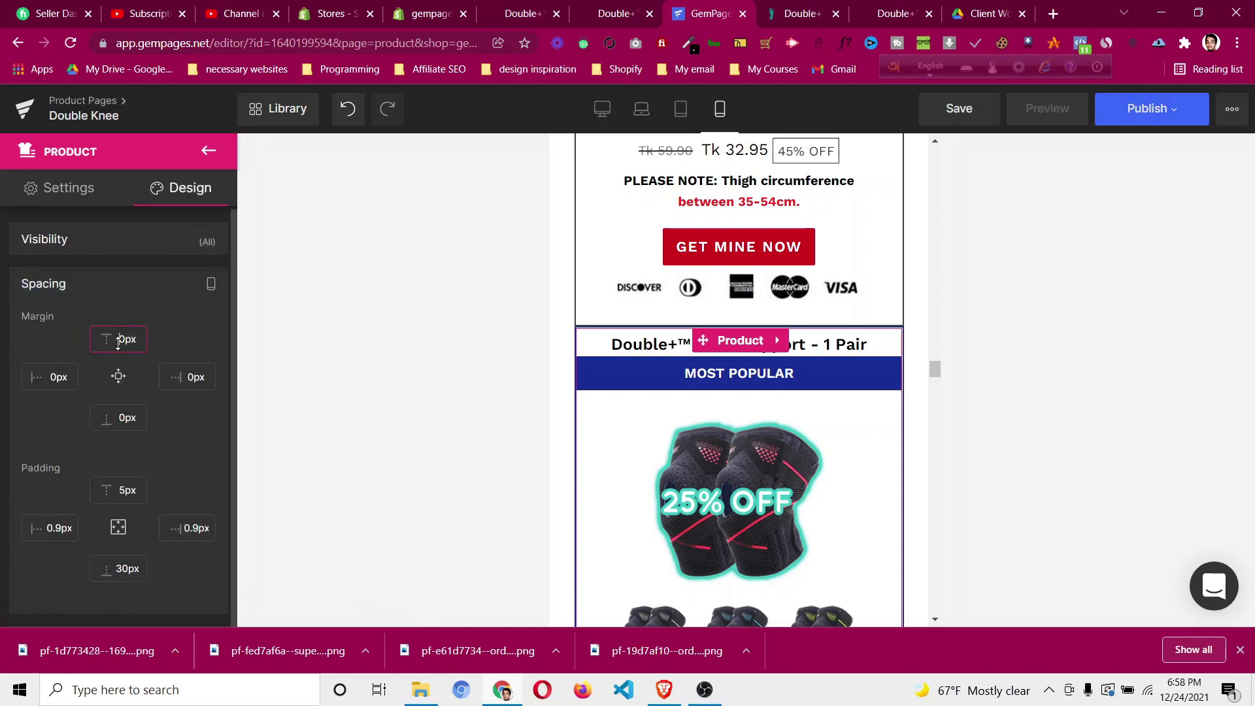
pyautogui.press('Up')
pyautogui.press('Up')
pyautogui.press('Up')
pyautogui.press('Up')
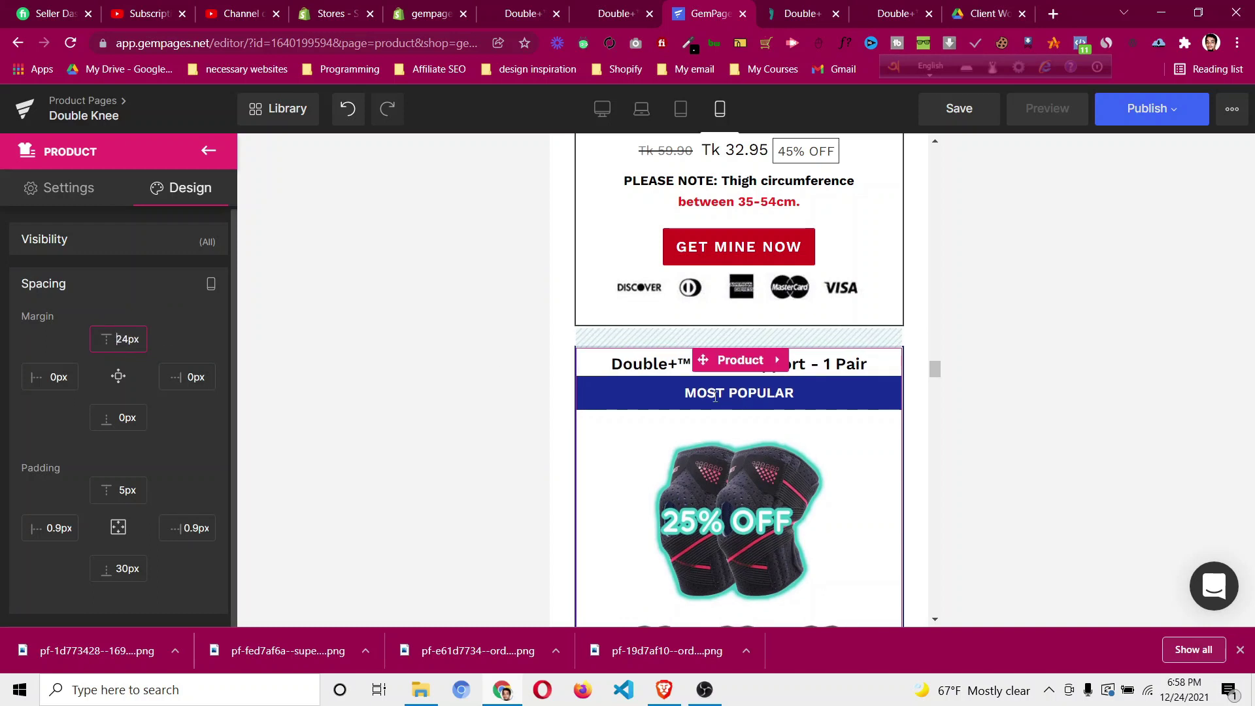
pyautogui.press('Up')
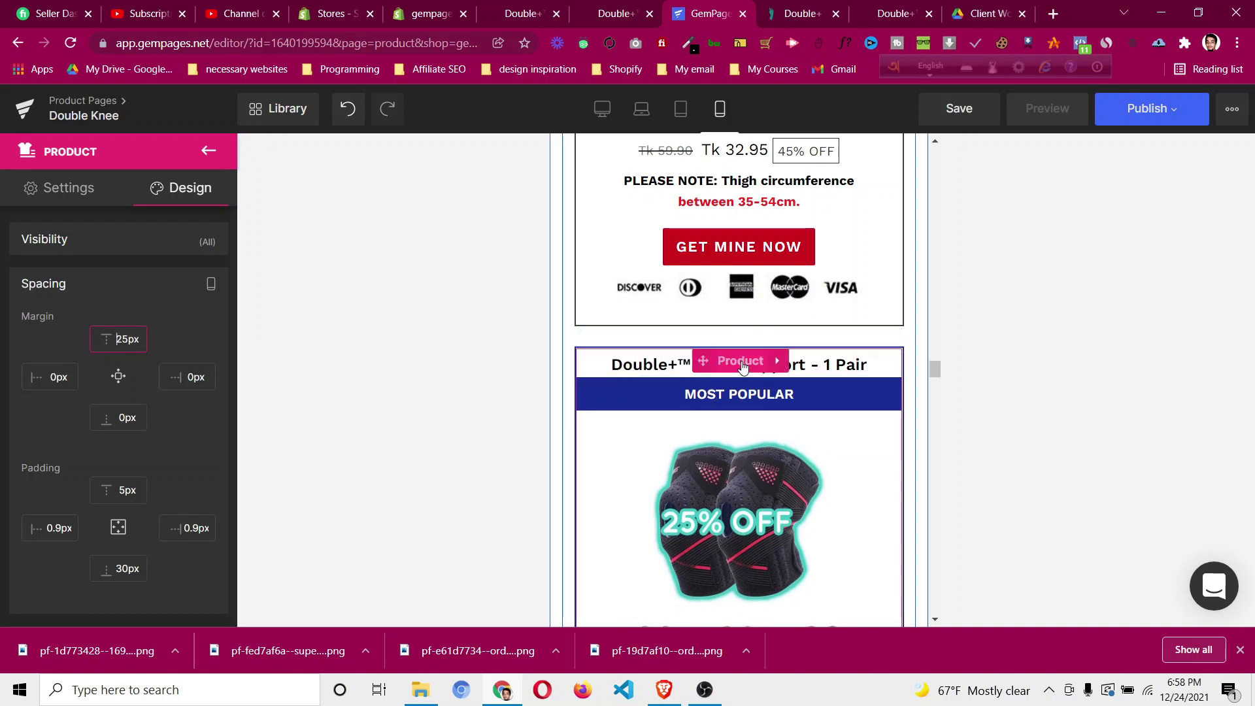
# Copy the style of the 1 Pair product and paste it onto the Double+ Knee Support - 2 Pairs product below it.
pyautogui.rightClick(720, 453)
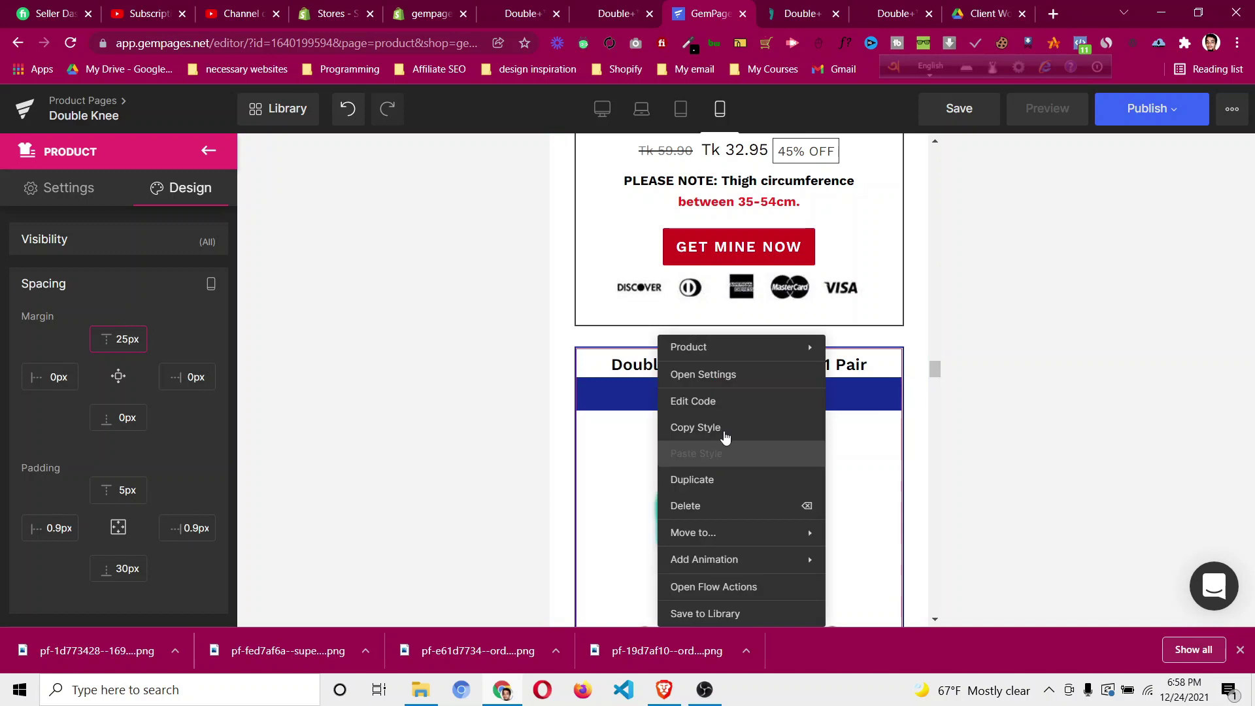
pyautogui.click(729, 430)
pyautogui.scroll(-10, 732, 421)
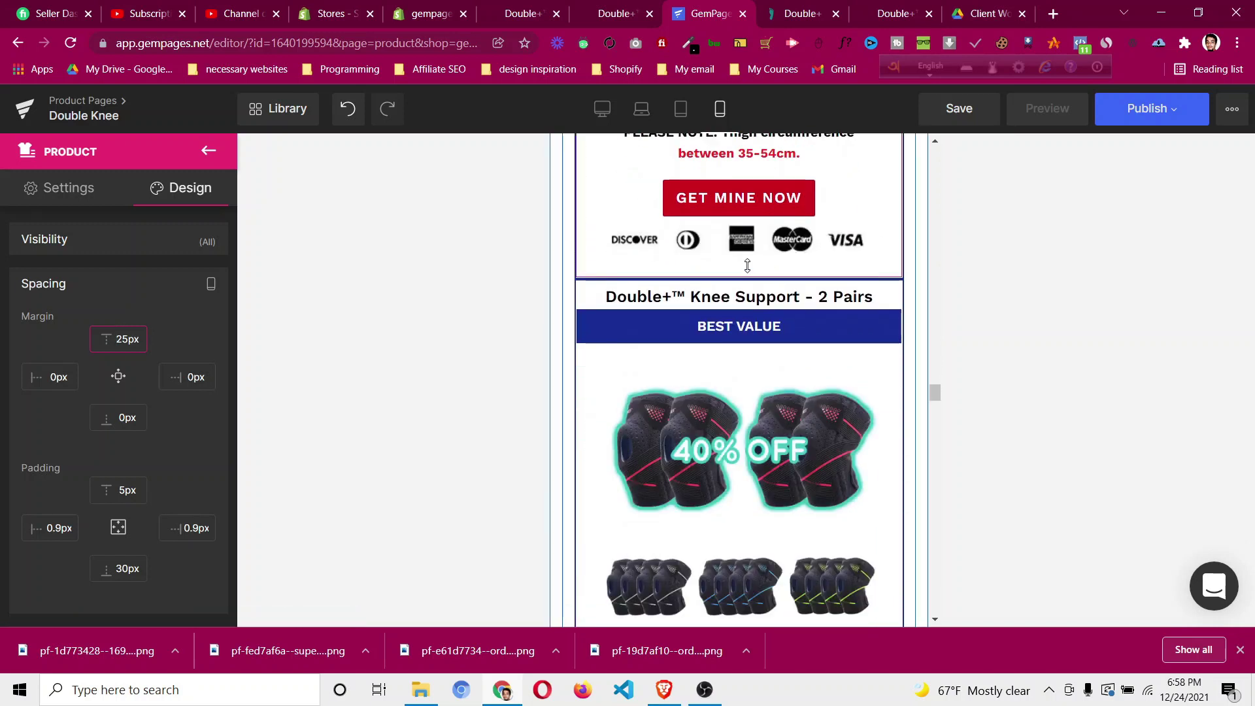
pyautogui.rightClick(744, 299)
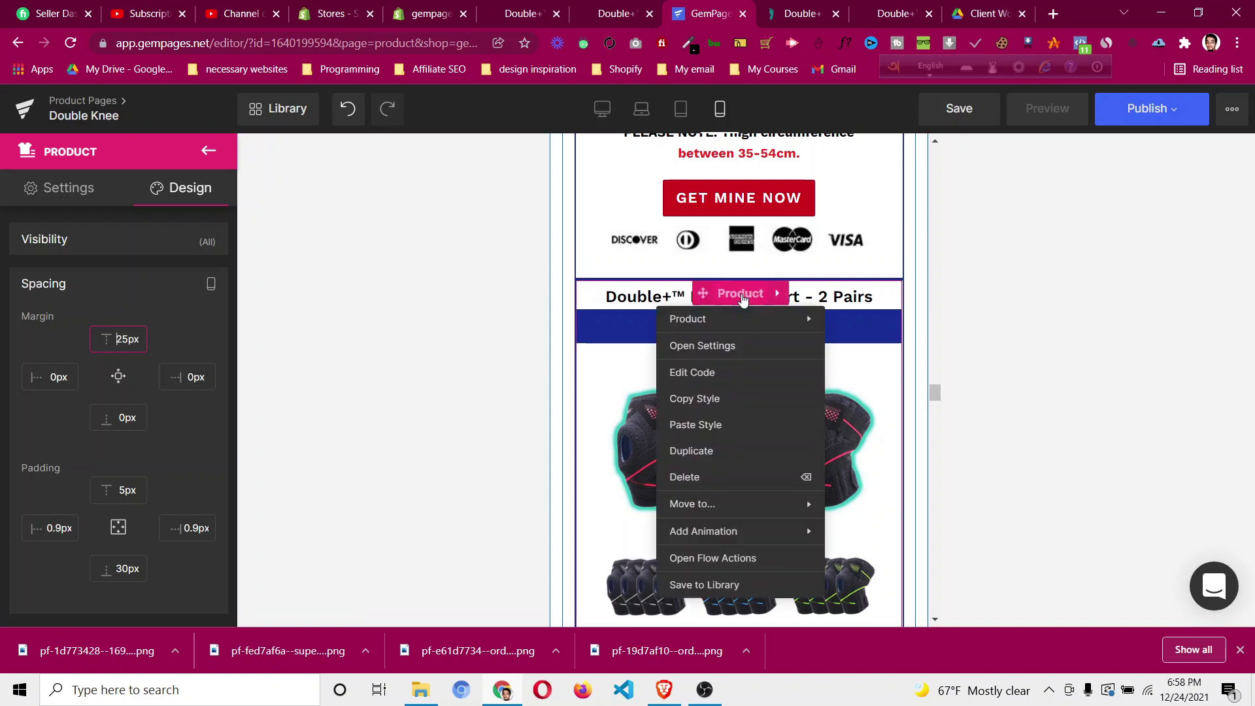
pyautogui.click(733, 426)
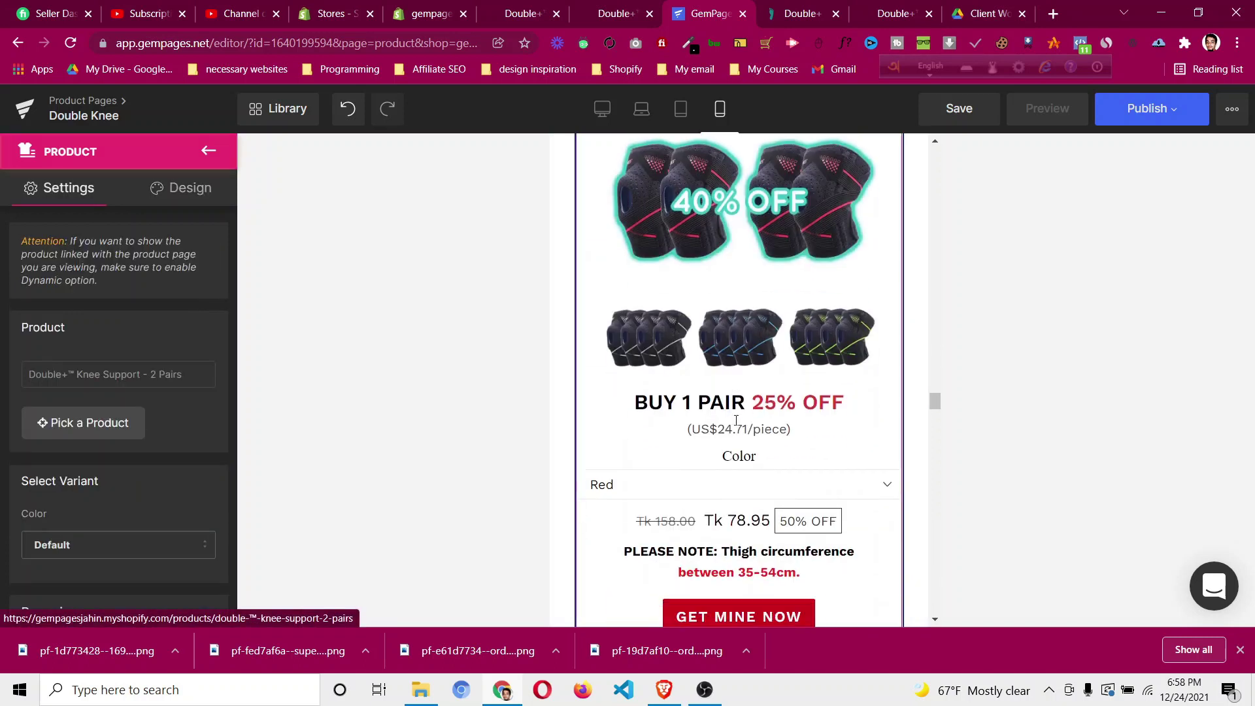
pyautogui.scroll(2, 737, 419)
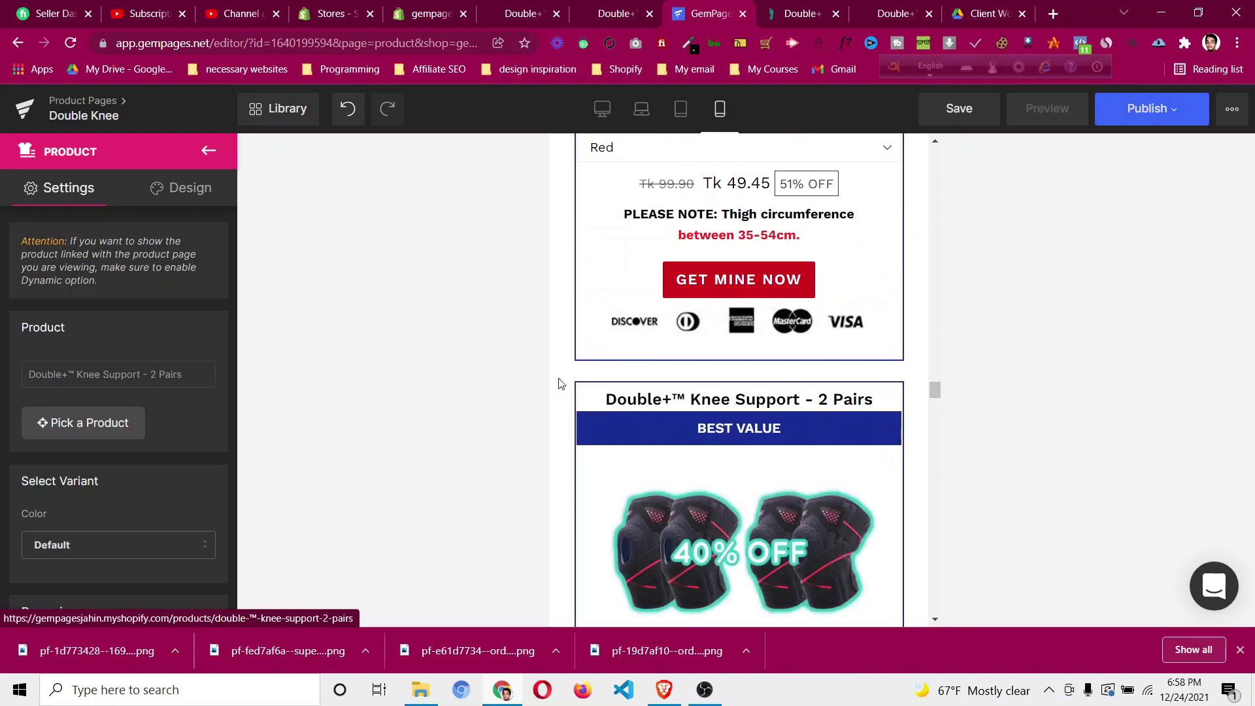
pyautogui.scroll(8, 560, 379)
pyautogui.scroll(-8, 560, 378)
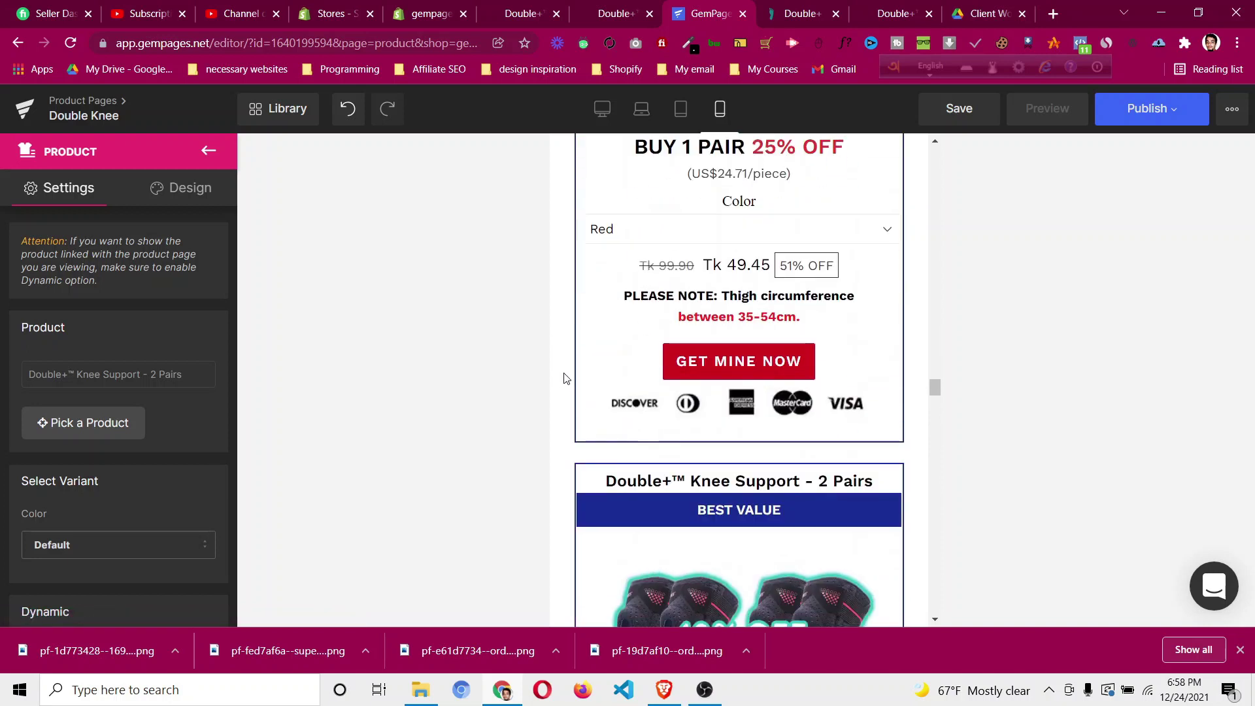
# Check the mobile layout of the Testimonials, 4 Good Reasons To Order From Us, Order Now to Redeem and Frequently Asked Question sections.
pyautogui.scroll(-9, 569, 373)
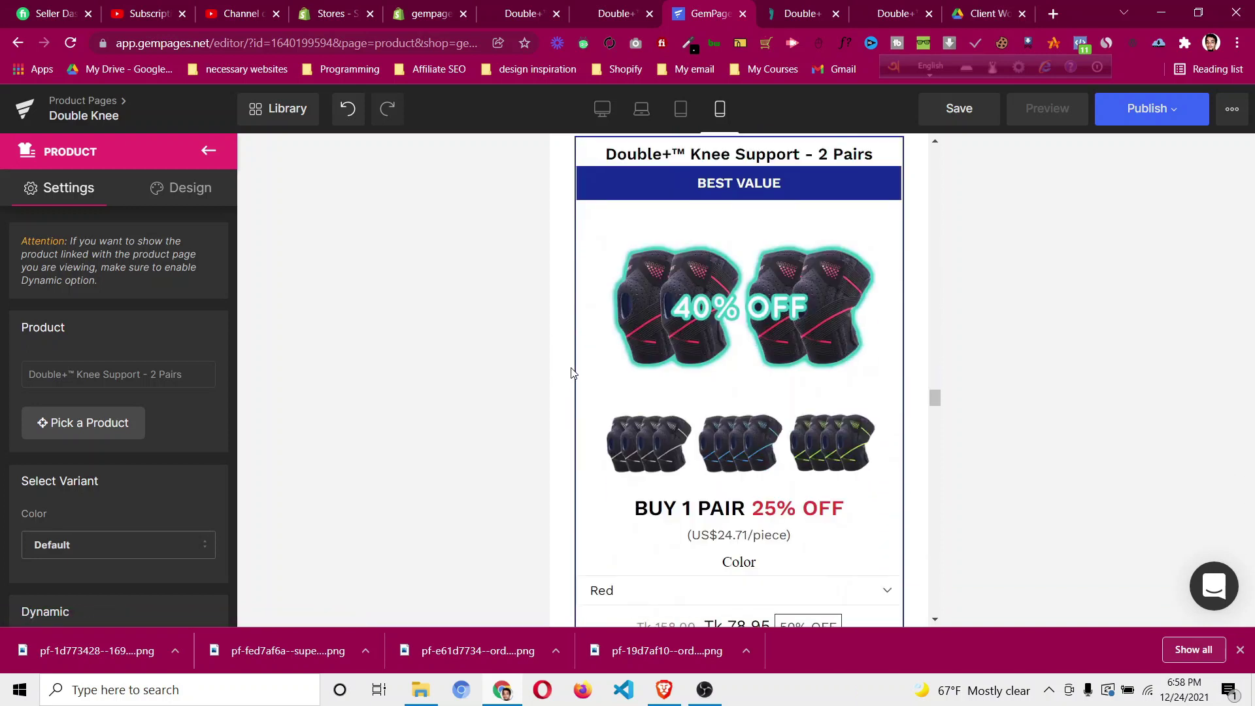
pyautogui.scroll(-11, 572, 371)
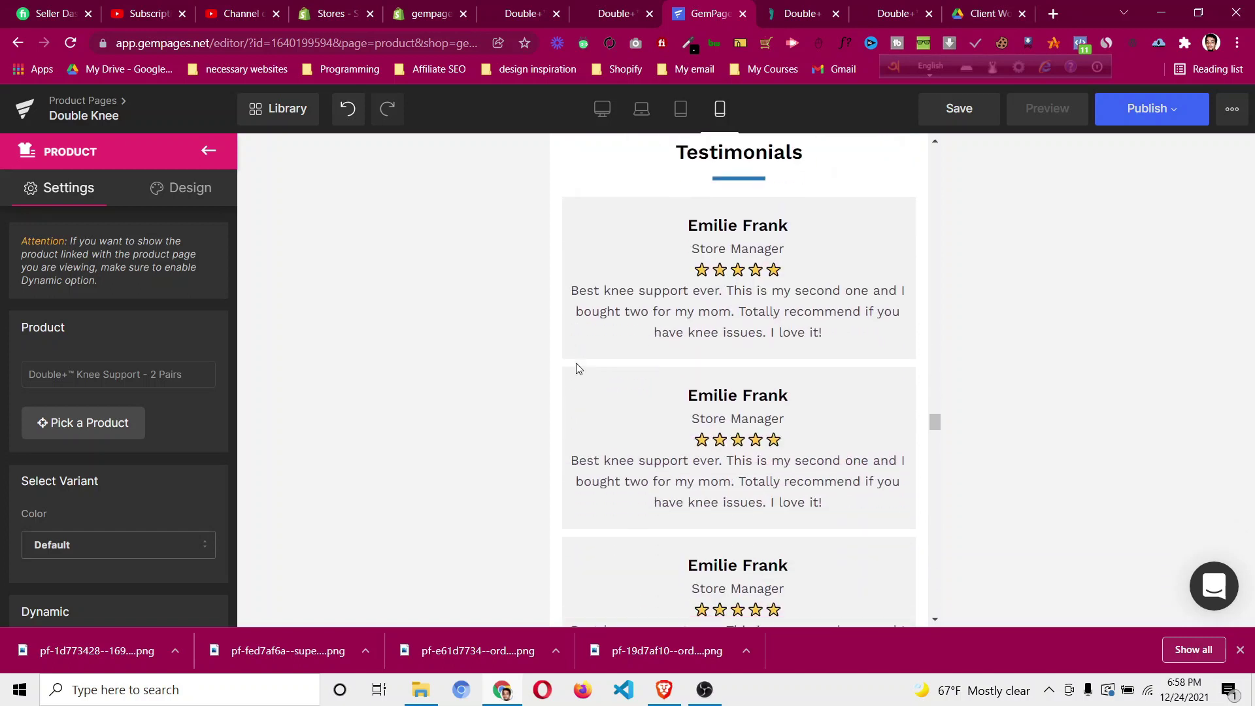
pyautogui.scroll(-6, 581, 370)
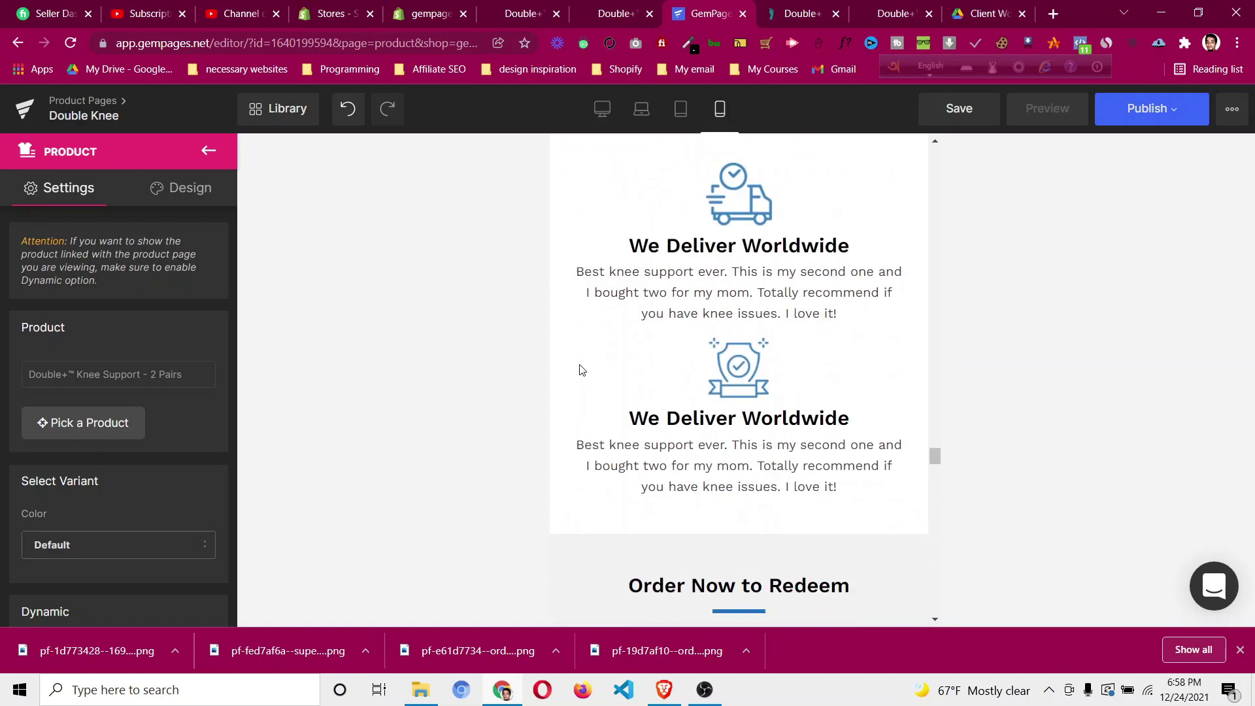
pyautogui.scroll(10, 583, 370)
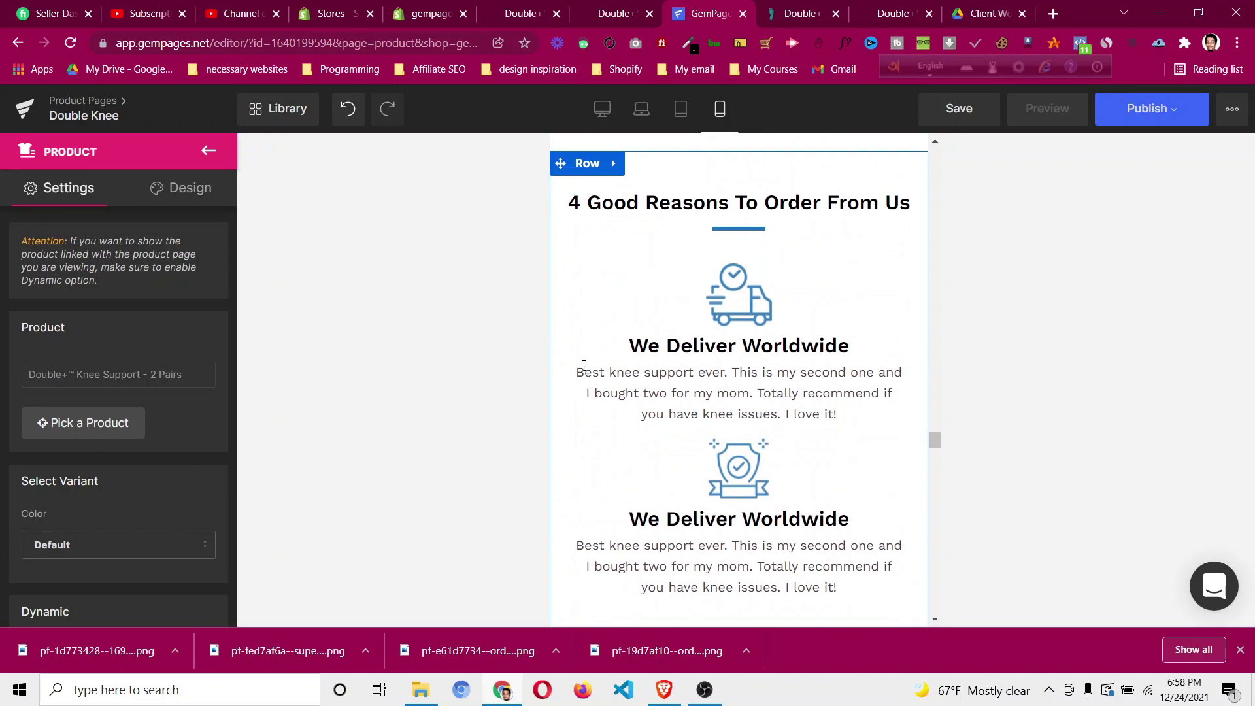
pyautogui.scroll(-10, 585, 370)
pyautogui.scroll(-10, 583, 366)
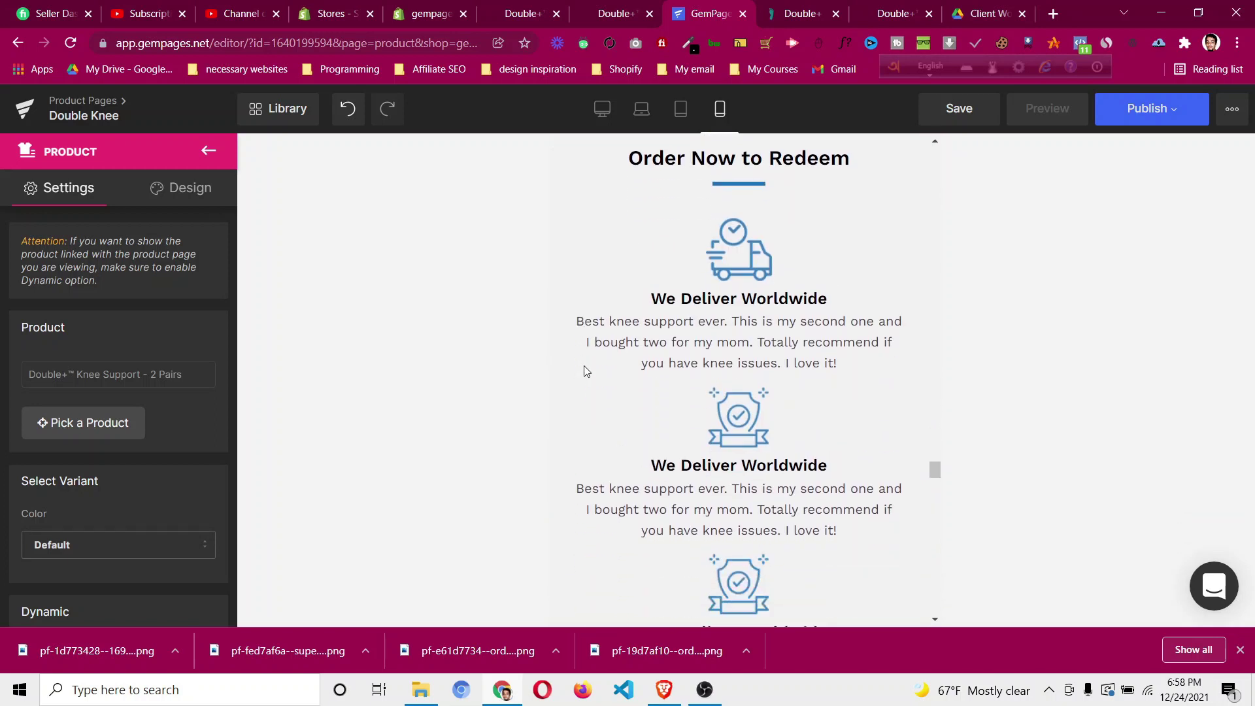
pyautogui.scroll(-10, 586, 371)
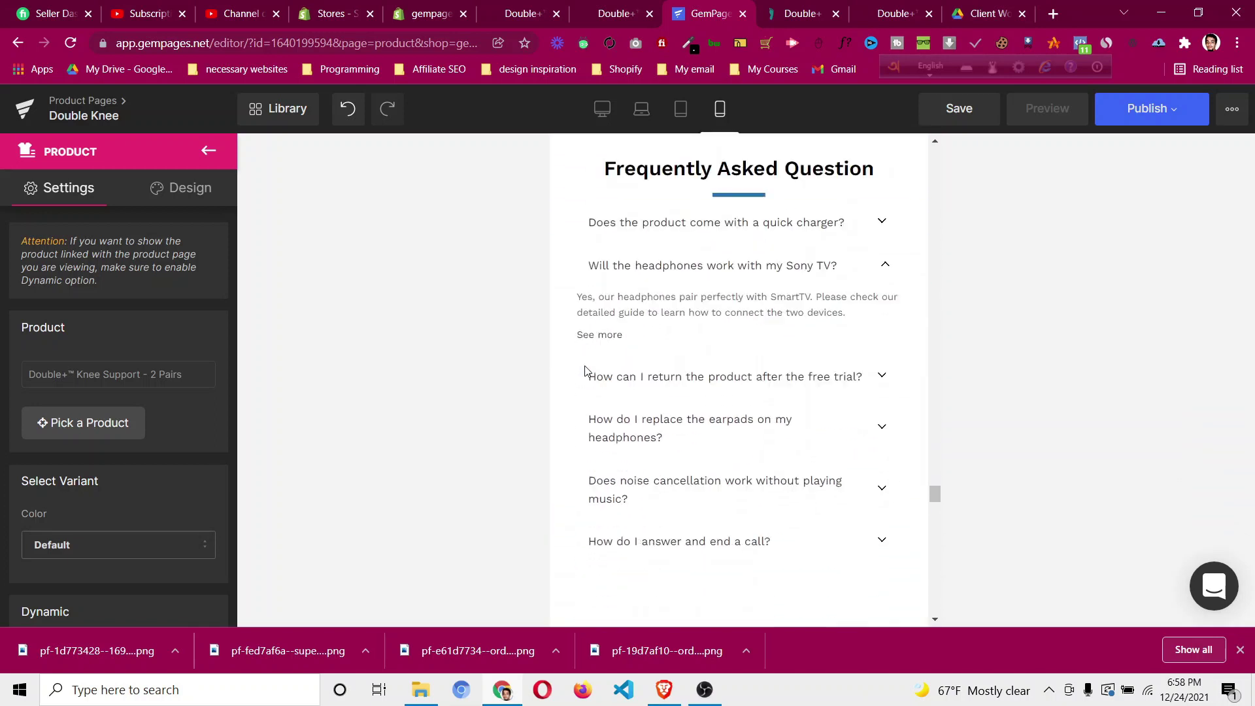
# Paste the copied product style onto the 1 Pair and 2 Pairs products in the bundle section below the Frequently Asked Question section.
pyautogui.scroll(-8, 584, 370)
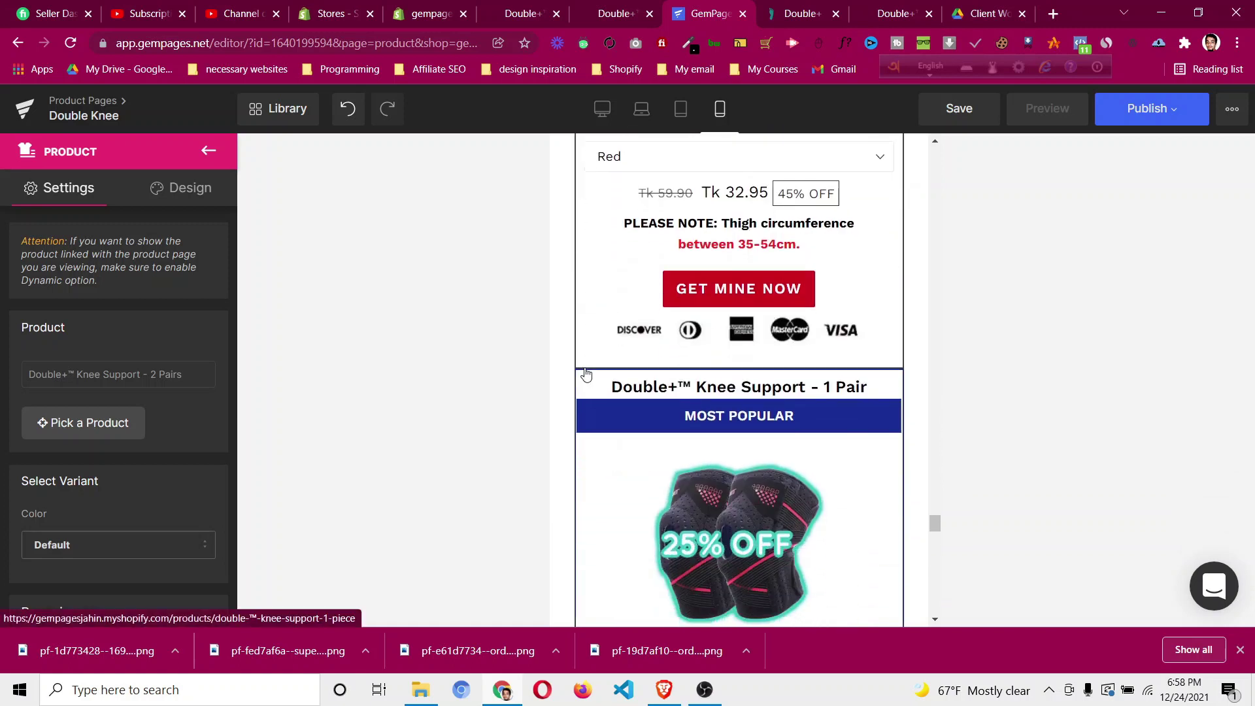
pyautogui.rightClick(748, 387)
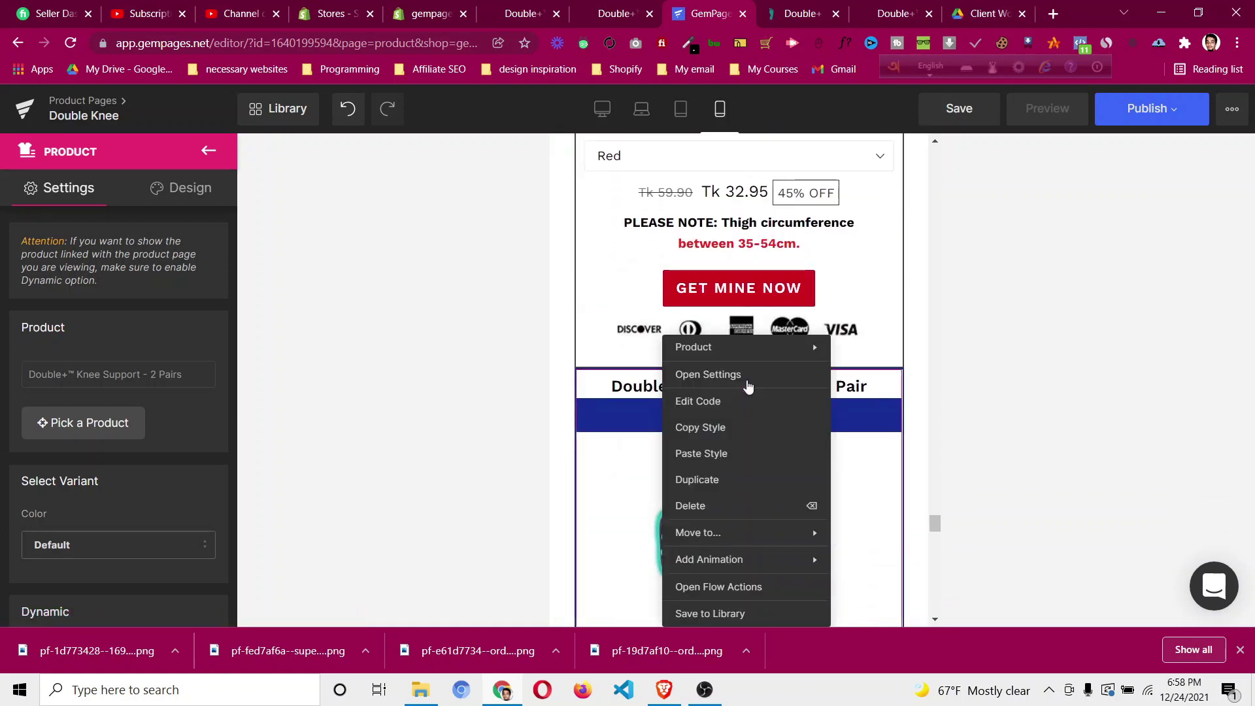
pyautogui.click(747, 453)
pyautogui.scroll(-3, 750, 432)
pyautogui.scroll(-9, 752, 408)
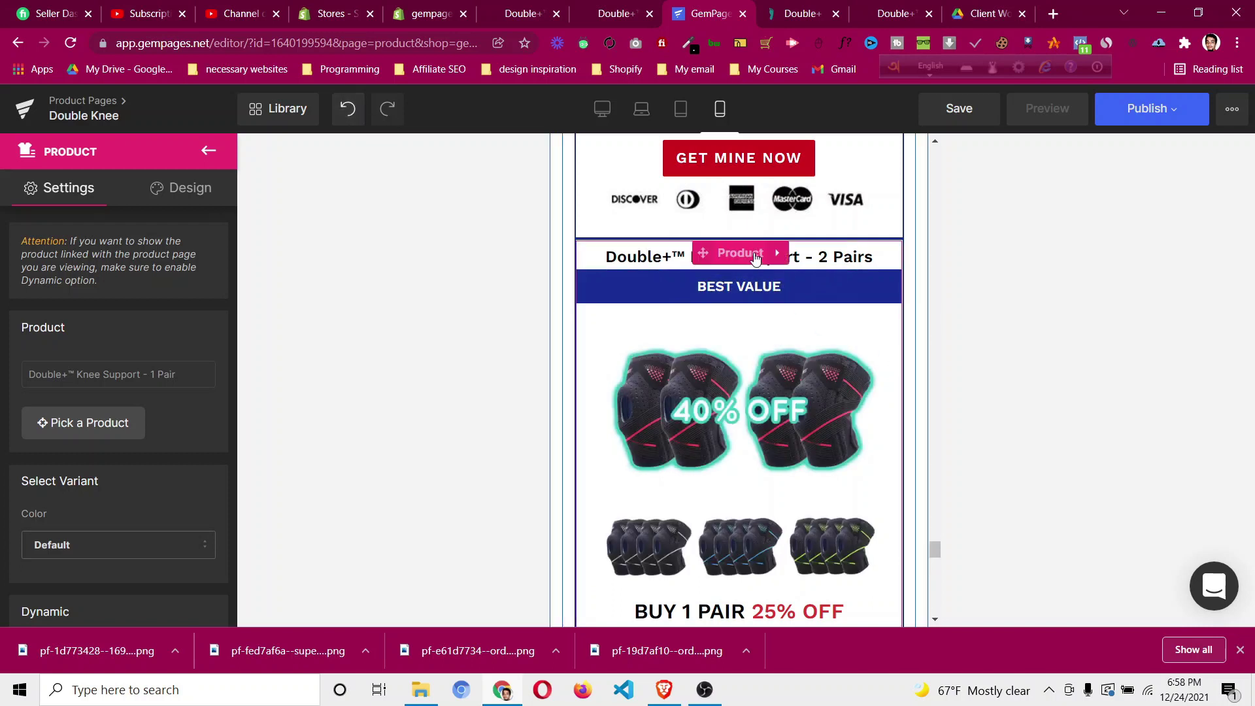
pyautogui.click(756, 258)
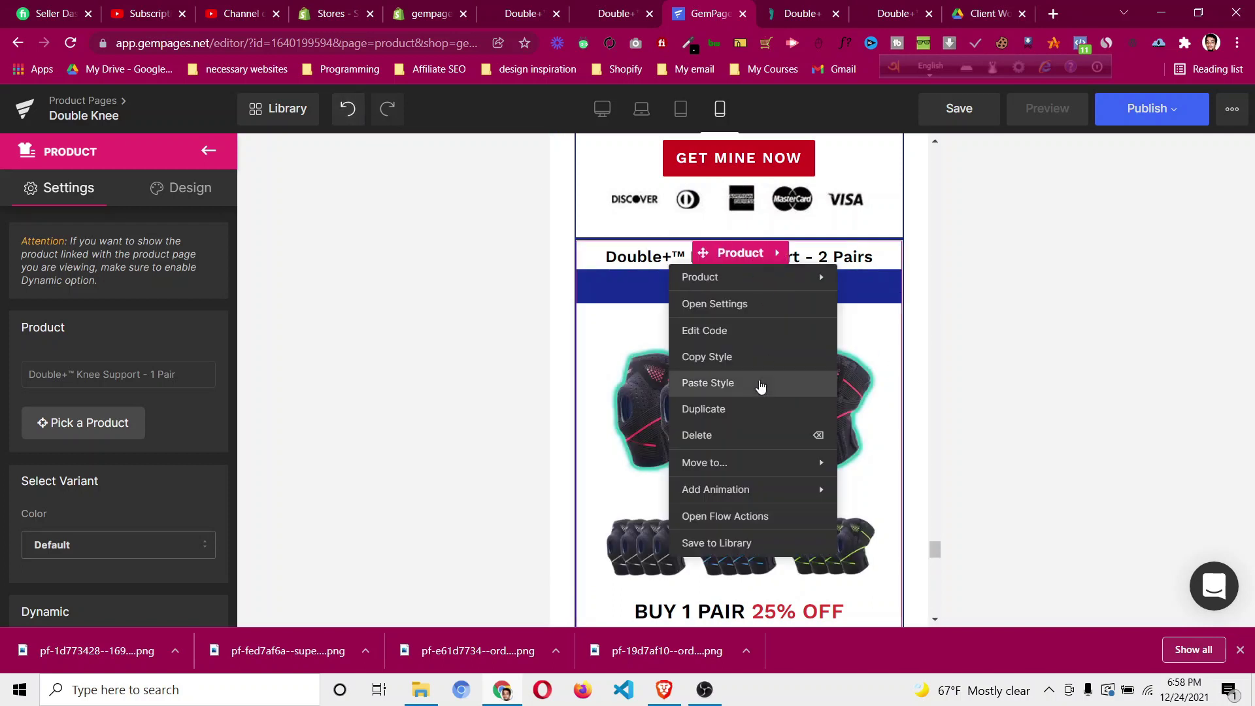
pyautogui.click(761, 385)
# Set the mobile left and right padding of the courier logos row under Free Worldwide Shipping with Tracking to 10 px.
pyautogui.scroll(-4, 760, 387)
pyautogui.scroll(-9, 760, 386)
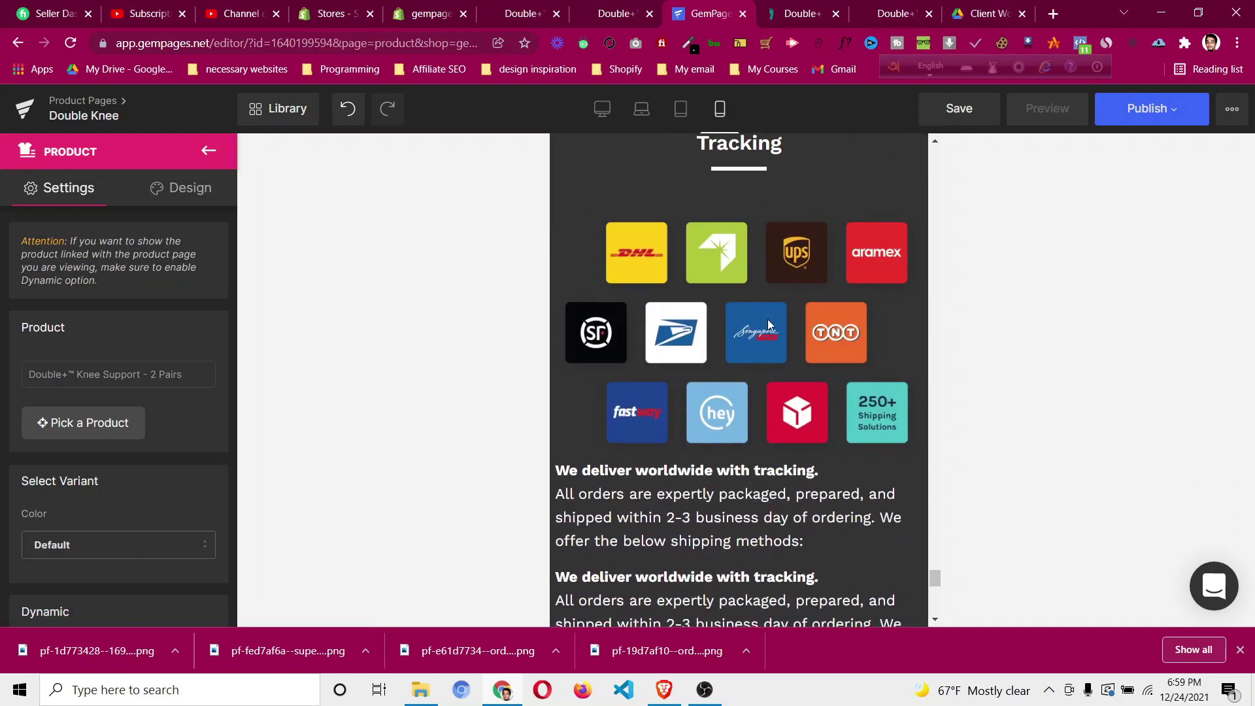
pyautogui.scroll(-3, 653, 327)
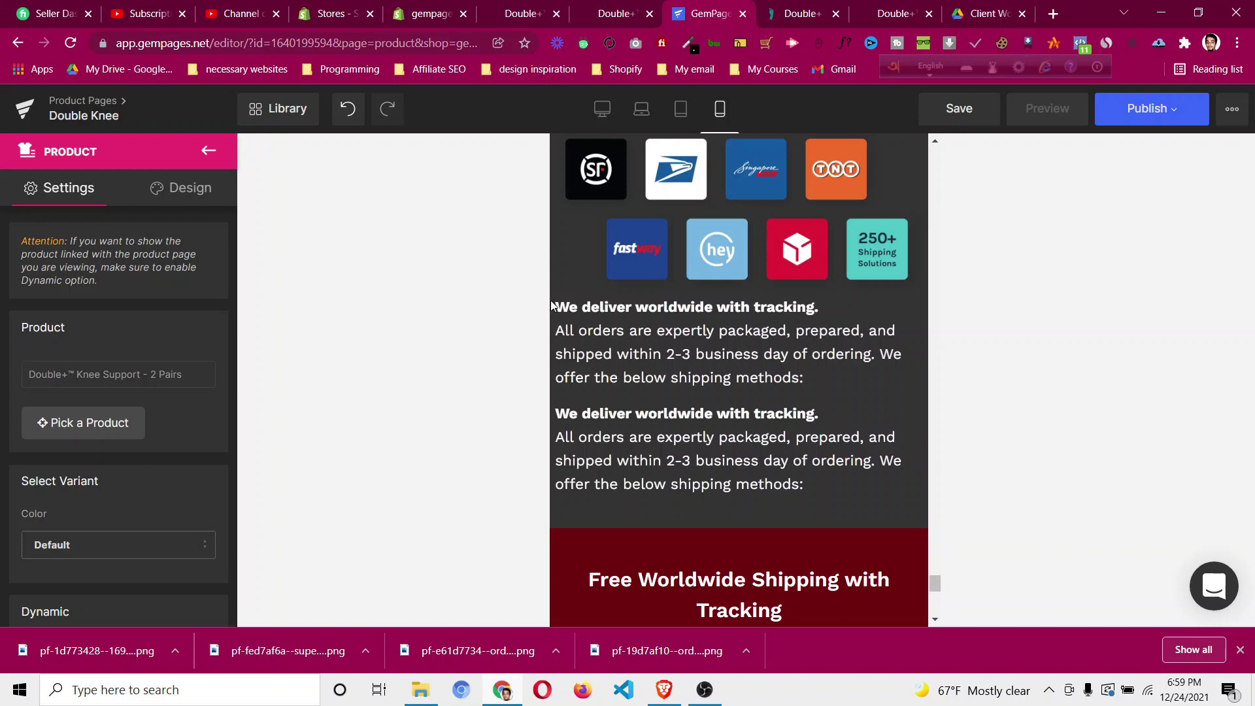
pyautogui.scroll(4, 601, 274)
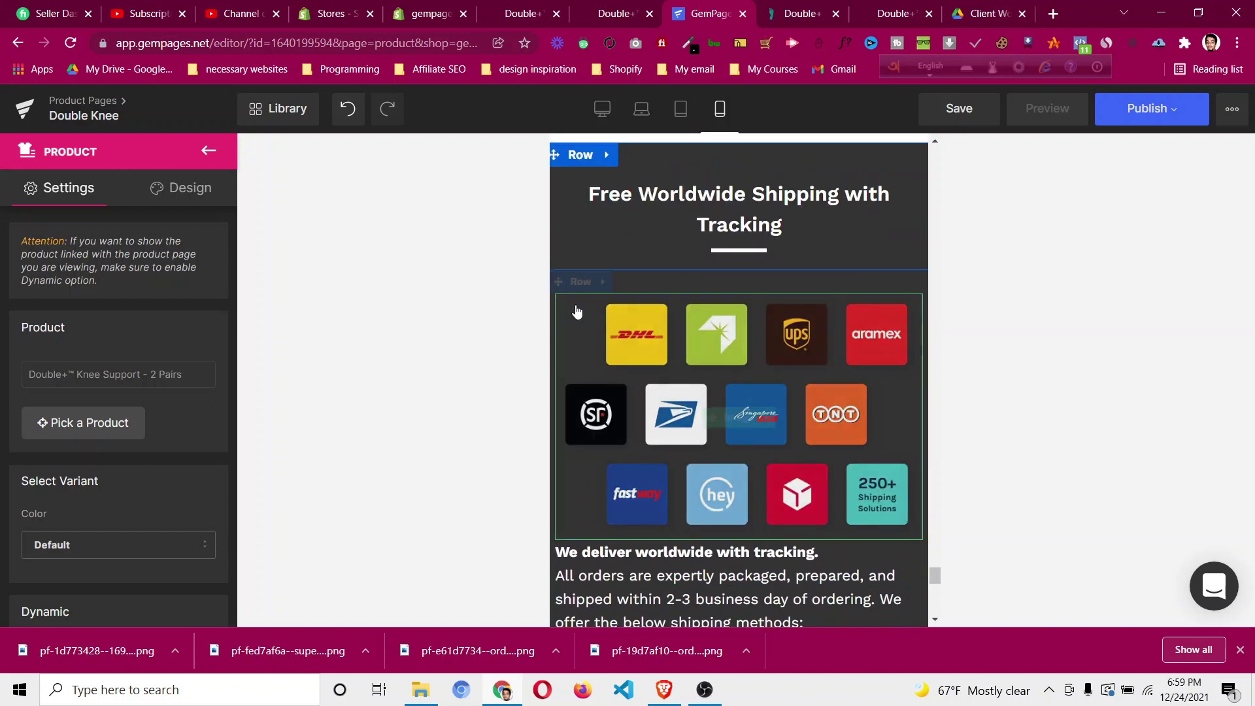
pyautogui.click(581, 290)
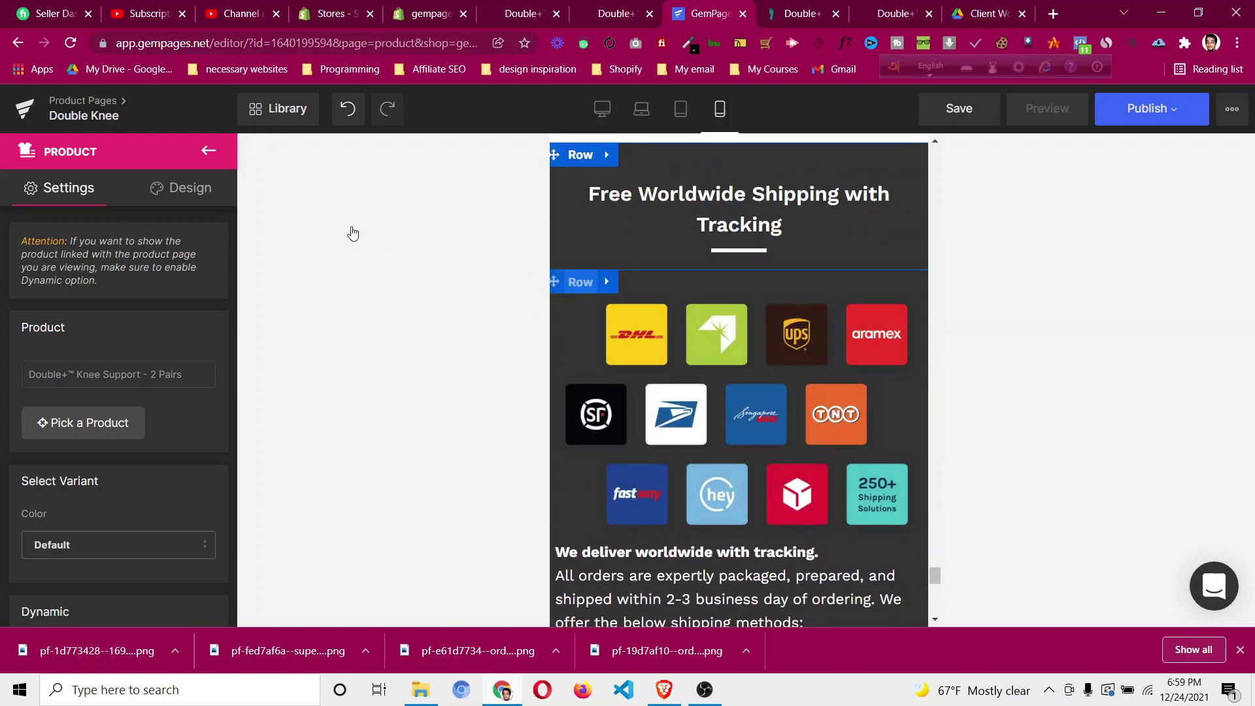
pyautogui.click(178, 188)
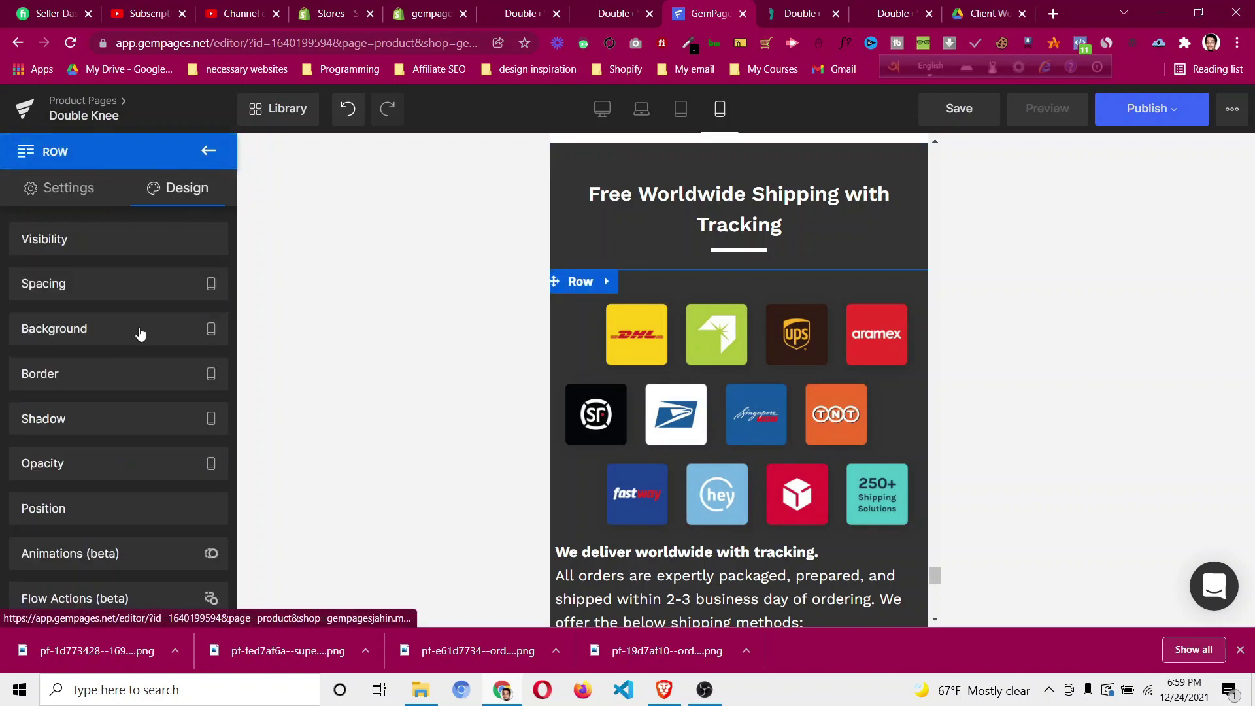
pyautogui.click(141, 289)
pyautogui.click(55, 530)
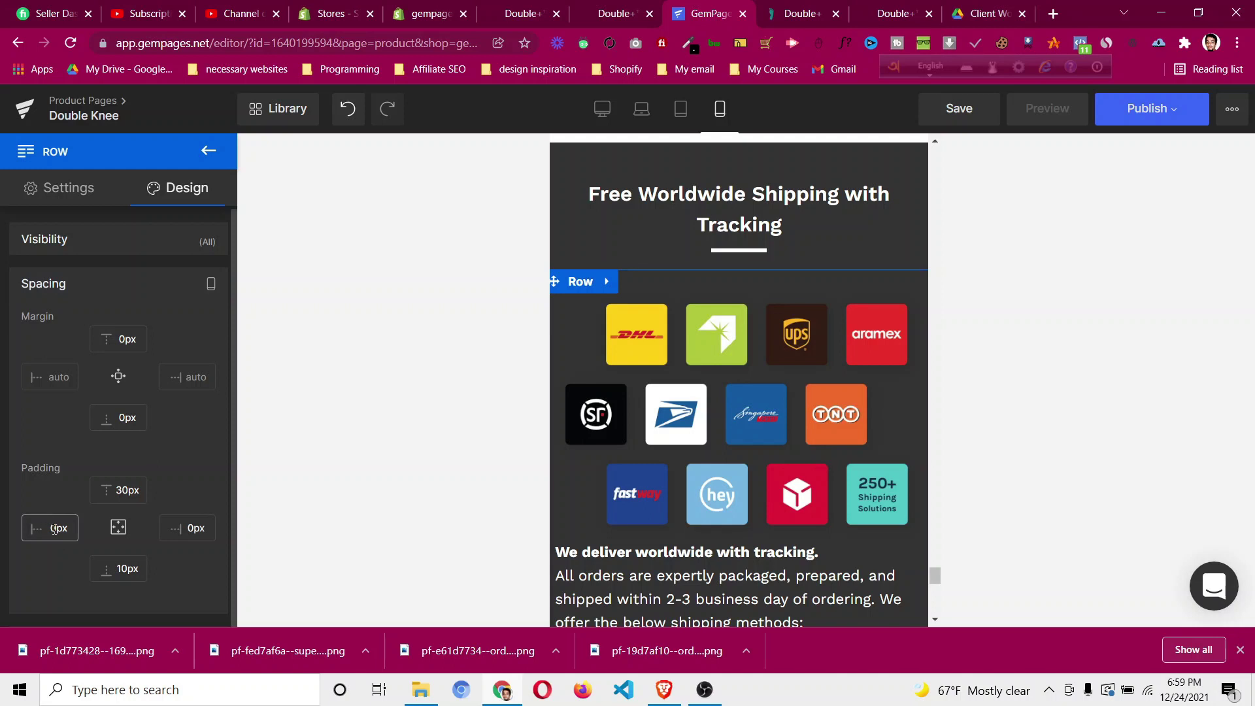
pyautogui.click(52, 527)
pyautogui.write('1')
pyautogui.click(189, 528)
pyautogui.write('1')
# Set the mobile width of the 30 Day Money Back Guarantee badge image to 60%.
pyautogui.scroll(-12, 684, 528)
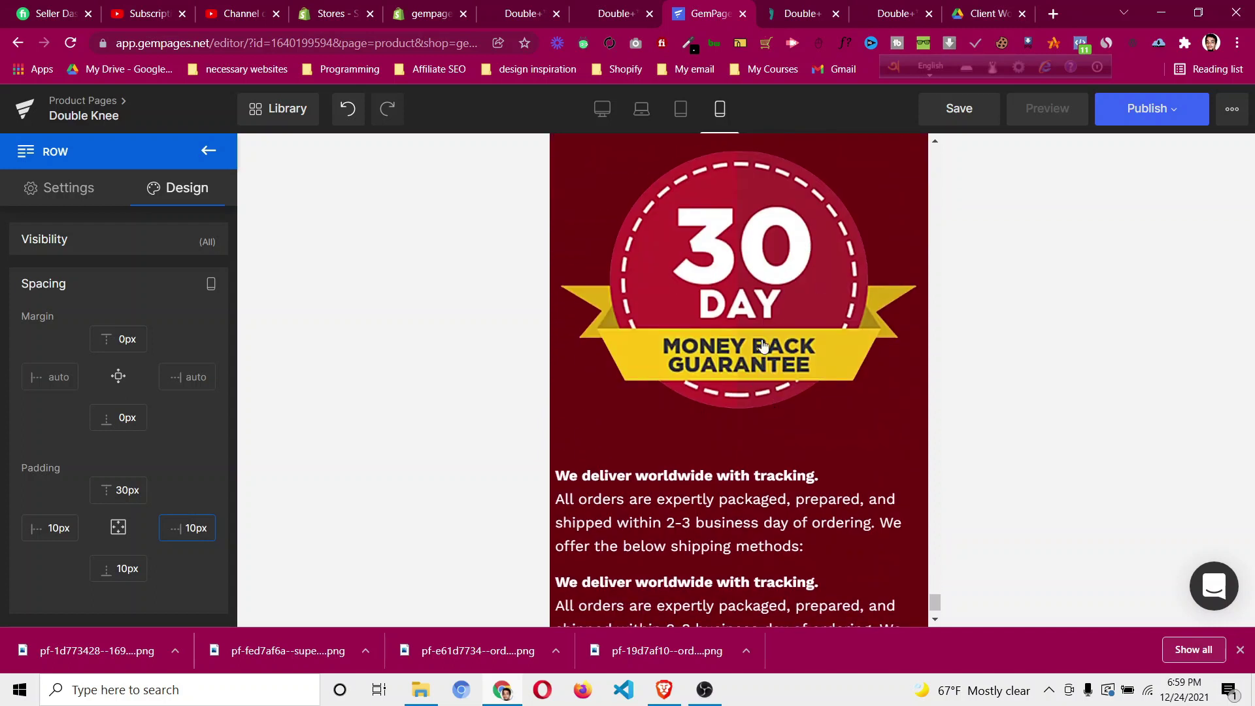
pyautogui.click(756, 306)
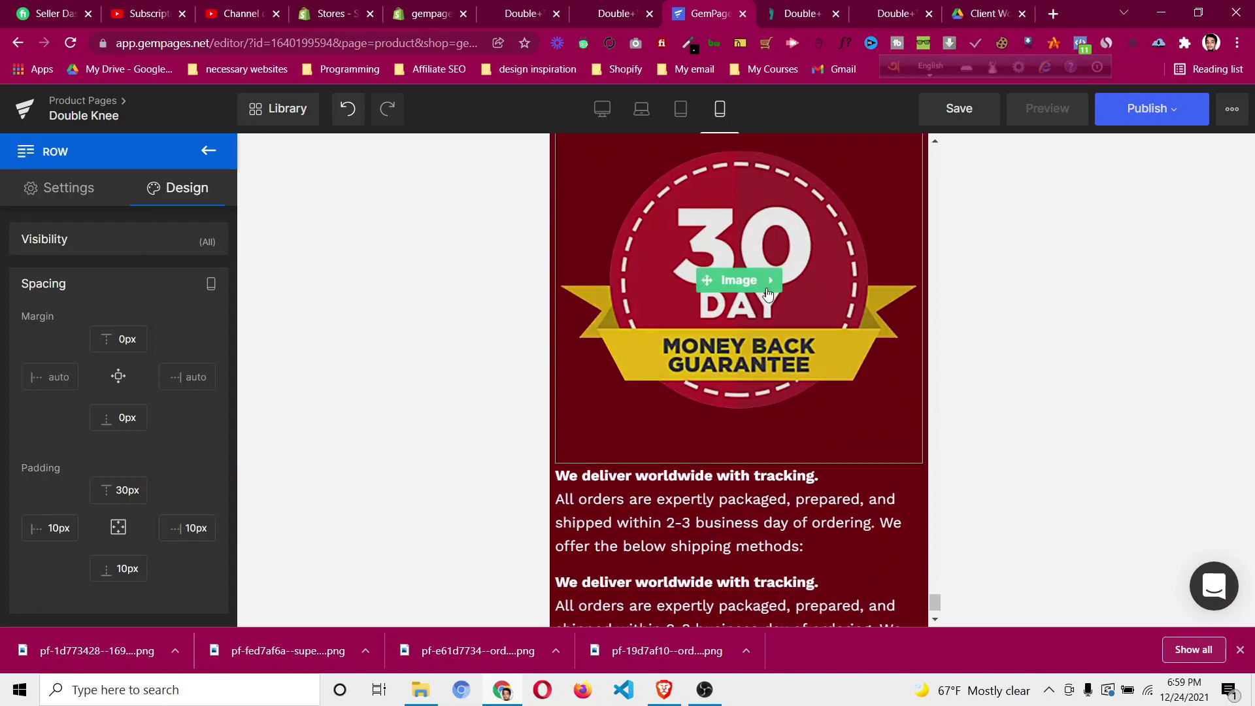
pyautogui.click(744, 289)
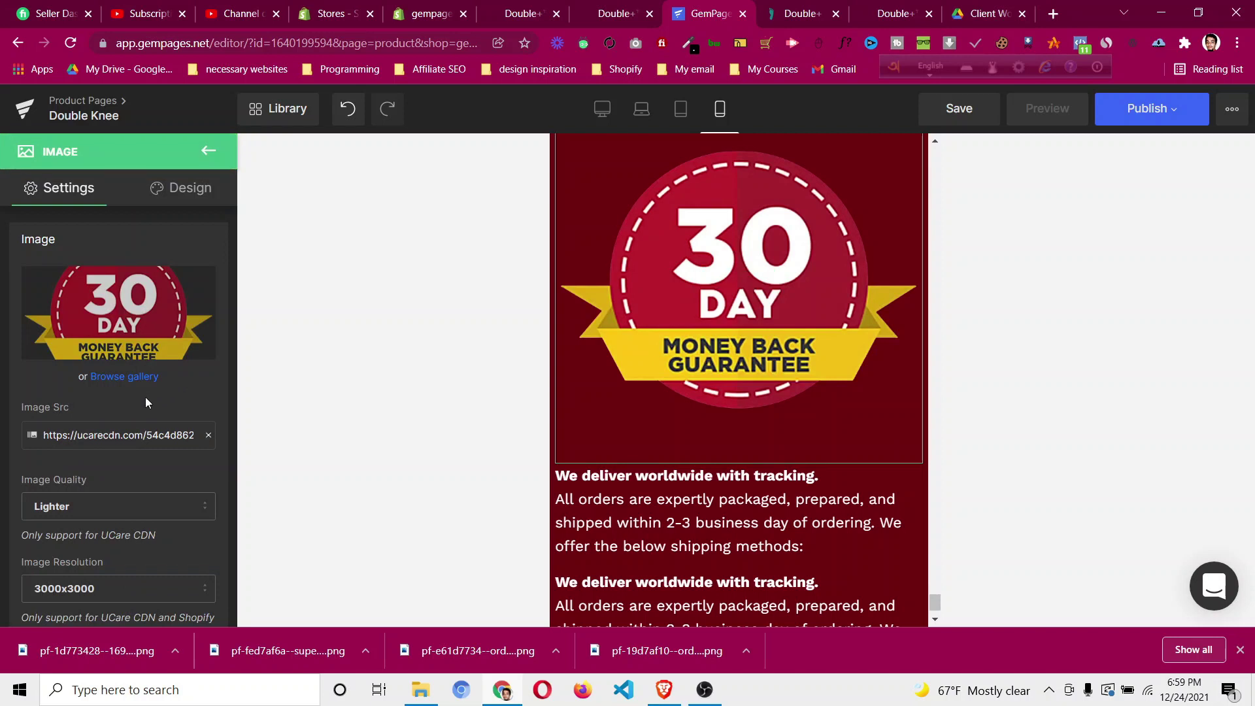
pyautogui.scroll(-4, 148, 395)
pyautogui.scroll(-5, 72, 344)
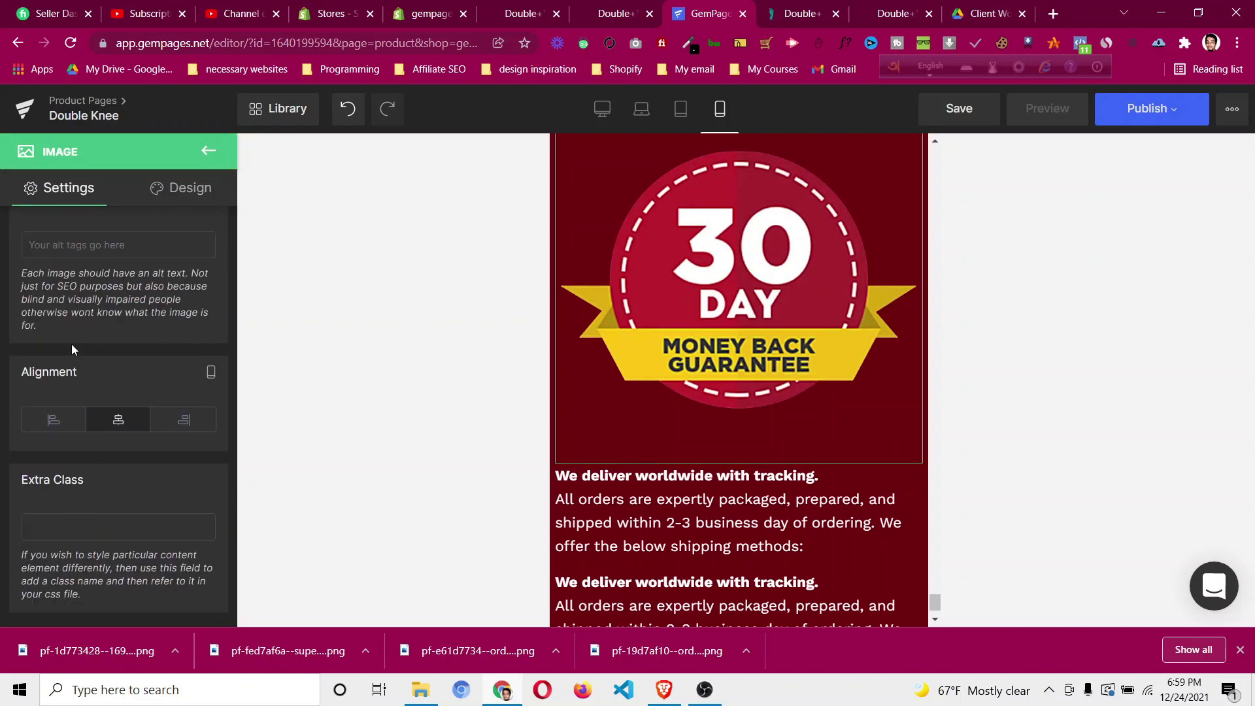
pyautogui.scroll(1, 42, 449)
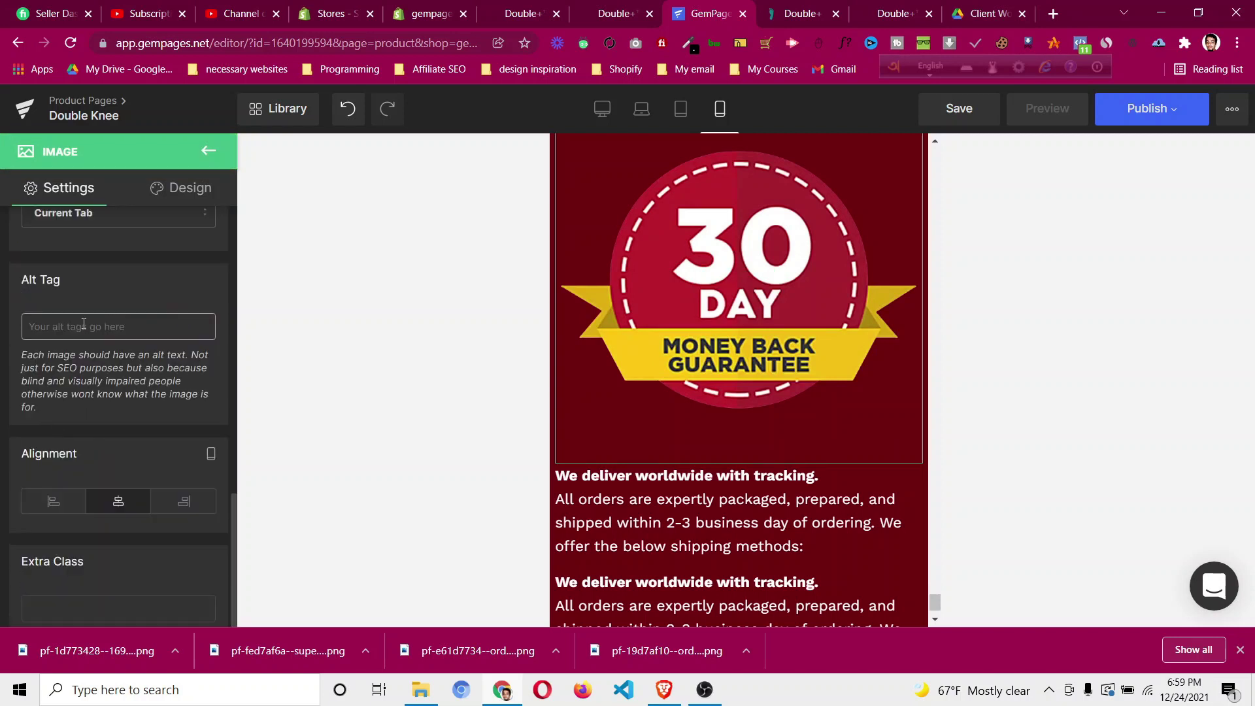
pyautogui.scroll(3, 76, 321)
pyautogui.scroll(-3, 76, 326)
pyautogui.scroll(4, 77, 337)
pyautogui.scroll(2, 79, 346)
pyautogui.press('BackSpace')
pyautogui.press('BackSpace')
pyautogui.press('BackSpace')
pyautogui.write('60')
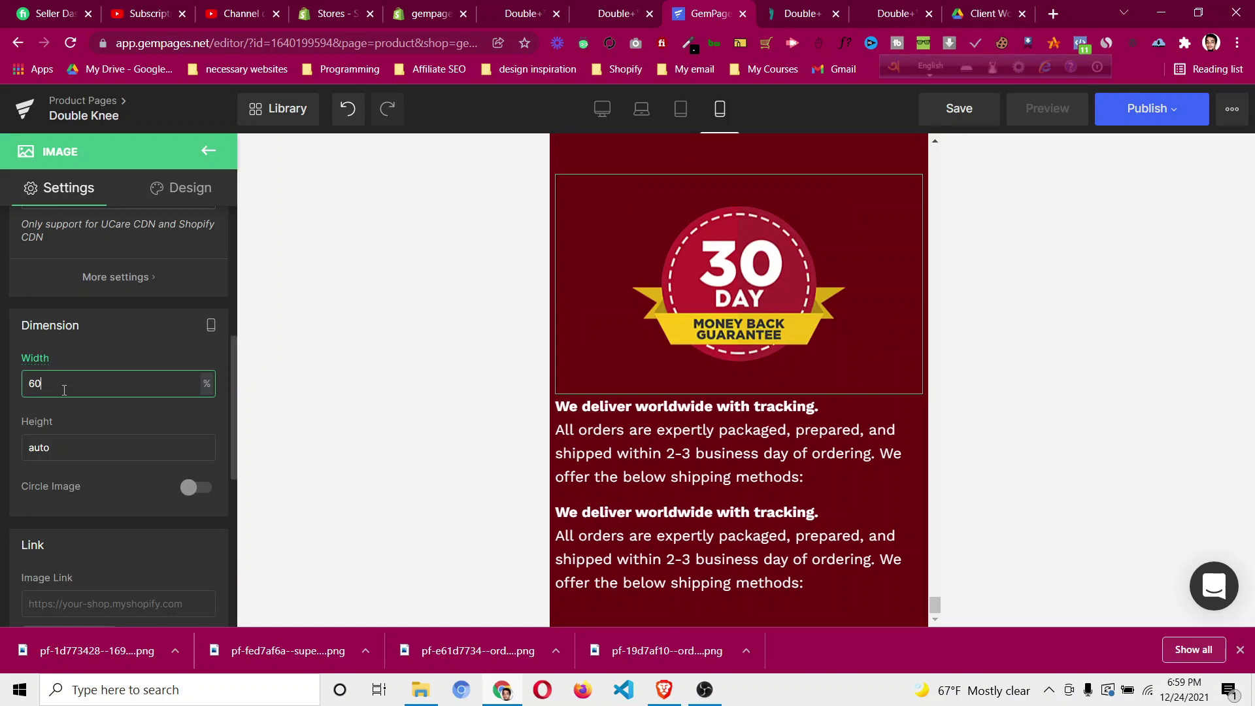
# Set the mobile left and right padding of the row containing the money back guarantee badge to 10 px.
pyautogui.scroll(2, 544, 373)
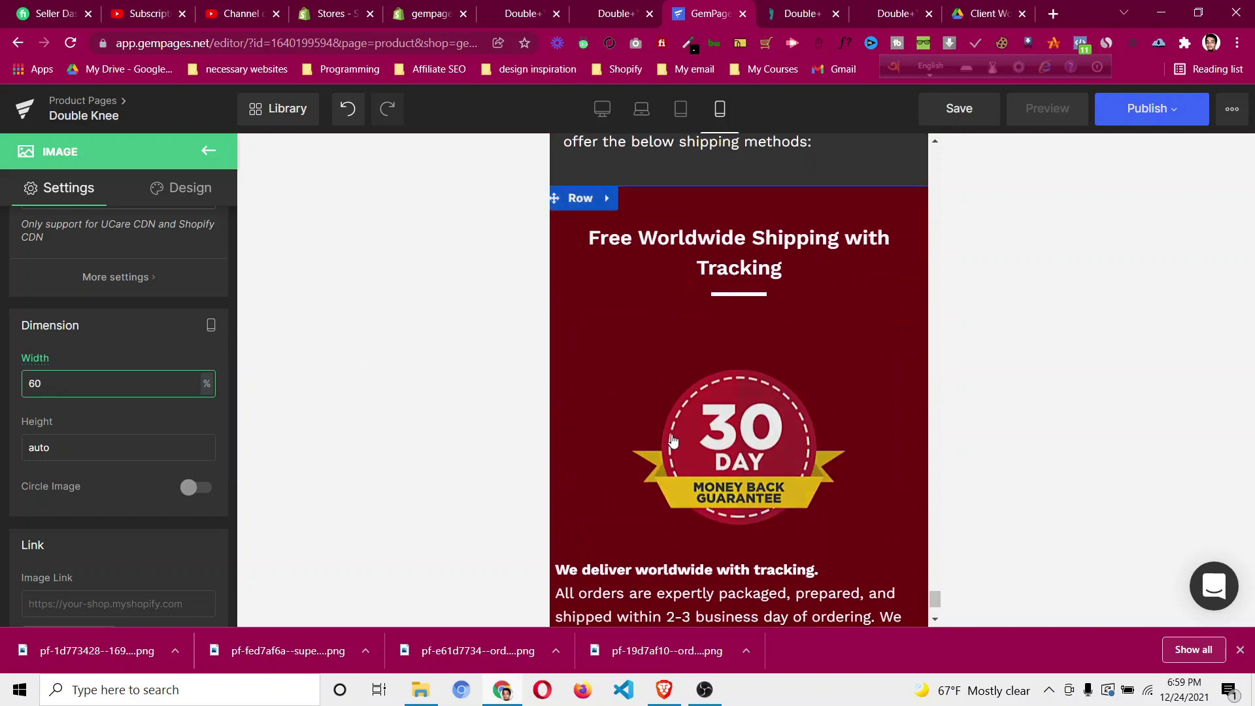
pyautogui.scroll(-1, 588, 471)
pyautogui.click(581, 243)
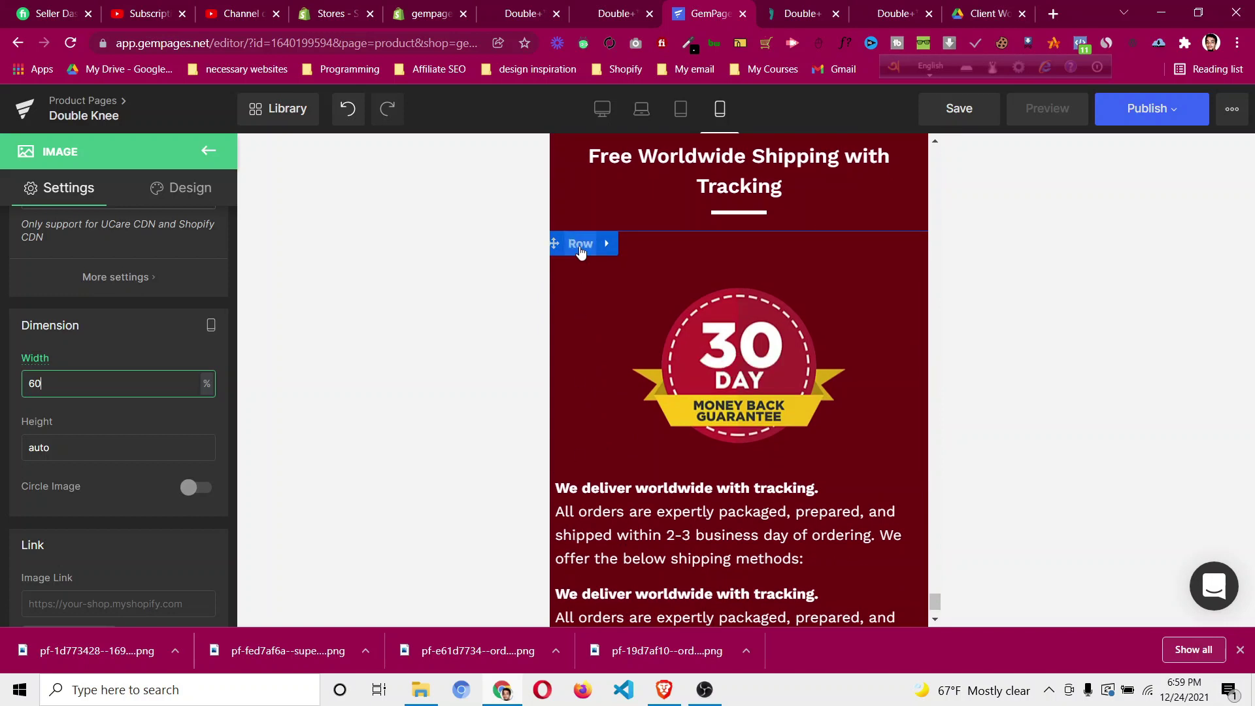
pyautogui.click(199, 190)
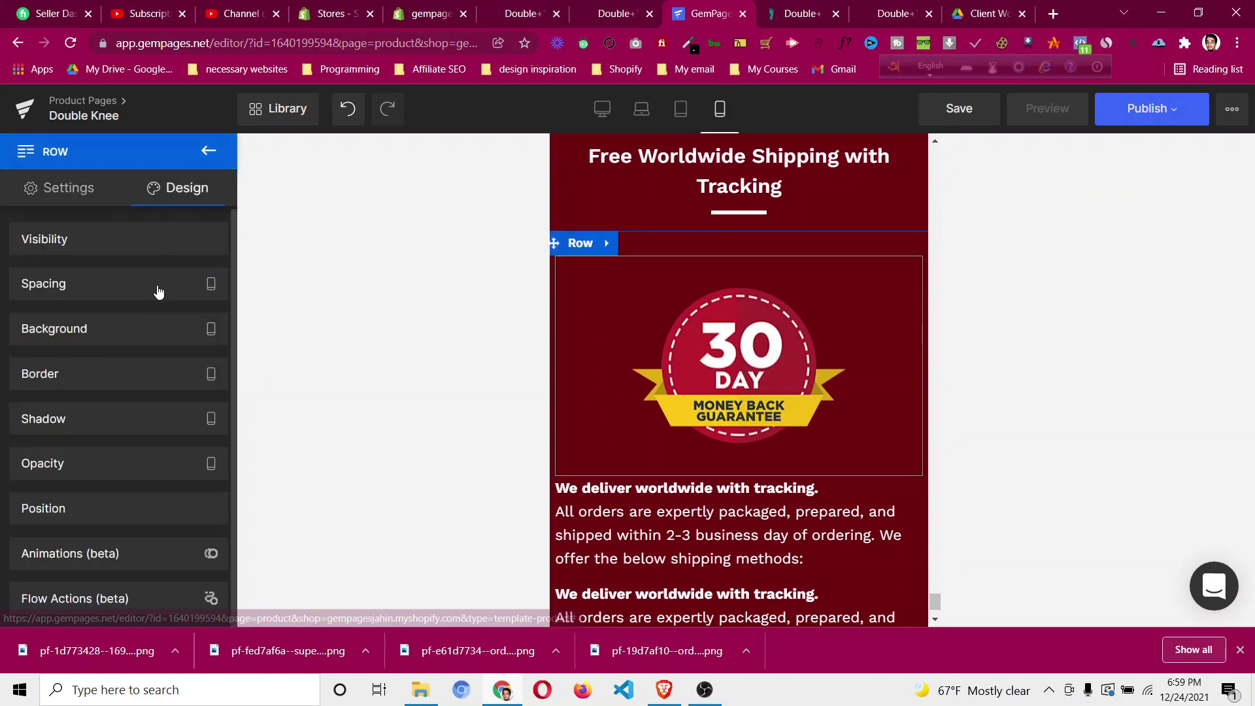
pyautogui.click(157, 288)
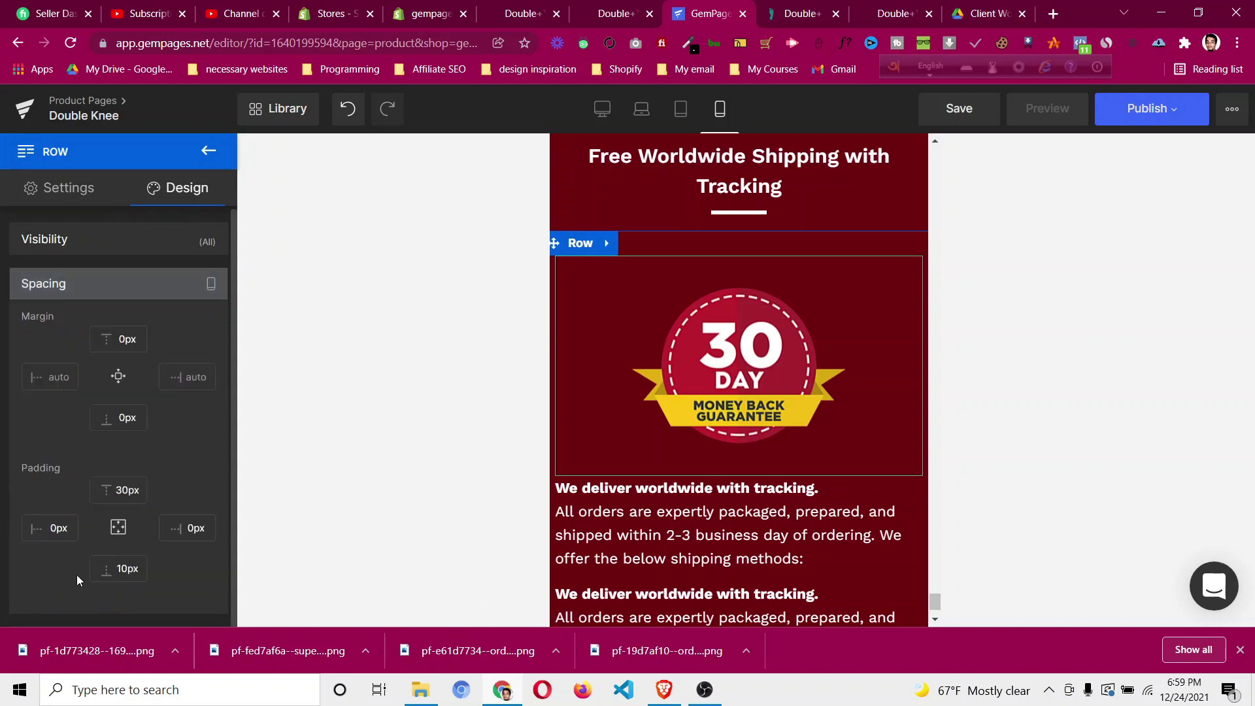
pyautogui.click(50, 528)
pyautogui.write('1')
pyautogui.click(187, 527)
pyautogui.scroll(-1, 724, 453)
pyautogui.write('1')
# Recheck the mobile layout of the Free Worldwide Shipping with Tracking section and close the browser's downloads bar.
pyautogui.scroll(5, 872, 546)
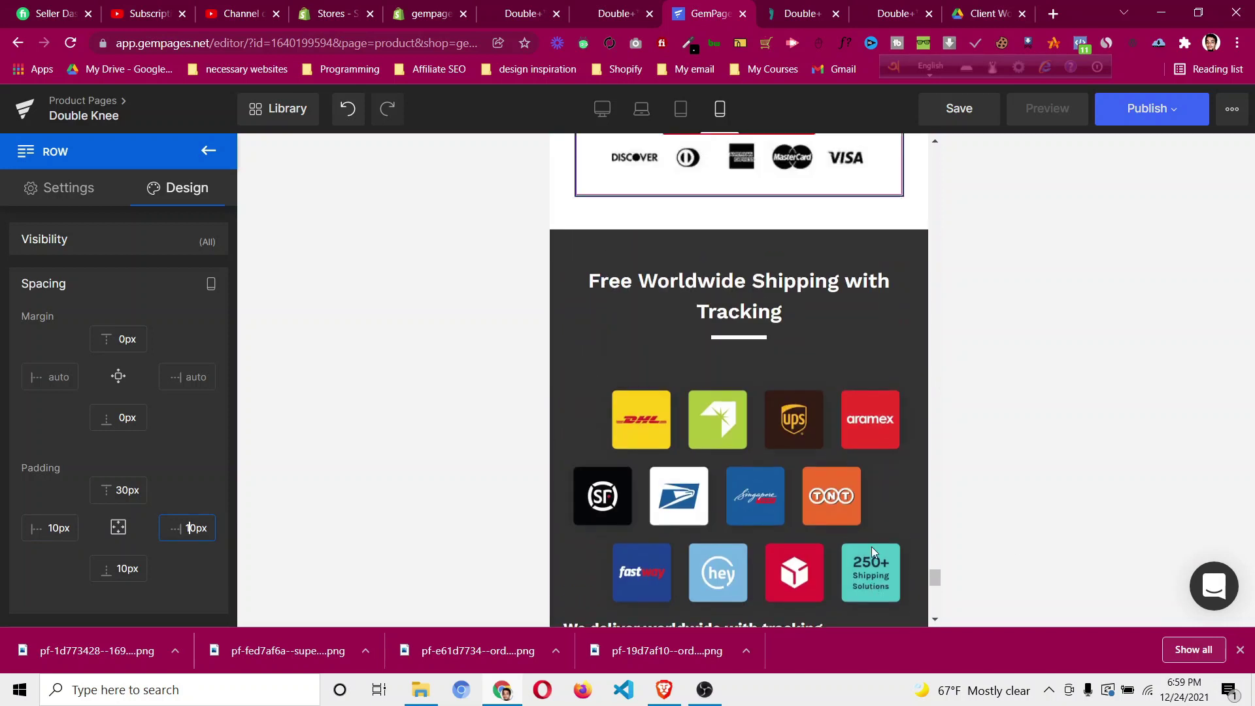
pyautogui.scroll(-4, 784, 454)
pyautogui.scroll(5, 784, 453)
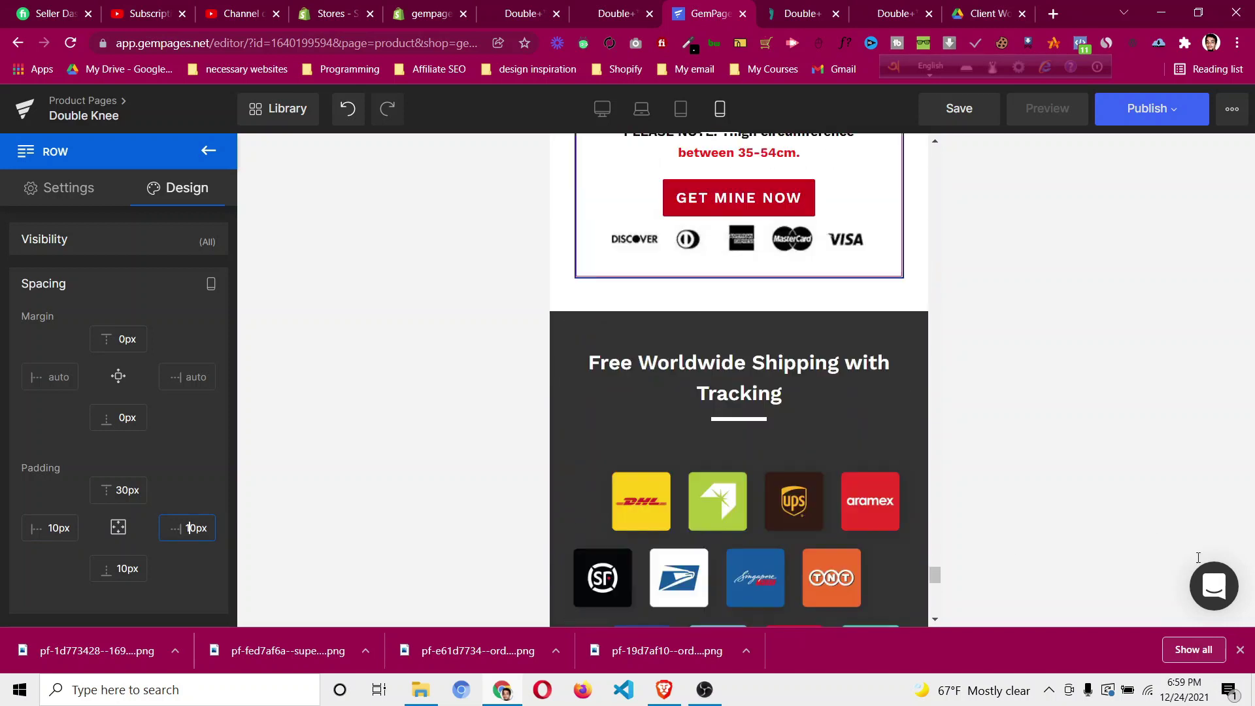
pyautogui.click(1241, 652)
pyautogui.scroll(9, 763, 450)
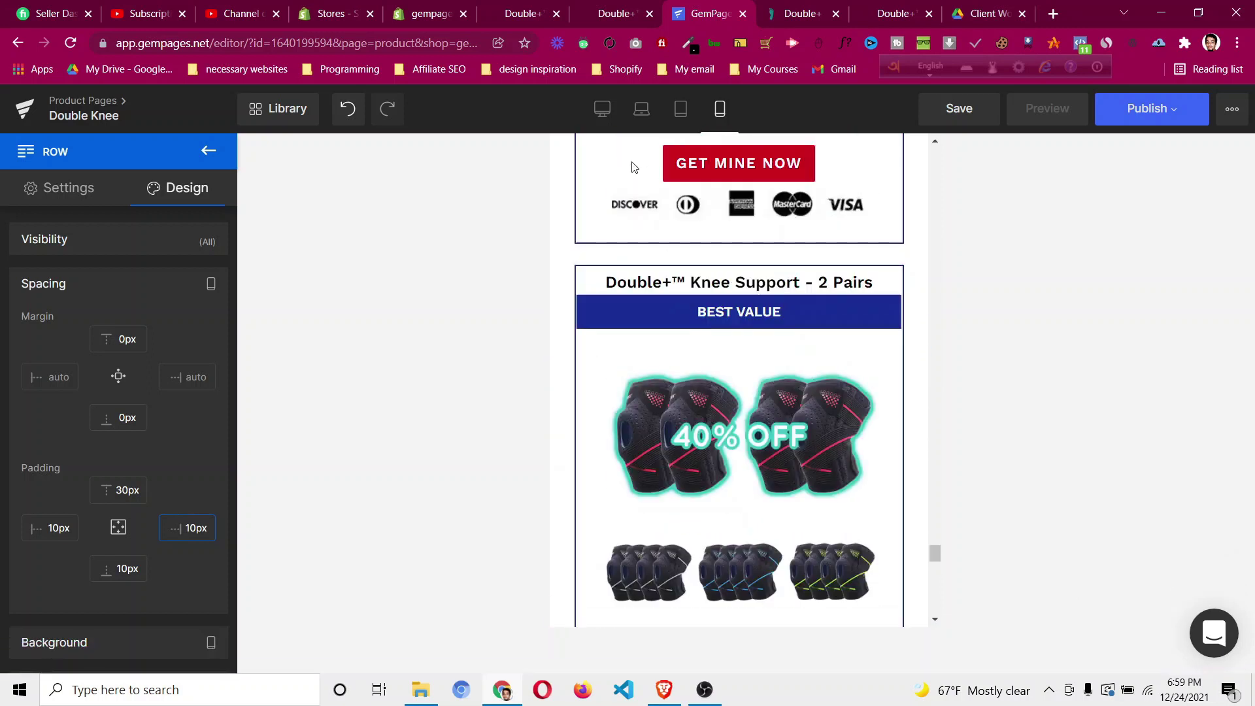
# Switch the editor to the desktop view and review the page layout from the questions section up to the Double Protect, Double Support section.
pyautogui.click(603, 113)
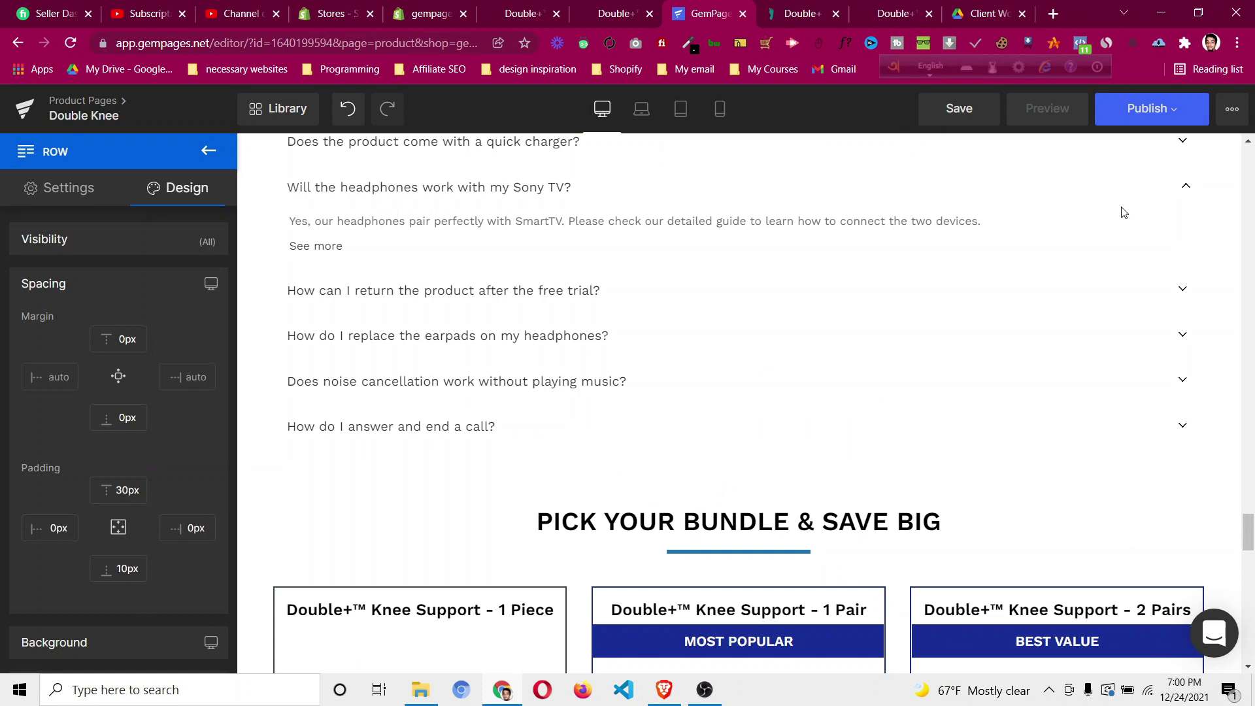
pyautogui.scroll(15, 1139, 239)
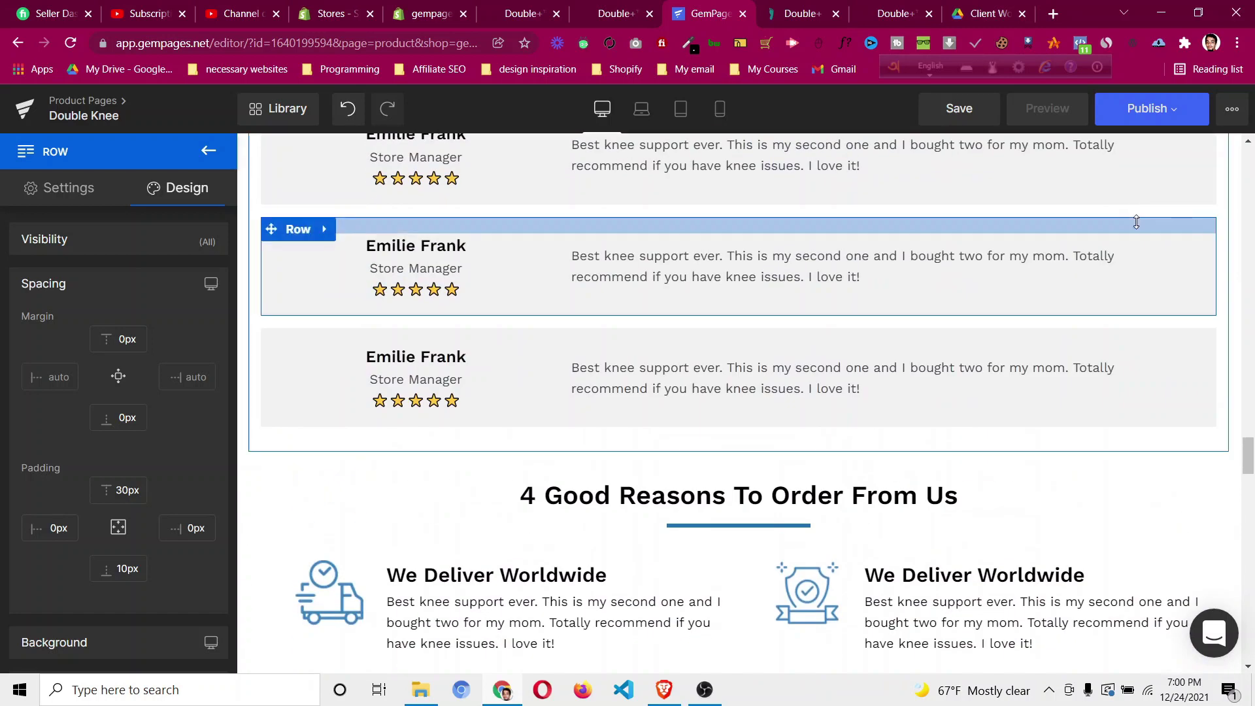
pyautogui.scroll(10, 1125, 230)
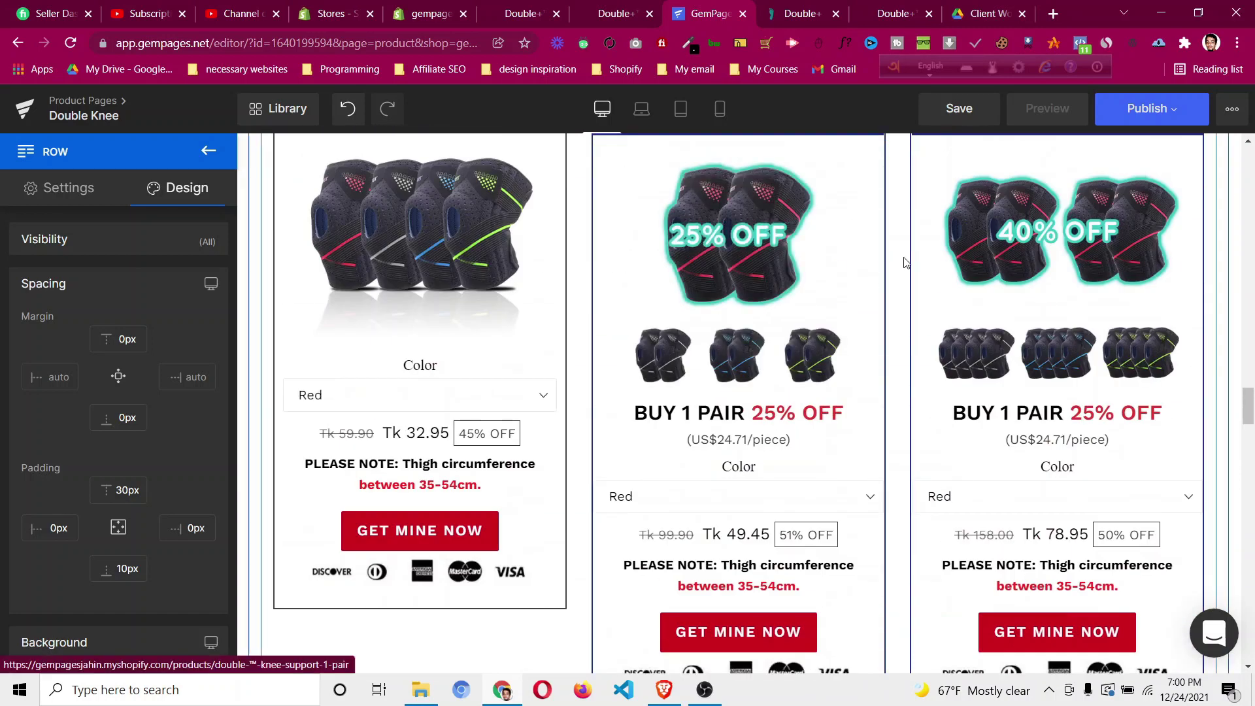
pyautogui.scroll(8, 905, 269)
pyautogui.scroll(15, 905, 268)
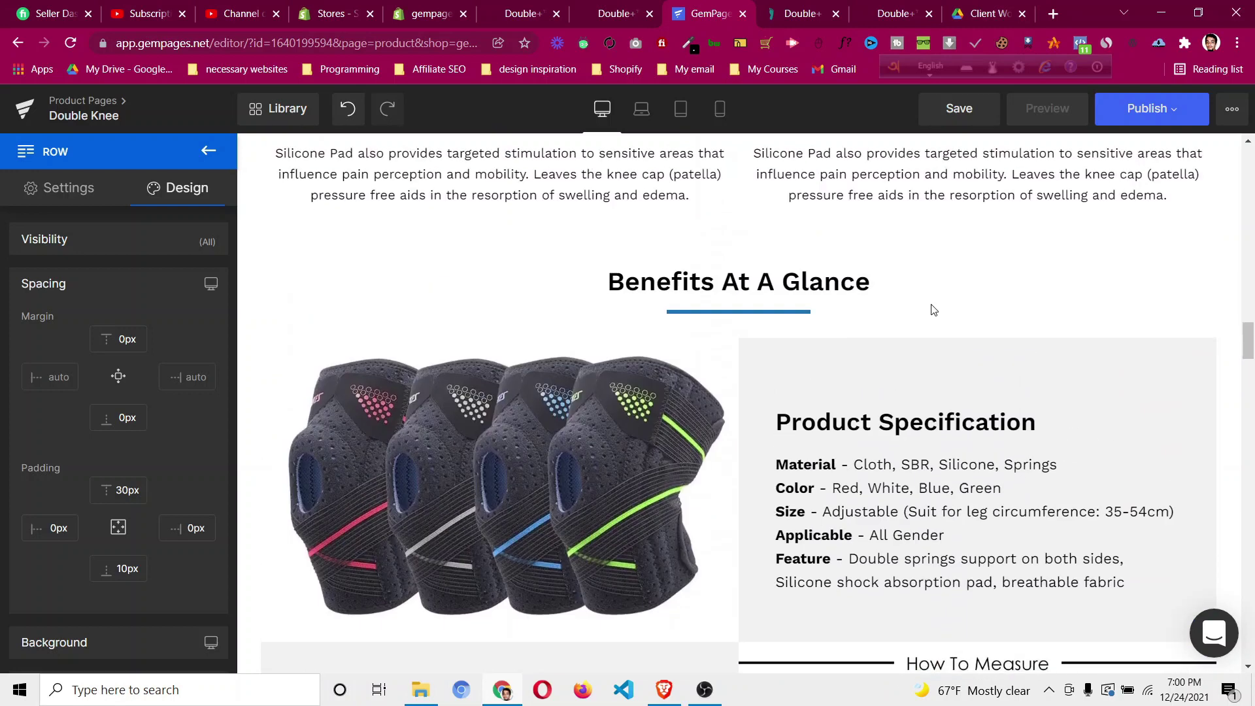
pyautogui.scroll(12, 934, 310)
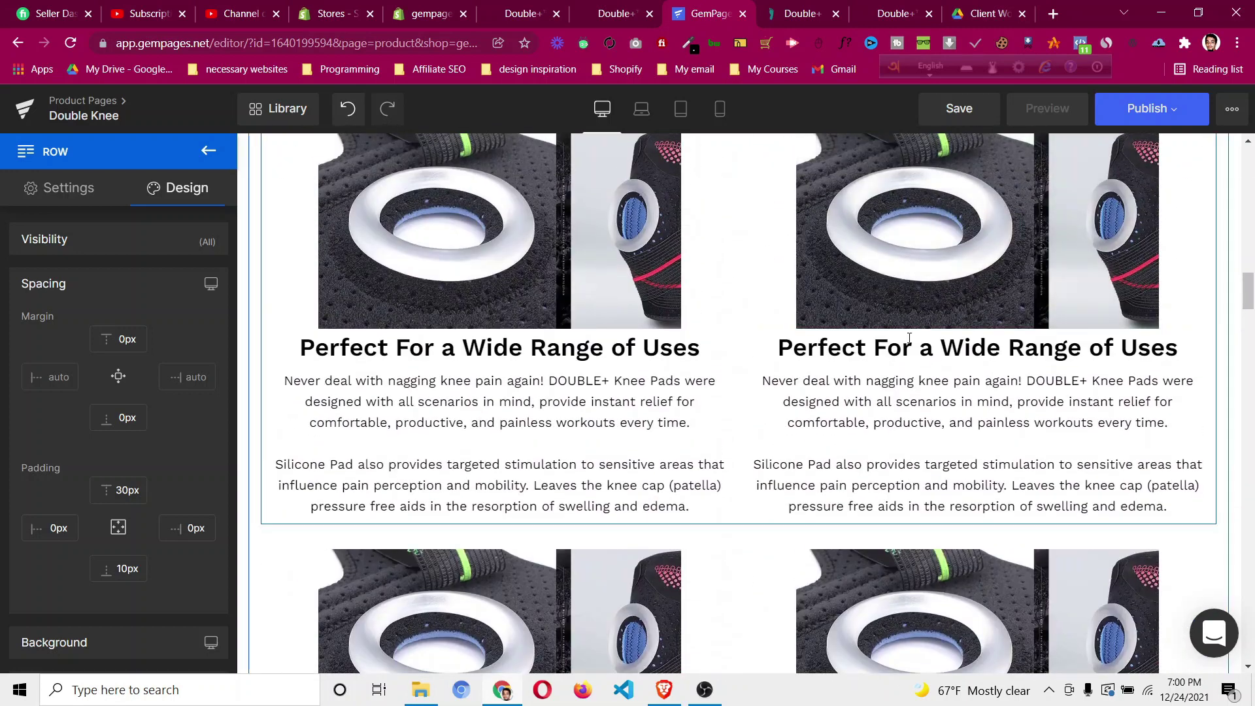
pyautogui.scroll(10, 908, 337)
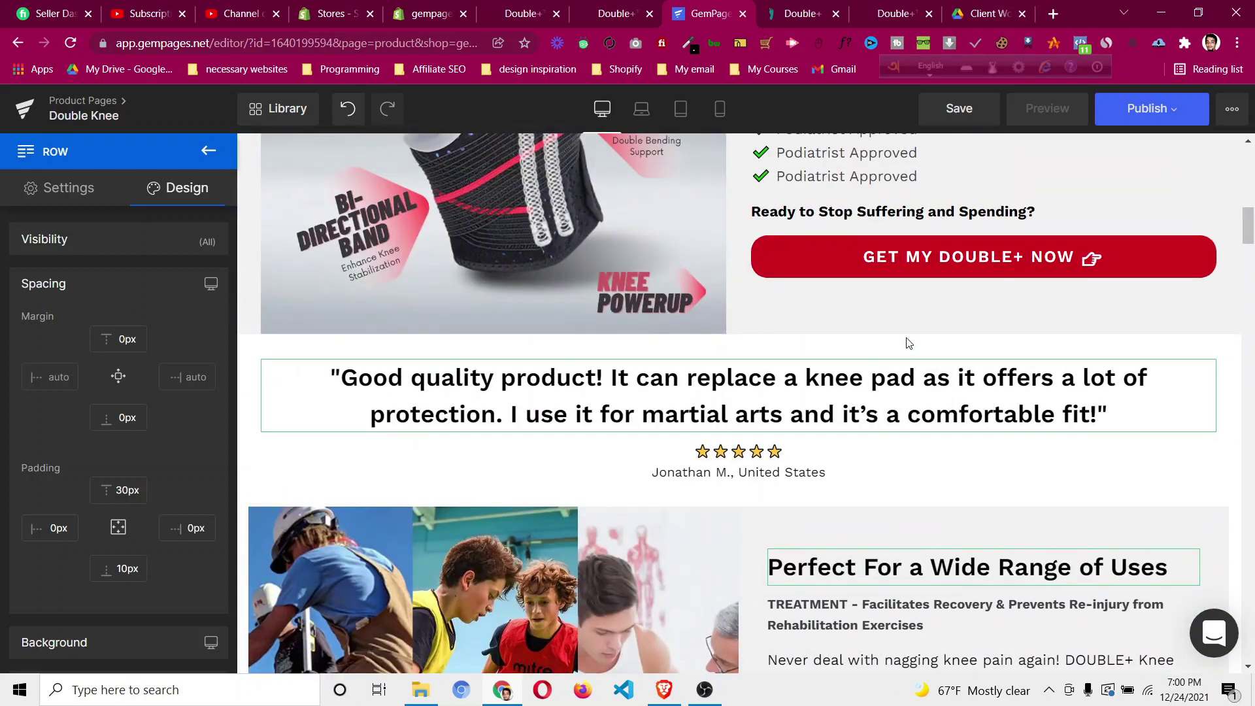
pyautogui.scroll(8, 906, 337)
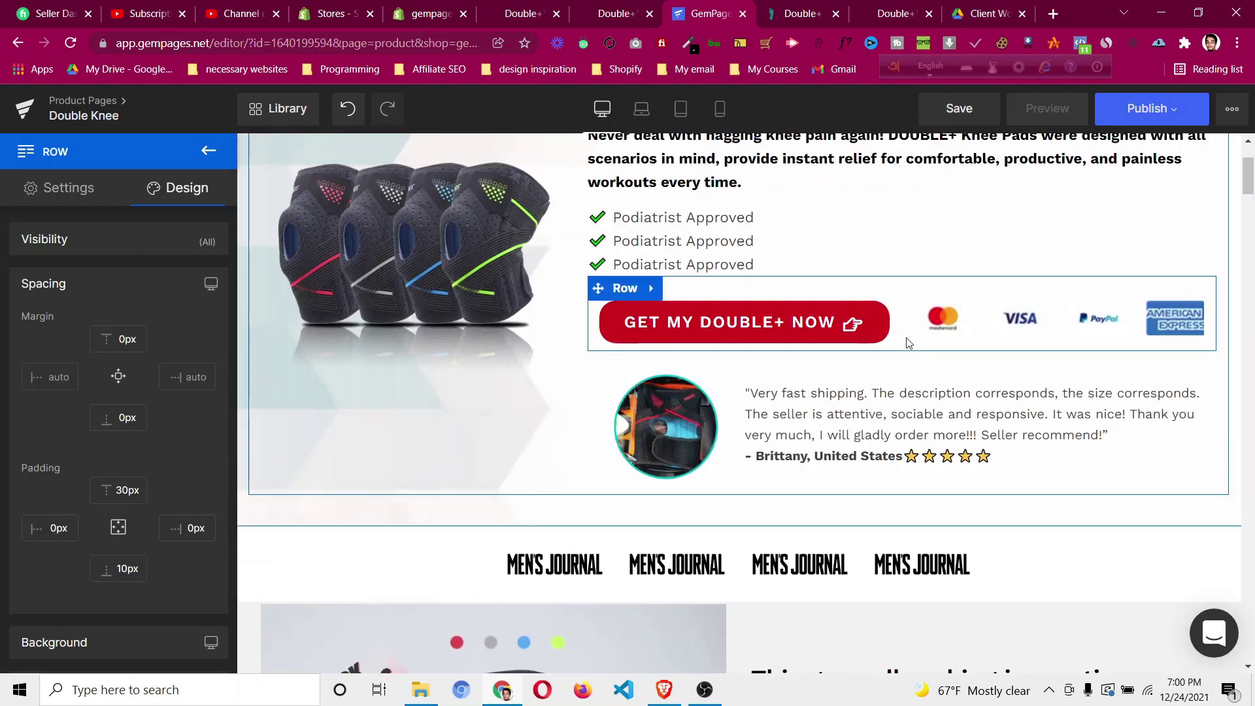
pyautogui.scroll(2, 908, 341)
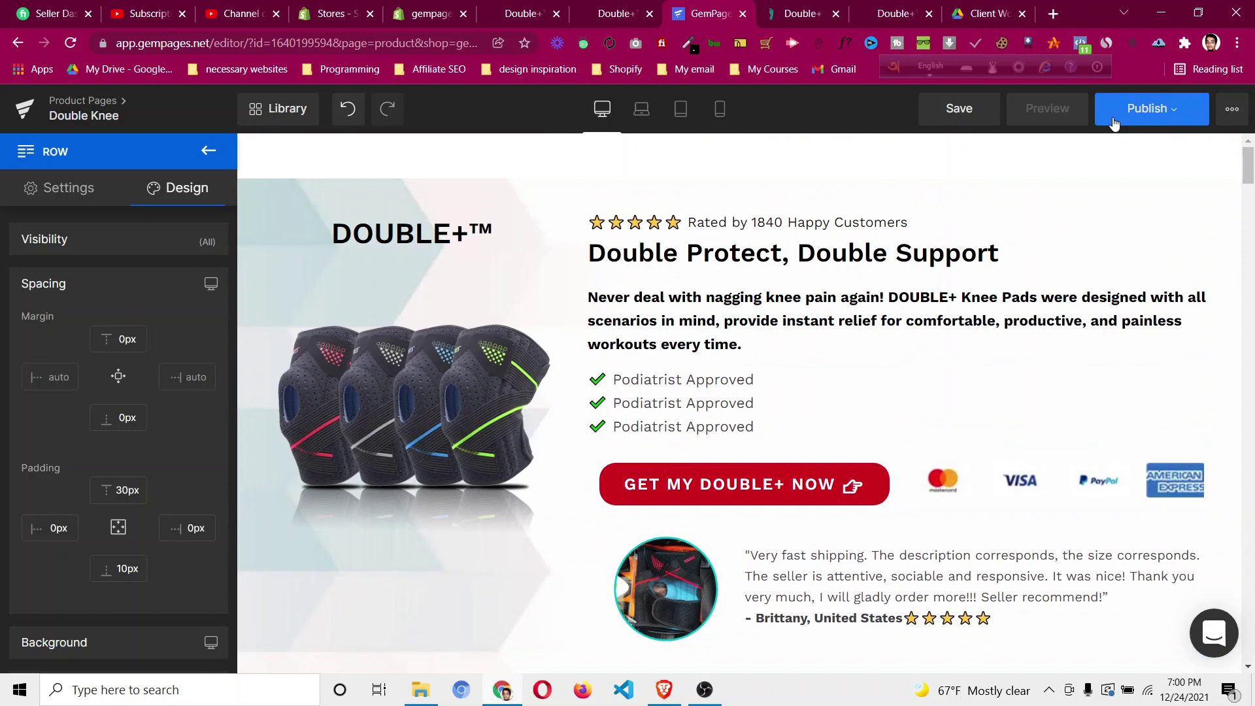